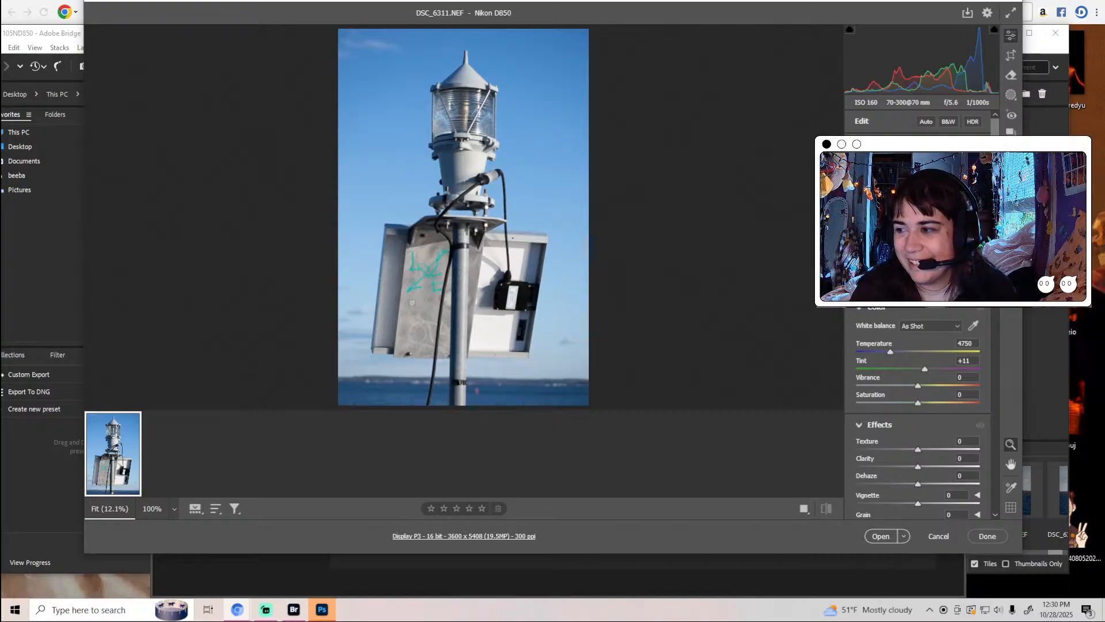
pyautogui.click(47, 614)
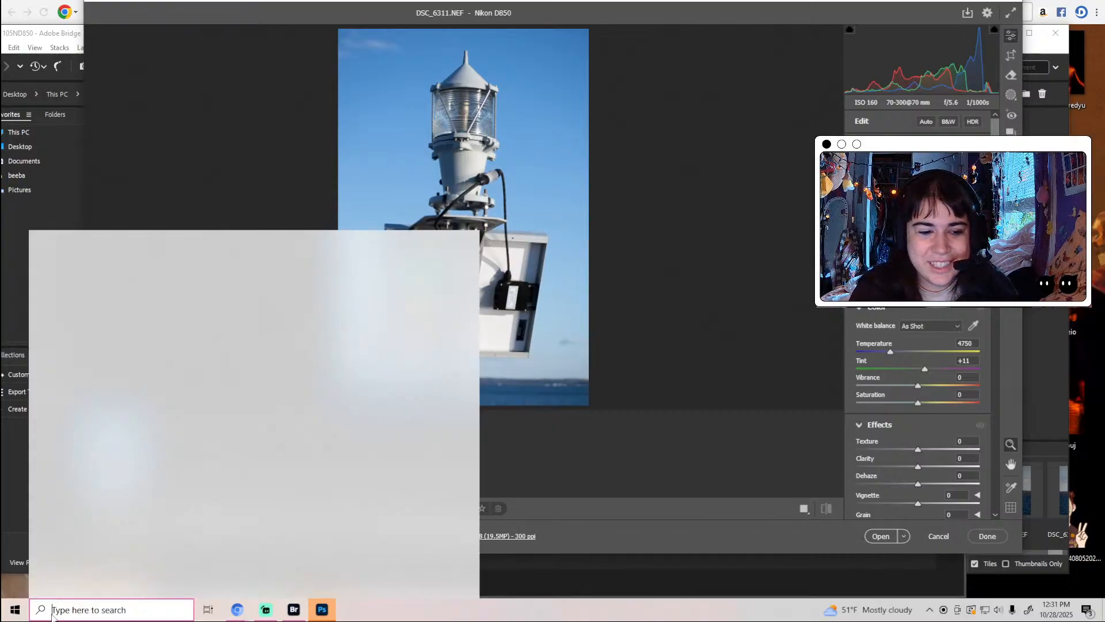
pyautogui.click(661, 517)
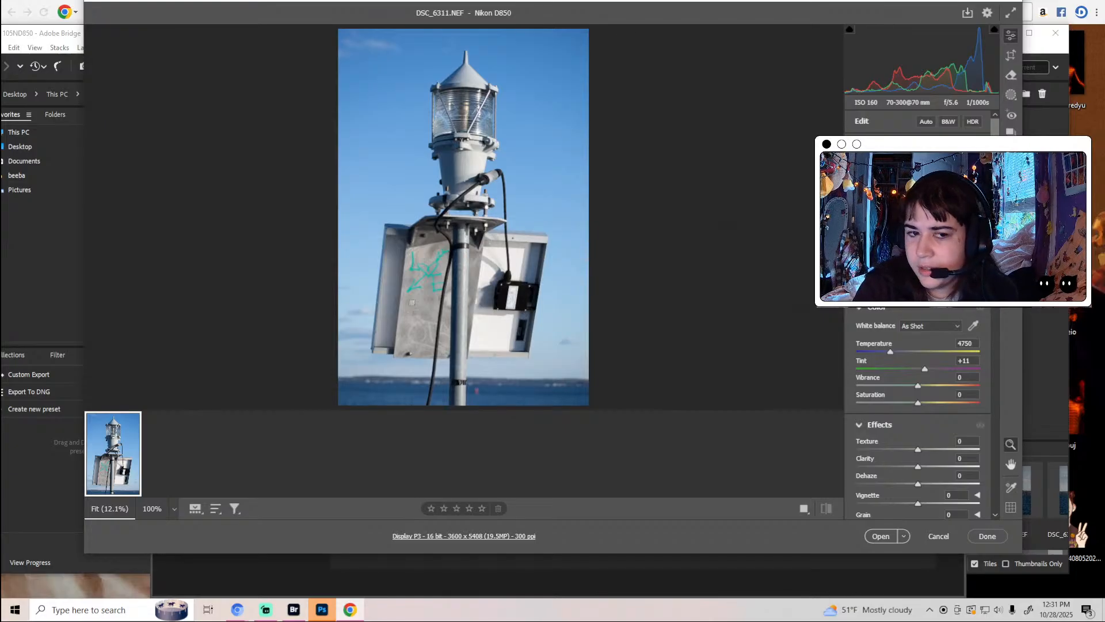
pyautogui.press('XF86AudioLowerVolume')
pyautogui.press('XF86AudioLowerVolume')
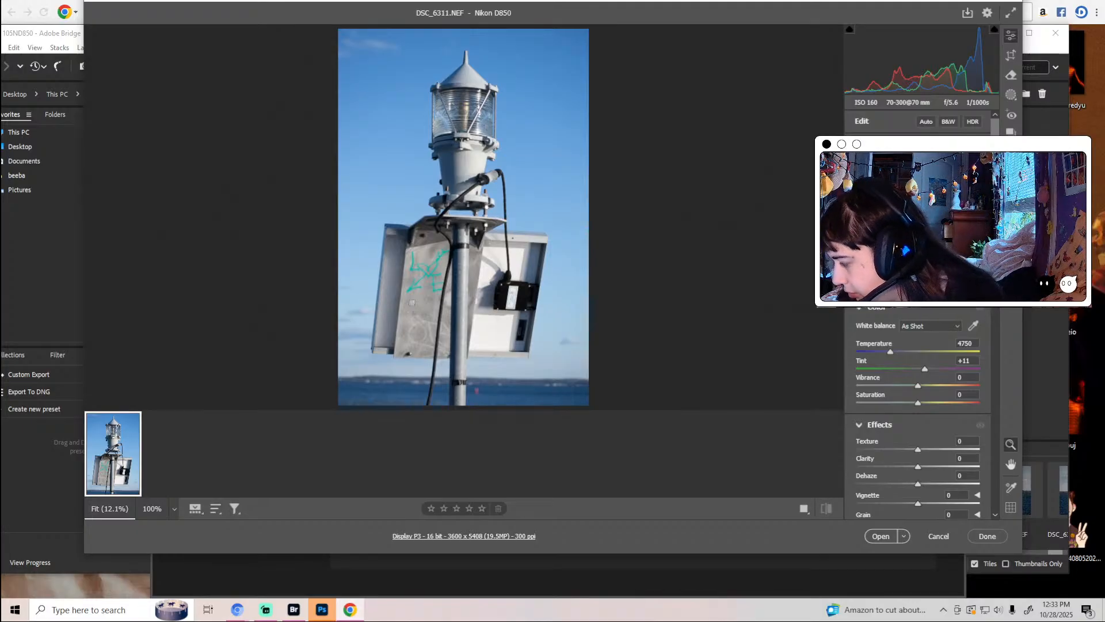
pyautogui.click(464, 93)
pyautogui.scroll(-3, 483, 227)
pyautogui.scroll(-6, 483, 227)
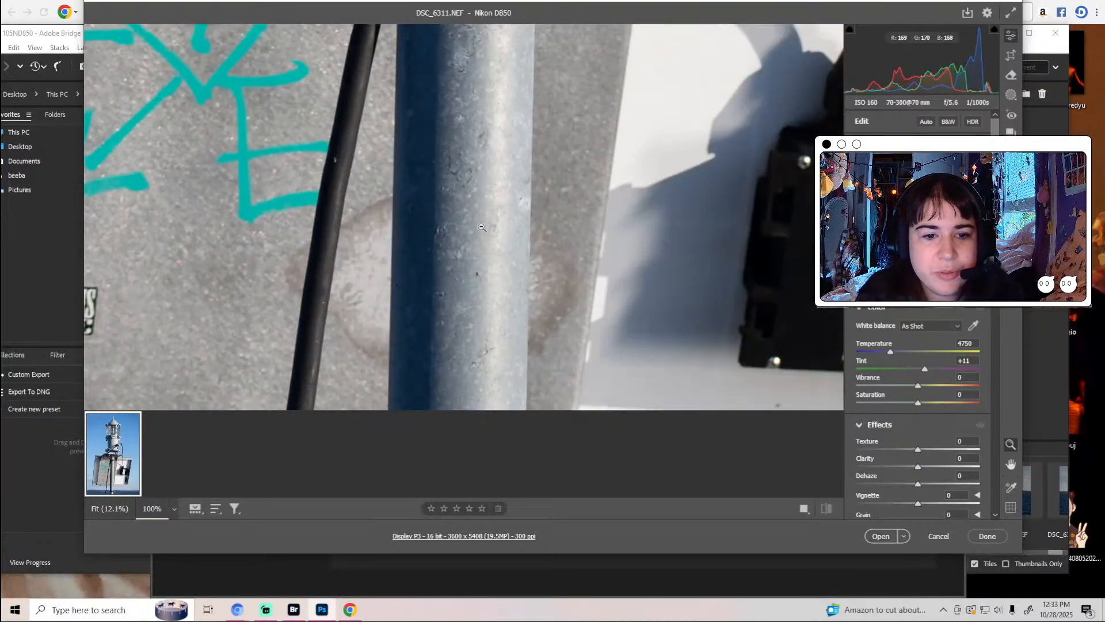
pyautogui.hotkey('ctrl', '0')
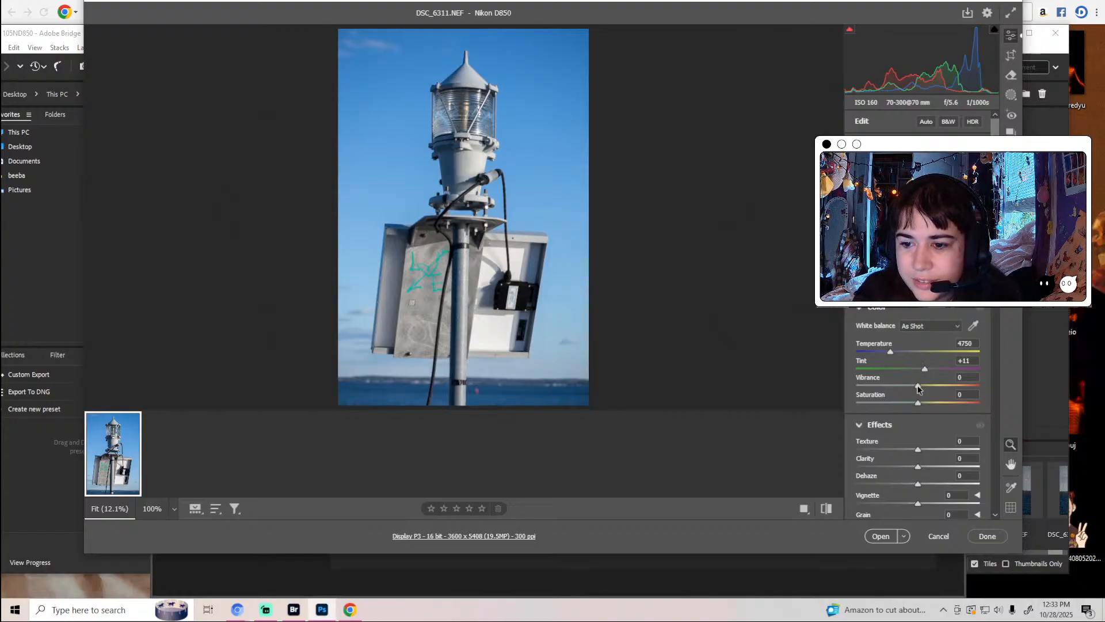
# Set the photo's vibrance to +5 and its saturation to +5.
pyautogui.moveTo(918, 390); pyautogui.dragTo(921, 390)
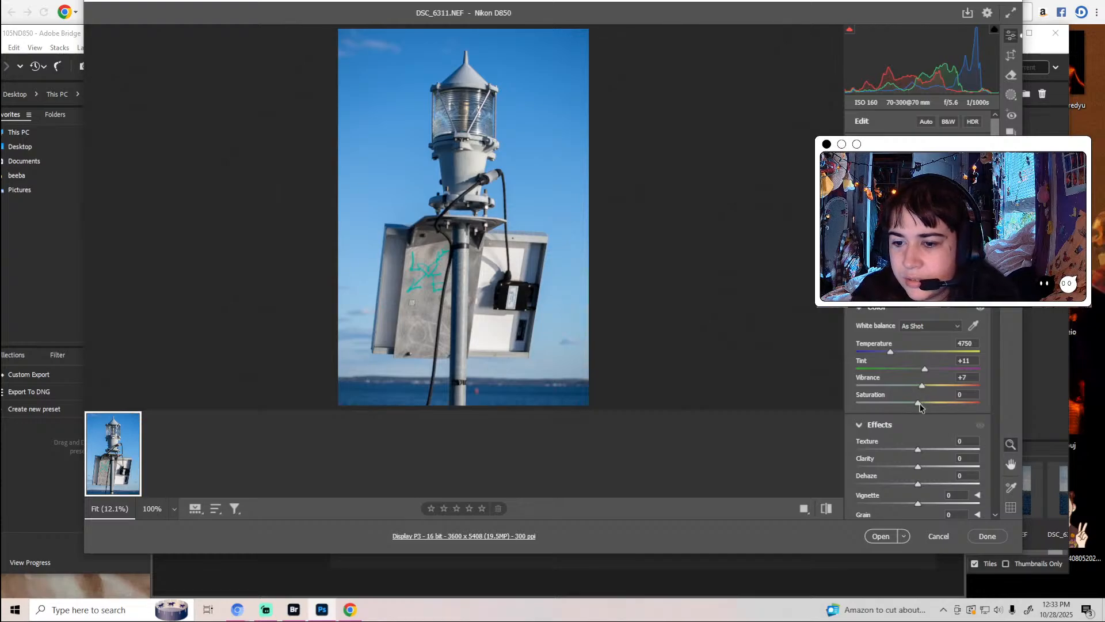
pyautogui.moveTo(919, 403); pyautogui.dragTo(922, 406)
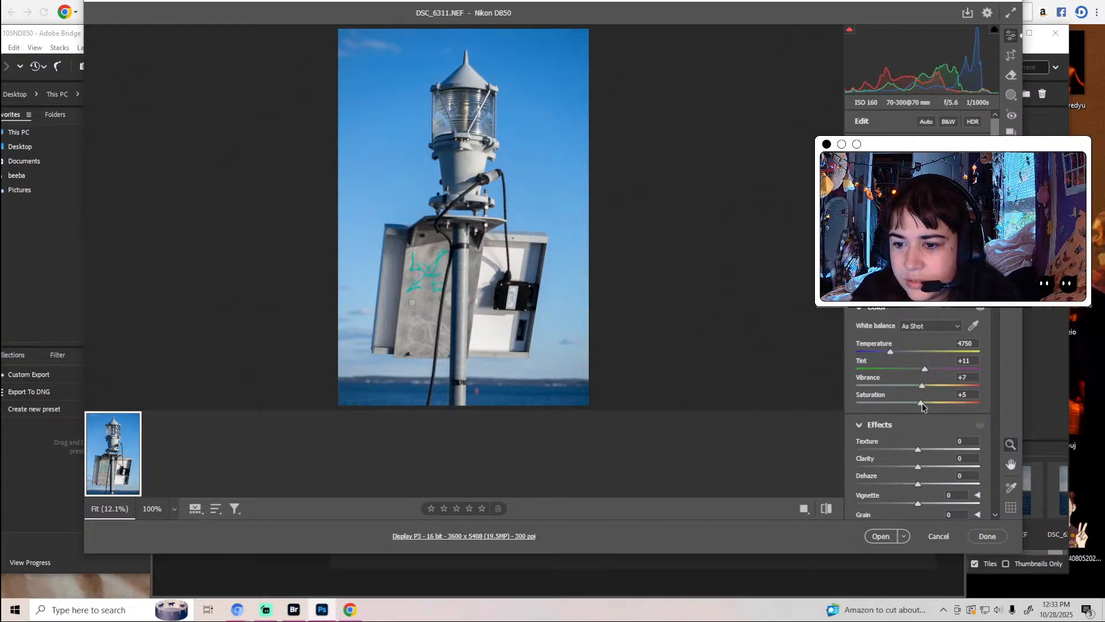
pyautogui.moveTo(923, 385); pyautogui.dragTo(922, 385)
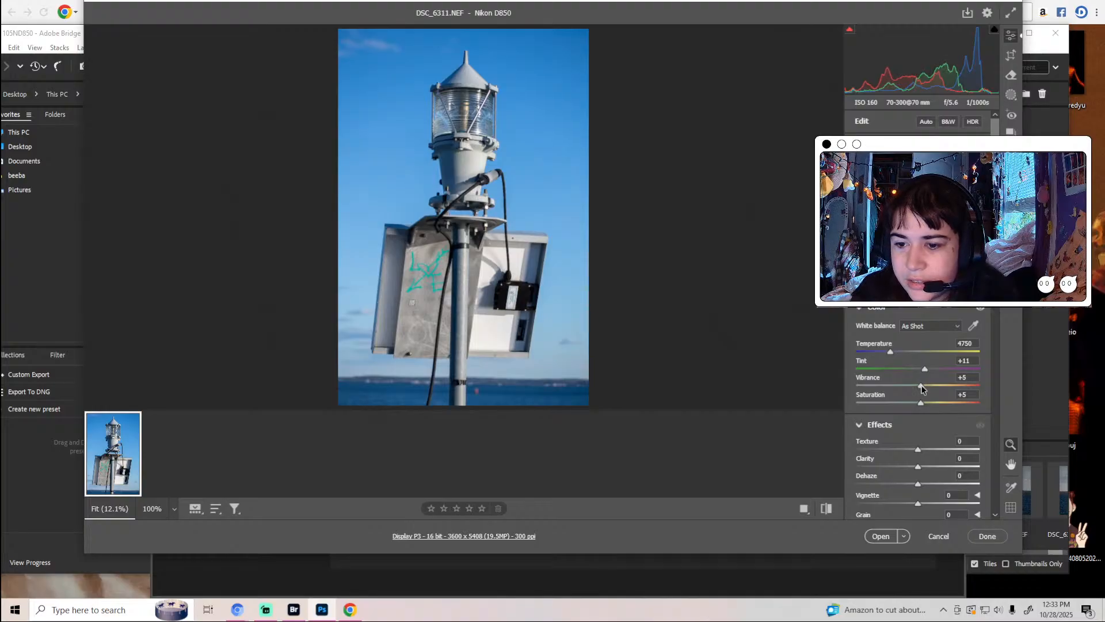
# Set the photo's texture to +5, clarity to +6 and dehaze to +5.
pyautogui.scroll(-3, 922, 369)
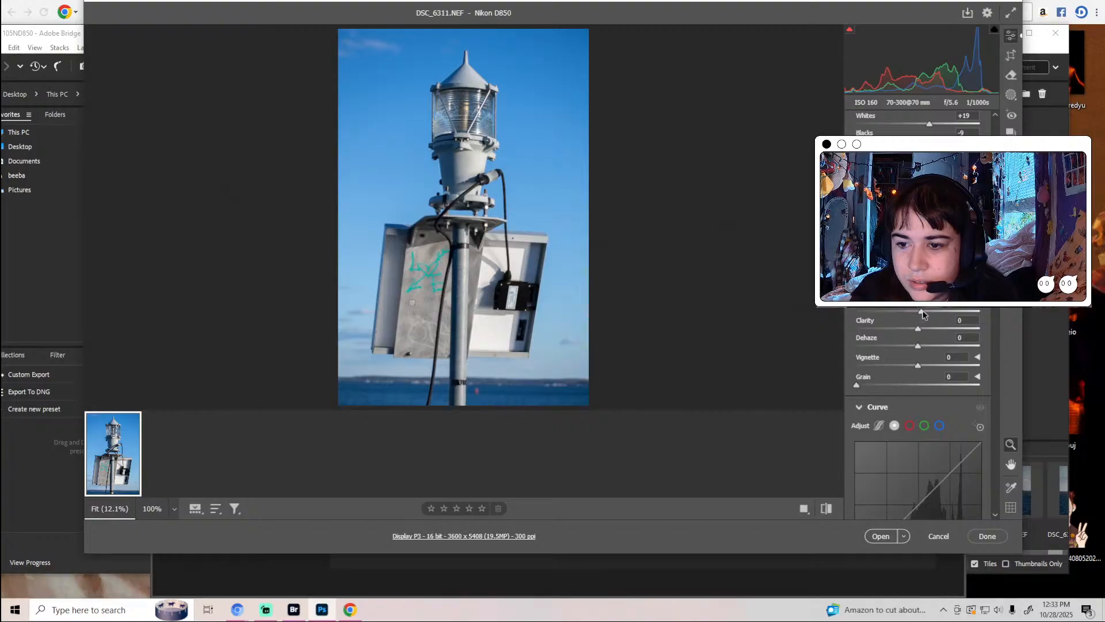
pyautogui.click(921, 330)
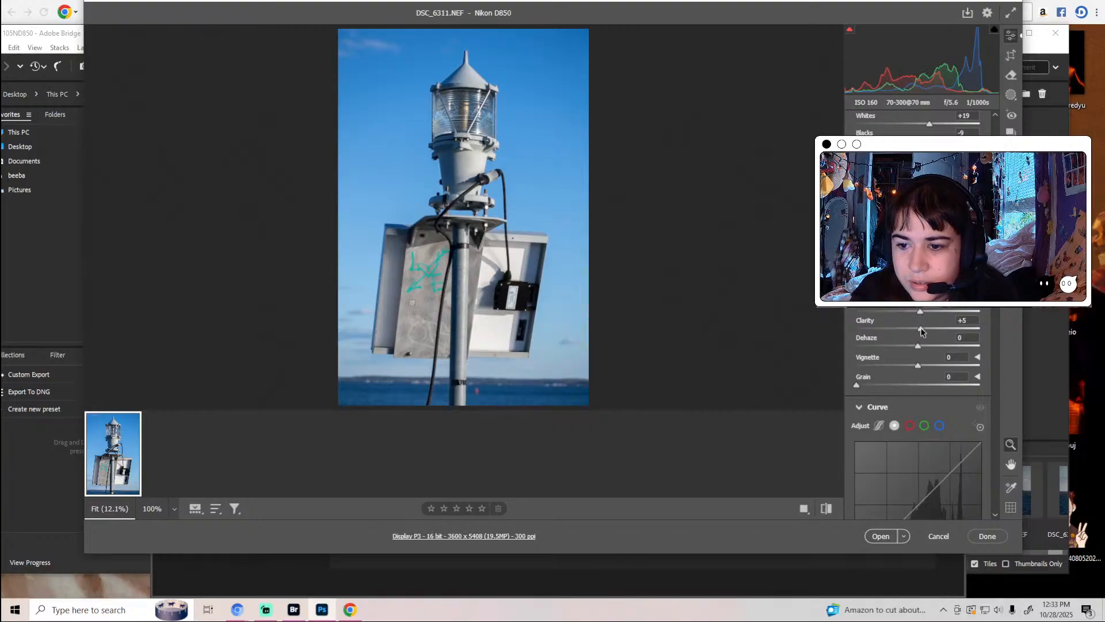
pyautogui.click(921, 343)
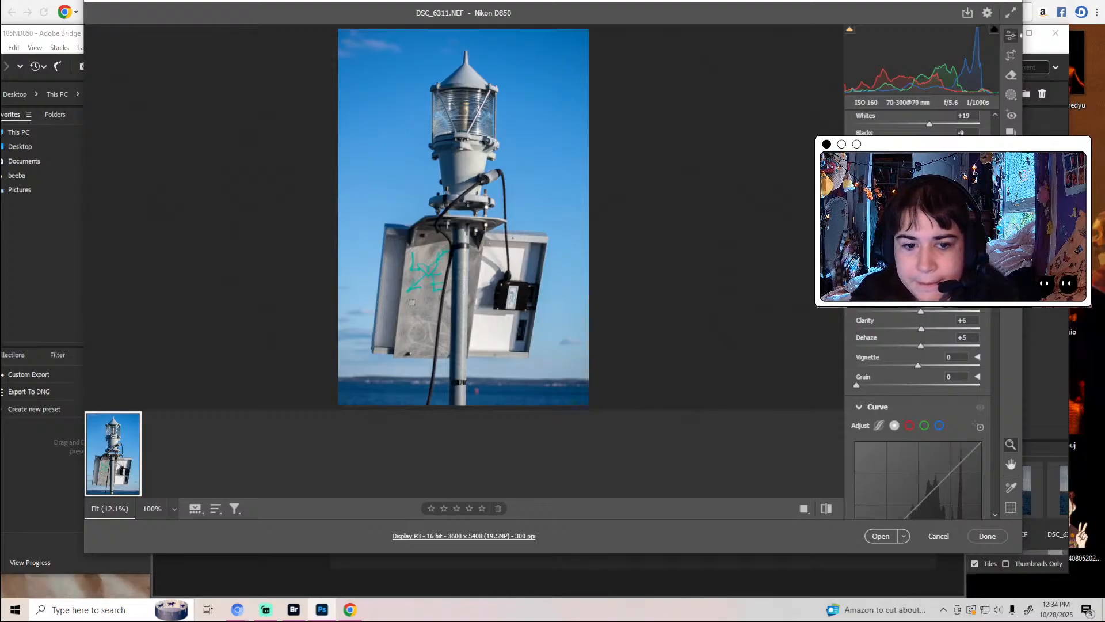
# Adjust the Color Mixer luminance to +11 for oranges, -1 for aquas and +5 for blues.
pyautogui.scroll(-4, 919, 403)
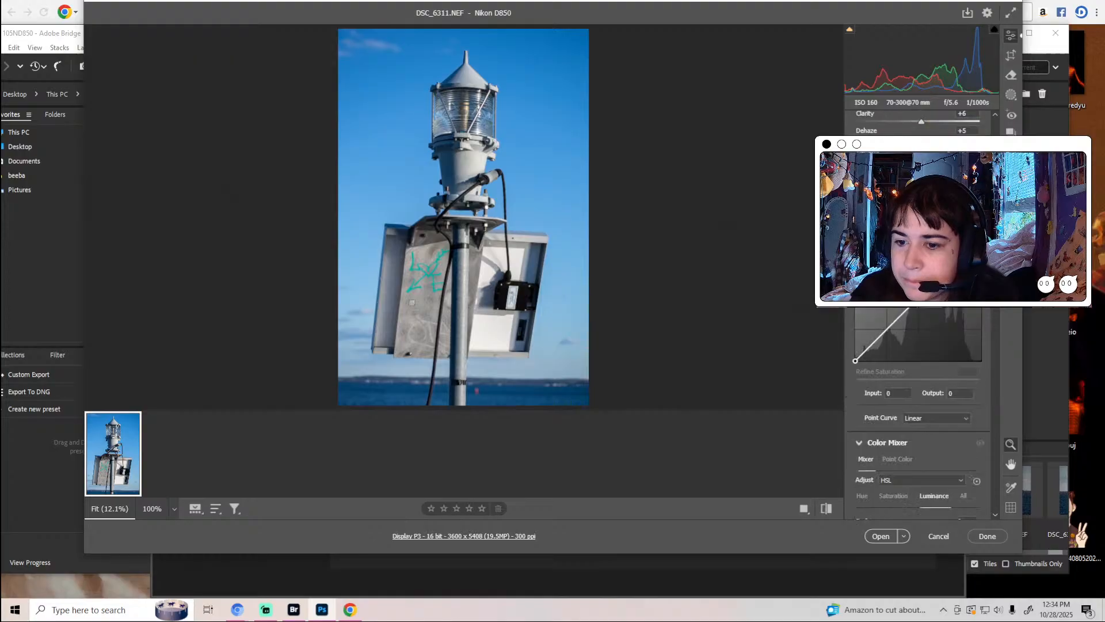
pyautogui.scroll(-2, 918, 403)
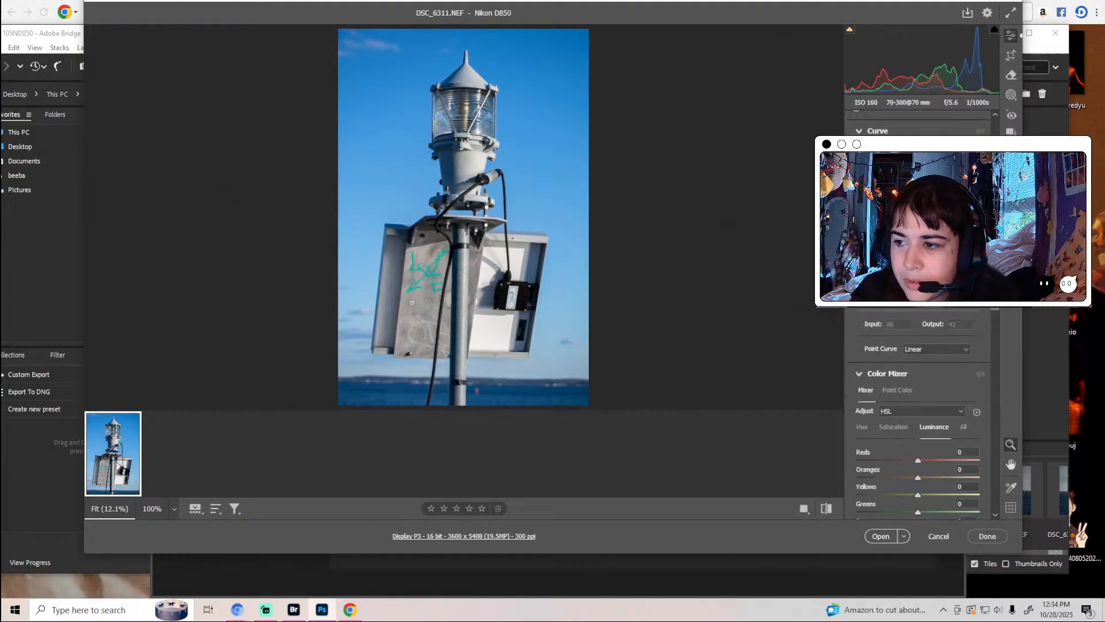
pyautogui.scroll(-4, 918, 403)
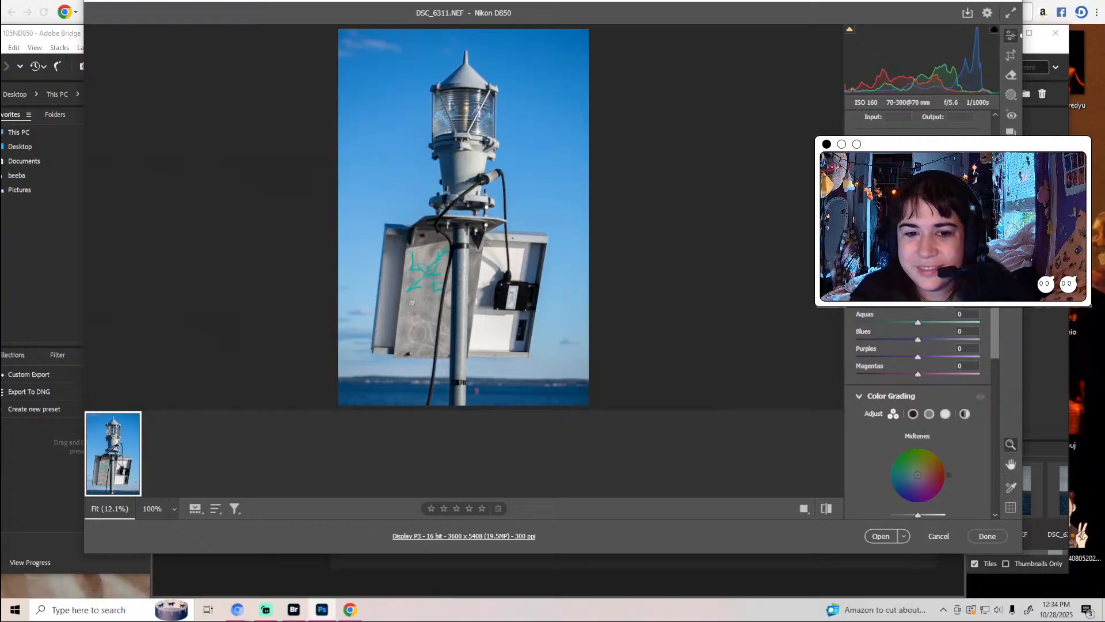
pyautogui.moveTo(918, 342); pyautogui.dragTo(918, 316)
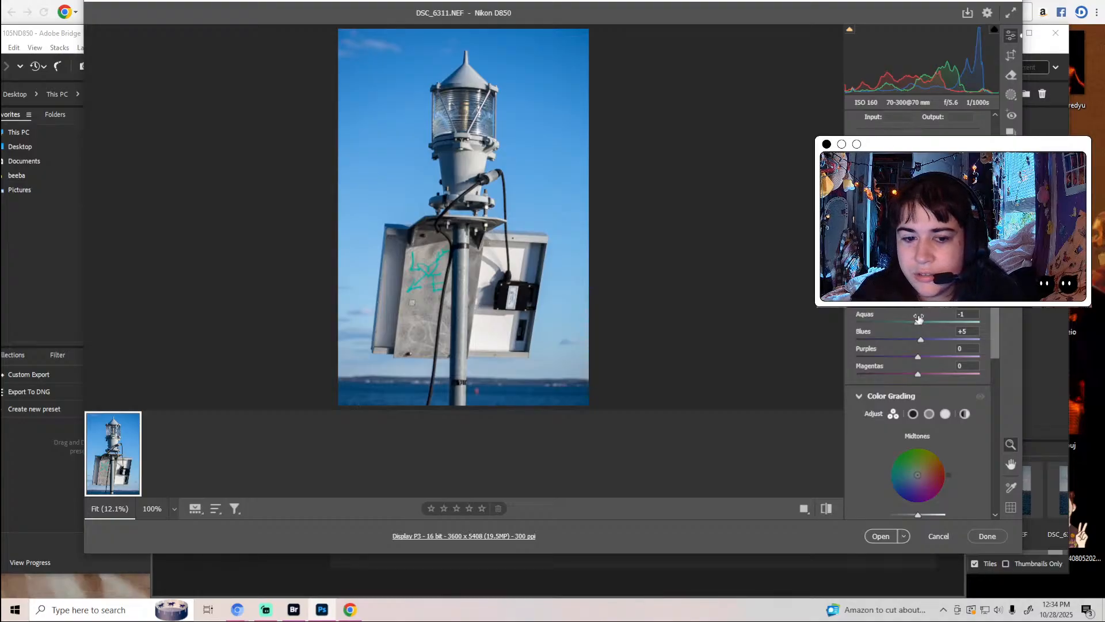
# Grade the midtones slightly blue with raised luminance, and set the shadows to hue 225, saturation 9 and luminance 5.
pyautogui.scroll(-3, 918, 317)
pyautogui.moveTo(916, 334); pyautogui.dragTo(924, 377)
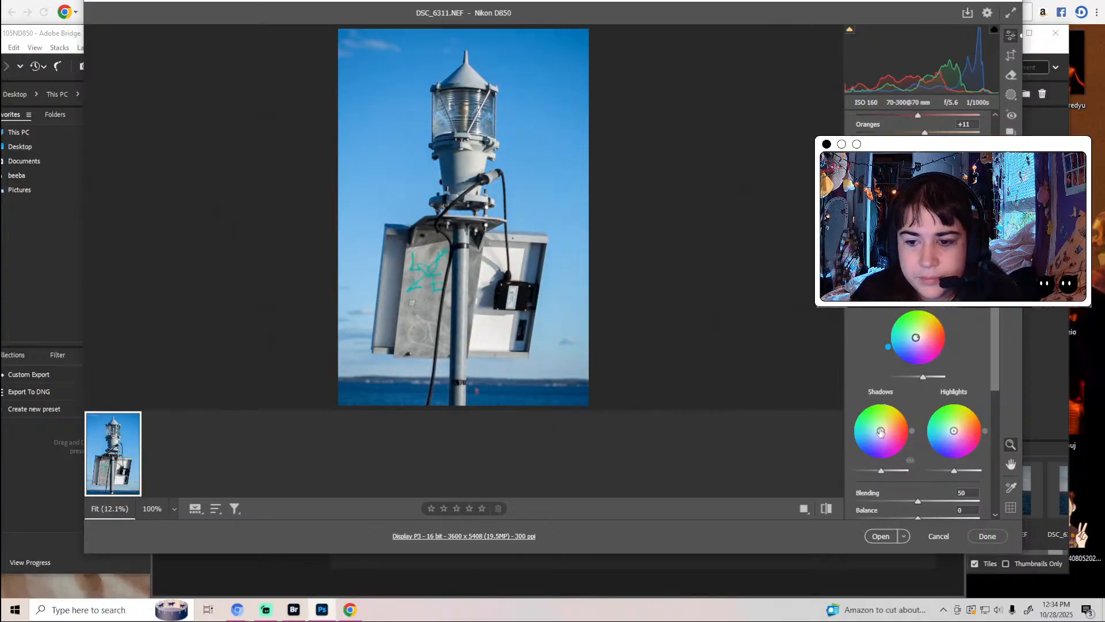
pyautogui.moveTo(881, 431); pyautogui.dragTo(874, 437)
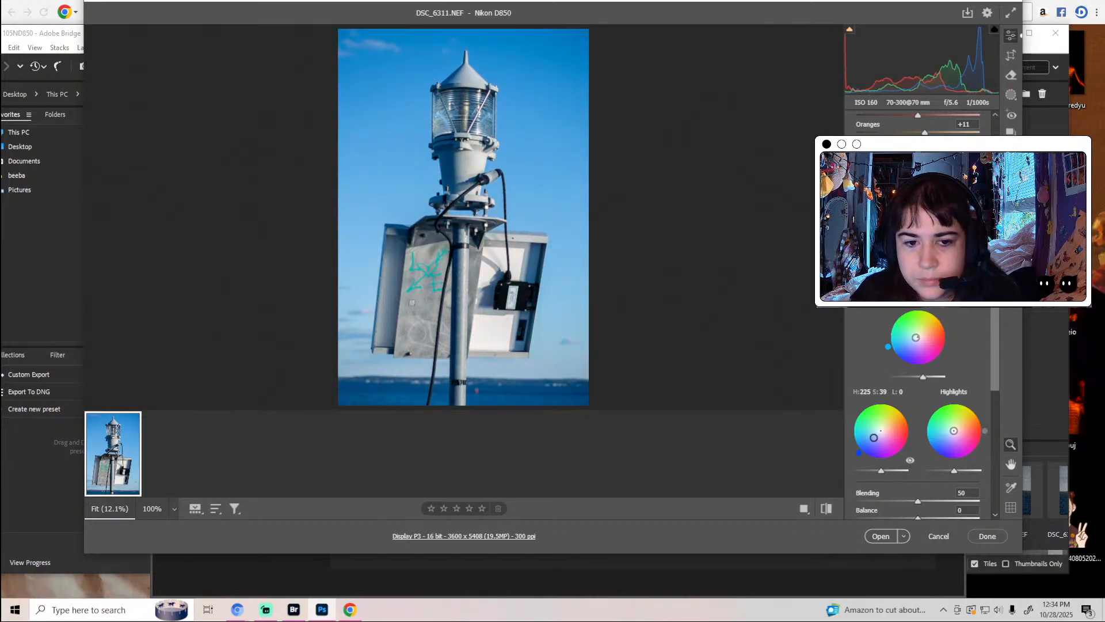
pyautogui.moveTo(874, 437); pyautogui.dragTo(879, 432)
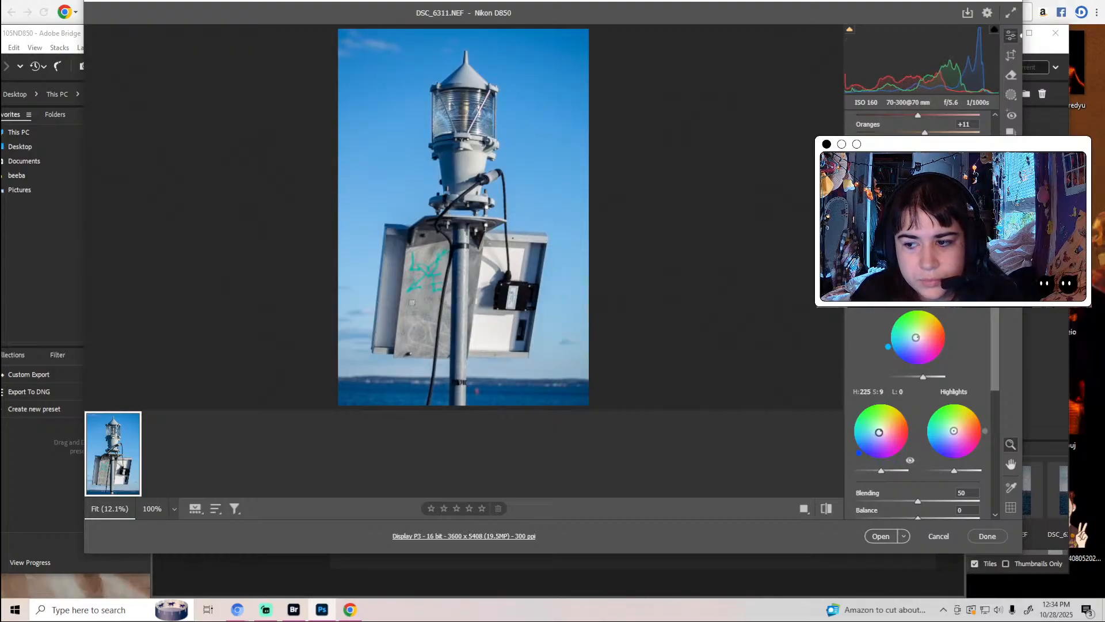
pyautogui.moveTo(881, 471); pyautogui.dragTo(886, 474)
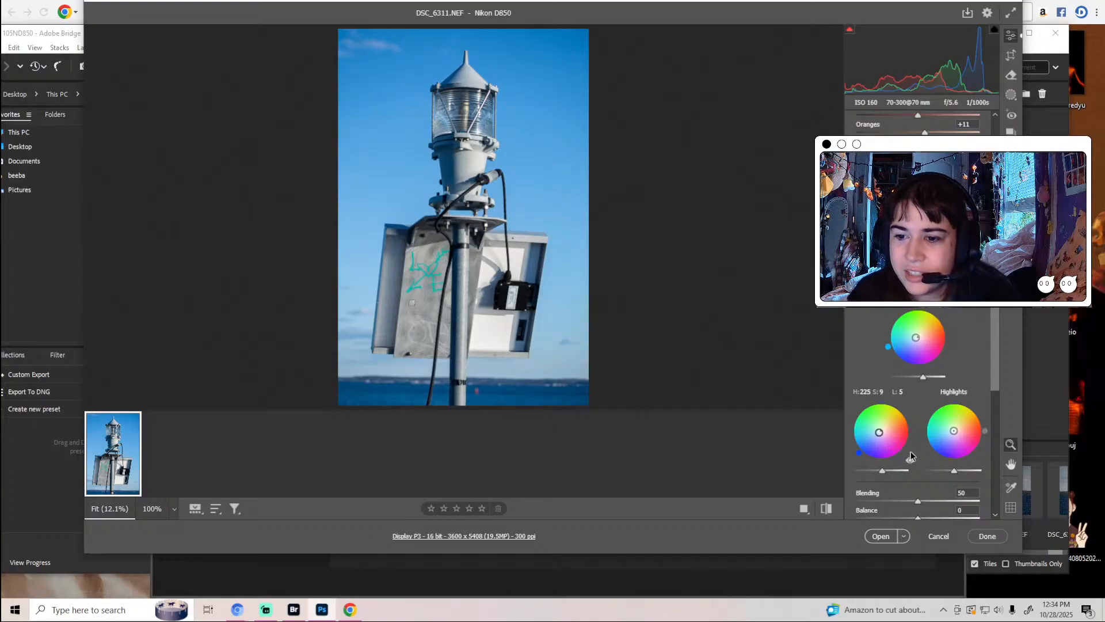
# Try a blue tint on the highlights, reset it to neutral, and set the color grading blending to 59.
pyautogui.moveTo(954, 431)
pyautogui.mouseDown()
pyautogui.moveTo(957, 417)
pyautogui.moveTo(944, 439)
pyautogui.mouseUp()
pyautogui.doubleClick(943, 438)
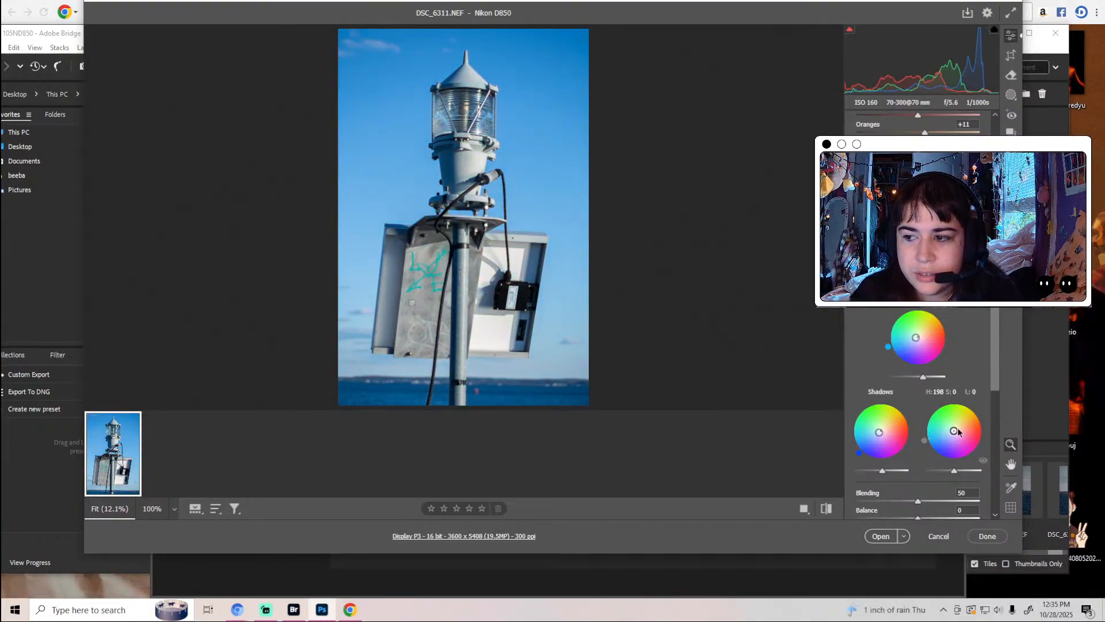
pyautogui.scroll(-2, 958, 432)
pyautogui.moveTo(918, 433)
pyautogui.mouseDown()
pyautogui.moveTo(909, 440)
pyautogui.moveTo(928, 442)
pyautogui.mouseUp()
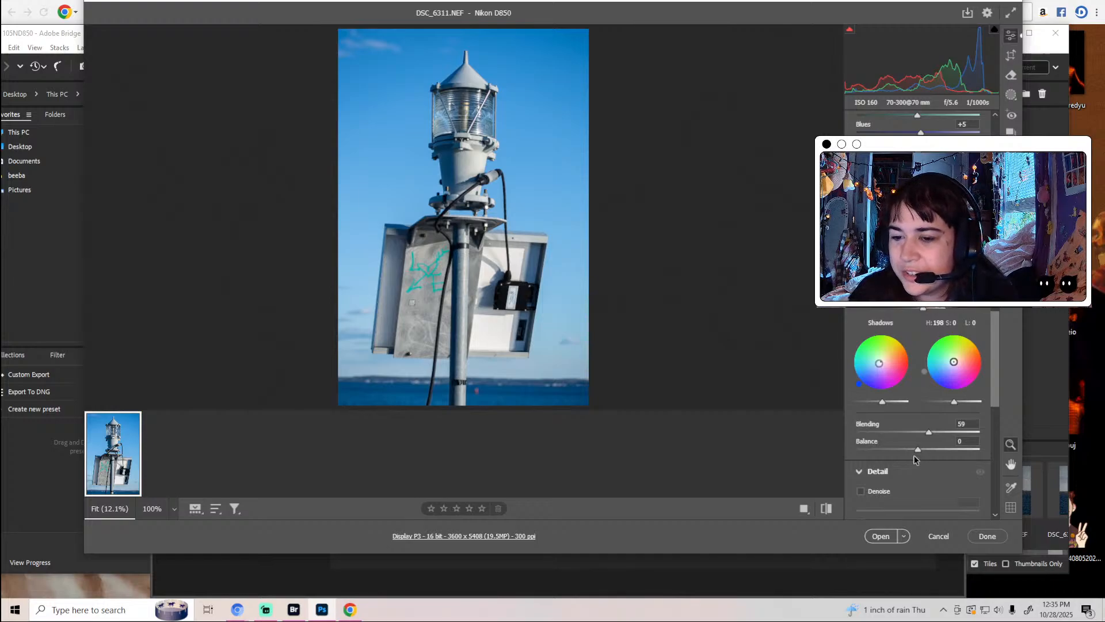
# Enable lens profile corrections and chromatic aberration removal for the photo.
pyautogui.scroll(-3, 915, 458)
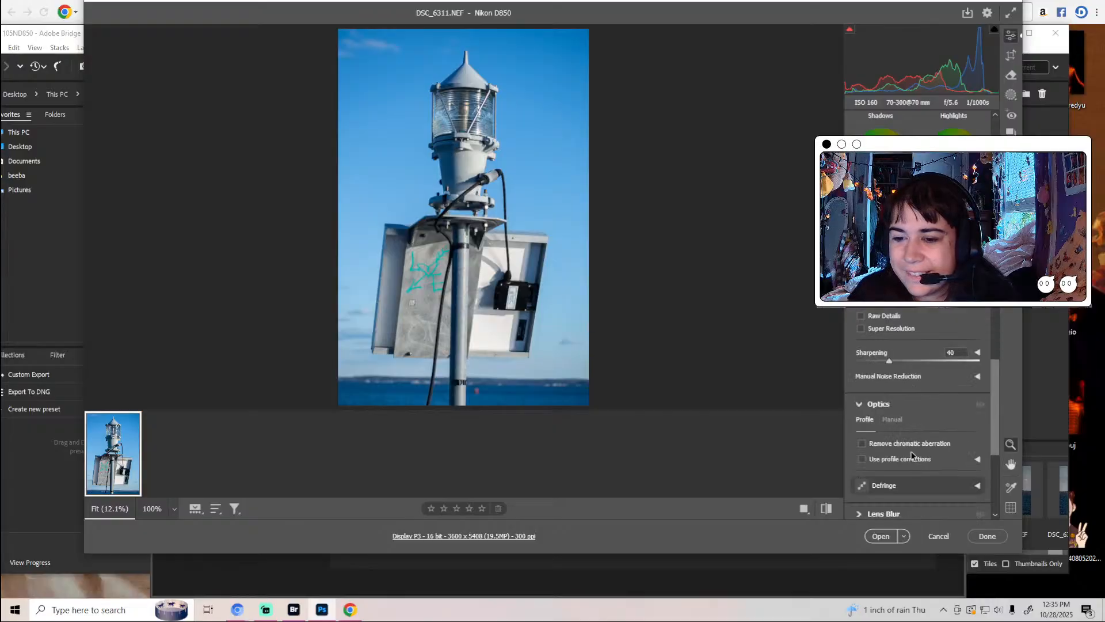
pyautogui.click(862, 459)
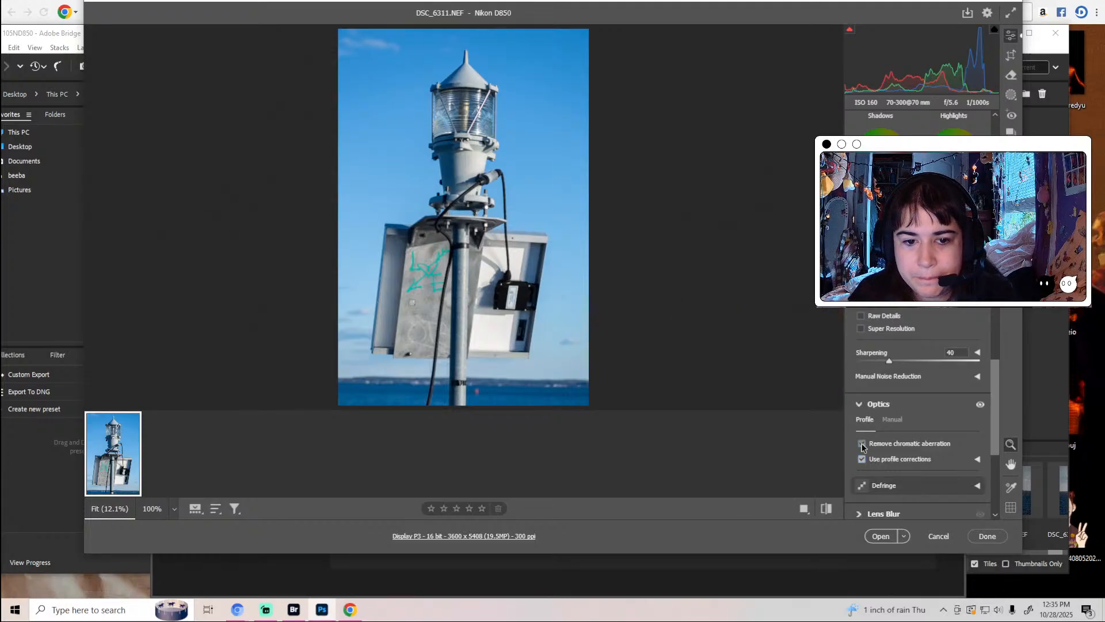
# Set the calibration saturation to +6 for the red primary, +5 for the green primary and +6 for the blue primary.
pyautogui.scroll(-10, 908, 435)
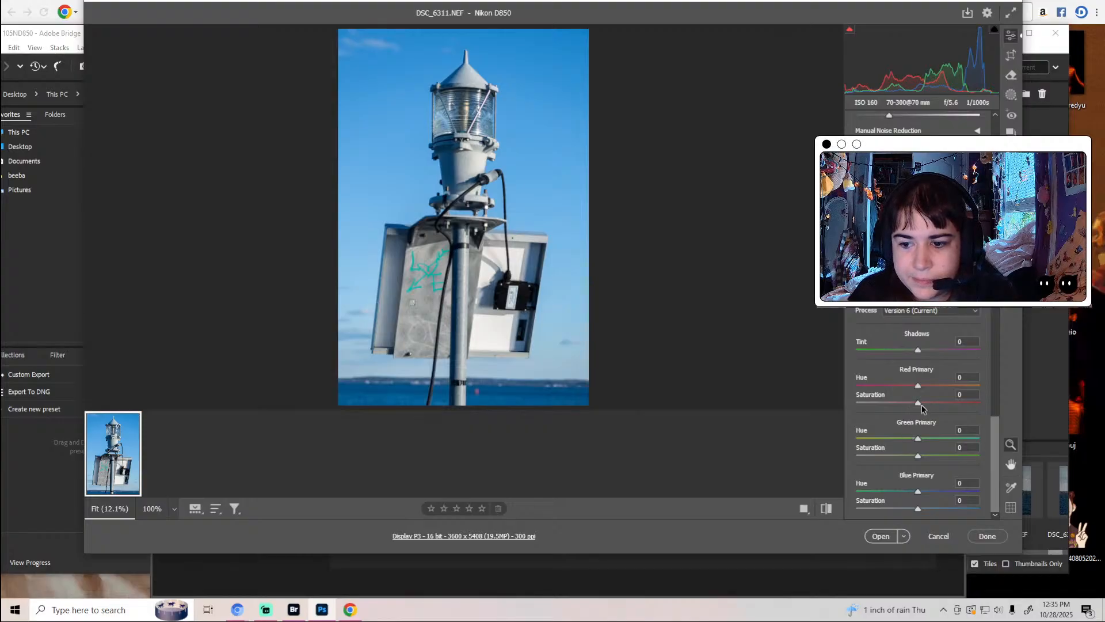
pyautogui.click(921, 405)
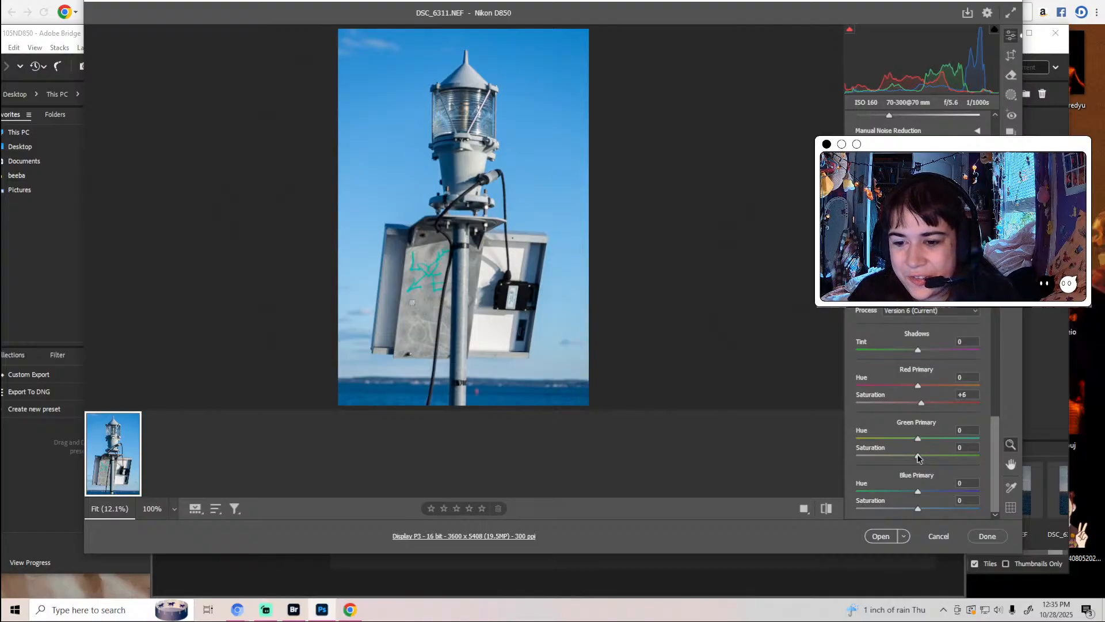
pyautogui.moveTo(918, 455); pyautogui.dragTo(920, 455)
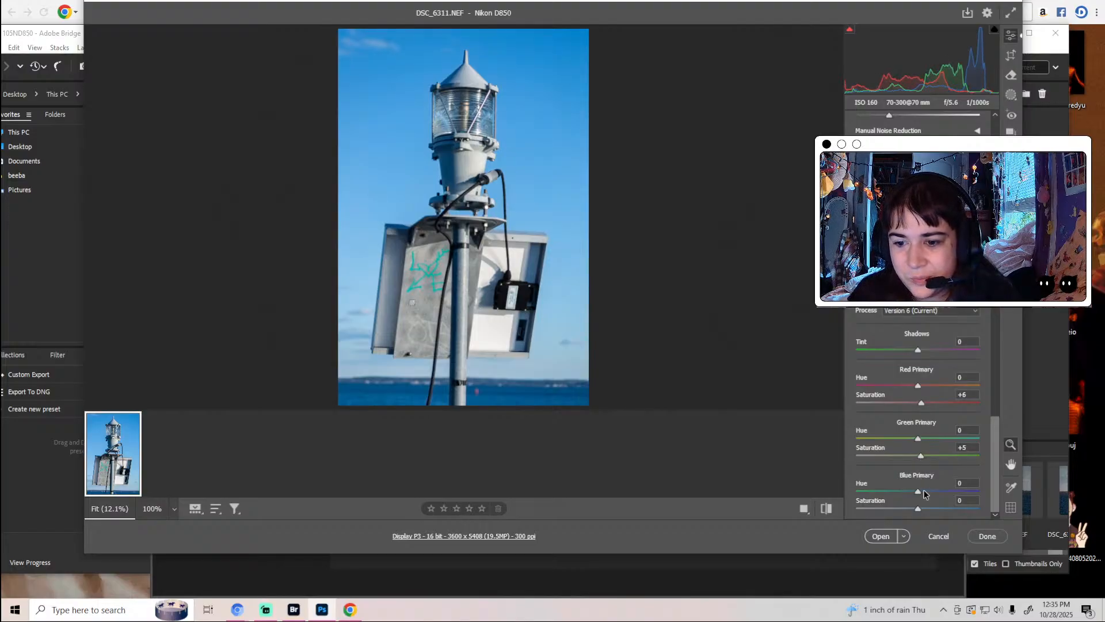
pyautogui.click(921, 509)
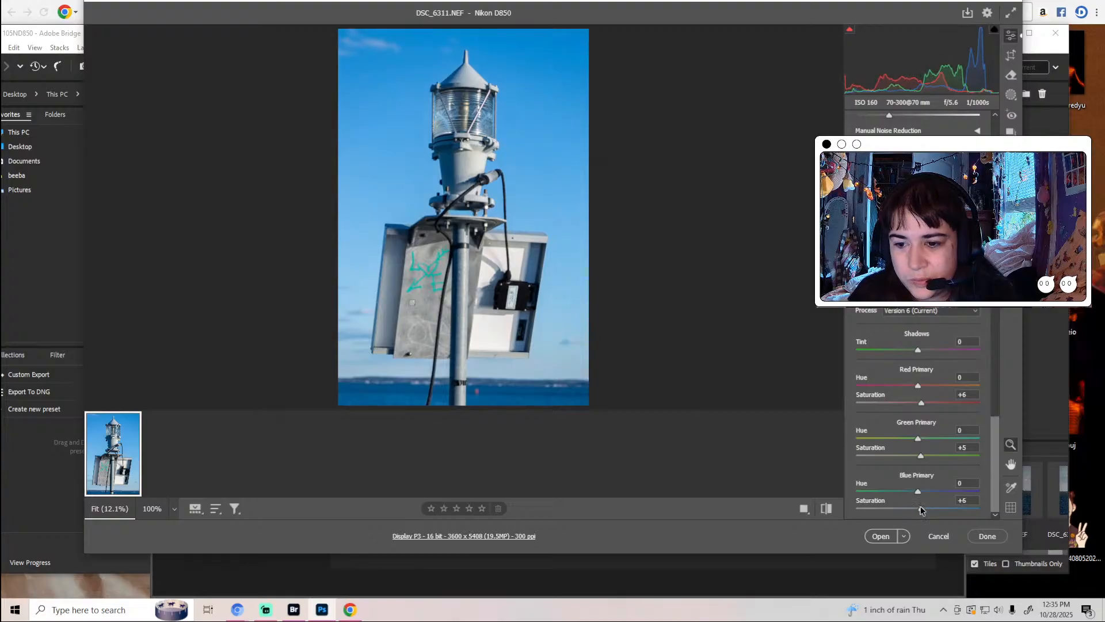
# Set the calibration hue to +3 for the red primary, -1 for the green primary and -4 for the blue primary.
pyautogui.moveTo(918, 387)
pyautogui.mouseDown()
pyautogui.moveTo(884, 397)
pyautogui.moveTo(929, 385)
pyautogui.moveTo(920, 387)
pyautogui.mouseUp()
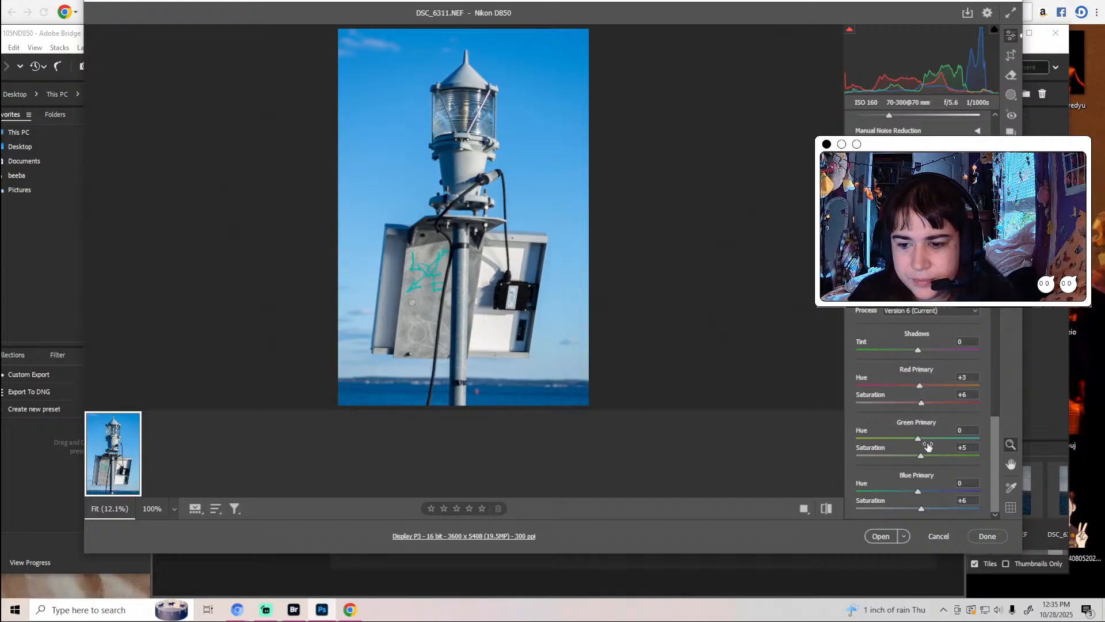
pyautogui.moveTo(919, 440)
pyautogui.mouseDown()
pyautogui.moveTo(870, 441)
pyautogui.moveTo(979, 439)
pyautogui.moveTo(887, 425)
pyautogui.moveTo(917, 430)
pyautogui.mouseUp()
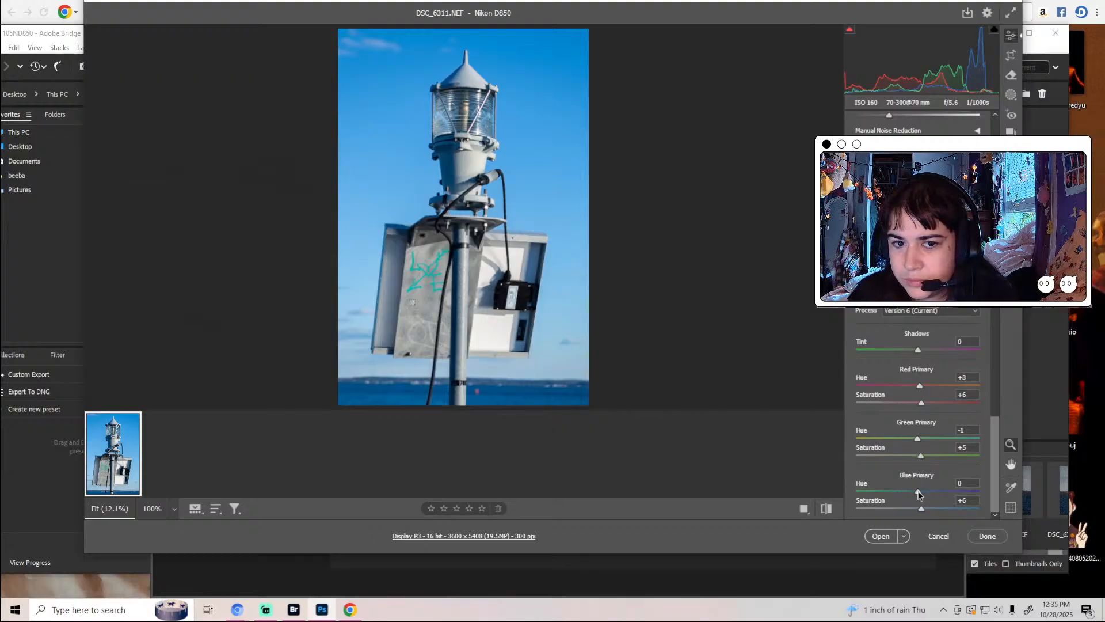
pyautogui.moveTo(919, 494)
pyautogui.mouseDown()
pyautogui.moveTo(945, 490)
pyautogui.moveTo(917, 491)
pyautogui.mouseUp()
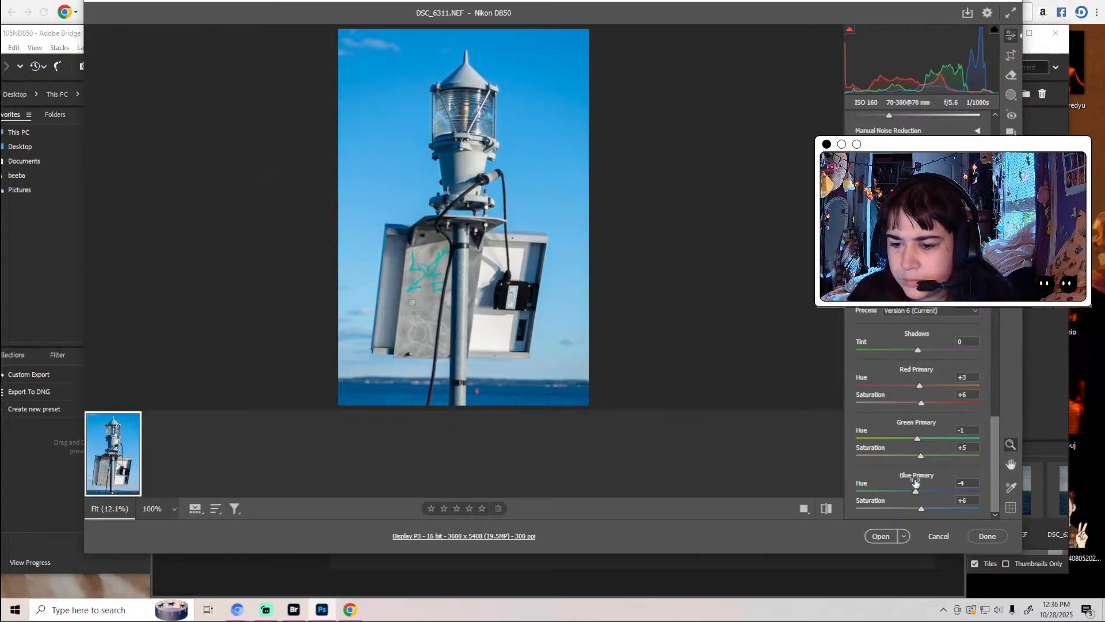
# Open the edited raw photo as a Photoshop document, dismiss the raw editor, and maximize the Photoshop window.
pyautogui.click(873, 535)
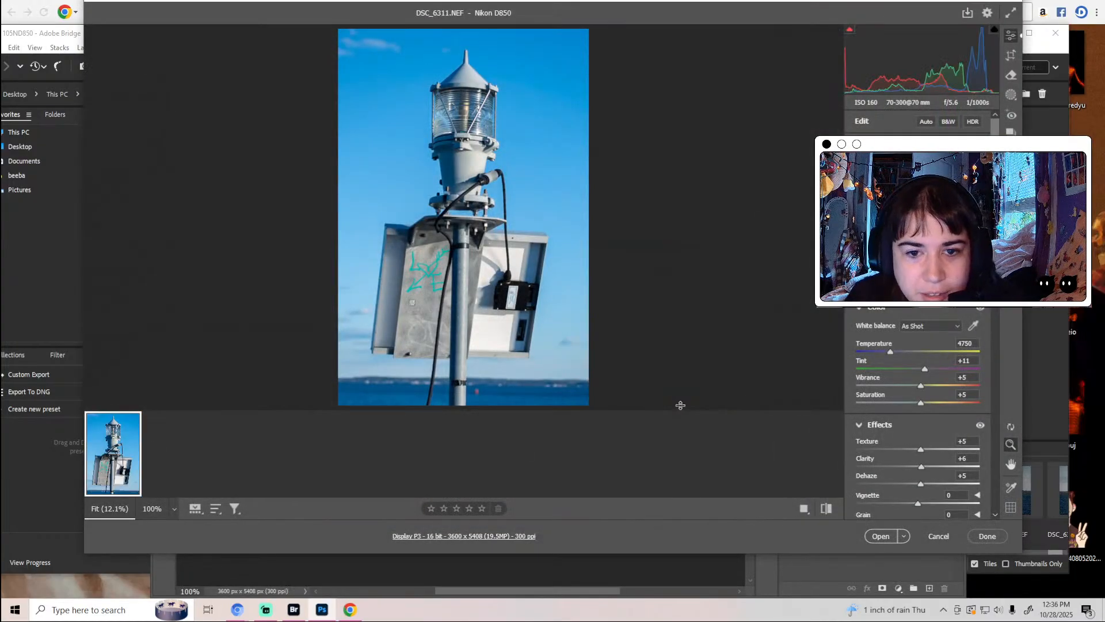
pyautogui.click(934, 536)
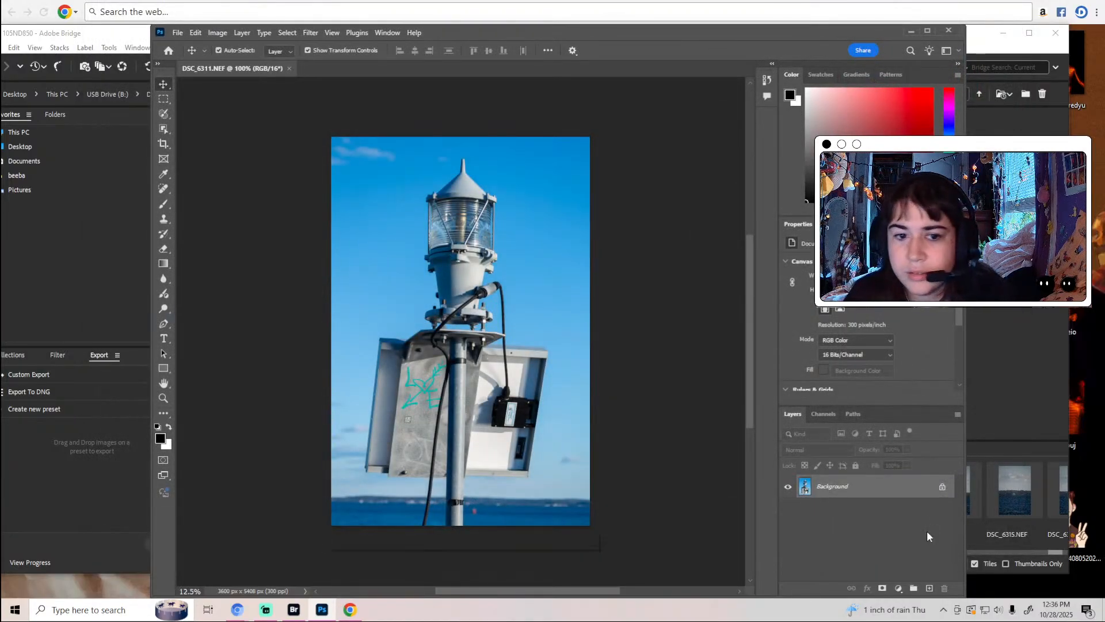
pyautogui.doubleClick(504, 32)
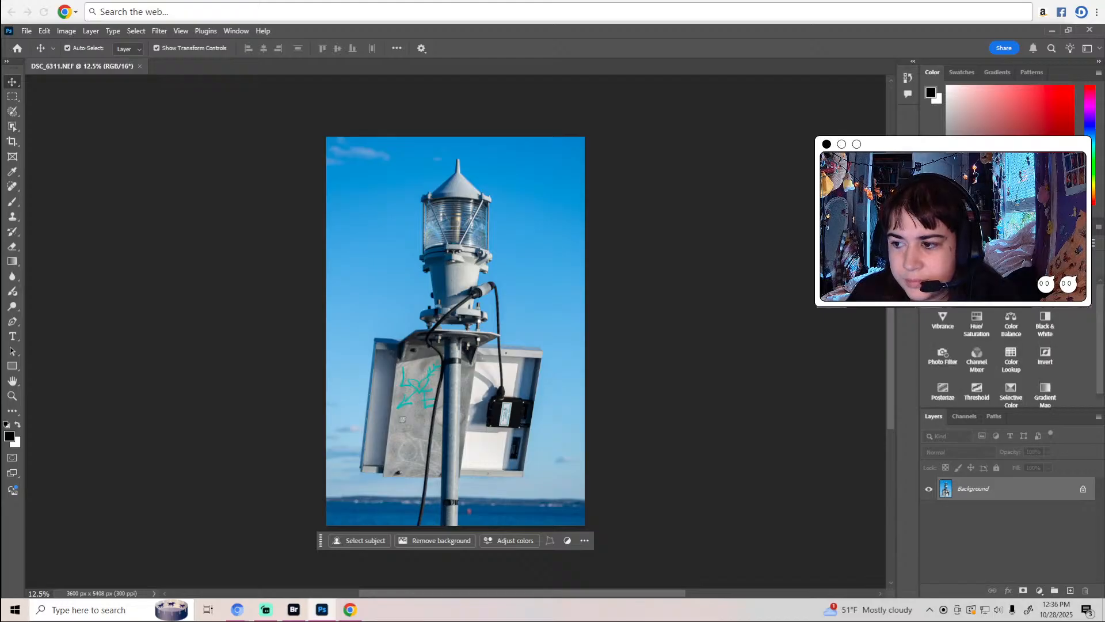
# Add a Levels adjustment layer above the background and set its white input level to 247.
pyautogui.click(977, 283)
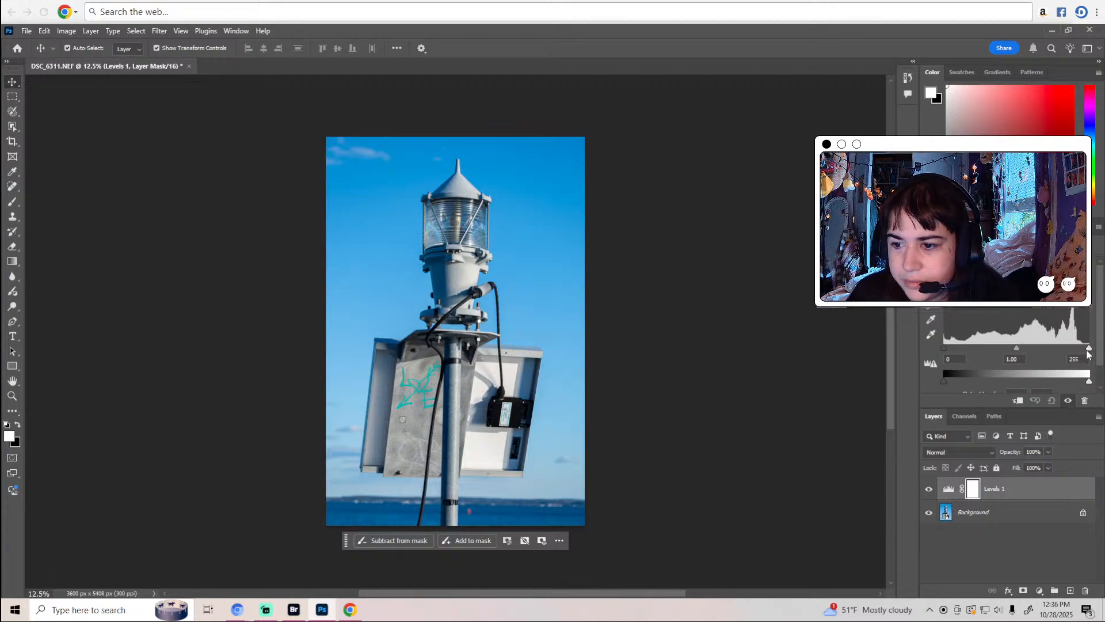
pyautogui.moveTo(1087, 352); pyautogui.dragTo(1085, 352)
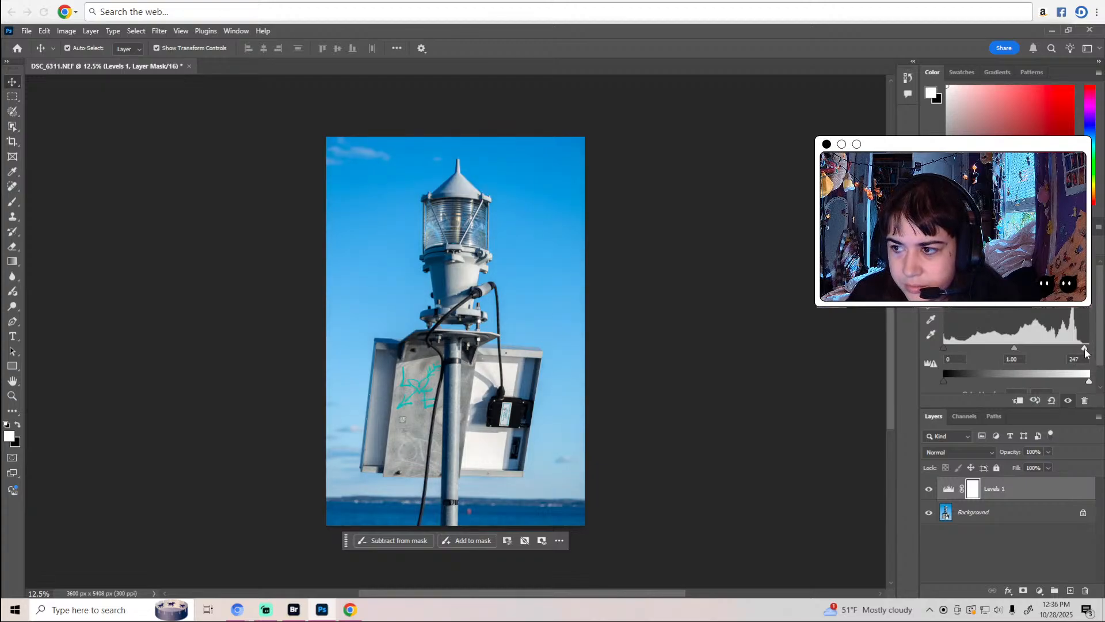
# Add a Selective Color adjustment layer above Levels 1 and set the black amount of the Neutrals to +5%.
pyautogui.click(973, 265)
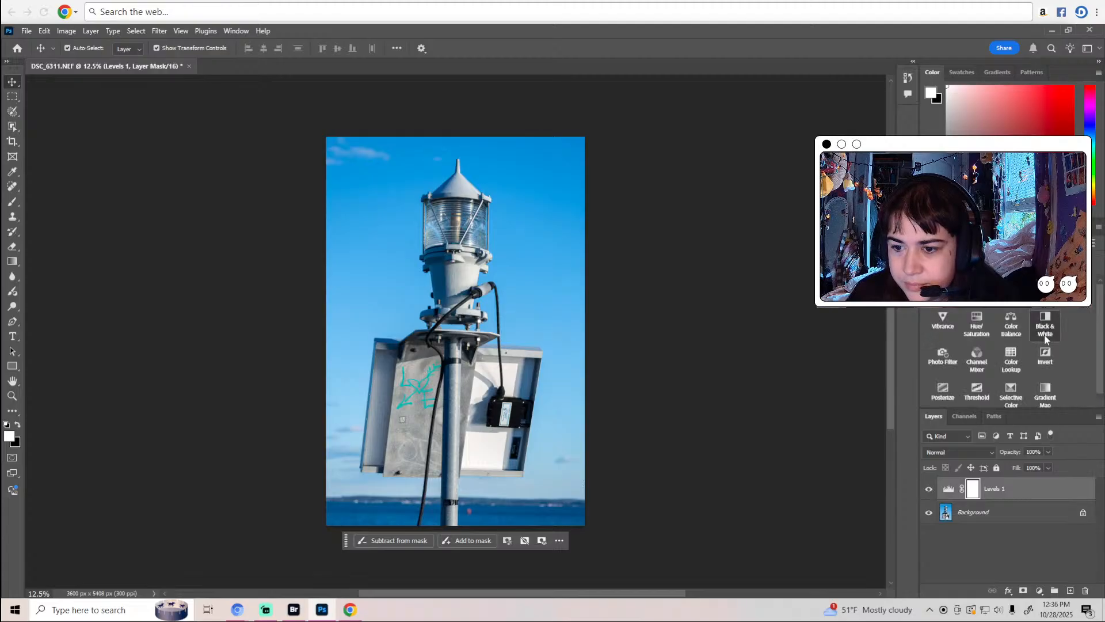
pyautogui.click(1011, 392)
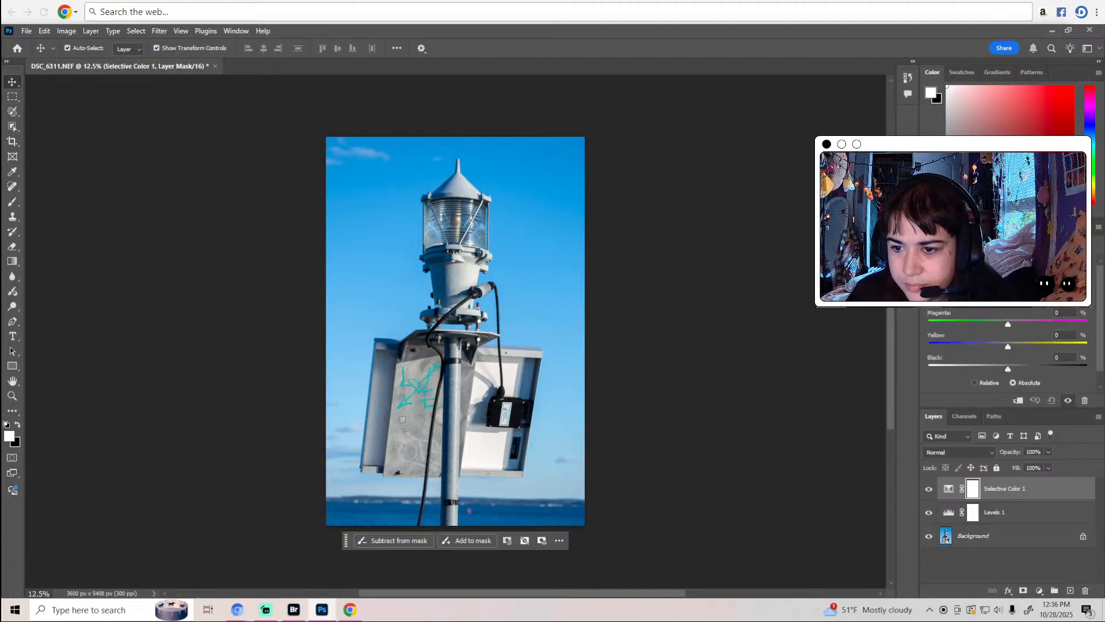
pyautogui.click(1008, 274)
pyautogui.click(996, 347)
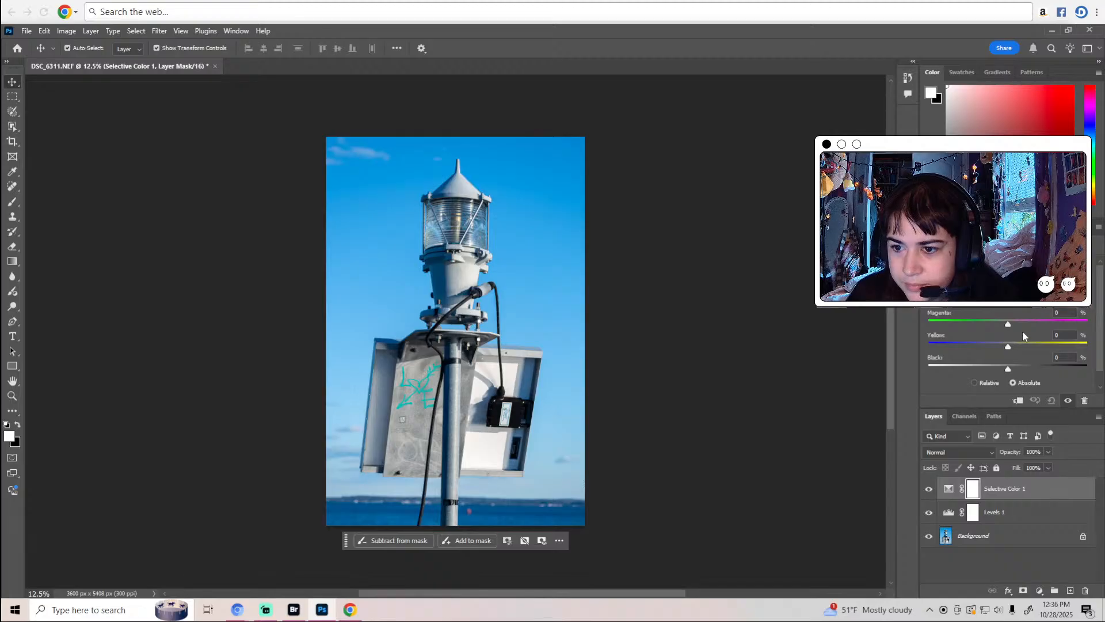
pyautogui.scroll(-1, 1022, 332)
pyautogui.moveTo(1009, 359); pyautogui.dragTo(1013, 357)
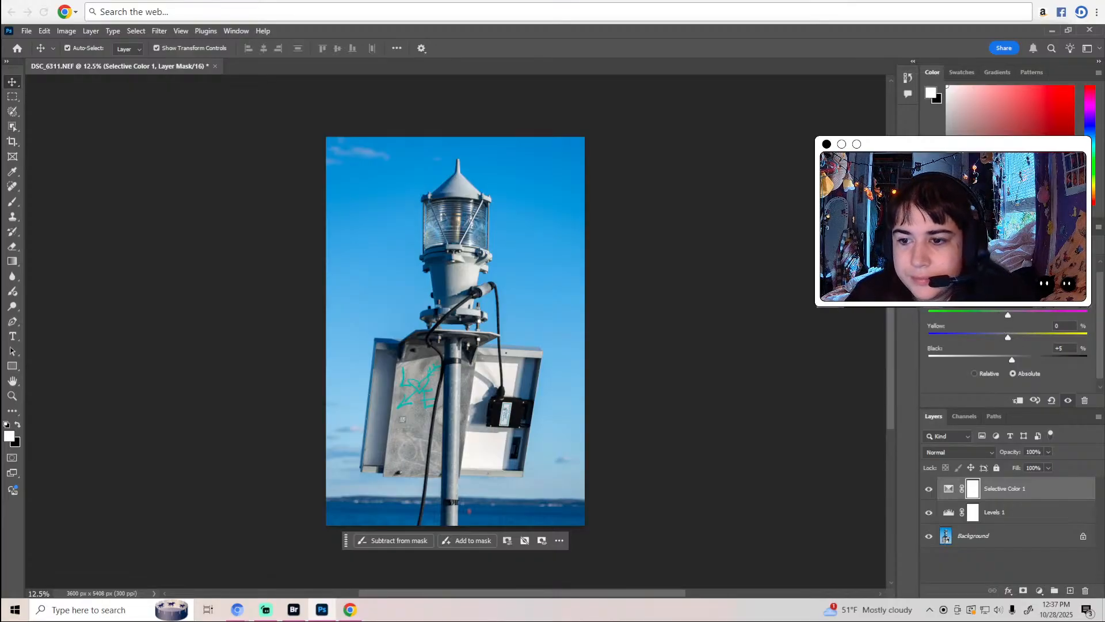
# Set the Selective Color black amount to +3% for another tonal range besides Neutrals and Blacks.
pyautogui.click(979, 256)
pyautogui.click(985, 338)
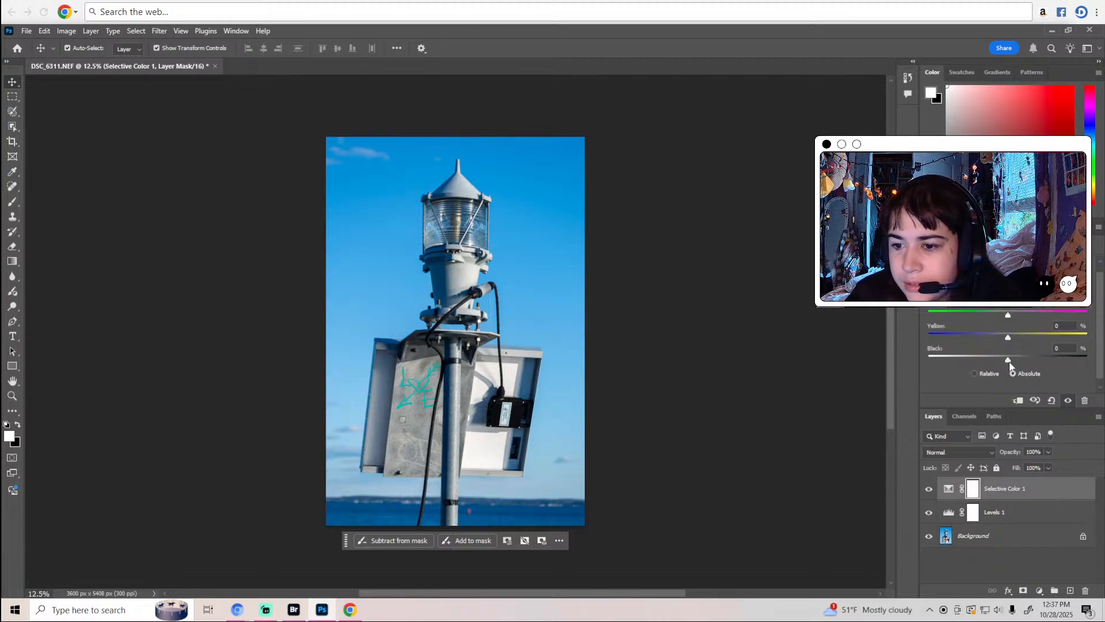
pyautogui.moveTo(1009, 361); pyautogui.dragTo(1010, 360)
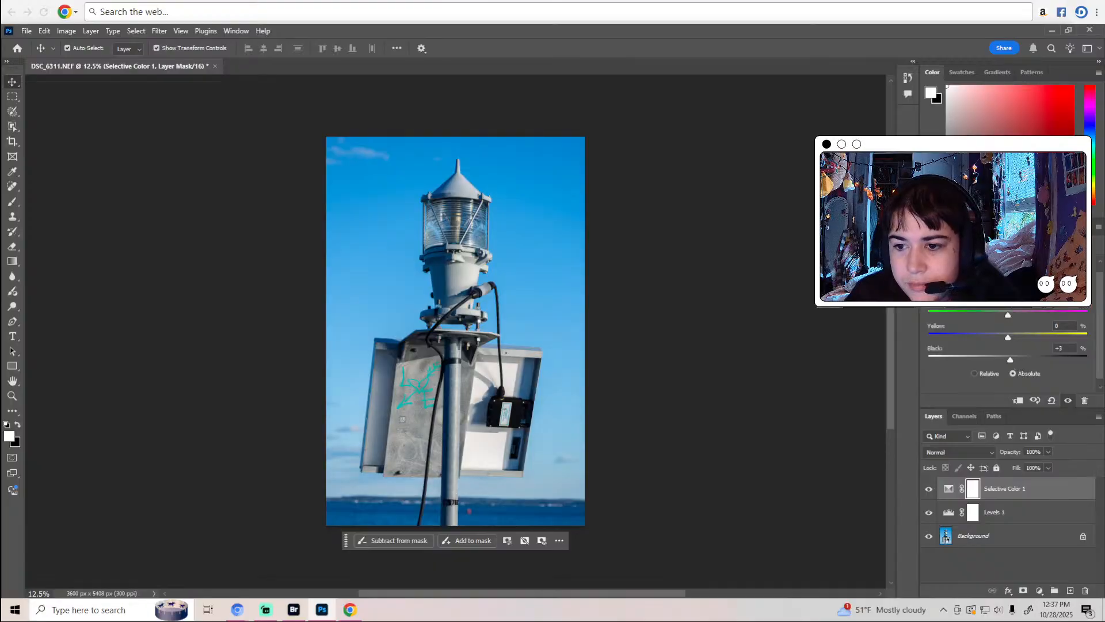
# Try adjusting the black amount of the Blacks range in Selective Color, leaving it at 0%.
pyautogui.click(978, 271)
pyautogui.click(975, 352)
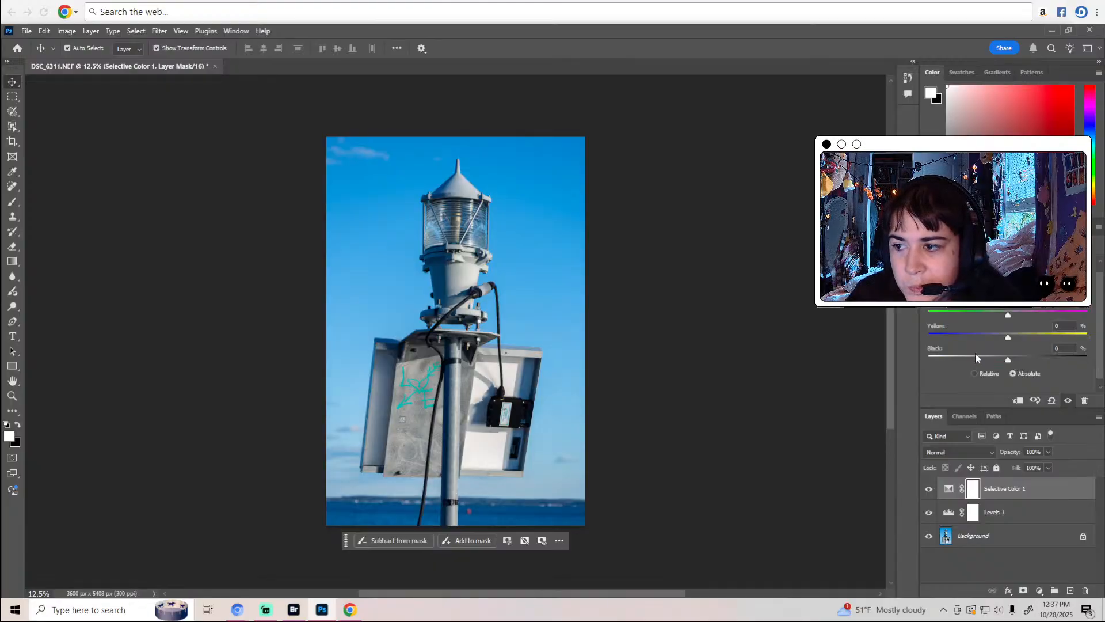
pyautogui.click(1008, 361)
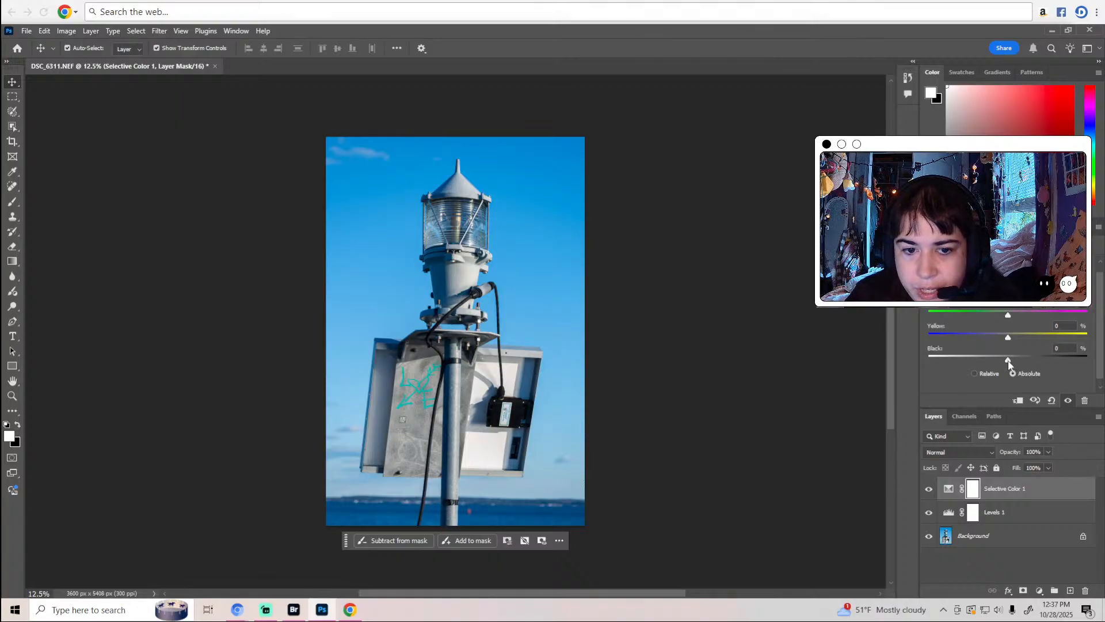
pyautogui.moveTo(1010, 361); pyautogui.dragTo(1008, 363)
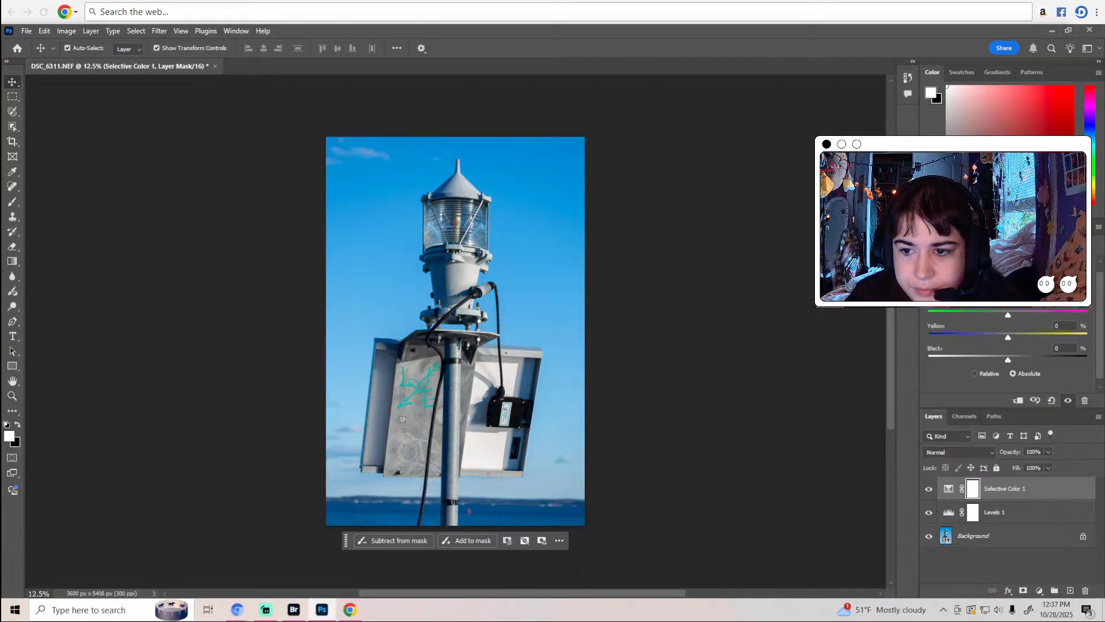
# Set the Blues to -2% yellow and -3% black, and set the black amount of another color range to -7%.
pyautogui.click(990, 264)
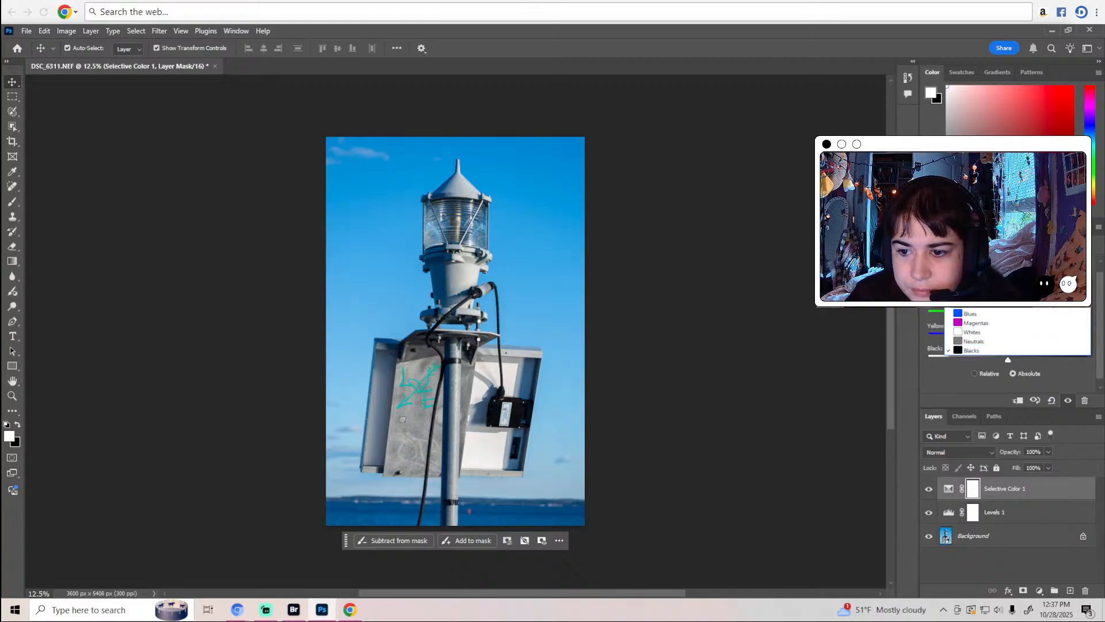
pyautogui.click(974, 314)
pyautogui.moveTo(1008, 360); pyautogui.dragTo(1007, 336)
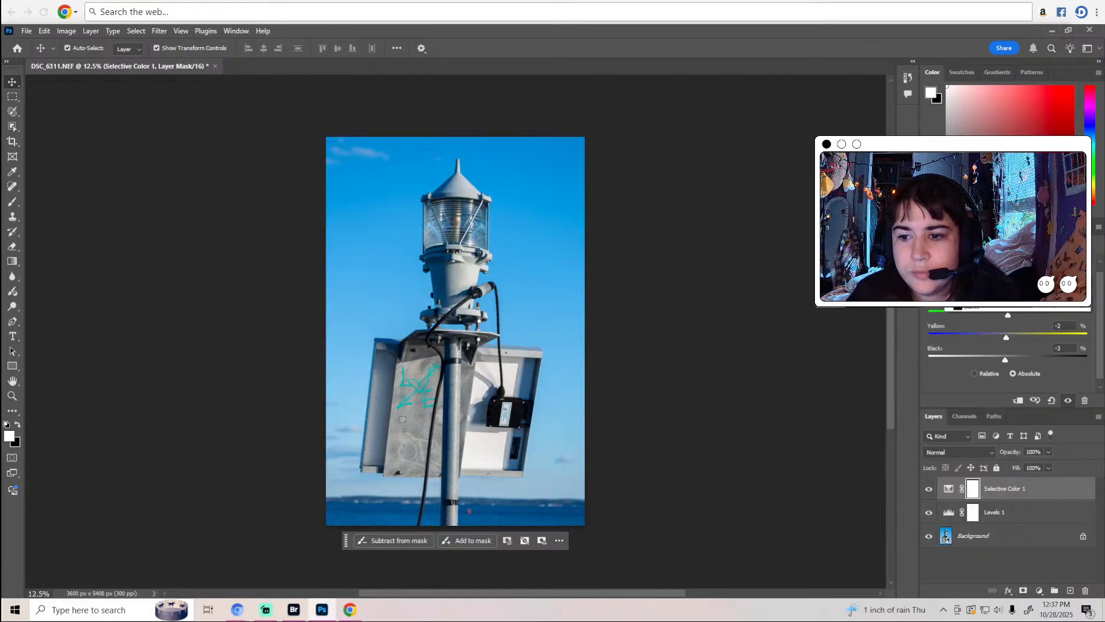
pyautogui.click(979, 264)
pyautogui.click(986, 312)
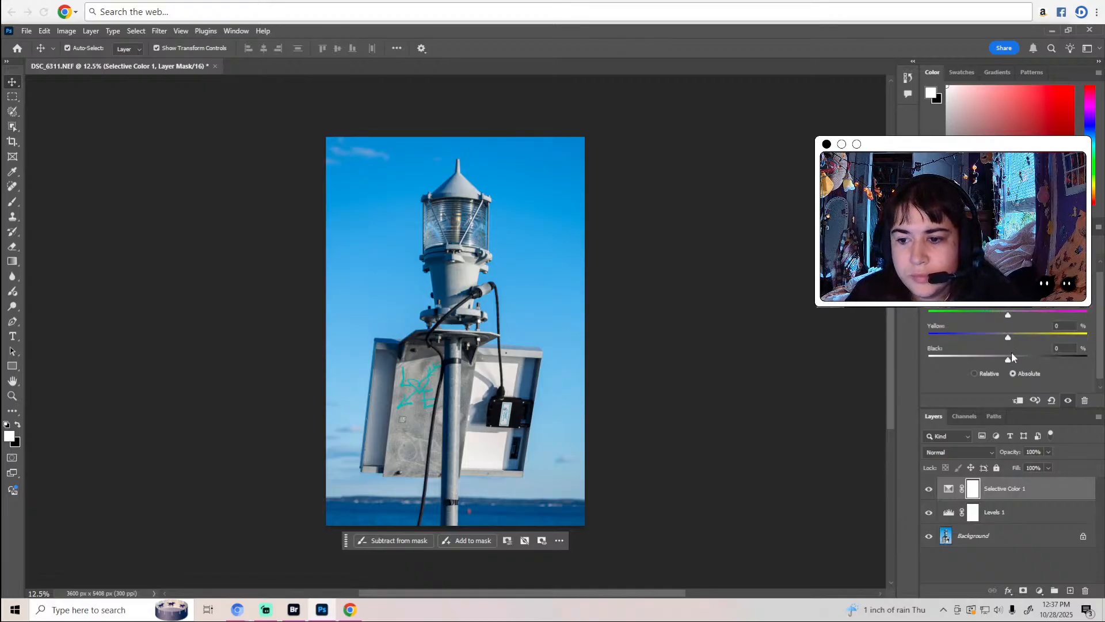
pyautogui.moveTo(1005, 359)
pyautogui.mouseDown()
pyautogui.moveTo(992, 362)
pyautogui.moveTo(1002, 362)
pyautogui.mouseUp()
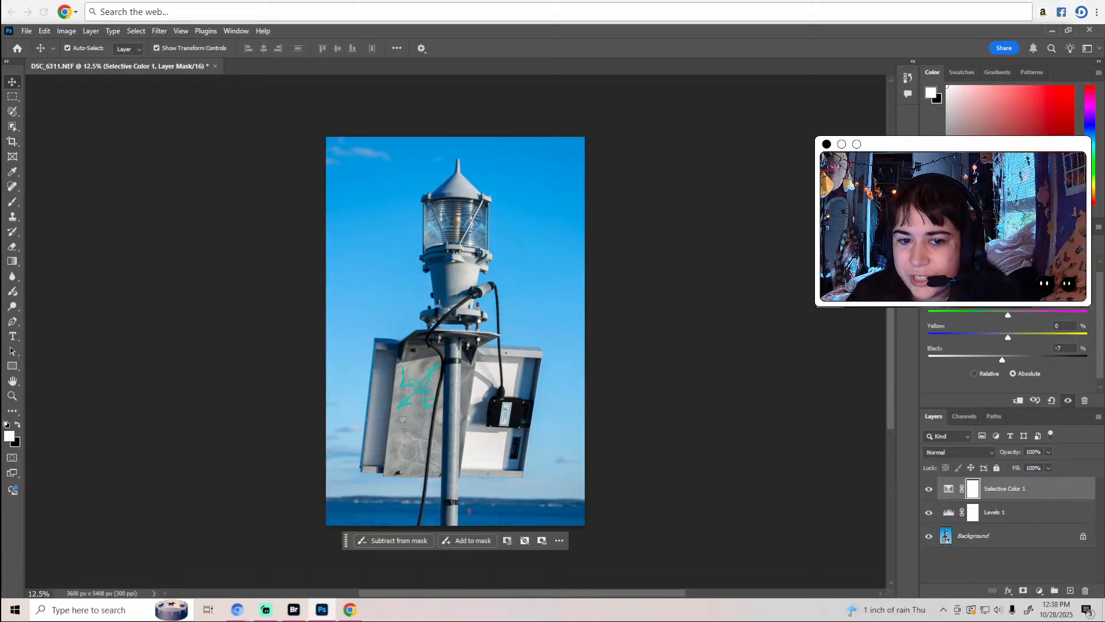
# Add a Color Lookup adjustment layer above Selective Color 1, apply a 3D LUT preset, and compare the photo with and without it.
pyautogui.click(974, 226)
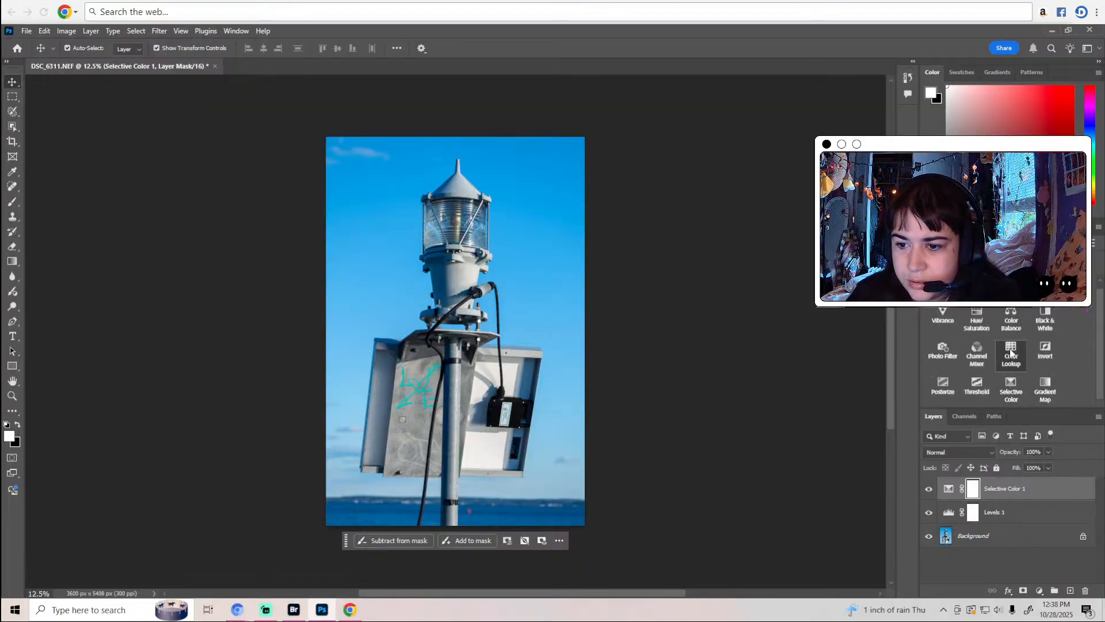
pyautogui.click(1011, 352)
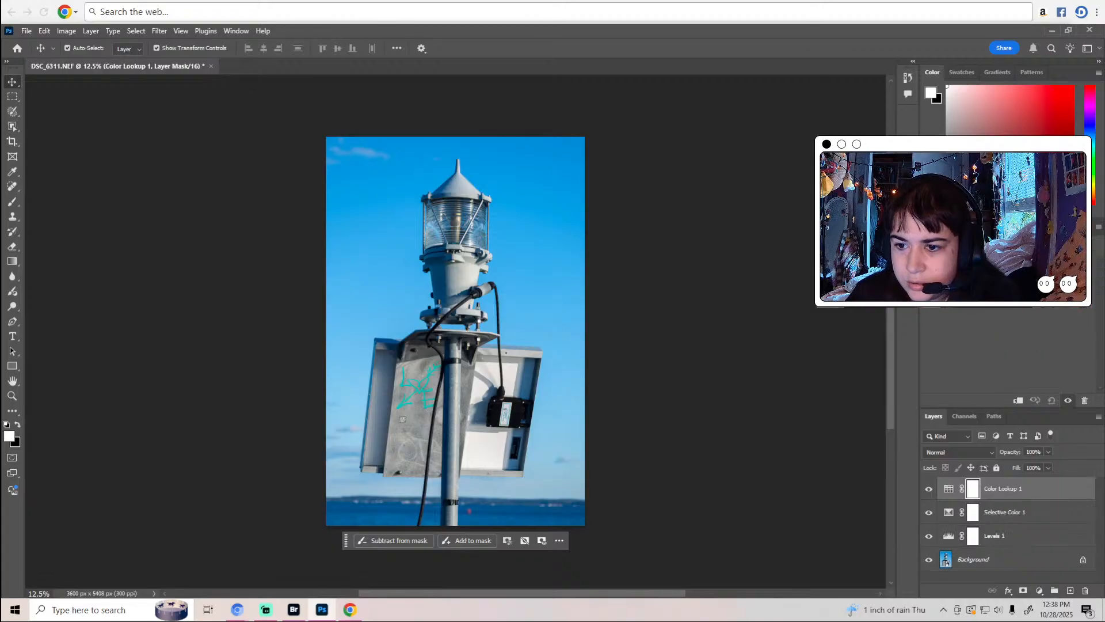
pyautogui.click(1038, 261)
pyautogui.click(1038, 516)
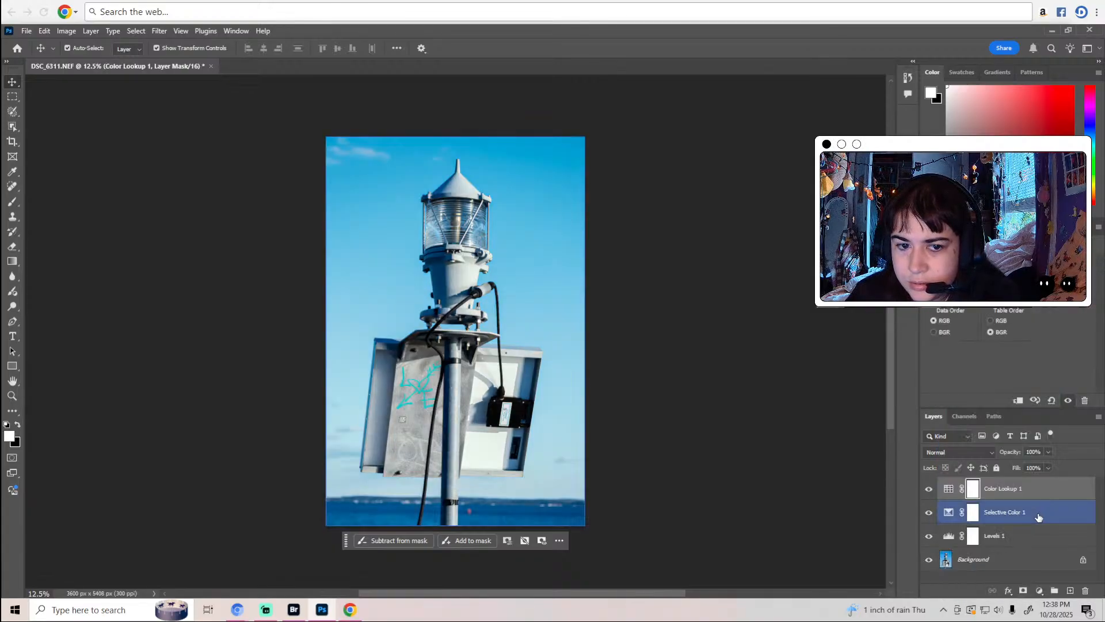
pyautogui.click(929, 489)
pyautogui.click(929, 489)
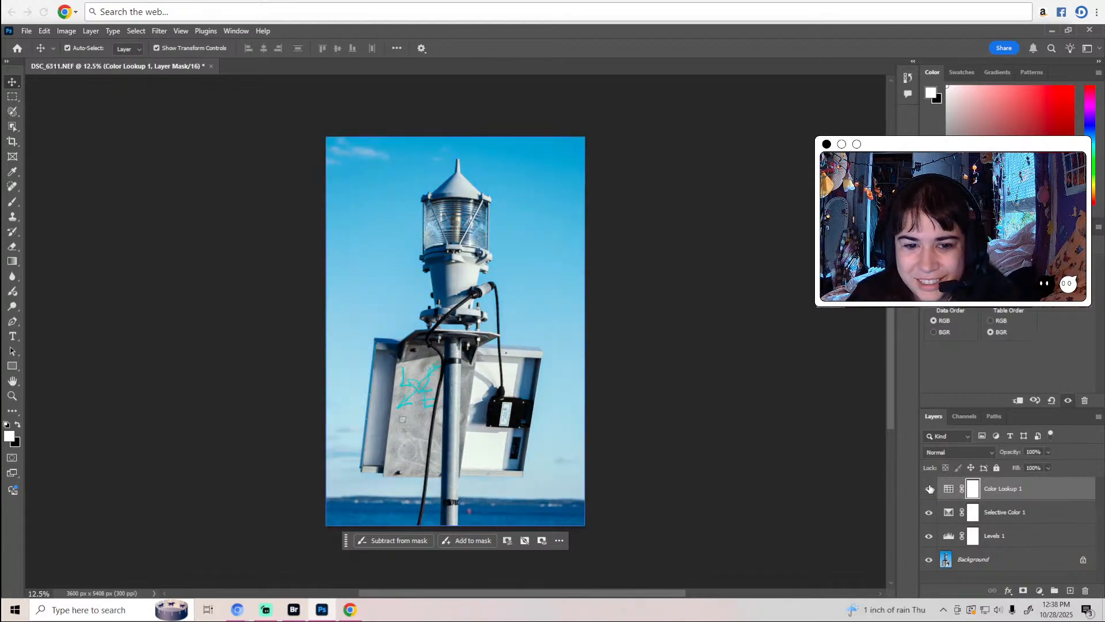
pyautogui.click(929, 490)
pyautogui.click(929, 490)
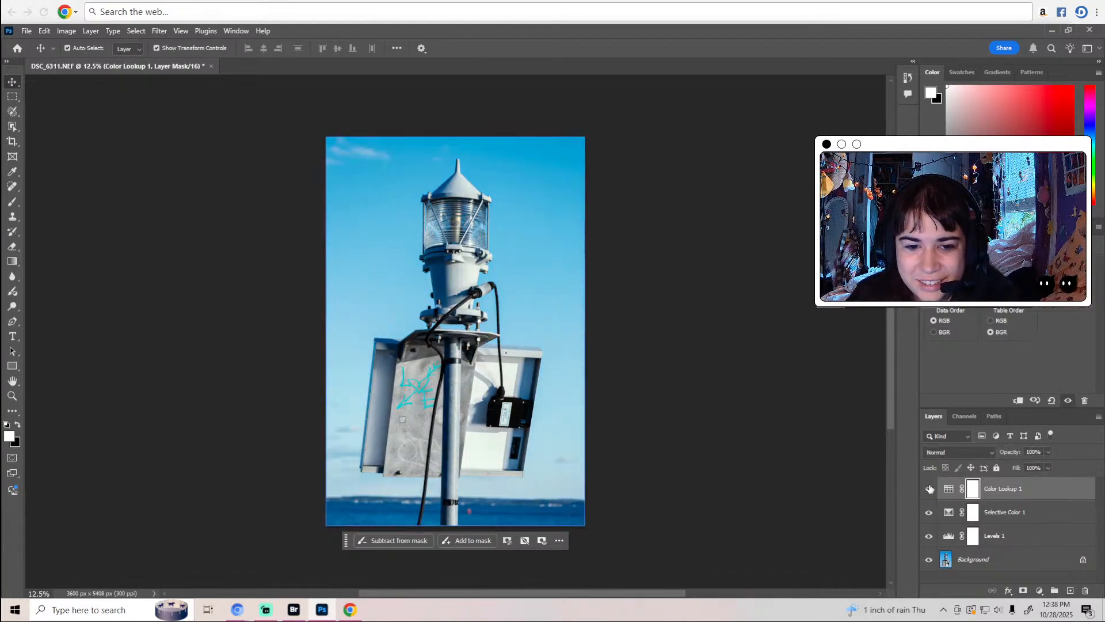
# Set the Color Lookup layer's opacity and fill to 49% each, and compare the photo with the layer hidden and shown.
pyautogui.click(1049, 452)
pyautogui.moveTo(1022, 468); pyautogui.dragTo(1020, 467)
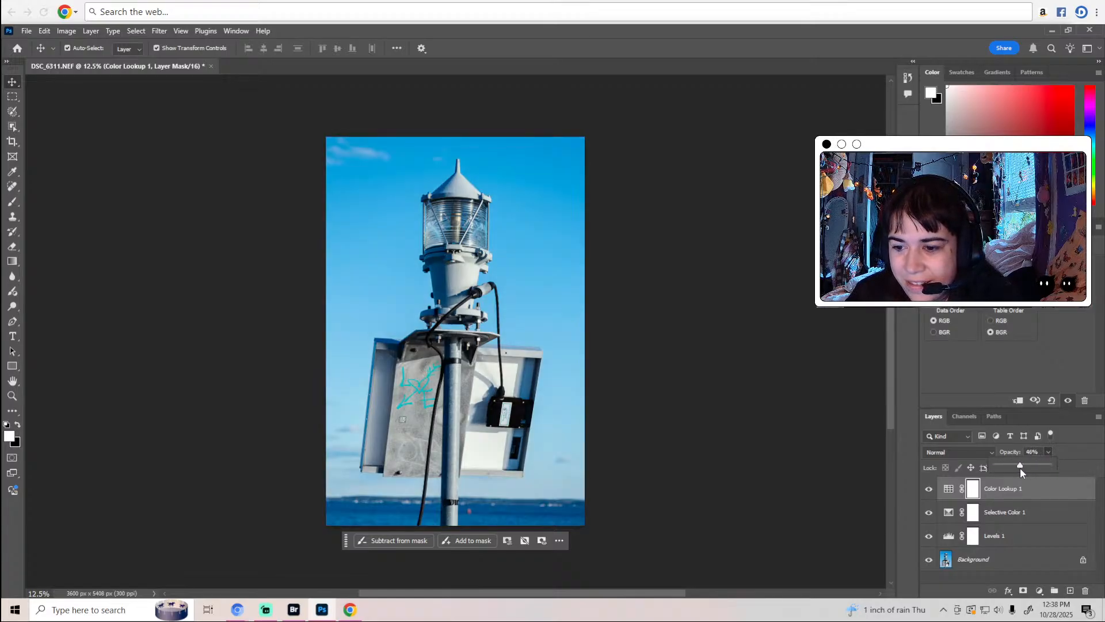
pyautogui.click(1067, 451)
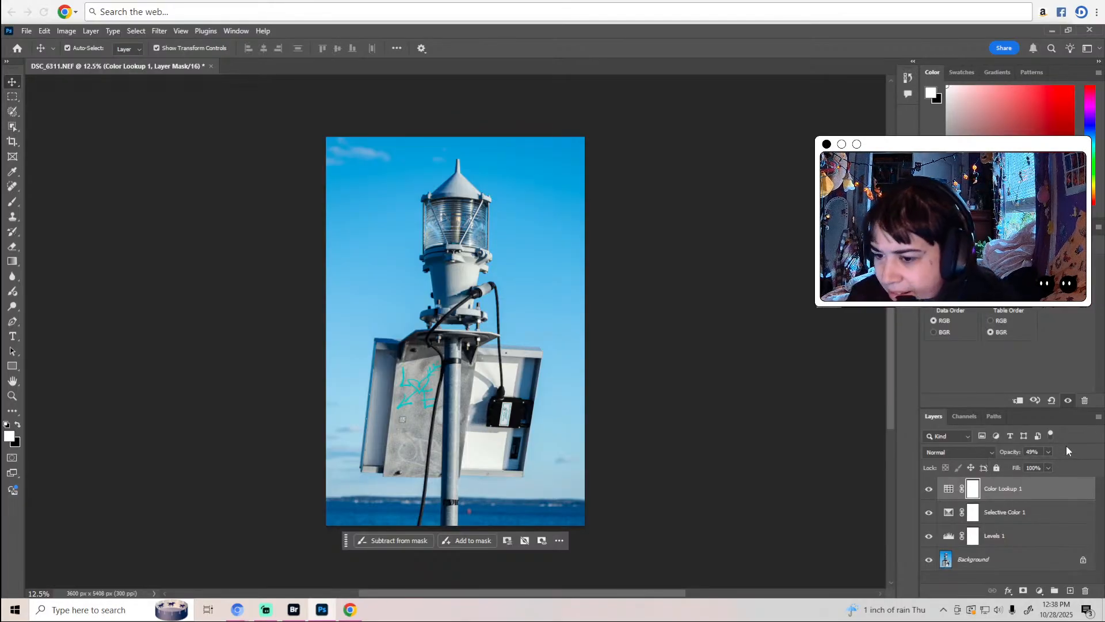
pyautogui.click(1049, 468)
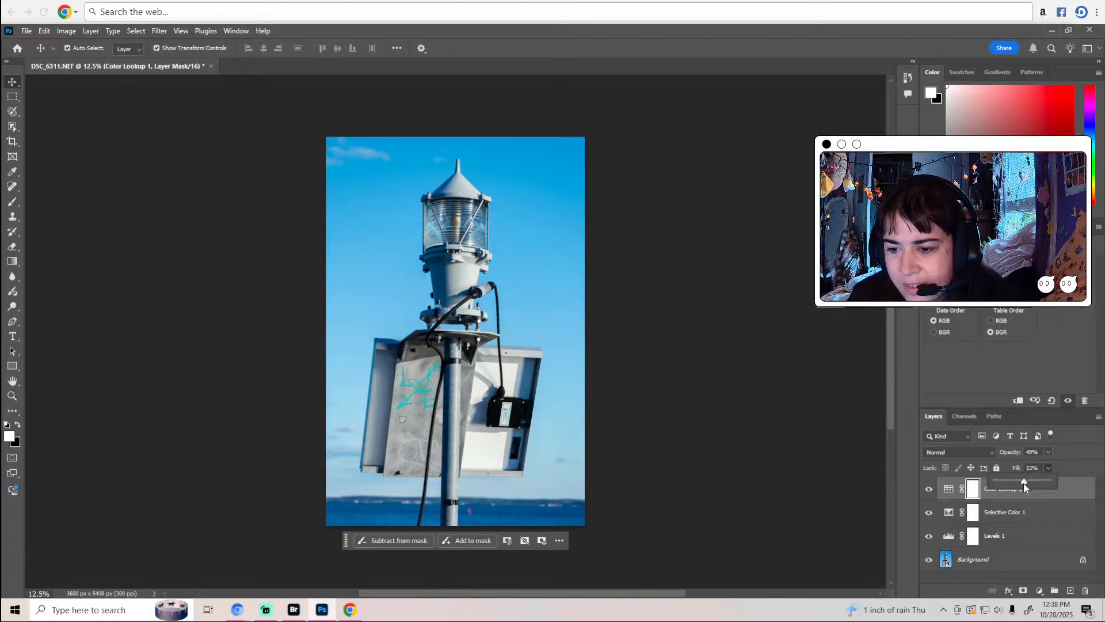
pyautogui.moveTo(1024, 483); pyautogui.dragTo(1020, 483)
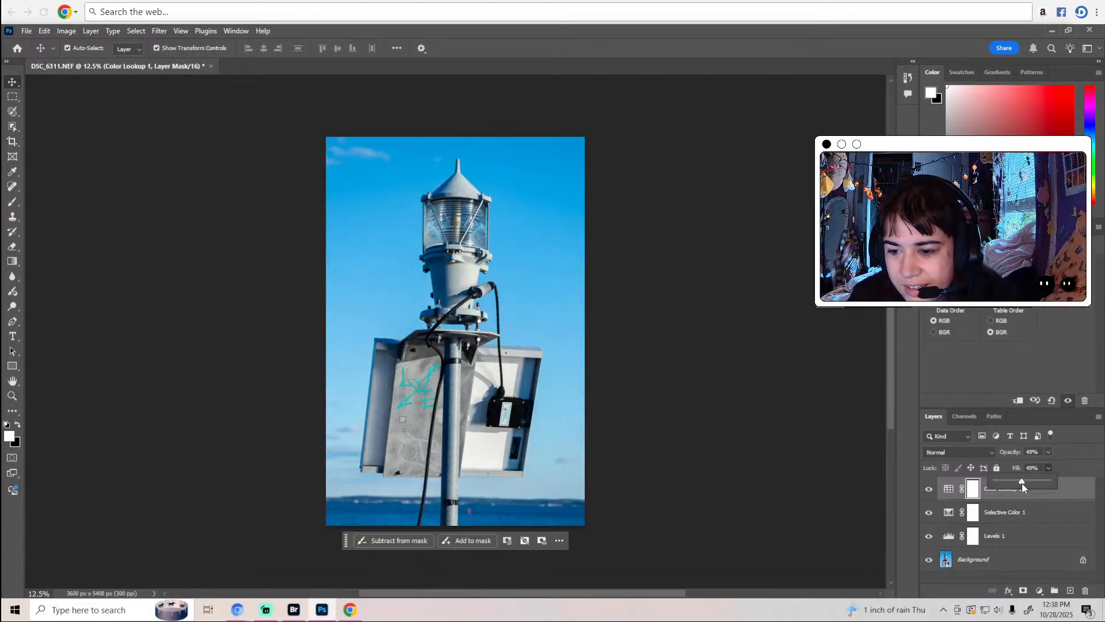
pyautogui.click(930, 489)
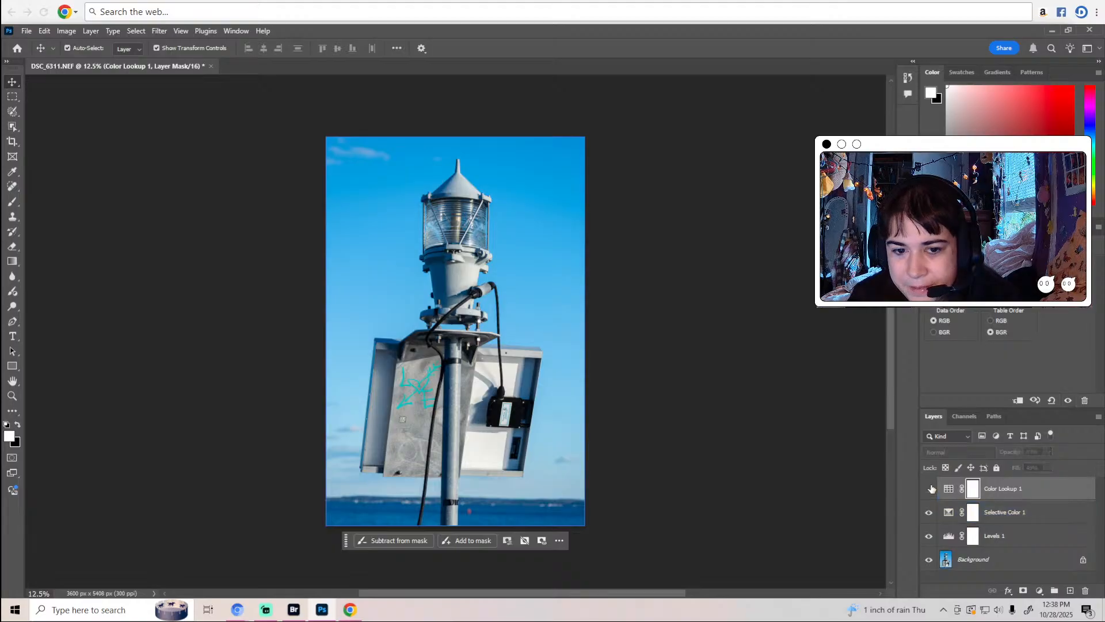
pyautogui.click(930, 489)
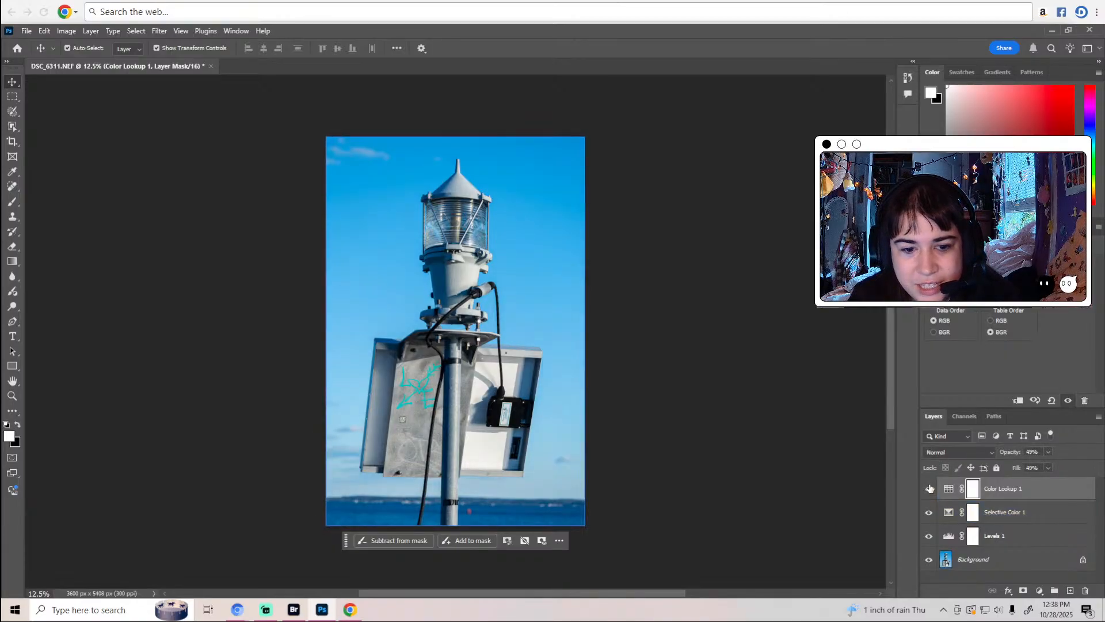
pyautogui.click(930, 489)
pyautogui.click(930, 489)
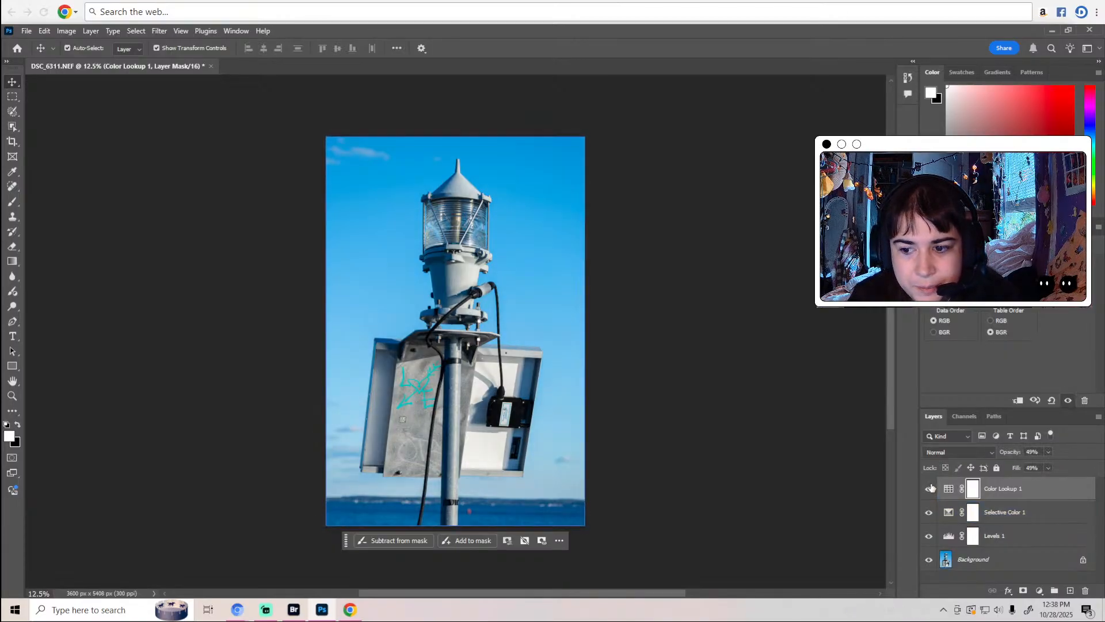
# Set the Color Lookup layer's opacity to 45% and fill to 46%, and check the photo with the layer hidden and shown.
pyautogui.click(1051, 452)
pyautogui.moveTo(1049, 464); pyautogui.dragTo(1048, 485)
pyautogui.click(1047, 468)
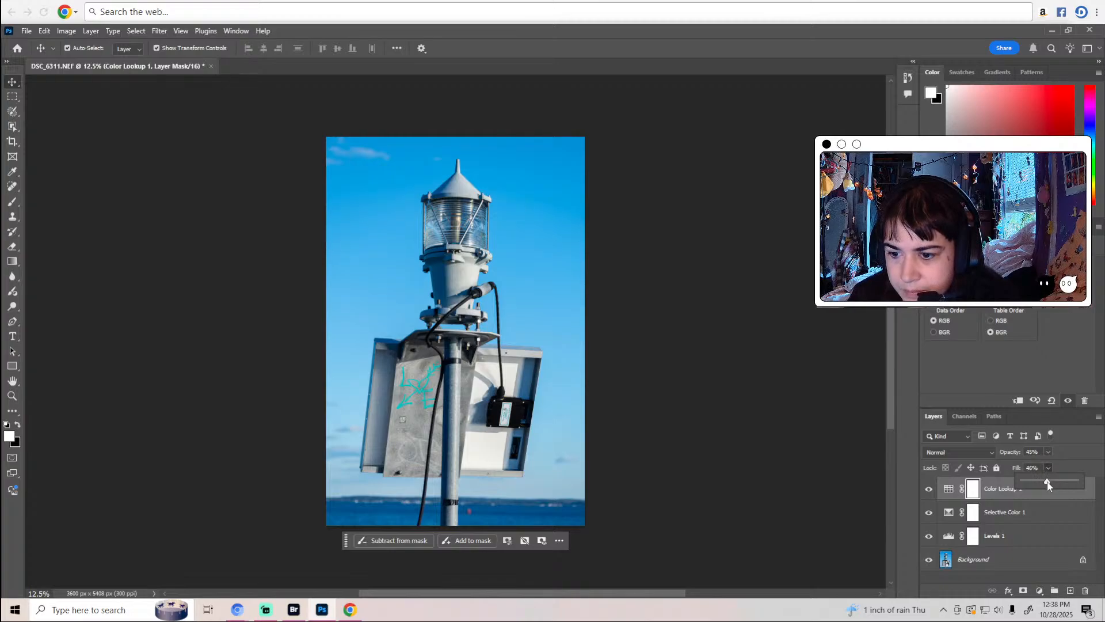
pyautogui.click(1060, 459)
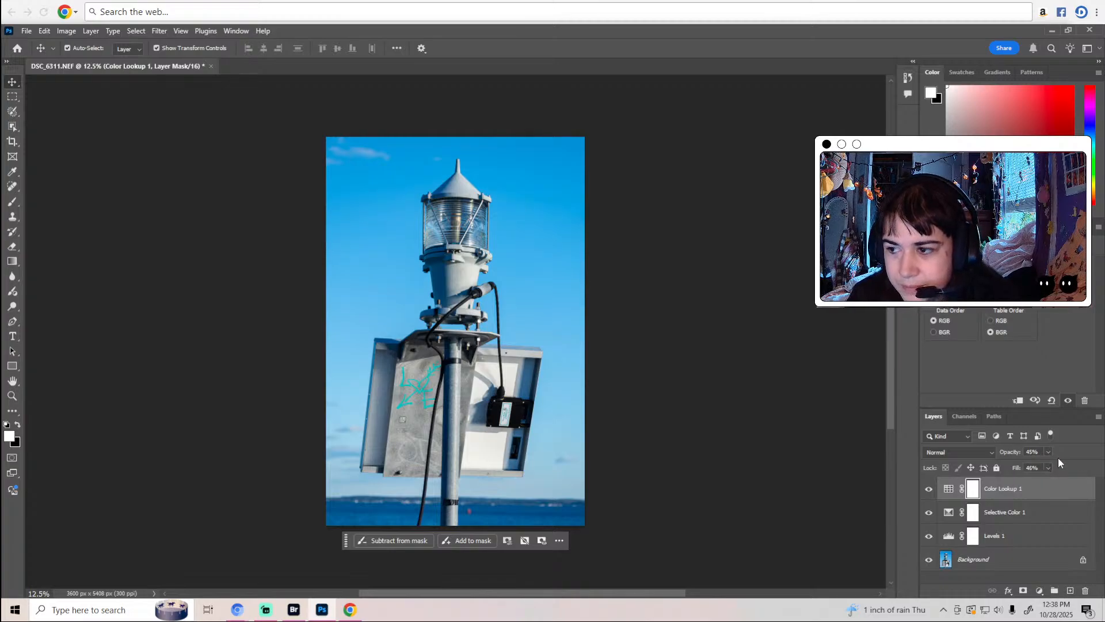
pyautogui.click(929, 488)
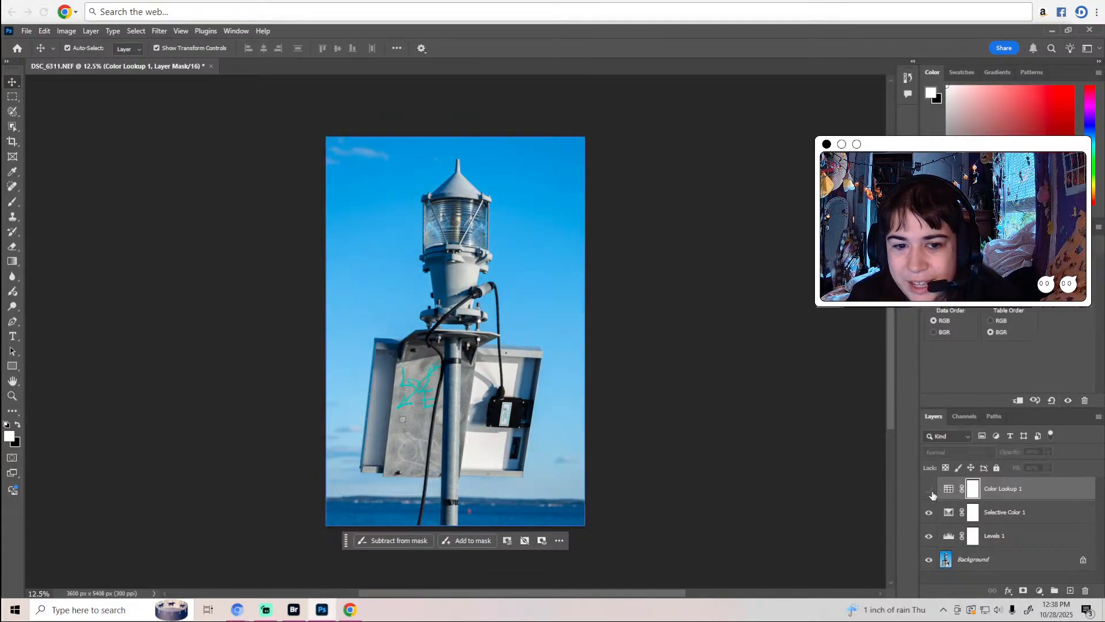
pyautogui.click(965, 517)
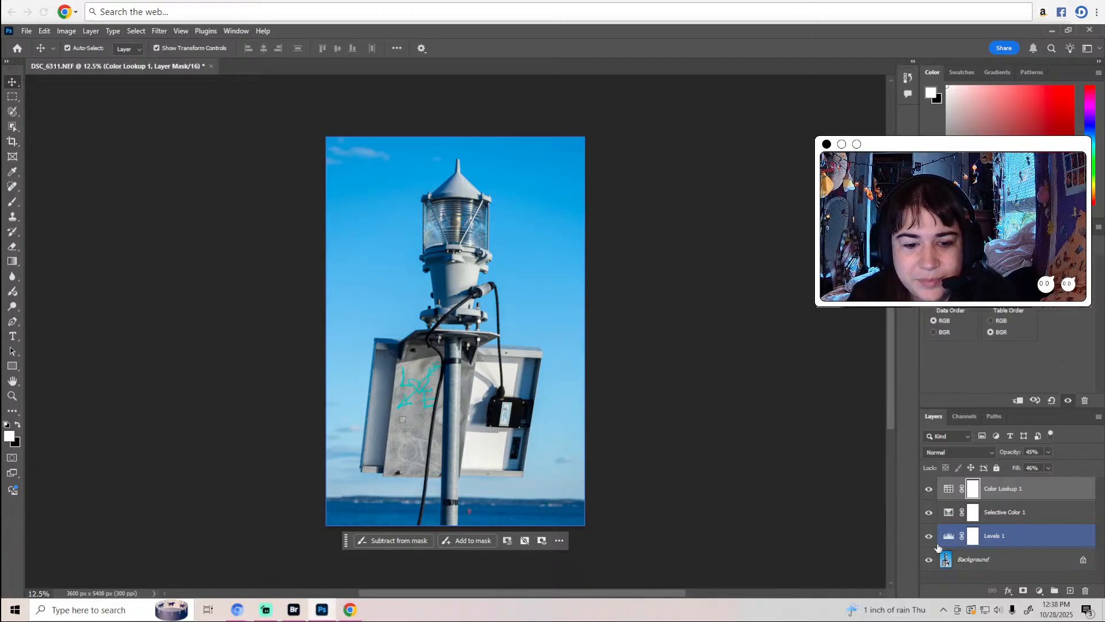
# Start saving a copy of the edited navigation light photo in JPEG format in the Desktop folder.
pyautogui.click(948, 561)
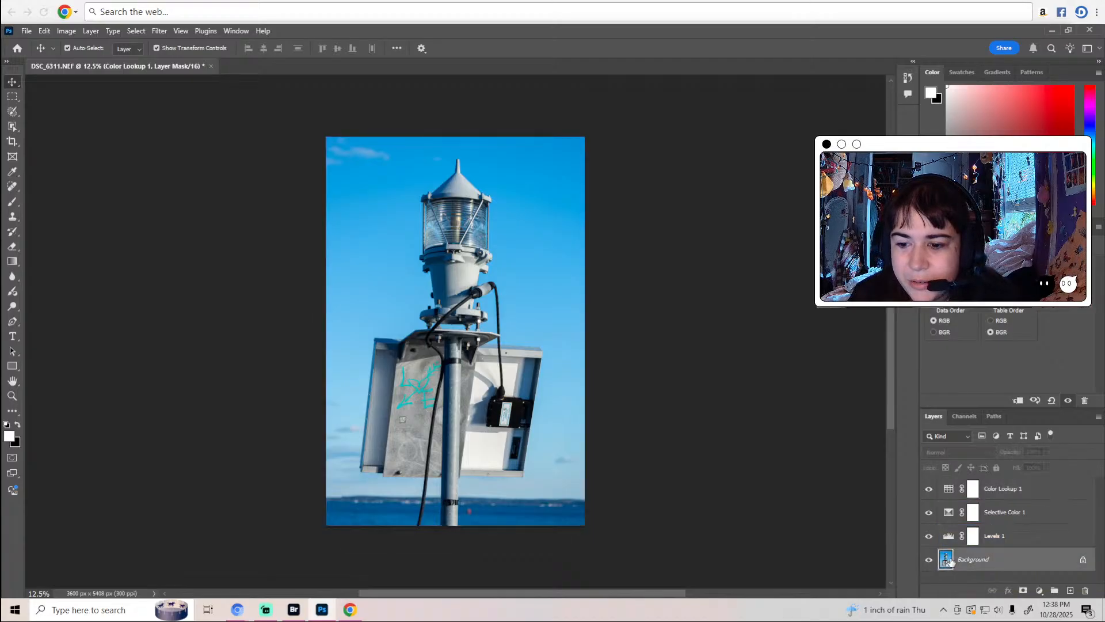
pyautogui.click(27, 33)
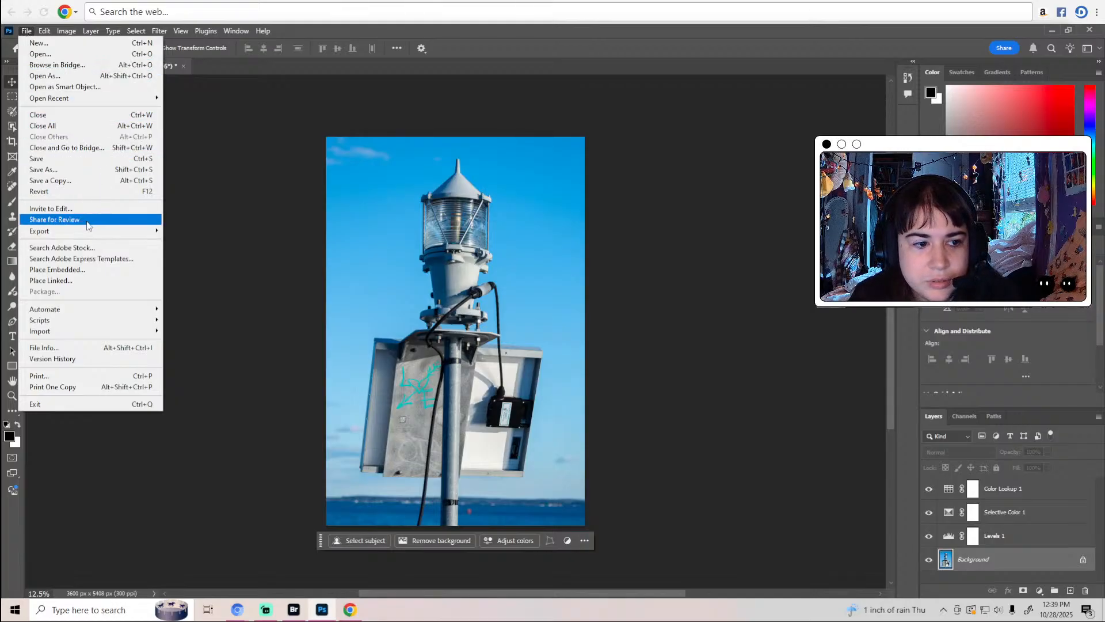
pyautogui.click(81, 181)
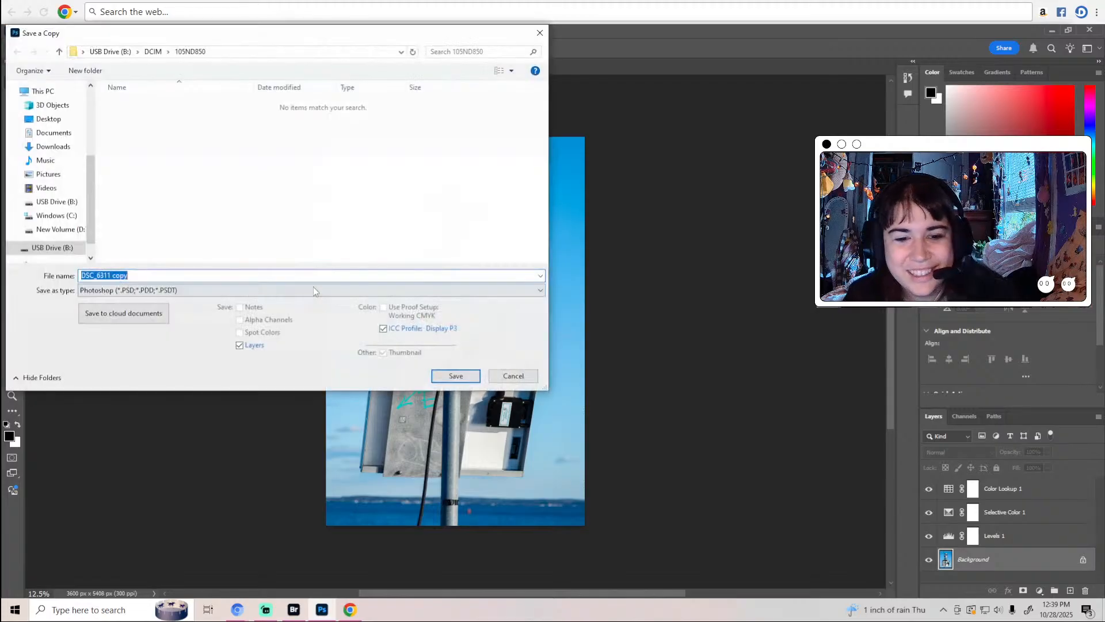
pyautogui.click(256, 294)
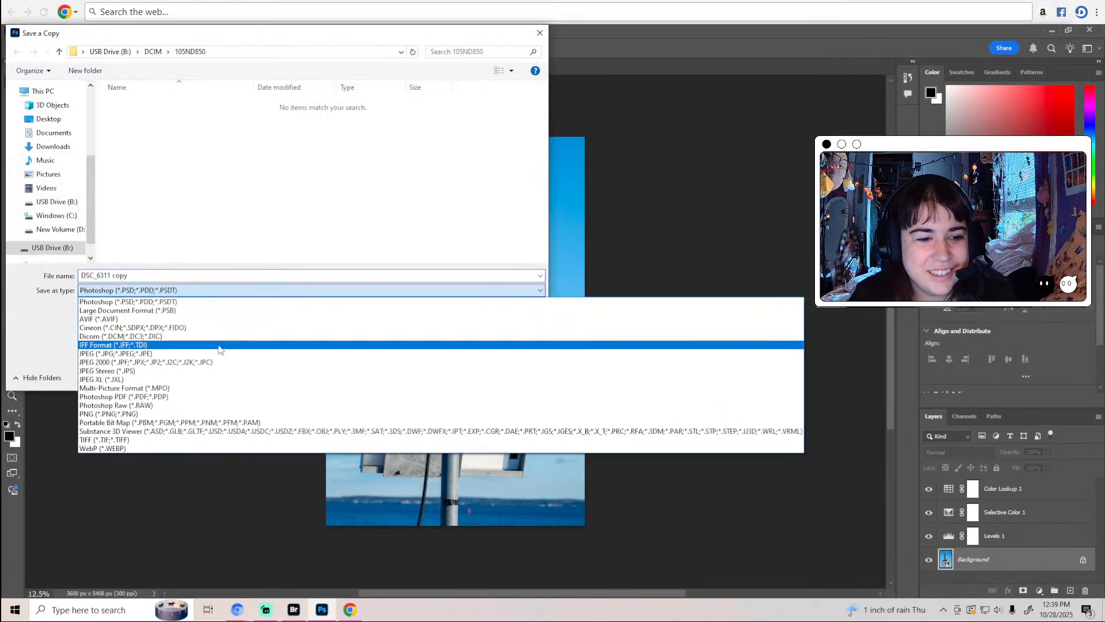
pyautogui.click(218, 353)
pyautogui.click(43, 121)
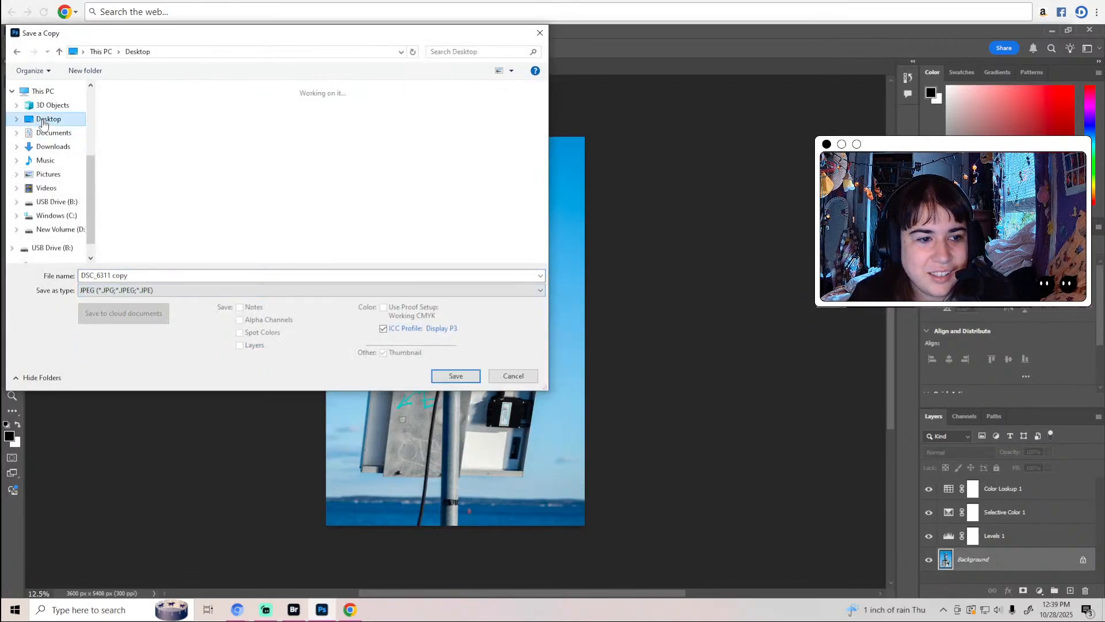
# Name the JPEG copy lightthingyu and save it at maximum quality 12 with the Progressive format option and 3 scans.
pyautogui.click(184, 277)
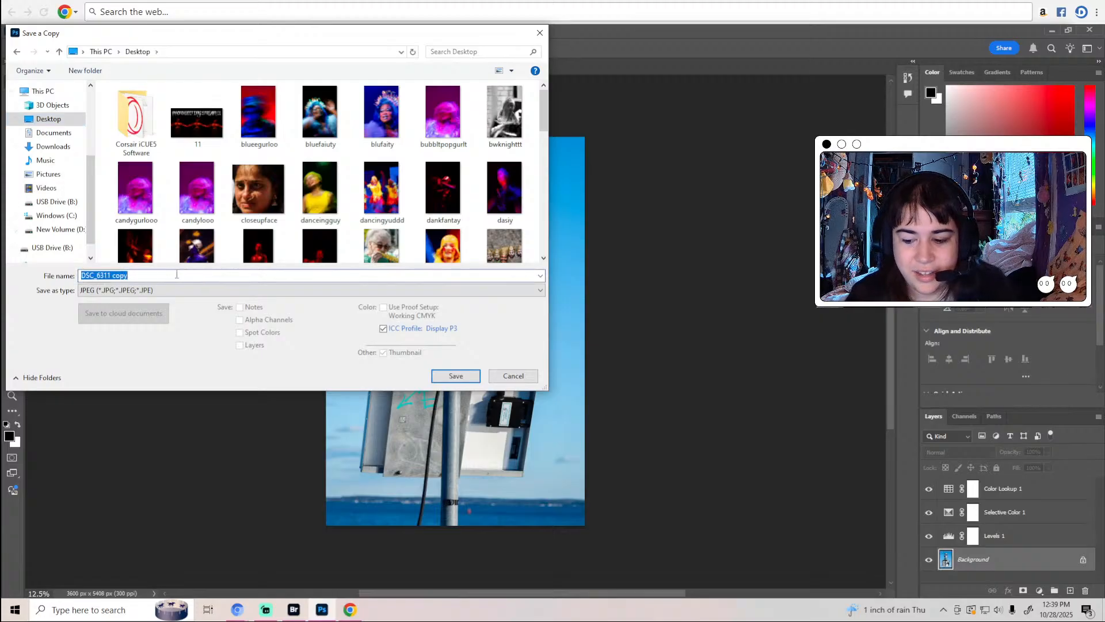
pyautogui.press('BackSpace')
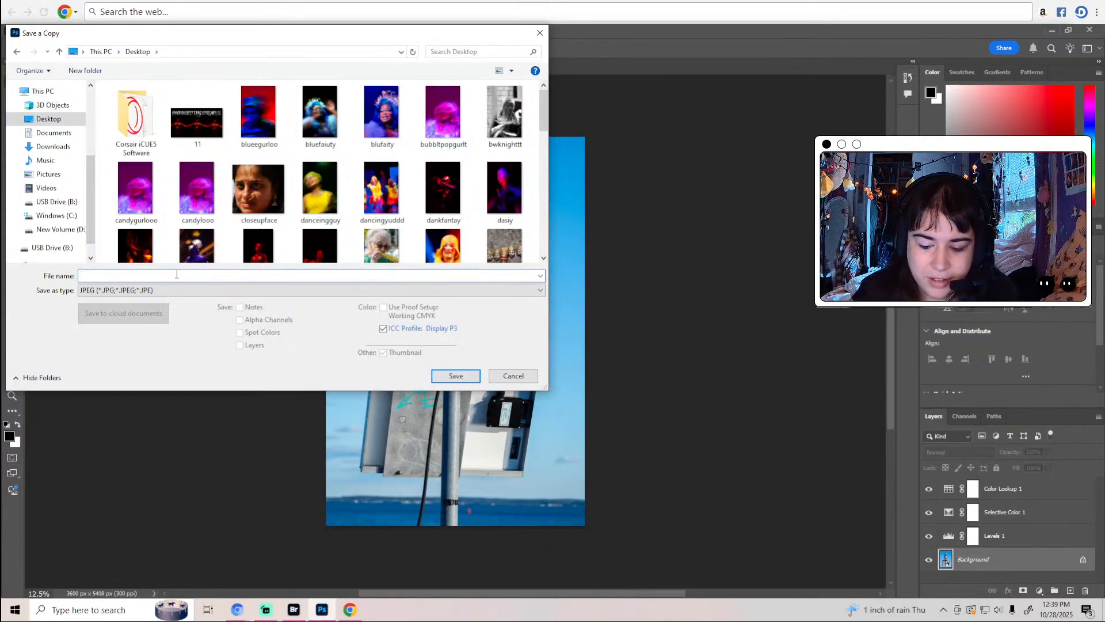
pyautogui.write('light')
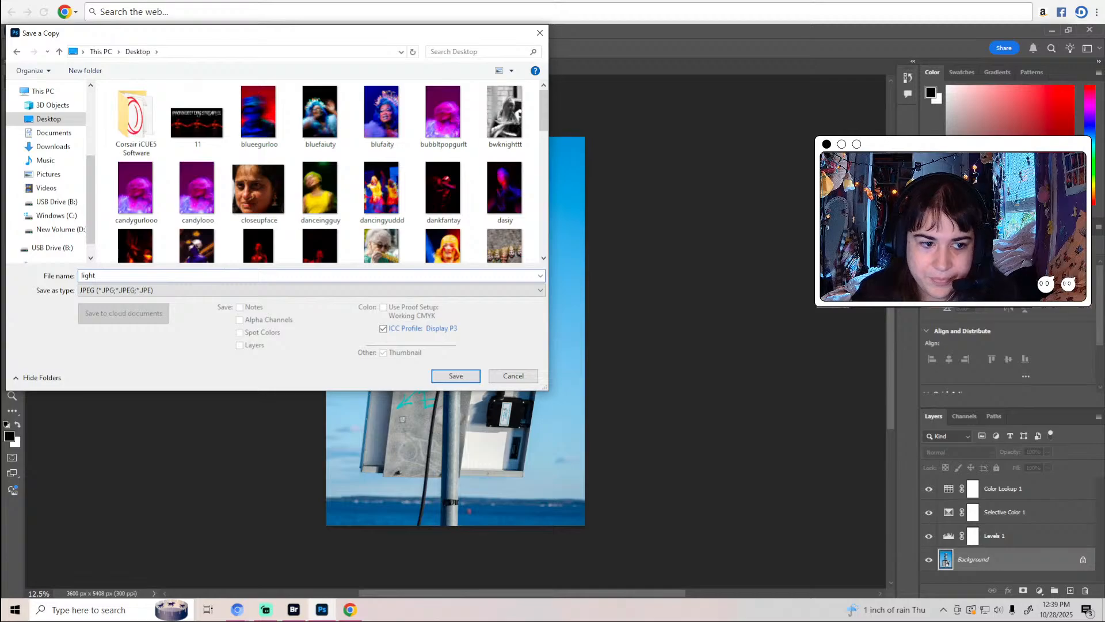
pyautogui.write('hingyu')
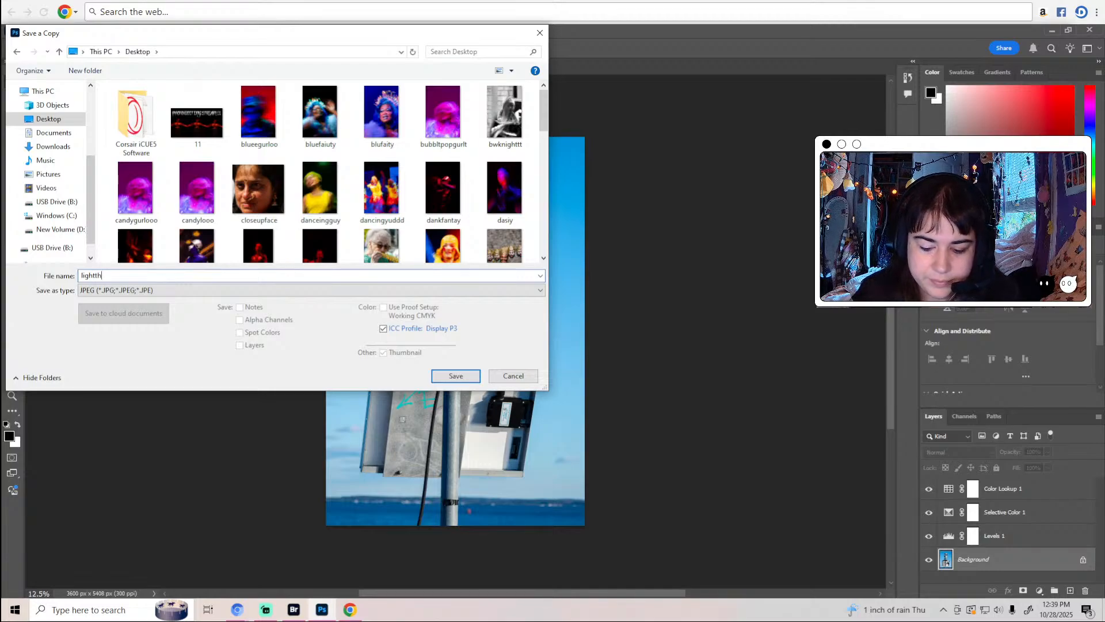
pyautogui.click(449, 375)
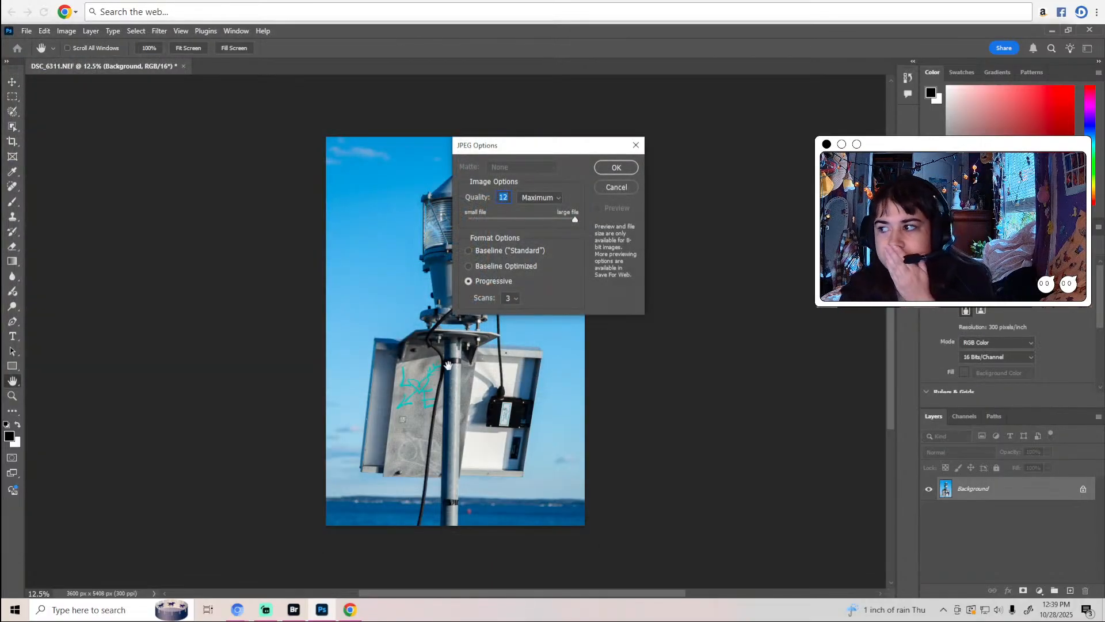
pyautogui.click(627, 169)
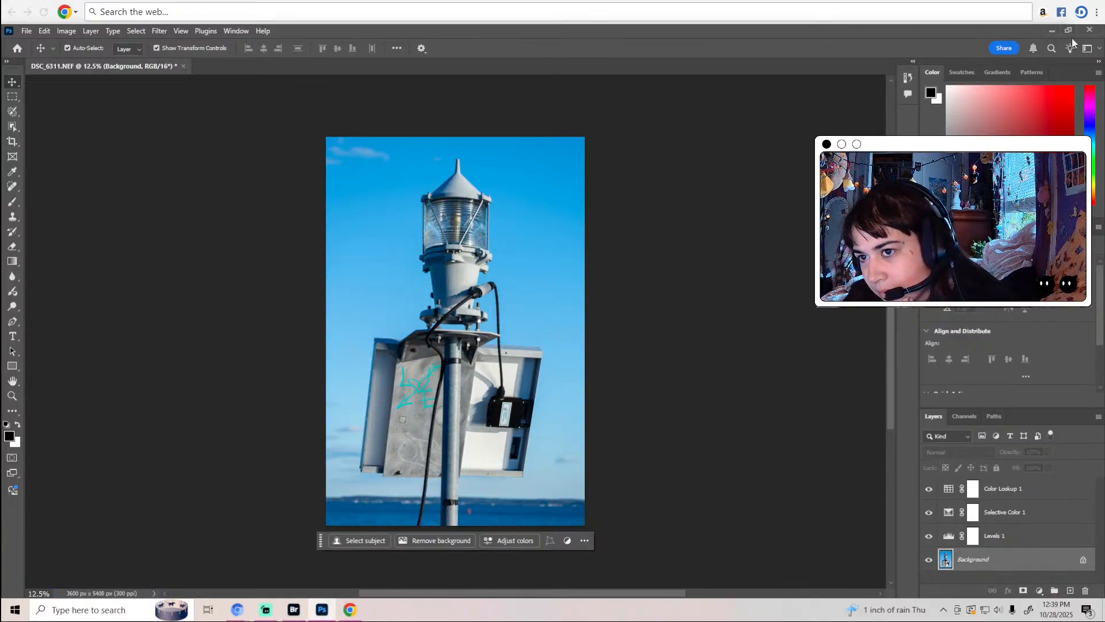
# Switch to Bridge and examine the sailboat shots DSC_6312.NEF to DSC_6314.NEF, magnifying the sails in DSC_6314.NEF.
pyautogui.click(1049, 30)
pyautogui.click(1006, 34)
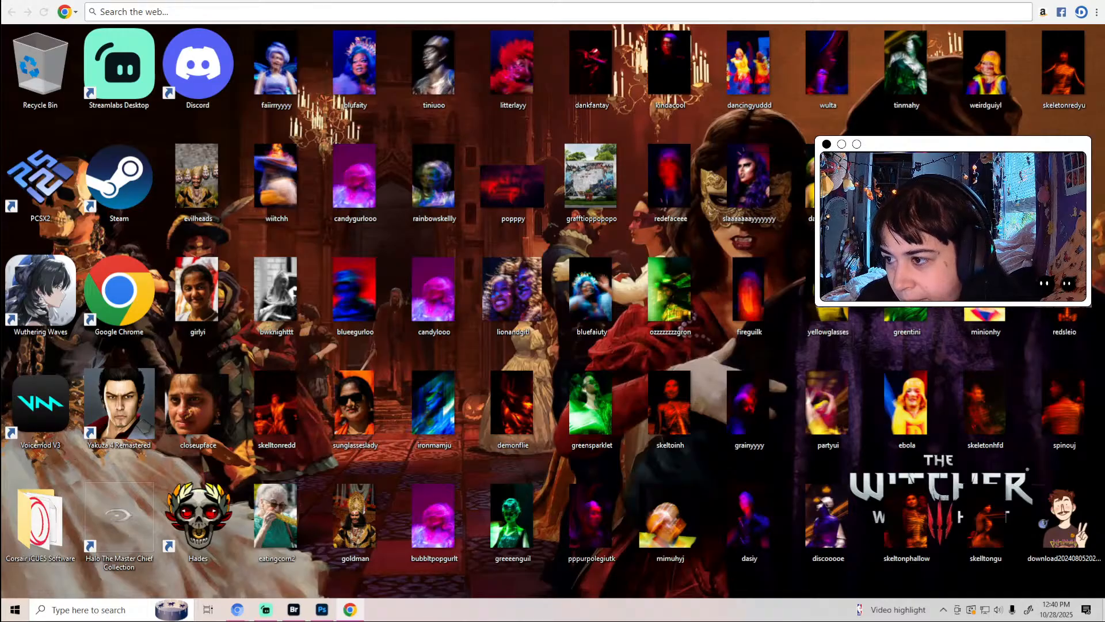
pyautogui.click(295, 611)
pyautogui.click(843, 502)
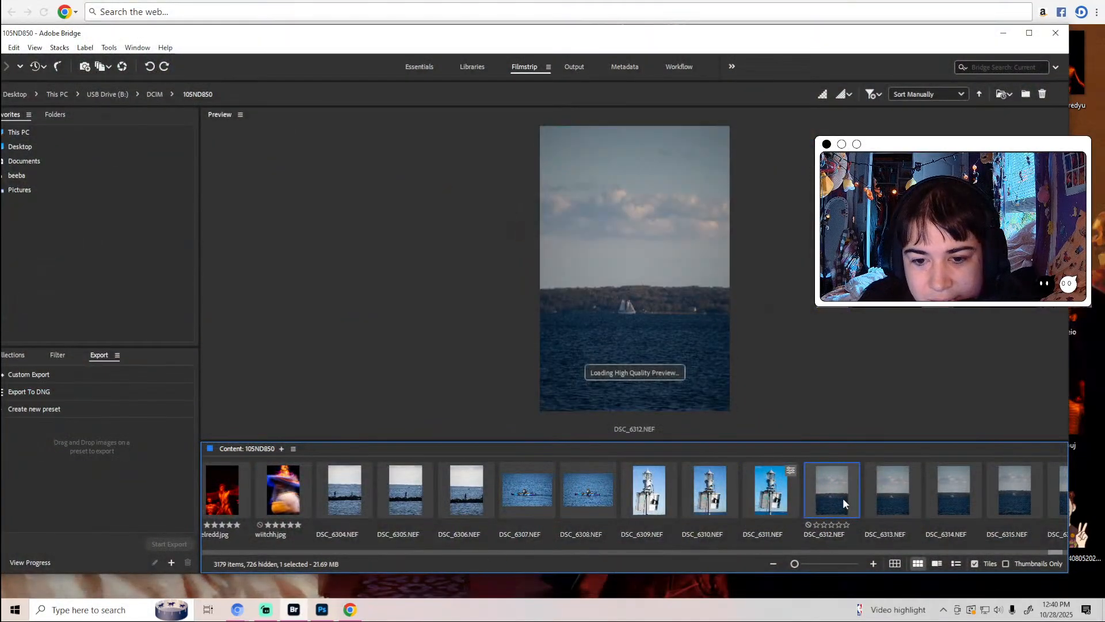
pyautogui.press('Right')
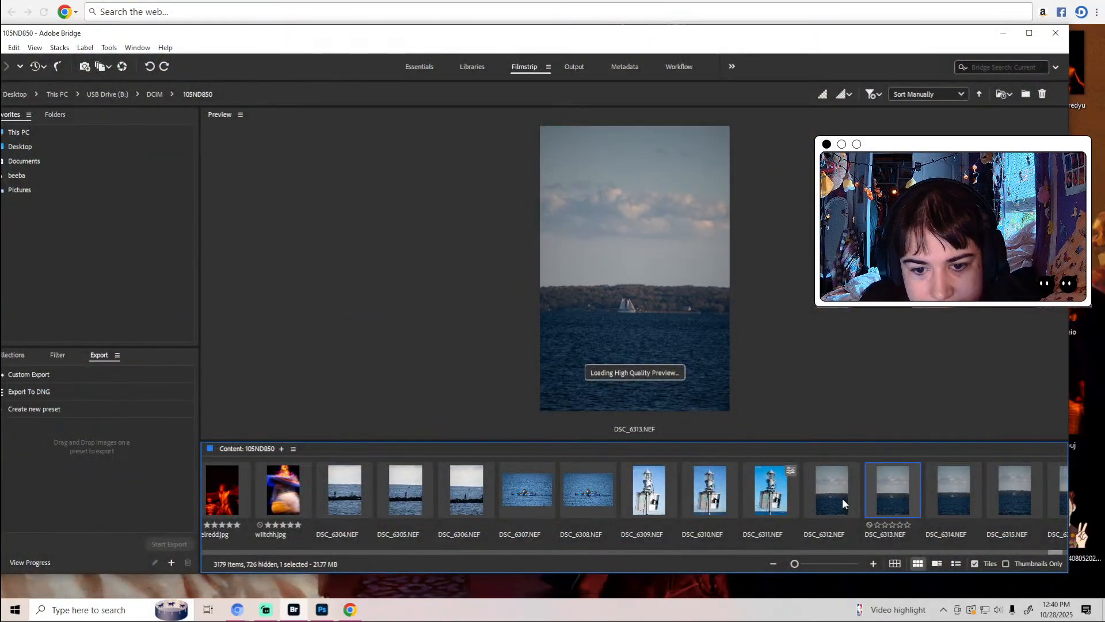
pyautogui.press('Right')
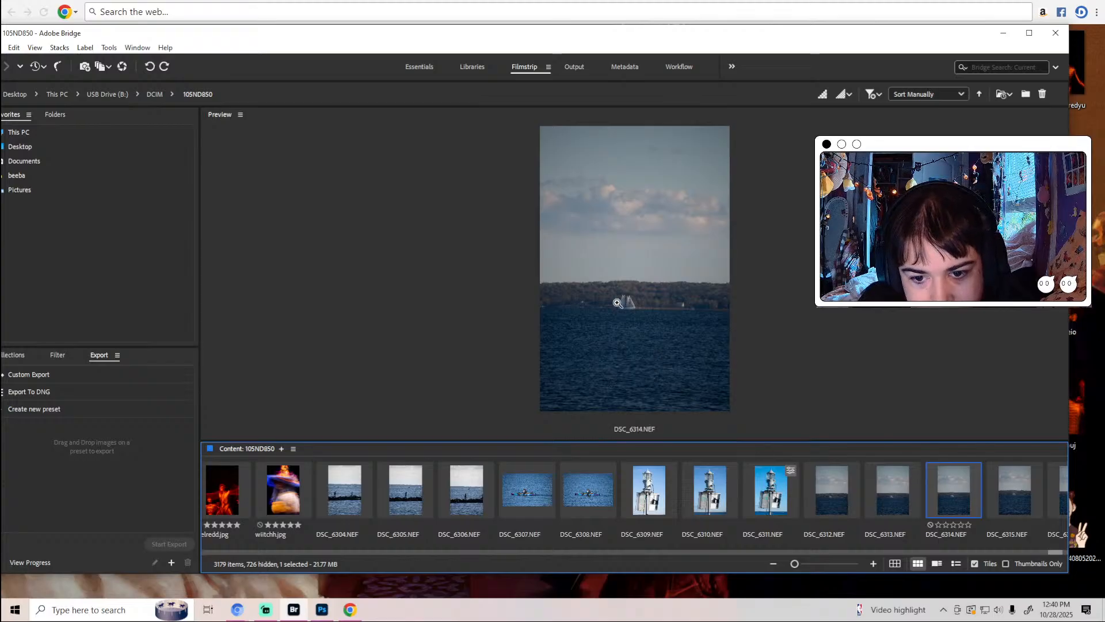
pyautogui.click(618, 303)
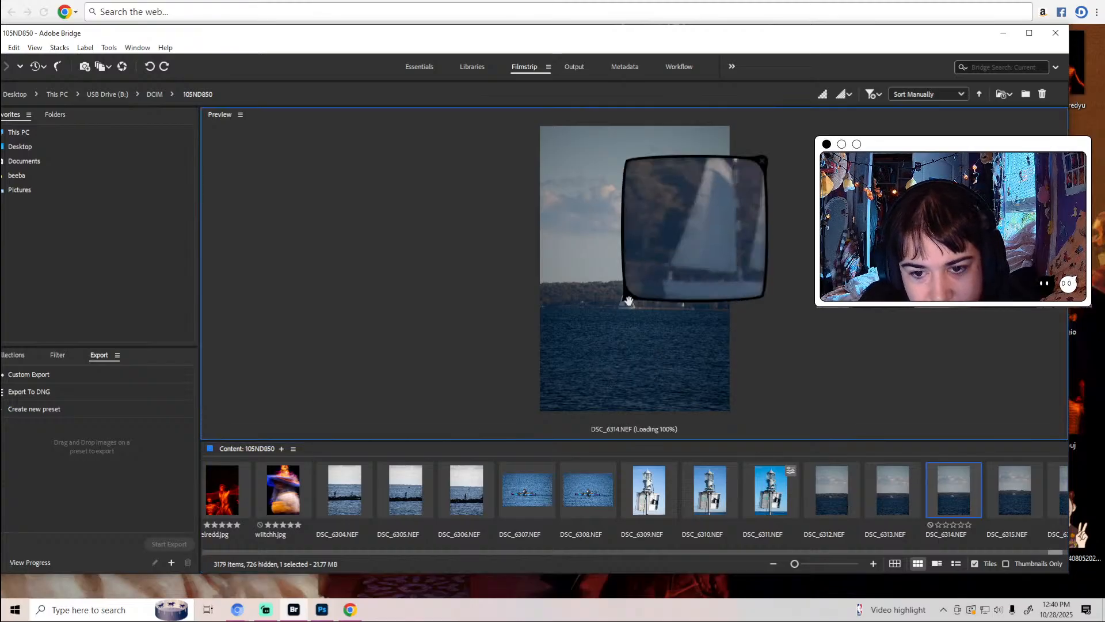
pyautogui.click(761, 158)
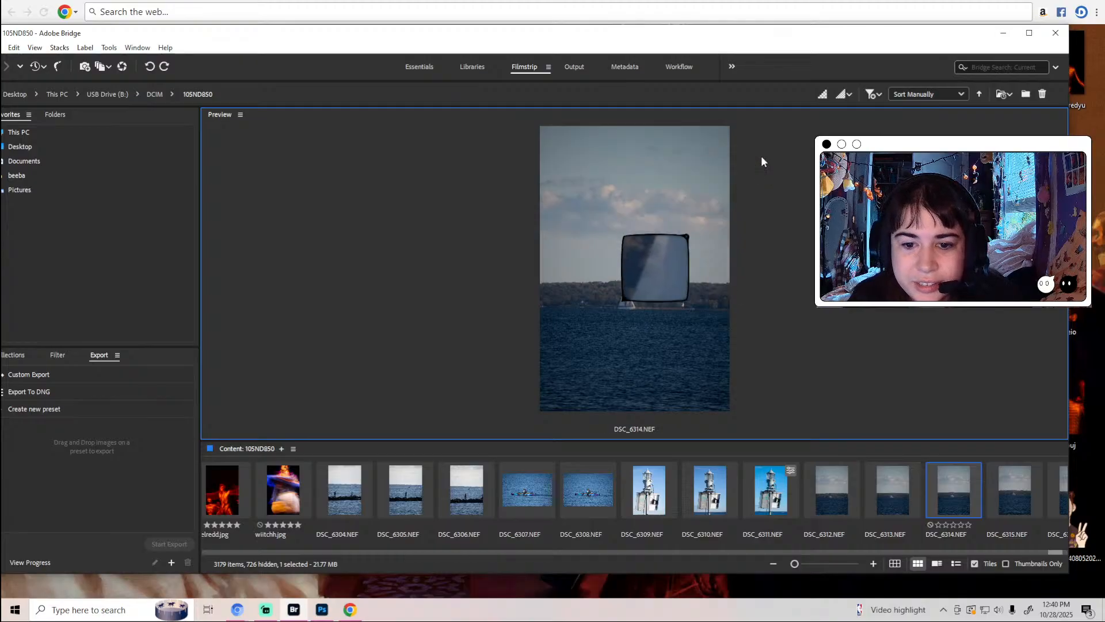
# Compare the remaining neighbouring sailboat shots in the filmstrip and settle on DSC_6315.NEF.
pyautogui.click(779, 455)
pyautogui.press('Right')
pyautogui.press('Right')
pyautogui.press('Right')
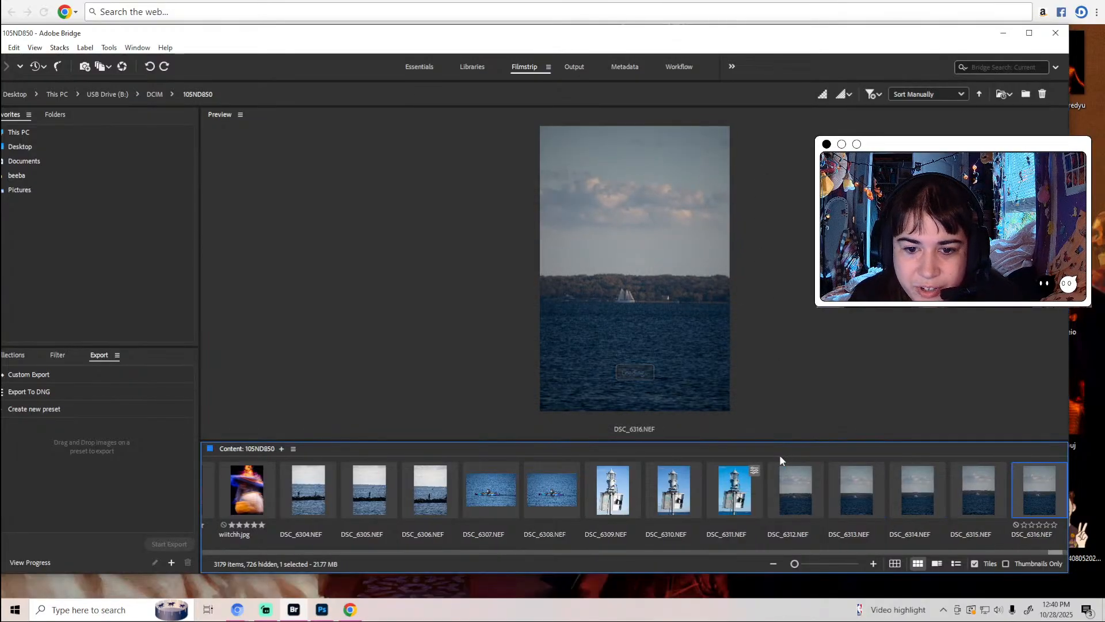
pyautogui.press('Left')
pyautogui.press('Left')
pyautogui.press('Left')
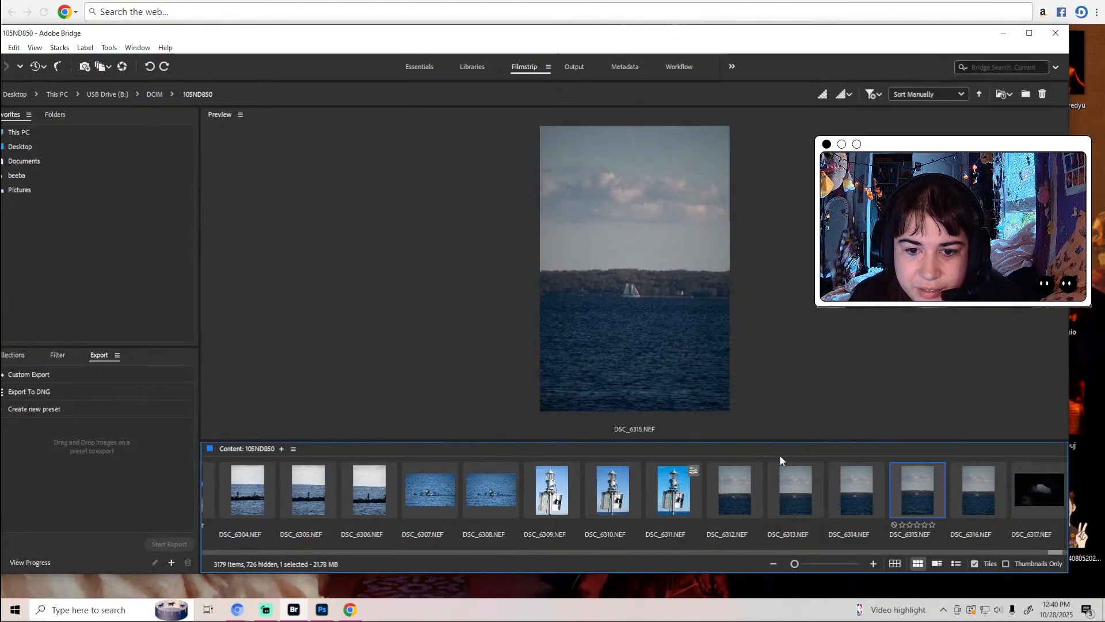
pyautogui.press('Right')
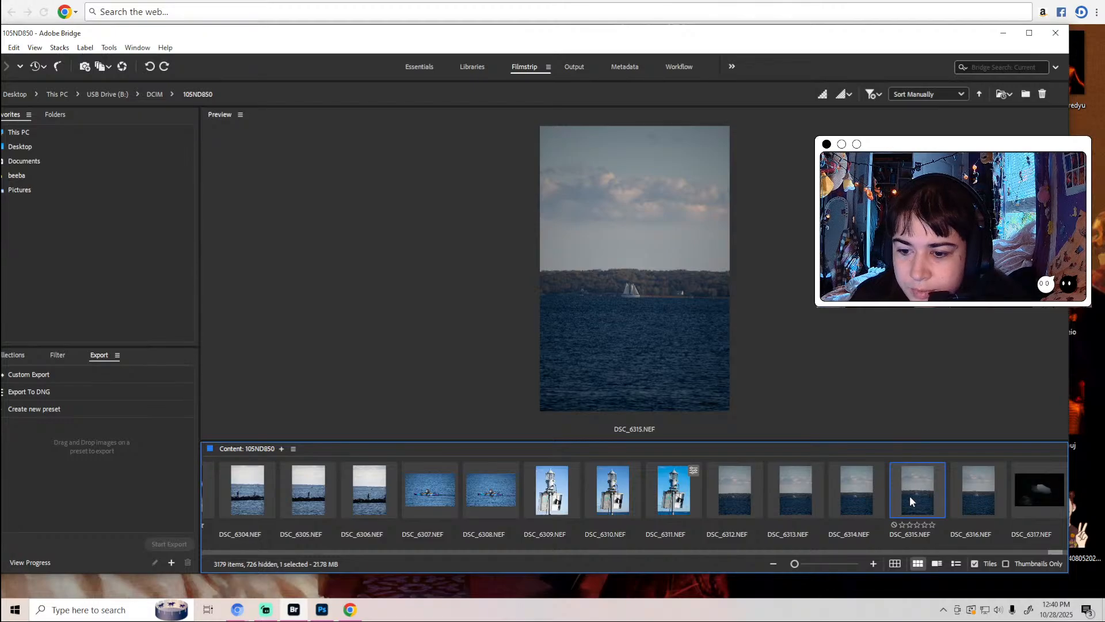
pyautogui.hotkey('alt', 'Tab')
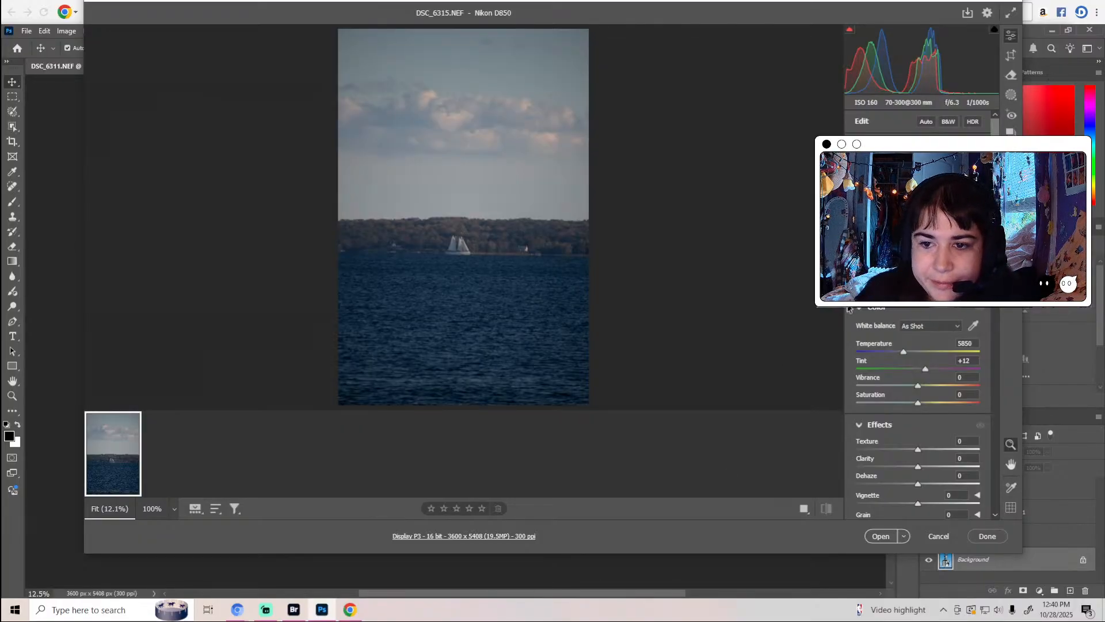
pyautogui.click(459, 241)
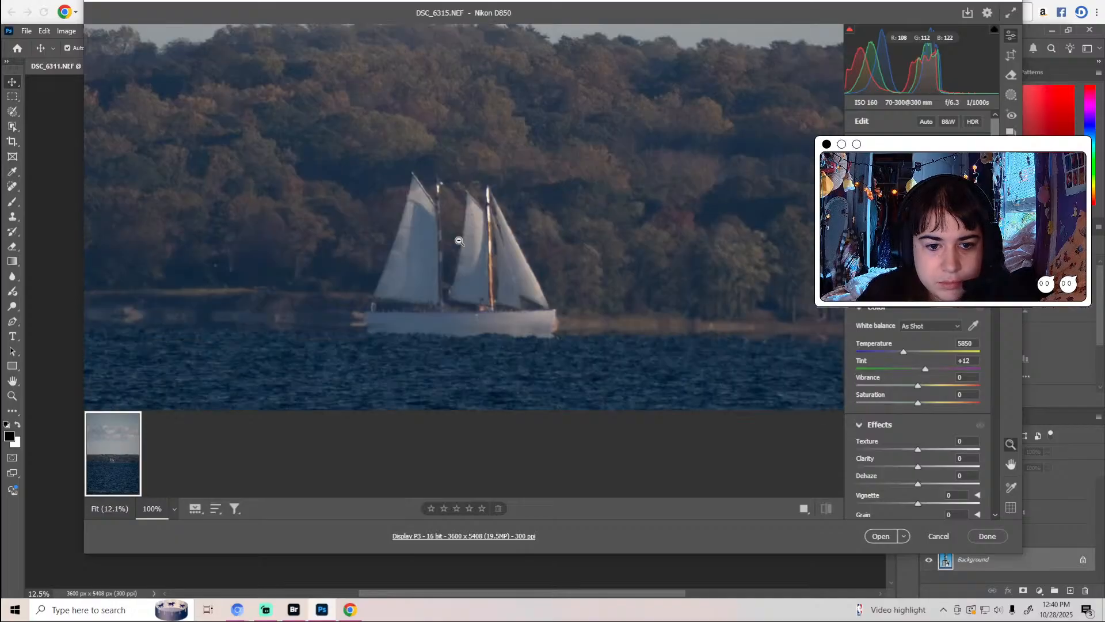
pyautogui.click(459, 240)
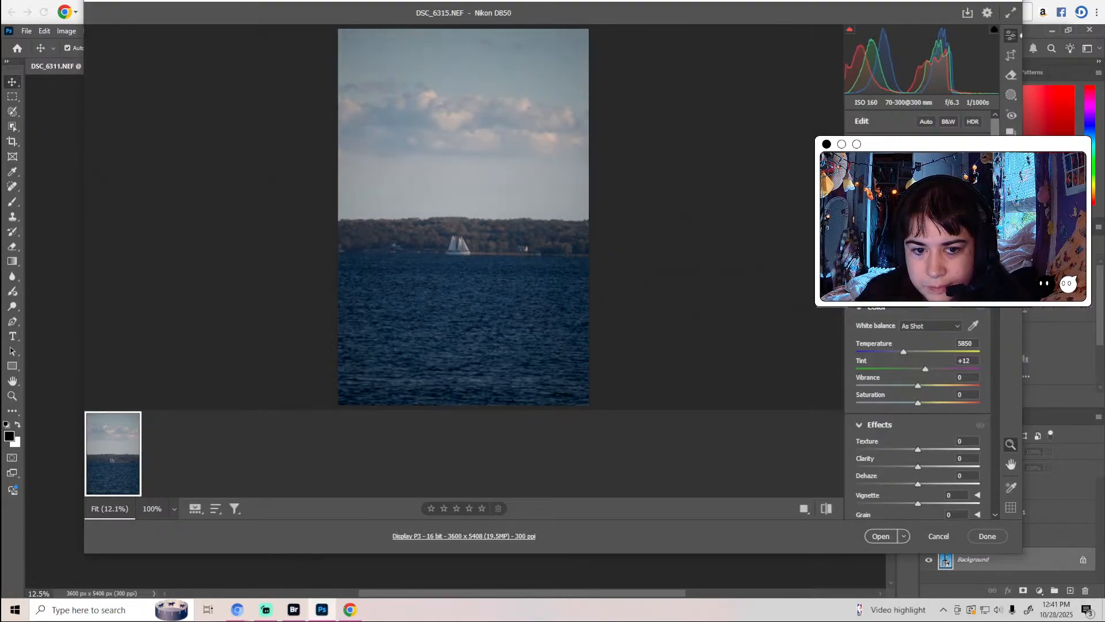
pyautogui.click(458, 245)
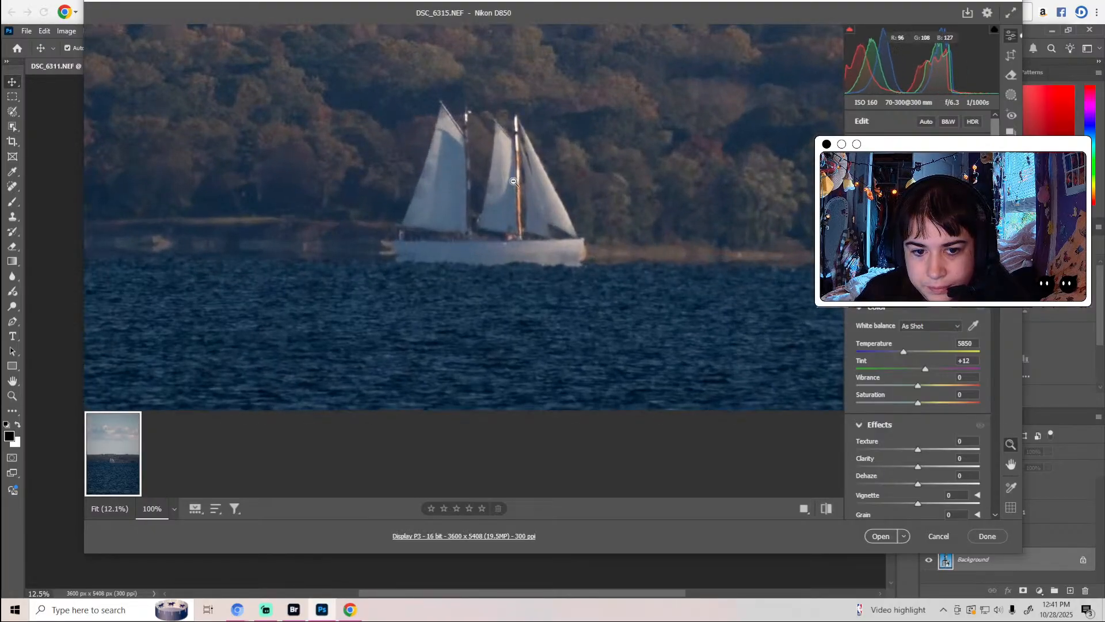
pyautogui.click(516, 236)
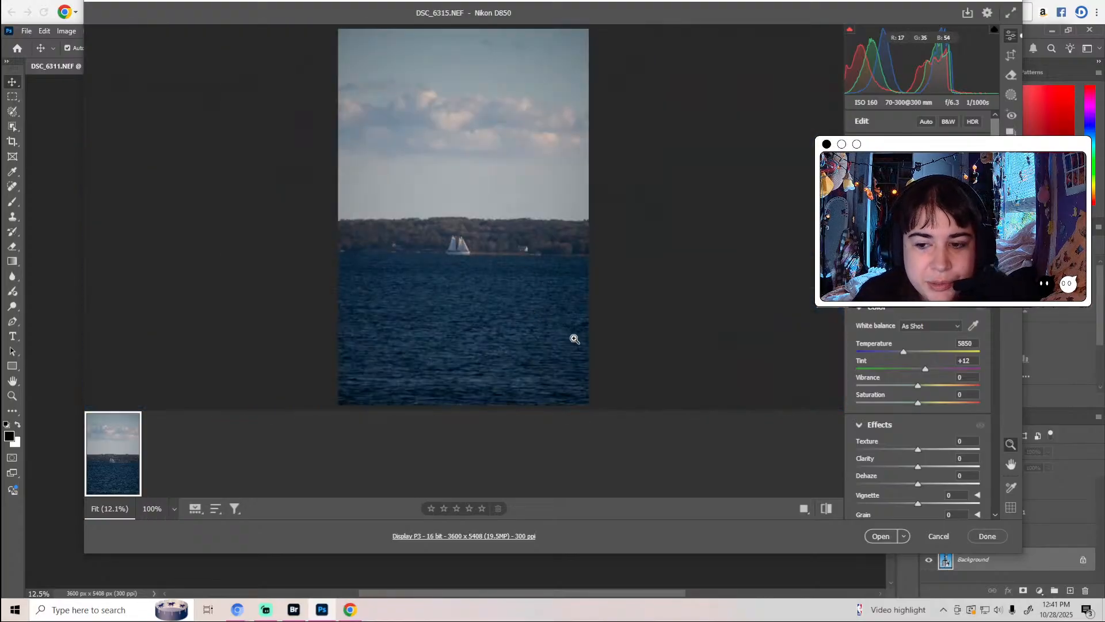
pyautogui.click(939, 536)
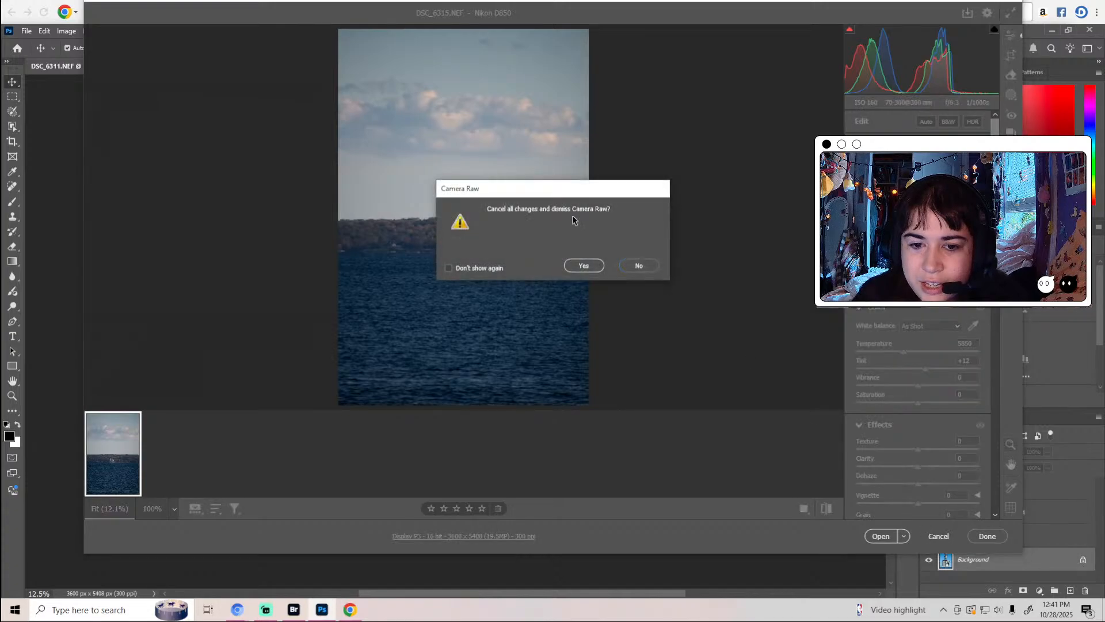
pyautogui.click(584, 265)
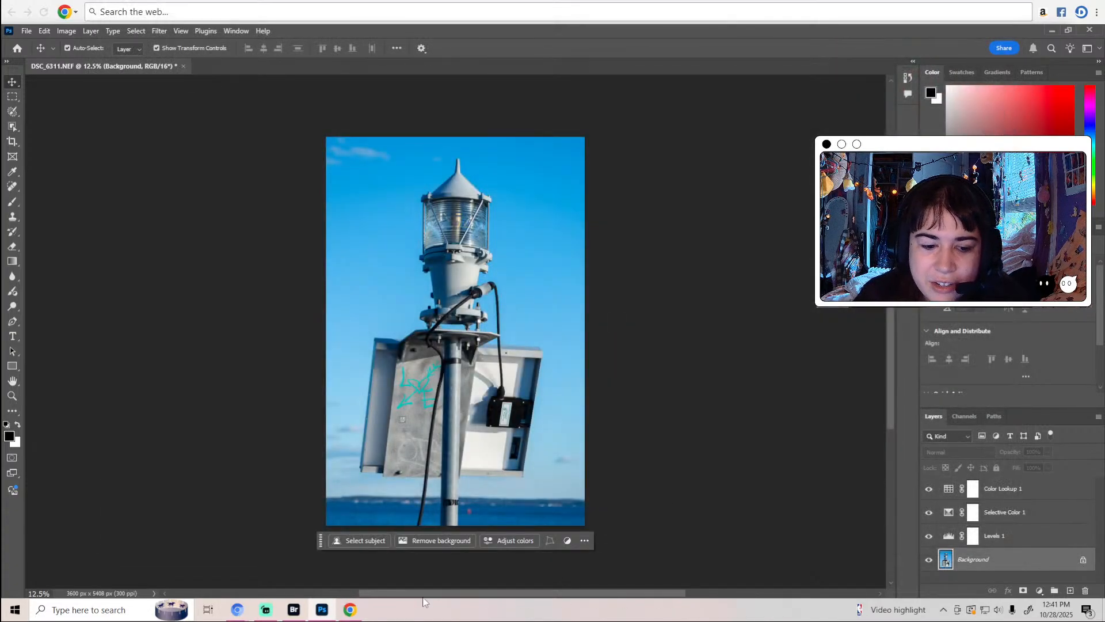
# Open DSC_6315.NEF from Bridge in Camera Raw and turn on chromatic aberration removal and lens profile corrections.
pyautogui.click(293, 610)
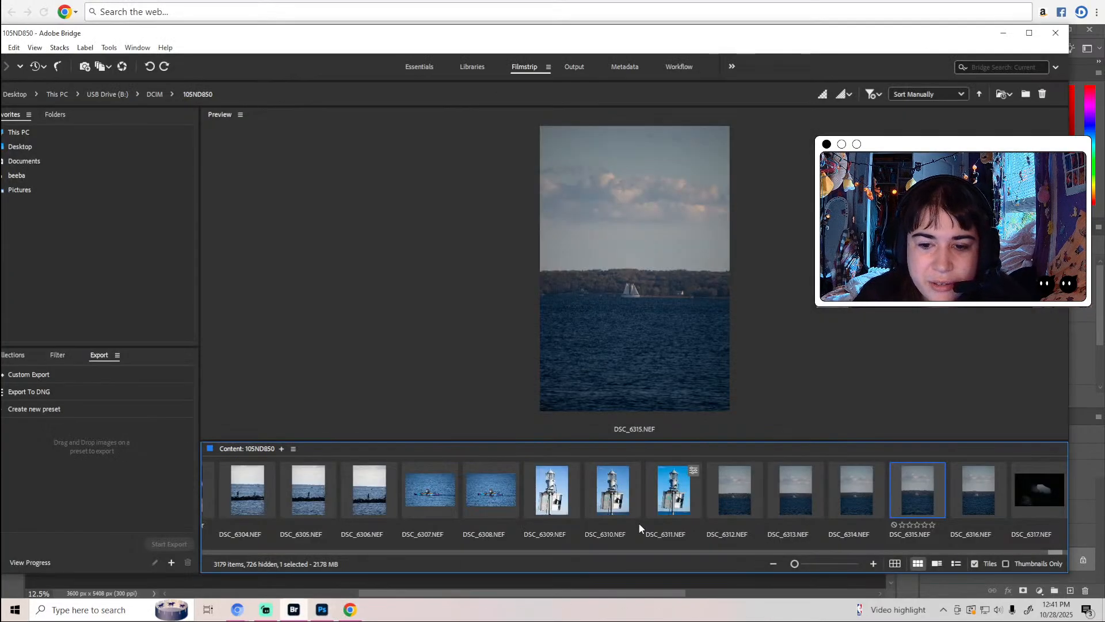
pyautogui.doubleClick(919, 494)
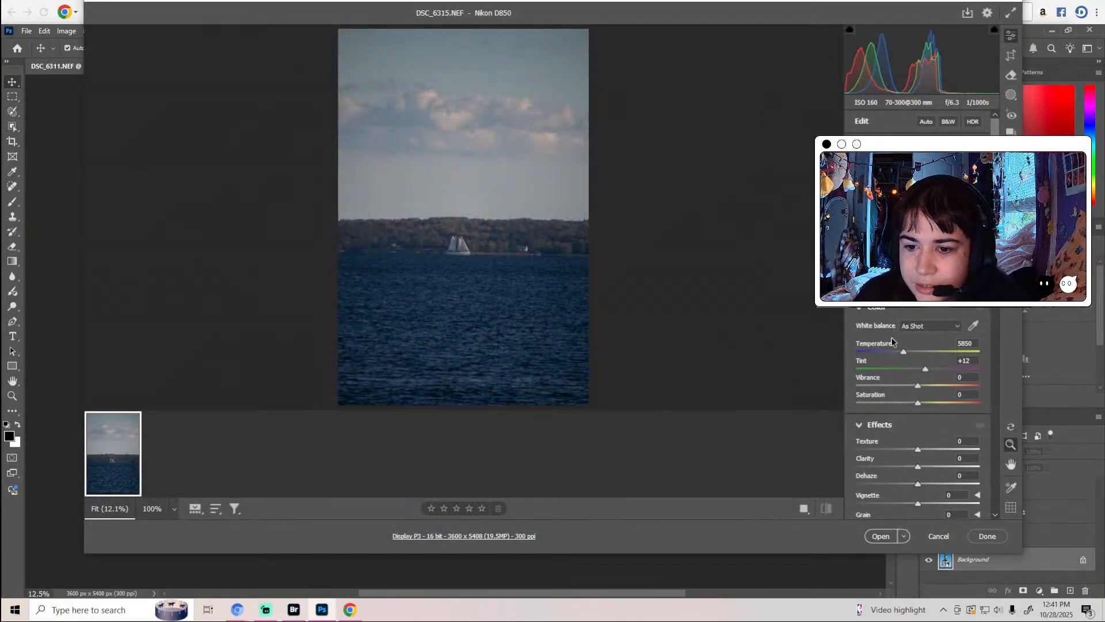
pyautogui.scroll(-15, 893, 341)
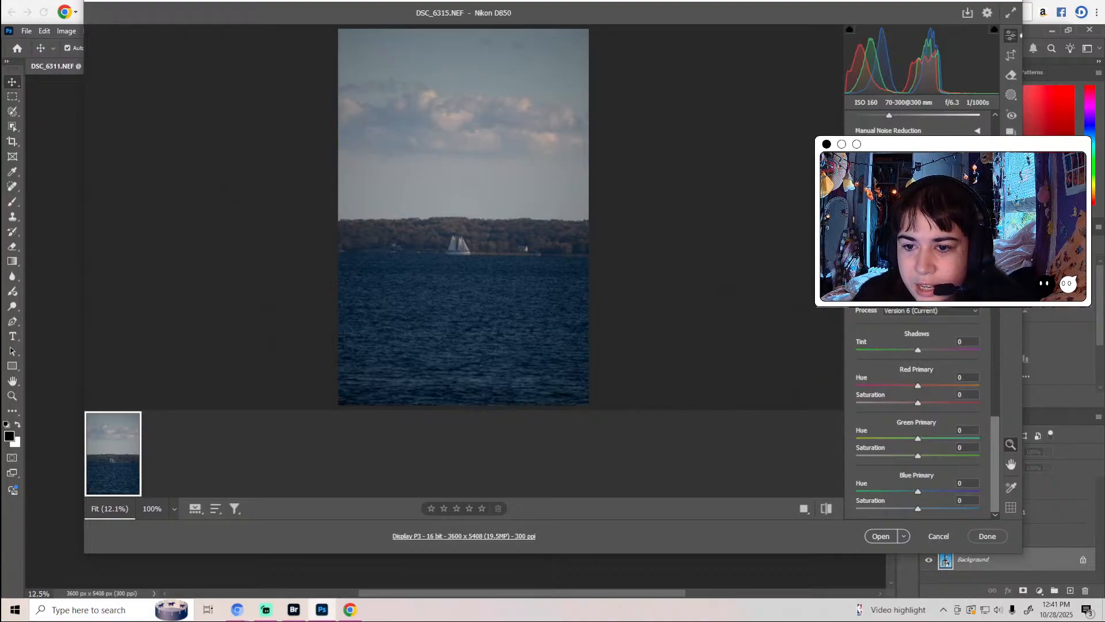
pyautogui.scroll(3, 919, 403)
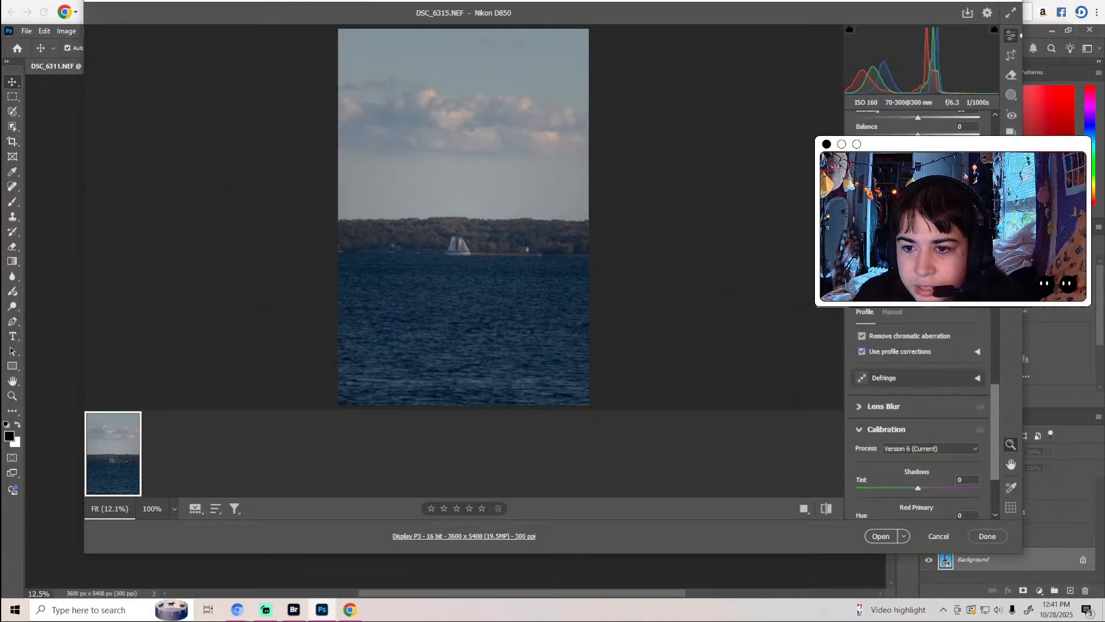
pyautogui.scroll(2, 918, 403)
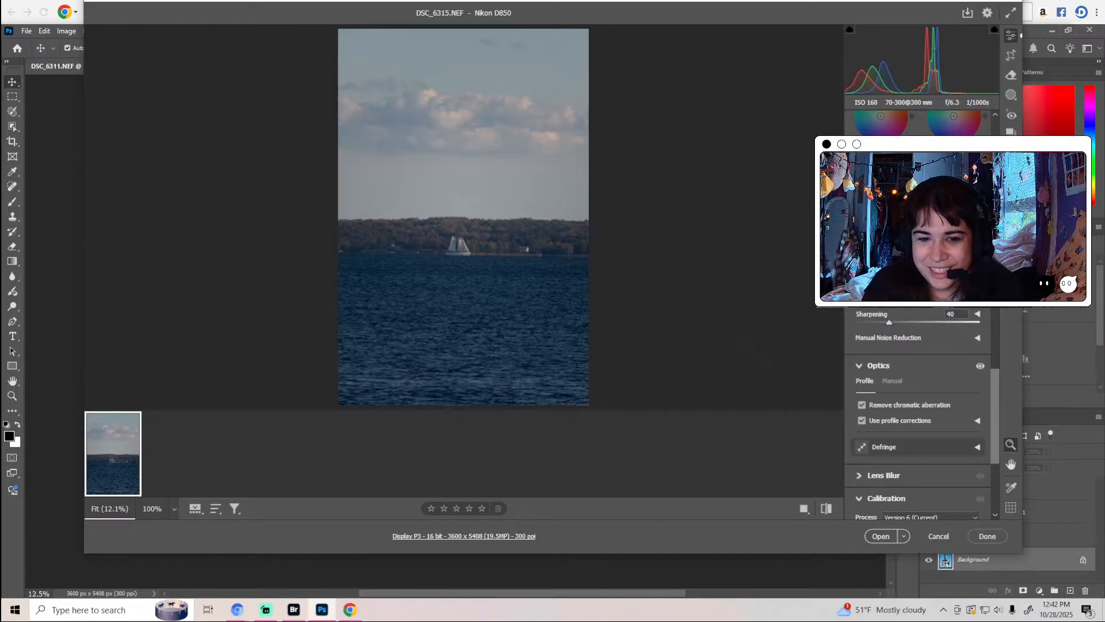
# Inspect the sailboat at 100% zoom, restore the fitted view of the photo, and return to the basic edit settings.
pyautogui.click(456, 253)
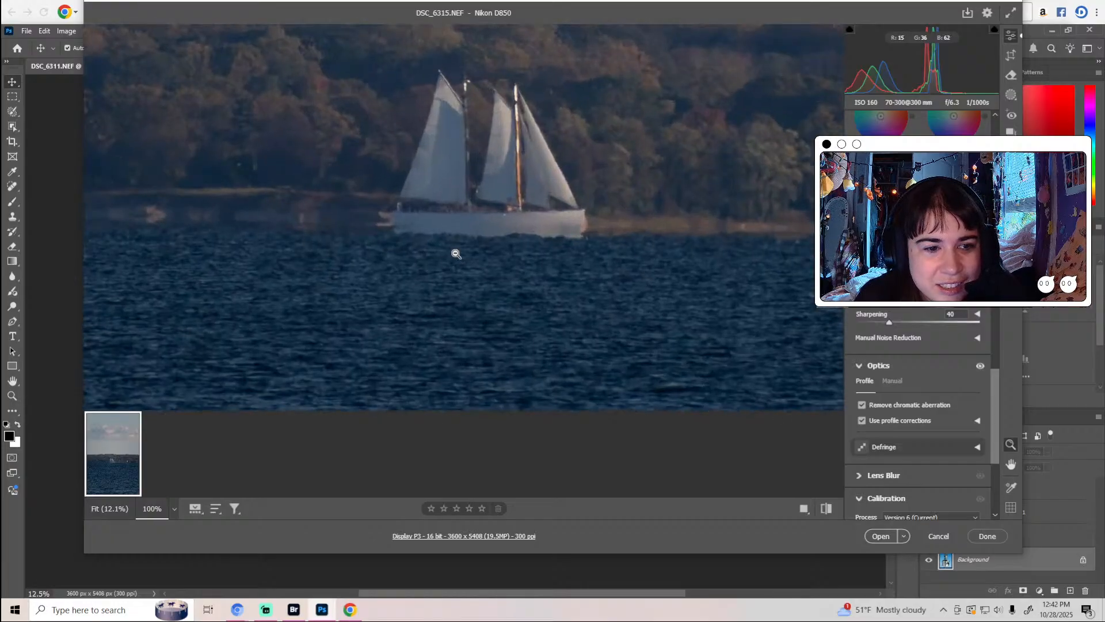
pyautogui.scroll(2, 455, 253)
pyautogui.scroll(-1, 456, 253)
pyautogui.click(456, 253)
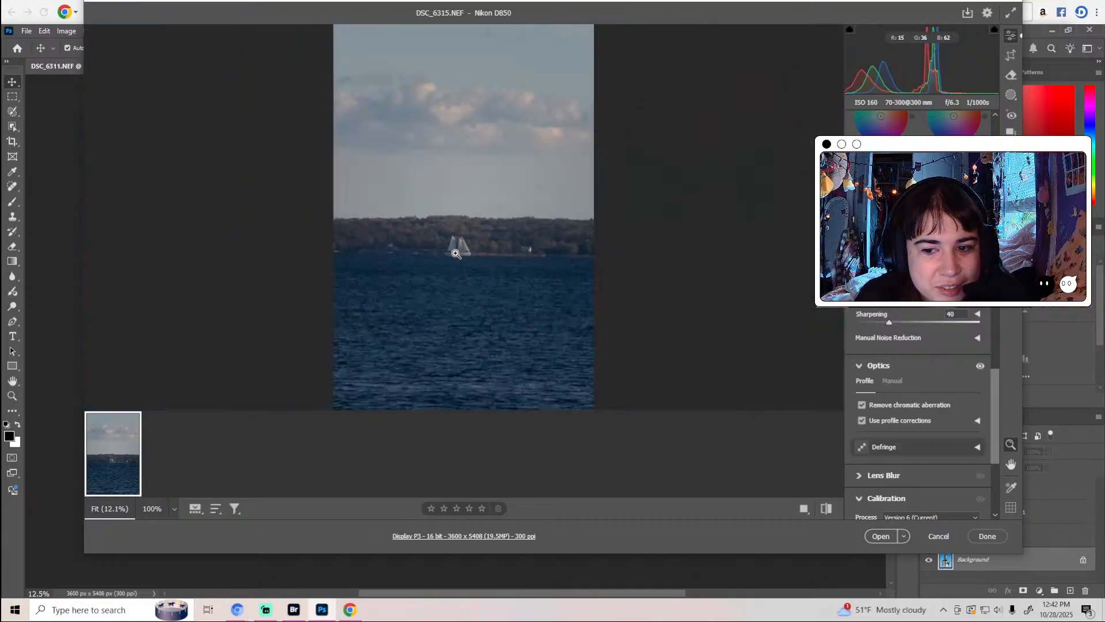
pyautogui.scroll(10, 918, 403)
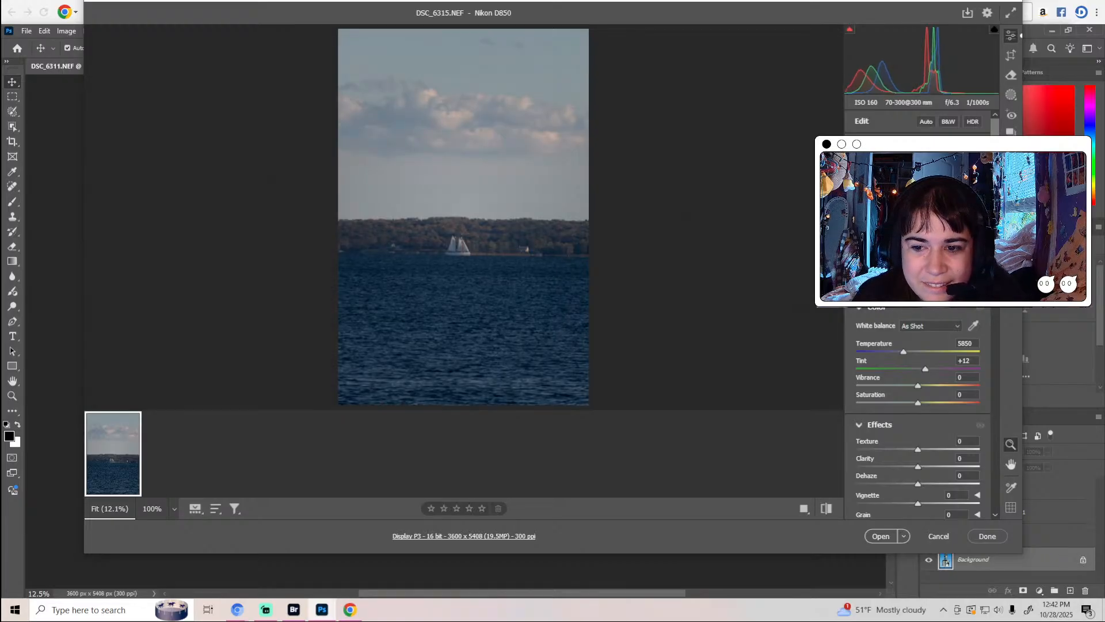
# Warm the sailboat photo with temperature 7200 and tint +9, and set vibrance to +7 and saturation to +6.
pyautogui.moveTo(903, 351)
pyautogui.mouseDown()
pyautogui.moveTo(925, 353)
pyautogui.moveTo(914, 354)
pyautogui.moveTo(920, 374)
pyautogui.moveTo(922, 356)
pyautogui.mouseUp()
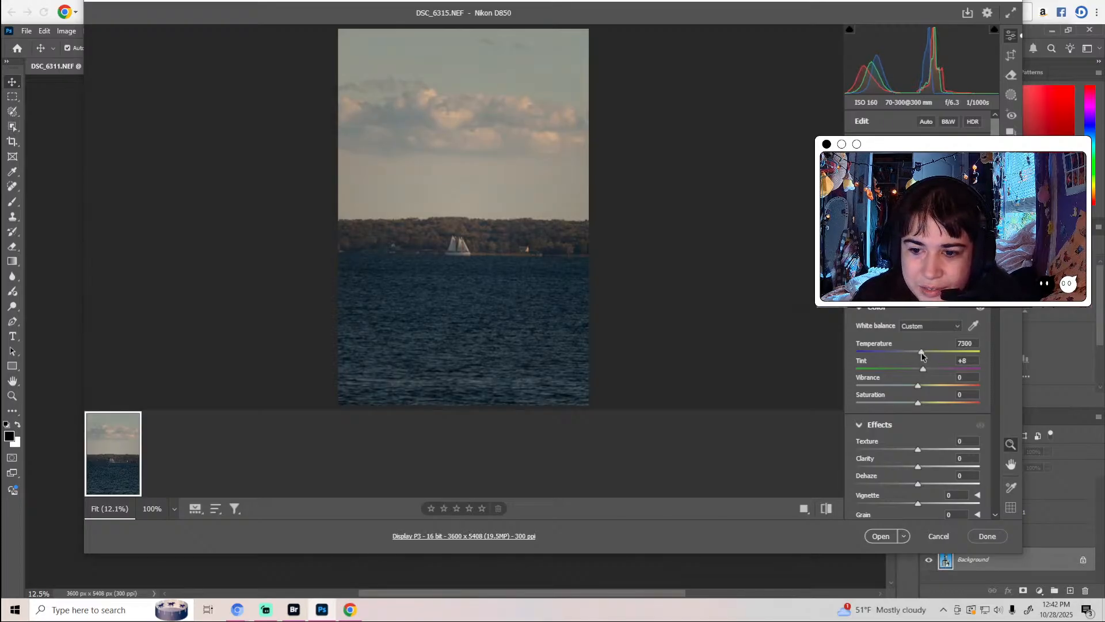
pyautogui.moveTo(922, 355); pyautogui.dragTo(923, 403)
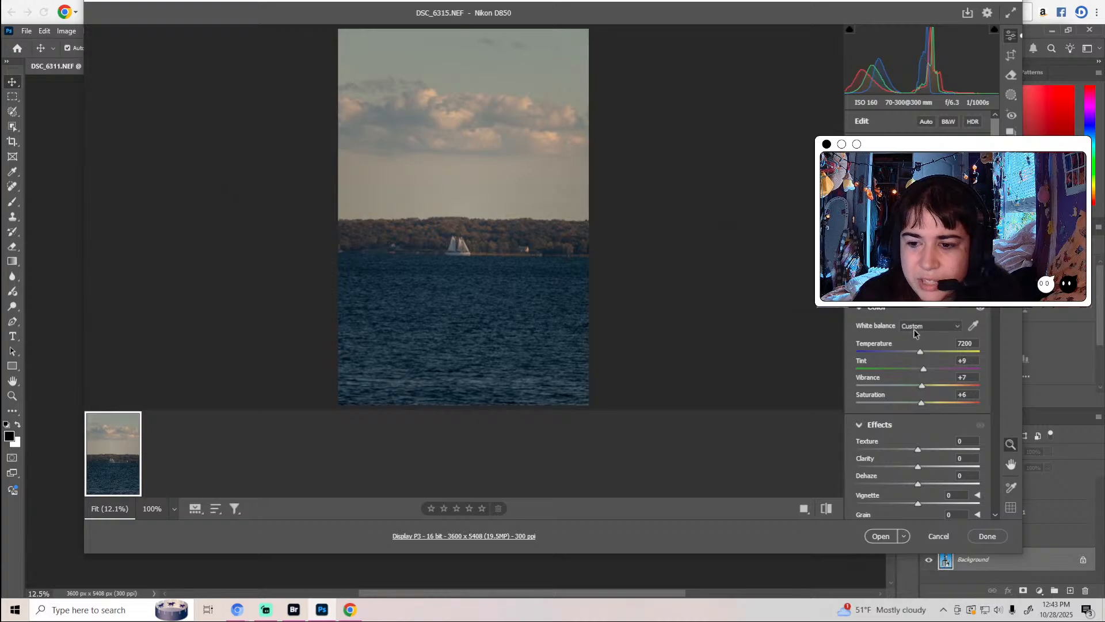
pyautogui.scroll(-4, 915, 333)
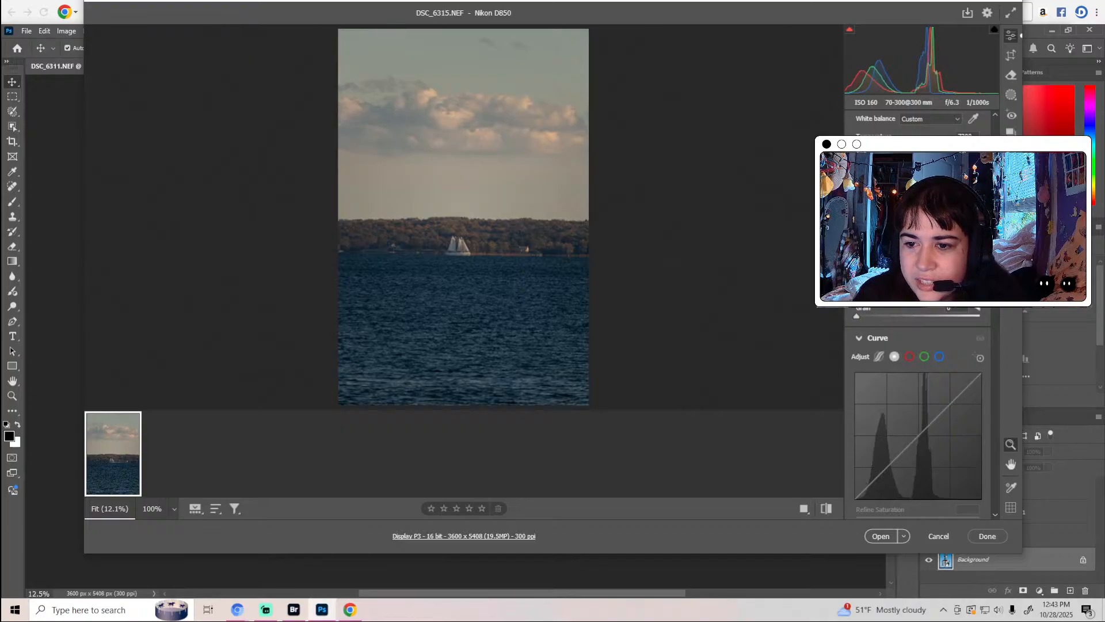
pyautogui.moveTo(706, 291); pyautogui.dragTo(705, 291)
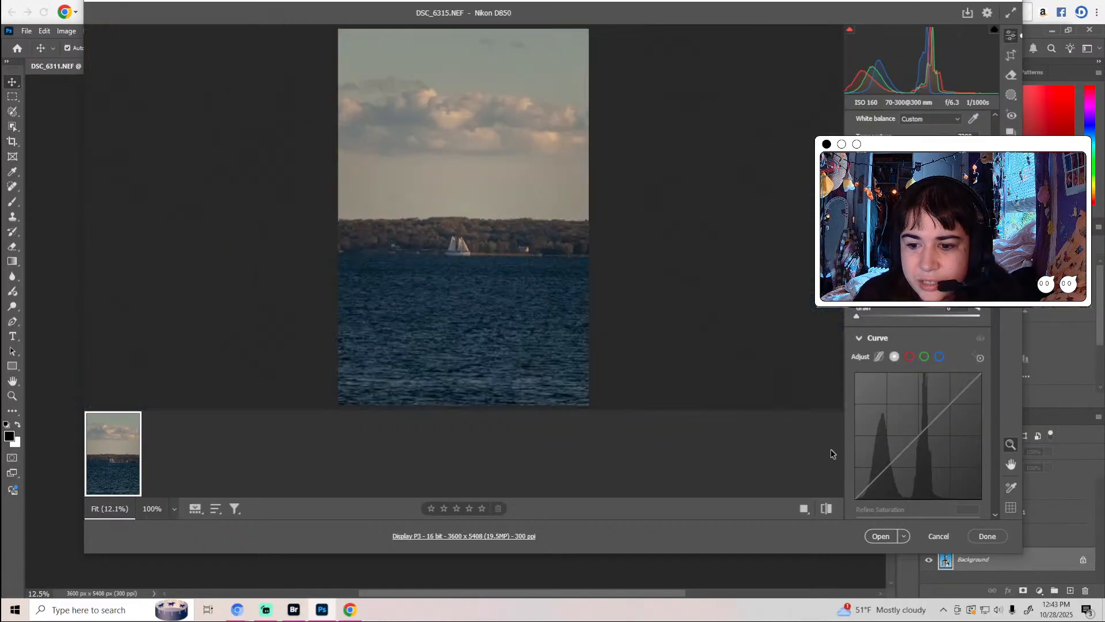
# Cancel the Camera Raw session for the sailboat photo and discard all its changes.
pyautogui.click(938, 536)
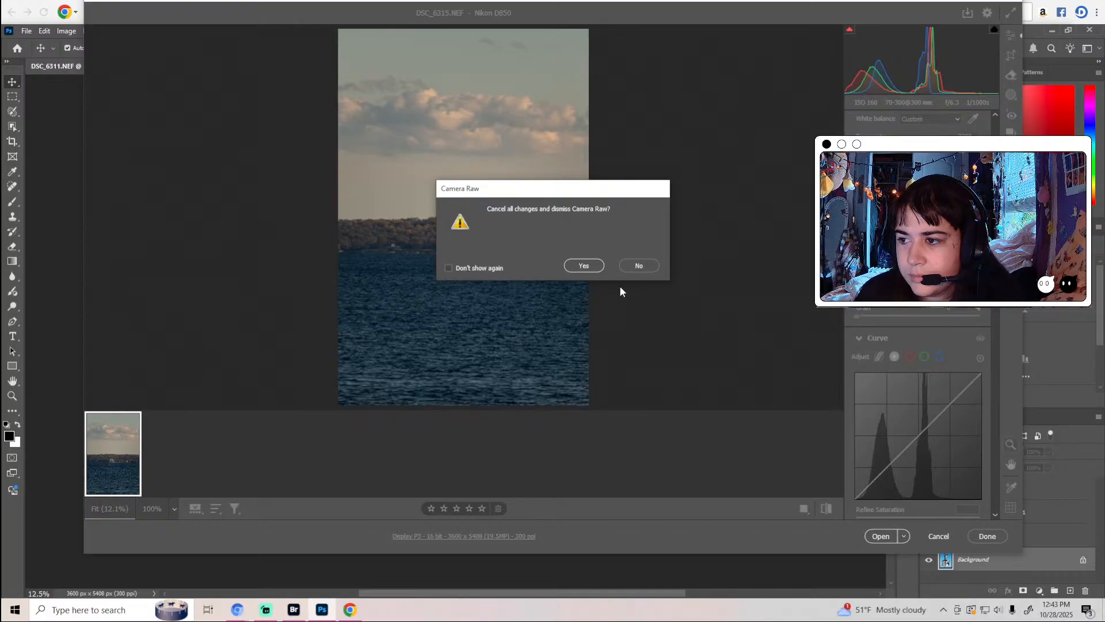
pyautogui.press('Tab')
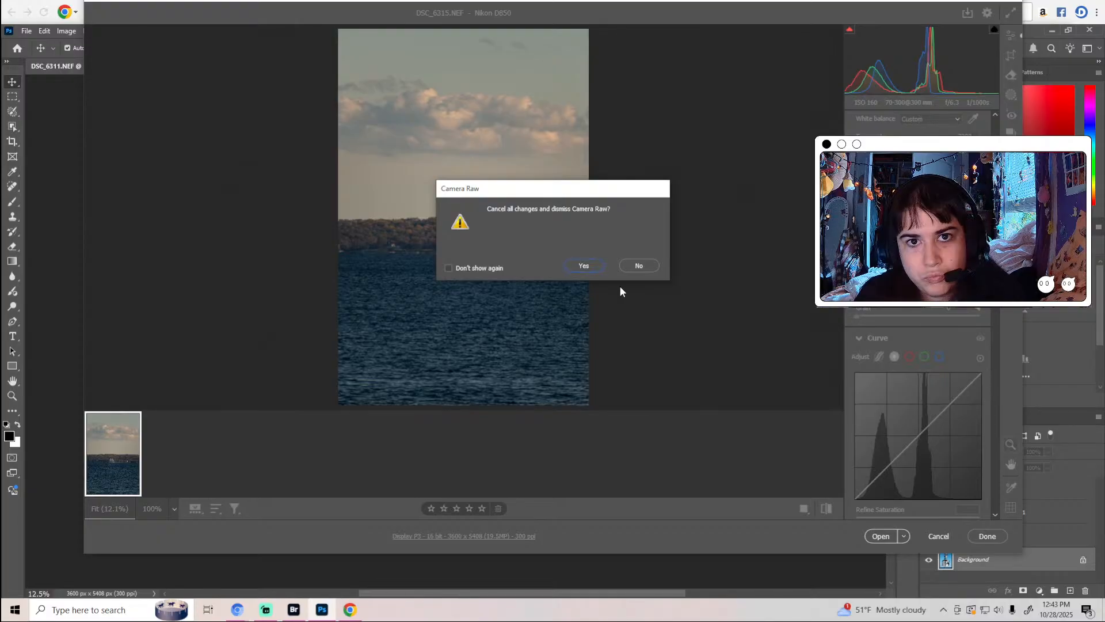
pyautogui.click(581, 266)
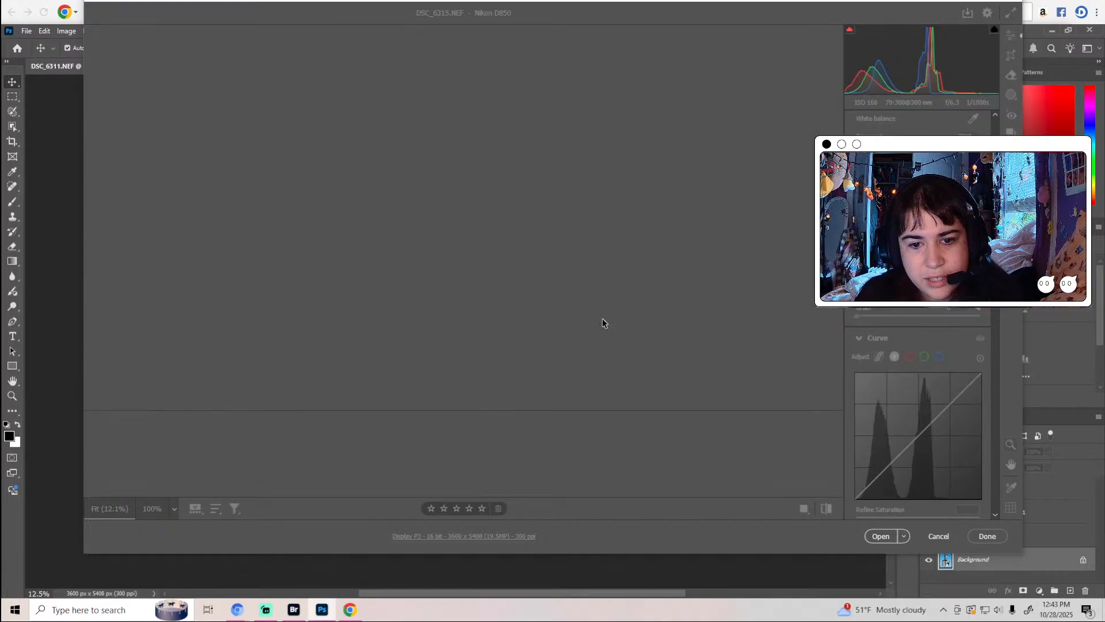
# Switch to Bridge and browse the shots from DSC_6317.NEF through to the swan photo DSC_6331.NEF.
pyautogui.click(293, 610)
pyautogui.click(1045, 493)
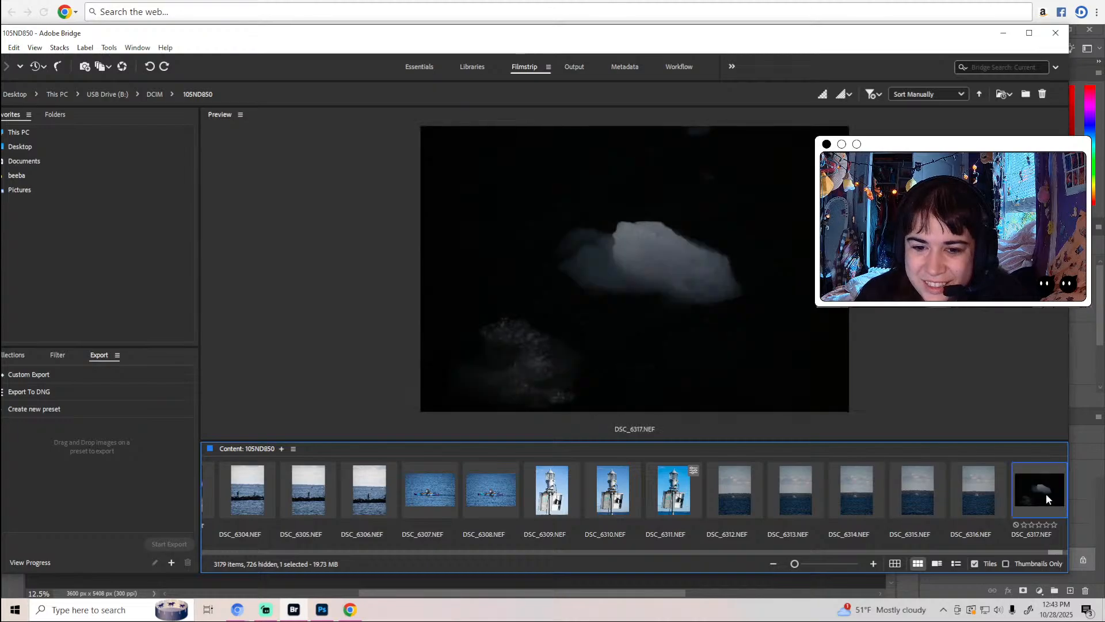
pyautogui.press('Right')
pyautogui.press('Right')
pyautogui.press('Right')
pyautogui.press('Right')
pyautogui.press('Right')
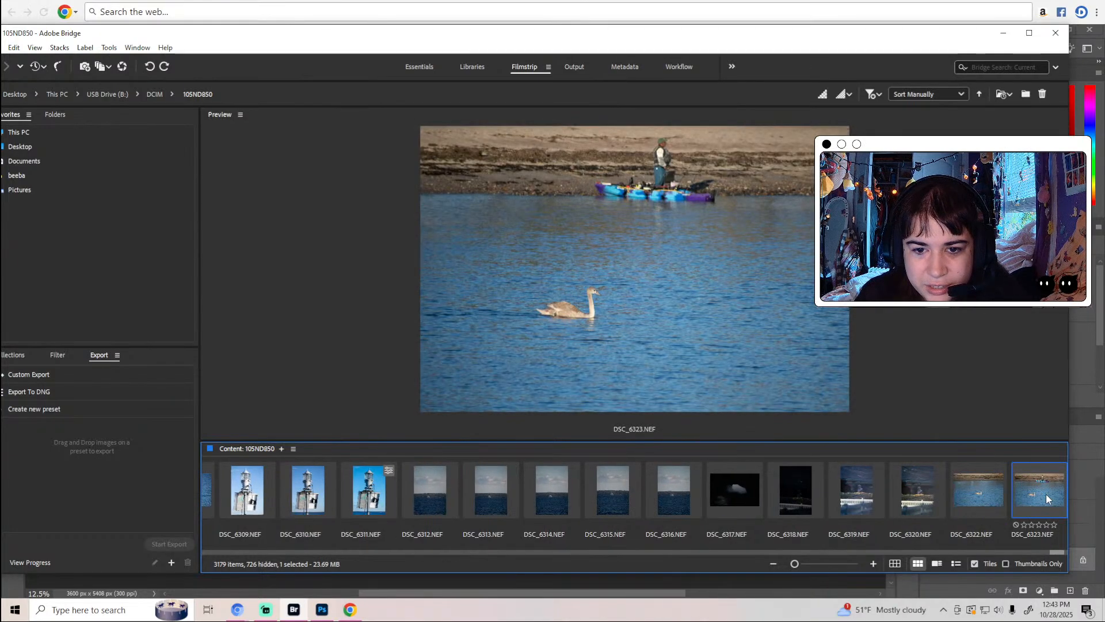
pyautogui.press('Right')
pyautogui.press('Right')
pyautogui.press('Right')
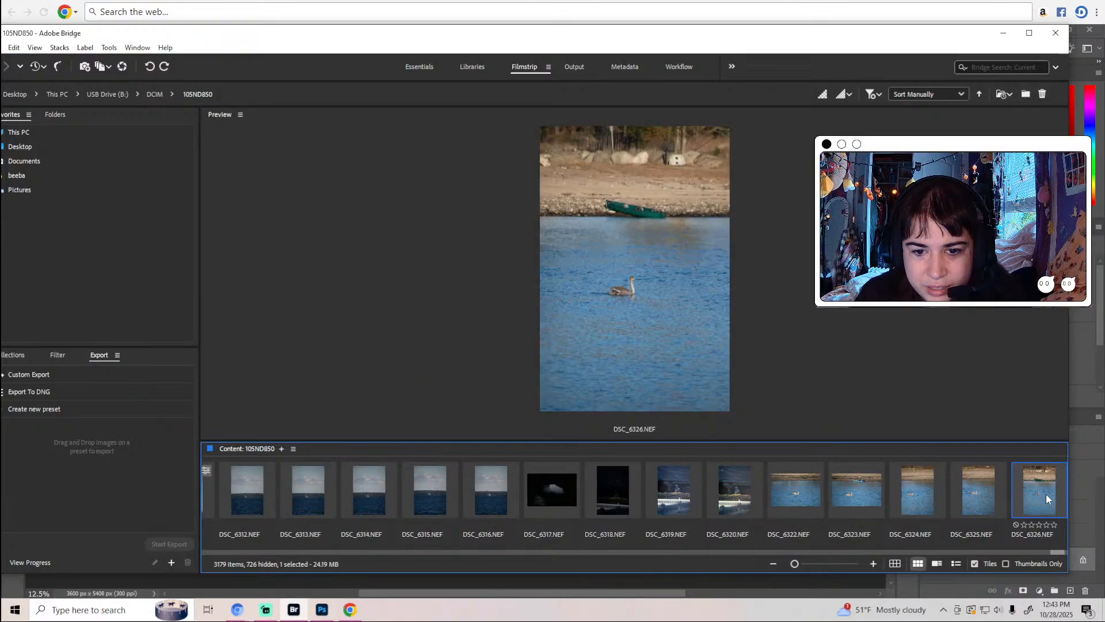
pyautogui.press('Right')
pyautogui.press('Right')
pyautogui.press('Right')
pyautogui.press('Right')
pyautogui.press('Right')
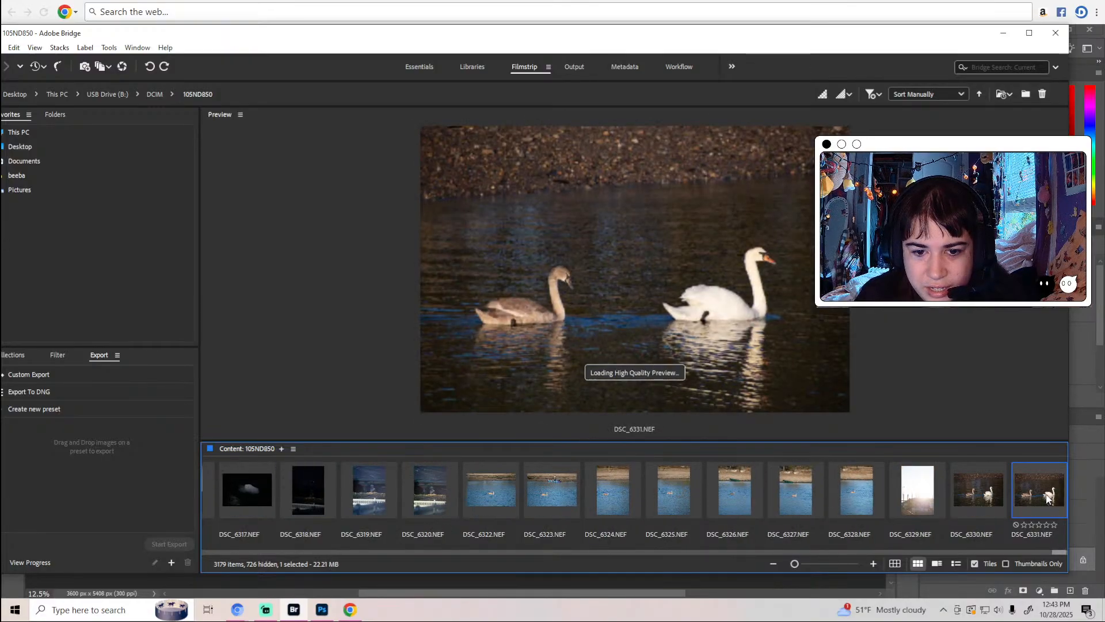
# Review the shots back to DSC_6328.NEF and return to the swan pair in DSC_6331.NEF.
pyautogui.press('Left')
pyautogui.press('Left')
pyautogui.press('Left')
pyautogui.press('Left')
pyautogui.press('Left')
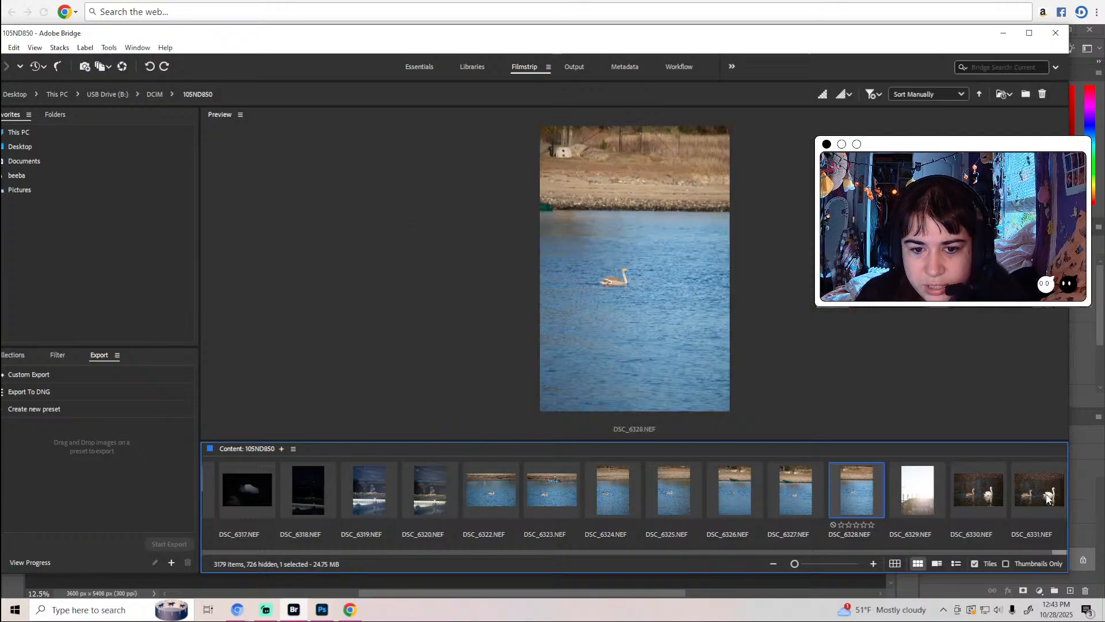
pyautogui.press('Right')
pyautogui.press('Right')
pyautogui.click(1048, 498)
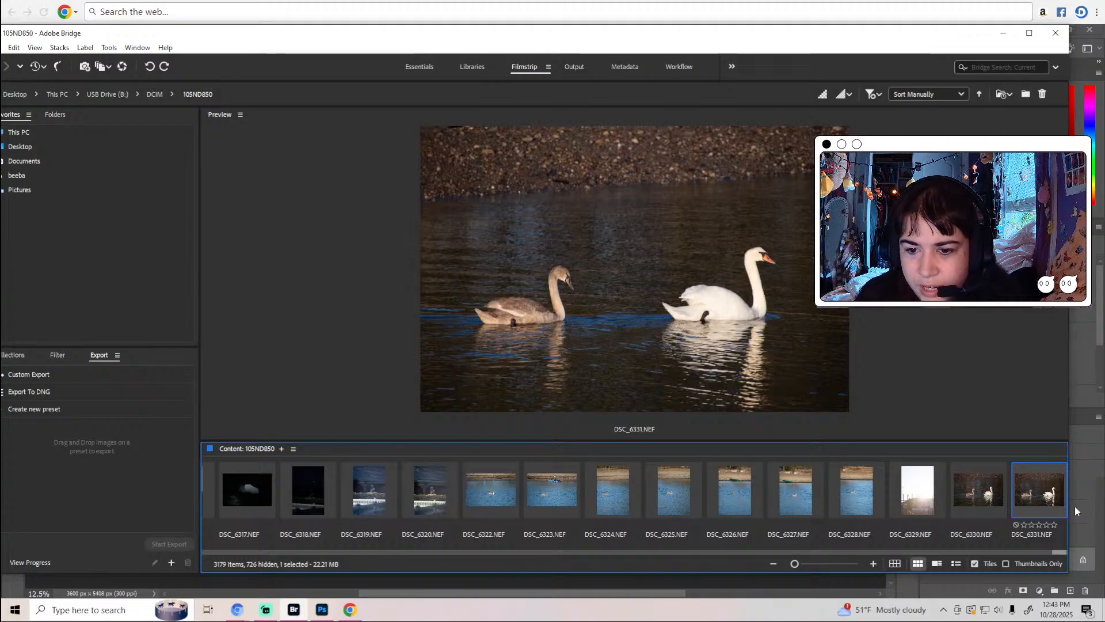
# Compare DSC_6331.NEF with the shots through DSC_6334.NEF and open DSC_6331.NEF in Camera Raw.
pyautogui.press('Right')
pyautogui.press('Right')
pyautogui.press('Right')
pyautogui.press('Left')
pyautogui.press('Left')
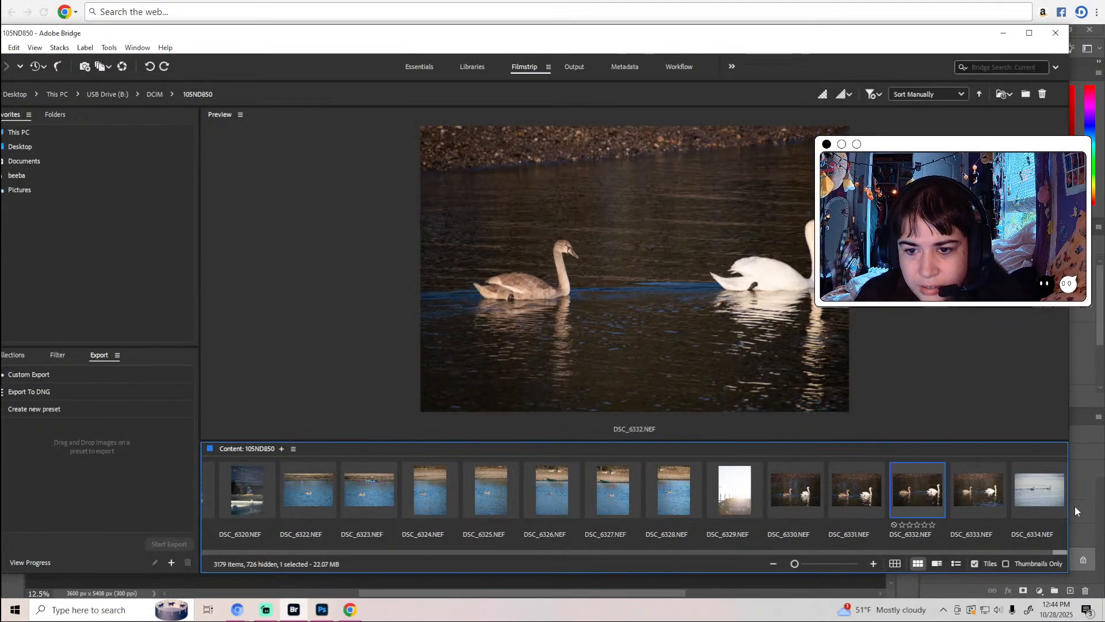
pyautogui.press('Left')
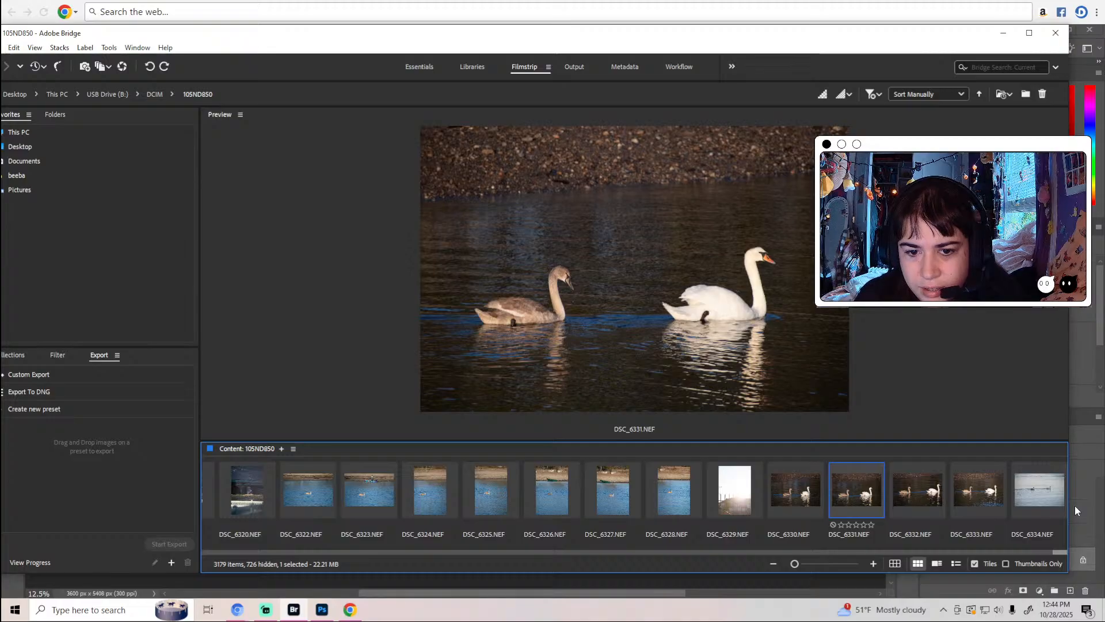
pyautogui.hotkey('alt', 'Tab')
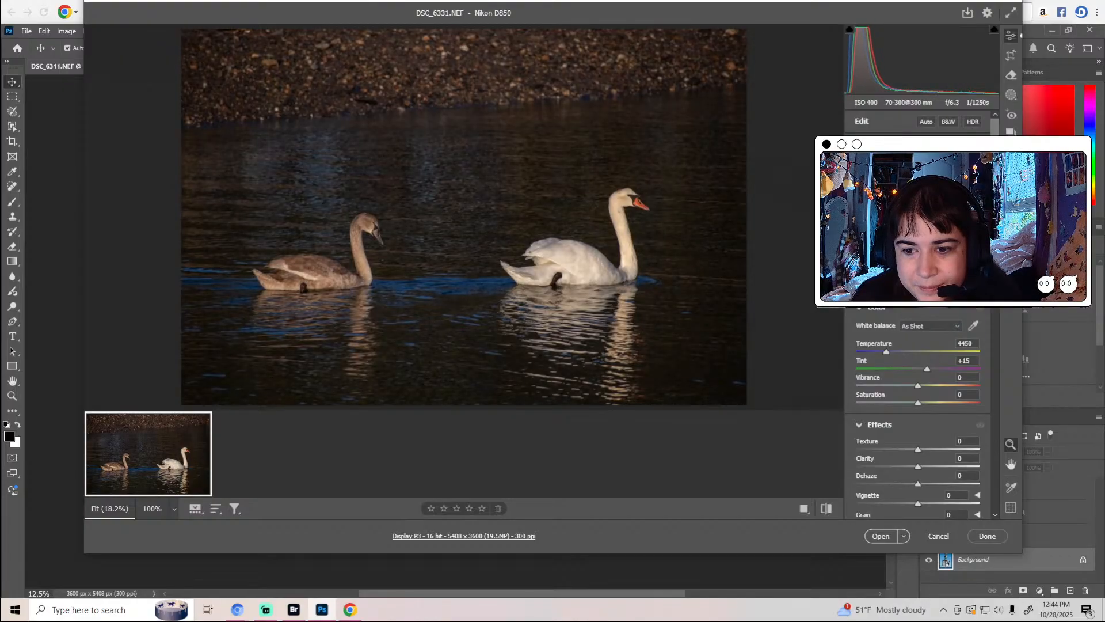
# Turn on chromatic aberration removal and lens profile corrections for the swan photo.
pyautogui.scroll(-15, 925, 311)
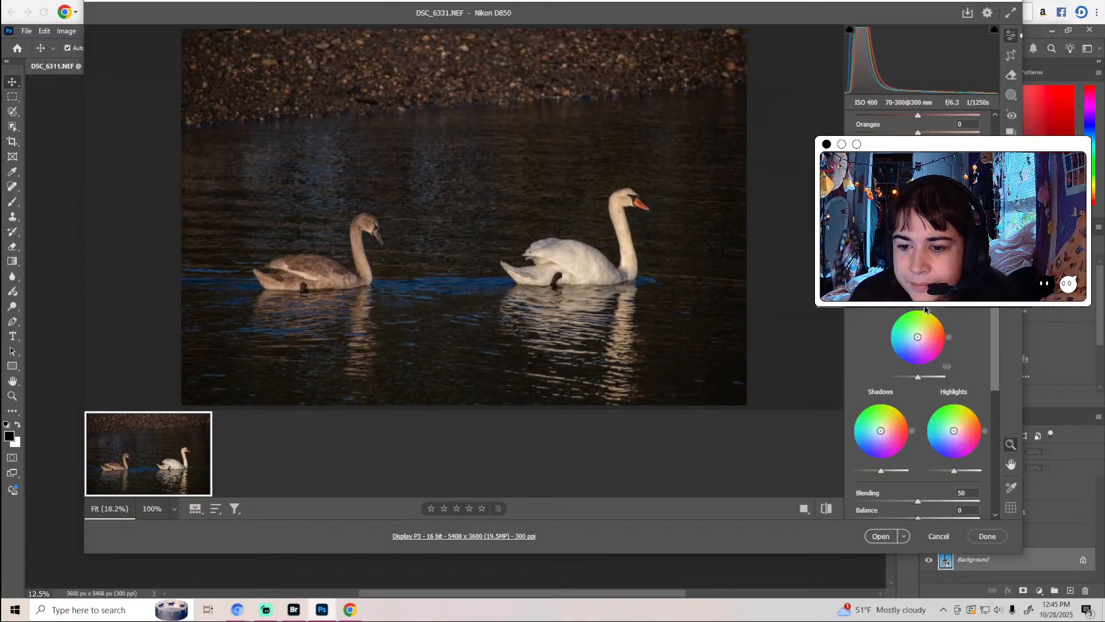
pyautogui.click(862, 374)
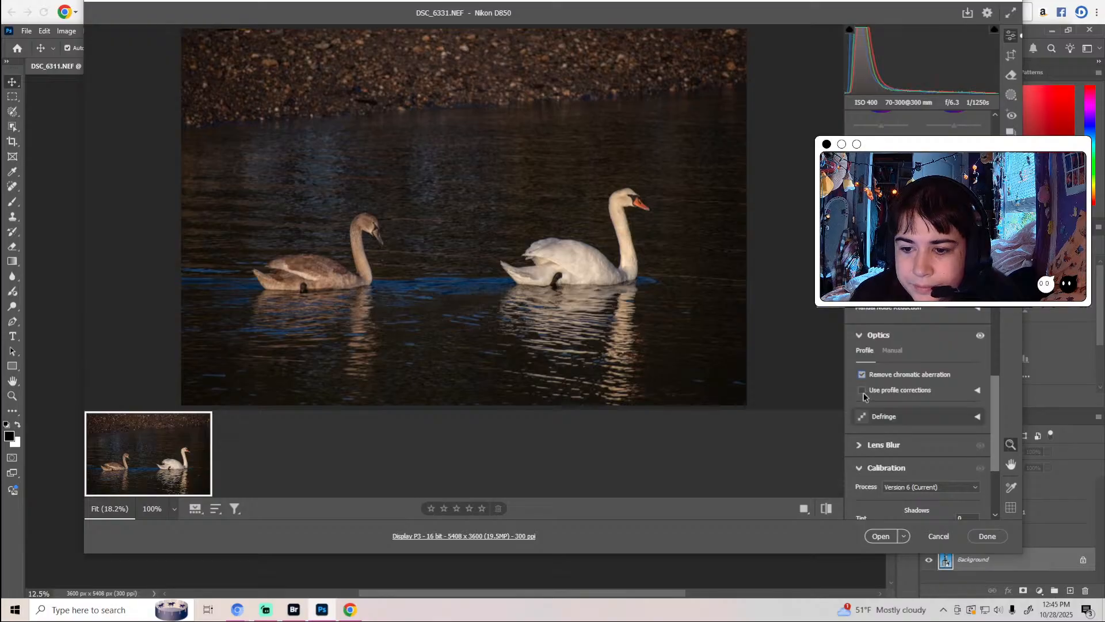
pyautogui.click(862, 390)
pyautogui.scroll(20, 944, 345)
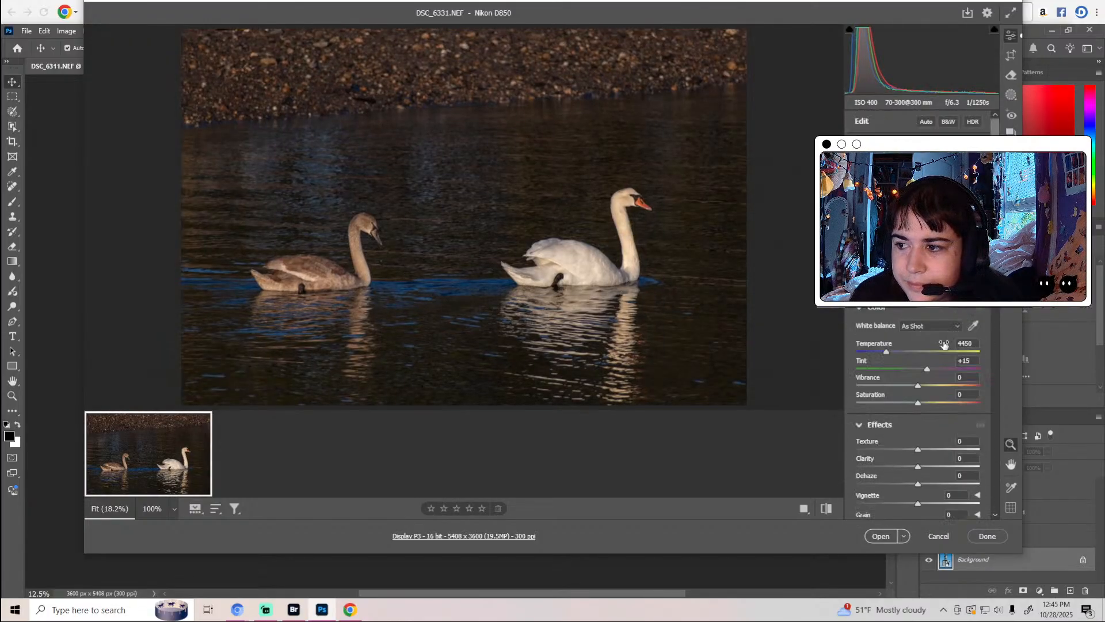
# Set temperature to 4300, tint to +14, vibrance and saturation to +5, texture to +5, clarity to +6 and dehaze to +4.
pyautogui.moveTo(887, 352); pyautogui.dragTo(890, 356)
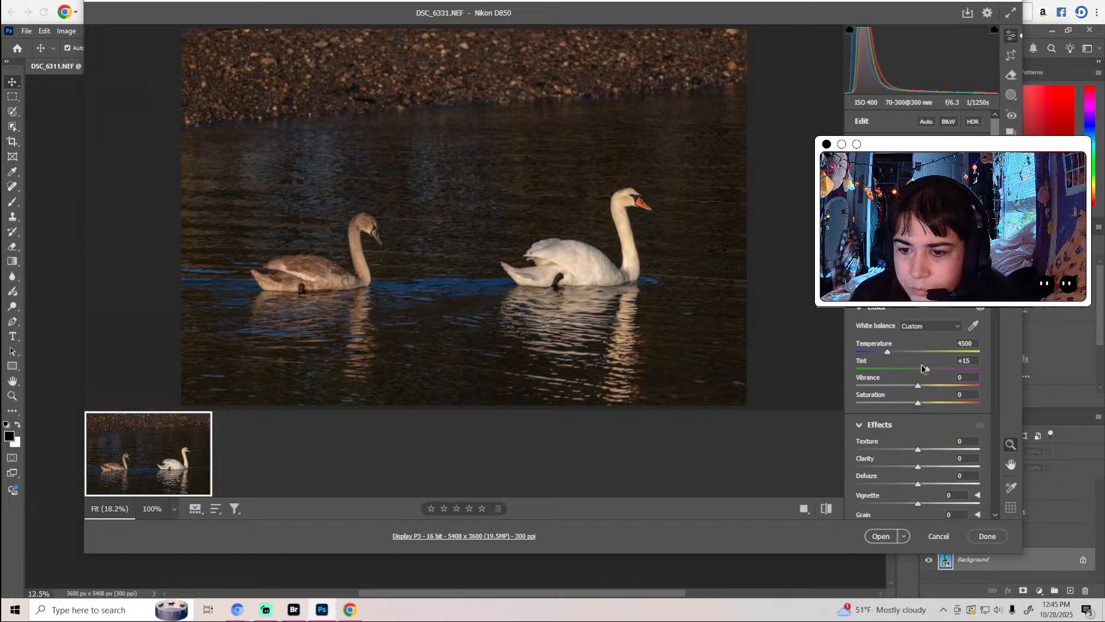
pyautogui.moveTo(925, 367); pyautogui.dragTo(925, 369)
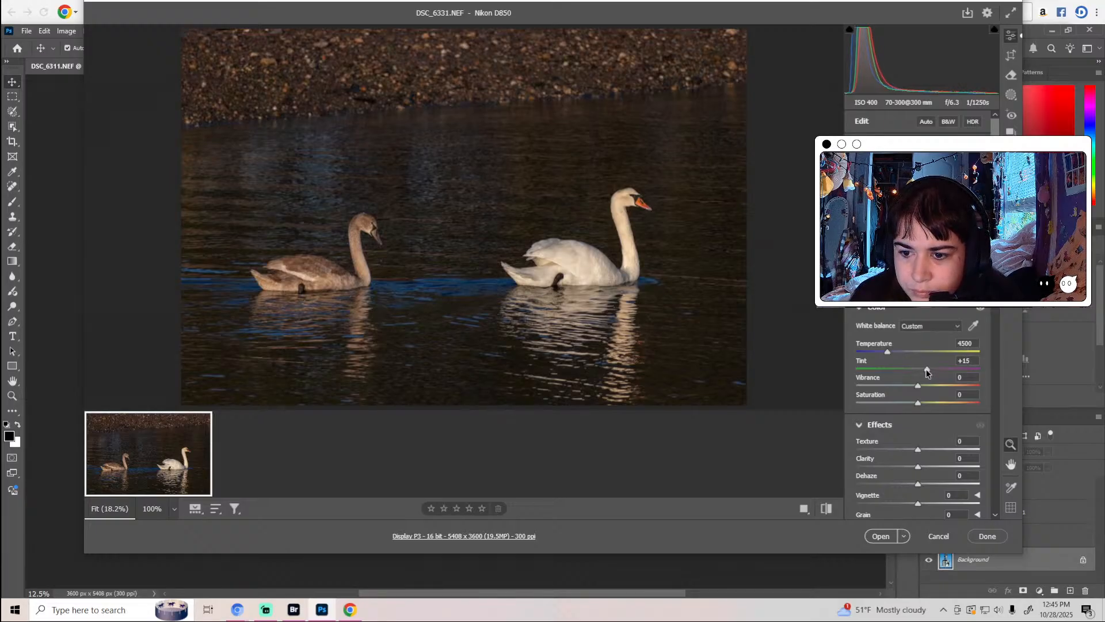
pyautogui.click(927, 370)
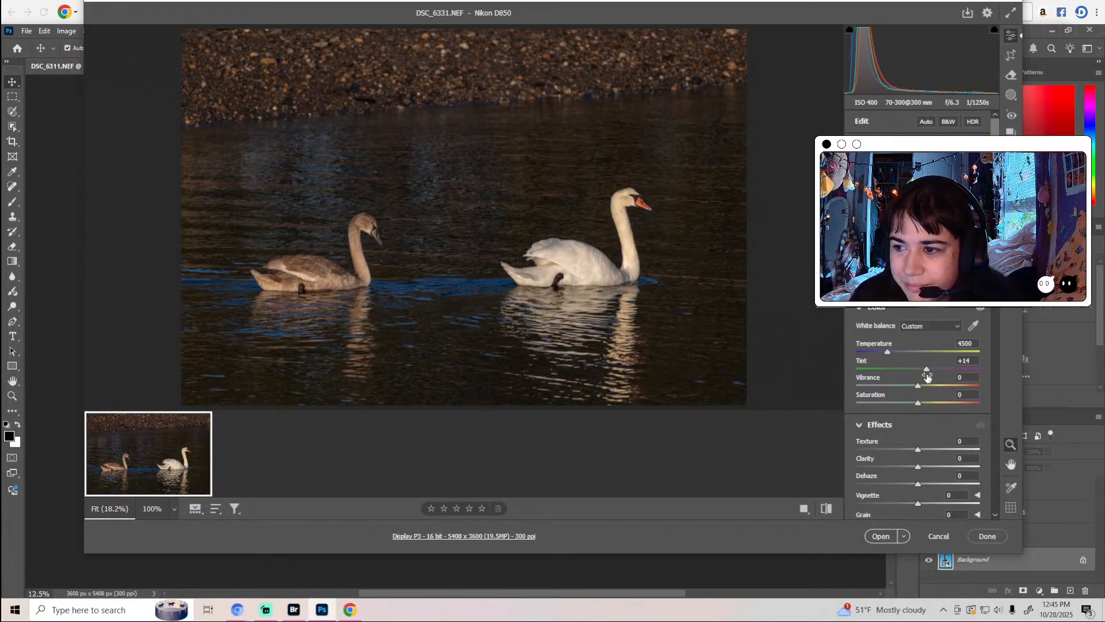
pyautogui.moveTo(920, 390); pyautogui.dragTo(922, 403)
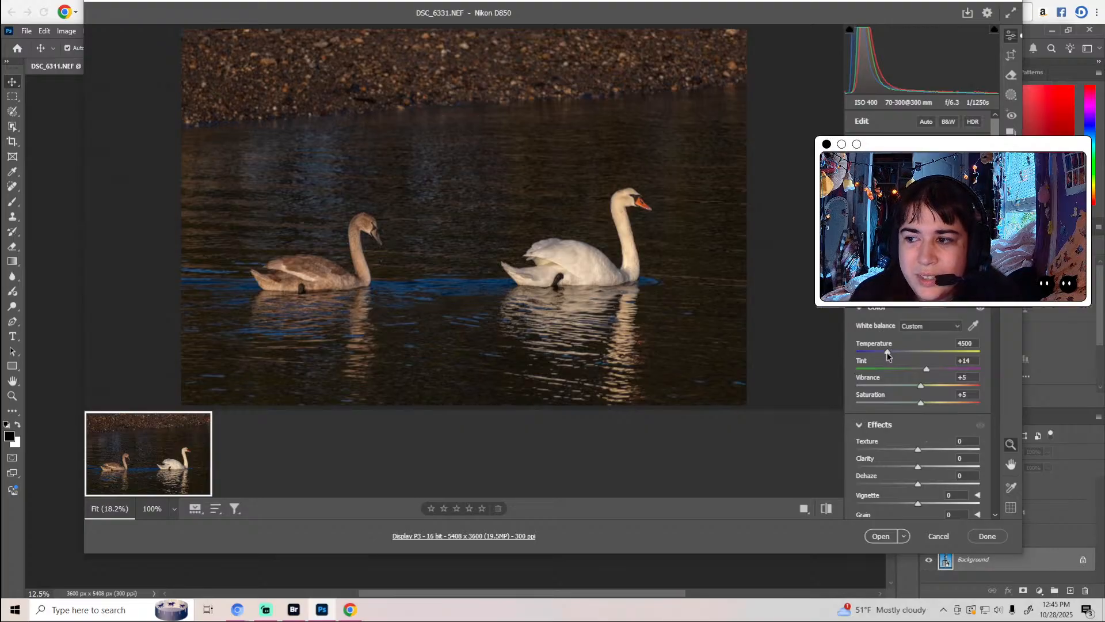
pyautogui.moveTo(887, 357); pyautogui.dragTo(886, 357)
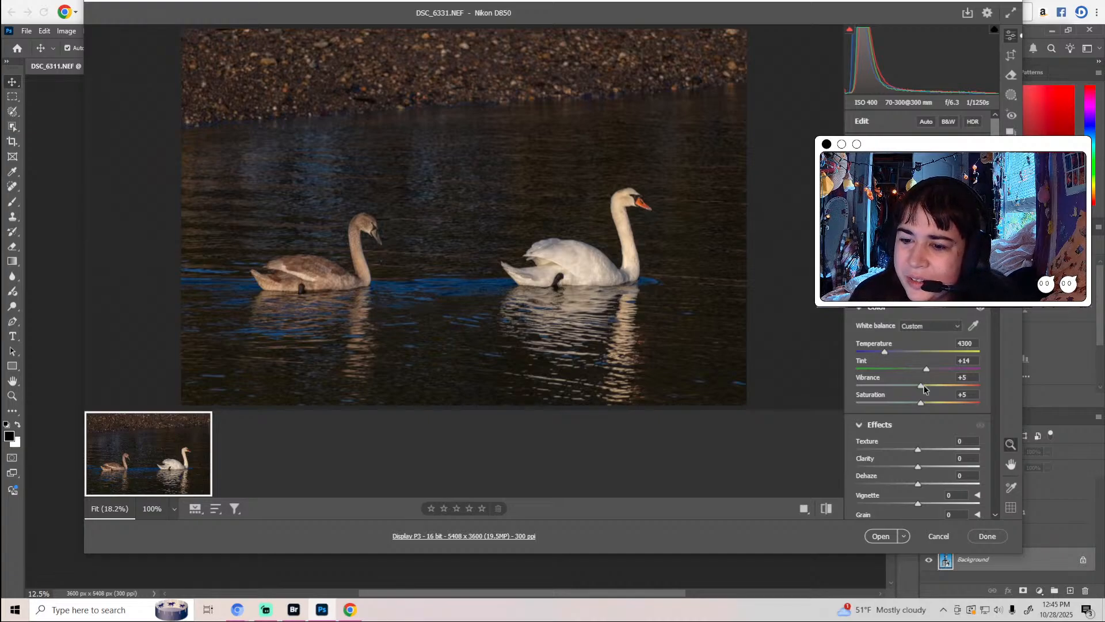
pyautogui.scroll(-2, 924, 388)
pyautogui.moveTo(919, 382); pyautogui.dragTo(919, 412)
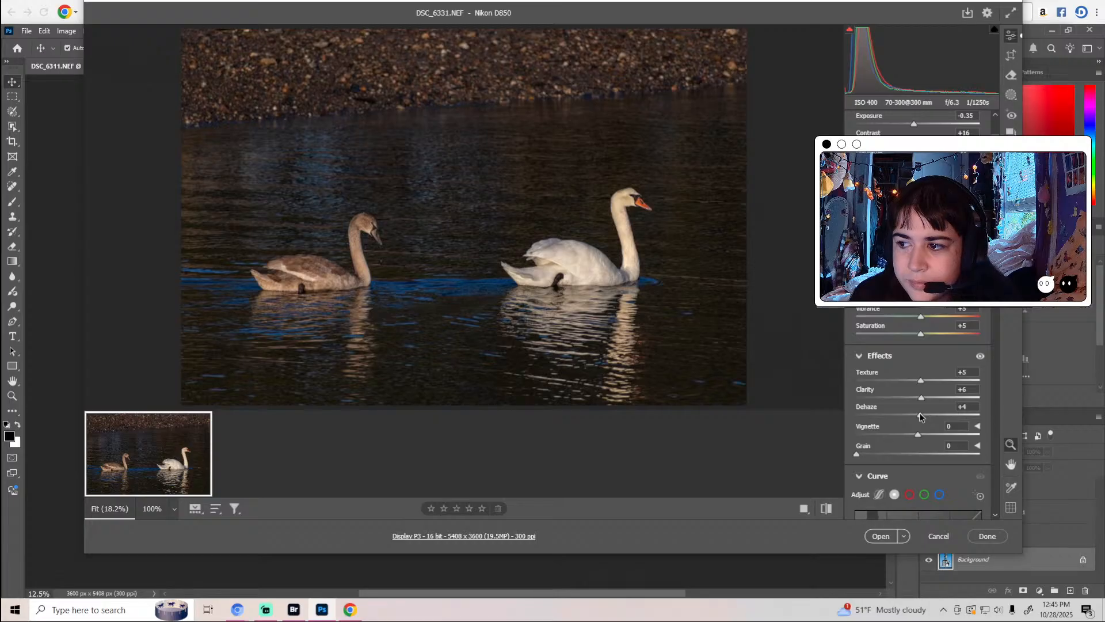
# Raise the luminance of reds to +7, oranges to +38 and blues to +27, brighten the yellows, and set the temperature to 4550.
pyautogui.scroll(-10, 920, 415)
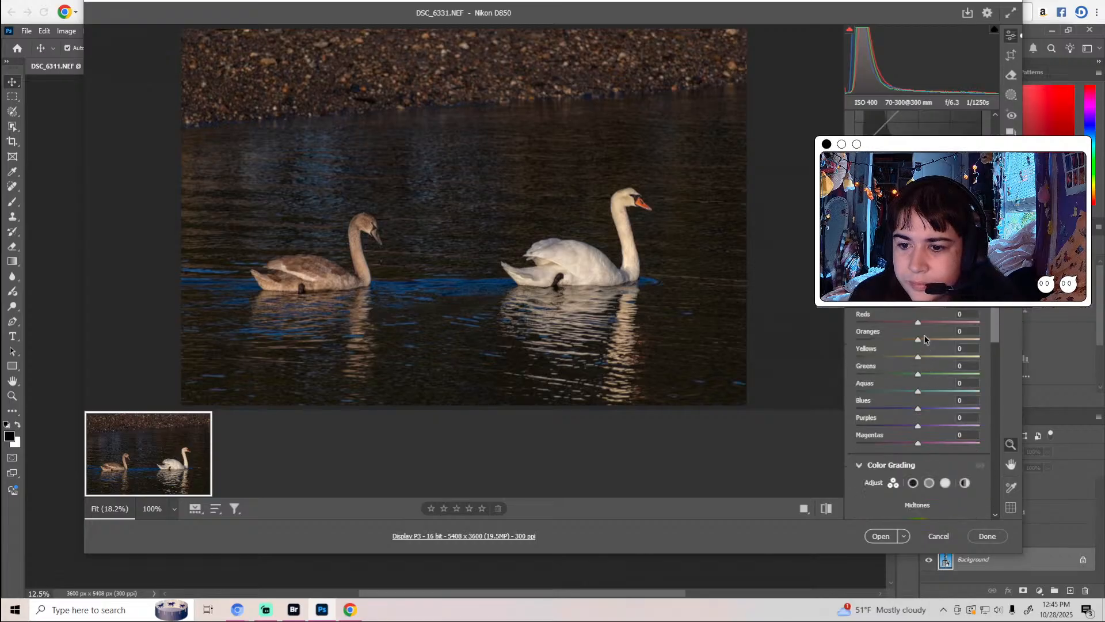
pyautogui.moveTo(919, 340); pyautogui.dragTo(944, 343)
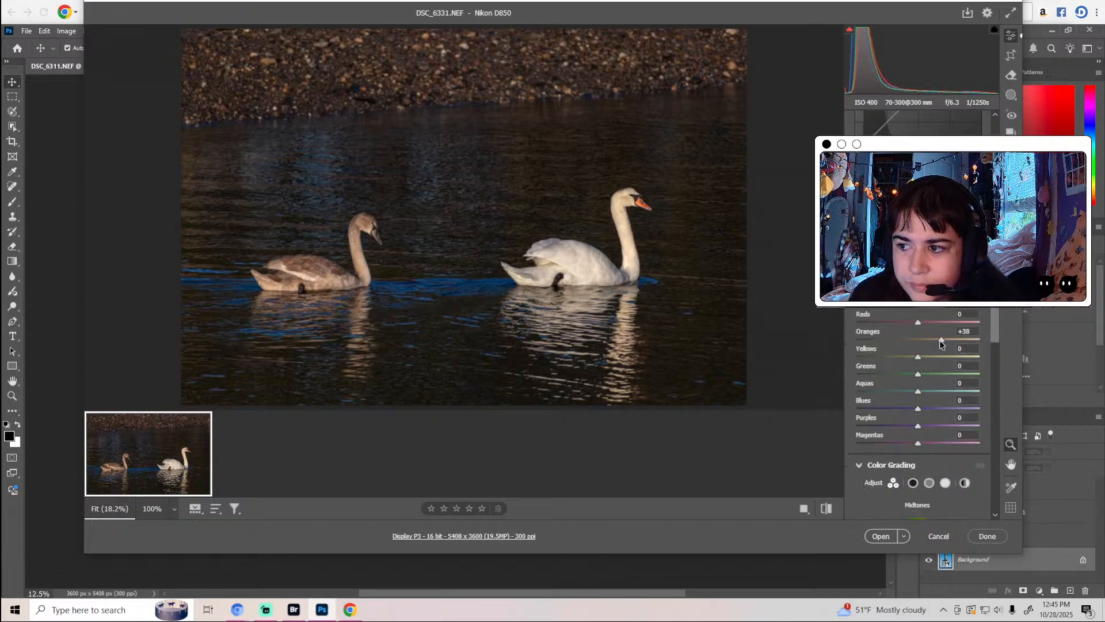
pyautogui.moveTo(941, 318); pyautogui.dragTo(918, 324)
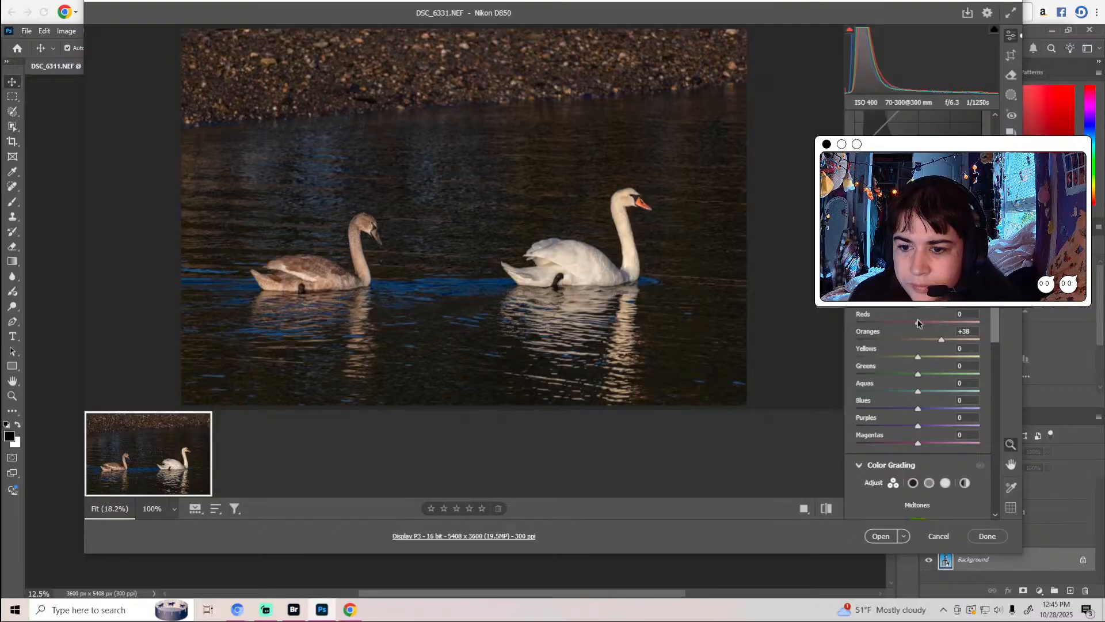
pyautogui.moveTo(918, 409); pyautogui.dragTo(928, 410)
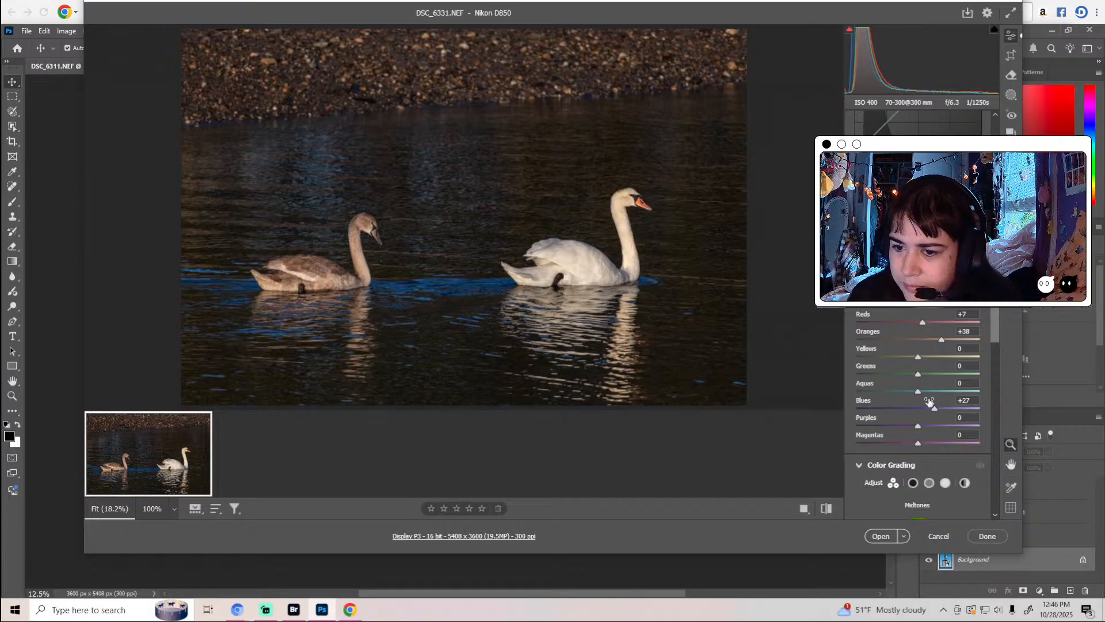
pyautogui.moveTo(917, 359); pyautogui.dragTo(933, 359)
pyautogui.scroll(10, 933, 360)
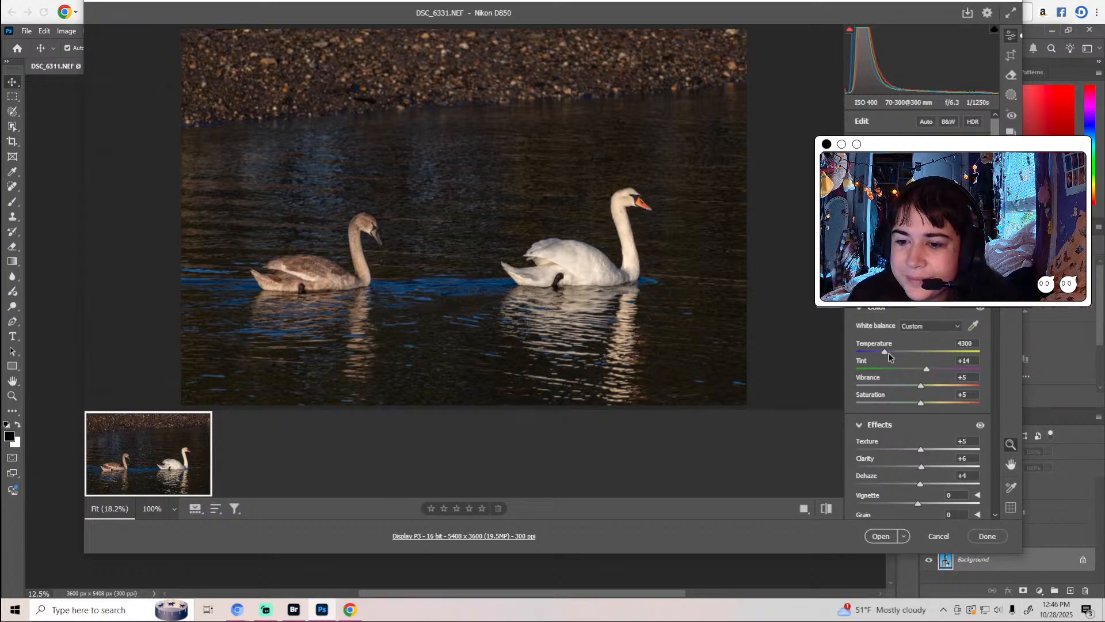
pyautogui.moveTo(887, 353); pyautogui.dragTo(890, 353)
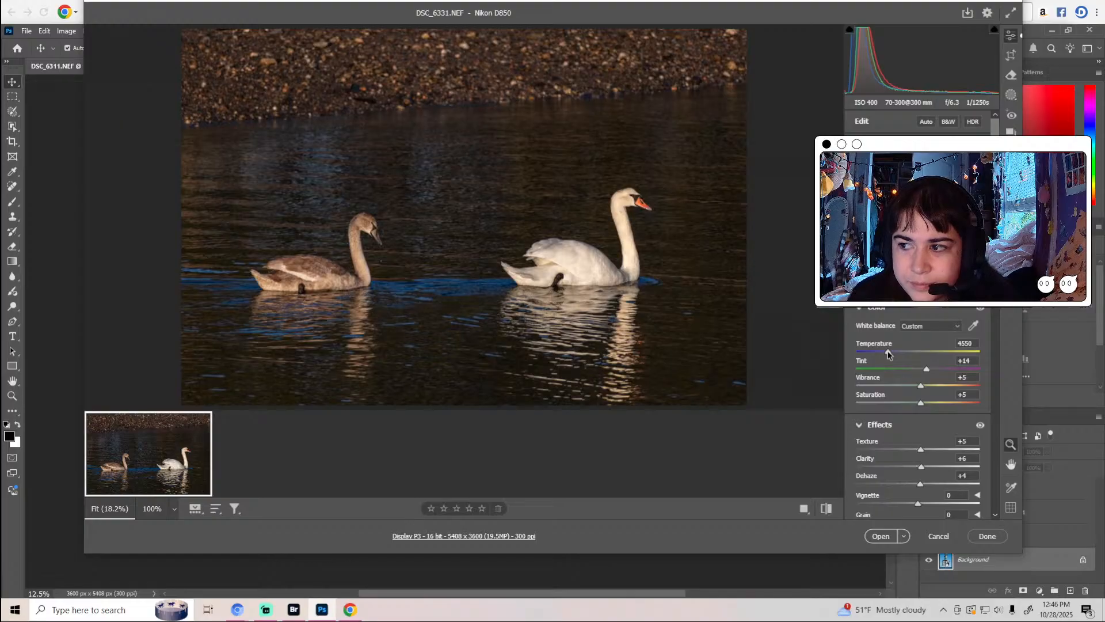
# Tint the shadows slightly yellow in Color Grading, with hue 56 and saturation 7.
pyautogui.scroll(-6, 888, 354)
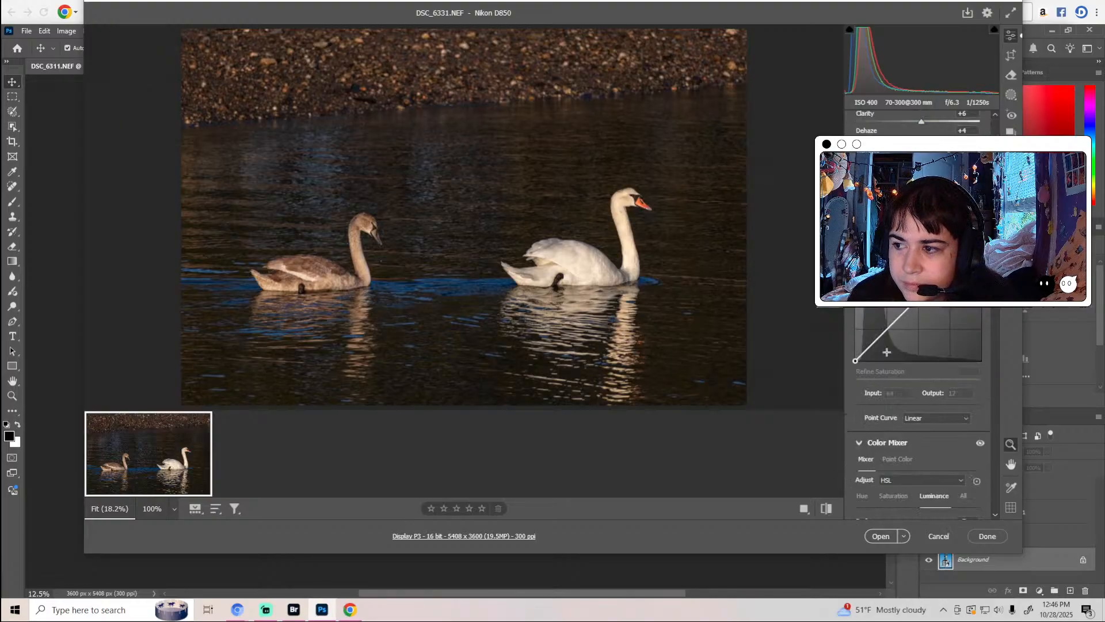
pyautogui.scroll(-10, 886, 353)
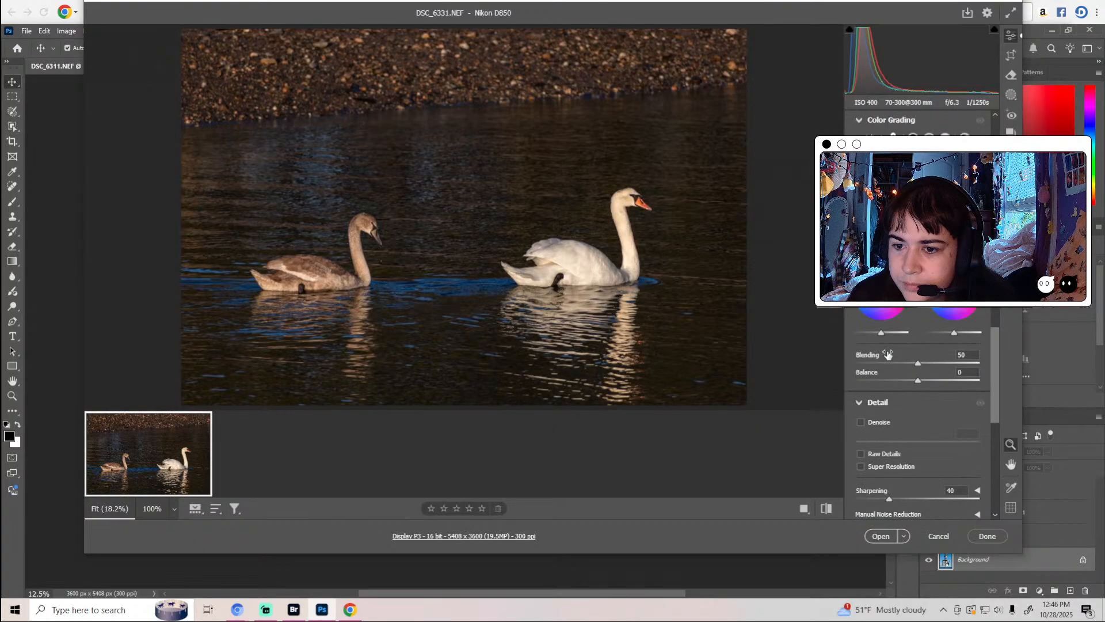
pyautogui.scroll(2, 929, 356)
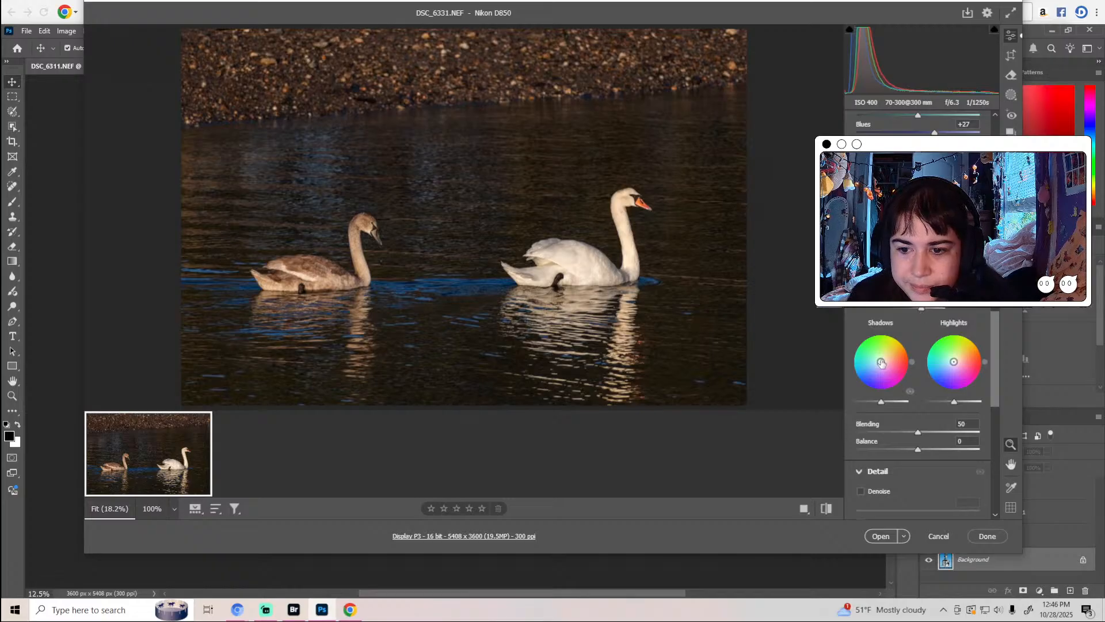
pyautogui.moveTo(881, 362)
pyautogui.mouseDown()
pyautogui.moveTo(875, 351)
pyautogui.moveTo(896, 355)
pyautogui.moveTo(895, 345)
pyautogui.moveTo(872, 371)
pyautogui.moveTo(882, 360)
pyautogui.mouseUp()
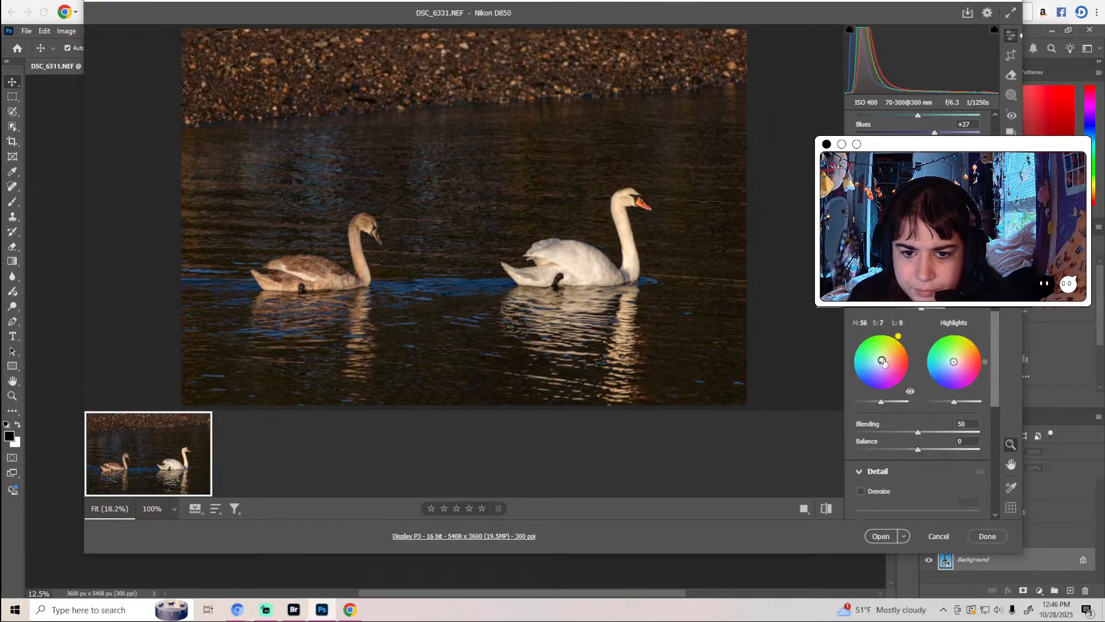
# Lower the luminance of the shadows to -5 in Color Grading and raise the balance slightly.
pyautogui.moveTo(886, 399); pyautogui.dragTo(879, 402)
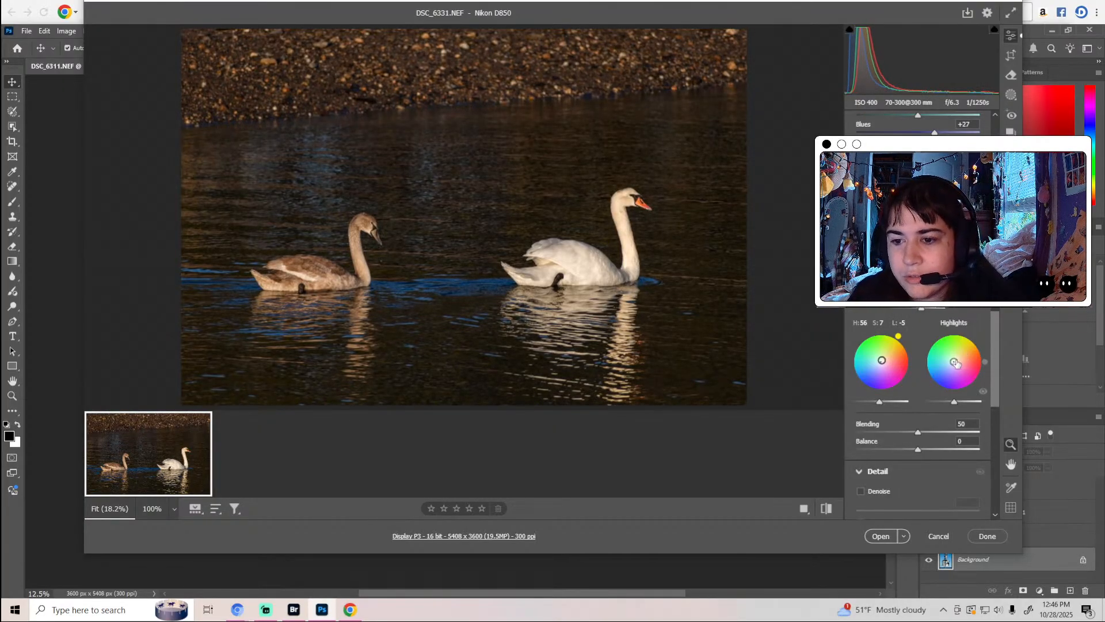
pyautogui.moveTo(954, 361)
pyautogui.mouseDown()
pyautogui.moveTo(943, 351)
pyautogui.moveTo(945, 372)
pyautogui.moveTo(975, 358)
pyautogui.moveTo(953, 362)
pyautogui.mouseUp()
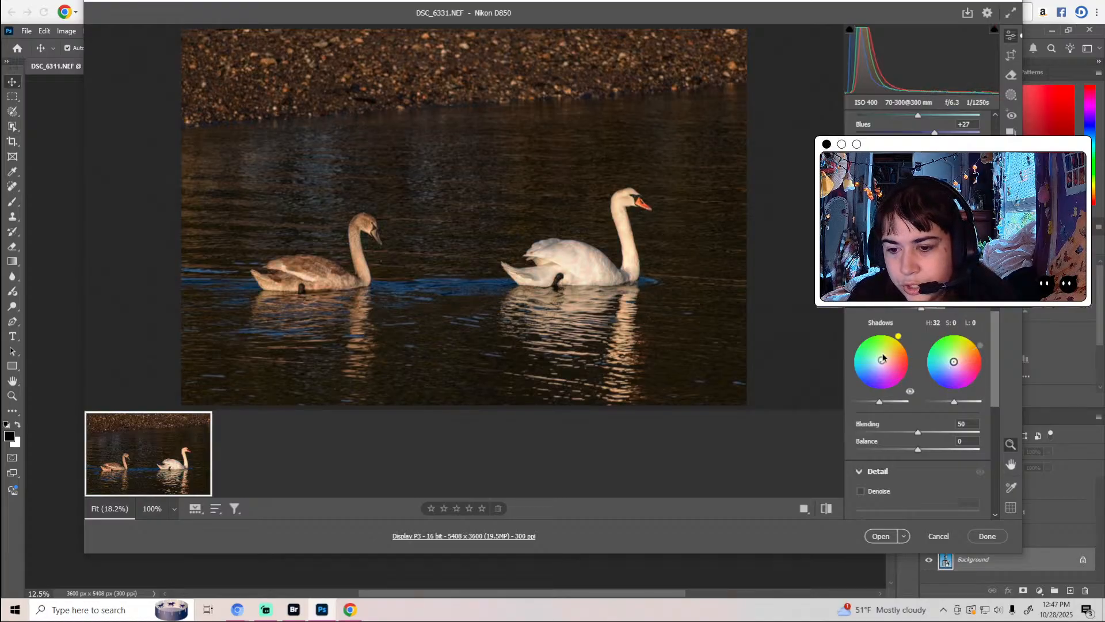
pyautogui.scroll(-3, 884, 358)
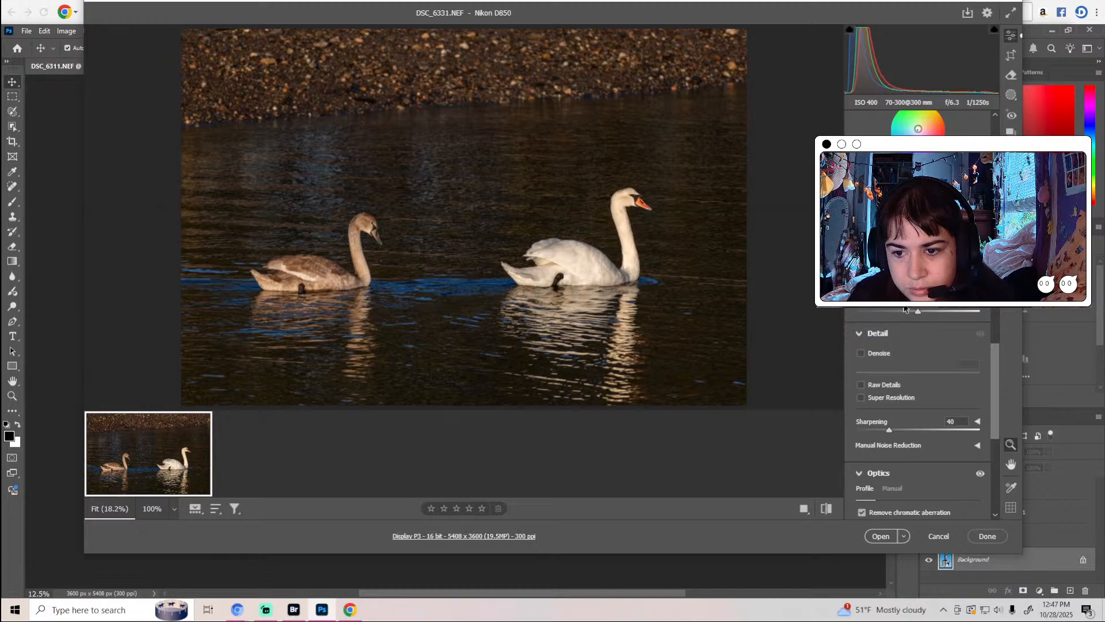
pyautogui.moveTo(887, 314); pyautogui.dragTo(927, 313)
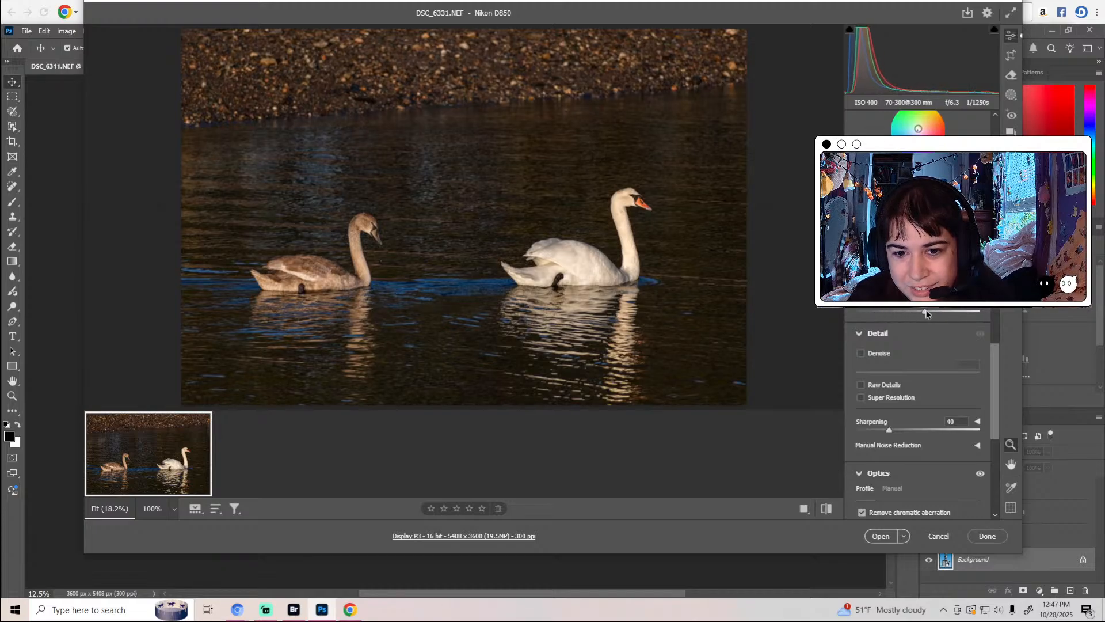
# Set the saturation of the red, green and blue primaries to +5 each in the camera calibration.
pyautogui.scroll(-3, 919, 323)
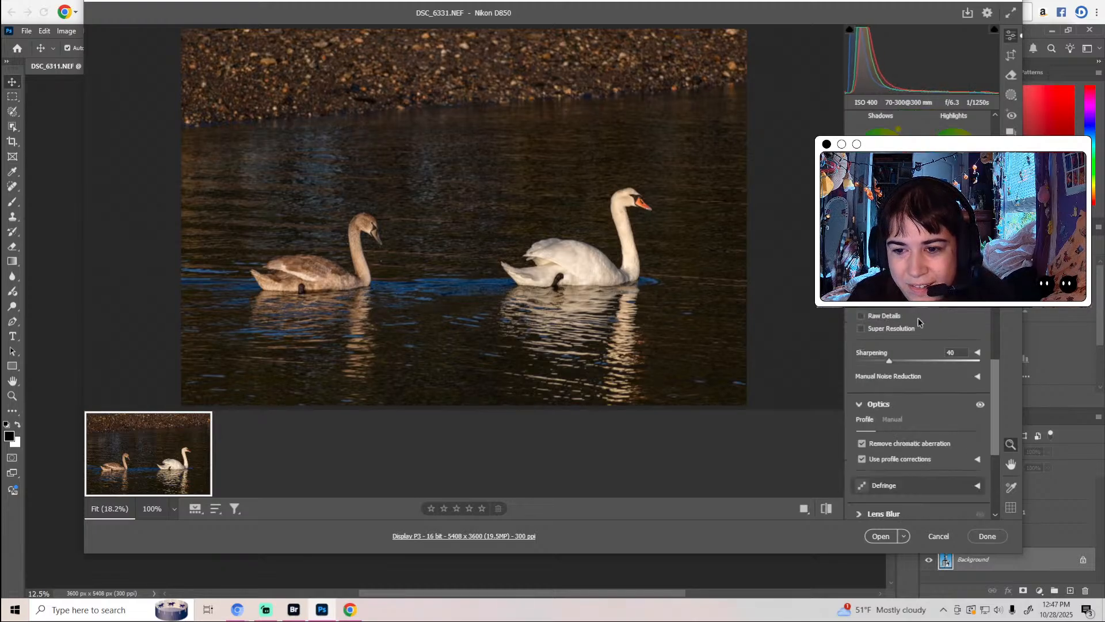
pyautogui.scroll(-10, 920, 322)
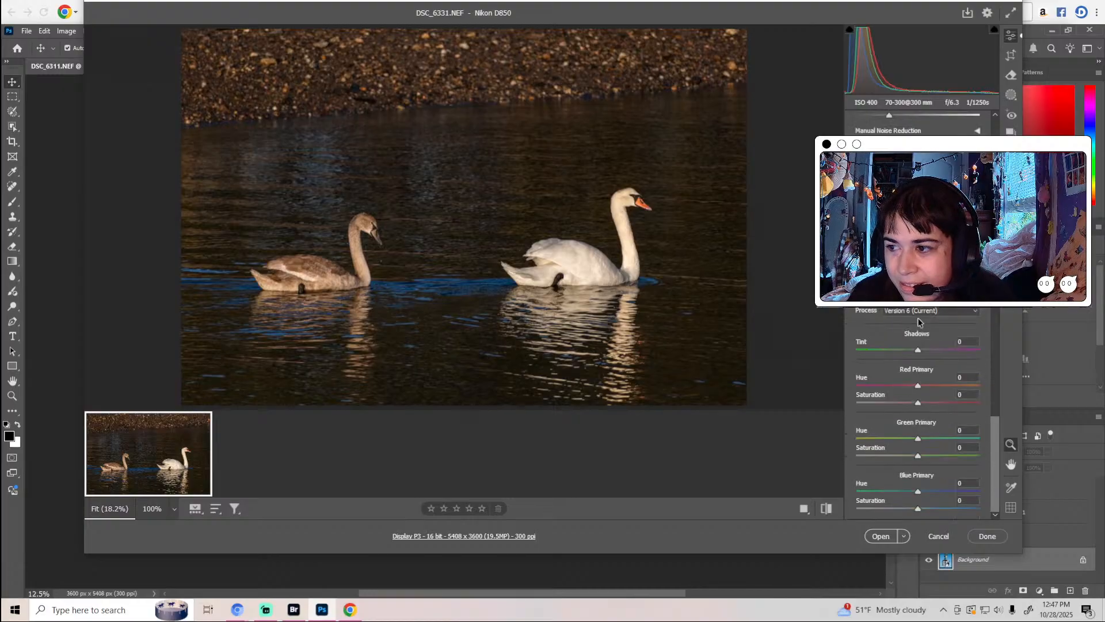
pyautogui.moveTo(919, 404); pyautogui.dragTo(921, 405)
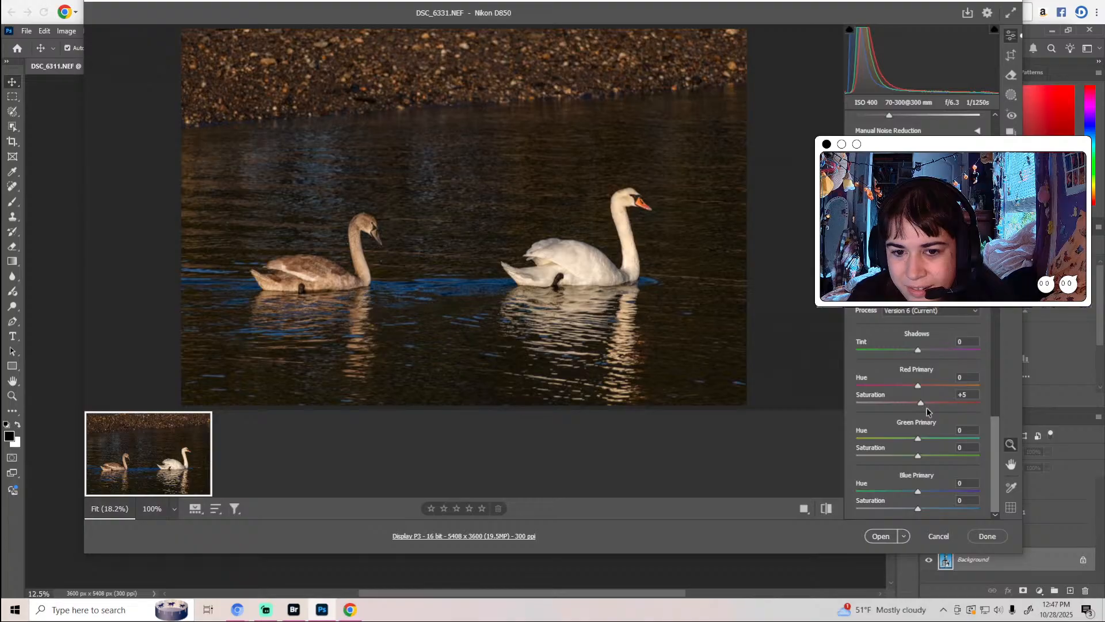
pyautogui.moveTo(918, 456); pyautogui.dragTo(922, 456)
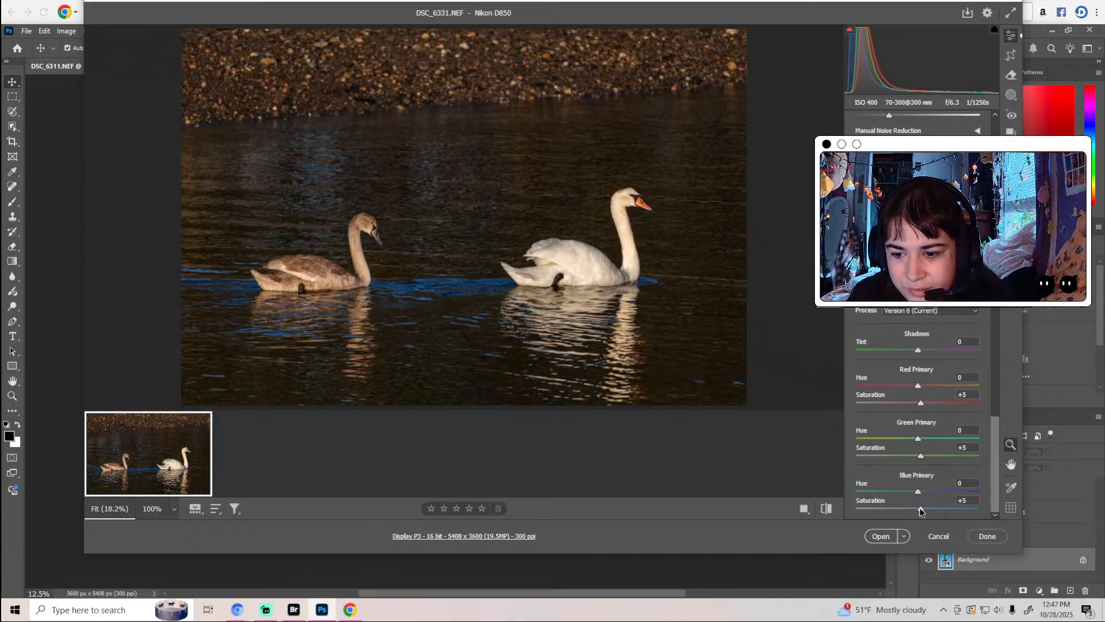
# Open the developed swan photo in Photoshop and close DSC_6311.NEF without saving its changes.
pyautogui.click(885, 536)
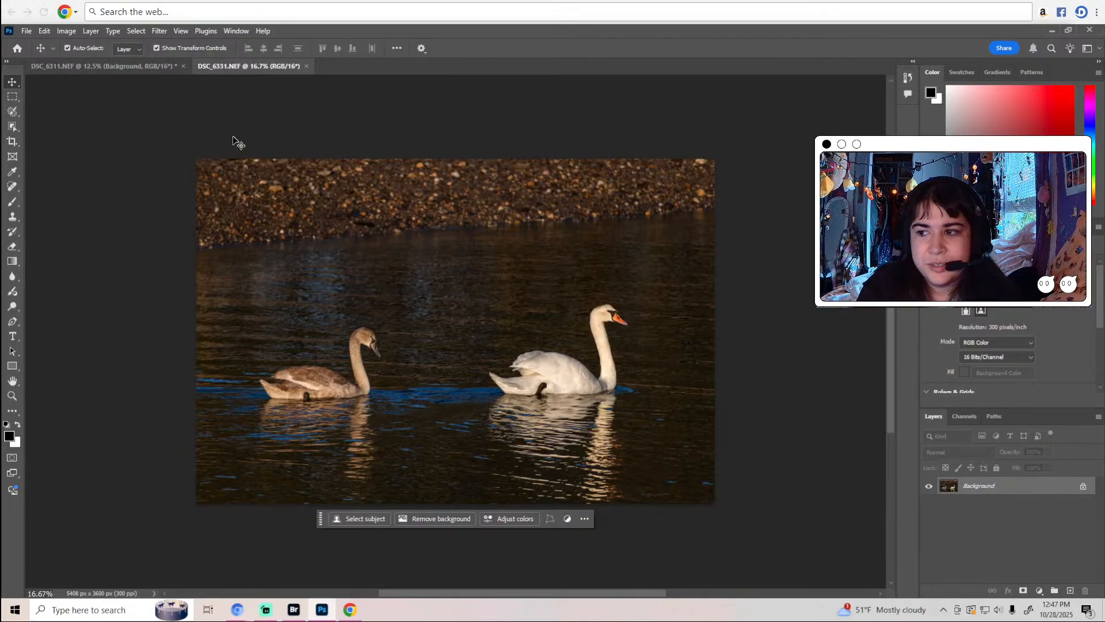
pyautogui.click(183, 67)
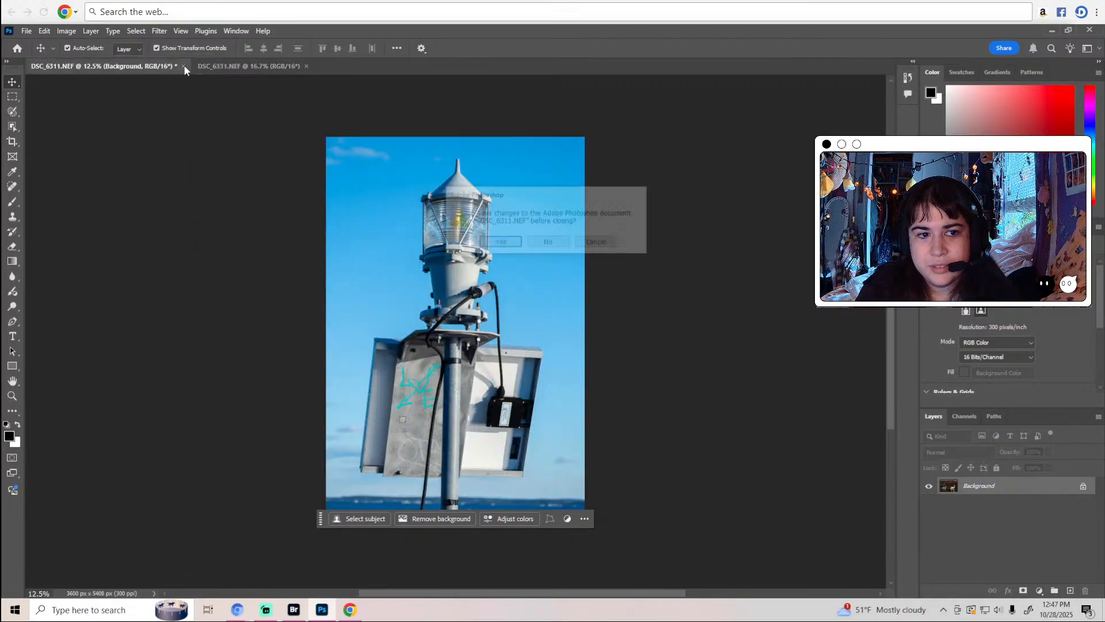
pyautogui.click(556, 244)
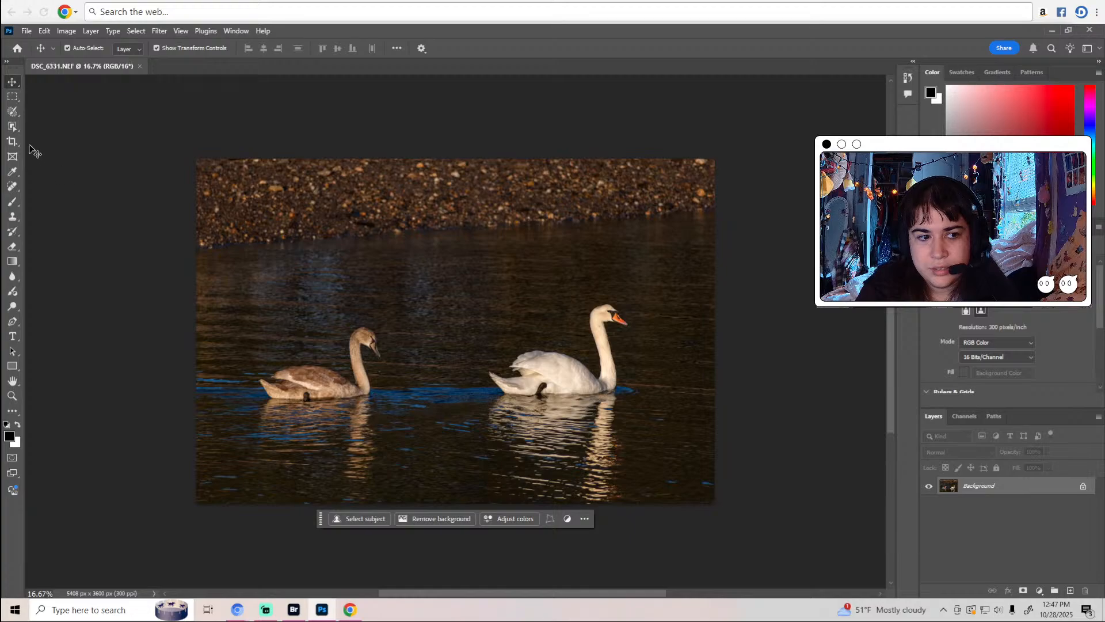
# Crop a narrow strip off the right edge of the swan photo, reducing it to 5192 x 3600 px.
pyautogui.click(13, 142)
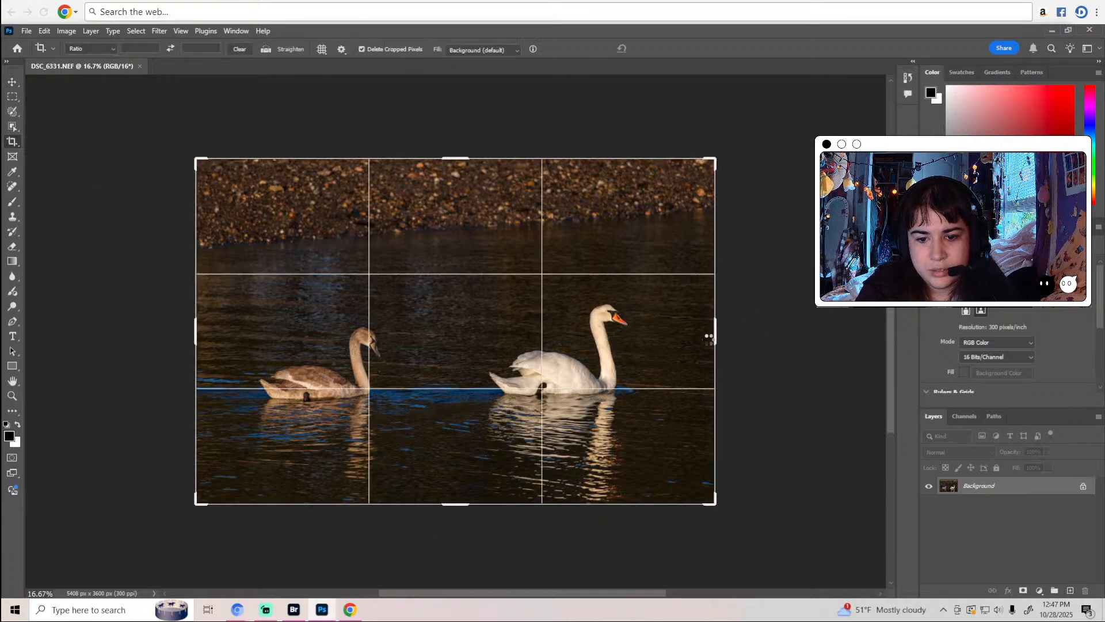
pyautogui.moveTo(709, 339); pyautogui.dragTo(706, 342)
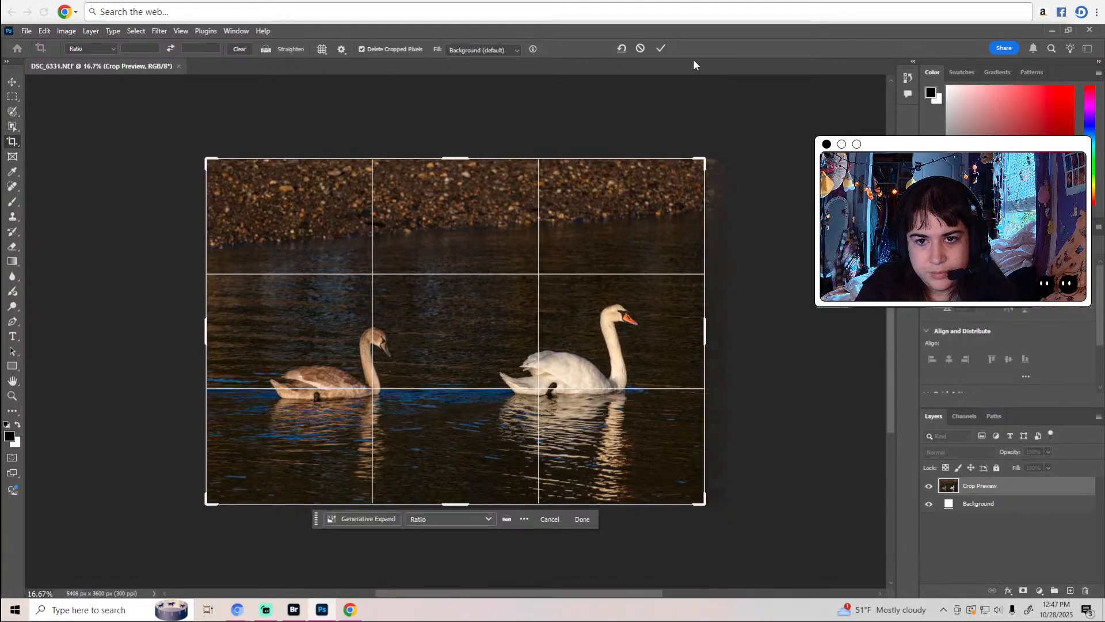
pyautogui.click(661, 49)
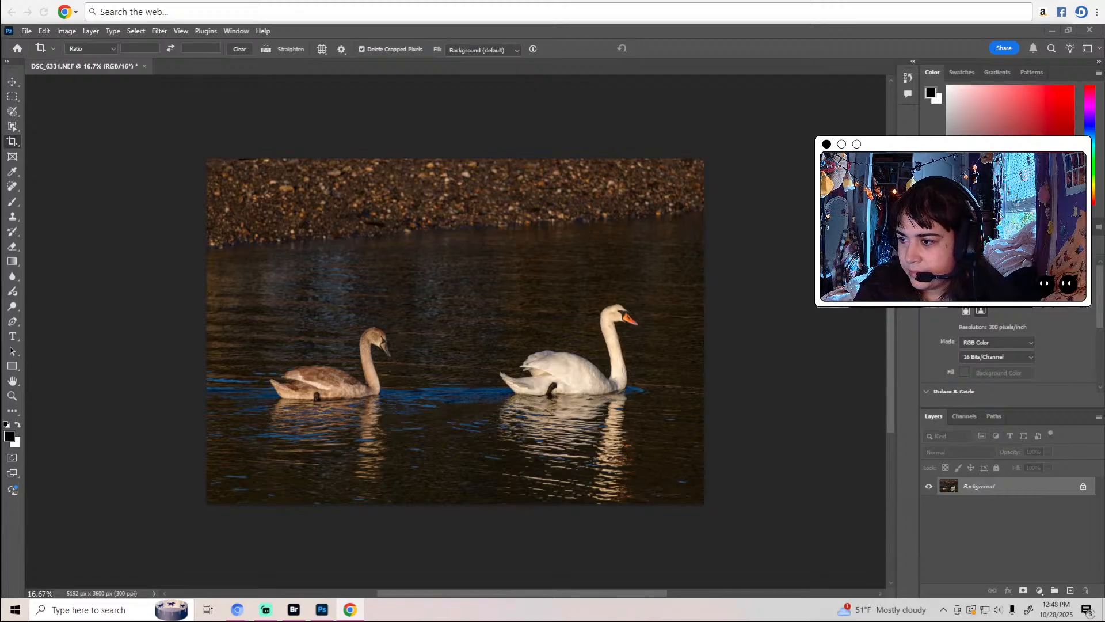
# Add a Levels adjustment layer and set its white input level to 242.
pyautogui.click(978, 227)
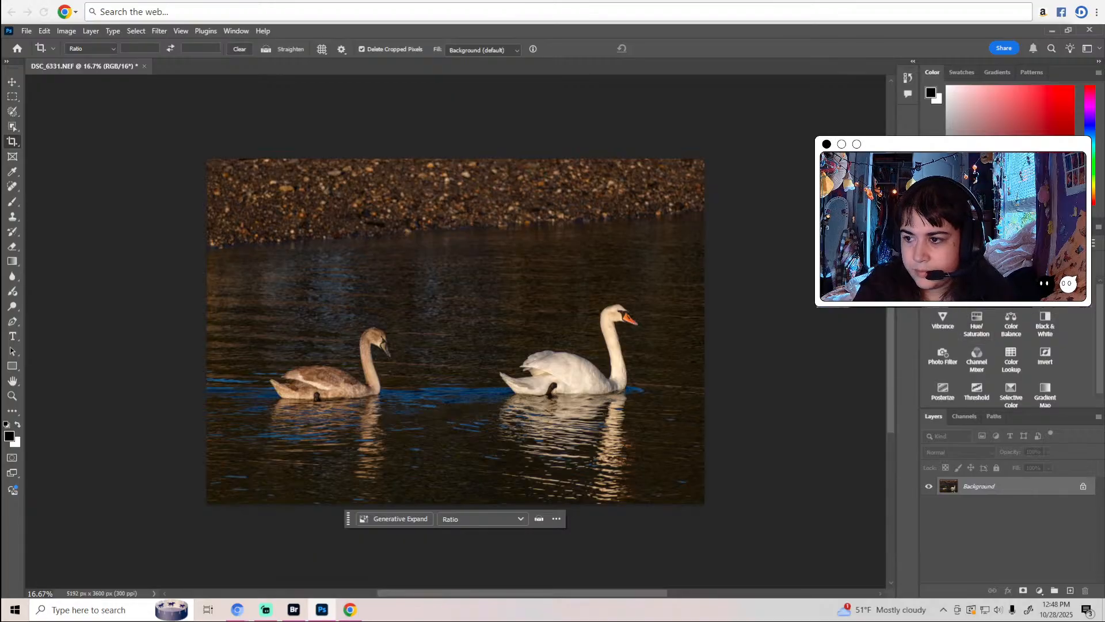
pyautogui.click(977, 283)
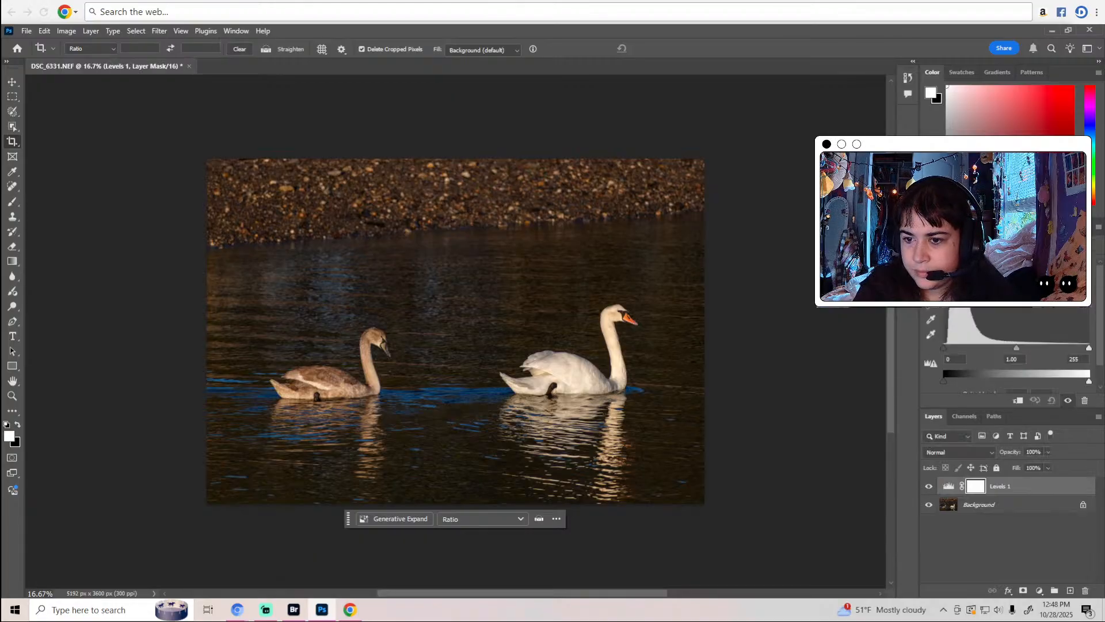
pyautogui.moveTo(1088, 347)
pyautogui.mouseDown()
pyautogui.moveTo(1063, 346)
pyautogui.moveTo(1094, 351)
pyautogui.mouseUp()
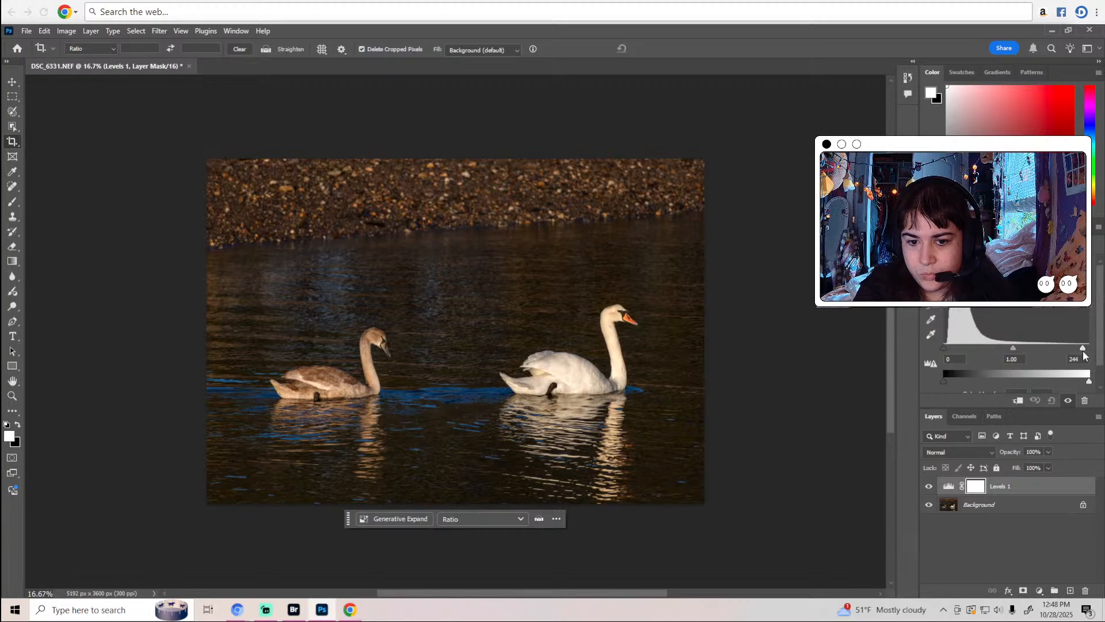
pyautogui.moveTo(1098, 354); pyautogui.dragTo(1081, 349)
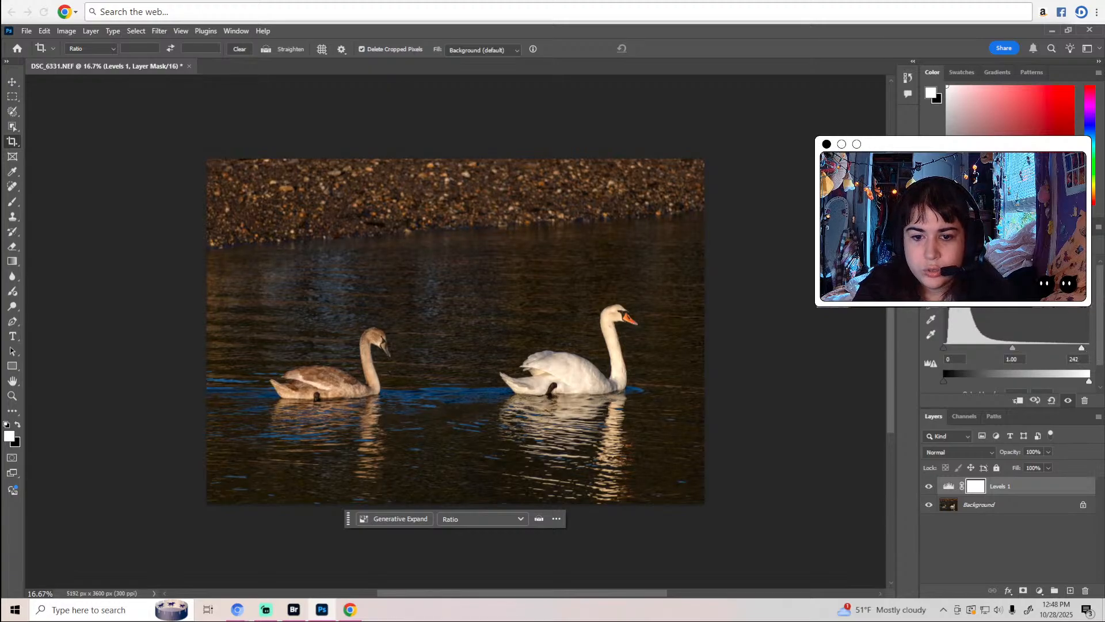
# Add a Selective Color adjustment layer, choose a color range and set its black amount to +3%.
pyautogui.click(975, 226)
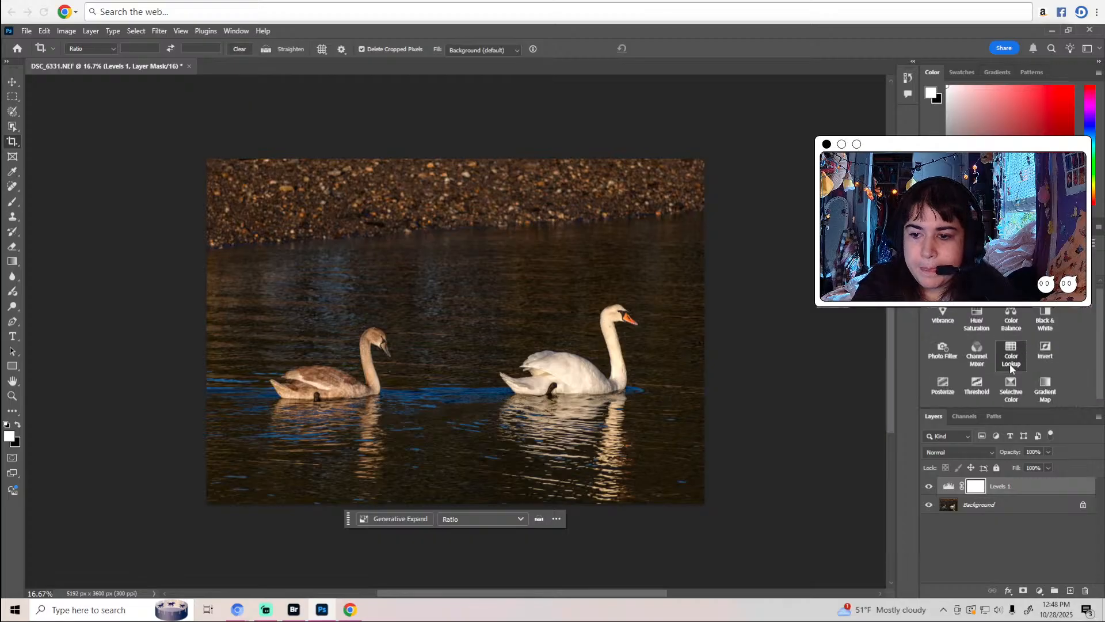
pyautogui.click(1011, 392)
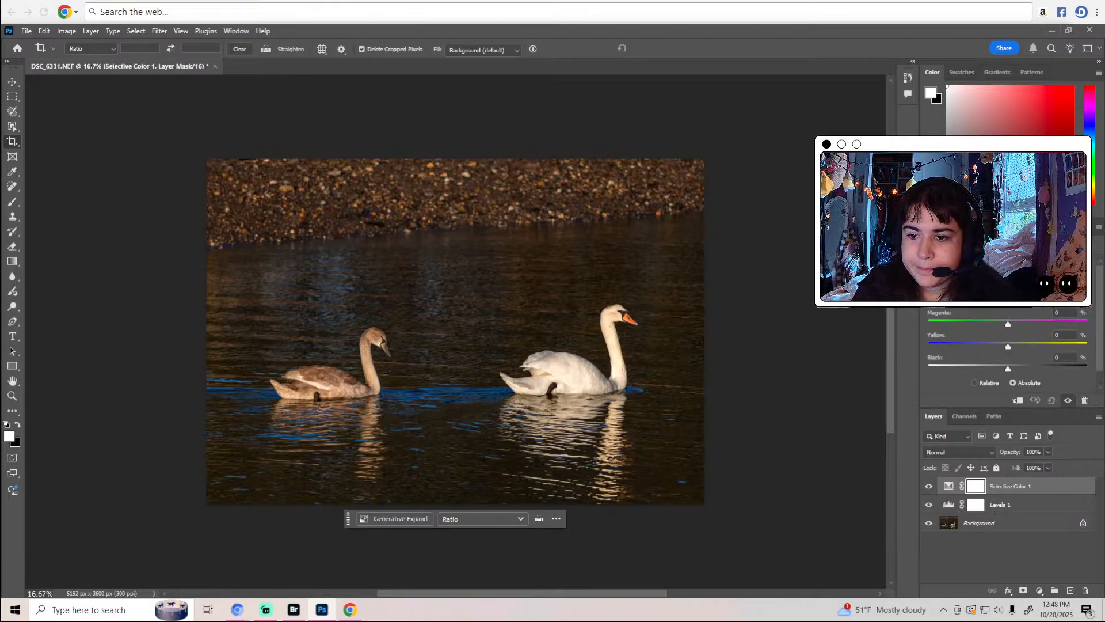
pyautogui.click(981, 300)
pyautogui.click(981, 351)
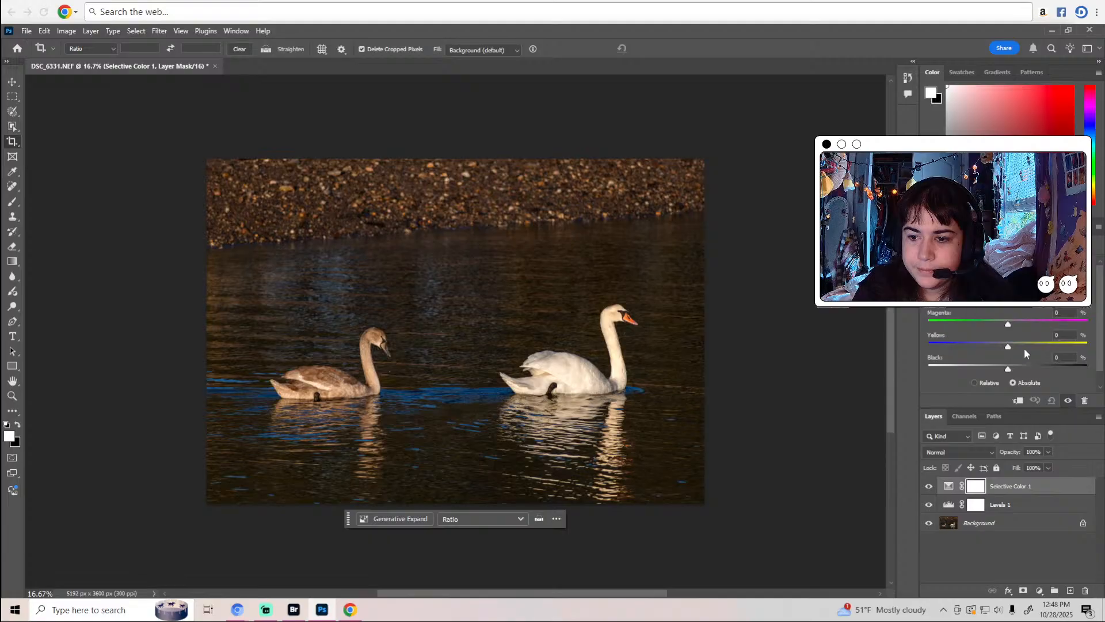
pyautogui.scroll(-1, 1014, 333)
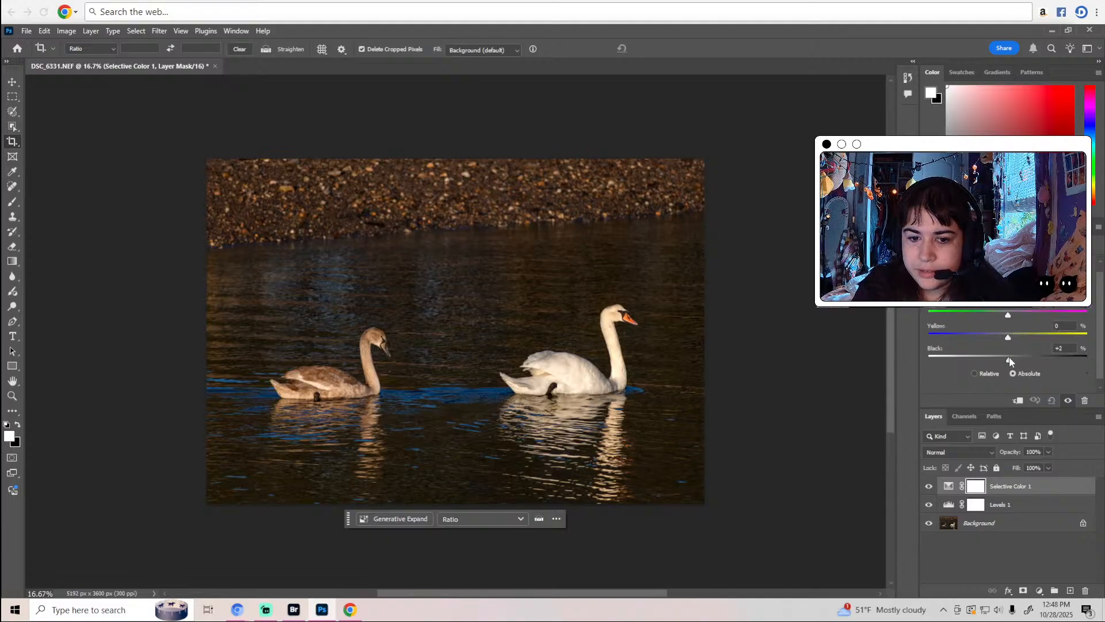
pyautogui.moveTo(1010, 357); pyautogui.dragTo(1011, 353)
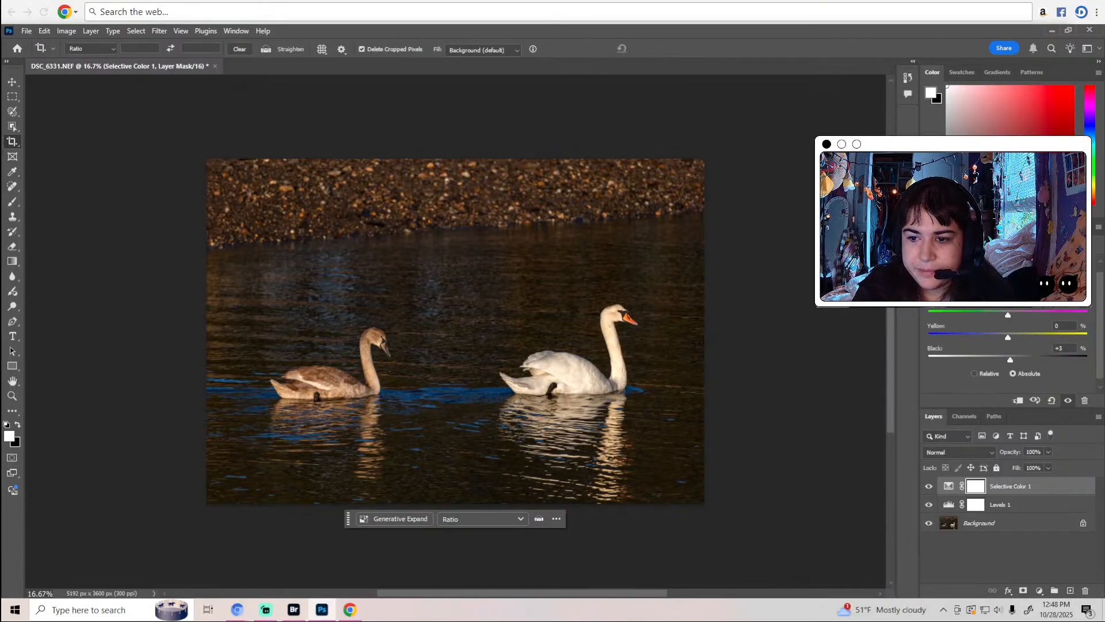
# Set the black amount to -5% for another Selective Color range and to +2% for the blacks.
pyautogui.click(990, 260)
pyautogui.click(983, 333)
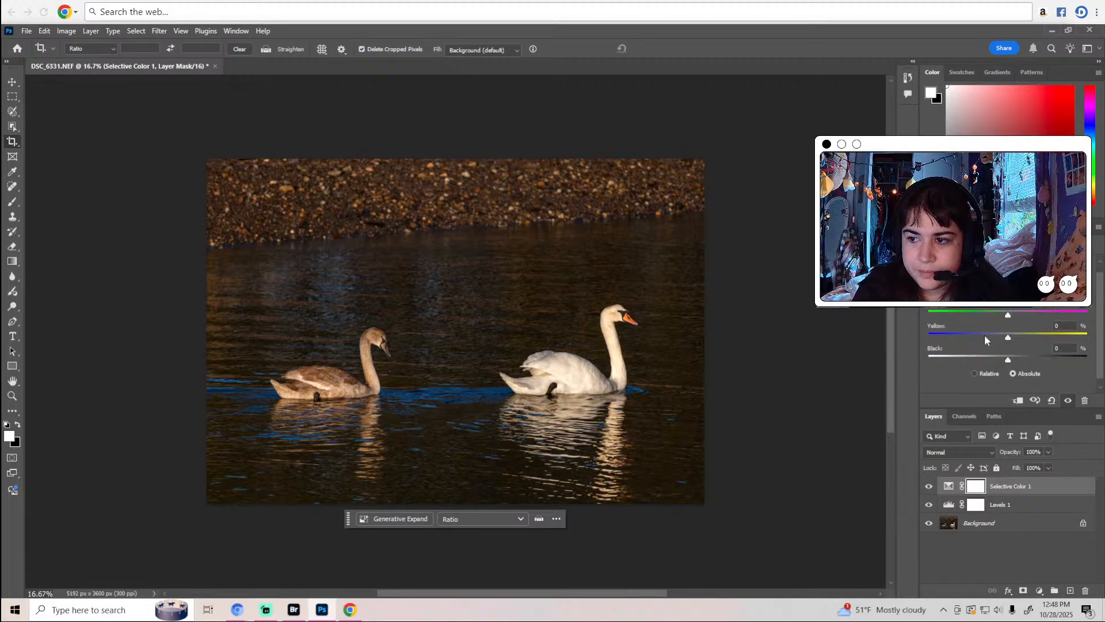
pyautogui.moveTo(1011, 360)
pyautogui.mouseDown()
pyautogui.moveTo(994, 356)
pyautogui.moveTo(1004, 356)
pyautogui.mouseUp()
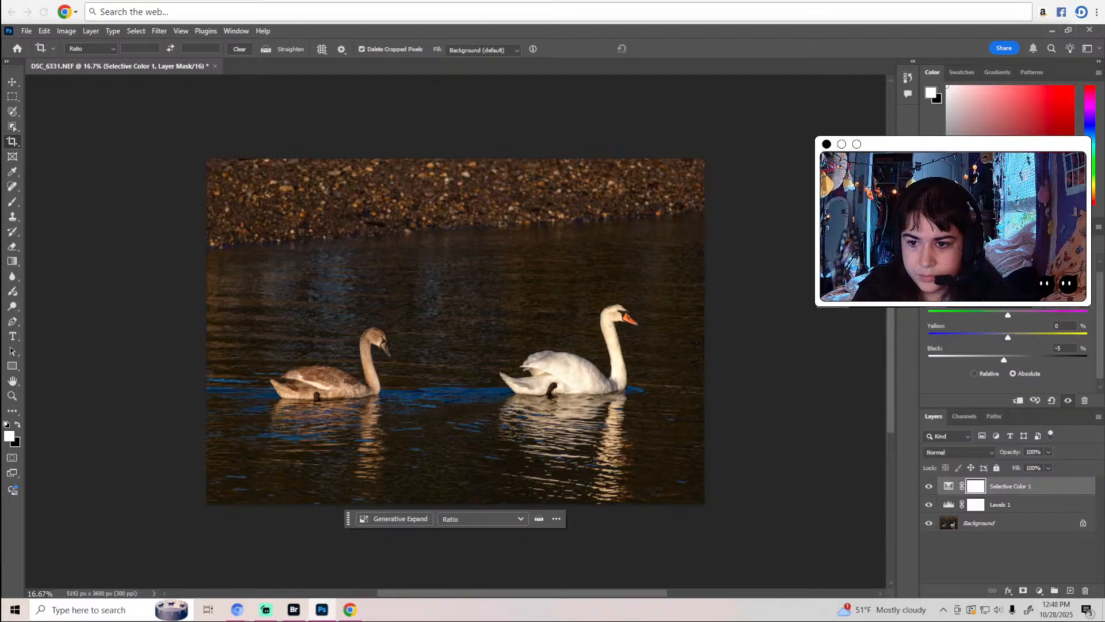
pyautogui.click(1014, 270)
pyautogui.click(982, 350)
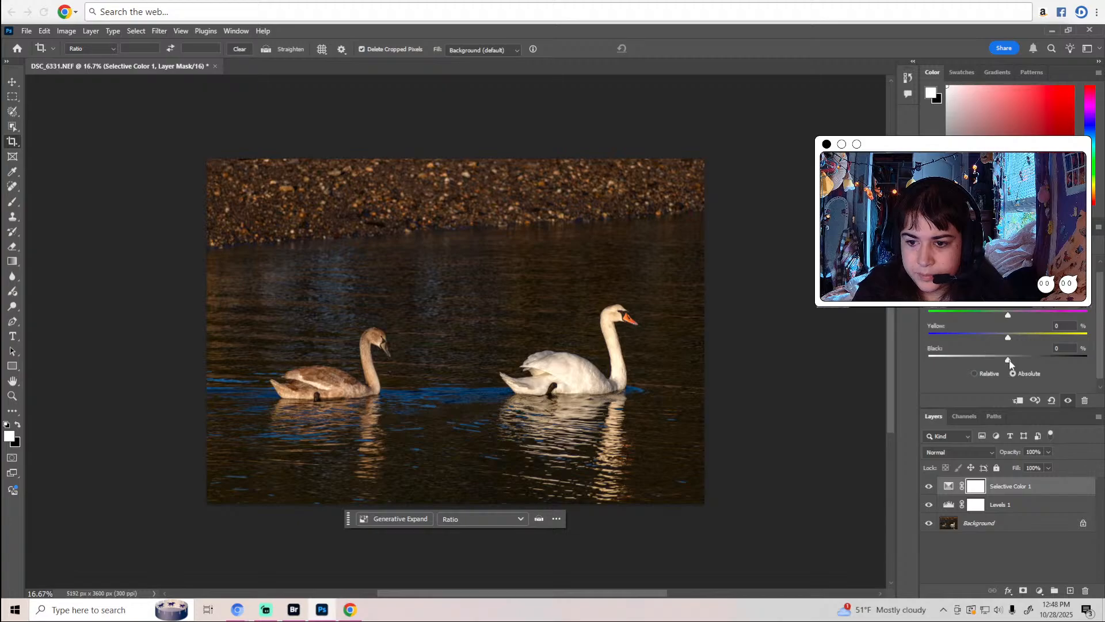
pyautogui.moveTo(1008, 360); pyautogui.dragTo(1009, 364)
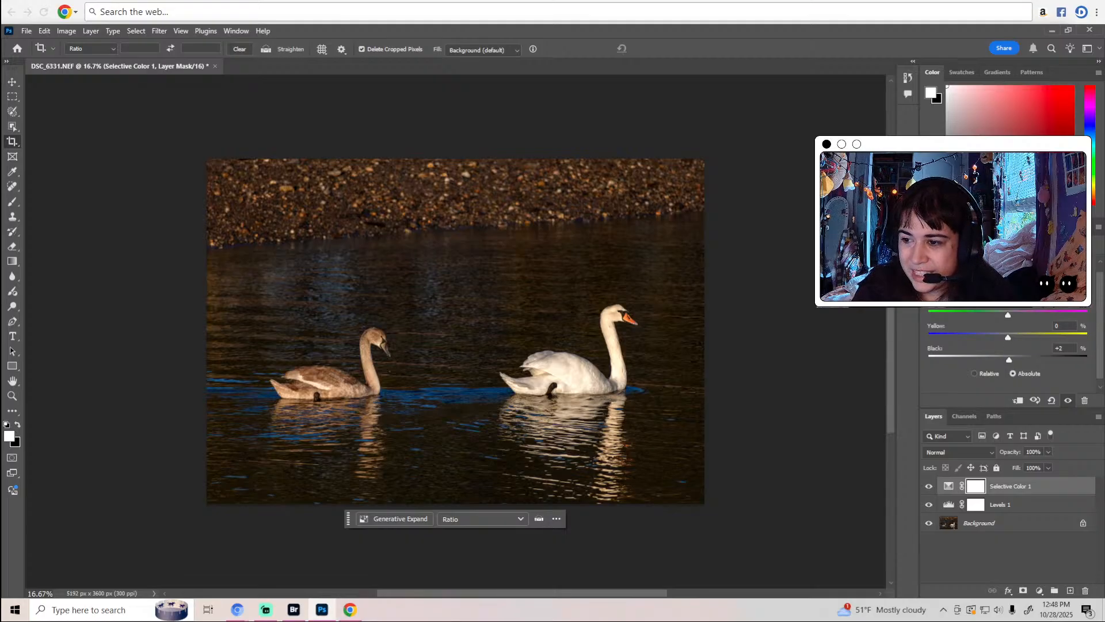
# Set both the black and the yellow amounts of the neutrals to -8% in the Selective Color layer.
pyautogui.click(1001, 263)
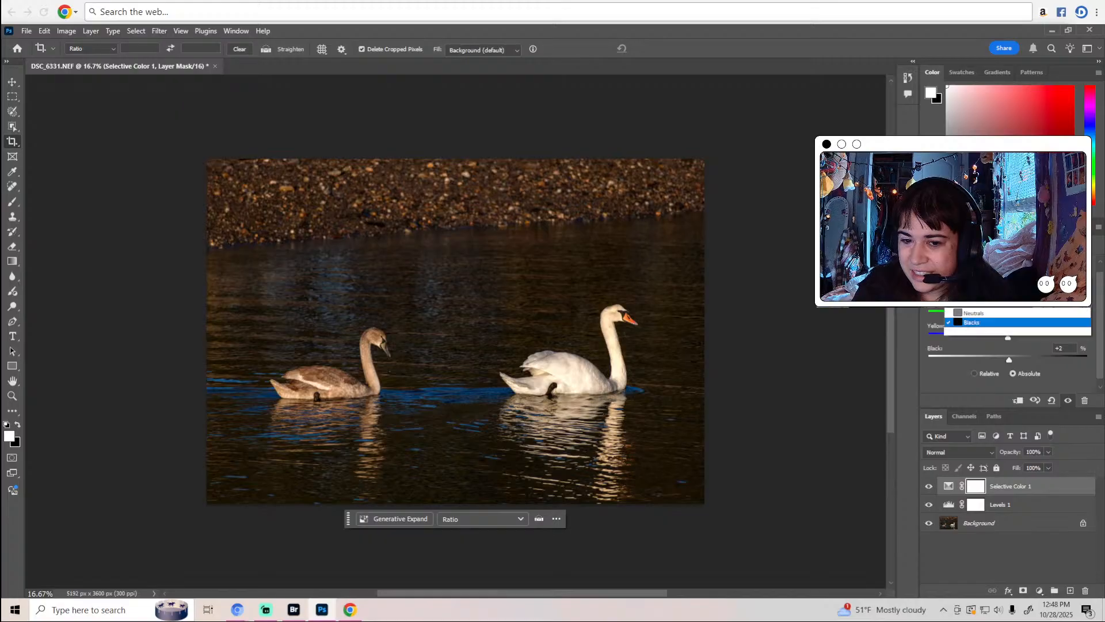
pyautogui.click(980, 311)
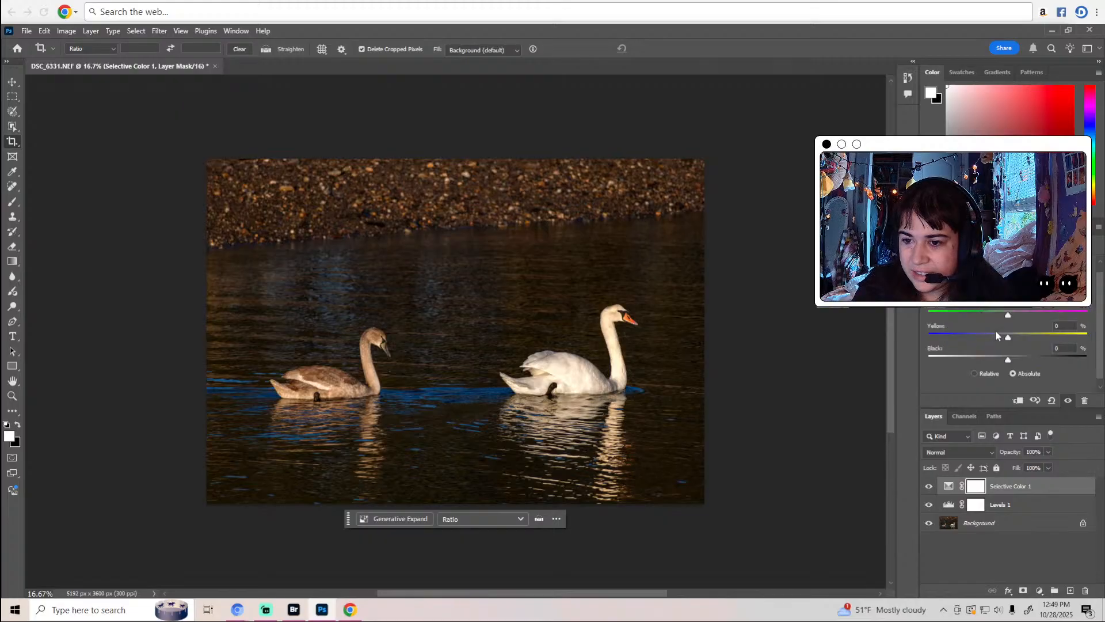
pyautogui.moveTo(1009, 358); pyautogui.dragTo(1002, 361)
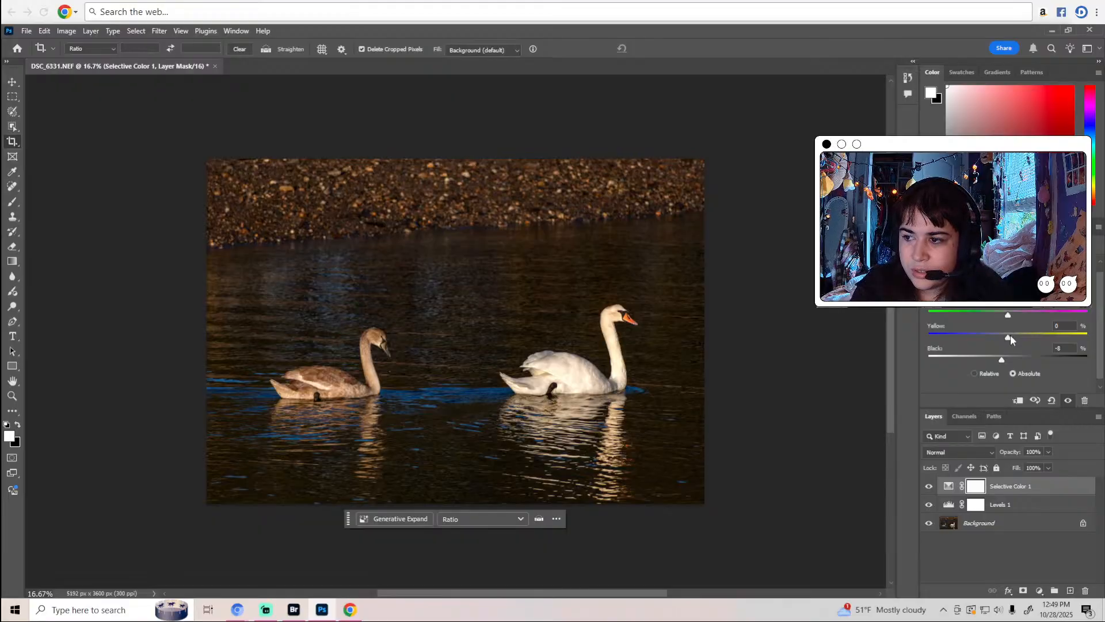
pyautogui.moveTo(1011, 337); pyautogui.dragTo(988, 338)
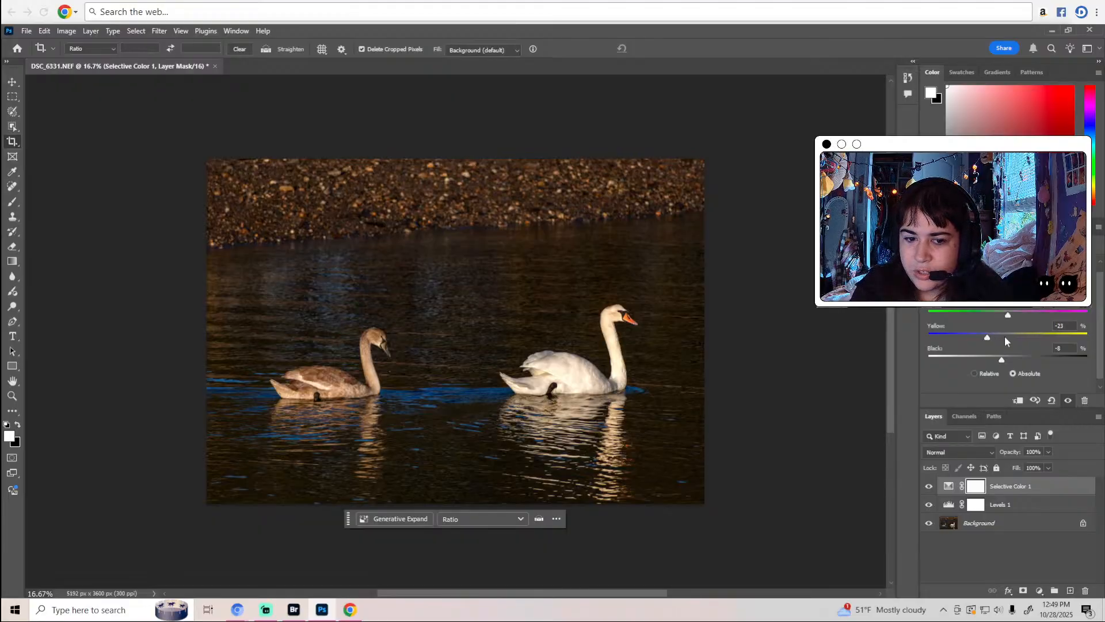
pyautogui.click(1004, 340)
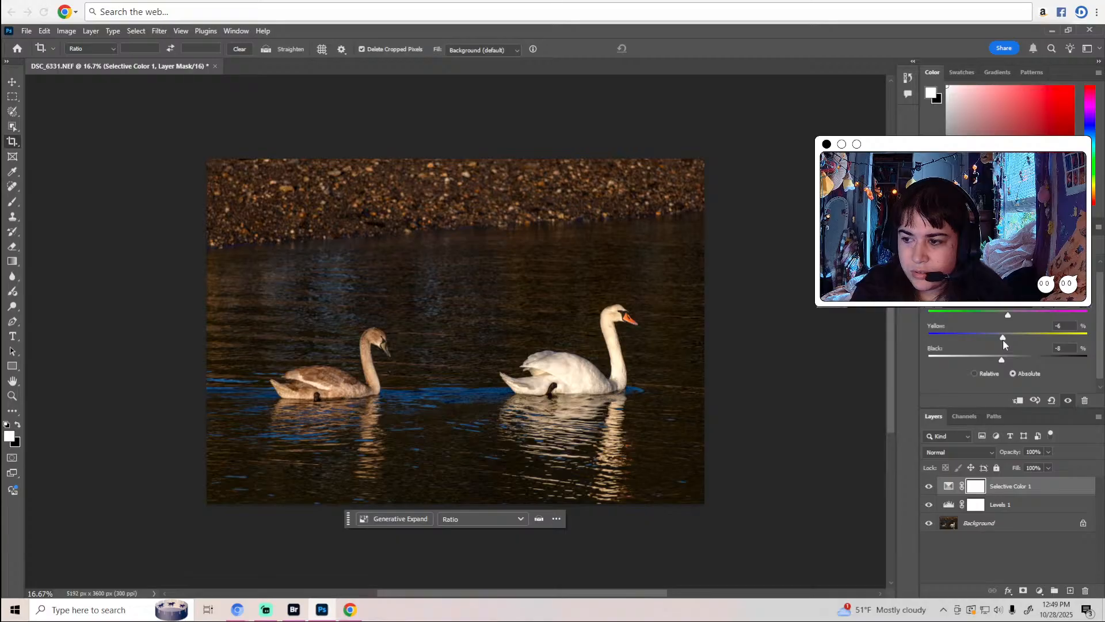
pyautogui.click(1001, 340)
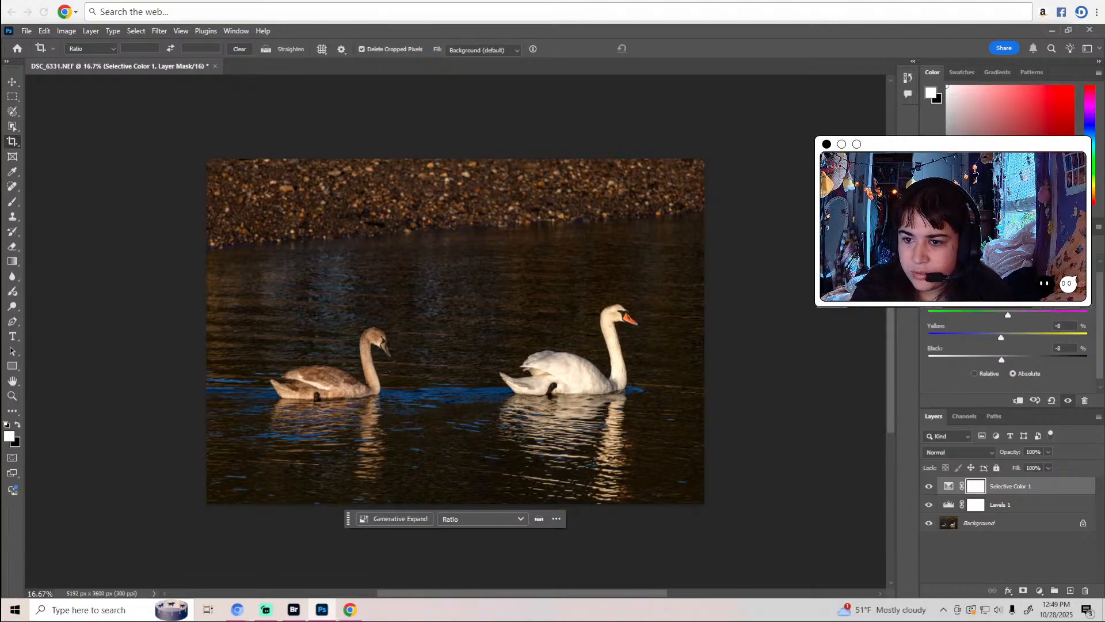
# Choose a further Selective Color range and set its black to +6% and its yellow to +4%.
pyautogui.click(1014, 259)
pyautogui.click(978, 345)
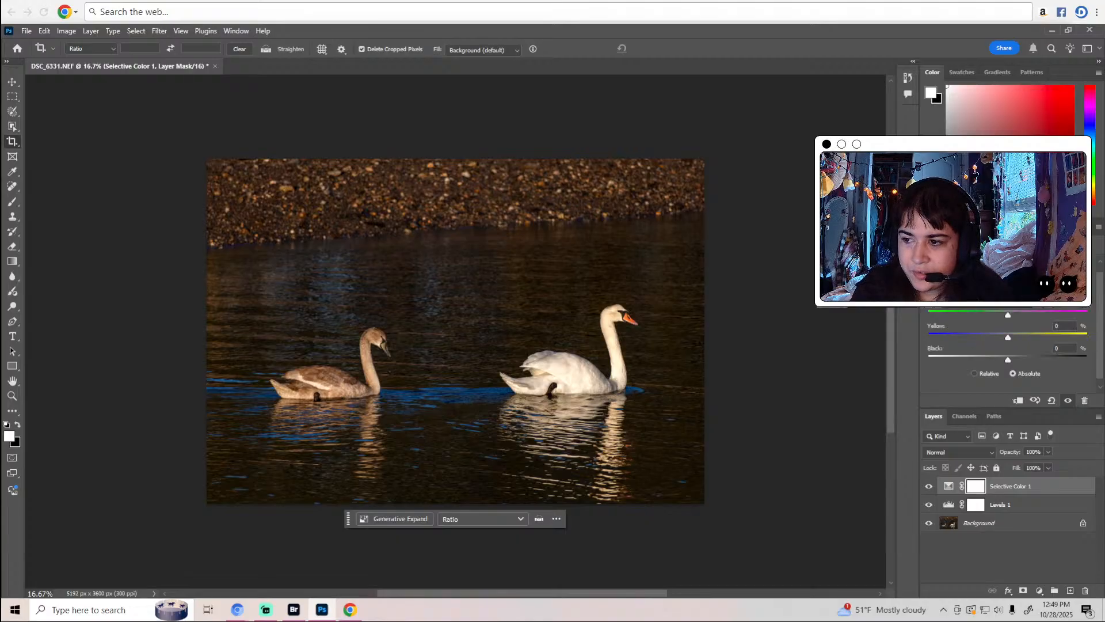
pyautogui.moveTo(1008, 357)
pyautogui.mouseDown()
pyautogui.moveTo(1041, 340)
pyautogui.moveTo(976, 340)
pyautogui.moveTo(1013, 340)
pyautogui.mouseUp()
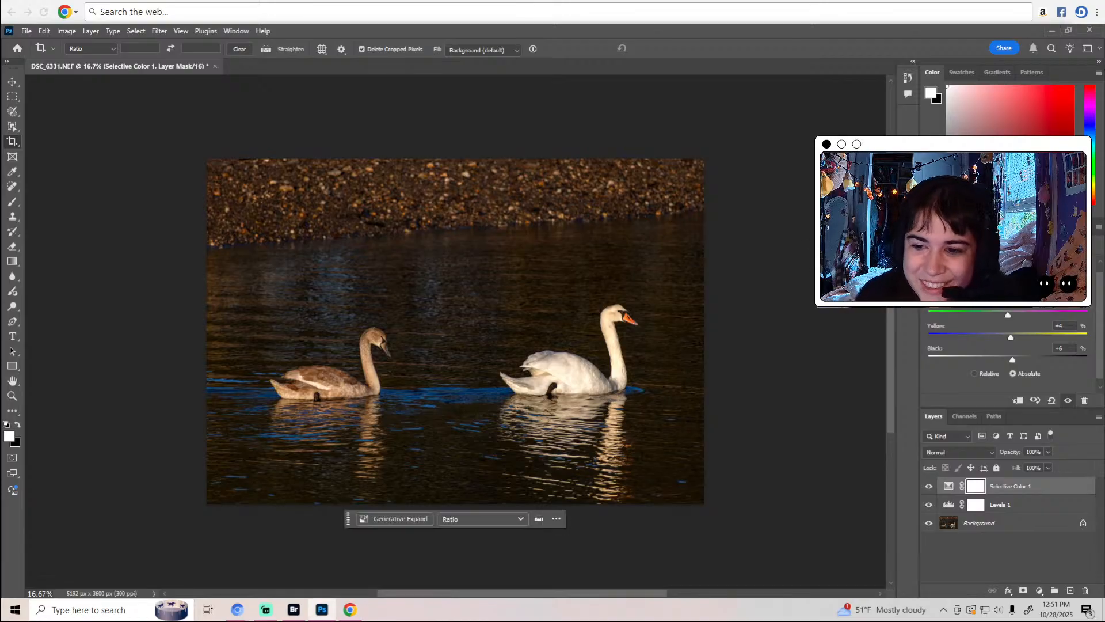
# Choose another Selective Color range, set its black amount to -3% and leave its yellow at 0%.
pyautogui.click(992, 262)
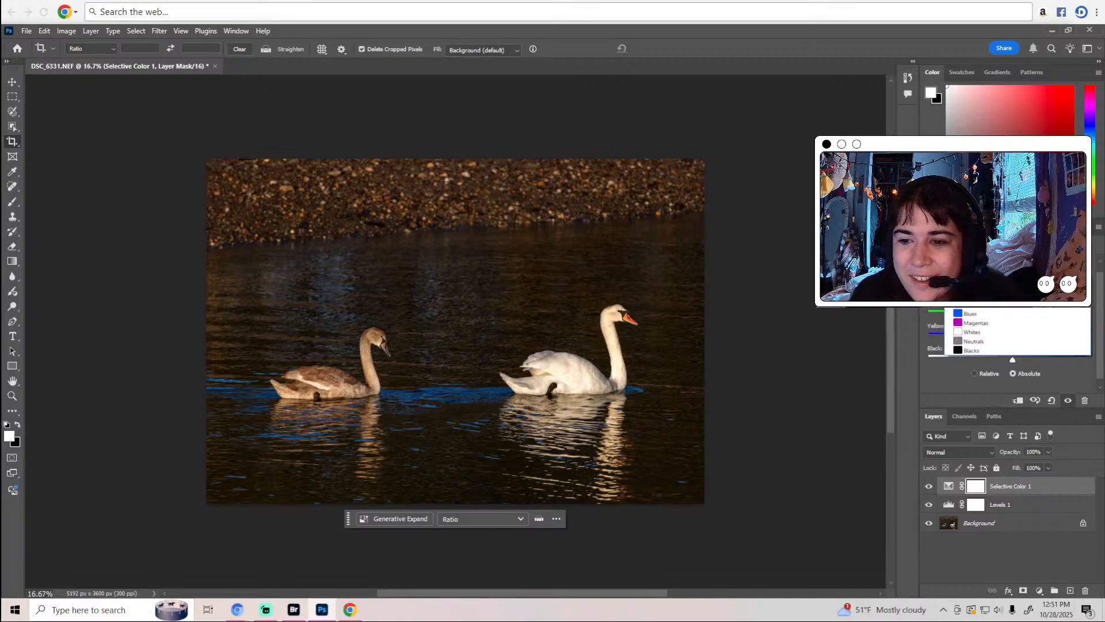
pyautogui.click(991, 283)
pyautogui.moveTo(1009, 358); pyautogui.dragTo(1025, 338)
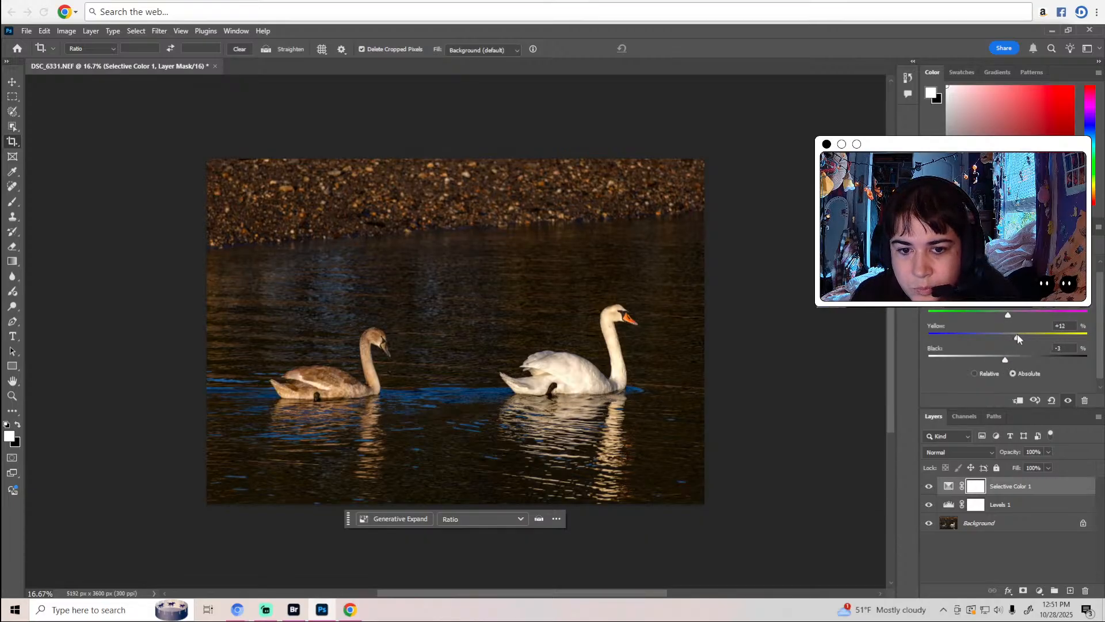
pyautogui.moveTo(1017, 335); pyautogui.dragTo(1010, 342)
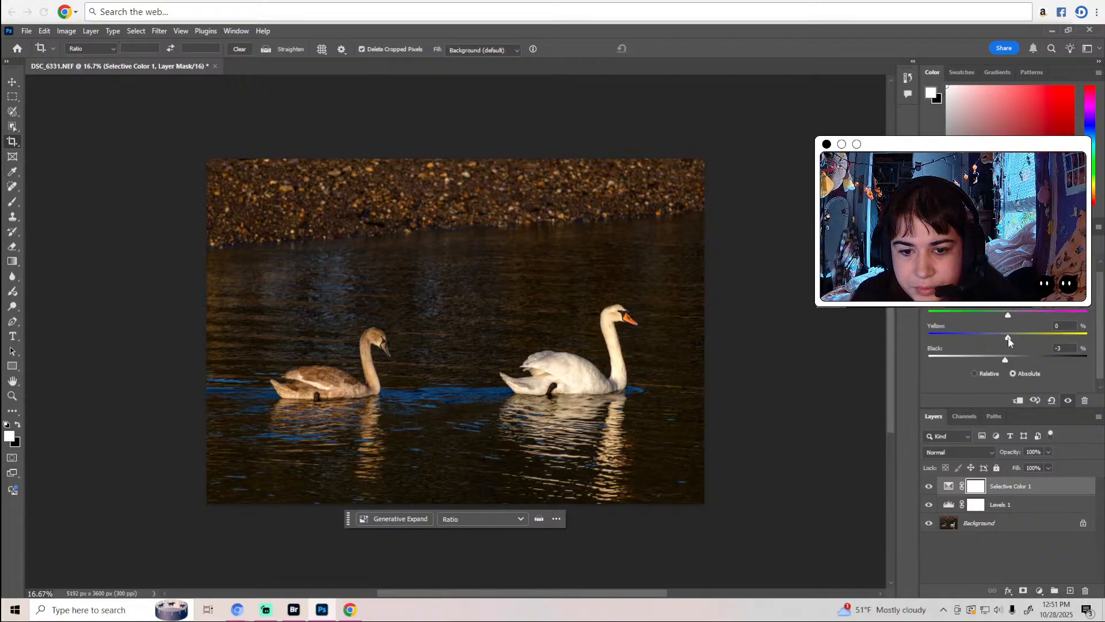
# Add a Color Lookup adjustment layer above Selective Color 1 and apply a Kodak 5218 film lookup table.
pyautogui.scroll(-3, 1012, 351)
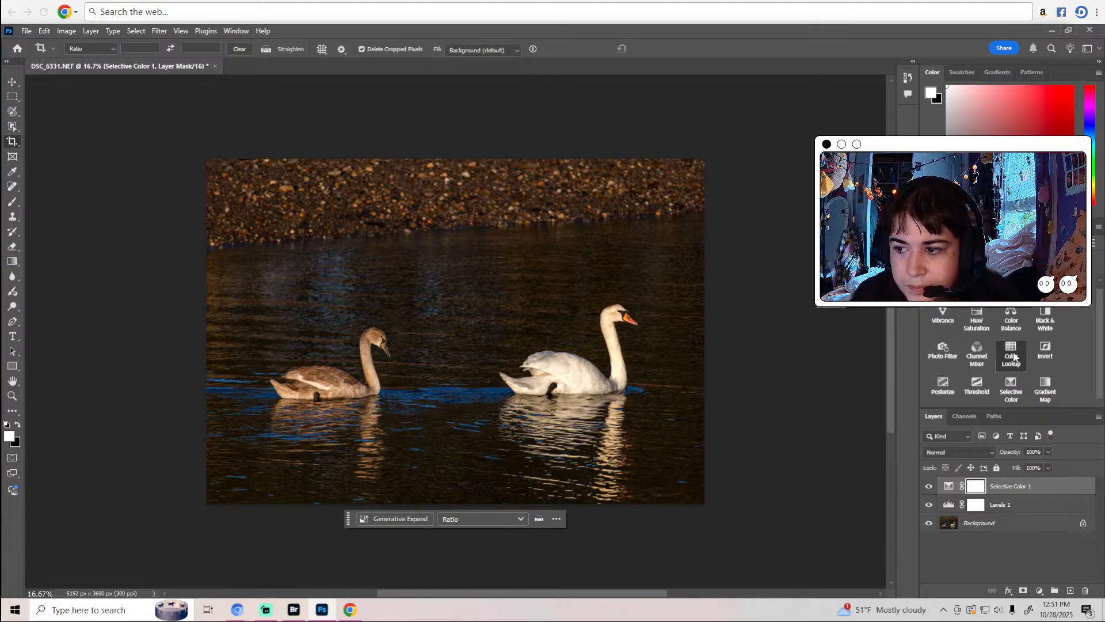
pyautogui.click(1012, 354)
pyautogui.click(1019, 276)
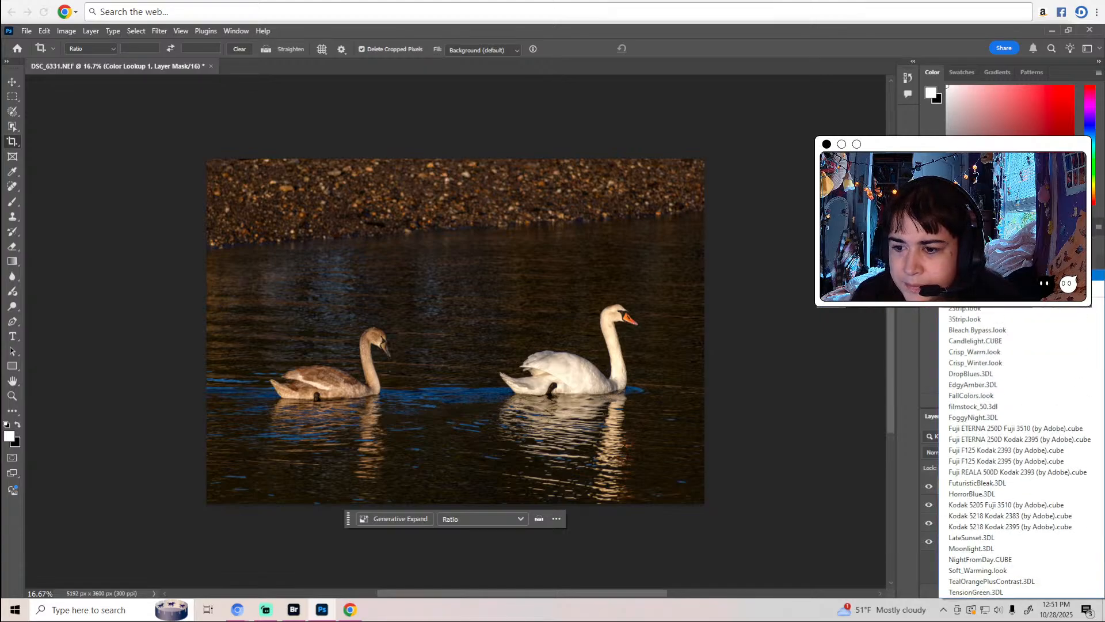
pyautogui.click(1020, 520)
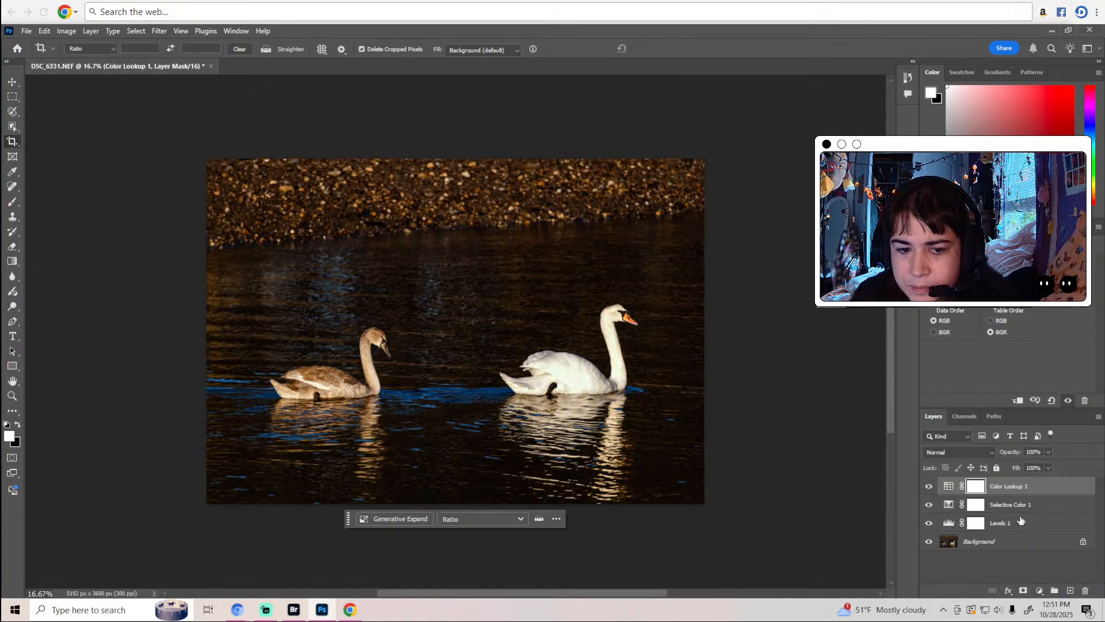
# Reduce both the opacity and the fill of the Color Lookup layer to 49%.
pyautogui.click(1049, 452)
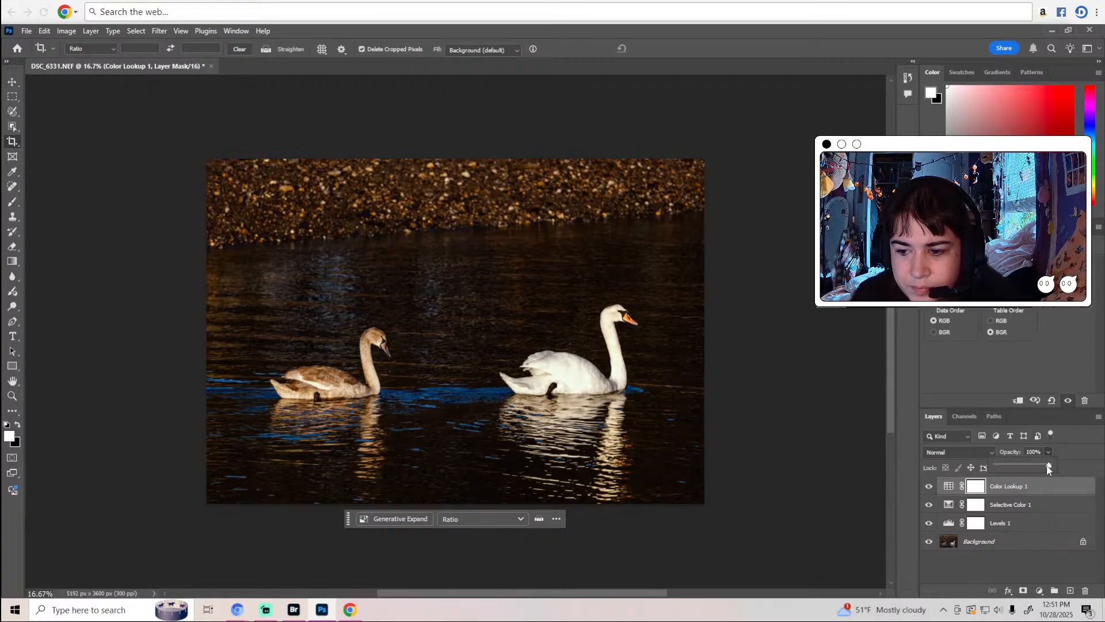
pyautogui.moveTo(1049, 468); pyautogui.dragTo(1023, 470)
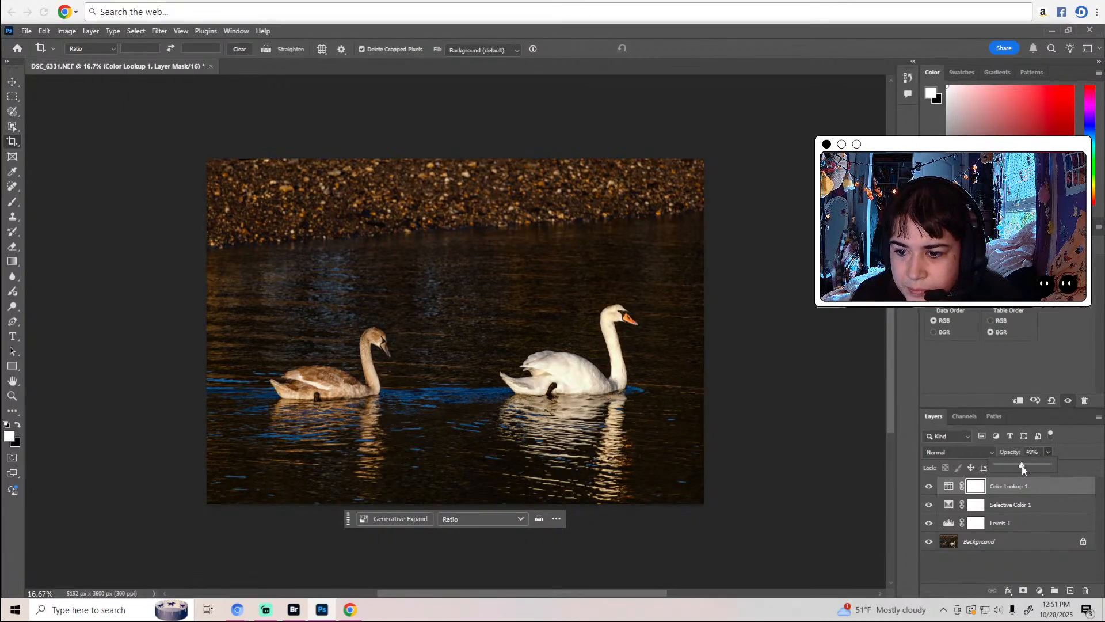
pyautogui.click(1087, 450)
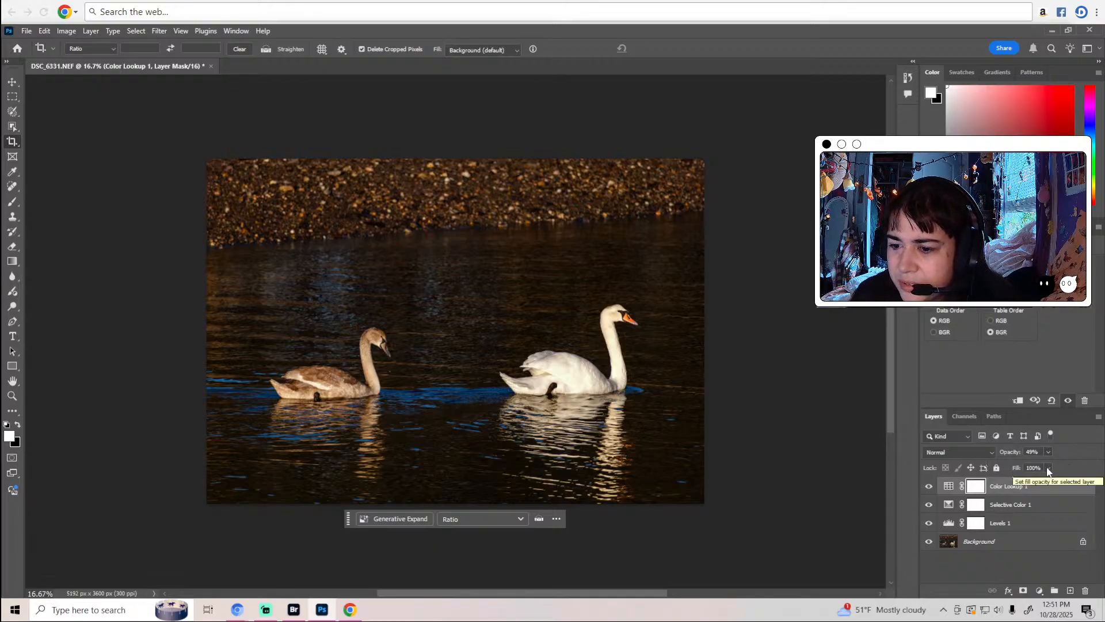
pyautogui.moveTo(1047, 468); pyautogui.dragTo(1033, 487)
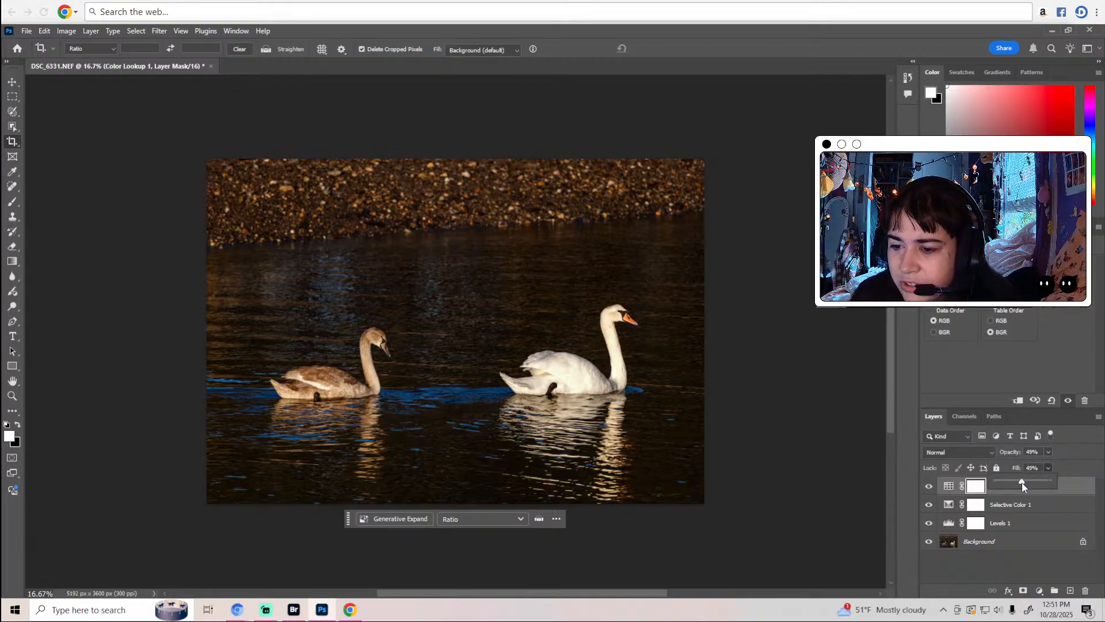
pyautogui.click(1064, 456)
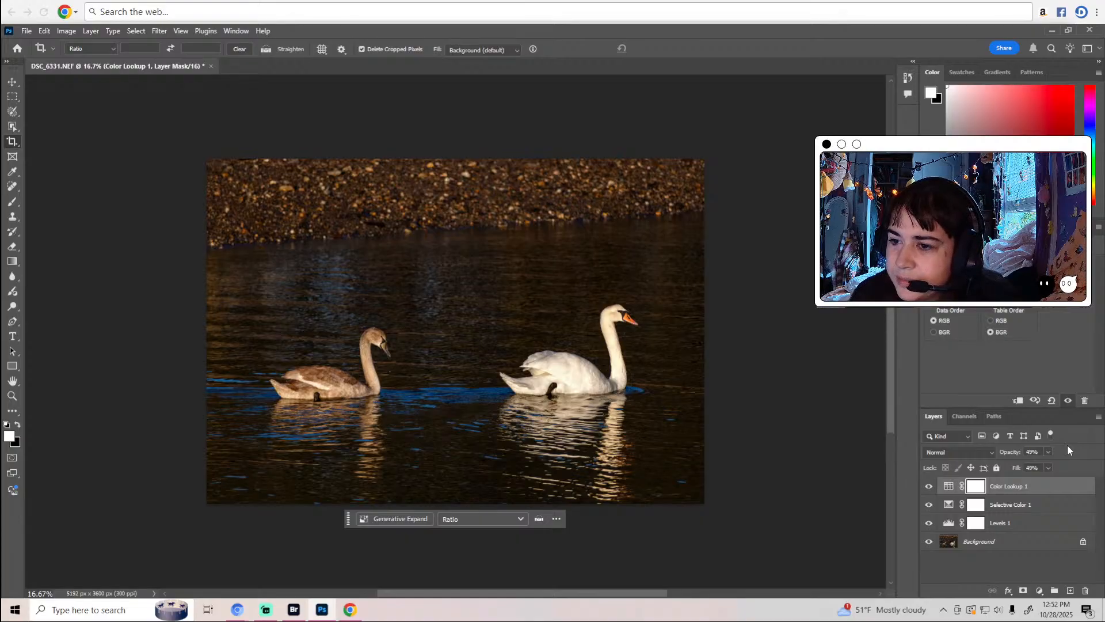
# On the Background layer, paint a selection over the white swan's body with the Selection Brush tool.
pyautogui.rightClick(12, 111)
pyautogui.click(58, 142)
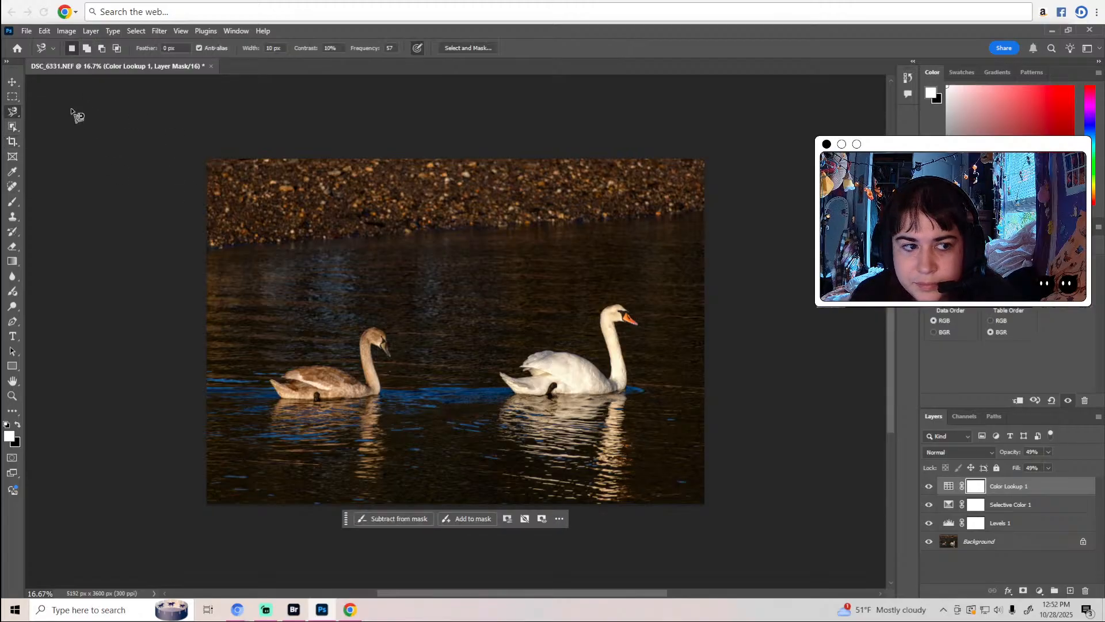
pyautogui.rightClick(13, 113)
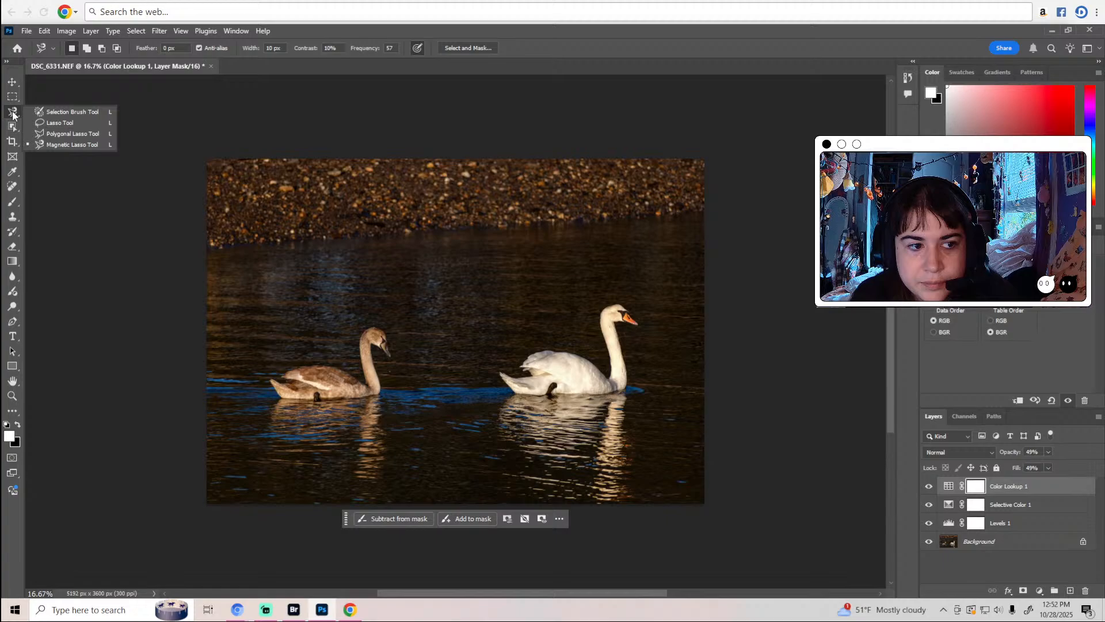
pyautogui.click(58, 113)
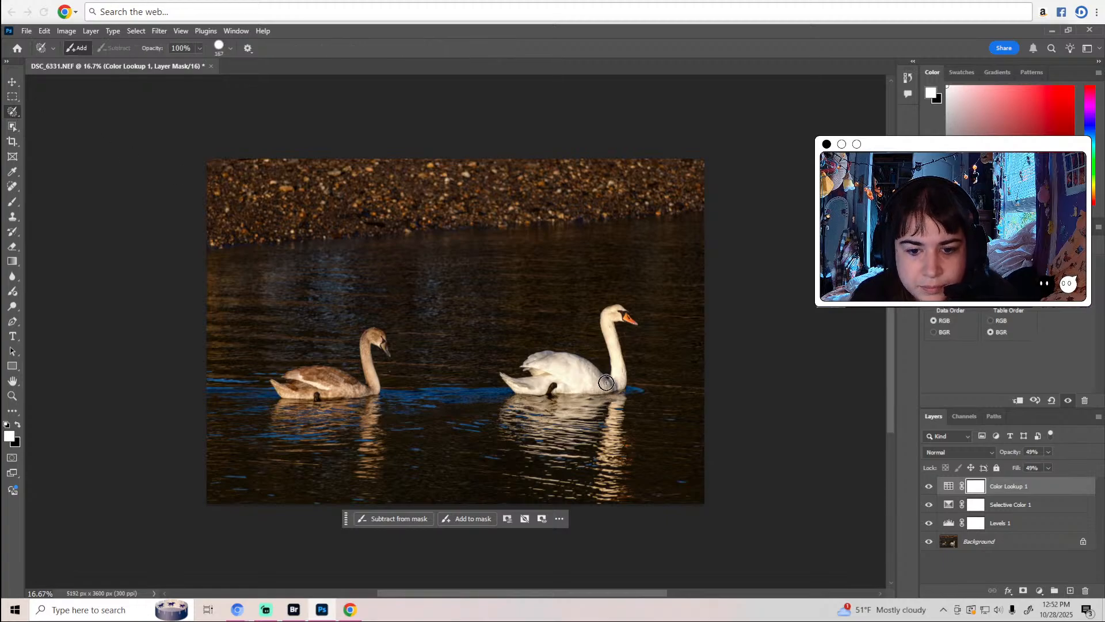
pyautogui.click(1004, 542)
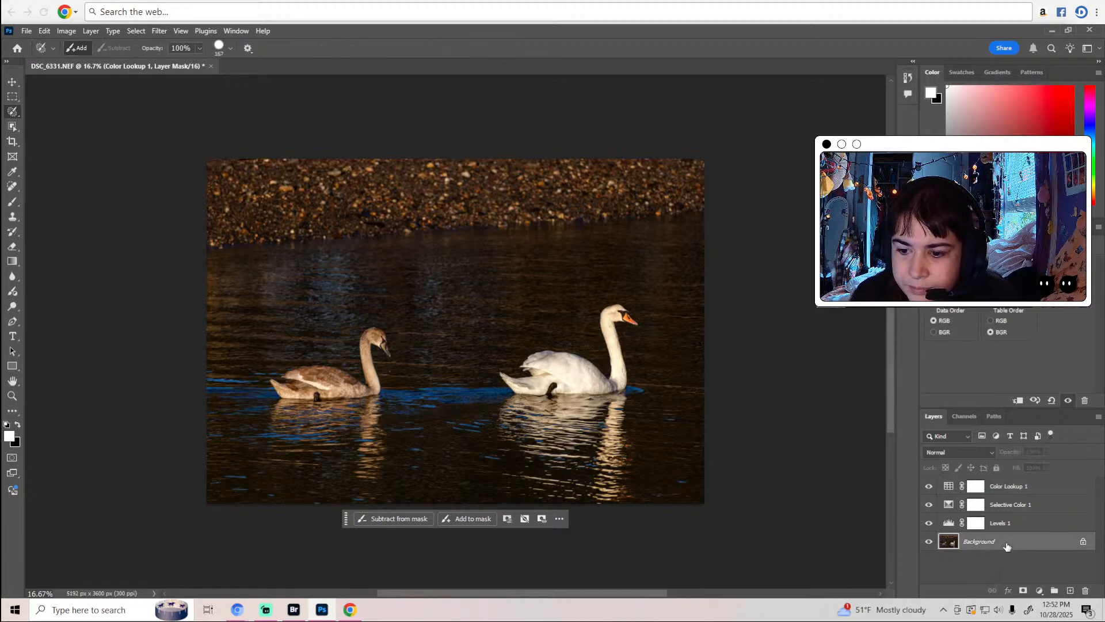
pyautogui.moveTo(592, 375)
pyautogui.mouseDown()
pyautogui.moveTo(604, 389)
pyautogui.moveTo(567, 361)
pyautogui.moveTo(535, 363)
pyautogui.moveTo(593, 389)
pyautogui.moveTo(527, 389)
pyautogui.moveTo(542, 374)
pyautogui.mouseUp()
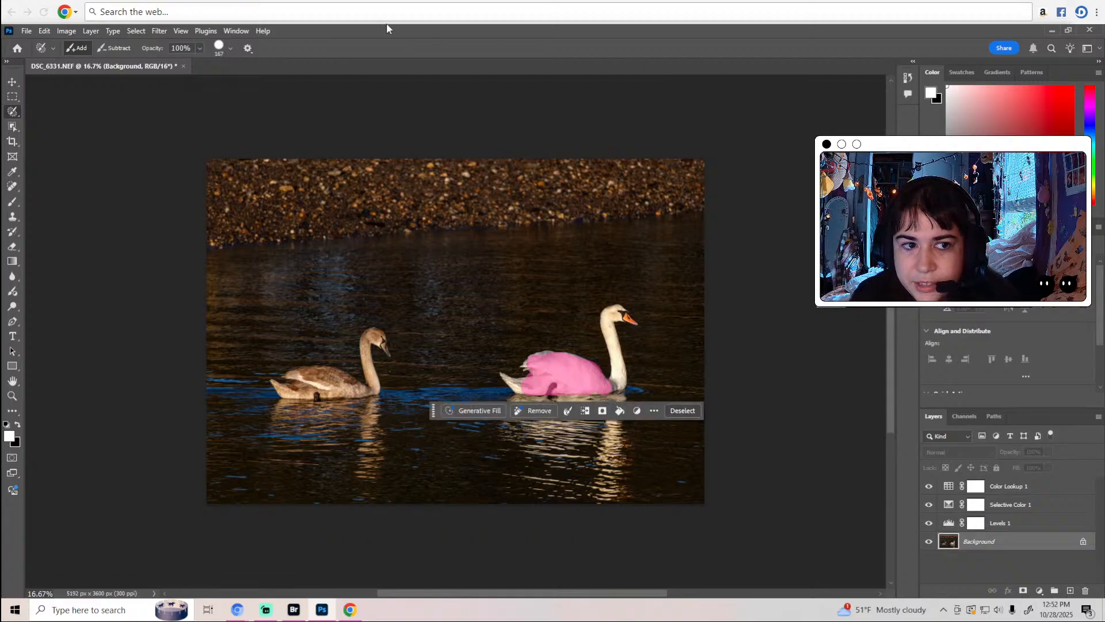
# Reduce the selection brush to 98 px and extend the selection over the white swan's neck and tail.
pyautogui.click(217, 52)
pyautogui.click(222, 80)
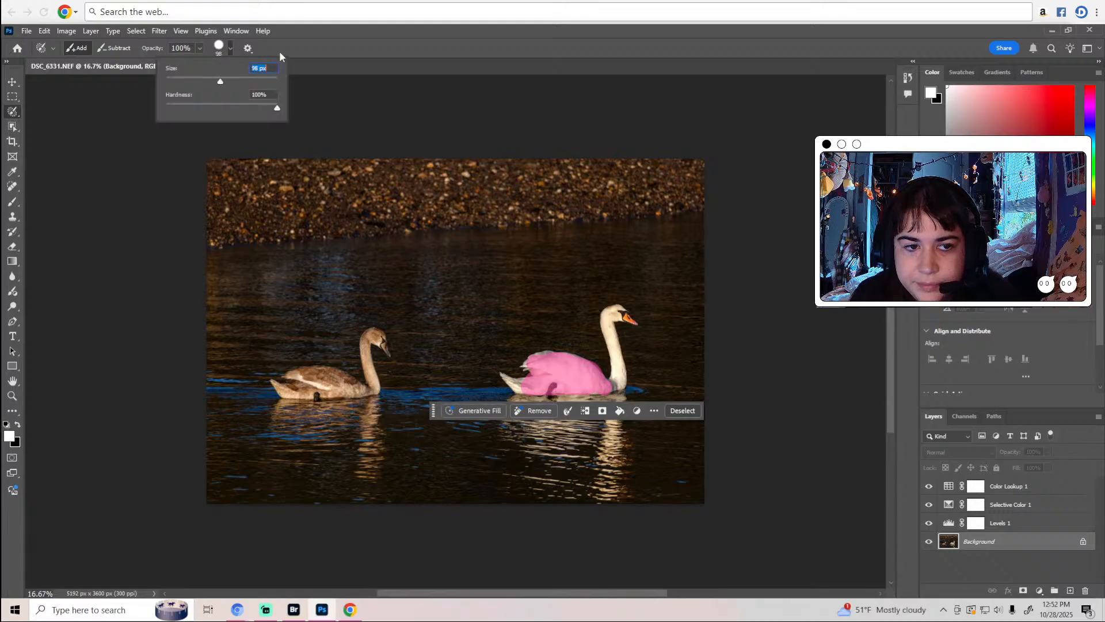
pyautogui.click(304, 36)
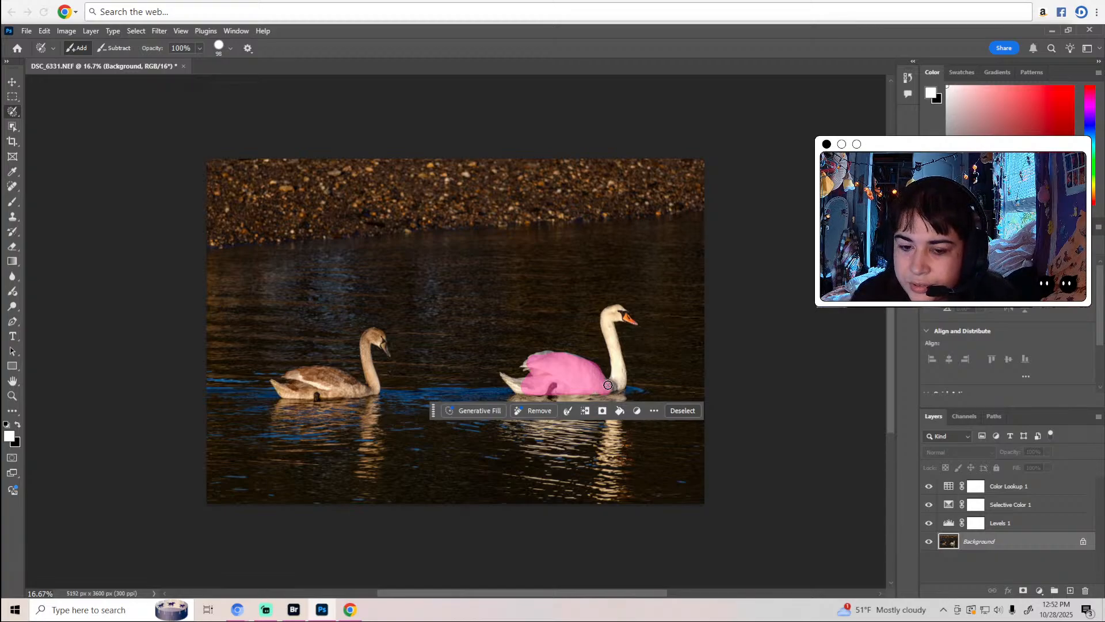
pyautogui.moveTo(616, 369)
pyautogui.mouseDown()
pyautogui.moveTo(608, 325)
pyautogui.moveTo(611, 337)
pyautogui.mouseUp()
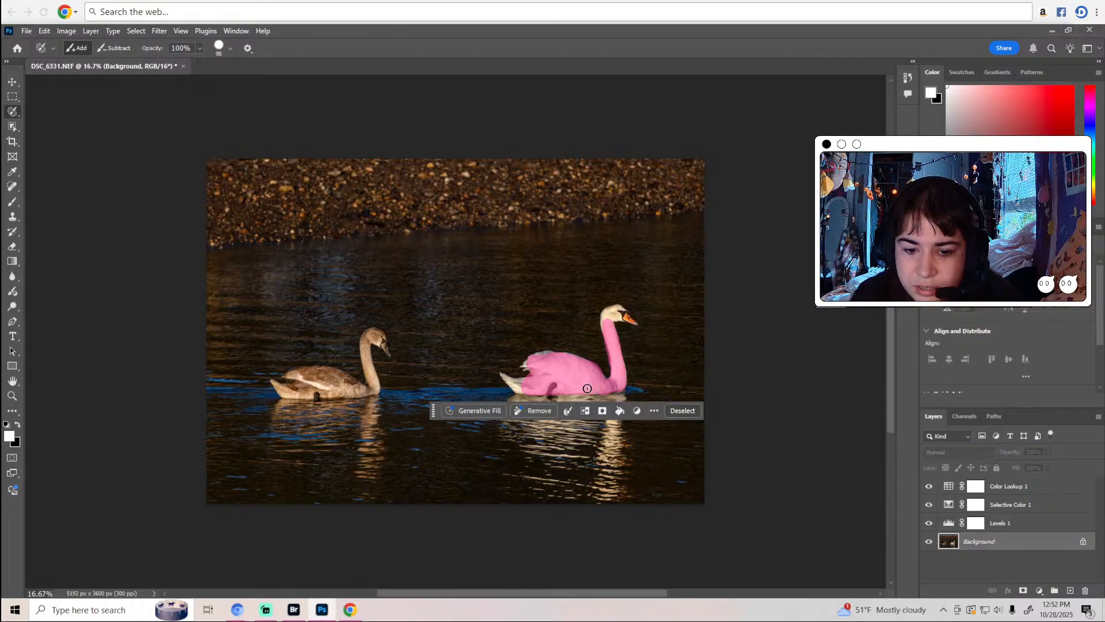
pyautogui.click(567, 382)
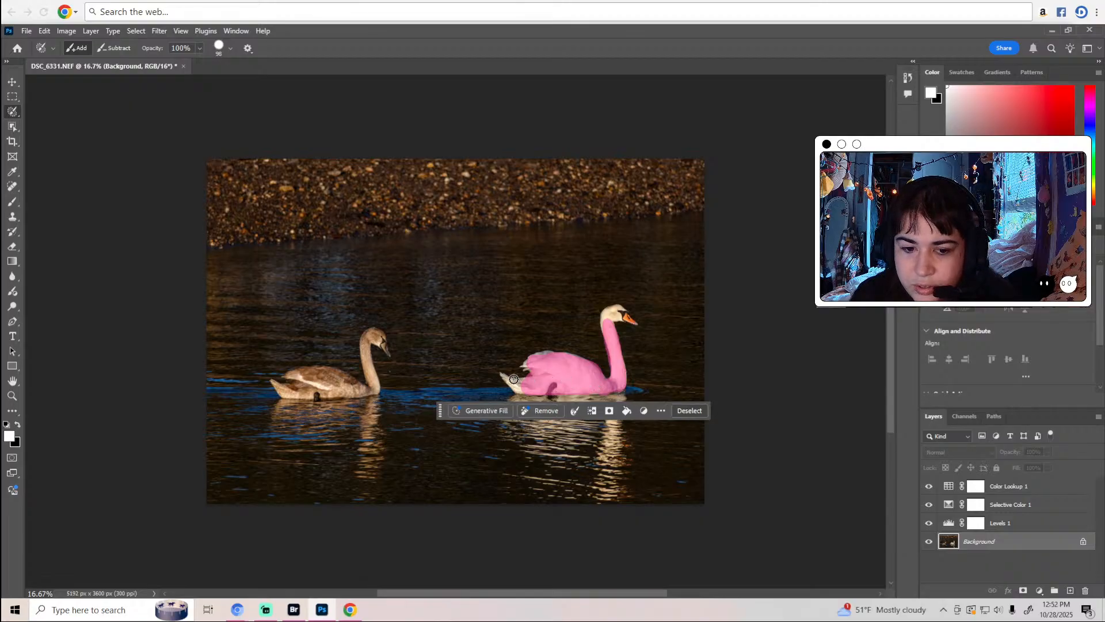
pyautogui.moveTo(519, 386); pyautogui.dragTo(541, 390)
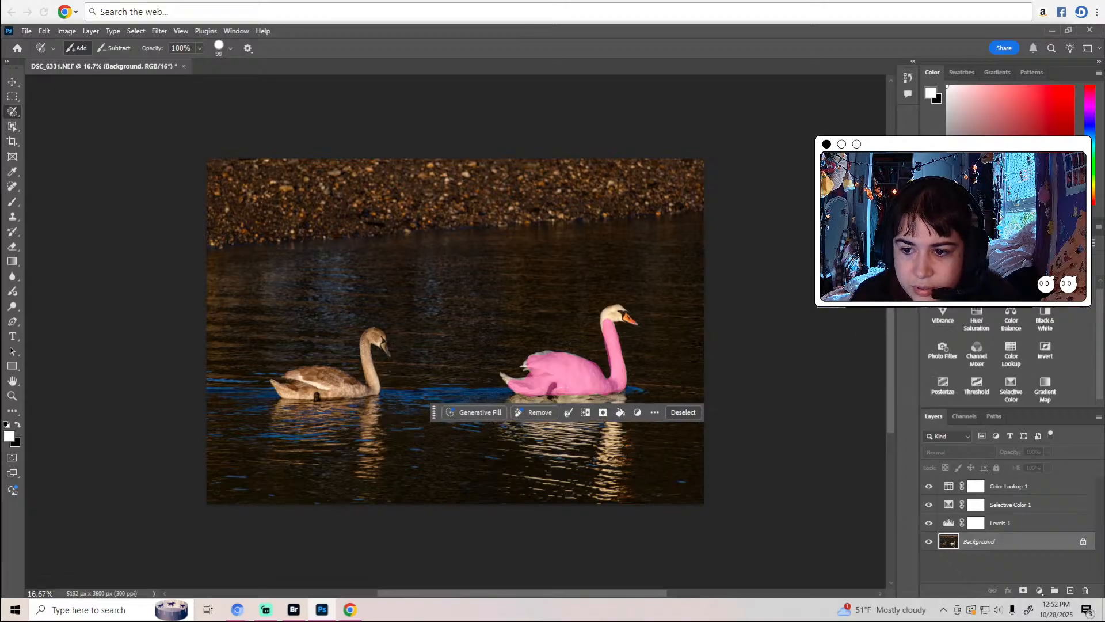
# Add a Brightness/Contrast adjustment layer from the swan selection, feather its mask by 7.7 px and compare the image with and without it.
pyautogui.click(989, 314)
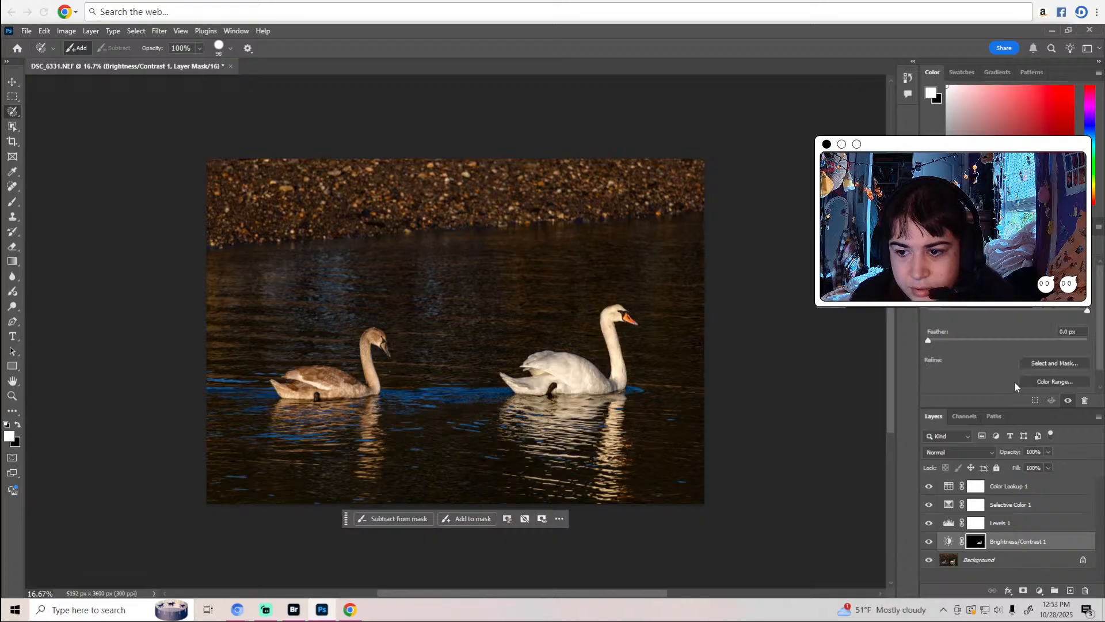
pyautogui.moveTo(928, 341); pyautogui.dragTo(982, 343)
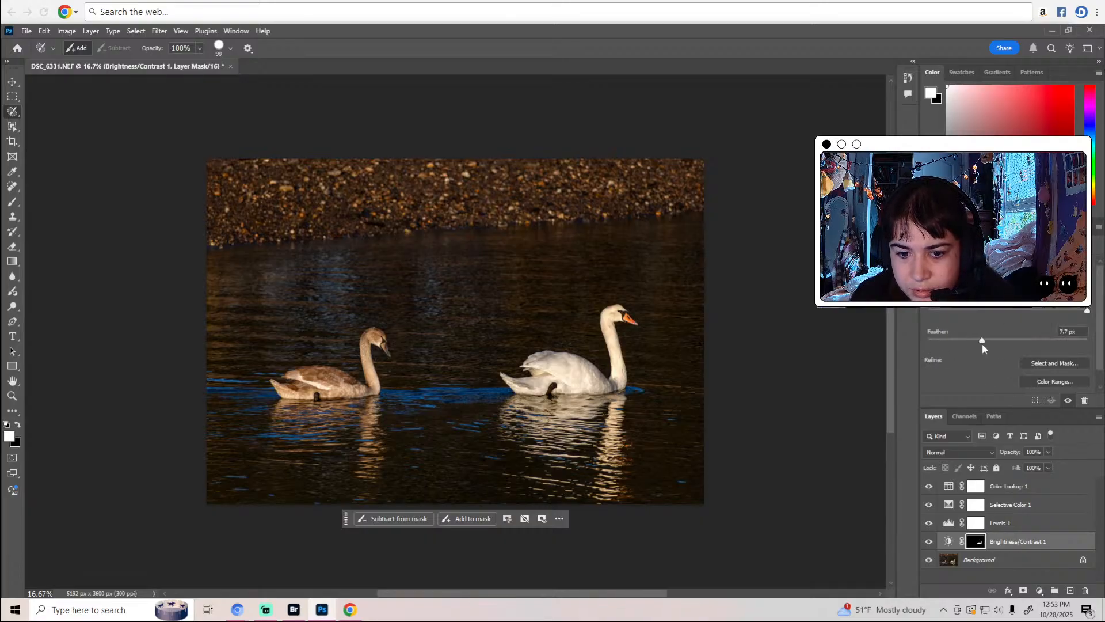
pyautogui.click(929, 542)
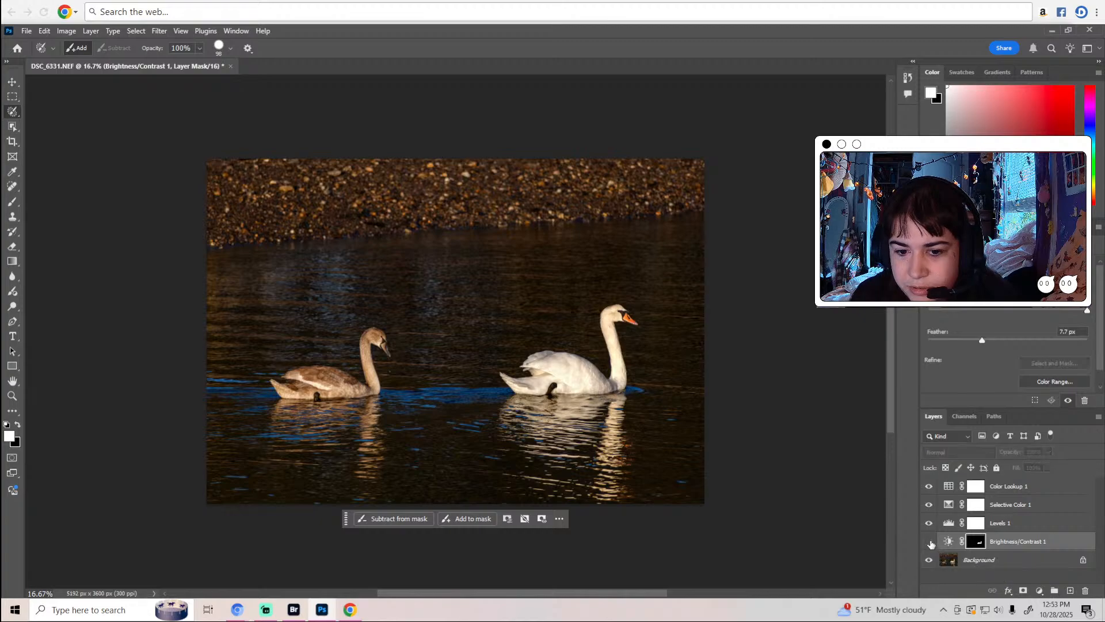
pyautogui.click(929, 542)
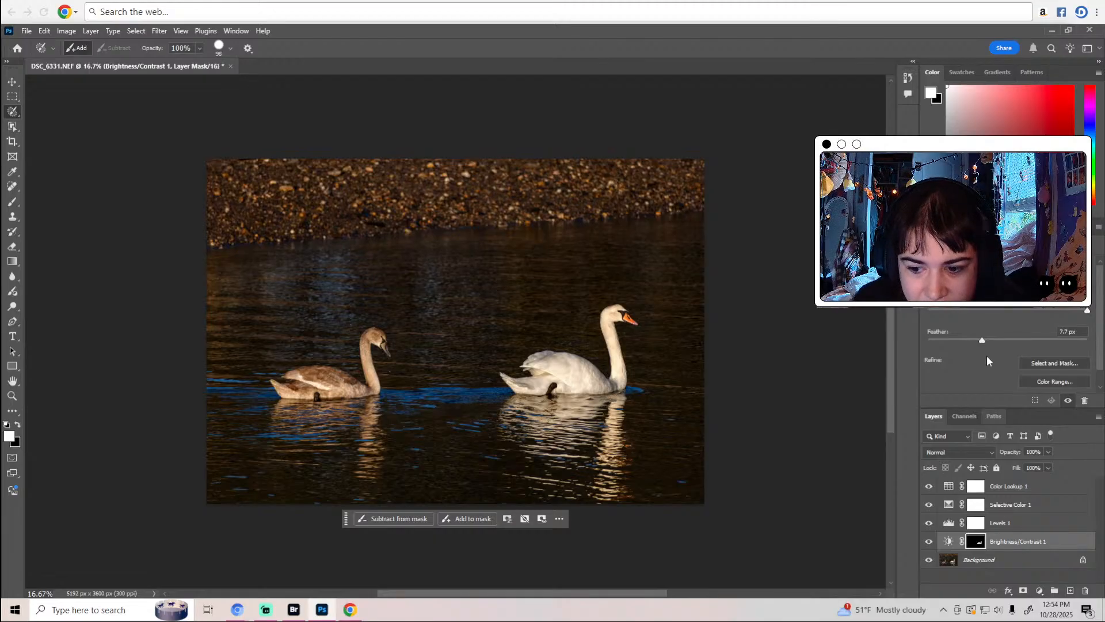
pyautogui.click(929, 541)
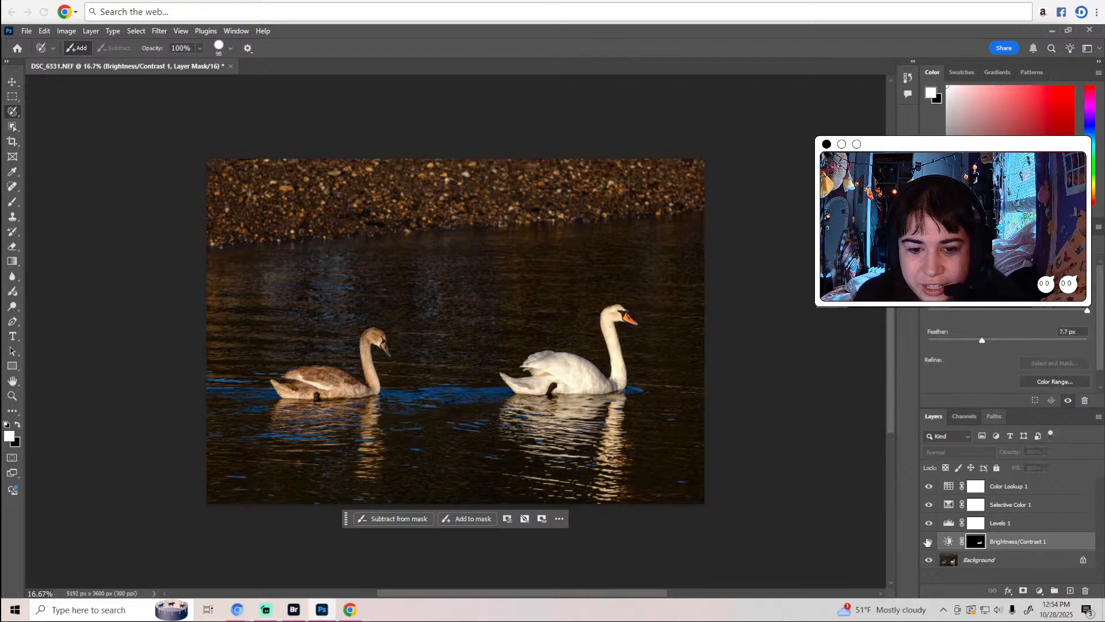
pyautogui.click(929, 541)
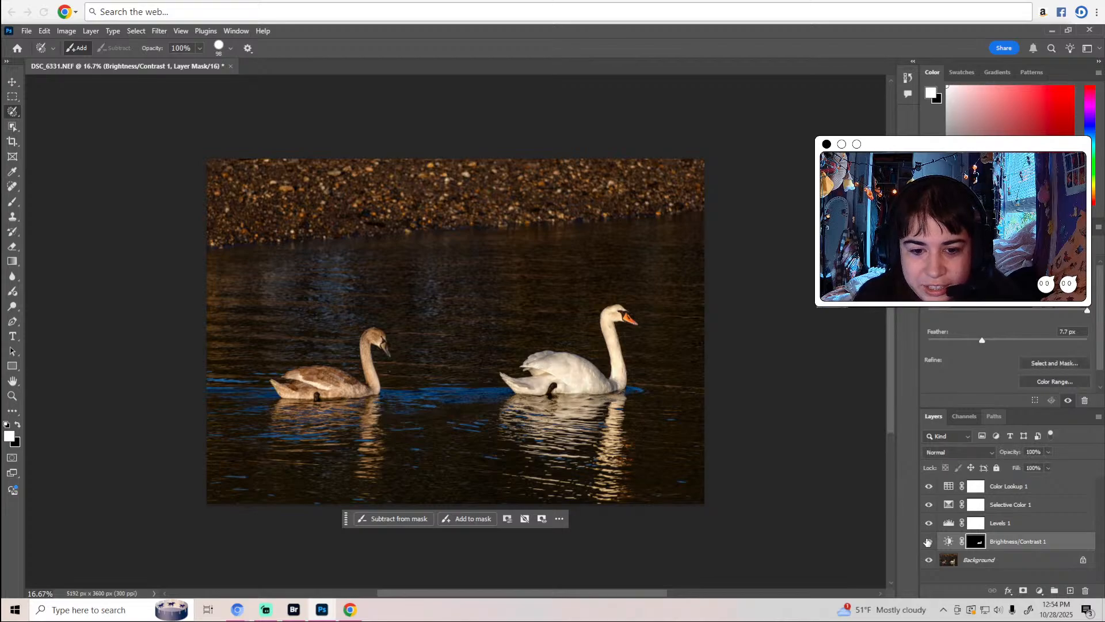
# Add a Hue/Saturation layer directly above the Background, set the reds' saturation to +2 and compare the image with and without the layer.
pyautogui.click(959, 562)
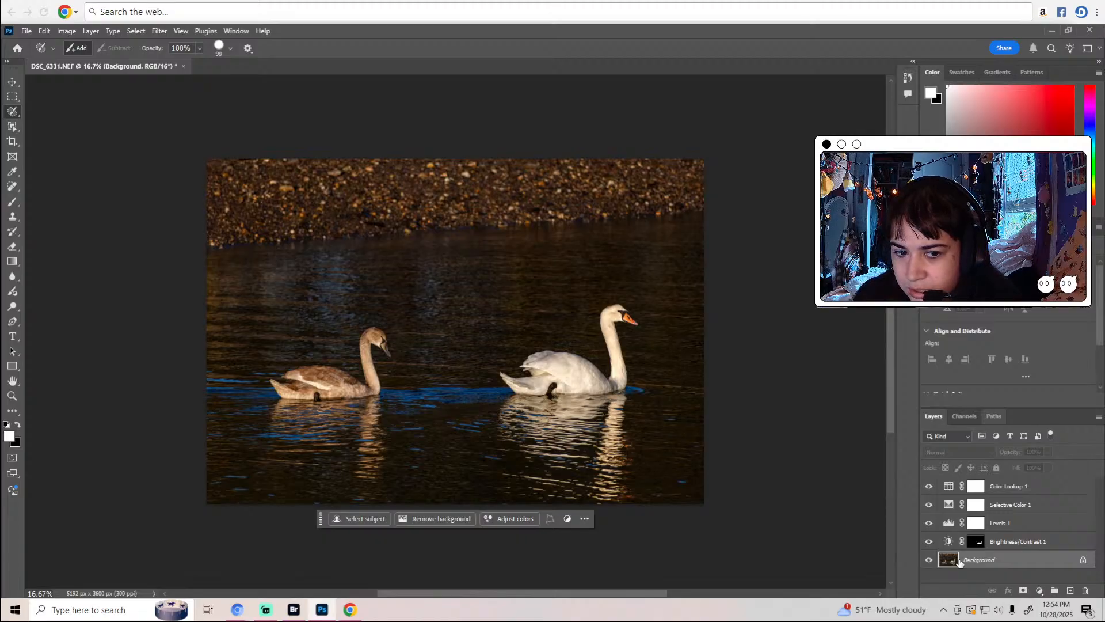
pyautogui.click(973, 271)
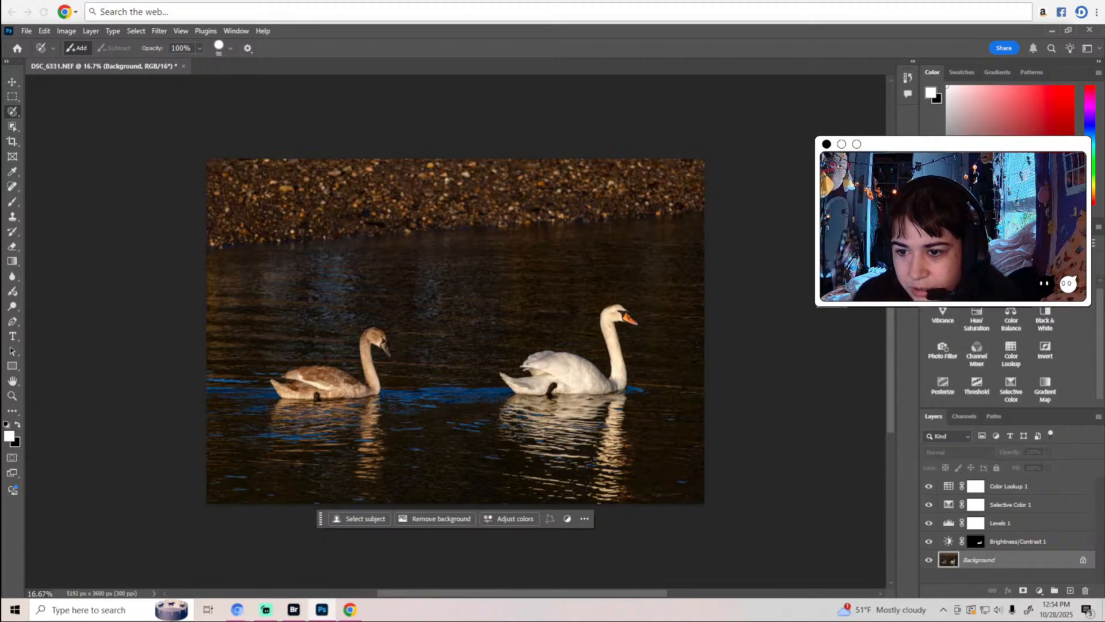
pyautogui.click(971, 325)
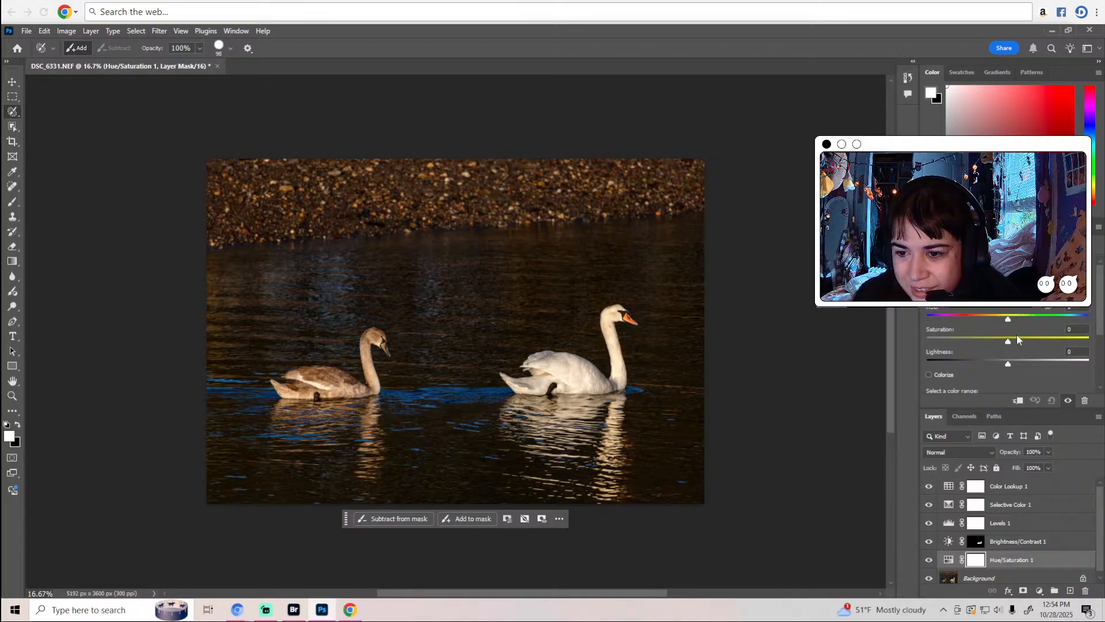
pyautogui.moveTo(1009, 340)
pyautogui.mouseDown()
pyautogui.moveTo(1026, 342)
pyautogui.moveTo(1010, 339)
pyautogui.mouseUp()
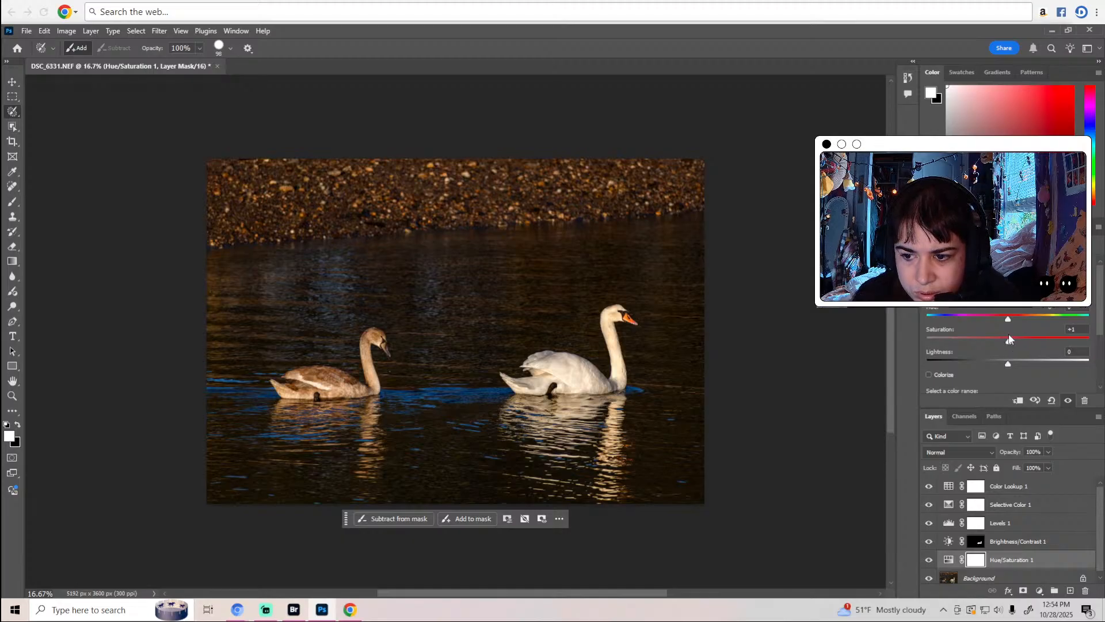
pyautogui.click(931, 560)
pyautogui.click(931, 561)
pyautogui.click(931, 561)
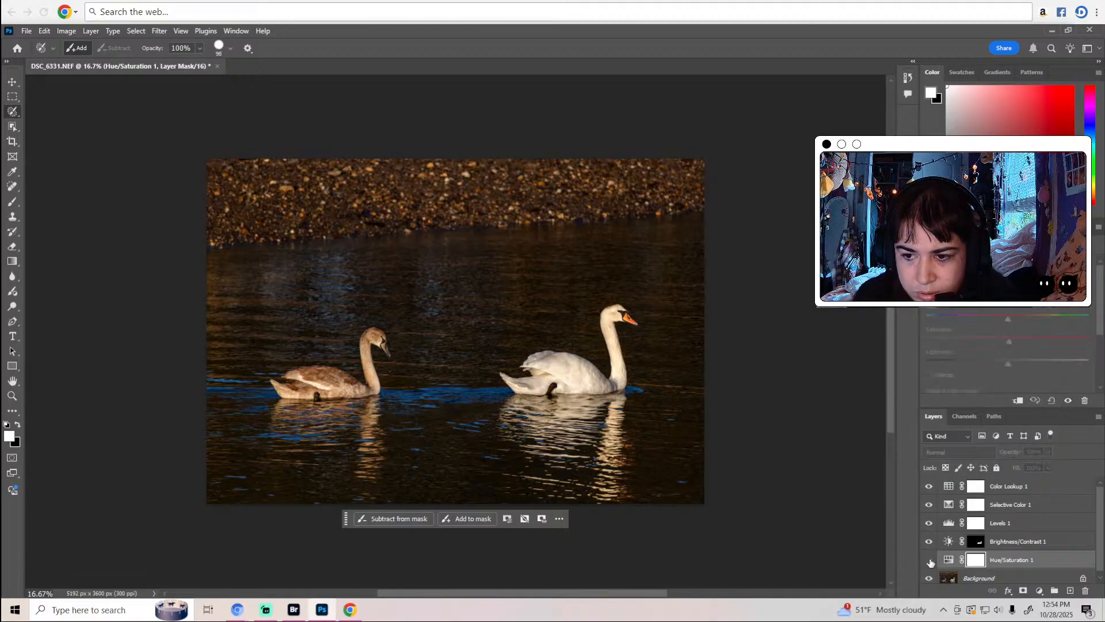
pyautogui.click(931, 561)
pyautogui.click(931, 561)
pyautogui.click(931, 561)
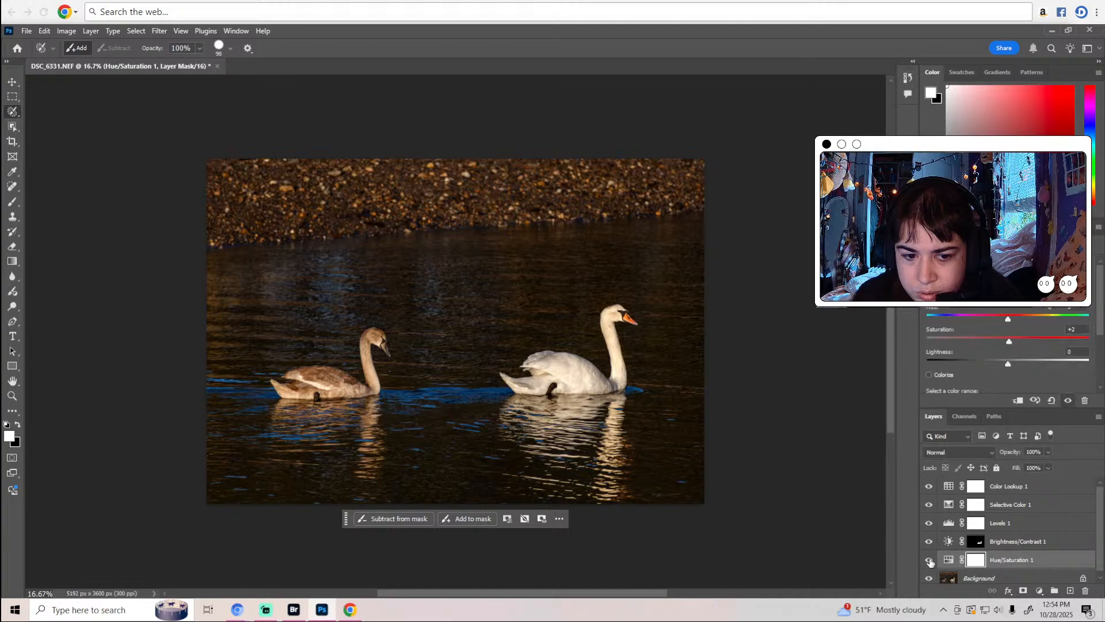
# Set the saturation of the blues to +7 in the Hue/Saturation layer.
pyautogui.click(1031, 289)
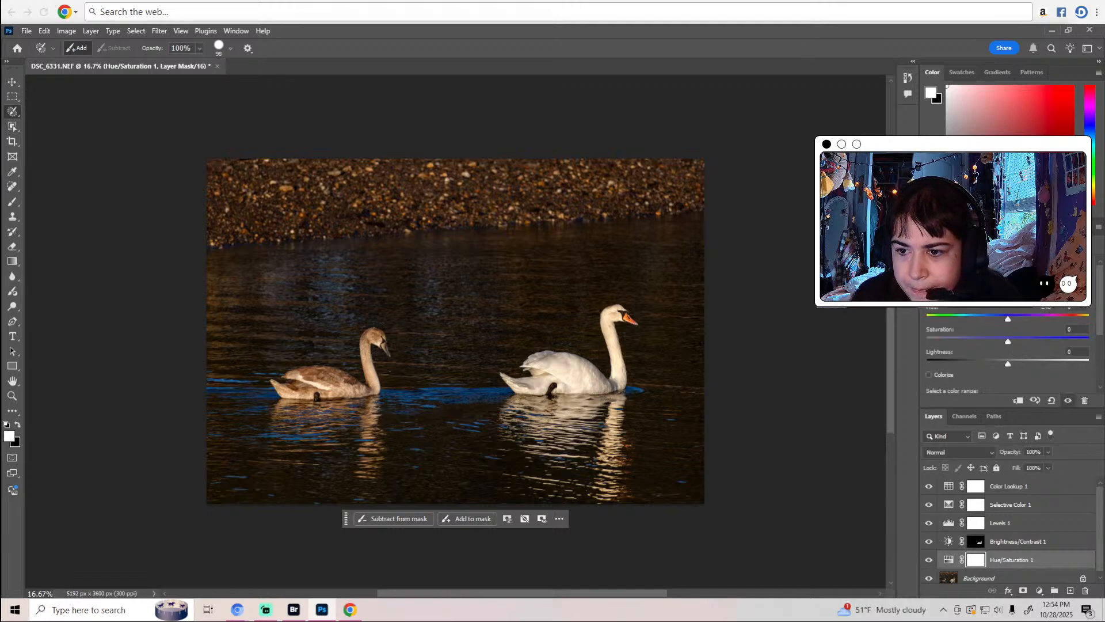
pyautogui.moveTo(1006, 343); pyautogui.dragTo(1014, 342)
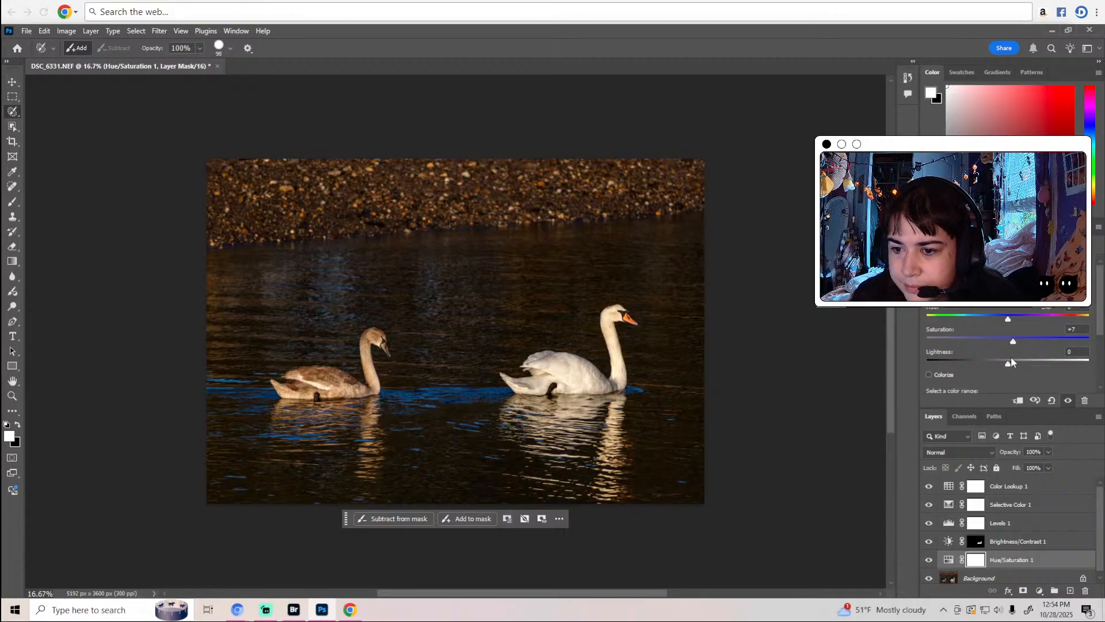
# Set the lightness of the blues to +6 in the Hue/Saturation layer and compare the image with and without it.
pyautogui.moveTo(1008, 360)
pyautogui.mouseDown()
pyautogui.moveTo(999, 368)
pyautogui.moveTo(1046, 369)
pyautogui.moveTo(1014, 366)
pyautogui.mouseUp()
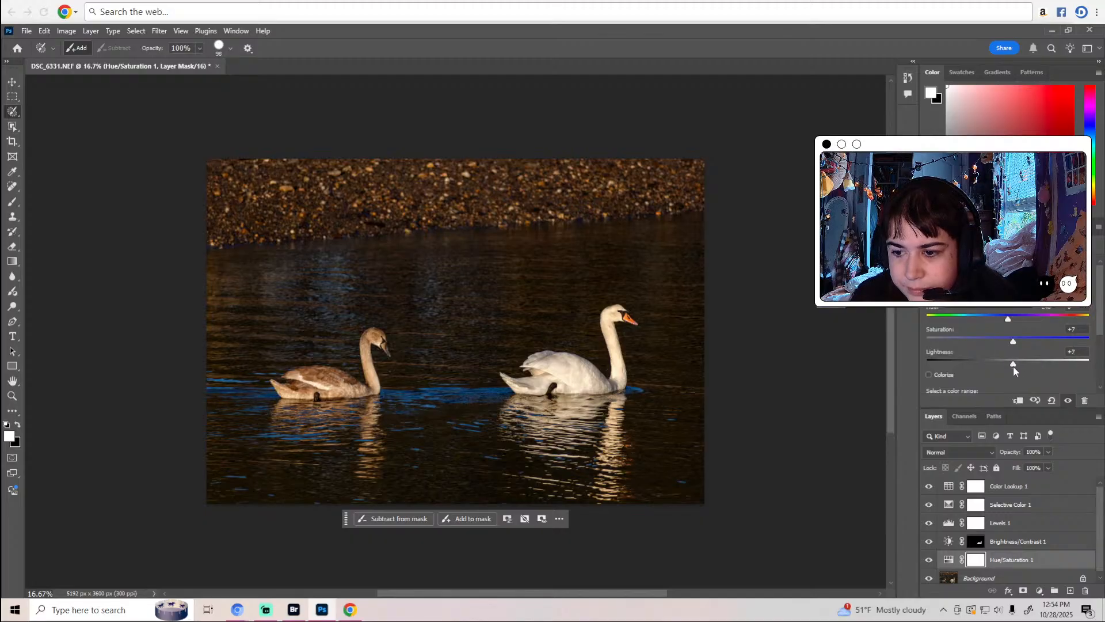
pyautogui.click(929, 561)
pyautogui.click(929, 561)
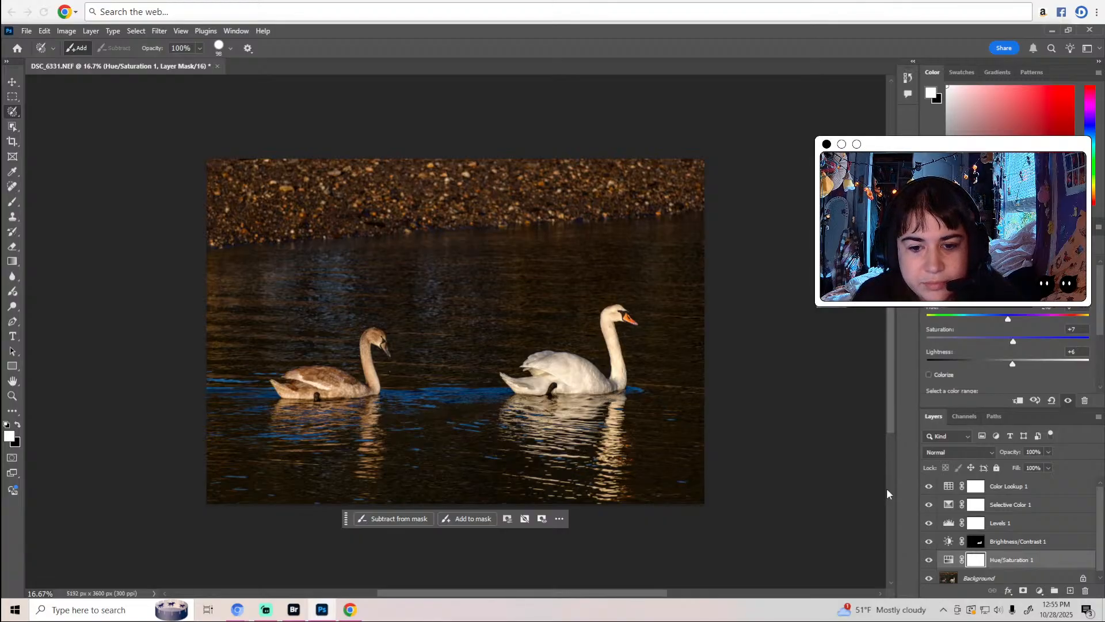
# Save a JPEG copy of the edited swan image to the Desktop under the name goosesbkue.
pyautogui.click(970, 574)
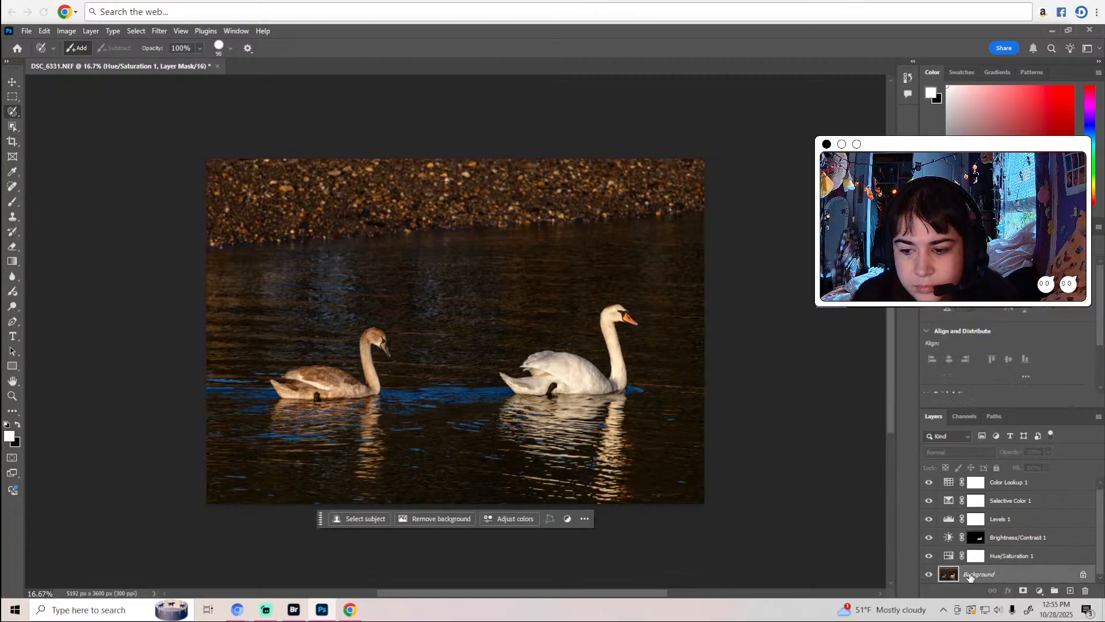
pyautogui.click(33, 31)
pyautogui.click(41, 181)
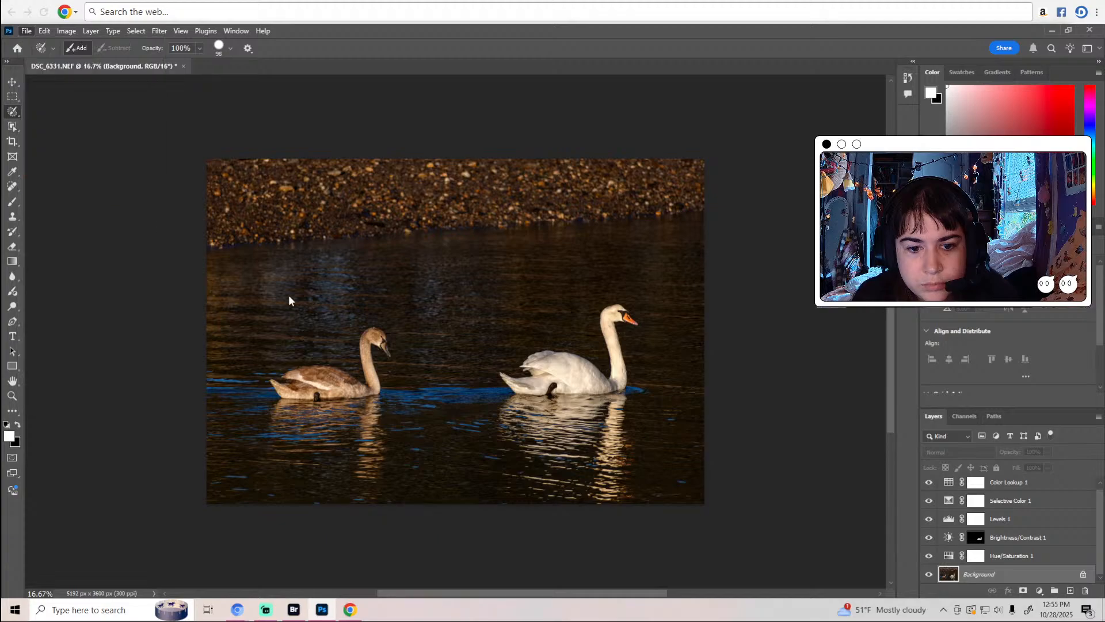
pyautogui.click(248, 290)
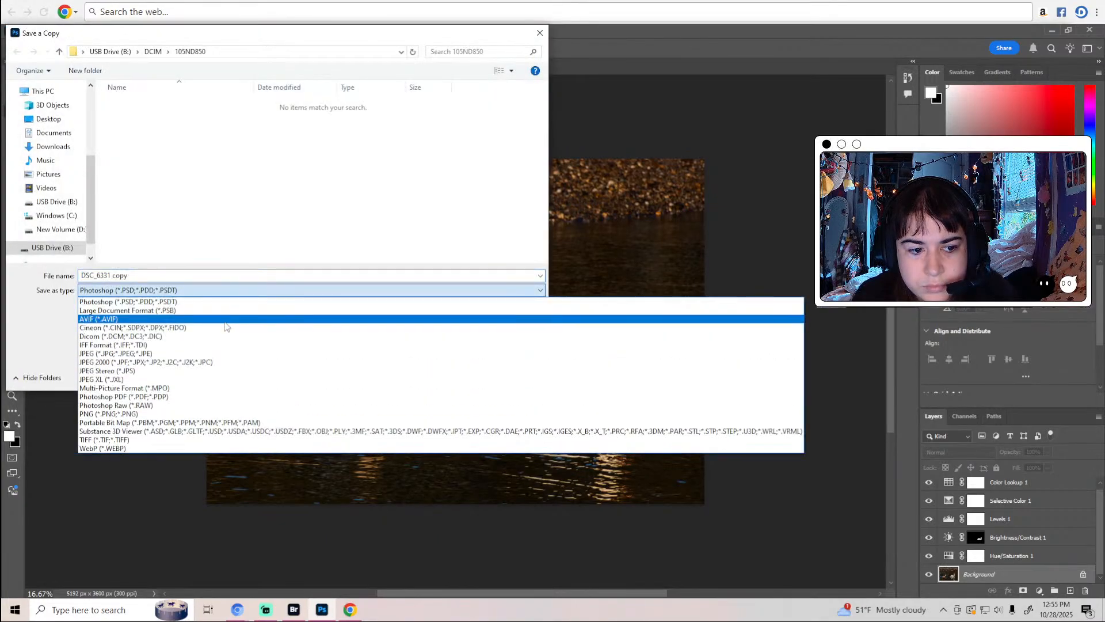
pyautogui.click(226, 353)
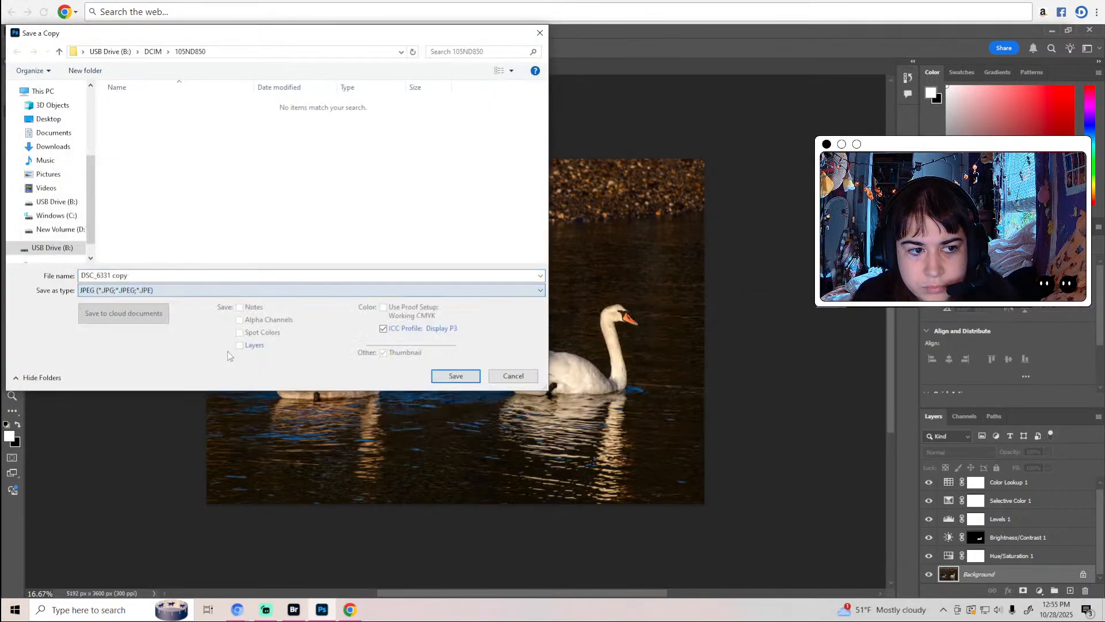
pyautogui.click(58, 120)
pyautogui.click(140, 277)
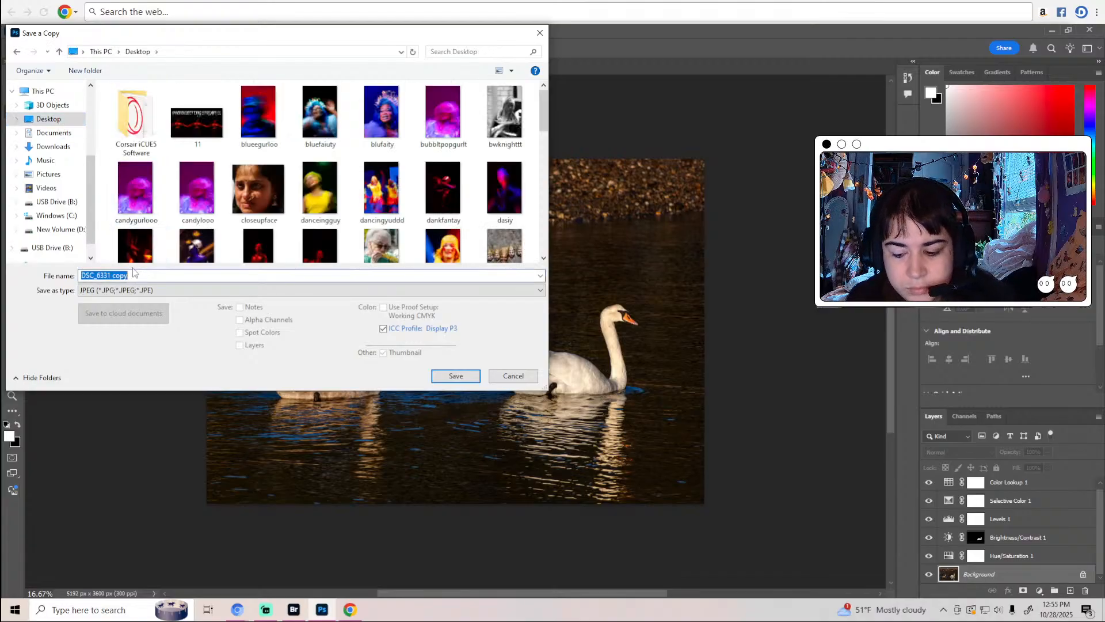
pyautogui.write('goose')
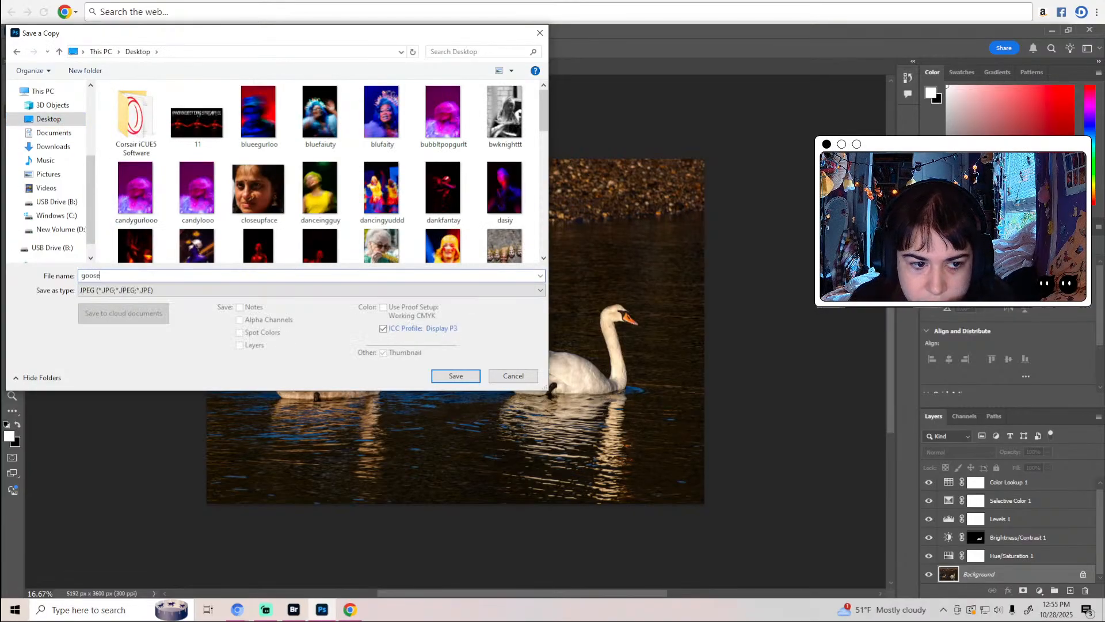
pyautogui.write('s')
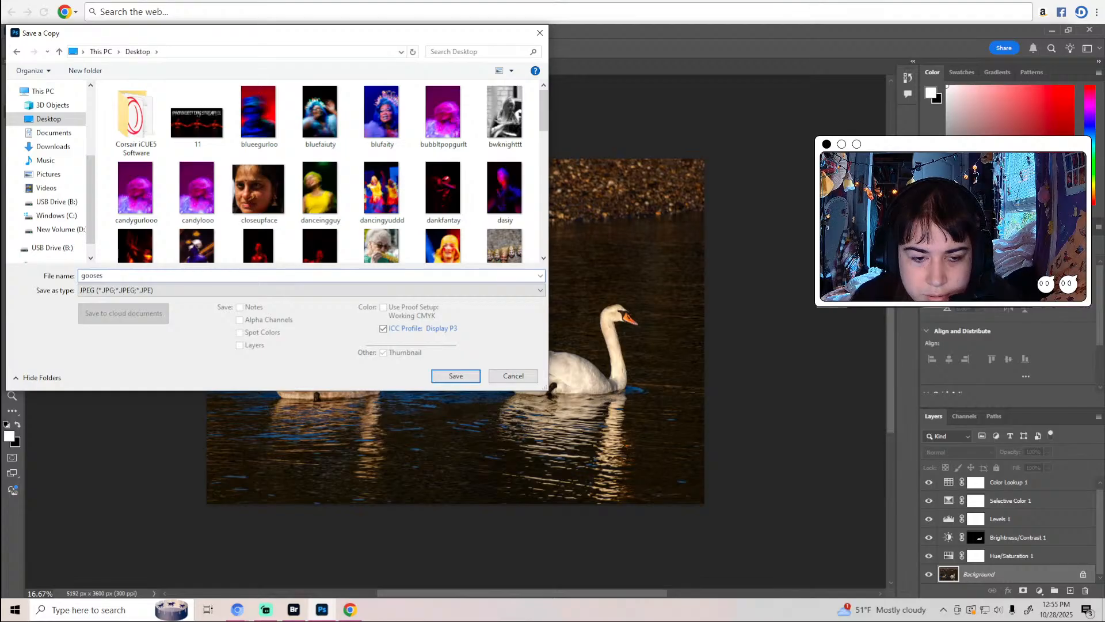
pyautogui.write('bkue')
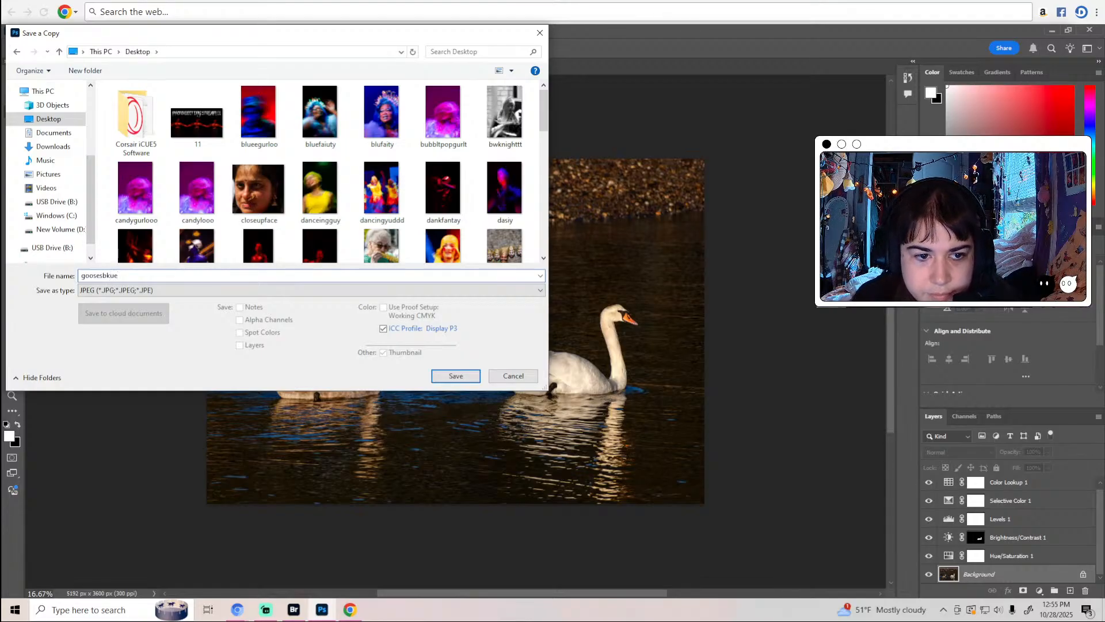
pyautogui.click(461, 377)
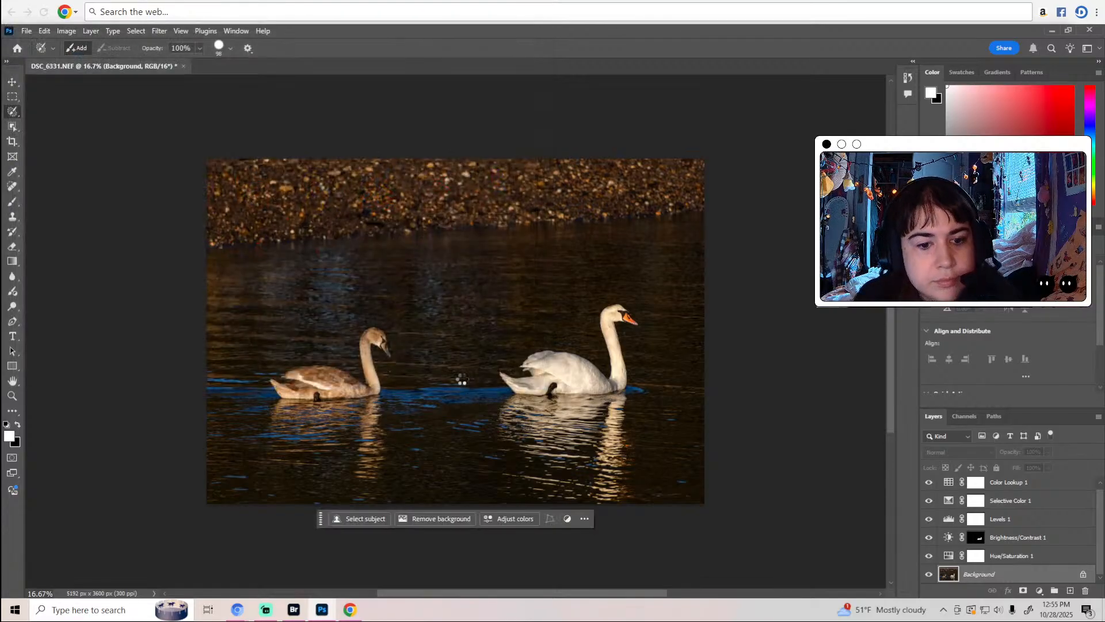
pyautogui.click(617, 167)
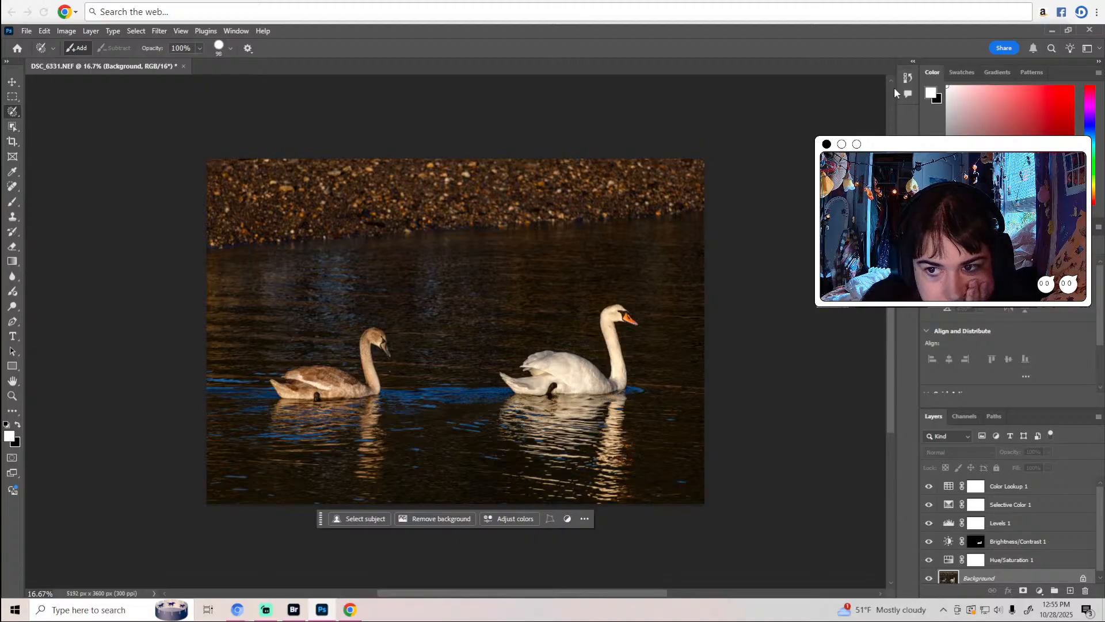
# Switch to Adobe Bridge and look through the photos between DSC_6336.NEF and DSC_6306.NEF, stopping at the kayak photo DSC_6308.NEF.
pyautogui.click(293, 610)
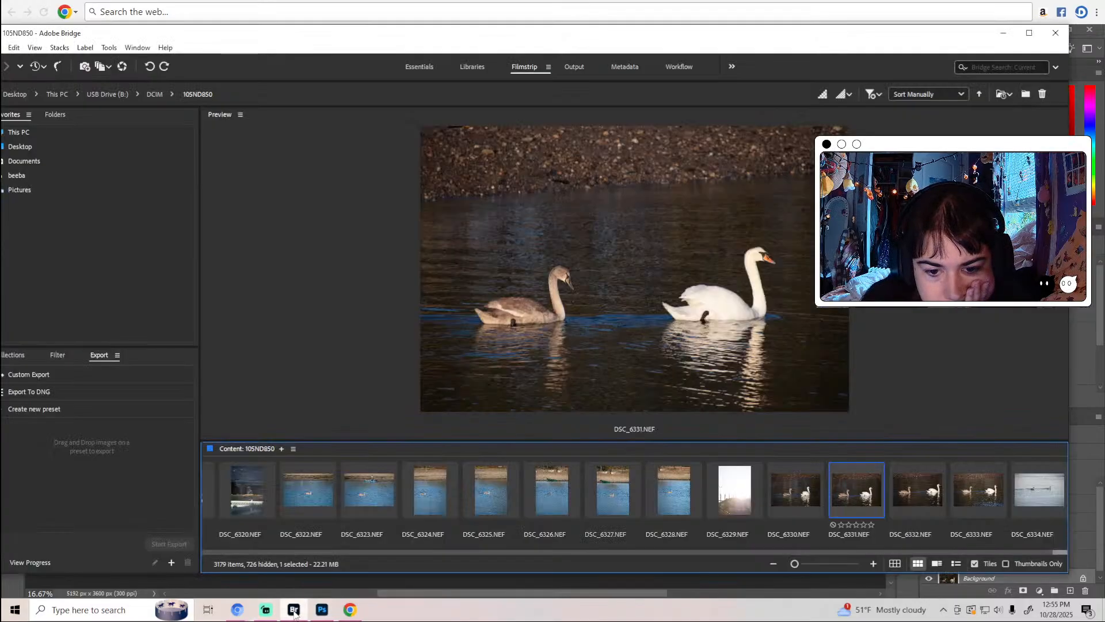
pyautogui.click(1027, 485)
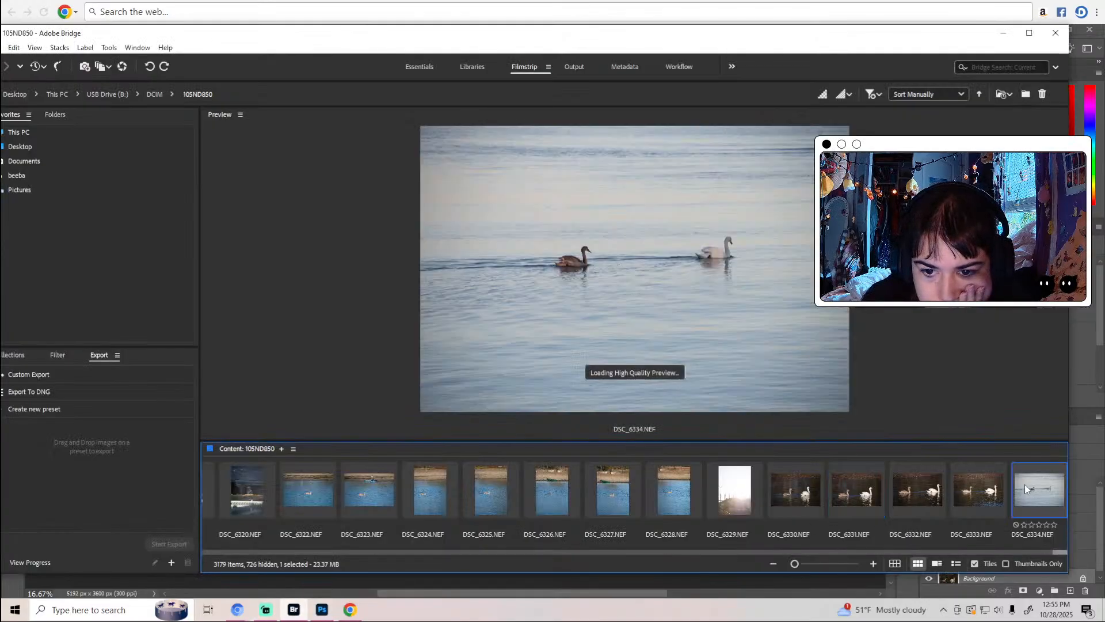
pyautogui.press('Right')
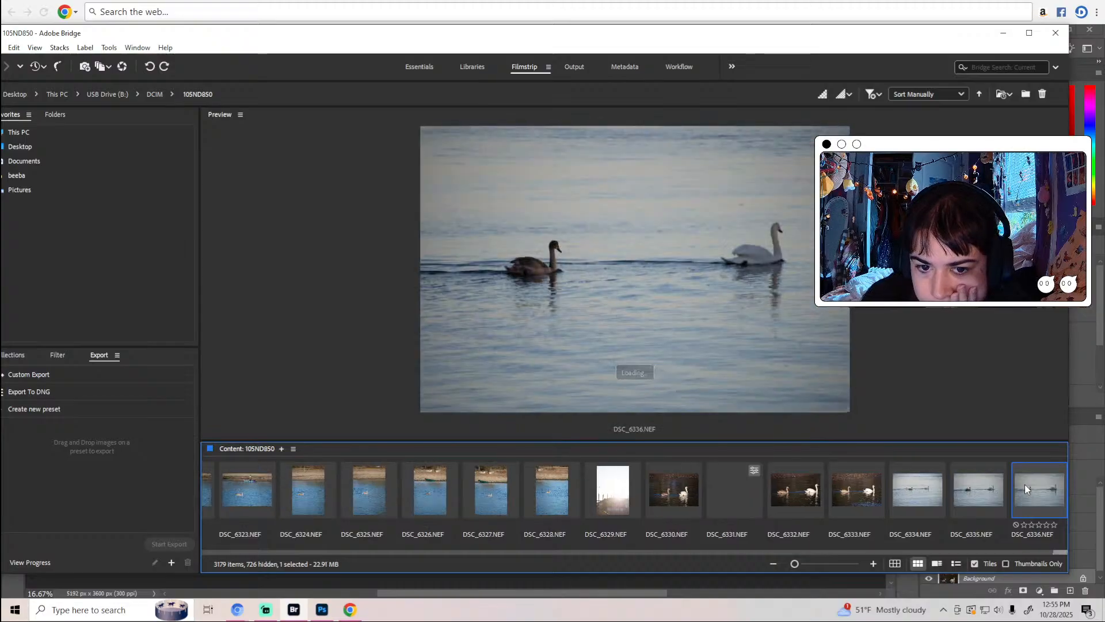
pyautogui.press('Left')
pyautogui.press('Left')
pyautogui.press('Left')
pyautogui.press('Left')
pyautogui.press('Left')
pyautogui.press('Left')
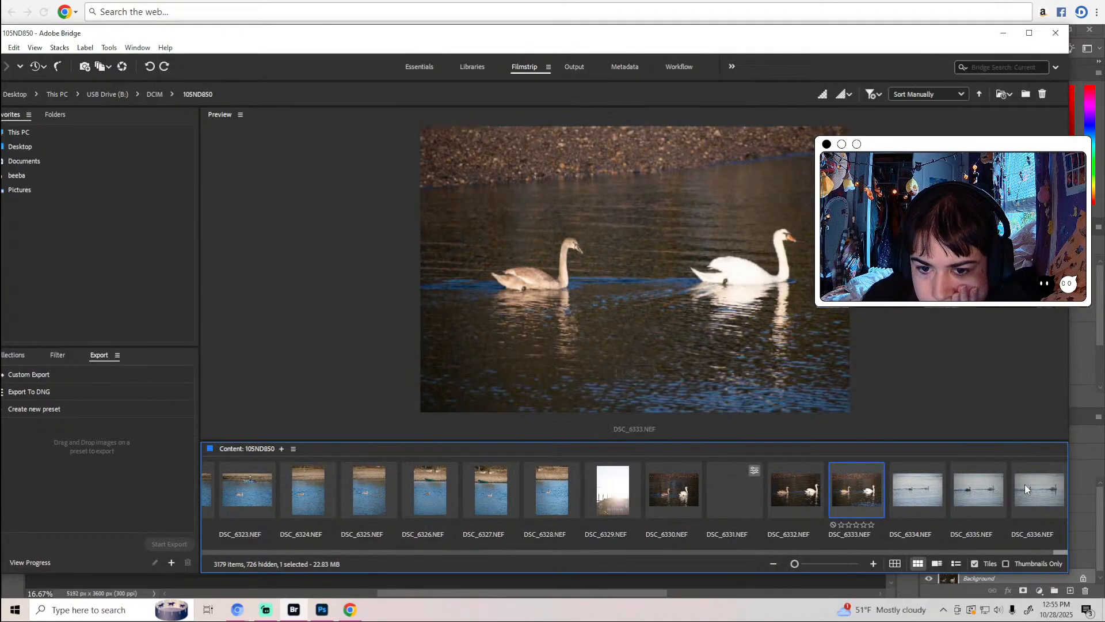
pyautogui.press('Left')
pyautogui.press('Left')
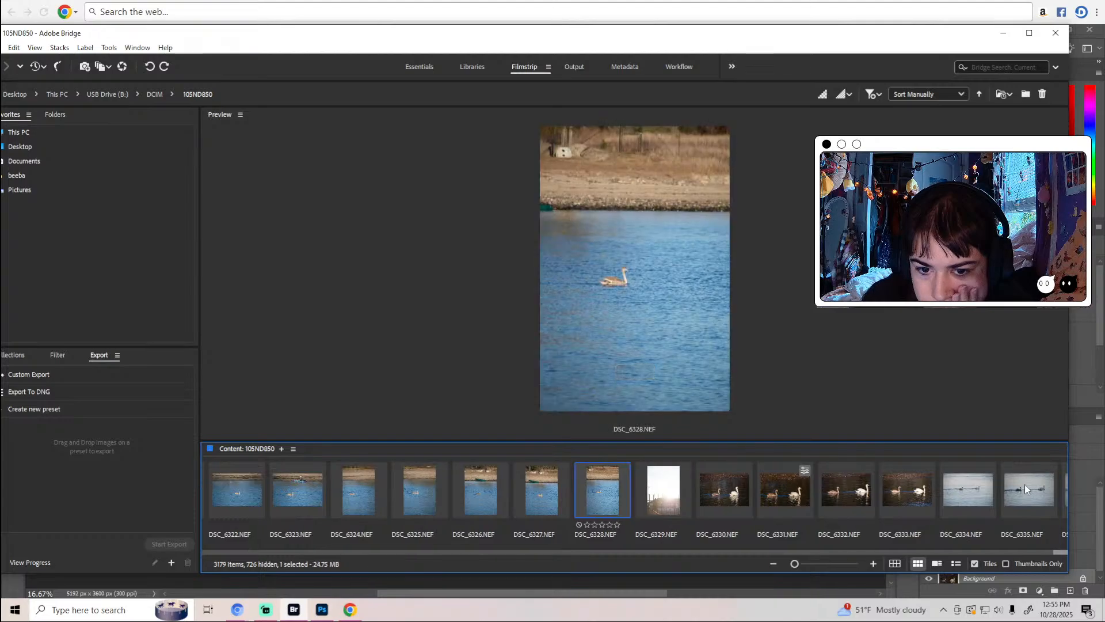
pyautogui.press('Right')
pyautogui.press('Left')
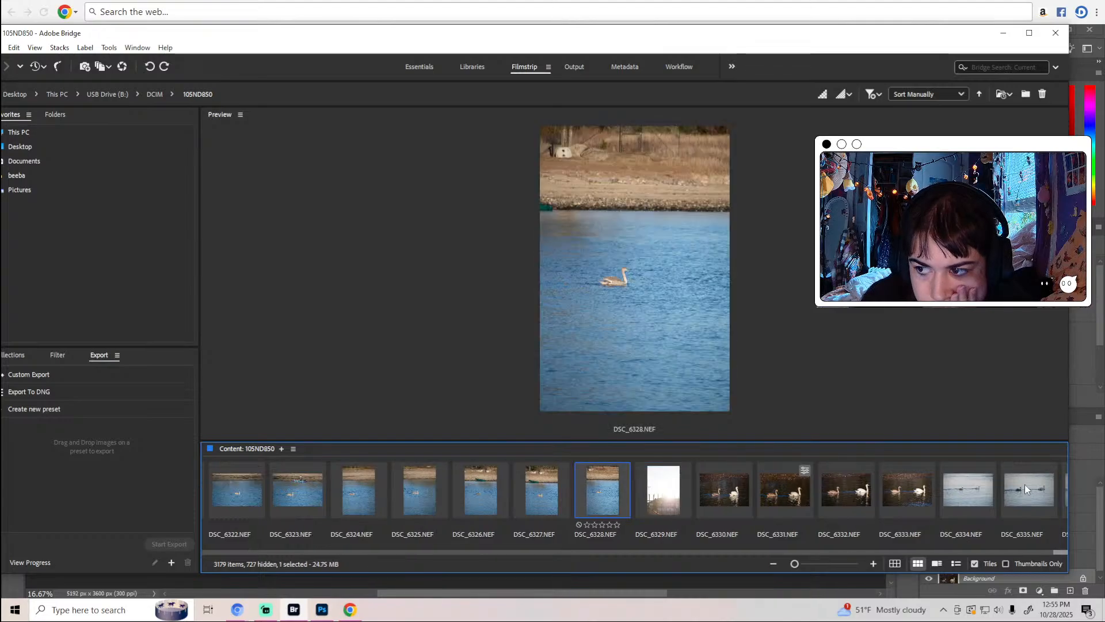
pyautogui.press('Left')
pyautogui.press('Left')
pyautogui.press('Left')
pyautogui.press('Left')
pyautogui.press('Left')
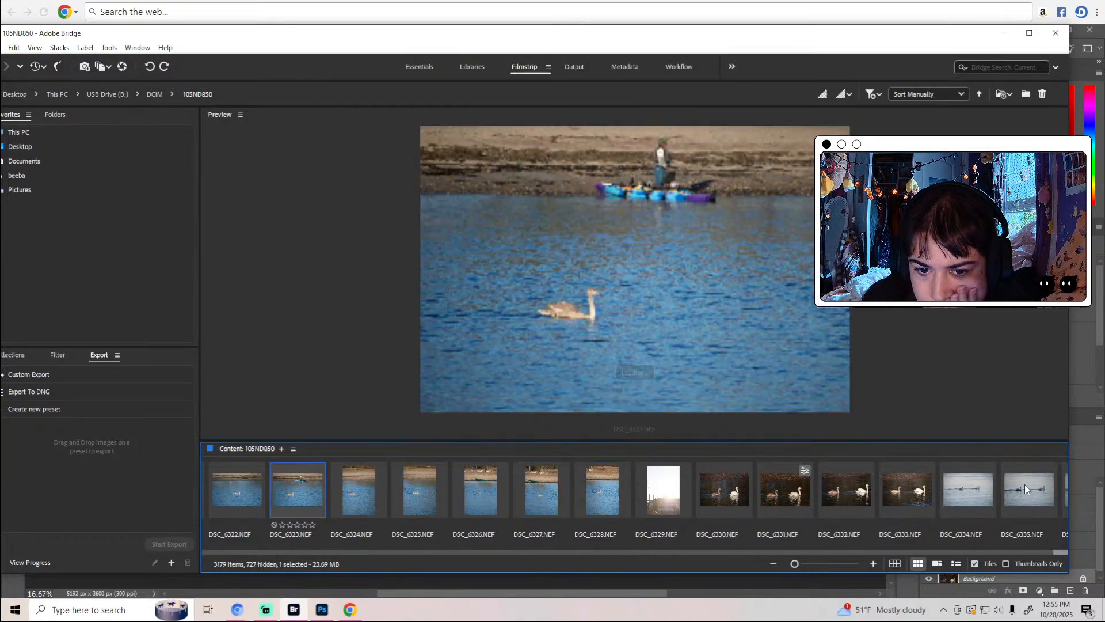
pyautogui.press('Left')
pyautogui.press('Left')
pyautogui.press('Left')
pyautogui.press('Left')
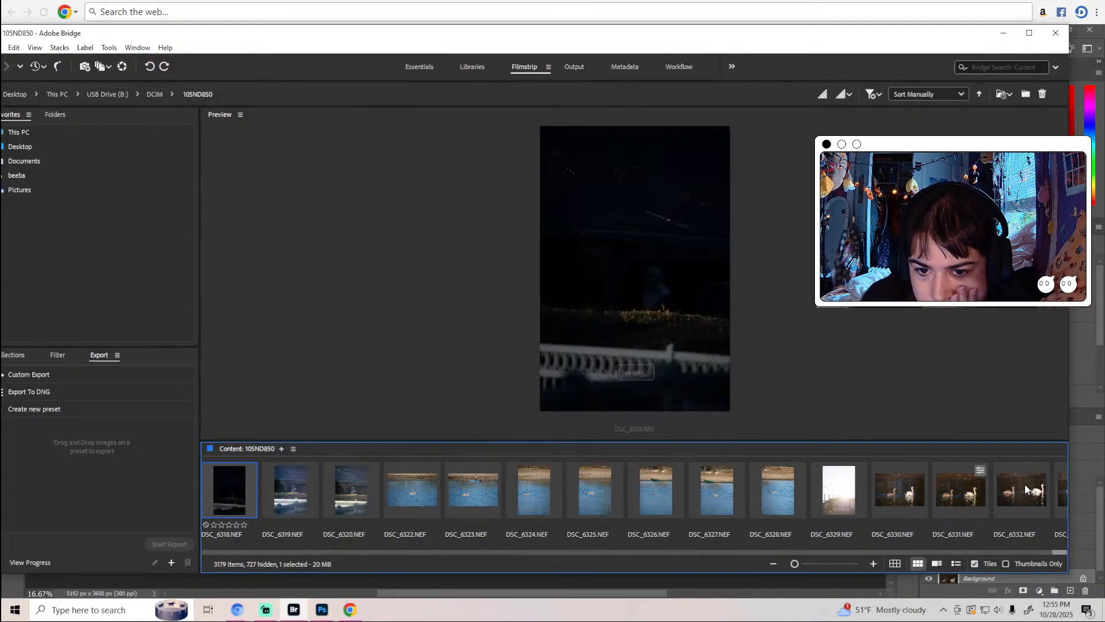
pyautogui.press('Left')
pyautogui.press('Left')
pyautogui.press('Left')
pyautogui.press('Left')
pyautogui.press('Left')
pyautogui.press('Left')
pyautogui.press('Left')
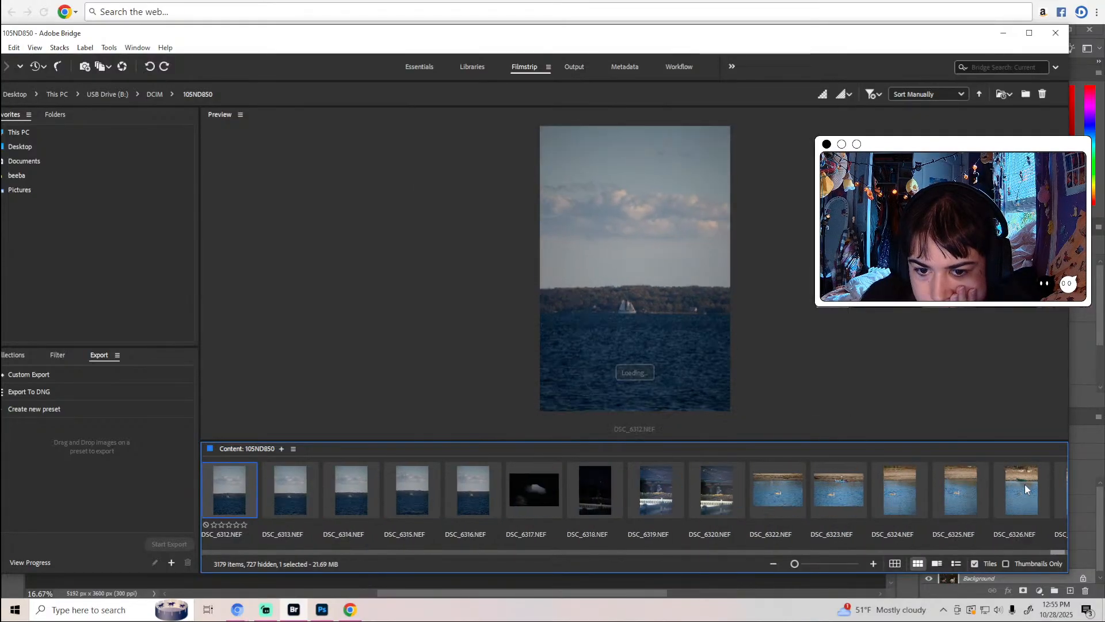
pyautogui.press('Left')
pyautogui.press('Left')
pyautogui.press('Left')
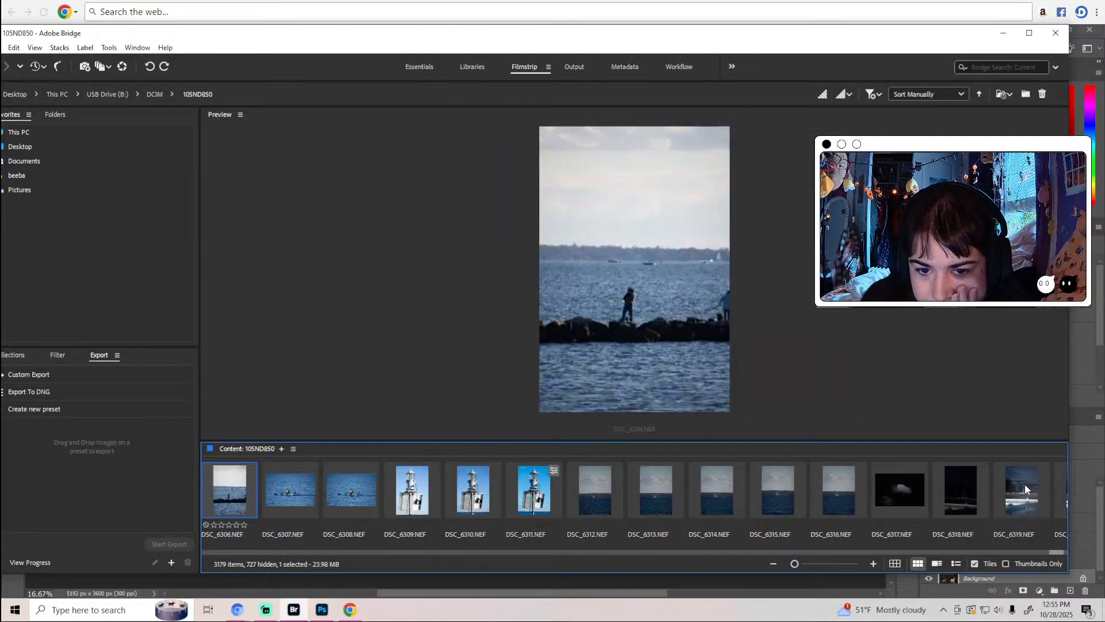
pyautogui.press('Right')
pyautogui.press('Right')
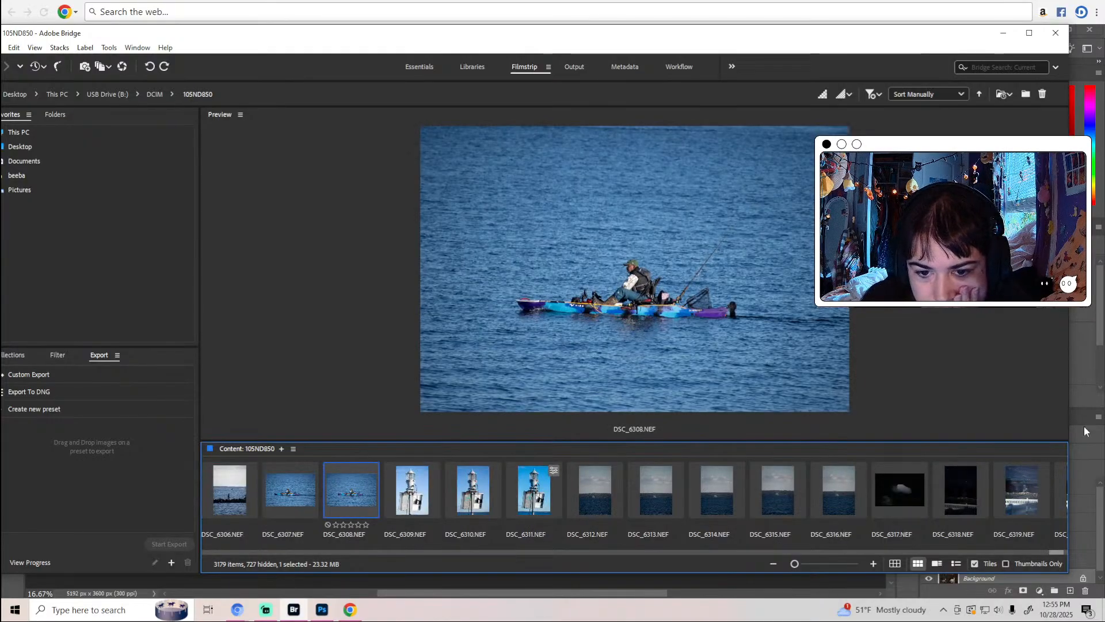
# Inspect the kayak and fishing rod in DSC_6308.NEF with the preview's magnifying loupe, and close the loupe.
pyautogui.click(568, 304)
pyautogui.moveTo(576, 300); pyautogui.dragTo(541, 300)
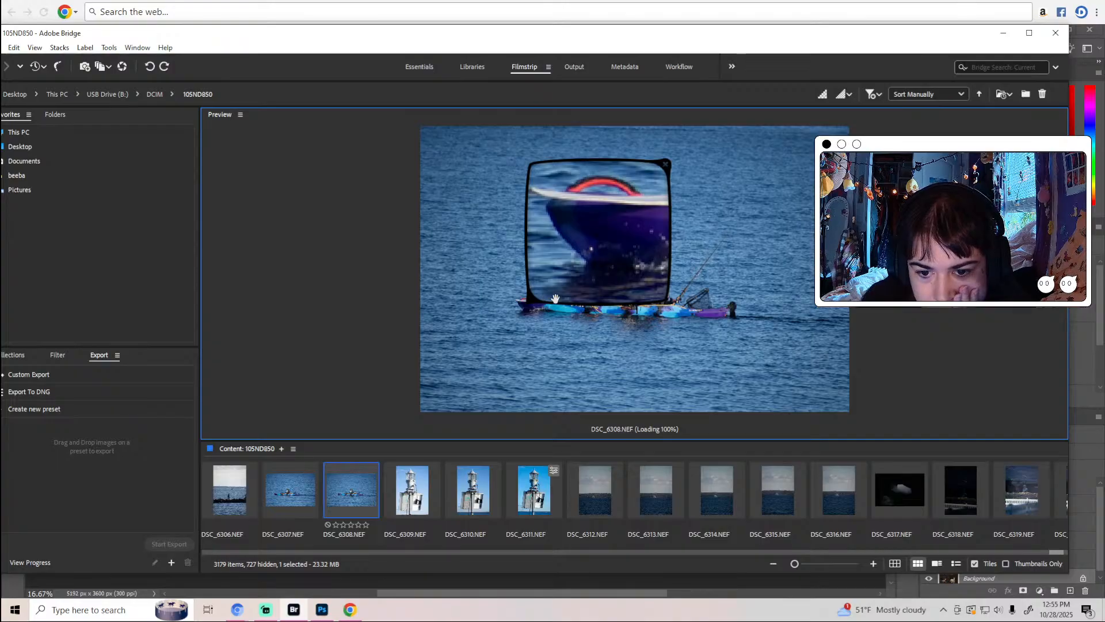
pyautogui.moveTo(555, 298); pyautogui.dragTo(842, 388)
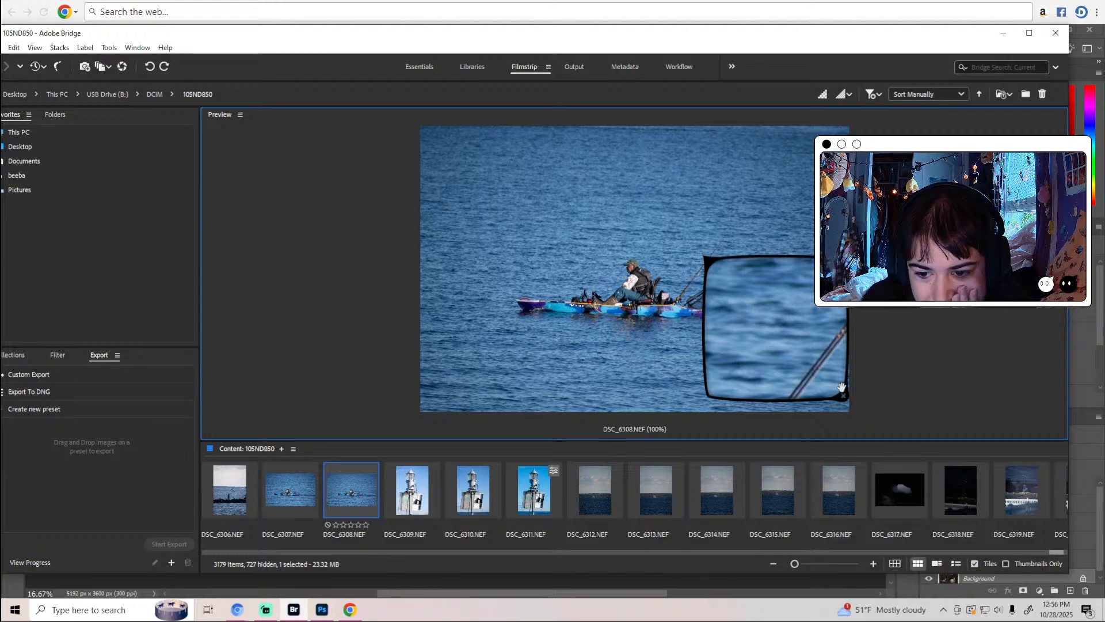
pyautogui.click(843, 395)
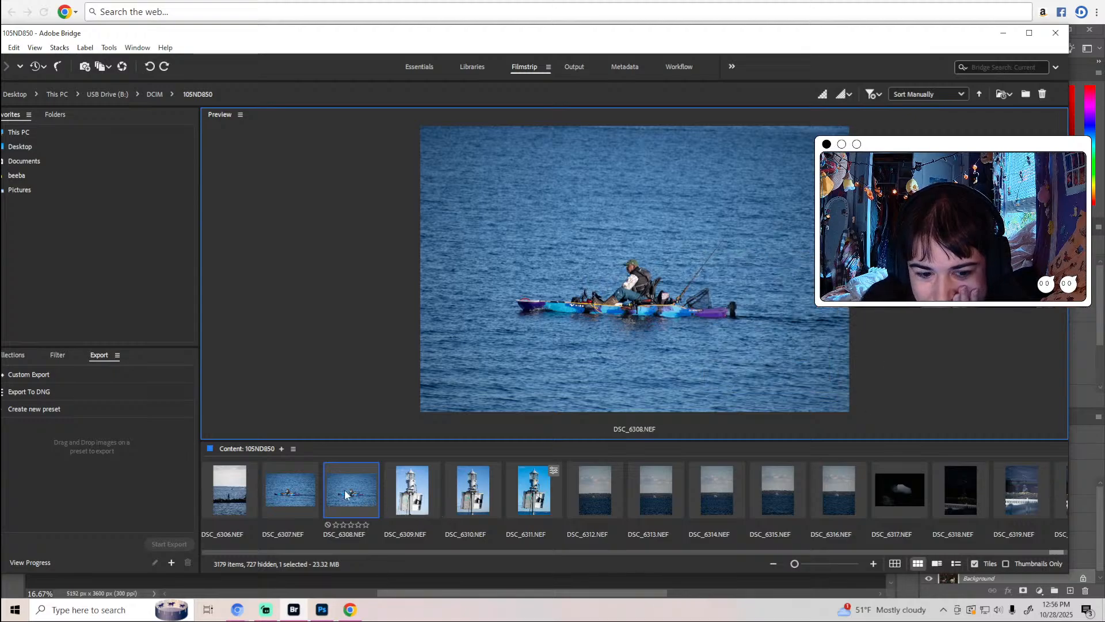
# Open DSC_6308.NEF in Camera Raw and examine the kayaker's face and cap up close.
pyautogui.hotkey('alt', 'Tab')
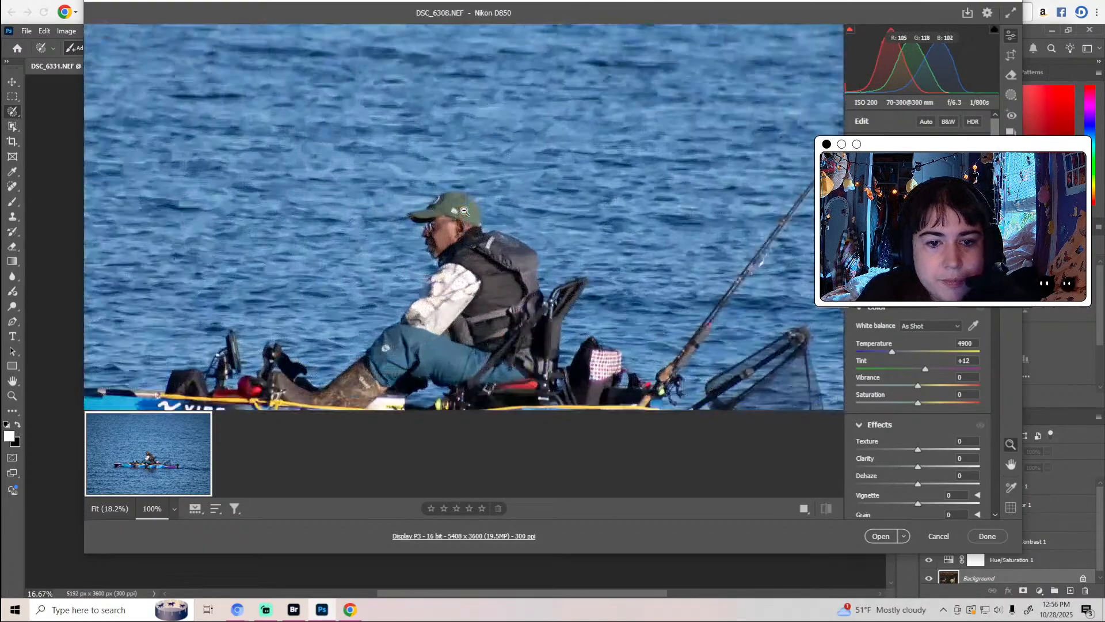
pyautogui.click(464, 210)
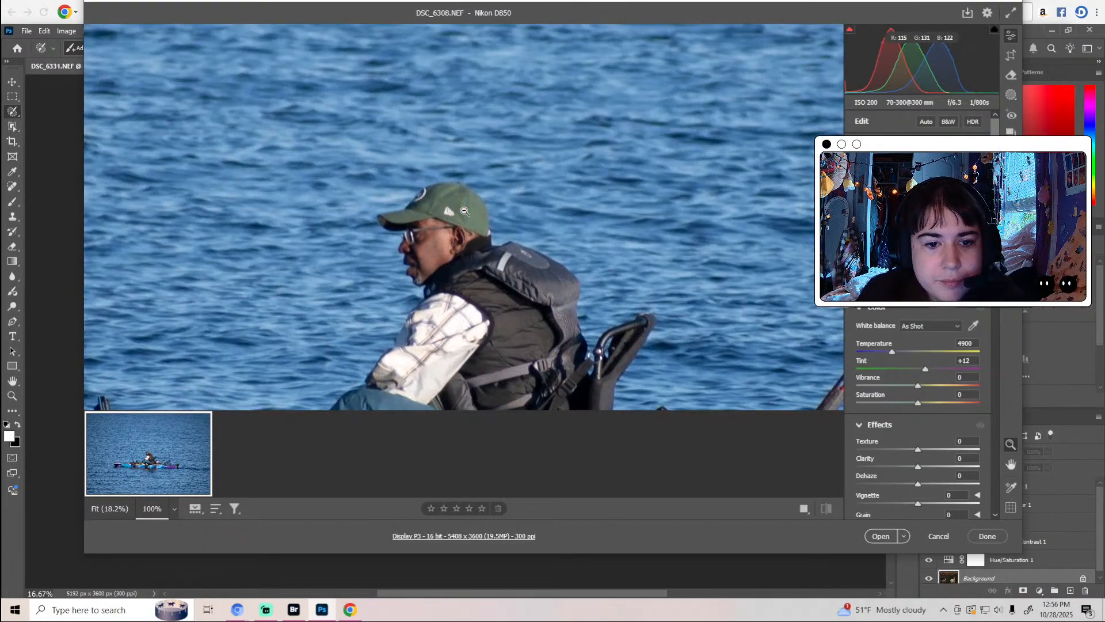
pyautogui.click(465, 211)
# Enable chromatic aberration removal and lens profile corrections for the kayak photo.
pyautogui.scroll(-10, 916, 415)
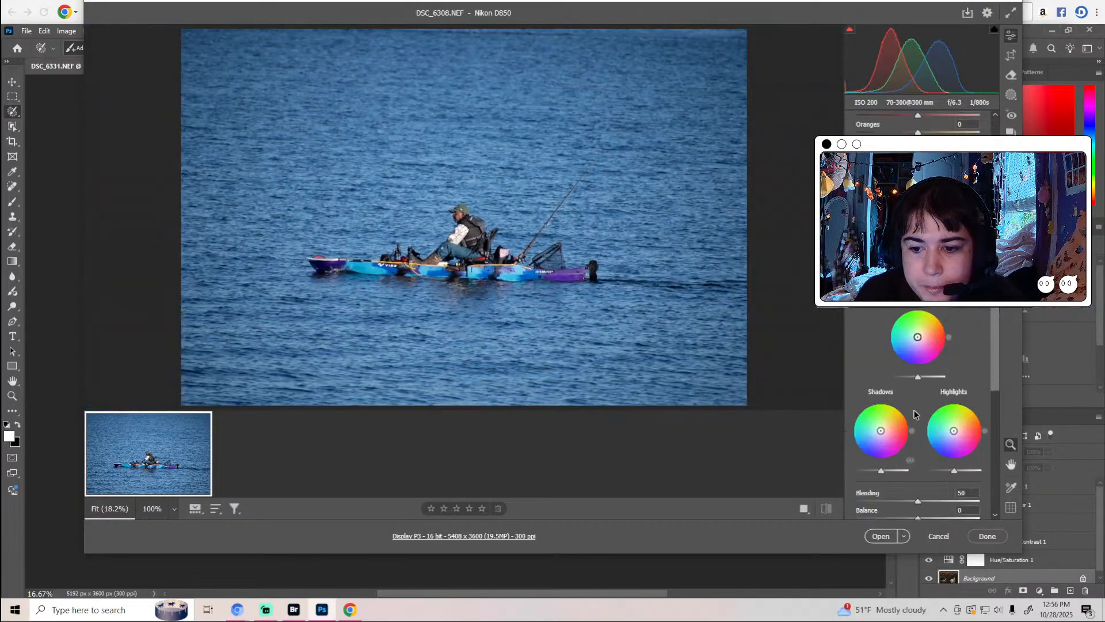
pyautogui.scroll(-3, 915, 414)
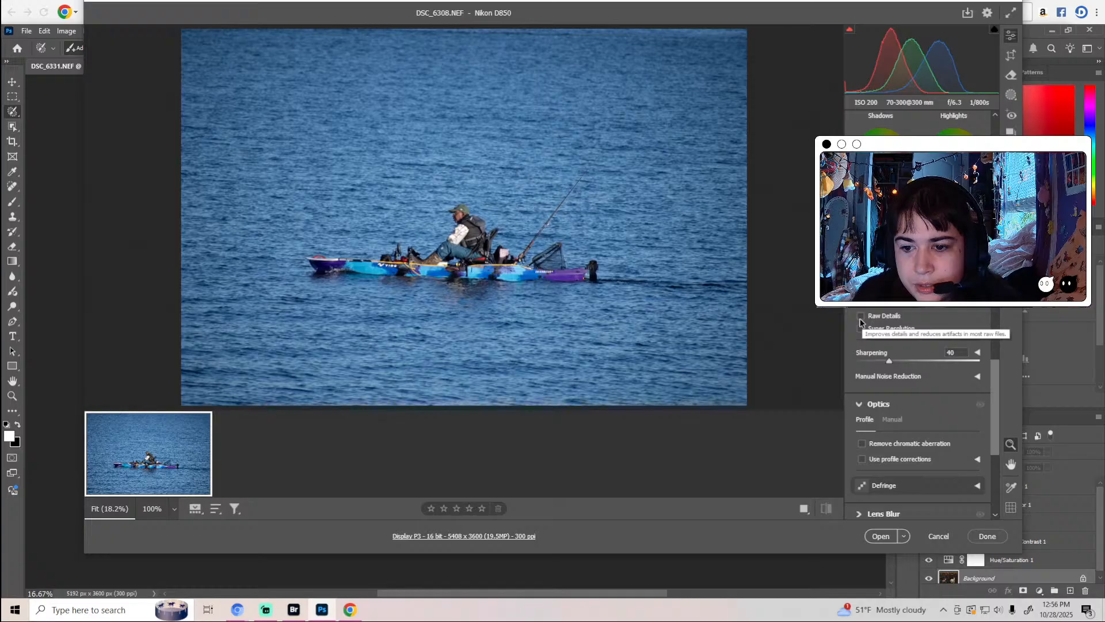
pyautogui.click(862, 443)
pyautogui.click(862, 459)
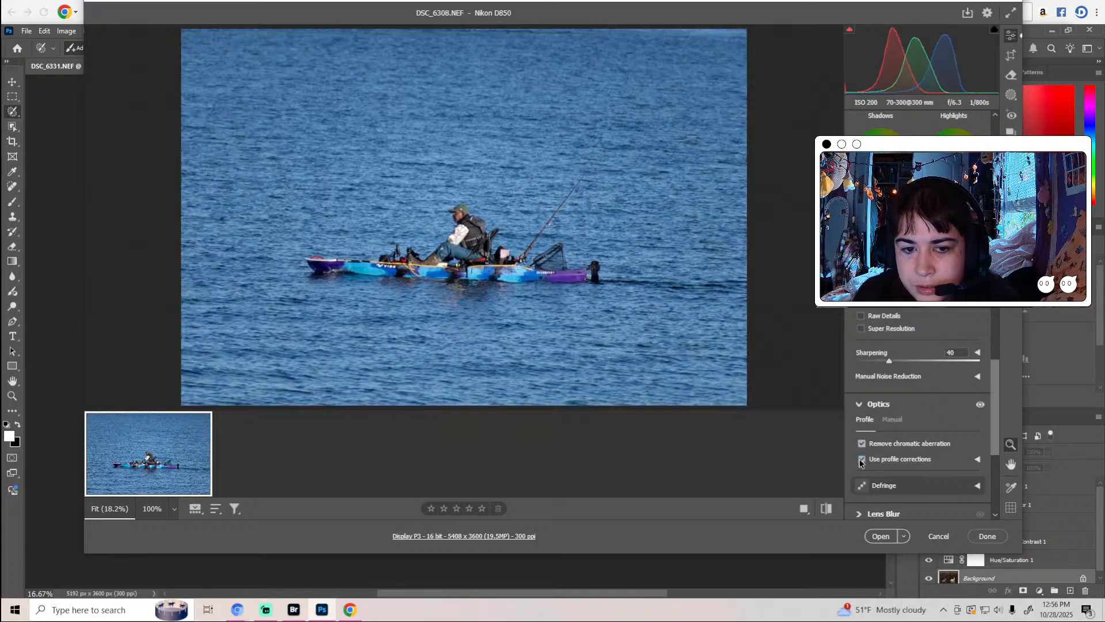
# Set the kayak photo's whites to +7 and blacks to -25, and slightly raise its vibrance and saturation.
pyautogui.scroll(5, 921, 403)
pyautogui.scroll(10, 923, 401)
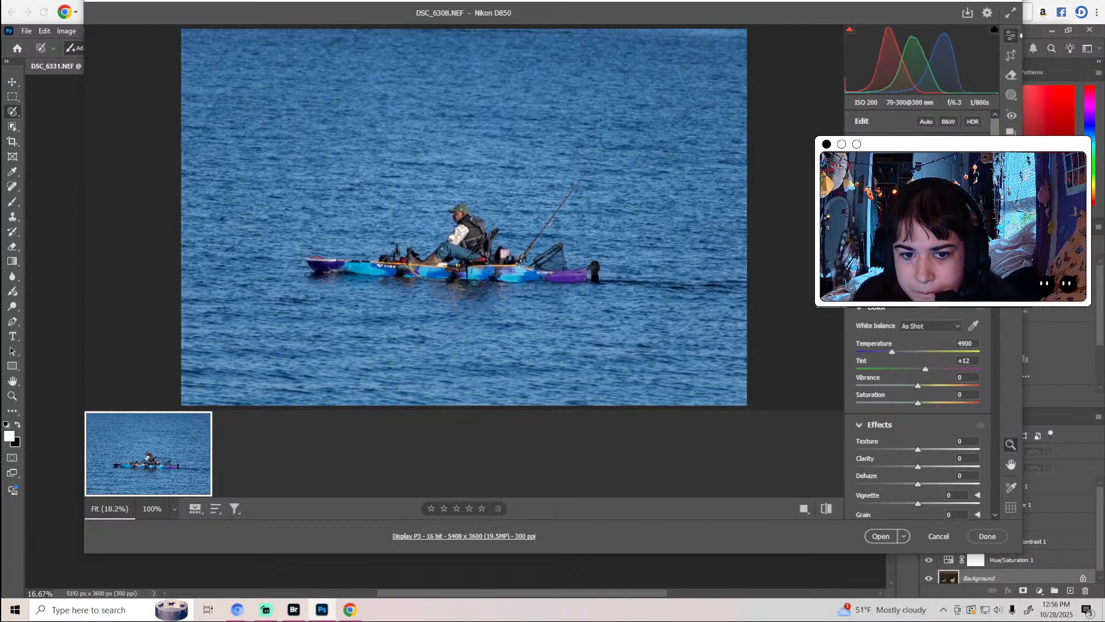
pyautogui.moveTo(918, 385); pyautogui.dragTo(923, 401)
# Slightly raise the kayak photo's texture and set both clarity and dehaze to +5.
pyautogui.scroll(-3, 947, 396)
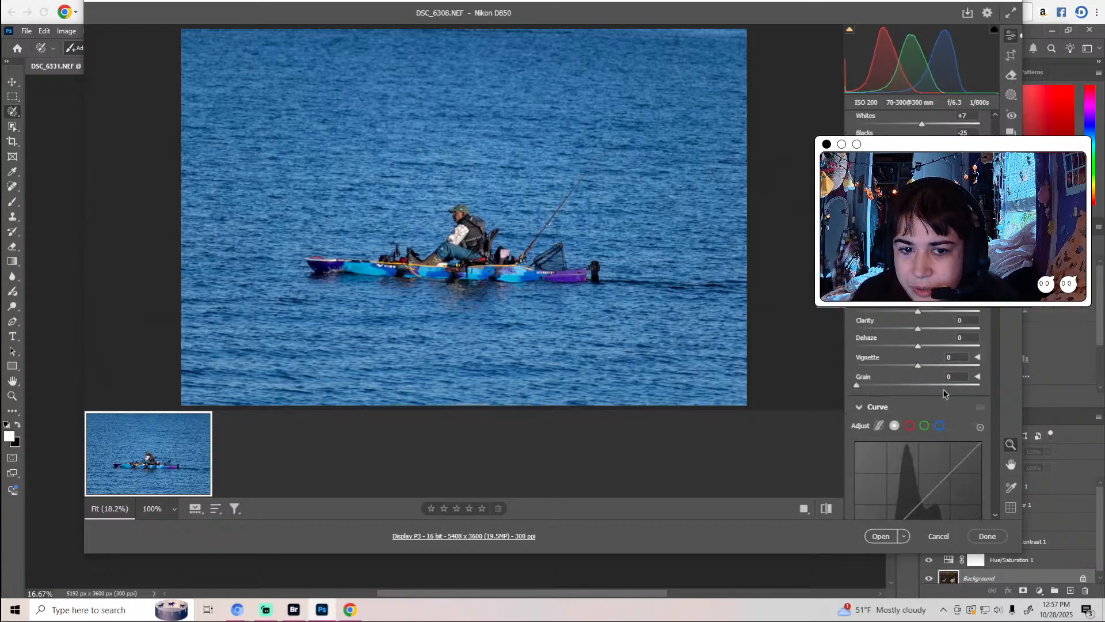
pyautogui.moveTo(919, 311); pyautogui.dragTo(923, 311)
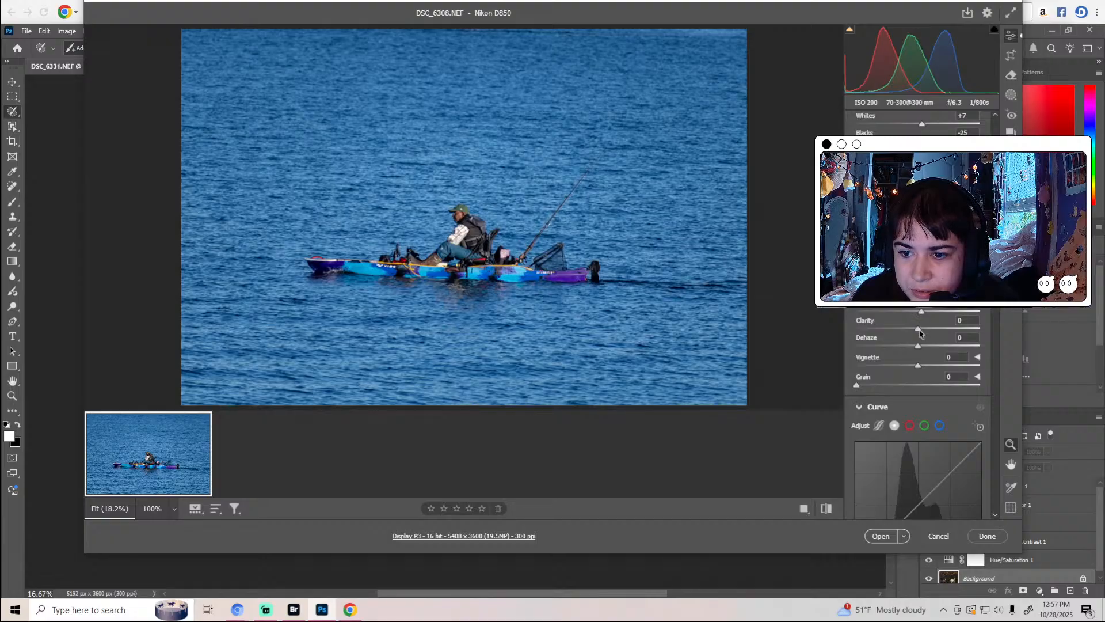
pyautogui.moveTo(918, 332); pyautogui.dragTo(919, 348)
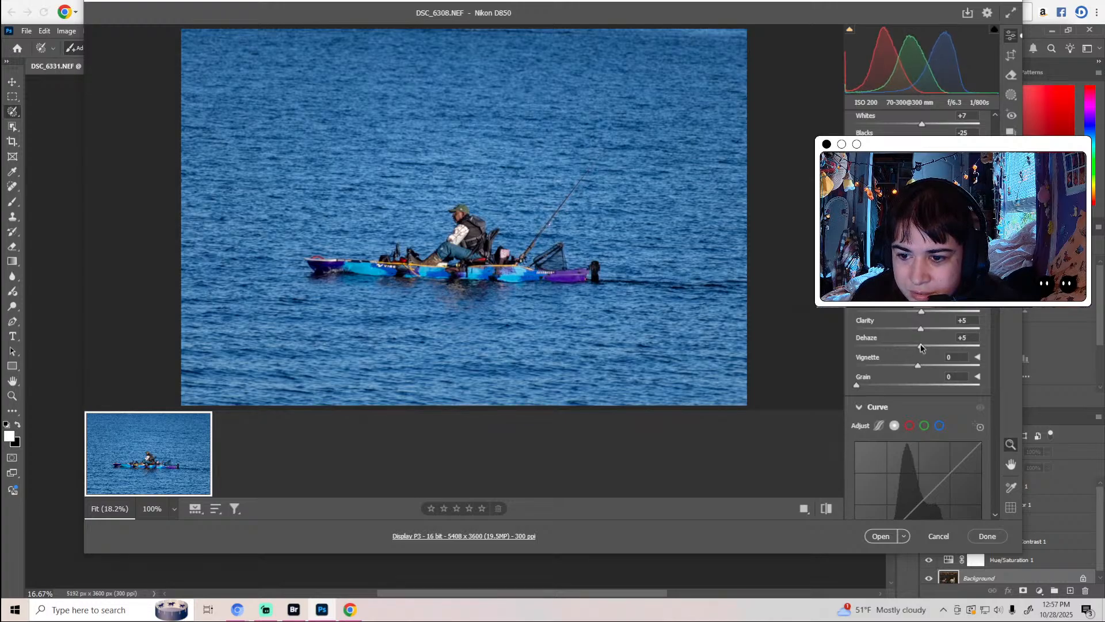
# Set the kayak photo's HSL luminance to +2 for blues and +8 for purples.
pyautogui.scroll(-5, 893, 339)
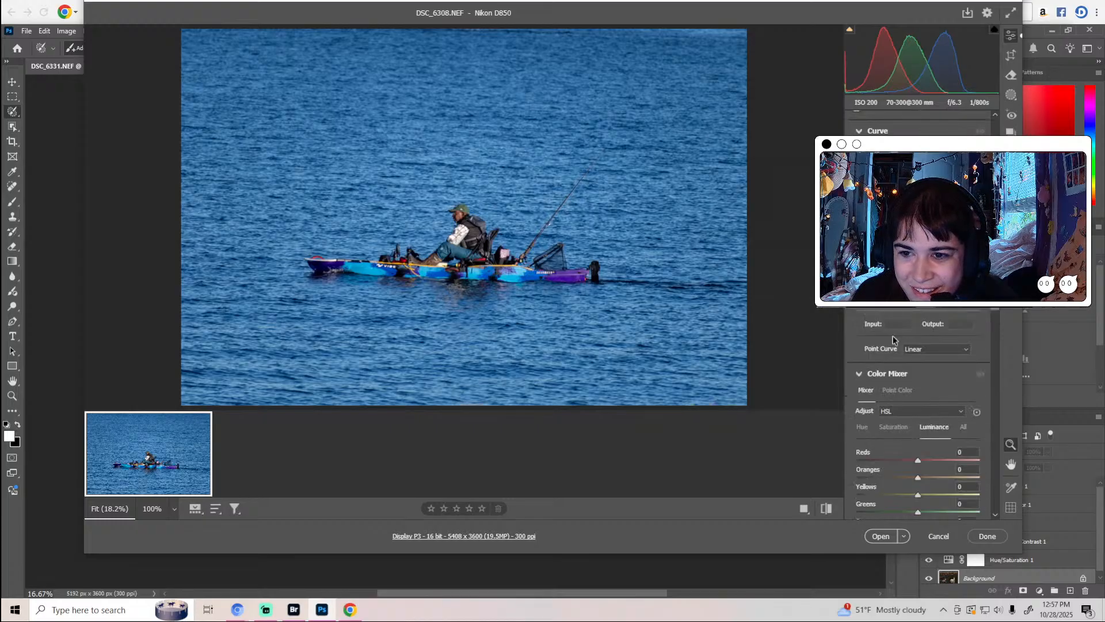
pyautogui.scroll(-3, 893, 339)
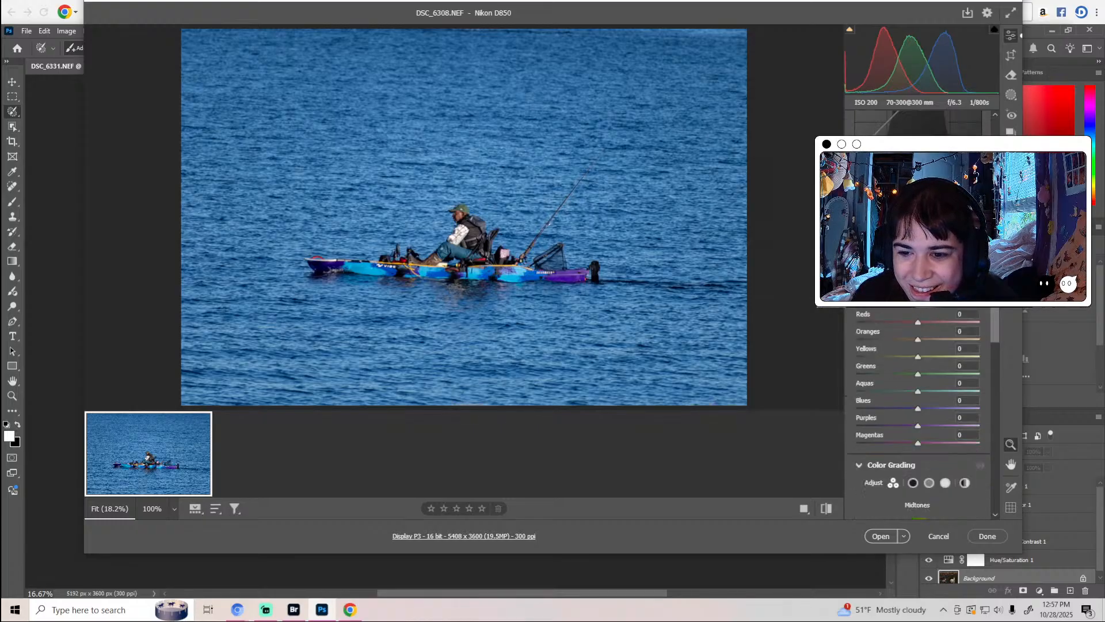
pyautogui.moveTo(918, 408); pyautogui.dragTo(922, 432)
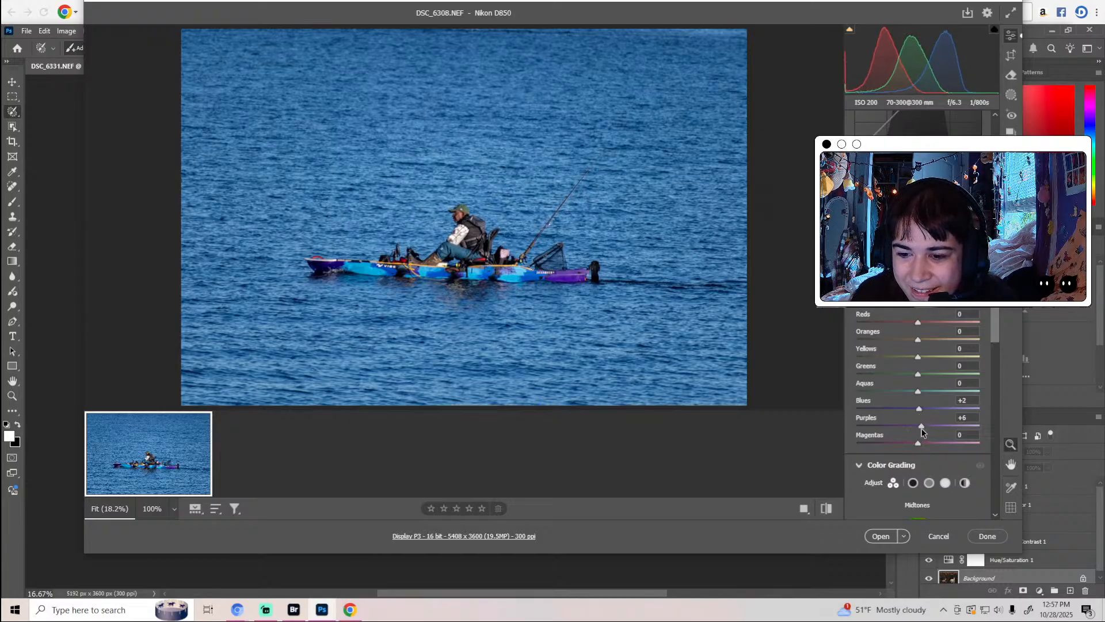
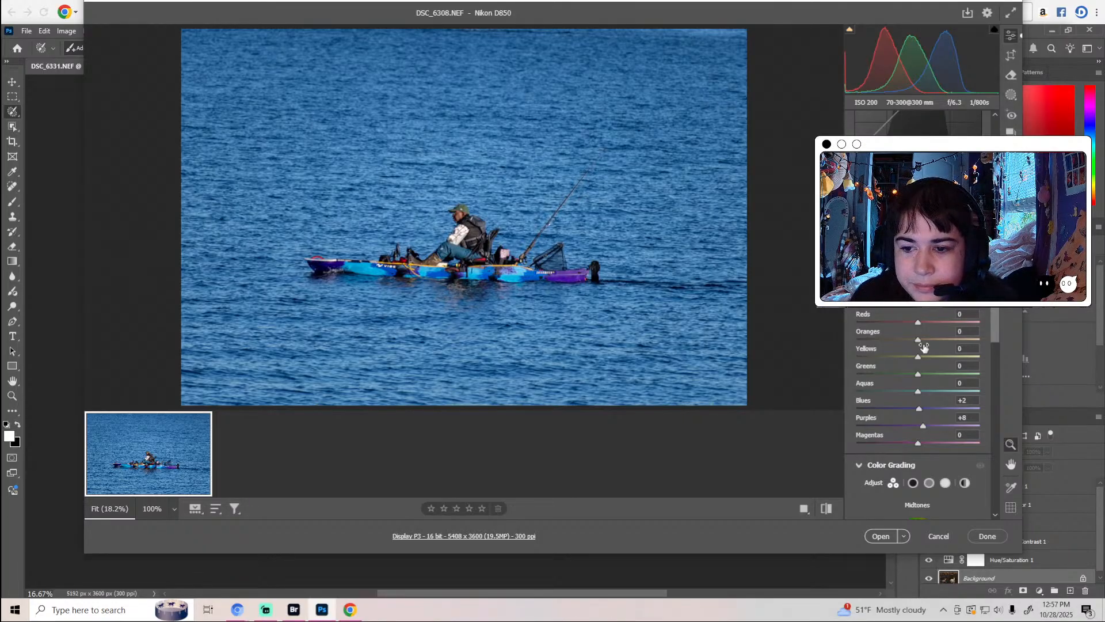
# Color grade the shadows with hue 214, saturation 7 and luminance 3, and try a tint in the highlights.
pyautogui.scroll(-4, 923, 346)
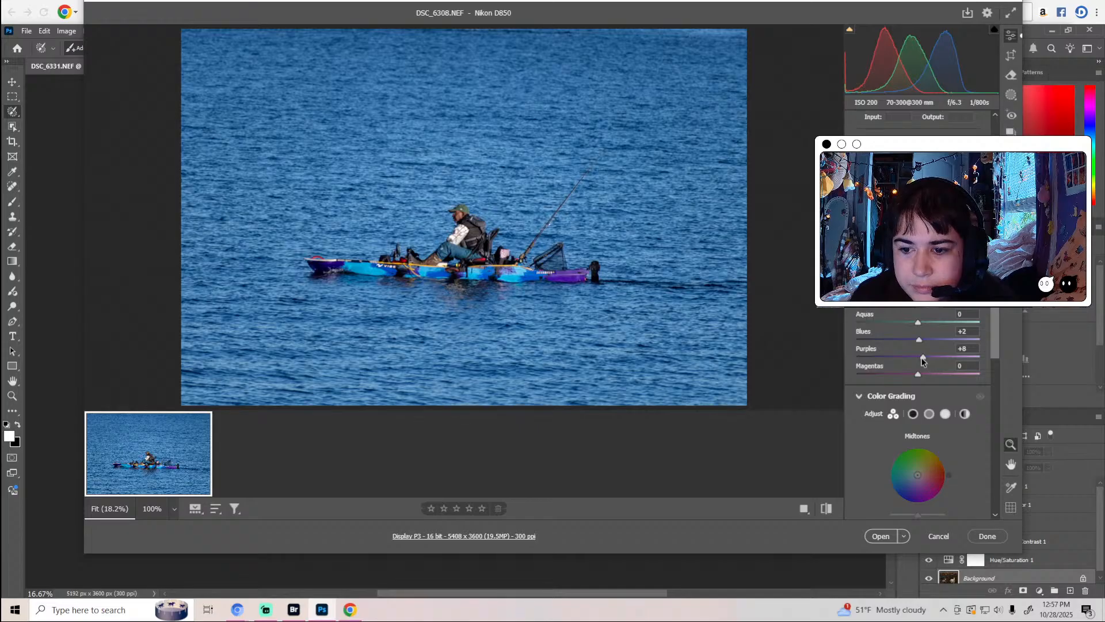
pyautogui.scroll(-4, 921, 360)
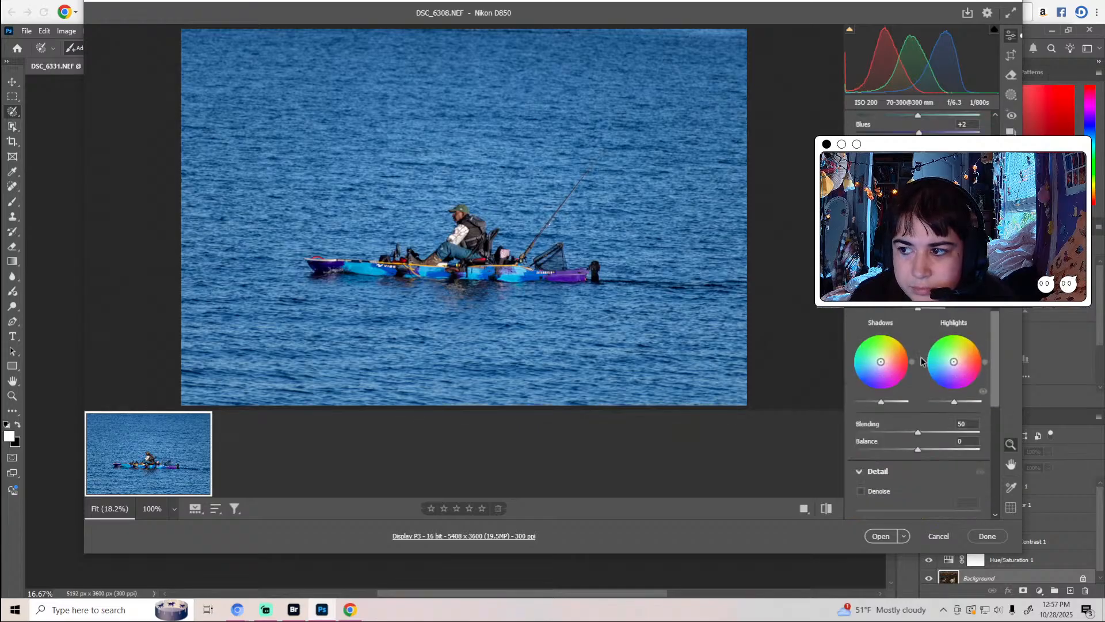
pyautogui.scroll(2, 922, 361)
pyautogui.scroll(-2, 921, 361)
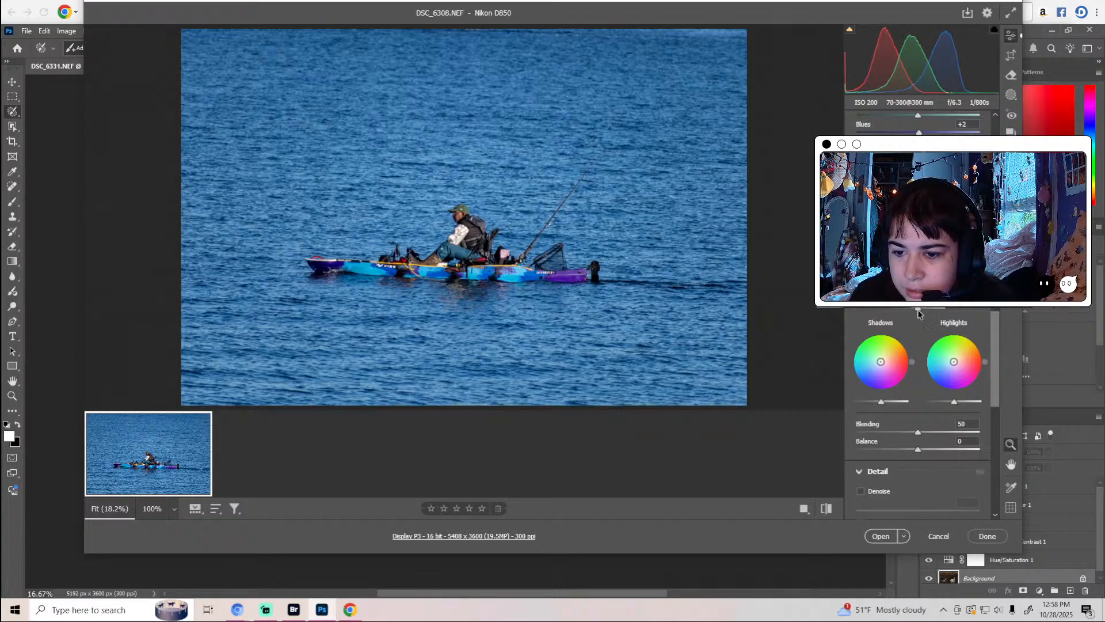
pyautogui.moveTo(881, 362); pyautogui.dragTo(881, 407)
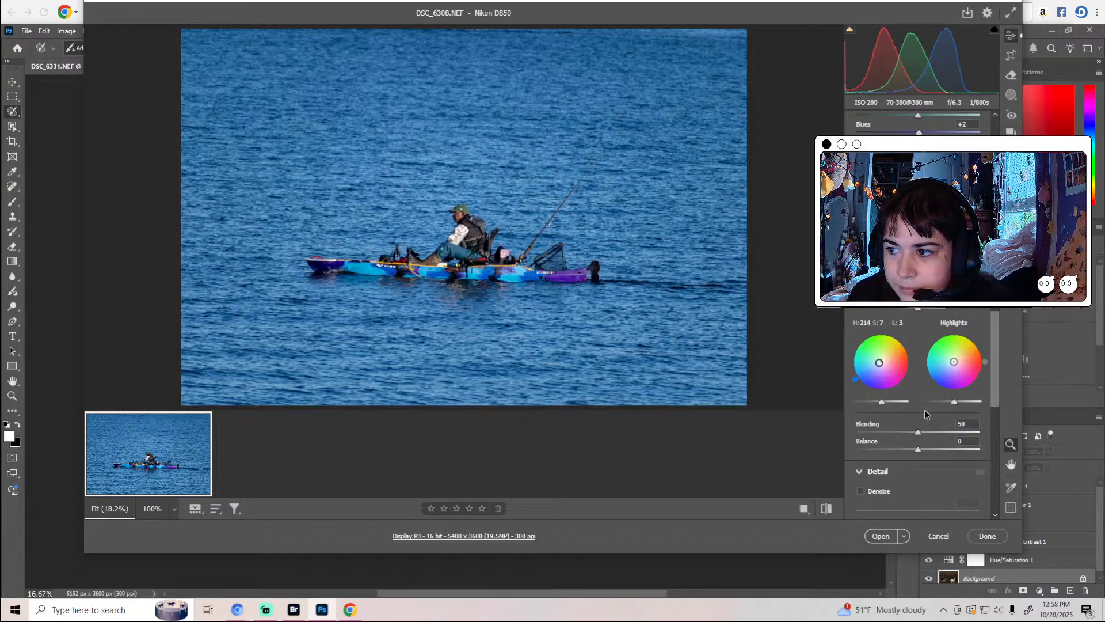
pyautogui.moveTo(955, 366)
pyautogui.mouseDown()
pyautogui.moveTo(961, 341)
pyautogui.moveTo(954, 361)
pyautogui.mouseUp()
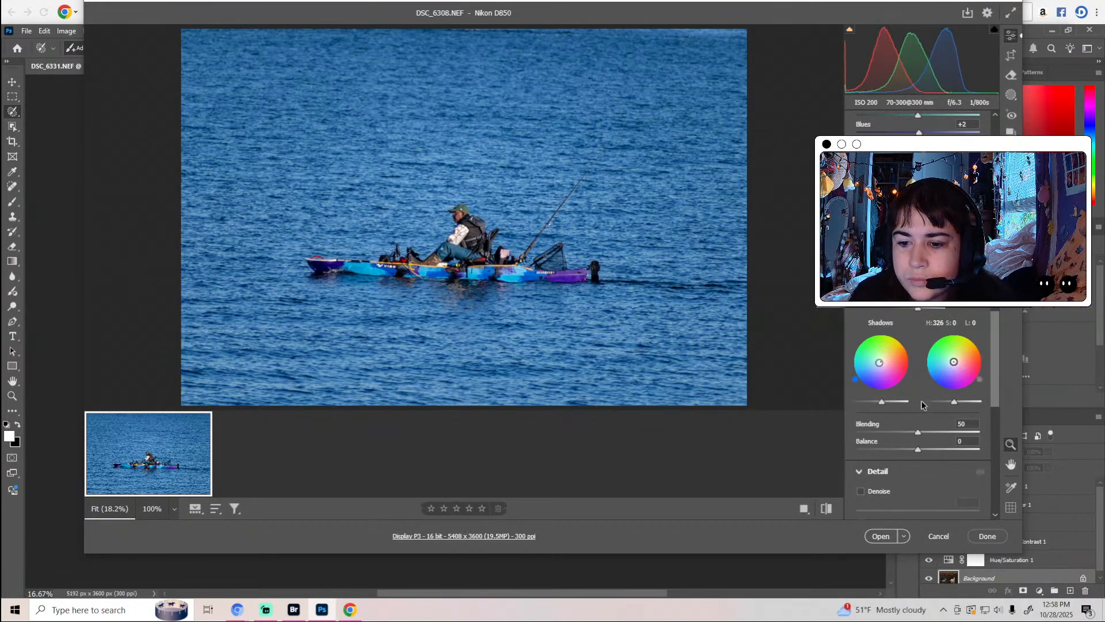
# In the calibration settings, set primary saturation to +6 for red, +5 for green and +6 for blue.
pyautogui.scroll(-5, 921, 399)
pyautogui.scroll(-6, 921, 405)
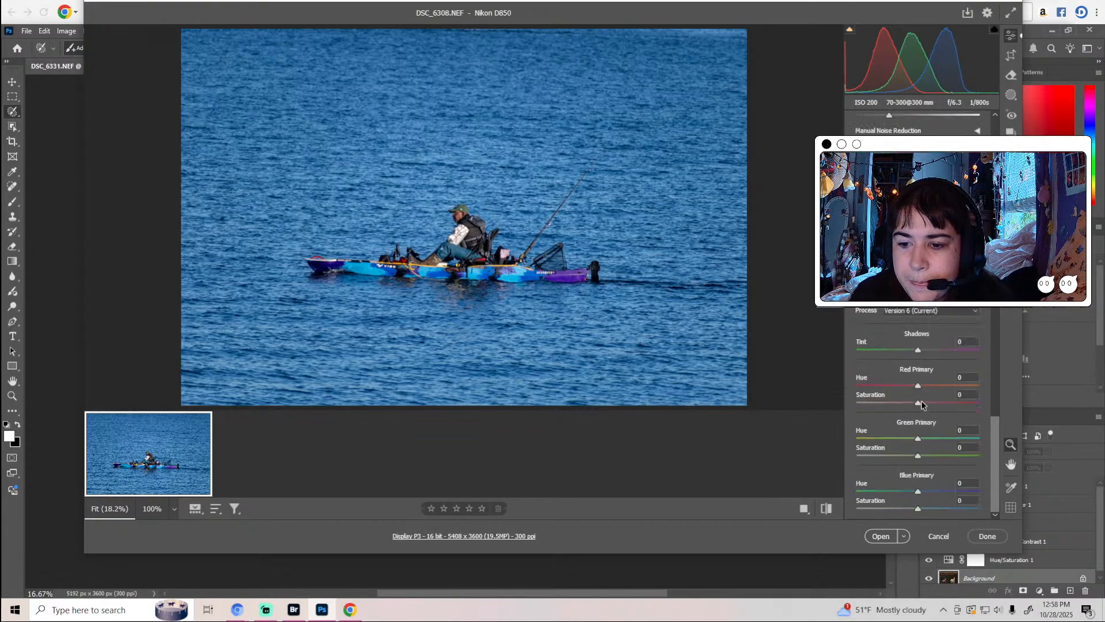
pyautogui.moveTo(917, 404)
pyautogui.mouseDown()
pyautogui.moveTo(942, 406)
pyautogui.moveTo(922, 409)
pyautogui.mouseUp()
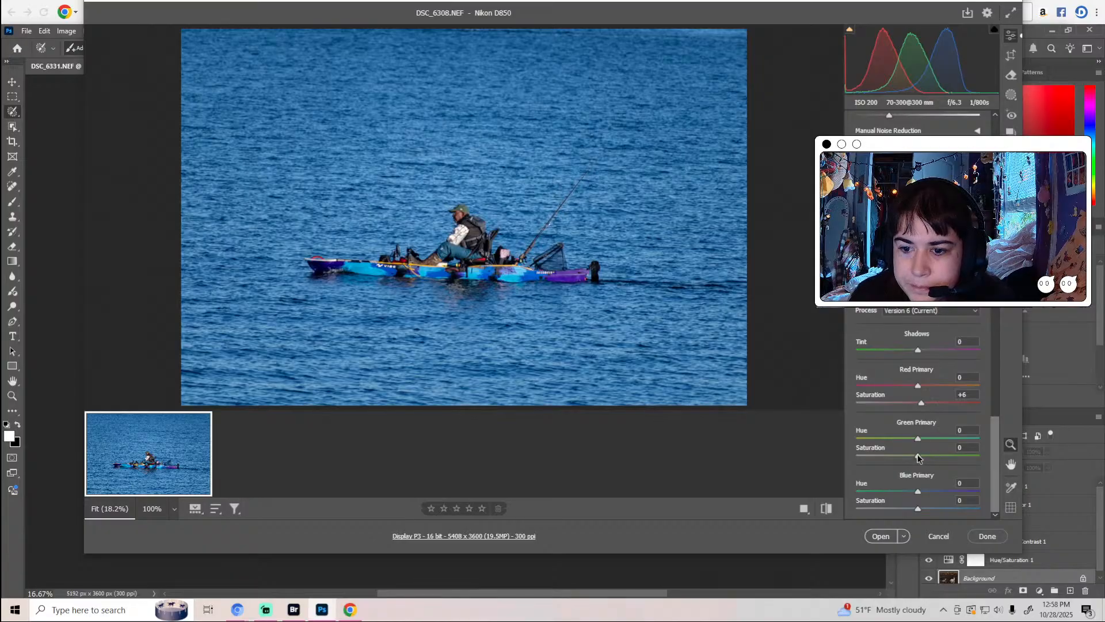
pyautogui.moveTo(919, 458); pyautogui.dragTo(923, 458)
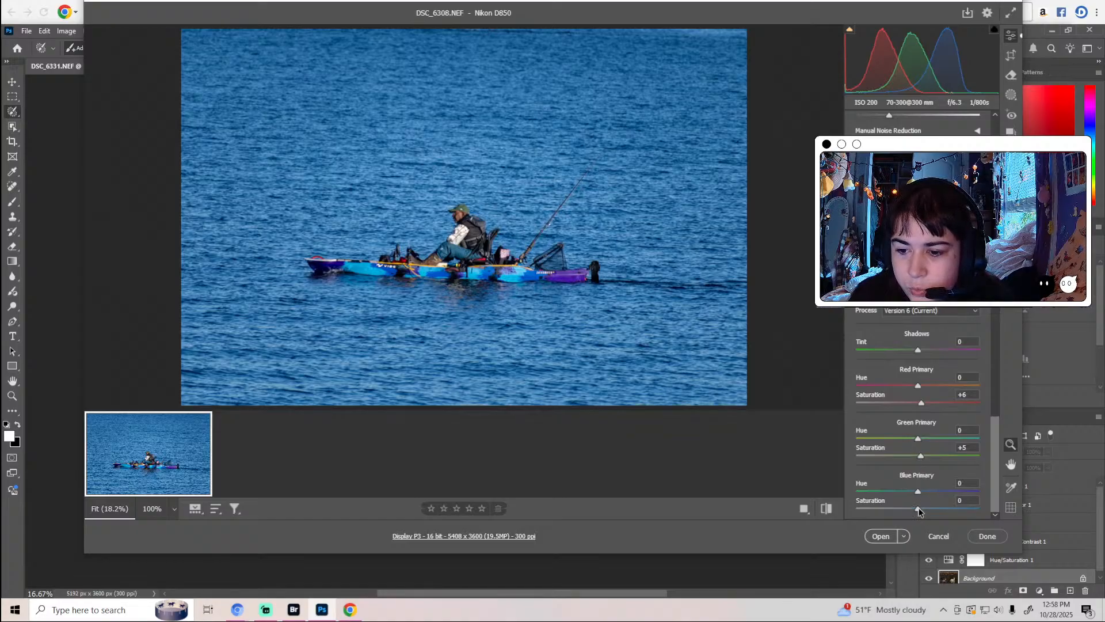
pyautogui.moveTo(918, 510); pyautogui.dragTo(923, 512)
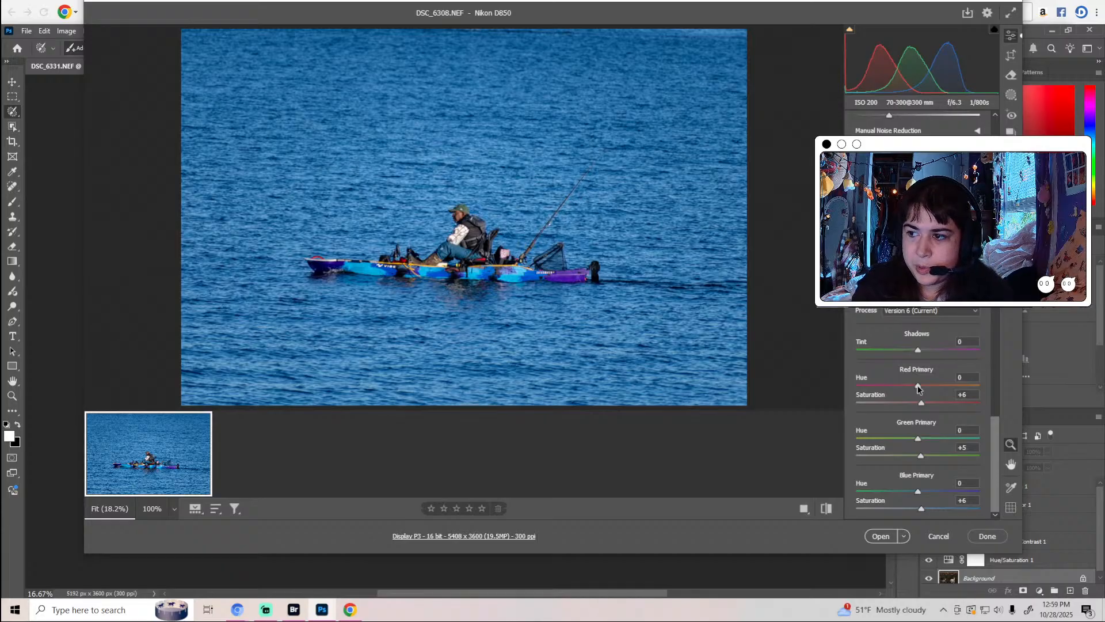
# Set the green primary hue to -8 and the blue primary hue to -11, and open the photo in Photoshop.
pyautogui.moveTo(918, 385)
pyautogui.mouseDown()
pyautogui.moveTo(868, 386)
pyautogui.moveTo(968, 386)
pyautogui.moveTo(961, 396)
pyautogui.moveTo(920, 391)
pyautogui.mouseUp()
pyautogui.moveTo(919, 387); pyautogui.dragTo(917, 387)
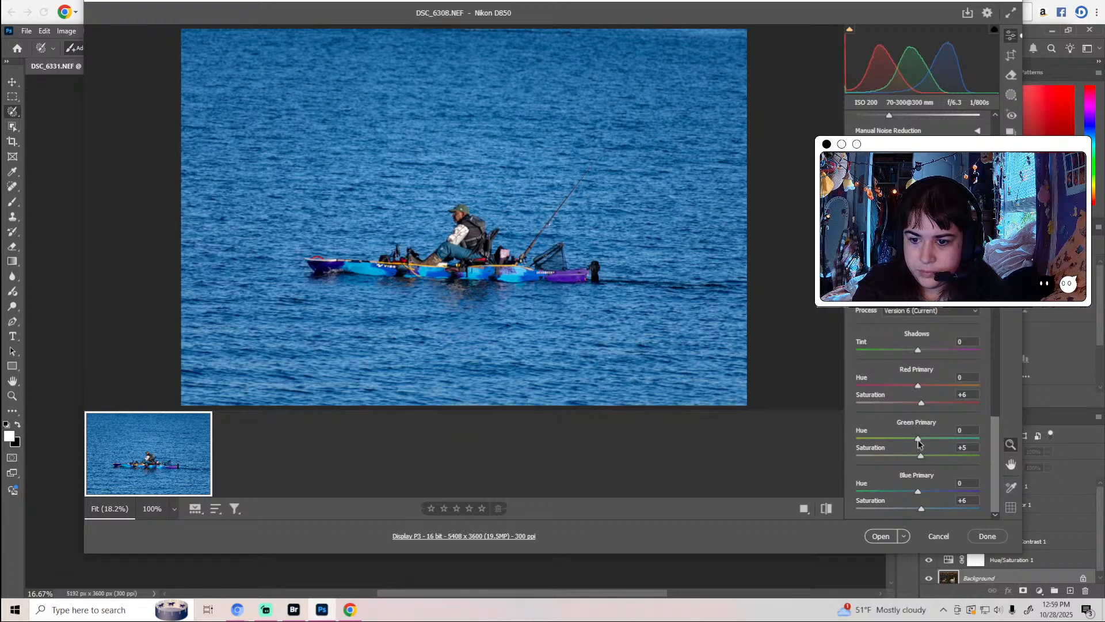
pyautogui.moveTo(879, 442); pyautogui.dragTo(912, 441)
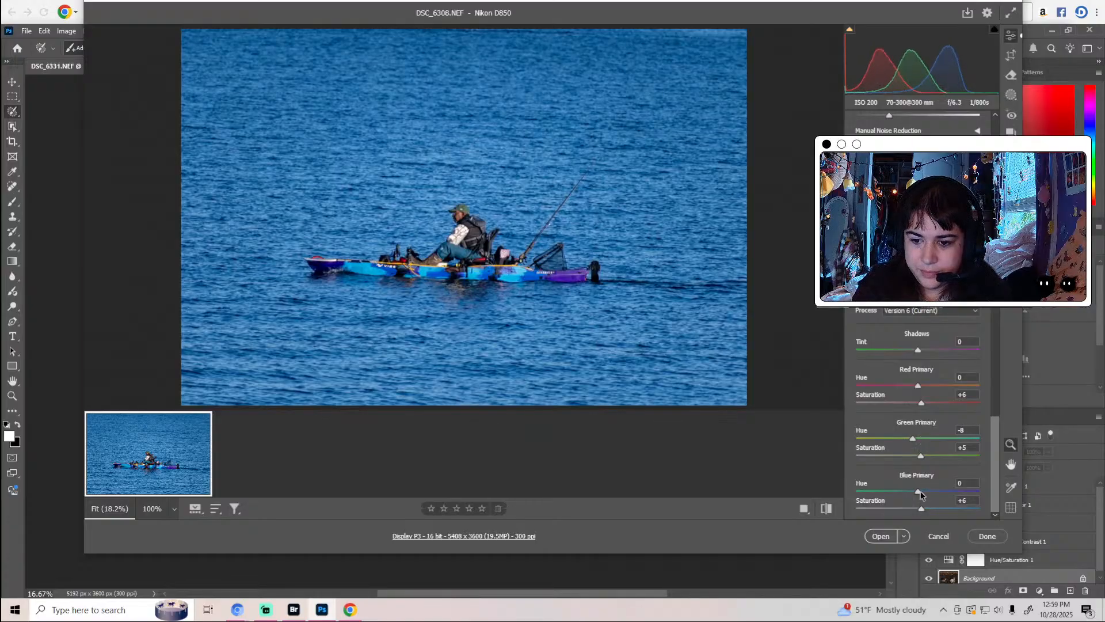
pyautogui.moveTo(919, 493)
pyautogui.mouseDown()
pyautogui.moveTo(881, 493)
pyautogui.moveTo(933, 495)
pyautogui.moveTo(914, 496)
pyautogui.mouseUp()
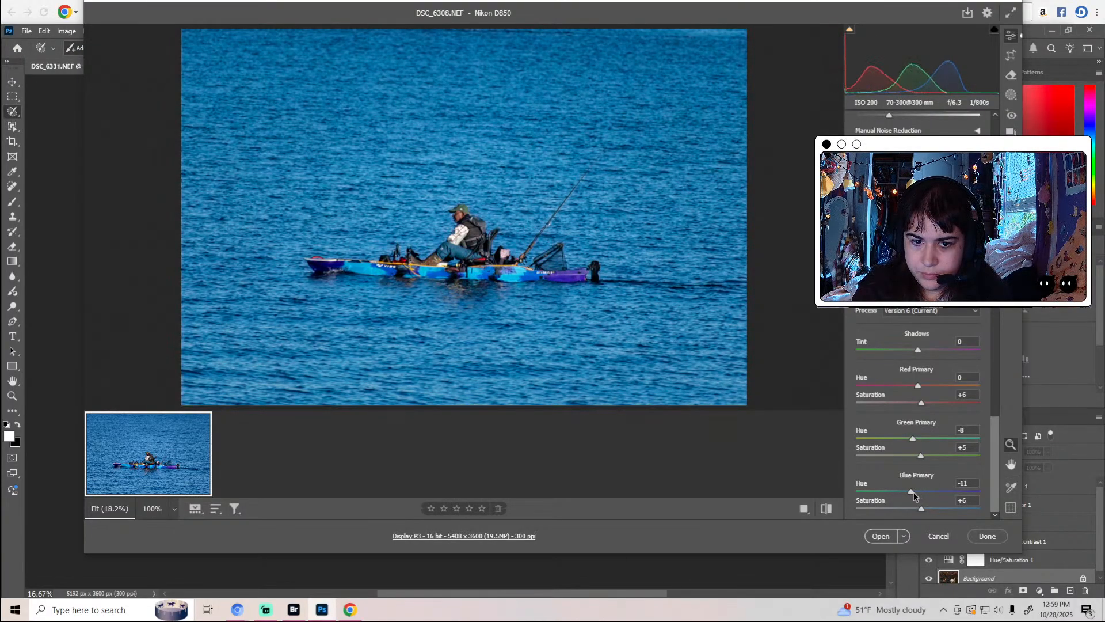
pyautogui.click(880, 536)
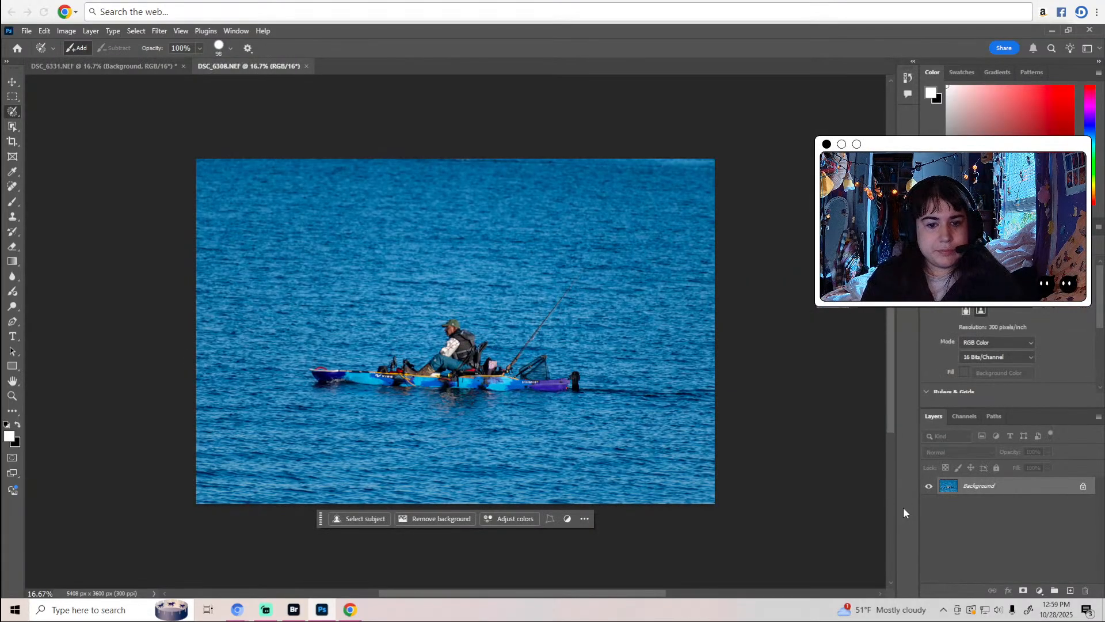
# Straighten the kayak photo by rotating it slightly counterclockwise in the crop so the kayak sits level.
pyautogui.click(12, 141)
pyautogui.moveTo(768, 143); pyautogui.dragTo(761, 132)
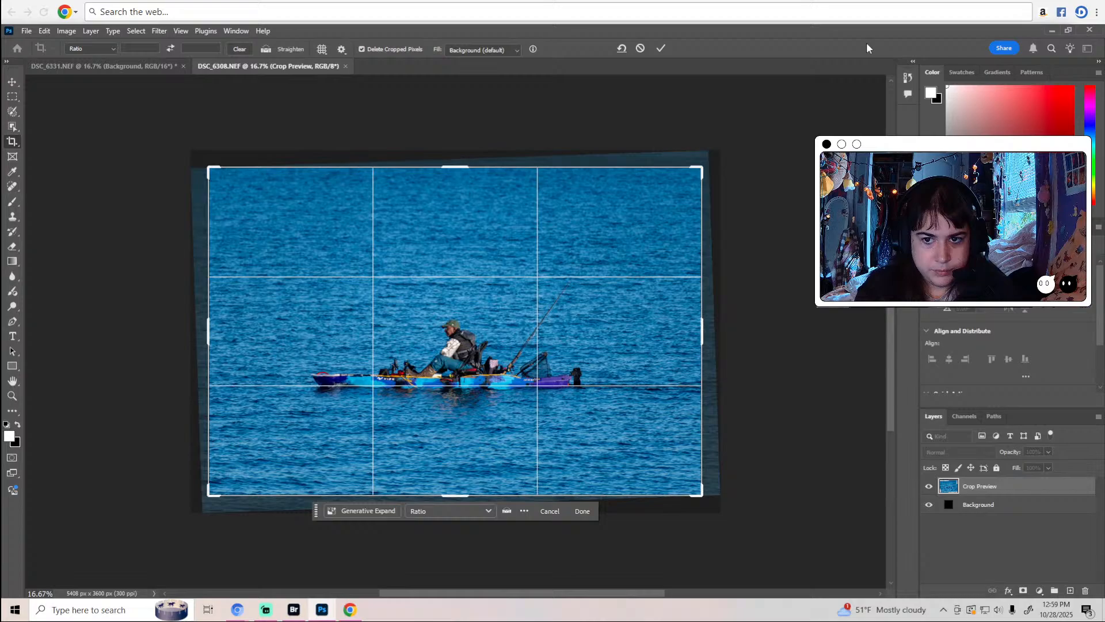
pyautogui.click(660, 49)
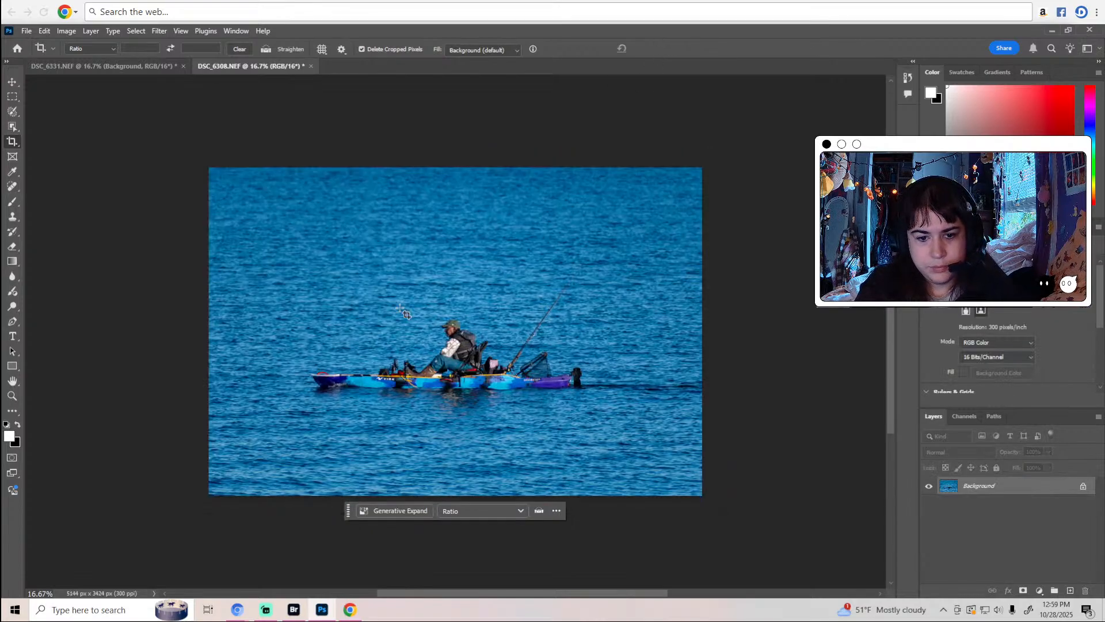
pyautogui.click(386, 344)
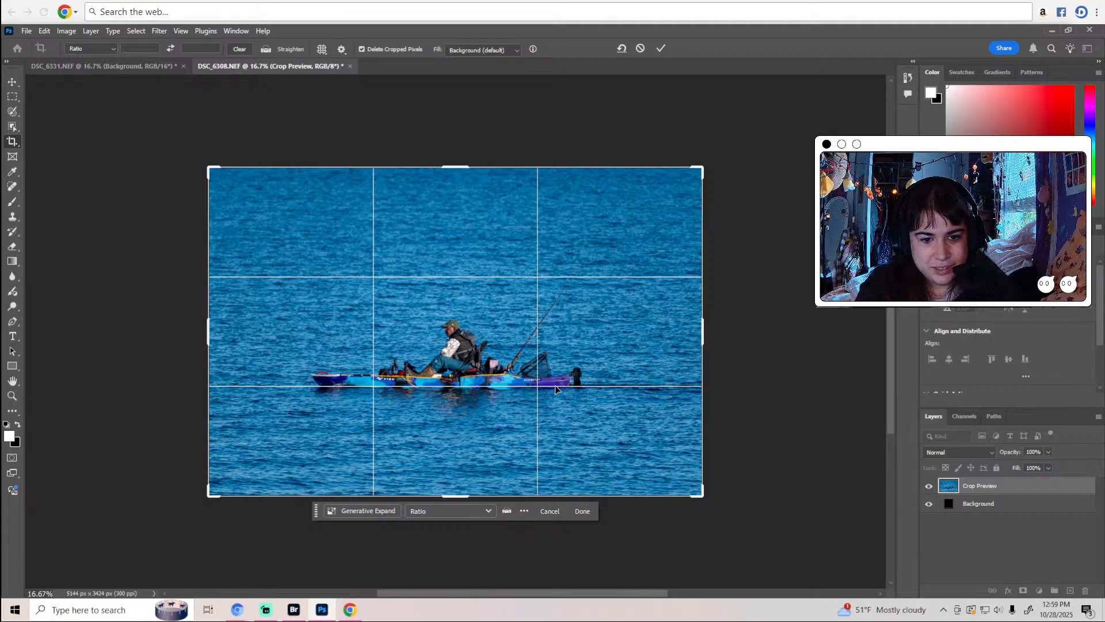
pyautogui.click(640, 48)
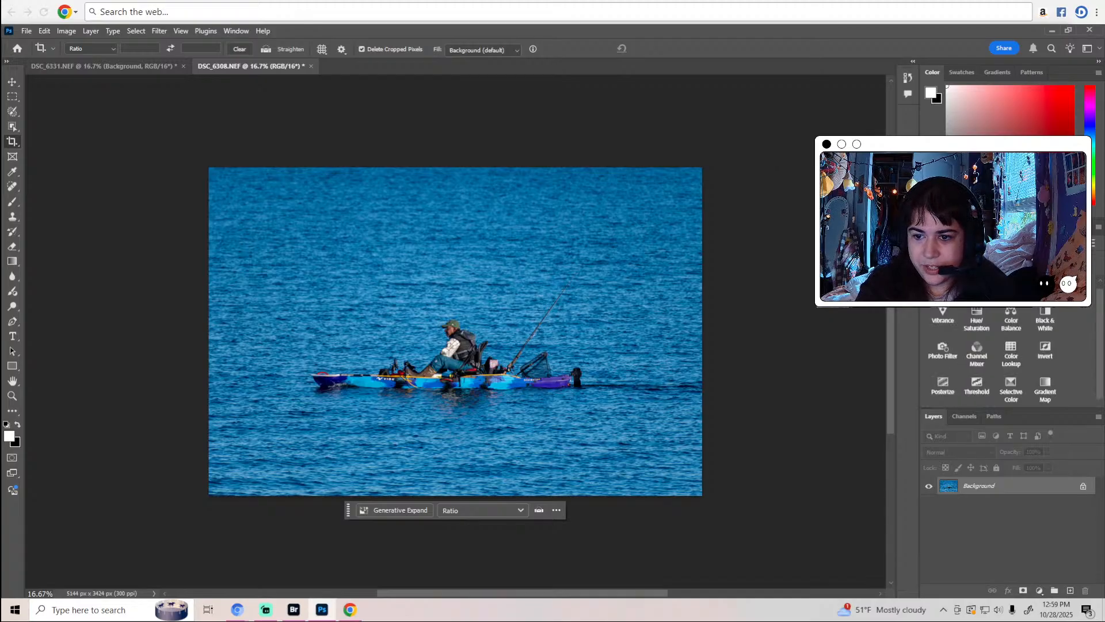
# Add a Levels adjustment layer and lower its white input level to 230.
pyautogui.click(977, 276)
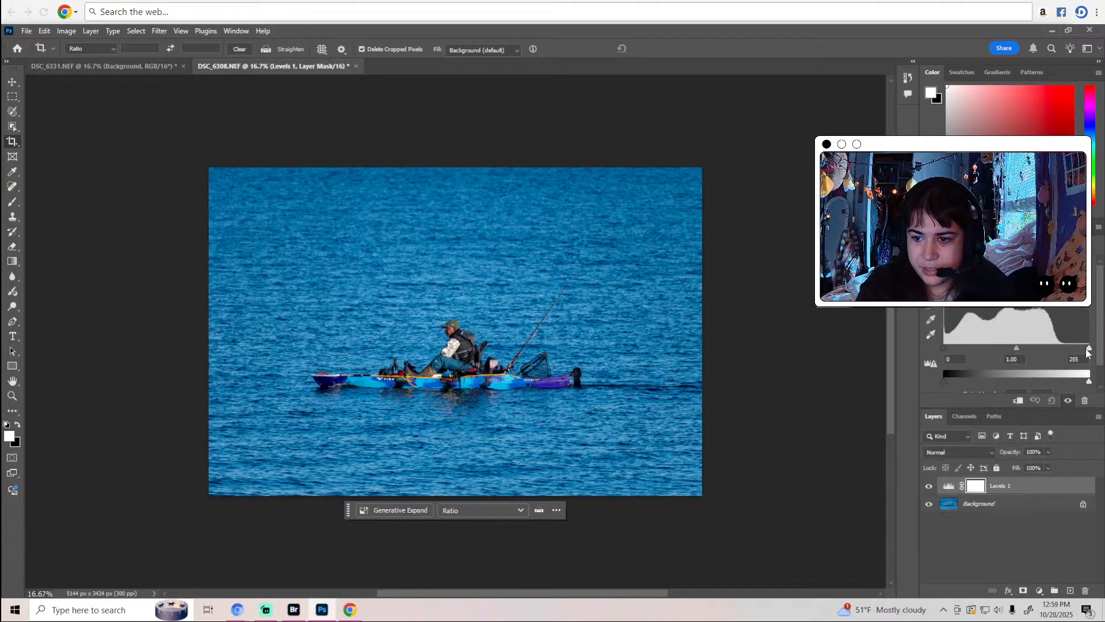
pyautogui.moveTo(1088, 348)
pyautogui.mouseDown()
pyautogui.moveTo(1062, 348)
pyautogui.moveTo(1074, 348)
pyautogui.mouseUp()
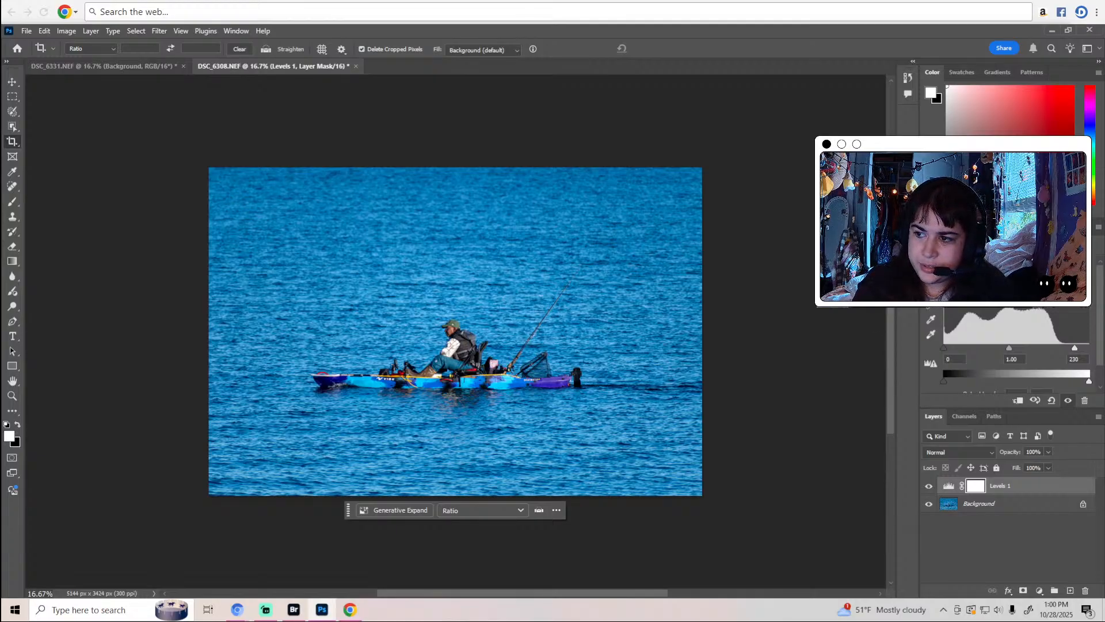
# Add a Selective Color adjustment layer and set black to +3% for both the neutrals and the whites.
pyautogui.click(1015, 309)
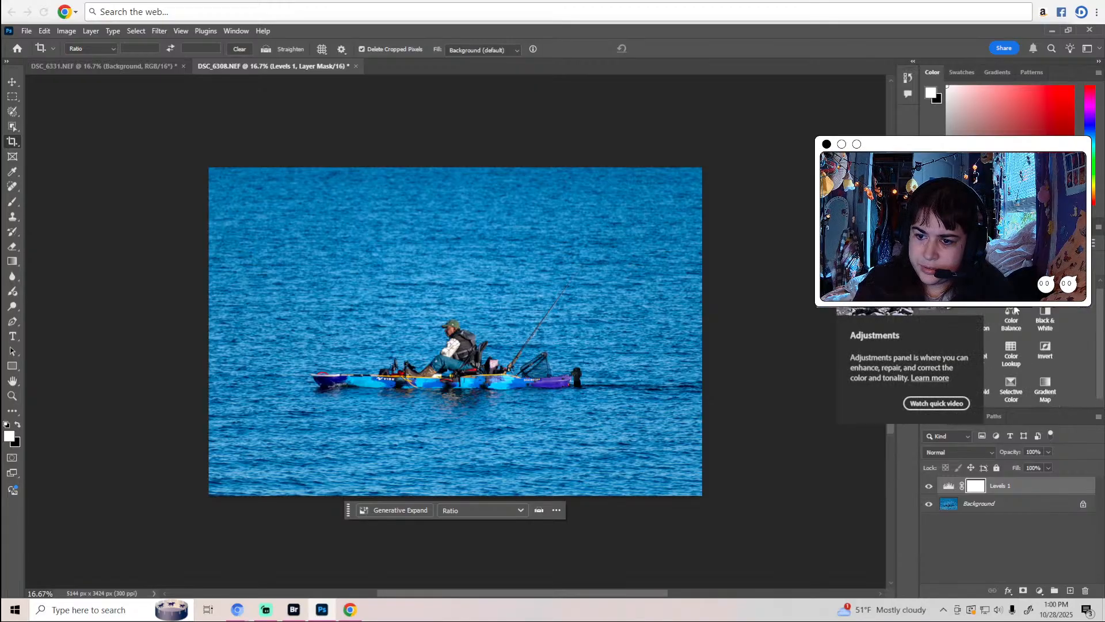
pyautogui.click(1017, 385)
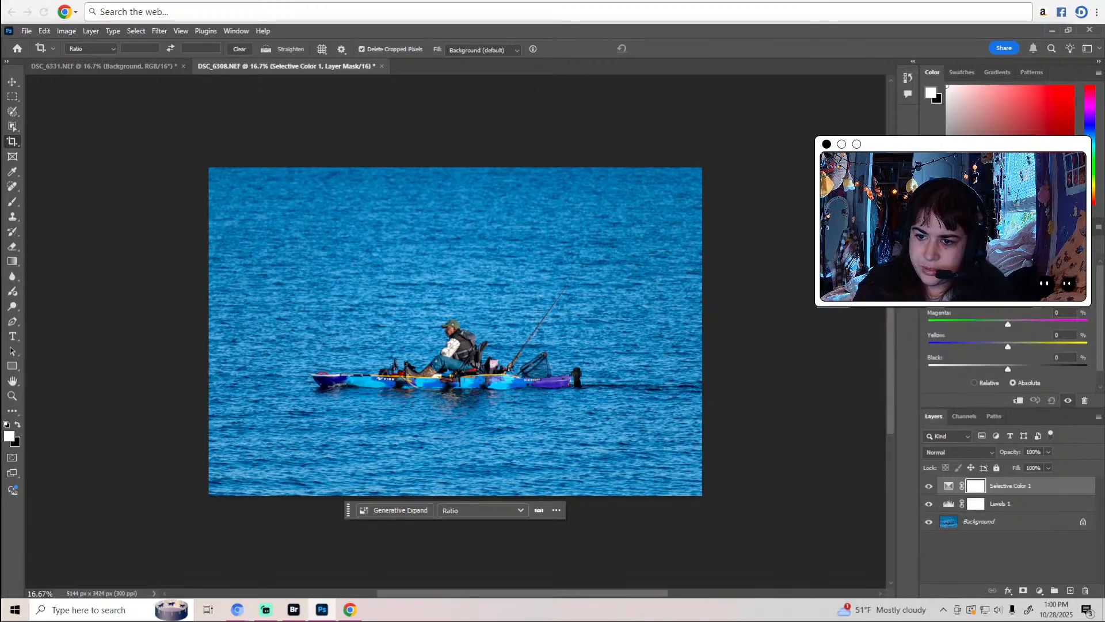
pyautogui.click(990, 271)
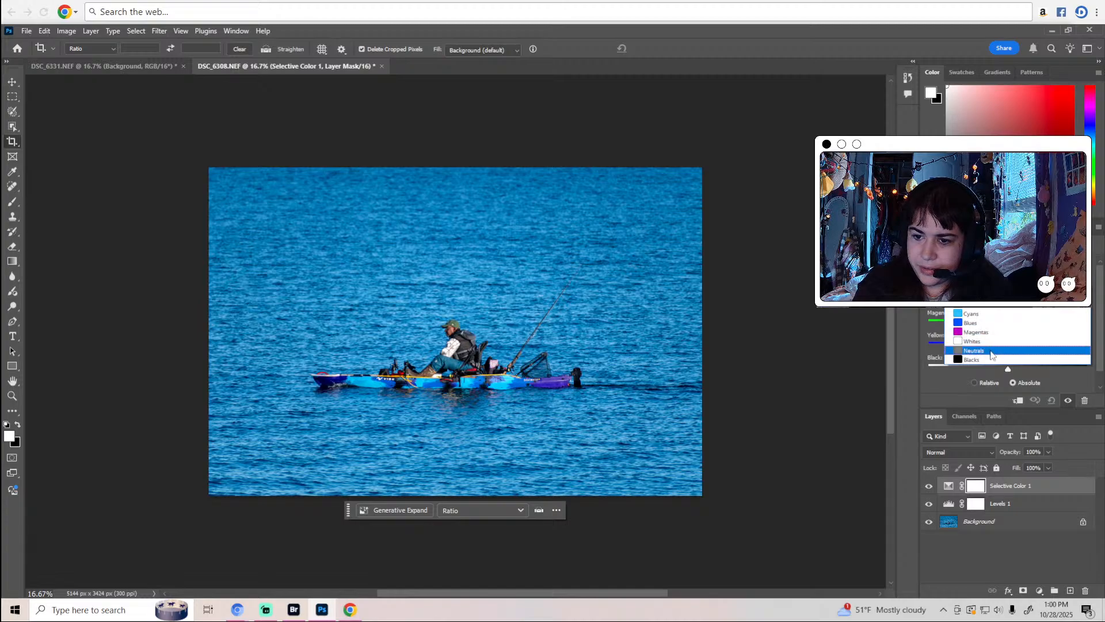
pyautogui.click(990, 351)
pyautogui.moveTo(1007, 369); pyautogui.dragTo(1010, 365)
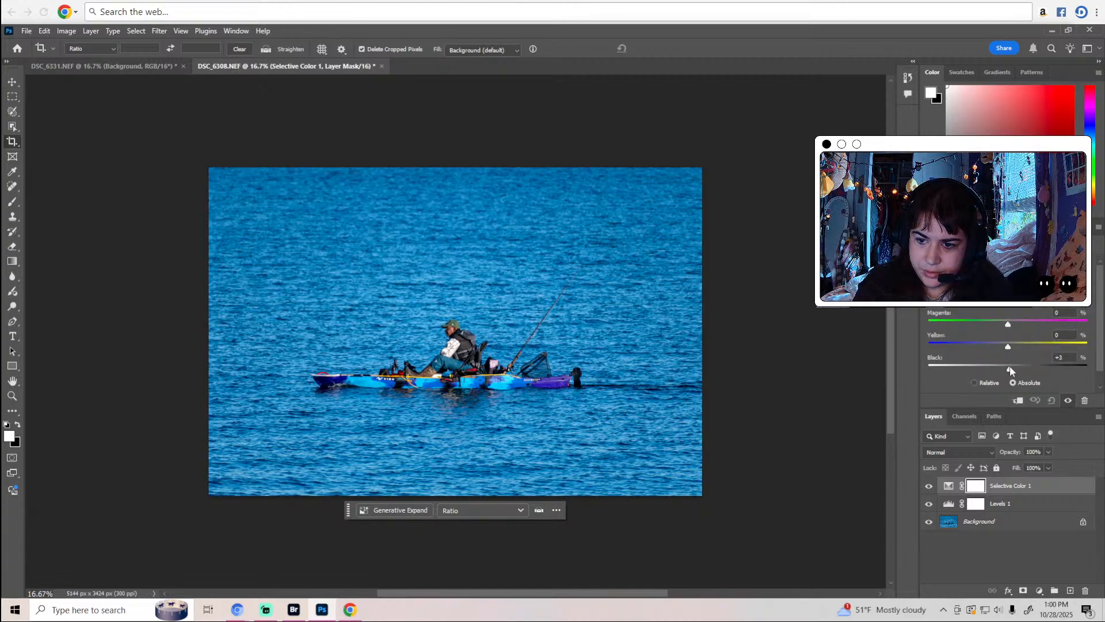
pyautogui.click(990, 272)
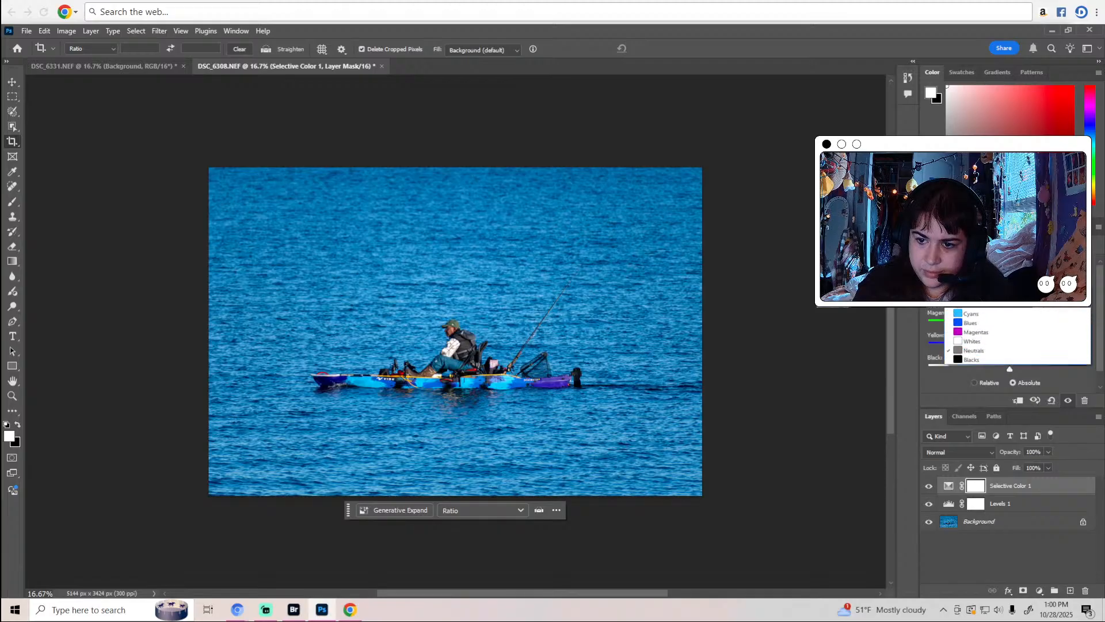
pyautogui.click(1011, 360)
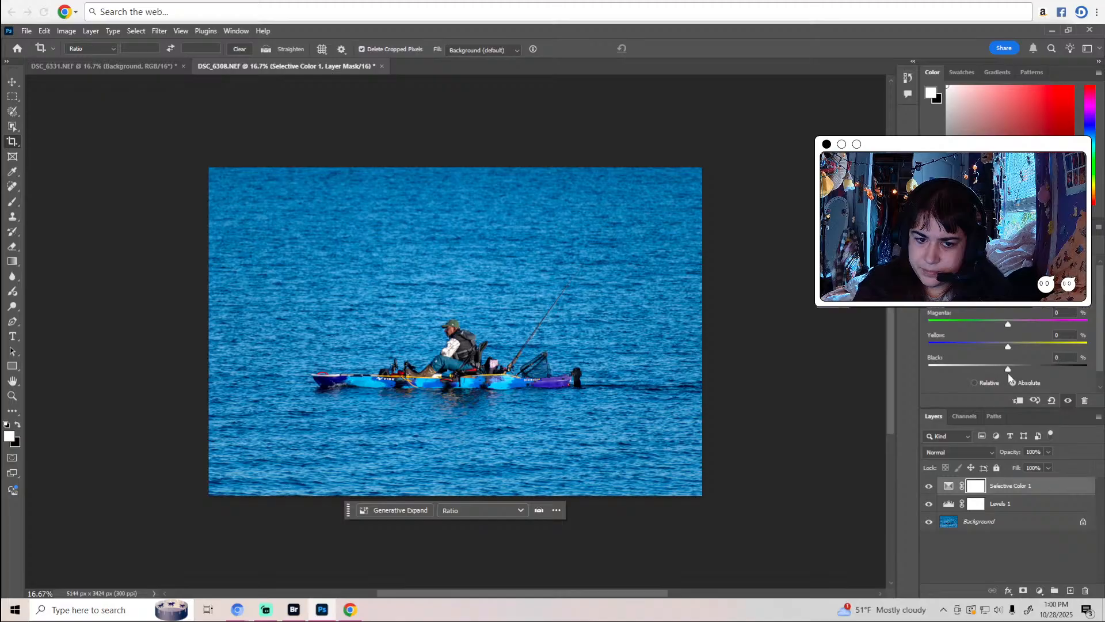
pyautogui.moveTo(1008, 371); pyautogui.dragTo(1010, 372)
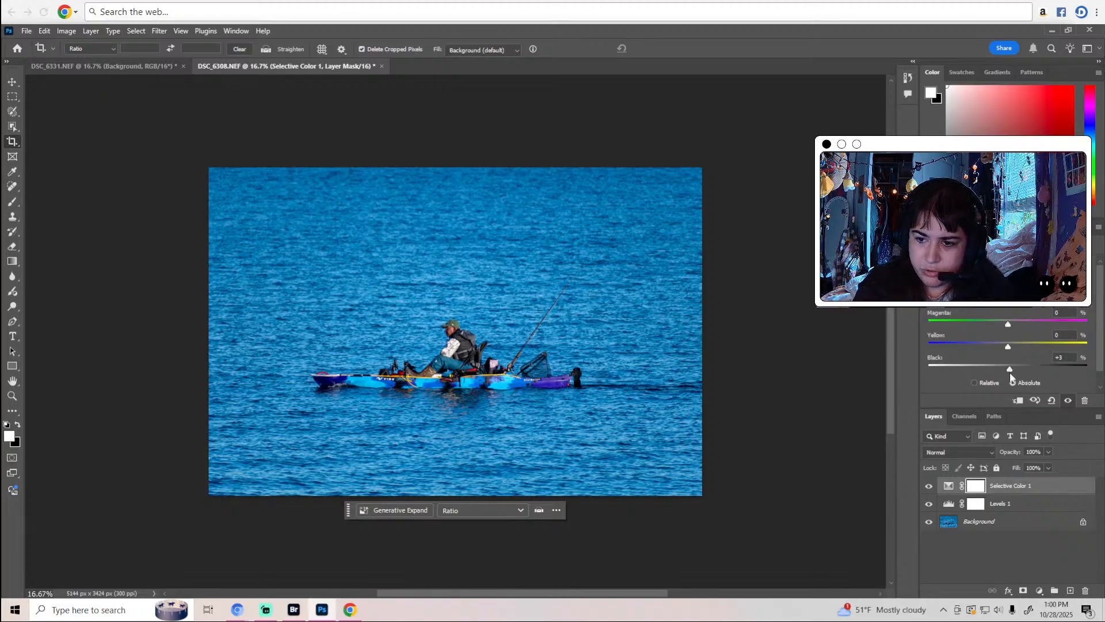
# In the Selective Color adjustment, set black to +5% for the blacks and +3% for one further color range.
pyautogui.click(1007, 275)
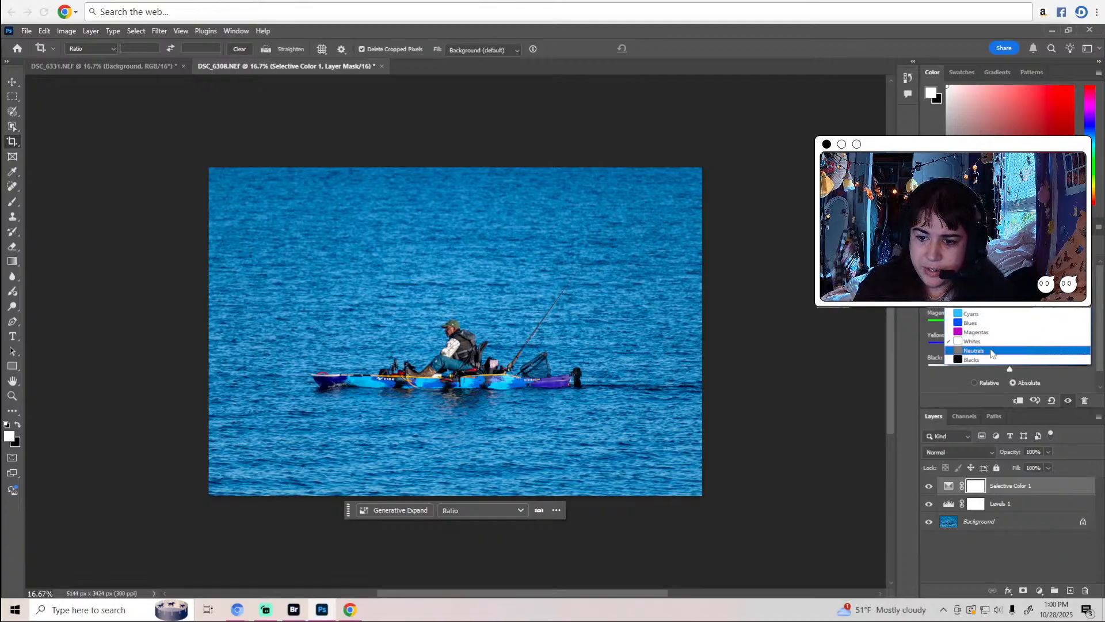
pyautogui.click(991, 352)
pyautogui.moveTo(1009, 369); pyautogui.dragTo(1012, 367)
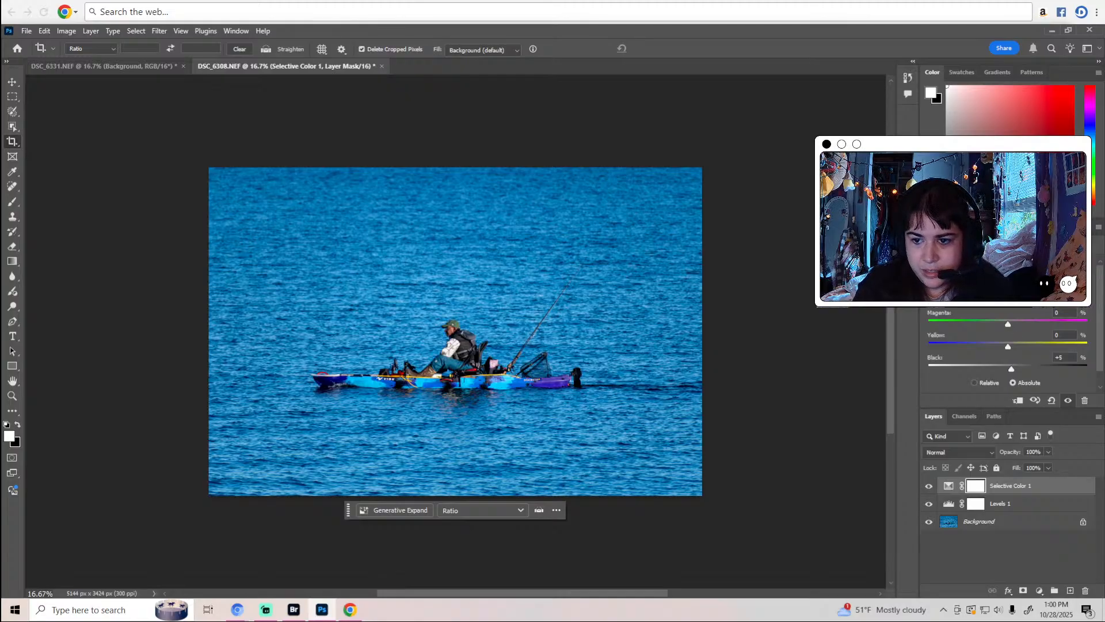
pyautogui.click(1007, 276)
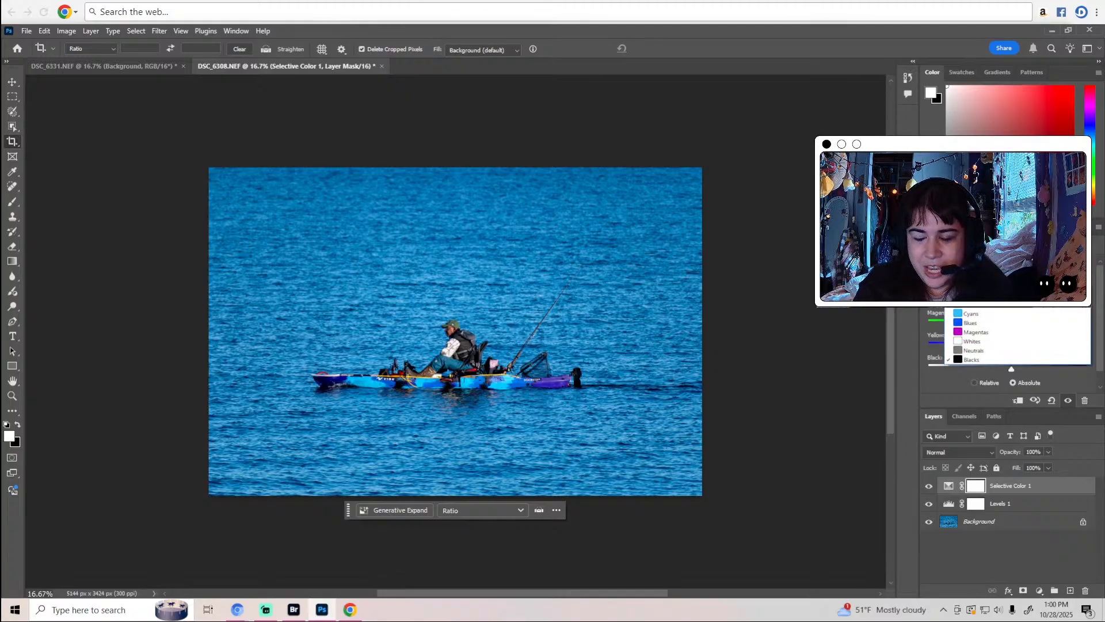
pyautogui.click(1011, 359)
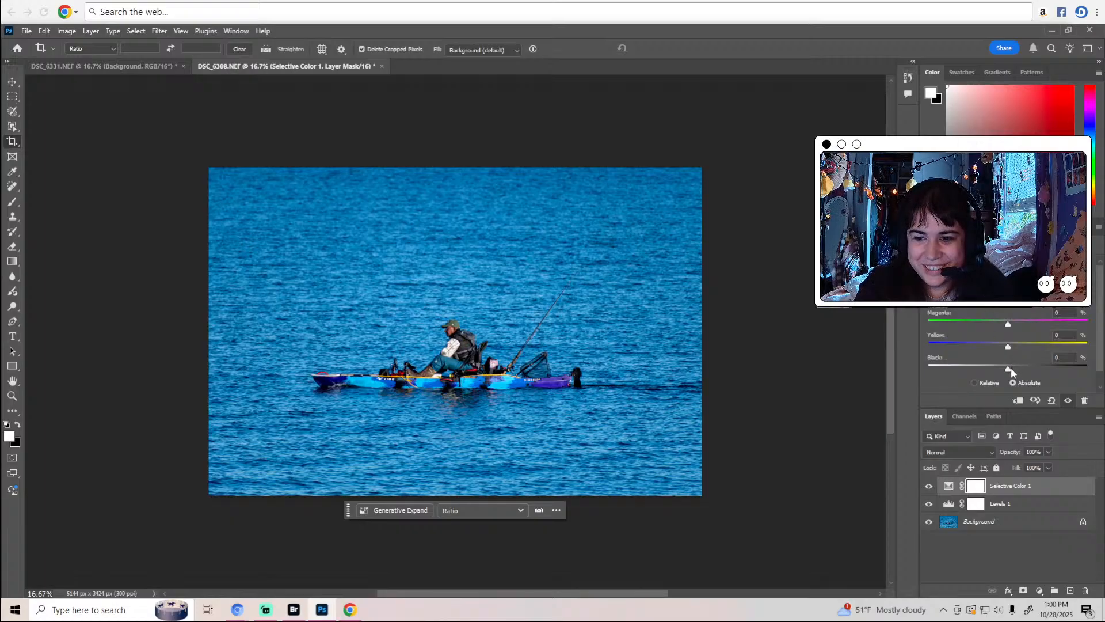
pyautogui.moveTo(1011, 367)
pyautogui.mouseDown()
pyautogui.moveTo(1000, 371)
pyautogui.moveTo(1011, 369)
pyautogui.mouseUp()
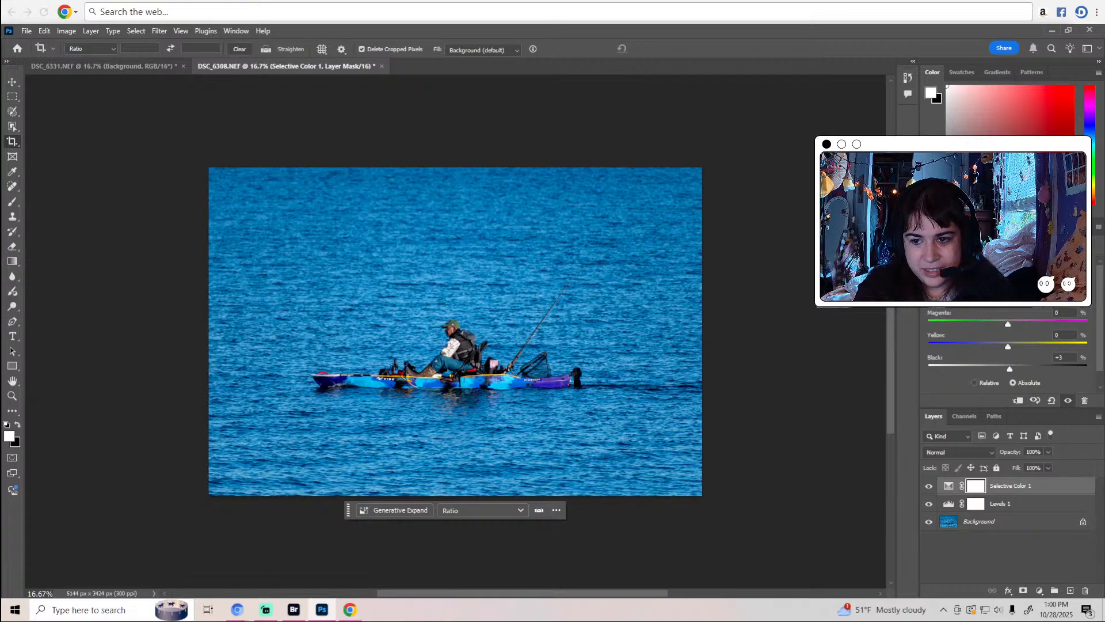
# In the Selective Color adjustment, set black to +2% for one further color range.
pyautogui.click(1005, 270)
pyautogui.click(1004, 354)
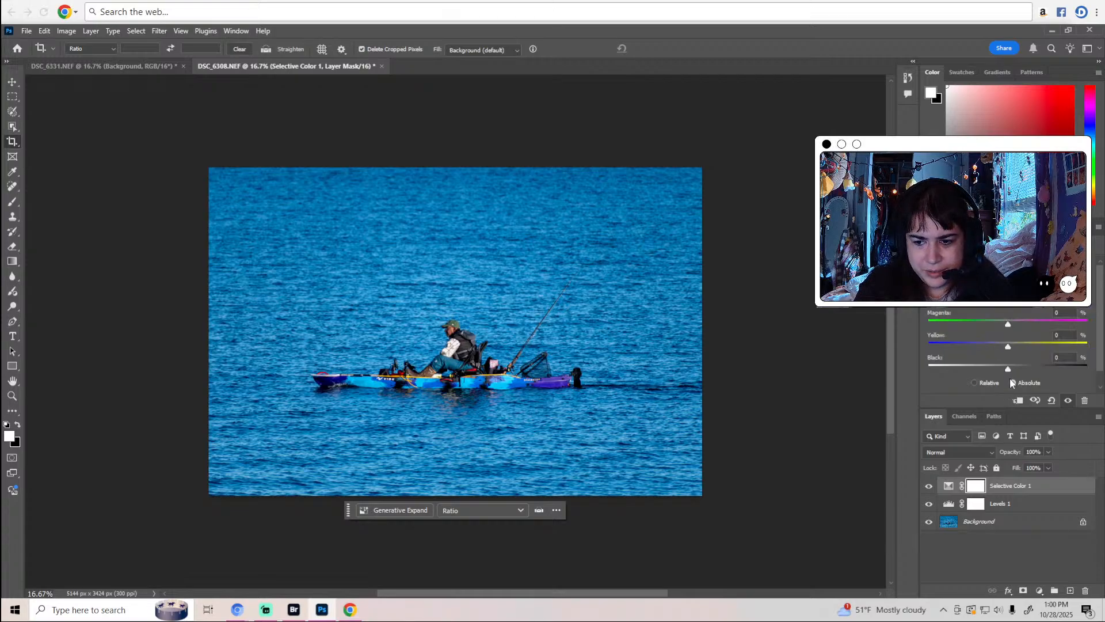
pyautogui.moveTo(1009, 370); pyautogui.dragTo(1011, 370)
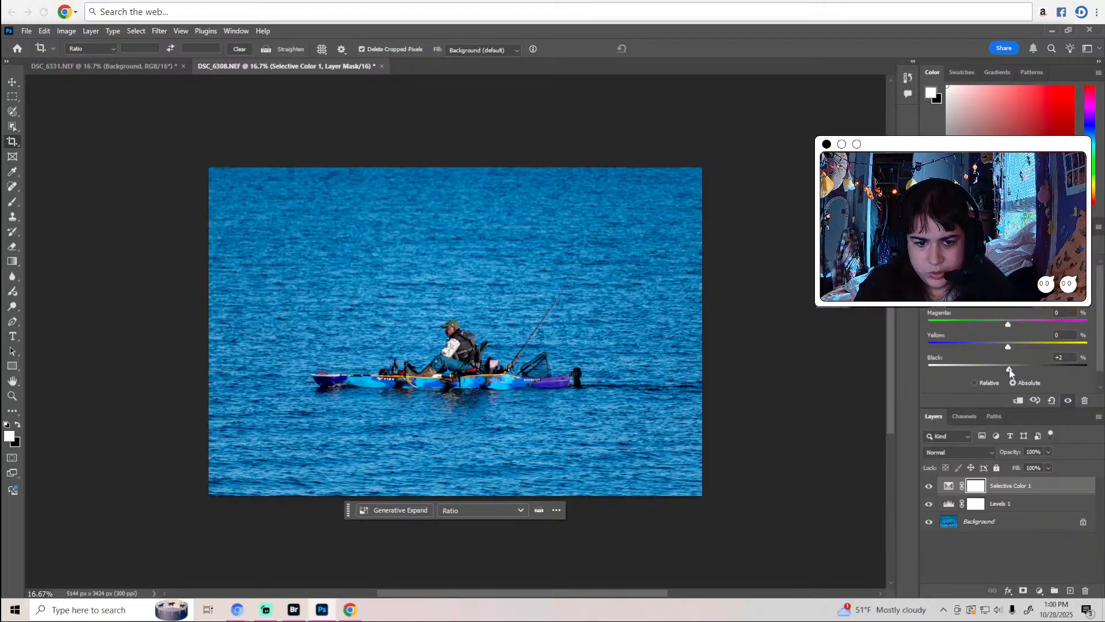
# Add a Color Lookup adjustment layer using the Kodak 5218 Kodak 2383 (by Adobe).cube look.
pyautogui.click(978, 151)
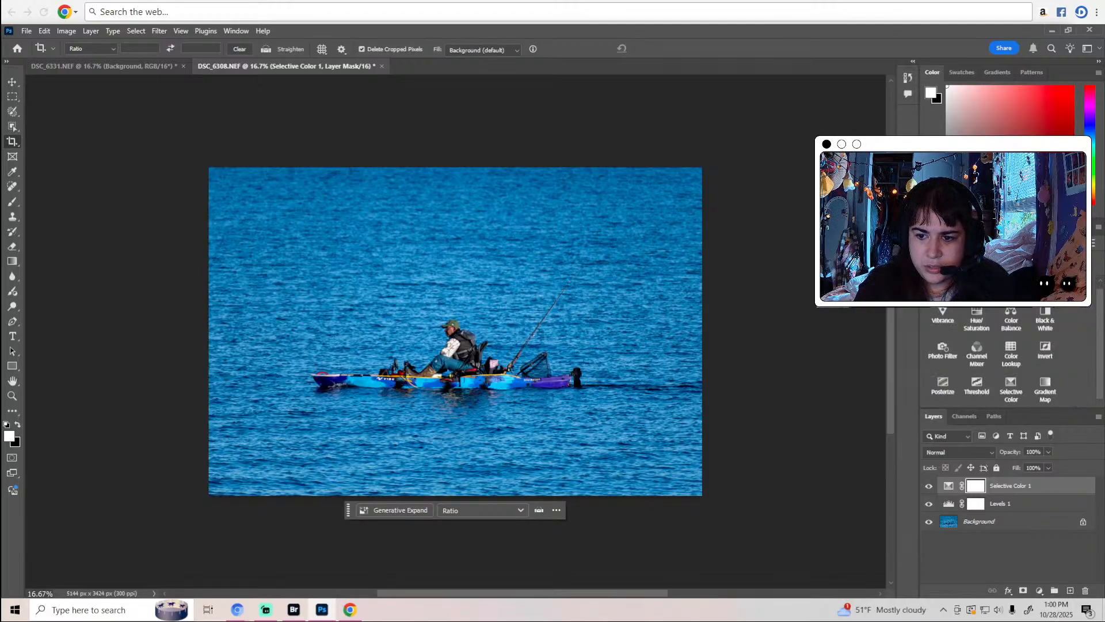
pyautogui.click(1015, 354)
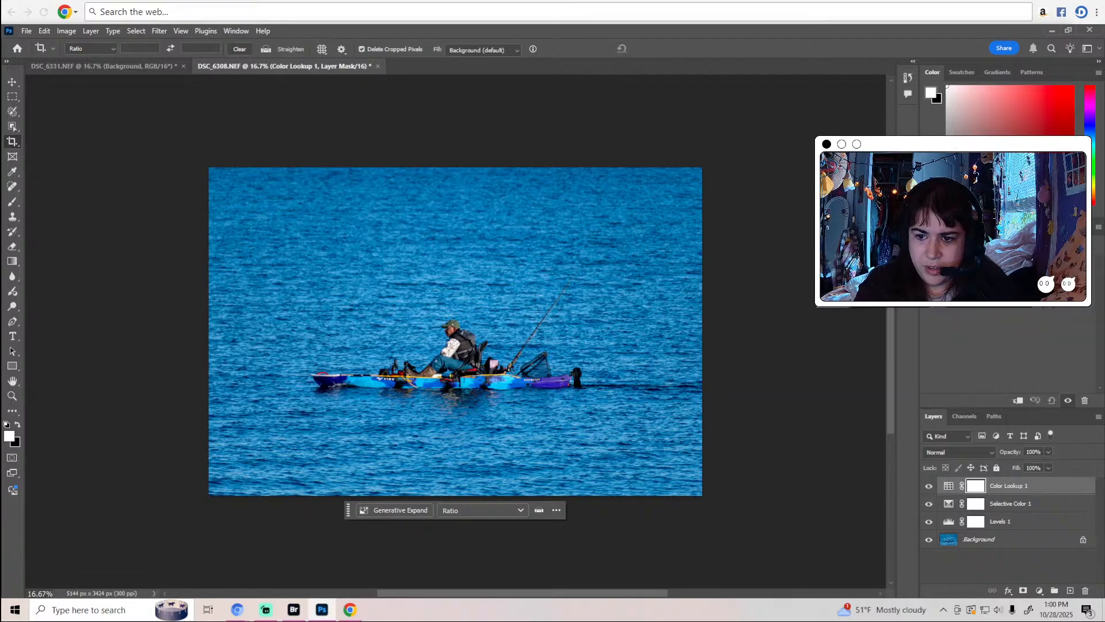
pyautogui.click(1031, 270)
pyautogui.click(1042, 517)
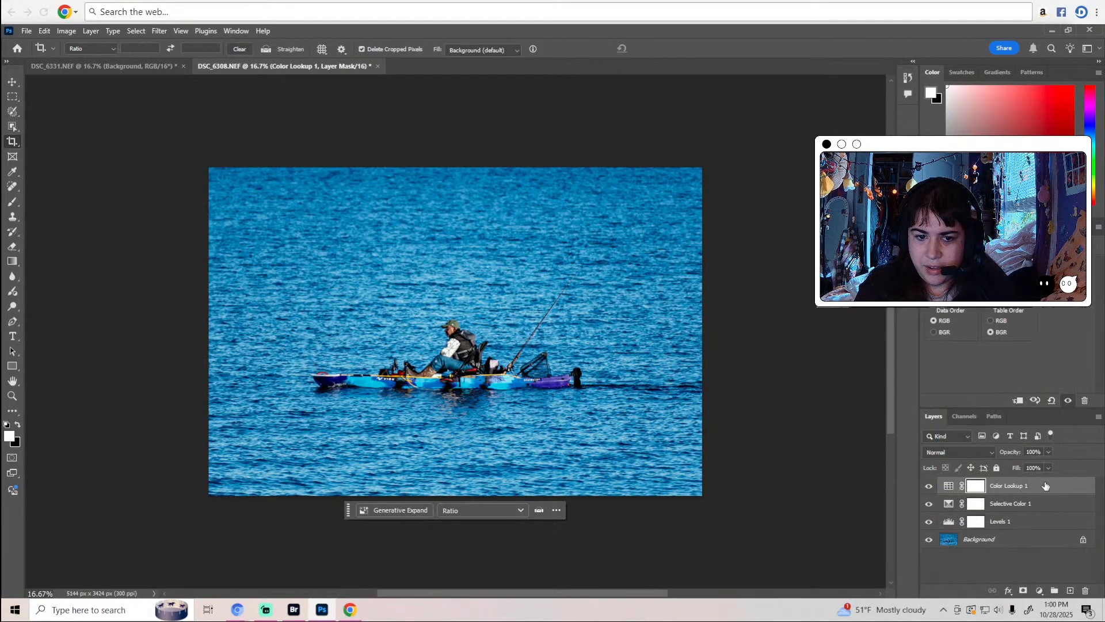
# Try the Kodak 5205 Fuji 3510 and Kodak 5218 Kodak 2395 looks on the Color Lookup layer.
pyautogui.click(1030, 271)
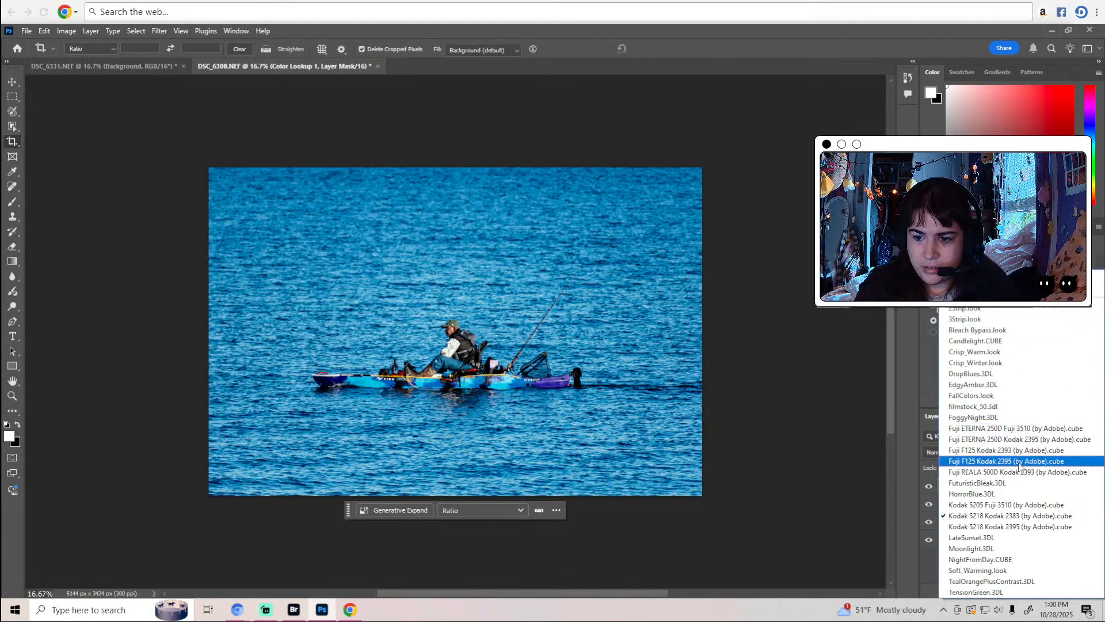
pyautogui.click(1037, 500)
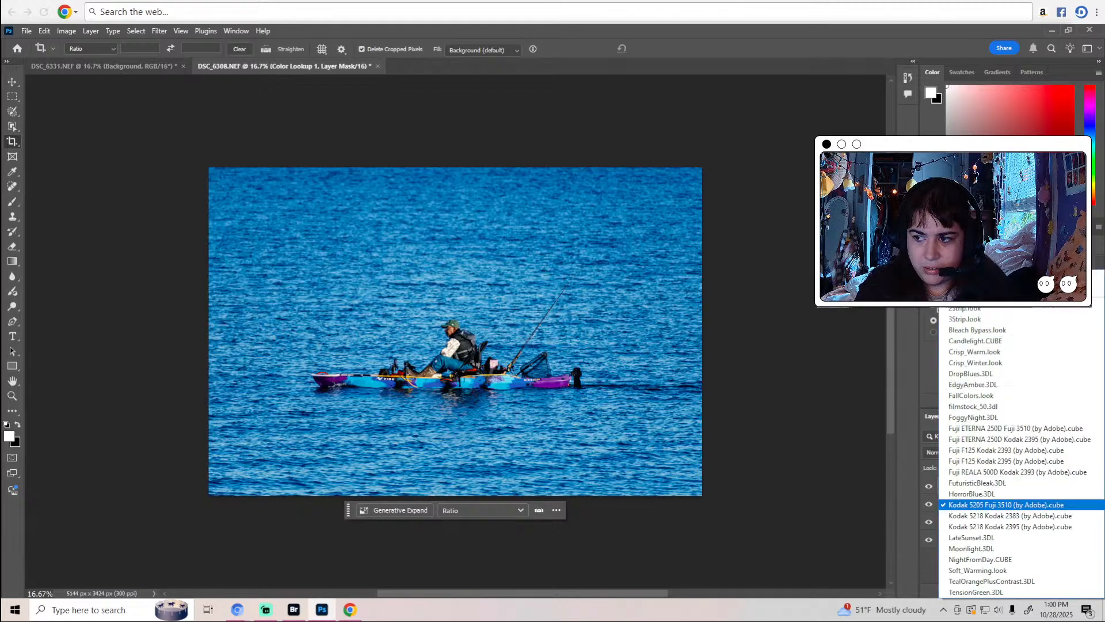
pyautogui.click(1031, 270)
pyautogui.click(1033, 526)
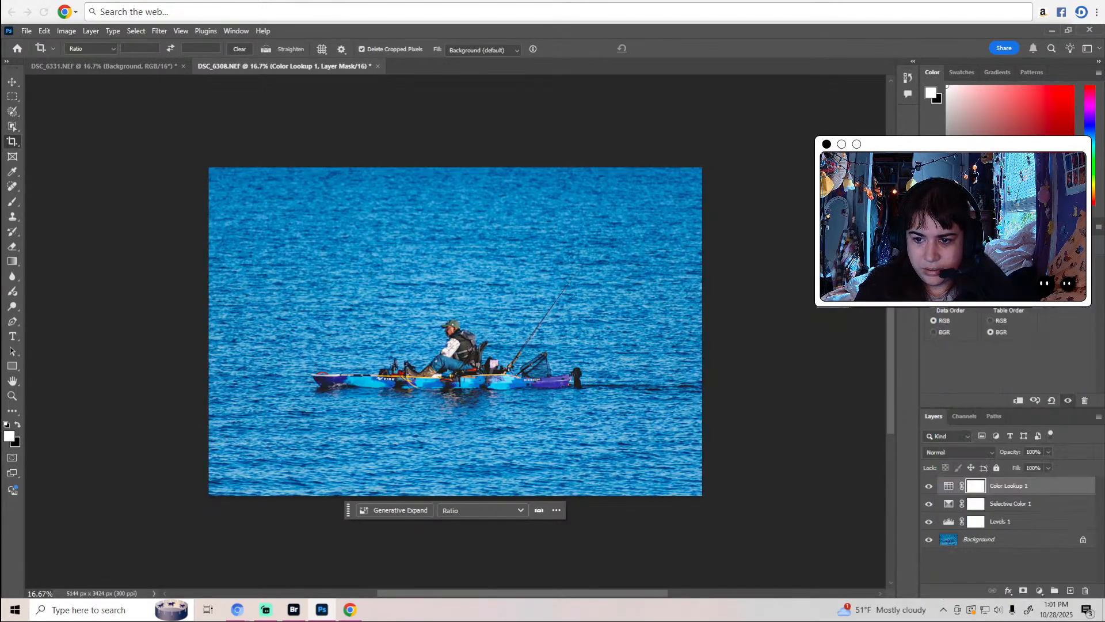
# Try several Fuji film looks on the Color Lookup layer, including the Fuji ETERNA 250D and Fuji REALA 500D variants.
pyautogui.click(1030, 270)
pyautogui.click(1031, 431)
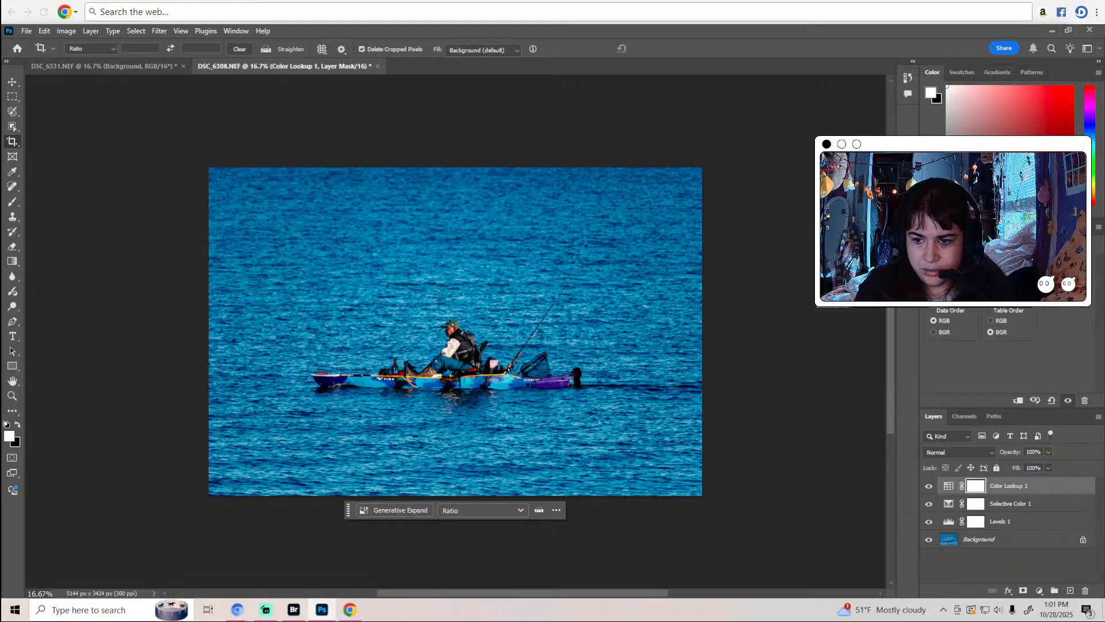
pyautogui.click(1031, 270)
pyautogui.click(1031, 444)
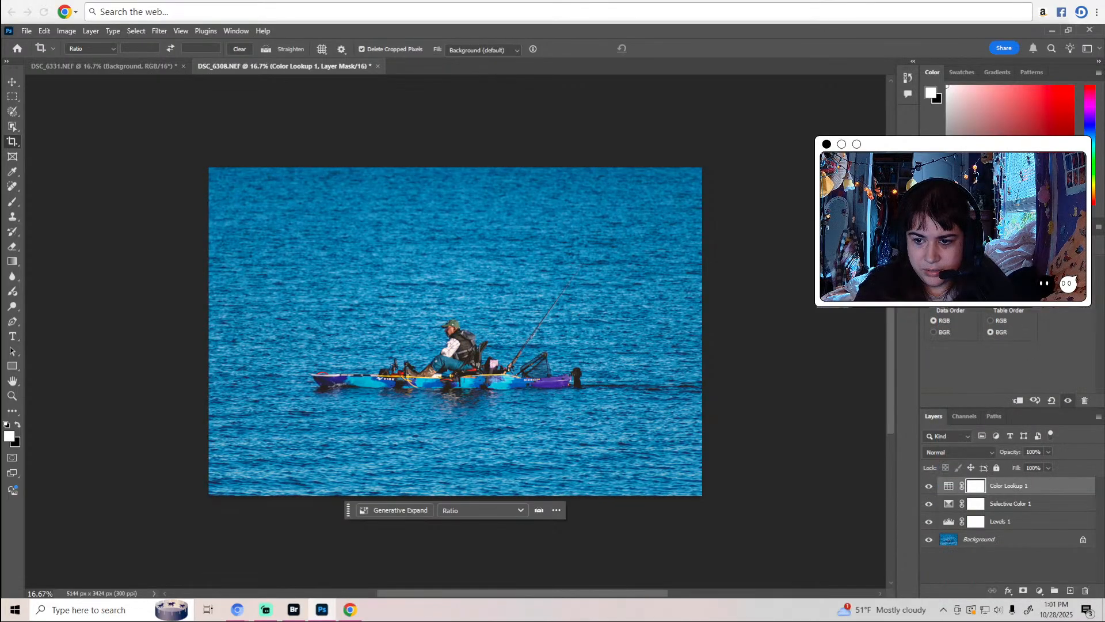
pyautogui.click(1031, 271)
pyautogui.click(1030, 458)
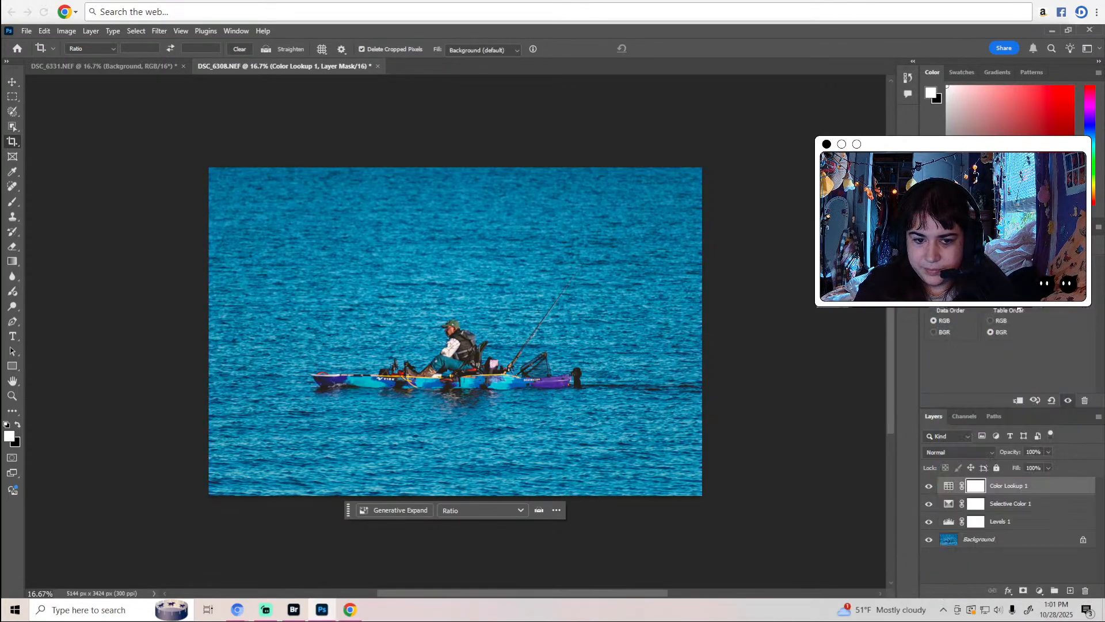
pyautogui.click(1030, 271)
pyautogui.click(1030, 470)
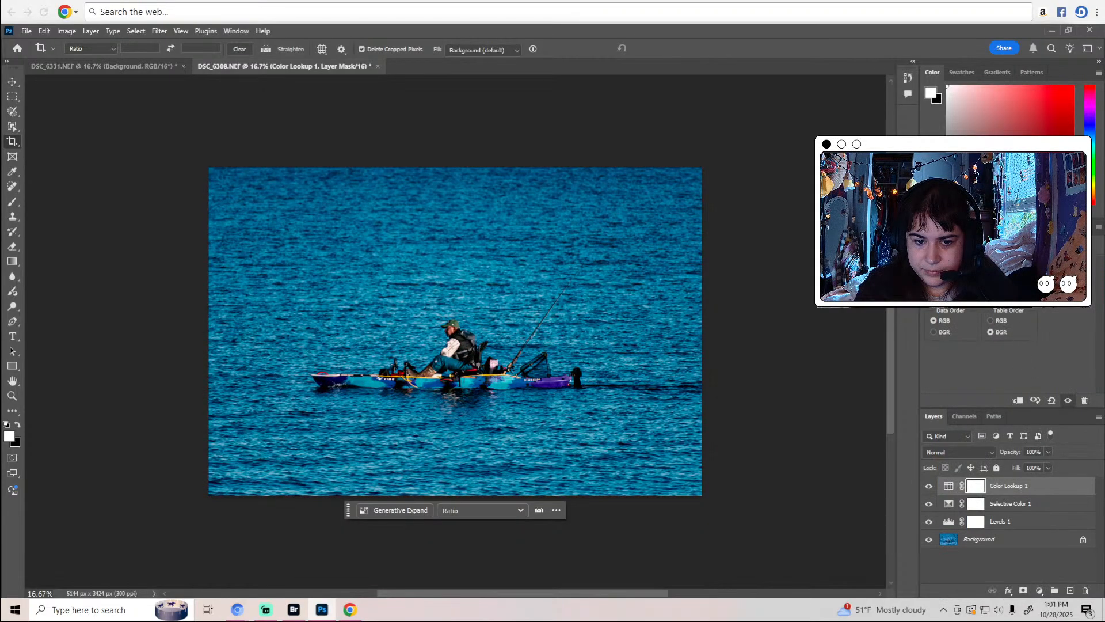
# Apply the Kodak 5218 Kodak 2383 (by Adobe).cube look to the Color Lookup layer and compare the photo with and without it.
pyautogui.click(1030, 270)
pyautogui.click(1047, 517)
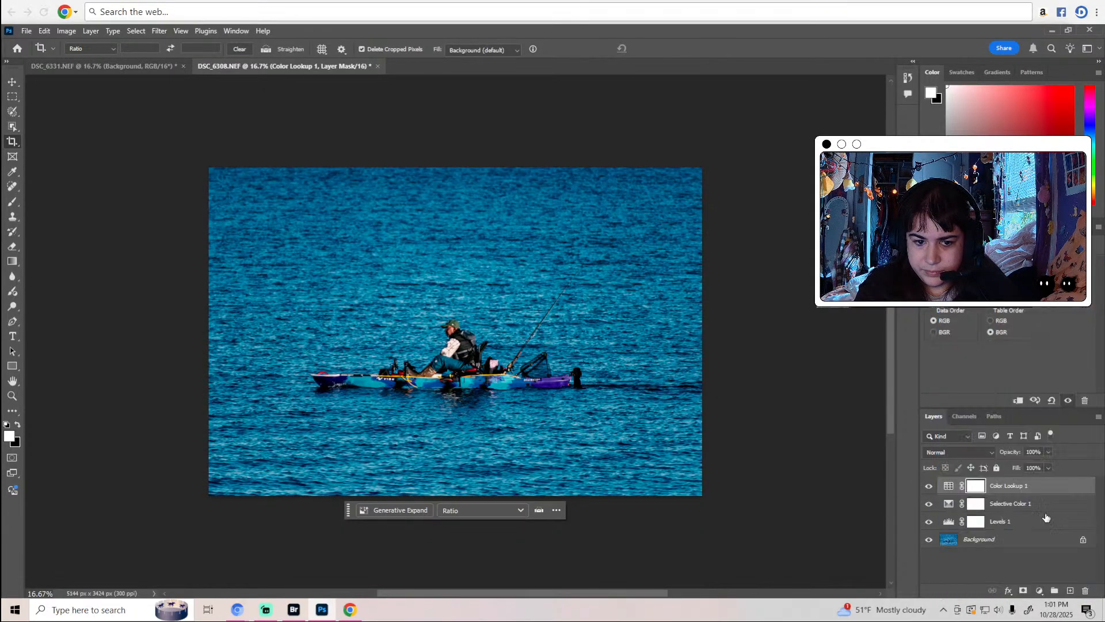
pyautogui.click(928, 487)
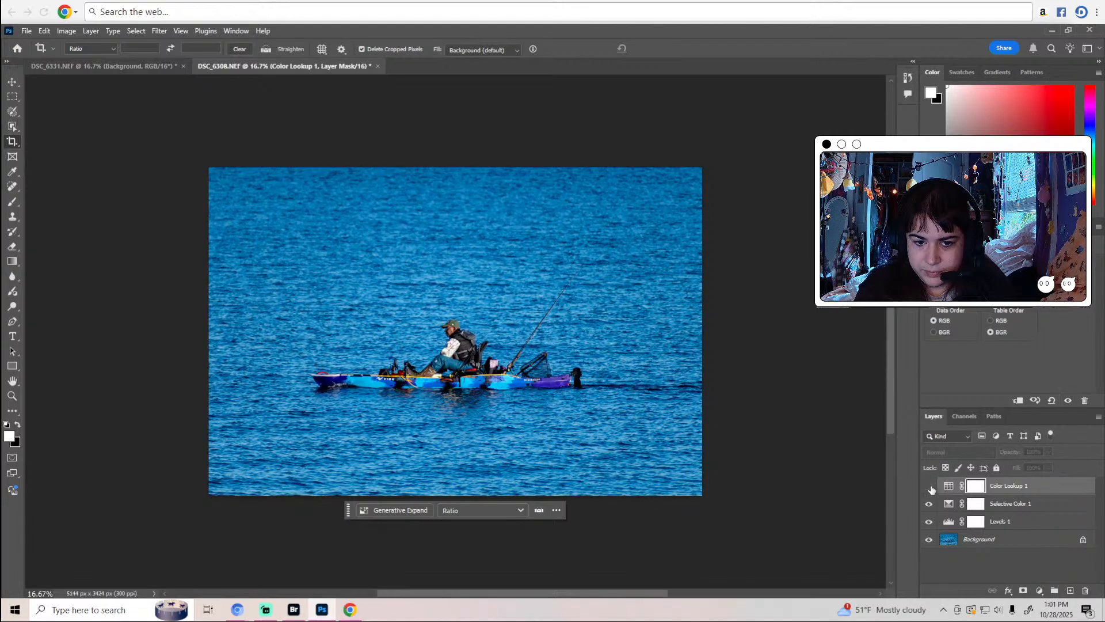
pyautogui.click(929, 487)
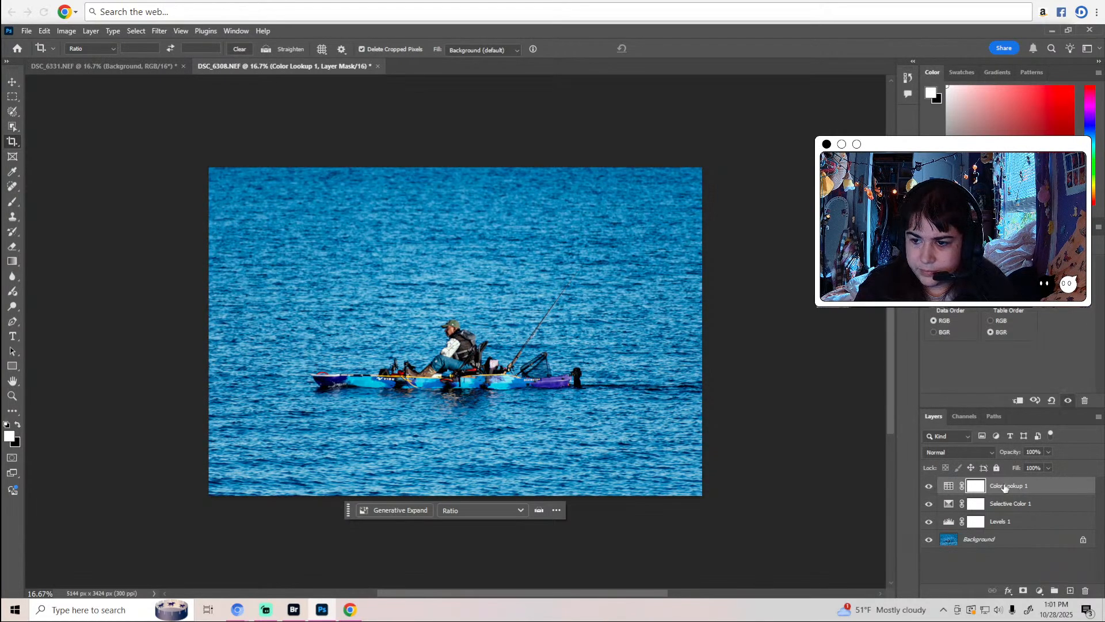
# Reduce the Color Lookup layer to 48% opacity and 45% fill, and compare the photo with and without it.
pyautogui.click(1047, 452)
pyautogui.moveTo(1050, 466); pyautogui.dragTo(1025, 463)
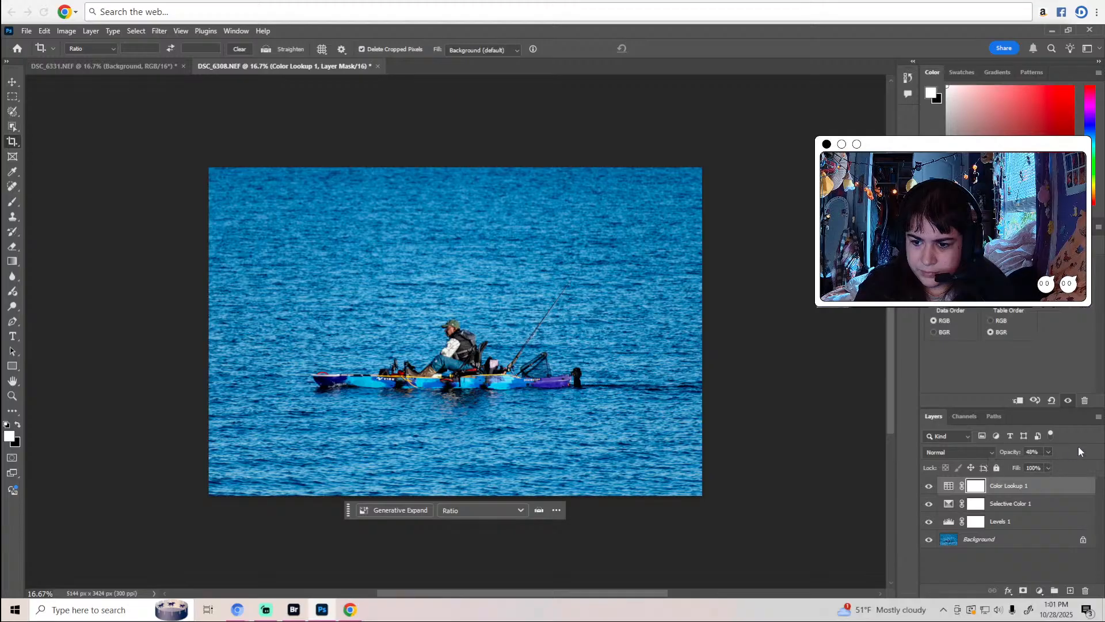
pyautogui.click(1048, 468)
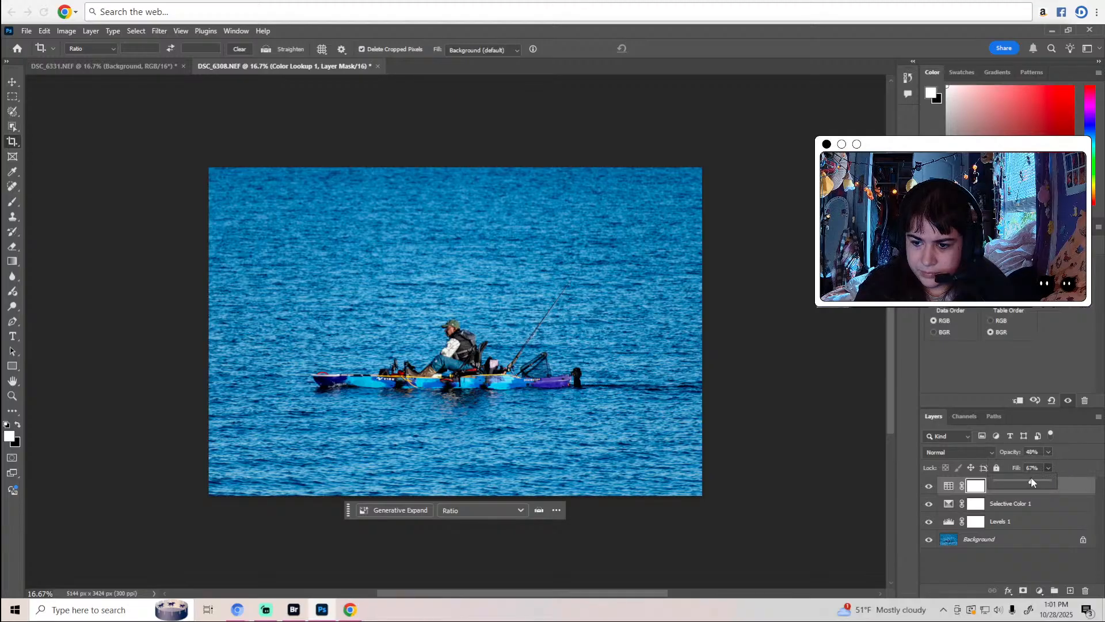
pyautogui.moveTo(1021, 483); pyautogui.dragTo(1033, 471)
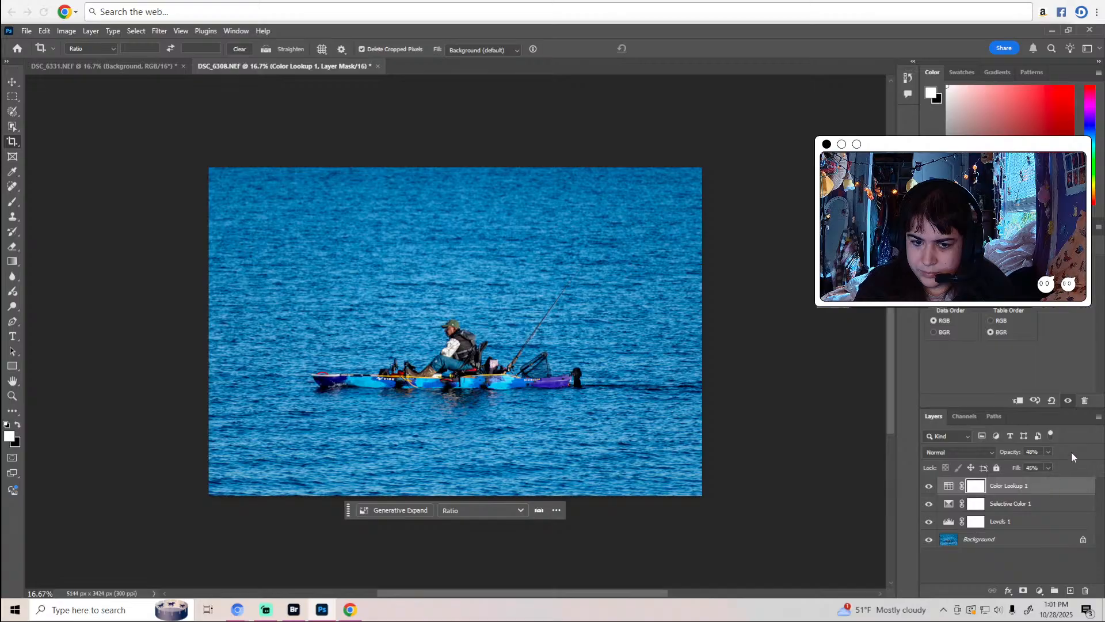
pyautogui.click(930, 487)
pyautogui.click(932, 487)
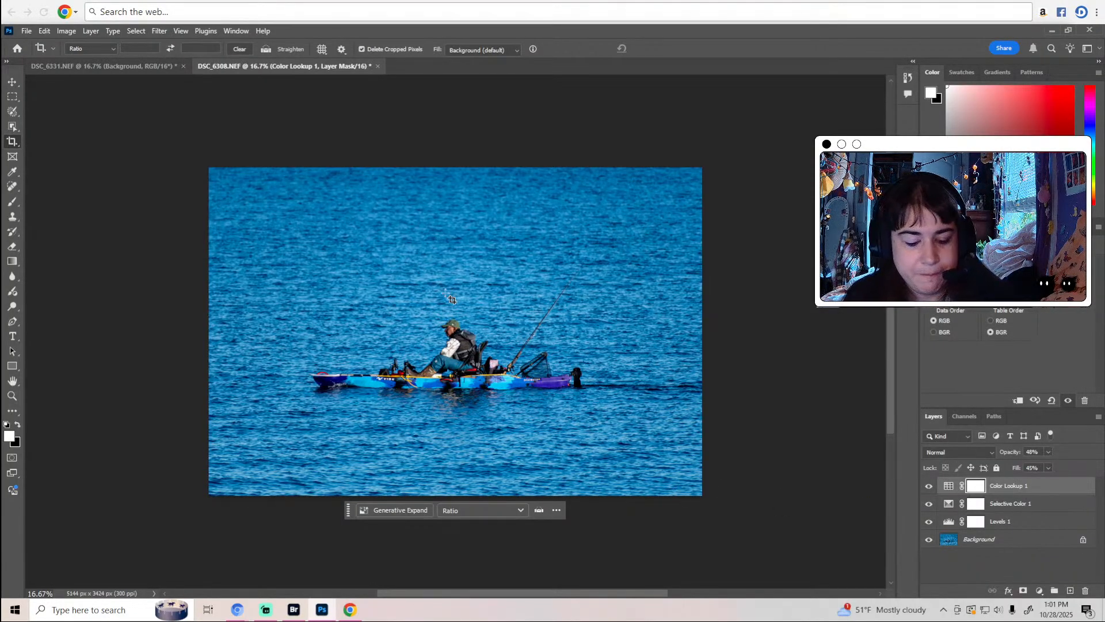
# Examine the kayaker's face, cap and clothing up close.
pyautogui.press('z')
pyautogui.click(461, 327)
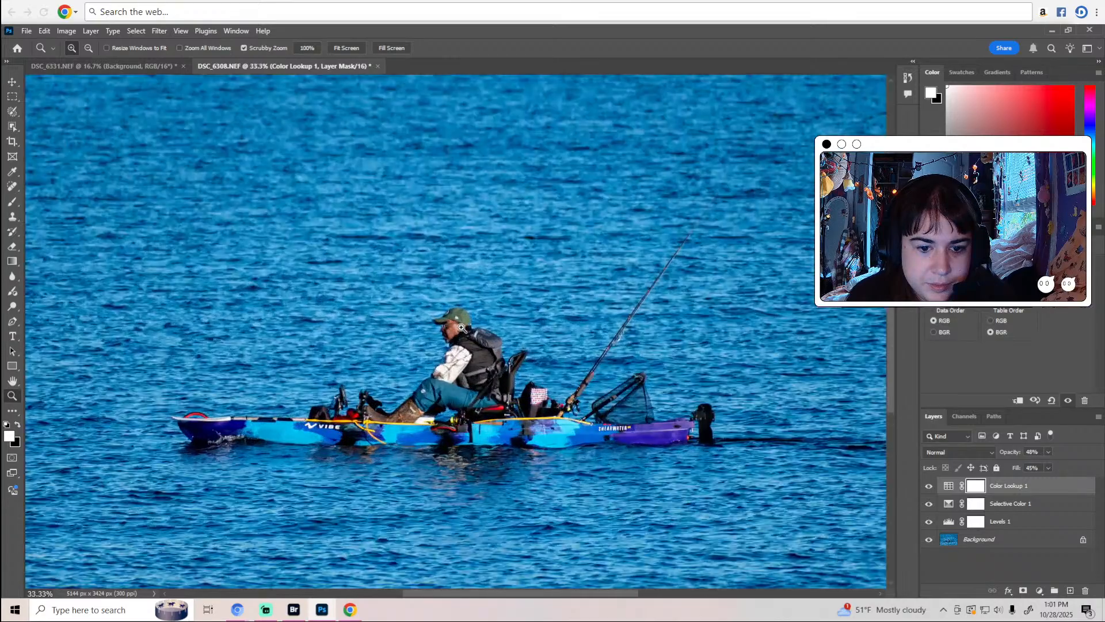
pyautogui.click(461, 327)
pyautogui.click(461, 327)
pyautogui.click(461, 327)
pyautogui.click(461, 327)
pyautogui.press('c')
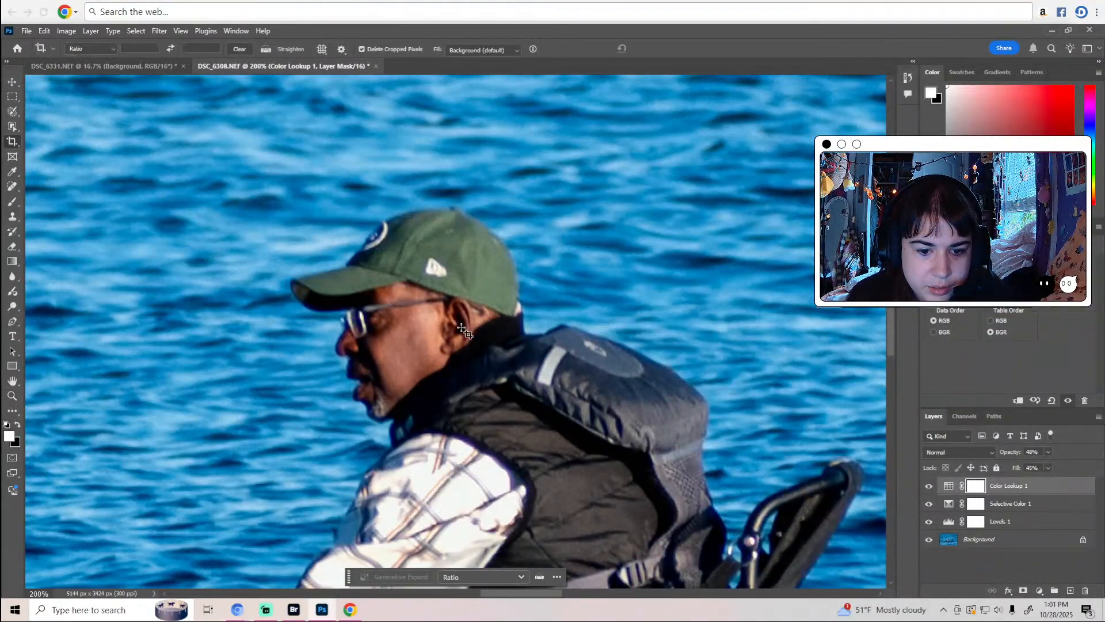
pyautogui.press('z')
pyautogui.keyDown('alt'); pyautogui.click(461, 327); pyautogui.keyUp('alt')
pyautogui.keyDown('alt'); pyautogui.click(462, 327); pyautogui.keyUp('alt')
pyautogui.press('c')
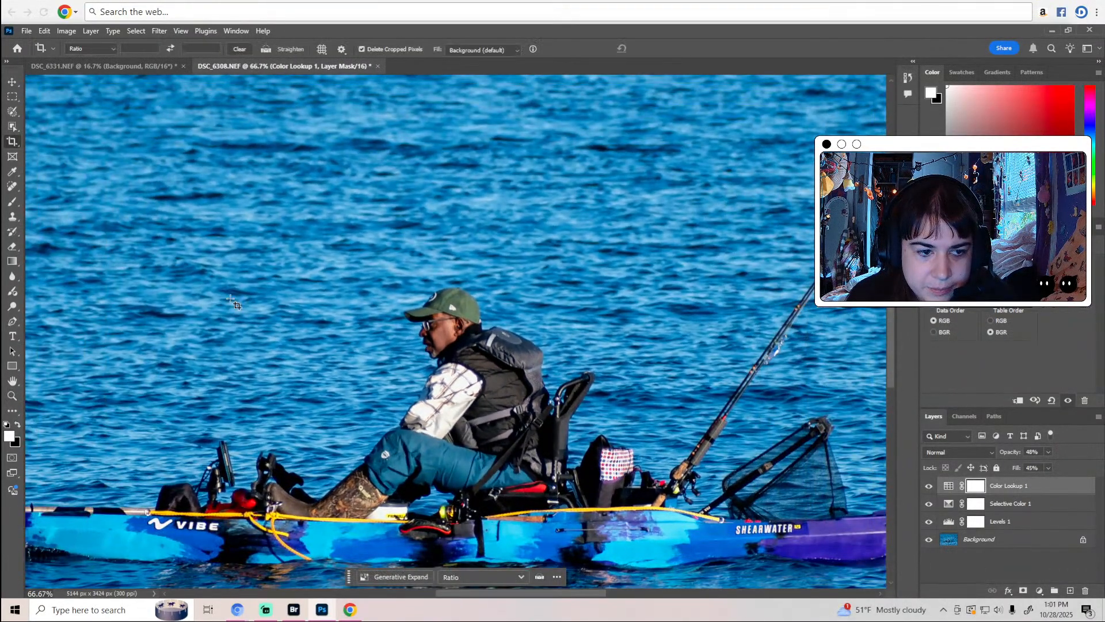
# Paint a selection over the kayaker's white sleeve using the Selection Brush at a size of 70 px.
pyautogui.click(18, 113)
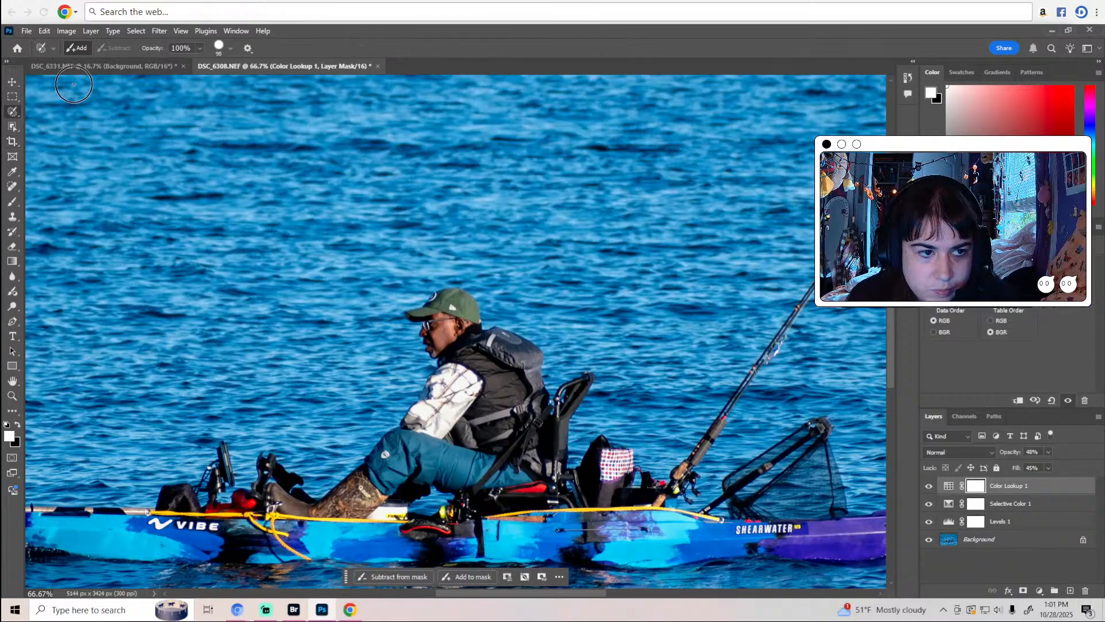
pyautogui.click(219, 47)
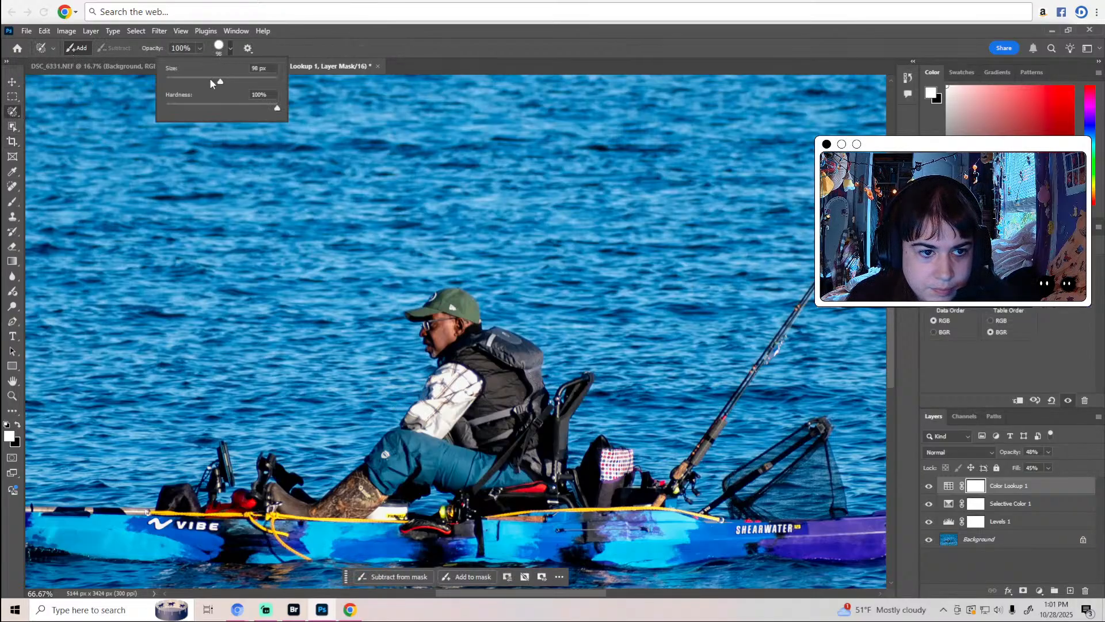
pyautogui.press('Return')
pyautogui.moveTo(476, 377)
pyautogui.mouseDown()
pyautogui.moveTo(437, 425)
pyautogui.moveTo(418, 420)
pyautogui.moveTo(457, 374)
pyautogui.moveTo(429, 414)
pyautogui.mouseUp()
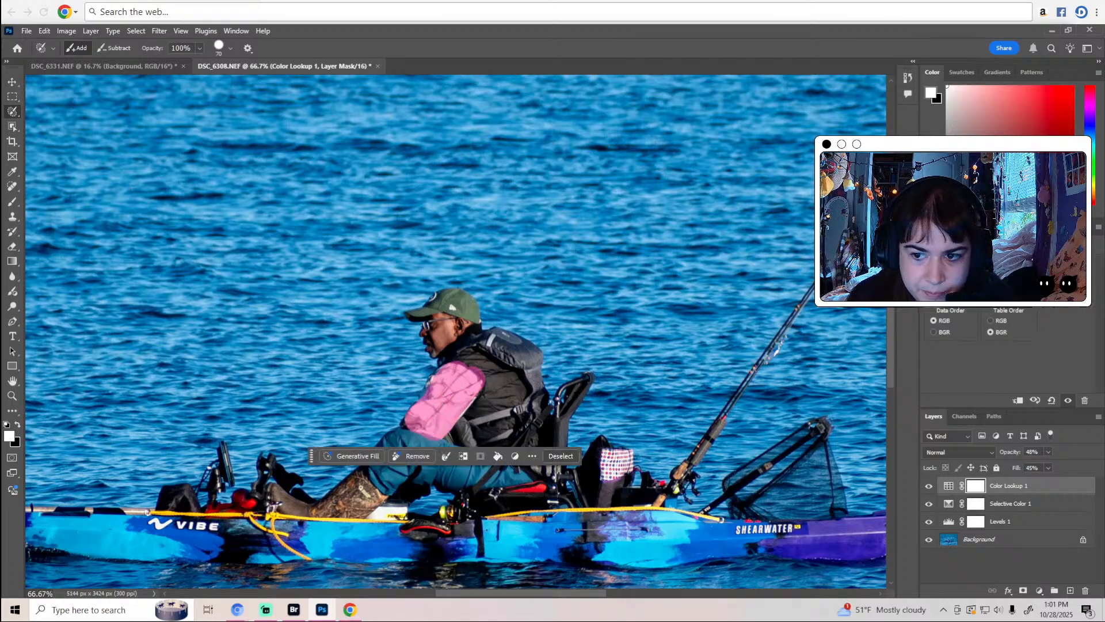
# Darken the selected sleeve with a Brightness/Contrast adjustment layer and feather its mask by 9.2 px.
pyautogui.click(986, 306)
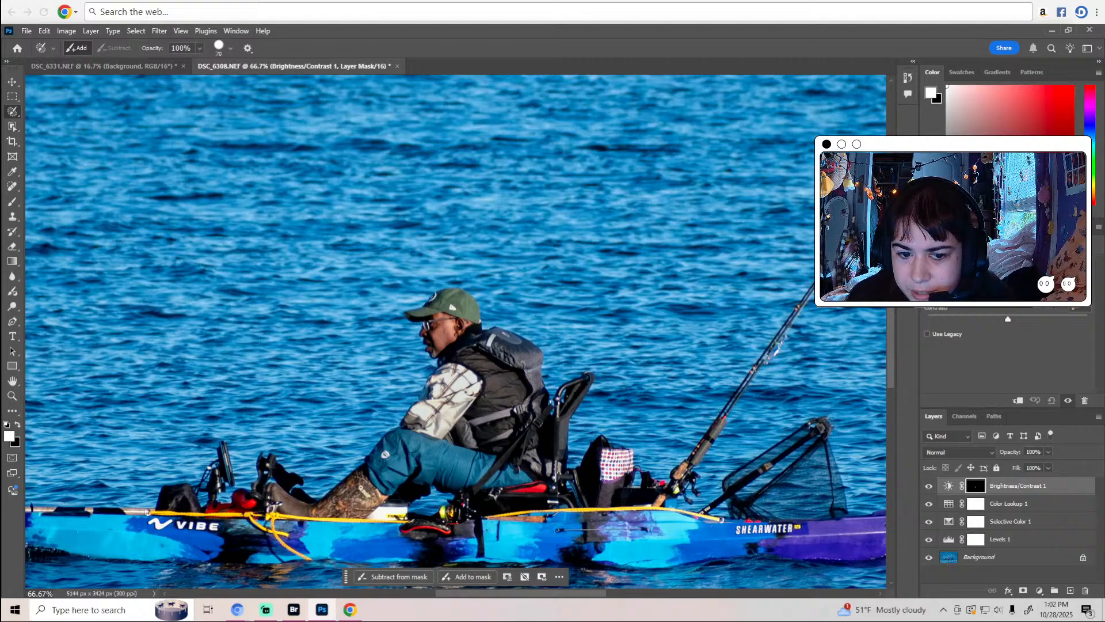
pyautogui.click(975, 485)
pyautogui.moveTo(928, 340); pyautogui.dragTo(991, 342)
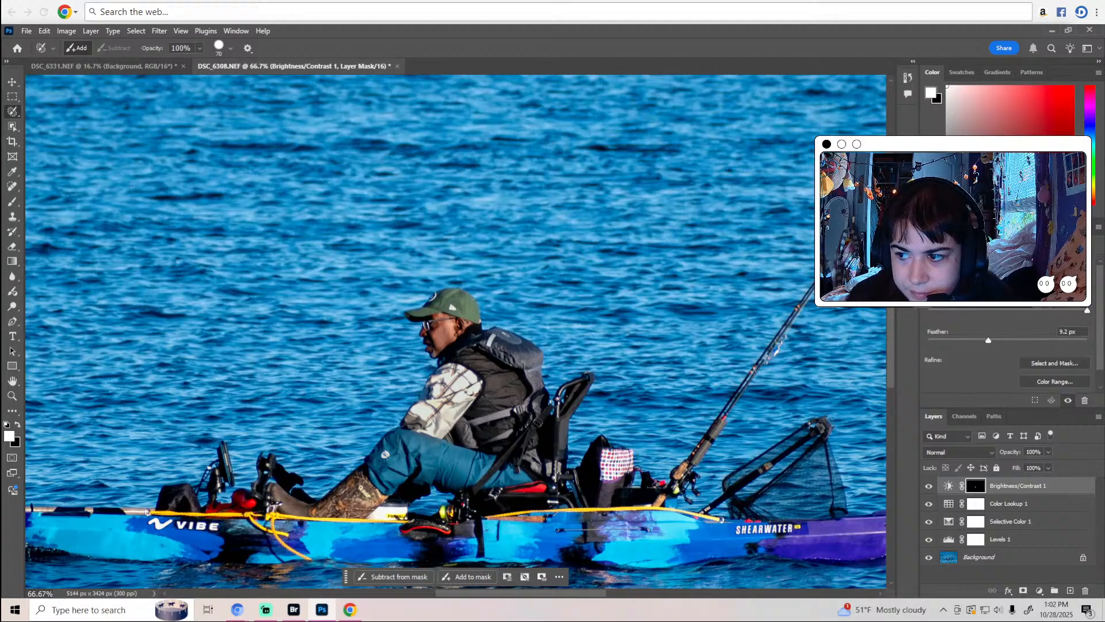
pyautogui.hotkey('alt', 'Tab')
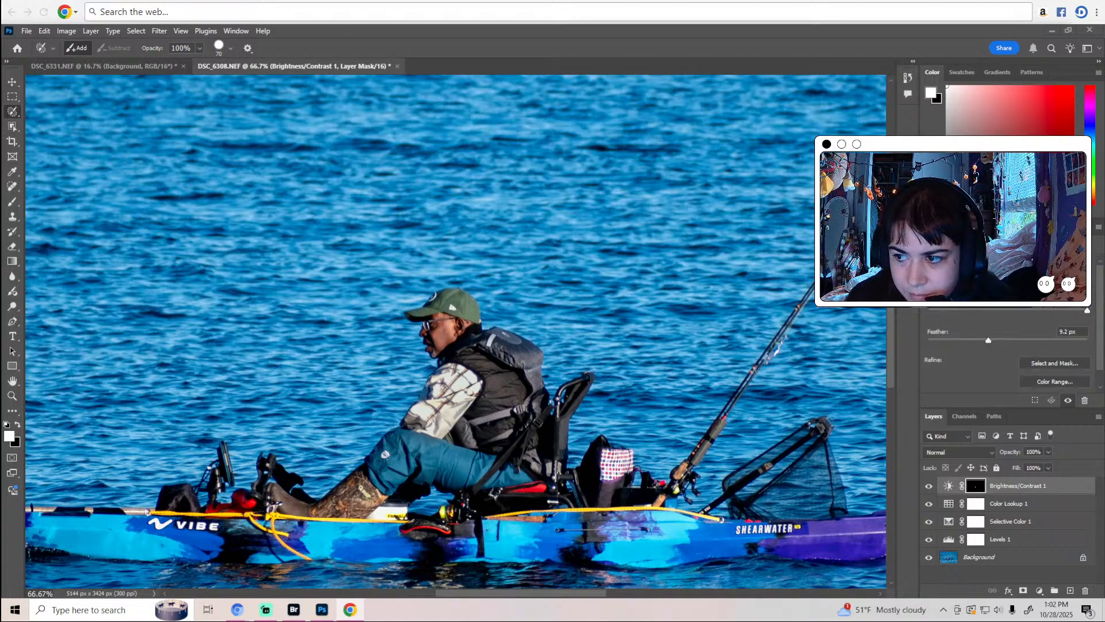
pyautogui.click(669, 55)
# Crop a narrow strip off both sides of the kayak photo, reducing it to 4904 x 3424 px.
pyautogui.press('z')
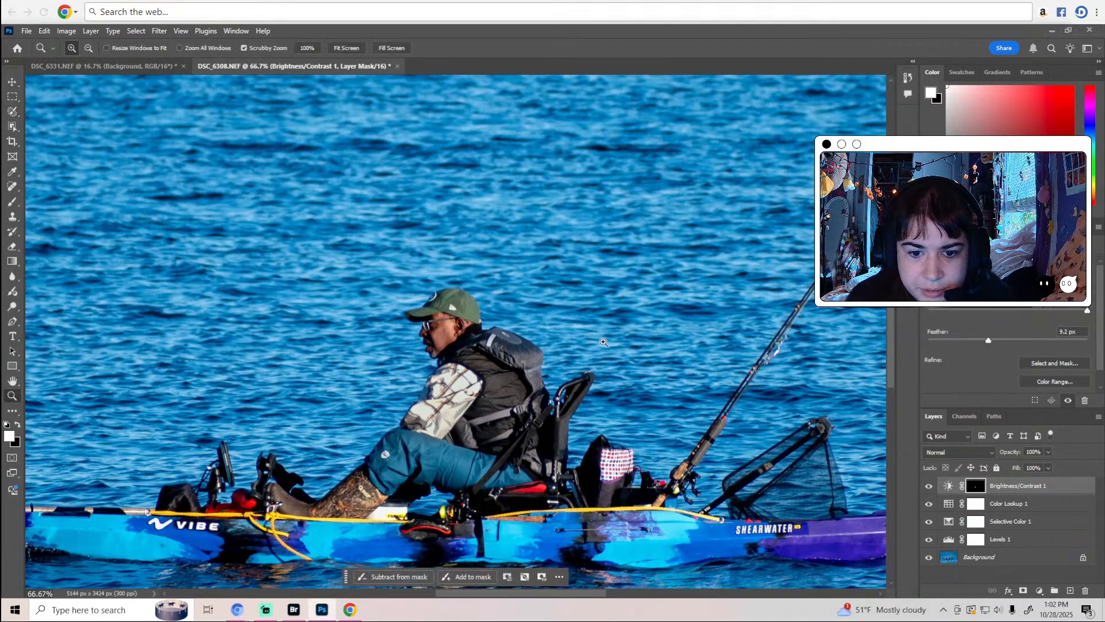
pyautogui.keyDown('alt'); pyautogui.click(604, 342); pyautogui.keyUp('alt')
pyautogui.keyDown('alt'); pyautogui.click(604, 342); pyautogui.keyUp('alt')
pyautogui.keyDown('alt'); pyautogui.click(603, 342); pyautogui.keyUp('alt')
pyautogui.keyDown('alt'); pyautogui.click(603, 342); pyautogui.keyUp('alt')
pyautogui.keyDown('alt'); pyautogui.click(603, 342); pyautogui.keyUp('alt')
pyautogui.press('w')
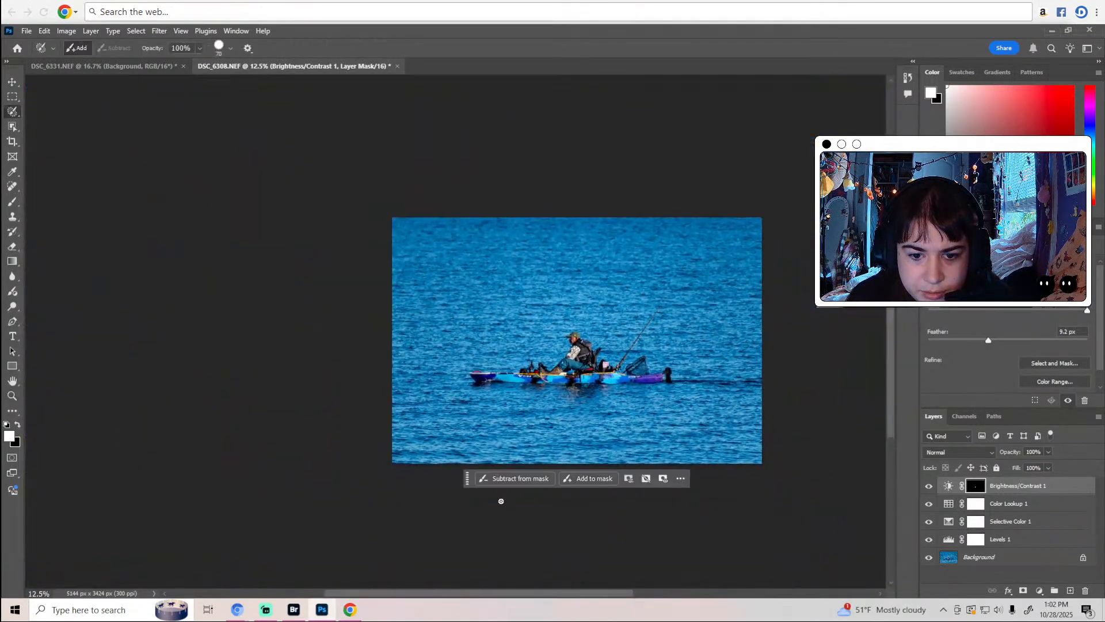
pyautogui.moveTo(511, 596); pyautogui.dragTo(531, 597)
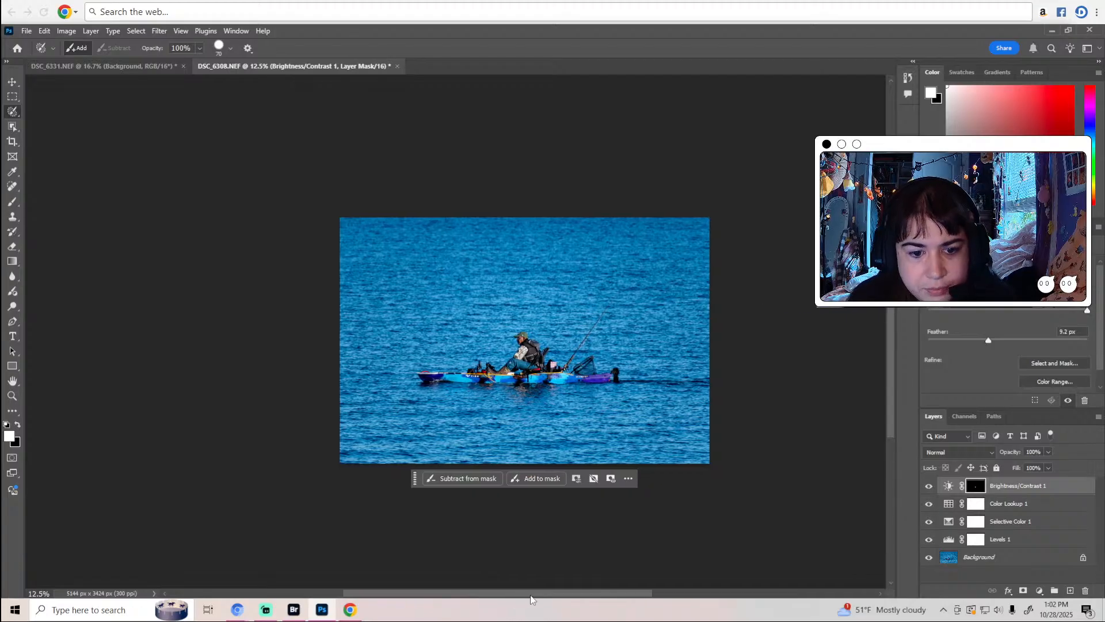
pyautogui.click(947, 559)
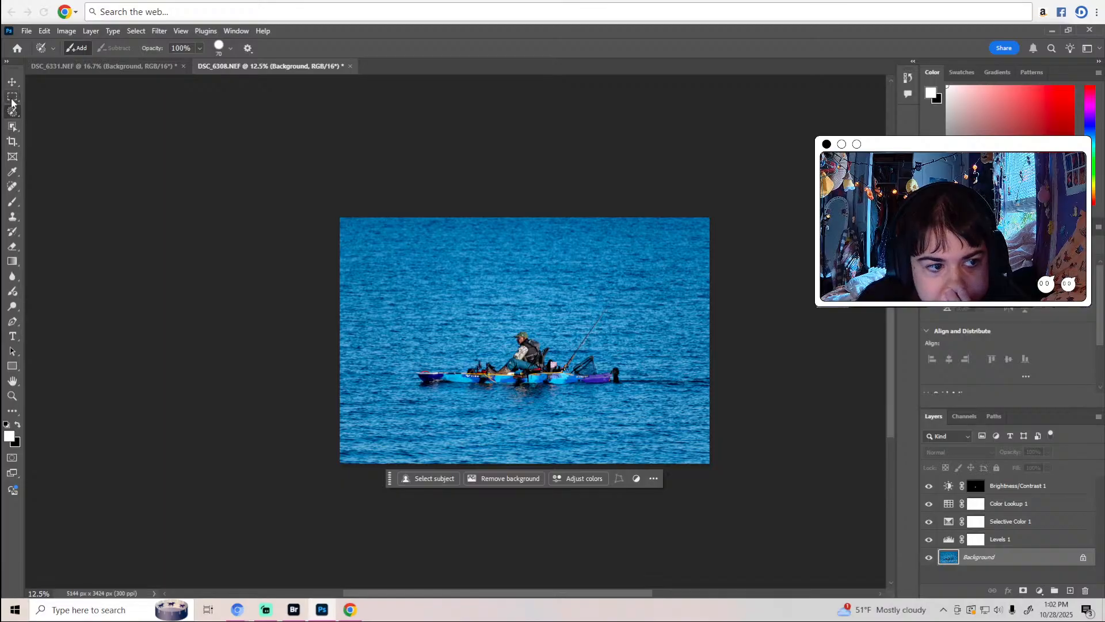
pyautogui.click(13, 141)
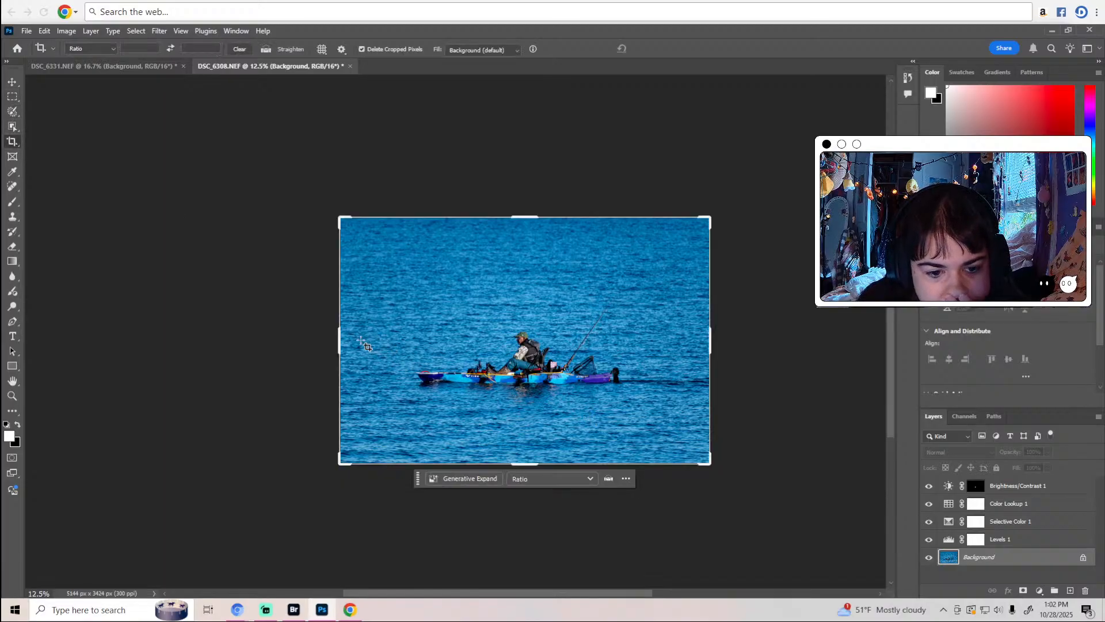
pyautogui.moveTo(337, 340); pyautogui.dragTo(338, 345)
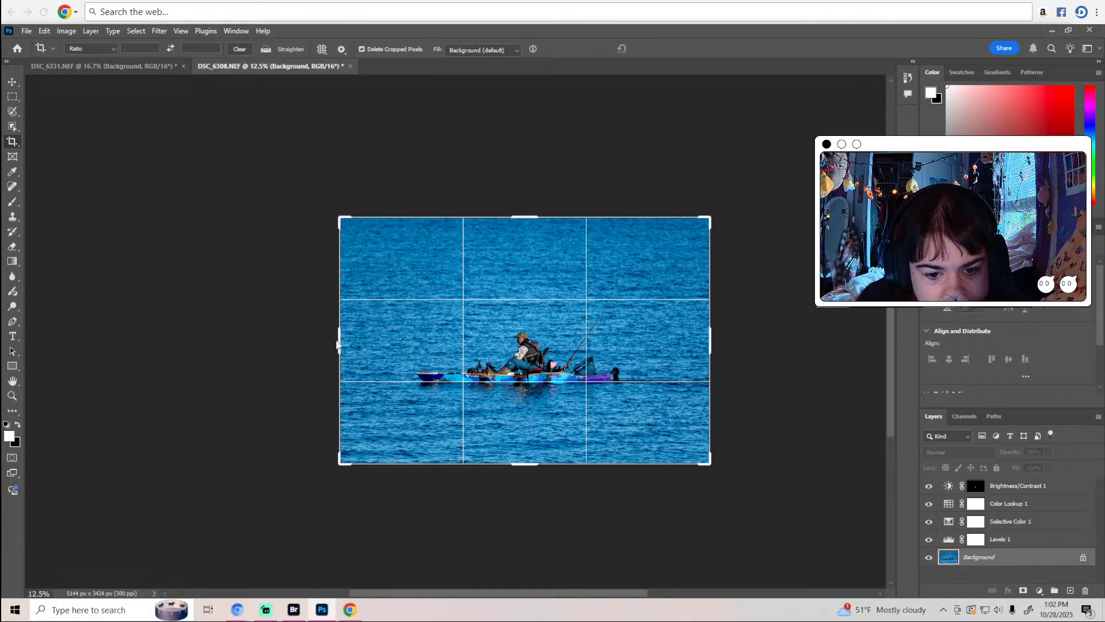
pyautogui.moveTo(337, 344); pyautogui.dragTo(342, 344)
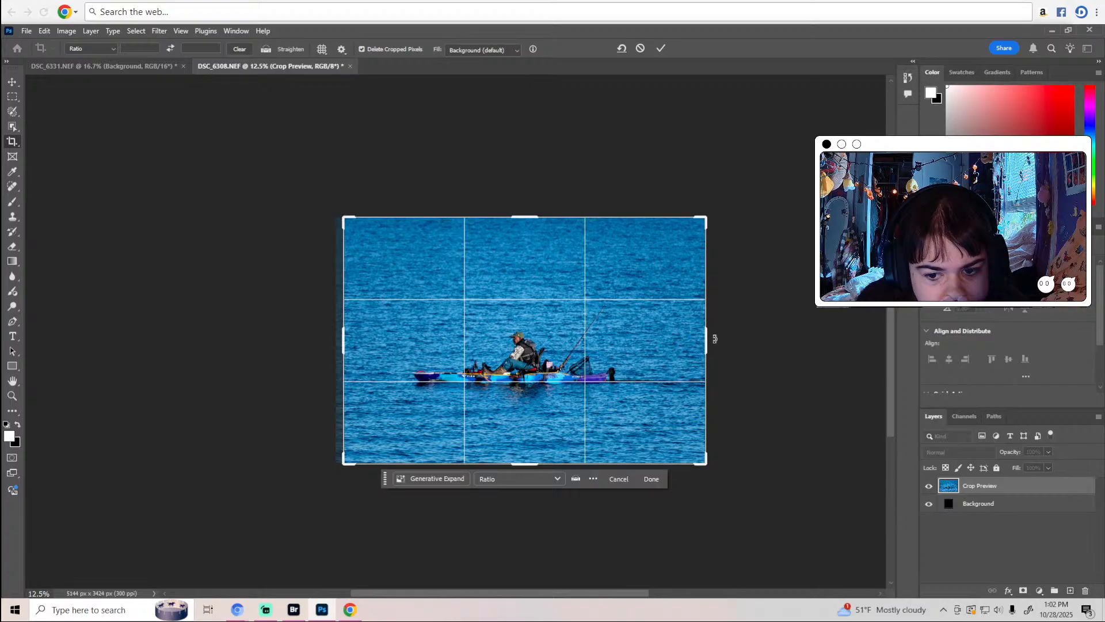
pyautogui.moveTo(709, 340); pyautogui.dragTo(703, 343)
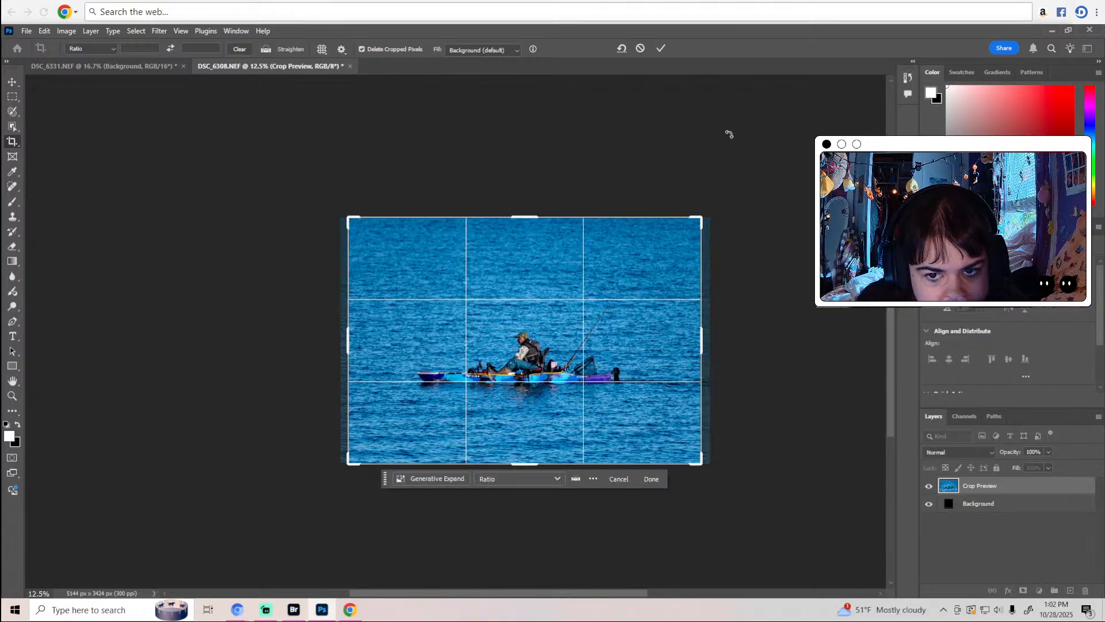
pyautogui.click(661, 49)
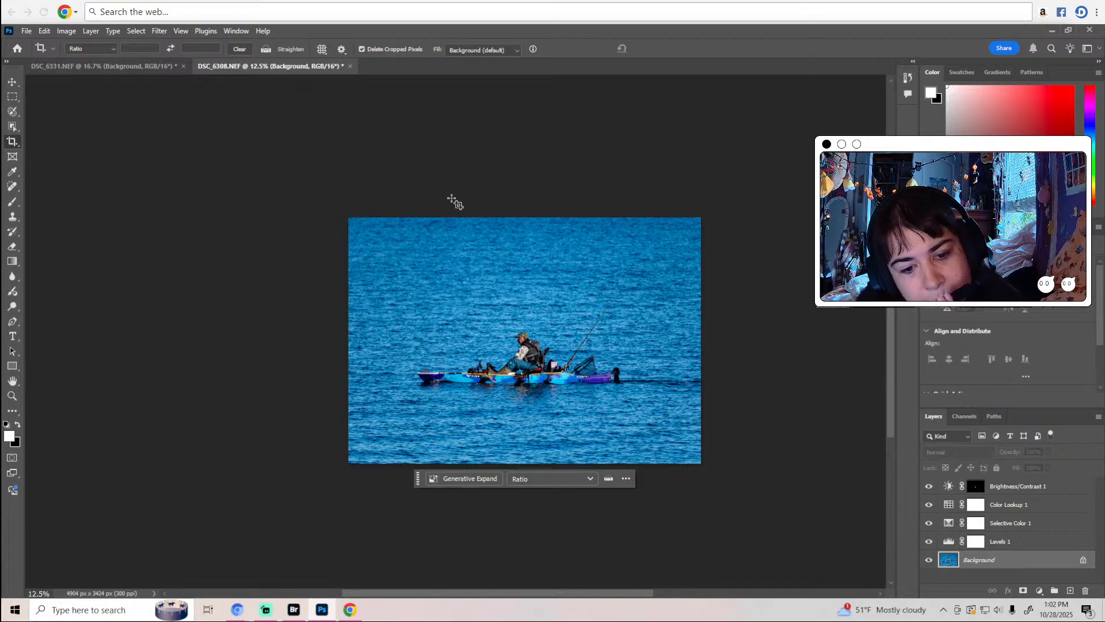
# Switch the crop overlay to Grid, check the kayak's framing against it and accept the crop.
pyautogui.click(322, 49)
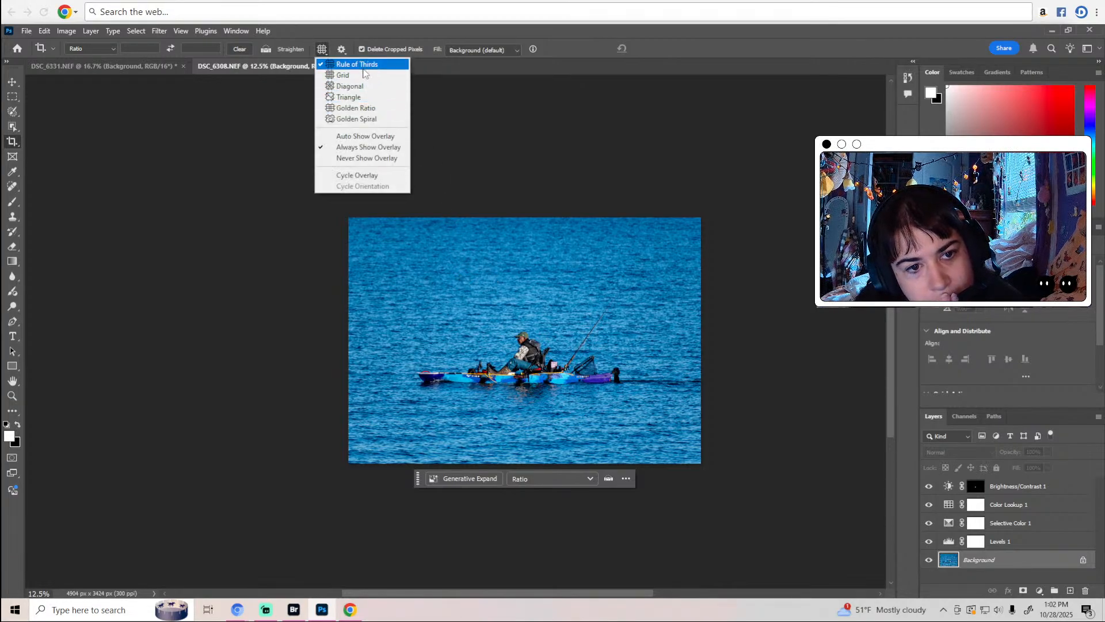
pyautogui.click(365, 76)
pyautogui.click(506, 294)
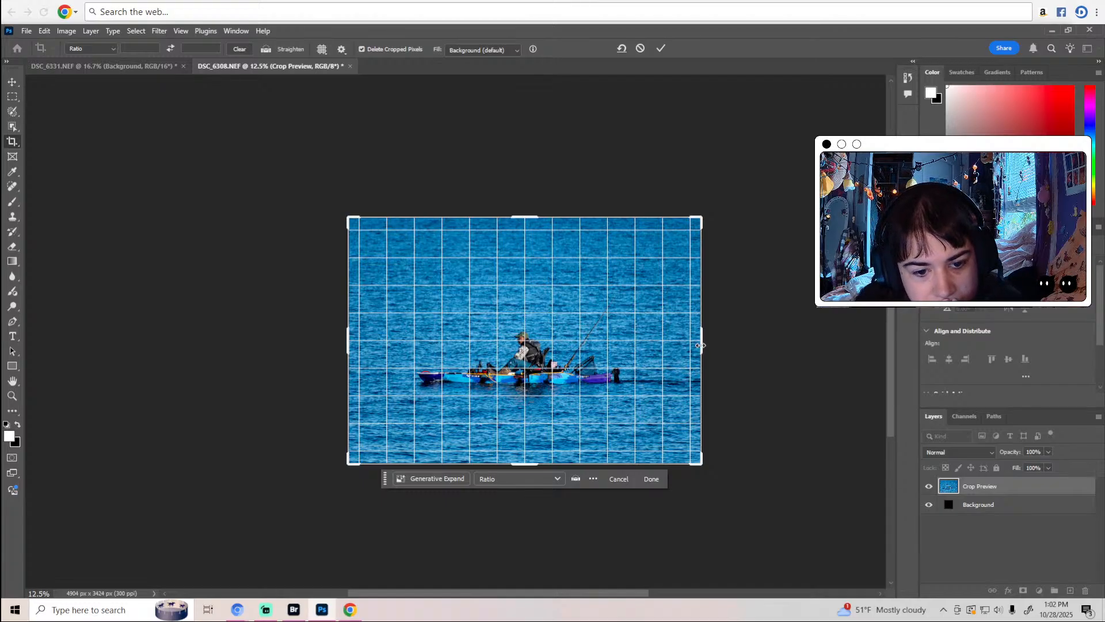
pyautogui.moveTo(700, 346); pyautogui.dragTo(699, 349)
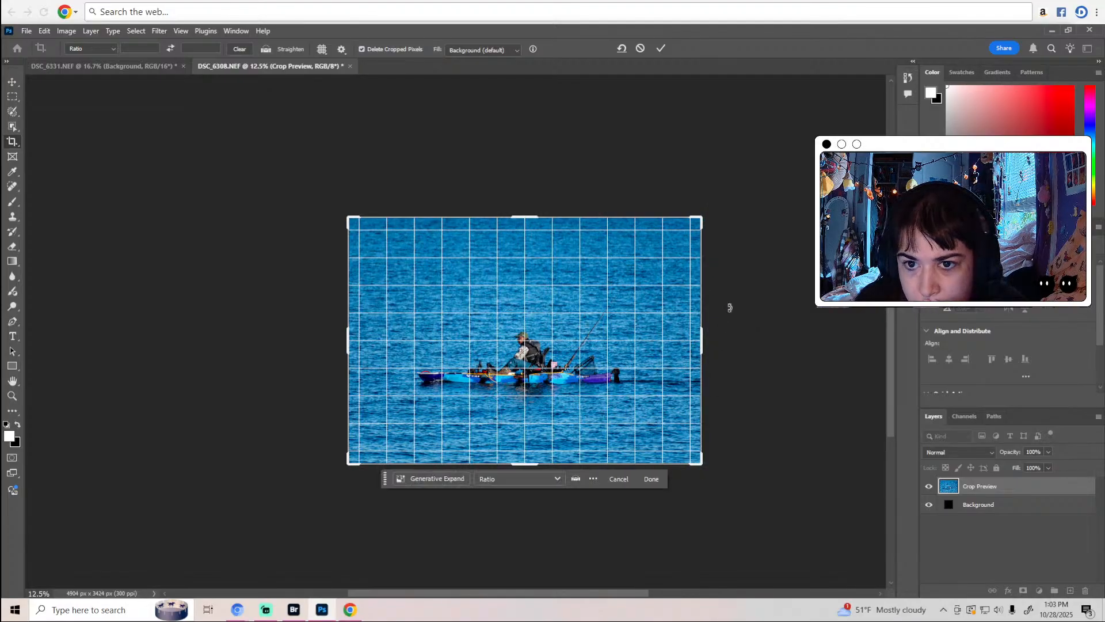
pyautogui.click(661, 48)
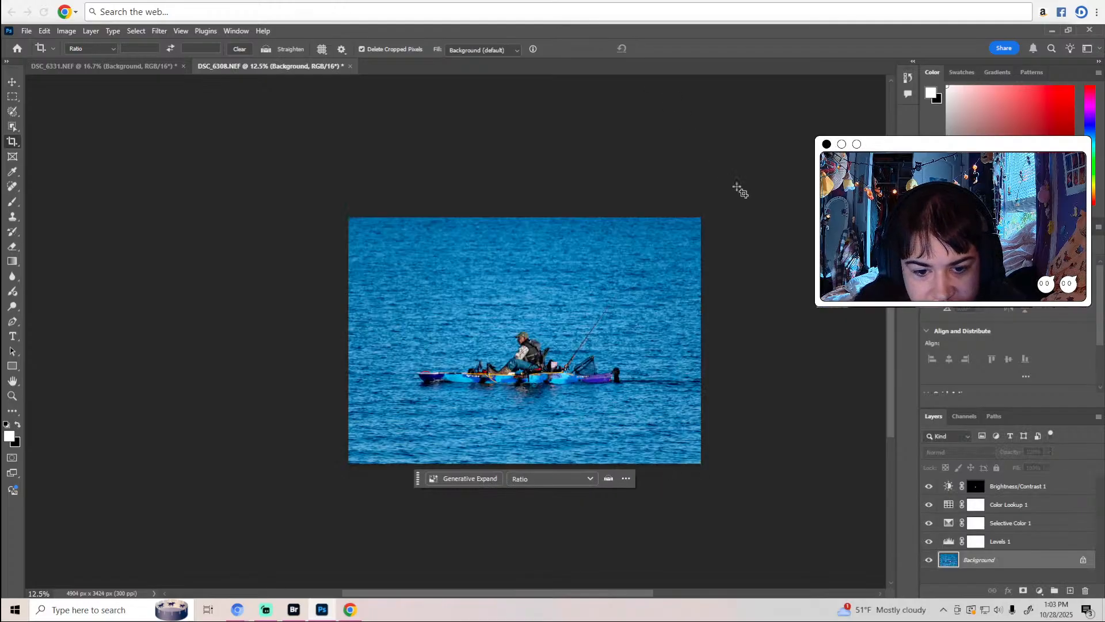
# Start saving a copy of the kayak photo in JPEG format, with the Desktop as destination.
pyautogui.click(27, 31)
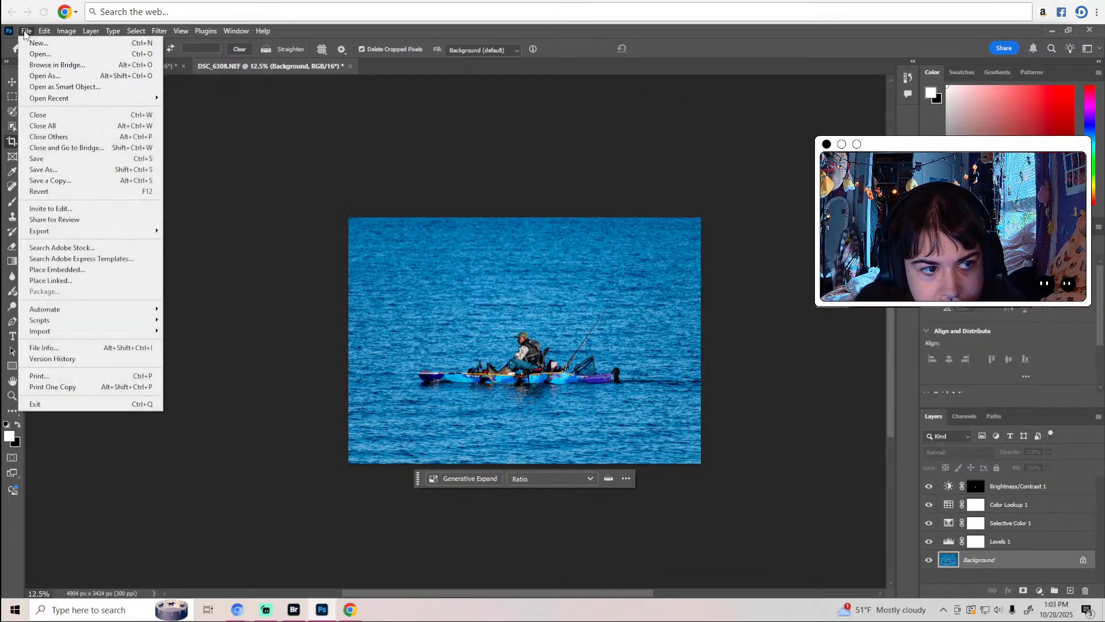
pyautogui.click(69, 180)
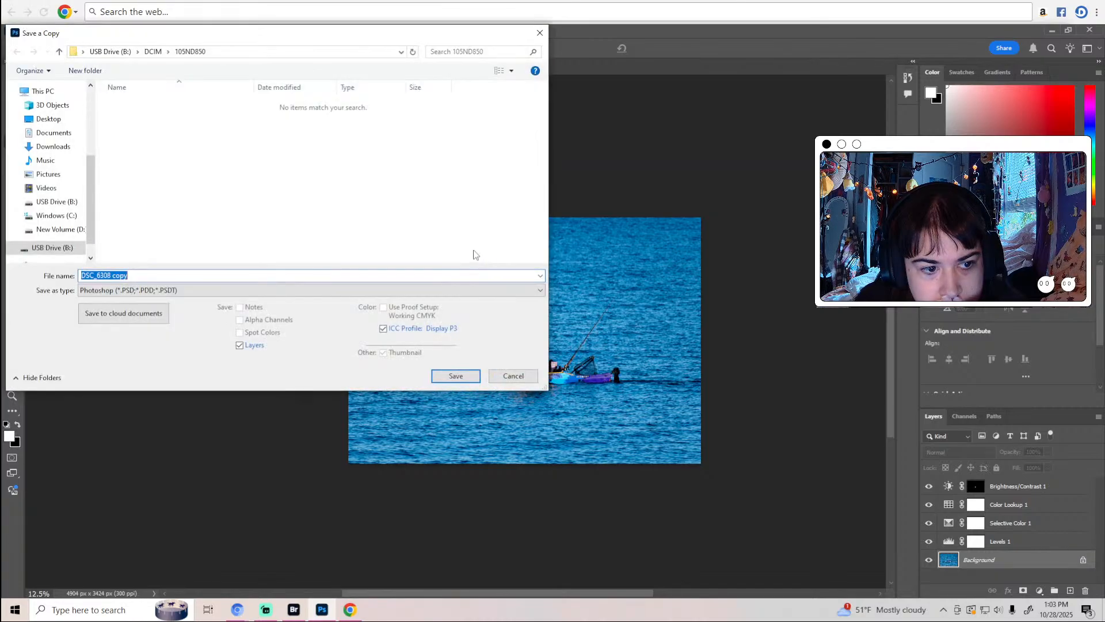
pyautogui.click(375, 289)
pyautogui.click(328, 337)
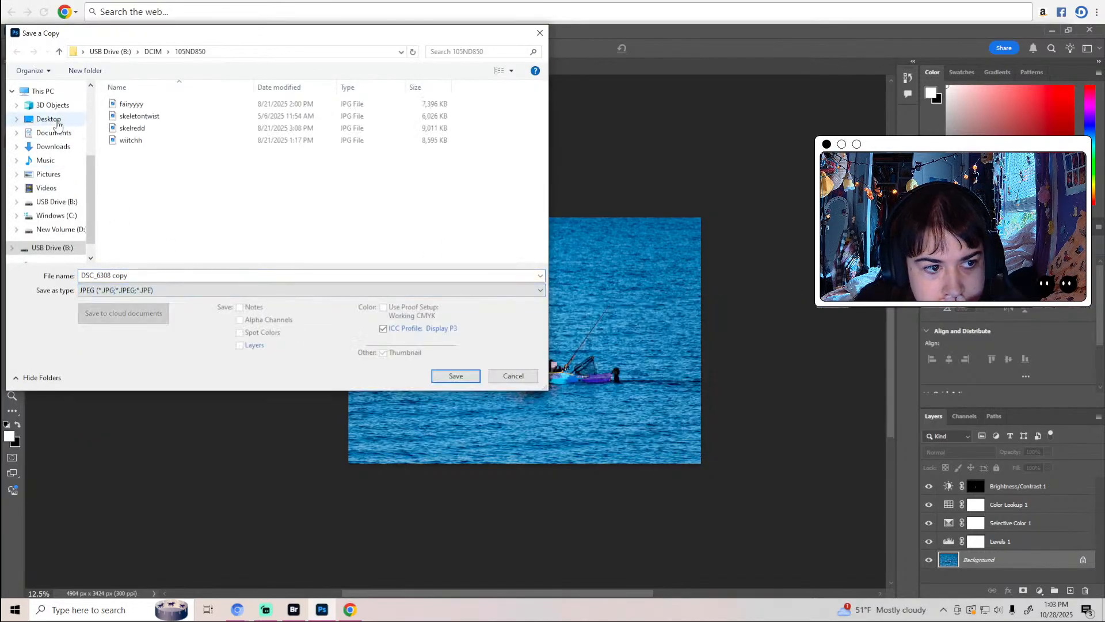
pyautogui.click(49, 119)
# Name the copy sussygussy and save it as a progressive JPEG at maximum quality 12.
pyautogui.click(178, 275)
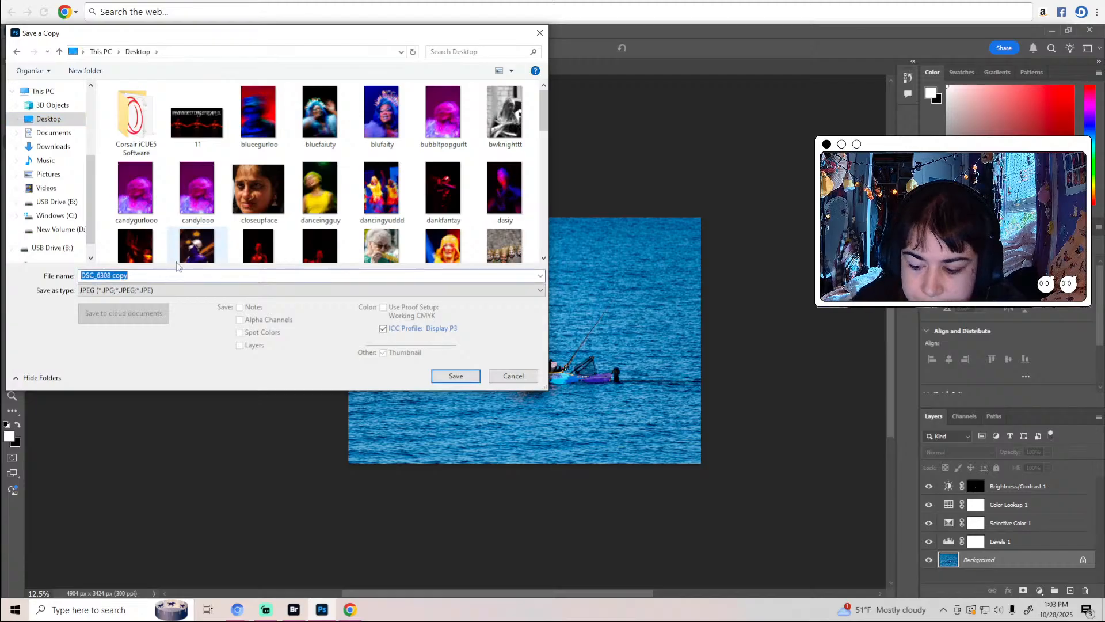
pyautogui.press('BackSpace')
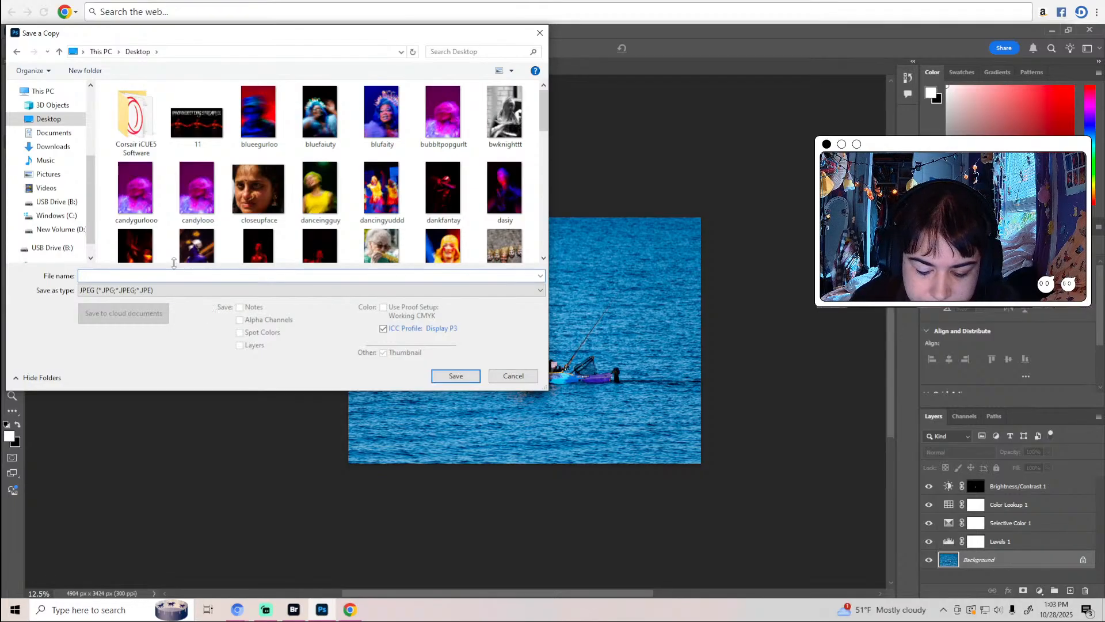
pyautogui.write('s')
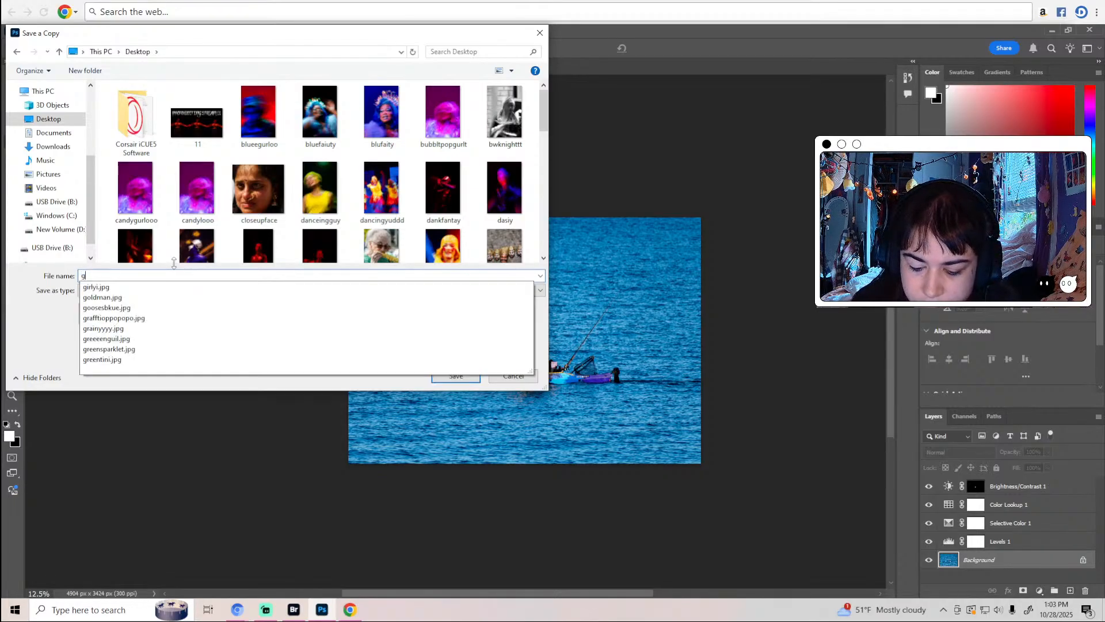
pyautogui.press('BackSpace')
pyautogui.write('s')
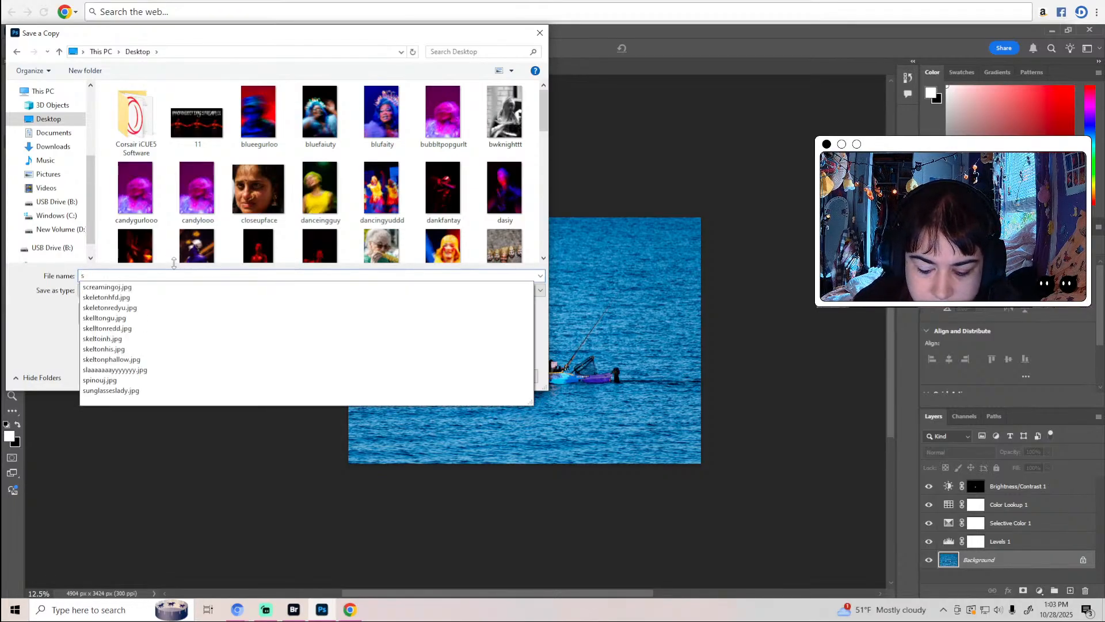
pyautogui.write('uss')
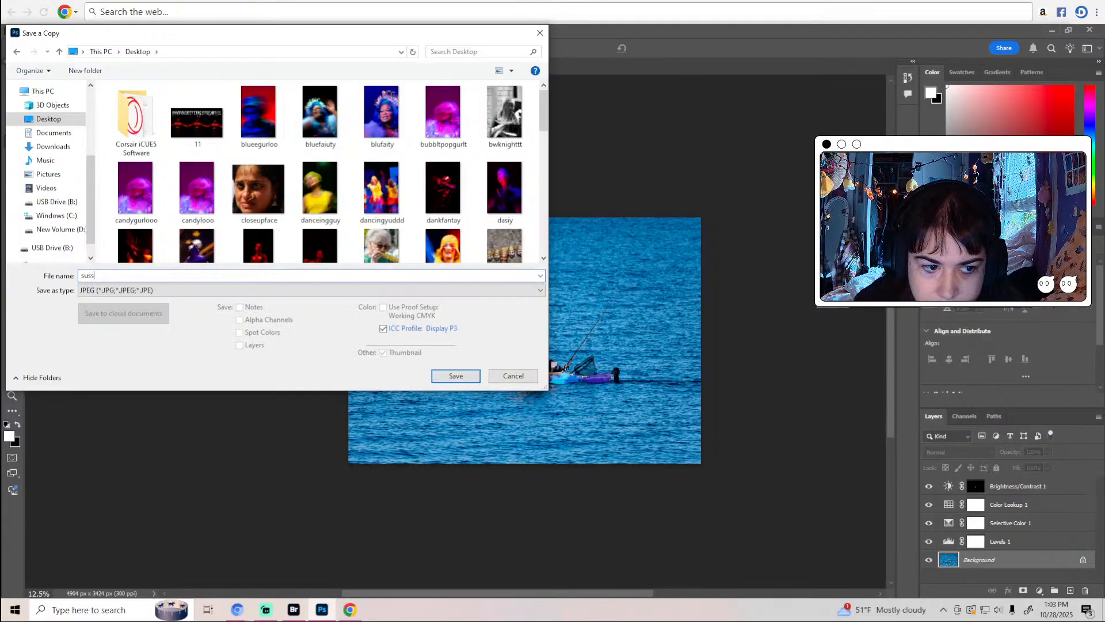
pyautogui.write('ygus')
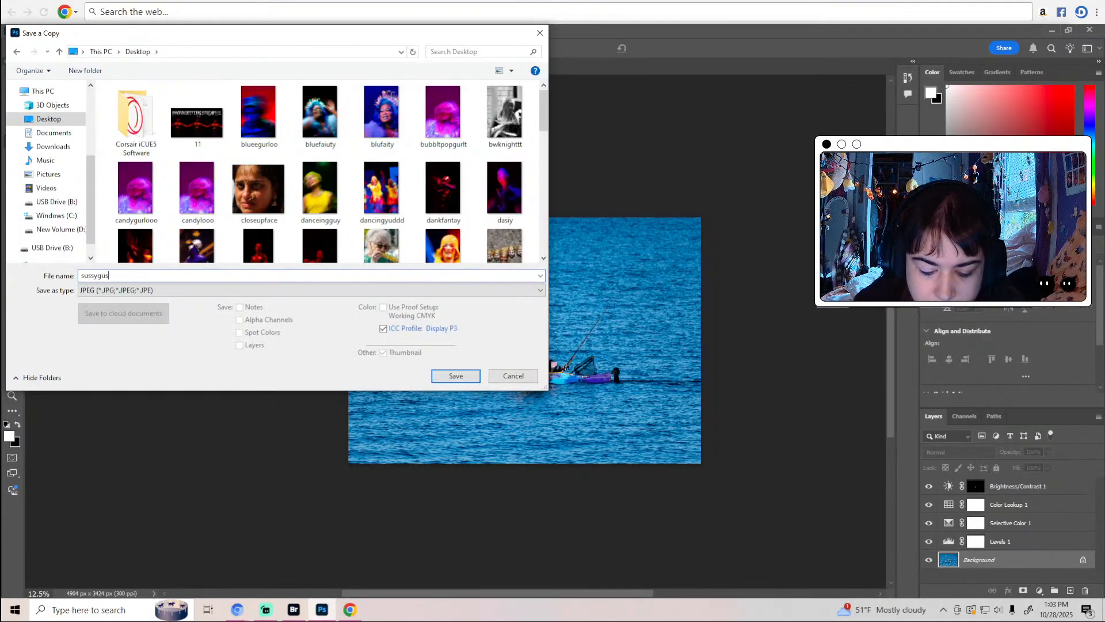
pyautogui.write('sy')
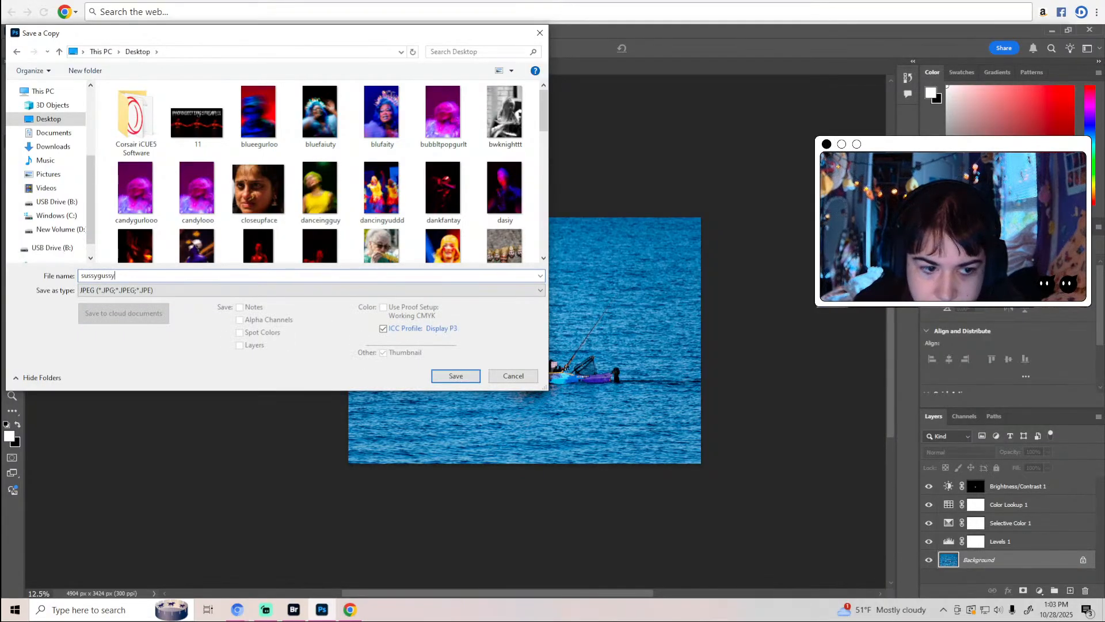
pyautogui.click(439, 376)
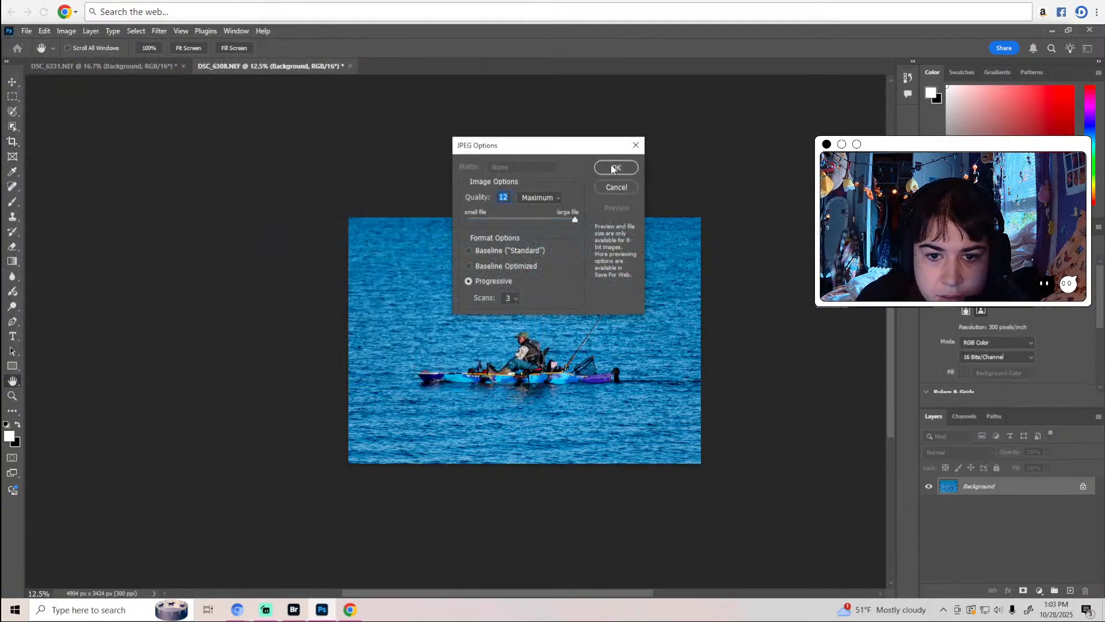
pyautogui.click(613, 168)
pyautogui.press('c')
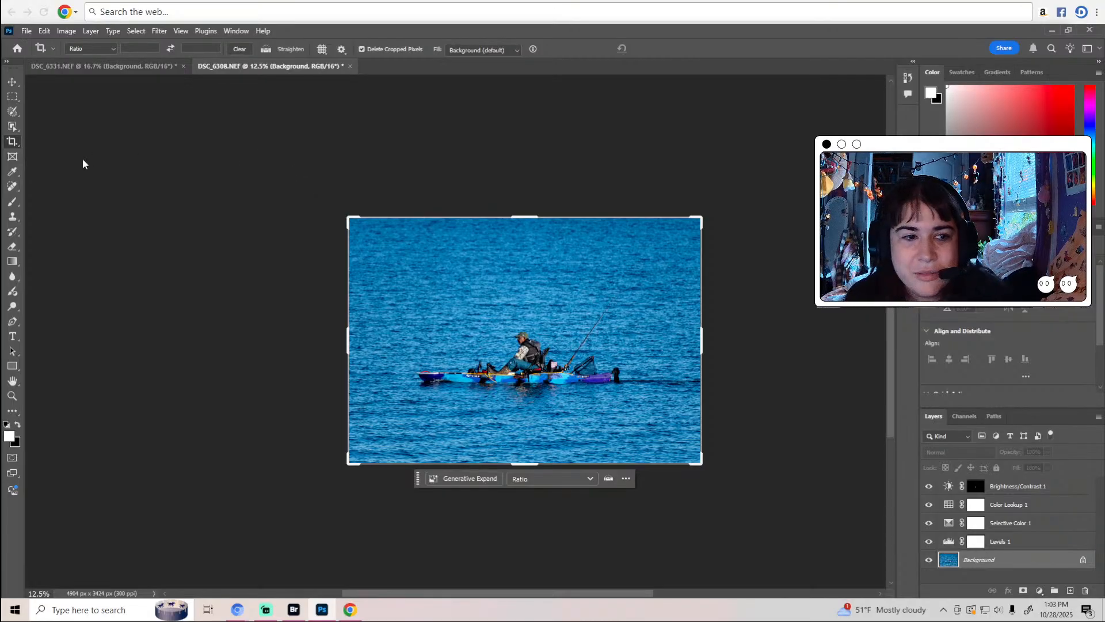
# Look over the pictures on the Windows desktop and return to Adobe Bridge.
pyautogui.click(1053, 30)
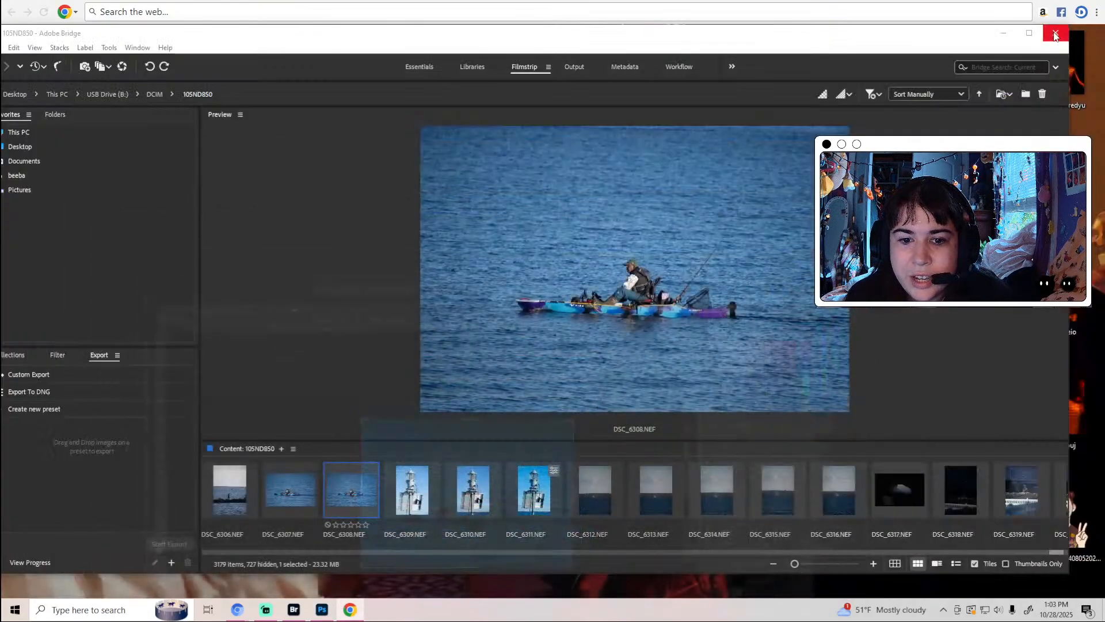
pyautogui.click(1008, 33)
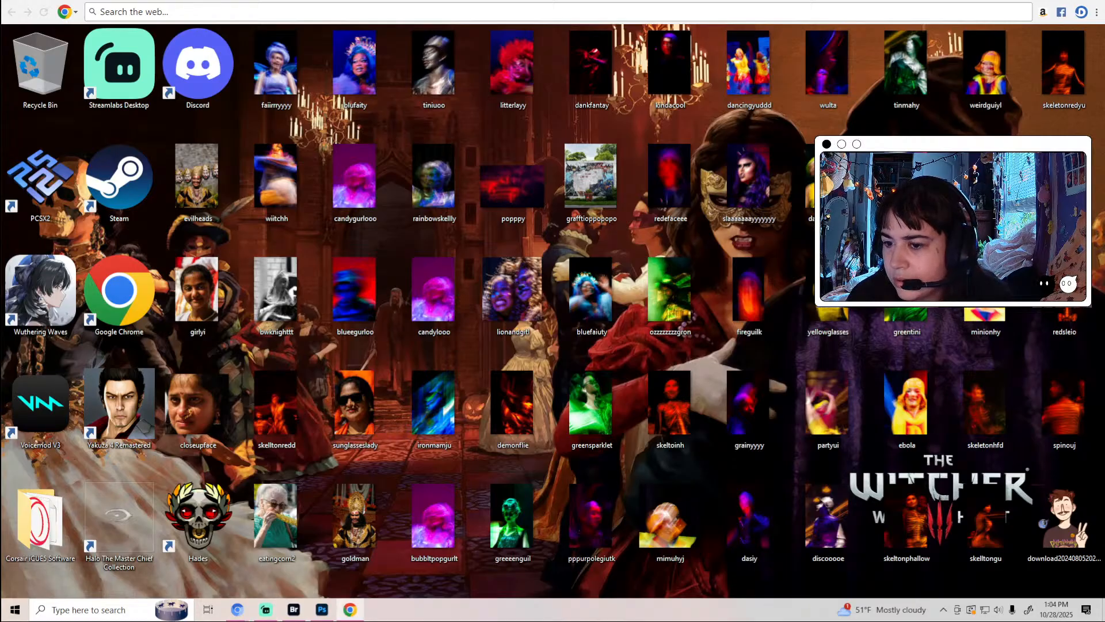
pyautogui.click(295, 609)
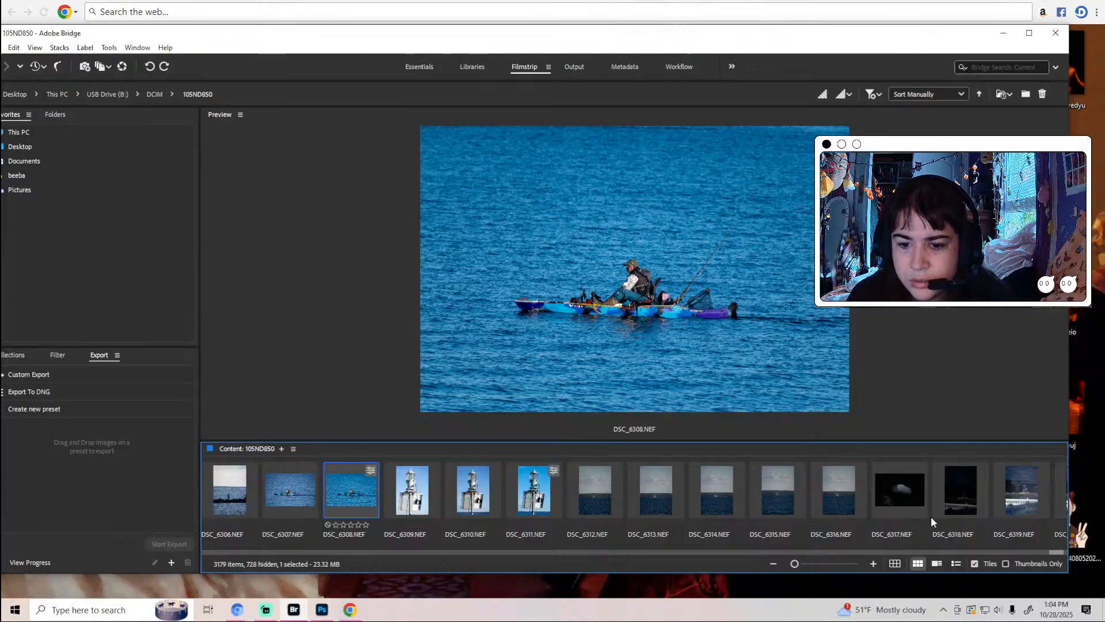
# Compare the rocky jetty photos DSC_6304 to DSC_6306, and examine the standing figure in DSC_6305.NEF under the 100% loupe.
pyautogui.press('Left')
pyautogui.press('Left')
pyautogui.press('Left')
pyautogui.press('Left')
pyautogui.press('Left')
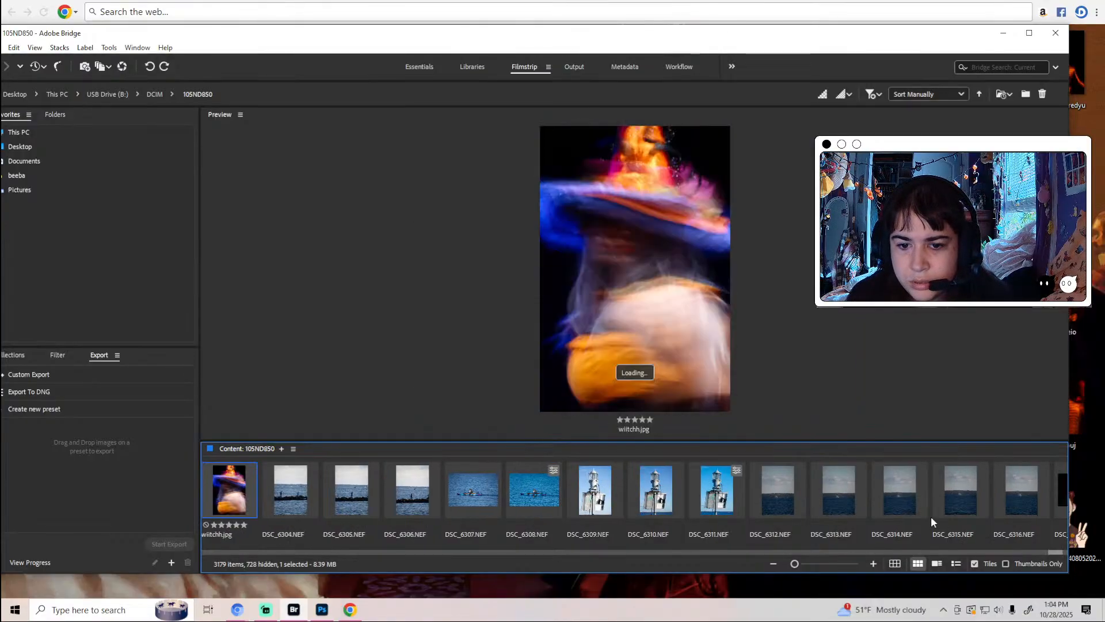
pyautogui.press('Right')
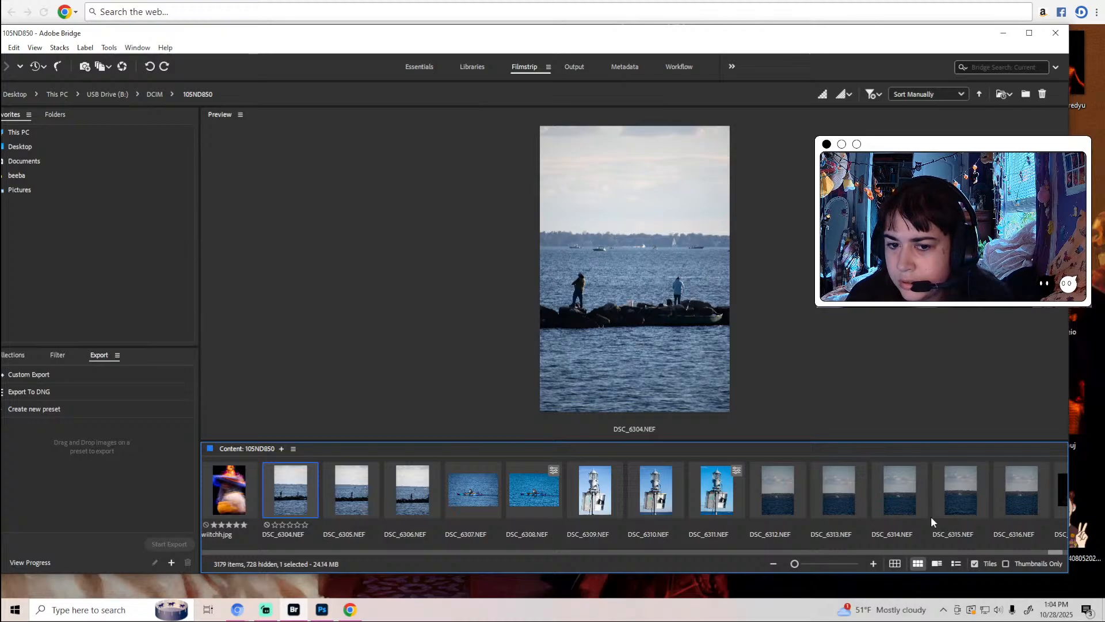
pyautogui.press('Right')
pyautogui.press('Right')
pyautogui.press('Left')
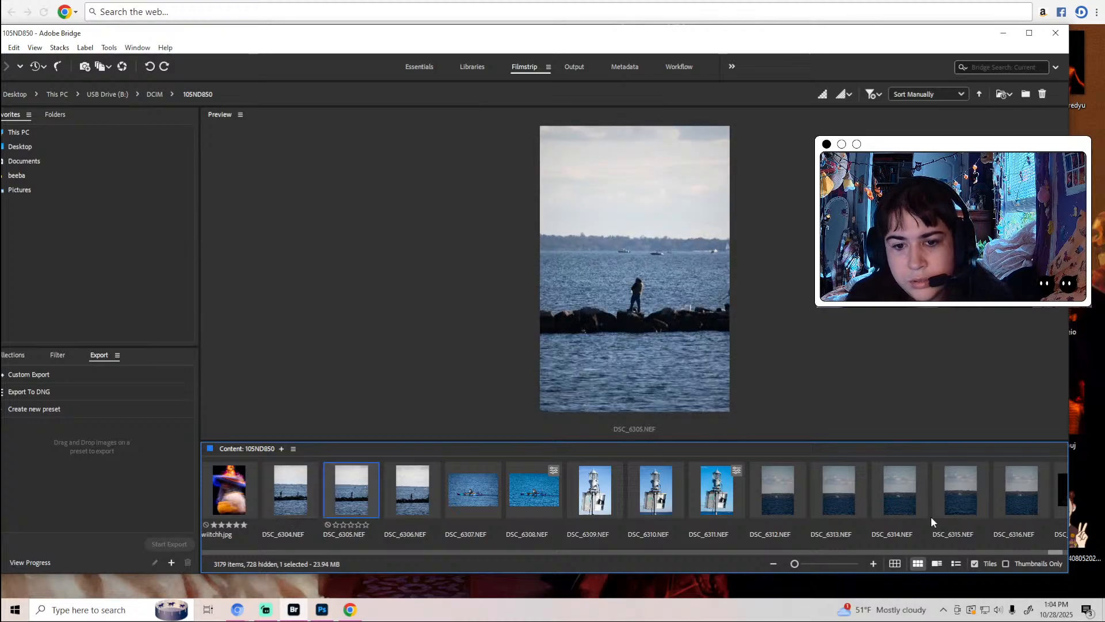
pyautogui.press('Right')
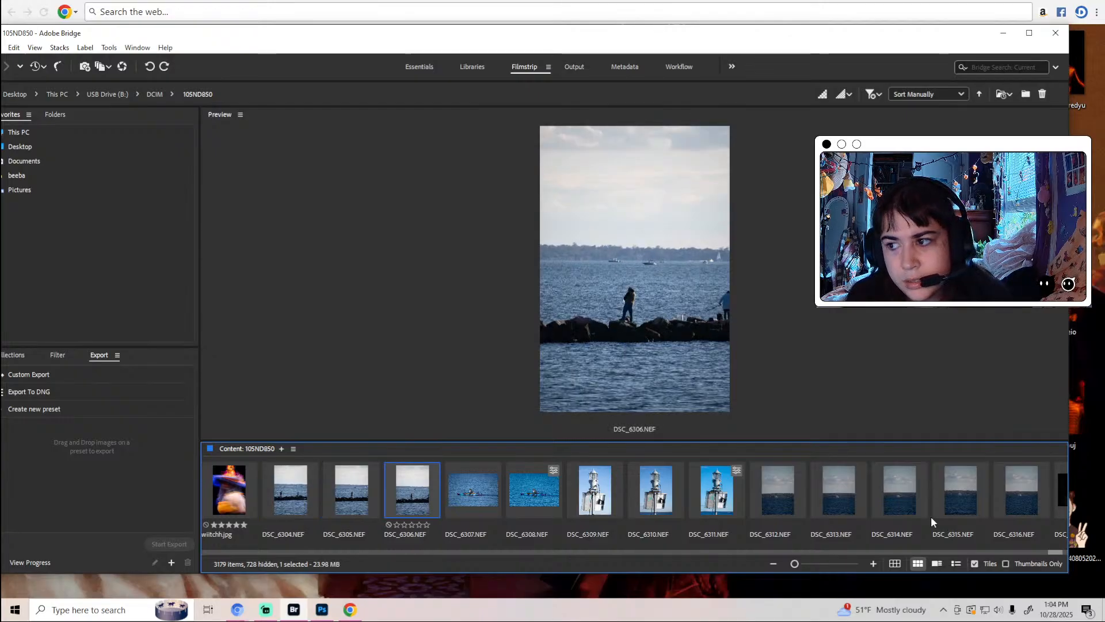
pyautogui.press('Left')
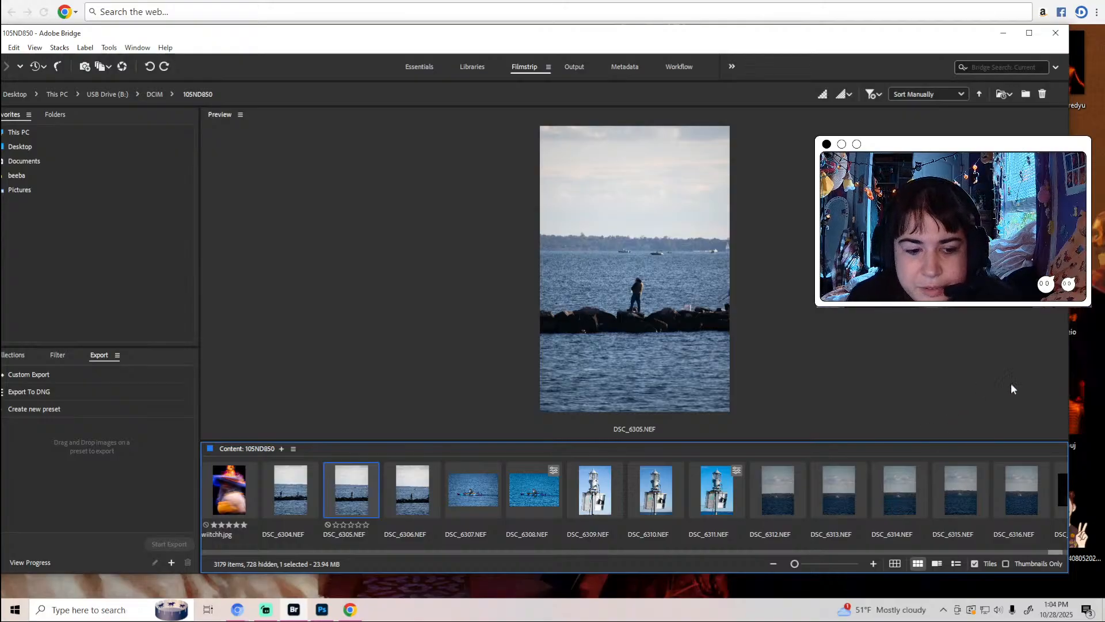
pyautogui.click(639, 278)
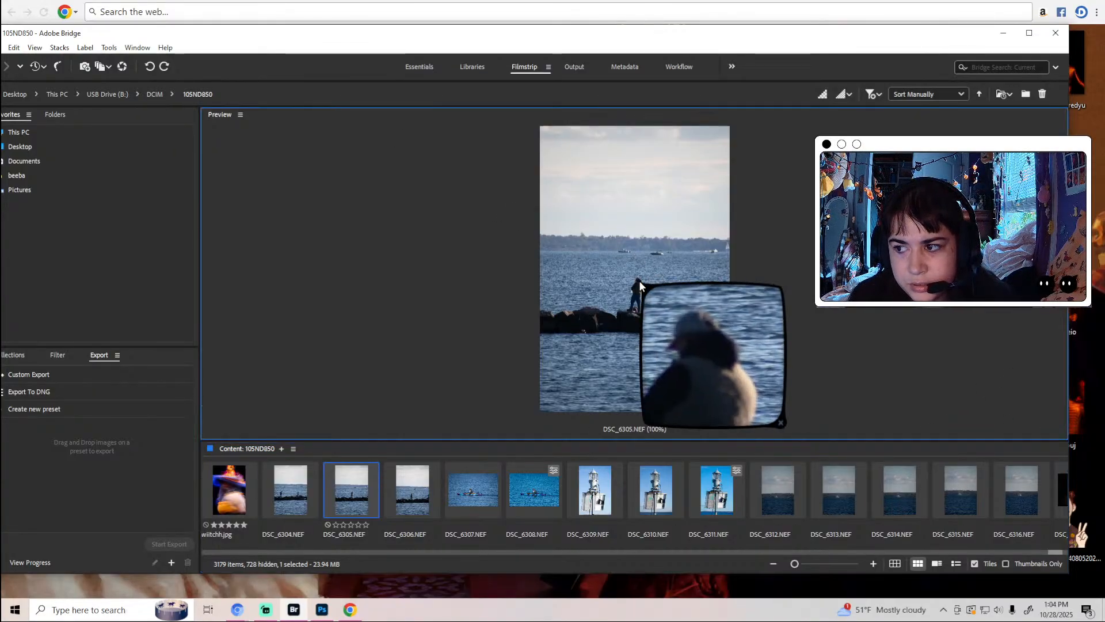
pyautogui.click(781, 423)
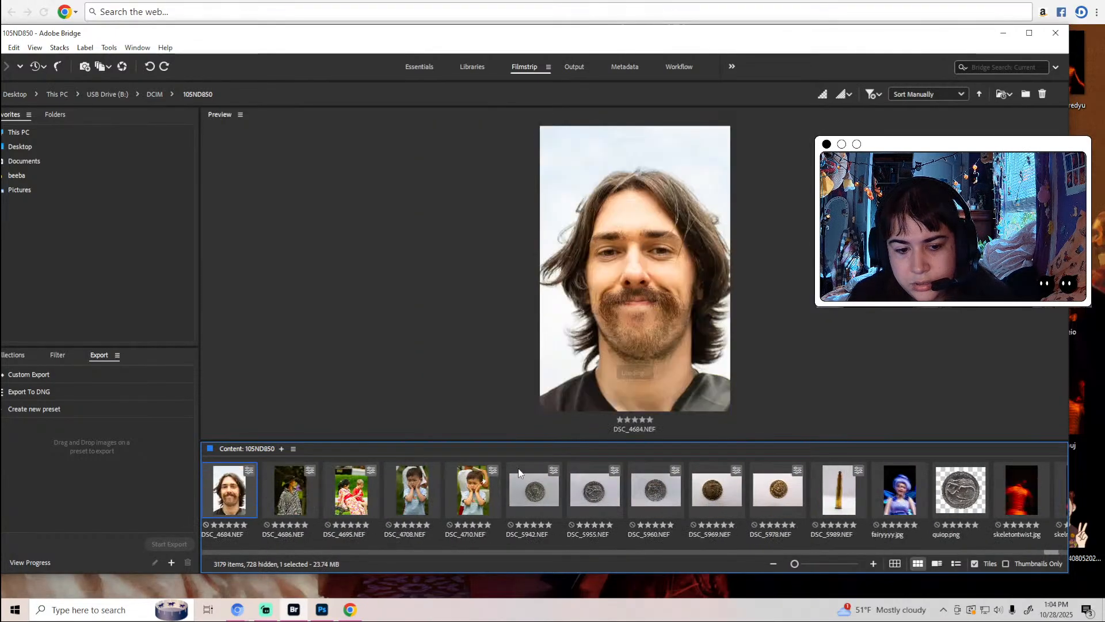
# Browse back through the folder to the red-lit photos and preview DSC_0944.NEF.
pyautogui.moveTo(1051, 550); pyautogui.dragTo(880, 554)
pyautogui.click(476, 495)
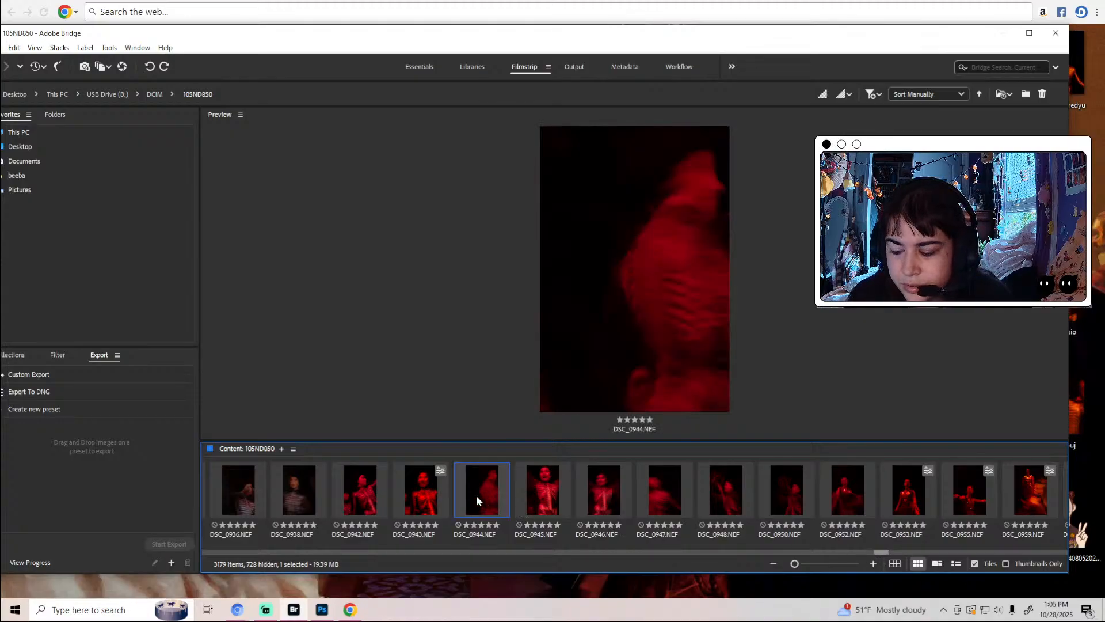
# Browse the red-lit concert photos from DSC_0945.NEF to DSC_0959.NEF in the filmstrip, comparing their previews.
pyautogui.press('Right')
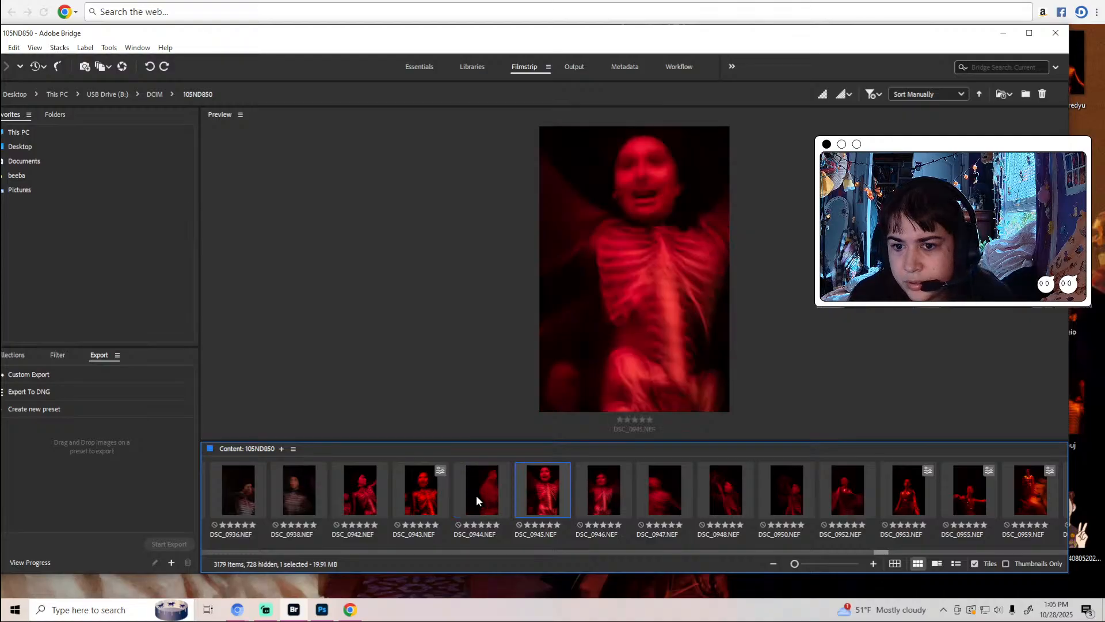
pyautogui.press('Right')
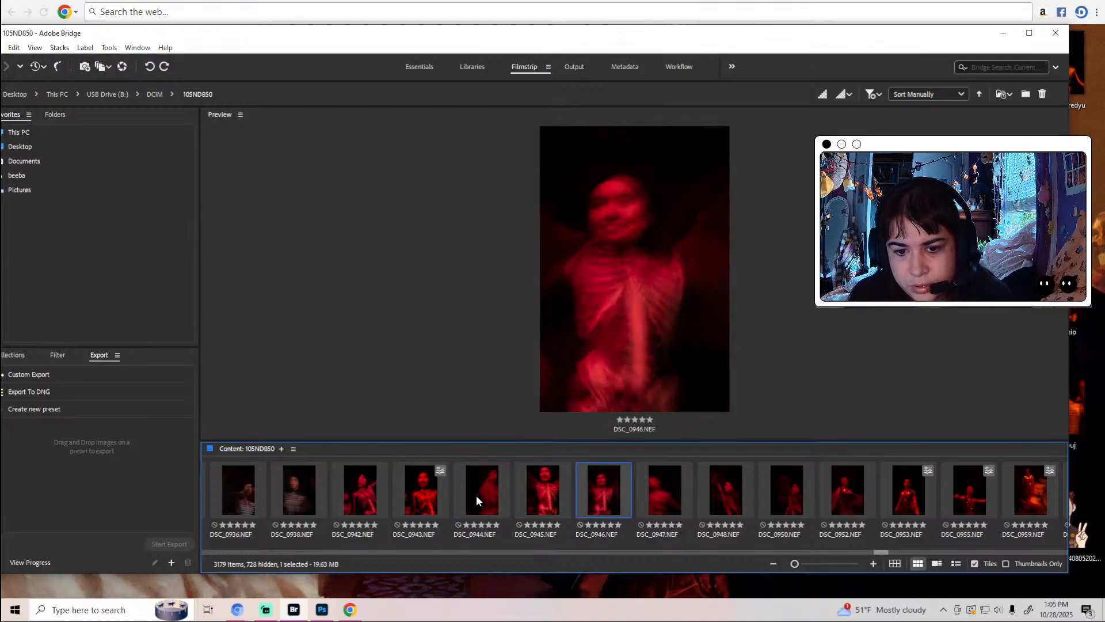
pyautogui.press('Right')
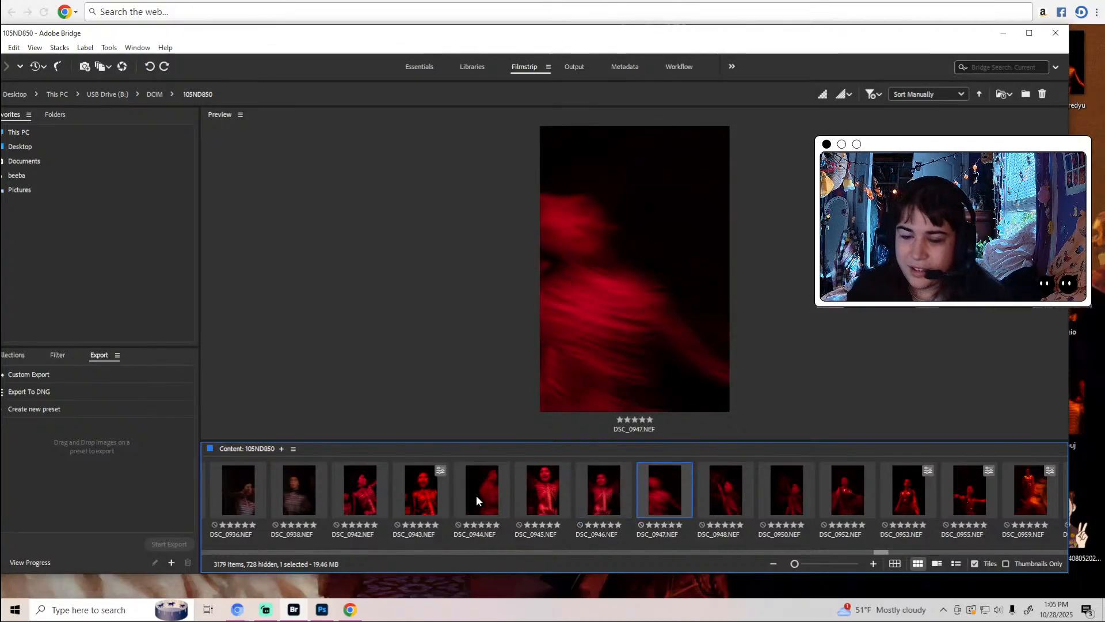
pyautogui.press('Right')
pyautogui.press('Right')
pyautogui.press('Right')
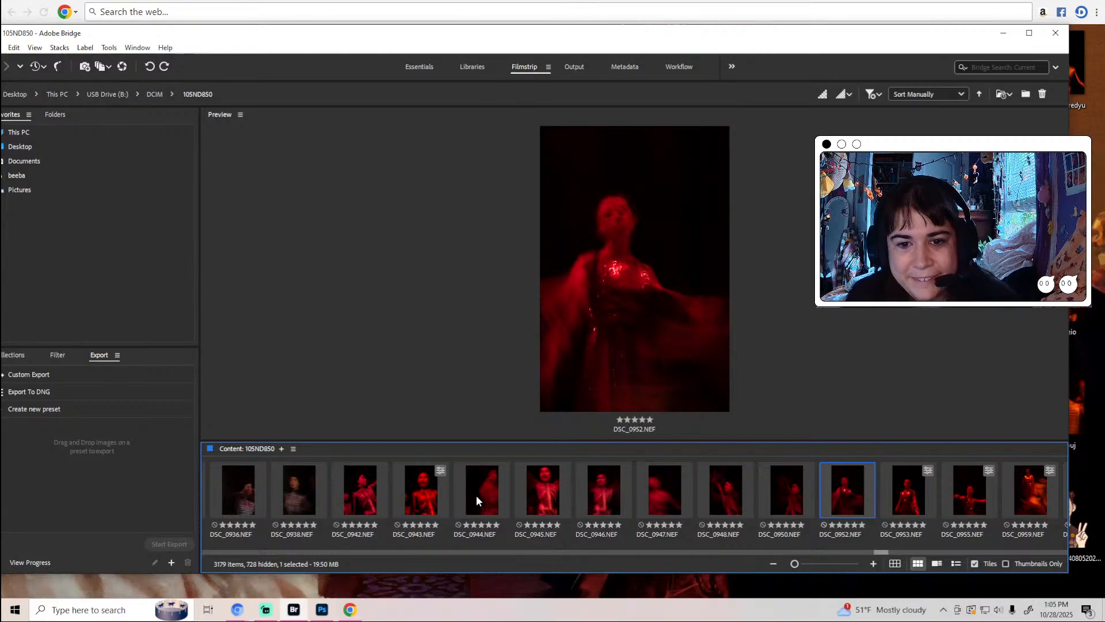
pyautogui.press('Right')
pyautogui.press('Right')
pyautogui.press('Right')
pyautogui.press('Right')
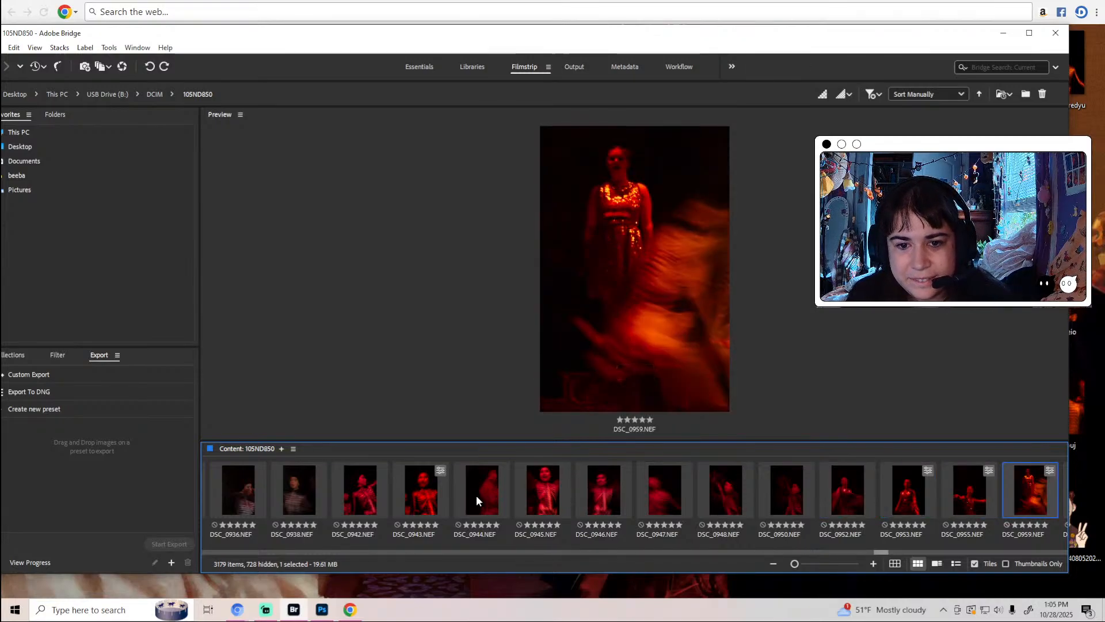
# Open DSC_0946.NEF in Camera Raw and check the photo at 100% zoom.
pyautogui.click(537, 495)
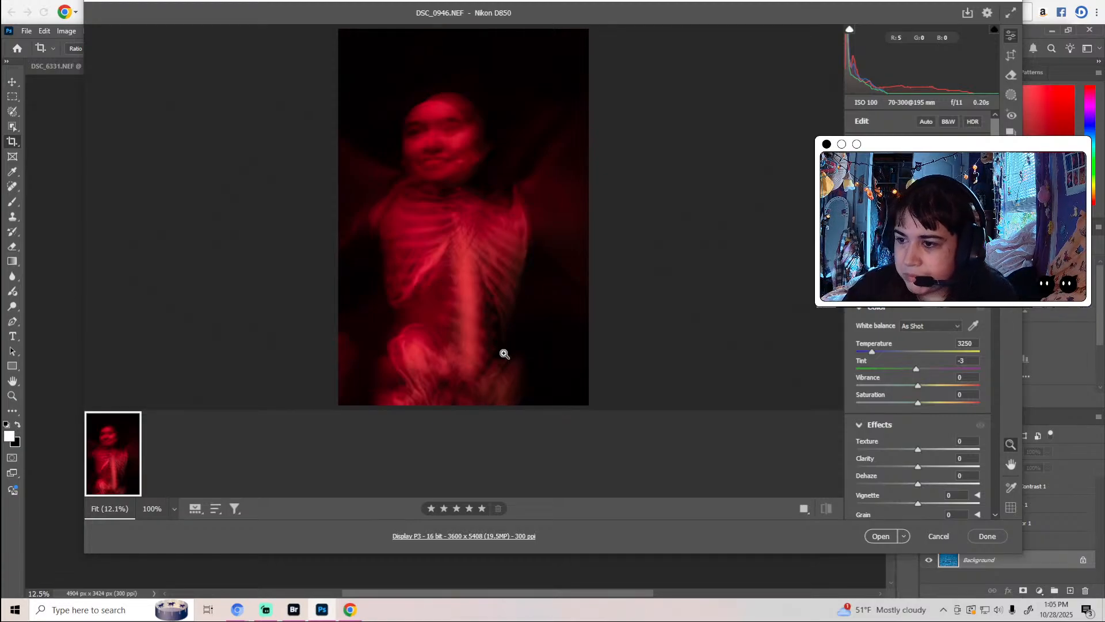
pyautogui.hotkey('alt', 'Tab')
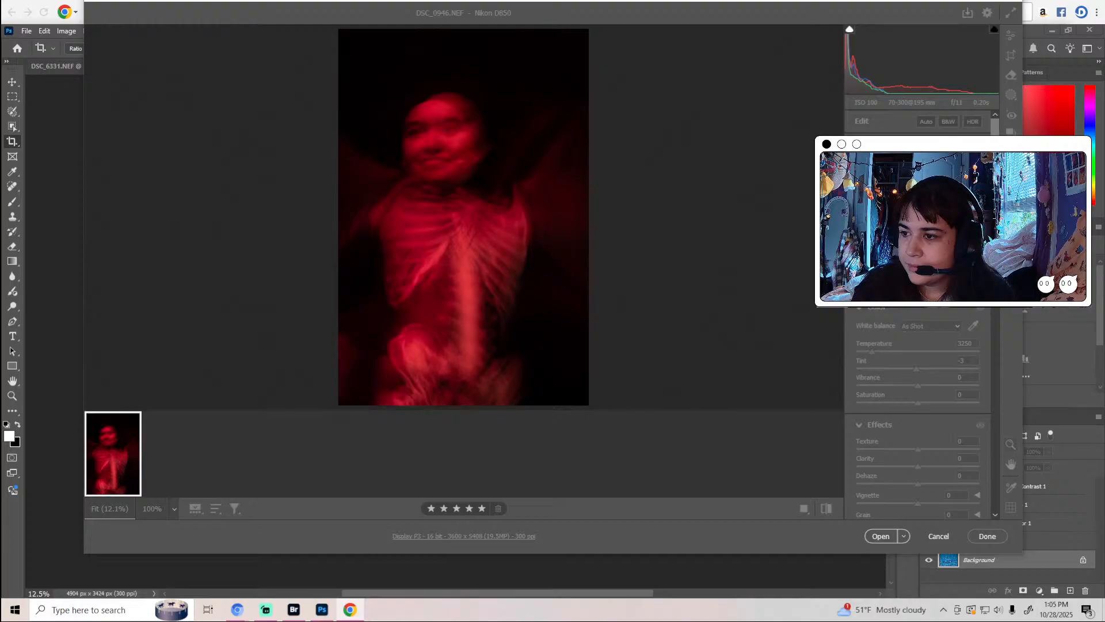
pyautogui.click(736, 266)
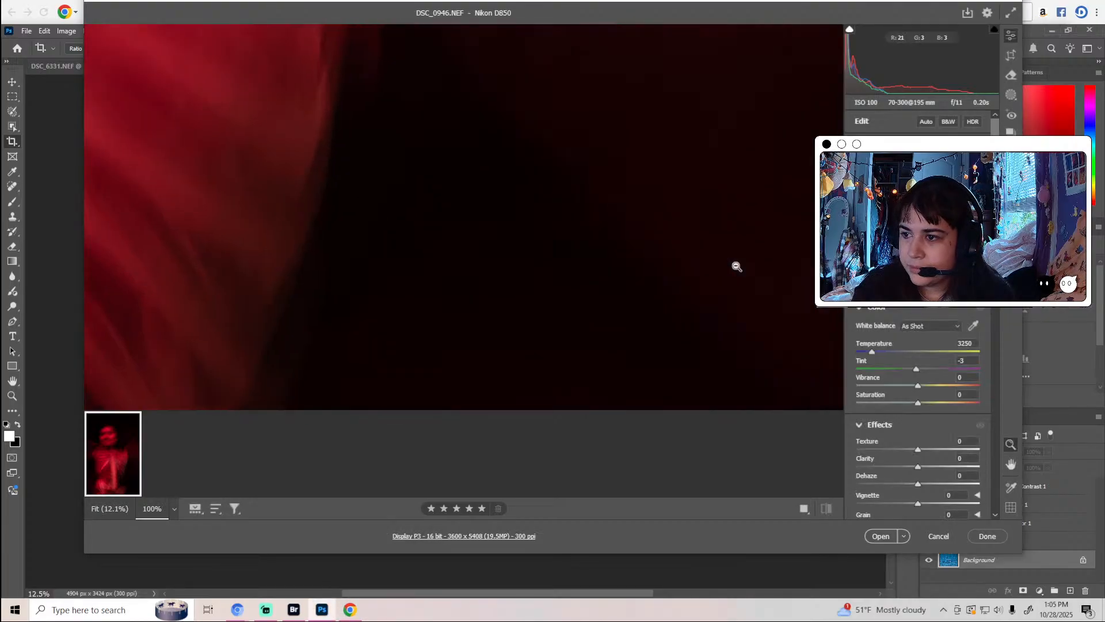
pyautogui.click(681, 316)
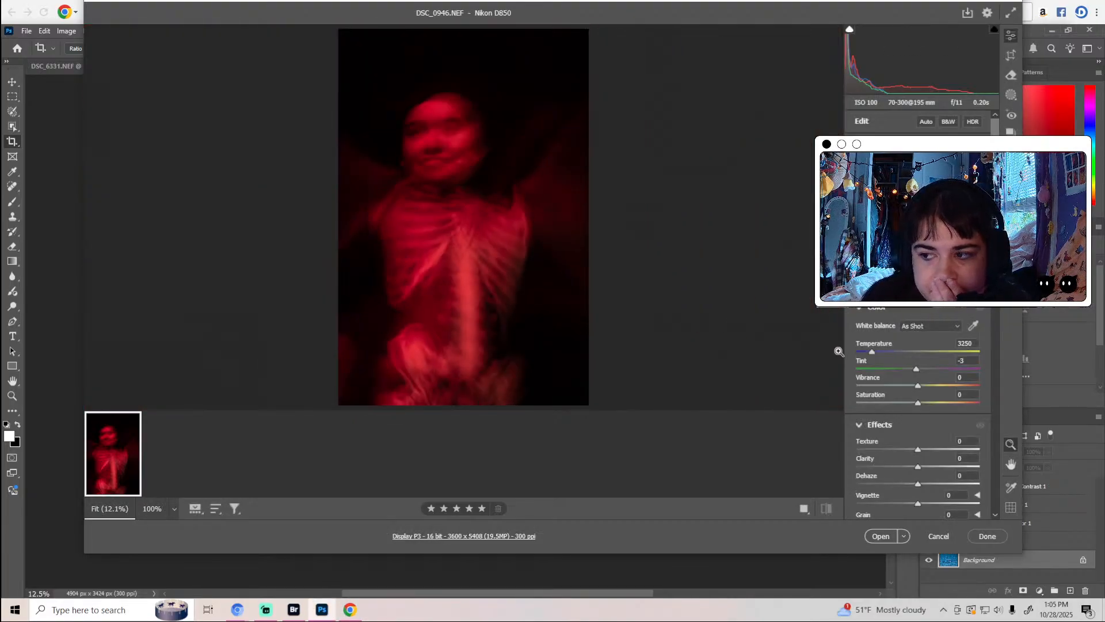
# Enable the lens profile corrections and chromatic aberration removal for the photo.
pyautogui.scroll(-10, 913, 355)
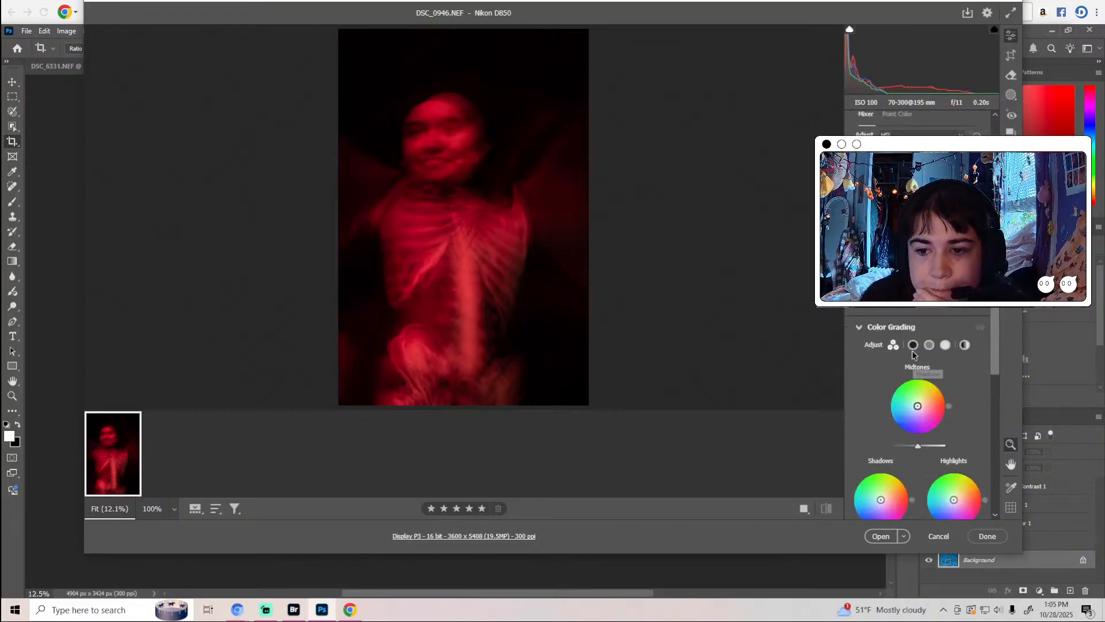
pyautogui.scroll(-5, 912, 355)
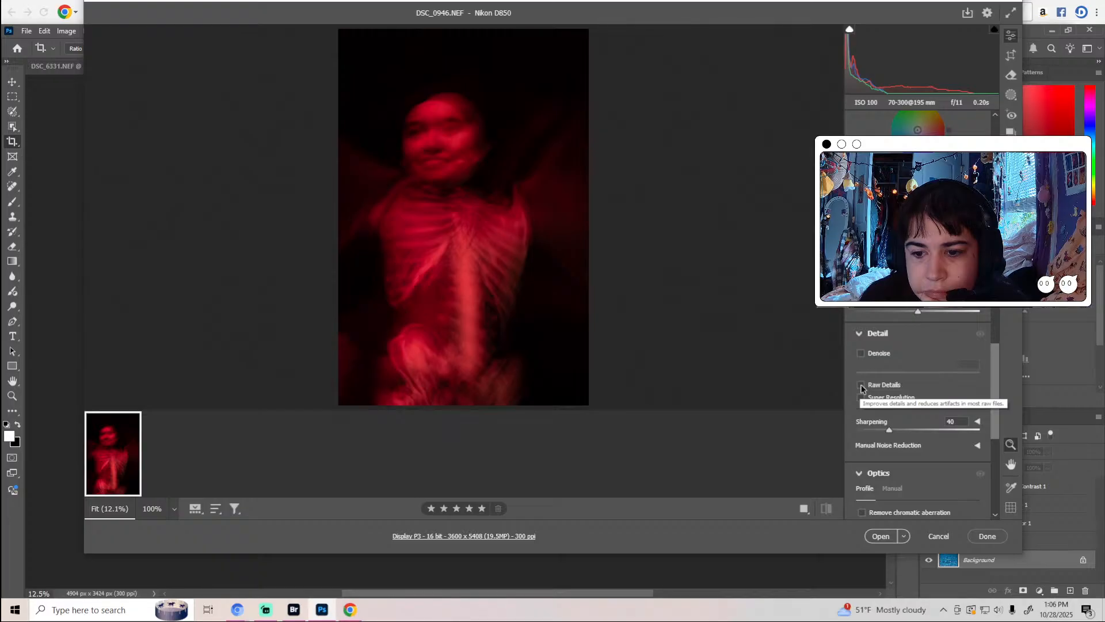
pyautogui.scroll(-4, 862, 388)
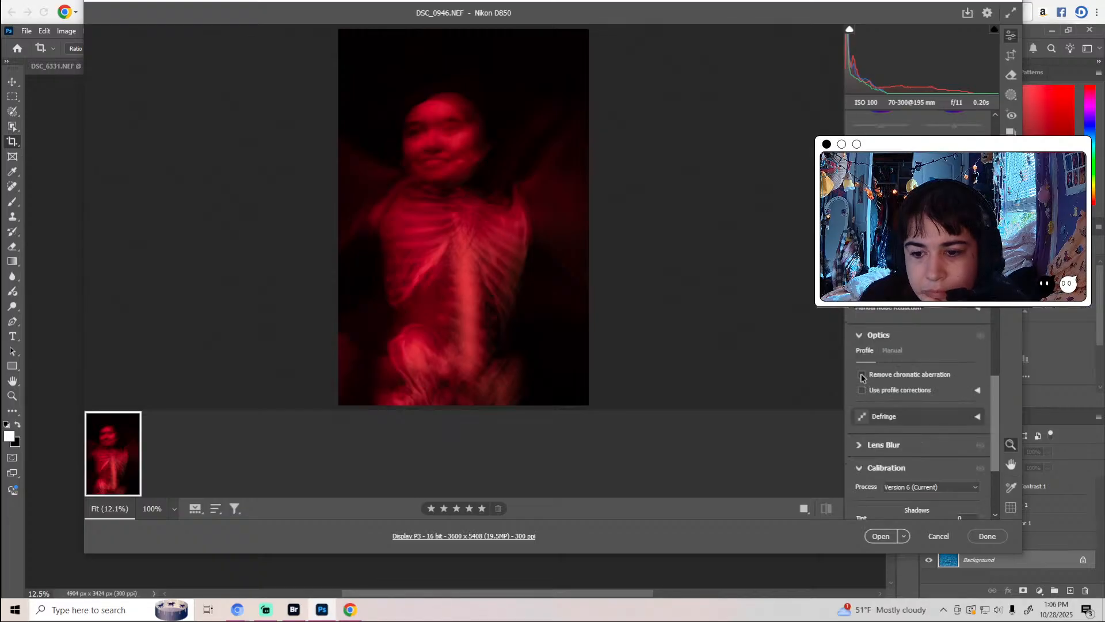
pyautogui.click(862, 390)
pyautogui.click(861, 374)
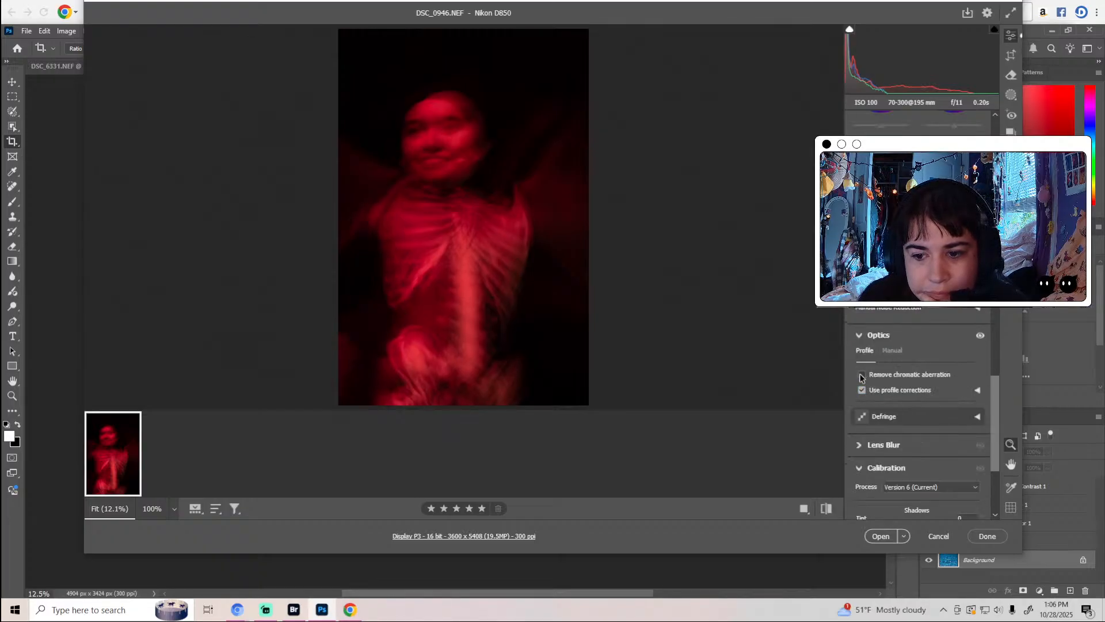
# Set temperature to 4250, tint to -38, vibrance and saturation to +5, texture to +6, clarity to +5 and dehaze to +6.
pyautogui.scroll(10, 903, 386)
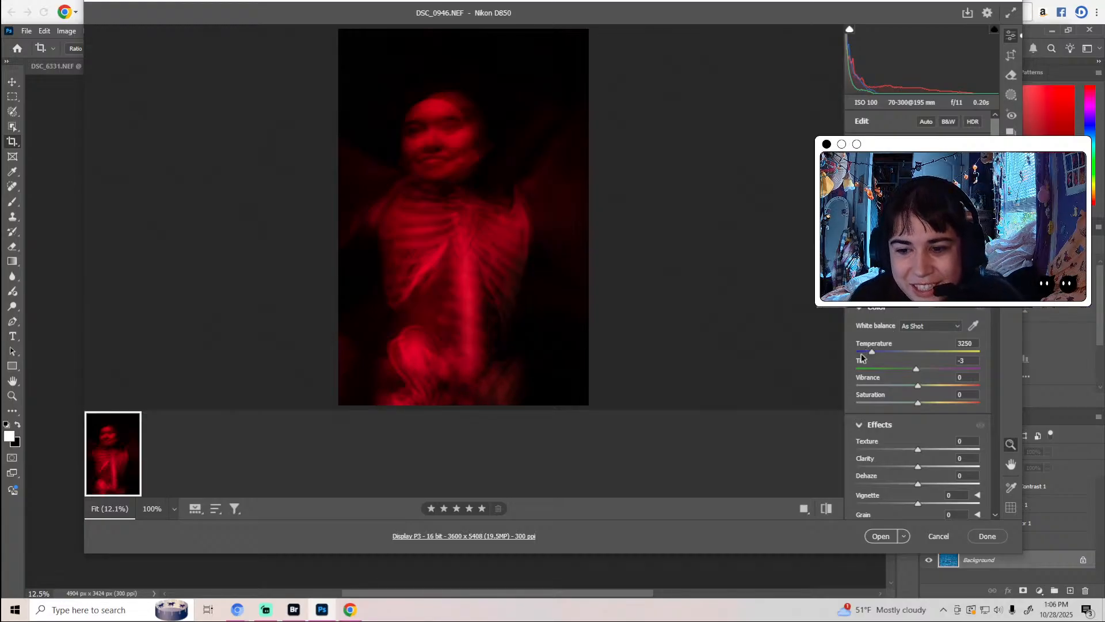
pyautogui.moveTo(872, 352); pyautogui.dragTo(898, 367)
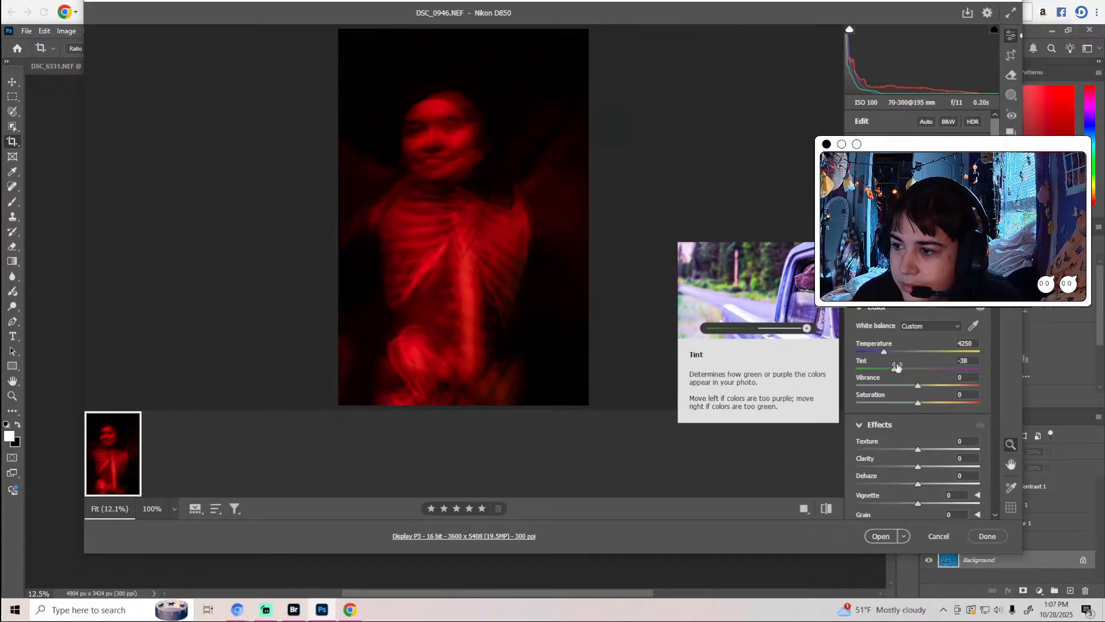
pyautogui.click(921, 384)
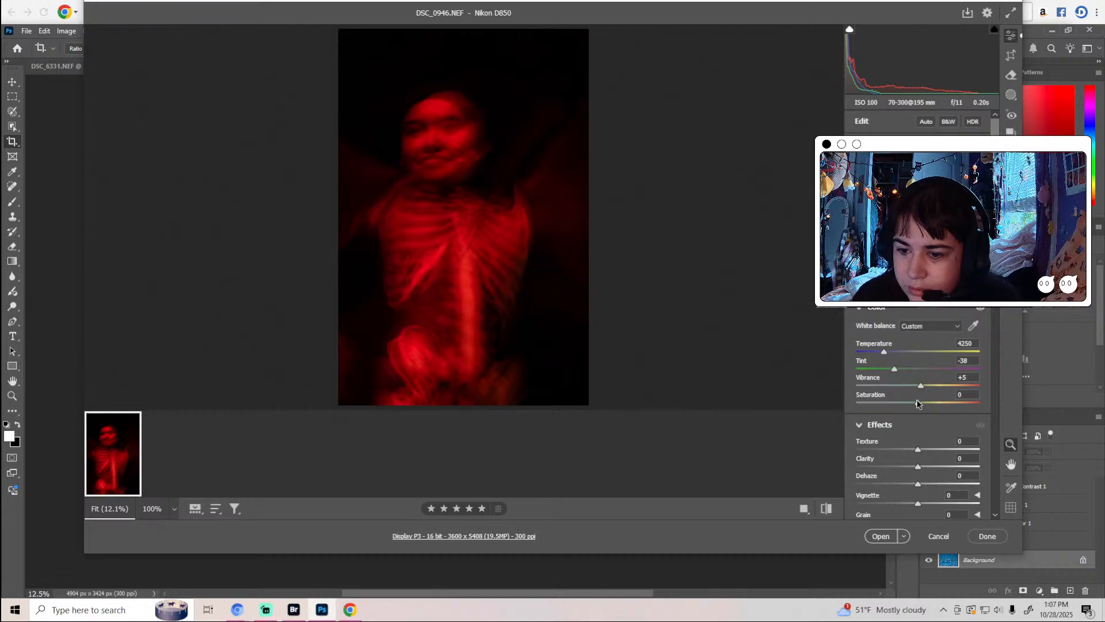
pyautogui.moveTo(918, 405); pyautogui.dragTo(922, 405)
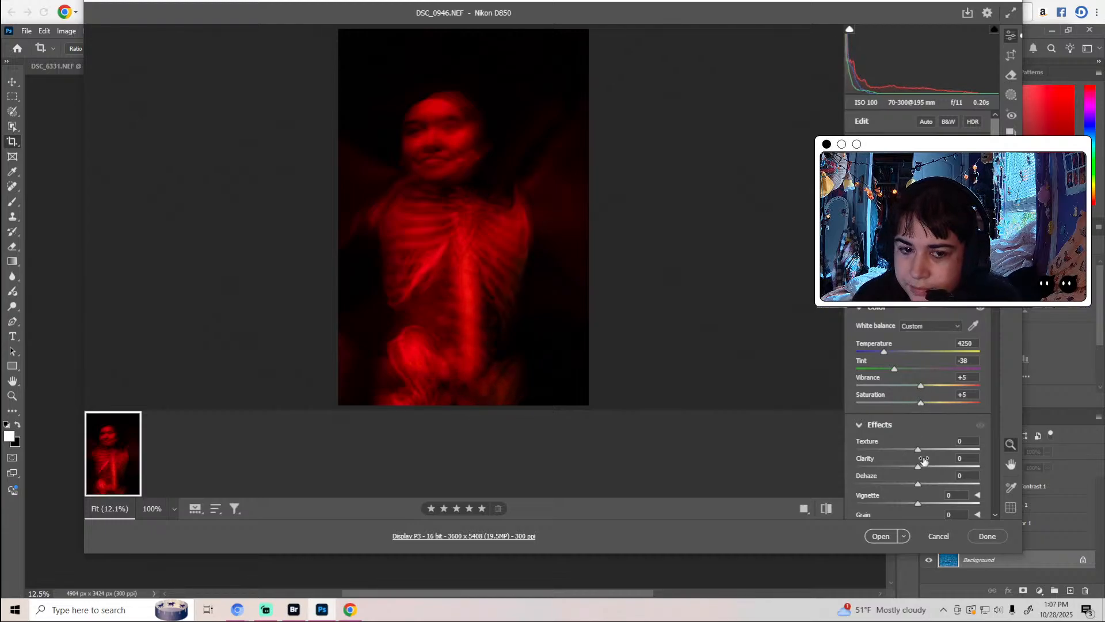
pyautogui.moveTo(920, 450); pyautogui.dragTo(924, 485)
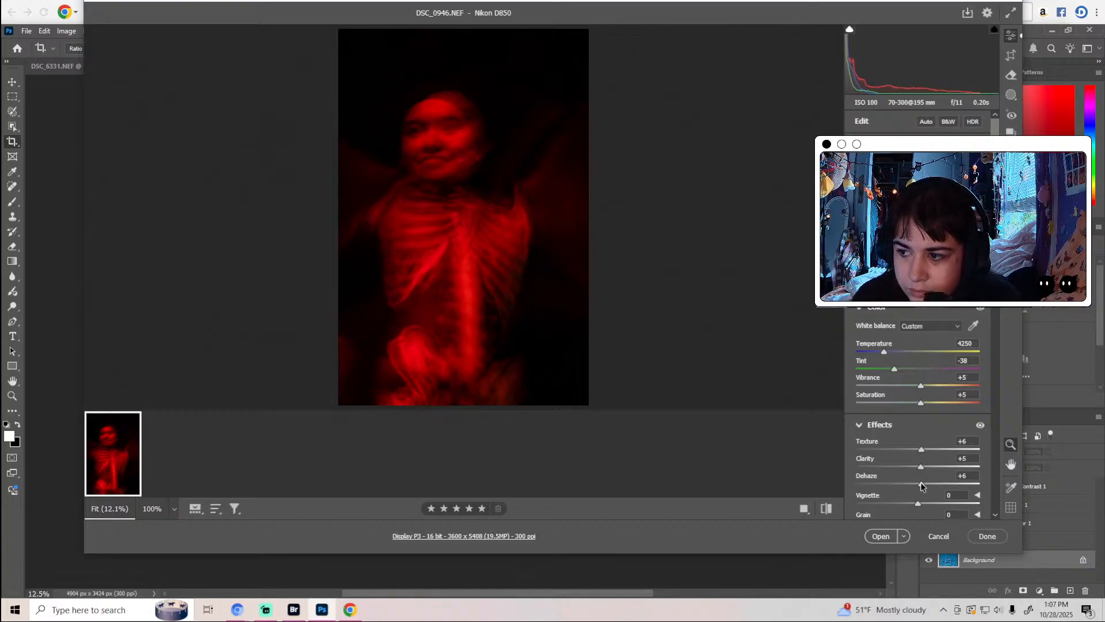
# Shape the red channel's tone curve with points at input 124, output 115 and input 201, output 209.
pyautogui.scroll(-5, 919, 460)
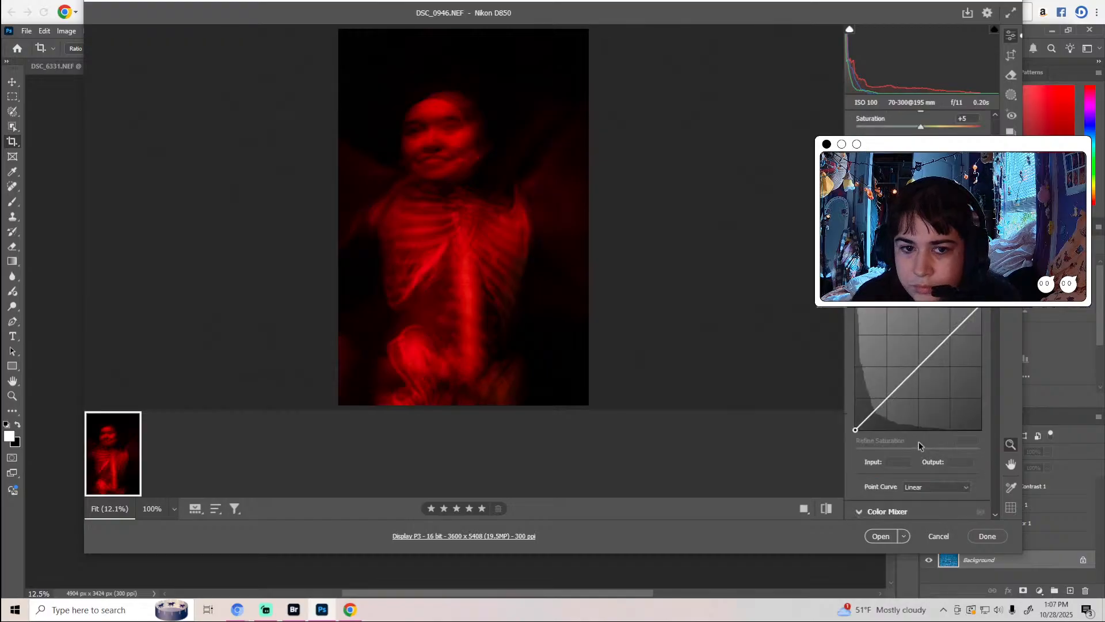
pyautogui.scroll(-1, 915, 324)
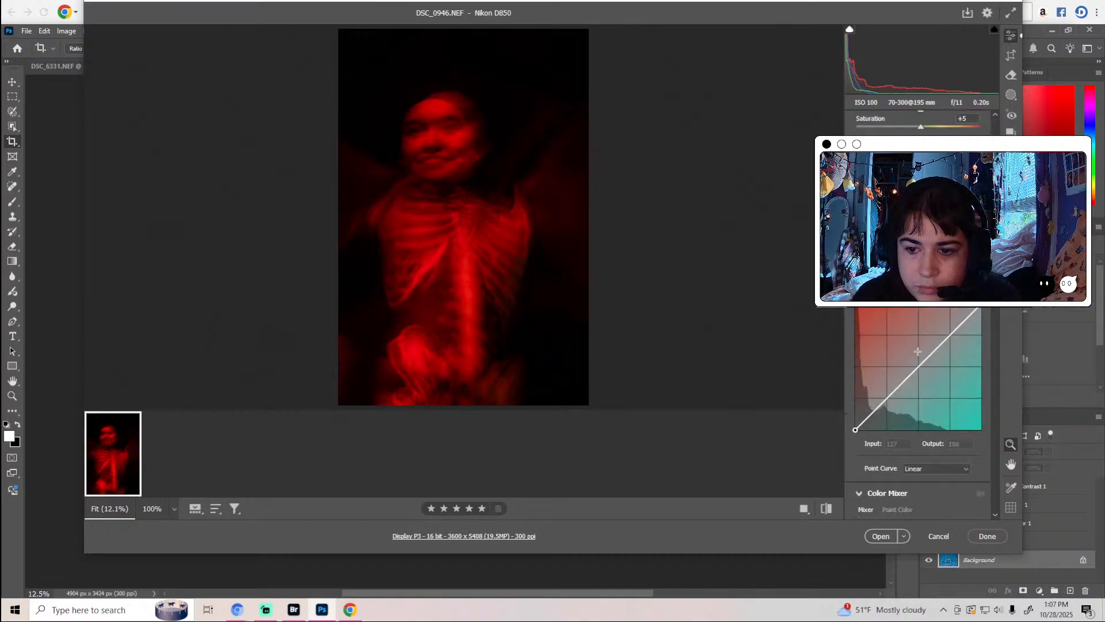
pyautogui.moveTo(918, 351); pyautogui.dragTo(917, 373)
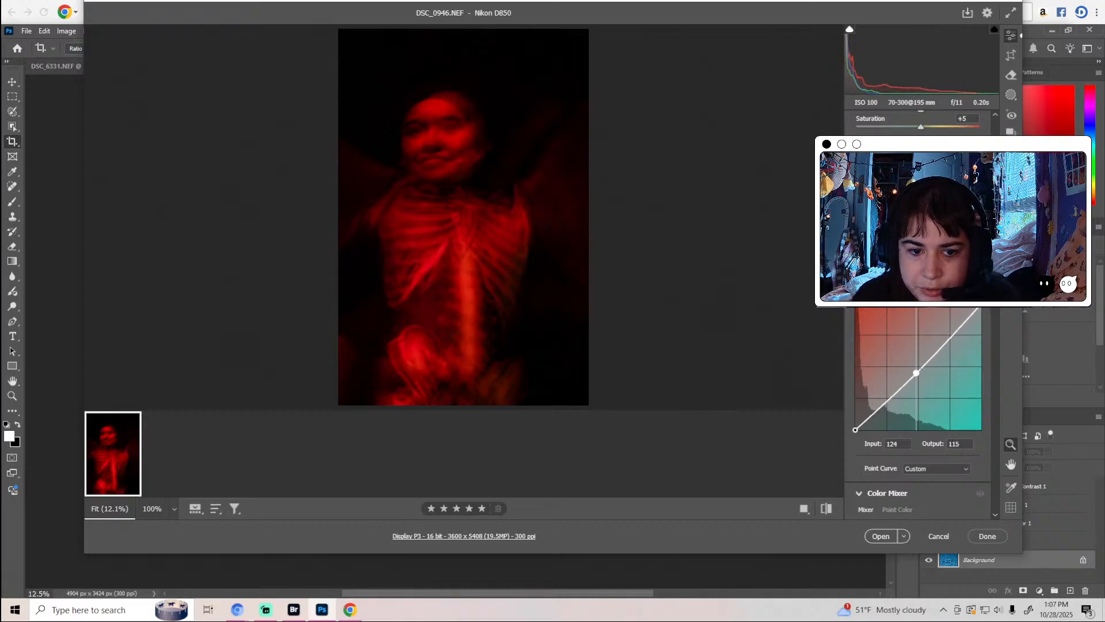
pyautogui.moveTo(960, 328); pyautogui.dragTo(955, 327)
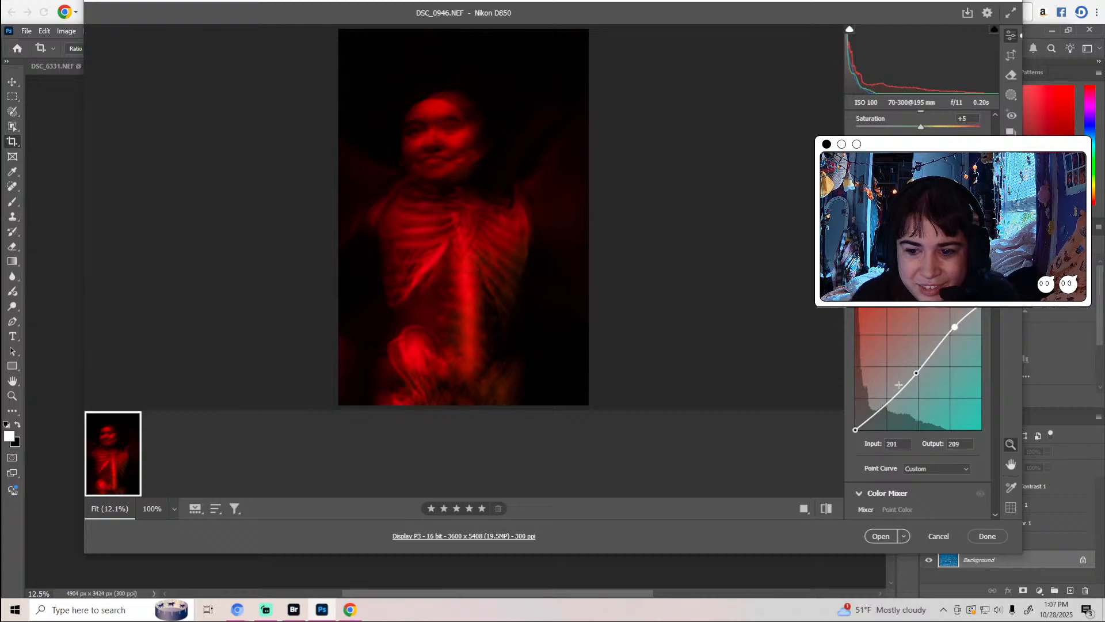
# Raise the luminance of the reds and oranges to +9 each in the Color Mixer.
pyautogui.scroll(-5, 883, 408)
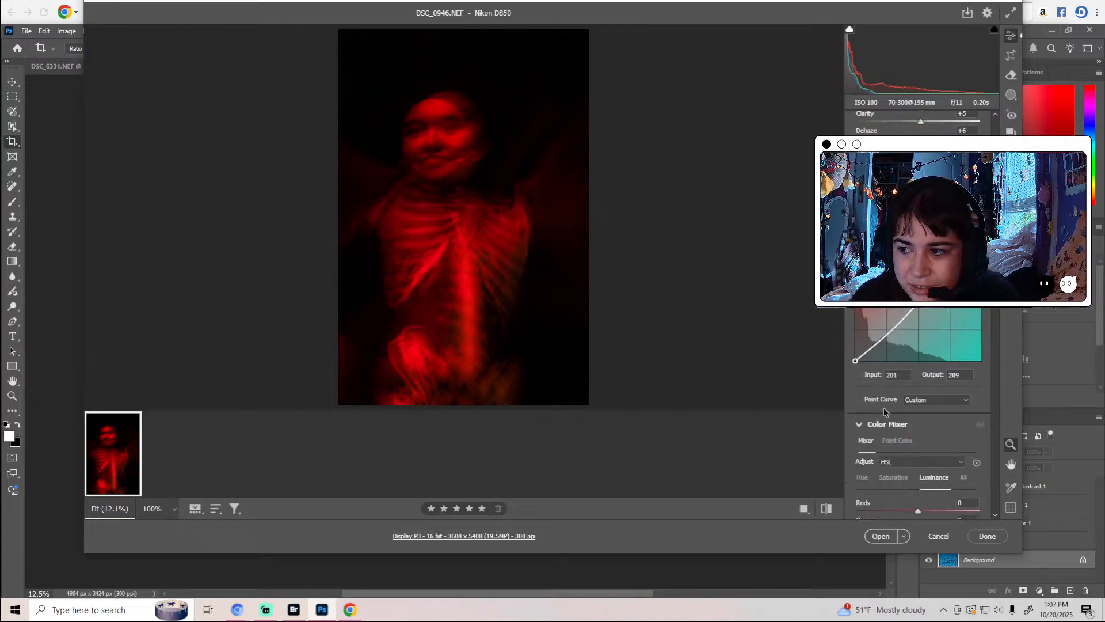
pyautogui.moveTo(918, 366); pyautogui.dragTo(924, 374)
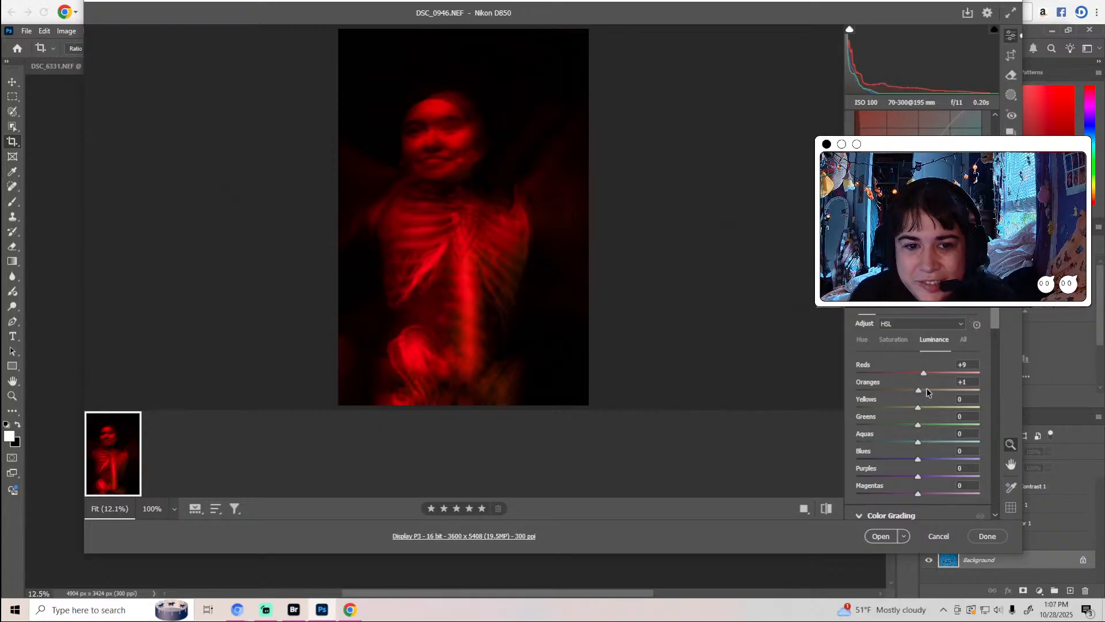
pyautogui.moveTo(918, 390); pyautogui.dragTo(921, 393)
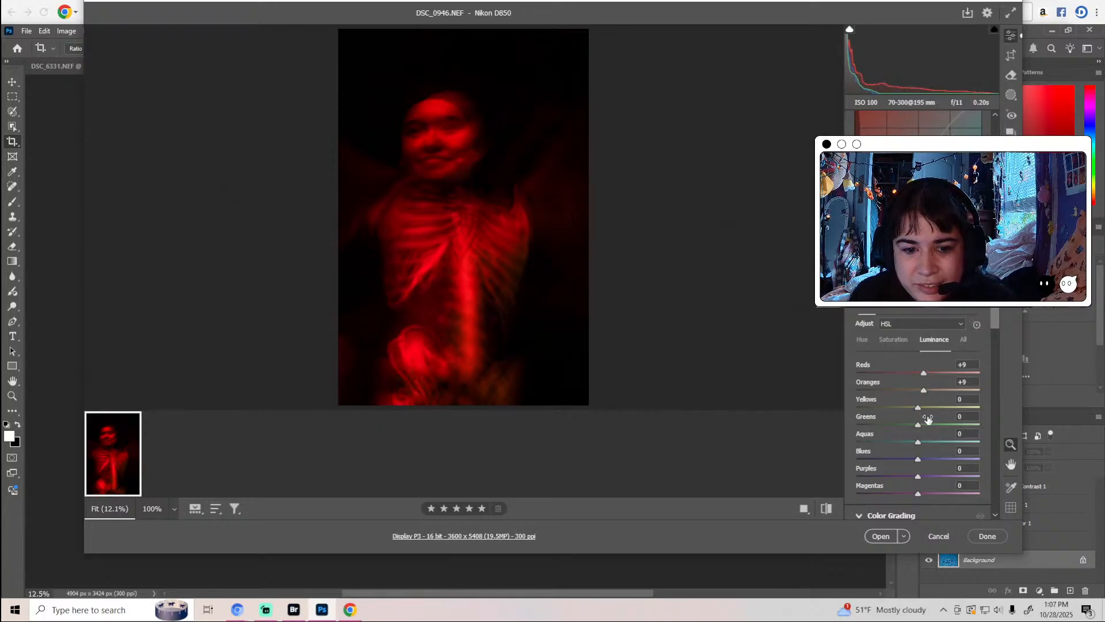
pyautogui.scroll(-2, 919, 407)
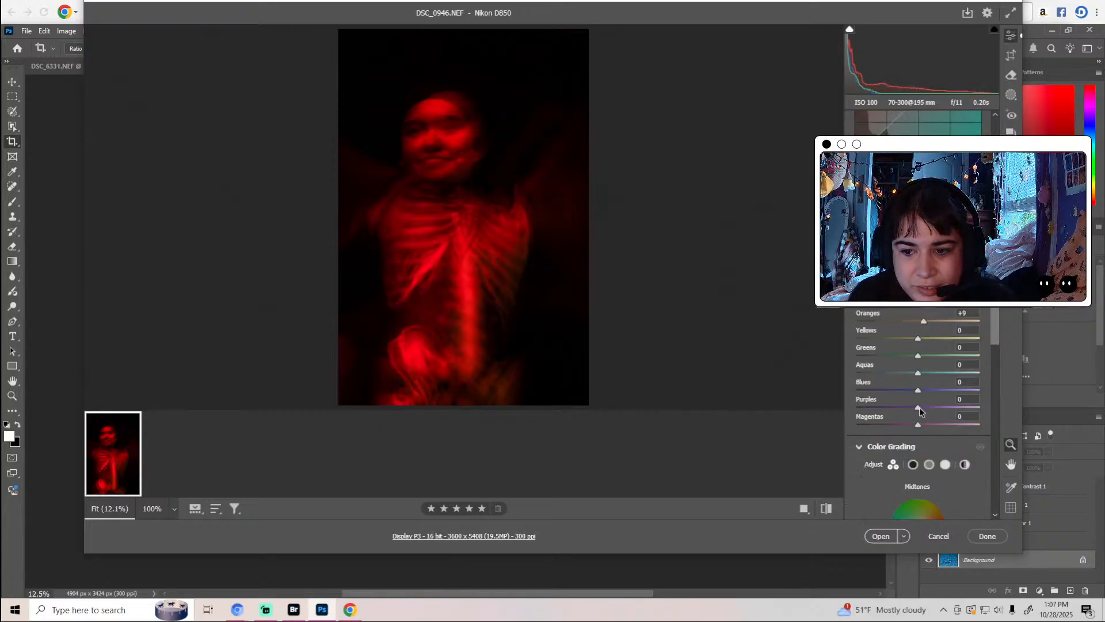
pyautogui.scroll(2, 920, 409)
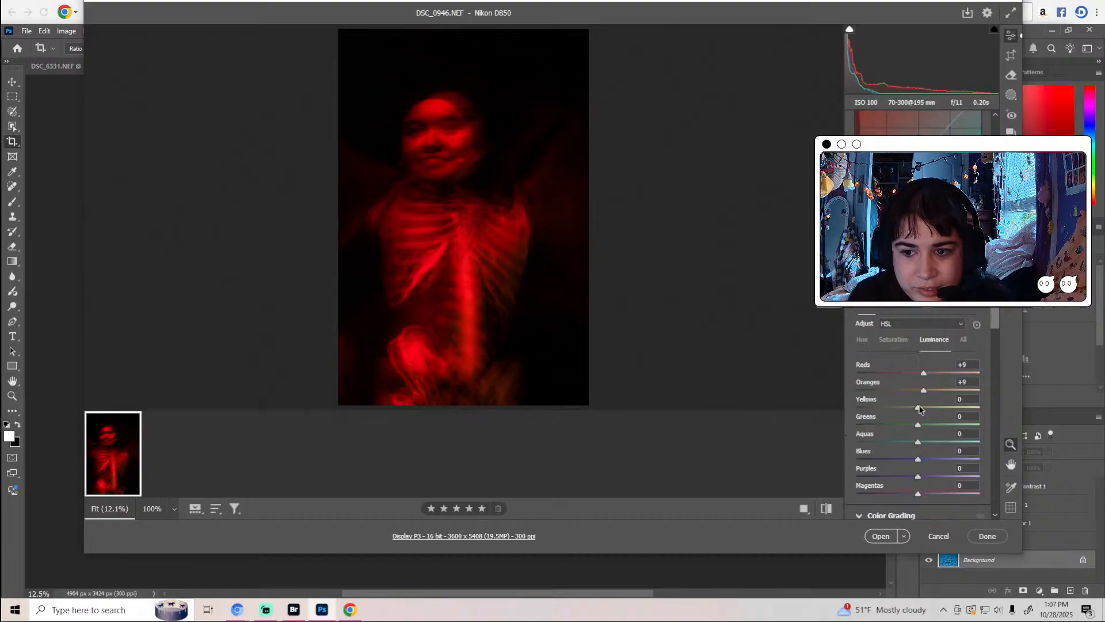
# Grade the midtones toward cyan-blue with hue 190 and saturation 52, and brighten their luminance slightly.
pyautogui.scroll(-3, 920, 409)
pyautogui.moveTo(918, 387)
pyautogui.mouseDown()
pyautogui.moveTo(908, 382)
pyautogui.moveTo(913, 399)
pyautogui.moveTo(906, 375)
pyautogui.moveTo(896, 387)
pyautogui.moveTo(905, 389)
pyautogui.mouseUp()
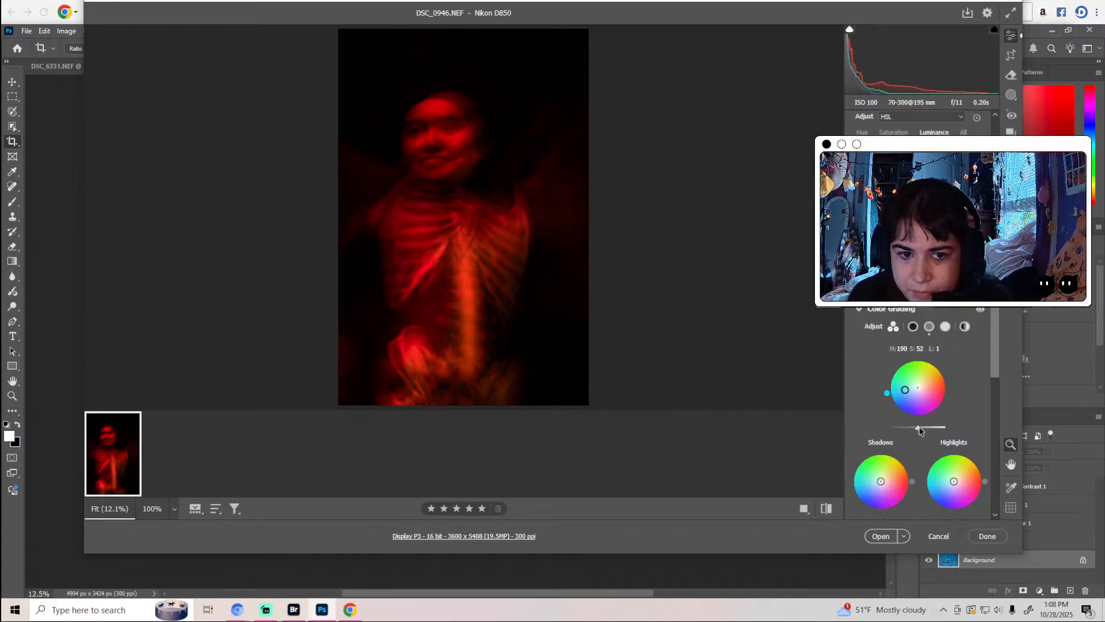
pyautogui.moveTo(918, 428); pyautogui.dragTo(929, 426)
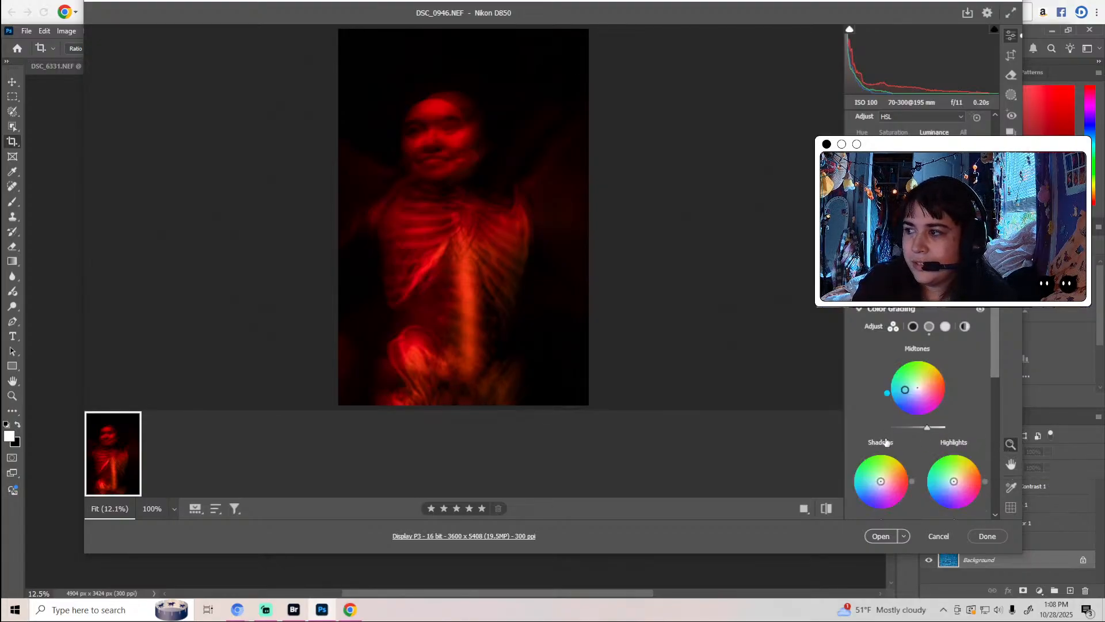
# Grade the shadows with a warm tone of hue 45, saturation 9 and luminance 14.
pyautogui.scroll(-2, 885, 441)
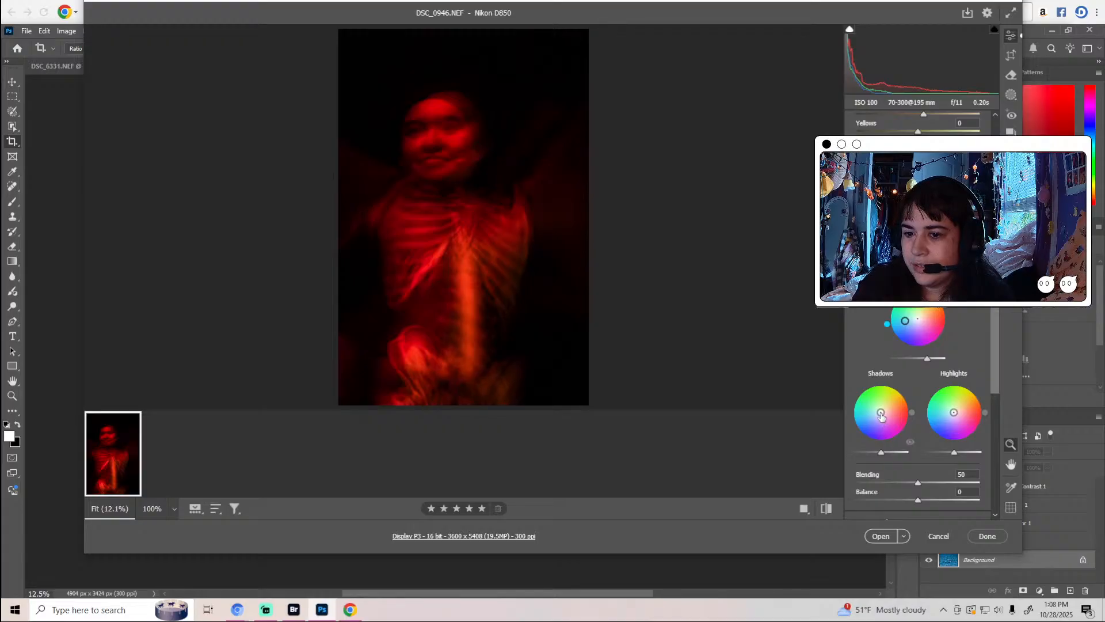
pyautogui.moveTo(882, 416)
pyautogui.mouseDown()
pyautogui.moveTo(867, 402)
pyautogui.moveTo(896, 422)
pyautogui.moveTo(895, 406)
pyautogui.moveTo(882, 410)
pyautogui.mouseUp()
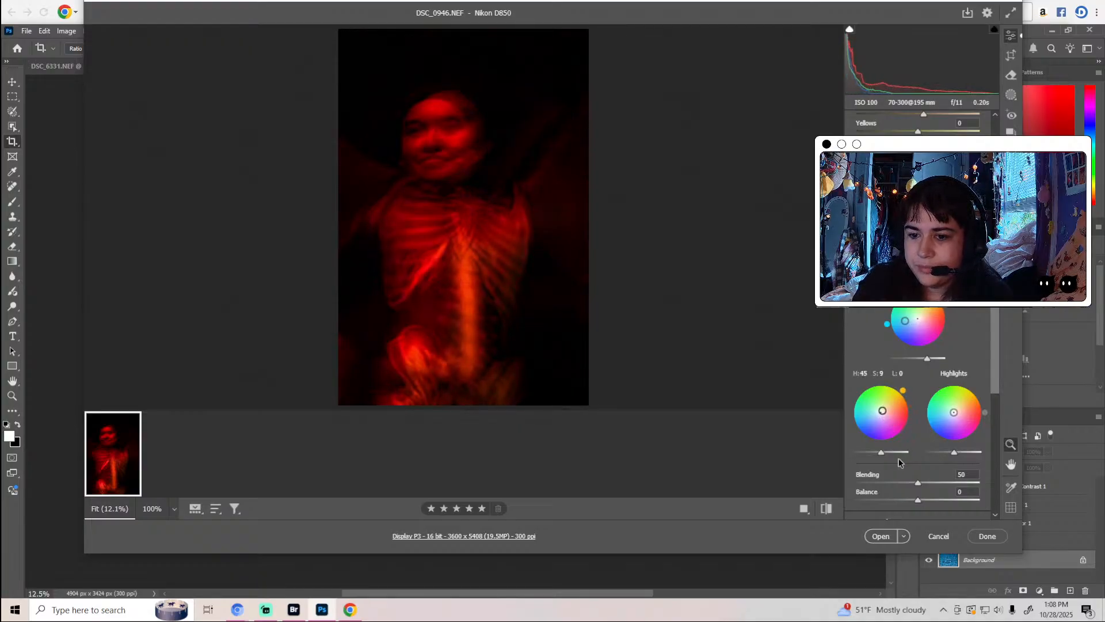
pyautogui.moveTo(881, 453)
pyautogui.mouseDown()
pyautogui.moveTo(902, 452)
pyautogui.moveTo(885, 459)
pyautogui.mouseUp()
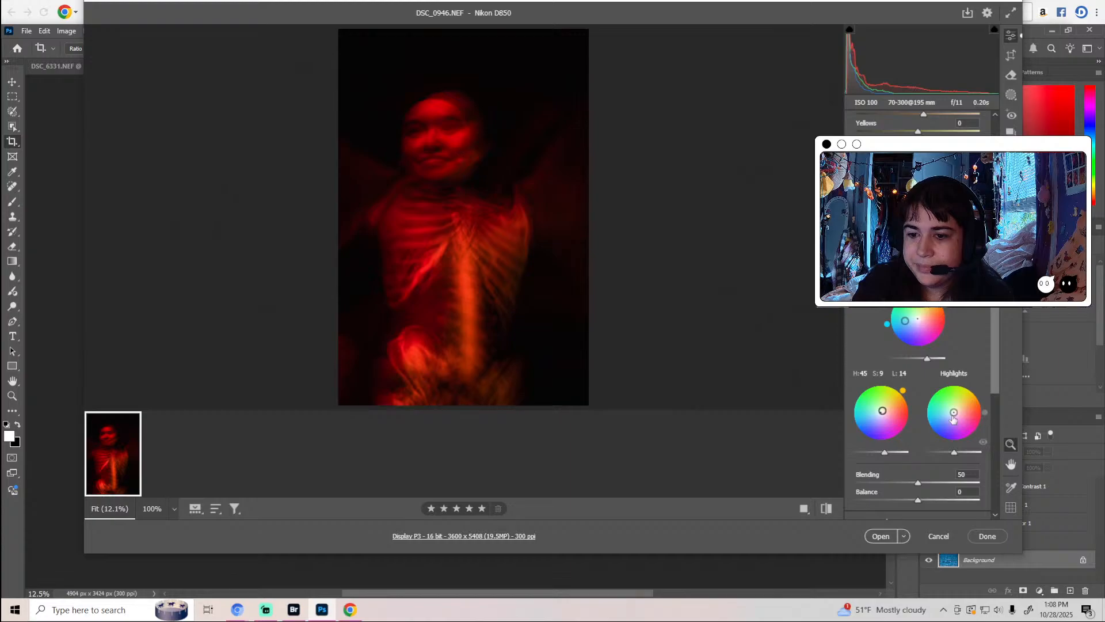
# Grade the highlights with hue 194, saturation 18 and luminance 22.
pyautogui.moveTo(954, 412)
pyautogui.mouseDown()
pyautogui.moveTo(935, 421)
pyautogui.moveTo(950, 413)
pyautogui.mouseUp()
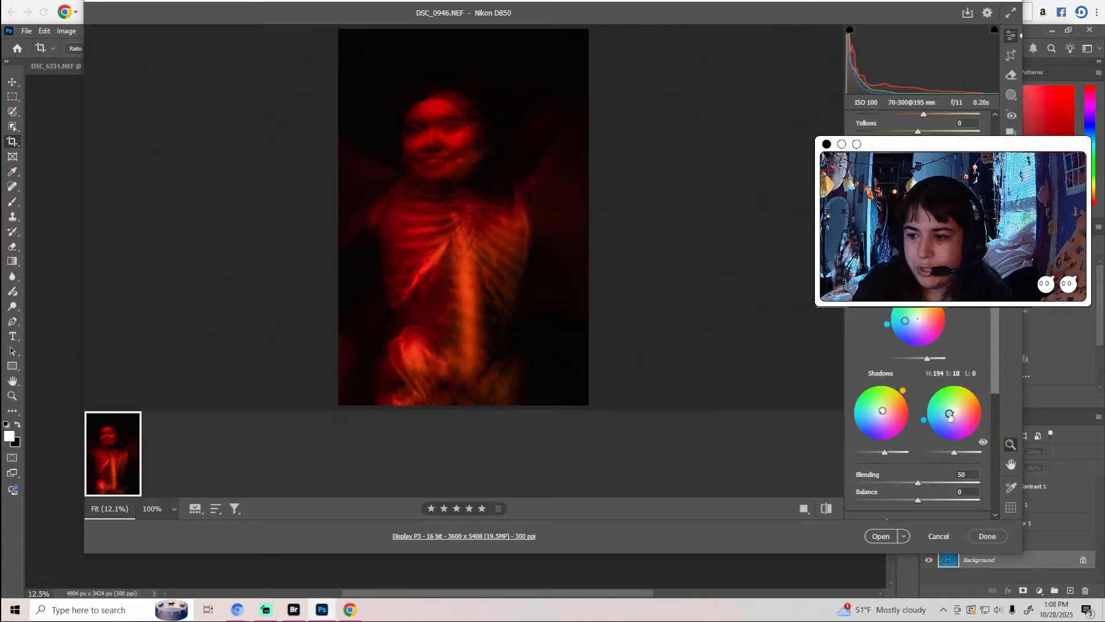
pyautogui.click(955, 453)
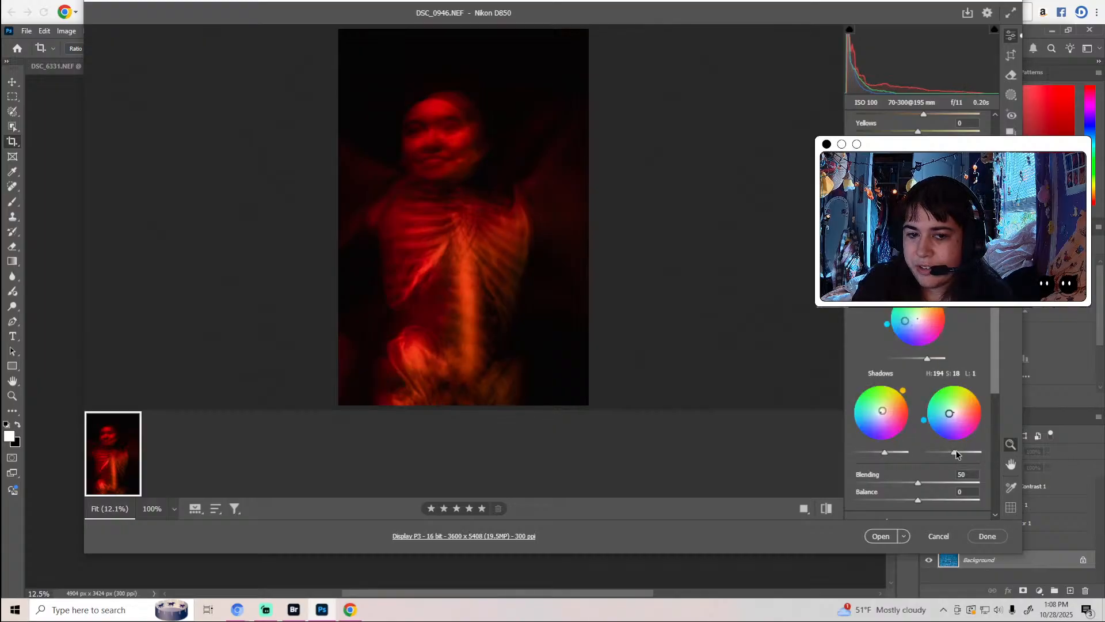
pyautogui.moveTo(956, 453)
pyautogui.mouseDown()
pyautogui.moveTo(926, 453)
pyautogui.moveTo(963, 454)
pyautogui.mouseUp()
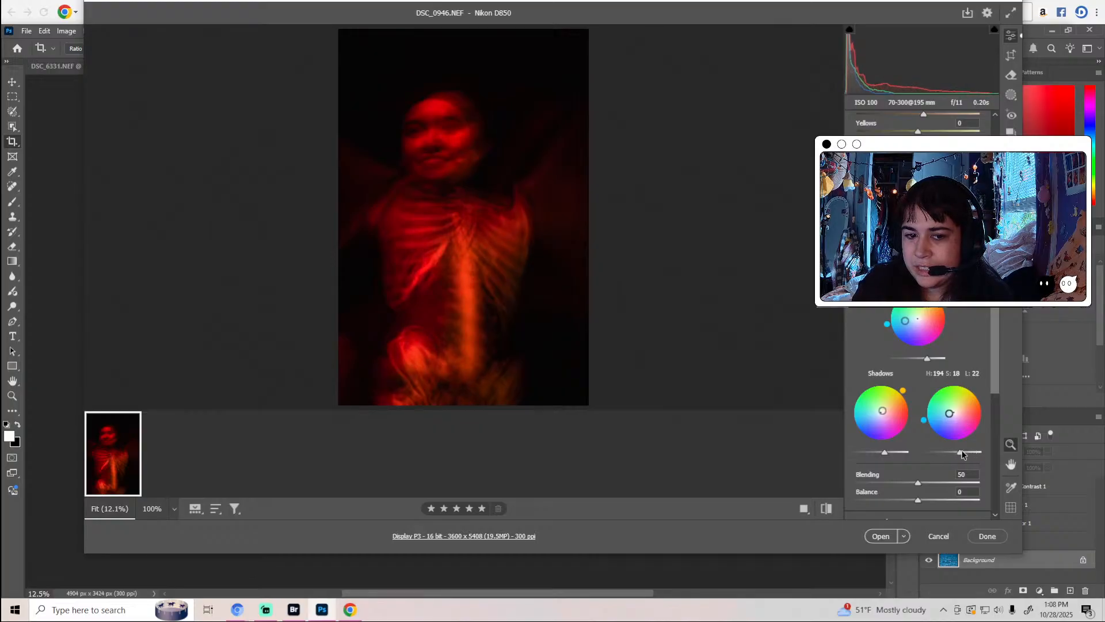
# Set the color grading blending to 62 and the balance to +7.
pyautogui.scroll(-2, 950, 449)
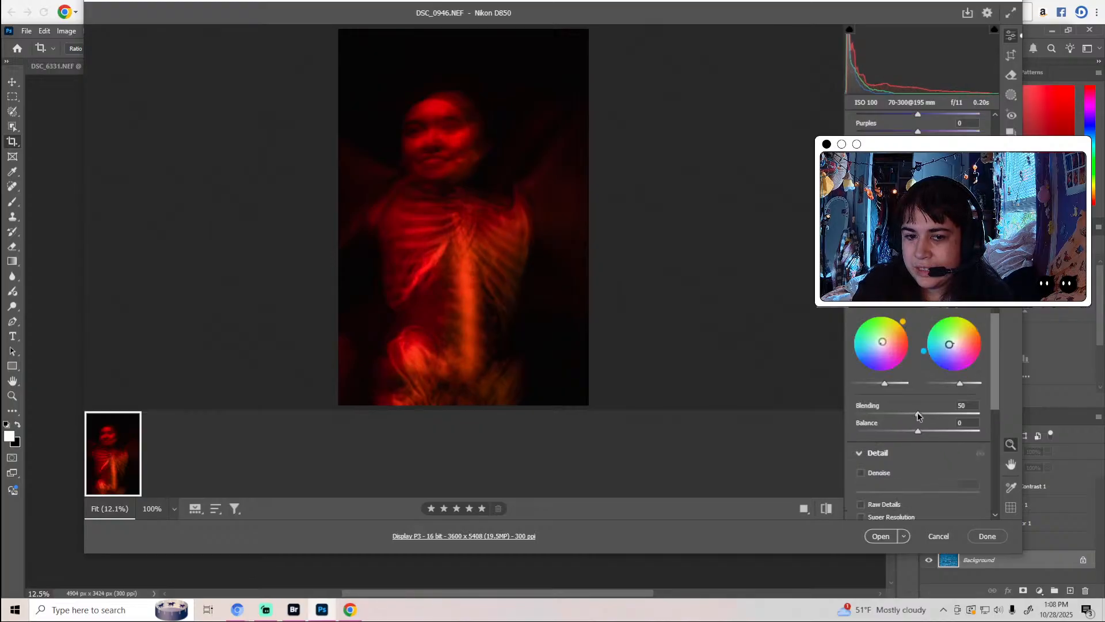
pyautogui.moveTo(919, 415)
pyautogui.mouseDown()
pyautogui.moveTo(860, 414)
pyautogui.moveTo(935, 418)
pyautogui.mouseUp()
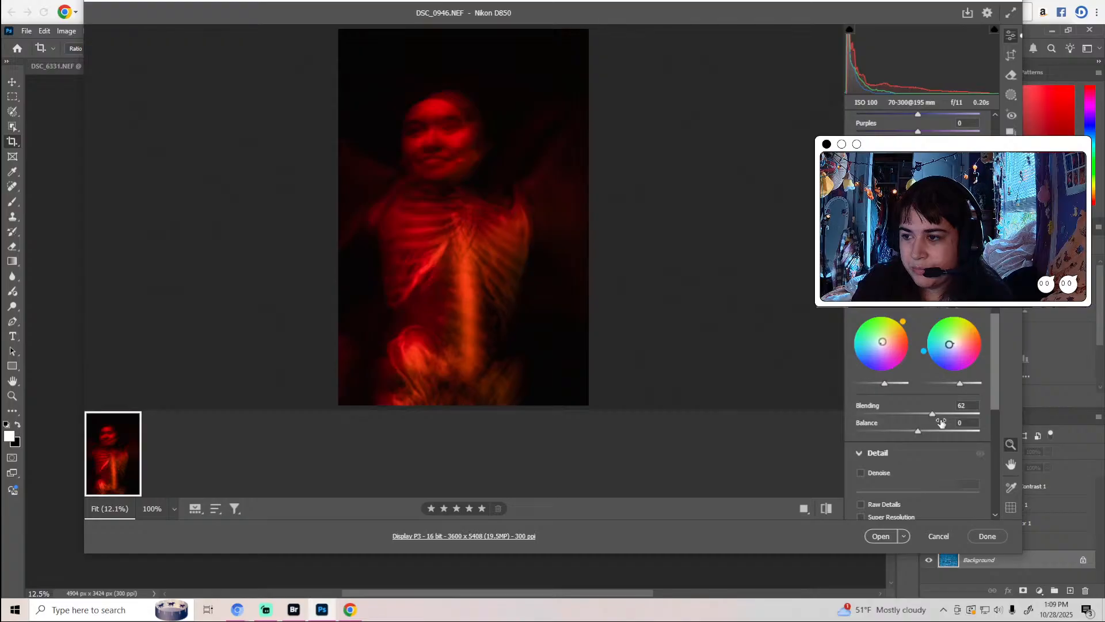
pyautogui.moveTo(919, 433)
pyautogui.mouseDown()
pyautogui.moveTo(938, 434)
pyautogui.moveTo(923, 434)
pyautogui.mouseUp()
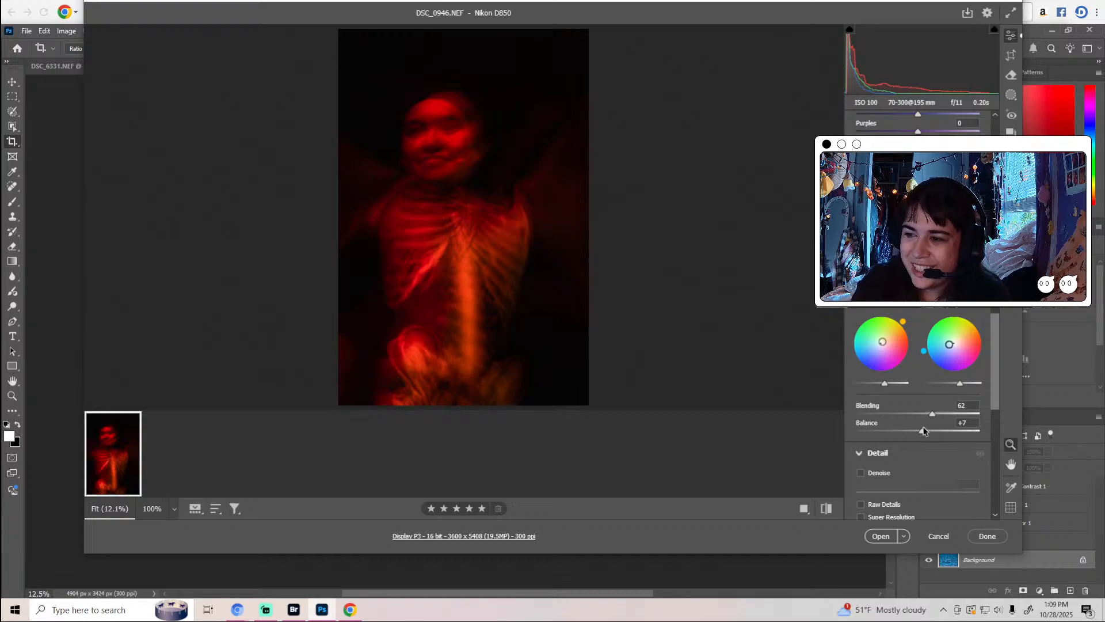
# Raise the calibration saturation to +5 for the red primary, +6 for the green primary and +5 for the blue primary.
pyautogui.scroll(-10, 923, 426)
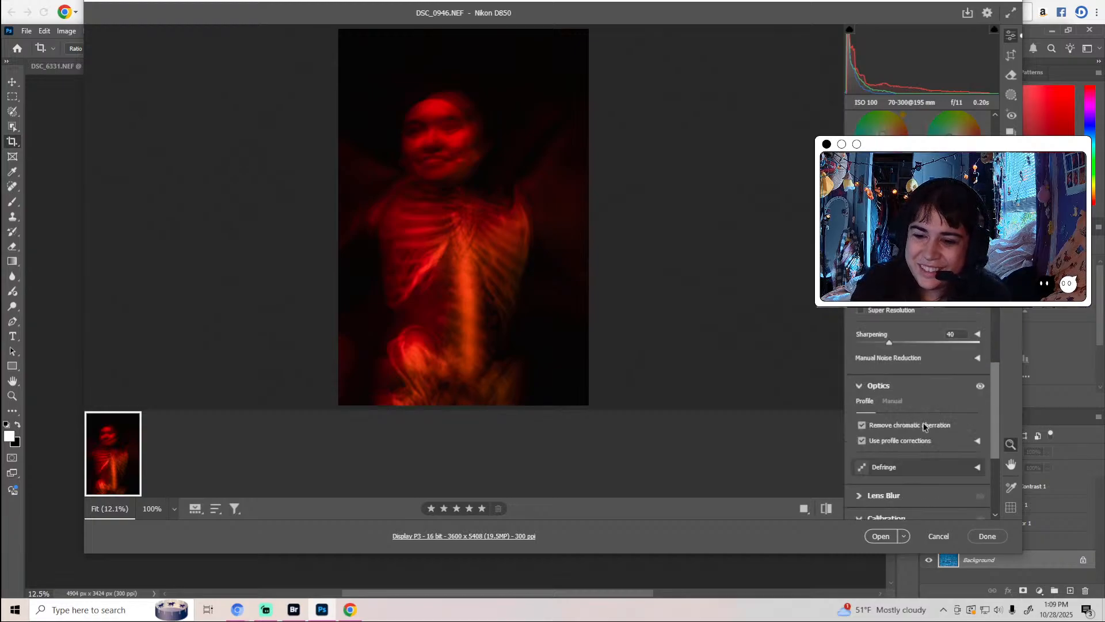
pyautogui.scroll(-1, 924, 426)
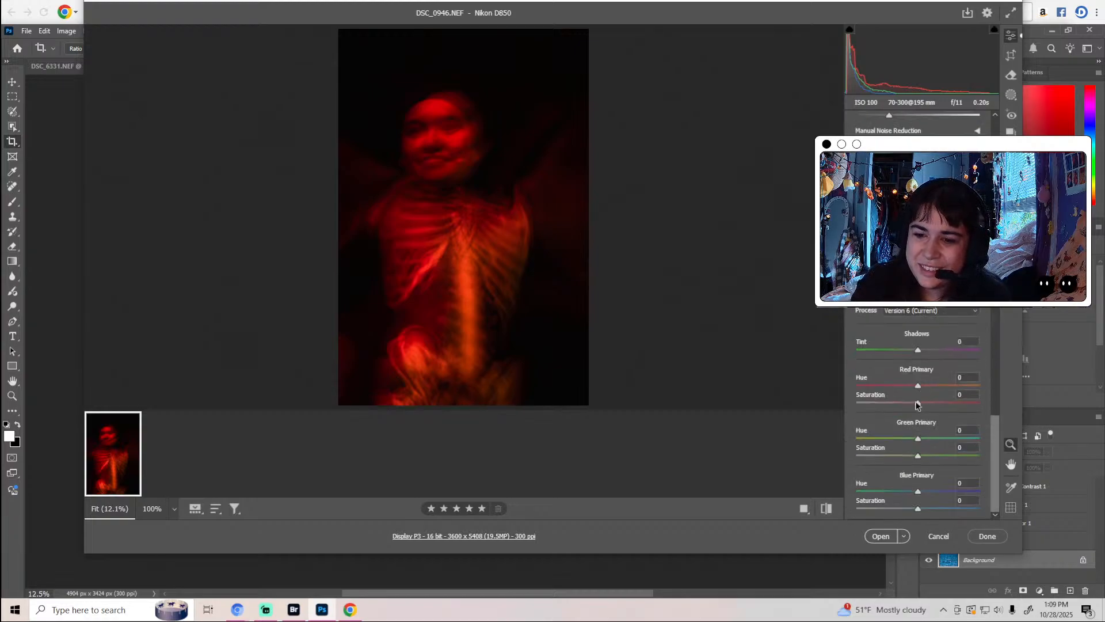
pyautogui.moveTo(918, 403); pyautogui.dragTo(920, 401)
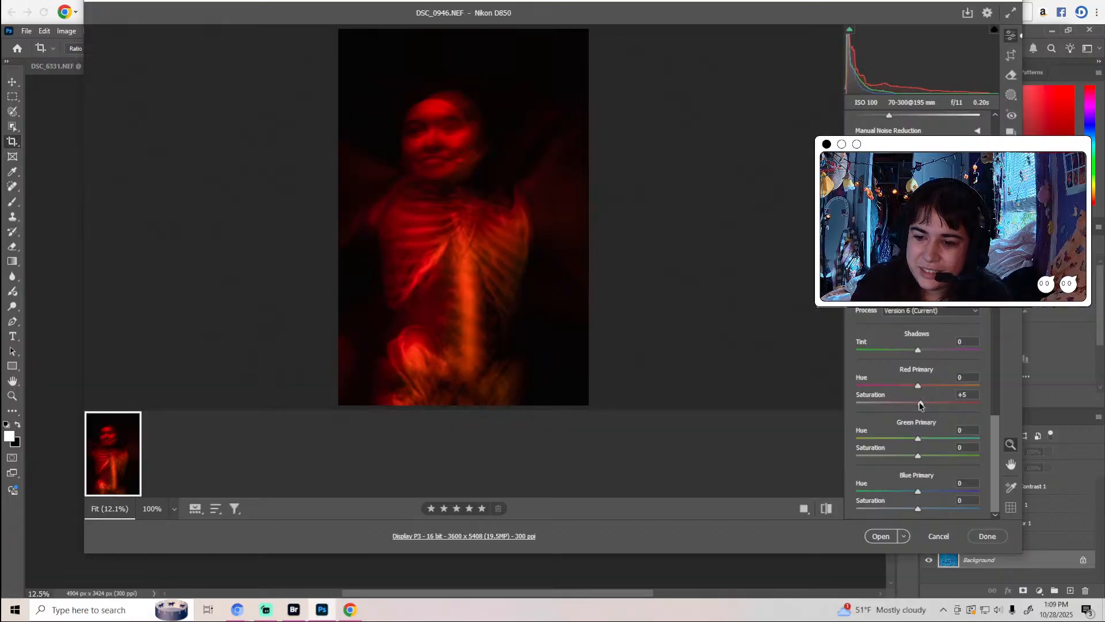
pyautogui.moveTo(918, 456); pyautogui.dragTo(922, 452)
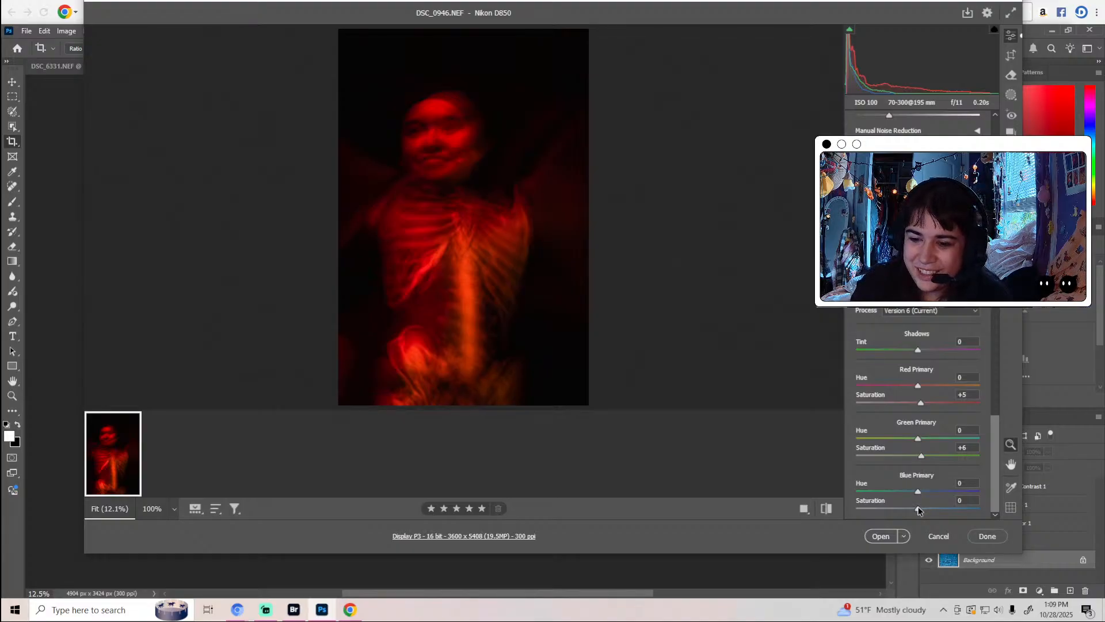
pyautogui.moveTo(919, 511); pyautogui.dragTo(921, 510)
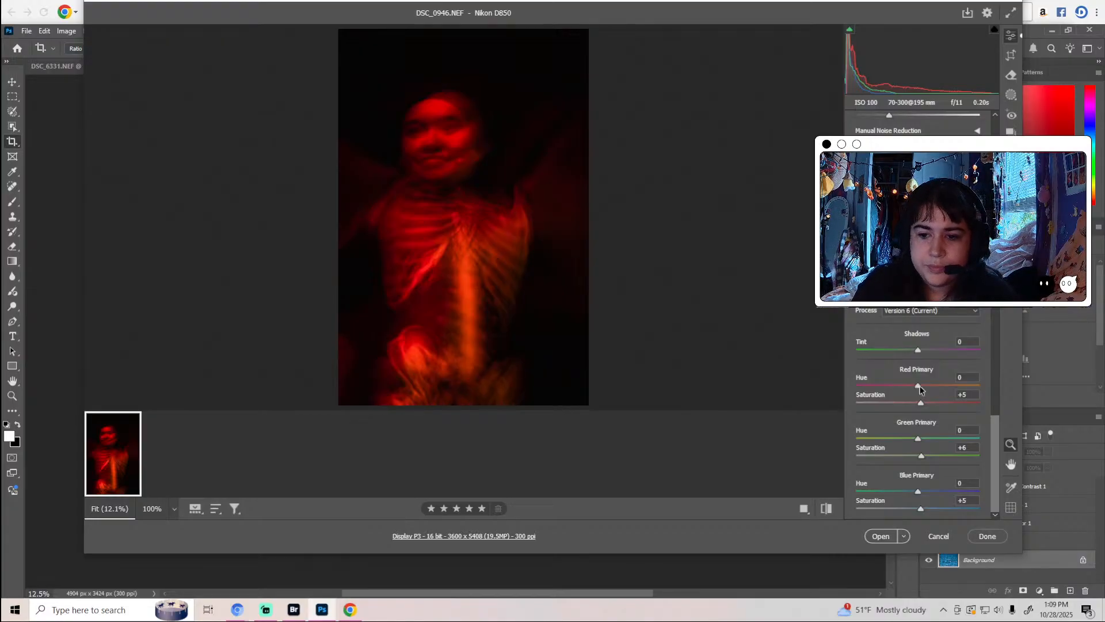
# Shift the calibration hues to +10 for the red primary, -13 for the green primary and -1 for the blue primary.
pyautogui.moveTo(919, 388)
pyautogui.mouseDown()
pyautogui.moveTo(908, 391)
pyautogui.moveTo(937, 392)
pyautogui.moveTo(925, 395)
pyautogui.mouseUp()
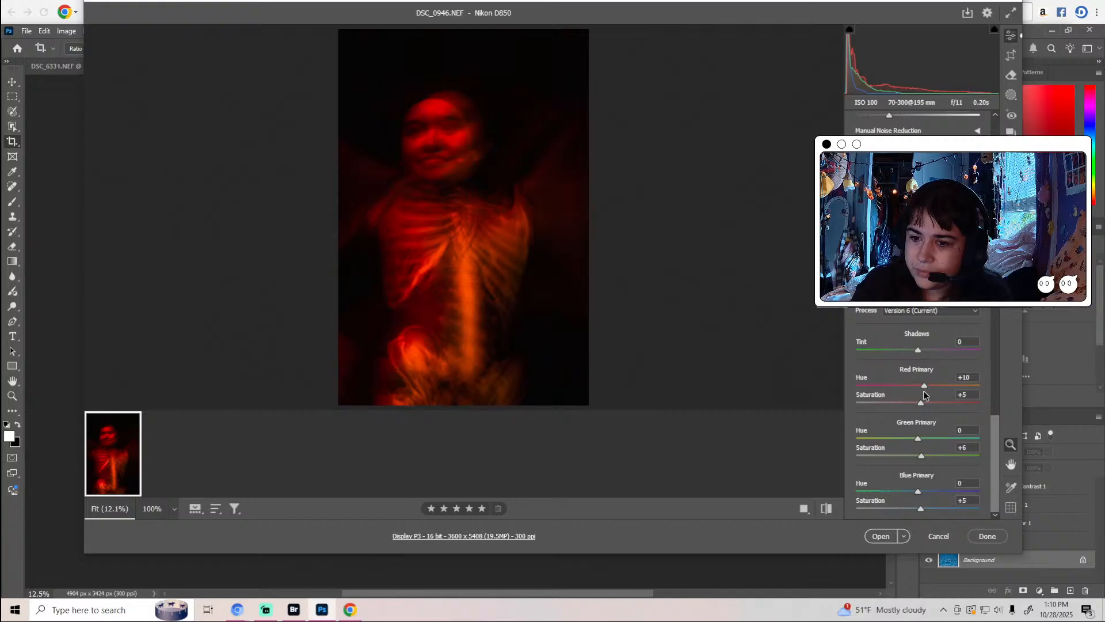
pyautogui.moveTo(918, 439)
pyautogui.mouseDown()
pyautogui.moveTo(900, 446)
pyautogui.moveTo(910, 440)
pyautogui.mouseUp()
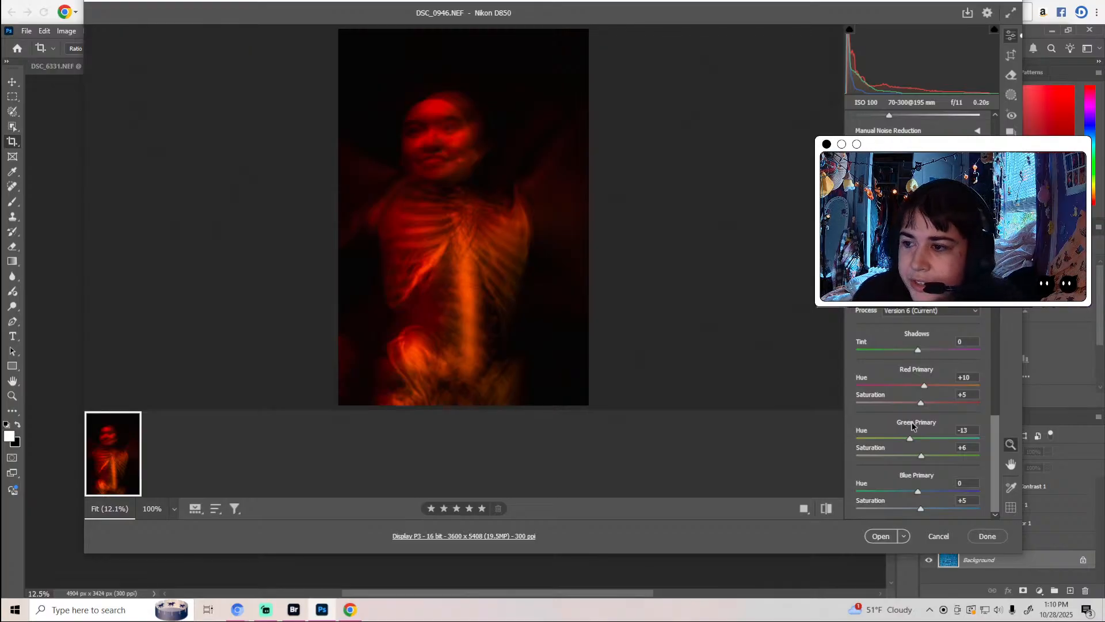
pyautogui.moveTo(919, 493)
pyautogui.mouseDown()
pyautogui.moveTo(881, 495)
pyautogui.moveTo(918, 494)
pyautogui.mouseUp()
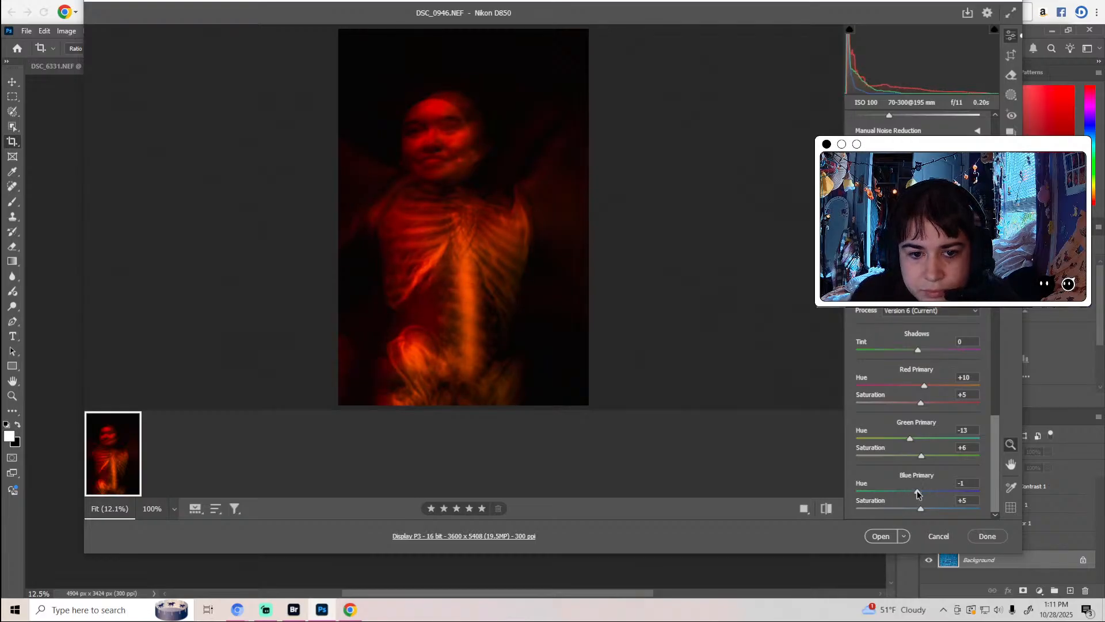
# Open the graded raw file as a Photoshop document and close DSC_6308.NEF and DSC_6331.NEF without saving their changes.
pyautogui.click(881, 536)
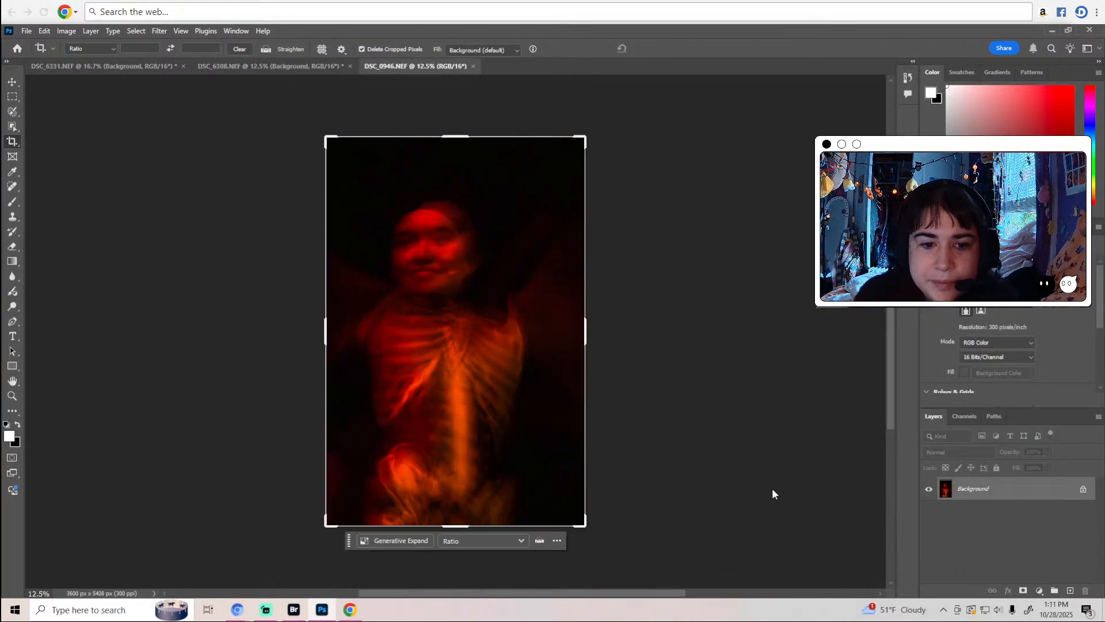
pyautogui.click(350, 65)
pyautogui.click(547, 243)
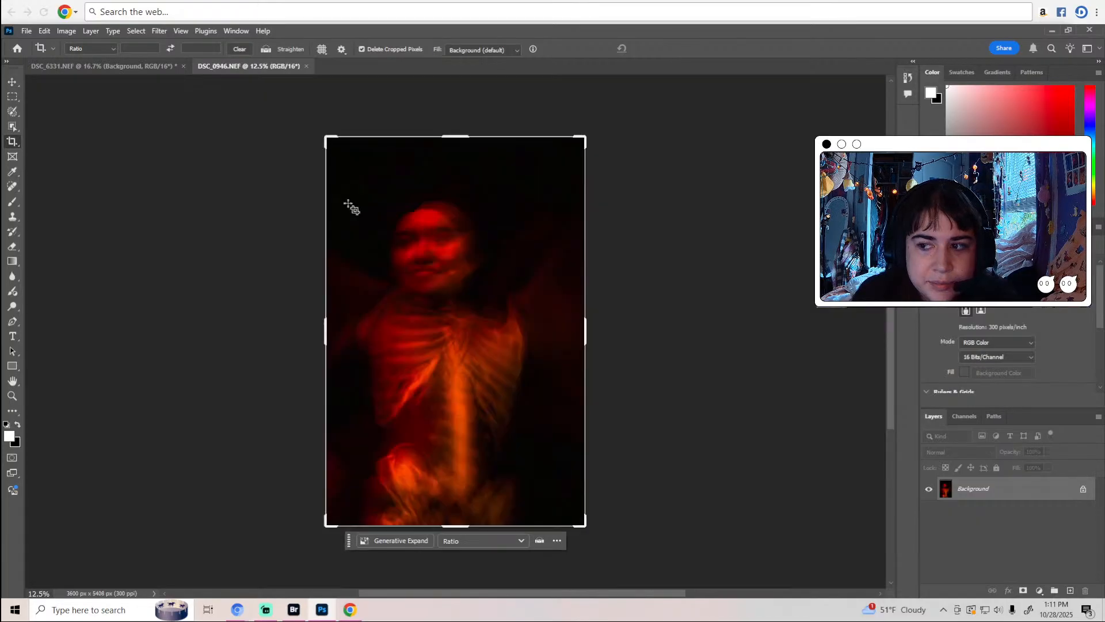
pyautogui.click(183, 66)
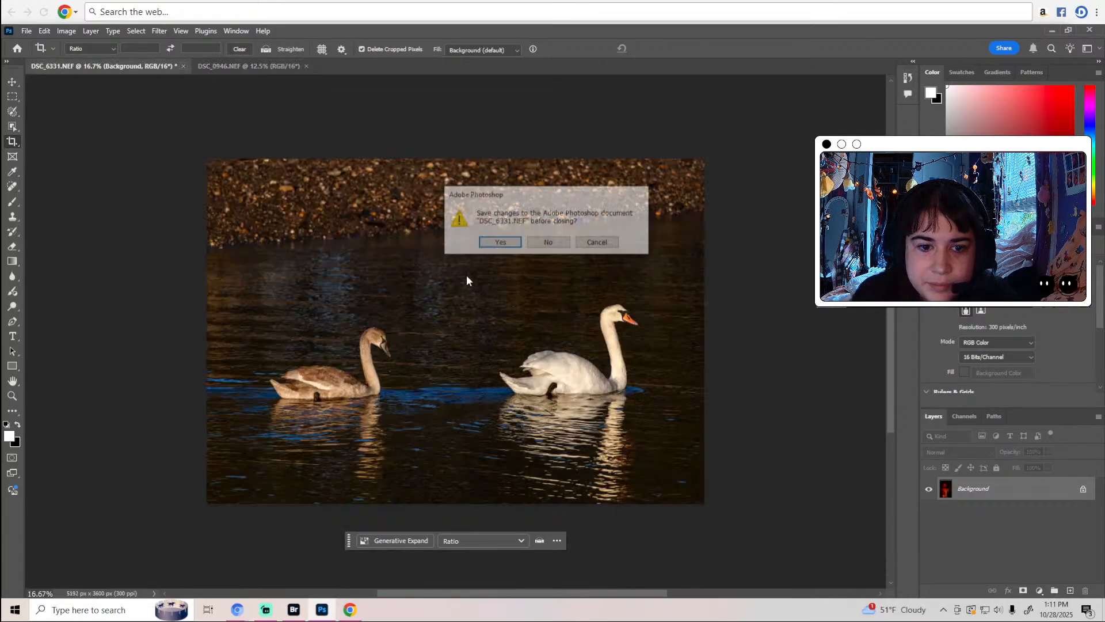
pyautogui.click(546, 242)
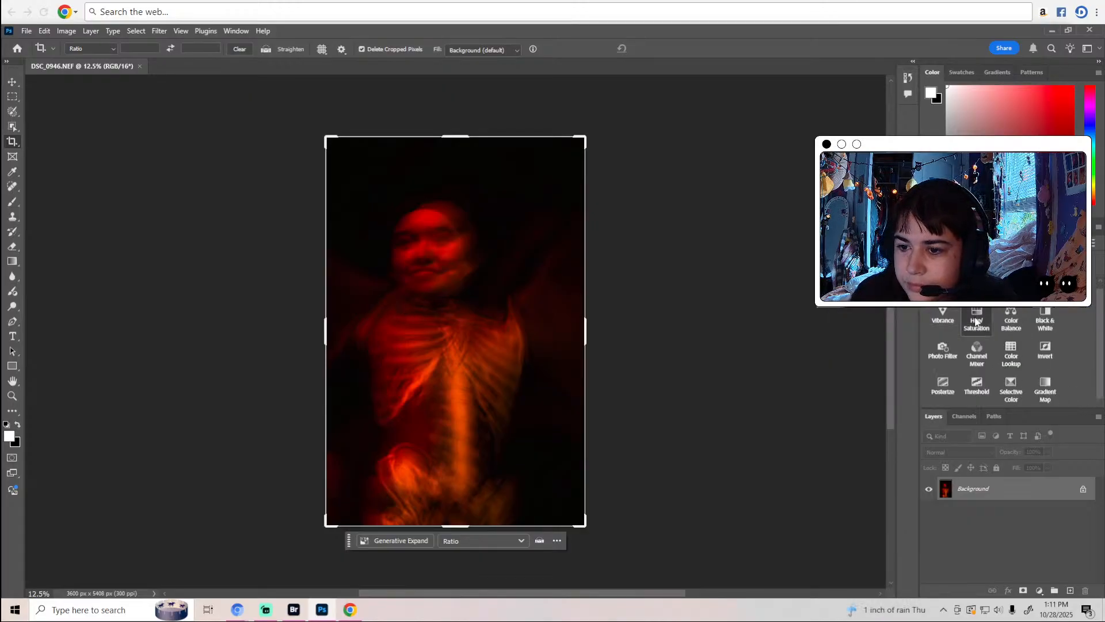
# Add a Levels adjustment layer and set its white input level to 217.
pyautogui.click(977, 282)
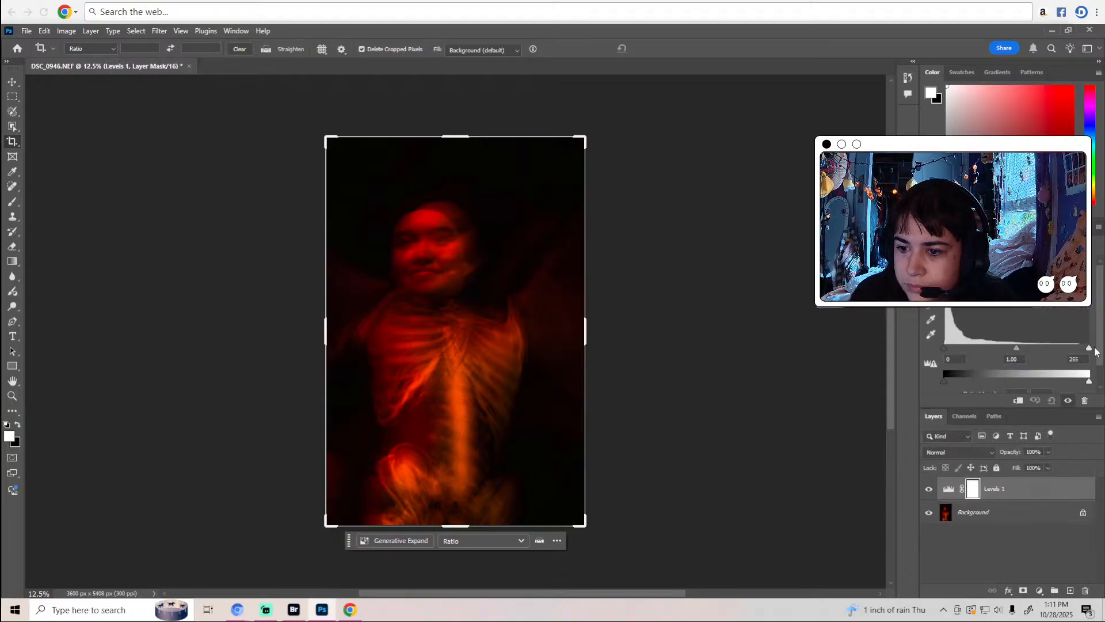
pyautogui.moveTo(1088, 348)
pyautogui.mouseDown()
pyautogui.moveTo(1058, 349)
pyautogui.moveTo(1067, 354)
pyautogui.mouseUp()
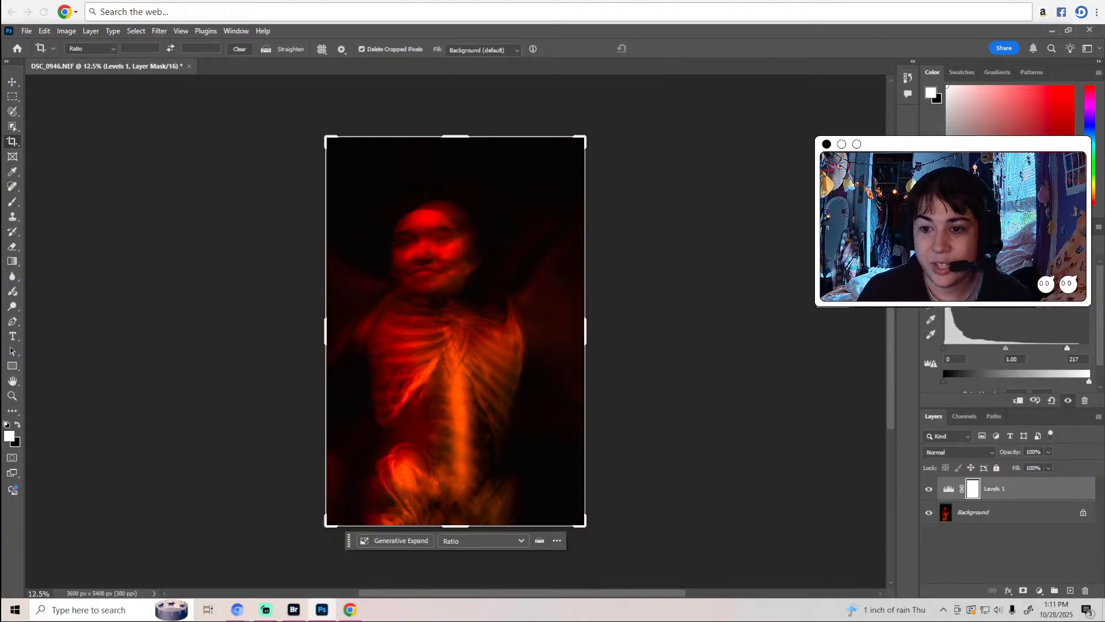
# Add a Selective Color adjustment layer, slightly increase black in the neutrals and set black in the whites to -3%.
pyautogui.click(975, 227)
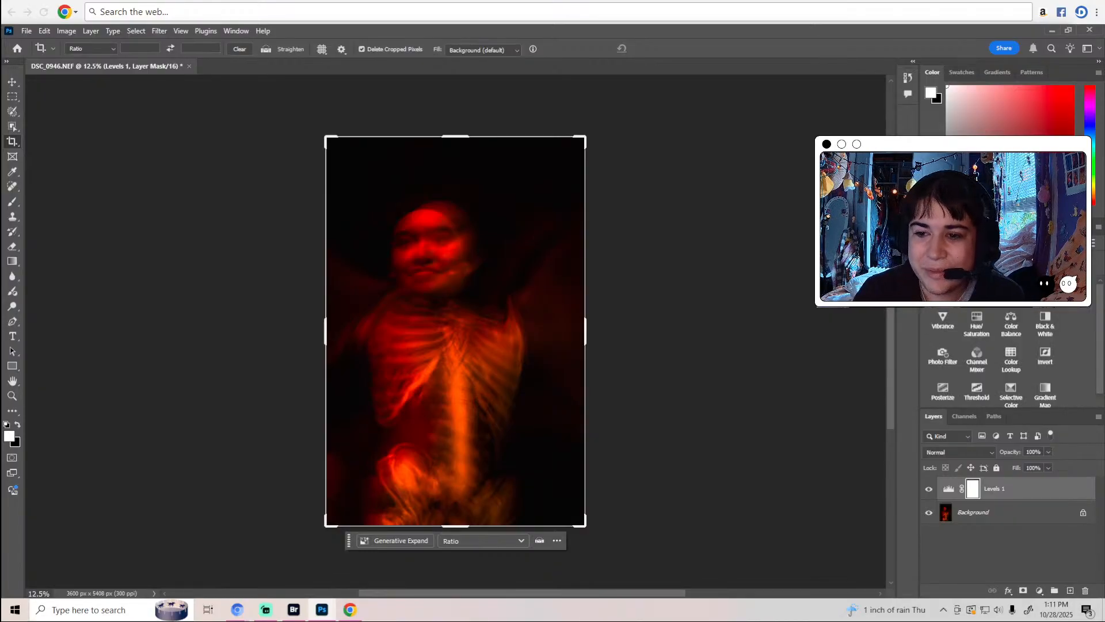
pyautogui.click(1011, 383)
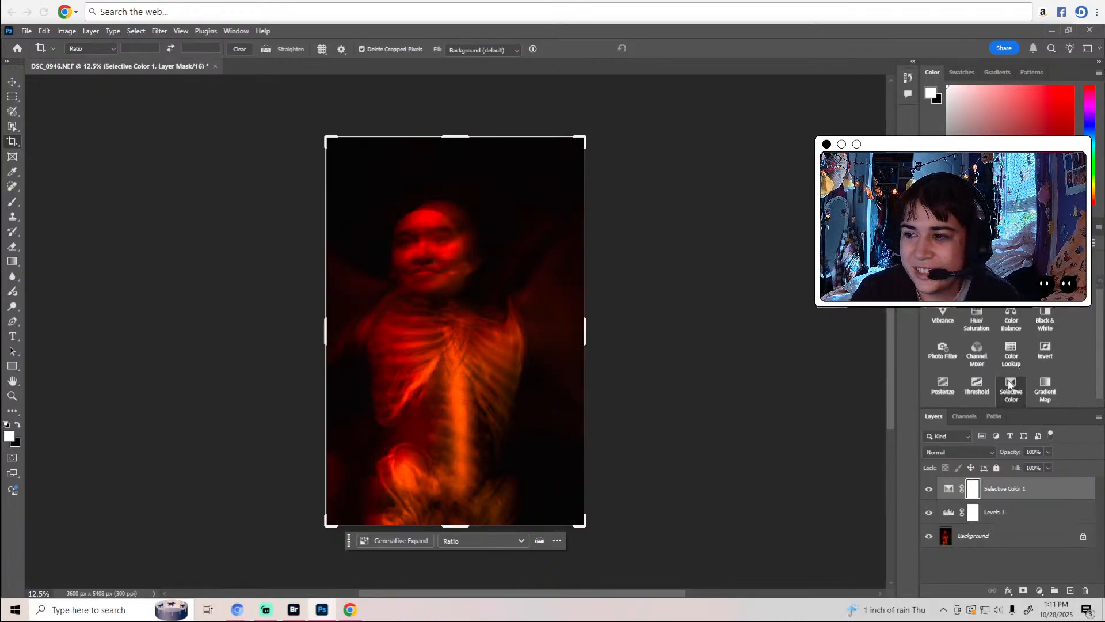
pyautogui.click(1014, 269)
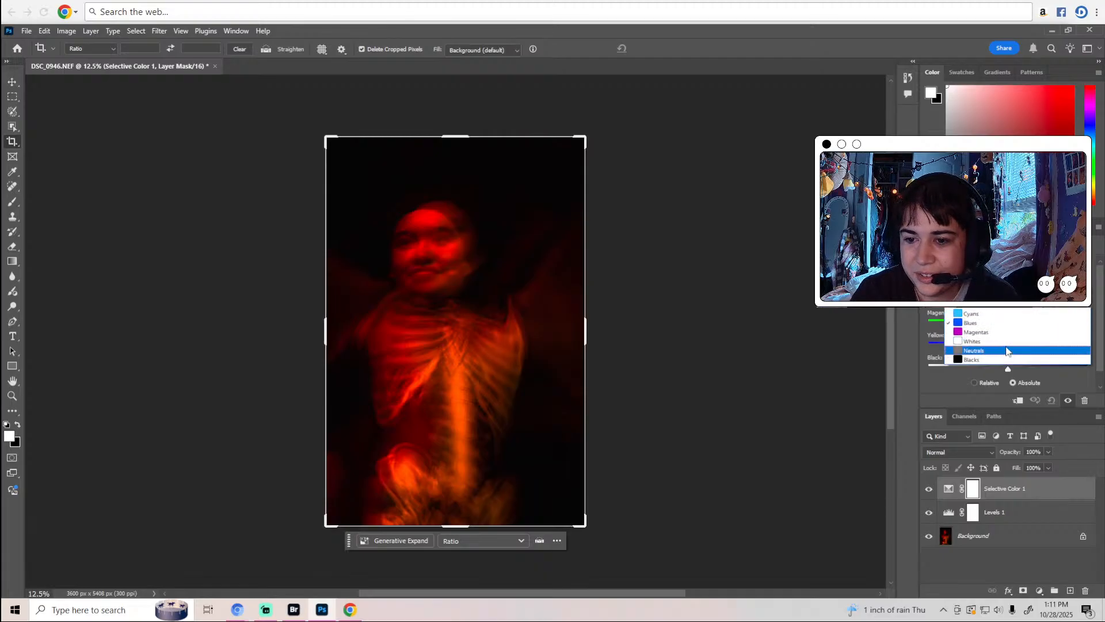
pyautogui.click(1004, 356)
pyautogui.moveTo(1008, 369); pyautogui.dragTo(1015, 372)
pyautogui.click(1000, 275)
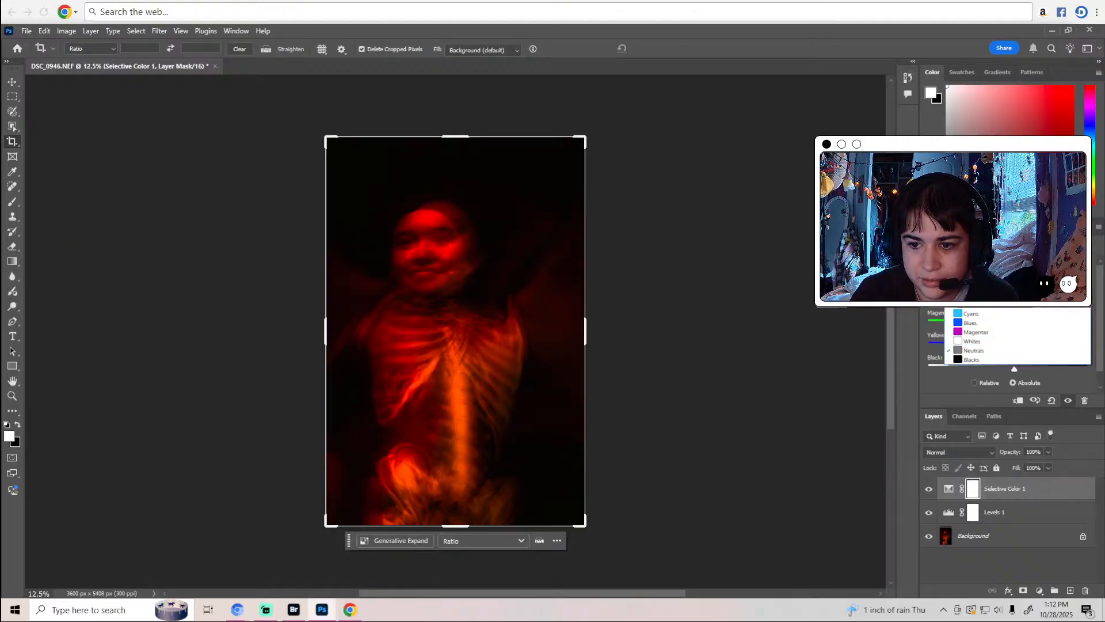
pyautogui.click(978, 342)
pyautogui.moveTo(1008, 371)
pyautogui.mouseDown()
pyautogui.moveTo(1024, 371)
pyautogui.moveTo(988, 375)
pyautogui.moveTo(1018, 371)
pyautogui.moveTo(1005, 371)
pyautogui.mouseUp()
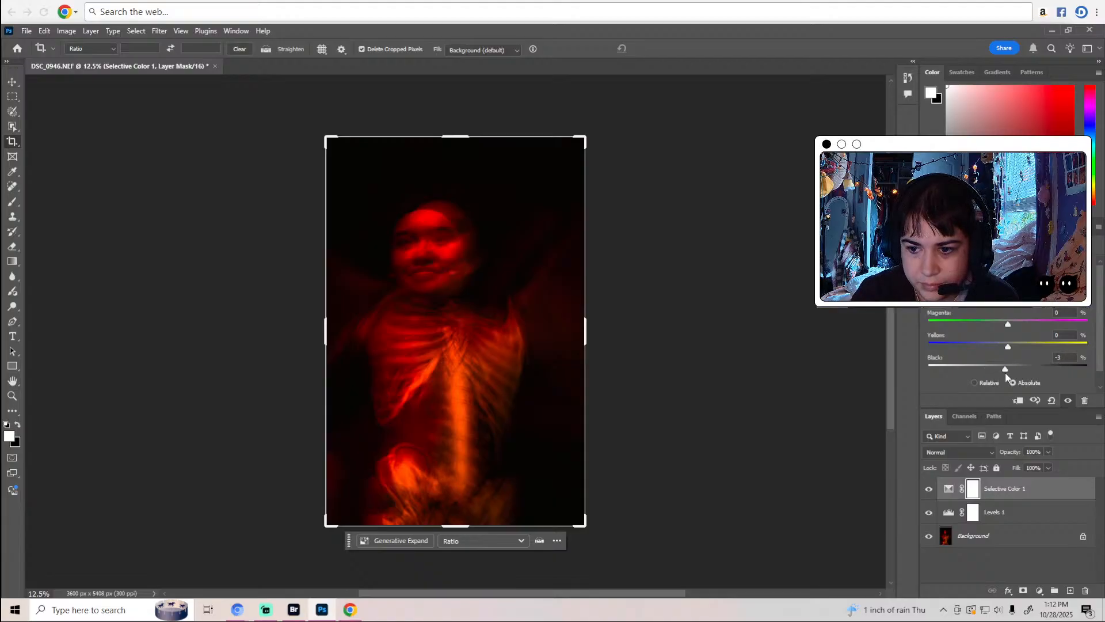
# Set the black amount of the Selective Color blacks to +2%.
pyautogui.click(991, 272)
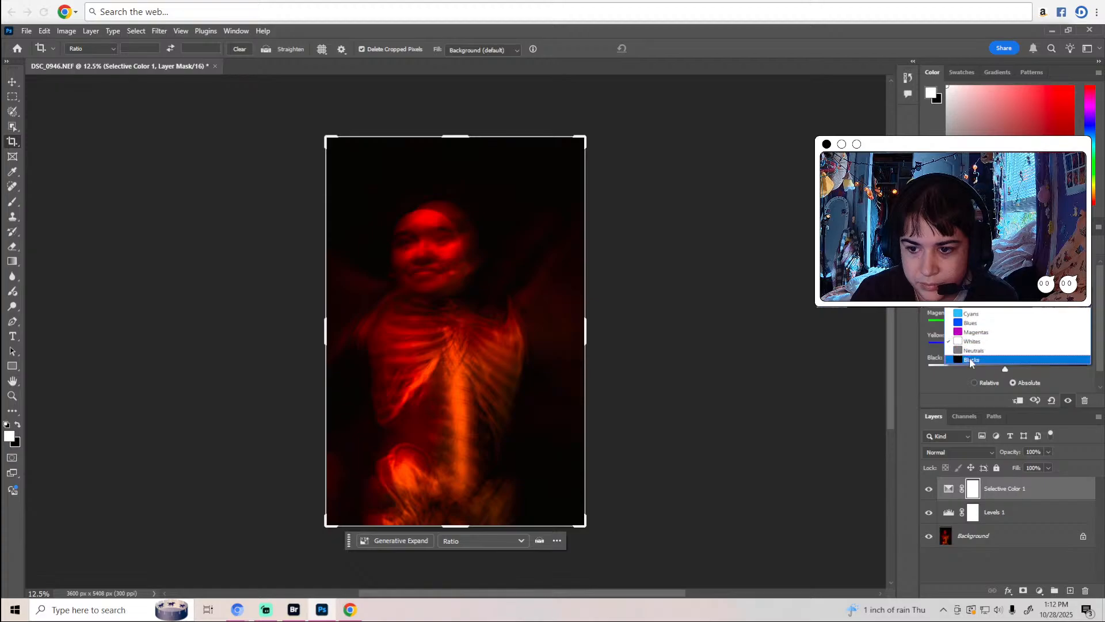
pyautogui.click(971, 360)
pyautogui.moveTo(1007, 371); pyautogui.dragTo(1010, 373)
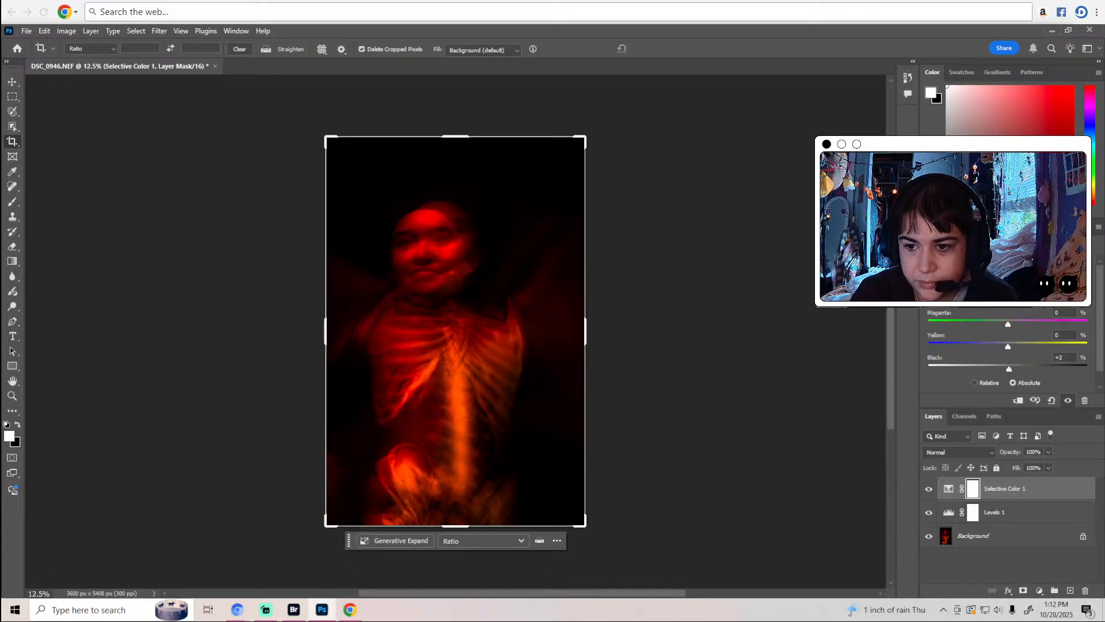
# Fine-tune the black amount and slightly increase yellow in the Selective Color reds.
pyautogui.click(1017, 275)
pyautogui.click(999, 287)
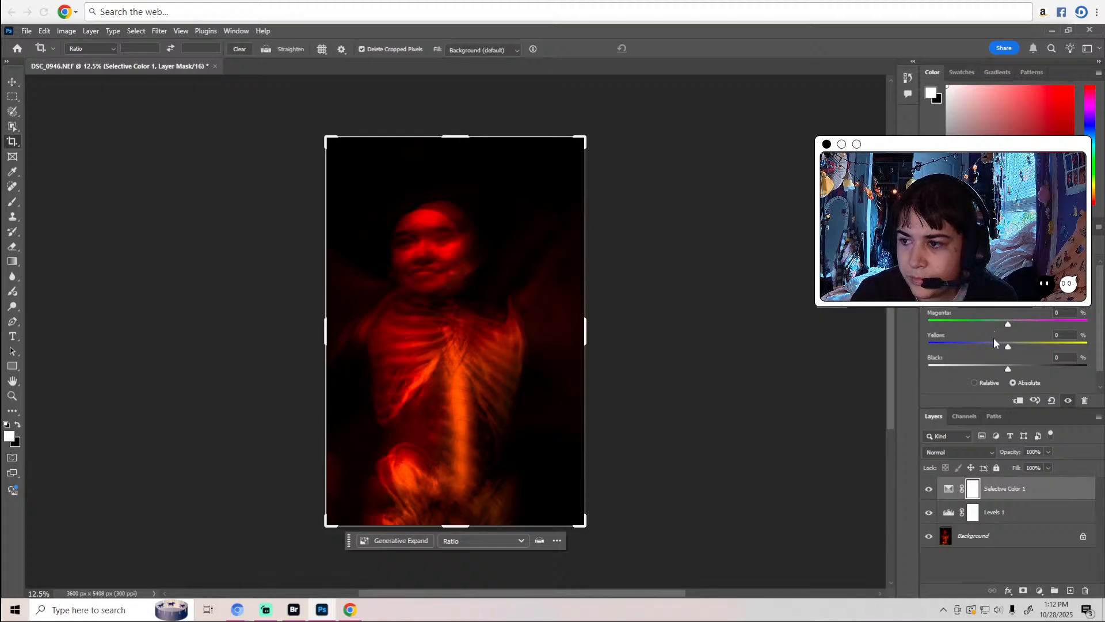
pyautogui.moveTo(1008, 368)
pyautogui.mouseDown()
pyautogui.moveTo(997, 371)
pyautogui.moveTo(1008, 371)
pyautogui.mouseUp()
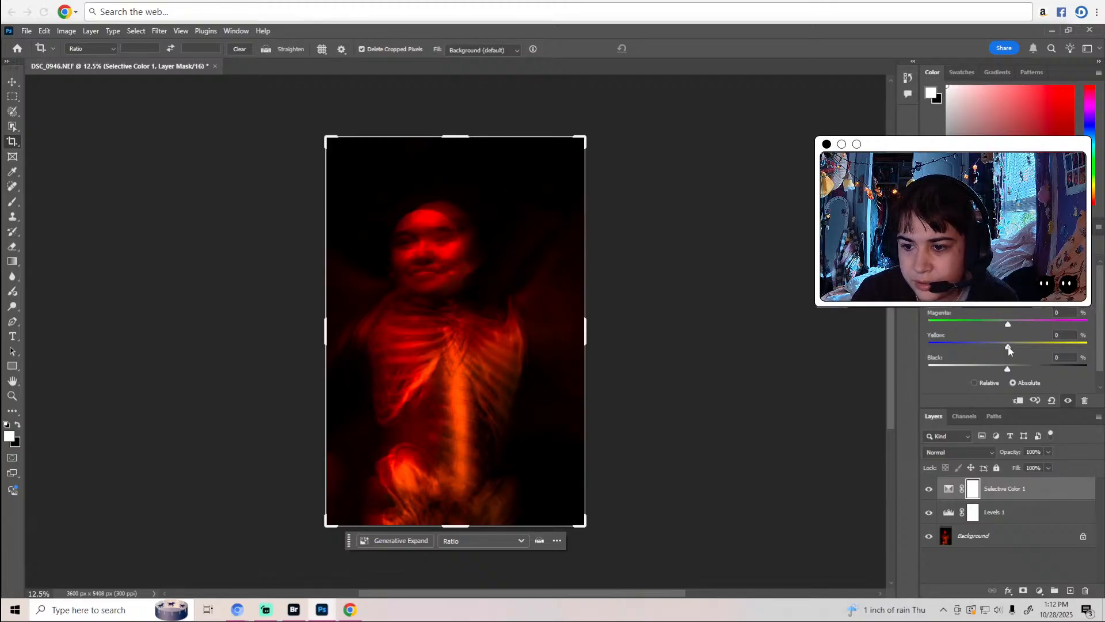
pyautogui.moveTo(1008, 347); pyautogui.dragTo(1010, 349)
# Add a Color Lookup adjustment layer using the Kodak 5218 Kodak 2383 (by Adobe).cube look.
pyautogui.click(947, 151)
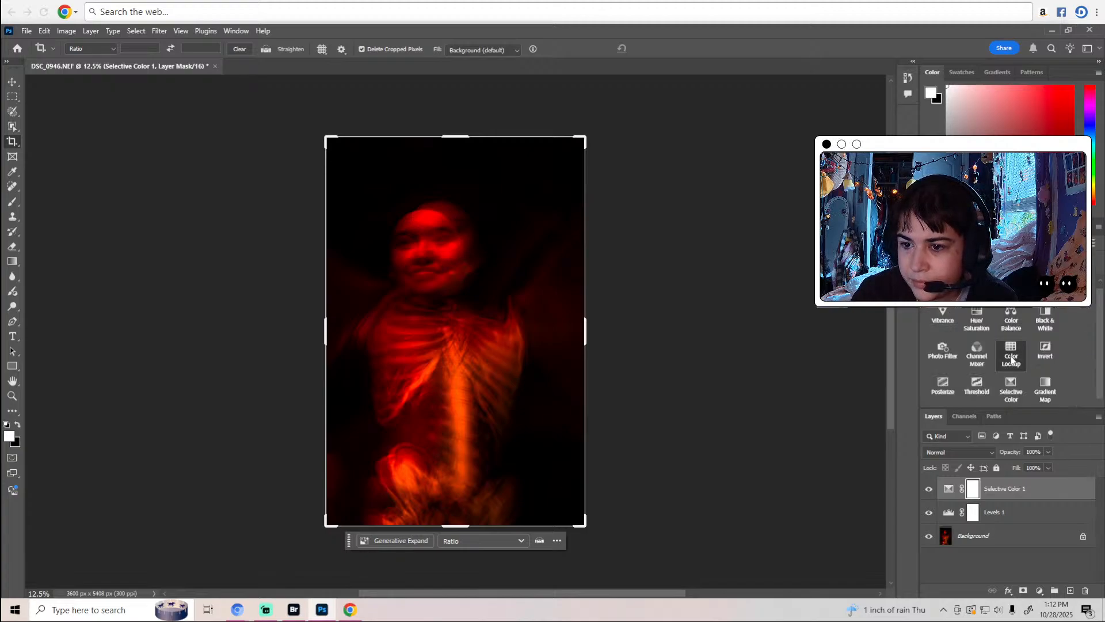
pyautogui.click(1011, 358)
pyautogui.click(1013, 292)
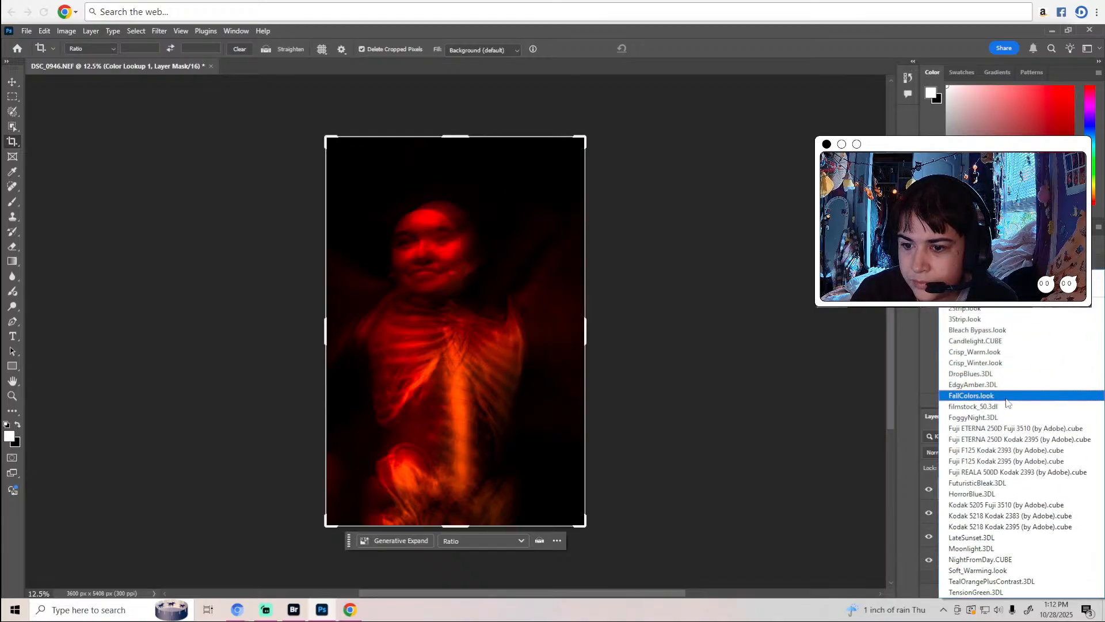
pyautogui.click(1014, 515)
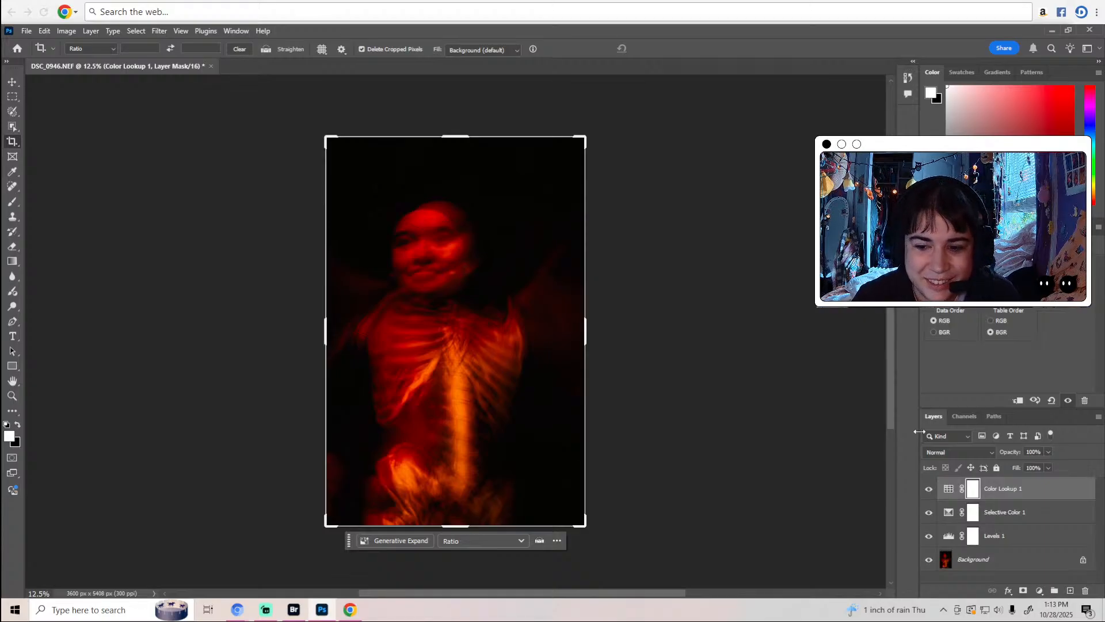
# Reduce the Color Lookup layer's opacity to 60% and its fill to 60%.
pyautogui.click(927, 492)
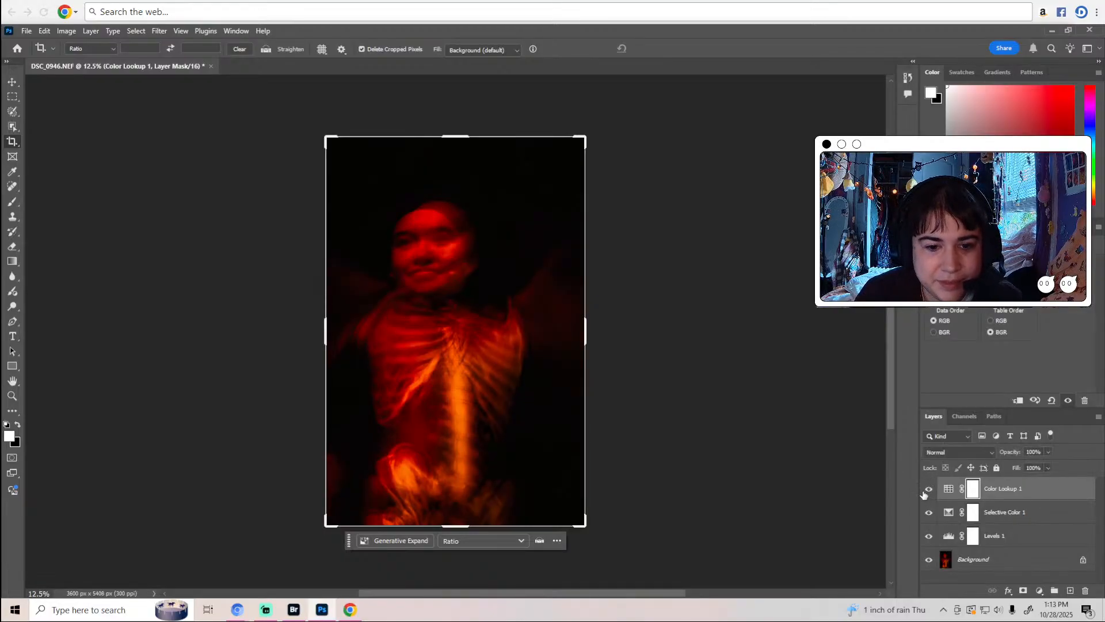
pyautogui.click(1049, 453)
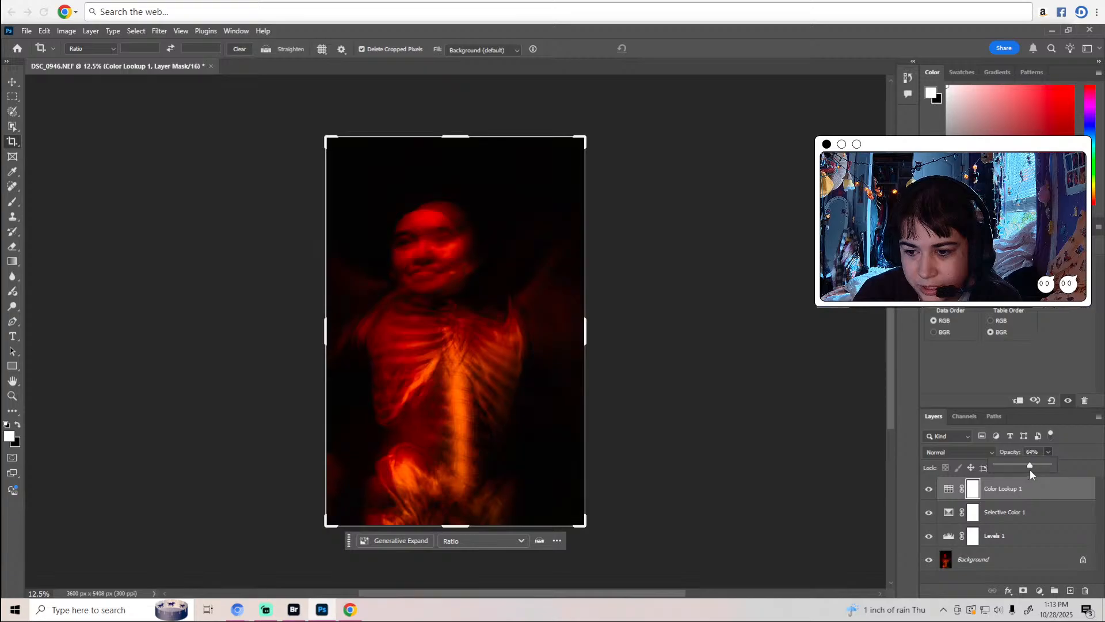
pyautogui.click(1048, 467)
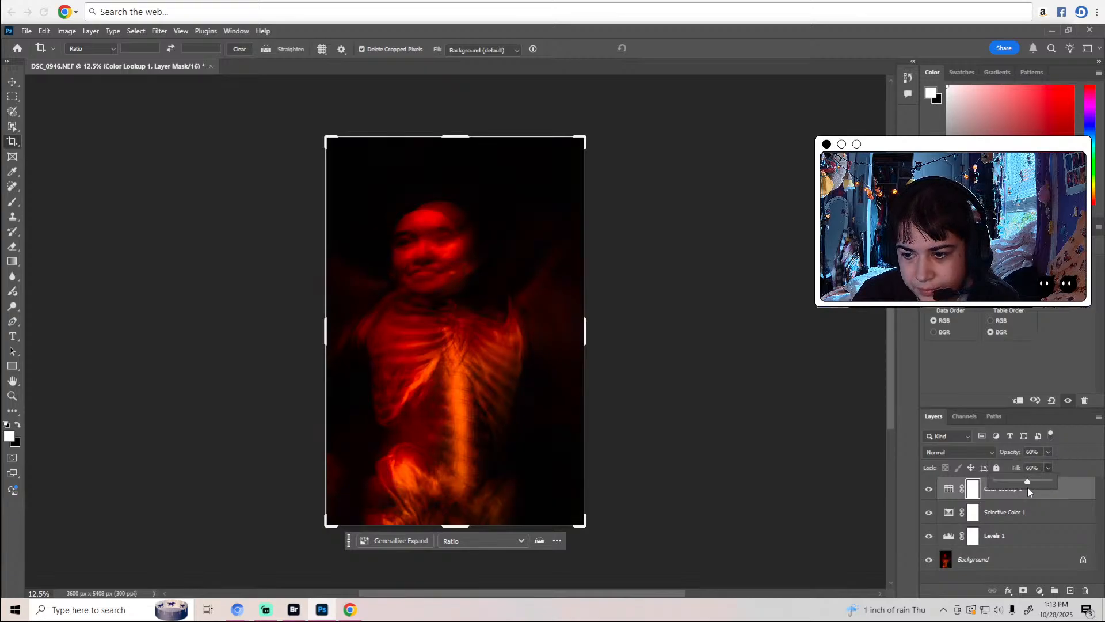
# Compare the photo with and without the Color Lookup layer by repeatedly switching its visibility.
pyautogui.click(932, 493)
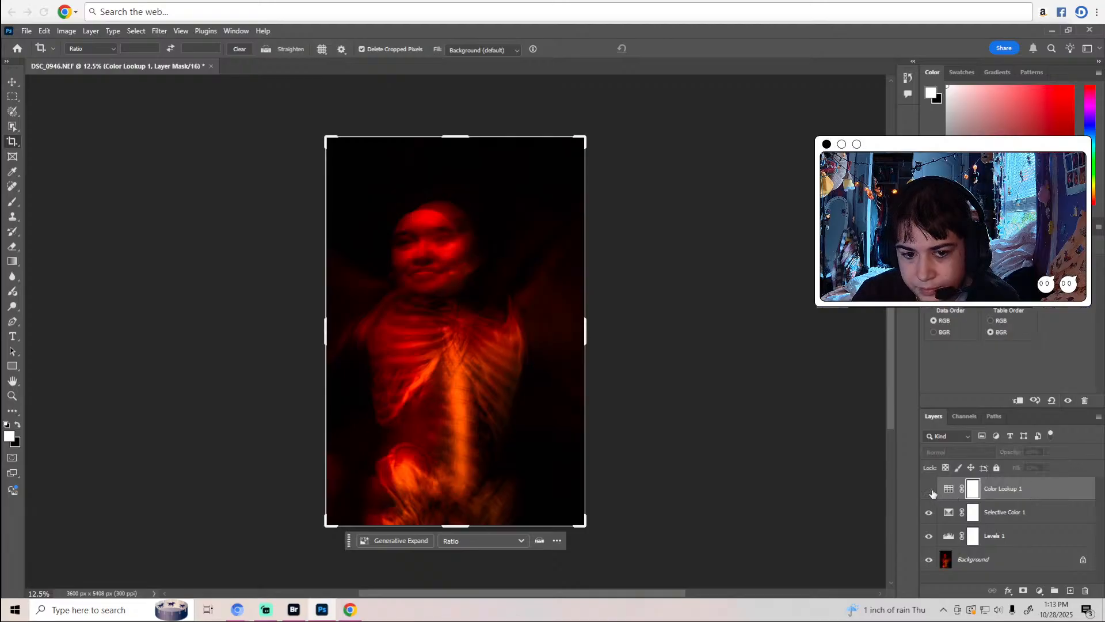
pyautogui.click(929, 489)
pyautogui.click(931, 491)
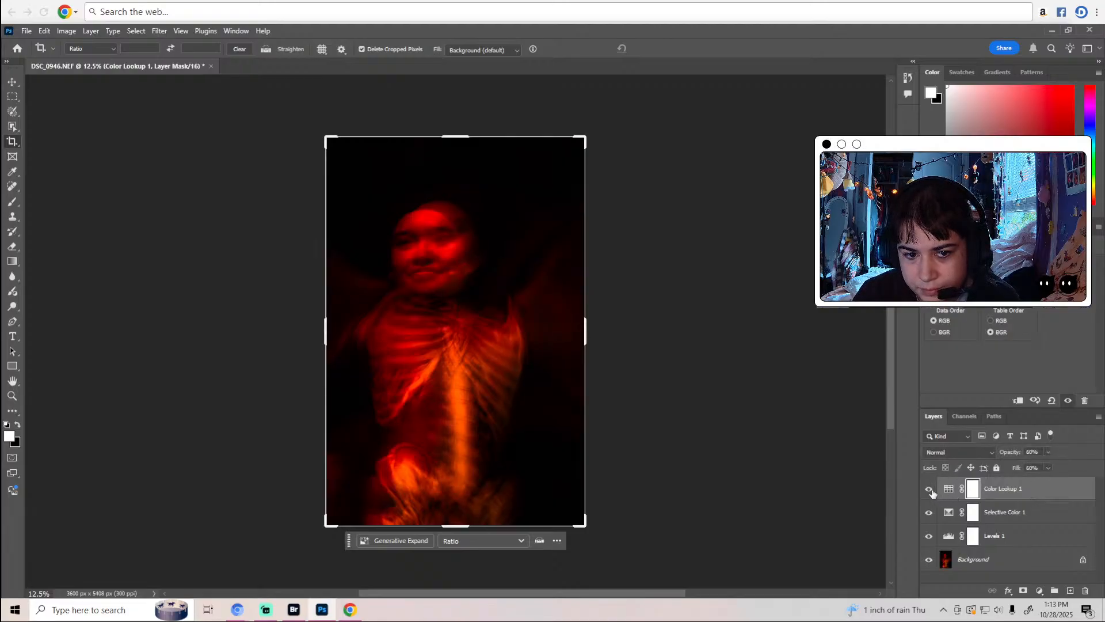
pyautogui.click(930, 490)
pyautogui.click(931, 491)
pyautogui.click(931, 491)
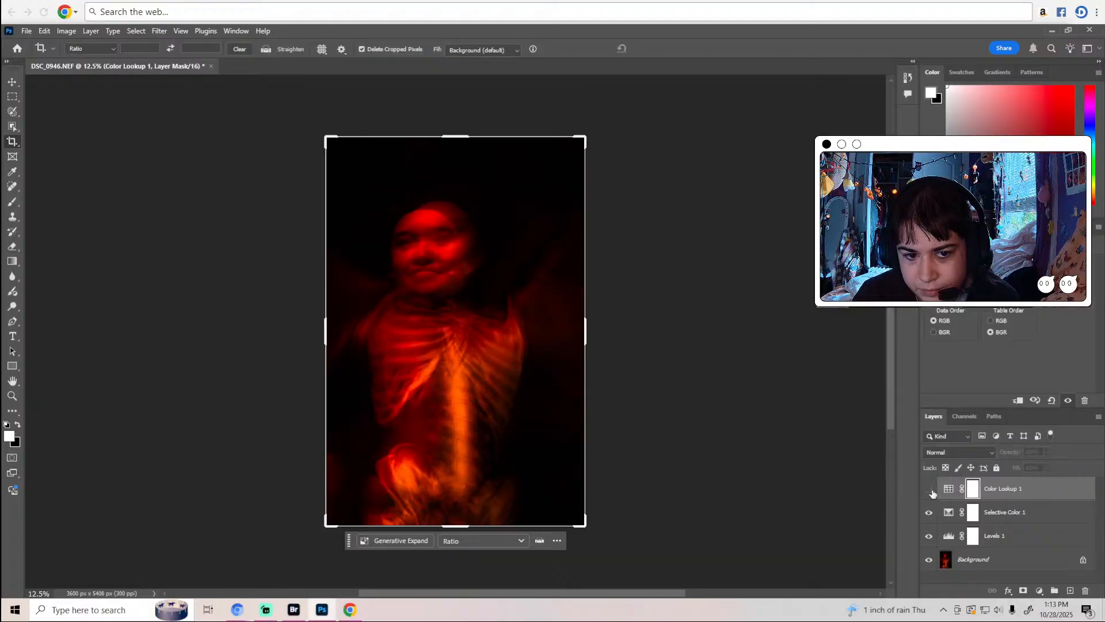
# Turn the Color Lookup layer back on and reduce its opacity and fill to 50% each.
pyautogui.click(931, 490)
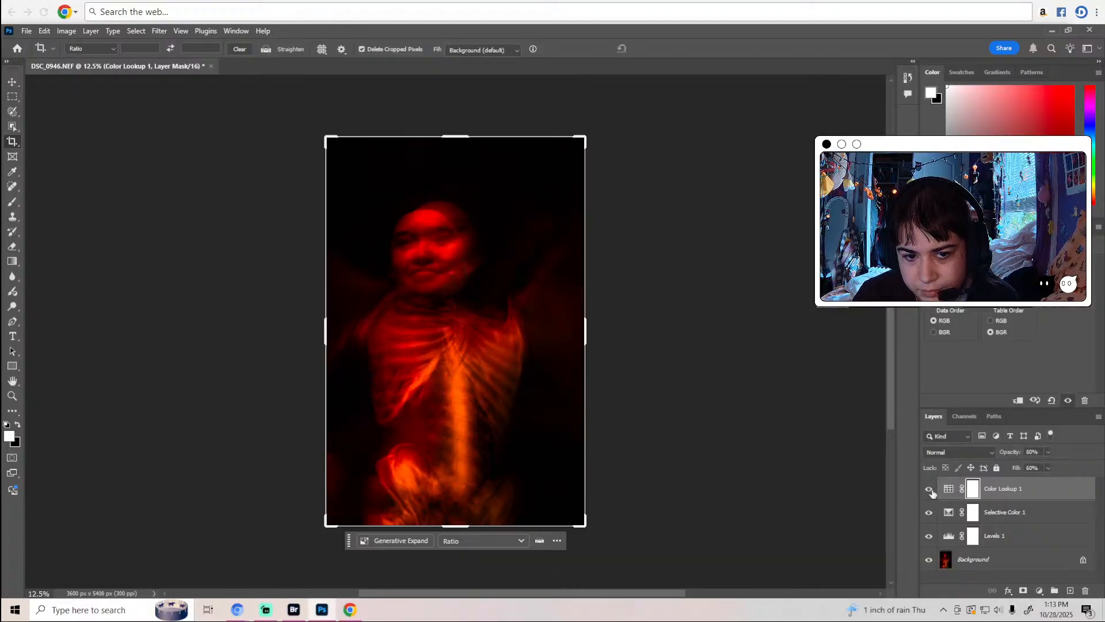
pyautogui.moveTo(1049, 452); pyautogui.dragTo(1043, 467)
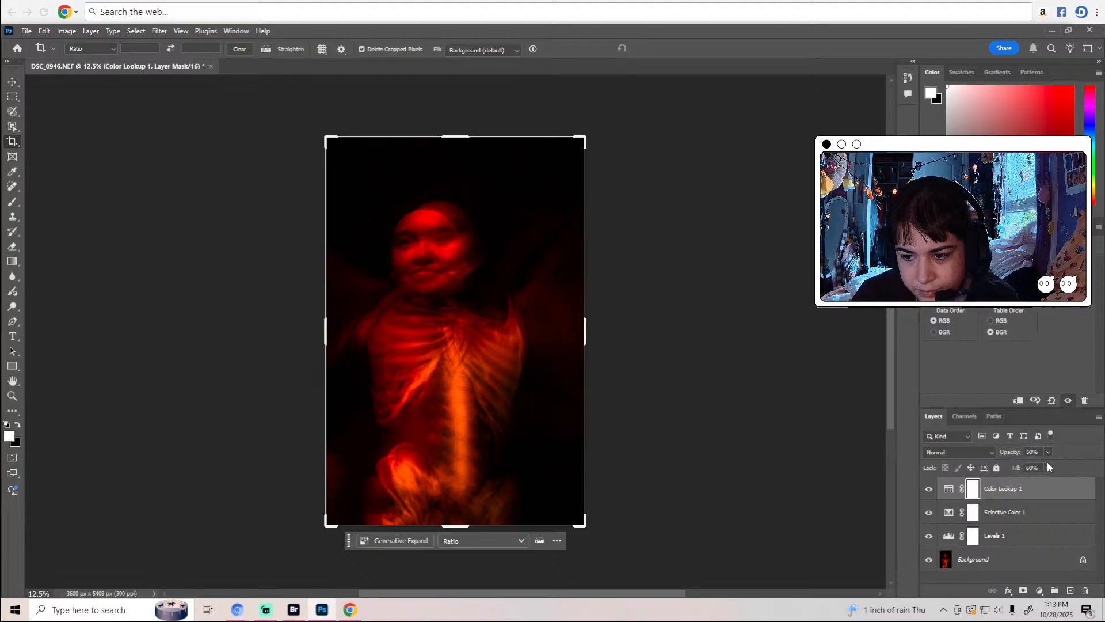
pyautogui.moveTo(1049, 477); pyautogui.dragTo(1047, 483)
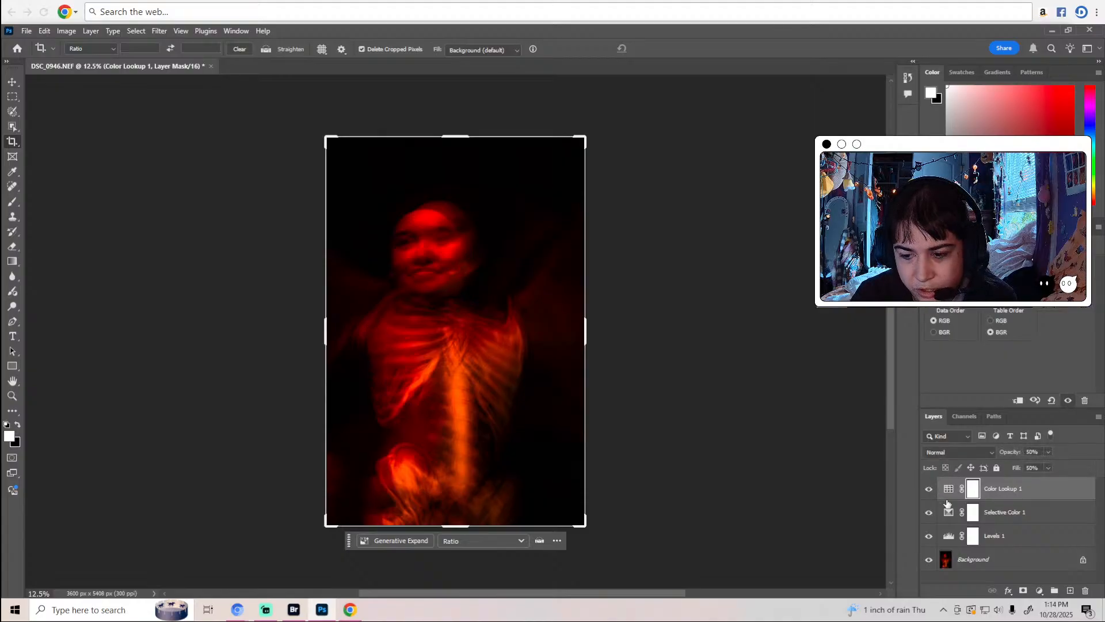
# Duplicate the Background layer within DSC_0946.NEF as Background copy and leave the Crop tool.
pyautogui.click(956, 556)
pyautogui.rightClick(963, 558)
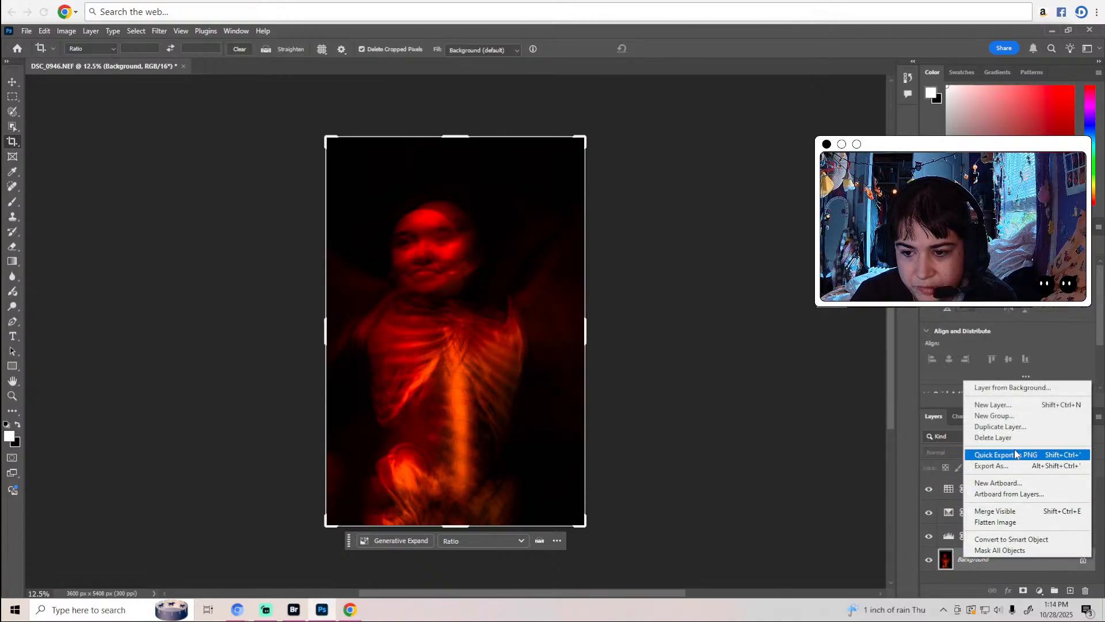
pyautogui.click(999, 427)
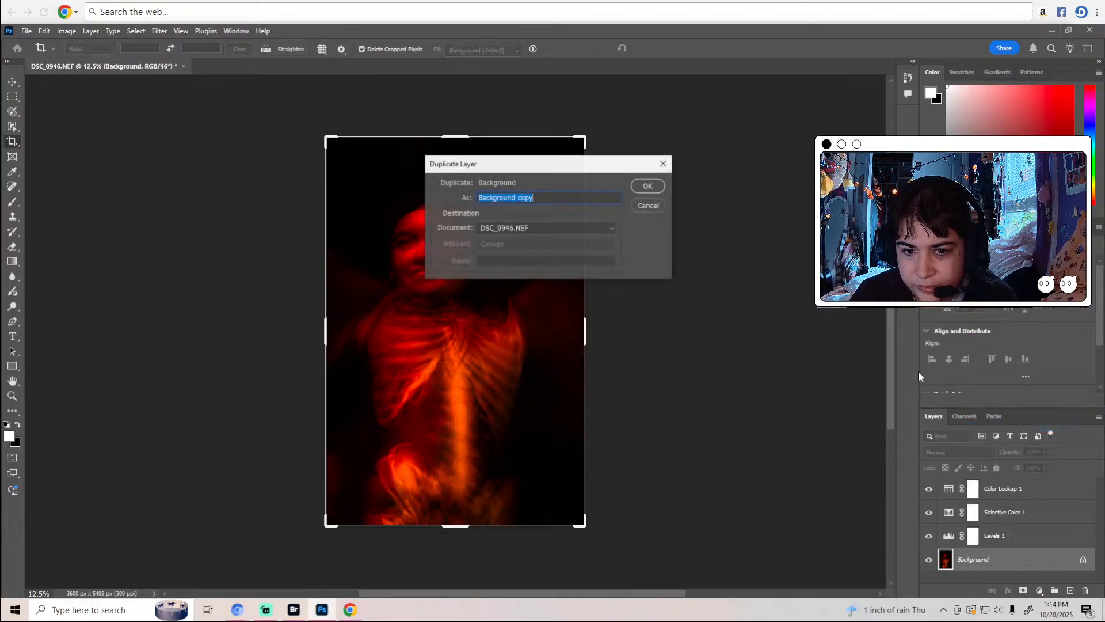
pyautogui.click(659, 188)
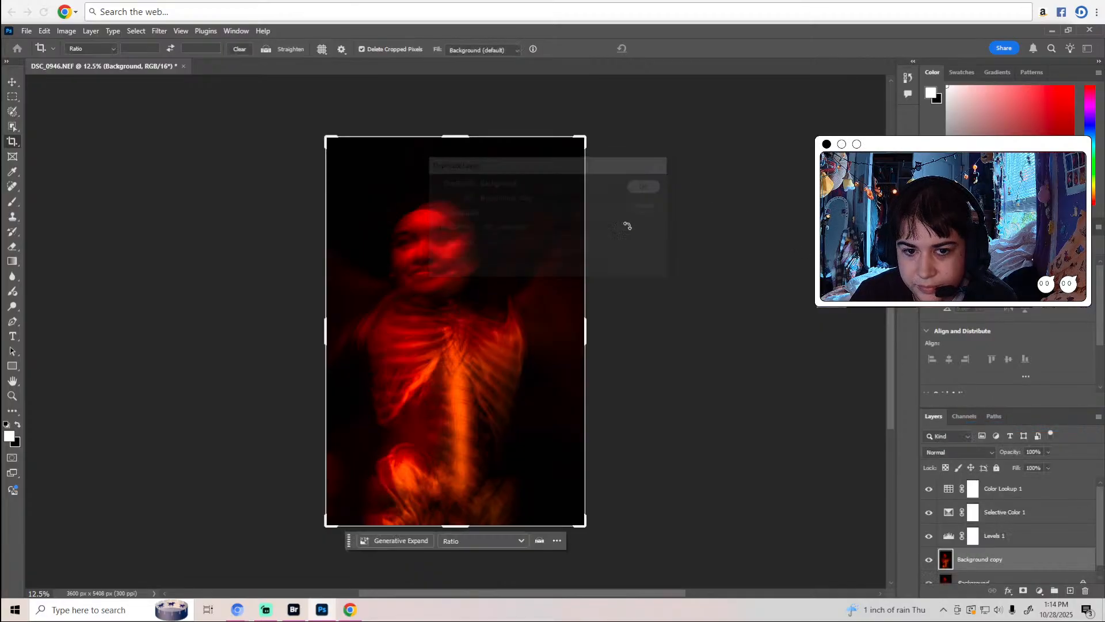
pyautogui.click(12, 82)
pyautogui.click(785, 180)
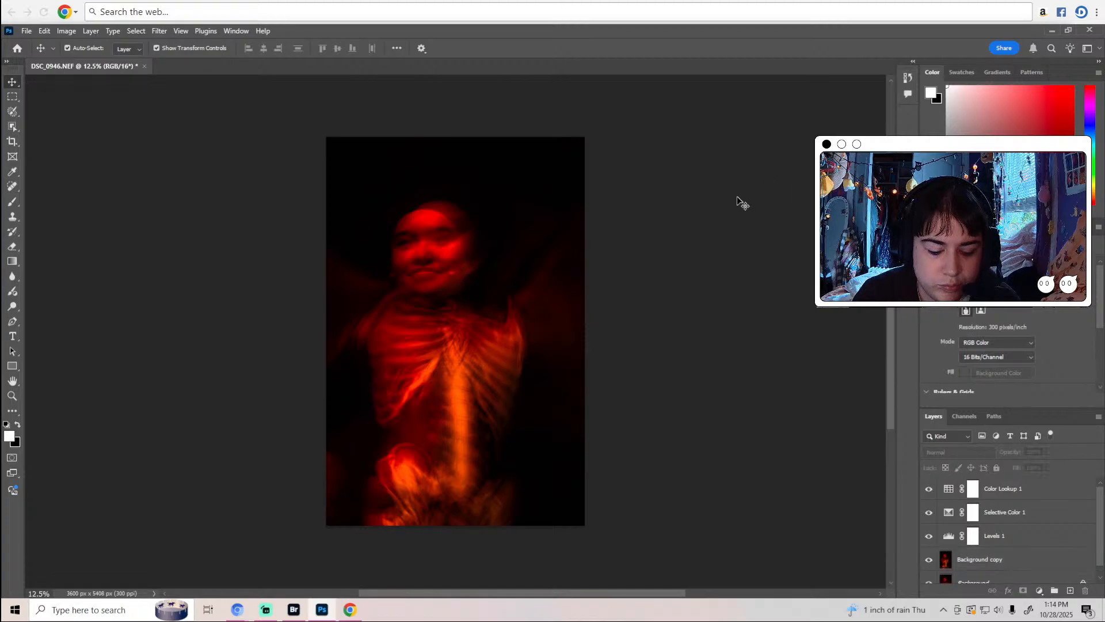
# Burn the midtone shadows around both eyes and eyebrows on the Background copy layer at 5% exposure.
pyautogui.press('z')
pyautogui.moveTo(434, 230); pyautogui.dragTo(436, 234)
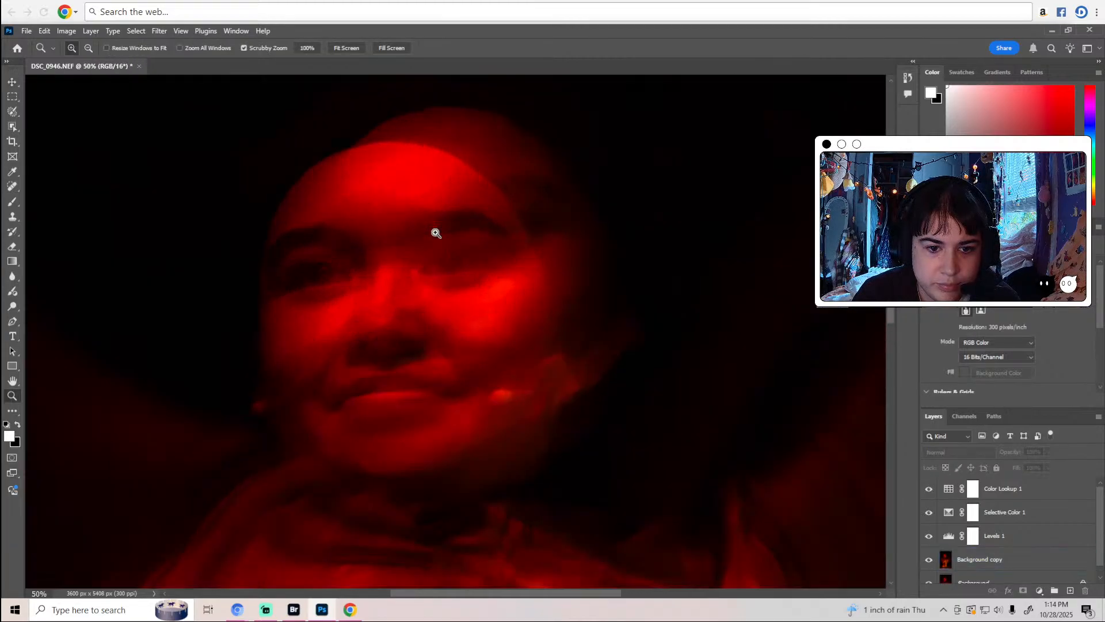
pyautogui.click(436, 233)
pyautogui.click(435, 233)
pyautogui.press('v')
pyautogui.click(236, 290)
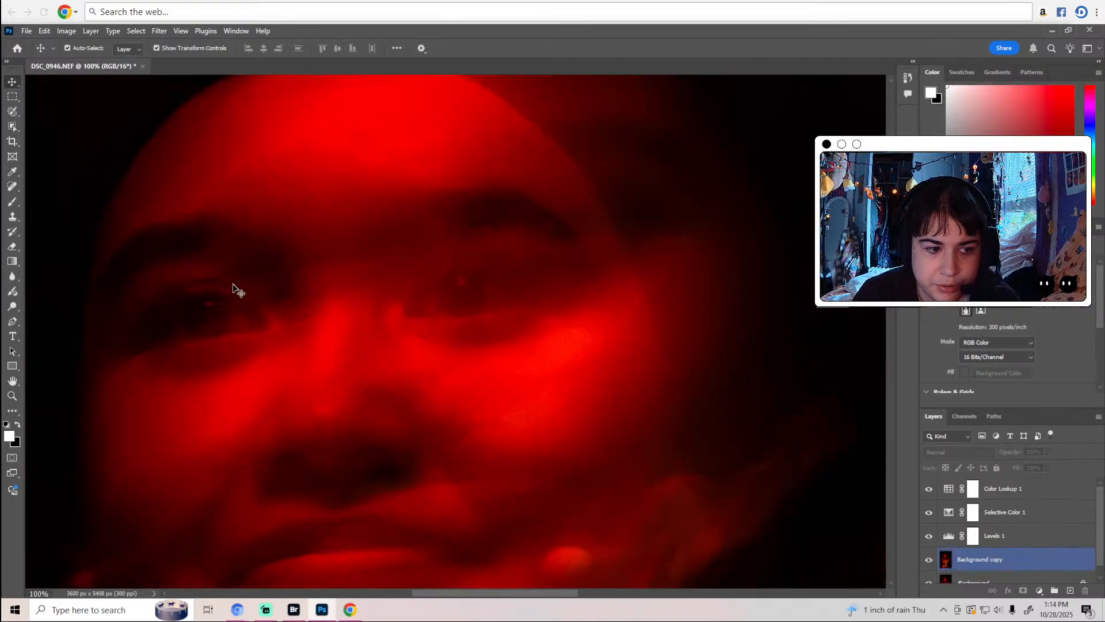
pyautogui.moveTo(12, 307); pyautogui.dragTo(51, 318)
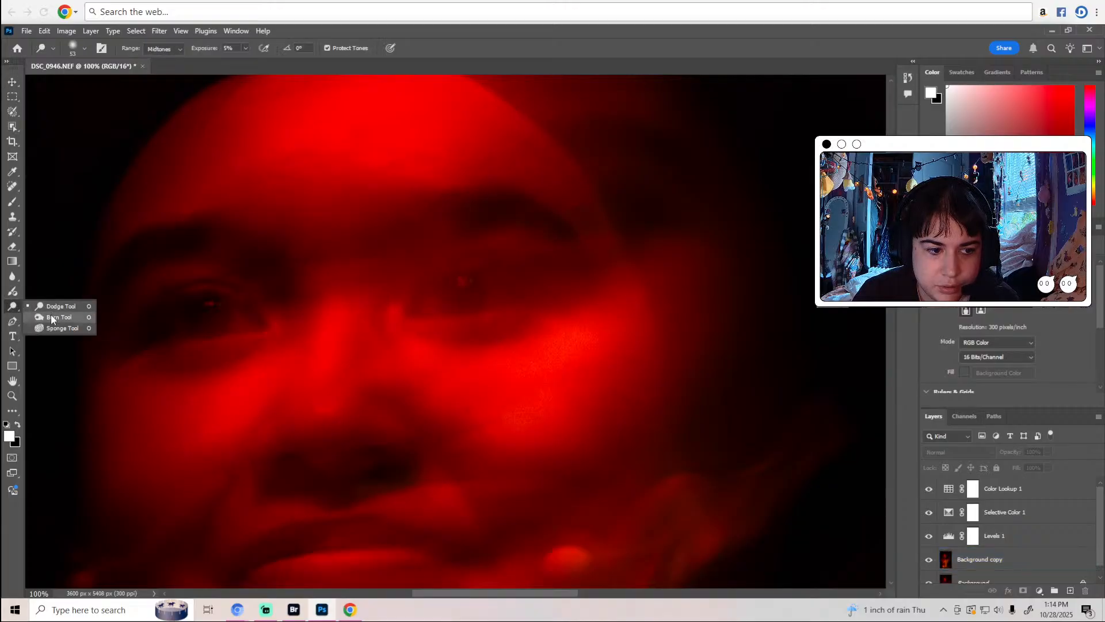
pyautogui.click(52, 319)
pyautogui.click(986, 564)
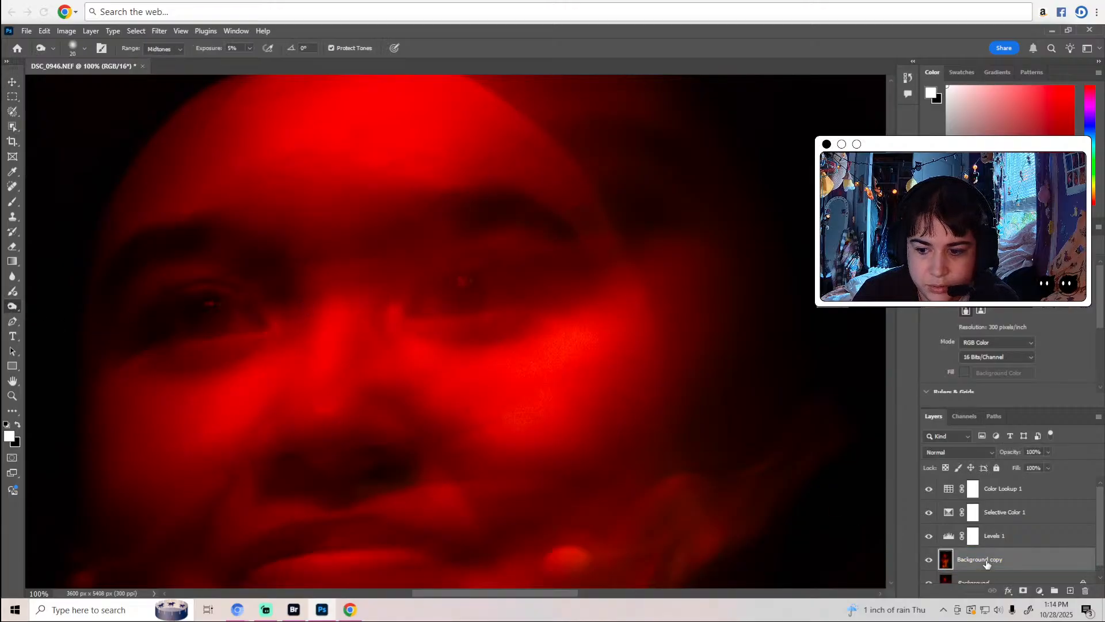
pyautogui.scroll(1, 516, 296)
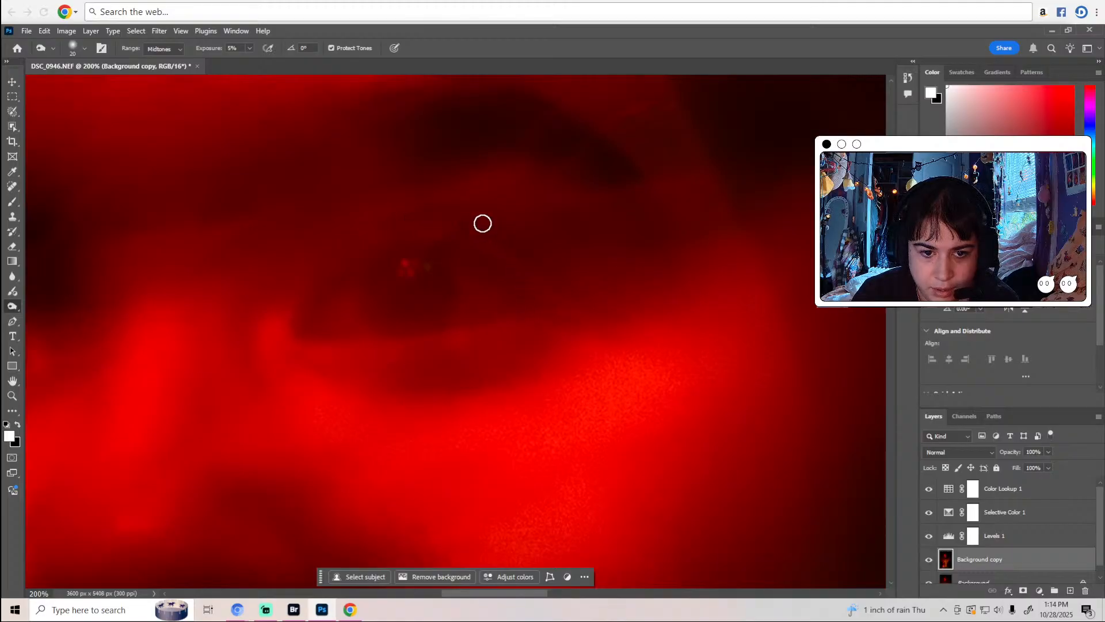
pyautogui.scroll(3, 561, 275)
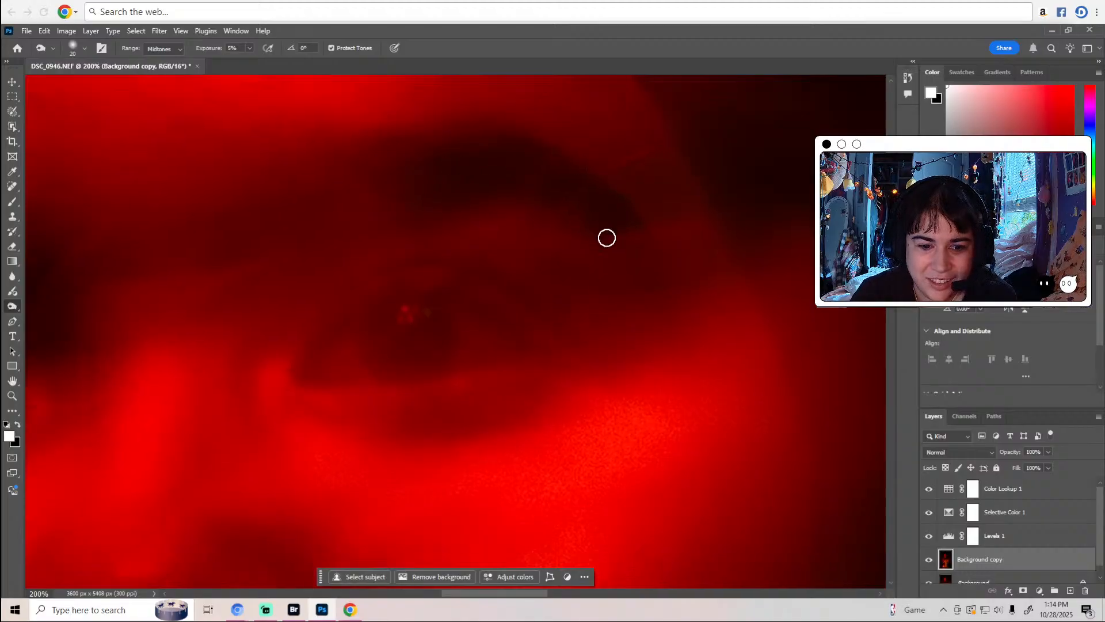
pyautogui.scroll(-3, 607, 238)
pyautogui.scroll(-4, 242, 316)
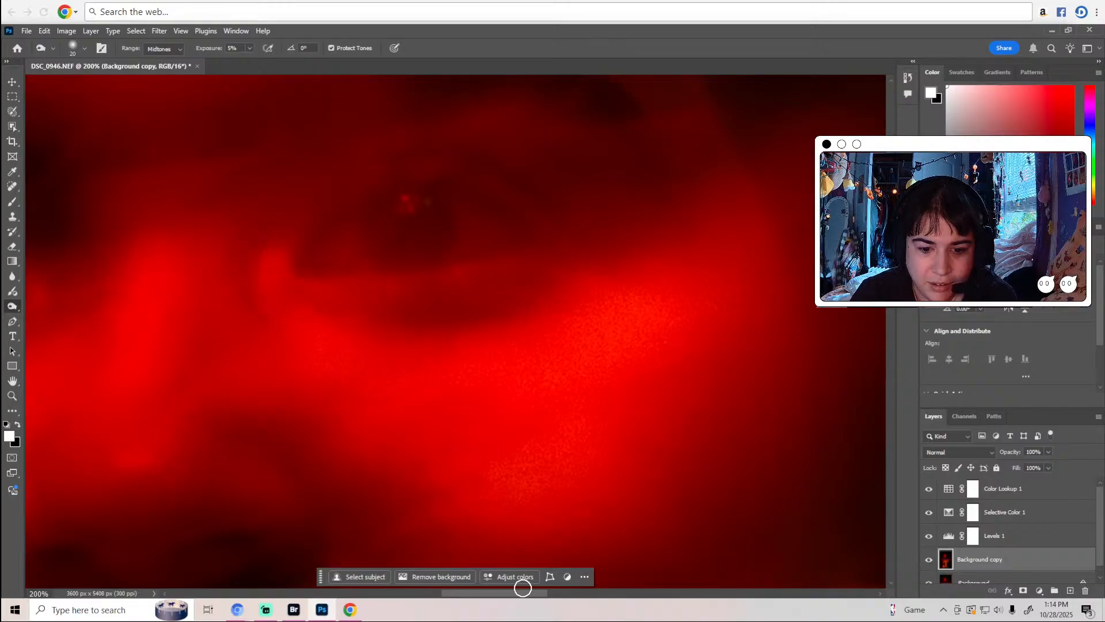
pyautogui.moveTo(522, 588); pyautogui.dragTo(450, 588)
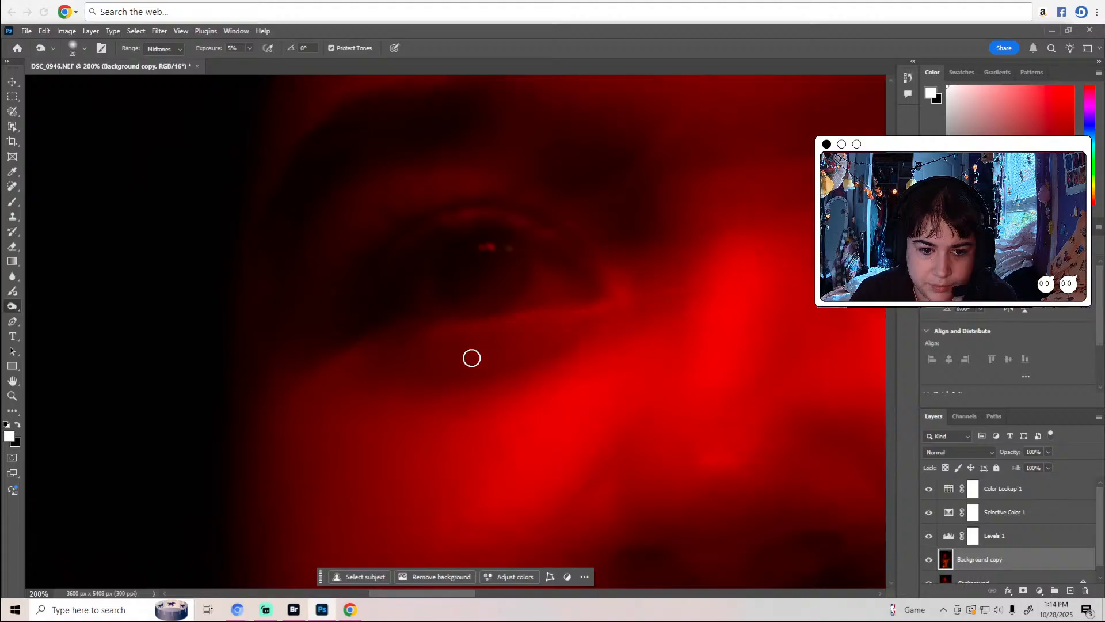
pyautogui.scroll(-3, 610, 331)
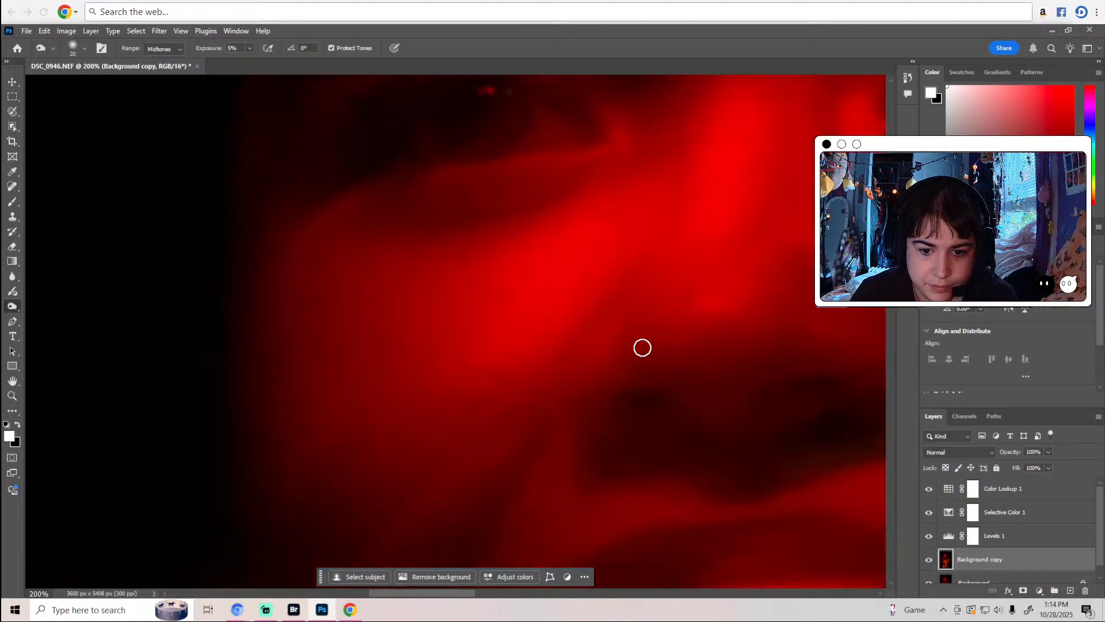
# Burn the shadows under the nose, around the nostrils and along the lips.
pyautogui.moveTo(472, 597); pyautogui.dragTo(510, 597)
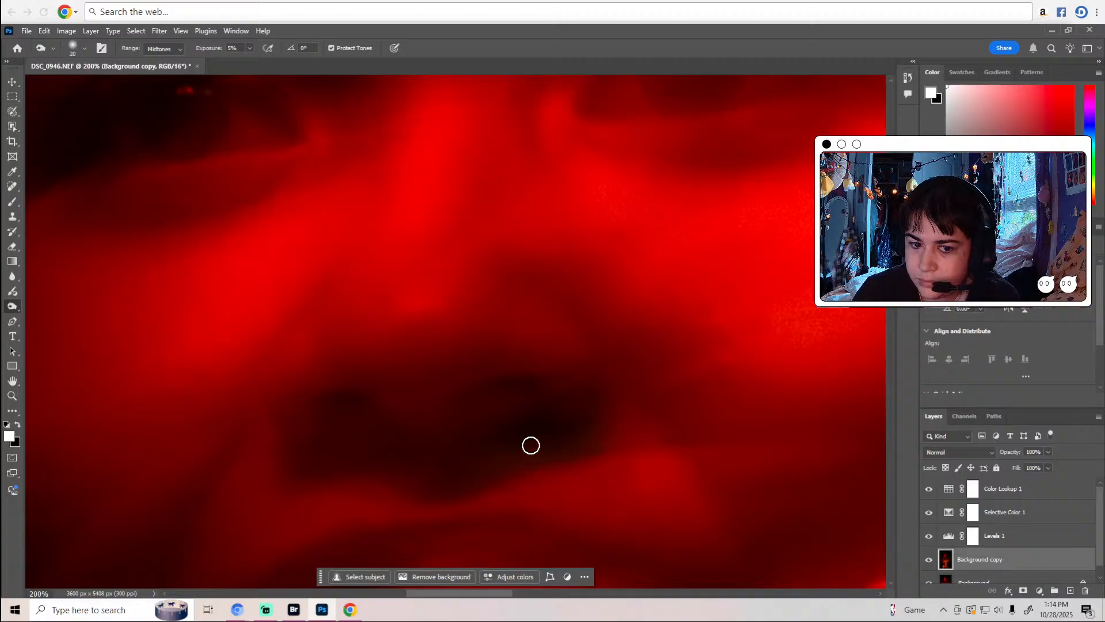
pyautogui.scroll(-1, 531, 445)
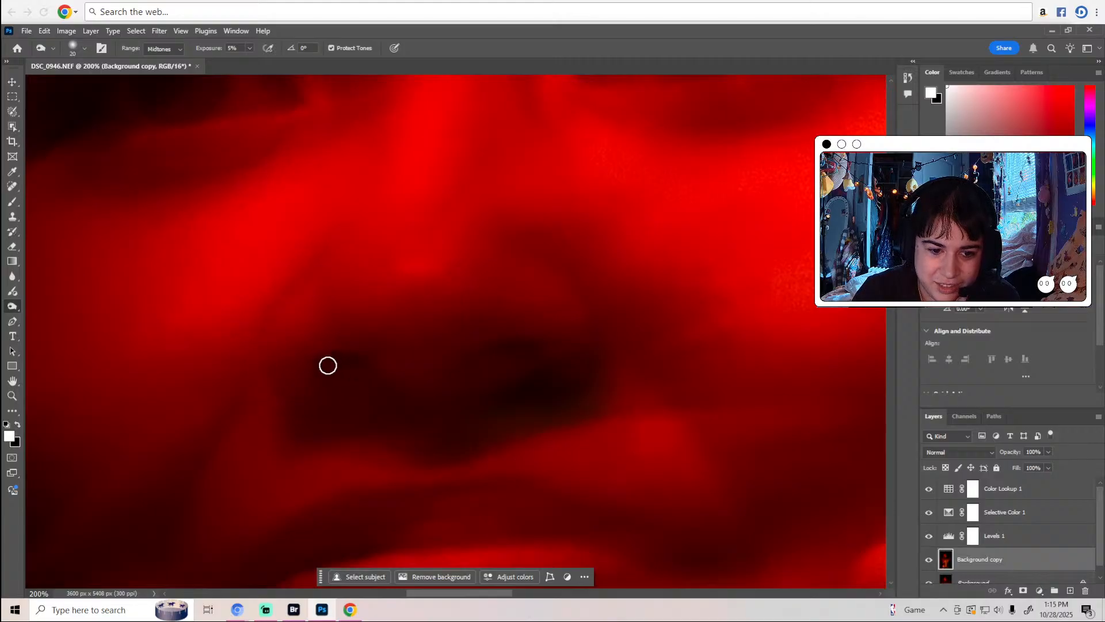
pyautogui.scroll(-5, 472, 430)
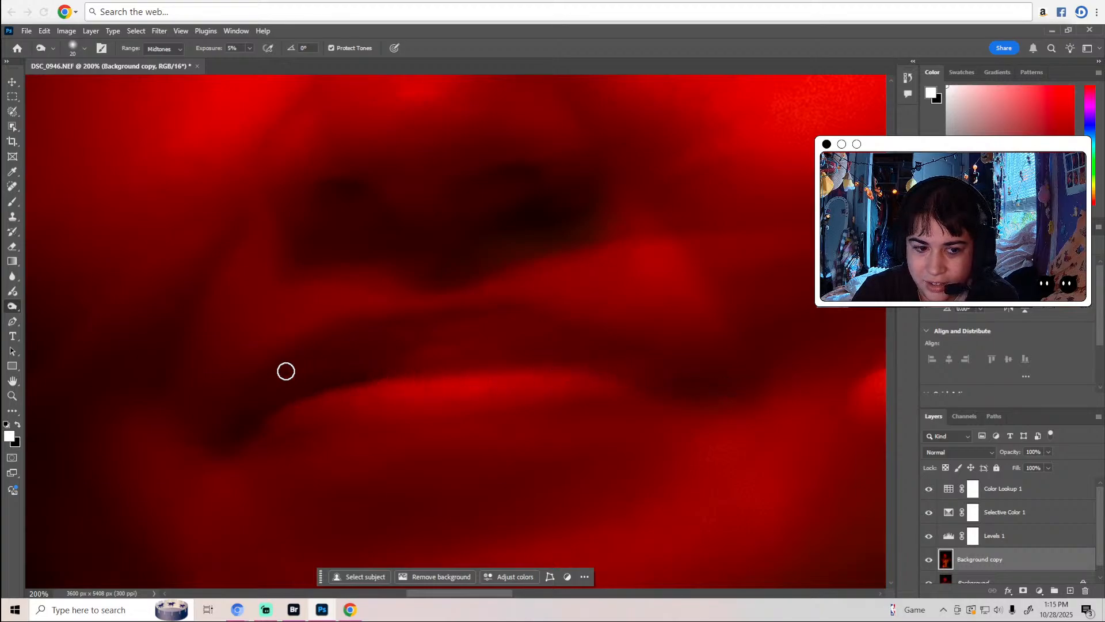
pyautogui.scroll(-3, 494, 363)
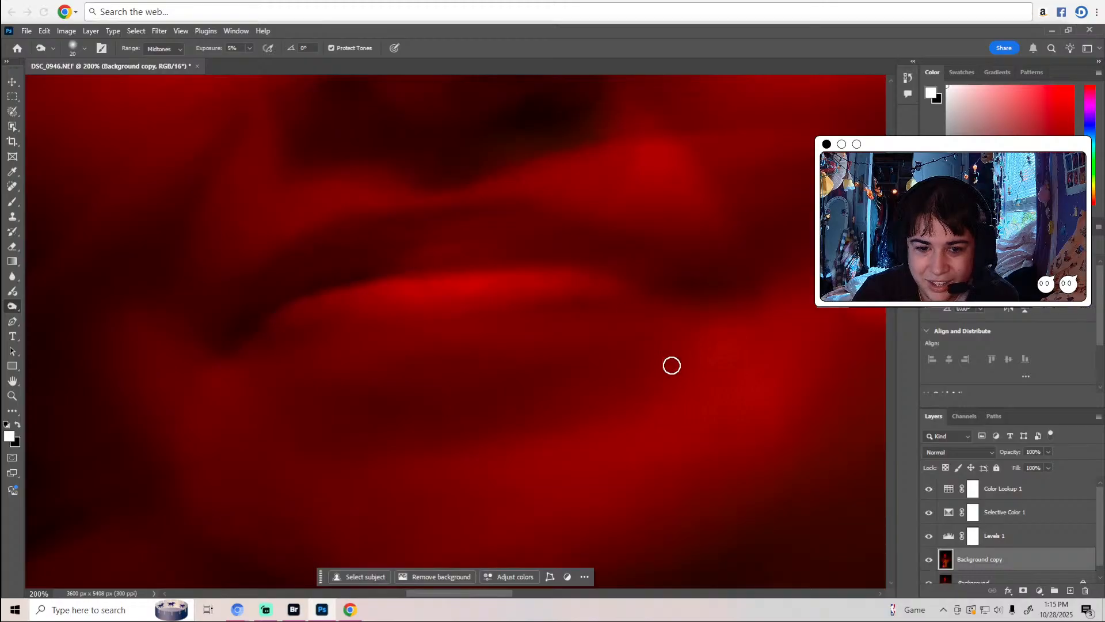
# Go over the ear area, cheeks and outer edges of the face with the Burn tool to deepen their shadows.
pyautogui.hscroll(5, 553, 547)
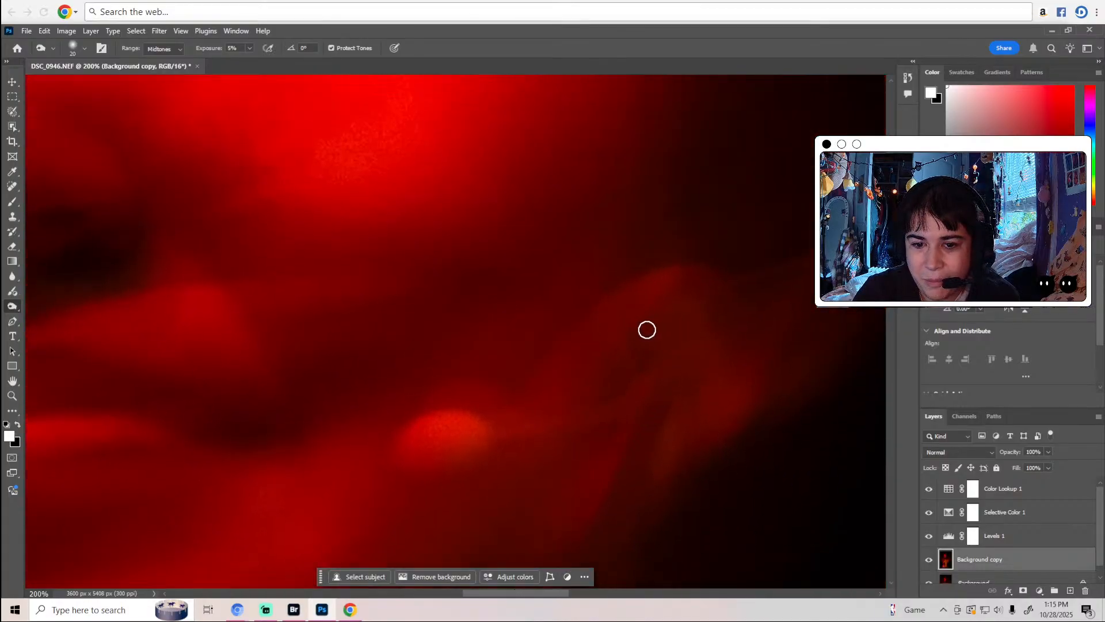
pyautogui.scroll(-3, 634, 414)
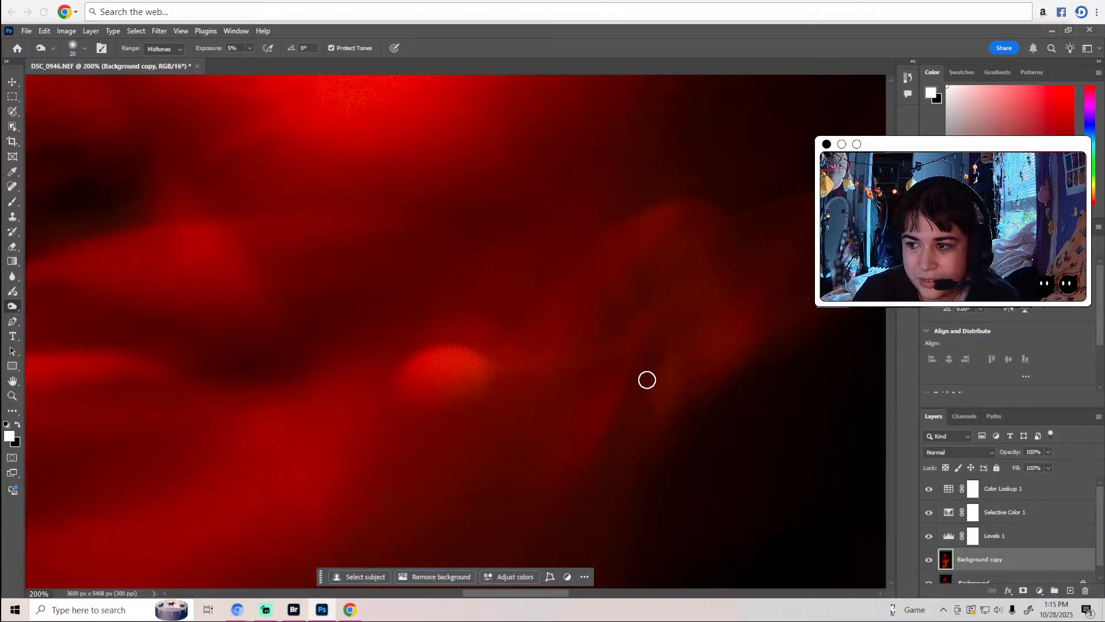
pyautogui.scroll(10, 585, 489)
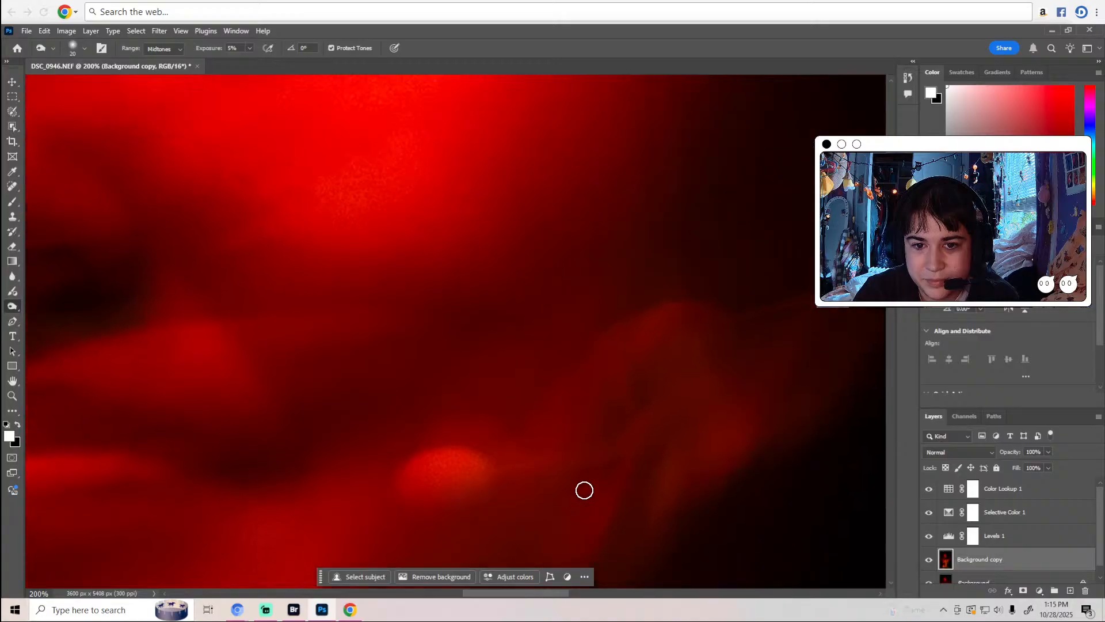
pyautogui.scroll(8, 561, 464)
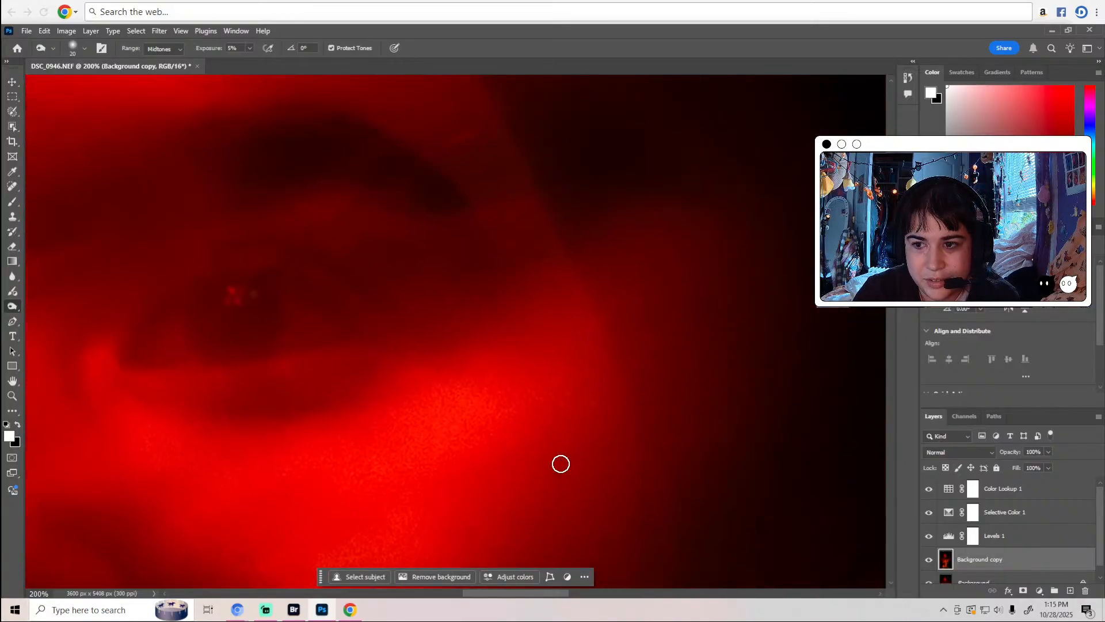
pyautogui.scroll(5, 561, 464)
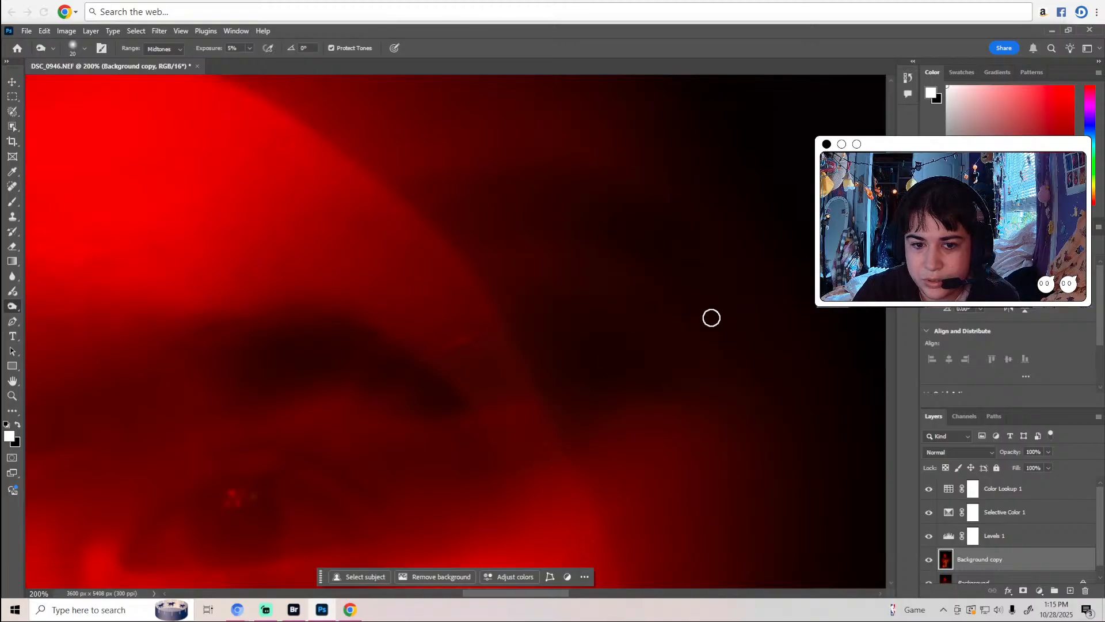
pyautogui.scroll(6, 693, 358)
pyautogui.moveTo(557, 597); pyautogui.dragTo(469, 584)
pyautogui.scroll(-8, 440, 401)
pyautogui.scroll(-10, 440, 401)
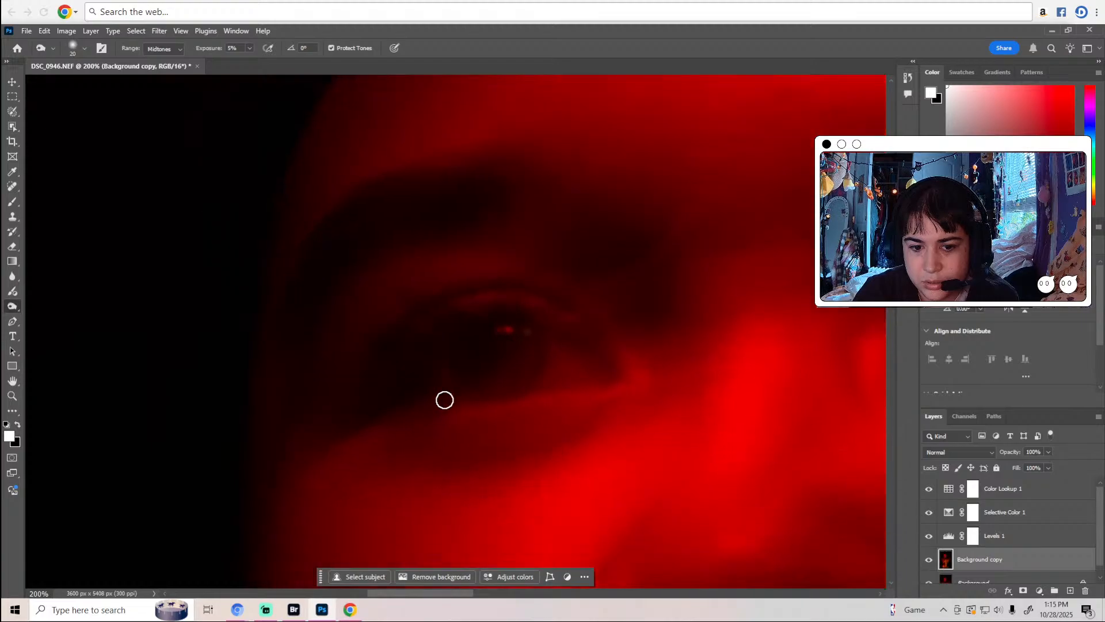
pyautogui.scroll(-10, 451, 390)
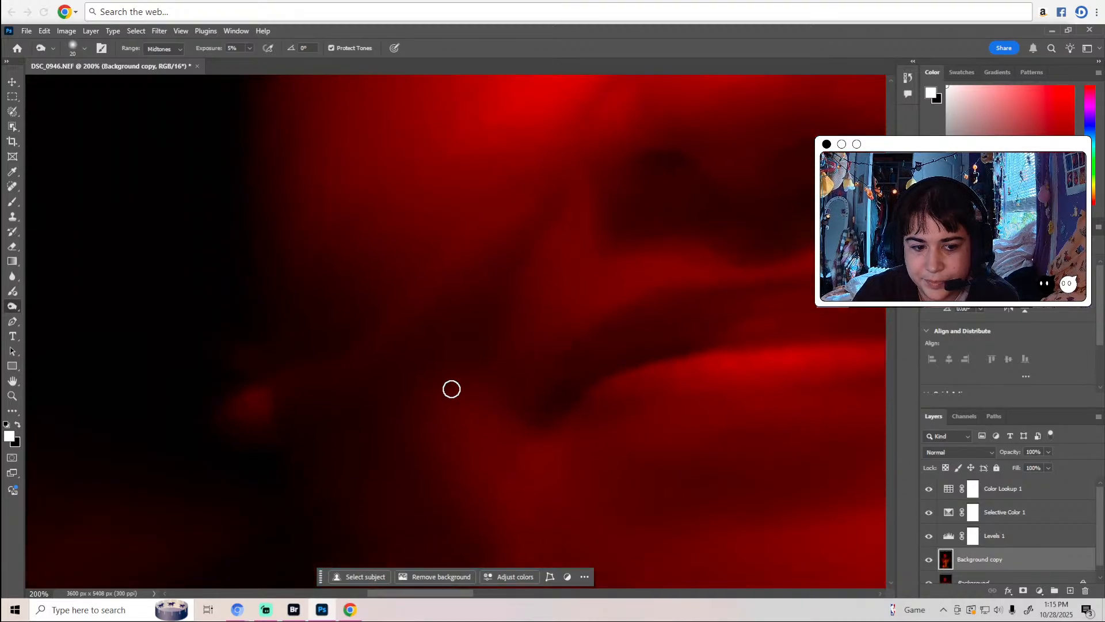
# Burn the dark folds along the neck and collar below the chin.
pyautogui.scroll(-2, 453, 389)
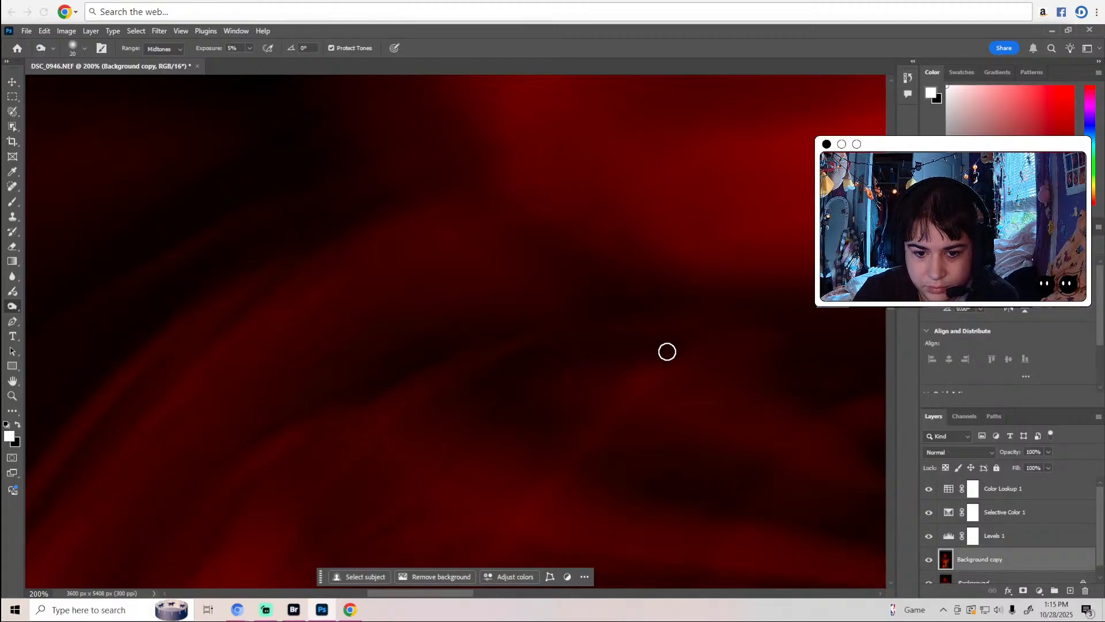
pyautogui.scroll(-2, 665, 357)
pyautogui.moveTo(469, 596); pyautogui.dragTo(523, 587)
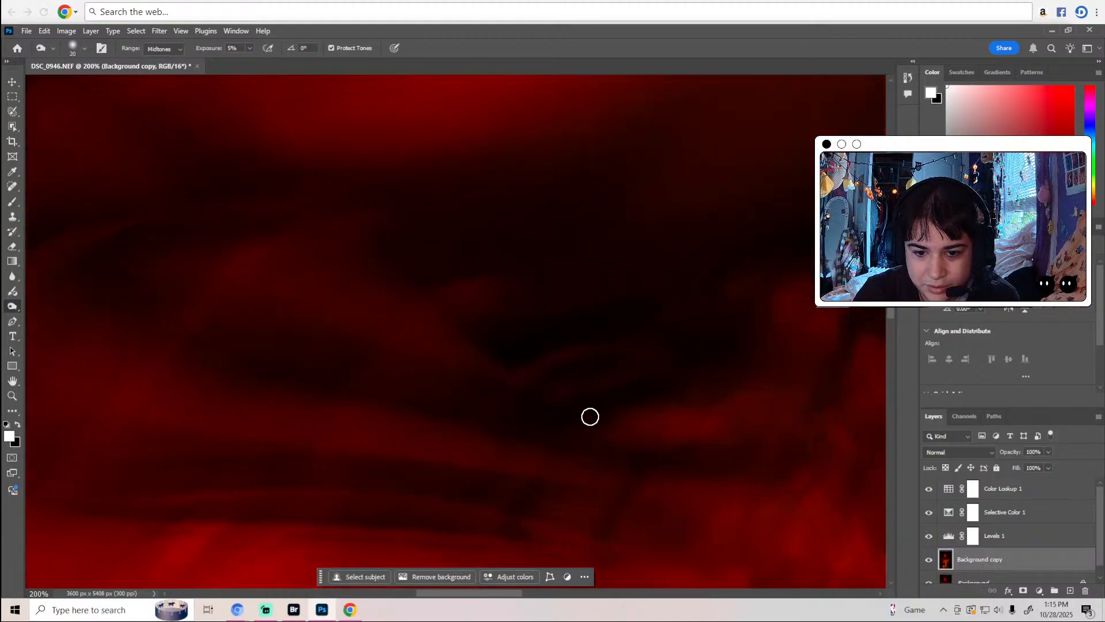
# Burn the horizontal dark folds of the garment below the collar with the 20 px Burn tool at 5% midtone exposure.
pyautogui.scroll(-2, 617, 338)
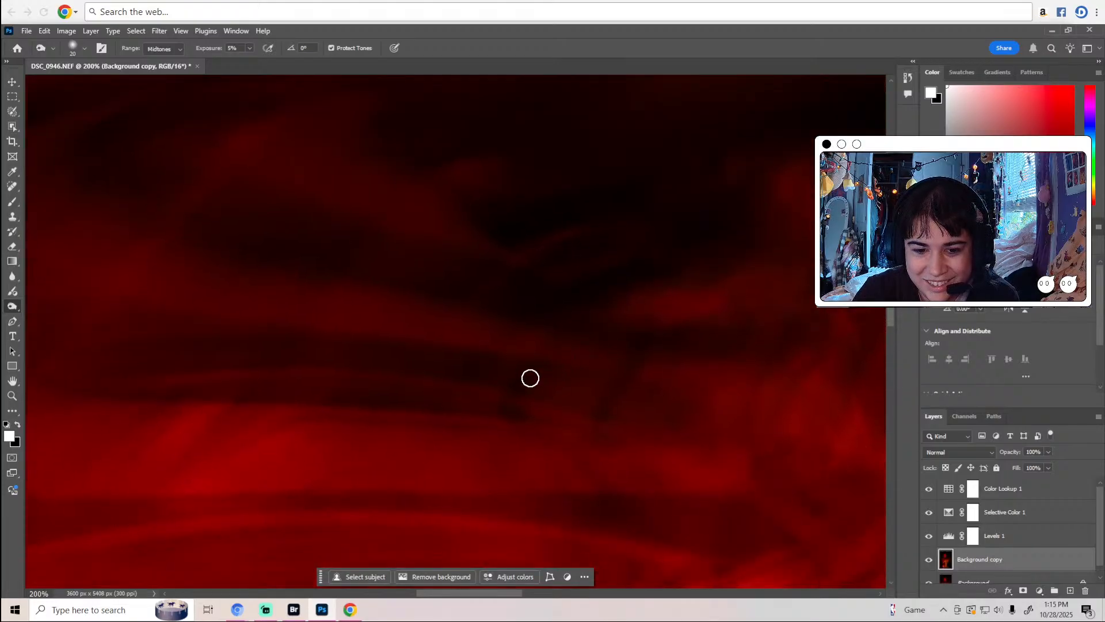
pyautogui.scroll(-2, 352, 406)
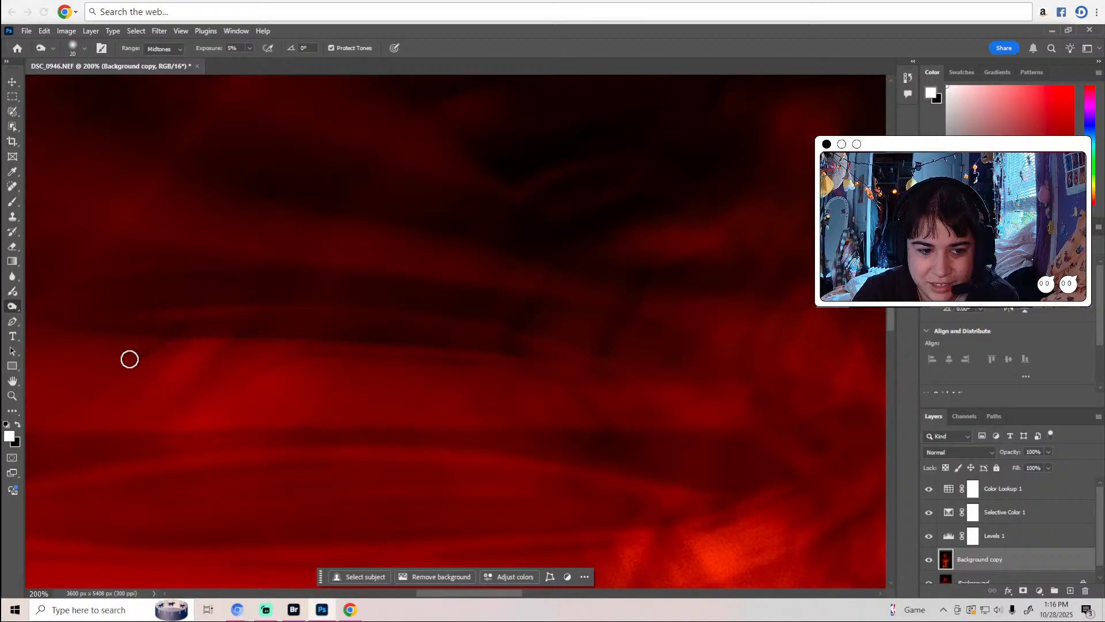
pyautogui.scroll(-2, 403, 333)
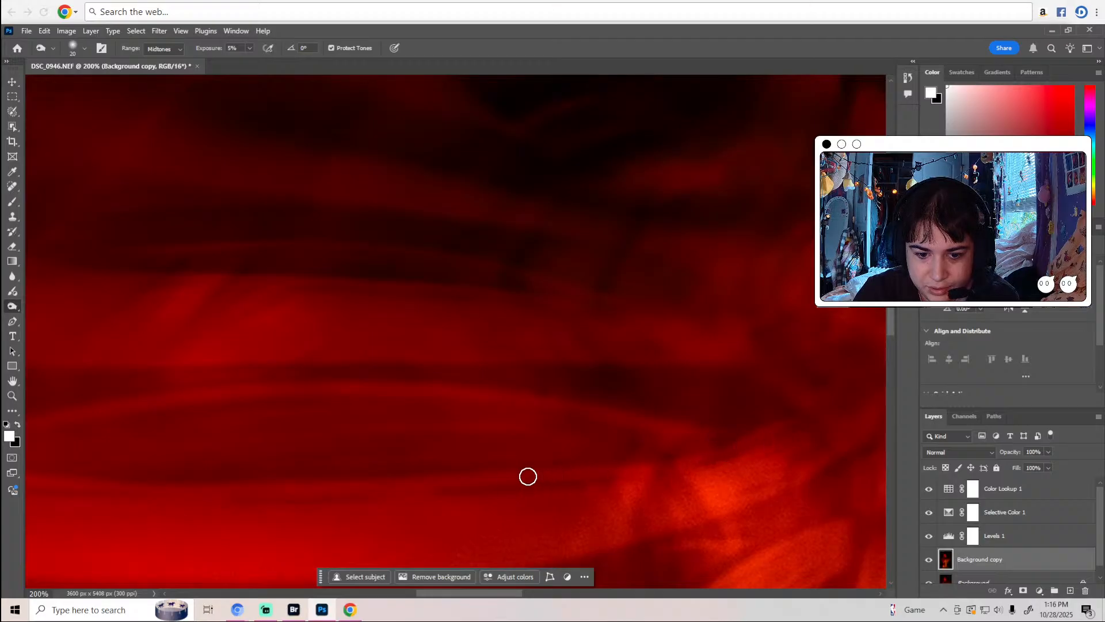
pyautogui.scroll(-2, 628, 479)
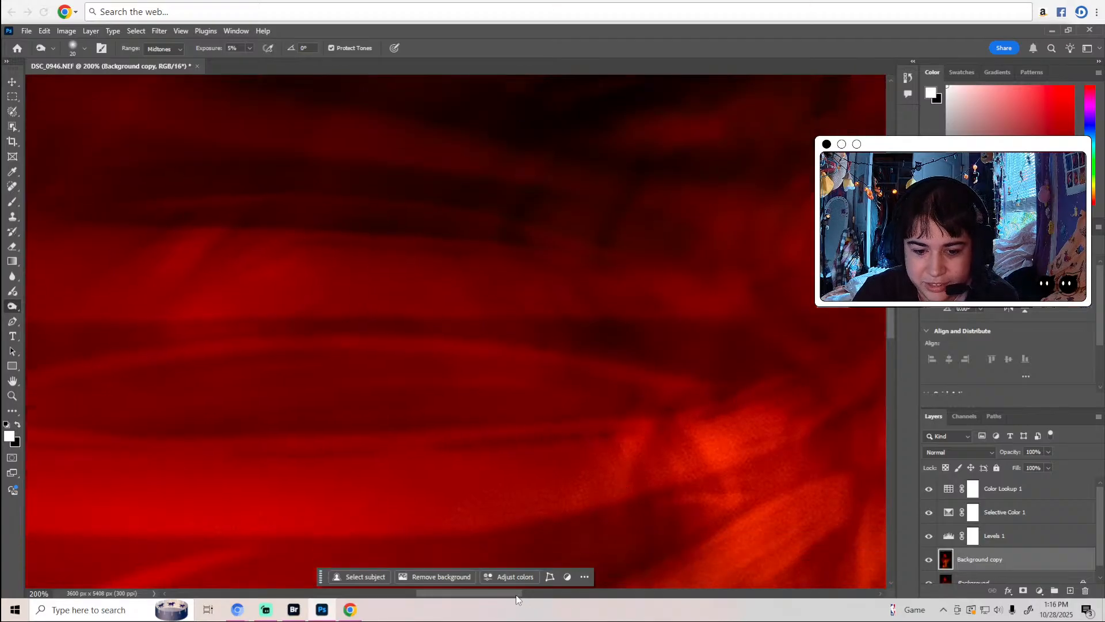
# Burn the creases between the gathered, wavy fabric folds across the upper chest.
pyautogui.moveTo(517, 596); pyautogui.dragTo(558, 595)
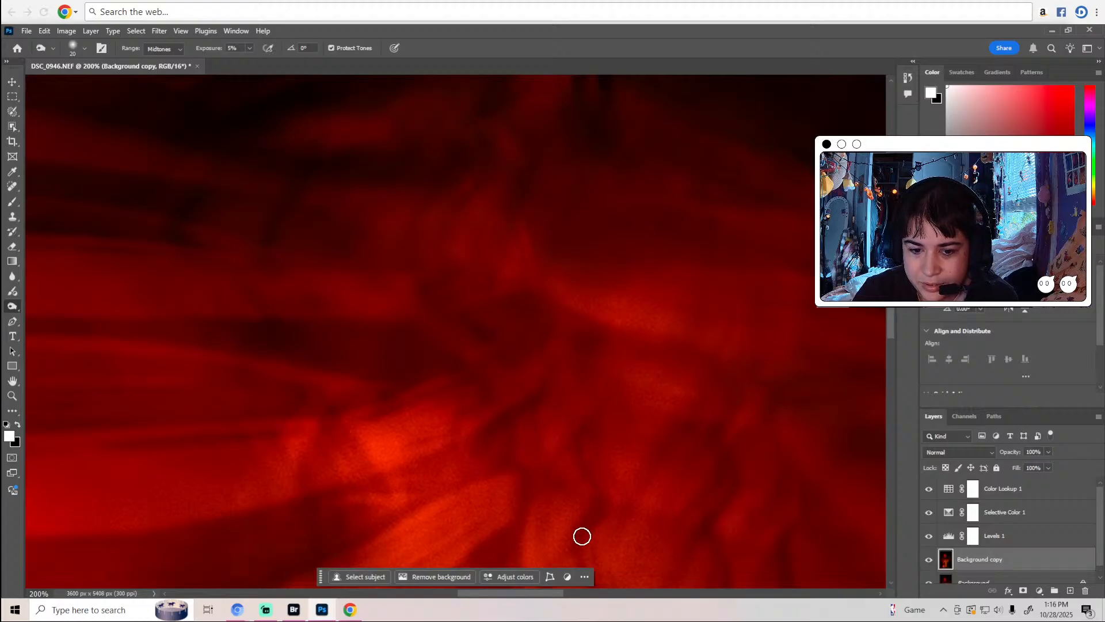
pyautogui.scroll(-2, 599, 525)
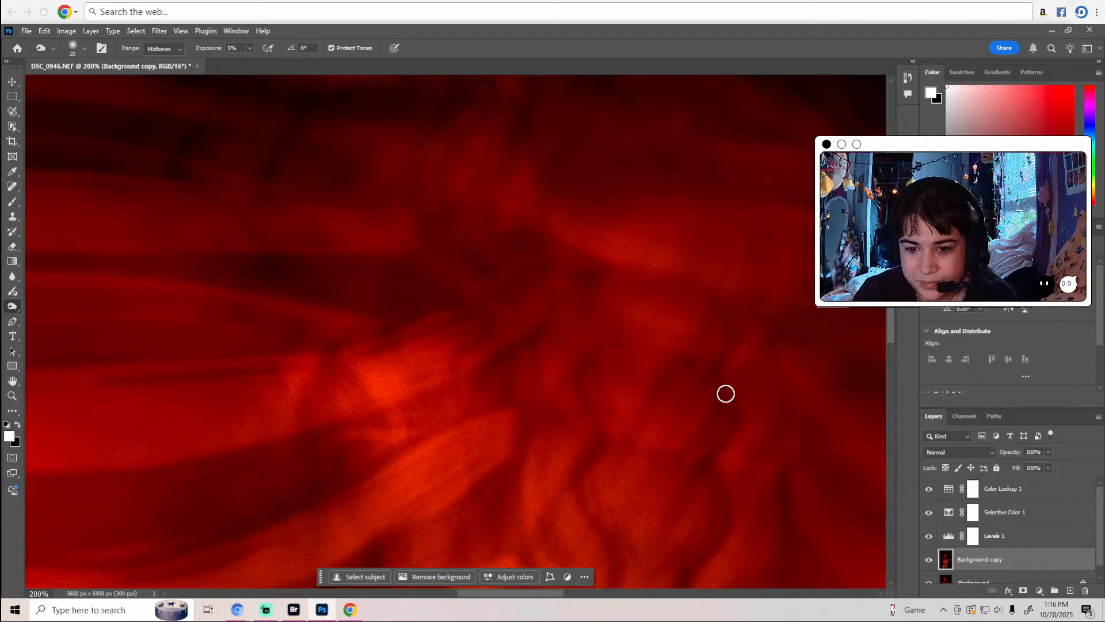
pyautogui.moveTo(726, 401); pyautogui.dragTo(716, 452)
pyautogui.scroll(-2, 723, 517)
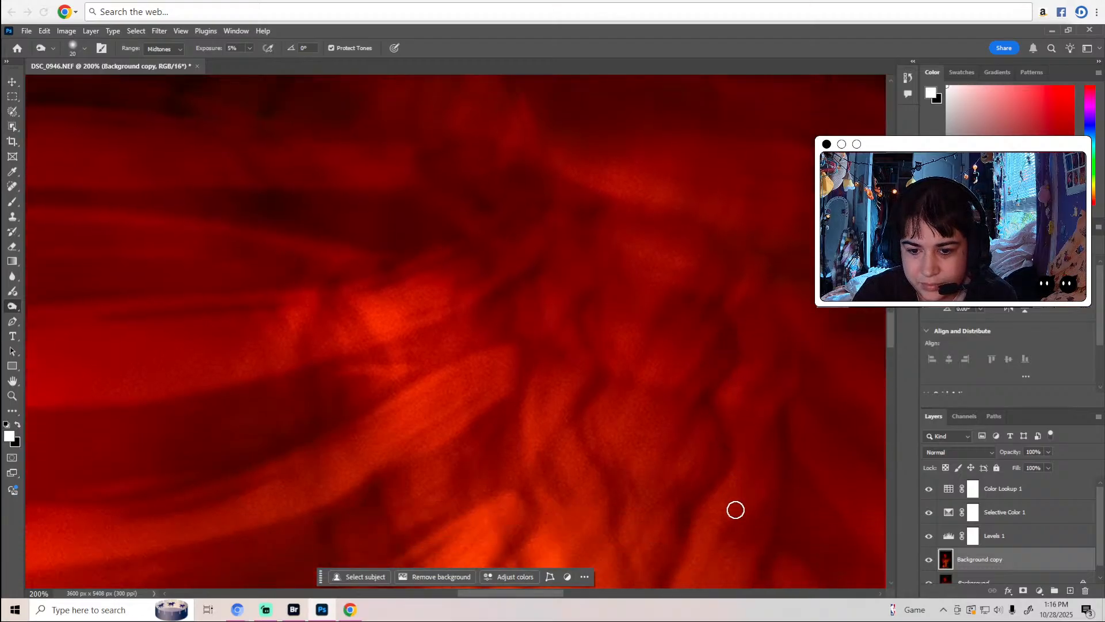
pyautogui.rightClick(730, 504)
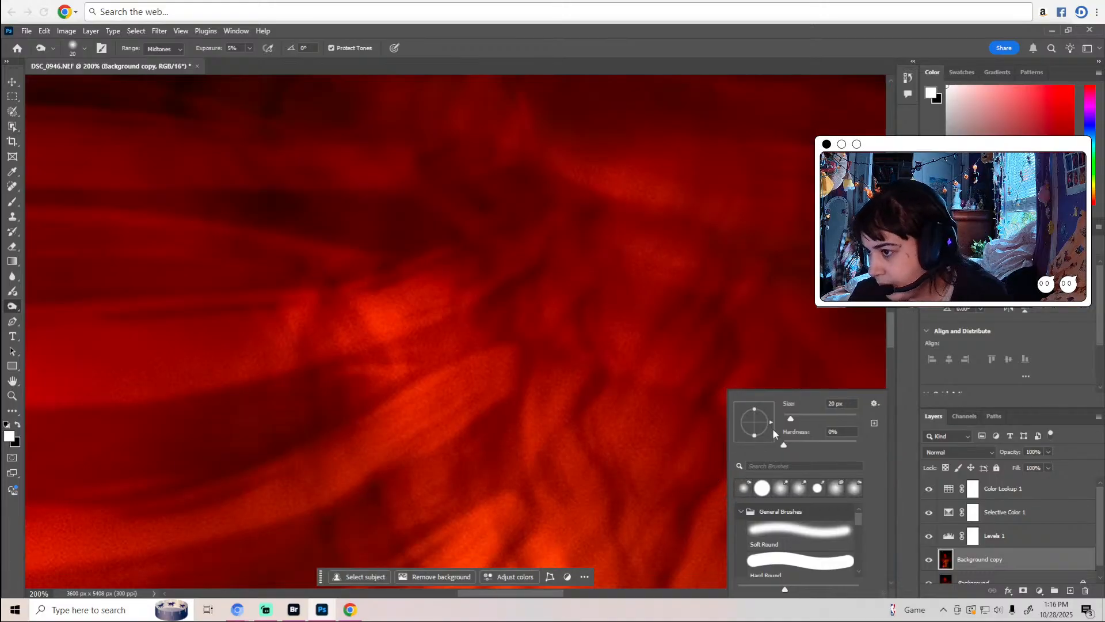
pyautogui.click(831, 64)
pyautogui.scroll(-5, 766, 352)
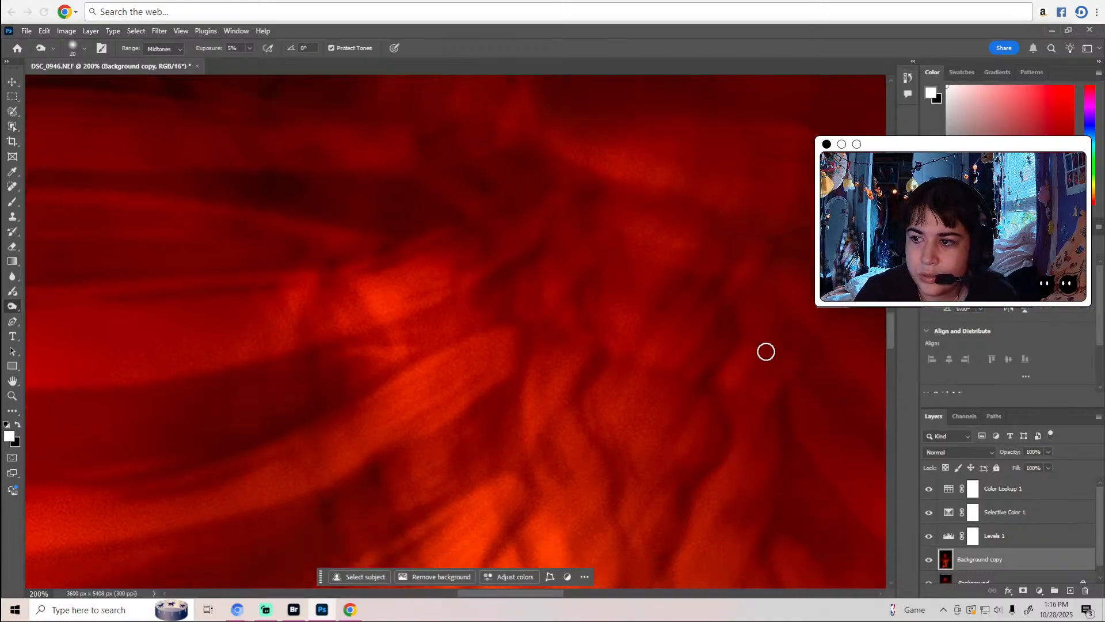
pyautogui.scroll(-1, 766, 352)
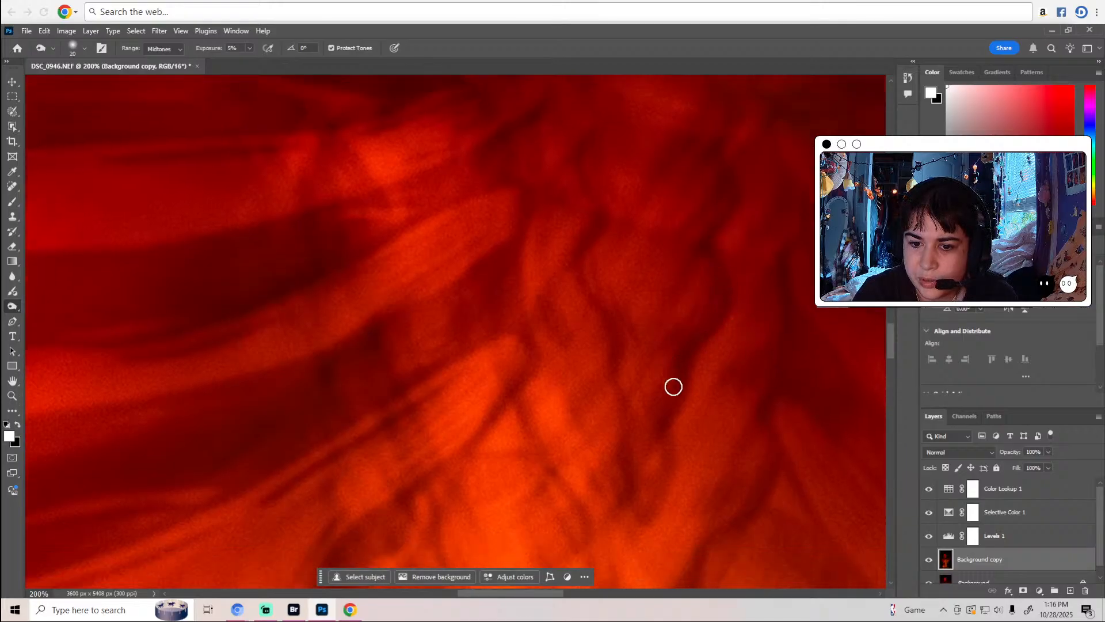
# Deepen the thin crossing crease lines on the brightly lit orange chest area with the Burn tool.
pyautogui.scroll(-2, 656, 441)
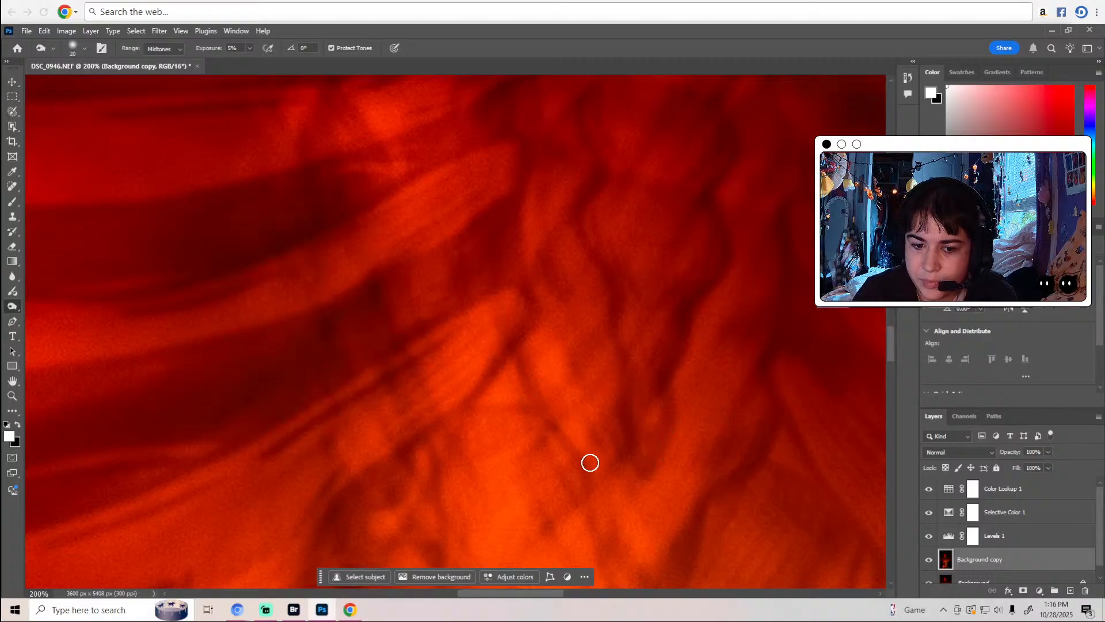
pyautogui.scroll(-6, 601, 485)
pyautogui.scroll(-1, 602, 482)
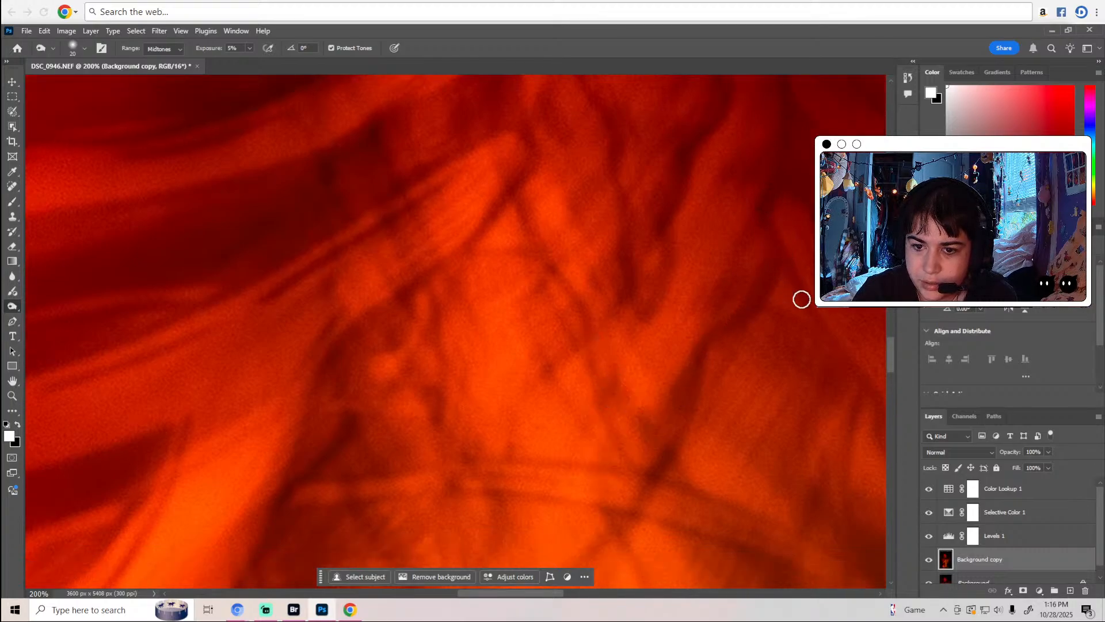
pyautogui.scroll(-2, 827, 353)
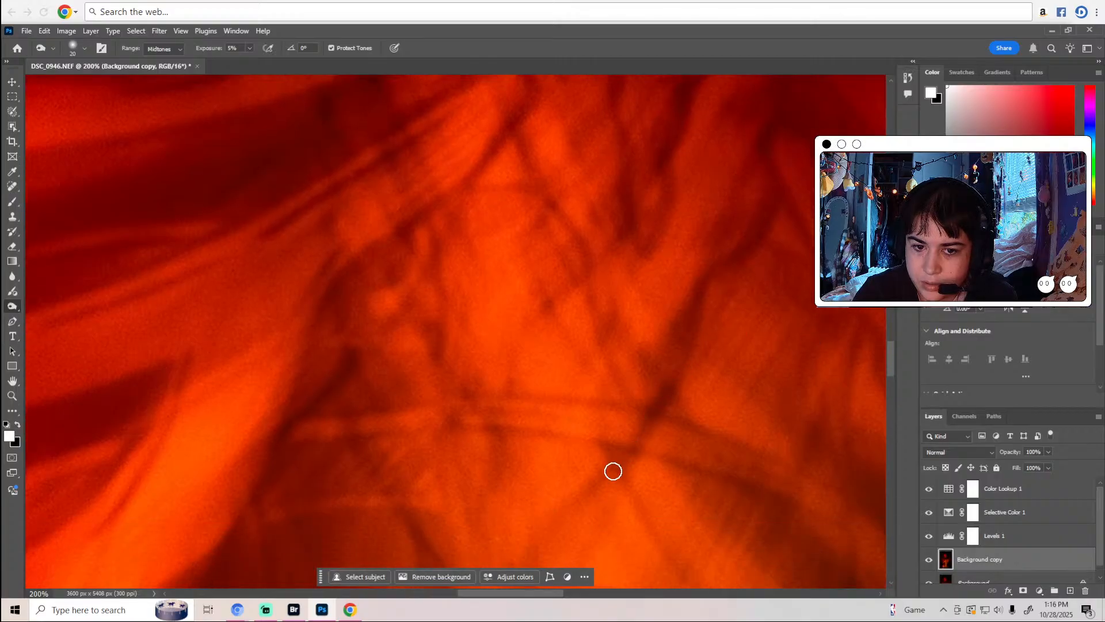
pyautogui.scroll(-2, 613, 471)
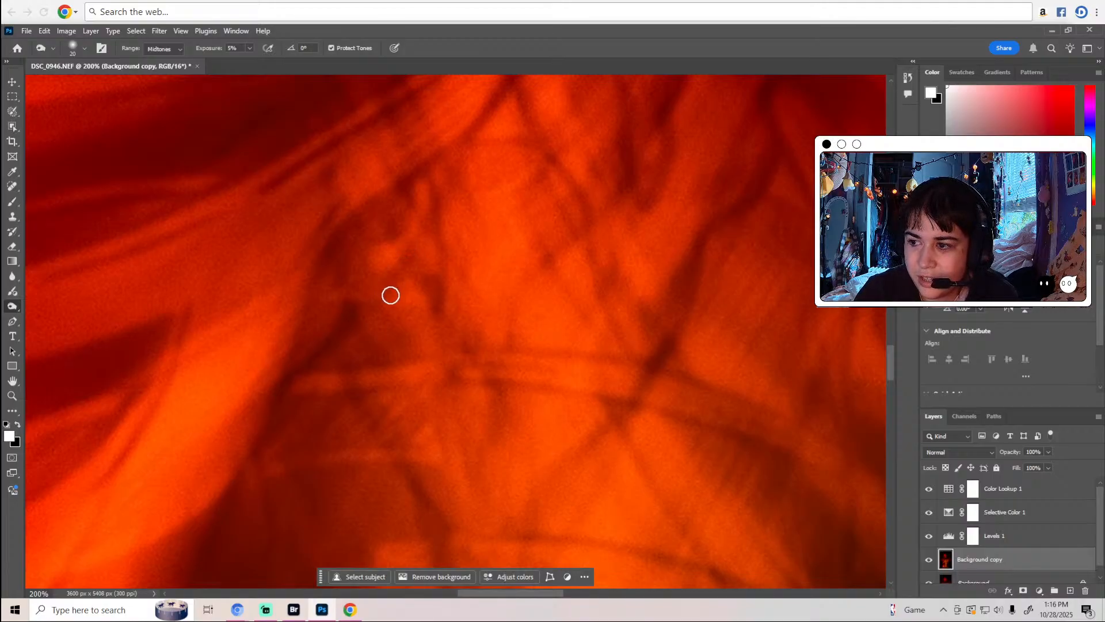
pyautogui.scroll(-2, 382, 298)
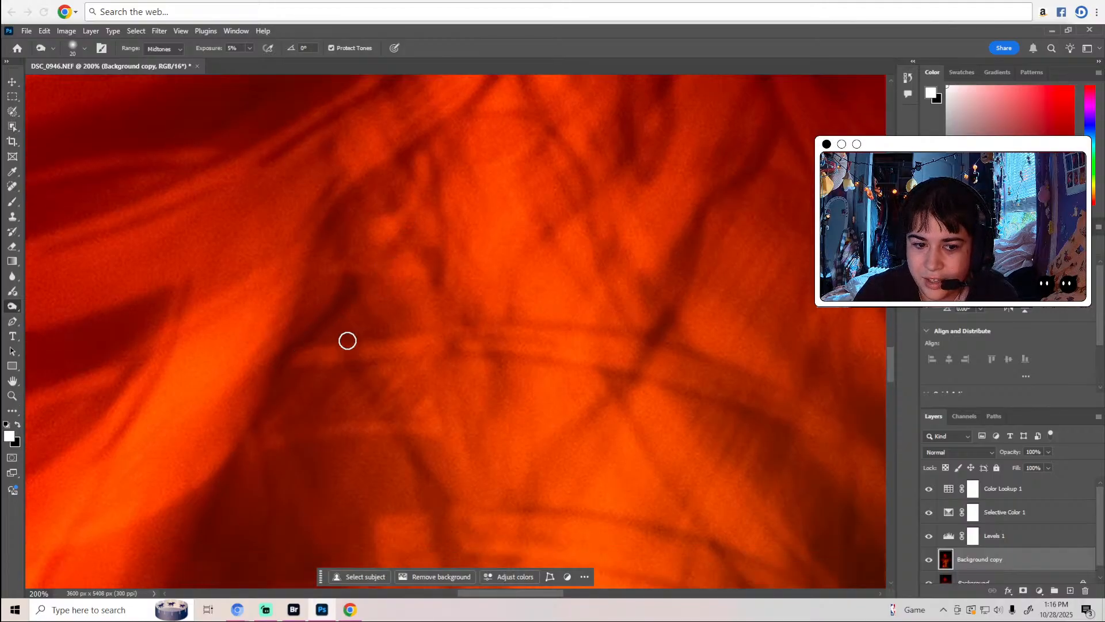
# Burn along the dark edges of the curved bands crossing the brightly lit torso.
pyautogui.scroll(-8, 371, 380)
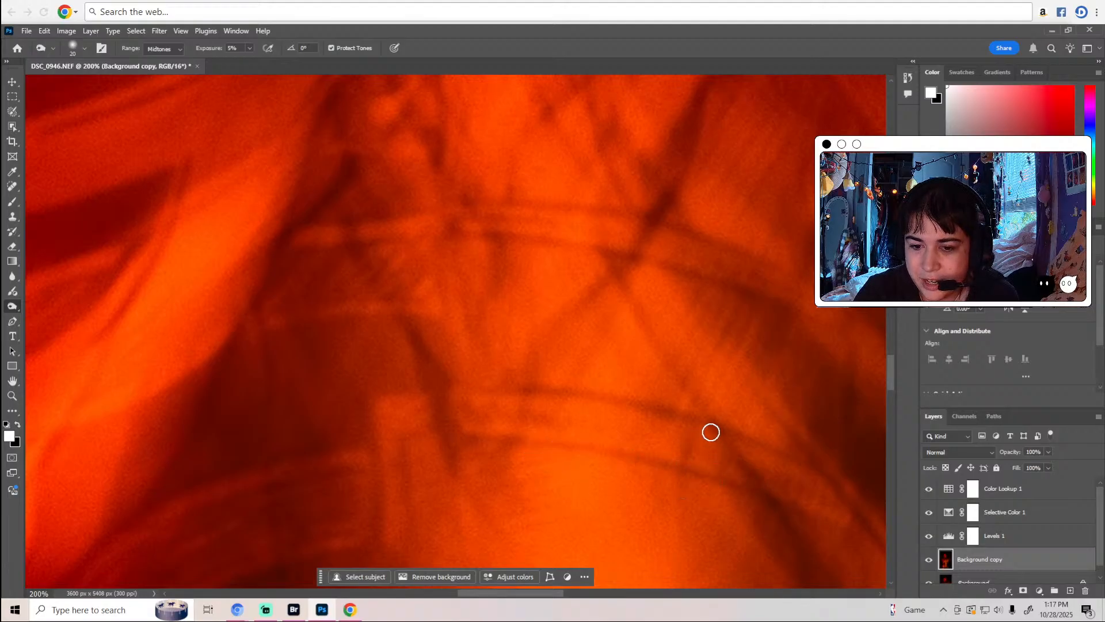
pyautogui.scroll(-5, 775, 504)
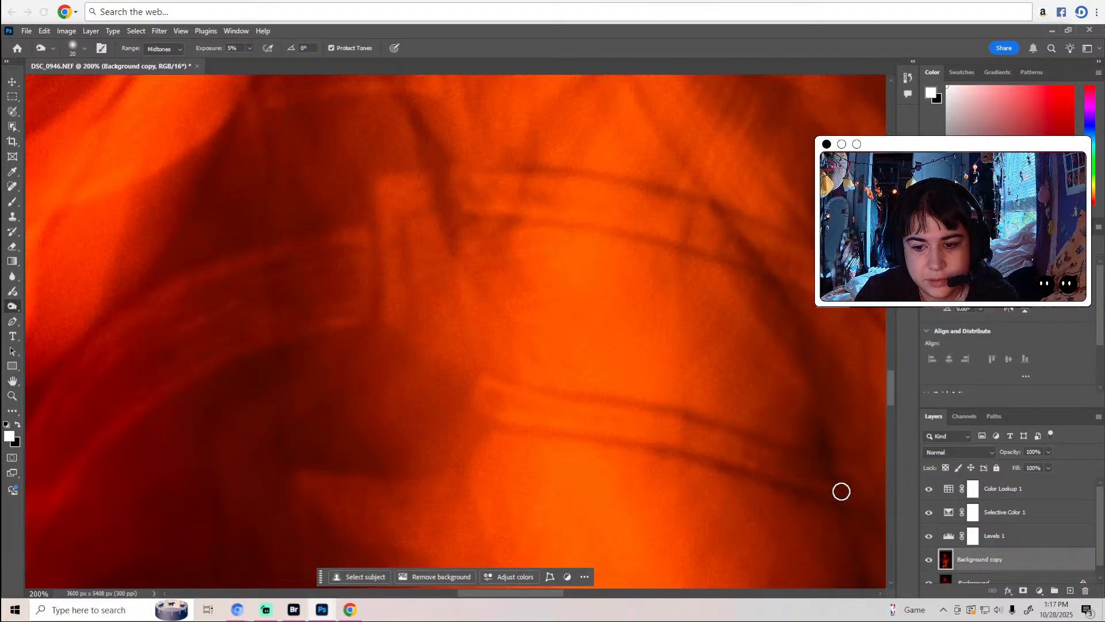
pyautogui.scroll(-5, 846, 514)
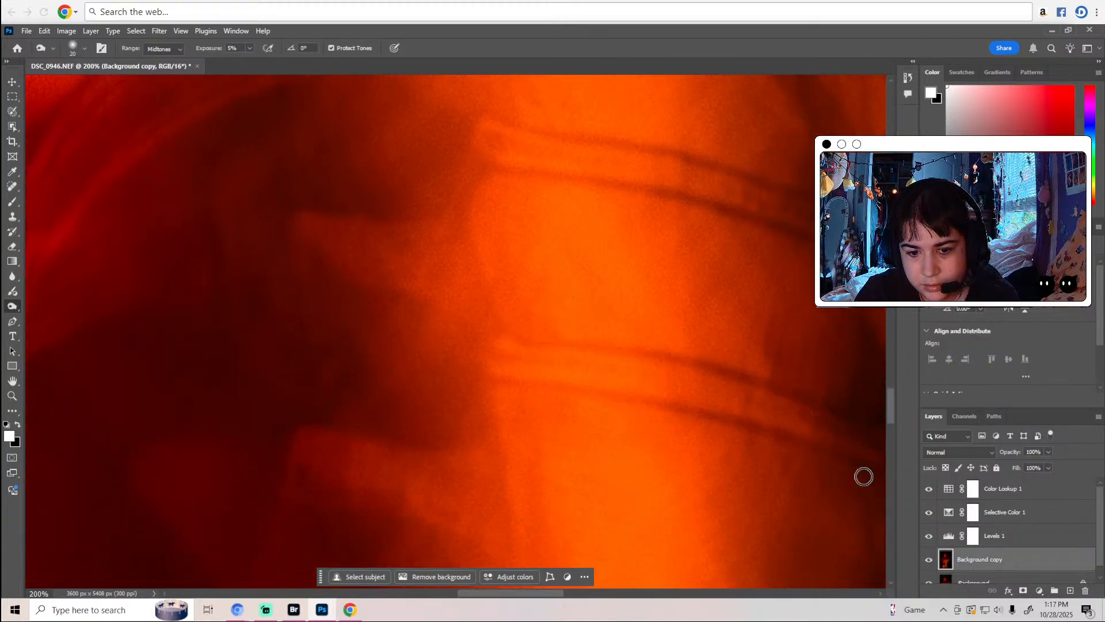
# Burn the torso's shadowed side and the dark gaps between the diagonal folds beside it.
pyautogui.hscroll(8, 585, 540)
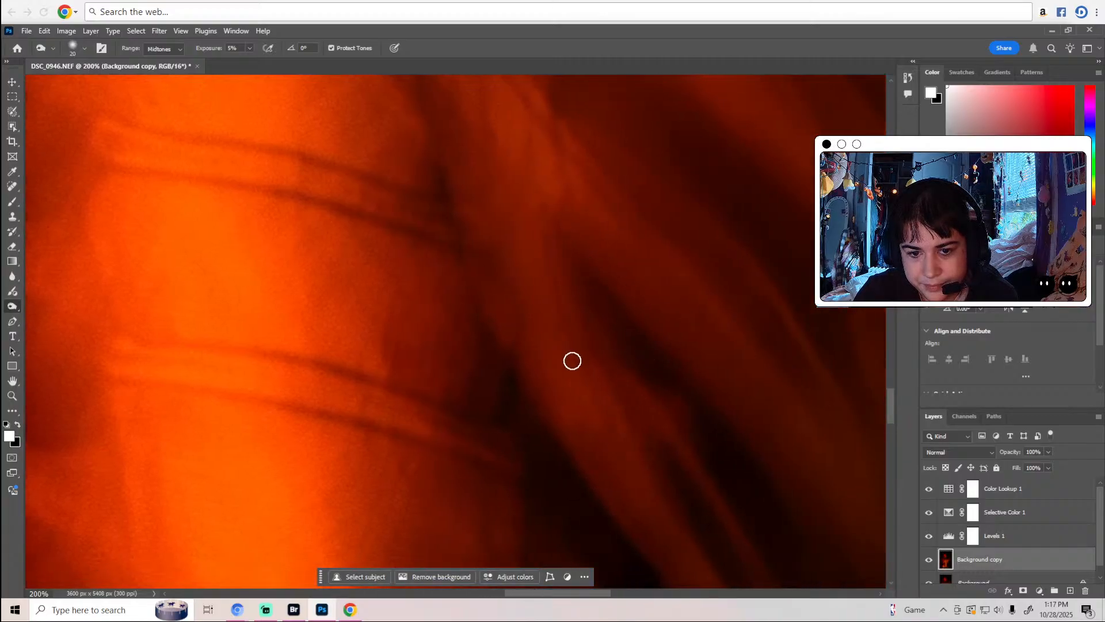
pyautogui.scroll(-5, 639, 410)
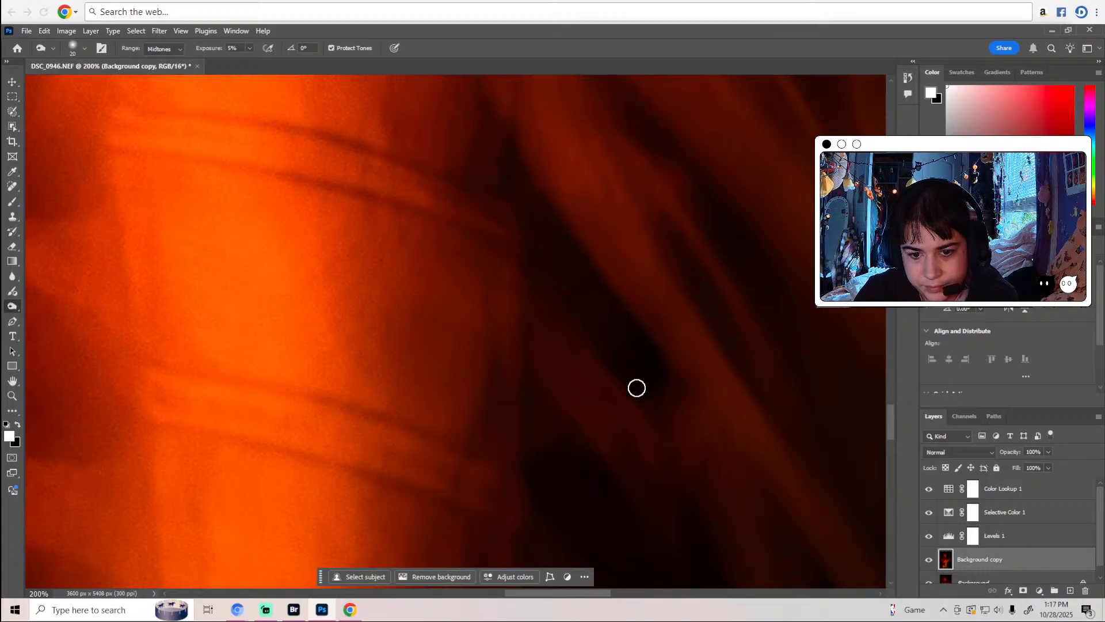
pyautogui.scroll(-2, 637, 385)
pyautogui.scroll(-1, 638, 384)
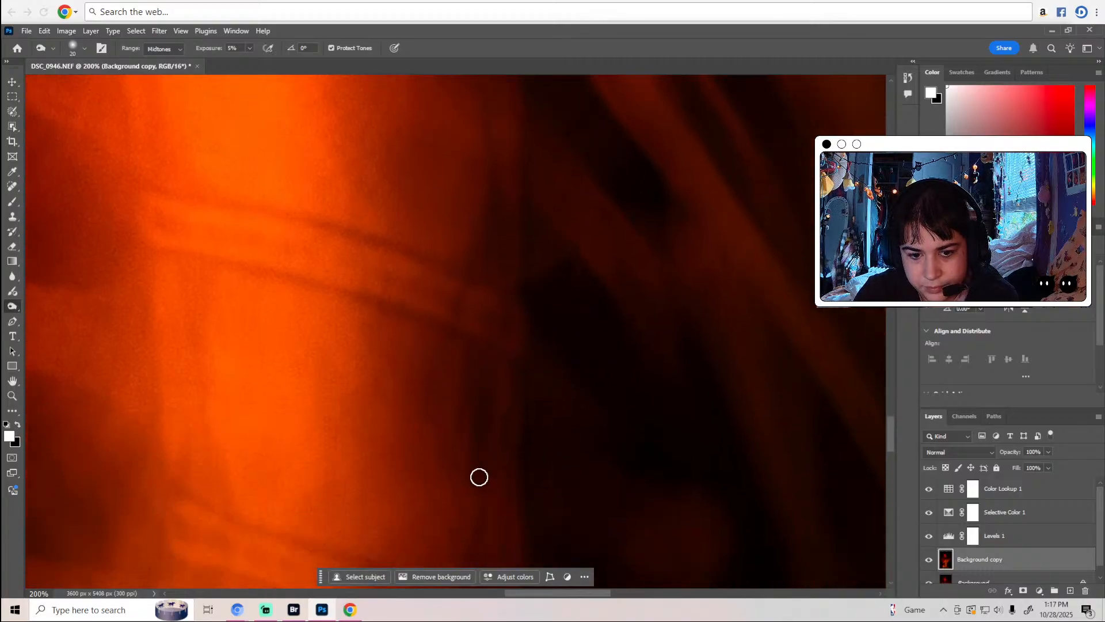
pyautogui.scroll(-1, 455, 317)
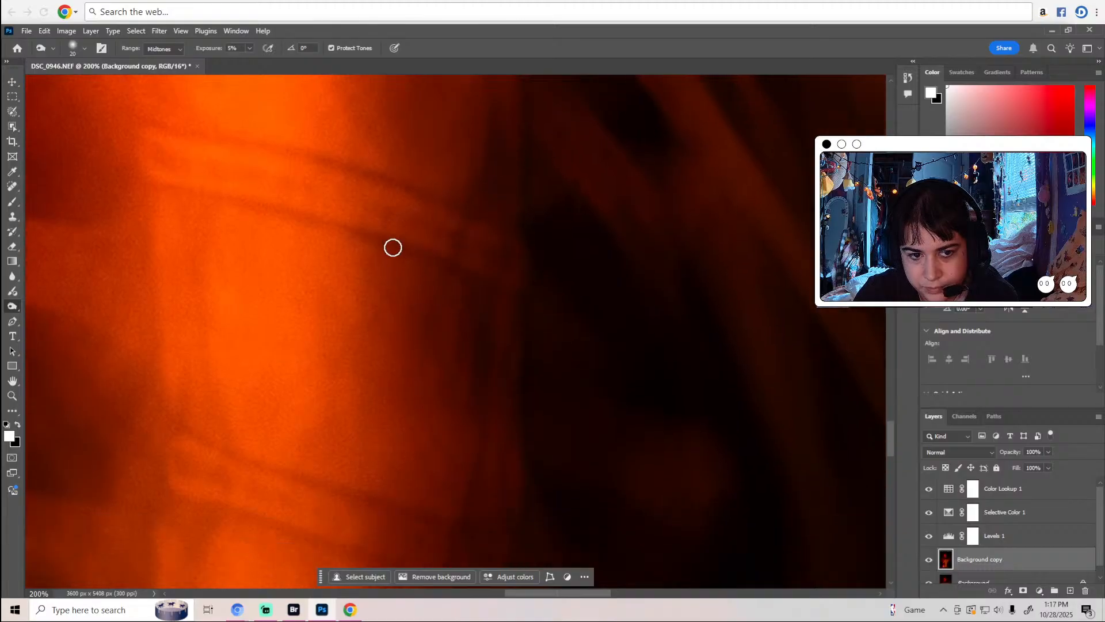
# Burn the outlines of the lowest bands and the shadow edge where they meet the dark background.
pyautogui.scroll(3, 519, 292)
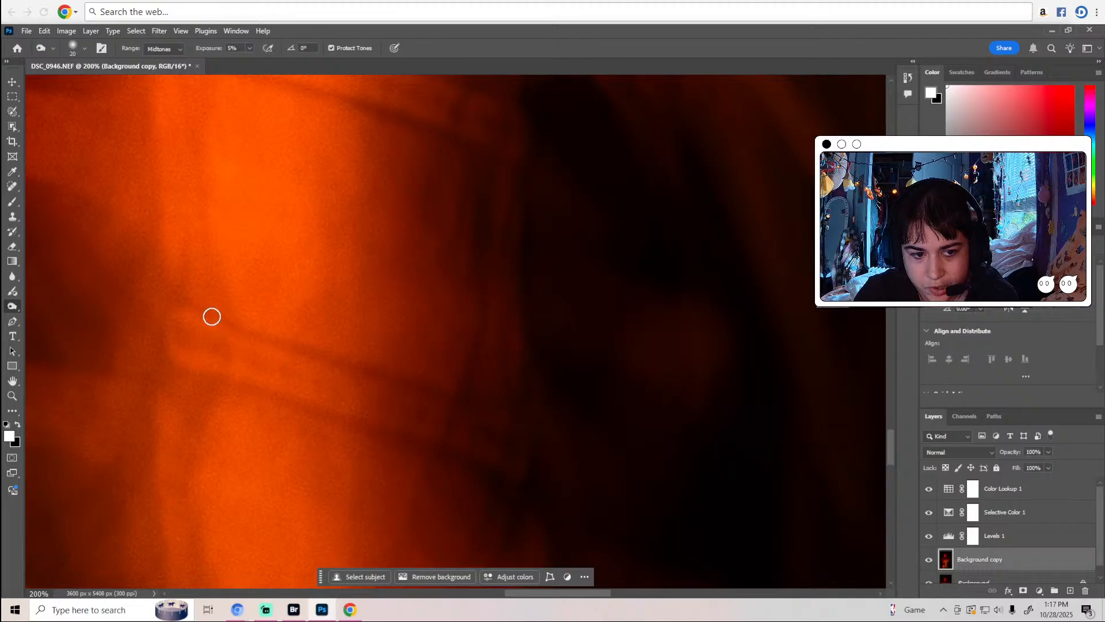
pyautogui.scroll(-1, 544, 422)
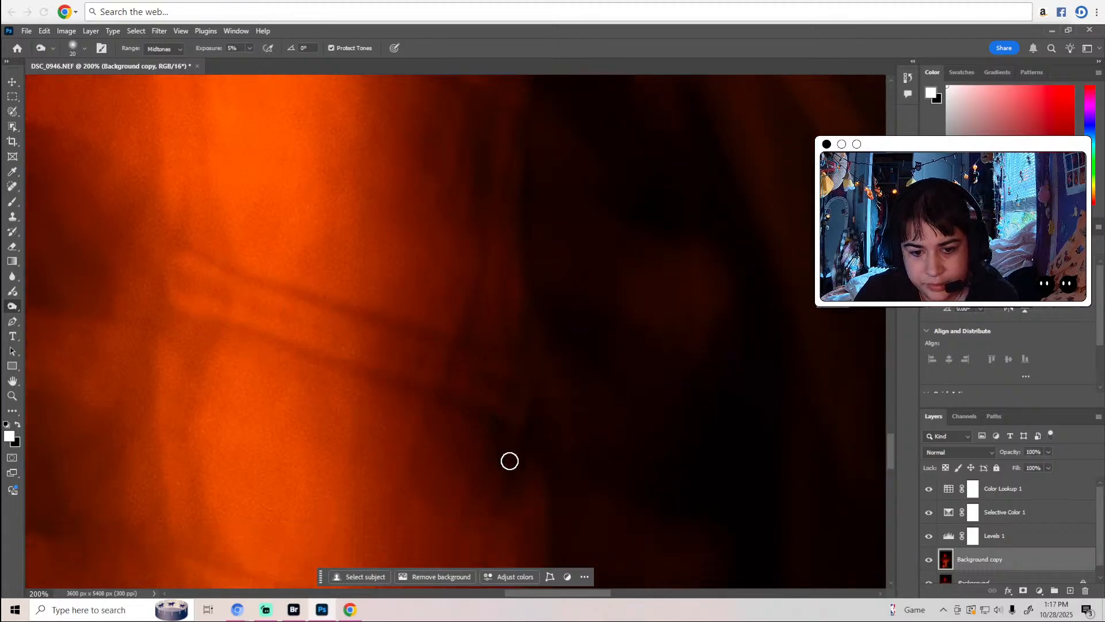
pyautogui.scroll(1, 532, 417)
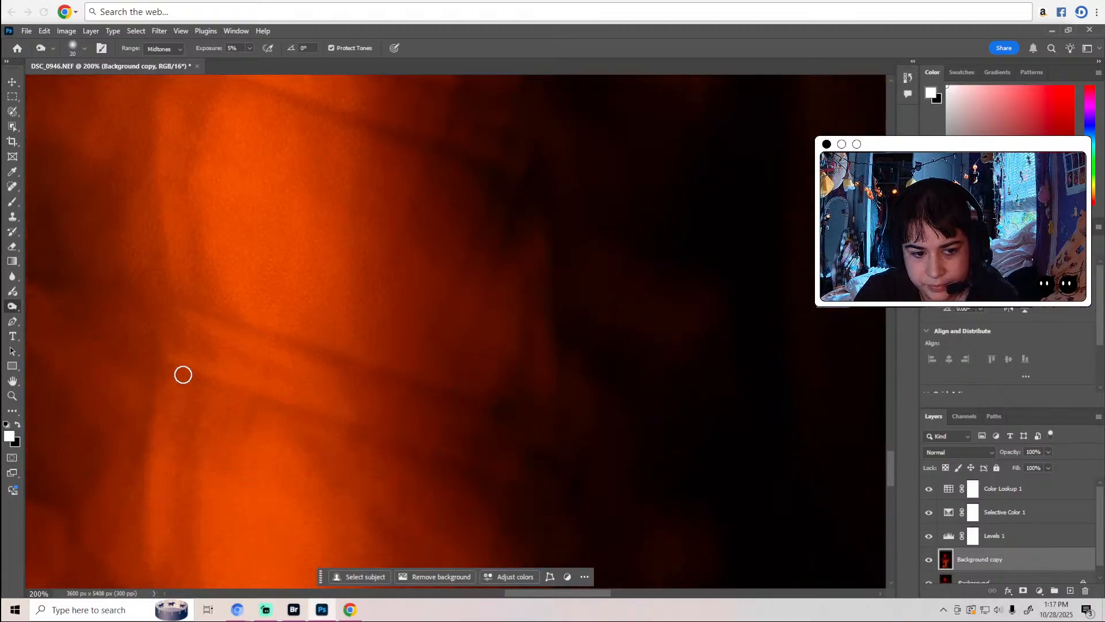
pyautogui.scroll(-1, 548, 475)
pyautogui.scroll(-2, 550, 475)
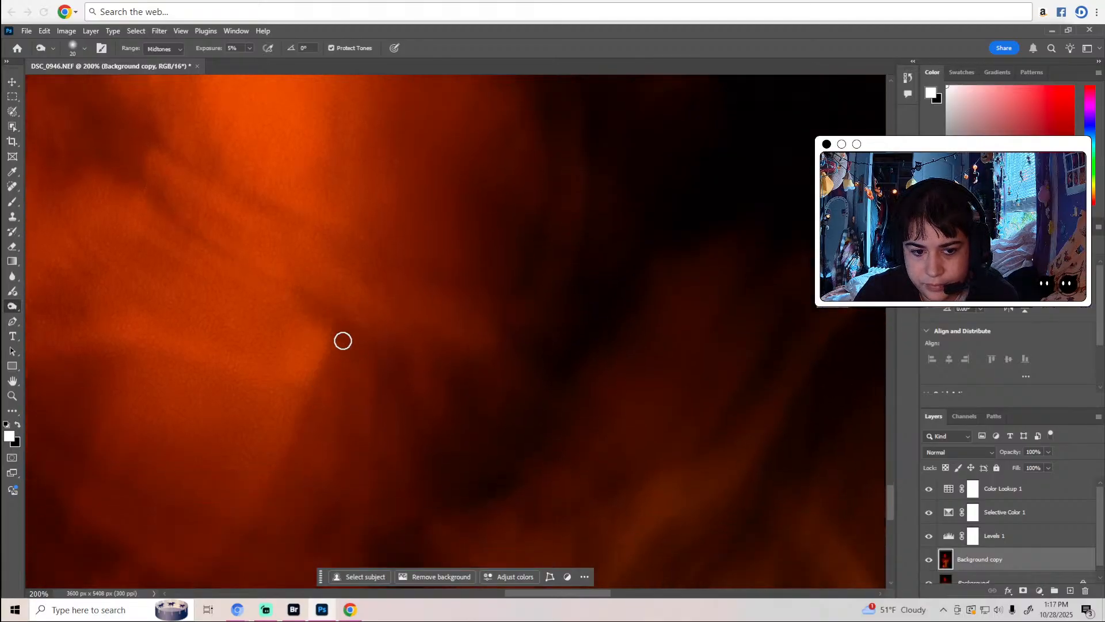
# Burn the dark hollows and V-shaped folds below the torso down to the photo's bottom edge.
pyautogui.scroll(-3, 403, 400)
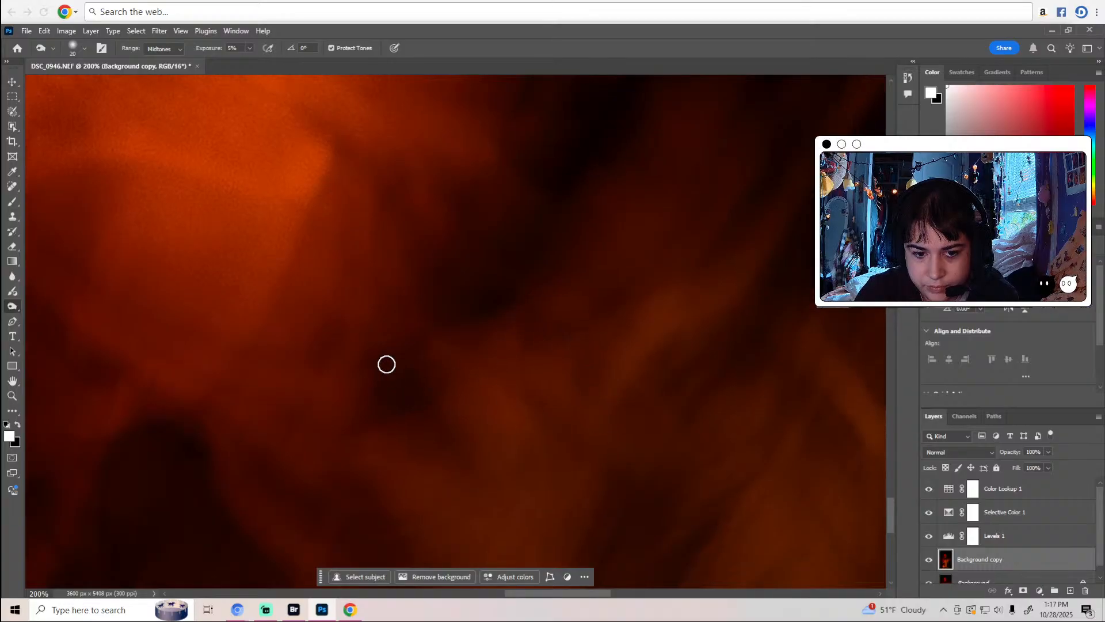
pyautogui.scroll(-2, 375, 398)
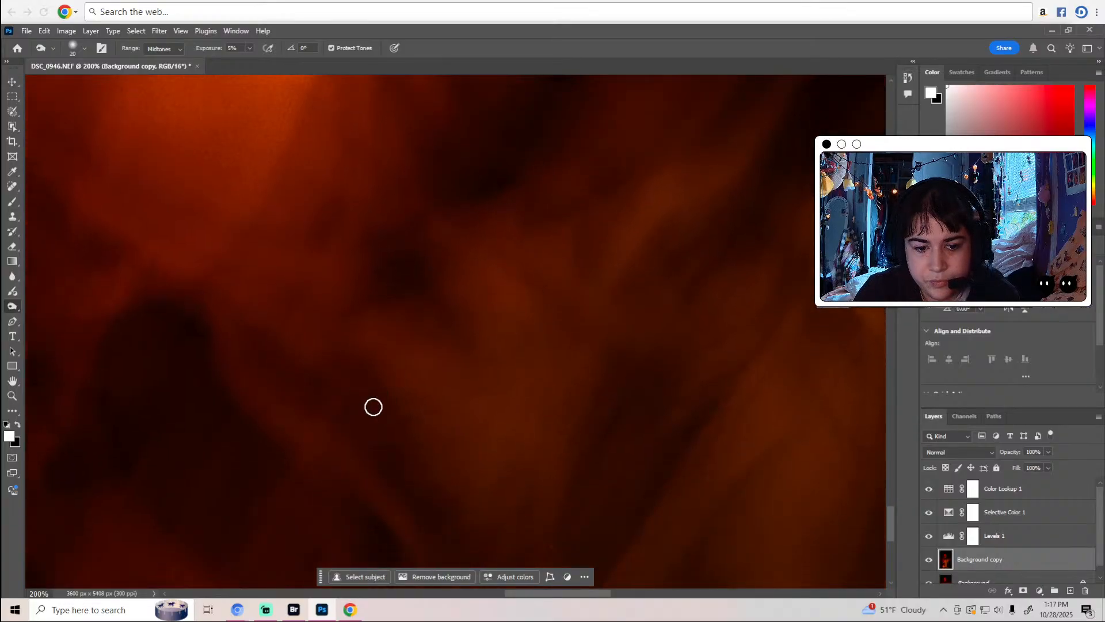
pyautogui.scroll(-3, 375, 406)
pyautogui.click(12, 186)
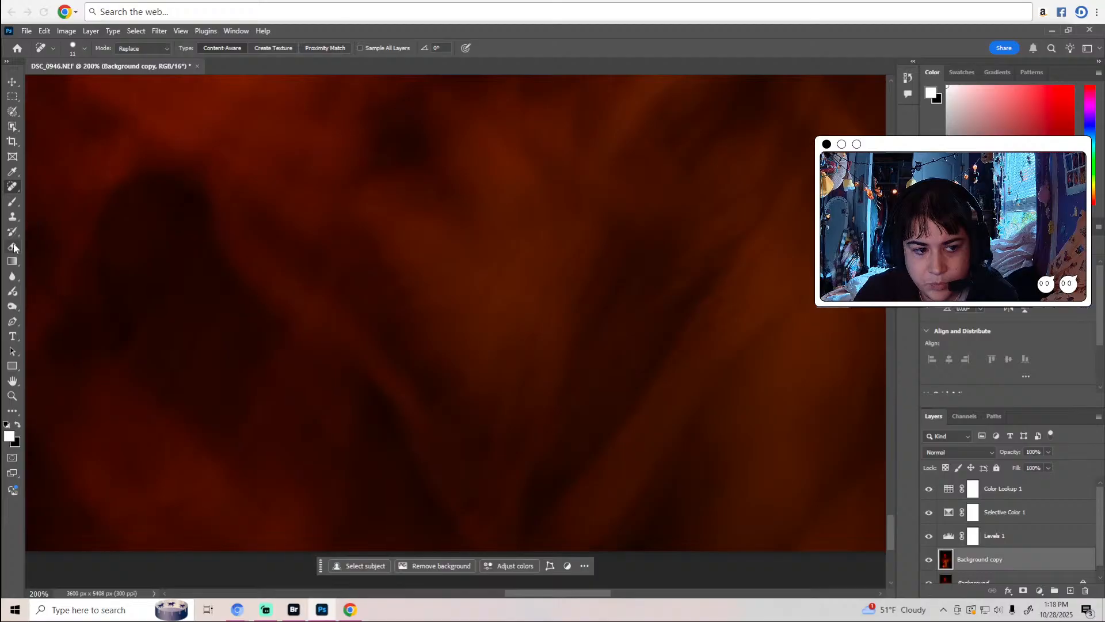
pyautogui.click(14, 308)
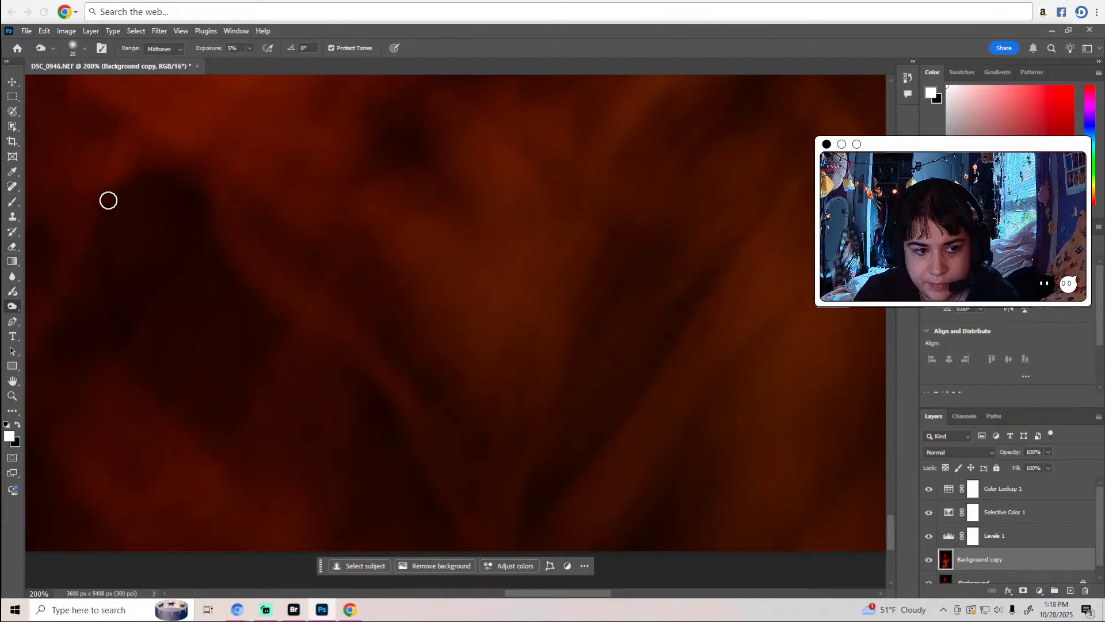
pyautogui.scroll(-1, 305, 320)
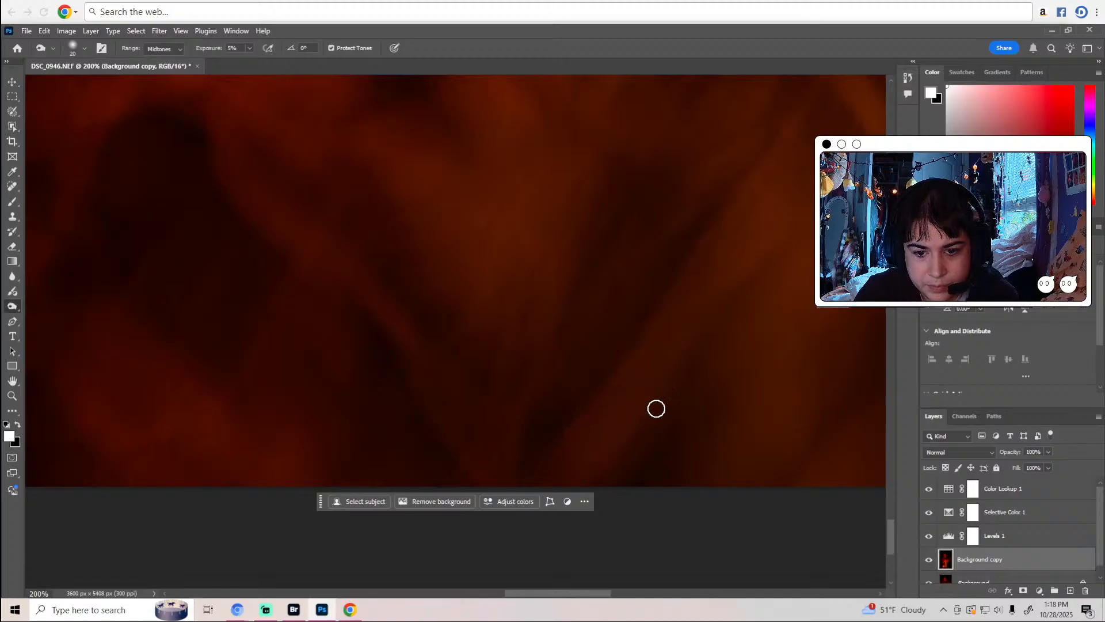
# Burn the dim diagonal folds toward the photo's lower-right corner, using the Spot Healing Brush briefly on the dark area.
pyautogui.moveTo(582, 593); pyautogui.dragTo(628, 594)
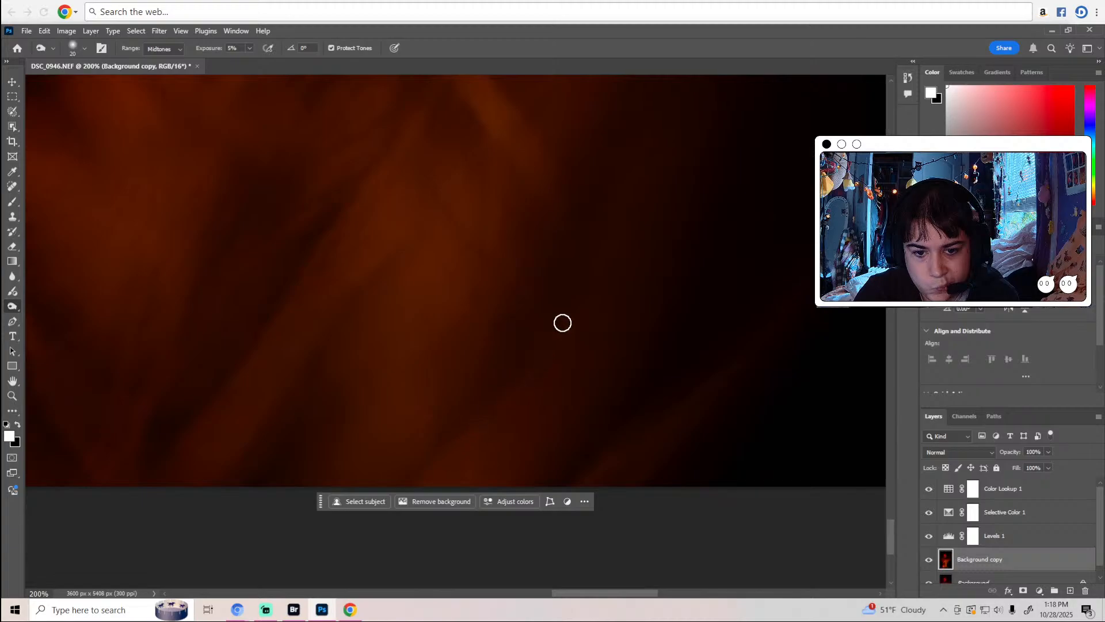
pyautogui.scroll(2, 639, 354)
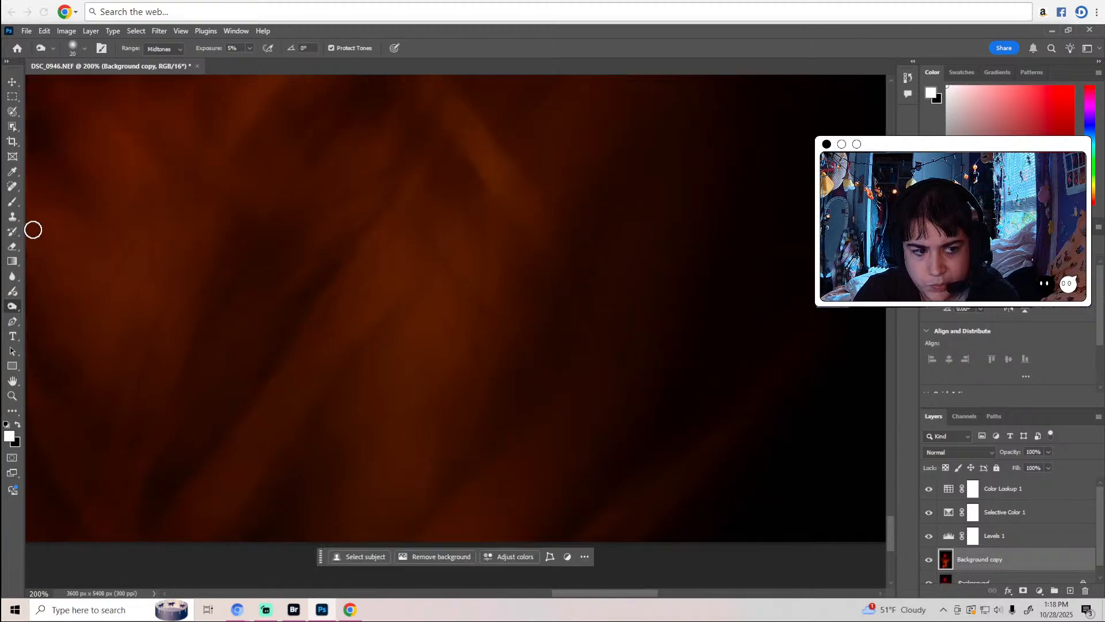
pyautogui.click(12, 190)
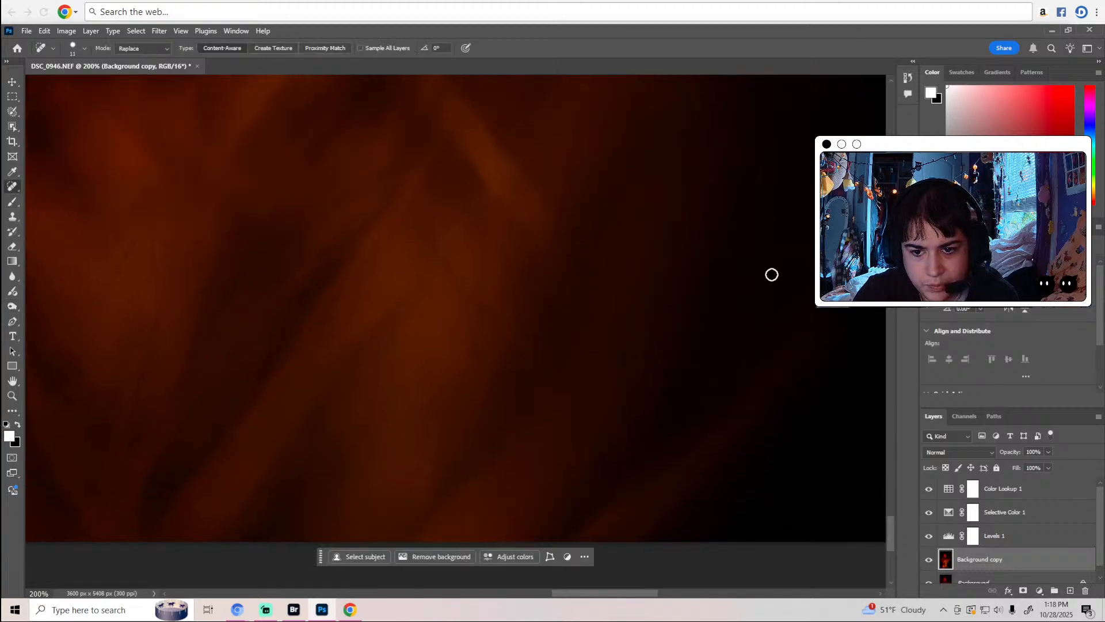
pyautogui.click(12, 306)
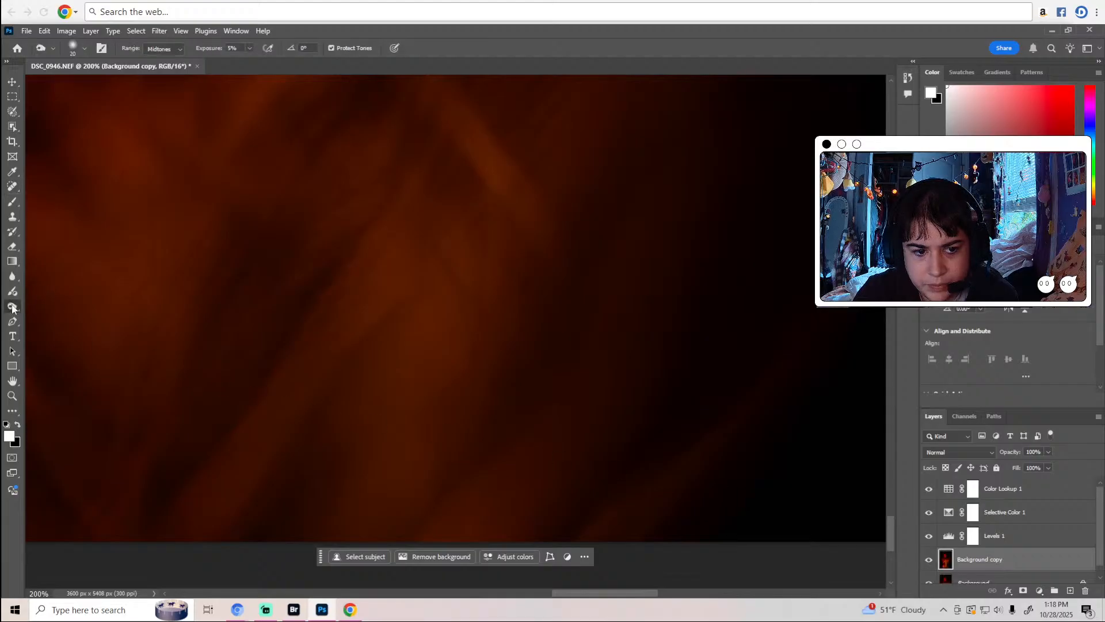
# Inspect the dim folds near the photo's lower-right corner and the bright diagonal fold on the lower-left side down to the bottom edge.
pyautogui.scroll(2, 485, 401)
pyautogui.scroll(5, 486, 401)
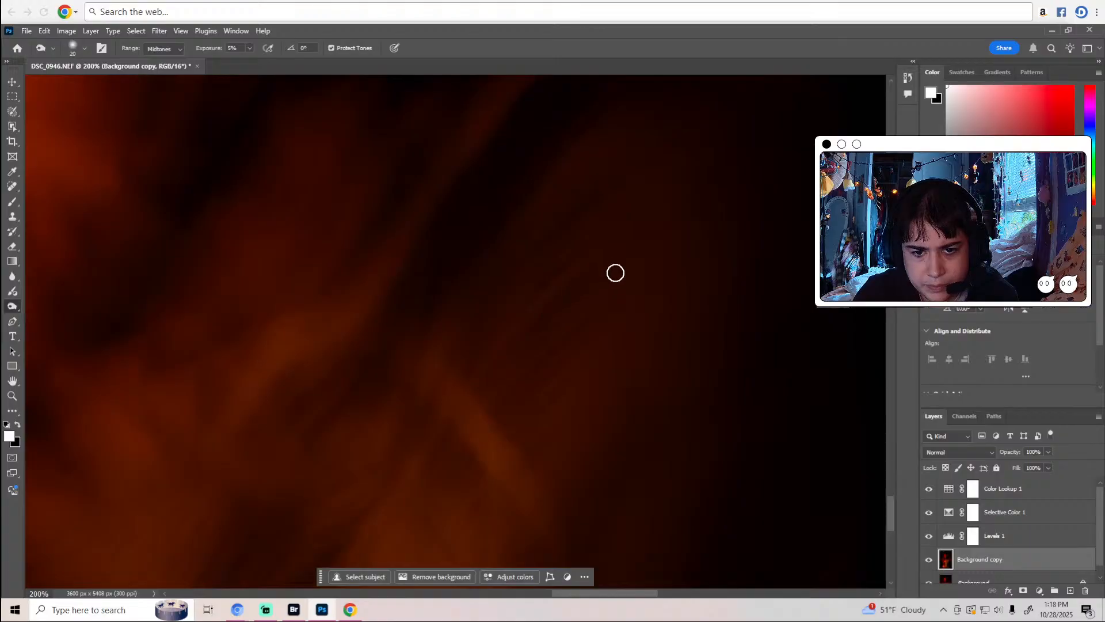
pyautogui.scroll(3, 665, 149)
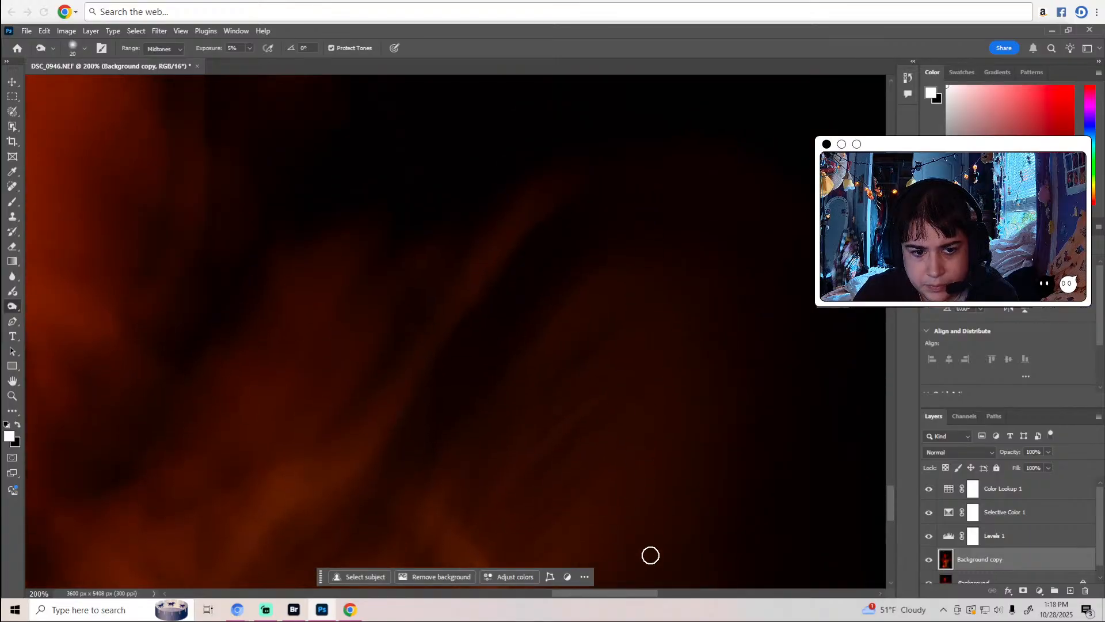
pyautogui.moveTo(578, 596); pyautogui.dragTo(359, 596)
pyautogui.scroll(-3, 524, 352)
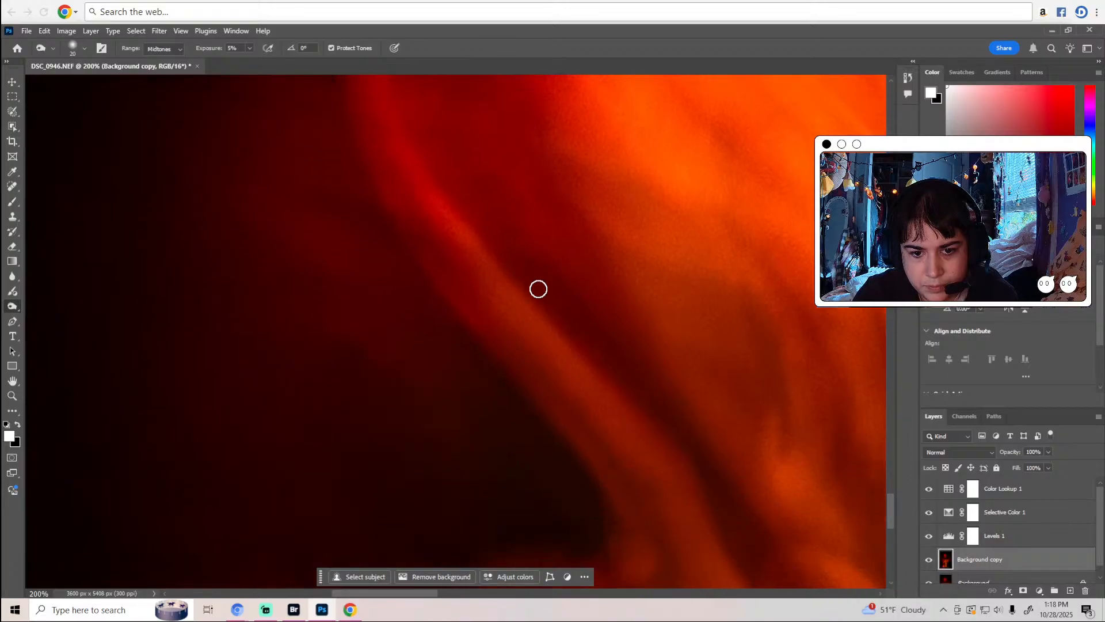
pyautogui.scroll(-3, 604, 385)
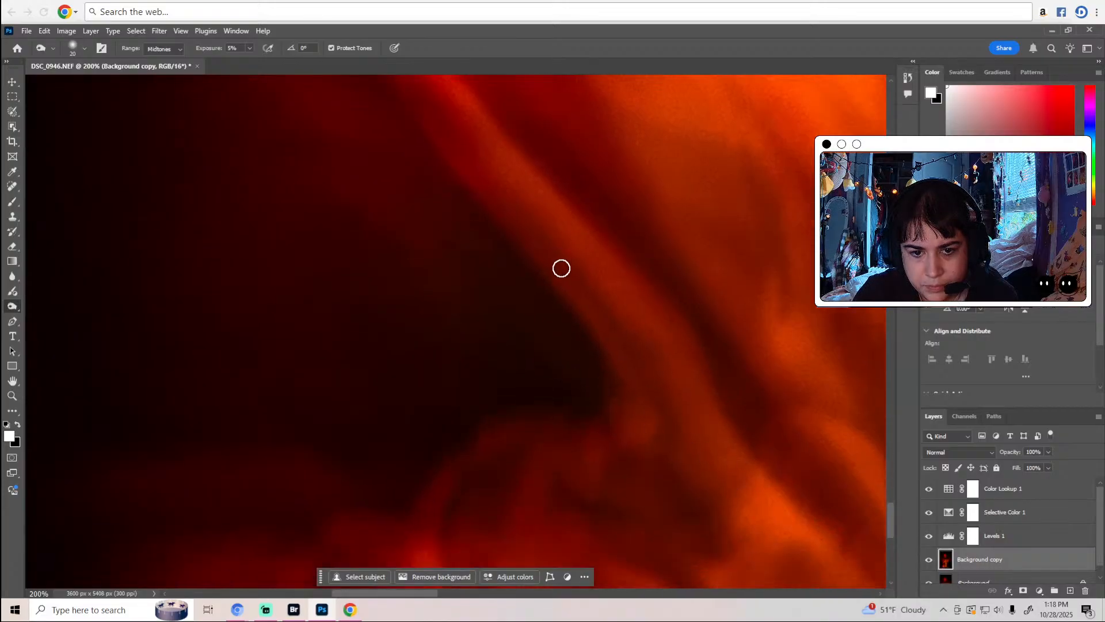
pyautogui.scroll(-3, 656, 458)
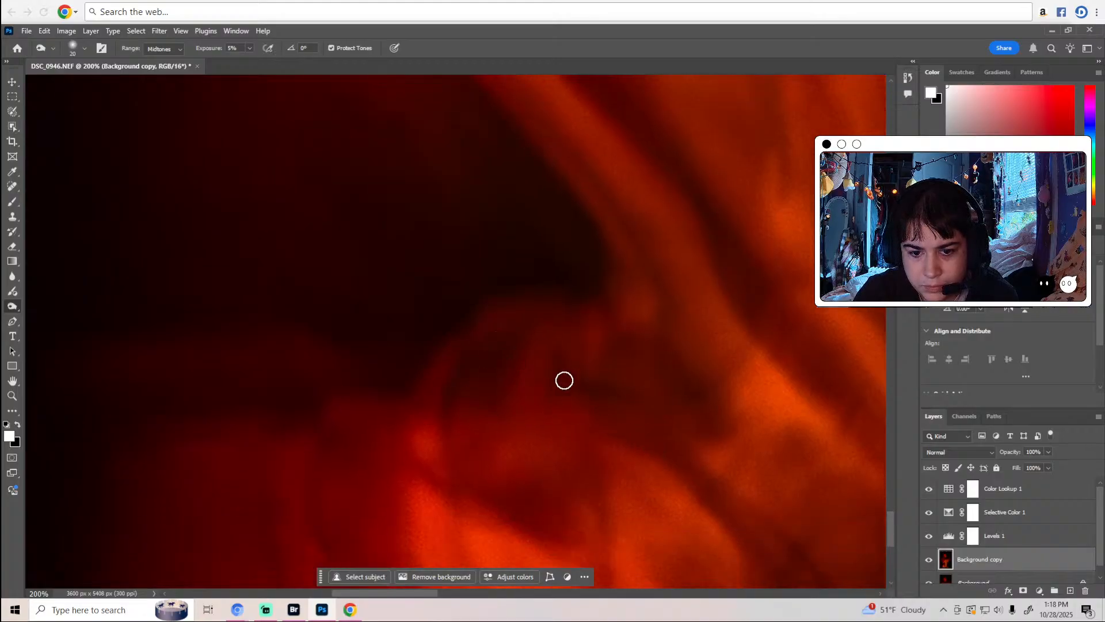
pyautogui.scroll(-3, 631, 399)
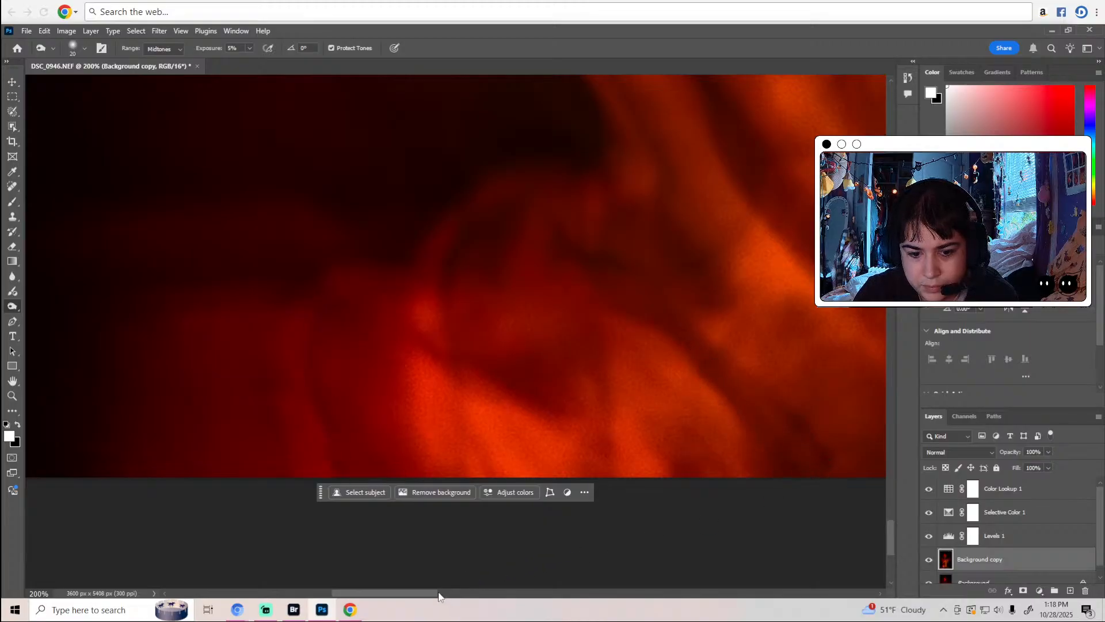
# Examine the shadows between the central lower folds and around the curved, brightly lit folds at the figure's left edge.
pyautogui.moveTo(436, 593); pyautogui.dragTo(492, 594)
pyautogui.scroll(3, 493, 495)
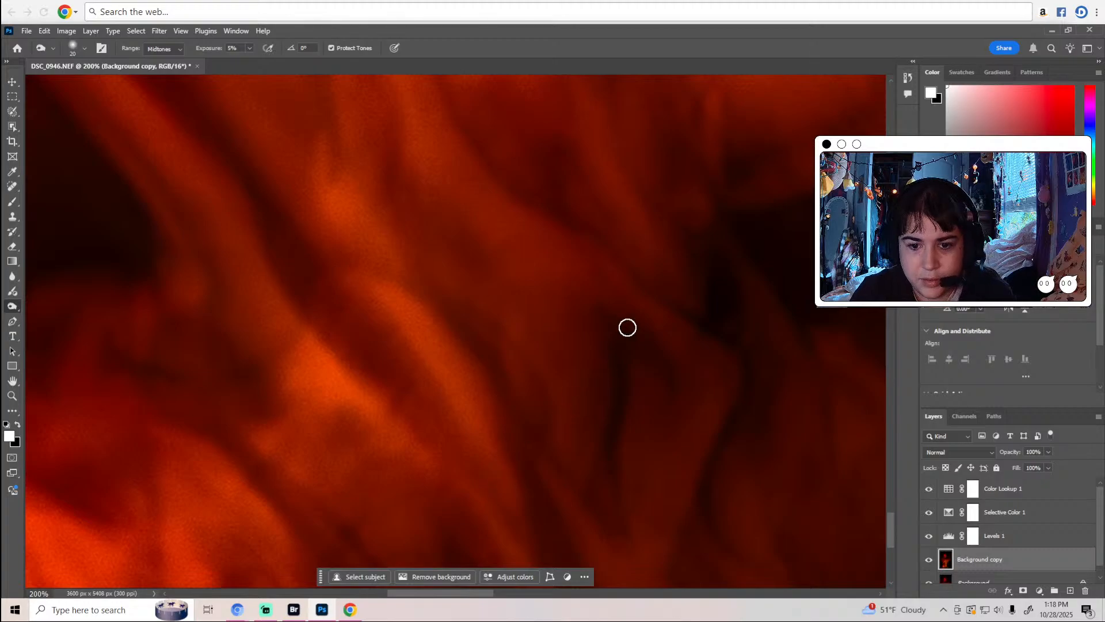
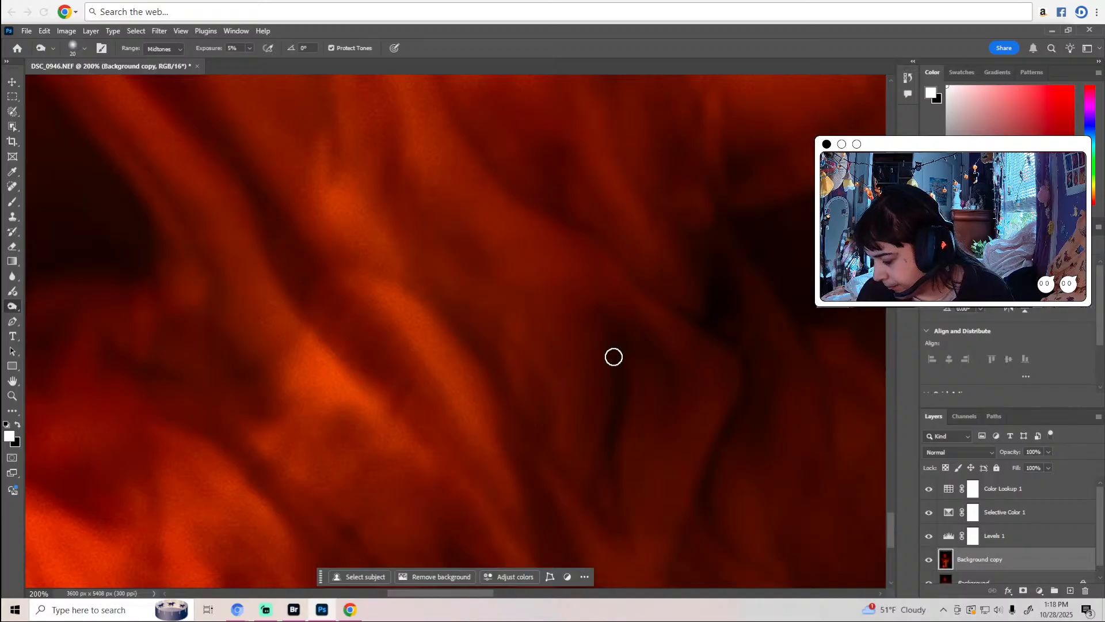
pyautogui.scroll(3, 613, 355)
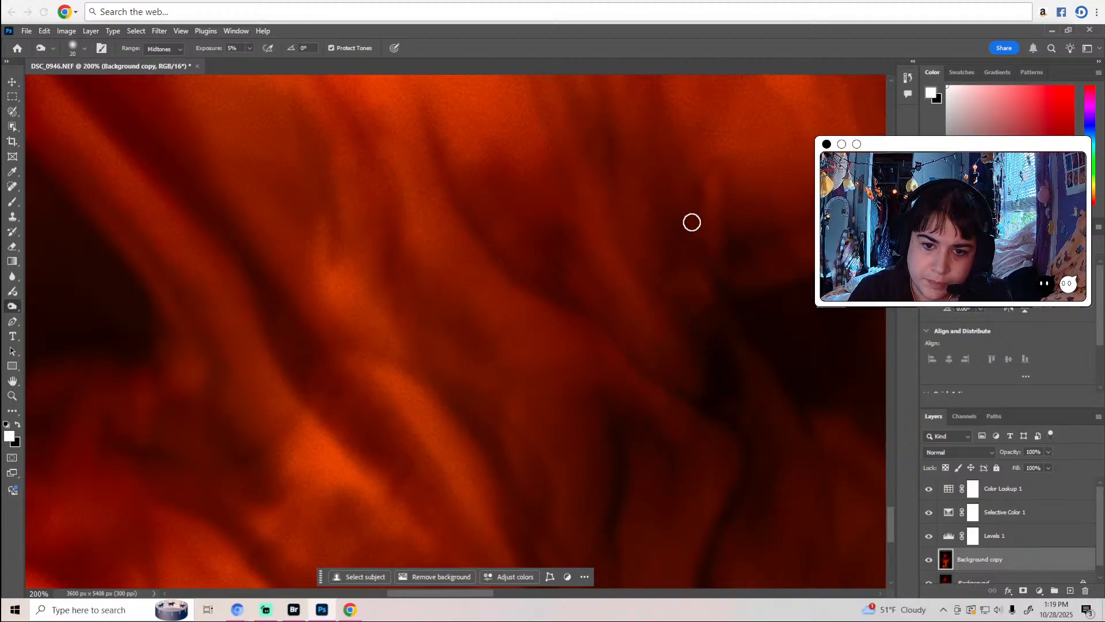
pyautogui.scroll(4, 697, 257)
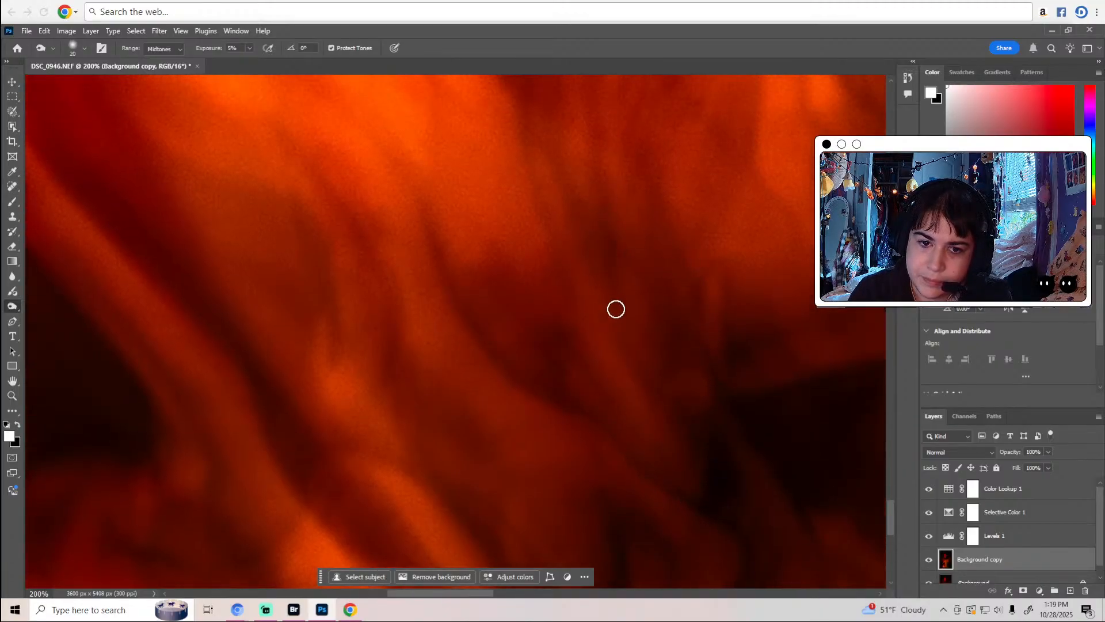
pyautogui.moveTo(477, 596); pyautogui.dragTo(432, 594)
pyautogui.scroll(5, 443, 374)
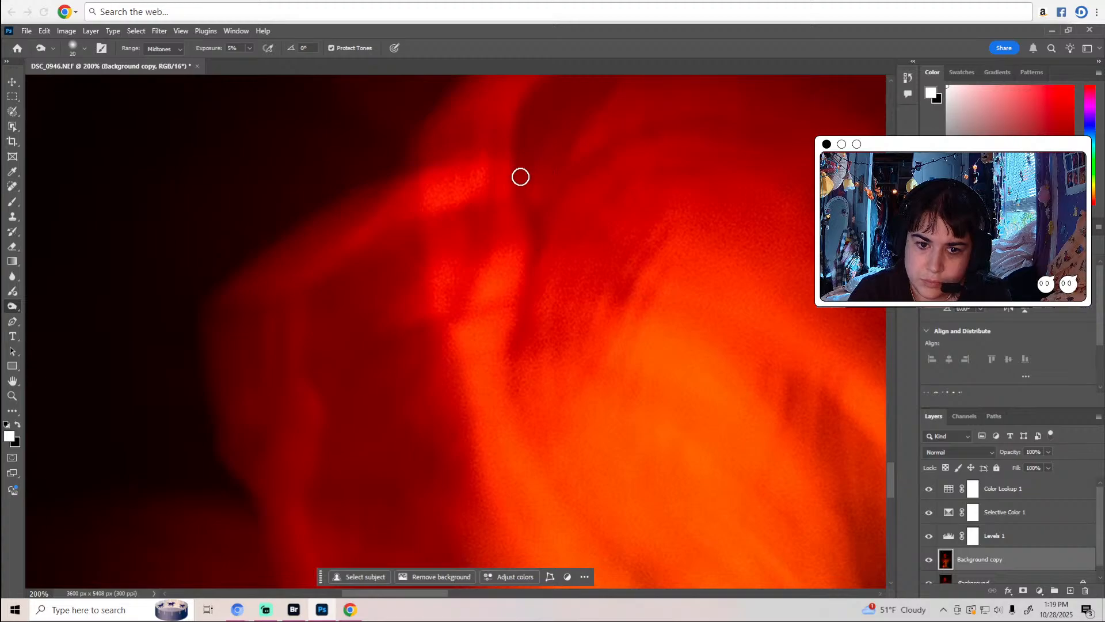
pyautogui.scroll(4, 518, 343)
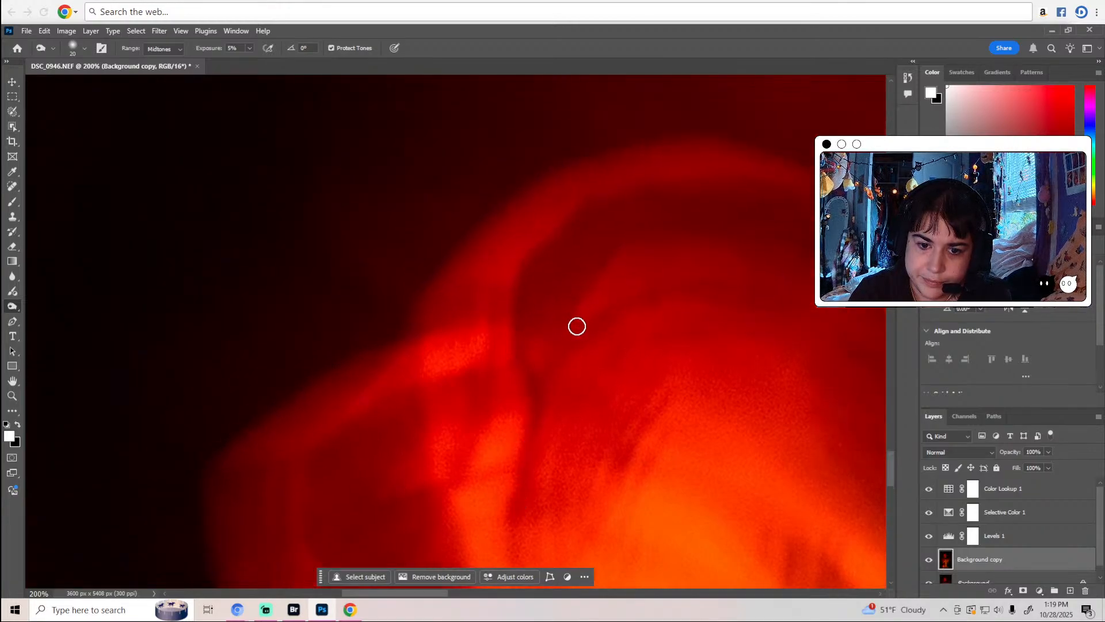
pyautogui.scroll(4, 487, 427)
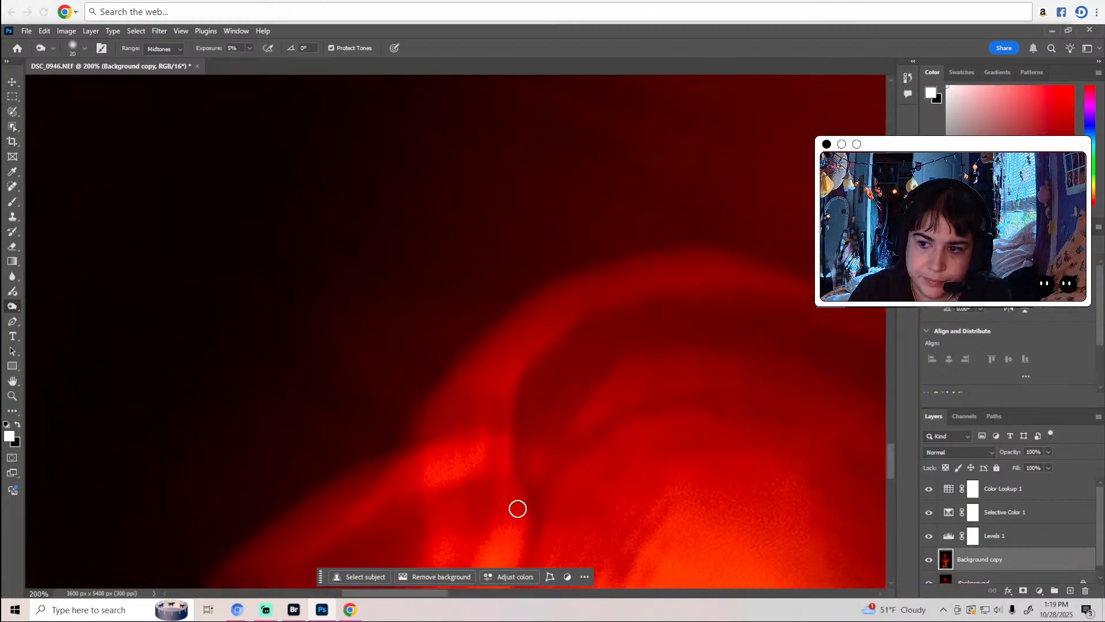
# Check the shadowed hollows beside the torso's lower bands, switching briefly to the Spot Healing Brush and back to the Burn tool.
pyautogui.moveTo(423, 593); pyautogui.dragTo(531, 599)
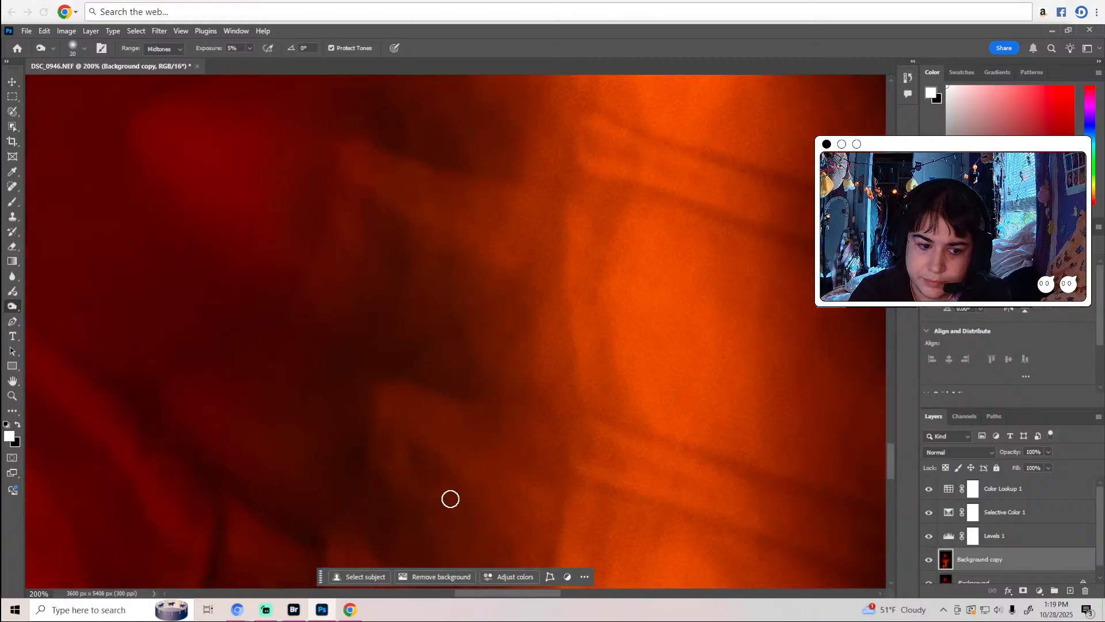
pyautogui.scroll(4, 369, 447)
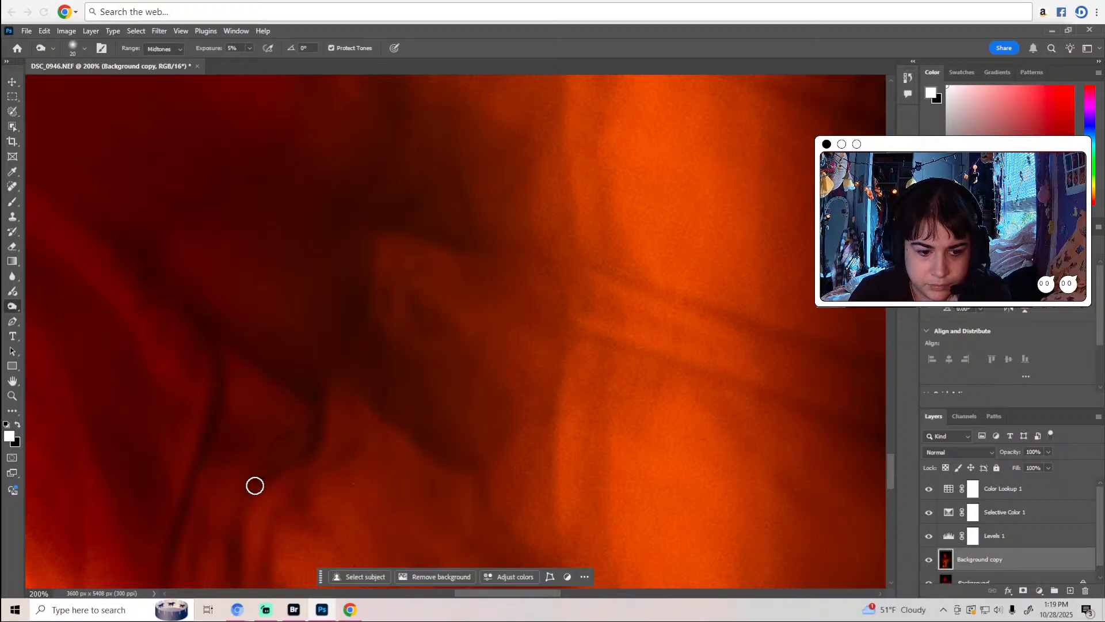
pyautogui.scroll(-3, 243, 521)
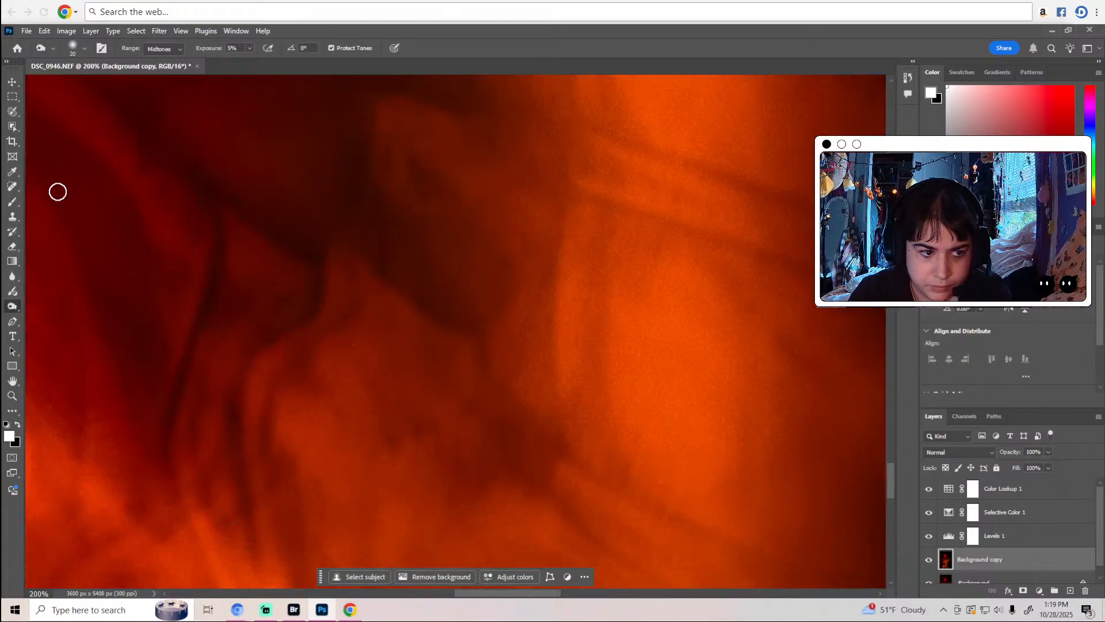
pyautogui.click(12, 186)
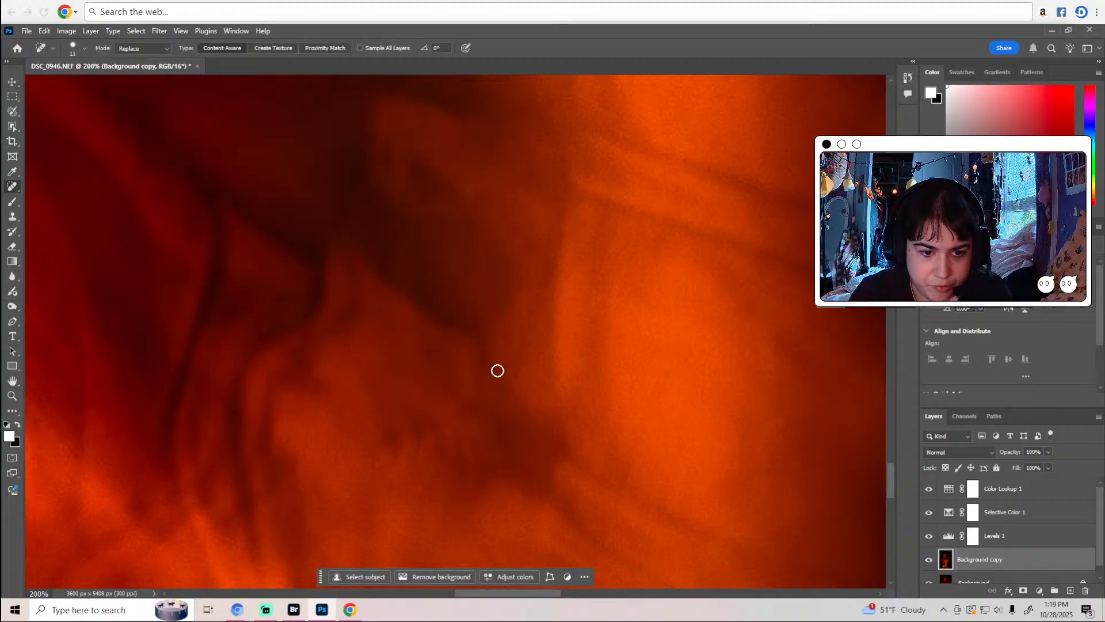
pyautogui.click(12, 306)
pyautogui.scroll(3, 434, 358)
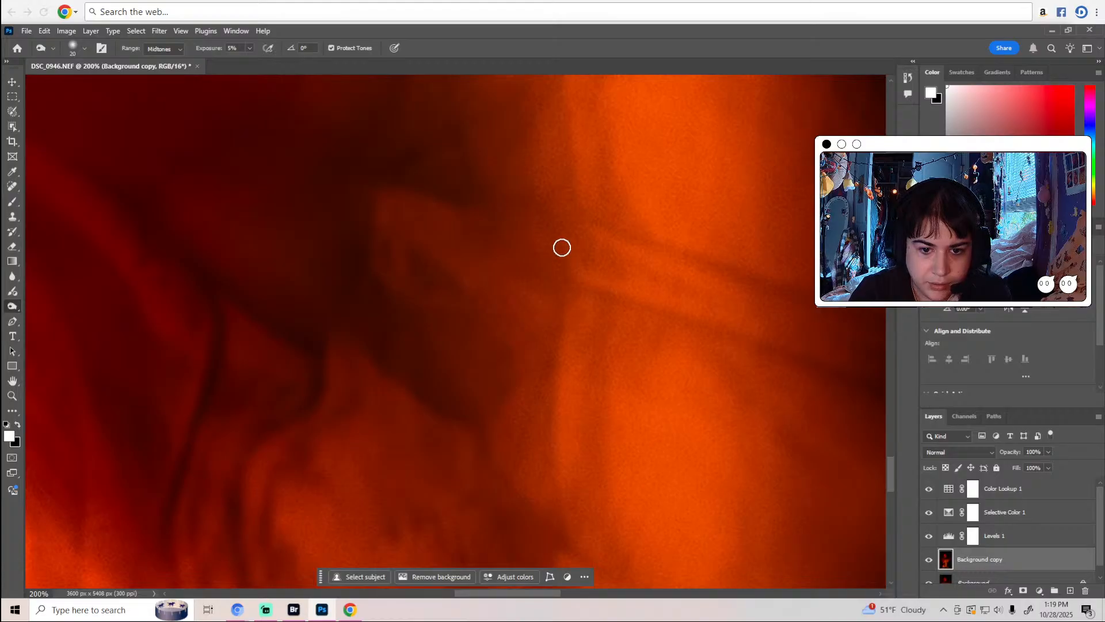
# Examine the dark gaps between the horizontal bands on the torso's shadowed side, working upward along the bright strip.
pyautogui.scroll(3, 585, 412)
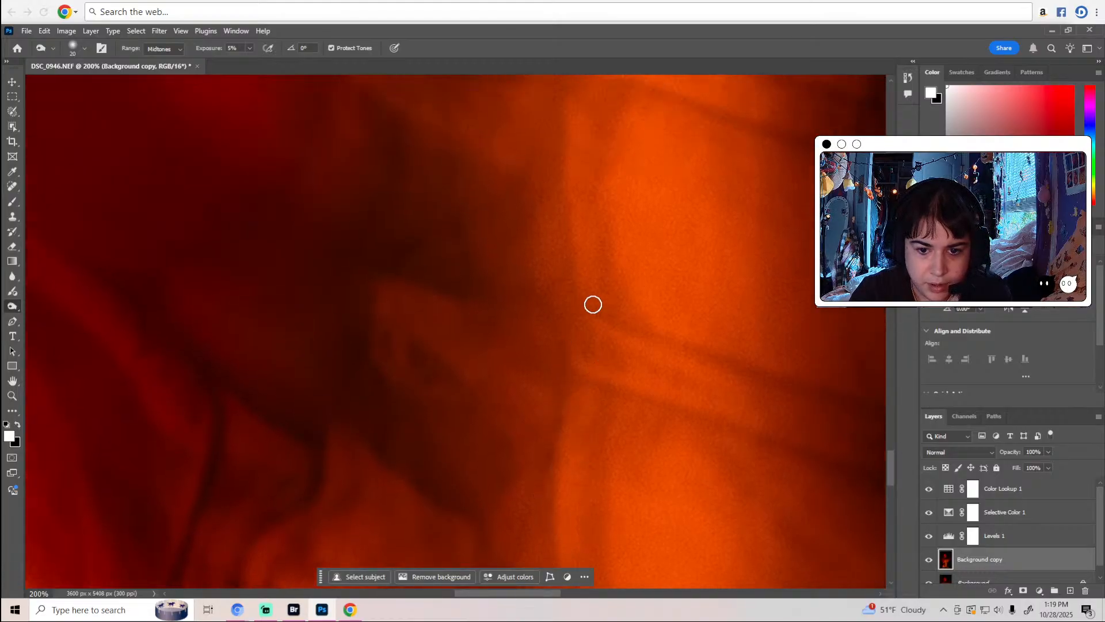
pyautogui.scroll(3, 523, 336)
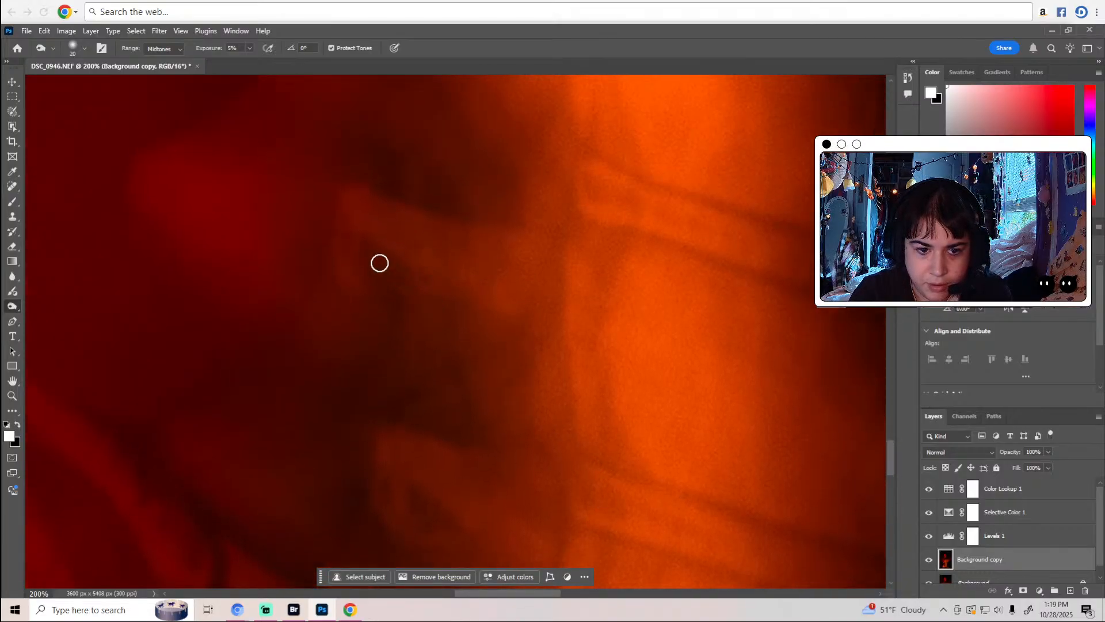
pyautogui.scroll(4, 478, 398)
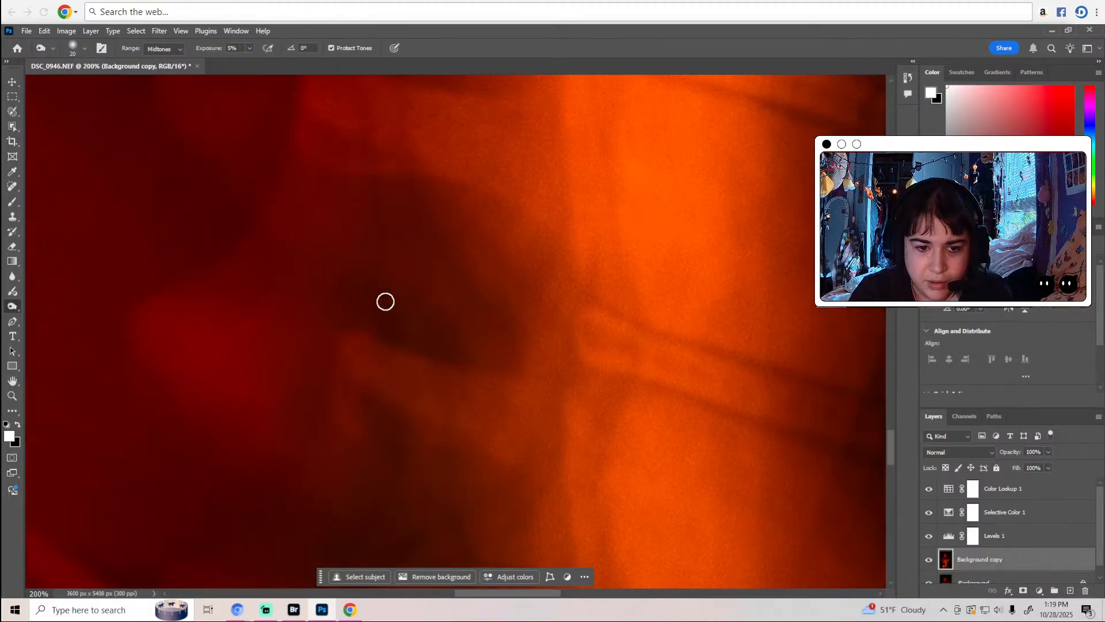
pyautogui.scroll(3, 439, 334)
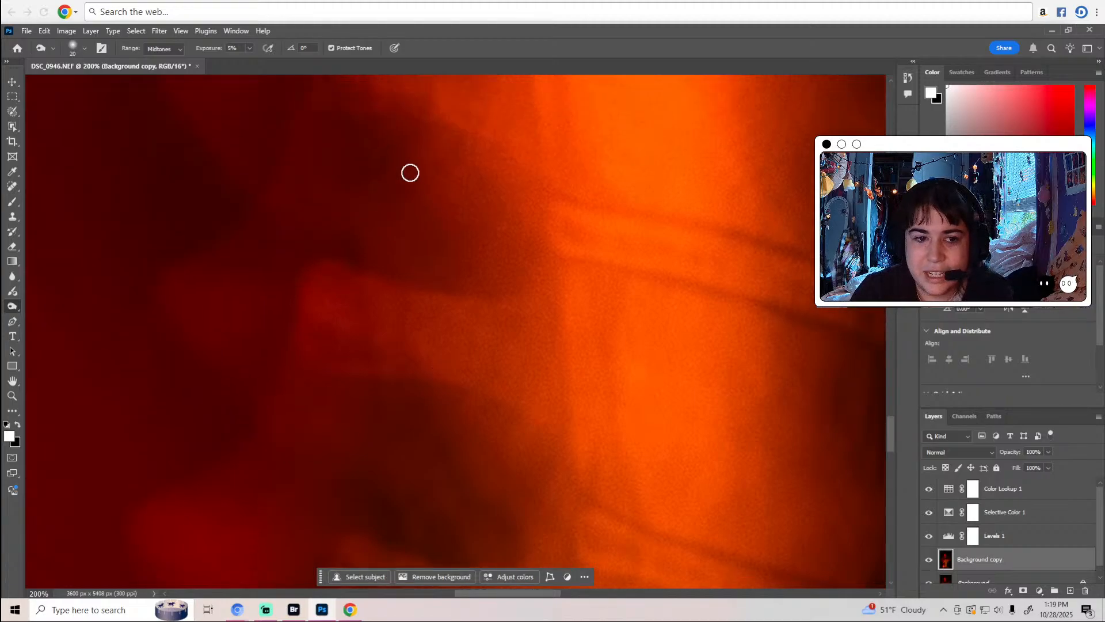
pyautogui.scroll(4, 409, 171)
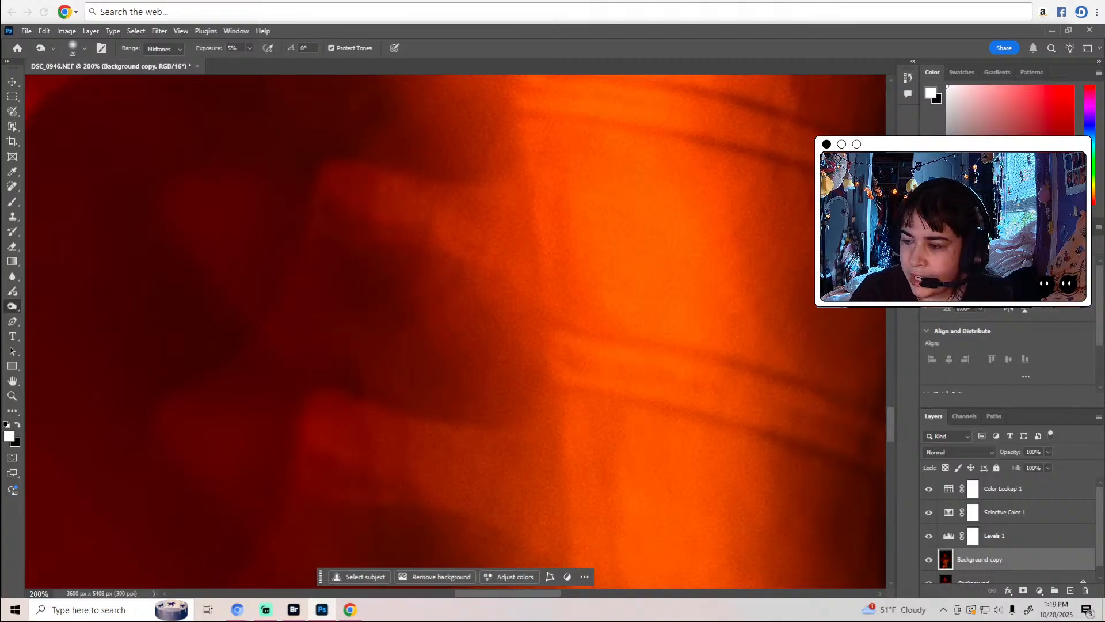
pyautogui.scroll(3, 775, 294)
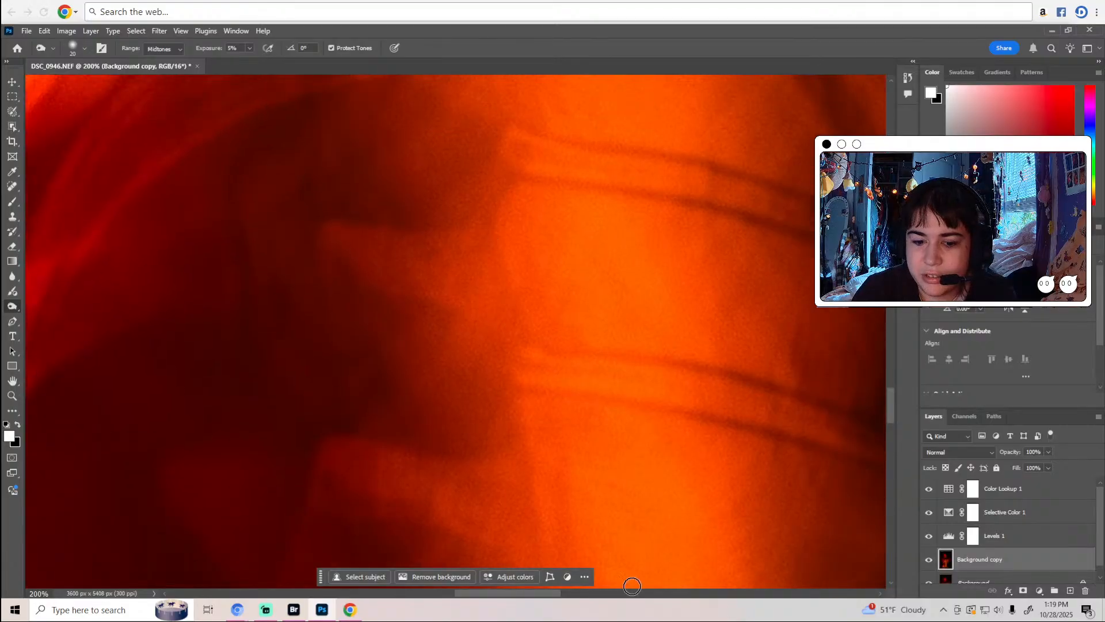
# Inspect the bright diagonal fold above the bands and the crossing red strands toward the figure's left edge.
pyautogui.scroll(5, 449, 443)
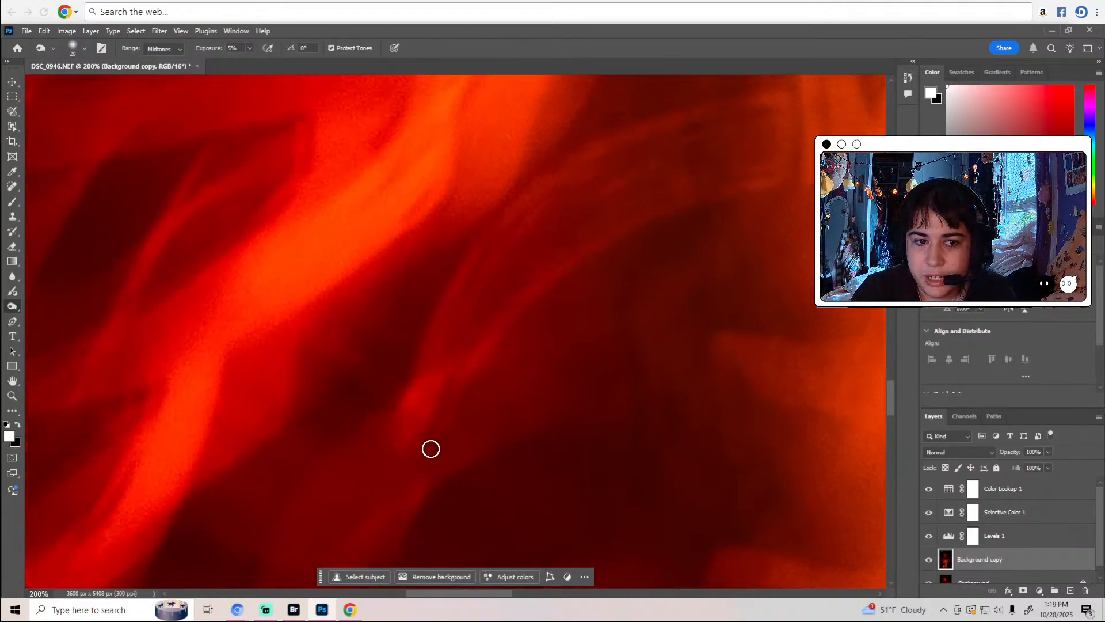
pyautogui.scroll(3, 454, 461)
pyautogui.moveTo(510, 595); pyautogui.dragTo(457, 595)
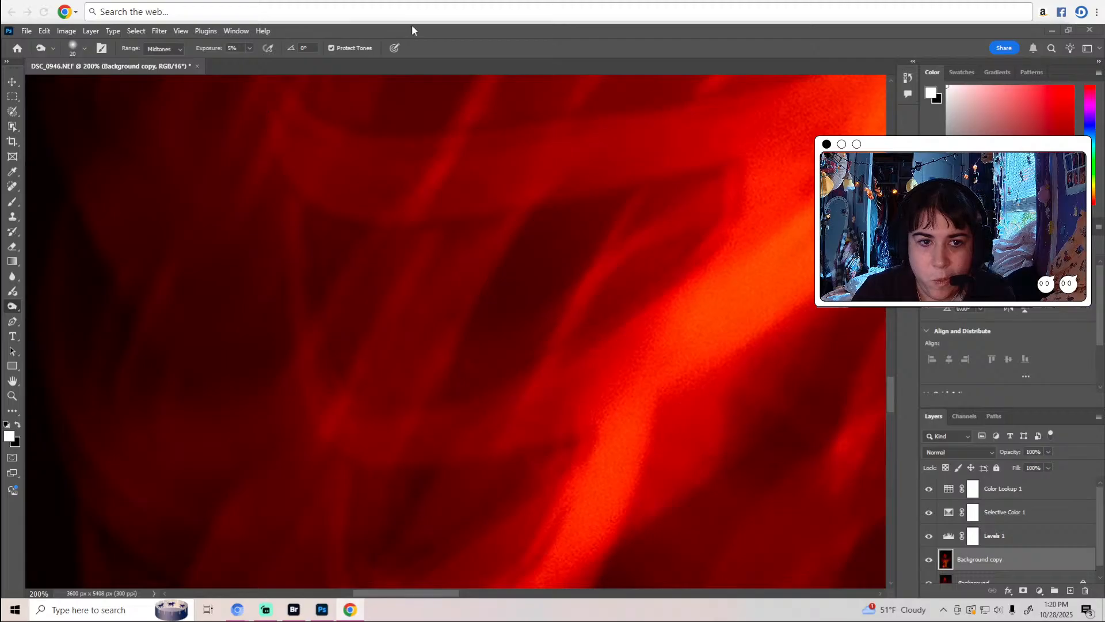
pyautogui.moveTo(458, 598); pyautogui.dragTo(429, 599)
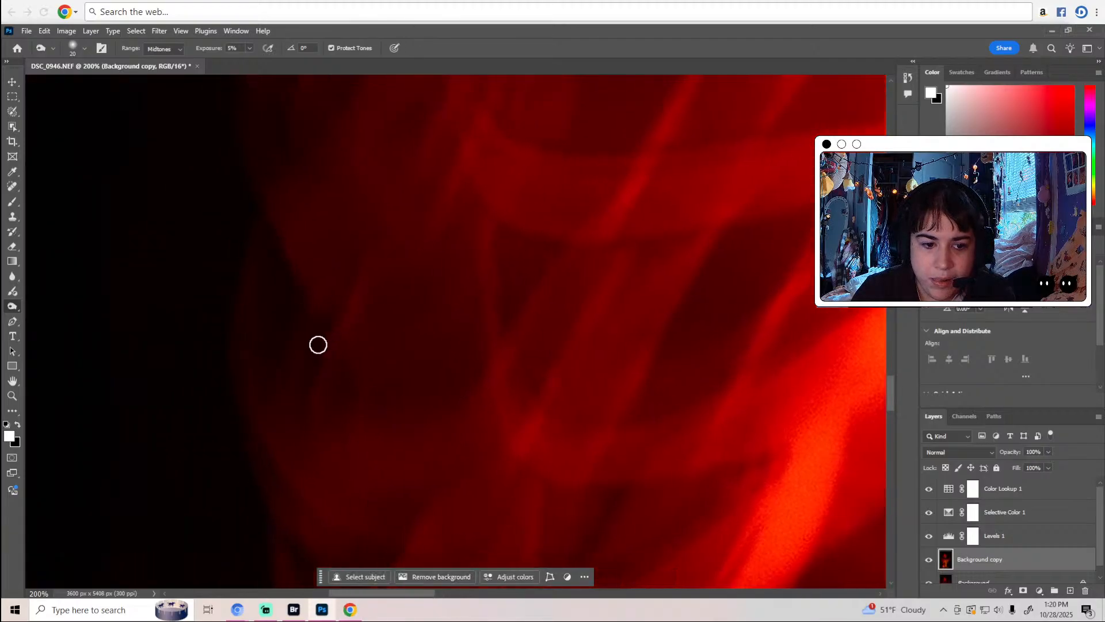
# Examine the edge where the crossing red strands and curved folds fade into the dark background, working upward along the figure's left side.
pyautogui.scroll(3, 313, 357)
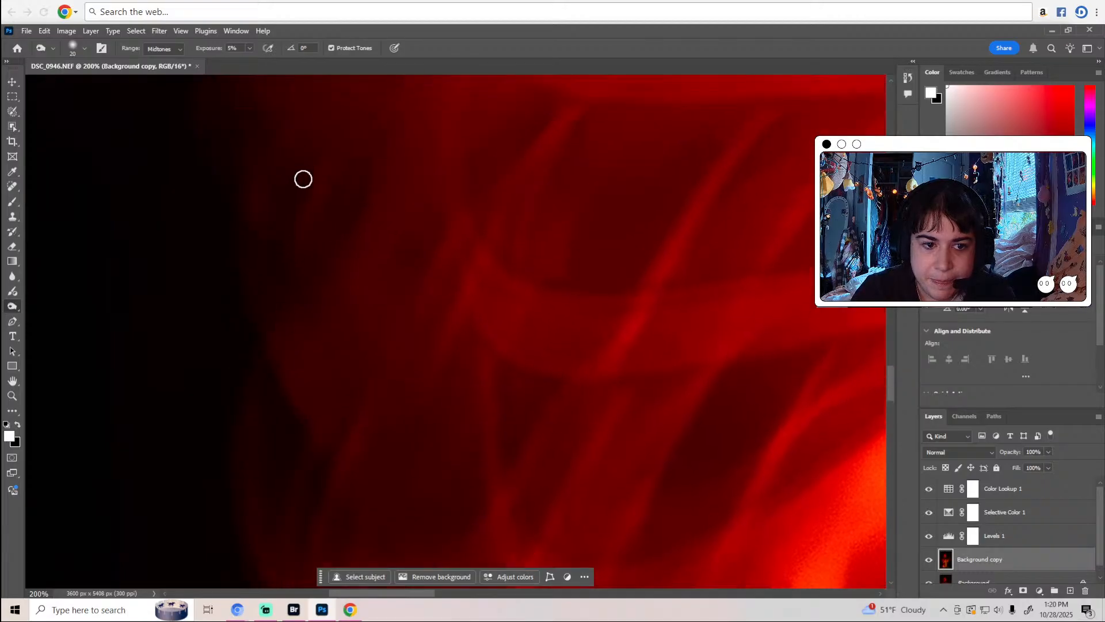
pyautogui.scroll(2, 464, 259)
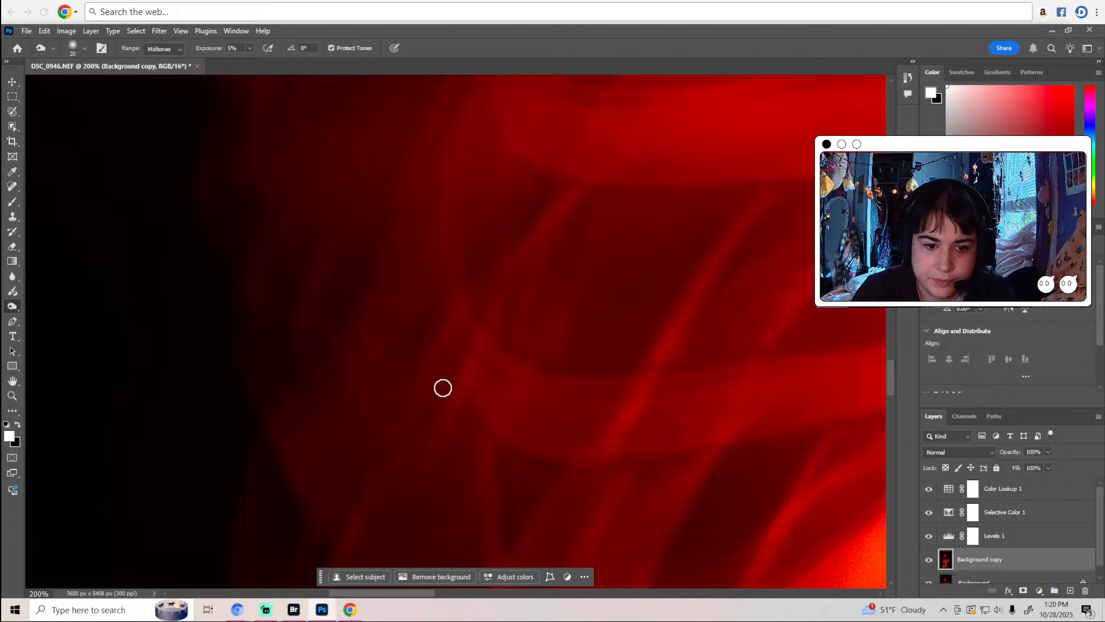
pyautogui.scroll(3, 568, 402)
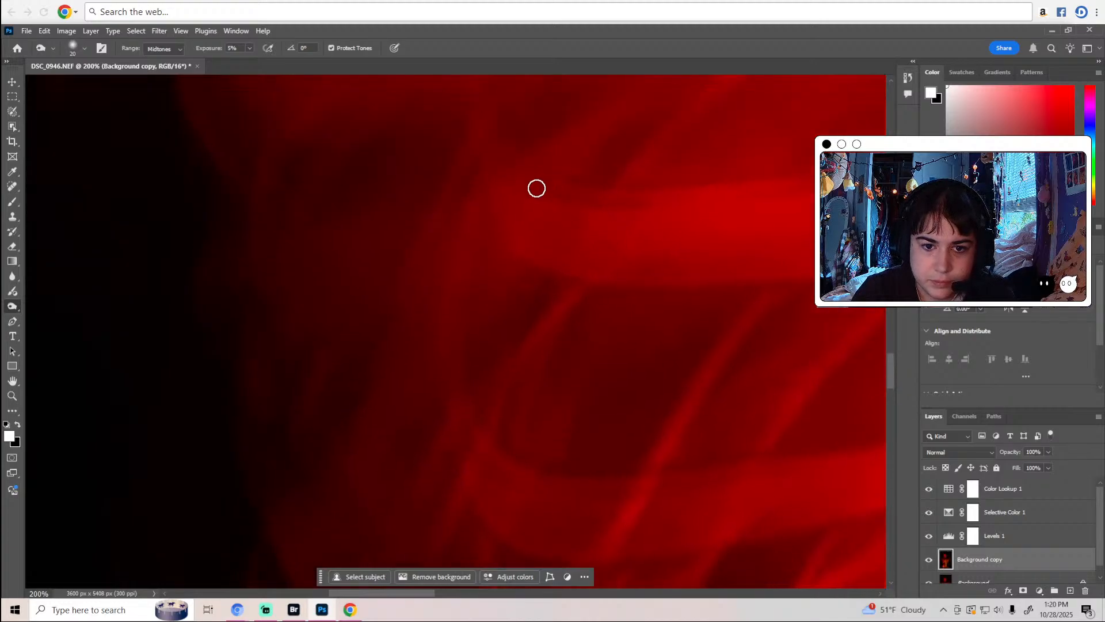
pyautogui.scroll(3, 290, 266)
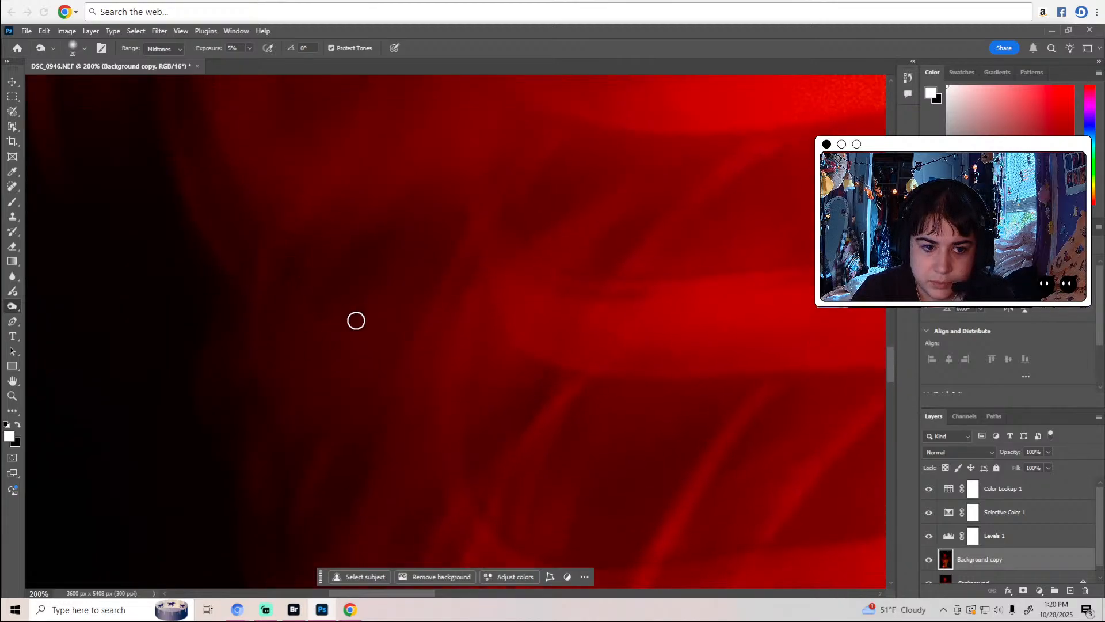
pyautogui.scroll(5, 404, 220)
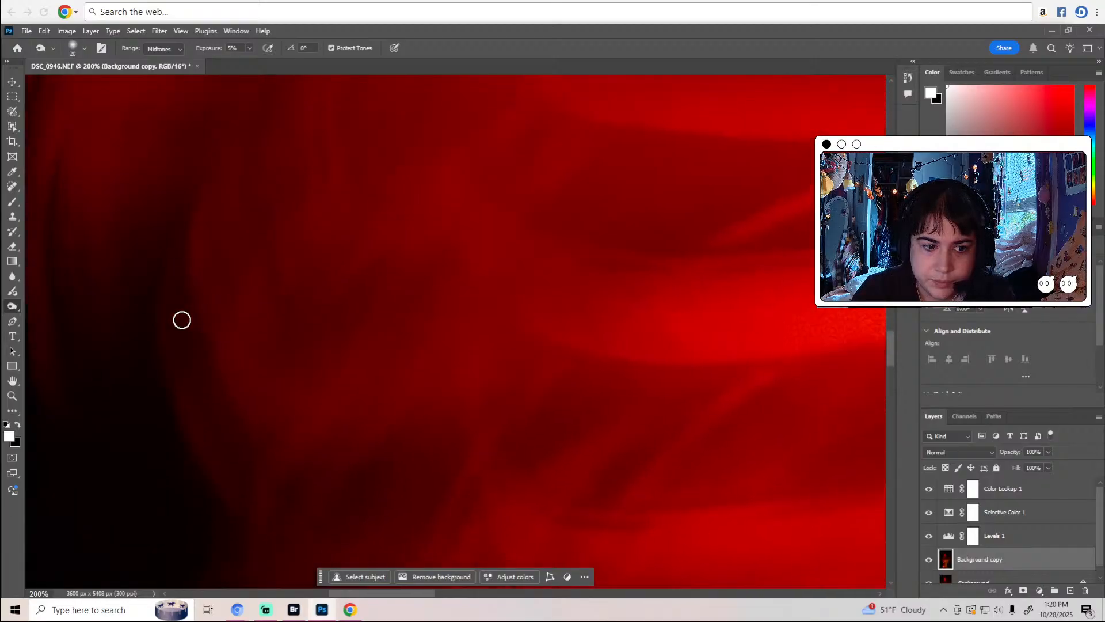
pyautogui.scroll(4, 239, 453)
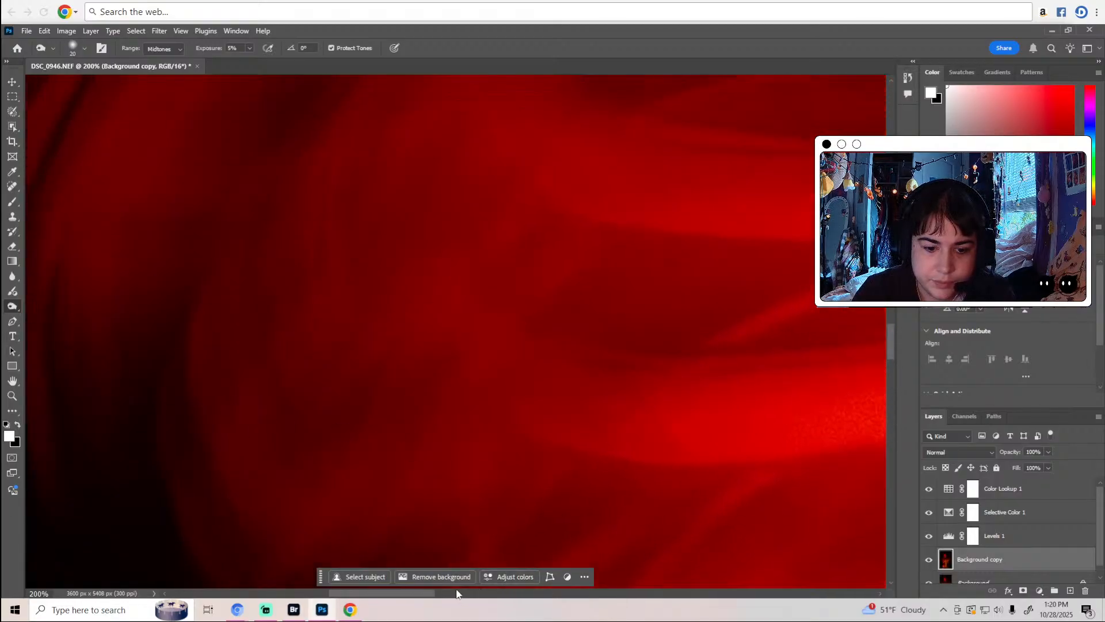
pyautogui.moveTo(431, 597); pyautogui.dragTo(396, 593)
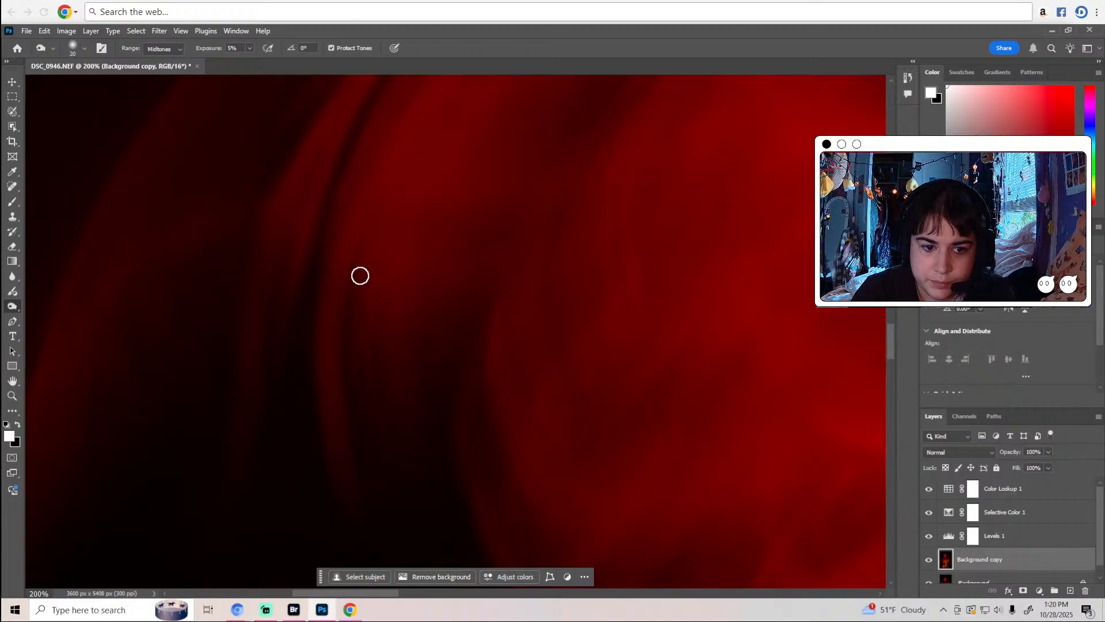
pyautogui.scroll(5, 262, 397)
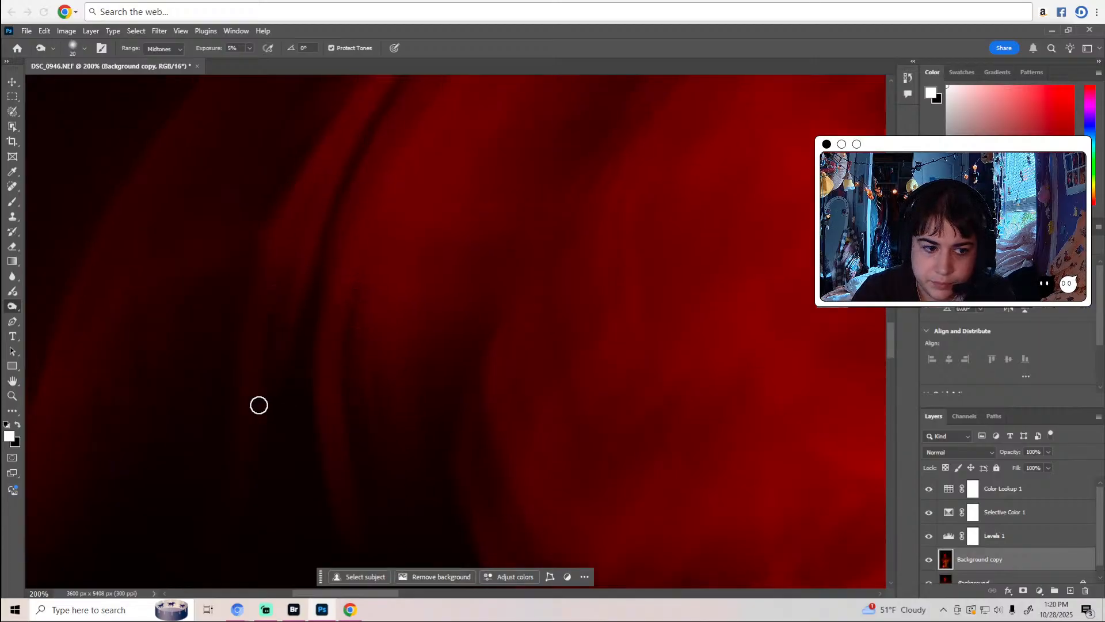
# Examine the curved folds along the figure's left edge, following them up and across to the shadowed neck below the chin.
pyautogui.scroll(2, 271, 345)
pyautogui.scroll(2, 277, 352)
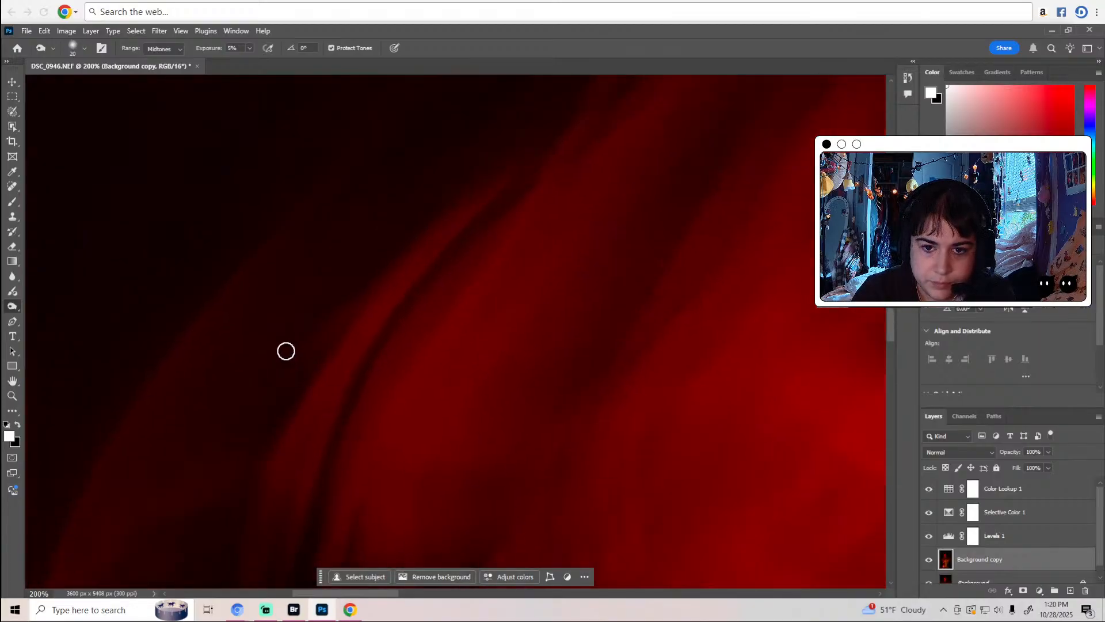
pyautogui.moveTo(395, 593); pyautogui.dragTo(437, 593)
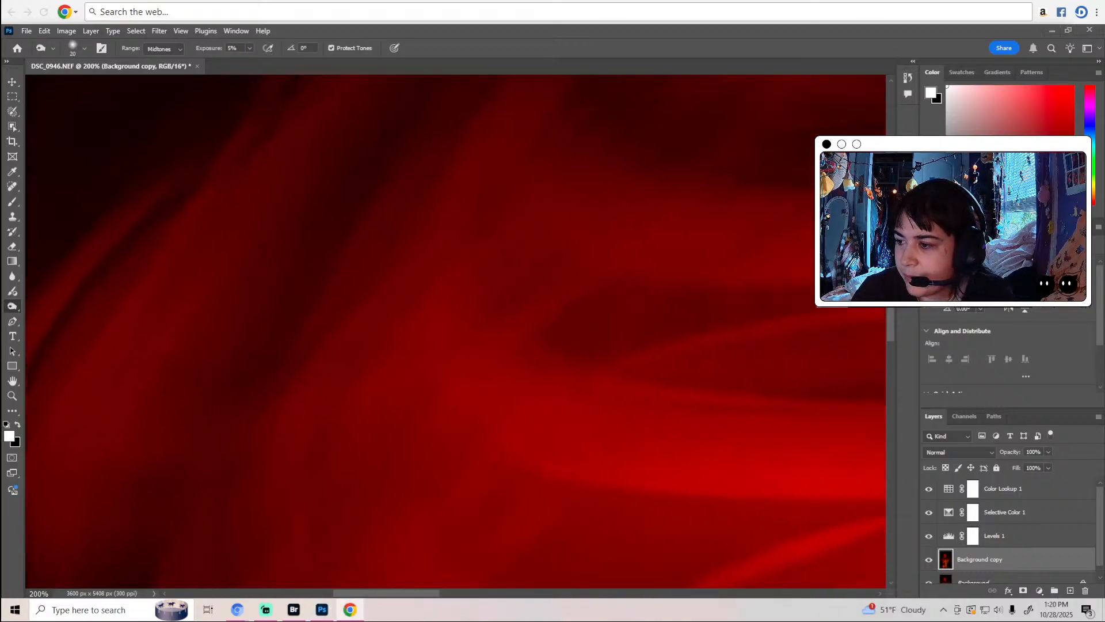
pyautogui.scroll(2, 684, 202)
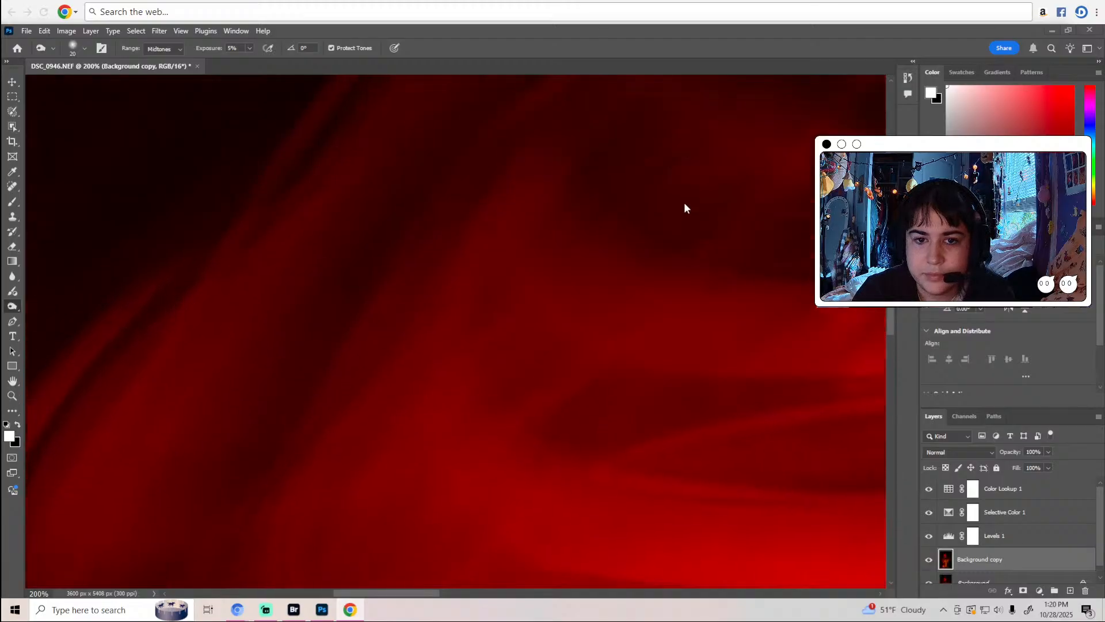
pyautogui.scroll(1, 536, 203)
pyautogui.scroll(2, 377, 222)
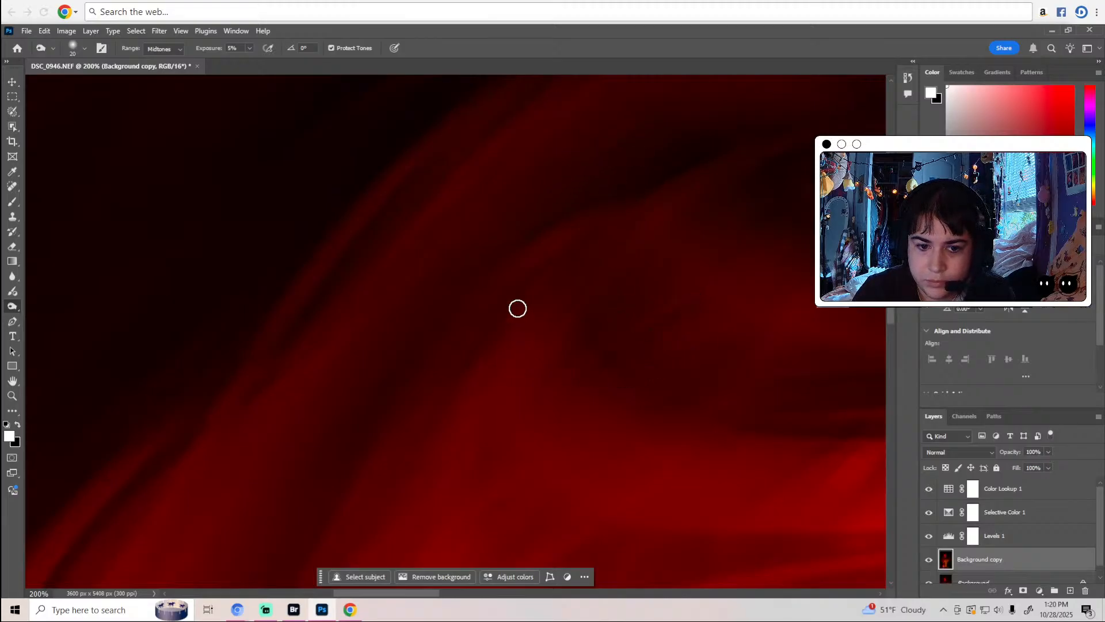
pyautogui.scroll(2, 426, 370)
pyautogui.scroll(2, 461, 438)
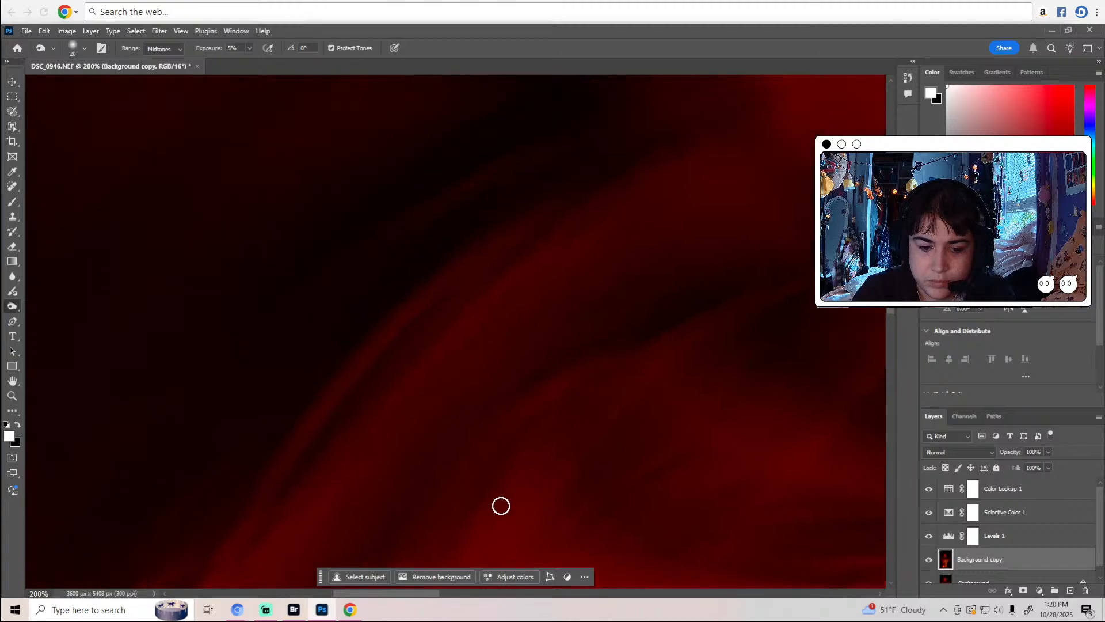
pyautogui.moveTo(433, 596); pyautogui.dragTo(490, 594)
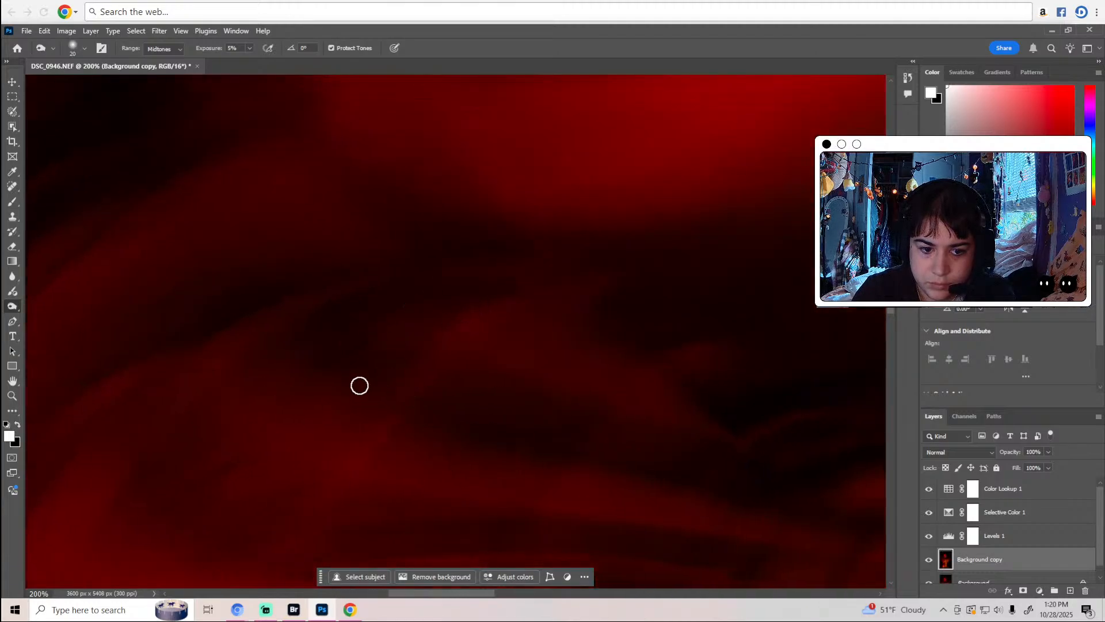
pyautogui.scroll(1, 604, 422)
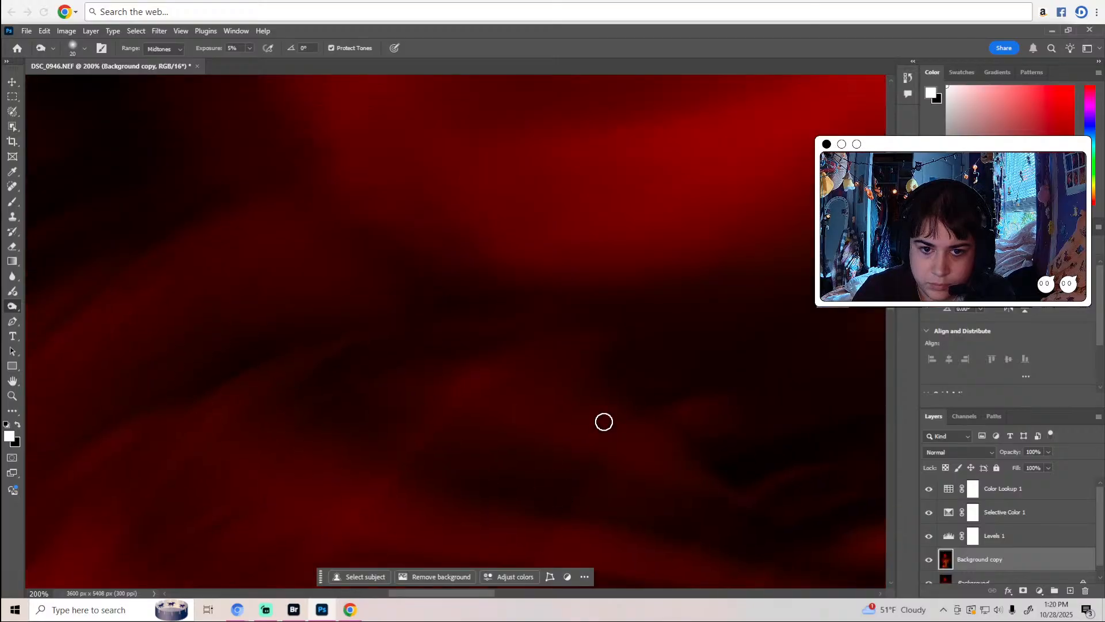
pyautogui.scroll(1, 603, 422)
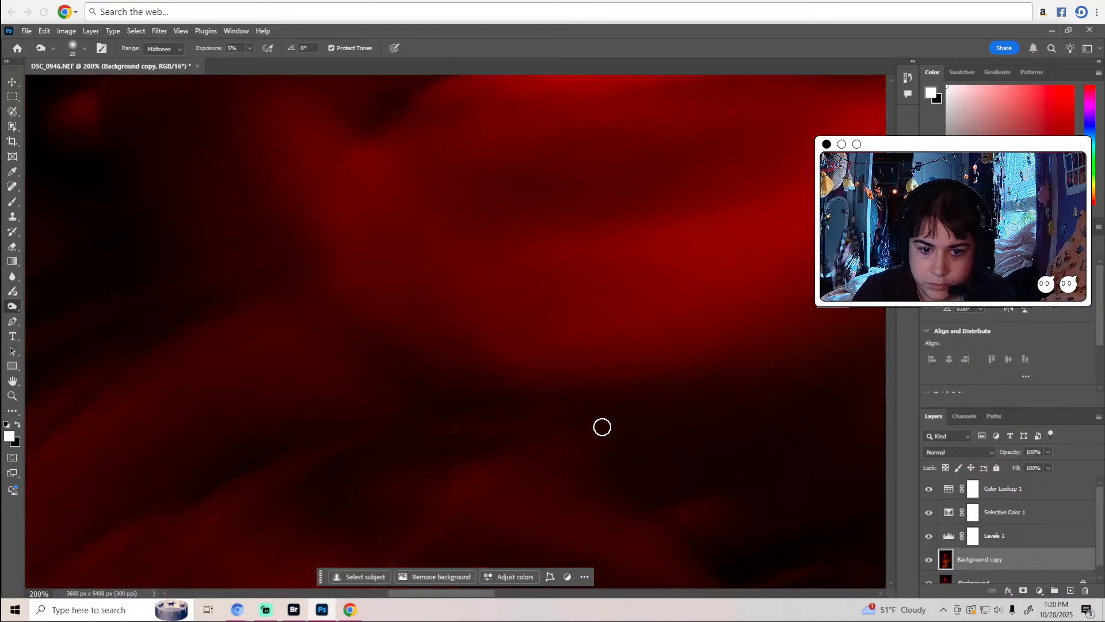
# Switch to the Dodge tool and set its brush size to 28 px for the lip area.
pyautogui.click(12, 186)
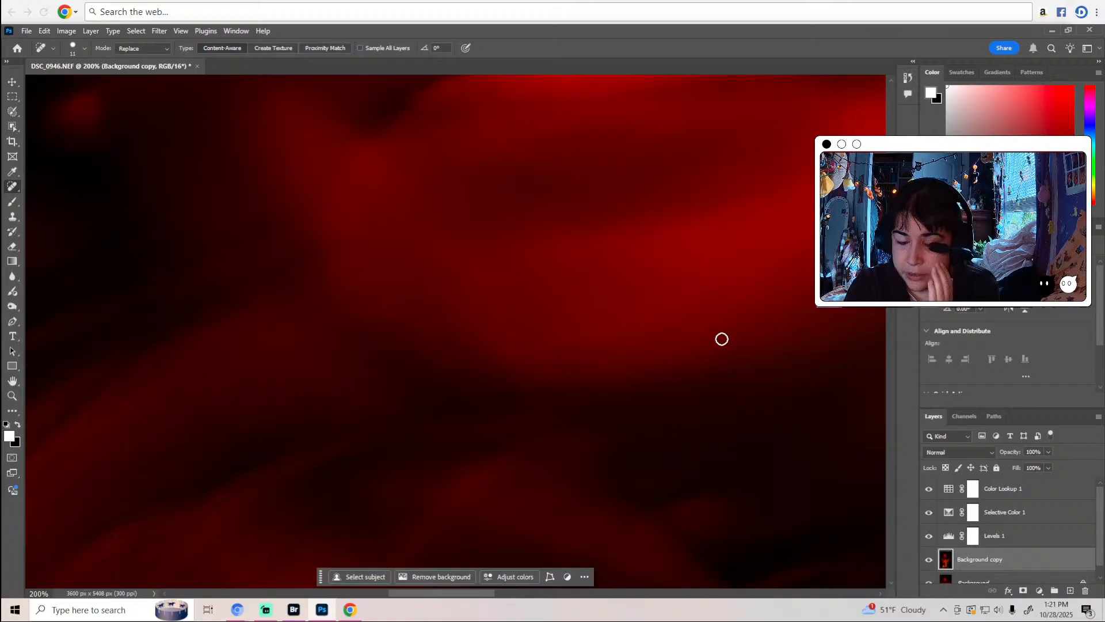
pyautogui.scroll(5, 722, 339)
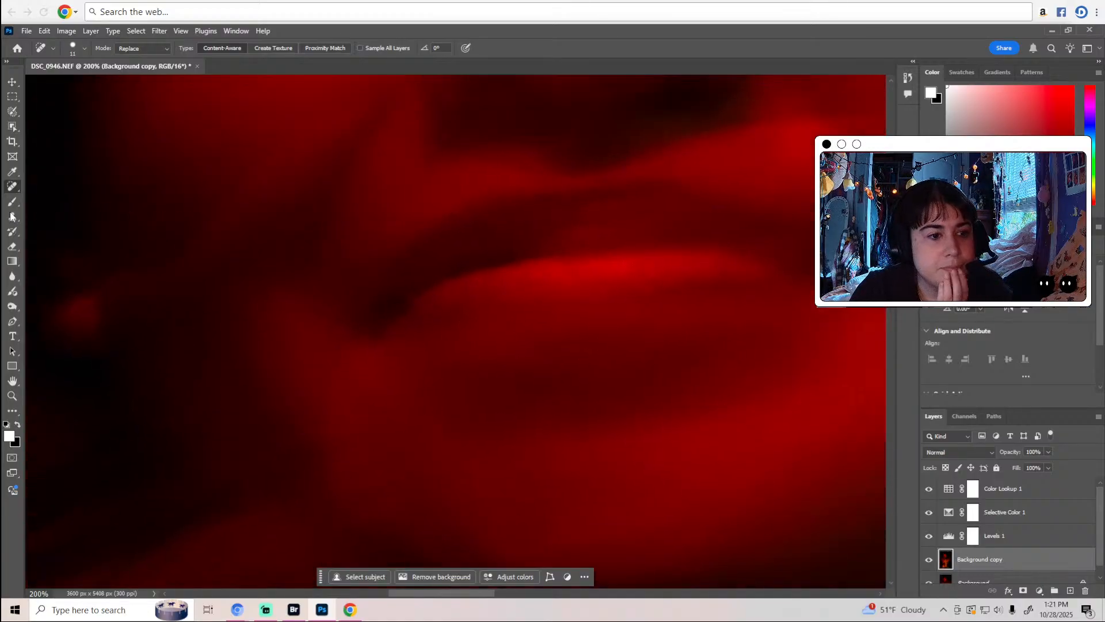
pyautogui.click(12, 305)
pyautogui.click(52, 306)
pyautogui.scroll(2, 353, 380)
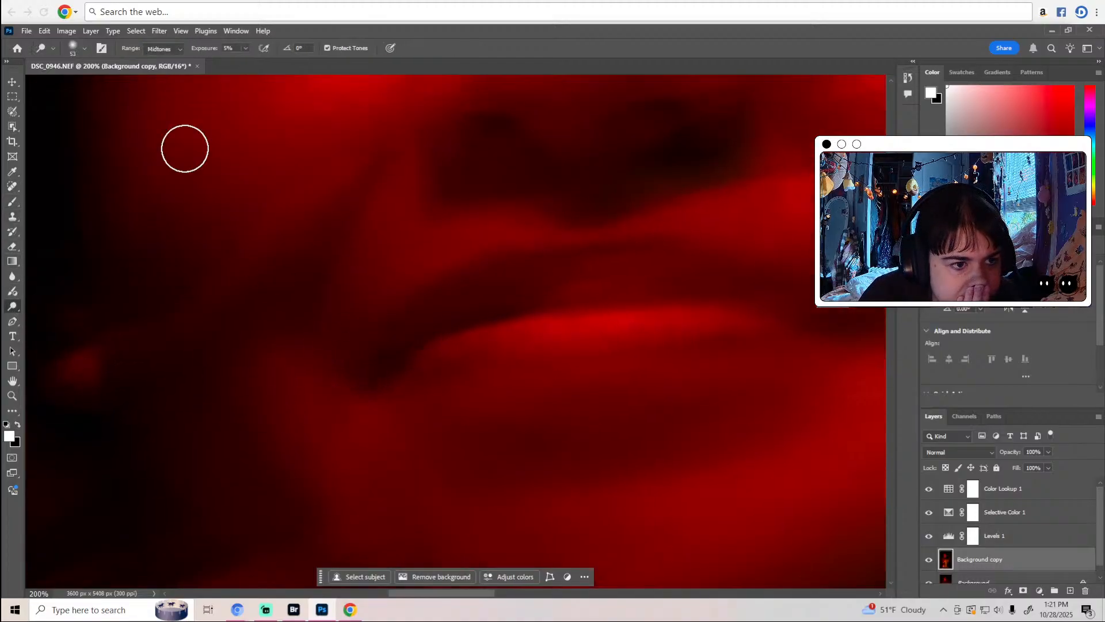
pyautogui.click(73, 48)
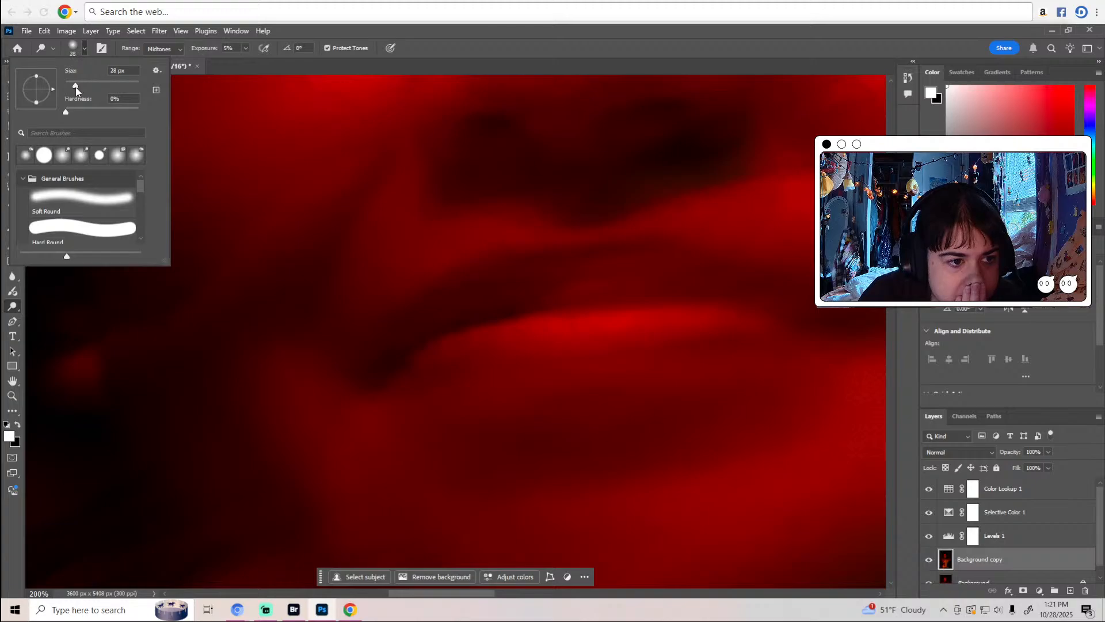
pyautogui.click(427, 46)
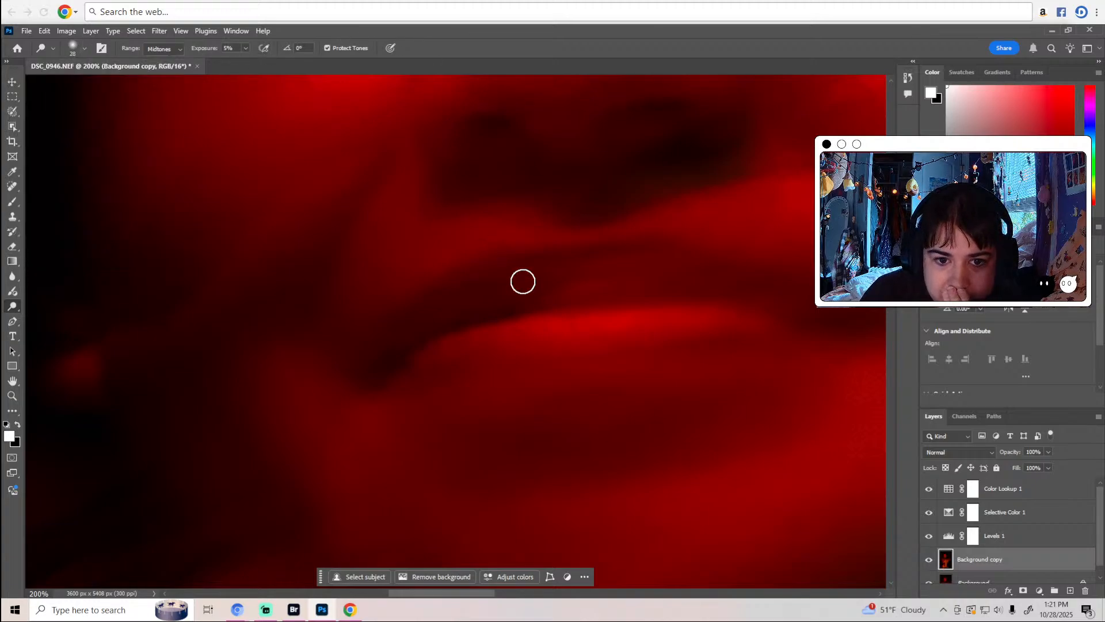
# Reduce the Dodge brush size to 23 px for the eye on the darker left side of the face.
pyautogui.scroll(6, 524, 279)
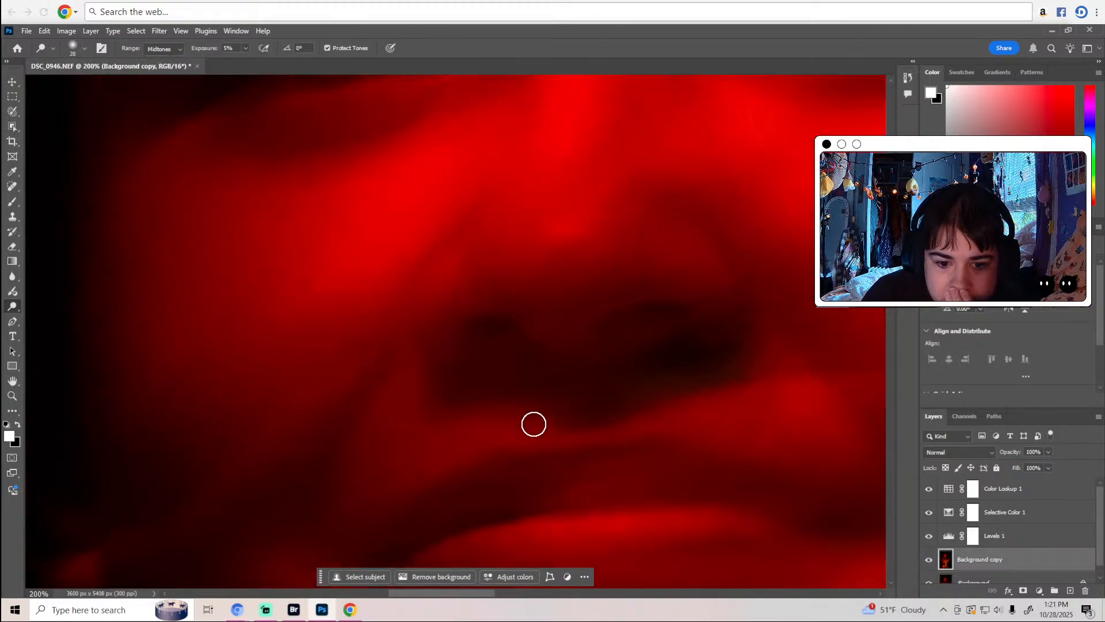
pyautogui.scroll(2, 685, 434)
pyautogui.scroll(3, 685, 434)
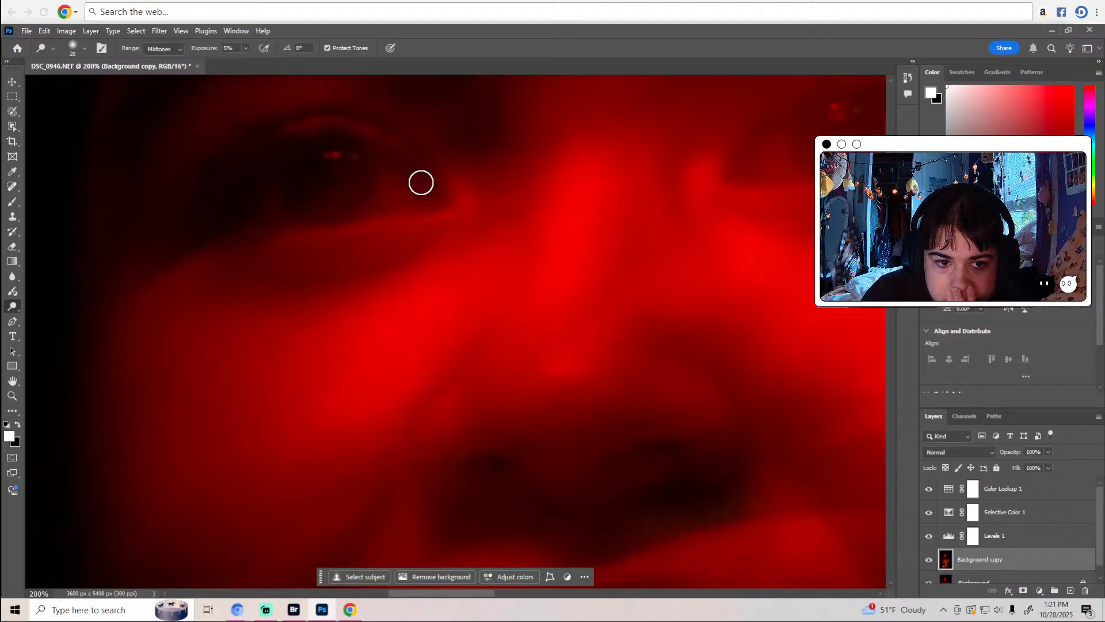
pyautogui.scroll(3, 438, 207)
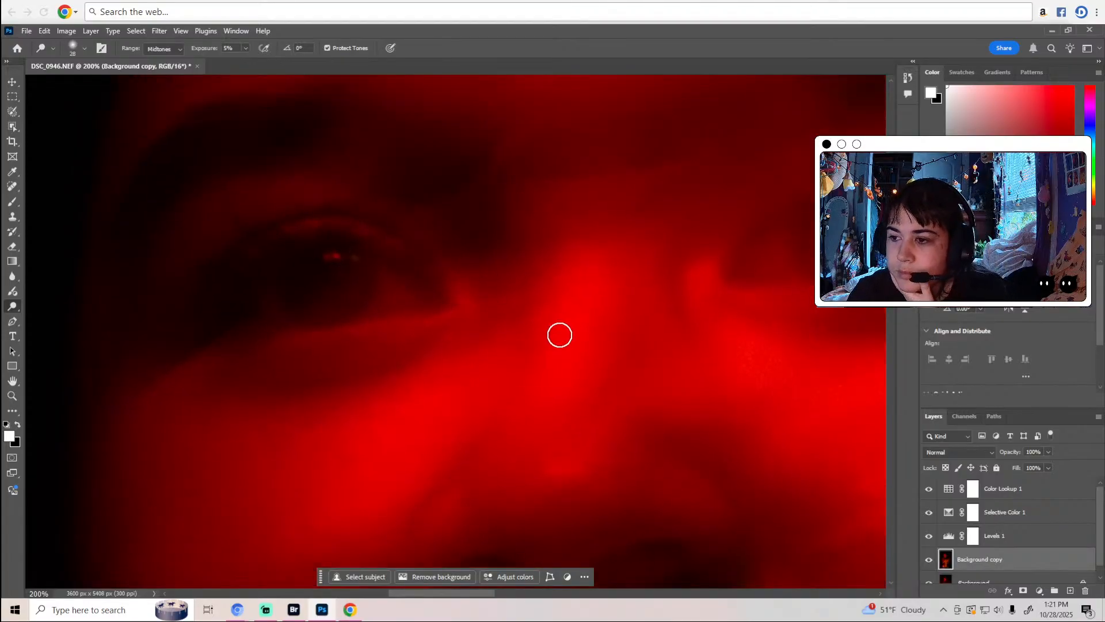
pyautogui.click(84, 50)
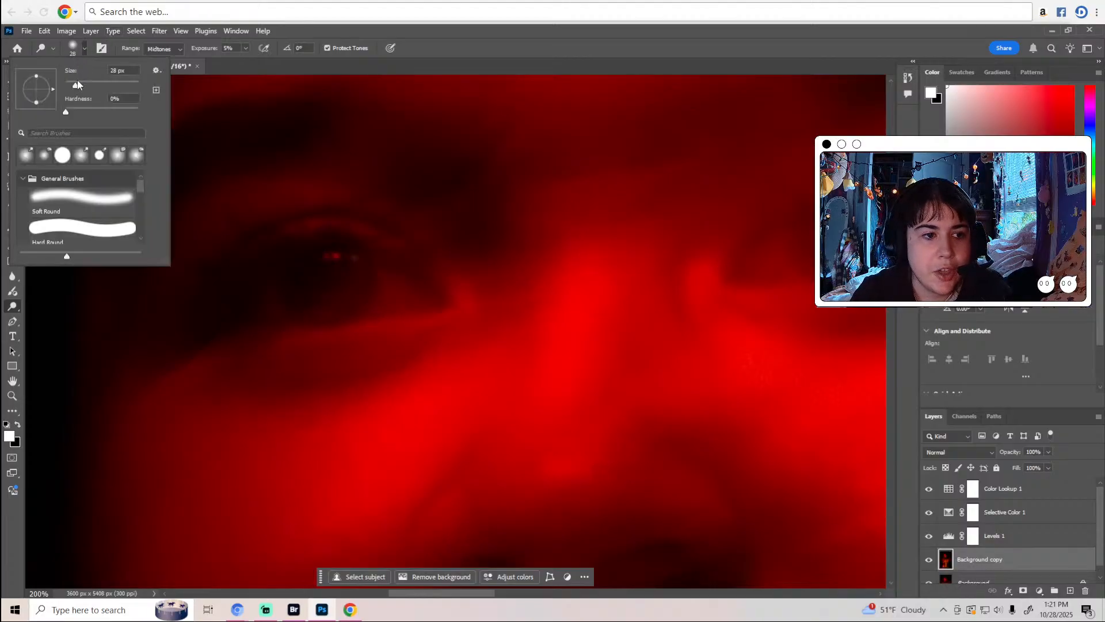
pyautogui.click(320, 36)
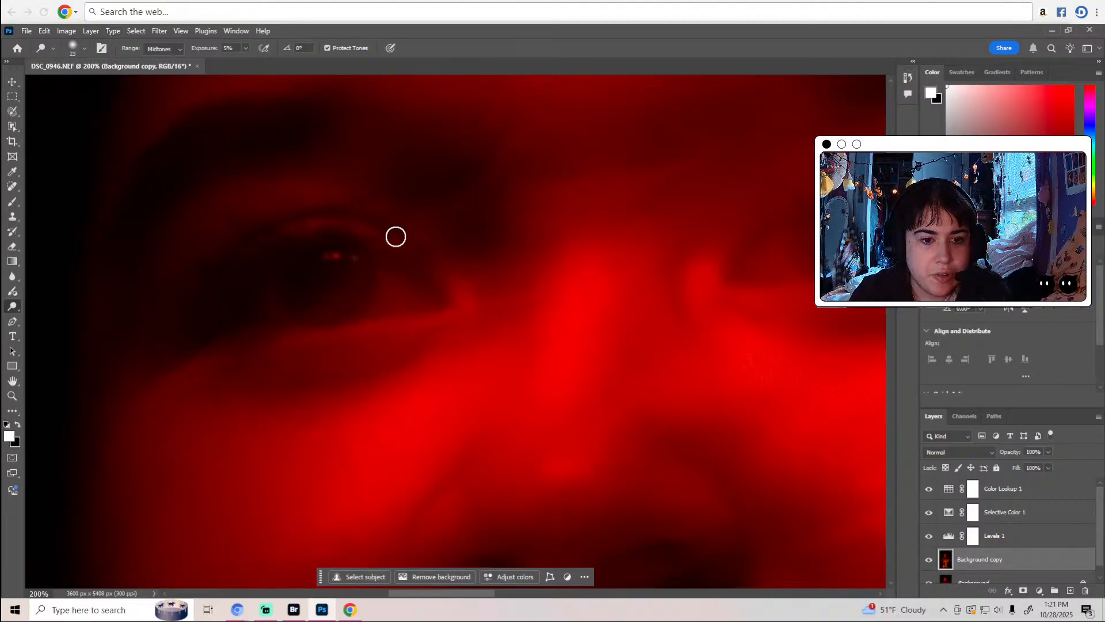
# Examine the other eye and its brow, moving down over the grainy cheek highlight to the nose and lips.
pyautogui.moveTo(491, 596); pyautogui.dragTo(532, 596)
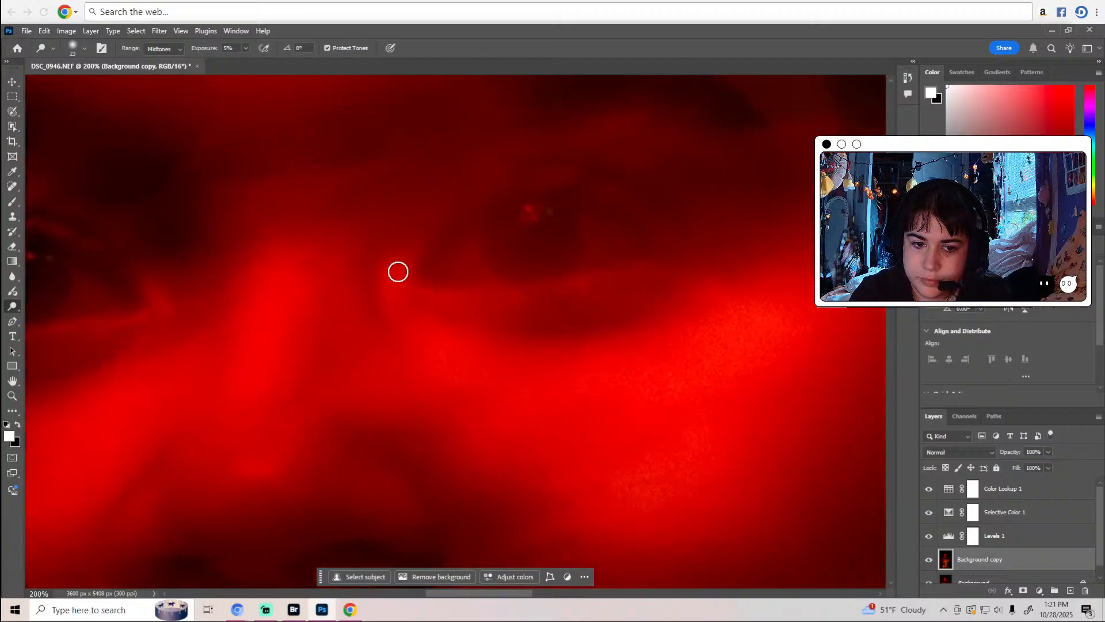
pyautogui.scroll(2, 630, 280)
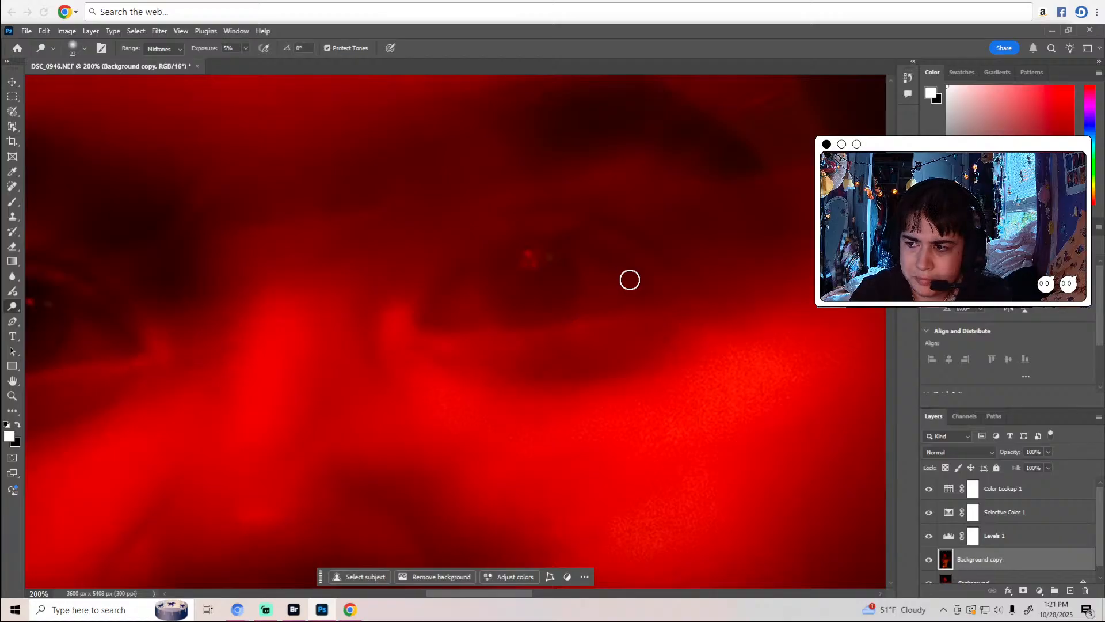
pyautogui.scroll(5, 629, 279)
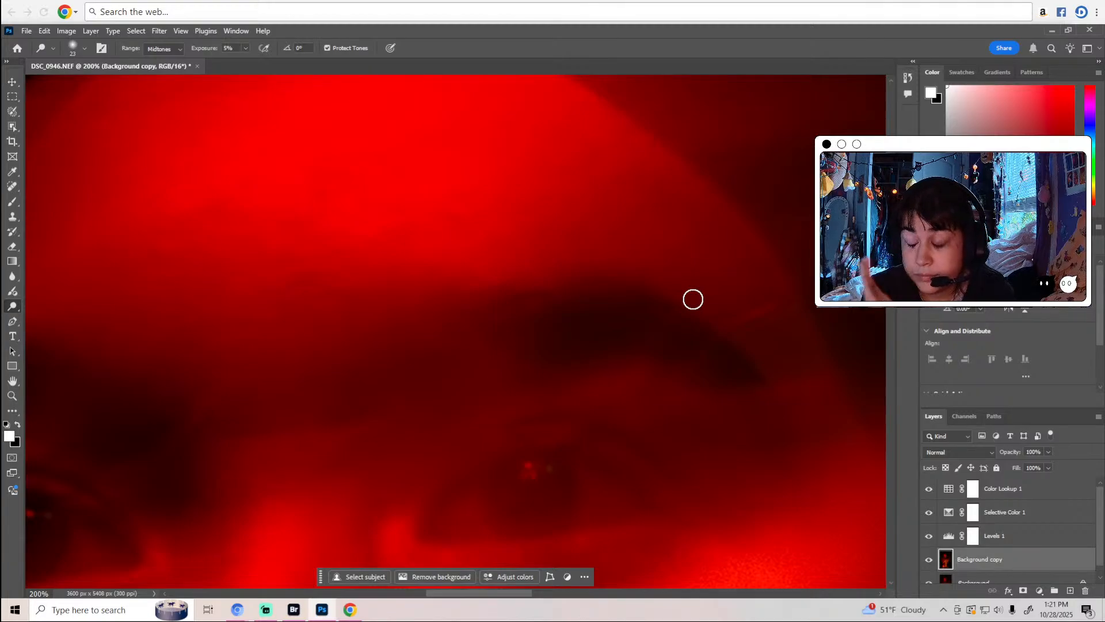
pyautogui.scroll(-10, 693, 298)
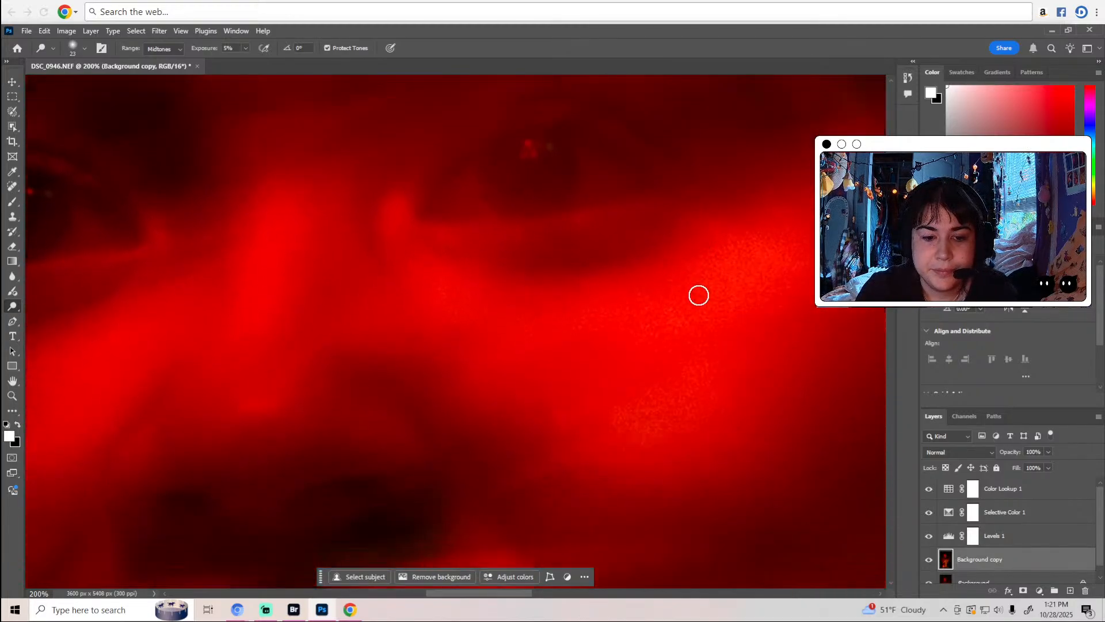
pyautogui.scroll(-2, 699, 296)
pyautogui.scroll(-6, 699, 295)
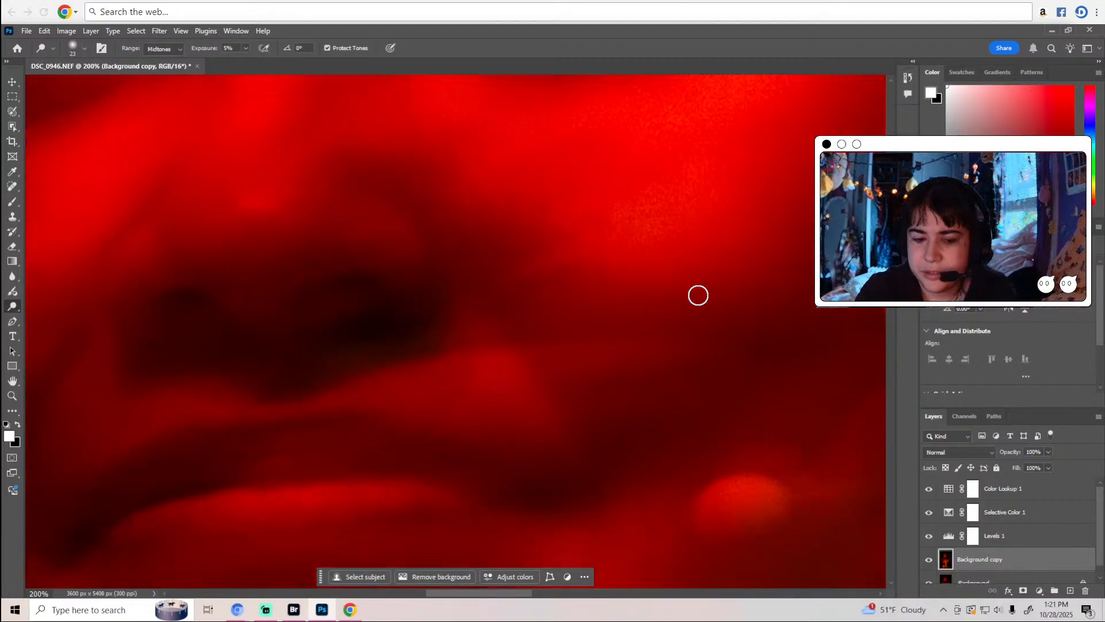
pyautogui.scroll(-2, 698, 295)
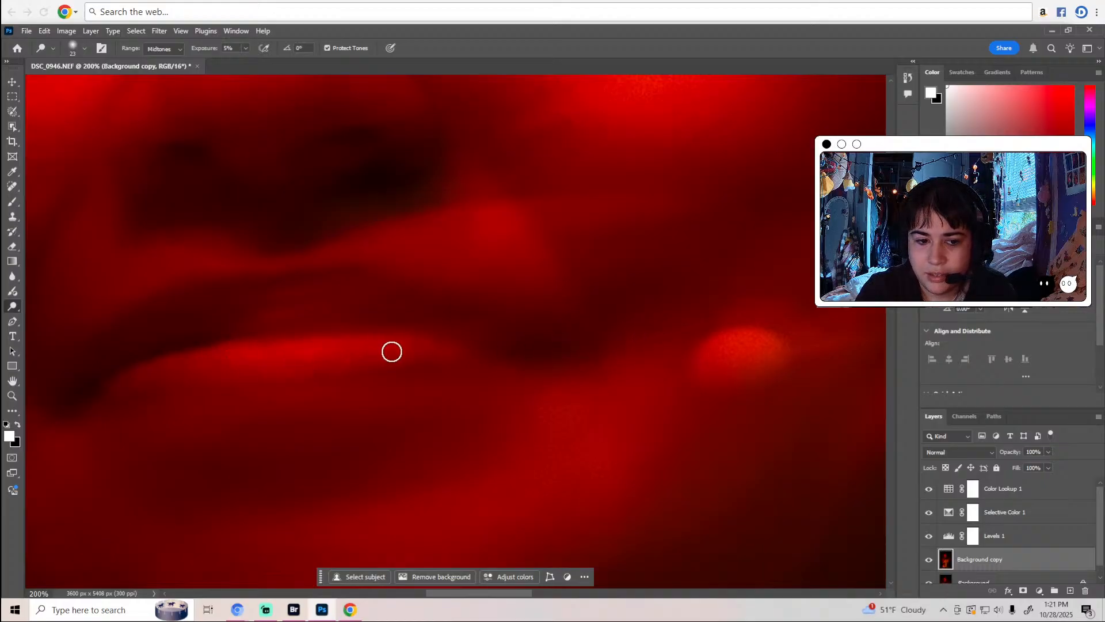
# Inspect the dark neck and the red strands below it, moving down to the bright orange crossing bands on the torso.
pyautogui.scroll(-6, 397, 348)
pyautogui.scroll(-12, 432, 347)
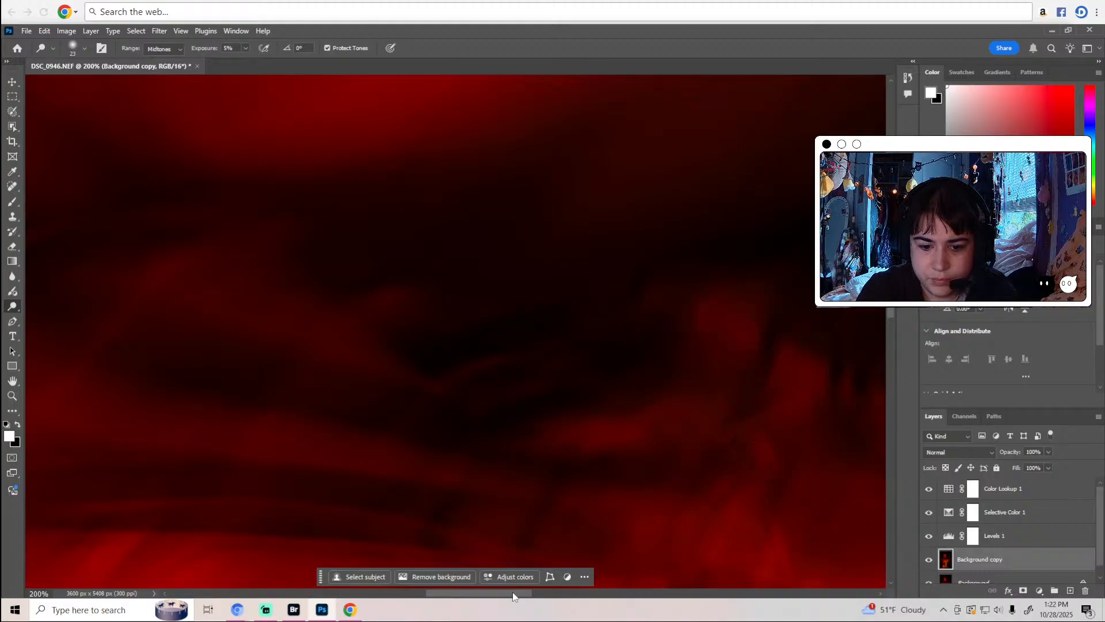
pyautogui.moveTo(513, 593); pyautogui.dragTo(553, 593)
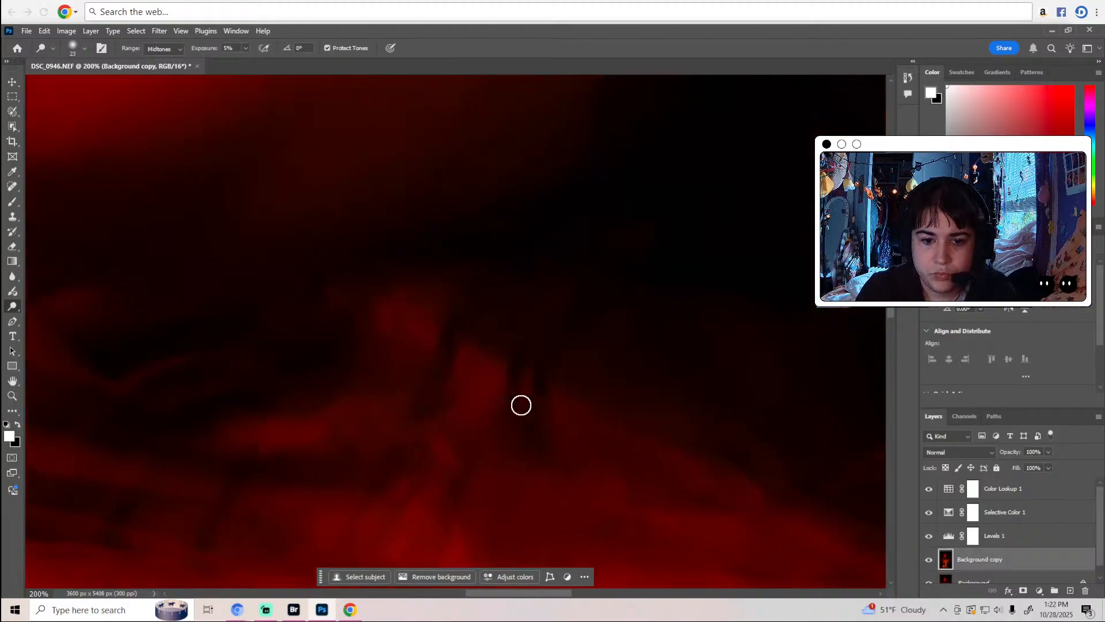
pyautogui.scroll(-3, 525, 401)
pyautogui.scroll(-2, 525, 401)
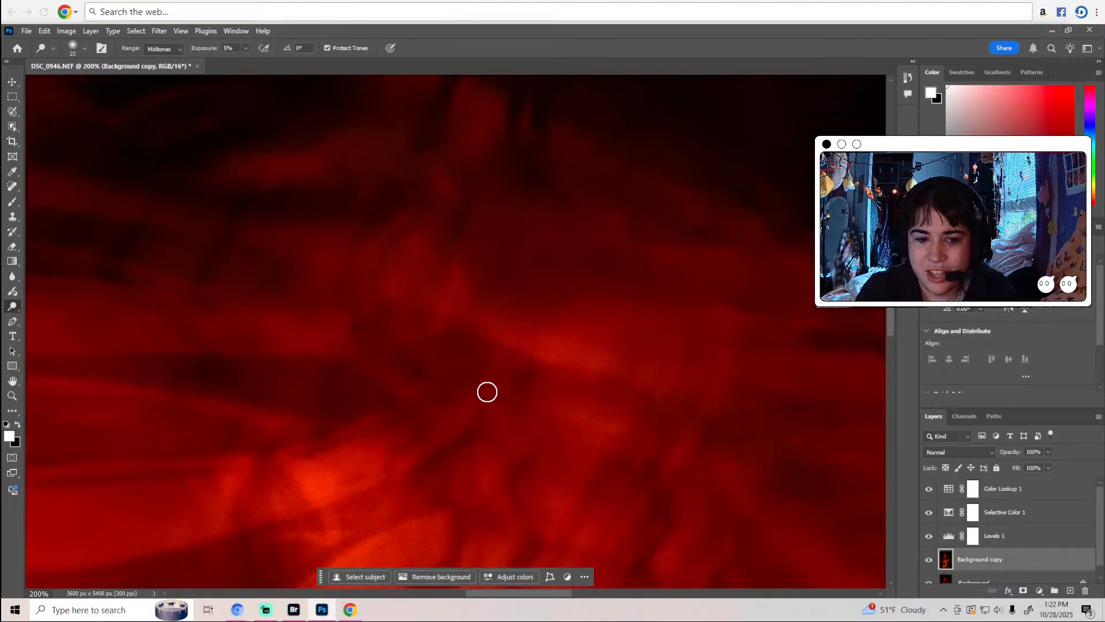
pyautogui.scroll(-1, 511, 373)
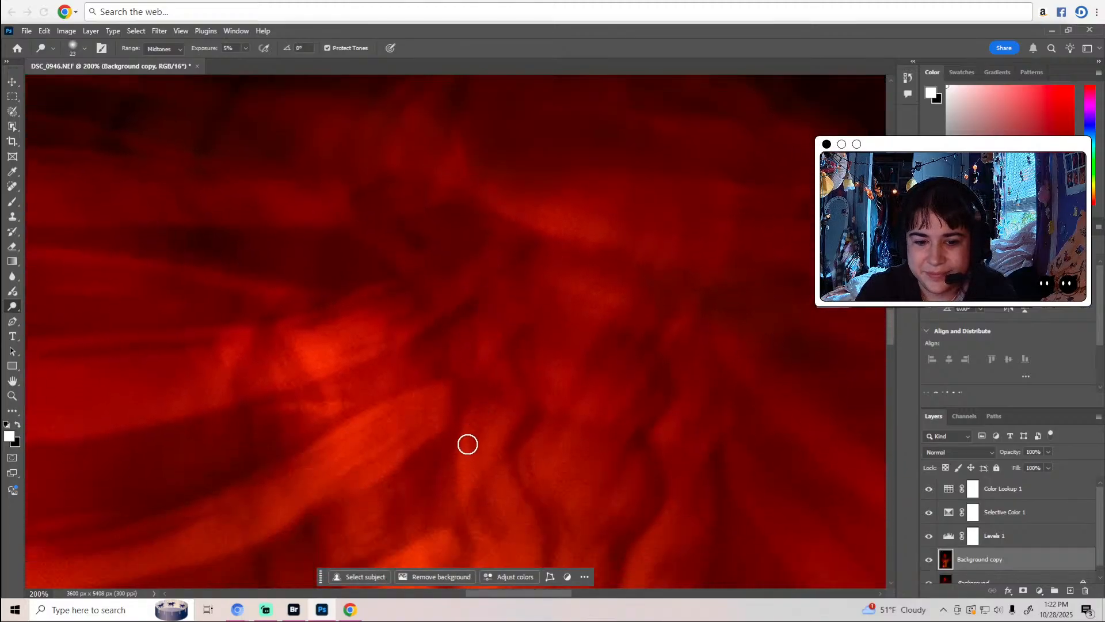
pyautogui.scroll(-4, 491, 461)
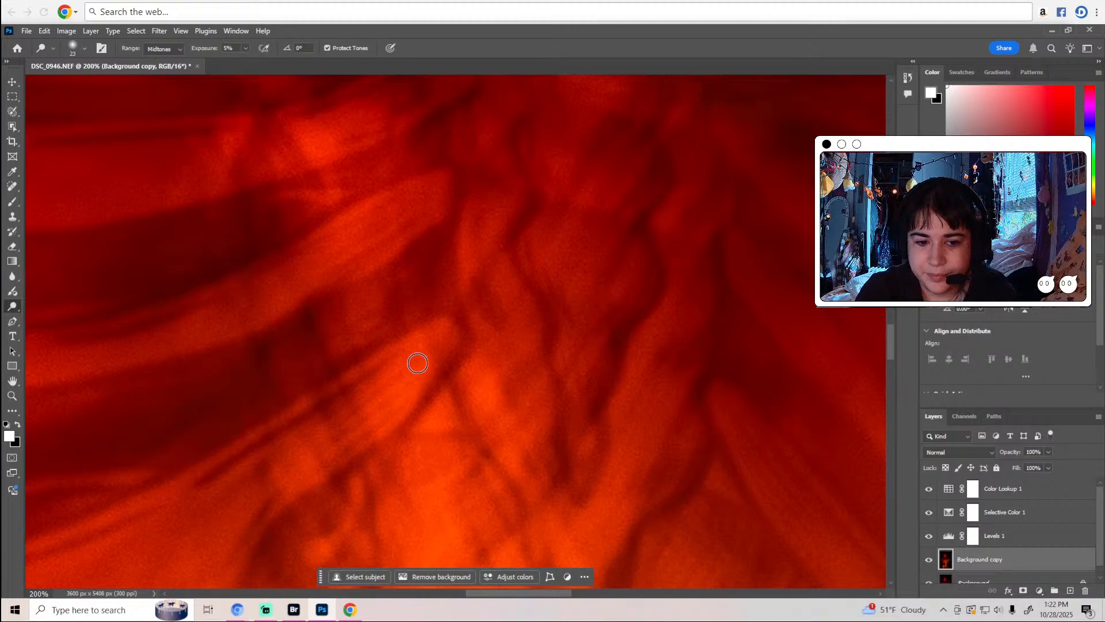
pyautogui.scroll(-3, 435, 403)
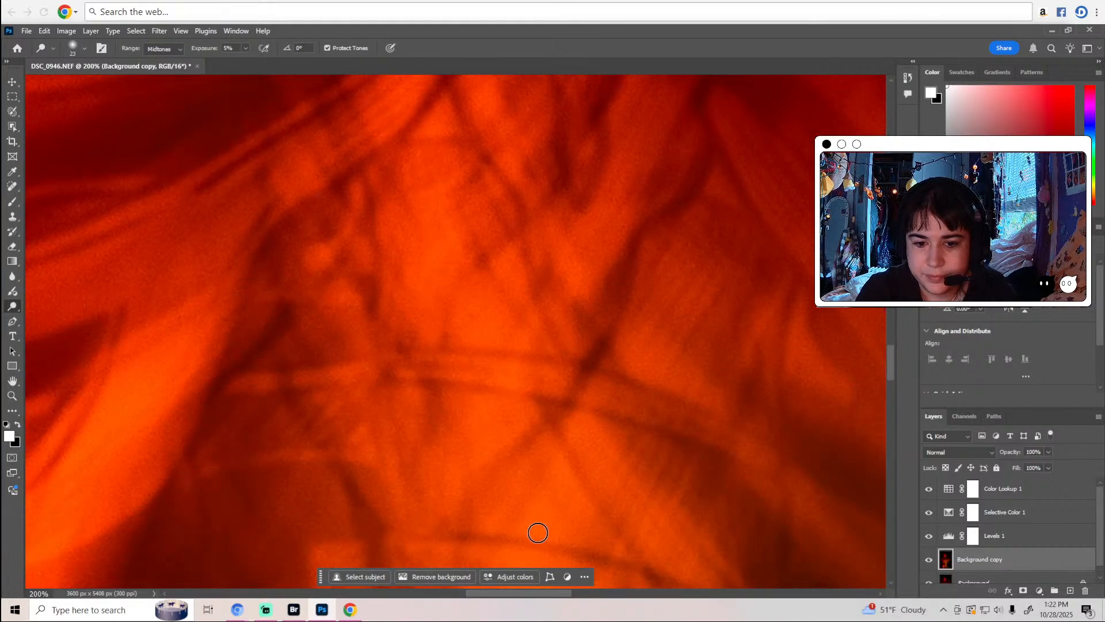
pyautogui.moveTo(499, 595); pyautogui.dragTo(519, 595)
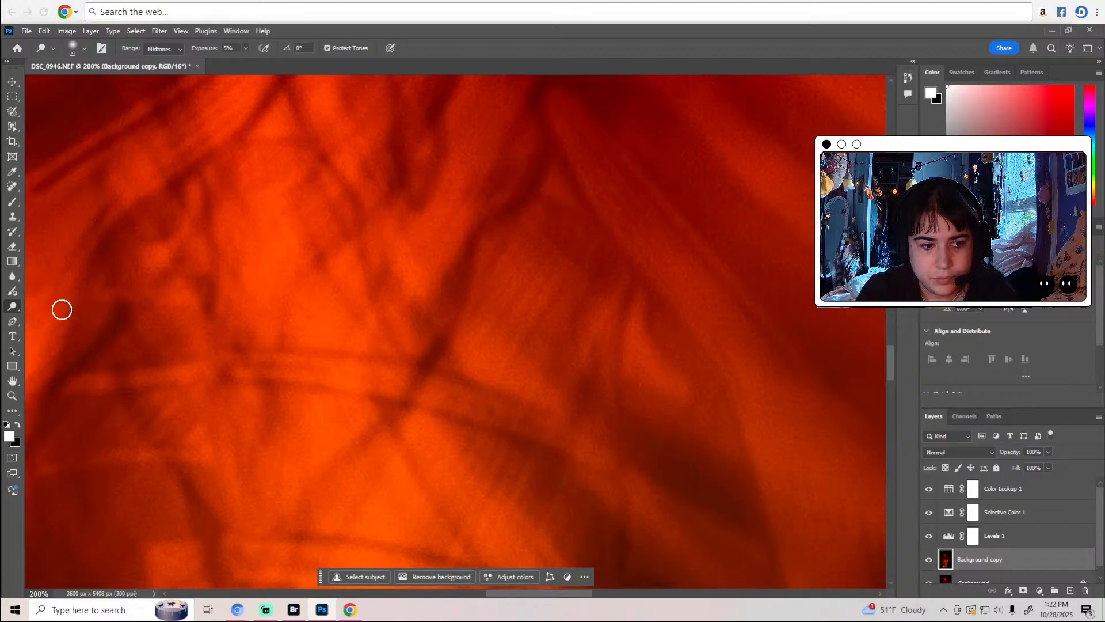
# Set the Dodge brush size to 10 px and check the thin crossing bands on the bright orange torso.
pyautogui.click(85, 49)
pyautogui.moveTo(70, 88); pyautogui.dragTo(69, 86)
pyautogui.click(293, 33)
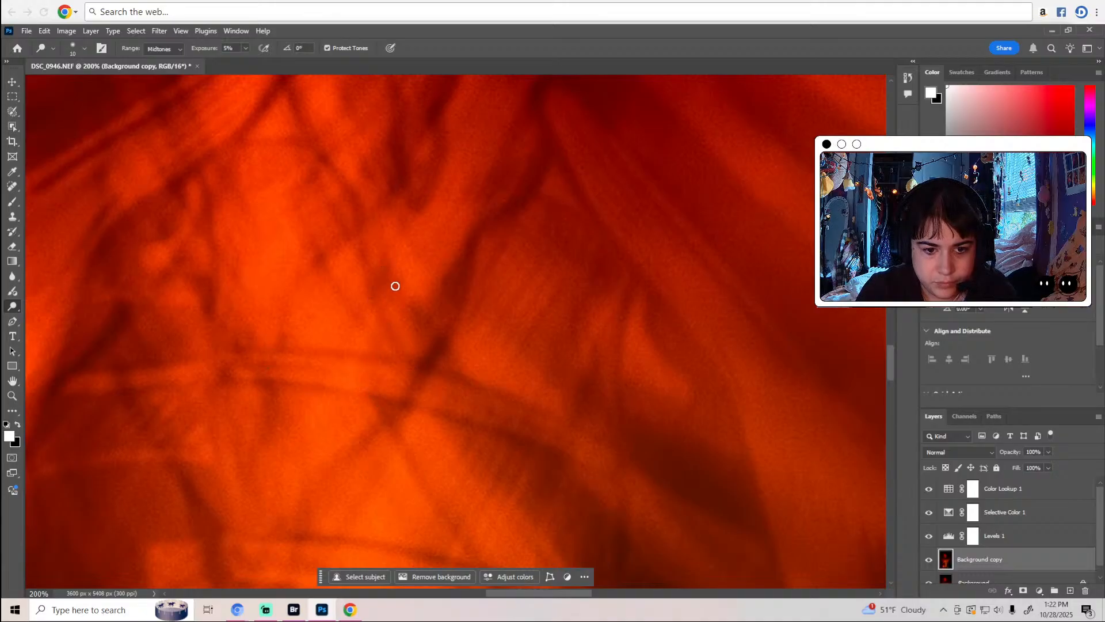
pyautogui.scroll(-2, 379, 388)
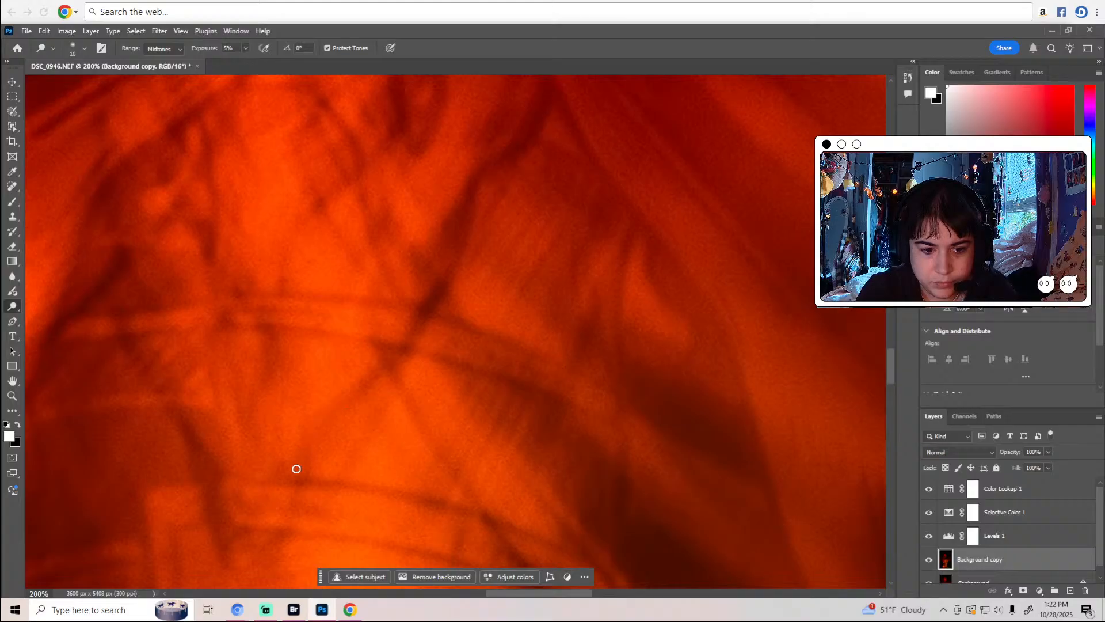
pyautogui.scroll(-1, 297, 466)
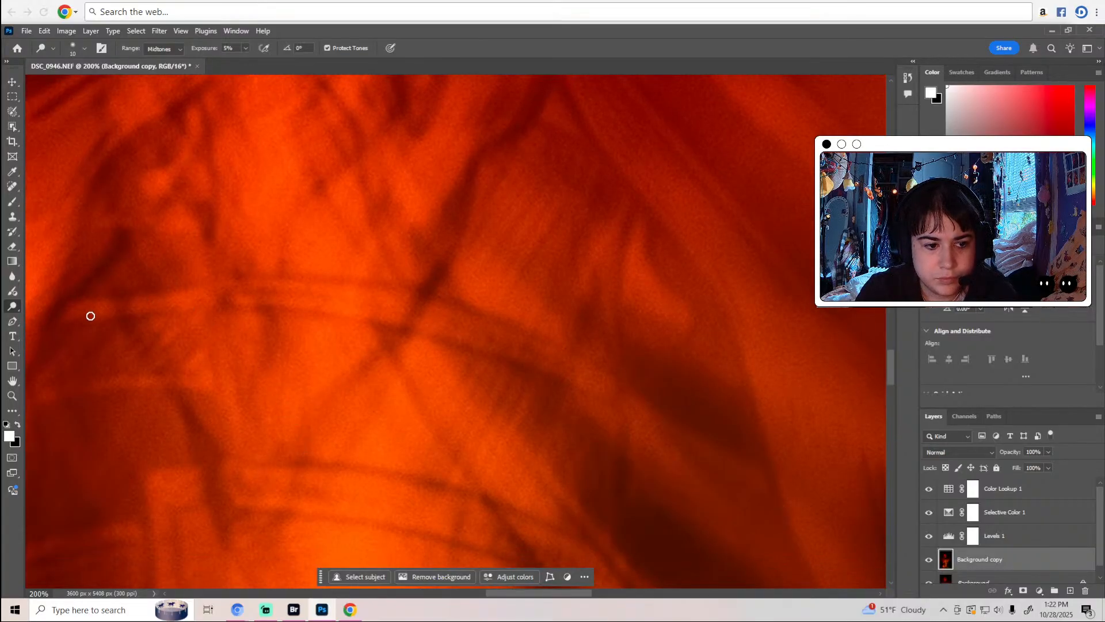
pyautogui.scroll(5, 175, 313)
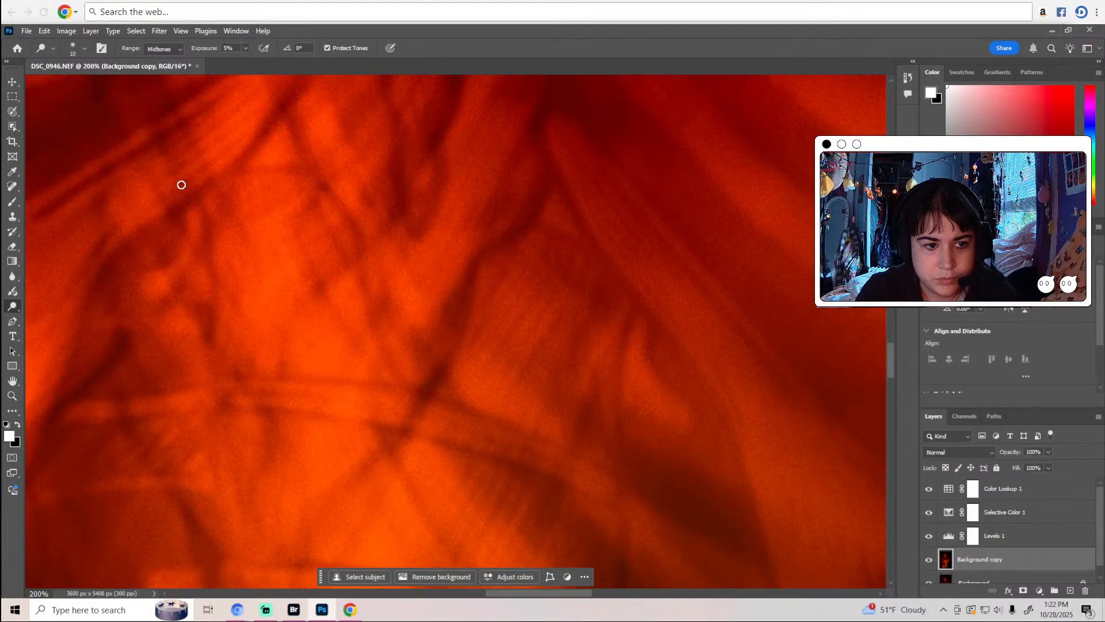
# Revert the image history to the first Dodge Tool state directly following the Spot Healing Brush entry.
pyautogui.scroll(-8, 343, 274)
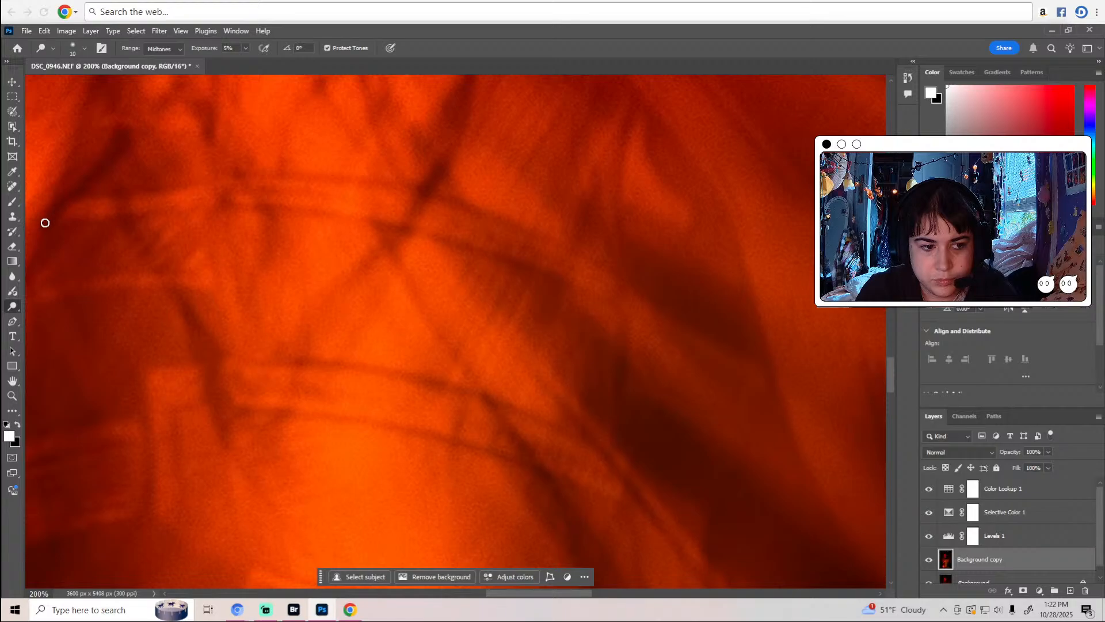
pyautogui.rightClick(13, 311)
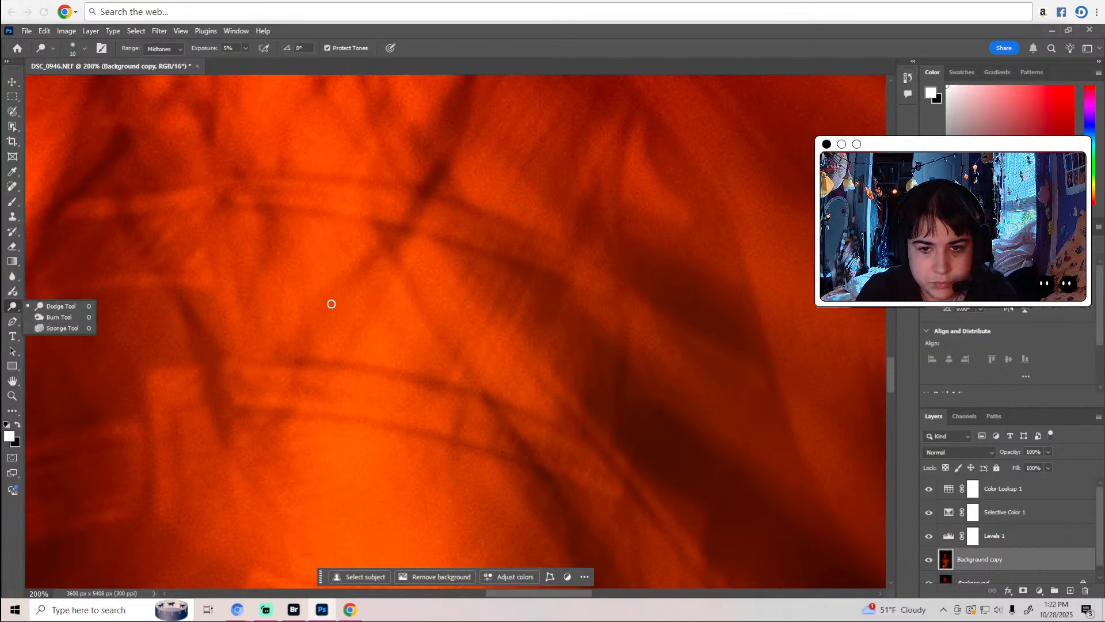
pyautogui.click(908, 78)
pyautogui.scroll(6, 813, 124)
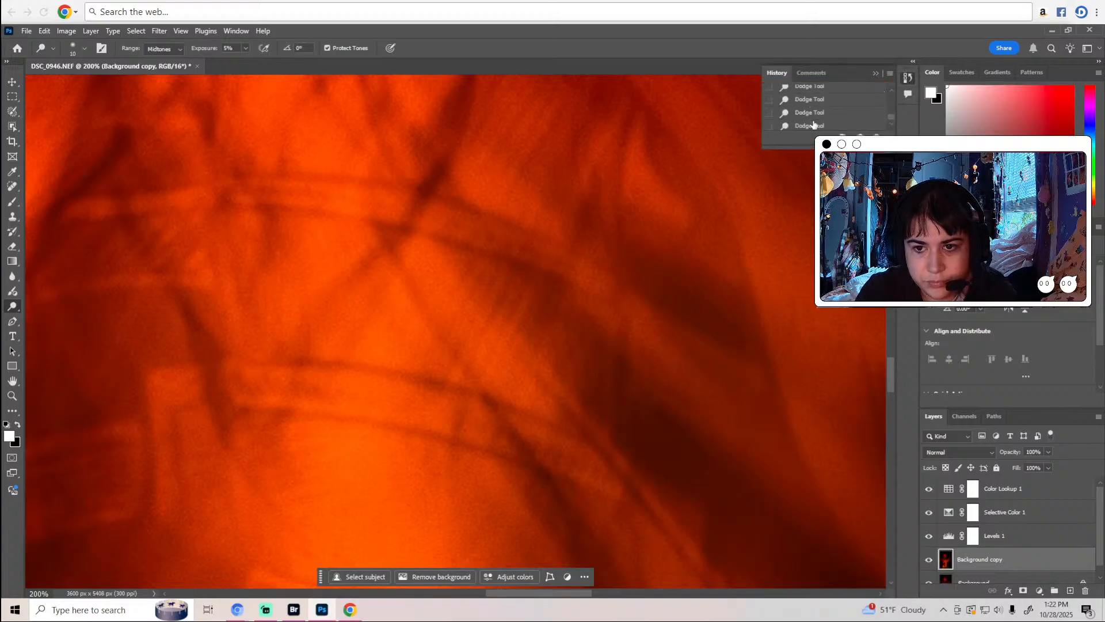
pyautogui.scroll(2, 812, 126)
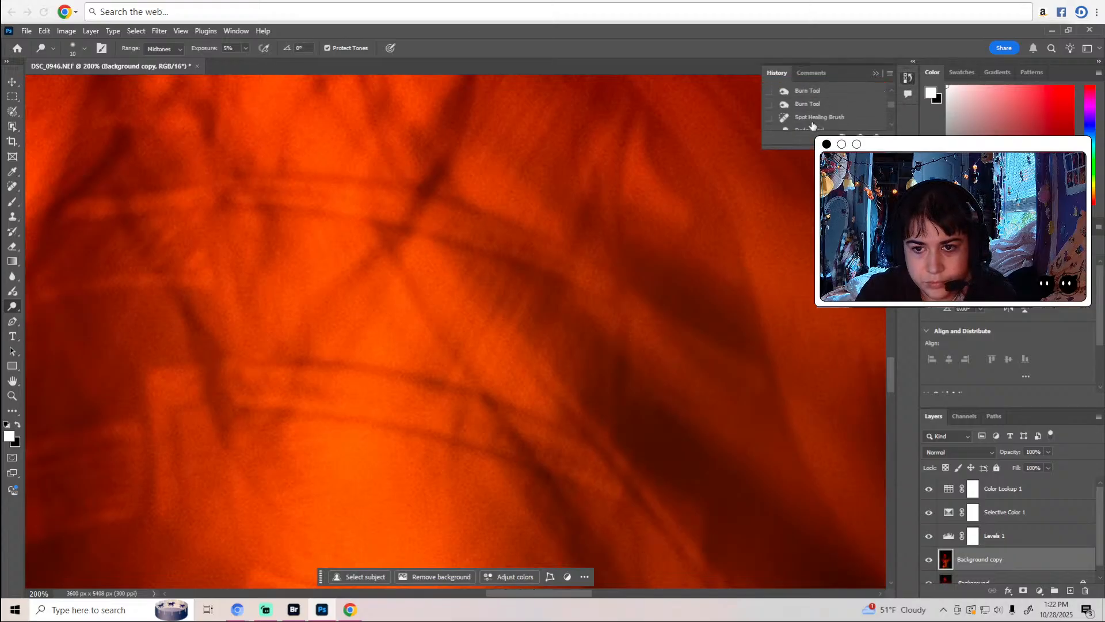
pyautogui.scroll(-2, 813, 125)
pyautogui.click(822, 113)
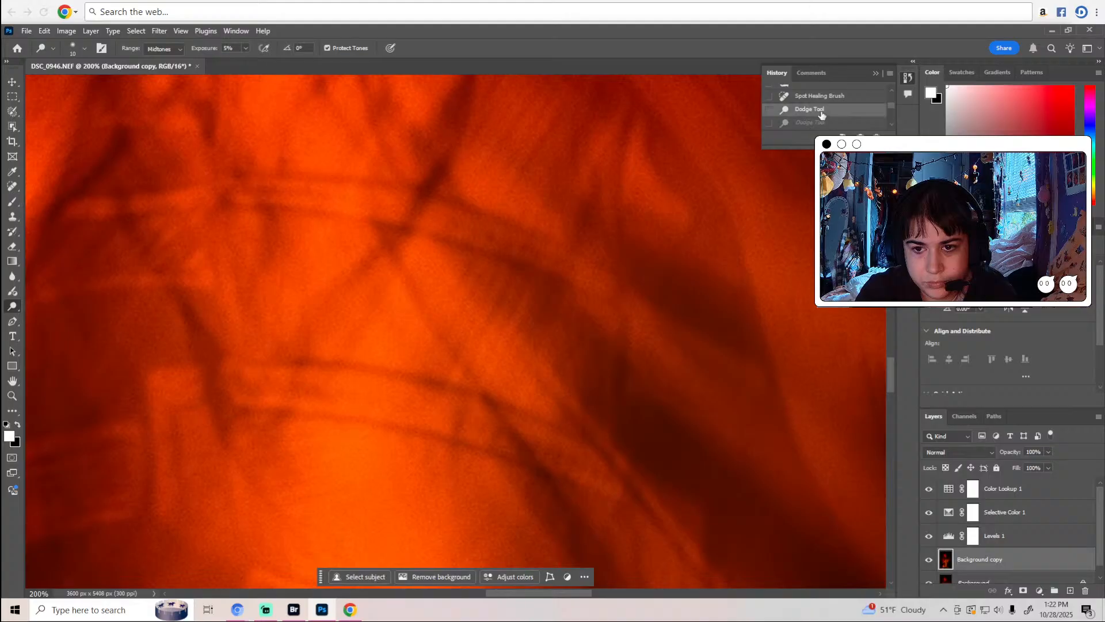
pyautogui.click(875, 73)
# Examine the face from both eyes down over the nose and lips to the dark neck and the curved red strands on the chest.
pyautogui.scroll(6, 514, 179)
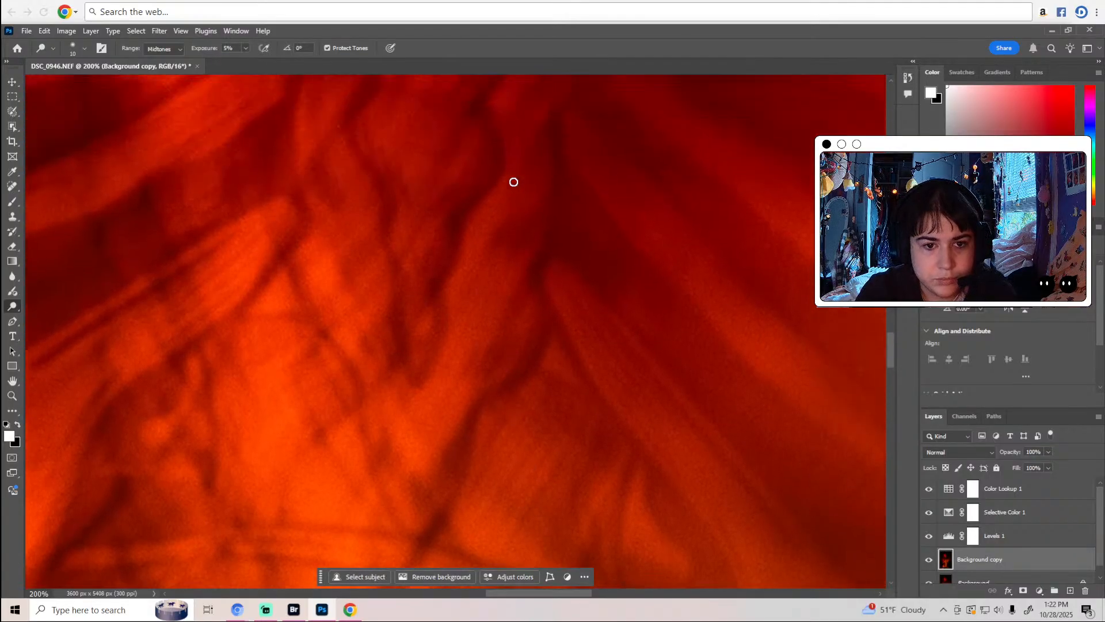
pyautogui.scroll(3, 520, 177)
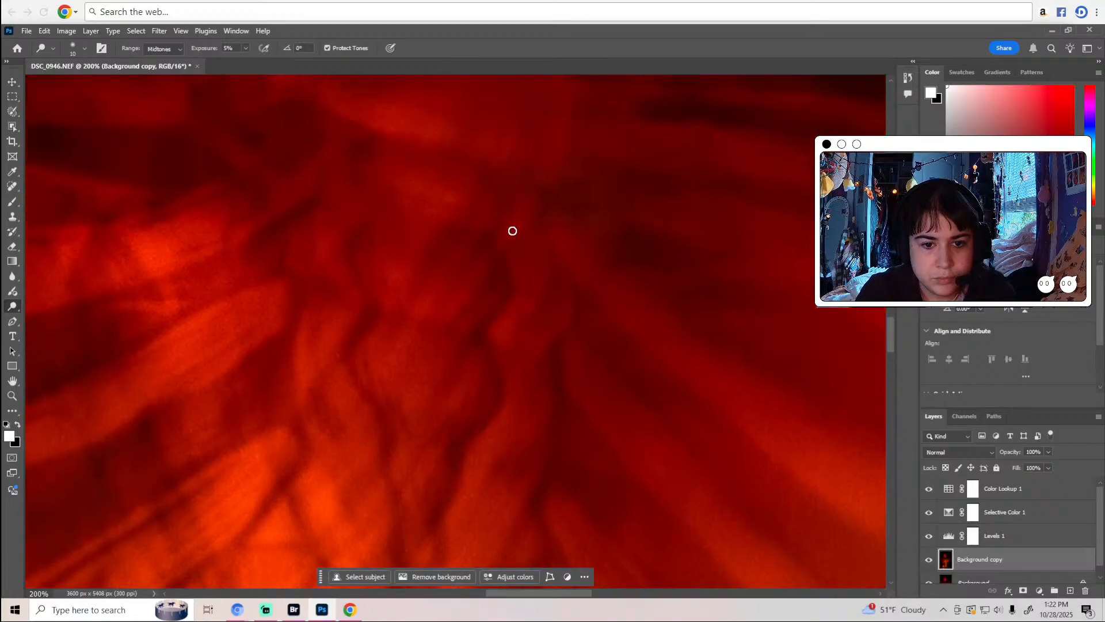
pyautogui.scroll(4, 513, 231)
pyautogui.scroll(6, 512, 230)
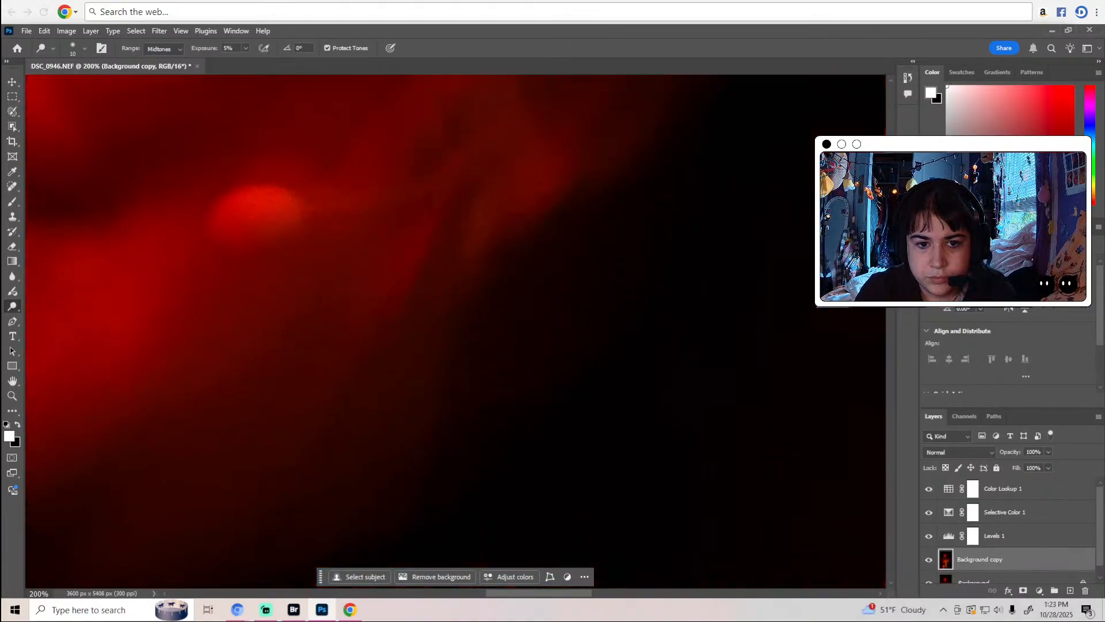
pyautogui.scroll(4, 513, 231)
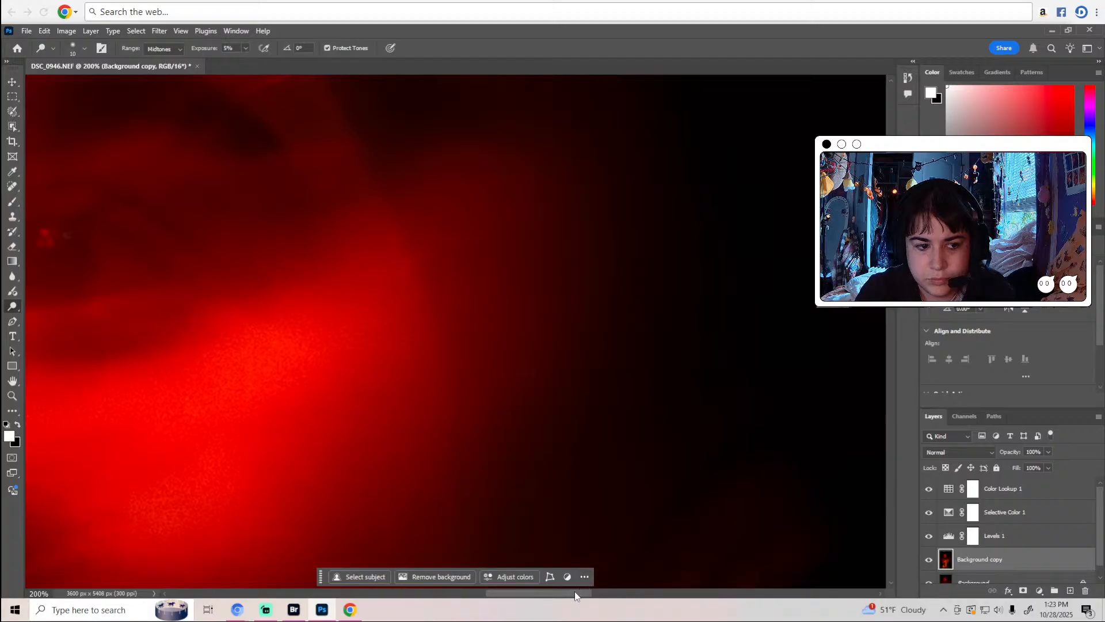
pyautogui.moveTo(575, 596); pyautogui.dragTo(493, 587)
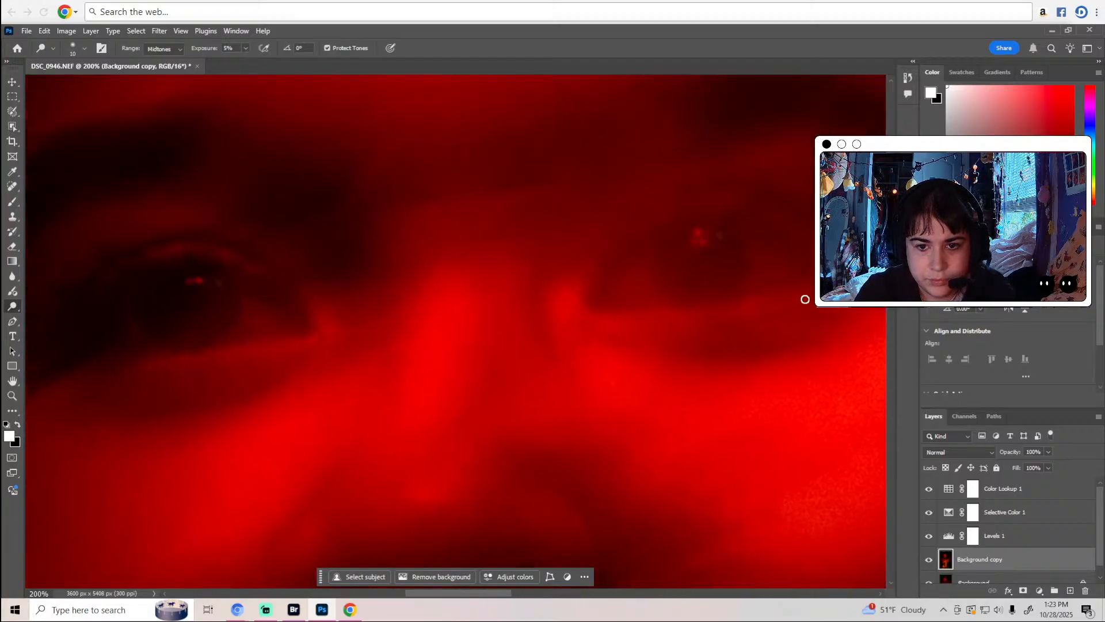
pyautogui.scroll(-1, 731, 297)
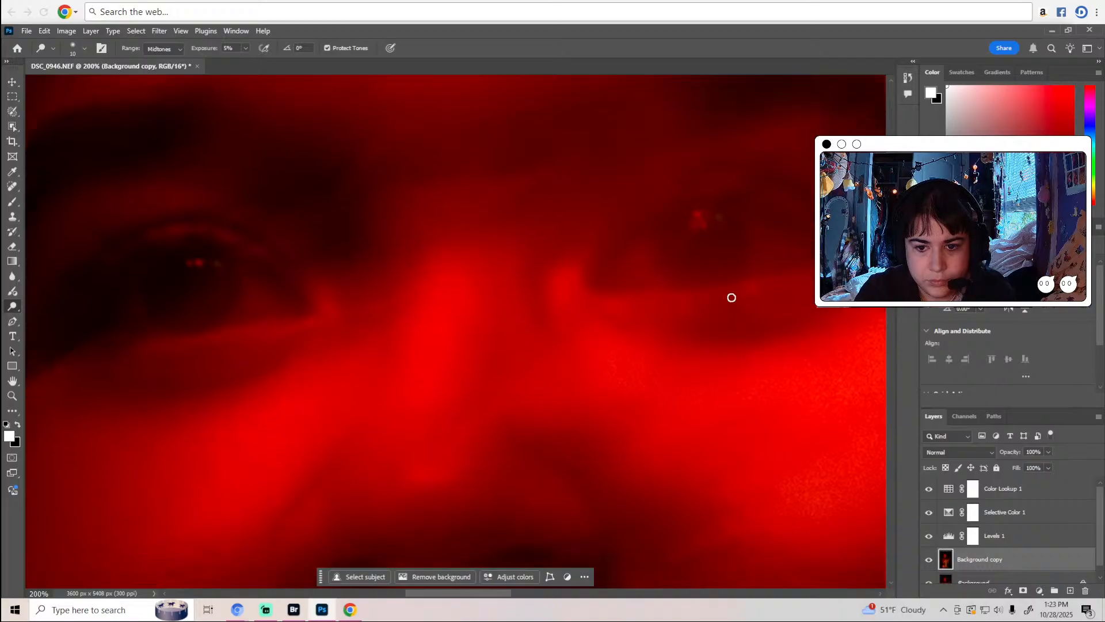
pyautogui.scroll(-10, 800, 279)
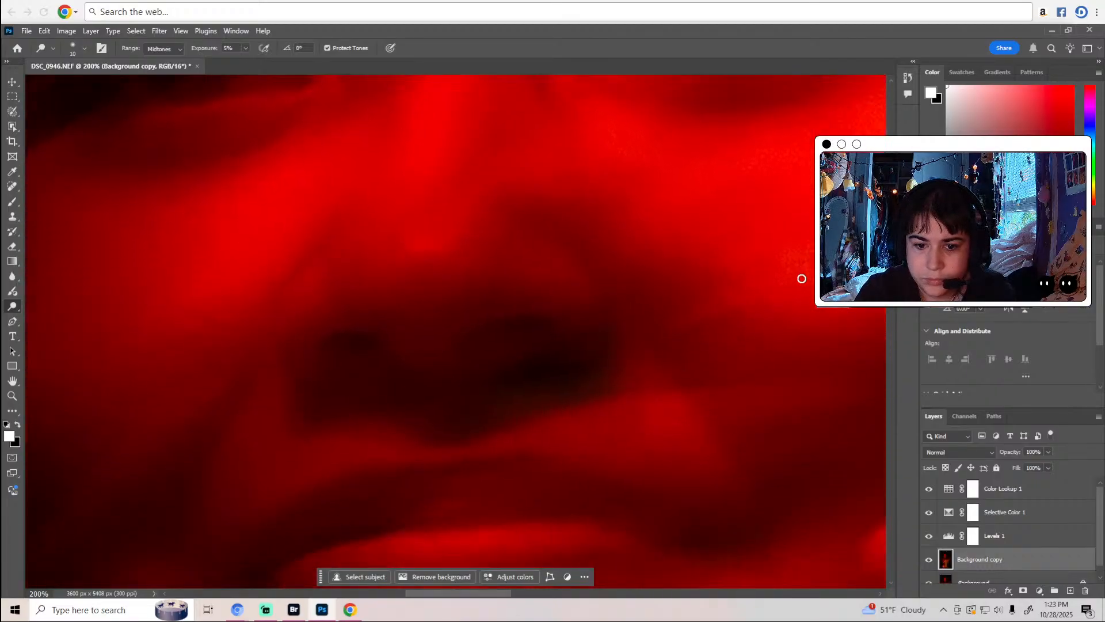
pyautogui.scroll(-6, 801, 279)
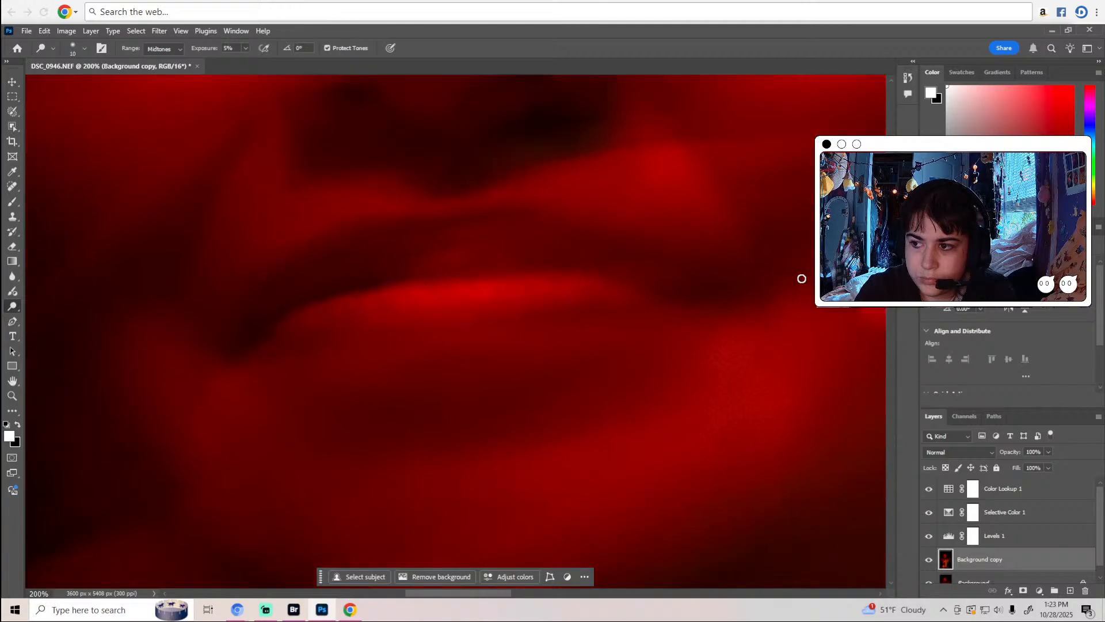
pyautogui.scroll(-8, 801, 278)
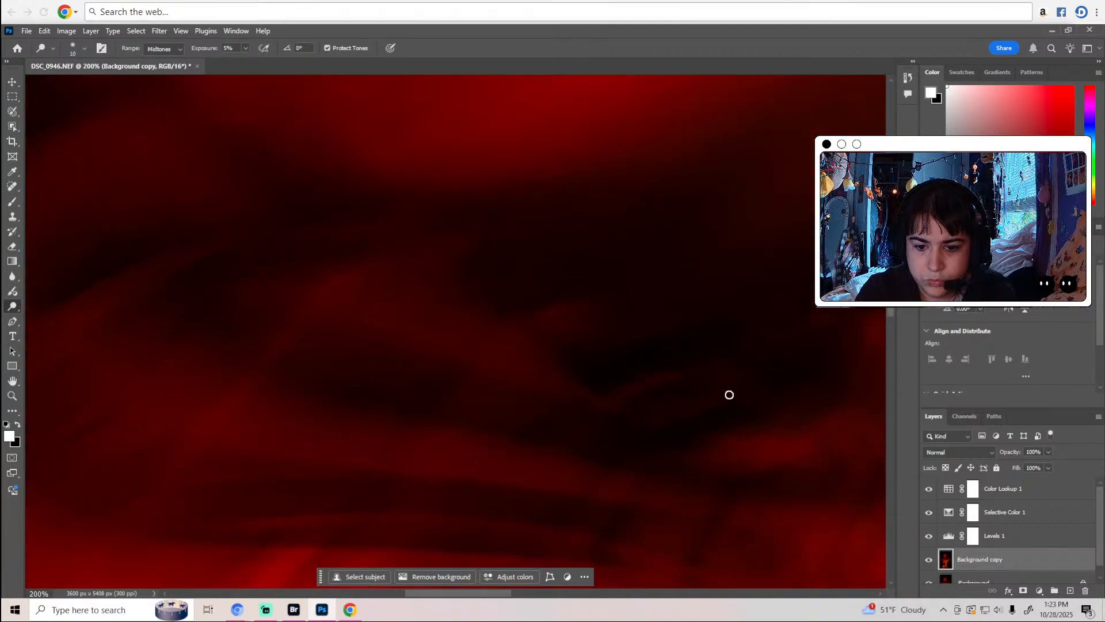
pyautogui.scroll(-10, 729, 394)
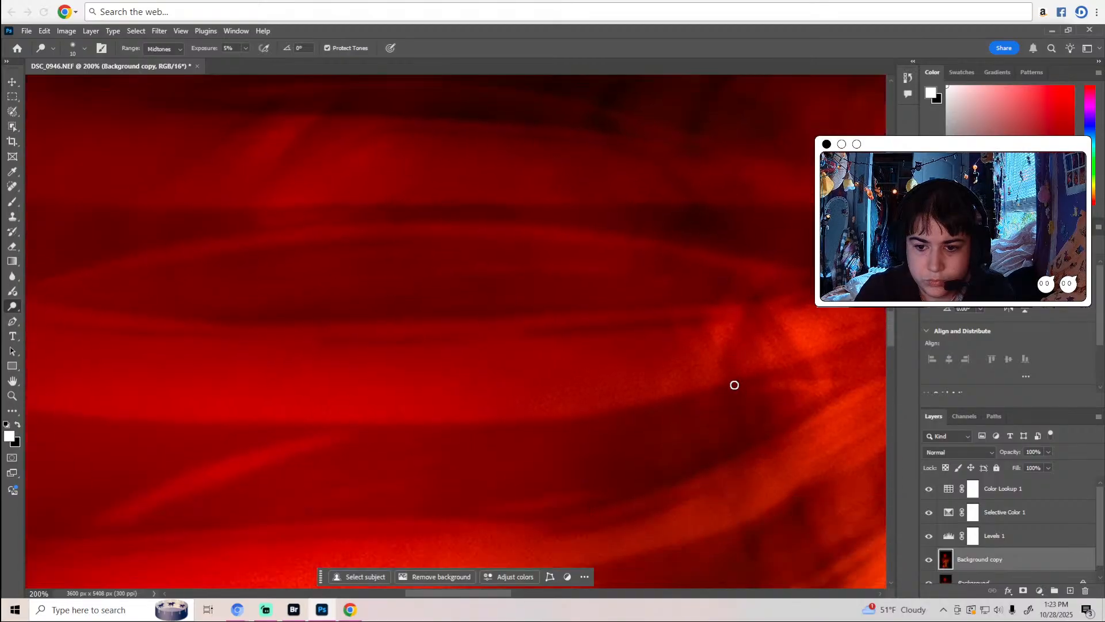
pyautogui.scroll(-5, 823, 382)
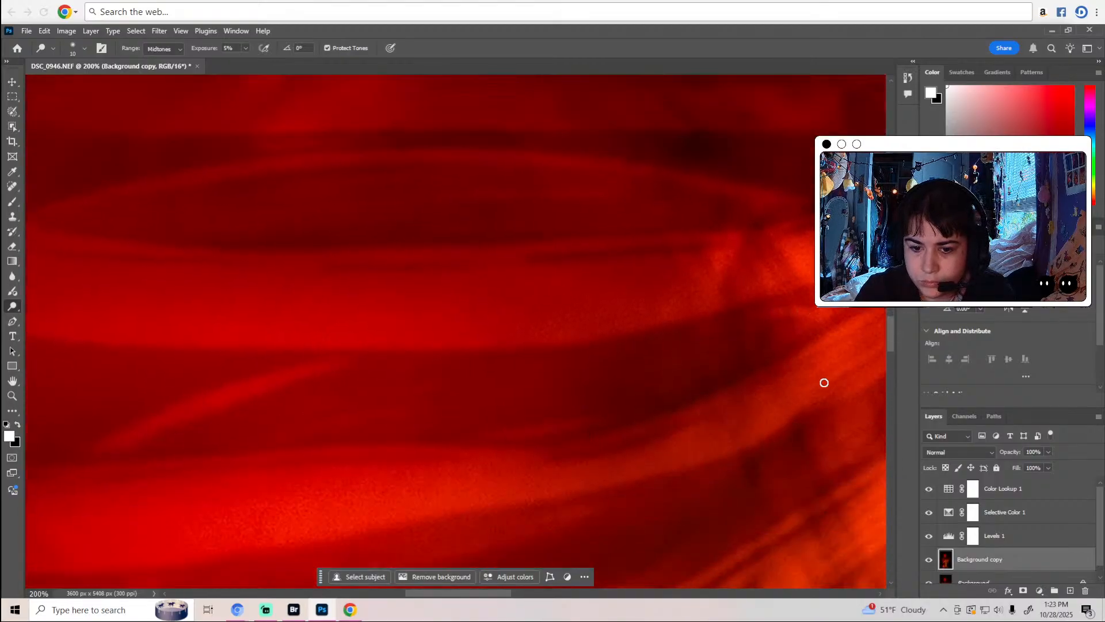
# Set the Dodge brush size to 14 px and lighten the edge of the bright orange torso around the thin crossing bands.
pyautogui.moveTo(503, 597); pyautogui.dragTo(555, 597)
pyautogui.scroll(-4, 607, 439)
pyautogui.scroll(-5, 611, 439)
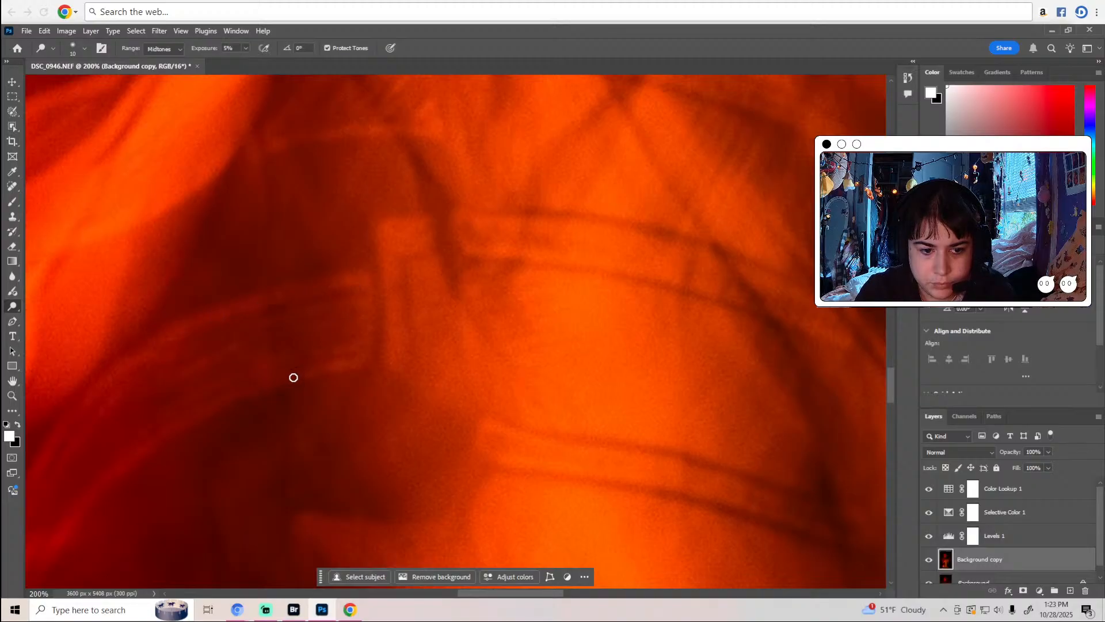
pyautogui.scroll(-5, 352, 361)
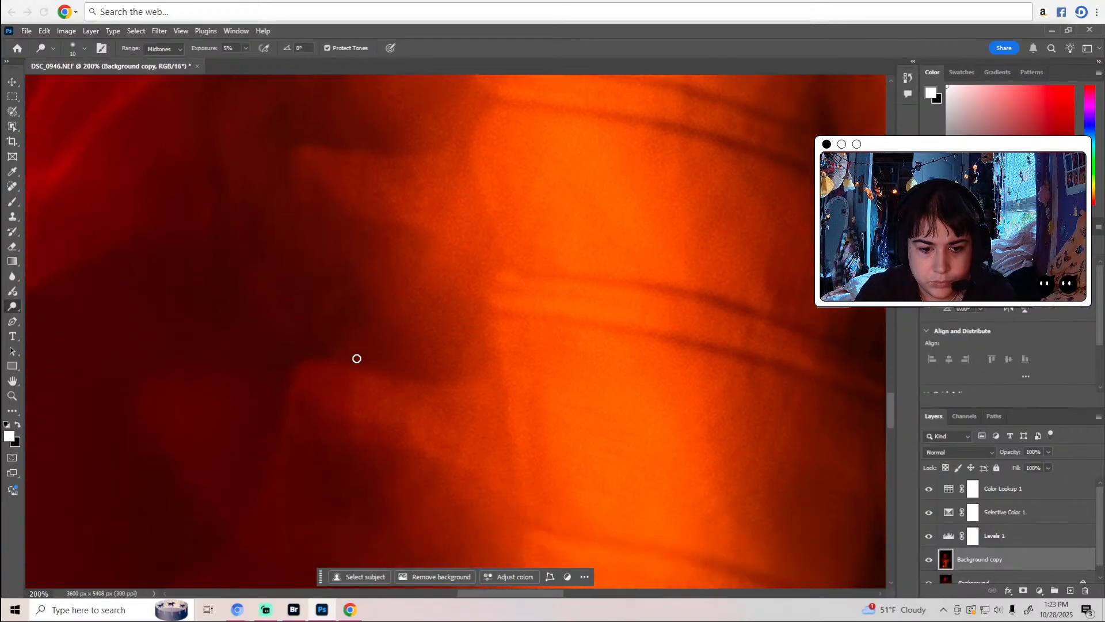
pyautogui.scroll(-1, 354, 363)
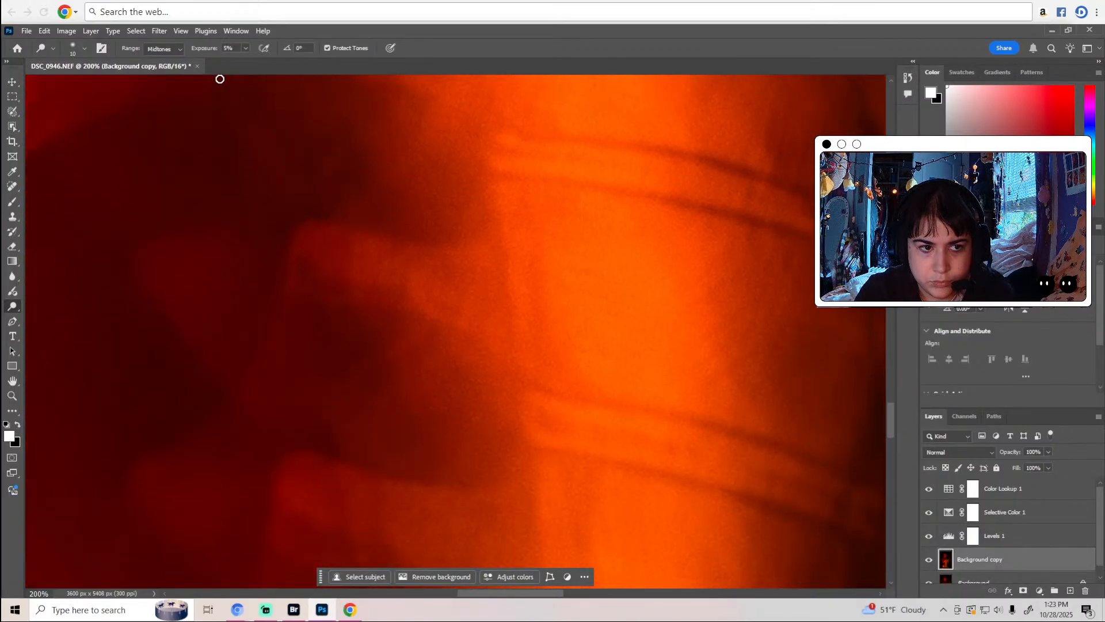
pyautogui.click(85, 49)
pyautogui.moveTo(71, 81); pyautogui.dragTo(72, 82)
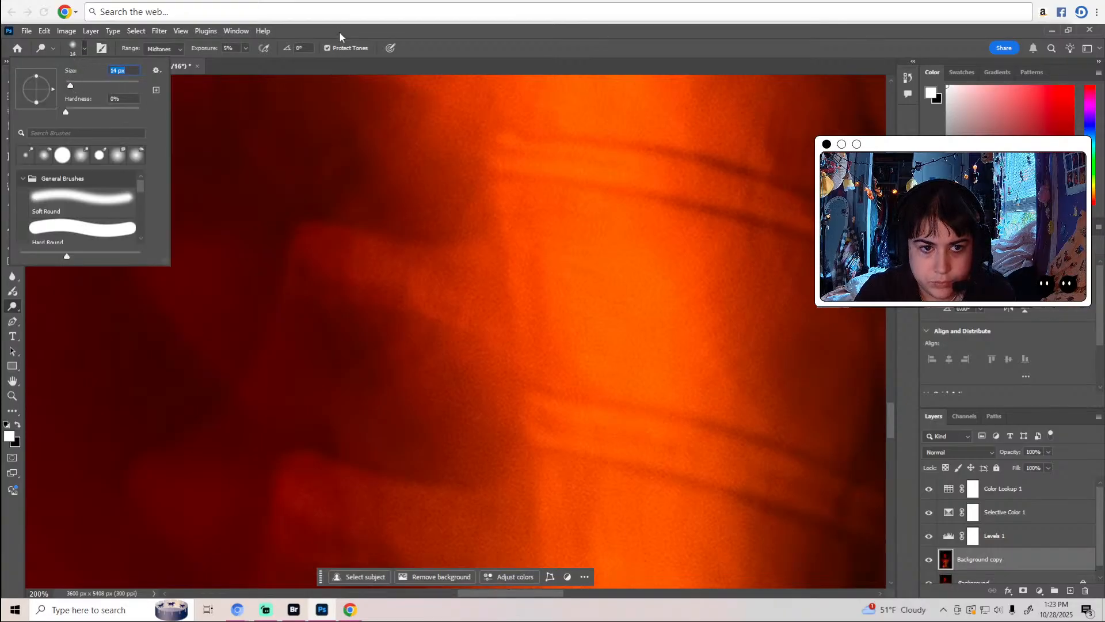
pyautogui.press('Return')
pyautogui.moveTo(545, 363); pyautogui.dragTo(533, 454)
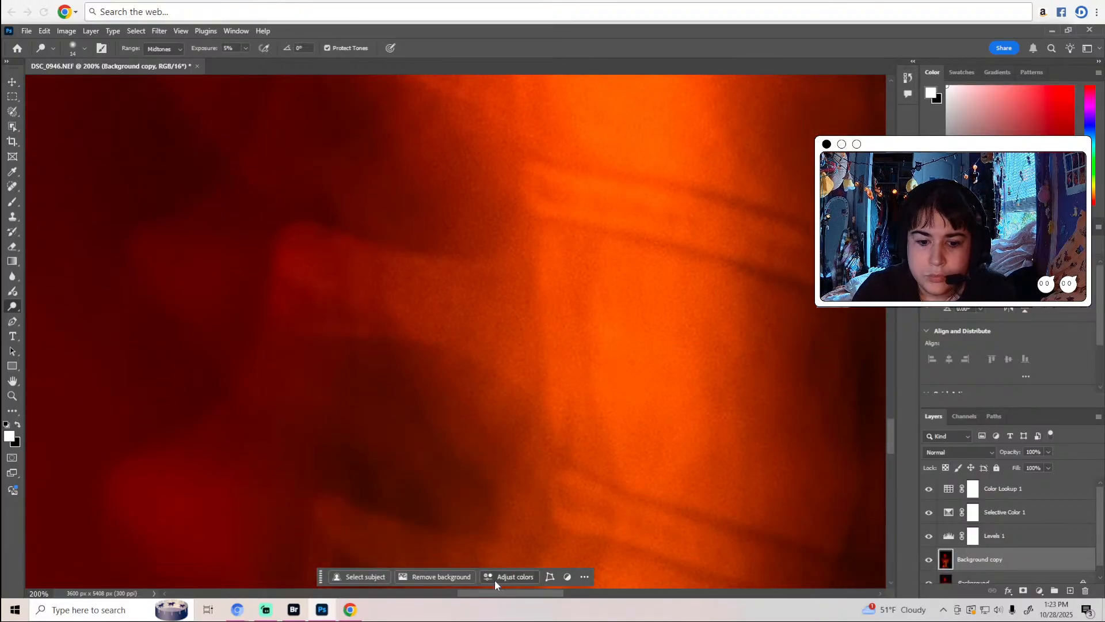
# Examine the shaded edge of the torso and the dark strands beside it down to the hip, ending with a 50% view.
pyautogui.moveTo(502, 594); pyautogui.dragTo(574, 594)
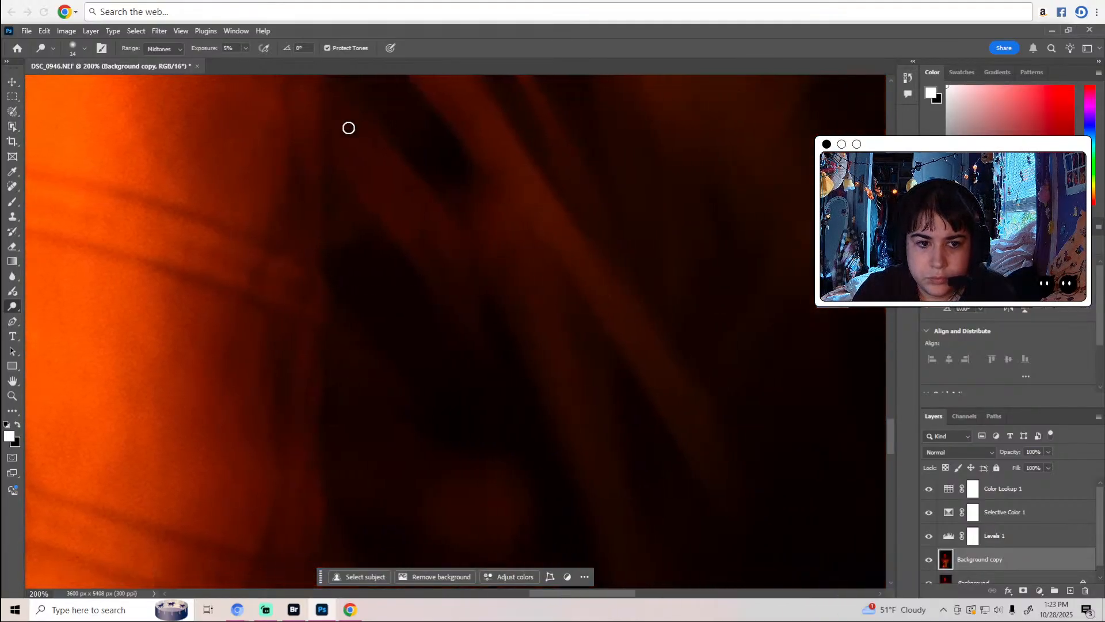
pyautogui.scroll(-3, 417, 237)
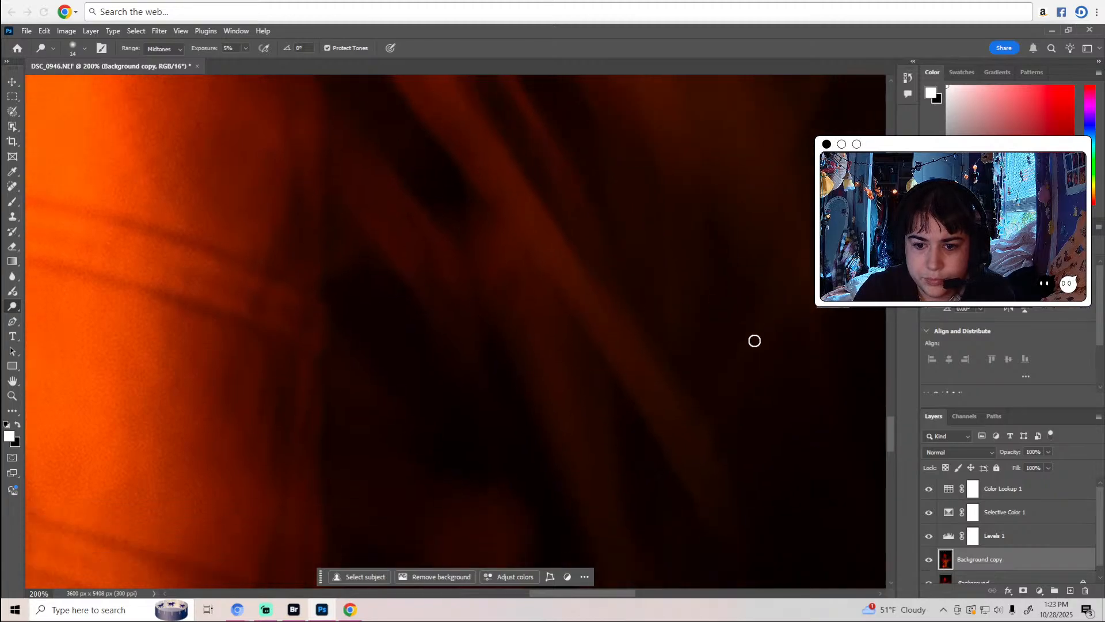
pyautogui.scroll(-3, 714, 351)
pyautogui.scroll(-5, 566, 293)
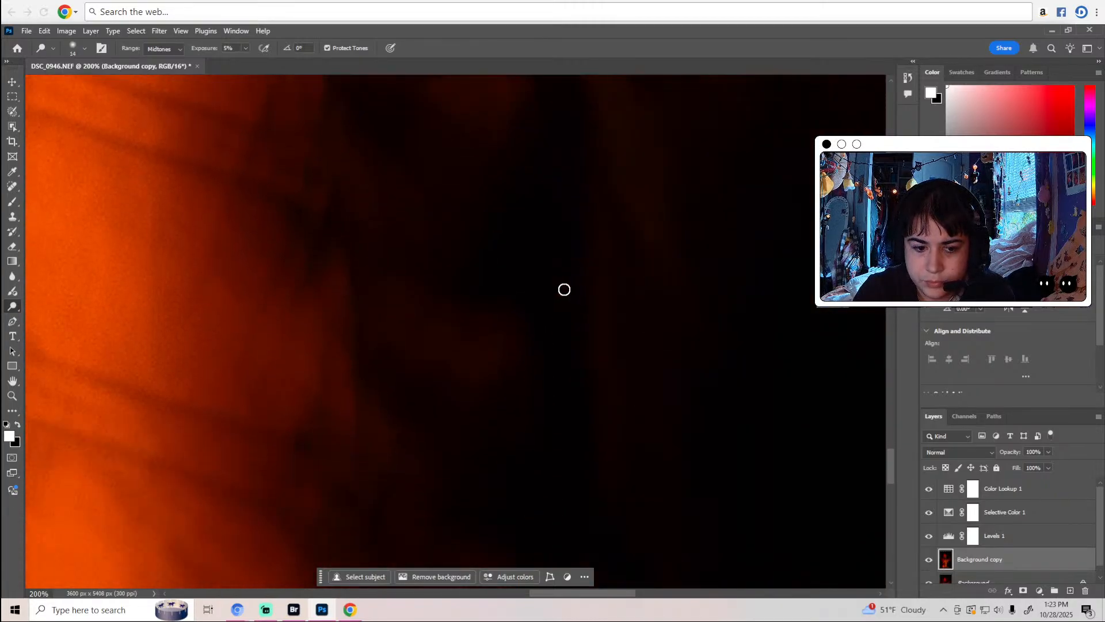
pyautogui.press('z')
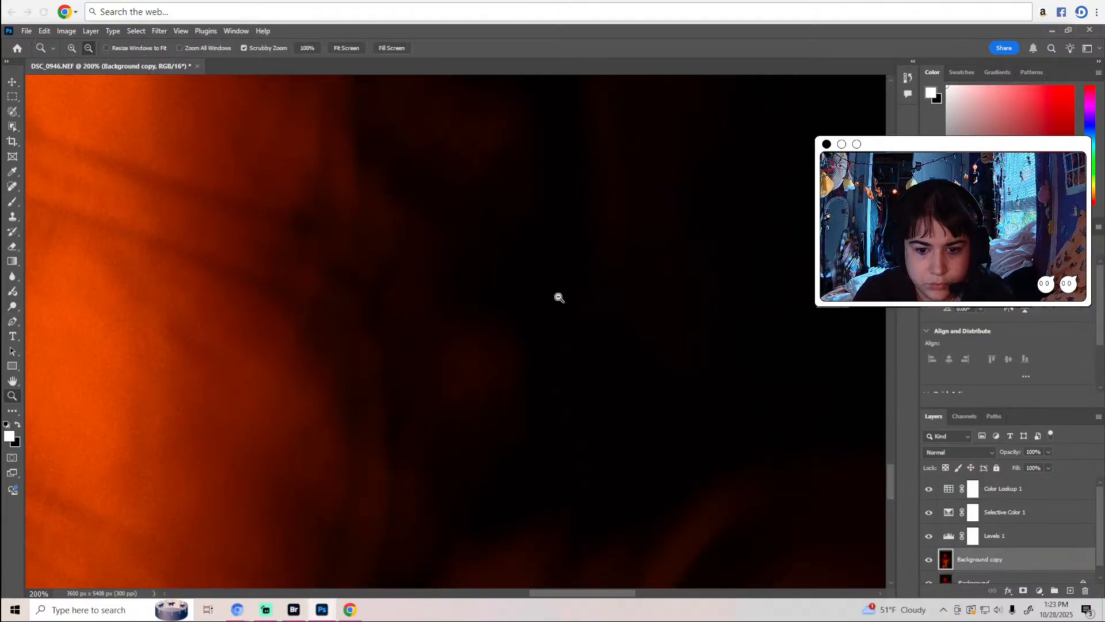
pyautogui.keyDown('alt'); pyautogui.click(559, 297); pyautogui.keyUp('alt')
pyautogui.keyDown('alt'); pyautogui.click(559, 297); pyautogui.keyUp('alt')
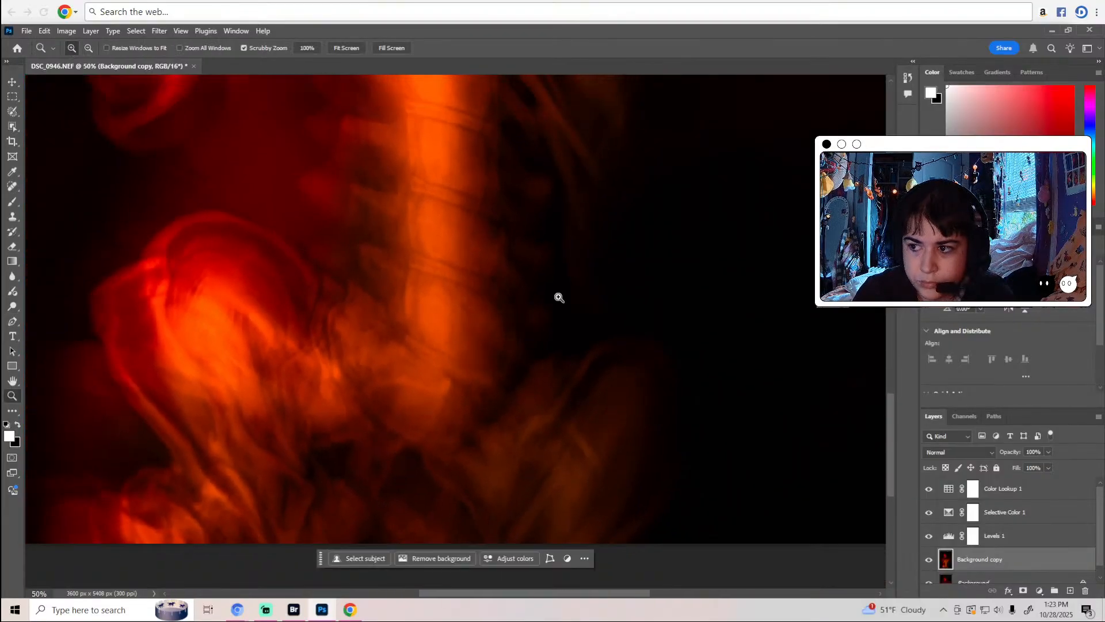
# Inspect the dim orange folds along the photo's lower edge at 200%, out to where they fade into the black background.
pyautogui.click(470, 600)
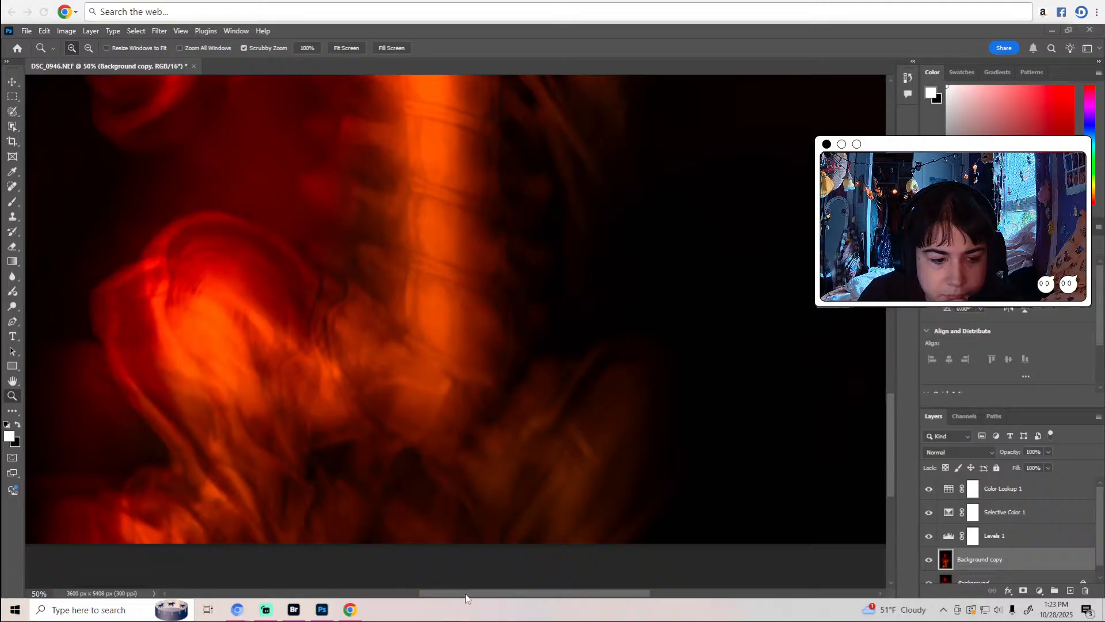
pyautogui.click(428, 596)
pyautogui.moveTo(455, 597)
pyautogui.mouseDown()
pyautogui.moveTo(425, 595)
pyautogui.moveTo(464, 596)
pyautogui.mouseUp()
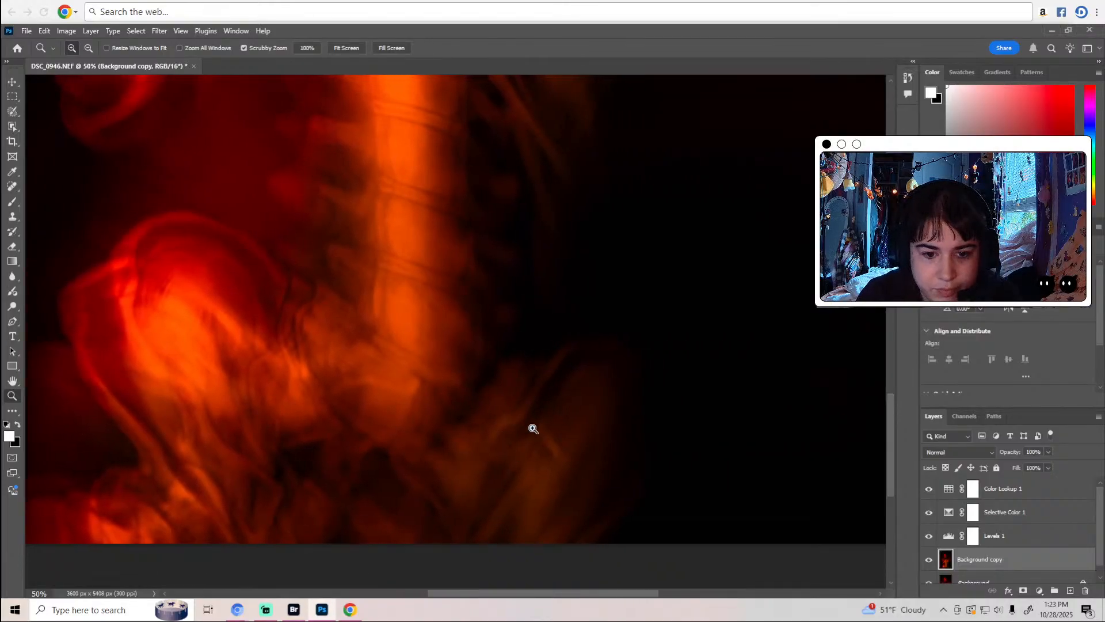
pyautogui.moveTo(530, 429); pyautogui.dragTo(540, 434)
pyautogui.press('o')
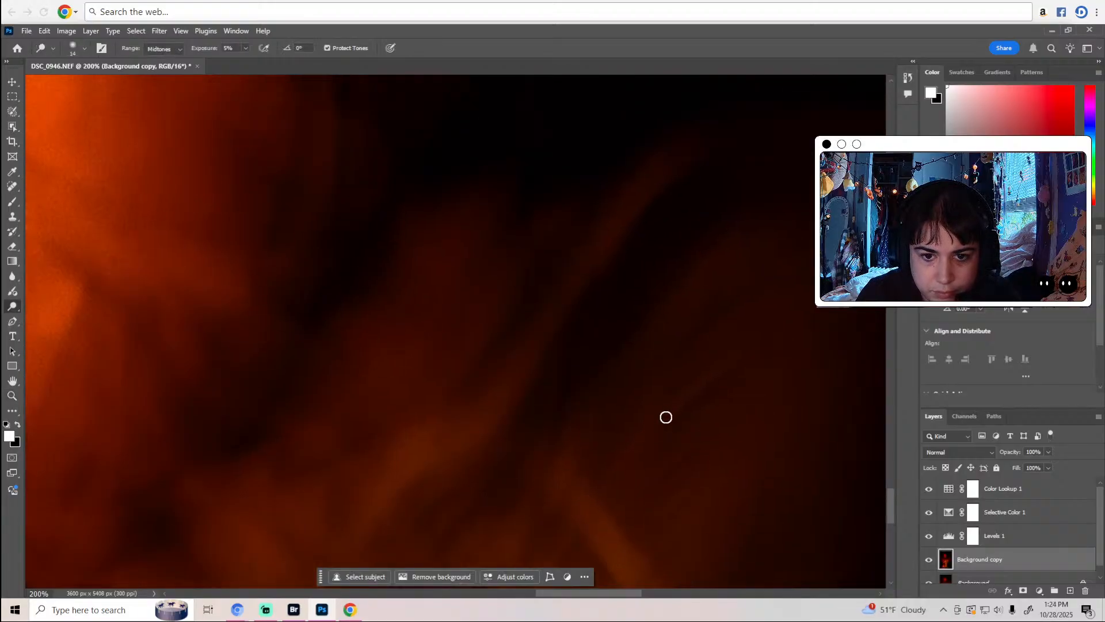
pyautogui.scroll(-6, 511, 363)
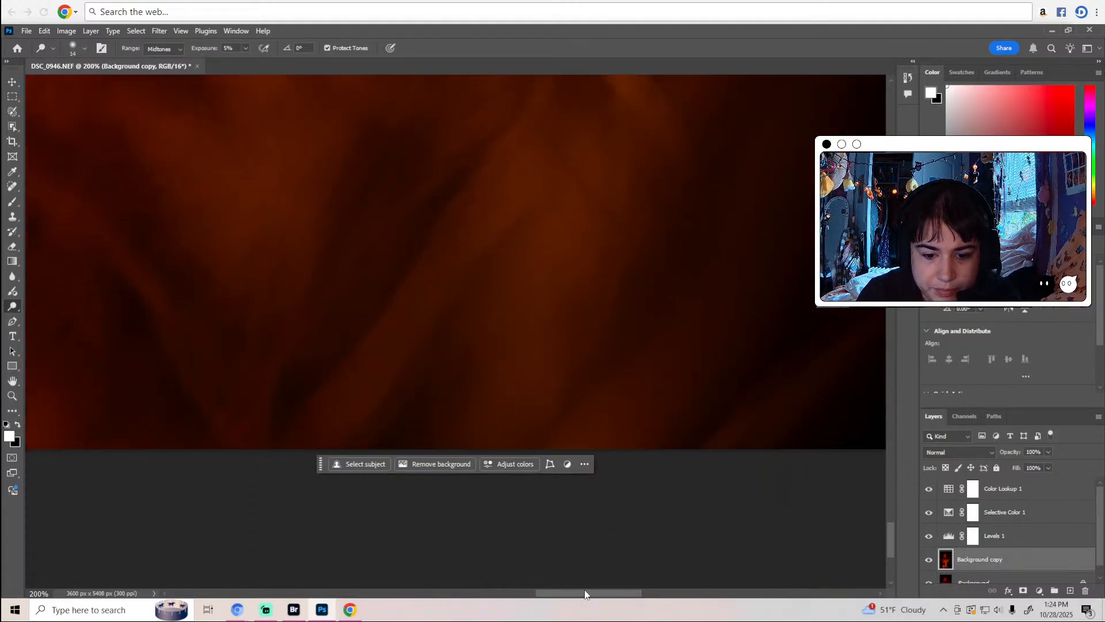
pyautogui.moveTo(585, 594); pyautogui.dragTo(637, 594)
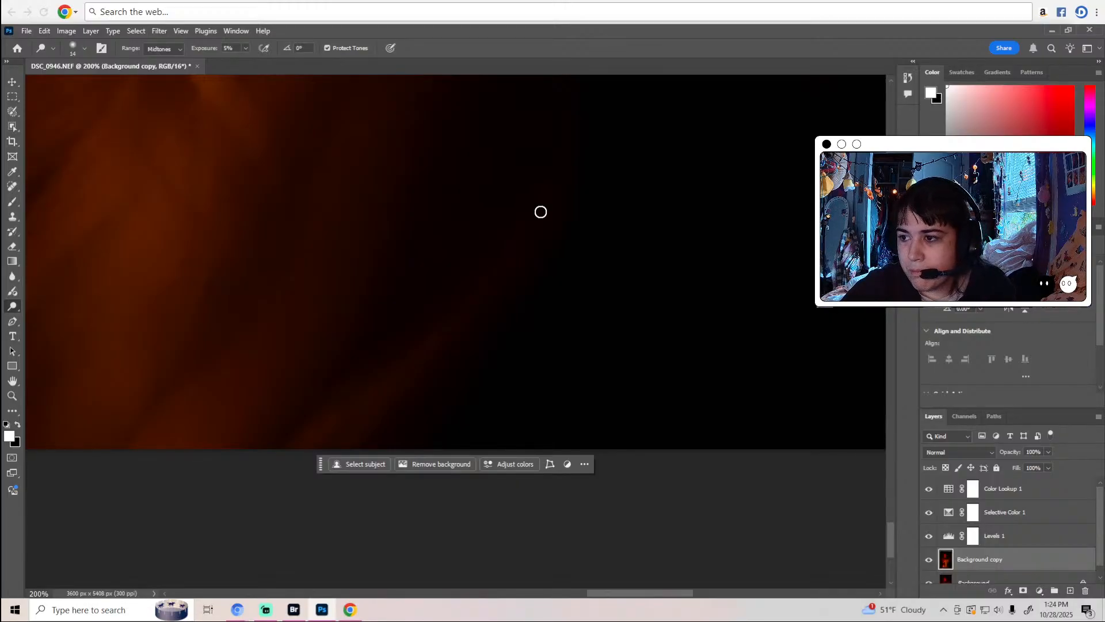
# Check the glowing red shape beside the hip and the bright strands above it in a 50% view.
pyautogui.press('z')
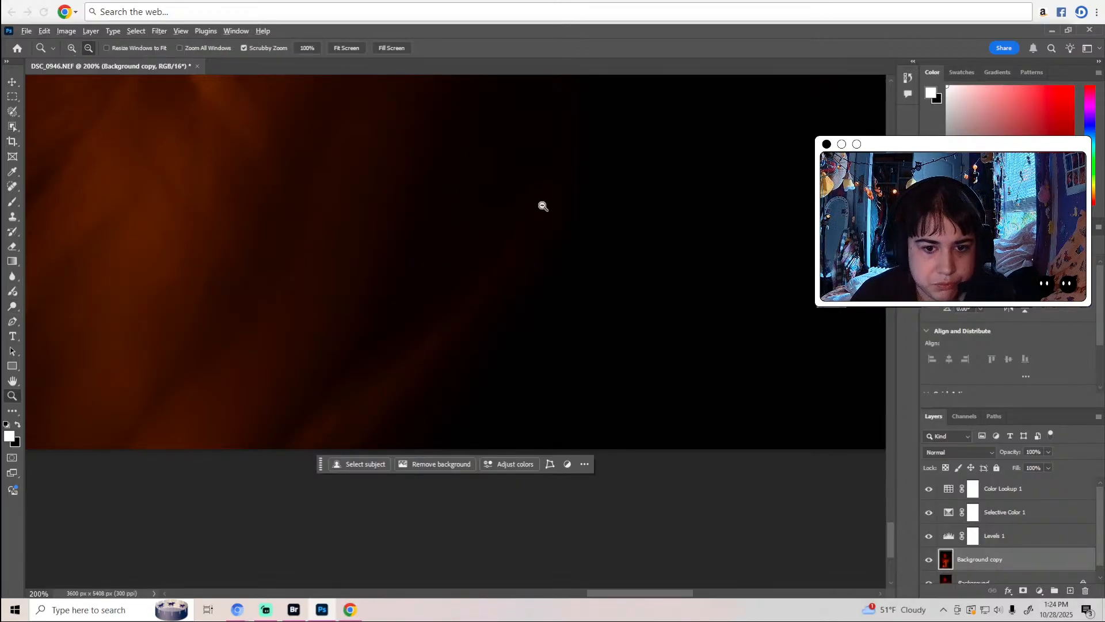
pyautogui.keyDown('alt'); pyautogui.click(542, 206); pyautogui.keyUp('alt')
pyautogui.keyDown('alt'); pyautogui.click(543, 206); pyautogui.keyUp('alt')
pyautogui.keyDown('alt'); pyautogui.click(542, 206); pyautogui.keyUp('alt')
pyautogui.keyDown('alt'); pyautogui.click(542, 206); pyautogui.keyUp('alt')
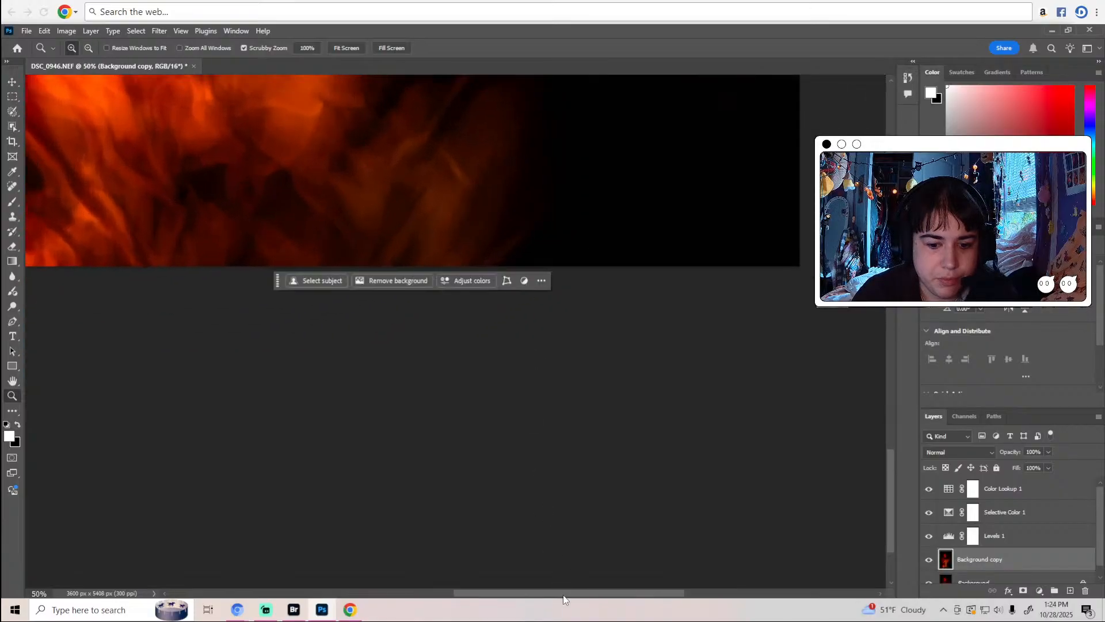
pyautogui.click(391, 369)
pyautogui.scroll(5, 391, 369)
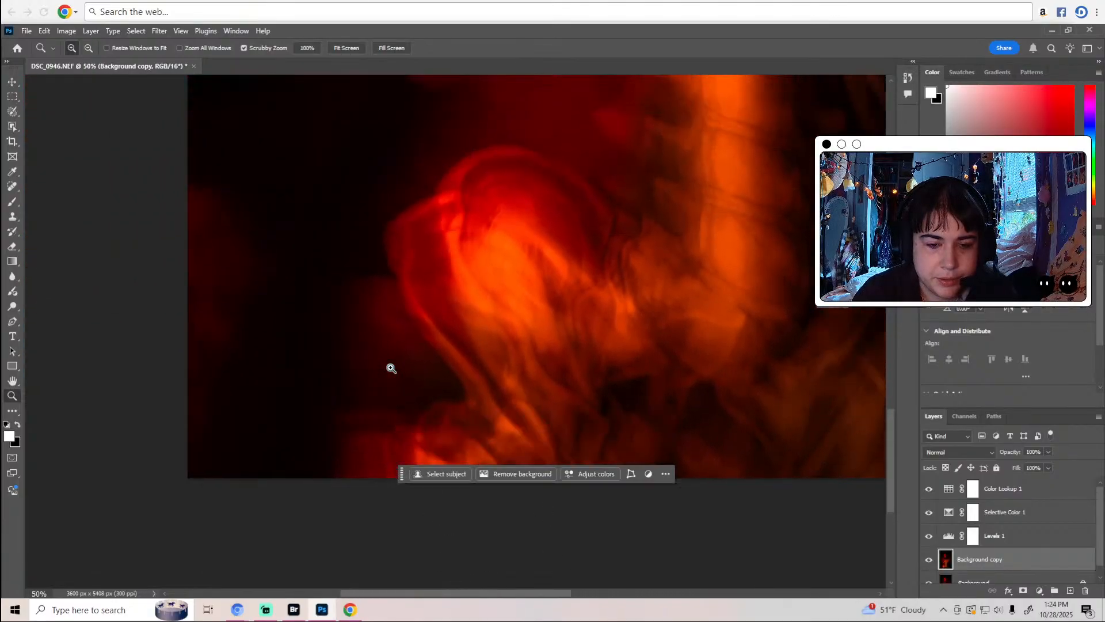
pyautogui.scroll(10, 391, 368)
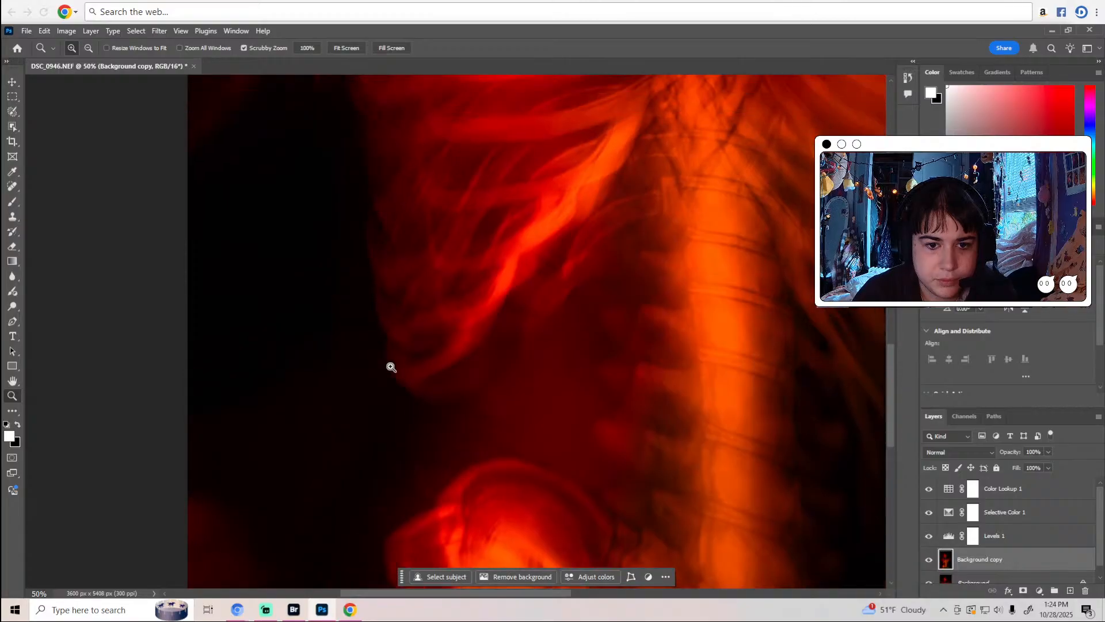
# Add a Hue/Saturation adjustment layer directly above the Background copy layer and raise its saturation to +3.
pyautogui.scroll(3, 388, 367)
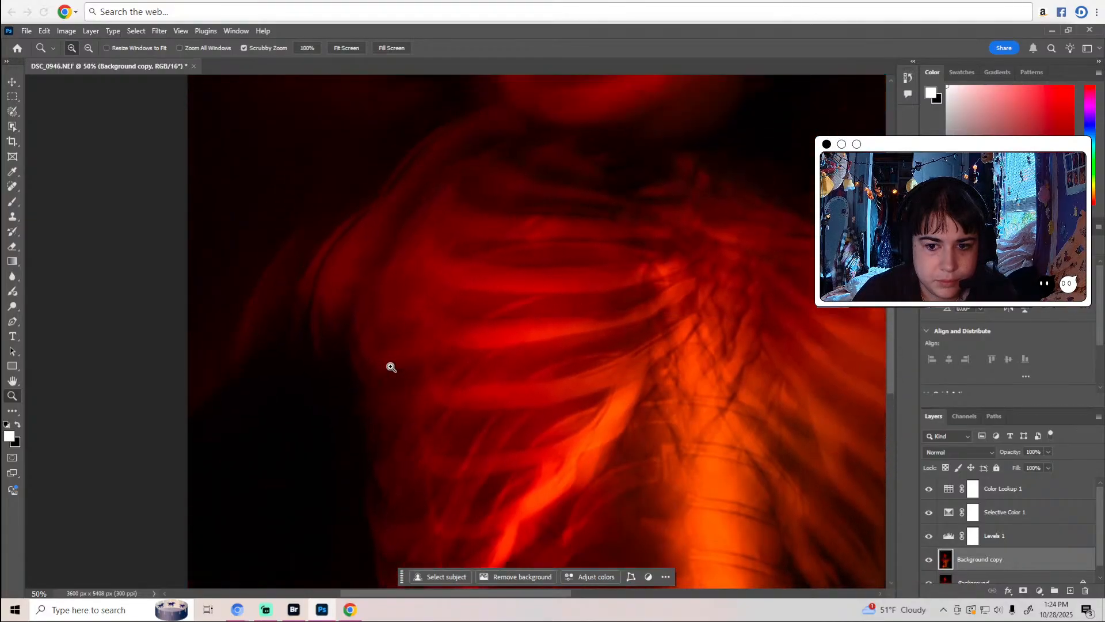
pyautogui.scroll(5, 527, 398)
pyautogui.scroll(-4, 528, 385)
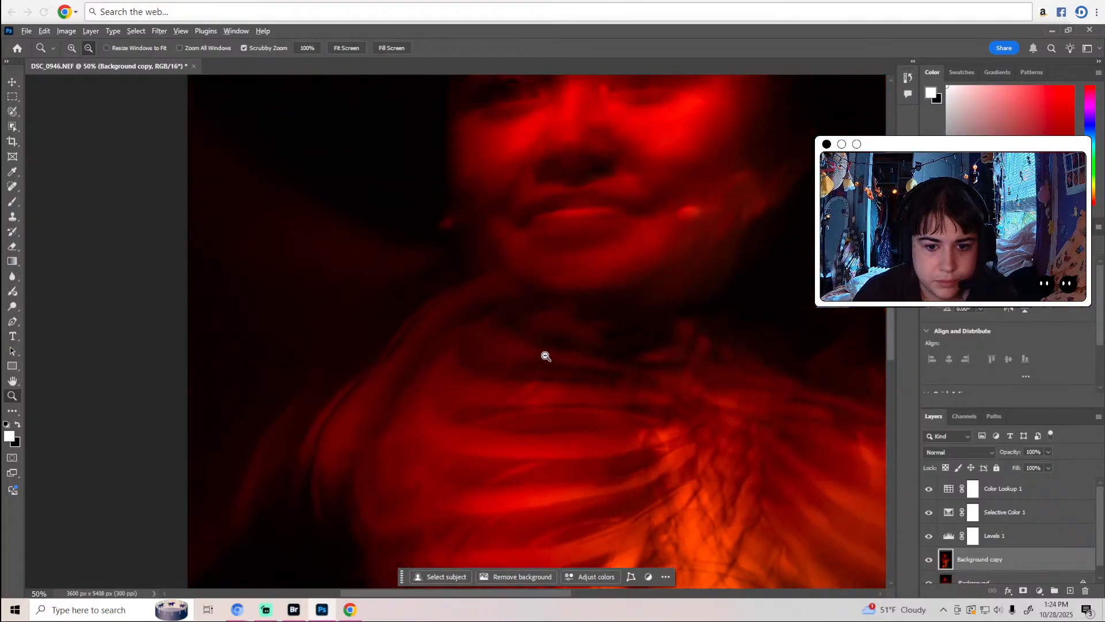
pyautogui.press('o')
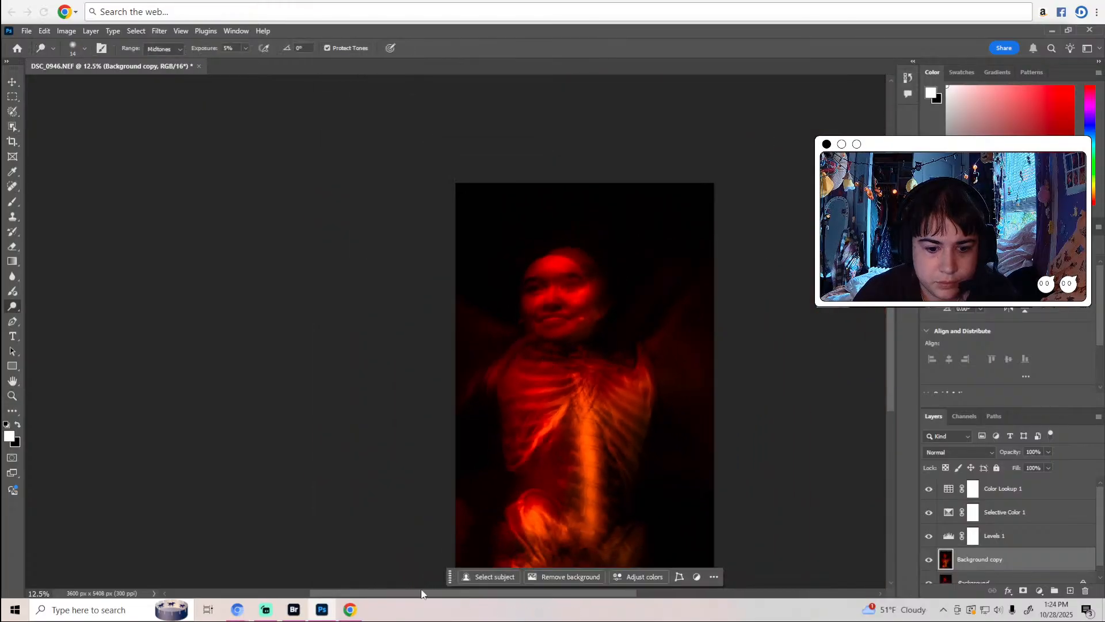
pyautogui.moveTo(422, 593); pyautogui.dragTo(473, 593)
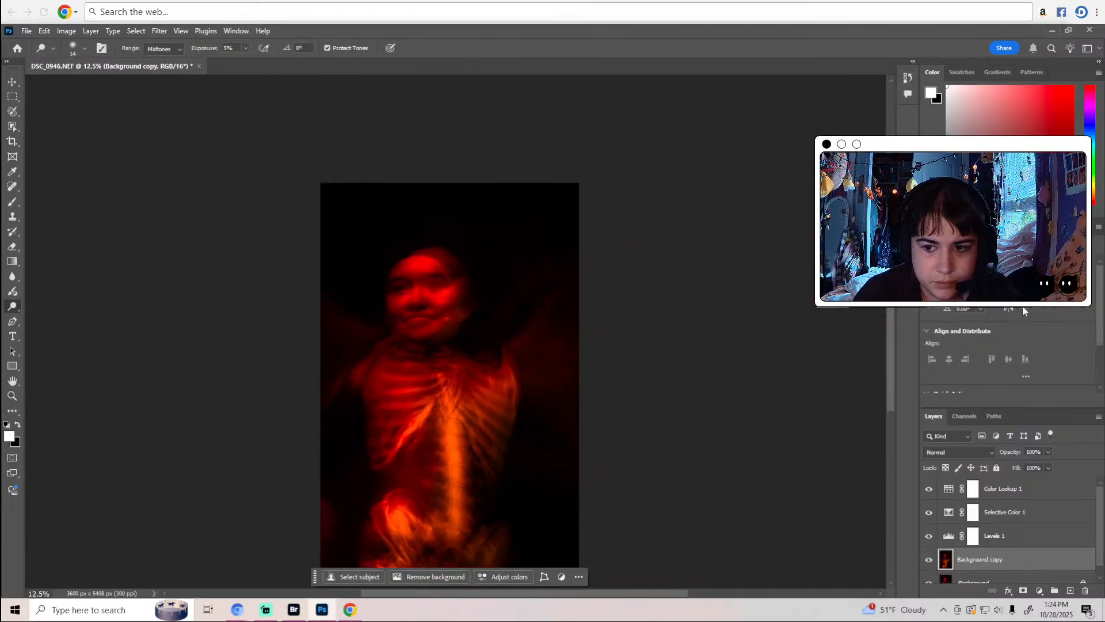
pyautogui.click(972, 227)
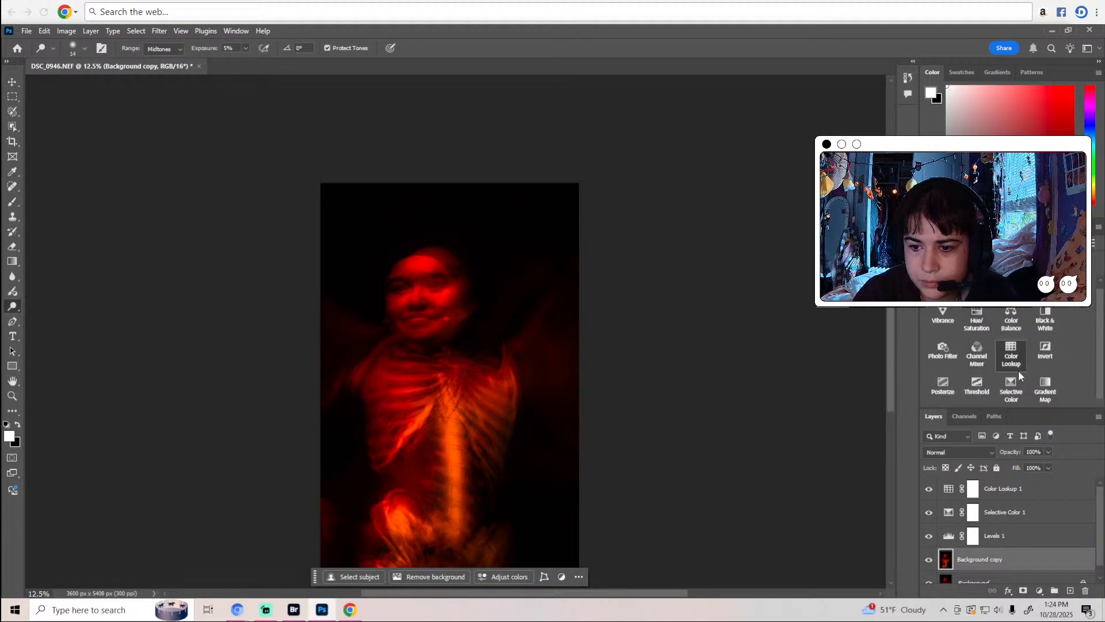
pyautogui.click(977, 316)
pyautogui.moveTo(1008, 342); pyautogui.dragTo(1010, 324)
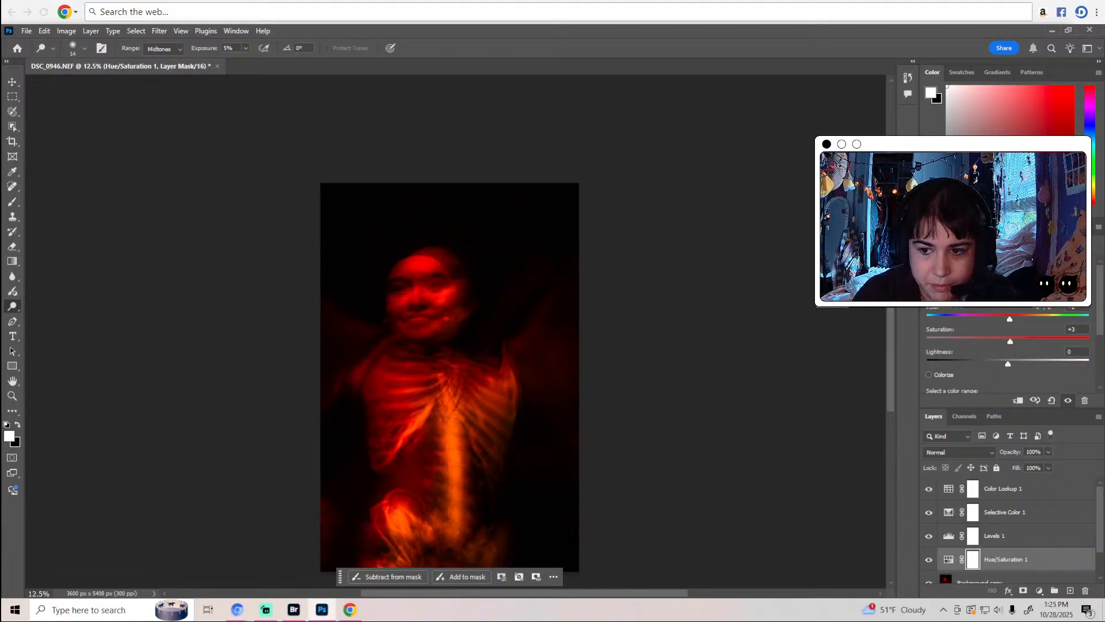
# Set the yellow range's saturation to +2 with a slightly lower hue, and shift another color range's hue slightly upward.
pyautogui.moveTo(1010, 342); pyautogui.dragTo(1006, 344)
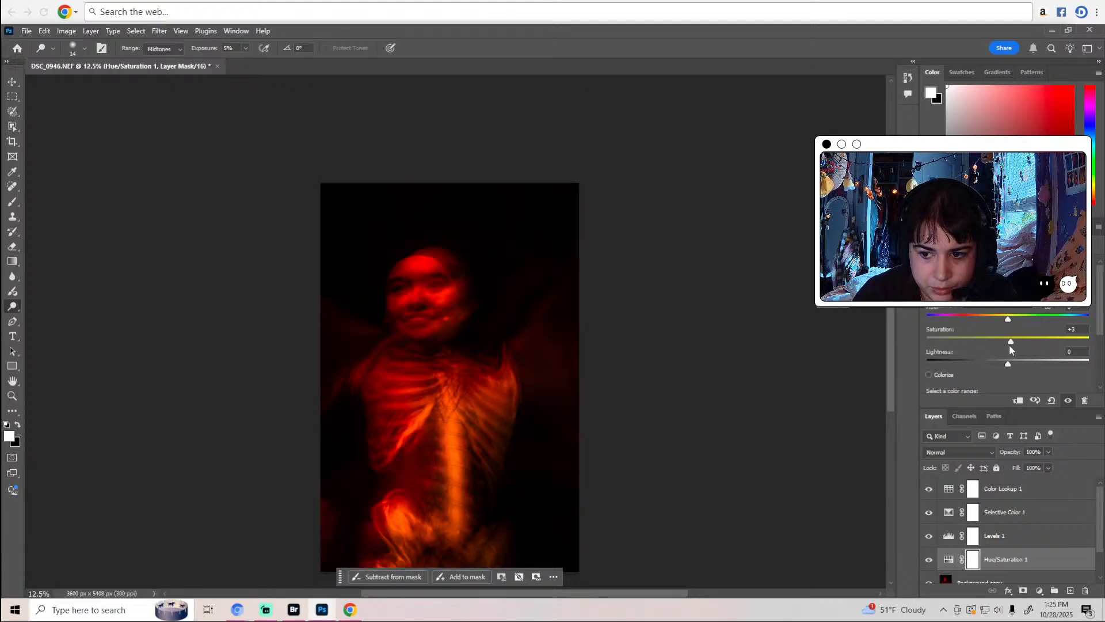
pyautogui.click(1009, 343)
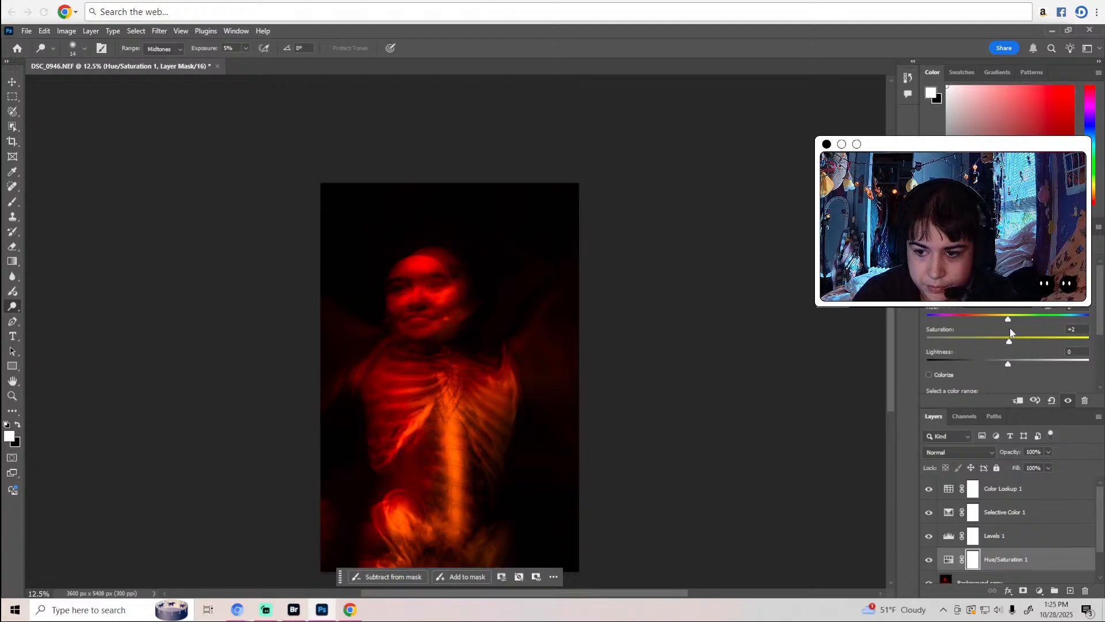
pyautogui.click(1005, 320)
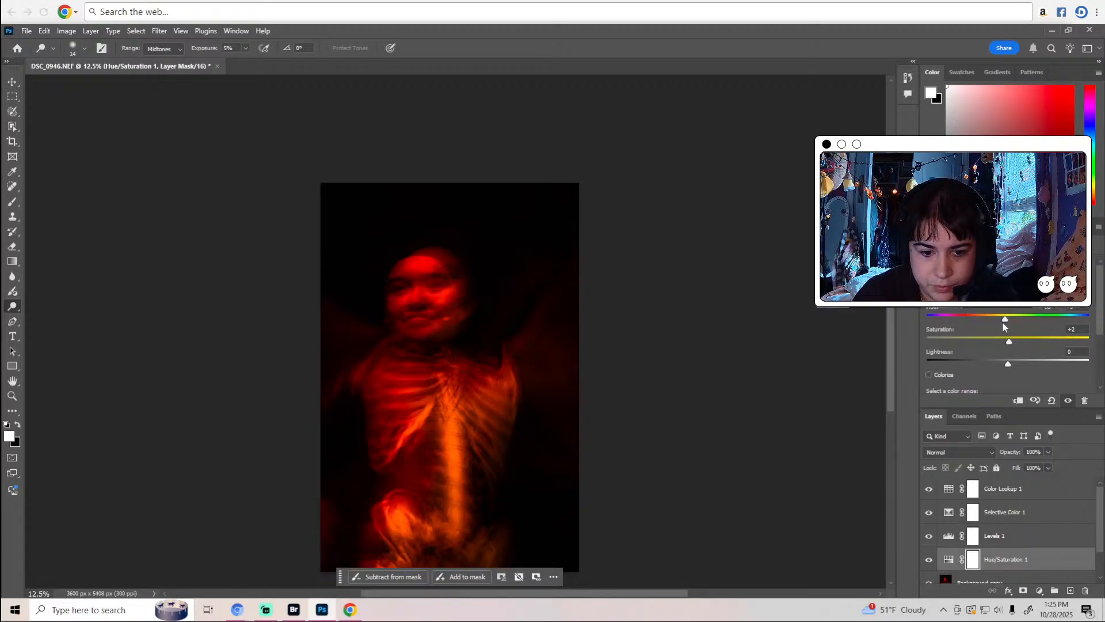
pyautogui.click(1007, 324)
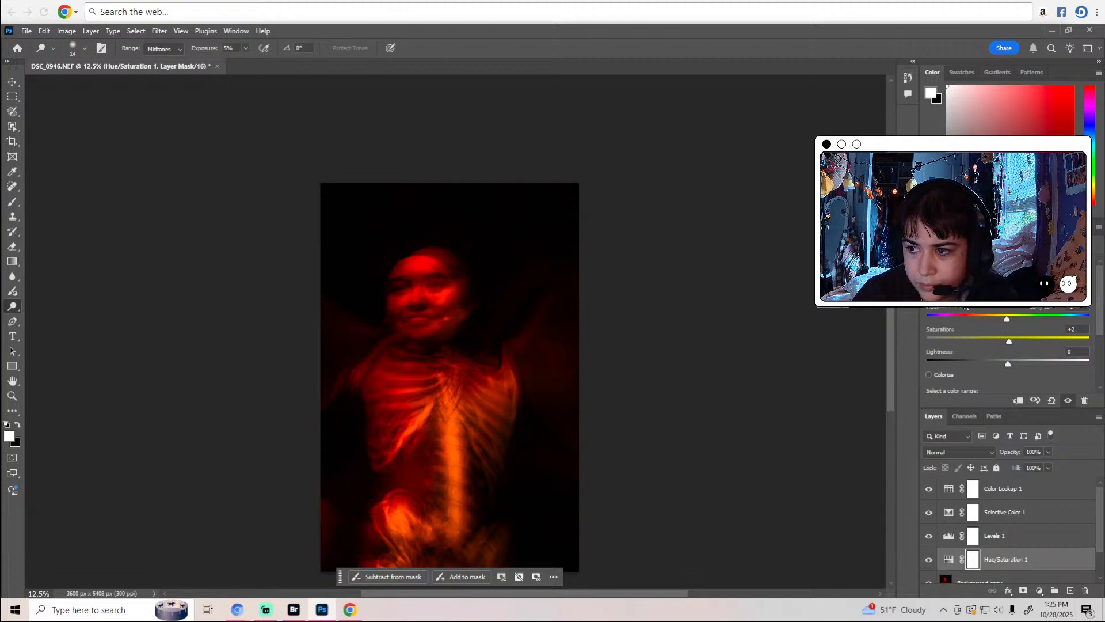
pyautogui.click(988, 294)
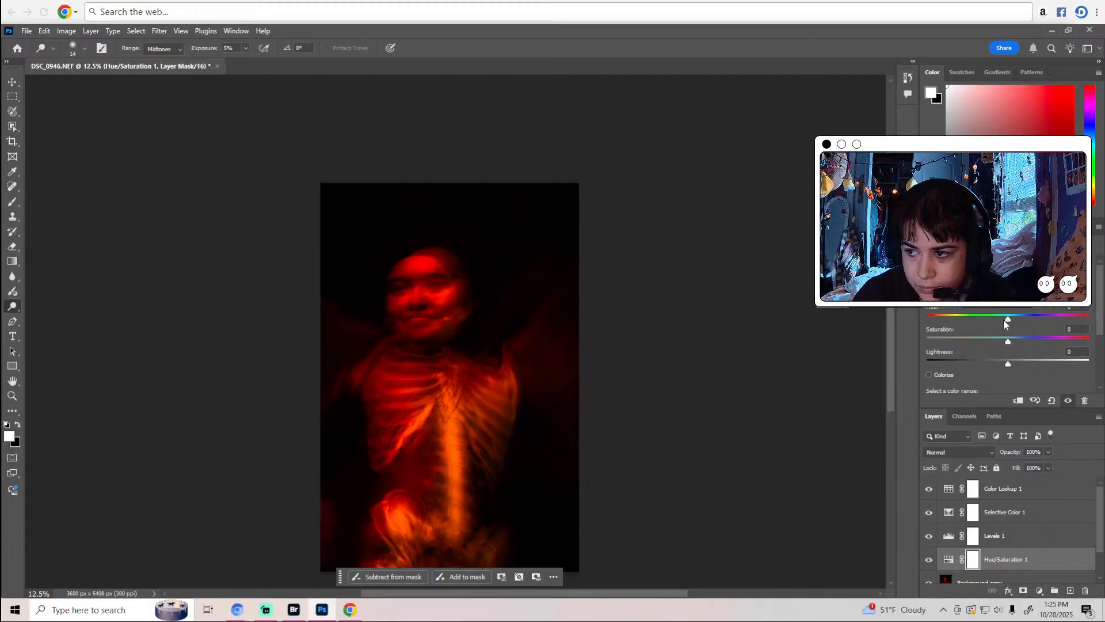
pyautogui.moveTo(1008, 324); pyautogui.dragTo(1009, 320)
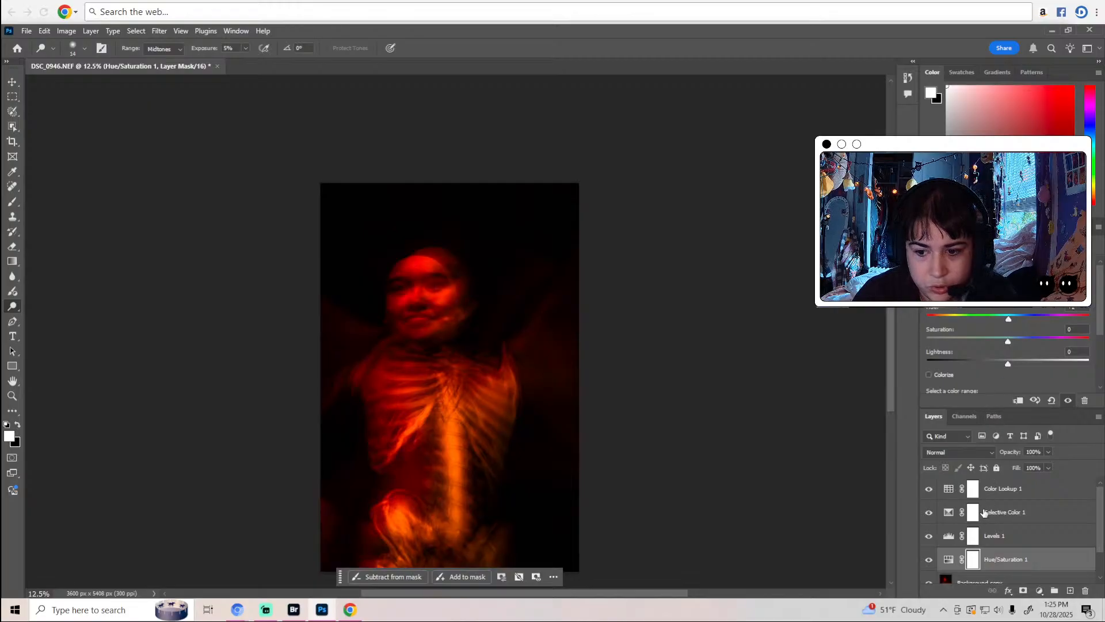
# Burn along the thin dark band crossing the bright upper torso on the Background copy layer, using a 20 px brush at 5% exposure.
pyautogui.scroll(-2, 984, 511)
pyautogui.click(979, 548)
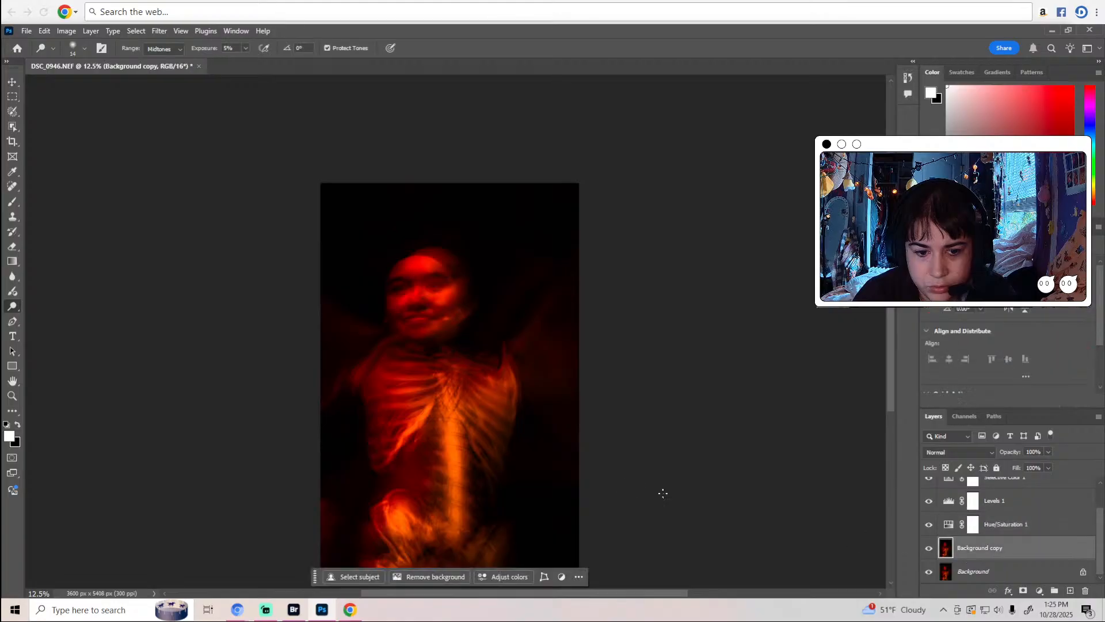
pyautogui.press('z')
pyautogui.moveTo(448, 388); pyautogui.dragTo(450, 389)
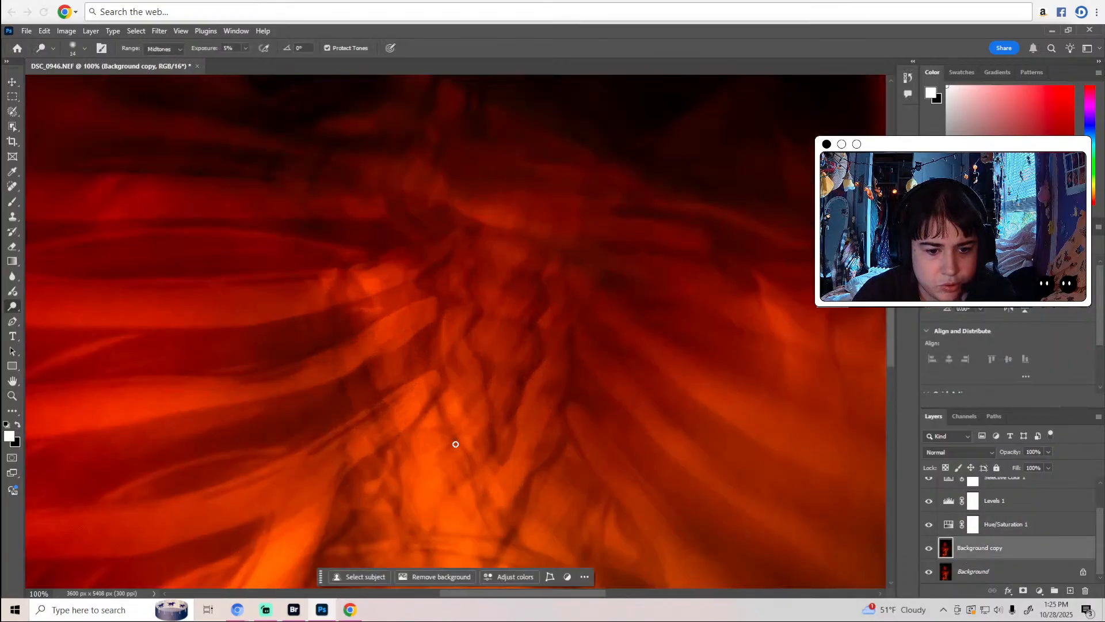
pyautogui.rightClick(17, 311)
pyautogui.click(50, 317)
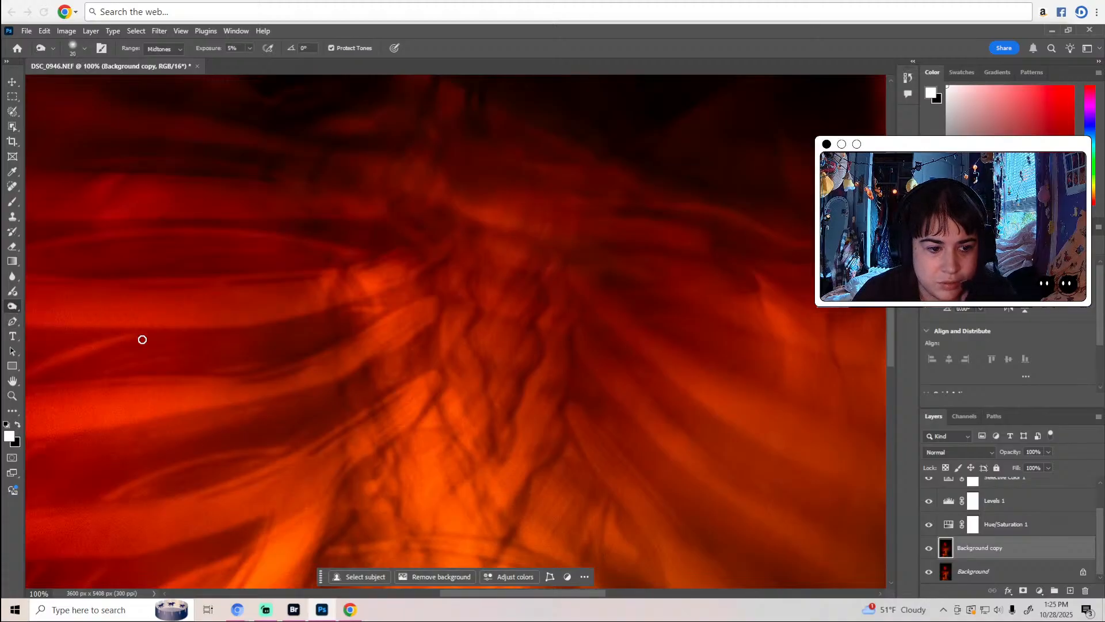
pyautogui.press('z')
pyautogui.click(351, 343)
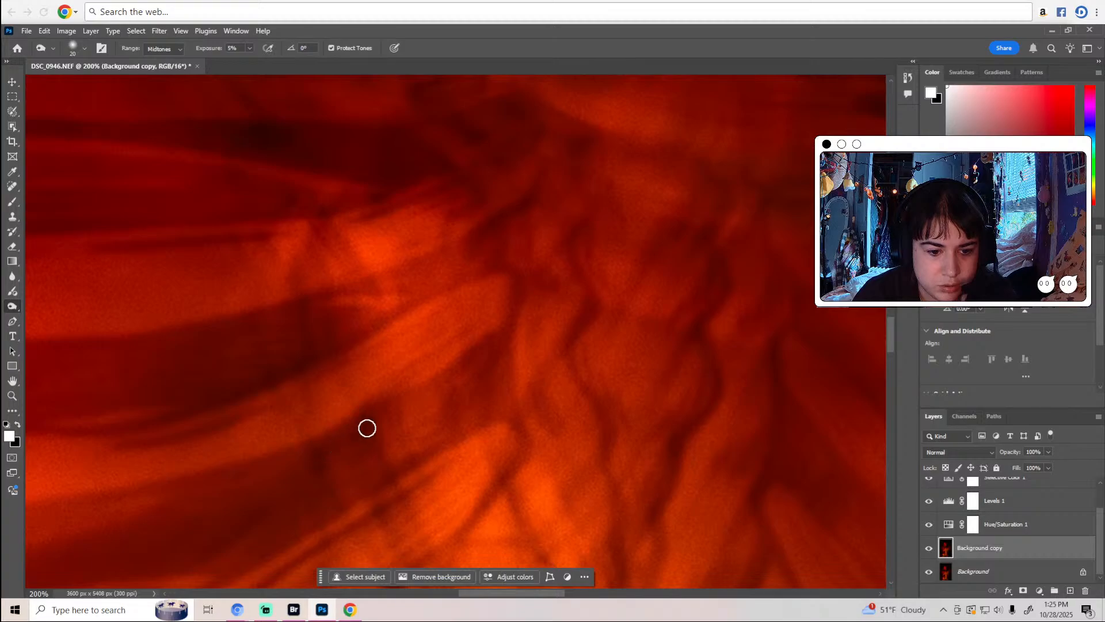
pyautogui.scroll(-3, 369, 429)
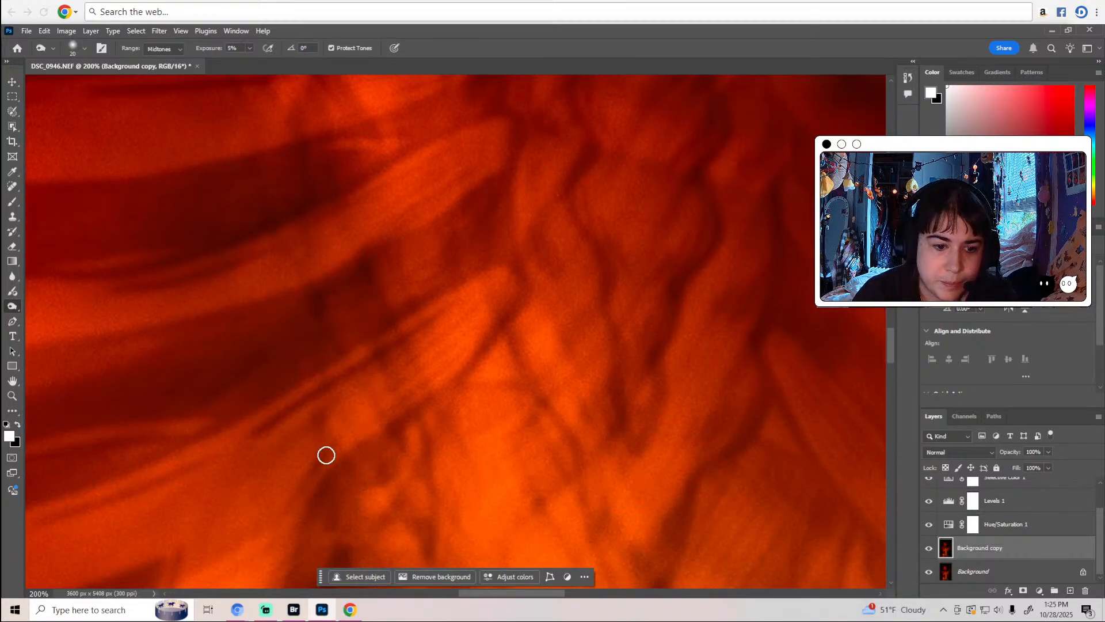
pyautogui.scroll(-2, 326, 454)
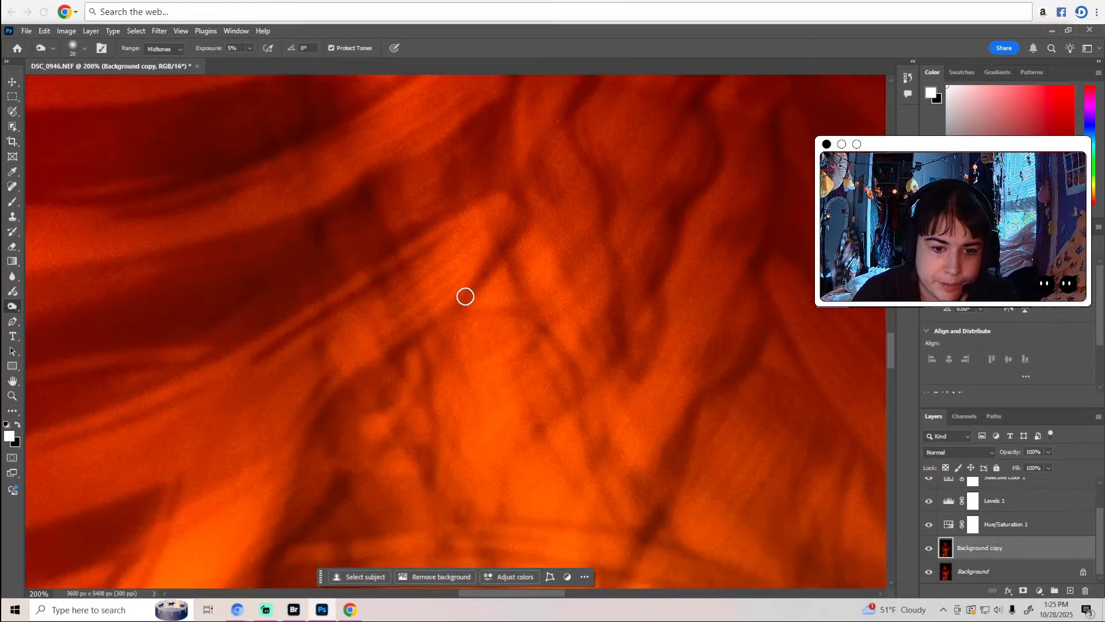
pyautogui.scroll(-2, 425, 345)
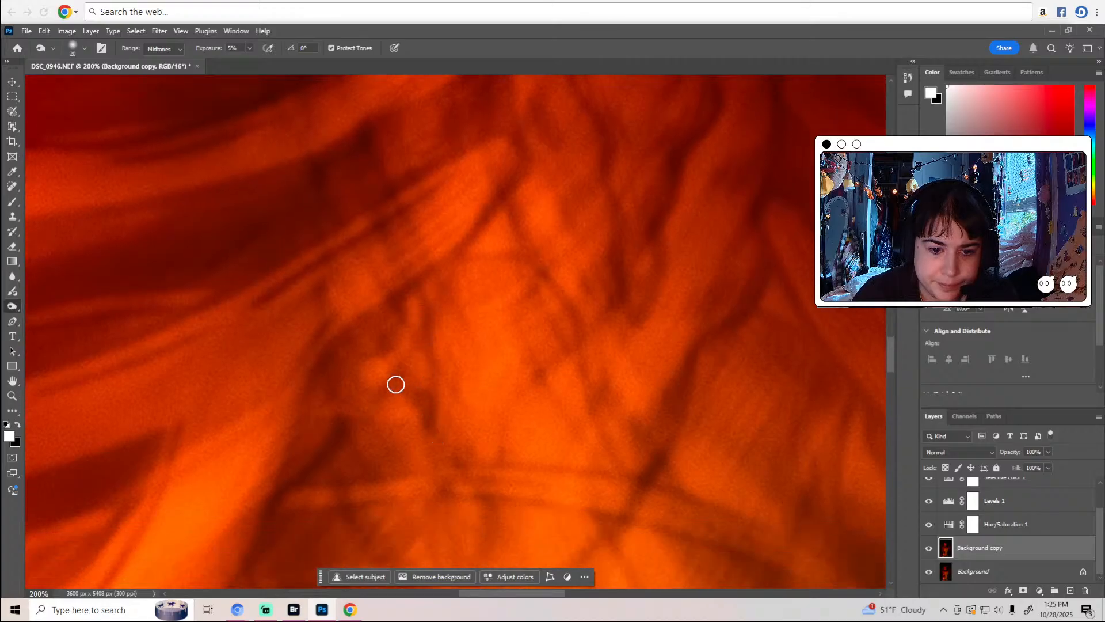
pyautogui.scroll(-2, 370, 388)
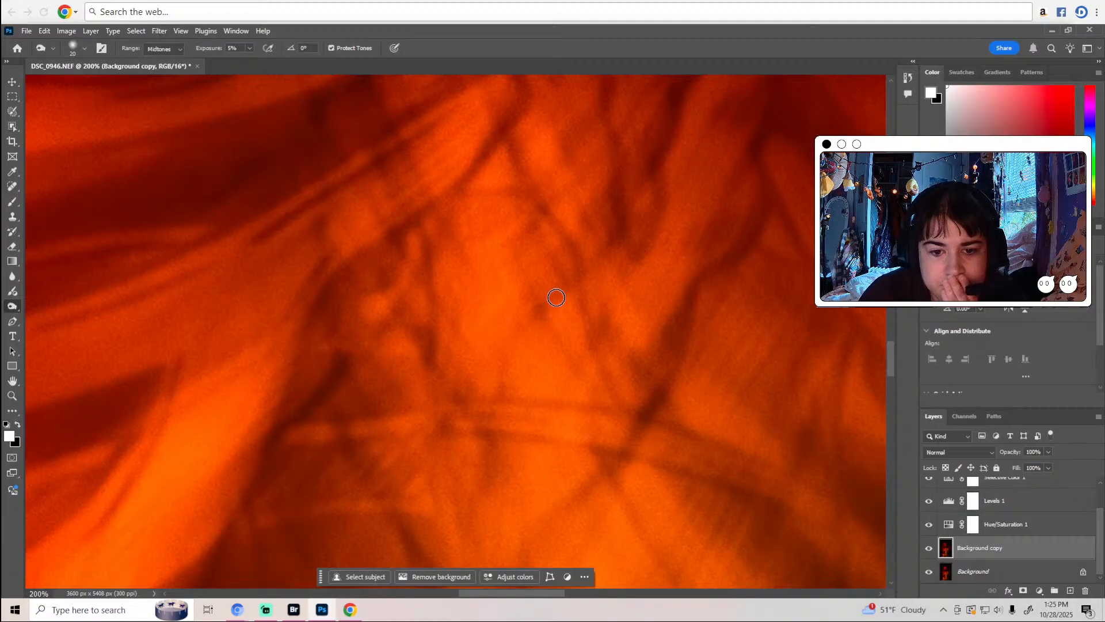
pyautogui.scroll(-5, 573, 306)
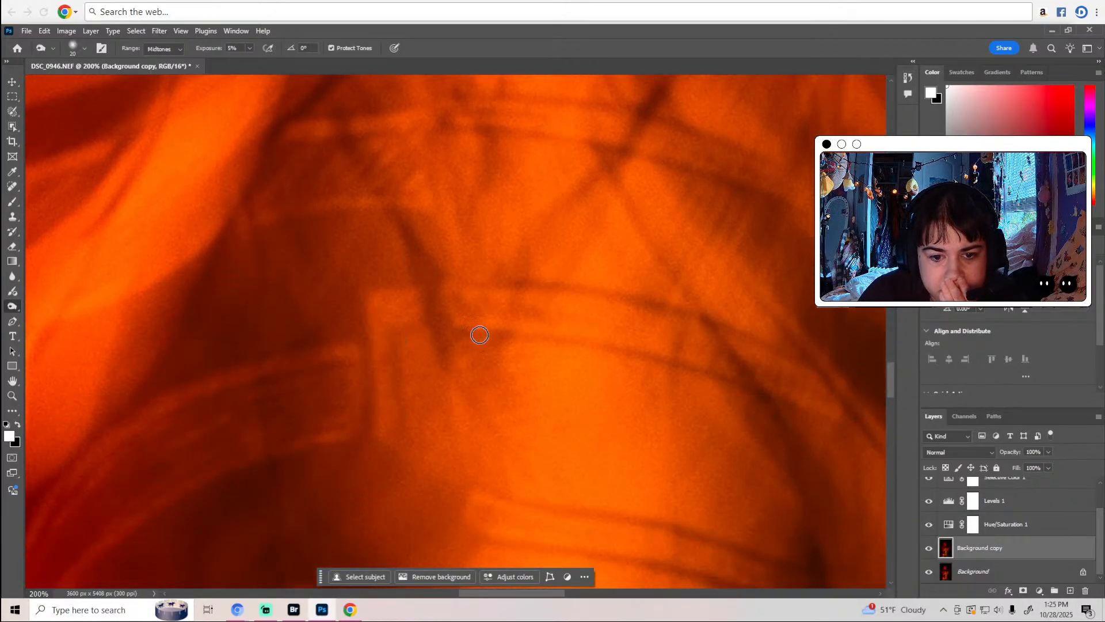
pyautogui.moveTo(480, 335)
pyautogui.mouseDown()
pyautogui.moveTo(666, 306)
pyautogui.moveTo(715, 336)
pyautogui.mouseUp()
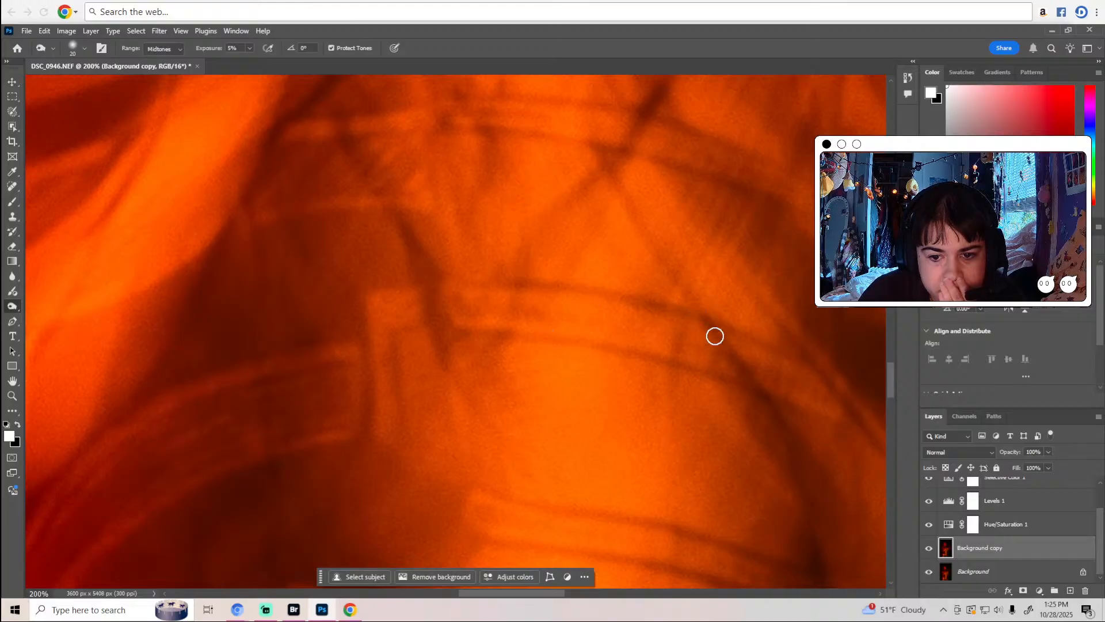
# Examine the torso's crossing bands and the shaded area beside the bright column at 200%, moving down toward the waist.
pyautogui.scroll(-2, 769, 395)
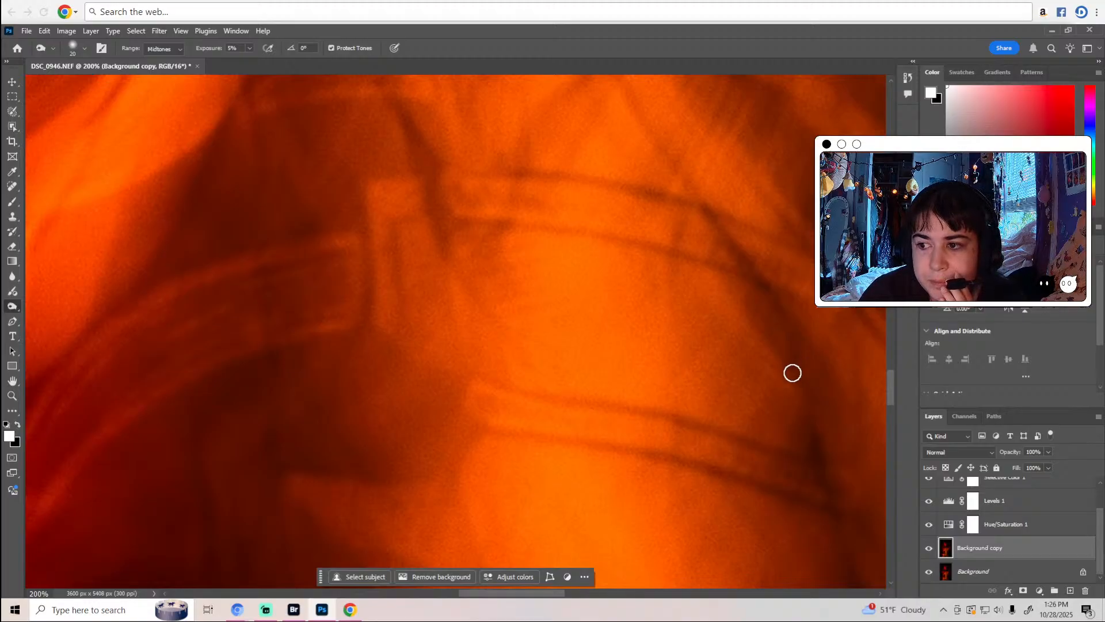
pyautogui.scroll(-2, 791, 376)
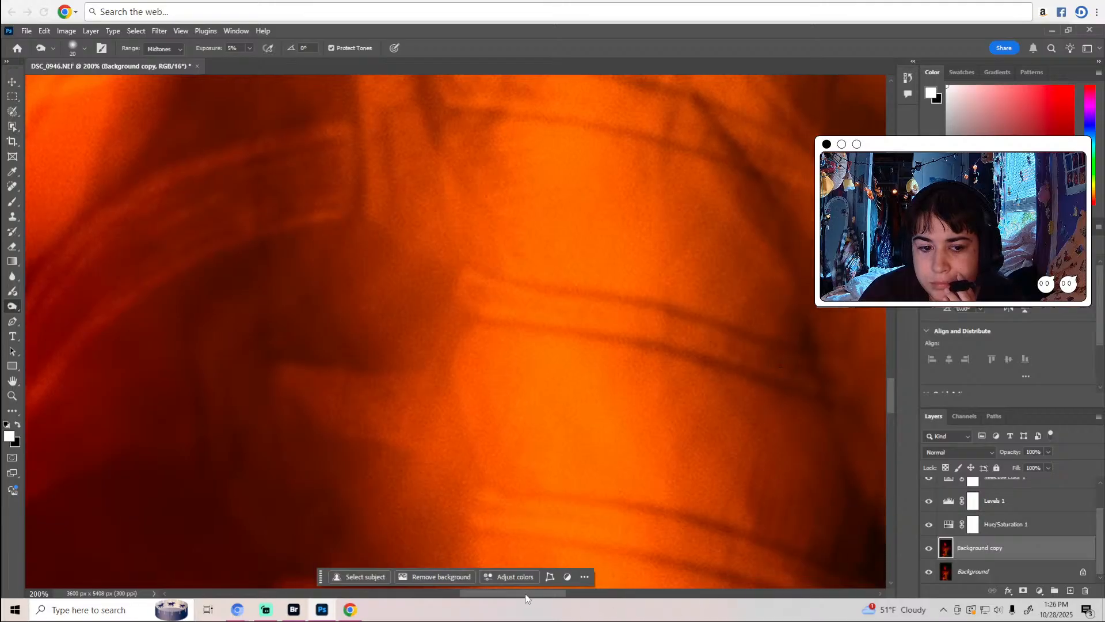
pyautogui.moveTo(522, 588); pyautogui.dragTo(500, 588)
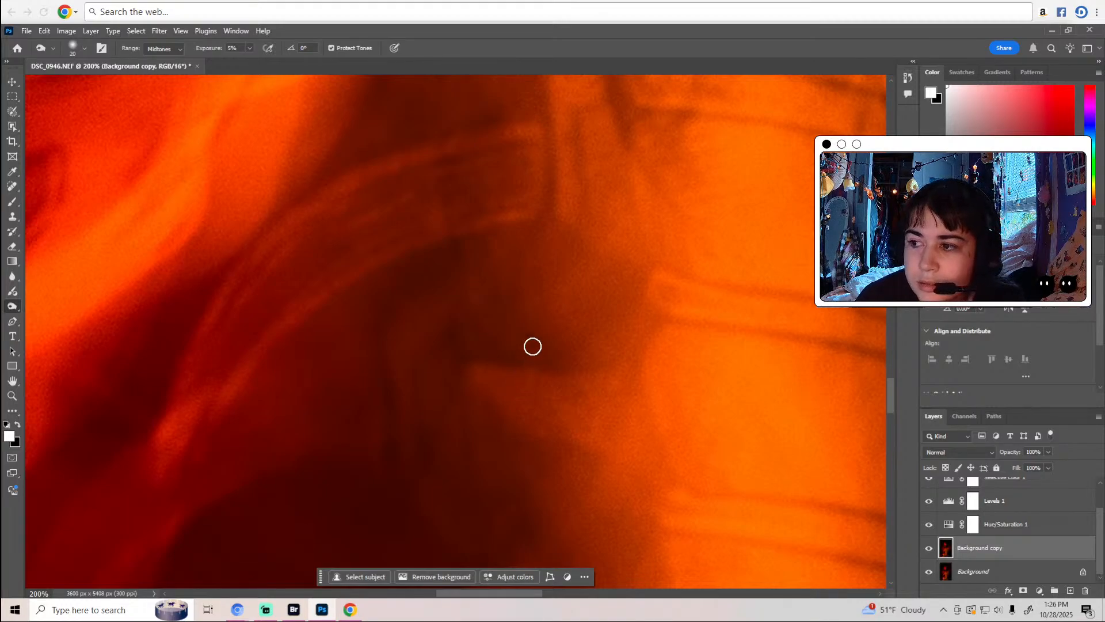
pyautogui.scroll(-5, 533, 346)
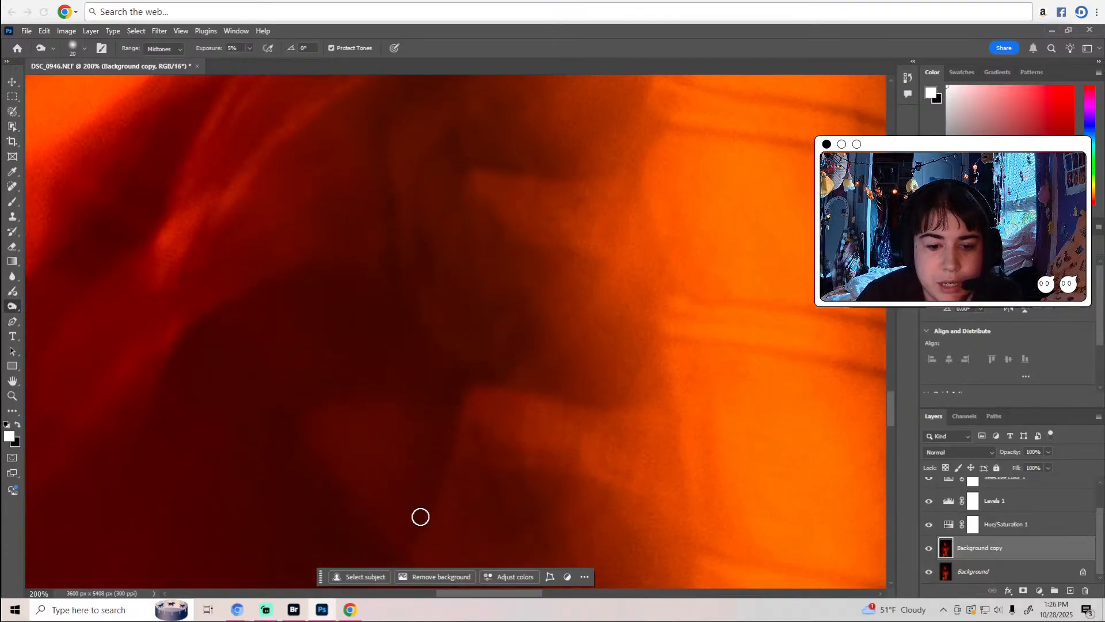
pyautogui.scroll(-5, 469, 432)
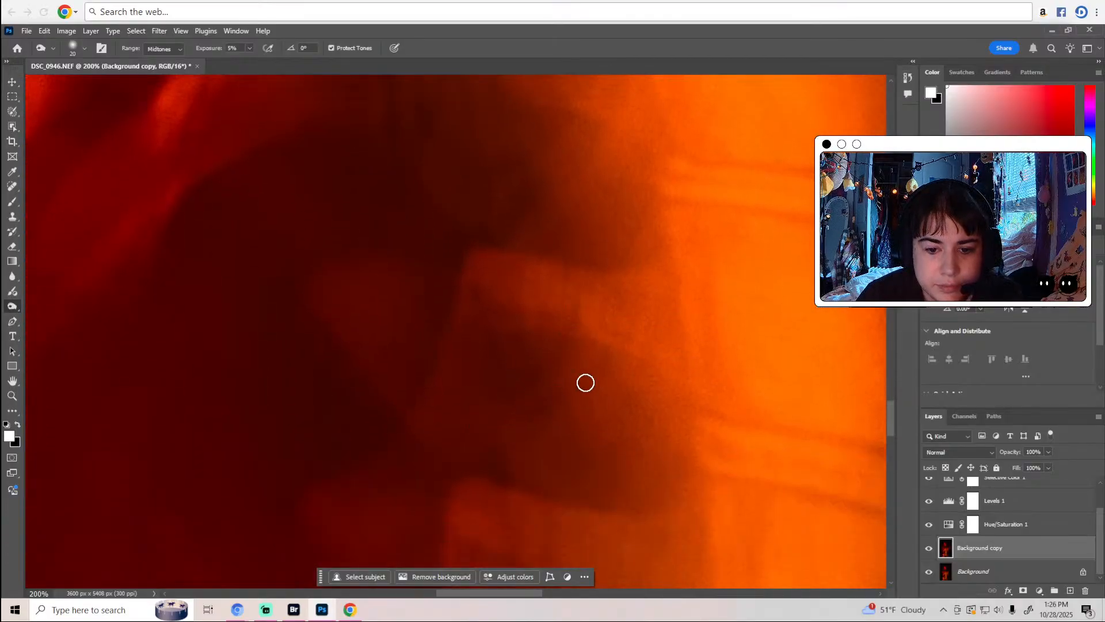
pyautogui.scroll(-4, 604, 365)
pyautogui.scroll(-5, 525, 460)
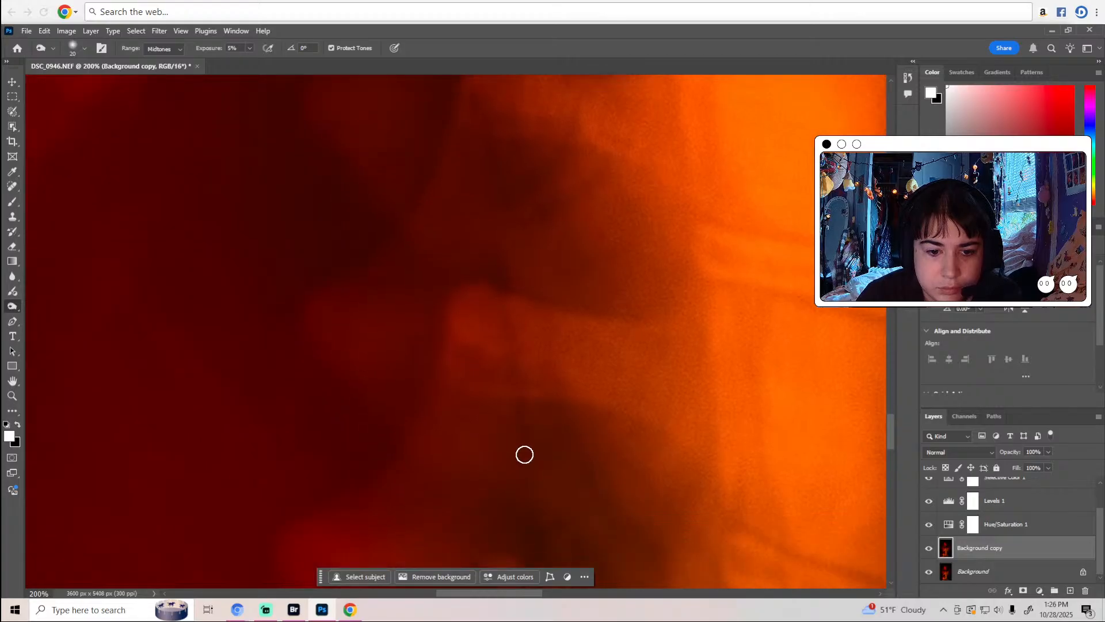
# Inspect the dark strands and orange folds around the hip at 200%, keeping the Burn tool active, across to the dim side of the torso.
pyautogui.click(12, 186)
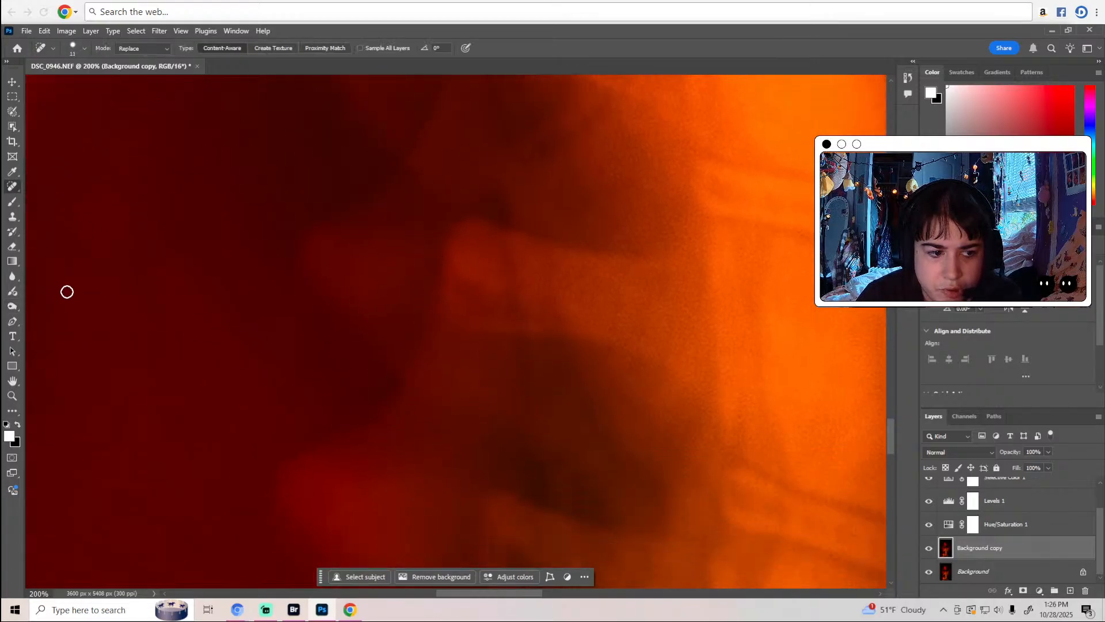
pyautogui.click(12, 306)
pyautogui.scroll(-6, 462, 393)
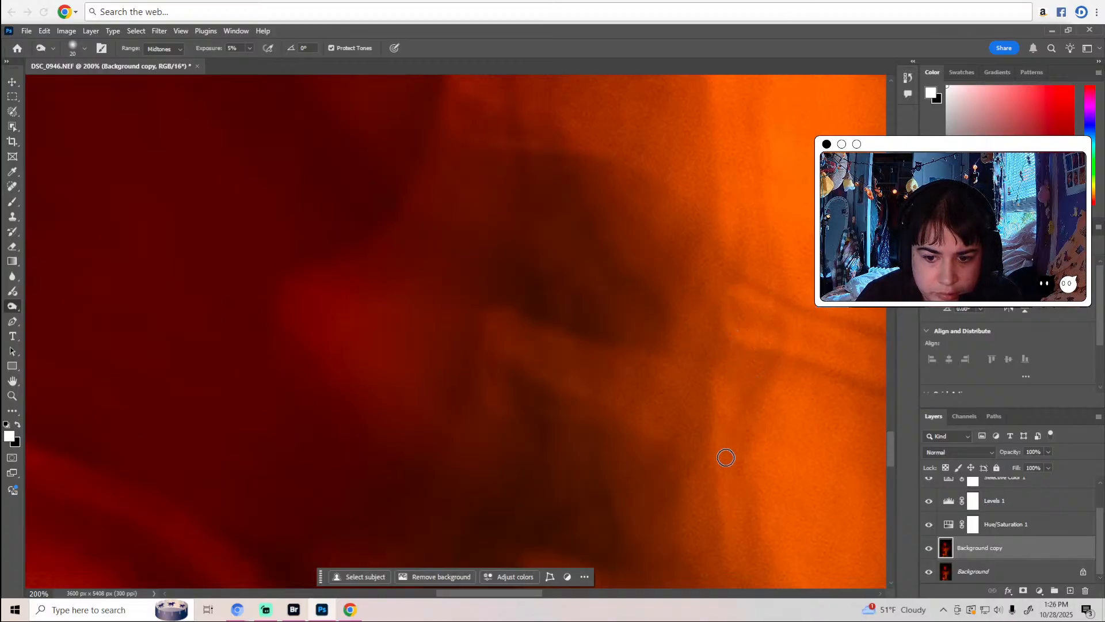
pyautogui.scroll(-5, 730, 458)
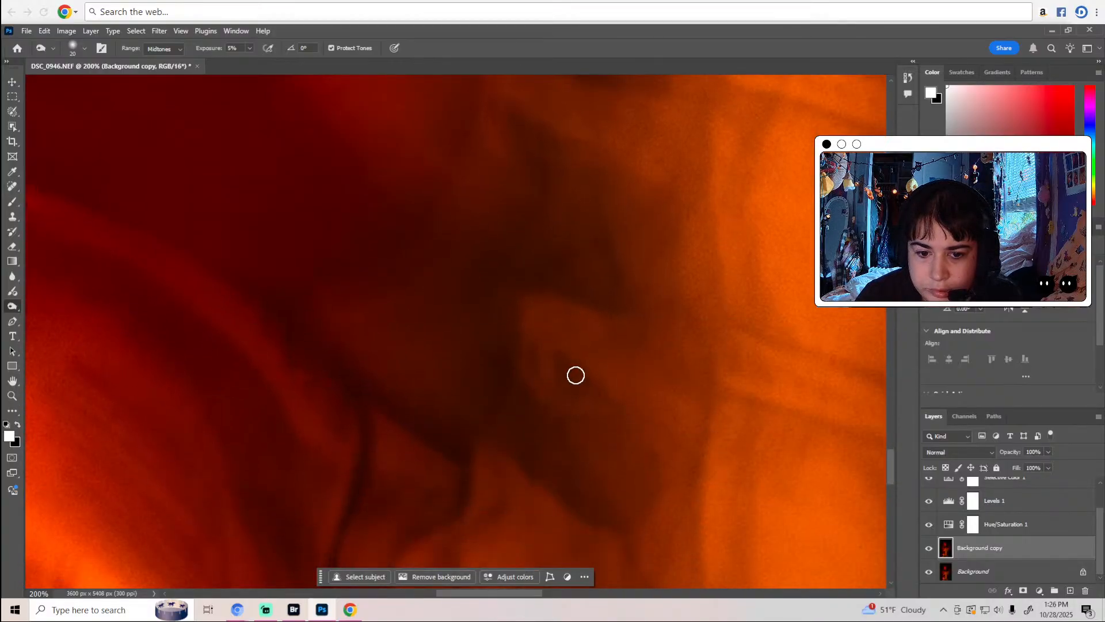
pyautogui.scroll(-4, 536, 369)
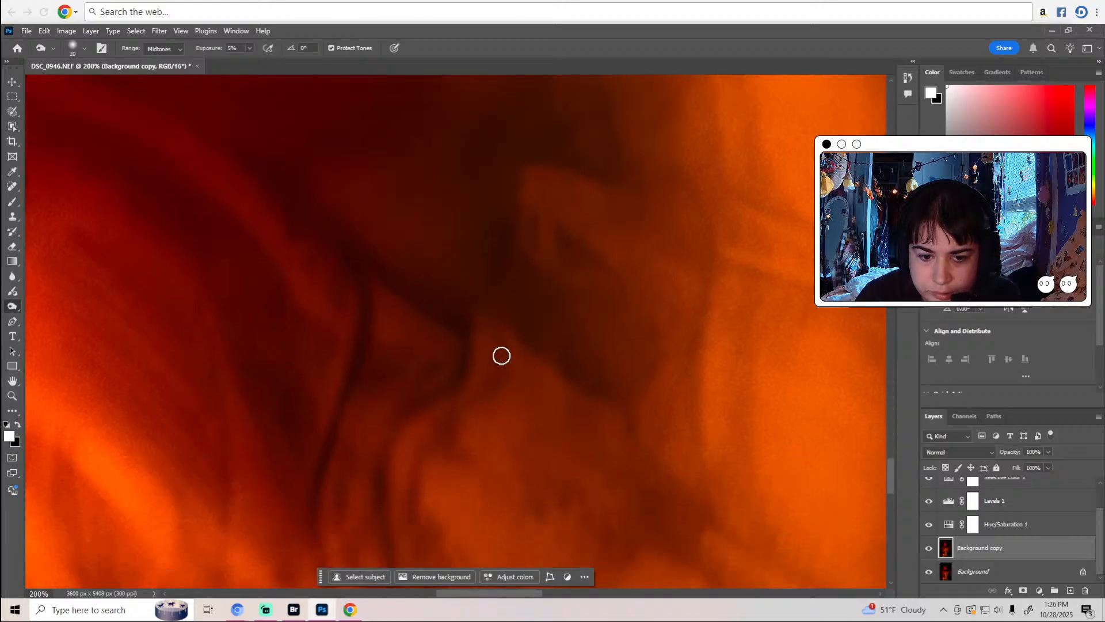
pyautogui.scroll(-6, 451, 454)
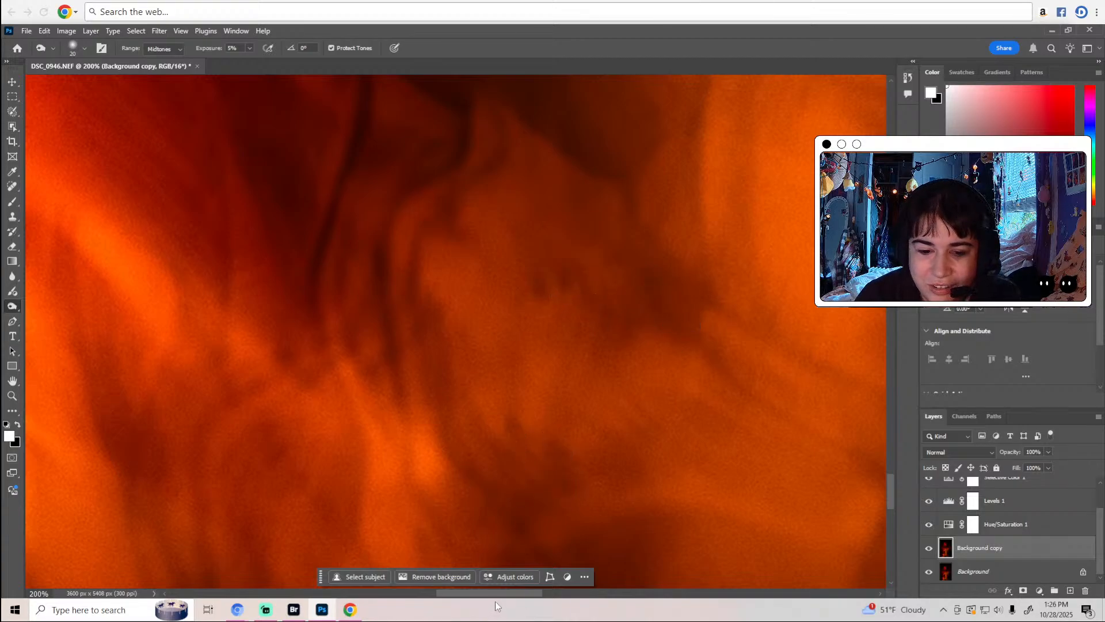
pyautogui.moveTo(507, 598); pyautogui.dragTo(557, 599)
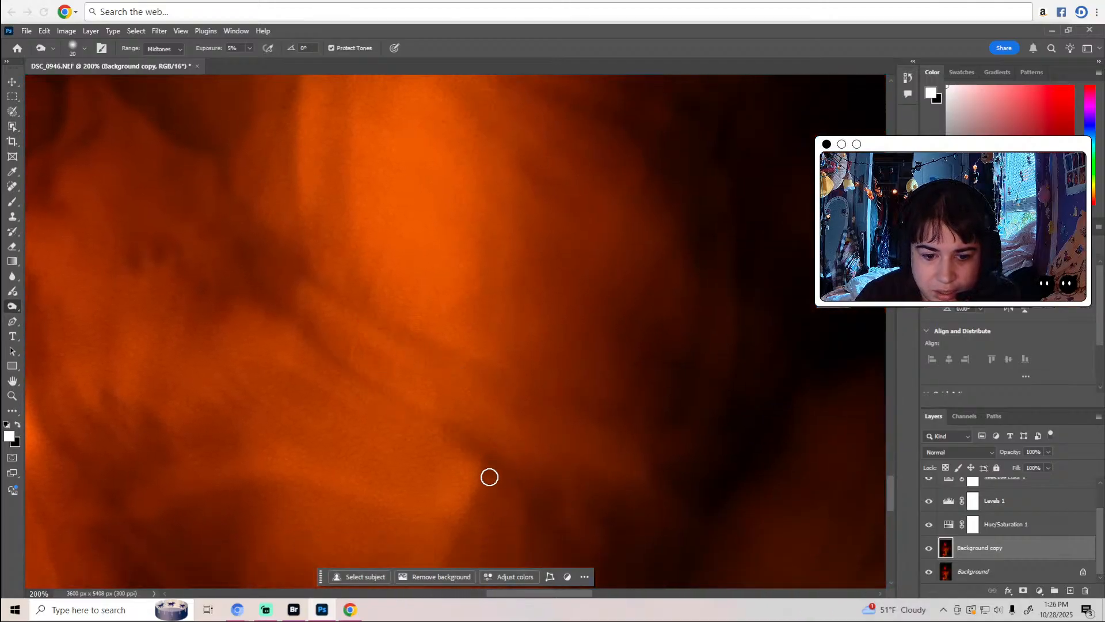
pyautogui.scroll(-5, 484, 487)
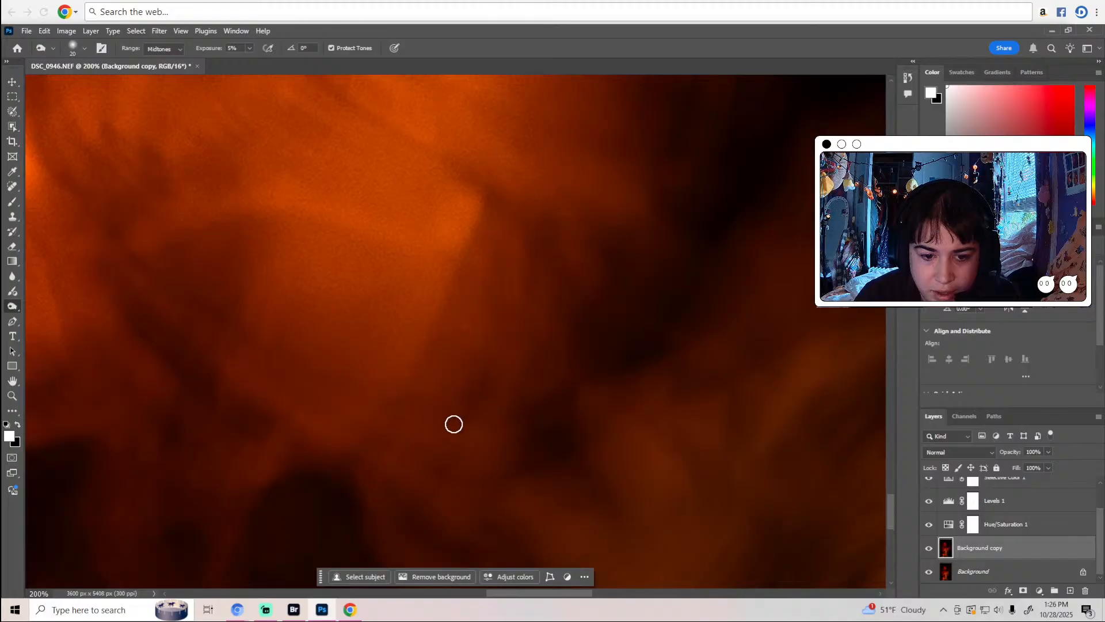
# Examine the dim orange folds below the waist at 200%, down to the photo's lower edge and across to the dark background.
pyautogui.scroll(-4, 453, 426)
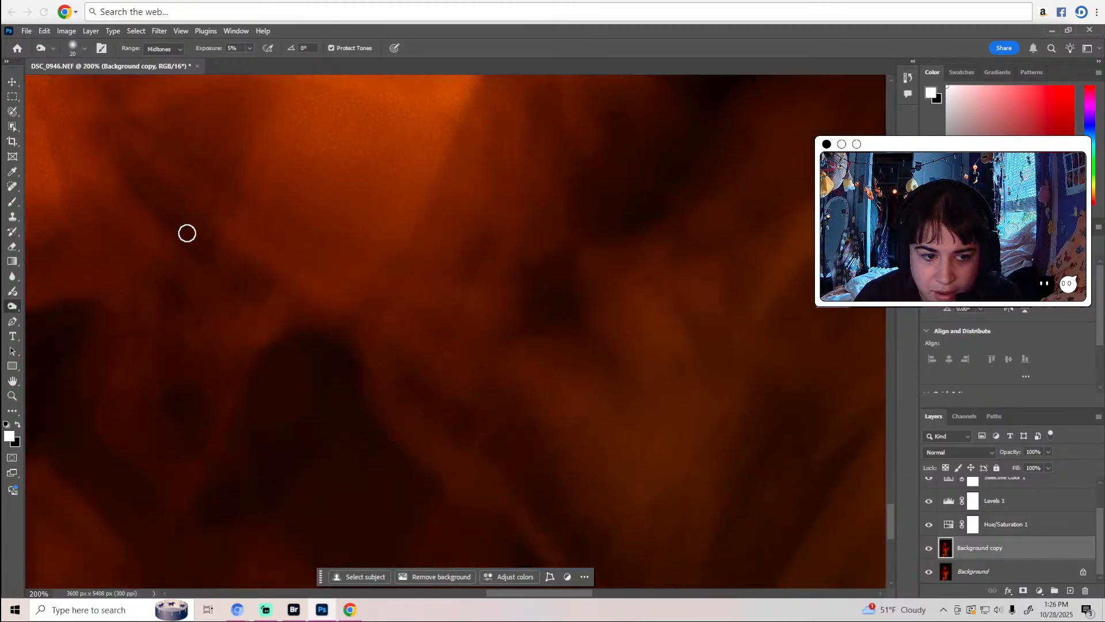
pyautogui.scroll(-3, 270, 340)
pyautogui.scroll(-1, 264, 365)
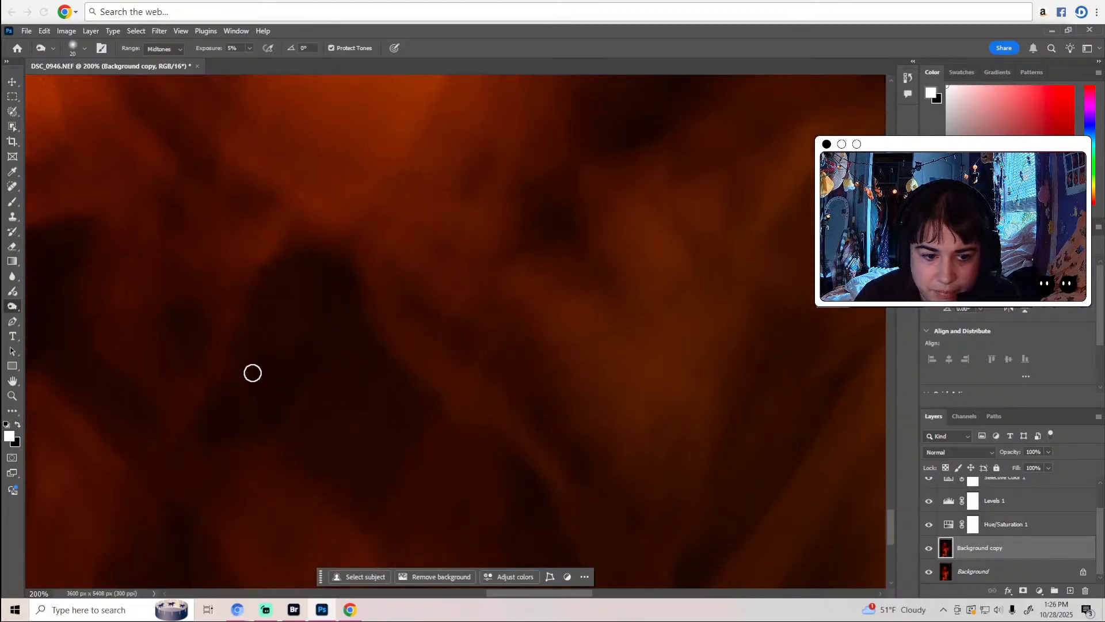
pyautogui.moveTo(498, 593); pyautogui.dragTo(526, 593)
pyautogui.scroll(-1, 507, 444)
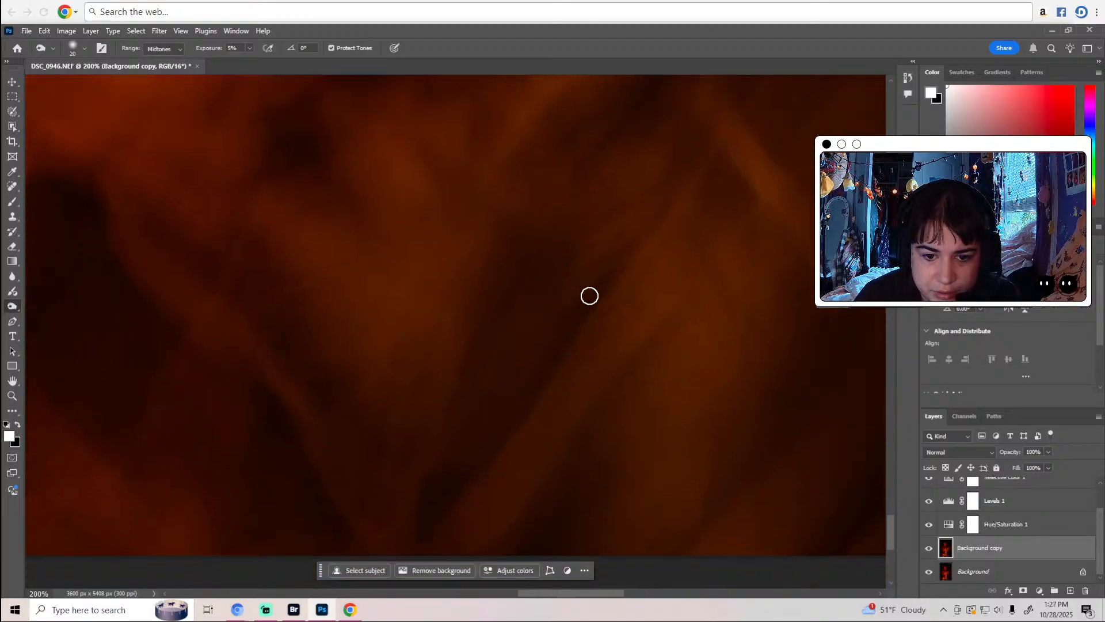
pyautogui.scroll(-1, 432, 493)
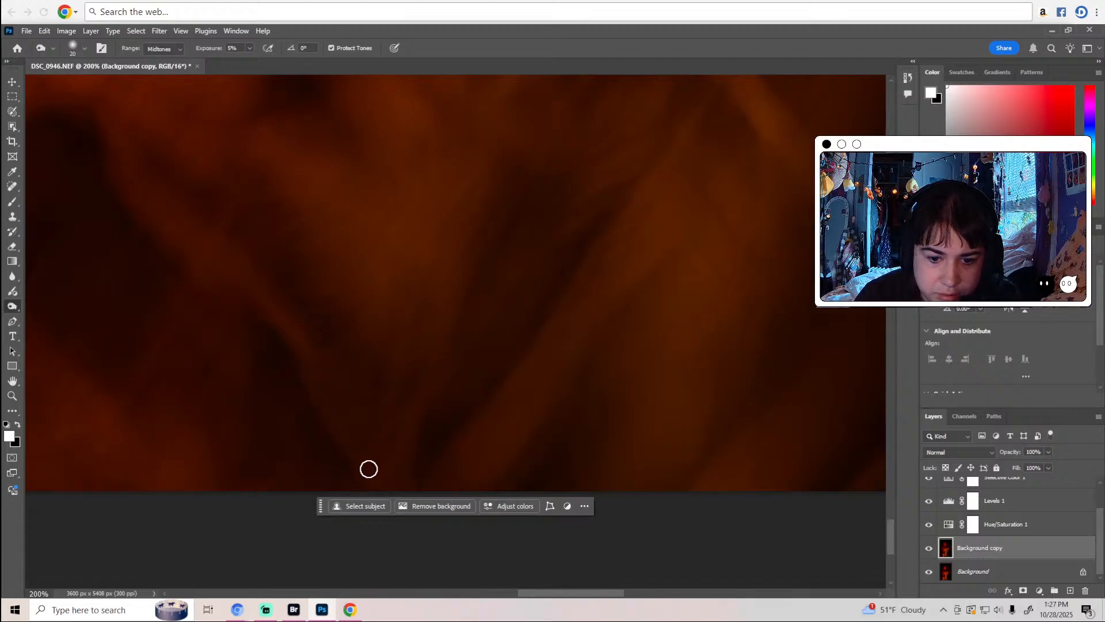
pyautogui.hscroll(1, 513, 518)
pyautogui.scroll(1, 486, 434)
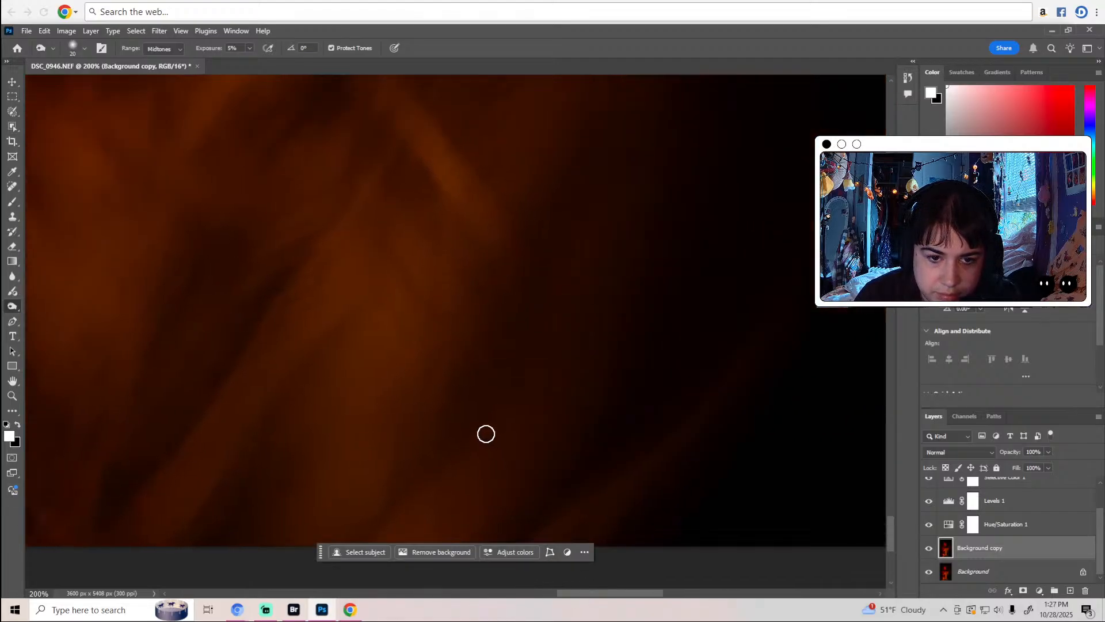
pyautogui.scroll(3, 369, 408)
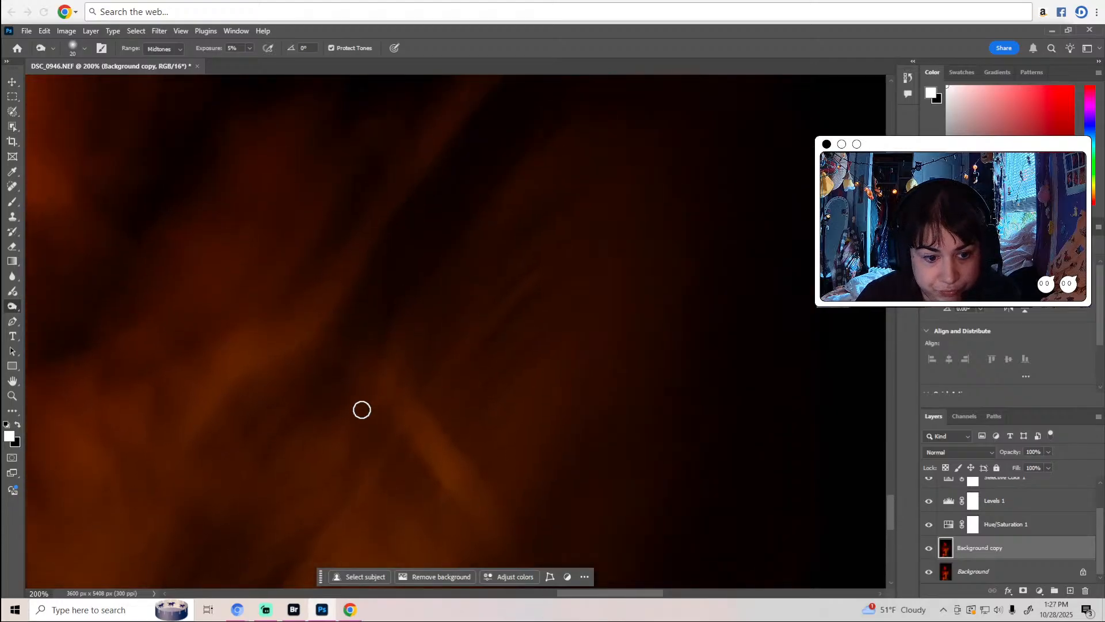
pyautogui.scroll(2, 320, 388)
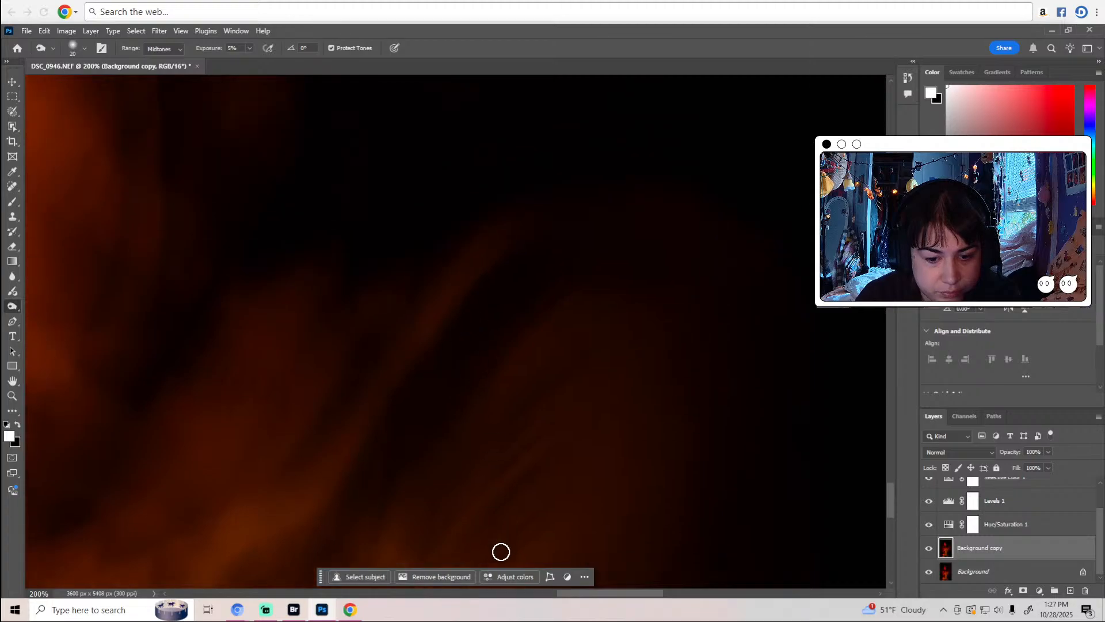
# Inspect the crossing bands on the bright torso column at 200%, then the dark orange strands beside it.
pyautogui.moveTo(581, 594); pyautogui.dragTo(518, 594)
pyautogui.scroll(2, 546, 478)
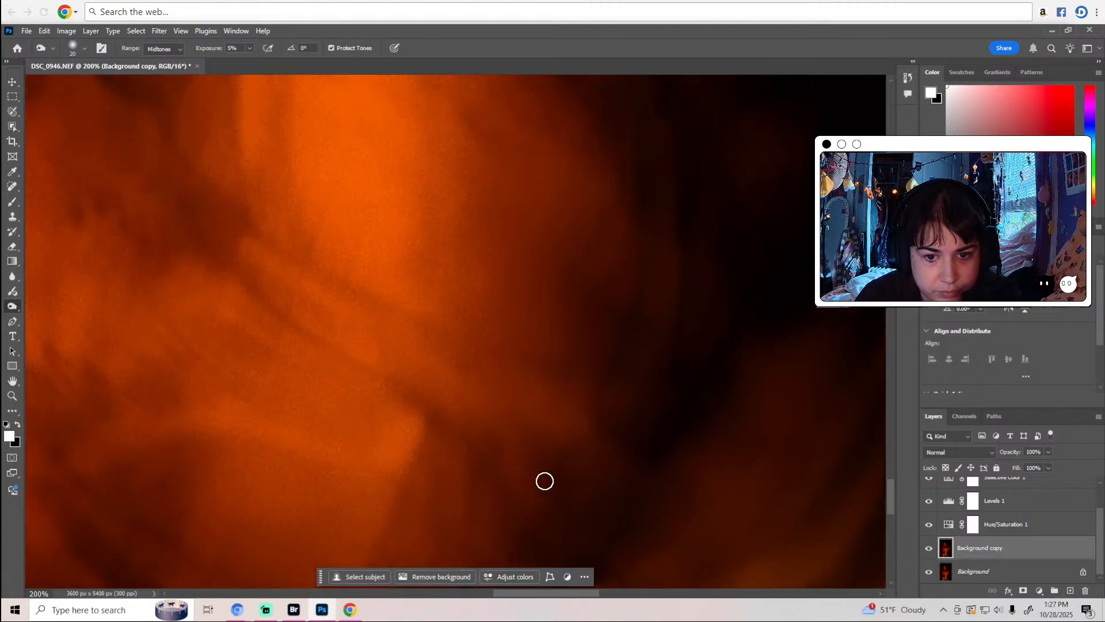
pyautogui.scroll(1, 551, 481)
pyautogui.scroll(5, 385, 434)
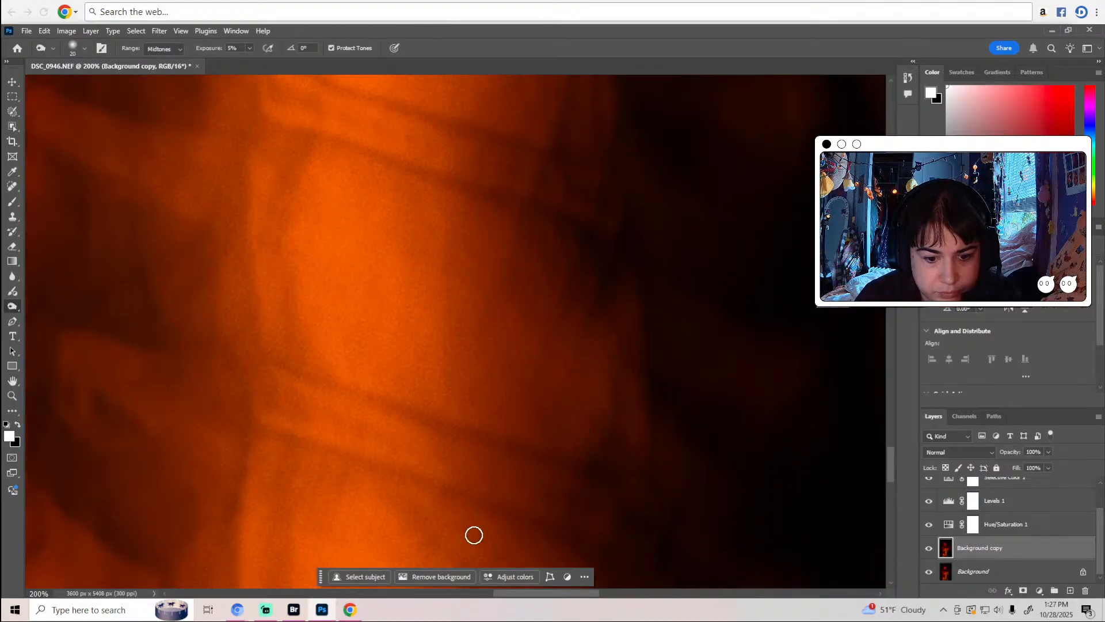
pyautogui.scroll(6, 451, 401)
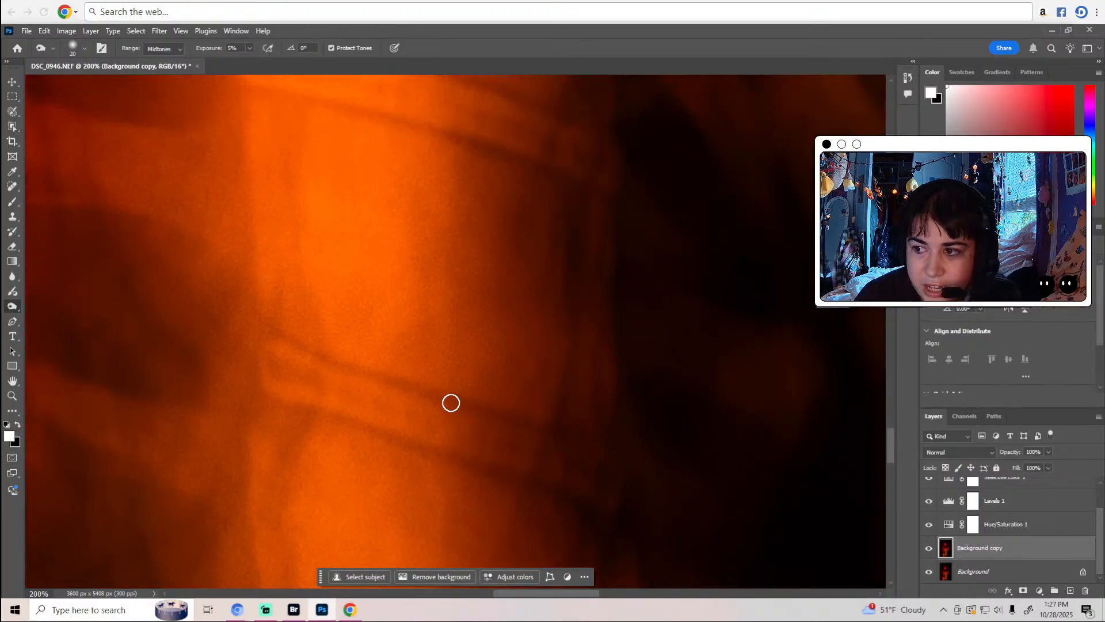
pyautogui.scroll(5, 449, 401)
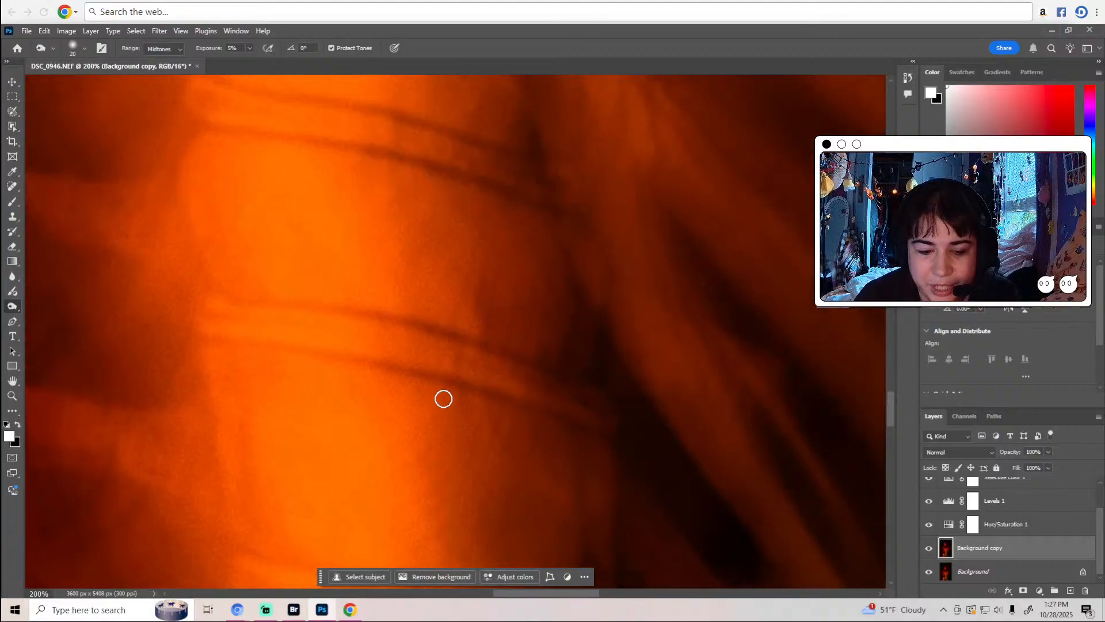
pyautogui.moveTo(589, 592); pyautogui.dragTo(634, 591)
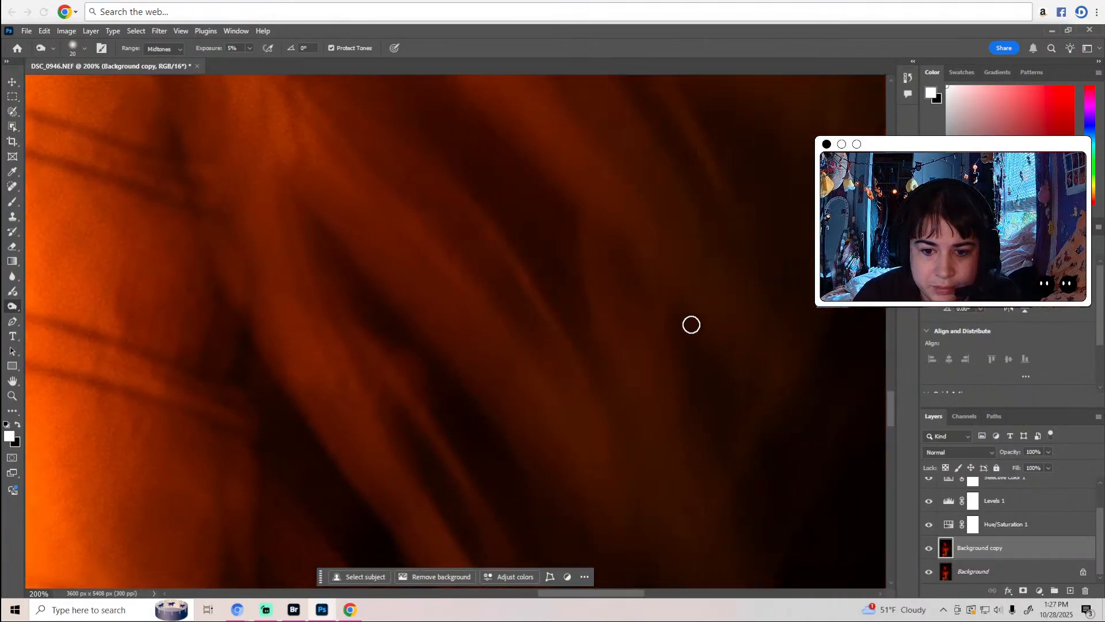
pyautogui.scroll(3, 708, 400)
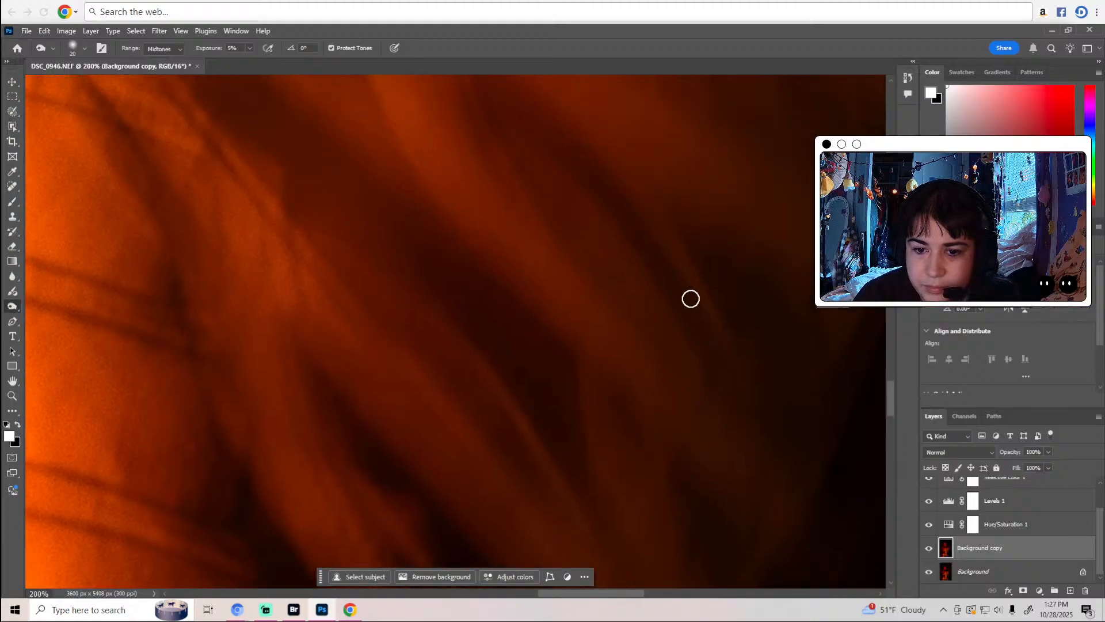
pyautogui.scroll(4, 705, 348)
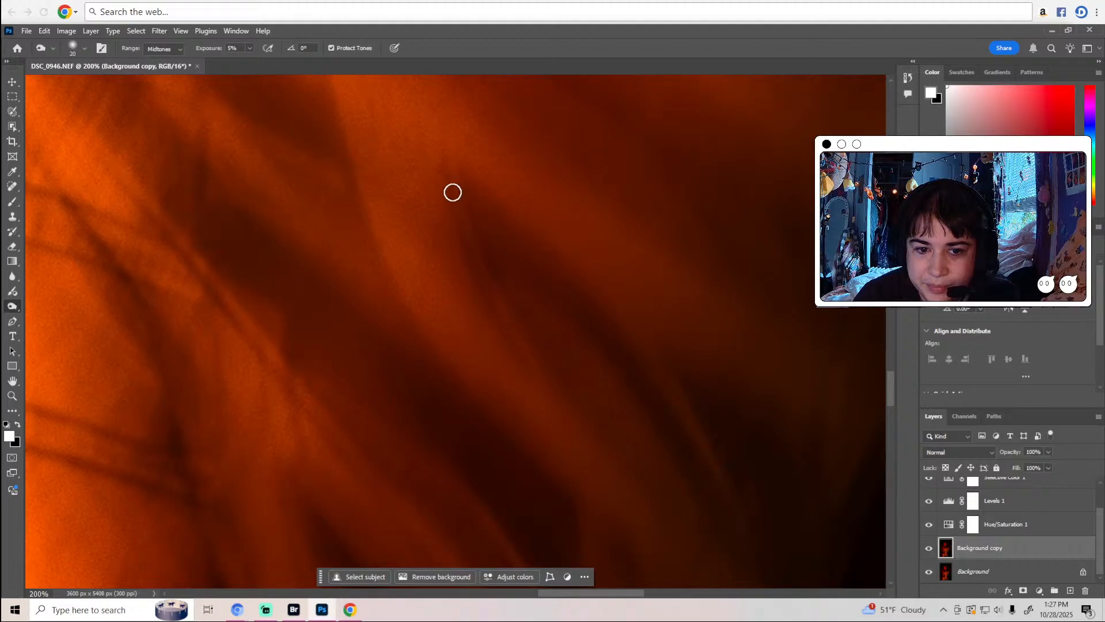
pyautogui.scroll(2, 617, 580)
pyautogui.moveTo(643, 594); pyautogui.dragTo(607, 586)
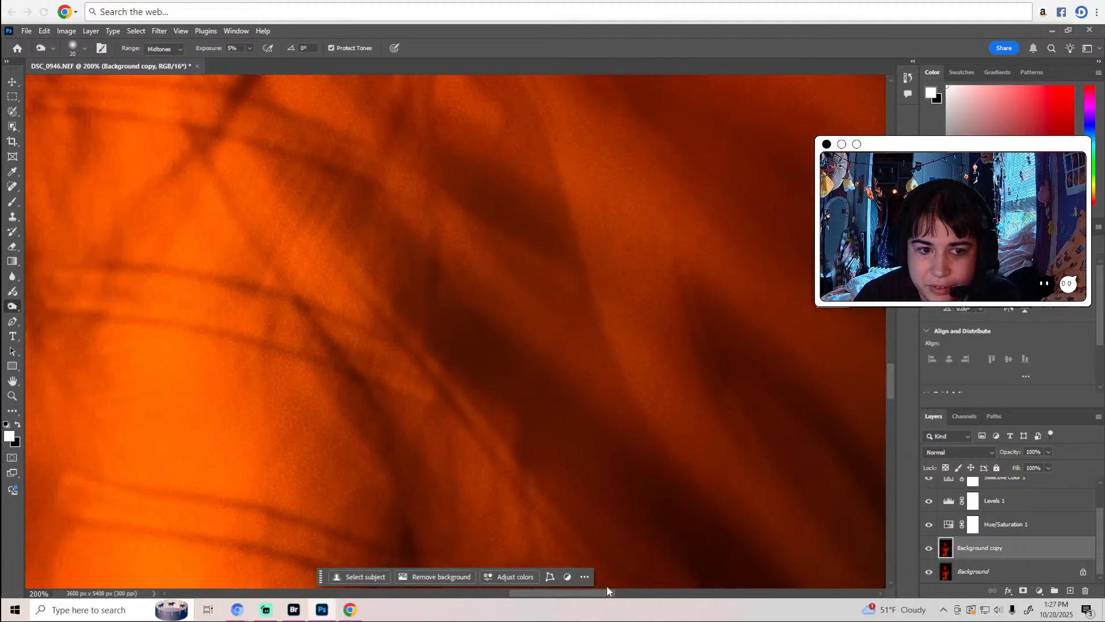
# Examine the crossed shadows and fanned folds of the upper chest at 200%, up to the dark area above, keeping the Burn tool active.
pyautogui.scroll(10, 491, 443)
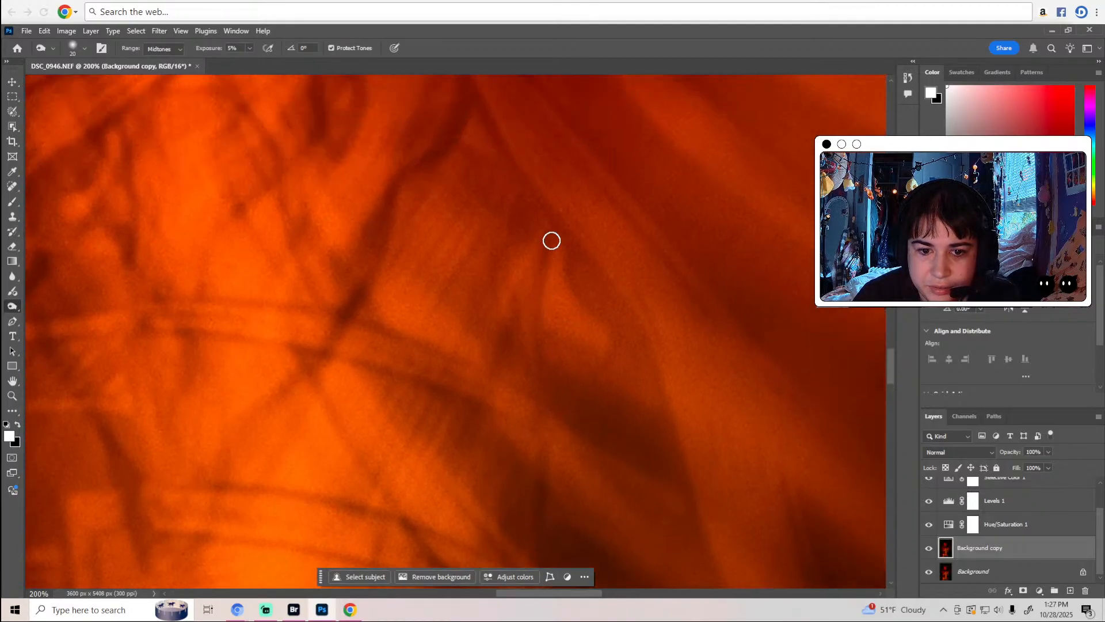
pyautogui.scroll(2, 502, 323)
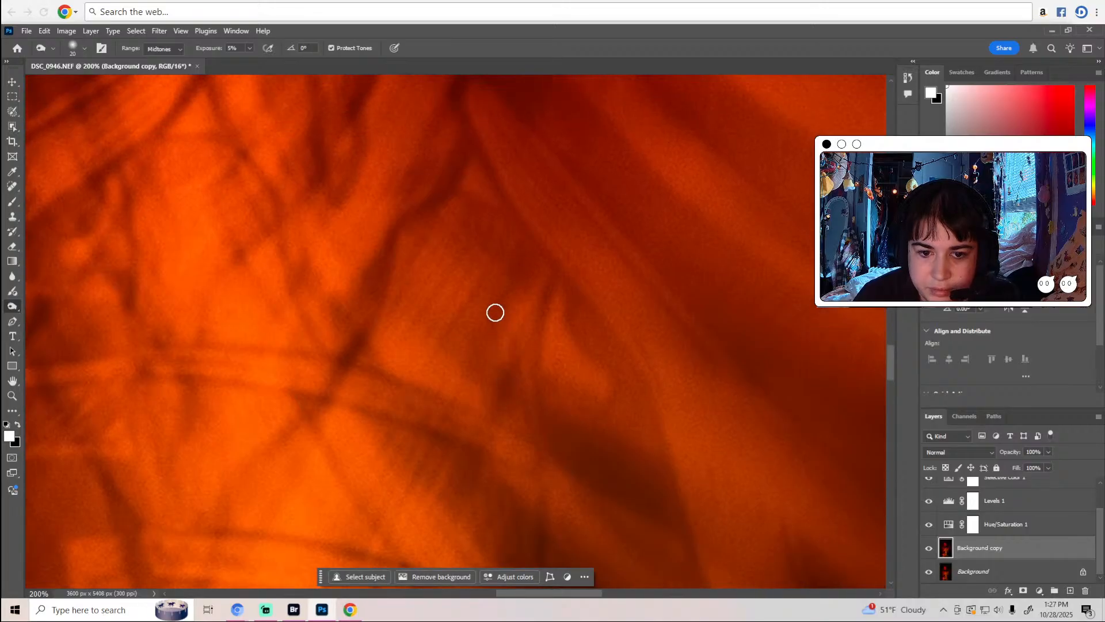
pyautogui.scroll(5, 455, 317)
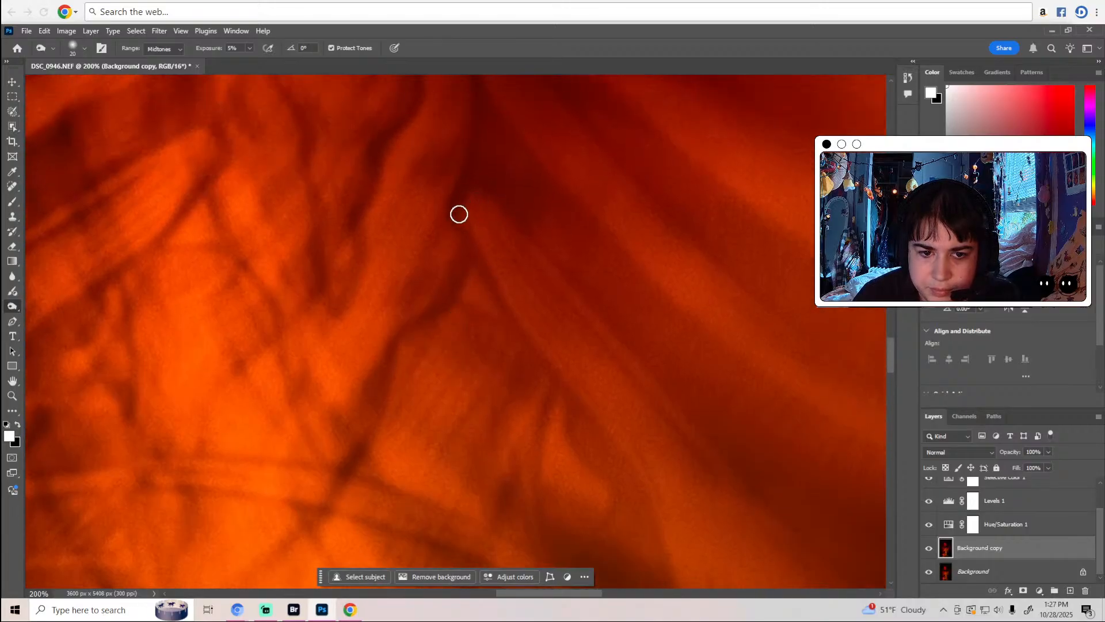
pyautogui.scroll(8, 498, 304)
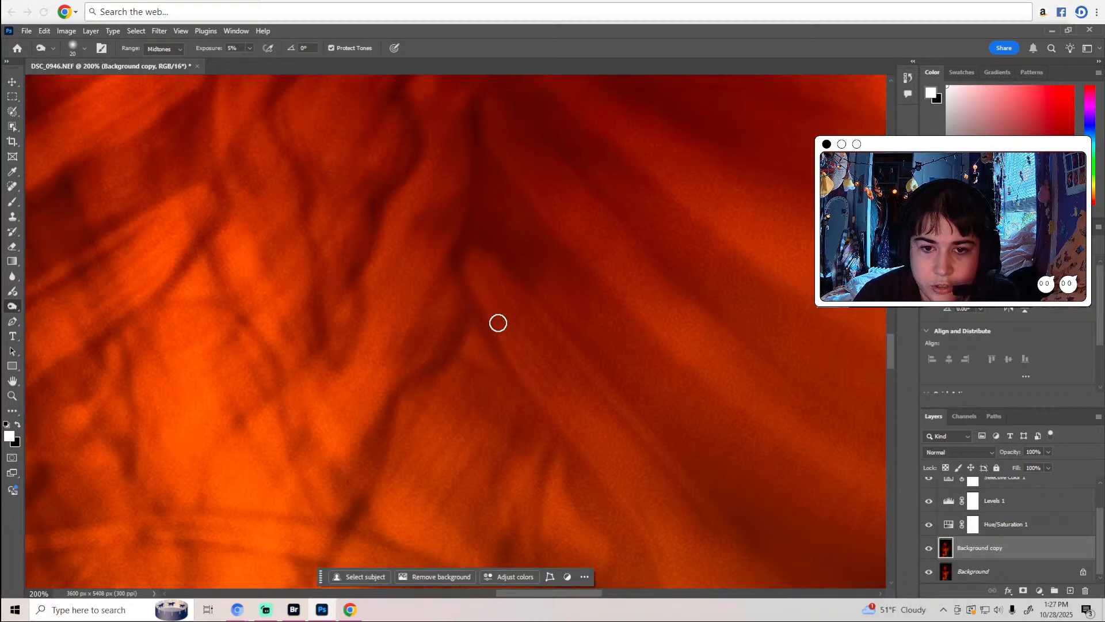
pyautogui.scroll(2, 508, 335)
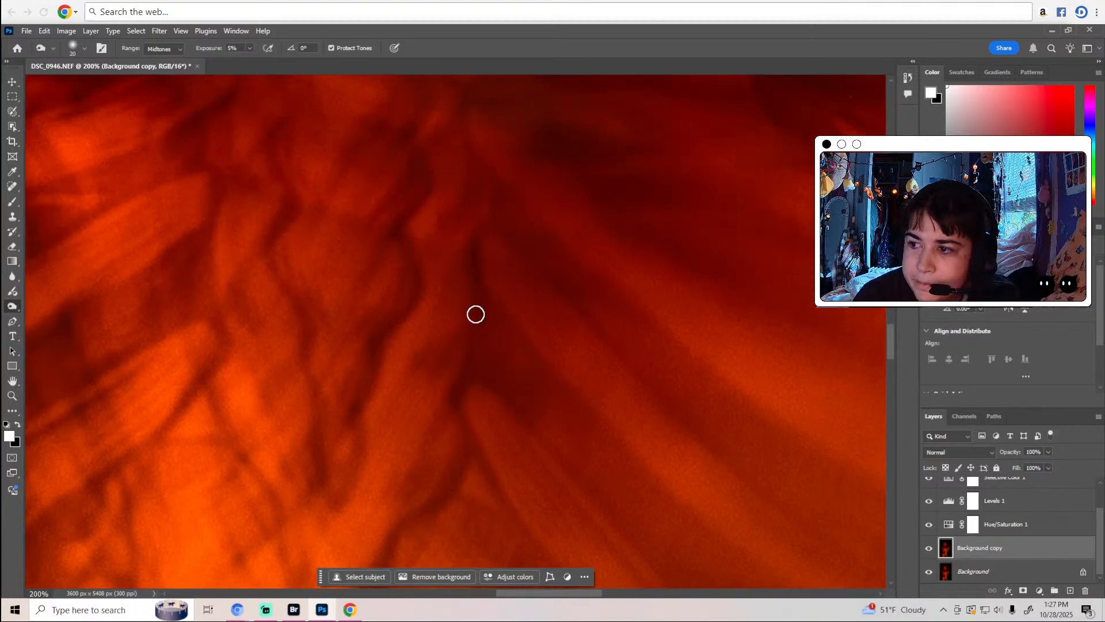
pyautogui.scroll(3, 476, 314)
pyautogui.moveTo(531, 592); pyautogui.dragTo(565, 595)
pyautogui.click(15, 188)
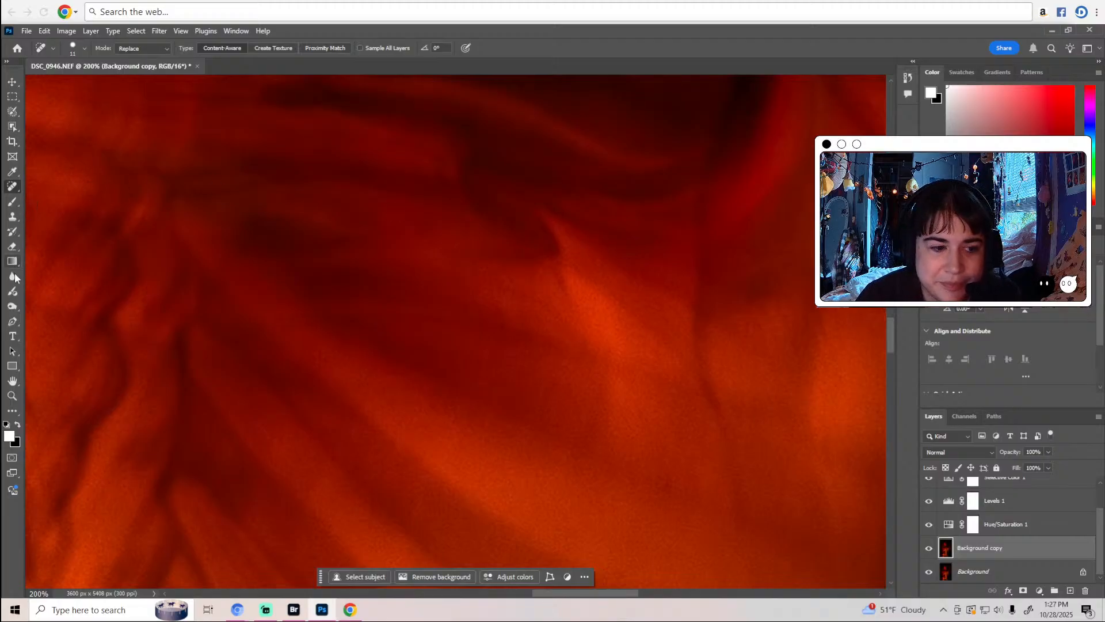
pyautogui.click(14, 307)
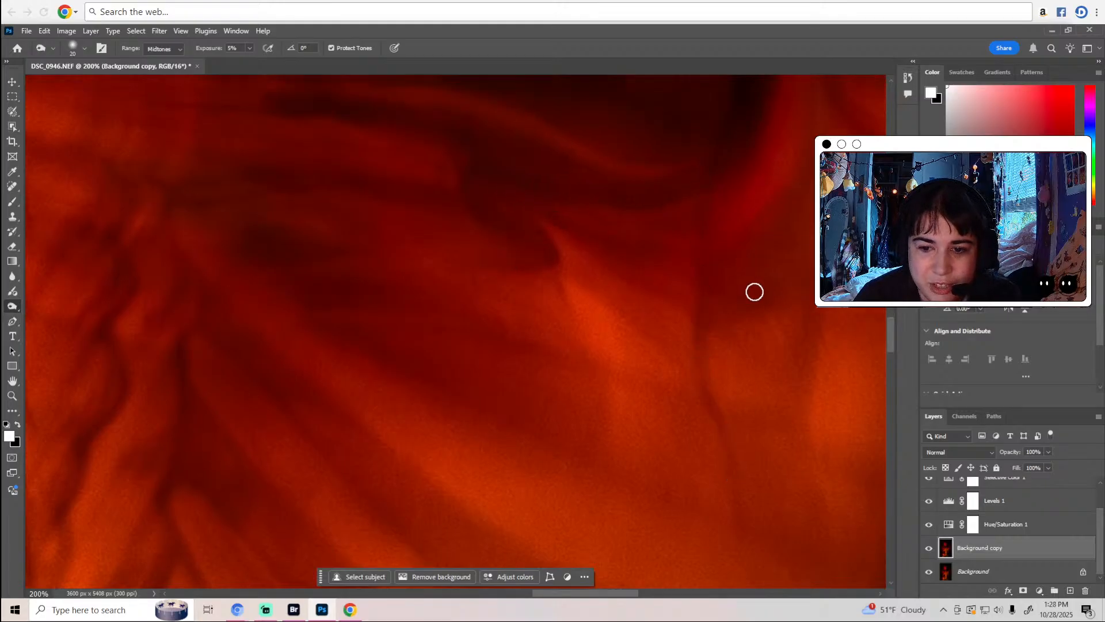
pyautogui.scroll(3, 809, 346)
pyautogui.scroll(5, 785, 370)
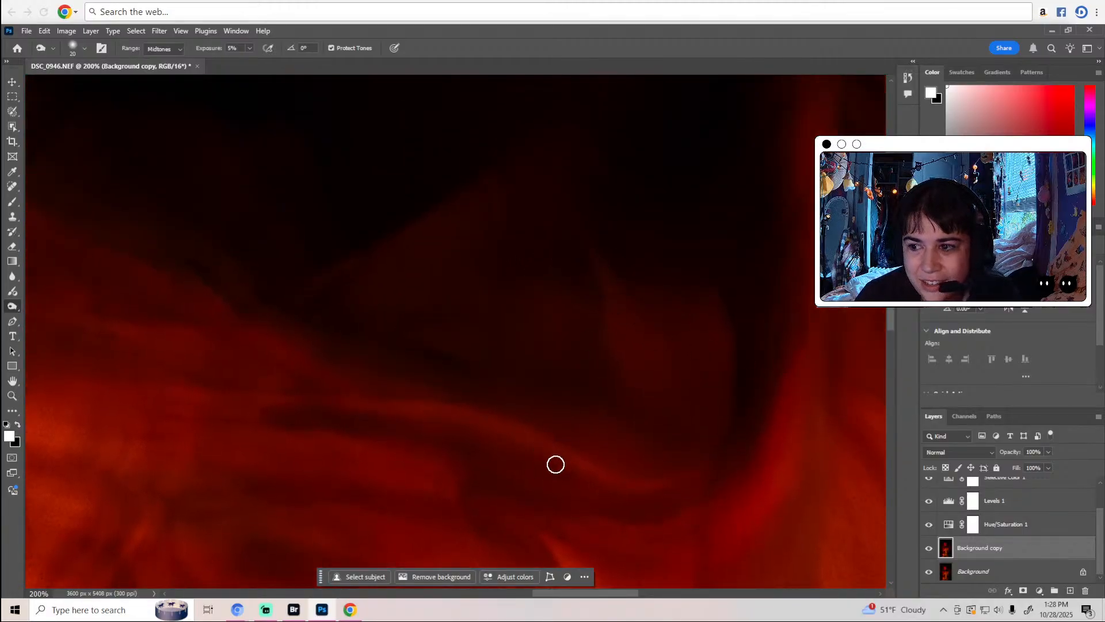
# Inspect the deep red folds on the opposite side of the figure at 200%, following the dark outer edge downward.
pyautogui.moveTo(587, 597); pyautogui.dragTo(444, 567)
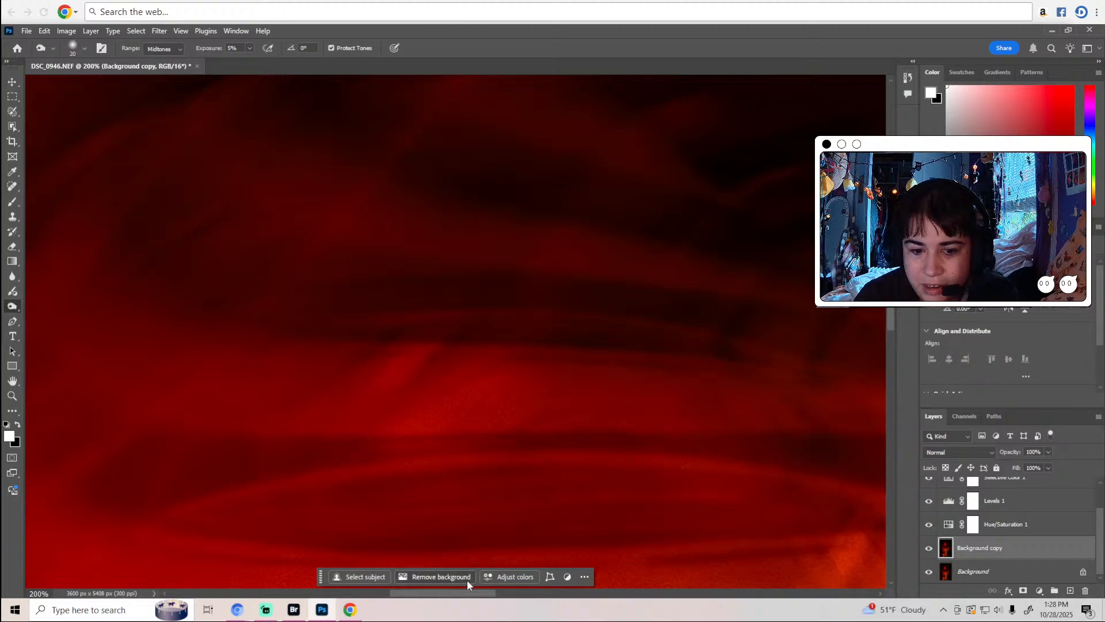
pyautogui.moveTo(454, 593); pyautogui.dragTo(420, 593)
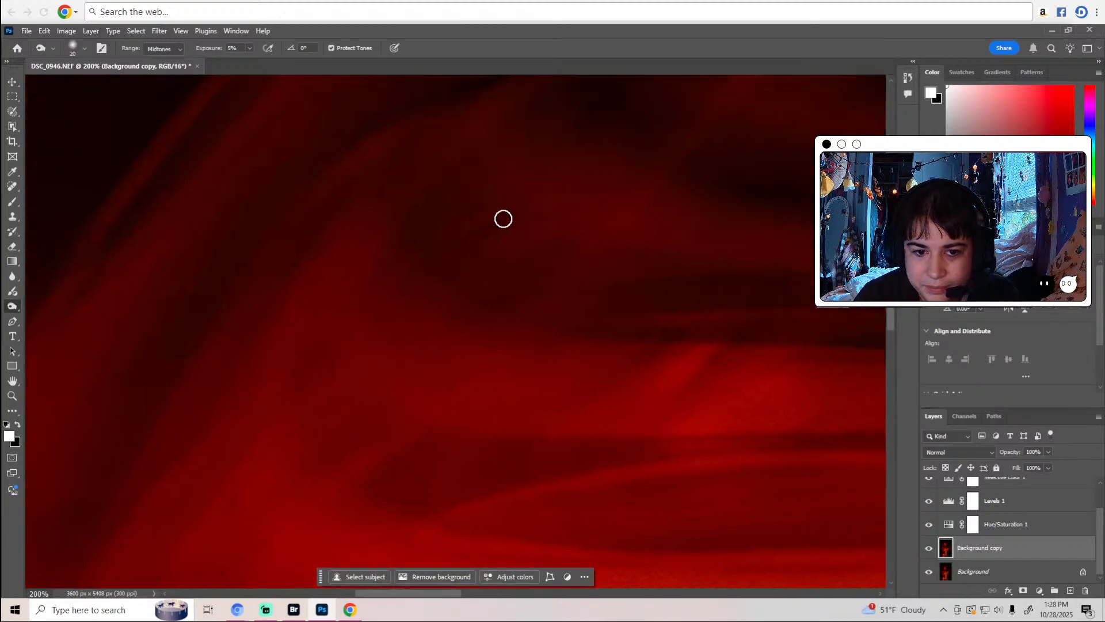
pyautogui.scroll(3, 505, 222)
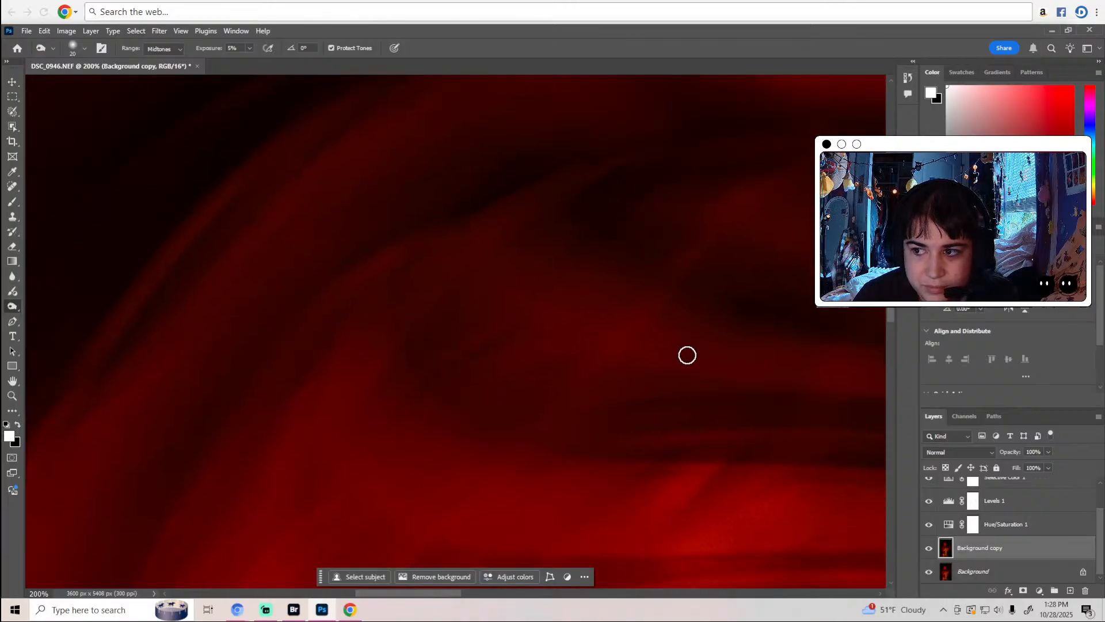
pyautogui.scroll(-9, 682, 354)
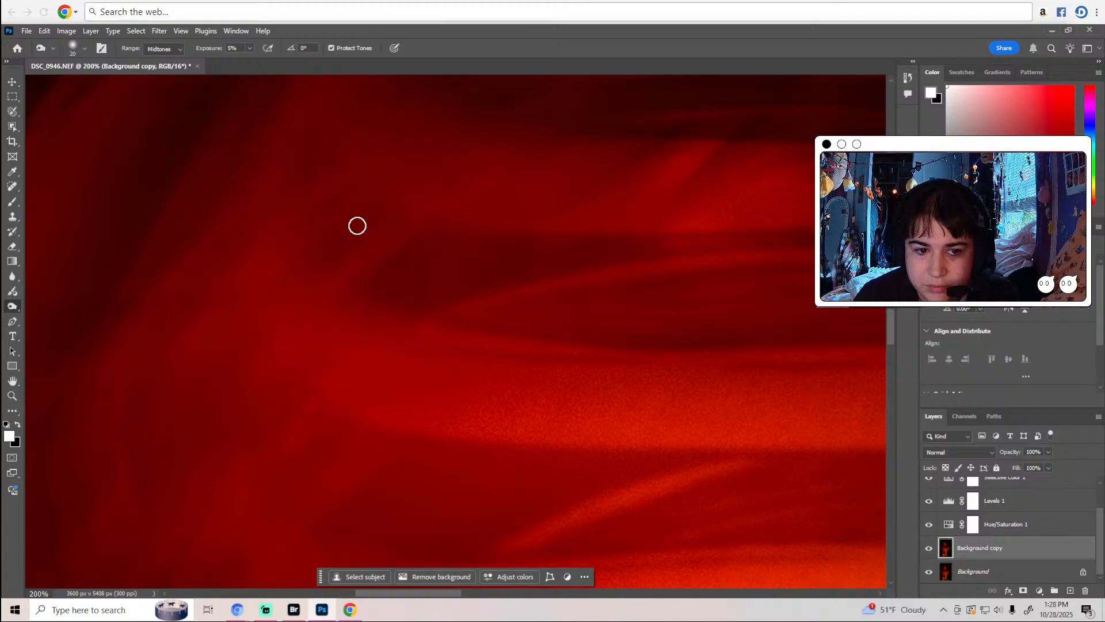
pyautogui.scroll(-4, 292, 252)
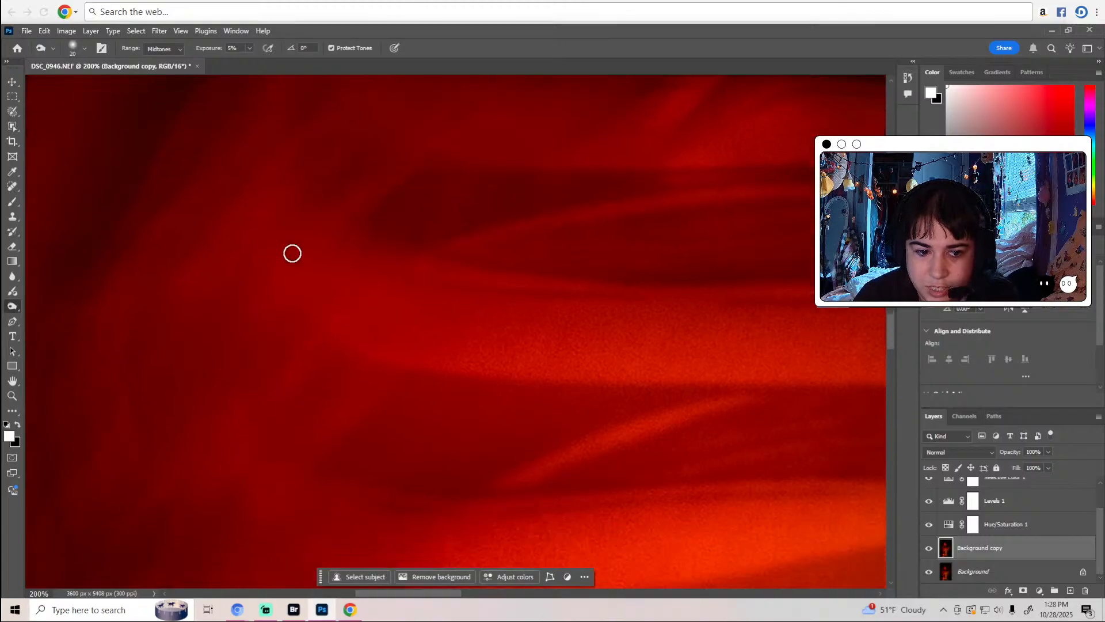
pyautogui.moveTo(417, 585); pyautogui.dragTo(380, 586)
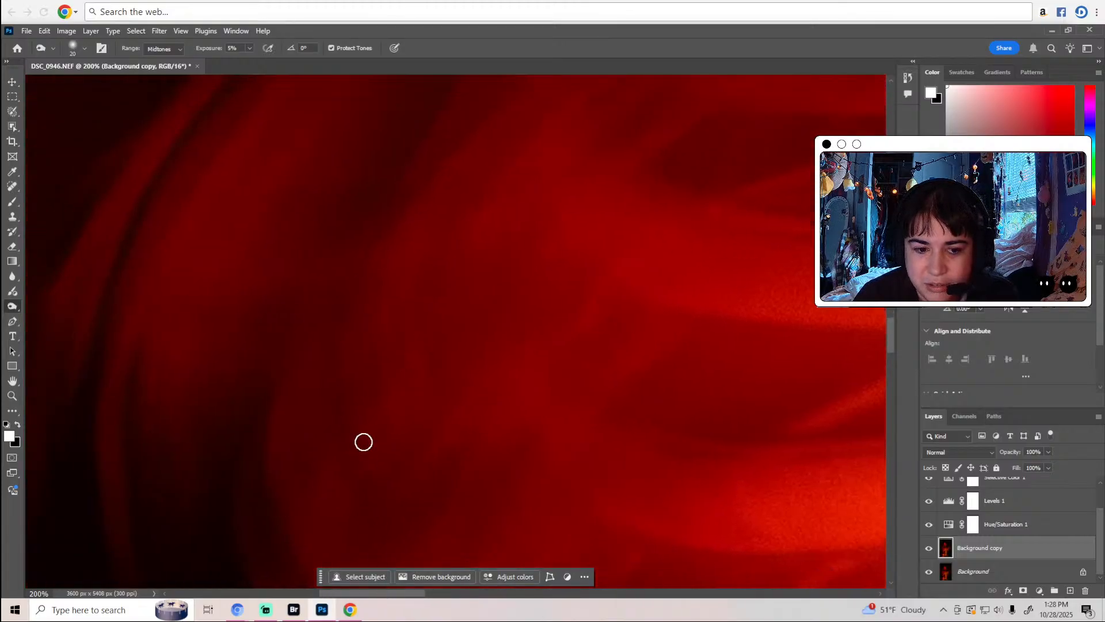
pyautogui.scroll(-2, 383, 453)
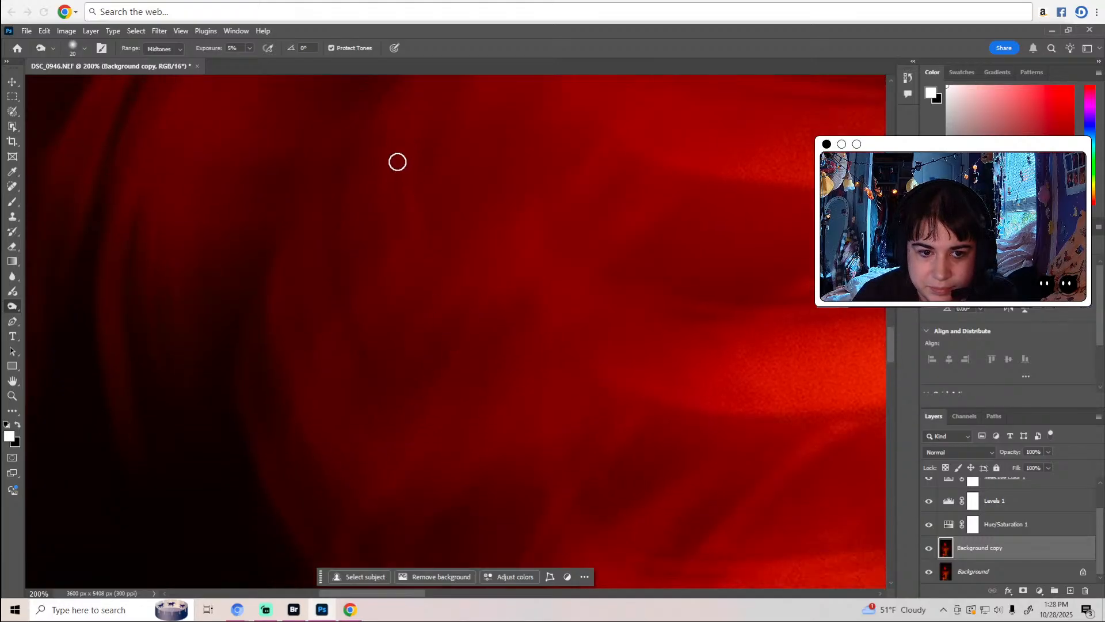
pyautogui.scroll(2, 414, 288)
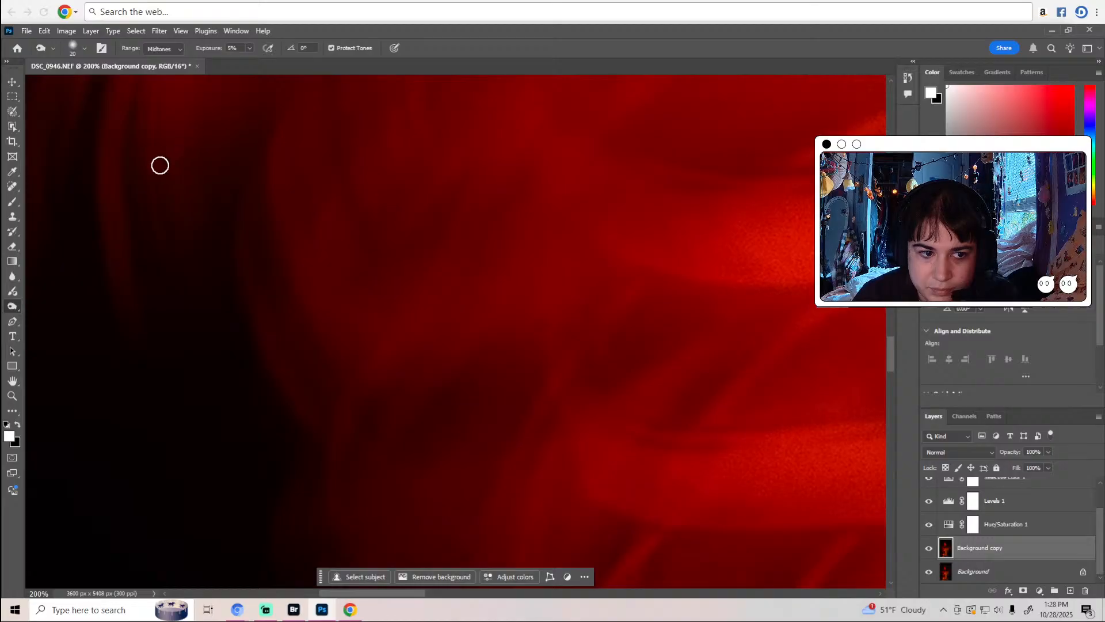
pyautogui.scroll(-2, 207, 293)
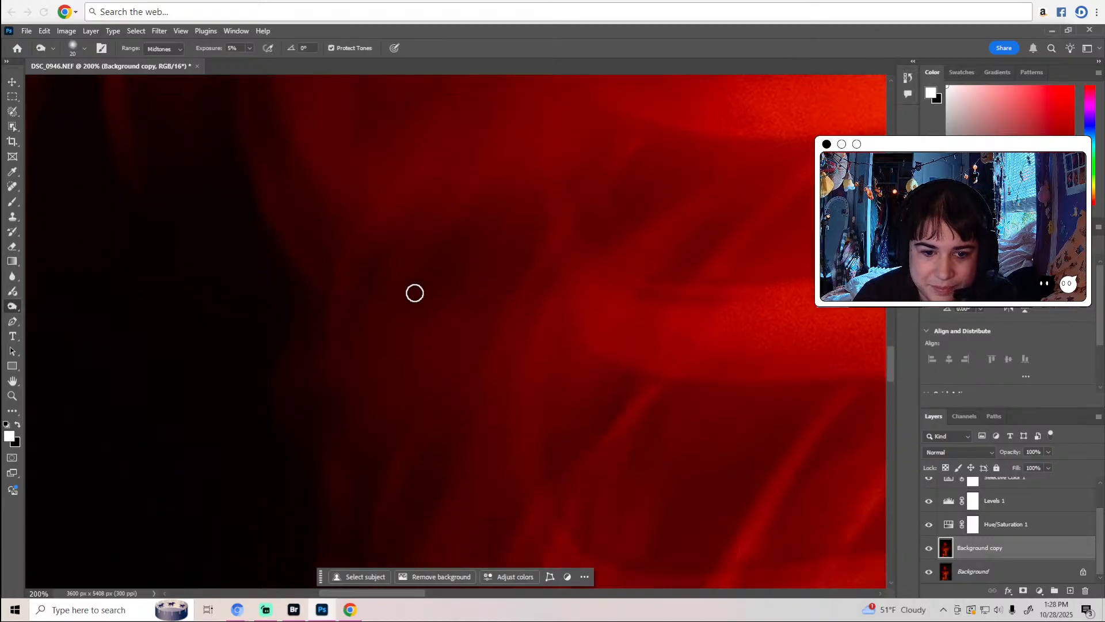
pyautogui.scroll(-2, 455, 259)
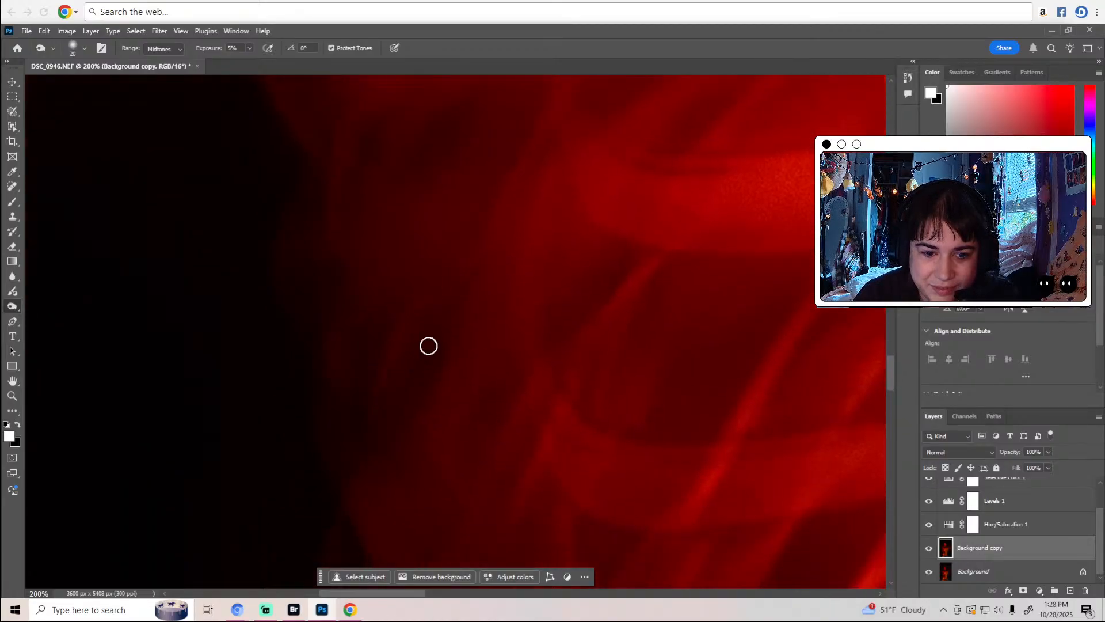
pyautogui.scroll(-1, 518, 398)
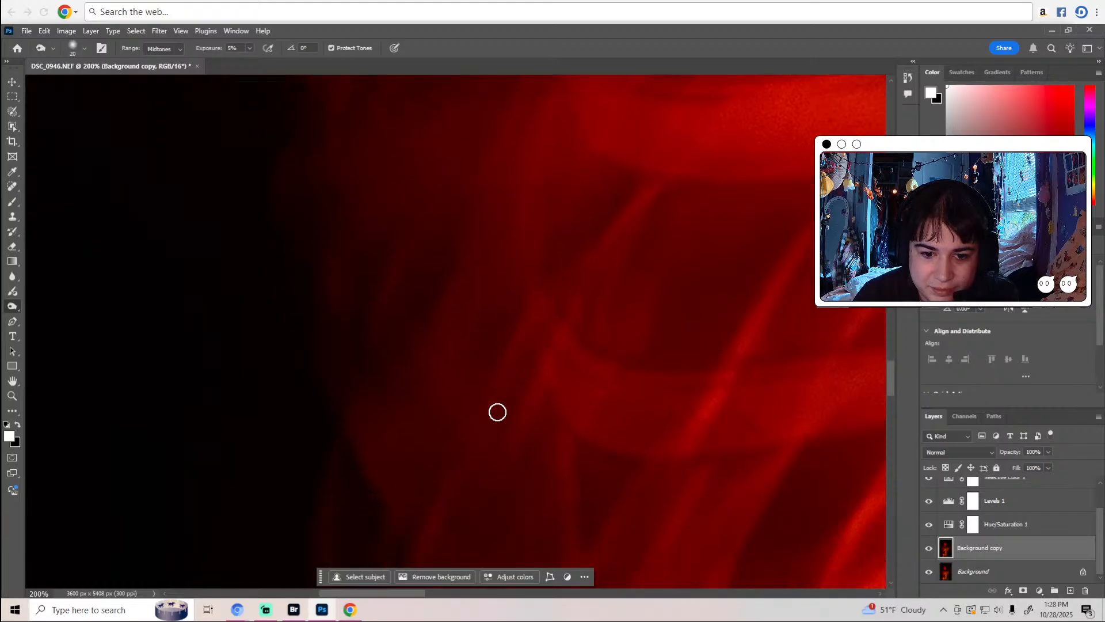
pyautogui.scroll(-1, 693, 375)
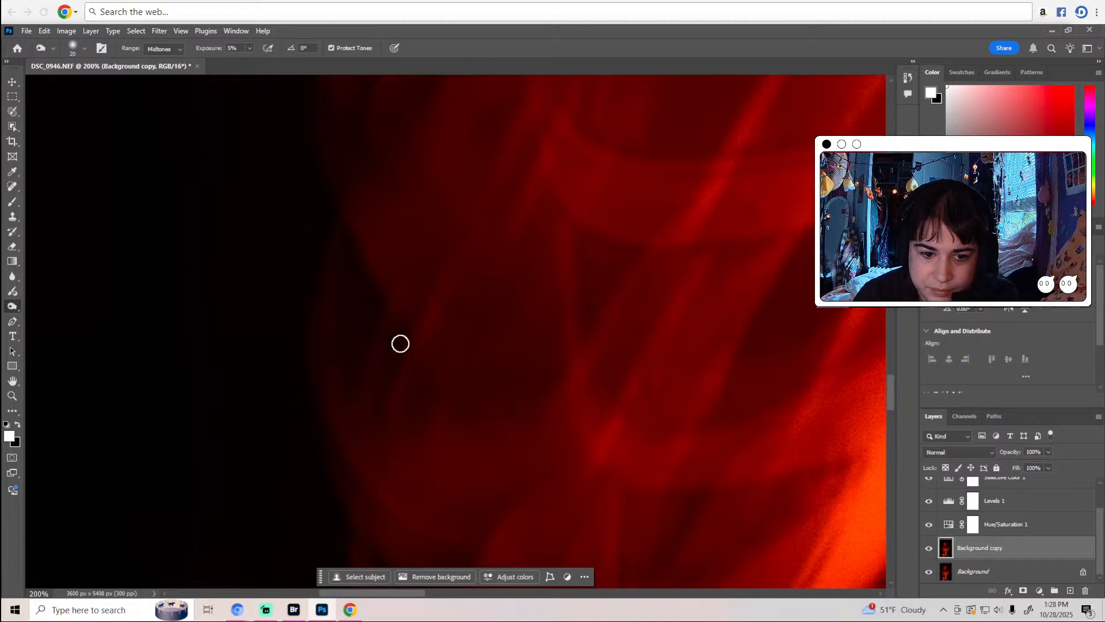
# Inspect the lower edge of the deep red folds at 200%, then the bright orange diagonal band beside them.
pyautogui.scroll(-1, 431, 397)
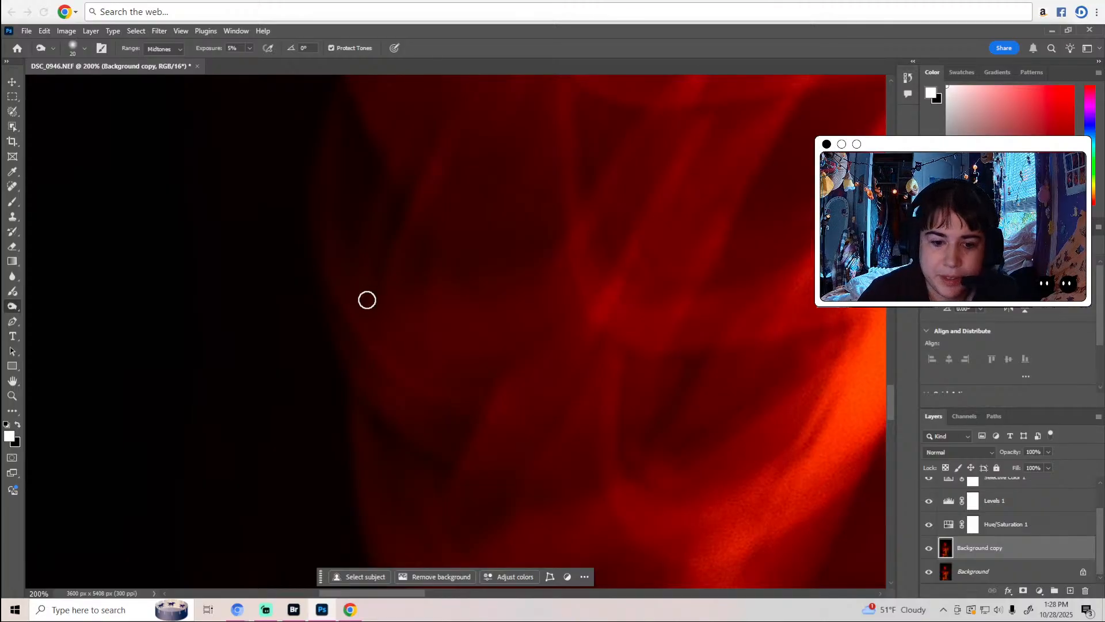
pyautogui.scroll(-5, 403, 308)
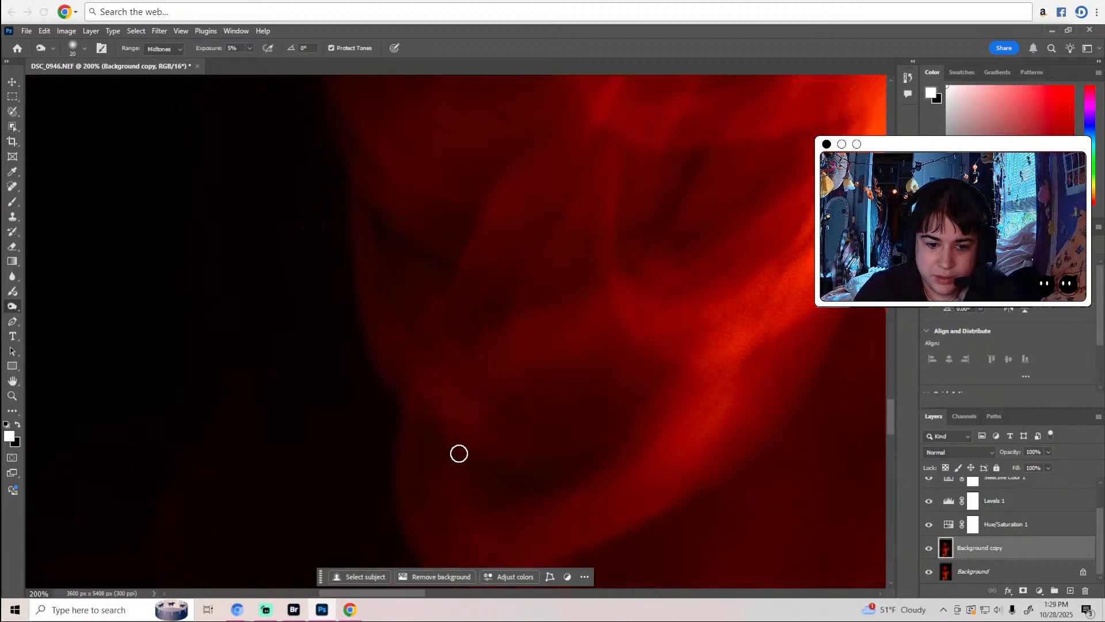
pyautogui.scroll(-1, 547, 480)
pyautogui.scroll(-2, 546, 481)
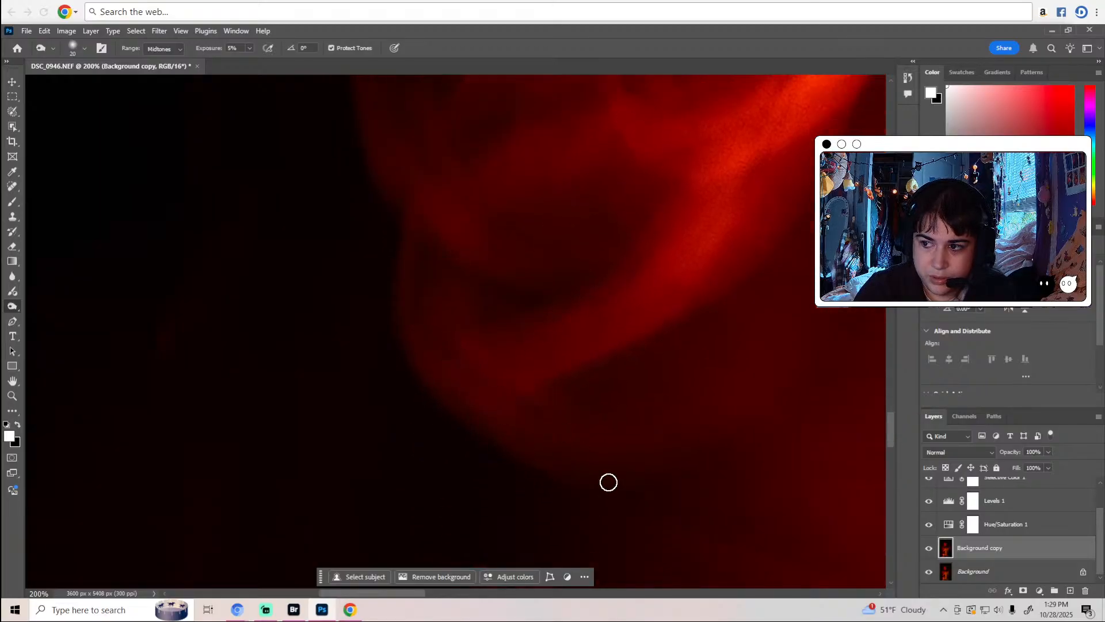
pyautogui.moveTo(424, 593); pyautogui.dragTo(479, 594)
pyautogui.scroll(5, 385, 345)
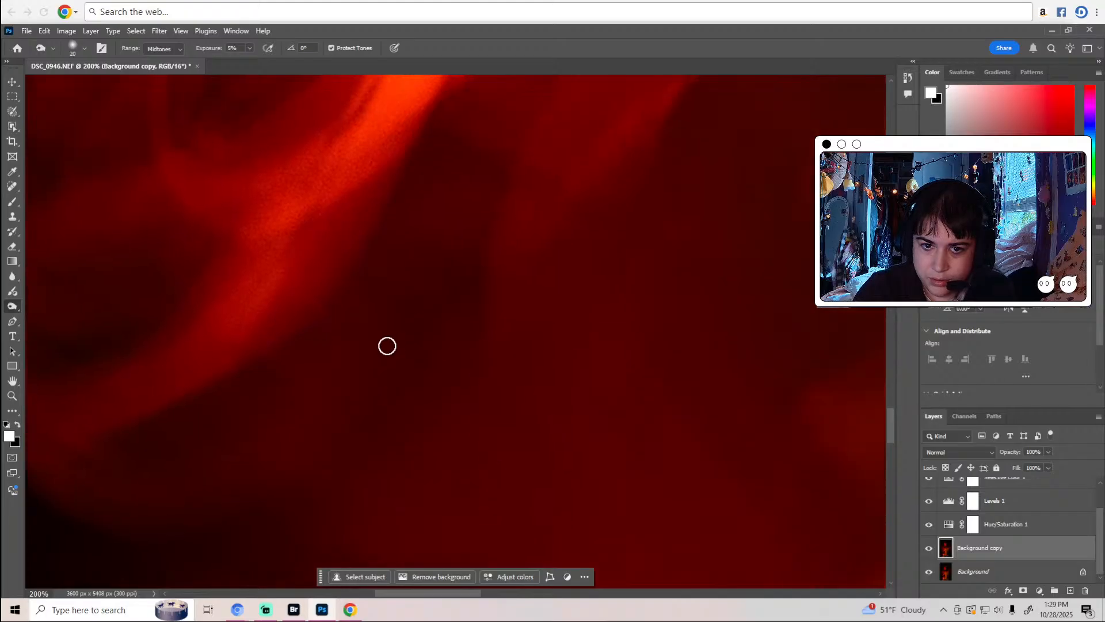
pyautogui.scroll(5, 566, 278)
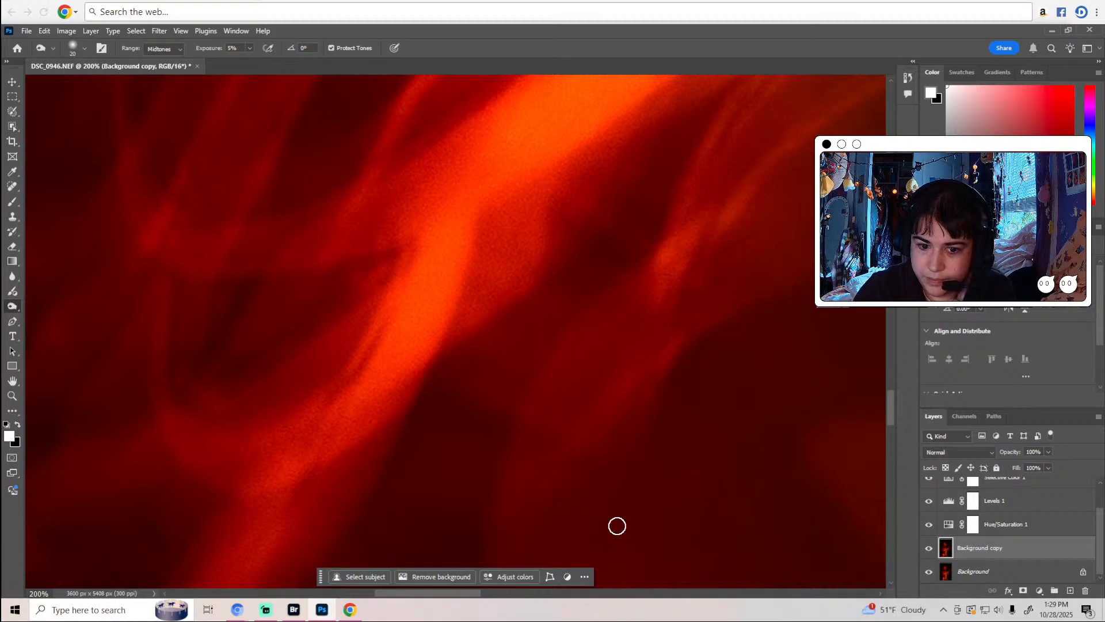
# Examine the dim midriff beside the bright torso column at 200%, following the shadows down to the orange folds around the waist.
pyautogui.moveTo(471, 597); pyautogui.dragTo(517, 596)
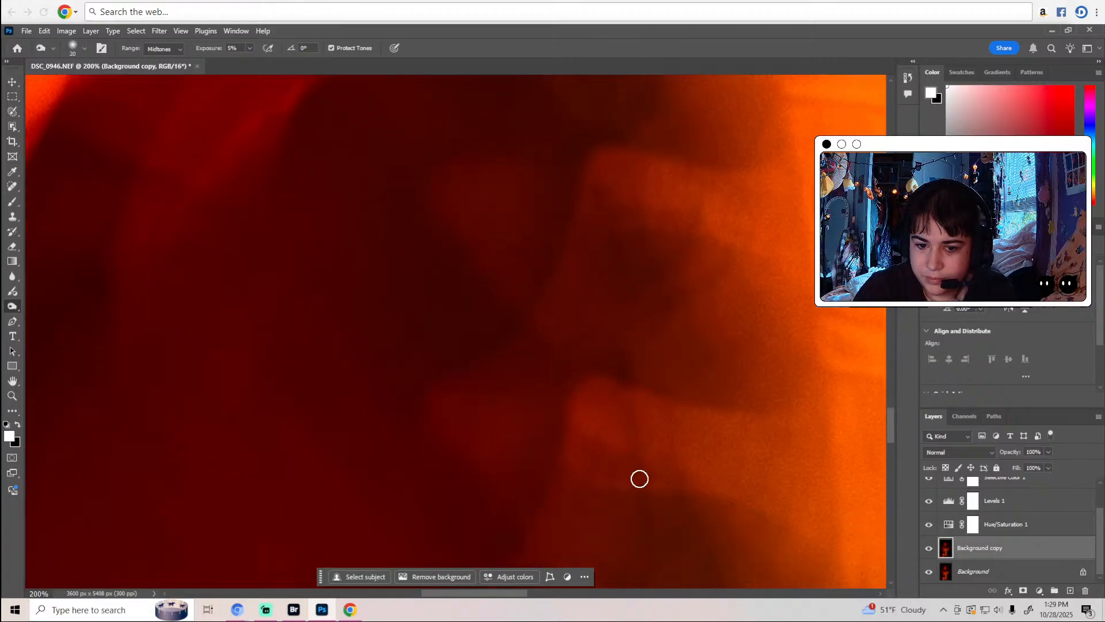
pyautogui.scroll(-3, 639, 475)
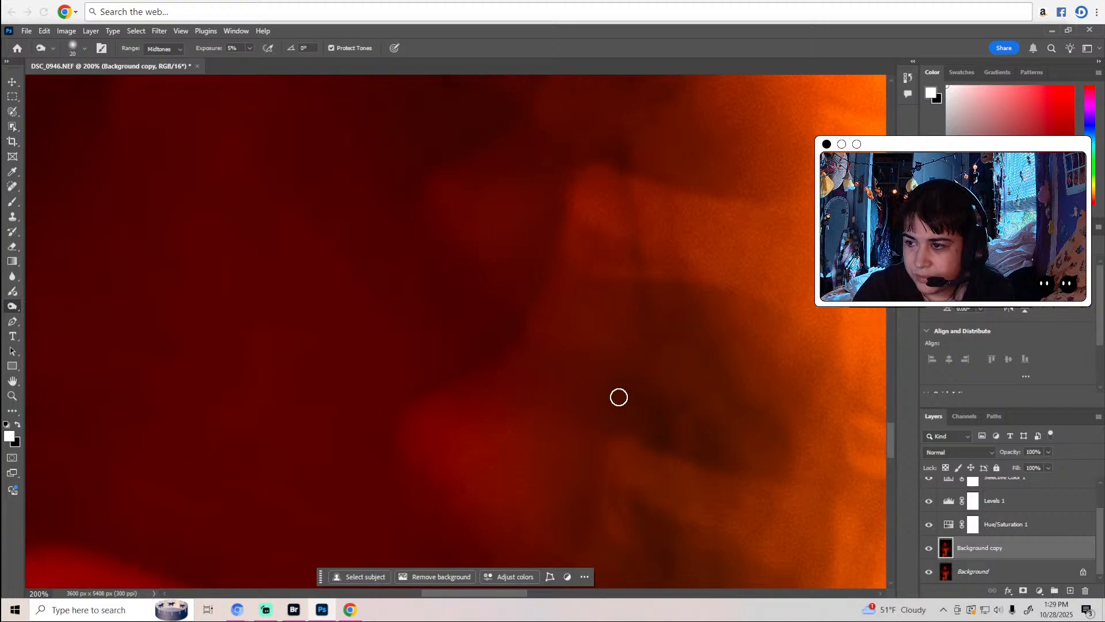
pyautogui.scroll(-5, 852, 406)
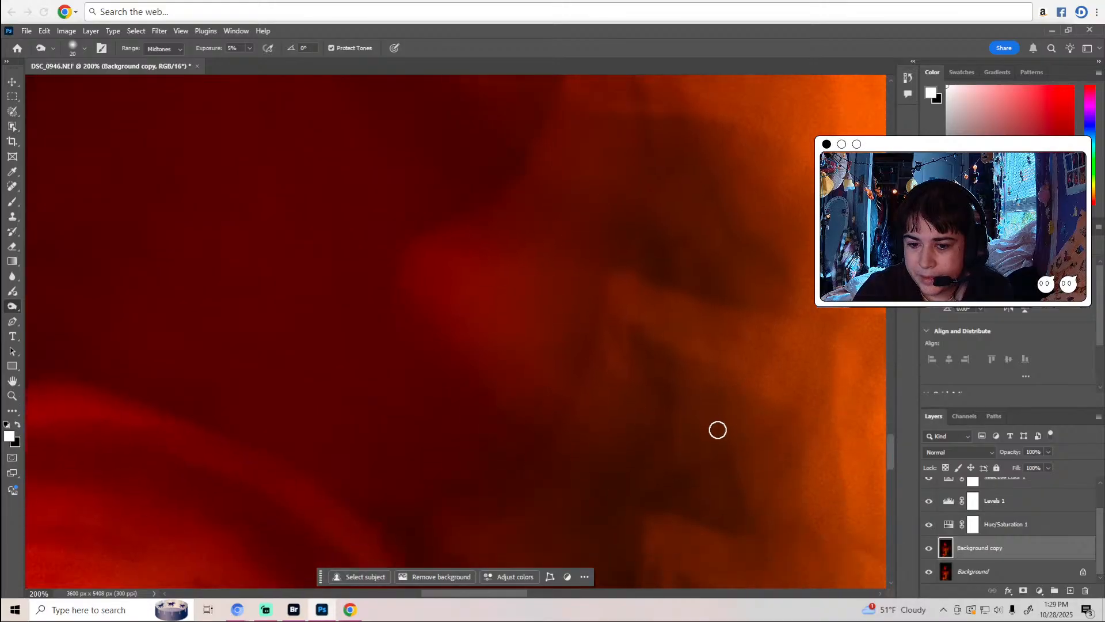
pyautogui.scroll(-5, 740, 450)
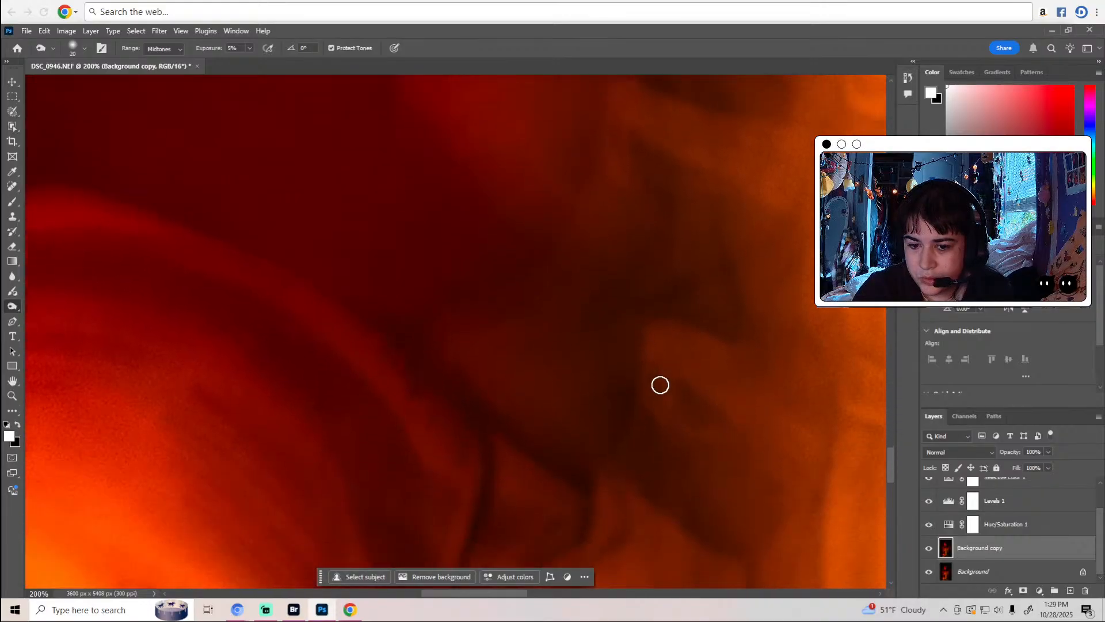
pyautogui.scroll(-4, 708, 432)
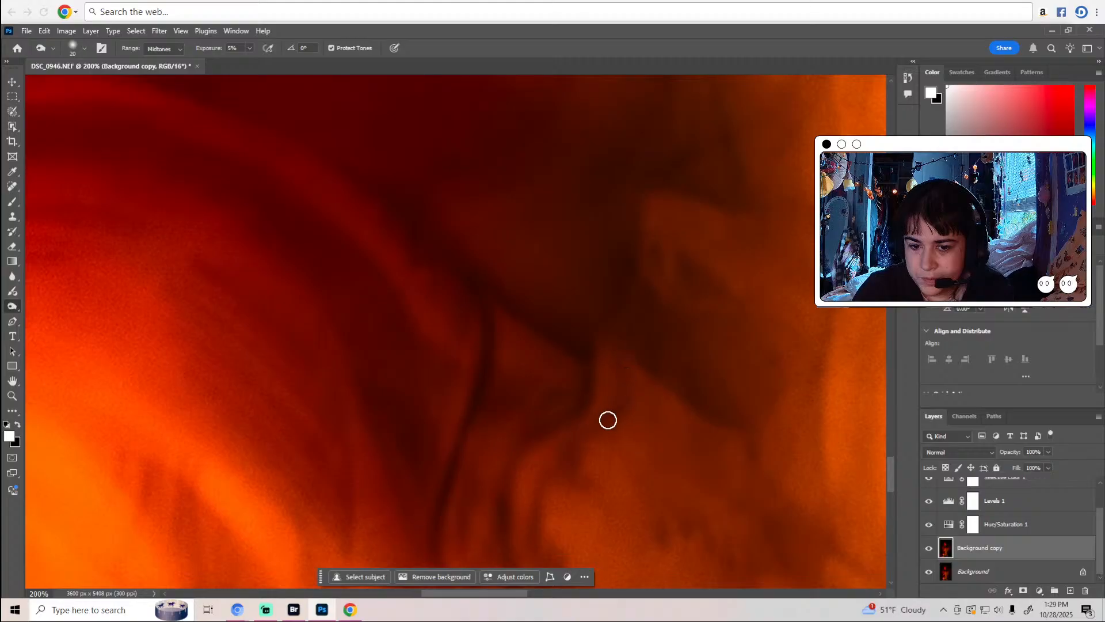
pyautogui.scroll(-4, 558, 472)
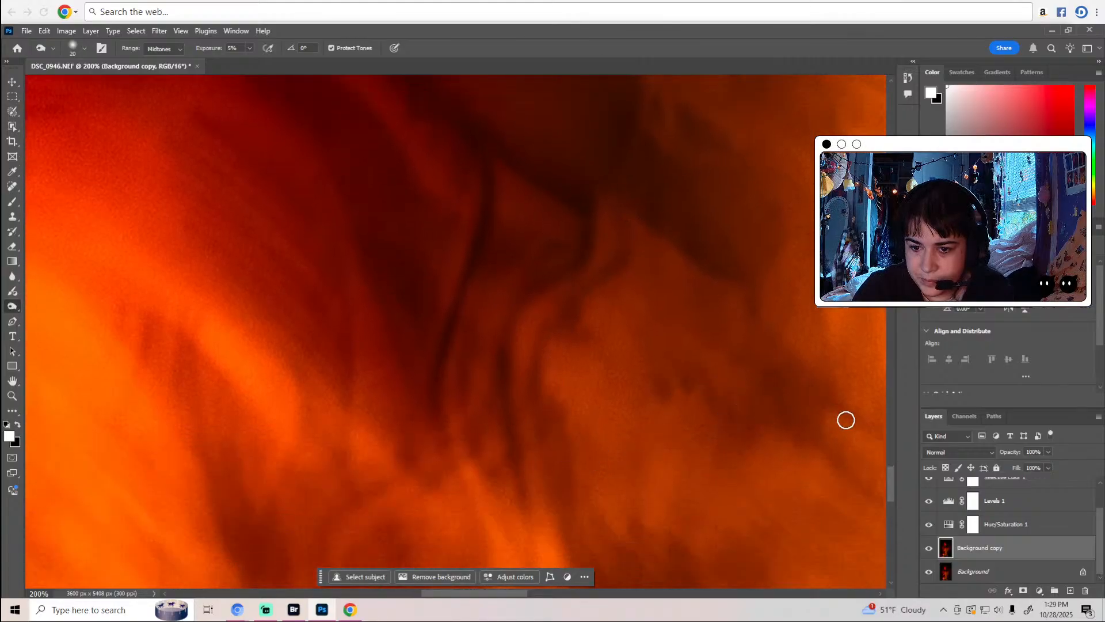
pyautogui.scroll(-5, 671, 430)
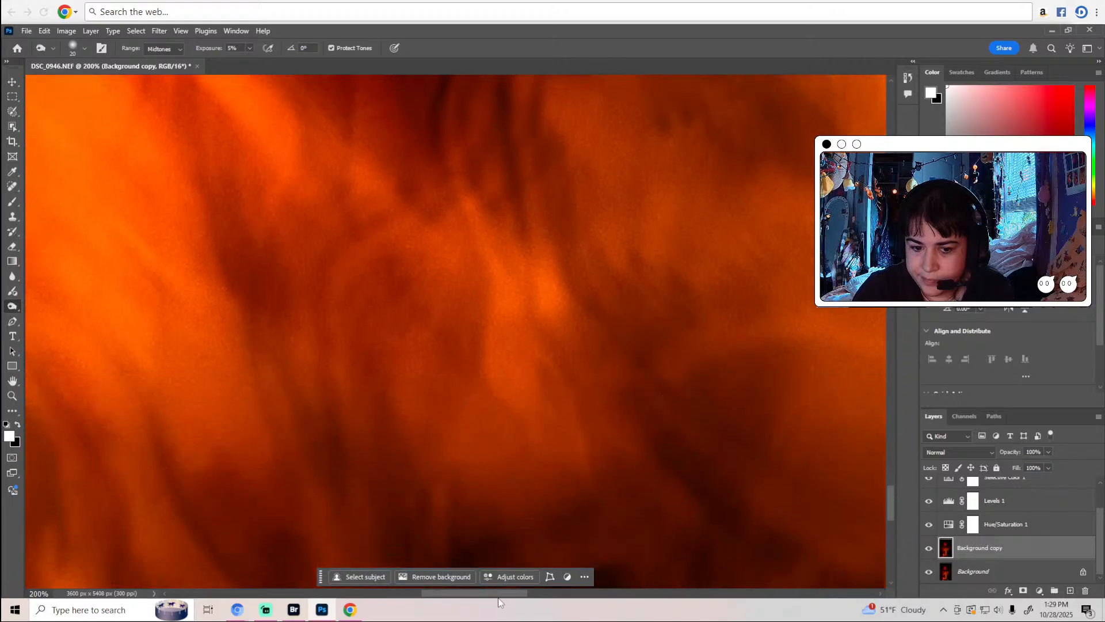
pyautogui.moveTo(498, 599); pyautogui.dragTo(468, 602)
pyautogui.scroll(-2, 384, 451)
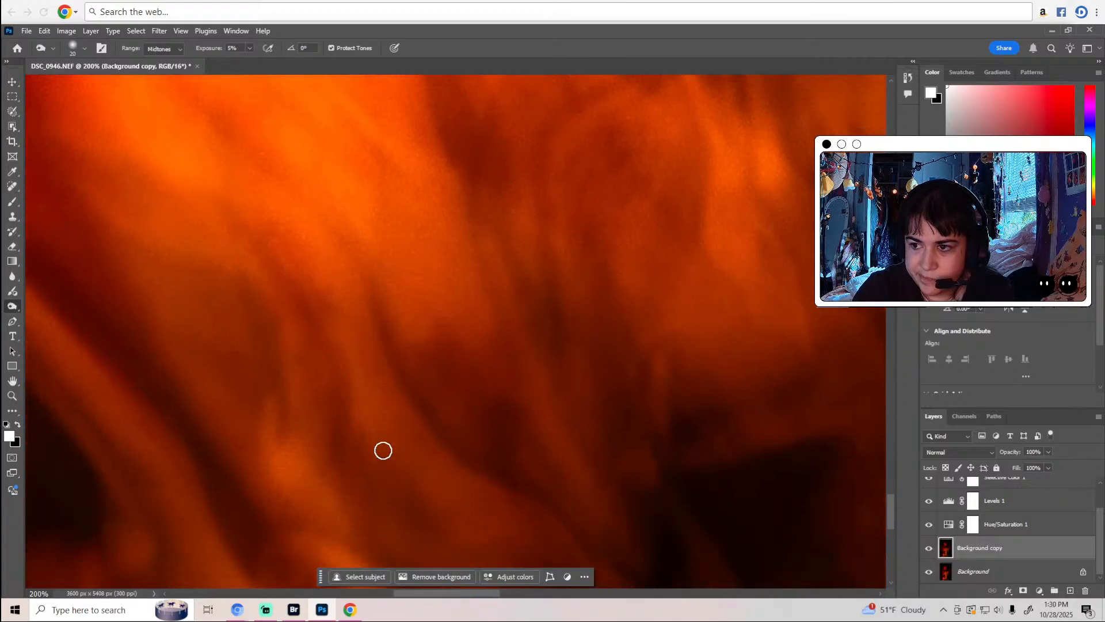
pyautogui.scroll(-2, 543, 525)
# Switch from the Burn tool to the Dodge tool and frame the dark red area beside the pointed shoulder at 200%.
pyautogui.press('z')
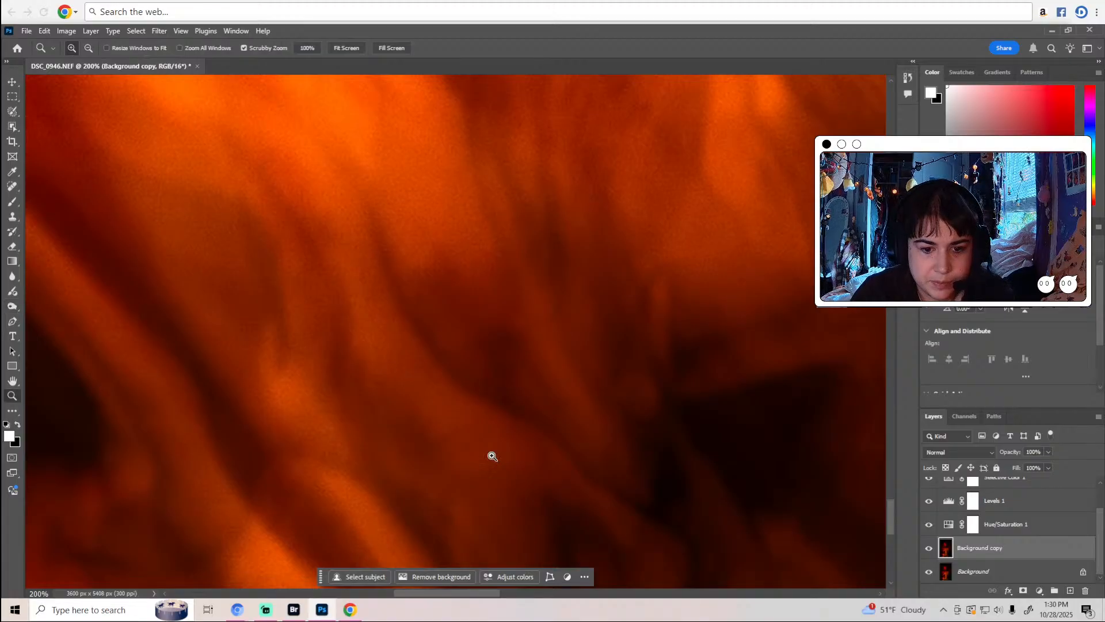
pyautogui.scroll(-7, 493, 456)
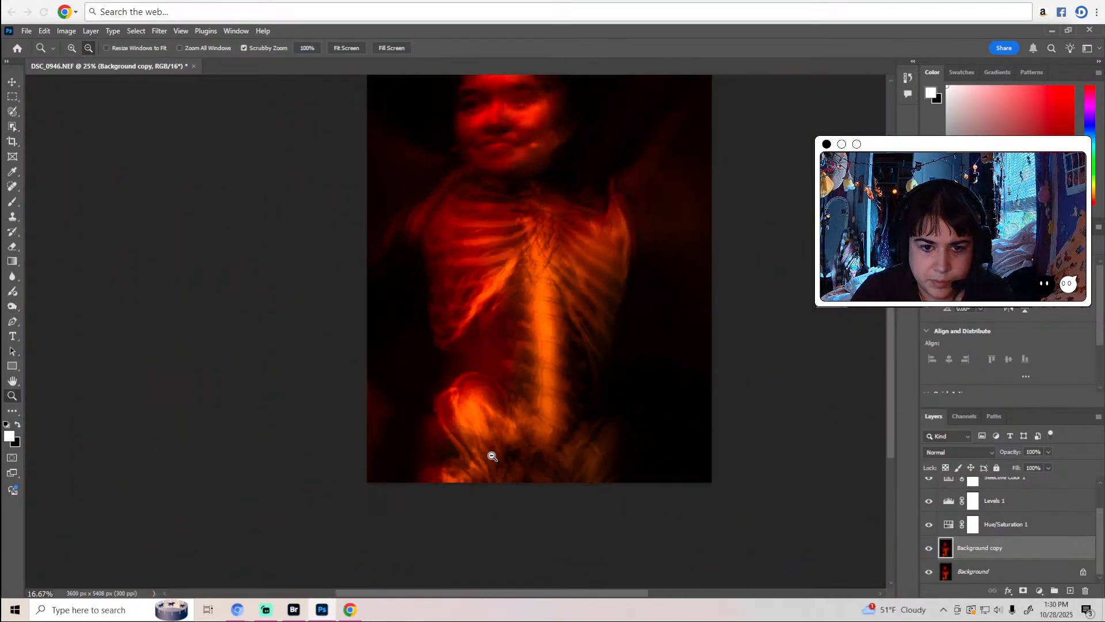
pyautogui.scroll(-2, 493, 456)
pyautogui.scroll(6, 564, 311)
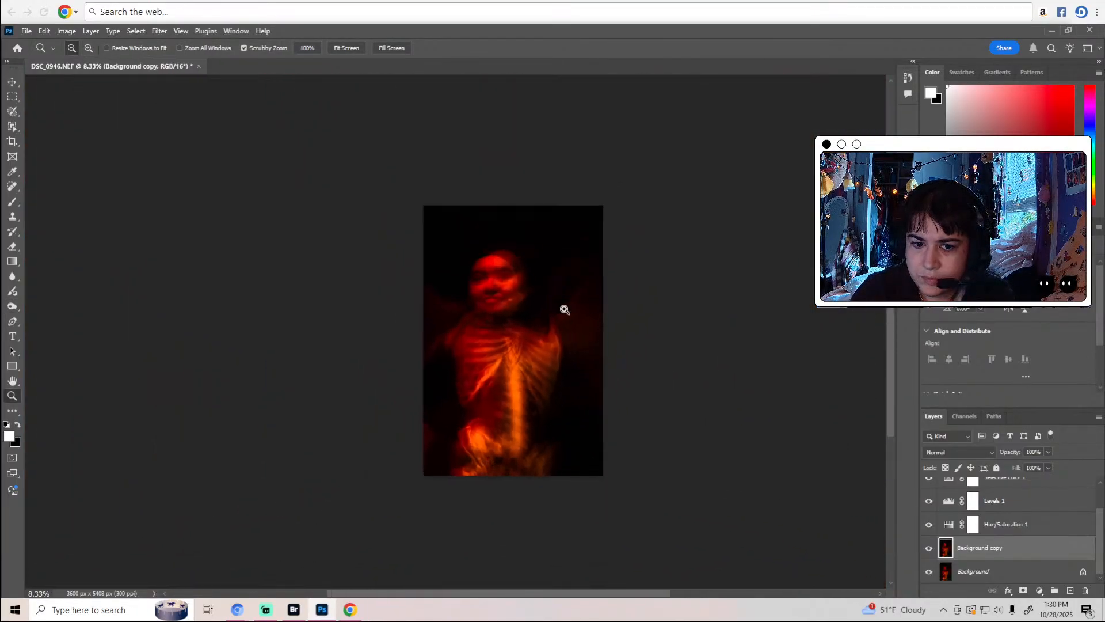
pyautogui.scroll(1, 581, 340)
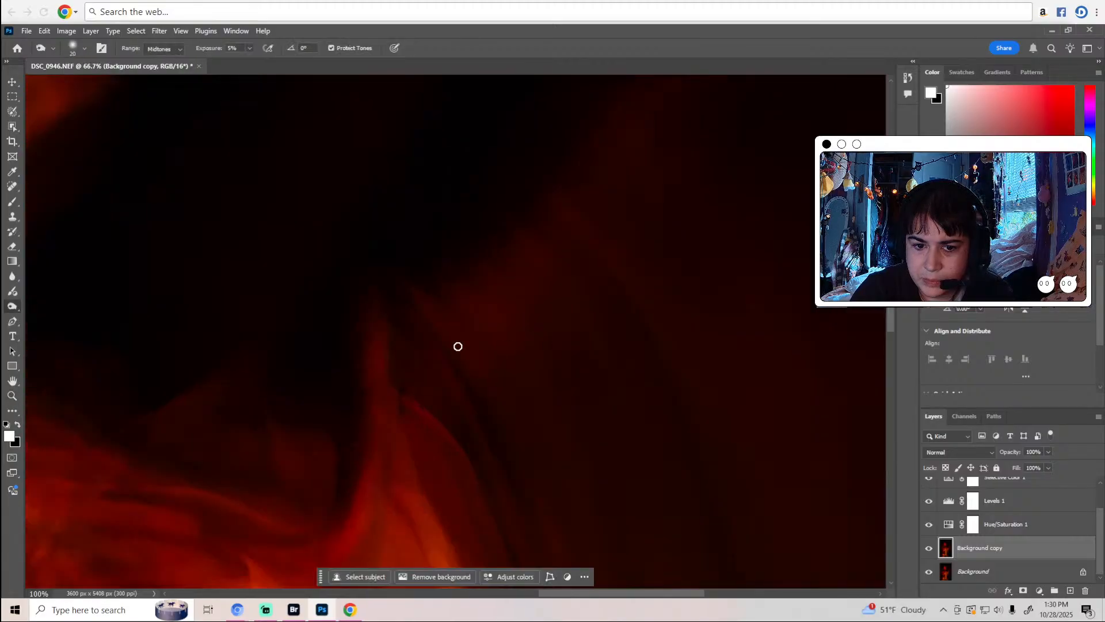
pyautogui.click(12, 306)
pyautogui.rightClick(16, 306)
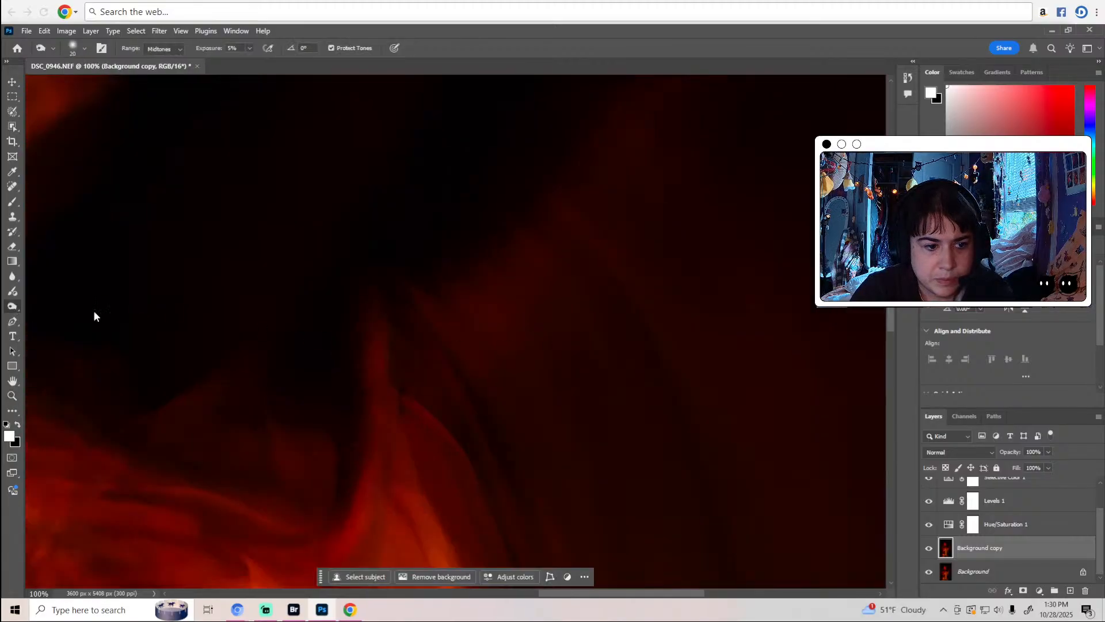
pyautogui.press('z')
pyautogui.click(444, 343)
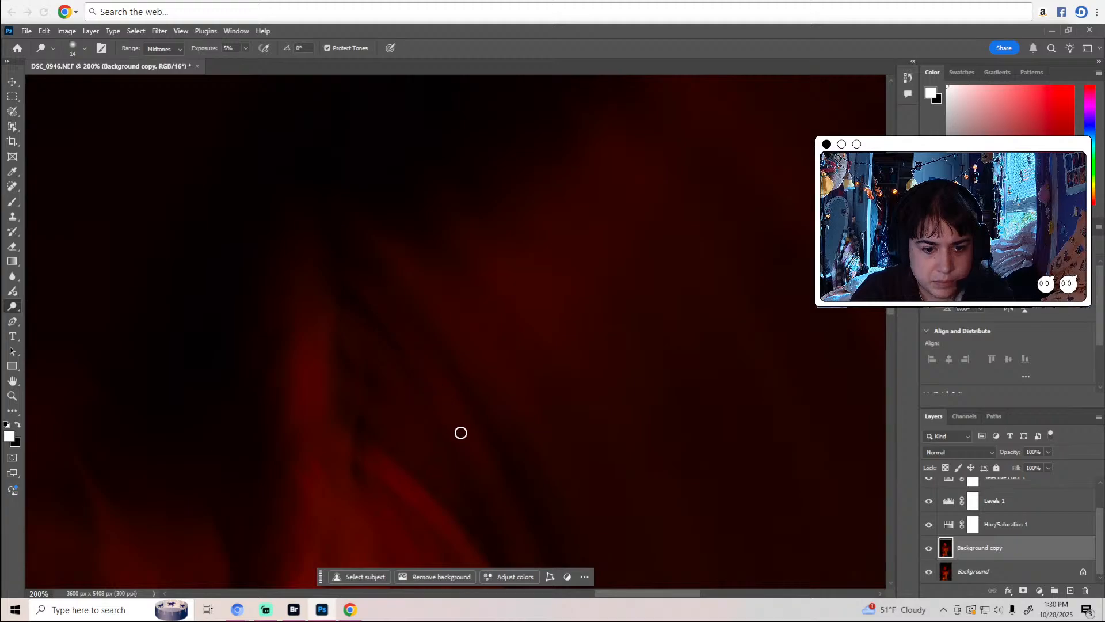
# Zoom out to 66.67% around the pointed shoulder and enlarge the Dodge brush.
pyautogui.press('z')
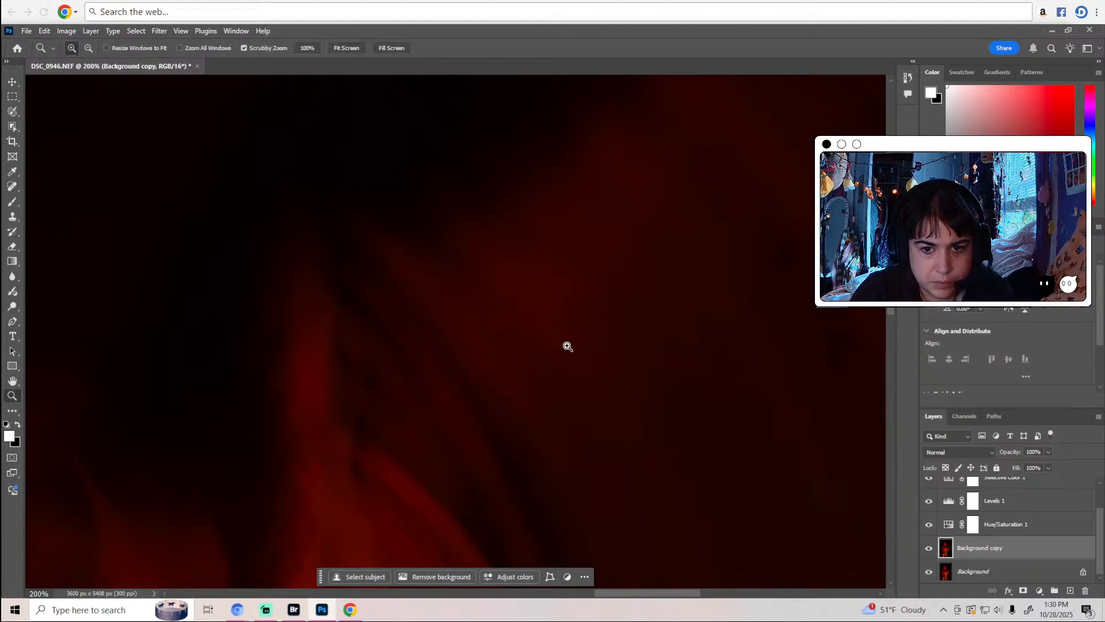
pyautogui.keyDown('alt'); pyautogui.click(569, 348); pyautogui.keyUp('alt')
pyautogui.keyDown('alt'); pyautogui.click(623, 355); pyautogui.keyUp('alt')
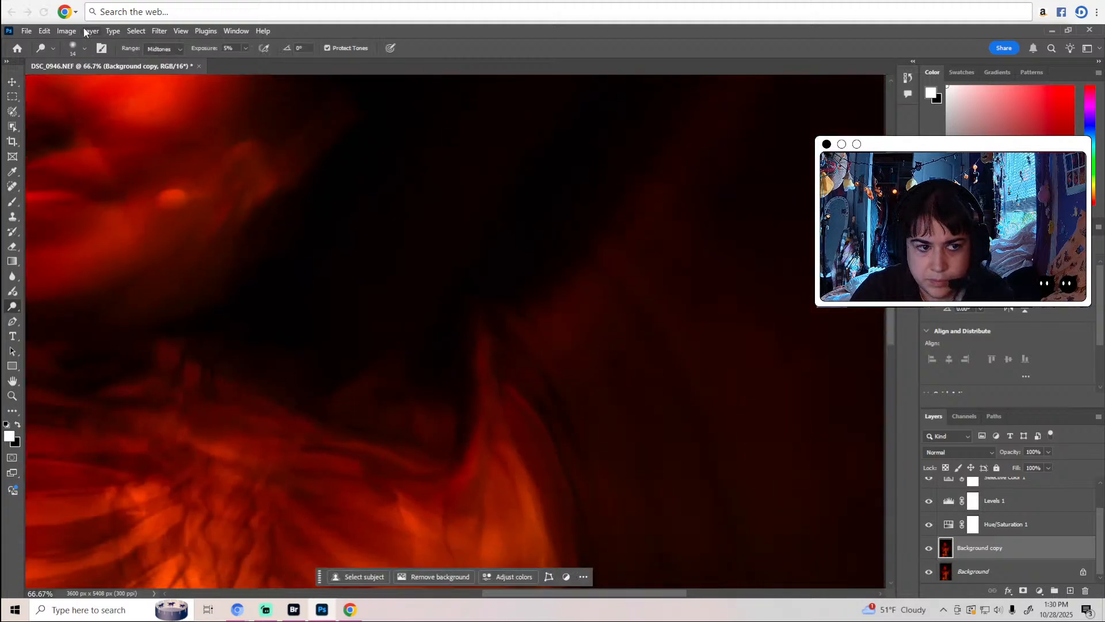
pyautogui.click(84, 48)
pyautogui.click(83, 82)
pyautogui.press('Return')
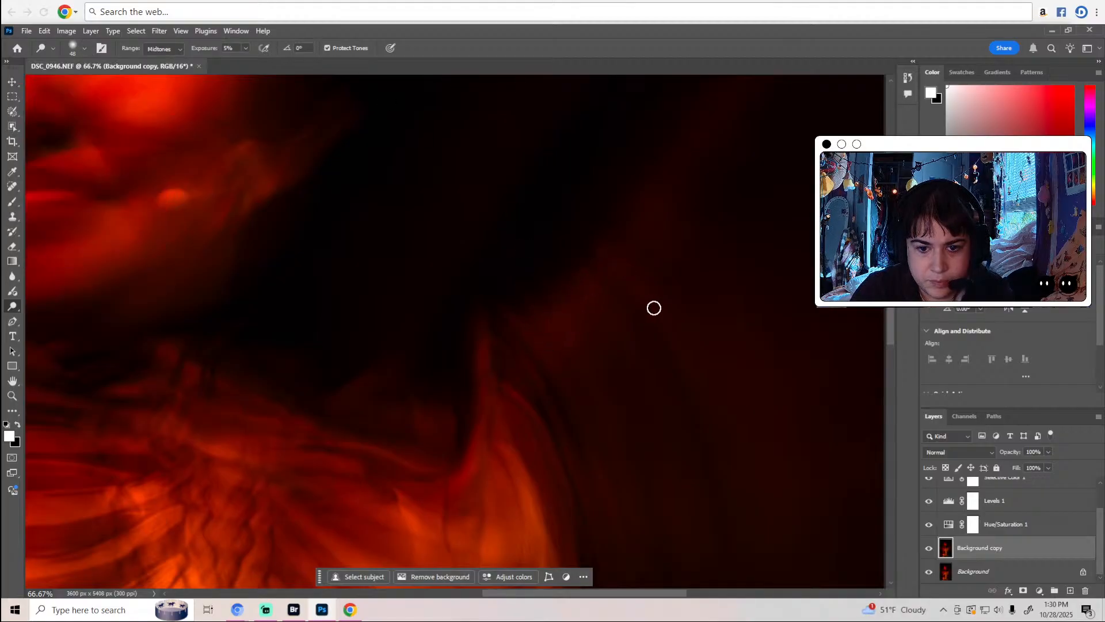
# Inspect the dark background beside both shoulders and the ribs at 66.67%, up to the jaw, keeping the Dodge tool active.
pyautogui.scroll(4, 657, 238)
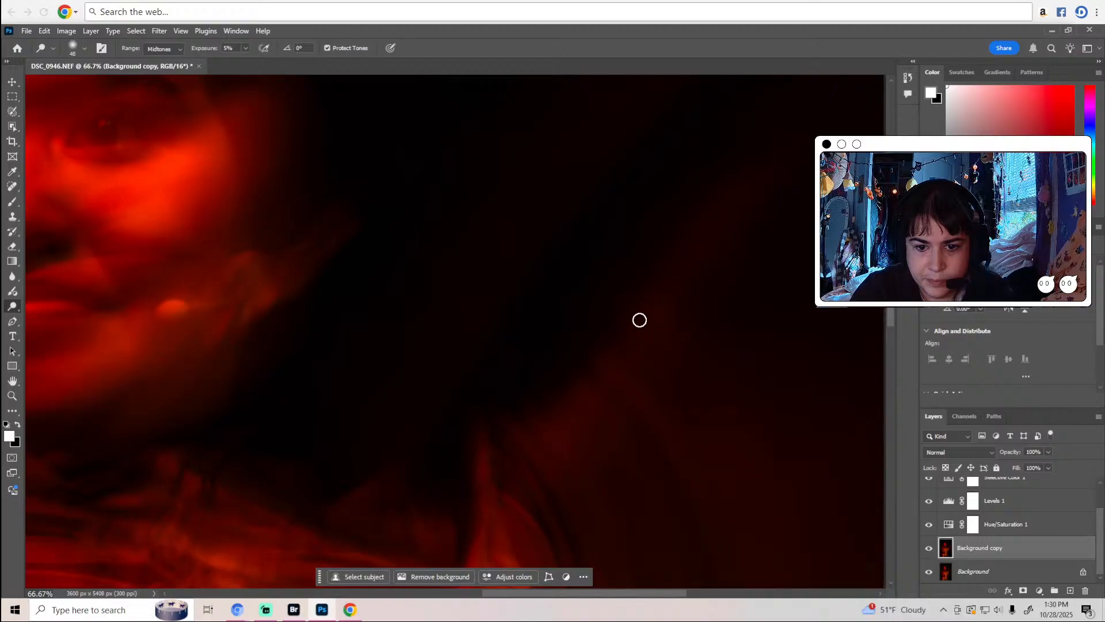
pyautogui.scroll(-10, 682, 288)
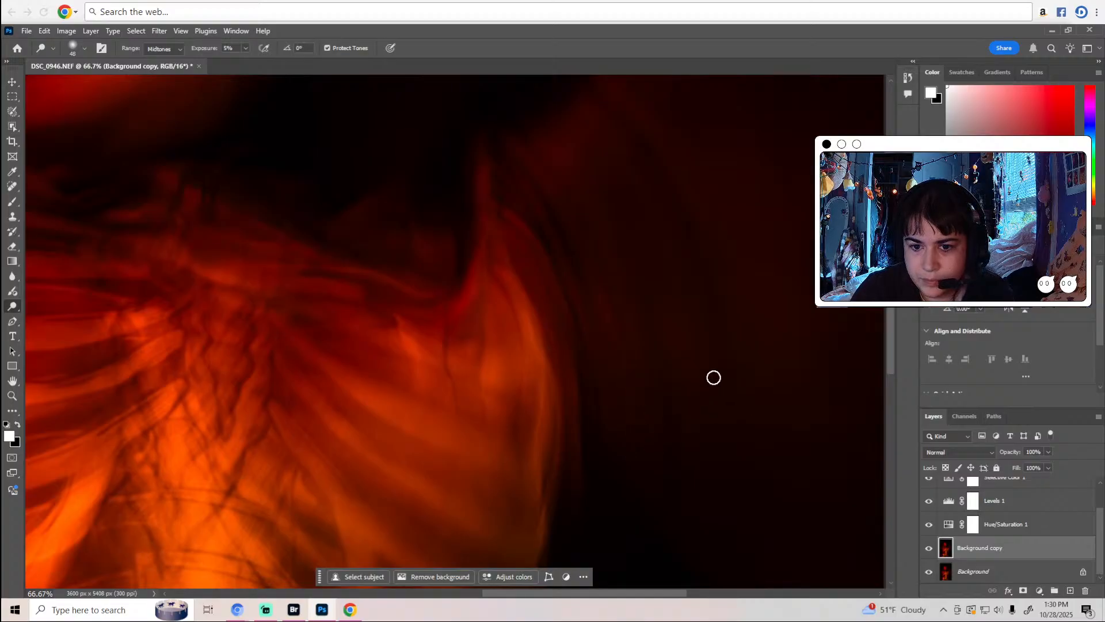
pyautogui.scroll(-8, 766, 350)
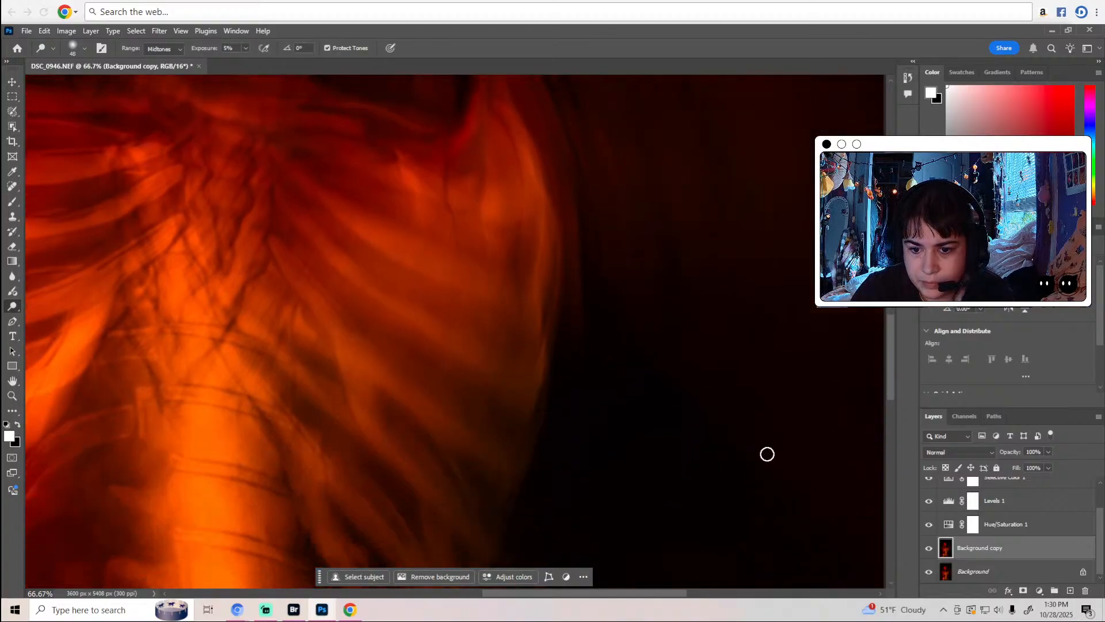
pyautogui.hscroll(-4, 573, 597)
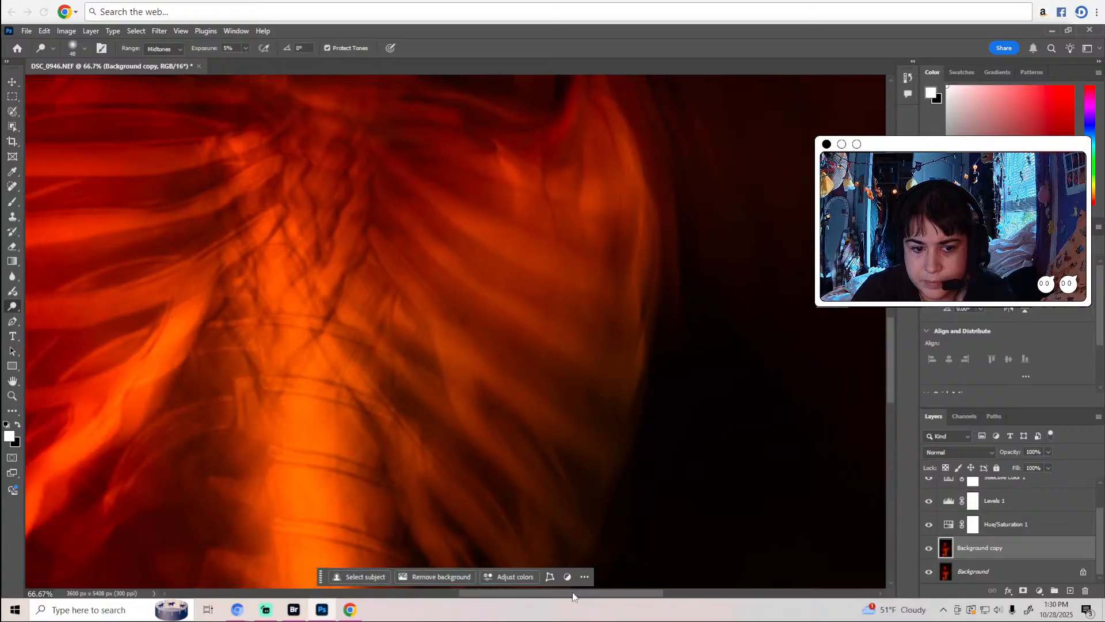
pyautogui.moveTo(573, 597); pyautogui.dragTo(413, 593)
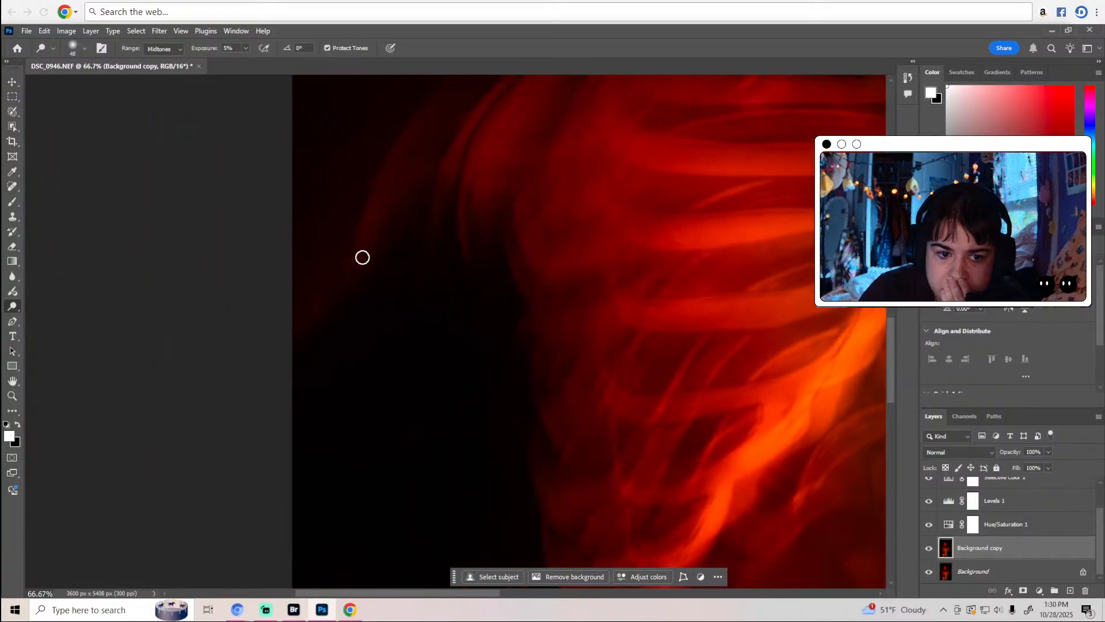
pyautogui.scroll(5, 330, 306)
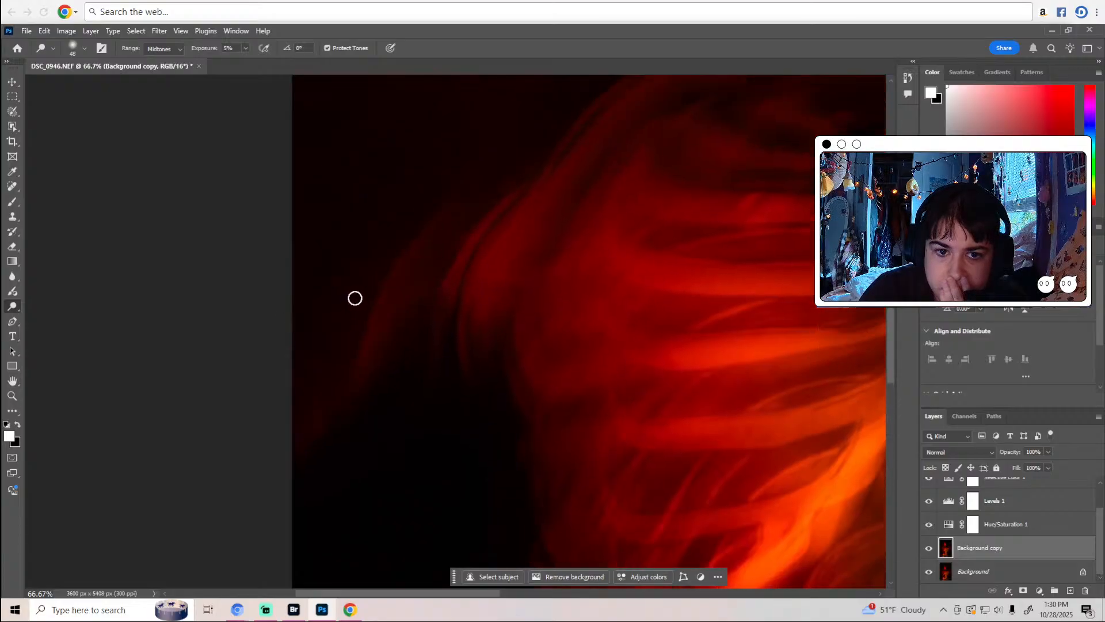
pyautogui.scroll(6, 355, 298)
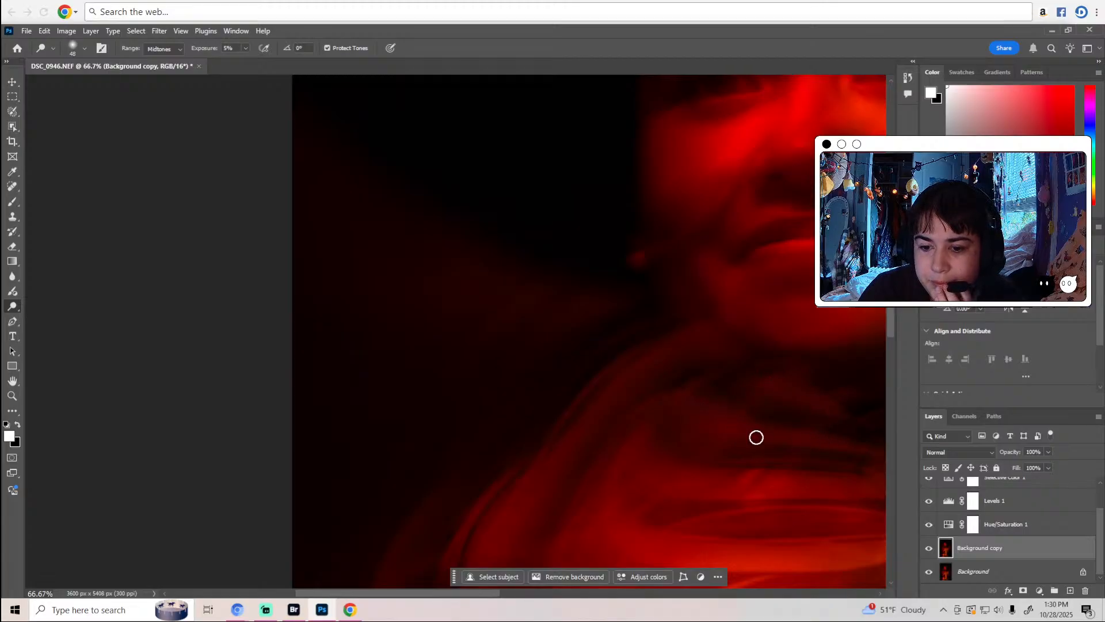
# Examine the ribs, neck and torso up close, and the whole red-lit figure with its surrounding dark areas.
pyautogui.scroll(-5, 674, 542)
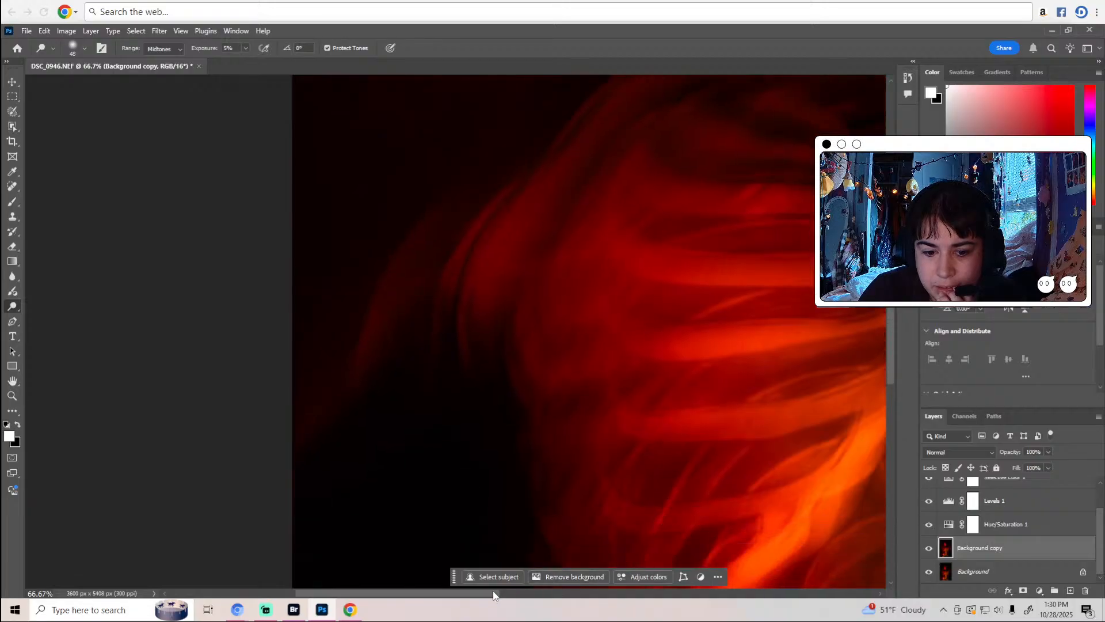
pyautogui.moveTo(494, 596); pyautogui.dragTo(601, 594)
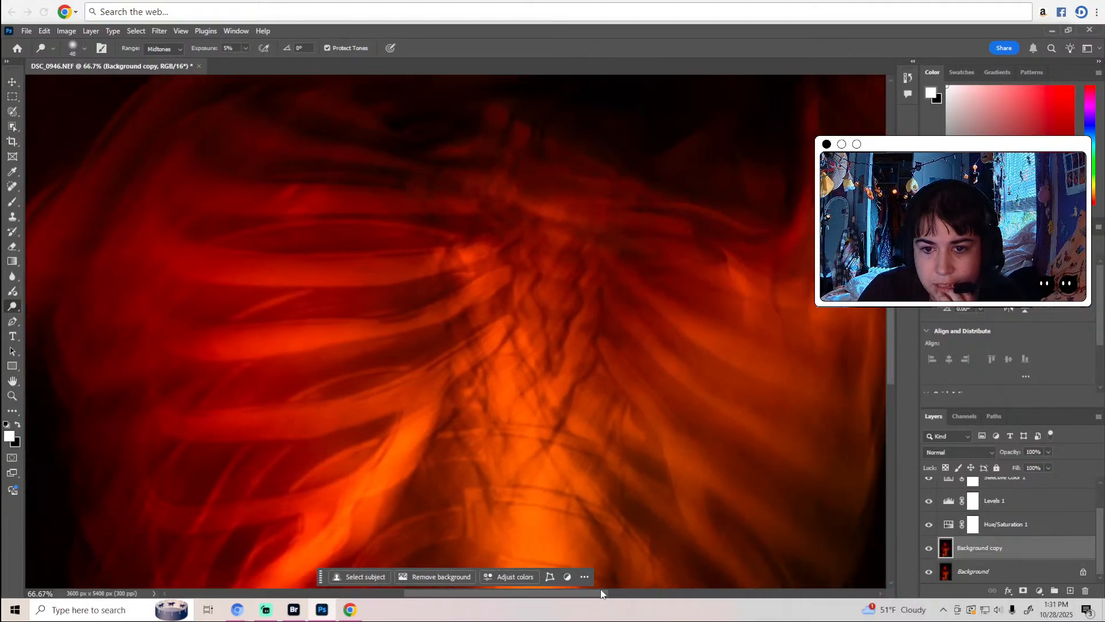
pyautogui.press('z')
pyautogui.keyDown('alt'); pyautogui.click(618, 416); pyautogui.keyUp('alt')
pyautogui.keyDown('alt'); pyautogui.click(617, 416); pyautogui.keyUp('alt')
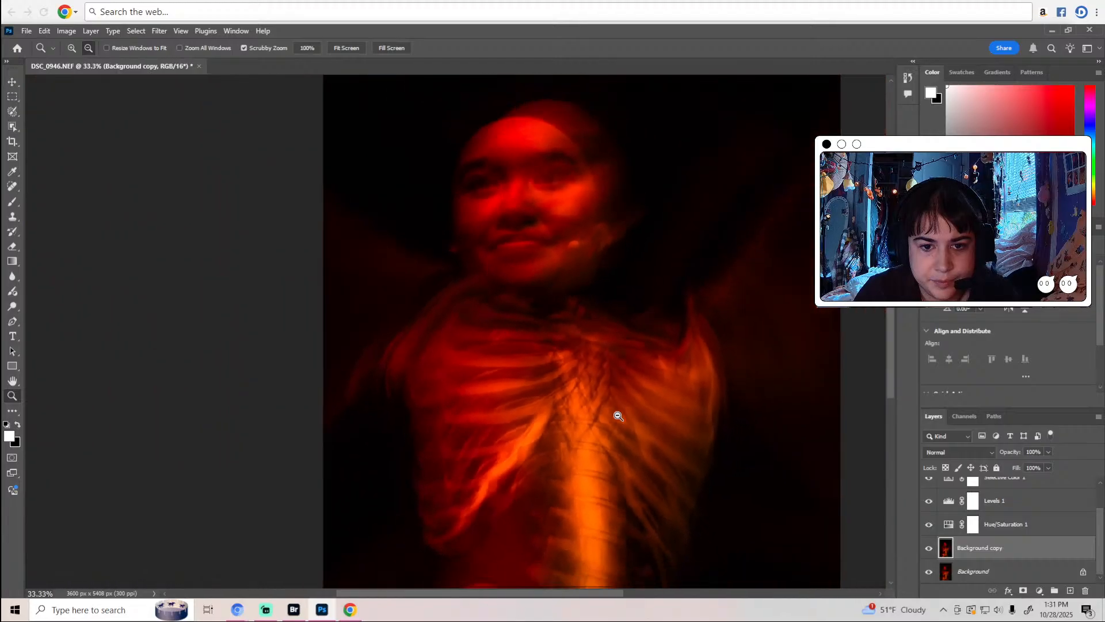
pyautogui.keyDown('alt'); pyautogui.click(618, 416); pyautogui.keyUp('alt')
pyautogui.keyDown('alt'); pyautogui.click(618, 416); pyautogui.keyUp('alt')
pyautogui.keyDown('alt'); pyautogui.click(618, 416); pyautogui.keyUp('alt')
pyautogui.keyDown('alt'); pyautogui.click(616, 413); pyautogui.keyUp('alt')
pyautogui.moveTo(617, 412)
pyautogui.mouseDown()
pyautogui.moveTo(651, 428)
pyautogui.moveTo(688, 480)
pyautogui.mouseUp()
pyautogui.press('o')
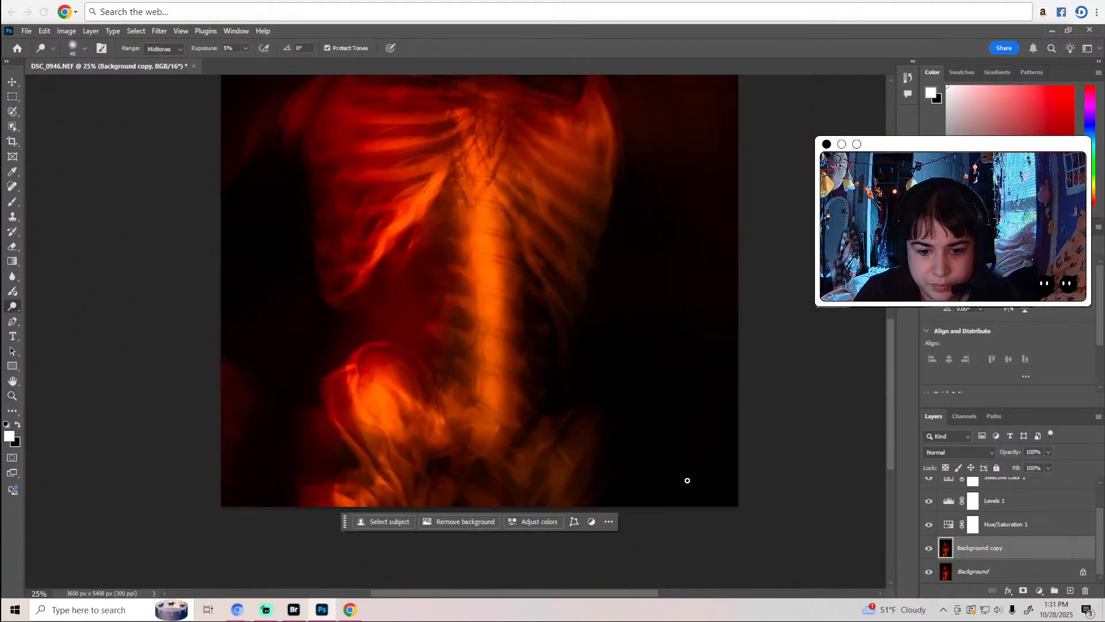
pyautogui.press('z')
pyautogui.keyDown('alt'); pyautogui.click(657, 449); pyautogui.keyUp('alt')
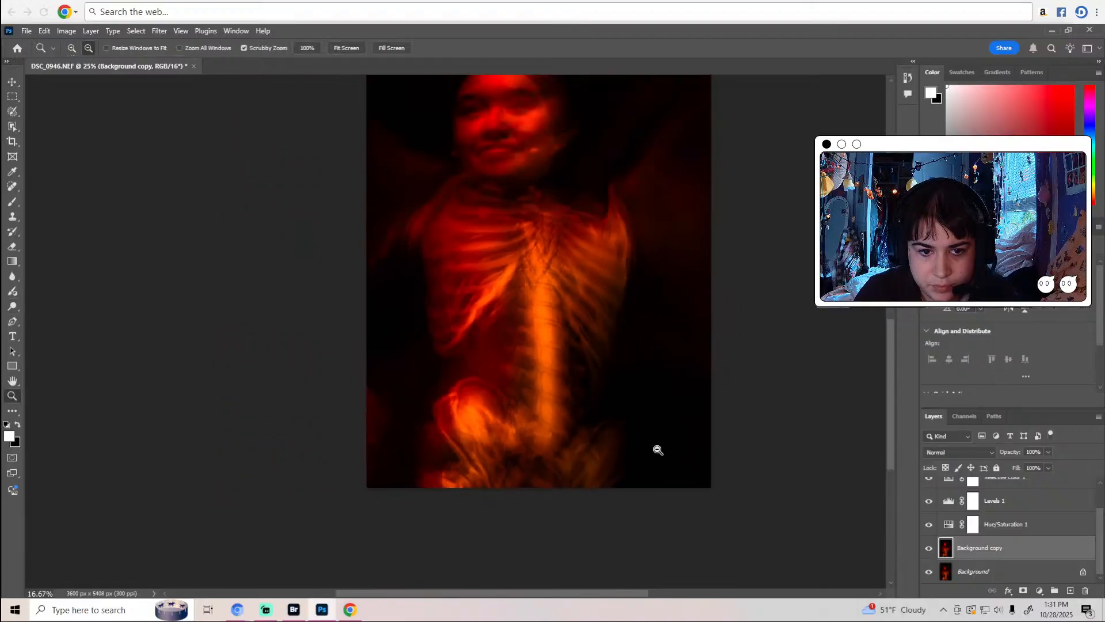
pyautogui.keyDown('alt'); pyautogui.click(656, 449); pyautogui.keyUp('alt')
pyautogui.keyDown('alt'); pyautogui.click(656, 449); pyautogui.keyUp('alt')
pyautogui.click(658, 392)
pyautogui.press('o')
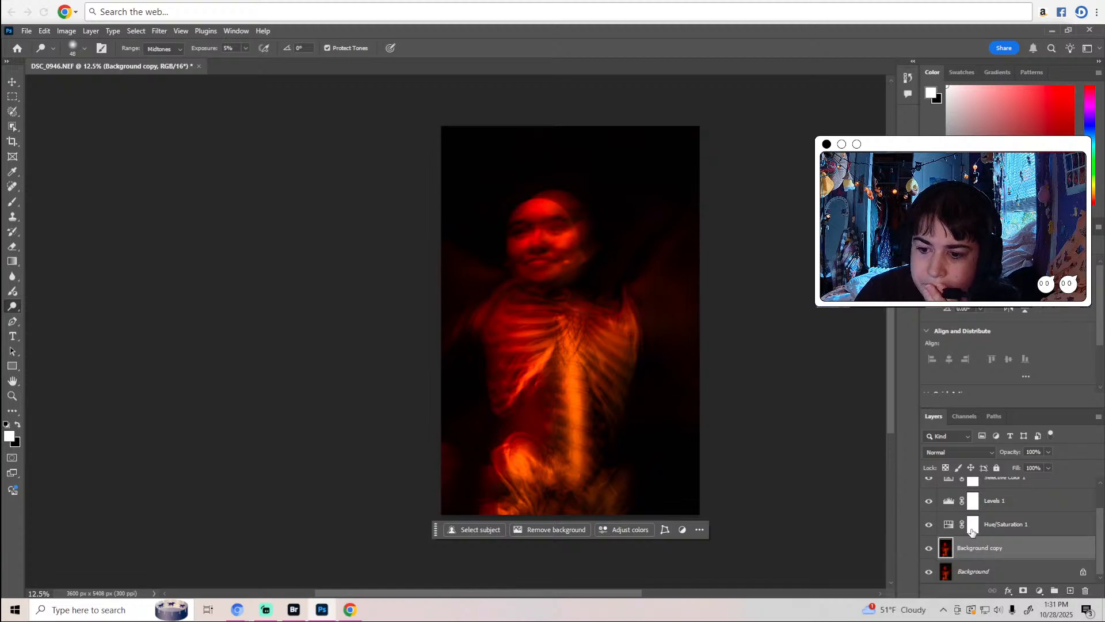
# Add a Vibrance adjustment layer directly above Background copy, adjust it slightly, and compare the photo with and without it.
pyautogui.click(948, 320)
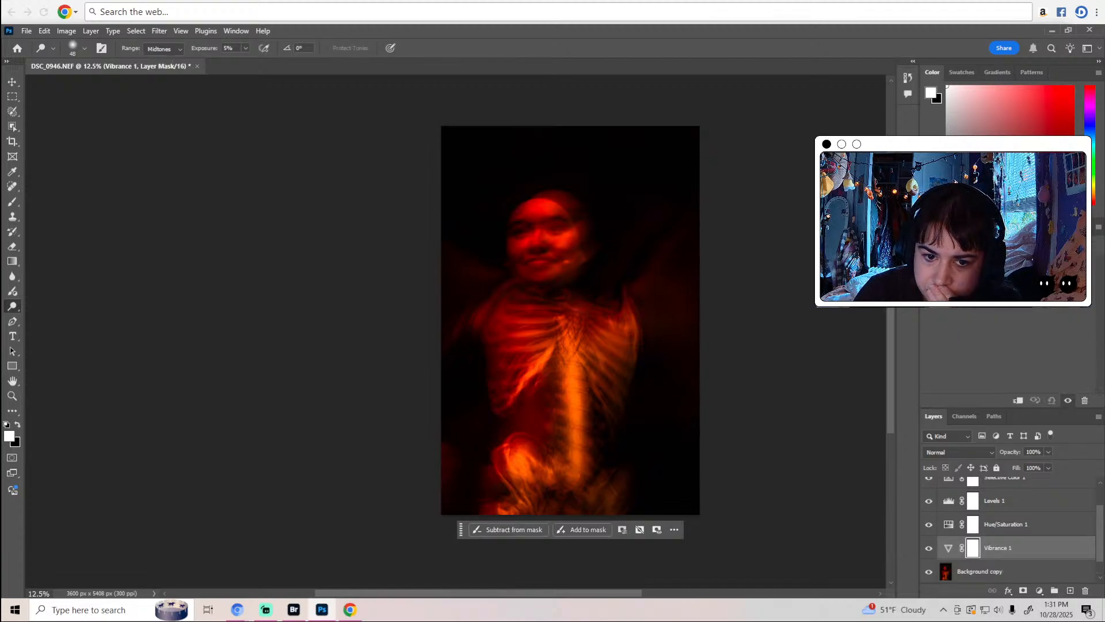
pyautogui.moveTo(1010, 266)
pyautogui.mouseDown()
pyautogui.moveTo(967, 266)
pyautogui.moveTo(1016, 266)
pyautogui.mouseUp()
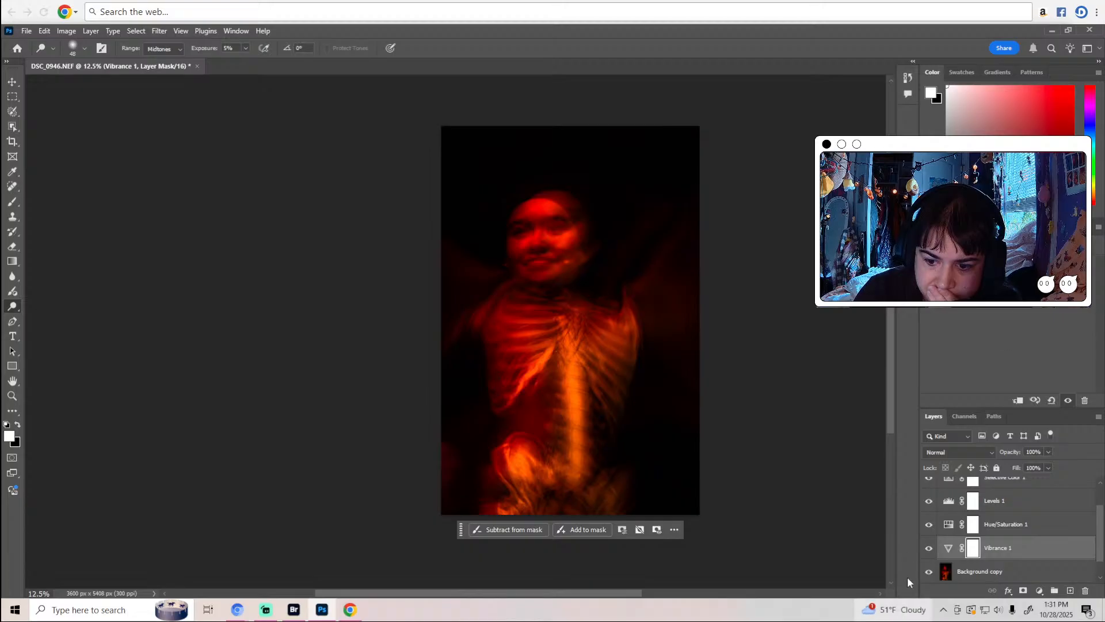
pyautogui.click(930, 549)
pyautogui.click(929, 548)
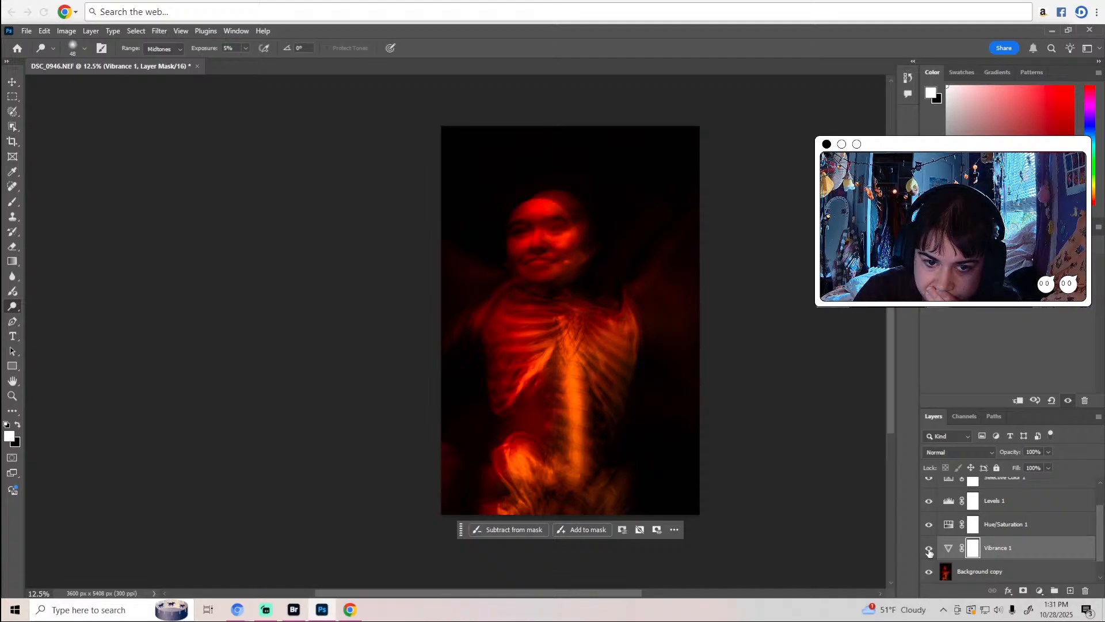
# On Background copy, paint black over the red patch at the photo's lower-left edge with a 228 px Hard Round brush at 37% opacity.
pyautogui.scroll(-1, 956, 556)
pyautogui.click(975, 551)
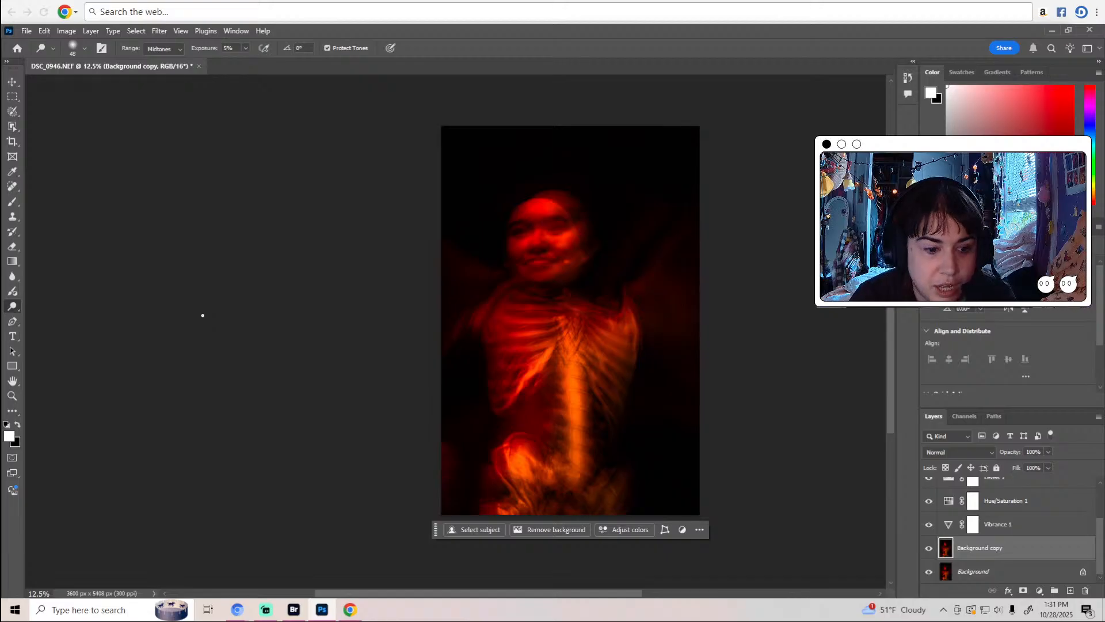
pyautogui.press('b')
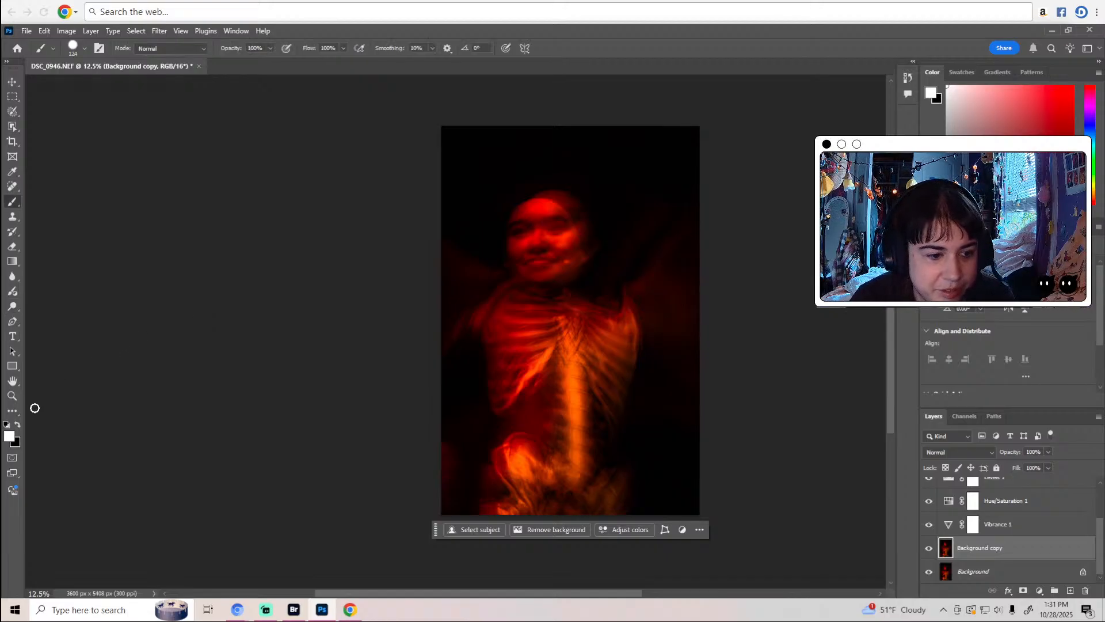
pyautogui.click(19, 426)
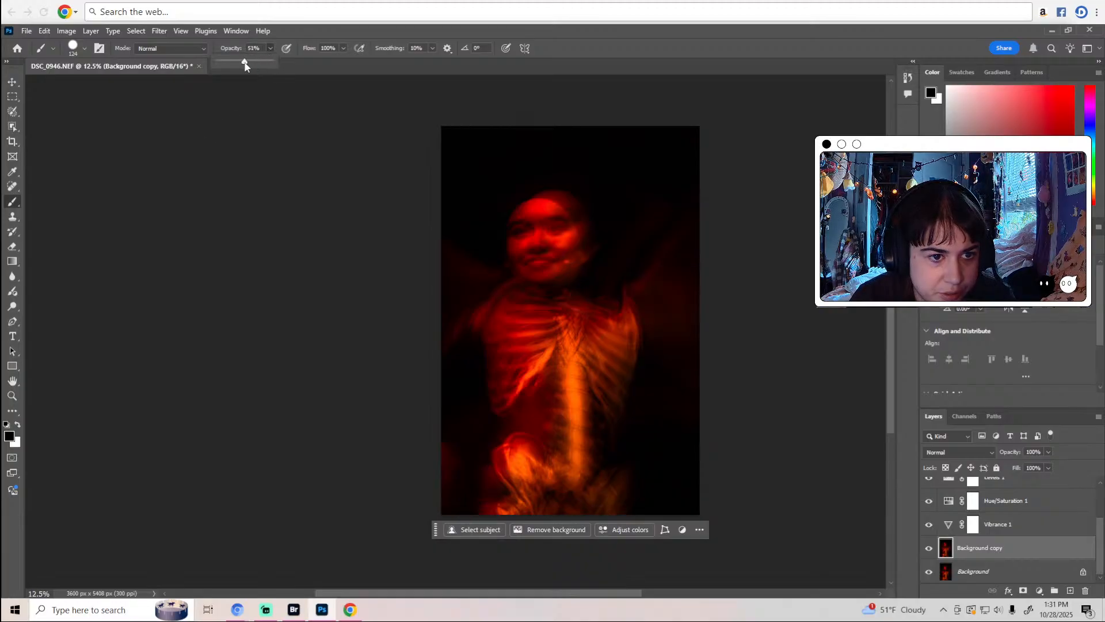
pyautogui.click(85, 49)
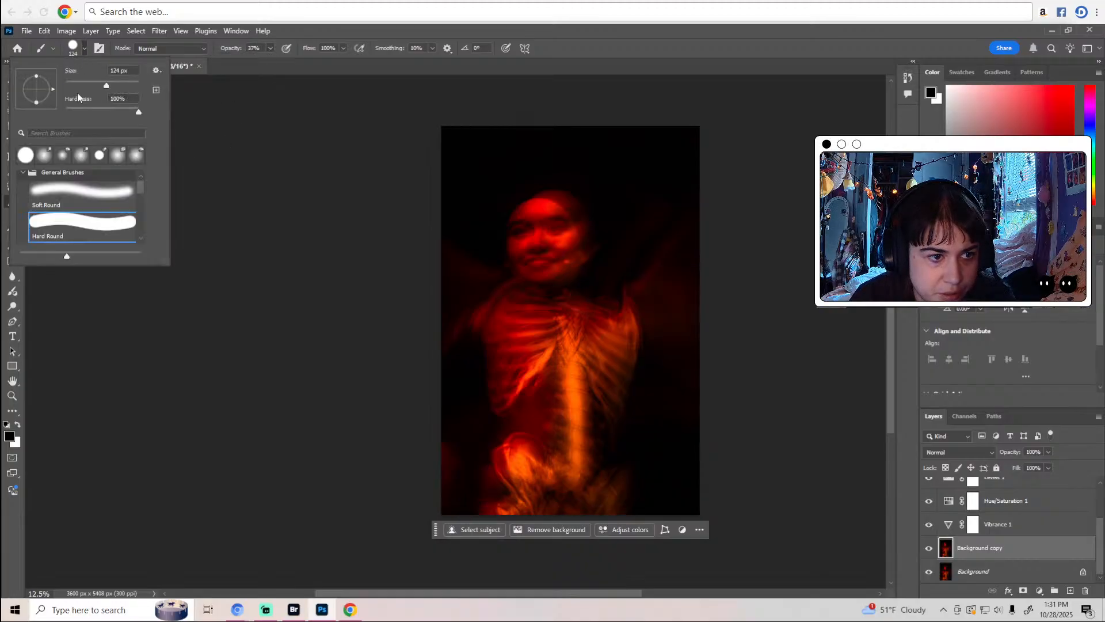
pyautogui.moveTo(118, 88); pyautogui.dragTo(121, 85)
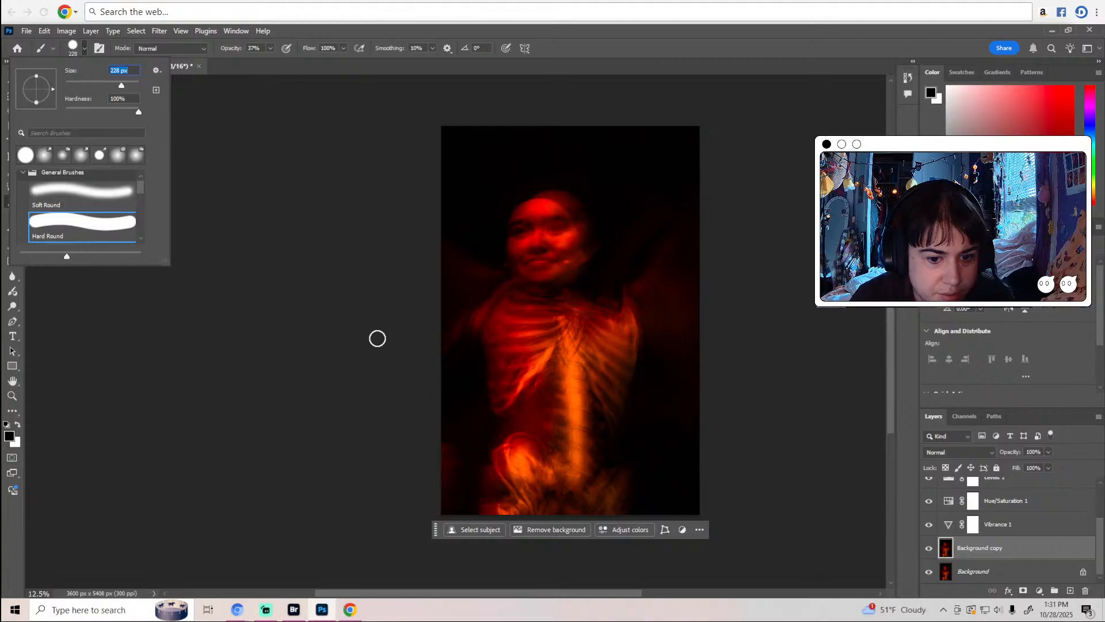
pyautogui.click(455, 438)
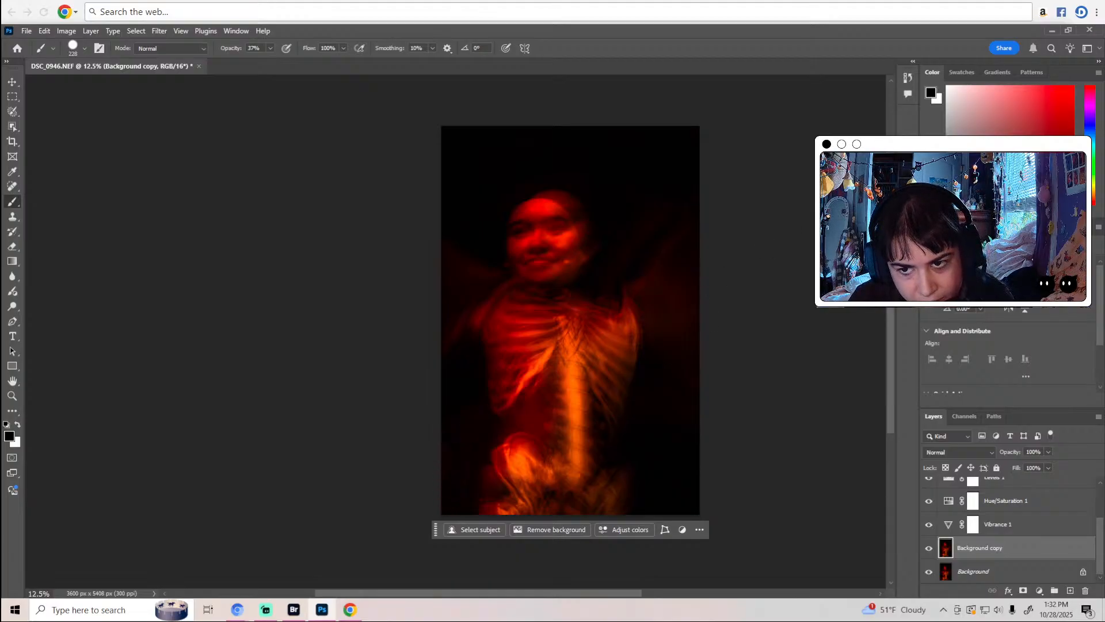
# Revert the black brush strokes to the state before painting and lower the brush opacity to 5%.
pyautogui.click(909, 78)
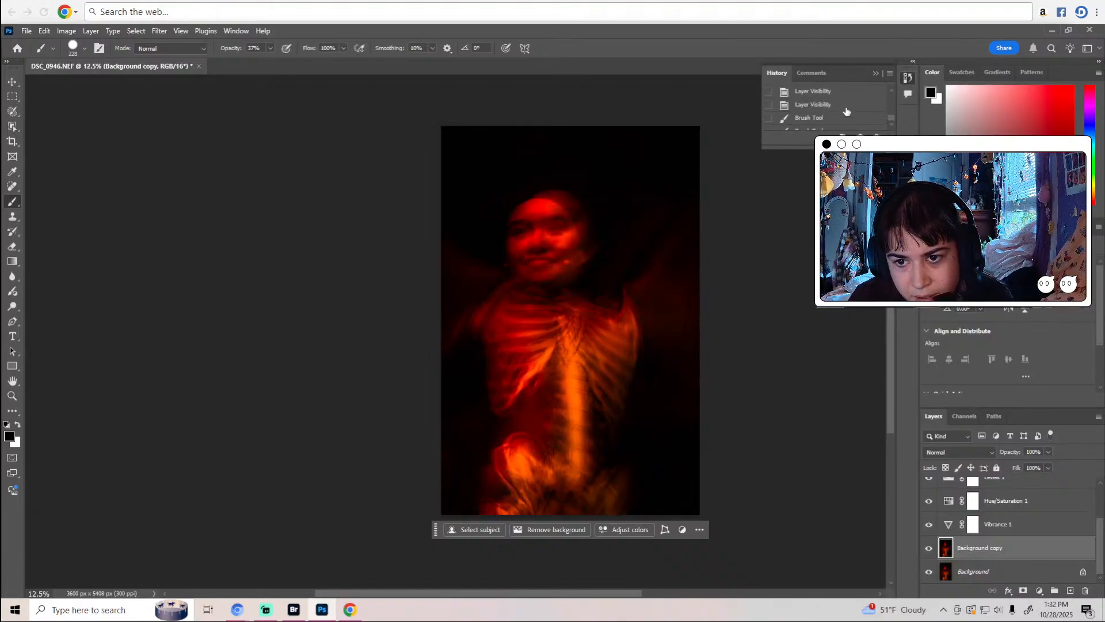
pyautogui.click(845, 106)
pyautogui.click(875, 73)
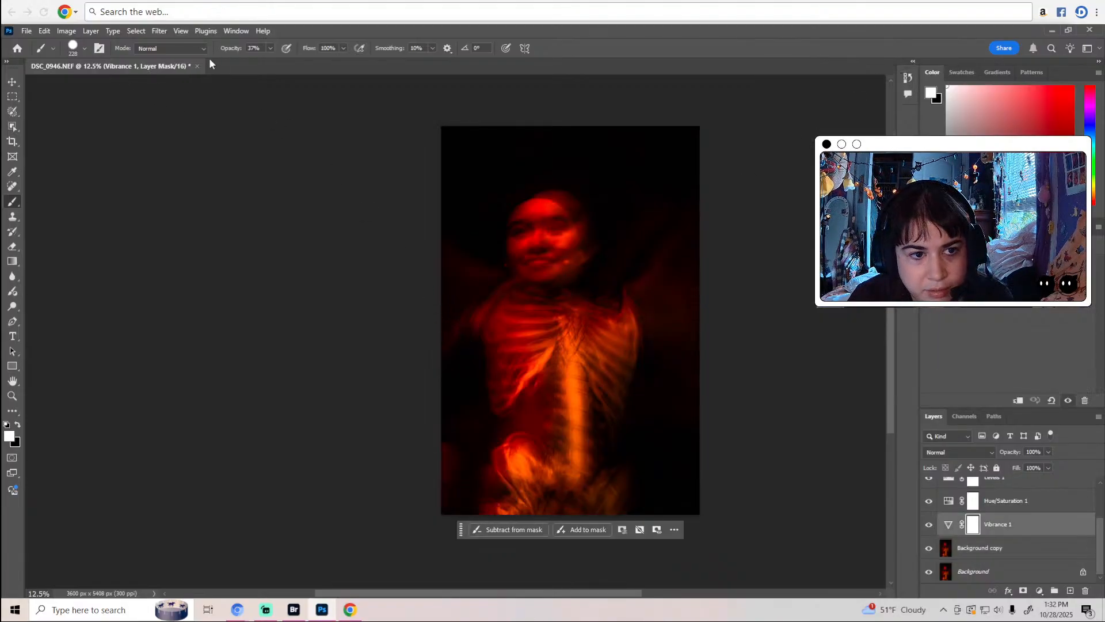
pyautogui.click(270, 49)
pyautogui.moveTo(272, 61); pyautogui.dragTo(255, 62)
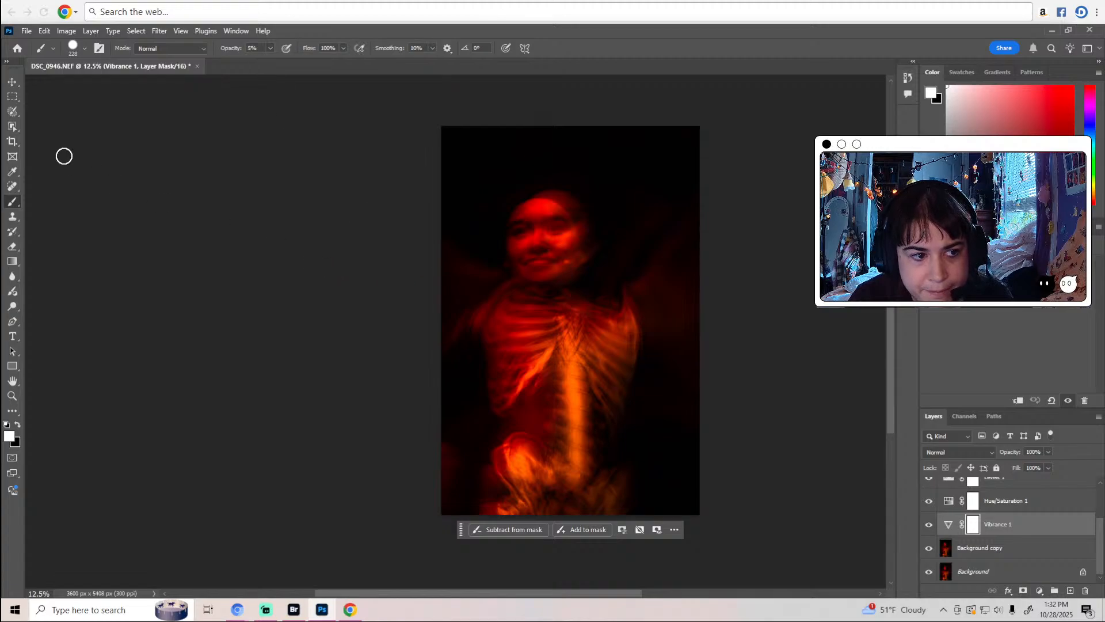
# Remove the red patch at the photo's lower-left edge on Background copy with a 285 px content-aware Spot Healing Brush.
pyautogui.click(15, 114)
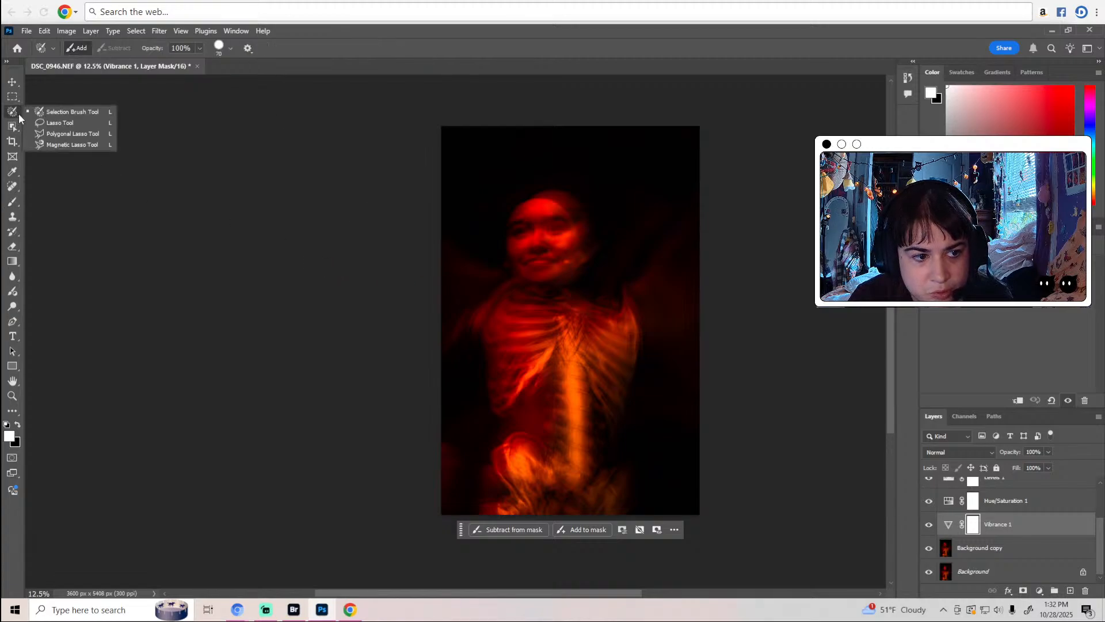
pyautogui.click(11, 188)
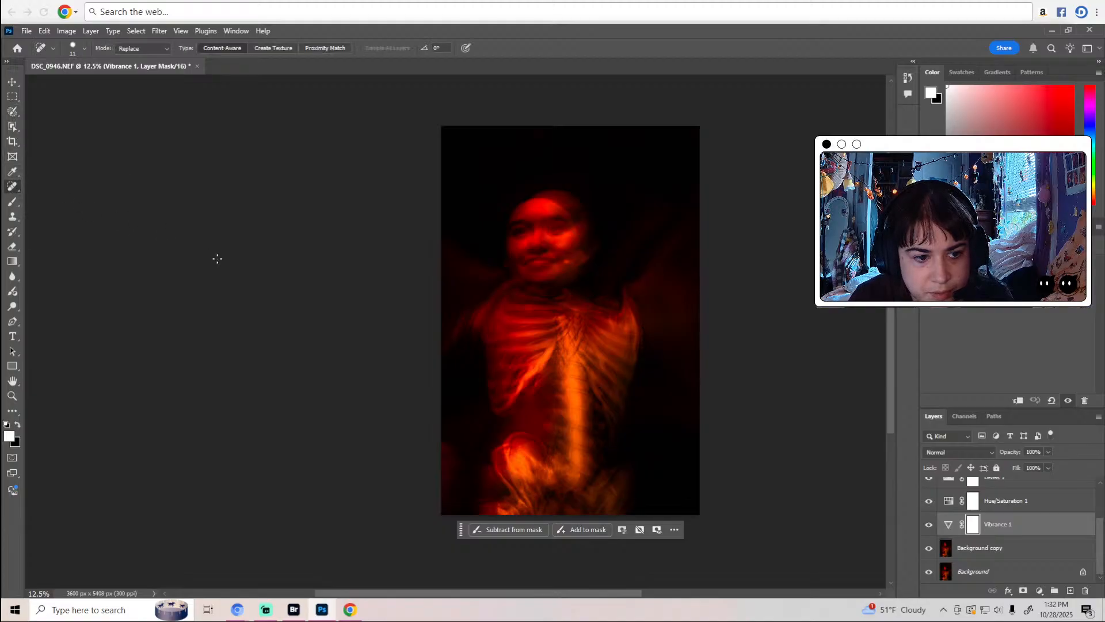
pyautogui.click(84, 49)
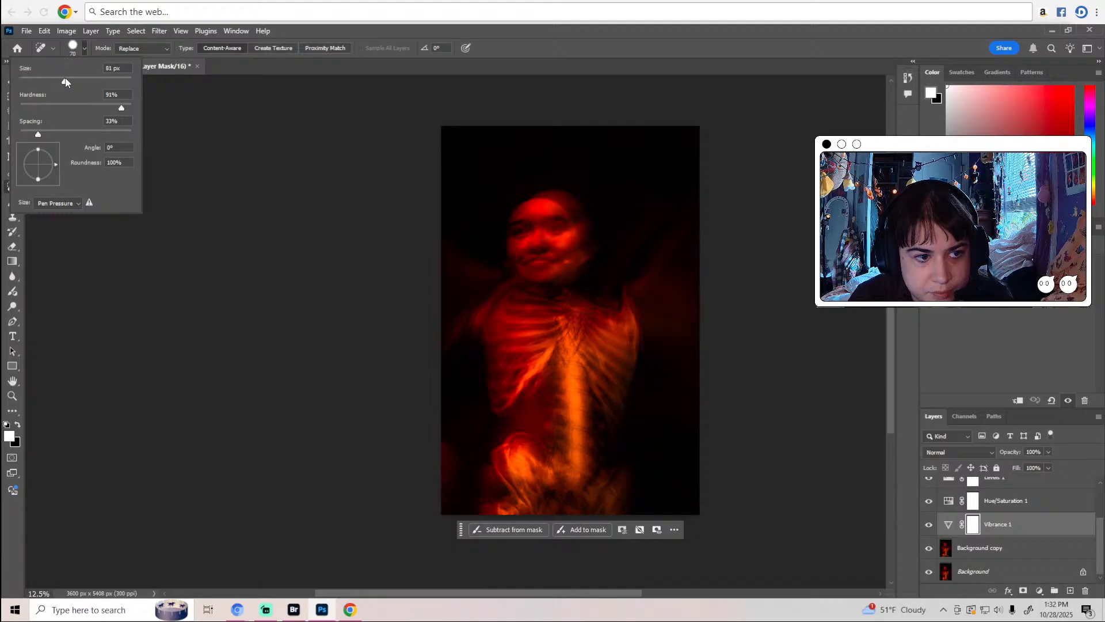
pyautogui.moveTo(65, 81); pyautogui.dragTo(68, 82)
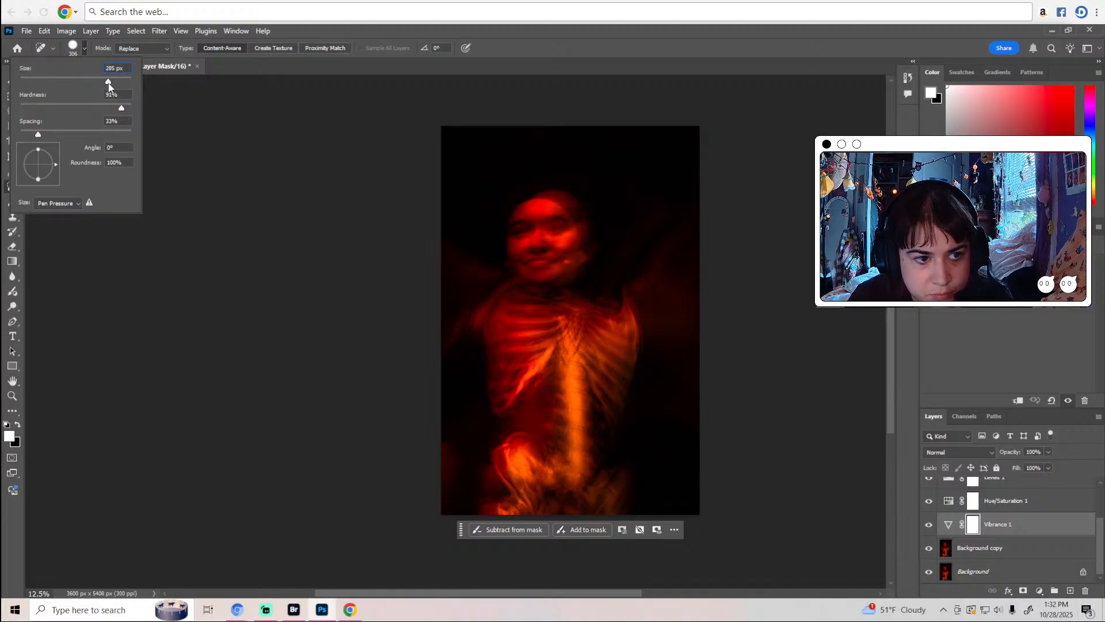
pyautogui.click(446, 440)
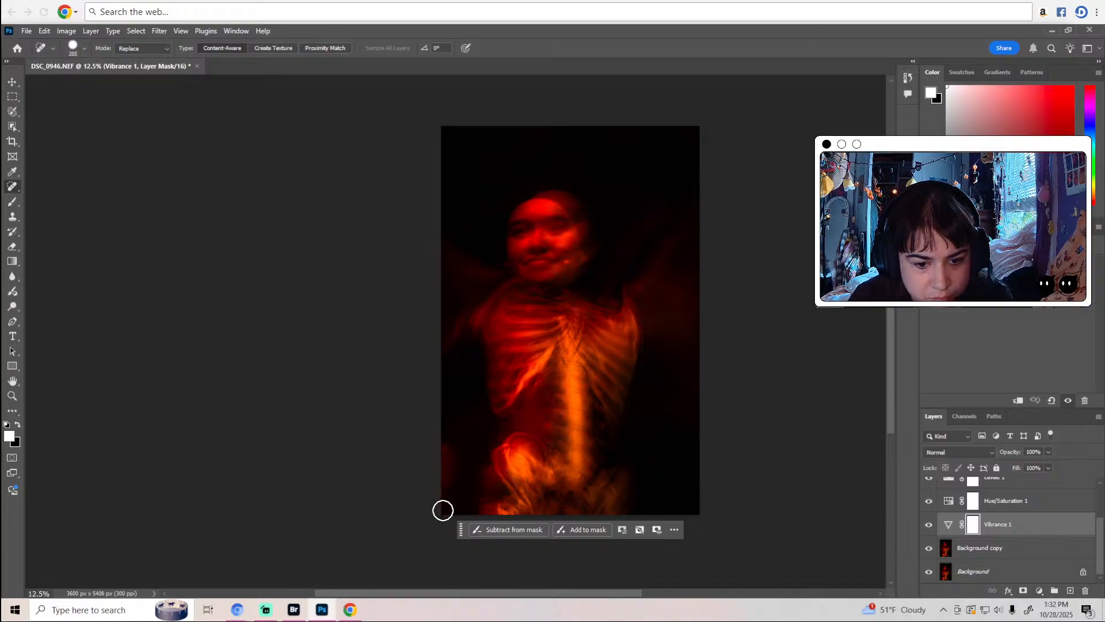
pyautogui.click(1011, 554)
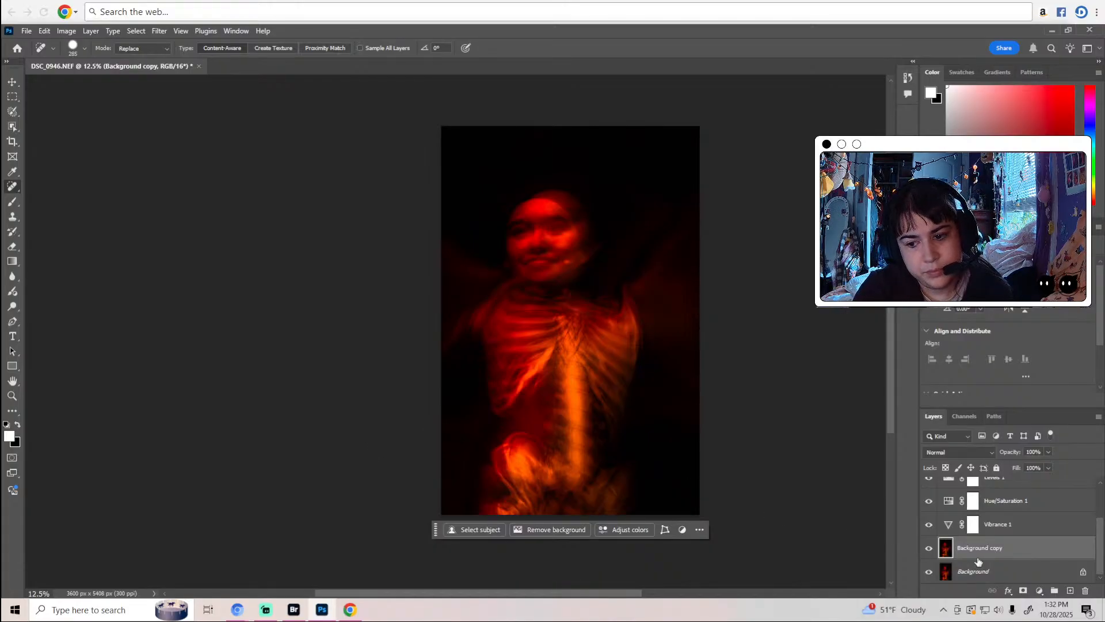
pyautogui.scroll(1, 839, 486)
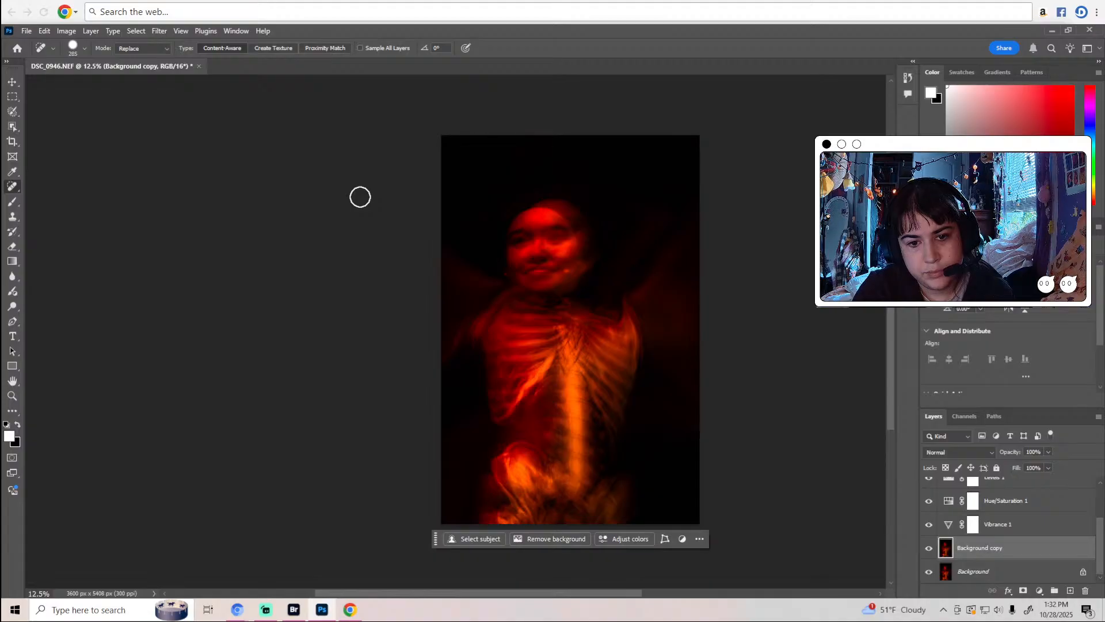
# Start saving a copy of the photo, with JPEG as the format and the Desktop as the destination.
pyautogui.click(25, 31)
pyautogui.click(69, 180)
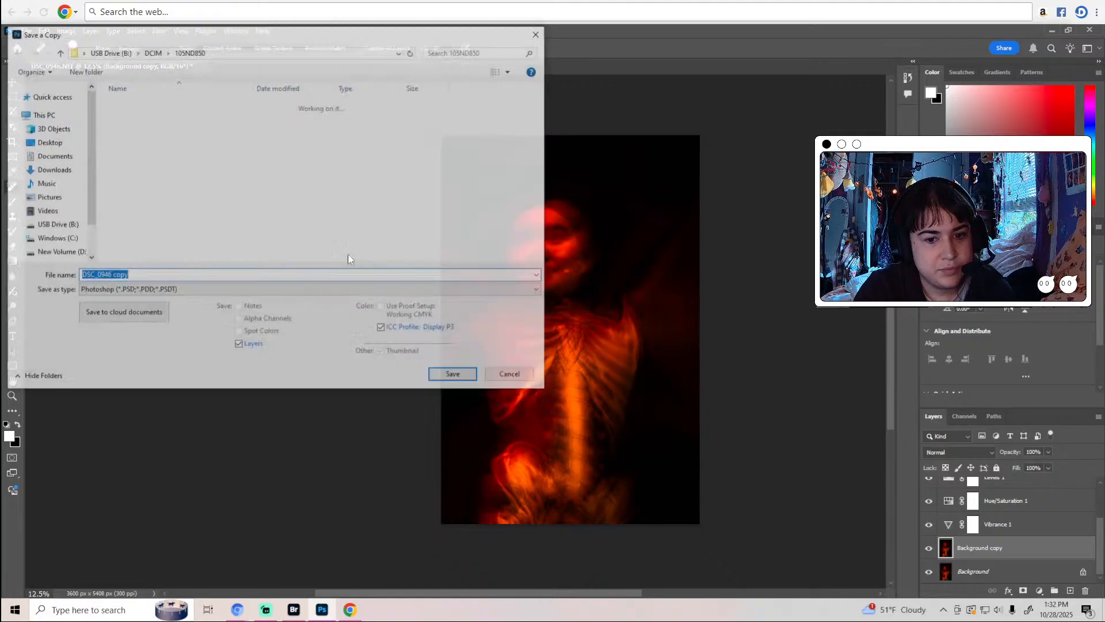
pyautogui.click(241, 291)
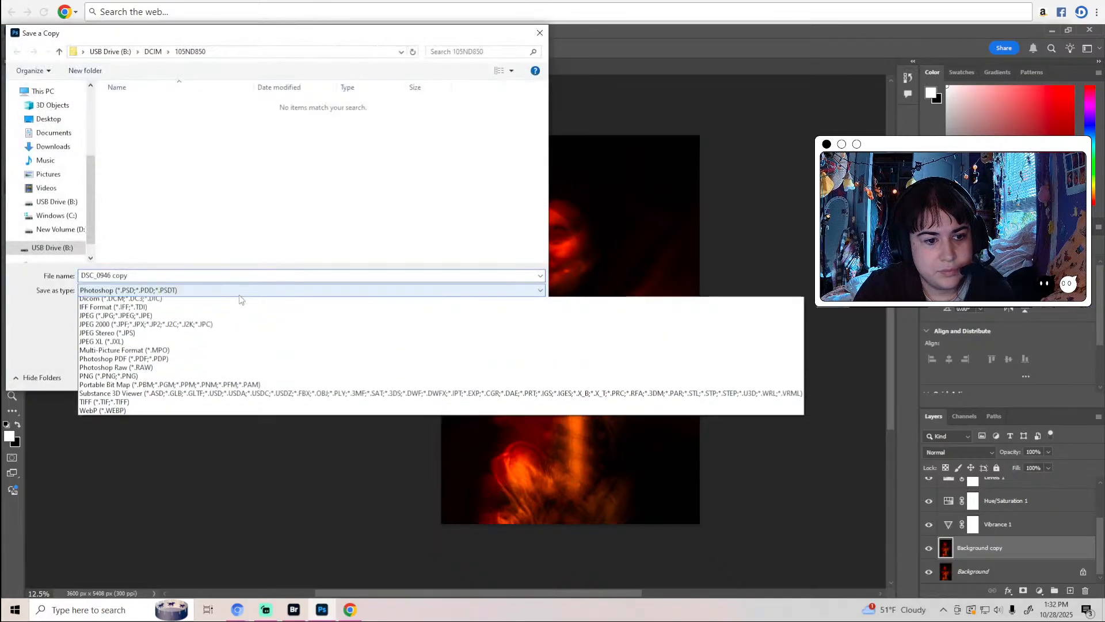
pyautogui.click(209, 353)
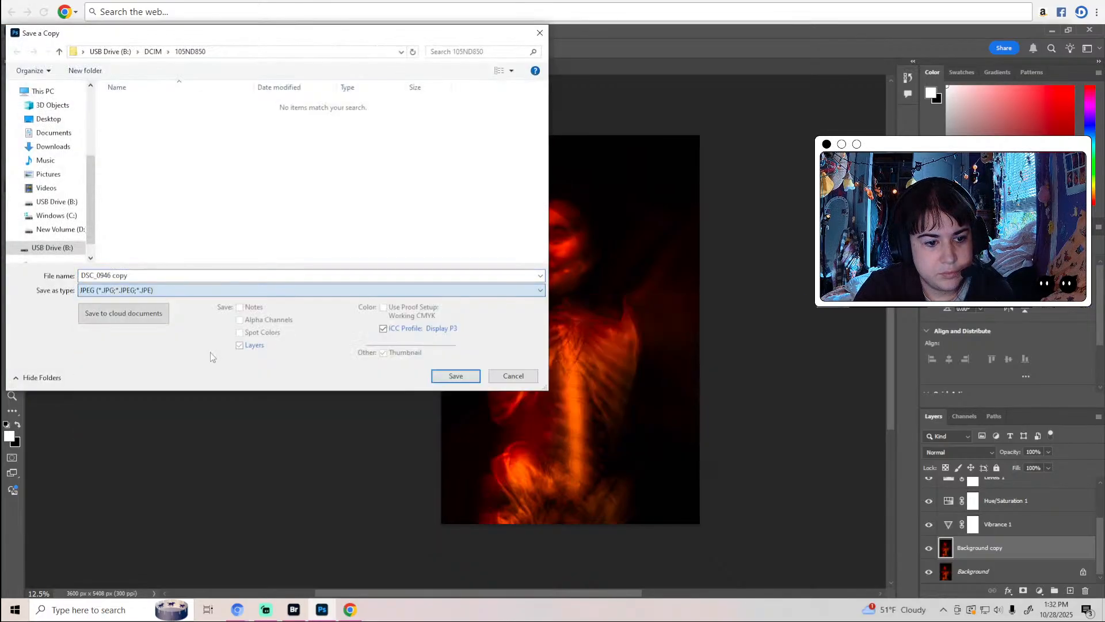
pyautogui.click(48, 118)
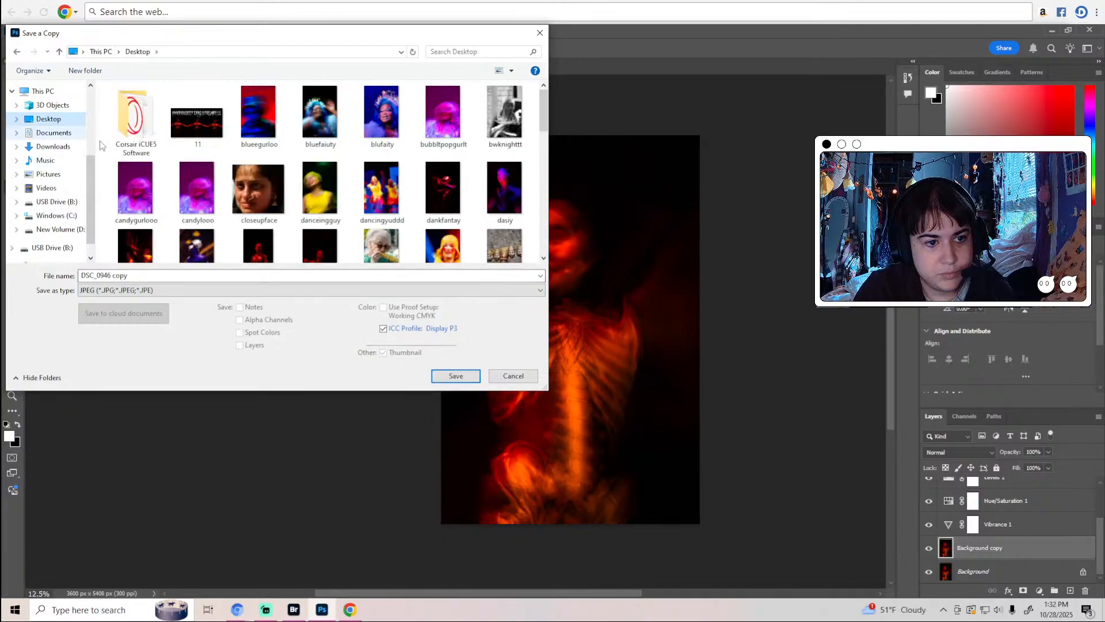
# Name the copy skelelelelel and save it with JPEG quality 12 (Maximum) and the Progressive format with 3 scans.
pyautogui.click(161, 275)
pyautogui.press('BackSpace')
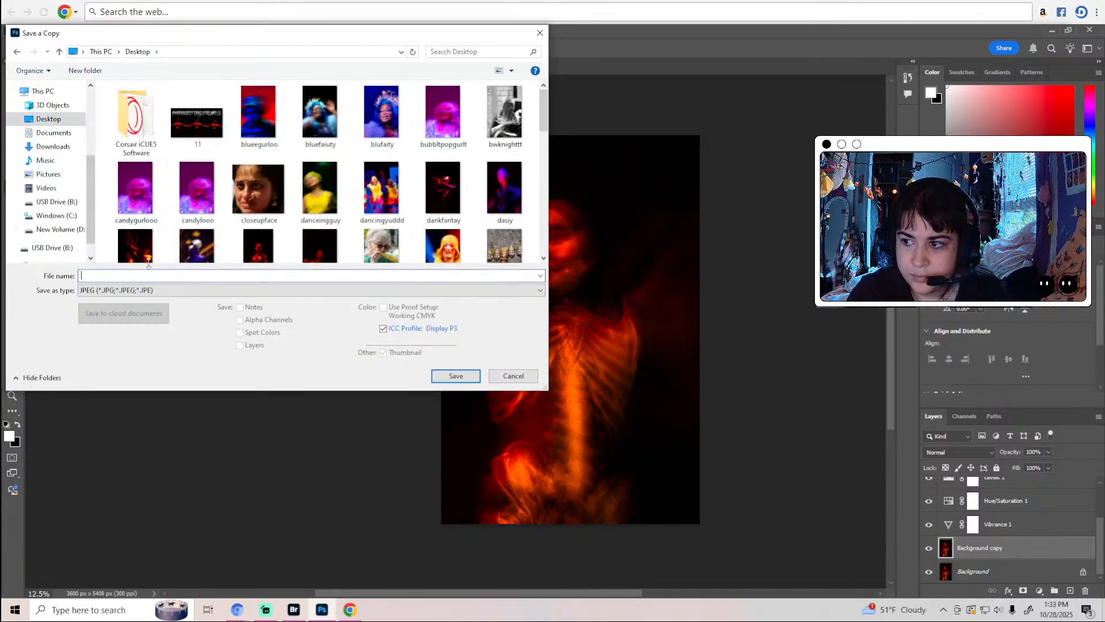
pyautogui.write('skelelel')
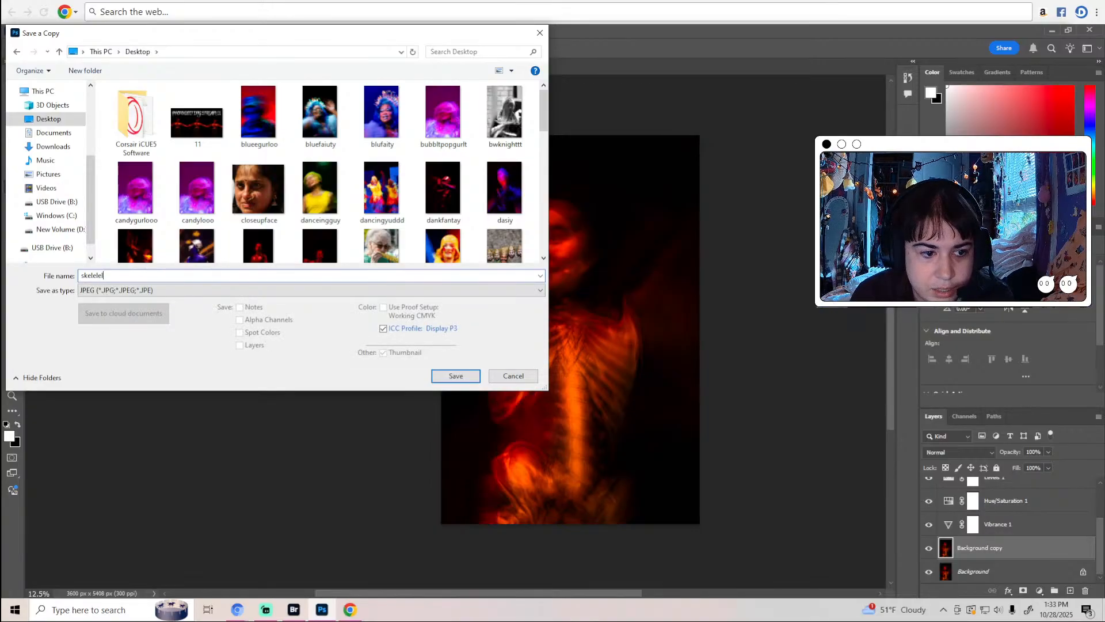
pyautogui.write('el')
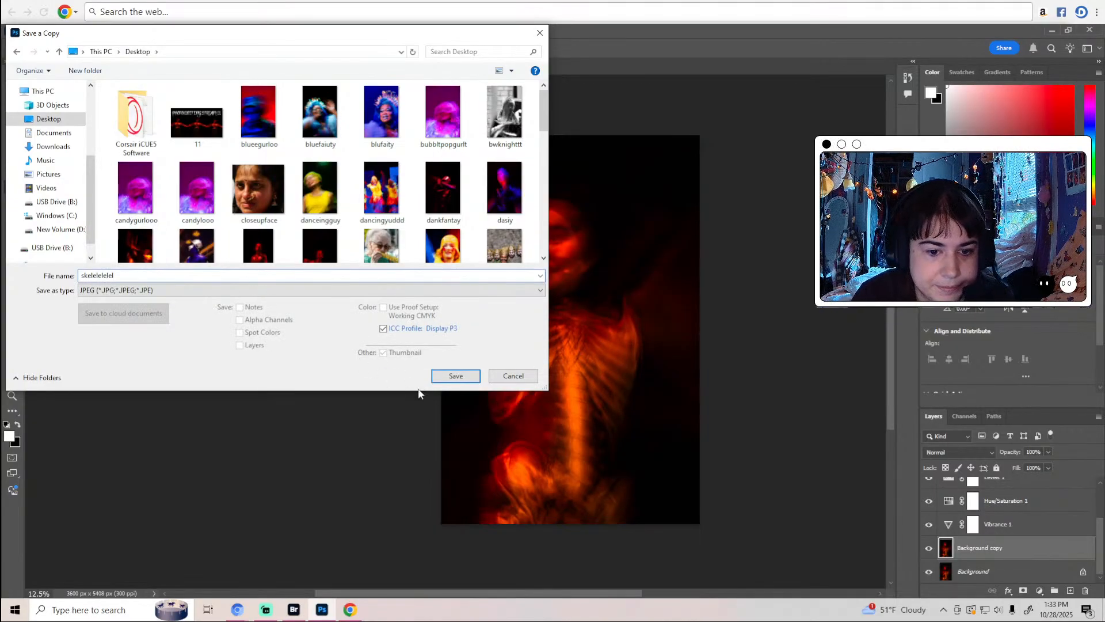
pyautogui.click(455, 376)
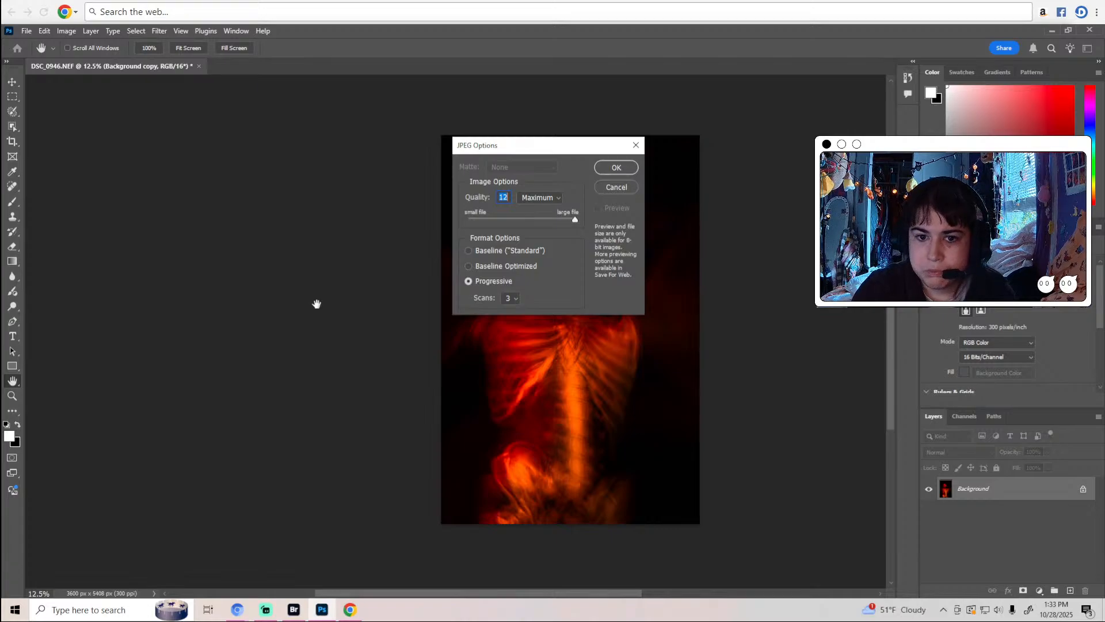
pyautogui.click(609, 167)
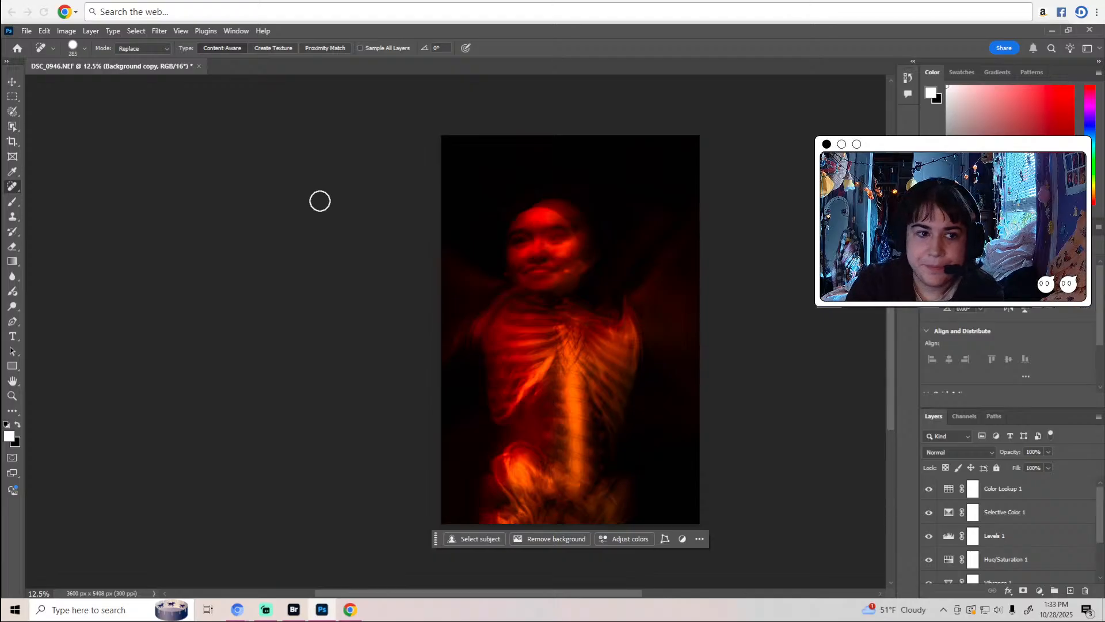
# Switch to Adobe Bridge and preview the photo DSC_0947.NEF.
pyautogui.click(294, 610)
pyautogui.click(594, 497)
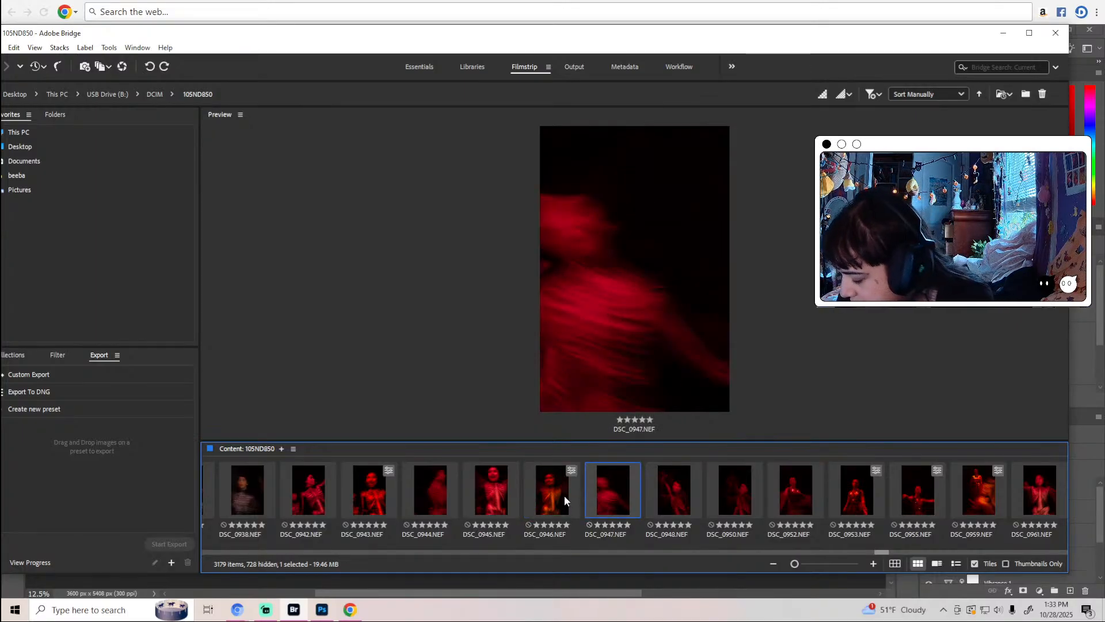
# Browse the photos following DSC_0947.NEF up to DSC_1023.NEF for the next one to edit.
pyautogui.press('Right')
pyautogui.press('Right')
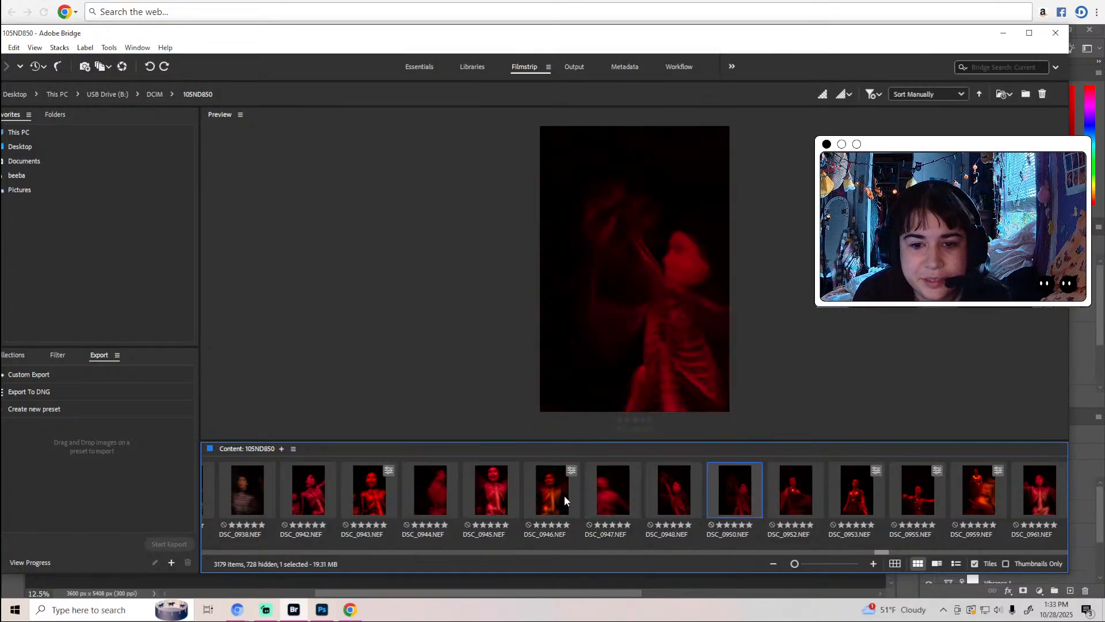
pyautogui.press('Right')
pyautogui.press('Right')
pyautogui.press('Right')
pyautogui.press('Right')
pyautogui.press('Right')
pyautogui.press('Right')
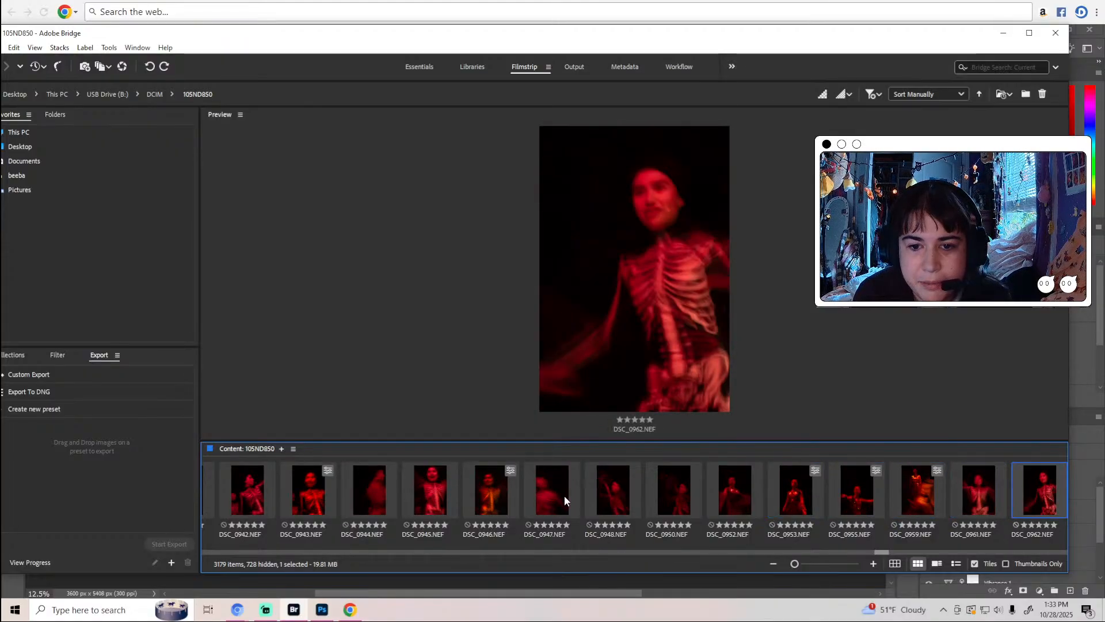
pyautogui.press('Right')
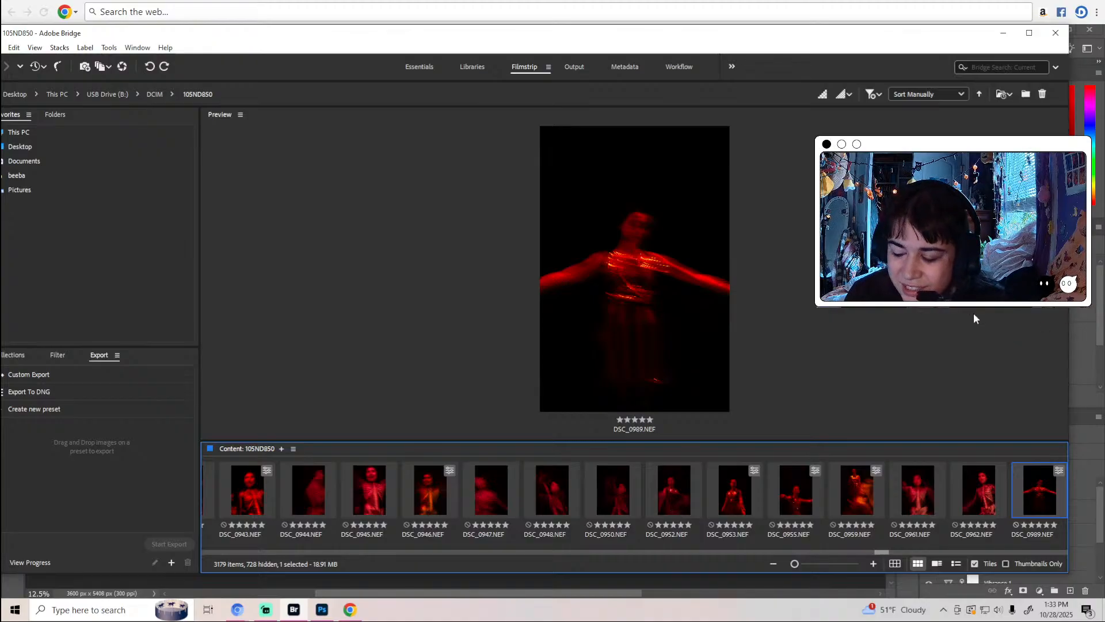
pyautogui.press('Right')
pyautogui.press('Right')
pyautogui.press('Right')
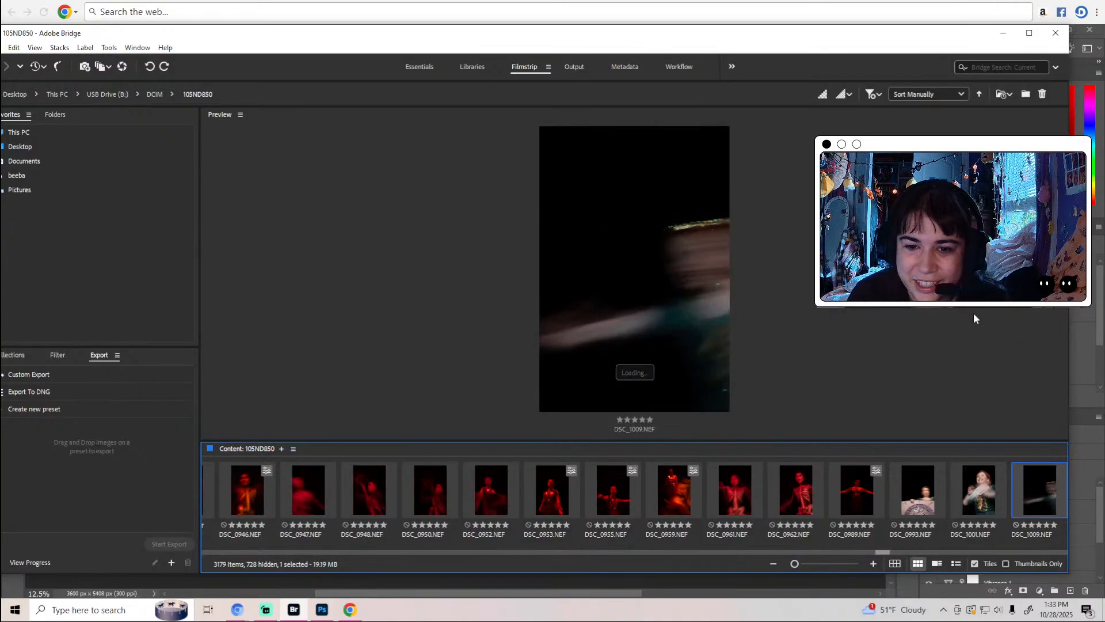
pyautogui.press('Left')
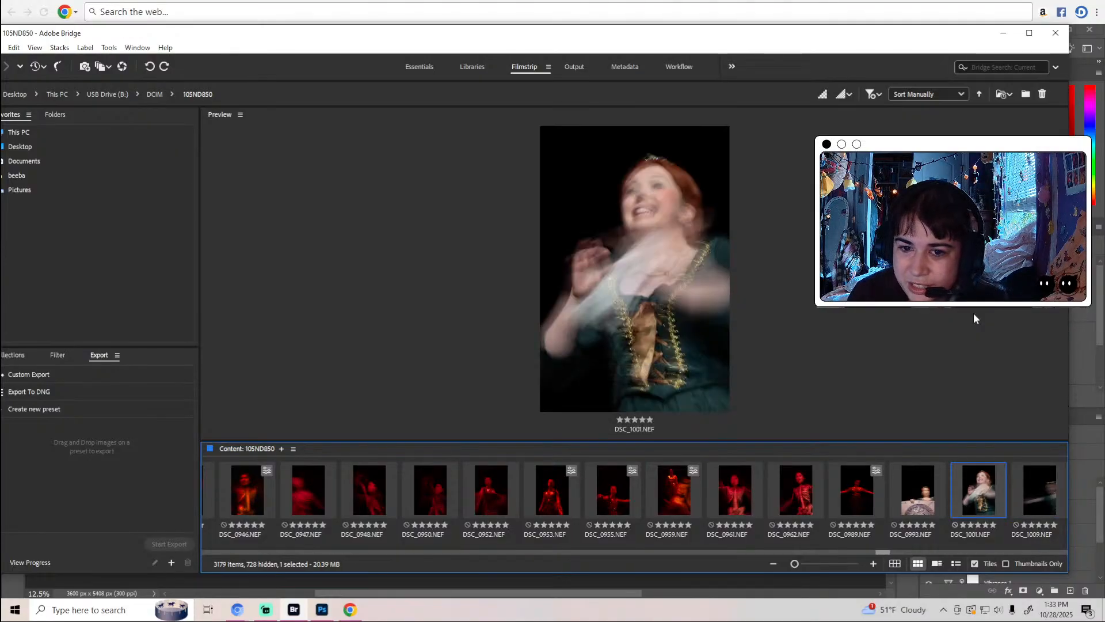
pyautogui.press('Right')
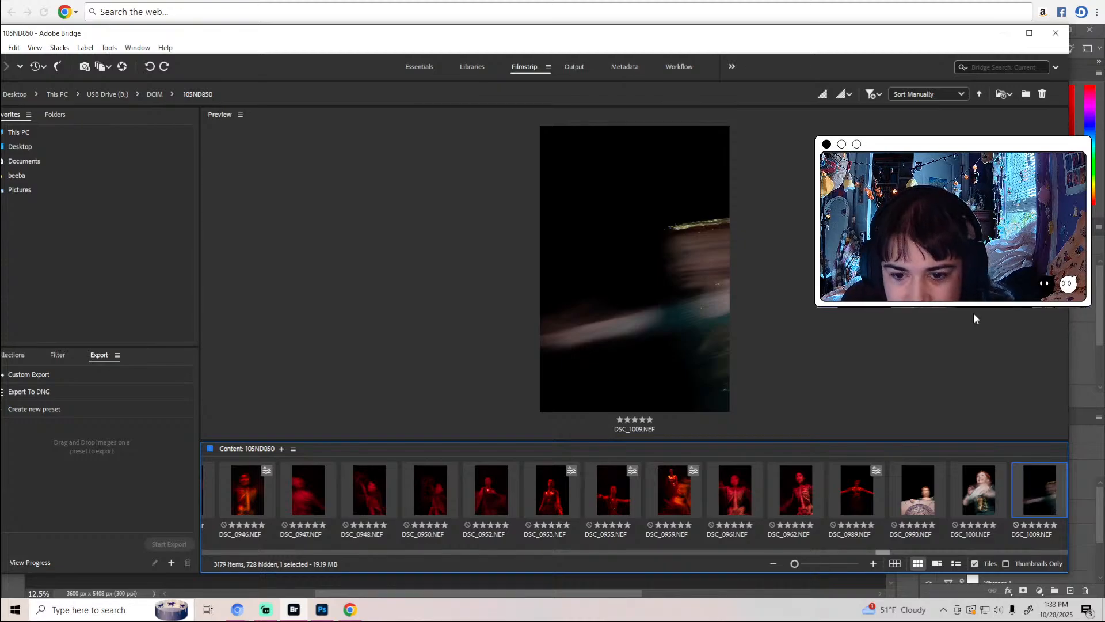
pyautogui.press('Right')
pyautogui.press('Right')
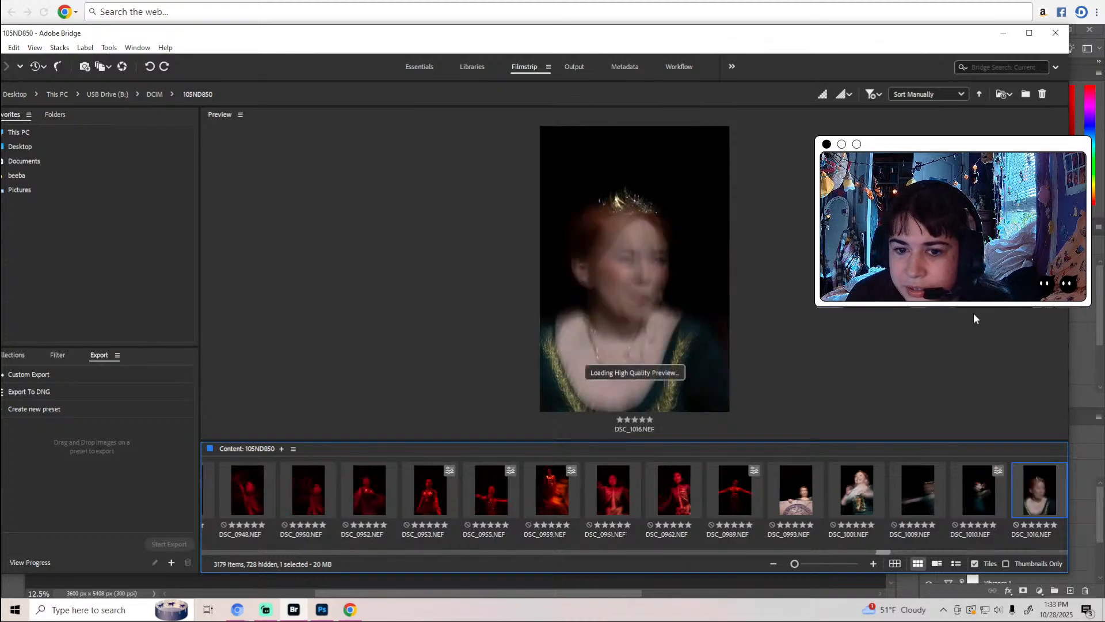
pyautogui.press('Right')
pyautogui.press('Right')
pyautogui.press('Right')
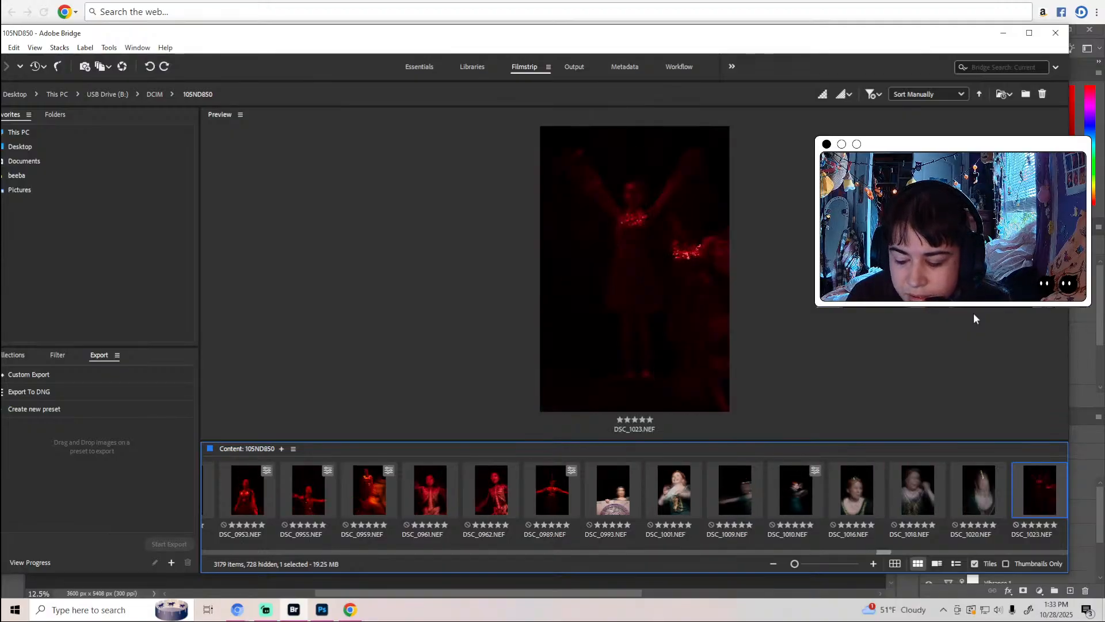
# Go back to DSC_1009.NEF and examine the blurred face and shoulder in its preview with the loupe at 100%.
pyautogui.press('Left')
pyautogui.press('Left')
pyautogui.press('Left')
pyautogui.press('Left')
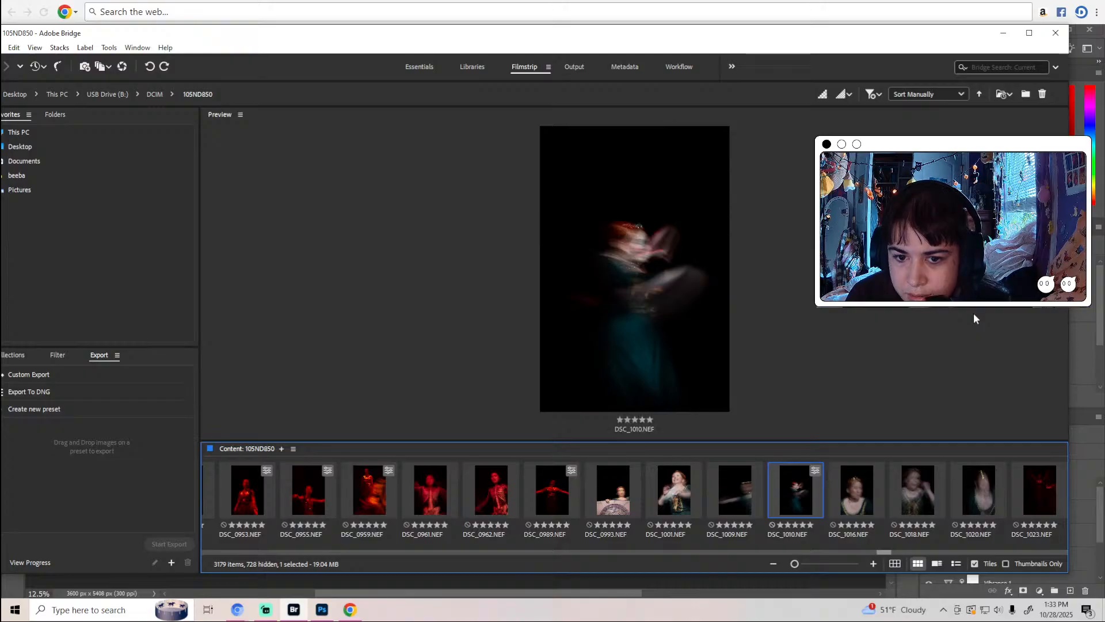
pyautogui.press('Left')
pyautogui.click(684, 275)
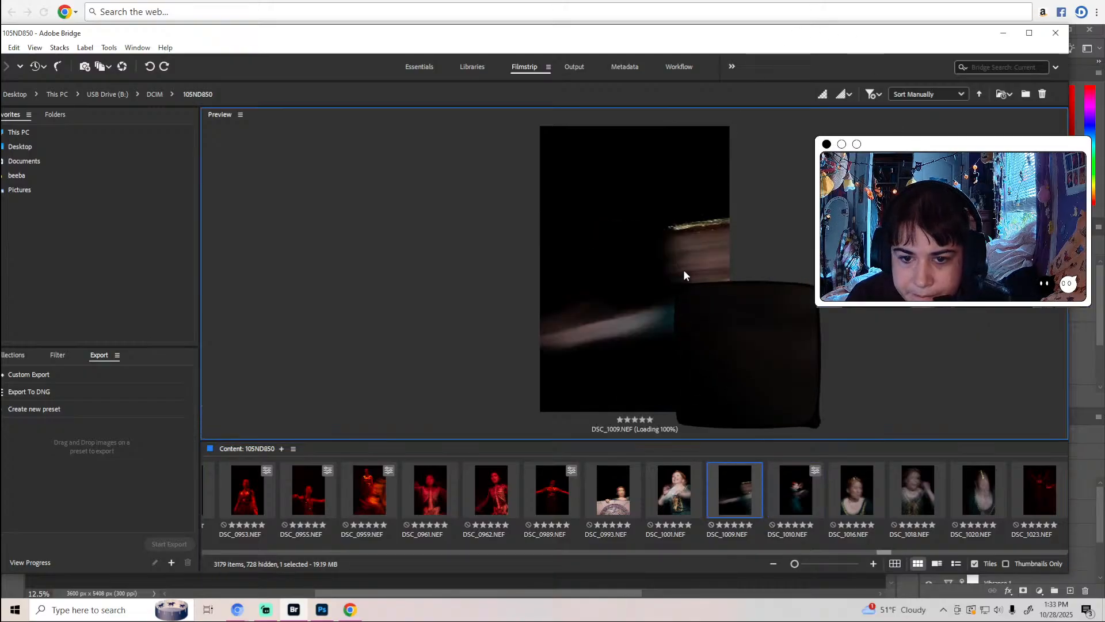
pyautogui.moveTo(686, 280)
pyautogui.mouseDown()
pyautogui.moveTo(700, 225)
pyautogui.moveTo(684, 269)
pyautogui.mouseUp()
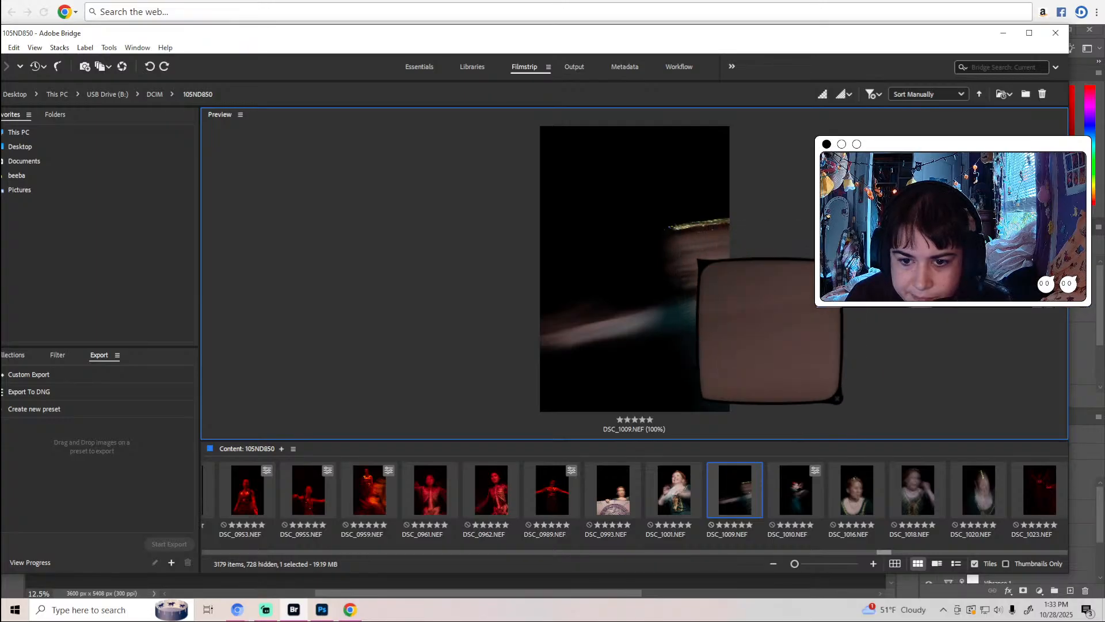
pyautogui.click(825, 411)
# Browse the red-lit photos from DSC_1023.NEF to DSC_1036.NEF for an editing candidate.
pyautogui.click(1035, 491)
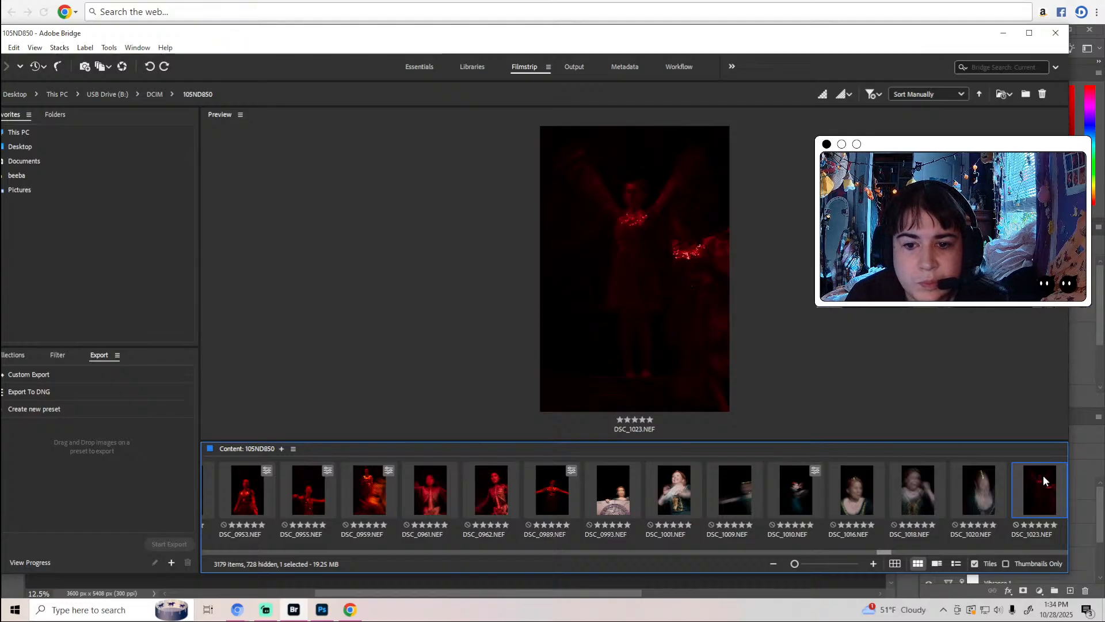
pyautogui.press('Right')
pyautogui.press('Right')
pyautogui.press('Right')
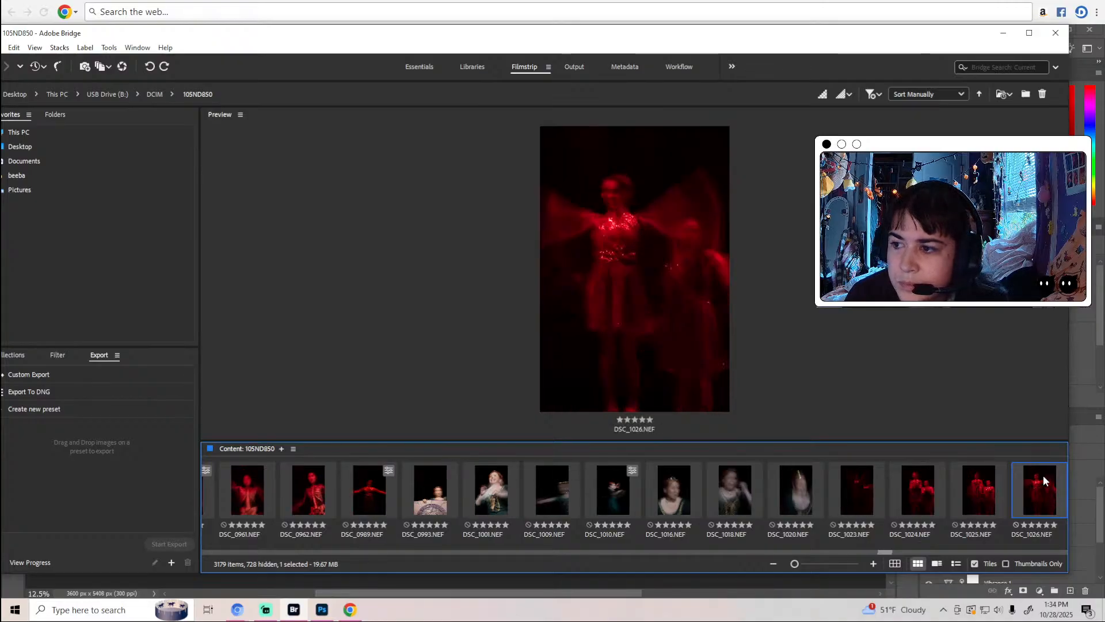
pyautogui.press('Right')
pyautogui.press('Right')
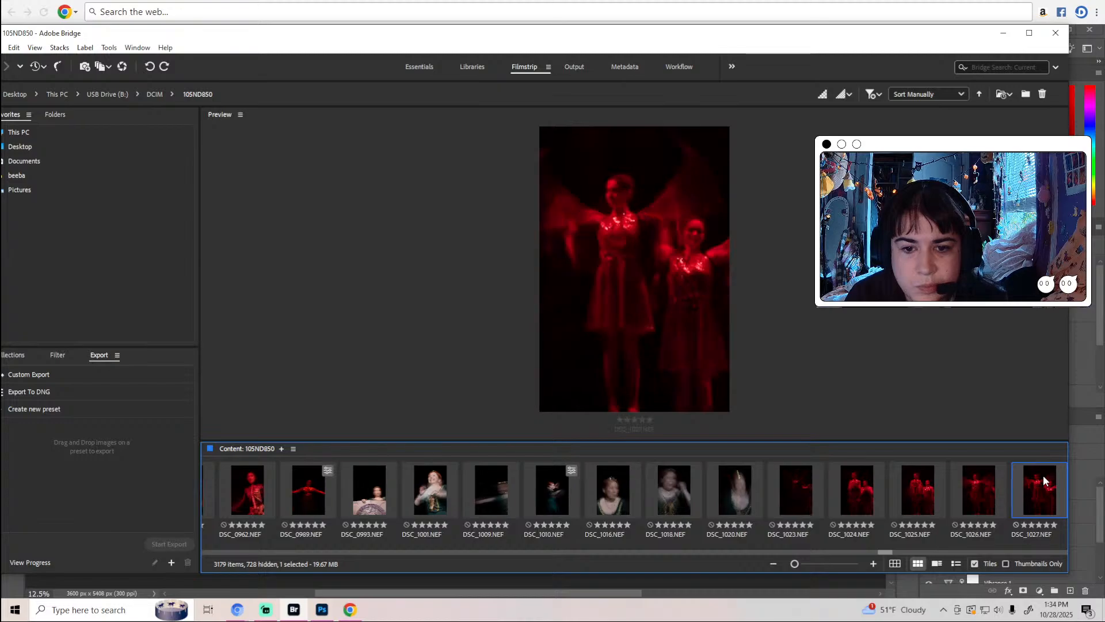
pyautogui.press('Right')
pyautogui.press('Right')
pyautogui.press('Right')
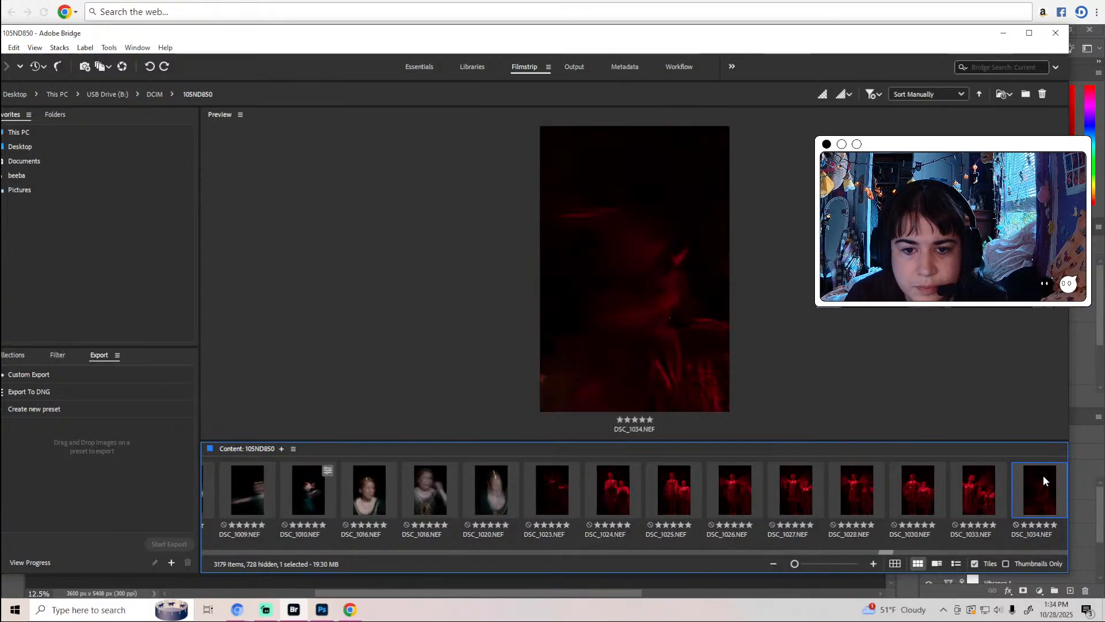
pyautogui.press('Right')
pyautogui.press('Right')
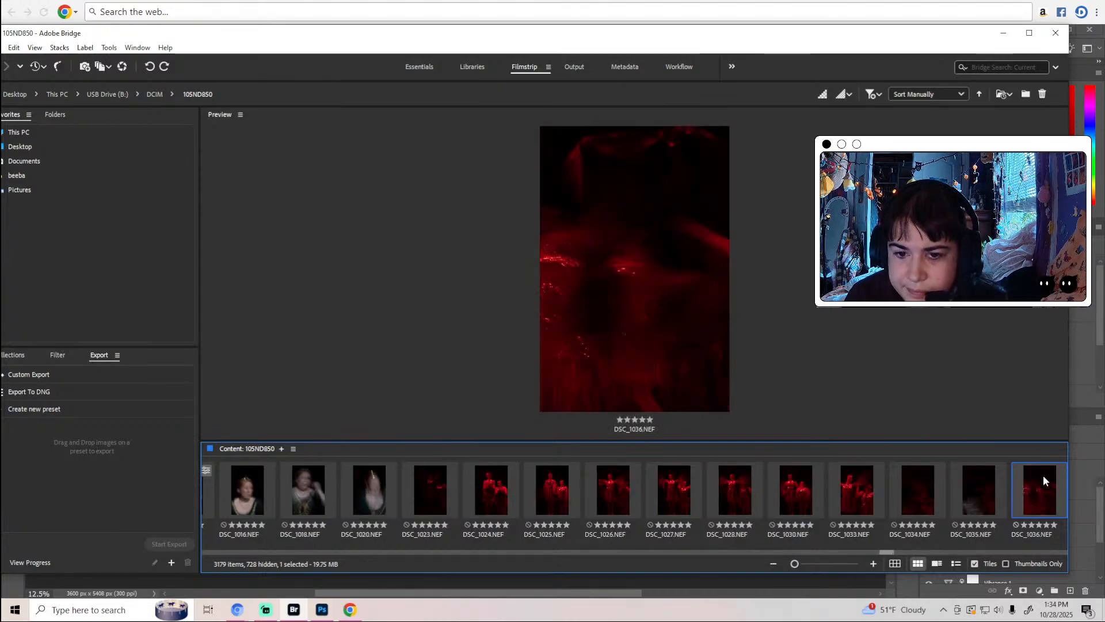
# Return to DSC_1023.NEF, the dark red photo of a figure with raised arms, and open it in Camera Raw.
pyautogui.press('Left')
pyautogui.press('Left')
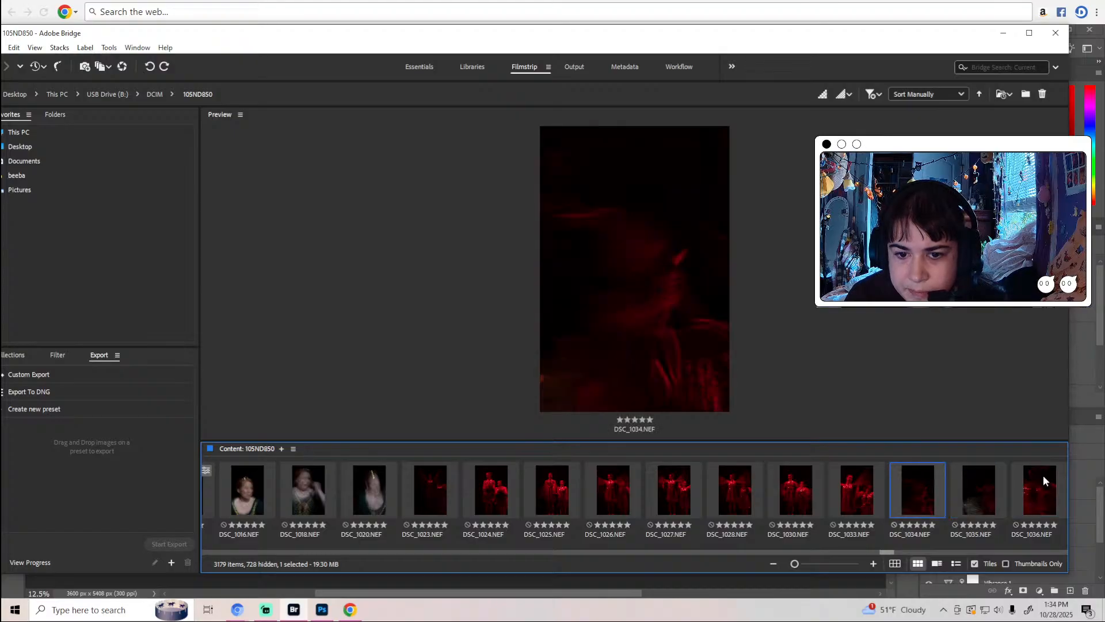
pyautogui.press('Left')
pyautogui.press('Left')
pyautogui.press('Left')
pyautogui.press('Left')
pyautogui.press('Left')
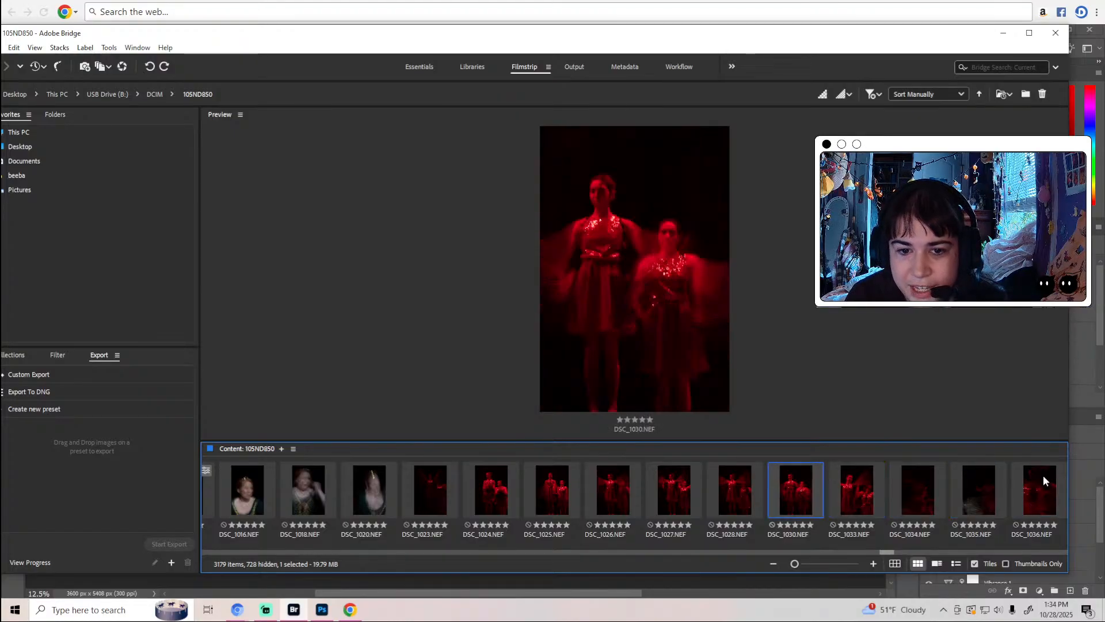
pyautogui.press('Left')
pyautogui.press('Left')
pyautogui.press('Left')
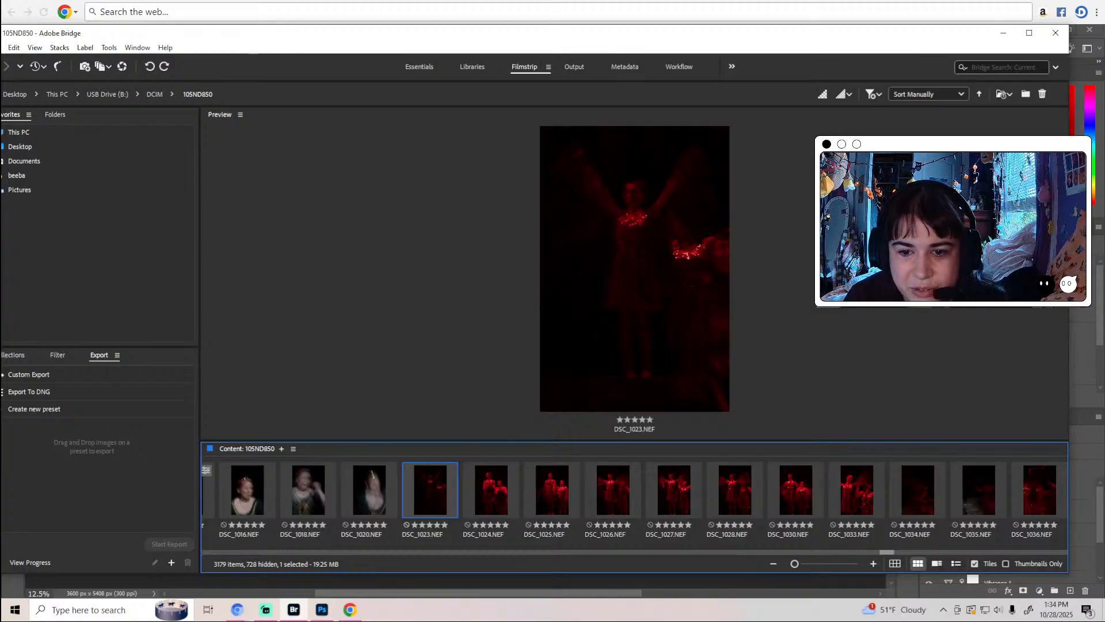
pyautogui.click(723, 259)
pyautogui.click(723, 262)
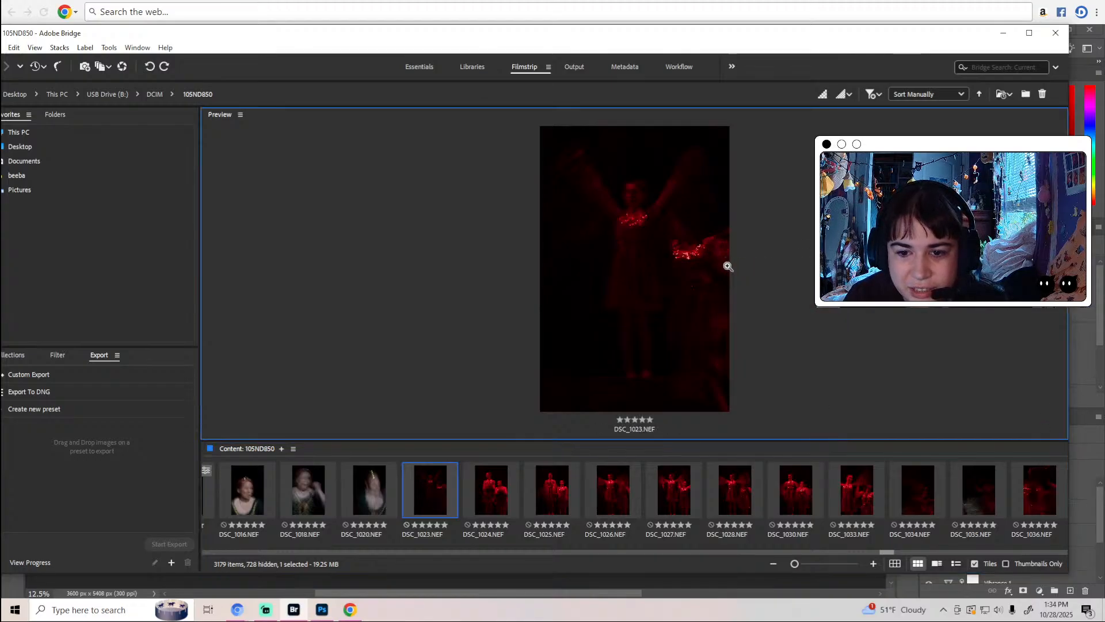
pyautogui.doubleClick(435, 482)
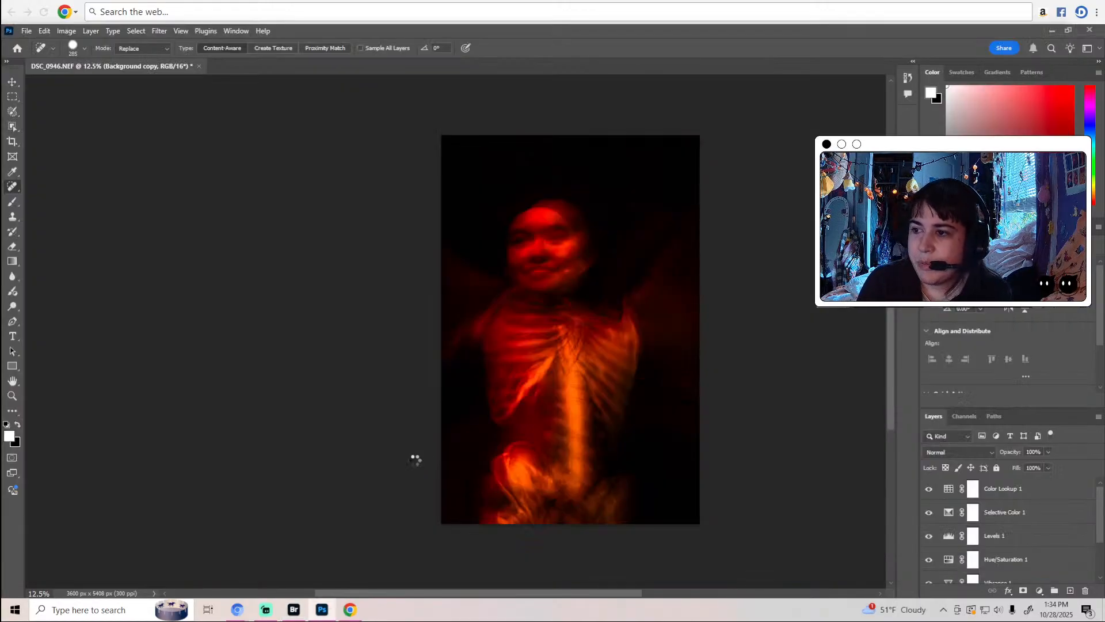
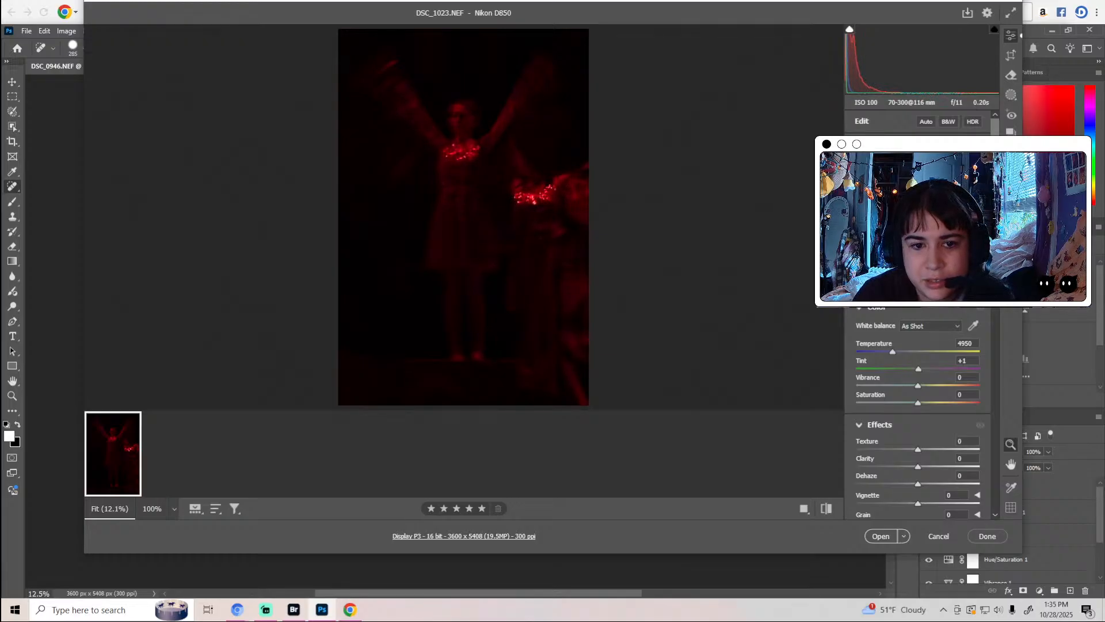
# Check the dress at 100%, and set the photo's Temperature to 7150, Tint to -16, Vibrance to +5 and Saturation to +5.
pyautogui.click(469, 154)
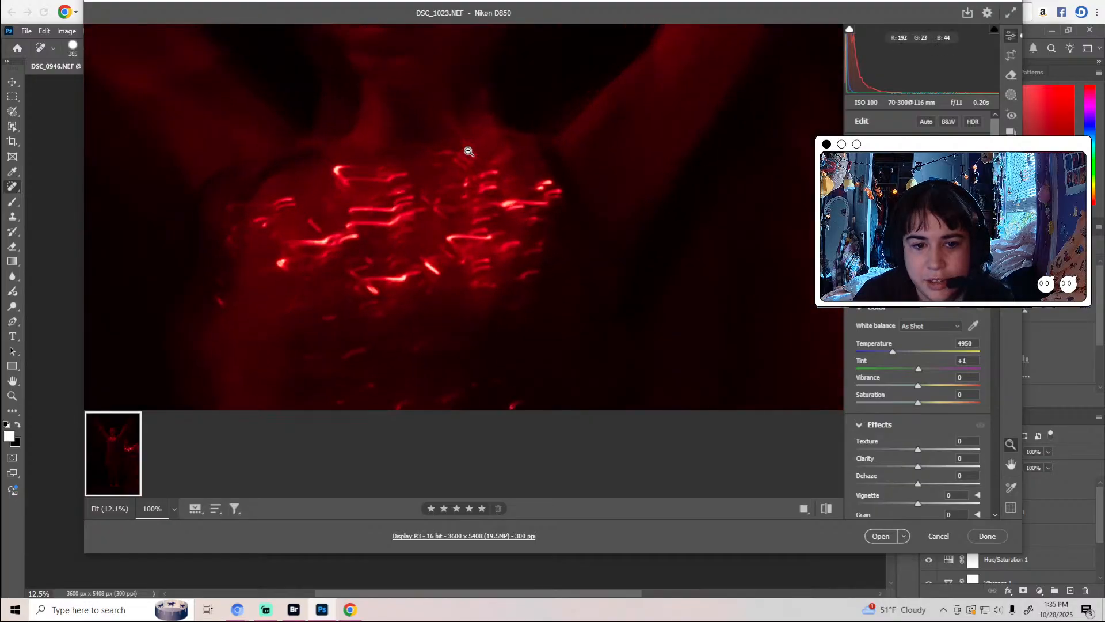
pyautogui.scroll(-10, 470, 154)
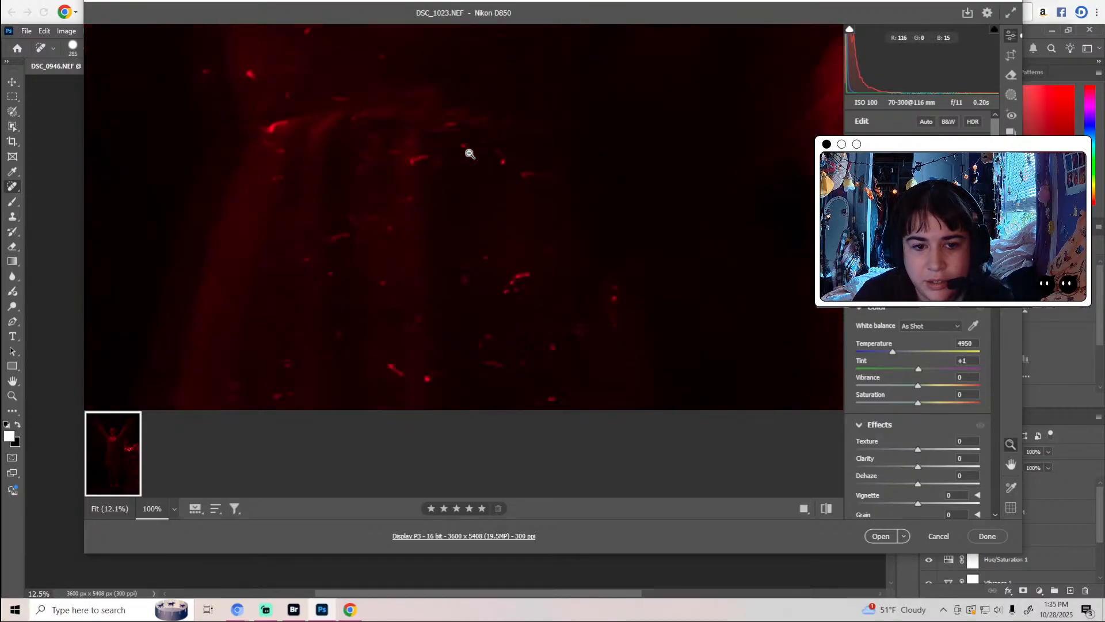
pyautogui.click(470, 154)
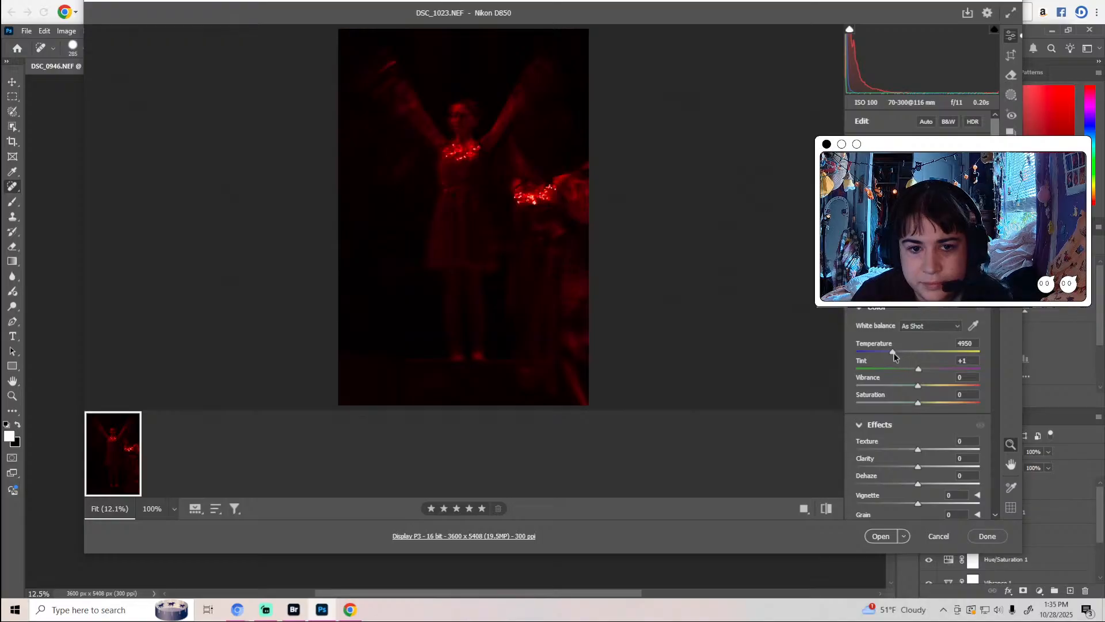
pyautogui.moveTo(908, 354); pyautogui.dragTo(921, 352)
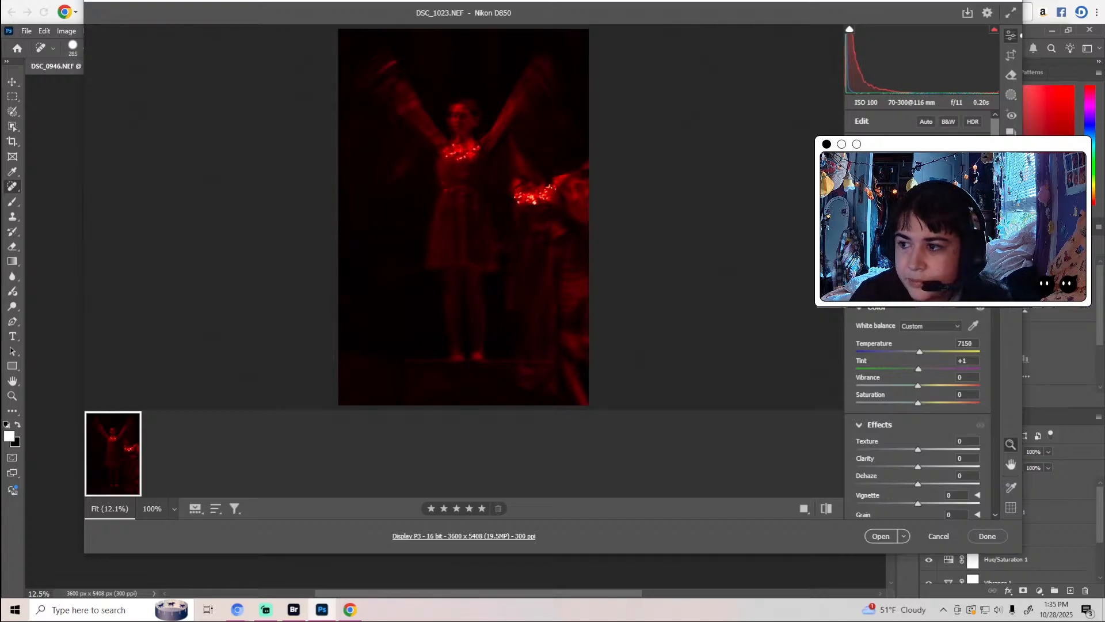
pyautogui.moveTo(919, 369); pyautogui.dragTo(921, 371)
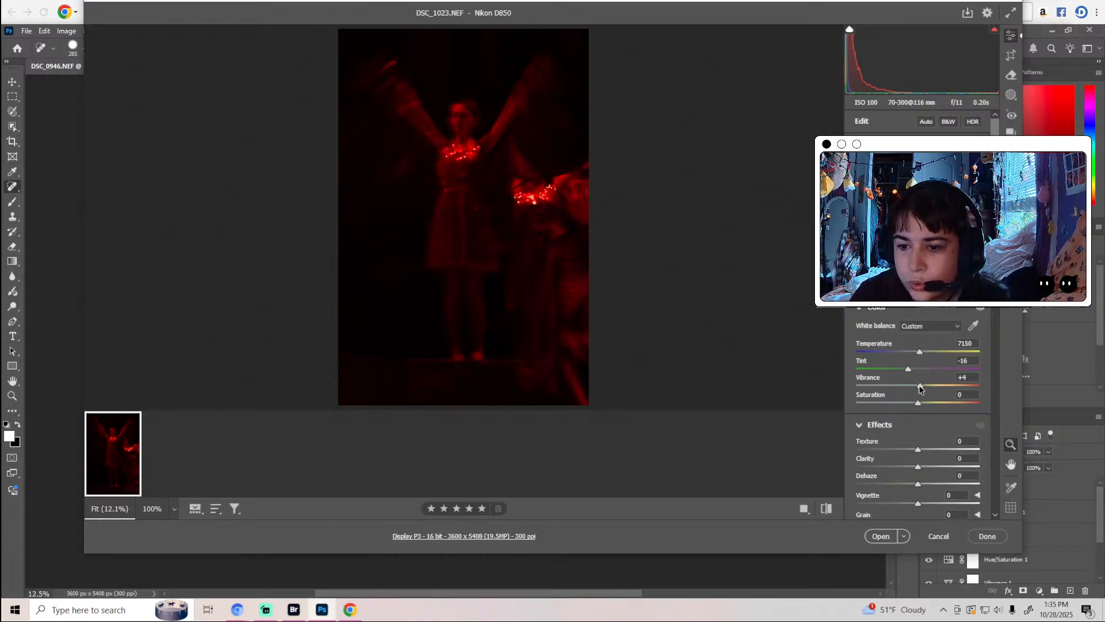
pyautogui.moveTo(920, 389); pyautogui.dragTo(919, 390)
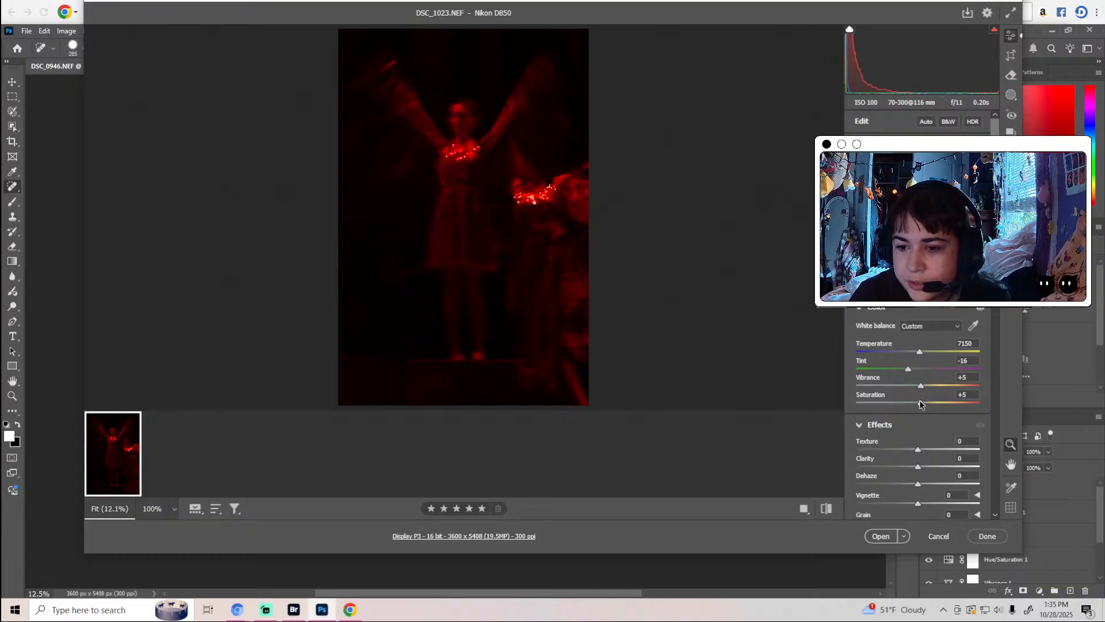
# Set the photo's Texture to +5, Clarity to +6 and Dehaze to +6.
pyautogui.moveTo(918, 449); pyautogui.dragTo(921, 452)
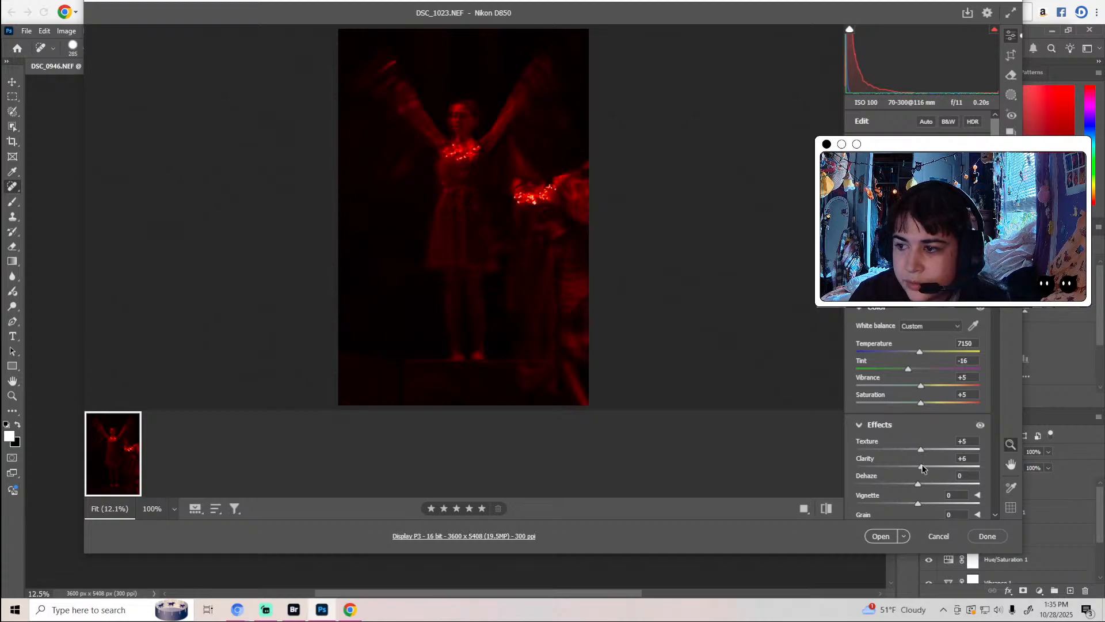
pyautogui.scroll(-2, 923, 469)
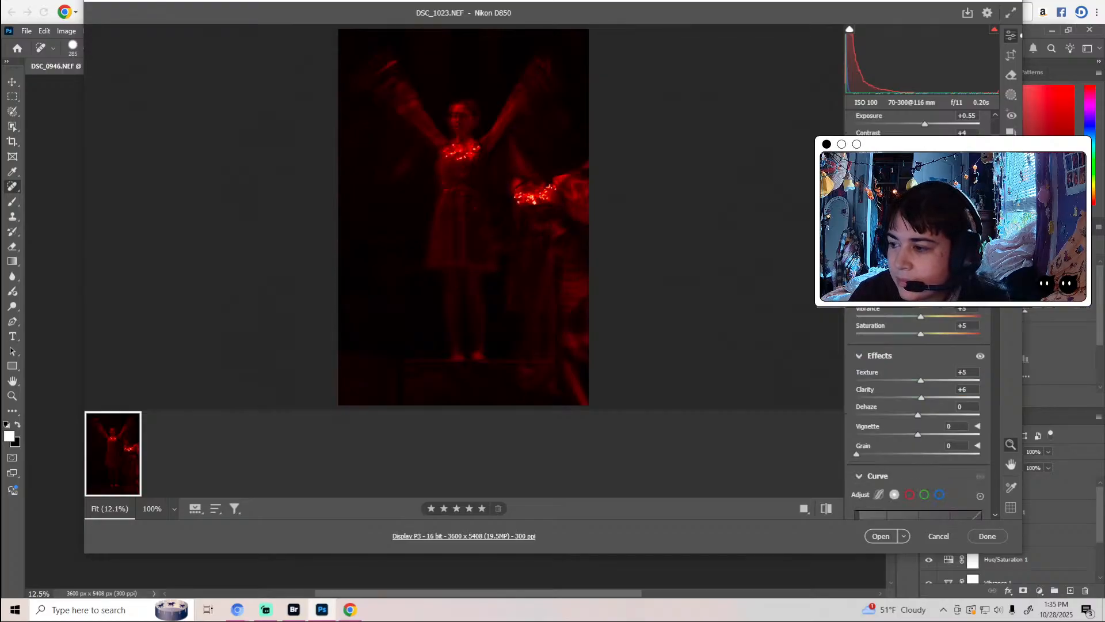
pyautogui.hotkey('alt', 'Tab')
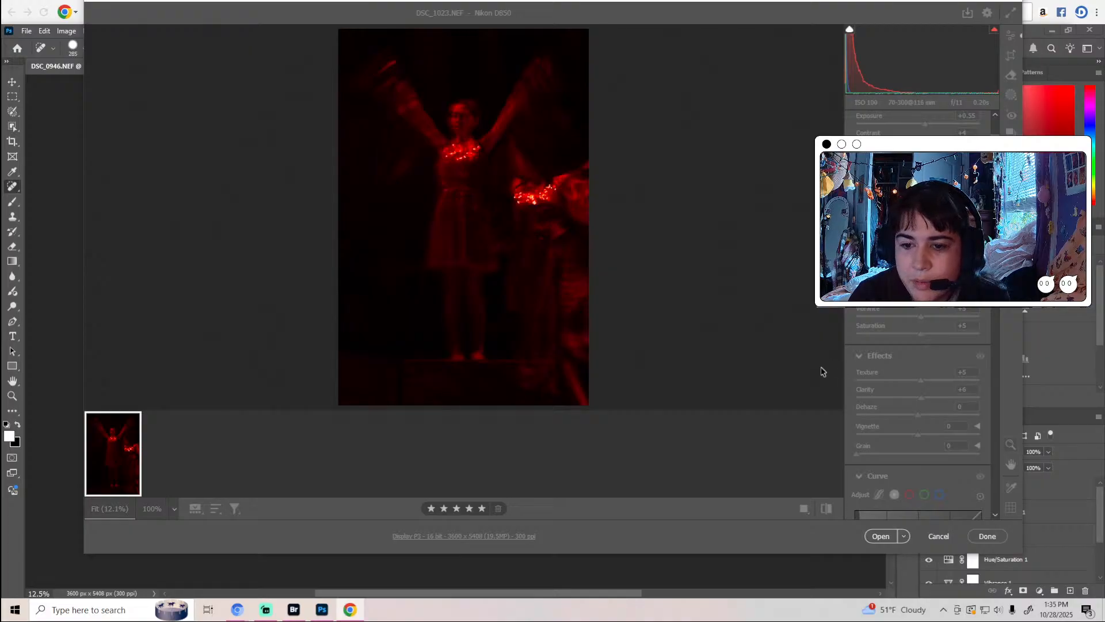
pyautogui.click(839, 375)
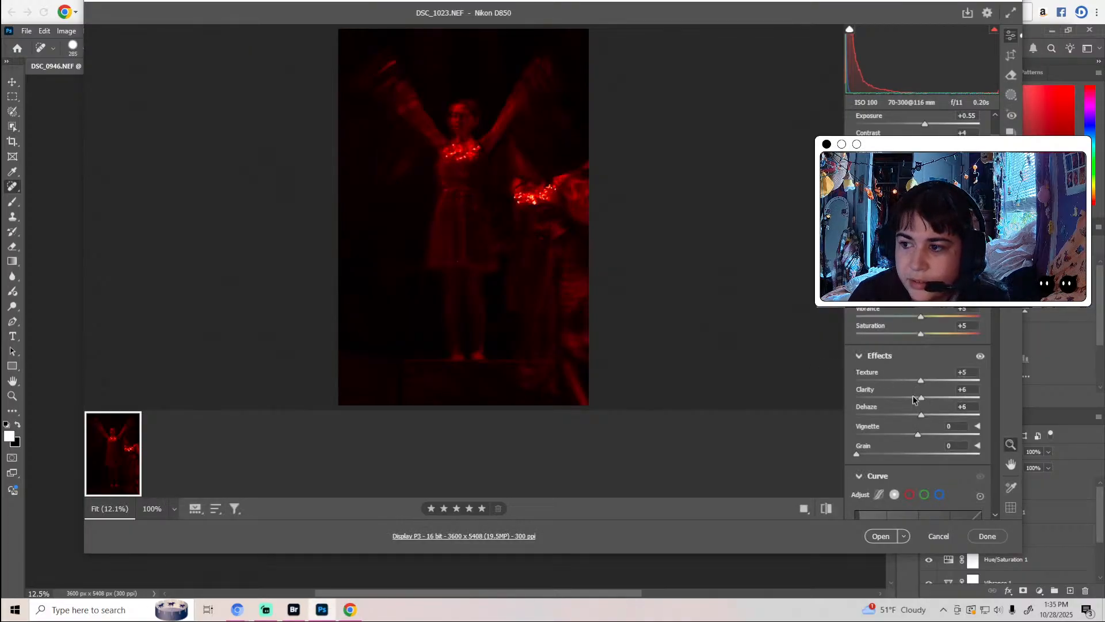
# Brighten the red channel's tone curve with a point at input 144 and output 155.
pyautogui.scroll(-3, 915, 397)
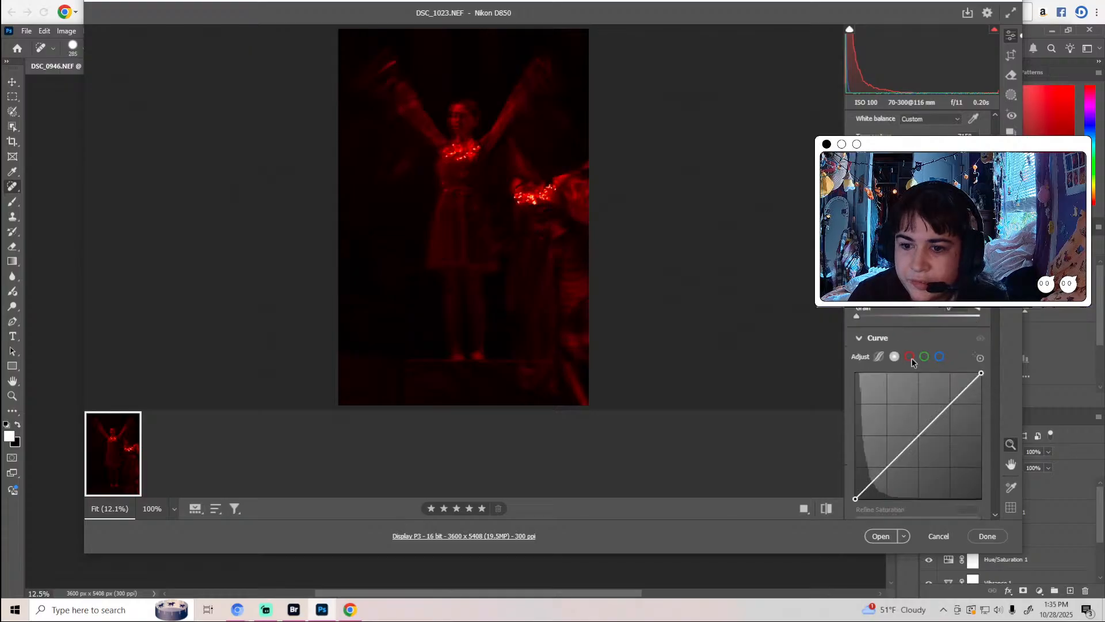
pyautogui.click(910, 357)
pyautogui.scroll(-3, 913, 360)
pyautogui.moveTo(951, 248); pyautogui.dragTo(927, 286)
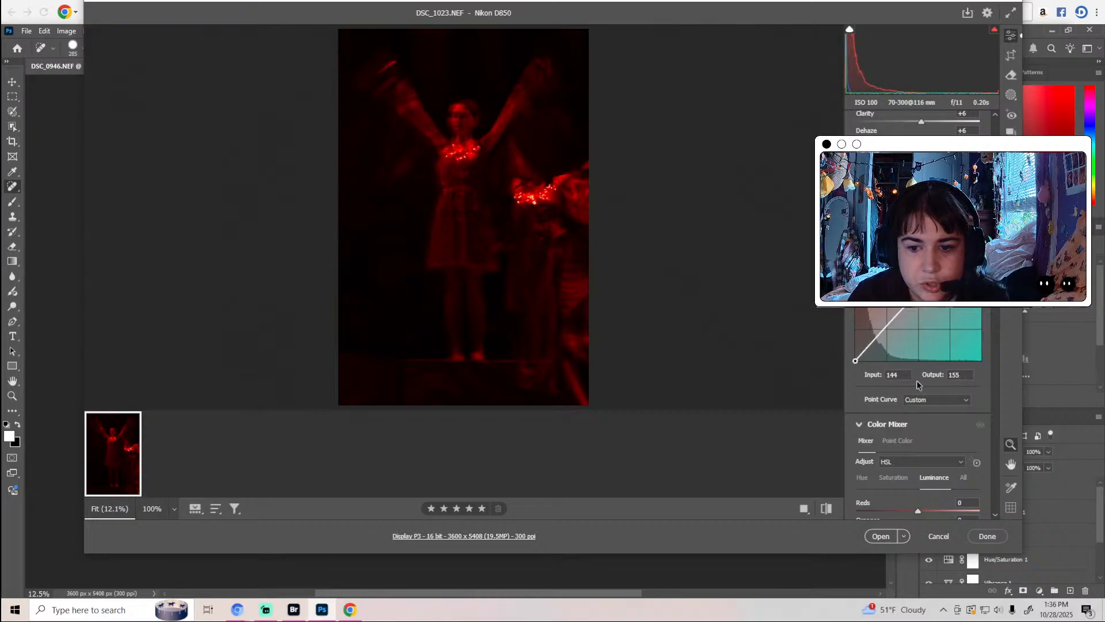
# Set the Color Mixer luminance to +23 for Reds and +14 for Yellows, and test a higher luminance for Magentas.
pyautogui.scroll(-4, 920, 386)
pyautogui.moveTo(917, 373); pyautogui.dragTo(934, 378)
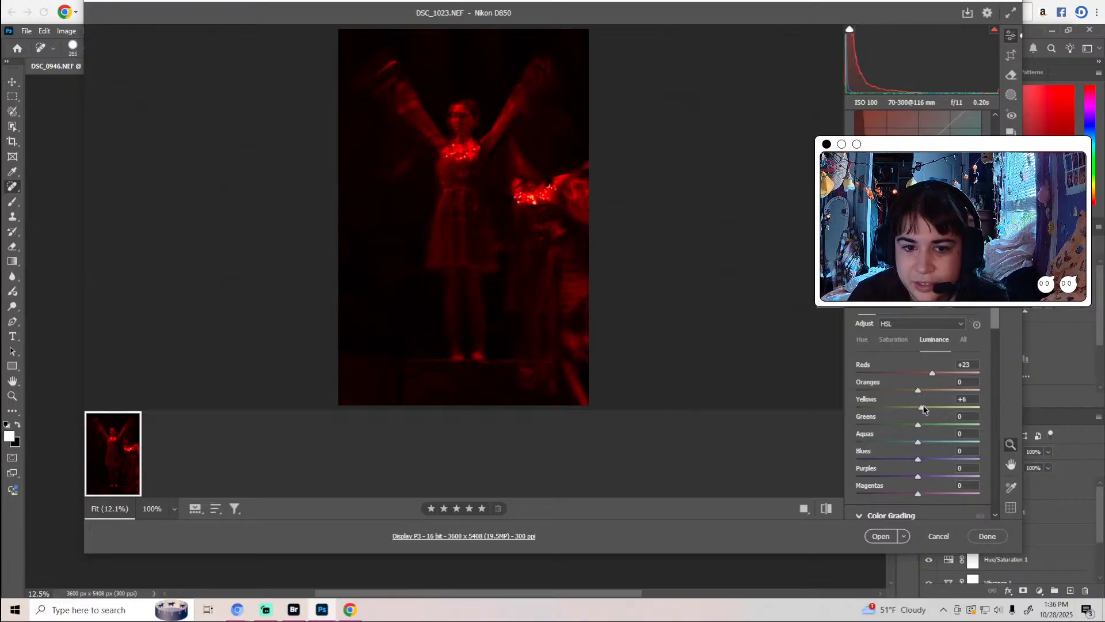
pyautogui.moveTo(924, 409); pyautogui.dragTo(926, 409)
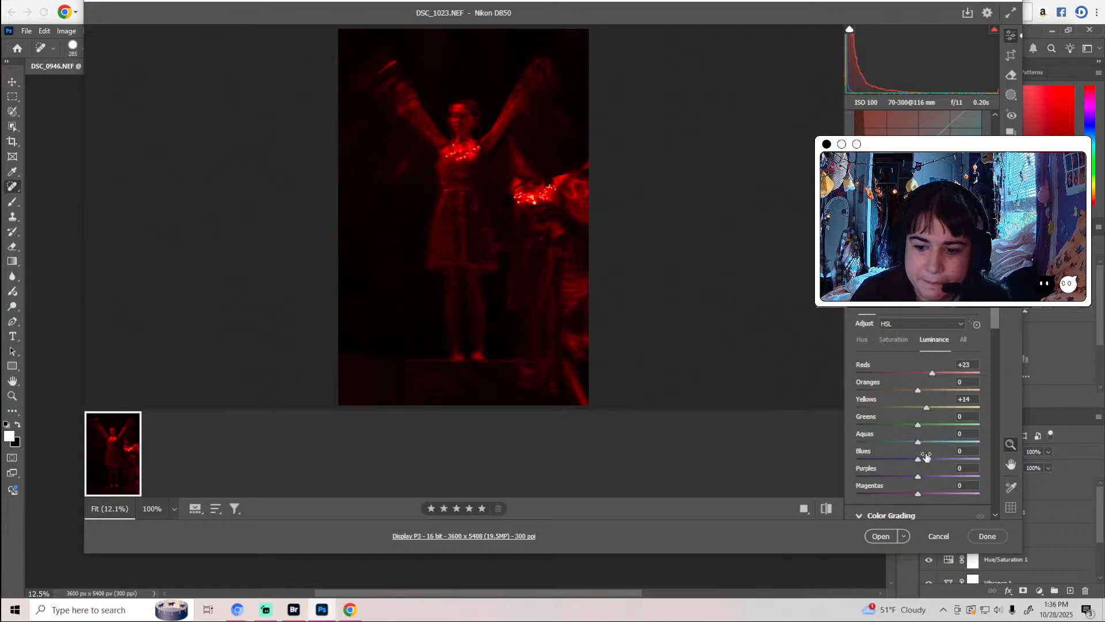
pyautogui.scroll(-2, 924, 455)
pyautogui.moveTo(919, 426); pyautogui.dragTo(949, 430)
pyautogui.click(915, 430)
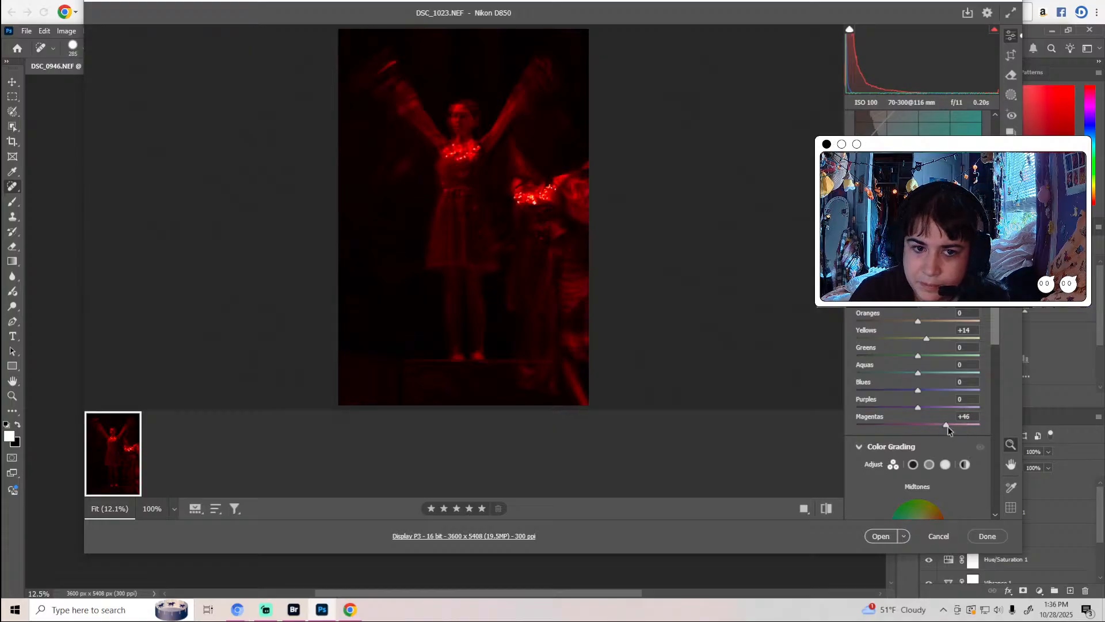
# Color-grade the midtones with a faint tint and higher luminance, and tint the shadows with hue 50 and saturation 17.
pyautogui.scroll(-4, 927, 355)
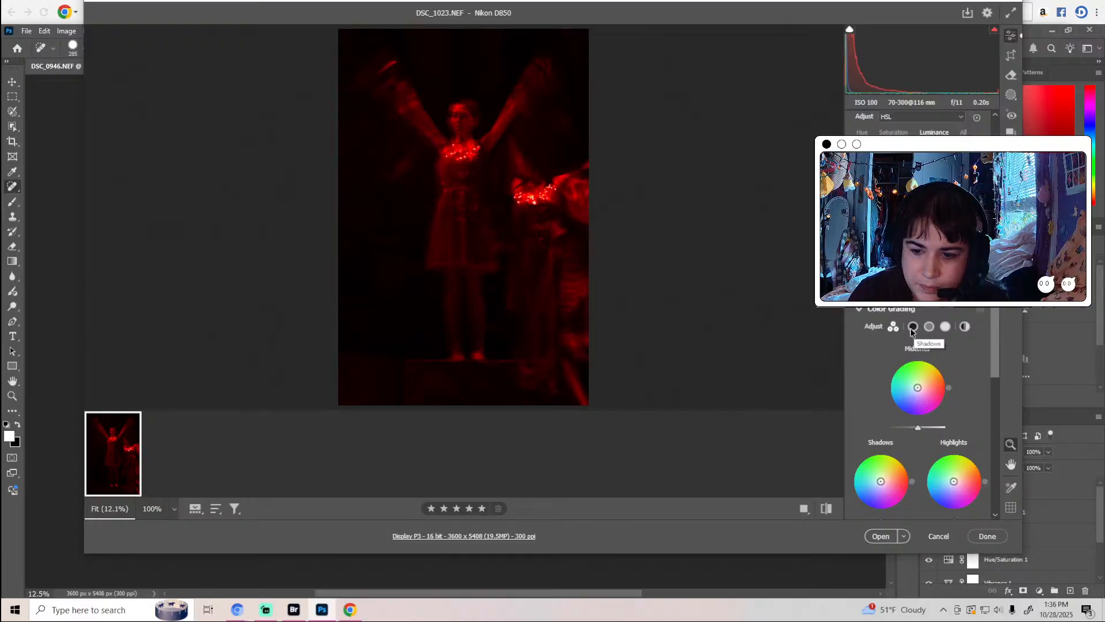
pyautogui.scroll(-2, 917, 372)
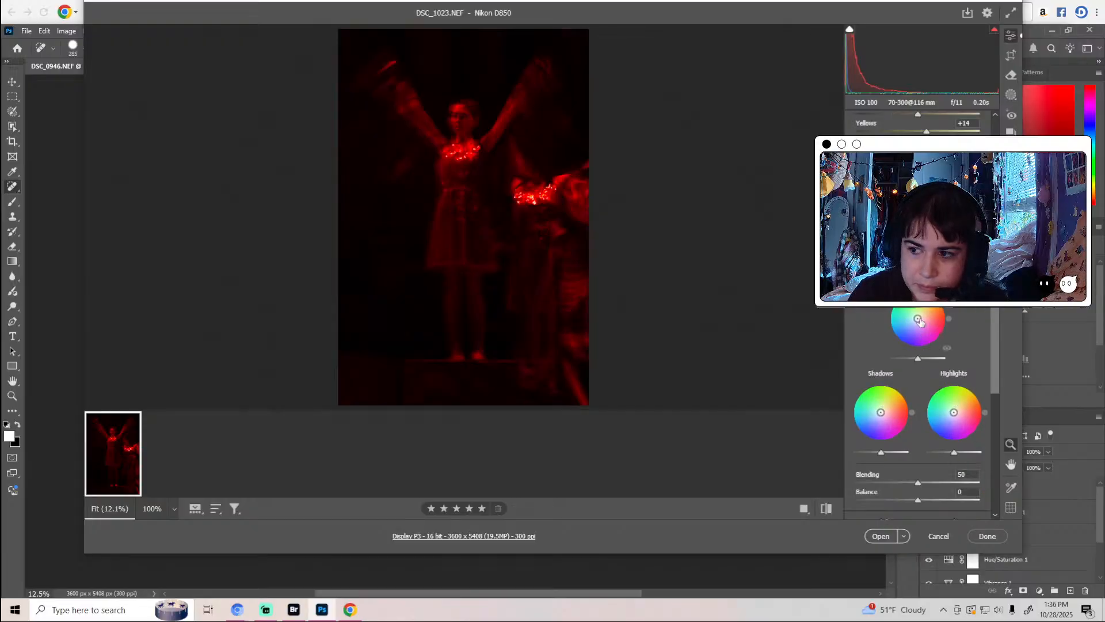
pyautogui.moveTo(919, 319)
pyautogui.mouseDown()
pyautogui.moveTo(926, 308)
pyautogui.moveTo(897, 310)
pyautogui.moveTo(907, 309)
pyautogui.mouseUp()
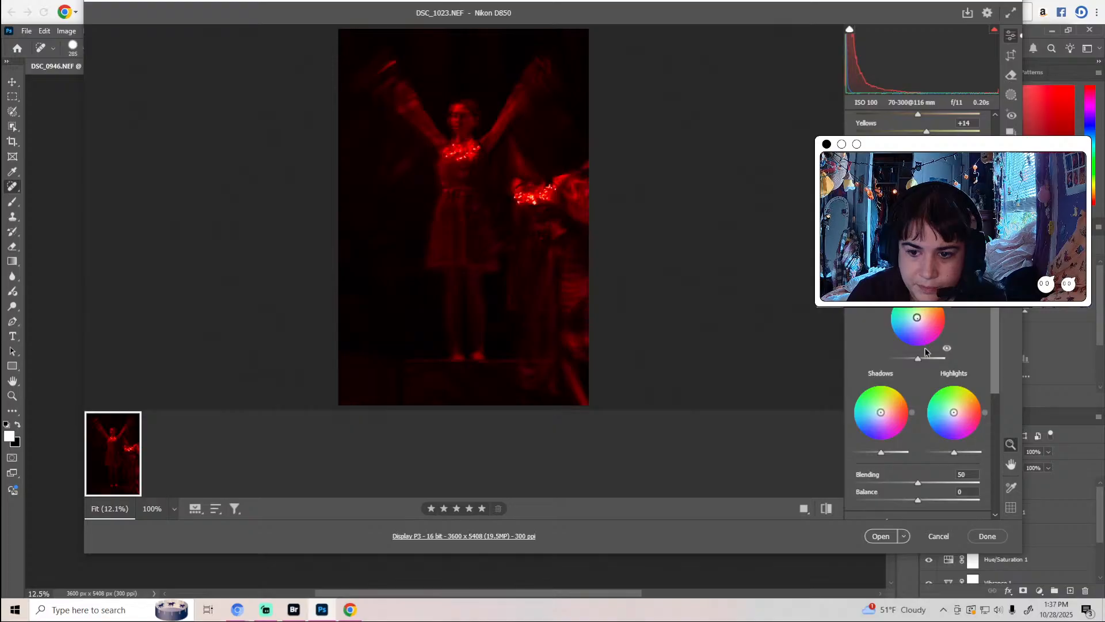
pyautogui.moveTo(919, 358)
pyautogui.mouseDown()
pyautogui.moveTo(932, 358)
pyautogui.moveTo(902, 358)
pyautogui.moveTo(931, 367)
pyautogui.mouseUp()
pyautogui.moveTo(885, 414)
pyautogui.mouseDown()
pyautogui.moveTo(883, 398)
pyautogui.moveTo(874, 404)
pyautogui.moveTo(893, 410)
pyautogui.moveTo(879, 402)
pyautogui.moveTo(890, 400)
pyautogui.moveTo(856, 409)
pyautogui.moveTo(883, 411)
pyautogui.mouseUp()
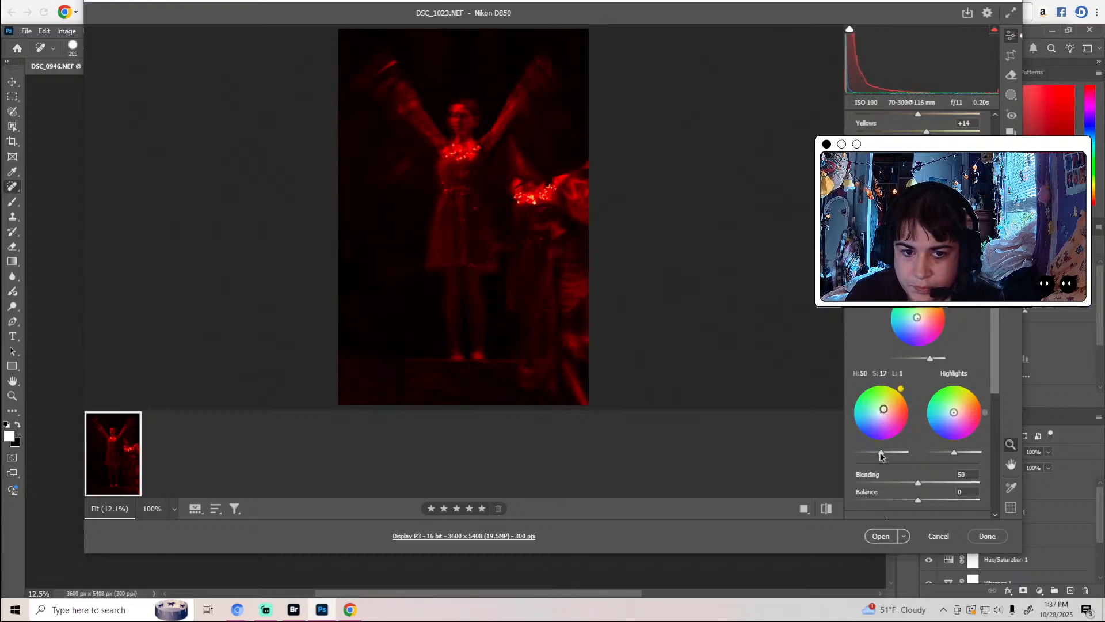
pyautogui.moveTo(881, 456); pyautogui.dragTo(882, 454)
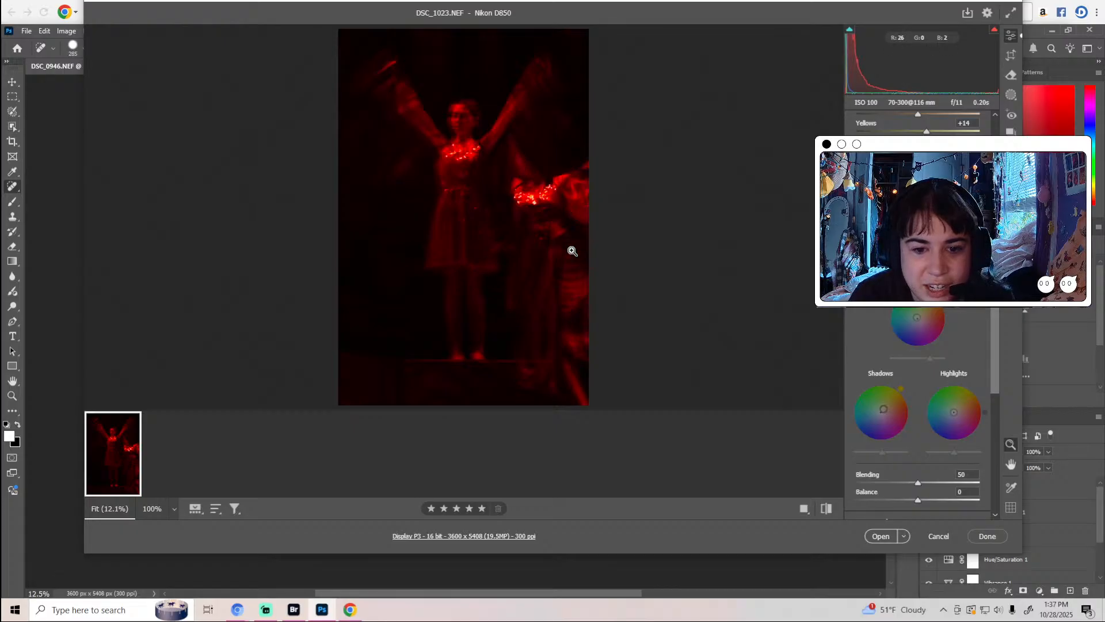
# Check the sequined neckline at 100%, then grade the highlights with hue 54, saturation 19 and higher luminance, and set Blending to 59.
pyautogui.click(581, 185)
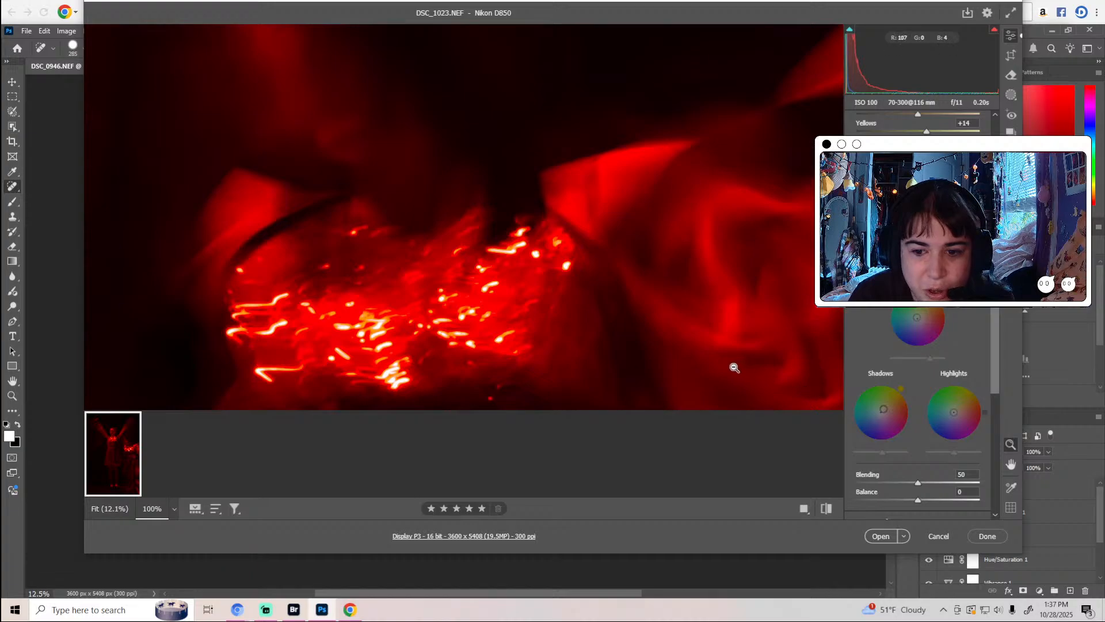
pyautogui.click(760, 270)
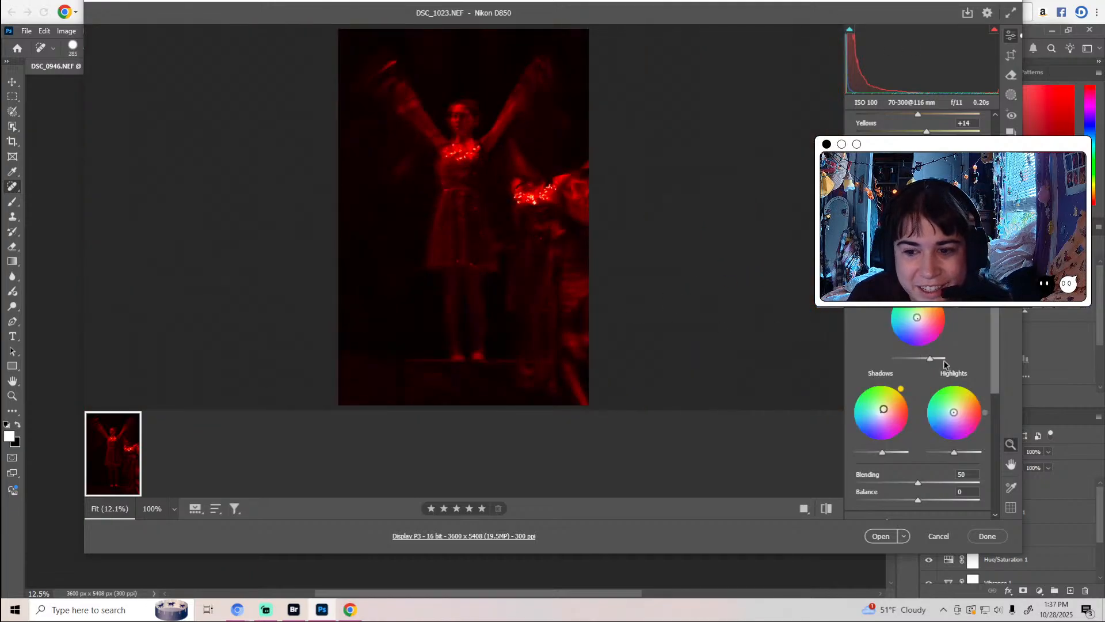
pyautogui.moveTo(954, 412)
pyautogui.mouseDown()
pyautogui.moveTo(964, 389)
pyautogui.moveTo(946, 431)
pyautogui.moveTo(973, 424)
pyautogui.moveTo(940, 390)
pyautogui.moveTo(964, 387)
pyautogui.moveTo(957, 408)
pyautogui.mouseUp()
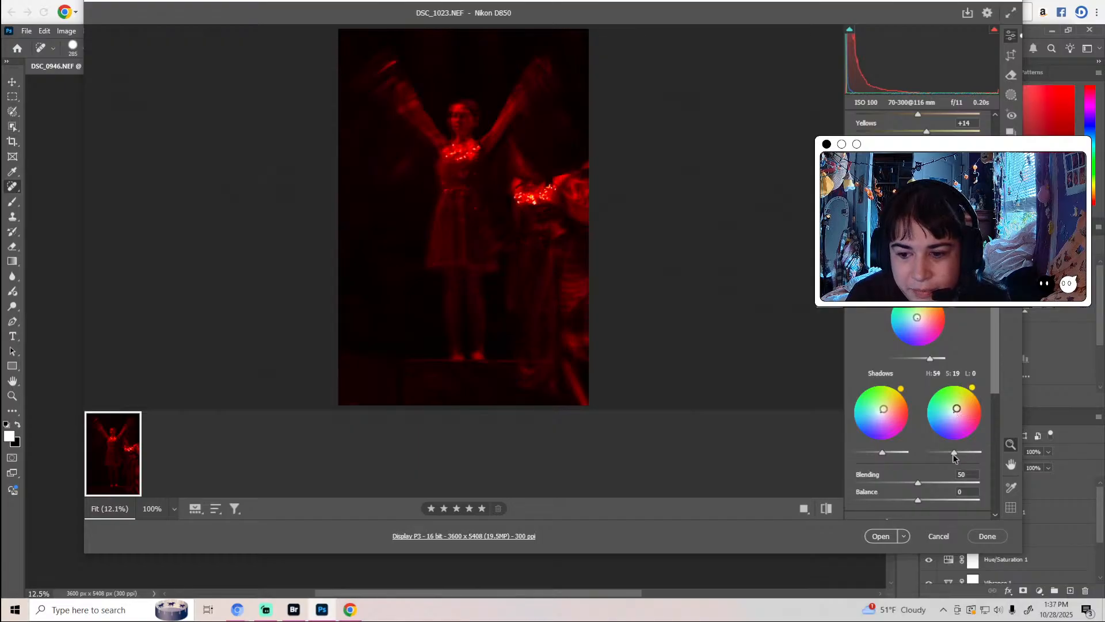
pyautogui.moveTo(954, 453)
pyautogui.mouseDown()
pyautogui.moveTo(966, 454)
pyautogui.moveTo(941, 455)
pyautogui.moveTo(967, 455)
pyautogui.mouseUp()
pyautogui.scroll(-3, 910, 438)
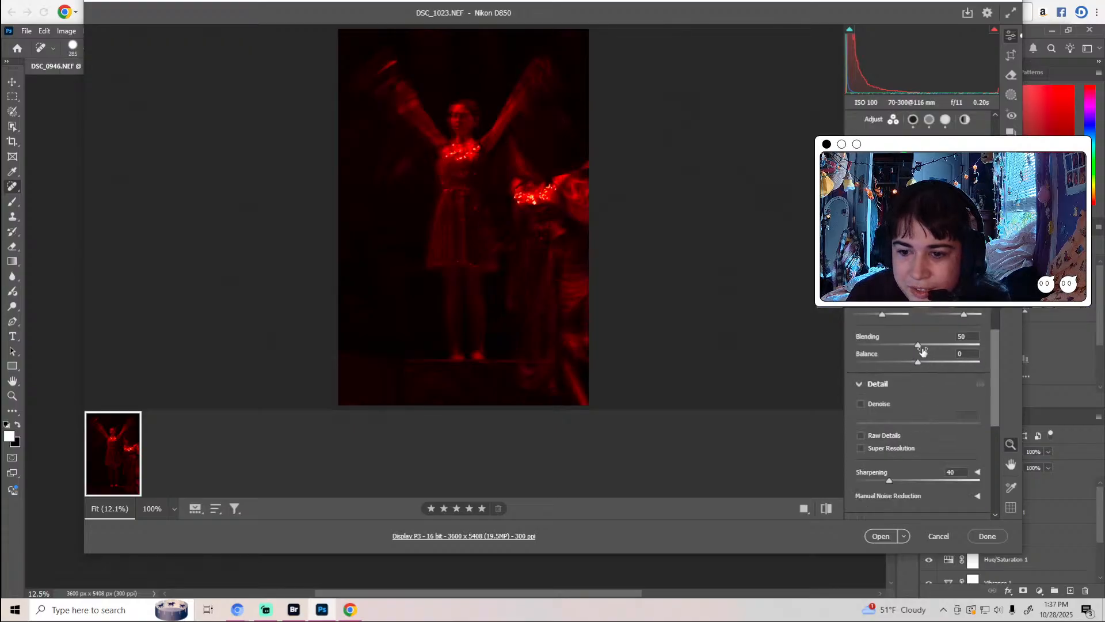
pyautogui.moveTo(919, 346); pyautogui.dragTo(933, 365)
# Turn on lens profile corrections and set the calibration Saturation to +5 for Red Primary and +6 for Green and Blue Primary.
pyautogui.scroll(-4, 927, 368)
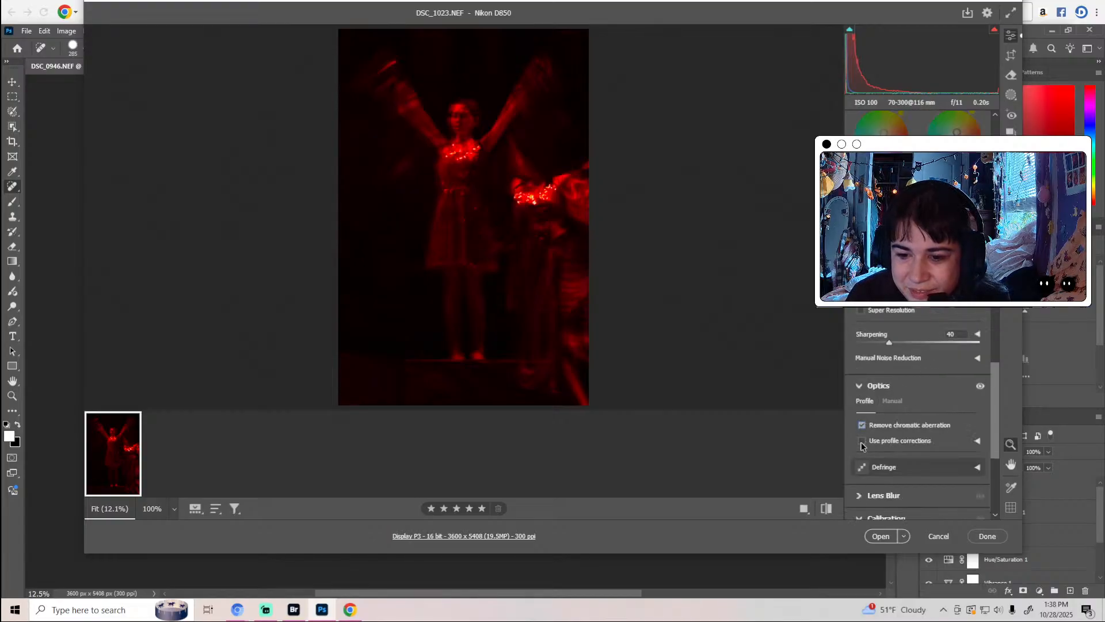
pyautogui.click(861, 442)
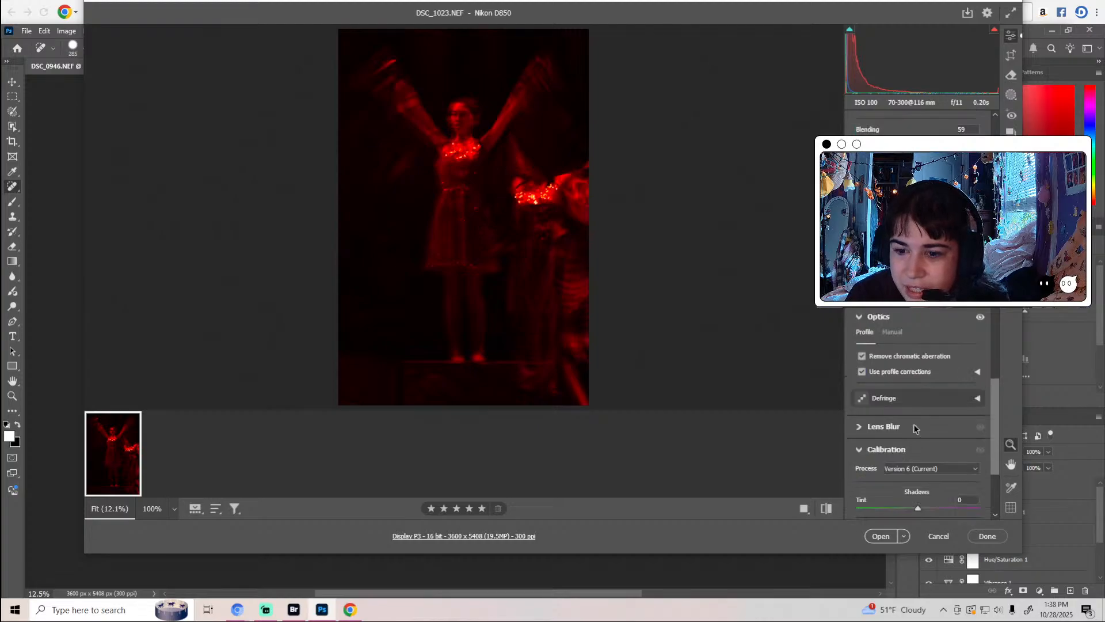
pyautogui.scroll(-5, 921, 397)
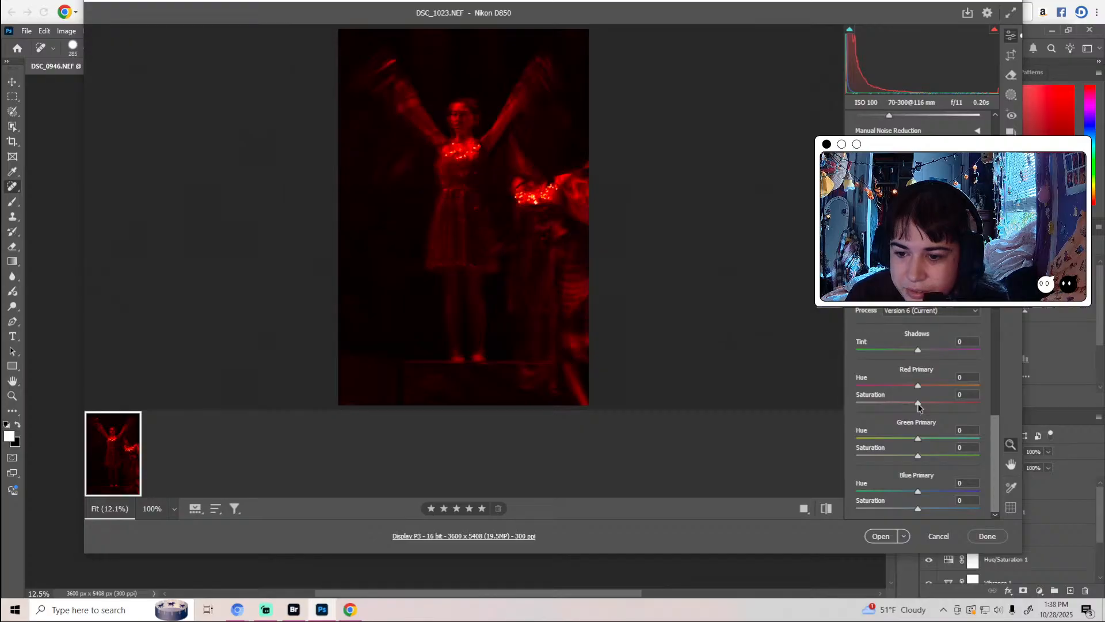
pyautogui.moveTo(919, 407); pyautogui.dragTo(919, 407)
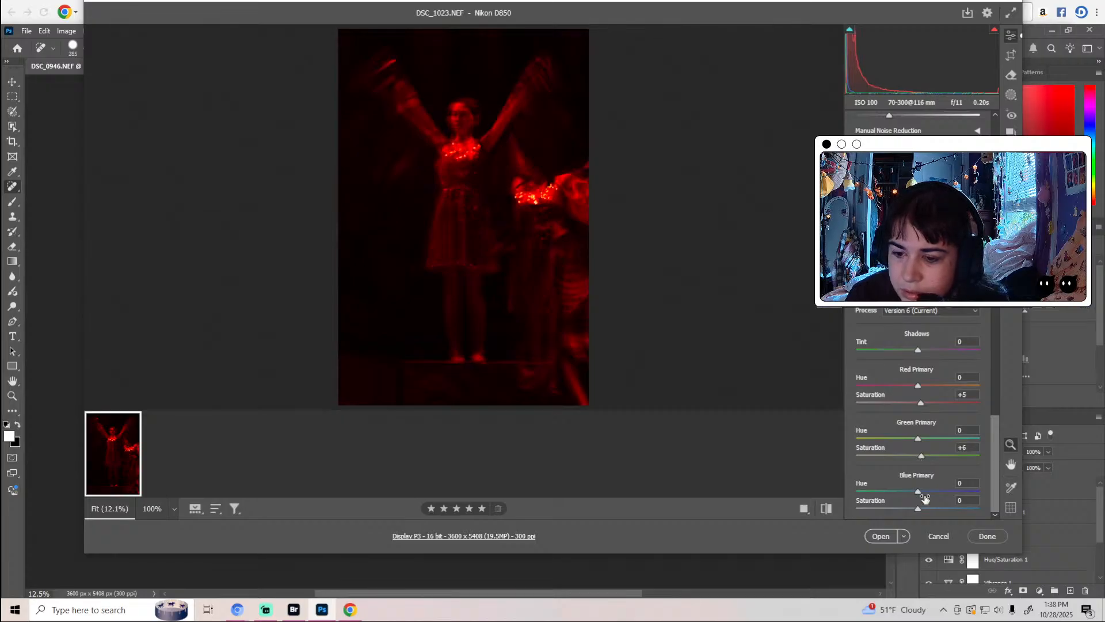
pyautogui.moveTo(918, 511); pyautogui.dragTo(922, 511)
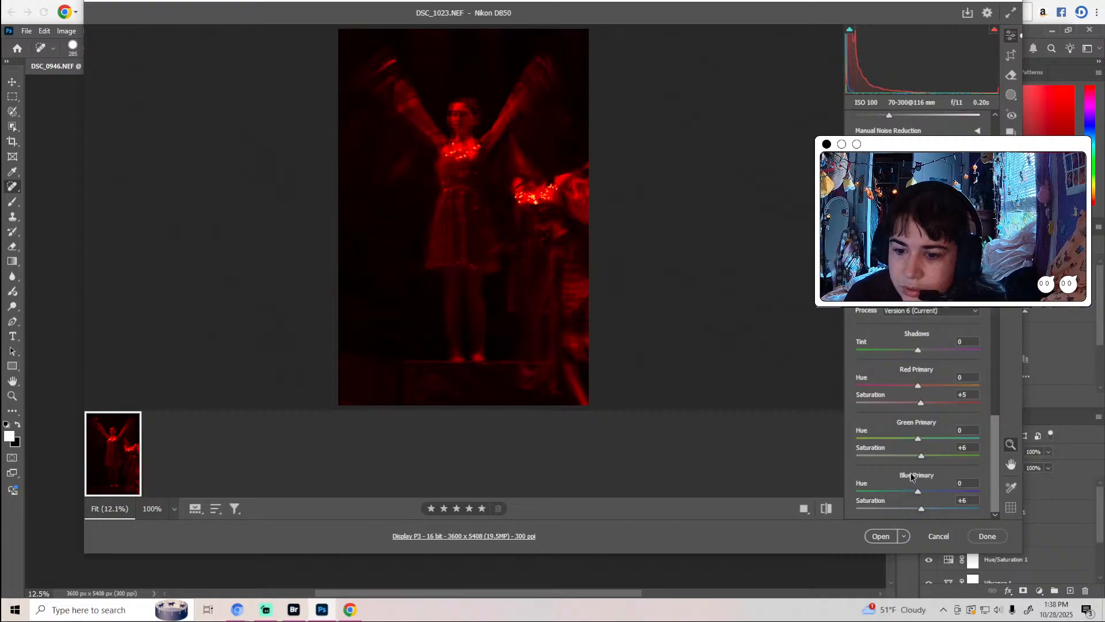
# Open the developed DSC_1023.NEF in Photoshop and close DSC_0946.NEF without saving its changes.
pyautogui.click(881, 540)
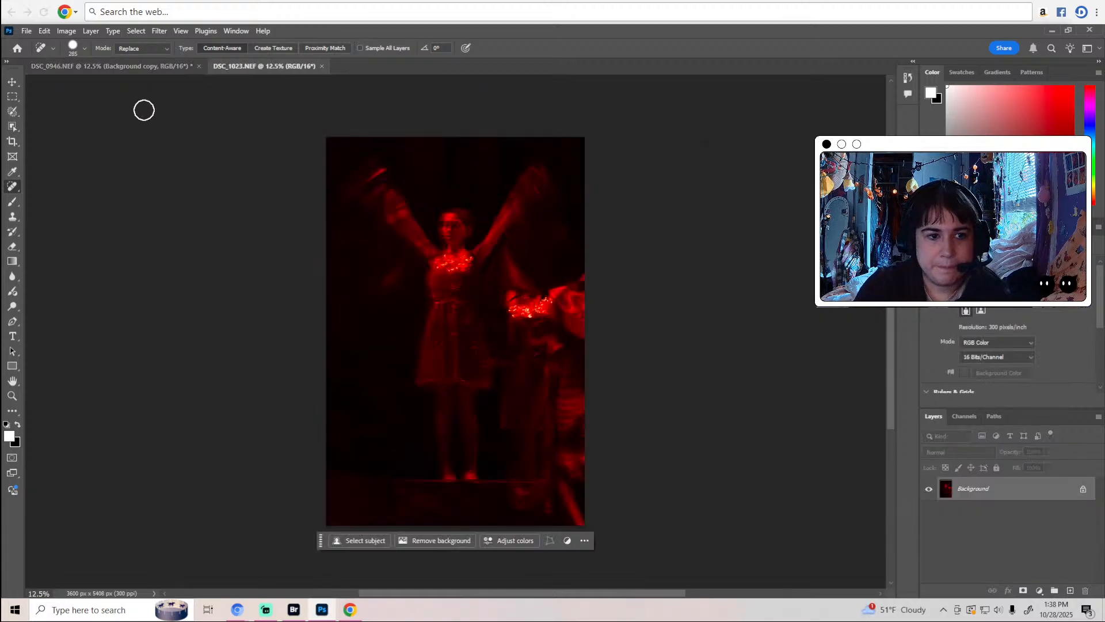
pyautogui.click(199, 65)
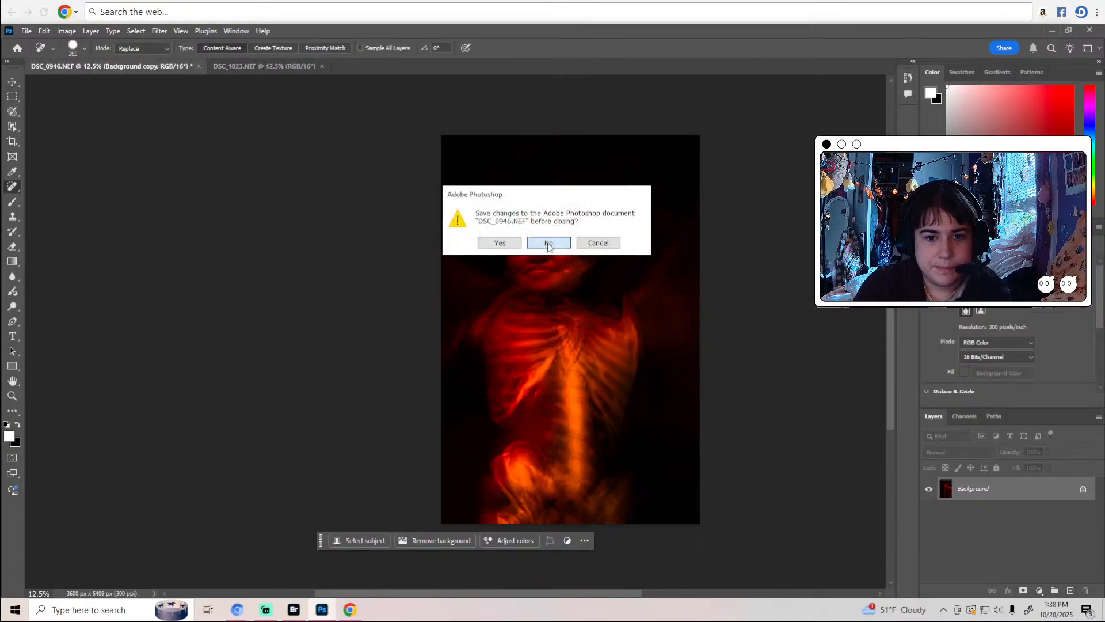
pyautogui.click(549, 243)
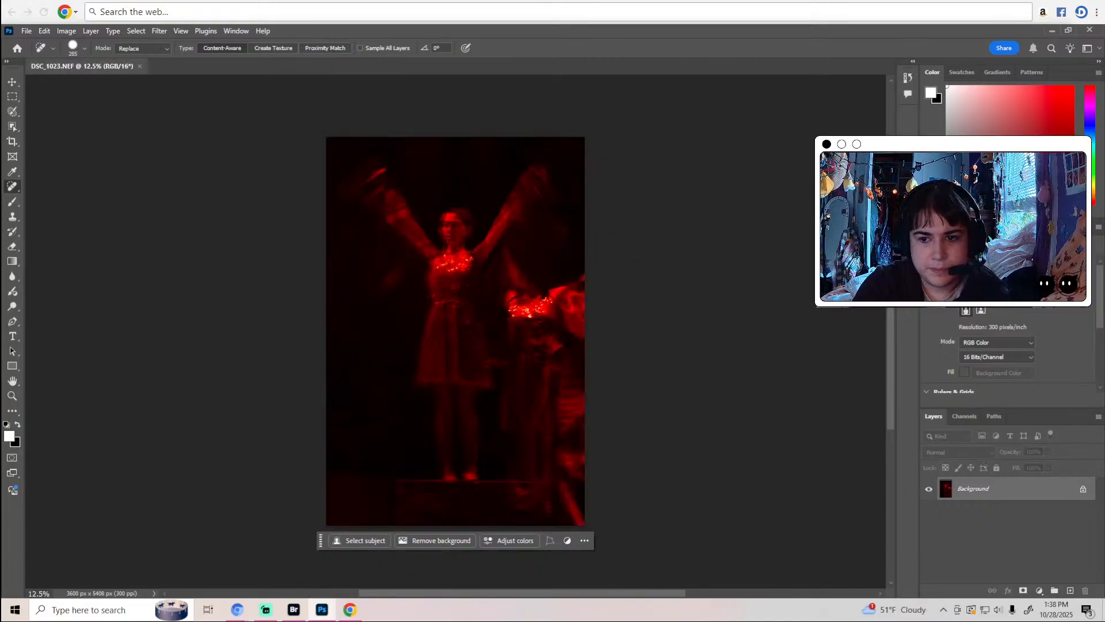
# Add a Levels adjustment layer with the white input at 225 and the midtones at 0.96.
pyautogui.click(974, 226)
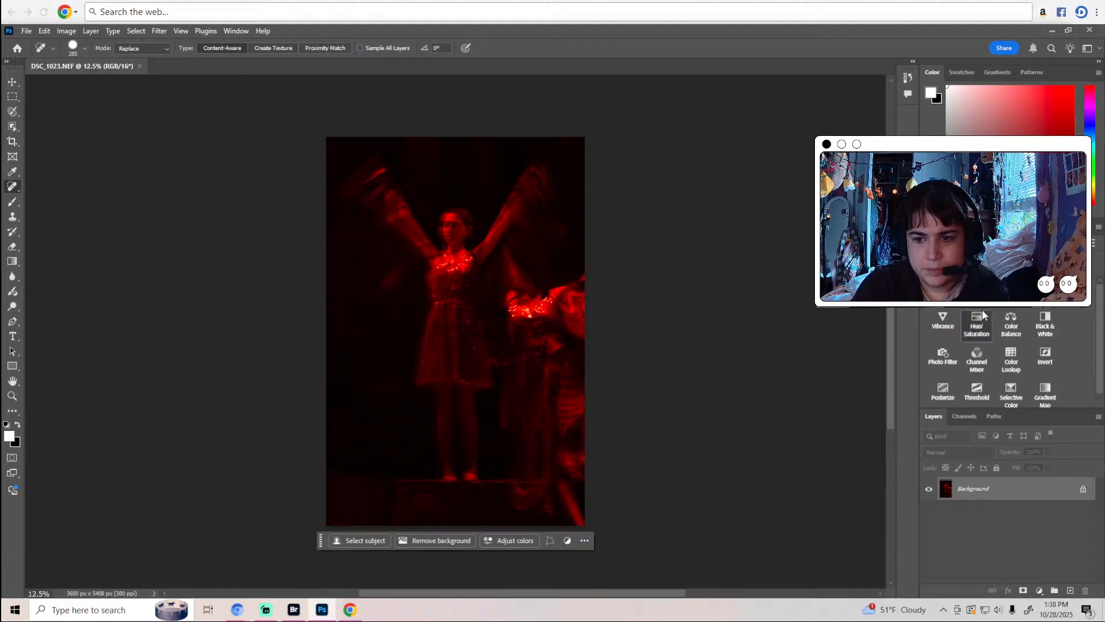
pyautogui.click(977, 283)
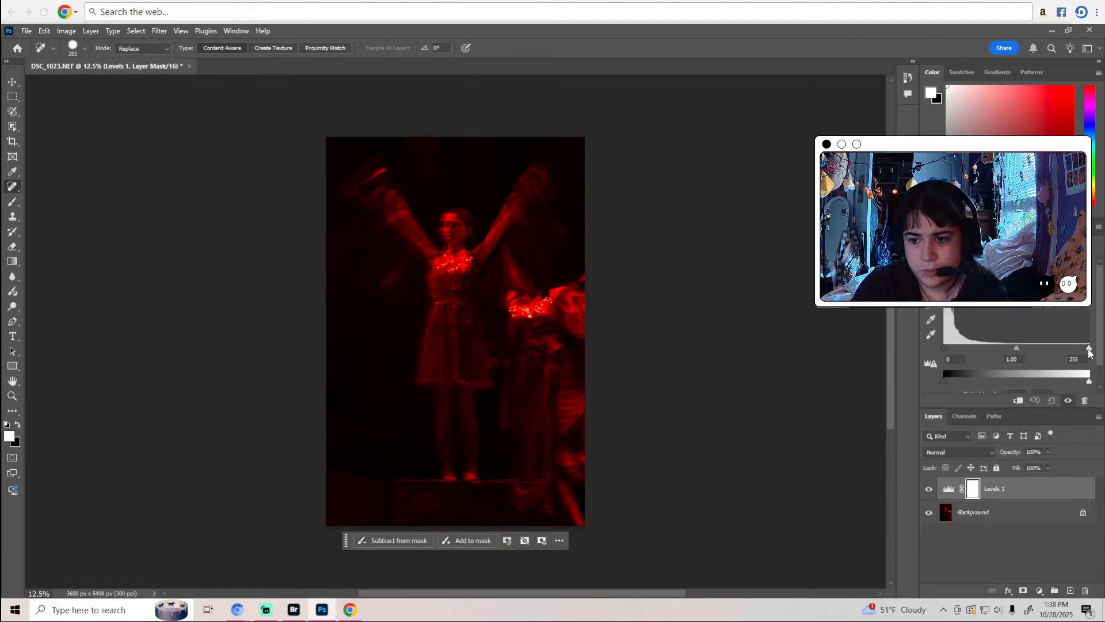
pyautogui.moveTo(1089, 349); pyautogui.dragTo(1010, 348)
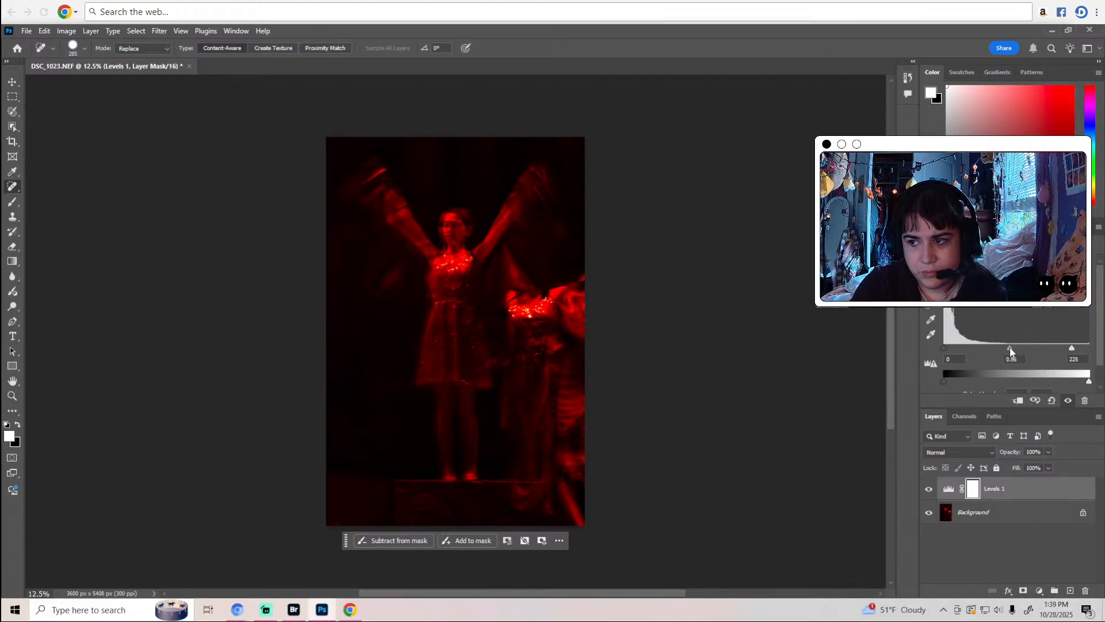
# Add a Selective Color adjustment layer and set Black to -5% for the Whites, testing Yellow but leaving it at 0%.
pyautogui.click(975, 227)
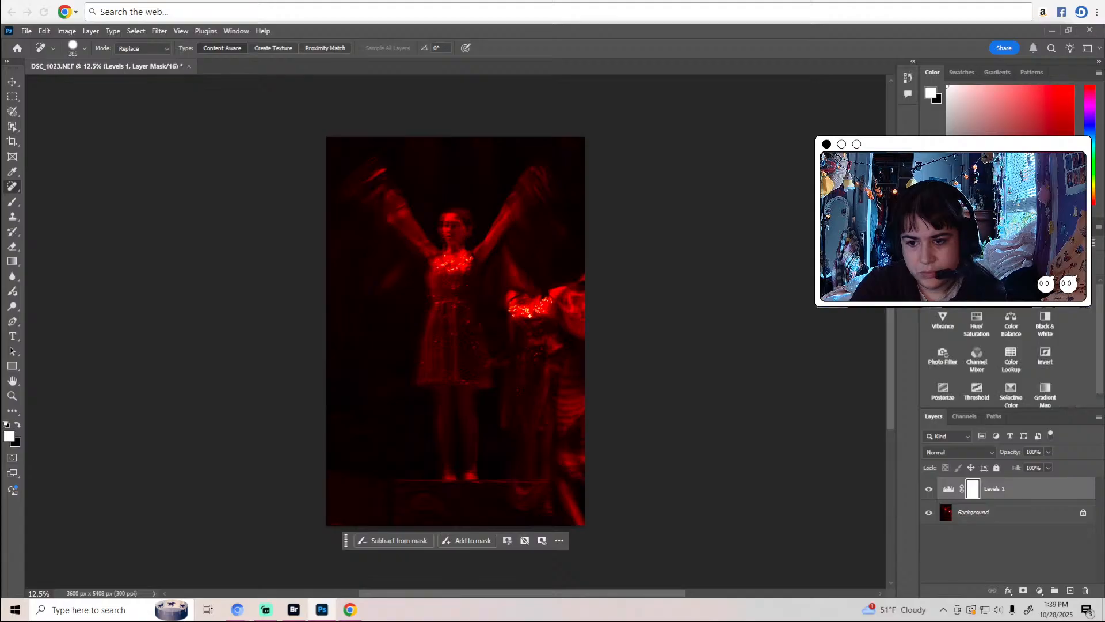
pyautogui.click(1011, 392)
pyautogui.click(991, 274)
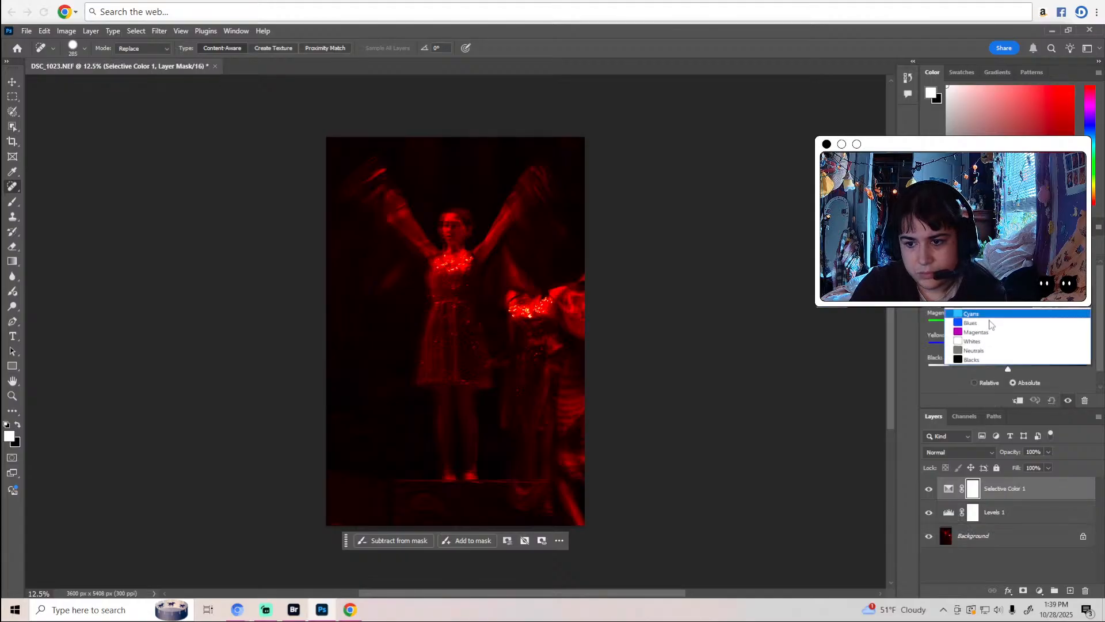
pyautogui.click(991, 342)
pyautogui.moveTo(1010, 368)
pyautogui.mouseDown()
pyautogui.moveTo(1022, 367)
pyautogui.moveTo(998, 368)
pyautogui.moveTo(1029, 361)
pyautogui.moveTo(1016, 366)
pyautogui.mouseUp()
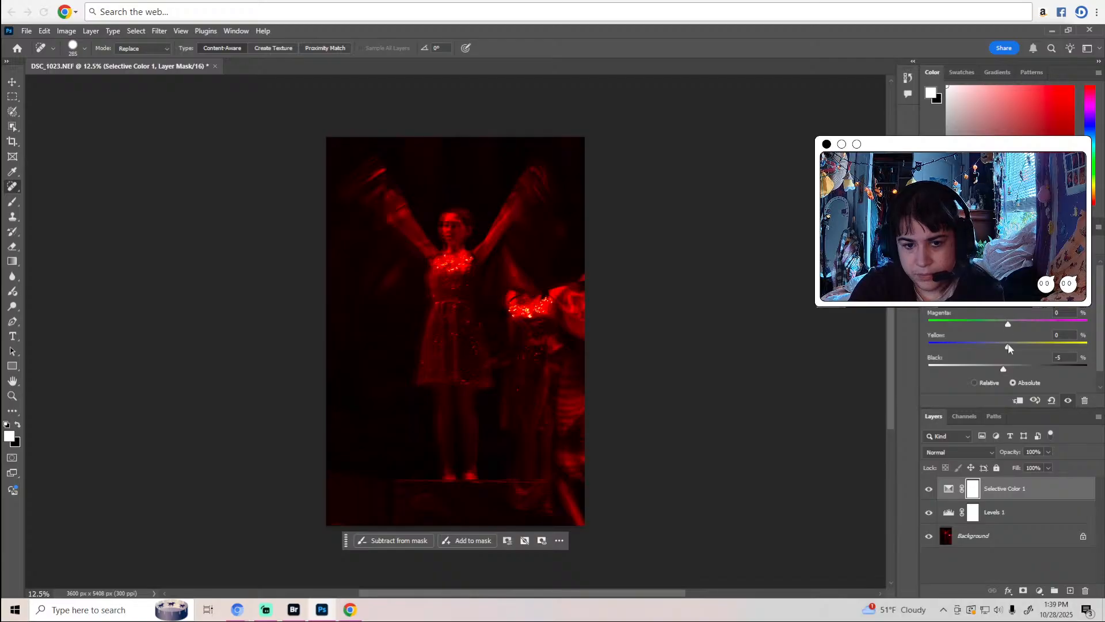
pyautogui.moveTo(1008, 345); pyautogui.dragTo(956, 346)
pyautogui.click(1008, 343)
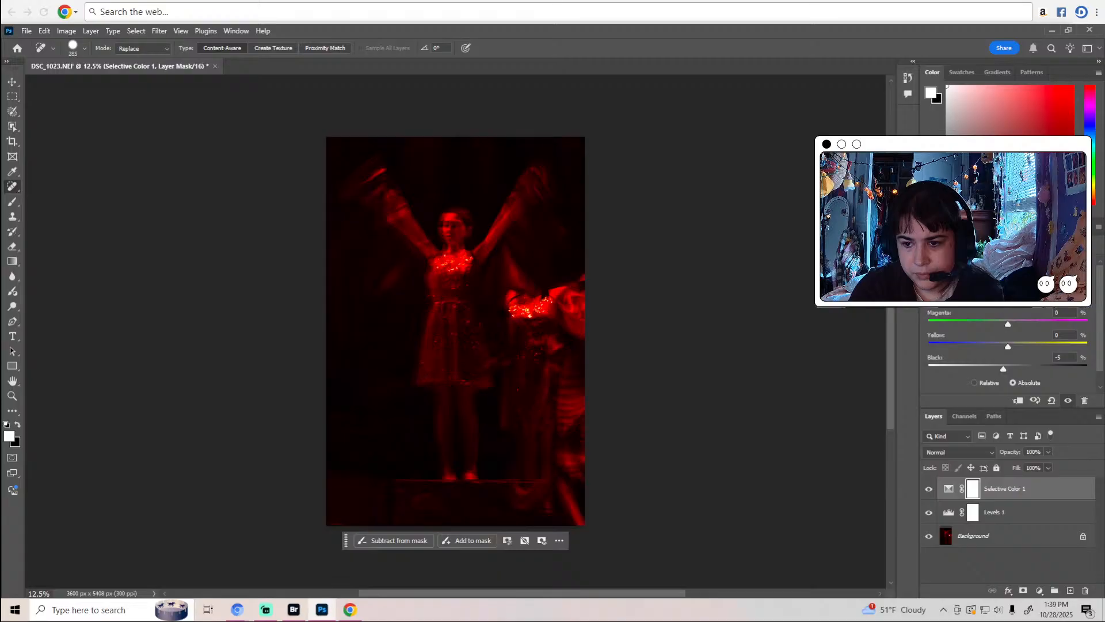
# Set the Selective Color Neutrals to Black +3% and Yellow +4%.
pyautogui.click(996, 270)
pyautogui.click(973, 352)
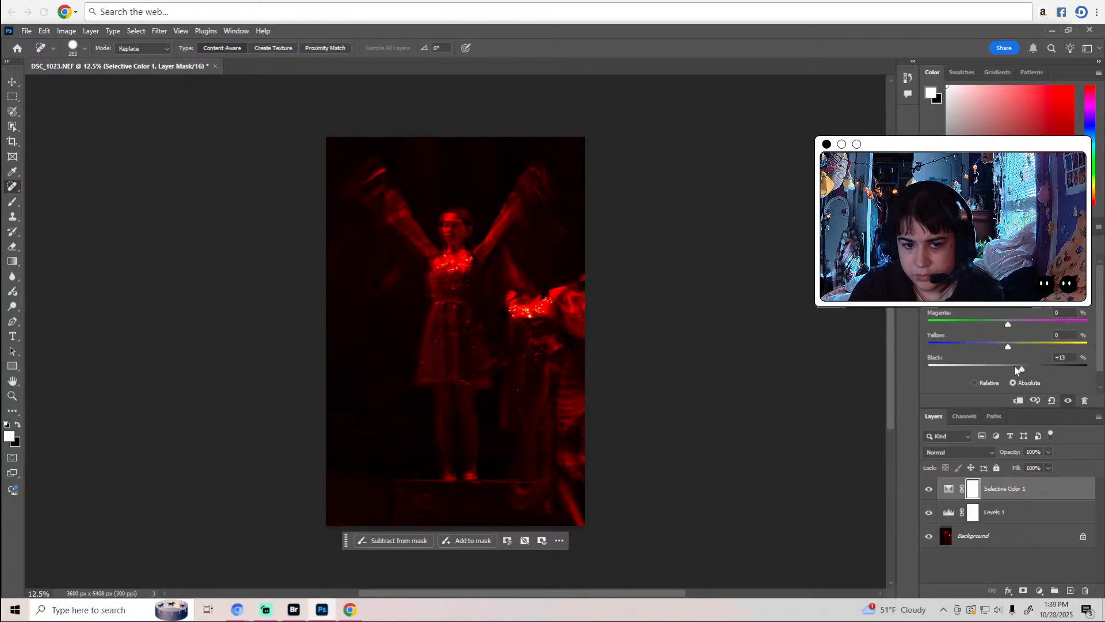
pyautogui.moveTo(1015, 365); pyautogui.dragTo(1010, 366)
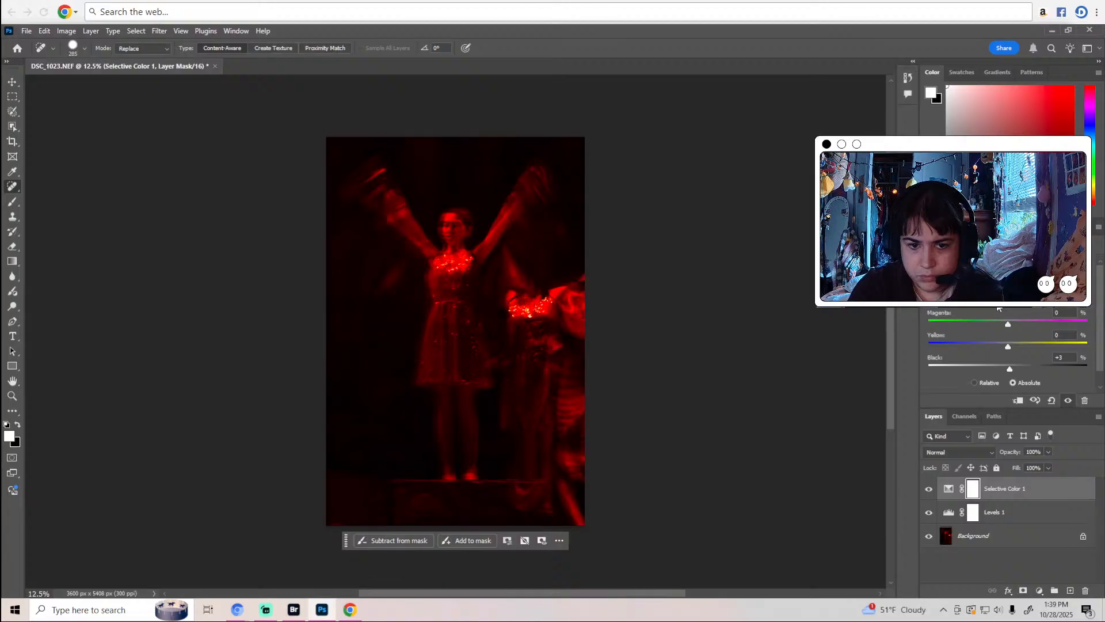
pyautogui.moveTo(1009, 344); pyautogui.dragTo(1010, 345)
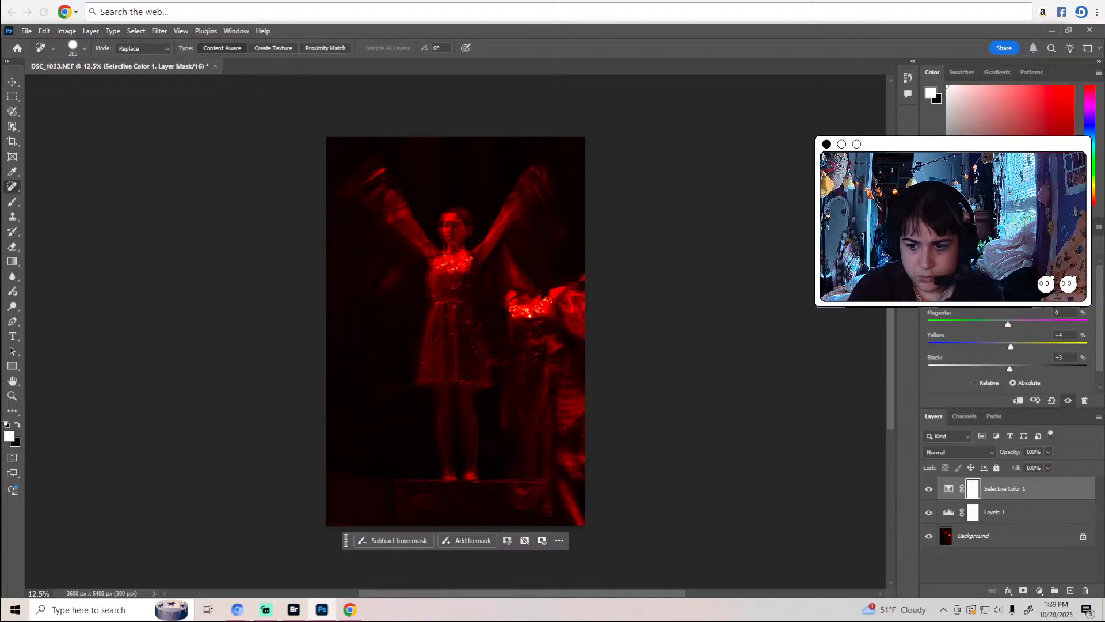
# Set Black to +3% for the Blacks in the Selective Color adjustment.
pyautogui.click(978, 270)
pyautogui.click(982, 358)
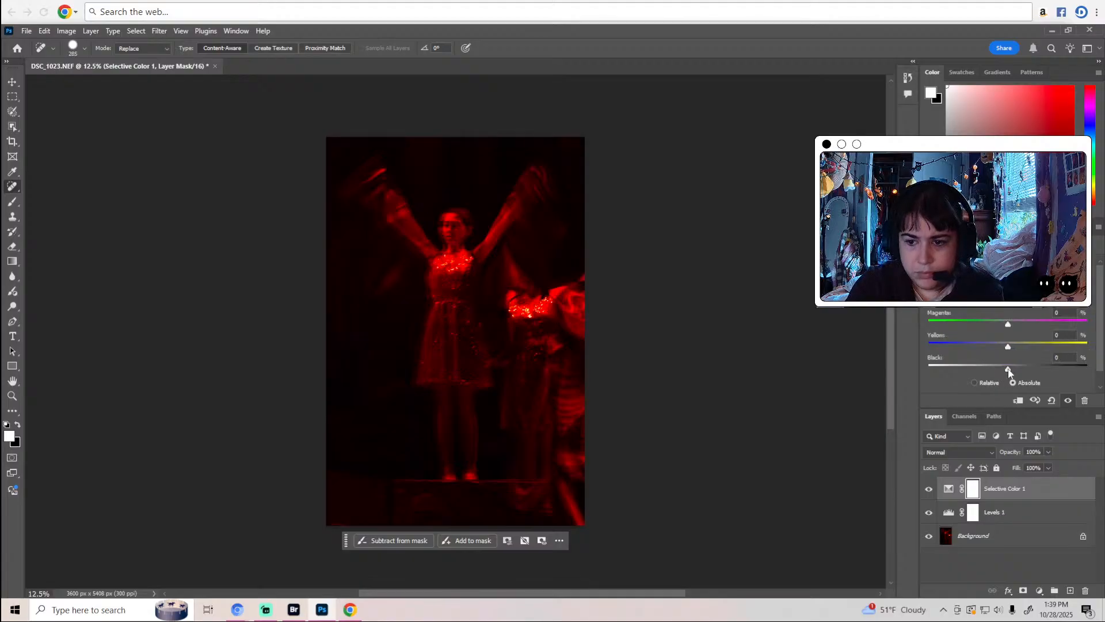
pyautogui.moveTo(1008, 369); pyautogui.dragTo(1010, 369)
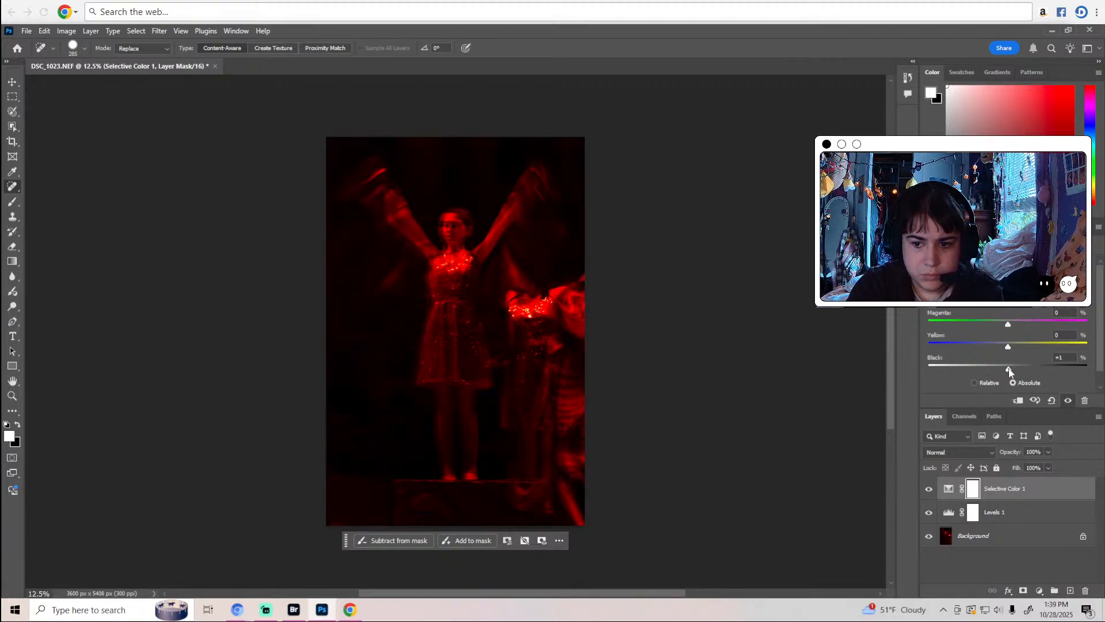
pyautogui.click(1007, 271)
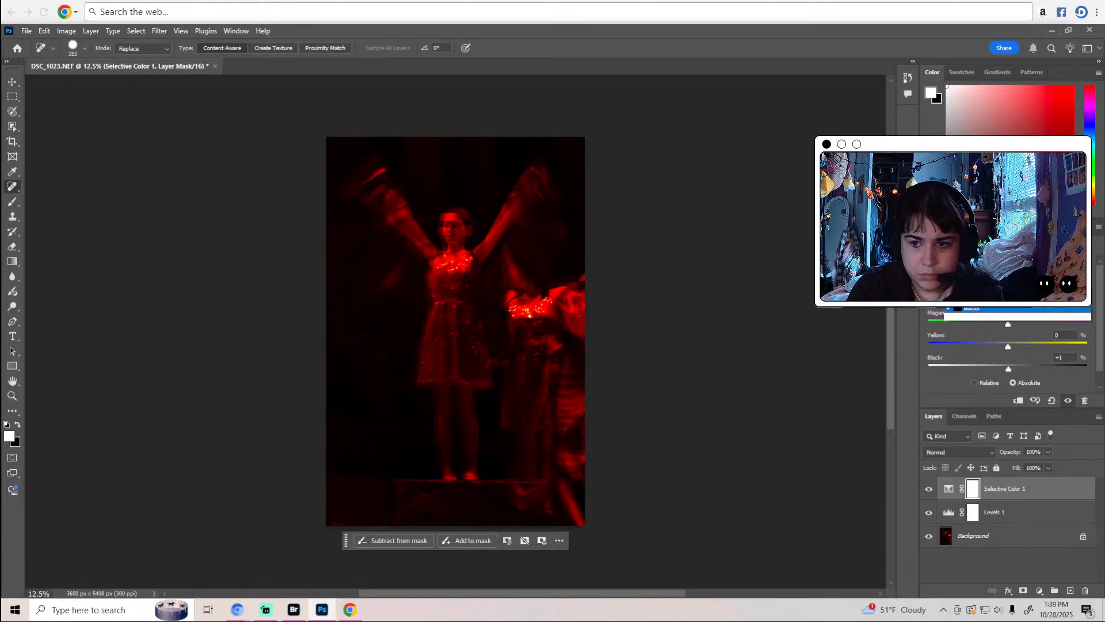
pyautogui.click(1020, 361)
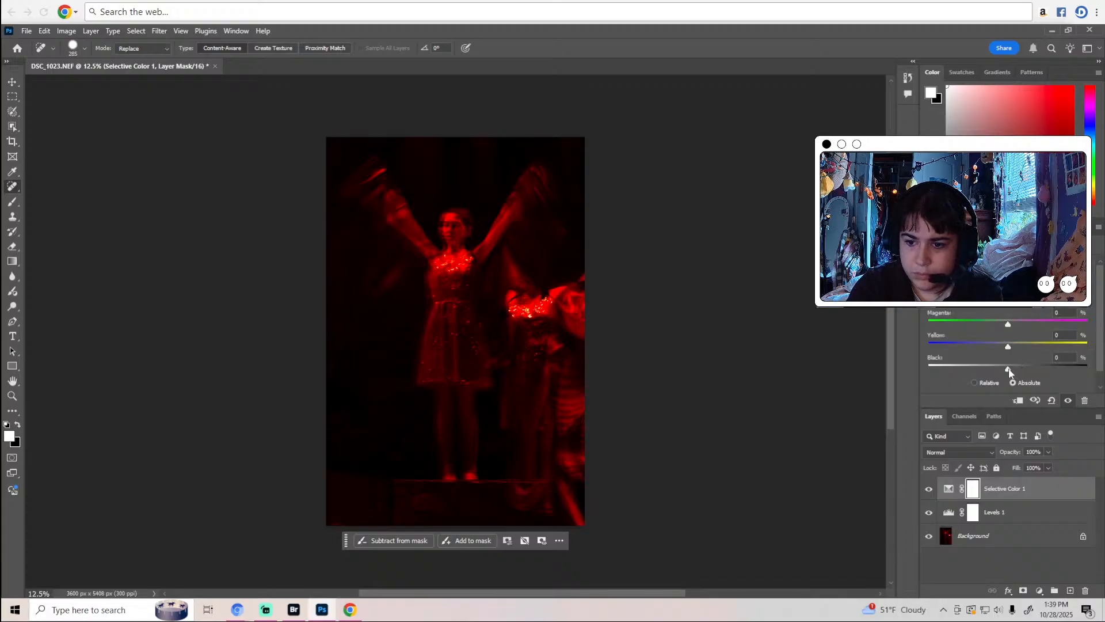
pyautogui.moveTo(1009, 369); pyautogui.dragTo(1010, 368)
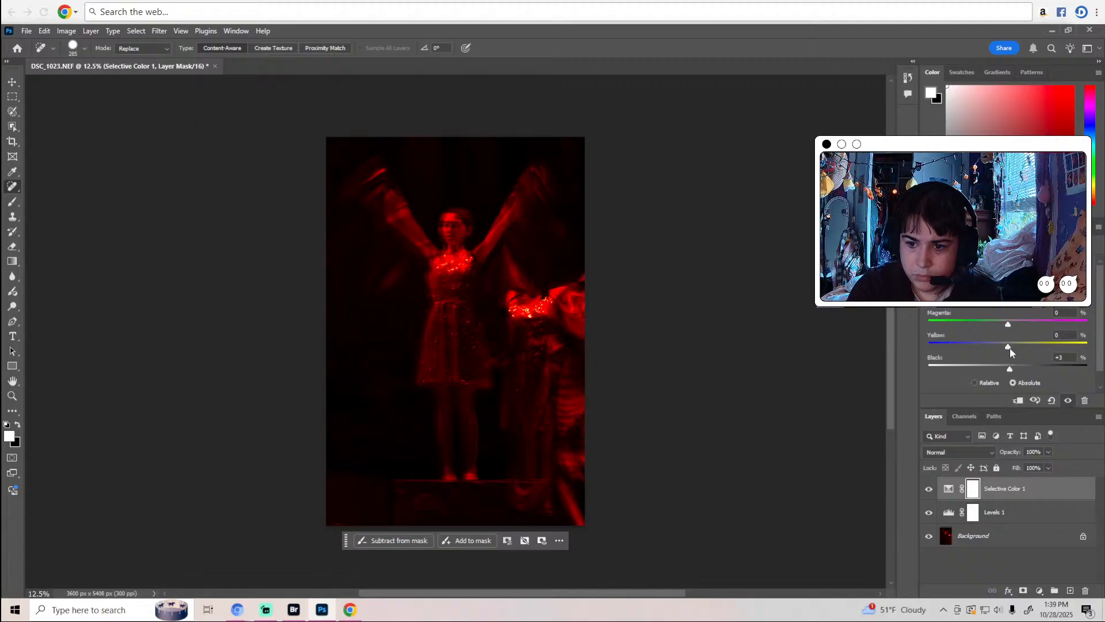
# In the Selective Color adjustment, set Yellow to +5% for the Blacks, and Yellow +3% with Black -5% for another color range.
pyautogui.moveTo(1009, 346); pyautogui.dragTo(924, 348)
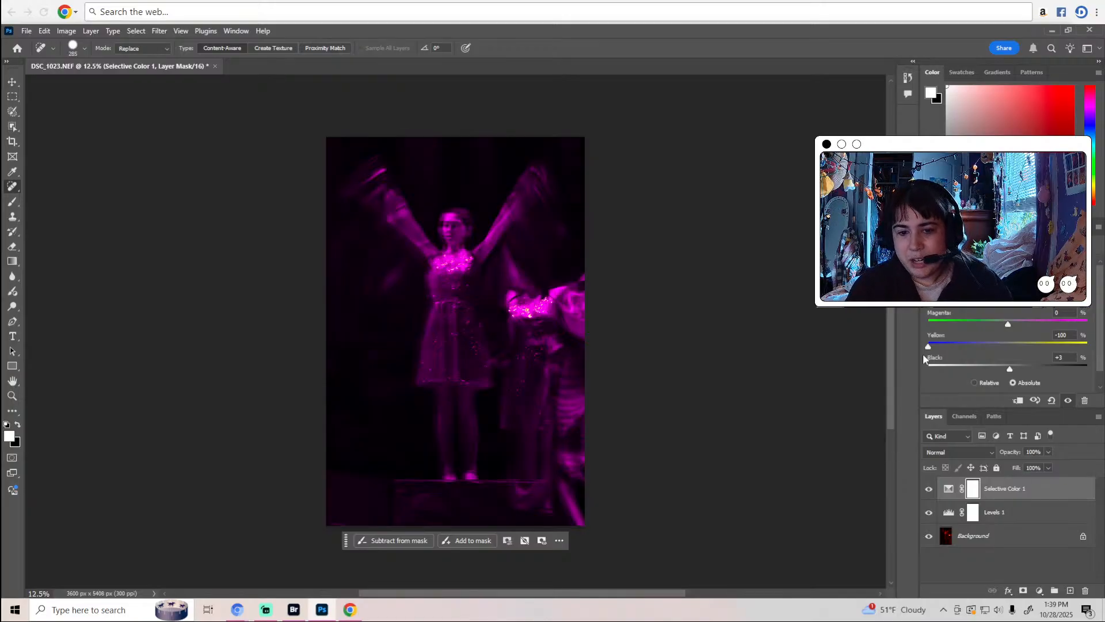
pyautogui.moveTo(923, 354); pyautogui.dragTo(1012, 346)
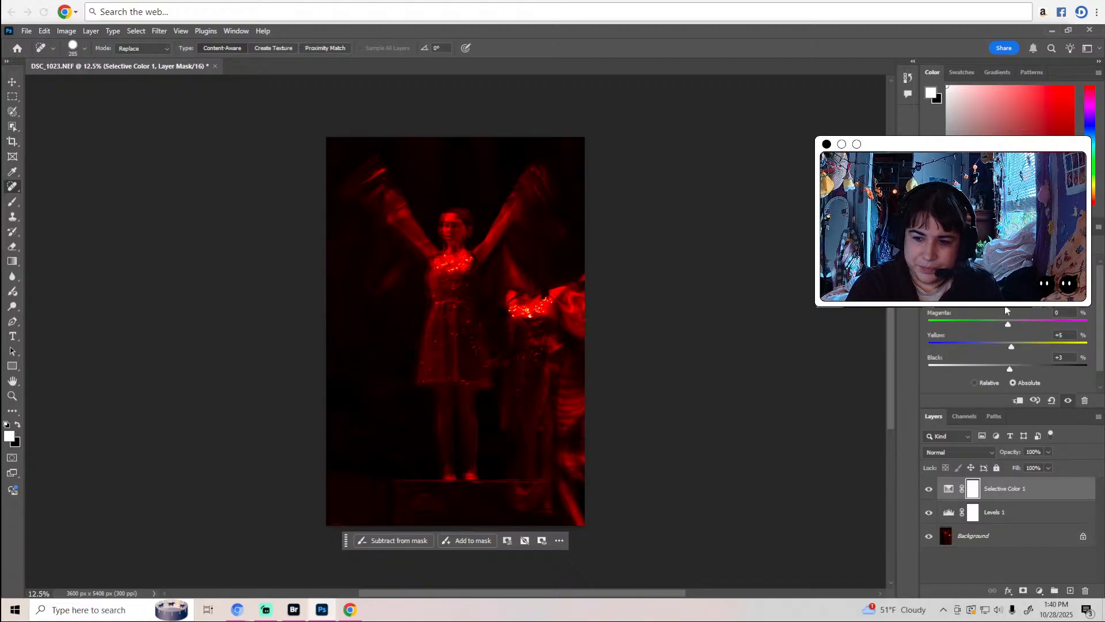
pyautogui.click(1013, 268)
pyautogui.click(1017, 351)
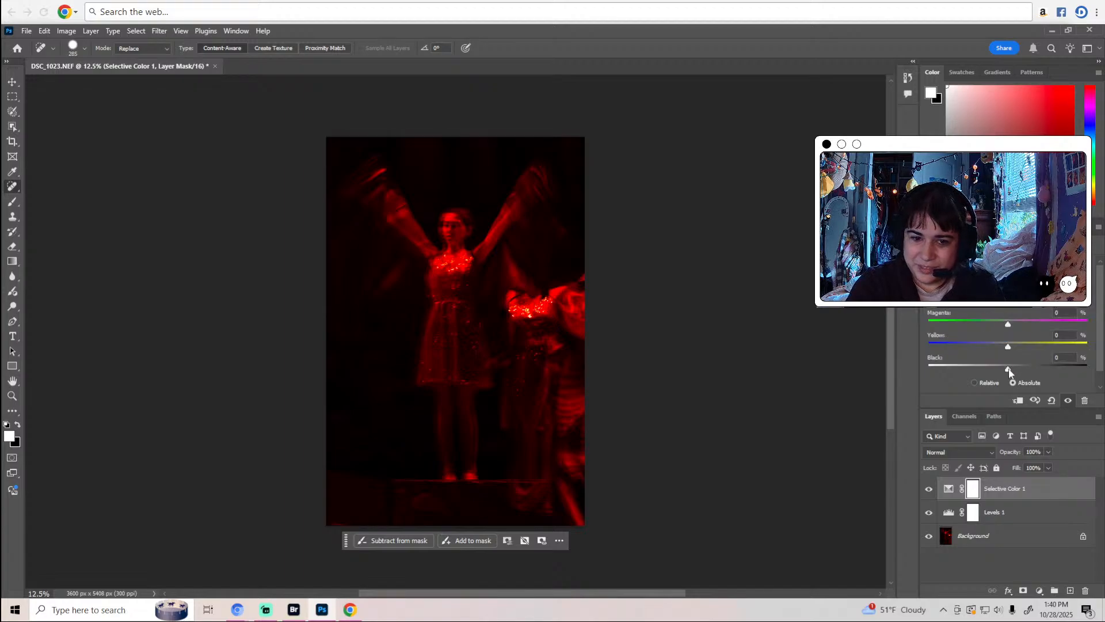
pyautogui.moveTo(1008, 368); pyautogui.dragTo(1027, 345)
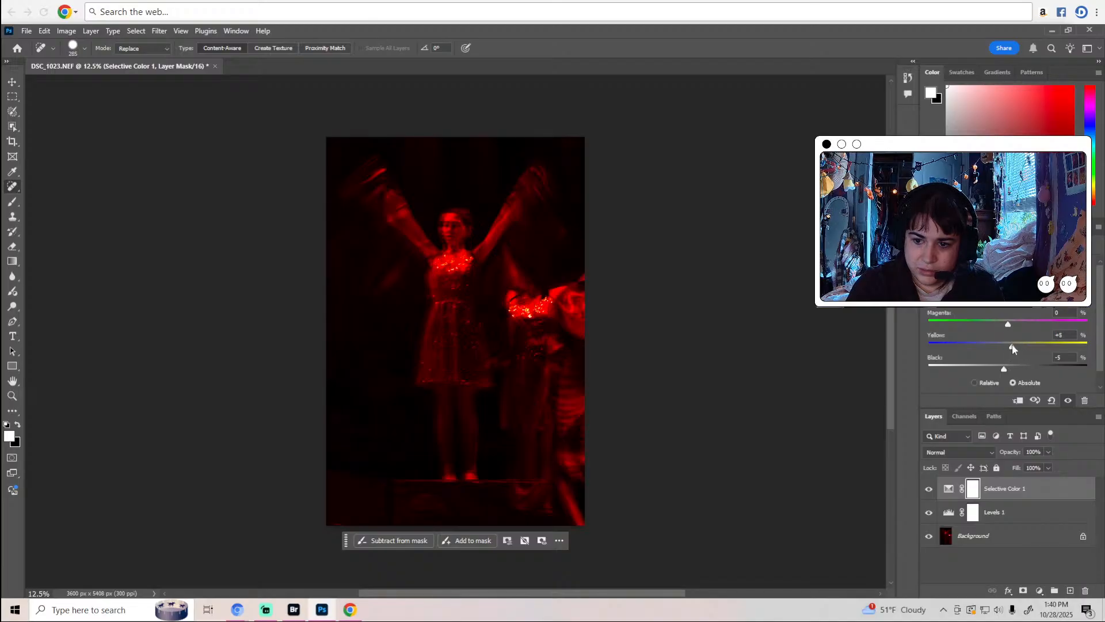
pyautogui.click(1014, 267)
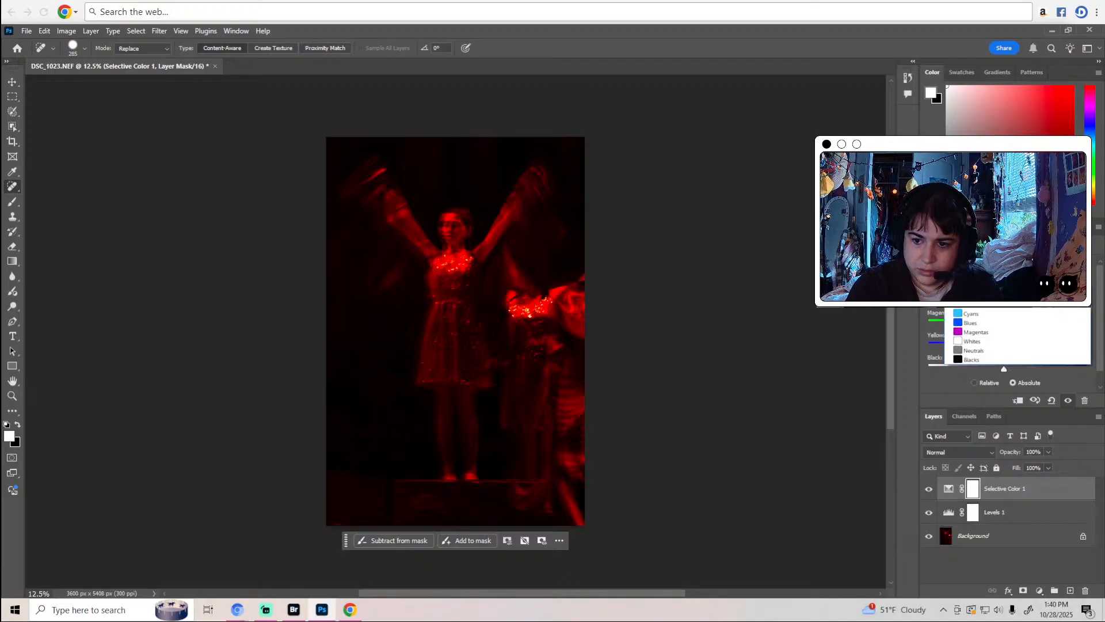
pyautogui.click(913, 361)
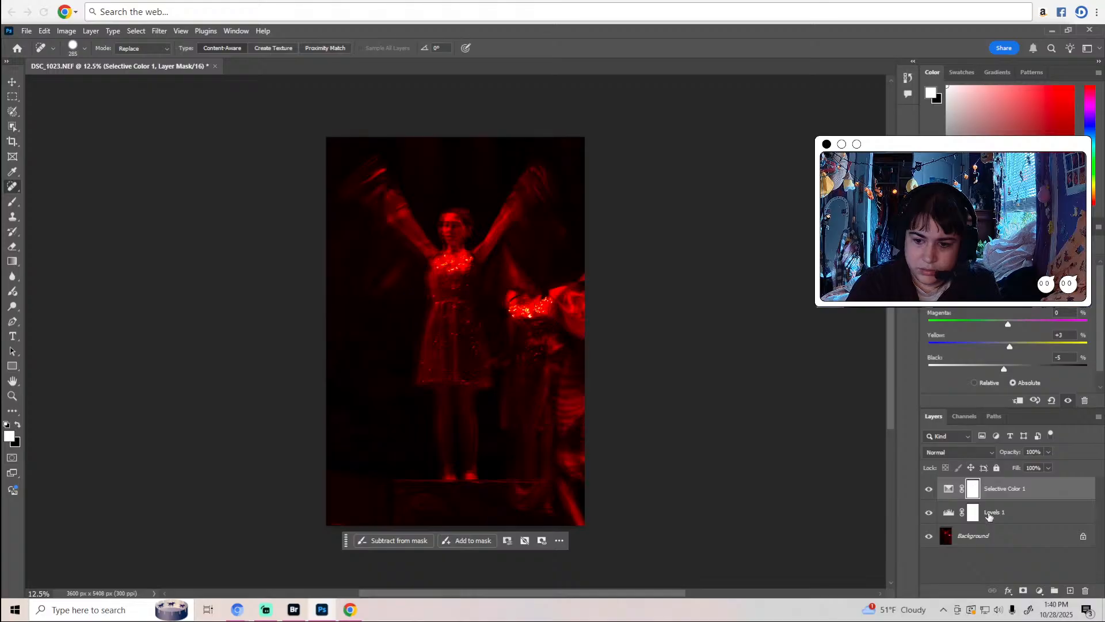
# Add a Color Lookup adjustment layer directly above the Background and load the Kodak 5218 Kodak 2383 lookup table.
pyautogui.click(991, 541)
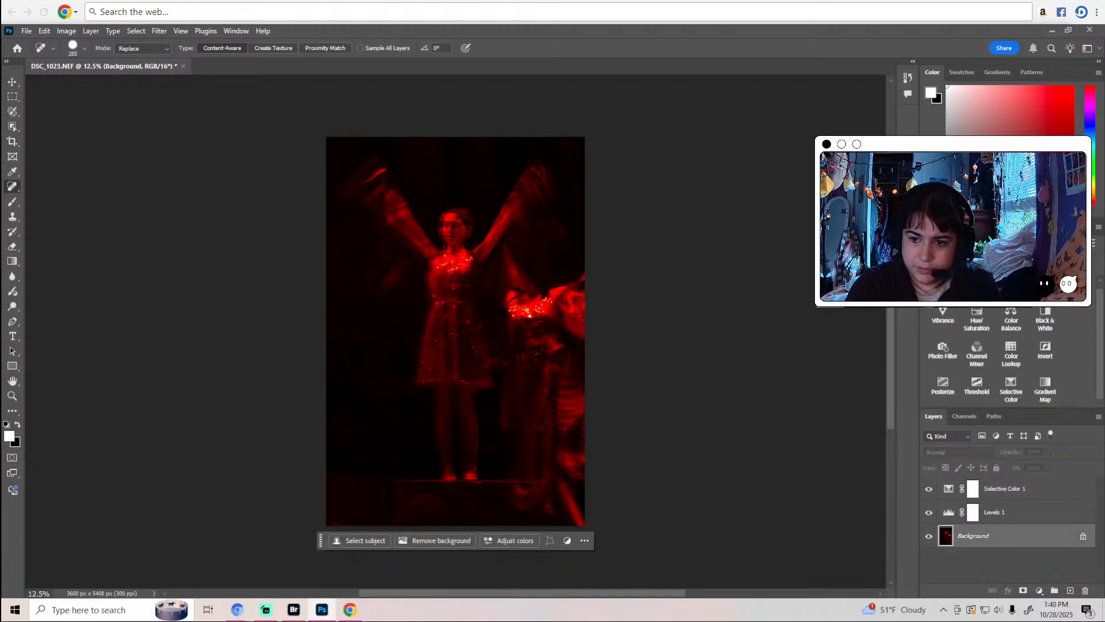
pyautogui.click(1011, 351)
pyautogui.click(1013, 247)
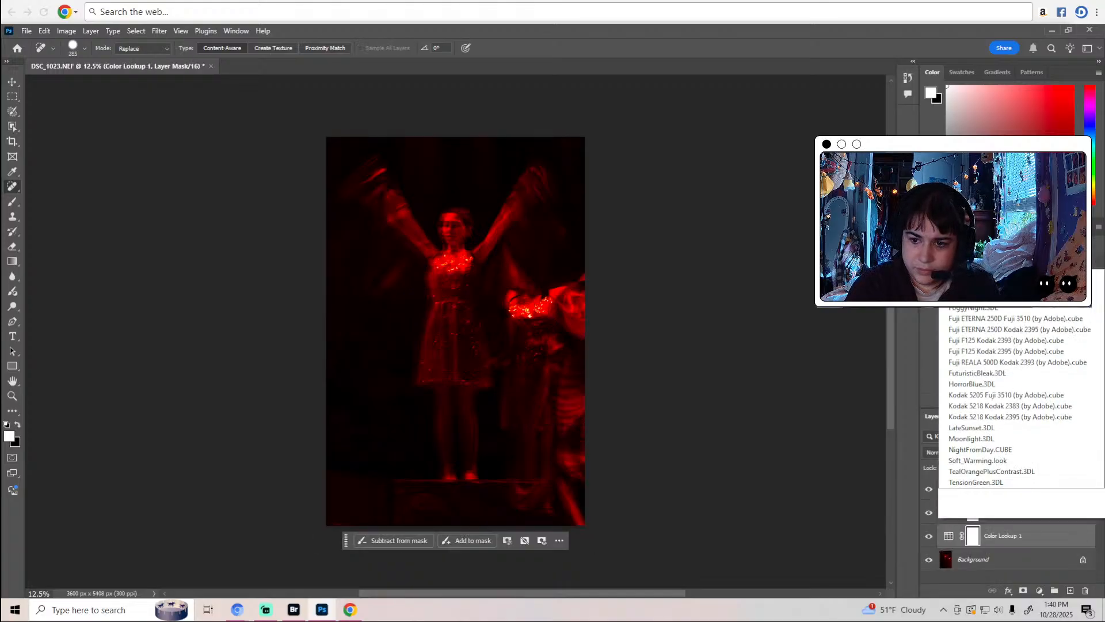
pyautogui.click(1042, 517)
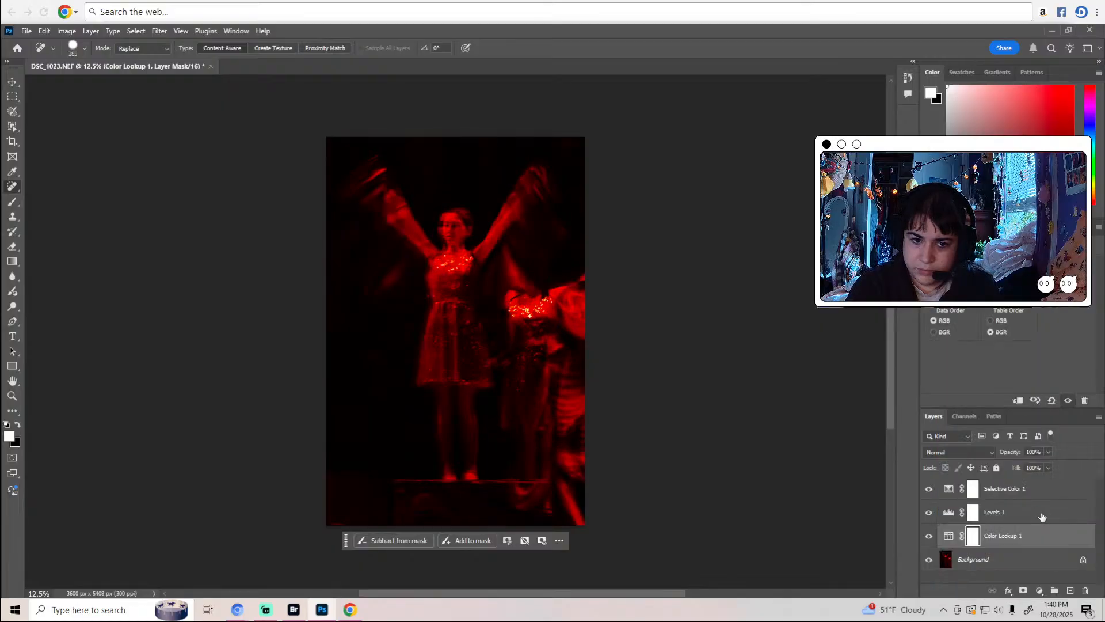
# Try the Kodak 5205 Fuji 3510, Fuji ETERNA 250D and other Fuji film lookup tables on the Color Lookup layer.
pyautogui.click(1014, 247)
pyautogui.click(1025, 496)
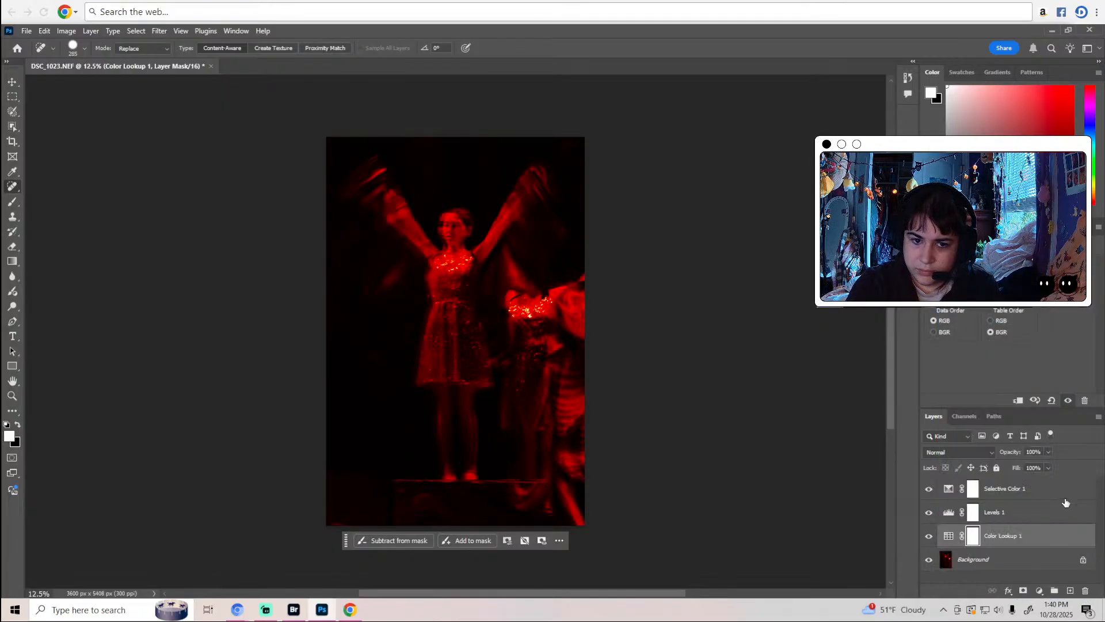
pyautogui.click(1013, 247)
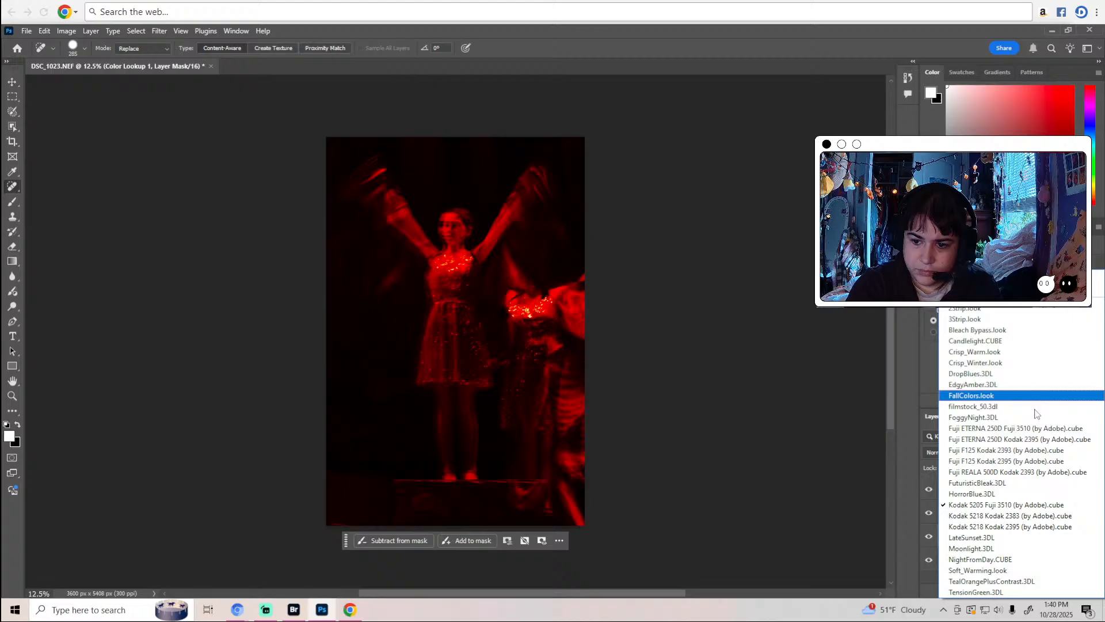
pyautogui.click(1024, 427)
pyautogui.click(1014, 247)
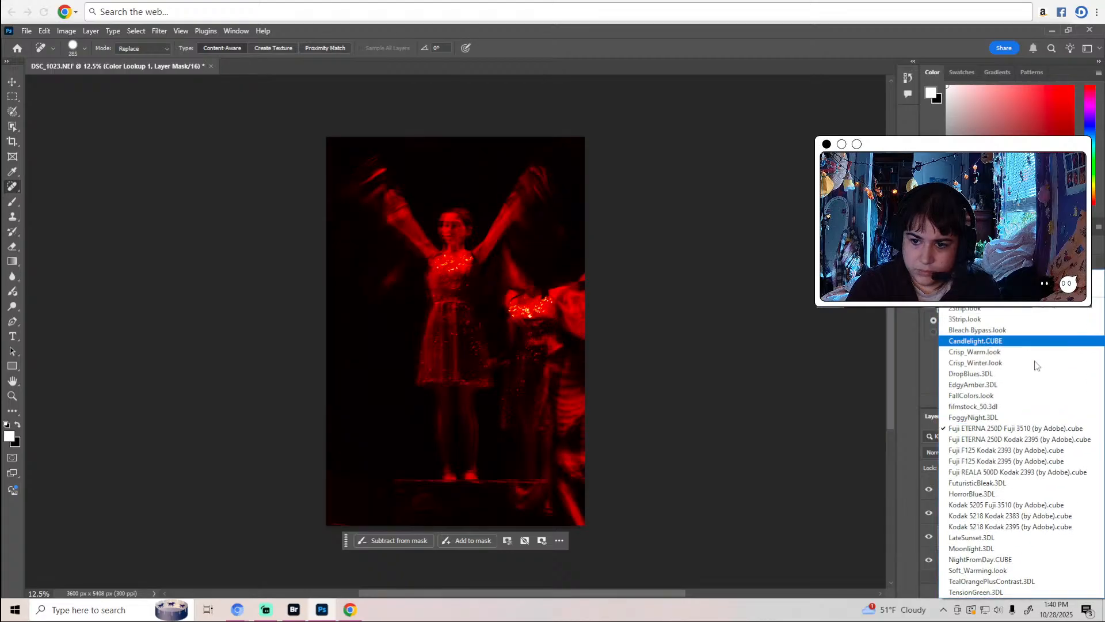
pyautogui.click(1048, 440)
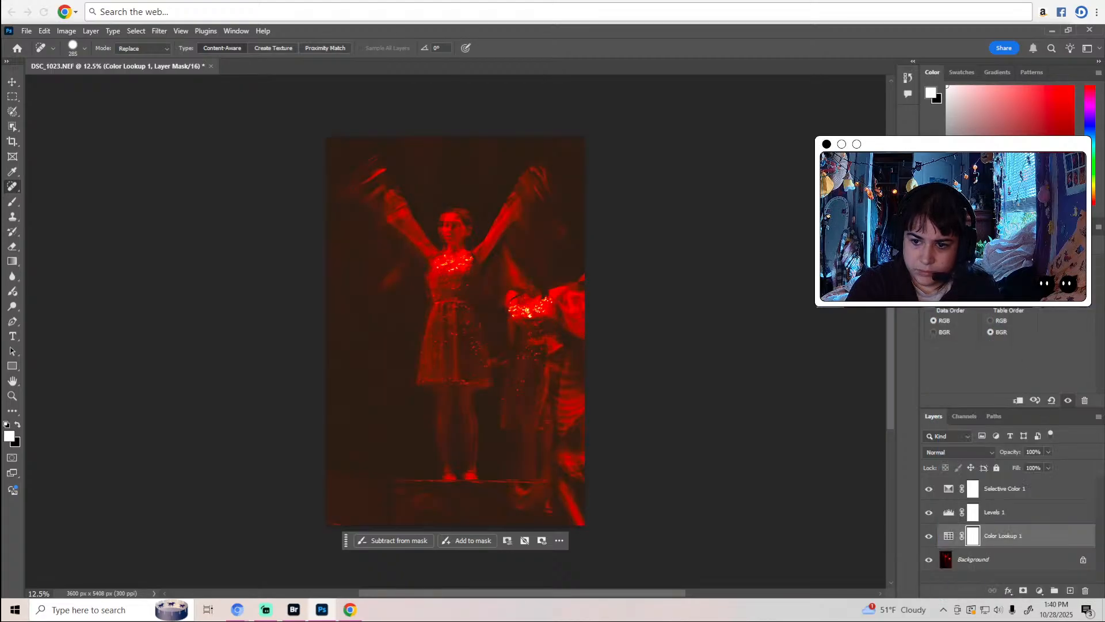
pyautogui.click(1014, 247)
pyautogui.click(1042, 453)
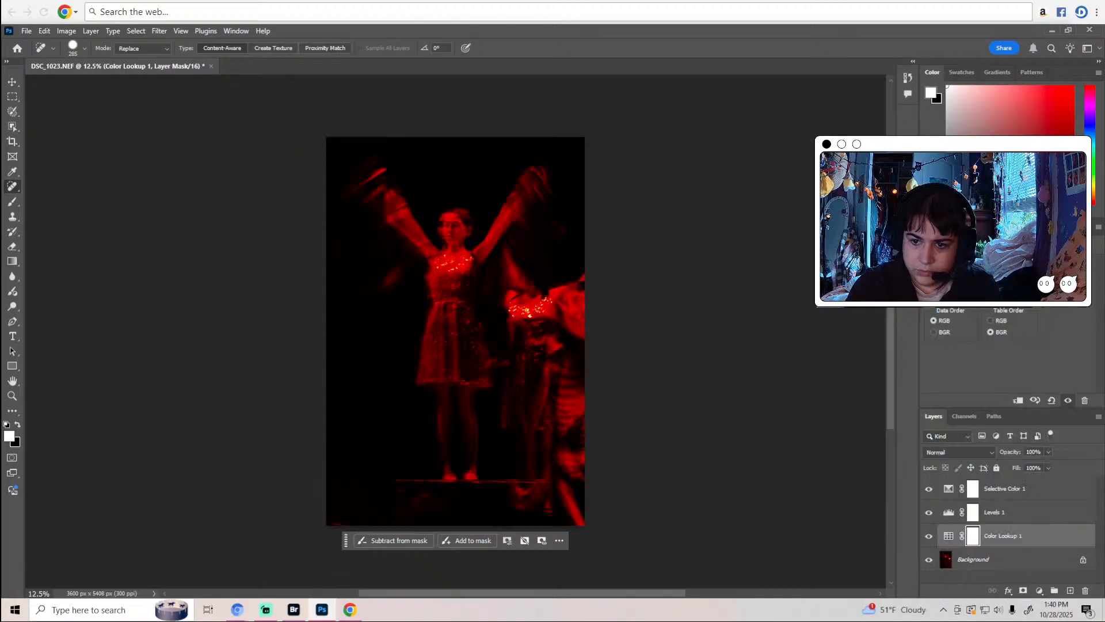
pyautogui.click(1013, 248)
pyautogui.click(1062, 468)
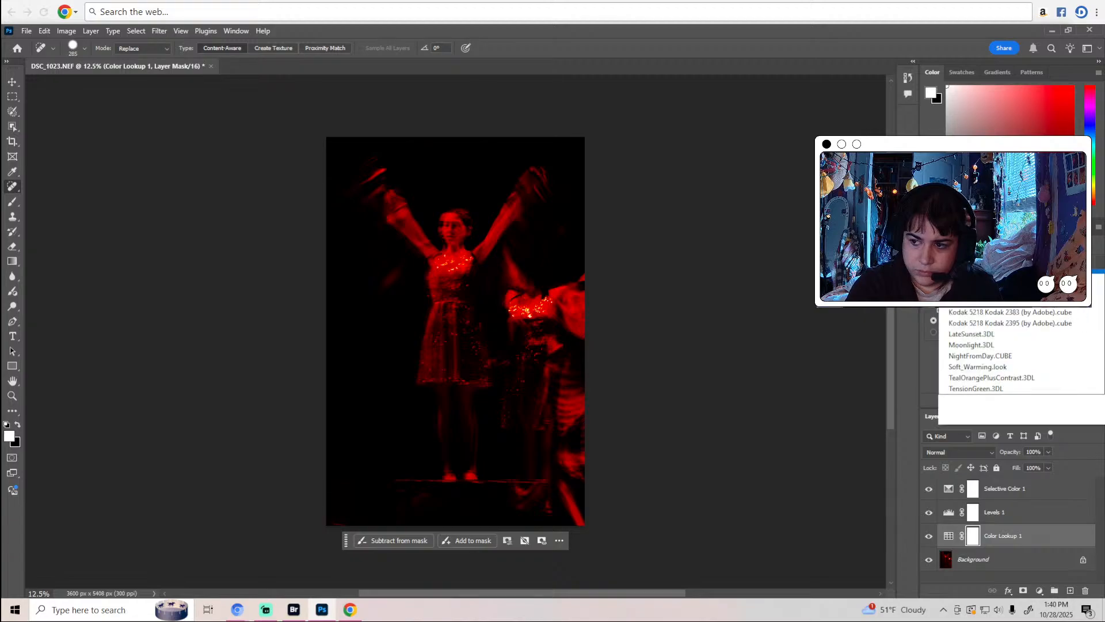
# Load the Kodak 5218 Kodak 2383 lookup table and reduce the Color Lookup layer to 45% opacity and 46% fill.
pyautogui.click(1013, 248)
pyautogui.click(1042, 515)
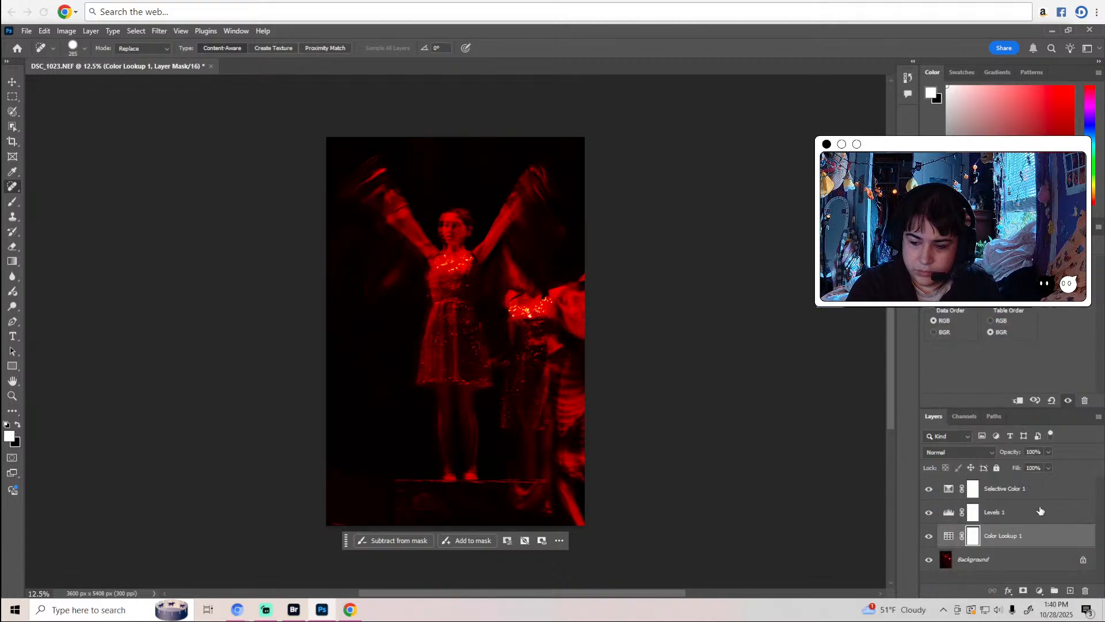
pyautogui.click(1049, 452)
pyautogui.moveTo(1049, 463); pyautogui.dragTo(1022, 486)
pyautogui.click(1048, 467)
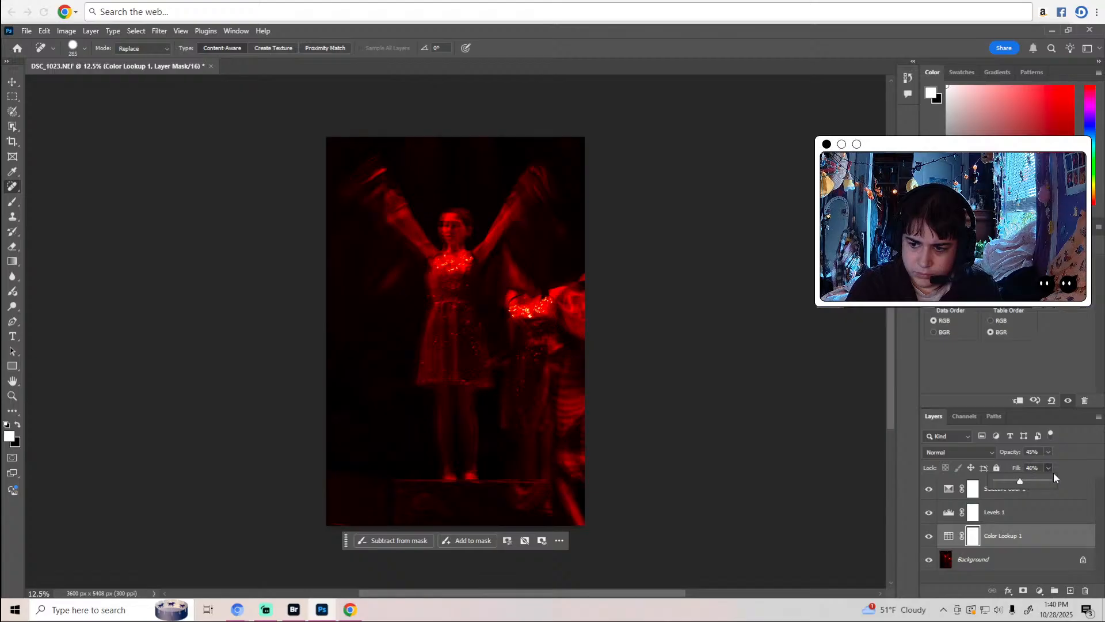
pyautogui.click(1070, 451)
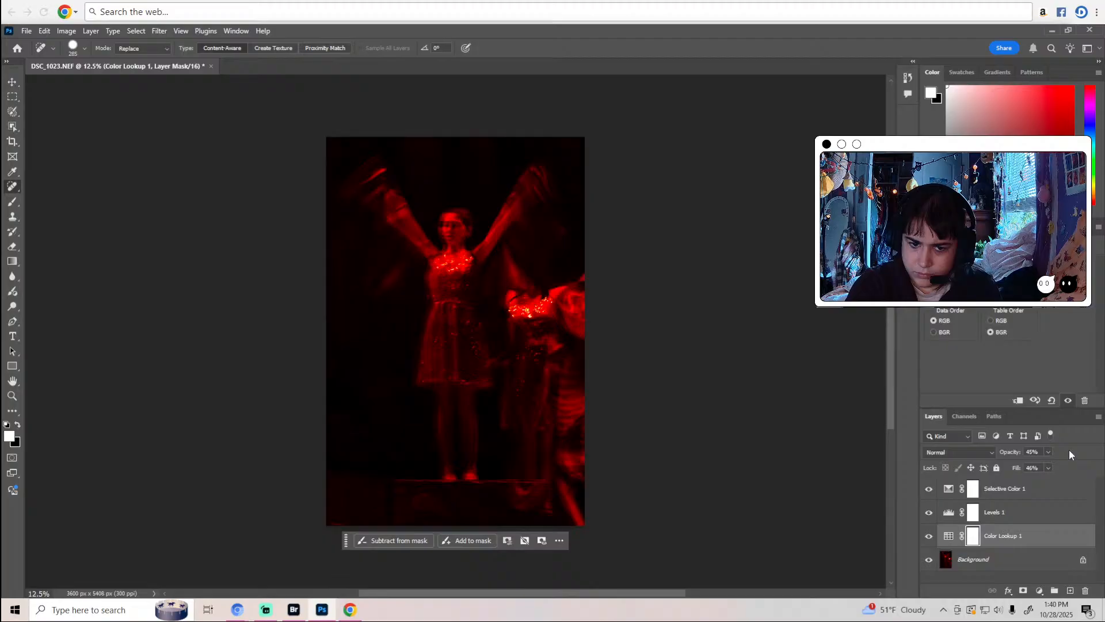
pyautogui.click(931, 538)
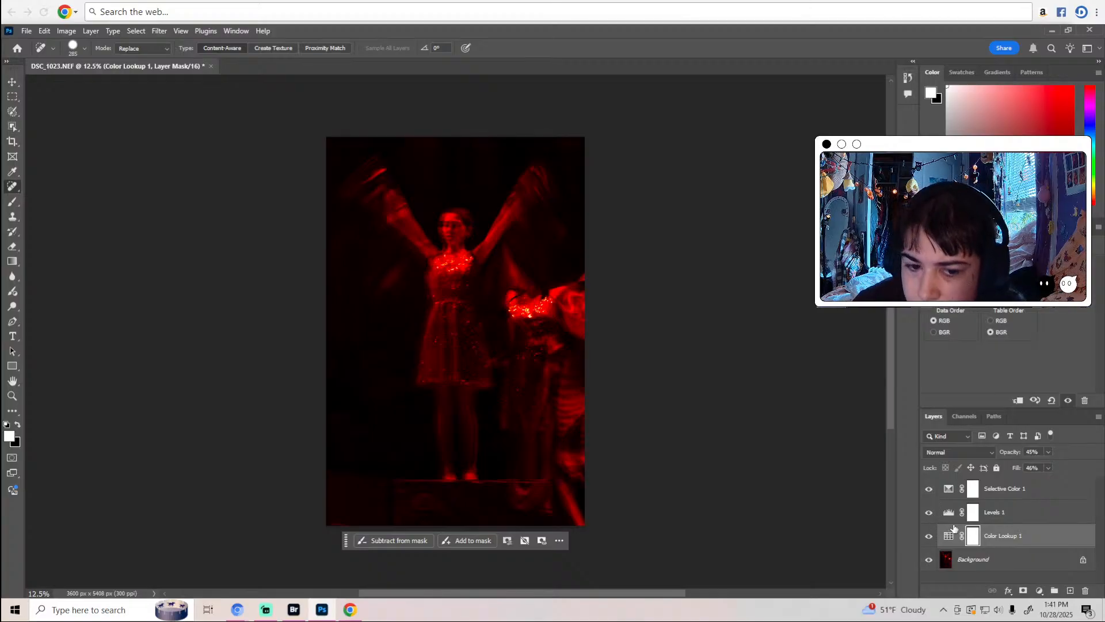
# In a Camera Raw filter on the Background layer, color-grade the highlights to hue 127 and saturation 33, and lower the highlight and shadow luminance.
pyautogui.click(976, 556)
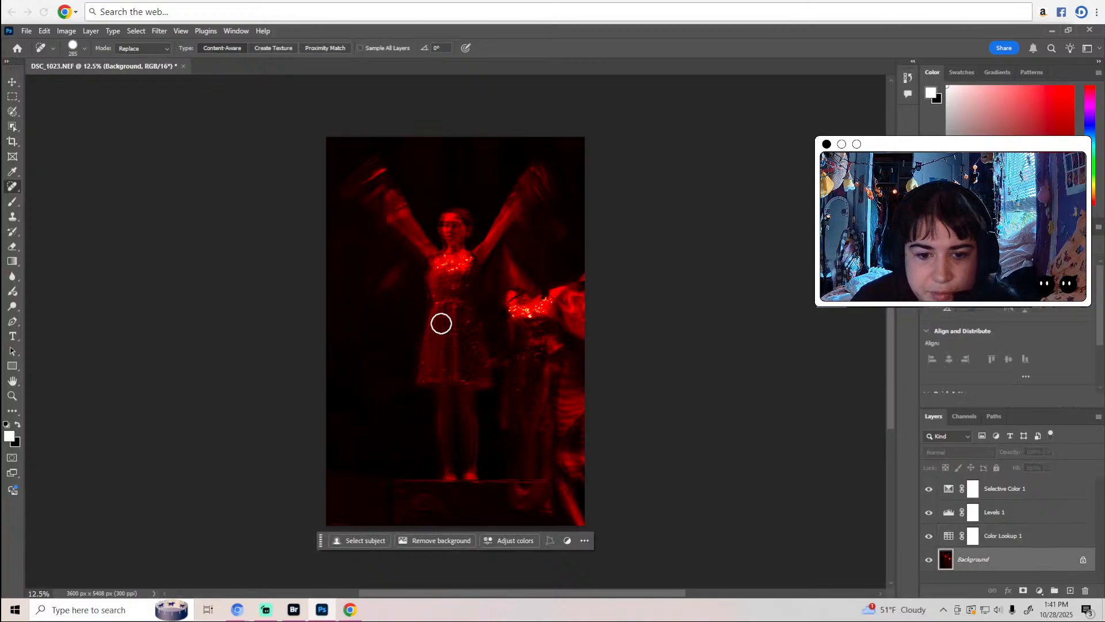
pyautogui.click(974, 227)
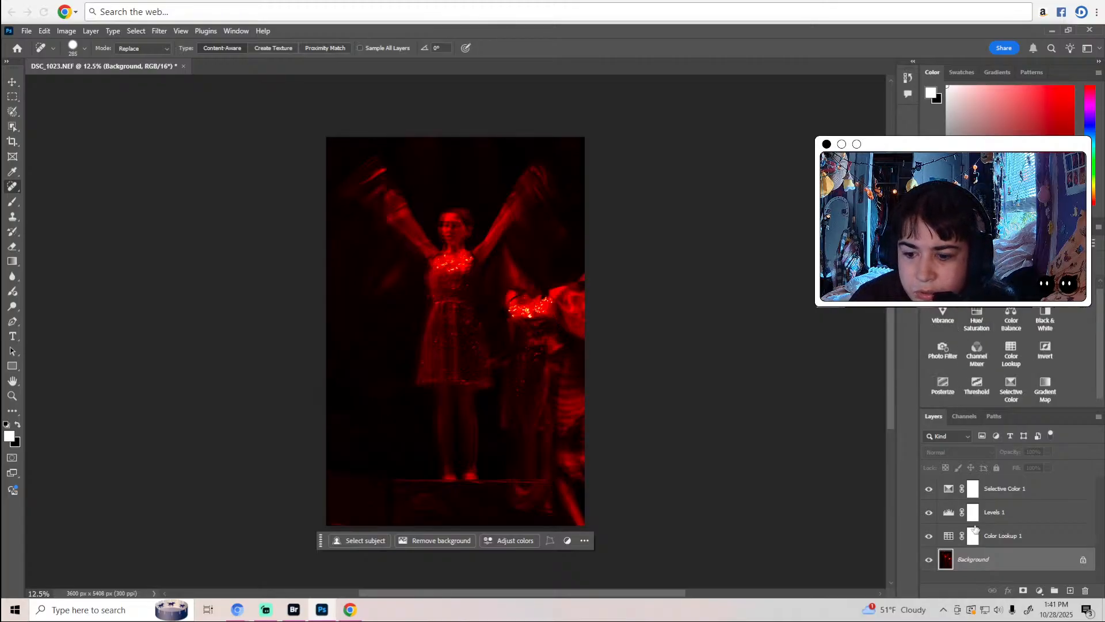
pyautogui.click(156, 31)
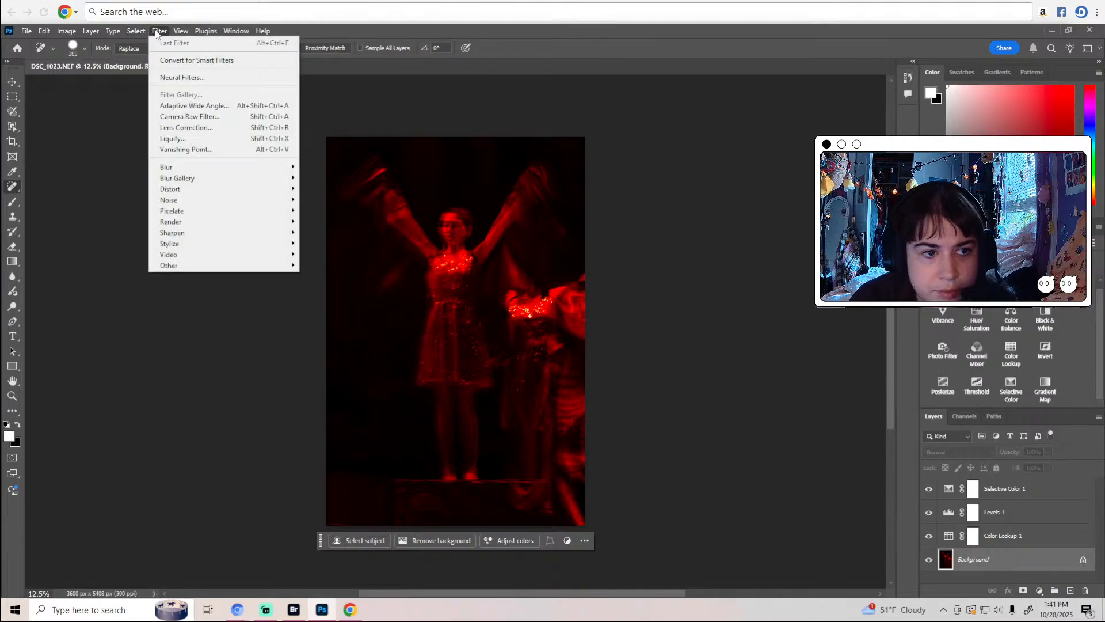
pyautogui.click(198, 118)
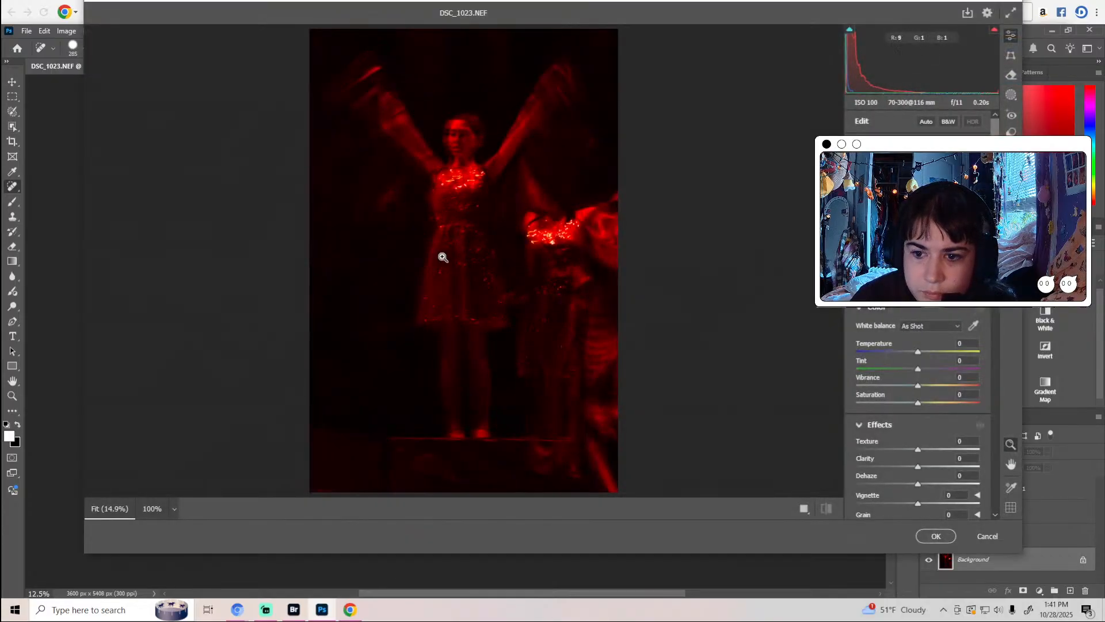
pyautogui.scroll(-10, 898, 363)
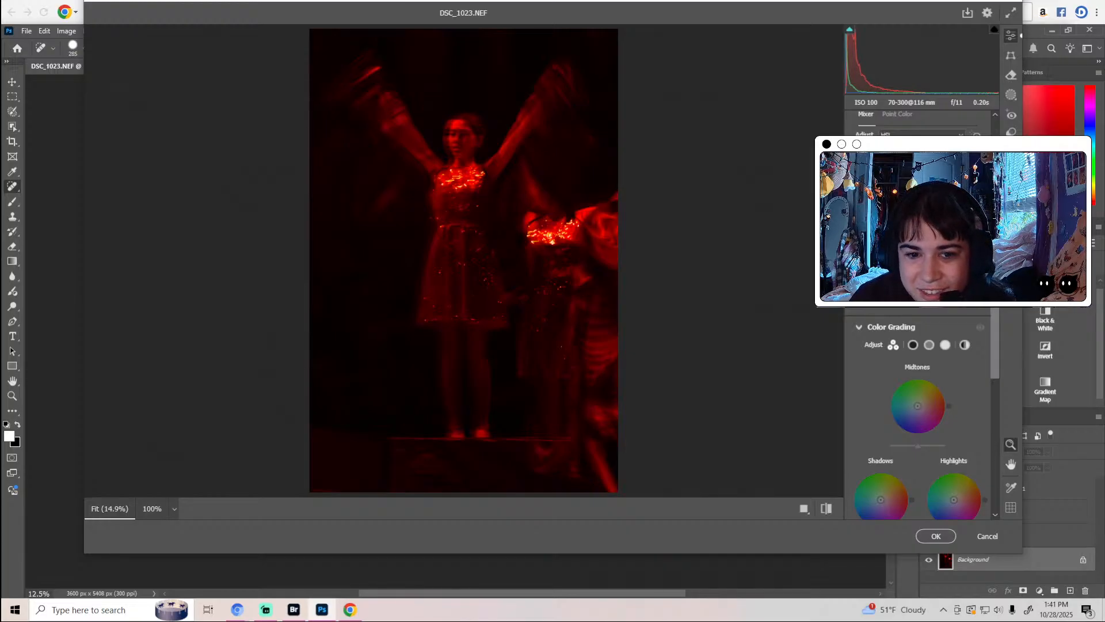
pyautogui.scroll(-4, 952, 394)
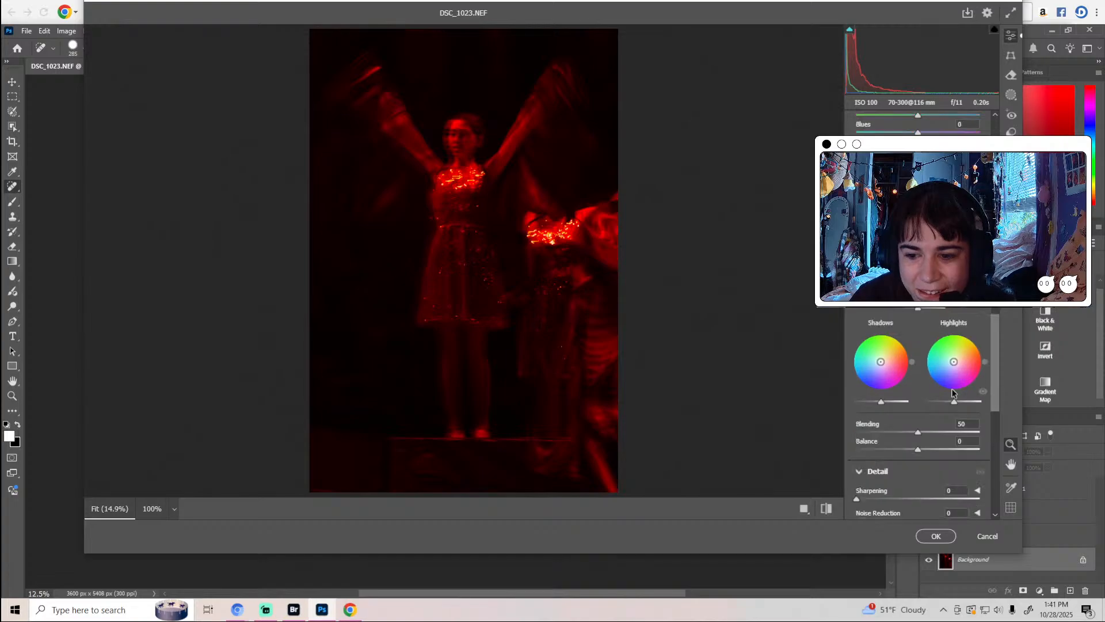
pyautogui.moveTo(955, 362)
pyautogui.mouseDown()
pyautogui.moveTo(961, 351)
pyautogui.moveTo(940, 341)
pyautogui.moveTo(934, 350)
pyautogui.moveTo(949, 354)
pyautogui.mouseUp()
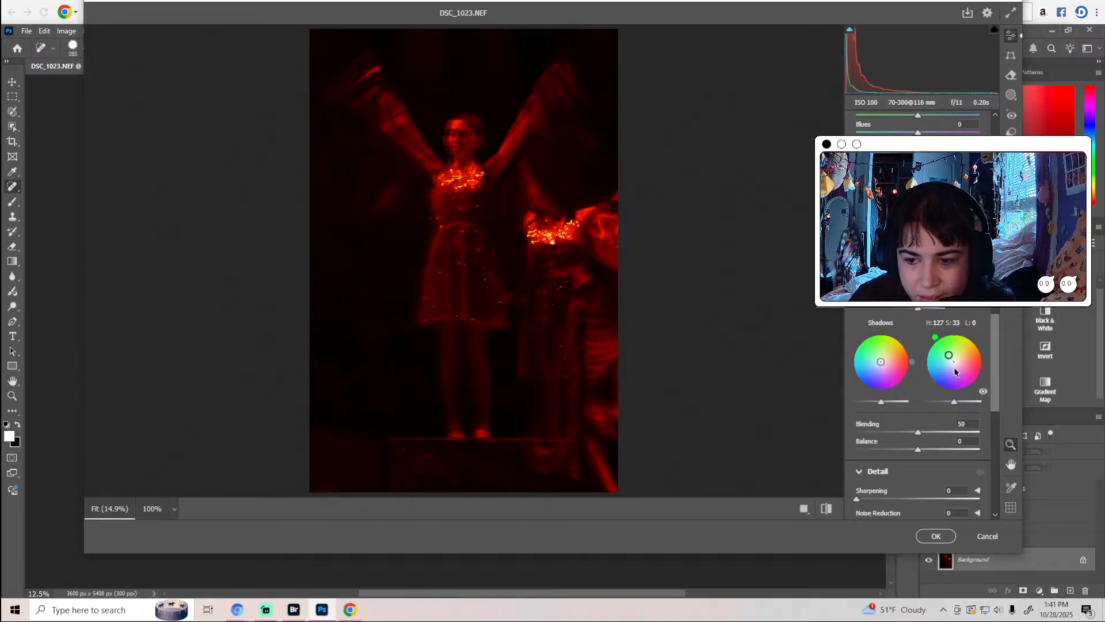
pyautogui.moveTo(956, 402)
pyautogui.mouseDown()
pyautogui.moveTo(979, 401)
pyautogui.moveTo(938, 401)
pyautogui.moveTo(950, 396)
pyautogui.mouseUp()
pyautogui.moveTo(881, 361)
pyautogui.mouseDown()
pyautogui.moveTo(882, 382)
pyautogui.moveTo(886, 362)
pyautogui.moveTo(876, 372)
pyautogui.moveTo(892, 361)
pyautogui.moveTo(880, 364)
pyautogui.mouseUp()
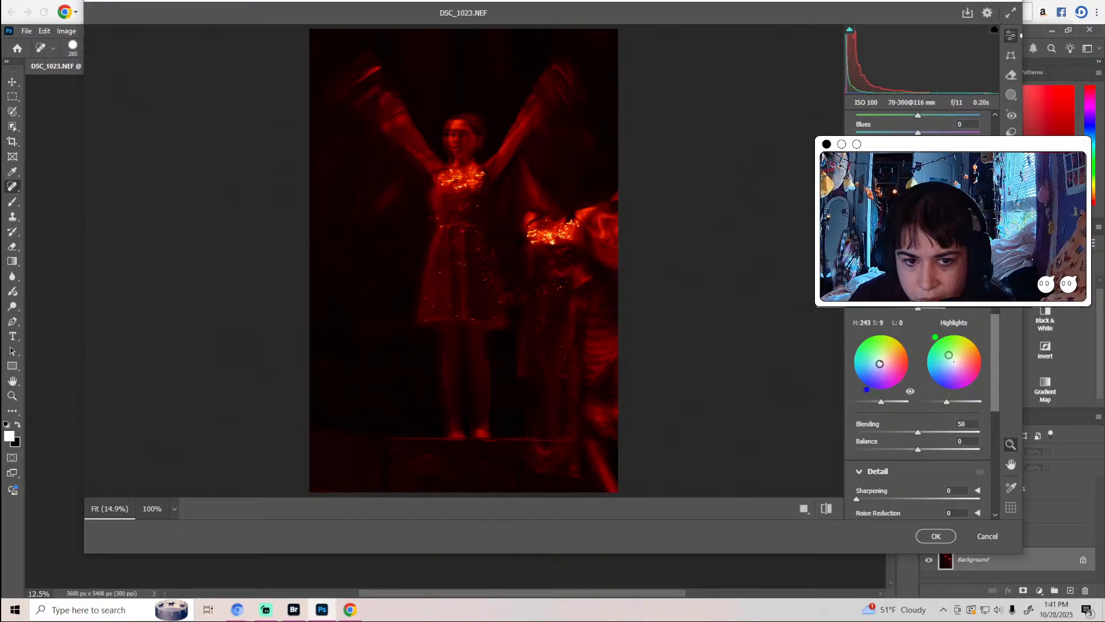
pyautogui.moveTo(881, 401); pyautogui.dragTo(878, 402)
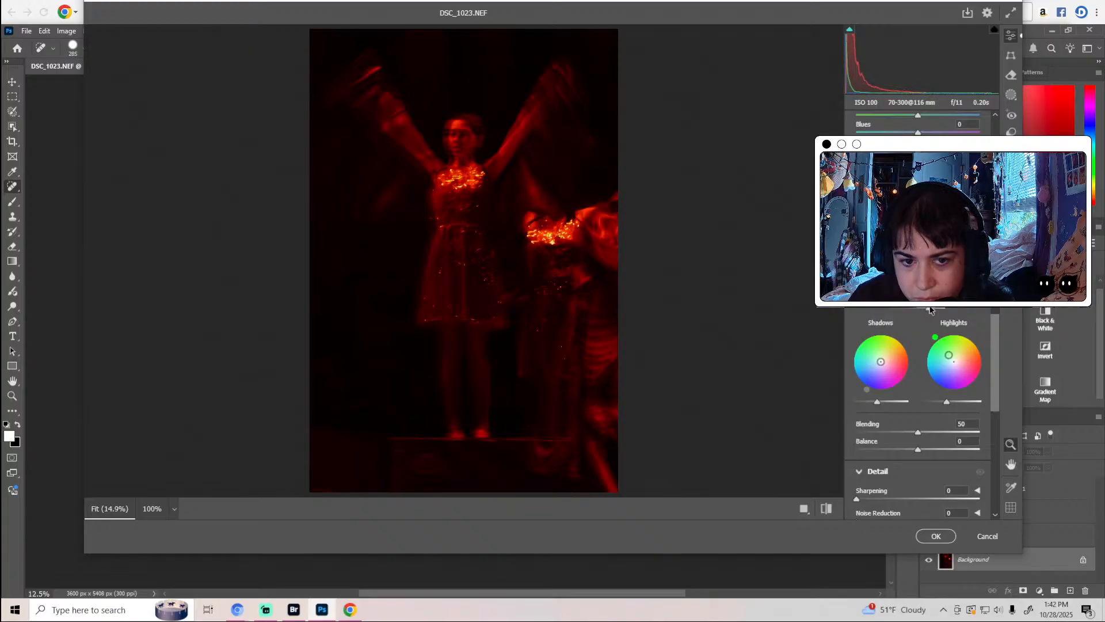
# Set the calibration's Green Primary hue to -2 and Blue Primary hue to -4, and apply the Camera Raw filter.
pyautogui.scroll(-4, 939, 343)
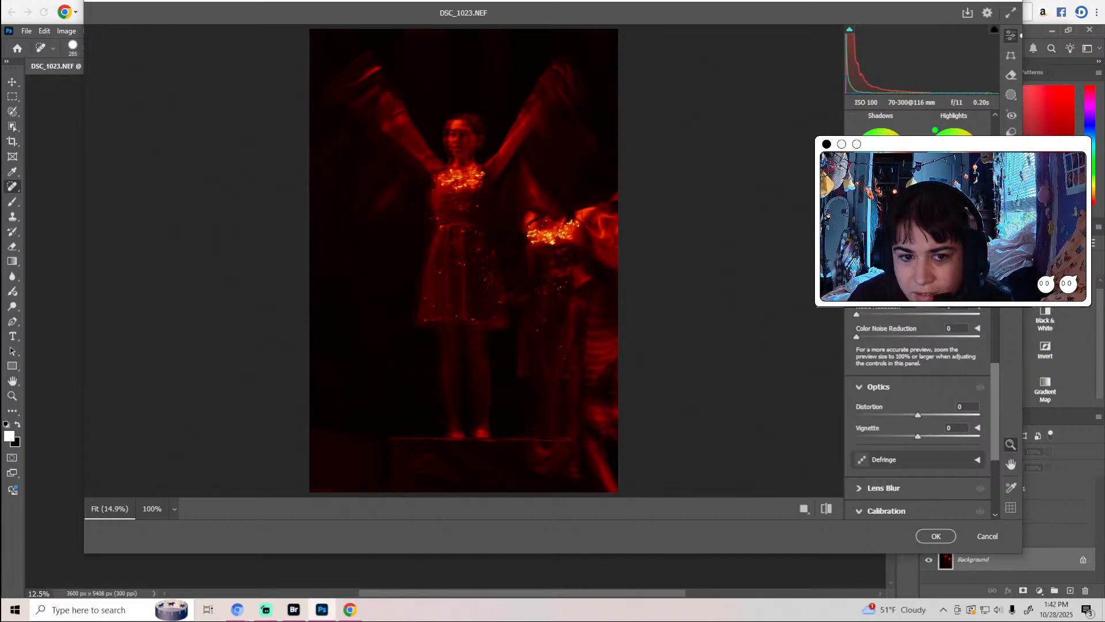
pyautogui.scroll(-5, 917, 409)
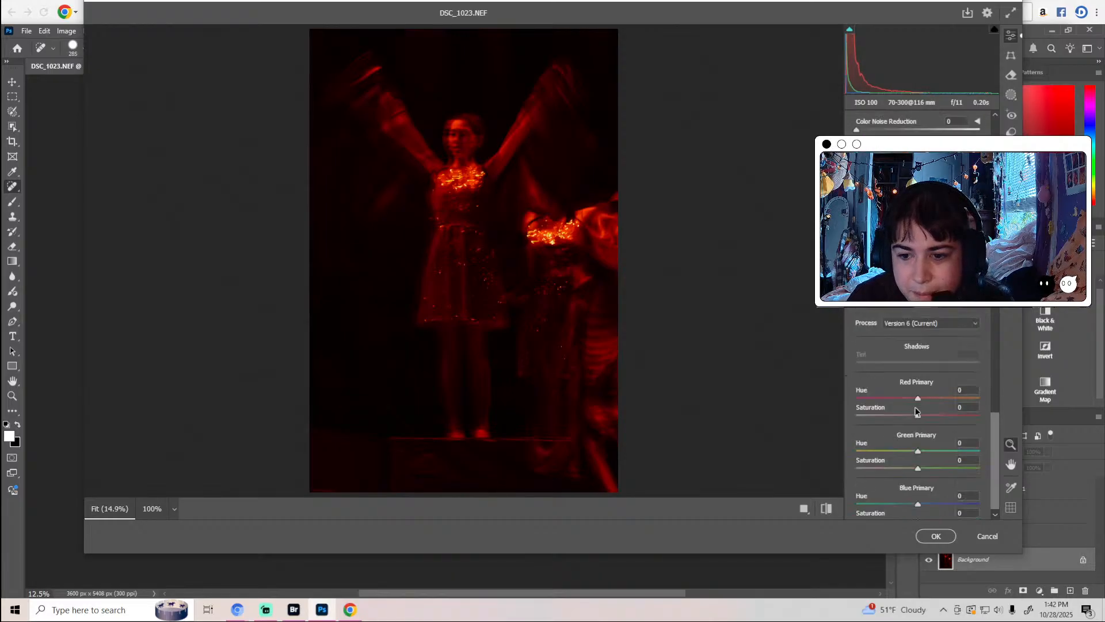
pyautogui.moveTo(918, 386)
pyautogui.mouseDown()
pyautogui.moveTo(906, 387)
pyautogui.moveTo(945, 388)
pyautogui.moveTo(918, 397)
pyautogui.mouseUp()
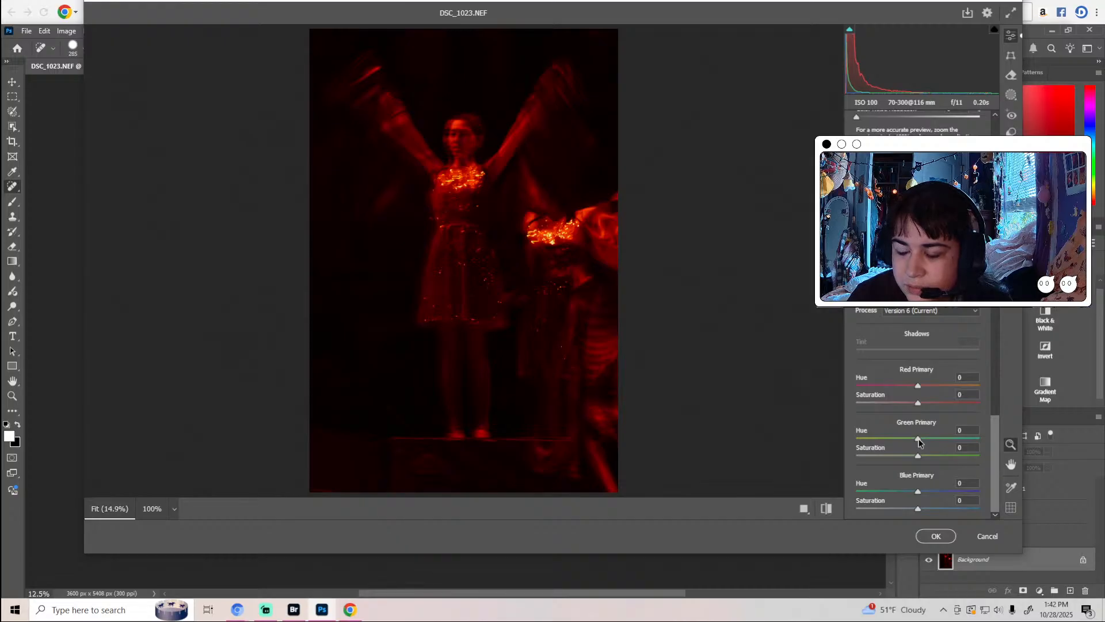
pyautogui.moveTo(918, 442)
pyautogui.mouseDown()
pyautogui.moveTo(886, 442)
pyautogui.moveTo(937, 443)
pyautogui.moveTo(917, 443)
pyautogui.mouseUp()
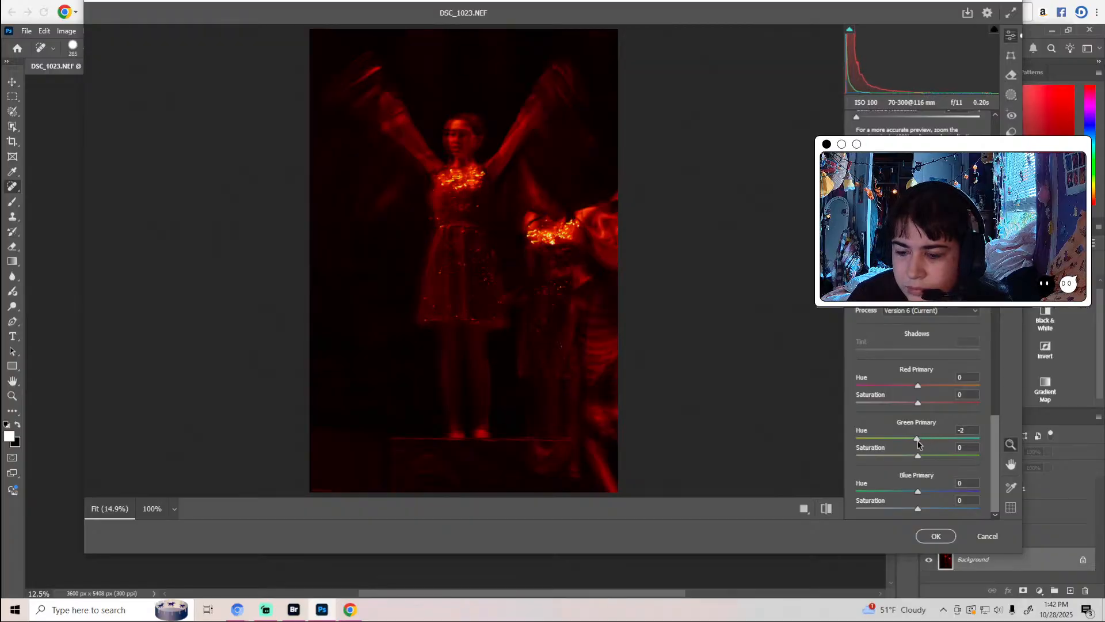
pyautogui.moveTo(918, 492)
pyautogui.mouseDown()
pyautogui.moveTo(898, 492)
pyautogui.moveTo(922, 491)
pyautogui.mouseUp()
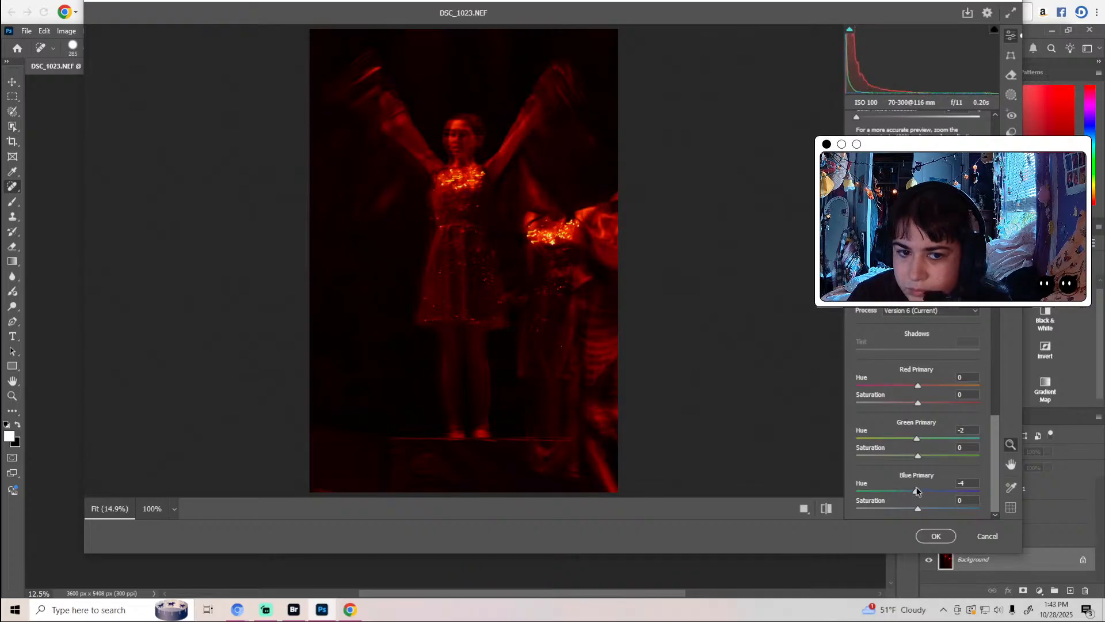
pyautogui.click(936, 536)
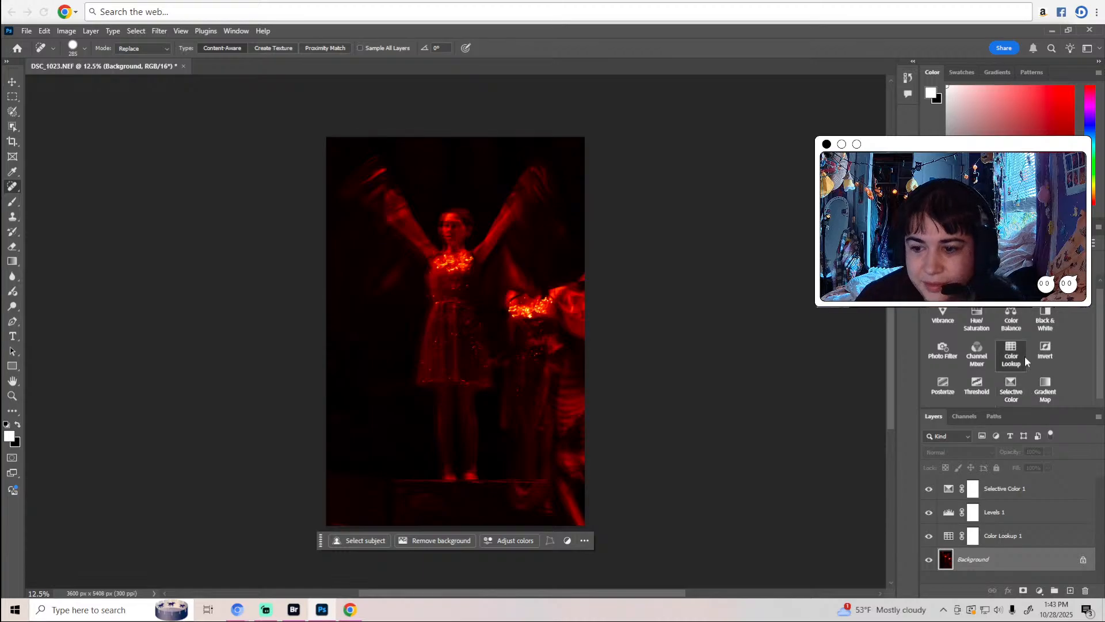
# Add a Gradient Map adjustment layer above the Background and apply a red-to-yellow preset from the Oranges group.
pyautogui.click(1045, 388)
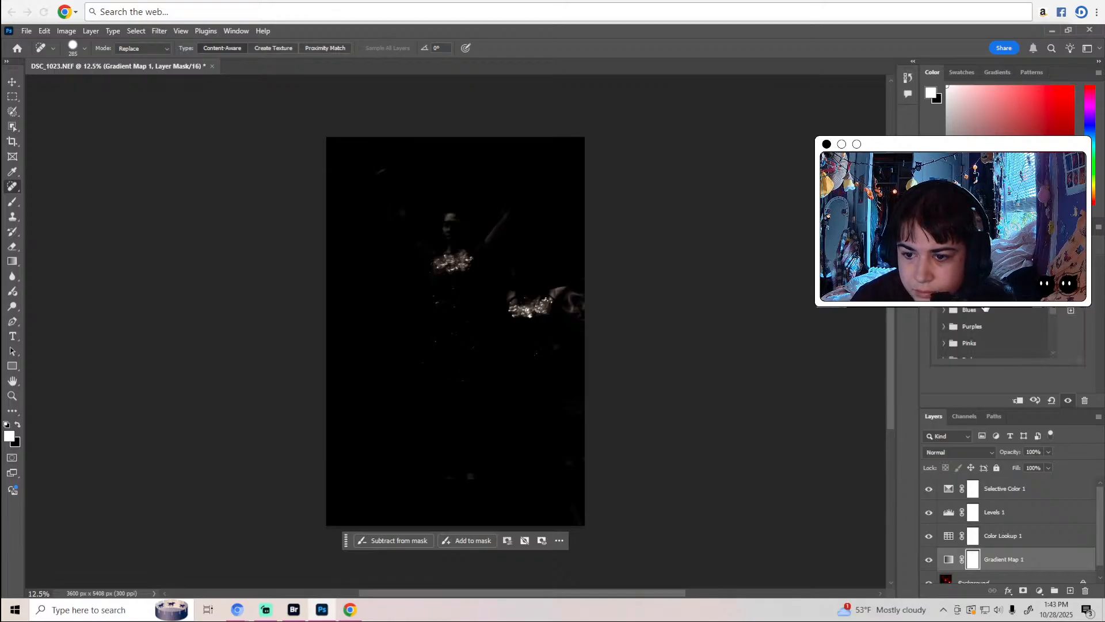
pyautogui.scroll(-3, 977, 333)
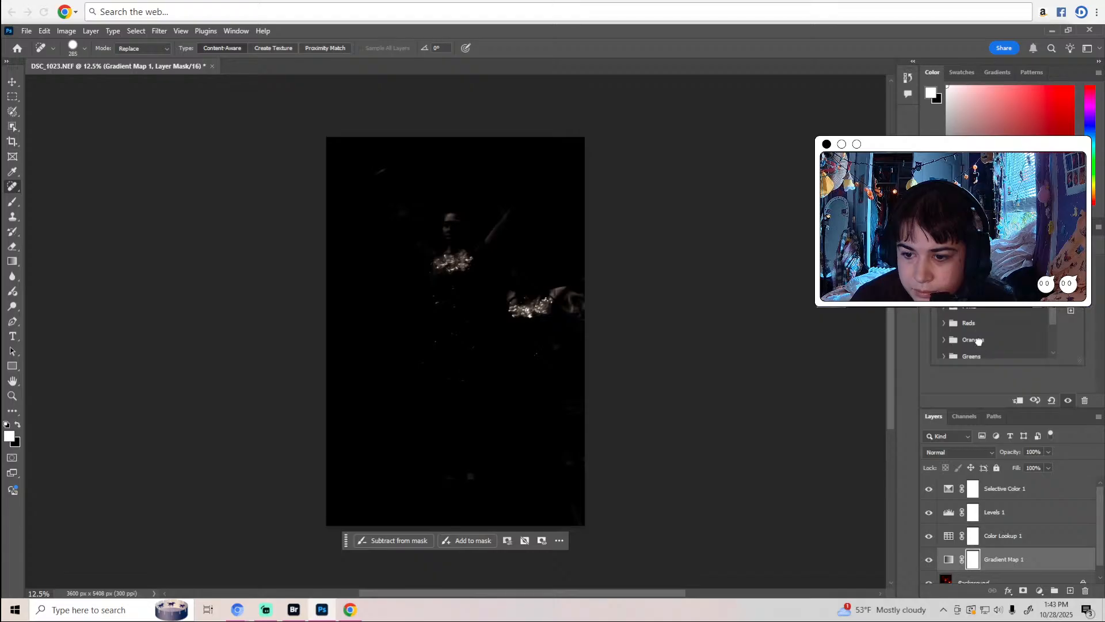
pyautogui.click(989, 336)
pyautogui.scroll(-2, 993, 332)
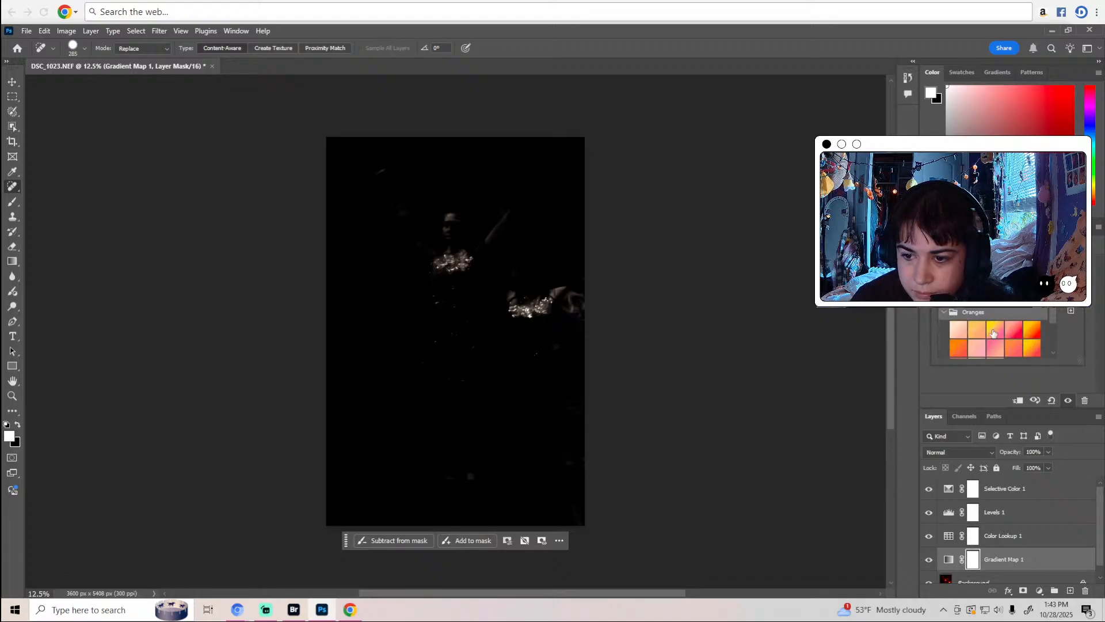
pyautogui.click(1034, 312)
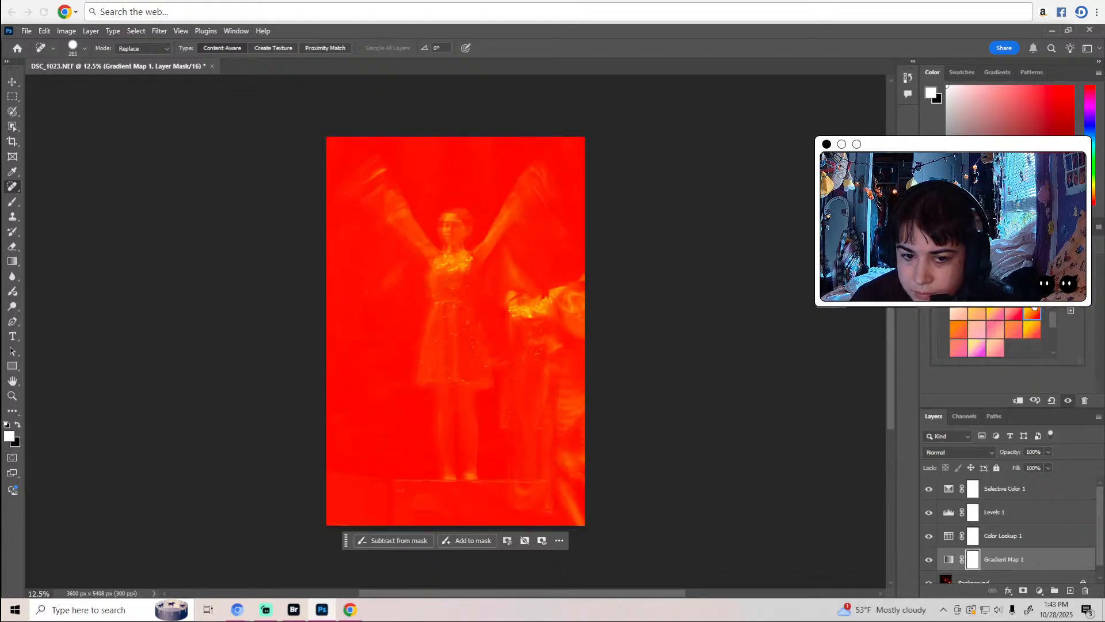
pyautogui.click(1032, 314)
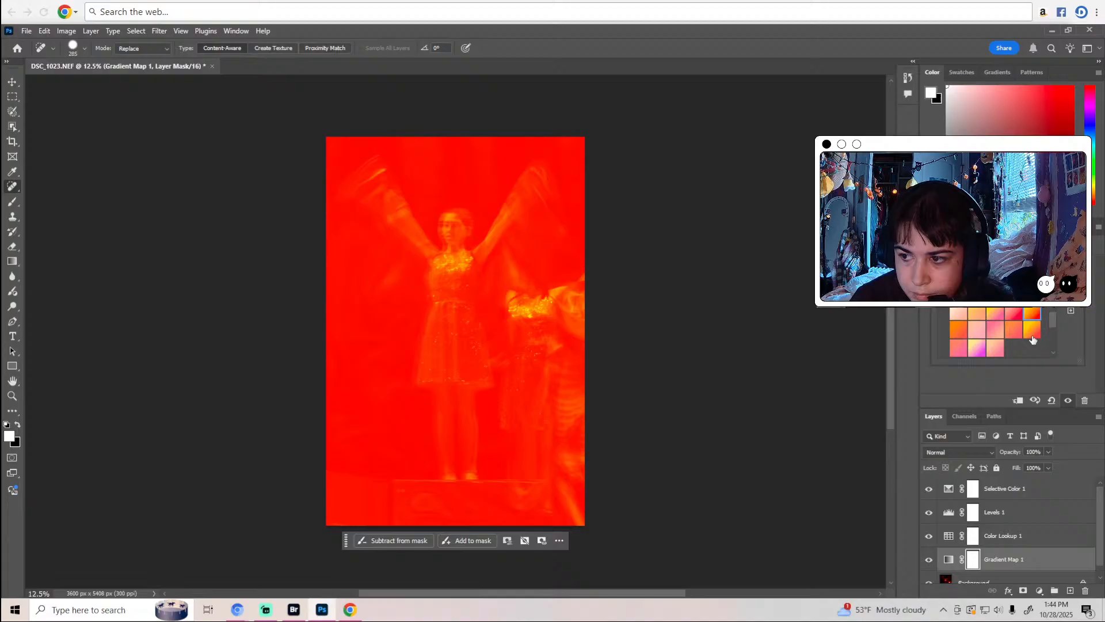
pyautogui.click(993, 377)
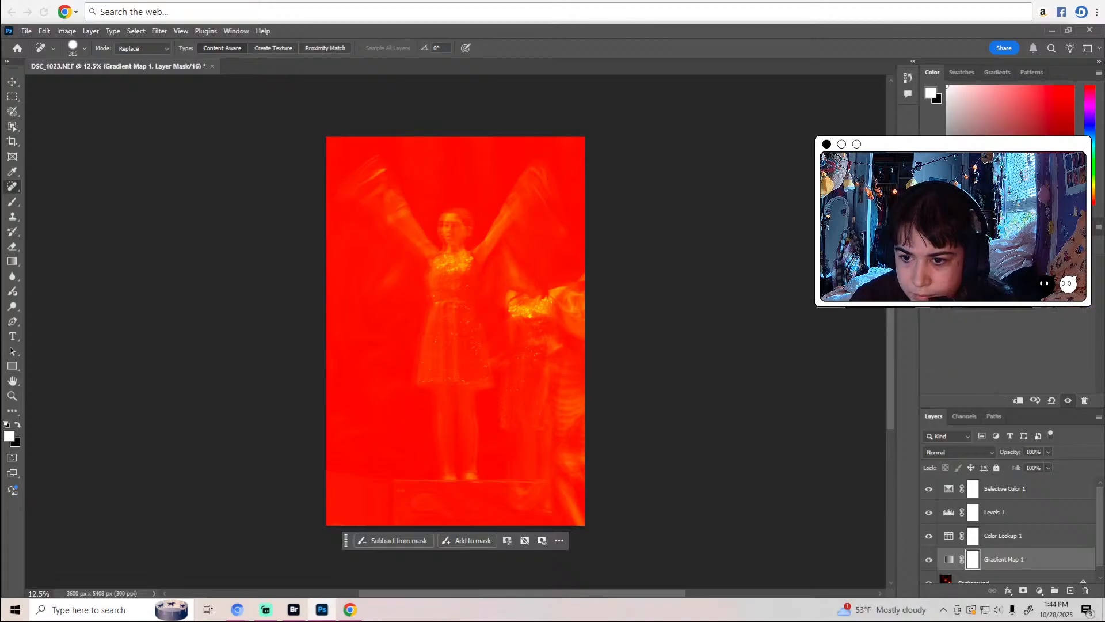
pyautogui.click(1035, 401)
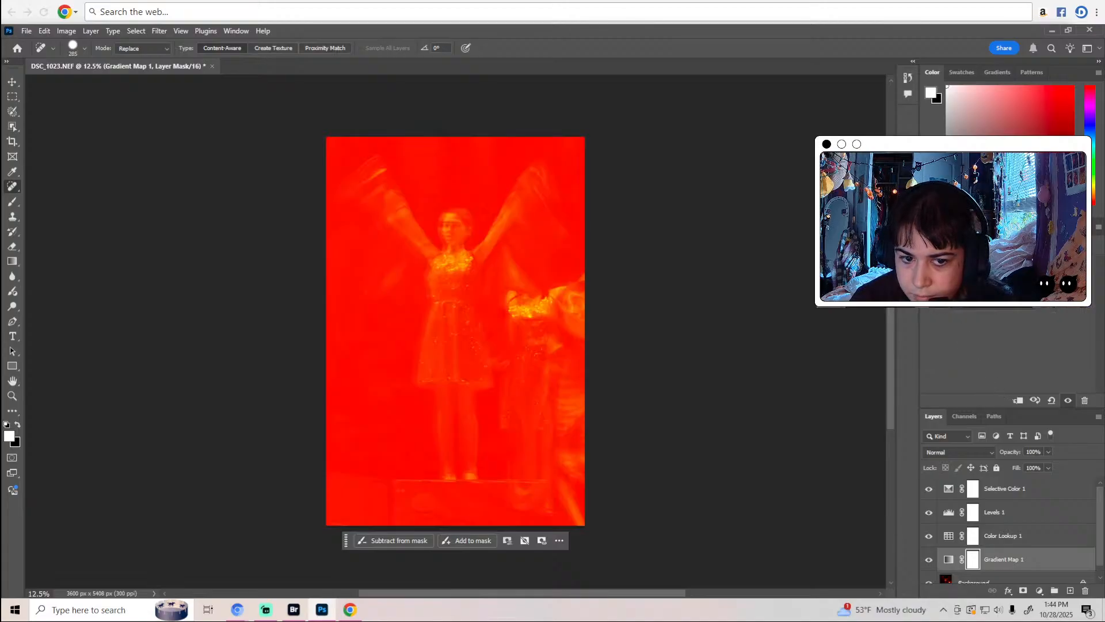
# Reduce the Gradient Map layer to 10% opacity and 9% fill, and toggle its visibility to compare the effect.
pyautogui.moveTo(1048, 452); pyautogui.dragTo(1002, 485)
pyautogui.click(1053, 467)
pyautogui.click(1048, 467)
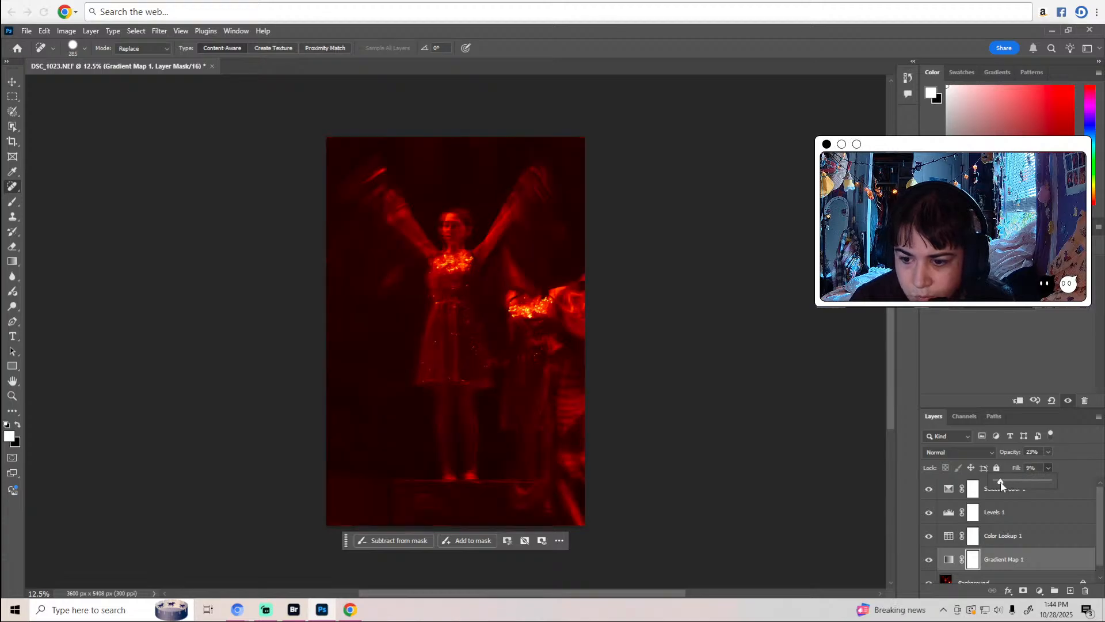
pyautogui.click(1048, 452)
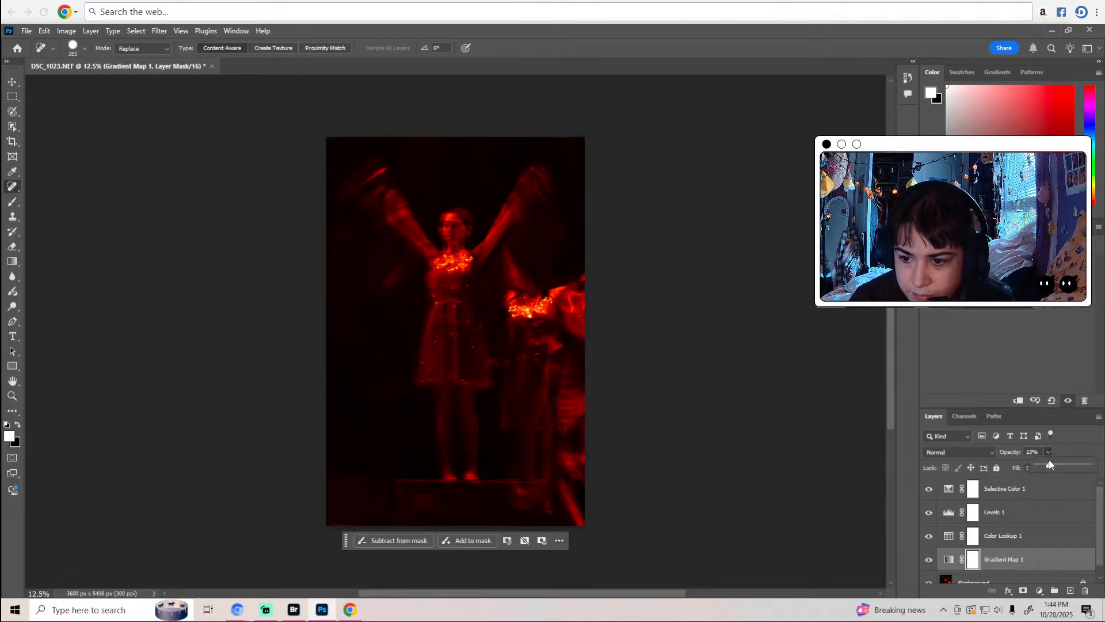
pyautogui.moveTo(1048, 465); pyautogui.dragTo(1042, 469)
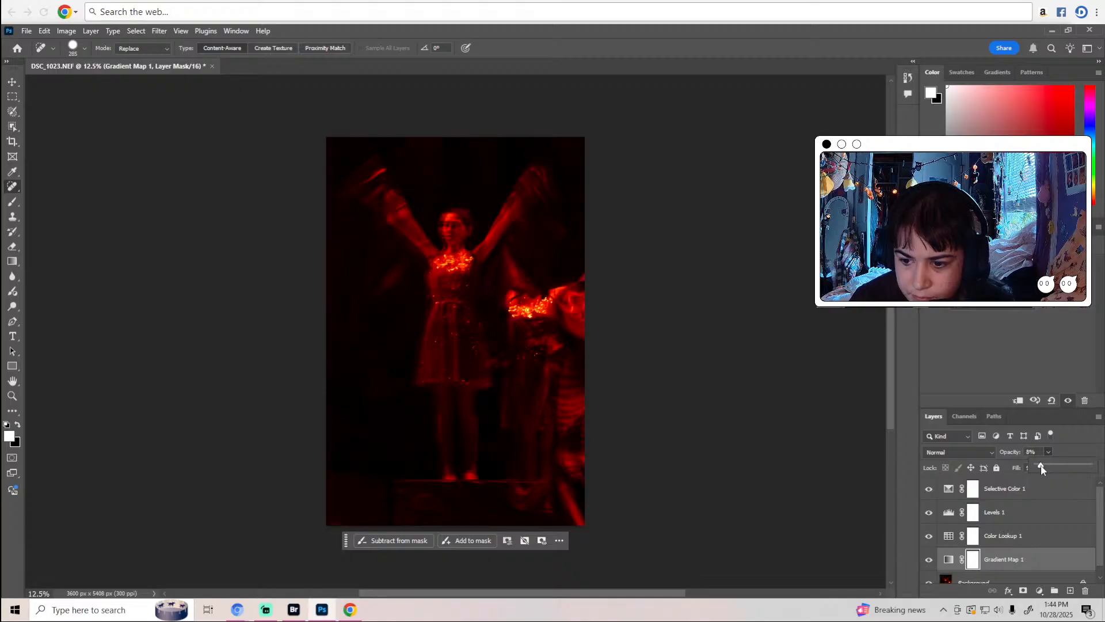
pyautogui.click(930, 563)
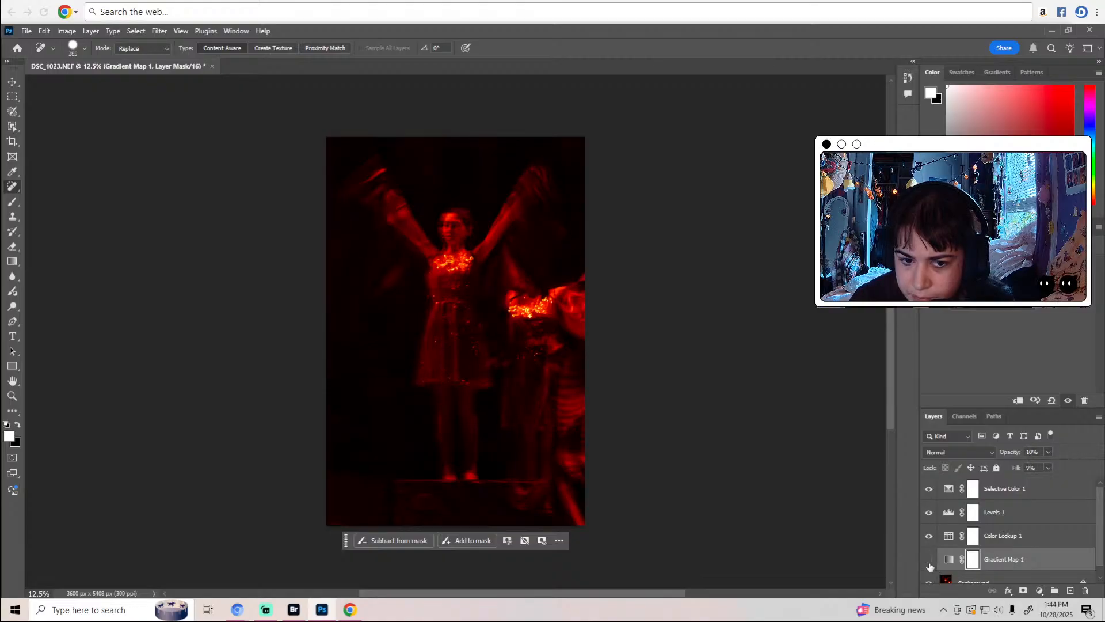
pyautogui.click(929, 563)
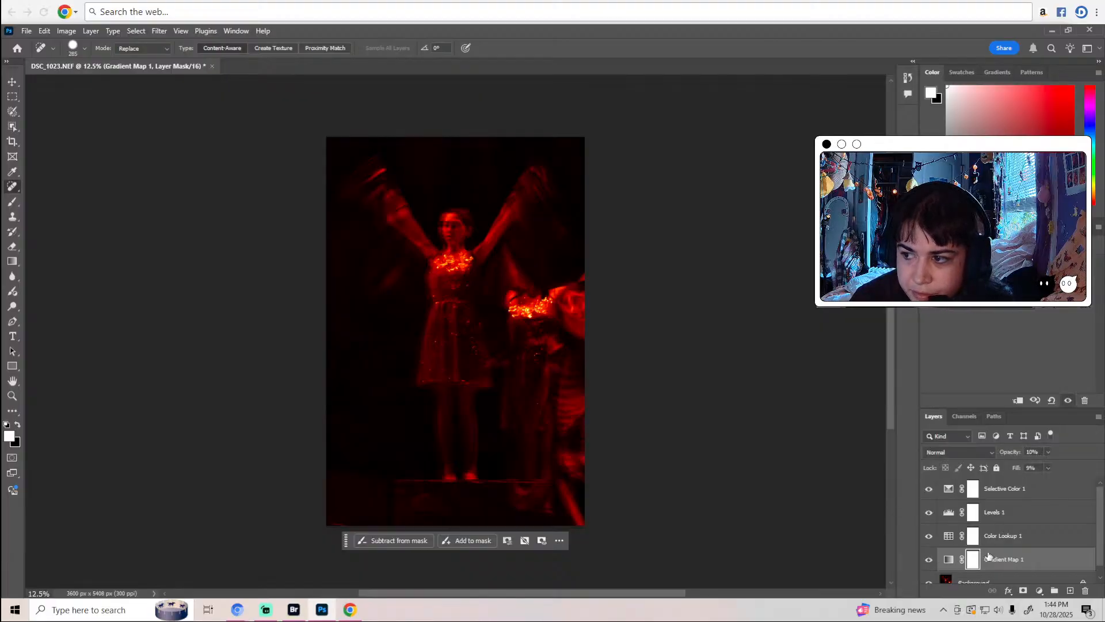
# Set the Gradient Map layer's fill to 10% and compare the image with the layer off and on.
pyautogui.scroll(-1, 988, 556)
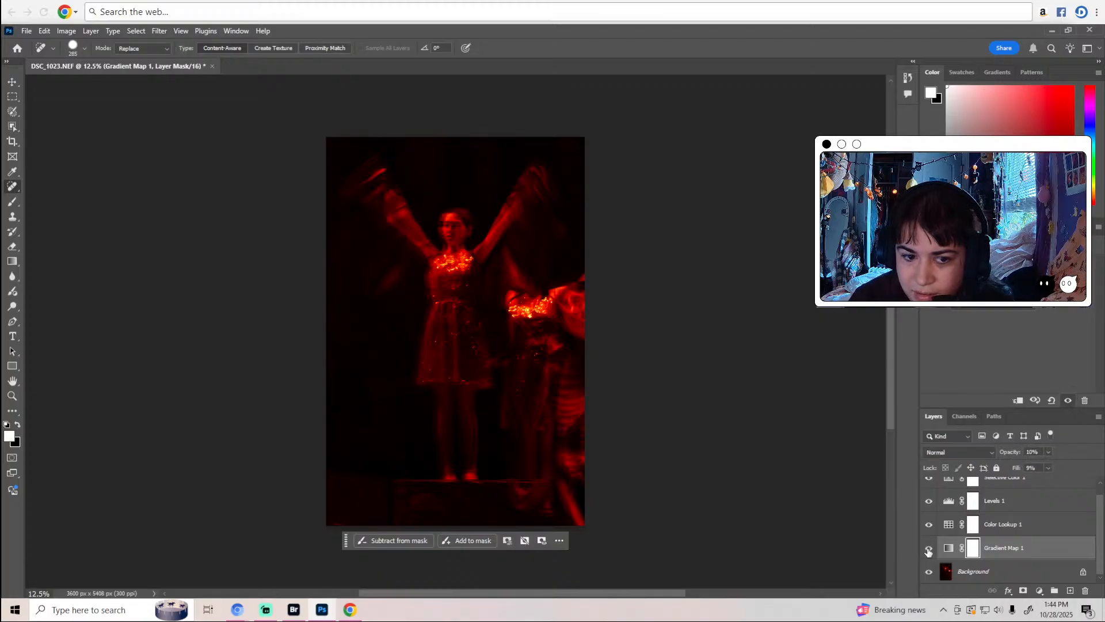
pyautogui.click(1048, 468)
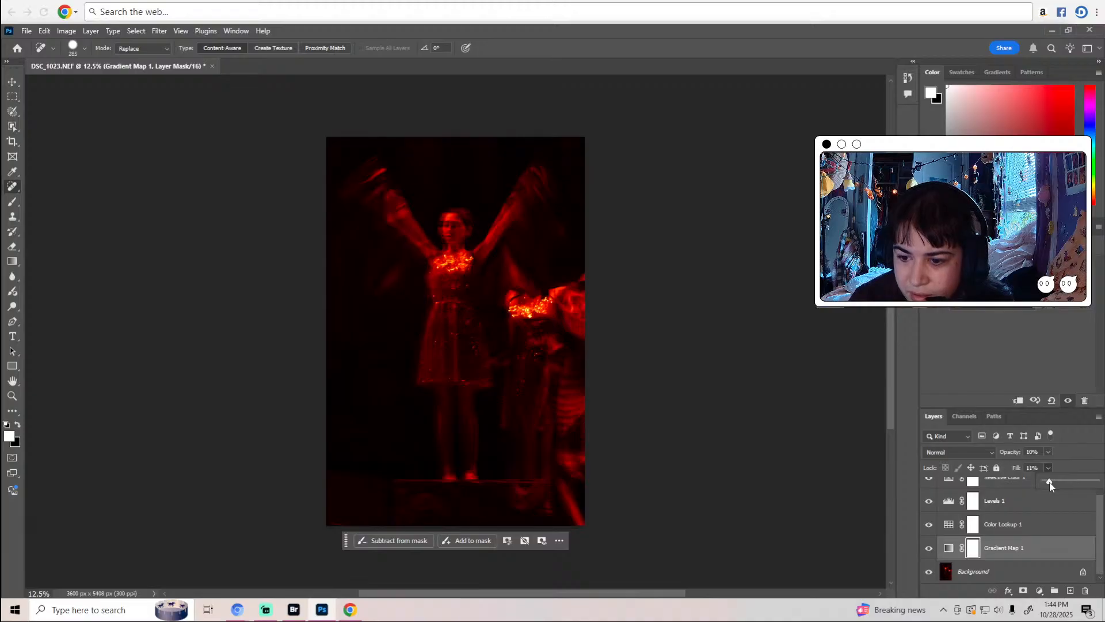
pyautogui.click(1070, 465)
pyautogui.click(925, 551)
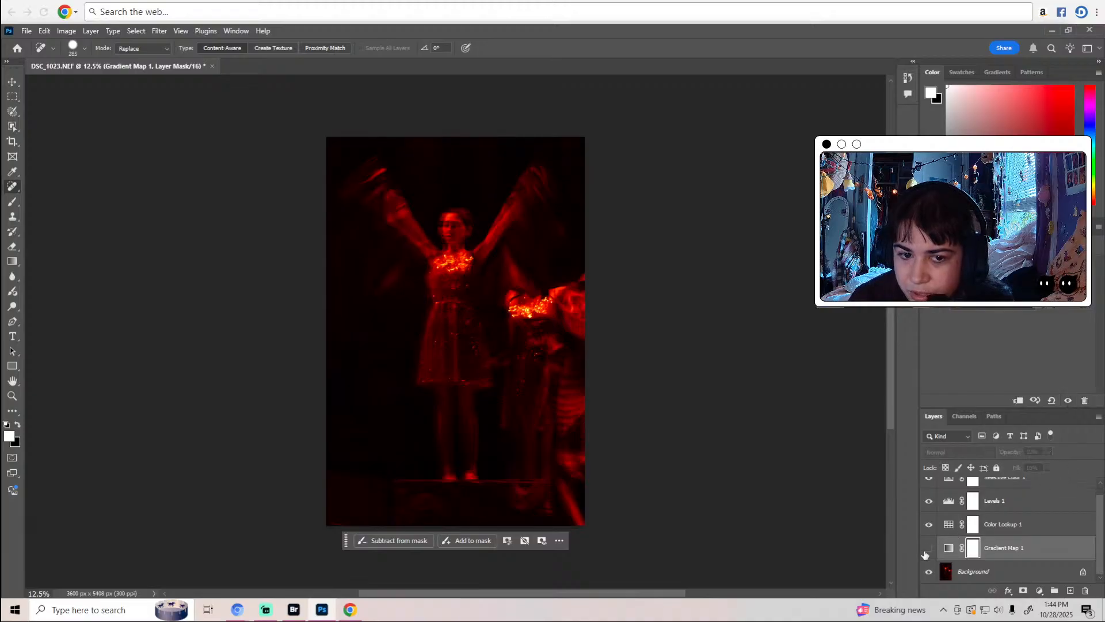
pyautogui.click(926, 551)
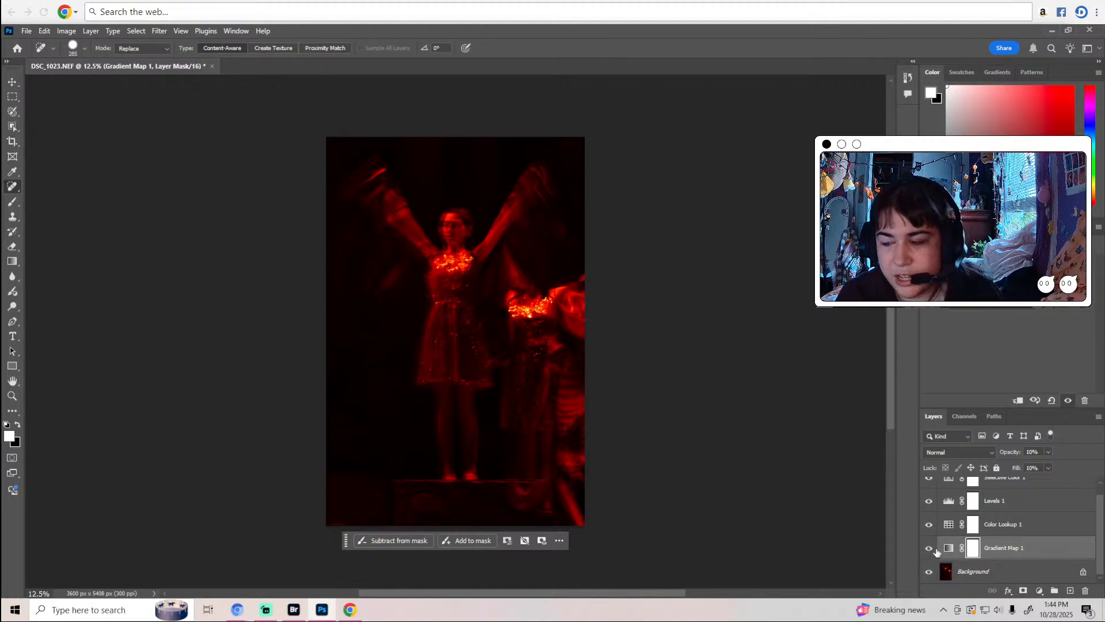
# Hide the Gradient Map layer and make the Background the active layer.
pyautogui.click(960, 575)
pyautogui.scroll(1, 997, 544)
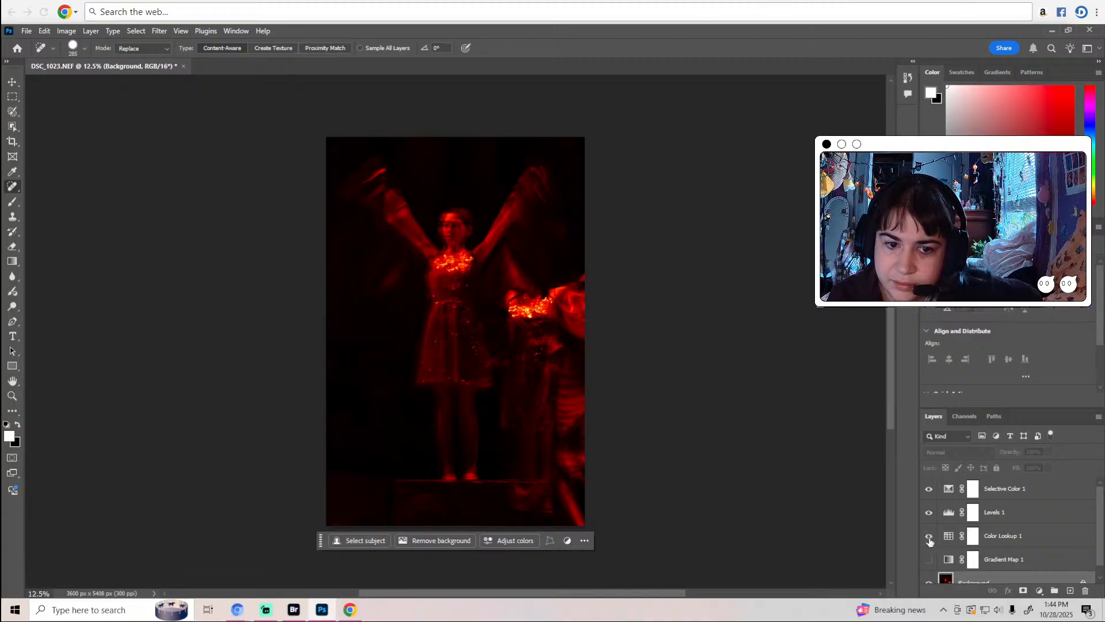
pyautogui.scroll(-1, 959, 579)
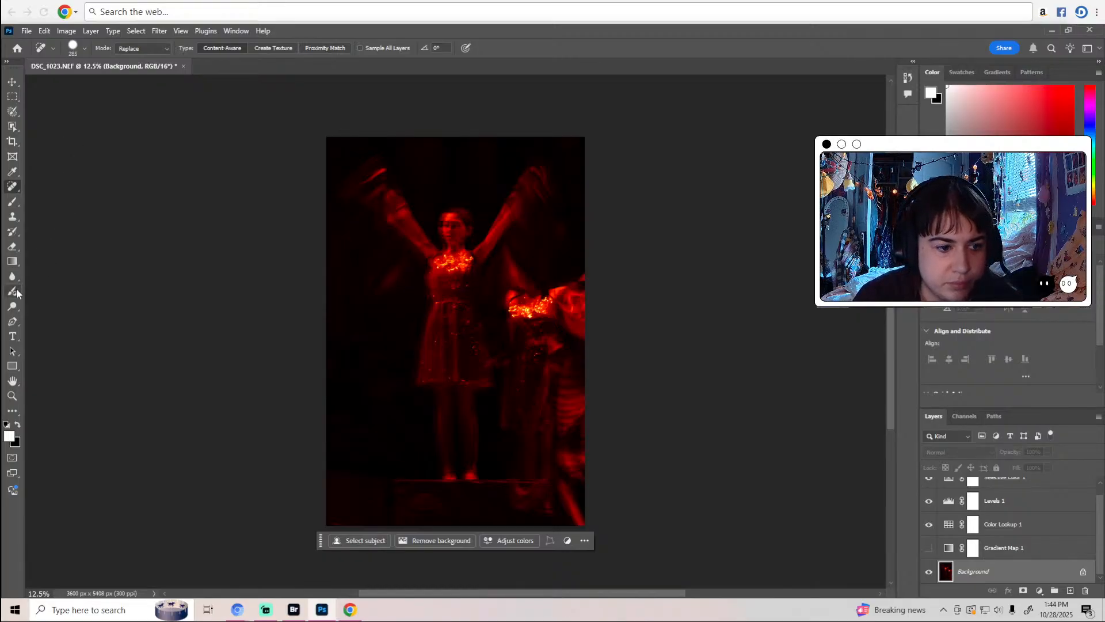
# Choose the Burn tool and get a 200% close-up of the central dancer's face.
pyautogui.click(12, 306)
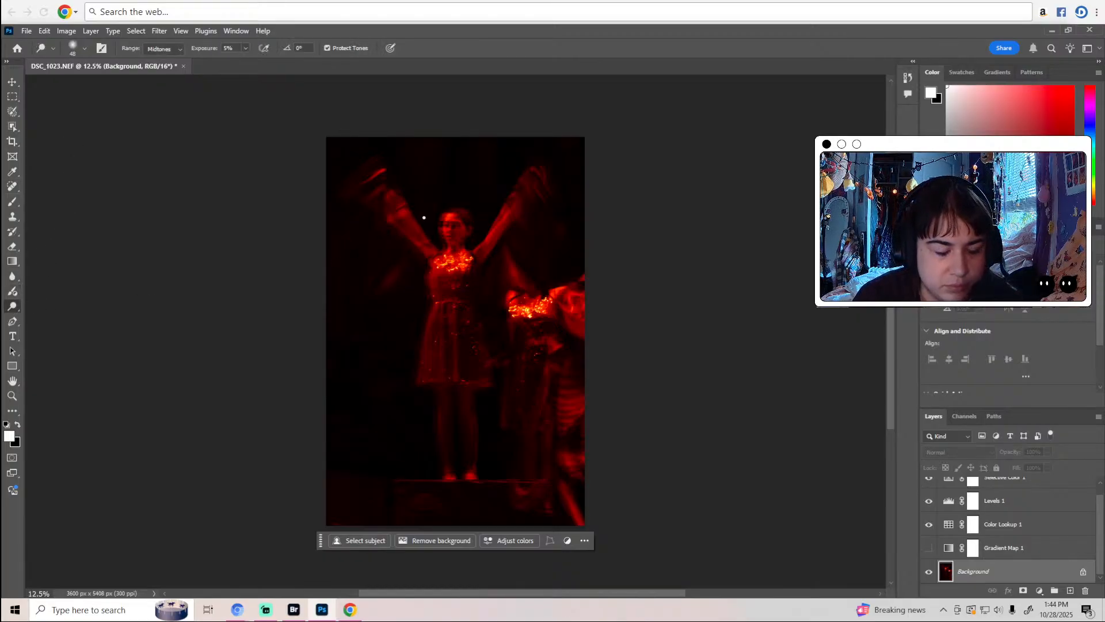
pyautogui.press('z')
pyautogui.moveTo(453, 228); pyautogui.dragTo(454, 231)
pyautogui.click(454, 231)
pyautogui.press('o')
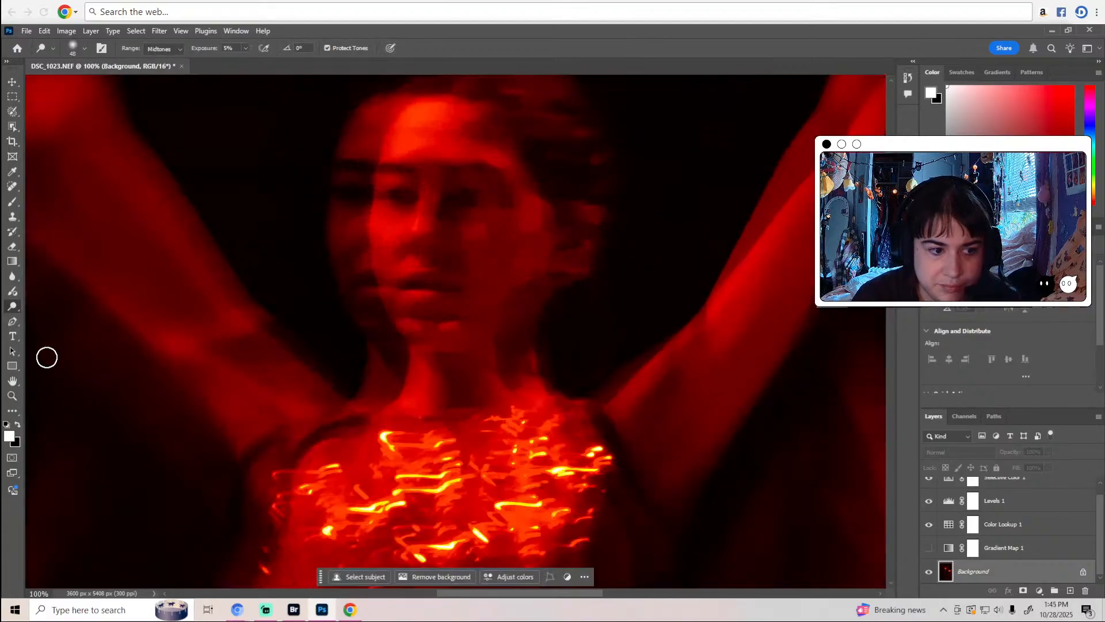
pyautogui.rightClick(18, 313)
pyautogui.click(46, 317)
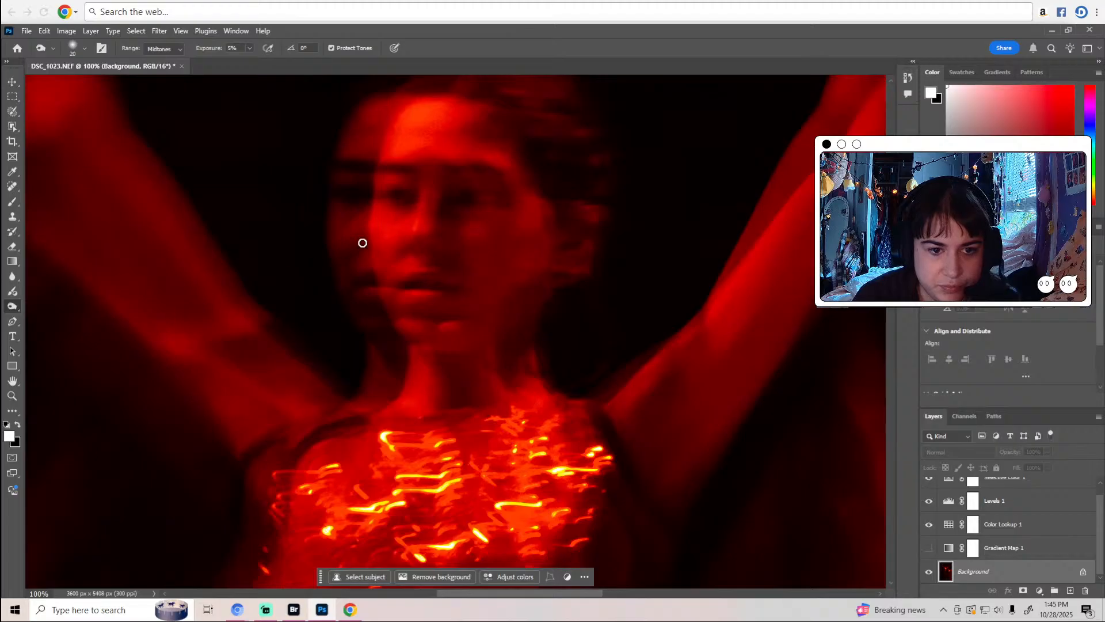
pyautogui.press('z')
pyautogui.click(370, 190)
pyautogui.press('o')
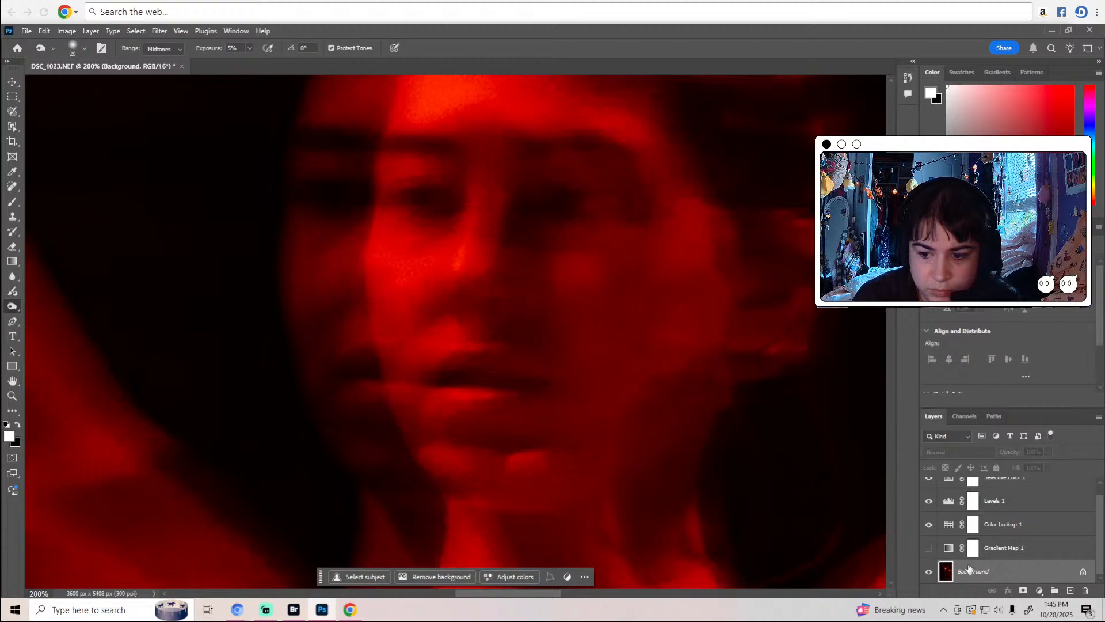
# Duplicate the Background layer as Background copy.
pyautogui.rightClick(987, 578)
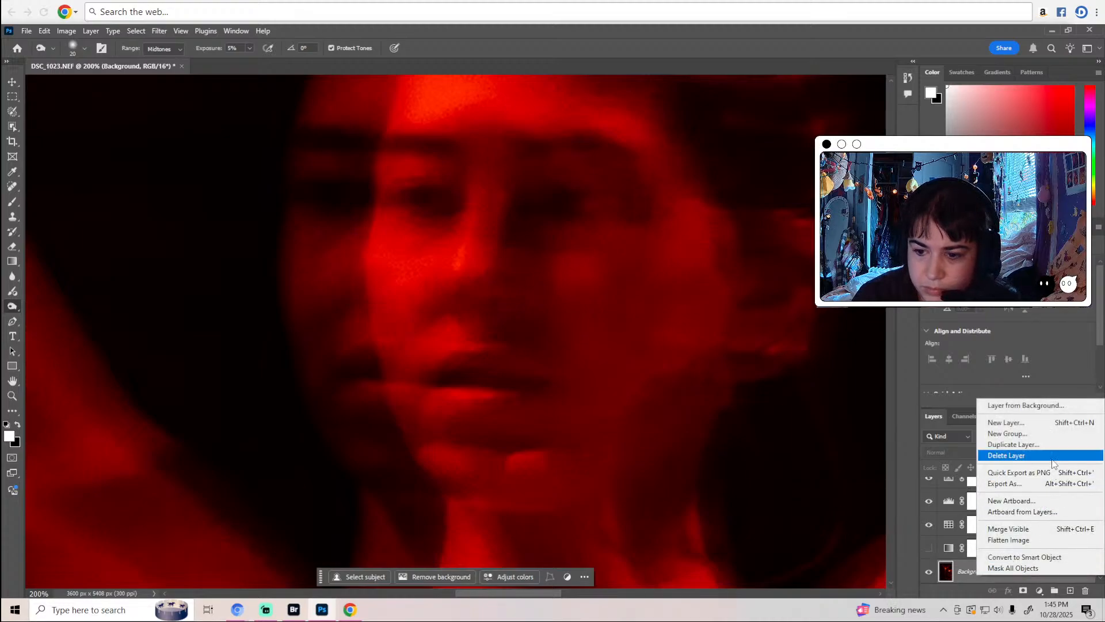
pyautogui.click(1049, 450)
pyautogui.click(648, 185)
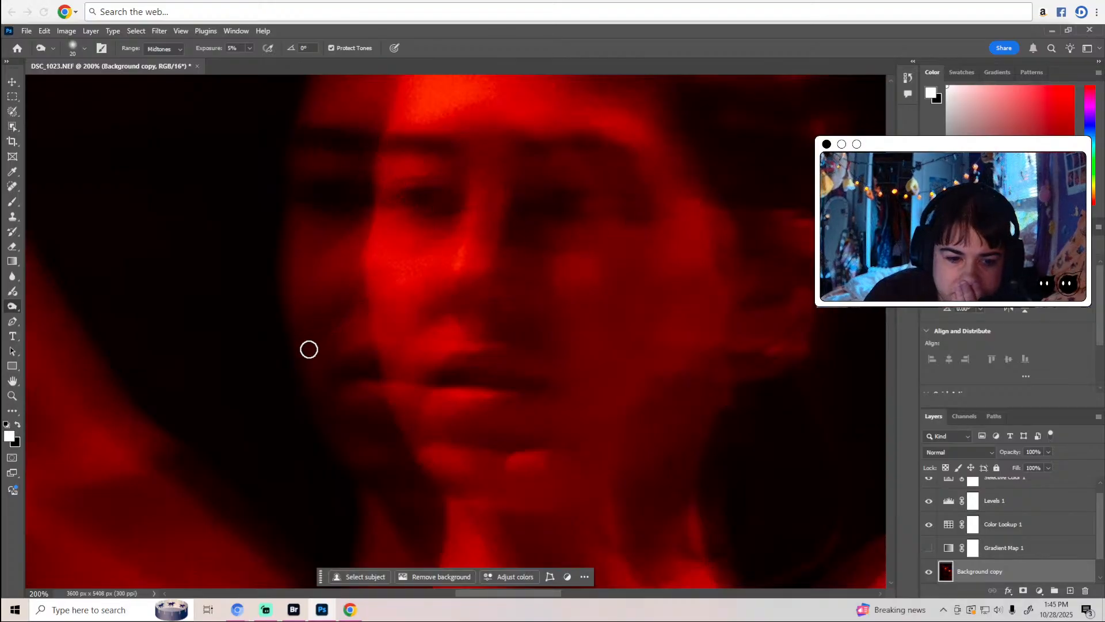
# Examine the central dancer at 200% on the Background copy, from the face over the sequined bodice to the skirt.
pyautogui.scroll(-3, 370, 372)
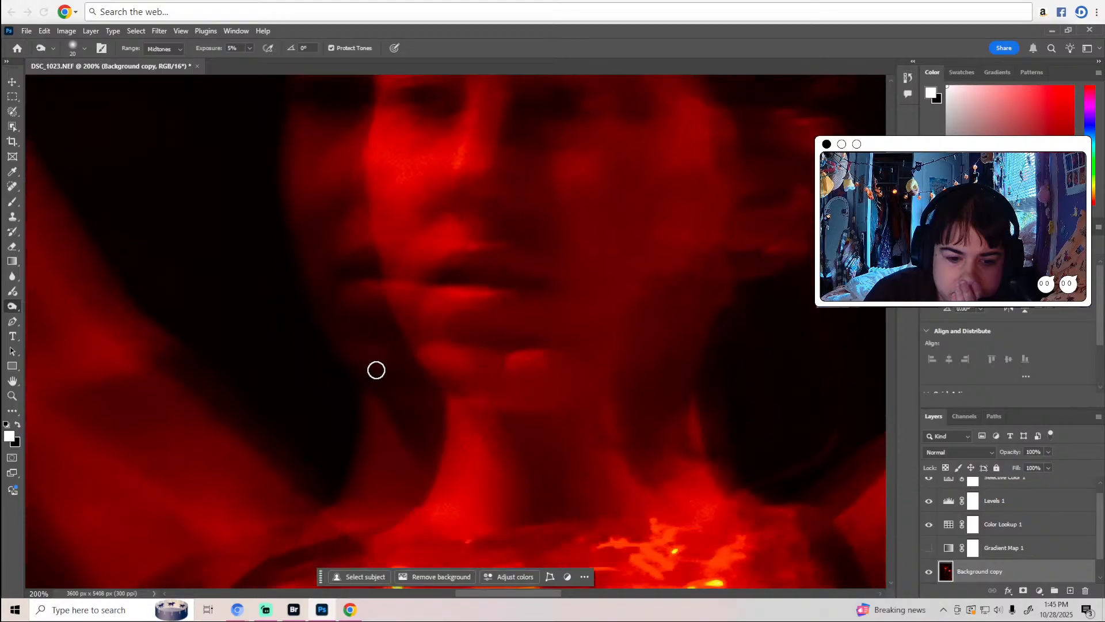
pyautogui.scroll(-3, 723, 486)
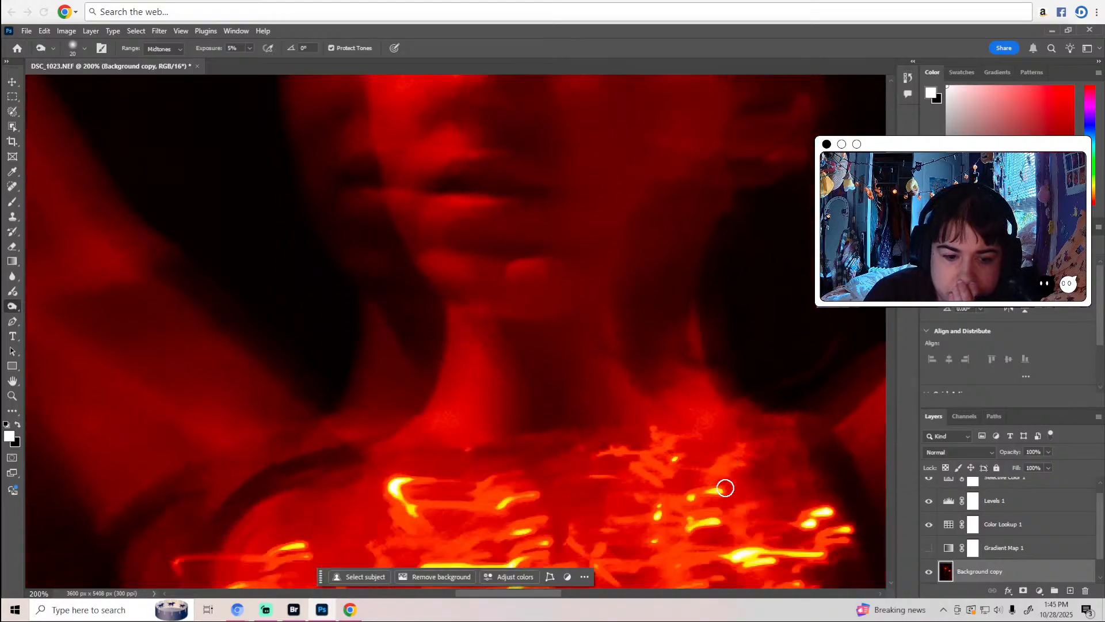
pyautogui.scroll(-3, 619, 423)
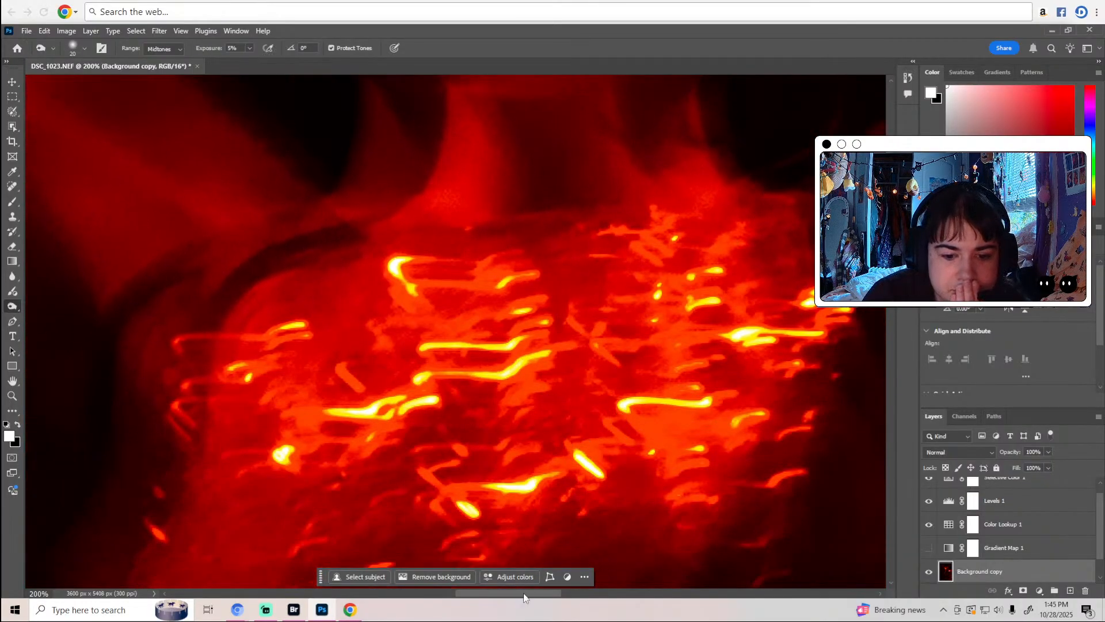
pyautogui.moveTo(525, 595)
pyautogui.mouseDown()
pyautogui.moveTo(507, 596)
pyautogui.moveTo(526, 596)
pyautogui.mouseUp()
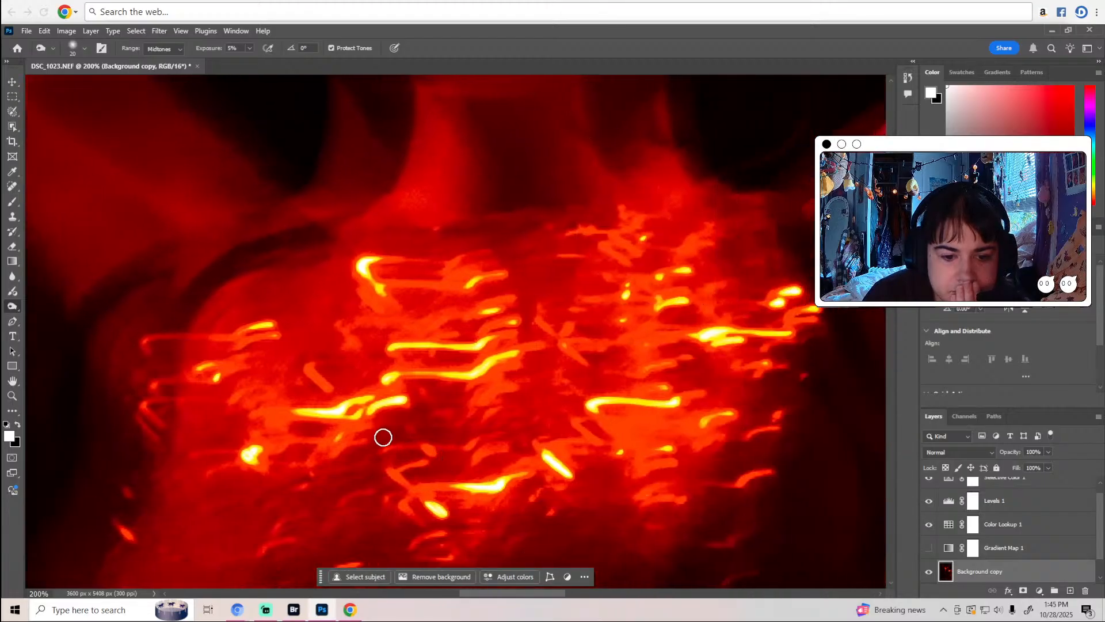
pyautogui.scroll(-2, 449, 433)
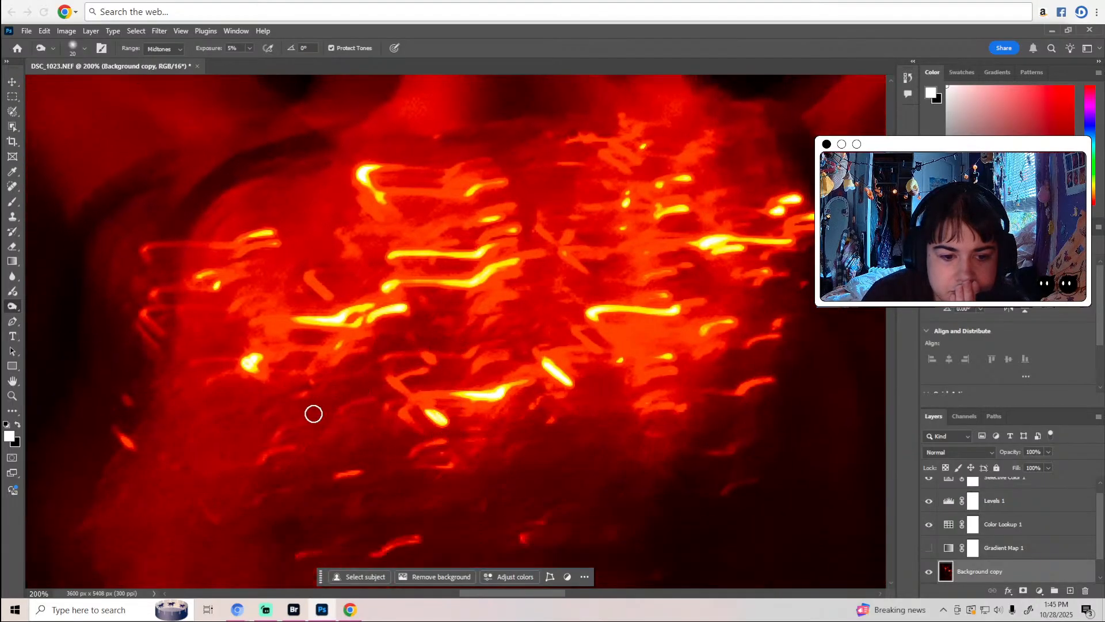
pyautogui.scroll(-2, 461, 367)
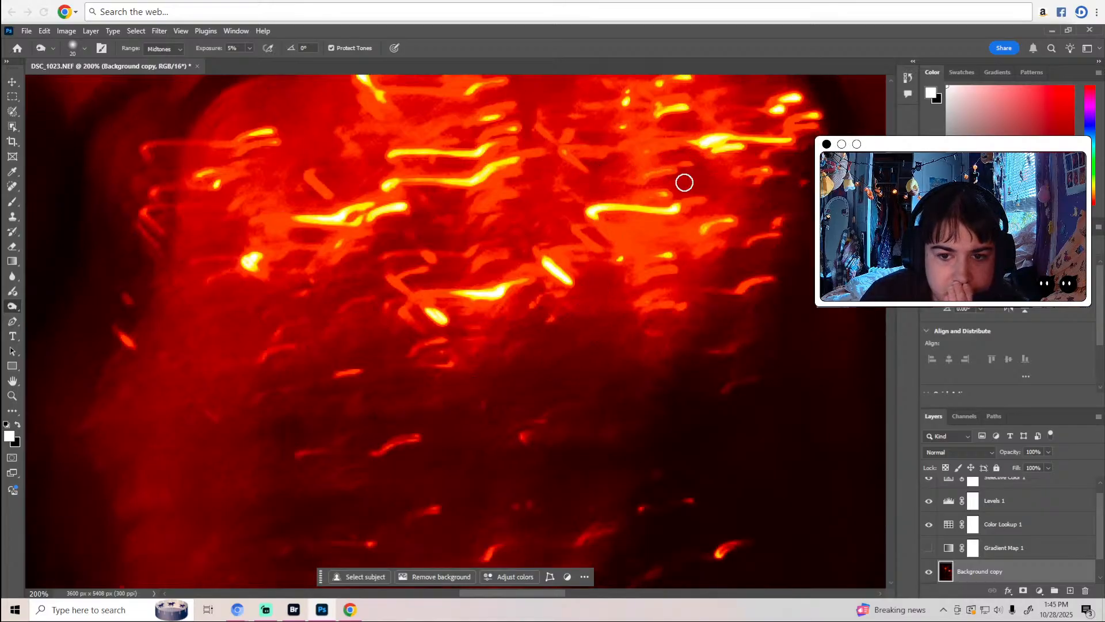
pyautogui.scroll(-3, 732, 276)
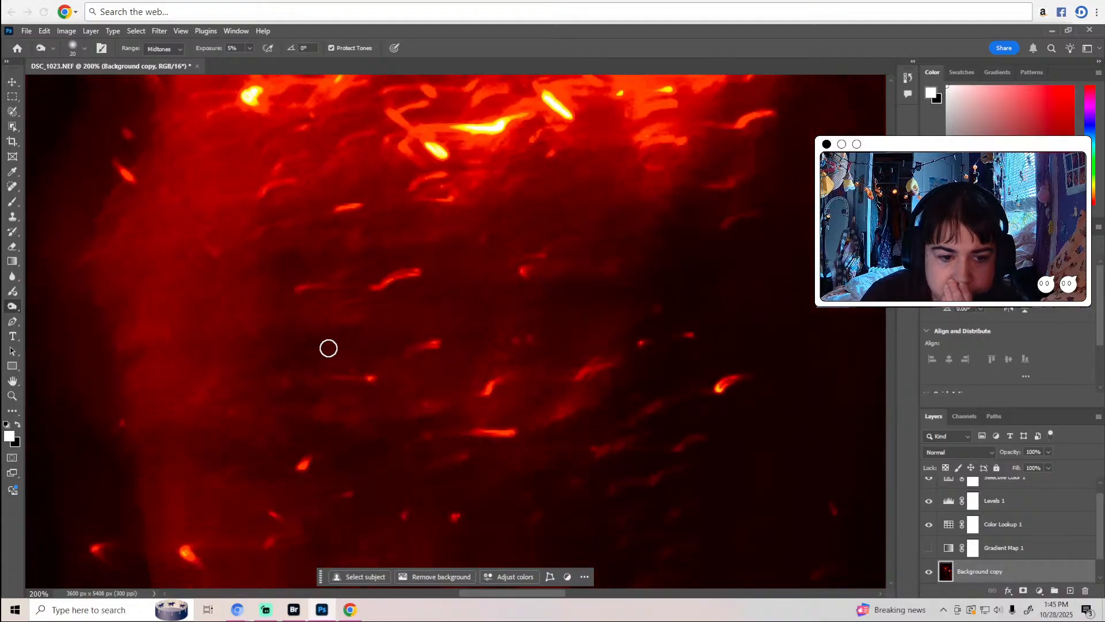
pyautogui.scroll(-2, 335, 340)
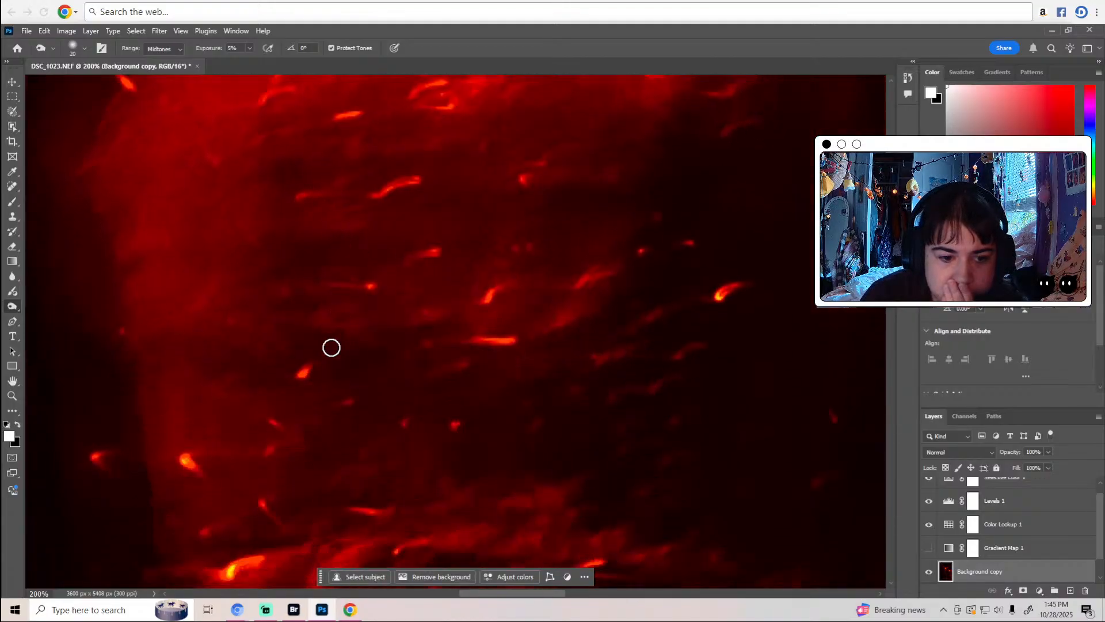
pyautogui.scroll(-2, 387, 356)
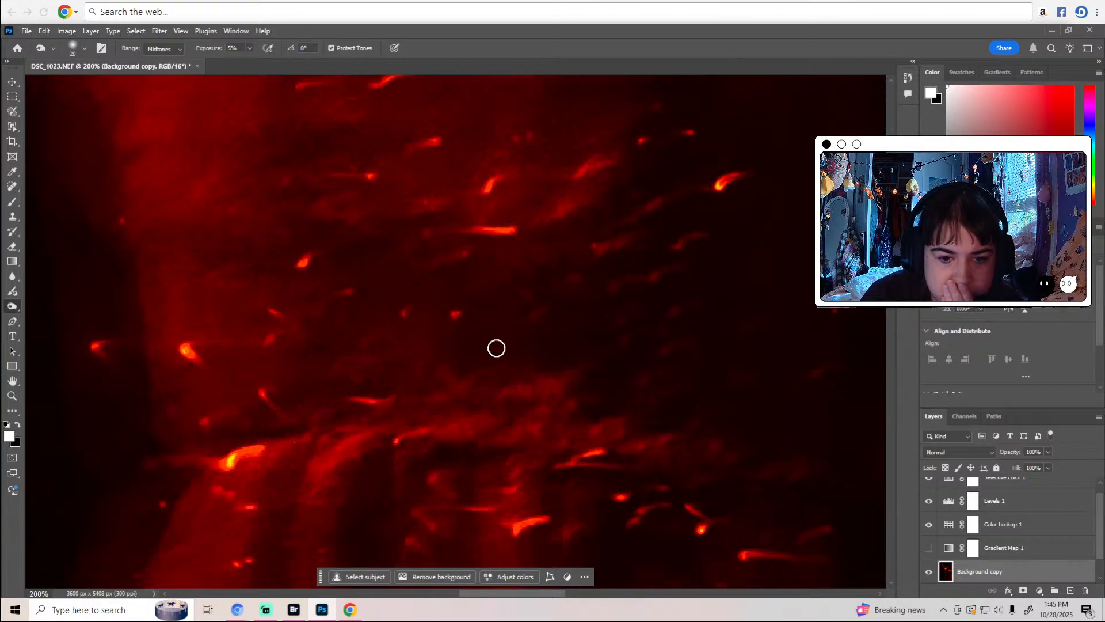
pyautogui.scroll(-2, 537, 372)
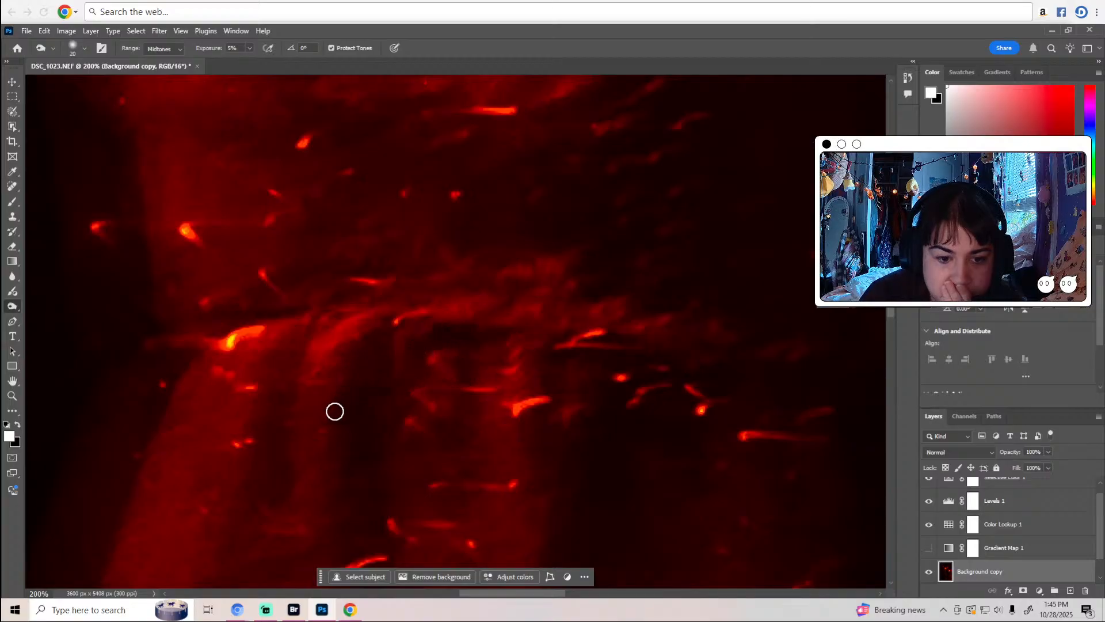
pyautogui.scroll(-3, 288, 460)
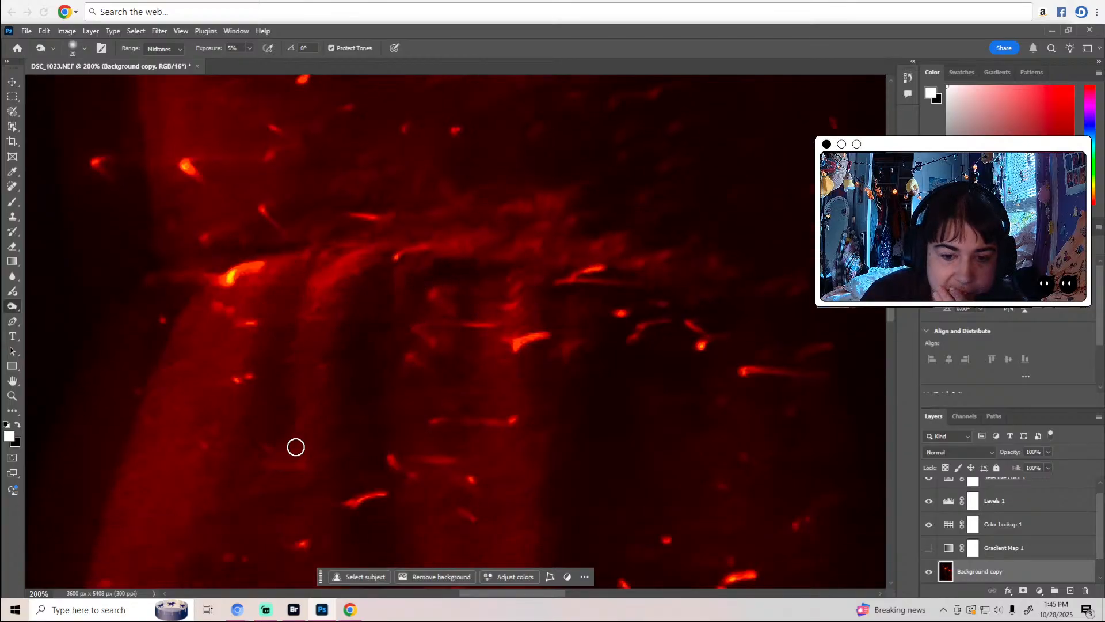
# Examine the lower part of the central dancer's skirt at 200%, followed by the whole photo at 8.33%.
pyautogui.scroll(-5, 385, 477)
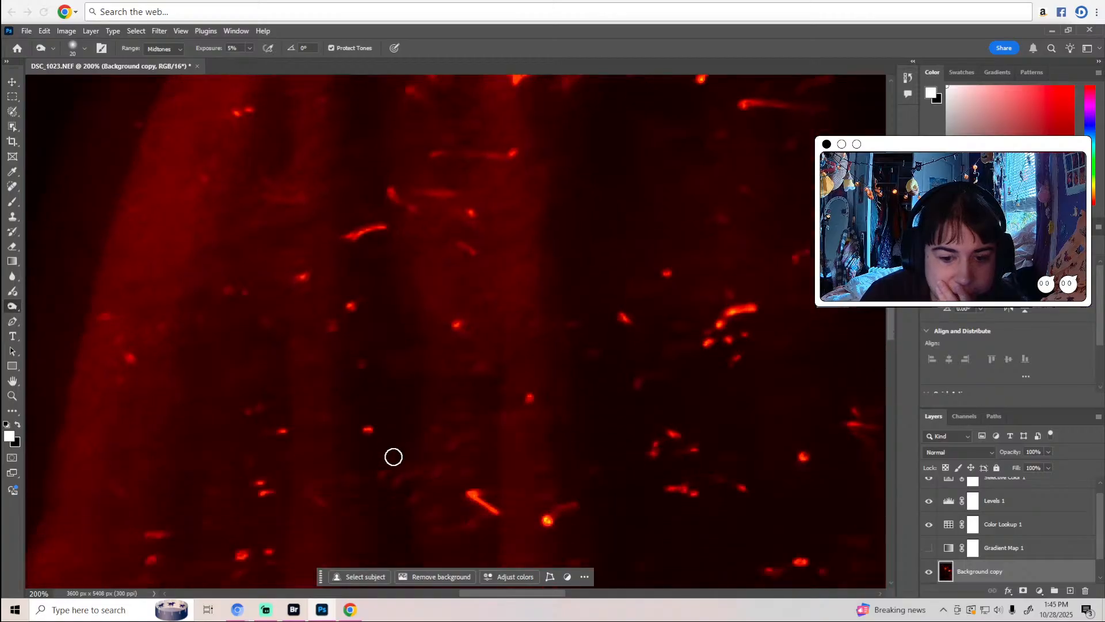
pyautogui.press('z')
pyautogui.keyDown('alt'); pyautogui.click(441, 392); pyautogui.keyUp('alt')
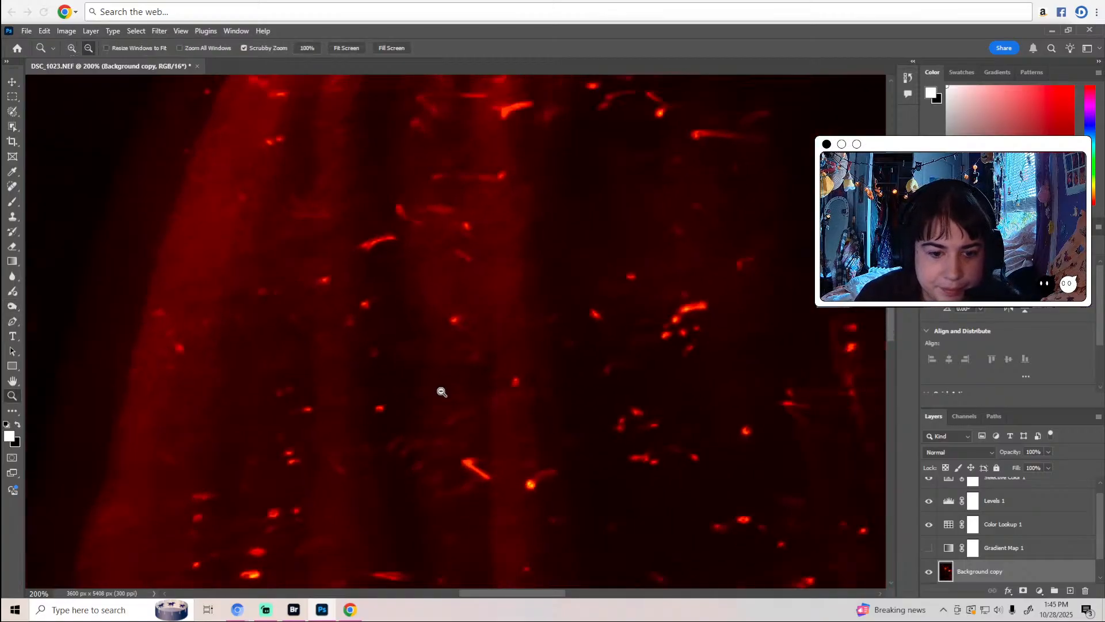
pyautogui.keyDown('alt'); pyautogui.click(442, 392); pyautogui.keyUp('alt')
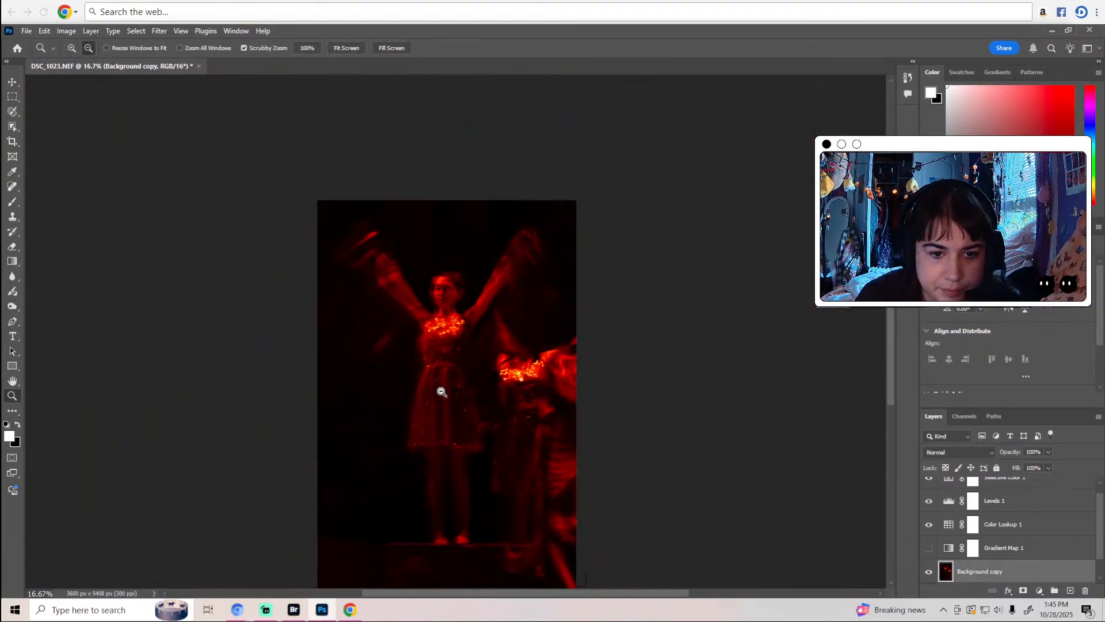
pyautogui.keyDown('alt'); pyautogui.click(556, 344); pyautogui.keyUp('alt')
pyautogui.press('o')
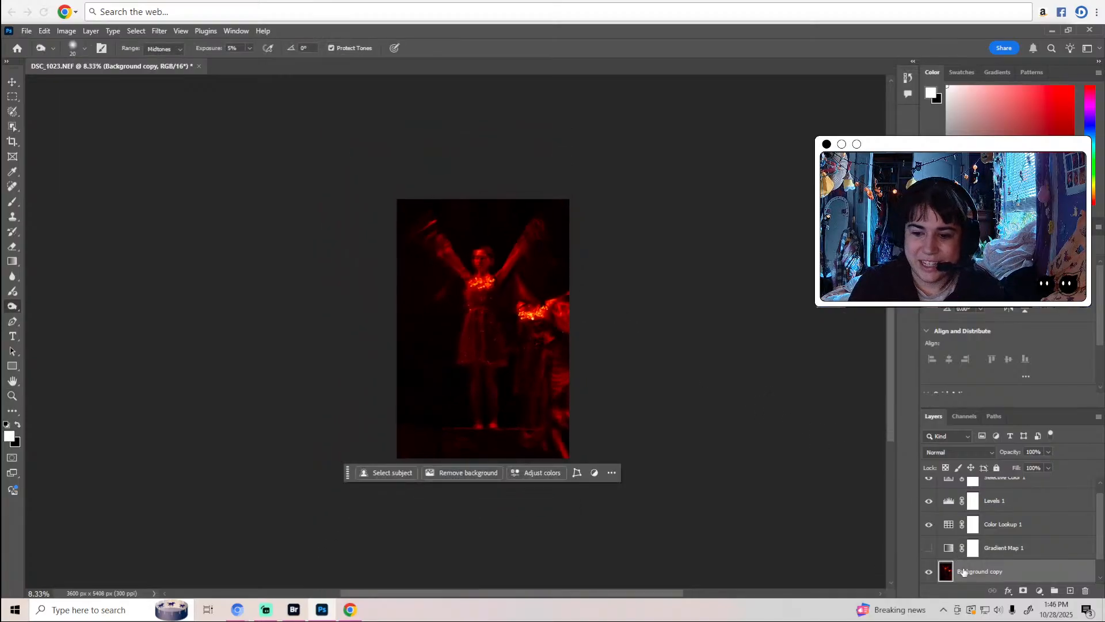
# Add a Hue/Saturation adjustment layer directly above Background copy, with saturation +7 and the hue shifted slightly toward orange.
pyautogui.scroll(-1, 972, 569)
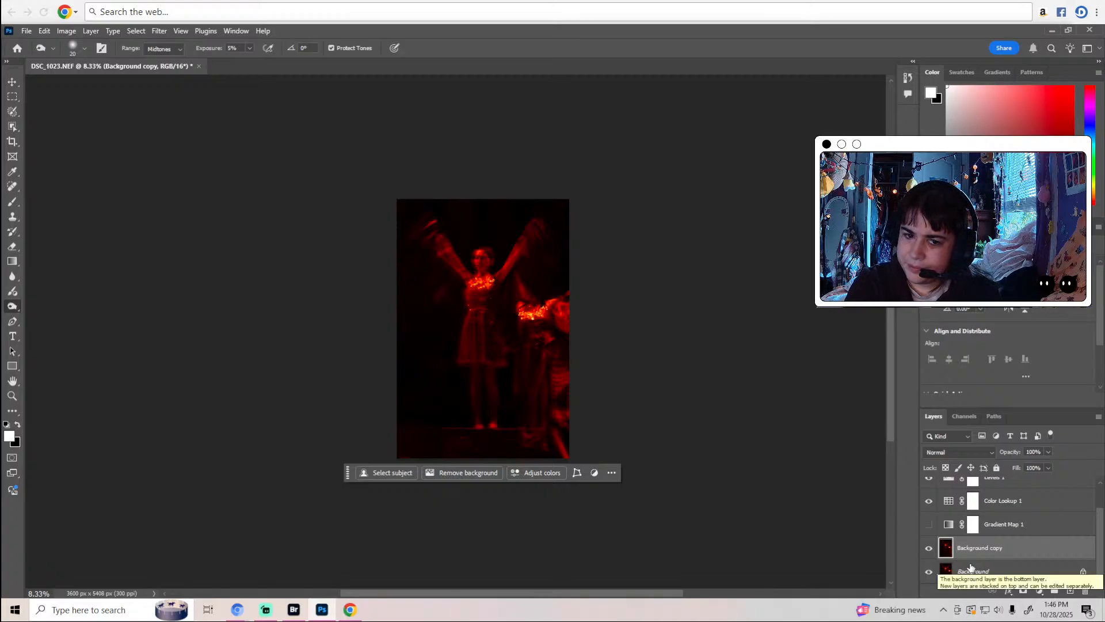
pyautogui.scroll(2, 1001, 535)
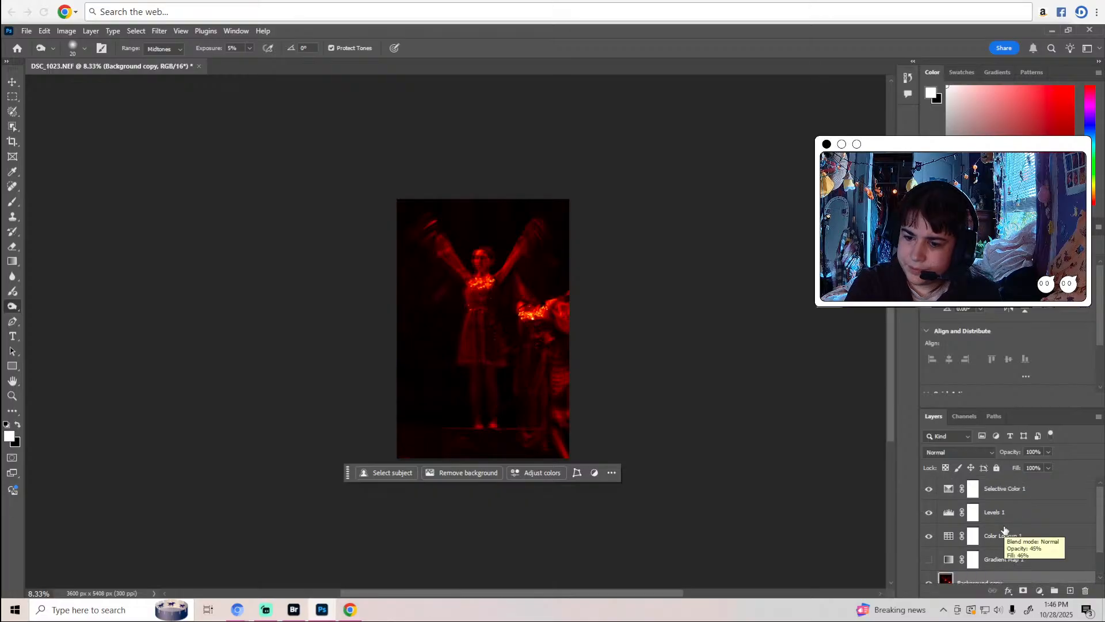
pyautogui.scroll(-2, 1001, 535)
pyautogui.scroll(-3, 1013, 357)
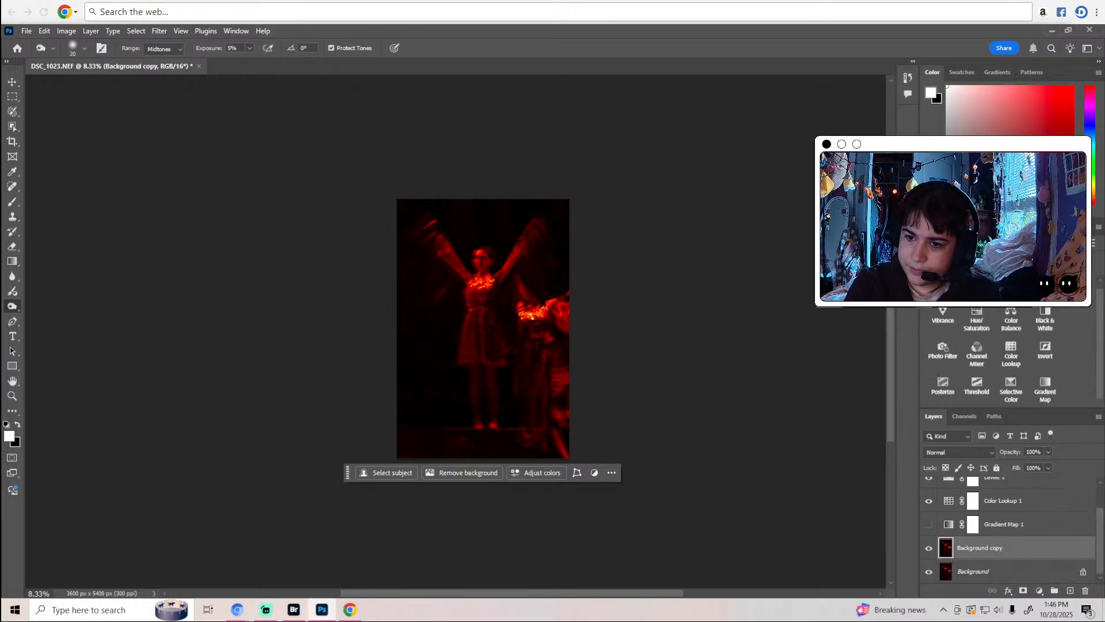
pyautogui.click(977, 320)
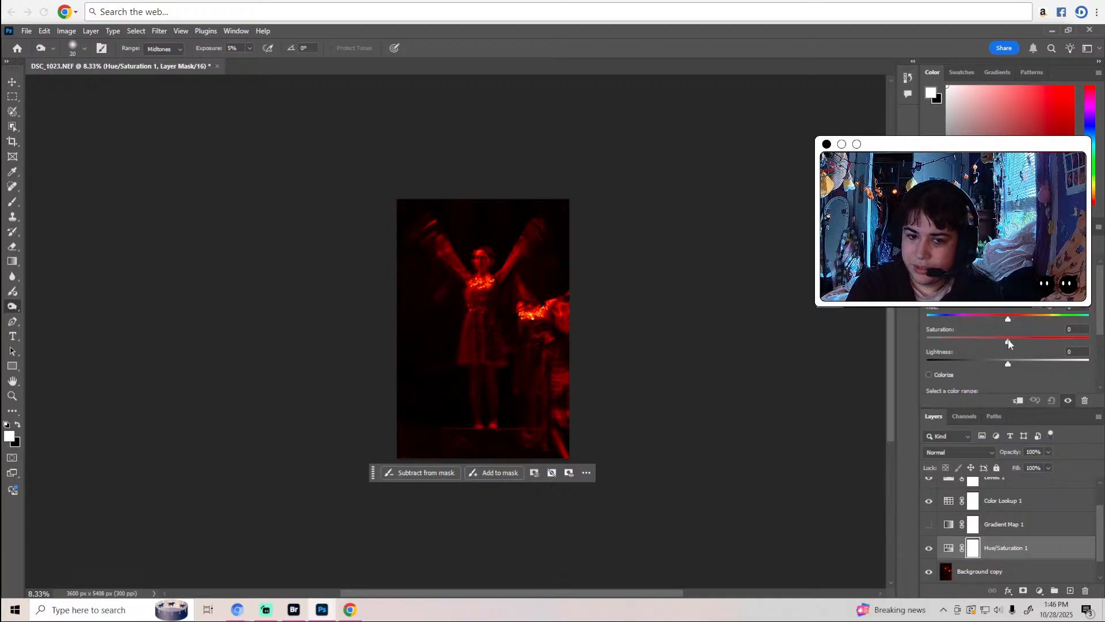
pyautogui.moveTo(1008, 341); pyautogui.dragTo(1013, 320)
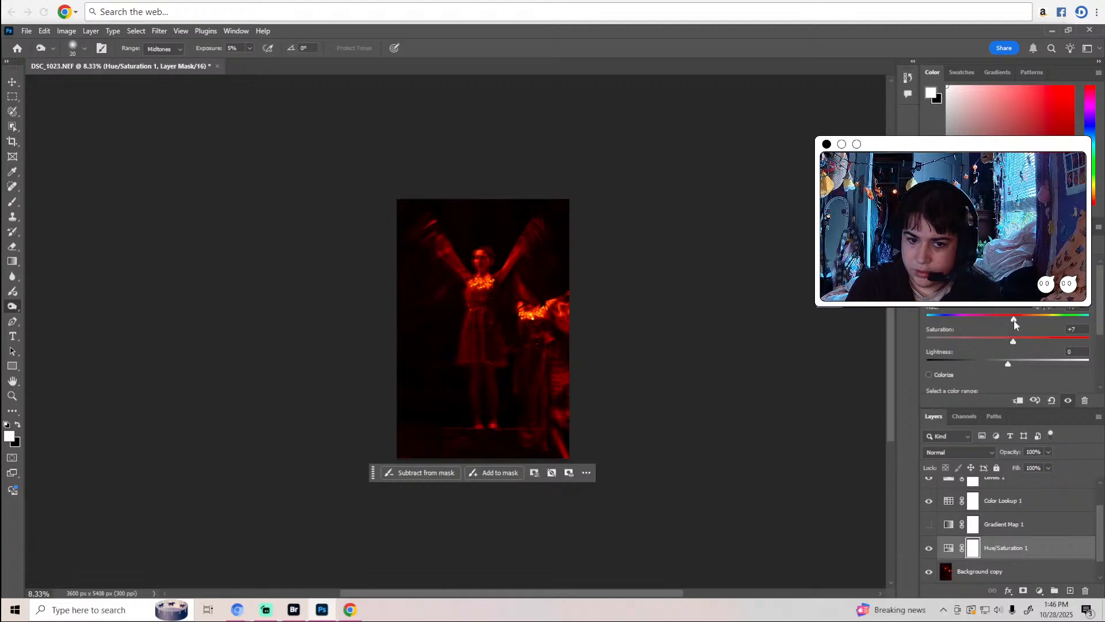
# Fine-tune the Hue/Saturation layer's hue for a warmer orange-red while judging both dancers at 16.7%.
pyautogui.press('z')
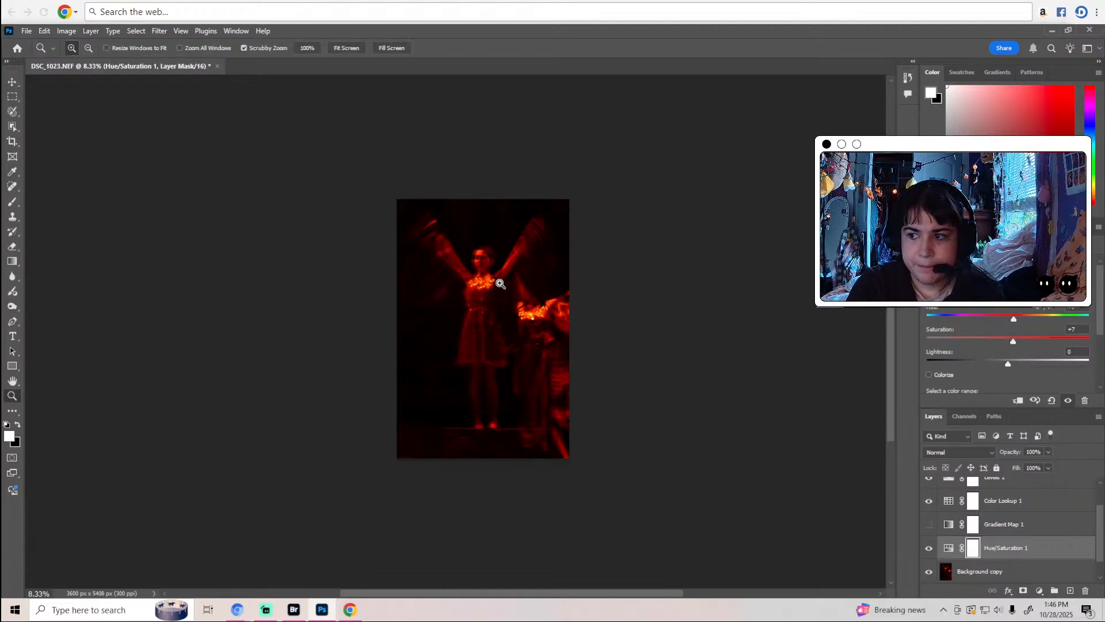
pyautogui.click(501, 283)
pyautogui.click(500, 283)
pyautogui.press('o')
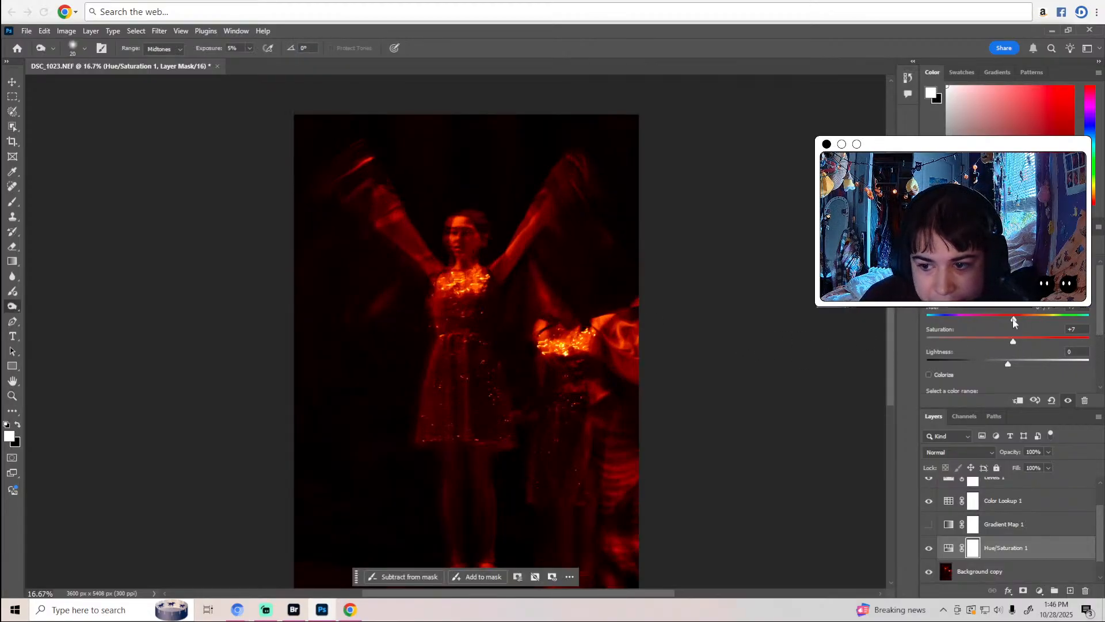
pyautogui.moveTo(1013, 320); pyautogui.dragTo(1018, 319)
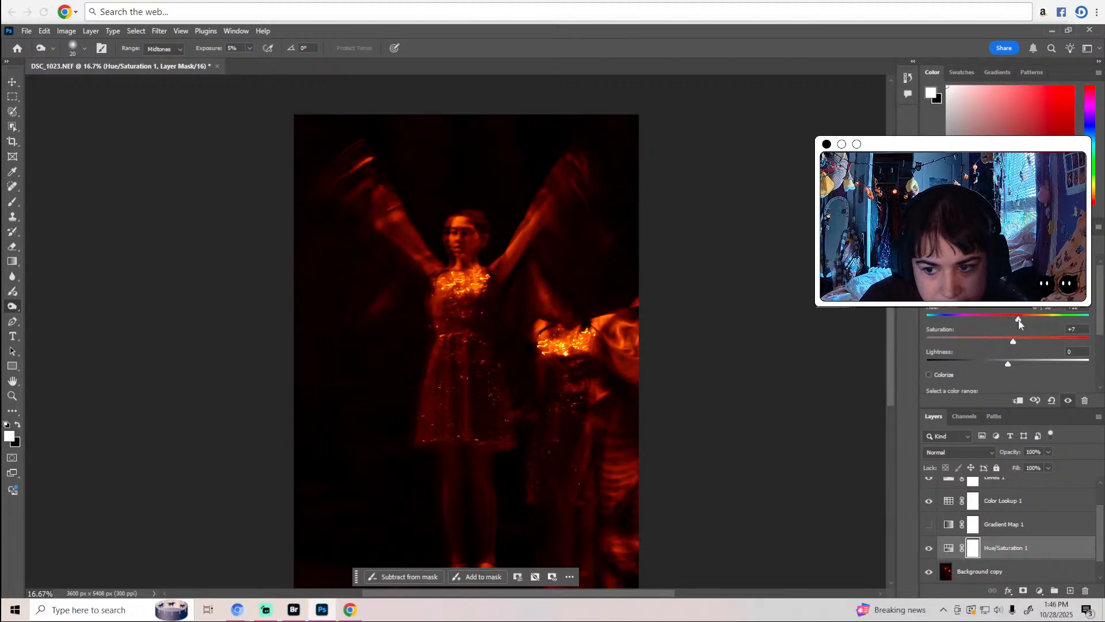
pyautogui.moveTo(1018, 319)
pyautogui.mouseDown()
pyautogui.moveTo(1008, 320)
pyautogui.moveTo(1014, 341)
pyautogui.moveTo(1008, 319)
pyautogui.moveTo(986, 320)
pyautogui.moveTo(1070, 320)
pyautogui.moveTo(996, 319)
pyautogui.moveTo(1011, 321)
pyautogui.mouseUp()
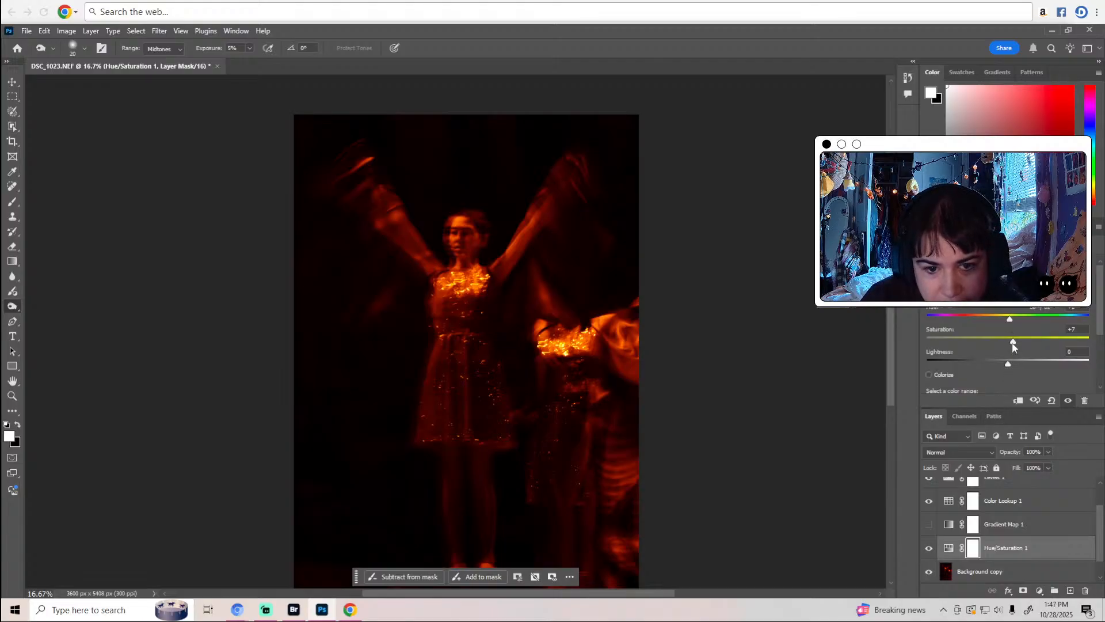
pyautogui.moveTo(1010, 320); pyautogui.dragTo(1020, 320)
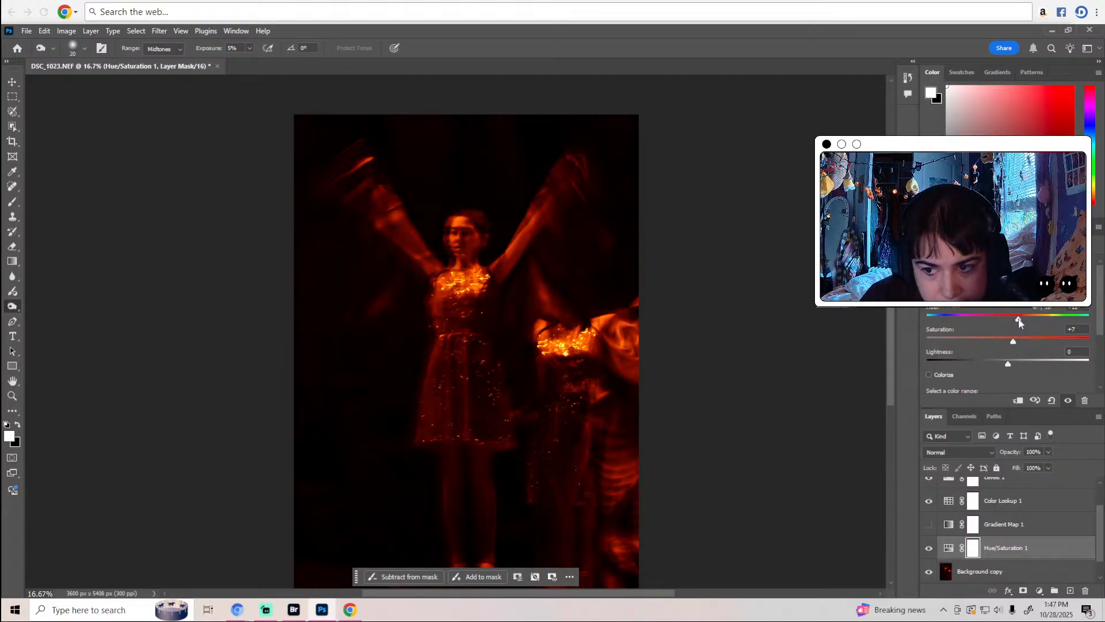
pyautogui.moveTo(1018, 321); pyautogui.dragTo(1017, 322)
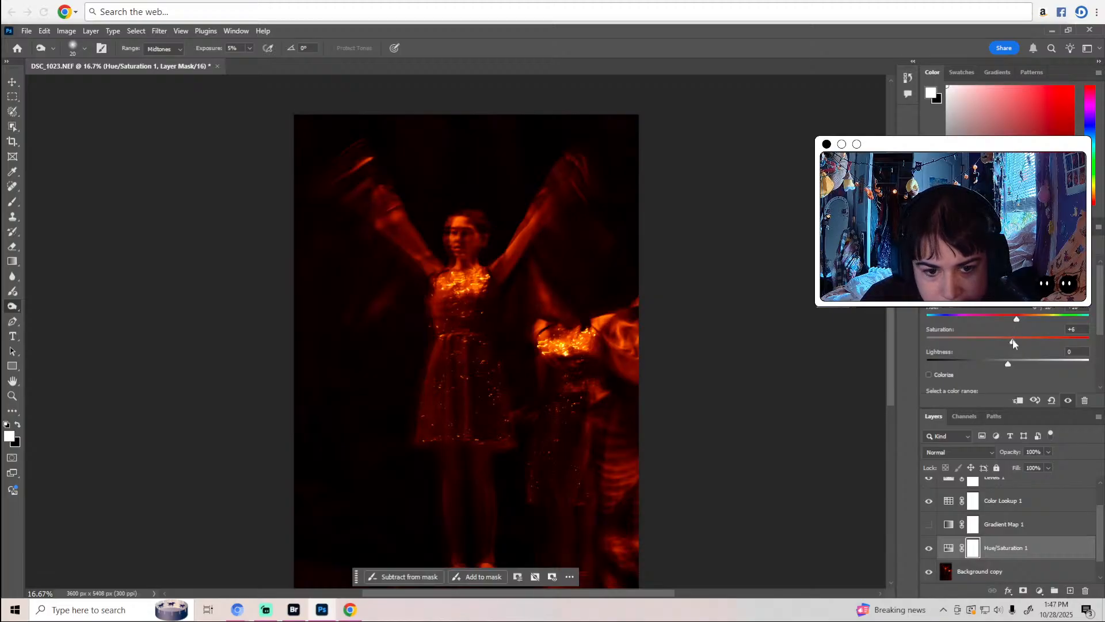
# Set the Hue/Saturation layer's saturation to +11 and lightness to -2, and pull its hue slightly back toward red.
pyautogui.moveTo(1013, 341); pyautogui.dragTo(1018, 341)
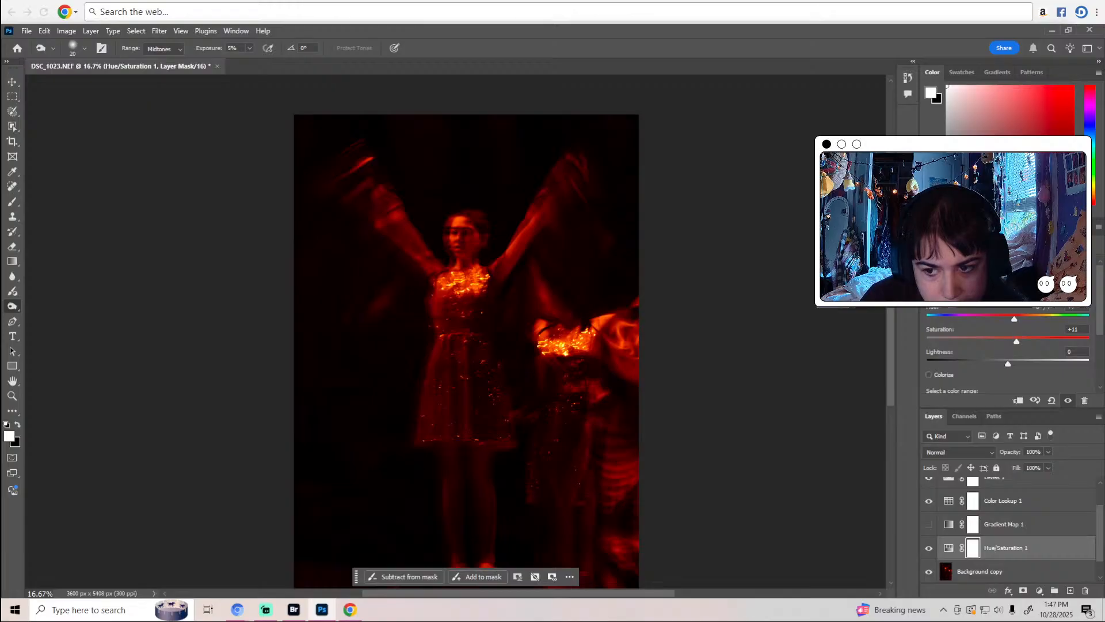
pyautogui.moveTo(1015, 317); pyautogui.dragTo(1009, 364)
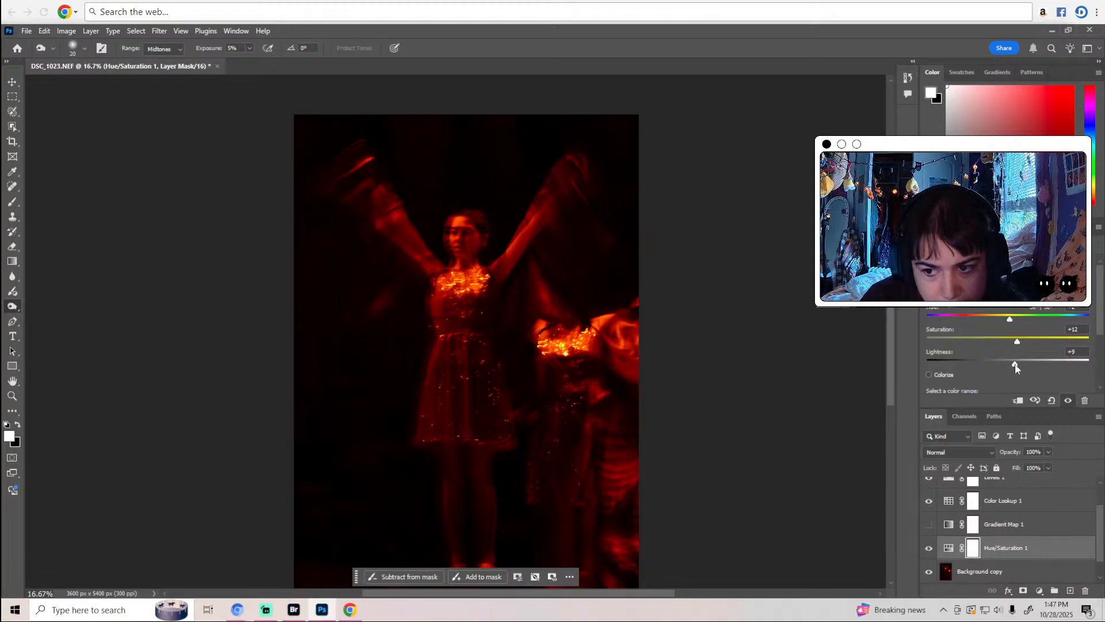
pyautogui.moveTo(1009, 318); pyautogui.dragTo(1014, 318)
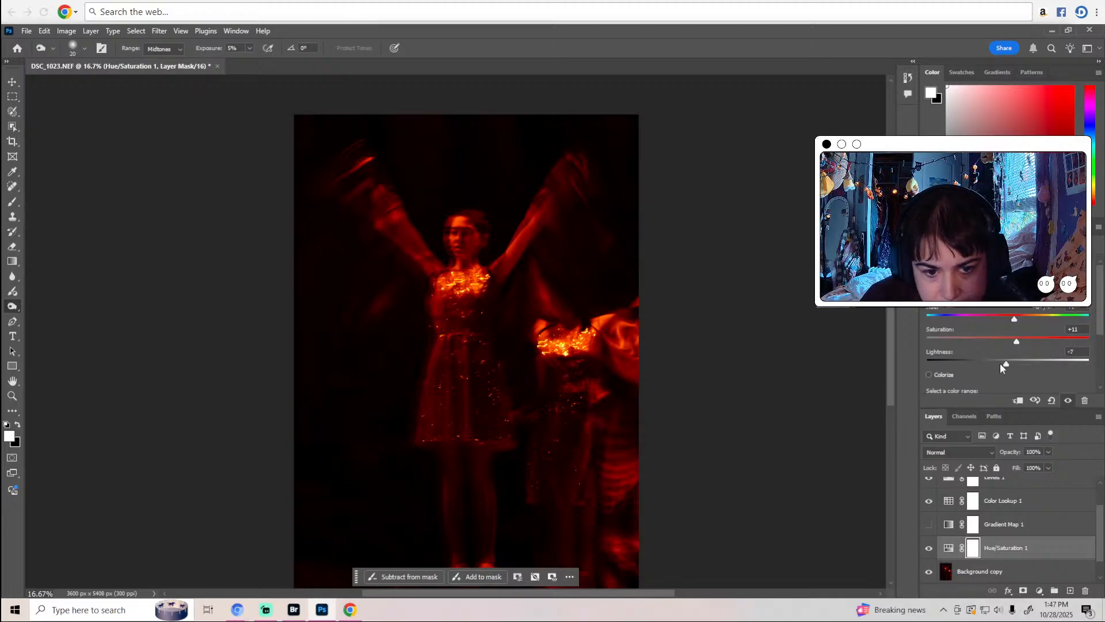
pyautogui.moveTo(1009, 364); pyautogui.dragTo(1006, 365)
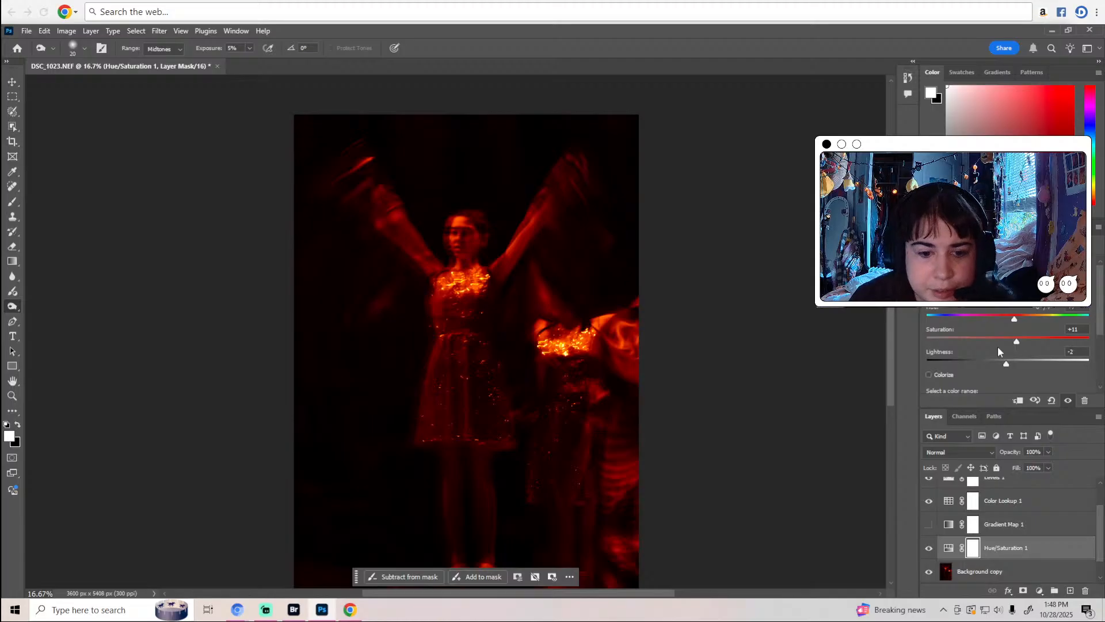
# Make Background copy the active layer and get a 200% close-up of the central dancer's face for the Burn tool.
pyautogui.scroll(-2, 669, 349)
pyautogui.click(978, 572)
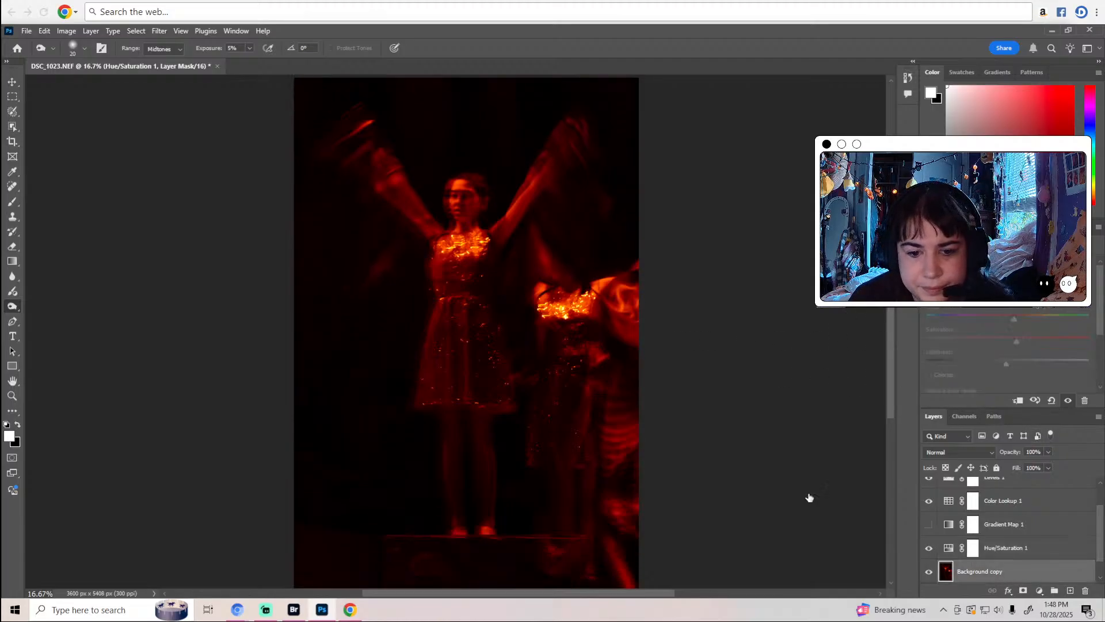
pyautogui.scroll(3, 463, 263)
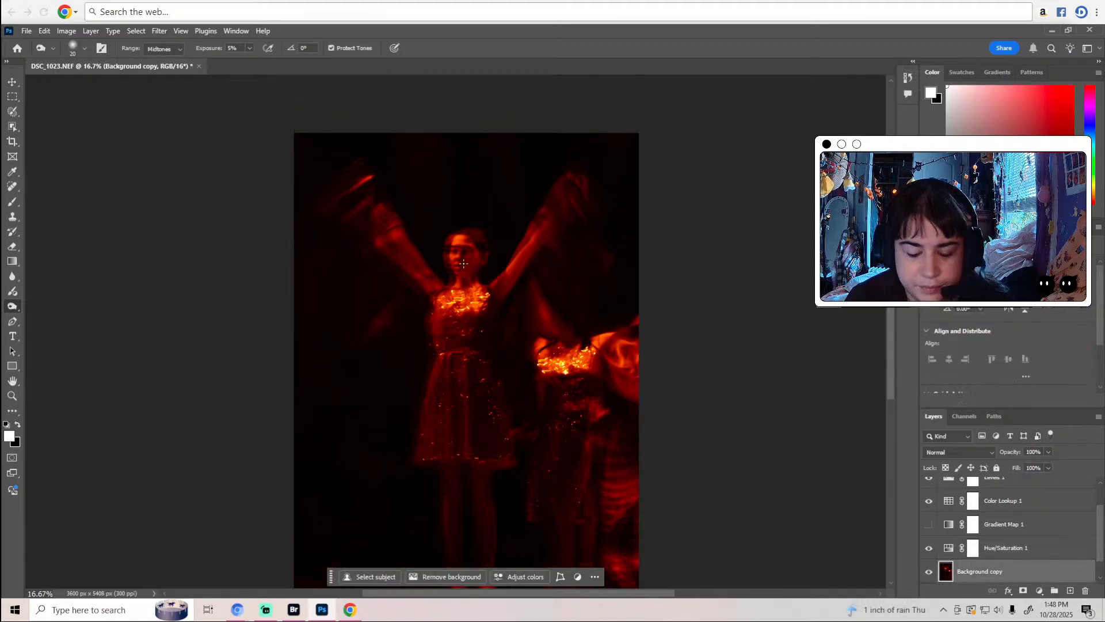
pyautogui.press('z')
pyautogui.click(465, 271)
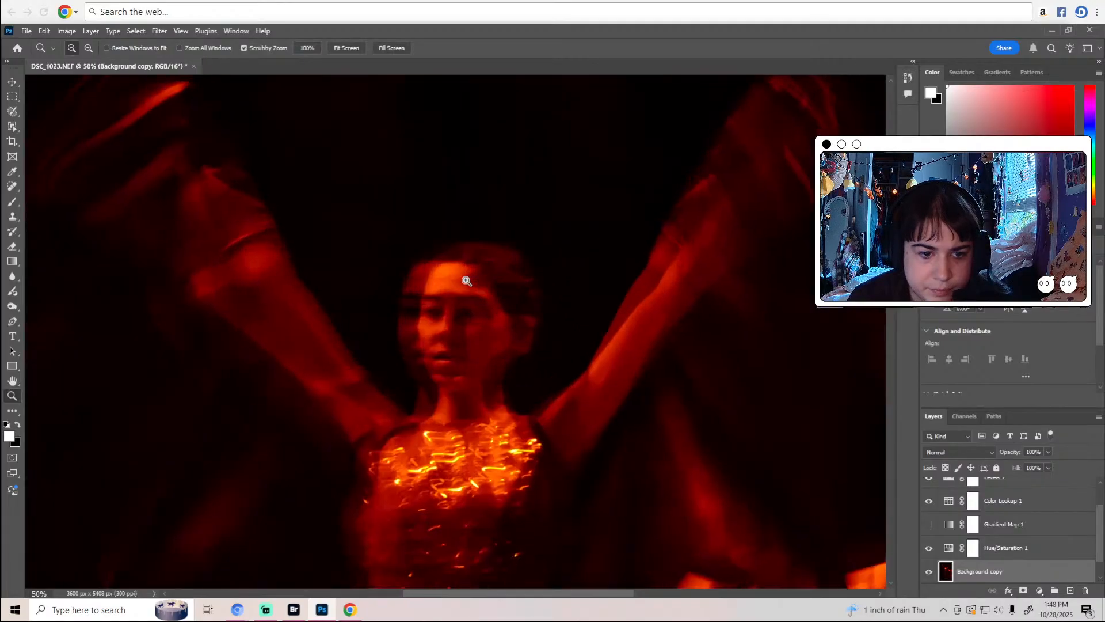
pyautogui.click(466, 281)
pyautogui.press('o')
pyautogui.press('z')
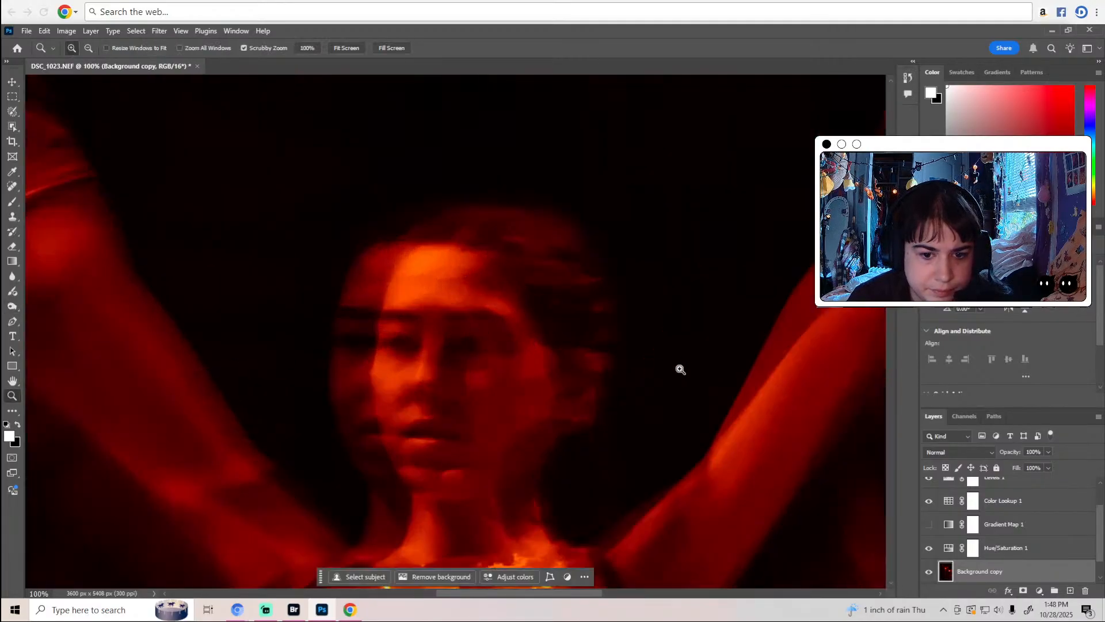
pyautogui.click(657, 328)
pyautogui.press('o')
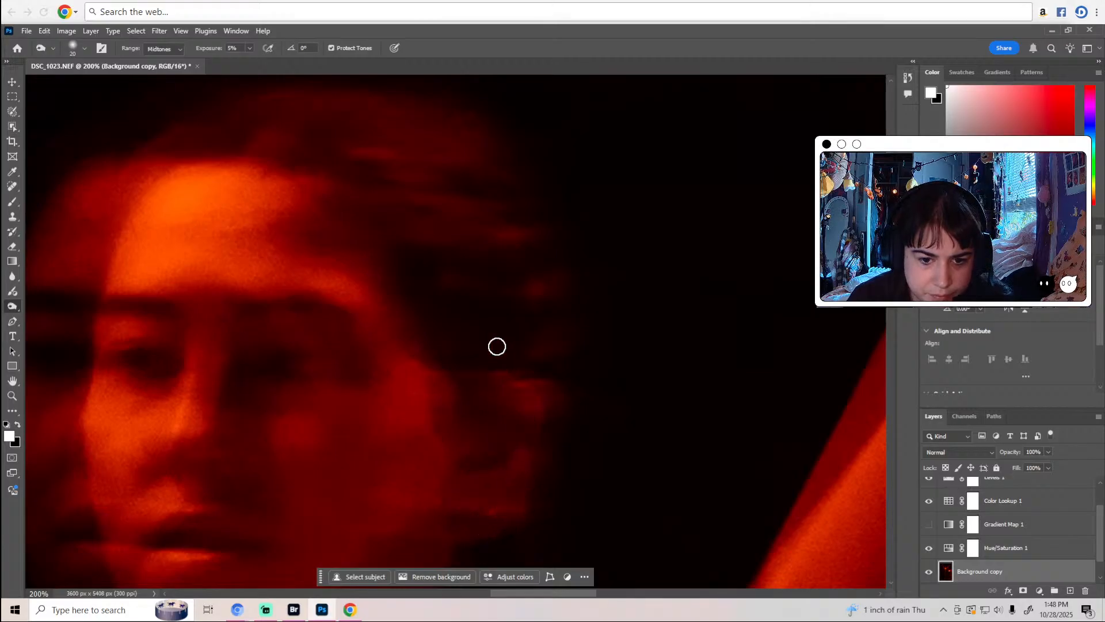
# Examine the central dancer's hair, face, neck and raised arm at 200%, ending with the overall picture at 16.7%.
pyautogui.scroll(2, 478, 243)
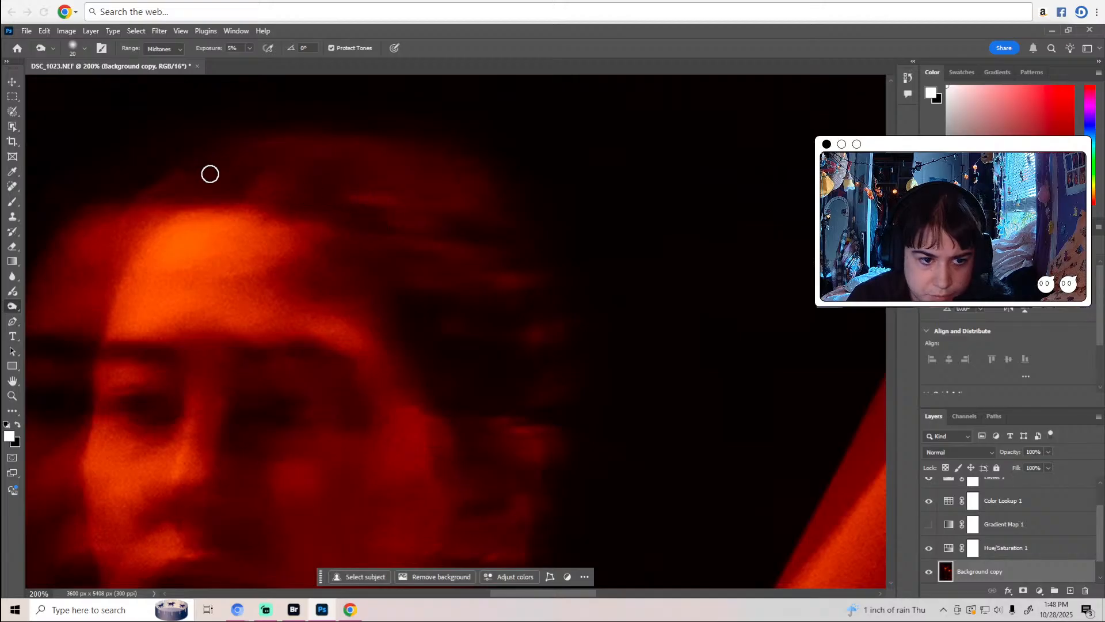
pyautogui.scroll(-10, 419, 372)
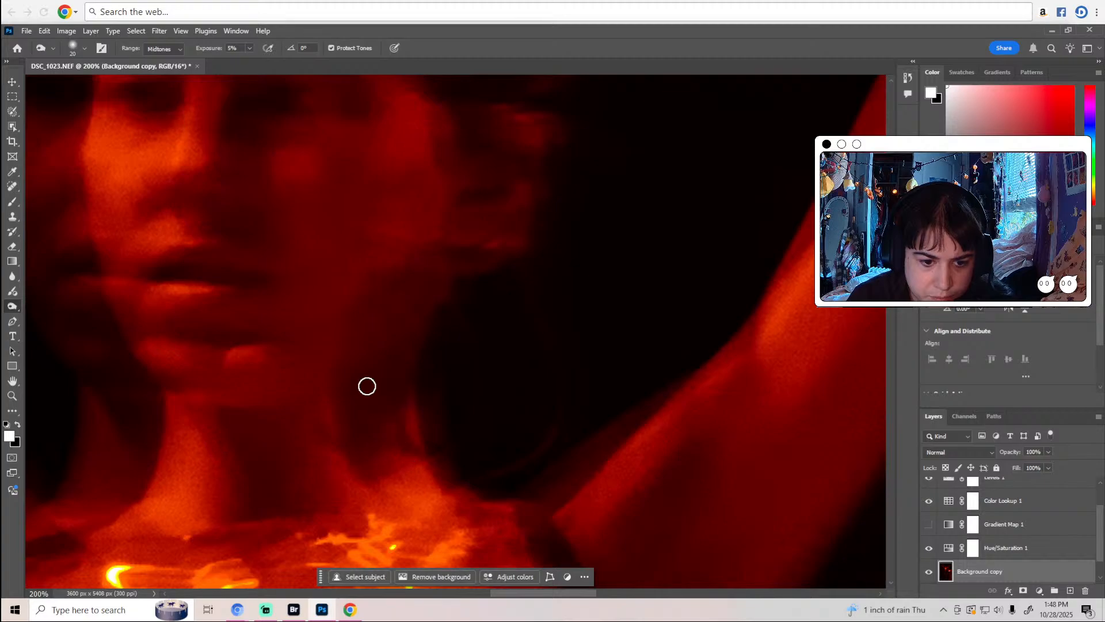
pyautogui.scroll(-2, 405, 362)
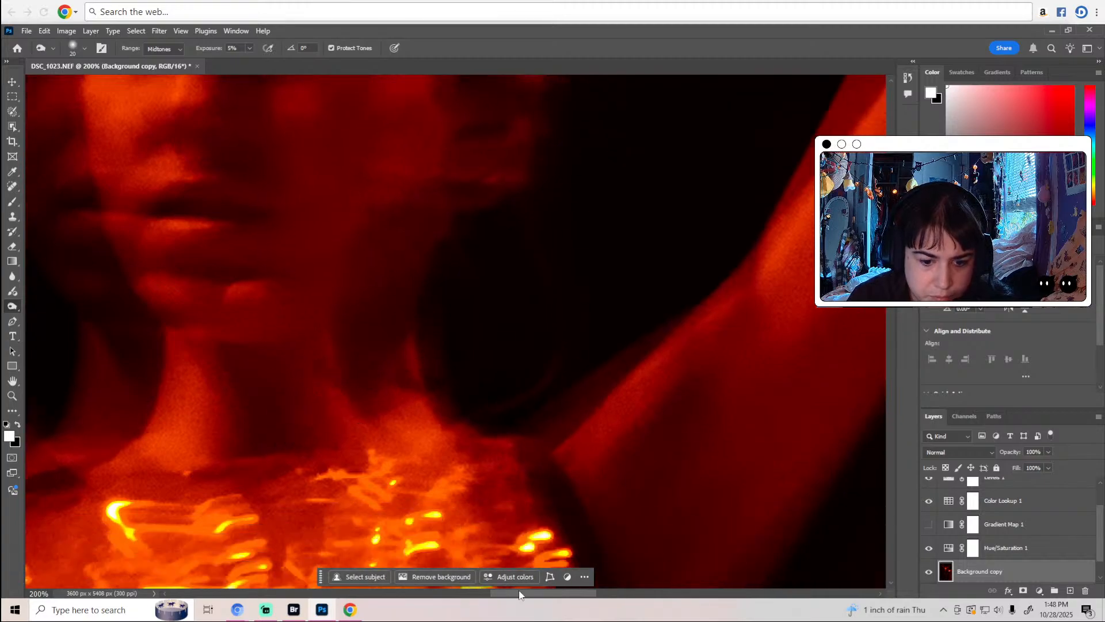
pyautogui.moveTo(518, 594); pyautogui.dragTo(459, 595)
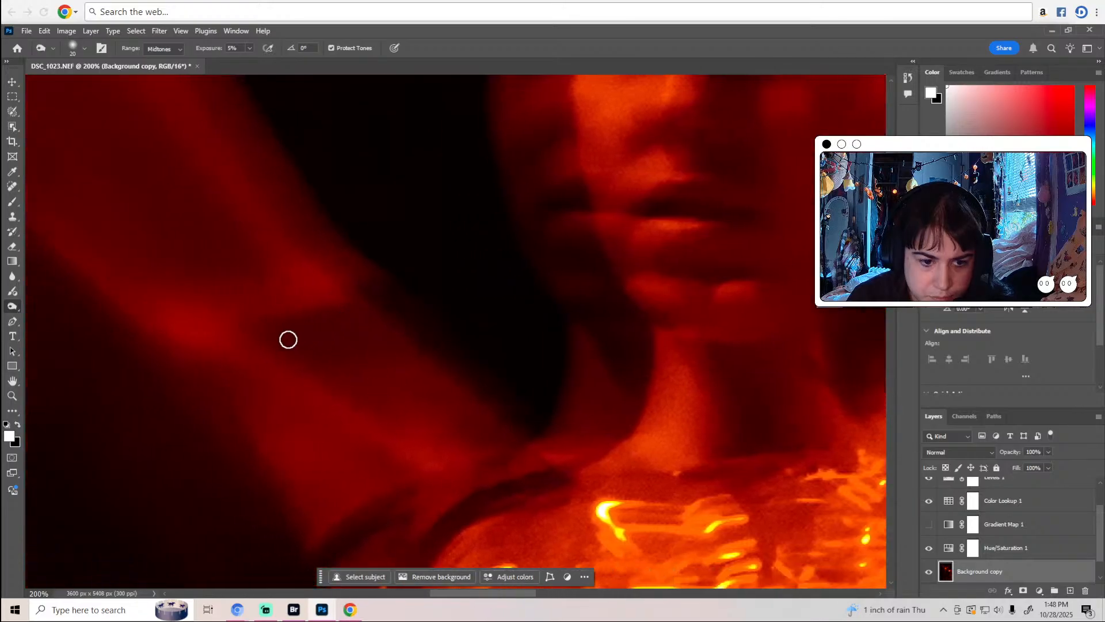
pyautogui.scroll(2, 591, 375)
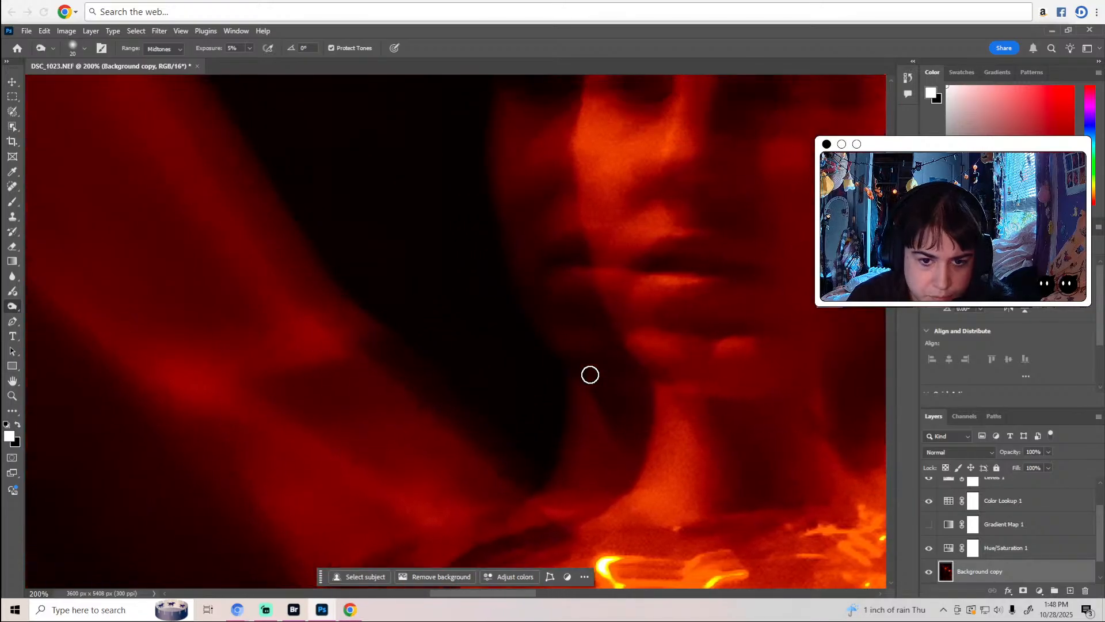
pyautogui.scroll(3, 590, 375)
pyautogui.press('z')
pyautogui.keyDown('alt'); pyautogui.click(467, 353); pyautogui.keyUp('alt')
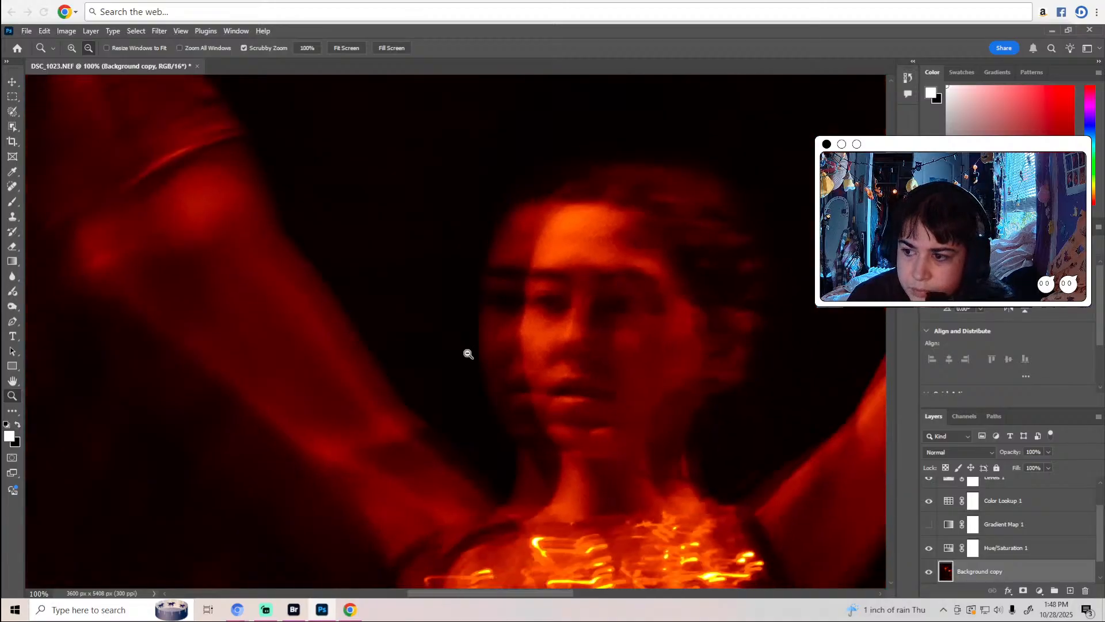
pyautogui.keyDown('alt'); pyautogui.click(468, 353); pyautogui.keyUp('alt')
pyautogui.keyDown('alt'); pyautogui.click(468, 353); pyautogui.keyUp('alt')
pyautogui.keyDown('alt'); pyautogui.click(468, 353); pyautogui.keyUp('alt')
pyautogui.press('o')
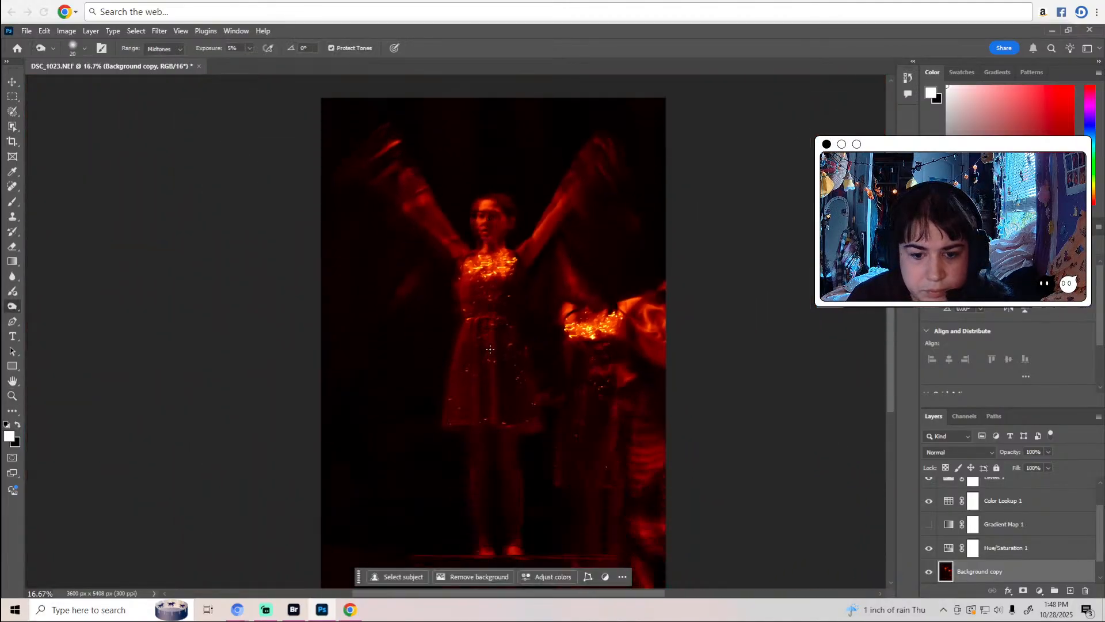
# Duplicate the Background copy layer within DSC_1023.NEF as Background copy 2.
pyautogui.scroll(-1, 549, 363)
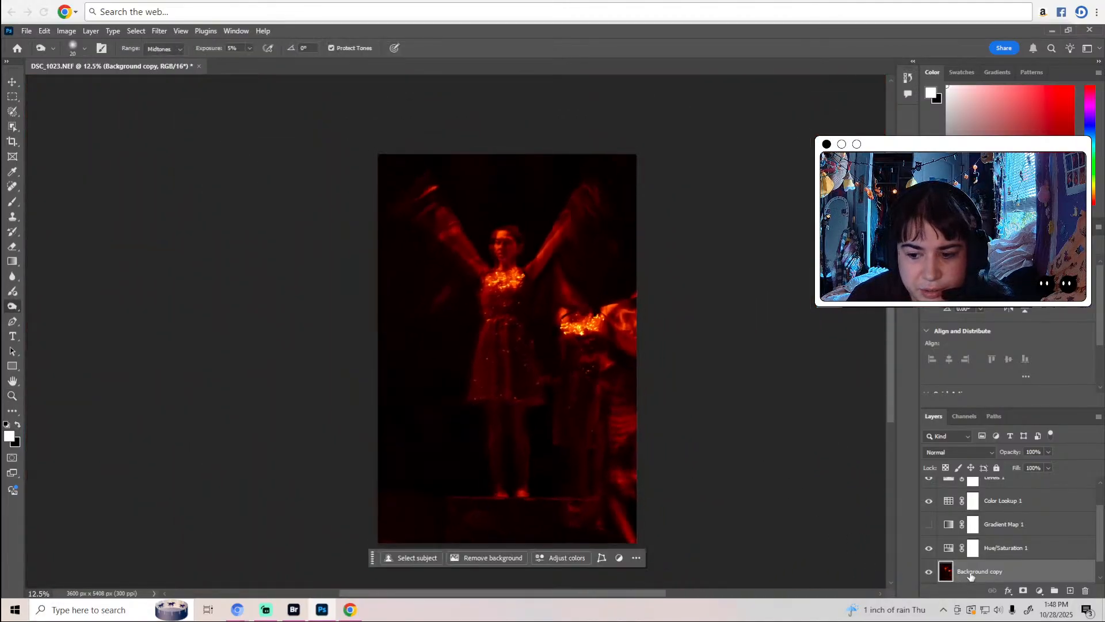
pyautogui.scroll(-1, 972, 575)
pyautogui.rightClick(985, 554)
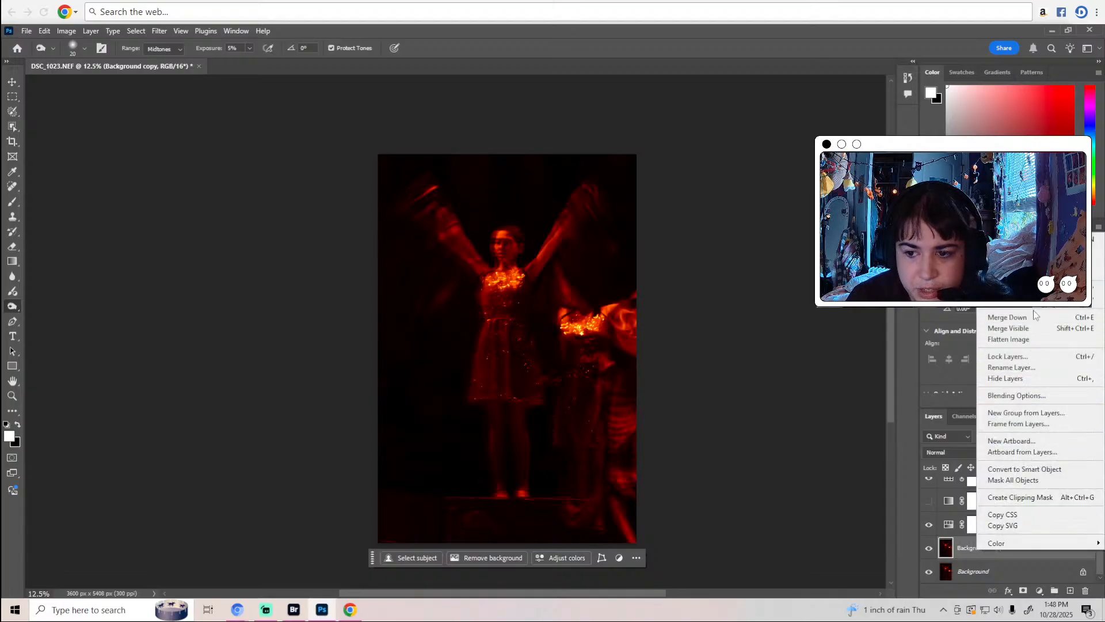
pyautogui.click(1014, 271)
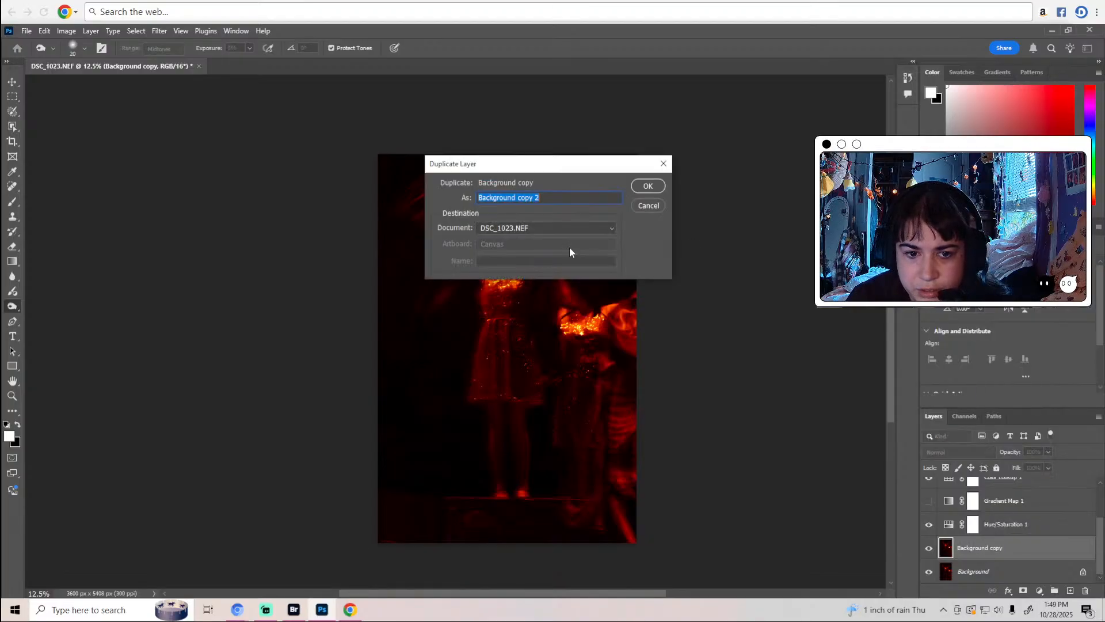
pyautogui.click(648, 186)
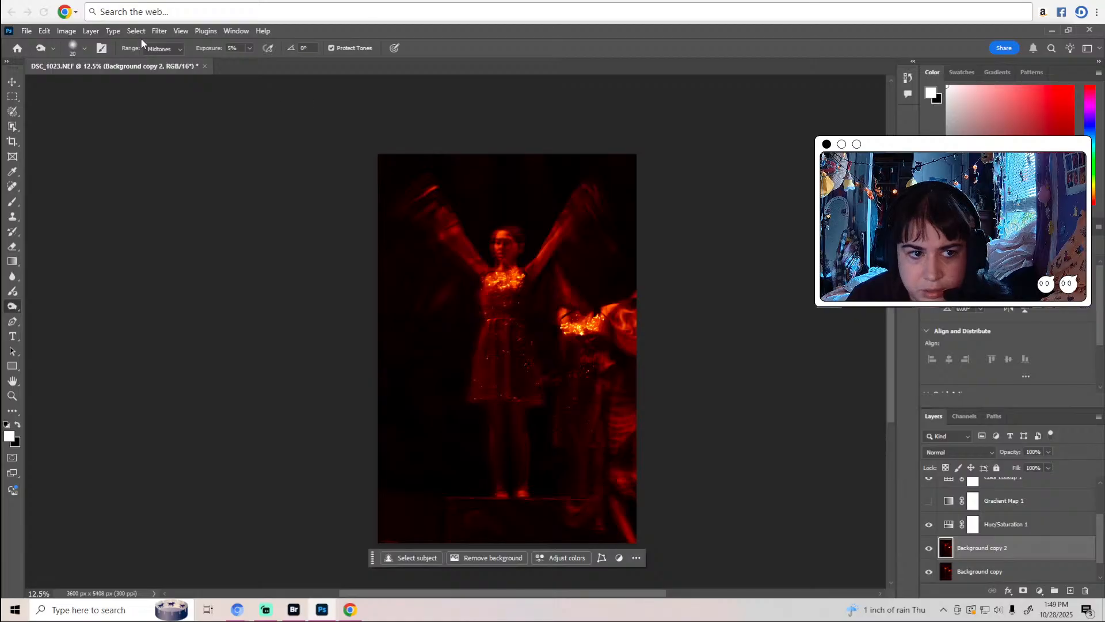
# Look through the Camera Raw filter's color, effects, curve, color grading, optics, lens blur and calibration settings for Background copy 2.
pyautogui.click(157, 31)
pyautogui.moveTo(136, 31)
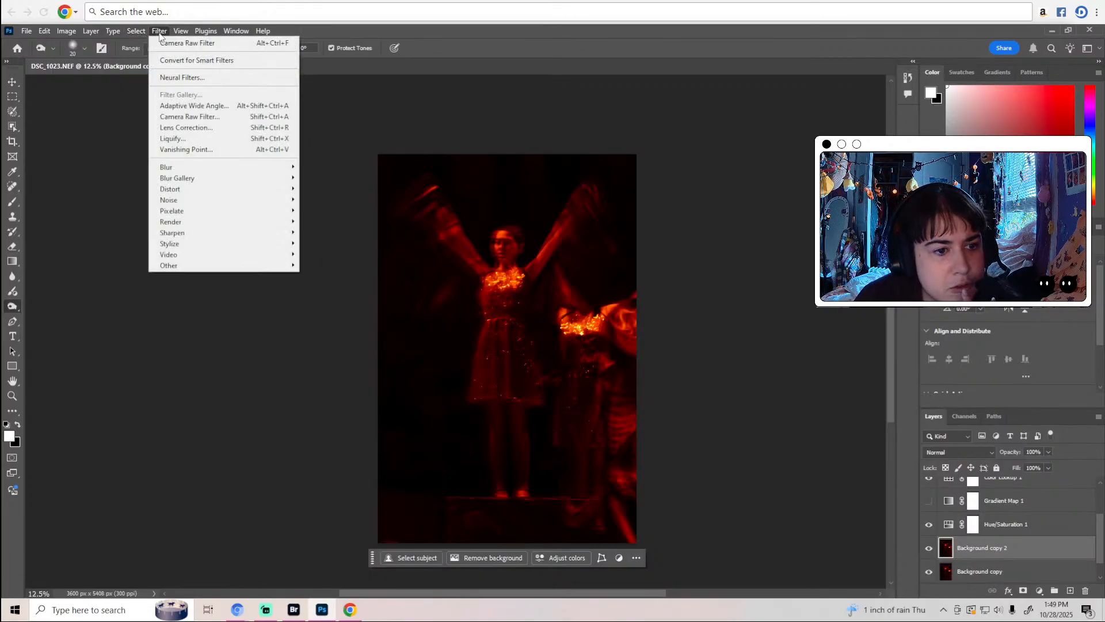
pyautogui.click(207, 116)
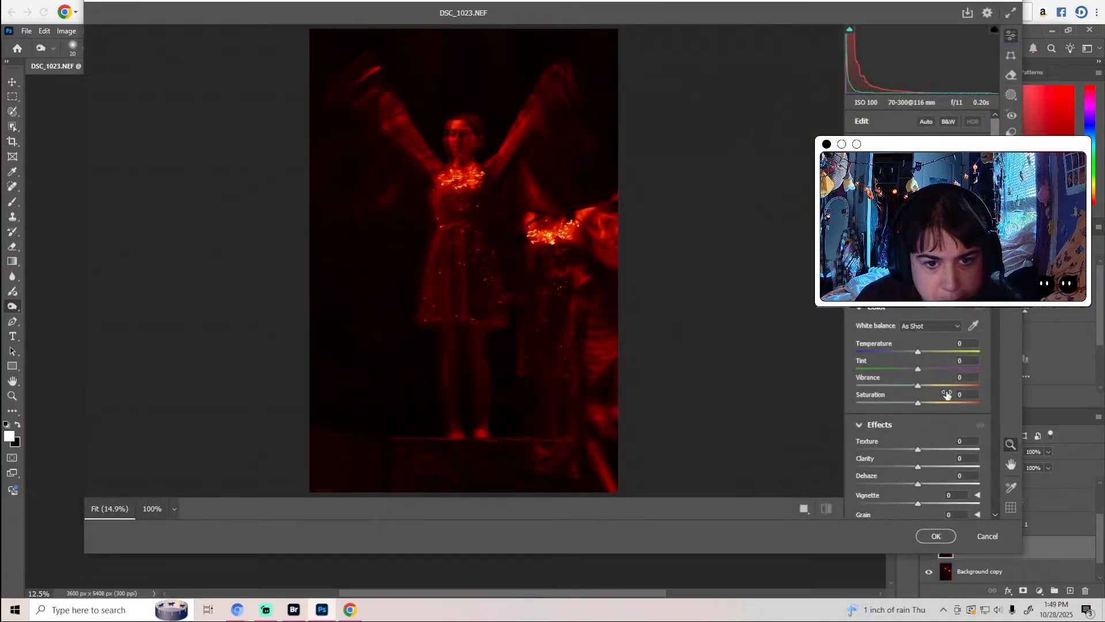
pyautogui.scroll(-5, 947, 395)
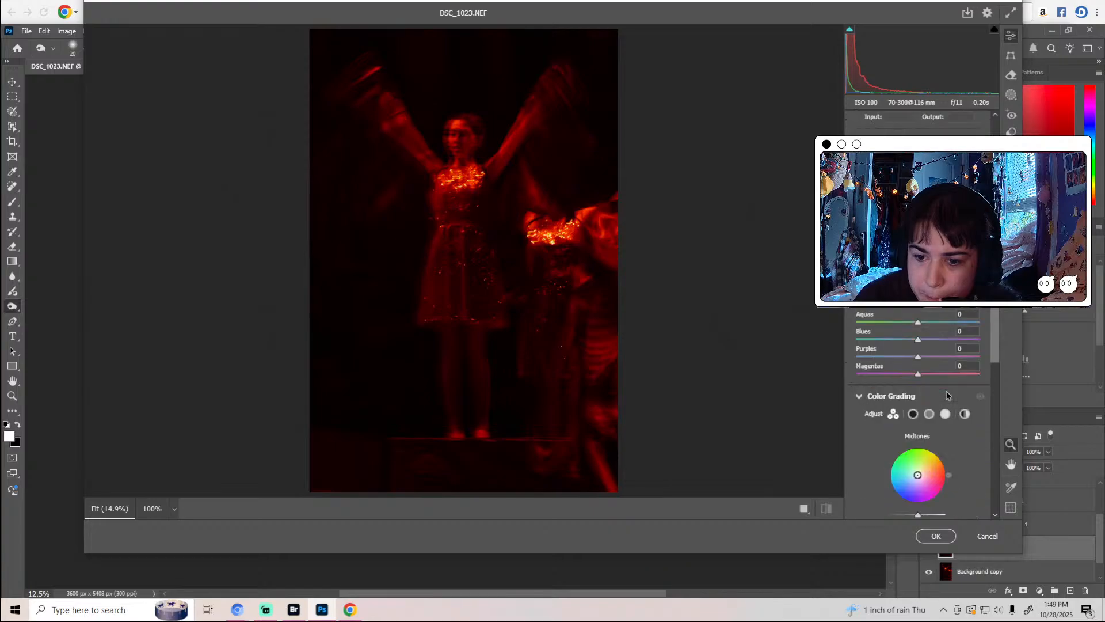
pyautogui.scroll(-2, 947, 395)
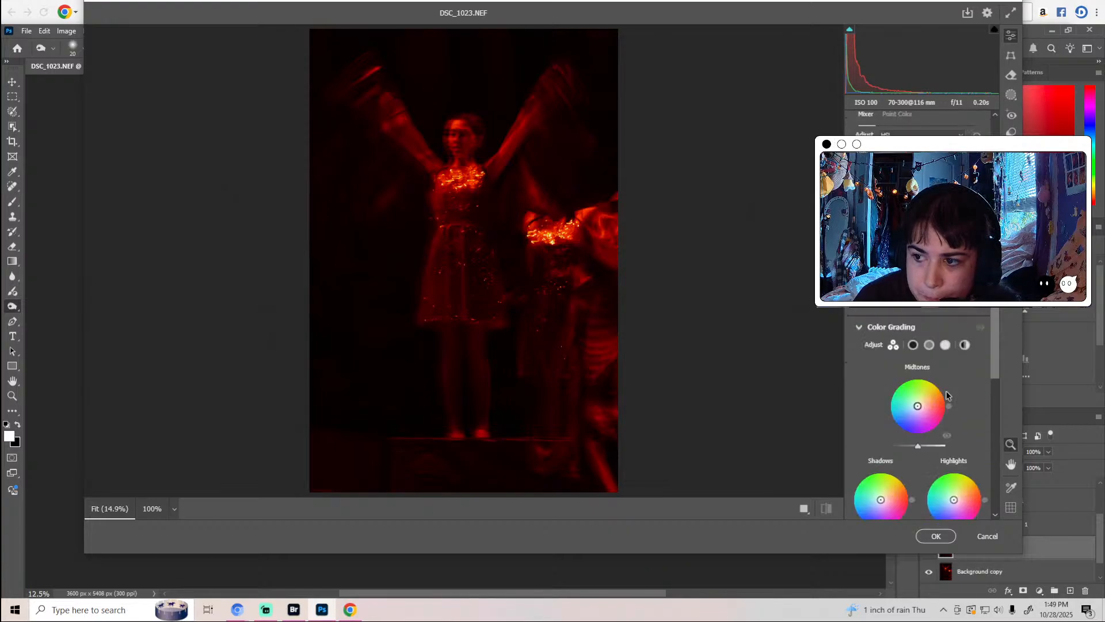
pyautogui.scroll(-12, 946, 395)
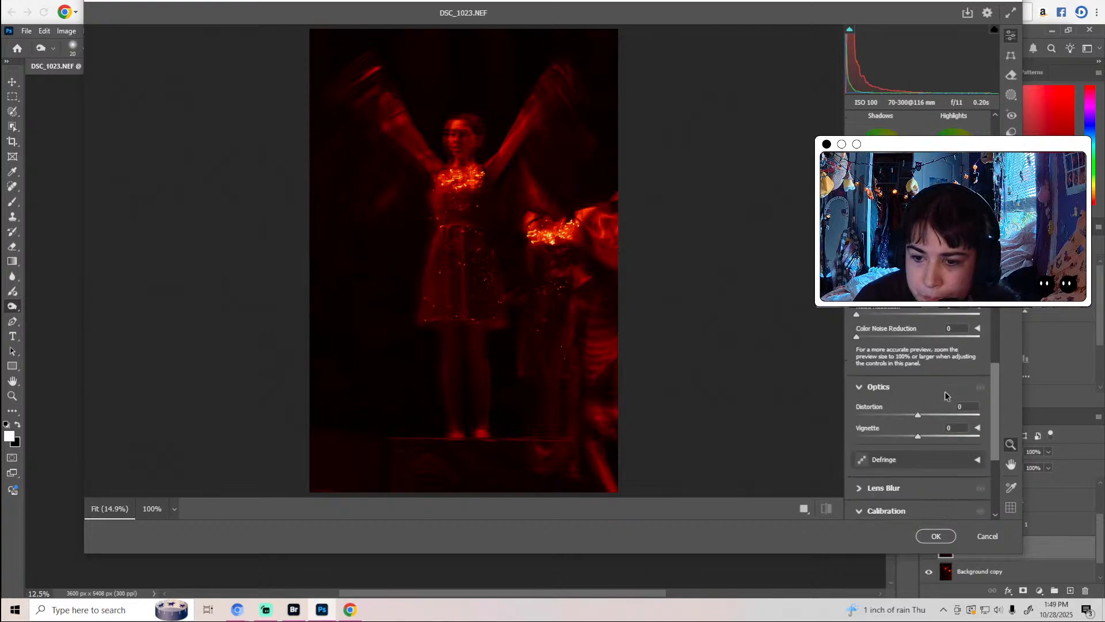
pyautogui.scroll(15, 946, 395)
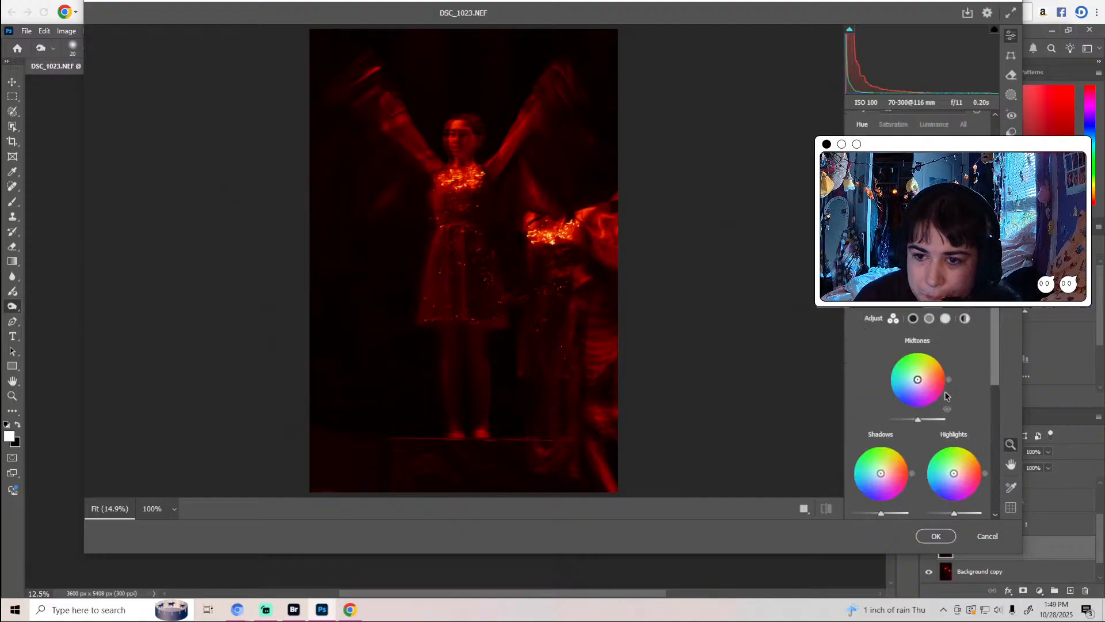
pyautogui.scroll(-14, 947, 396)
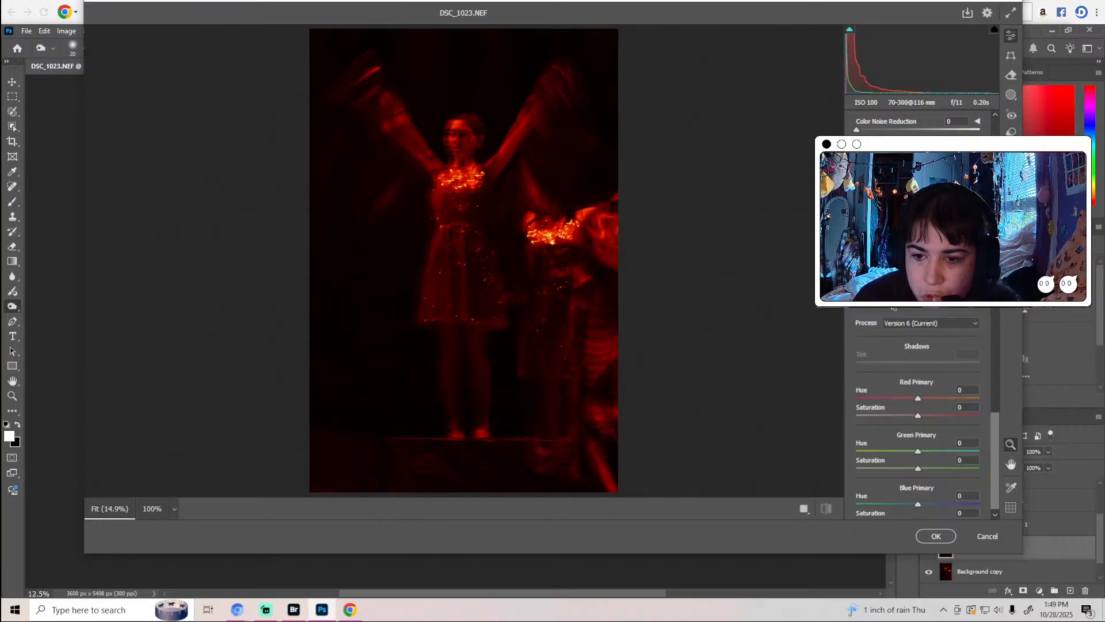
pyautogui.scroll(8, 921, 414)
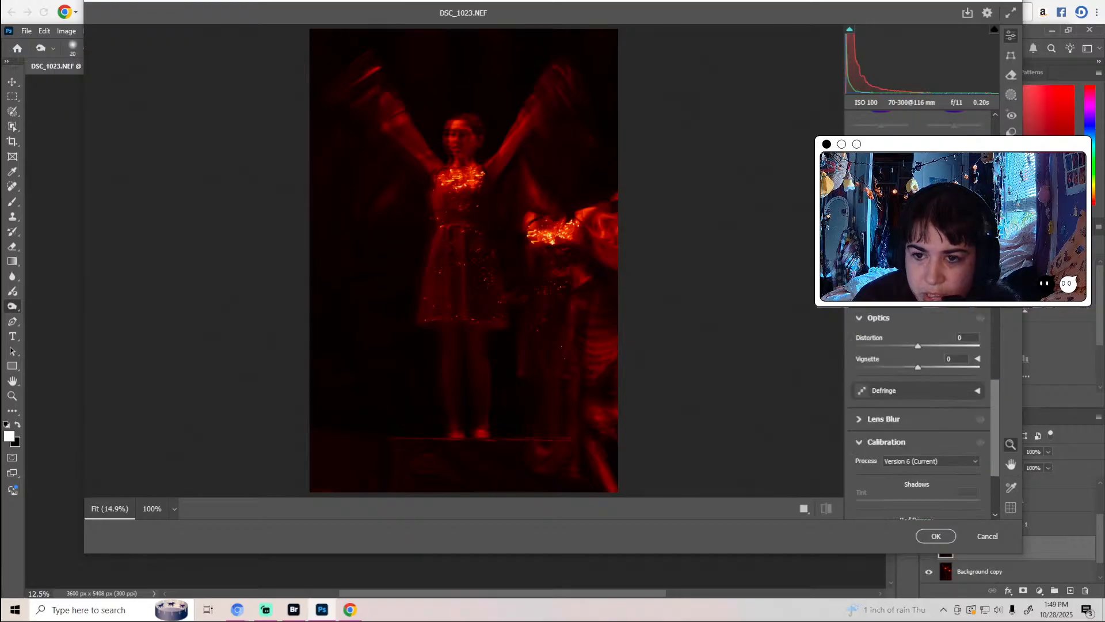
pyautogui.scroll(-2, 921, 414)
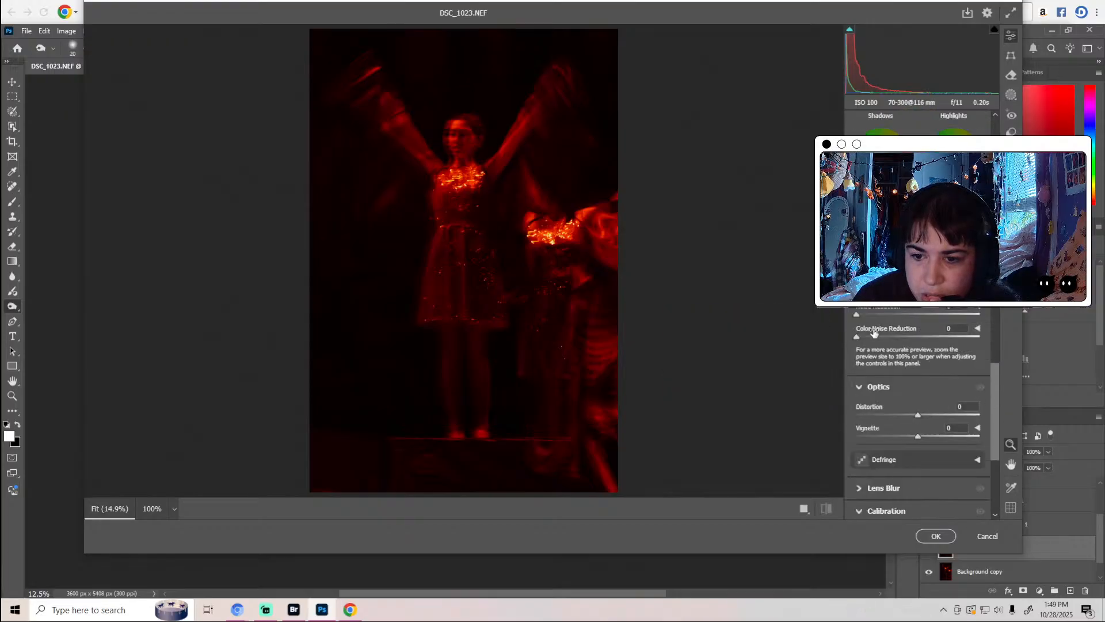
pyautogui.scroll(-2, 891, 321)
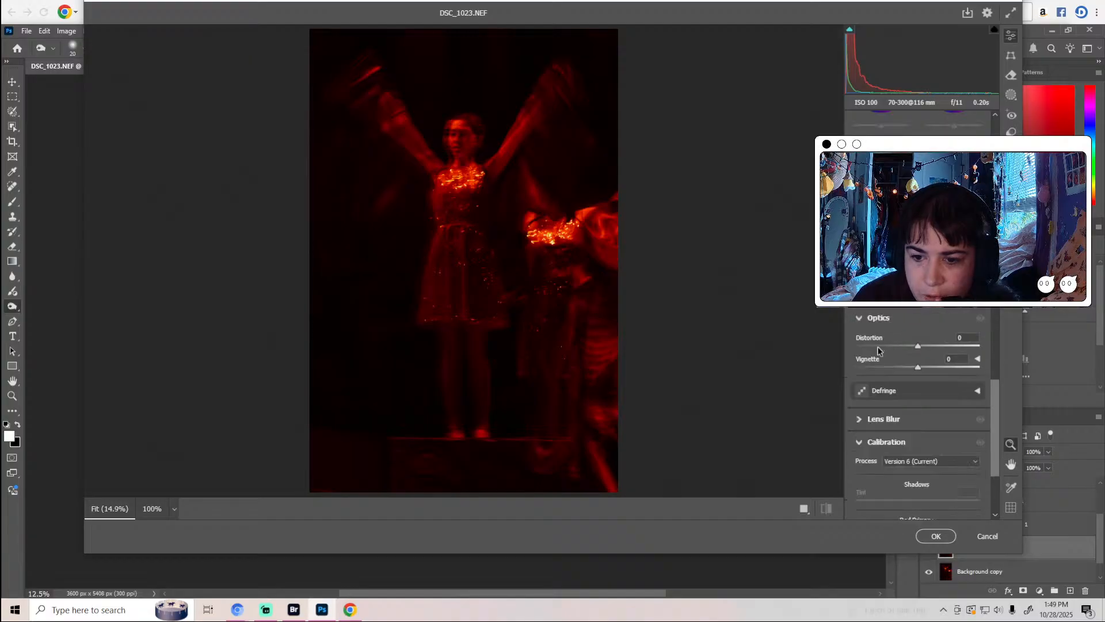
pyautogui.scroll(-4, 904, 356)
pyautogui.scroll(-1, 908, 321)
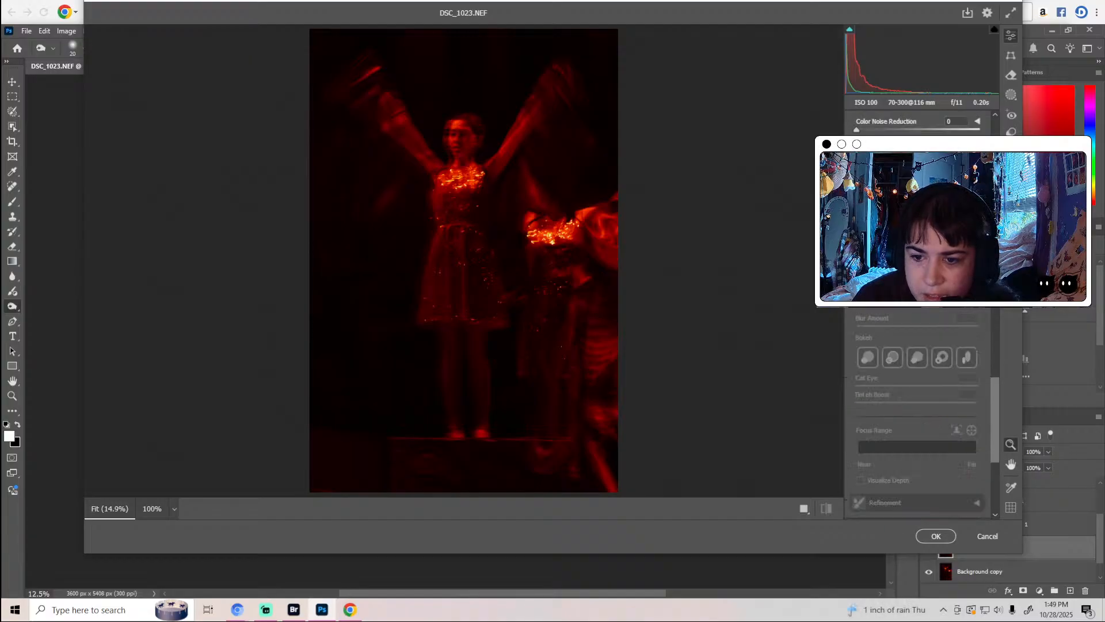
pyautogui.scroll(5, 908, 321)
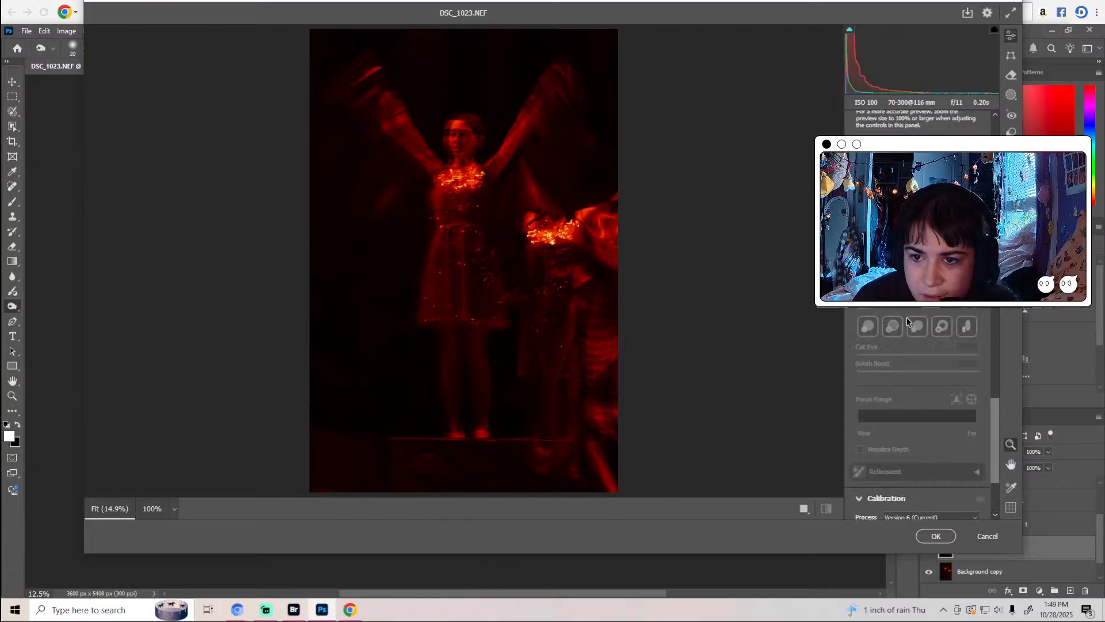
pyautogui.scroll(3, 908, 321)
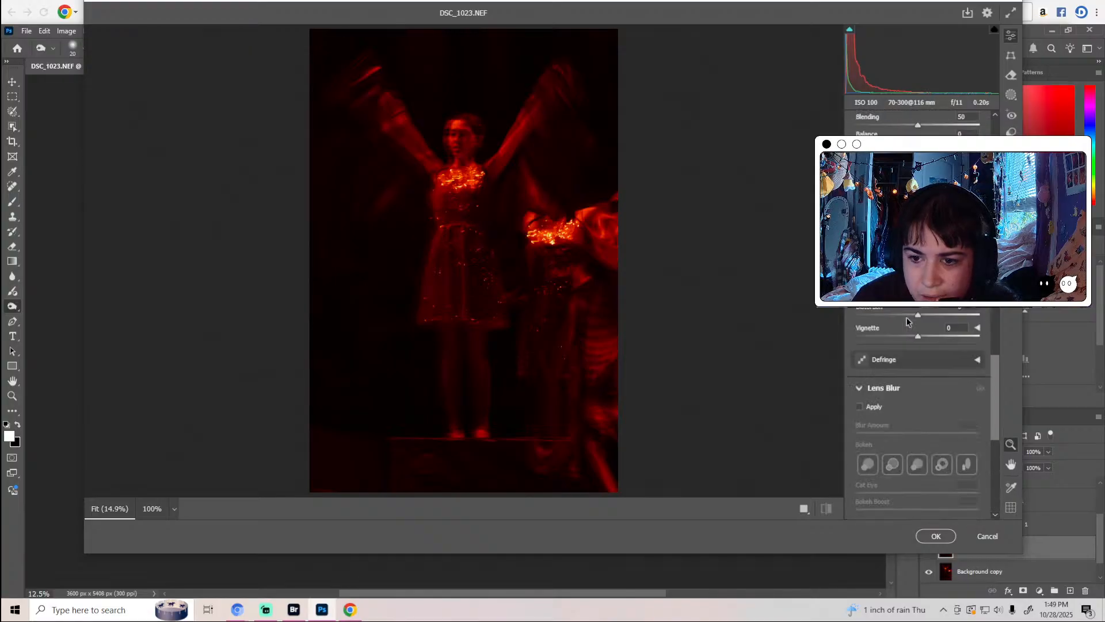
pyautogui.scroll(10, 908, 322)
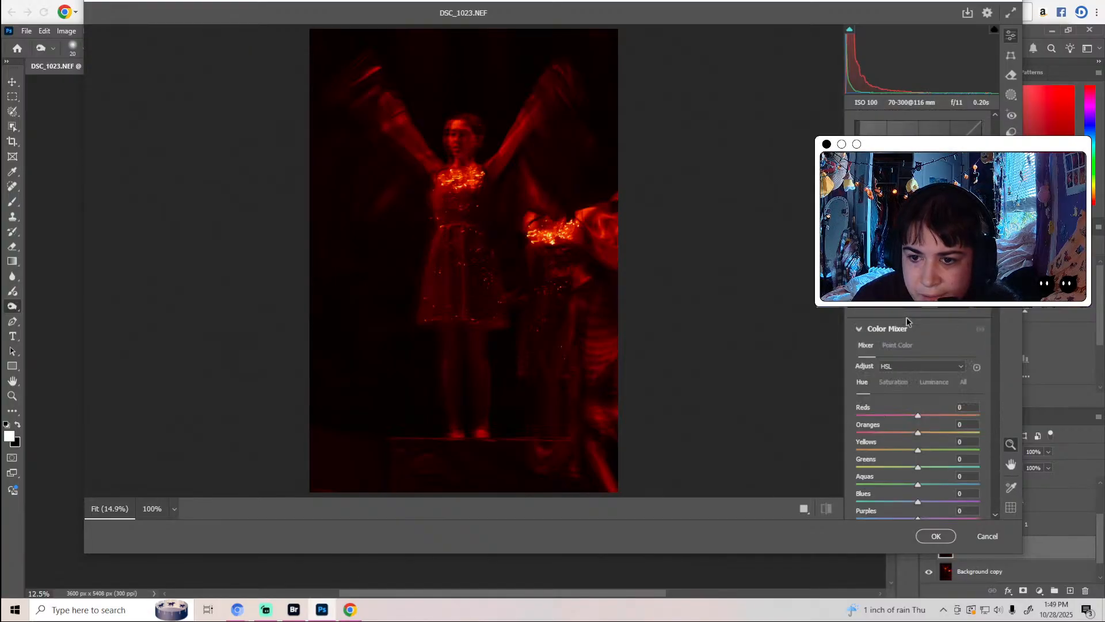
pyautogui.scroll(-3, 908, 321)
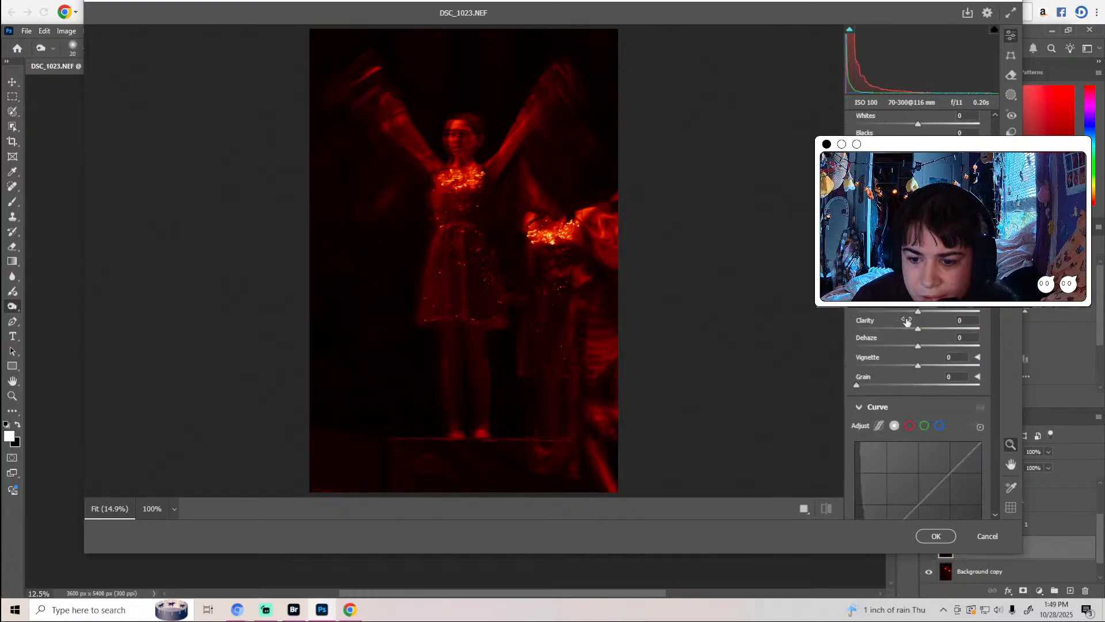
pyautogui.scroll(-4, 907, 321)
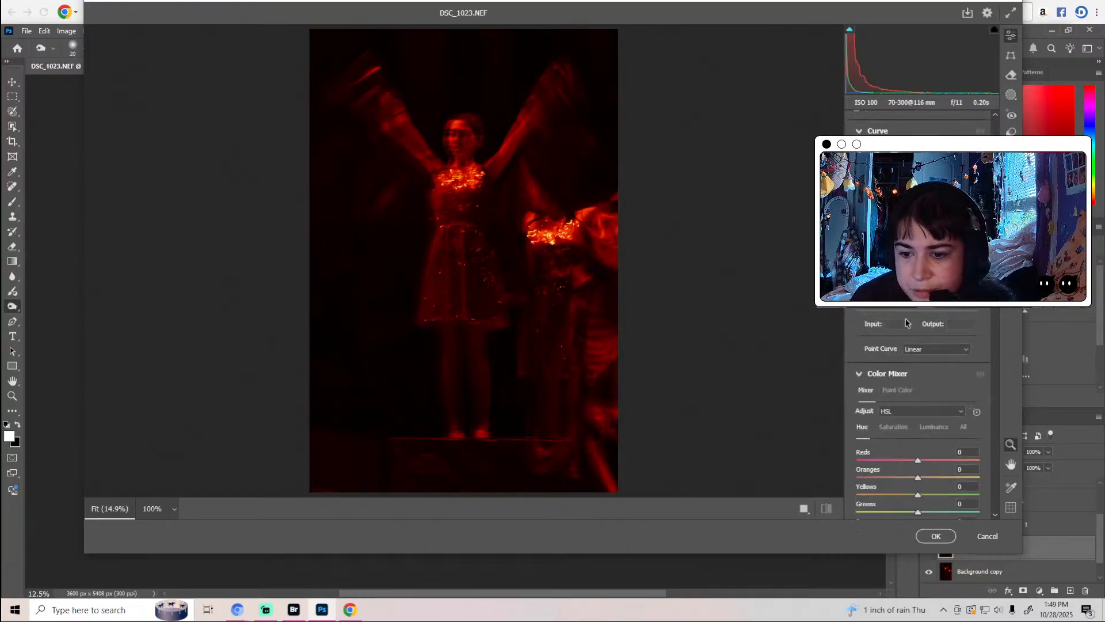
pyautogui.scroll(-8, 884, 345)
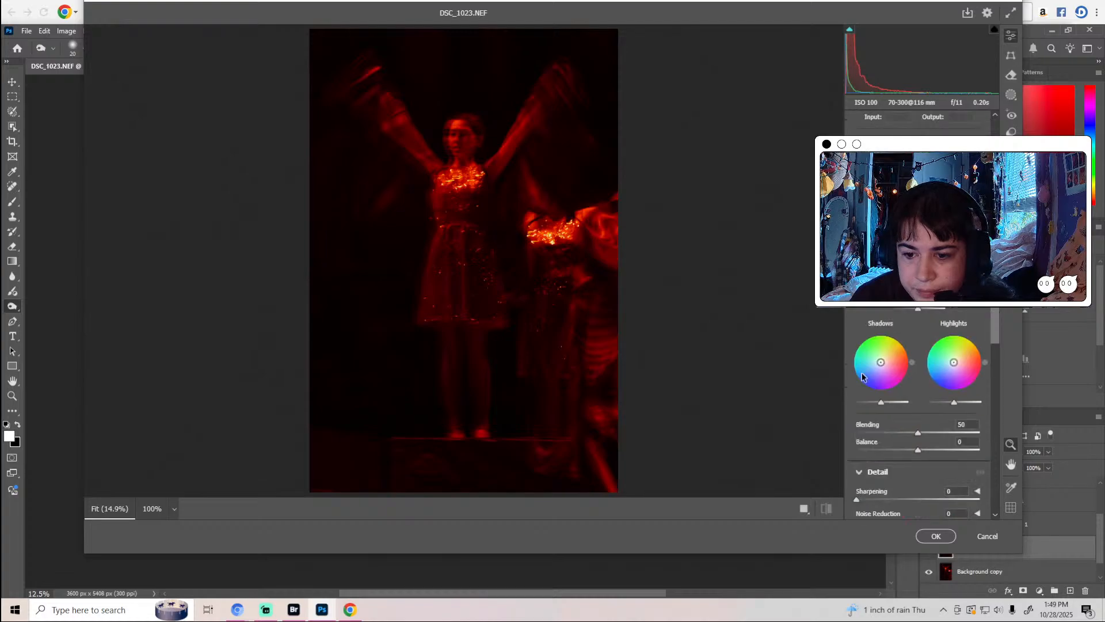
pyautogui.scroll(-8, 862, 123)
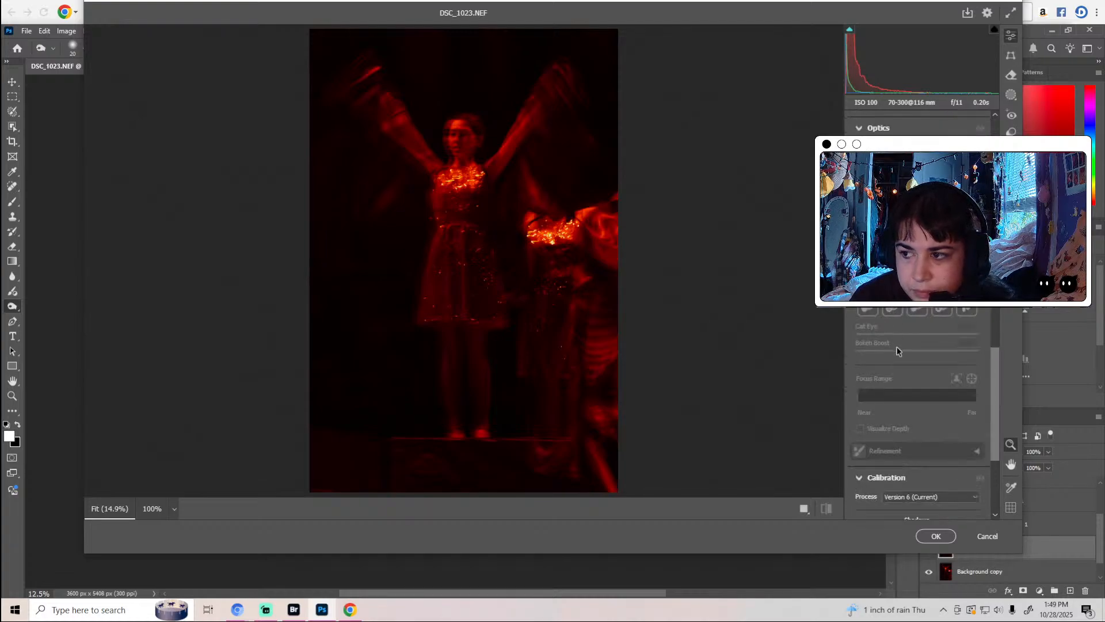
pyautogui.scroll(-3, 918, 403)
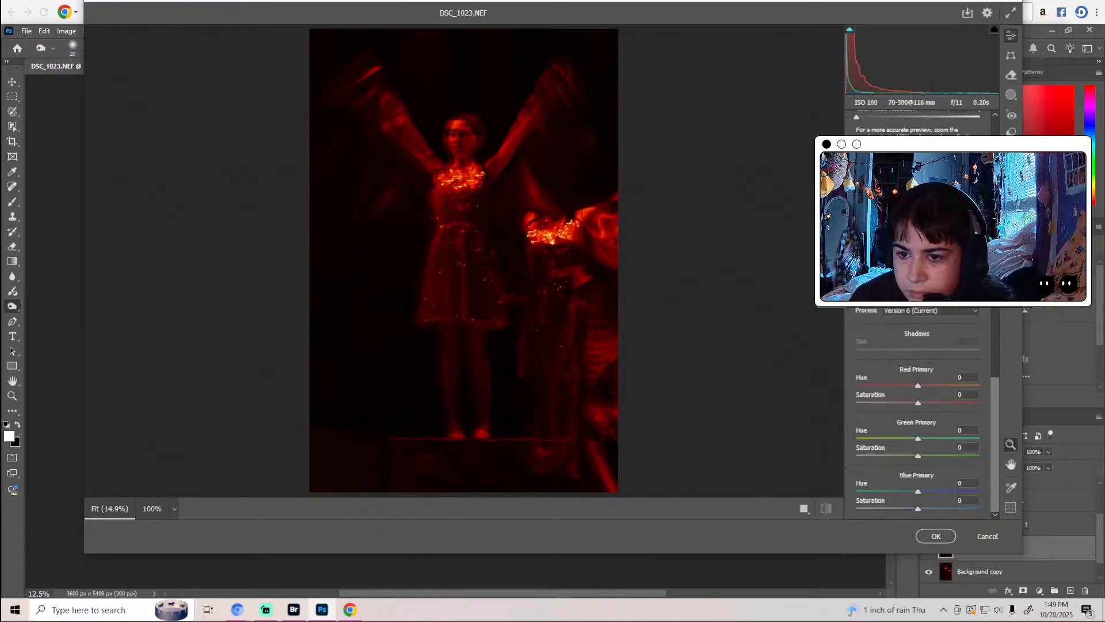
pyautogui.scroll(2, 918, 403)
pyautogui.scroll(1, 919, 403)
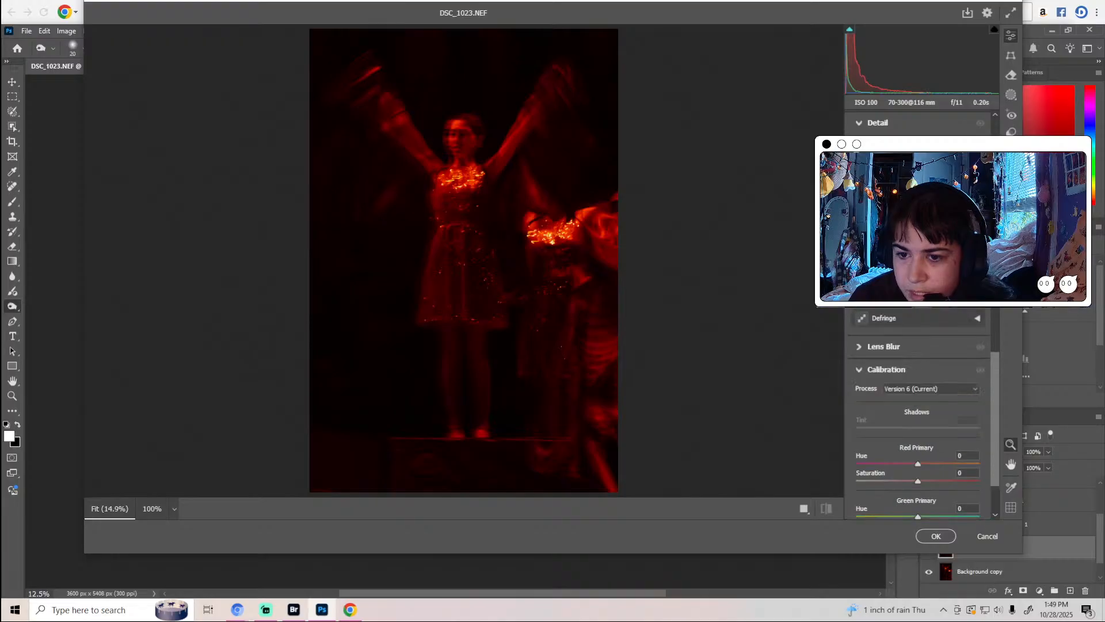
pyautogui.scroll(-2, 918, 403)
pyautogui.scroll(4, 918, 403)
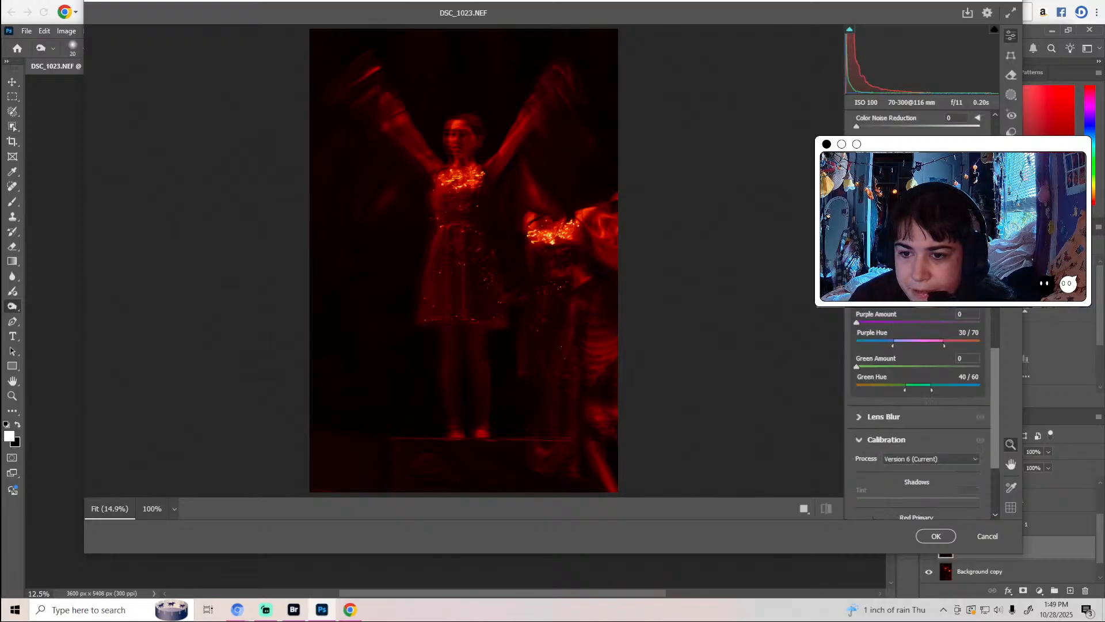
pyautogui.scroll(8, 918, 403)
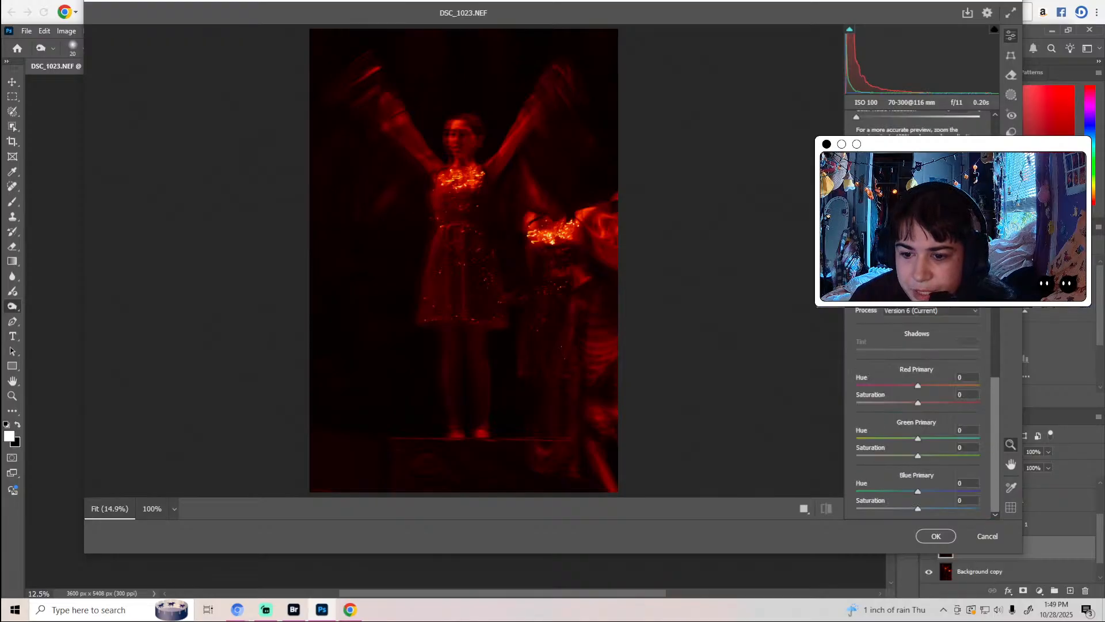
pyautogui.scroll(5, 919, 403)
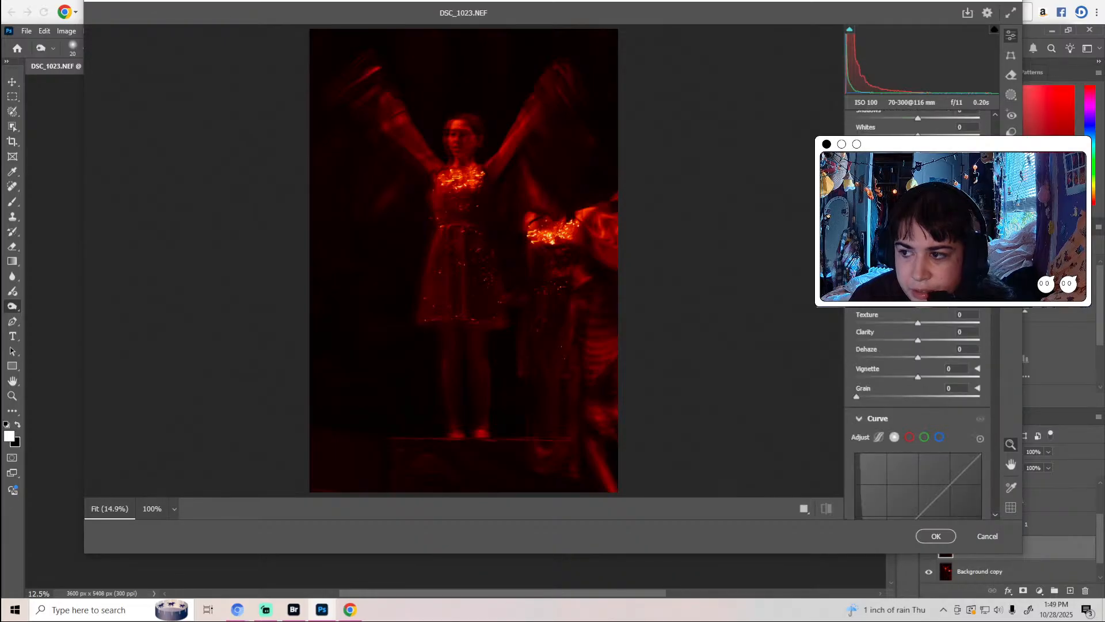
pyautogui.scroll(3, 918, 403)
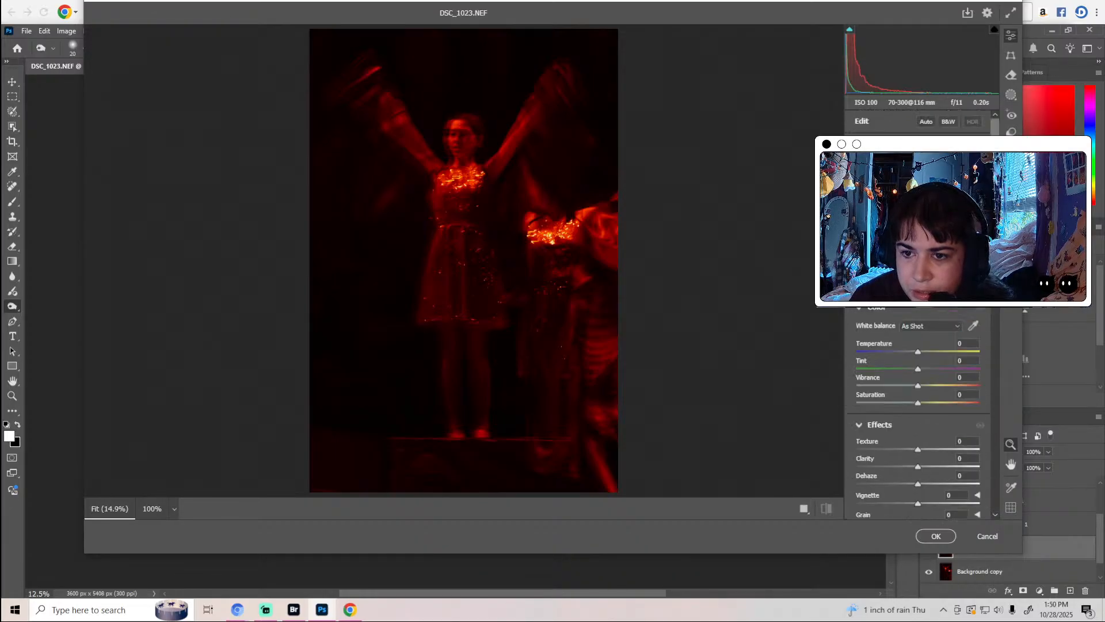
pyautogui.scroll(-2, 918, 403)
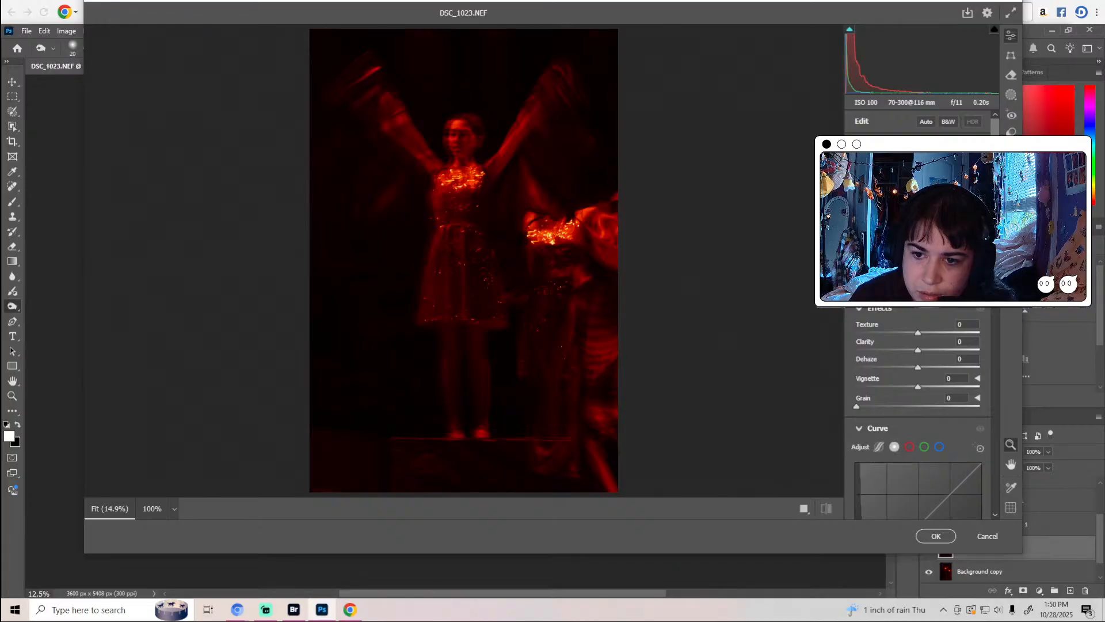
pyautogui.scroll(-2, 918, 414)
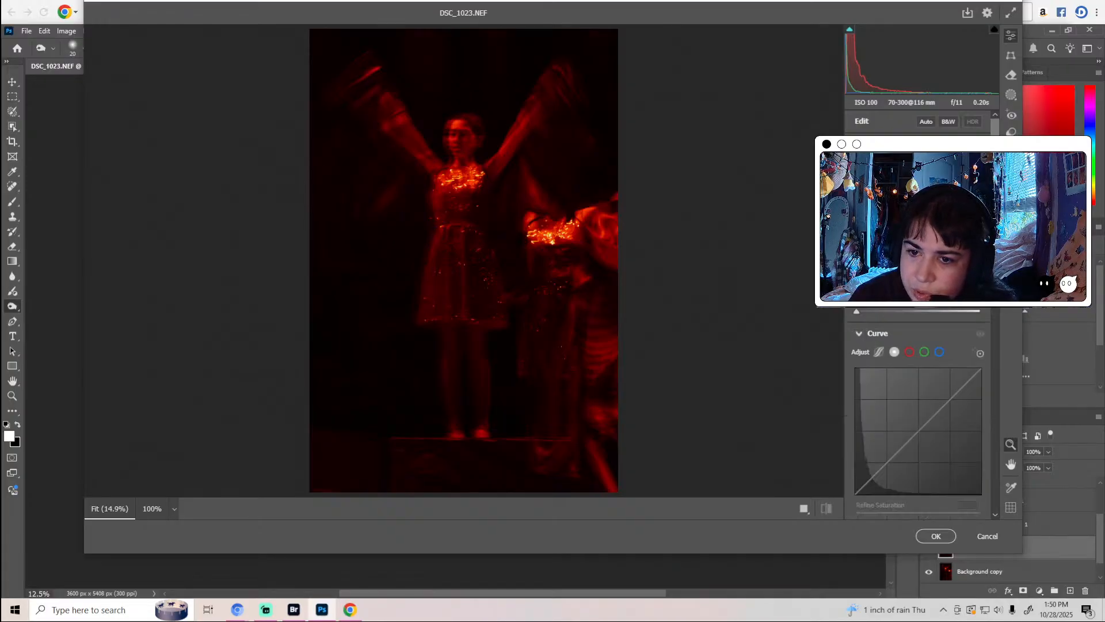
pyautogui.scroll(-5, 918, 411)
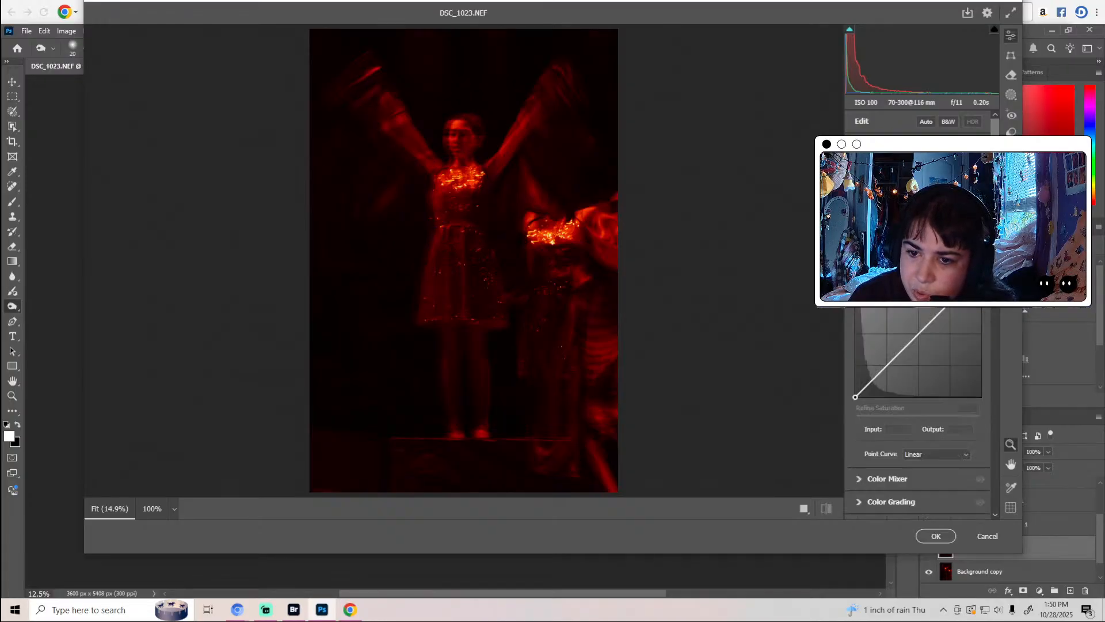
pyautogui.scroll(-2, 887, 310)
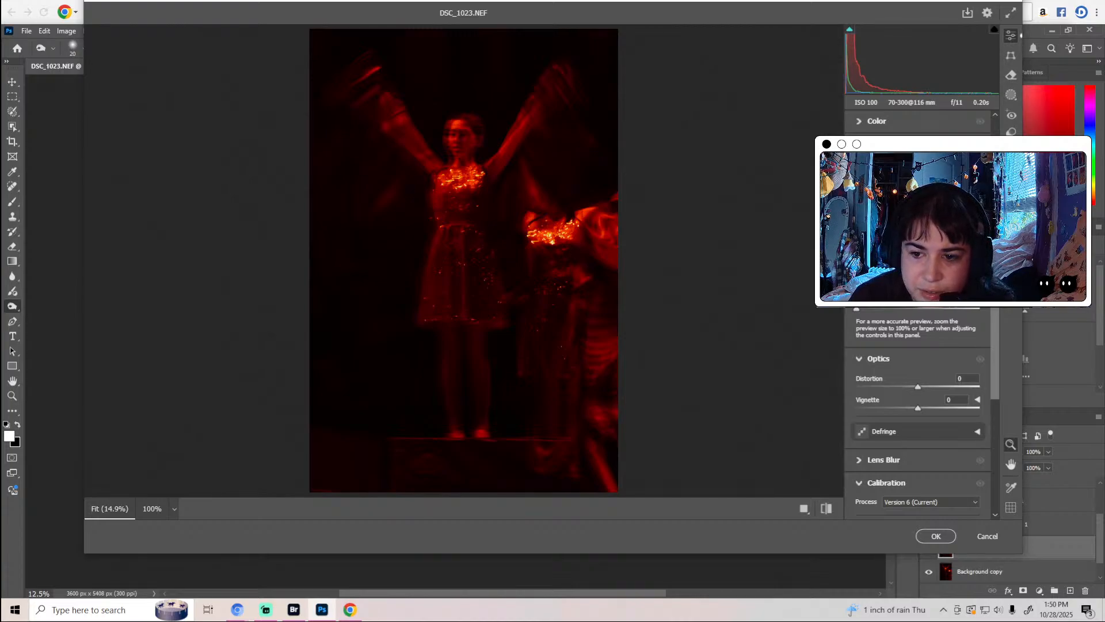
# View the central dancer's face at 100% in Camera Raw, and dismiss the filter without applying any changes.
pyautogui.click(460, 141)
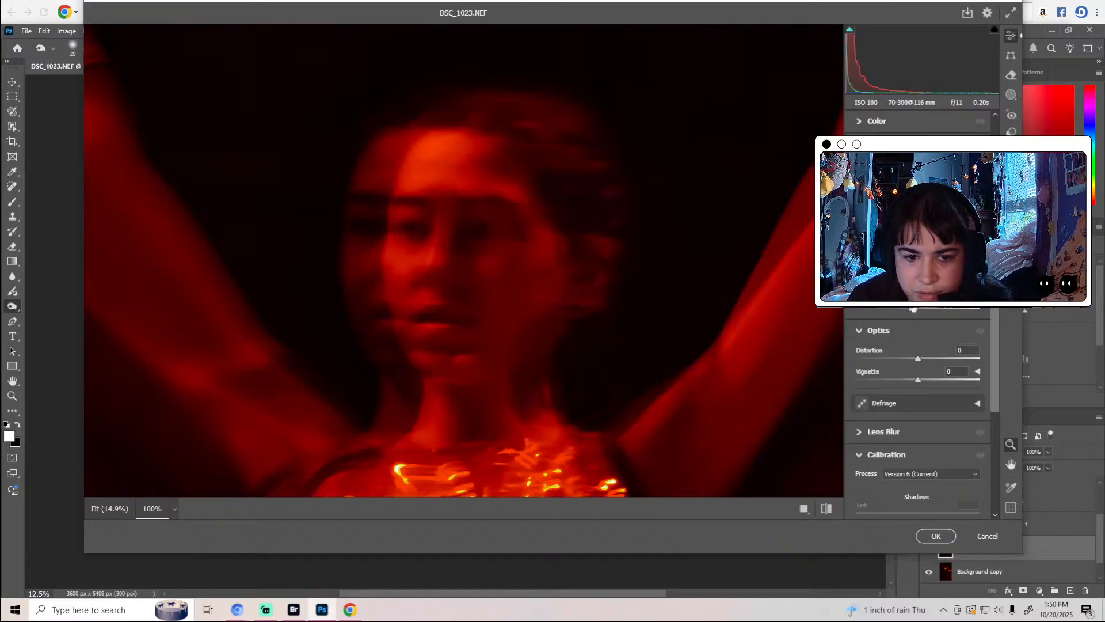
pyautogui.click(990, 537)
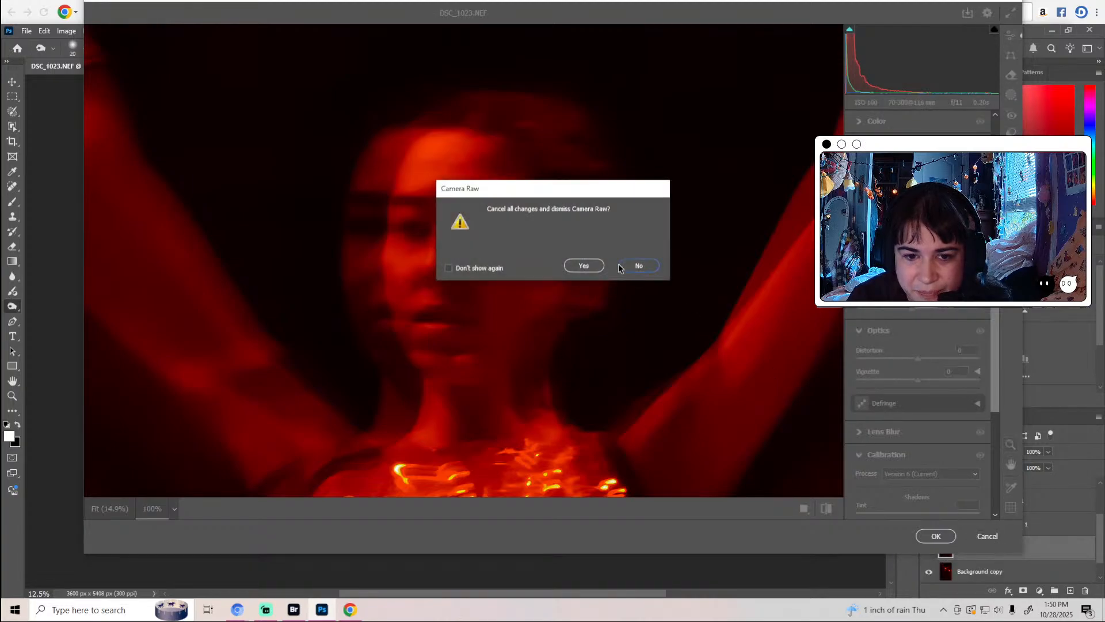
pyautogui.click(586, 268)
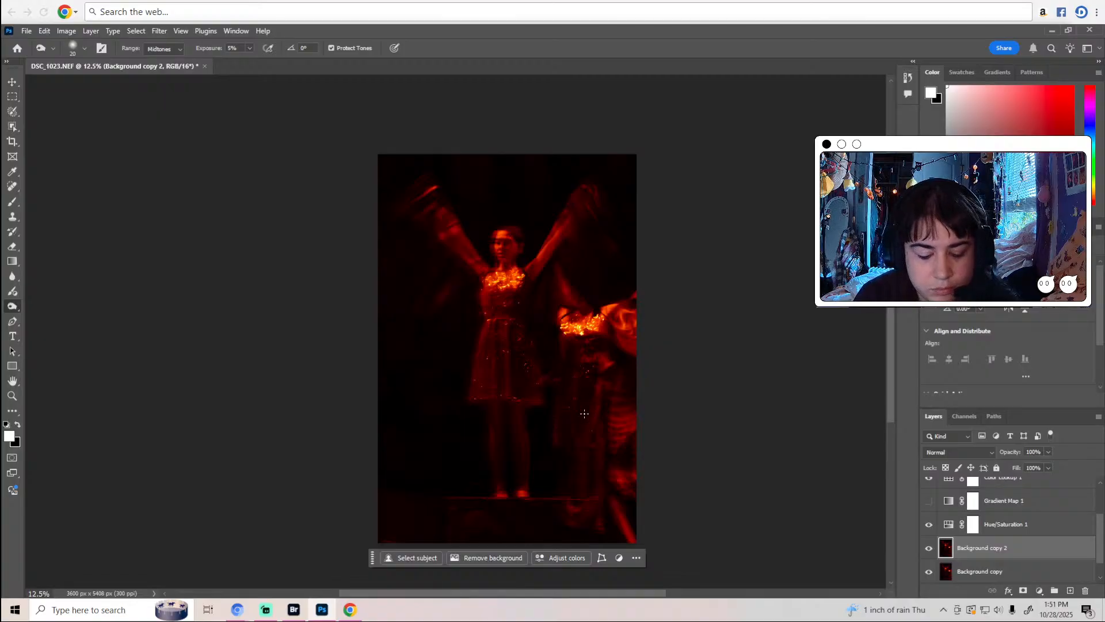
# Get a 100% close-up of the central dancer's skirt hem and legs, and ready the Dodge tool with a brush size of about 16 px.
pyautogui.press('z')
pyautogui.click(516, 420)
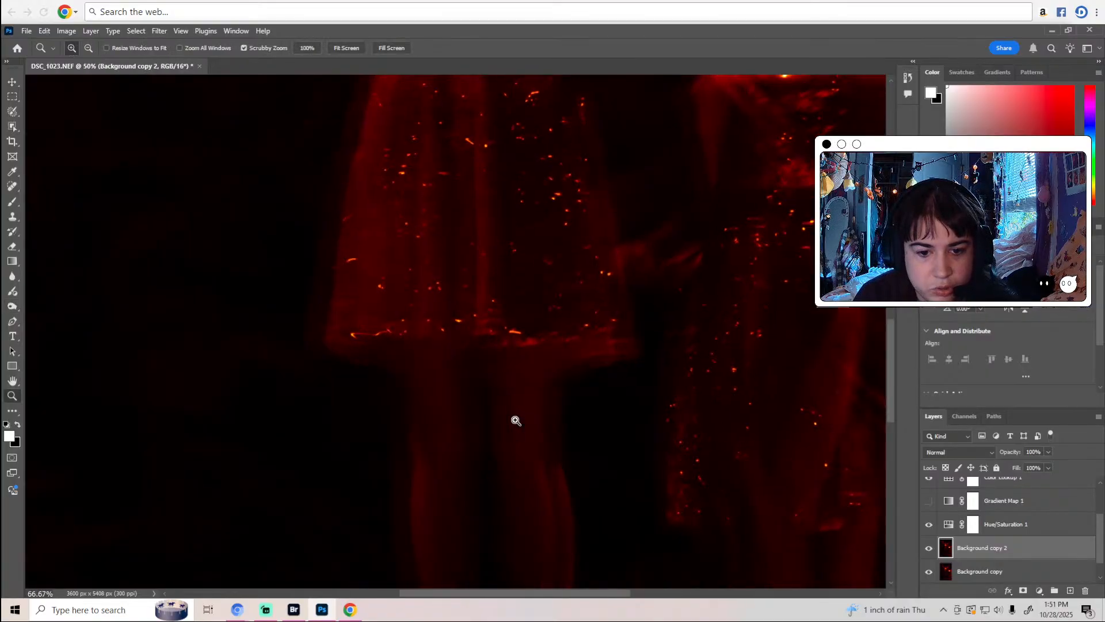
pyautogui.click(516, 357)
pyautogui.press('o')
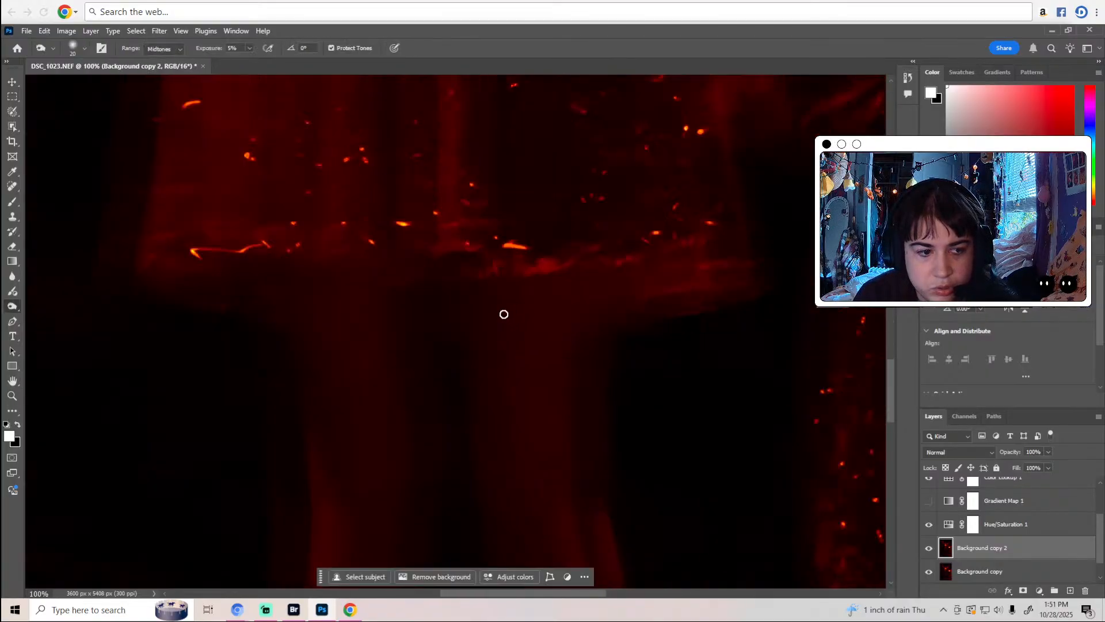
pyautogui.rightClick(11, 309)
pyautogui.click(38, 305)
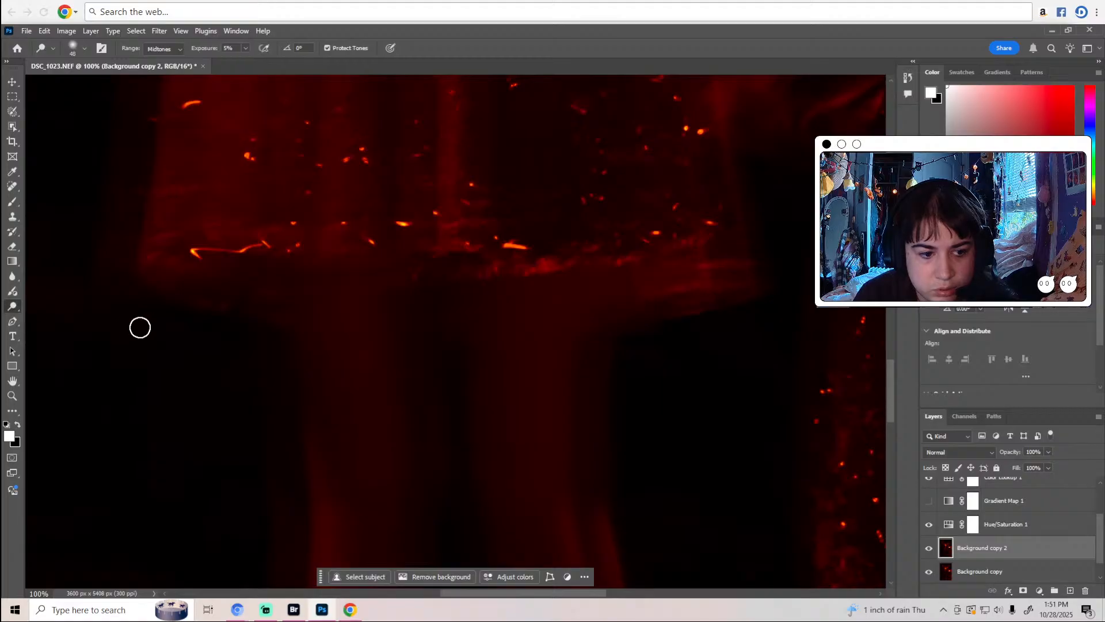
pyautogui.click(84, 50)
pyautogui.moveTo(77, 86); pyautogui.dragTo(70, 88)
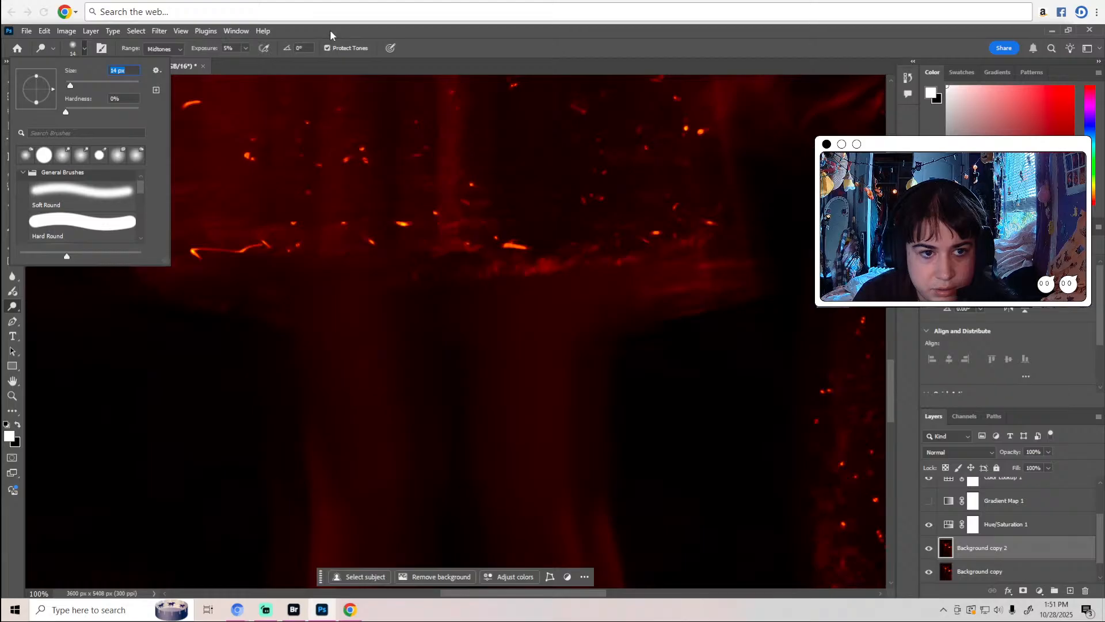
# Dodge the bright fringe along the central dancer's skirt hem at 200%, using the Midtones range at 5% exposure.
pyautogui.press('Return')
pyautogui.scroll(1, 525, 244)
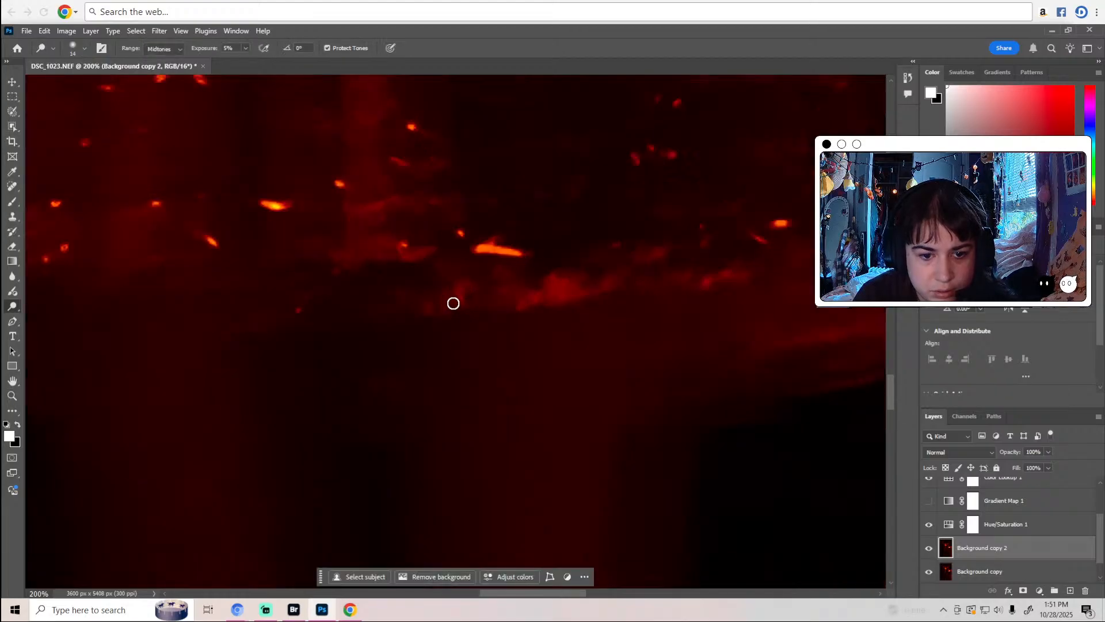
pyautogui.moveTo(453, 303)
pyautogui.mouseDown()
pyautogui.moveTo(547, 299)
pyautogui.moveTo(640, 268)
pyautogui.mouseUp()
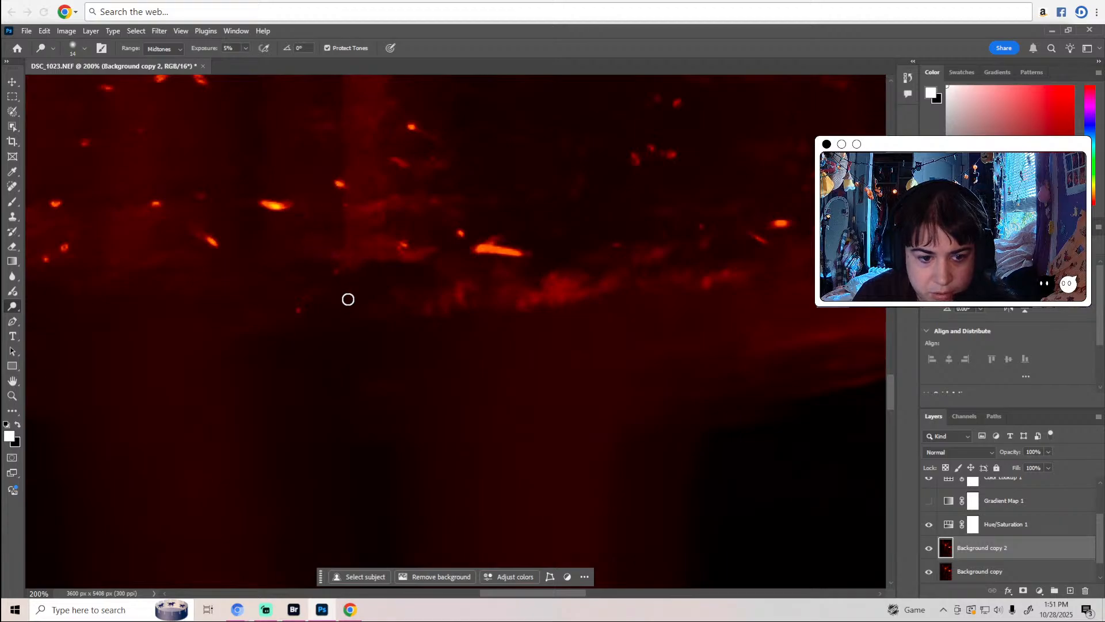
# Examine the sequins and folds of the central dancer's skirt at 200%, working from the hem up to the waist.
pyautogui.moveTo(541, 593); pyautogui.dragTo(500, 579)
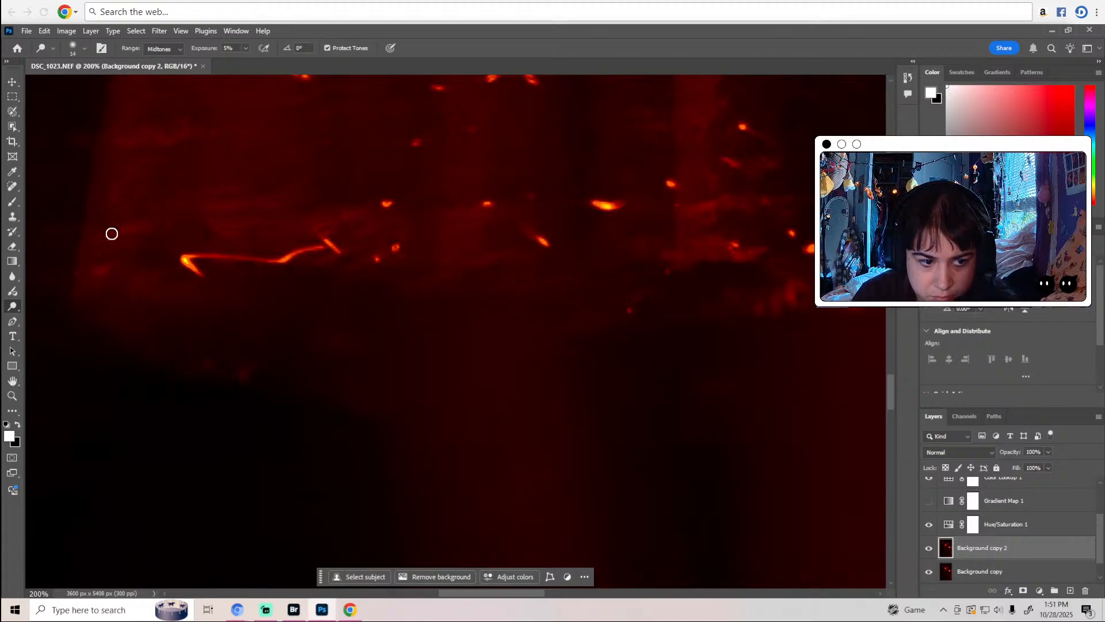
pyautogui.scroll(3, 198, 196)
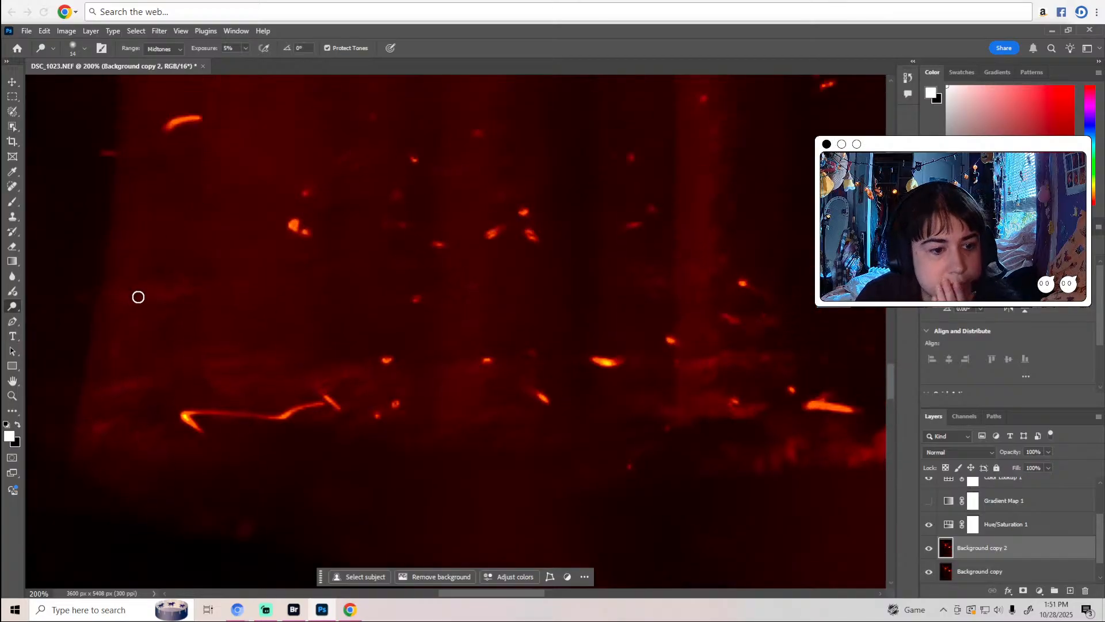
pyautogui.scroll(1, 214, 294)
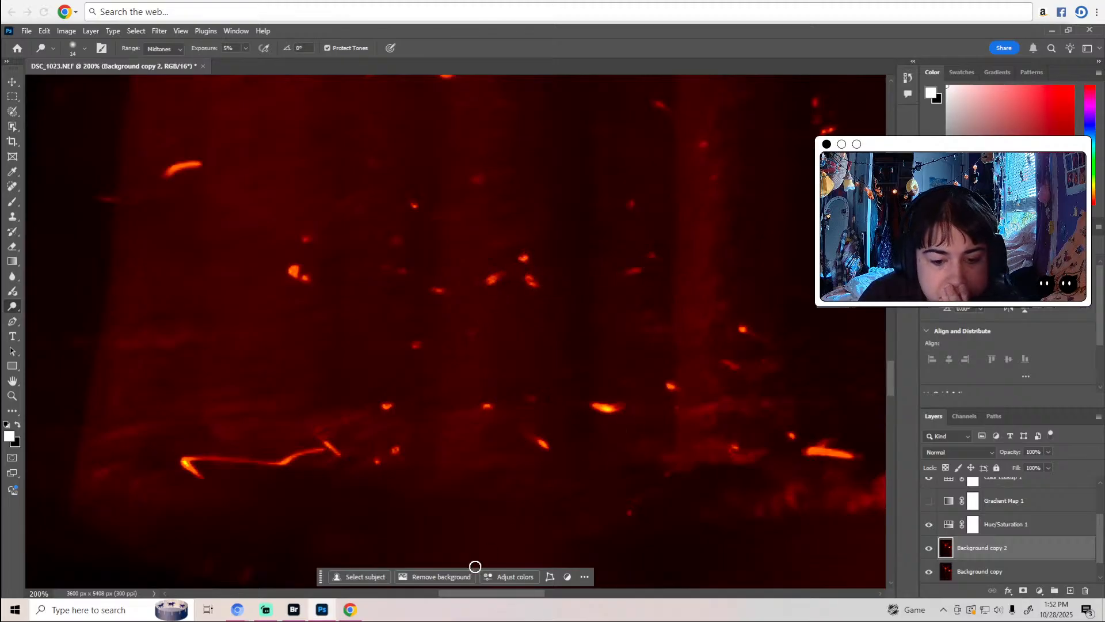
pyautogui.hscroll(5, 489, 561)
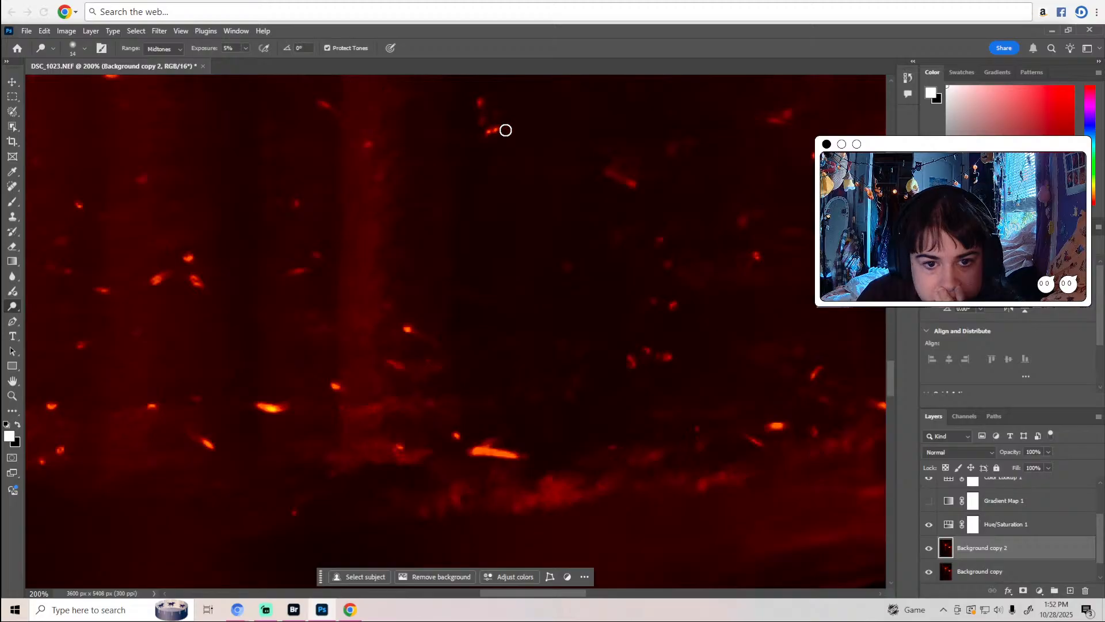
pyautogui.moveTo(552, 598); pyautogui.dragTo(596, 594)
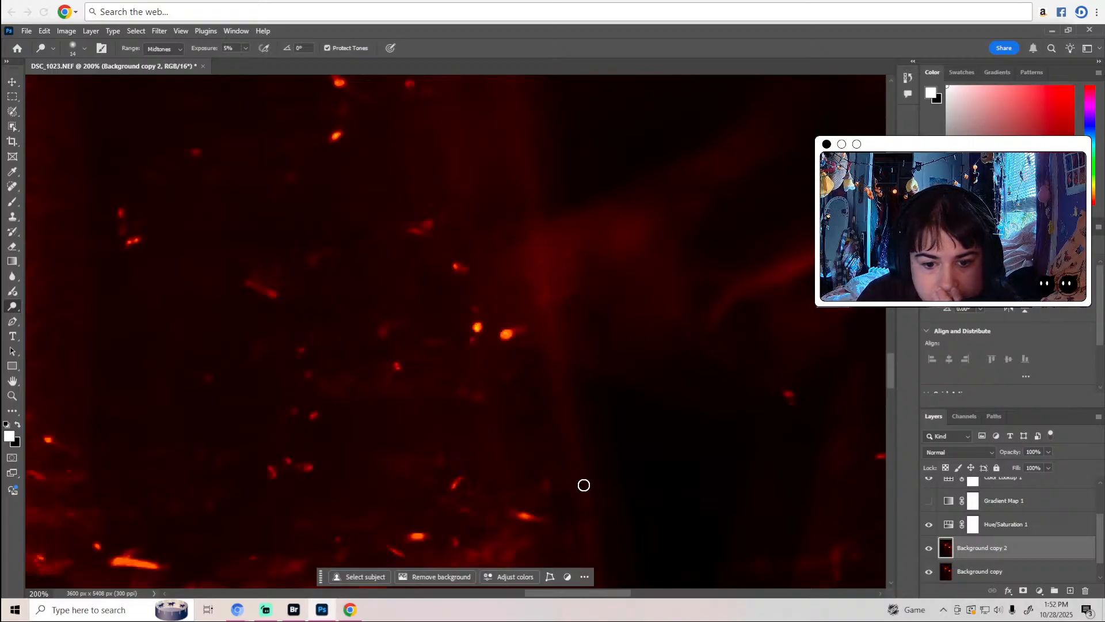
pyautogui.scroll(5, 434, 222)
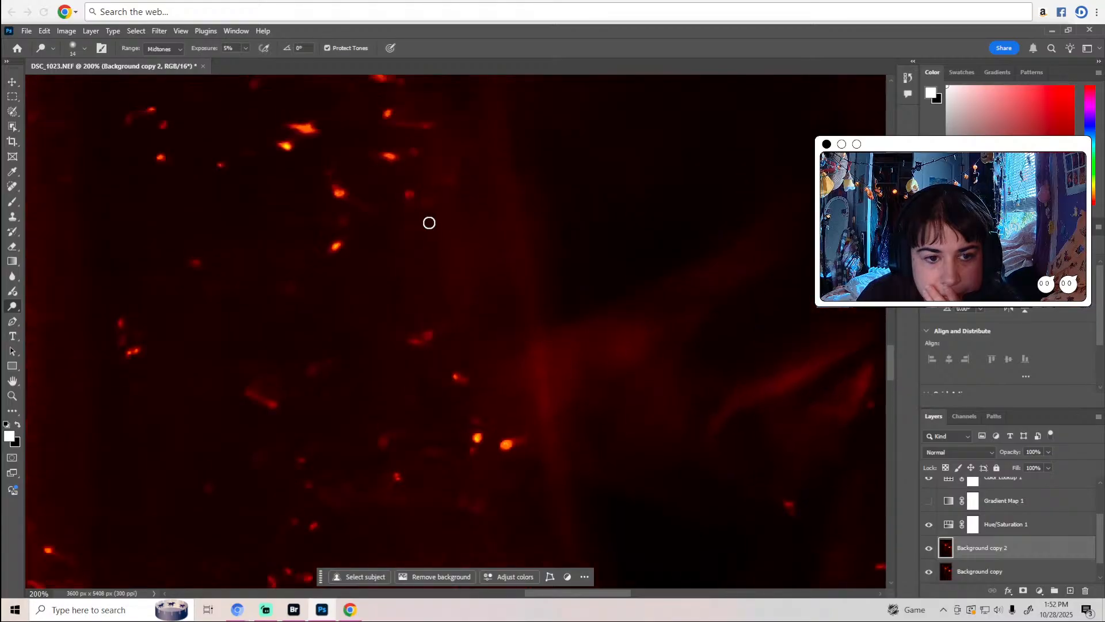
pyautogui.moveTo(587, 598); pyautogui.dragTo(492, 596)
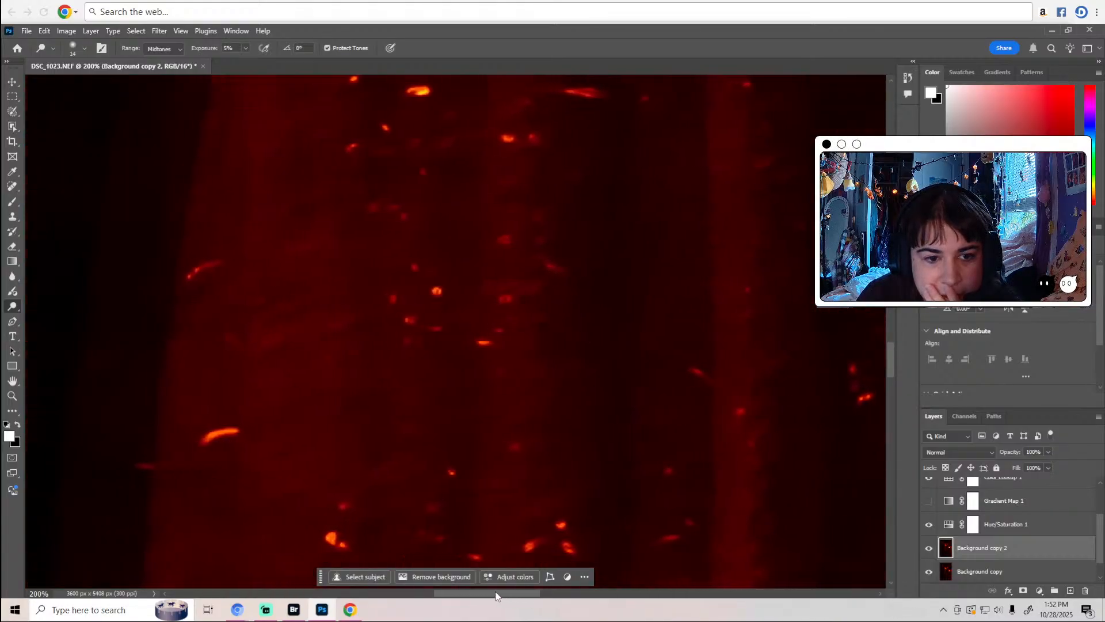
pyautogui.scroll(5, 276, 258)
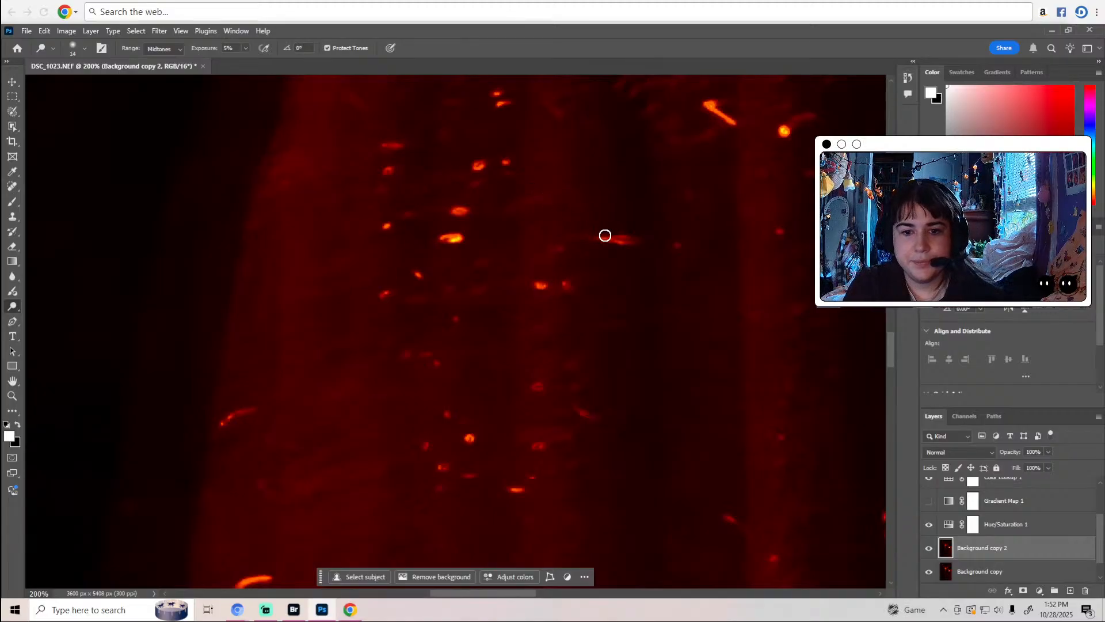
pyautogui.scroll(2, 616, 238)
pyautogui.scroll(1, 608, 236)
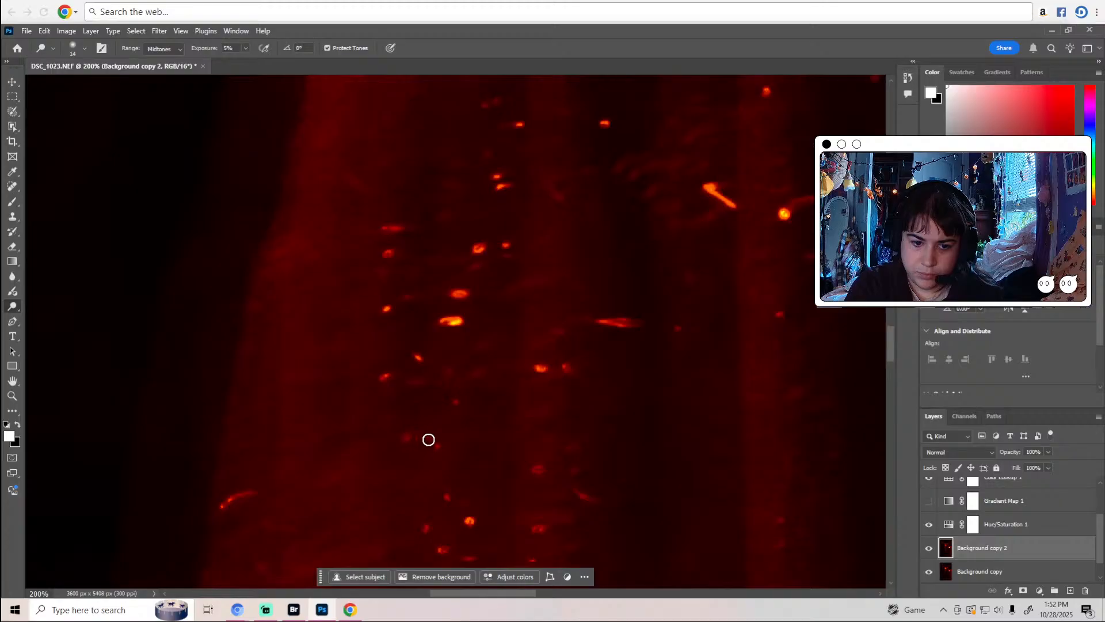
pyautogui.scroll(5, 604, 399)
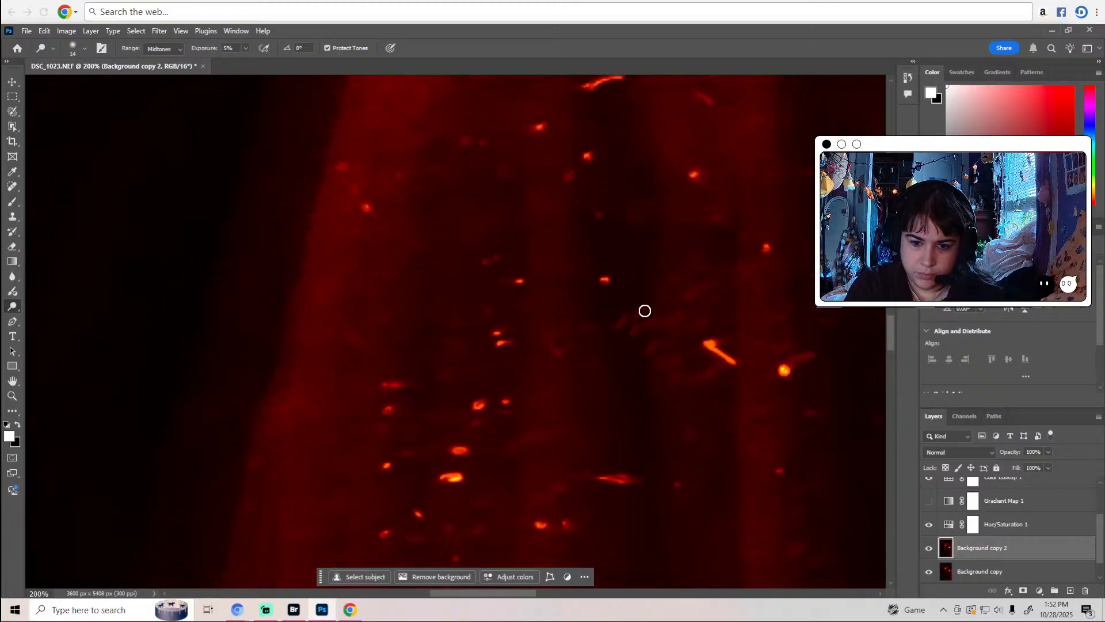
pyautogui.scroll(2, 711, 262)
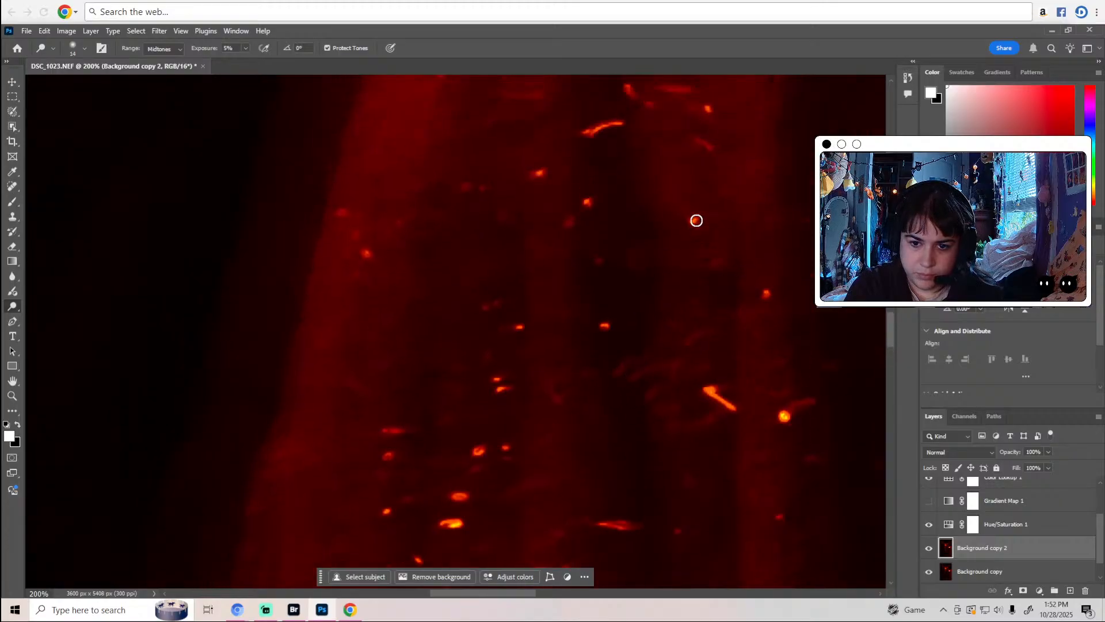
pyautogui.scroll(4, 703, 217)
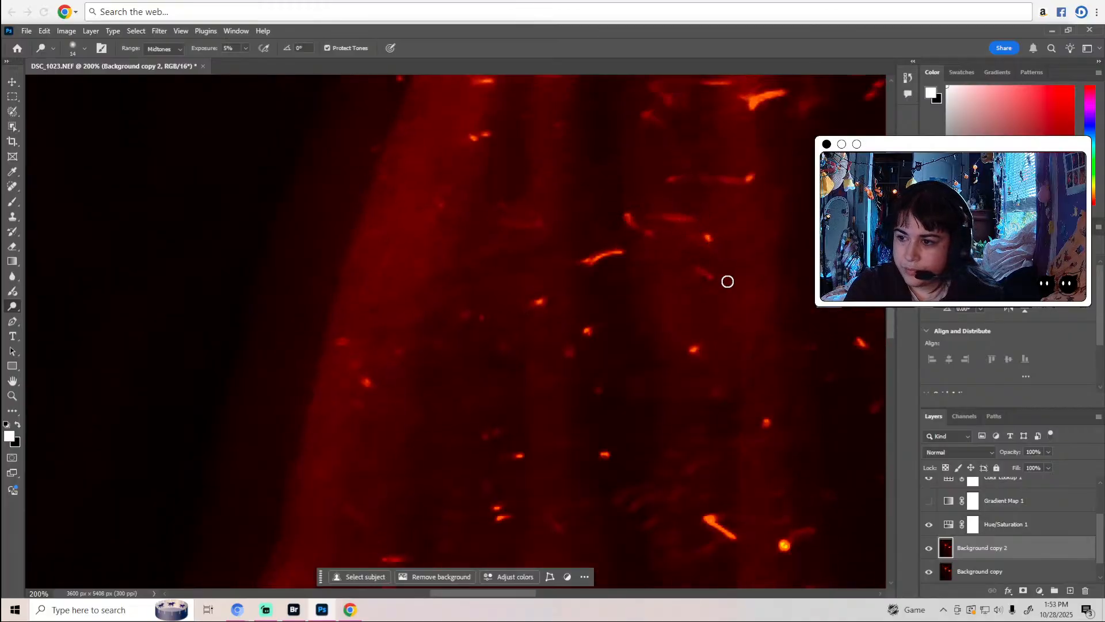
pyautogui.scroll(5, 703, 264)
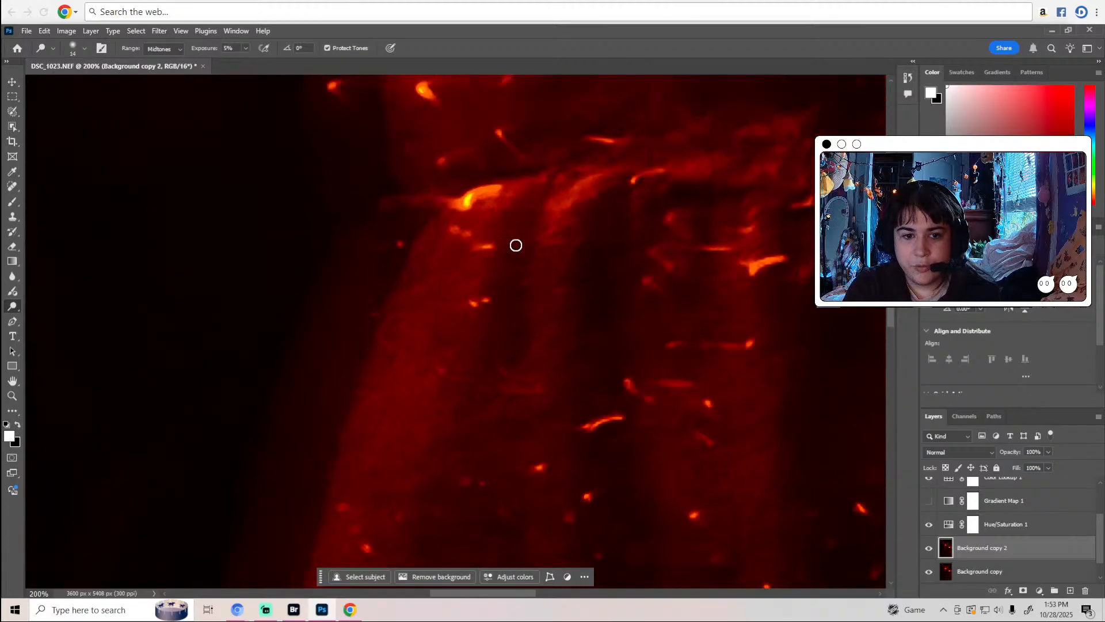
pyautogui.scroll(3, 457, 252)
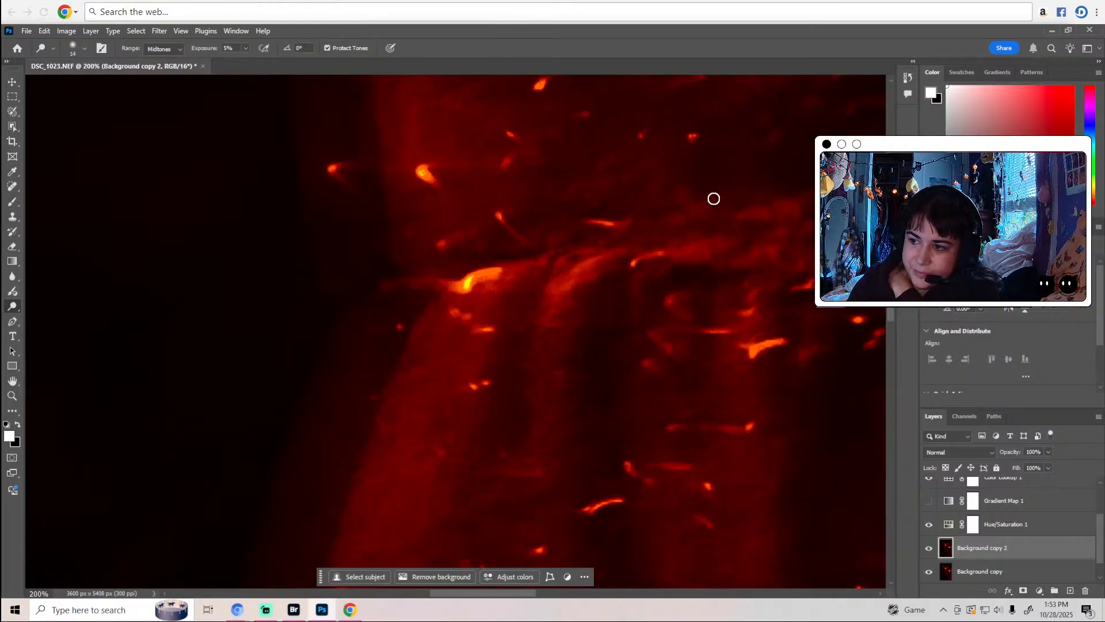
# Examine the far side of the central dancer's waist, the sequined bodice, and the neck and lower face at 200%.
pyautogui.scroll(-2, 712, 200)
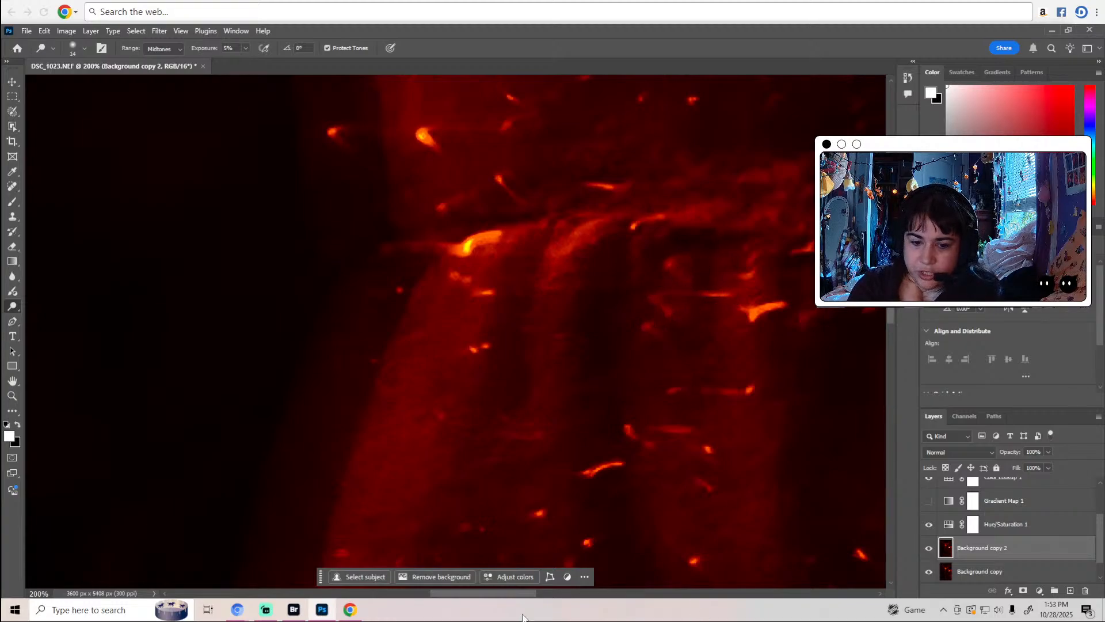
pyautogui.moveTo(506, 595); pyautogui.dragTo(554, 579)
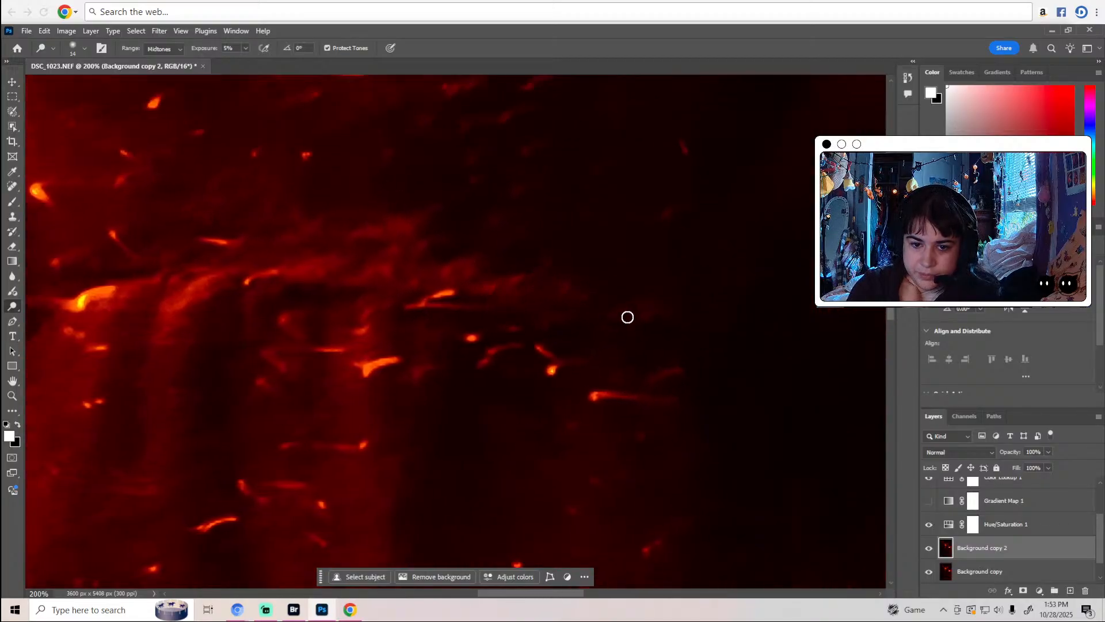
pyautogui.scroll(-5, 685, 372)
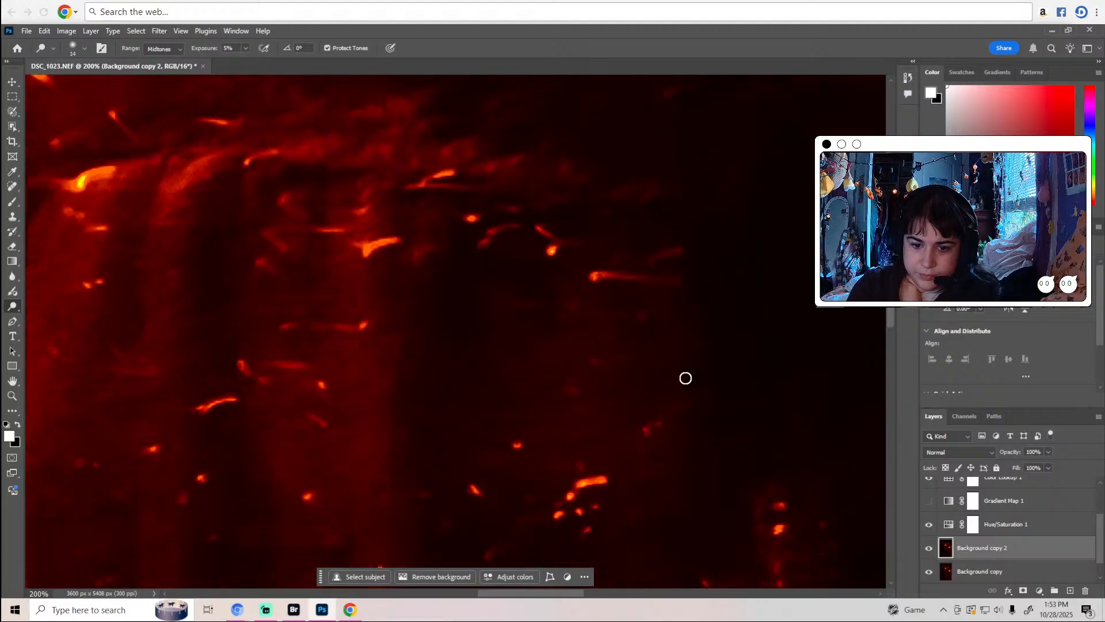
pyautogui.scroll(-9, 662, 378)
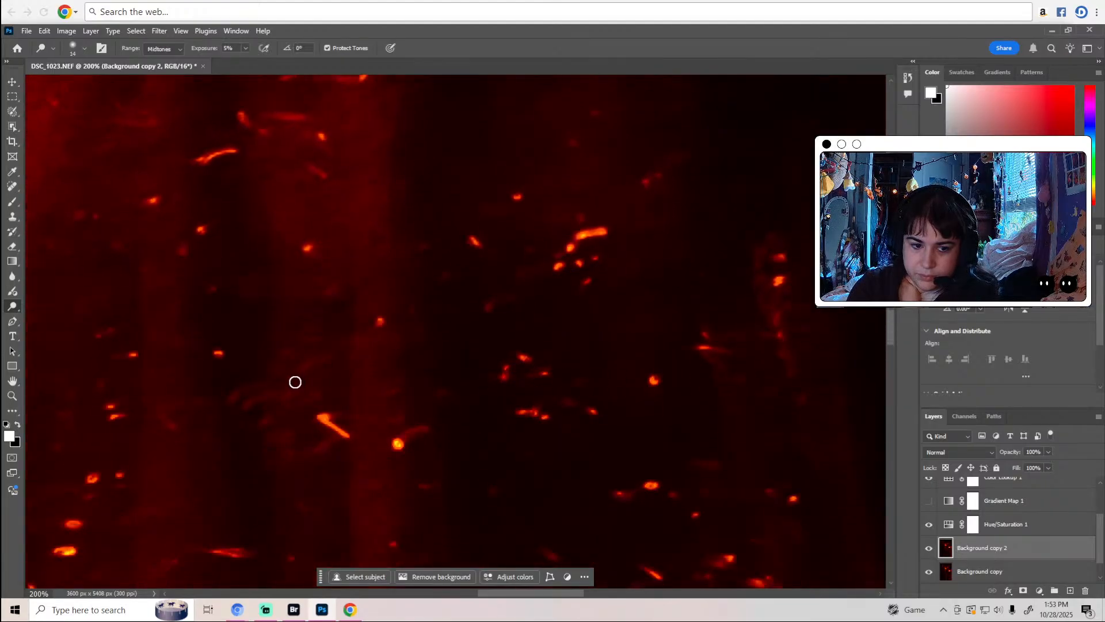
pyautogui.scroll(9, 340, 392)
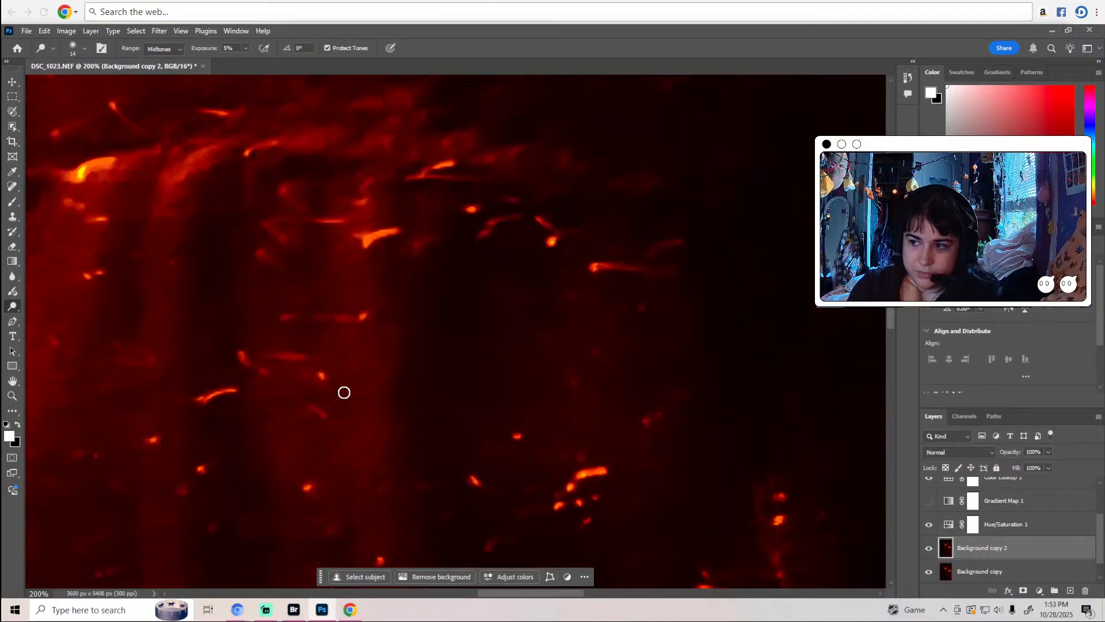
pyautogui.scroll(18, 344, 392)
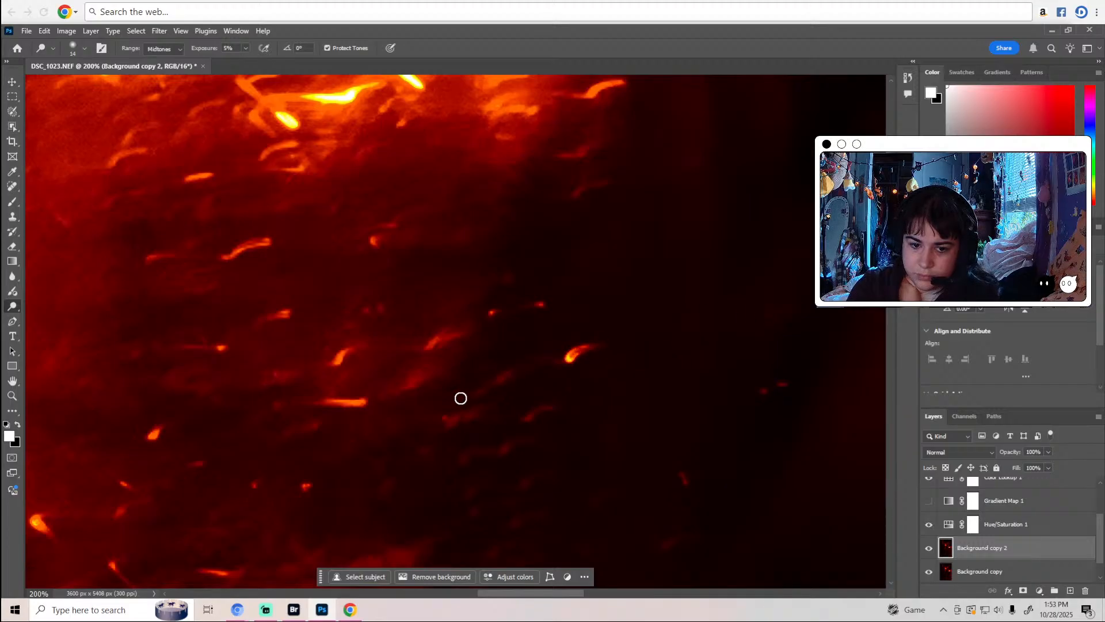
pyautogui.scroll(-2, 550, 403)
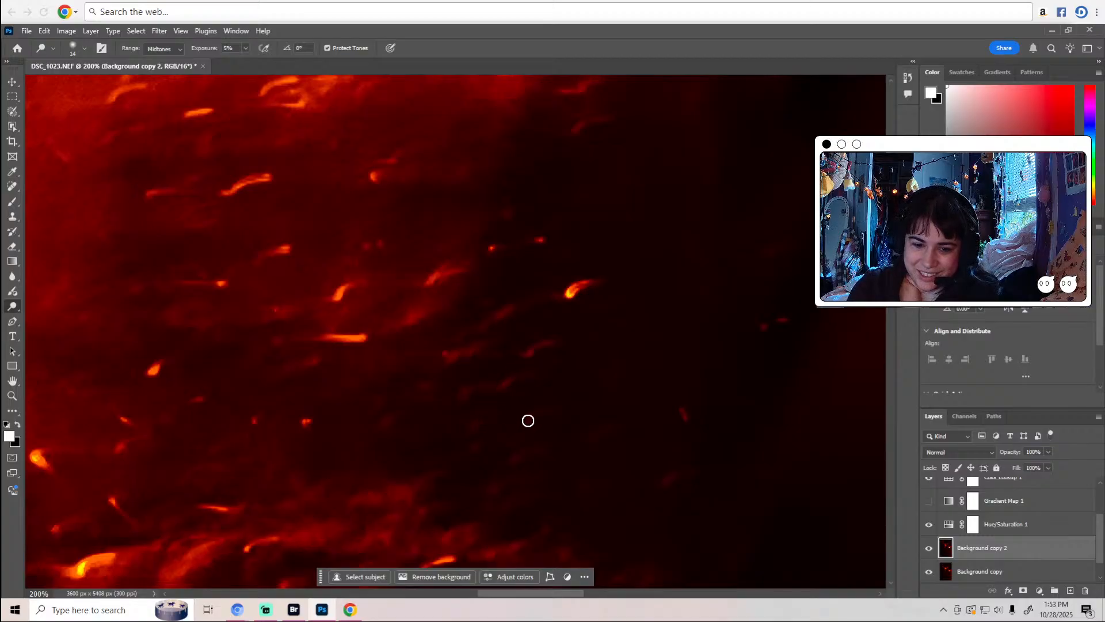
pyautogui.scroll(7, 497, 442)
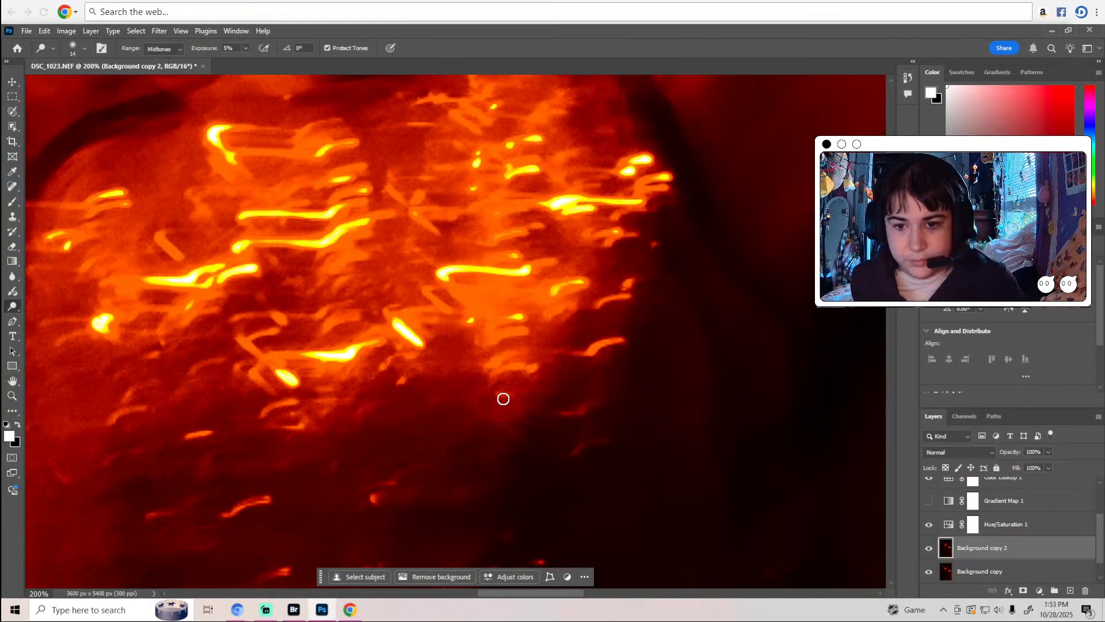
pyautogui.scroll(5, 503, 399)
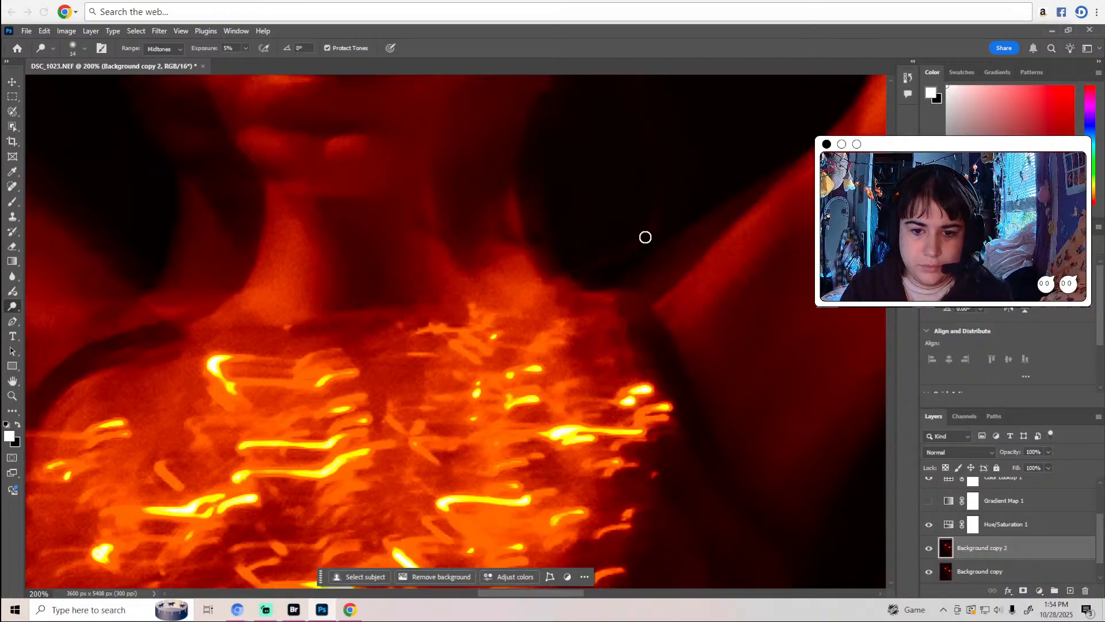
pyautogui.scroll(4, 656, 151)
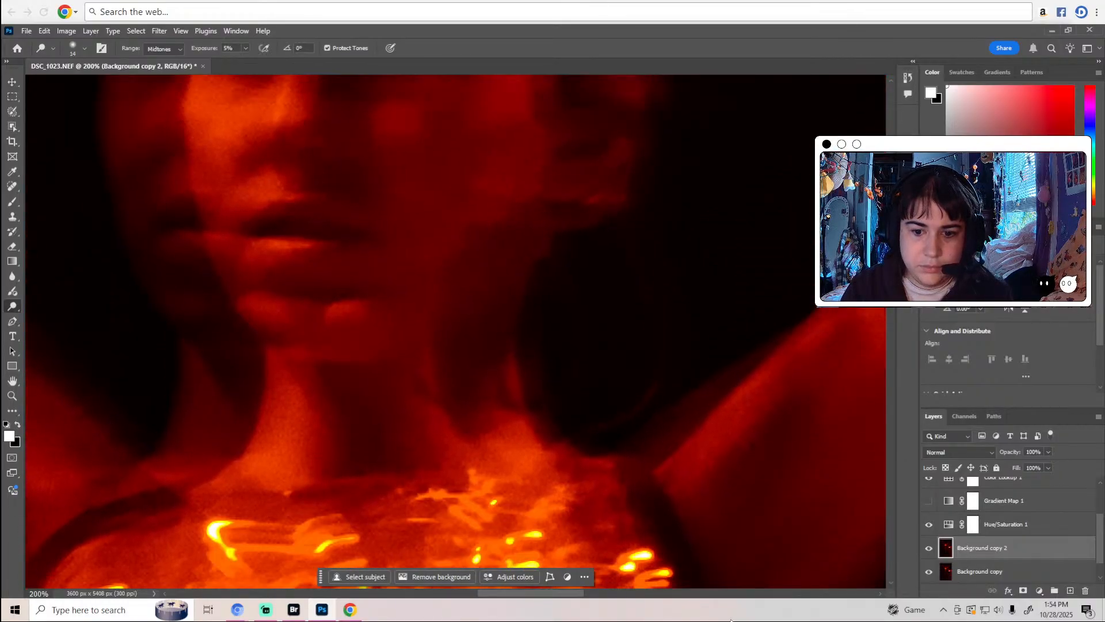
# Set the Spot Healing Brush to 11 px and look over the central dancer's raised arm and wrist.
pyautogui.moveTo(572, 597); pyautogui.dragTo(654, 574)
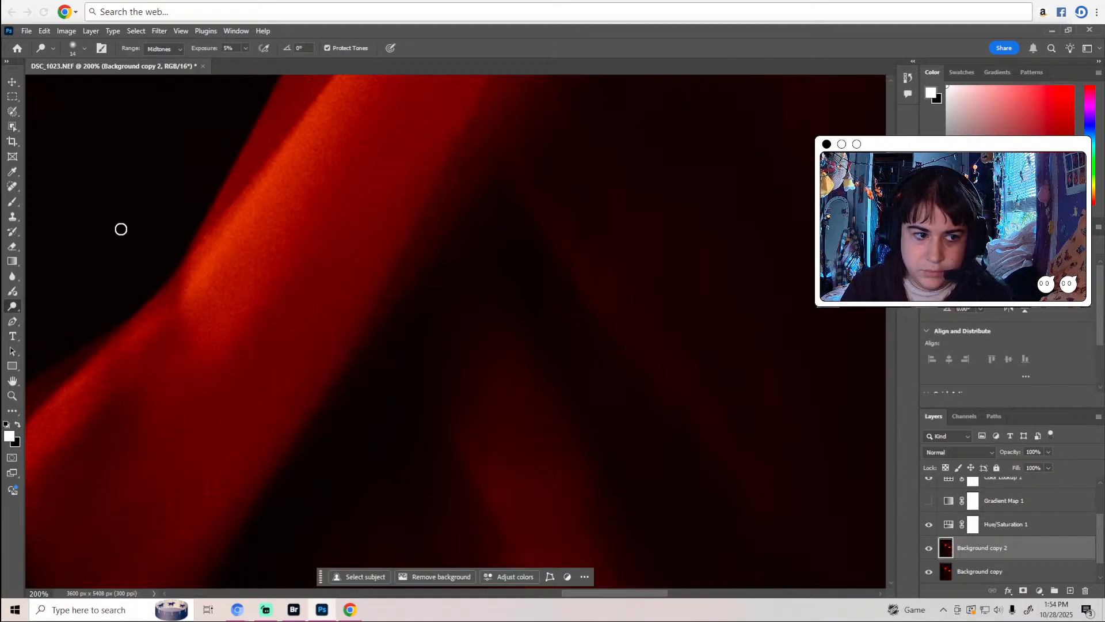
pyautogui.click(12, 186)
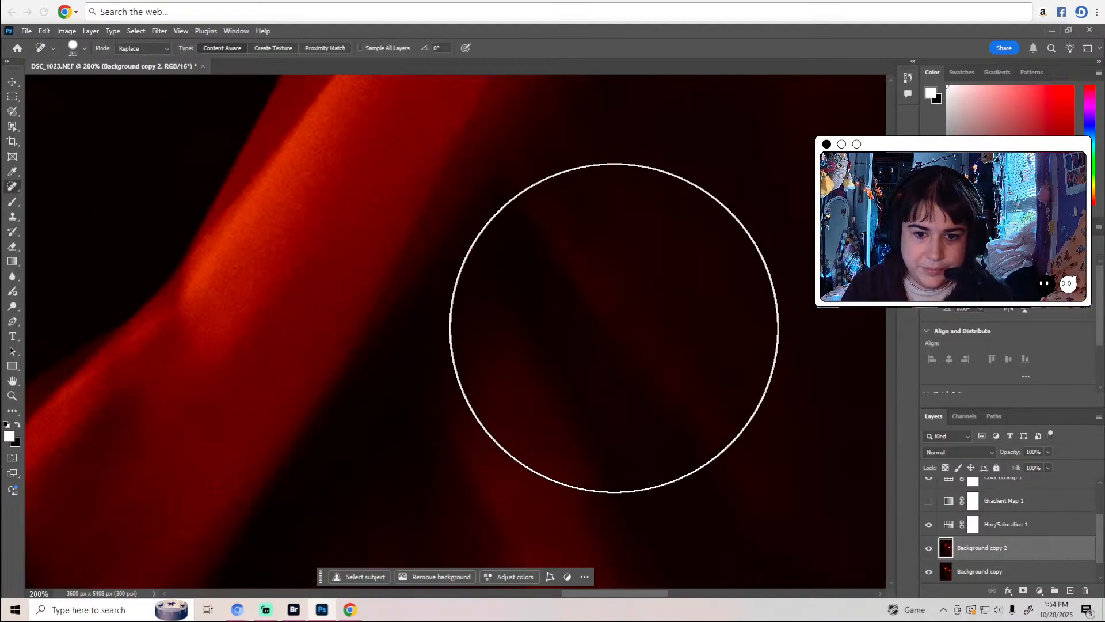
pyautogui.click(84, 49)
pyautogui.moveTo(60, 81); pyautogui.dragTo(26, 83)
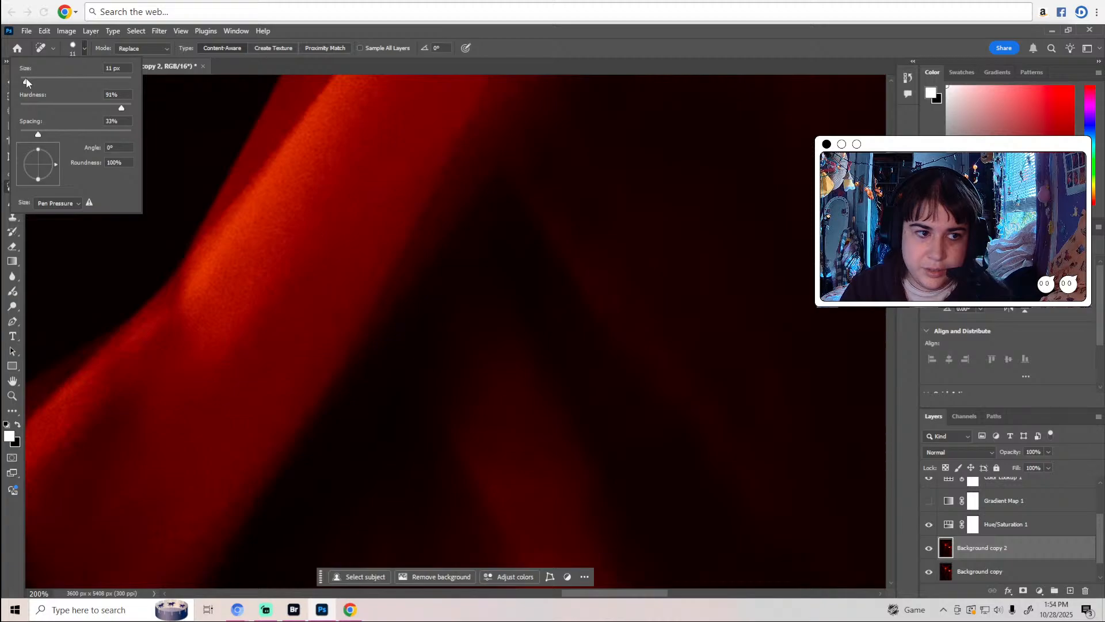
pyautogui.click(572, 128)
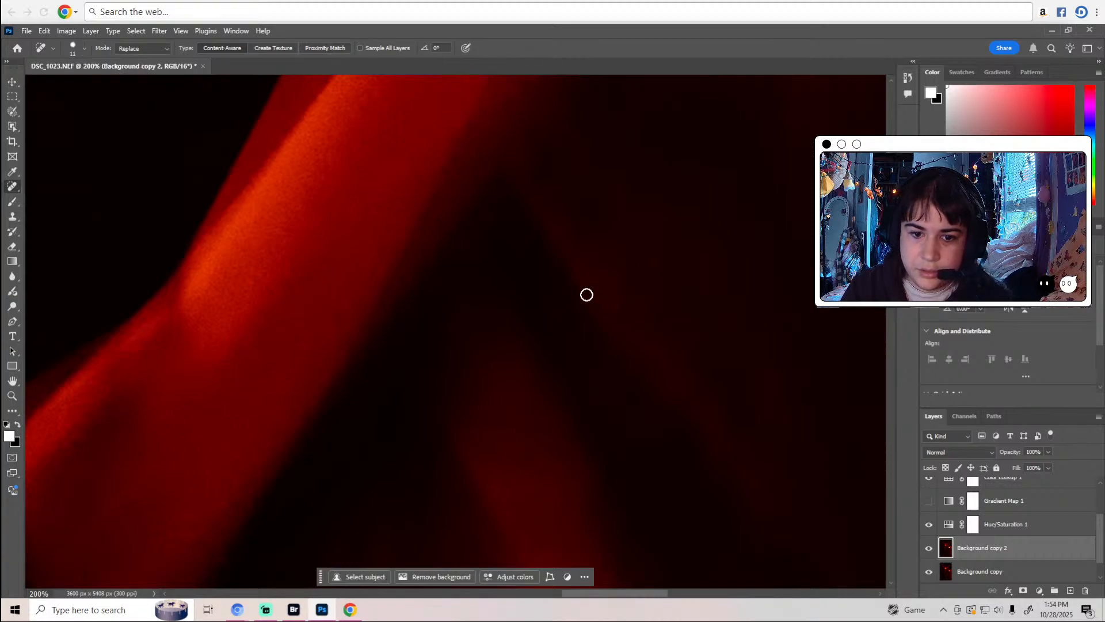
pyautogui.scroll(6, 684, 310)
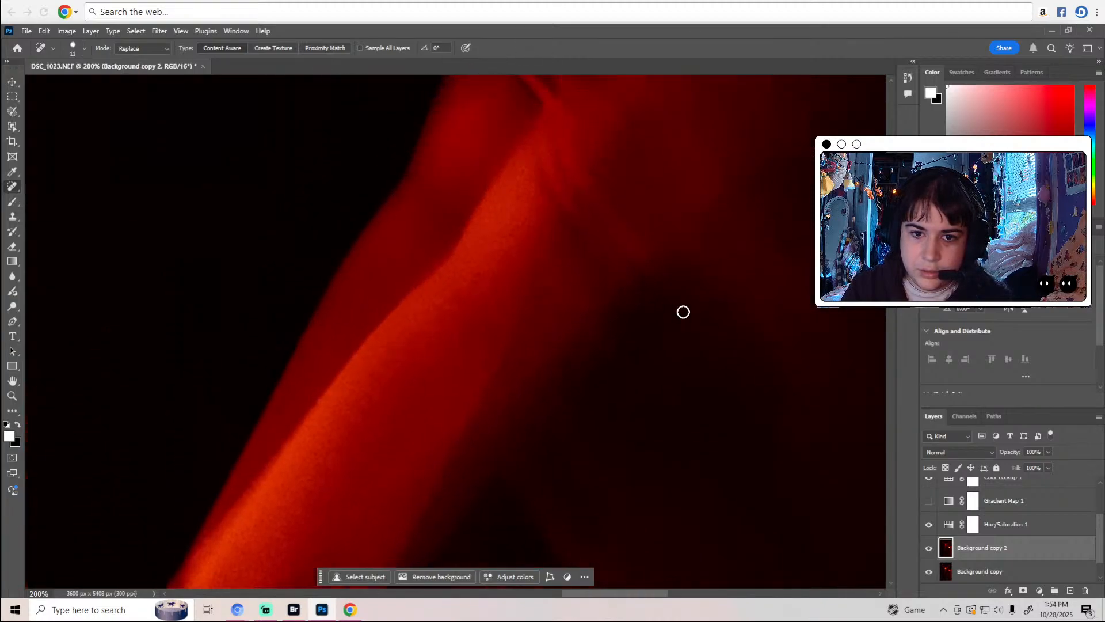
pyautogui.hscroll(5, 576, 484)
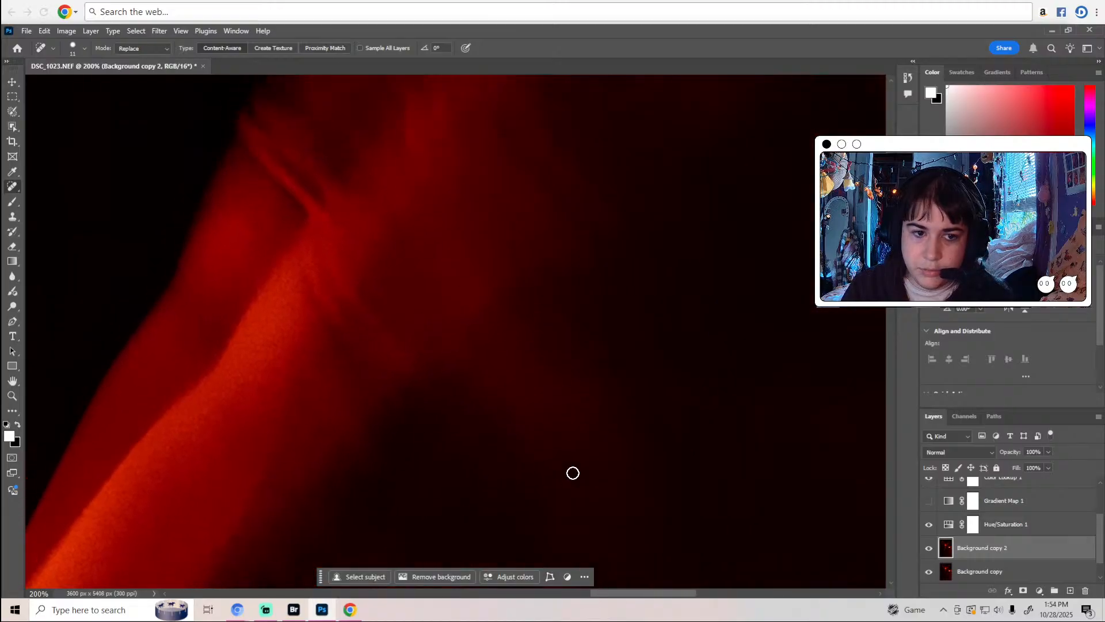
pyautogui.scroll(2, 609, 348)
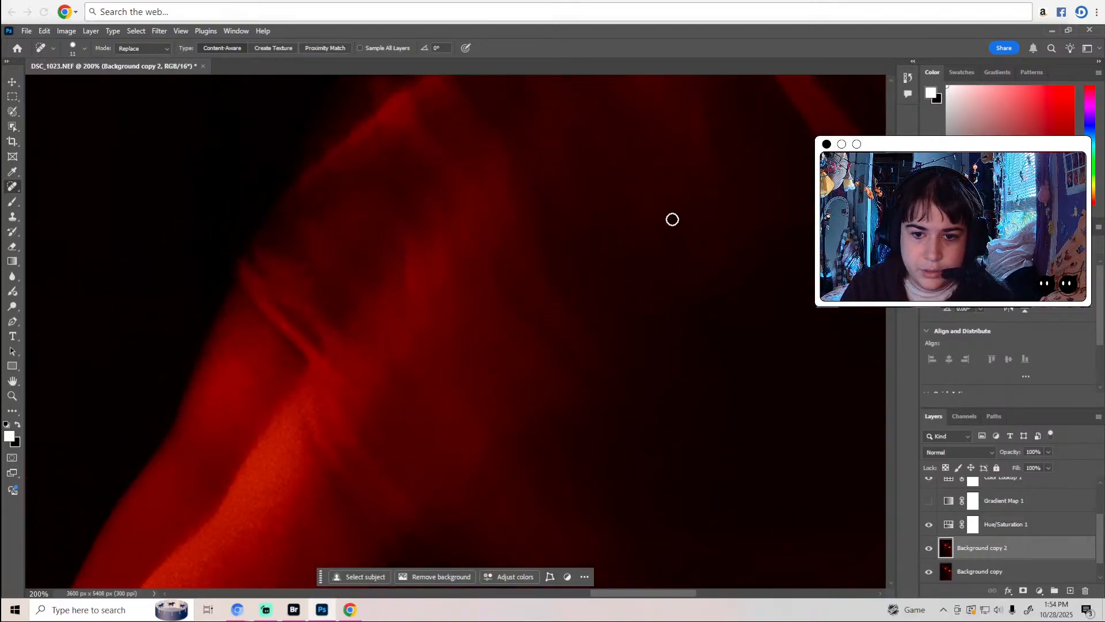
# Switch to the Dodge tool and examine the motion-blurred sleeve streaks above the central dancer's arm on the photo's right side at 200%.
pyautogui.click(13, 307)
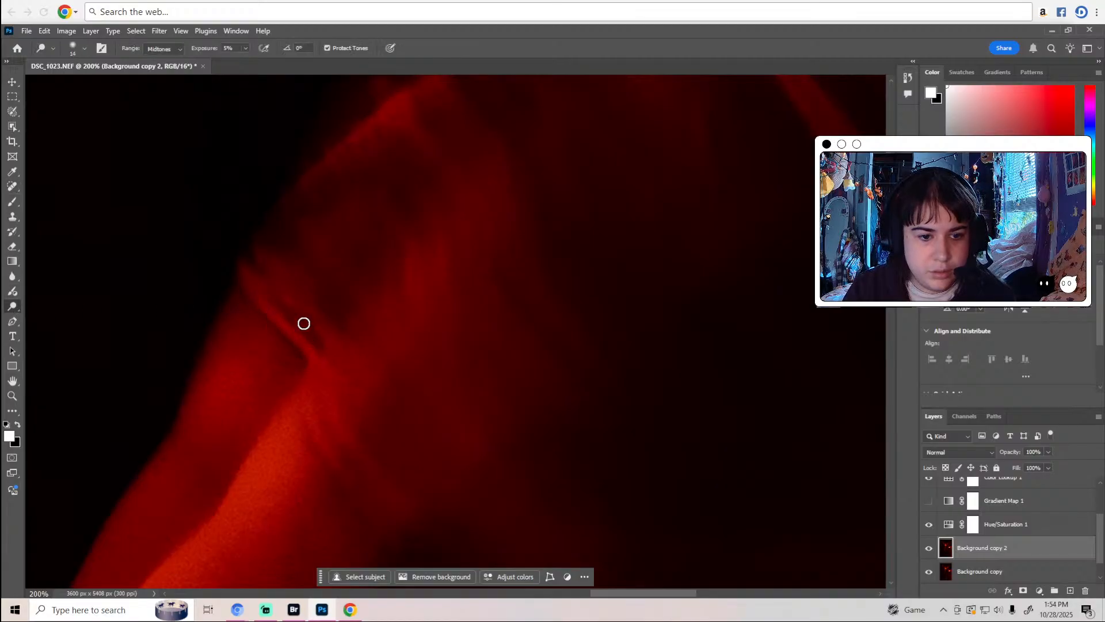
pyautogui.scroll(3, 323, 299)
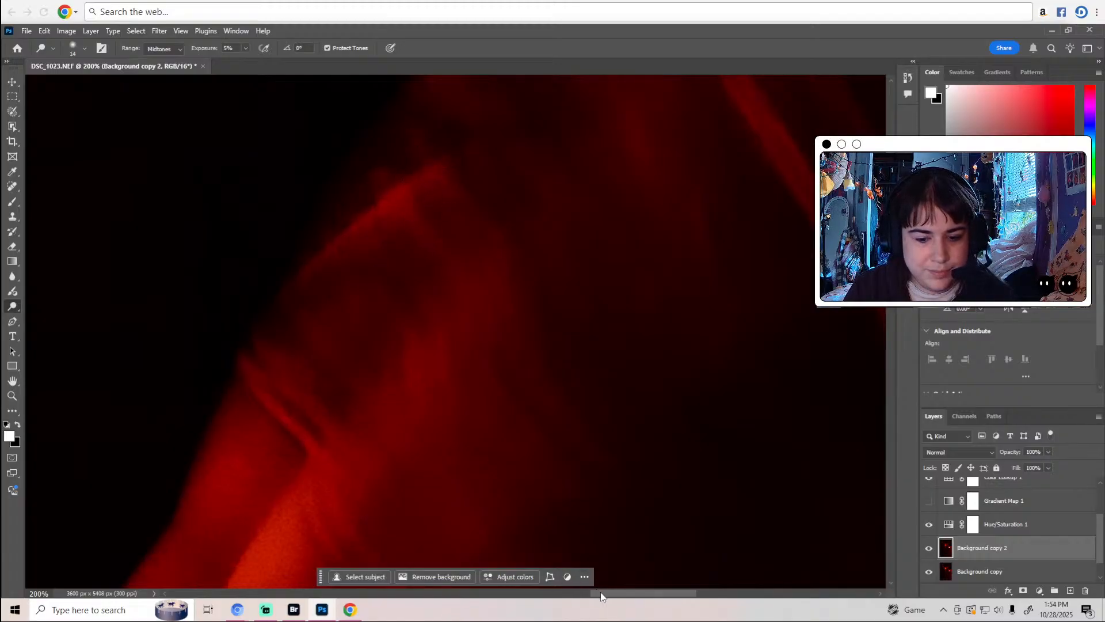
pyautogui.moveTo(600, 595); pyautogui.dragTo(634, 593)
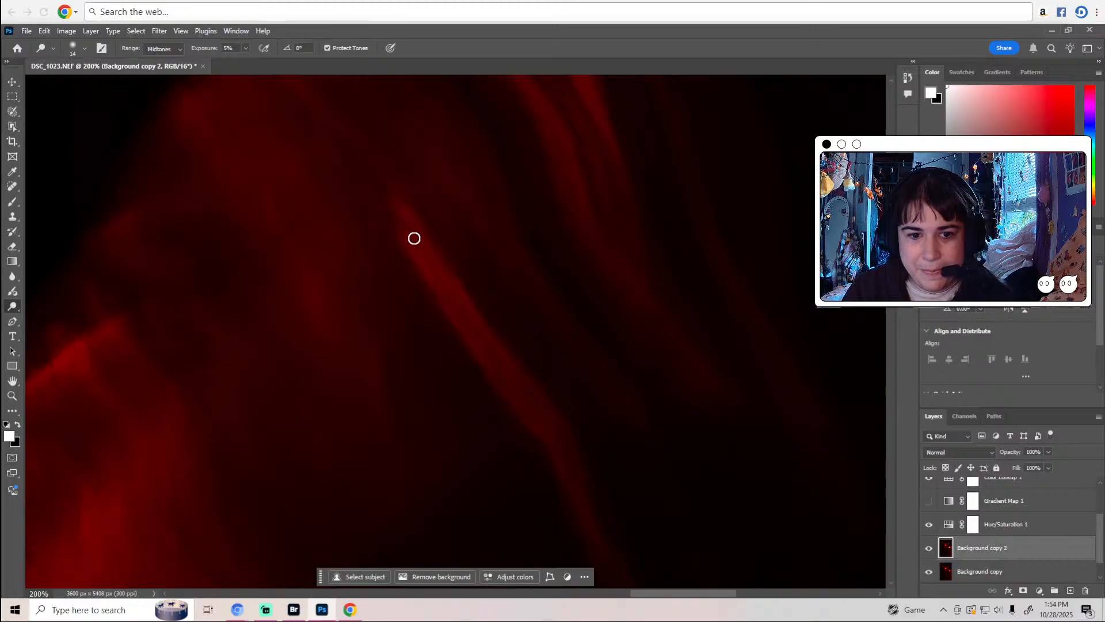
pyautogui.scroll(4, 580, 361)
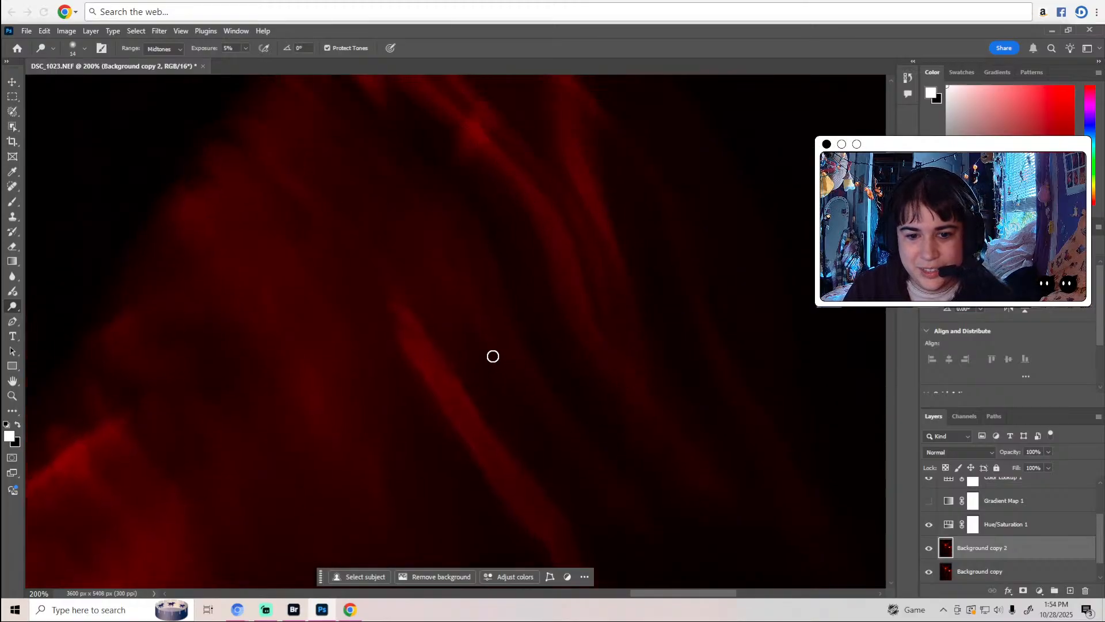
pyautogui.scroll(3, 513, 345)
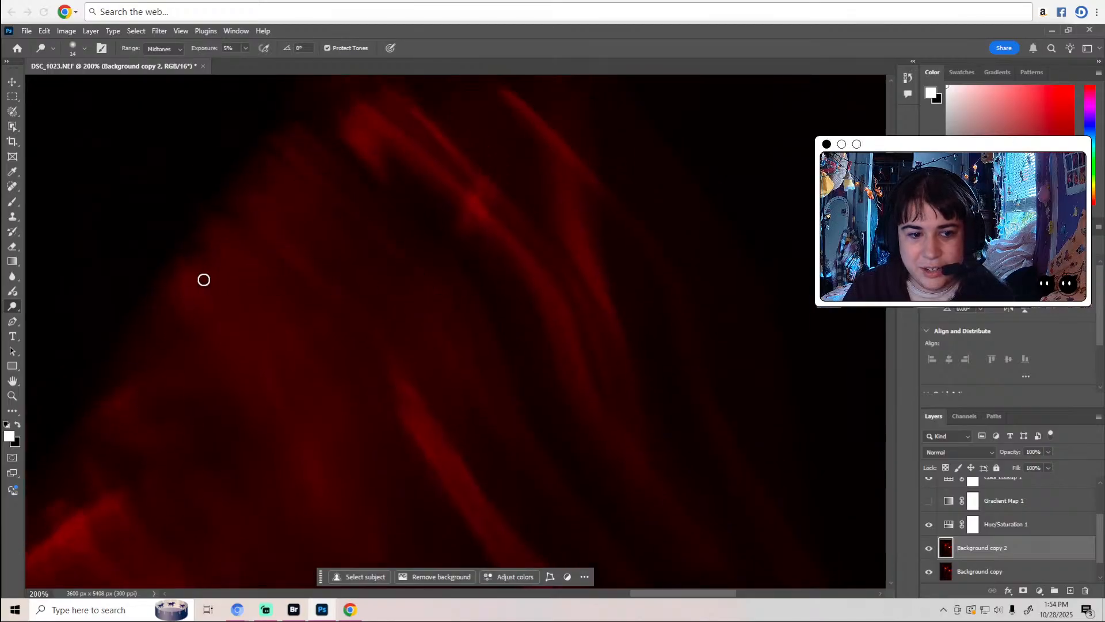
pyautogui.scroll(2, 438, 265)
pyautogui.scroll(1, 438, 265)
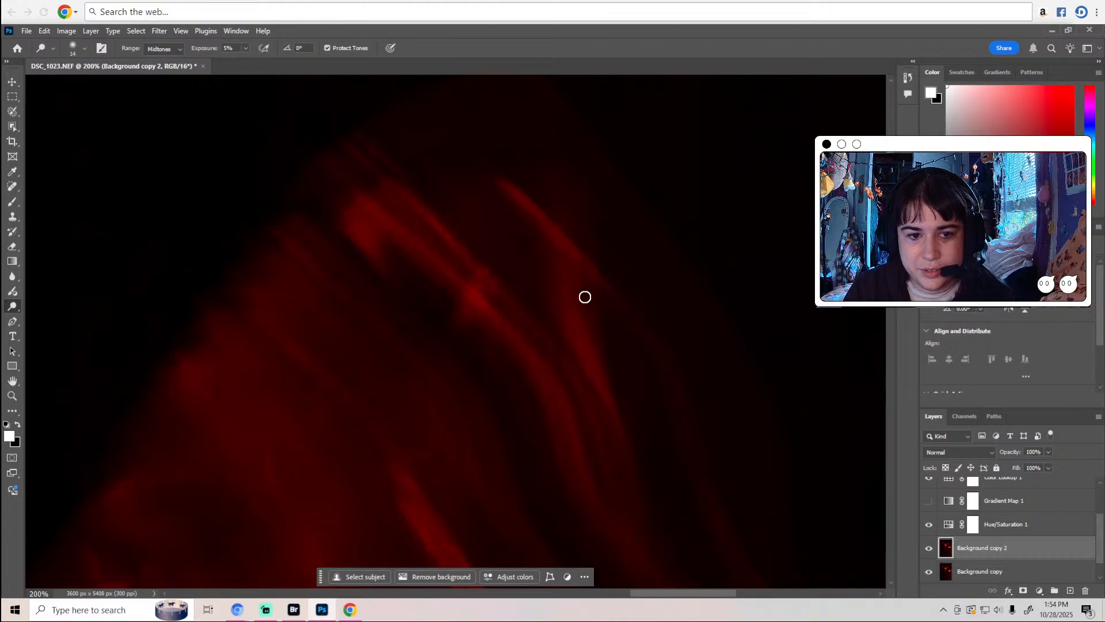
pyautogui.scroll(-3, 603, 328)
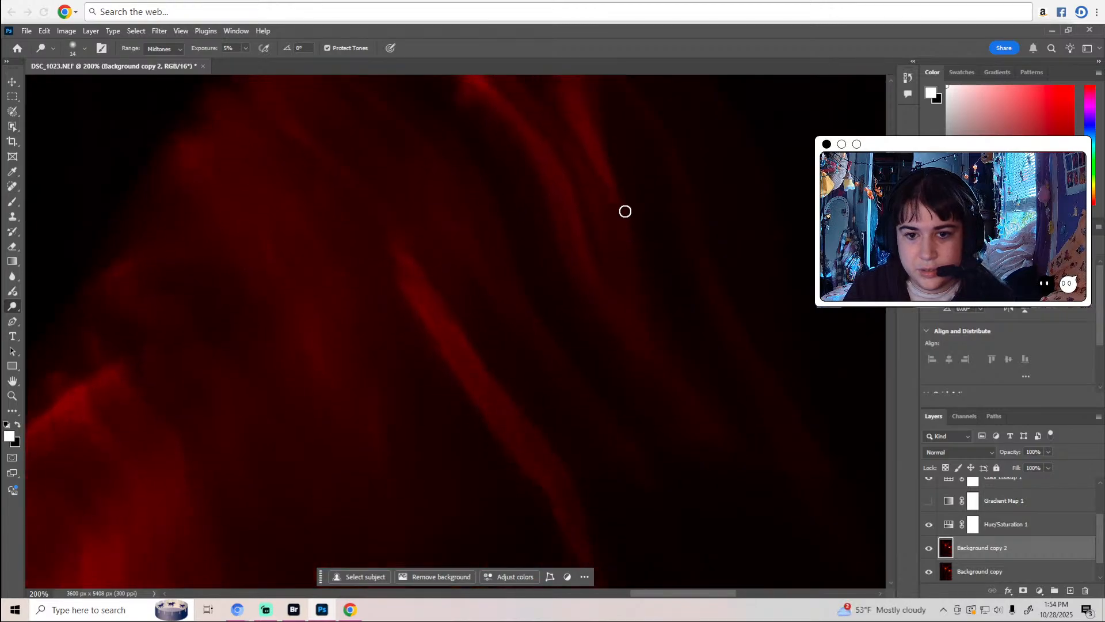
pyautogui.scroll(-9, 644, 306)
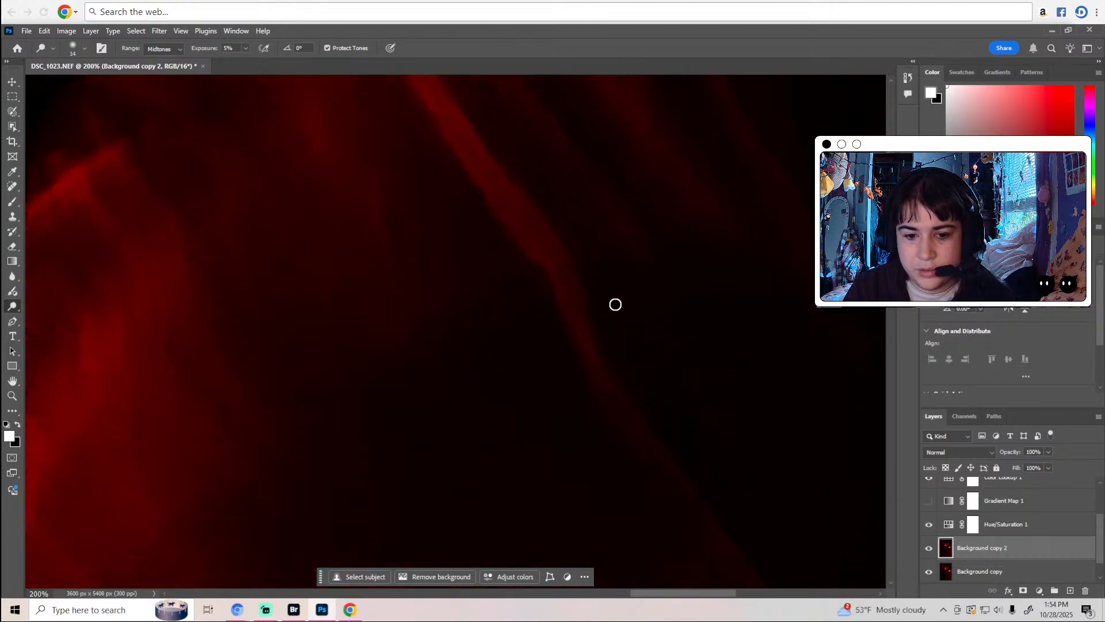
# Examine the central dancer's raised forearm and sleeve cuff on the photo's left side, ending with the Spot Healing Brush active.
pyautogui.moveTo(667, 593); pyautogui.dragTo(395, 593)
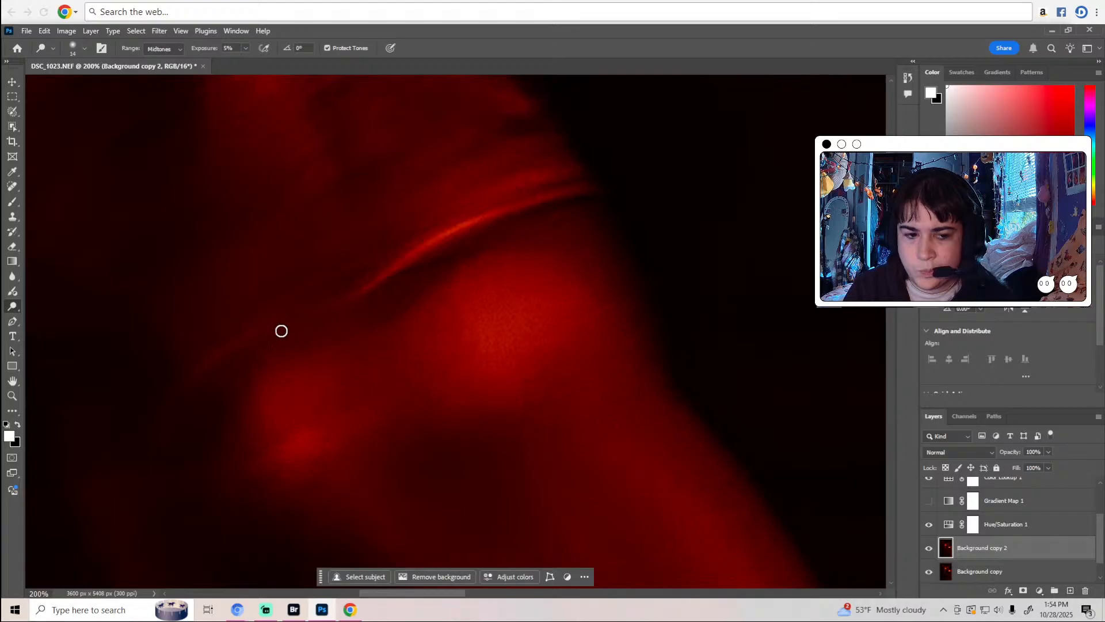
pyautogui.scroll(-3, 254, 420)
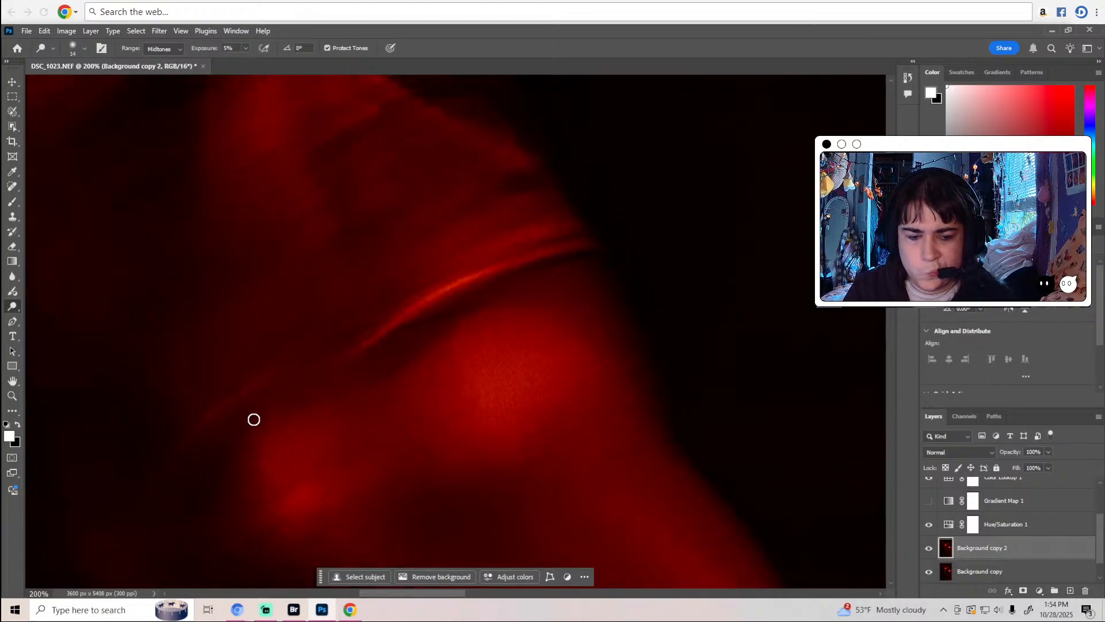
pyautogui.moveTo(458, 593); pyautogui.dragTo(432, 593)
pyautogui.click(12, 186)
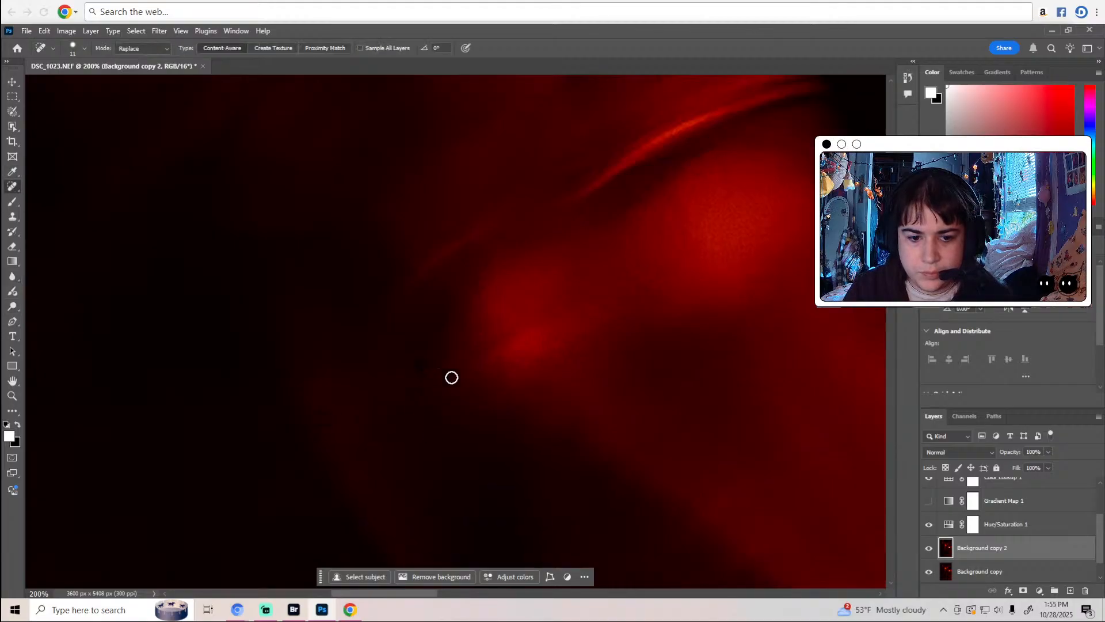
pyautogui.scroll(10, 534, 396)
pyautogui.scroll(2, 533, 396)
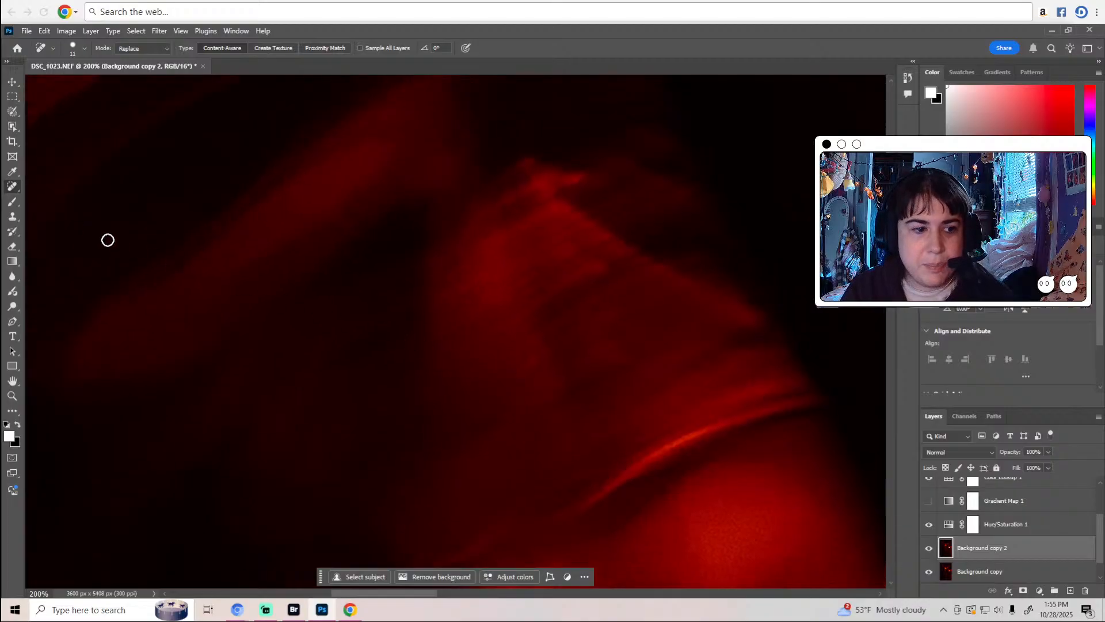
# Examine the blurred fabric folds beyond the central dancer's left-side cuff at 200%, finishing with the Dodge tool active.
pyautogui.click(12, 307)
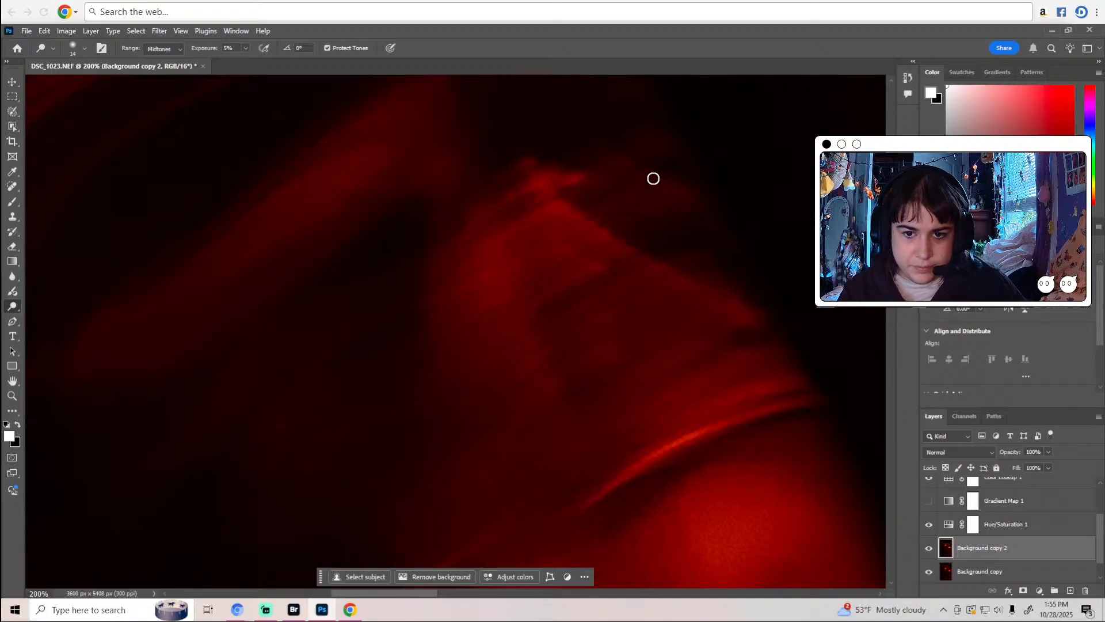
pyautogui.scroll(5, 521, 261)
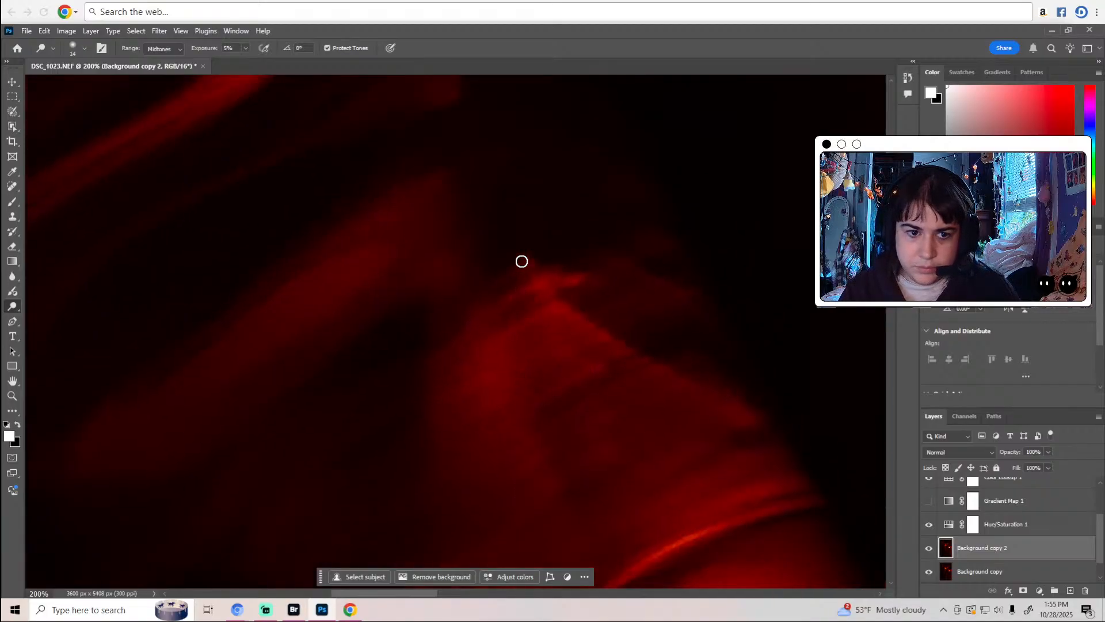
pyautogui.moveTo(410, 594)
pyautogui.mouseDown()
pyautogui.moveTo(376, 582)
pyautogui.moveTo(363, 590)
pyautogui.mouseUp()
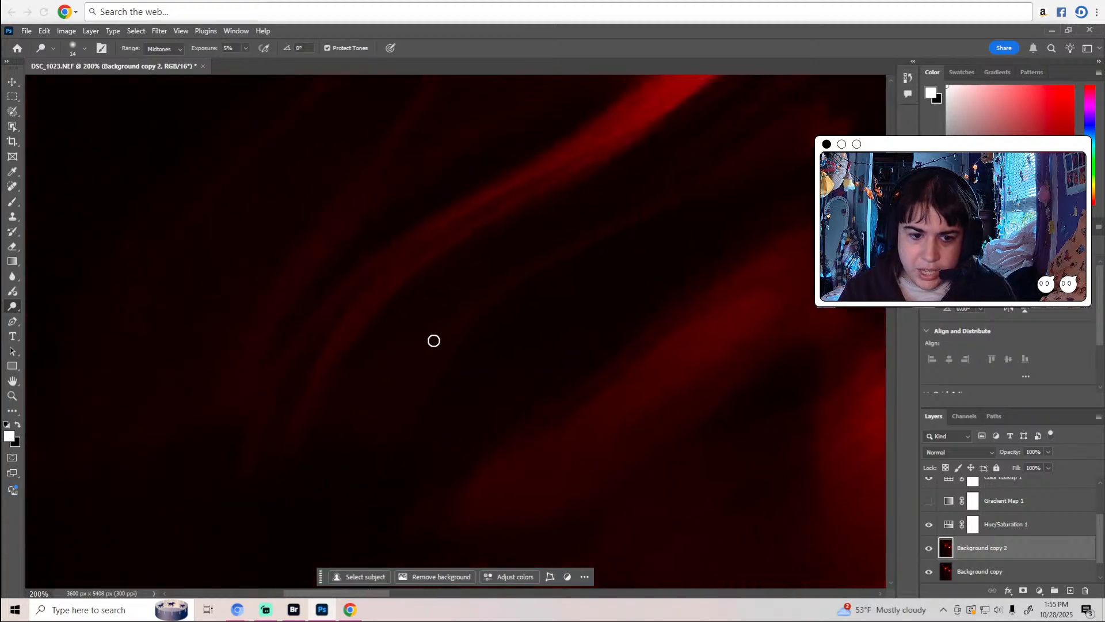
pyautogui.click(12, 186)
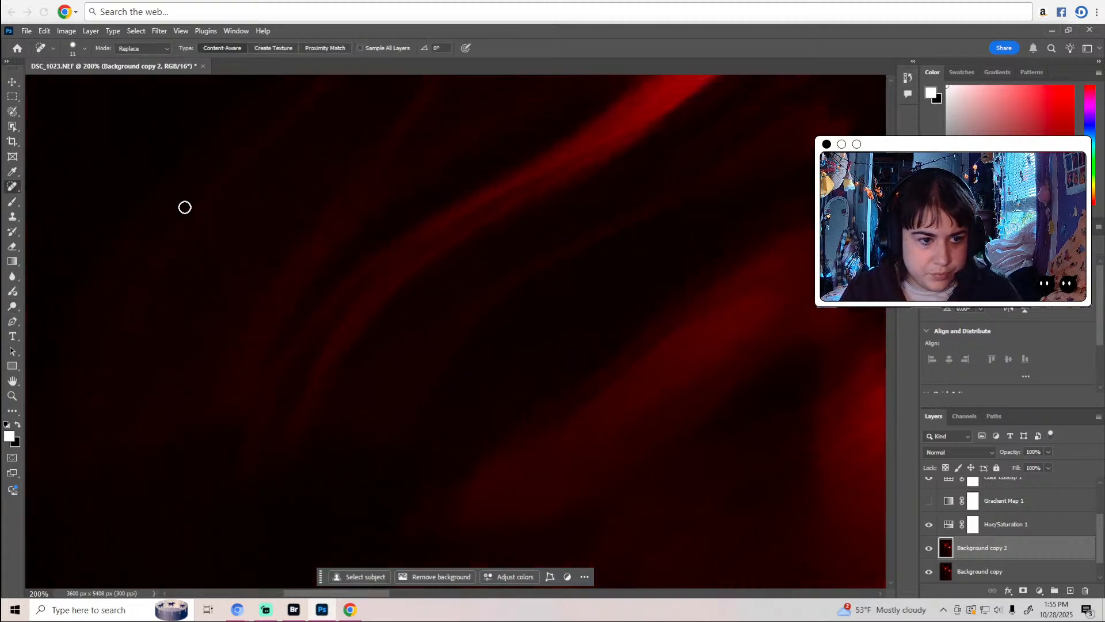
pyautogui.click(11, 311)
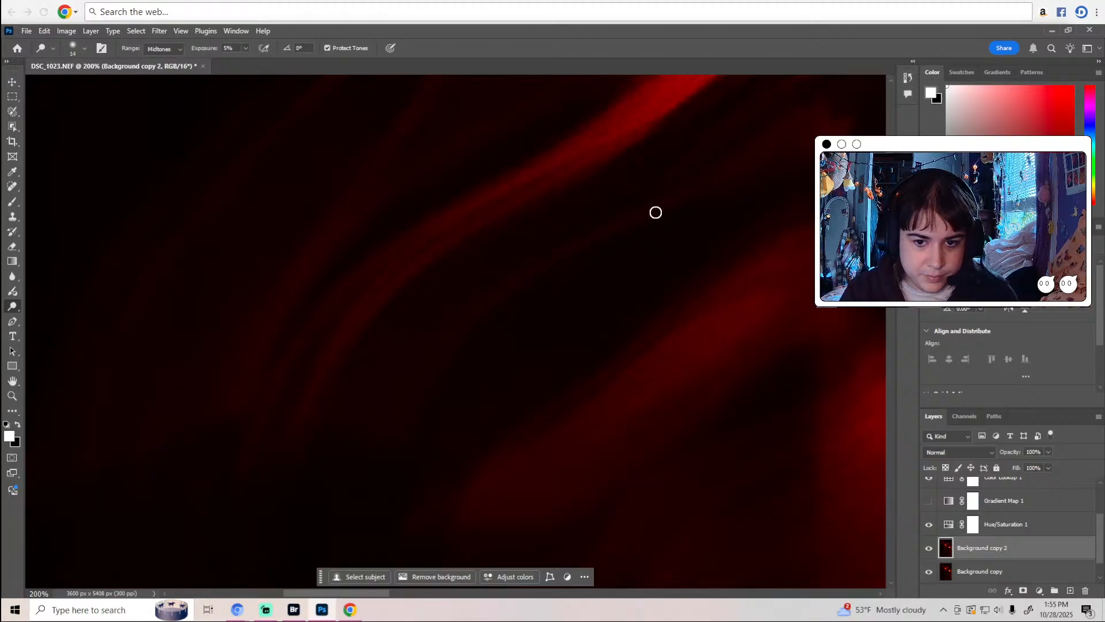
pyautogui.scroll(5, 726, 186)
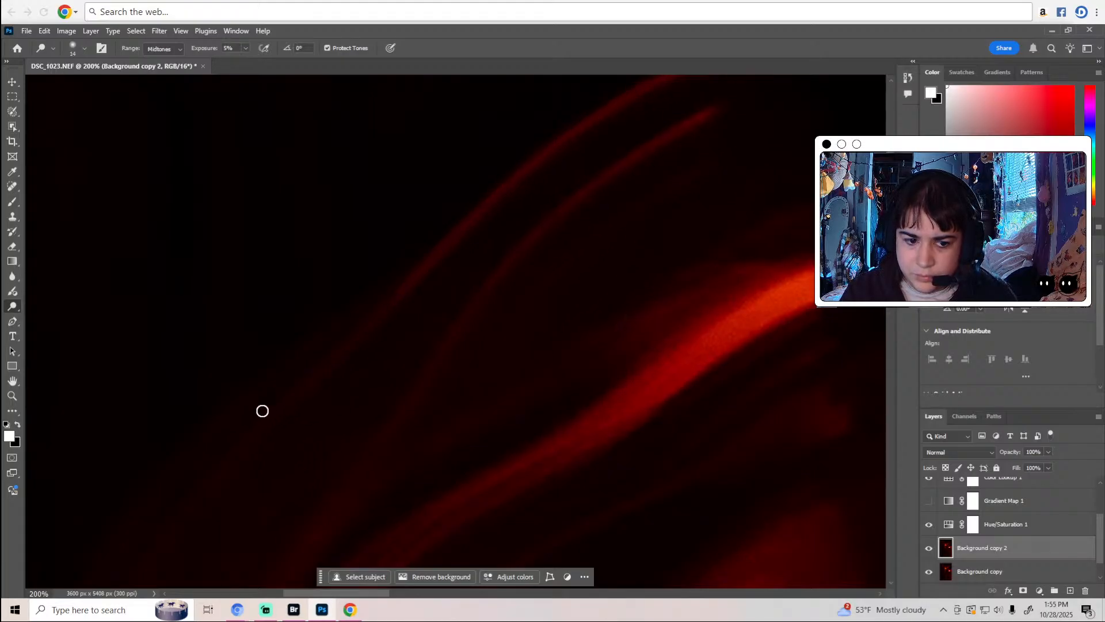
pyautogui.scroll(-5, 237, 437)
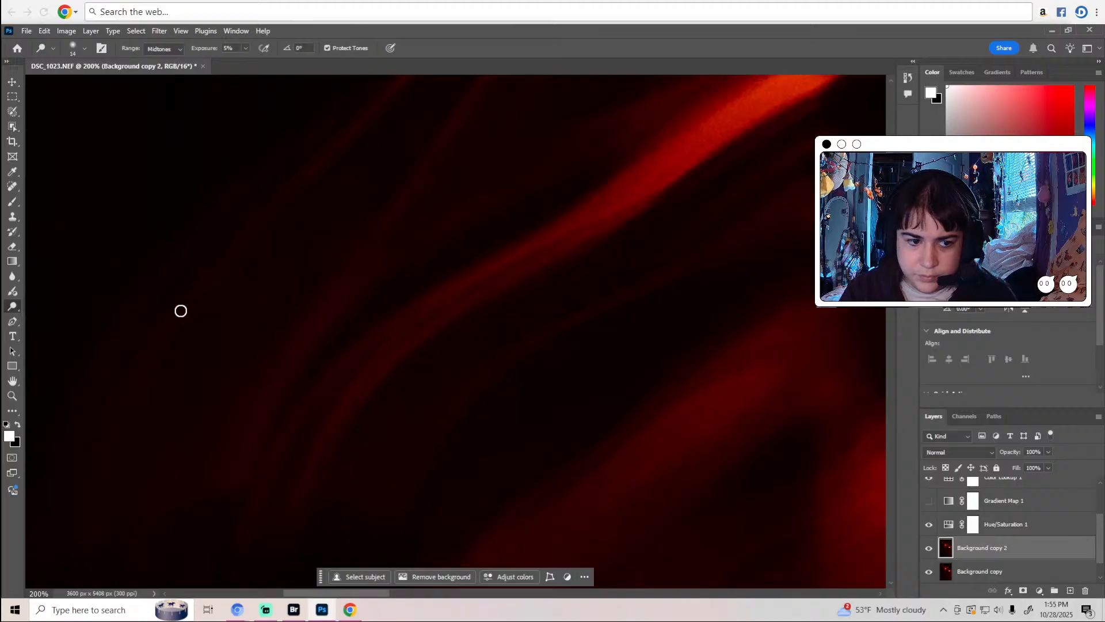
pyautogui.scroll(4, 129, 427)
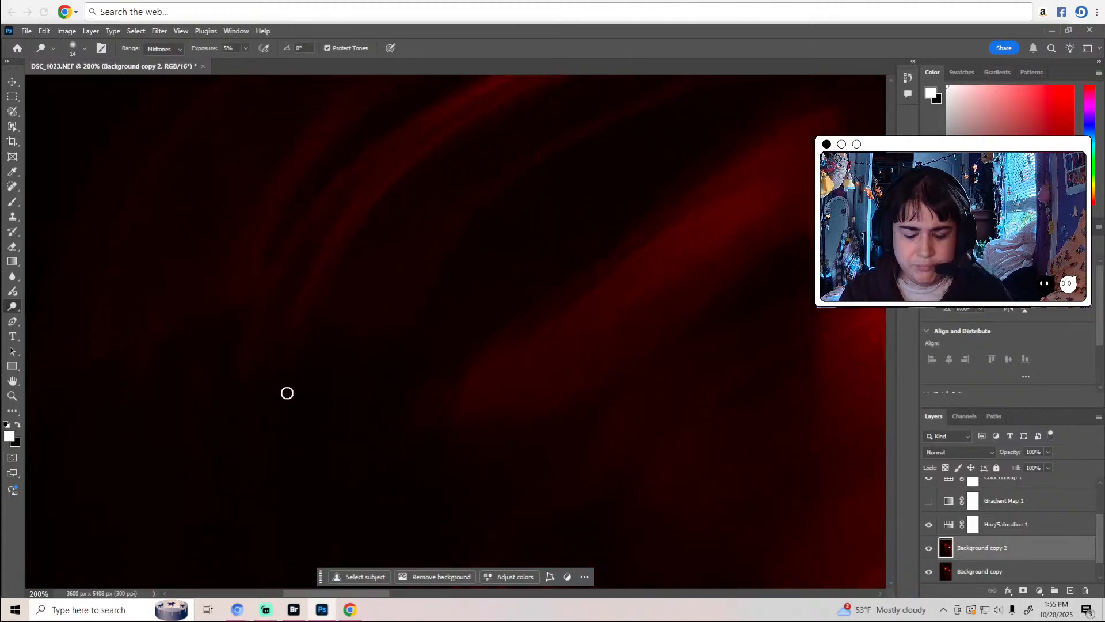
# Inspect the faint trailing fabric below the central dancer's left-side arm at 200% with the Dodge tool ready.
pyautogui.press('z')
pyautogui.keyDown('alt'); pyautogui.click(619, 394); pyautogui.keyUp('alt')
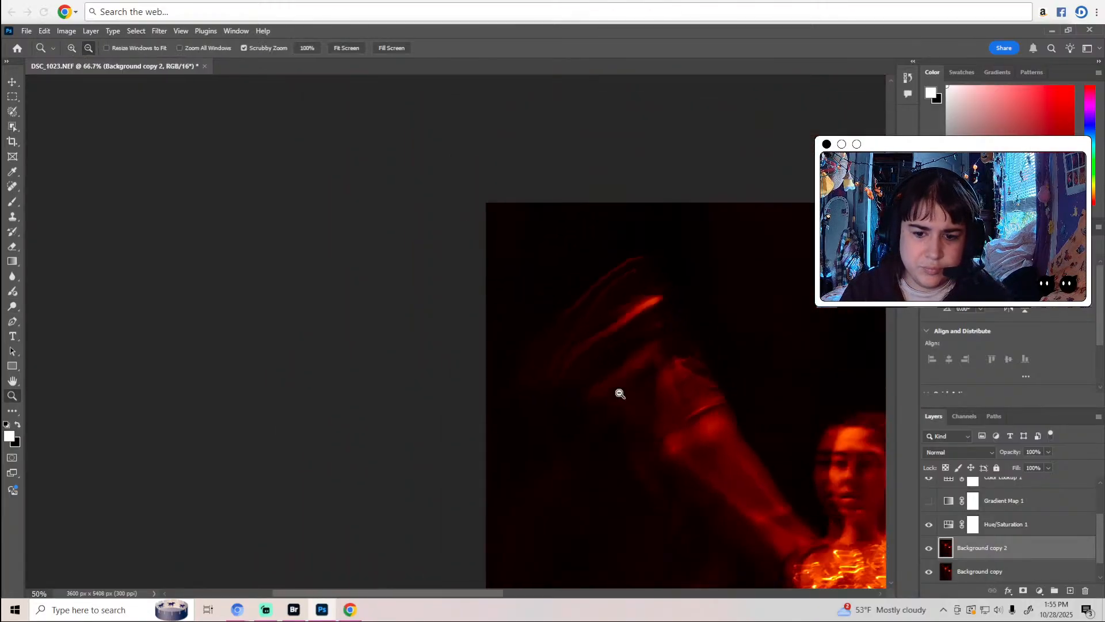
pyautogui.scroll(-5, 622, 394)
pyautogui.click(622, 373)
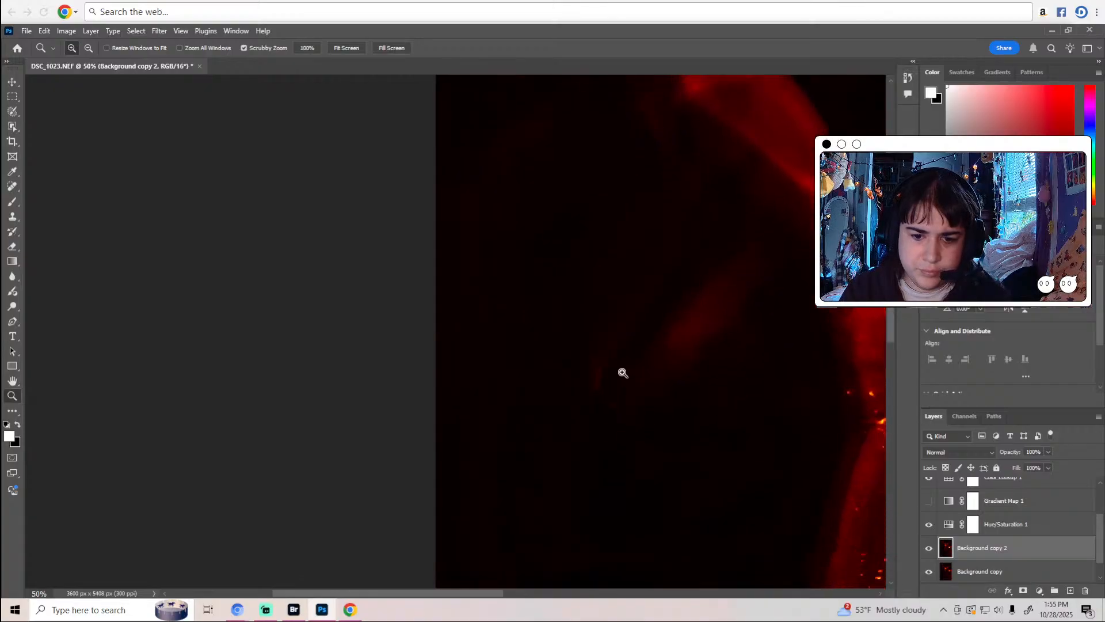
pyautogui.click(618, 376)
pyautogui.click(614, 357)
pyautogui.press('o')
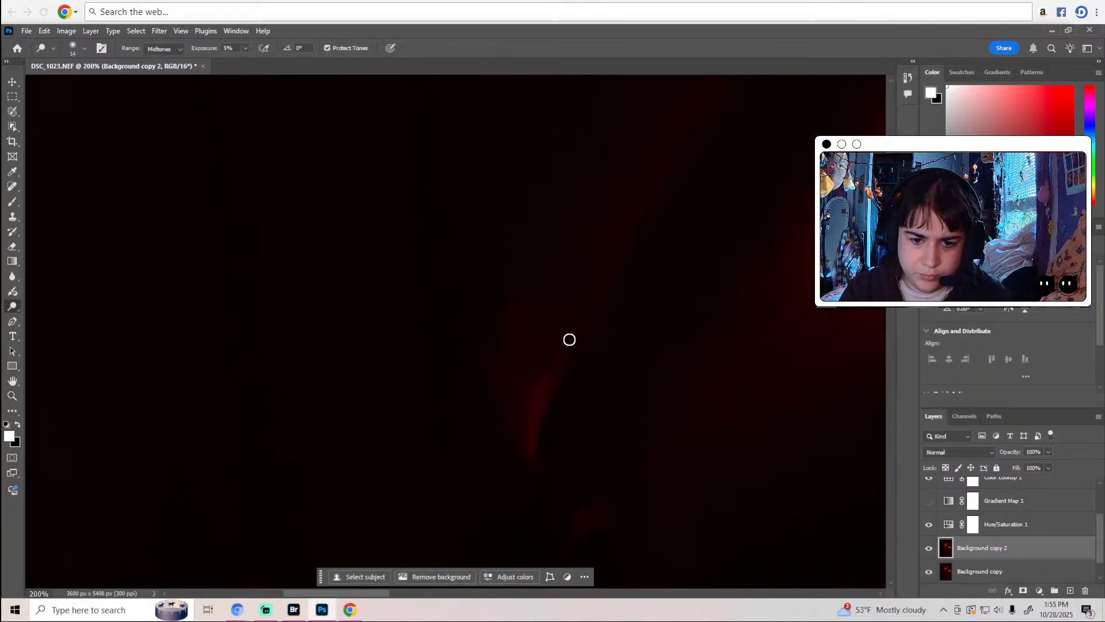
pyautogui.scroll(-3, 518, 362)
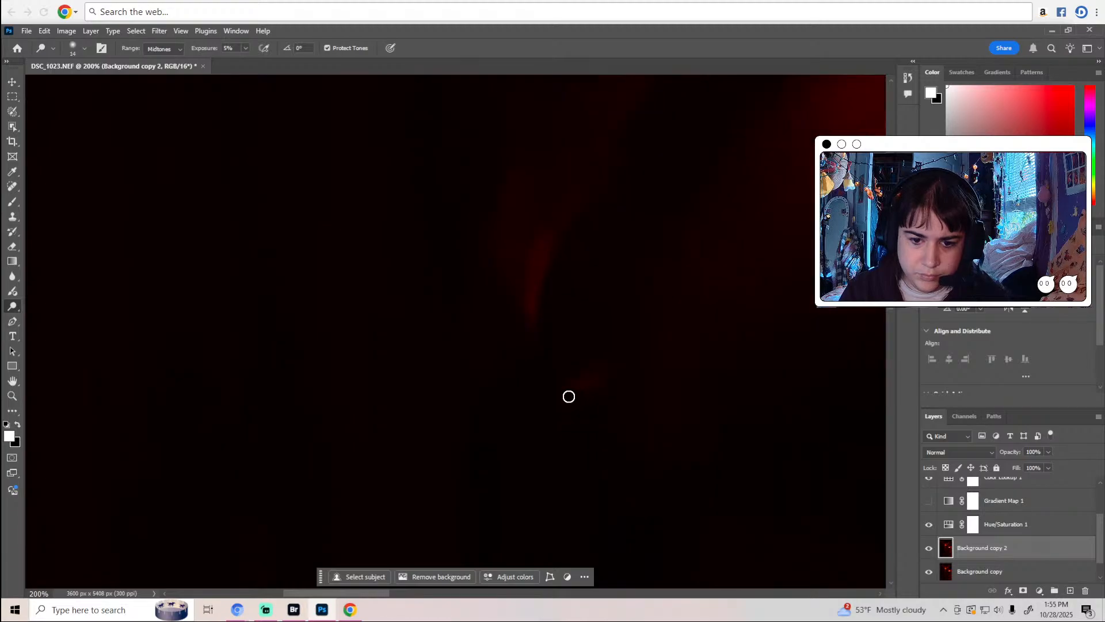
# View the central dancer's full pose at 25%, and examine the draped edge of the right-side sleeve at 100% with the Dodge tool active.
pyautogui.press('z')
pyautogui.keyDown('alt'); pyautogui.click(614, 367); pyautogui.keyUp('alt')
pyautogui.keyDown('alt'); pyautogui.click(615, 367); pyautogui.keyUp('alt')
pyautogui.keyDown('alt'); pyautogui.click(615, 368); pyautogui.keyUp('alt')
pyautogui.keyDown('alt'); pyautogui.click(615, 368); pyautogui.keyUp('alt')
pyautogui.keyDown('alt'); pyautogui.click(615, 368); pyautogui.keyUp('alt')
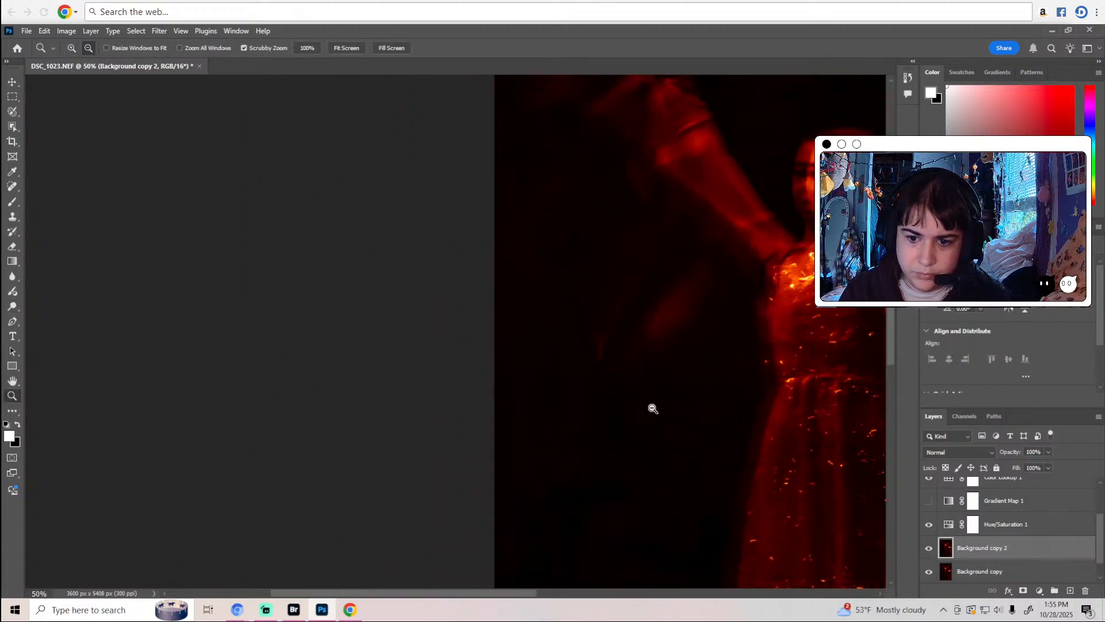
pyautogui.moveTo(553, 597); pyautogui.dragTo(655, 599)
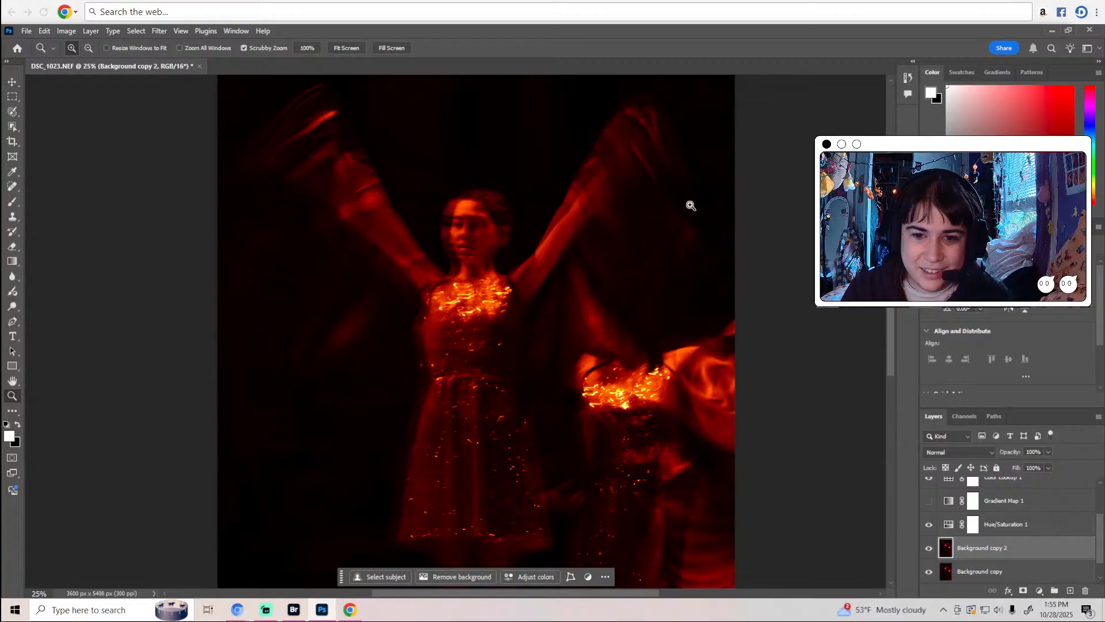
pyautogui.moveTo(691, 205); pyautogui.dragTo(553, 227)
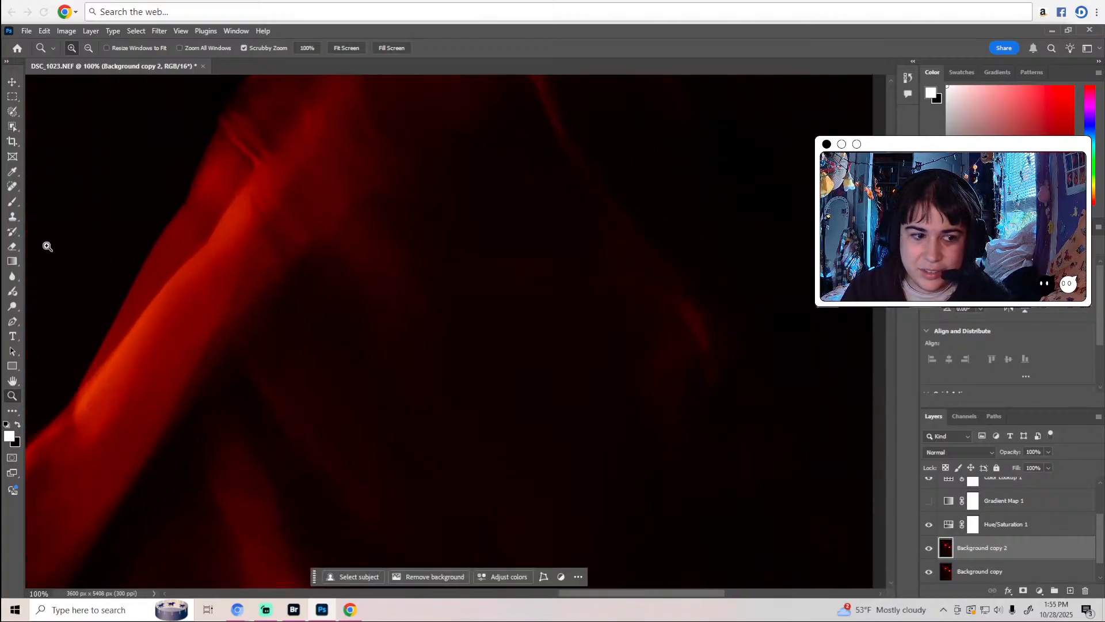
pyautogui.click(12, 306)
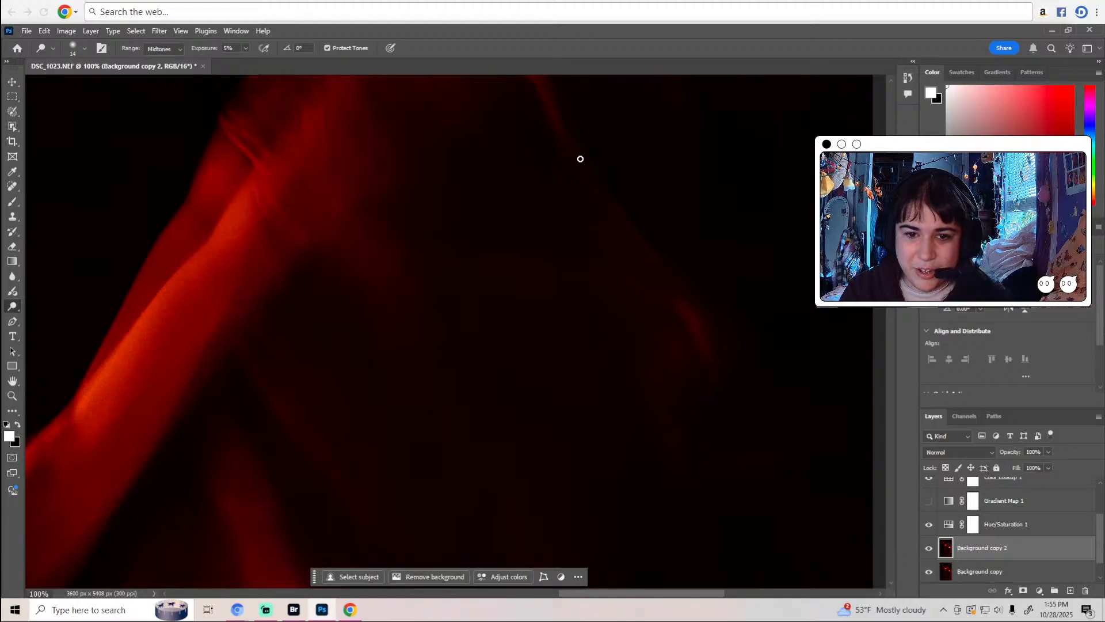
pyautogui.scroll(5, 660, 267)
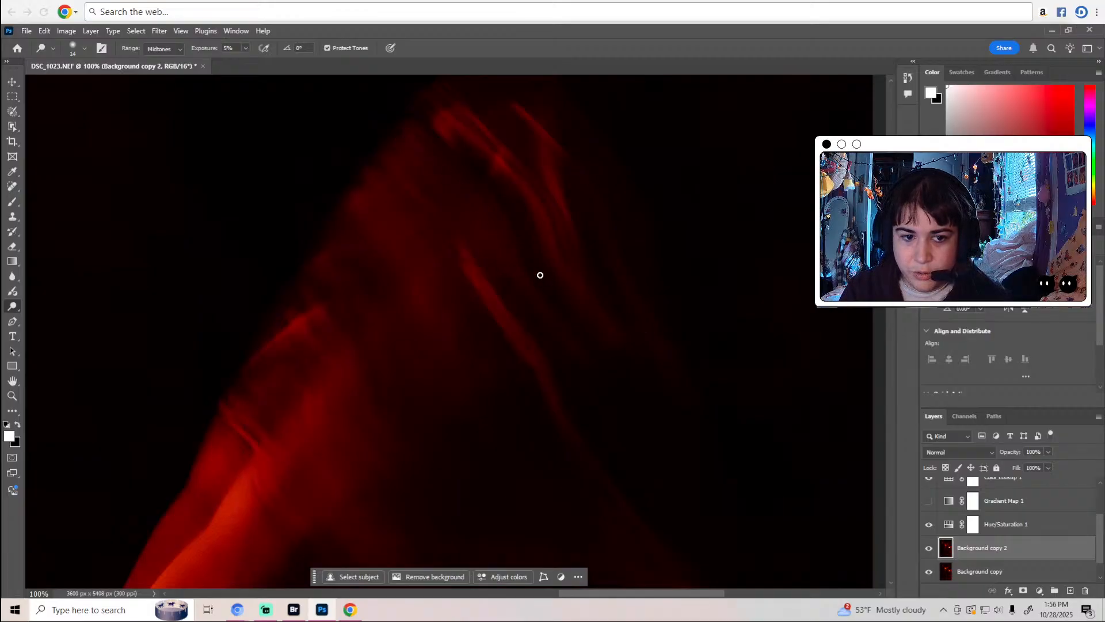
pyautogui.scroll(-7, 540, 274)
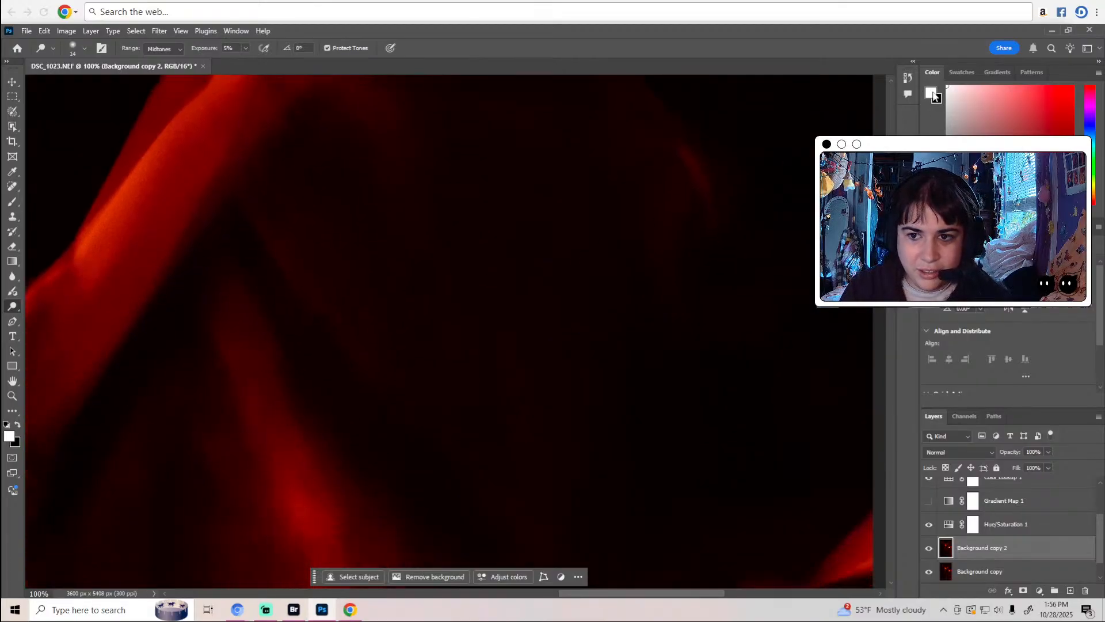
# Step back one Burn Tool state in the history and recheck the central dancer's right-side sleeve.
pyautogui.click(908, 78)
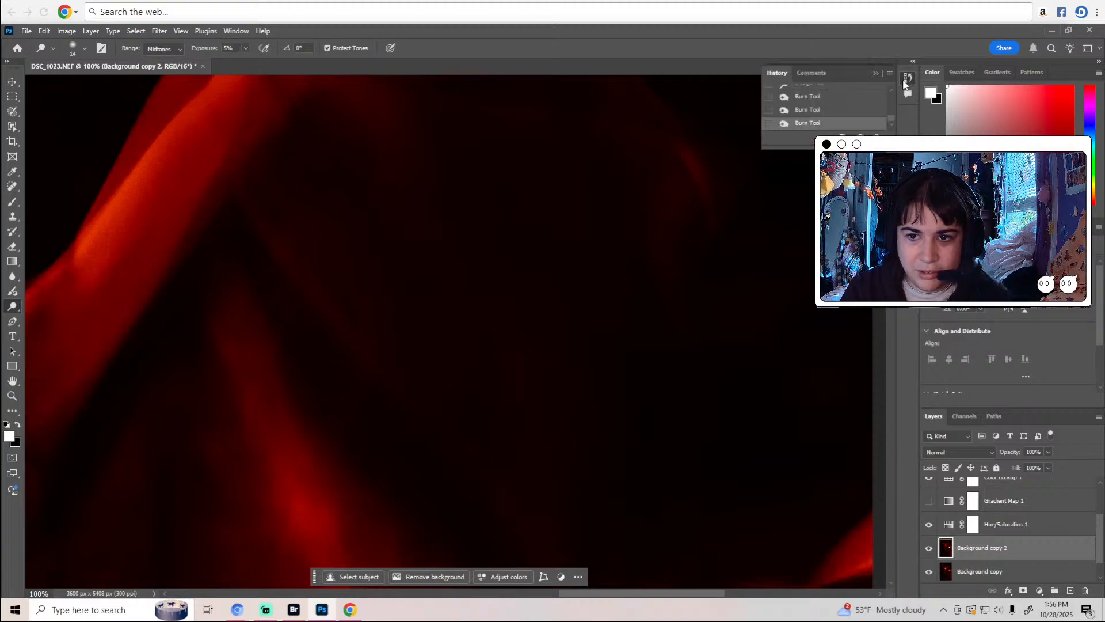
pyautogui.click(851, 110)
pyautogui.click(875, 73)
pyautogui.scroll(5, 617, 163)
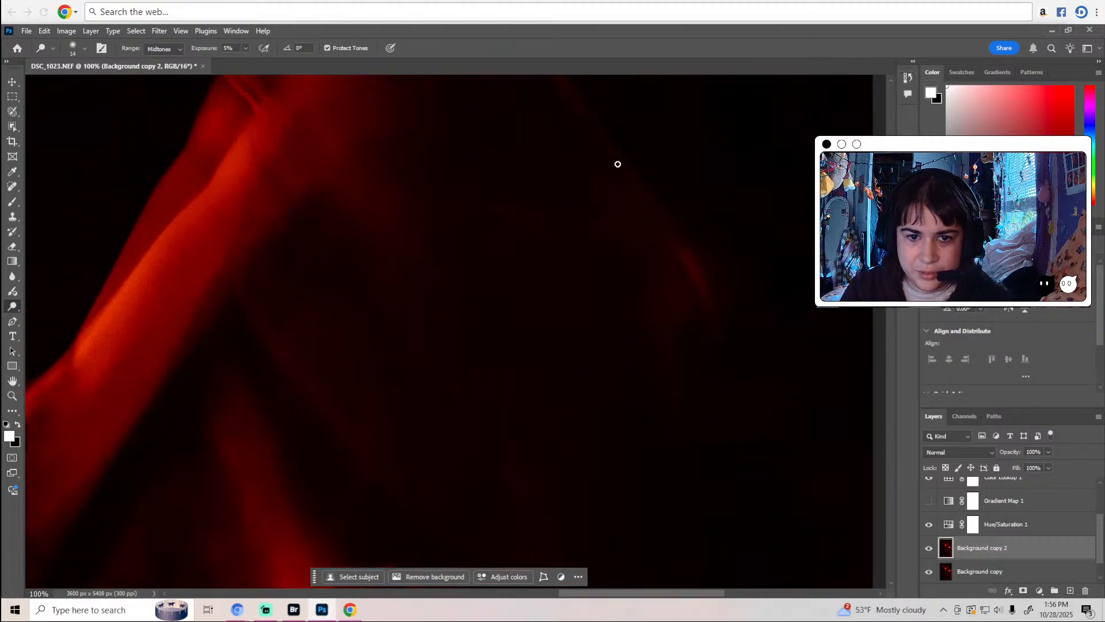
# Review the recent Dodge and Burn strokes in the history and look over the draped fabric below the right-side arm.
pyautogui.click(908, 77)
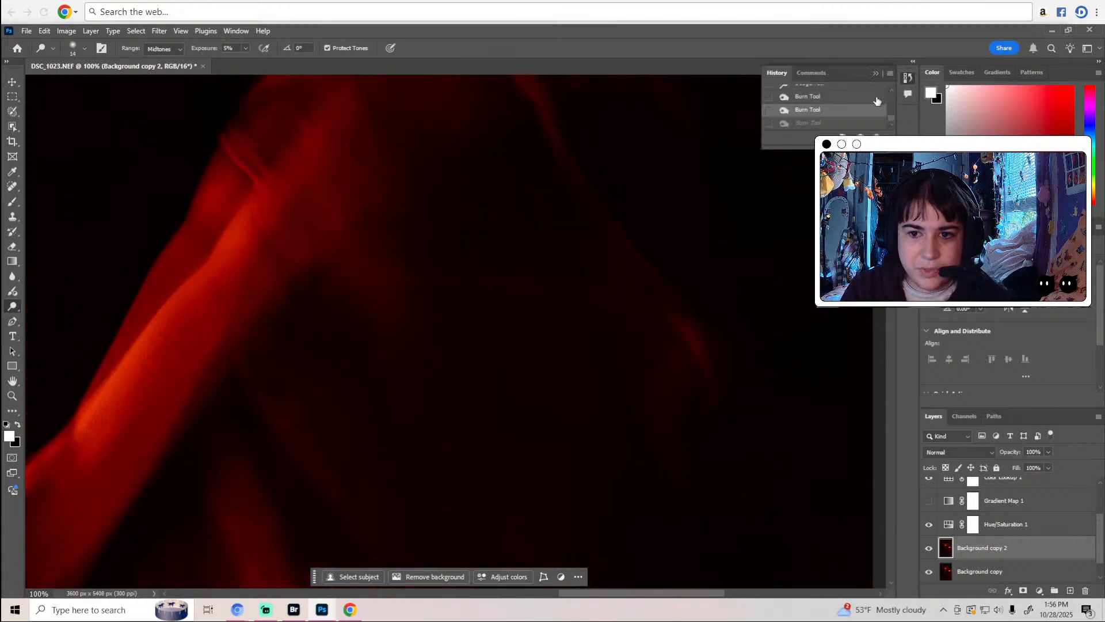
pyautogui.scroll(1, 825, 112)
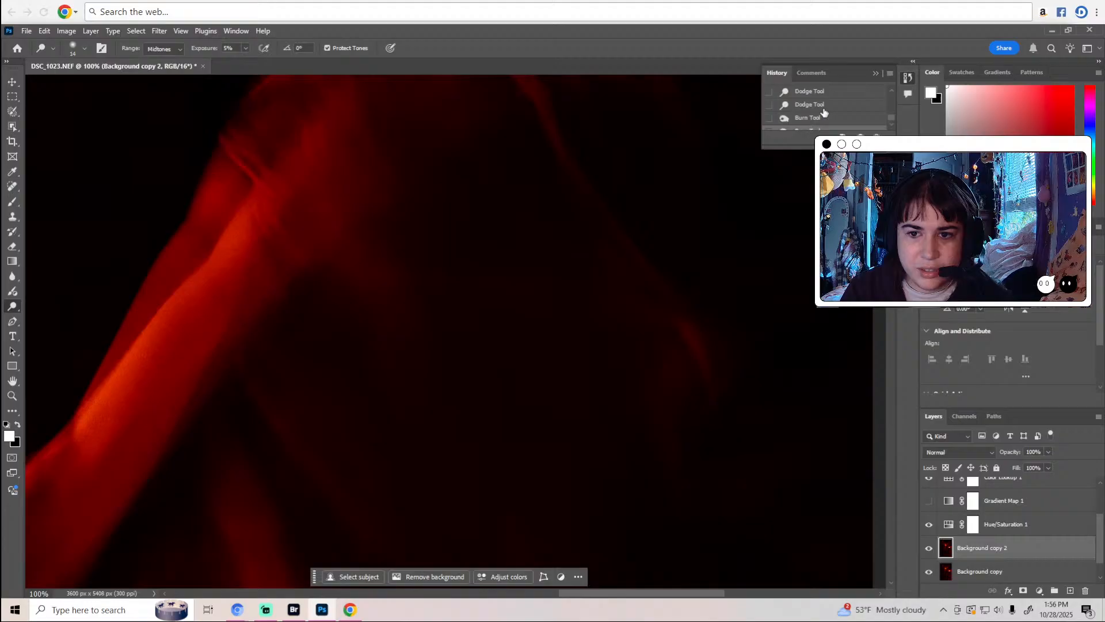
pyautogui.click(875, 72)
pyautogui.scroll(3, 685, 219)
pyautogui.scroll(-10, 663, 236)
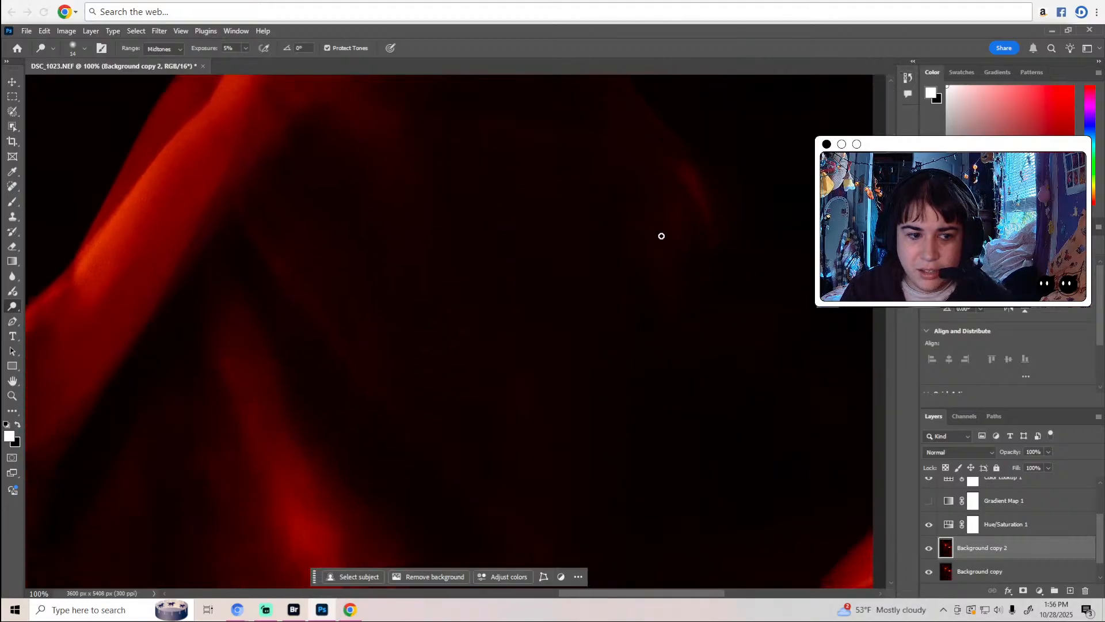
# Check the current Dodge Tool state in the history and look over the central dancer's sequinned top at 100%.
pyautogui.press('z')
pyautogui.scroll(-3, 662, 236)
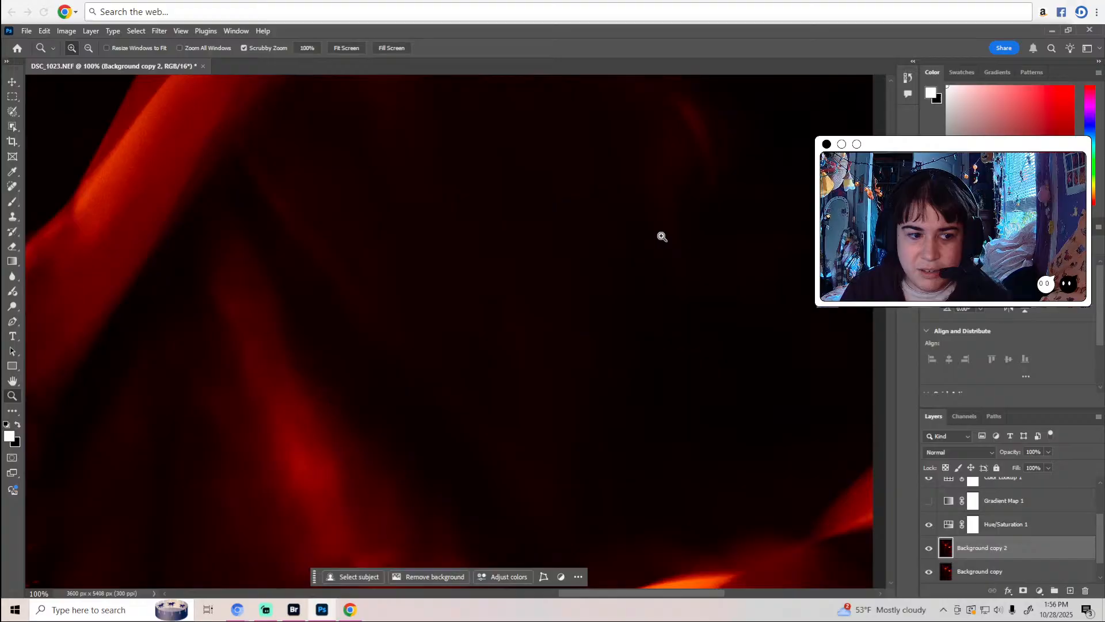
pyautogui.click(906, 76)
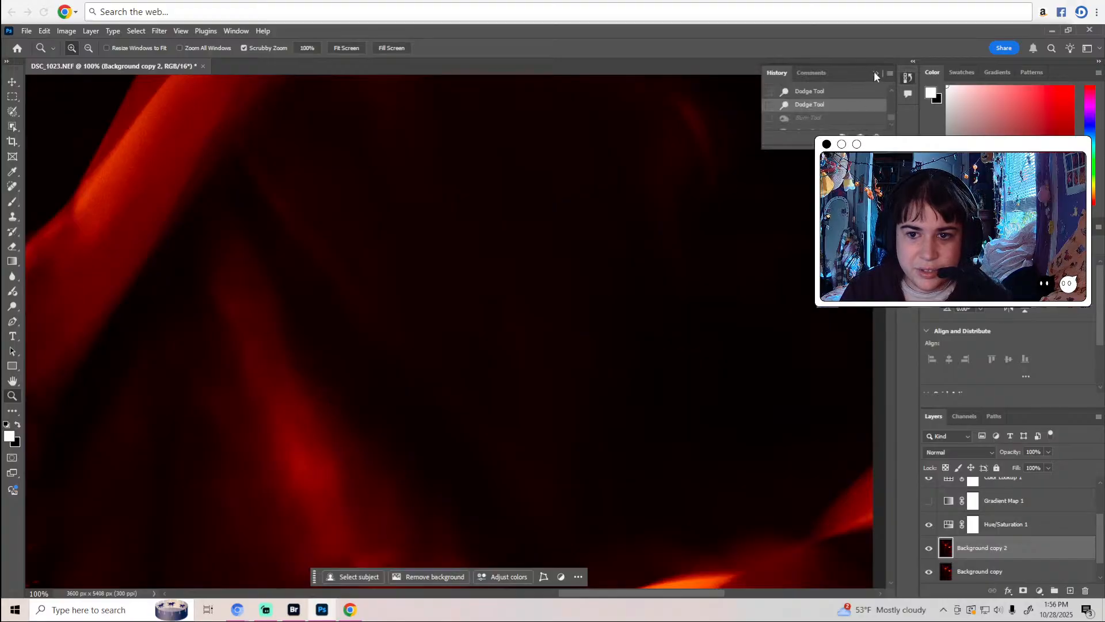
pyautogui.click(874, 73)
pyautogui.scroll(-10, 723, 285)
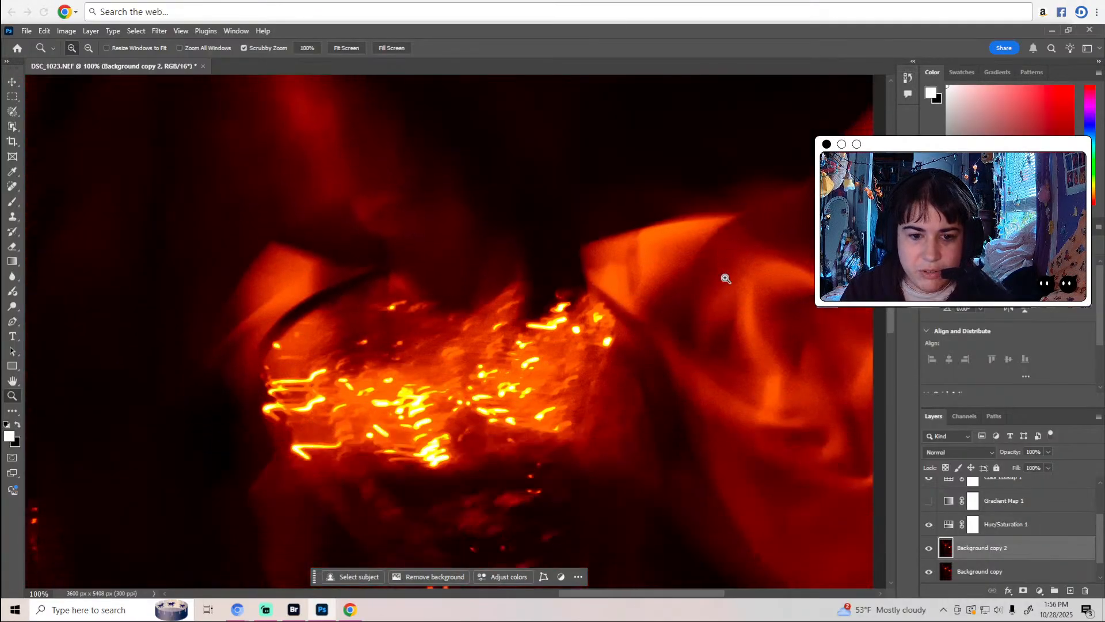
# Examine the dark midriff and scattered sequins below the central dancer's glittering top at 300% with the Dodge tool active.
pyautogui.scroll(-3, 726, 279)
pyautogui.click(521, 347)
pyautogui.click(522, 348)
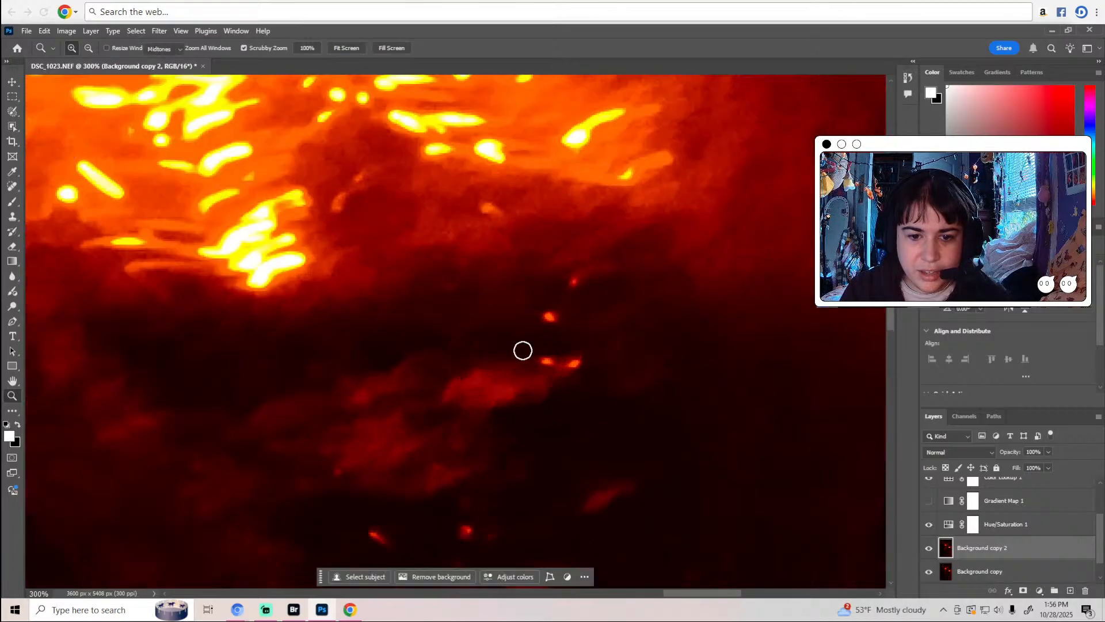
pyautogui.press('o')
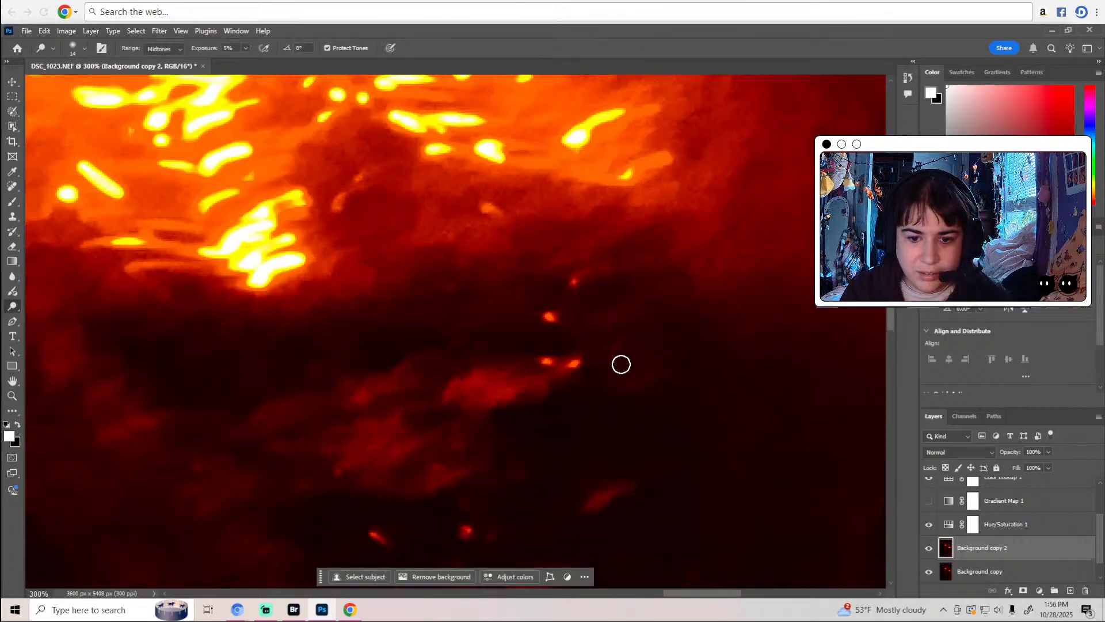
pyautogui.scroll(-5, 630, 371)
pyautogui.scroll(-2, 620, 334)
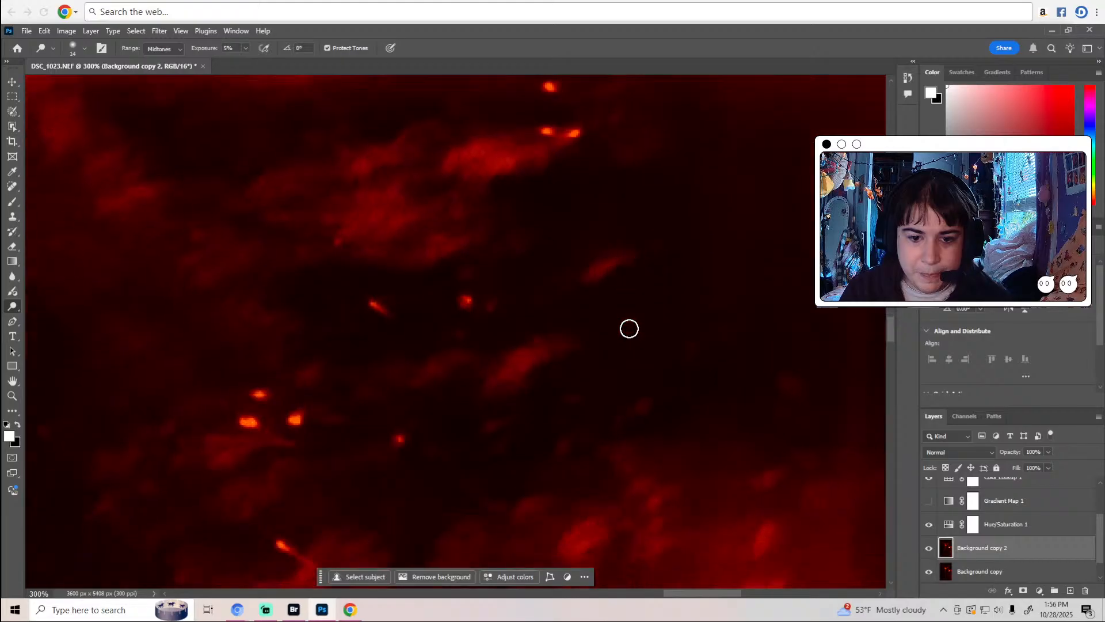
pyautogui.scroll(-2, 430, 380)
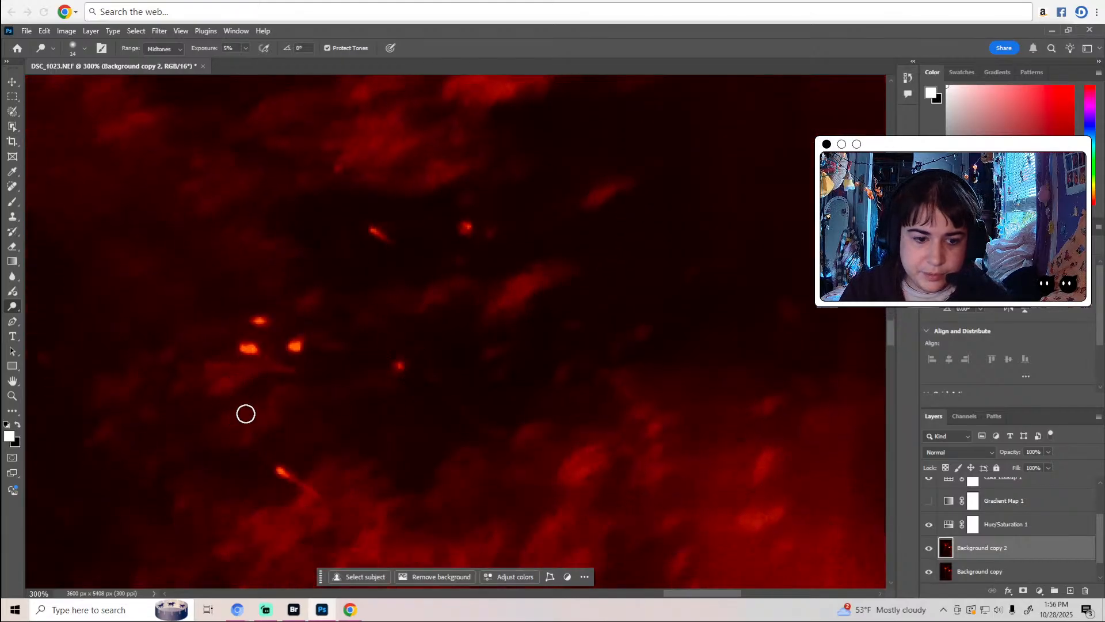
pyautogui.scroll(-4, 361, 352)
pyautogui.scroll(-2, 362, 352)
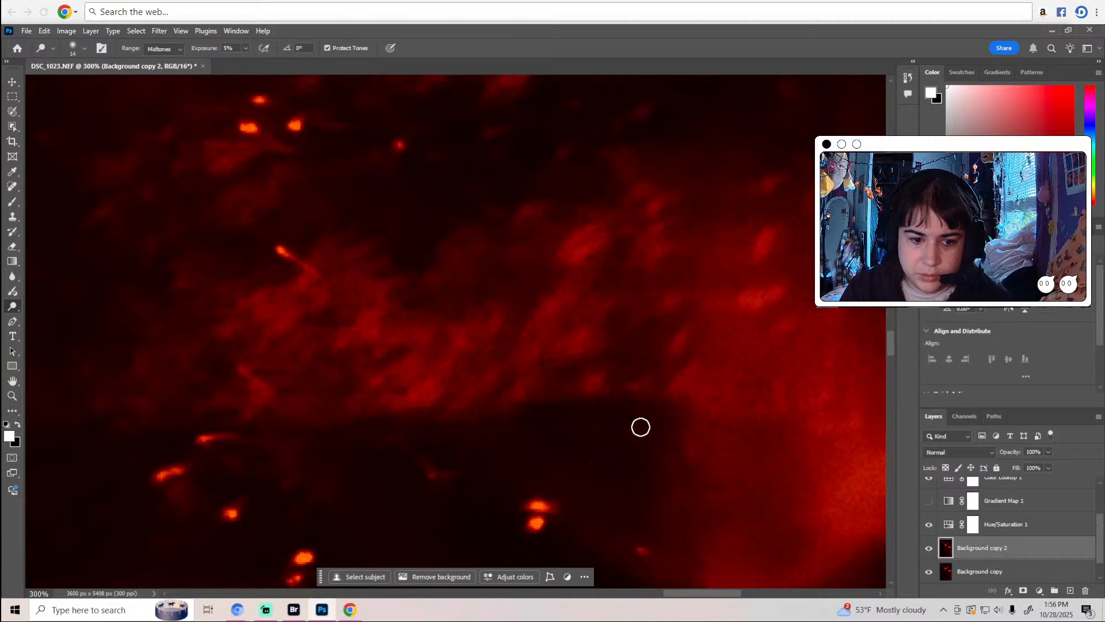
pyautogui.scroll(-2, 610, 429)
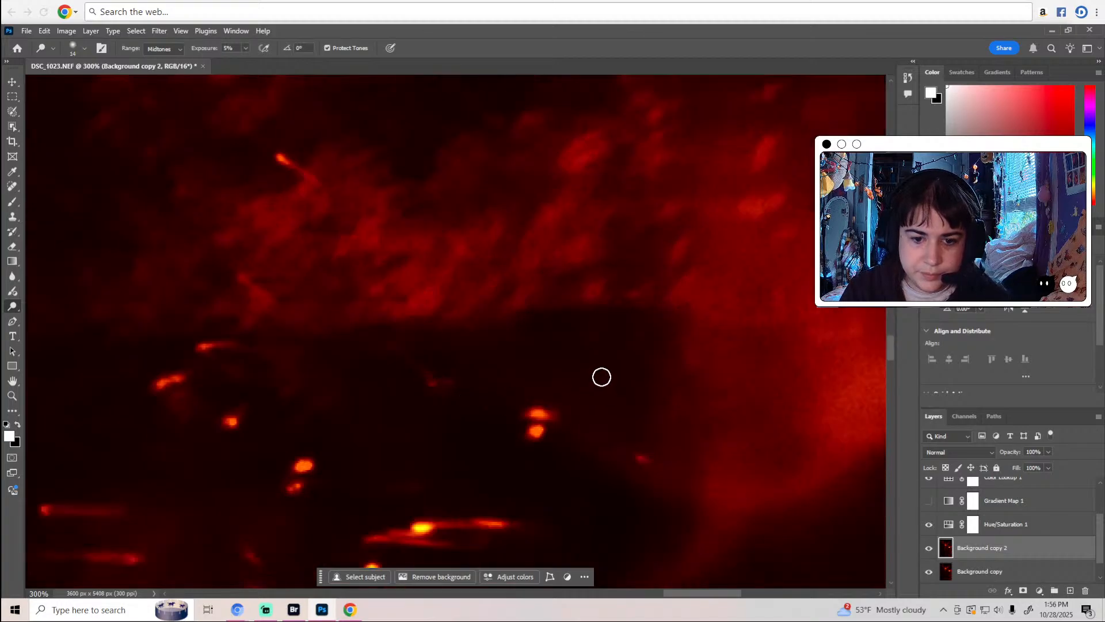
pyautogui.scroll(-2, 599, 374)
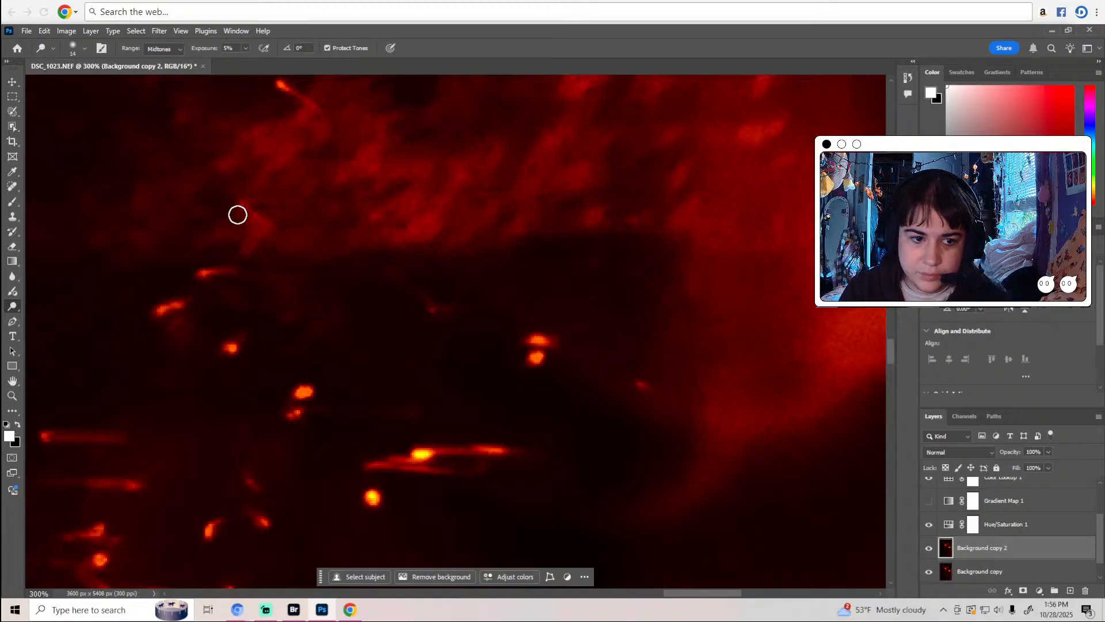
pyautogui.scroll(-2, 368, 398)
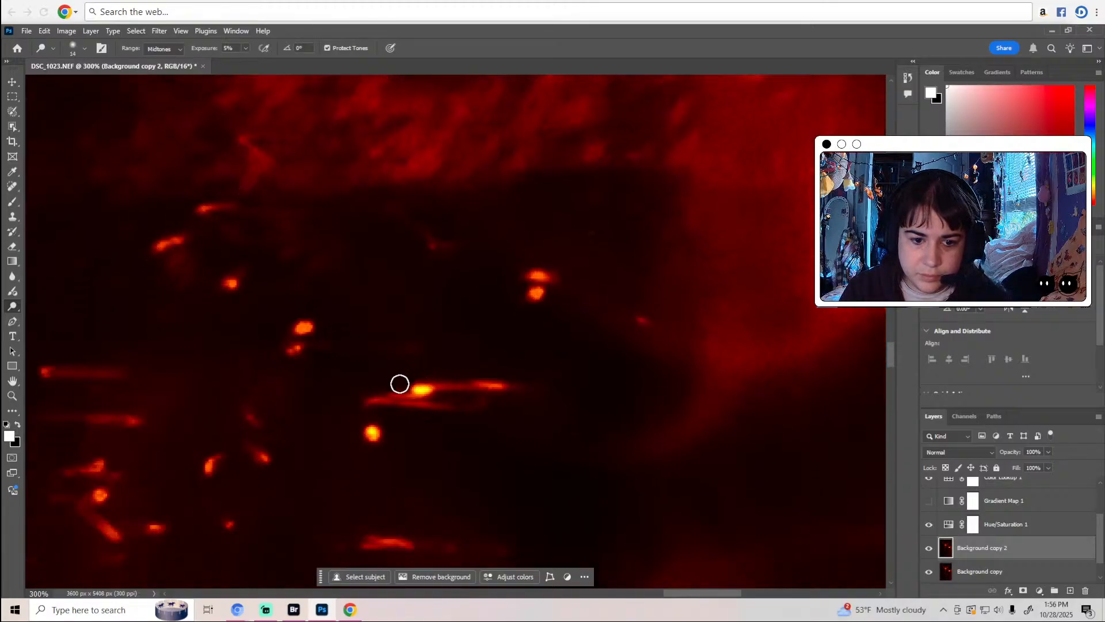
pyautogui.scroll(-2, 475, 393)
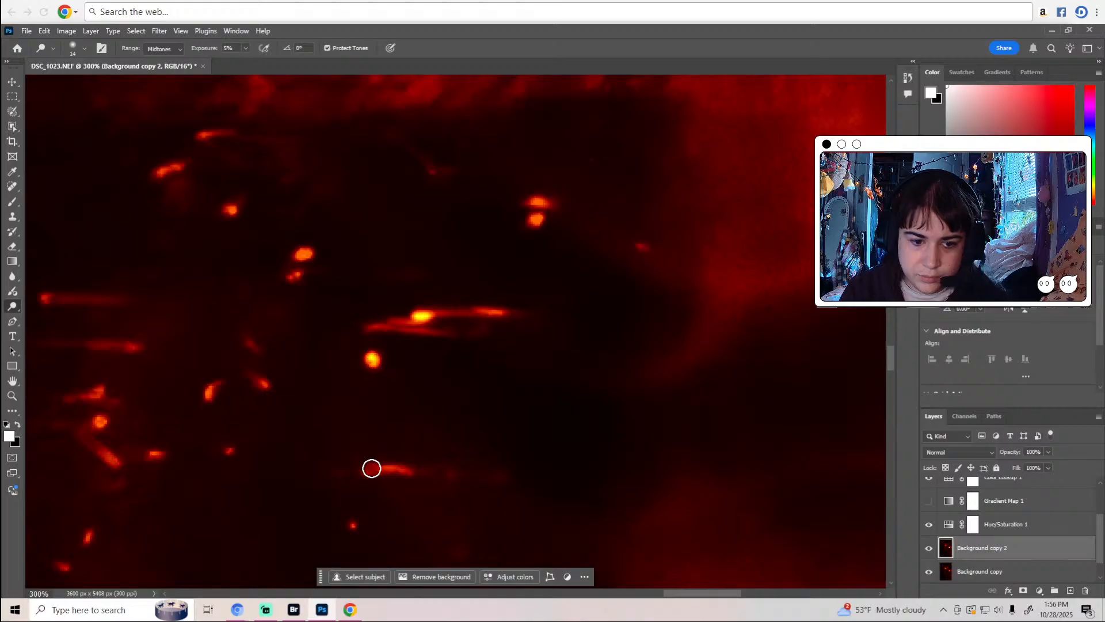
pyautogui.scroll(-6, 412, 459)
# Compare the lower costume at 66.67% with a 300% close-up of the faint fabric beside the sequinned skirt.
pyautogui.press('z')
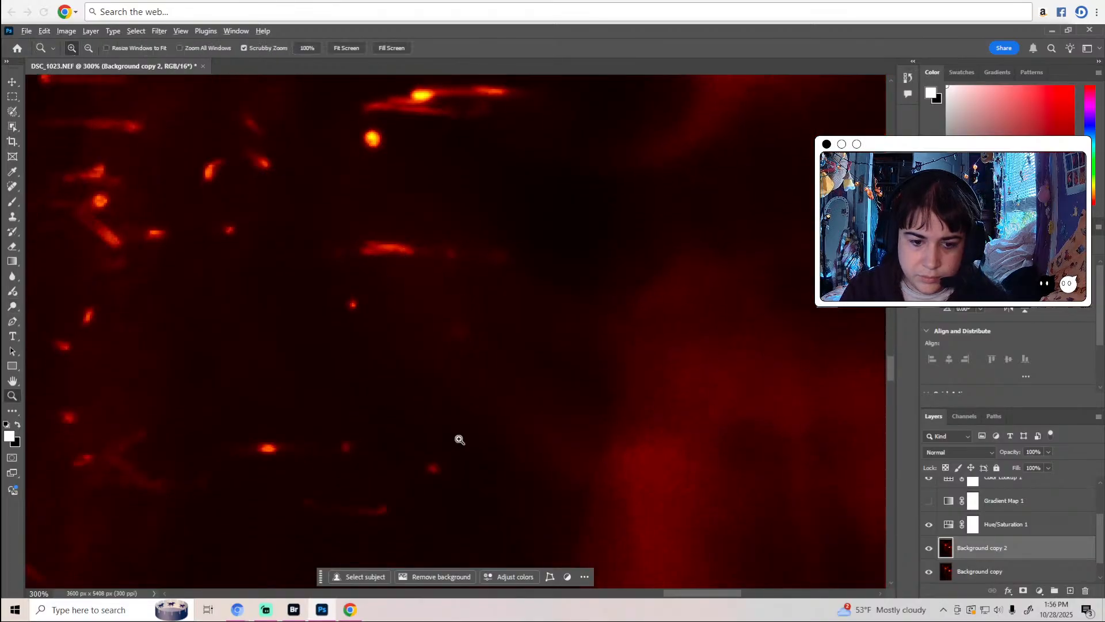
pyautogui.hotkey('ctrl', '-')
pyautogui.hotkey('ctrl', '-')
pyautogui.hotkey('ctrl', '-')
pyautogui.hotkey('ctrl', '-')
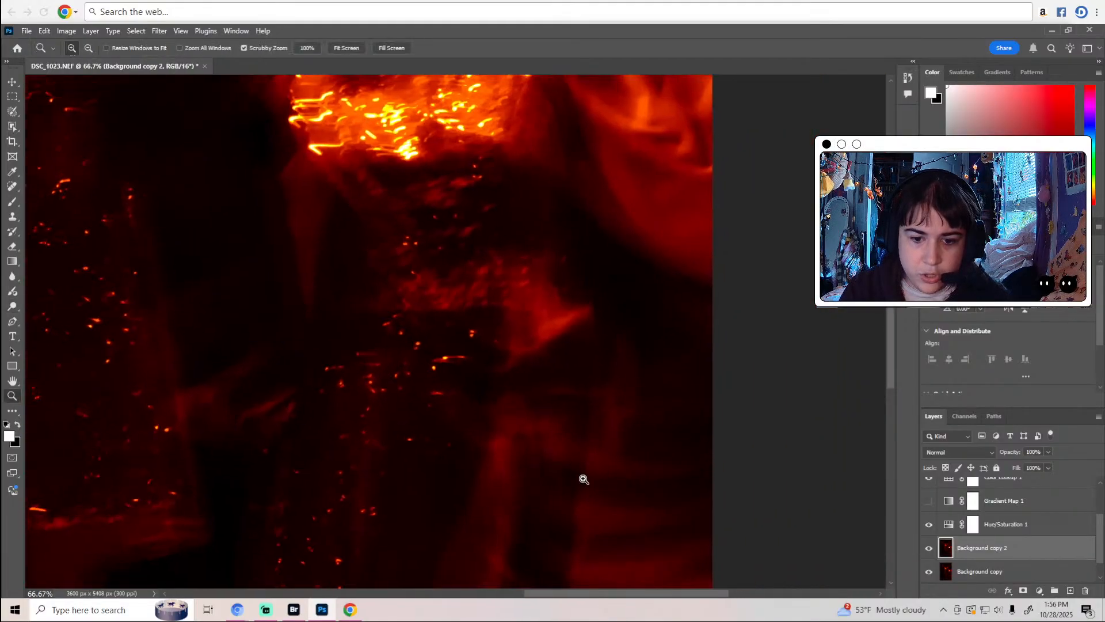
pyautogui.hotkey('ctrl', '+')
pyautogui.hotkey('ctrl', '+')
pyautogui.hotkey('ctrl', '+')
pyautogui.press('o')
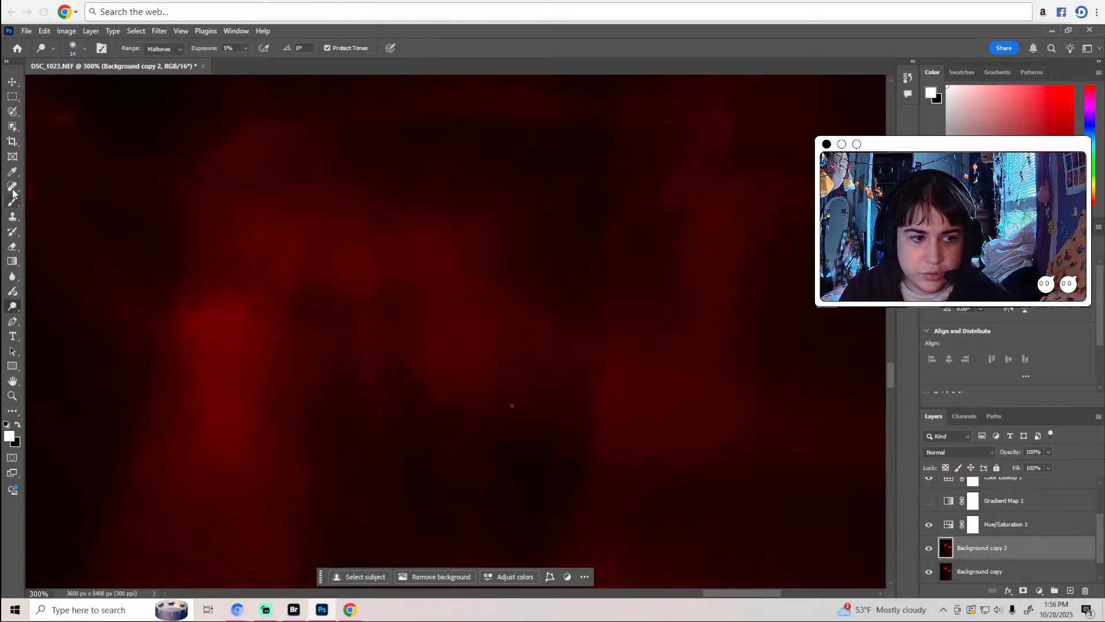
pyautogui.press('z')
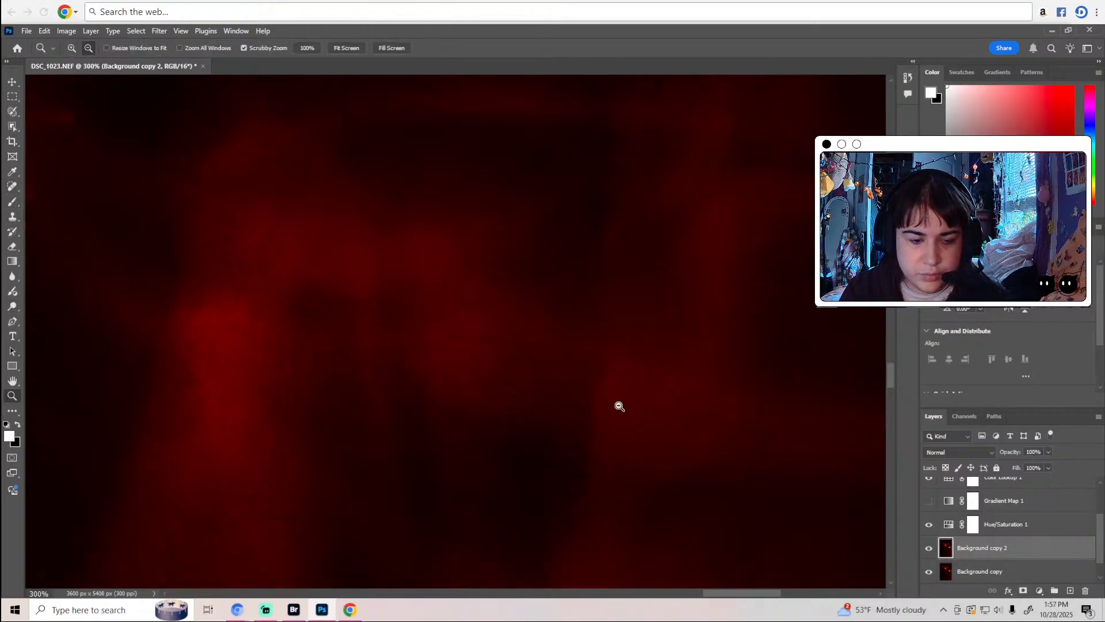
pyautogui.keyDown('alt'); pyautogui.click(619, 407); pyautogui.keyUp('alt')
pyautogui.keyDown('alt'); pyautogui.click(616, 403); pyautogui.keyUp('alt')
pyautogui.press('j')
pyautogui.click(10, 308)
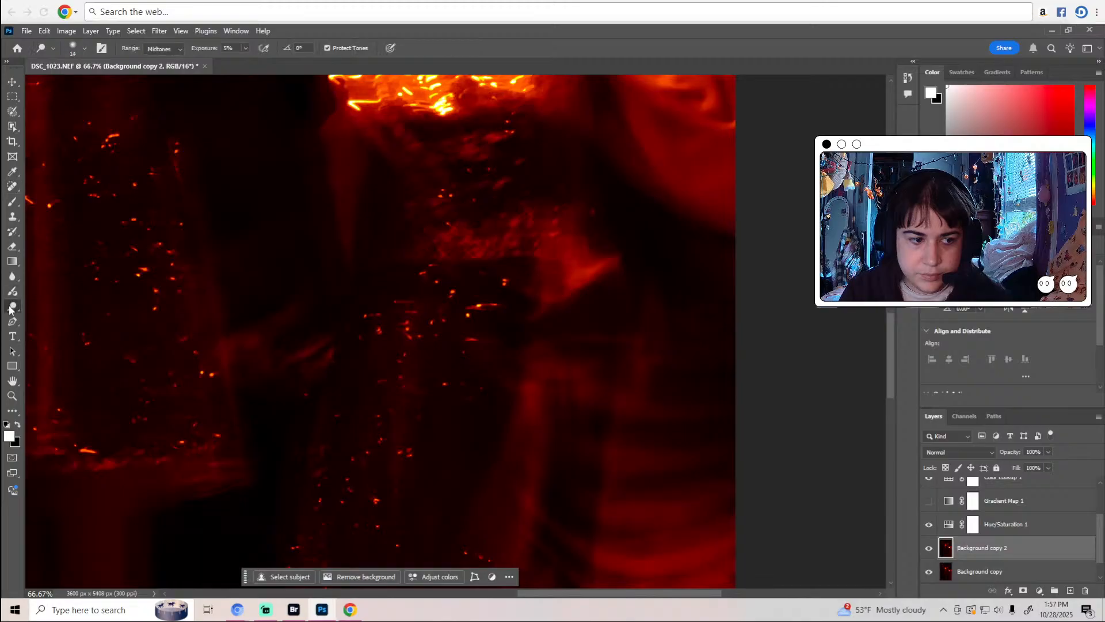
# Inspect the skirt's sequins and the folded red fabric beside them down to the hem at 200% with the Dodge tool ready.
pyautogui.scroll(2, 553, 348)
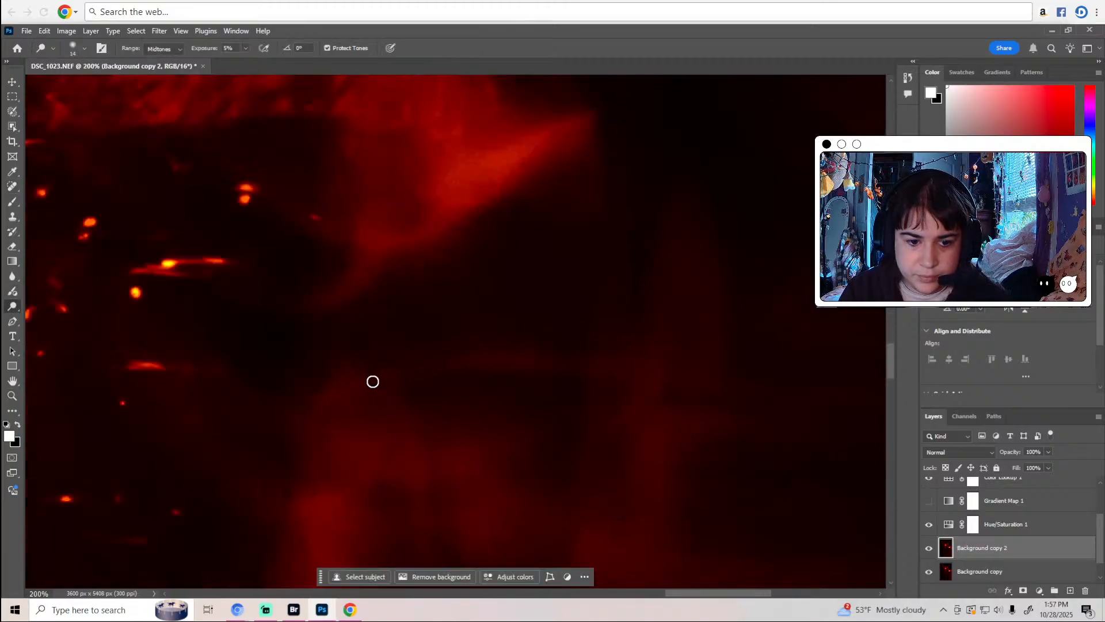
pyautogui.scroll(-5, 804, 394)
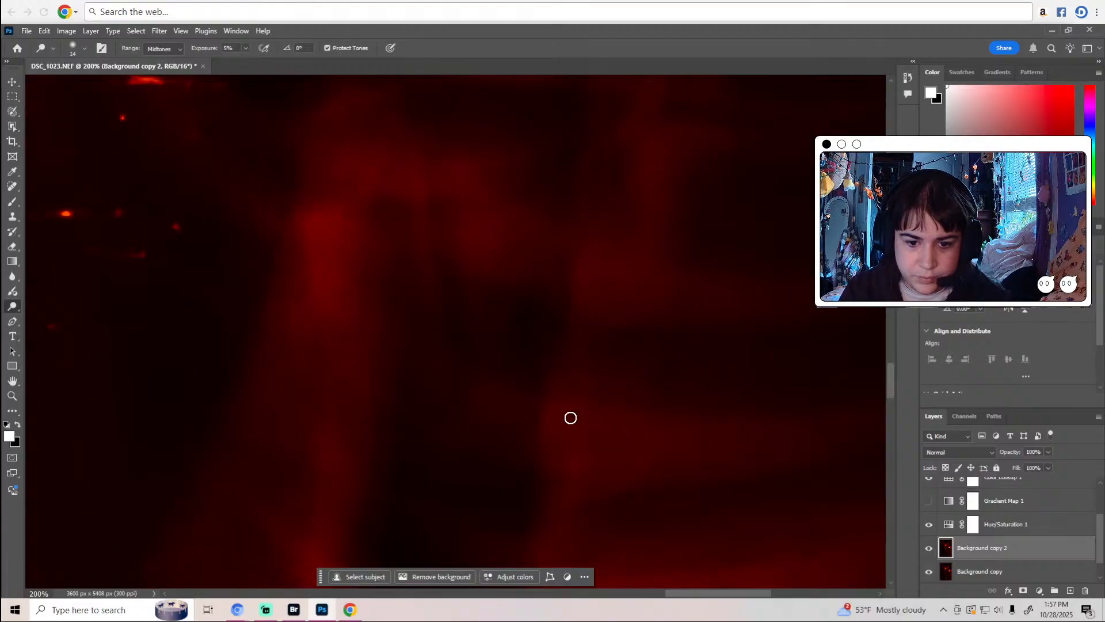
pyautogui.scroll(-5, 690, 429)
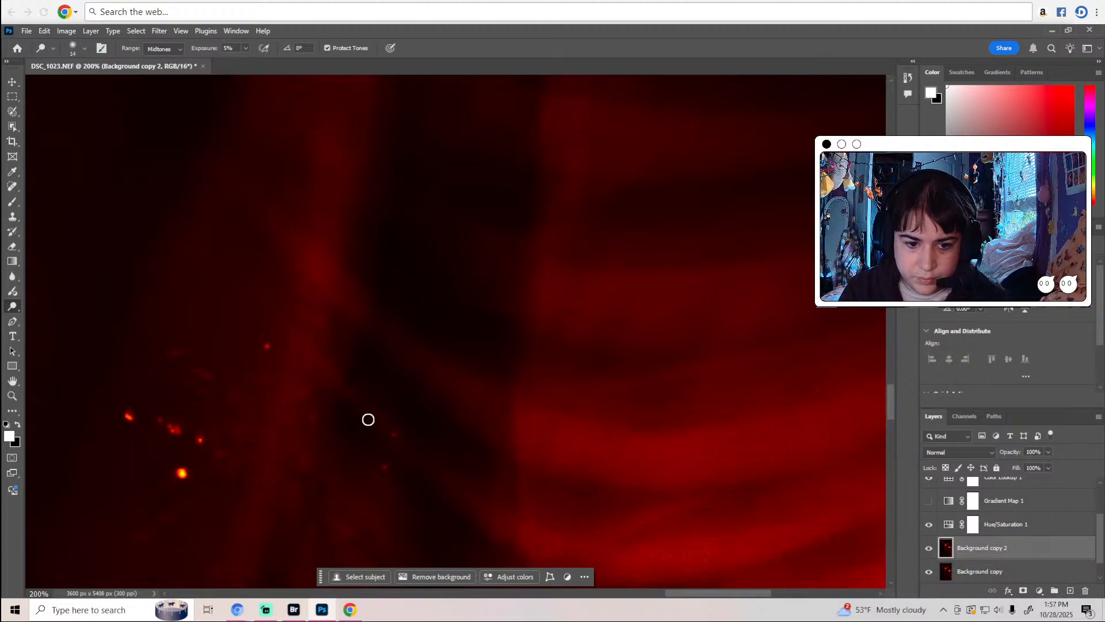
pyautogui.scroll(-6, 496, 509)
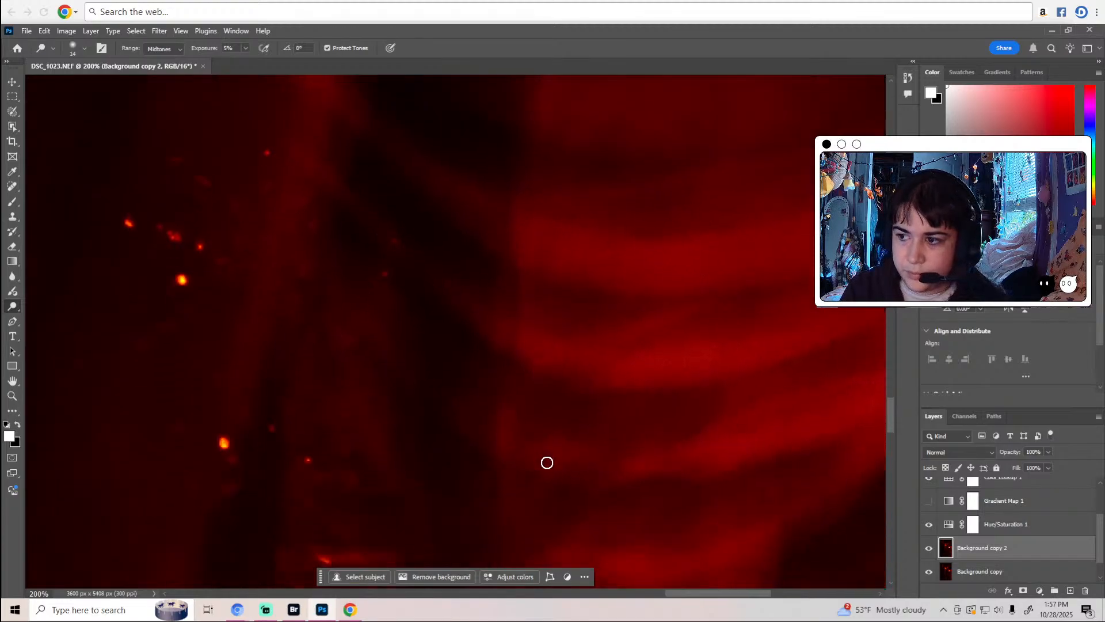
pyautogui.scroll(-1, 493, 441)
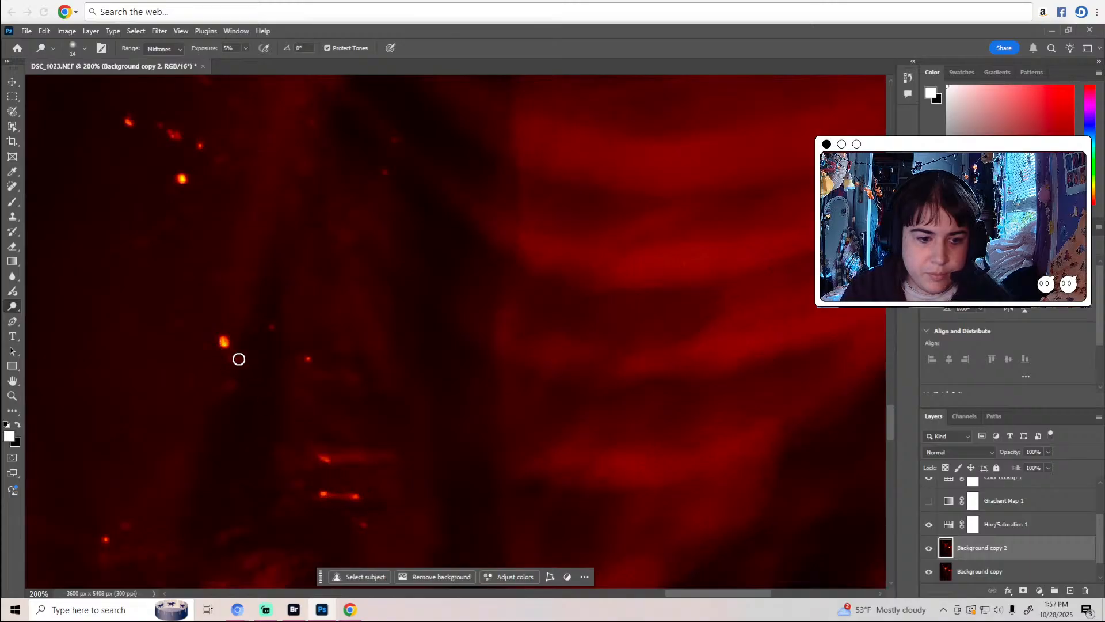
pyautogui.scroll(-4, 305, 363)
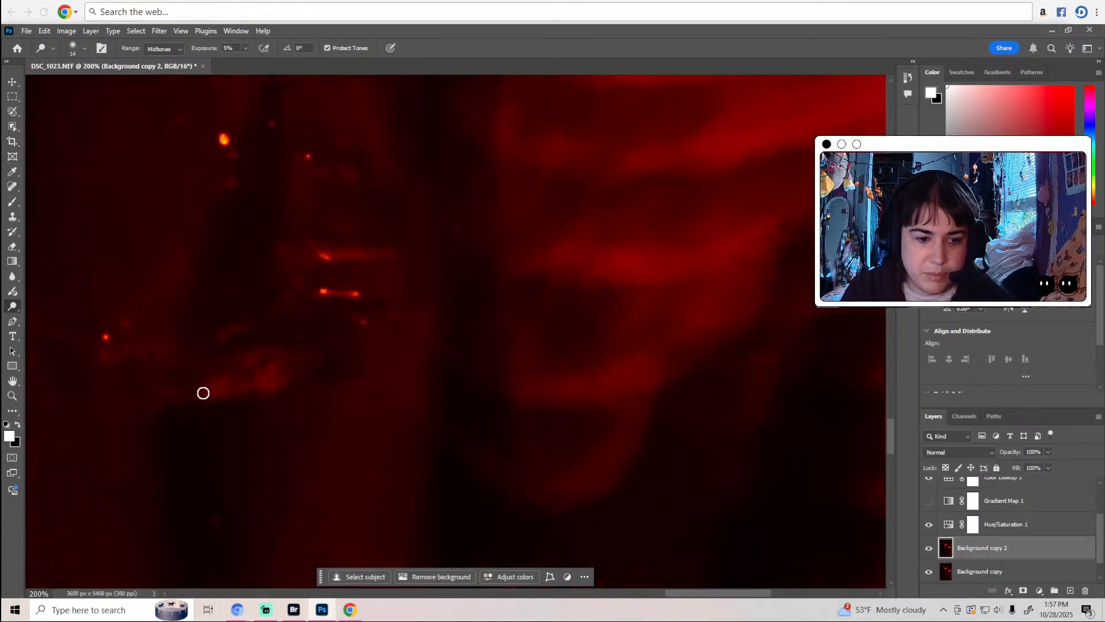
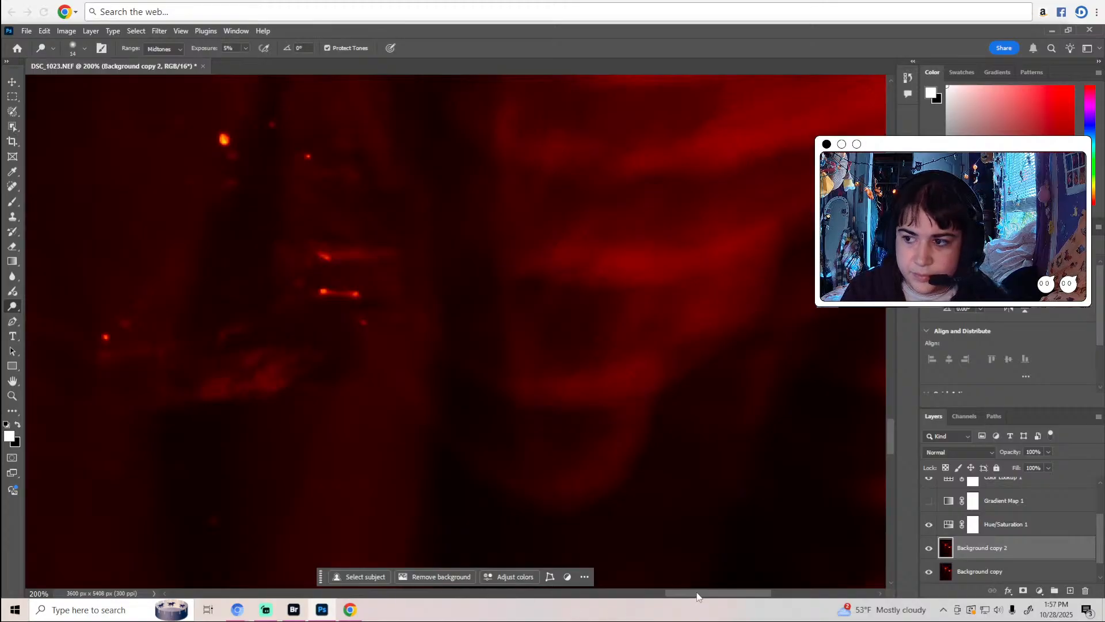
# Examine the fabric folds at the photo's right edge and the sequinned skirt areas farther left at 200%.
pyautogui.moveTo(696, 598); pyautogui.dragTo(734, 595)
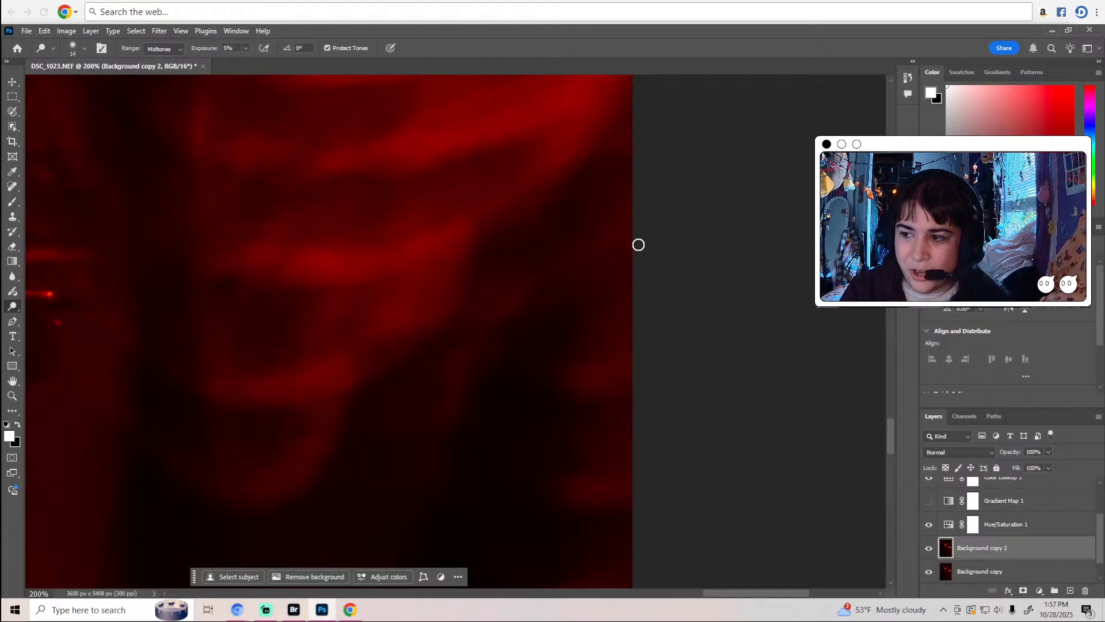
pyautogui.scroll(6, 638, 245)
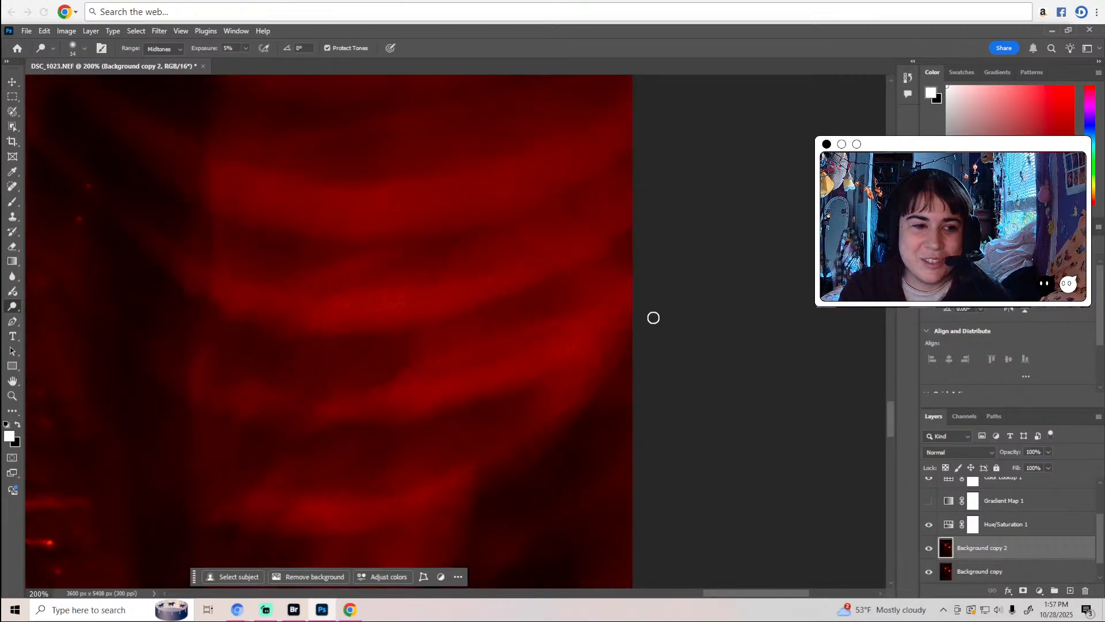
pyautogui.moveTo(769, 594); pyautogui.dragTo(666, 593)
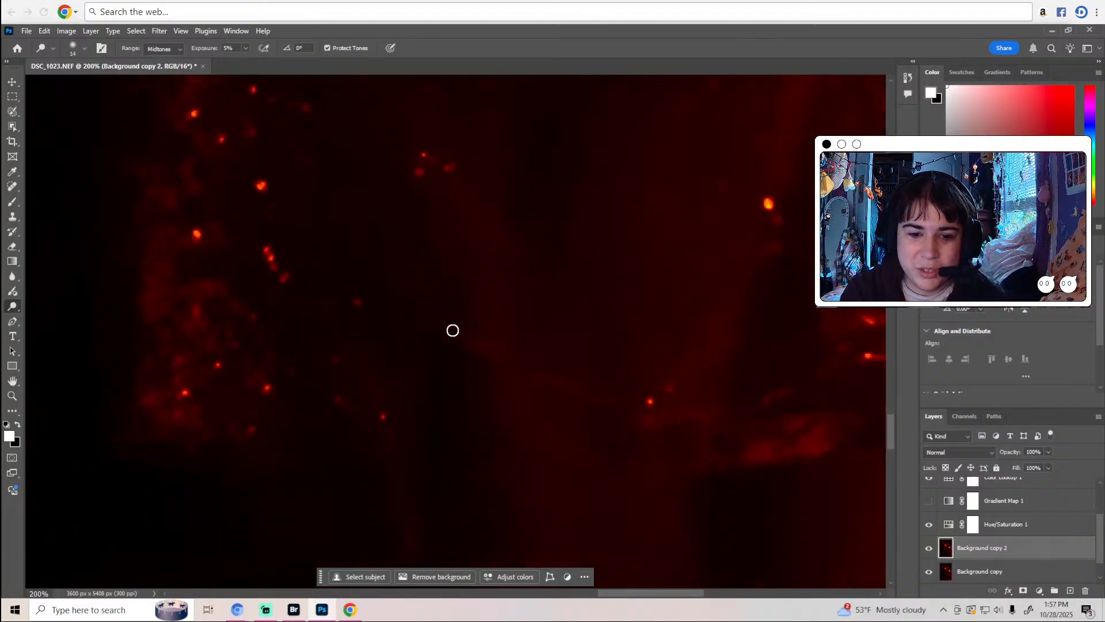
# Inspect the glitter spots on the two dresses for stray specks at 200% zoom, working upward through the skirts.
pyautogui.scroll(1, 501, 242)
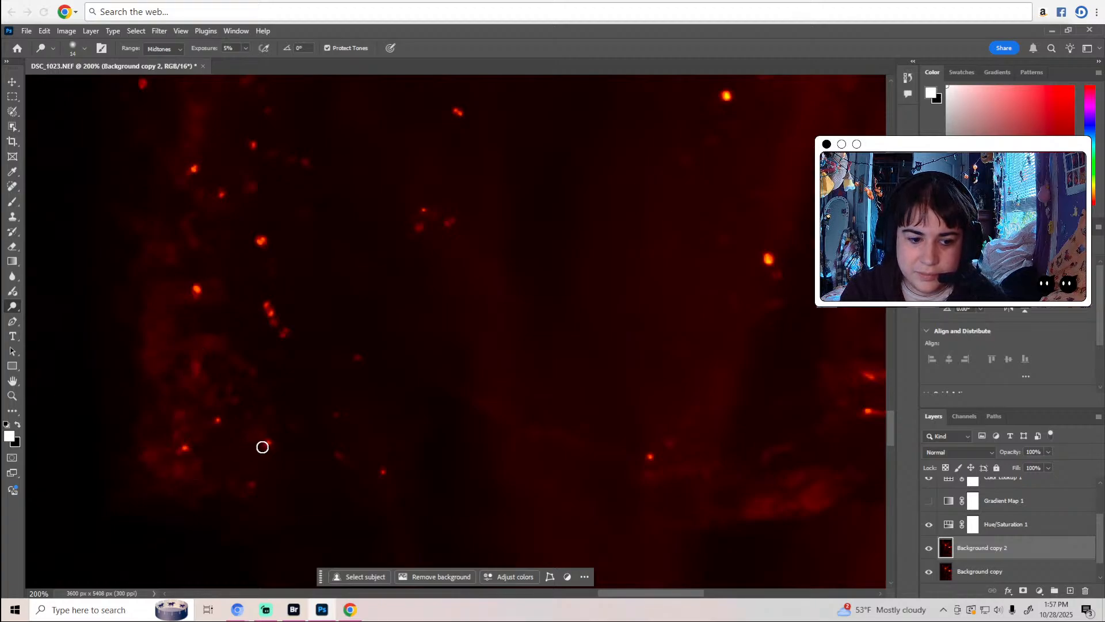
pyautogui.scroll(1, 247, 415)
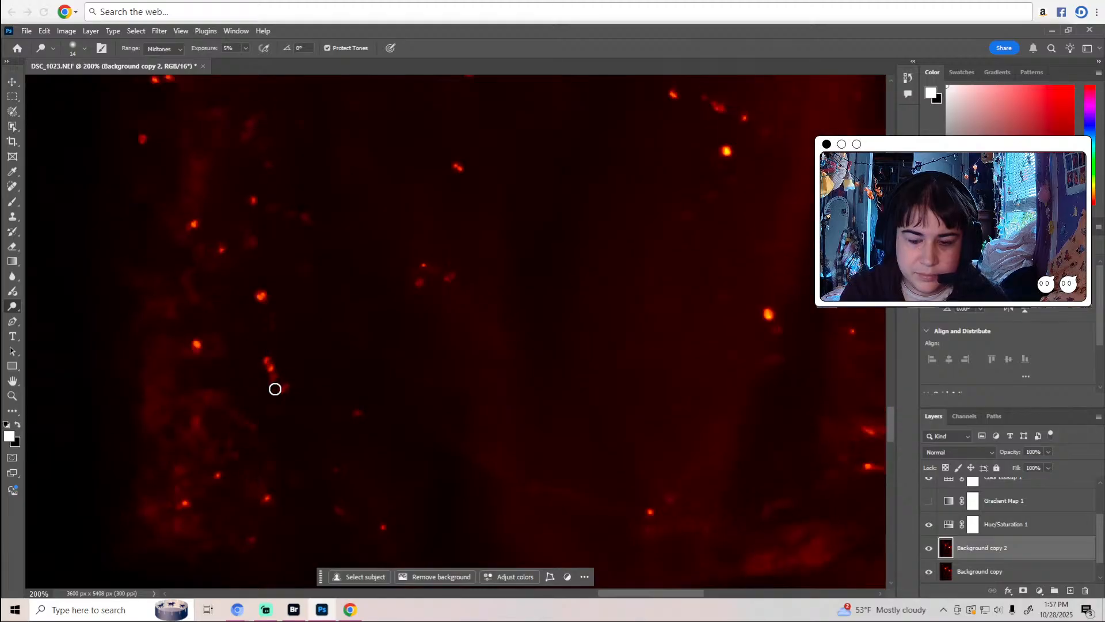
pyautogui.scroll(3, 275, 389)
pyautogui.scroll(3, 153, 311)
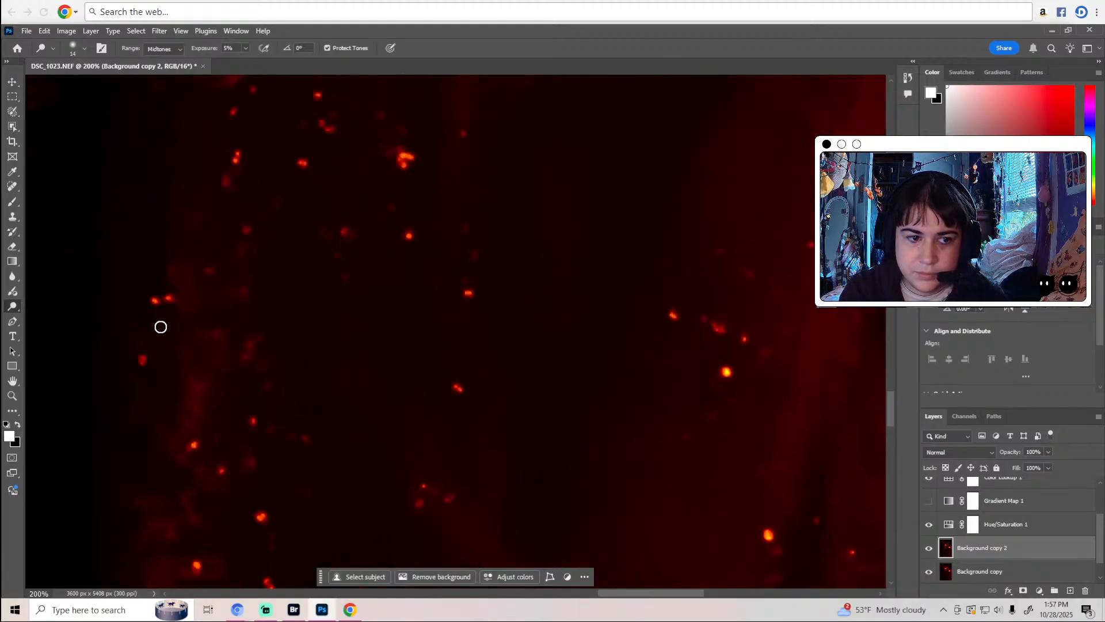
pyautogui.scroll(2, 182, 301)
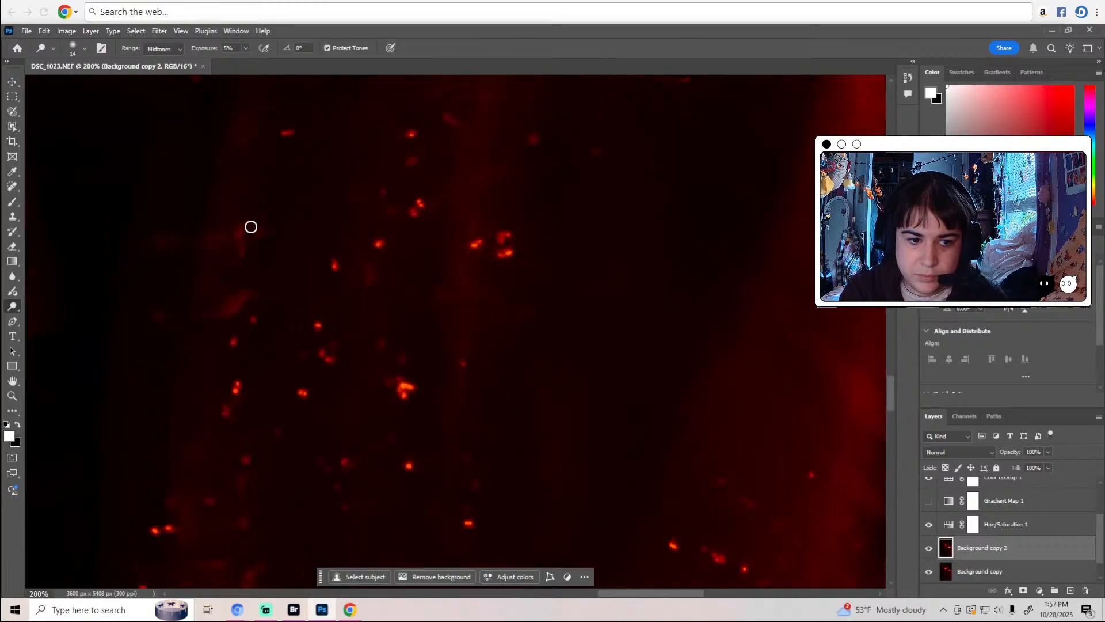
pyautogui.scroll(3, 244, 253)
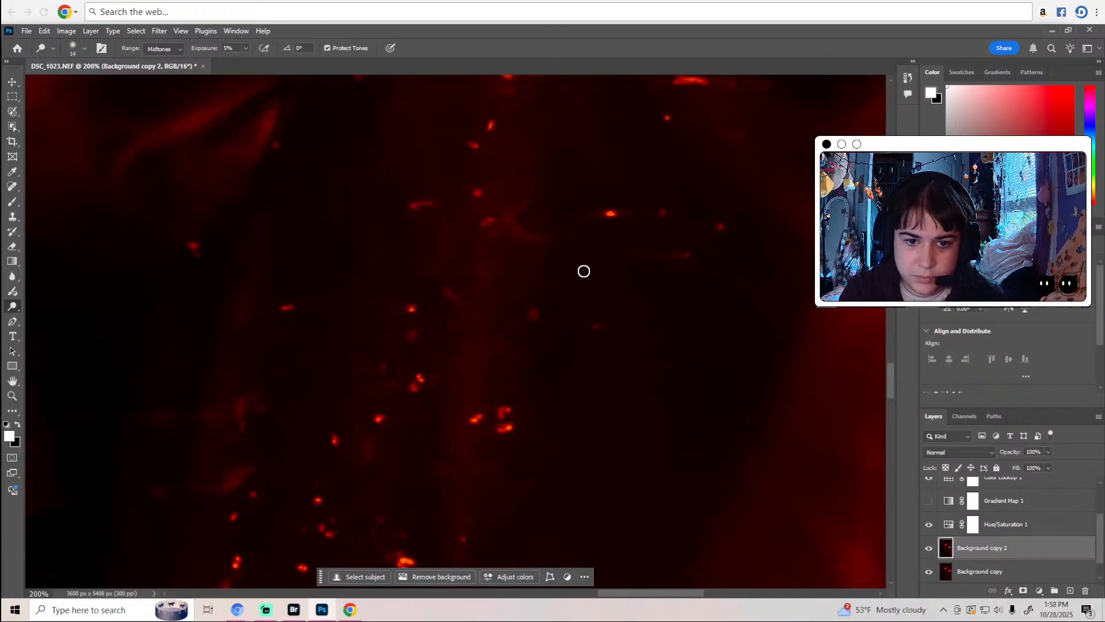
pyautogui.hscroll(-5, 635, 597)
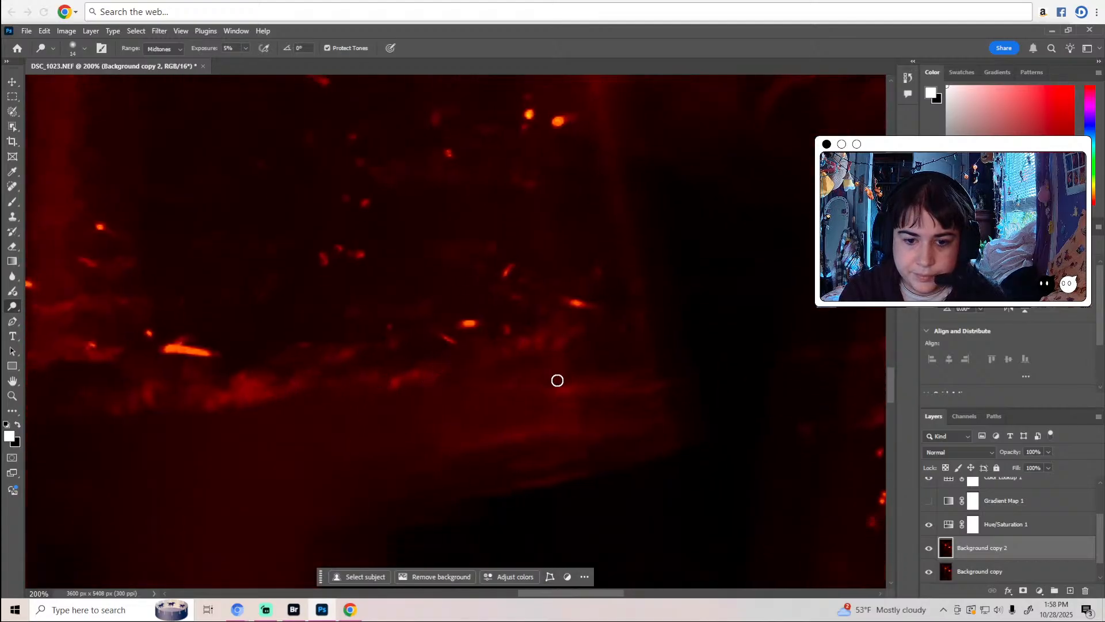
pyautogui.scroll(3, 652, 389)
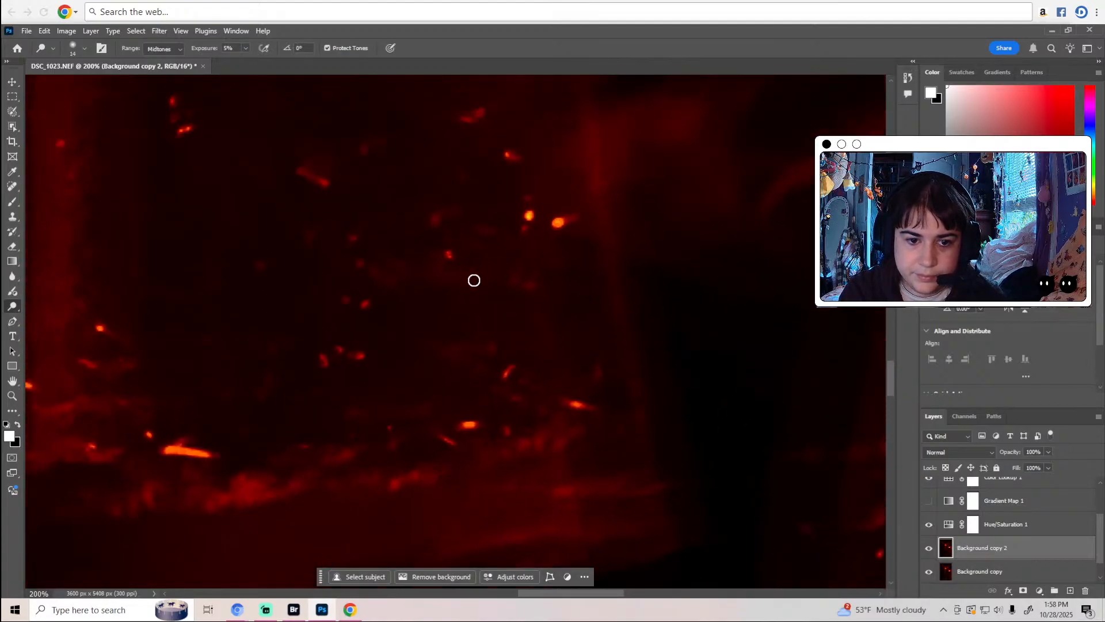
pyautogui.scroll(3, 506, 377)
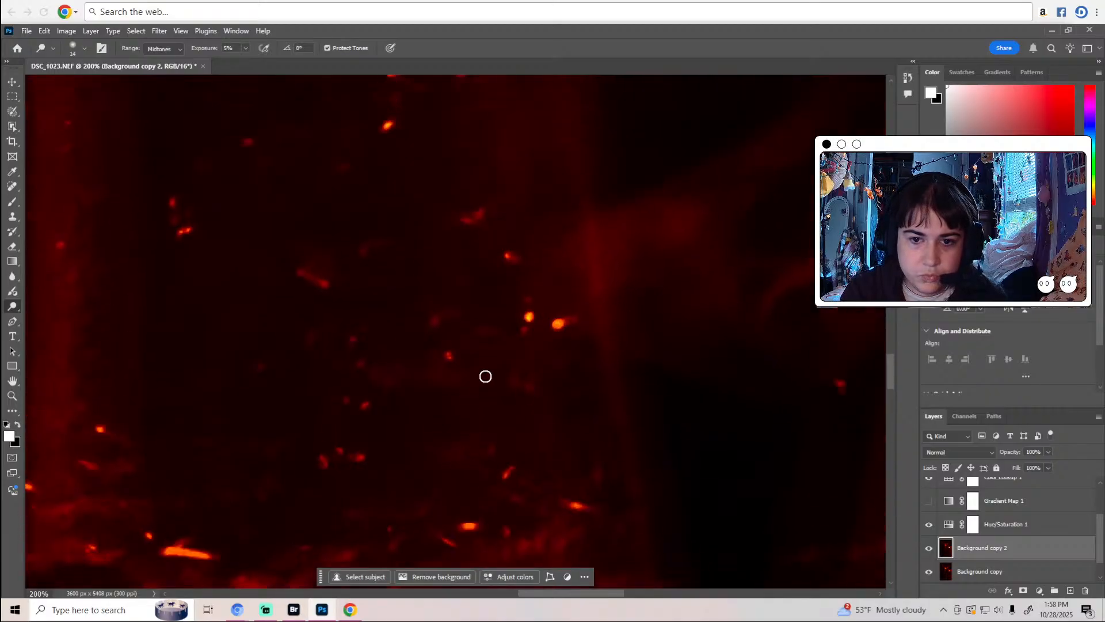
pyautogui.scroll(5, 482, 395)
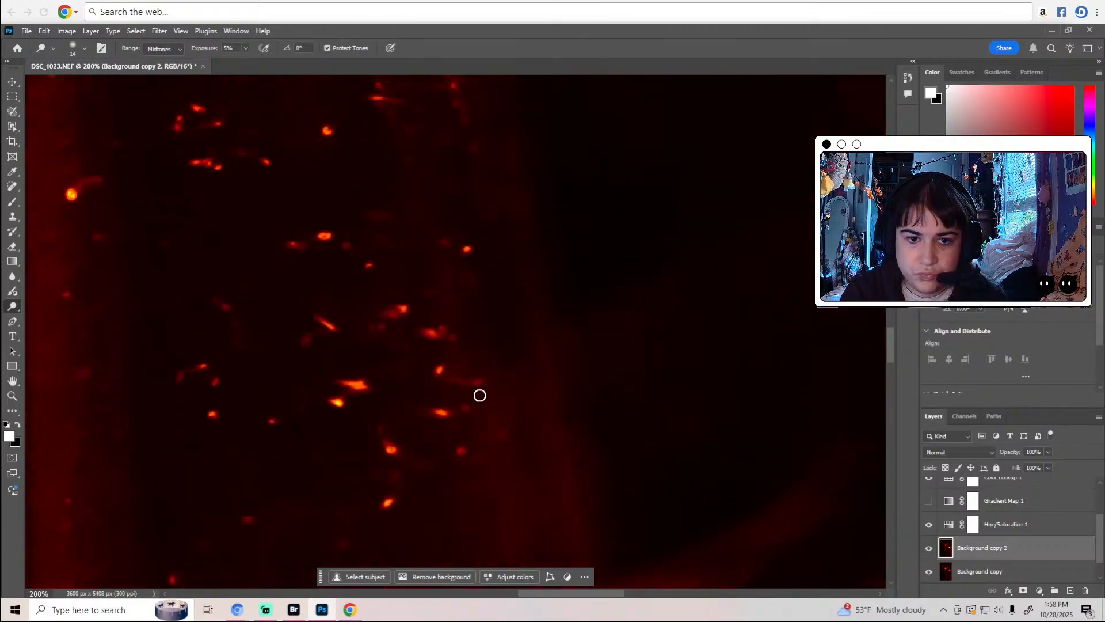
pyautogui.scroll(8, 480, 395)
# View the whole photo, inspect the central figure's feet at the platform edge at 200% zoom, and return to the Dodge tool.
pyautogui.press('z')
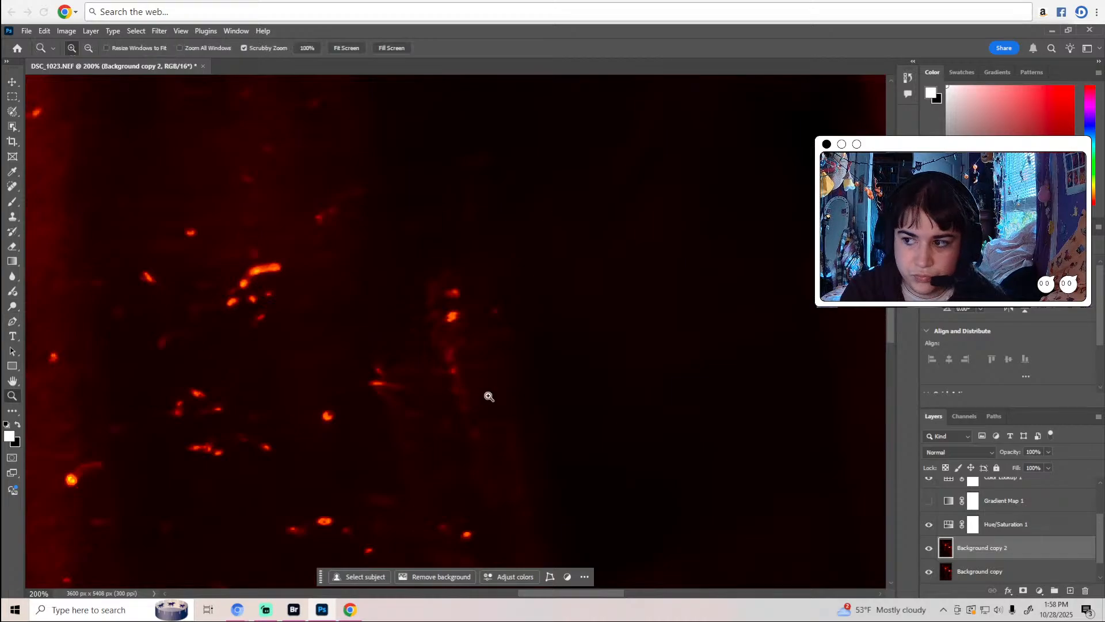
pyautogui.keyDown('alt'); pyautogui.click(527, 384); pyautogui.keyUp('alt')
pyautogui.keyDown('alt'); pyautogui.click(527, 384); pyautogui.keyUp('alt')
pyautogui.keyDown('alt'); pyautogui.click(528, 384); pyautogui.keyUp('alt')
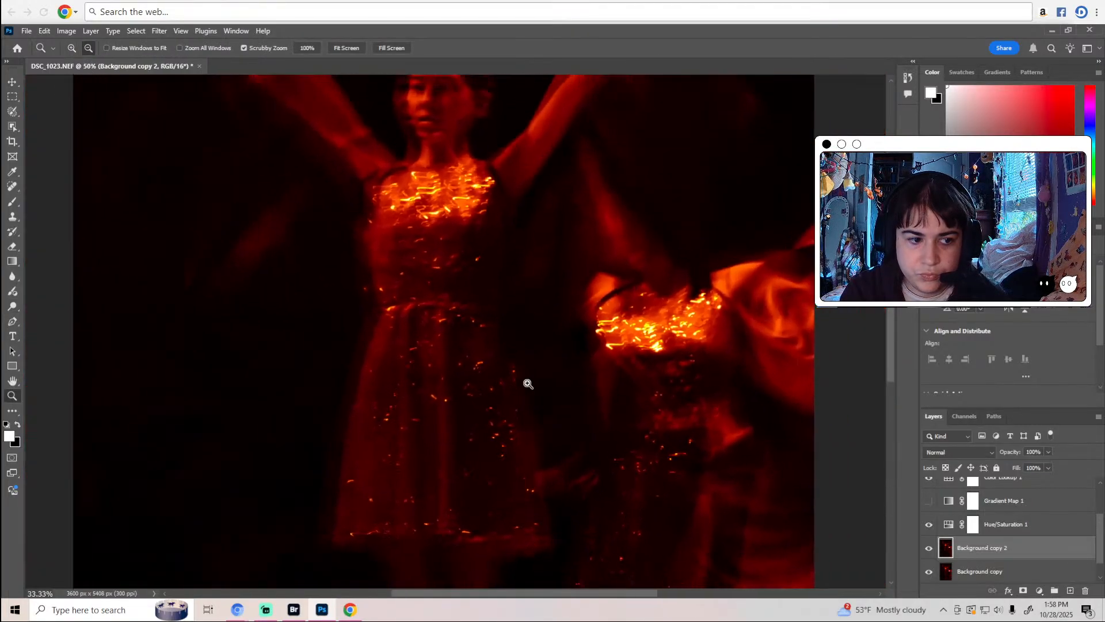
pyautogui.keyDown('alt'); pyautogui.click(528, 384); pyautogui.keyUp('alt')
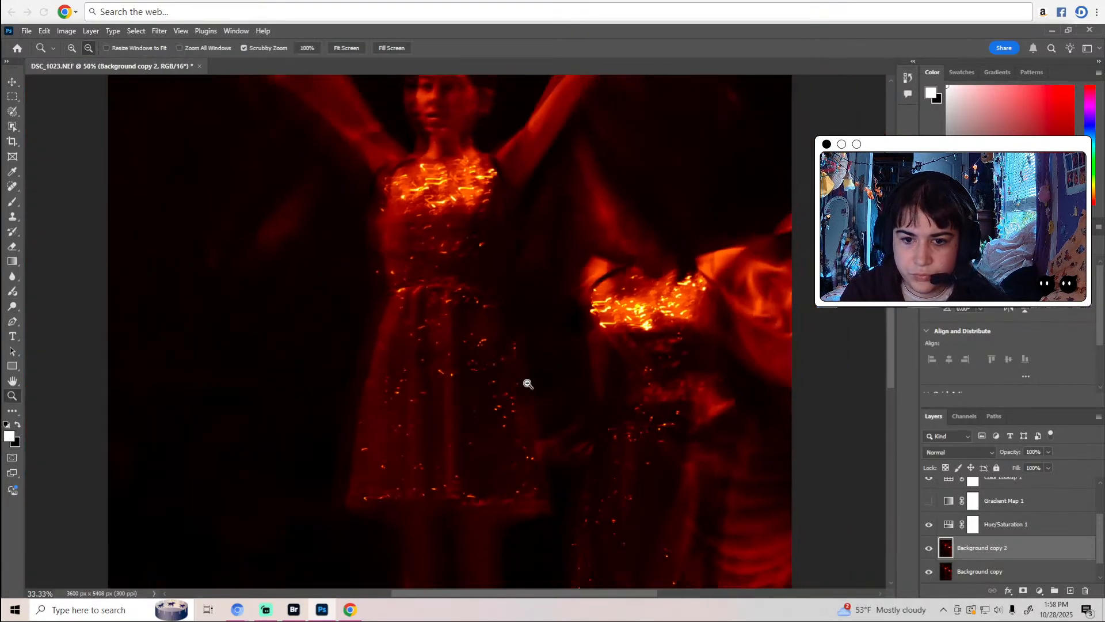
pyautogui.keyDown('alt'); pyautogui.click(528, 384); pyautogui.keyUp('alt')
pyautogui.keyDown('alt'); pyautogui.click(528, 384); pyautogui.keyUp('alt')
pyautogui.keyDown('alt'); pyautogui.click(528, 384); pyautogui.keyUp('alt')
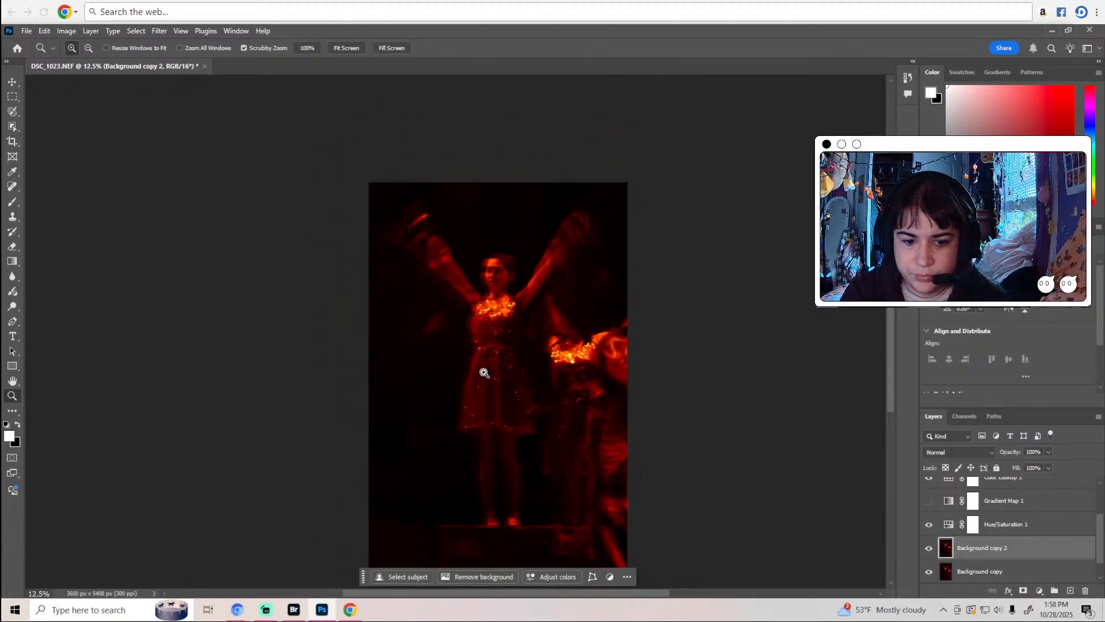
pyautogui.scroll(-4, 510, 497)
pyautogui.click(468, 424)
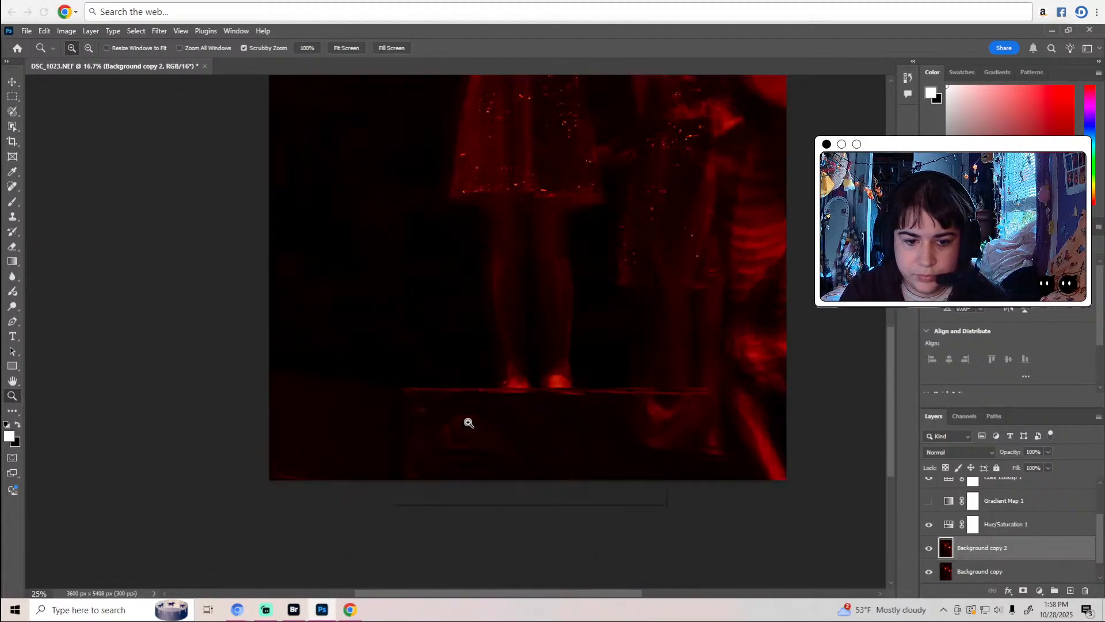
pyautogui.click(469, 424)
pyautogui.click(469, 423)
pyautogui.press('o')
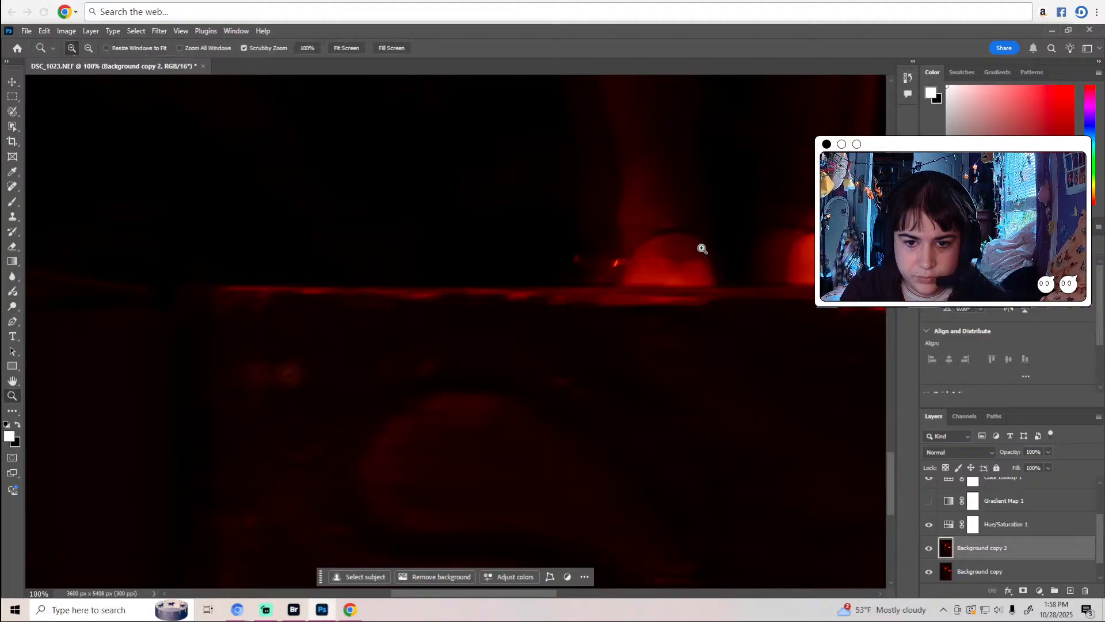
pyautogui.scroll(1, 703, 246)
pyautogui.click(537, 277)
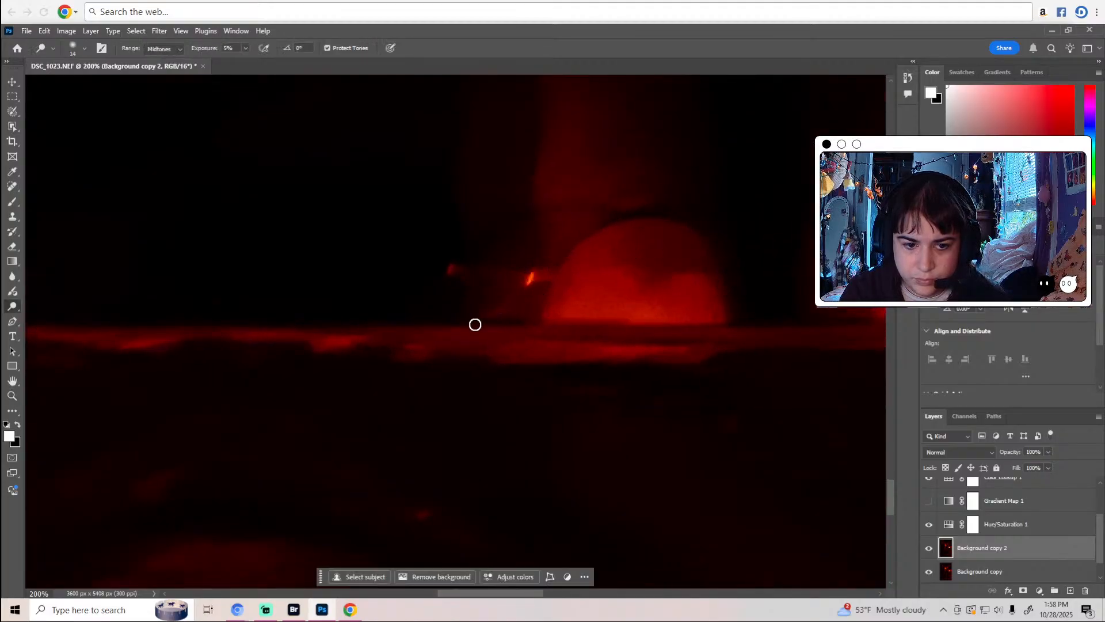
# Examine the dark front of the platform for stray specks down to the photo's lower edge.
pyautogui.scroll(-4, 693, 348)
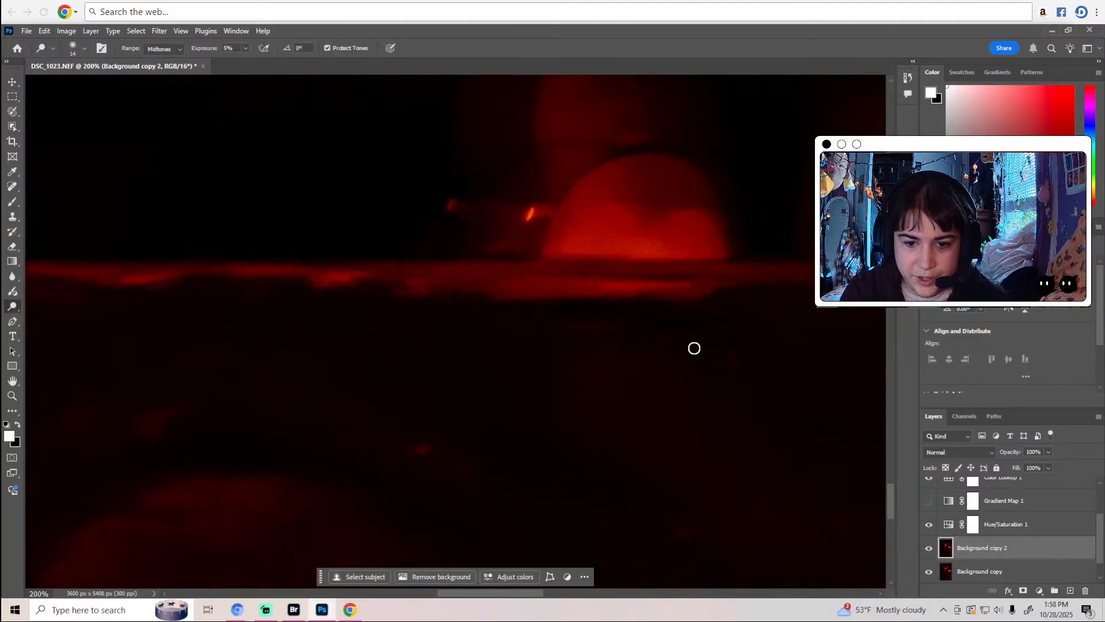
pyautogui.scroll(-4, 481, 399)
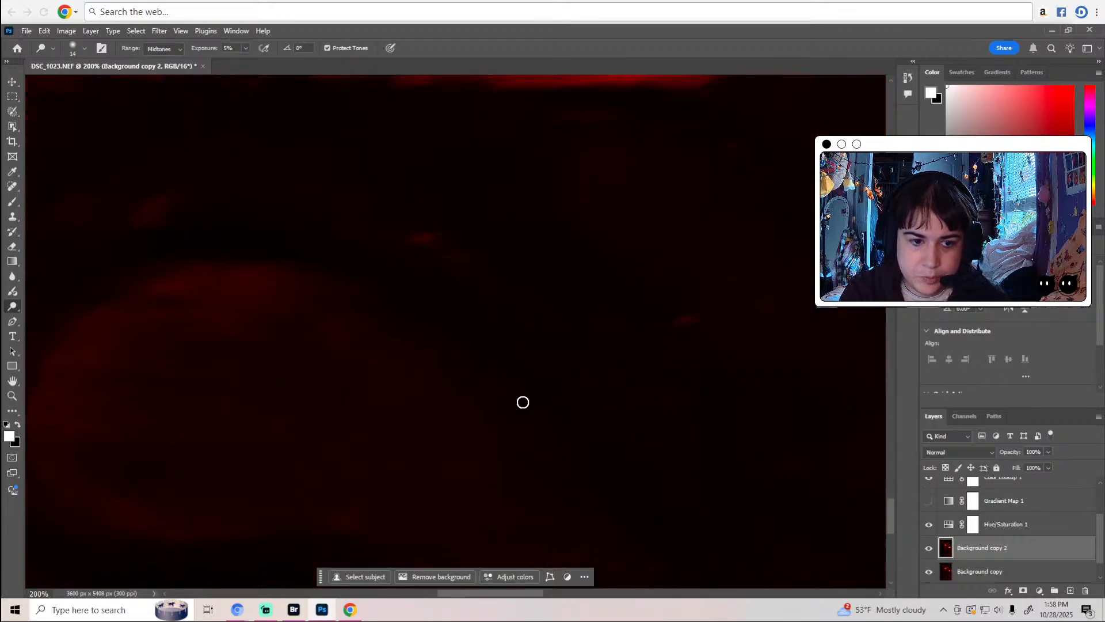
pyautogui.moveTo(506, 592); pyautogui.dragTo(464, 591)
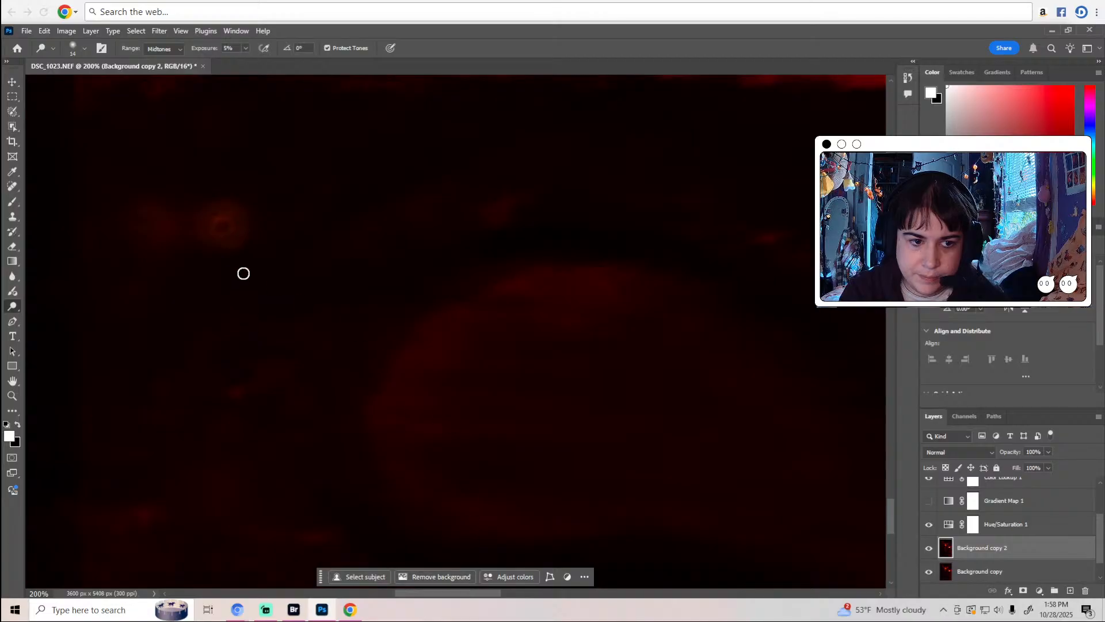
pyautogui.scroll(4, 230, 229)
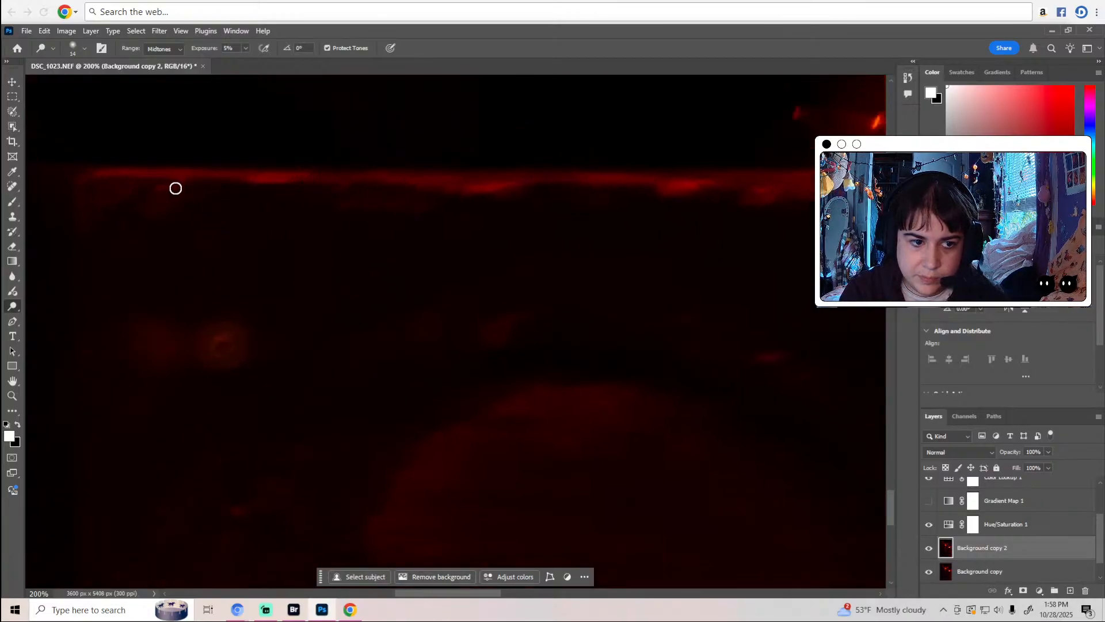
pyautogui.scroll(-7, 217, 284)
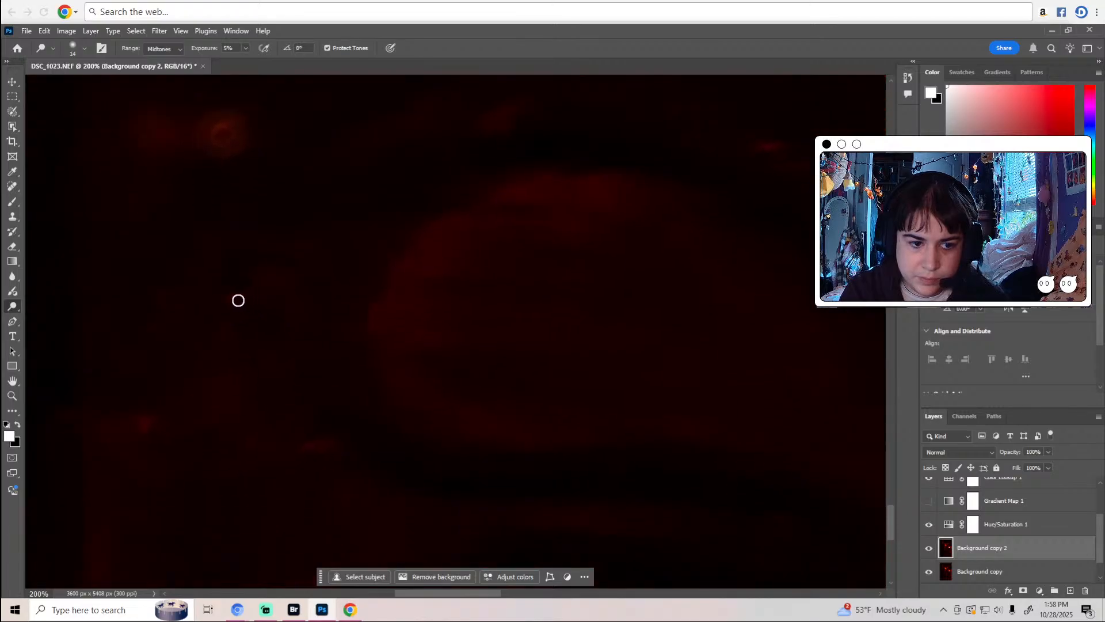
pyautogui.scroll(-2, 173, 345)
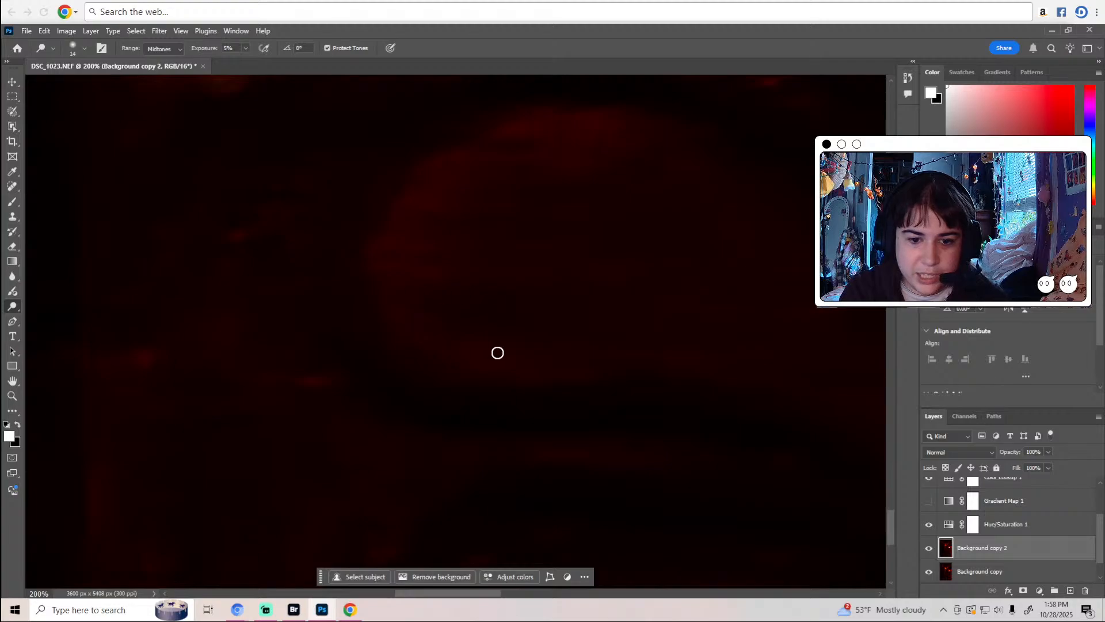
pyautogui.scroll(-3, 610, 374)
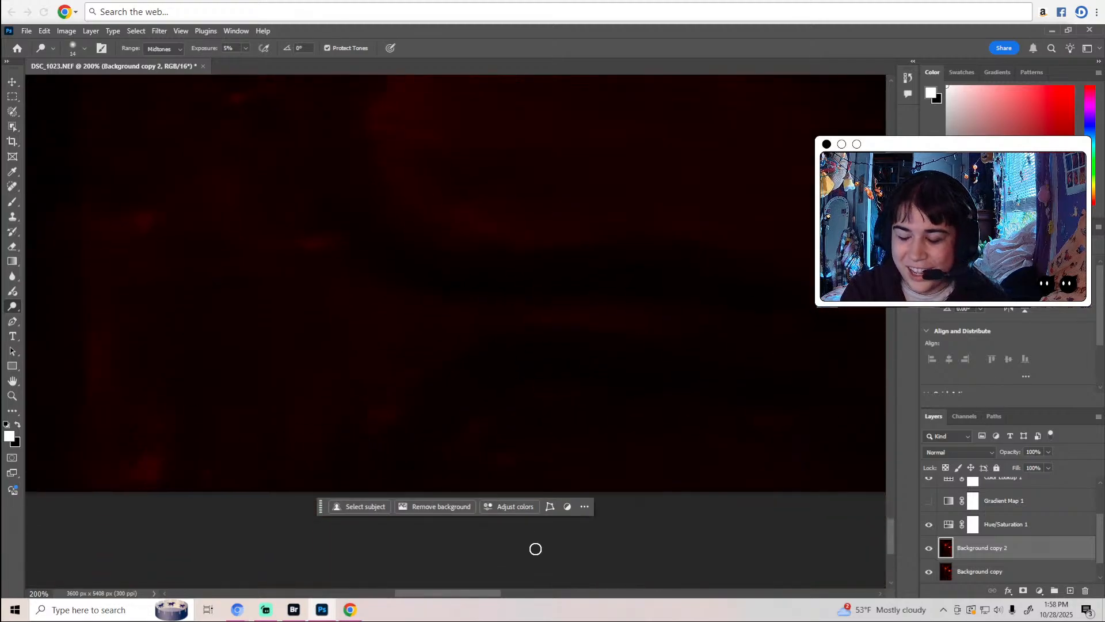
pyautogui.moveTo(439, 593); pyautogui.dragTo(496, 593)
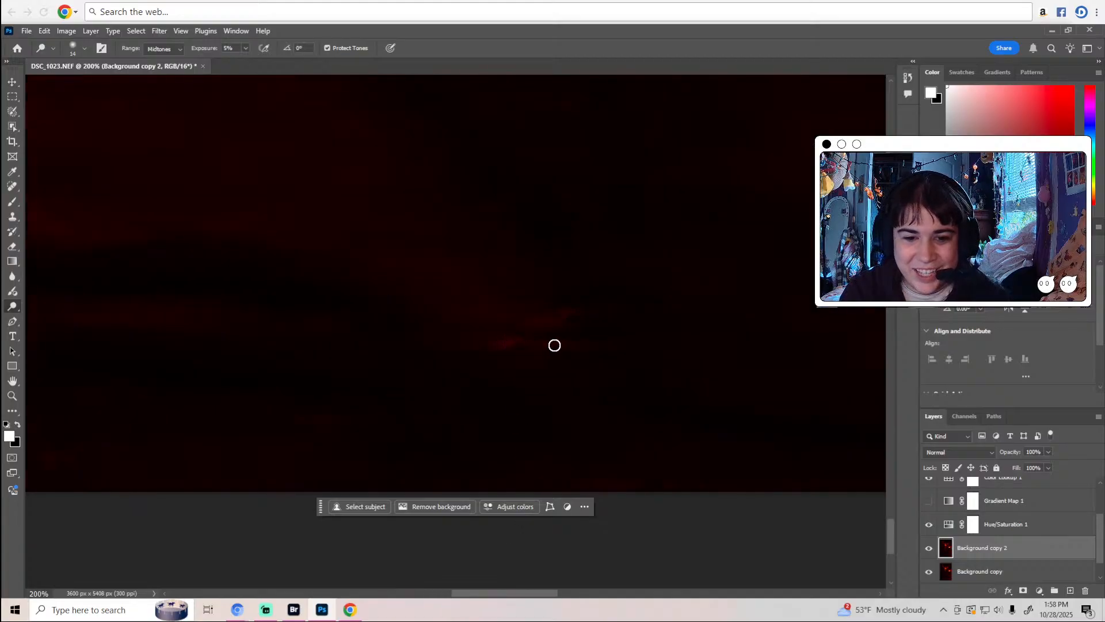
pyautogui.scroll(3, 549, 345)
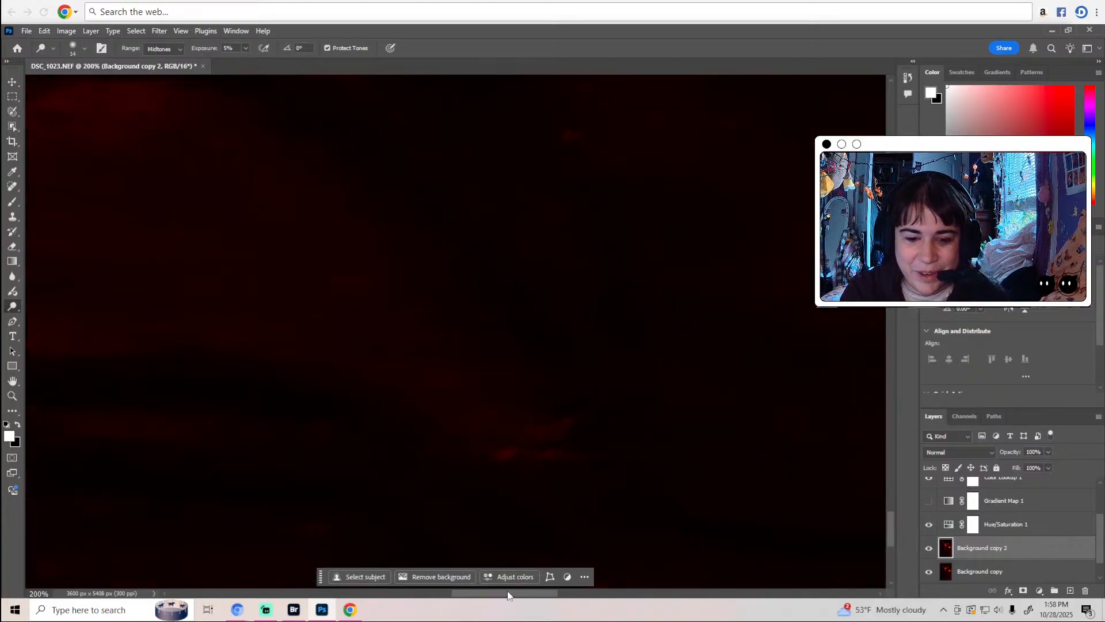
# Remove the tiny bright speck beside the red shape below the platform with the Spot Healing Brush, and return to the Dodge tool.
pyautogui.moveTo(507, 595); pyautogui.dragTo(625, 593)
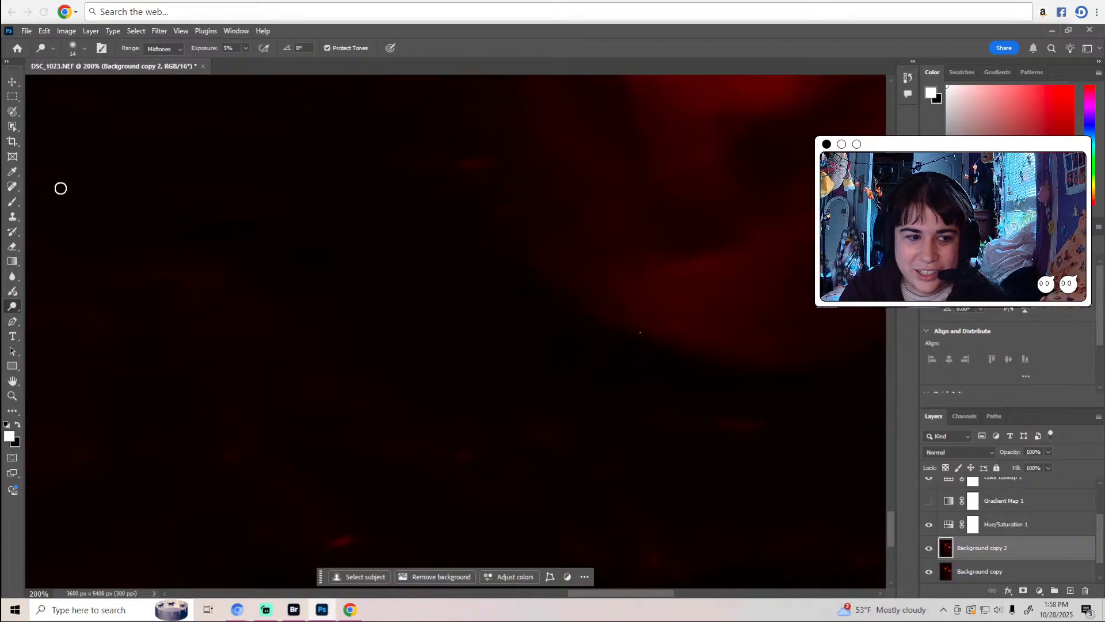
pyautogui.click(13, 186)
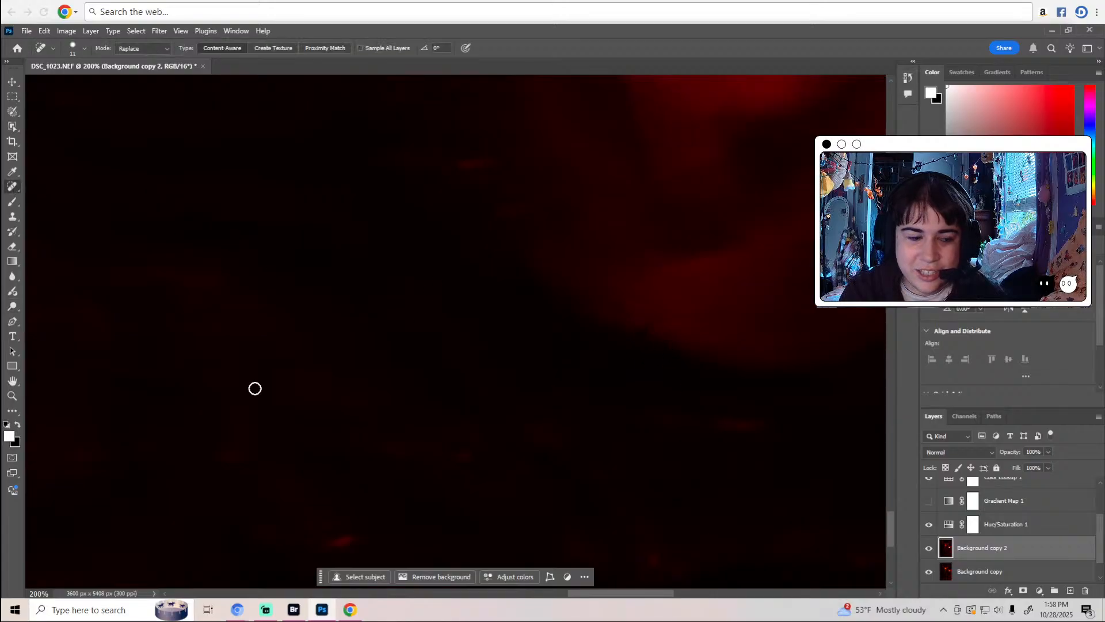
pyautogui.click(12, 306)
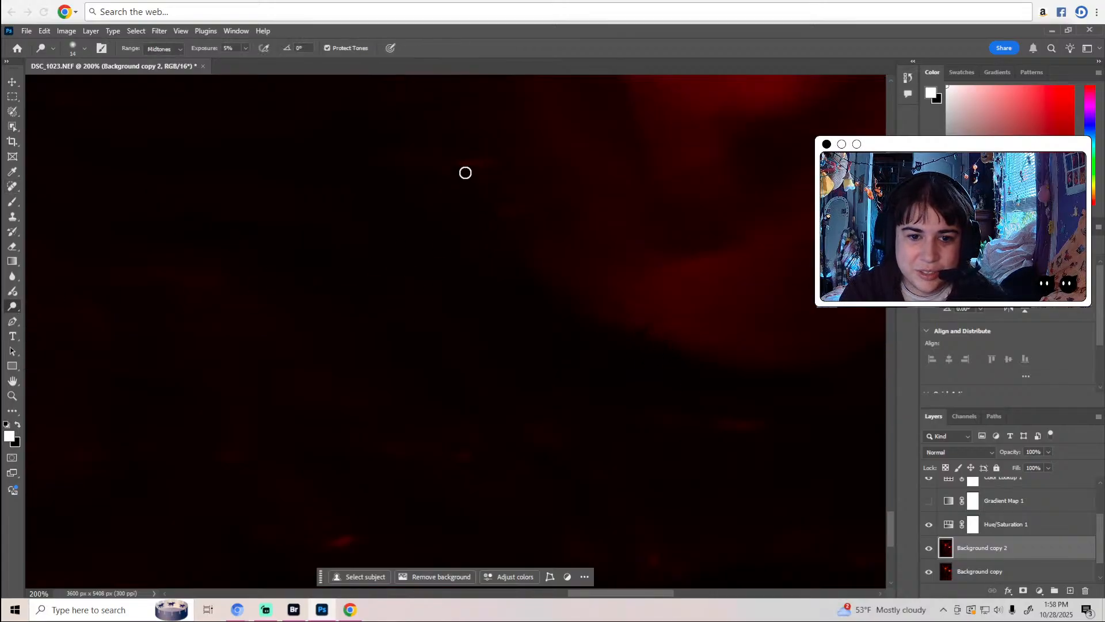
# Check the photo's lower area, touch up below the platform's front edge with the Spot Healing Brush, and return to the Dodge tool.
pyautogui.scroll(-3, 676, 333)
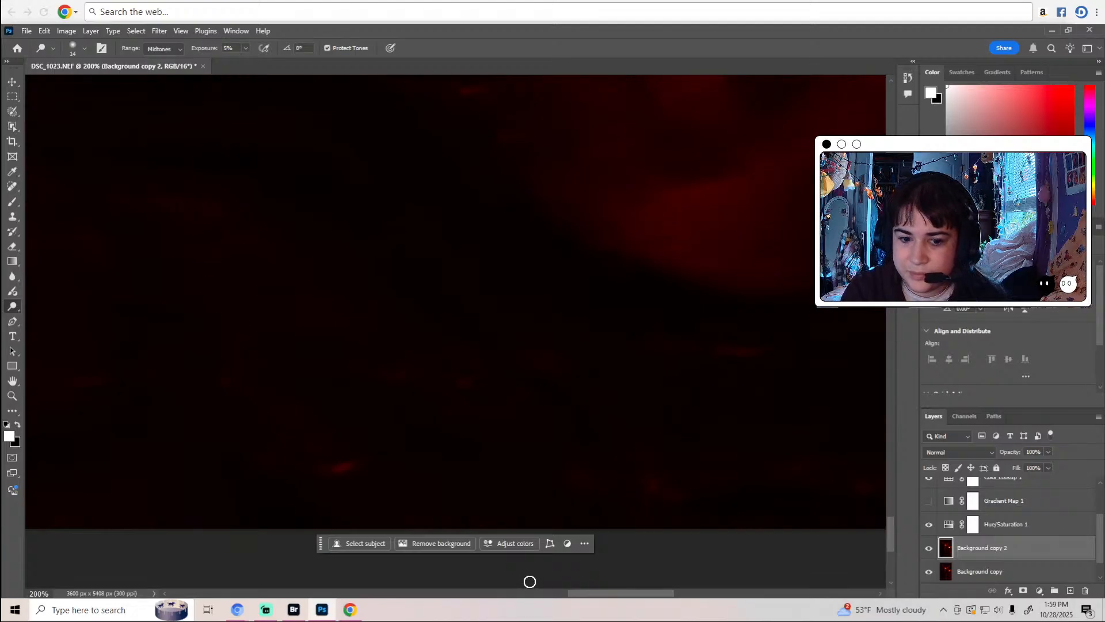
pyautogui.moveTo(593, 598); pyautogui.dragTo(663, 598)
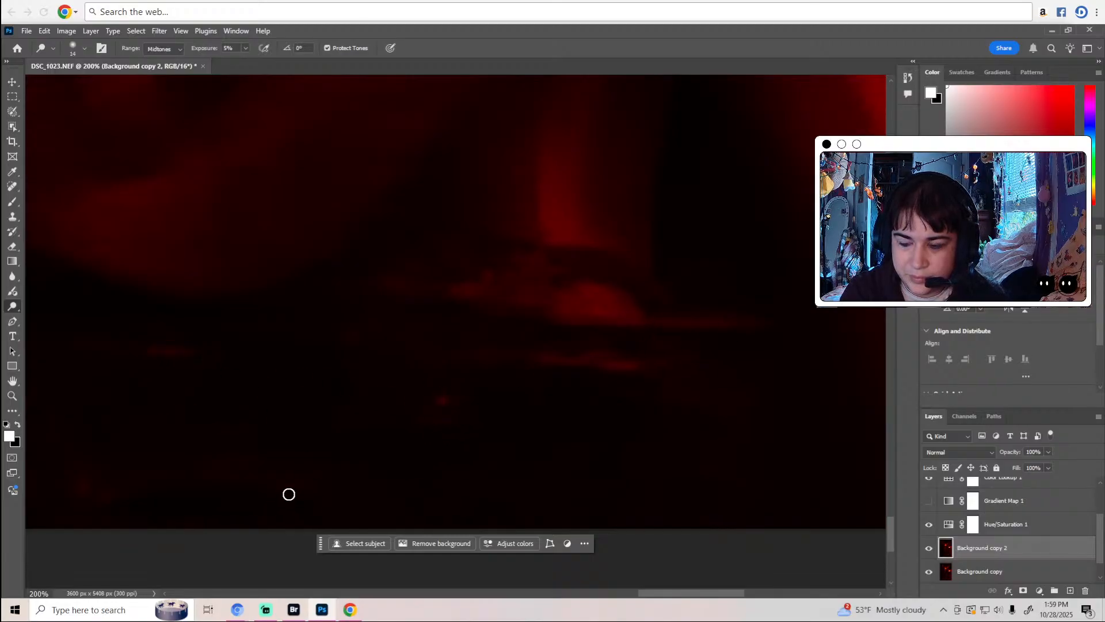
pyautogui.moveTo(726, 595); pyautogui.dragTo(612, 579)
pyautogui.scroll(3, 596, 419)
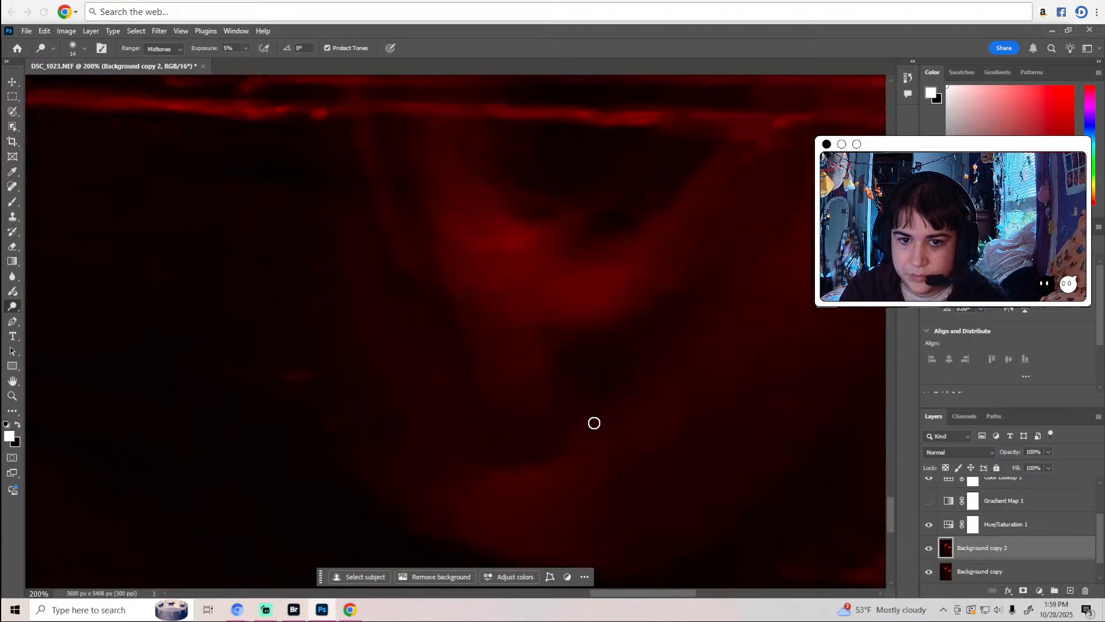
pyautogui.click(12, 186)
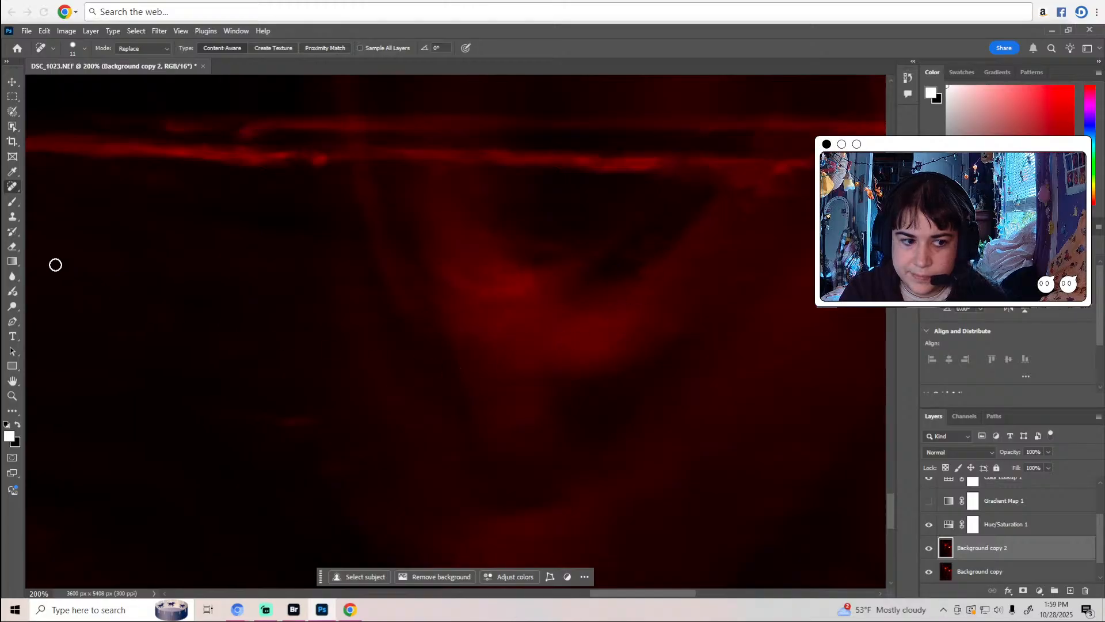
pyautogui.click(12, 307)
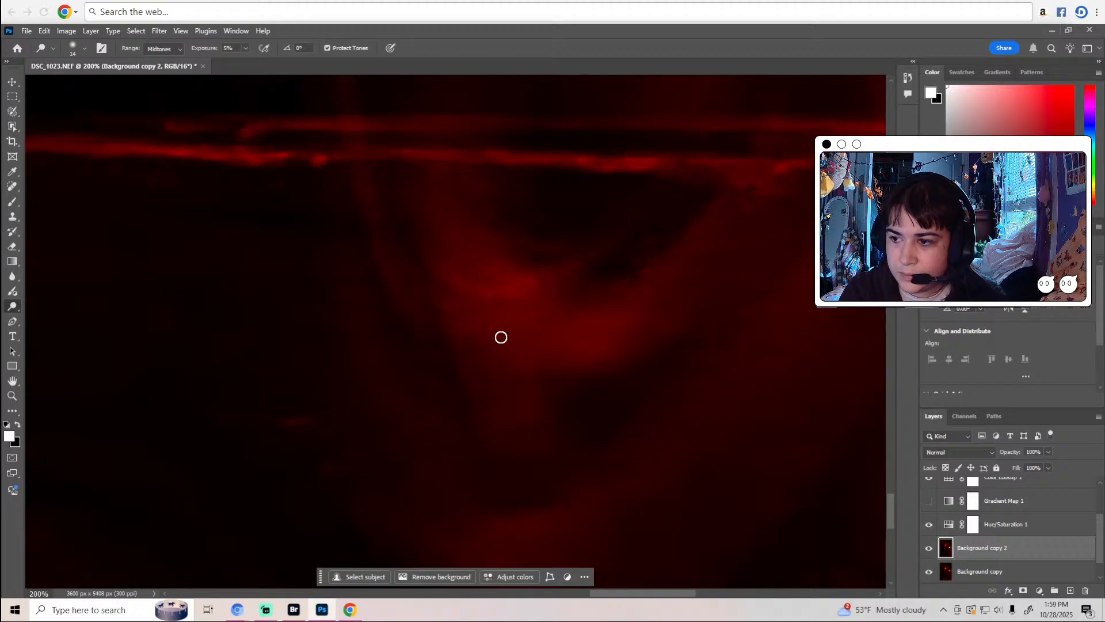
pyautogui.scroll(1, 501, 337)
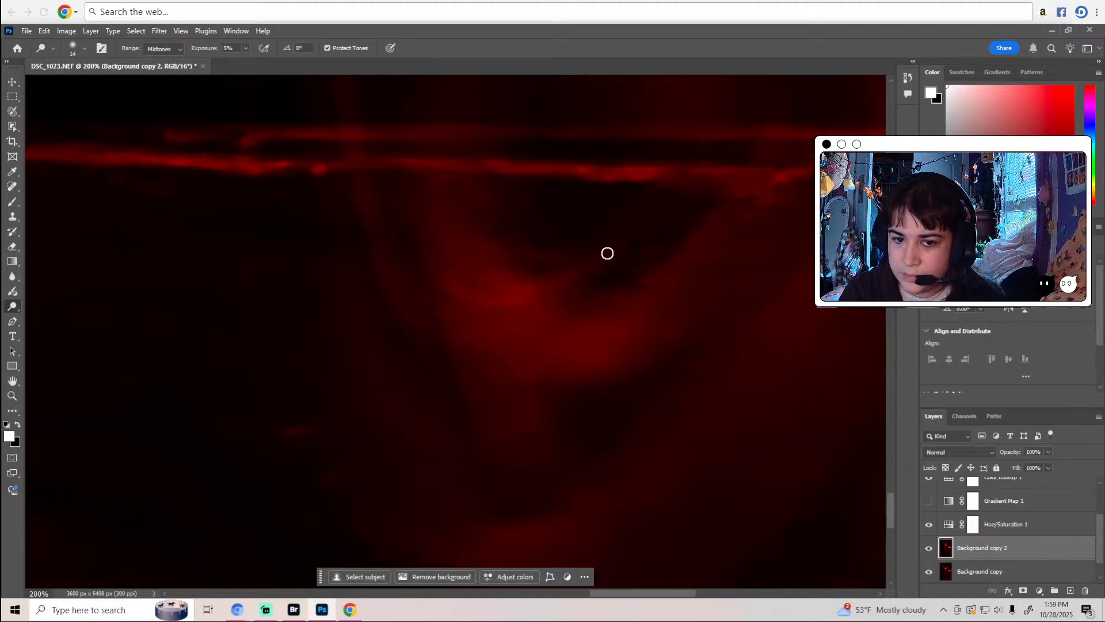
pyautogui.scroll(5, 585, 296)
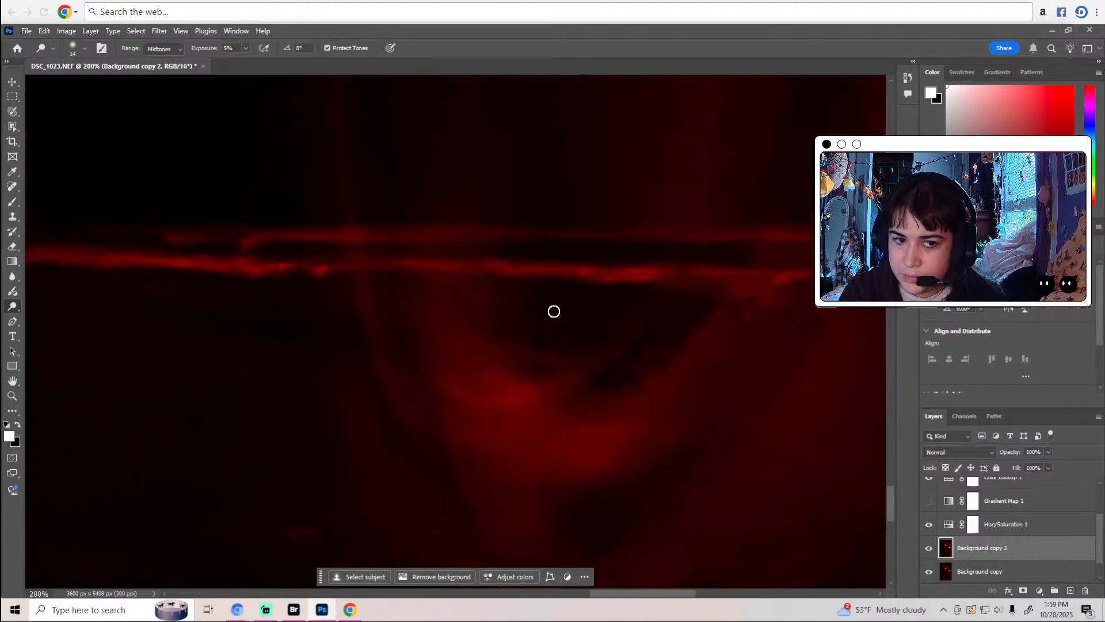
# Inspect the platform's front edge beside the figure's feet for stray specks, and return to a view of the whole photo.
pyautogui.scroll(2, 363, 276)
pyautogui.scroll(-5, 691, 455)
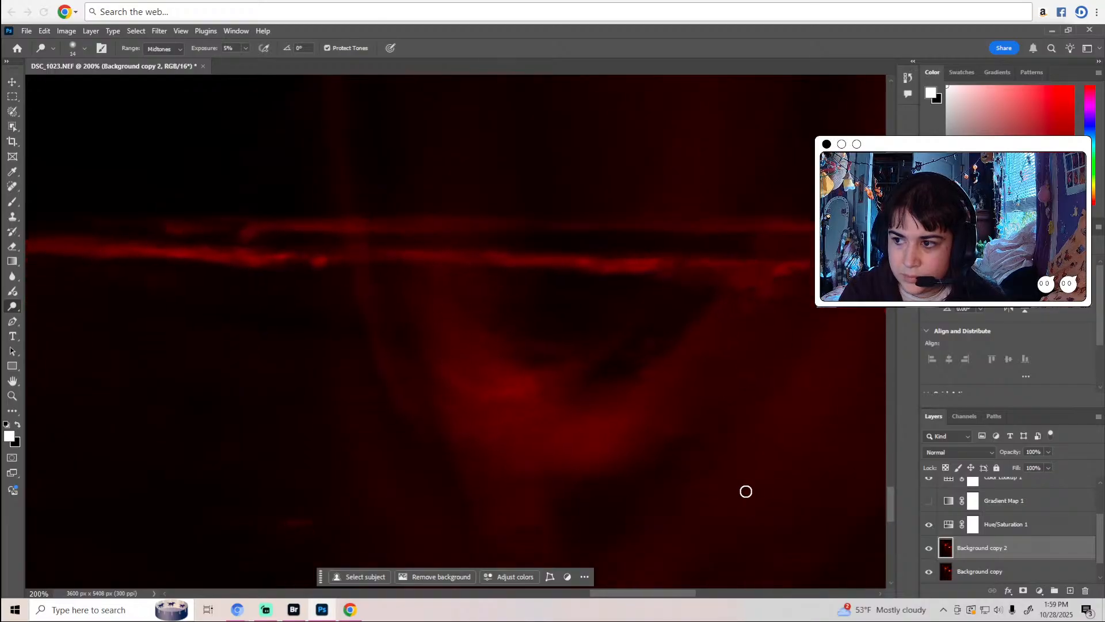
pyautogui.moveTo(604, 596); pyautogui.dragTo(442, 575)
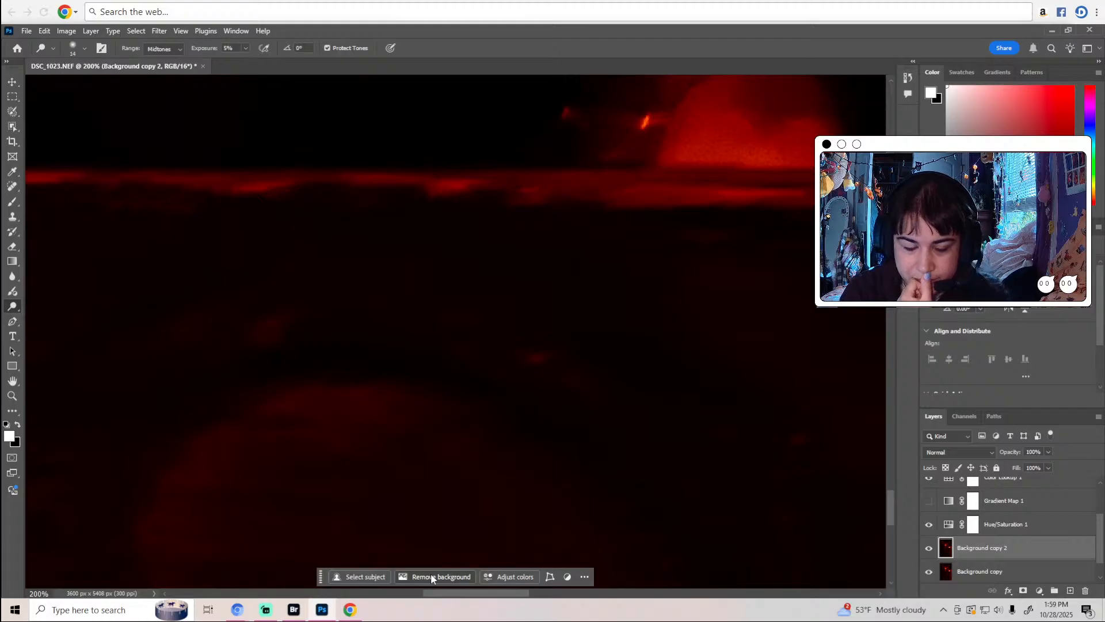
pyautogui.press('z')
pyautogui.keyDown('alt'); pyautogui.click(547, 421); pyautogui.keyUp('alt')
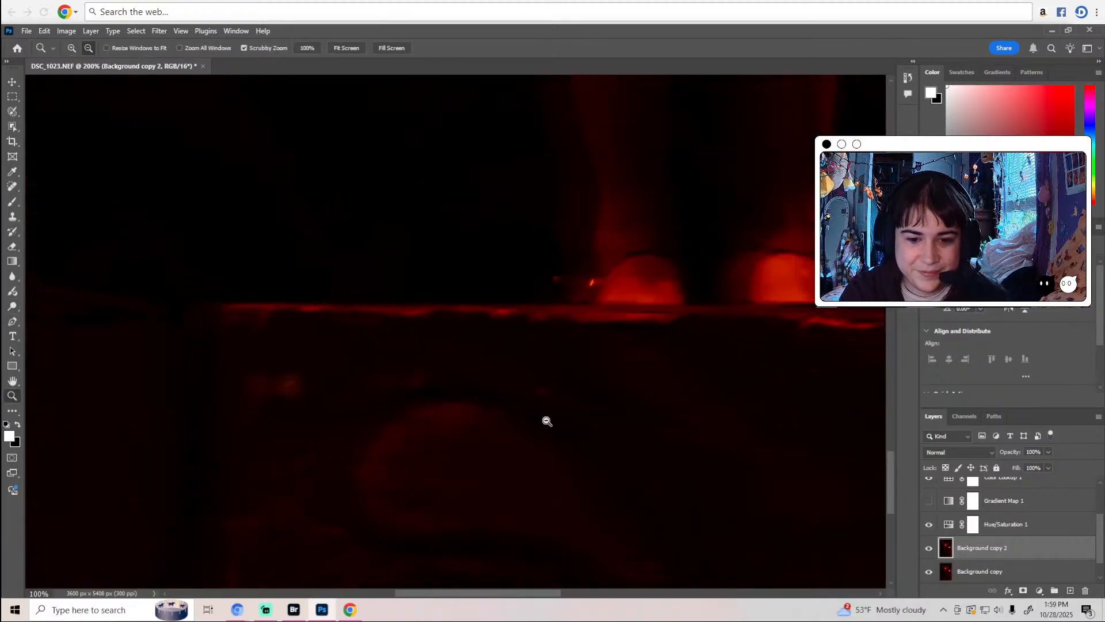
pyautogui.keyDown('alt'); pyautogui.click(546, 422); pyautogui.keyUp('alt')
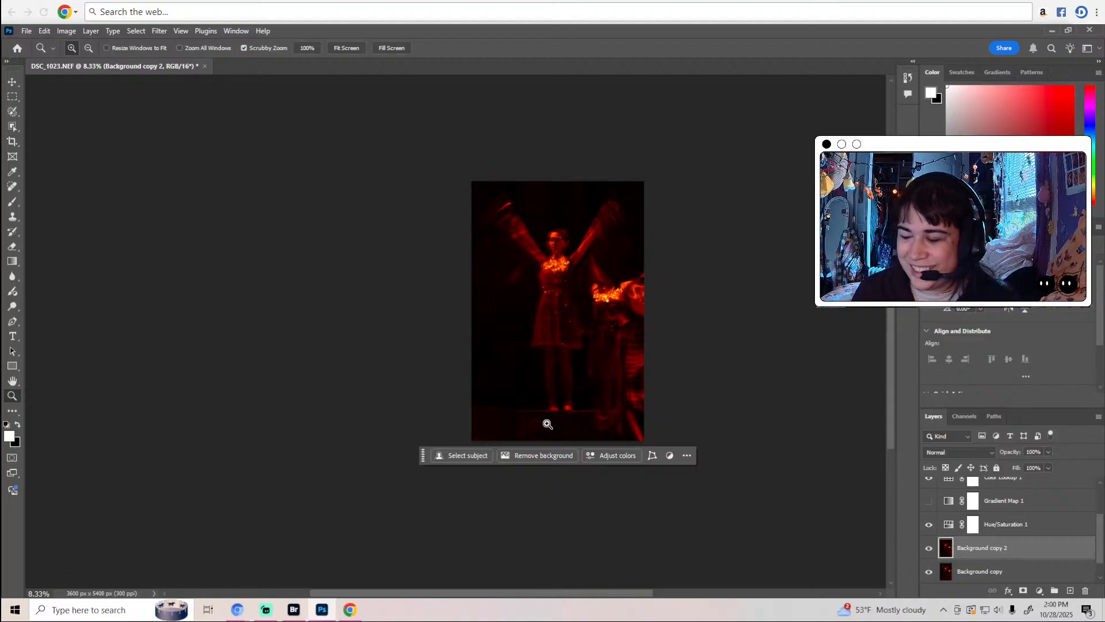
# Switch from the Dodge tool to the Burn tool with a 10 px brush for working around the figure's face and chest.
pyautogui.click(559, 239)
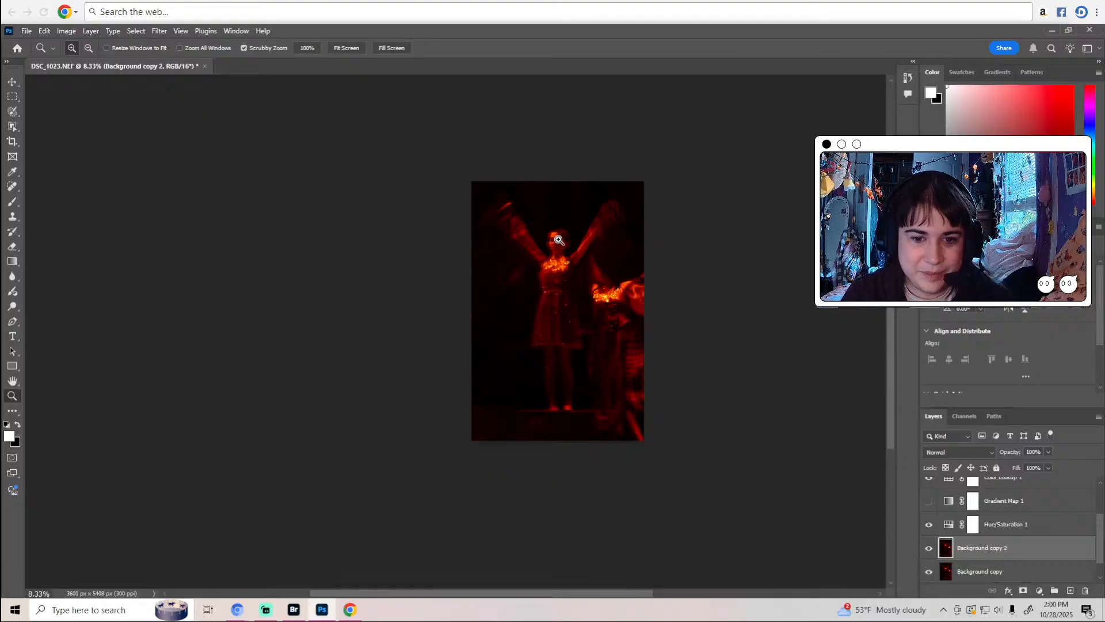
pyautogui.moveTo(559, 239)
pyautogui.mouseDown()
pyautogui.moveTo(563, 282)
pyautogui.moveTo(559, 259)
pyautogui.mouseUp()
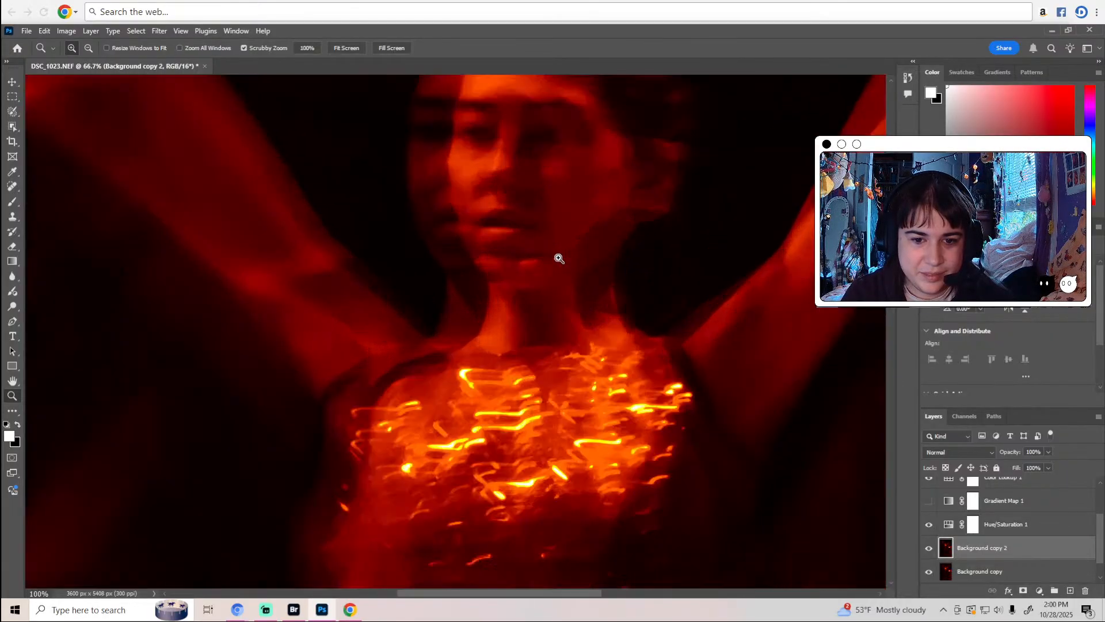
pyautogui.click(555, 259)
pyautogui.click(555, 259)
pyautogui.press('o')
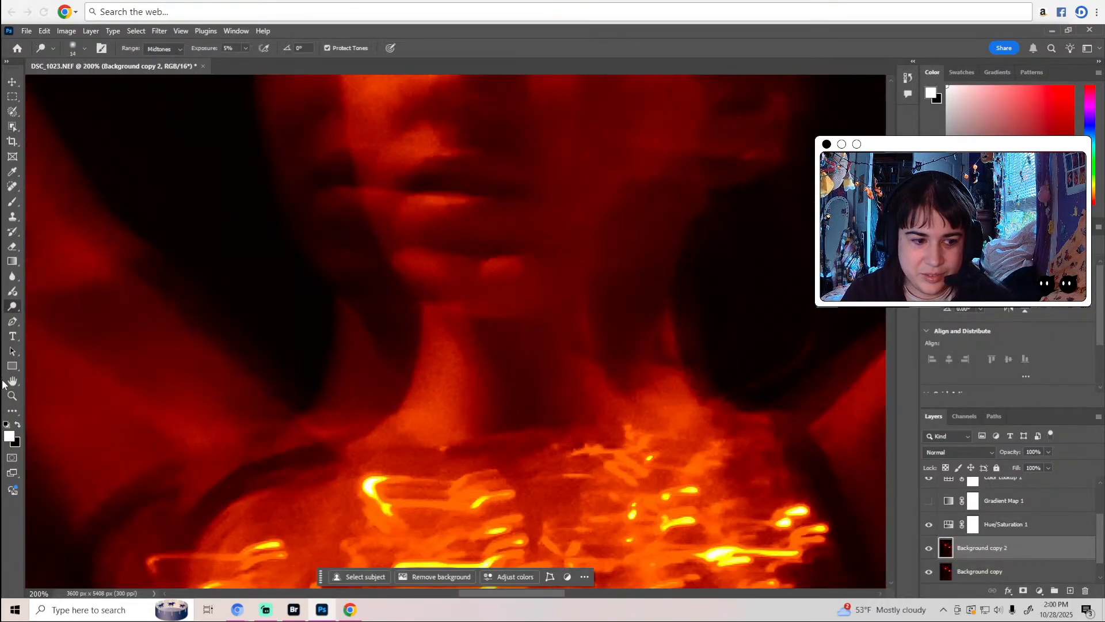
pyautogui.rightClick(13, 309)
pyautogui.click(55, 318)
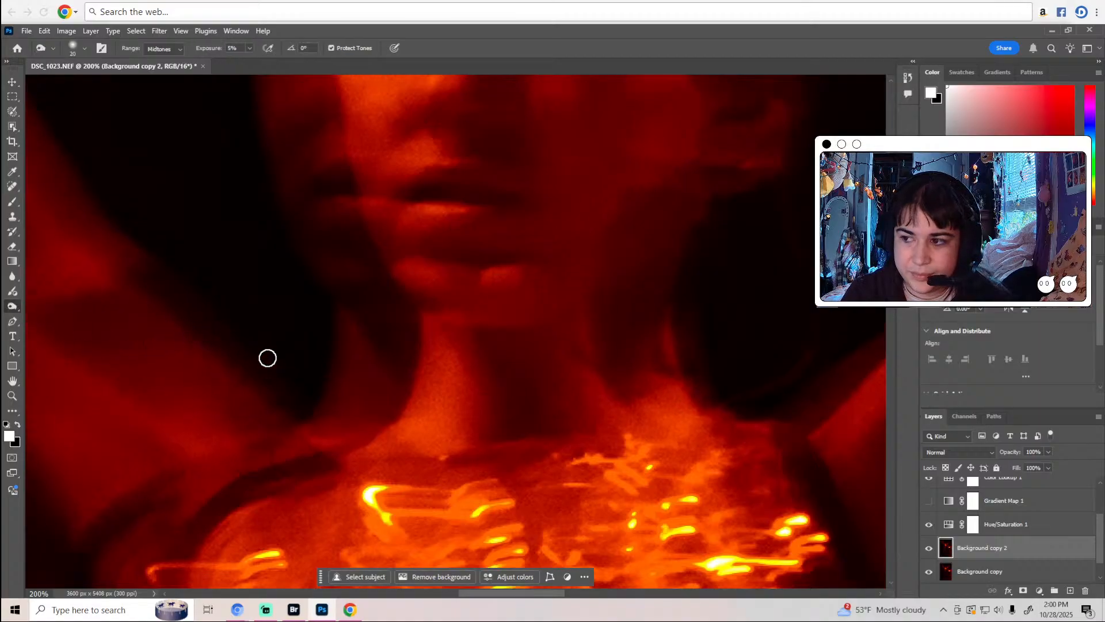
pyautogui.scroll(2, 268, 358)
pyautogui.click(84, 49)
pyautogui.moveTo(72, 87); pyautogui.dragTo(71, 89)
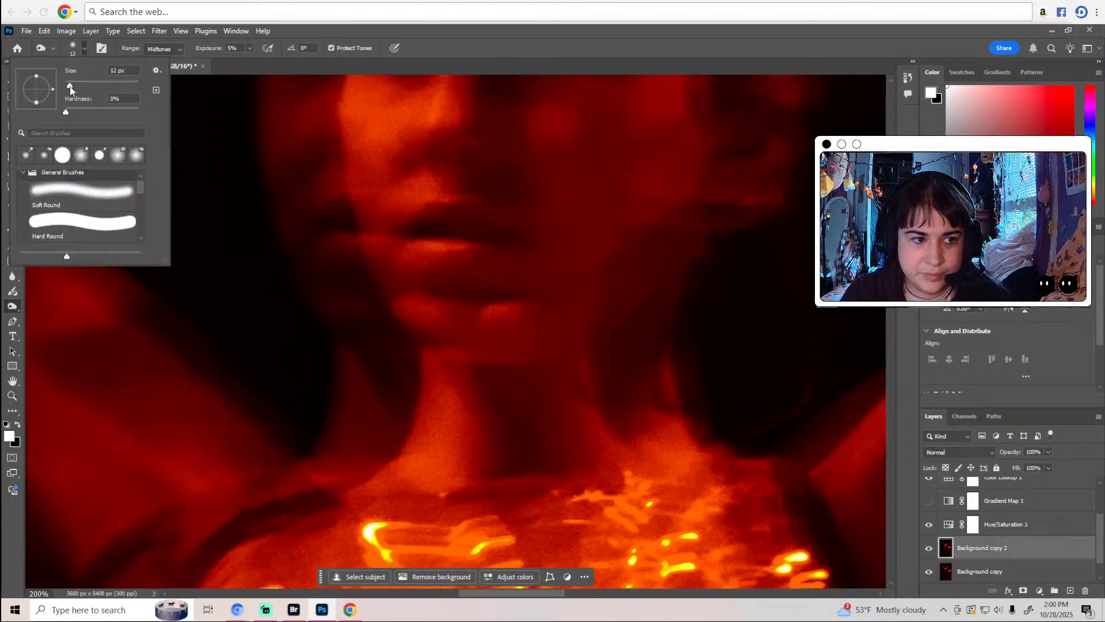
pyautogui.click(329, 30)
# Examine the figure's neck and the glowing sequins across the chest at 300% zoom.
pyautogui.scroll(-2, 419, 340)
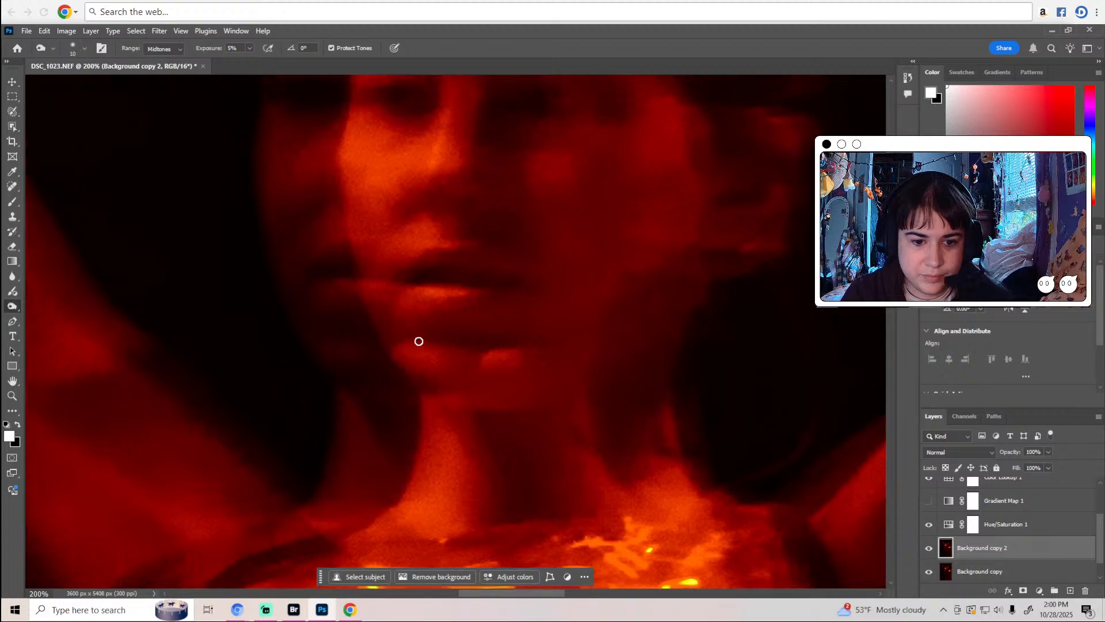
pyautogui.scroll(1, 599, 309)
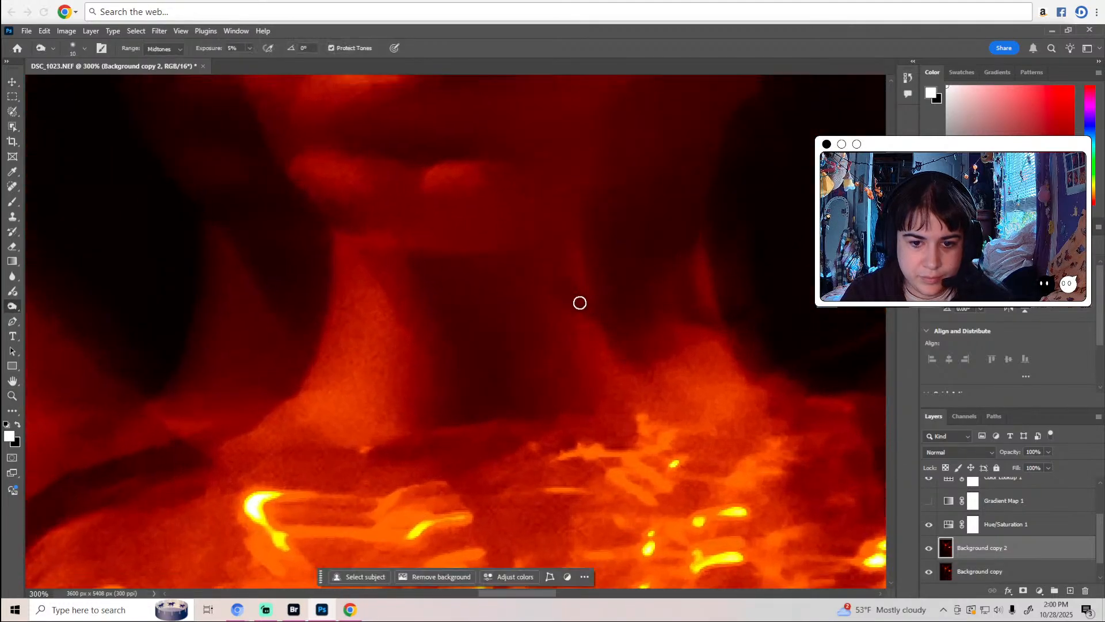
pyautogui.scroll(-3, 740, 362)
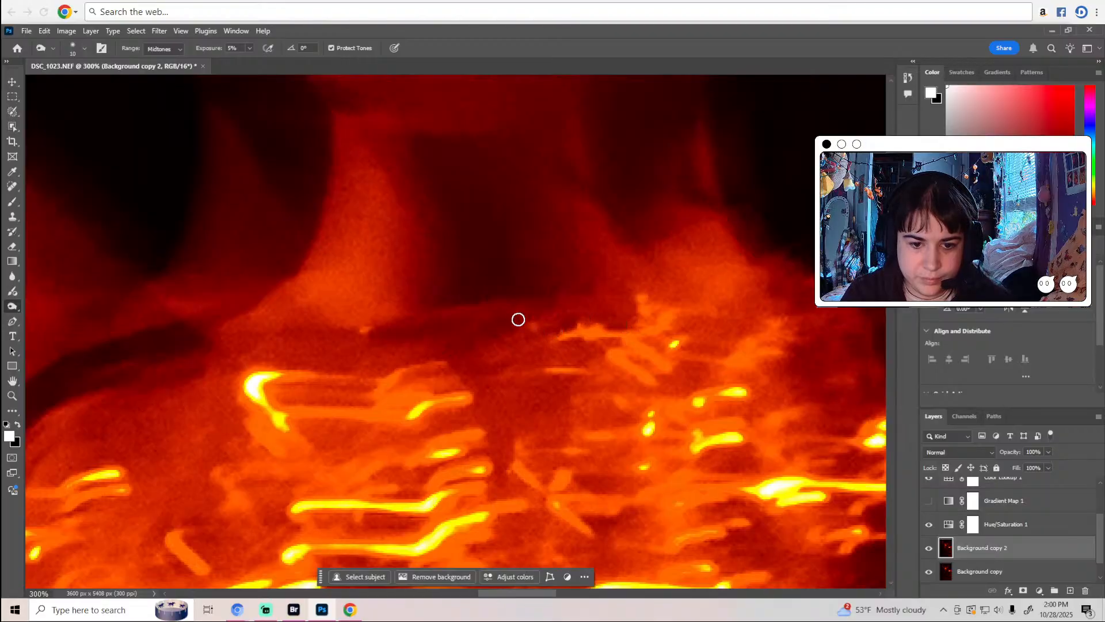
pyautogui.scroll(-2, 451, 347)
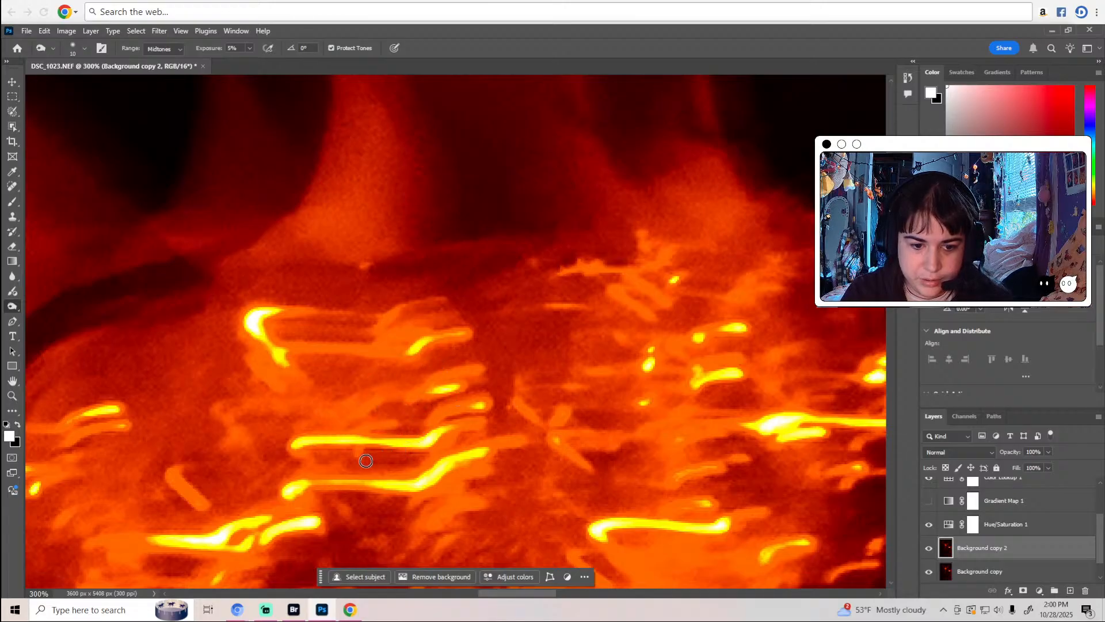
pyautogui.scroll(-2, 294, 404)
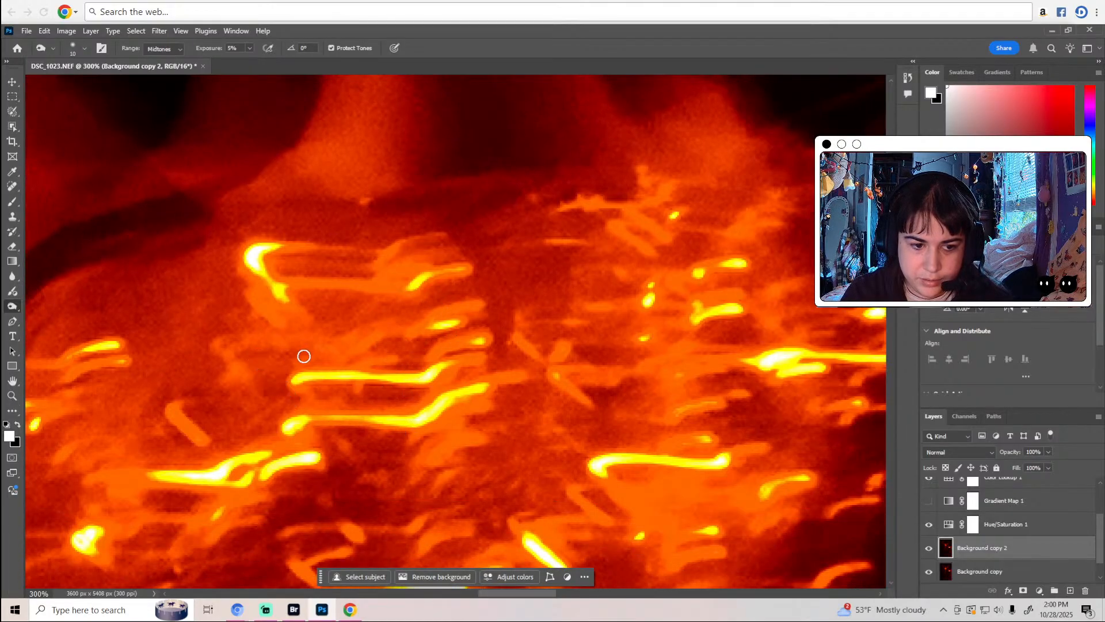
pyautogui.scroll(-2, 242, 353)
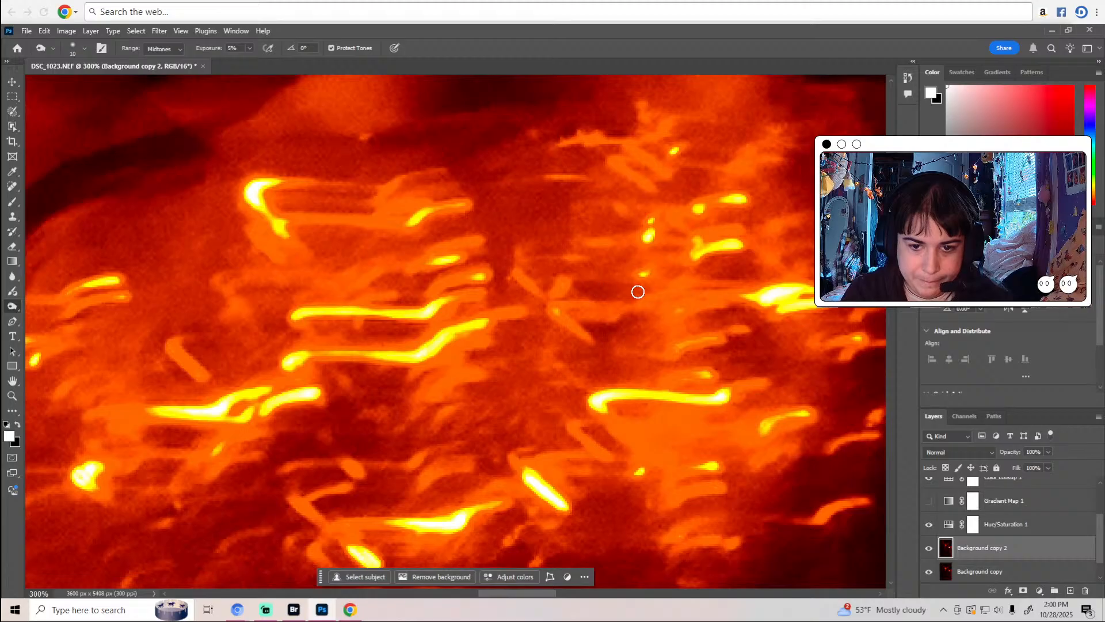
pyautogui.scroll(2, 570, 252)
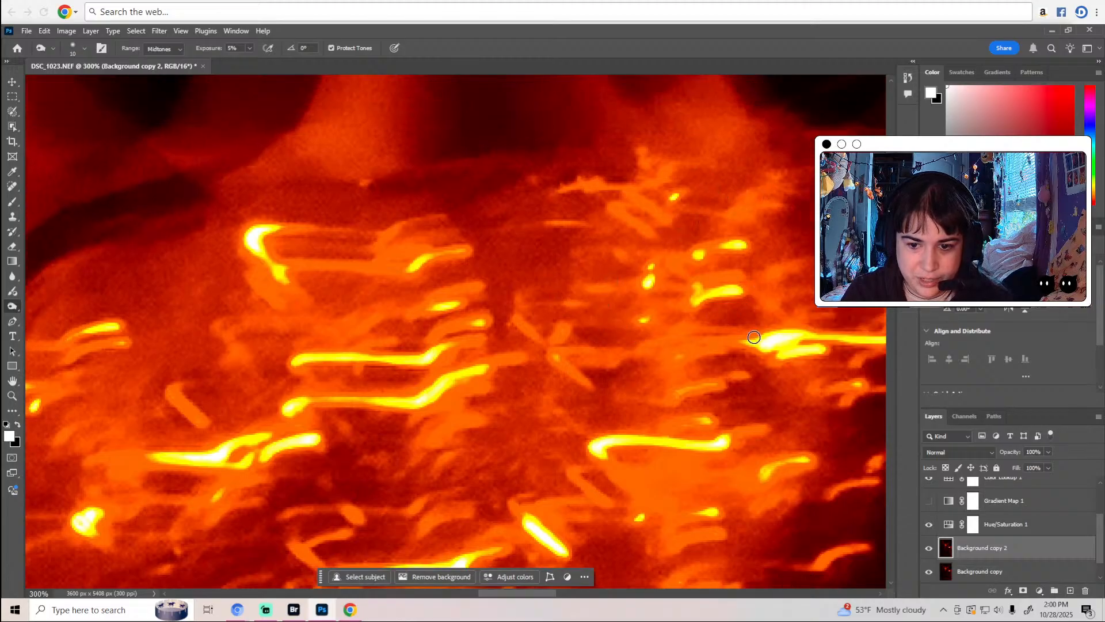
pyautogui.scroll(-5, 716, 400)
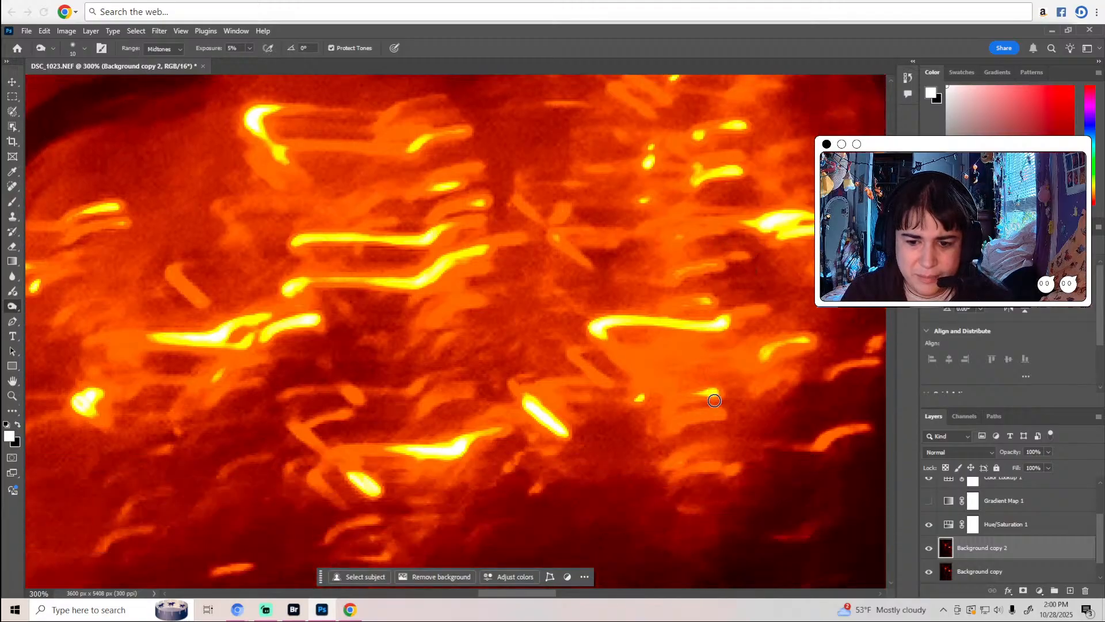
pyautogui.scroll(-3, 667, 390)
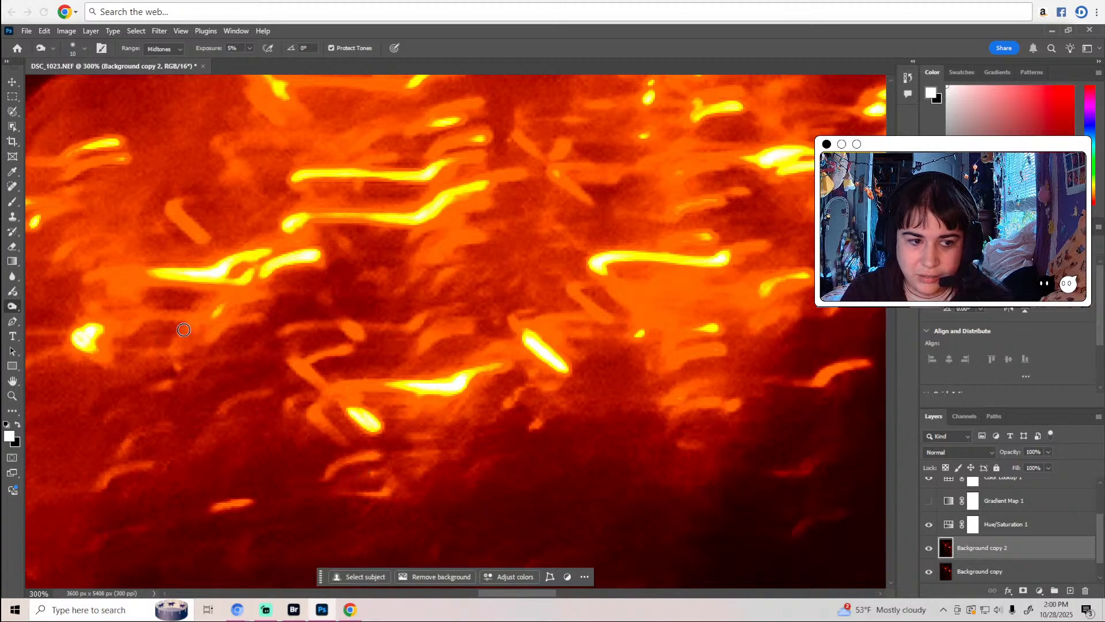
# Examine the outer edges of the sequined bodice and both shoulders at 300% zoom.
pyautogui.moveTo(534, 594); pyautogui.dragTo(579, 594)
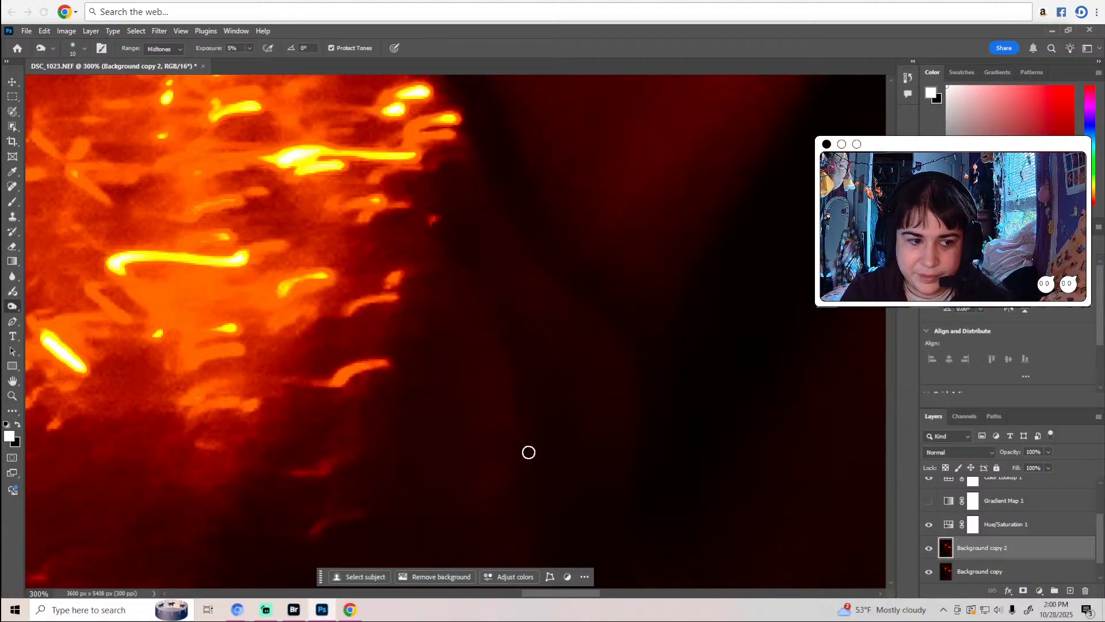
pyautogui.scroll(1, 555, 471)
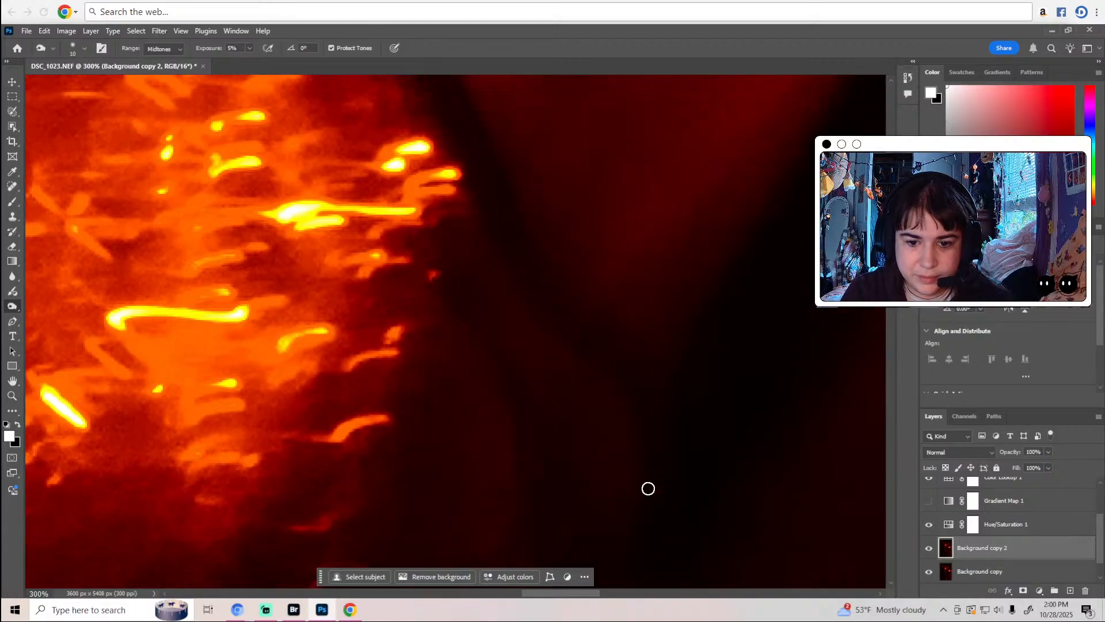
pyautogui.scroll(4, 641, 420)
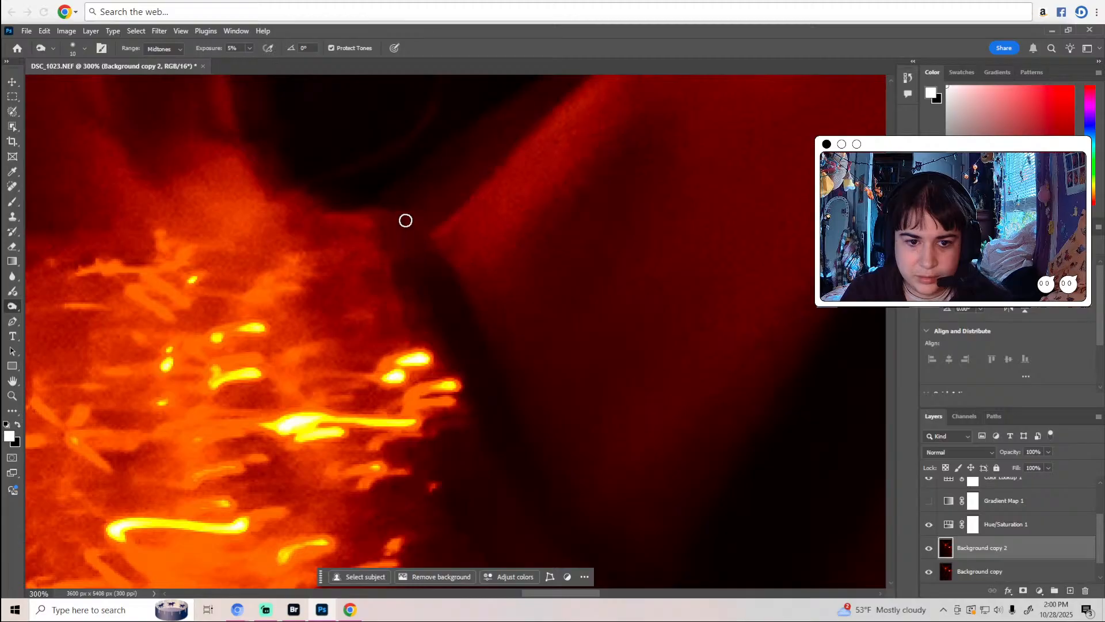
pyautogui.scroll(1, 486, 301)
pyautogui.scroll(-2, 507, 369)
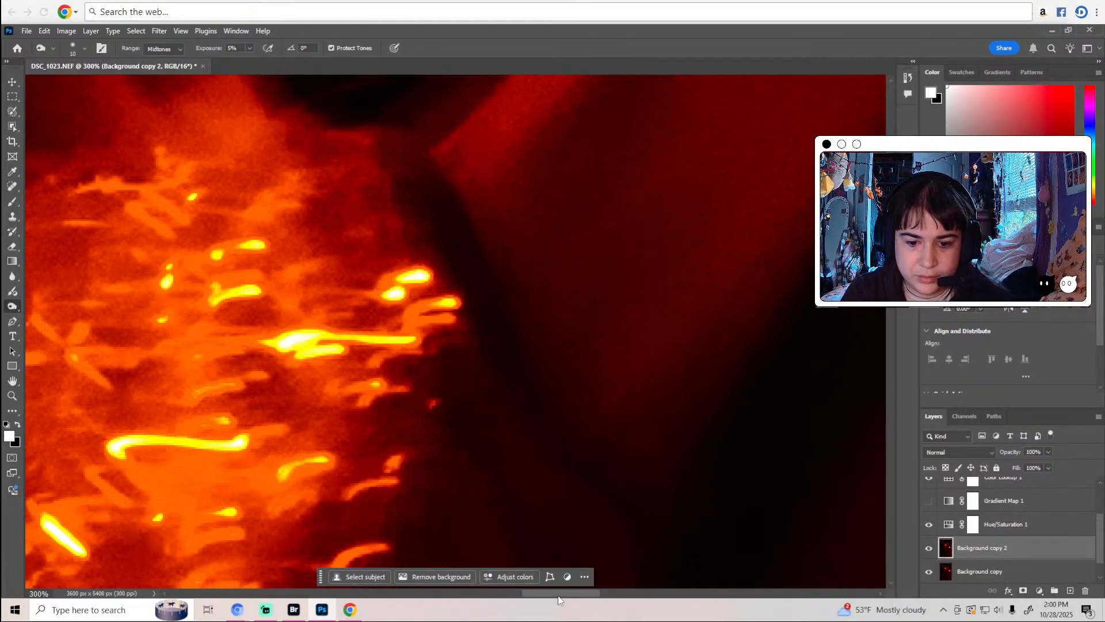
pyautogui.hscroll(-8, 307, 224)
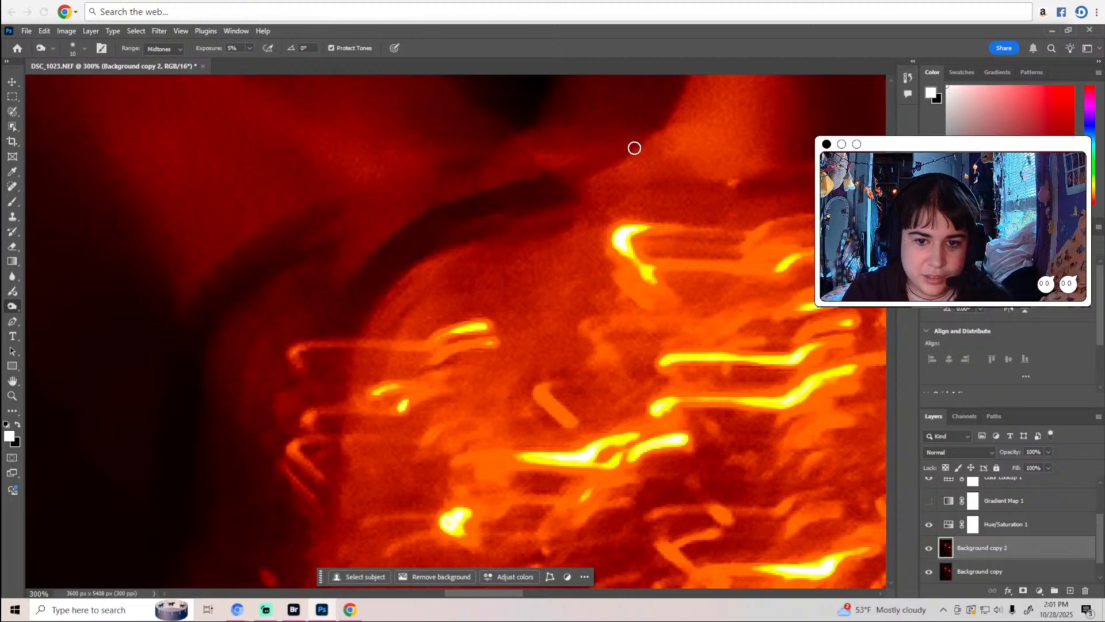
pyautogui.scroll(4, 617, 190)
pyautogui.scroll(6, 600, 210)
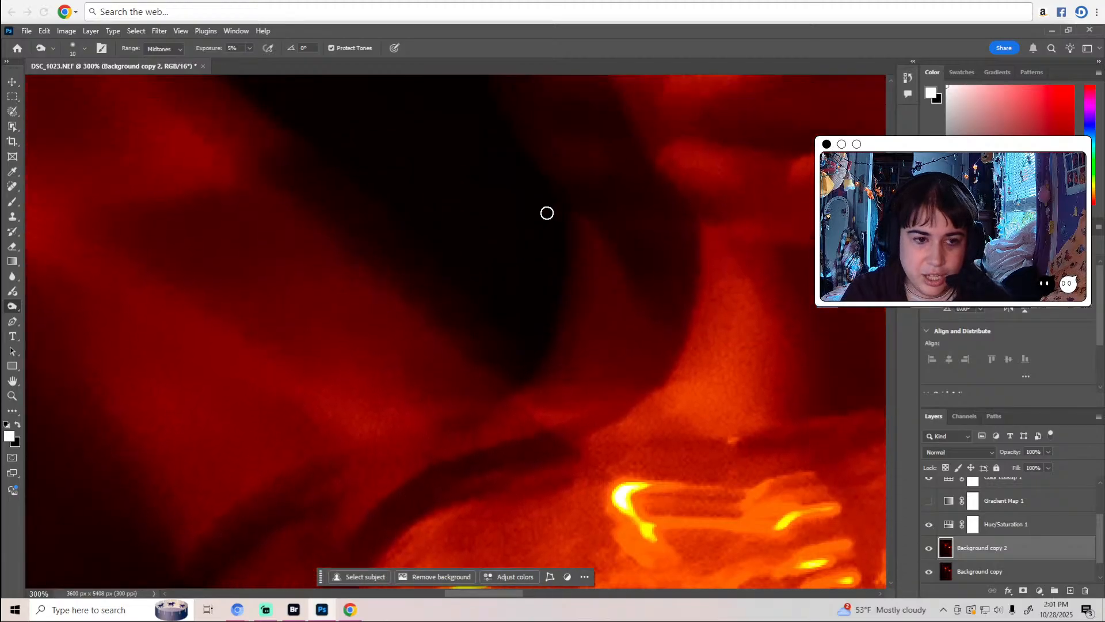
# Inspect the central figure's face and hair at 200% zoom.
pyautogui.hotkey('ctrl', '-')
pyautogui.hotkey('ctrl', '-')
pyautogui.hotkey('ctrl', '-')
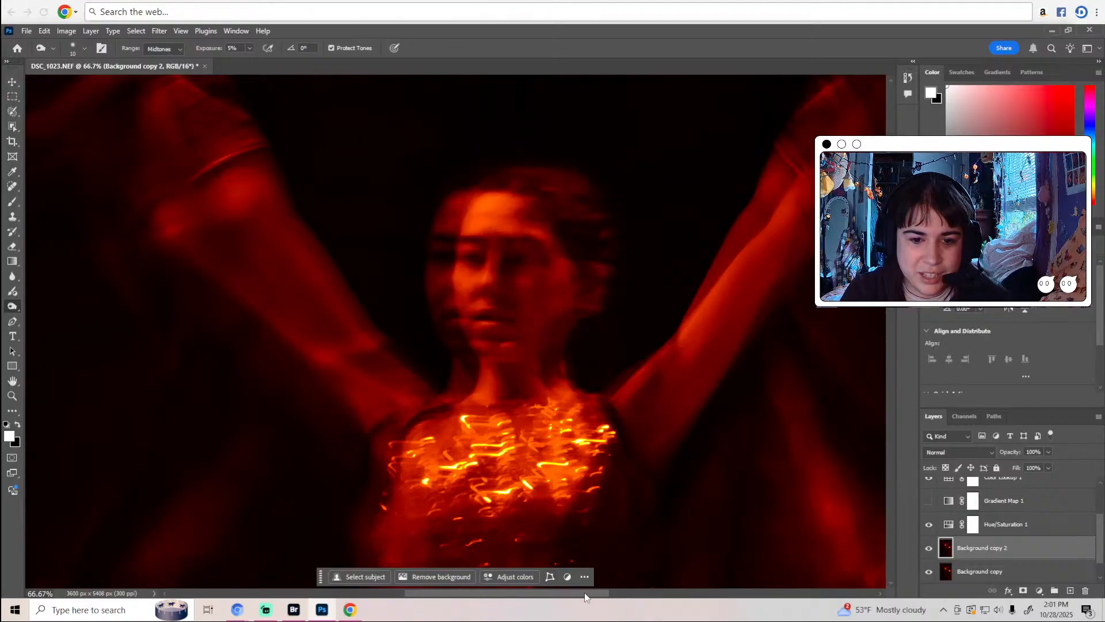
pyautogui.hotkey('ctrl', '+')
pyautogui.hotkey('ctrl', '+')
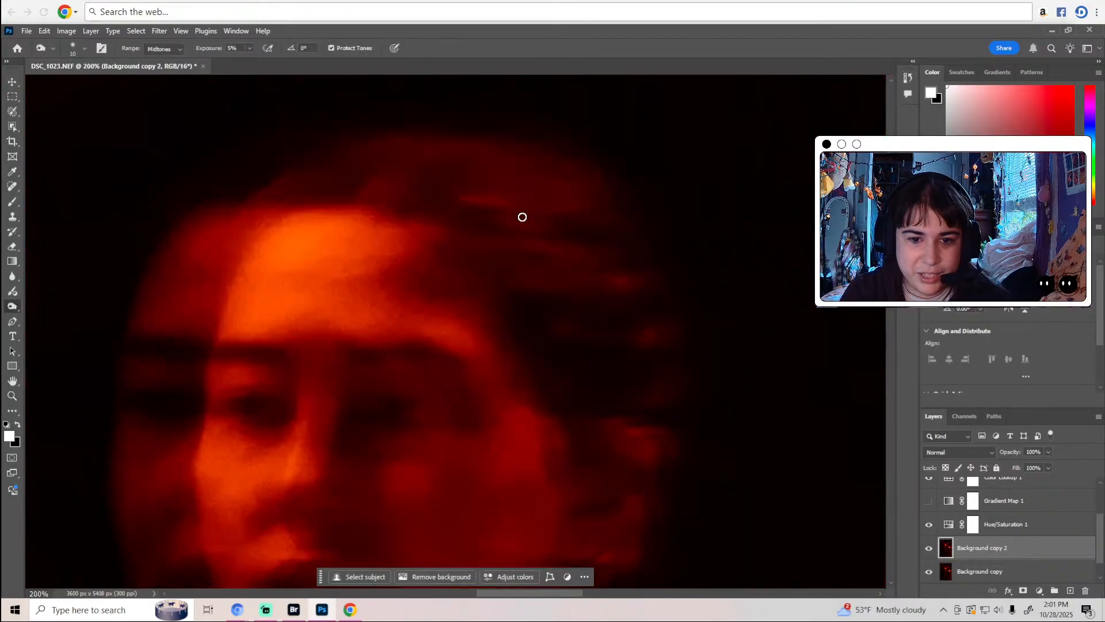
pyautogui.scroll(-3, 582, 289)
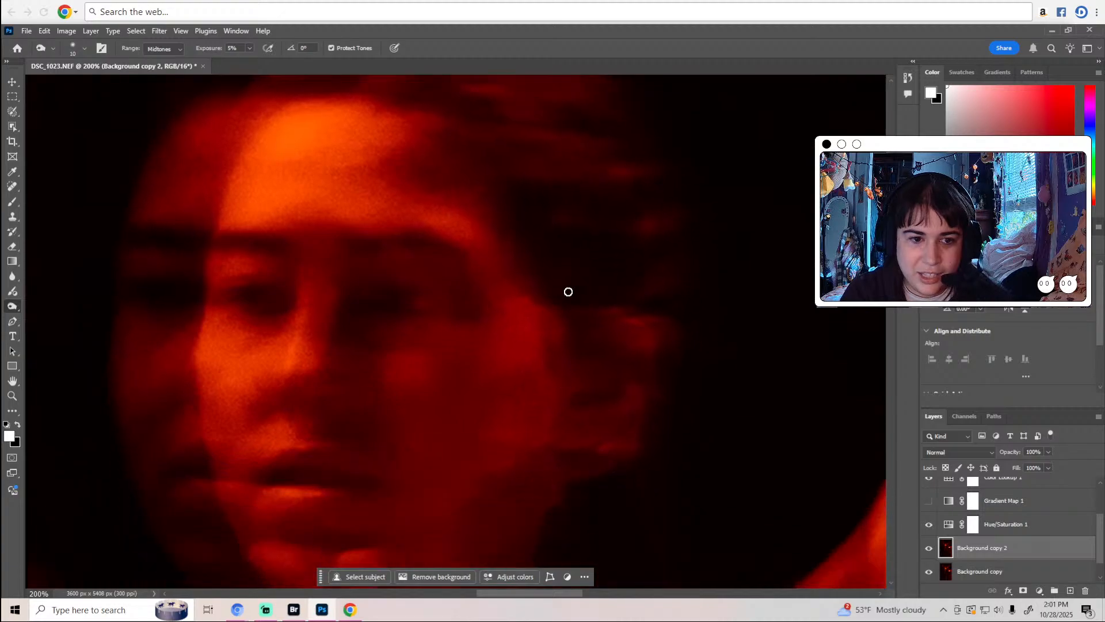
# Inspect the raised arm on the photo's right side and its sleeve cuff at 200% zoom, with the Burn tool active.
pyautogui.hotkey('ctrl', '-')
pyautogui.hotkey('ctrl', '-')
pyautogui.hotkey('ctrl', '-')
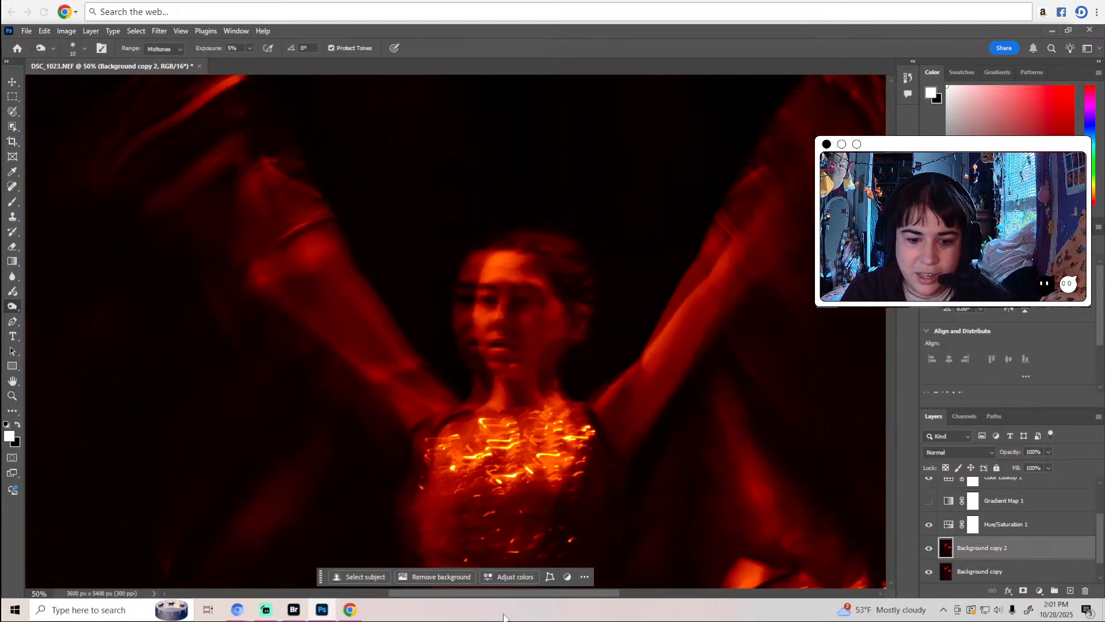
pyautogui.moveTo(534, 594); pyautogui.dragTo(597, 592)
pyautogui.press('z')
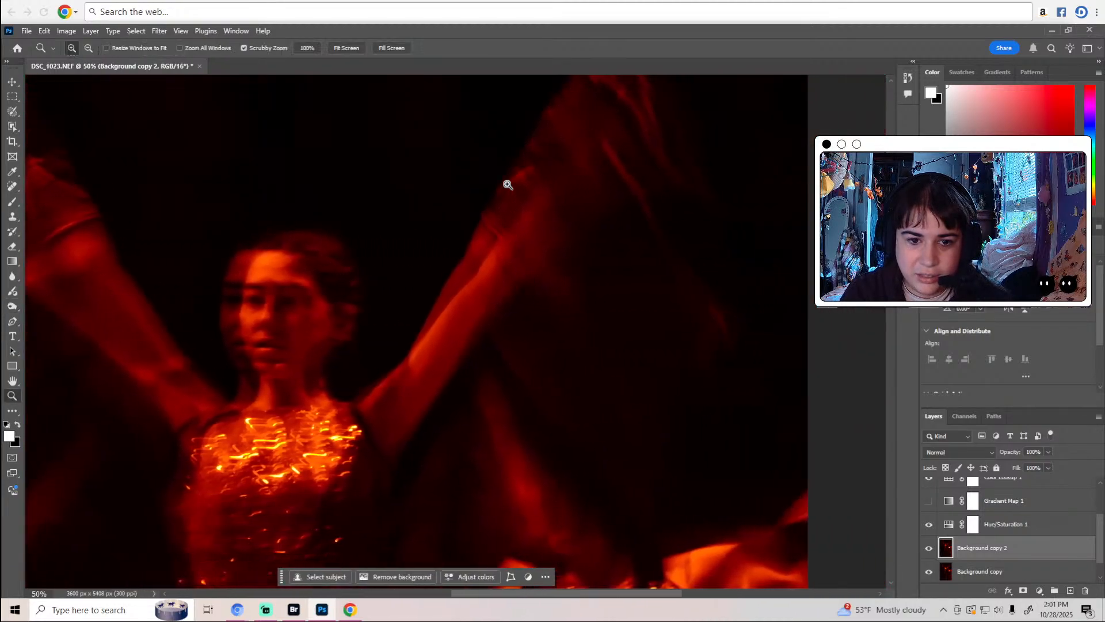
pyautogui.click(508, 185)
pyautogui.click(507, 187)
pyautogui.click(505, 220)
pyautogui.press('o')
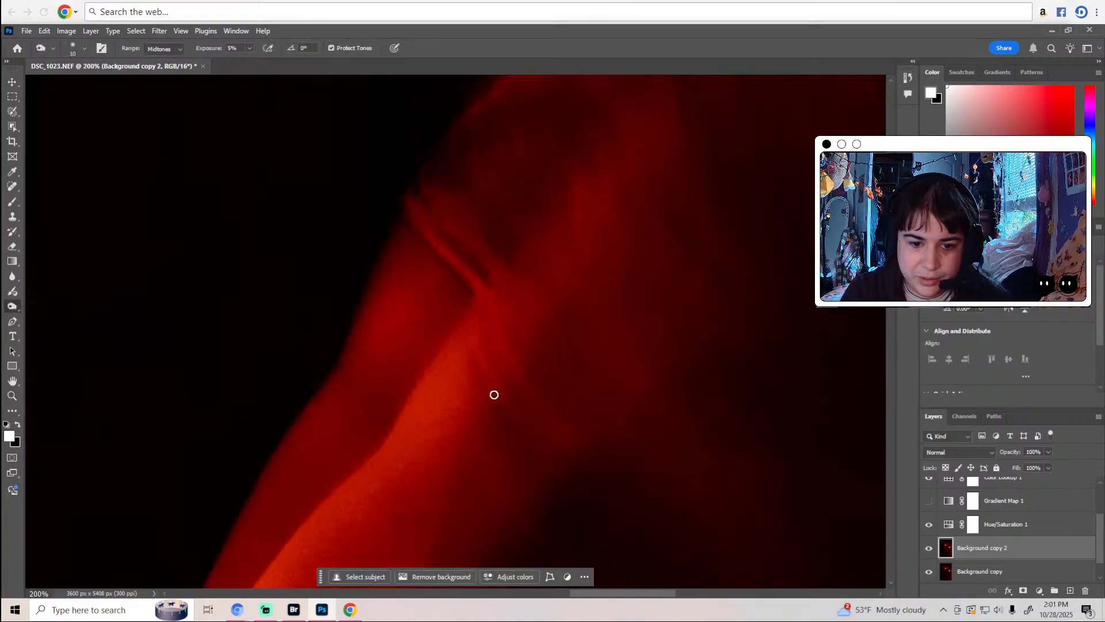
pyautogui.scroll(-2, 494, 392)
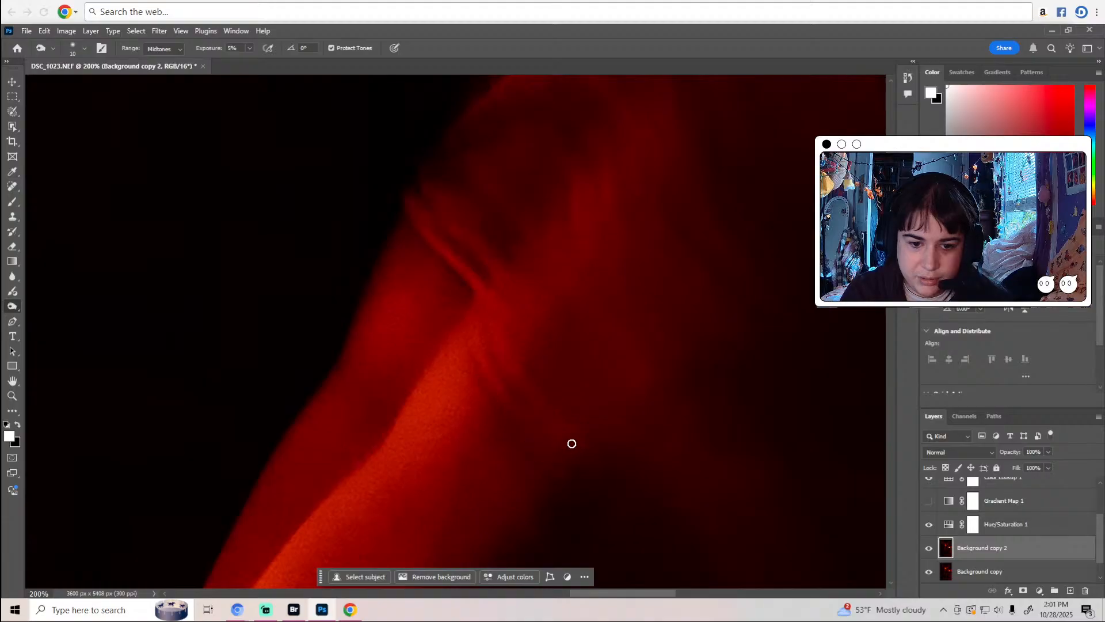
pyautogui.scroll(4, 571, 443)
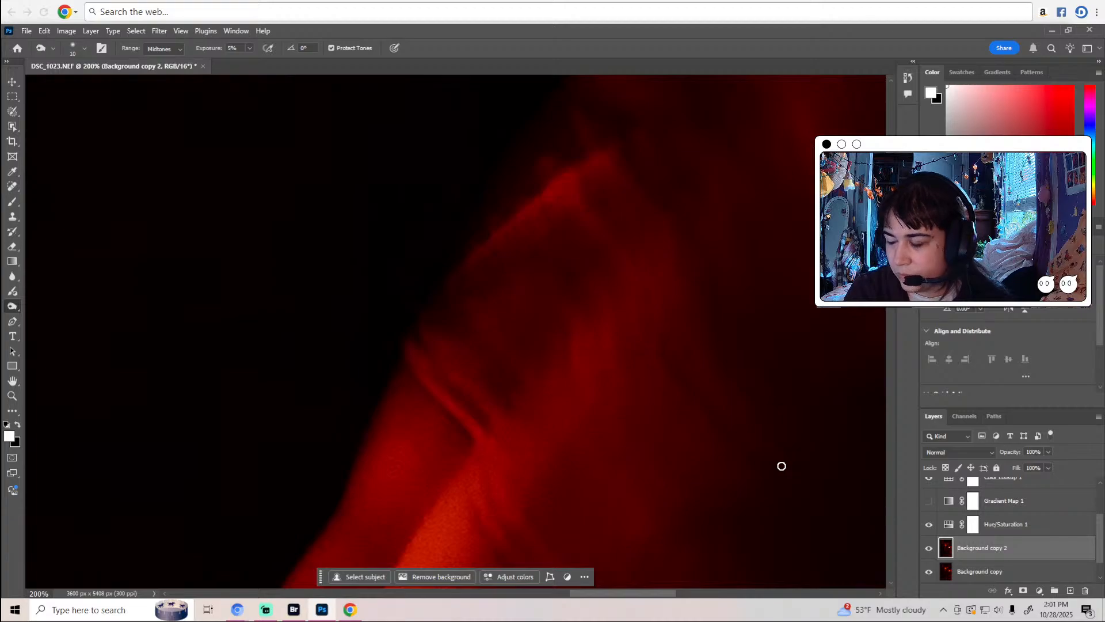
# Examine the blurred fabric folds above the cuff of the raised arm on the photo's right side.
pyautogui.moveTo(587, 594); pyautogui.dragTo(621, 594)
pyautogui.scroll(5, 621, 497)
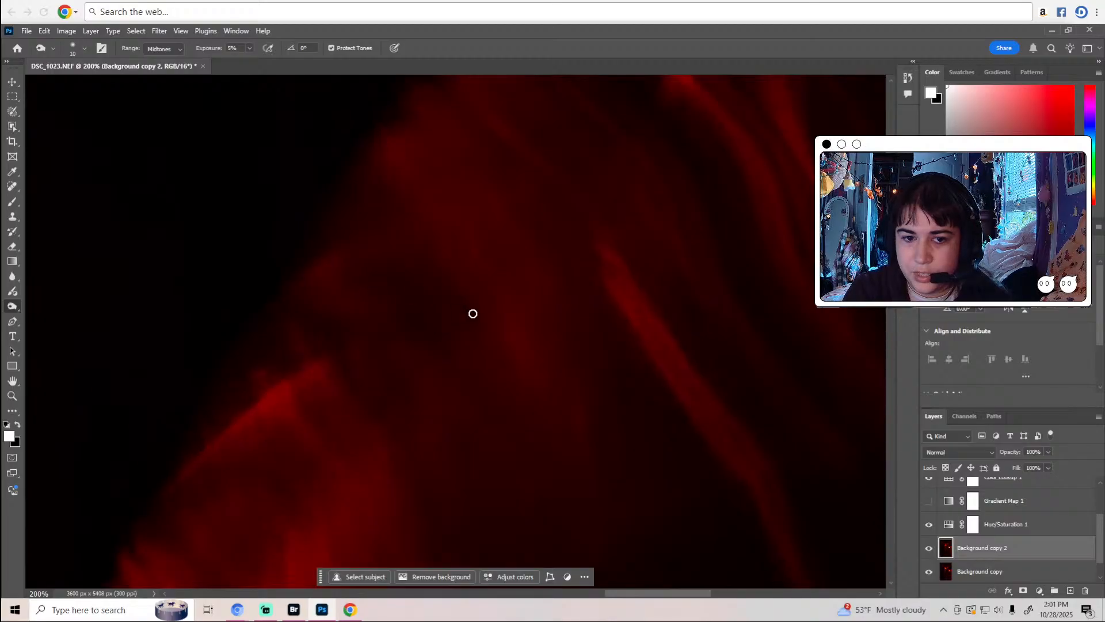
pyautogui.scroll(3, 472, 314)
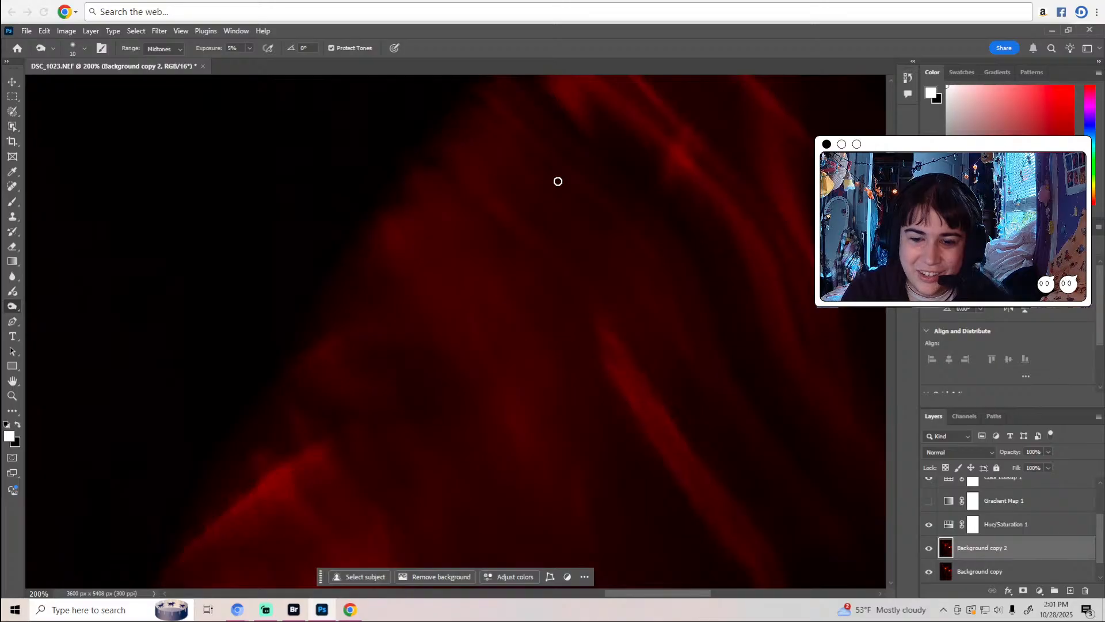
pyautogui.scroll(2, 645, 227)
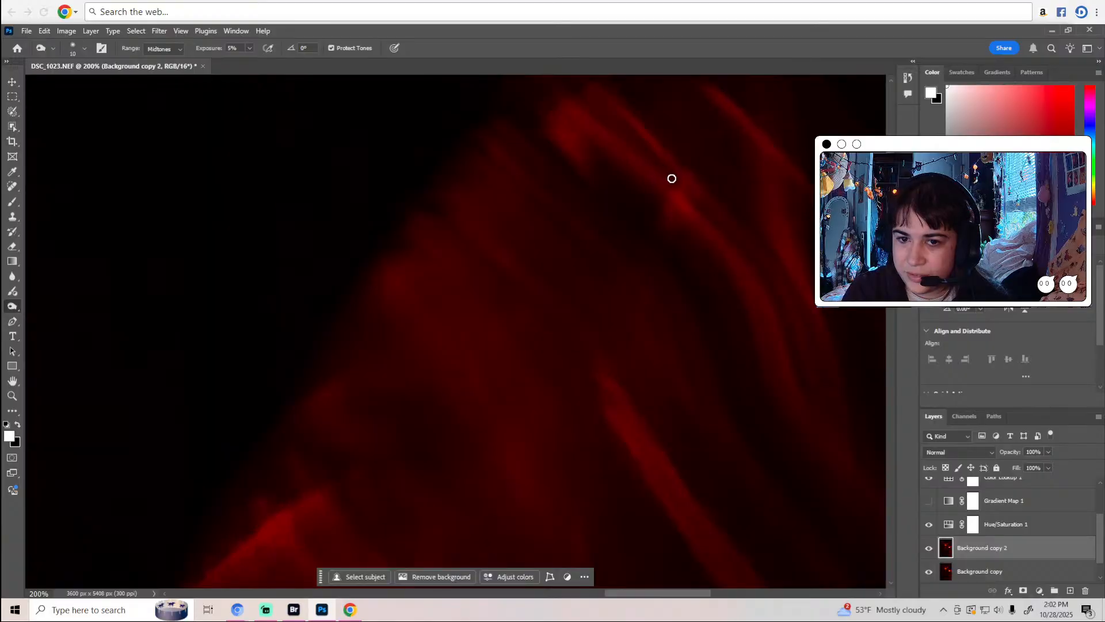
# Examine the outer edge of the blurred fabric folds above the raised arm at 200% zoom.
pyautogui.scroll(2, 672, 179)
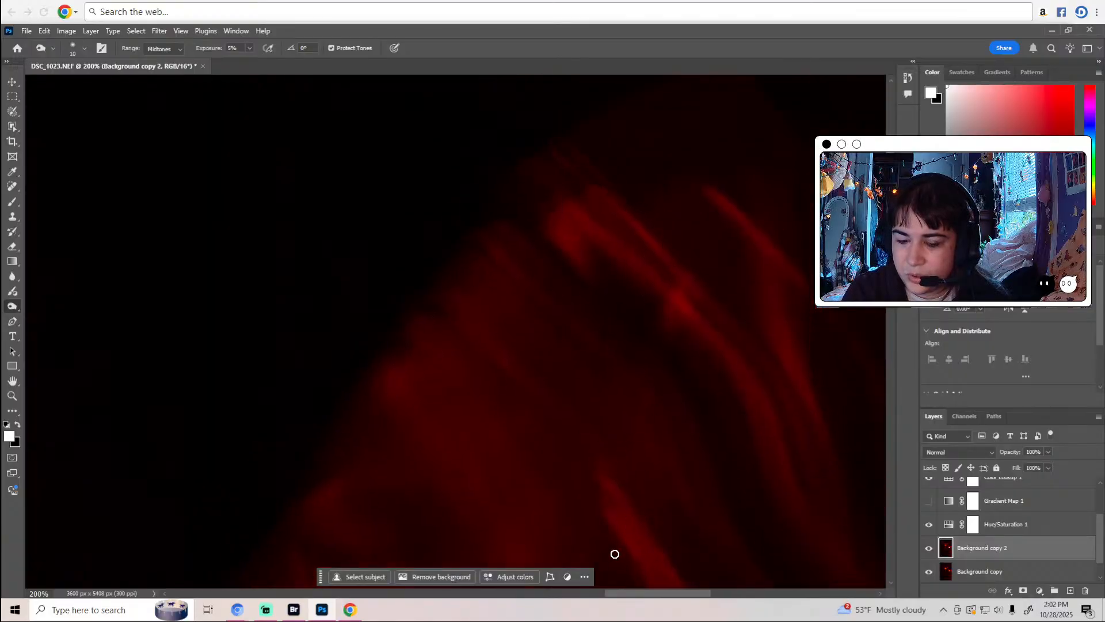
pyautogui.moveTo(636, 598); pyautogui.dragTo(678, 600)
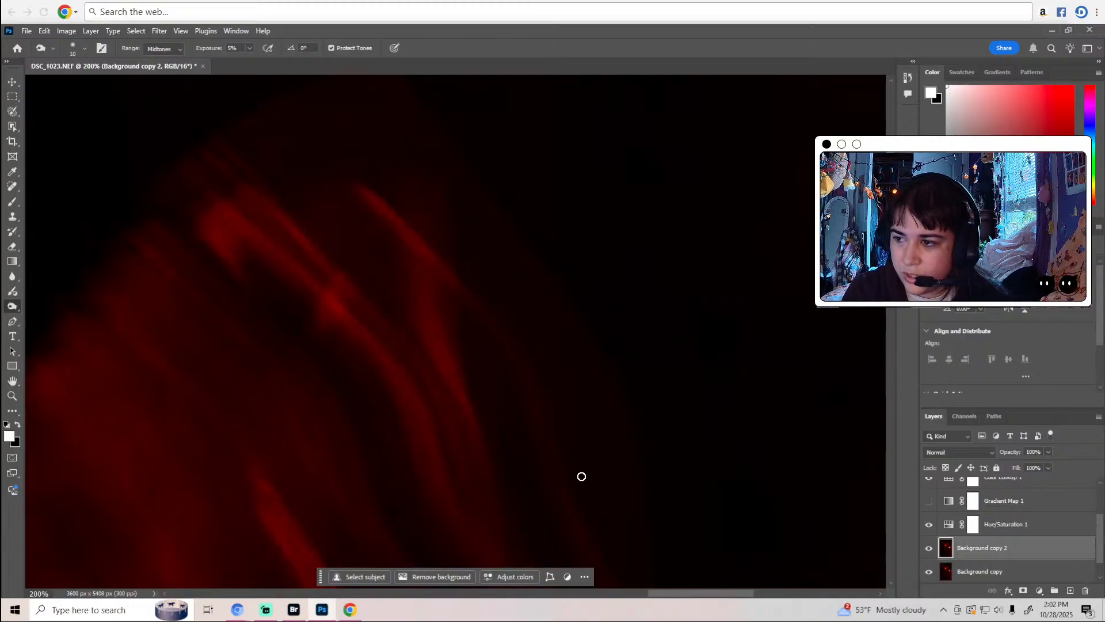
pyautogui.scroll(-5, 593, 424)
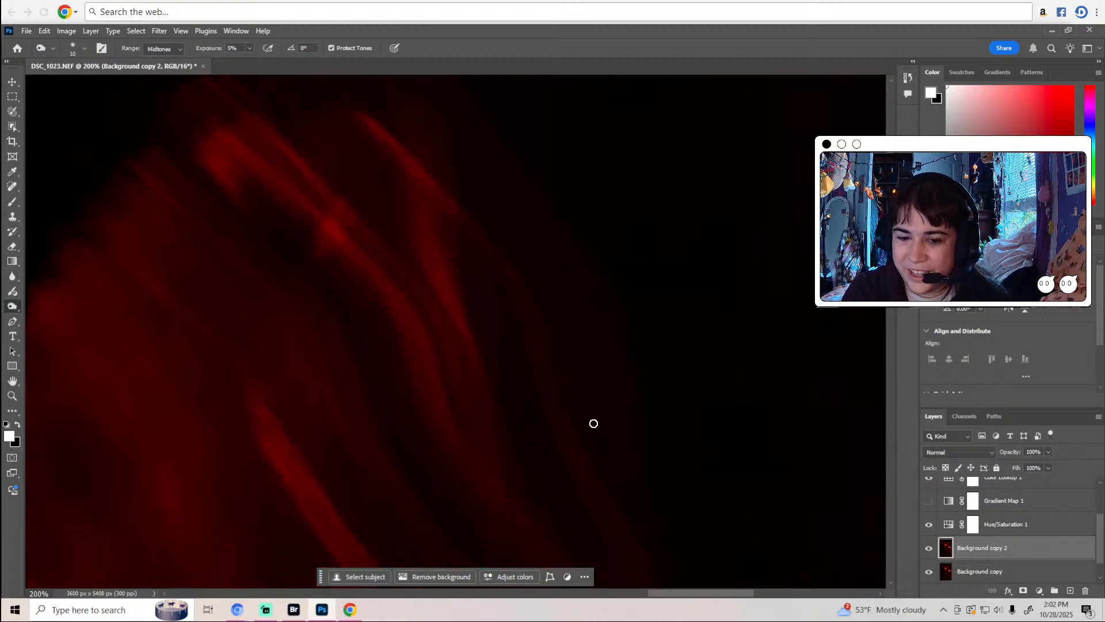
pyautogui.scroll(1, 591, 434)
pyautogui.scroll(1, 591, 434)
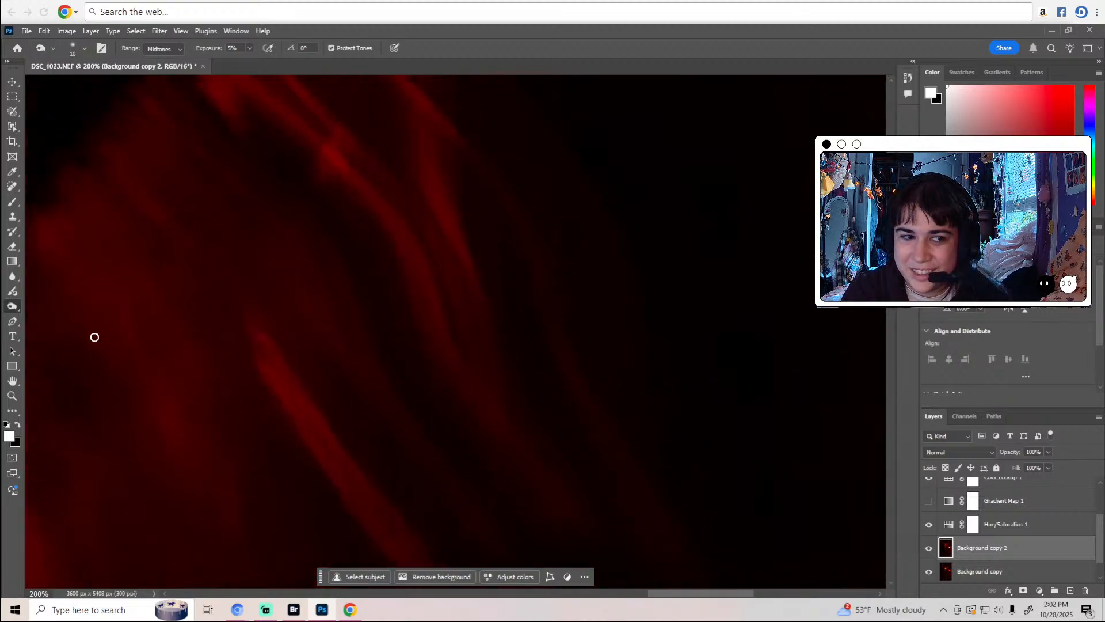
# Switch to the Dodge tool and look over the dim outer folds of the blurred fabric on the photo's right side.
pyautogui.rightClick(15, 311)
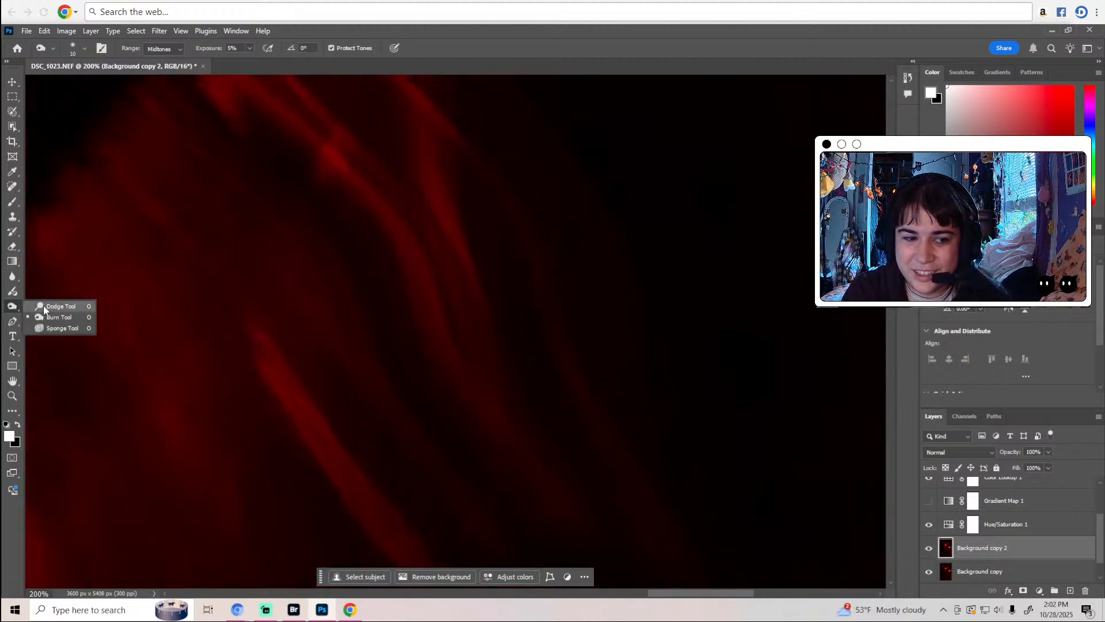
pyautogui.click(43, 305)
pyautogui.scroll(1, 408, 324)
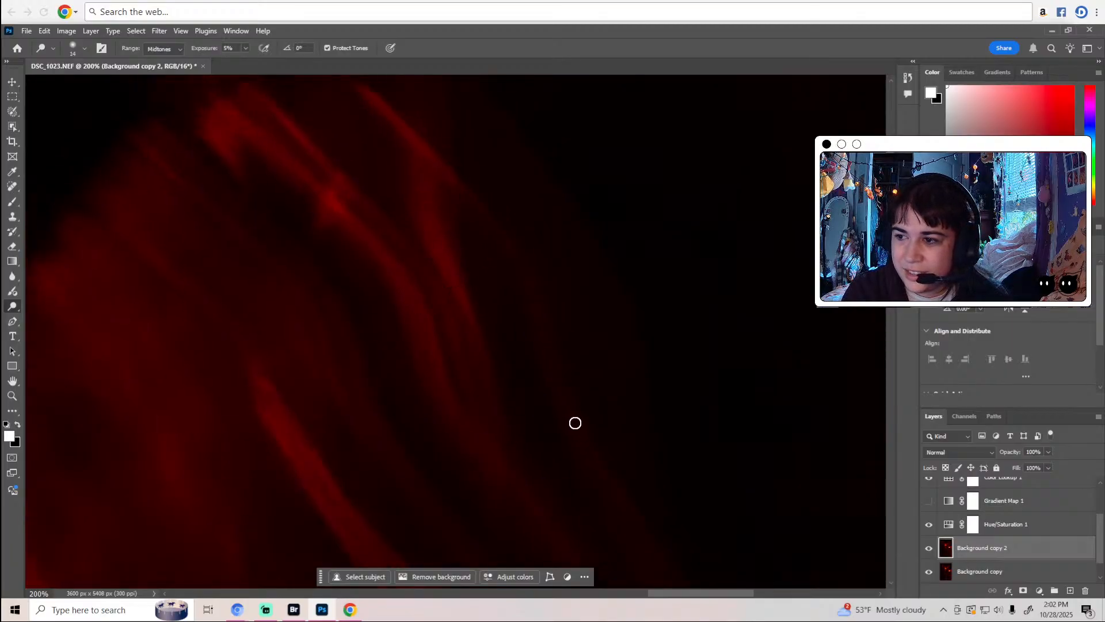
pyautogui.scroll(-1, 625, 464)
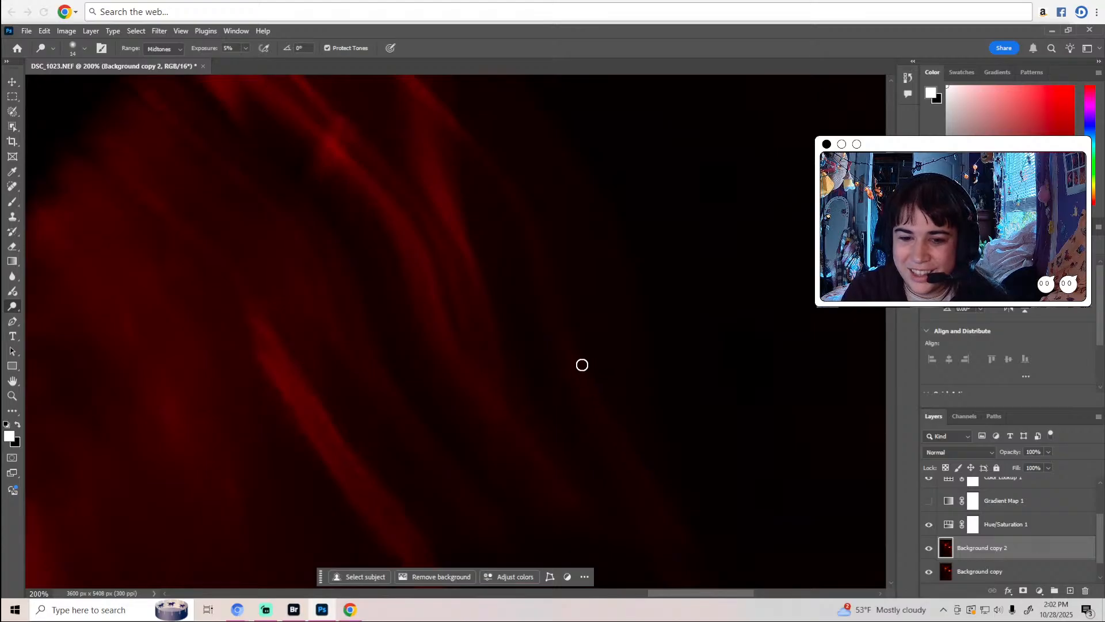
pyautogui.scroll(-1, 651, 472)
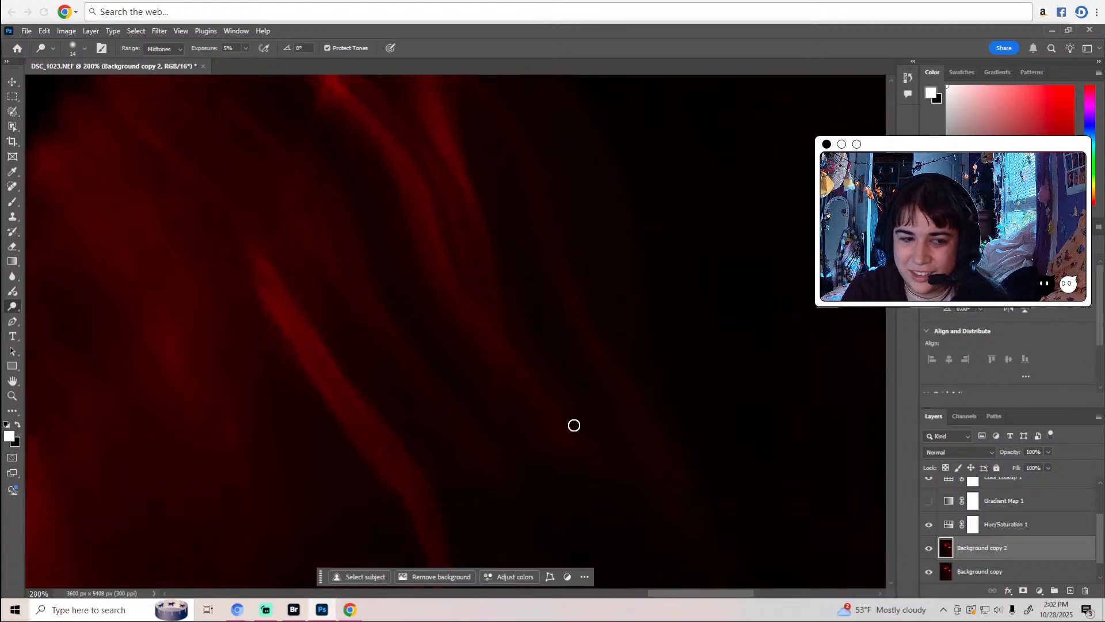
# Switch to the Burn tool and examine the blurred red folds and the shadows below them farther left in the photo.
pyautogui.rightClick(19, 313)
pyautogui.click(55, 316)
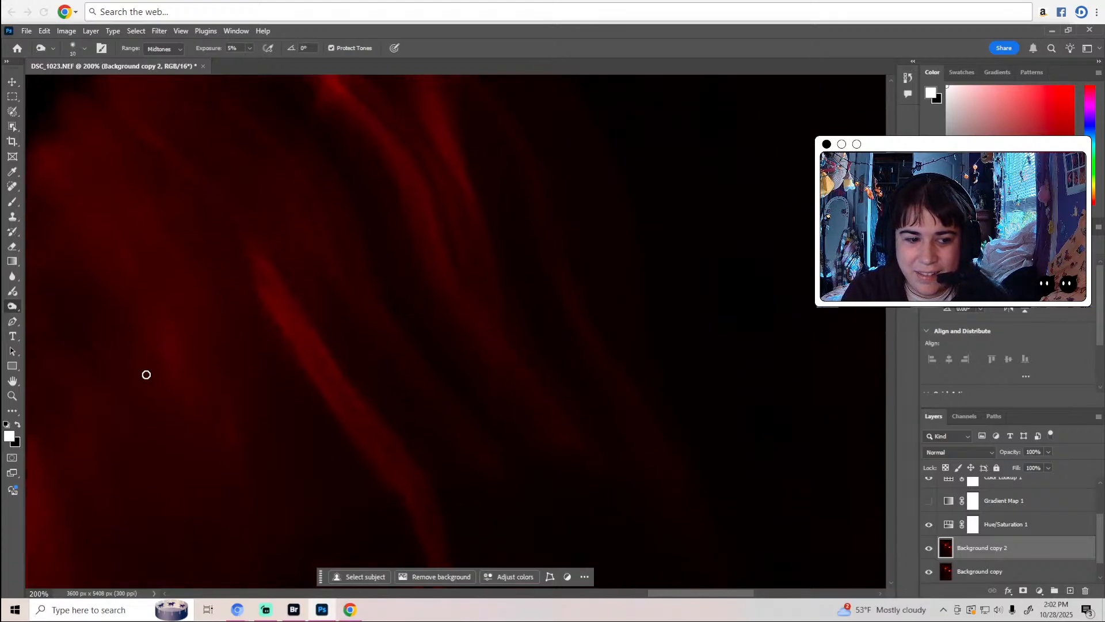
pyautogui.moveTo(675, 596); pyautogui.dragTo(338, 558)
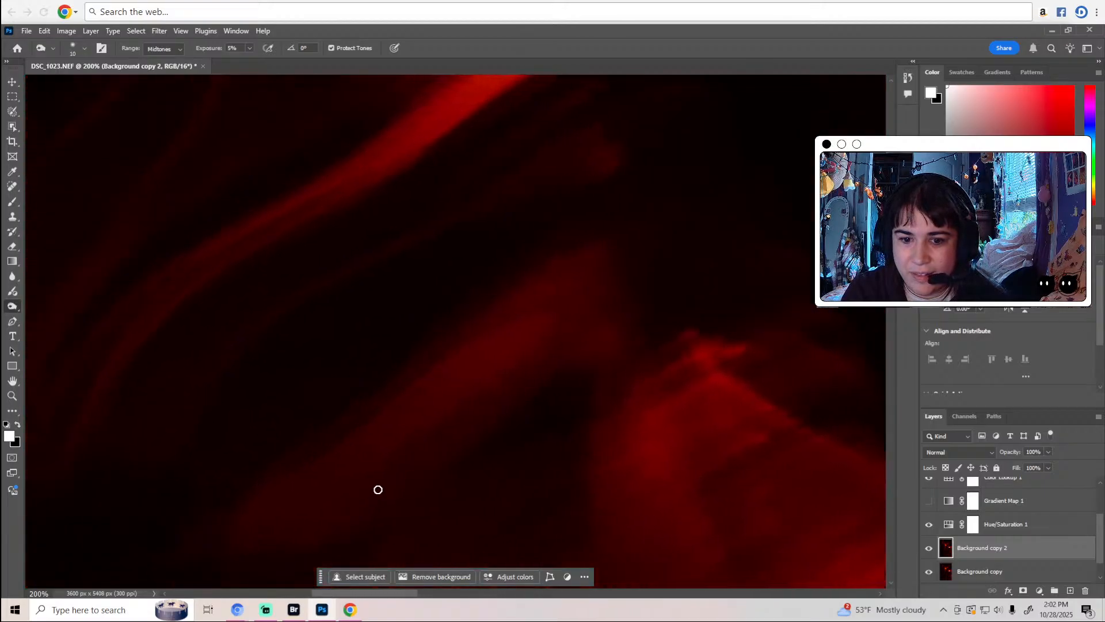
pyautogui.scroll(-2, 403, 483)
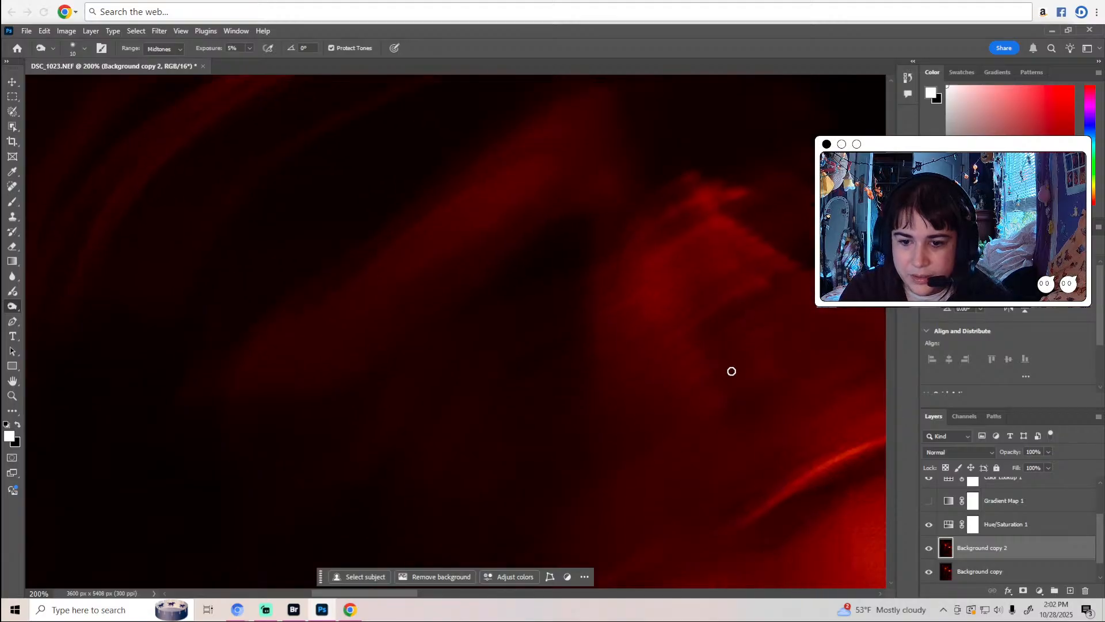
pyautogui.scroll(5, 746, 405)
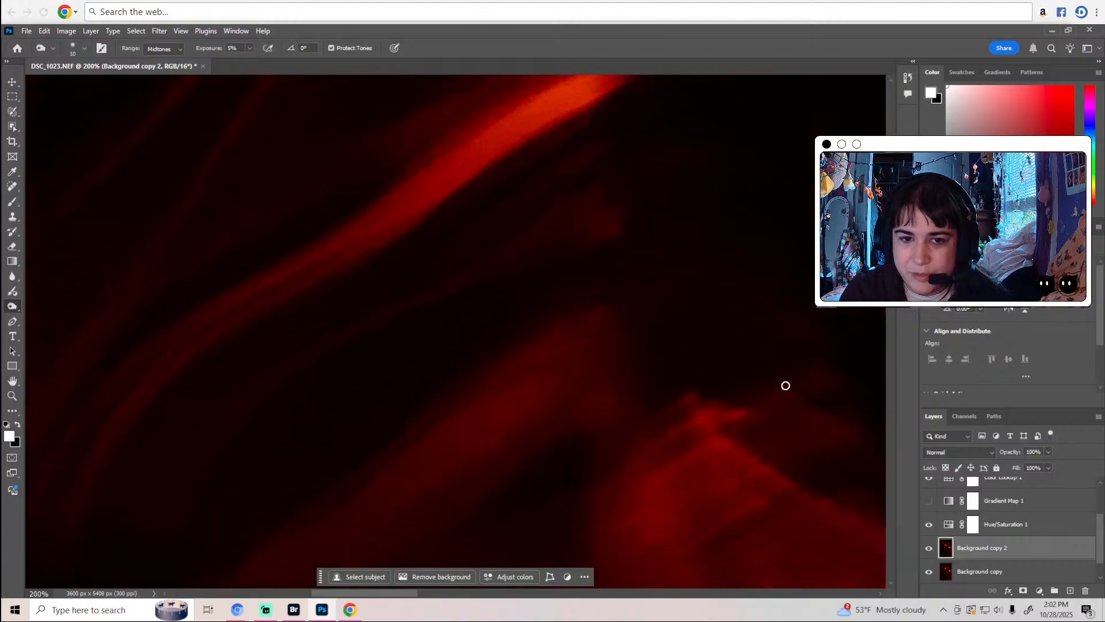
pyautogui.scroll(2, 715, 378)
pyautogui.scroll(-4, 717, 377)
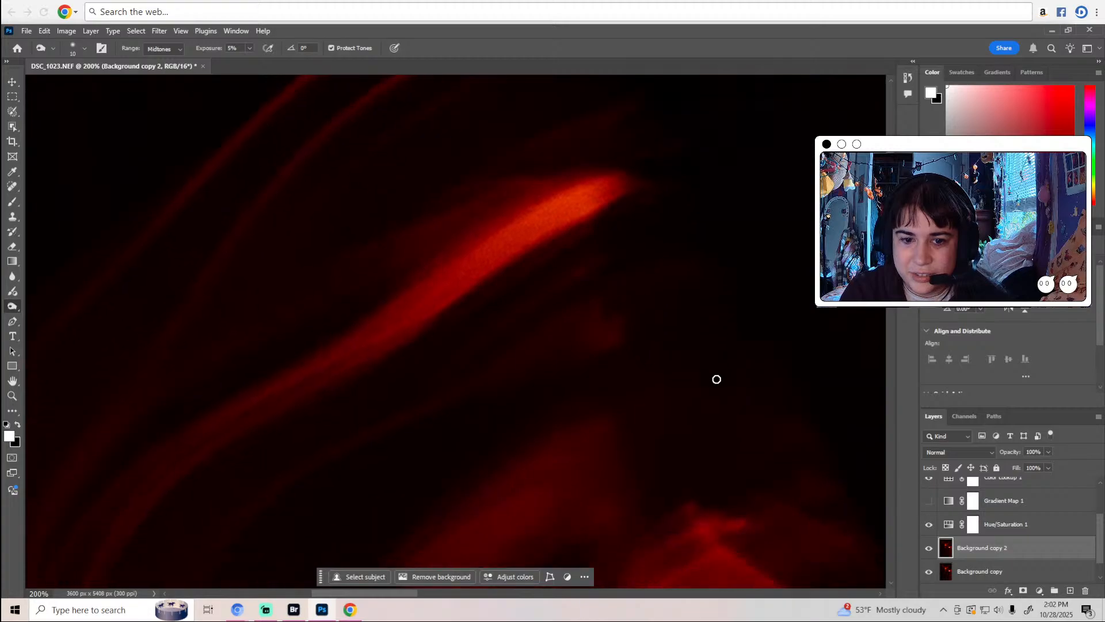
pyautogui.scroll(-5, 717, 378)
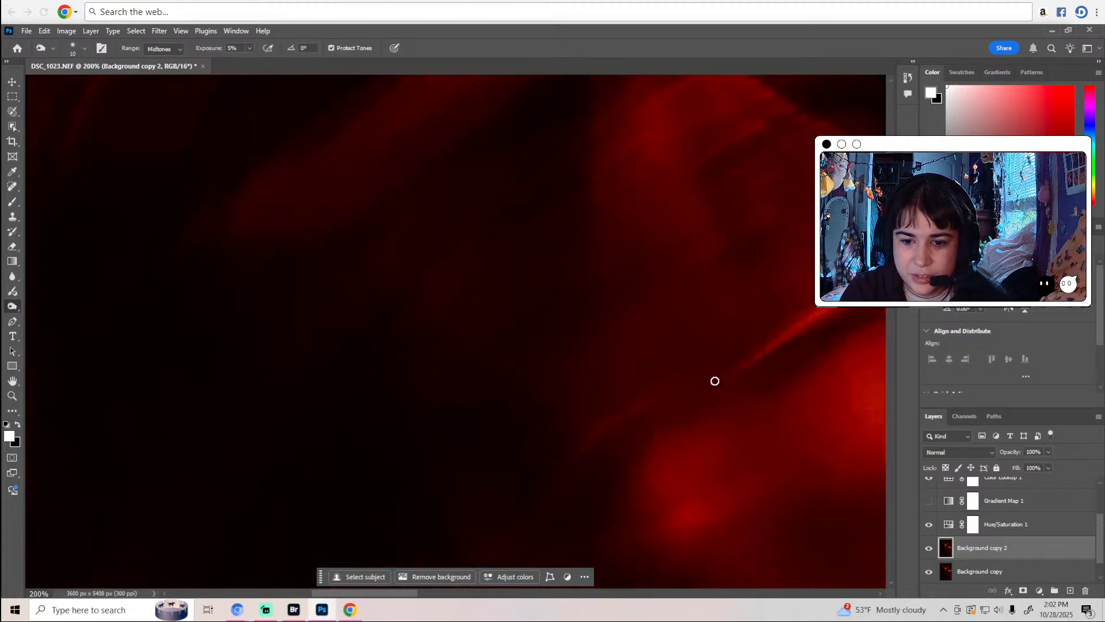
pyautogui.scroll(-1, 687, 373)
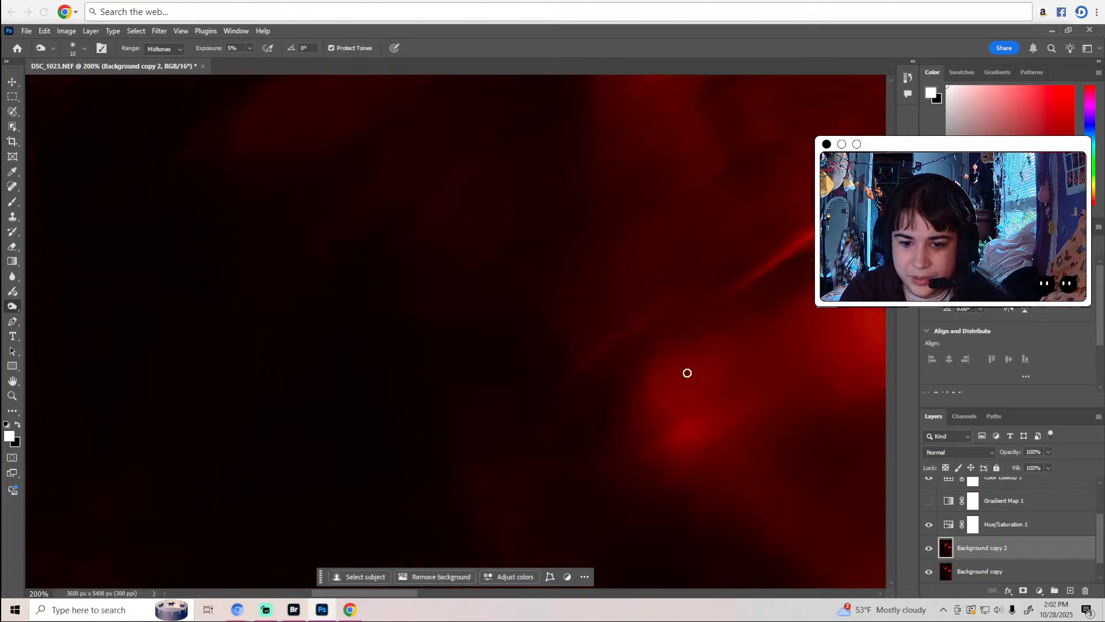
pyautogui.scroll(-1, 584, 406)
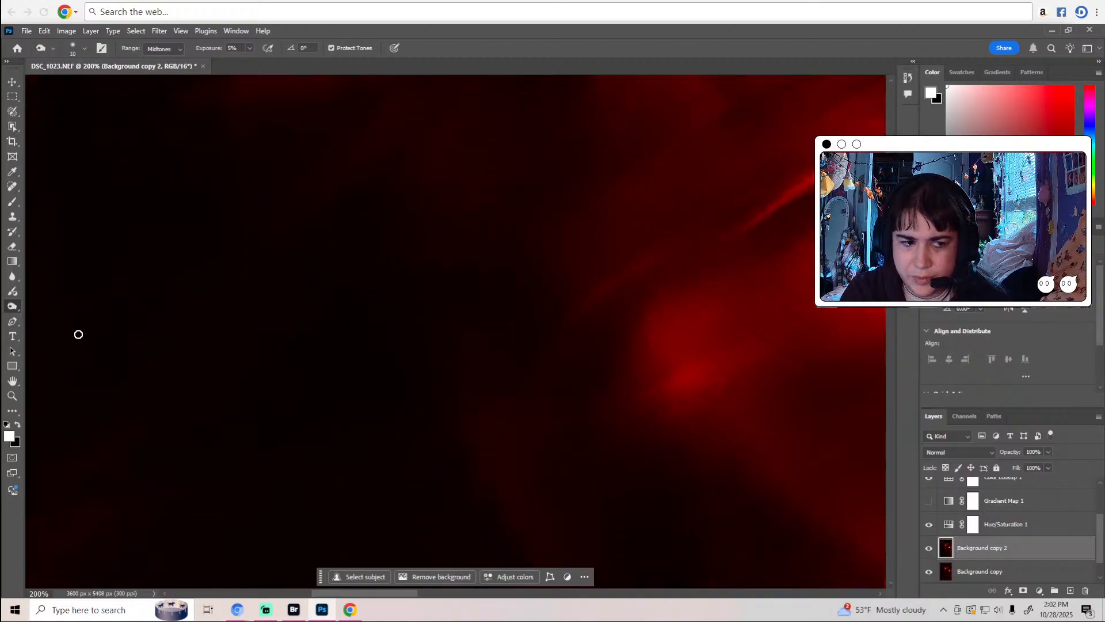
# Alternate between the Dodge and Burn tools while examining the dark area beside and below the soft red glow.
pyautogui.rightClick(13, 311)
pyautogui.click(58, 306)
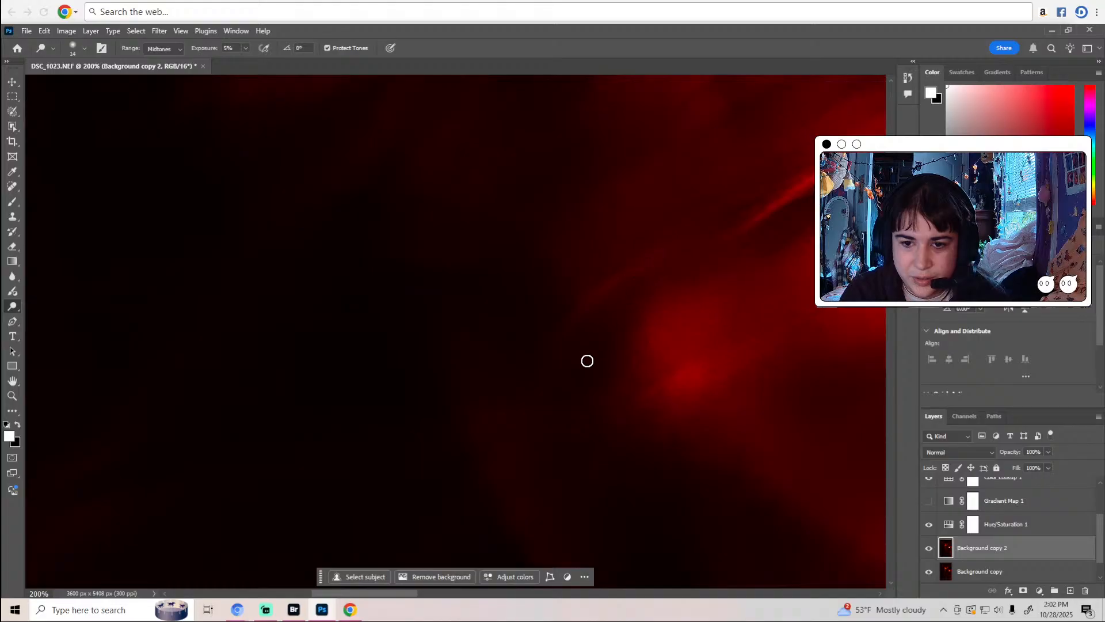
pyautogui.scroll(-2, 578, 384)
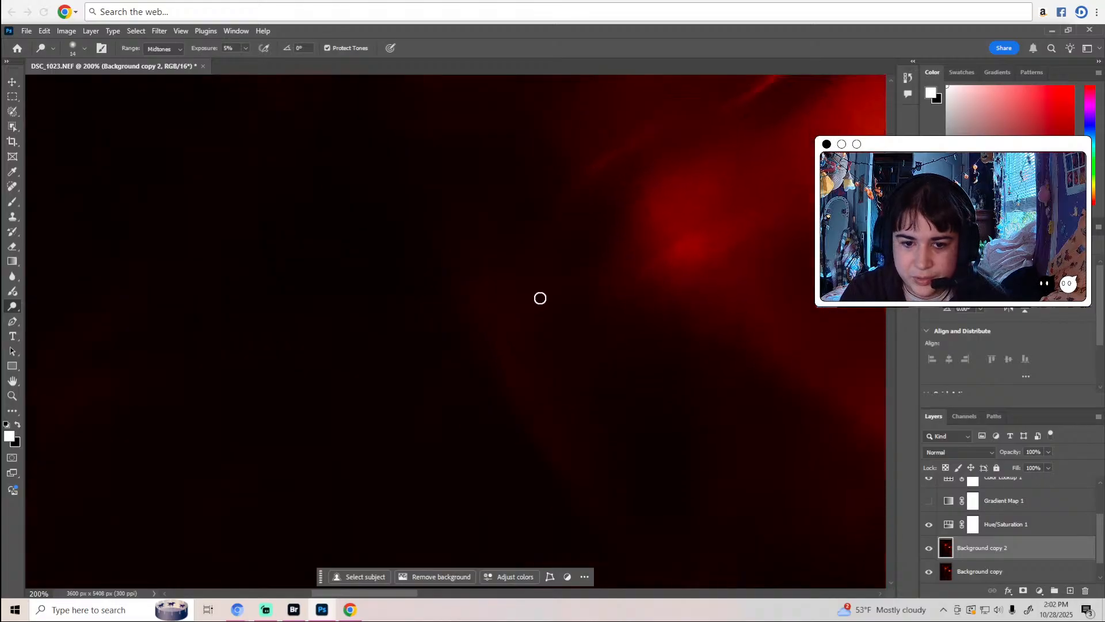
pyautogui.rightClick(19, 311)
pyautogui.click(50, 317)
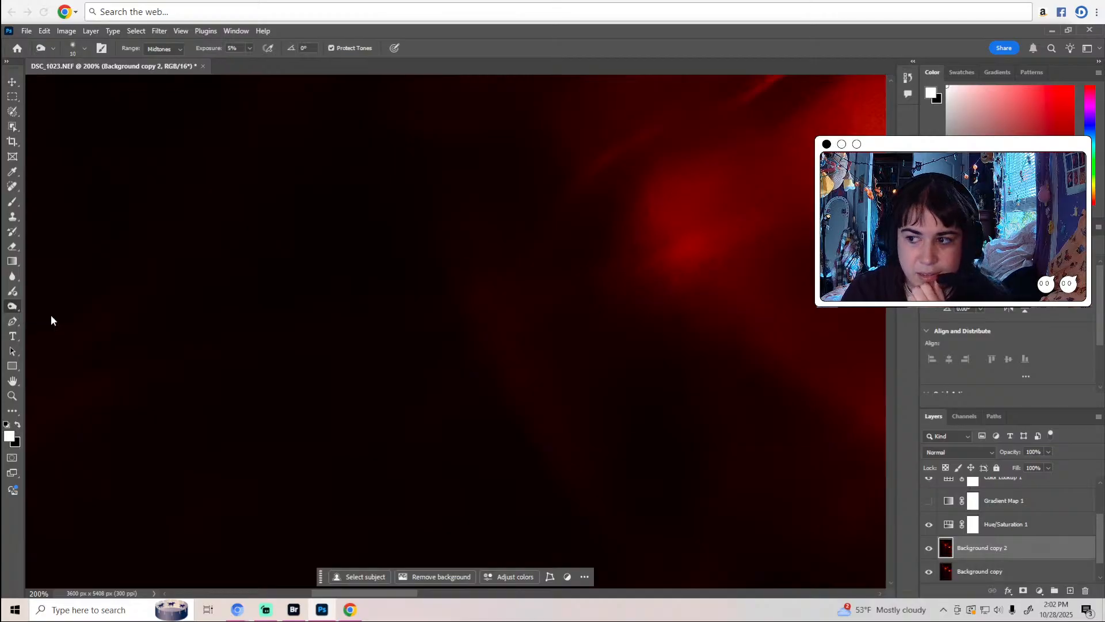
pyautogui.moveTo(420, 595); pyautogui.dragTo(389, 594)
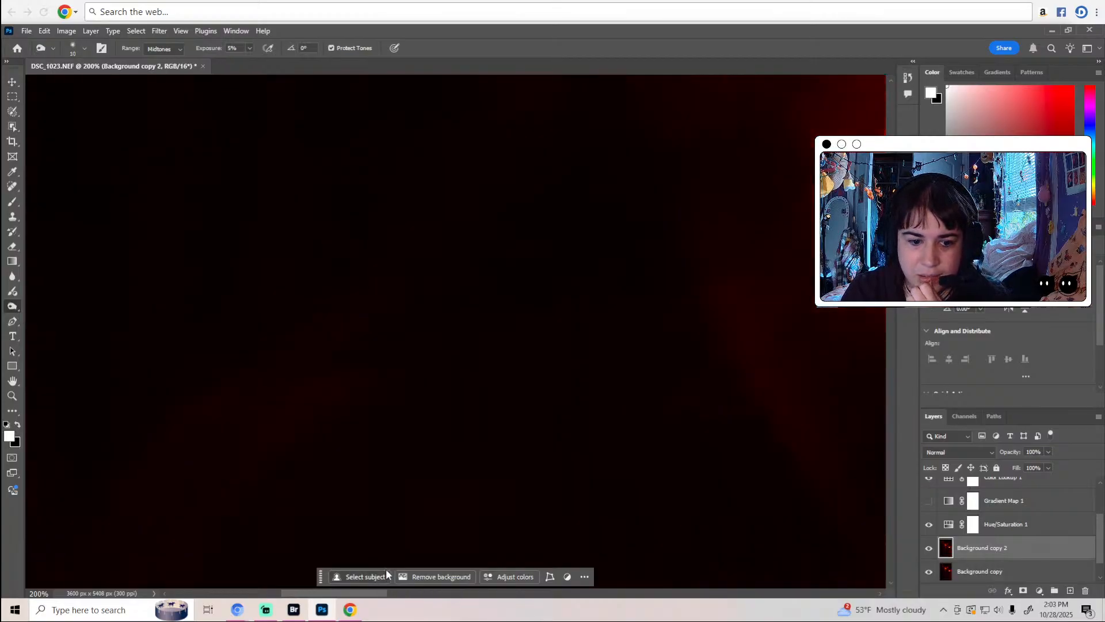
# Switch to the Dodge tool and inspect the near-black background and the lower part of the sequined bodice.
pyautogui.click(12, 186)
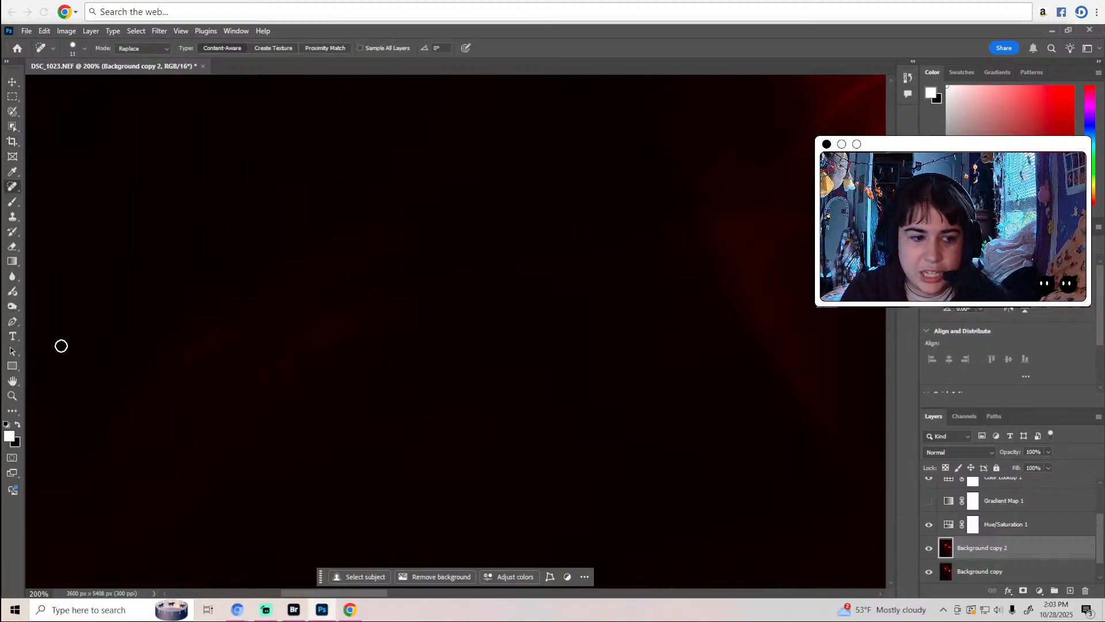
pyautogui.click(12, 306)
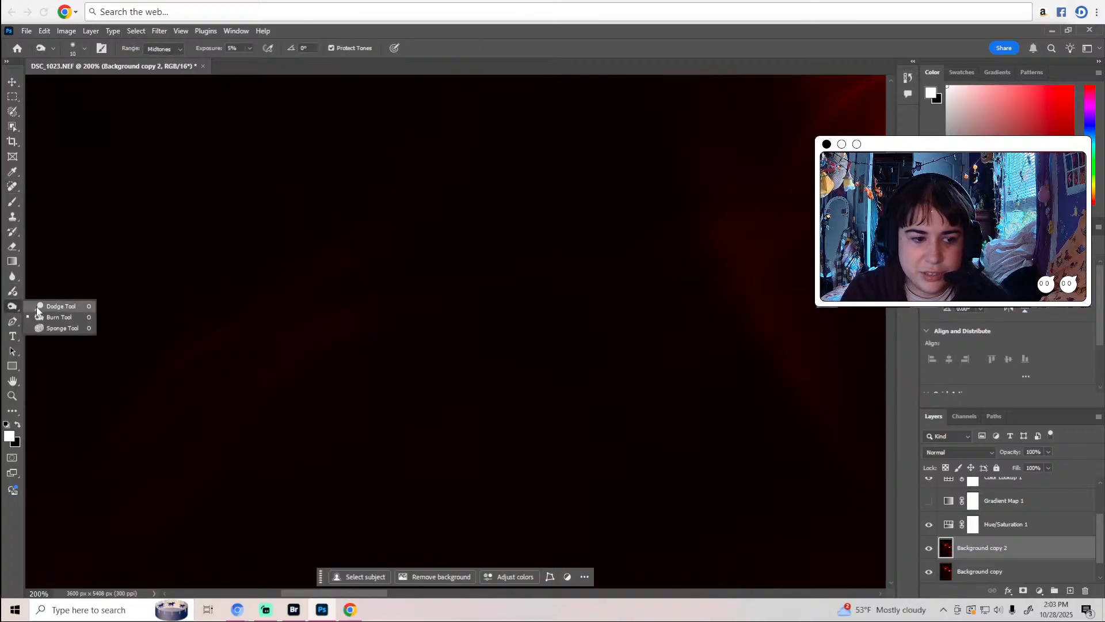
pyautogui.click(38, 307)
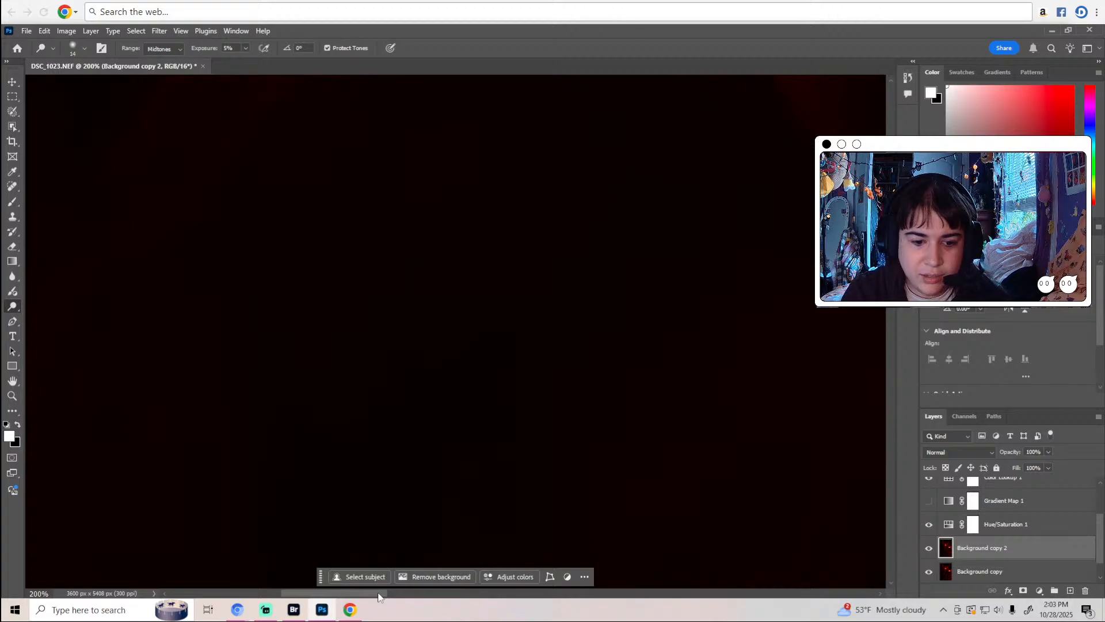
pyautogui.moveTo(378, 596); pyautogui.dragTo(462, 595)
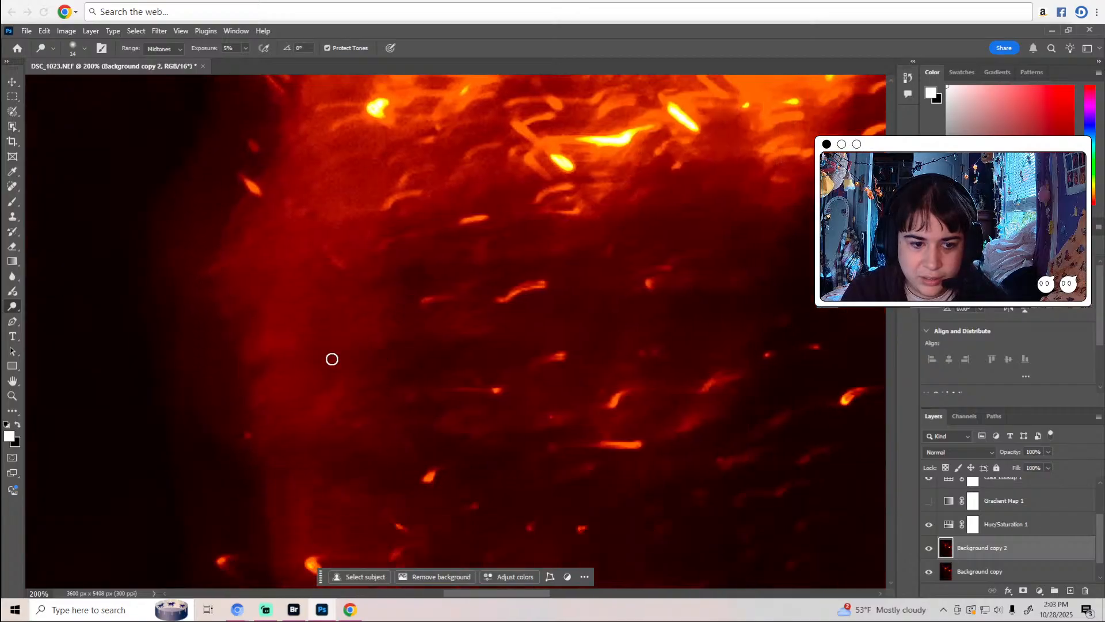
pyautogui.scroll(-3, 498, 264)
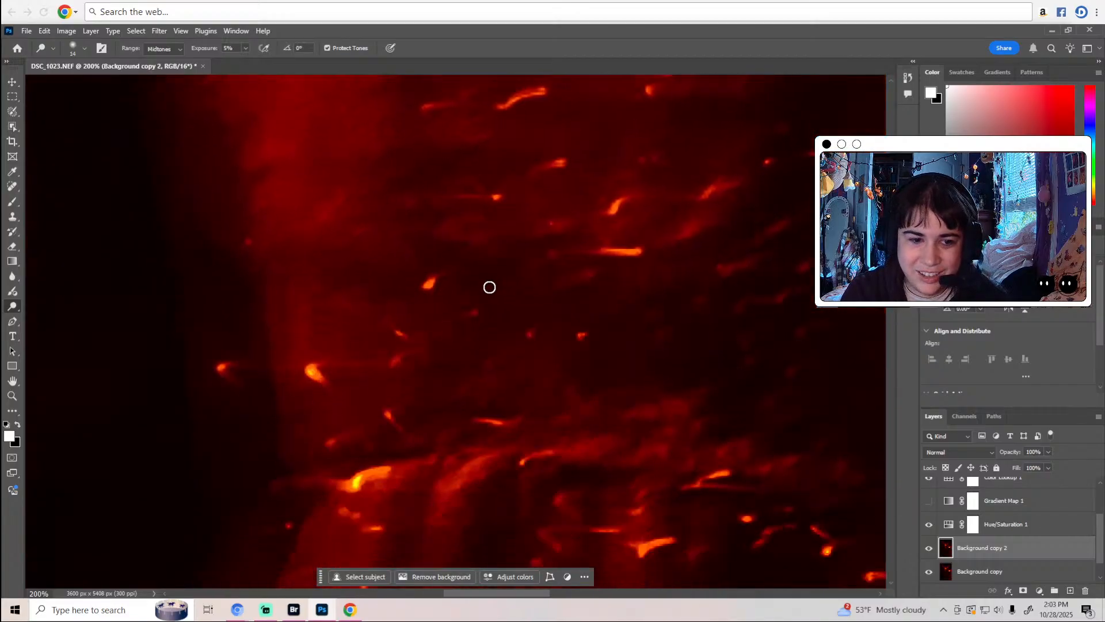
pyautogui.scroll(2, 489, 287)
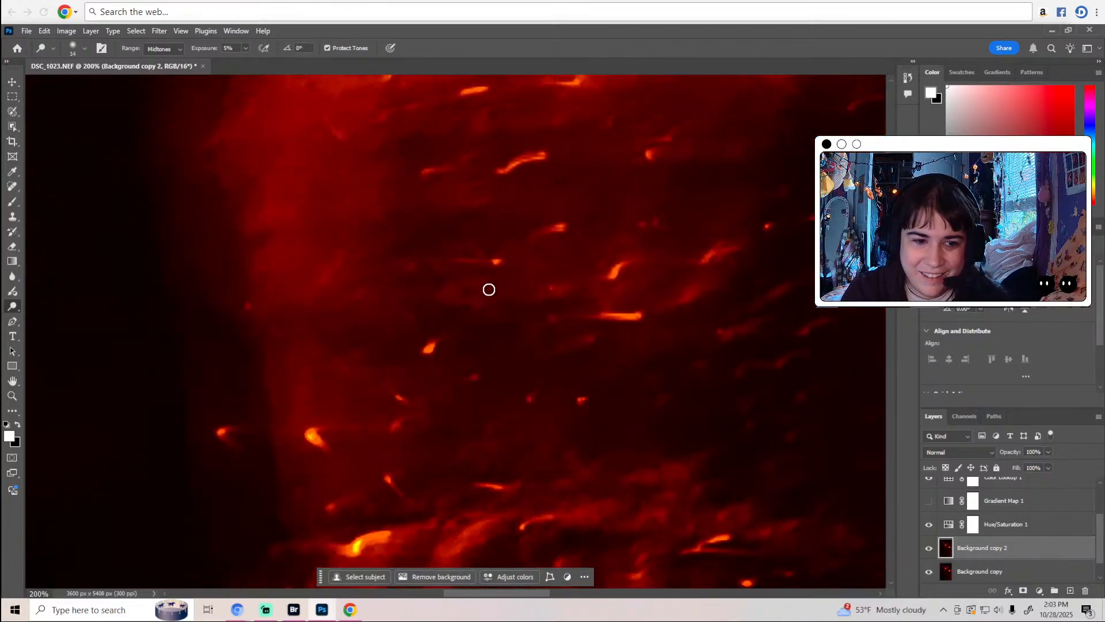
# Activate the Burn tool and examine the sequined bodice's left edge, from the shoulder down to the waist.
pyautogui.rightClick(10, 311)
pyautogui.click(55, 317)
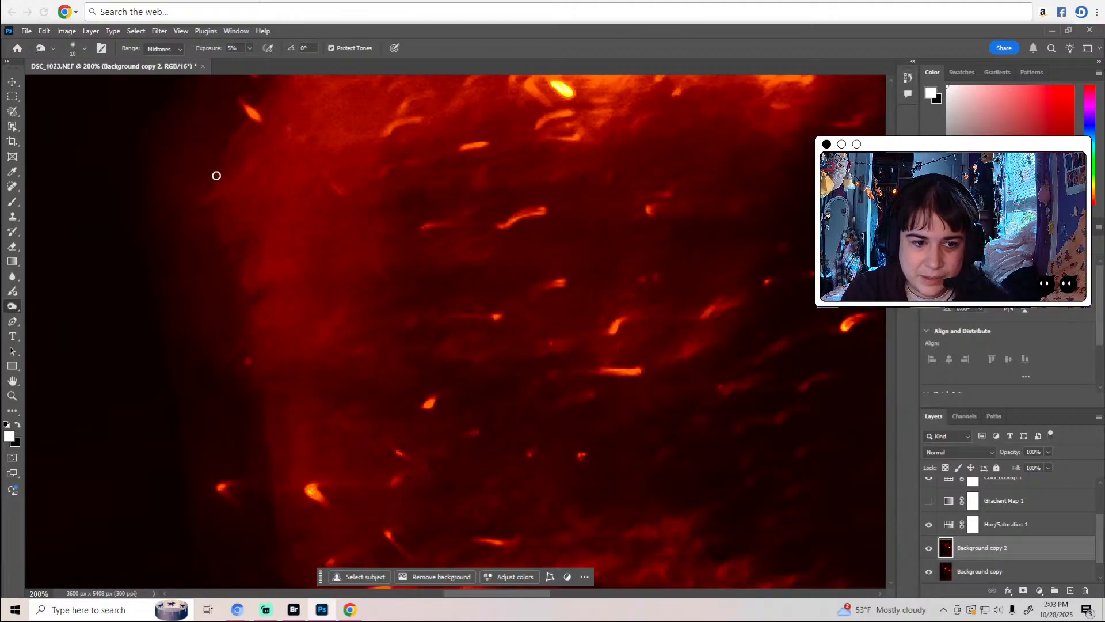
pyautogui.scroll(2, 232, 163)
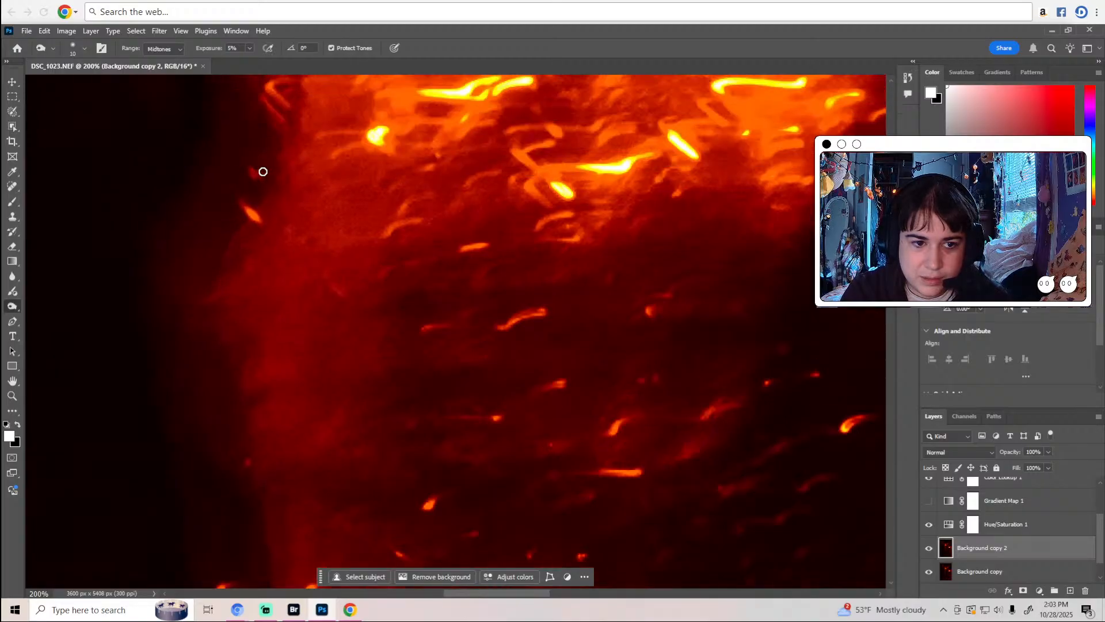
pyautogui.scroll(1, 261, 123)
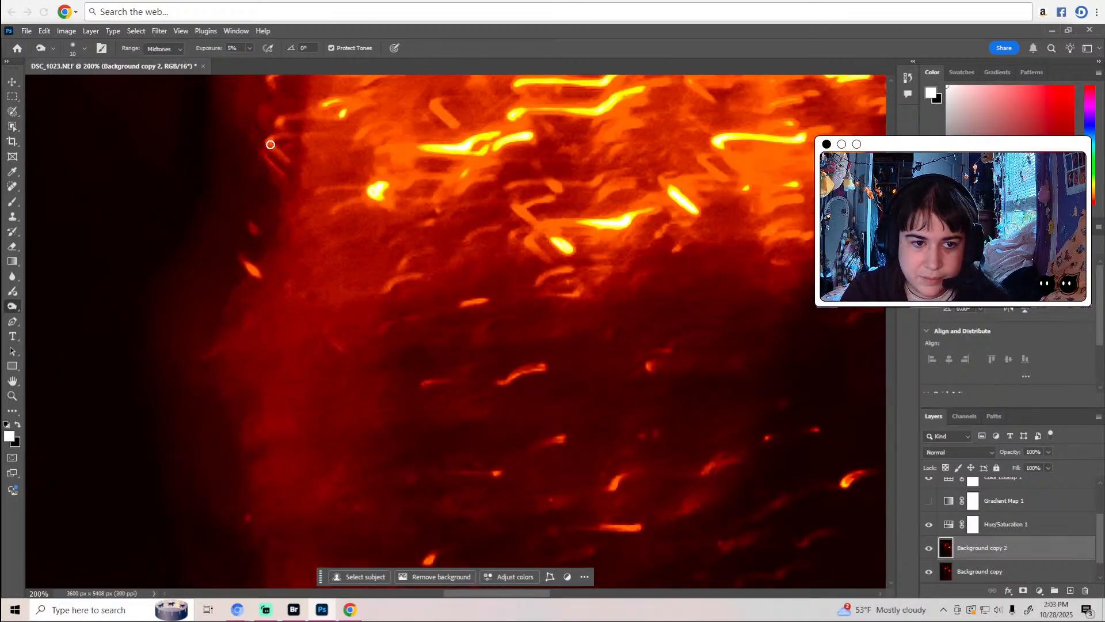
pyautogui.scroll(1, 294, 137)
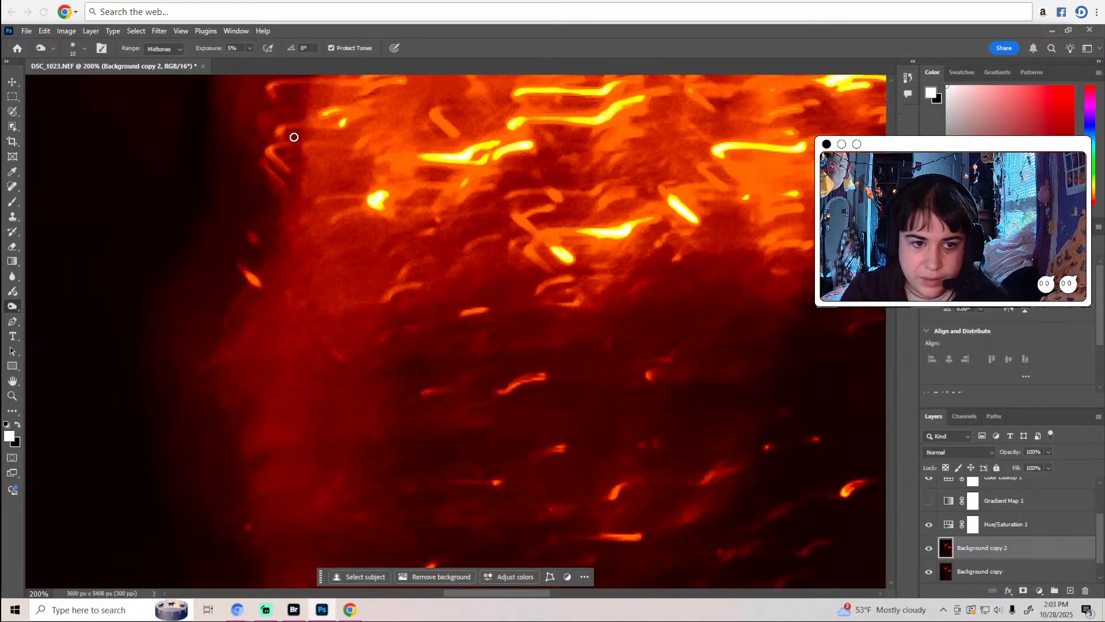
pyautogui.scroll(2, 345, 137)
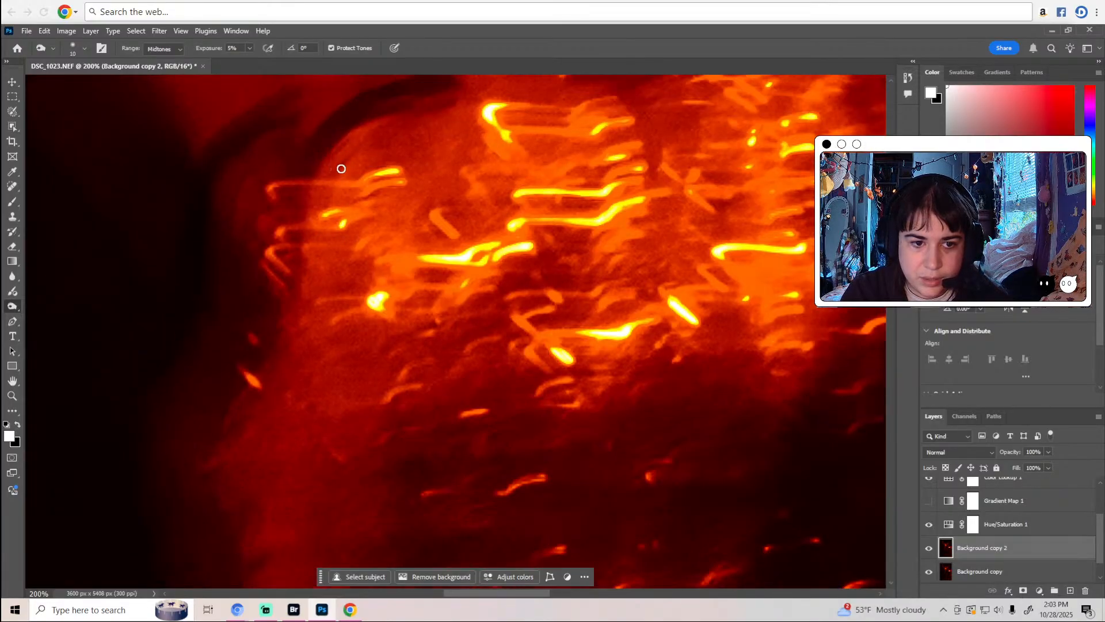
pyautogui.scroll(1, 403, 141)
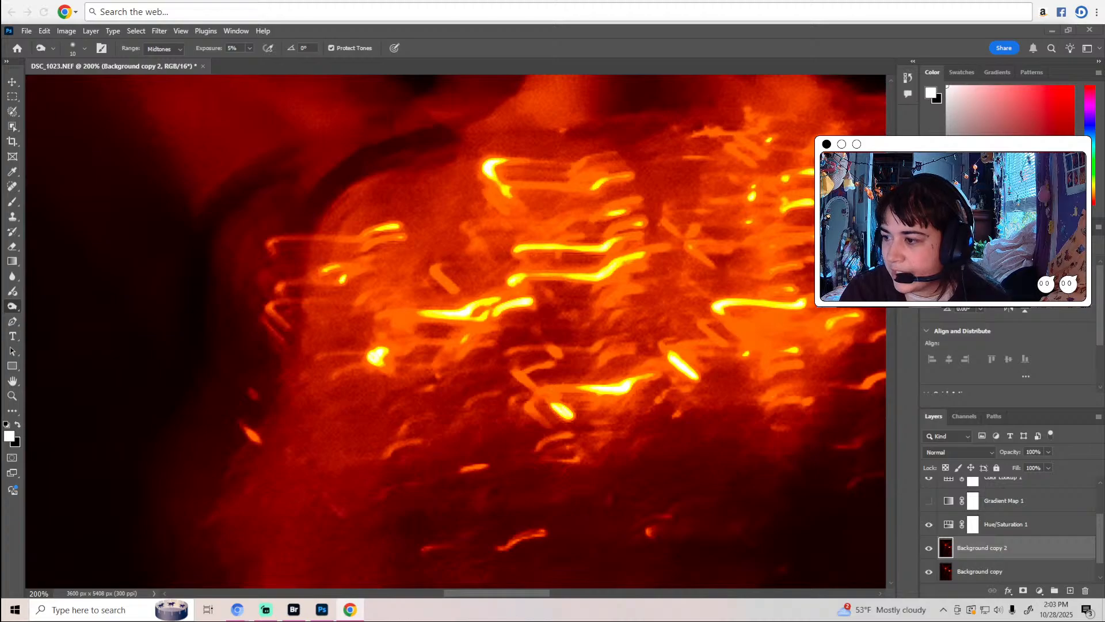
pyautogui.scroll(-1, 672, 439)
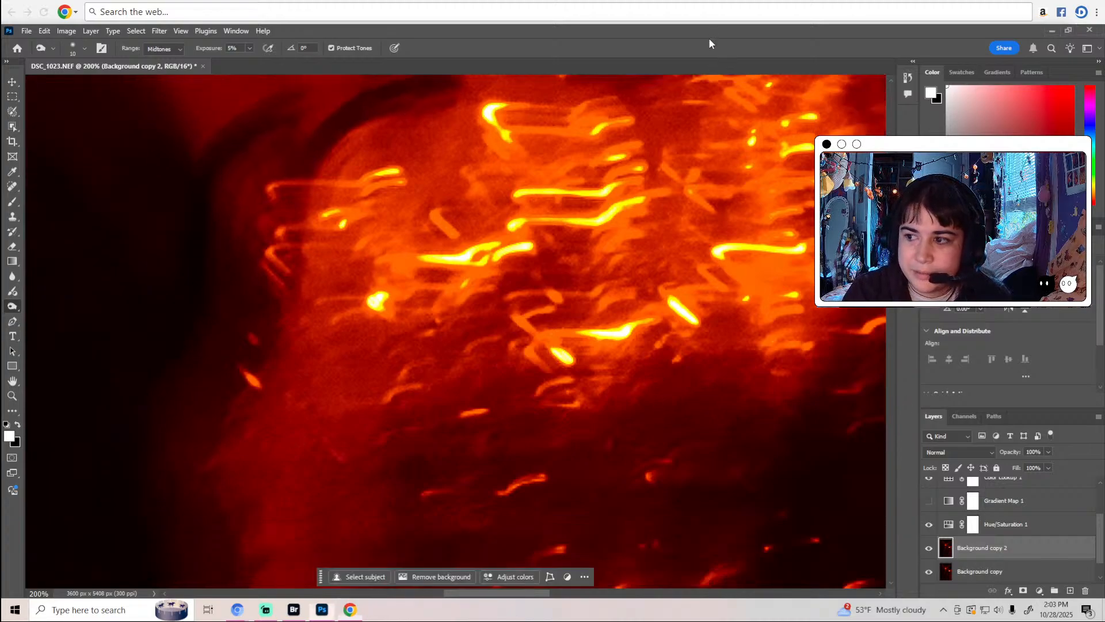
pyautogui.scroll(-1, 601, 340)
pyautogui.scroll(-5, 601, 340)
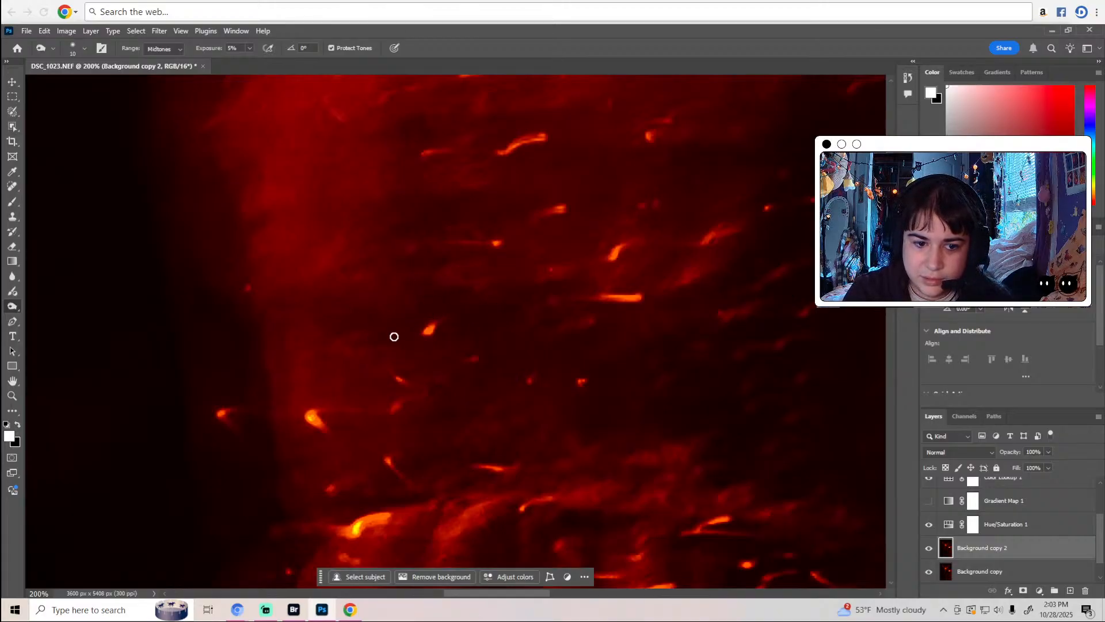
pyautogui.scroll(-2, 397, 336)
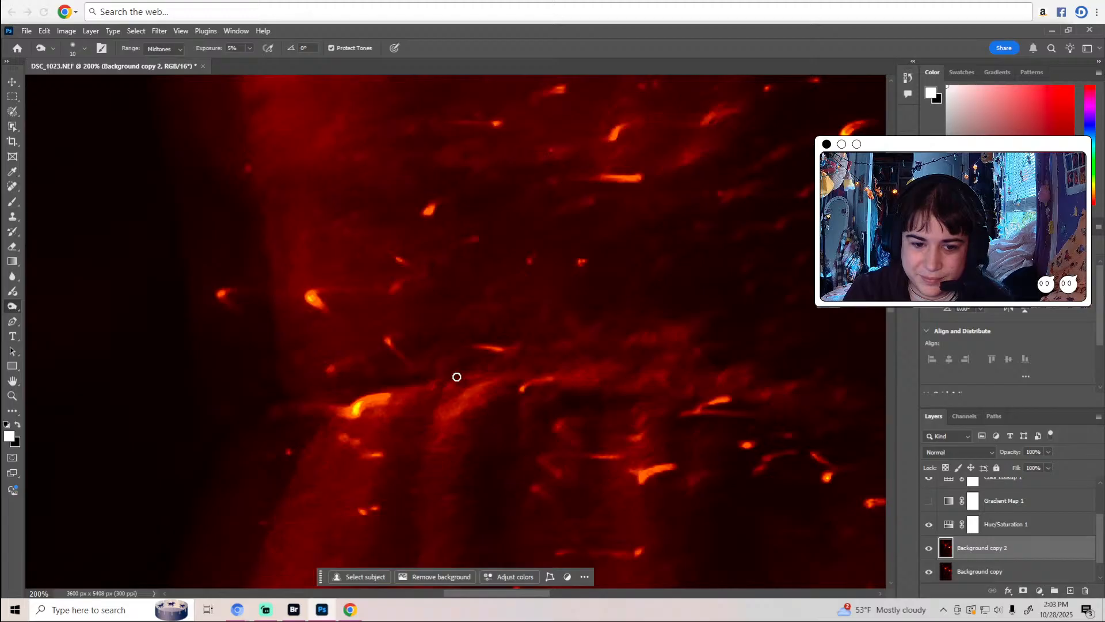
# Examine the sequined dress closely from the waist seam down the skirt's folds to its hem.
pyautogui.scroll(-1, 533, 321)
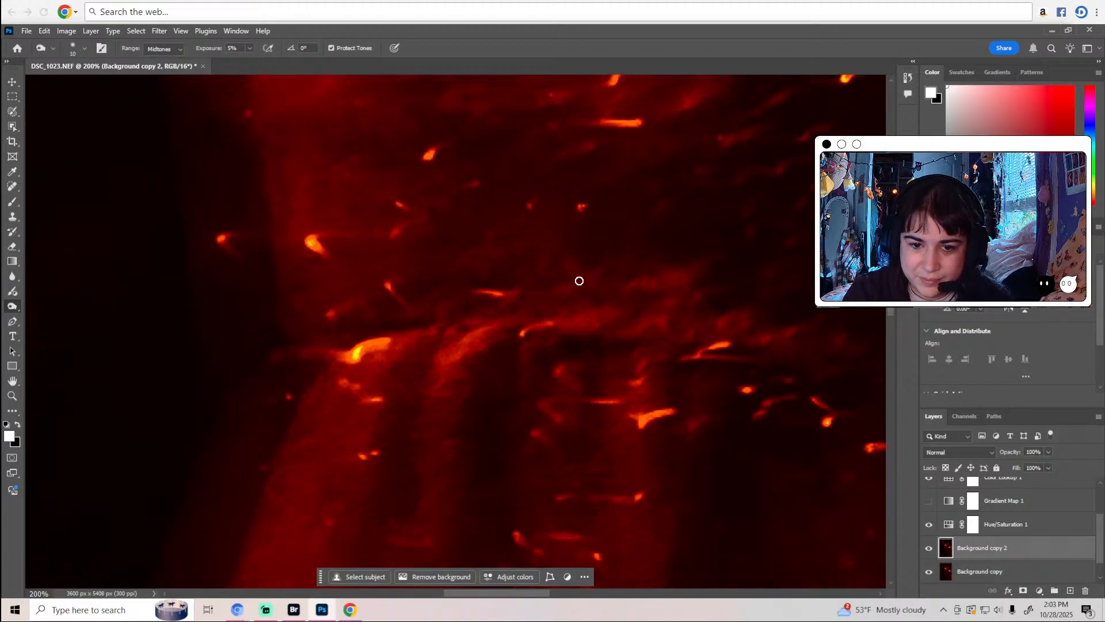
pyautogui.scroll(-5, 563, 268)
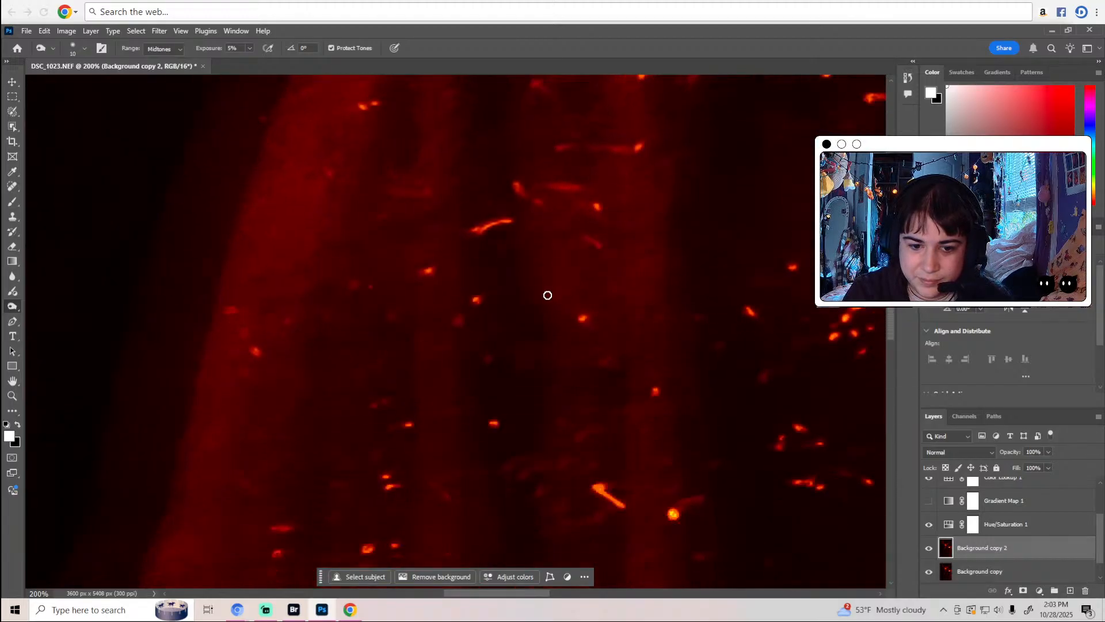
pyautogui.scroll(-1, 548, 296)
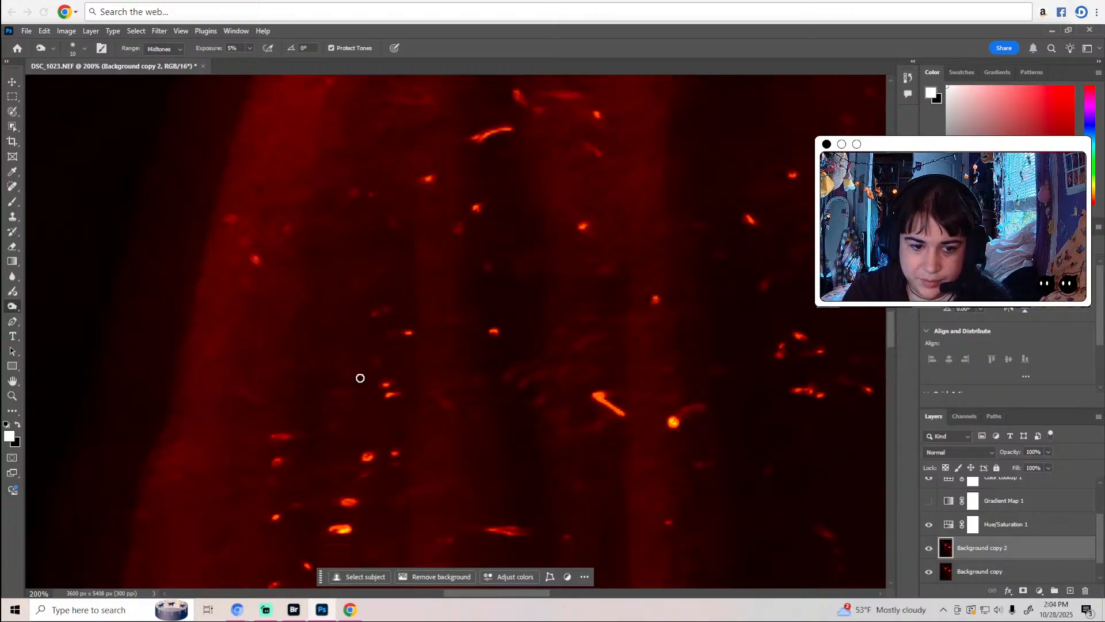
pyautogui.scroll(-4, 374, 374)
pyautogui.scroll(-4, 325, 374)
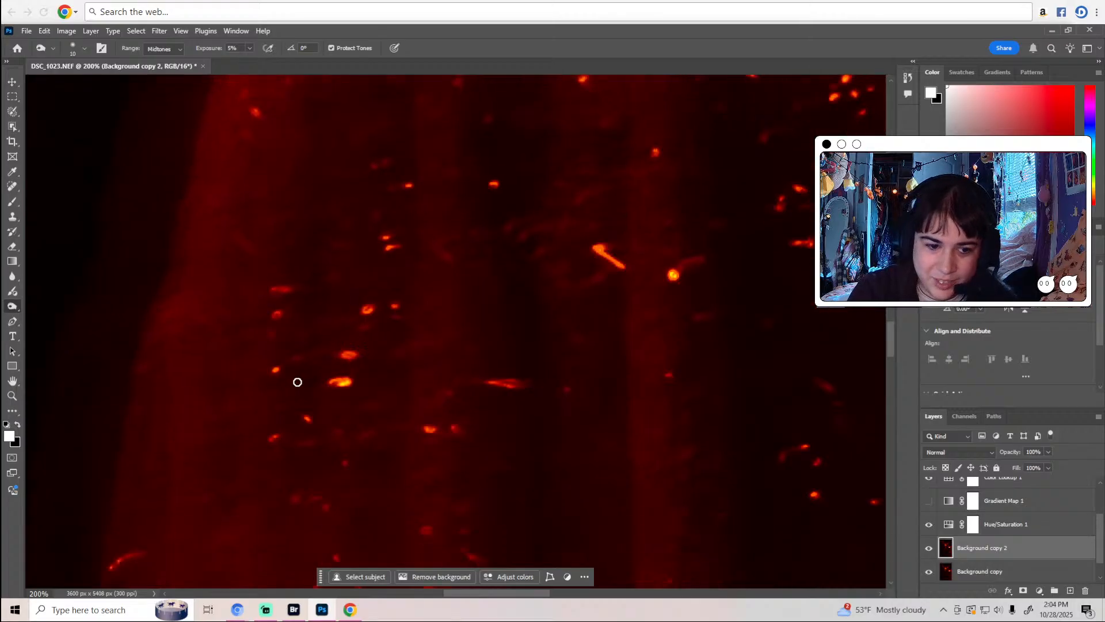
pyautogui.scroll(-6, 313, 371)
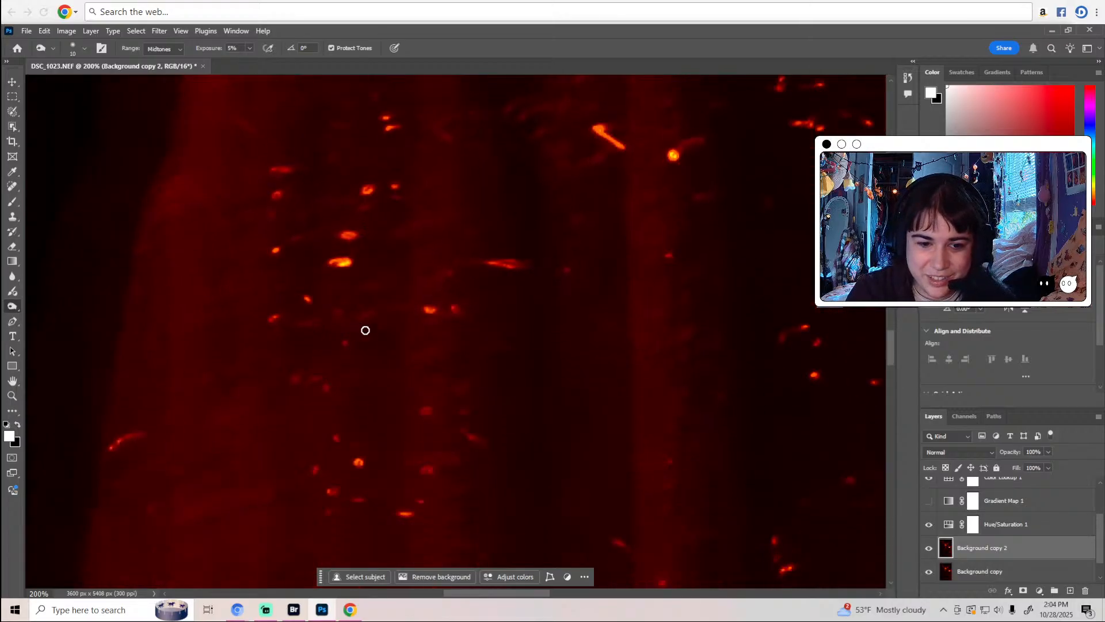
pyautogui.scroll(-5, 385, 346)
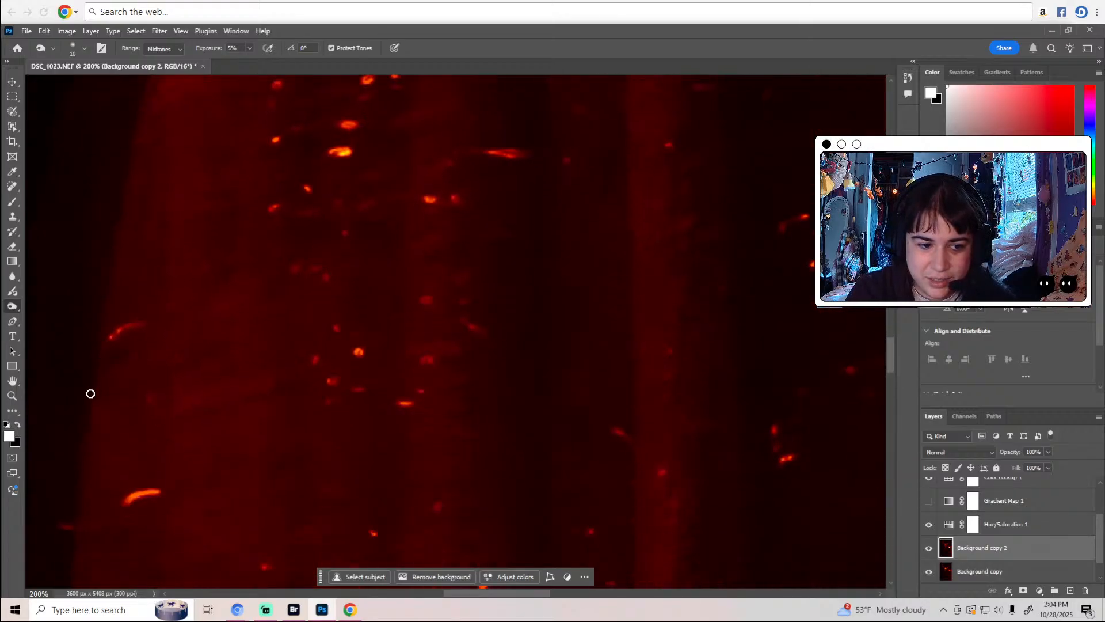
pyautogui.scroll(-9, 244, 237)
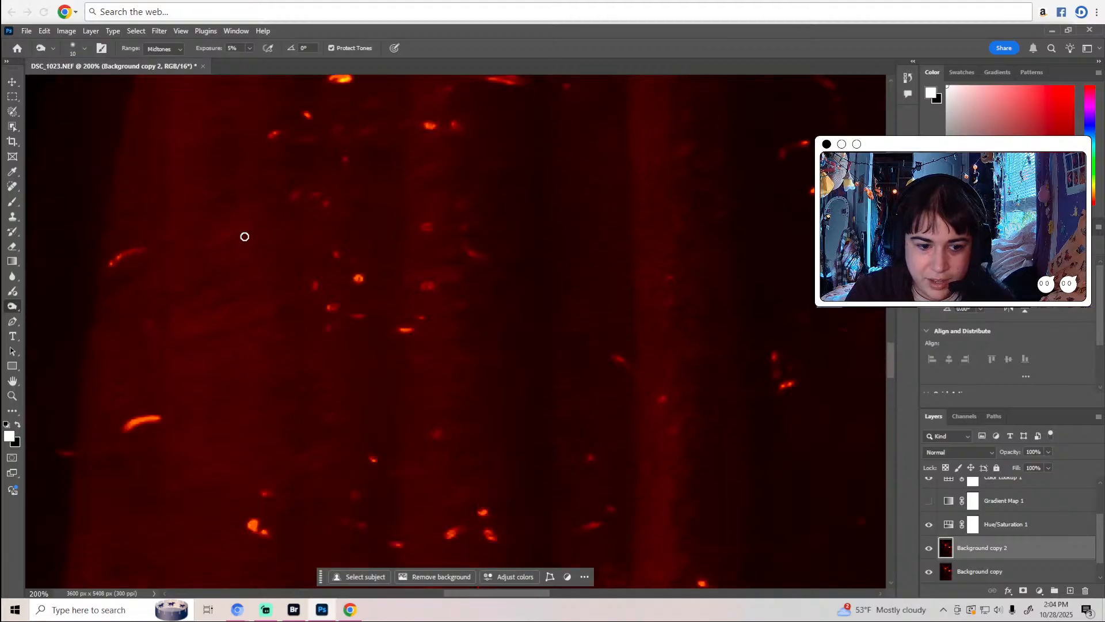
pyautogui.scroll(-3, 297, 322)
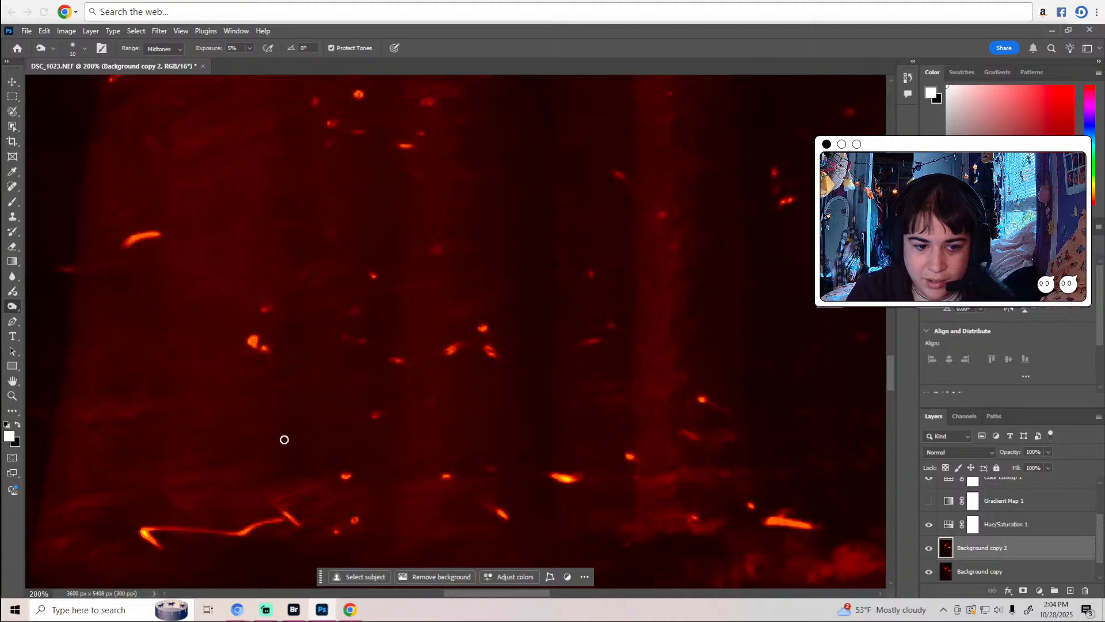
pyautogui.scroll(-9, 291, 453)
pyautogui.scroll(-6, 506, 415)
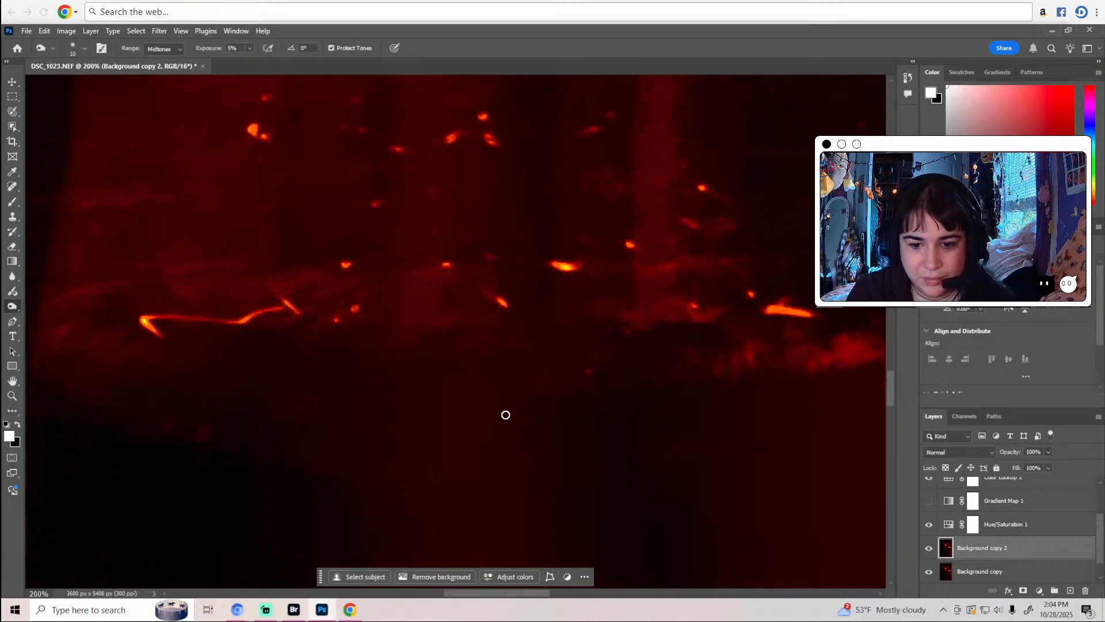
# Magnify the skirt's hem to 300% and inspect it with the Burn tool from the middle to its right corner.
pyautogui.press('z')
pyautogui.keyDown('alt'); pyautogui.click(501, 390); pyautogui.keyUp('alt')
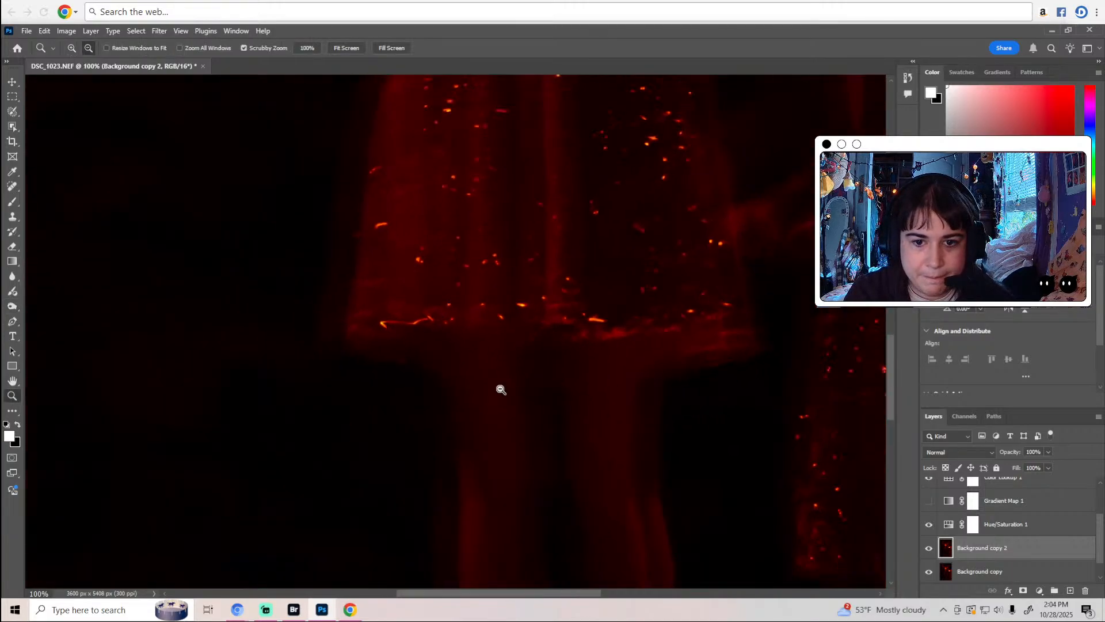
pyautogui.keyDown('alt'); pyautogui.click(501, 390); pyautogui.keyUp('alt')
pyautogui.click(560, 363)
pyautogui.click(538, 351)
pyautogui.click(538, 355)
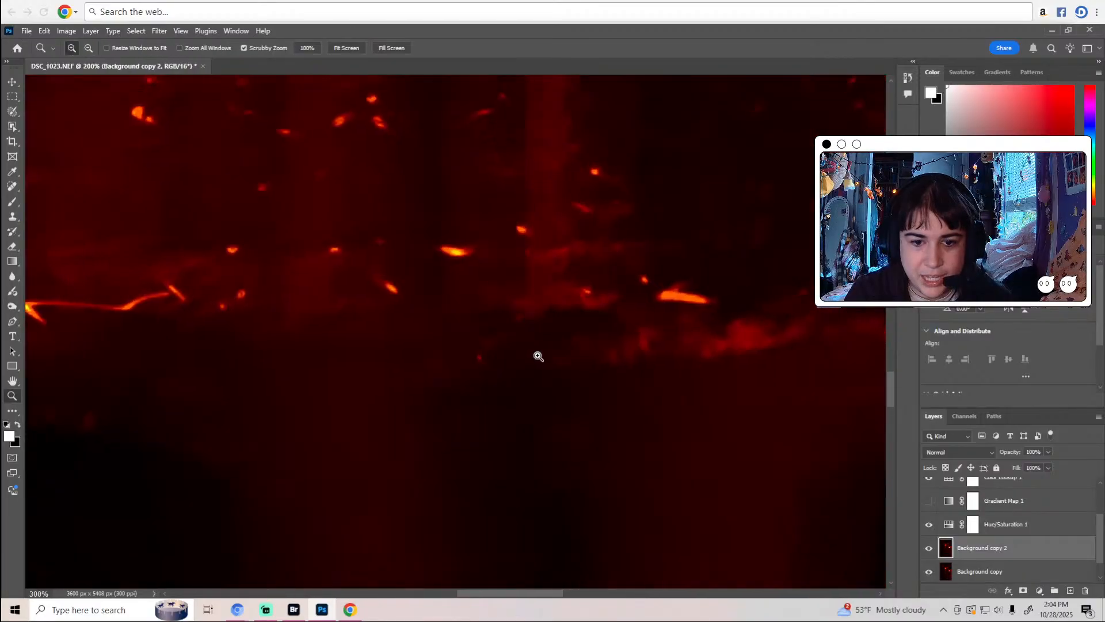
pyautogui.click(518, 346)
pyautogui.press('o')
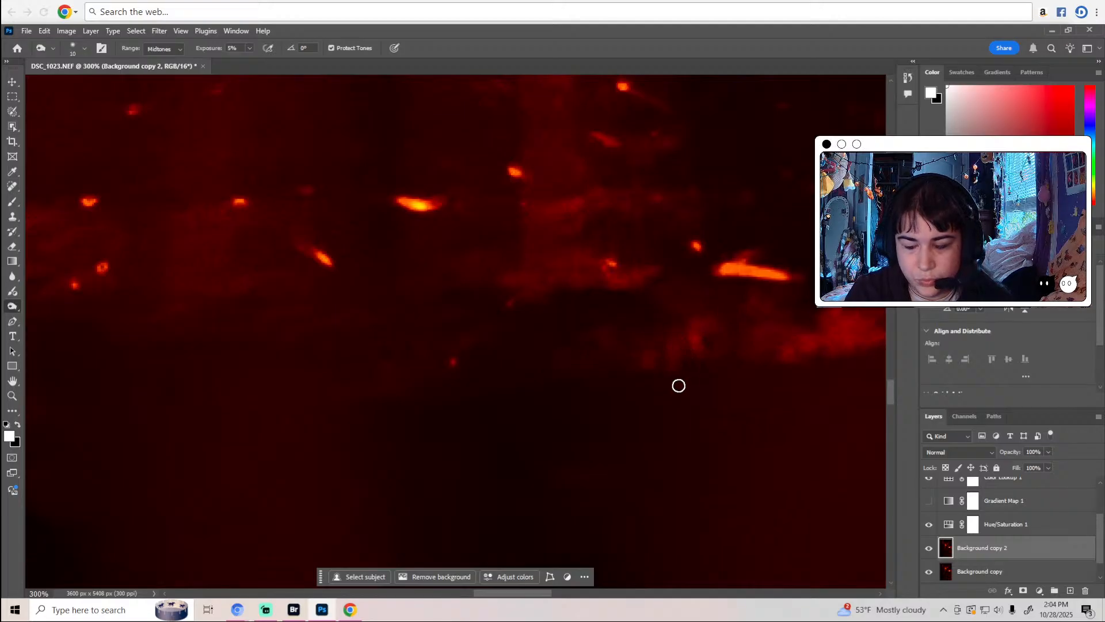
pyautogui.moveTo(515, 597); pyautogui.dragTo(576, 588)
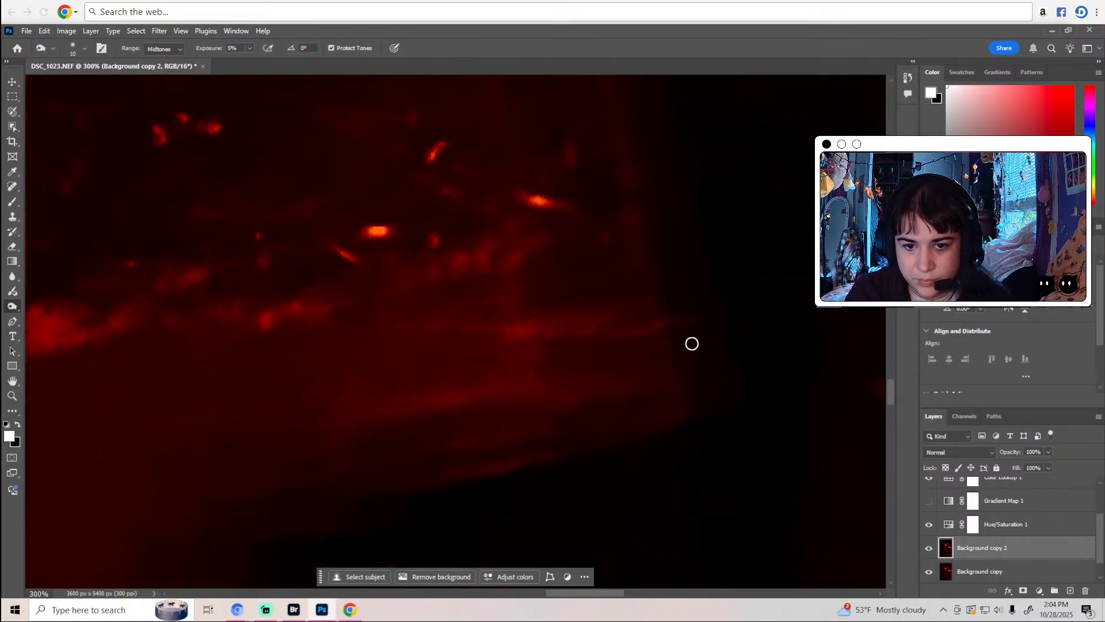
# Switch to the Dodge tool and inspect the skirt's hem back to its left corner and the bright zigzag streak.
pyautogui.rightClick(12, 307)
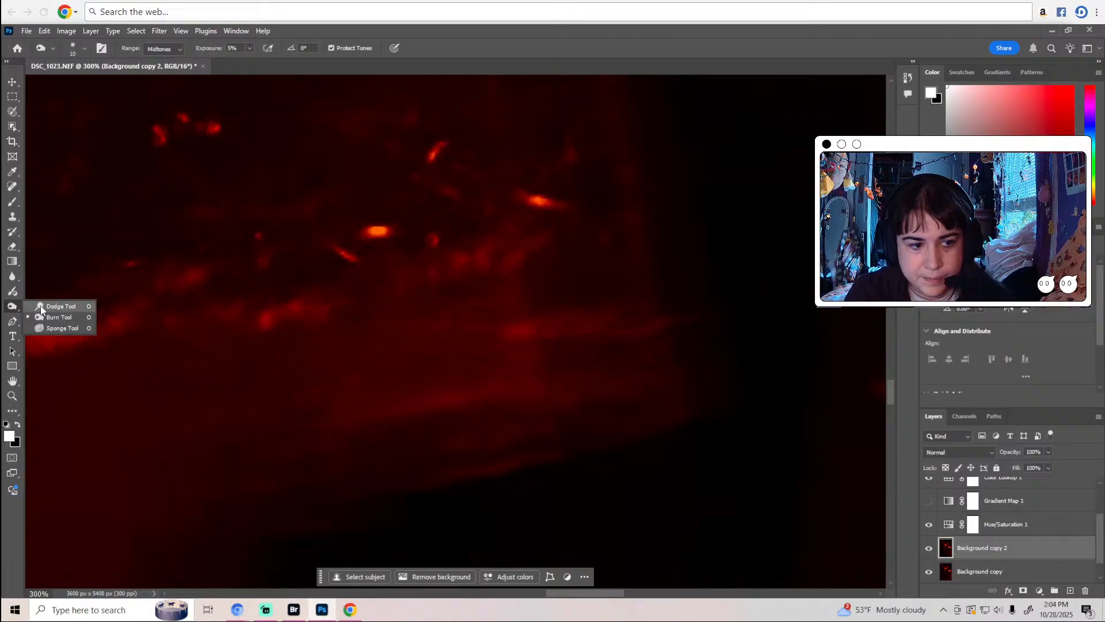
pyautogui.click(41, 308)
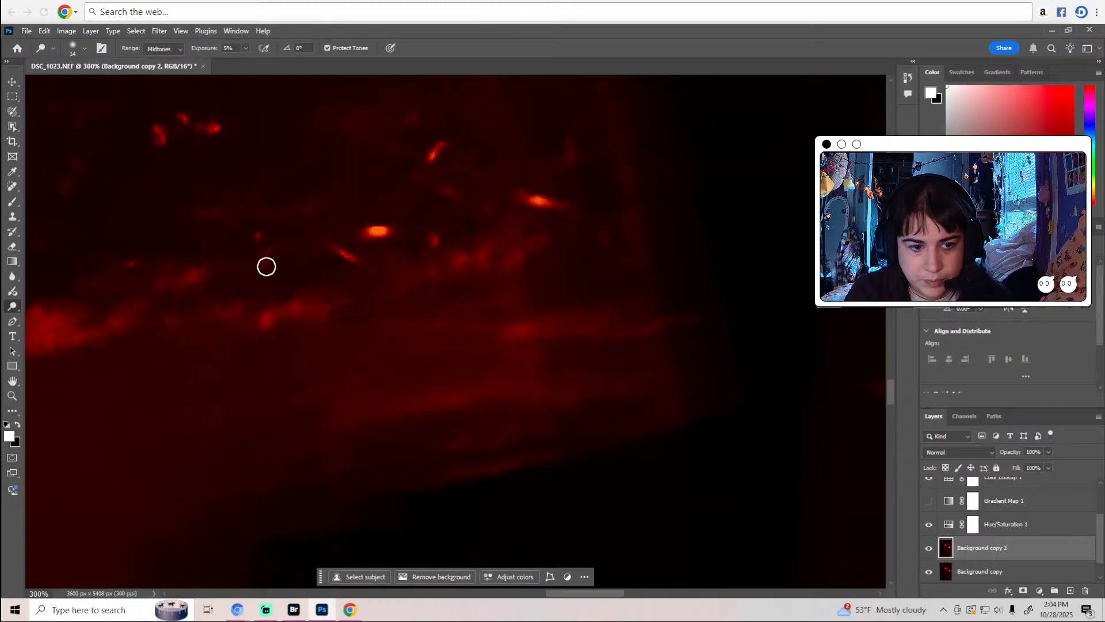
pyautogui.moveTo(553, 593); pyautogui.dragTo(460, 593)
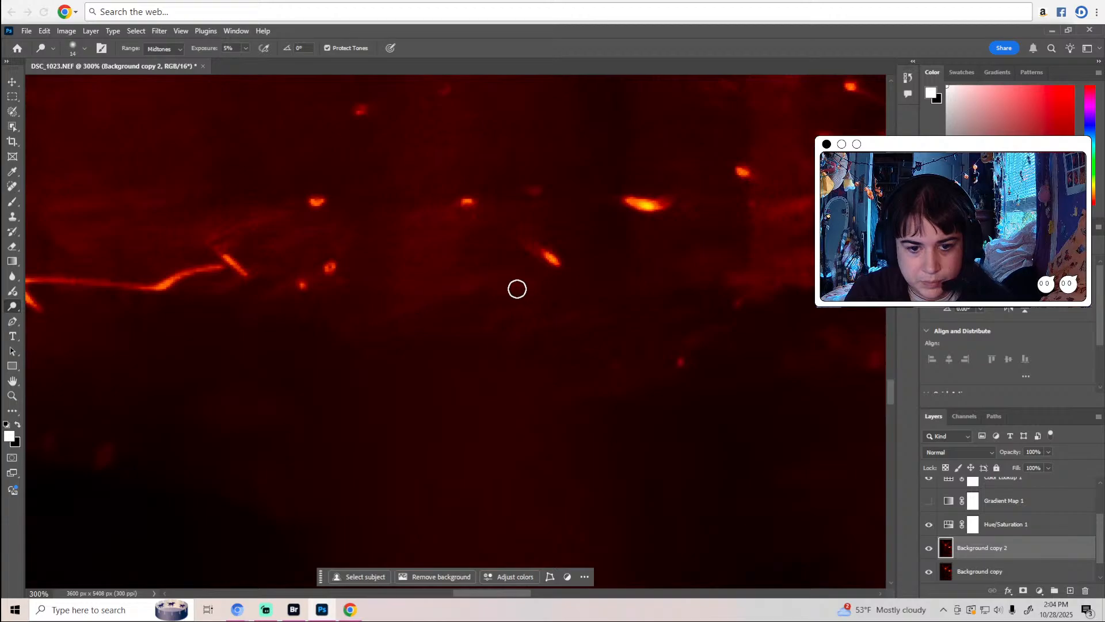
pyautogui.moveTo(521, 593); pyautogui.dragTo(485, 593)
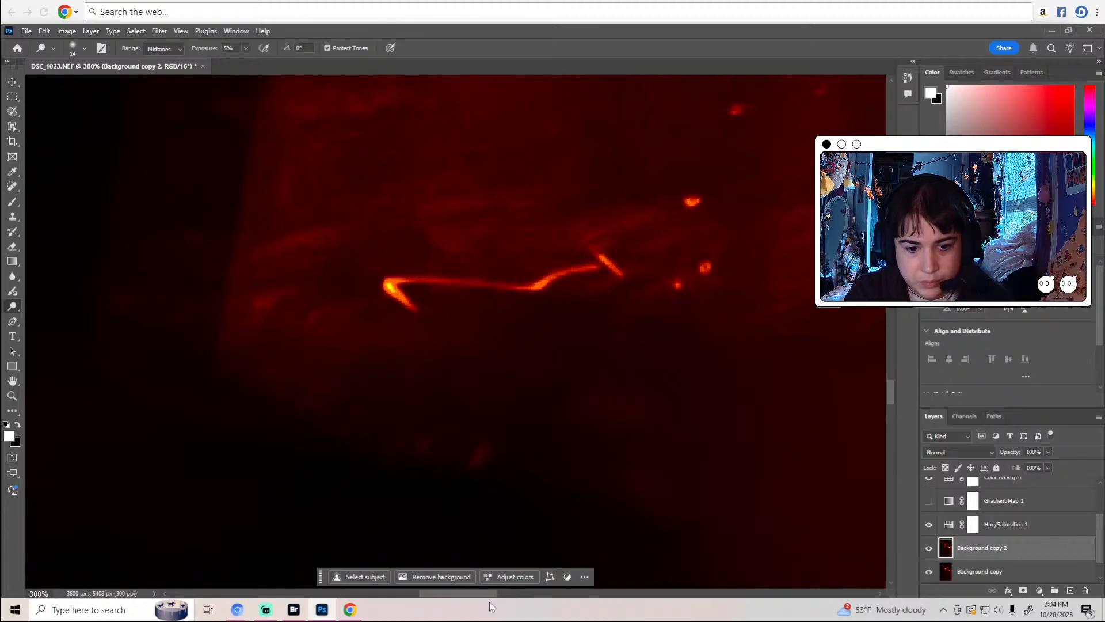
# Examine the scattered sequins on the second, darker garment farther right, down to its lower left edge.
pyautogui.moveTo(477, 595); pyautogui.dragTo(682, 593)
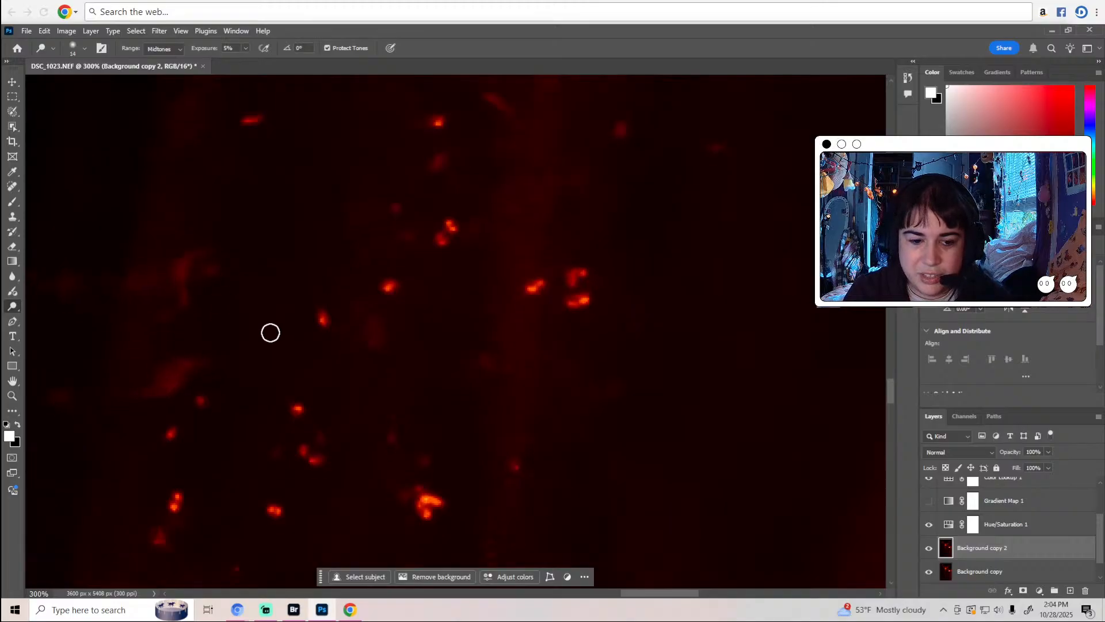
pyautogui.scroll(-5, 269, 330)
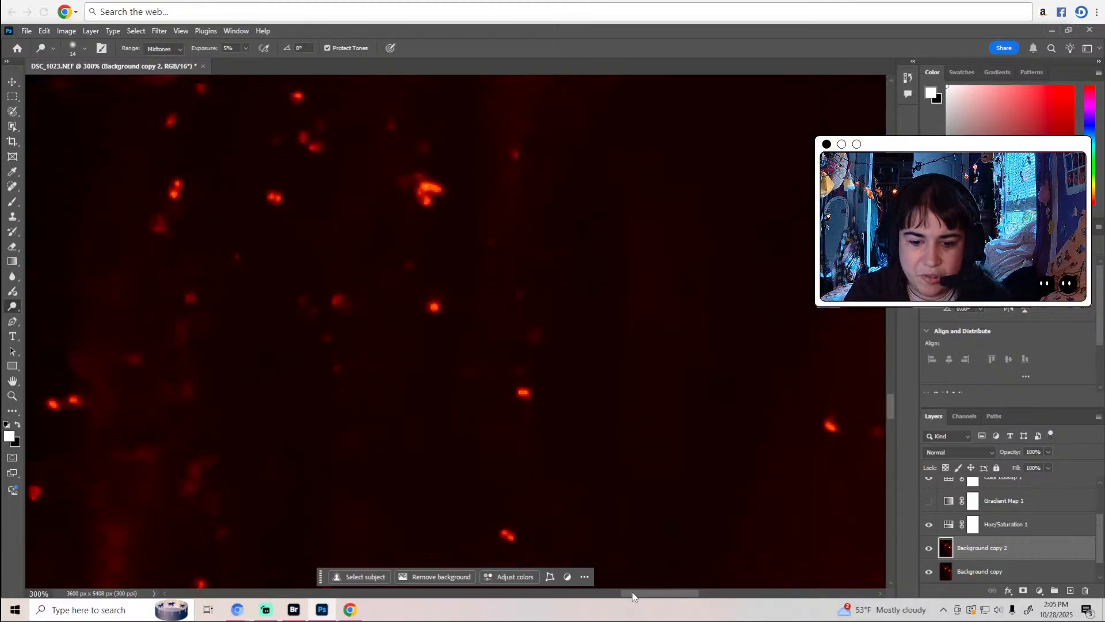
pyautogui.moveTo(632, 595); pyautogui.dragTo(586, 596)
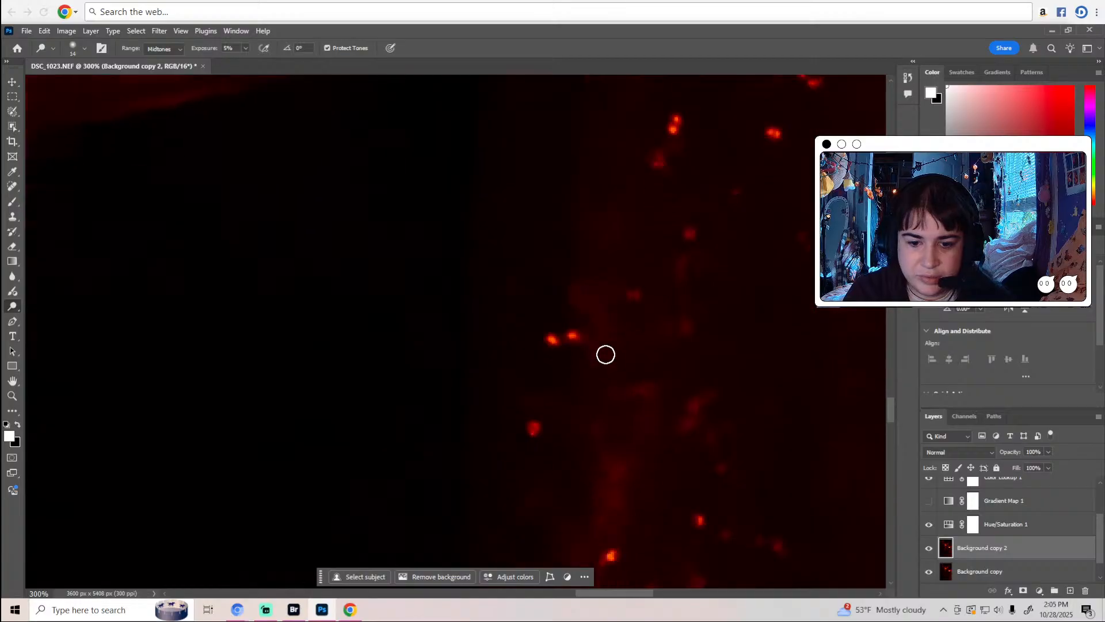
pyautogui.scroll(-2, 606, 355)
pyautogui.scroll(-2, 616, 357)
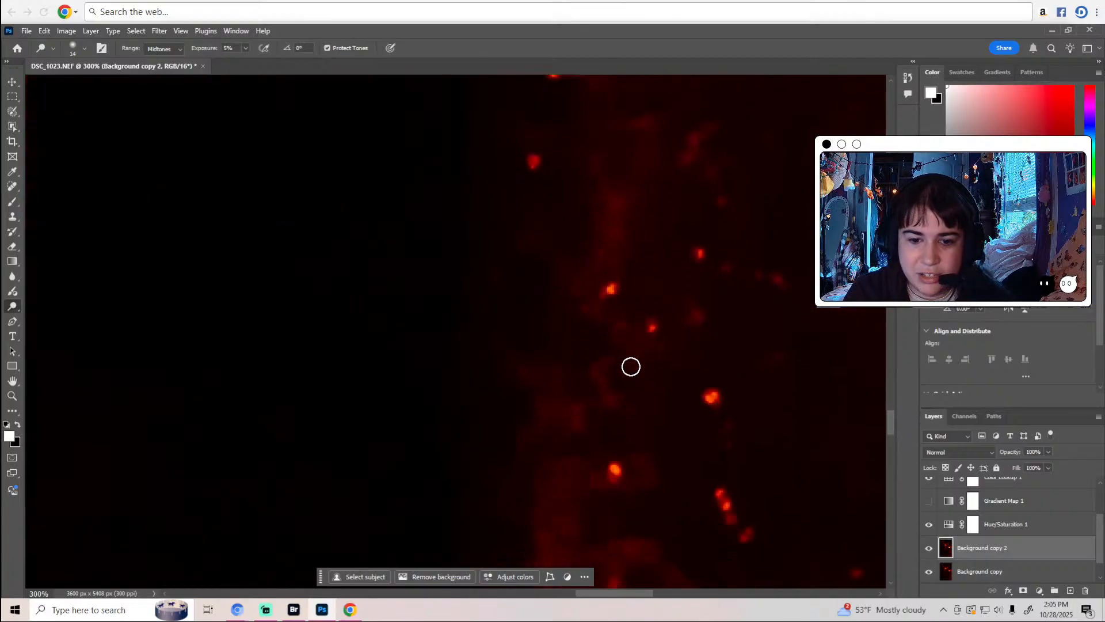
pyautogui.scroll(-5, 621, 394)
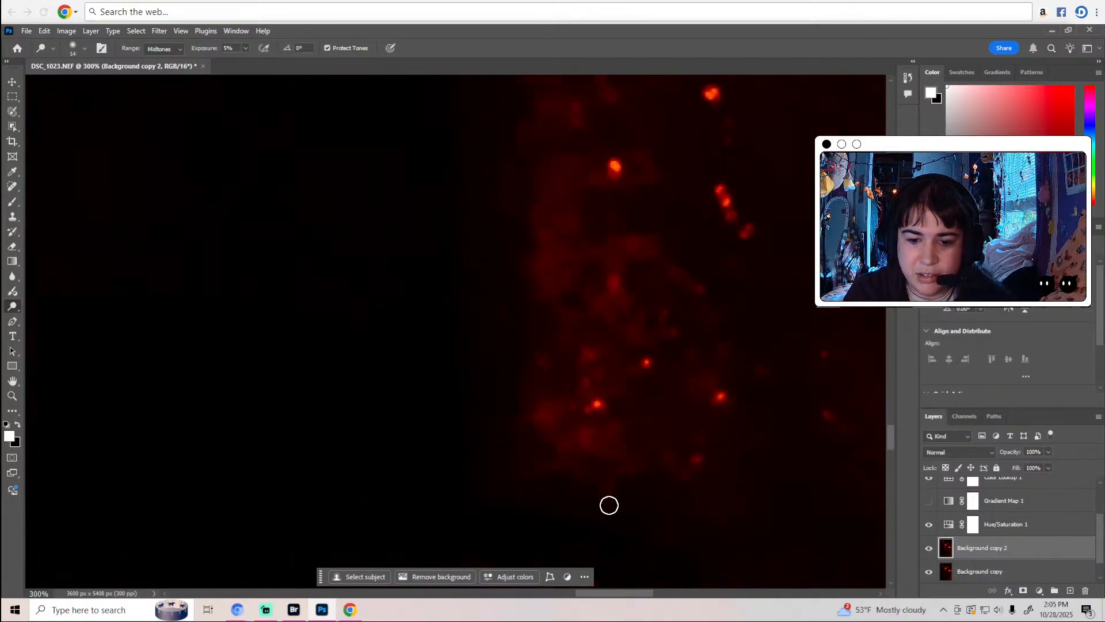
pyautogui.hscroll(4, 592, 515)
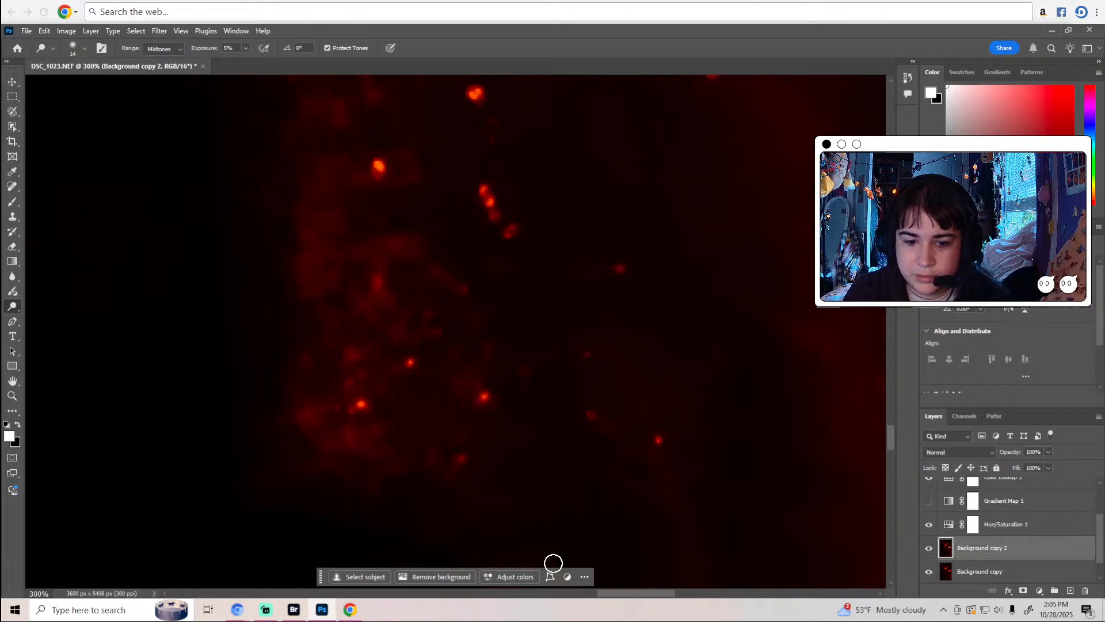
# Inspect the dark folds below the second garment's hem, switching briefly to the Spot Healing Brush and back to the Dodge tool.
pyautogui.moveTo(617, 591); pyautogui.dragTo(657, 592)
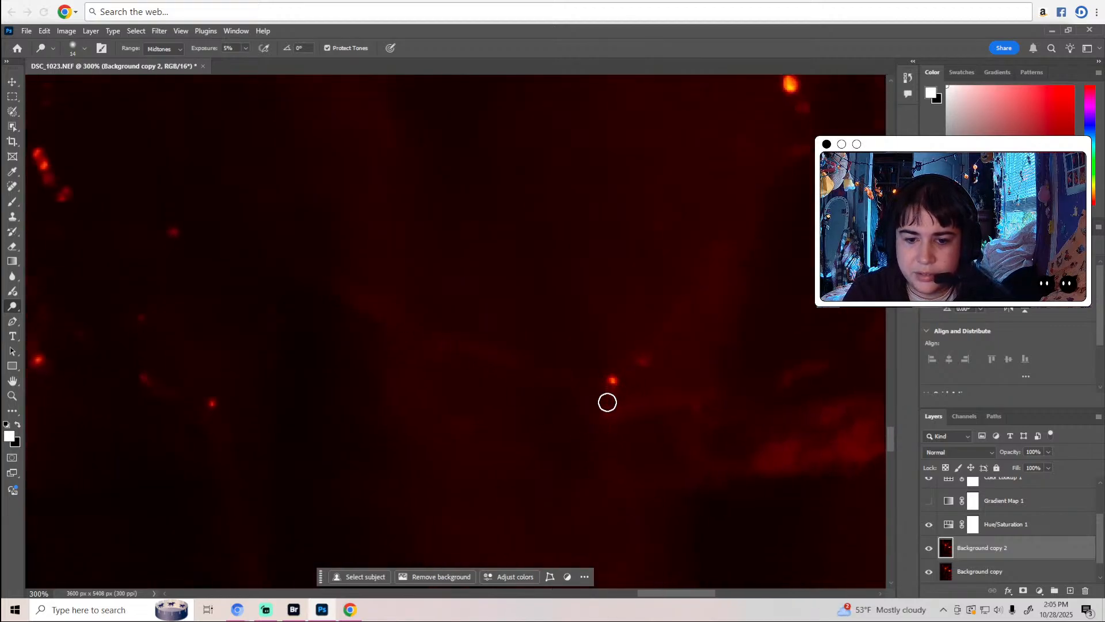
pyautogui.scroll(-1, 642, 501)
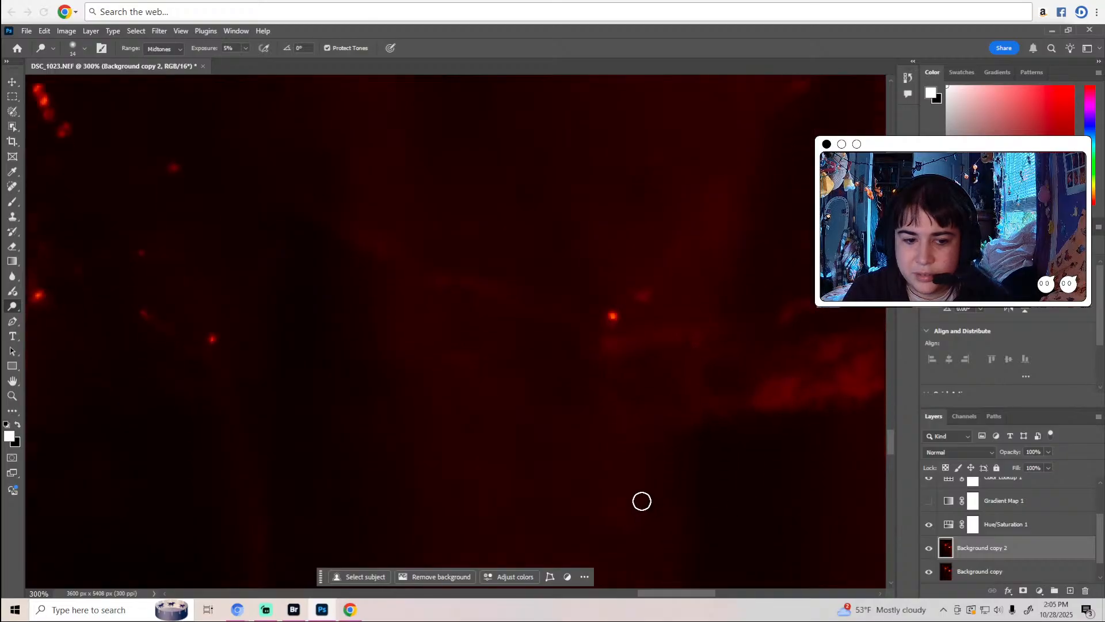
pyautogui.scroll(-2, 642, 501)
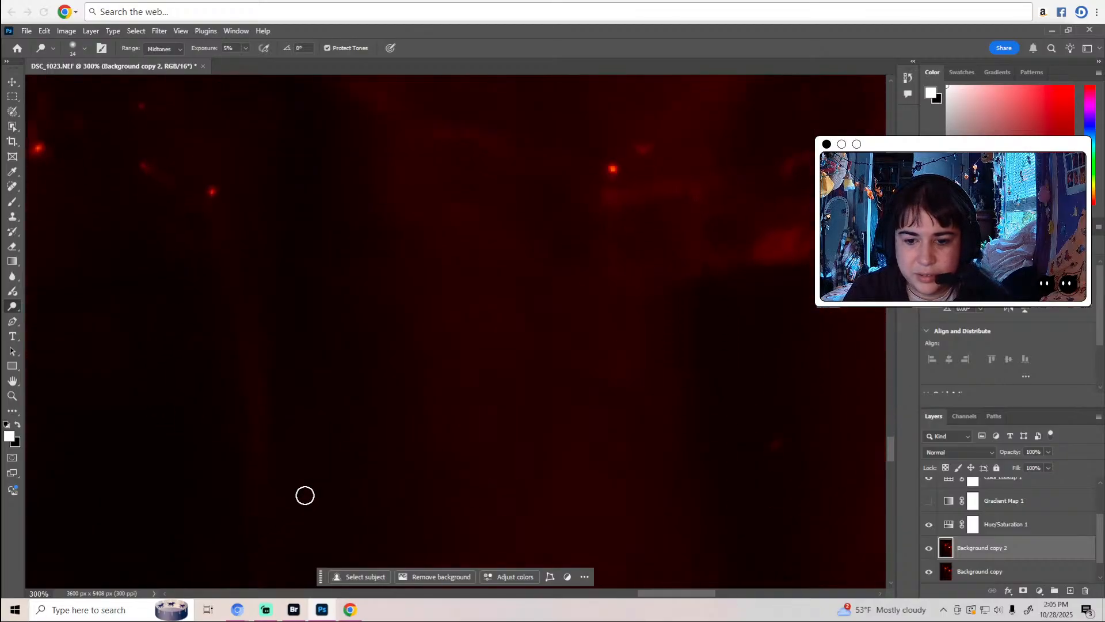
pyautogui.scroll(-1, 305, 495)
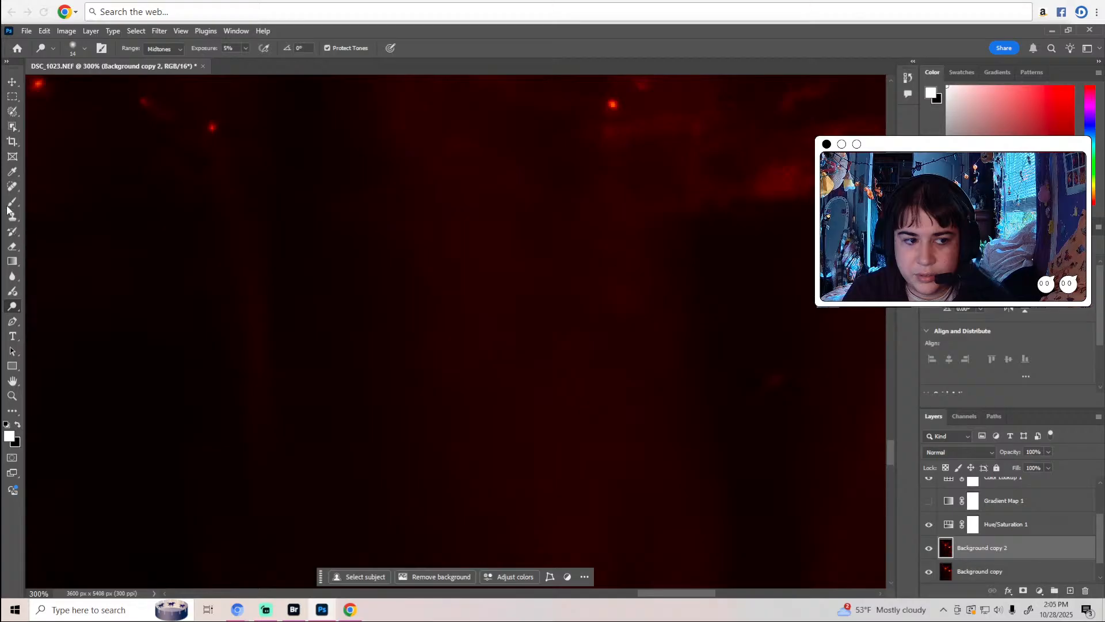
pyautogui.click(13, 186)
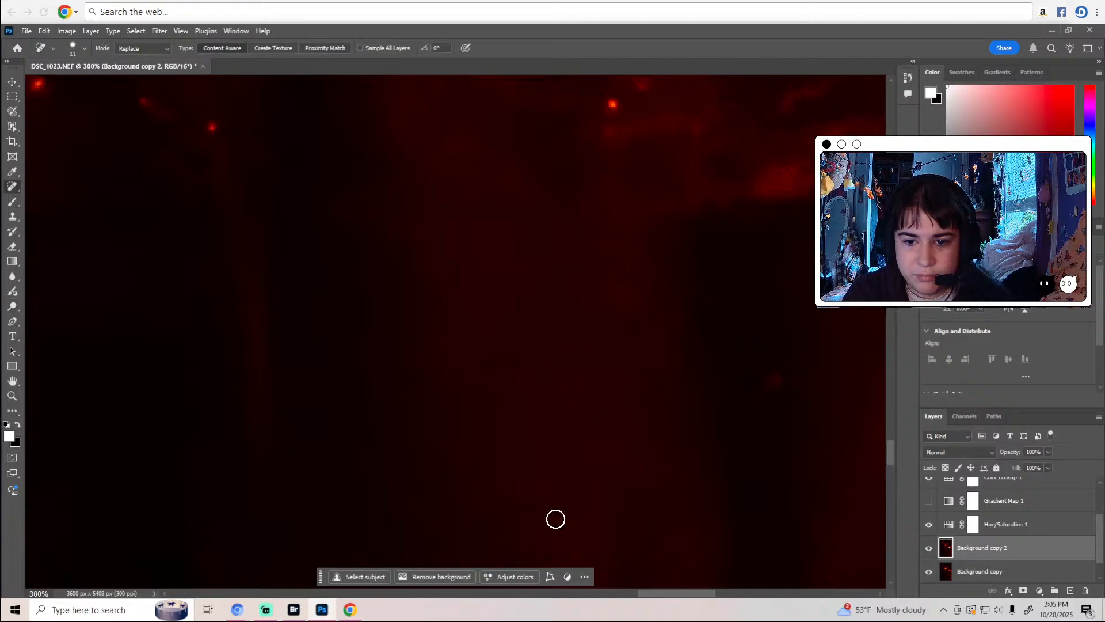
pyautogui.click(12, 307)
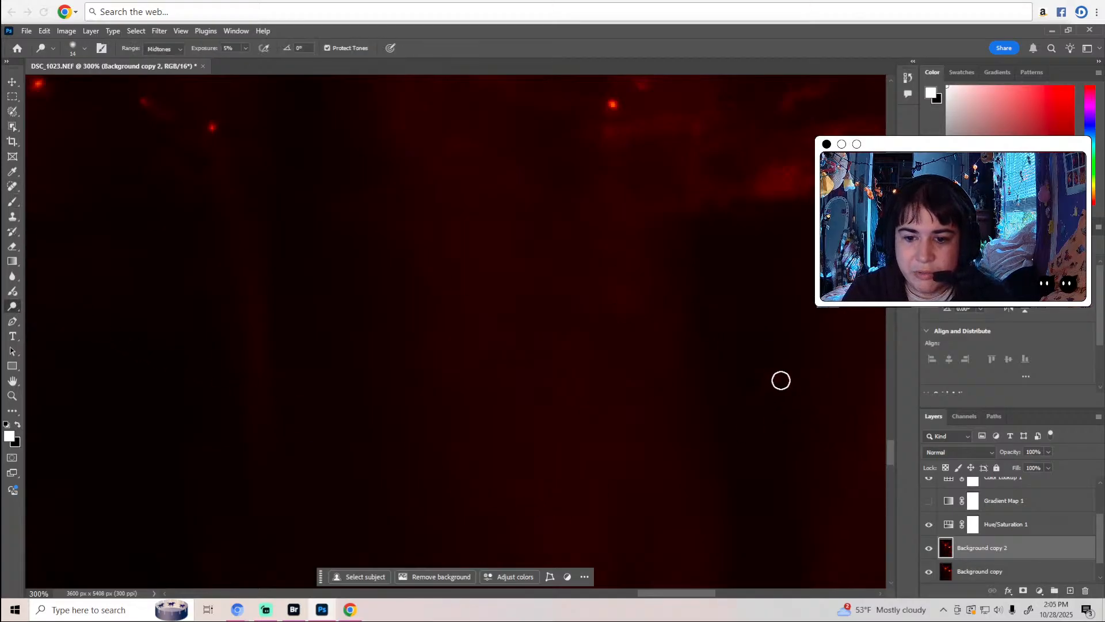
# Examine the blurred red folds at the photo's right from bottom to top, and return to the second garment's sequins.
pyautogui.hscroll(10, 685, 599)
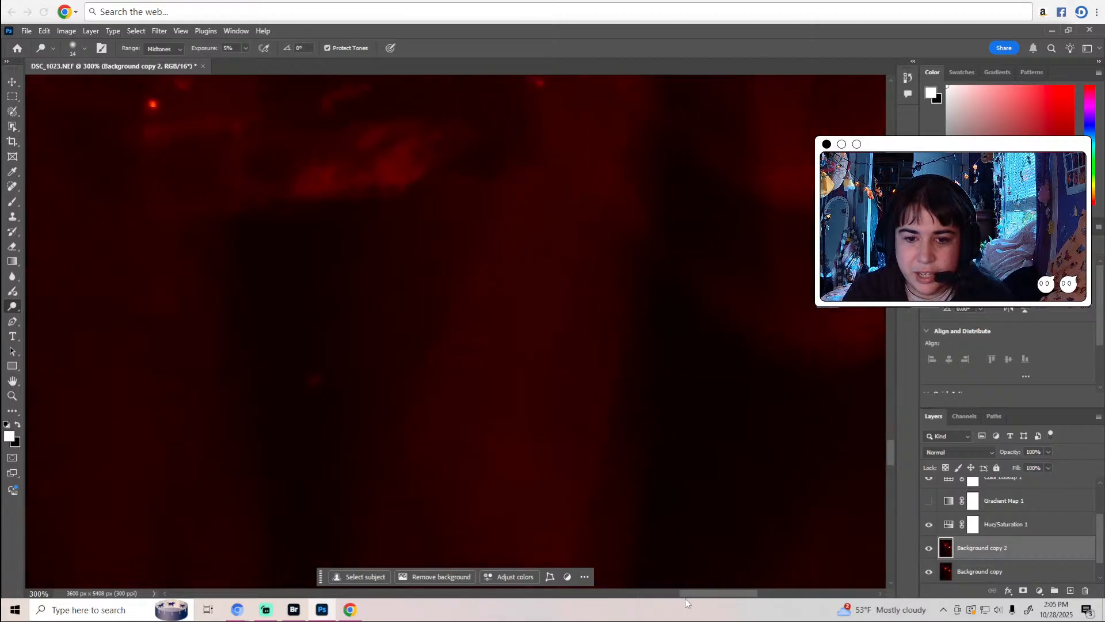
pyautogui.scroll(3, 662, 499)
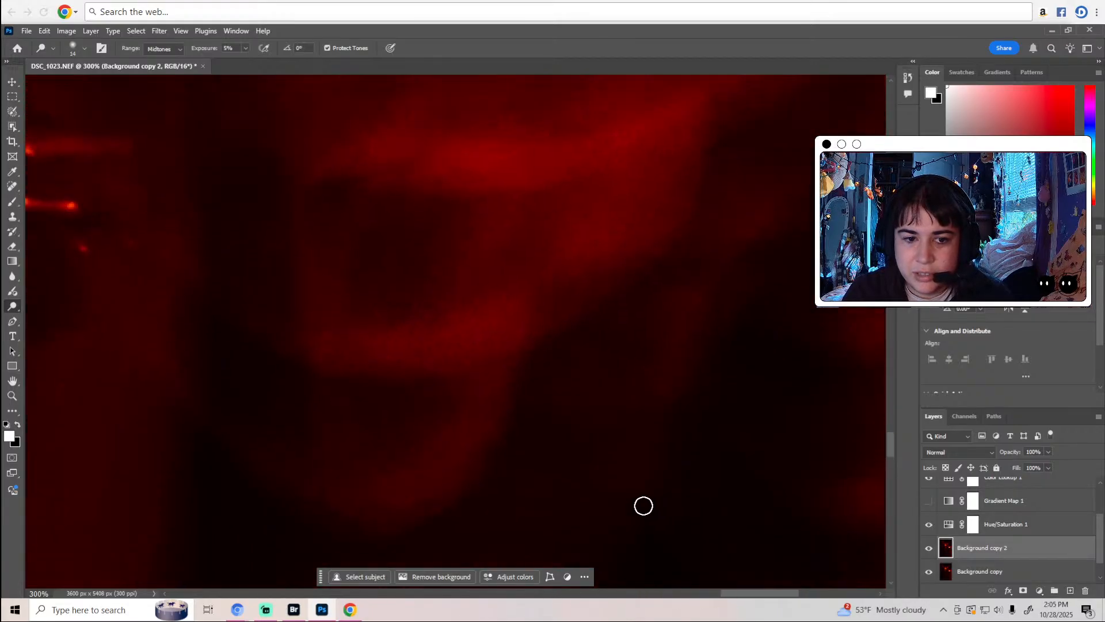
pyautogui.scroll(1, 518, 383)
pyautogui.scroll(3, 518, 403)
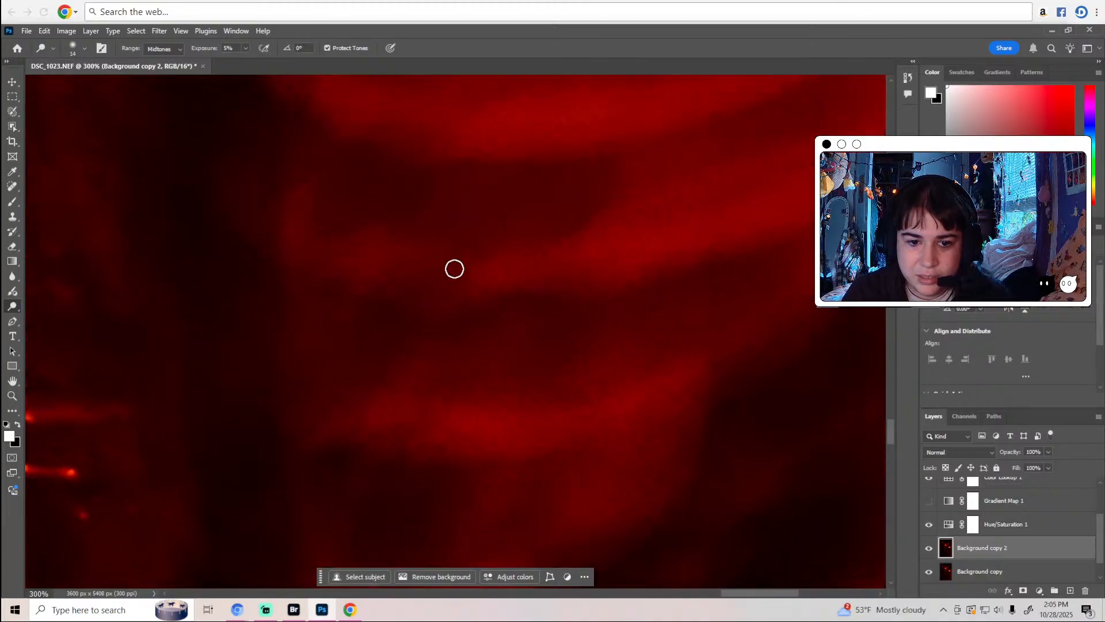
pyautogui.scroll(3, 614, 257)
pyautogui.scroll(5, 565, 388)
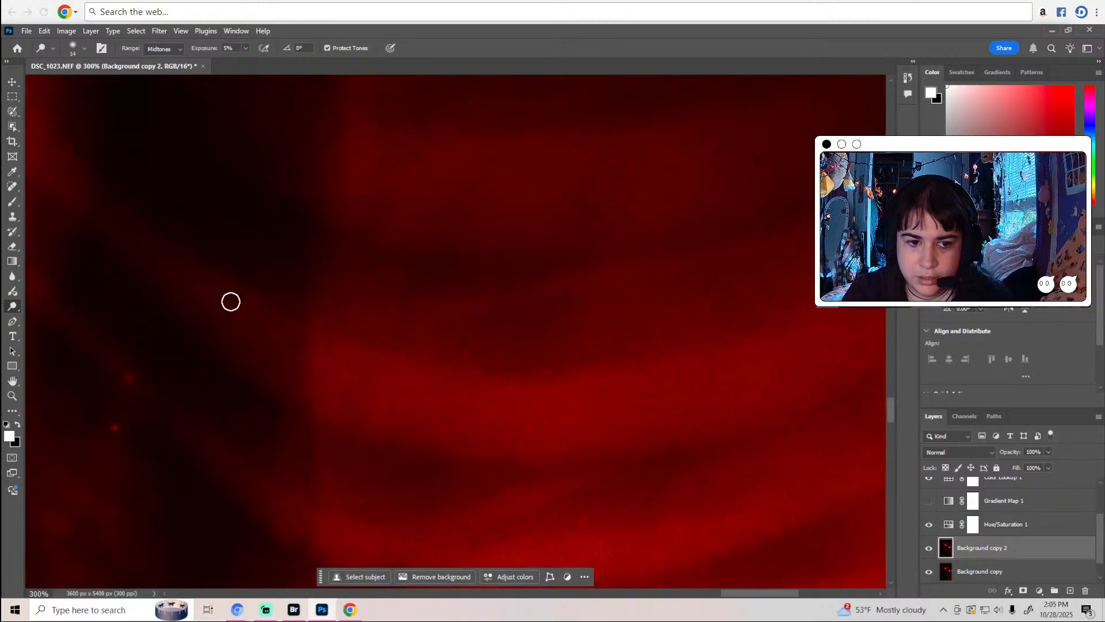
pyautogui.scroll(5, 231, 301)
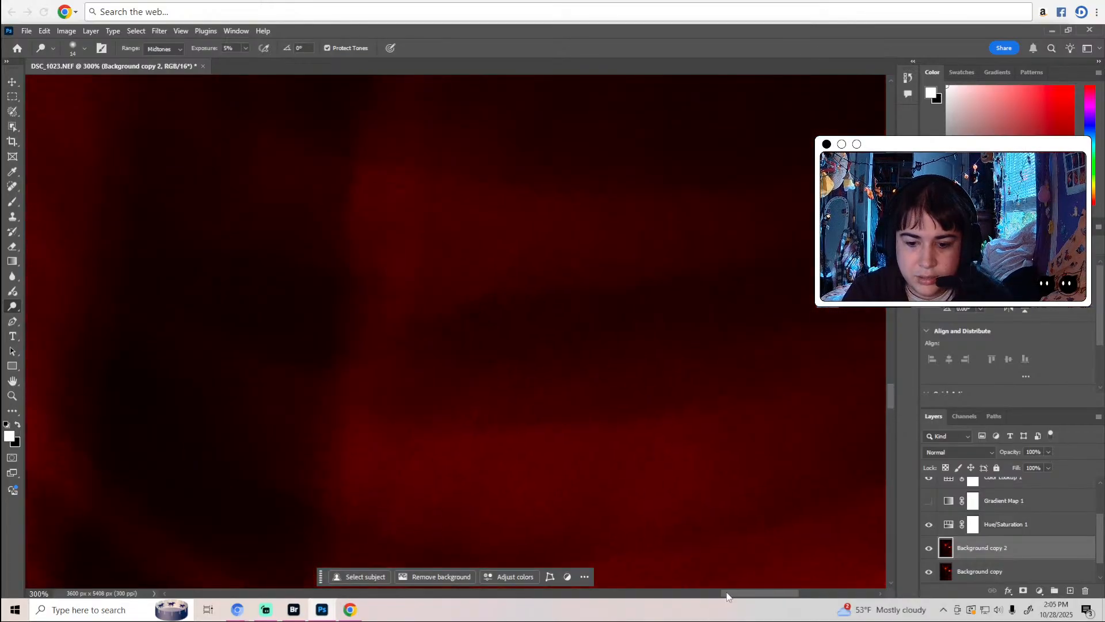
pyautogui.moveTo(727, 596); pyautogui.dragTo(617, 593)
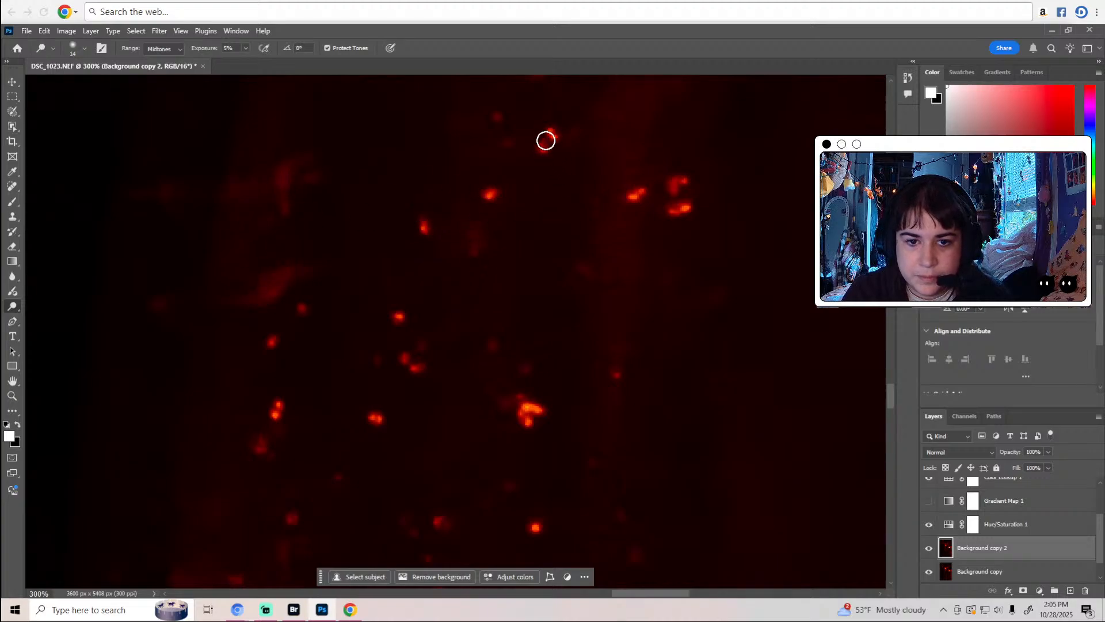
# Dodge the diagonal red fold beside the upper left of the second garment's scattered sequins.
pyautogui.scroll(4, 546, 140)
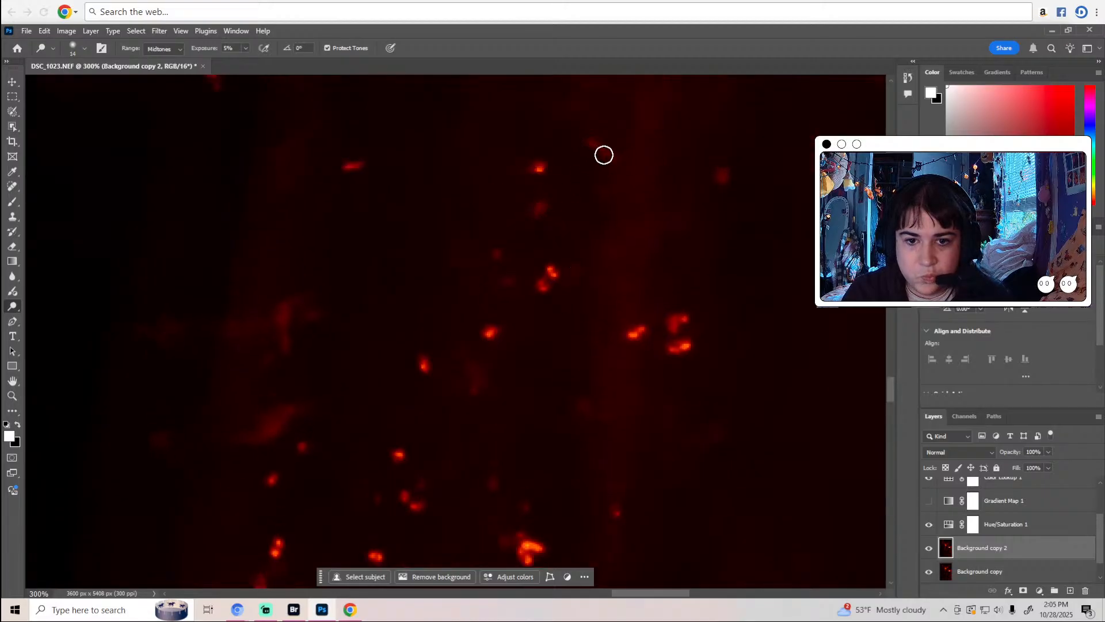
pyautogui.scroll(5, 681, 193)
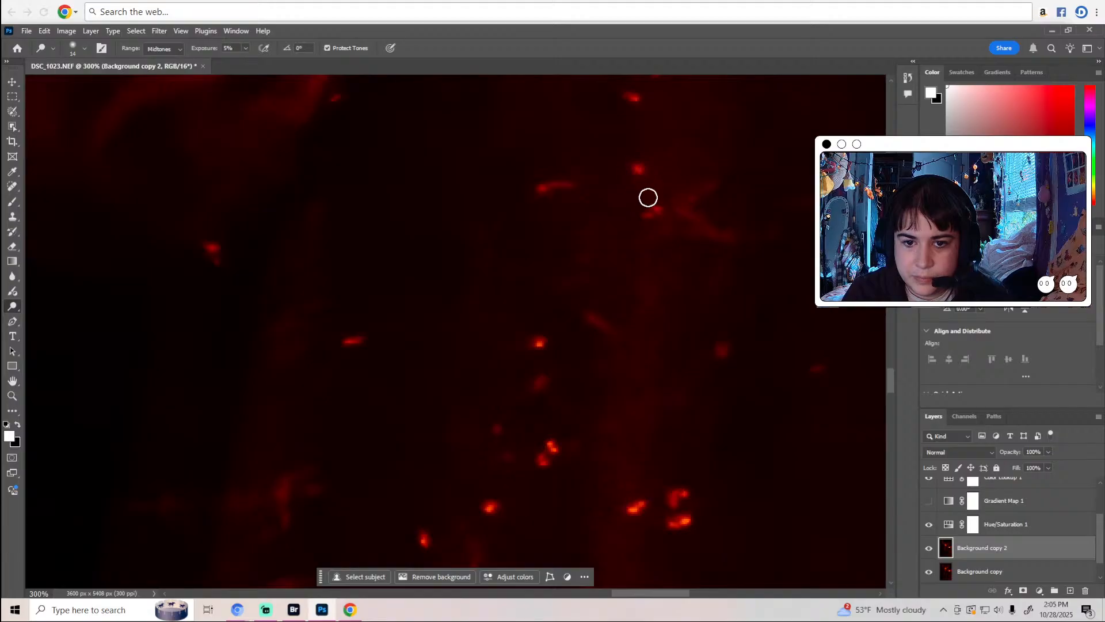
pyautogui.scroll(2, 528, 196)
pyautogui.scroll(6, 529, 199)
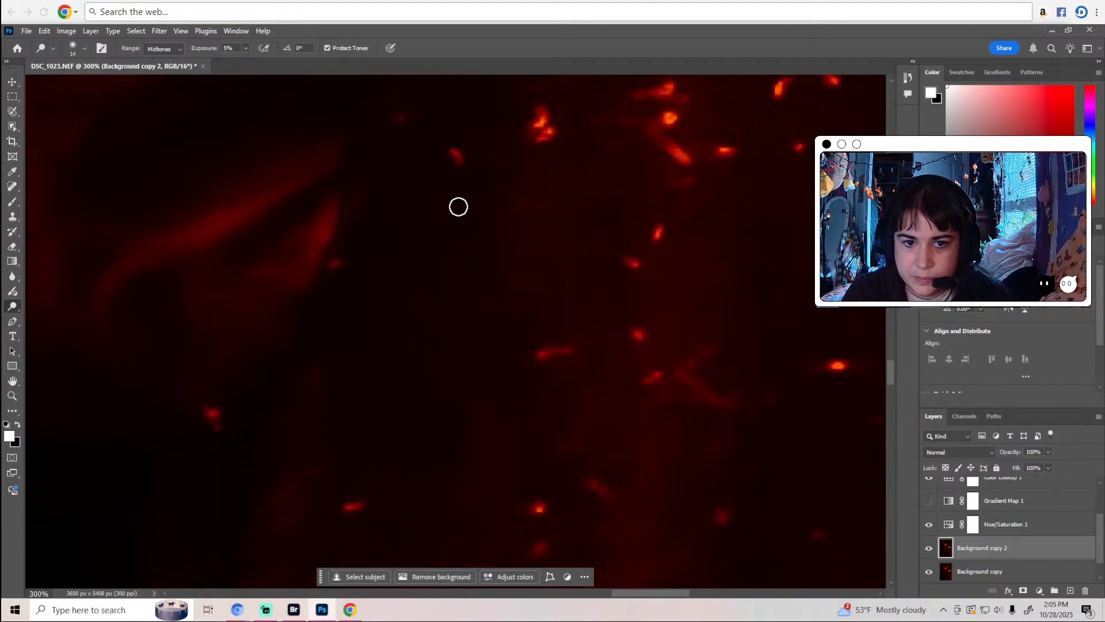
pyautogui.moveTo(330, 239)
pyautogui.mouseDown()
pyautogui.moveTo(330, 269)
pyautogui.moveTo(303, 327)
pyautogui.moveTo(183, 305)
pyautogui.moveTo(109, 336)
pyautogui.mouseUp()
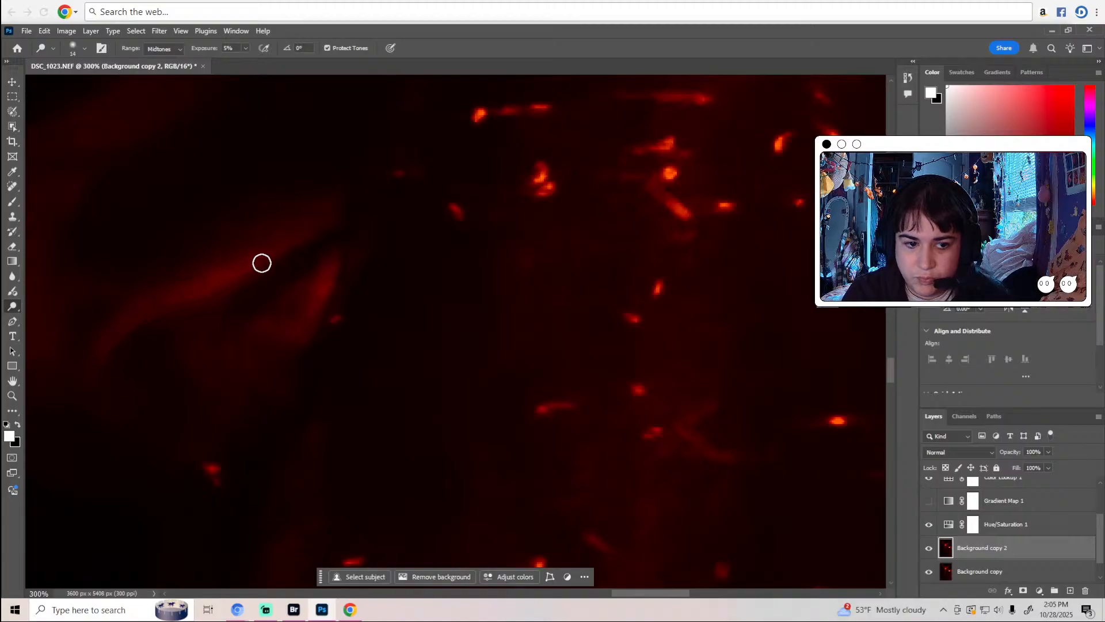
pyautogui.scroll(2, 398, 206)
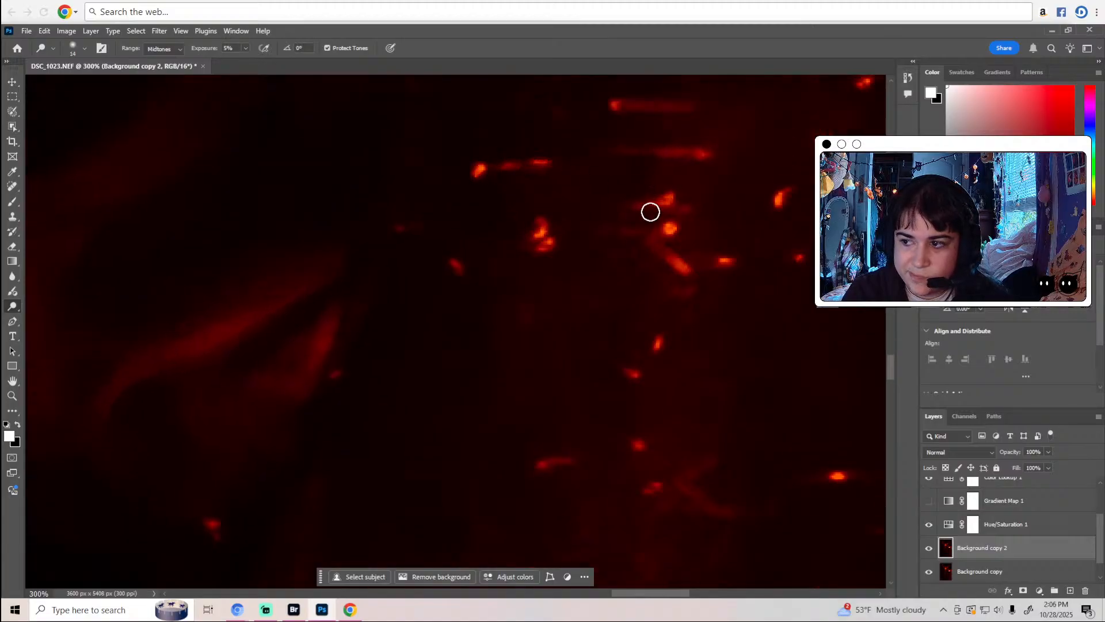
# Examine the second garment's streaked sequins and mottled red fabric upward to the dense bright sequin cluster.
pyautogui.moveTo(624, 598); pyautogui.dragTo(661, 600)
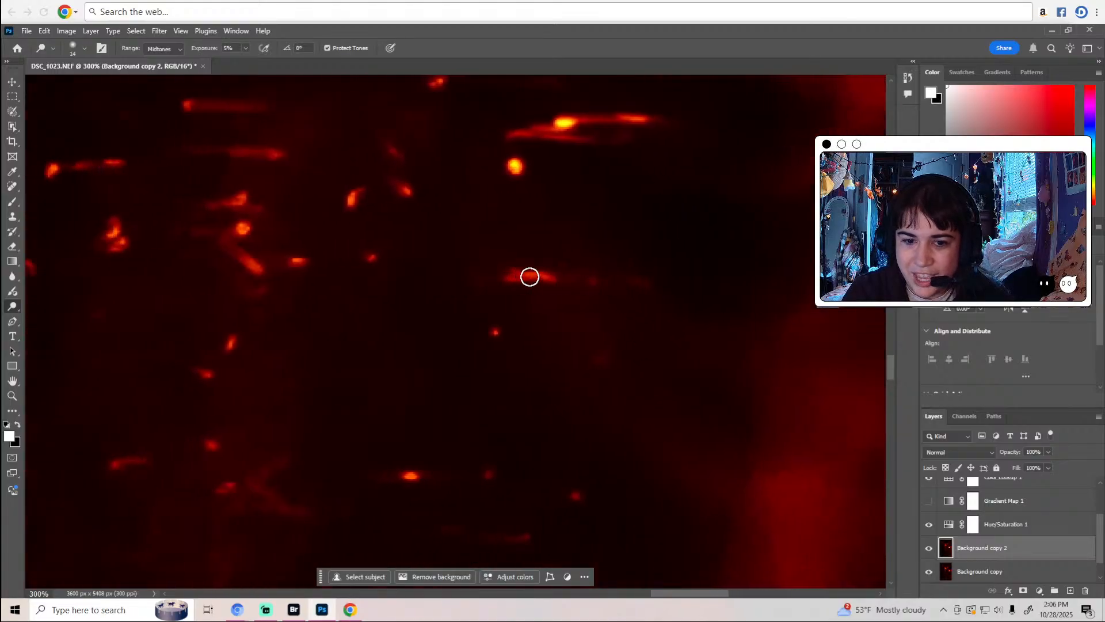
pyautogui.scroll(10, 577, 286)
pyautogui.scroll(5, 581, 293)
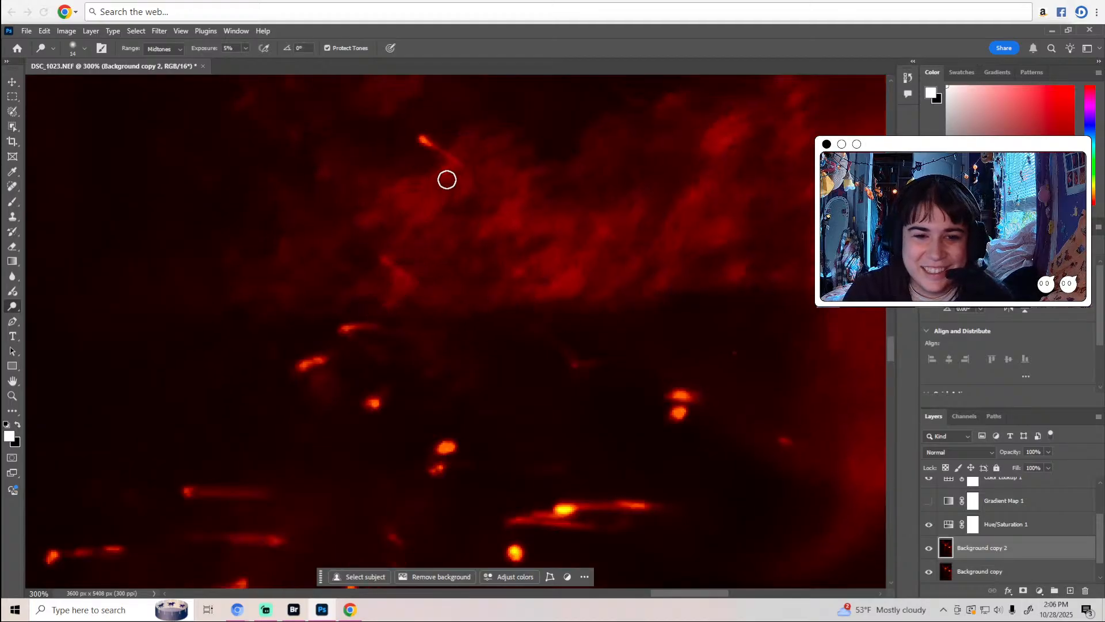
pyautogui.scroll(4, 426, 219)
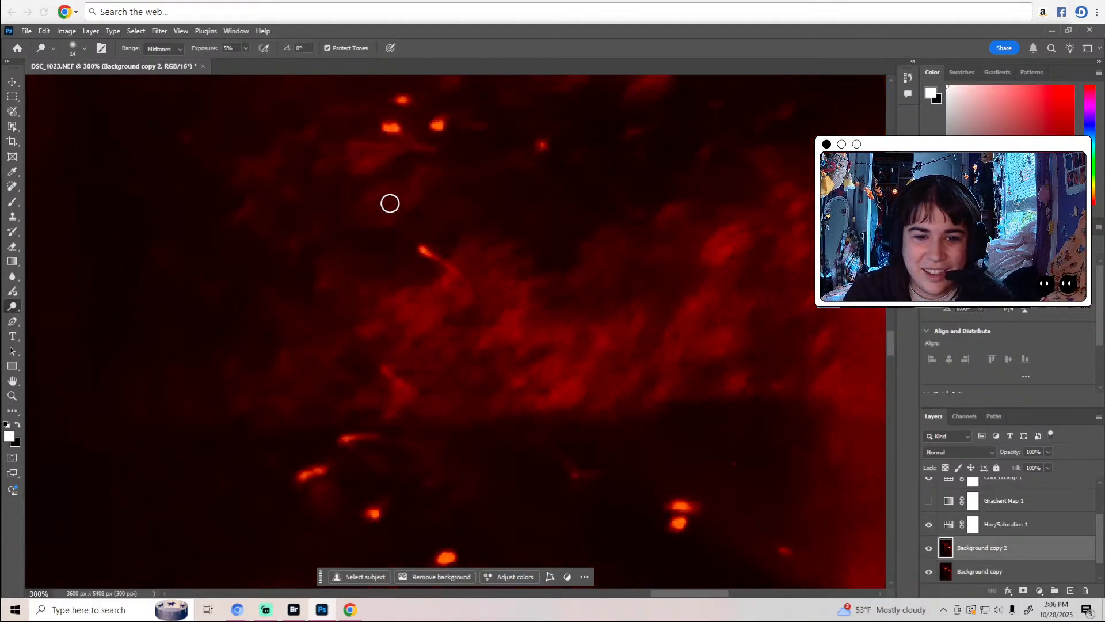
pyautogui.scroll(4, 592, 256)
pyautogui.scroll(1, 582, 195)
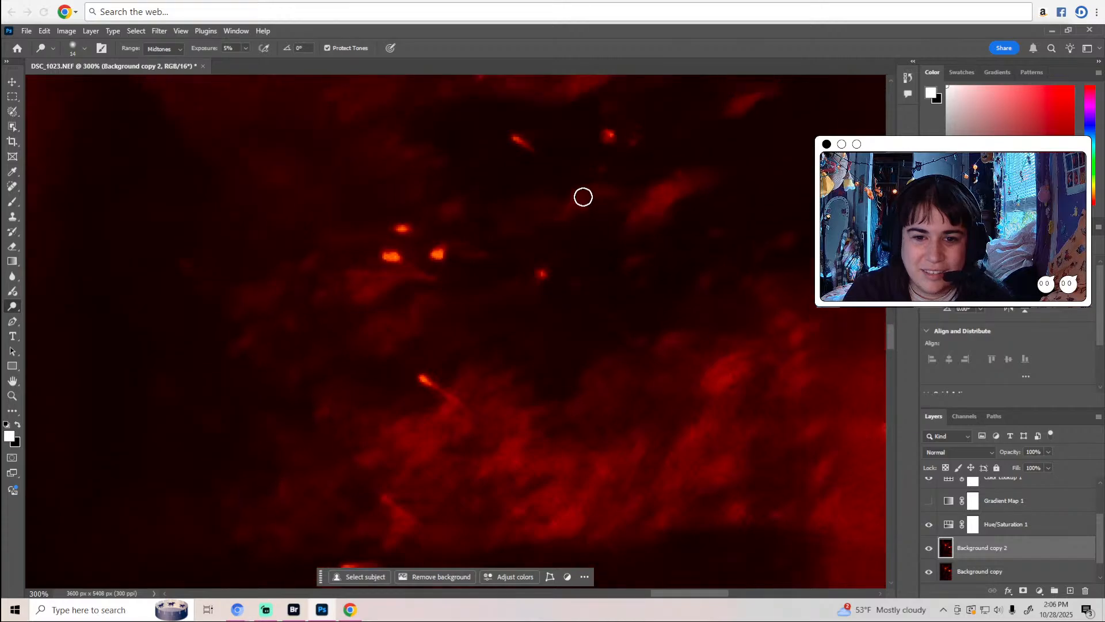
pyautogui.scroll(6, 611, 231)
pyautogui.scroll(2, 586, 303)
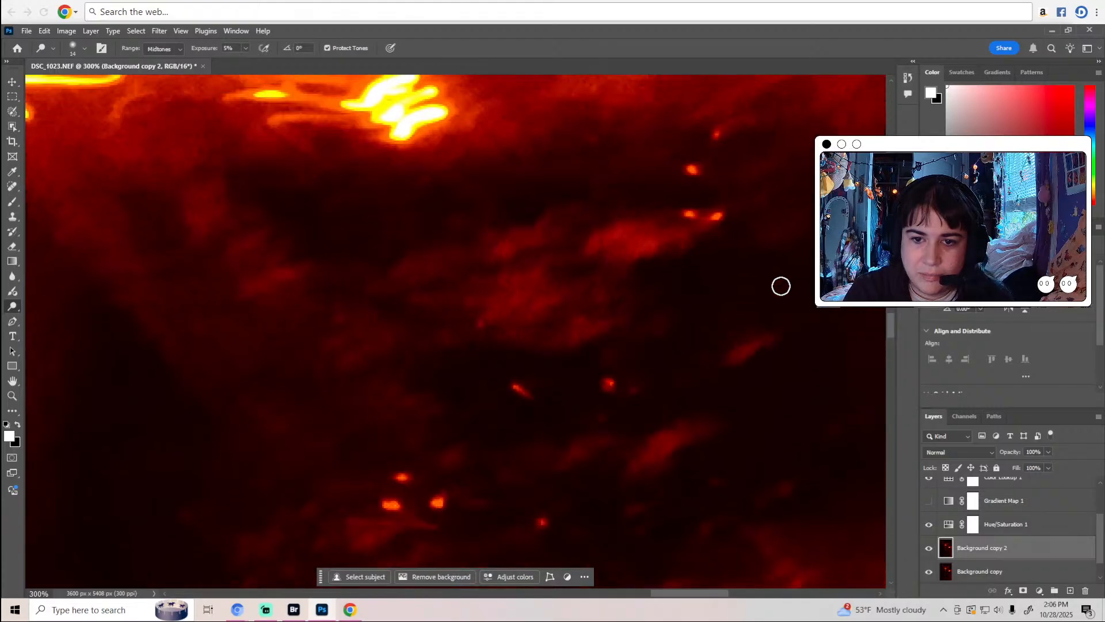
pyautogui.scroll(7, 779, 286)
pyautogui.scroll(2, 742, 287)
pyautogui.scroll(8, 740, 302)
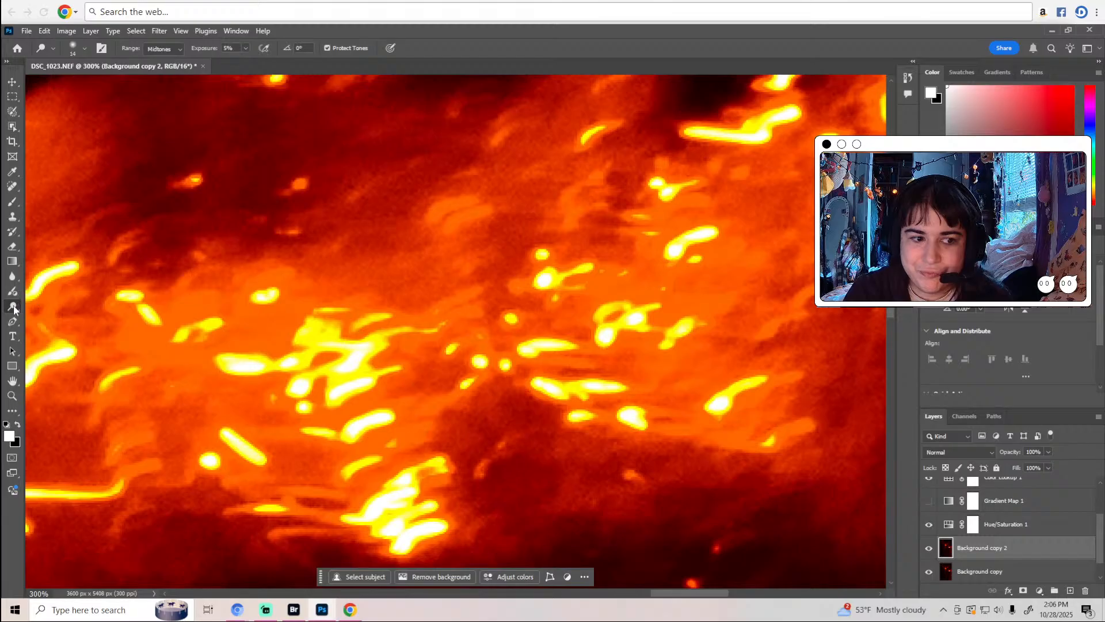
# Switch to the Burn tool and darken the fabric between the bright sequins at the second garment's upper right corner.
pyautogui.rightClick(13, 305)
pyautogui.click(55, 326)
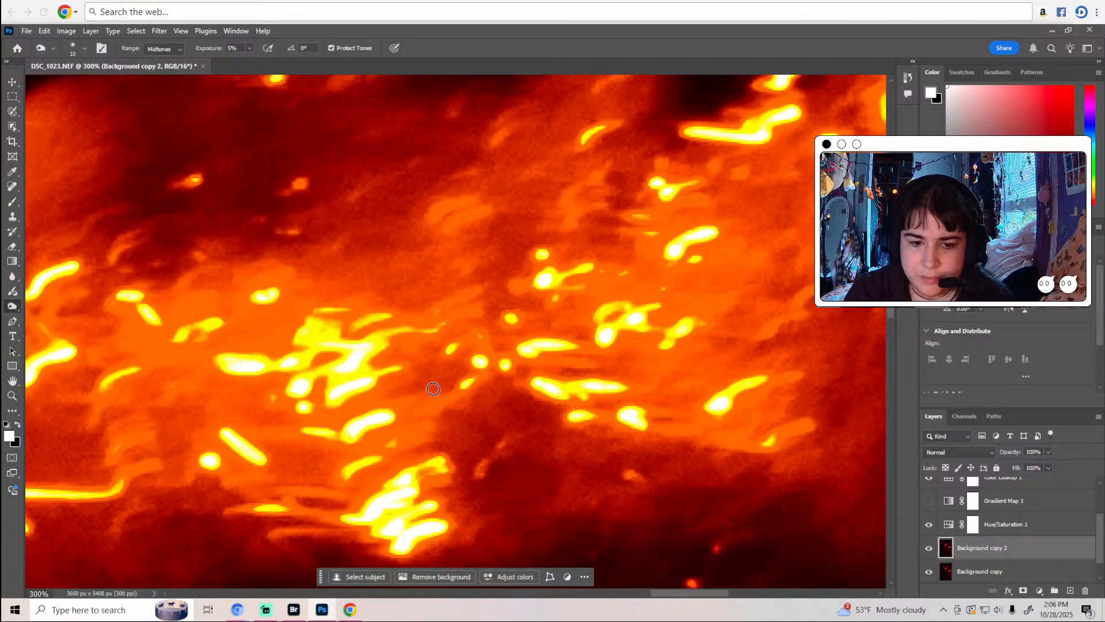
pyautogui.scroll(-3, 403, 398)
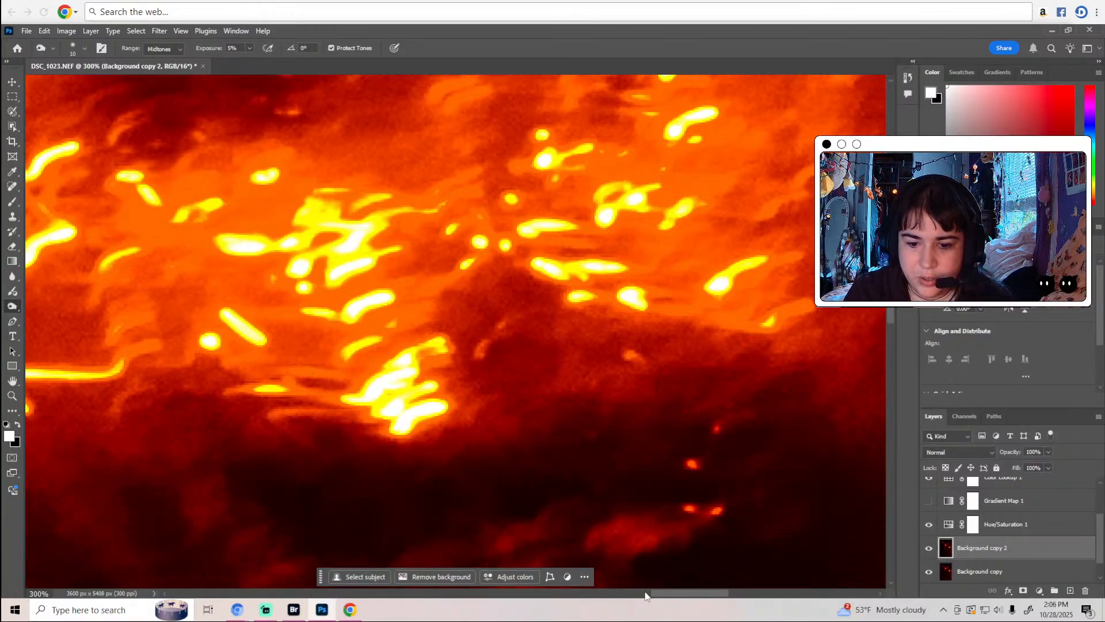
pyautogui.moveTo(646, 596); pyautogui.dragTo(616, 597)
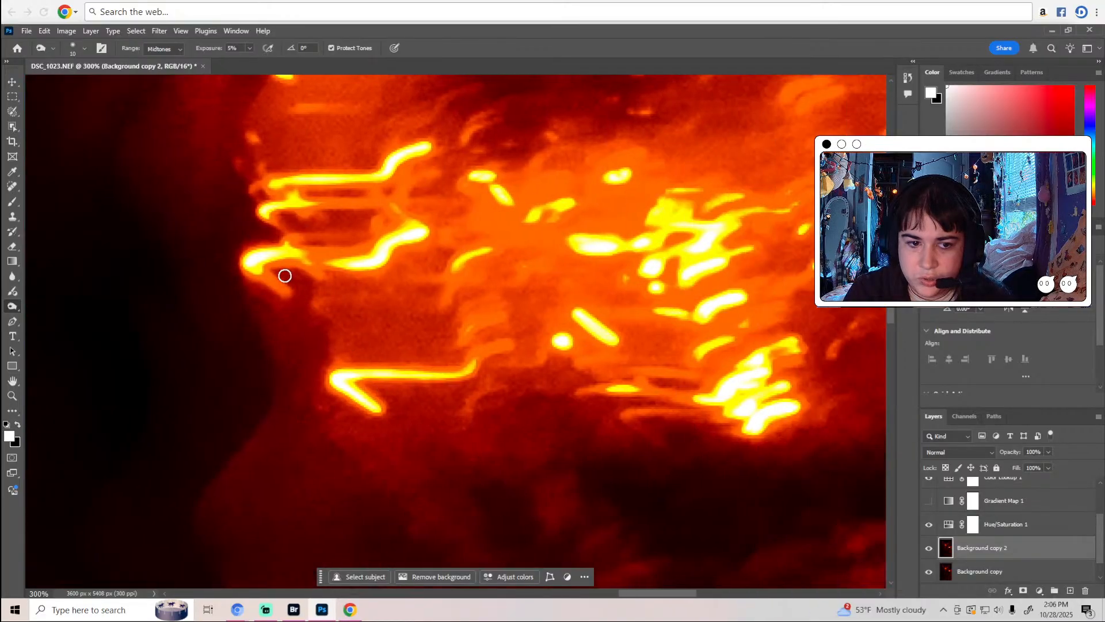
pyautogui.scroll(2, 320, 374)
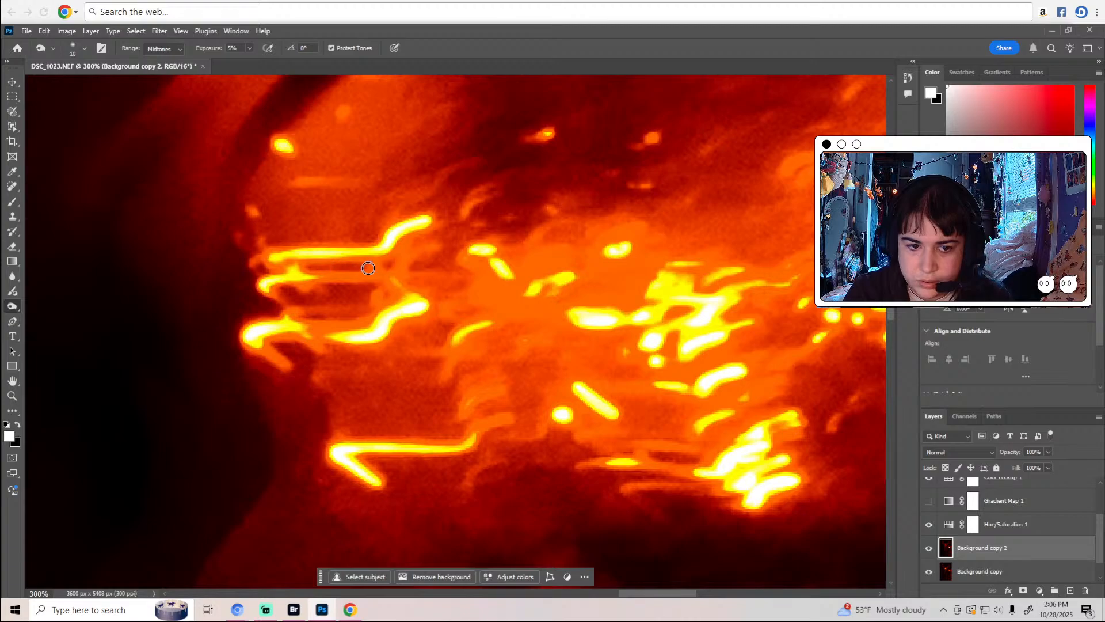
pyautogui.scroll(5, 380, 265)
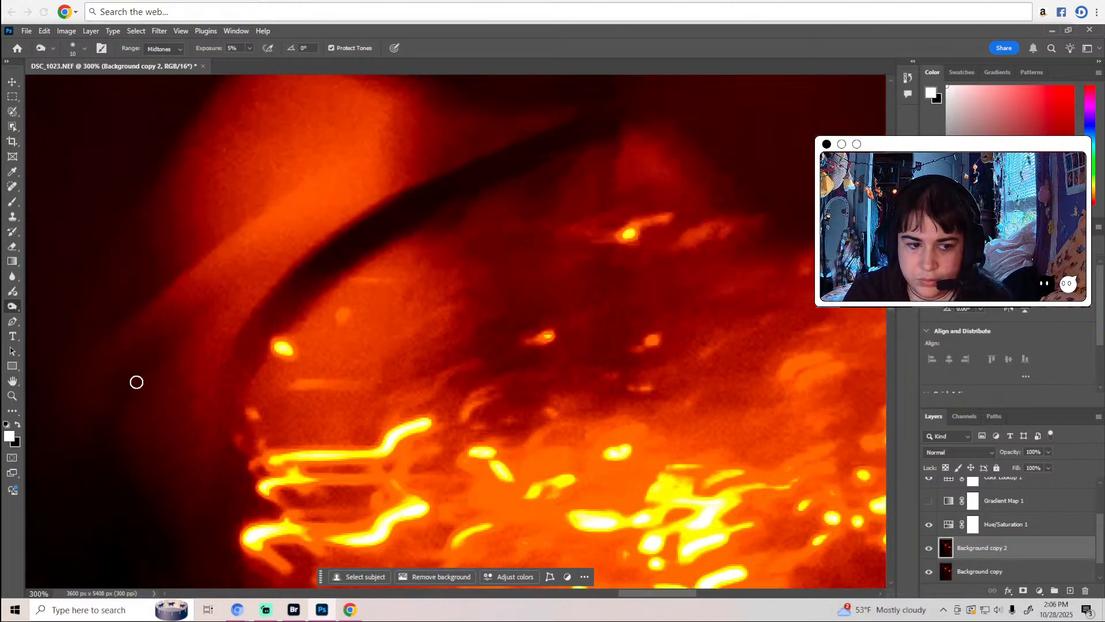
pyautogui.scroll(3, 199, 335)
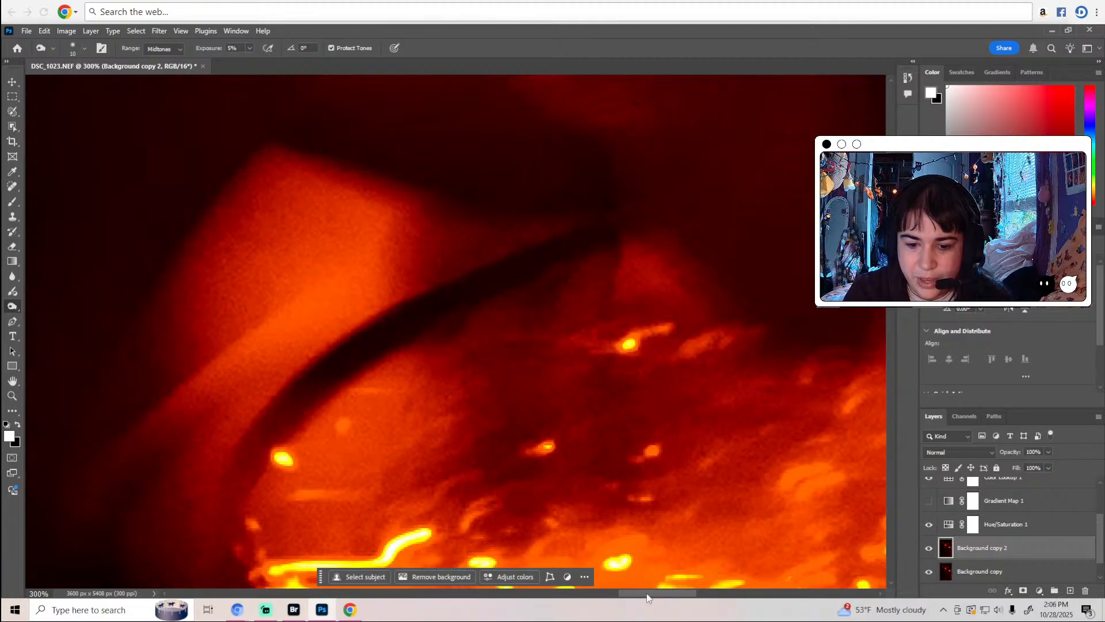
pyautogui.moveTo(647, 595); pyautogui.dragTo(679, 596)
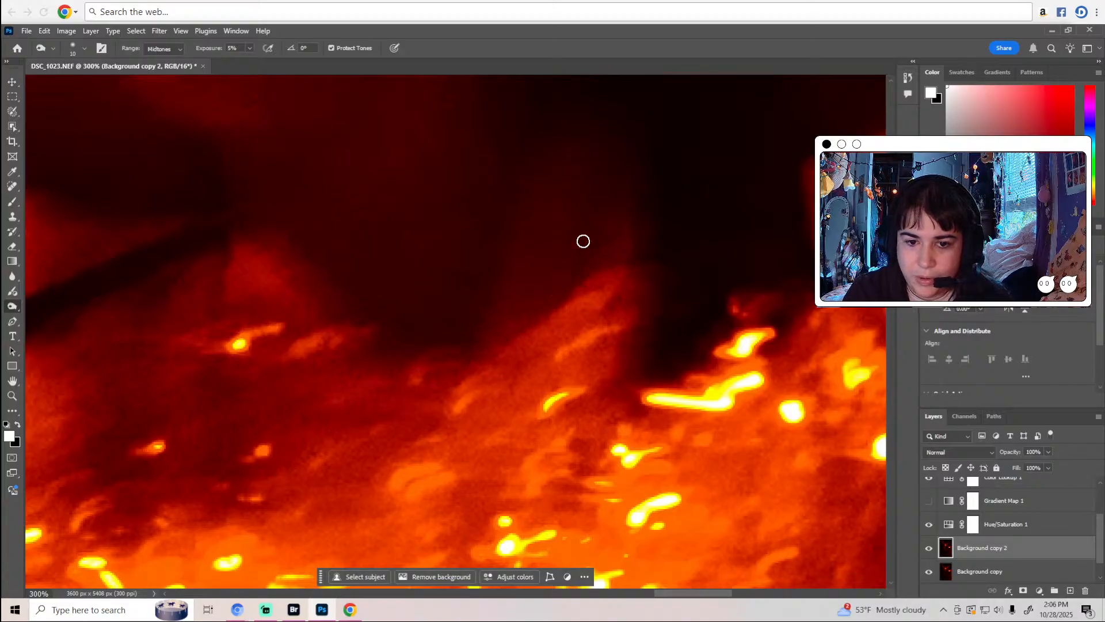
pyautogui.scroll(-2, 620, 306)
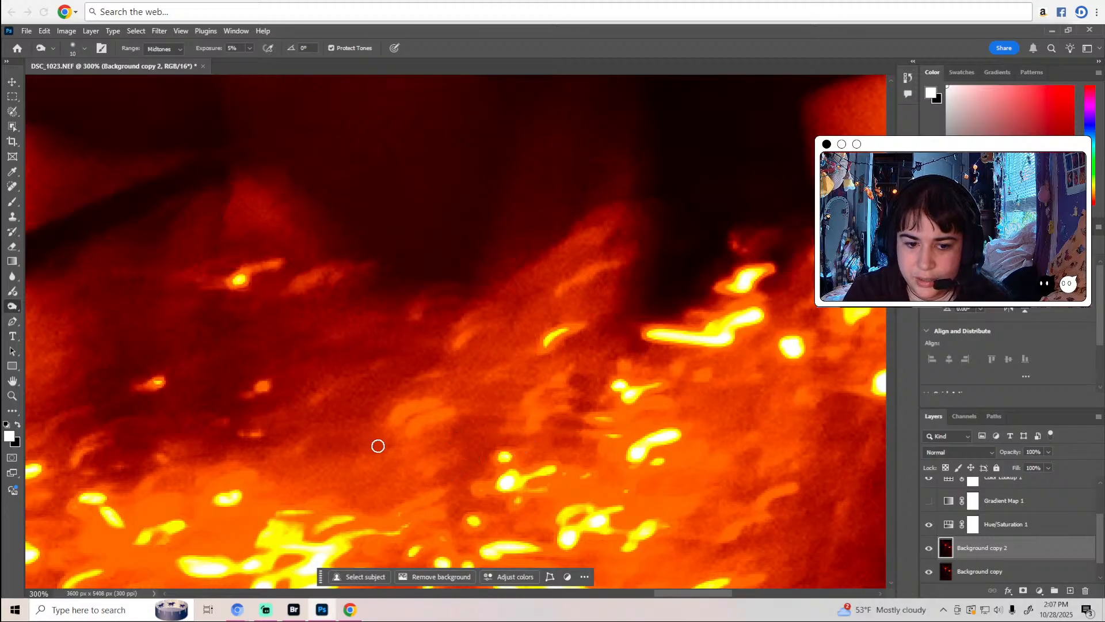
pyautogui.moveTo(665, 596); pyautogui.dragTo(700, 595)
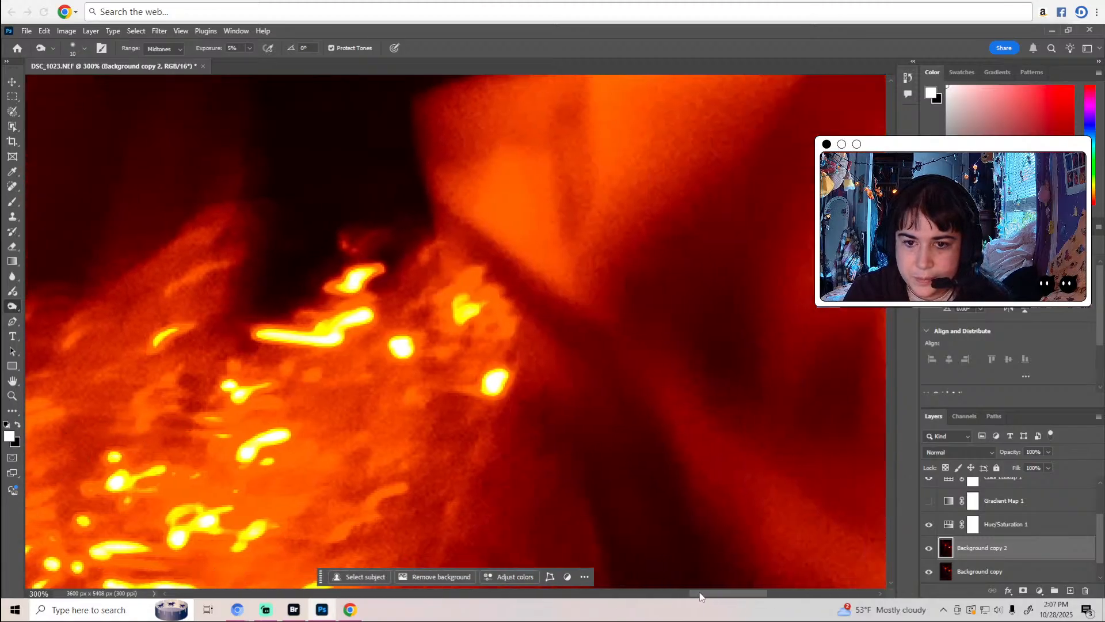
pyautogui.moveTo(431, 255); pyautogui.dragTo(402, 297)
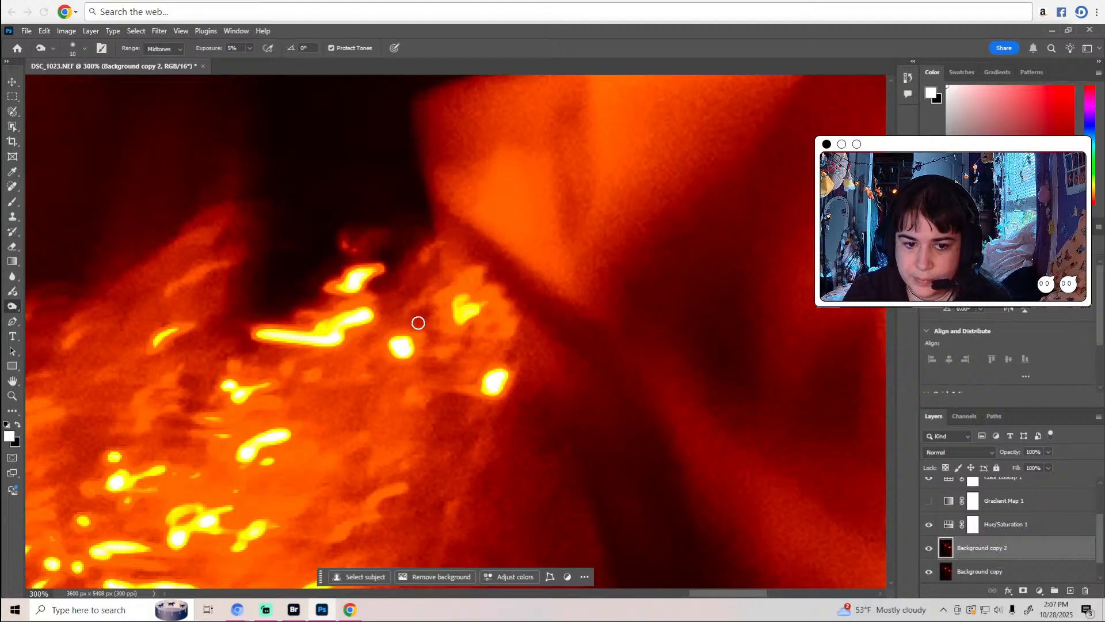
pyautogui.scroll(3, 476, 362)
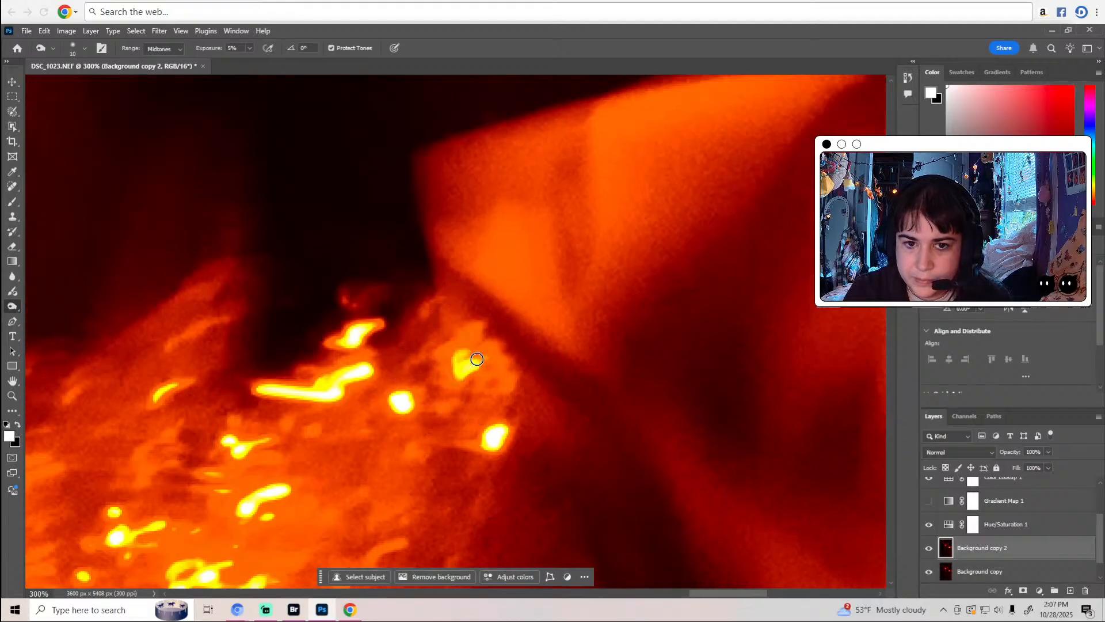
# Inspect the dark folds and mottled fabric below the bright sequin cluster, switching briefly to the Spot Healing Brush and back to the Burn tool.
pyautogui.scroll(-8, 571, 367)
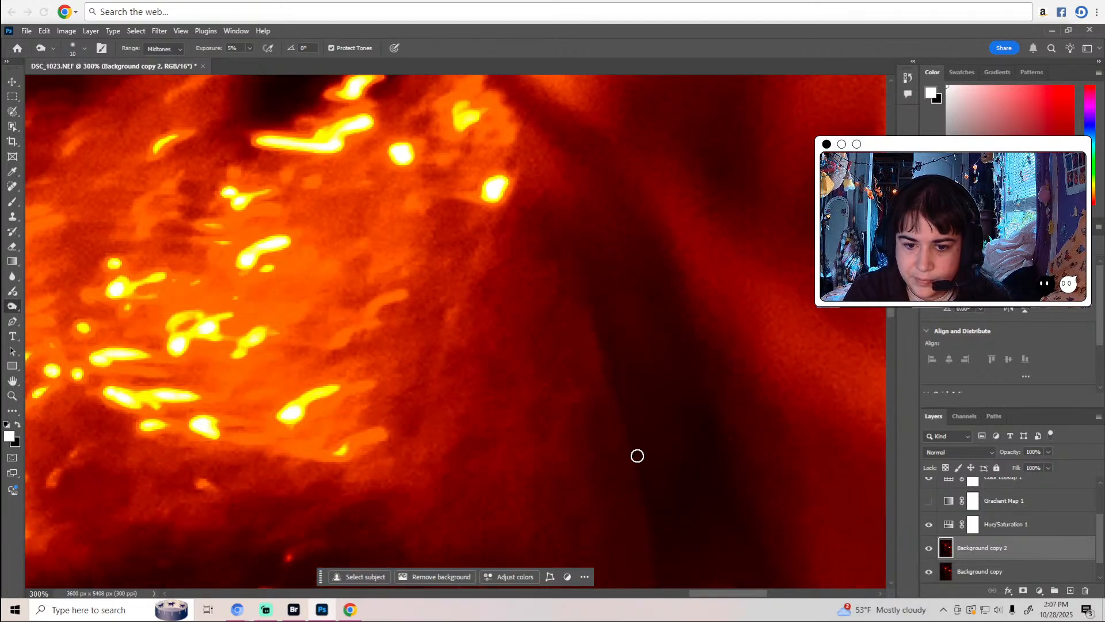
pyautogui.scroll(-5, 653, 496)
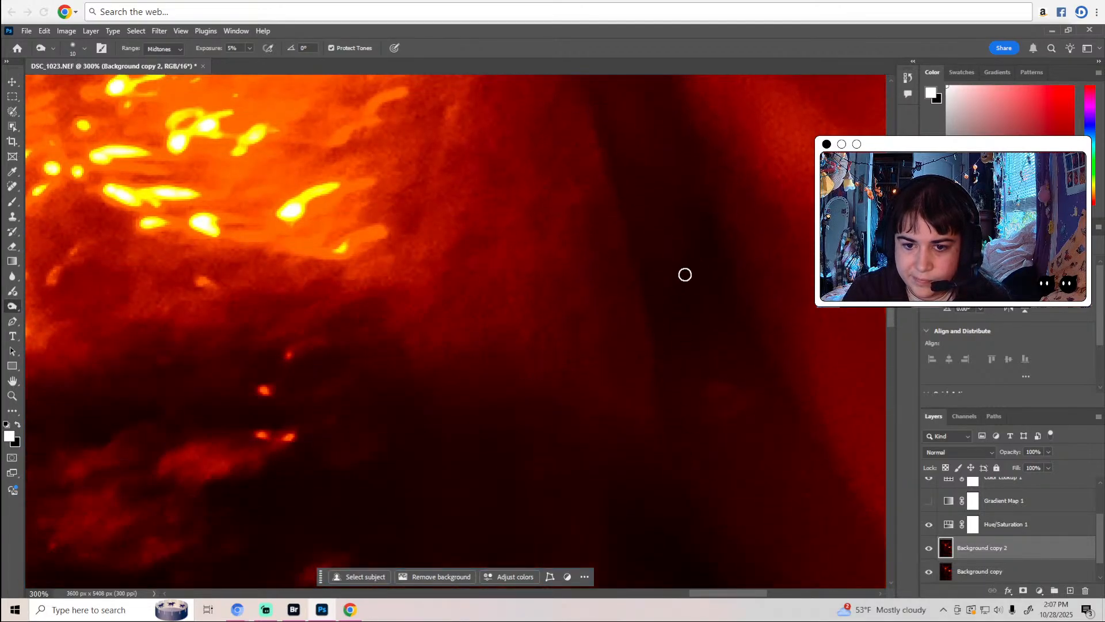
pyautogui.scroll(-6, 657, 447)
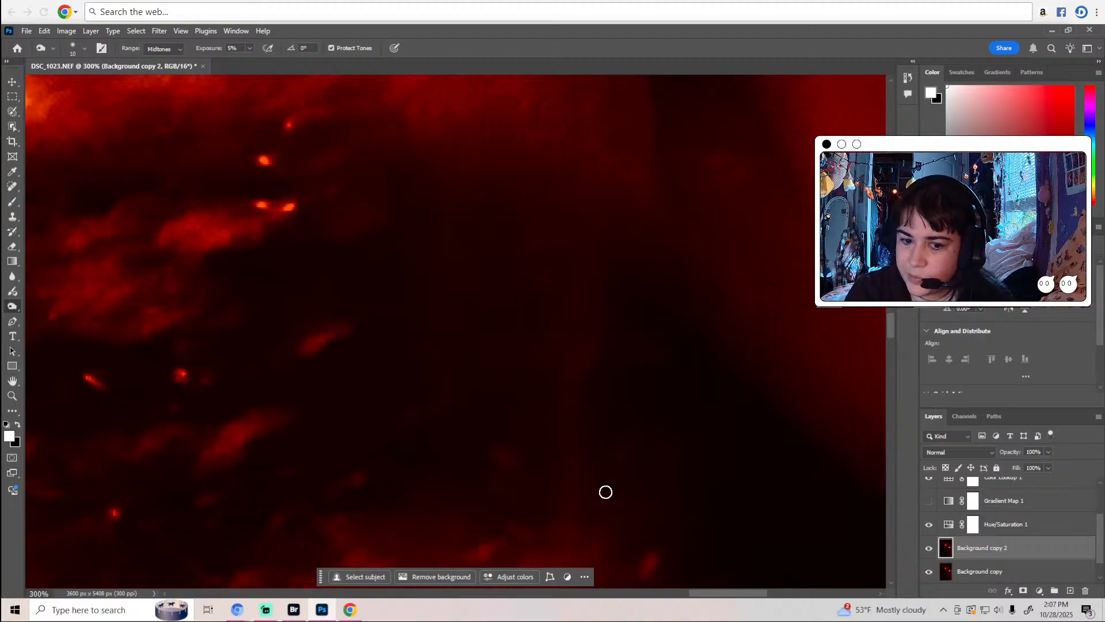
pyautogui.hscroll(-7, 709, 586)
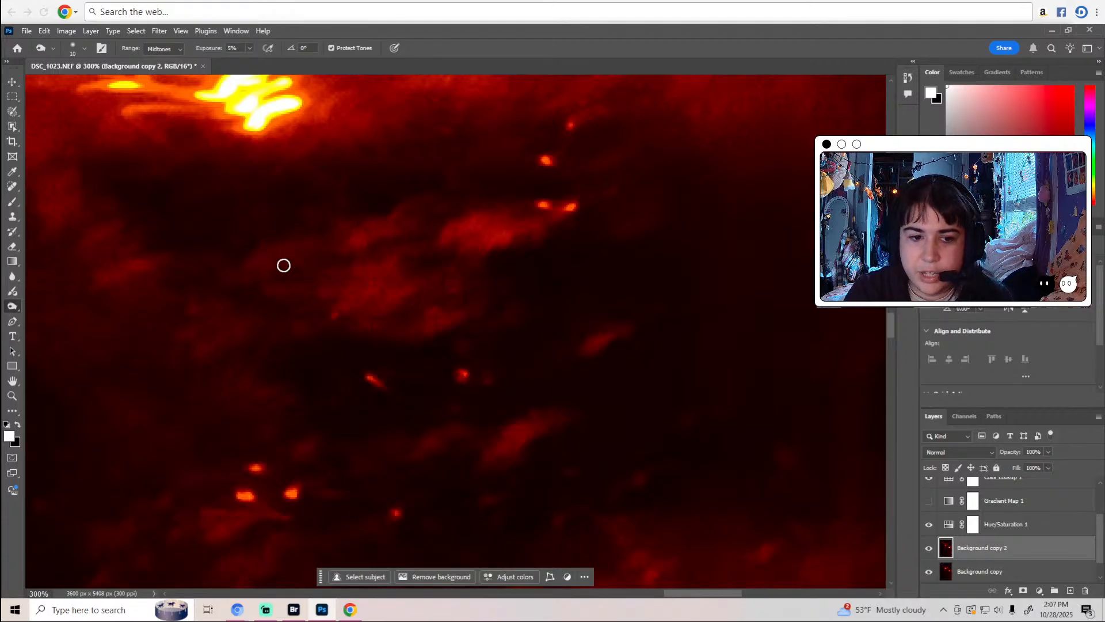
pyautogui.scroll(-5, 476, 308)
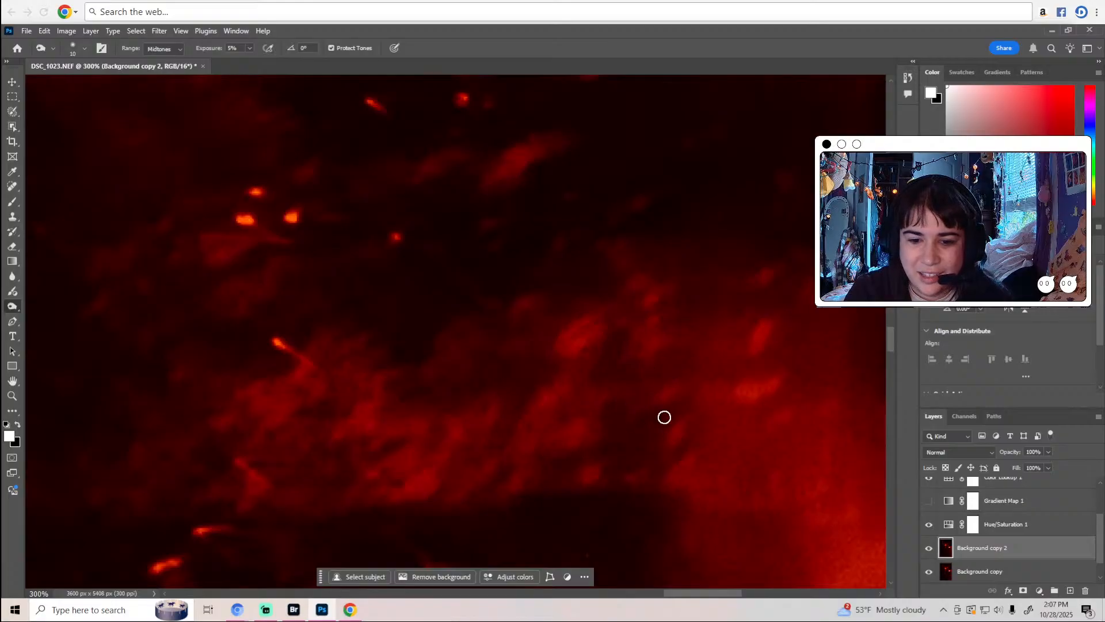
pyautogui.scroll(-3, 664, 417)
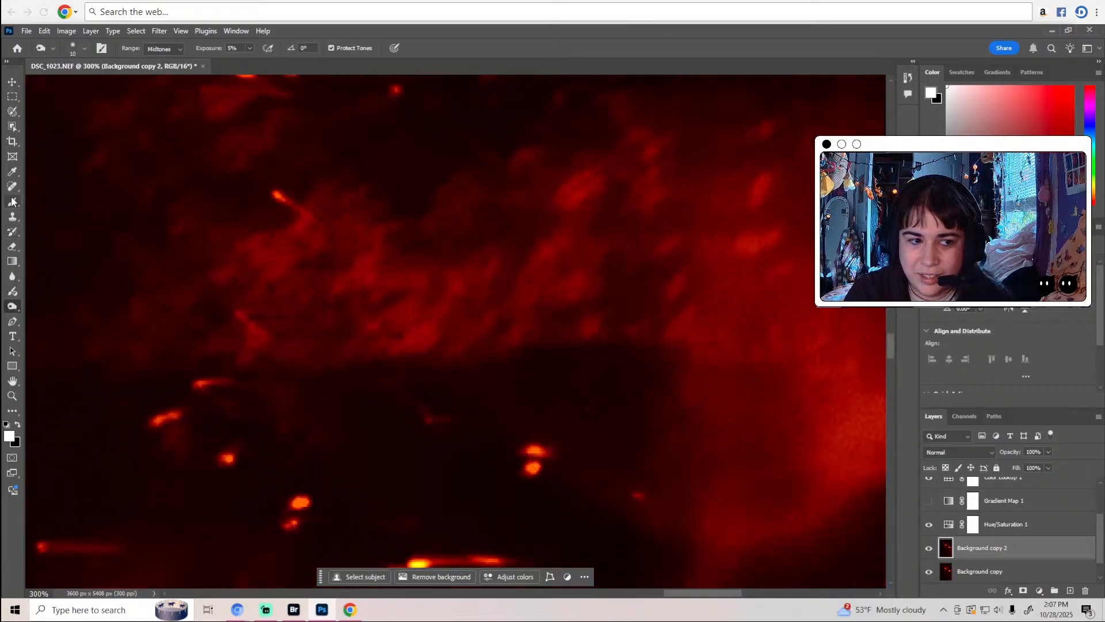
pyautogui.click(12, 185)
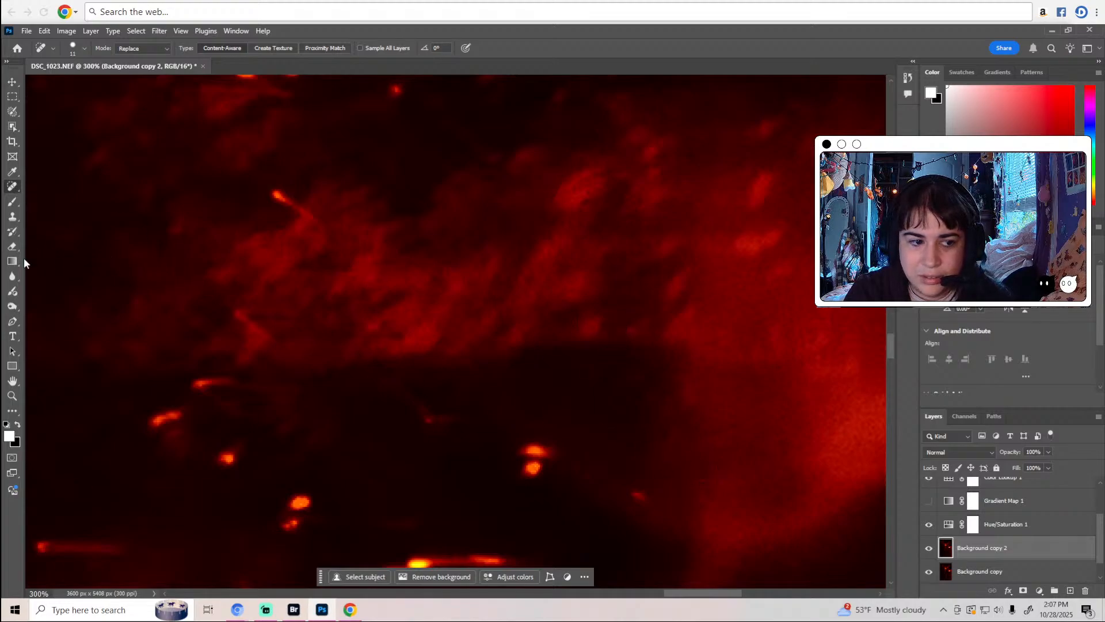
pyautogui.click(12, 306)
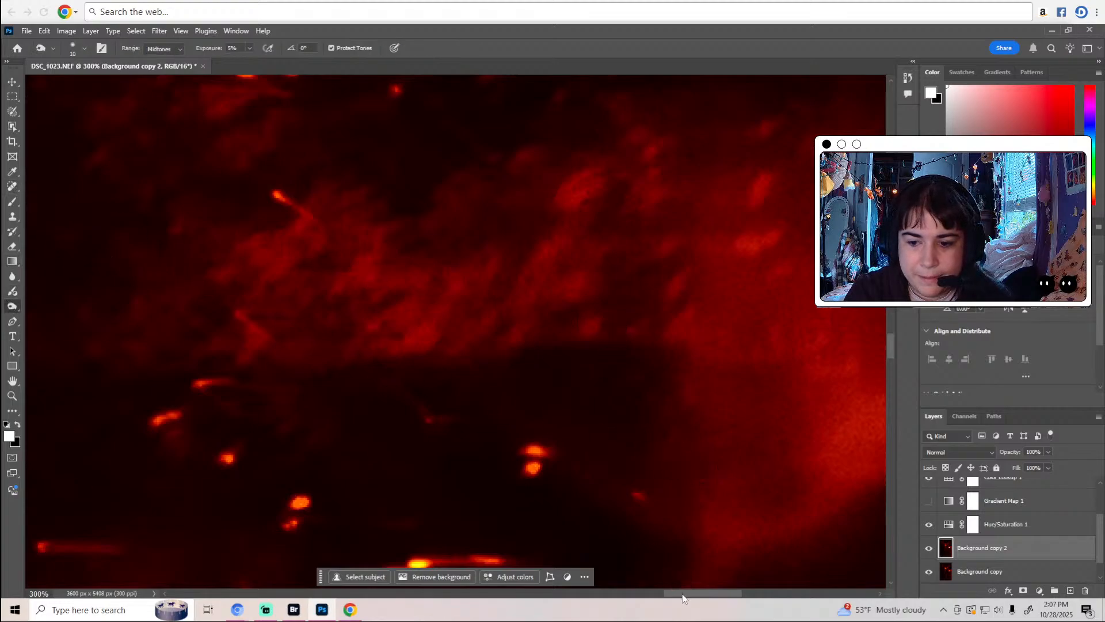
# Examine the blurred red folds to the right of the second garment from top to bottom, and zoom out from them.
pyautogui.hscroll(5, 690, 592)
pyautogui.scroll(-4, 699, 547)
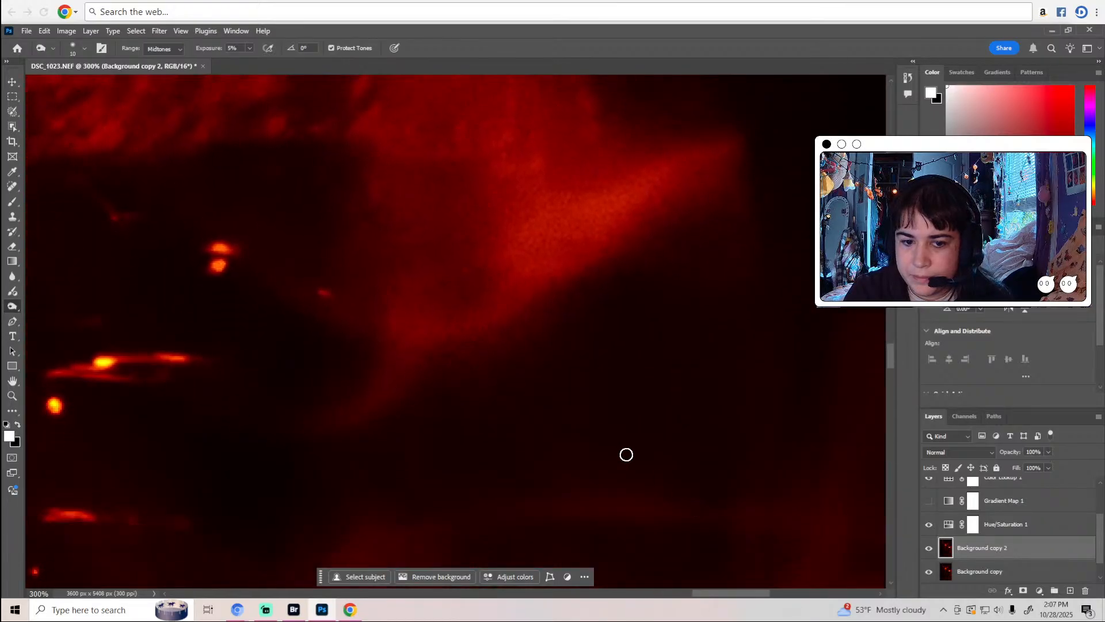
pyautogui.scroll(-4, 531, 400)
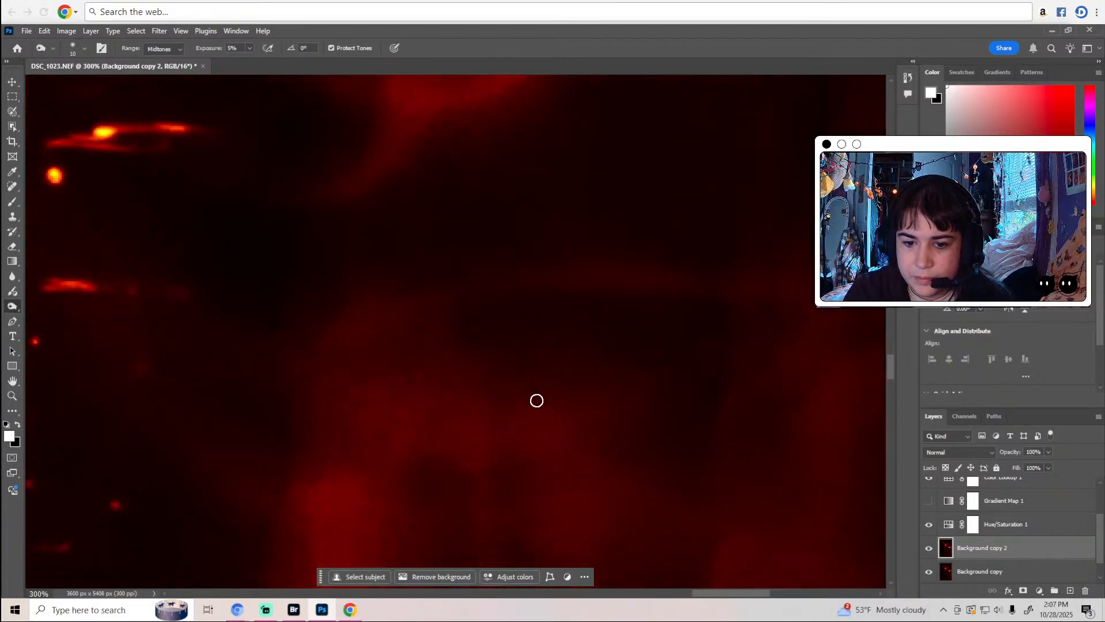
pyautogui.scroll(-1, 475, 422)
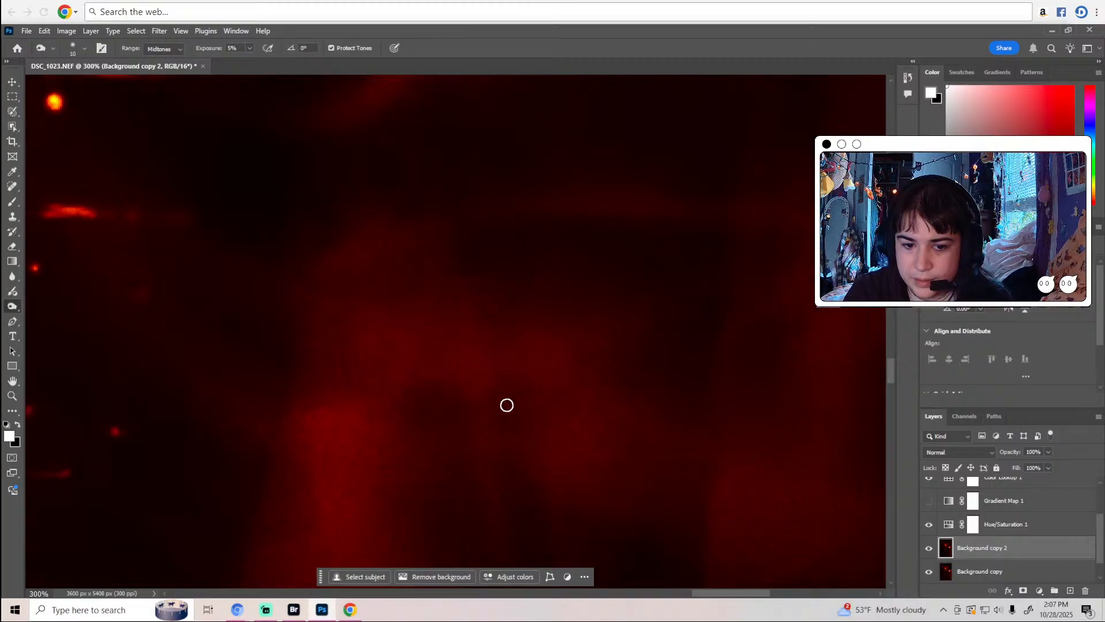
pyautogui.scroll(-4, 537, 418)
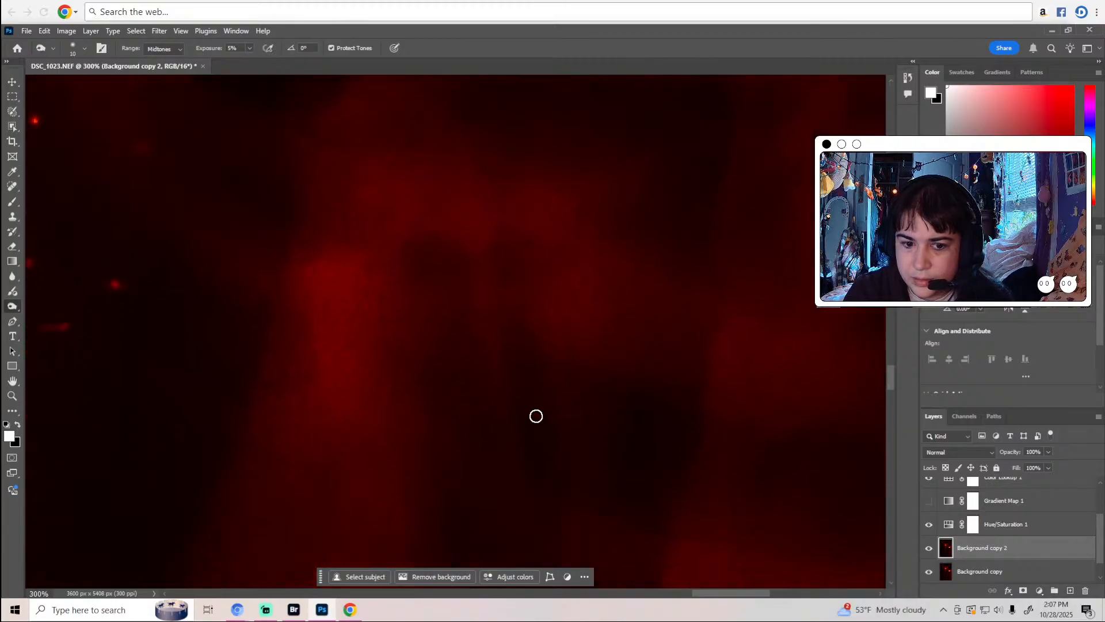
pyautogui.press('z')
pyautogui.keyDown('alt'); pyautogui.click(604, 393); pyautogui.keyUp('alt')
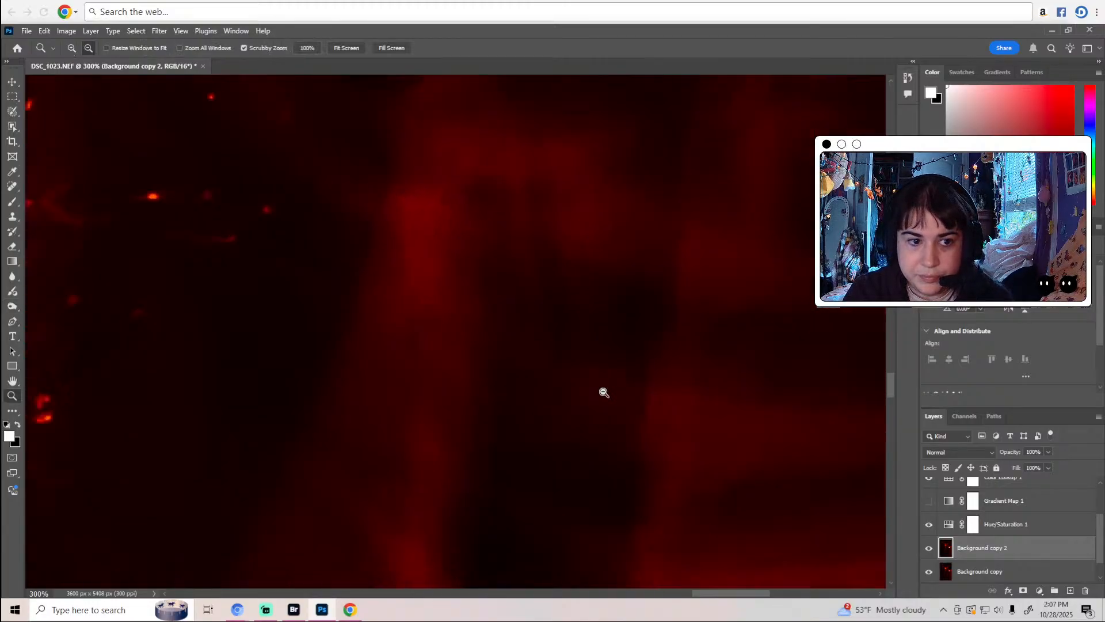
# Remove the tiny speck in the bright orange folds beside the second garment's sequin cluster with the Spot Healing Brush, and return to the Burn tool.
pyautogui.keyDown('alt'); pyautogui.click(604, 392); pyautogui.keyUp('alt')
pyautogui.keyDown('alt'); pyautogui.click(604, 392); pyautogui.keyUp('alt')
pyautogui.keyDown('alt'); pyautogui.click(604, 392); pyautogui.keyUp('alt')
pyautogui.keyDown('alt'); pyautogui.click(604, 392); pyautogui.keyUp('alt')
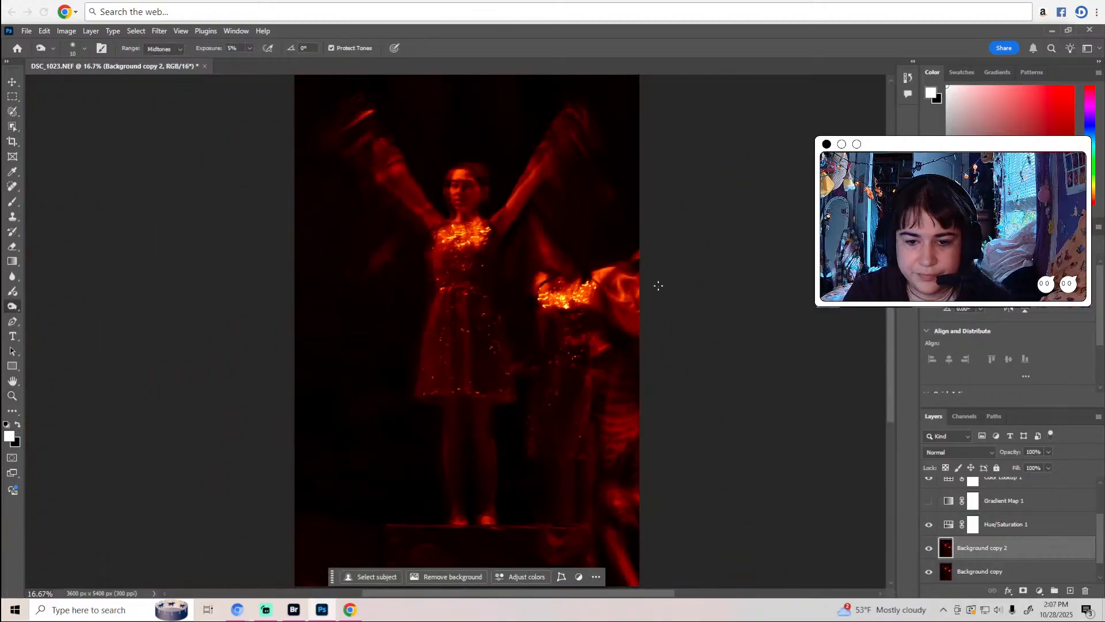
pyautogui.click(625, 295)
pyautogui.click(625, 295)
pyautogui.click(624, 295)
pyautogui.click(625, 295)
pyautogui.click(625, 295)
pyautogui.click(625, 295)
pyautogui.press('o')
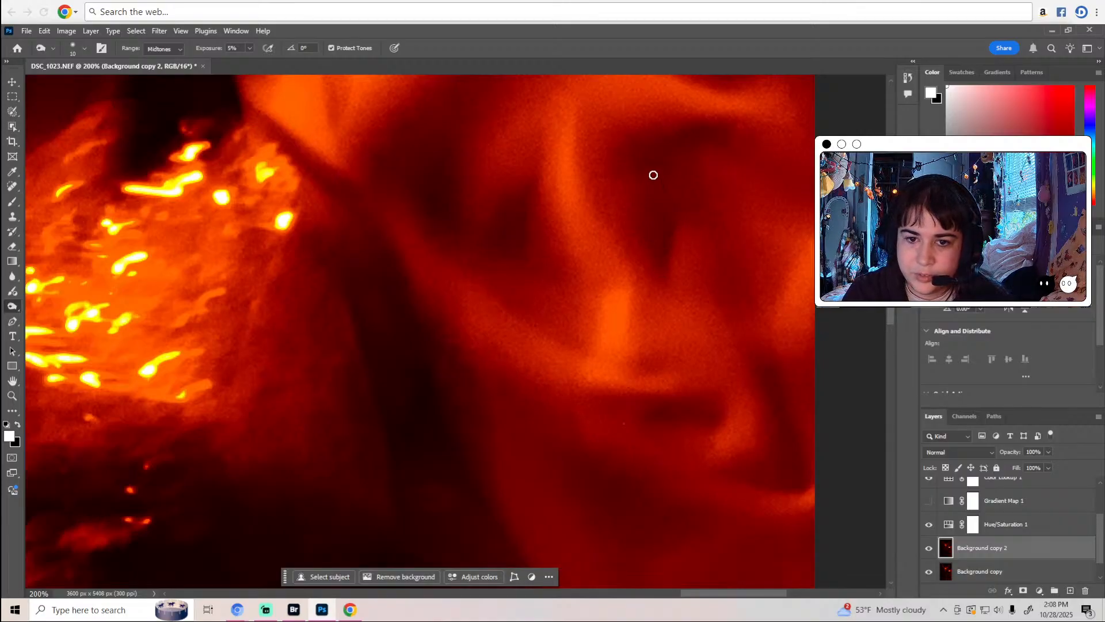
pyautogui.scroll(-3, 666, 235)
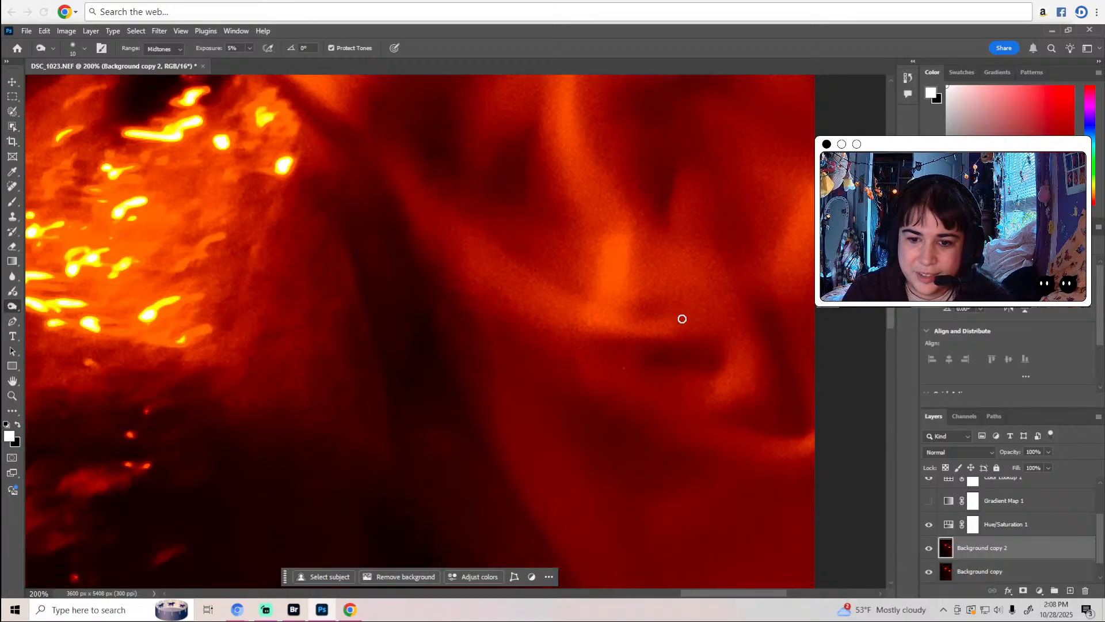
pyautogui.click(13, 187)
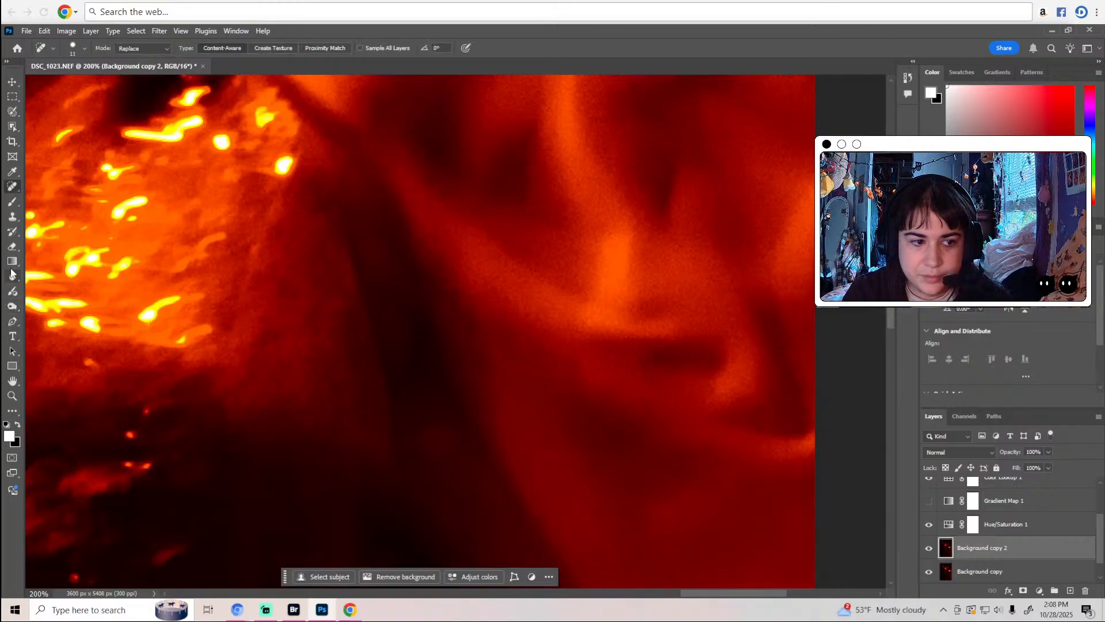
pyautogui.click(12, 306)
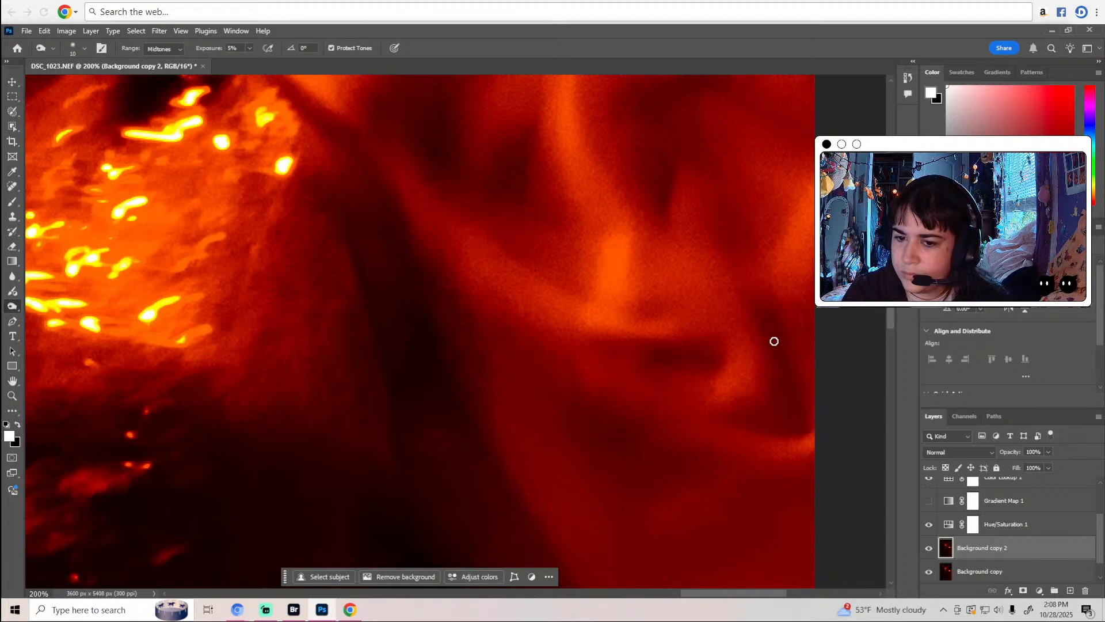
# Examine the orange folds beside the sequin cluster from bottom to top, and review the whole photo for areas that still need retouching.
pyautogui.scroll(-2, 757, 421)
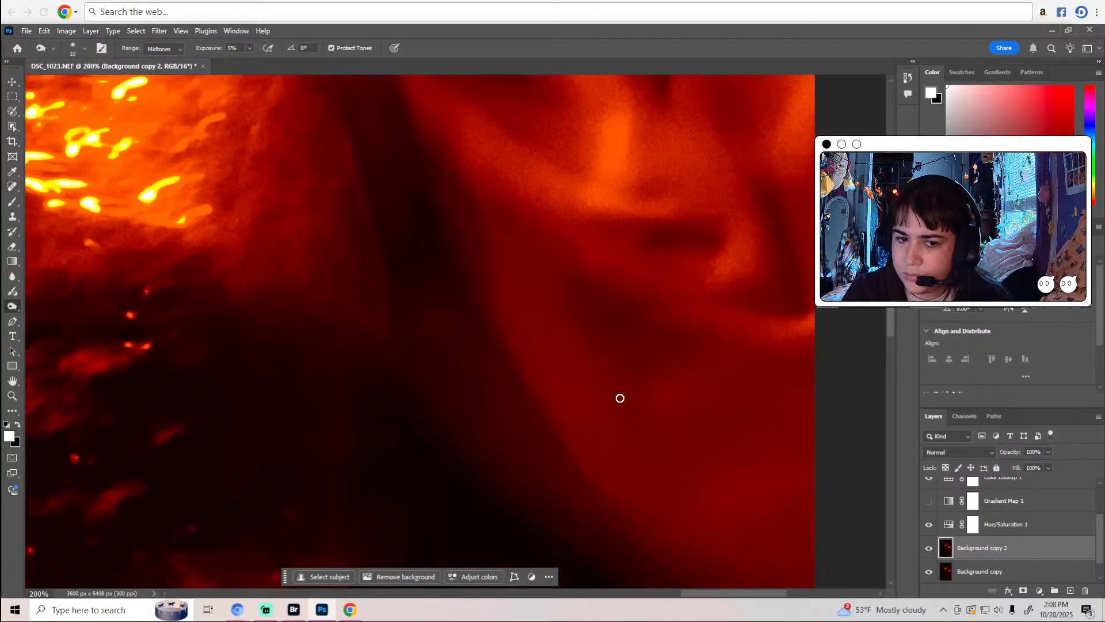
pyautogui.scroll(4, 558, 382)
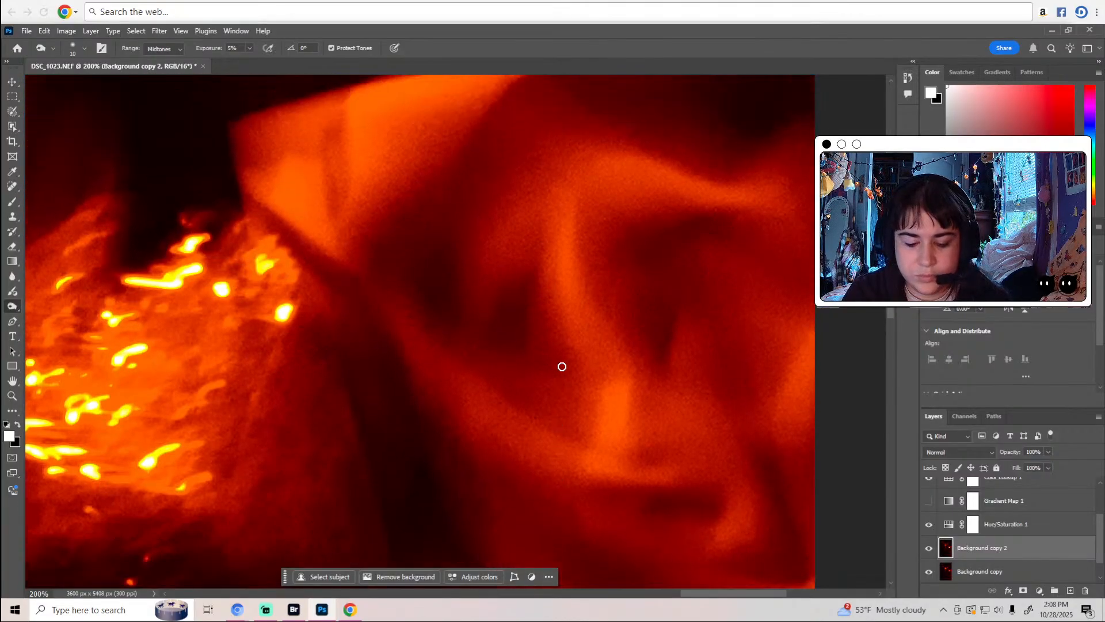
pyautogui.press('z')
pyautogui.keyDown('alt'); pyautogui.click(562, 367); pyautogui.keyUp('alt')
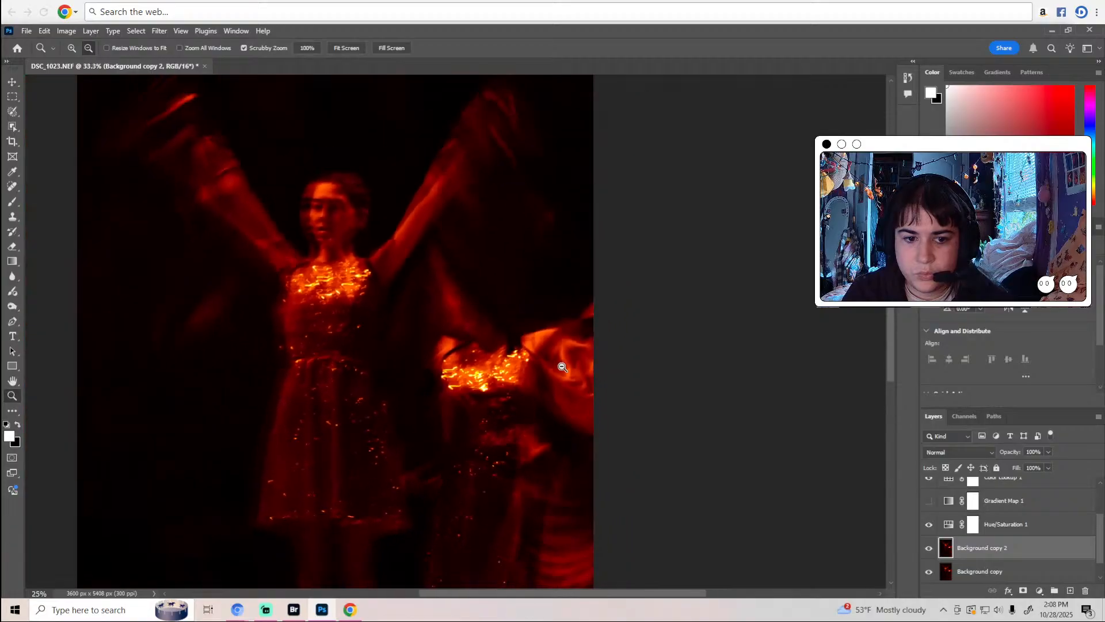
pyautogui.keyDown('alt'); pyautogui.click(562, 367); pyautogui.keyUp('alt')
pyautogui.press('o')
pyautogui.scroll(-2, 555, 373)
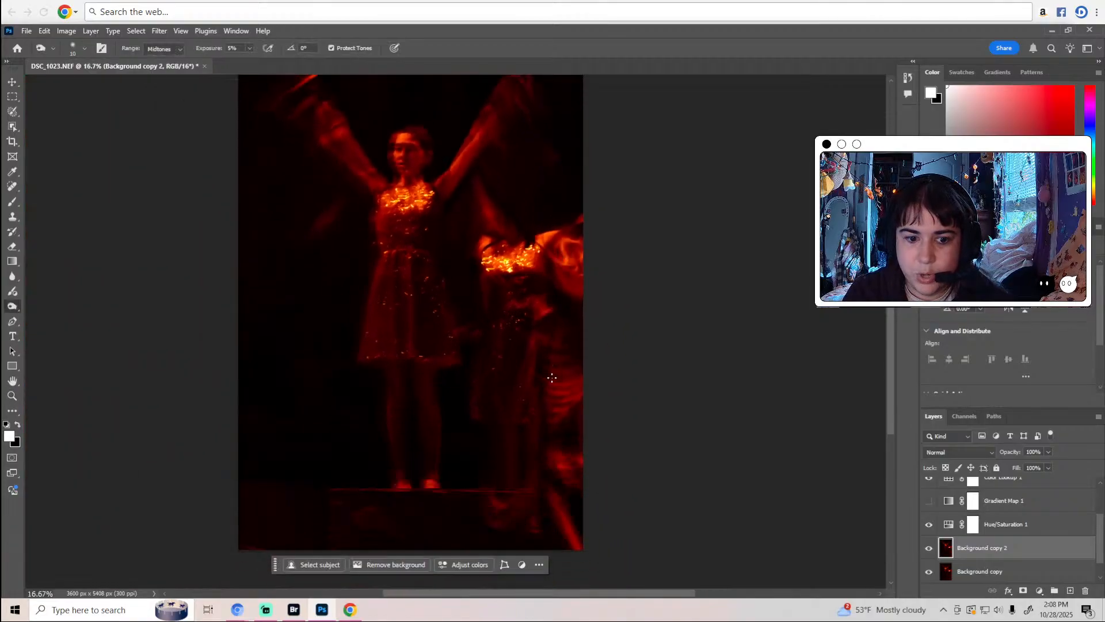
pyautogui.scroll(1, 552, 382)
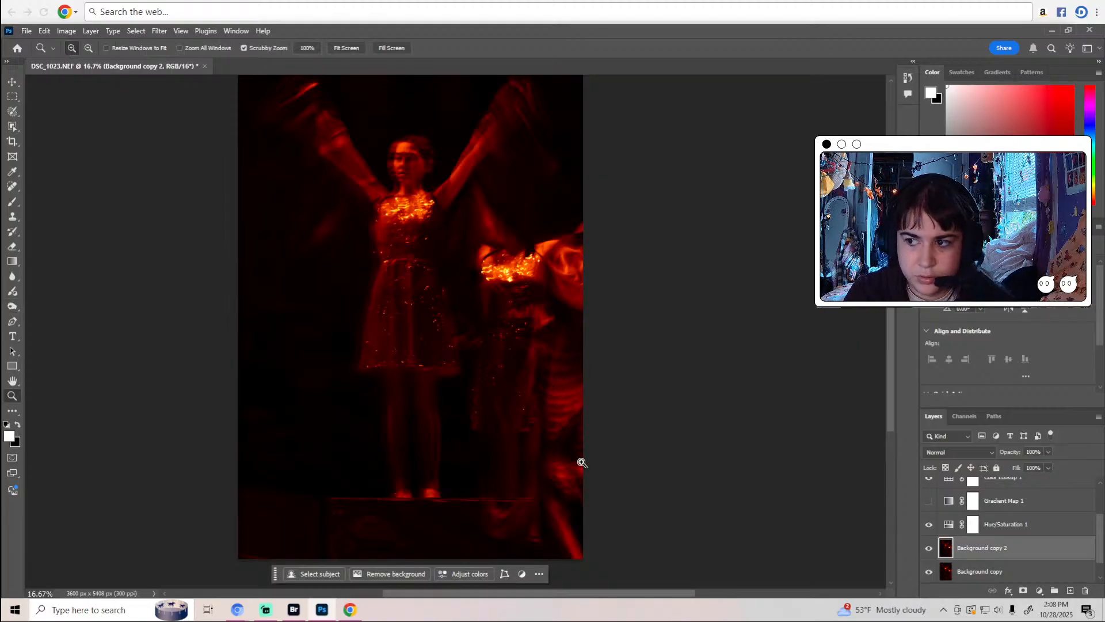
# Examine the blurred red folds near the photo's lower right edge up close, downward into the dark area and back up.
pyautogui.scroll(5, 577, 449)
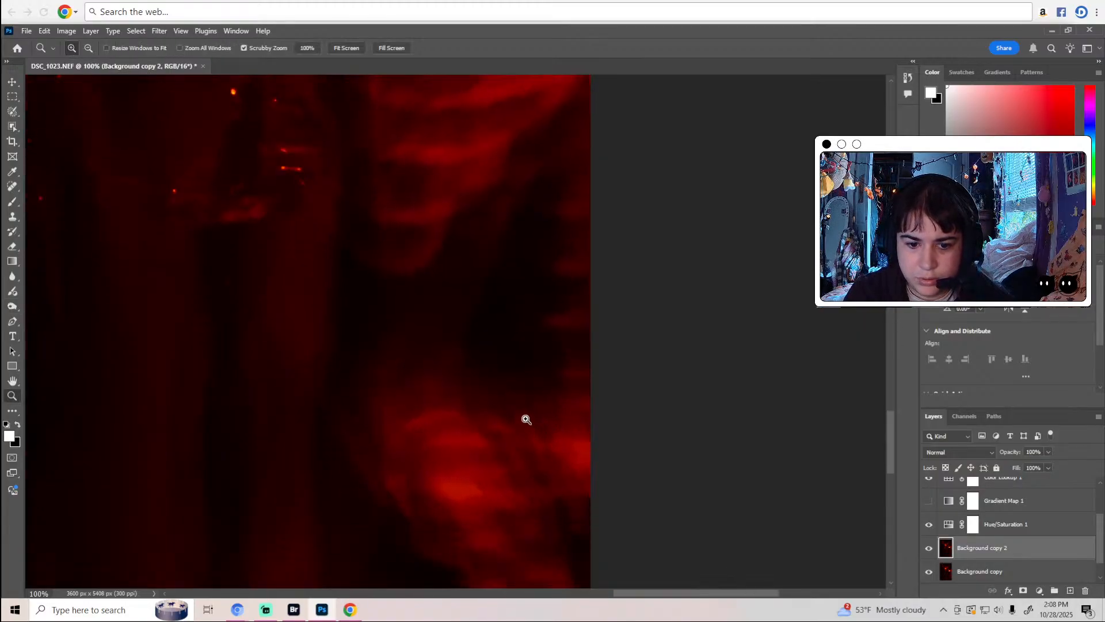
pyautogui.scroll(2, 526, 420)
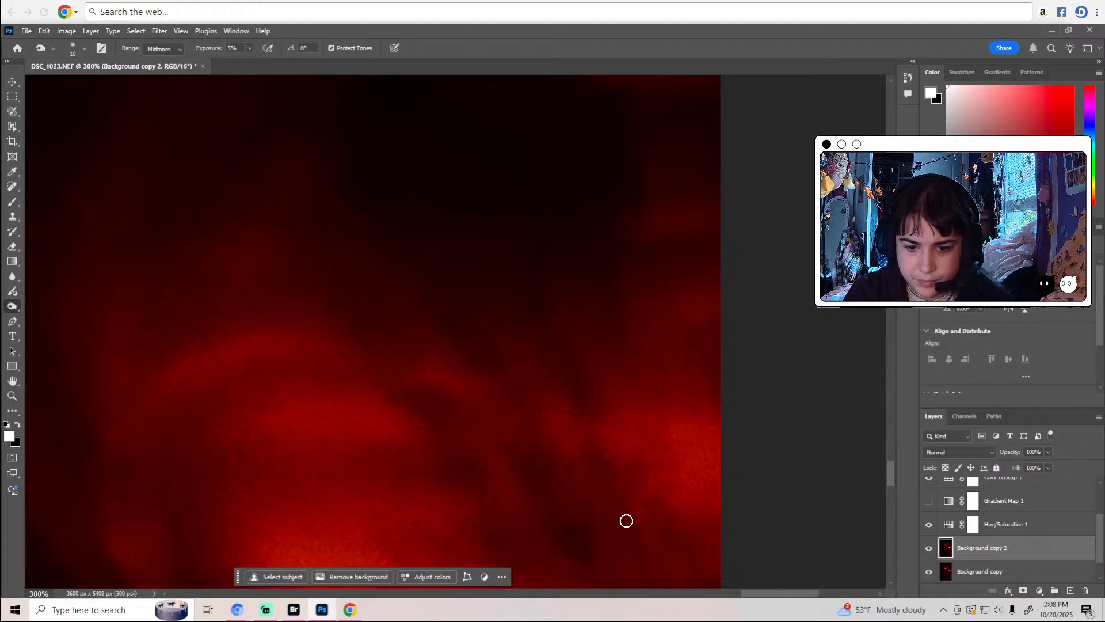
pyautogui.scroll(-3, 644, 536)
pyautogui.scroll(-3, 644, 511)
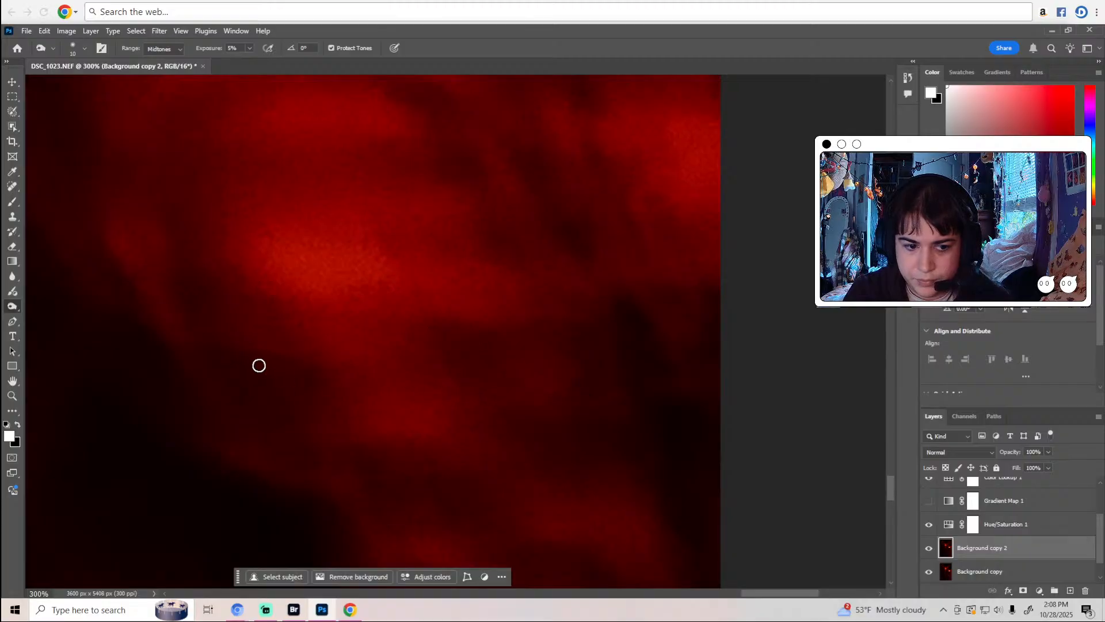
pyautogui.scroll(-3, 357, 414)
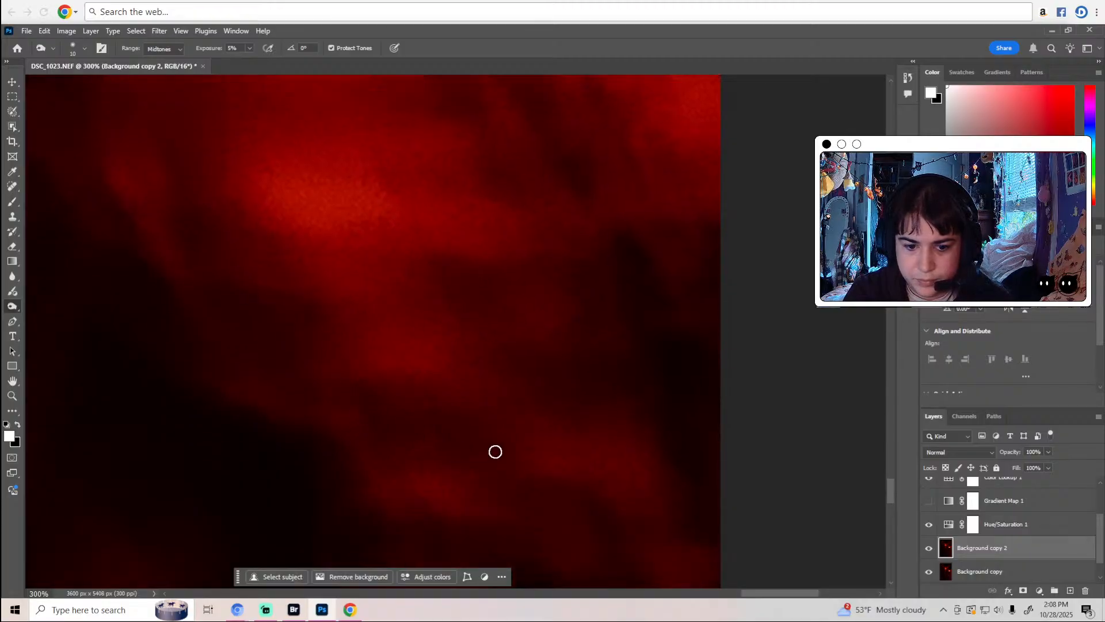
pyautogui.scroll(-3, 498, 450)
pyautogui.scroll(-4, 629, 463)
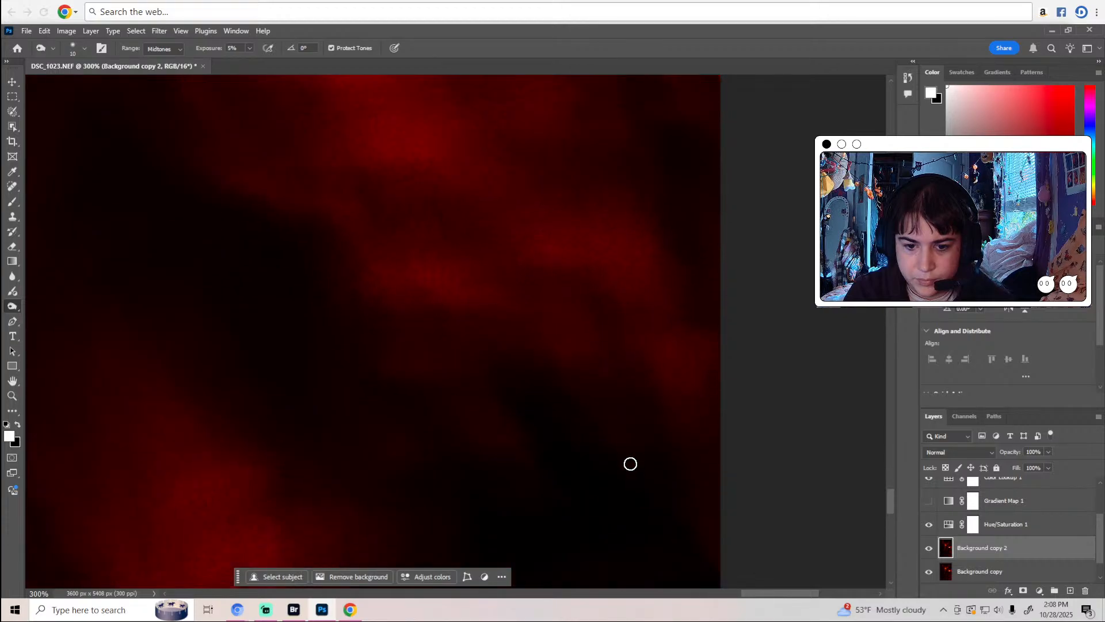
pyautogui.scroll(4, 629, 461)
pyautogui.scroll(12, 630, 456)
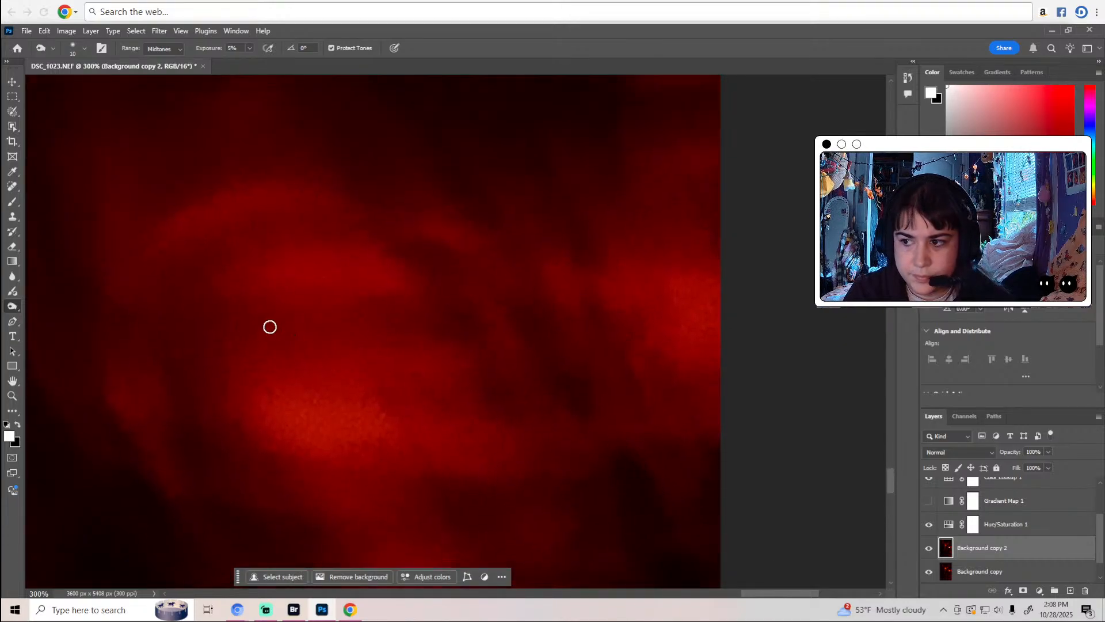
pyautogui.press('z')
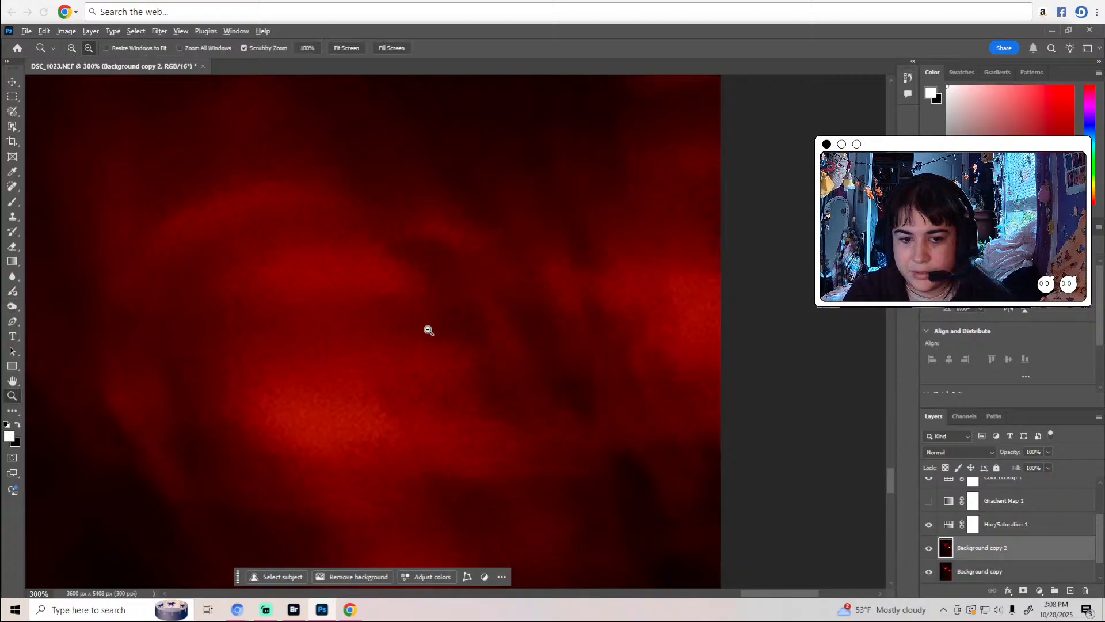
pyautogui.scroll(-4, 427, 329)
pyautogui.press('o')
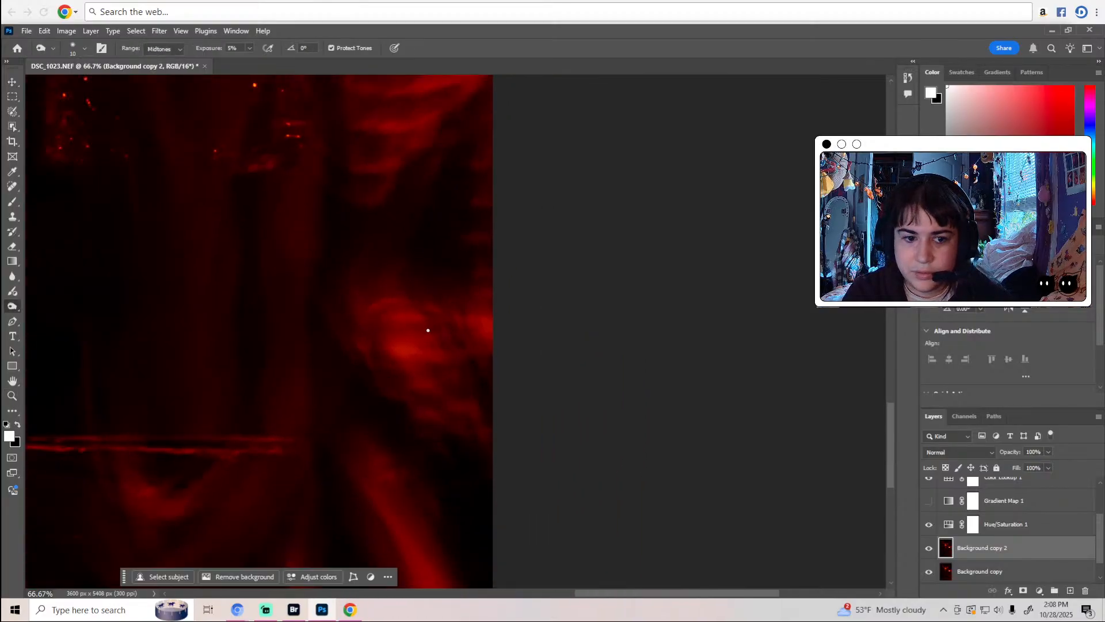
# Switch to the Dodge tool at 5% midtones exposure and lighten the red streaks along the photo's lower right edge.
pyautogui.rightClick(13, 306)
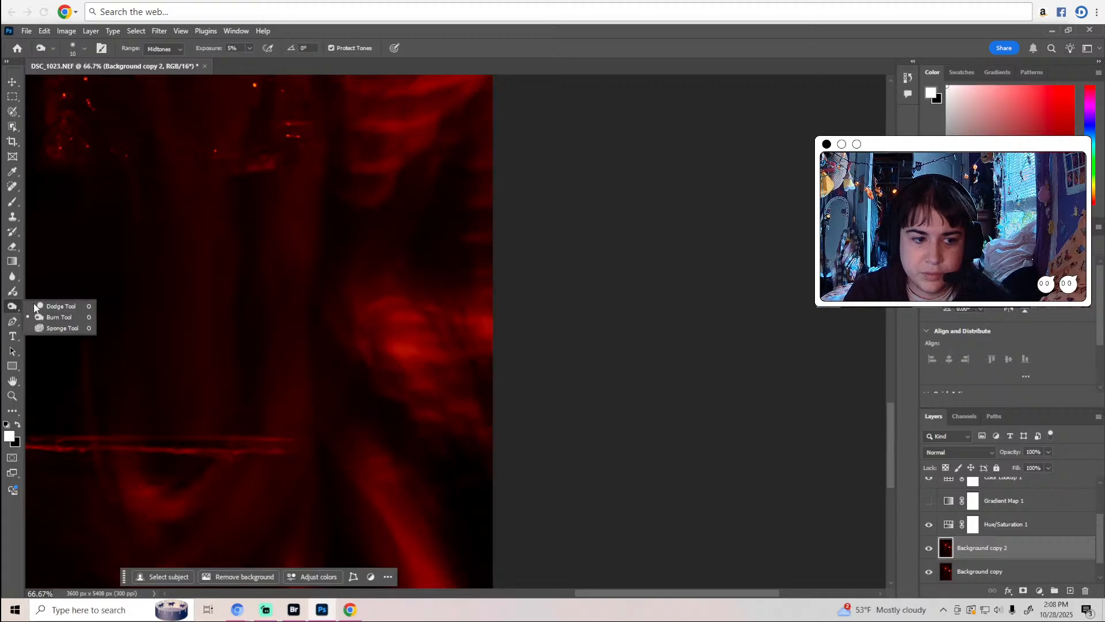
pyautogui.click(52, 307)
pyautogui.press('z')
pyautogui.scroll(3, 412, 302)
pyautogui.press('o')
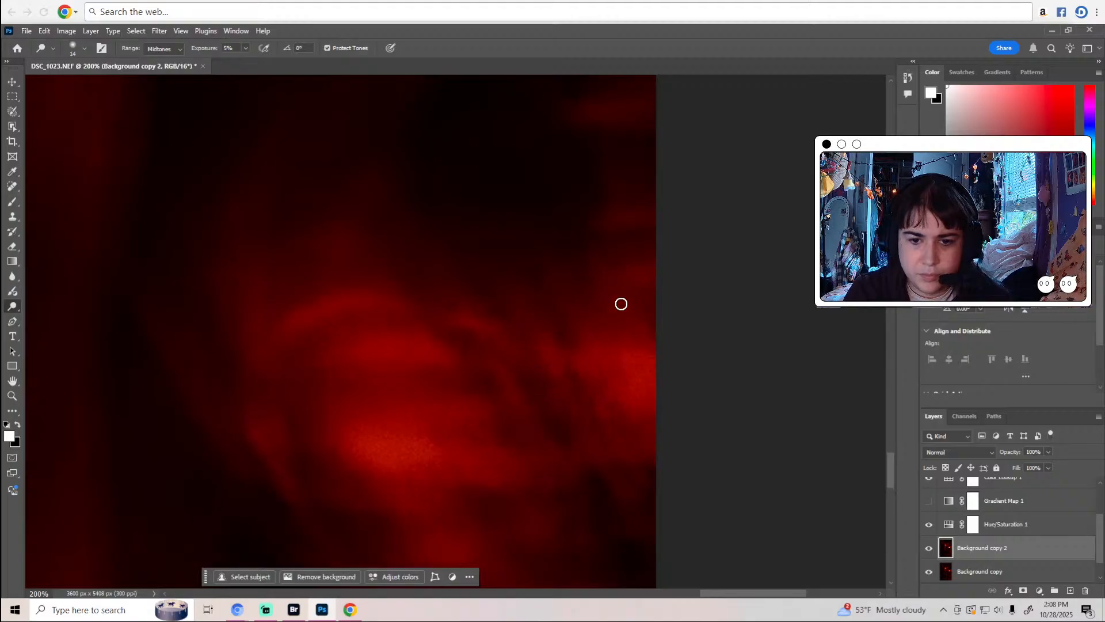
pyautogui.scroll(2, 676, 217)
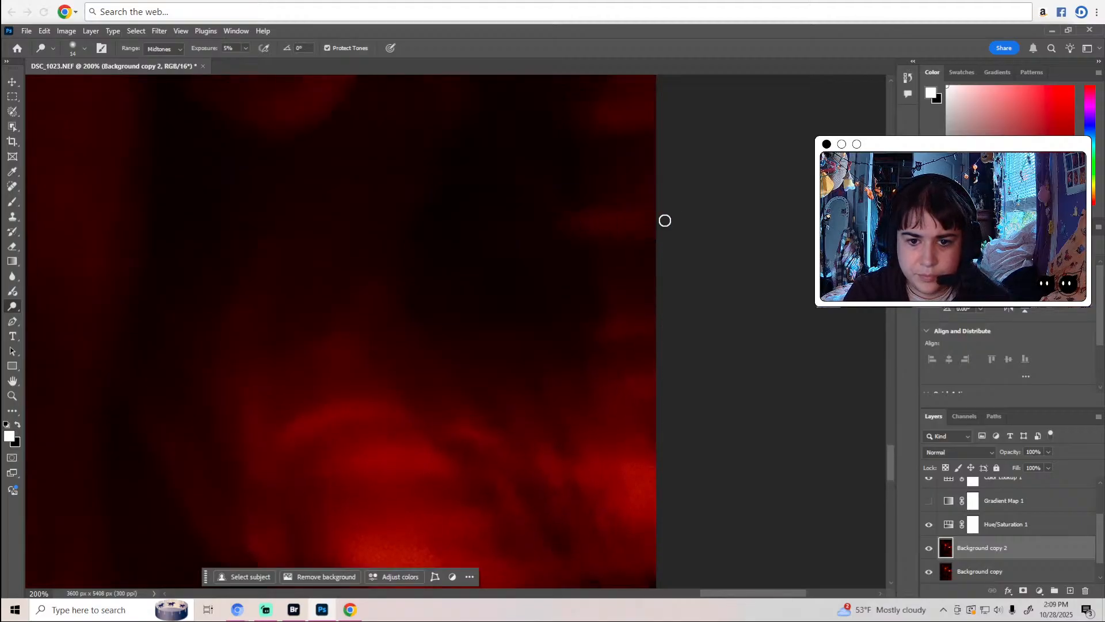
pyautogui.scroll(1, 664, 219)
pyautogui.scroll(2, 667, 223)
pyautogui.scroll(2, 644, 257)
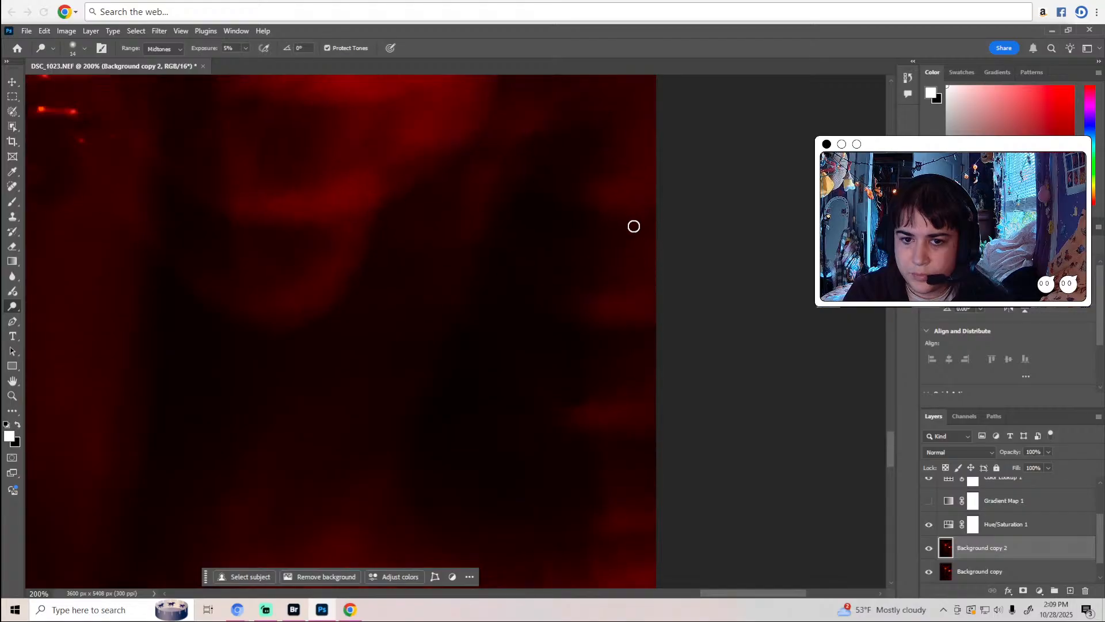
# Dodge the bright bands of the striped red folds at the photo's right edge, working upward from the lowest band.
pyautogui.scroll(1, 657, 194)
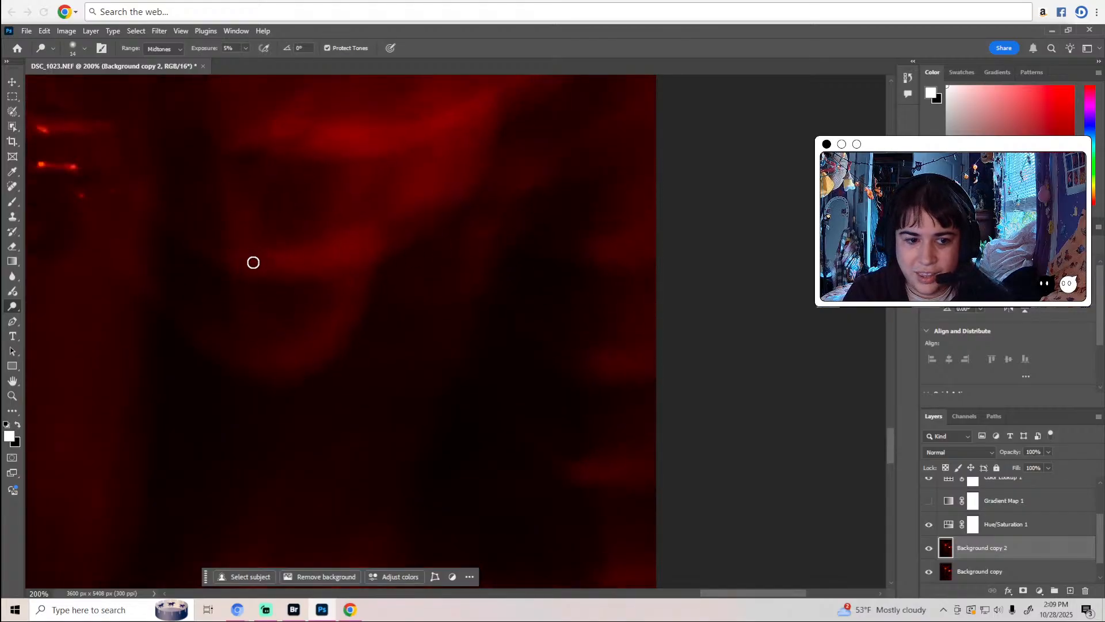
pyautogui.scroll(1, 352, 290)
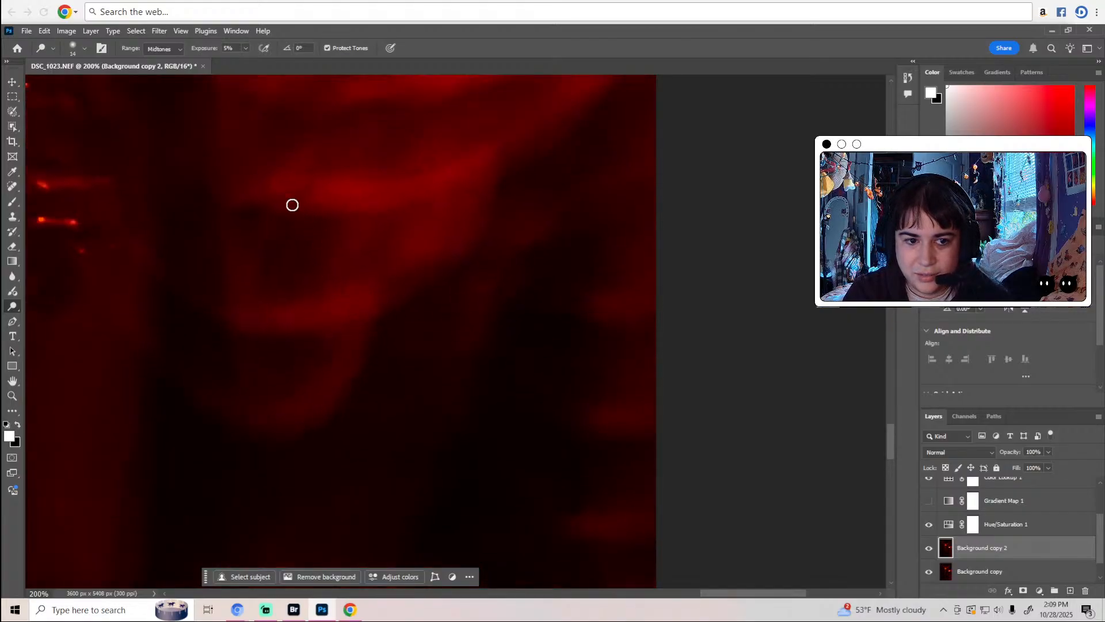
pyautogui.scroll(3, 486, 159)
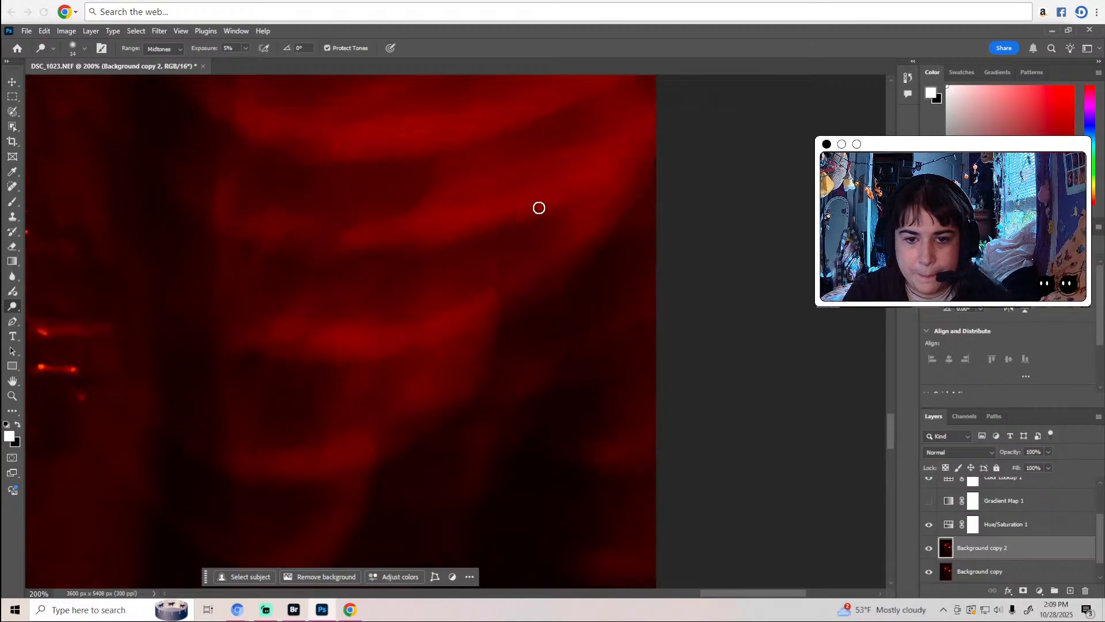
pyautogui.scroll(2, 572, 195)
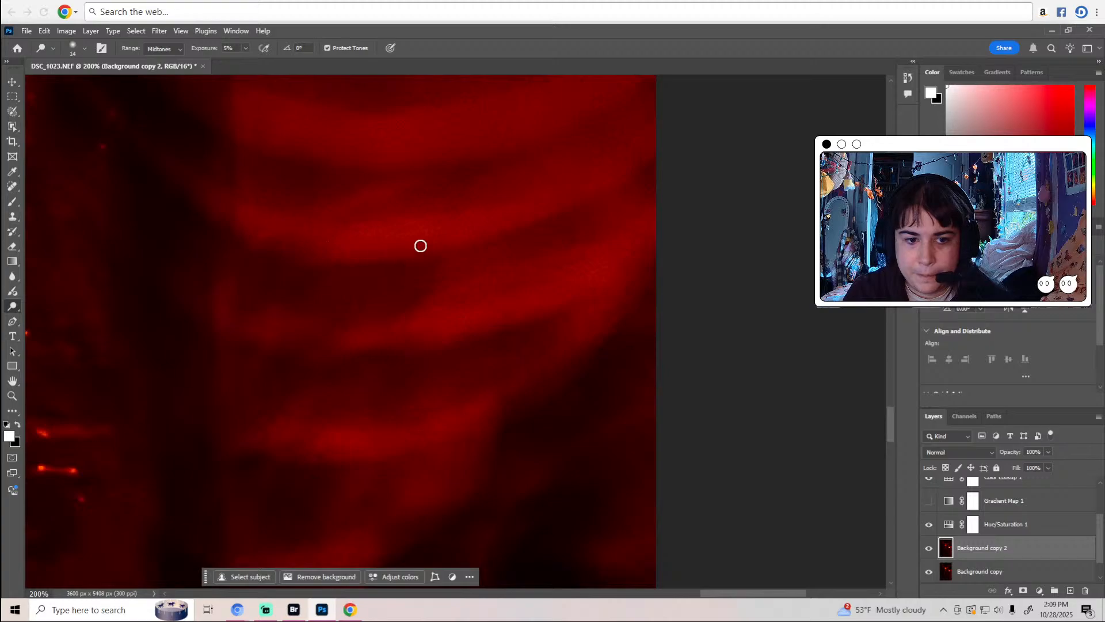
pyautogui.scroll(3, 533, 217)
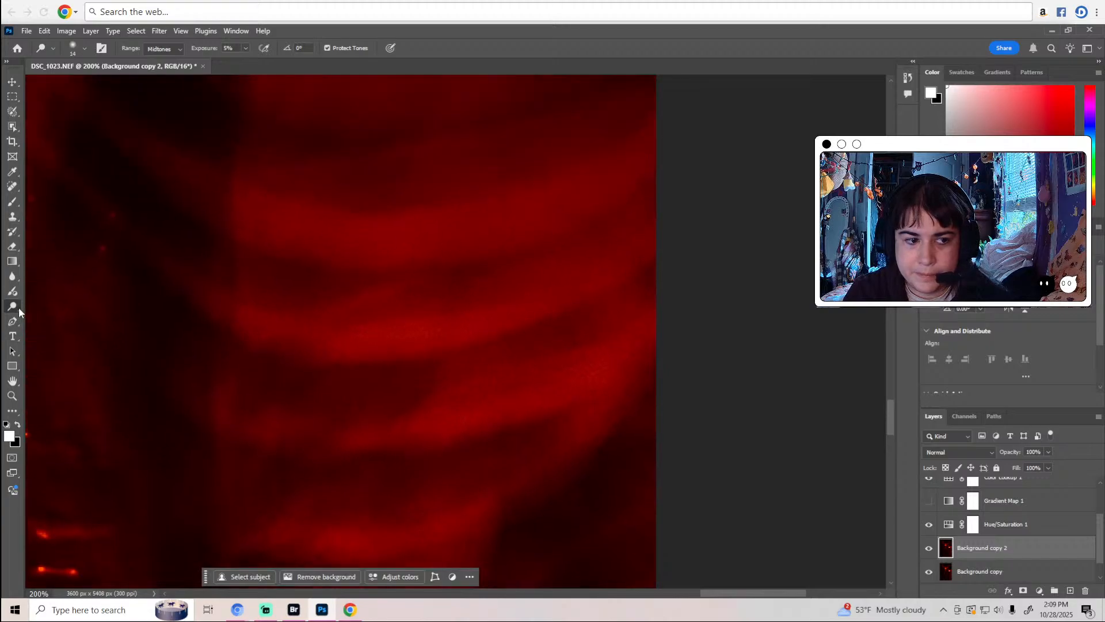
# Switch to the Burn tool at 5% midtones exposure and darken the gaps between the striped red folds, working downward.
pyautogui.moveTo(19, 312); pyautogui.dragTo(58, 317)
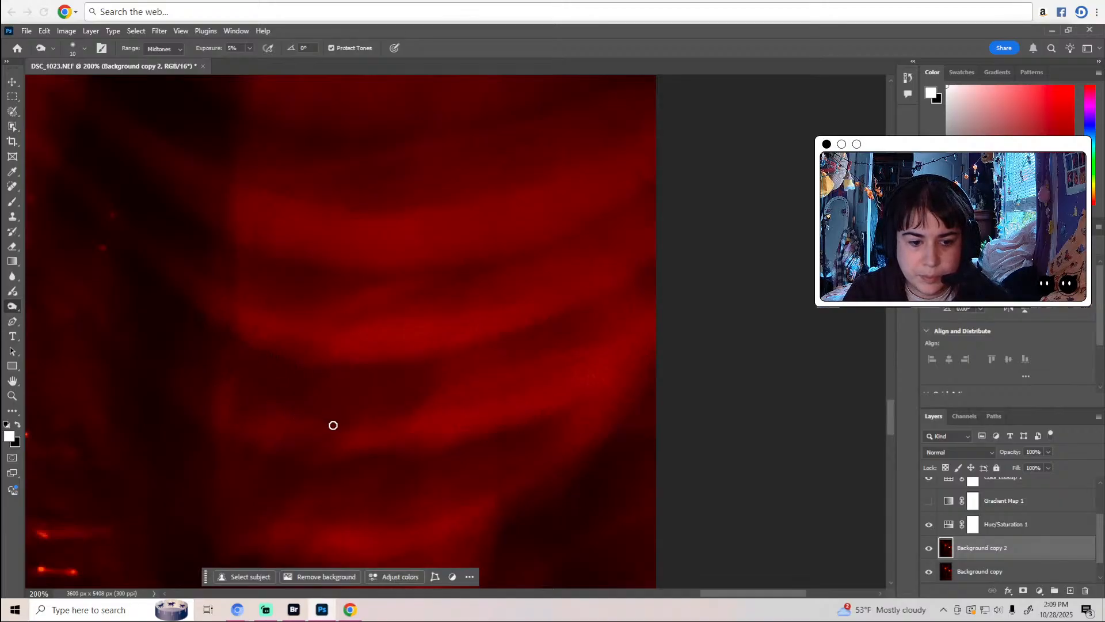
pyautogui.scroll(-3, 369, 385)
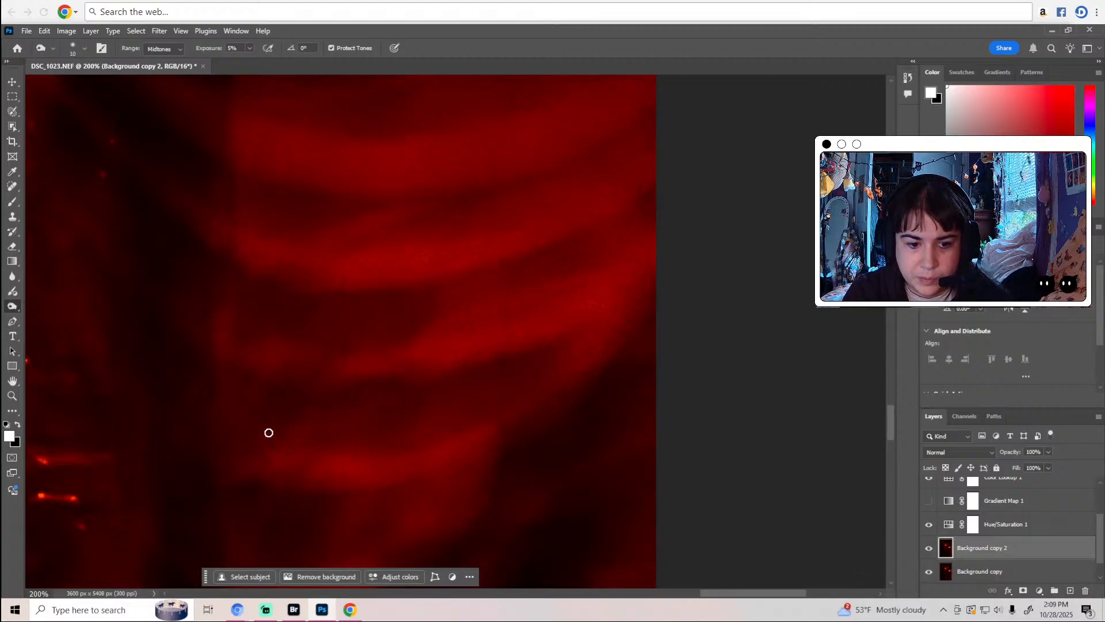
pyautogui.scroll(-3, 269, 433)
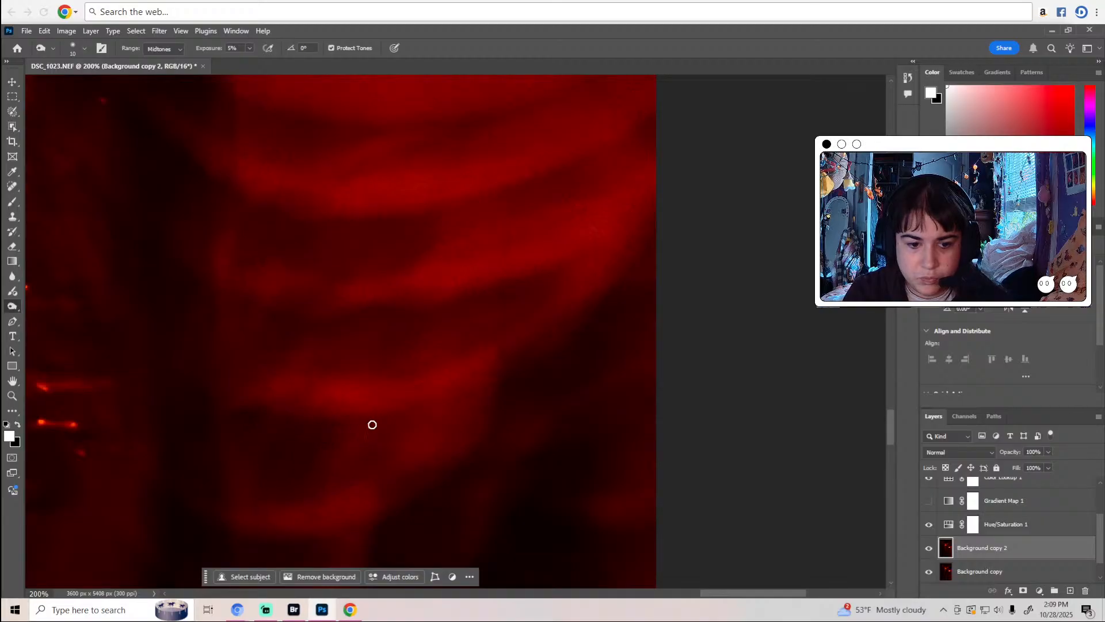
pyautogui.scroll(-3, 403, 439)
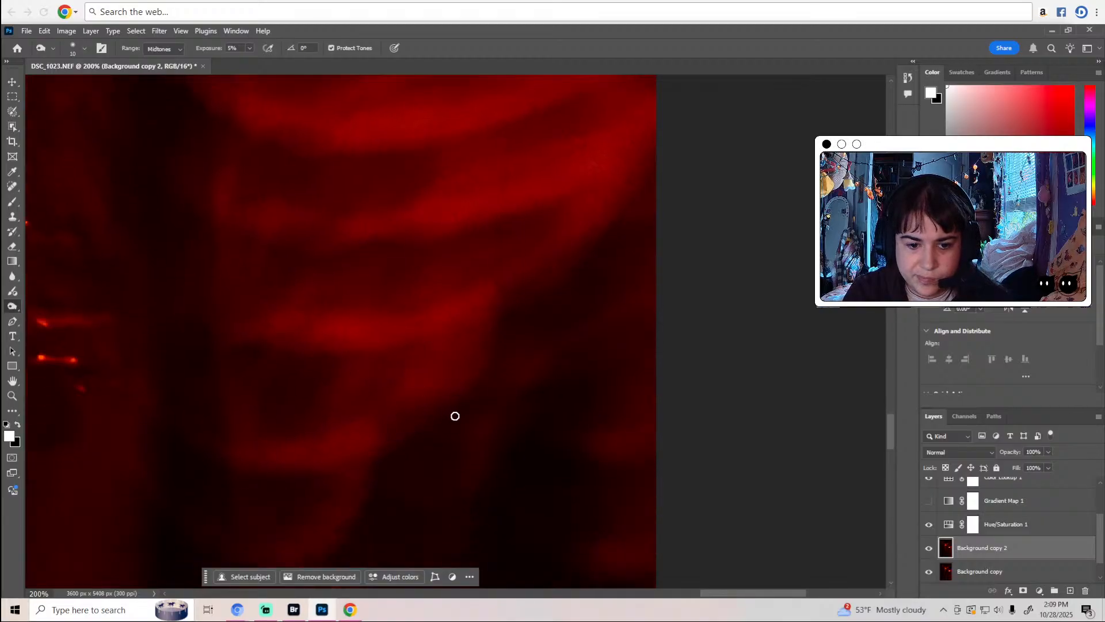
# Burn the dark areas between the red streaks along the photo's right edge, down to the bright blurred folds below.
pyautogui.scroll(-2, 632, 335)
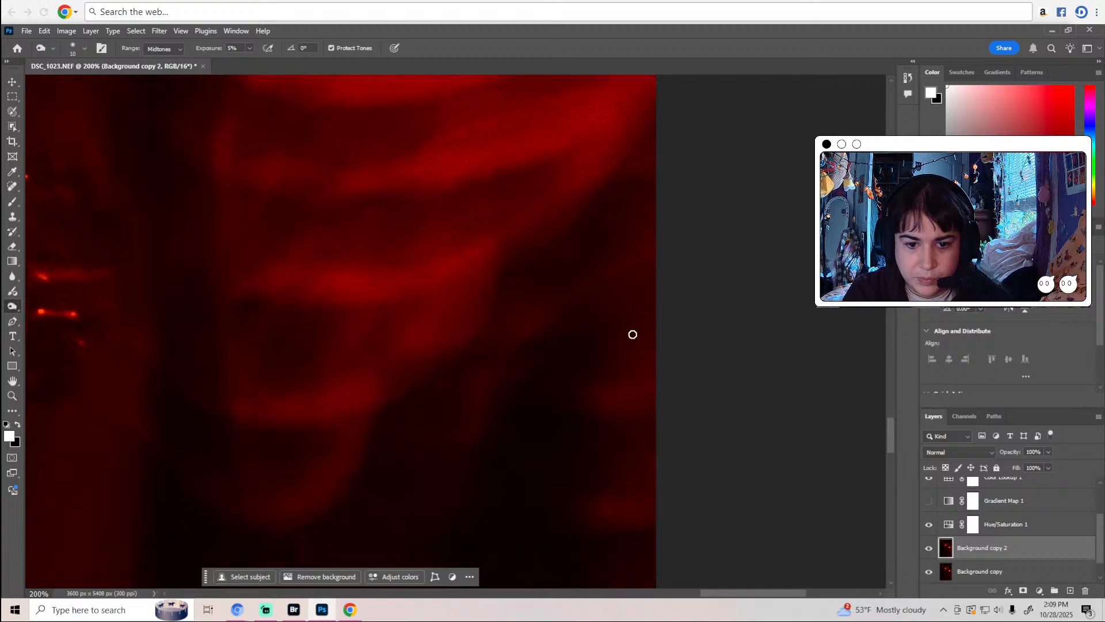
pyautogui.scroll(-2, 498, 425)
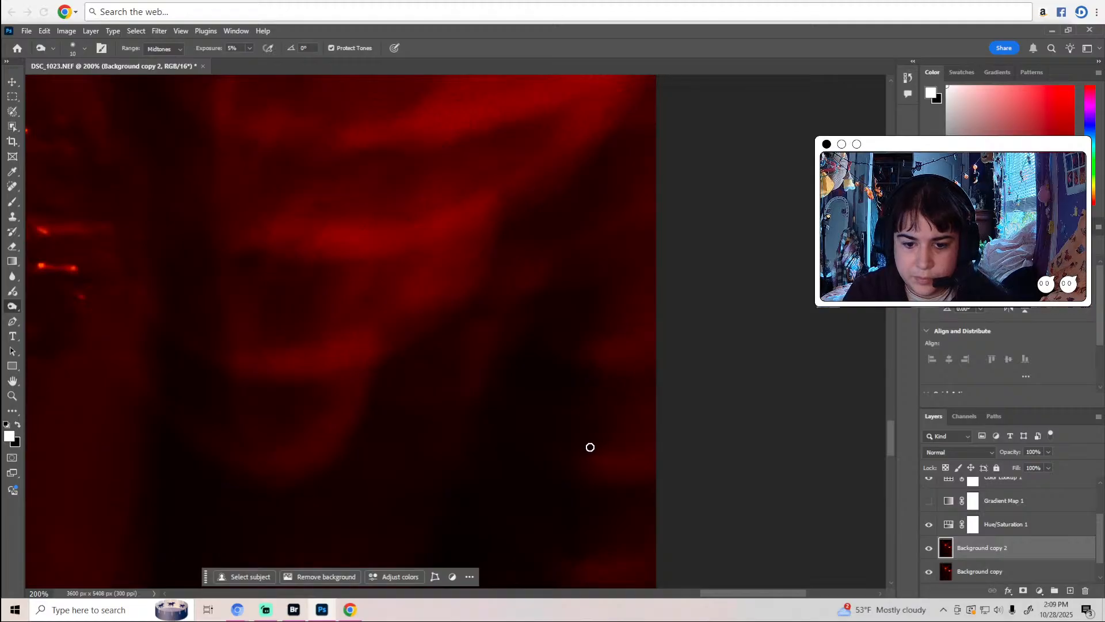
pyautogui.scroll(-10, 590, 448)
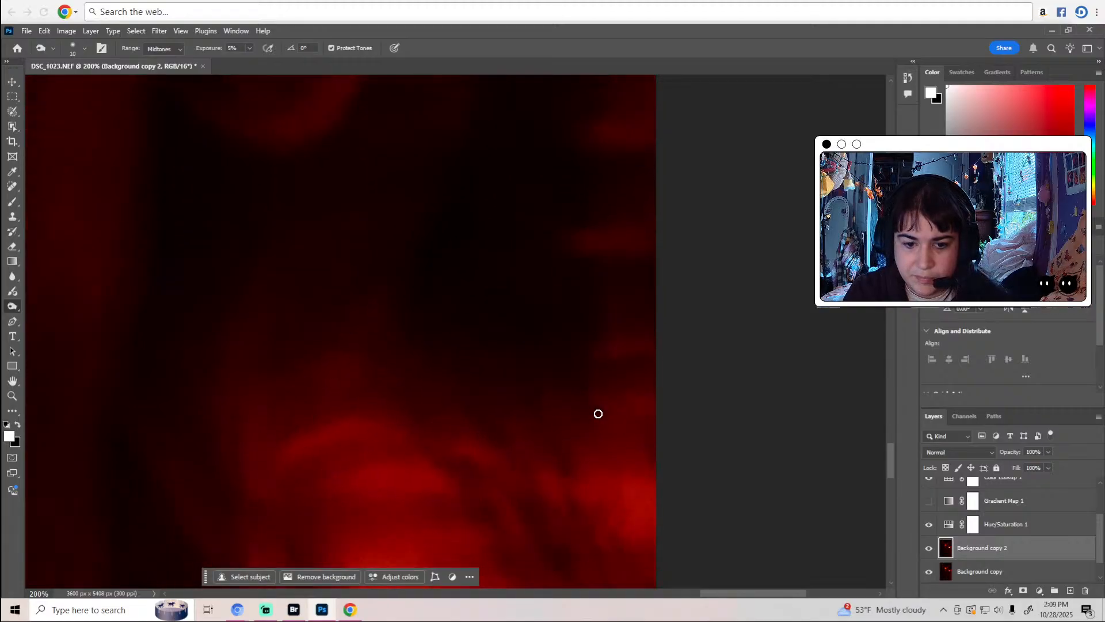
pyautogui.scroll(-2, 622, 455)
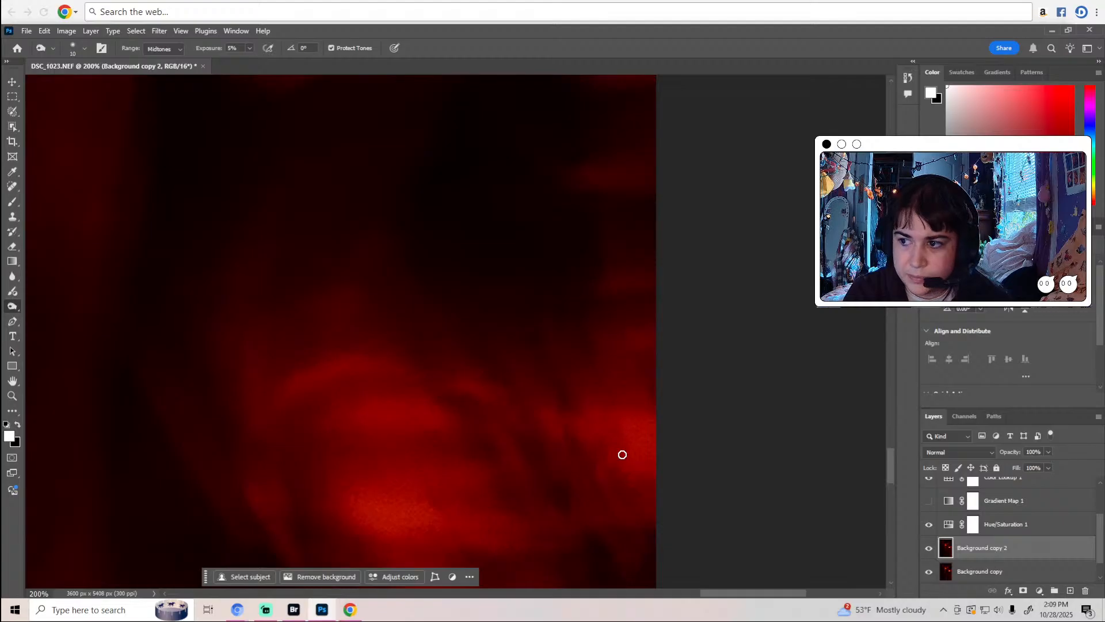
# Examine the blurred red folds and diagonal streak down to the photo's lower right corner, comparing them with the wider view of the figures.
pyautogui.scroll(-1, 333, 332)
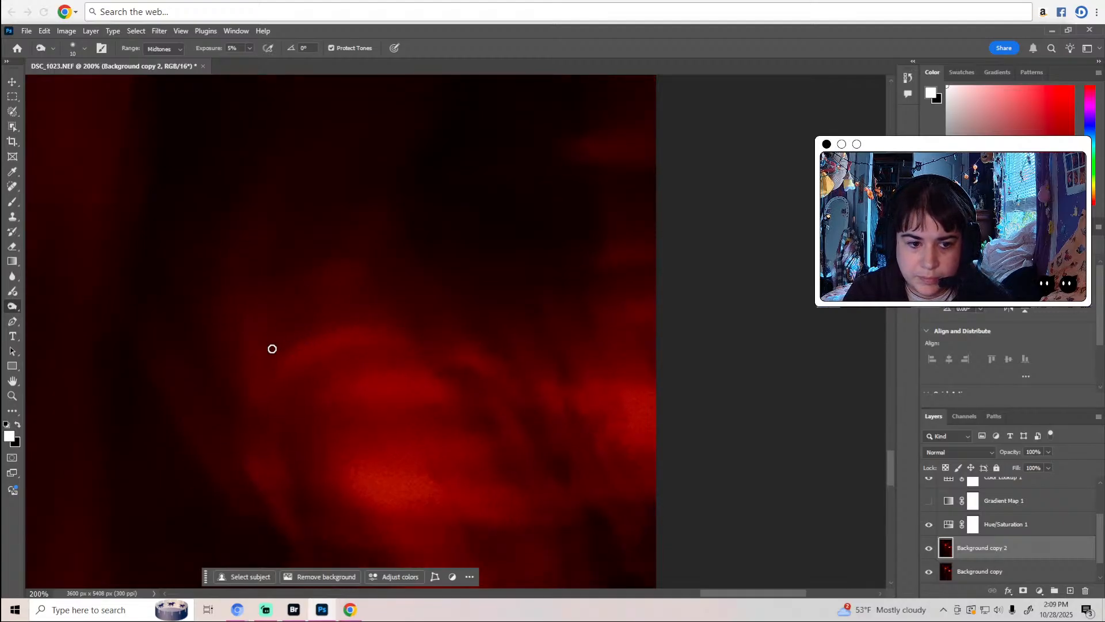
pyautogui.scroll(-4, 239, 419)
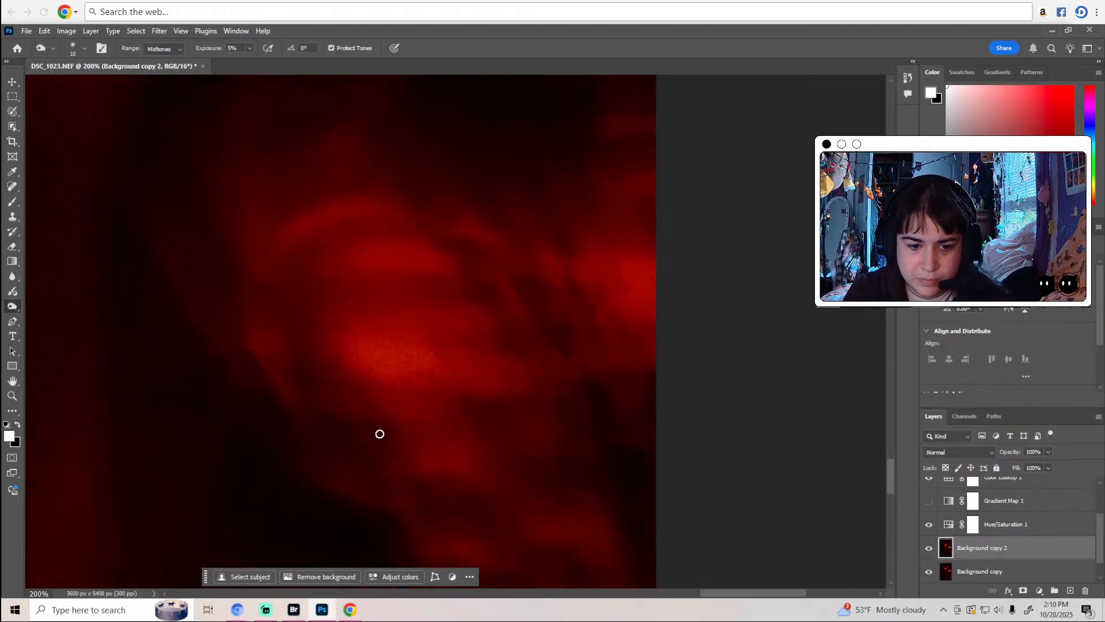
pyautogui.scroll(-2, 385, 469)
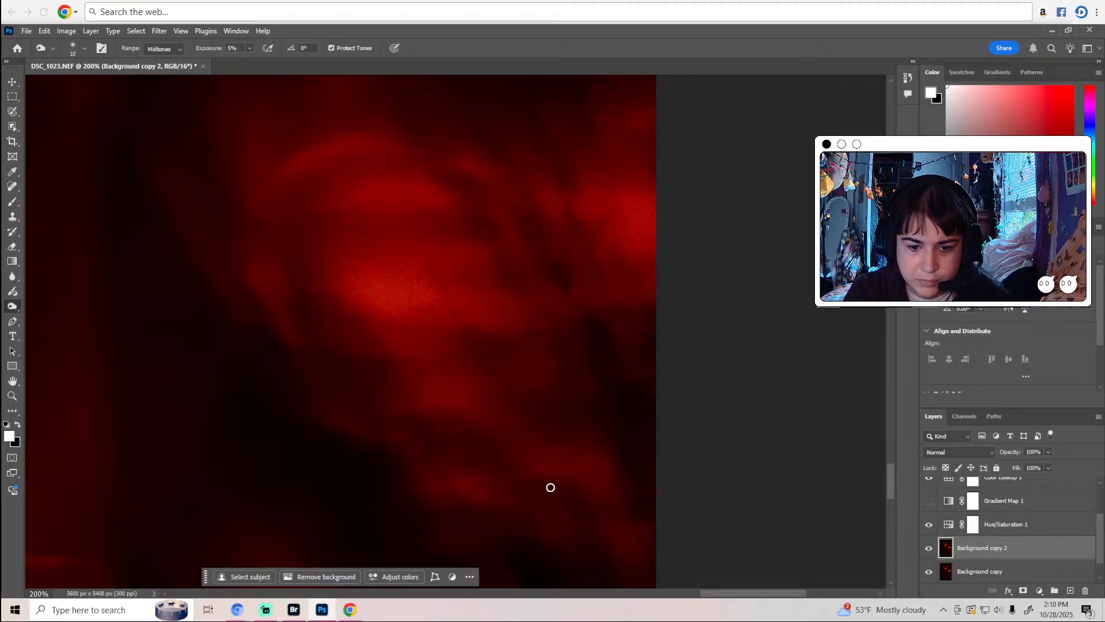
pyautogui.scroll(-1, 596, 524)
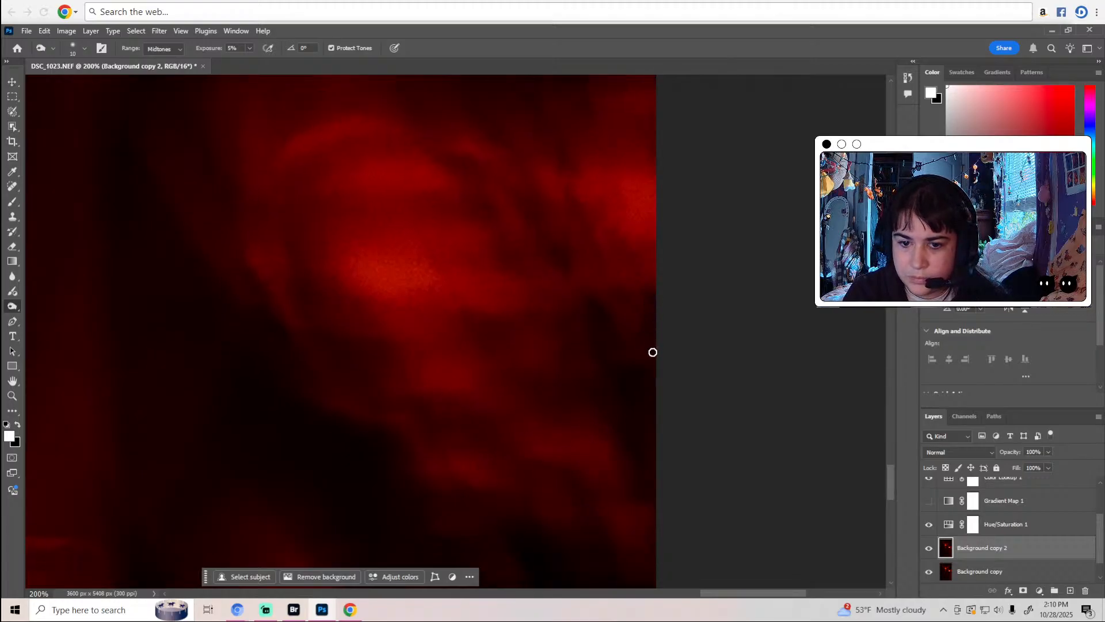
pyautogui.scroll(-5, 639, 403)
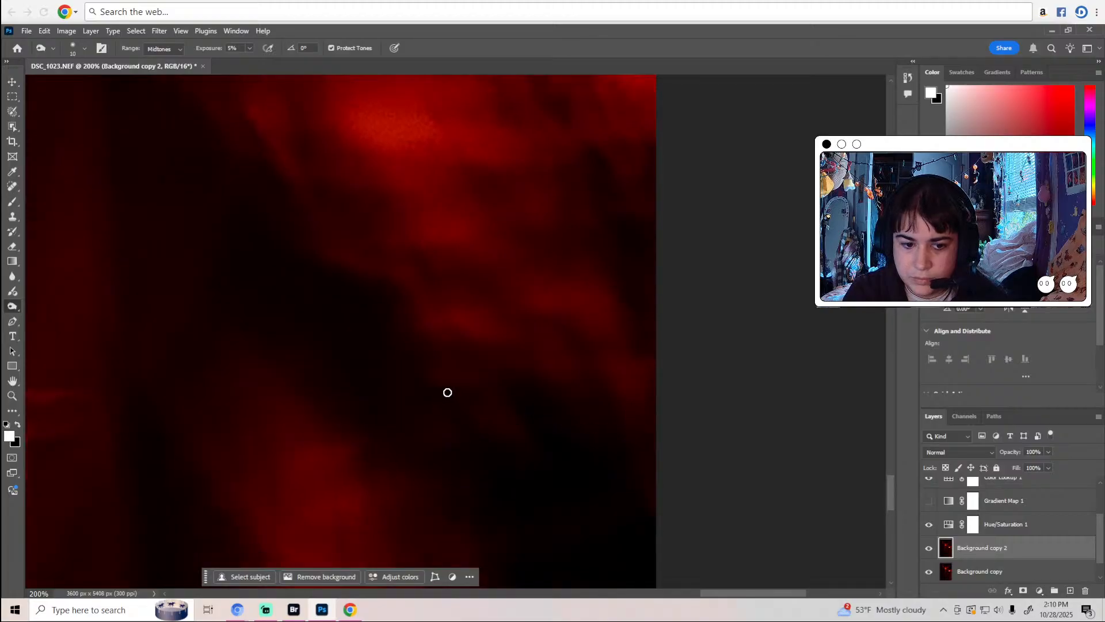
pyautogui.scroll(-4, 464, 442)
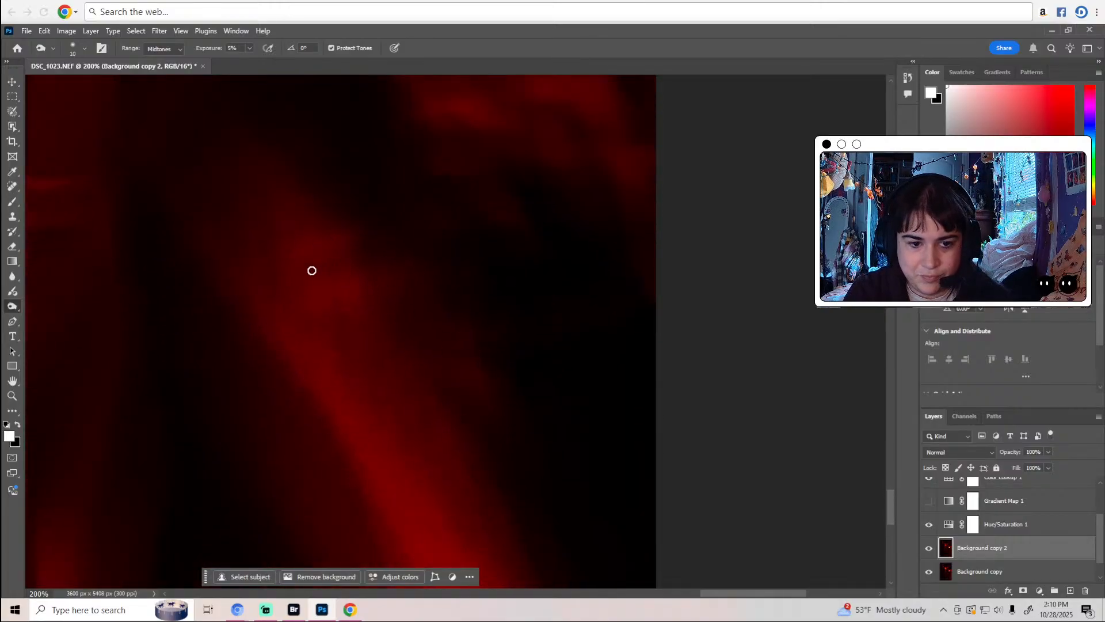
pyautogui.press('z')
pyautogui.keyDown('alt'); pyautogui.click(490, 333); pyautogui.keyUp('alt')
pyautogui.keyDown('alt'); pyautogui.click(490, 331); pyautogui.keyUp('alt')
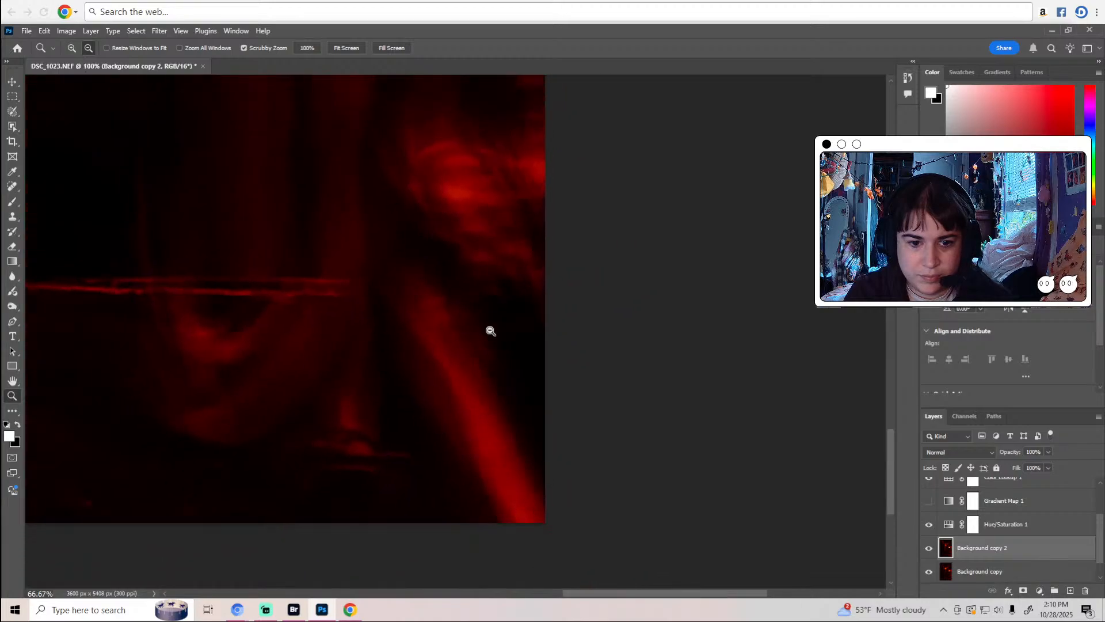
pyautogui.keyDown('alt'); pyautogui.click(491, 331); pyautogui.keyUp('alt')
pyautogui.keyDown('alt'); pyautogui.click(490, 331); pyautogui.keyUp('alt')
pyautogui.keyDown('alt'); pyautogui.click(491, 330); pyautogui.keyUp('alt')
pyautogui.keyDown('alt'); pyautogui.click(490, 330); pyautogui.keyUp('alt')
pyautogui.press('o')
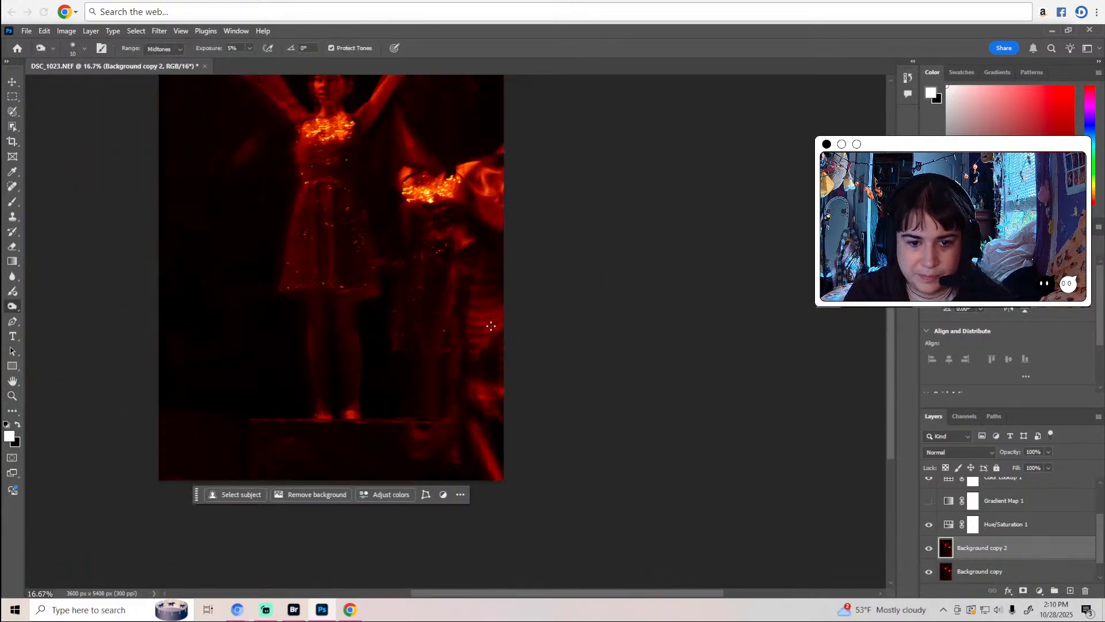
# Set the Burn tool's brush size to 26 px for the dark legs and skirt beside the striped folds.
pyautogui.scroll(5, 429, 454)
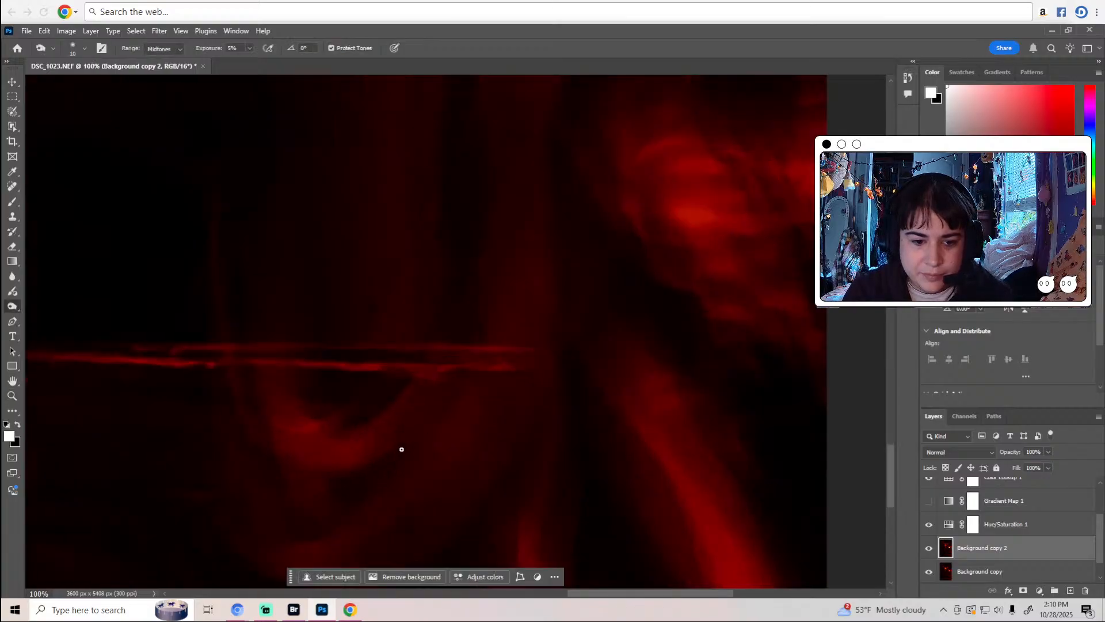
pyautogui.scroll(10, 402, 449)
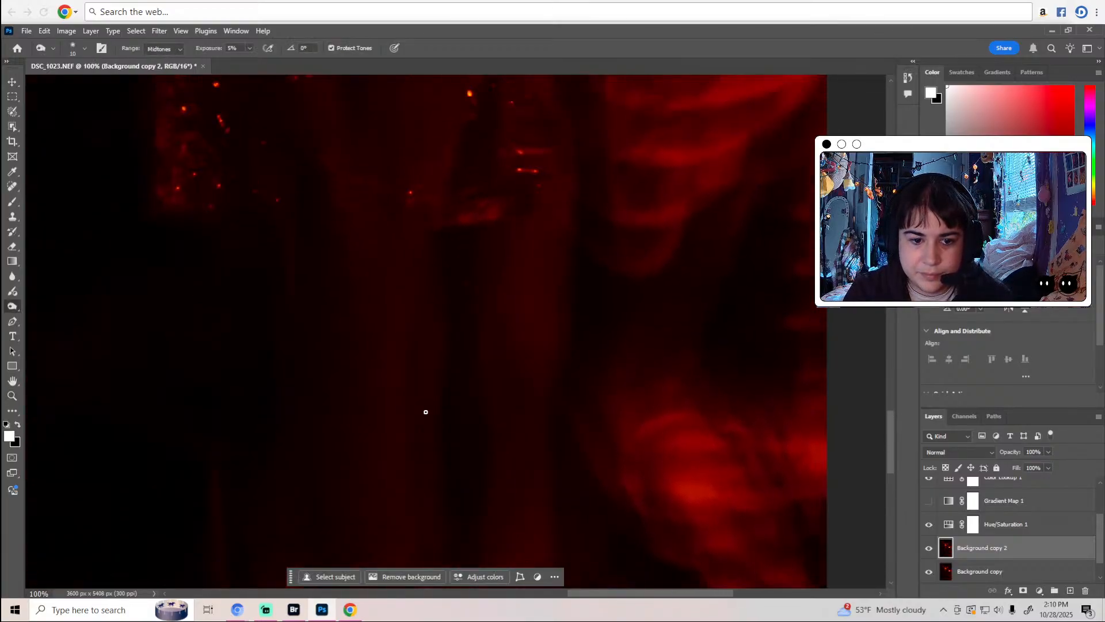
pyautogui.click(84, 48)
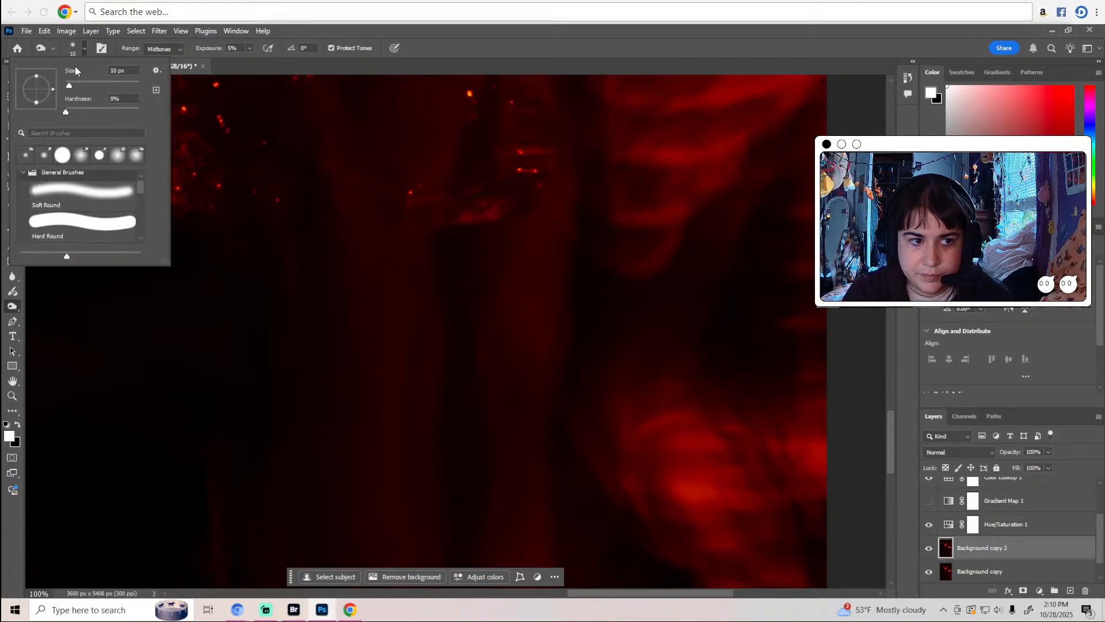
pyautogui.click(76, 85)
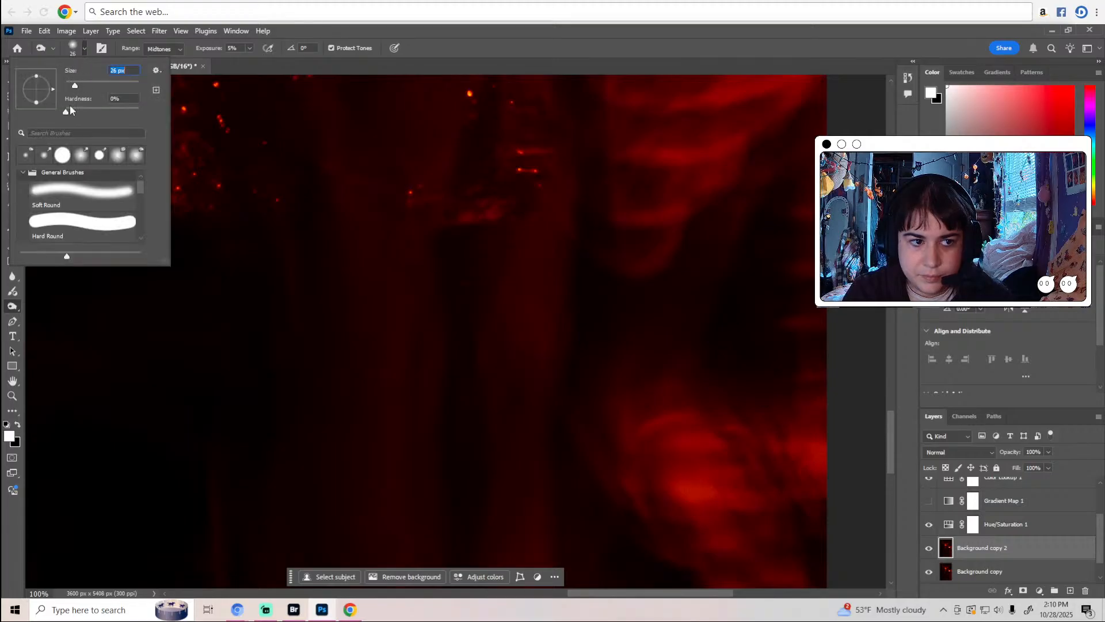
pyautogui.click(447, 52)
pyautogui.moveTo(519, 35)
pyautogui.mouseDown()
pyautogui.moveTo(482, 5)
pyautogui.moveTo(469, 30)
pyautogui.mouseUp()
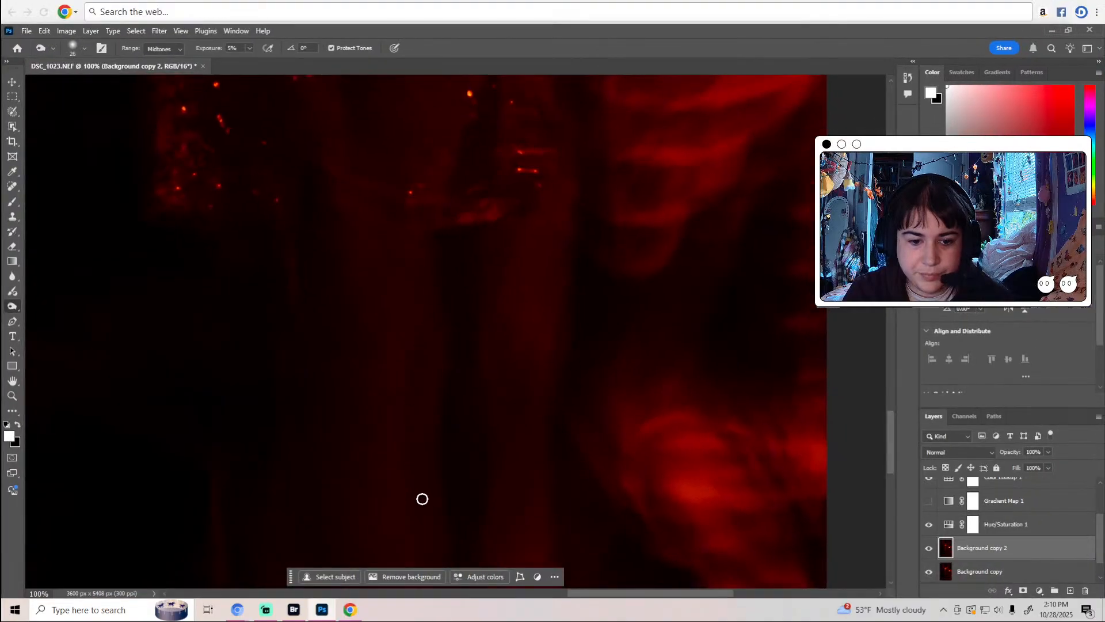
# Switch to the Dodge tool for the sequined skirt of the figure at the photo's right.
pyautogui.scroll(5, 422, 499)
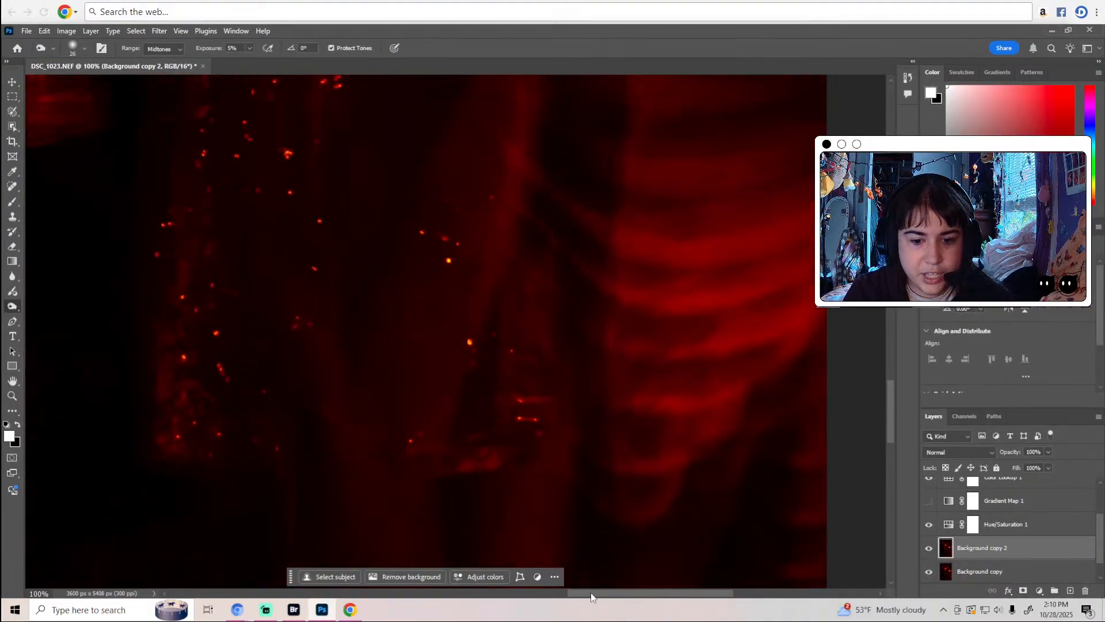
pyautogui.moveTo(591, 596); pyautogui.dragTo(536, 596)
pyautogui.rightClick(14, 308)
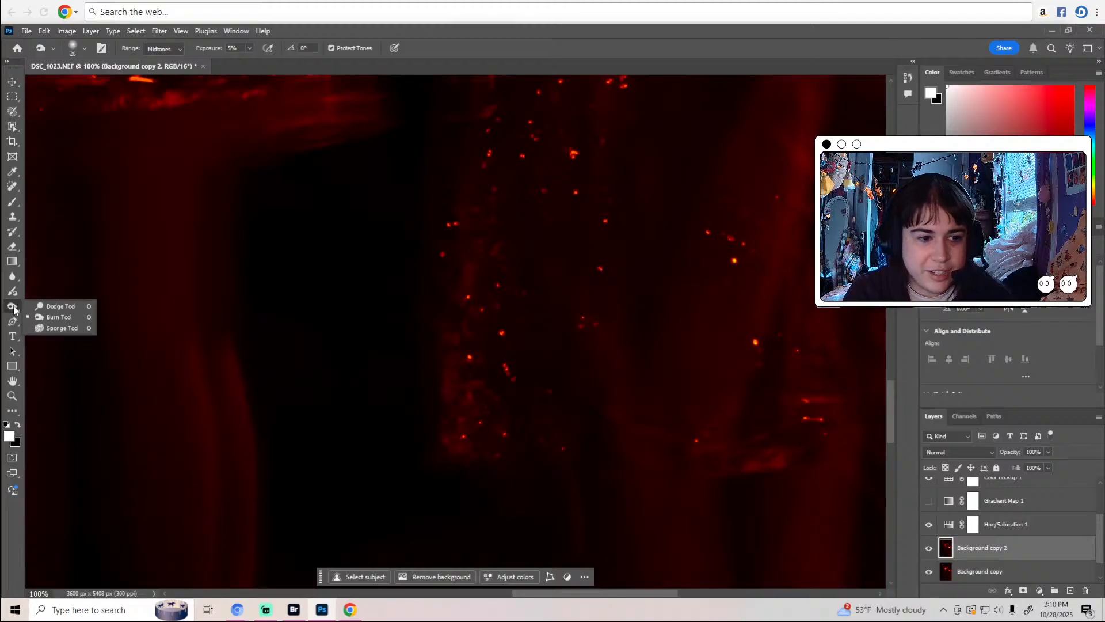
pyautogui.click(58, 307)
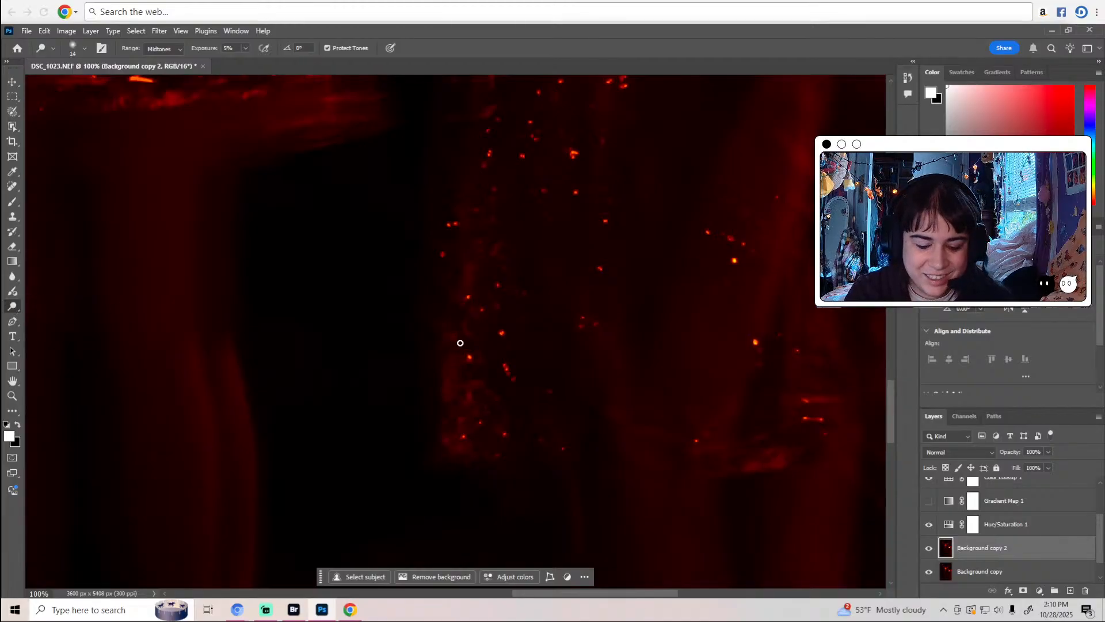
# Examine the sequins along the outer edge of the right figure's skirt at 300% zoom, working upward from the hem.
pyautogui.hotkey('ctrl', '+')
pyautogui.hotkey('ctrl', '+')
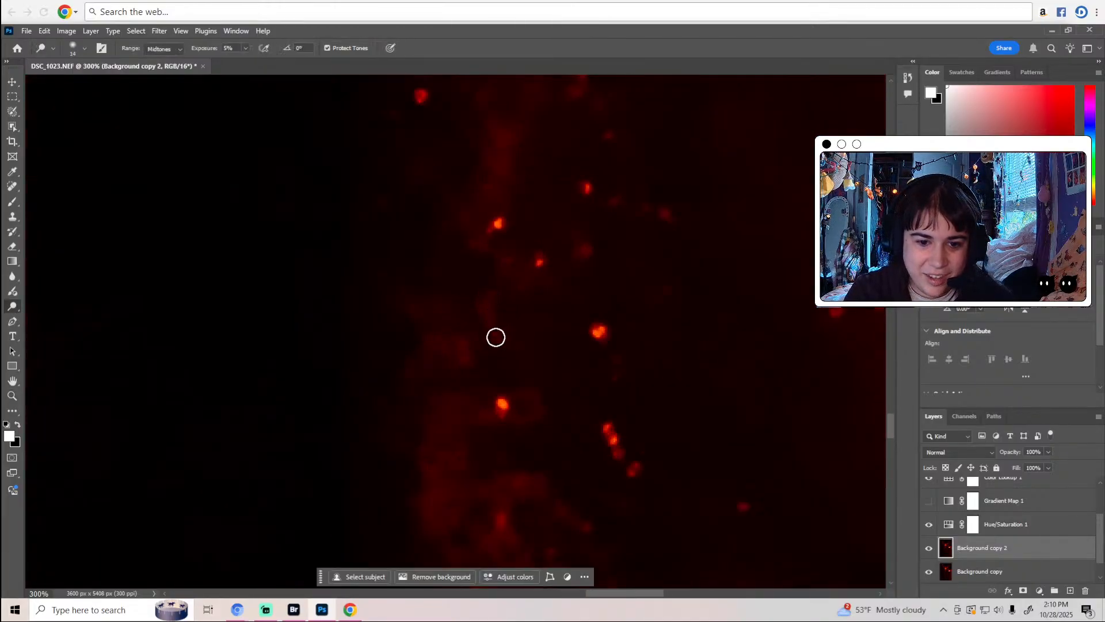
pyautogui.scroll(2, 479, 293)
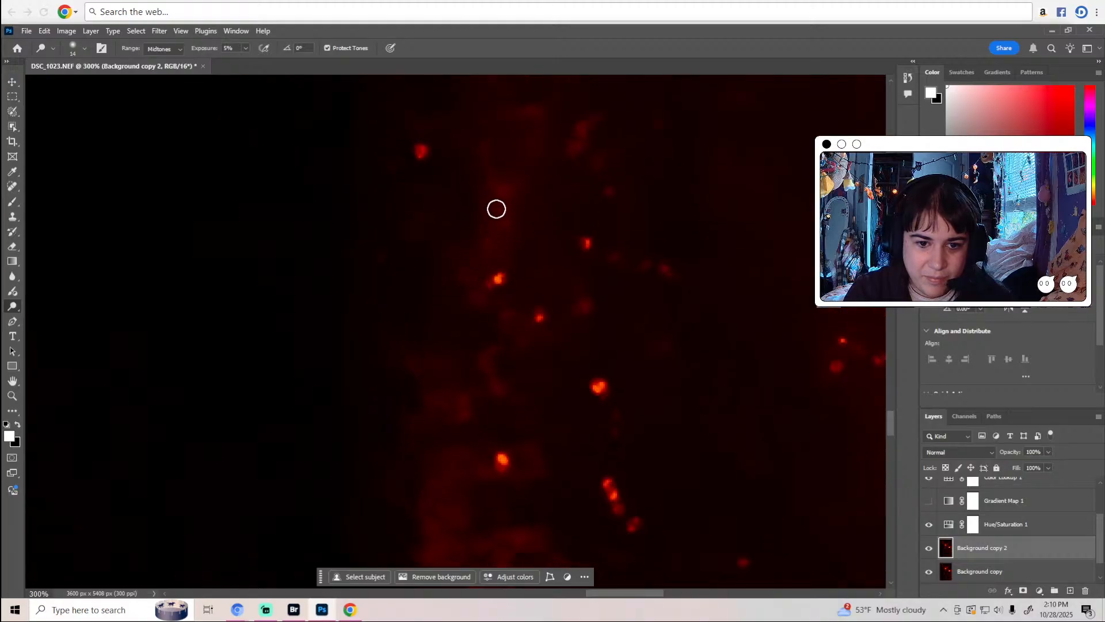
pyautogui.scroll(2, 492, 205)
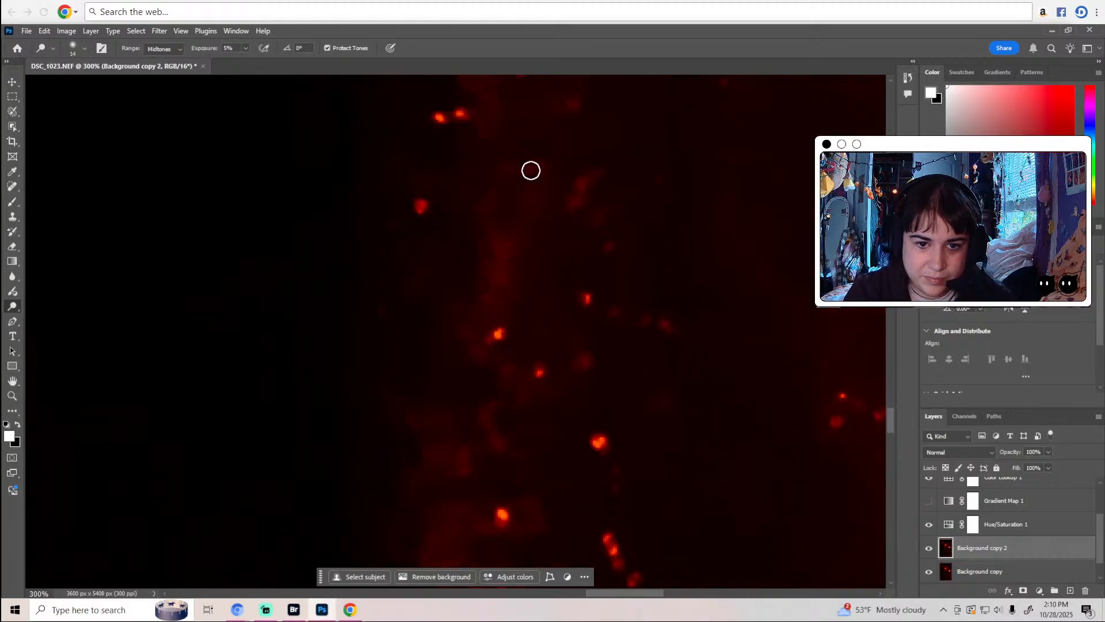
pyautogui.scroll(4, 598, 207)
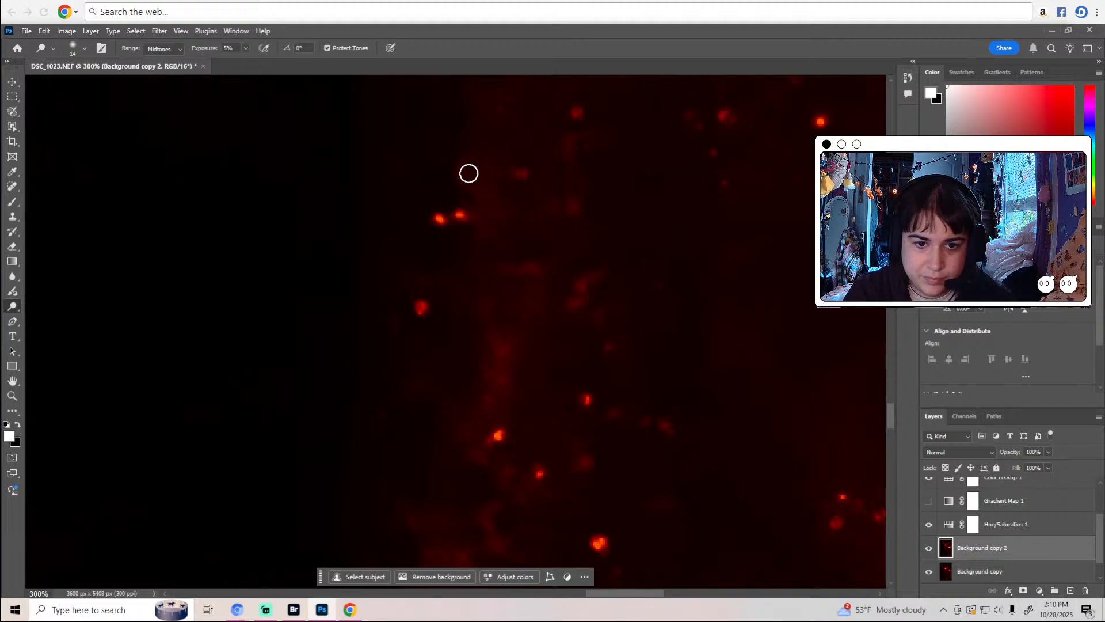
pyautogui.scroll(3, 553, 254)
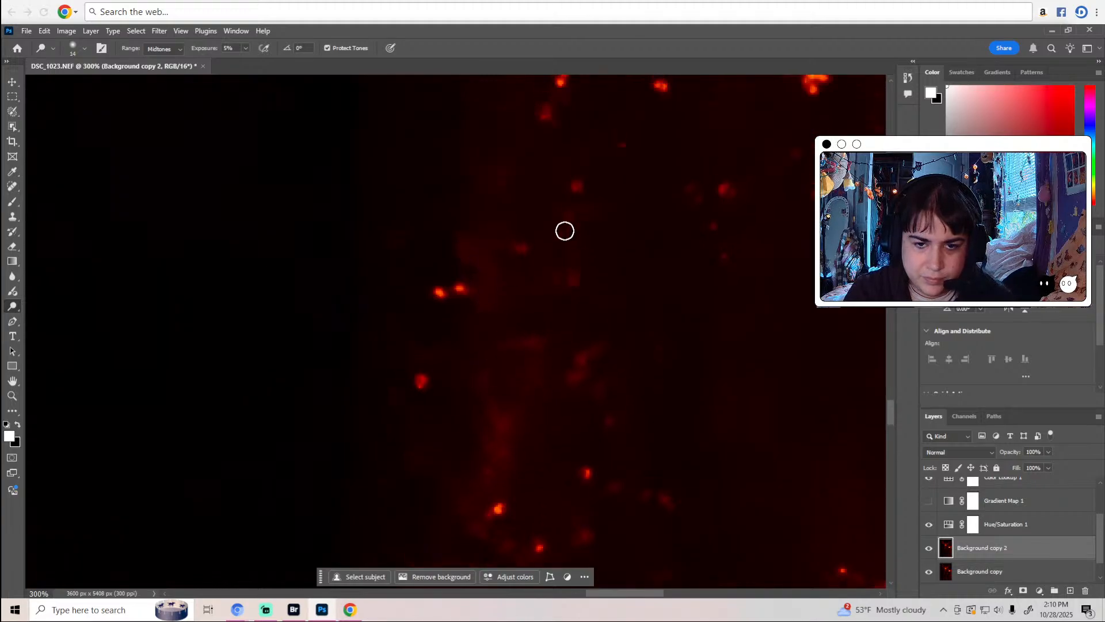
pyautogui.scroll(4, 561, 225)
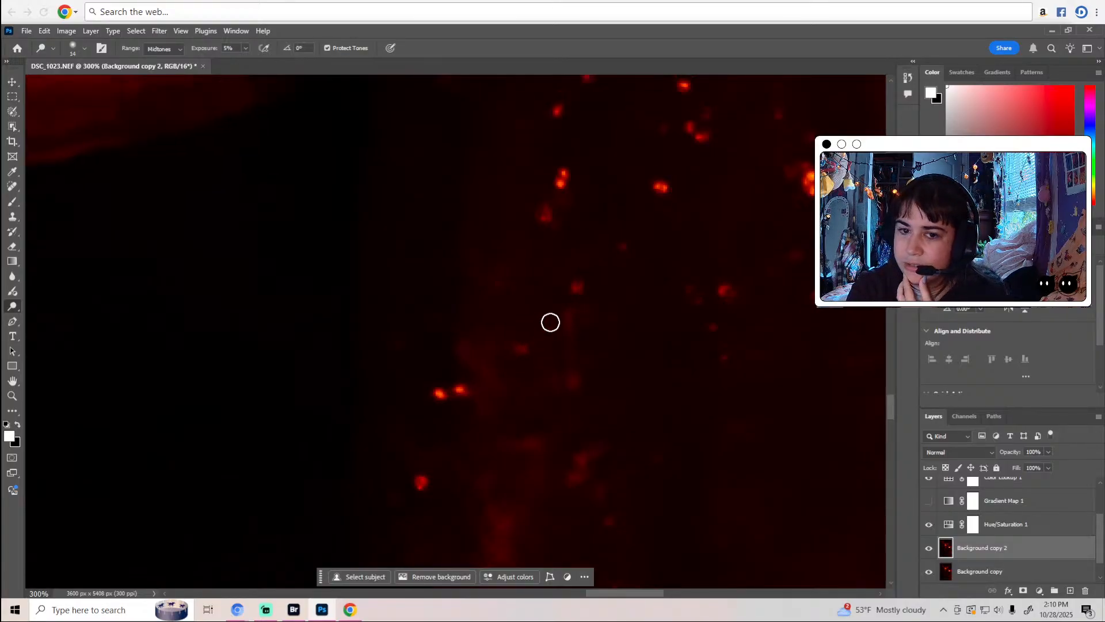
pyautogui.scroll(5, 556, 316)
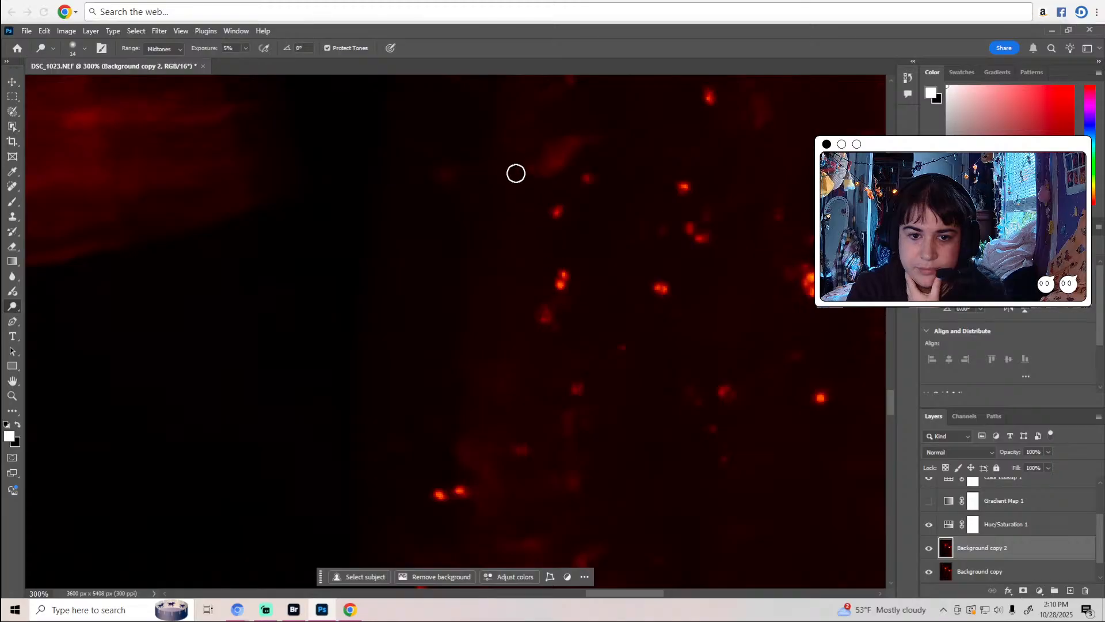
pyautogui.scroll(3, 610, 156)
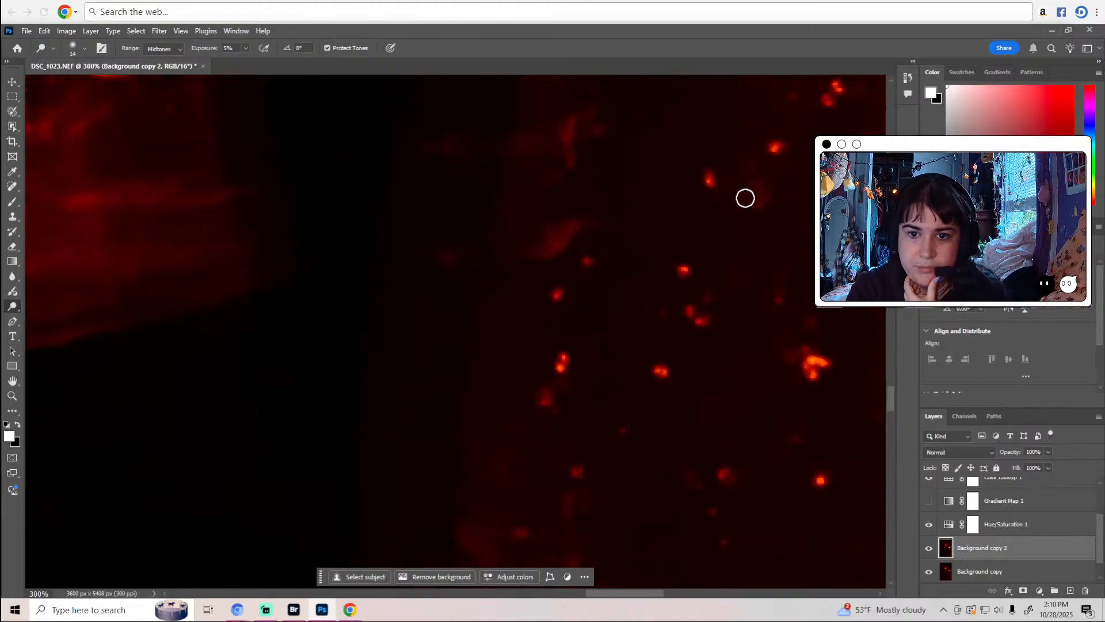
pyautogui.scroll(2, 709, 197)
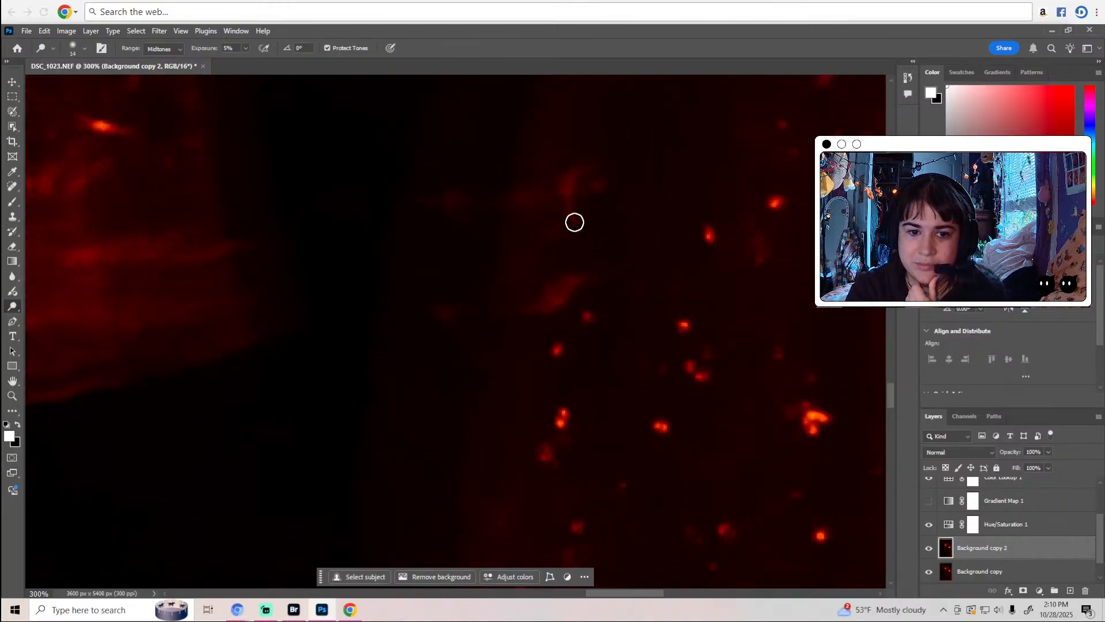
pyautogui.scroll(3, 576, 222)
pyautogui.scroll(2, 611, 313)
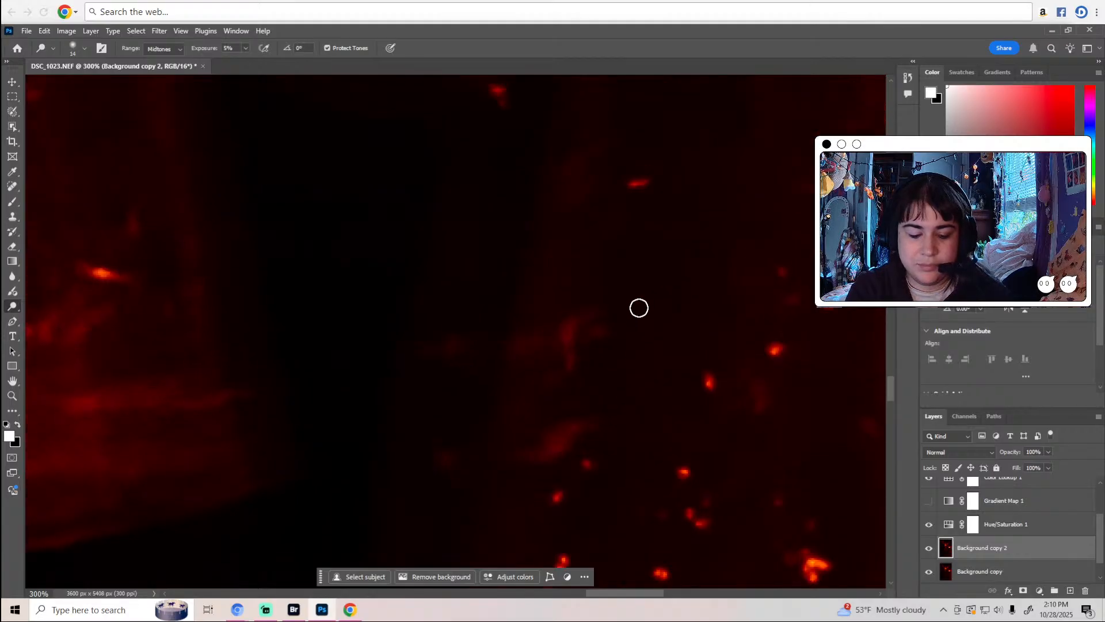
# Examine the area between the two skirts and the right figure's waist at 200% zoom, working up to the glowing sequined bodice.
pyautogui.press('z')
pyautogui.keyDown('alt'); pyautogui.click(639, 312); pyautogui.keyUp('alt')
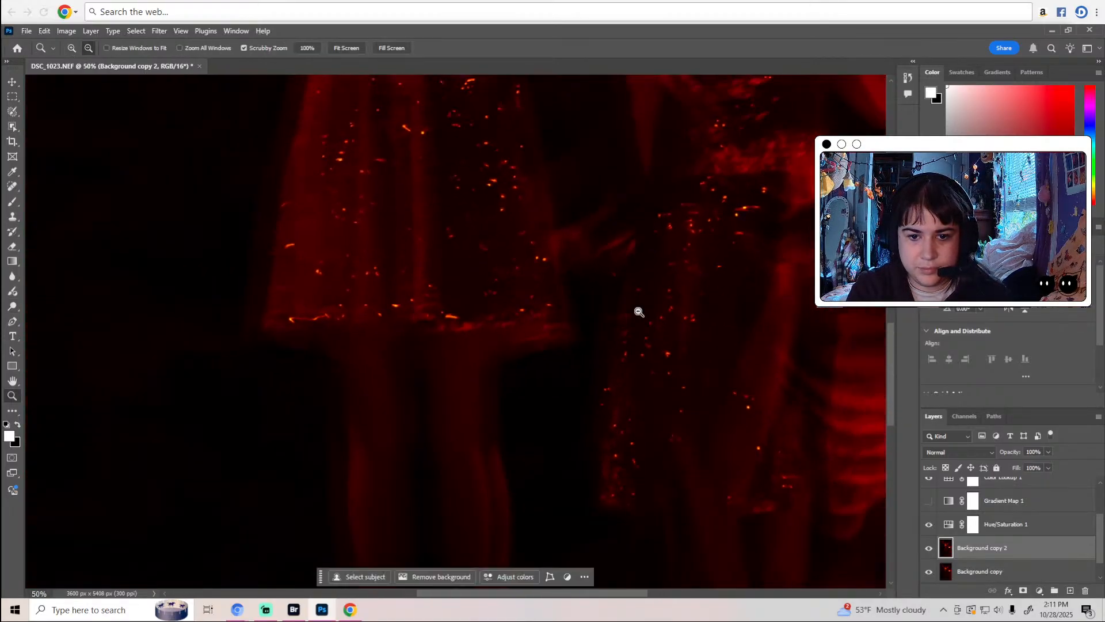
pyautogui.press('o')
pyautogui.hotkey('ctrl', '1')
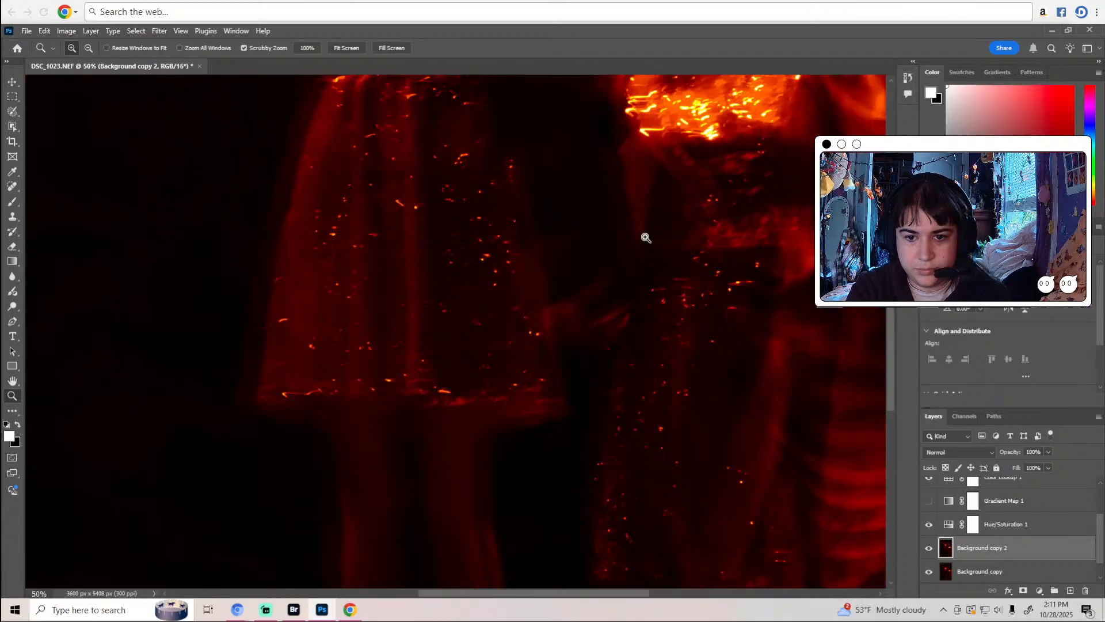
pyautogui.press('z')
pyautogui.click(614, 381)
pyautogui.press('o')
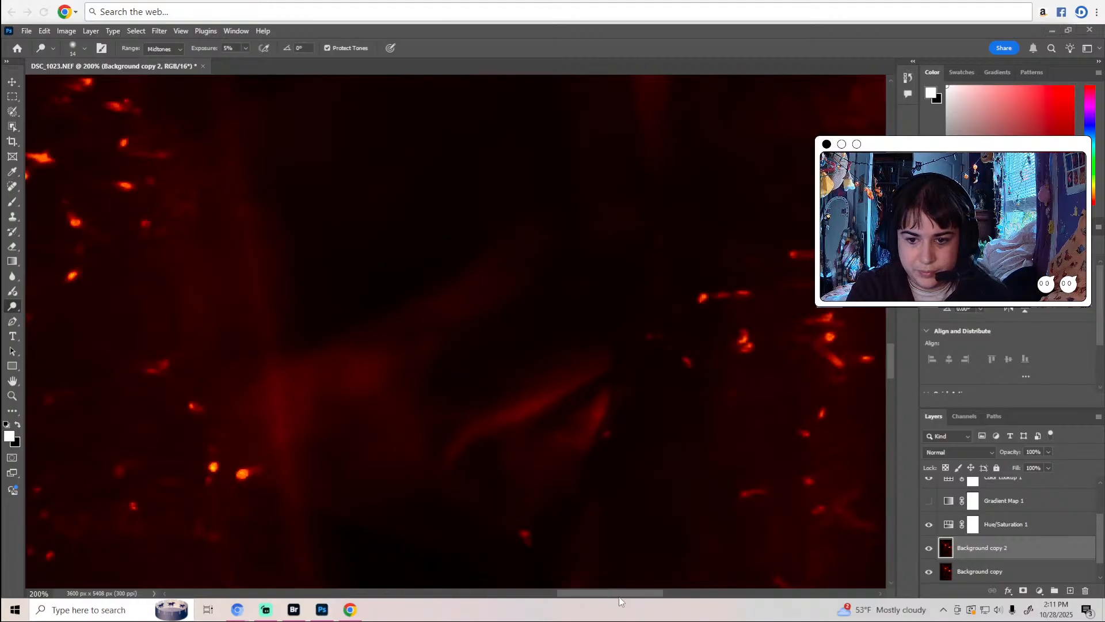
pyautogui.moveTo(638, 592); pyautogui.dragTo(711, 592)
pyautogui.scroll(5, 666, 463)
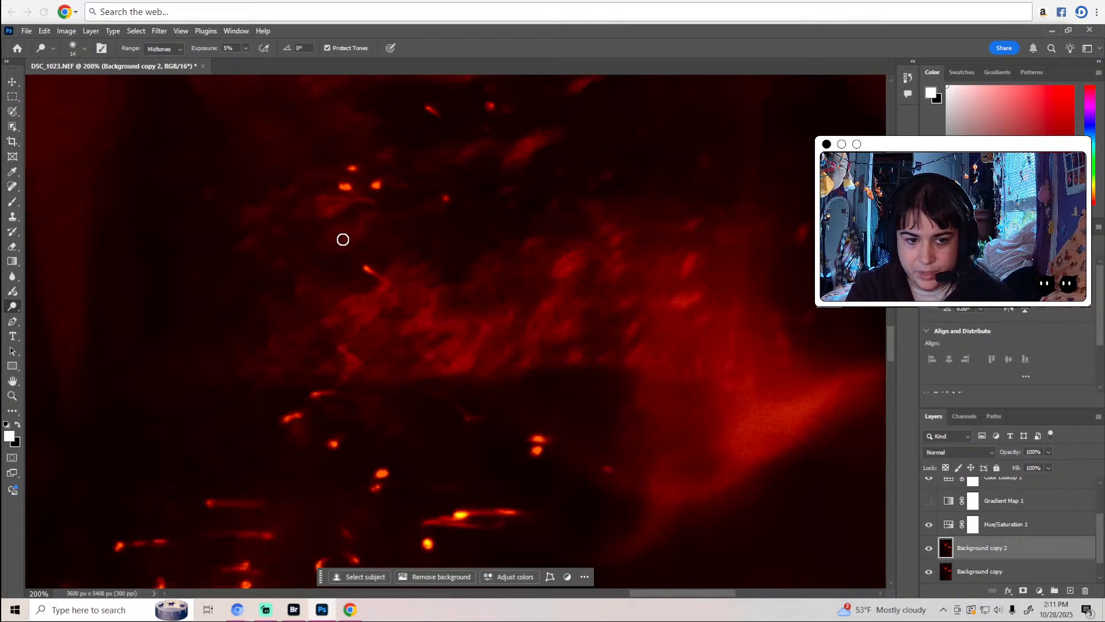
pyautogui.scroll(2, 357, 258)
pyautogui.scroll(1, 380, 253)
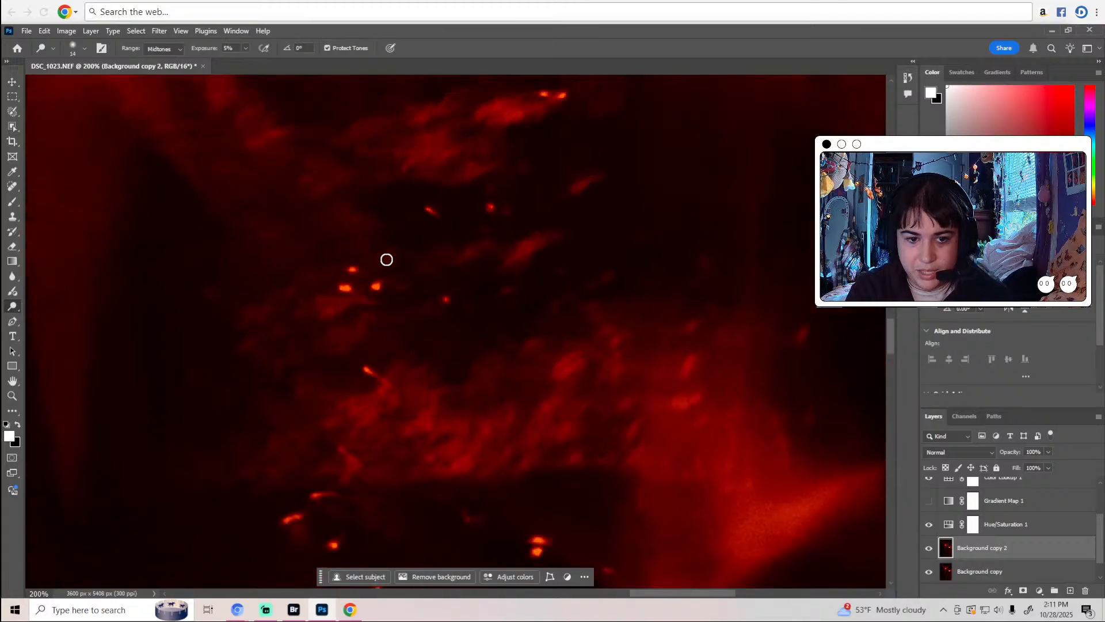
pyautogui.scroll(1, 541, 253)
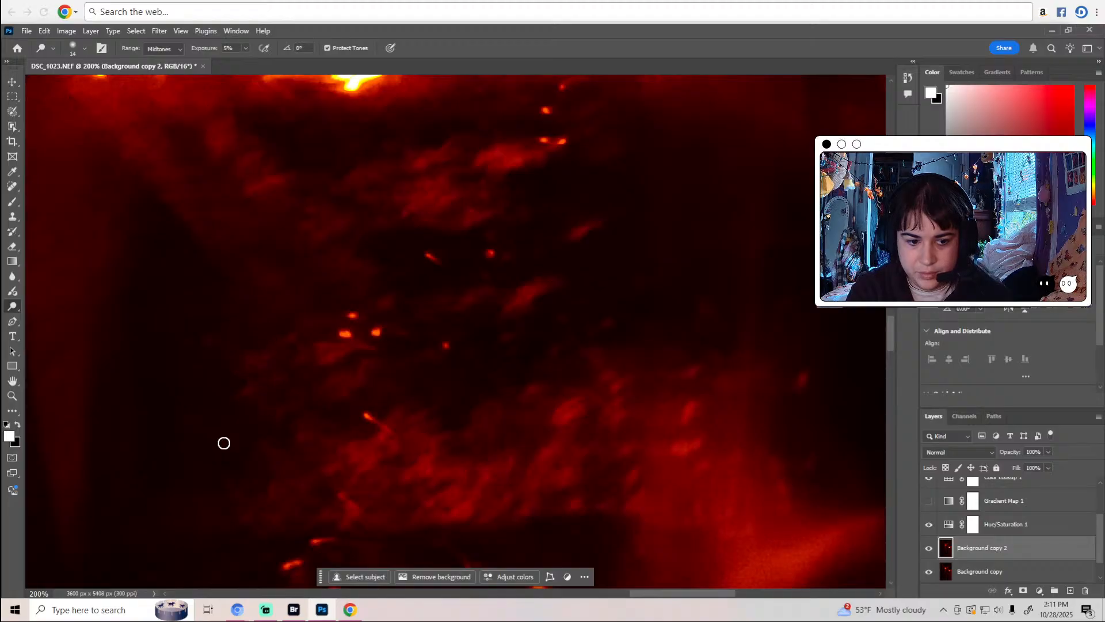
pyautogui.scroll(-1, 247, 441)
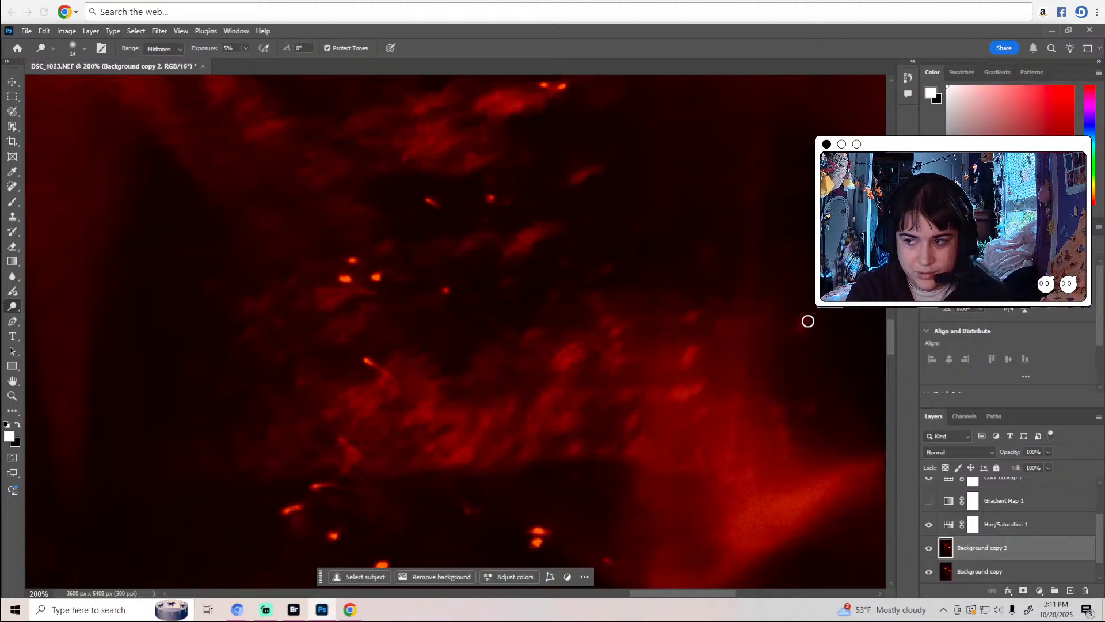
pyautogui.scroll(5, 718, 274)
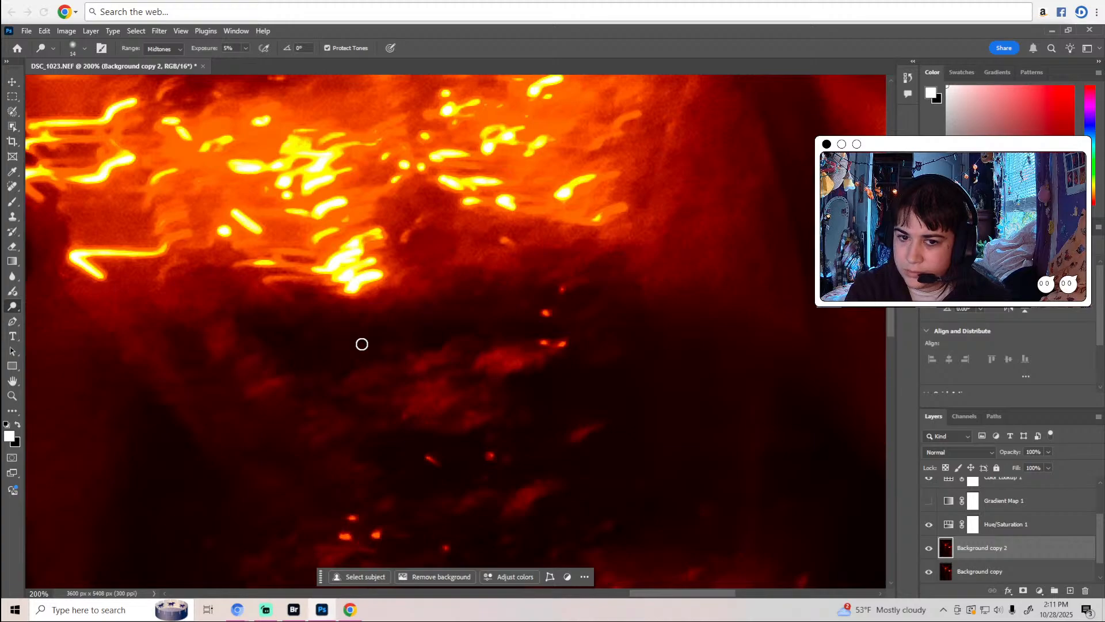
pyautogui.scroll(3, 528, 356)
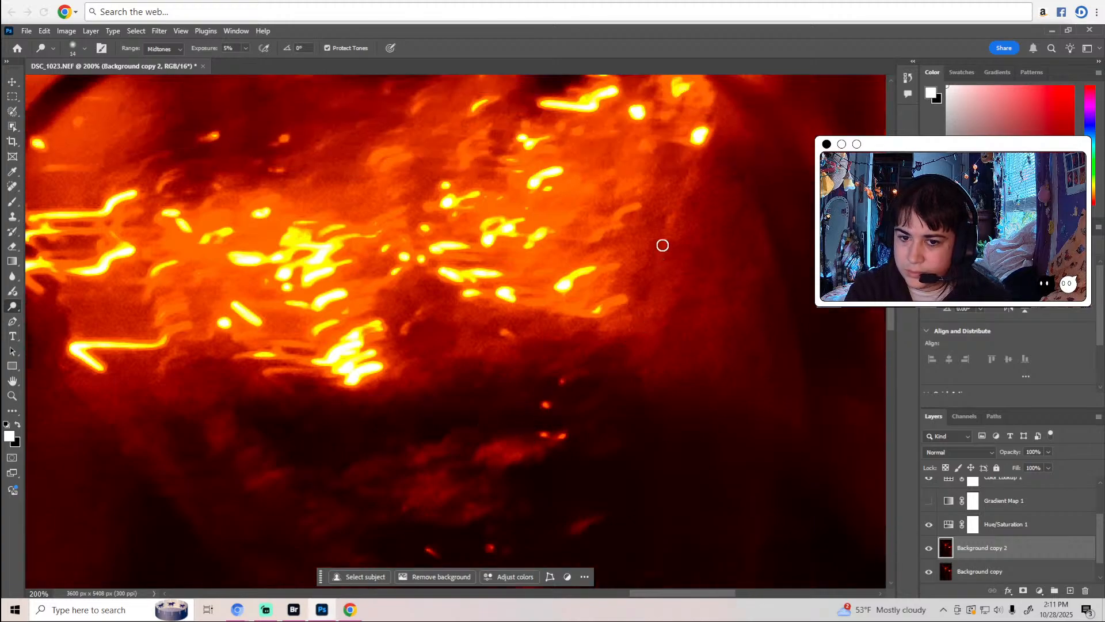
# Examine the right figure's glowing bodice, shoulder and the dark background above them at up to 200% zoom.
pyautogui.press('z')
pyautogui.keyDown('alt'); pyautogui.click(587, 259); pyautogui.keyUp('alt')
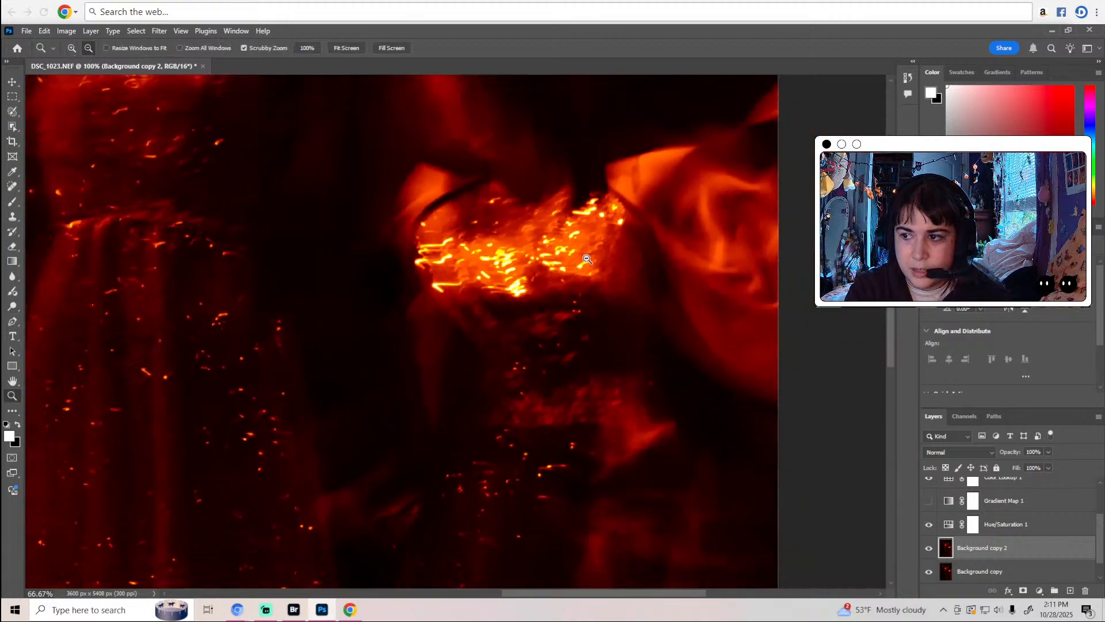
pyautogui.keyDown('alt'); pyautogui.click(587, 259); pyautogui.keyUp('alt')
pyautogui.keyDown('alt'); pyautogui.click(570, 230); pyautogui.keyUp('alt')
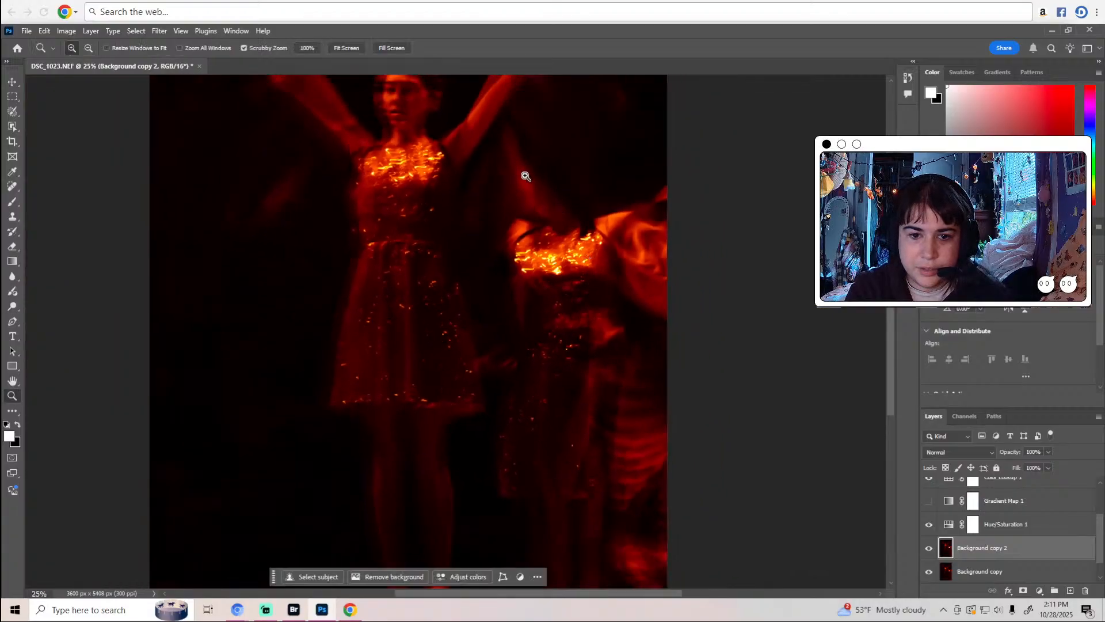
pyautogui.click(546, 203)
pyautogui.click(545, 203)
pyautogui.click(587, 225)
pyautogui.press('o')
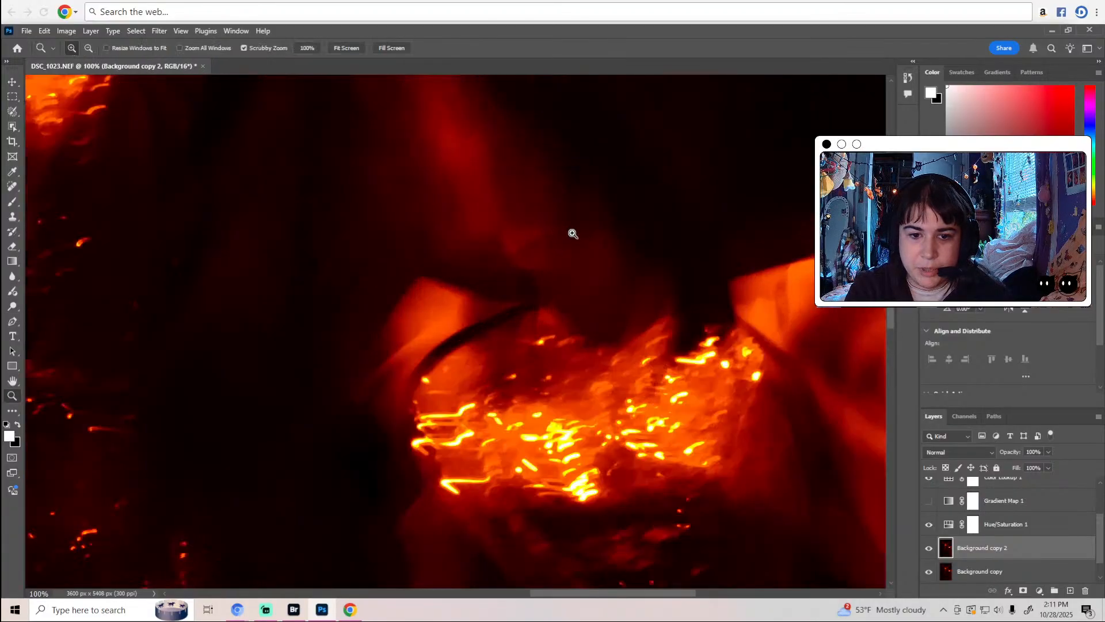
pyautogui.press('z')
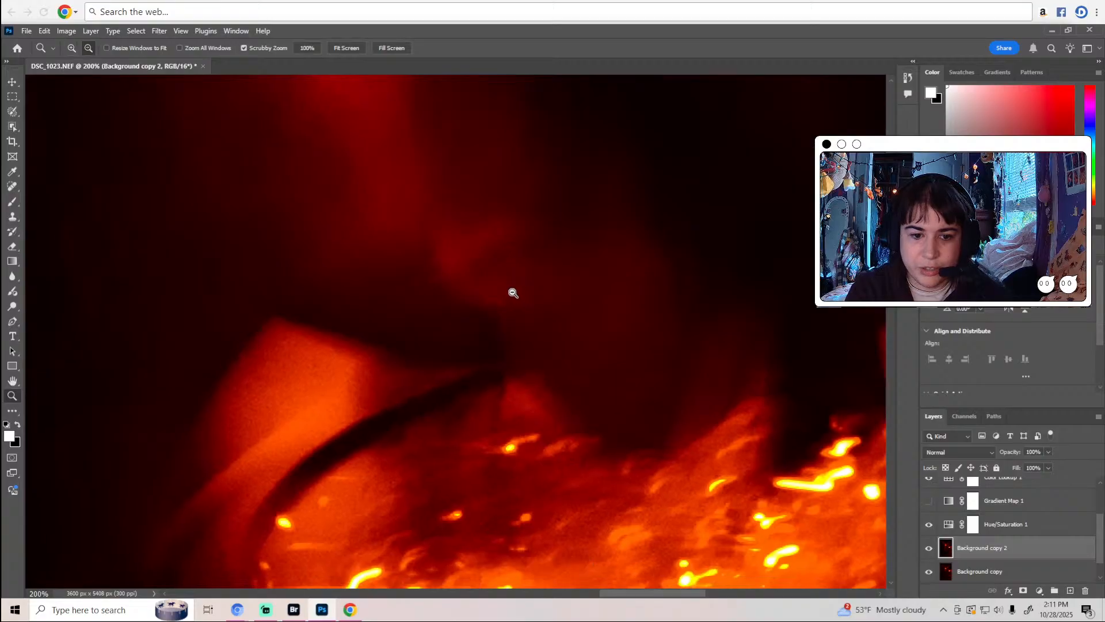
# Review the whole photo at 12.5% zoom.
pyautogui.keyDown('alt'); pyautogui.click(512, 292); pyautogui.keyUp('alt')
pyautogui.keyDown('alt'); pyautogui.click(512, 292); pyautogui.keyUp('alt')
pyautogui.keyDown('alt'); pyautogui.click(512, 292); pyautogui.keyUp('alt')
pyautogui.keyDown('alt'); pyautogui.click(512, 291); pyautogui.keyUp('alt')
pyautogui.keyDown('alt'); pyautogui.click(512, 292); pyautogui.keyUp('alt')
pyautogui.press('o')
pyautogui.scroll(-1, 555, 294)
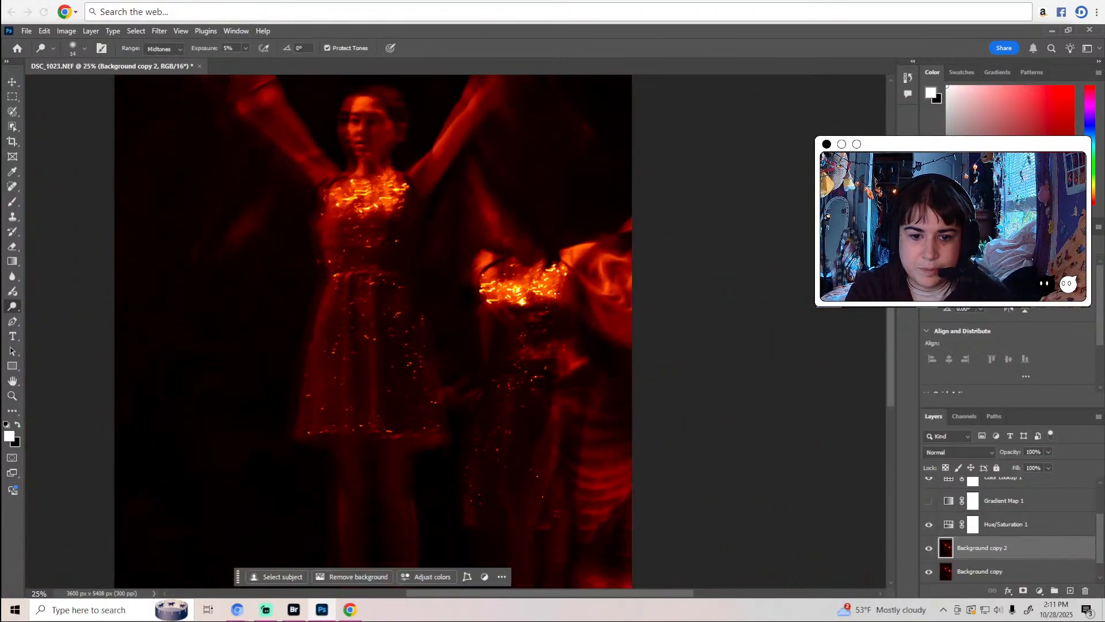
pyautogui.hotkey('ctrl', '-')
pyautogui.hotkey('ctrl', '-')
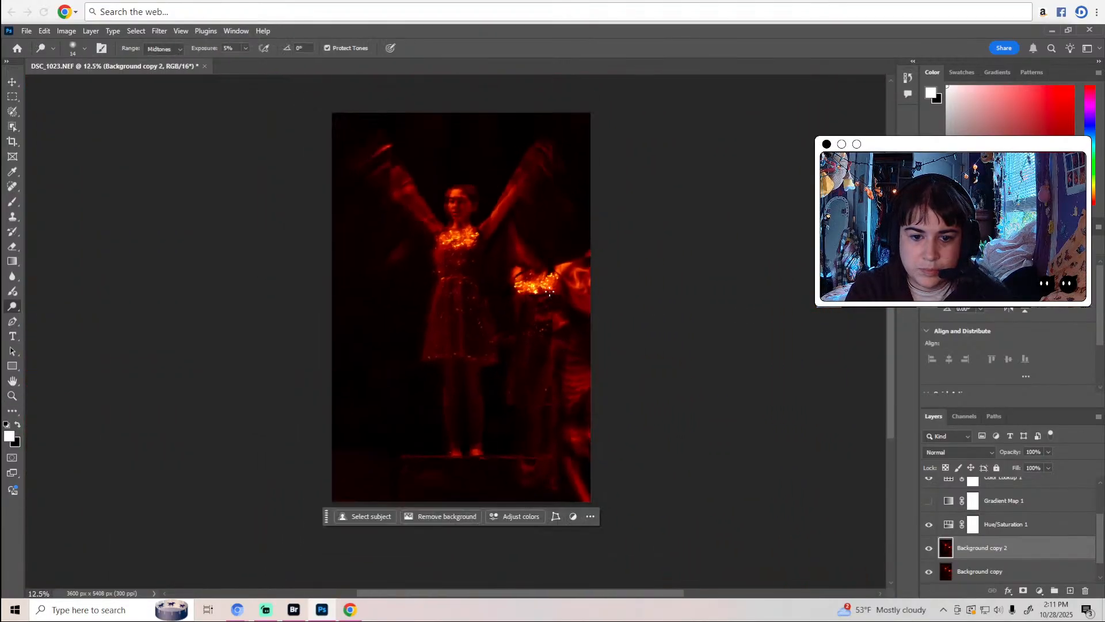
# Examine the central figure's shoes and legs at 100% zoom, working upward to the skirt hem.
pyautogui.press('z')
pyautogui.click(469, 461)
pyautogui.click(468, 462)
pyautogui.click(469, 461)
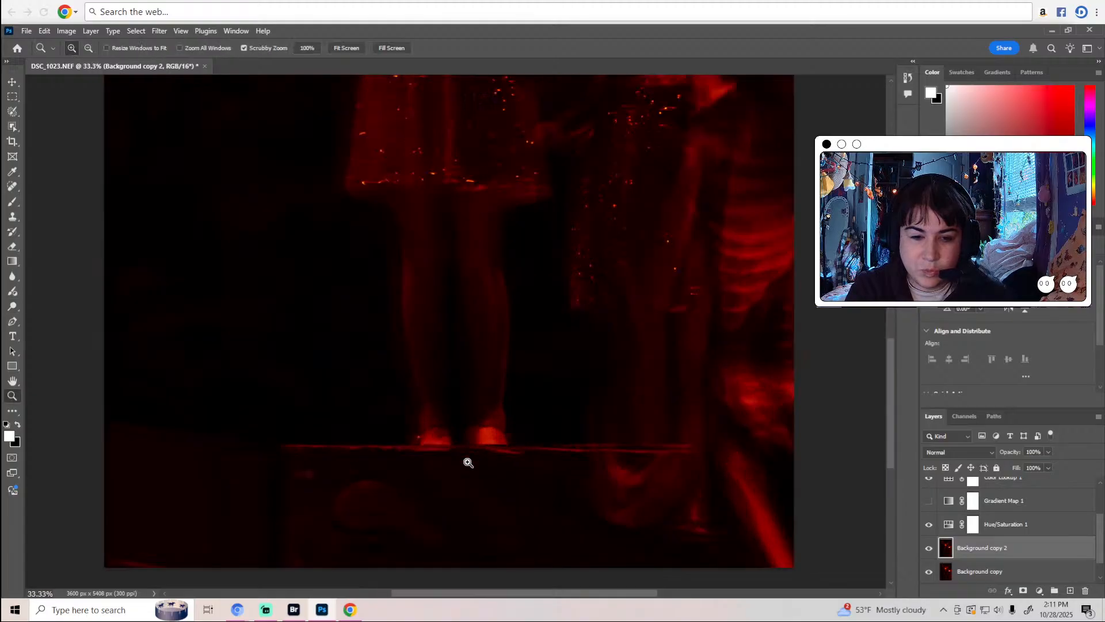
pyautogui.click(469, 462)
pyautogui.press('o')
pyautogui.hotkey('ctrl', '+')
pyautogui.hotkey('ctrl', '+')
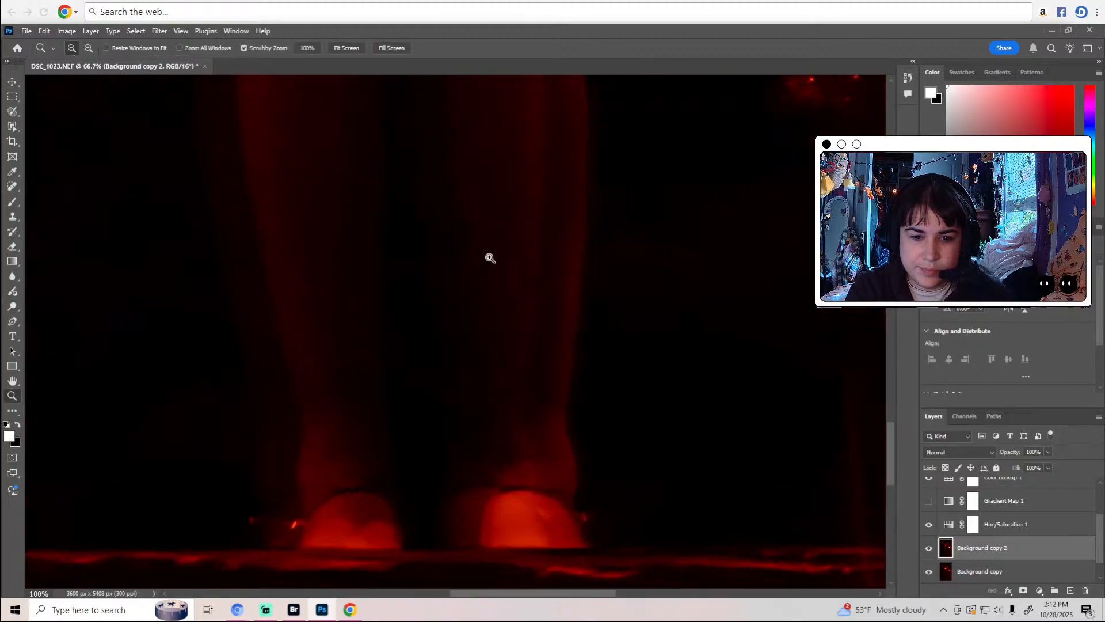
pyautogui.press('z')
pyautogui.keyDown('alt'); pyautogui.click(602, 295); pyautogui.keyUp('alt')
pyautogui.press('o')
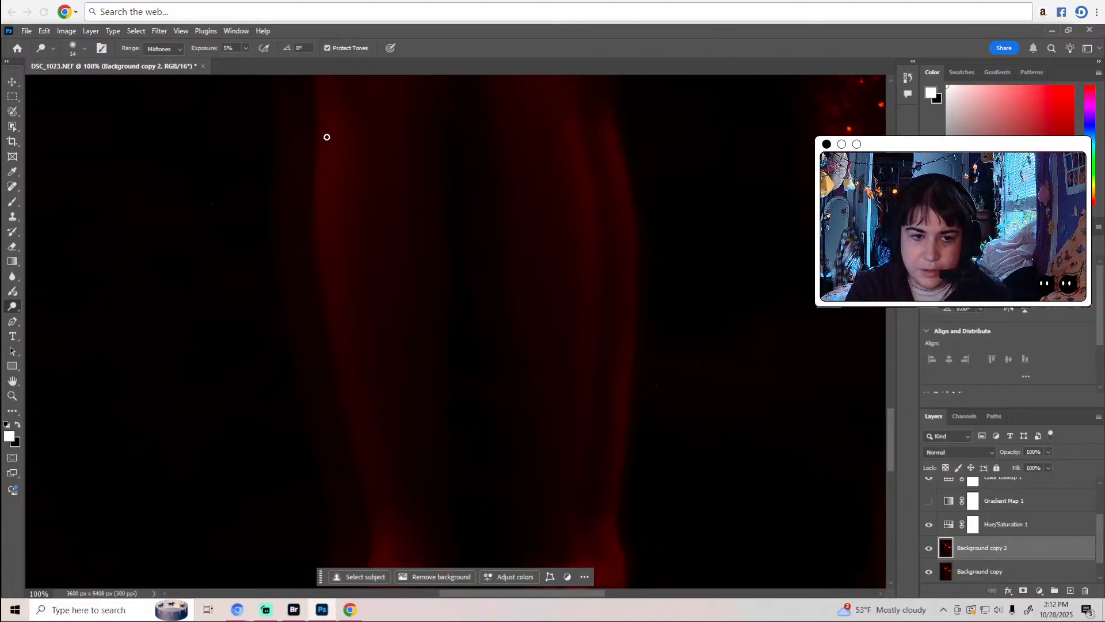
pyautogui.scroll(5, 385, 311)
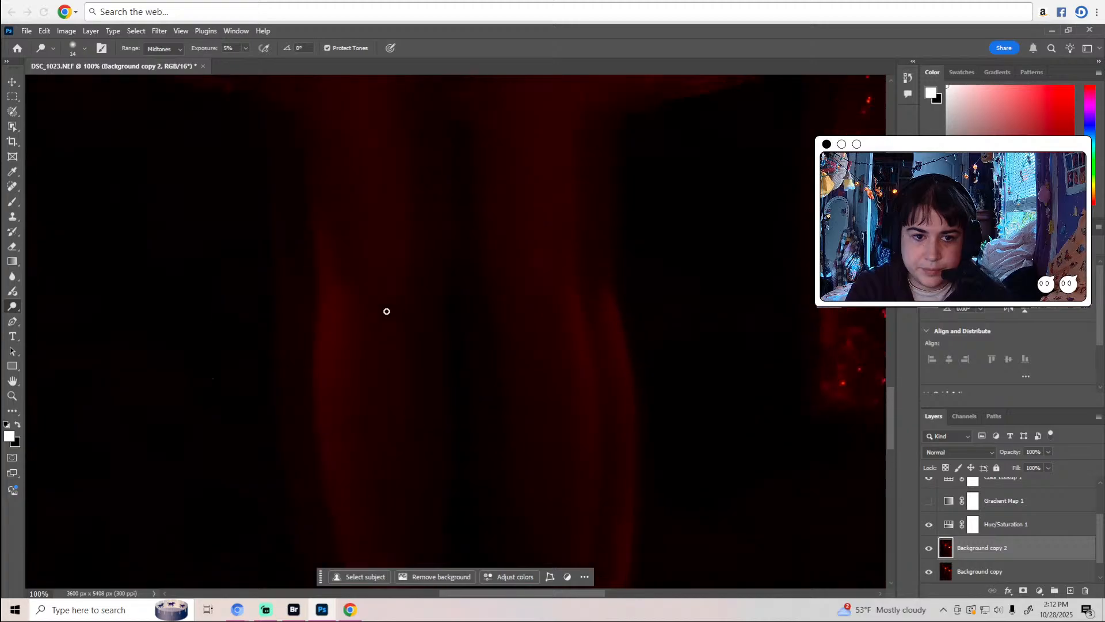
pyautogui.scroll(2, 474, 306)
pyautogui.scroll(-2, 469, 306)
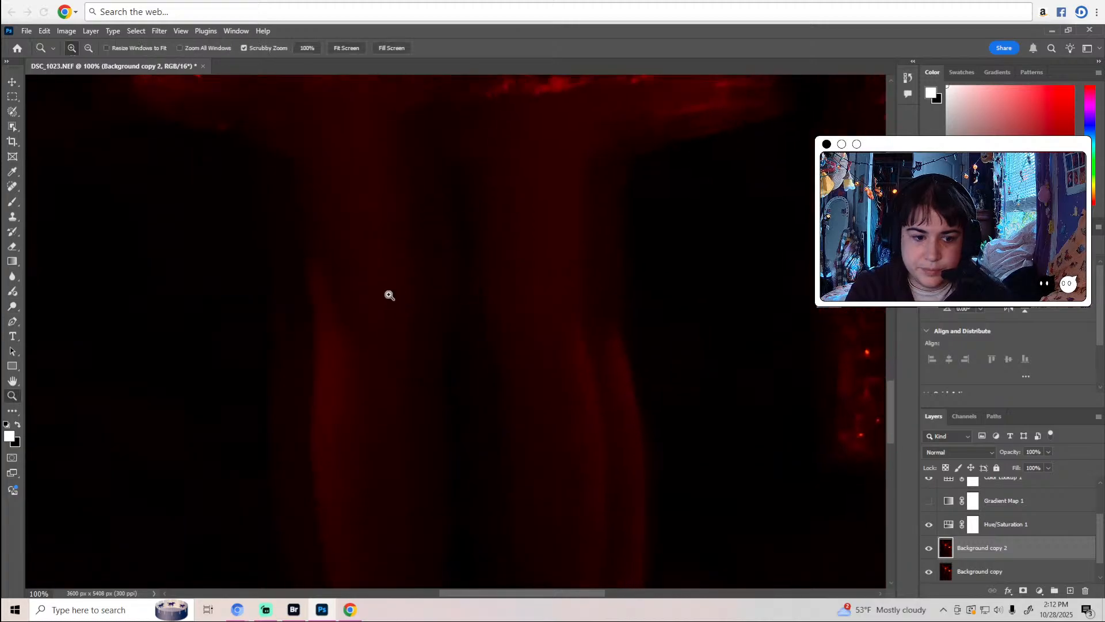
# Switch to the Spot Healing Brush and check the central figure's legs at 200% zoom, finishing with the full photo.
pyautogui.keyDown('ctrl'); pyautogui.click(388, 294); pyautogui.keyUp('ctrl')
pyautogui.click(13, 185)
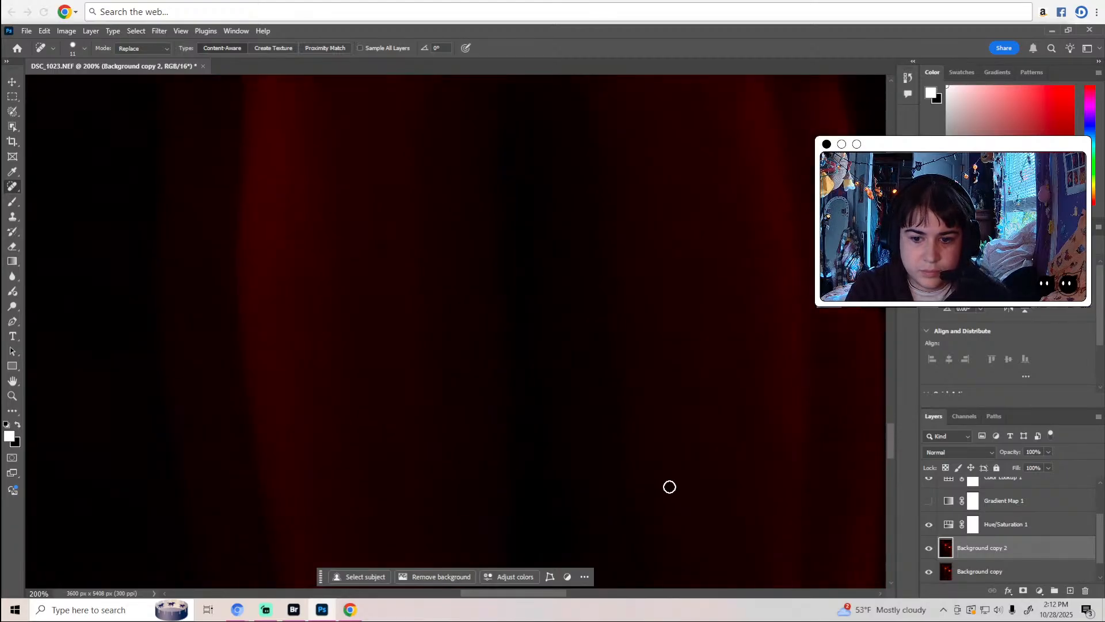
pyautogui.moveTo(563, 596); pyautogui.dragTo(588, 596)
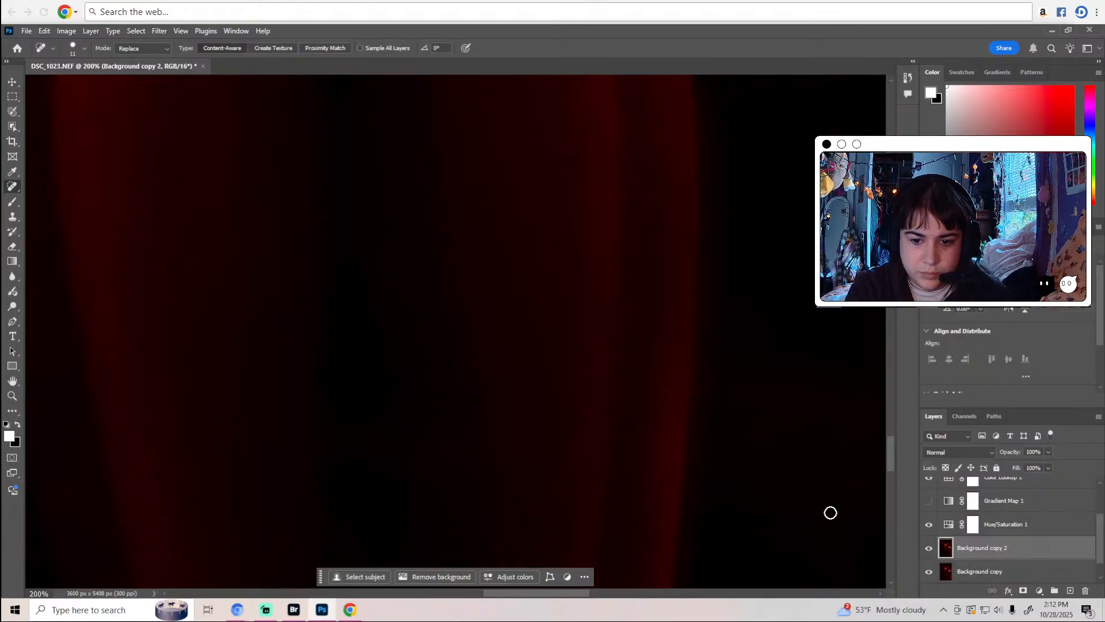
pyautogui.press('z')
pyautogui.keyDown('alt'); pyautogui.click(773, 484); pyautogui.keyUp('alt')
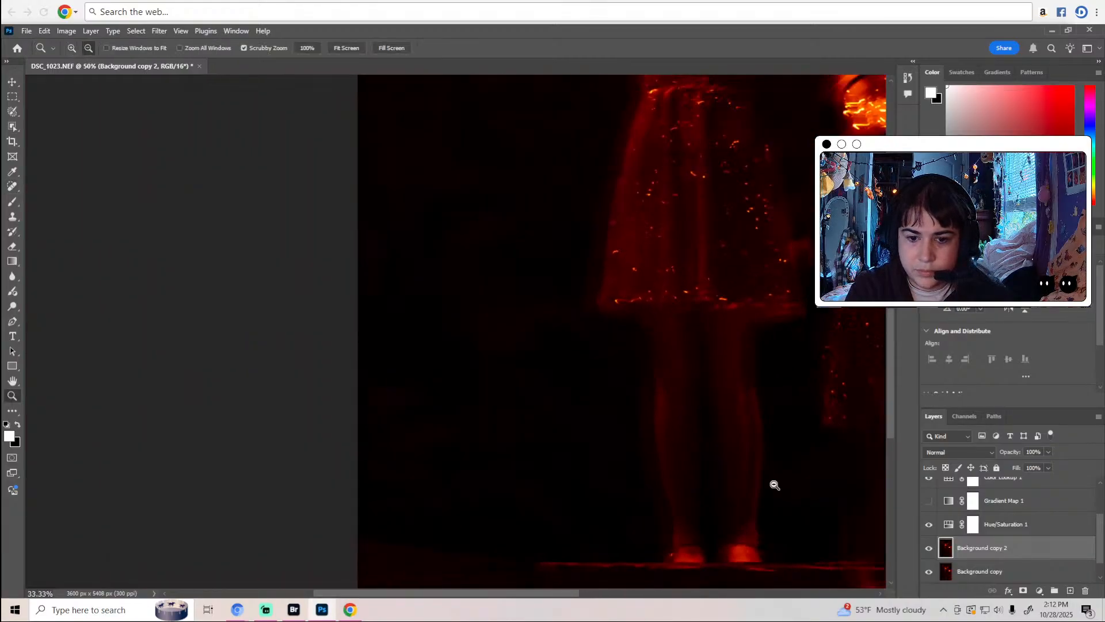
pyautogui.keyDown('alt'); pyautogui.click(775, 484); pyautogui.keyUp('alt')
pyautogui.keyDown('alt'); pyautogui.click(774, 484); pyautogui.keyUp('alt')
pyautogui.press('j')
pyautogui.moveTo(557, 592); pyautogui.dragTo(652, 596)
pyautogui.press('z')
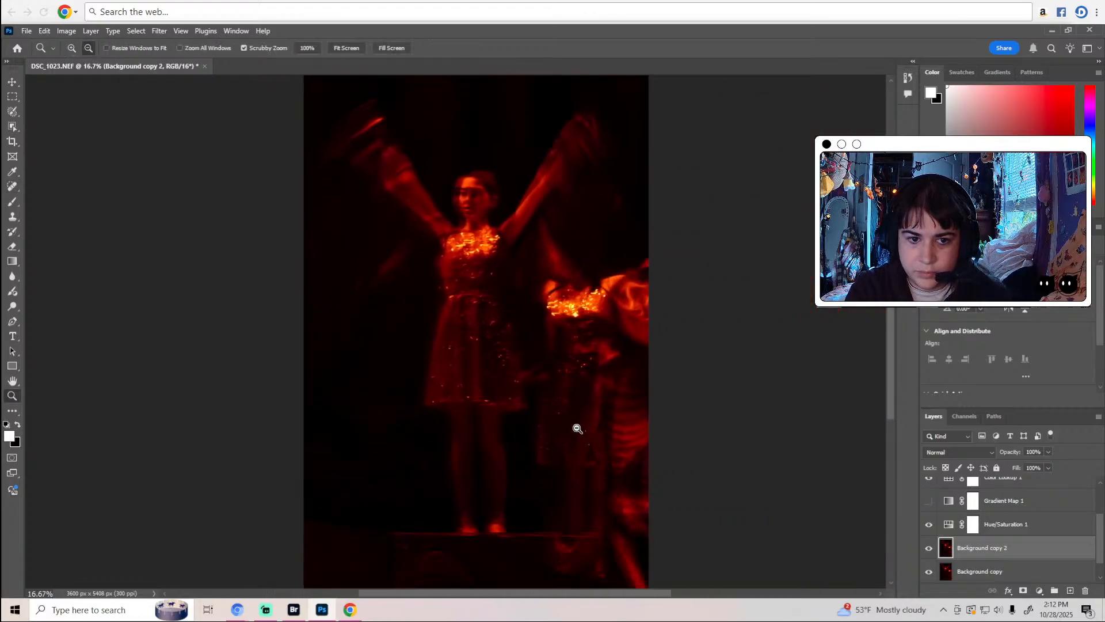
pyautogui.keyDown('alt'); pyautogui.click(578, 428); pyautogui.keyUp('alt')
pyautogui.press('j')
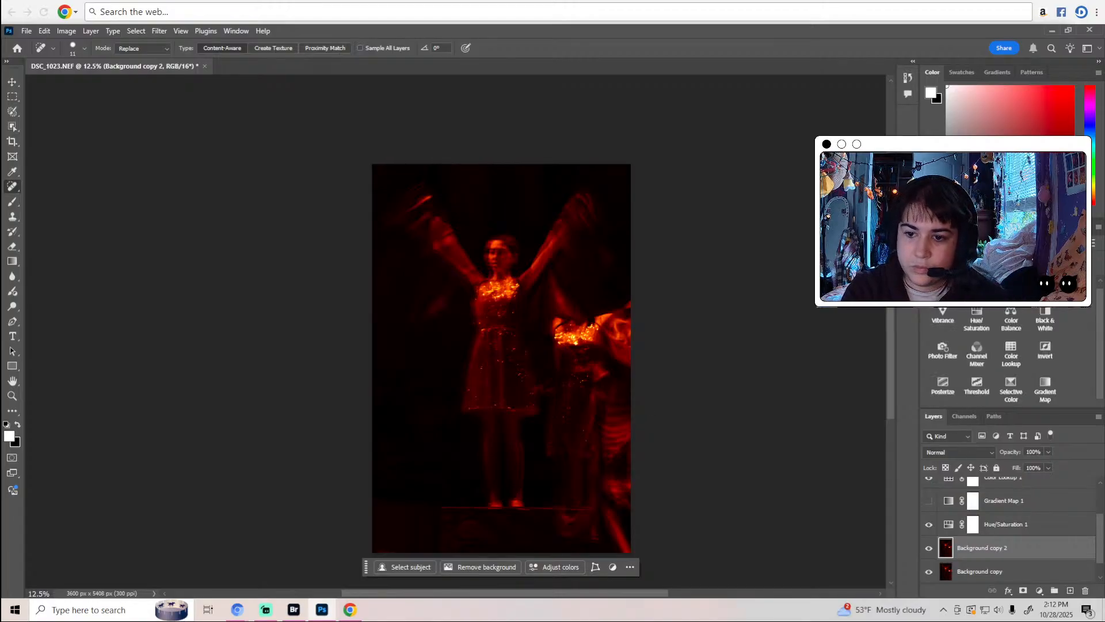
# Add a Brightness/Contrast adjustment above Background copy 2, raise its contrast slightly, and compare the photo with and without it.
pyautogui.click(939, 345)
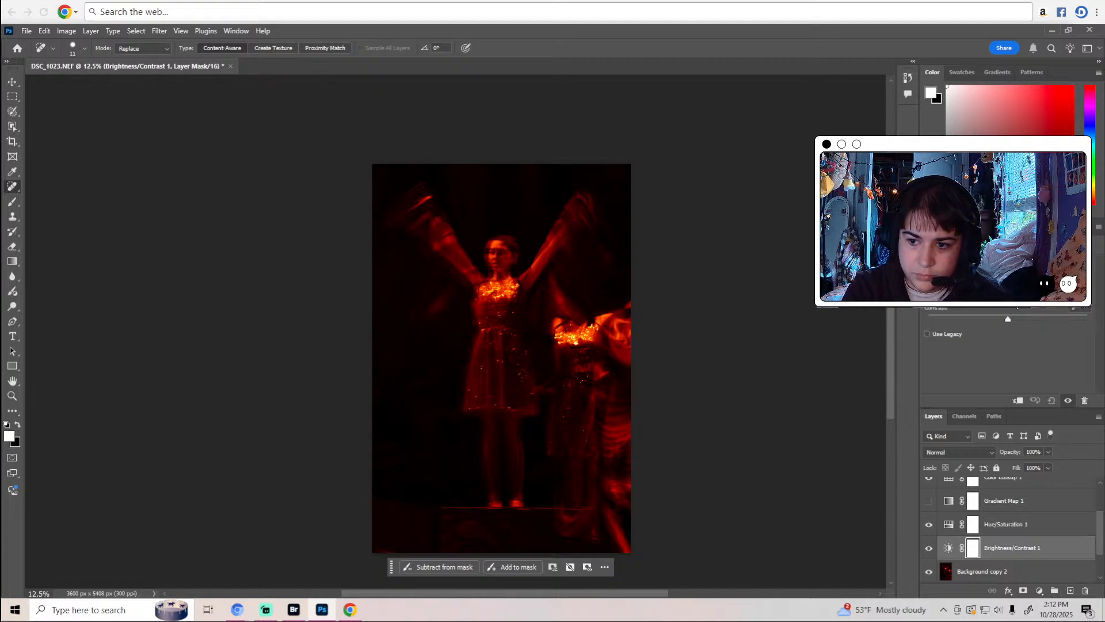
pyautogui.moveTo(999, 319); pyautogui.dragTo(1024, 319)
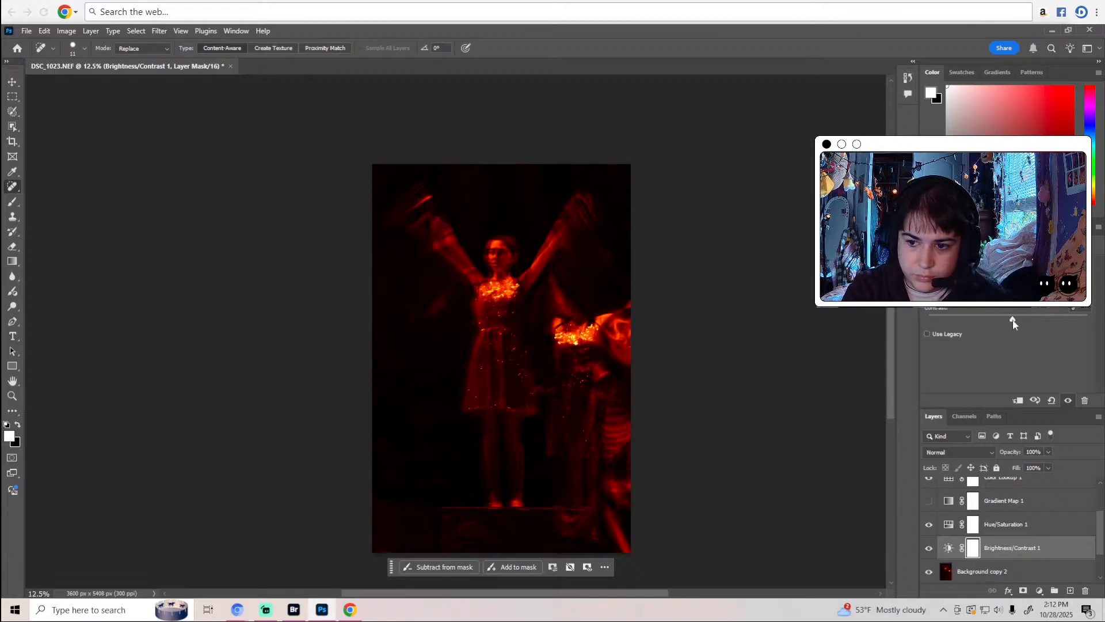
pyautogui.click(930, 547)
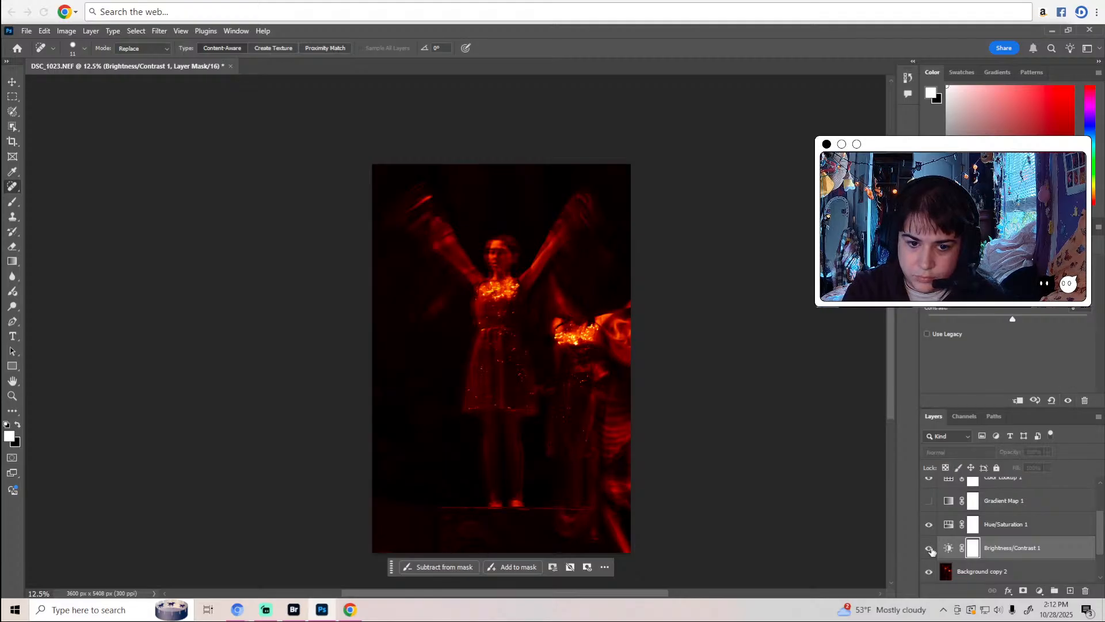
pyautogui.click(931, 548)
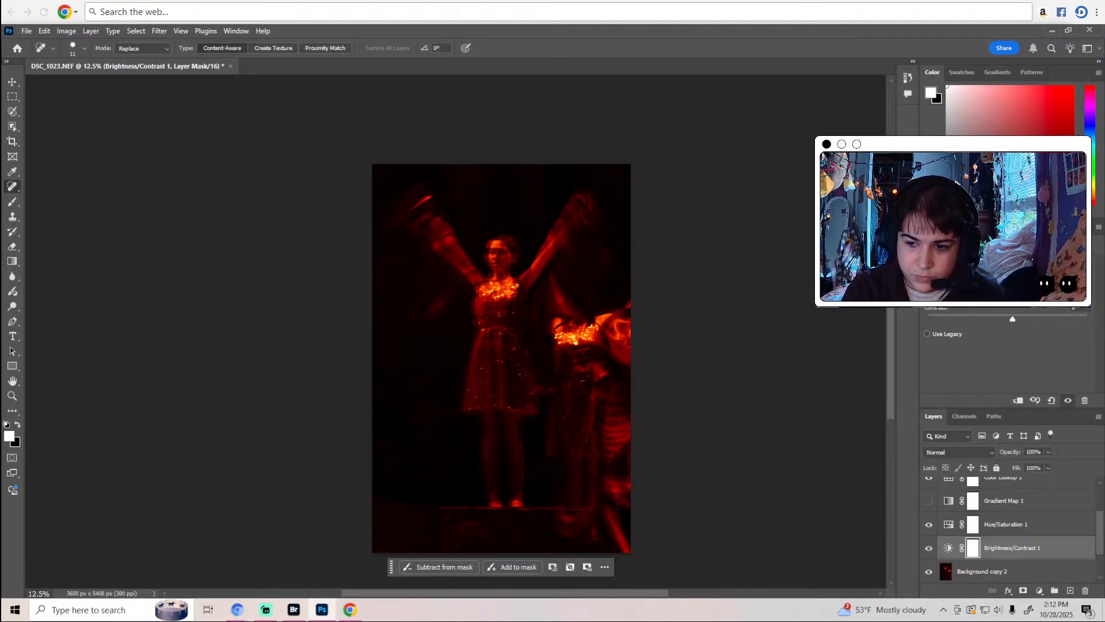
pyautogui.click(931, 548)
pyautogui.click(931, 550)
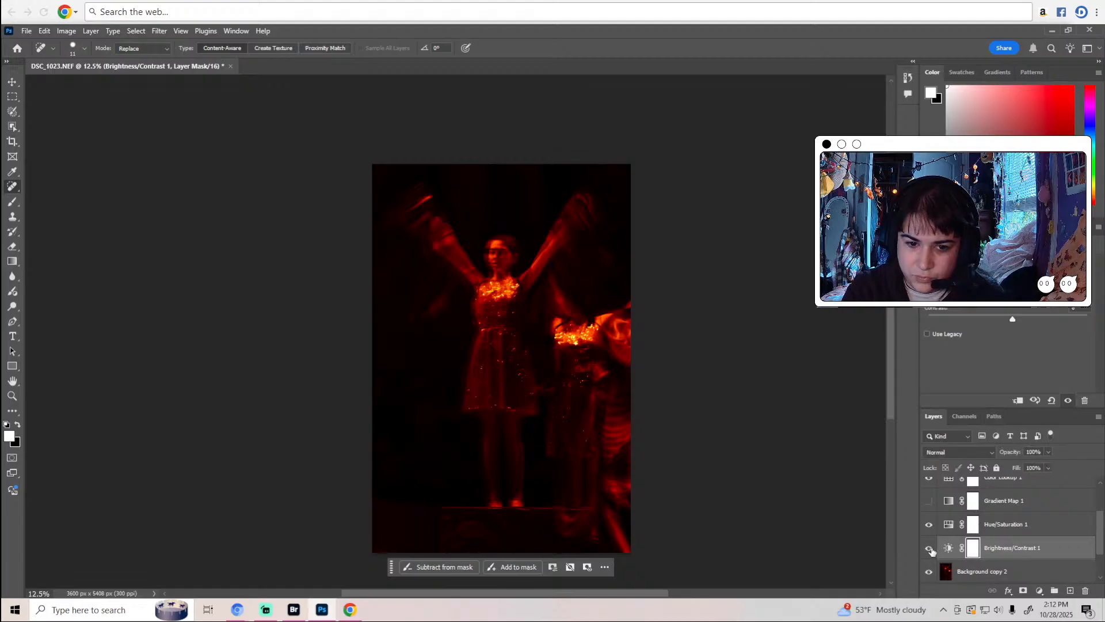
# Select the Background copy 2 layer and set up a JPEG copy of the photo in the Desktop folder.
pyautogui.click(957, 577)
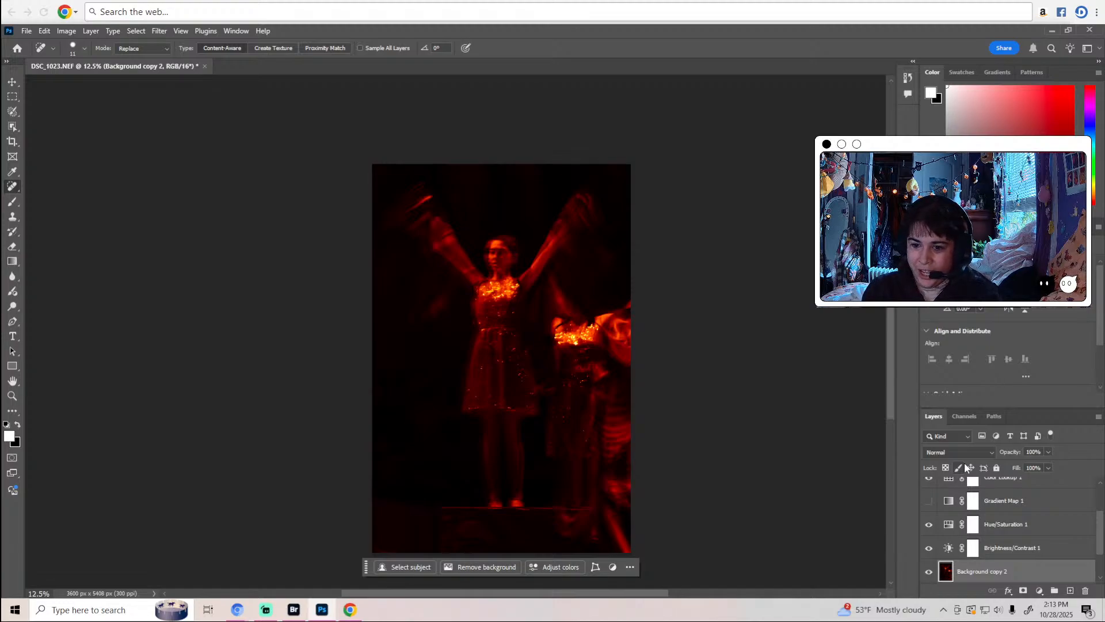
pyautogui.click(26, 31)
pyautogui.click(53, 181)
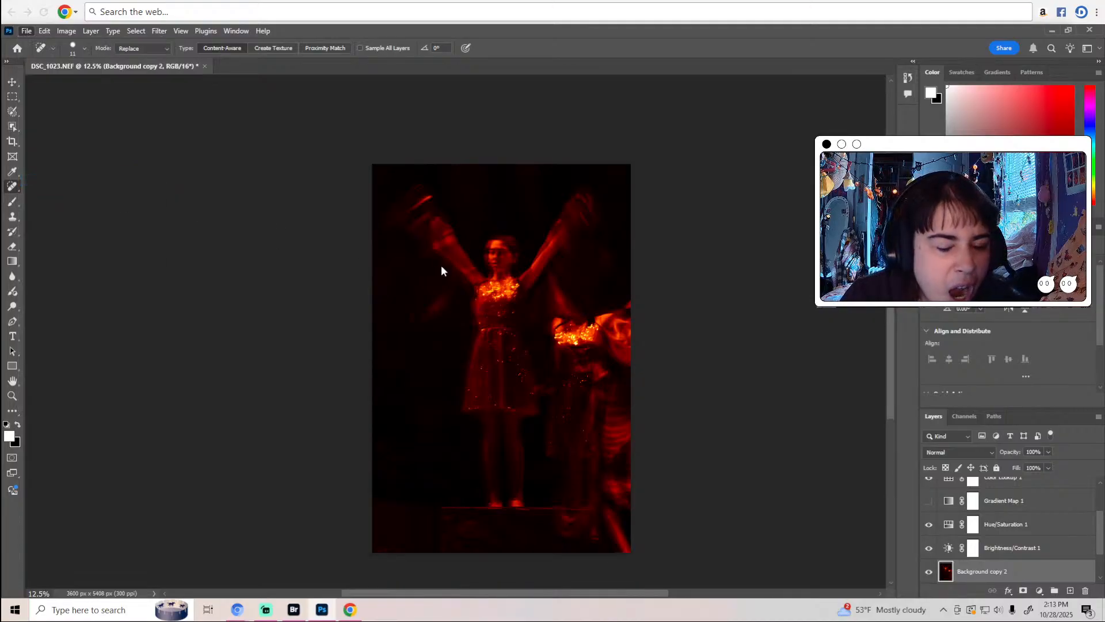
pyautogui.click(198, 290)
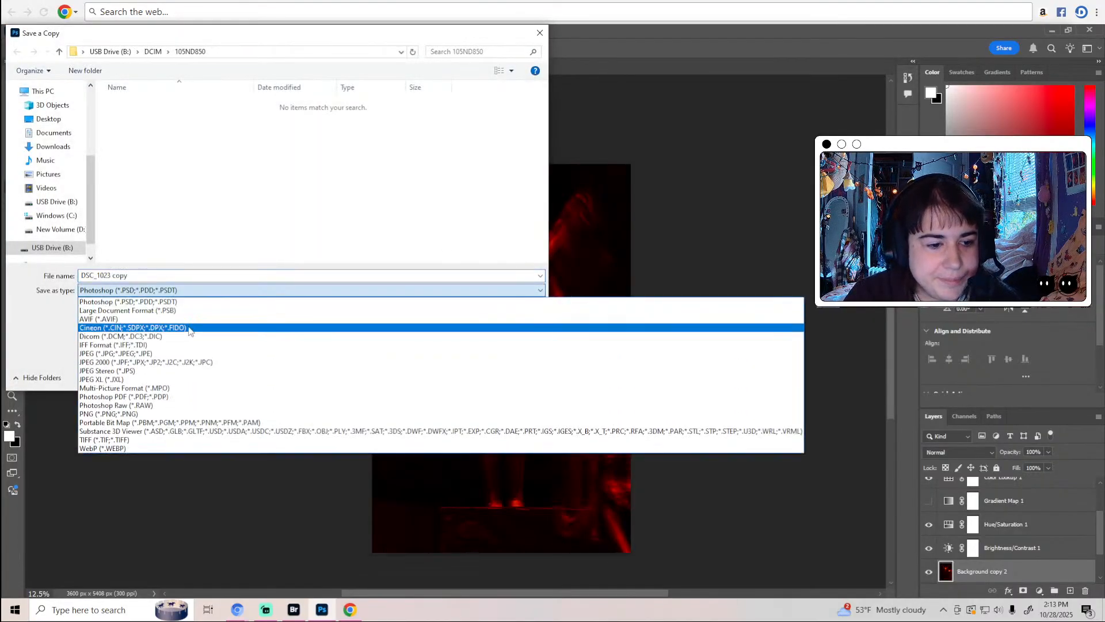
pyautogui.click(173, 354)
pyautogui.click(63, 121)
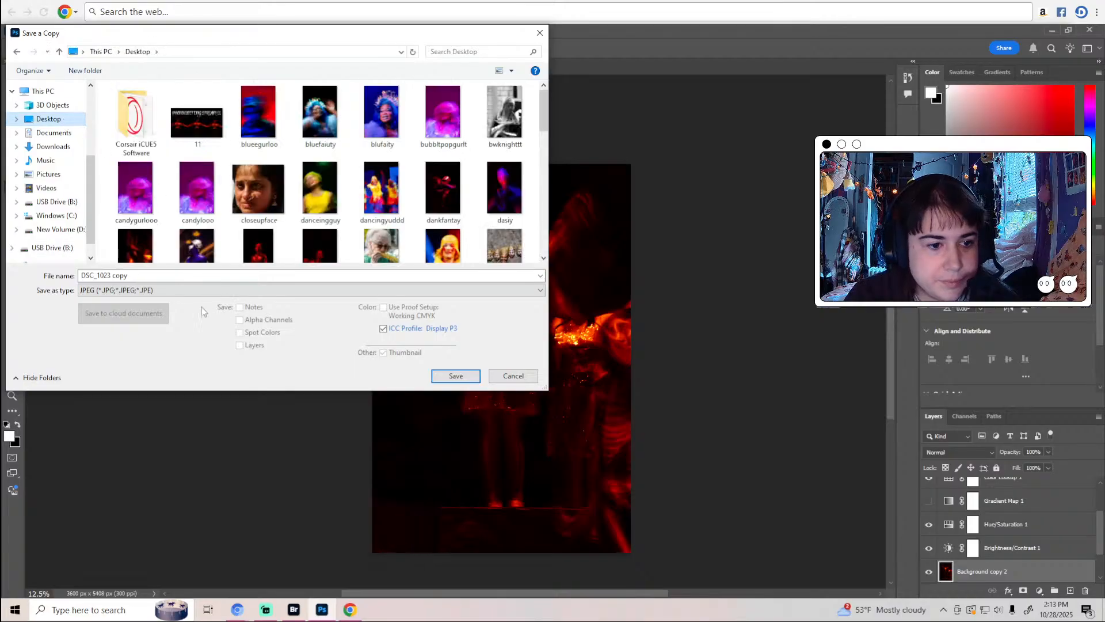
# Name the JPEG copy dragoniuy and save it at maximum quality 12 in Progressive format.
pyautogui.click(156, 276)
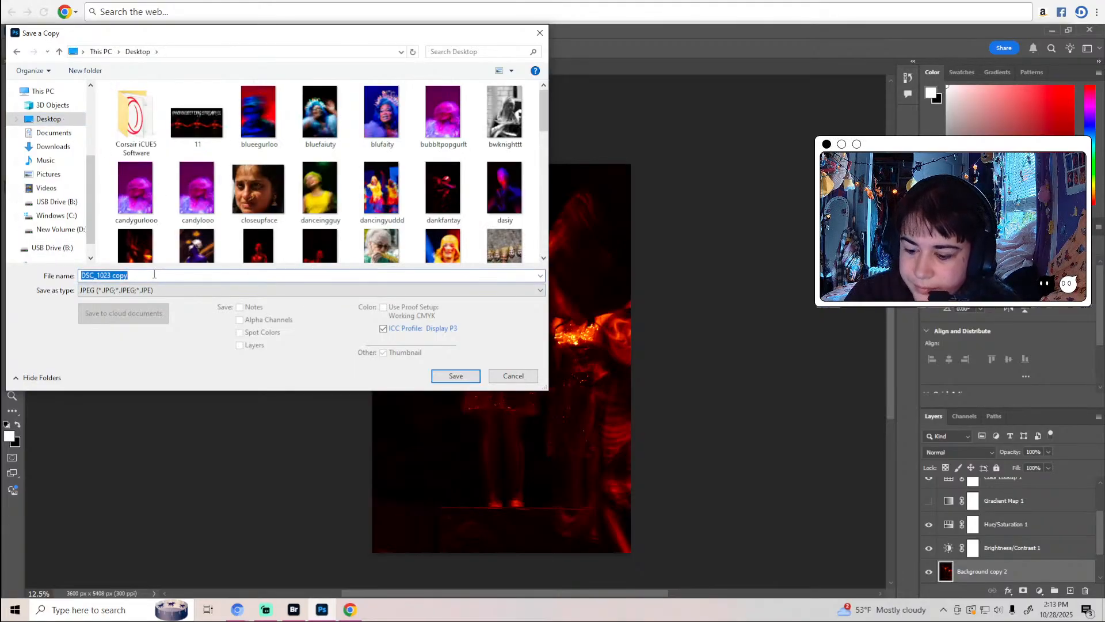
pyautogui.press('BackSpace')
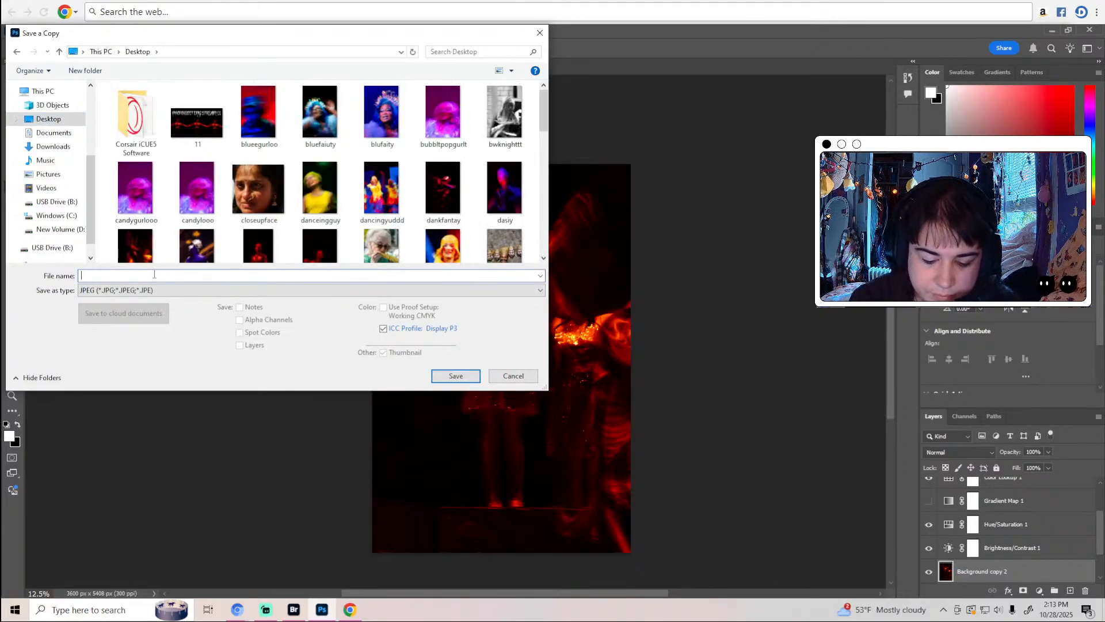
pyautogui.write('drago')
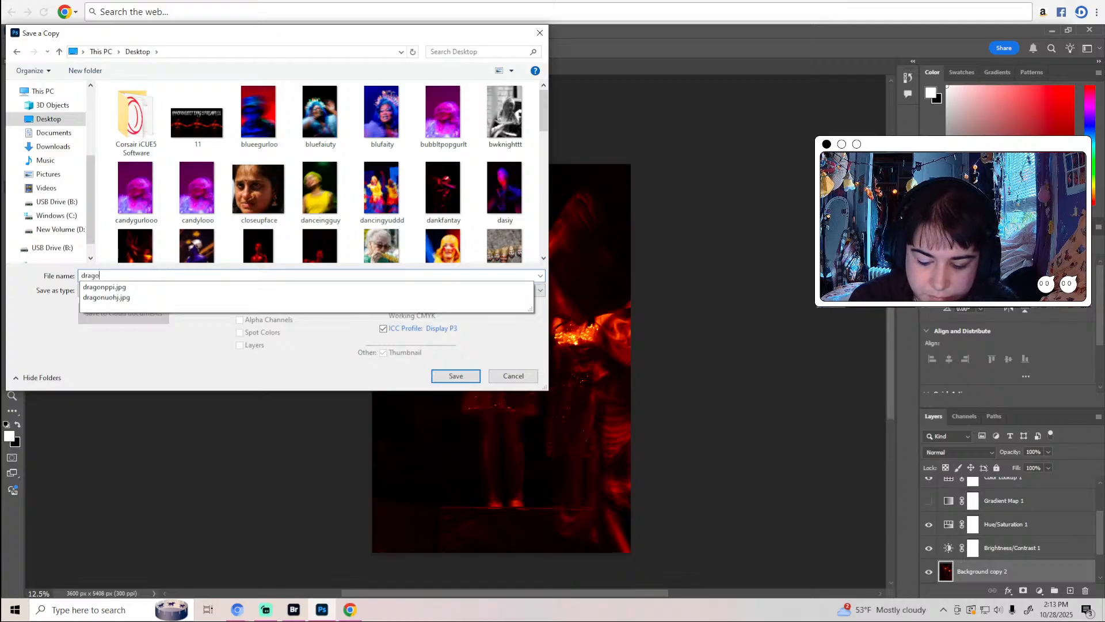
pyautogui.write('niuy')
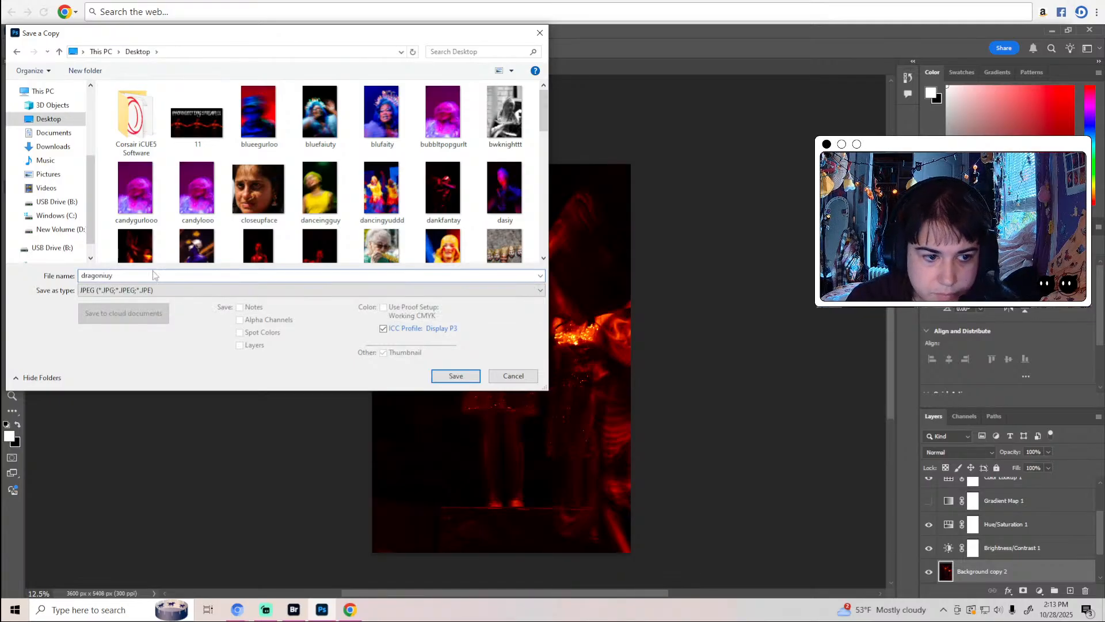
pyautogui.click(458, 381)
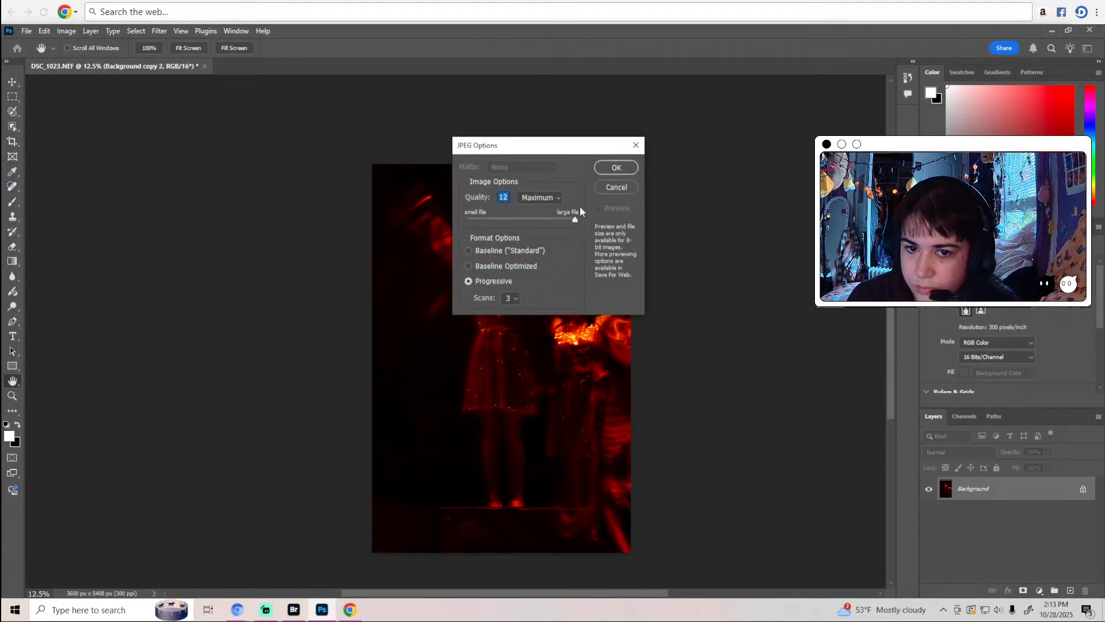
pyautogui.click(612, 168)
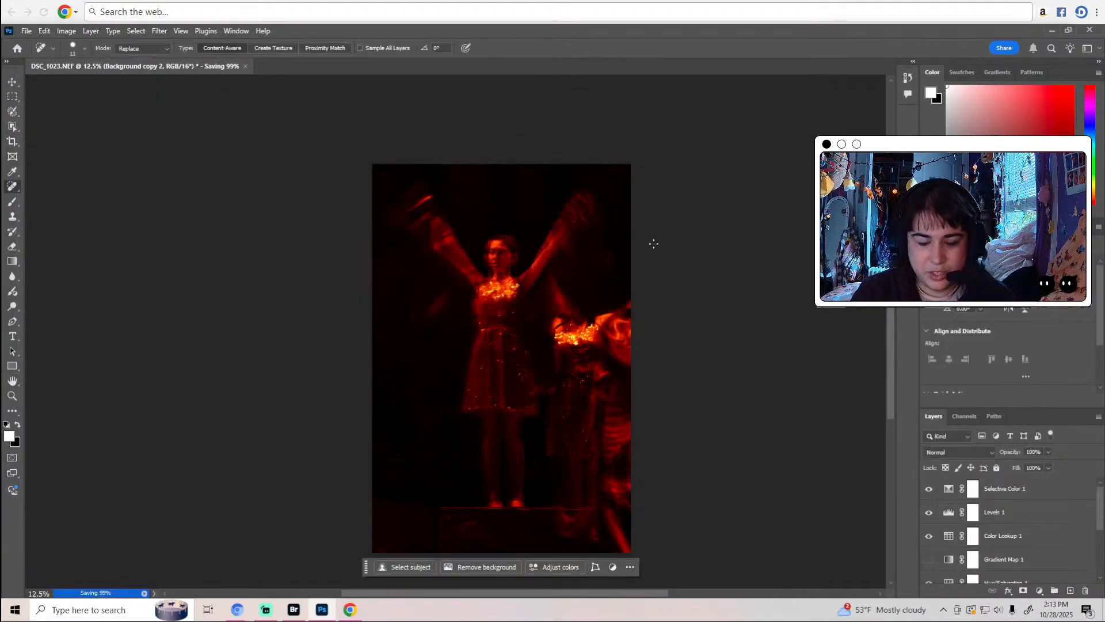
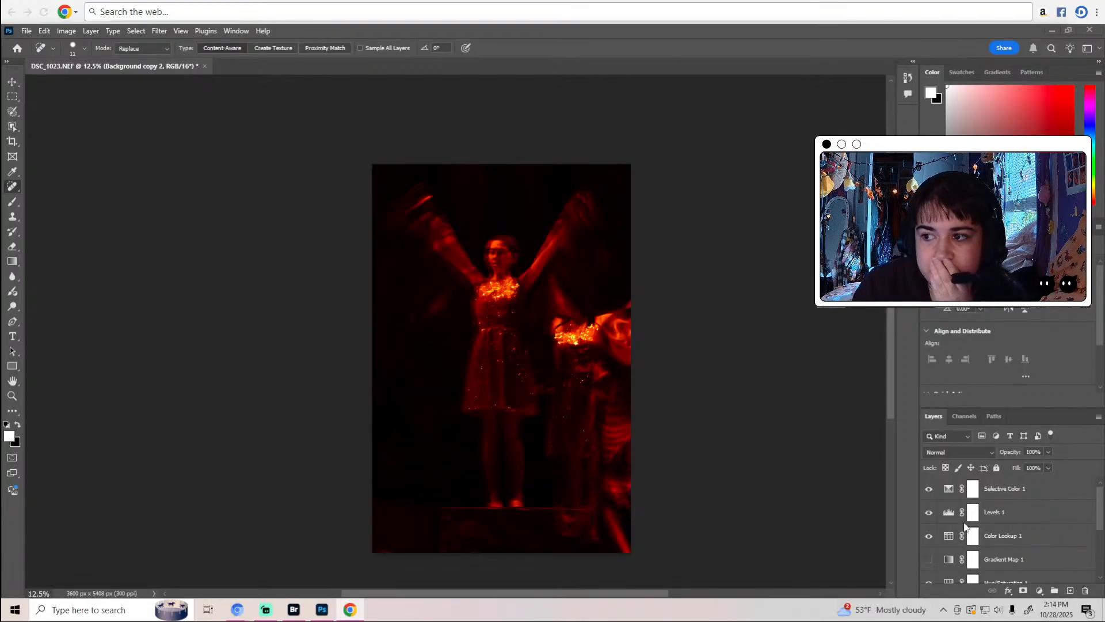
# Switch to Adobe Bridge and preview DSC_1024.NEF and the photo following it.
pyautogui.click(294, 609)
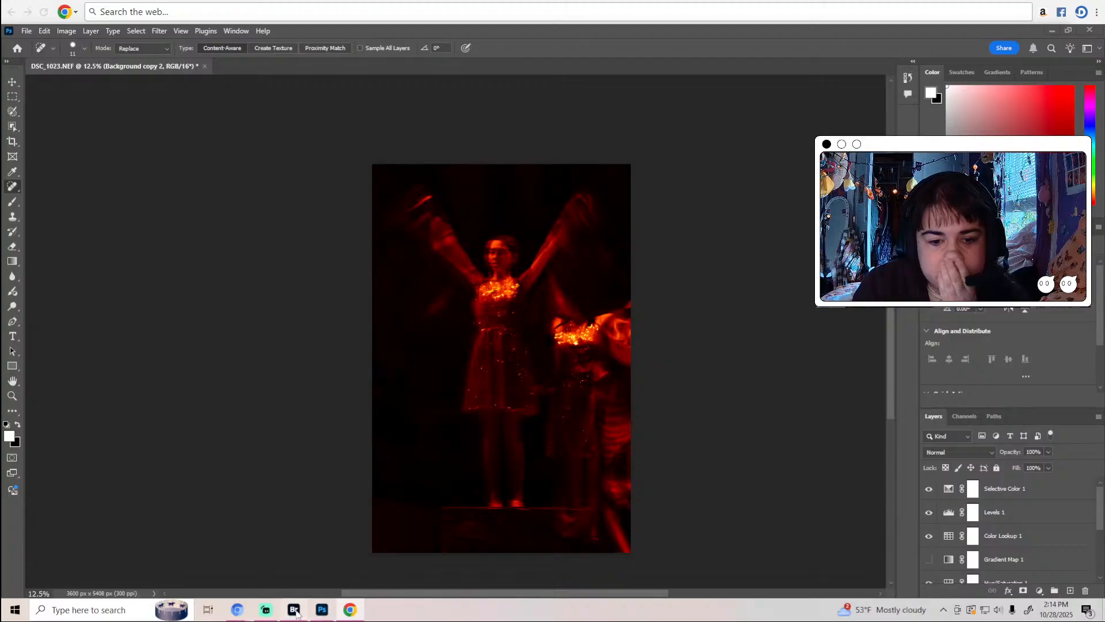
pyautogui.click(499, 498)
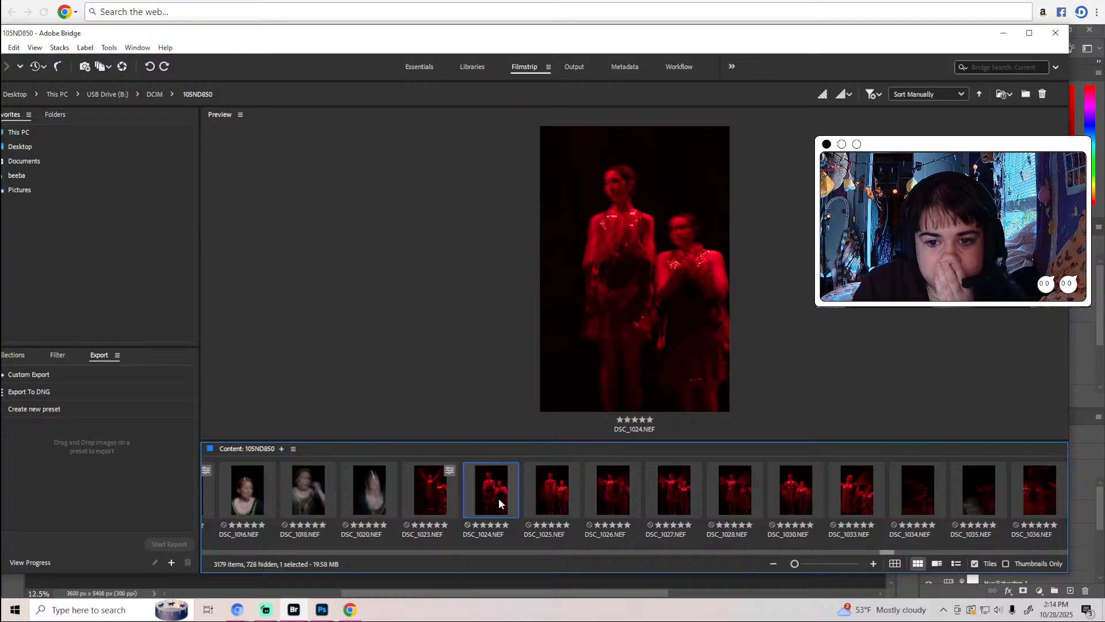
pyautogui.press('Right')
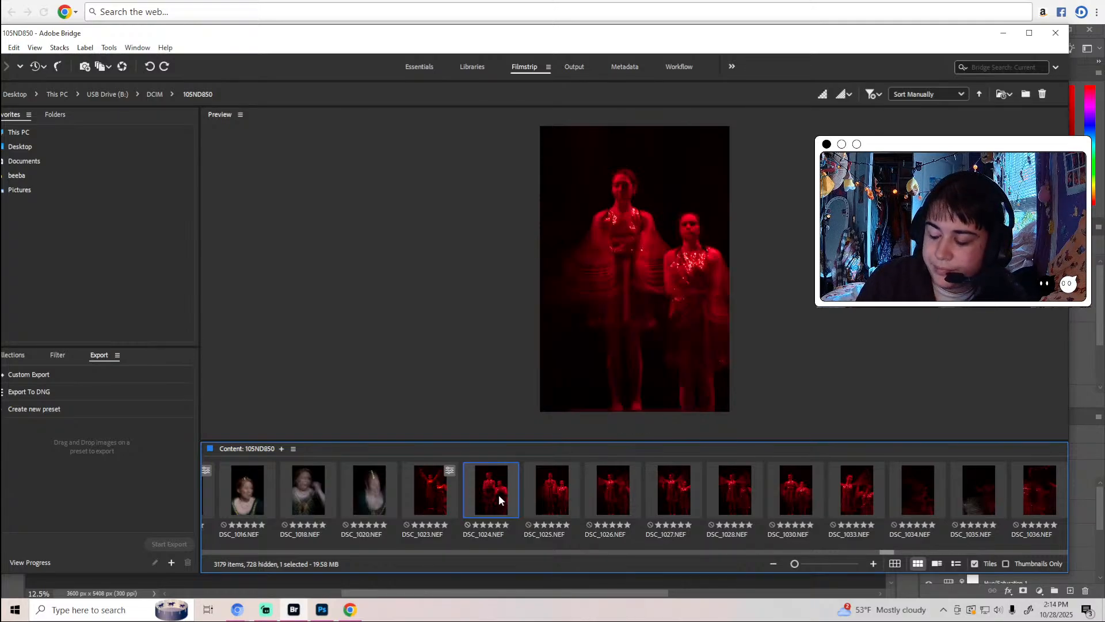
# Compare the previews of DSC_1026.NEF, DSC_1027.NEF and DSC_1028.NEF.
pyautogui.press('Right')
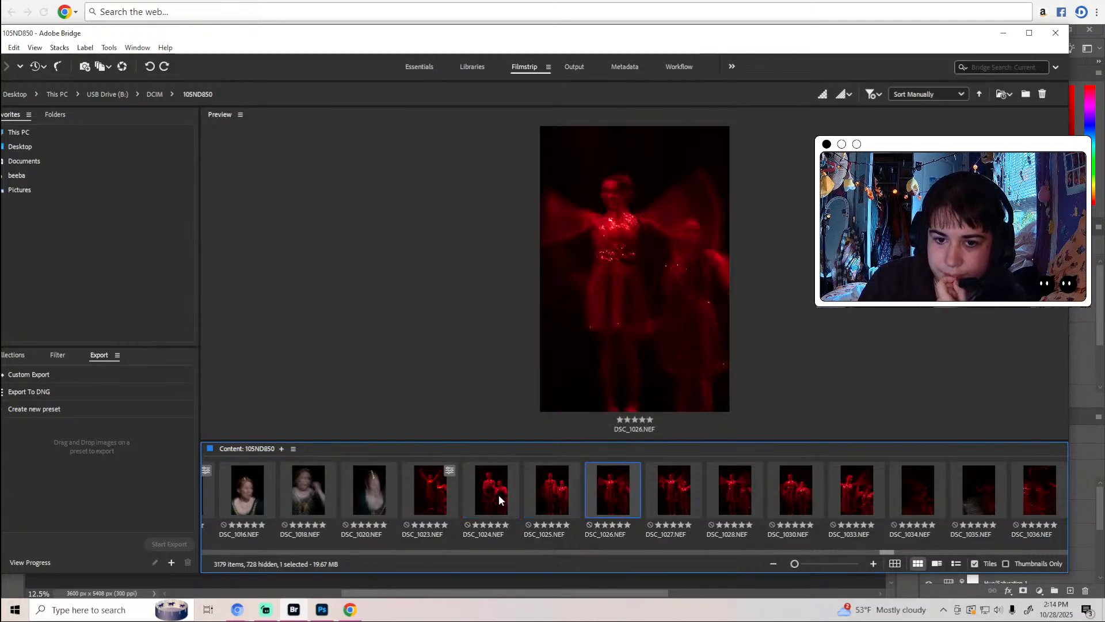
pyautogui.press('Right')
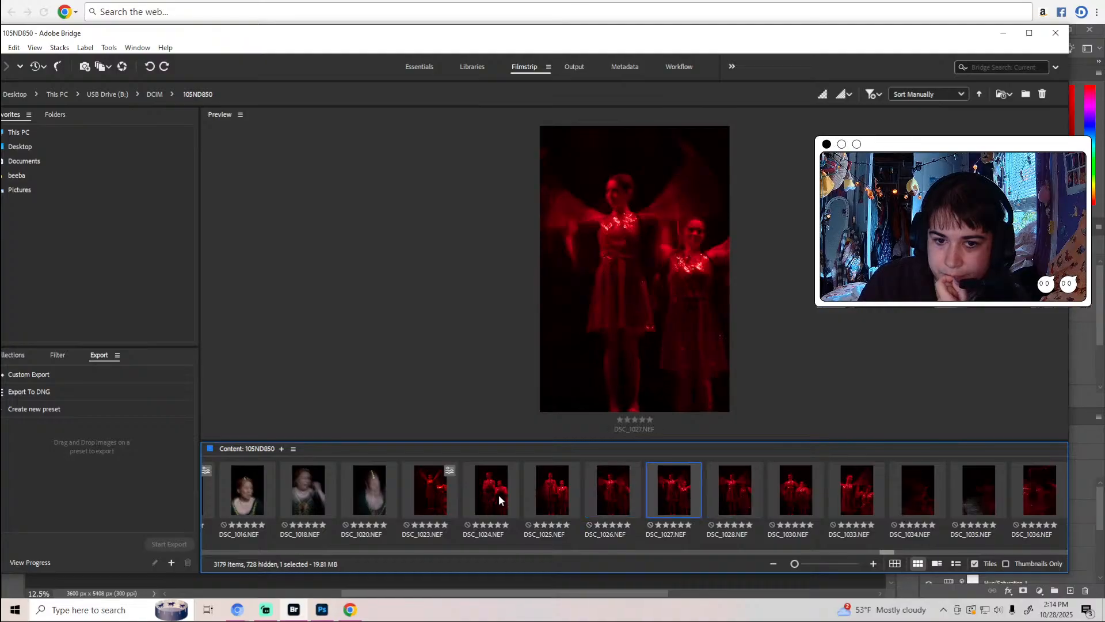
pyautogui.press('Left')
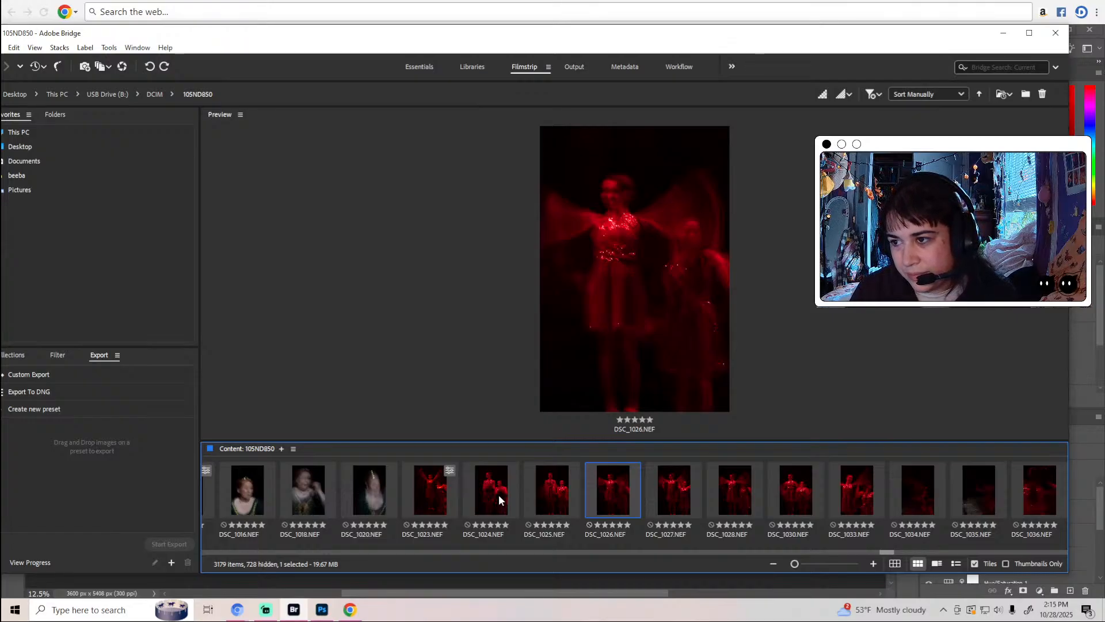
pyautogui.press('Right')
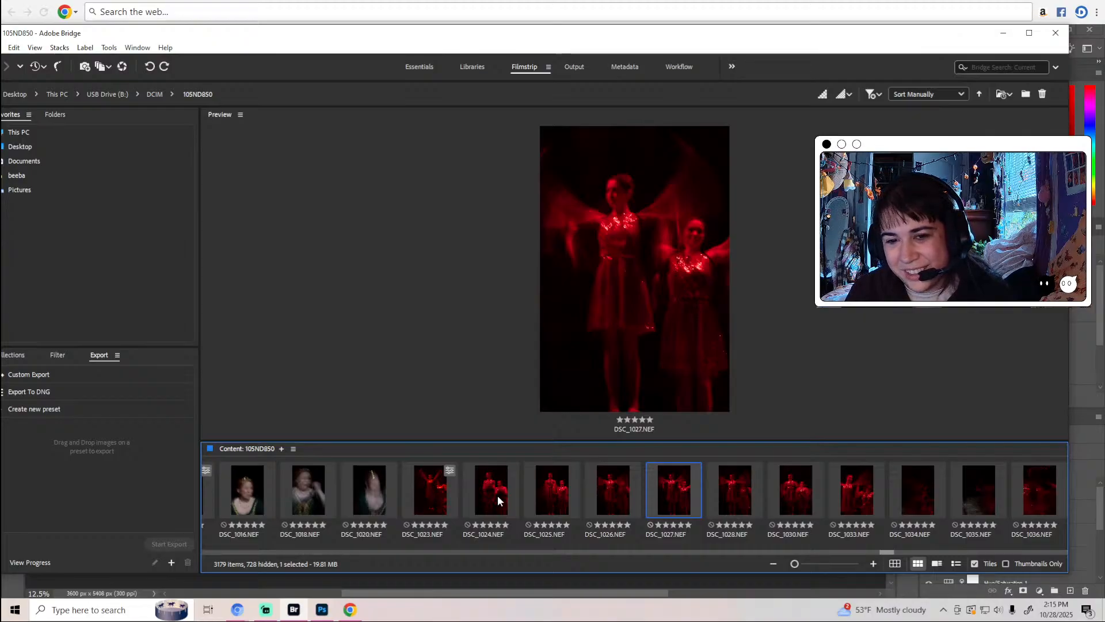
pyautogui.press('Right')
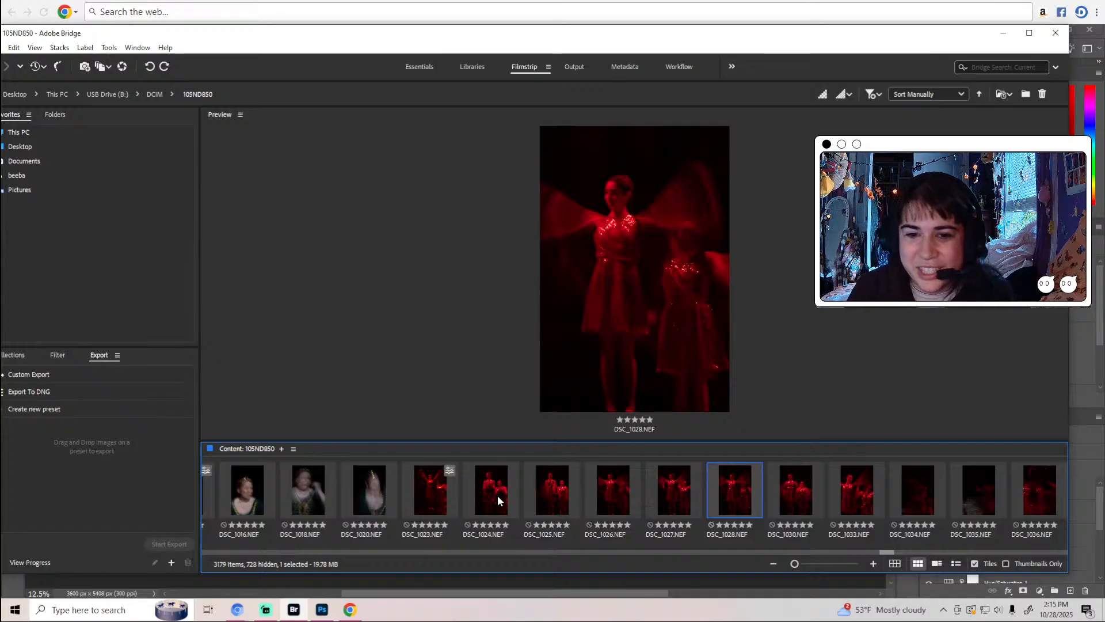
# Preview the photos following DSC_1028.NEF up to DSC_1045.NEF.
pyautogui.press('Right')
pyautogui.press('Right')
pyautogui.press('Right')
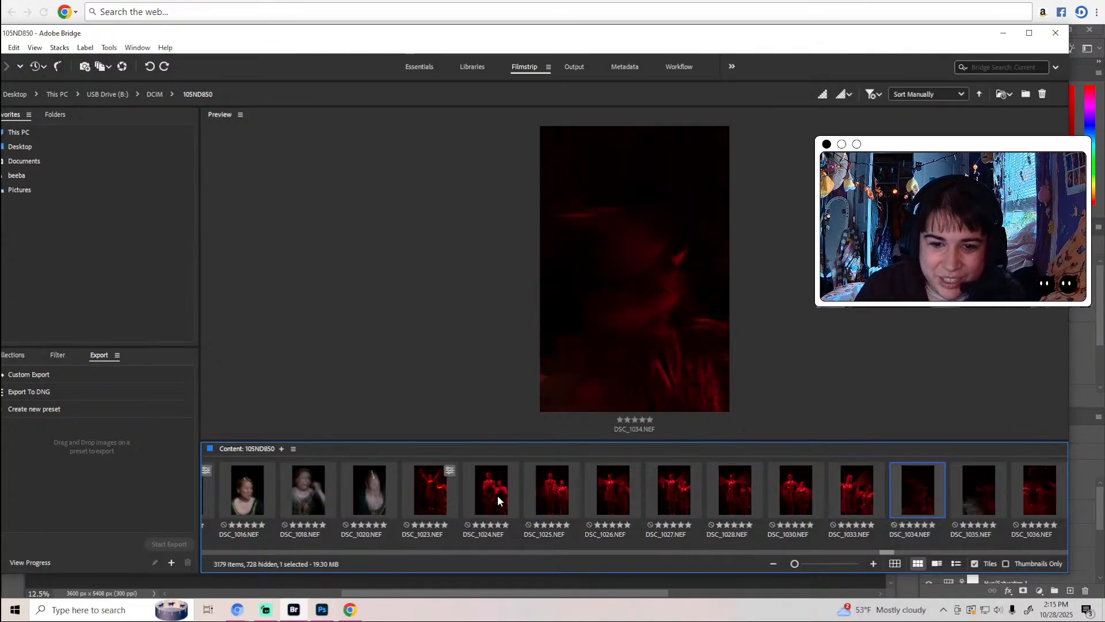
pyautogui.press('Right')
pyautogui.press('Right')
pyautogui.press('Right')
pyautogui.press('Right')
pyautogui.press('Right')
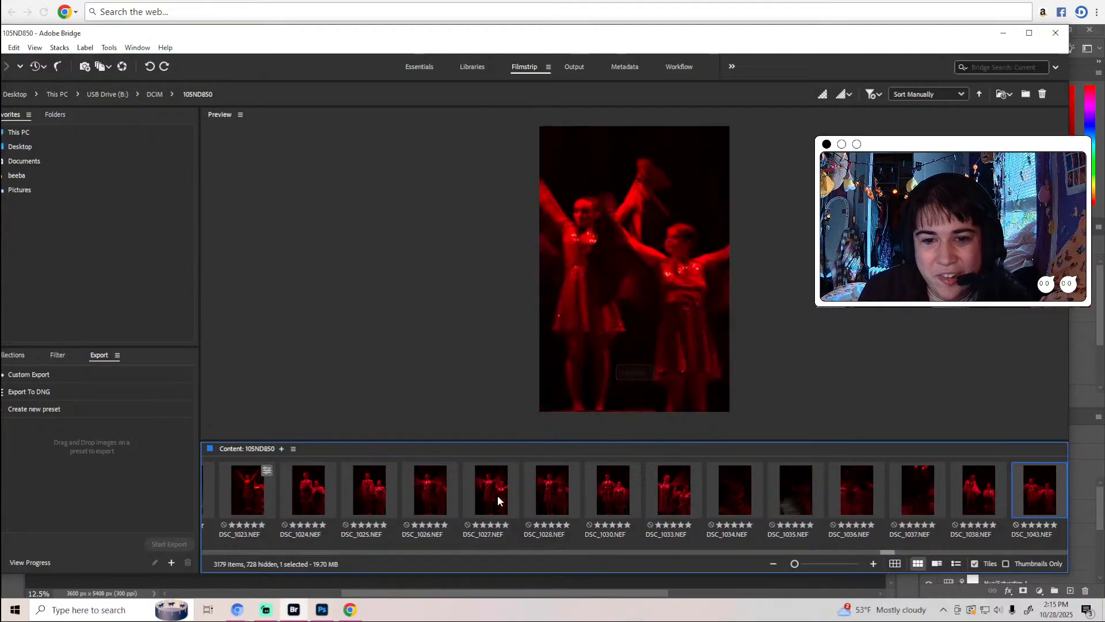
pyautogui.press('Right')
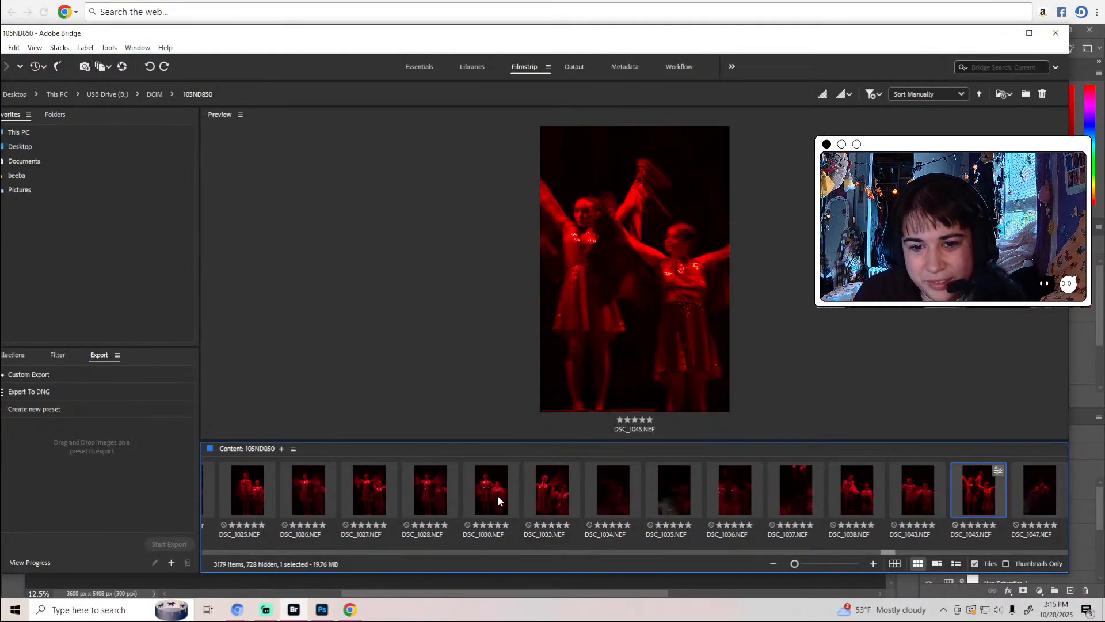
# Go back through the red-lit photos to DSC_1026.NEF and inspect its dancer at 100%.
pyautogui.press('Left')
pyautogui.press('Left')
pyautogui.press('Left')
pyautogui.press('Left')
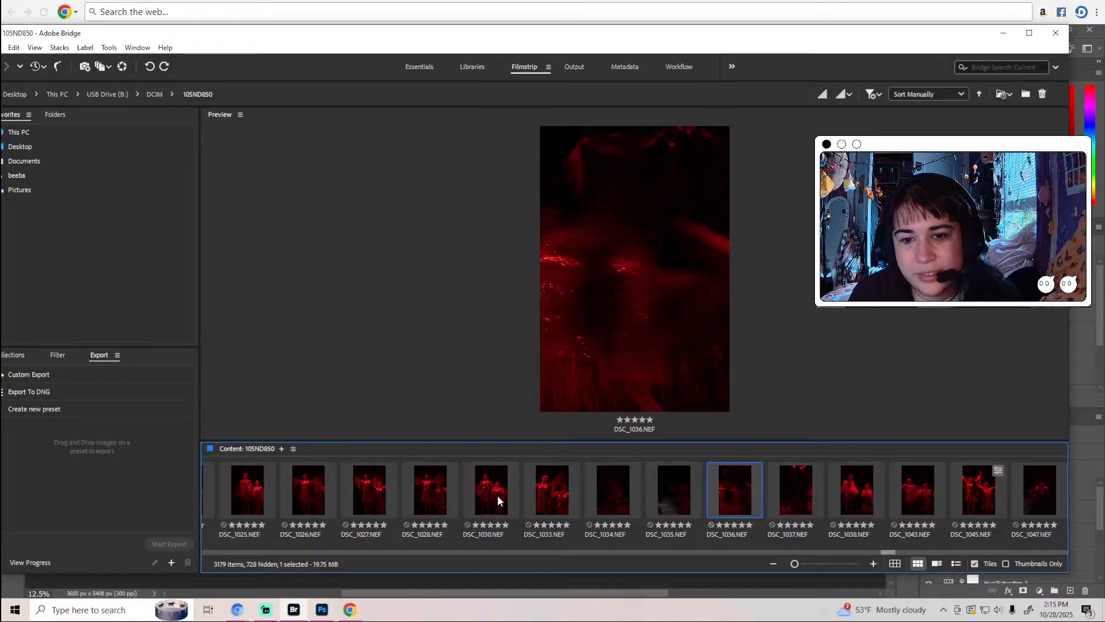
pyautogui.press('Left')
pyautogui.press('Left')
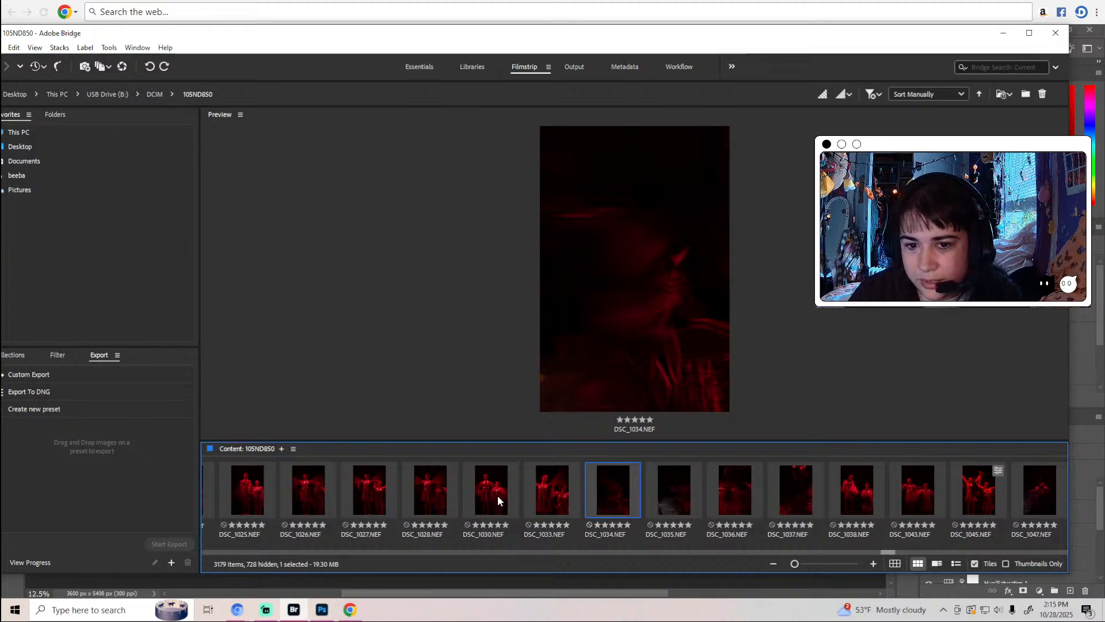
pyautogui.click(497, 500)
pyautogui.press('Left')
pyautogui.press('Left')
pyautogui.press('Left')
pyautogui.press('Left')
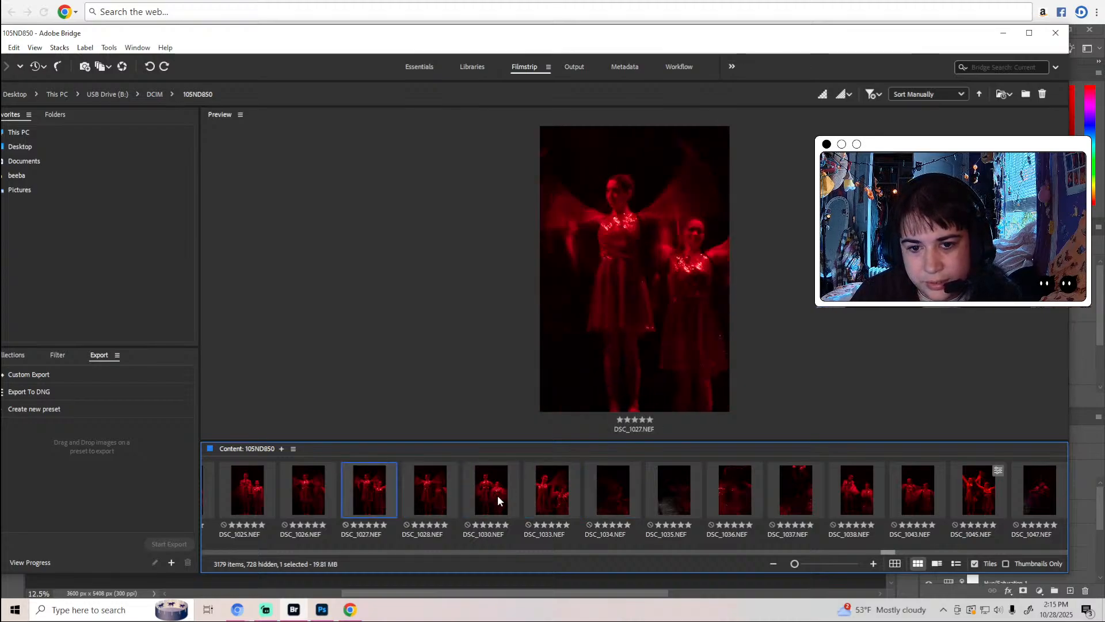
pyautogui.press('Right')
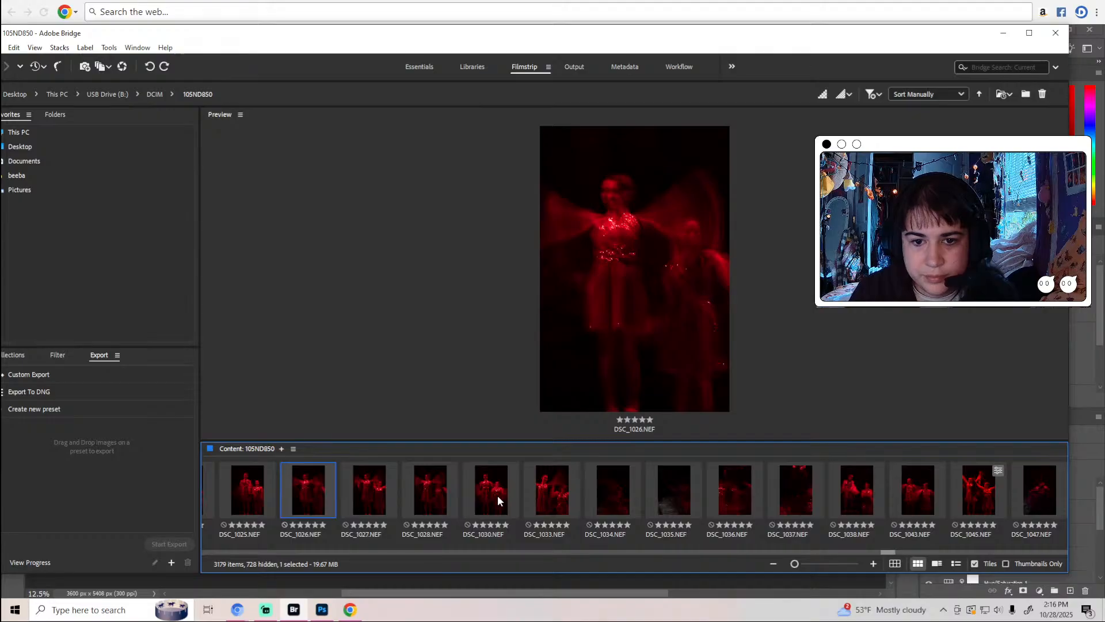
pyautogui.click(603, 195)
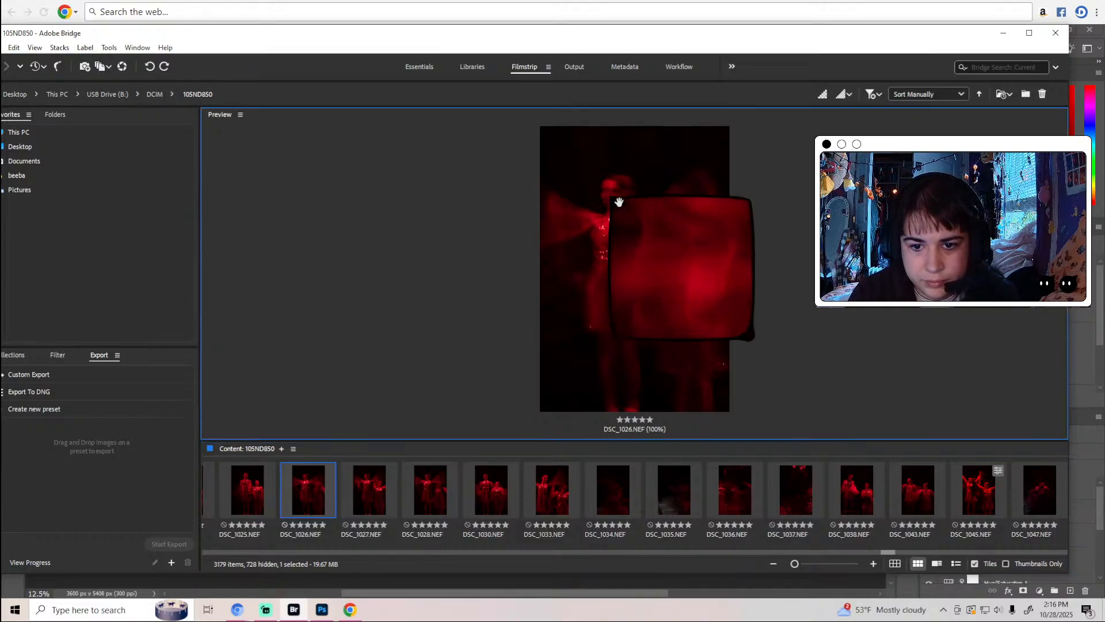
pyautogui.click(620, 203)
# Compare DSC_1034.NEF with DSC_1035.NEF, and preview the photos after them up to DSC_1052.NEF.
pyautogui.click(678, 498)
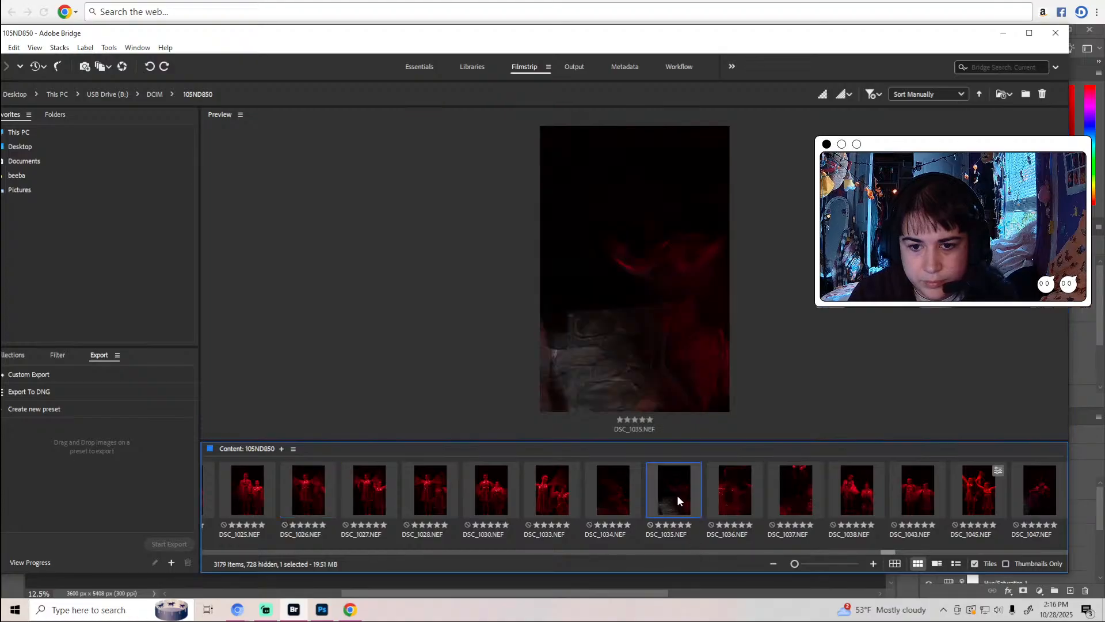
pyautogui.click(618, 496)
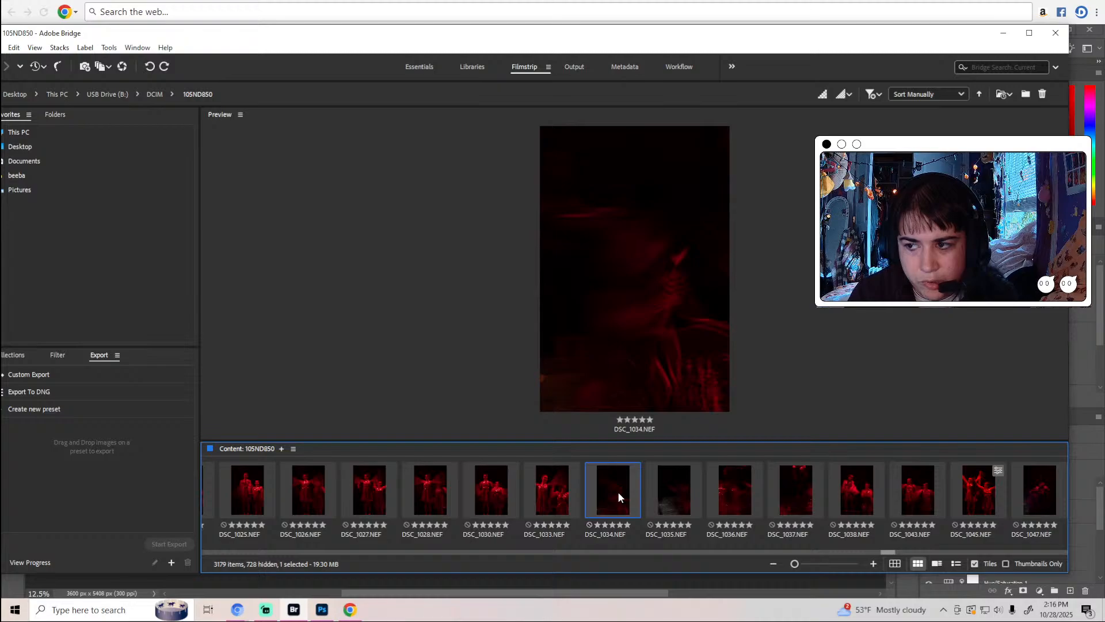
pyautogui.click(685, 505)
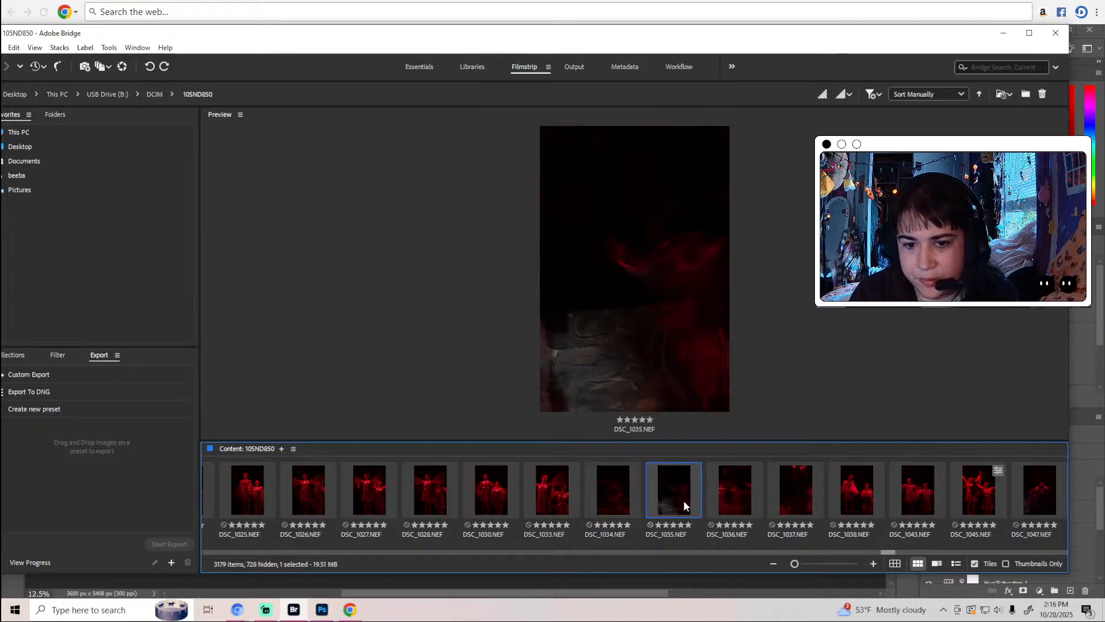
pyautogui.press('Right')
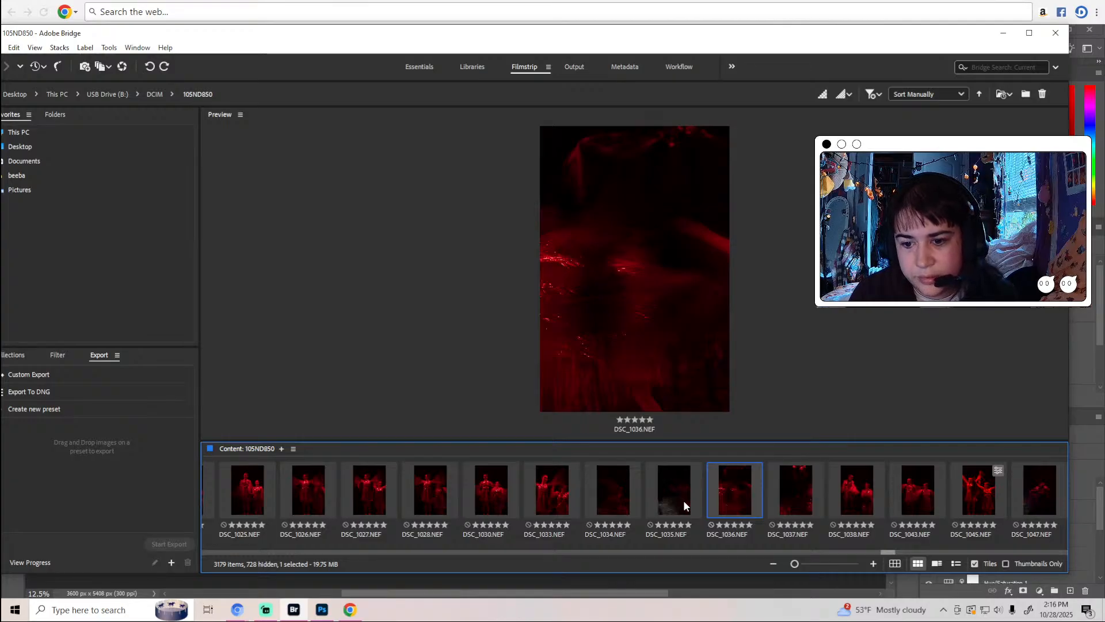
pyautogui.press('Right')
pyautogui.press('Right')
pyautogui.press('Right')
pyautogui.press('Right')
pyautogui.press('Right')
pyautogui.press('Right')
pyautogui.press('Right')
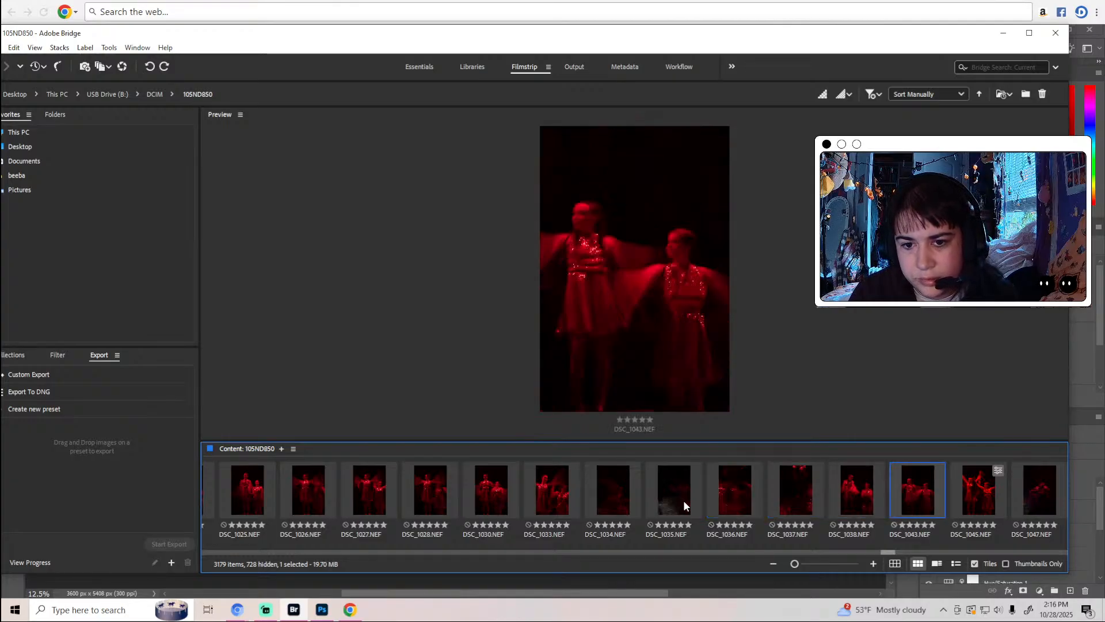
pyautogui.press('Right')
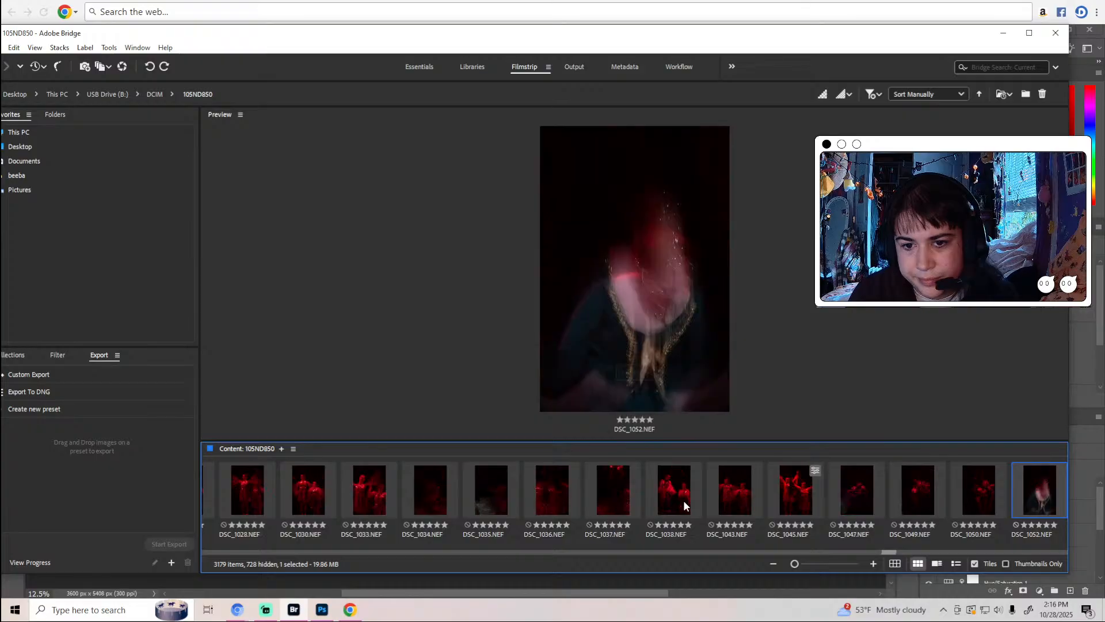
# Return to DSC_1047.NEF and open it for raw editing in Photoshop's Camera Raw.
pyautogui.press('Left')
pyautogui.press('Left')
pyautogui.press('Left')
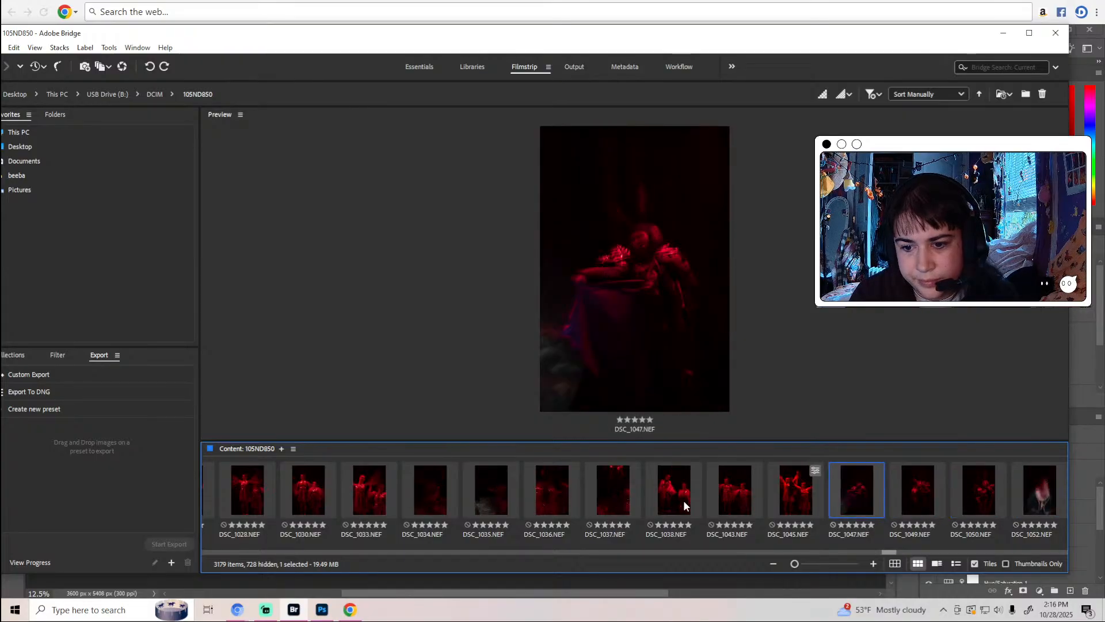
pyautogui.doubleClick(856, 487)
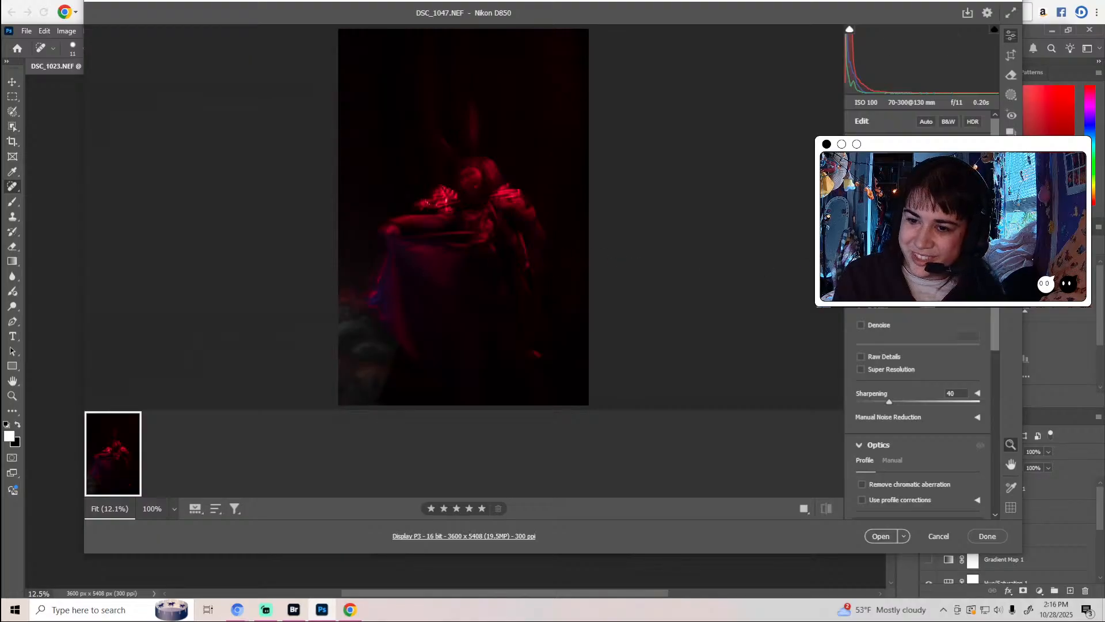
# Enable lens profile corrections for the photo and brighten its tones, with Blacks at -10.
pyautogui.scroll(-2, 885, 473)
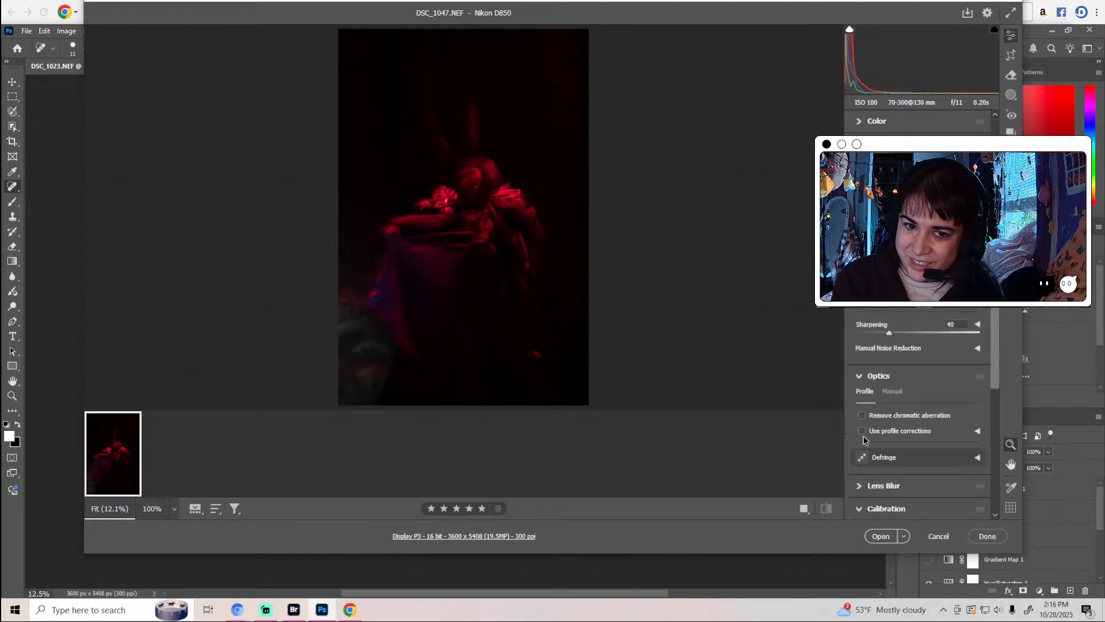
pyautogui.click(862, 432)
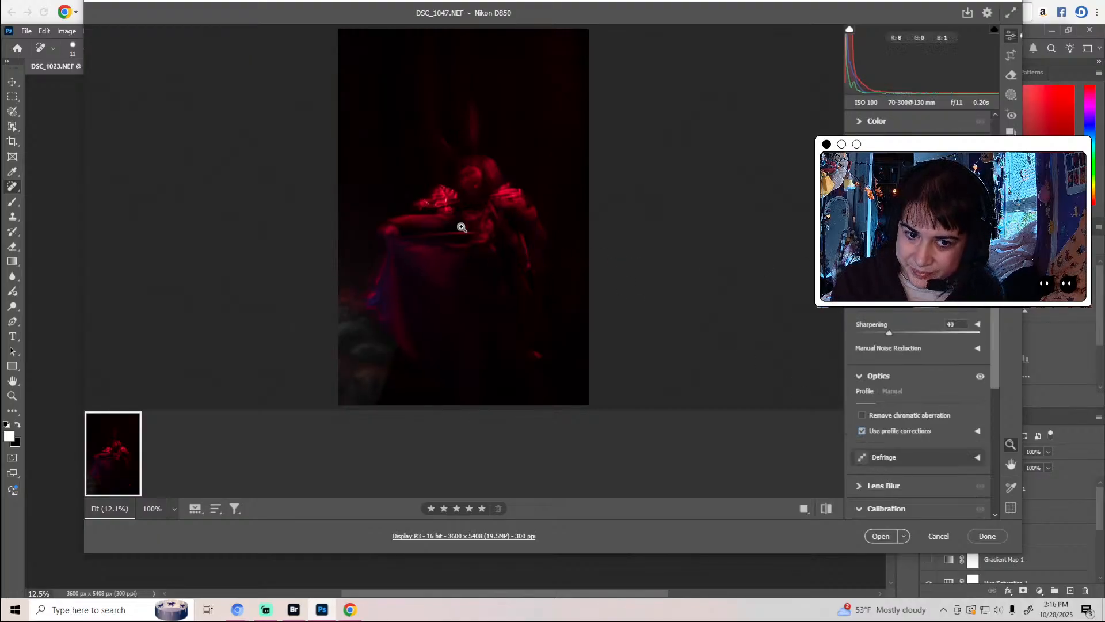
pyautogui.scroll(2, 919, 415)
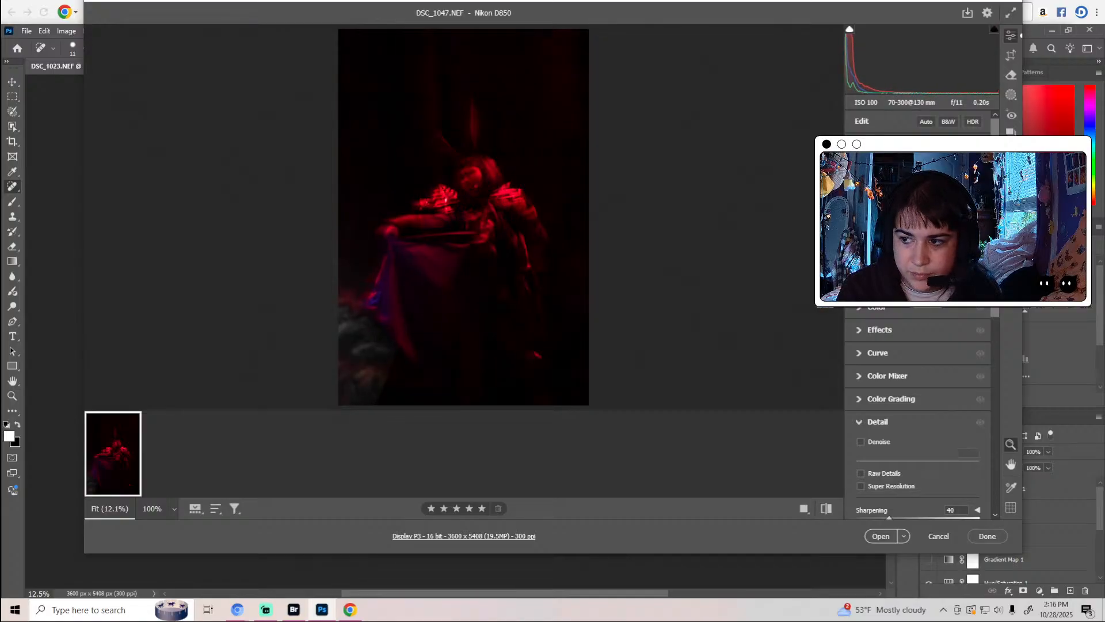
# Set the photo's Temperature to 3650, Tint to +49, Vibrance to +5 and Saturation to +3.
pyautogui.click(883, 314)
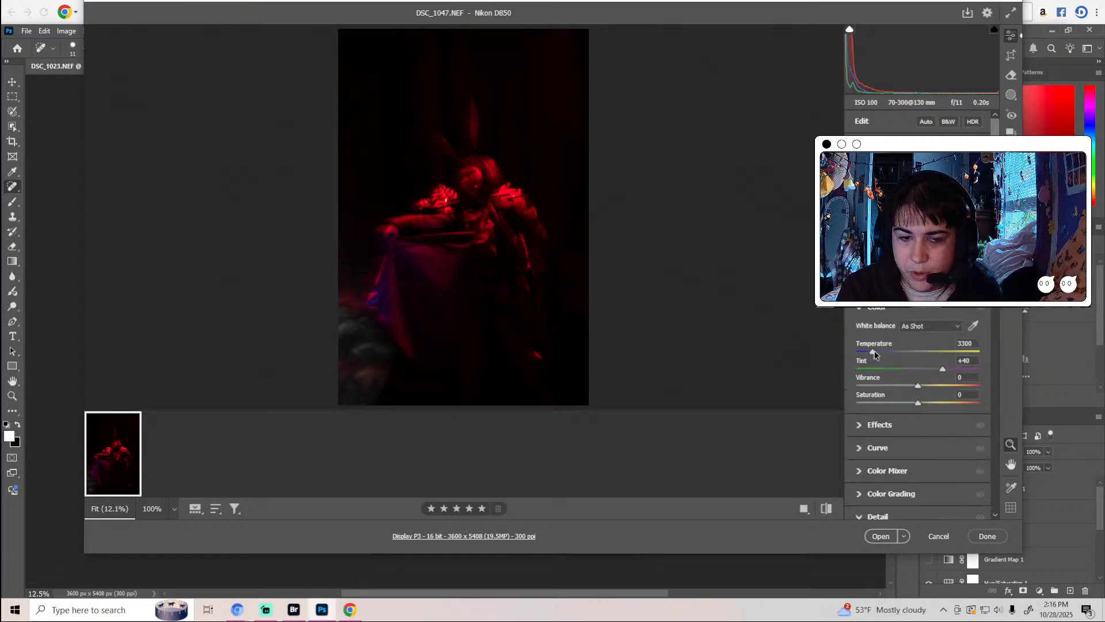
pyautogui.moveTo(882, 353); pyautogui.dragTo(878, 355)
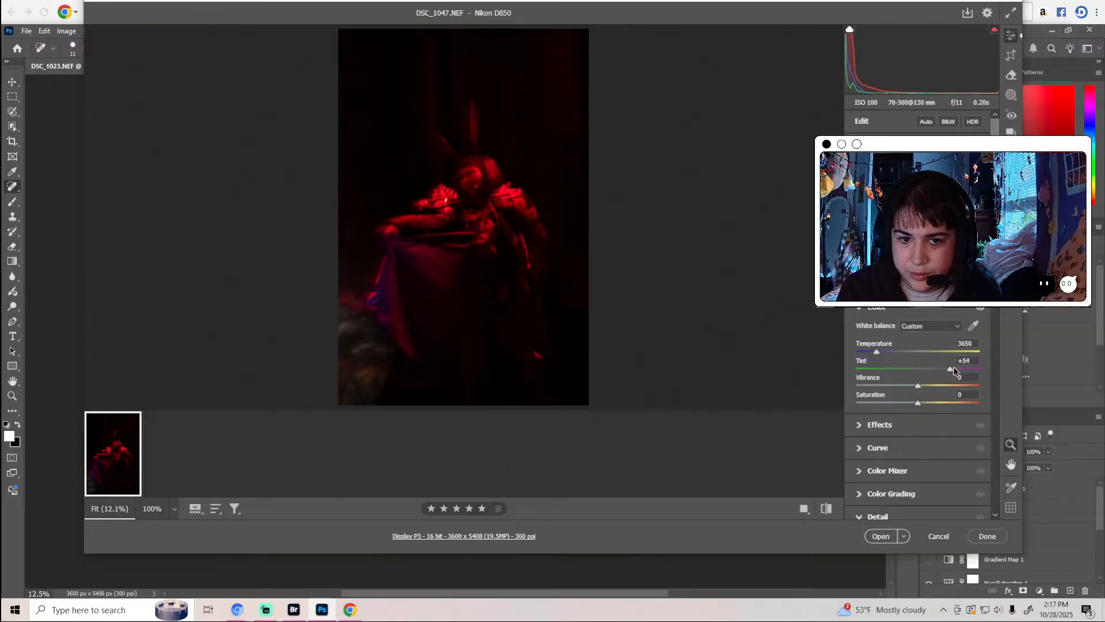
pyautogui.moveTo(944, 369); pyautogui.dragTo(950, 371)
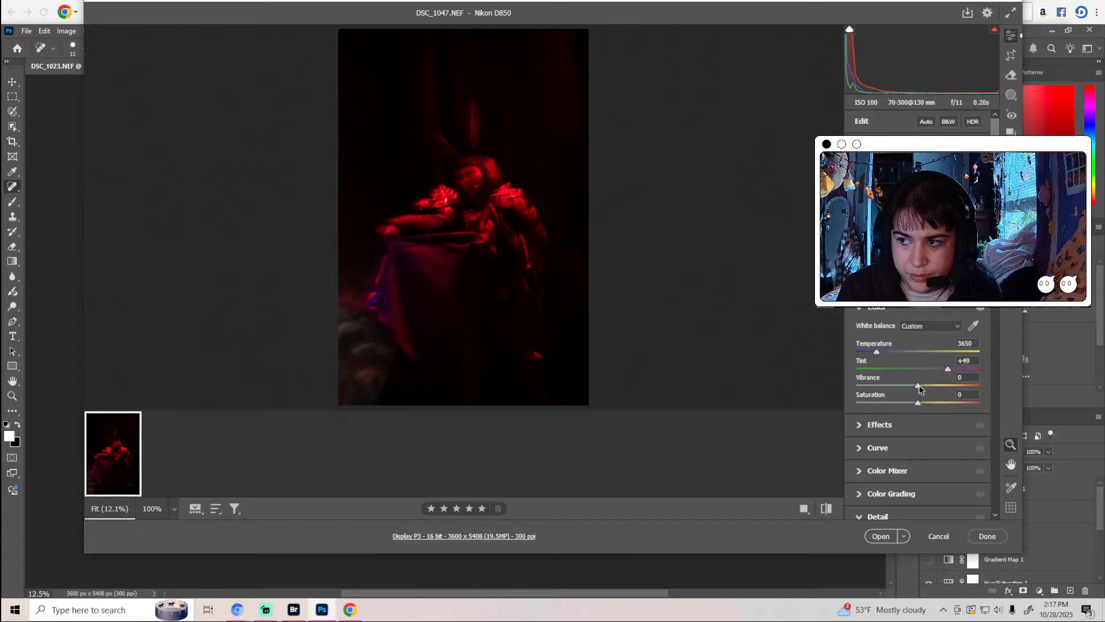
pyautogui.moveTo(919, 389); pyautogui.dragTo(920, 403)
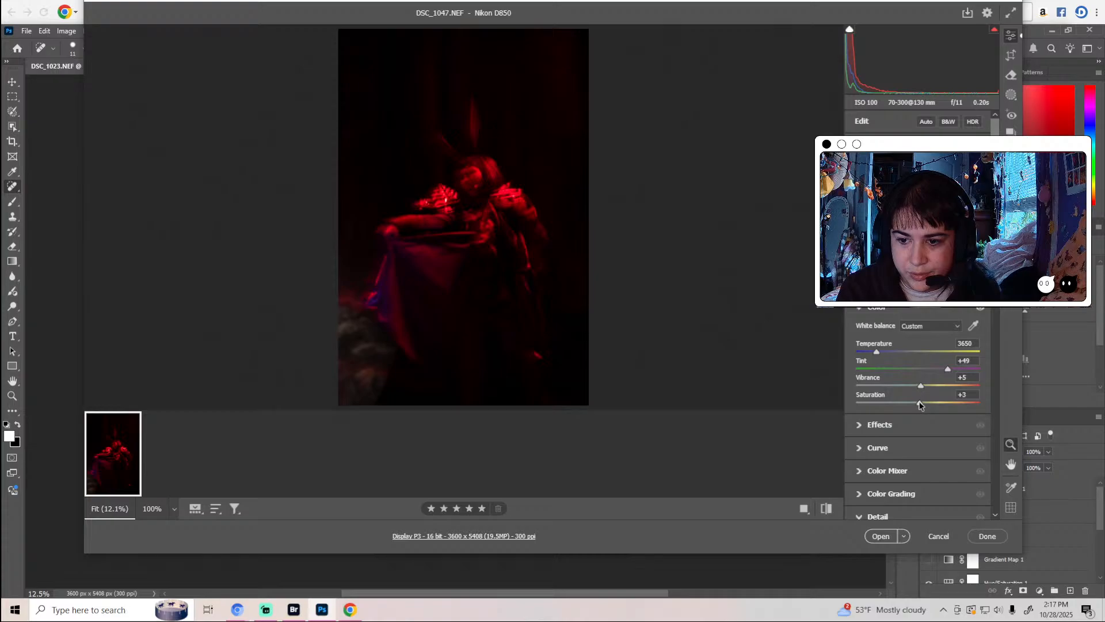
# Set the photo's Dehaze effect to +5 and inspect the purple cloth at 100%.
pyautogui.click(898, 429)
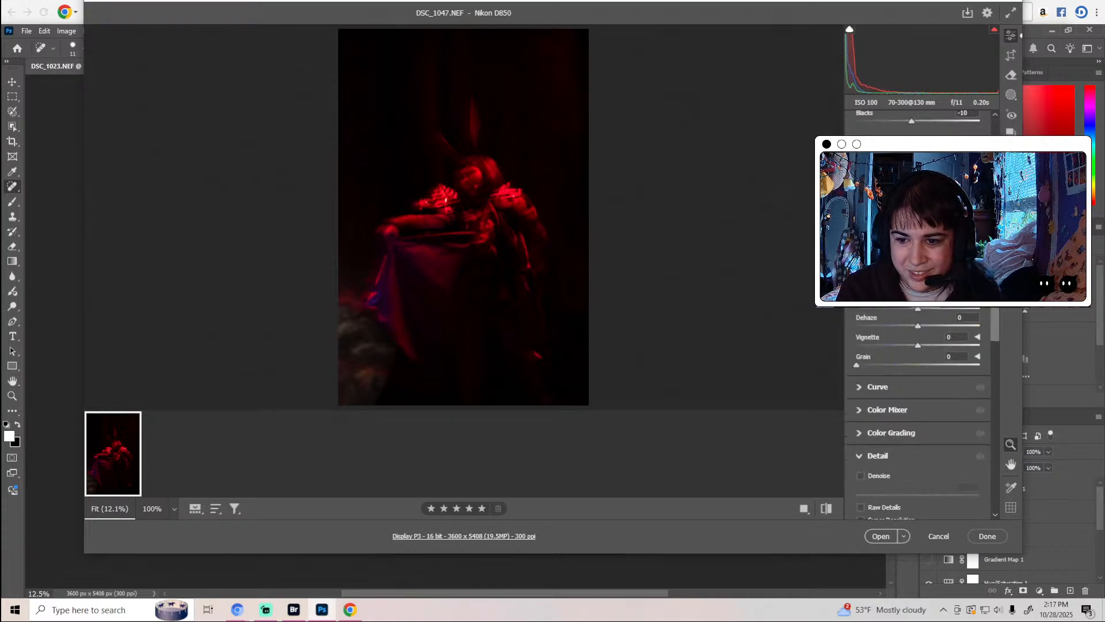
pyautogui.click(922, 326)
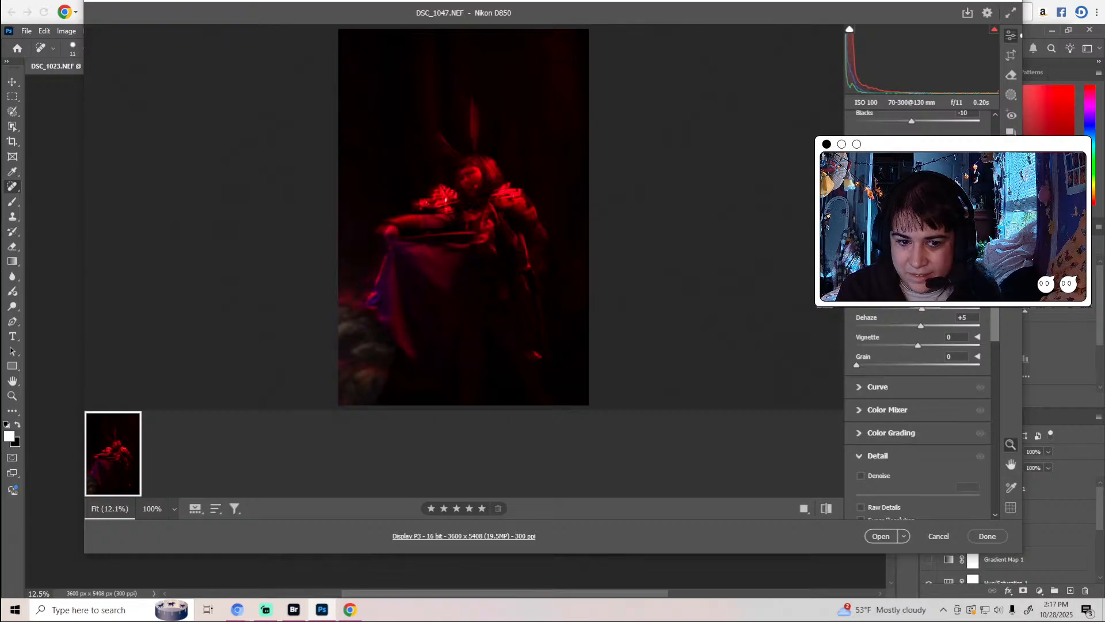
pyautogui.click(380, 299)
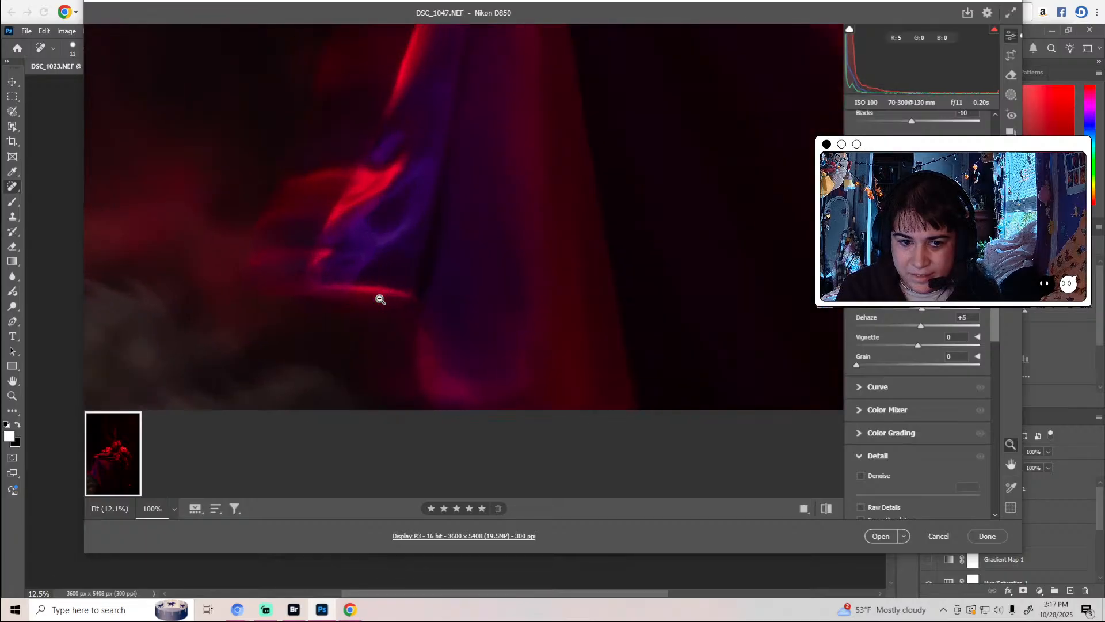
pyautogui.click(381, 300)
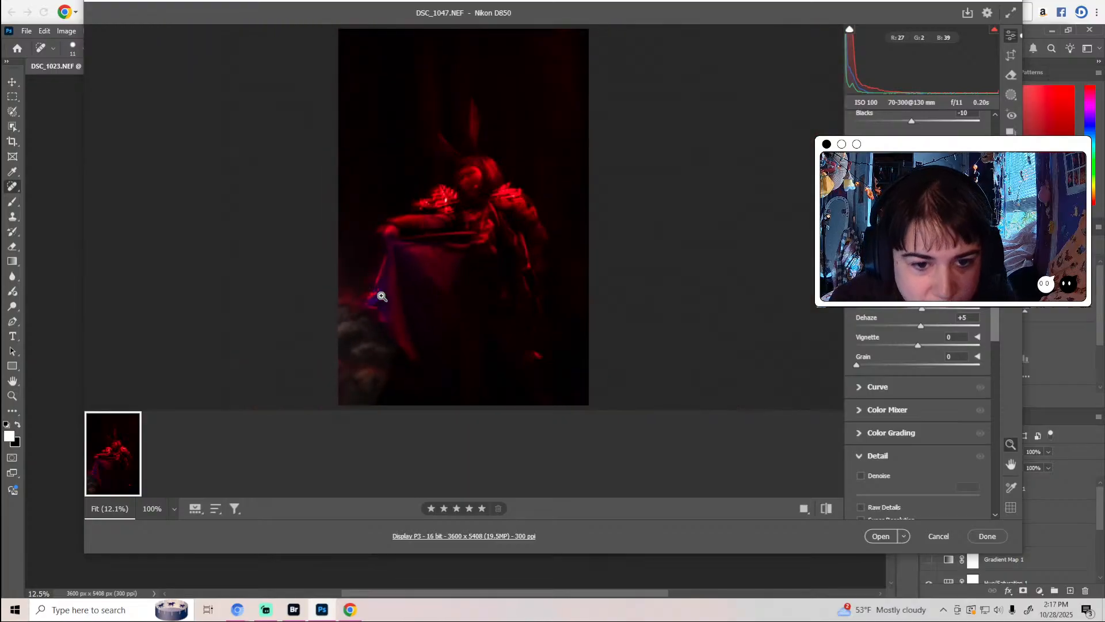
# In the Color Mixer, set Oranges to +17, Purples to -1 and Magentas to -1, and enable chromatic aberration removal.
pyautogui.scroll(-4, 924, 392)
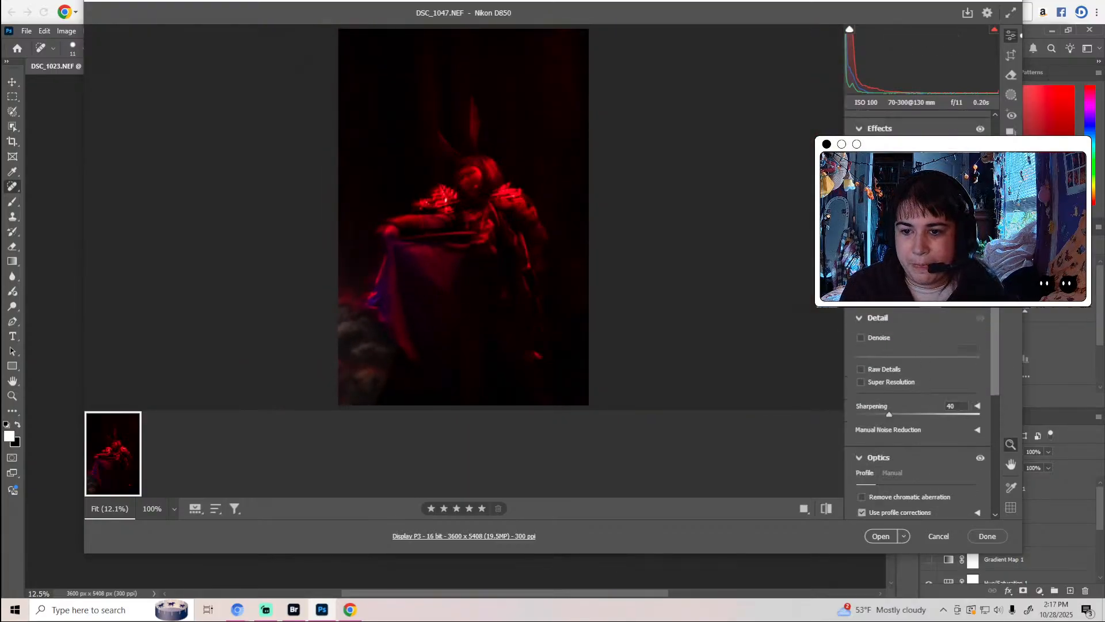
pyautogui.scroll(4, 923, 346)
pyautogui.scroll(-3, 908, 377)
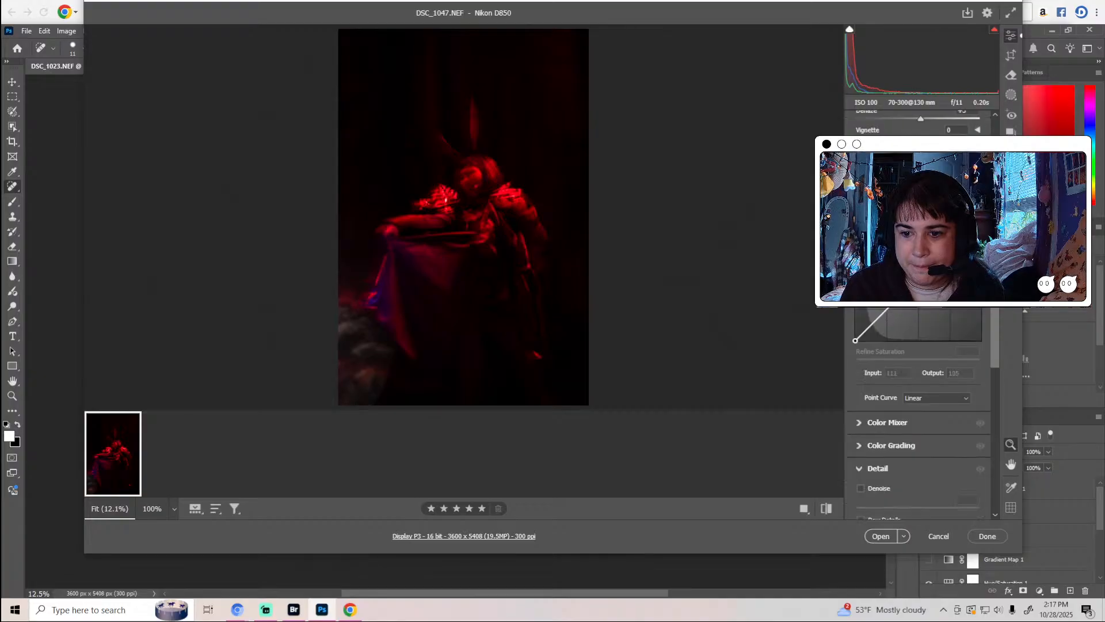
pyautogui.click(905, 355)
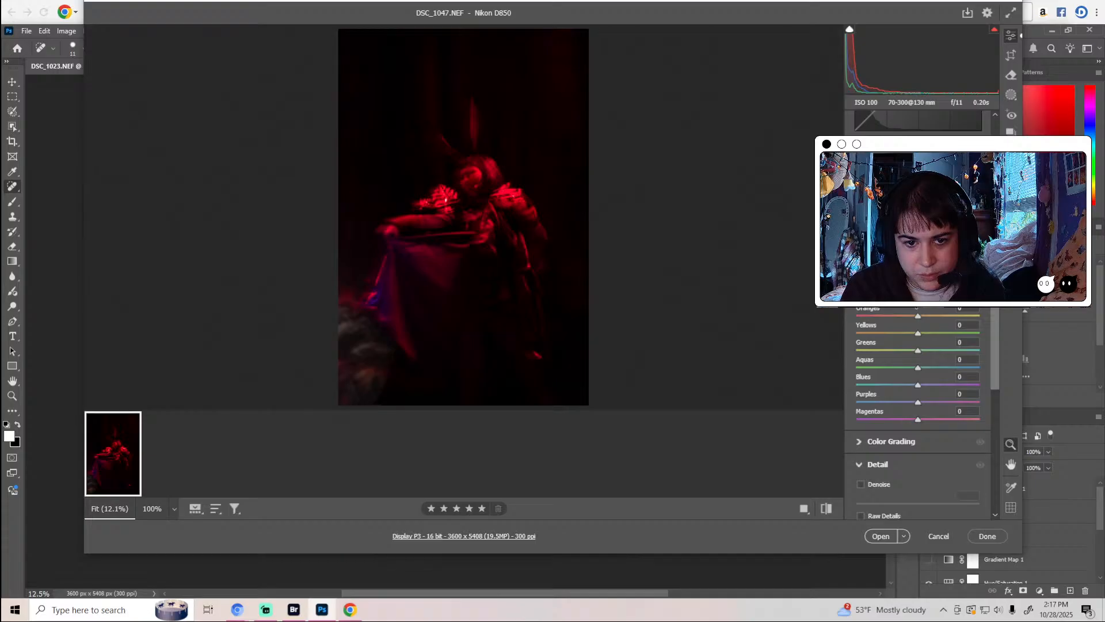
pyautogui.moveTo(919, 318); pyautogui.dragTo(919, 318)
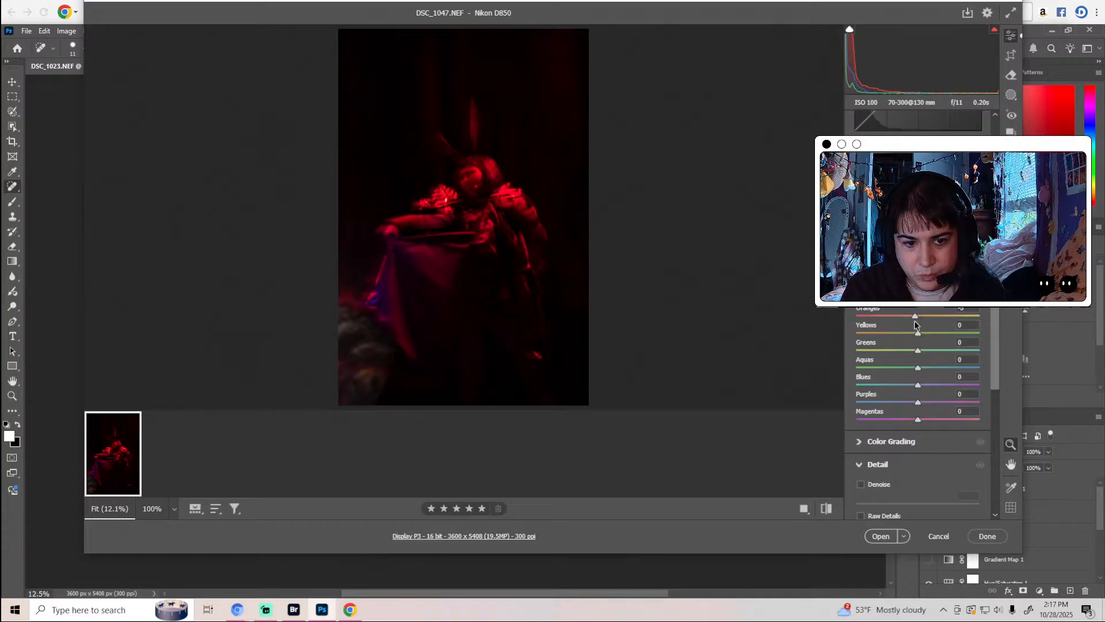
pyautogui.moveTo(949, 318); pyautogui.dragTo(949, 318)
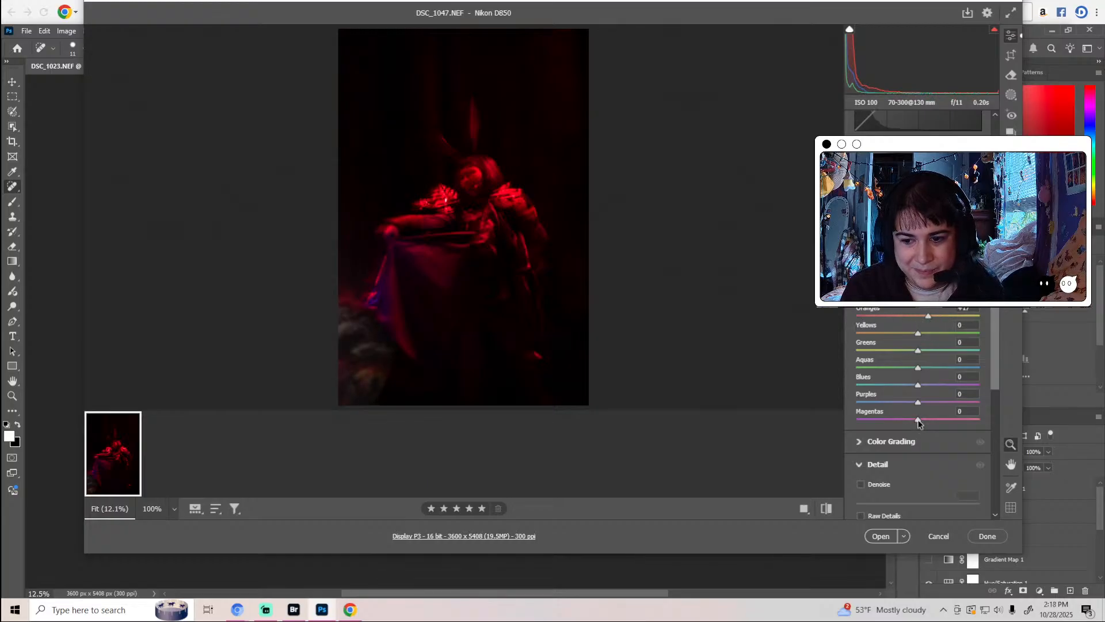
pyautogui.moveTo(918, 424)
pyautogui.mouseDown()
pyautogui.moveTo(837, 423)
pyautogui.moveTo(938, 422)
pyautogui.moveTo(912, 424)
pyautogui.moveTo(944, 404)
pyautogui.moveTo(919, 405)
pyautogui.mouseUp()
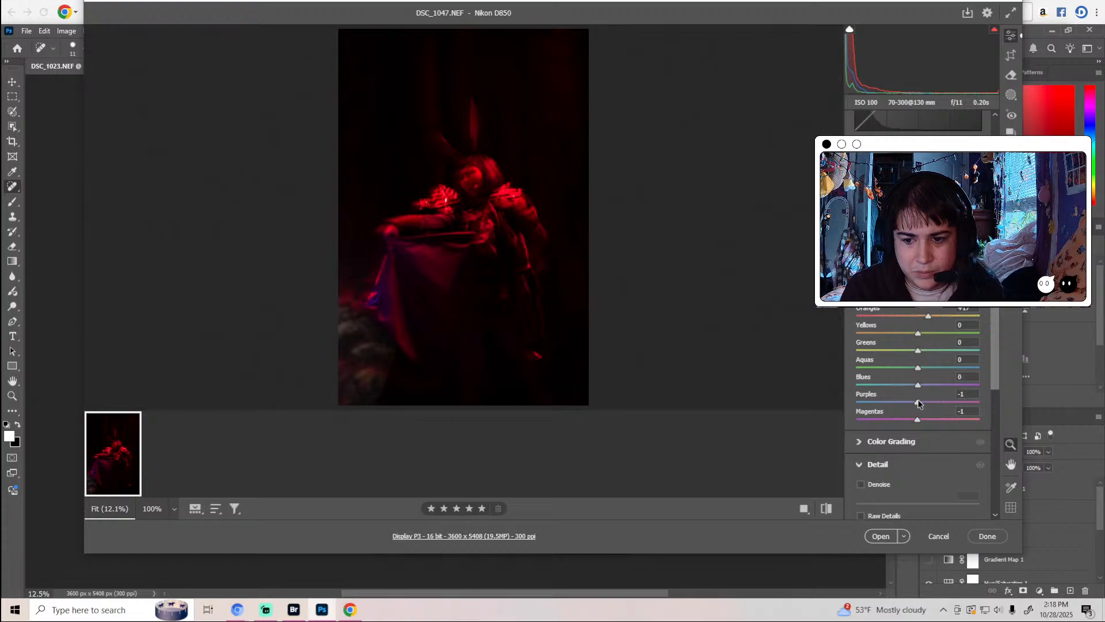
pyautogui.scroll(-4, 895, 426)
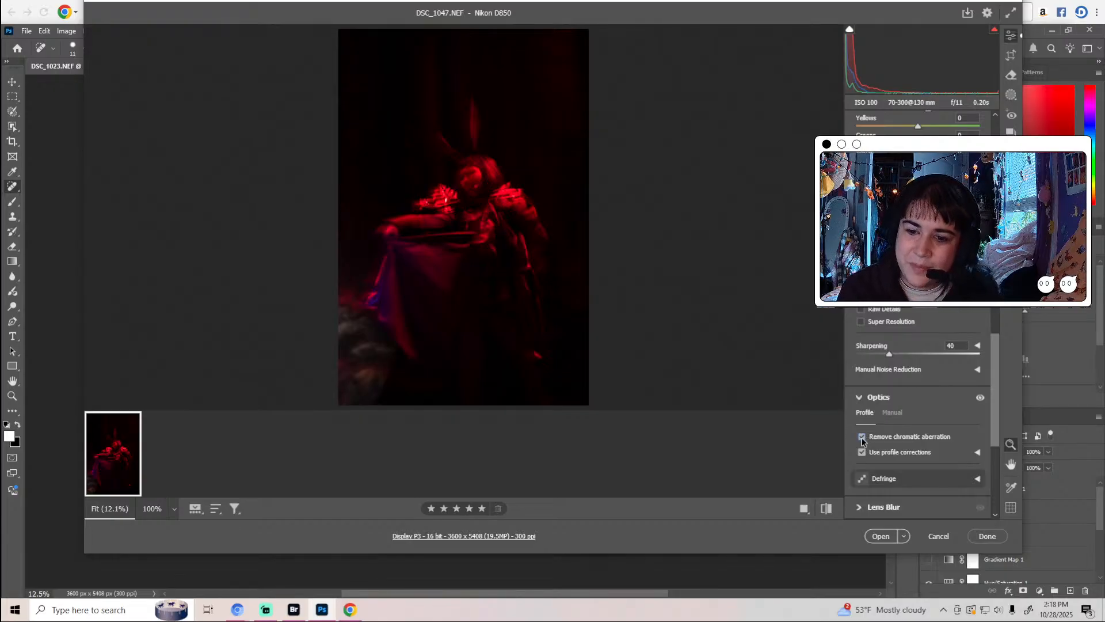
# Calibrate the photo with Shadows Tint +8, Red Primary Hue +36 and Saturation +5, Green Primary Hue -19 and Blue Primary Hue -6.
pyautogui.scroll(-5, 904, 424)
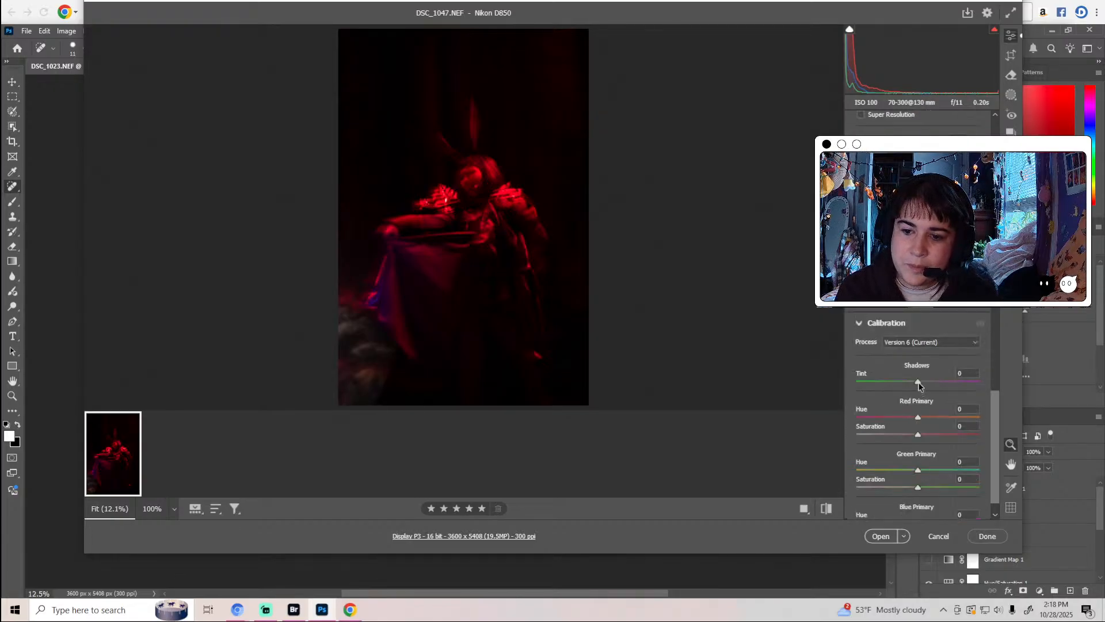
pyautogui.moveTo(920, 386)
pyautogui.mouseDown()
pyautogui.moveTo(989, 379)
pyautogui.moveTo(922, 392)
pyautogui.mouseUp()
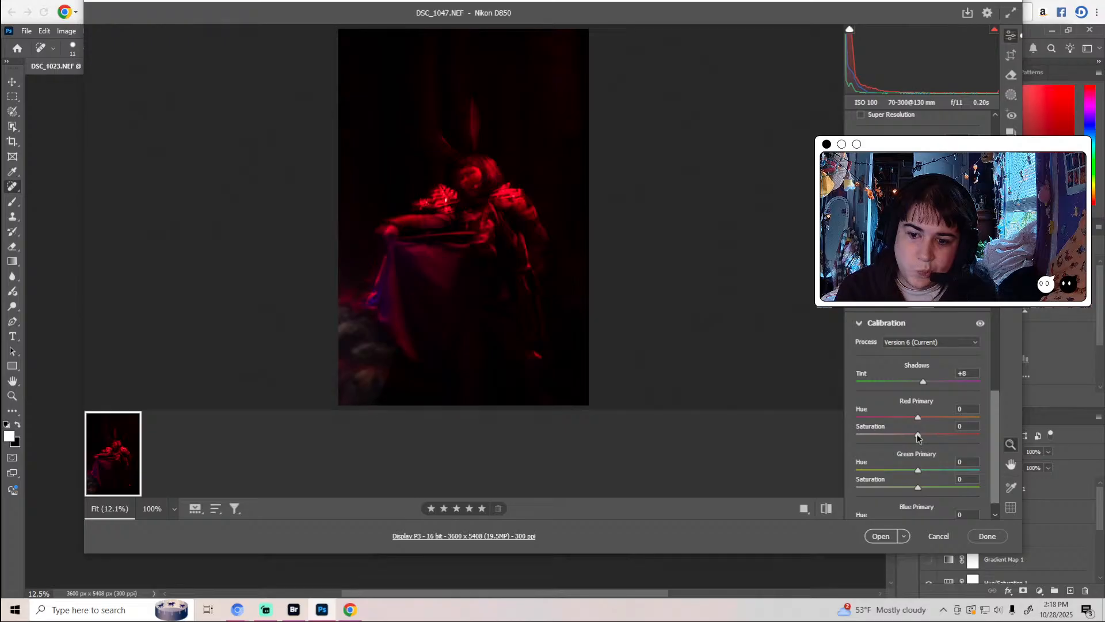
pyautogui.moveTo(918, 436); pyautogui.dragTo(941, 422)
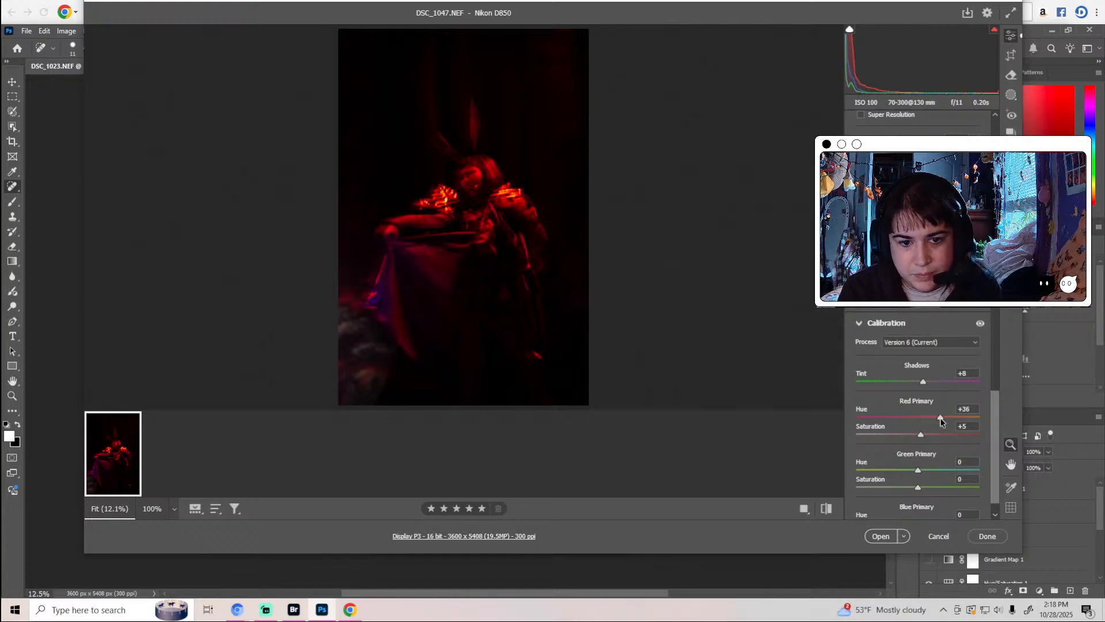
pyautogui.moveTo(919, 471)
pyautogui.mouseDown()
pyautogui.moveTo(893, 472)
pyautogui.moveTo(925, 473)
pyautogui.moveTo(881, 491)
pyautogui.moveTo(933, 491)
pyautogui.moveTo(906, 491)
pyautogui.moveTo(933, 491)
pyautogui.moveTo(915, 491)
pyautogui.mouseUp()
pyautogui.scroll(-1, 909, 475)
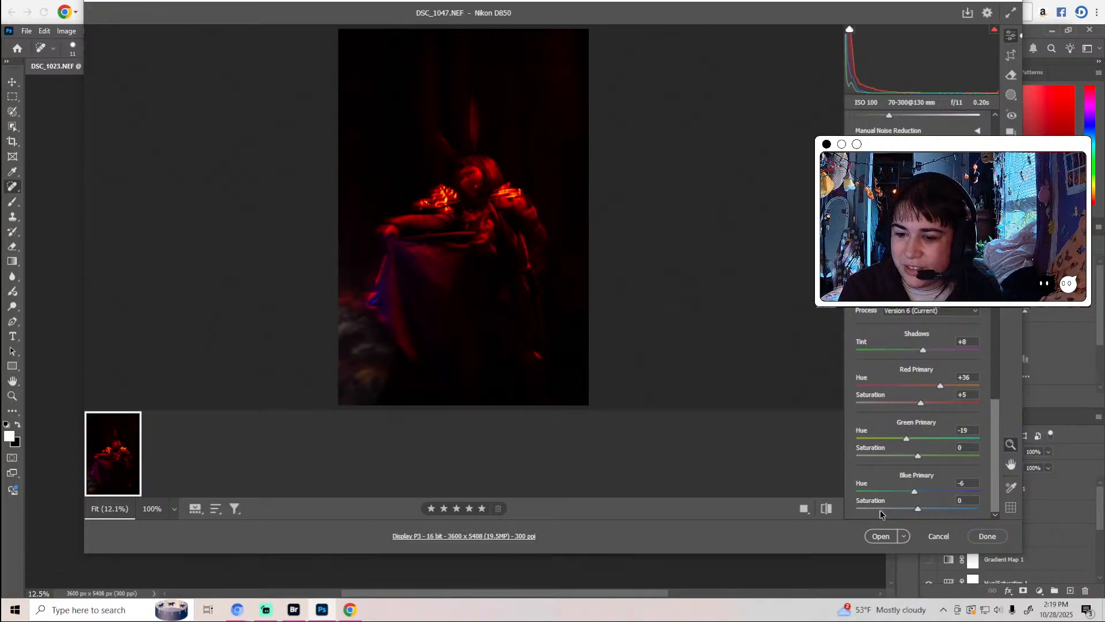
# Open the developed DSC_1047.NEF as a Photoshop document and close DSC_1023.NEF without saving its changes.
pyautogui.click(881, 535)
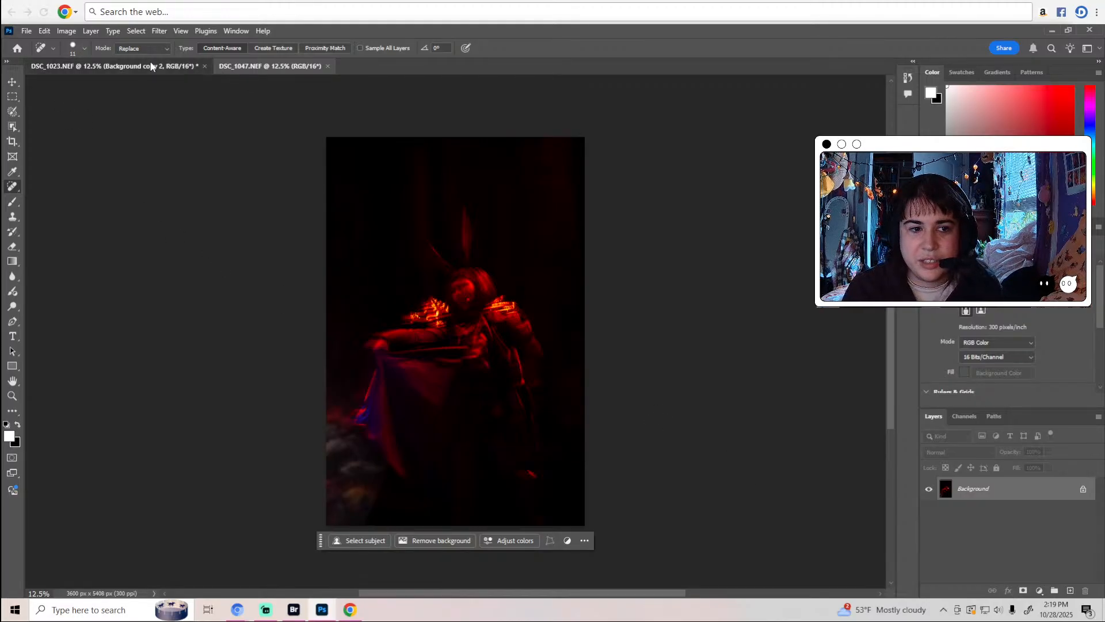
pyautogui.click(199, 66)
pyautogui.click(204, 67)
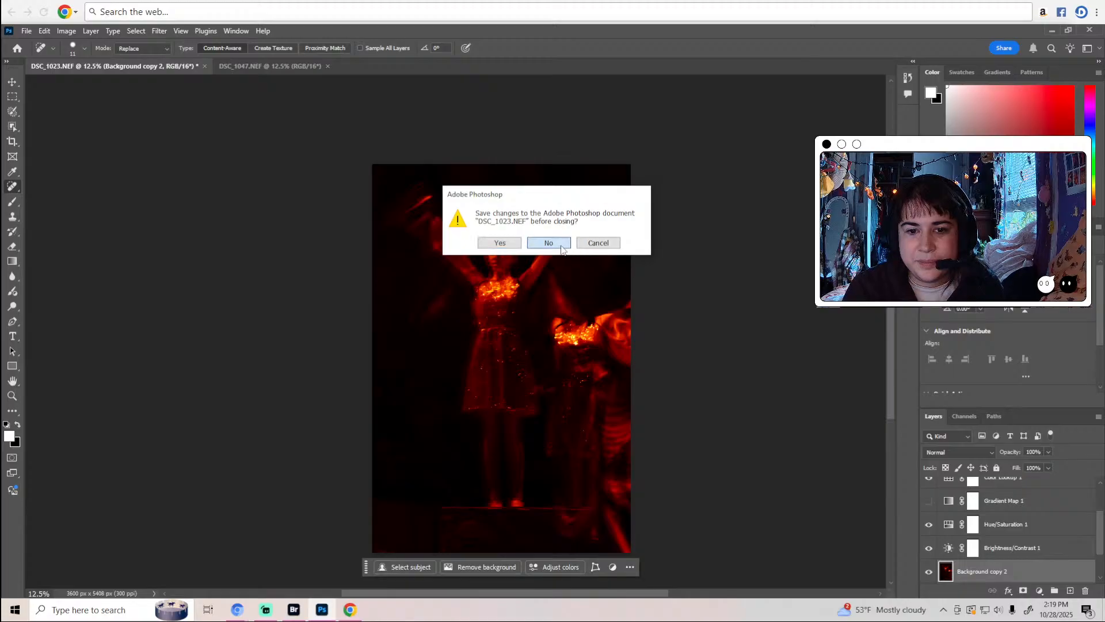
pyautogui.click(547, 242)
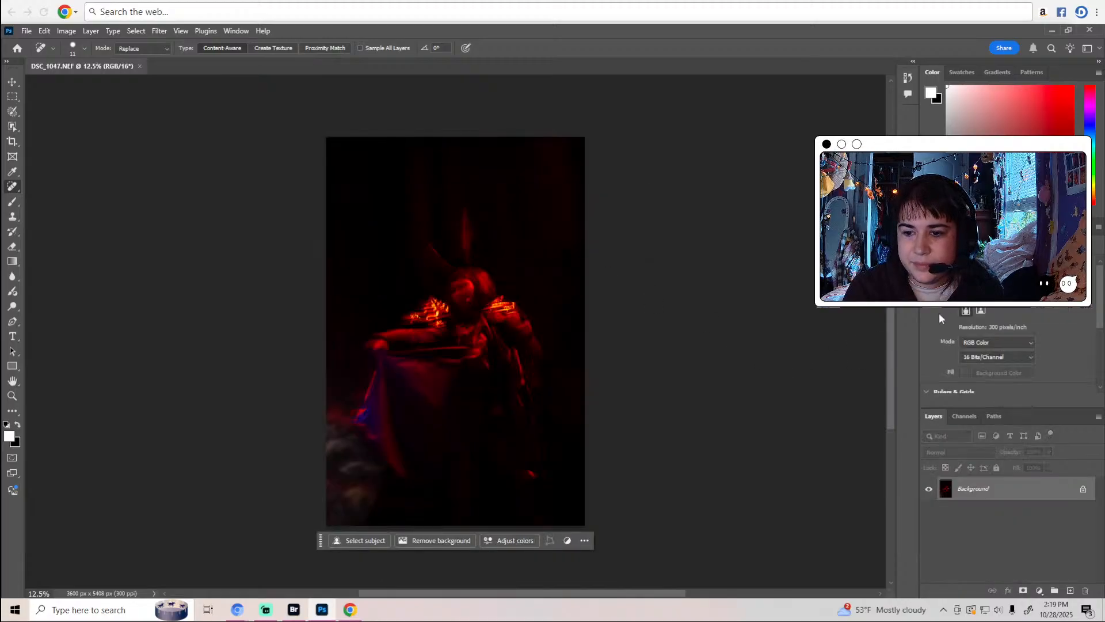
# Add a Levels adjustment layer above the Background and brighten the photo by lowering the white input level.
pyautogui.click(973, 221)
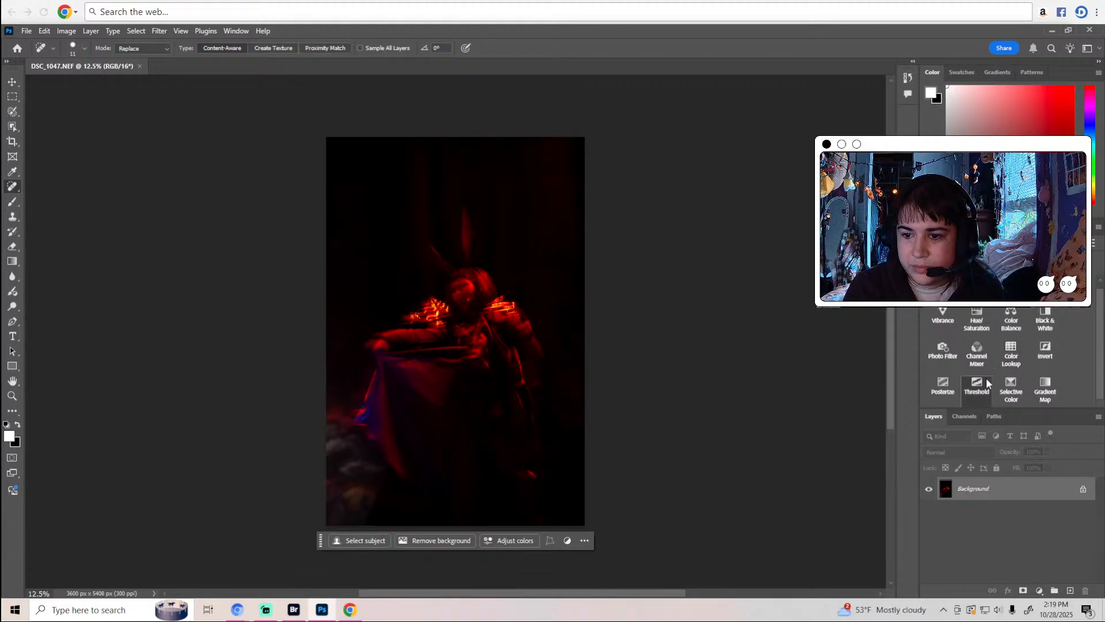
pyautogui.scroll(1, 985, 383)
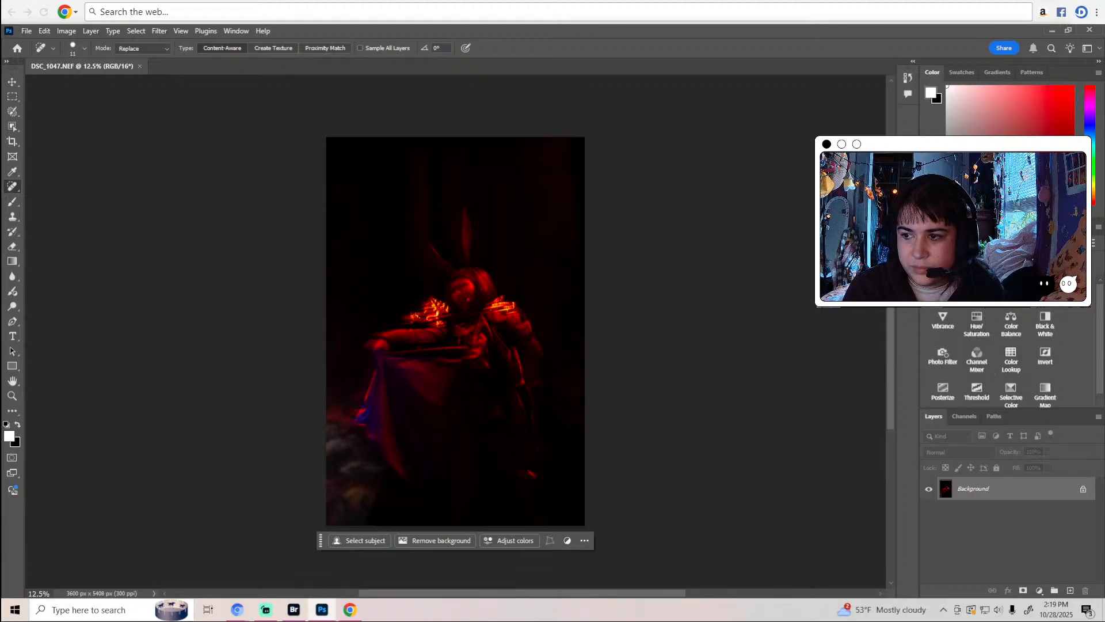
pyautogui.click(977, 280)
pyautogui.moveTo(1089, 348); pyautogui.dragTo(1074, 359)
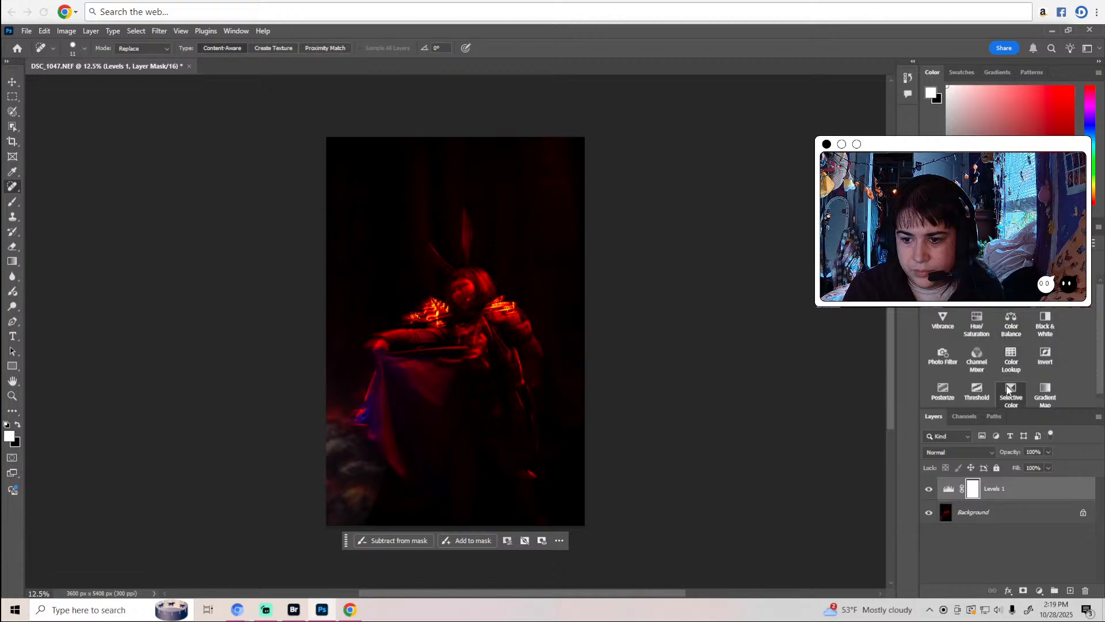
# Add a Selective Color adjustment layer and set its Neutrals to Magenta +8, Yellow -10 and Black +4.
pyautogui.click(1011, 390)
pyautogui.click(1002, 286)
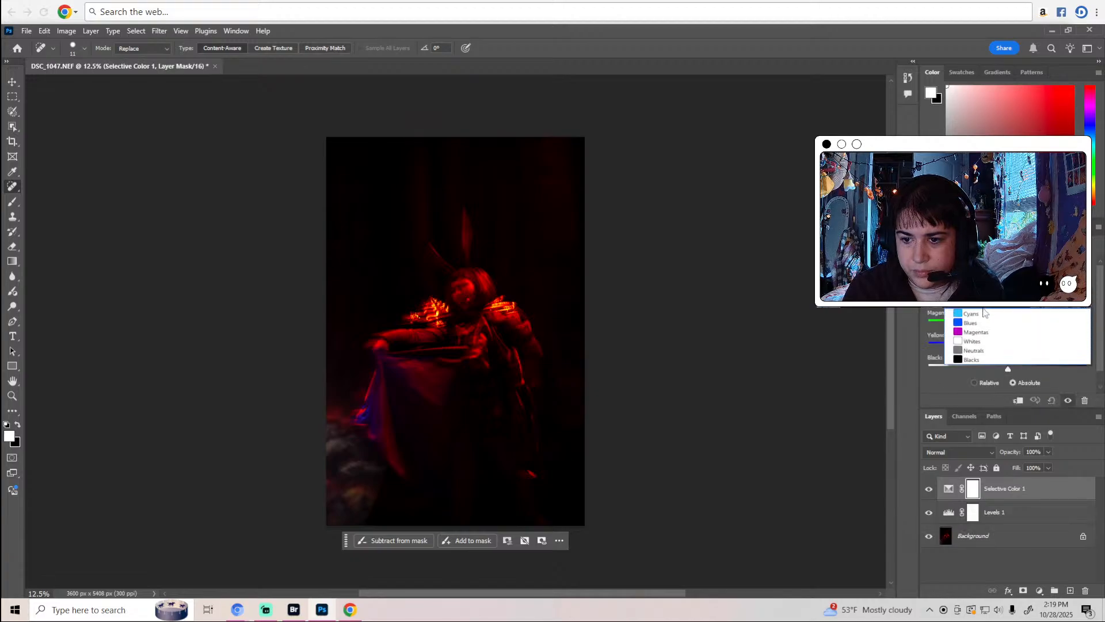
pyautogui.click(981, 350)
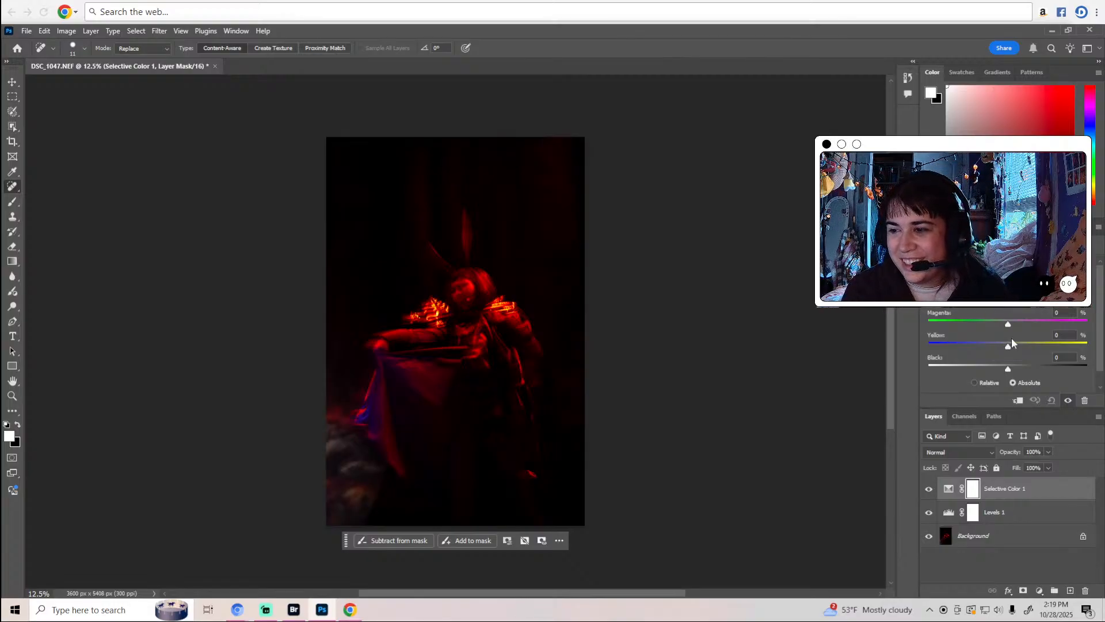
pyautogui.moveTo(1008, 368); pyautogui.dragTo(1012, 372)
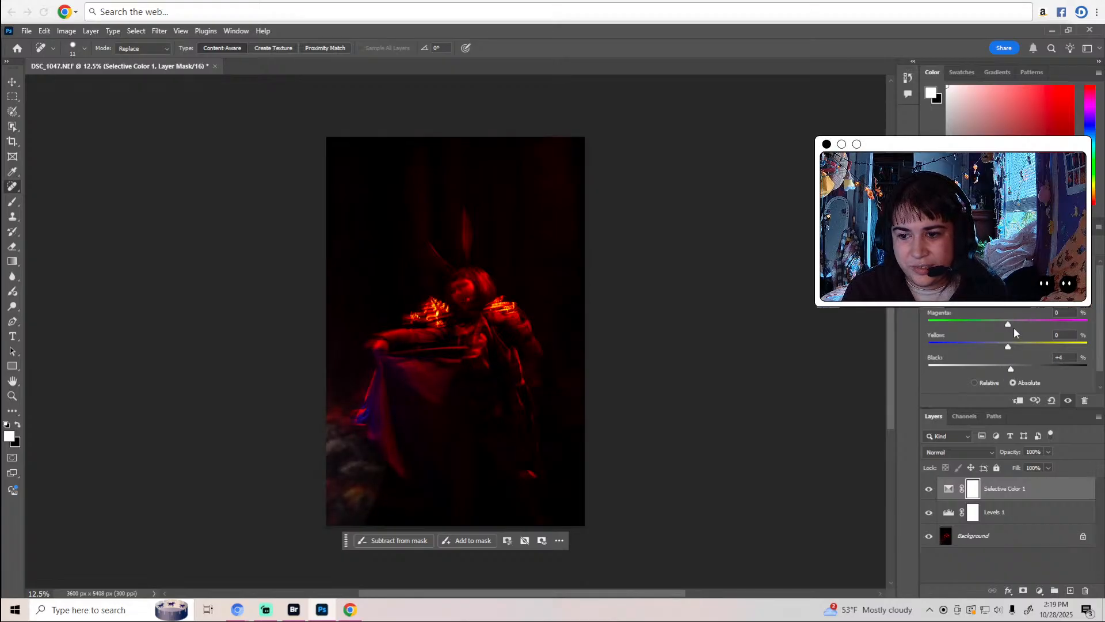
pyautogui.moveTo(1024, 324); pyautogui.dragTo(1000, 357)
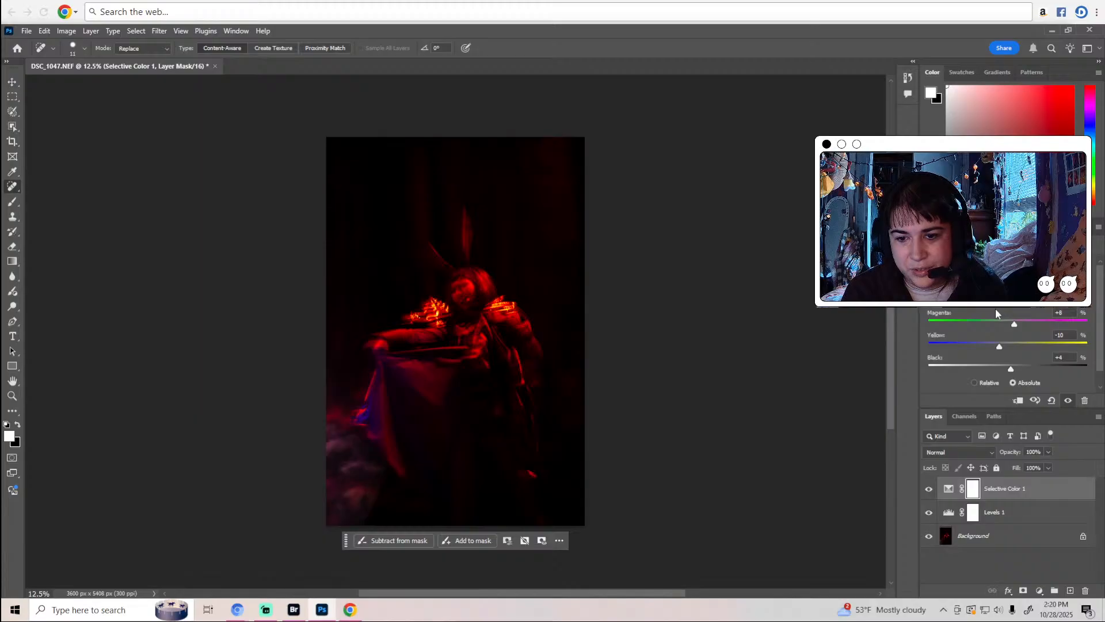
# Try to adjust the Black amount of the Whites in the Selective Color layer.
pyautogui.click(1002, 269)
pyautogui.click(970, 340)
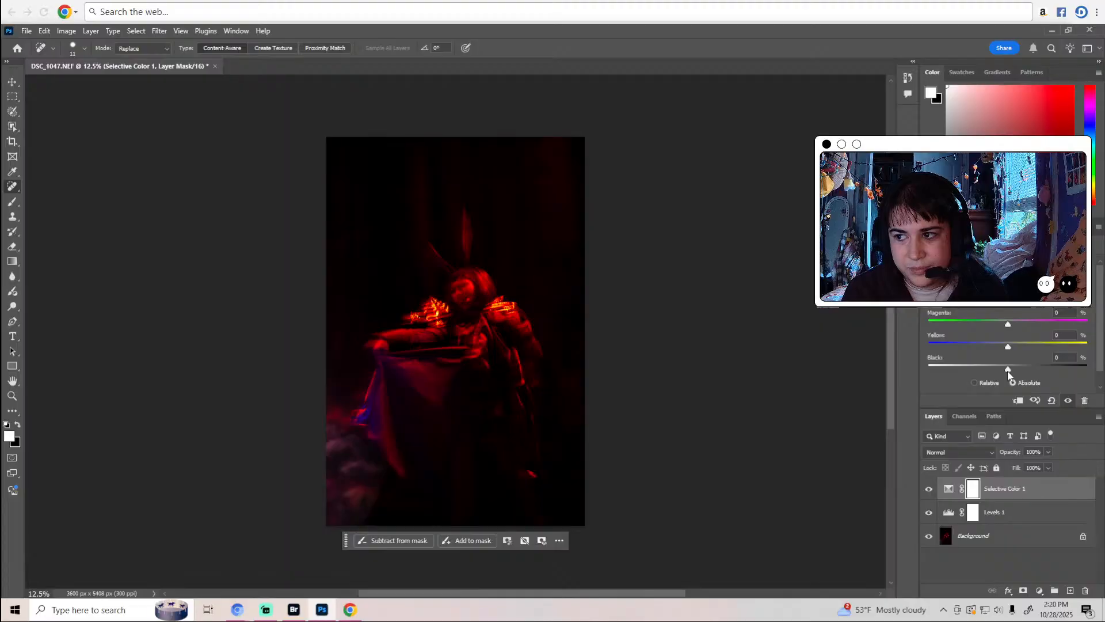
pyautogui.moveTo(994, 371); pyautogui.dragTo(1008, 371)
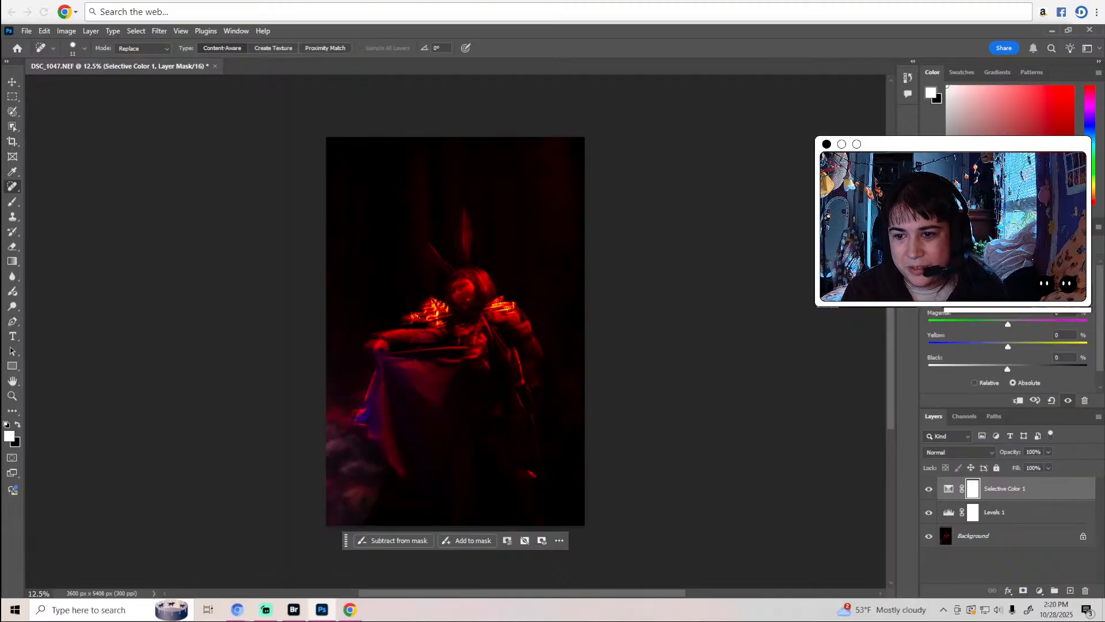
# Set the Black amount of the Blacks in the Selective Color layer to +3.
pyautogui.click(979, 294)
pyautogui.click(973, 361)
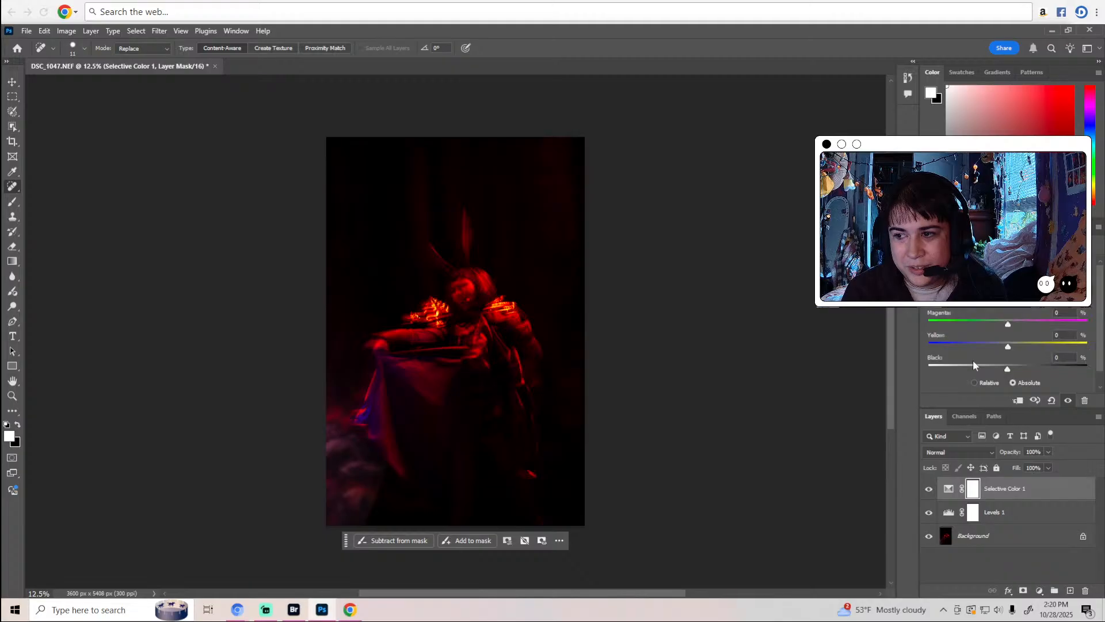
pyautogui.click(1009, 369)
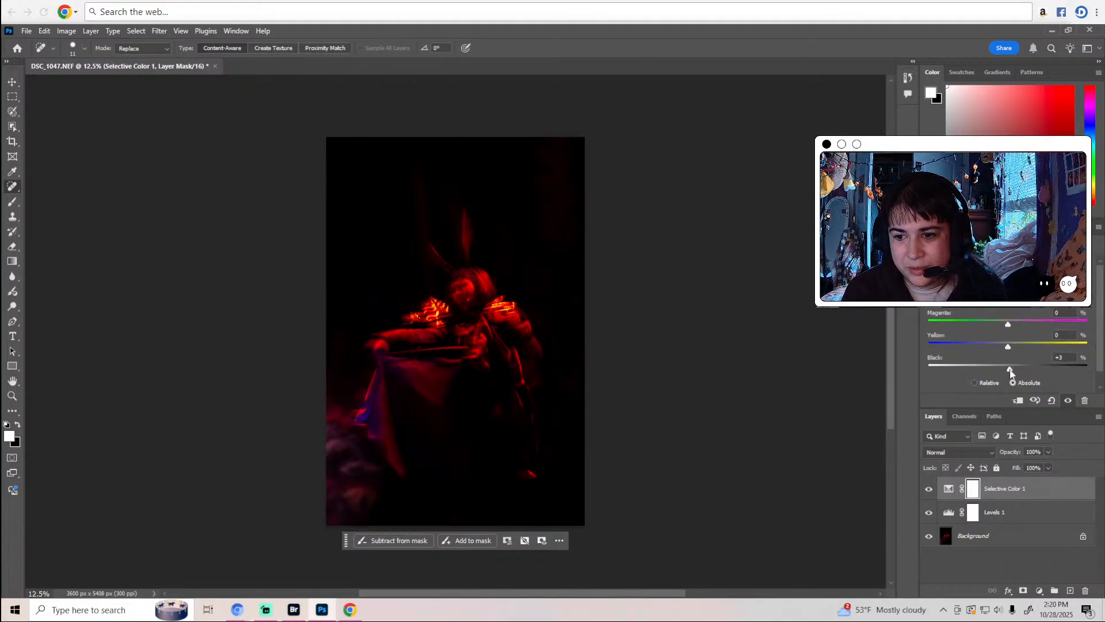
# In the Selective Color layer, set the Blacks range to Magenta -8%, Yellow -5% and Black -3%.
pyautogui.moveTo(1010, 369); pyautogui.dragTo(1007, 369)
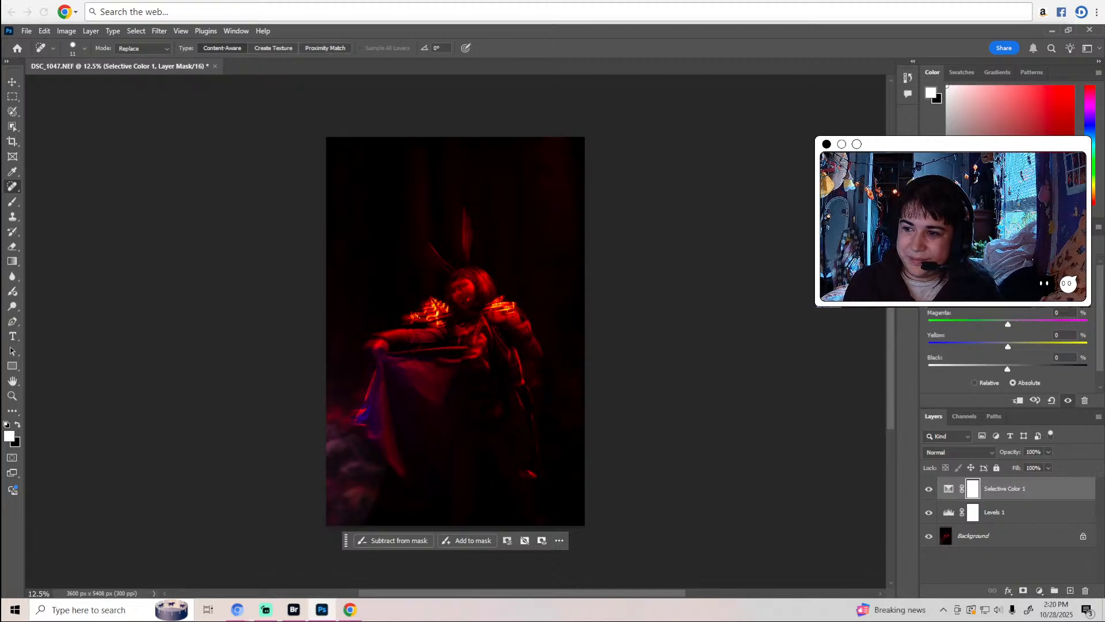
pyautogui.click(979, 268)
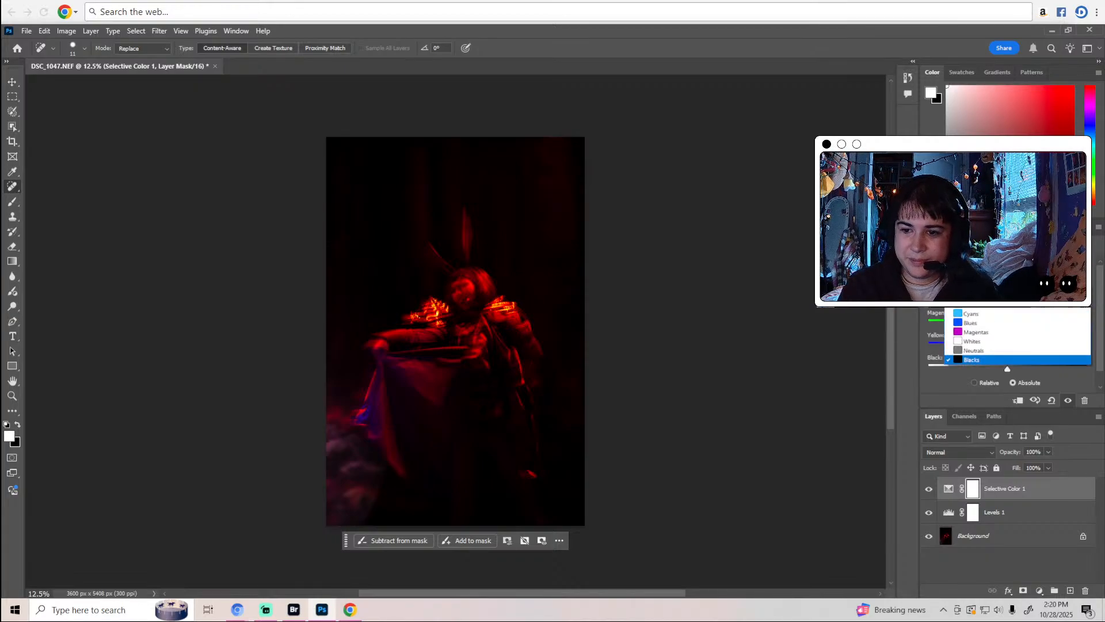
pyautogui.click(1007, 360)
pyautogui.moveTo(1007, 369); pyautogui.dragTo(1018, 369)
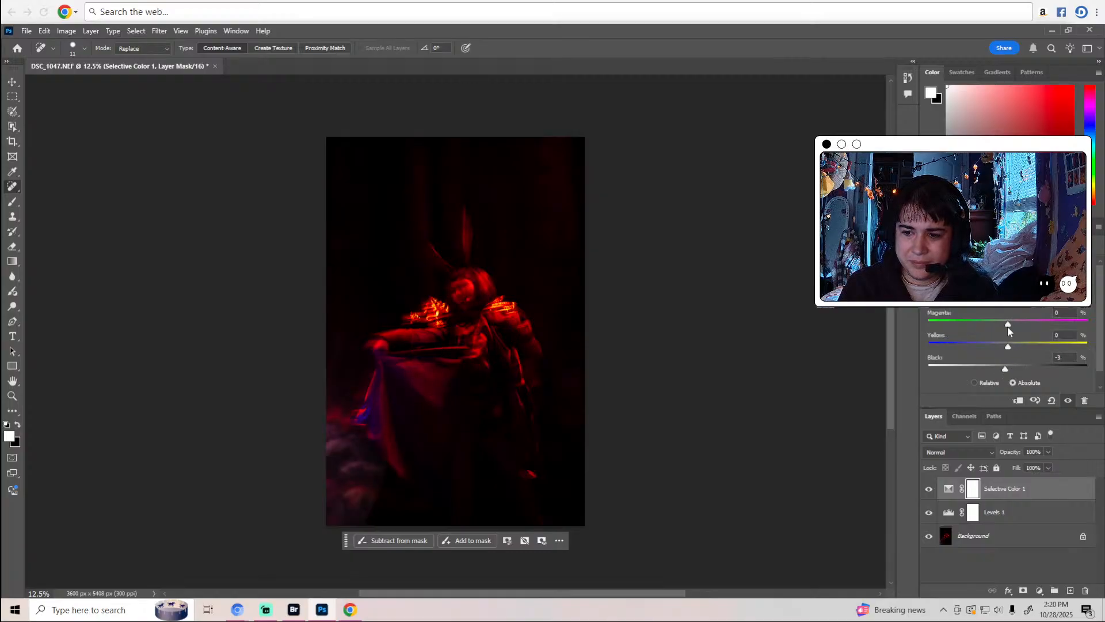
pyautogui.moveTo(1007, 322)
pyautogui.mouseDown()
pyautogui.moveTo(1061, 318)
pyautogui.moveTo(1002, 324)
pyautogui.mouseUp()
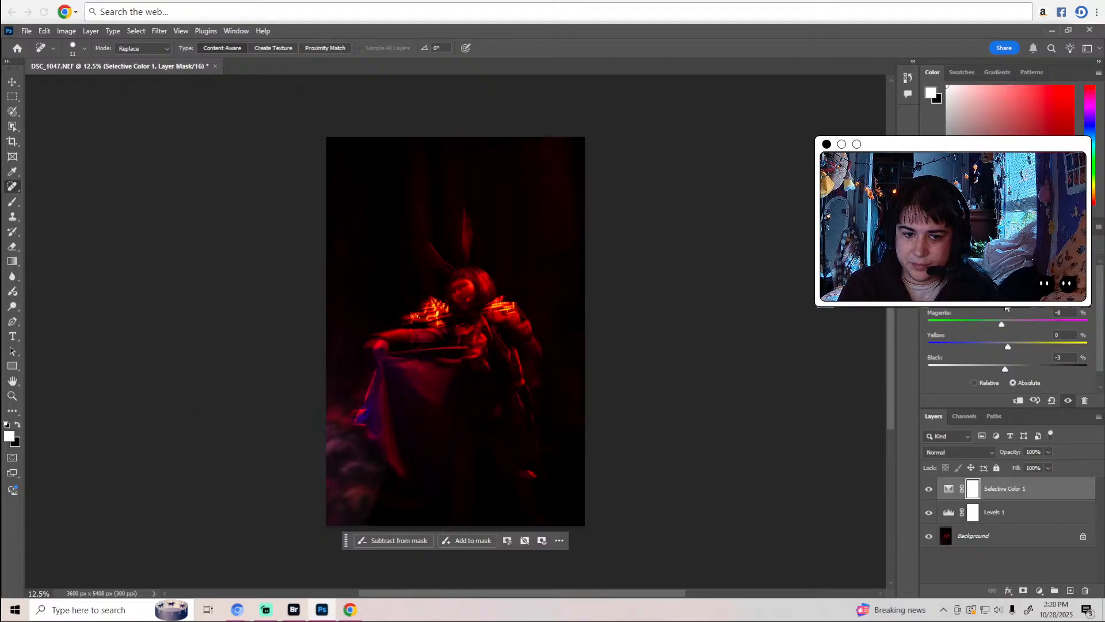
pyautogui.moveTo(1008, 344)
pyautogui.mouseDown()
pyautogui.moveTo(1027, 344)
pyautogui.moveTo(988, 342)
pyautogui.moveTo(1001, 345)
pyautogui.mouseUp()
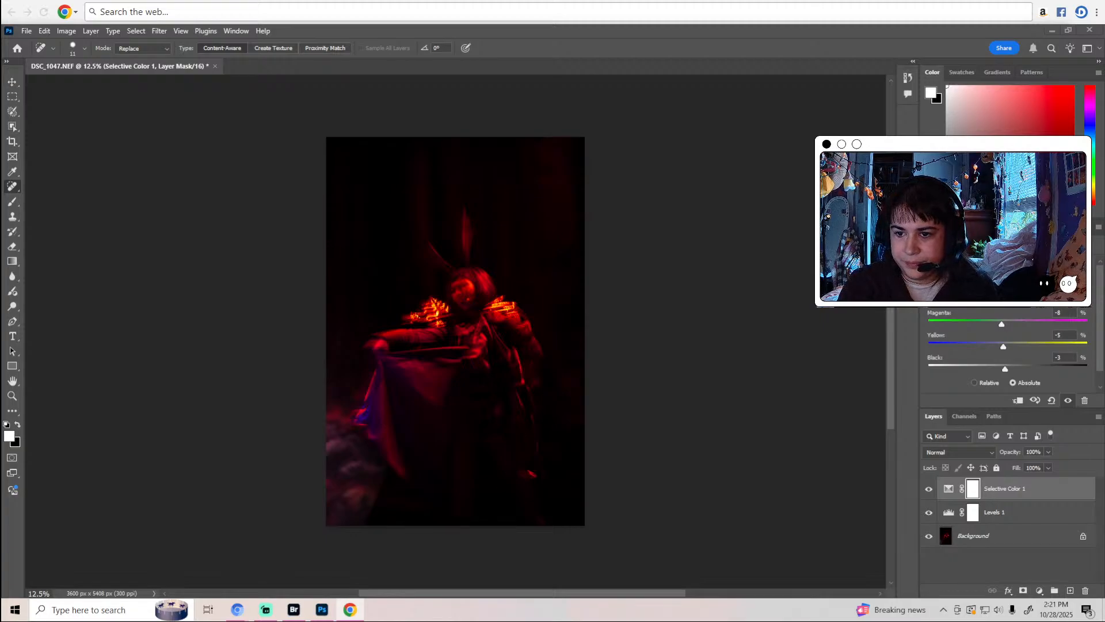
# Switch Selective Color to another color range and set Magenta to -12%, Yellow to +4% and Black to -11%.
pyautogui.hotkey('alt', 'Tab')
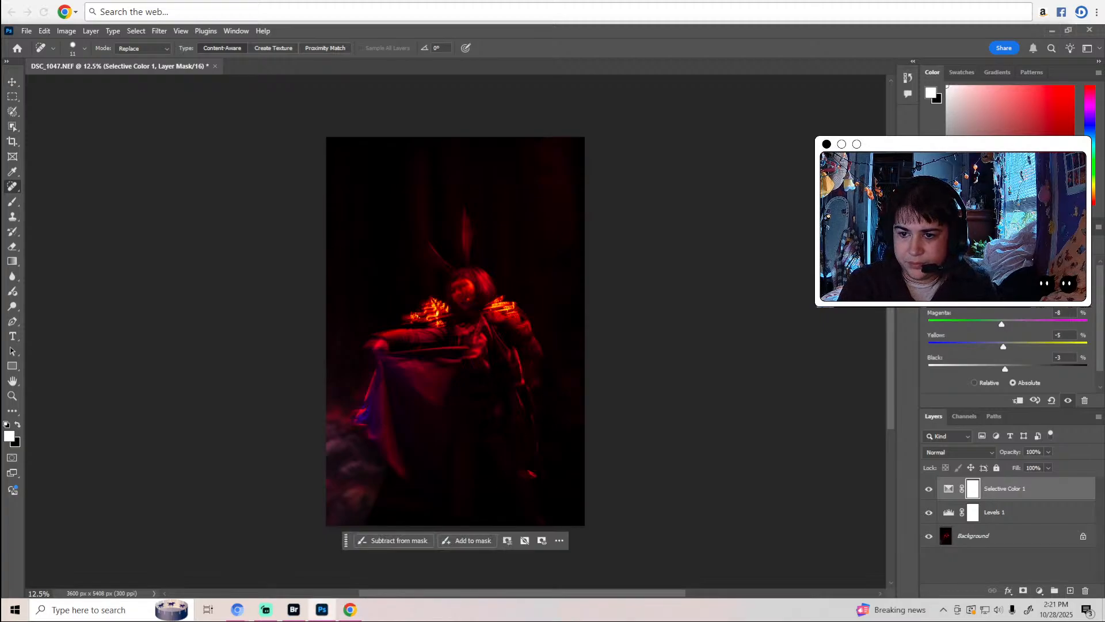
pyautogui.click(1018, 275)
pyautogui.click(1006, 331)
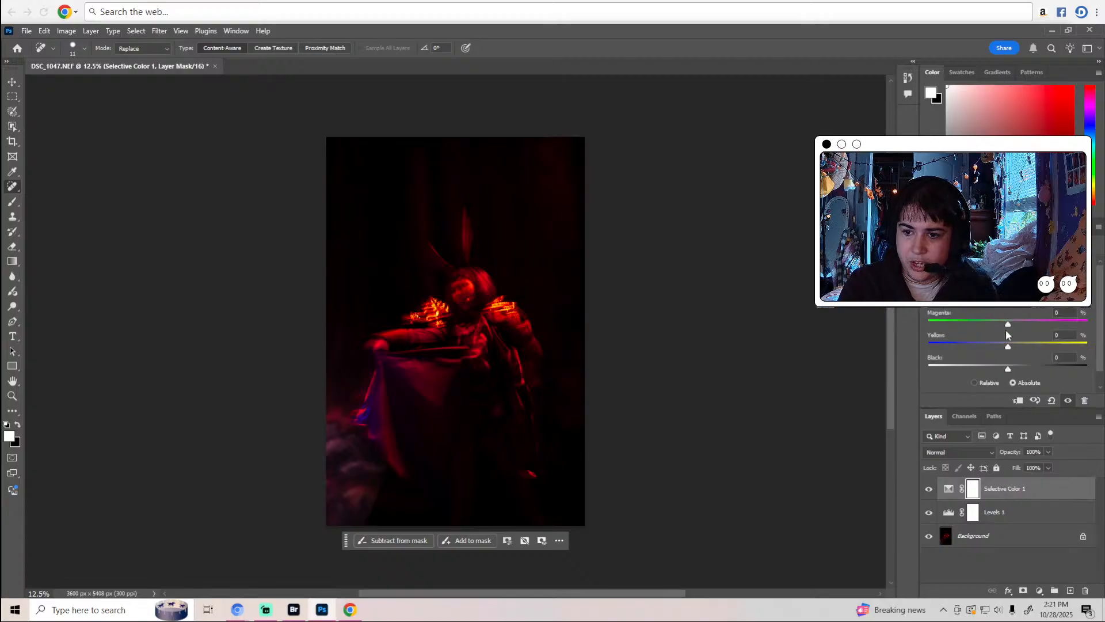
pyautogui.moveTo(1010, 363); pyautogui.dragTo(998, 320)
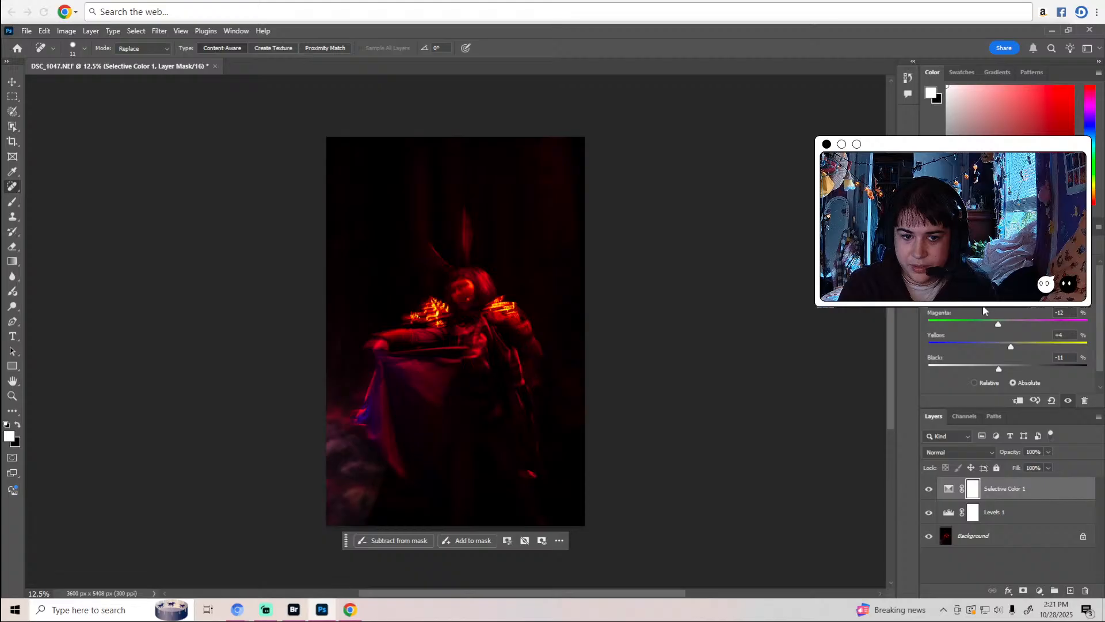
# Set the Blues range of the Selective Color layer to Yellow -14% and Black -16%.
pyautogui.click(1013, 286)
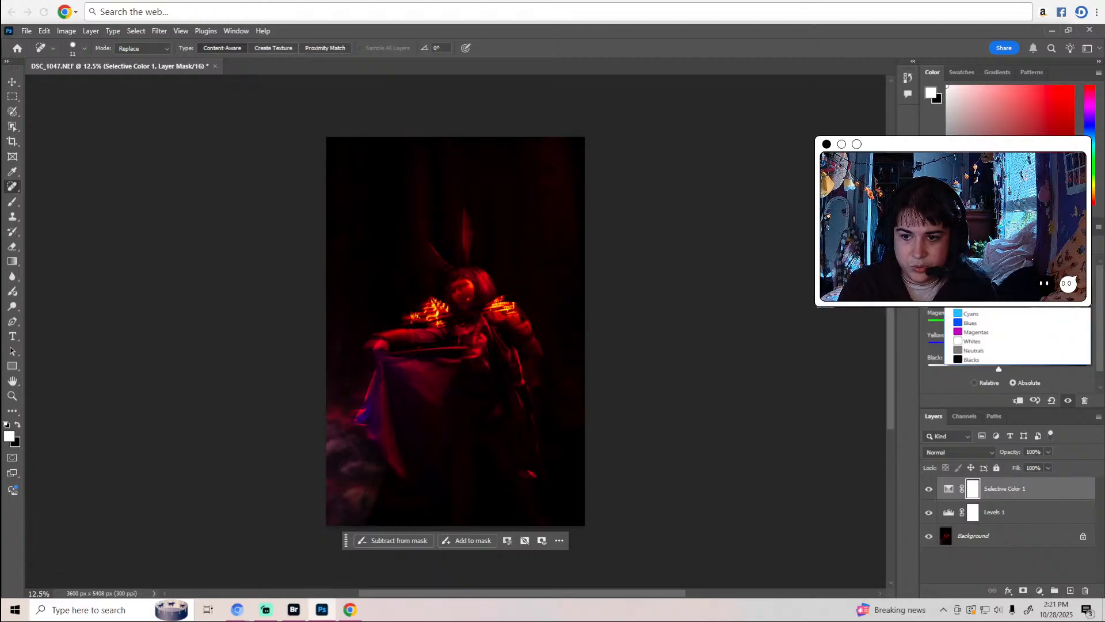
pyautogui.click(980, 322)
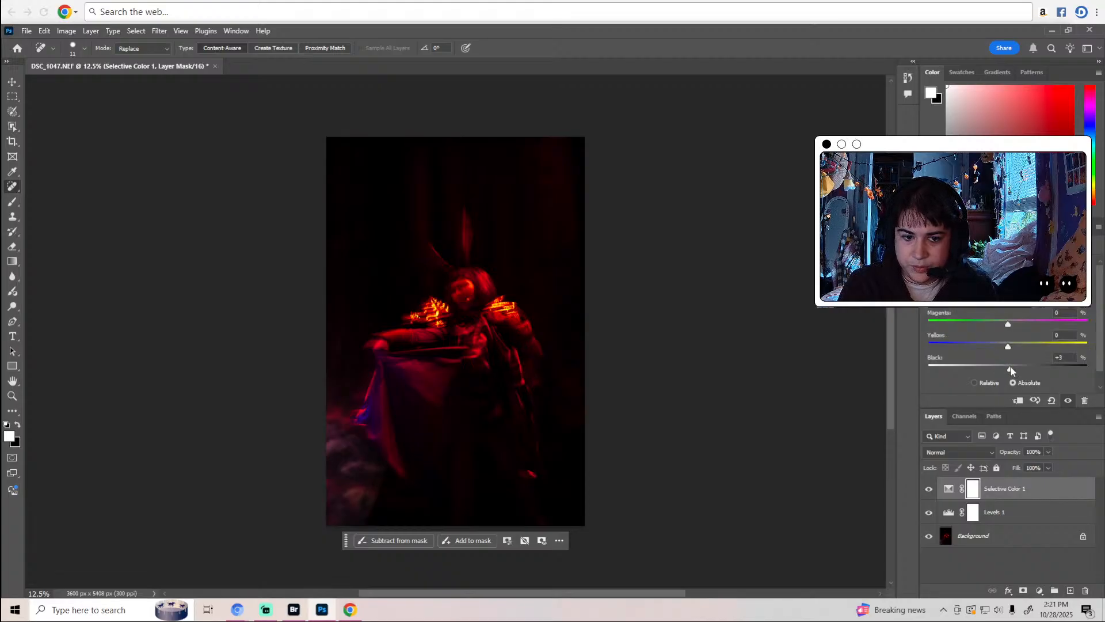
pyautogui.moveTo(1010, 366); pyautogui.dragTo(997, 346)
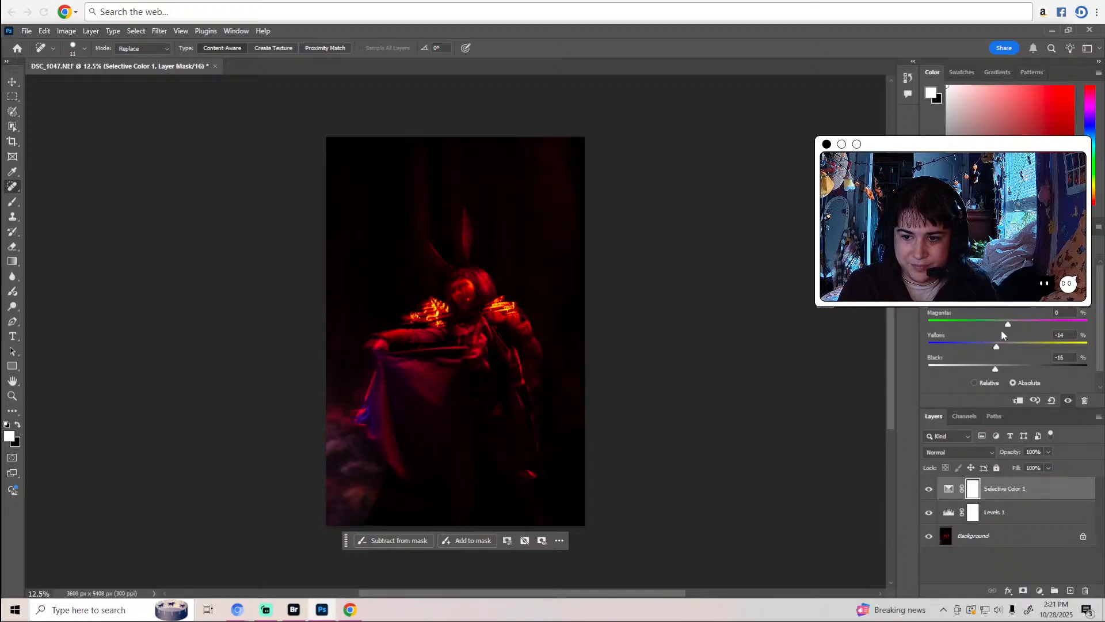
pyautogui.click(990, 323)
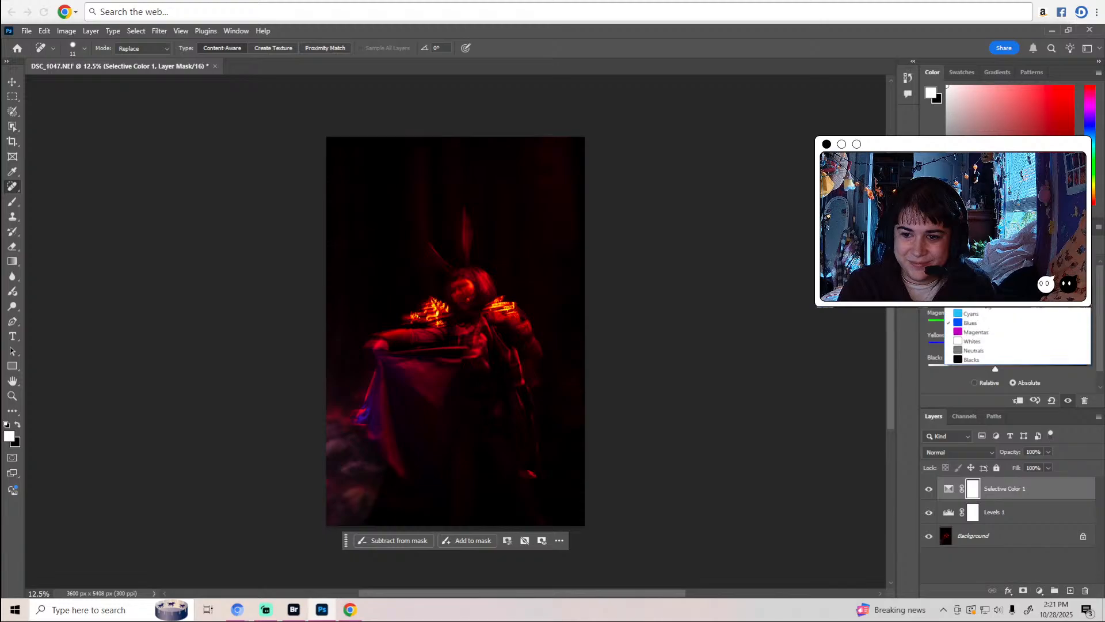
pyautogui.click(990, 314)
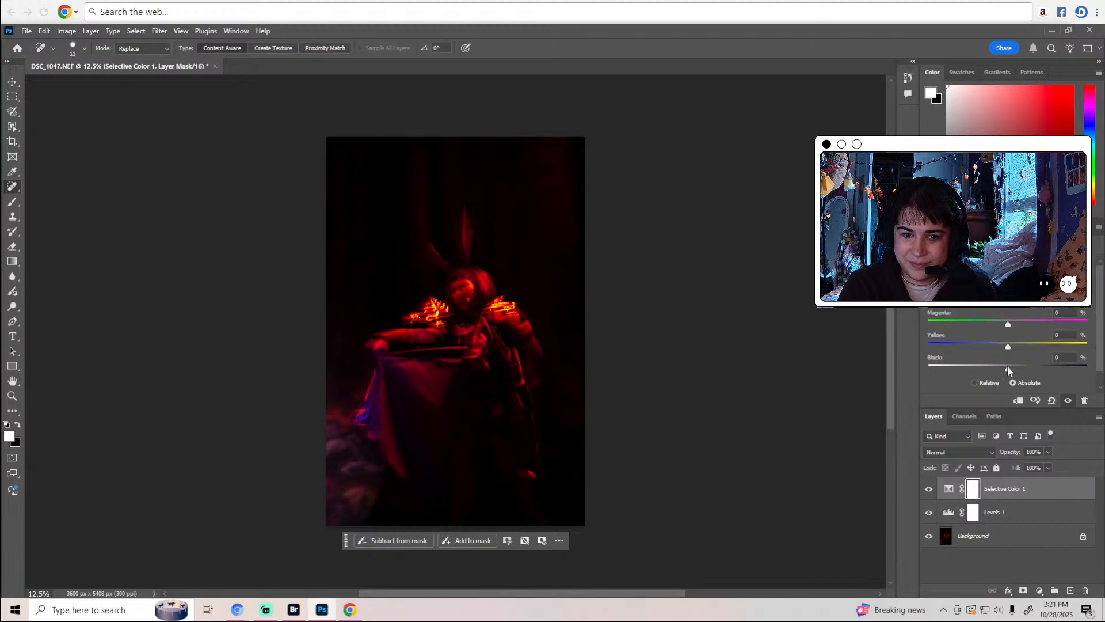
pyautogui.moveTo(1007, 364)
pyautogui.mouseDown()
pyautogui.moveTo(992, 365)
pyautogui.moveTo(1008, 365)
pyautogui.mouseUp()
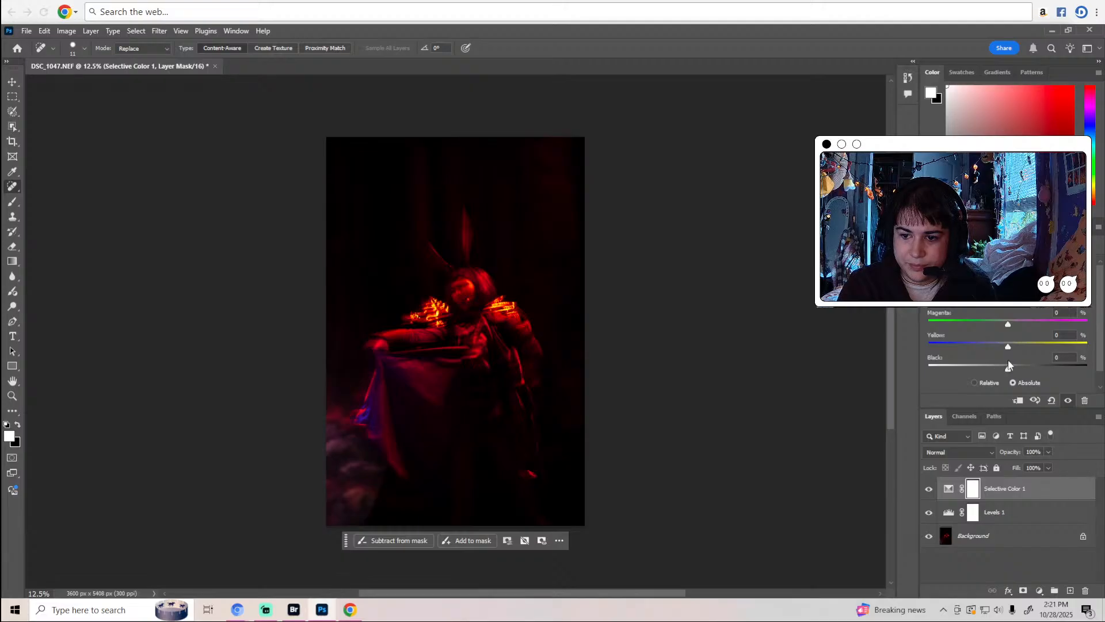
# Set the Magentas range of the Selective Color layer to Magenta +11%, Yellow -13% and Black -14%.
pyautogui.click(979, 271)
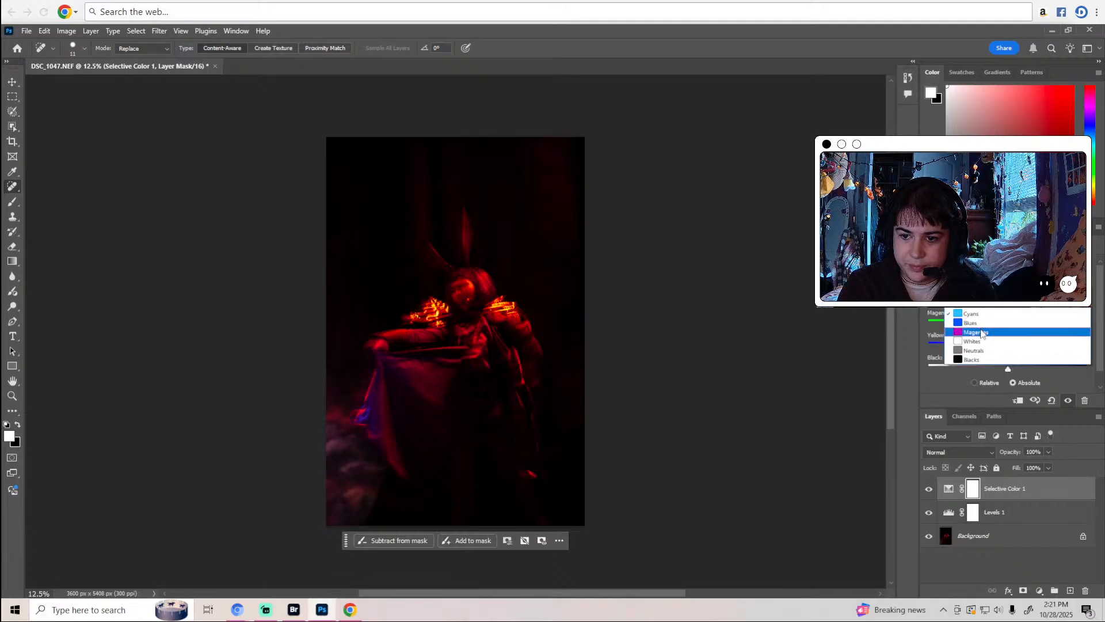
pyautogui.click(979, 325)
pyautogui.moveTo(1014, 368); pyautogui.dragTo(997, 364)
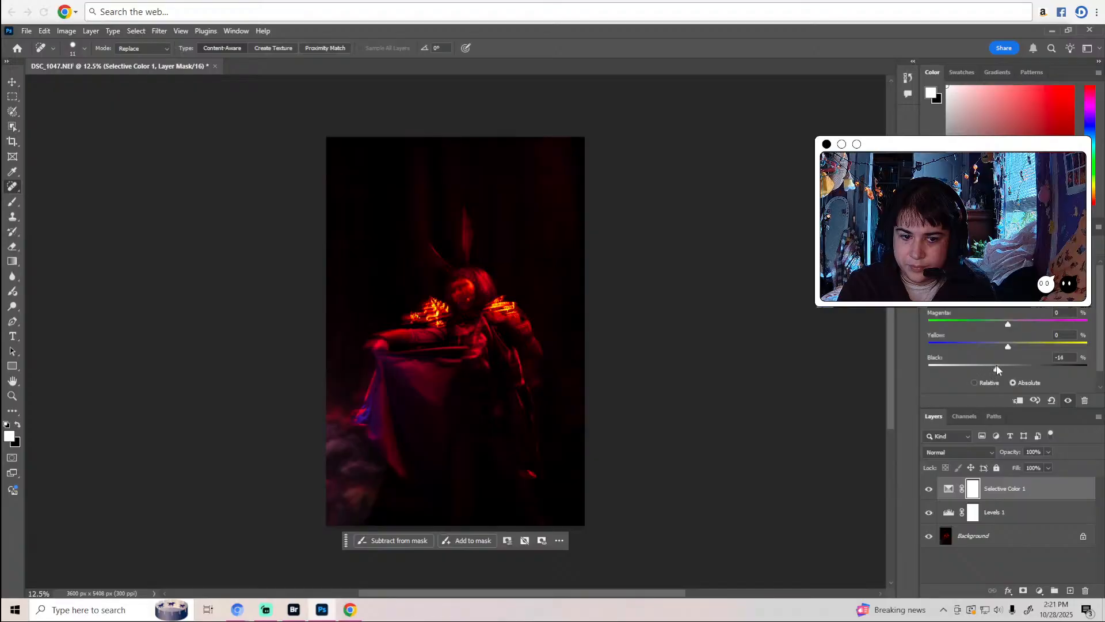
pyautogui.moveTo(1008, 324)
pyautogui.mouseDown()
pyautogui.moveTo(1028, 324)
pyautogui.moveTo(1017, 322)
pyautogui.mouseUp()
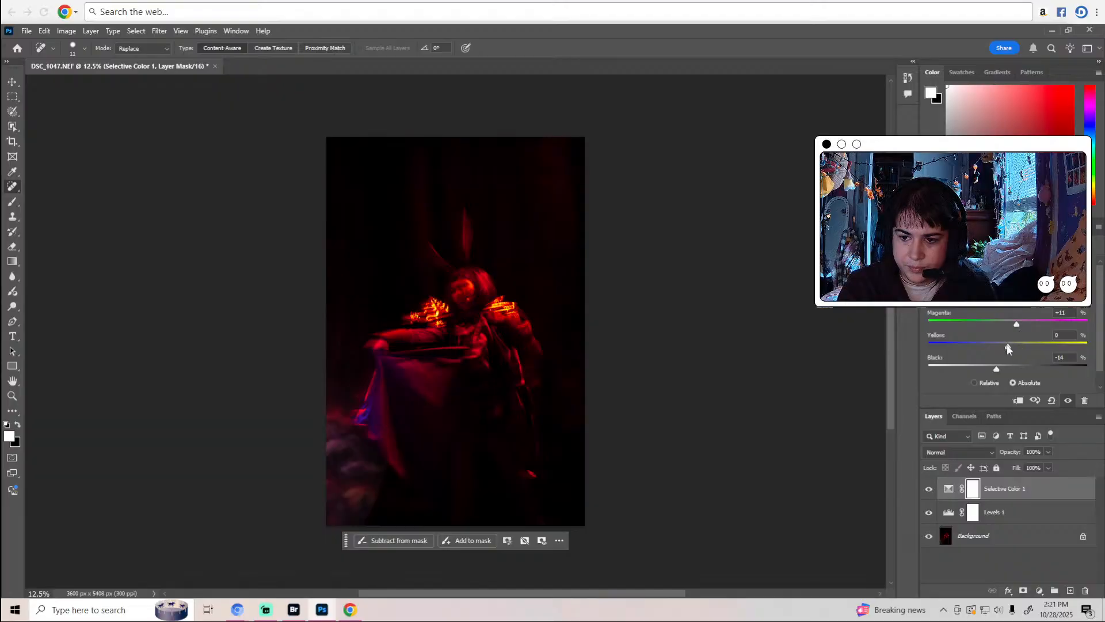
pyautogui.moveTo(1027, 344); pyautogui.dragTo(997, 350)
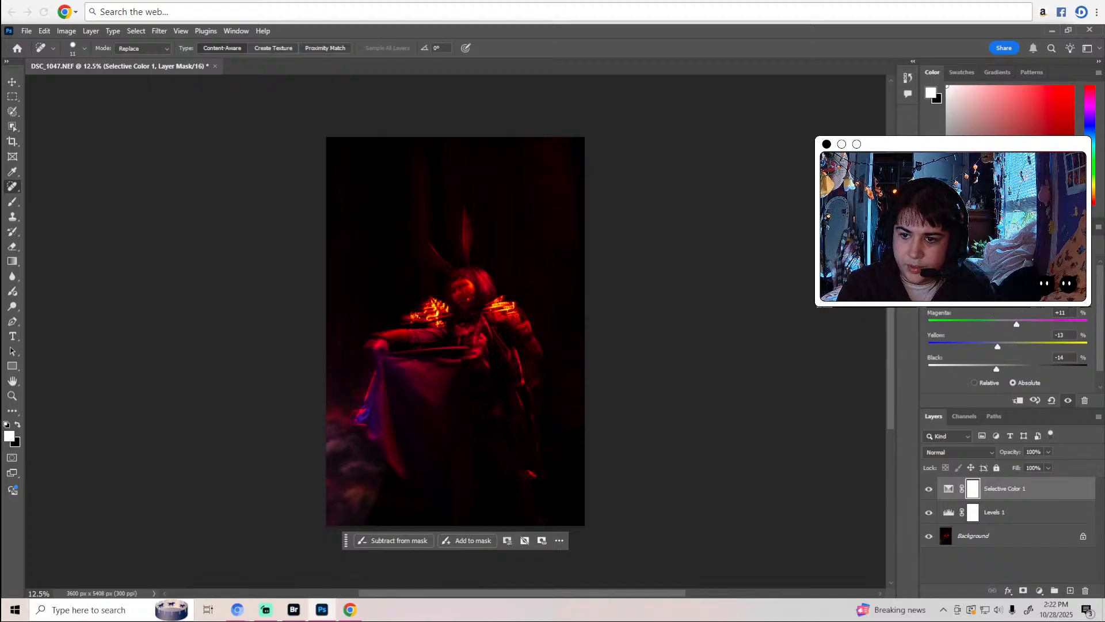
# Add a Color Lookup adjustment layer above the Selective Color layer.
pyautogui.click(956, 147)
pyautogui.click(1011, 356)
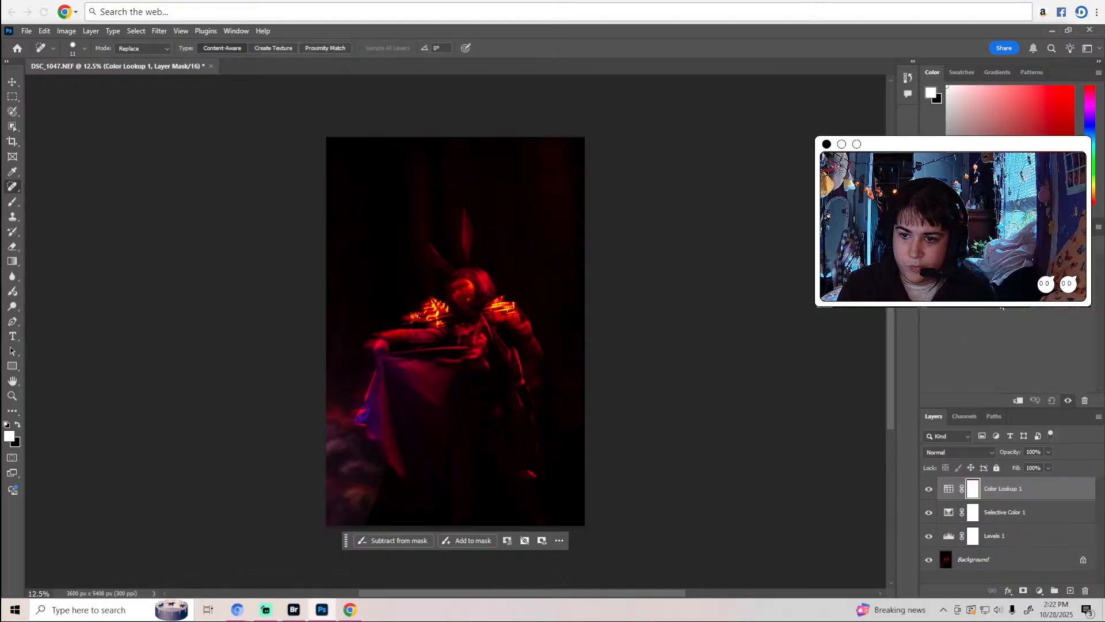
# Try several lookup tables on the Color Lookup layer, including Kodak 5218 Kodak 2383, 2Strip, 3Strip and Crisp_Warm.
pyautogui.click(1013, 249)
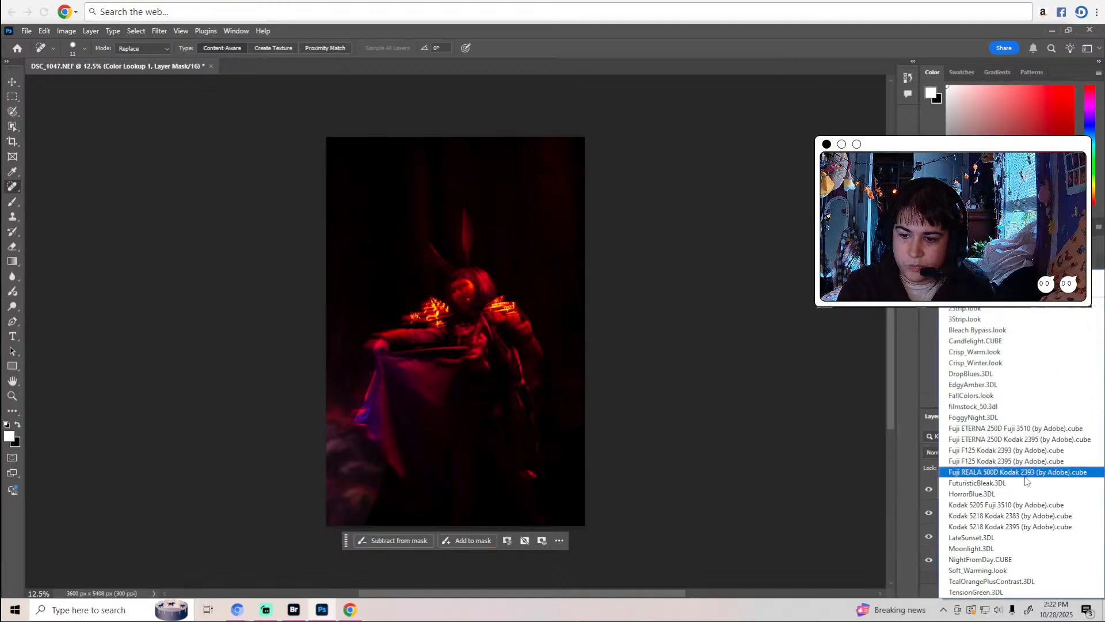
pyautogui.click(1028, 515)
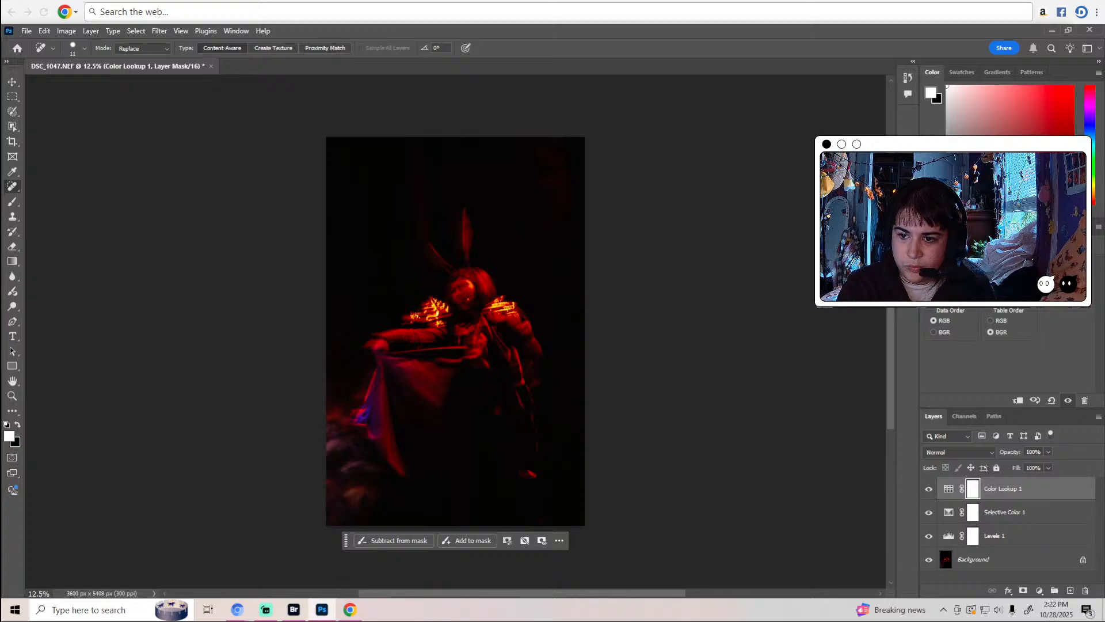
pyautogui.click(1013, 249)
pyautogui.click(1015, 311)
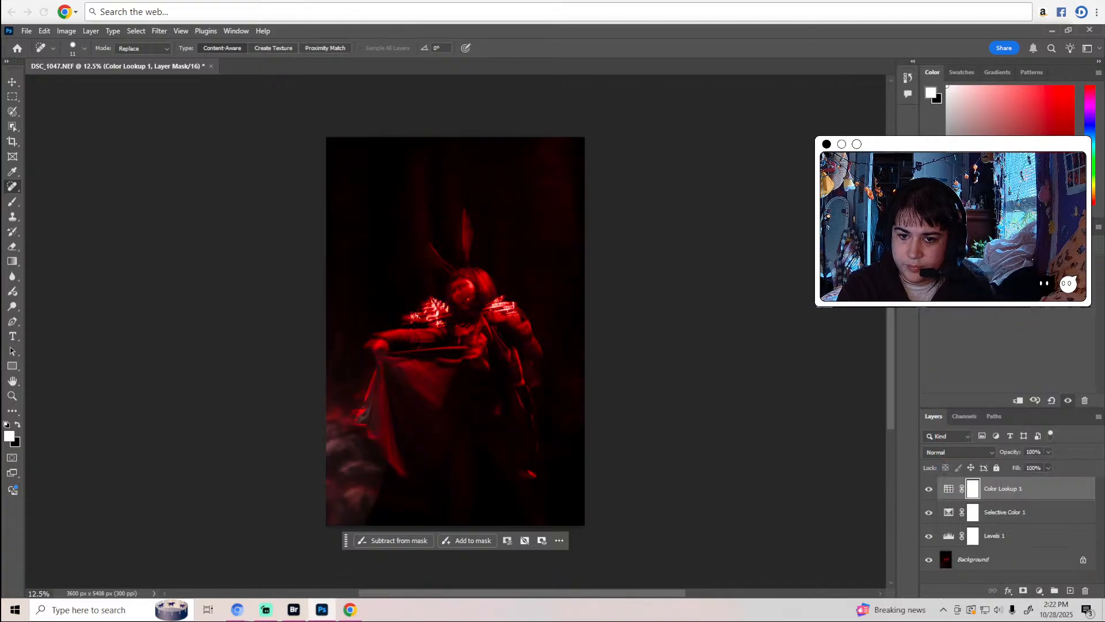
pyautogui.click(1009, 263)
pyautogui.click(996, 322)
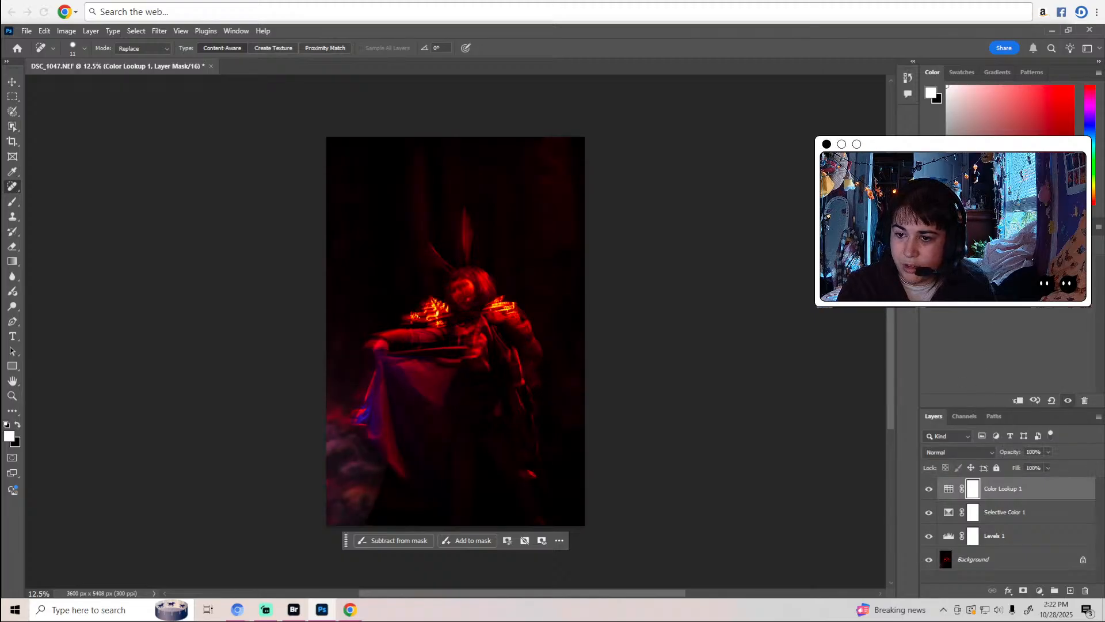
pyautogui.click(1005, 319)
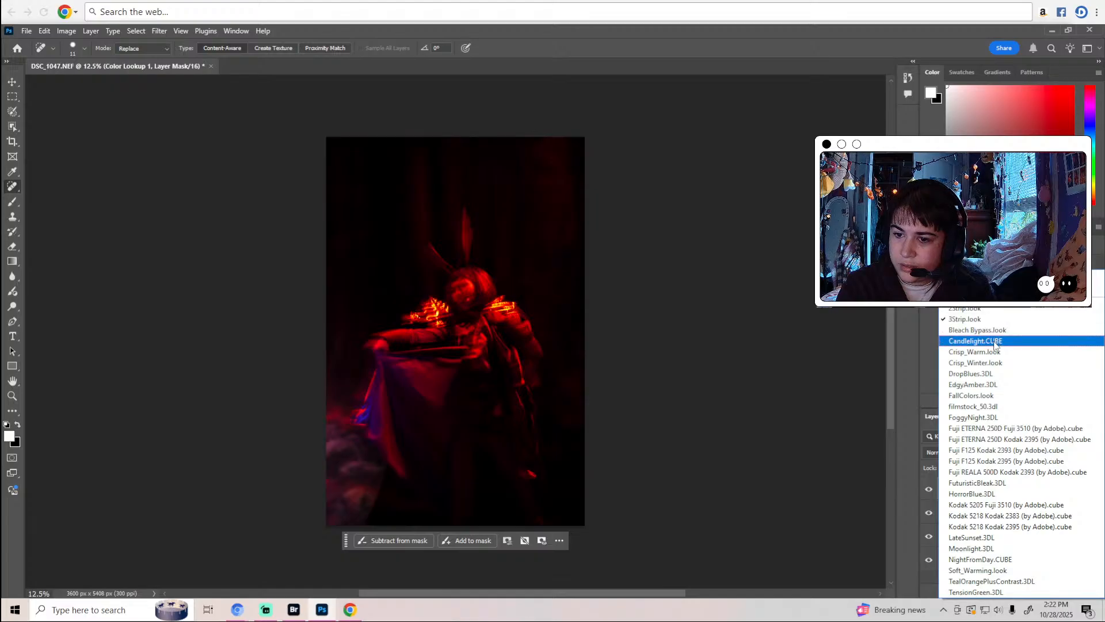
pyautogui.click(992, 361)
# Apply the Crisp_Winter.look table to the Color Lookup layer and toggle the layer's visibility to compare the effect.
pyautogui.click(990, 265)
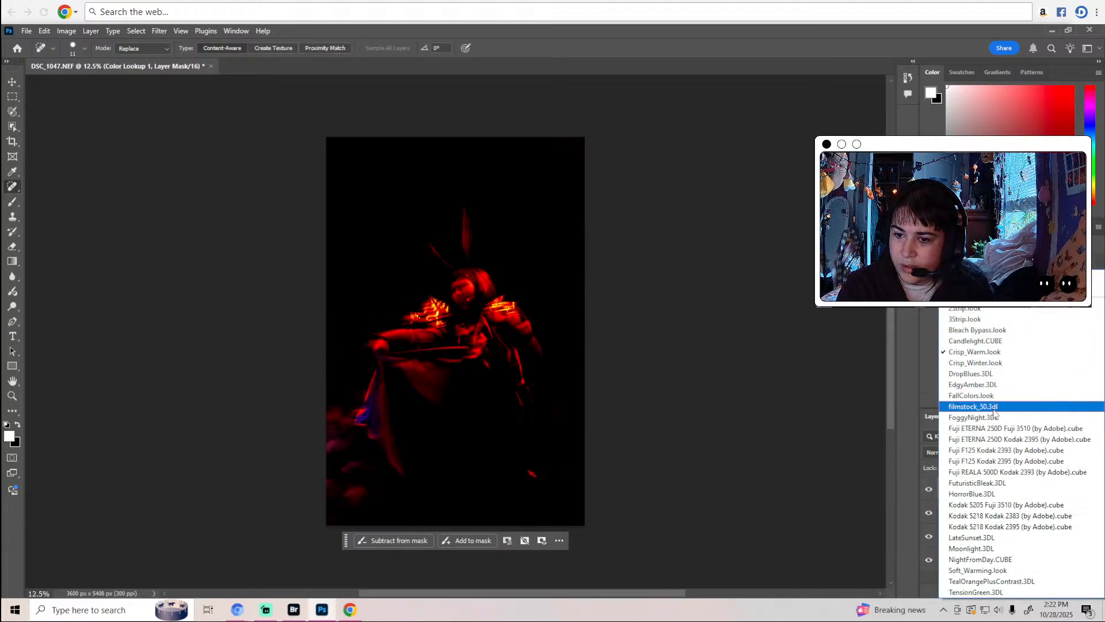
pyautogui.click(1002, 364)
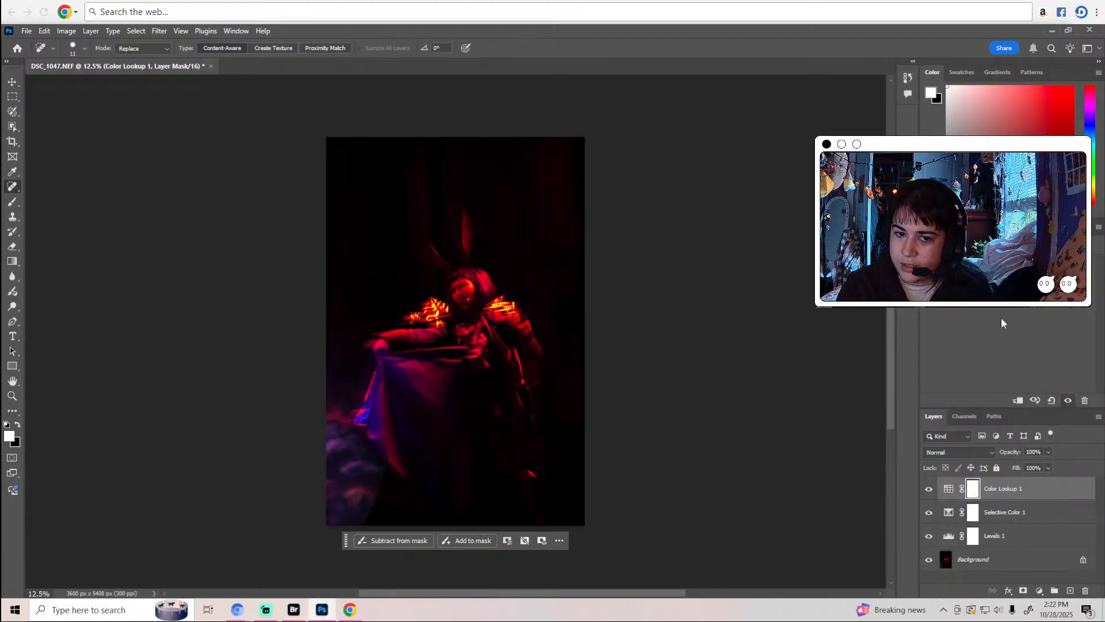
pyautogui.click(930, 490)
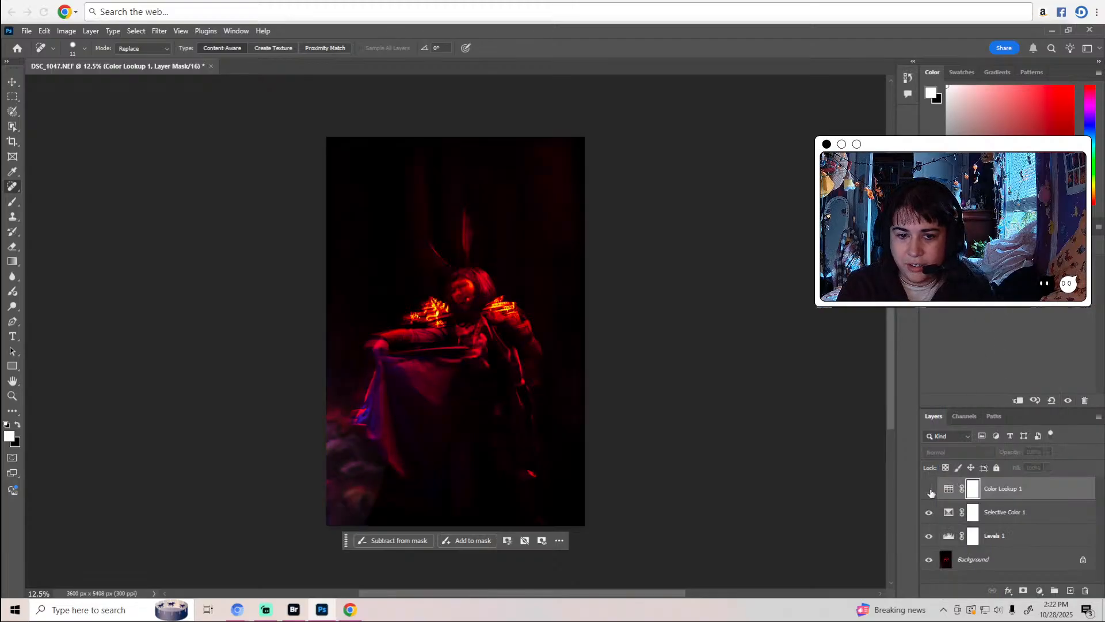
pyautogui.click(929, 489)
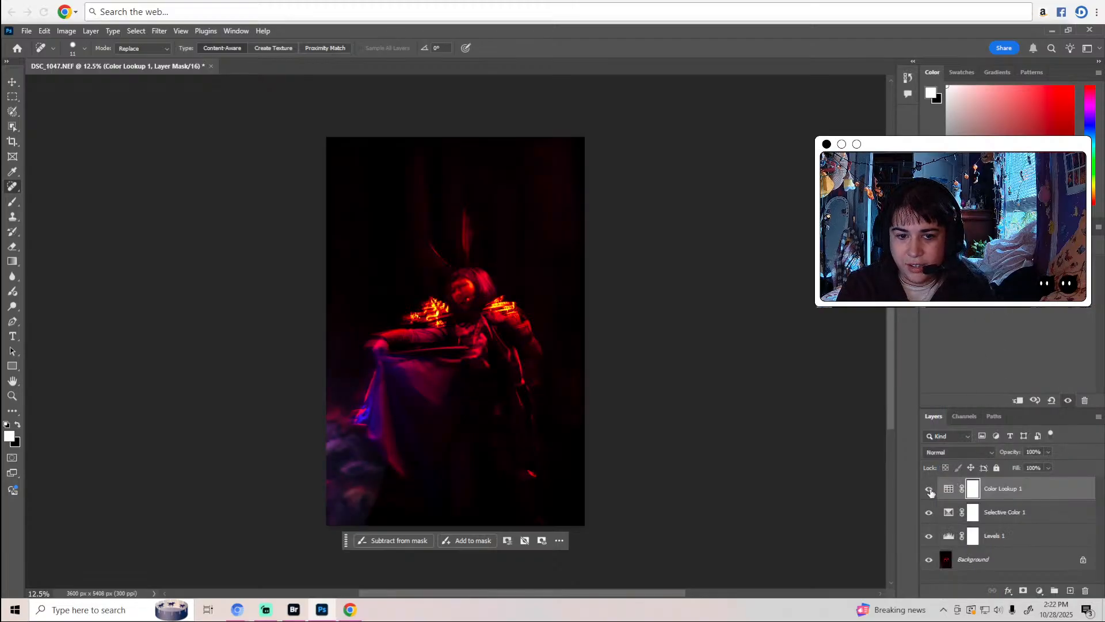
# Reduce the Color Lookup layer's opacity to 45% and its fill to 45%.
pyautogui.click(1049, 452)
pyautogui.moveTo(1051, 465); pyautogui.dragTo(1029, 468)
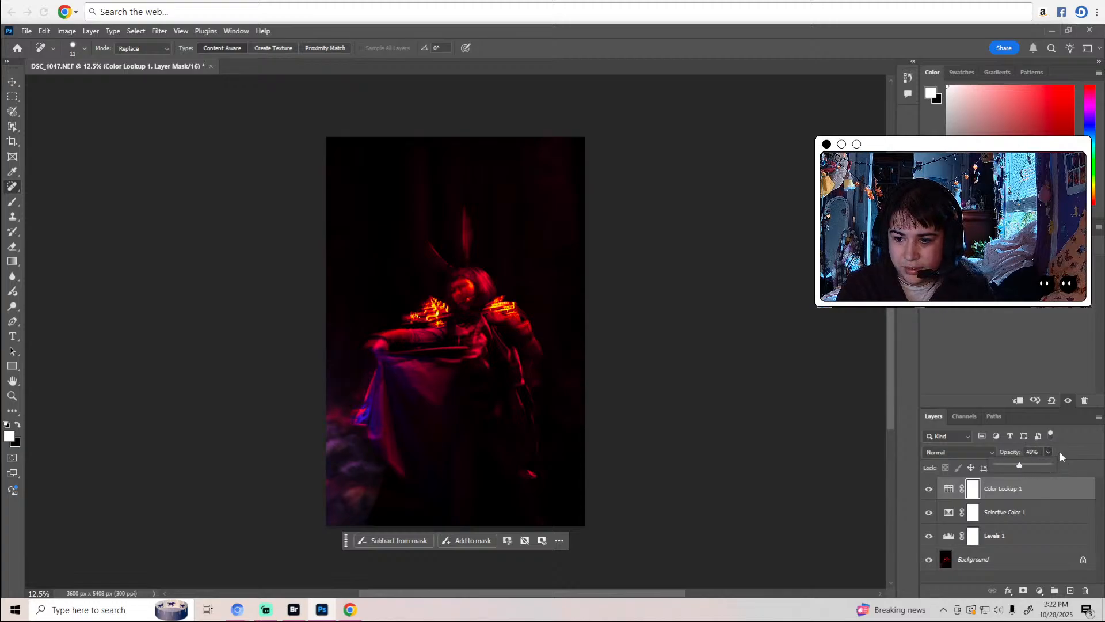
pyautogui.click(1049, 467)
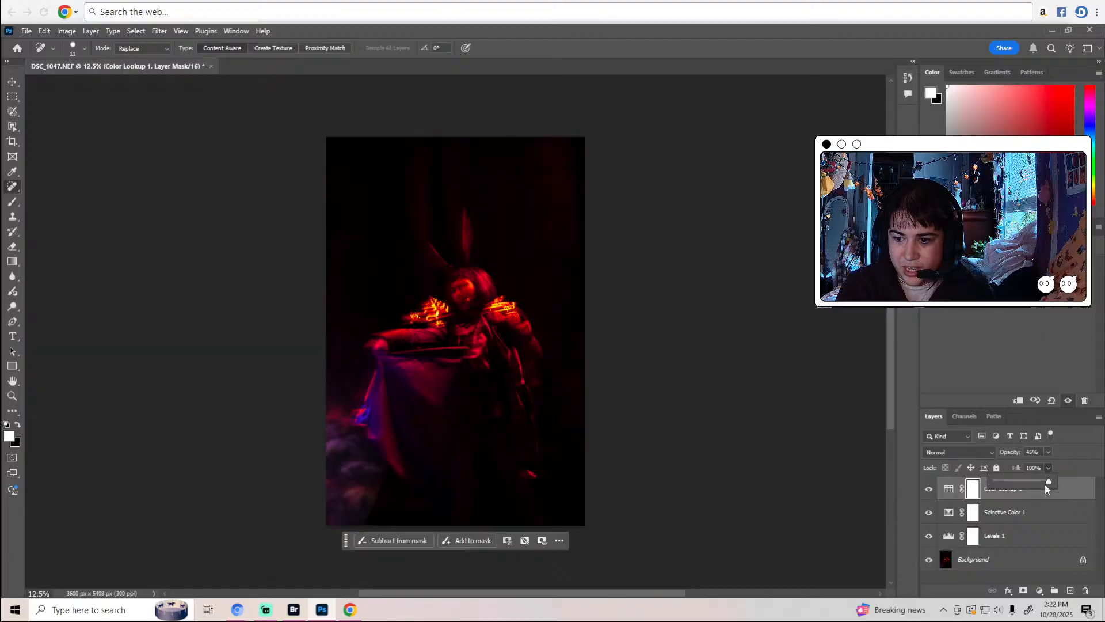
pyautogui.moveTo(1038, 482); pyautogui.dragTo(1020, 484)
pyautogui.click(953, 494)
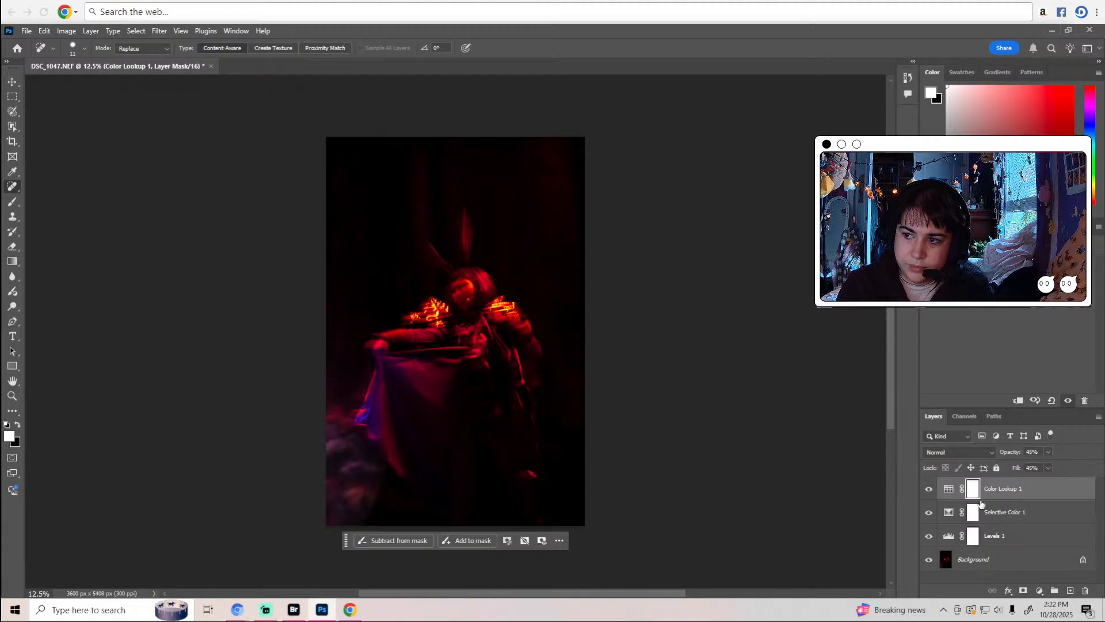
# Add a Hue/Saturation adjustment layer directly above the Background, raise Saturation to +5, nudge Hue slightly upward and keep Lightness at 0.
pyautogui.click(975, 568)
pyautogui.scroll(-3, 987, 351)
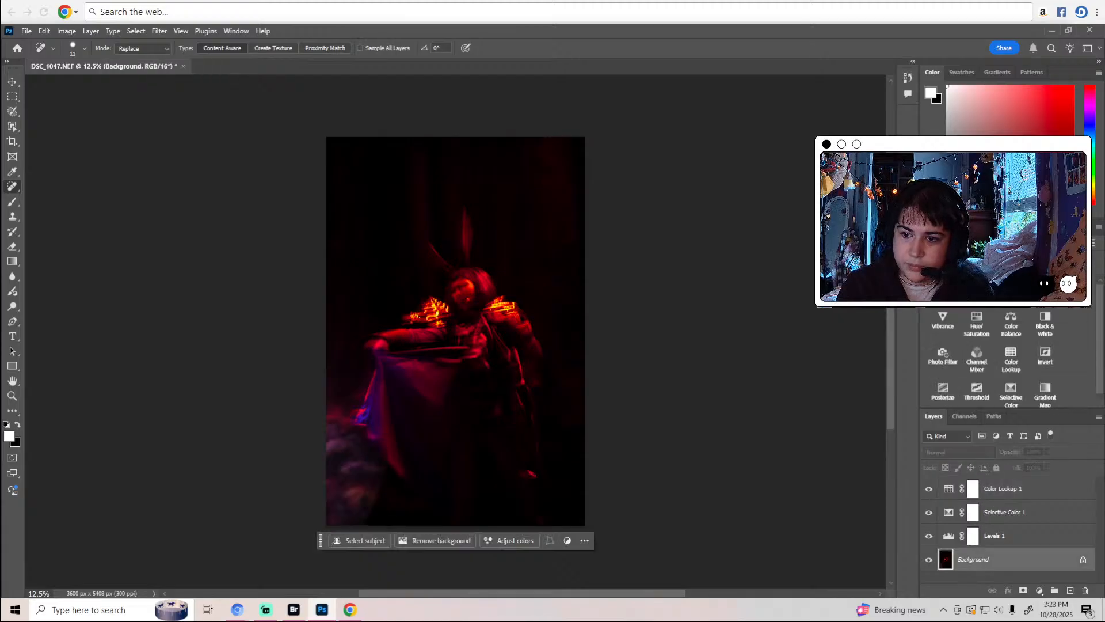
pyautogui.click(985, 323)
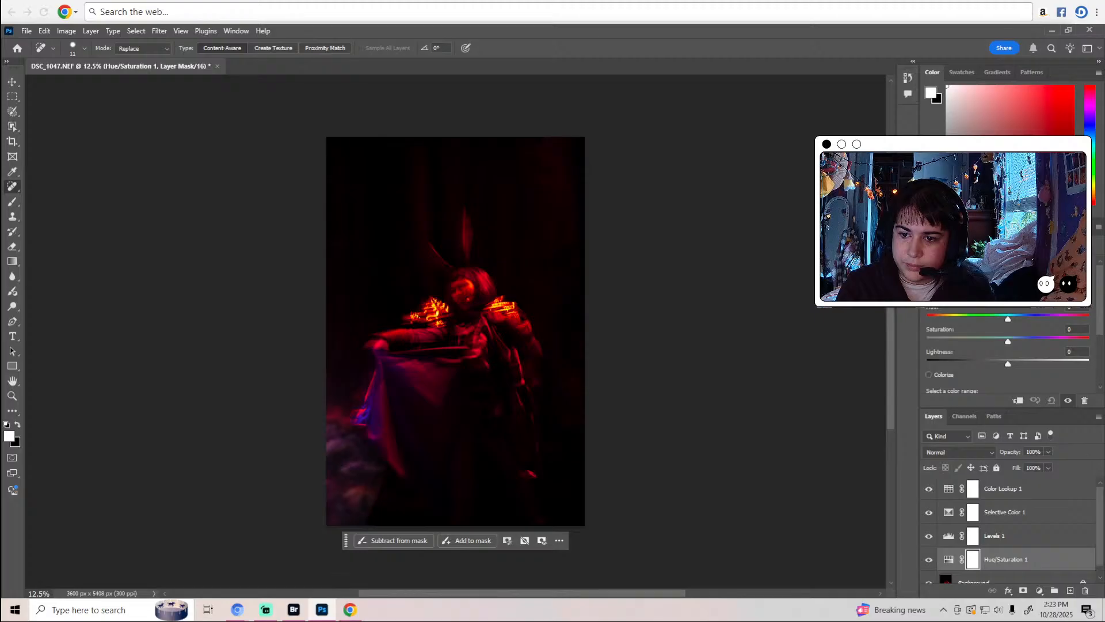
pyautogui.moveTo(1008, 341)
pyautogui.mouseDown()
pyautogui.moveTo(1030, 338)
pyautogui.moveTo(984, 341)
pyautogui.moveTo(1038, 339)
pyautogui.moveTo(1011, 340)
pyautogui.moveTo(1009, 319)
pyautogui.mouseUp()
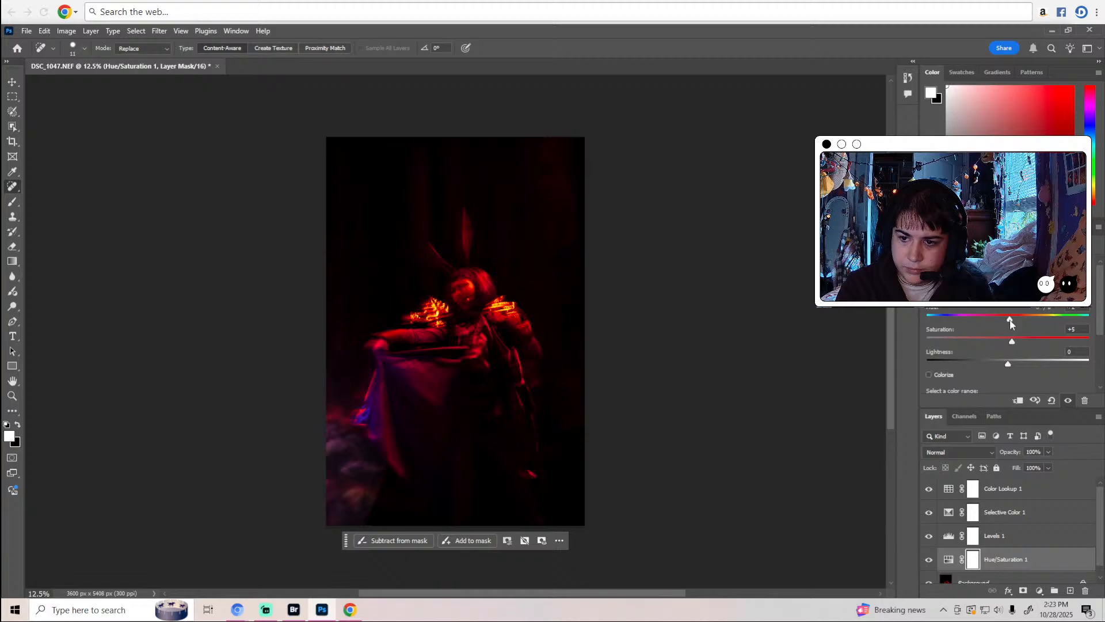
pyautogui.moveTo(1009, 364)
pyautogui.mouseDown()
pyautogui.moveTo(997, 363)
pyautogui.moveTo(1016, 362)
pyautogui.mouseUp()
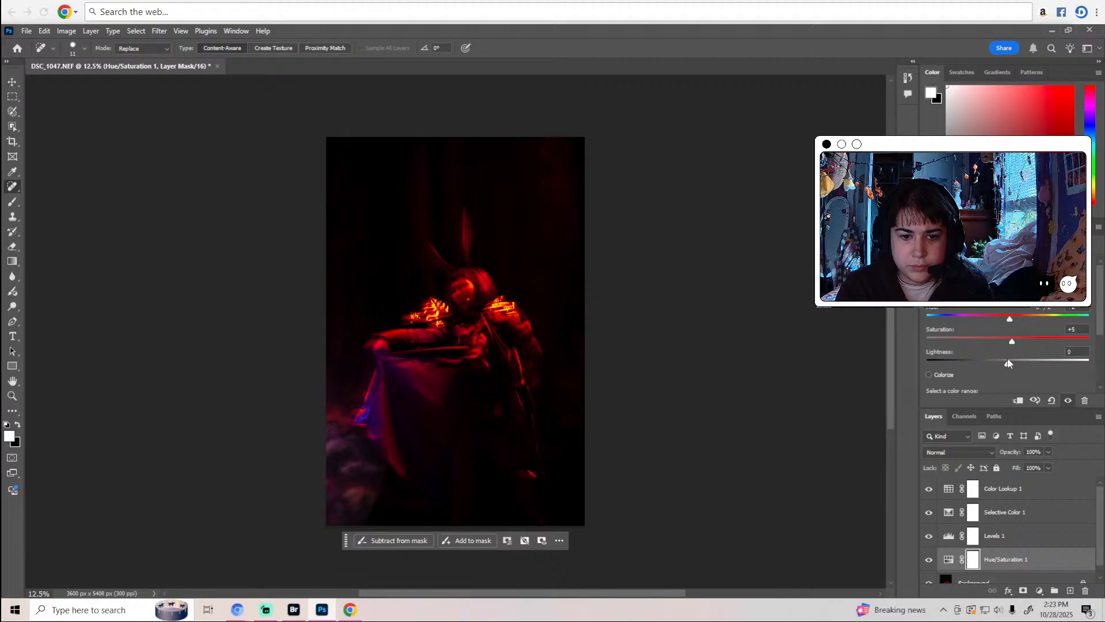
# Set the Hue/Saturation layer's Lightness to +5, and for the yellow range set Saturation +7, Lightness +5 and a slightly higher Hue.
pyautogui.moveTo(1008, 360); pyautogui.dragTo(1011, 364)
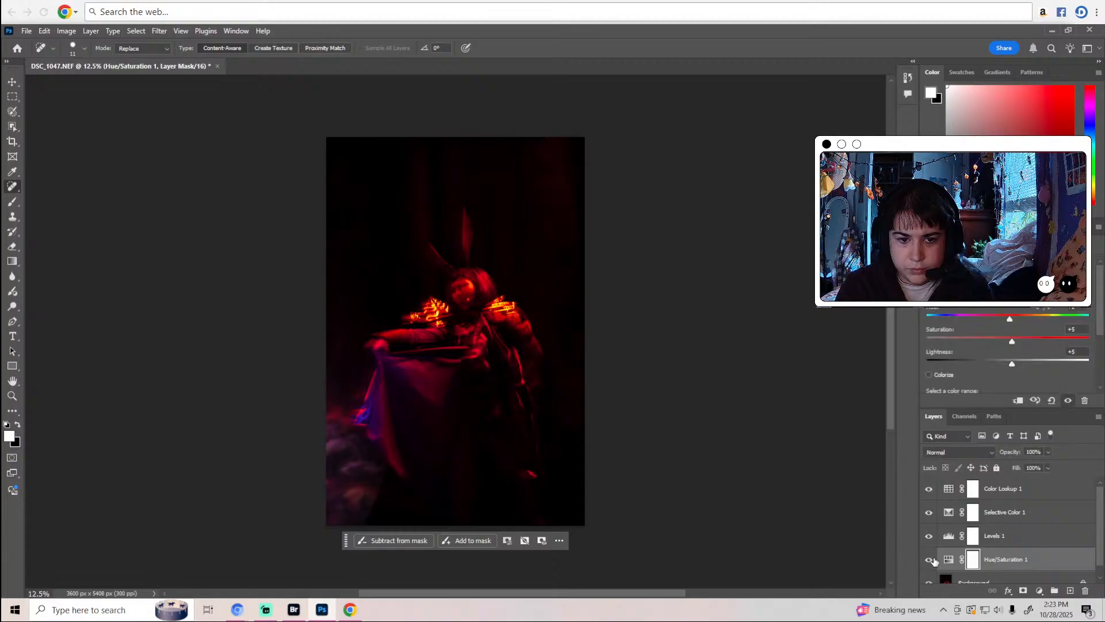
pyautogui.click(1052, 400)
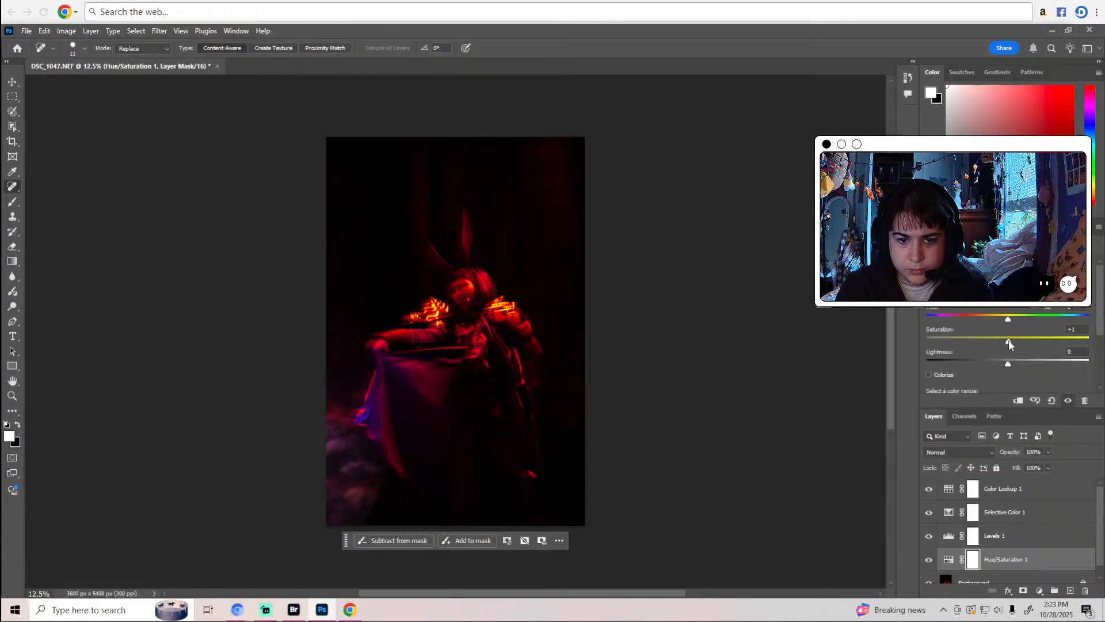
pyautogui.moveTo(1009, 340); pyautogui.dragTo(879, 344)
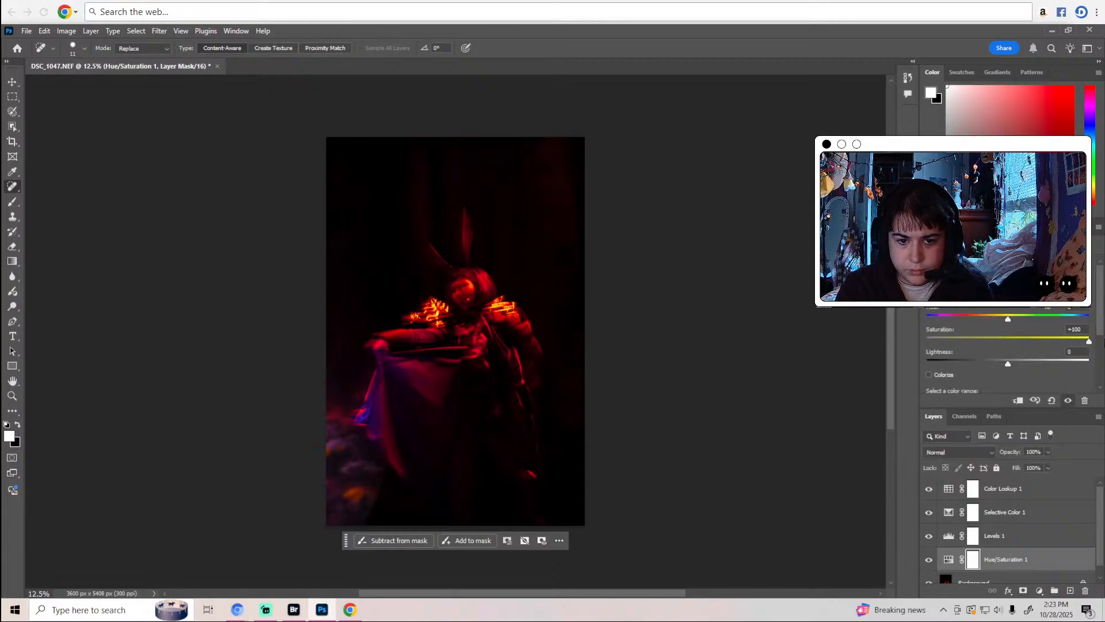
pyautogui.moveTo(999, 345)
pyautogui.mouseDown()
pyautogui.moveTo(1013, 339)
pyautogui.moveTo(1011, 364)
pyautogui.moveTo(1025, 363)
pyautogui.moveTo(1012, 363)
pyautogui.mouseUp()
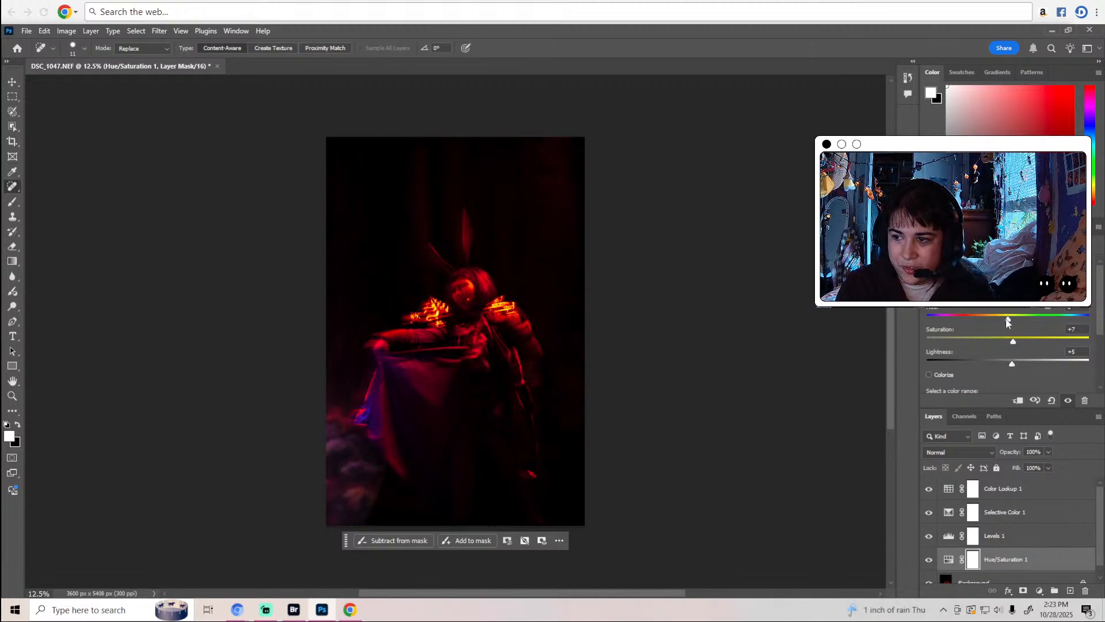
pyautogui.moveTo(1009, 318)
pyautogui.mouseDown()
pyautogui.moveTo(973, 323)
pyautogui.moveTo(1030, 323)
pyautogui.moveTo(1002, 321)
pyautogui.moveTo(1015, 318)
pyautogui.mouseUp()
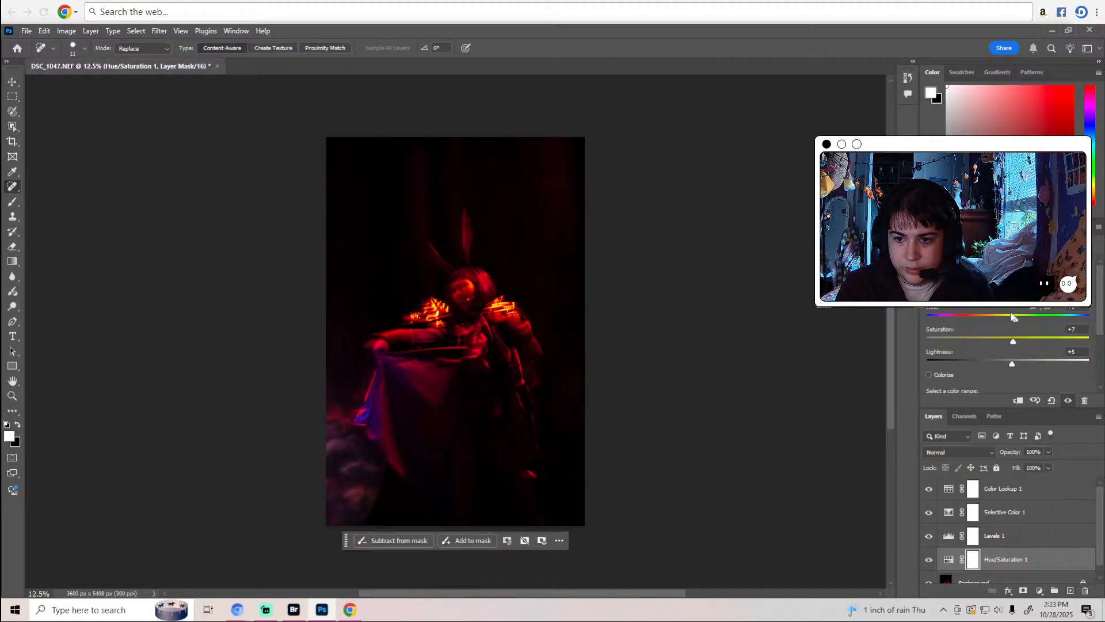
# For the magenta range of the Hue/Saturation layer, set Saturation to +10, shift Hue slightly down and adjust Lightness.
pyautogui.click(1036, 309)
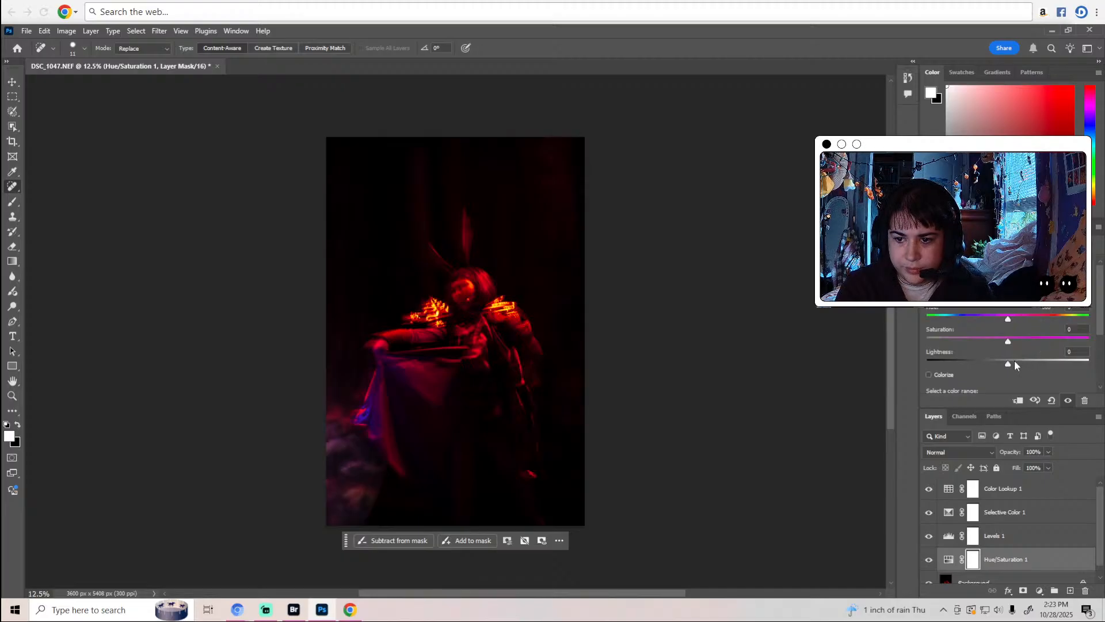
pyautogui.moveTo(1008, 341)
pyautogui.mouseDown()
pyautogui.moveTo(1018, 343)
pyautogui.moveTo(1001, 319)
pyautogui.moveTo(1008, 326)
pyautogui.mouseUp()
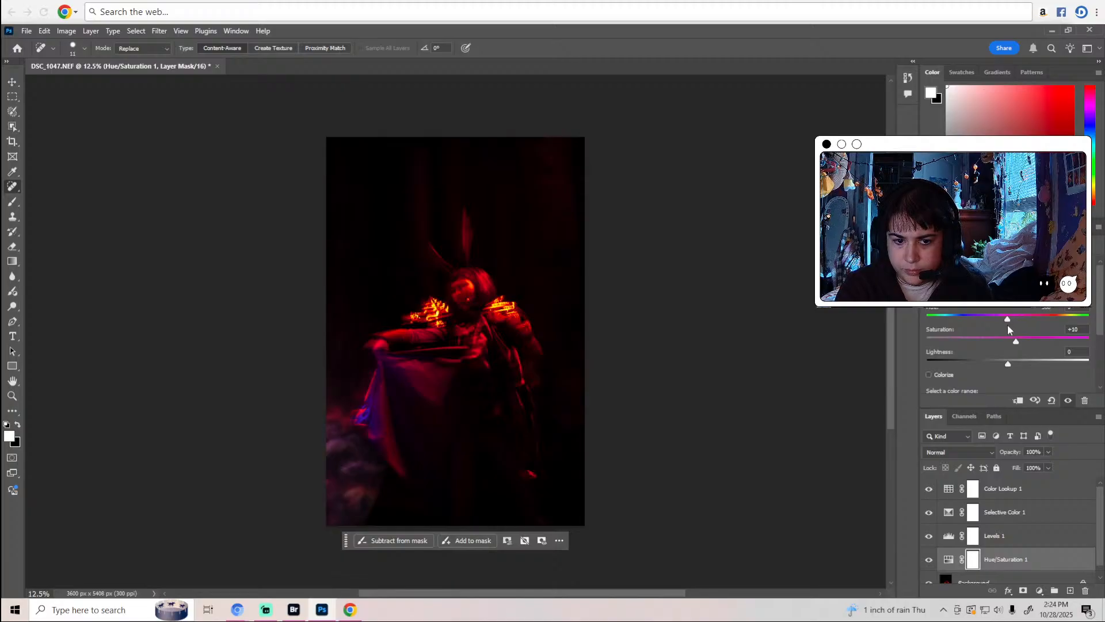
pyautogui.moveTo(1008, 325); pyautogui.dragTo(1006, 327)
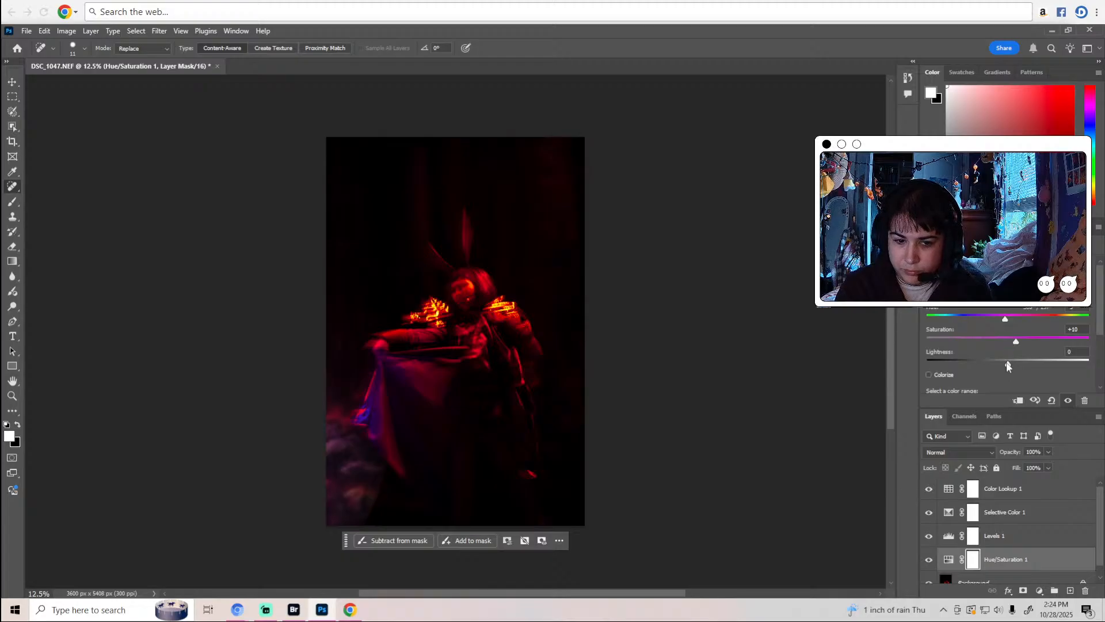
pyautogui.moveTo(993, 361); pyautogui.dragTo(1017, 357)
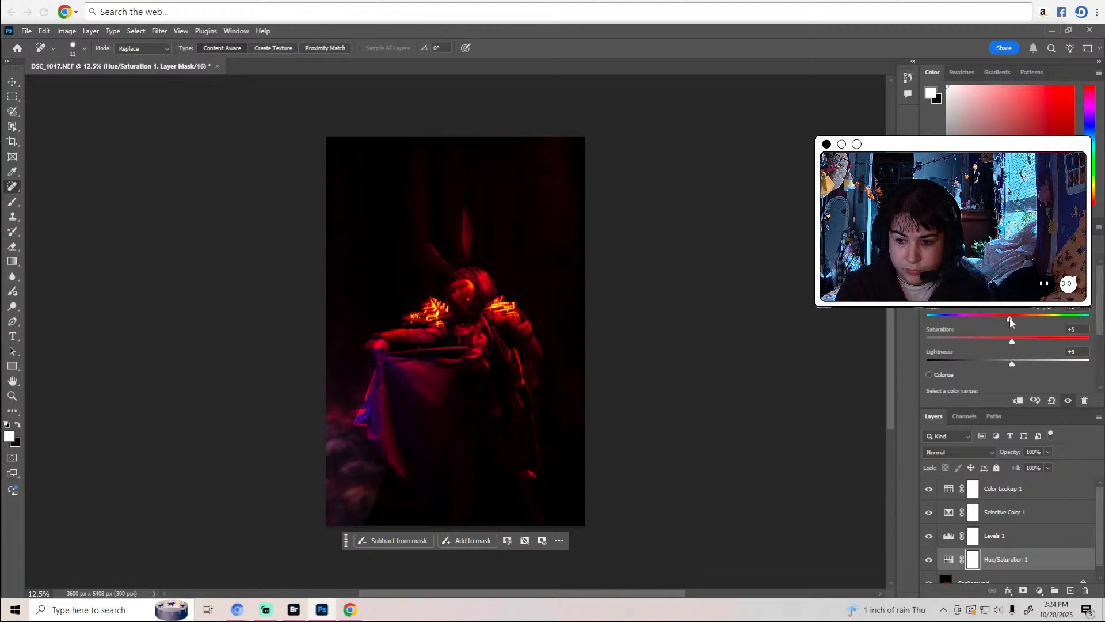
# Return to the Hue/Saturation layer's first color range, fine-tune Hue, and set Saturation to +9 and Lightness to +2.
pyautogui.moveTo(1010, 318)
pyautogui.mouseDown()
pyautogui.moveTo(1094, 321)
pyautogui.moveTo(977, 316)
pyautogui.moveTo(1021, 318)
pyautogui.moveTo(1008, 323)
pyautogui.mouseUp()
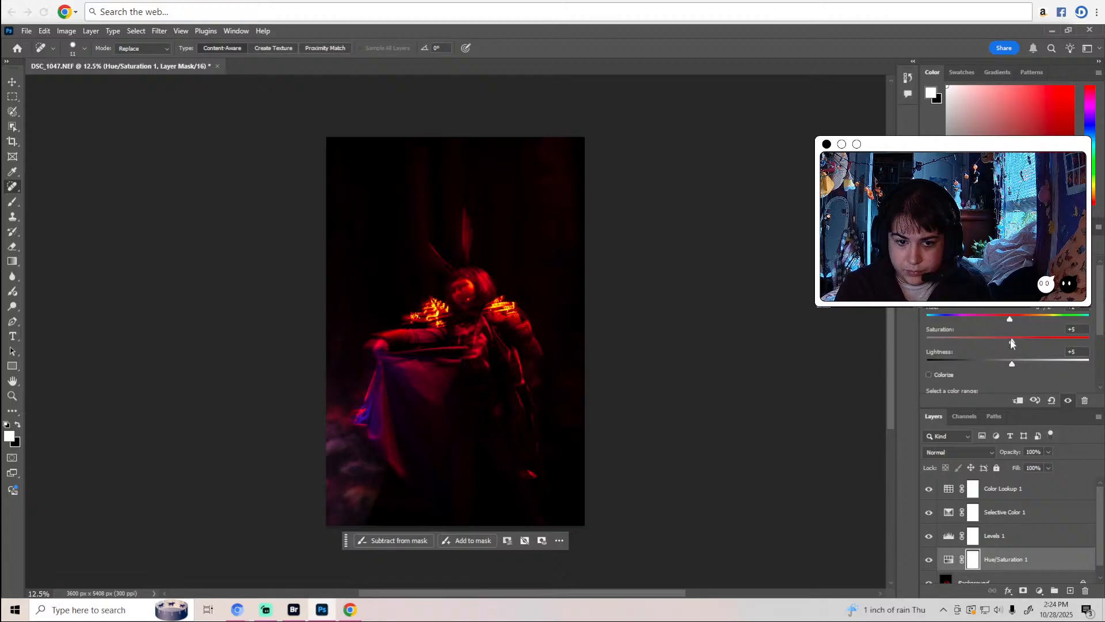
pyautogui.moveTo(1013, 343); pyautogui.dragTo(1008, 367)
pyautogui.moveTo(1009, 368); pyautogui.dragTo(1010, 367)
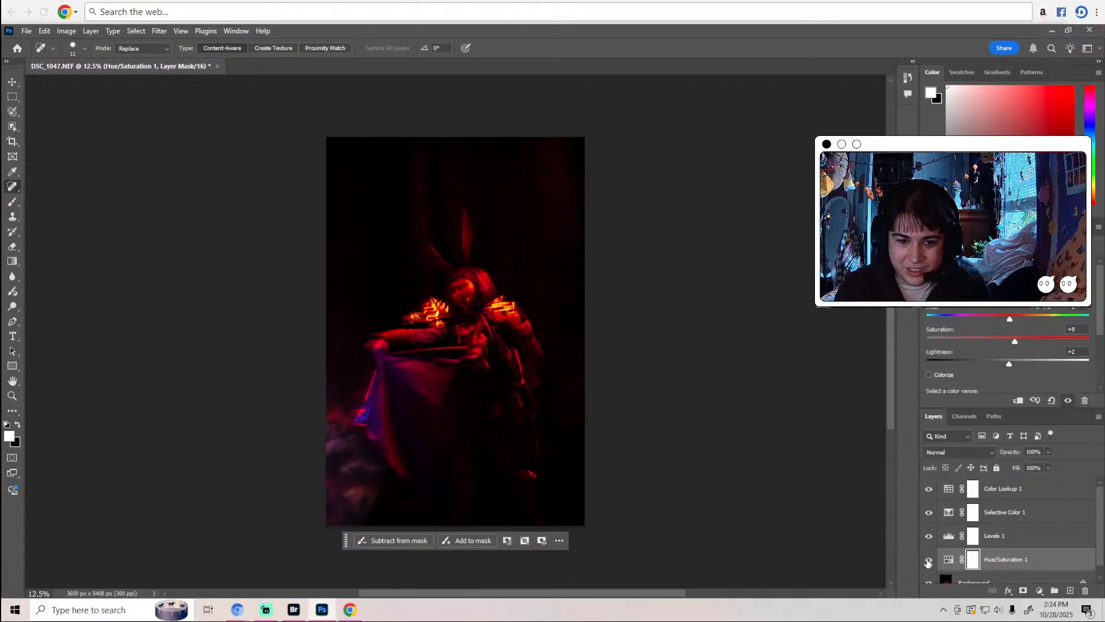
# Select the Background layer and enlarge the subject's face to 200%.
pyautogui.scroll(-1, 960, 574)
pyautogui.click(959, 574)
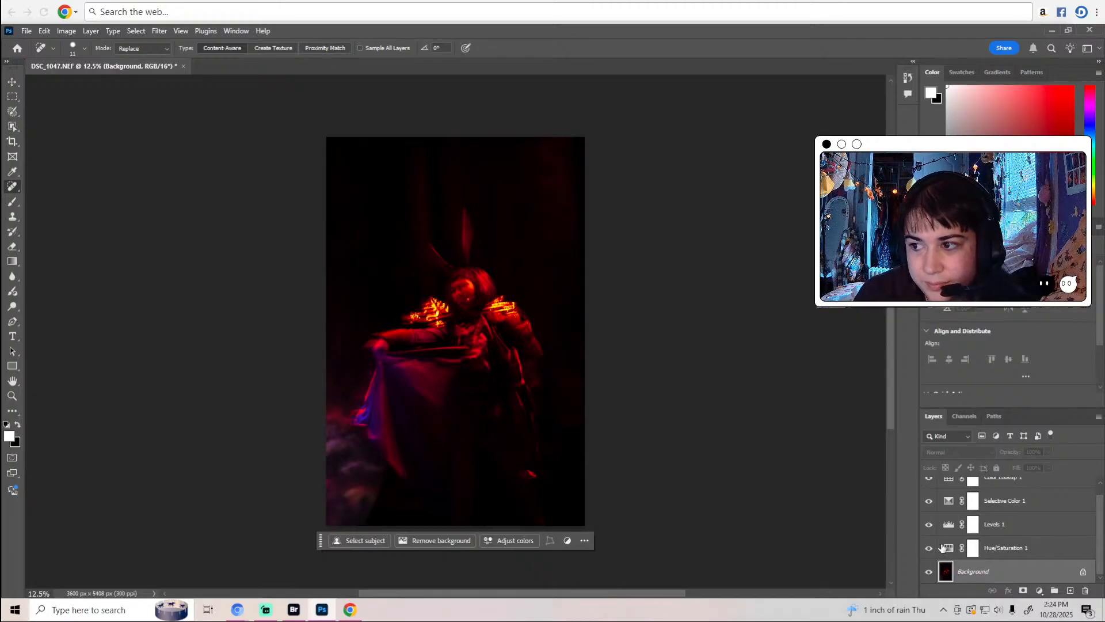
pyautogui.press('z')
pyautogui.moveTo(465, 294); pyautogui.dragTo(465, 295)
pyautogui.click(465, 294)
pyautogui.click(466, 295)
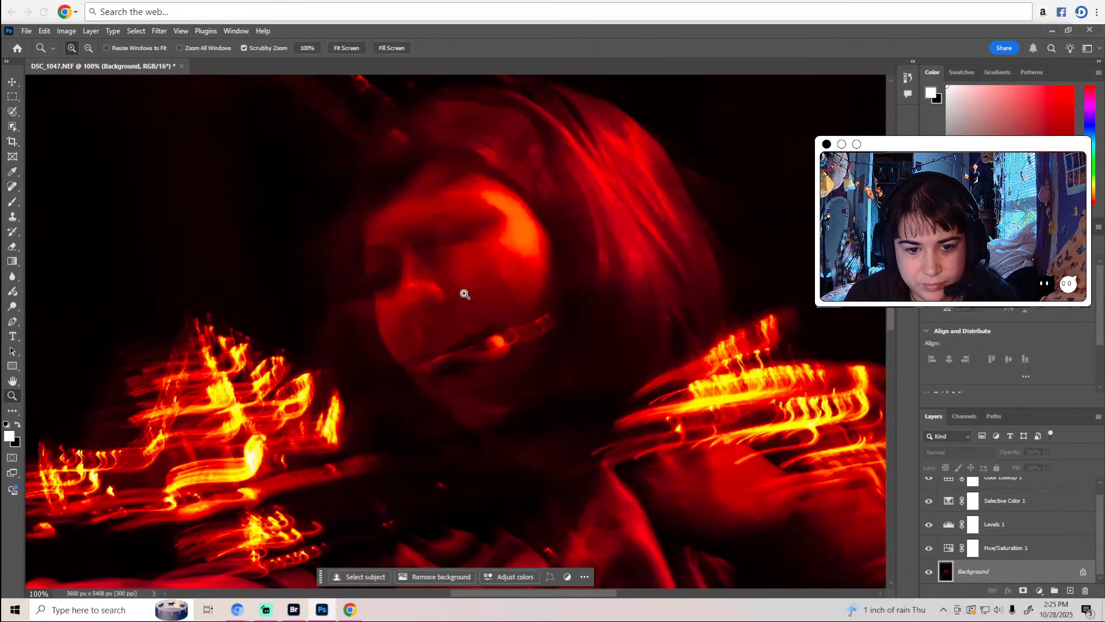
pyautogui.click(466, 294)
pyautogui.press('j')
pyautogui.scroll(2, 461, 299)
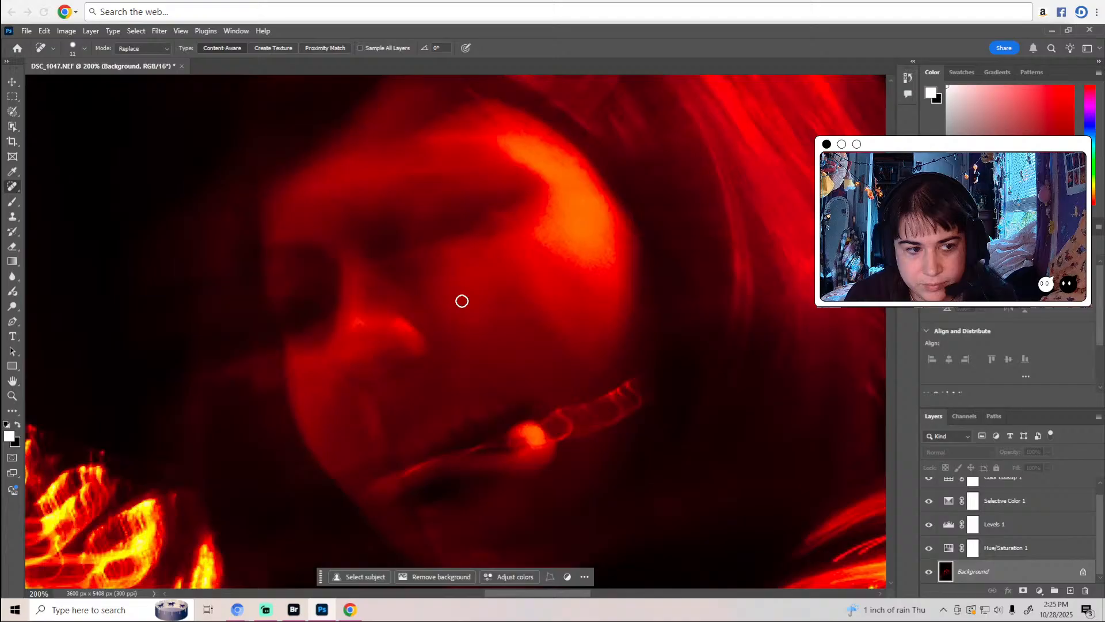
# Switch to the Burn tool and set its brush size to 15 px.
pyautogui.moveTo(16, 306); pyautogui.dragTo(15, 307)
pyautogui.click(57, 316)
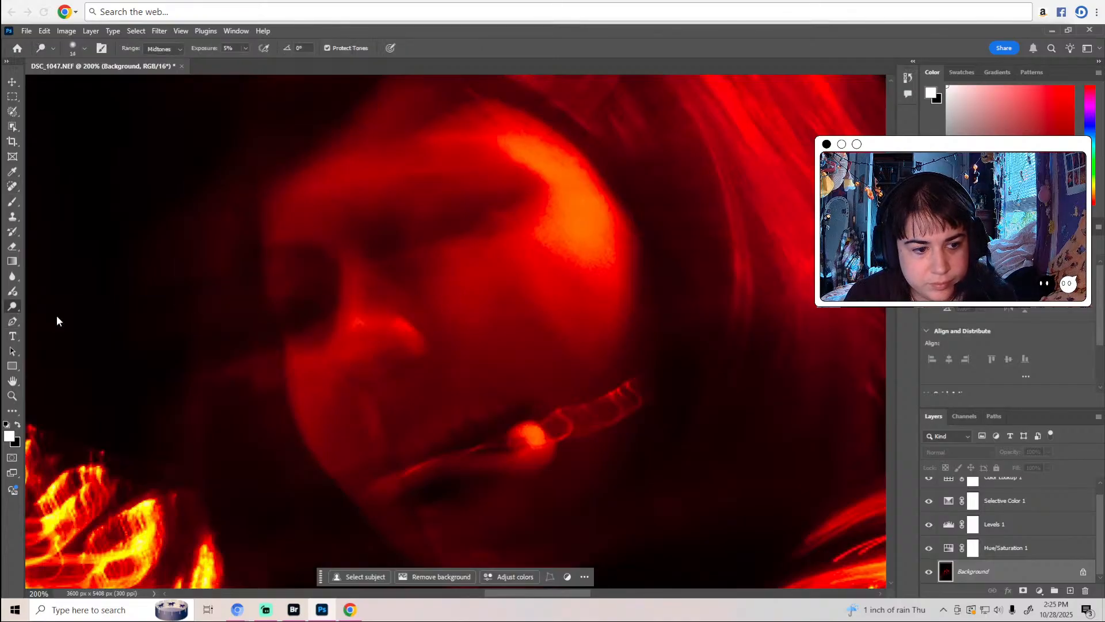
pyautogui.click(84, 49)
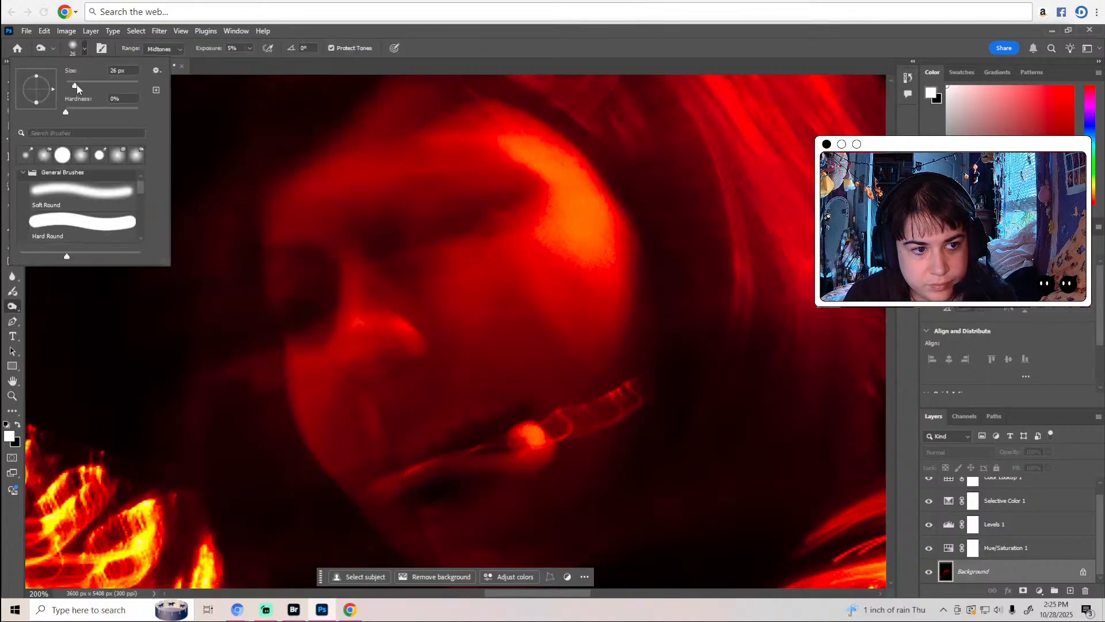
pyautogui.moveTo(73, 86); pyautogui.dragTo(71, 87)
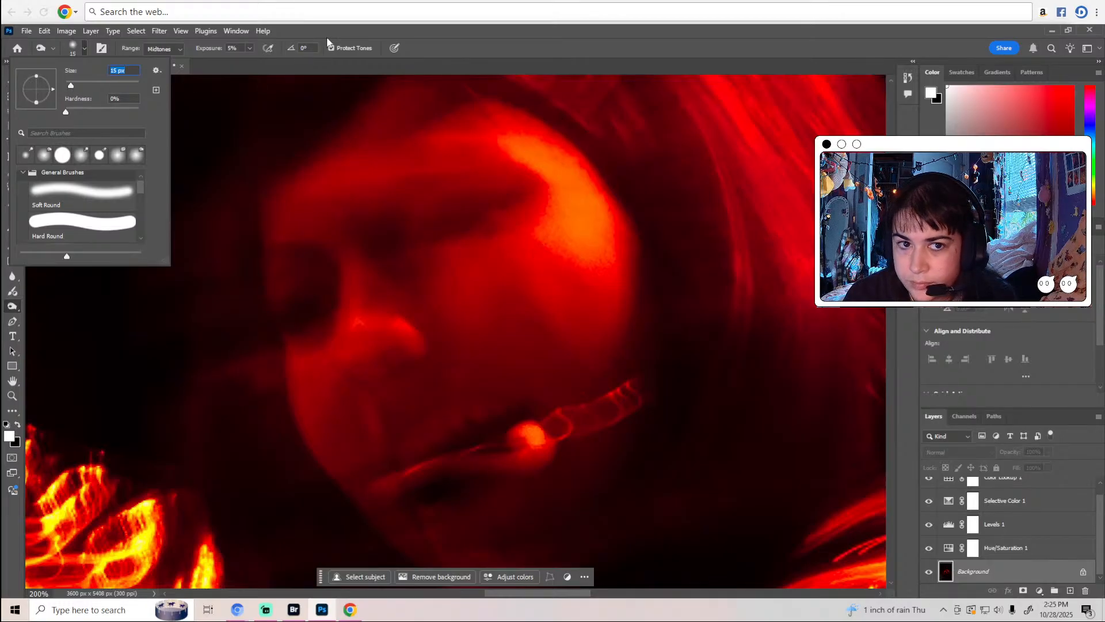
pyautogui.press('Return')
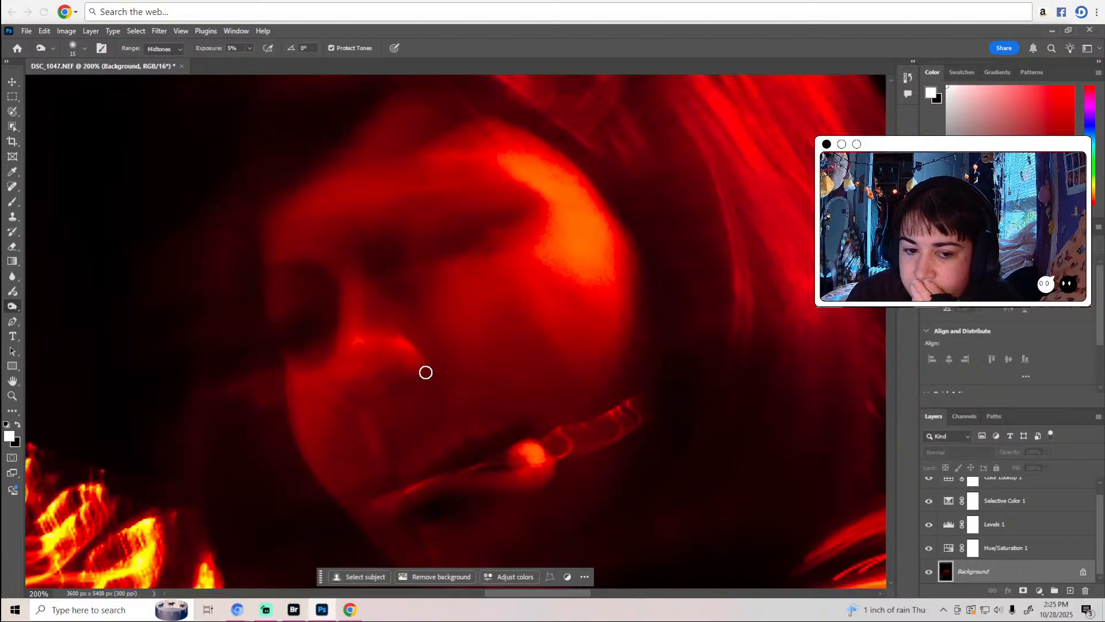
# Look over the face, then duplicate the Background layer as Background copy within DSC_1047.NEF.
pyautogui.scroll(-3, 426, 372)
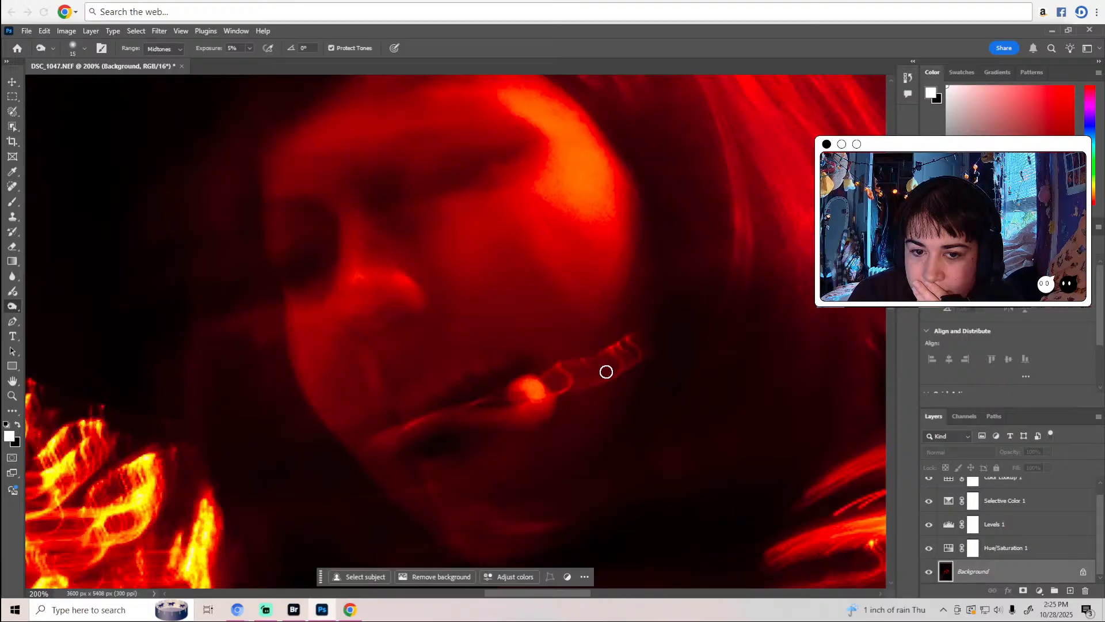
pyautogui.scroll(5, 606, 373)
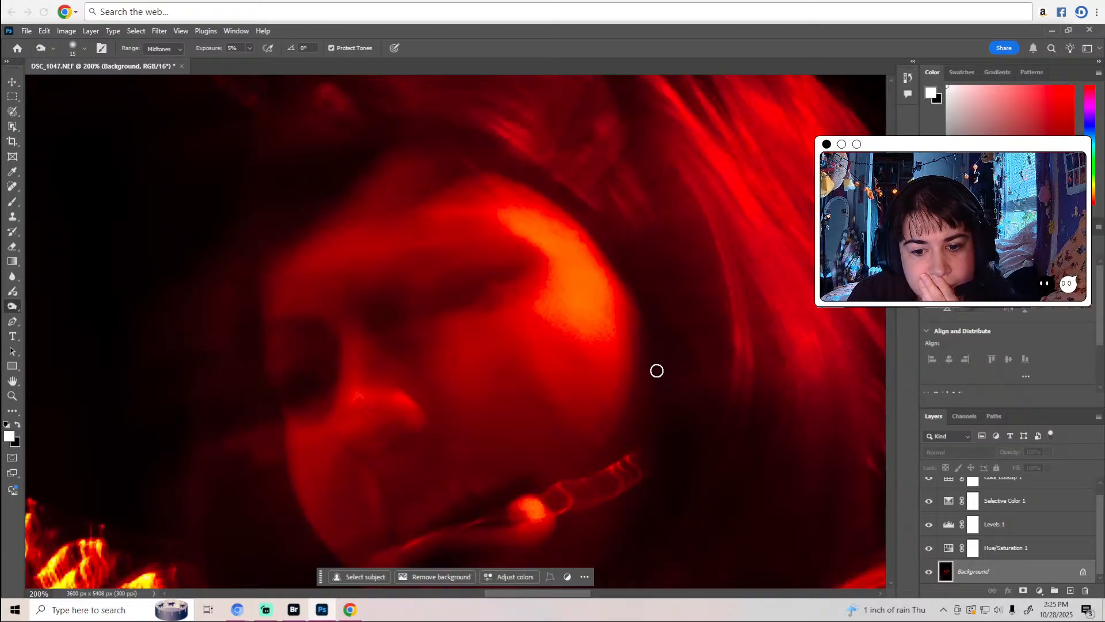
pyautogui.scroll(-2, 661, 401)
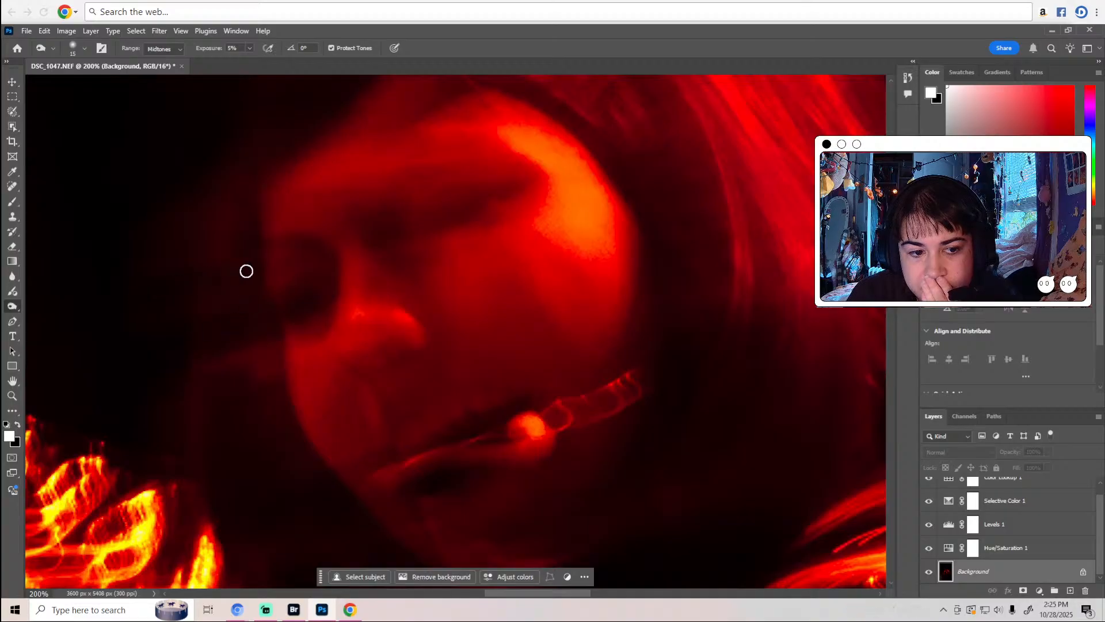
pyautogui.rightClick(998, 570)
pyautogui.click(1013, 437)
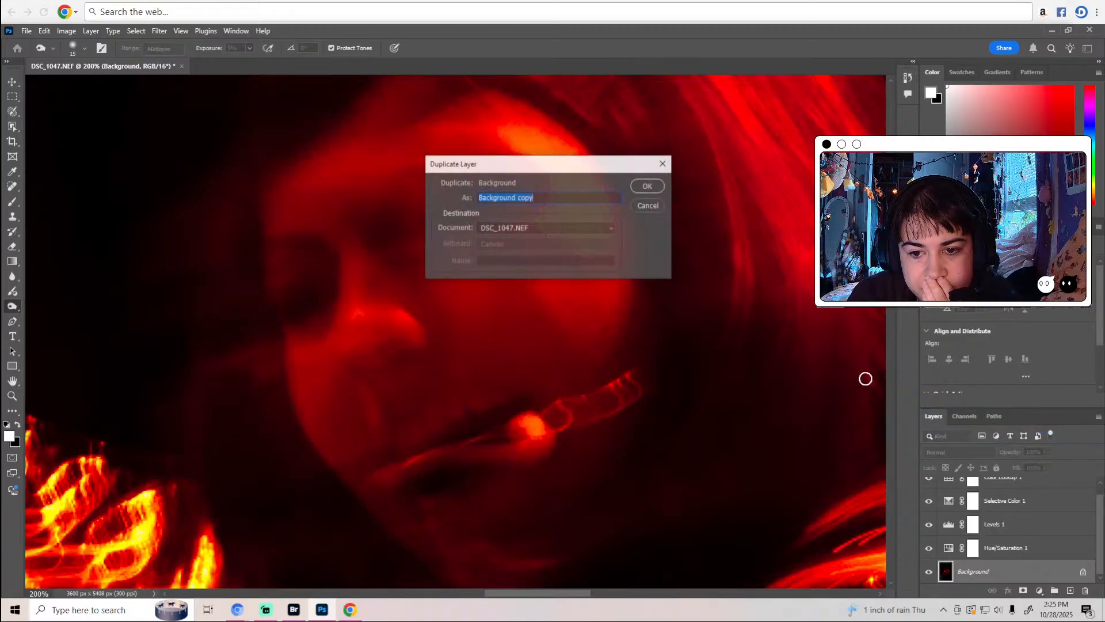
pyautogui.click(642, 184)
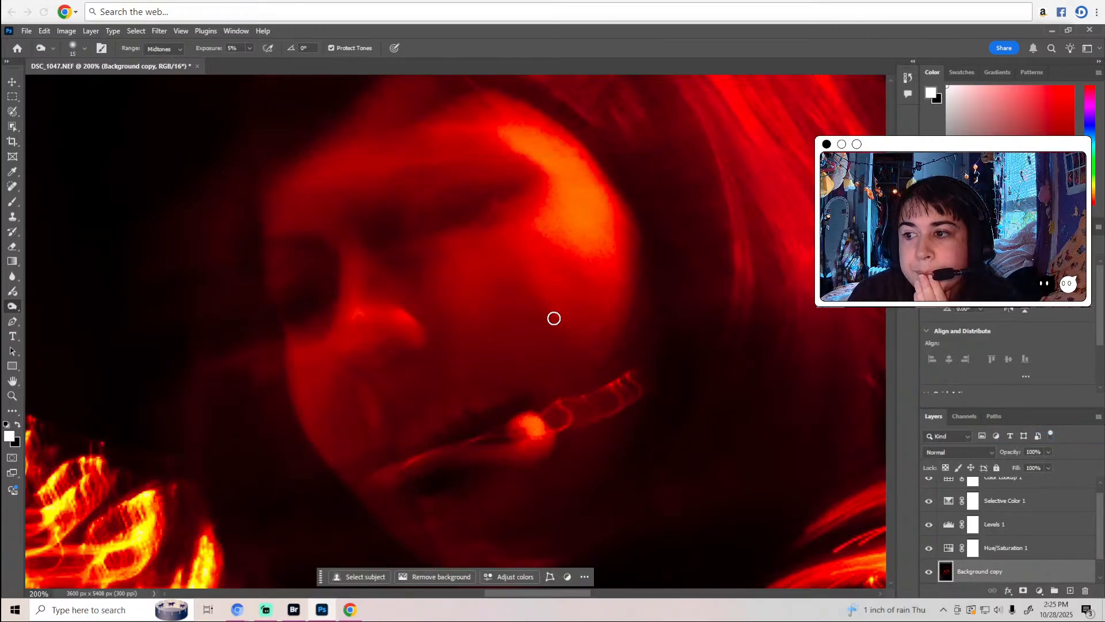
# Examine the face, hair, headpiece and glowing shoulder details at 200% on the Background copy layer for areas to darken.
pyautogui.scroll(5, 403, 333)
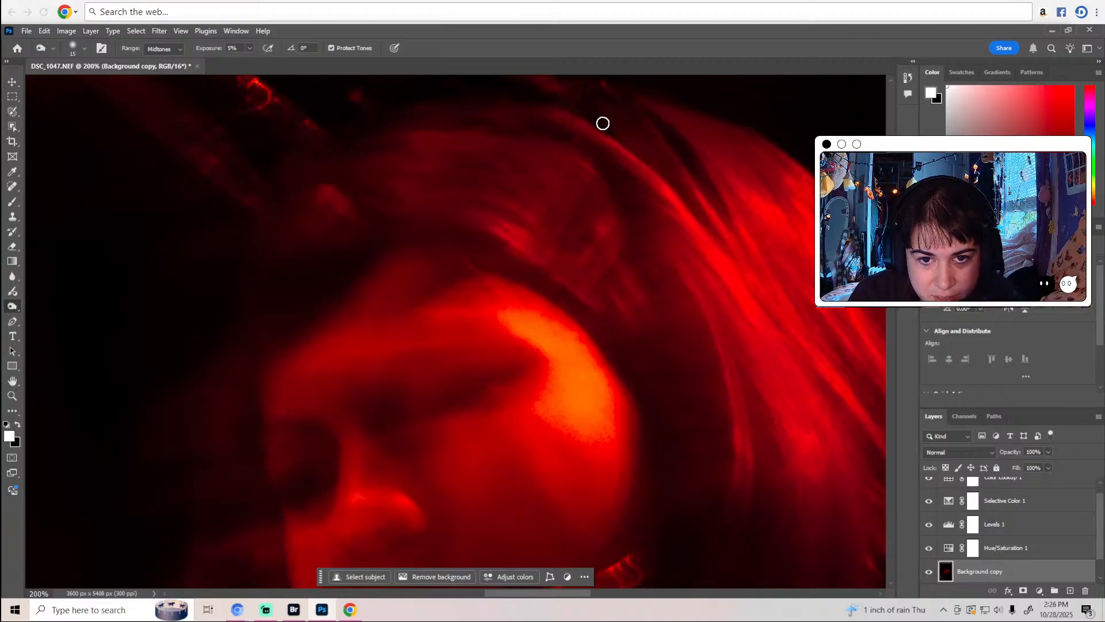
pyautogui.scroll(2, 613, 132)
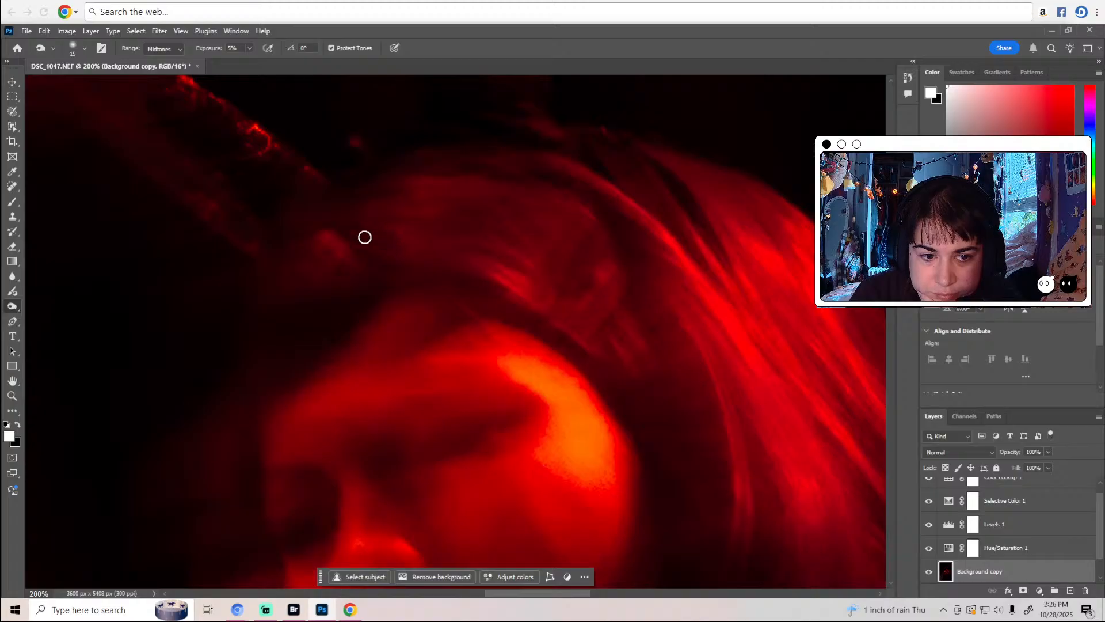
pyautogui.scroll(3, 274, 247)
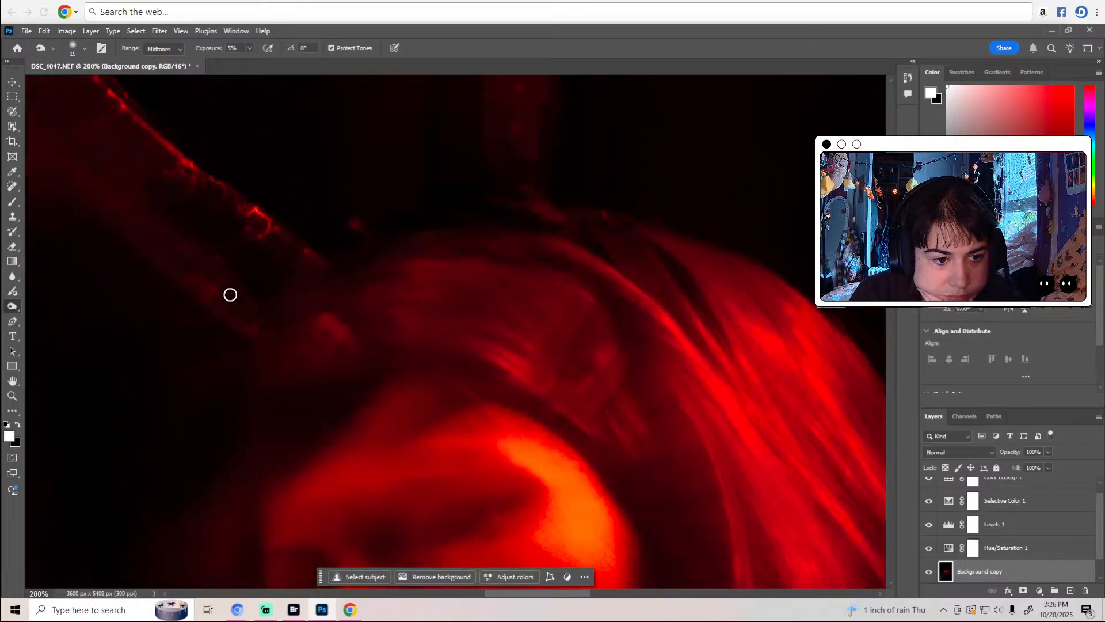
pyautogui.scroll(-1, 276, 326)
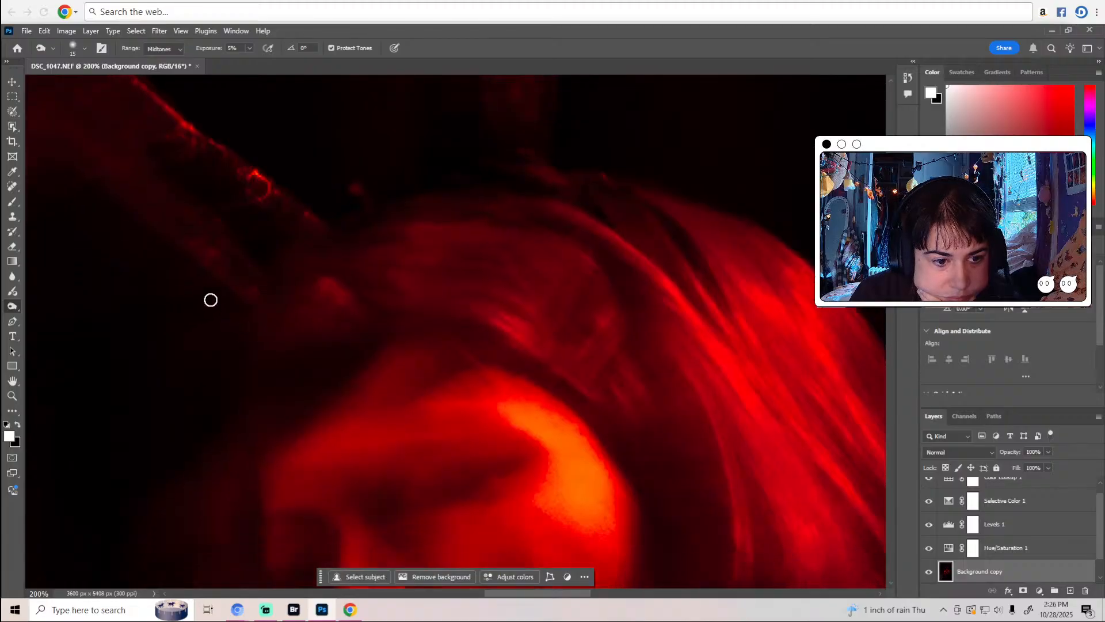
pyautogui.moveTo(540, 593); pyautogui.dragTo(527, 593)
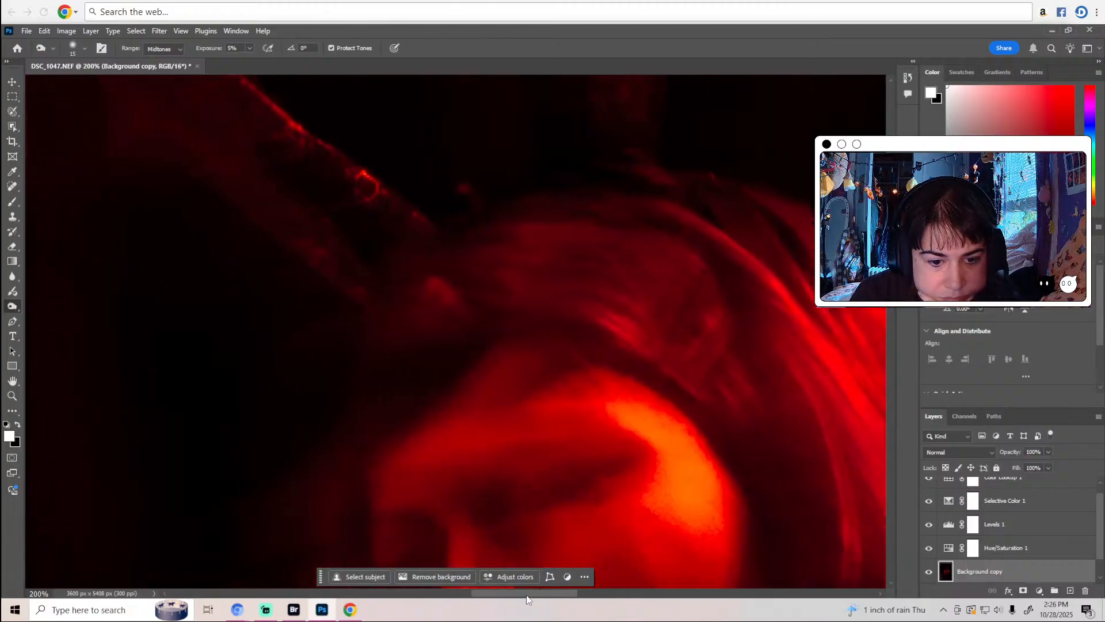
pyautogui.scroll(-6, 451, 485)
pyautogui.scroll(-3, 453, 478)
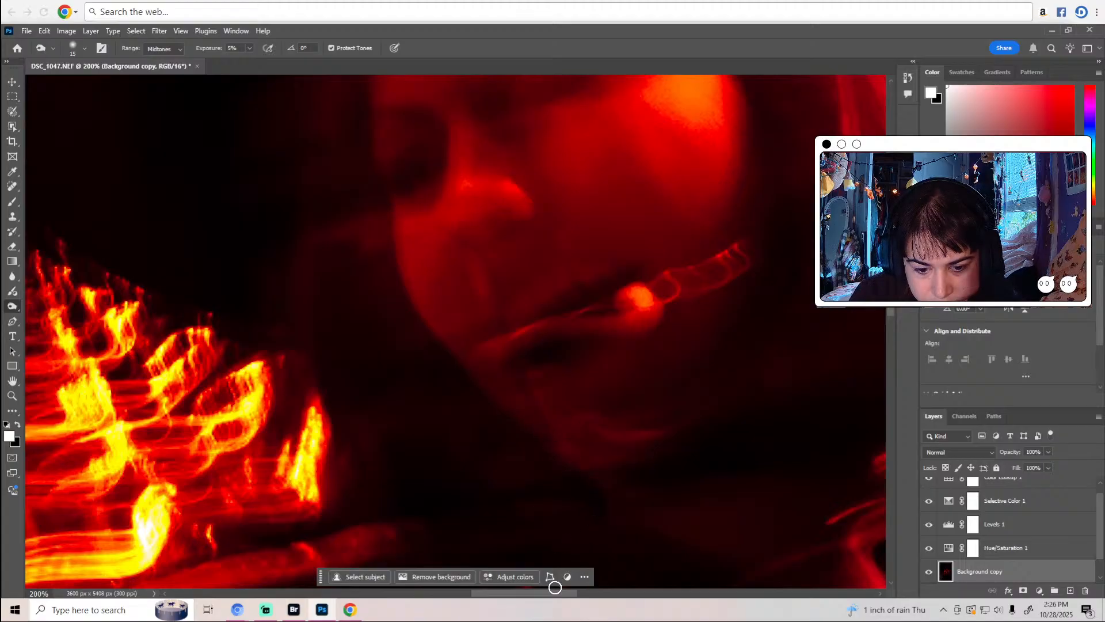
pyautogui.moveTo(554, 594); pyautogui.dragTo(565, 596)
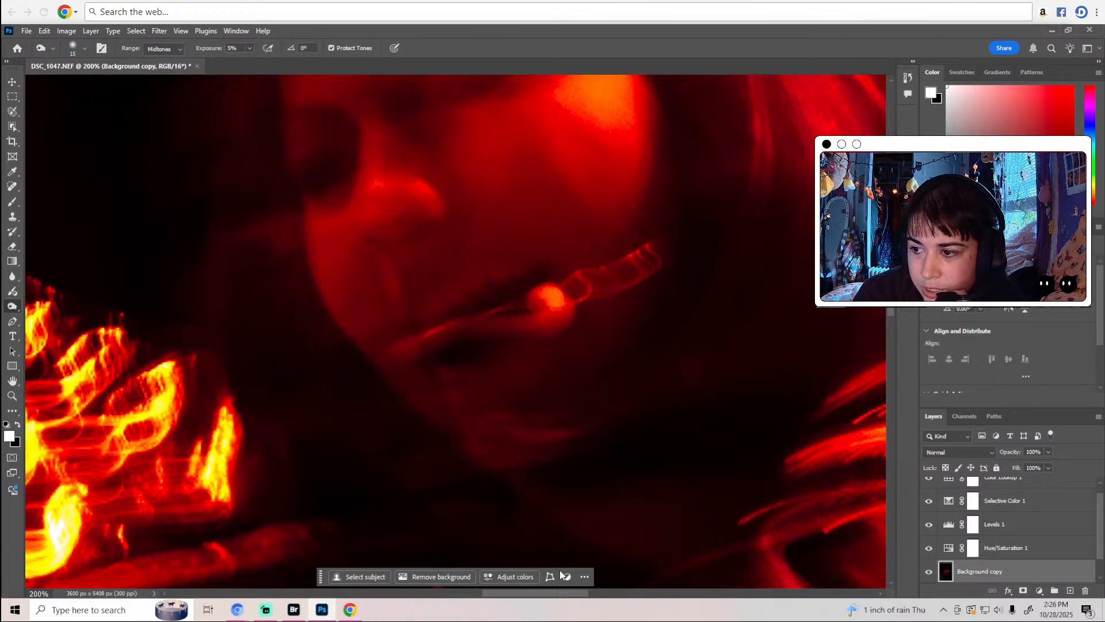
pyautogui.scroll(-3, 400, 503)
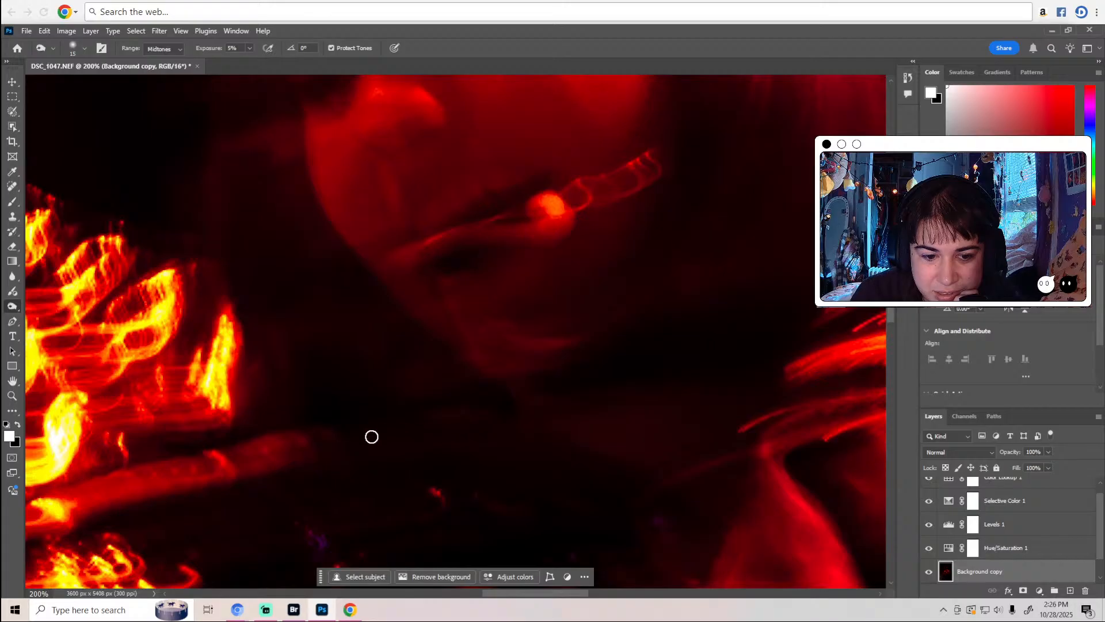
pyautogui.scroll(5, 370, 437)
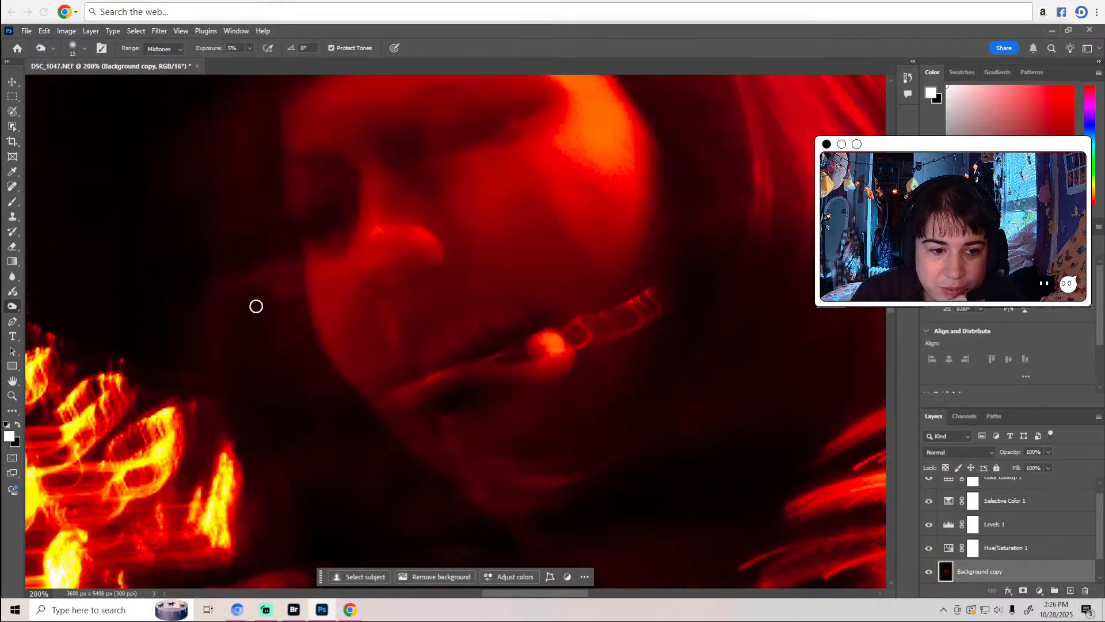
pyautogui.scroll(2, 230, 328)
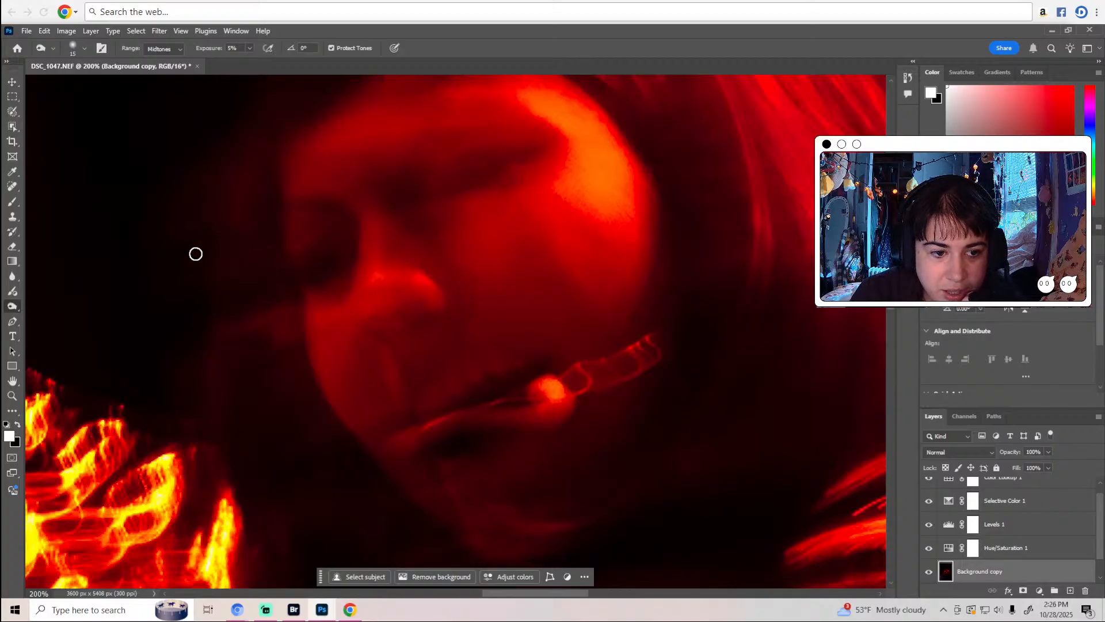
pyautogui.scroll(3, 286, 241)
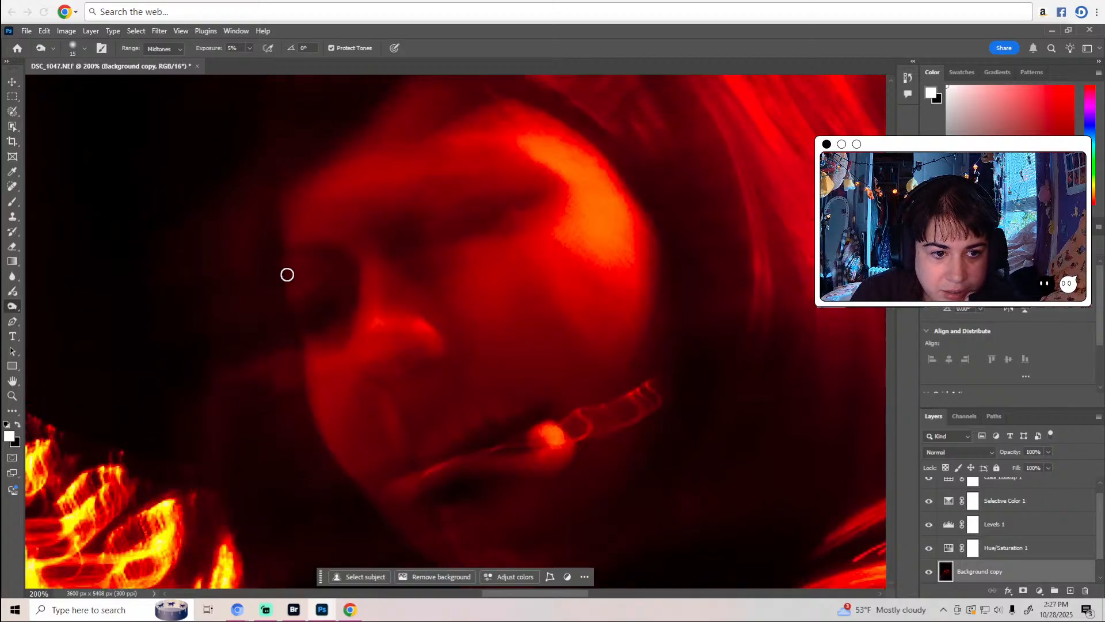
pyautogui.scroll(4, 319, 206)
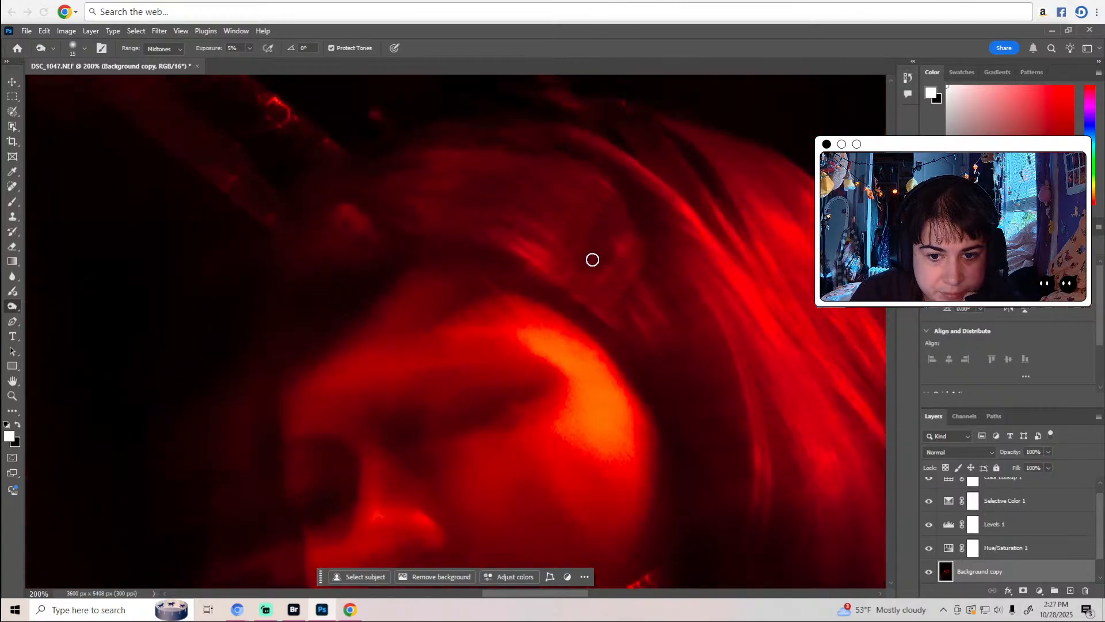
# Inspect the lower face, neck, chest folds and draped fabric at 200% for spots to retouch, keeping the Burn tool active.
pyautogui.scroll(-8, 618, 298)
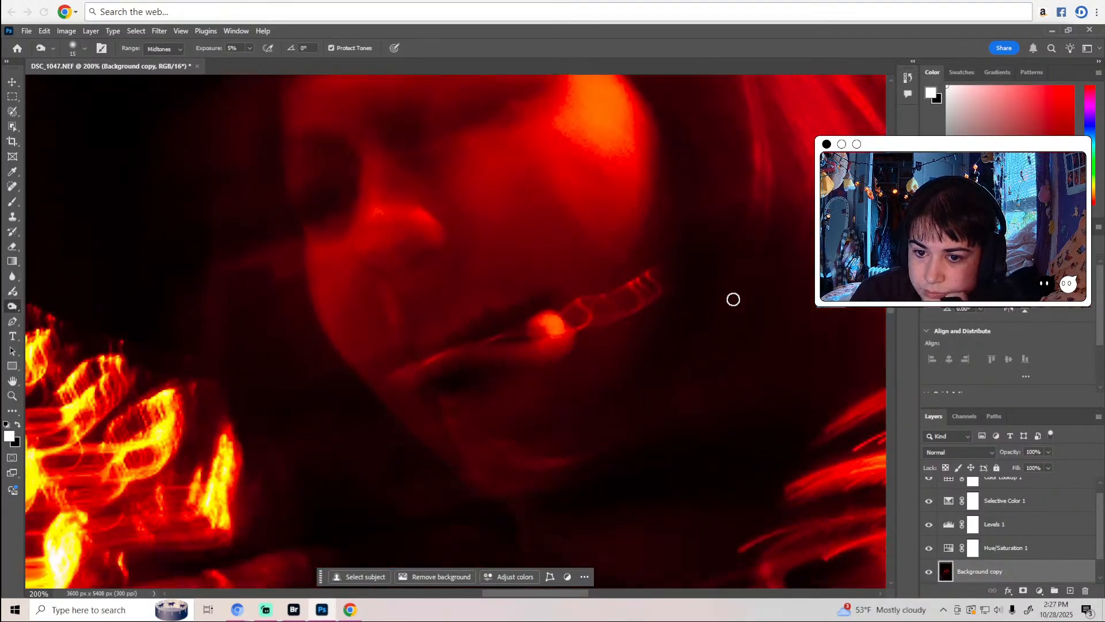
pyautogui.scroll(-9, 733, 305)
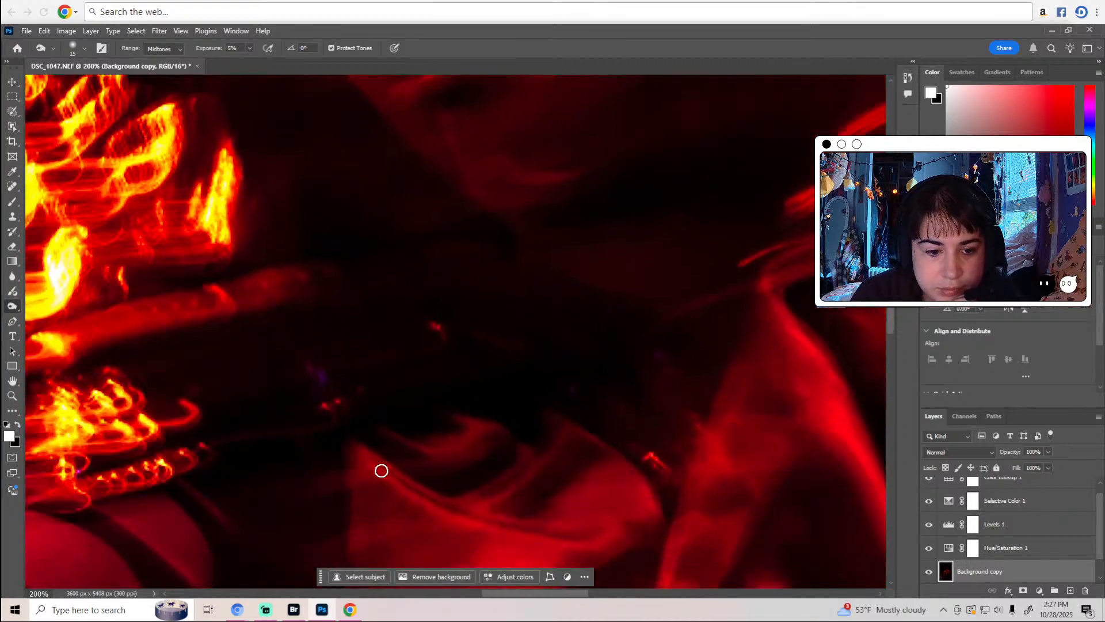
pyautogui.scroll(-4, 551, 553)
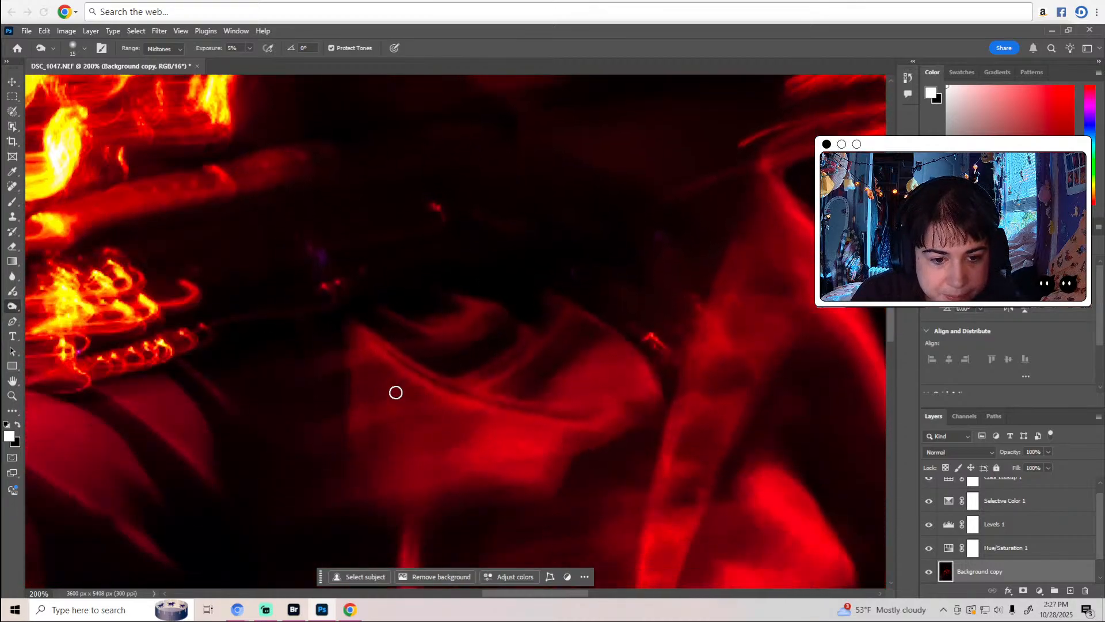
pyautogui.scroll(-2, 409, 398)
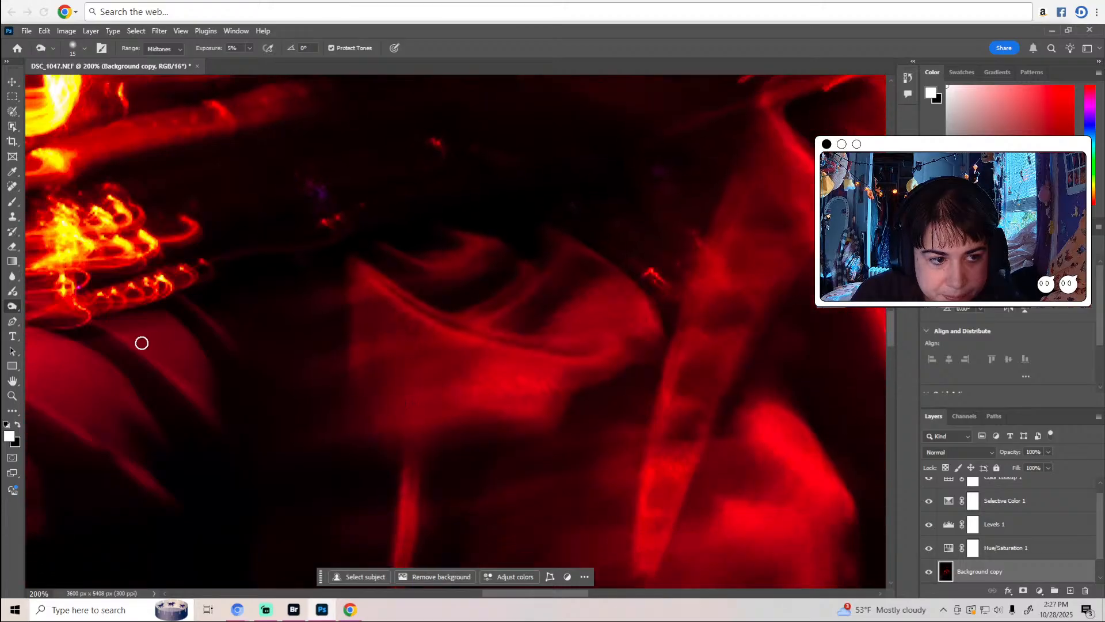
pyautogui.click(12, 187)
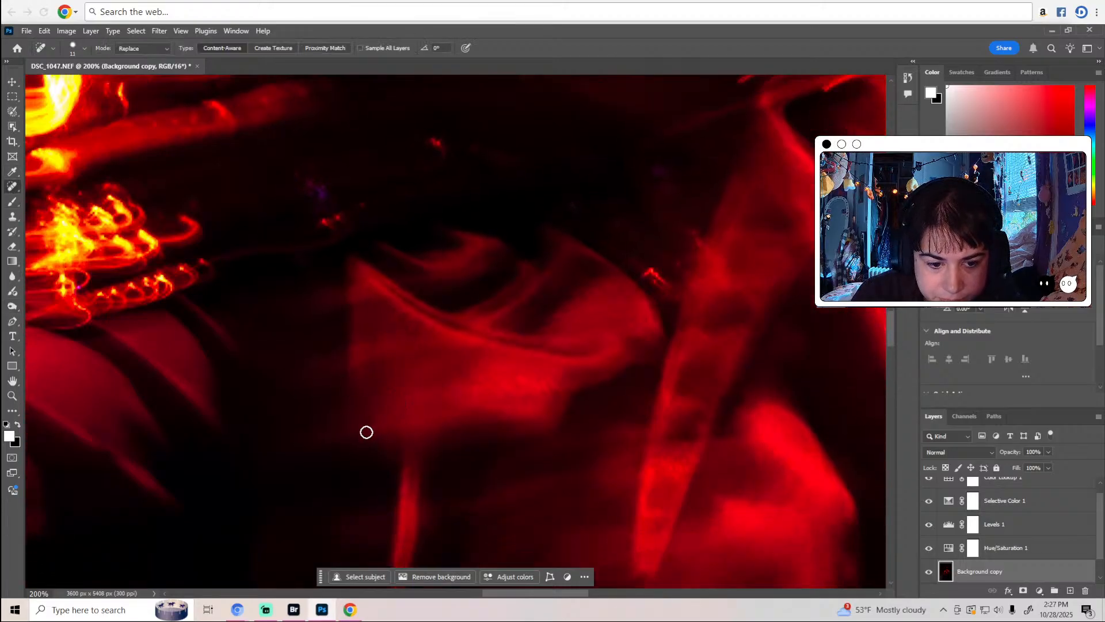
pyautogui.click(12, 306)
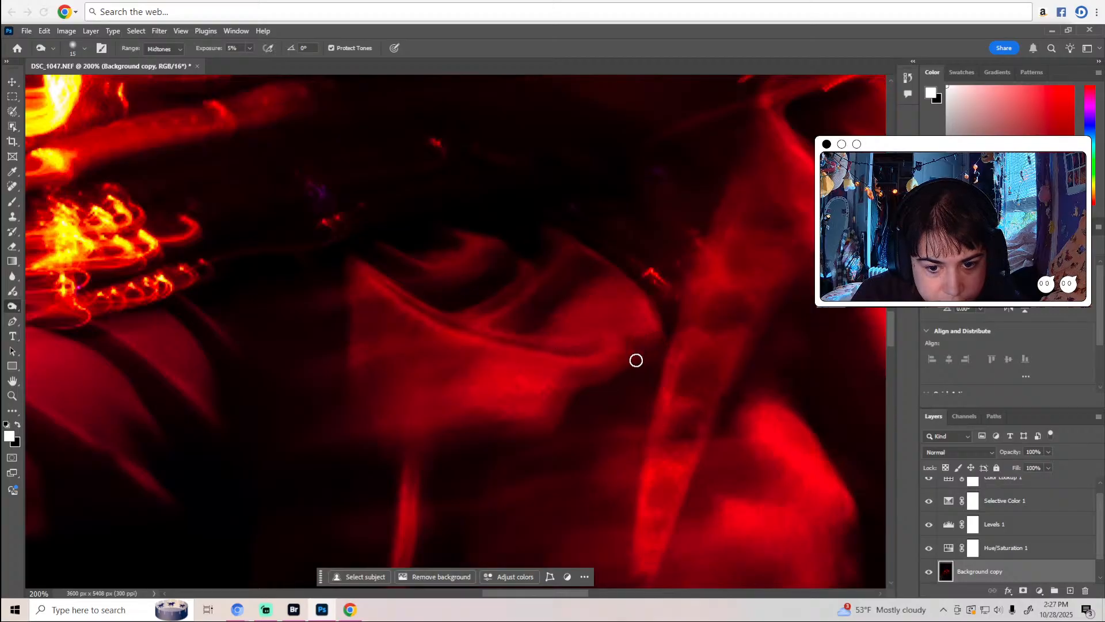
pyautogui.scroll(-3, 550, 408)
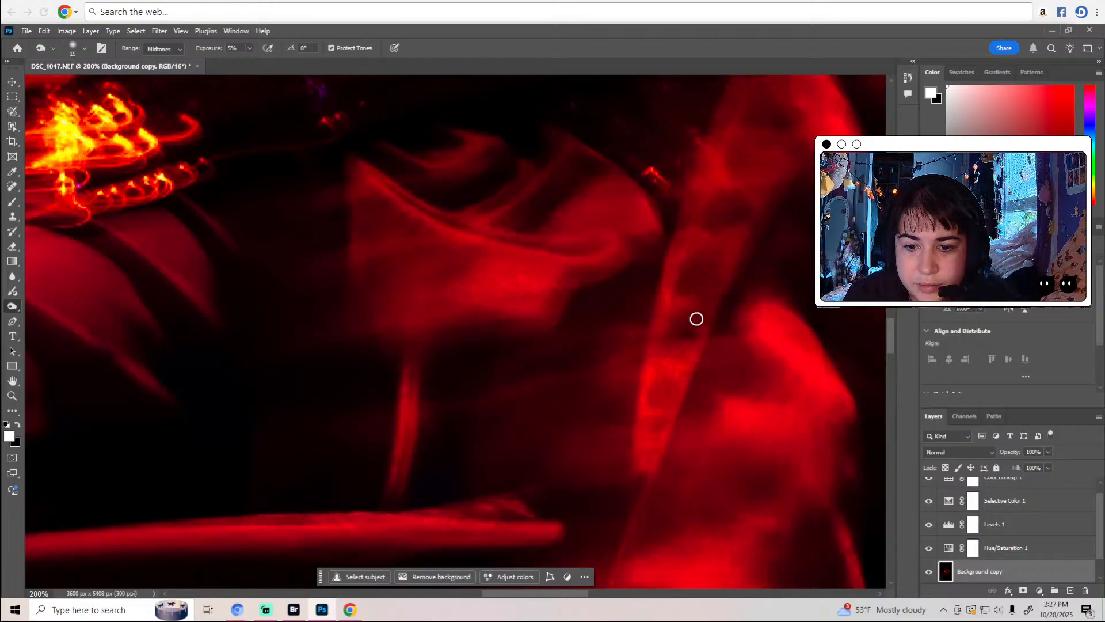
pyautogui.scroll(1, 703, 338)
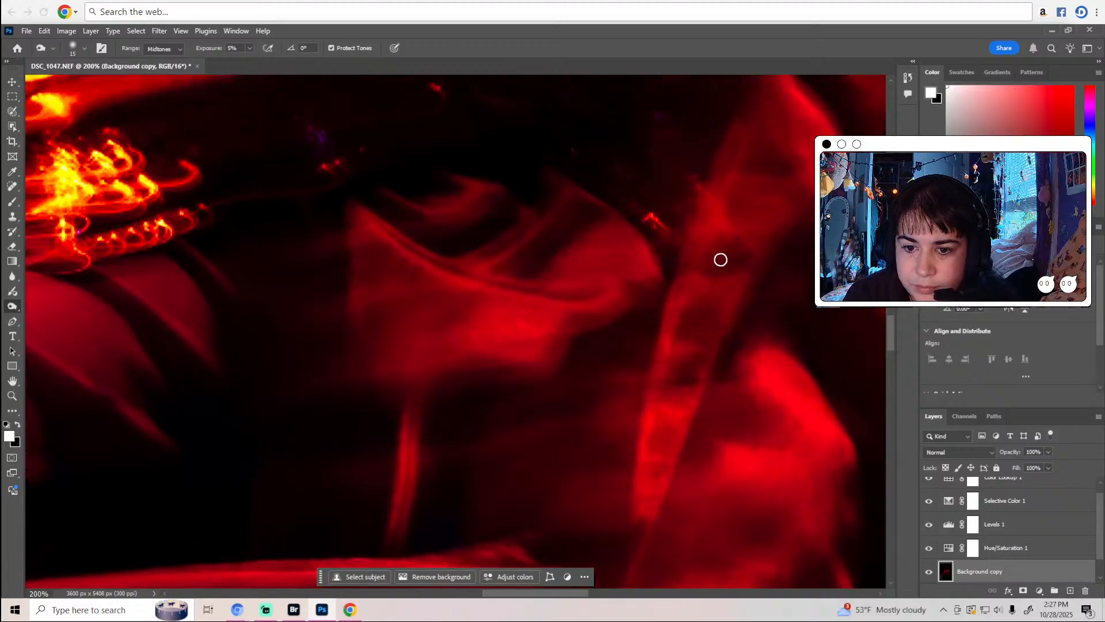
pyautogui.scroll(1, 754, 241)
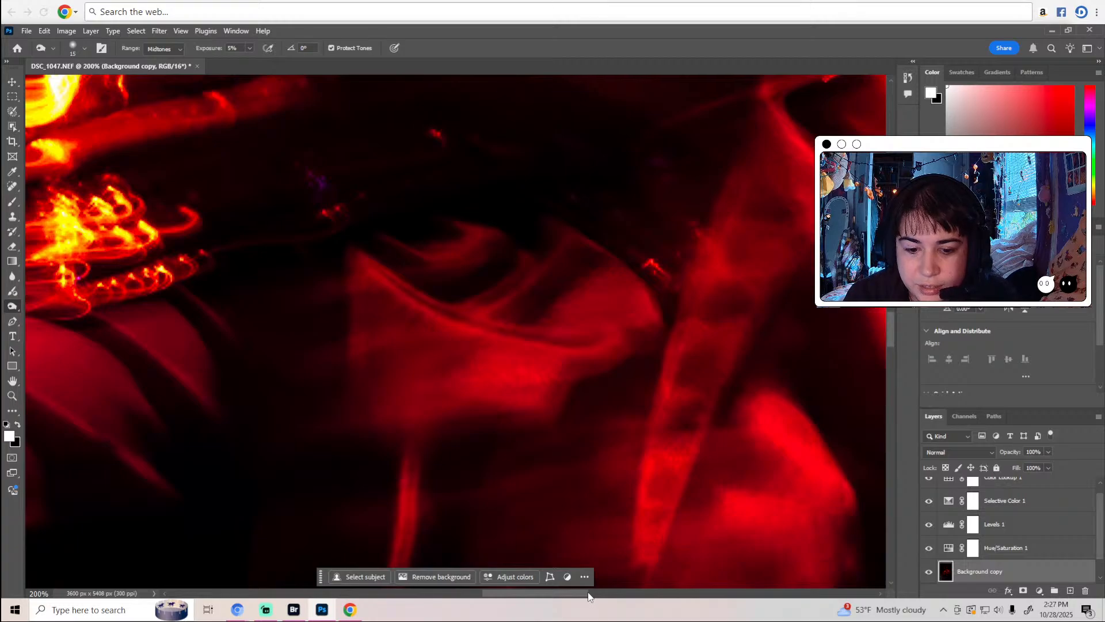
# Inspect the glowing light trails on the shoulder and the dark area between them and the face.
pyautogui.moveTo(588, 596); pyautogui.dragTo(636, 596)
pyautogui.scroll(4, 553, 370)
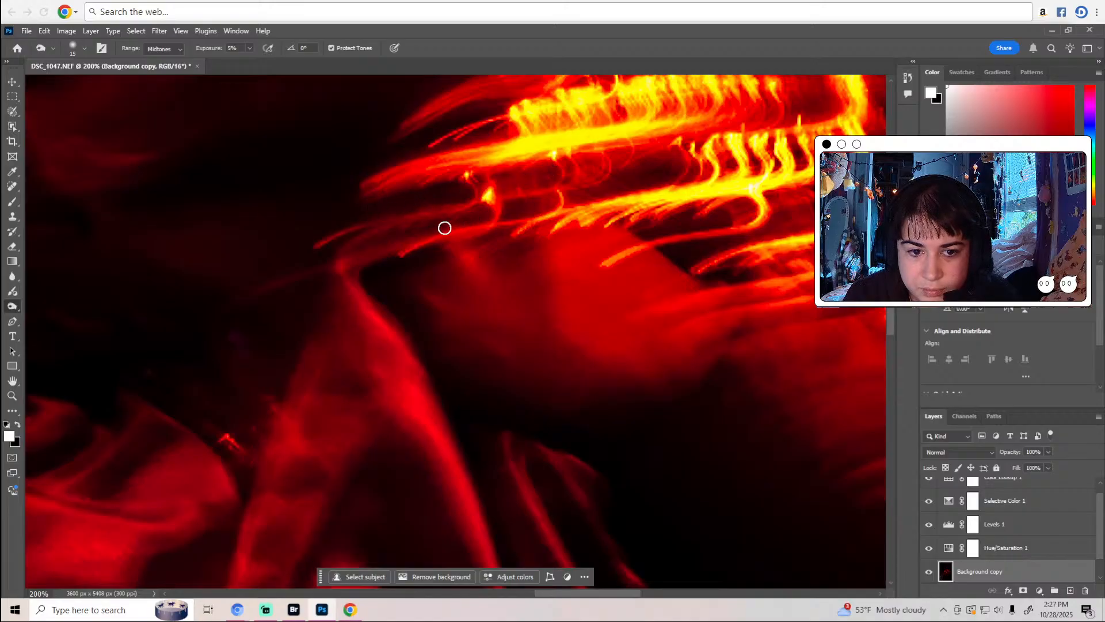
pyautogui.scroll(5, 696, 352)
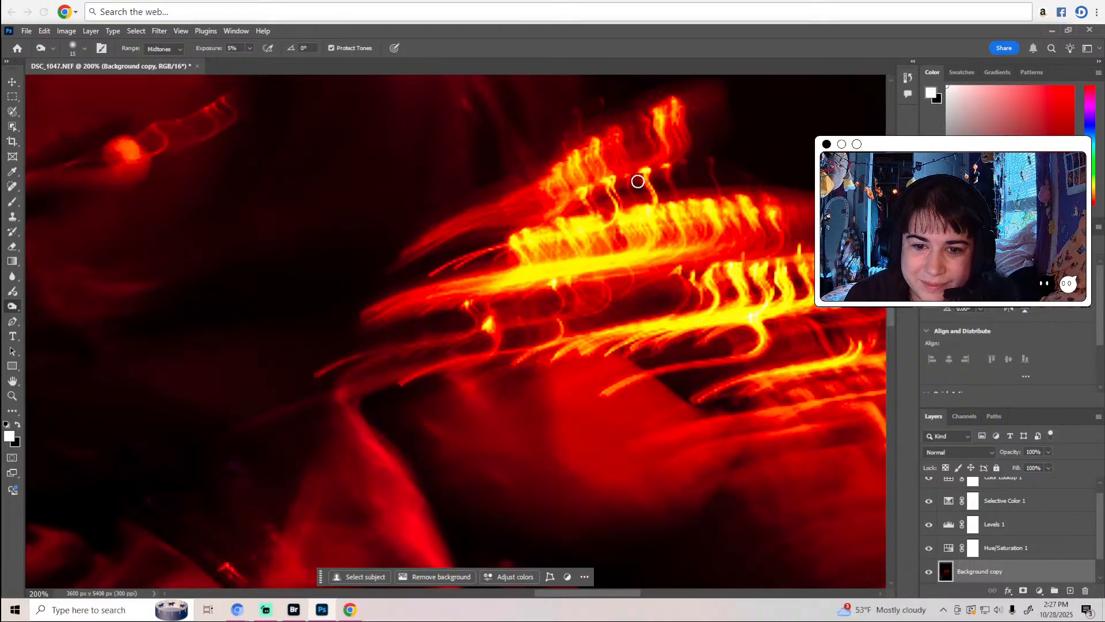
pyautogui.scroll(2, 687, 186)
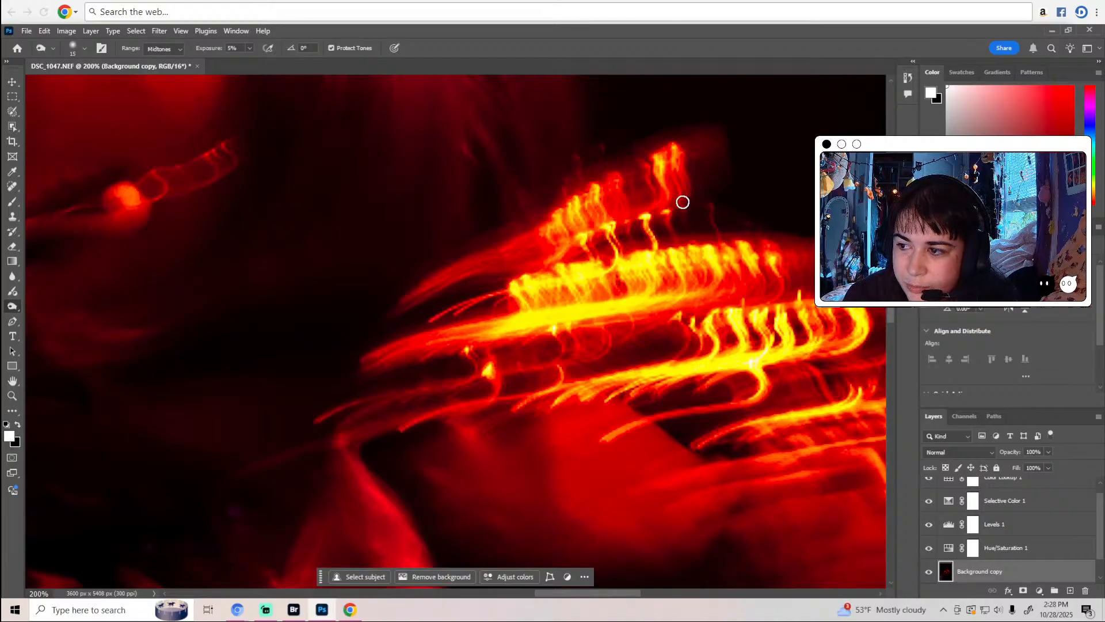
pyautogui.scroll(2, 682, 202)
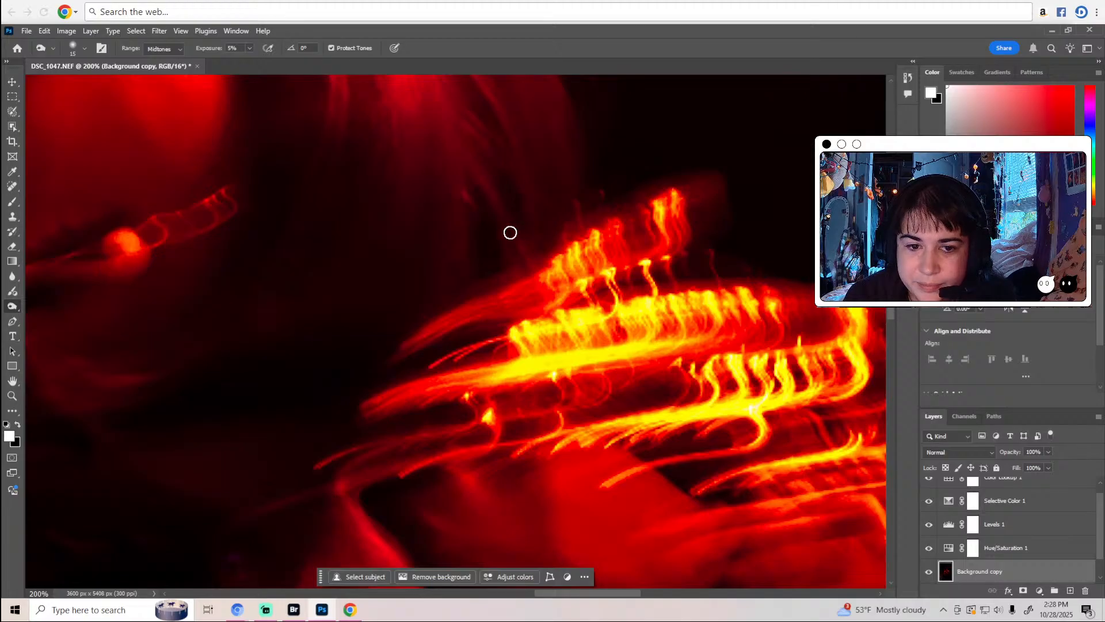
pyautogui.scroll(2, 486, 236)
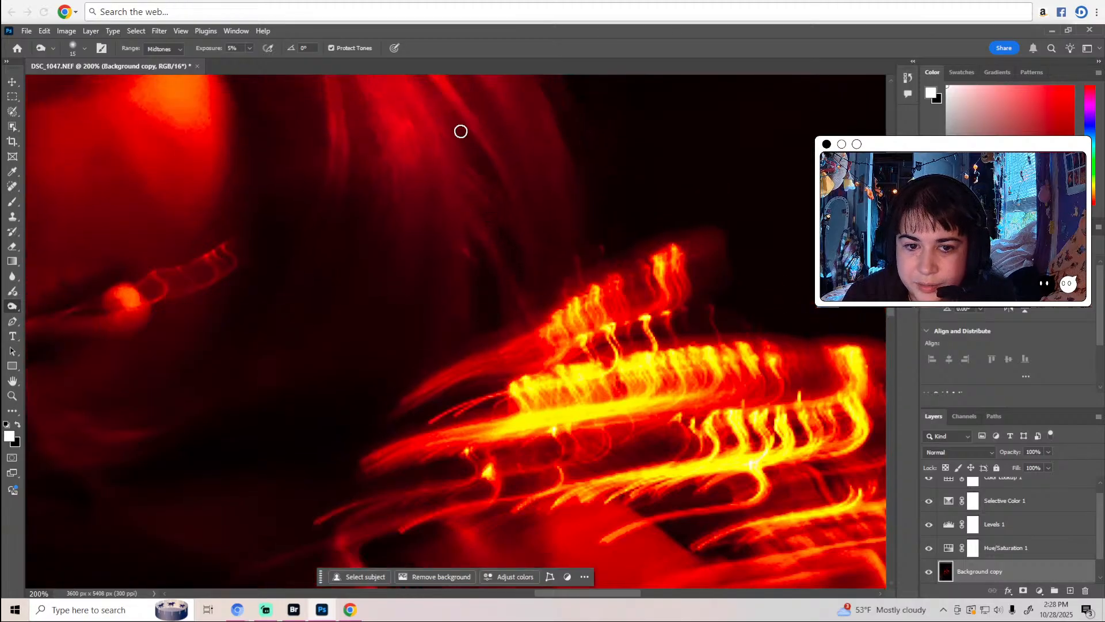
# Examine the red hair strands beside the face, from their ends near the shoulder up to the crown.
pyautogui.scroll(4, 503, 198)
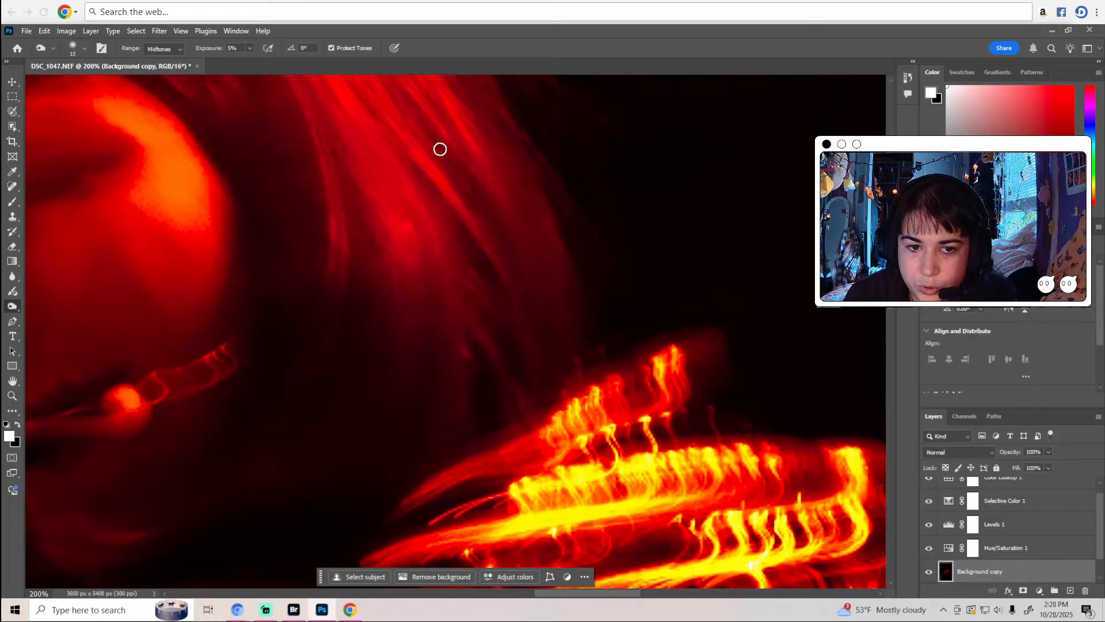
pyautogui.scroll(4, 475, 185)
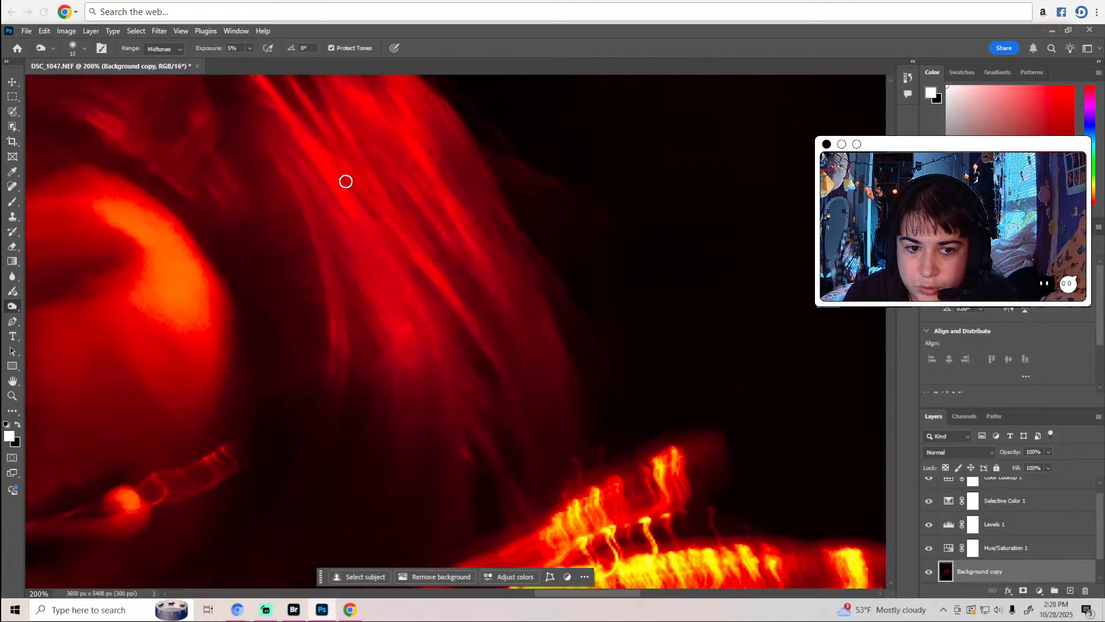
pyautogui.scroll(1, 400, 185)
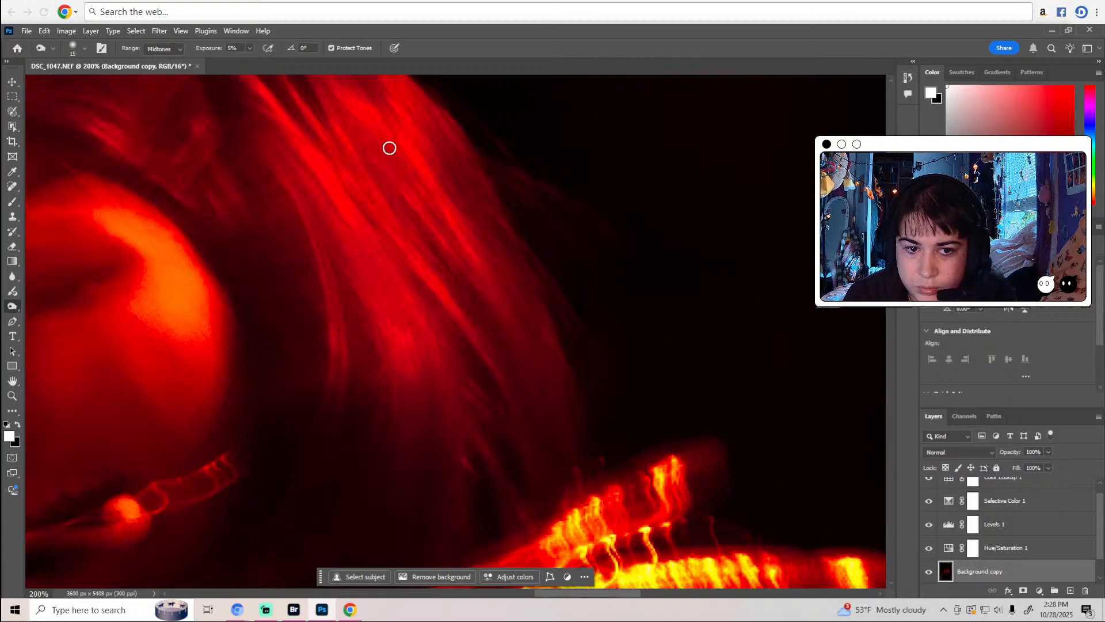
pyautogui.scroll(3, 506, 224)
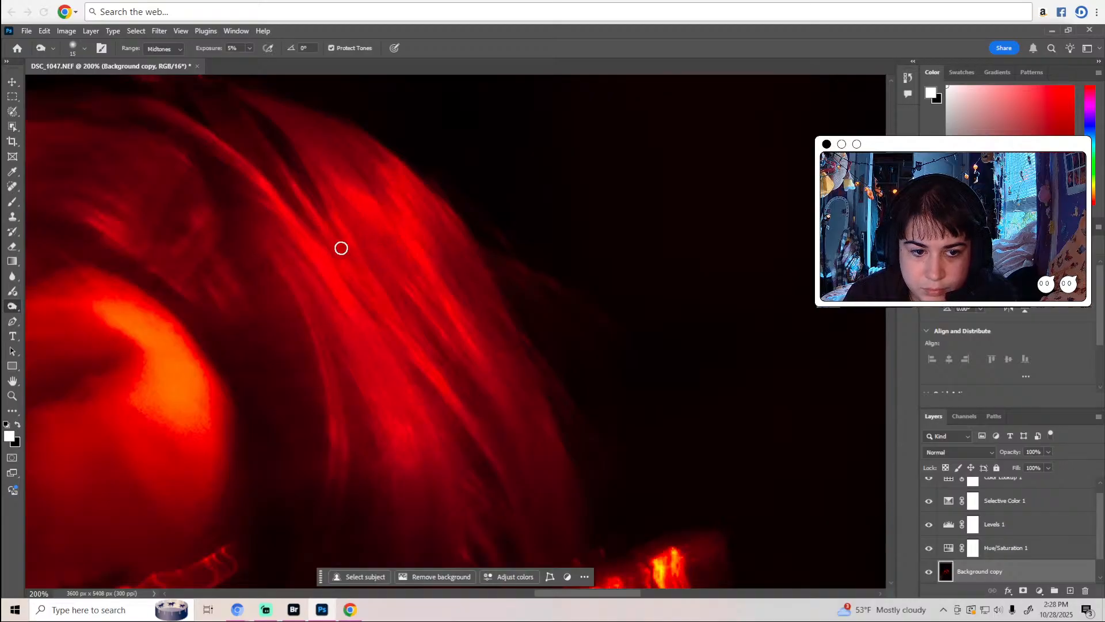
pyautogui.scroll(-2, 370, 291)
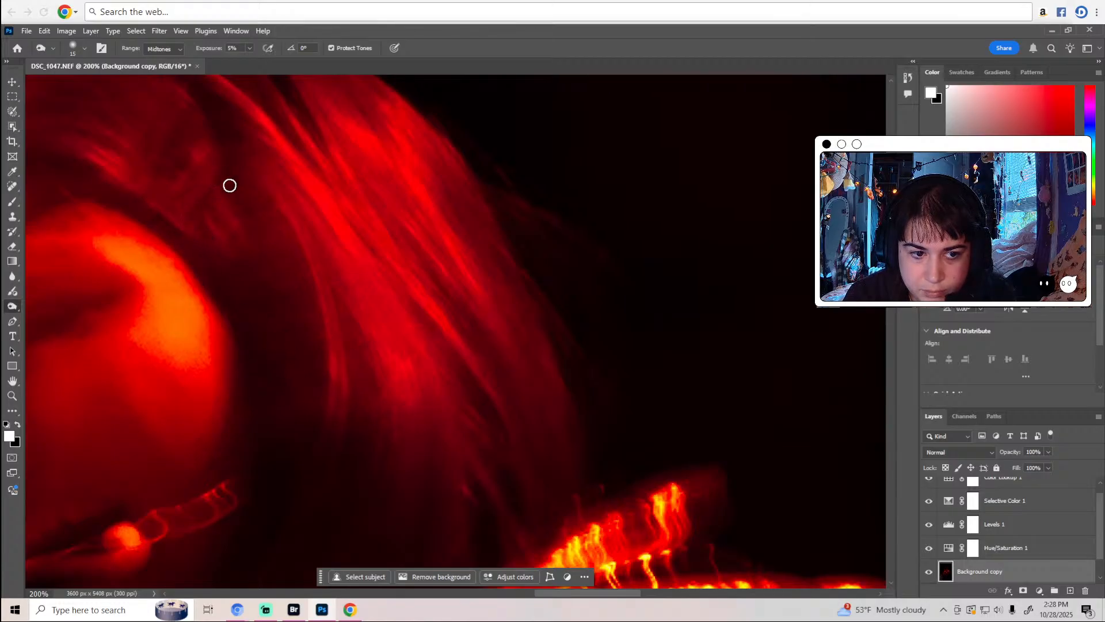
pyautogui.scroll(3, 265, 209)
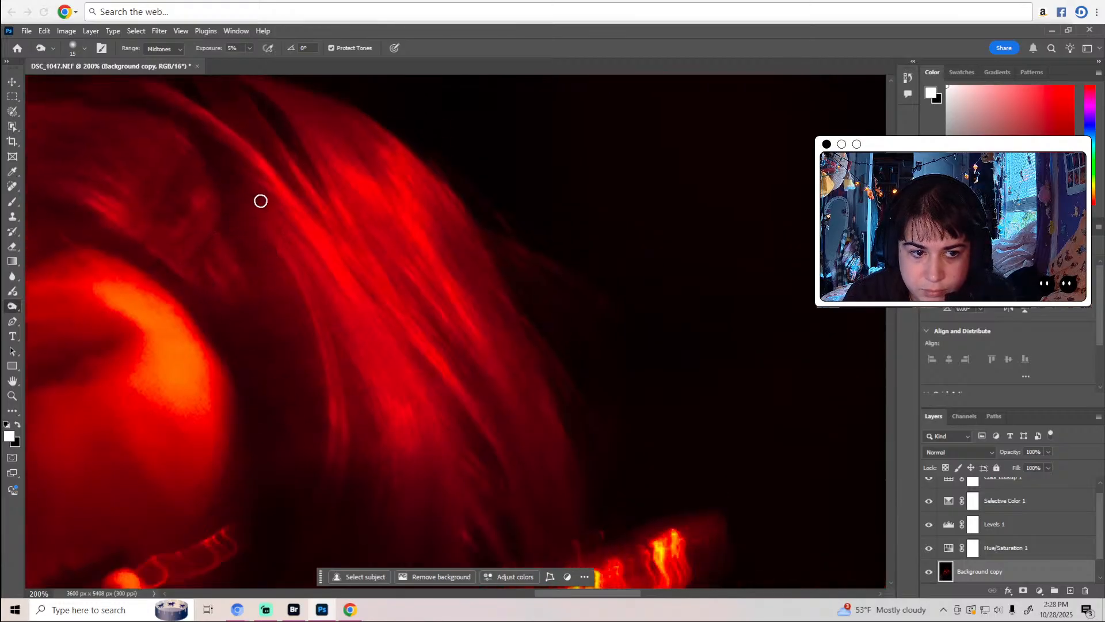
pyautogui.scroll(3, 270, 190)
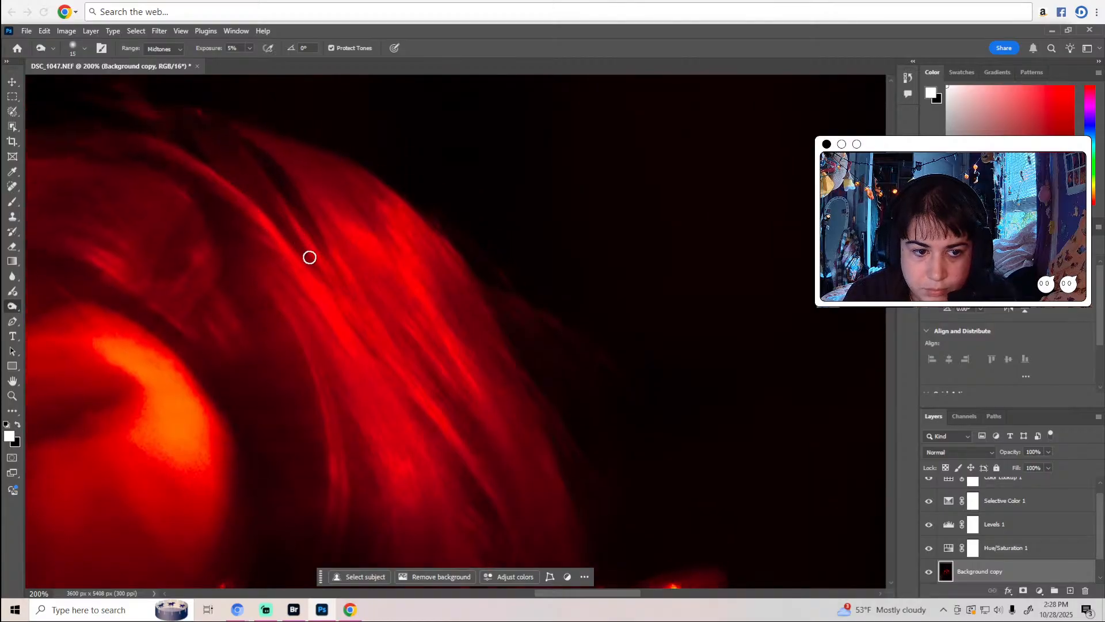
pyautogui.scroll(-5, 331, 286)
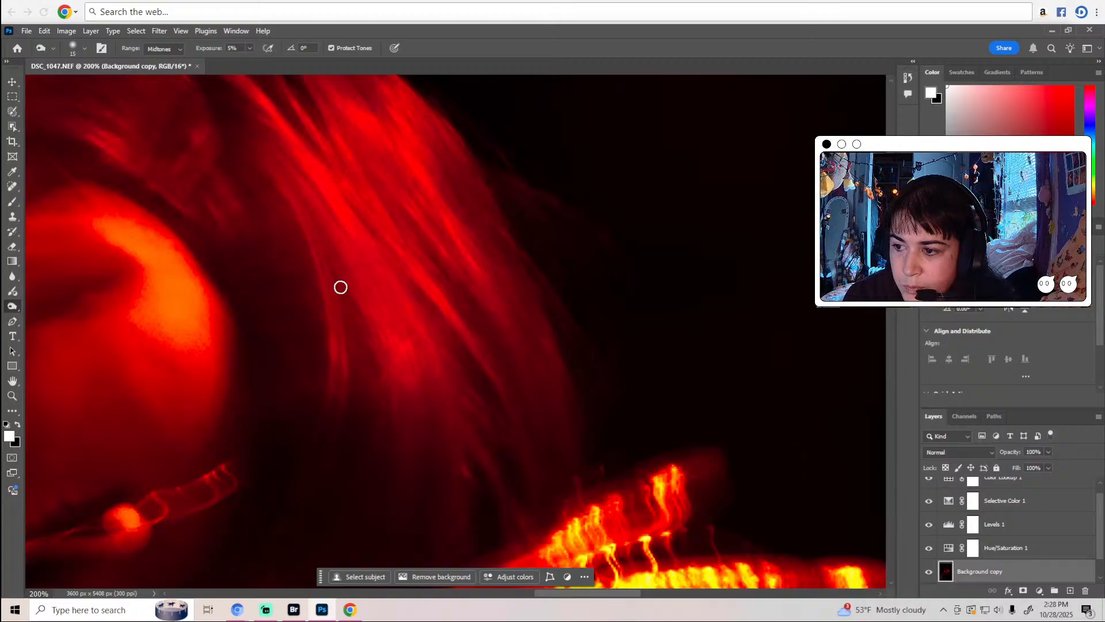
# Examine the shoulder light trails, the ribbed glowing bands and the shadowed folds below them.
pyautogui.scroll(-10, 340, 287)
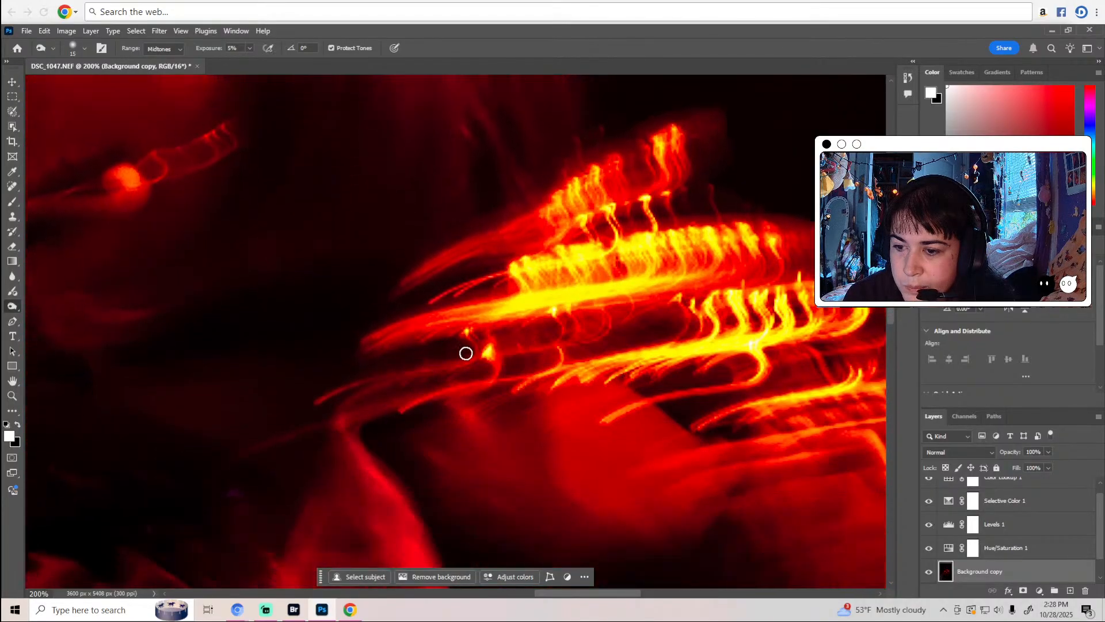
pyautogui.scroll(-2, 466, 353)
pyautogui.moveTo(585, 593); pyautogui.dragTo(623, 599)
pyautogui.scroll(-2, 702, 440)
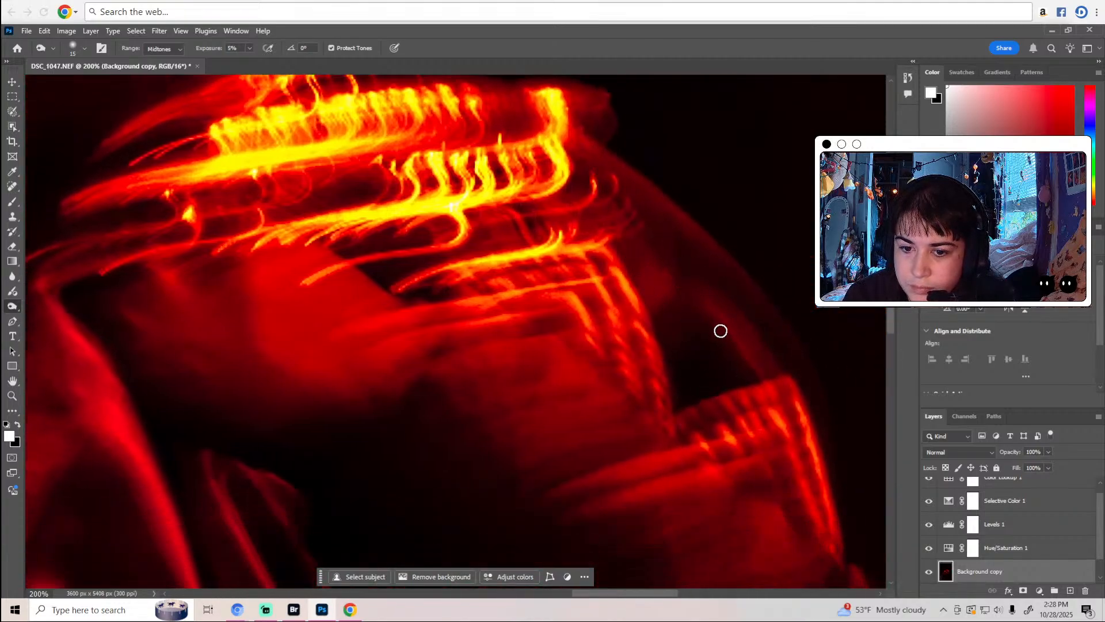
pyautogui.scroll(-1, 708, 383)
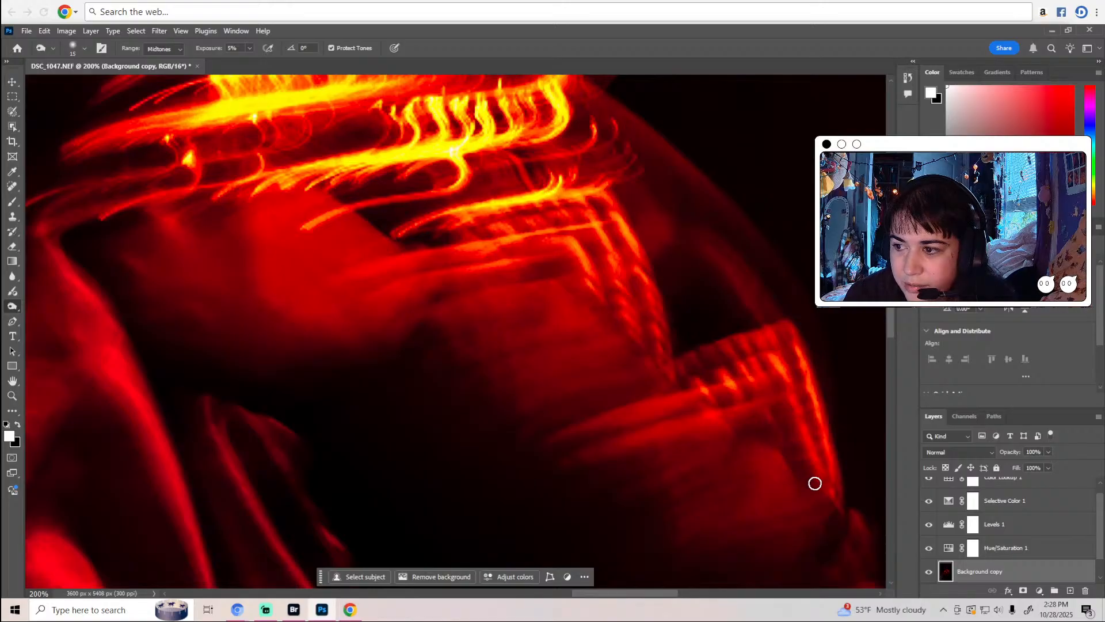
pyautogui.scroll(-3, 819, 477)
pyautogui.scroll(-2, 806, 469)
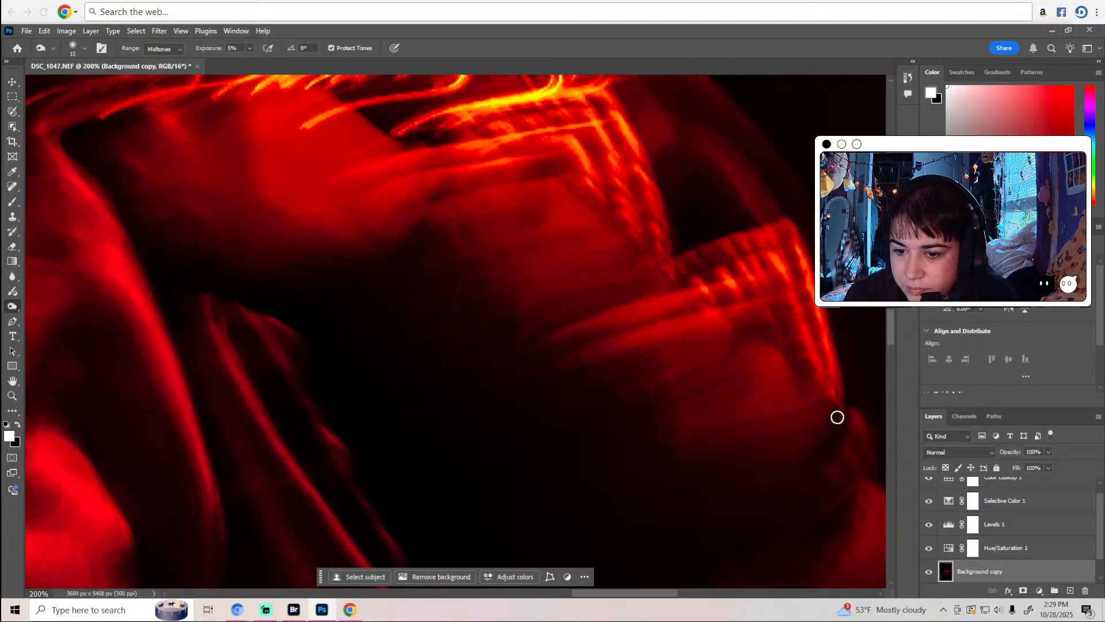
pyautogui.scroll(-1, 842, 416)
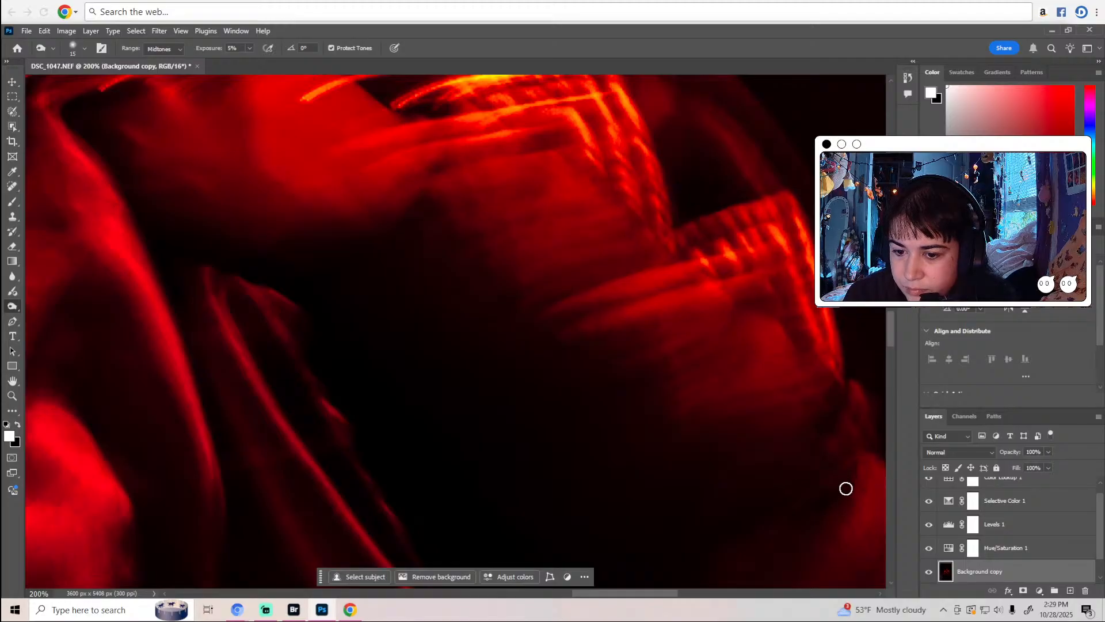
pyautogui.scroll(-4, 811, 504)
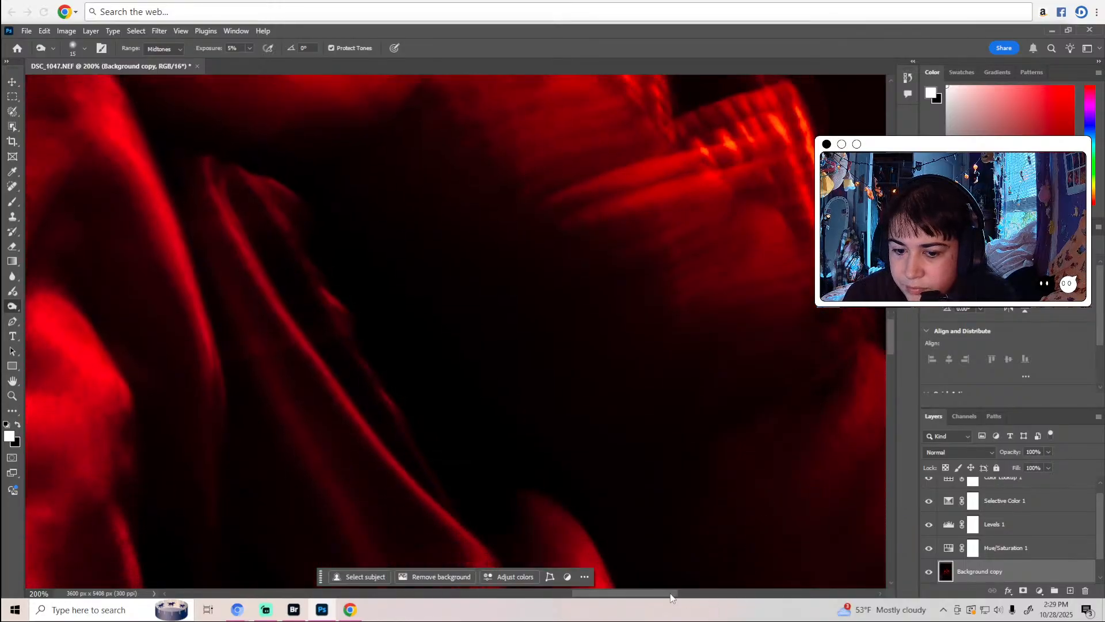
# Inspect the outer edge of the dark figure, the ribbed fabric and the bright red trim down the lower body.
pyautogui.hscroll(5, 671, 597)
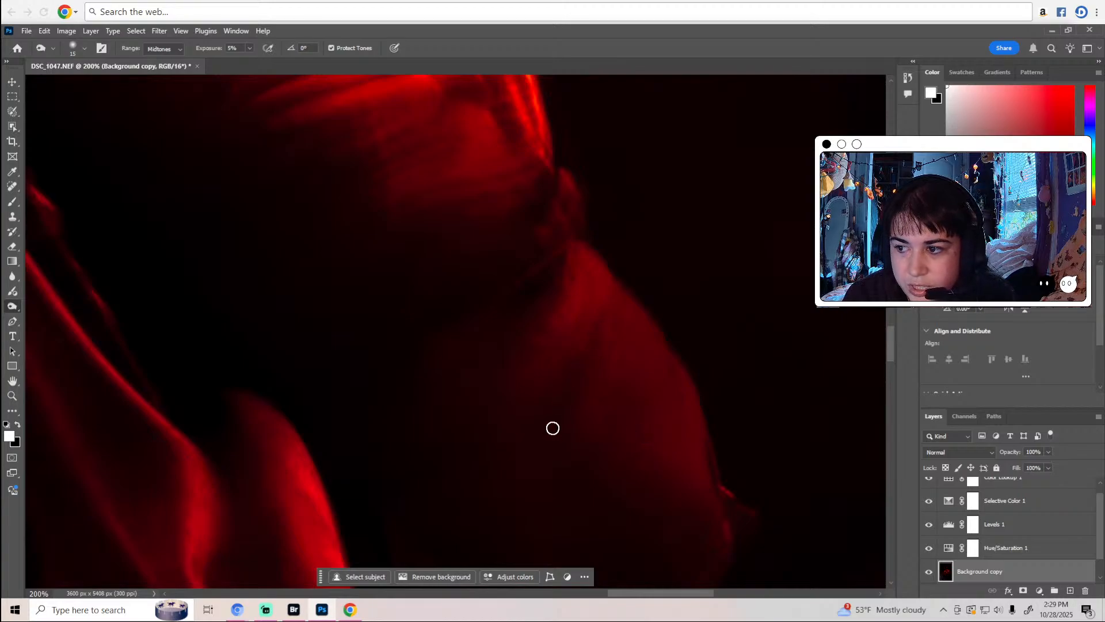
pyautogui.scroll(-3, 553, 427)
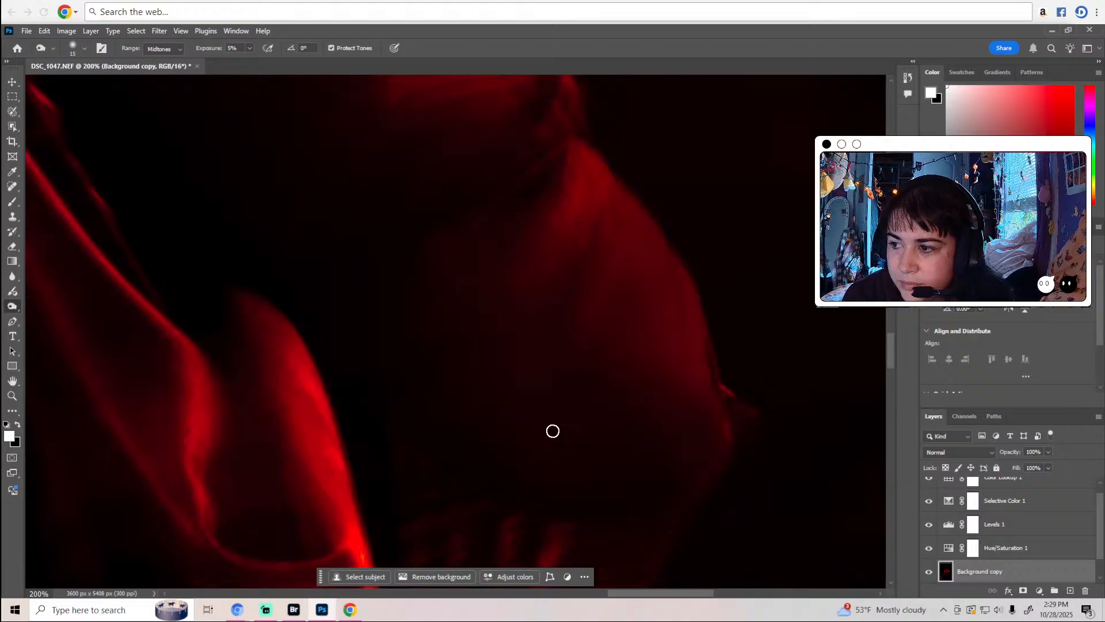
pyautogui.scroll(-4, 552, 431)
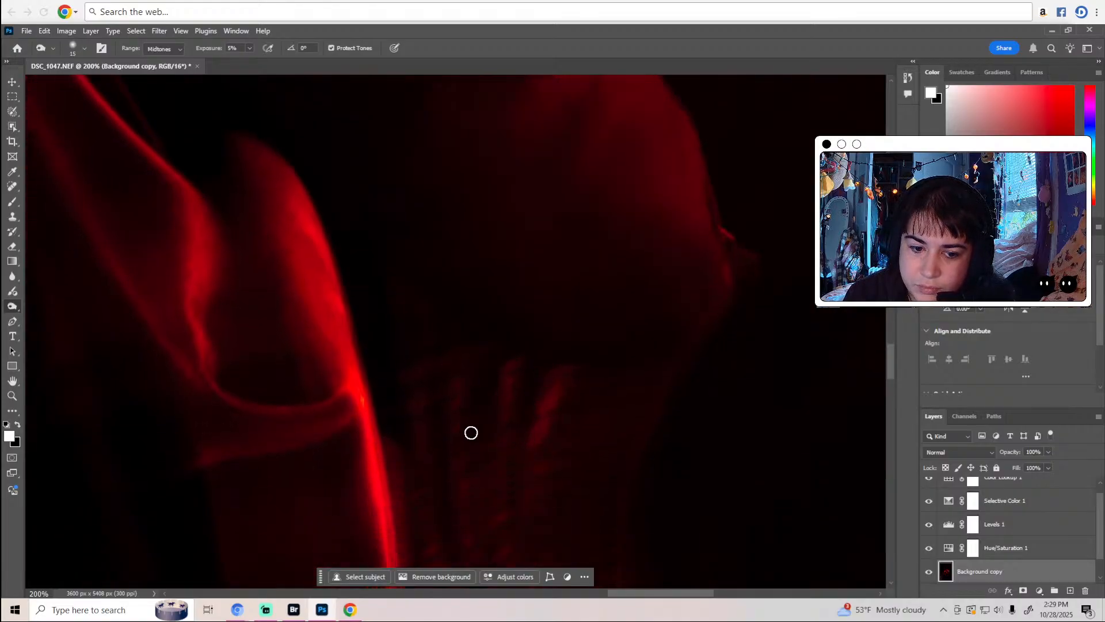
pyautogui.scroll(-4, 472, 359)
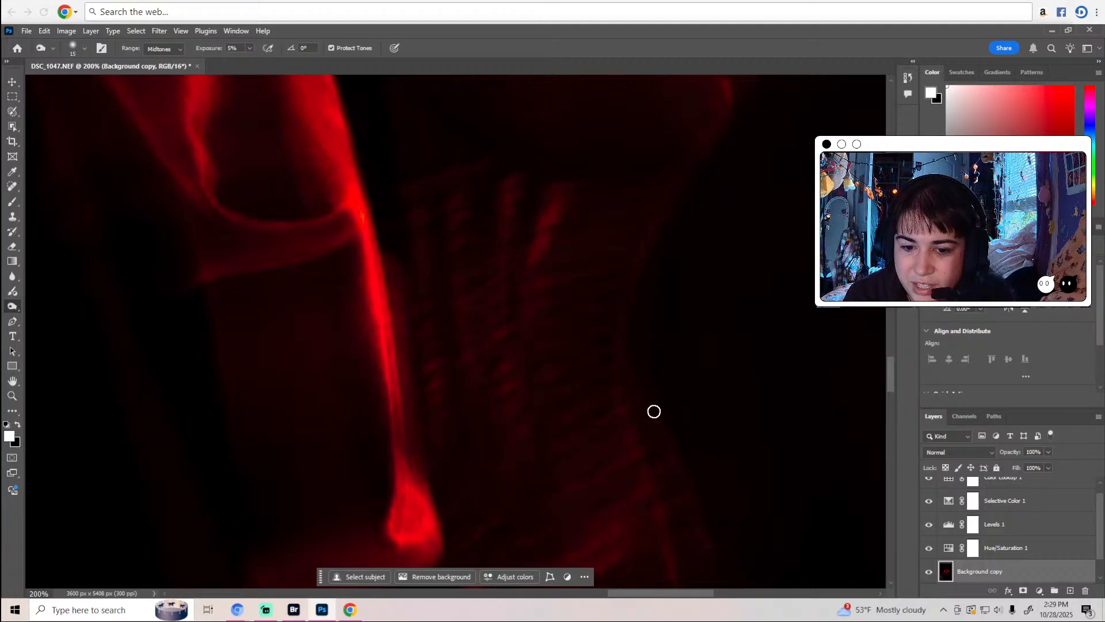
pyautogui.scroll(-1, 676, 436)
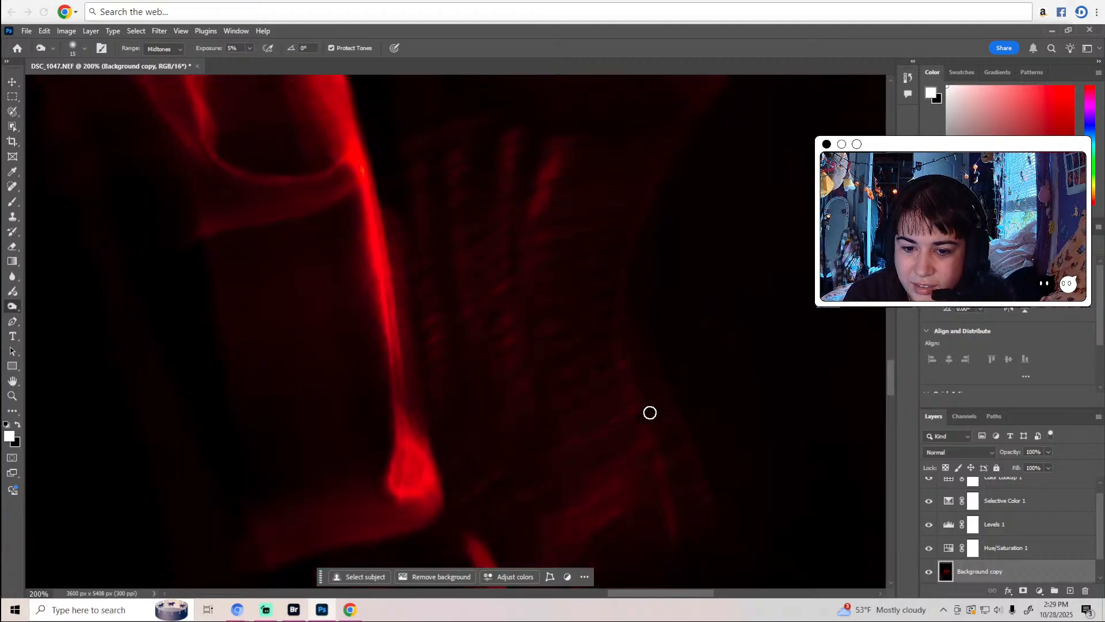
pyautogui.scroll(-3, 595, 475)
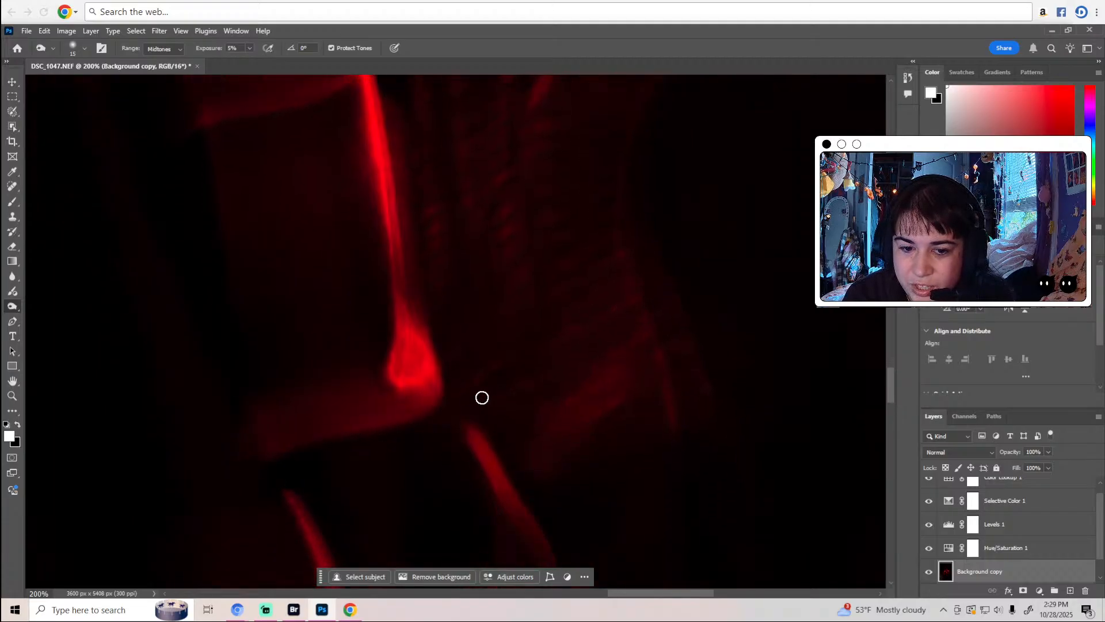
pyautogui.scroll(-4, 461, 303)
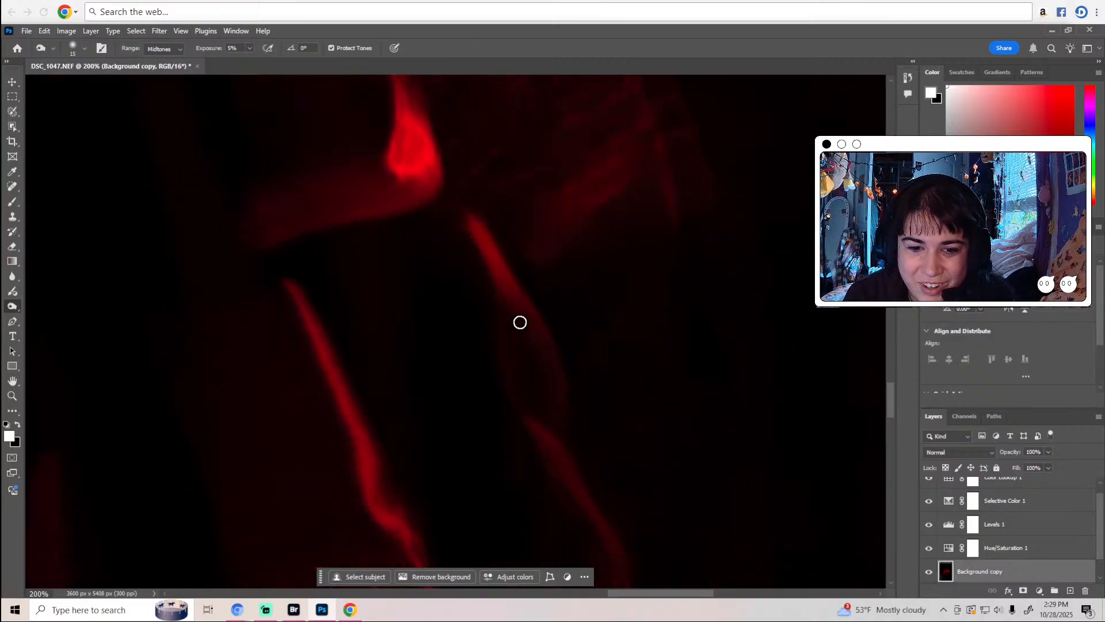
# Examine the red trim down the lower coat and the blue-lit corner of the outstretched cape.
pyautogui.scroll(-7, 555, 400)
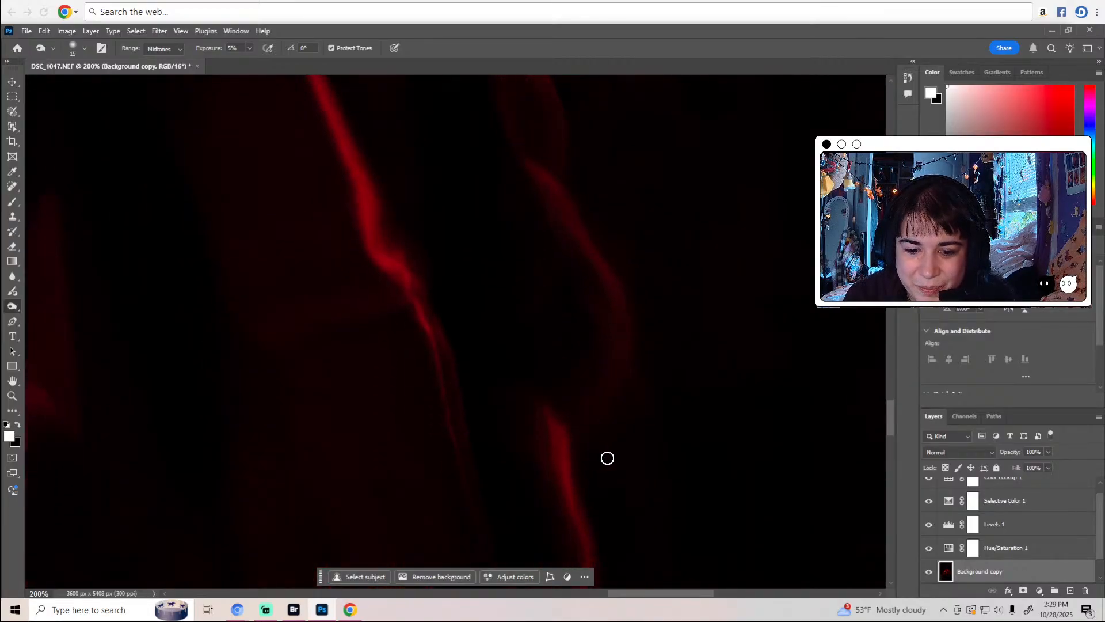
pyautogui.moveTo(698, 596); pyautogui.dragTo(428, 575)
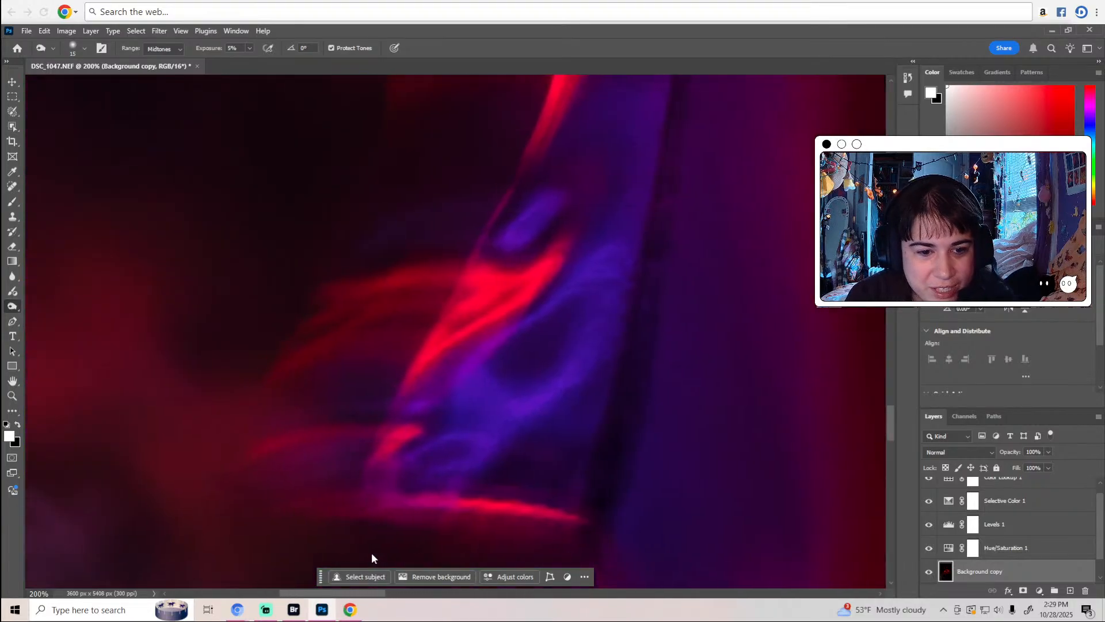
pyautogui.press('z')
pyautogui.keyDown('alt'); pyautogui.click(403, 365); pyautogui.keyUp('alt')
pyautogui.keyDown('alt'); pyautogui.click(403, 365); pyautogui.keyUp('alt')
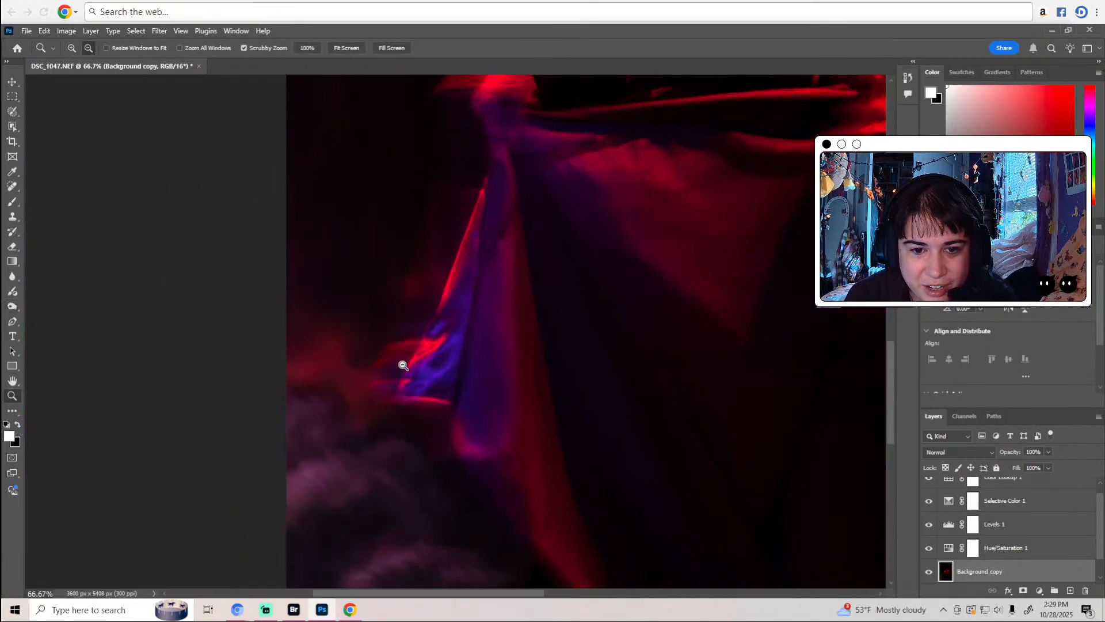
pyautogui.keyDown('alt'); pyautogui.click(403, 365); pyautogui.keyUp('alt')
pyautogui.press('o')
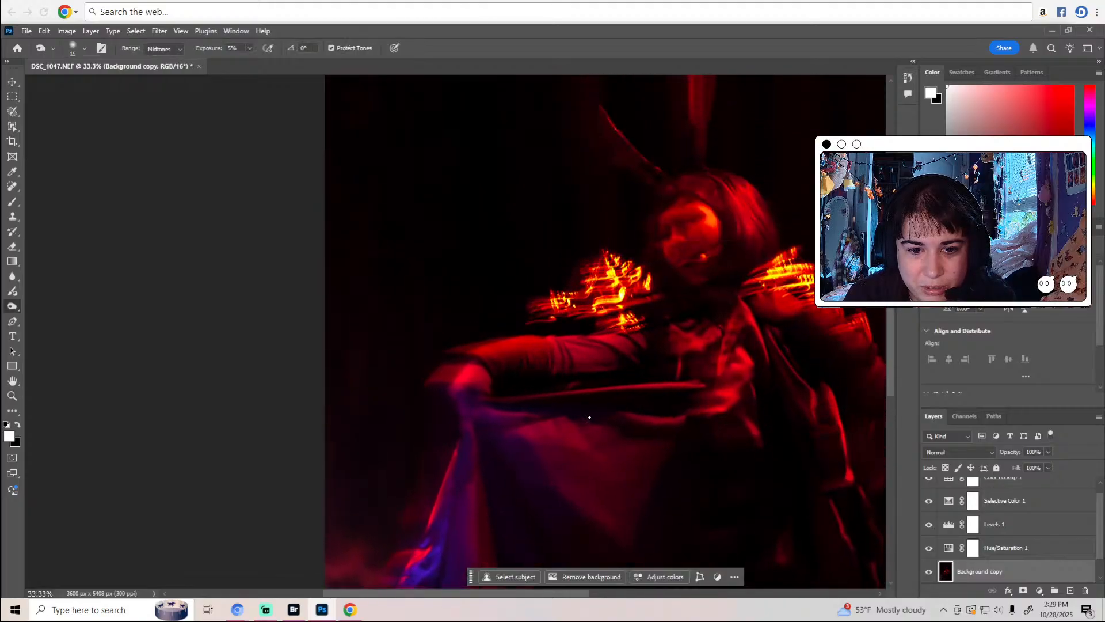
# Examine the outstretched sleeve's folds, the blurred hand and the purple fabric hanging below it at 200% zoom.
pyautogui.press('z')
pyautogui.click(567, 365)
pyautogui.click(571, 370)
pyautogui.click(571, 369)
pyautogui.press('o')
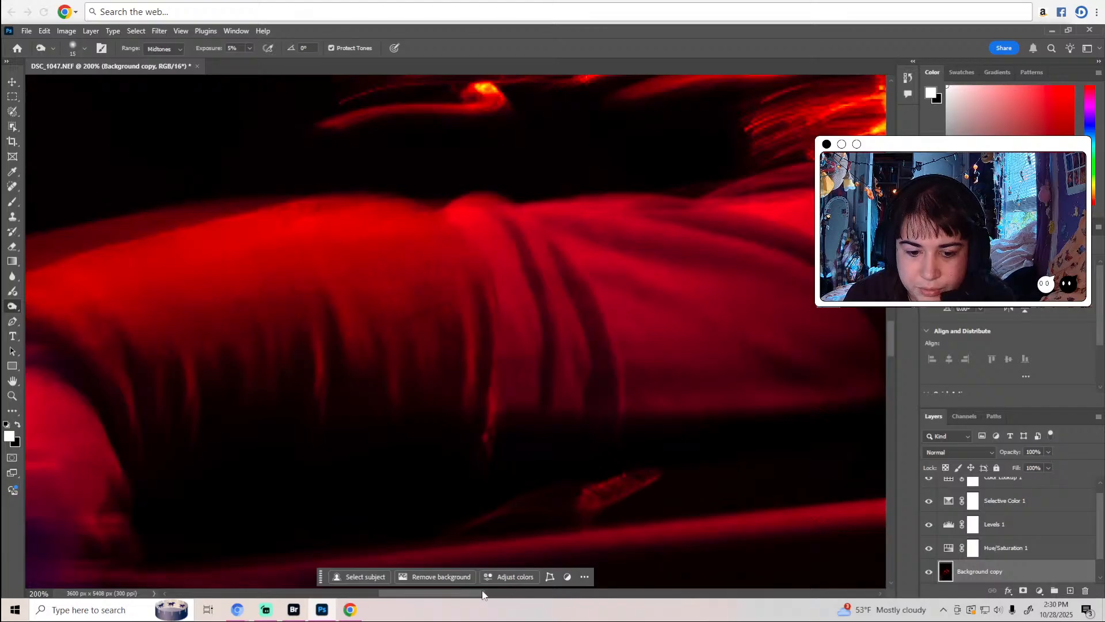
pyautogui.moveTo(482, 594)
pyautogui.mouseDown()
pyautogui.moveTo(447, 595)
pyautogui.moveTo(430, 569)
pyautogui.mouseUp()
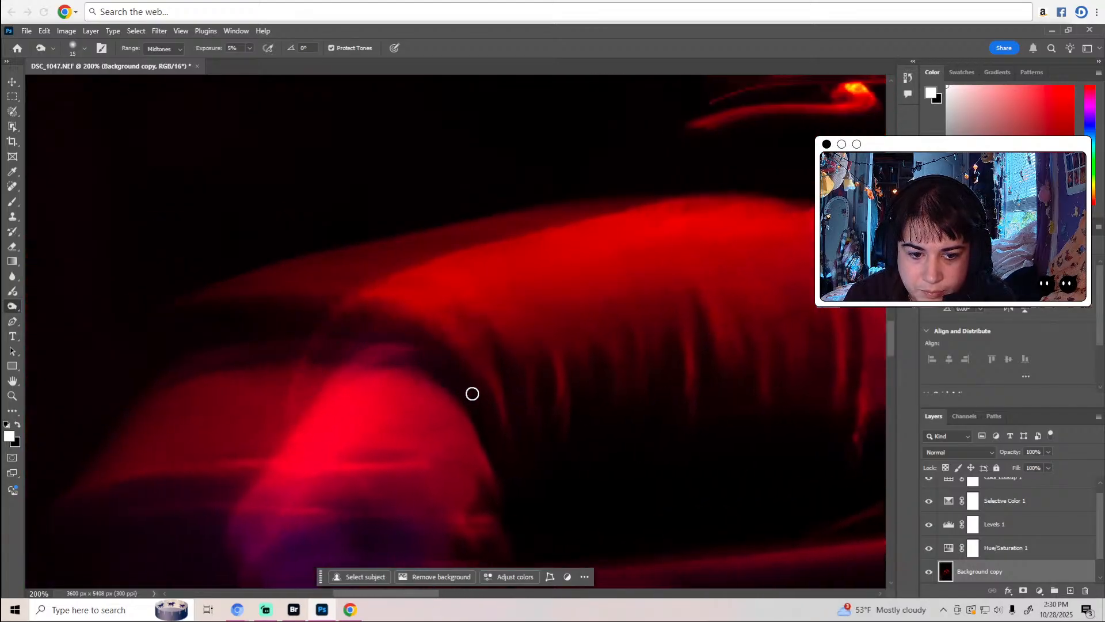
pyautogui.scroll(-1, 489, 432)
pyautogui.scroll(-4, 491, 447)
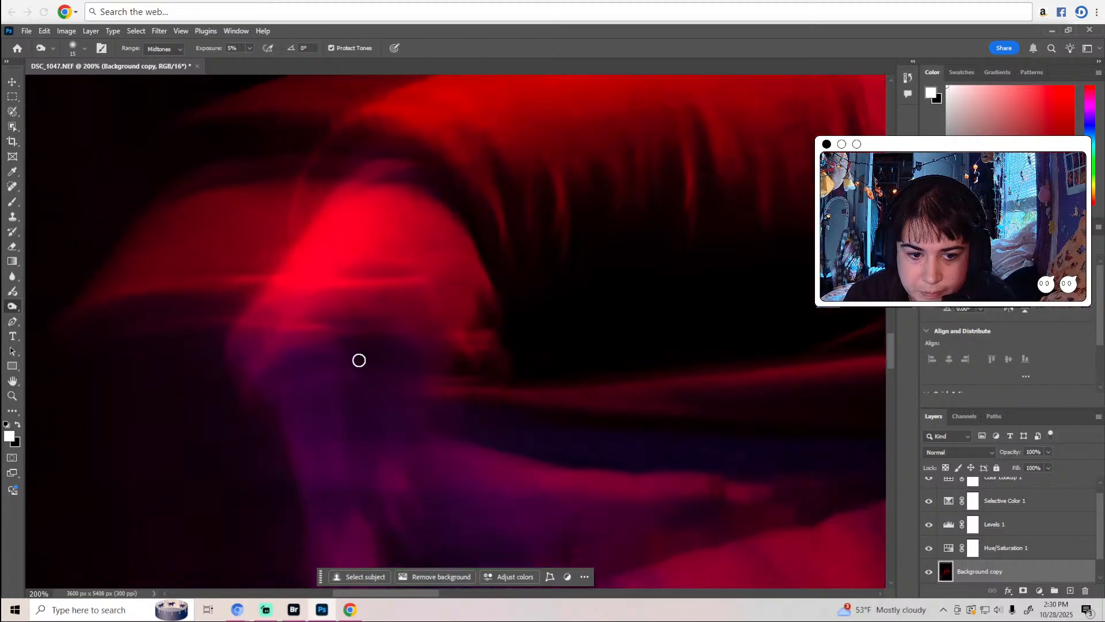
pyautogui.scroll(-2, 440, 388)
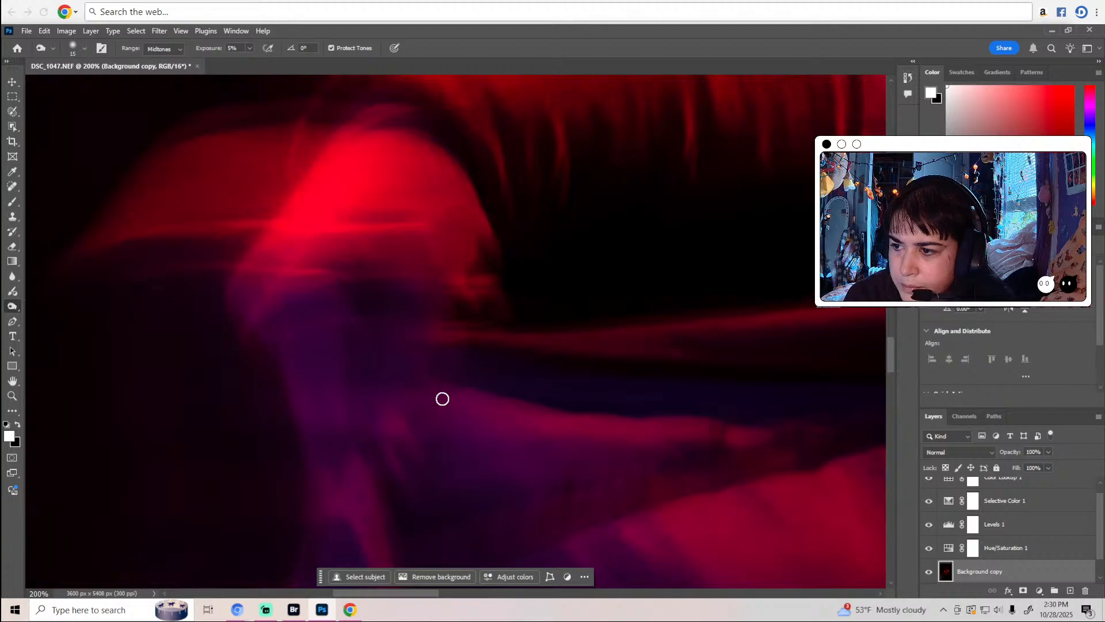
pyautogui.scroll(-4, 585, 360)
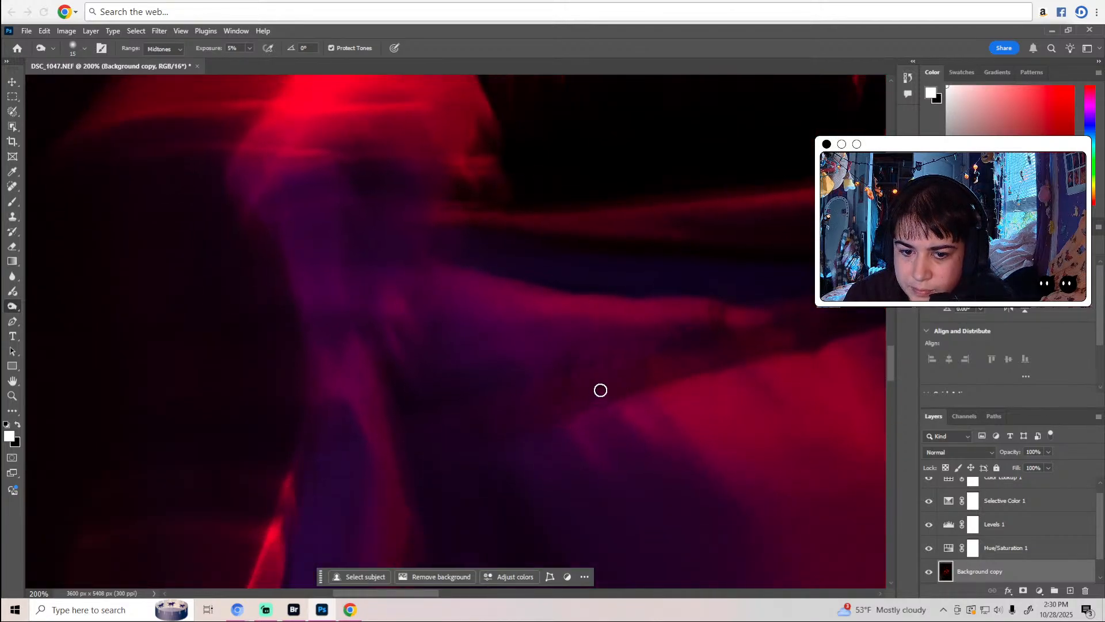
pyautogui.scroll(-5, 674, 387)
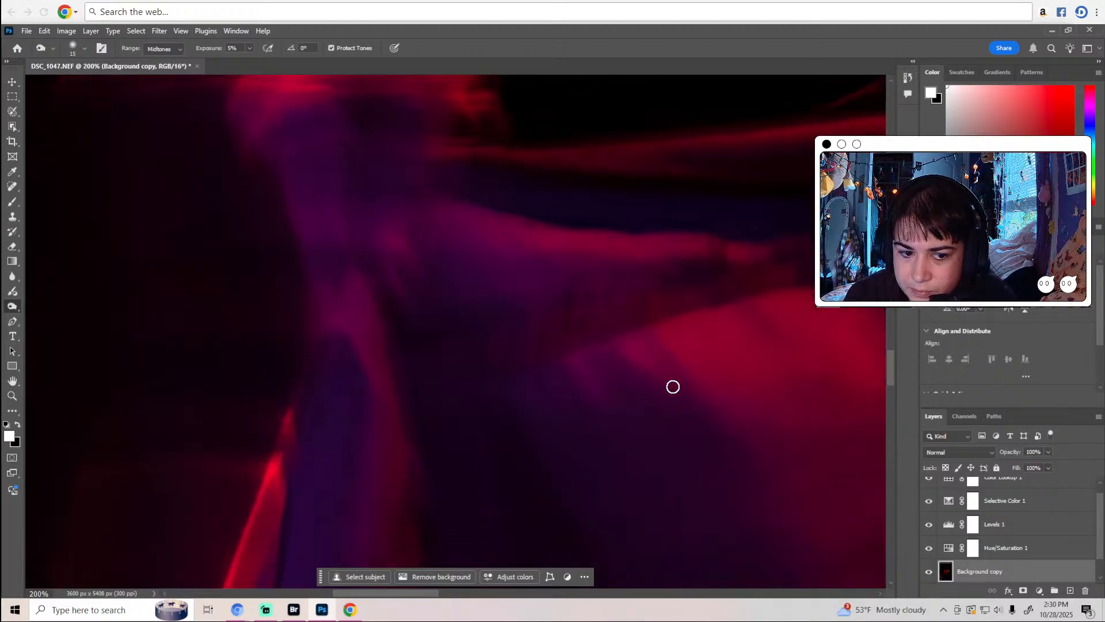
pyautogui.scroll(-2, 660, 389)
# Survey the whole figure at 33.3% zoom, from the held cape and coat hem back up to the head.
pyautogui.press('z')
pyautogui.keyDown('alt'); pyautogui.click(652, 391); pyautogui.keyUp('alt')
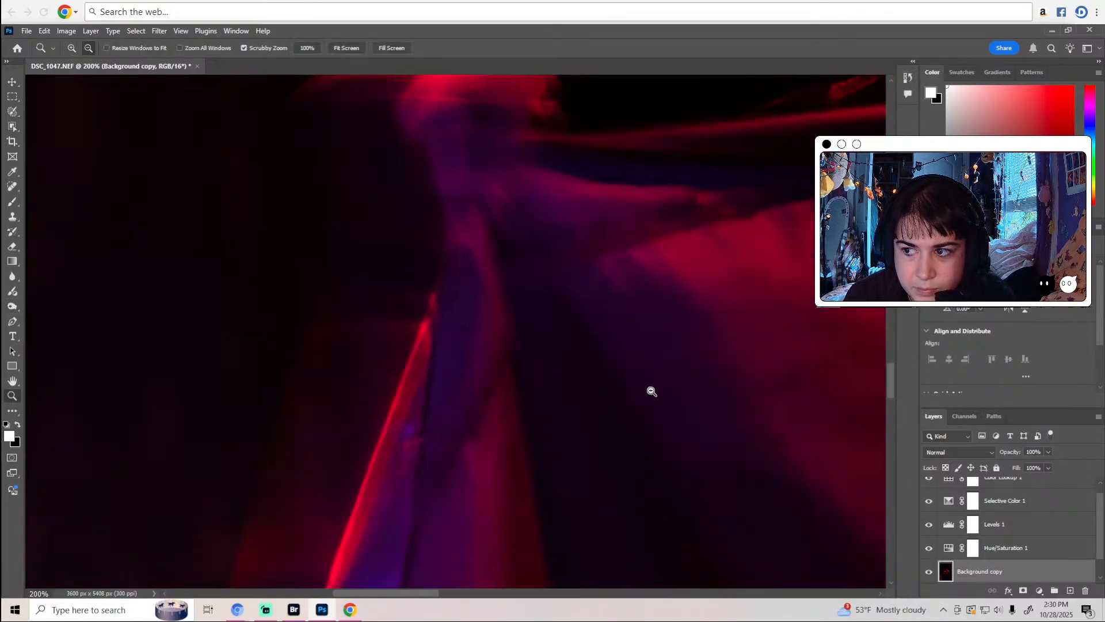
pyautogui.keyDown('alt'); pyautogui.click(651, 391); pyautogui.keyUp('alt')
pyautogui.keyDown('alt'); pyautogui.click(652, 391); pyautogui.keyUp('alt')
pyautogui.keyDown('alt'); pyautogui.click(651, 390); pyautogui.keyUp('alt')
pyautogui.press('o')
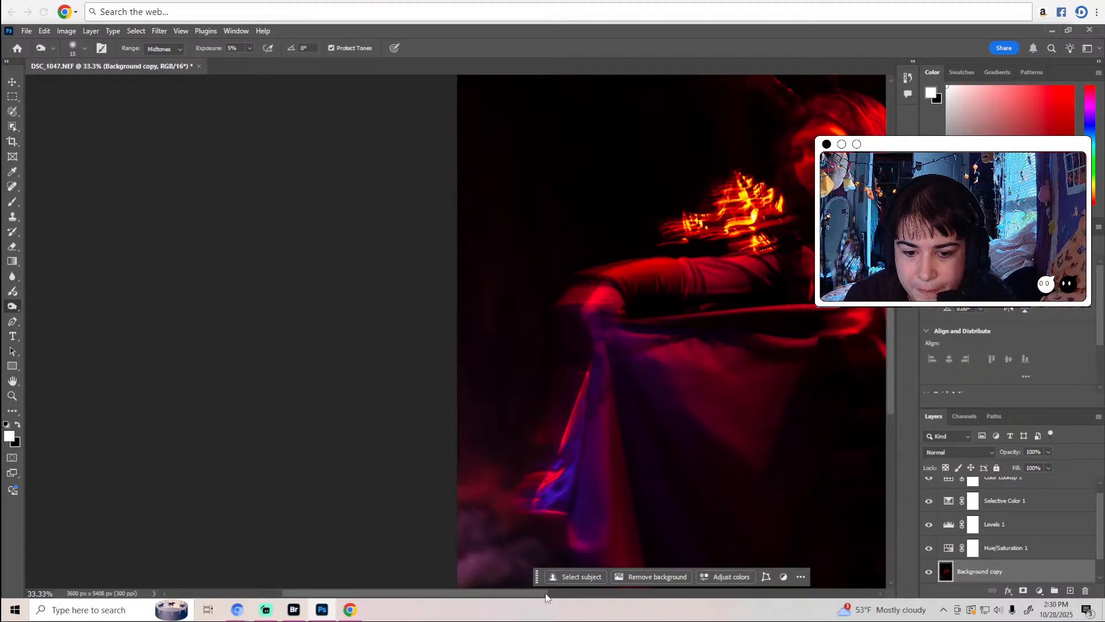
pyautogui.moveTo(546, 598); pyautogui.dragTo(651, 598)
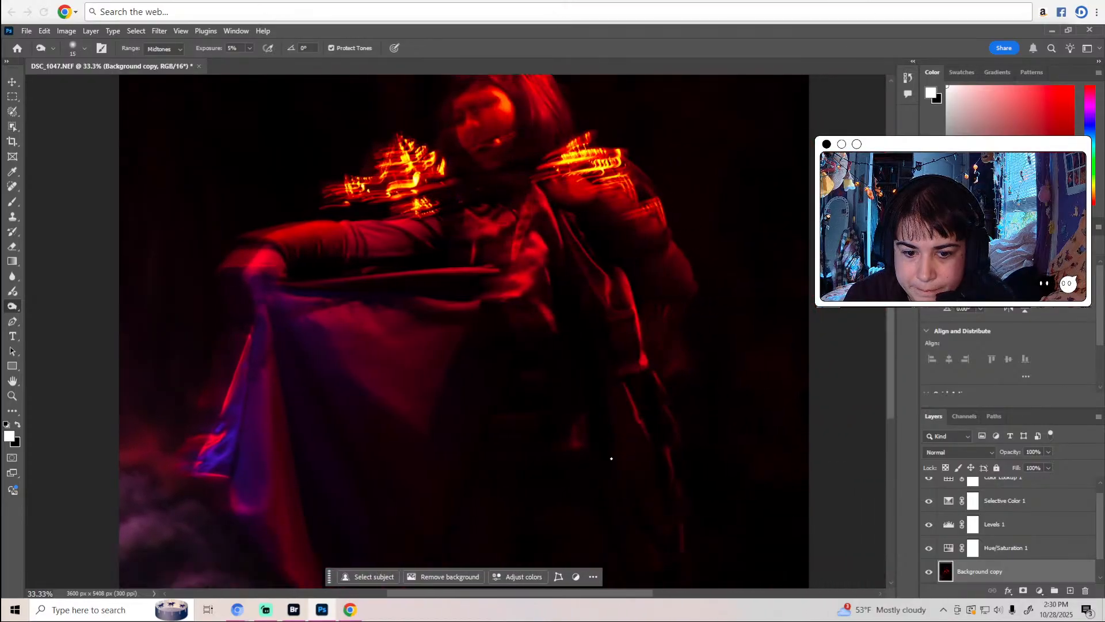
pyautogui.scroll(-4, 612, 458)
pyautogui.scroll(2, 613, 444)
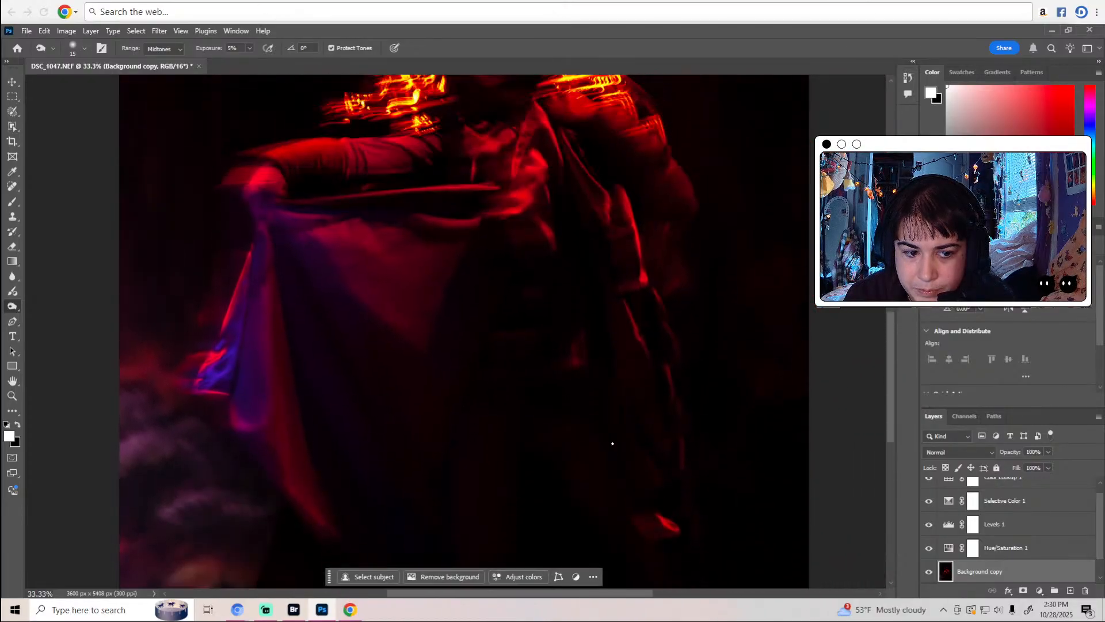
pyautogui.scroll(5, 612, 444)
# Bring the face into close view at 200% zoom and switch to the Dodge Tool.
pyautogui.press('z')
pyautogui.click(496, 258)
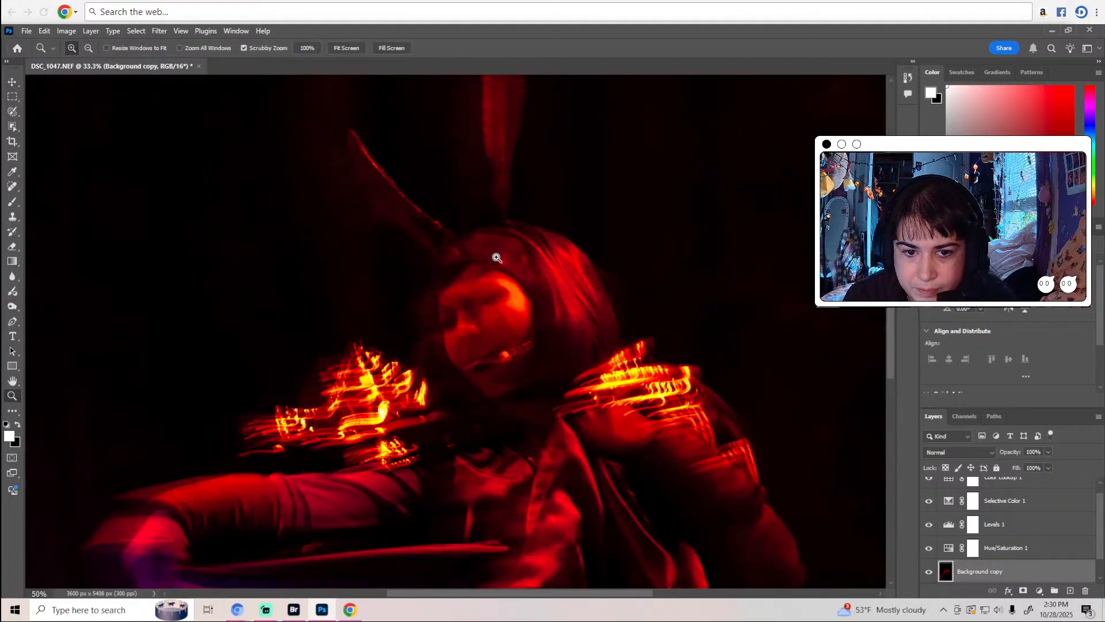
pyautogui.click(501, 262)
pyautogui.click(506, 267)
pyautogui.click(506, 266)
pyautogui.press('o')
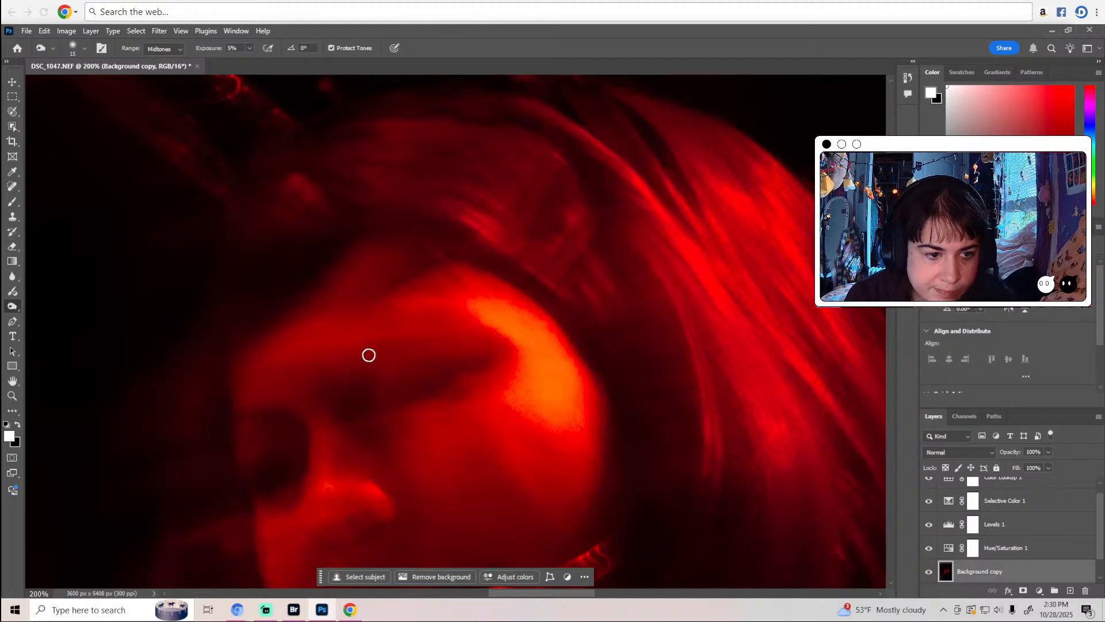
pyautogui.click(12, 311)
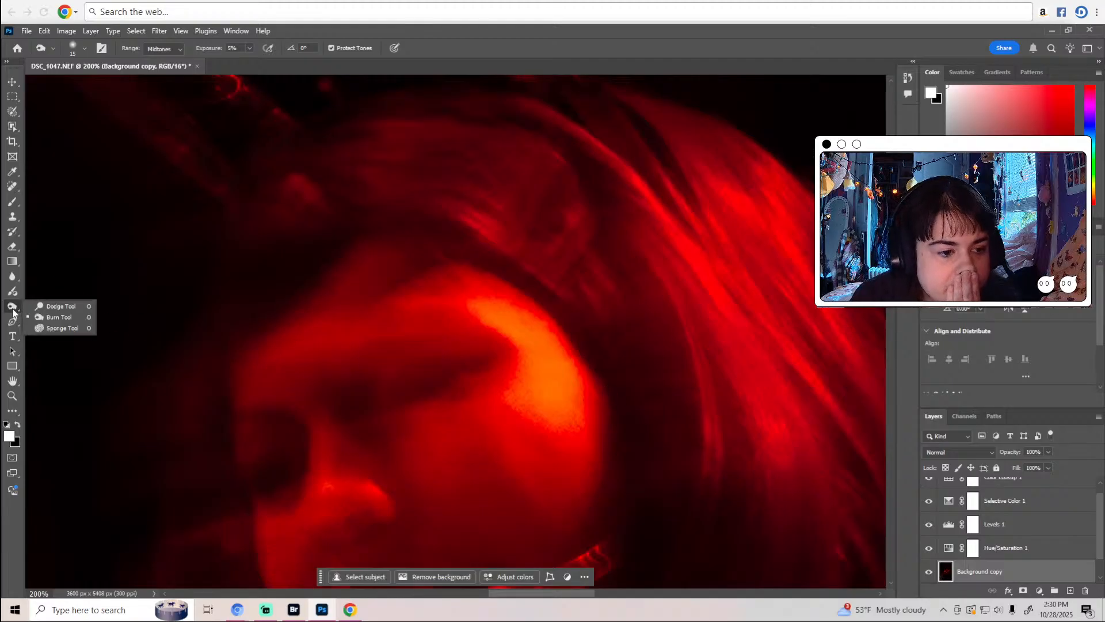
pyautogui.click(52, 317)
# Examine the face from the brow down to the mouth and chin, and across to the glowing shoulder trails.
pyautogui.scroll(-3, 390, 421)
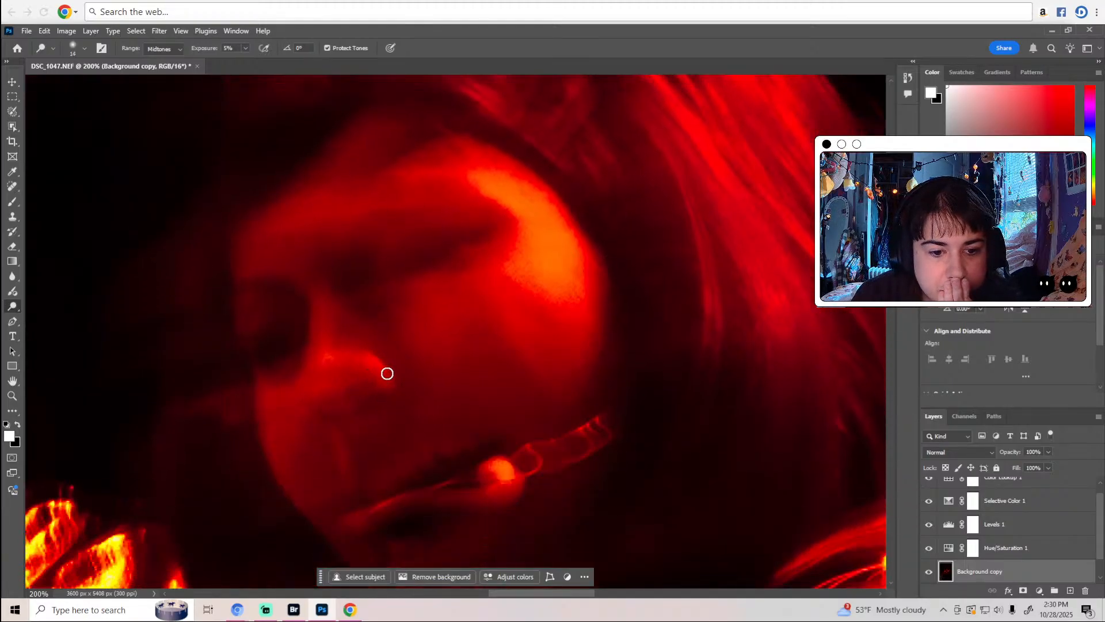
pyautogui.scroll(-2, 397, 380)
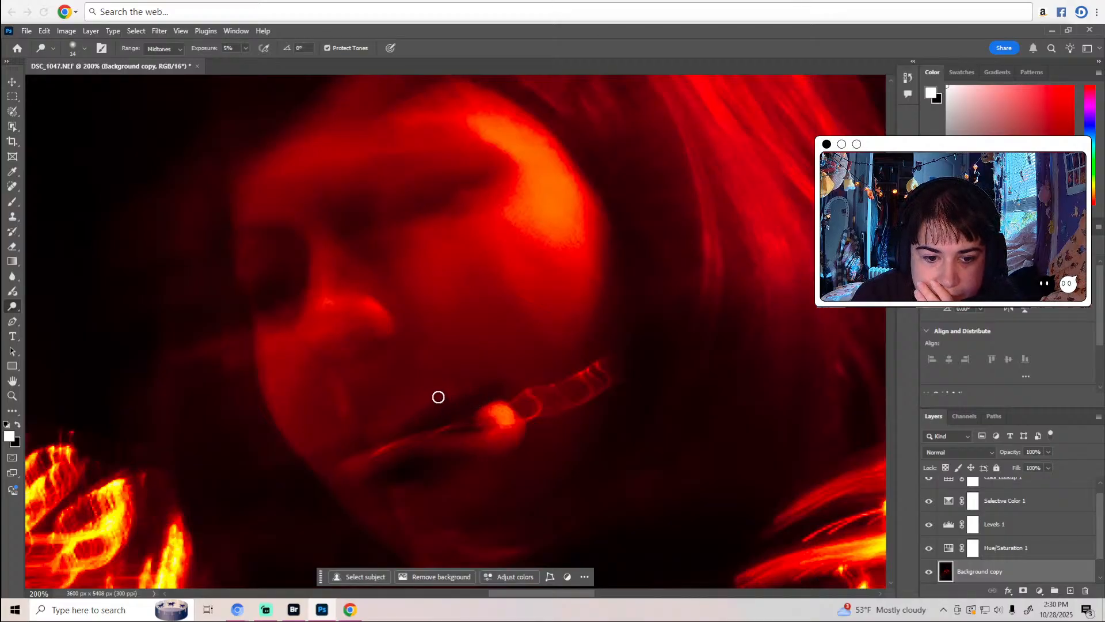
pyautogui.scroll(-2, 475, 389)
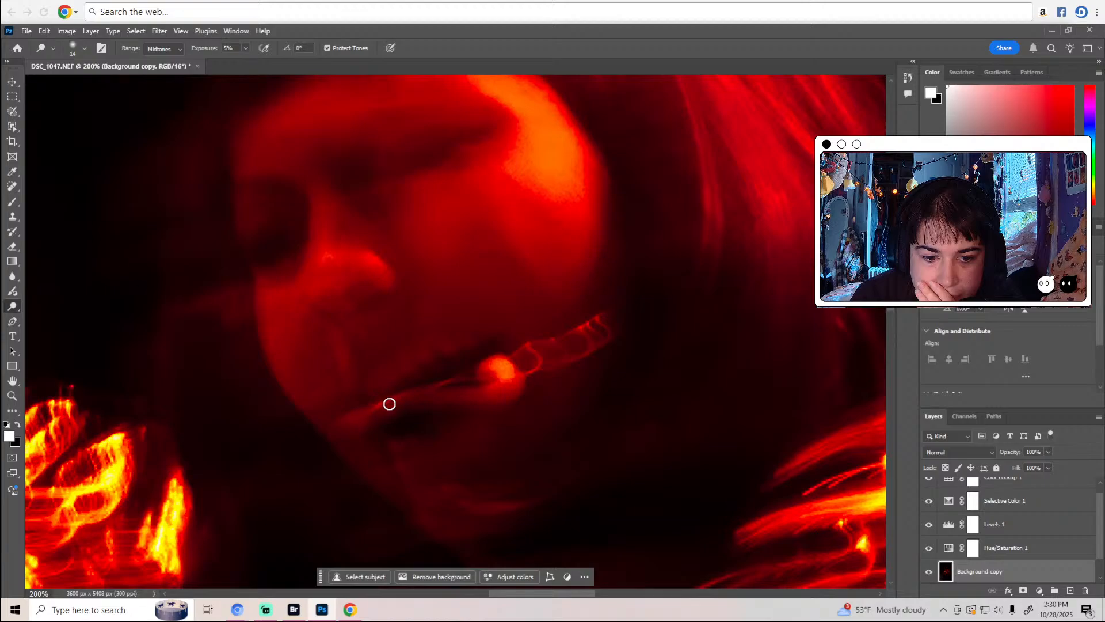
pyautogui.scroll(-2, 523, 387)
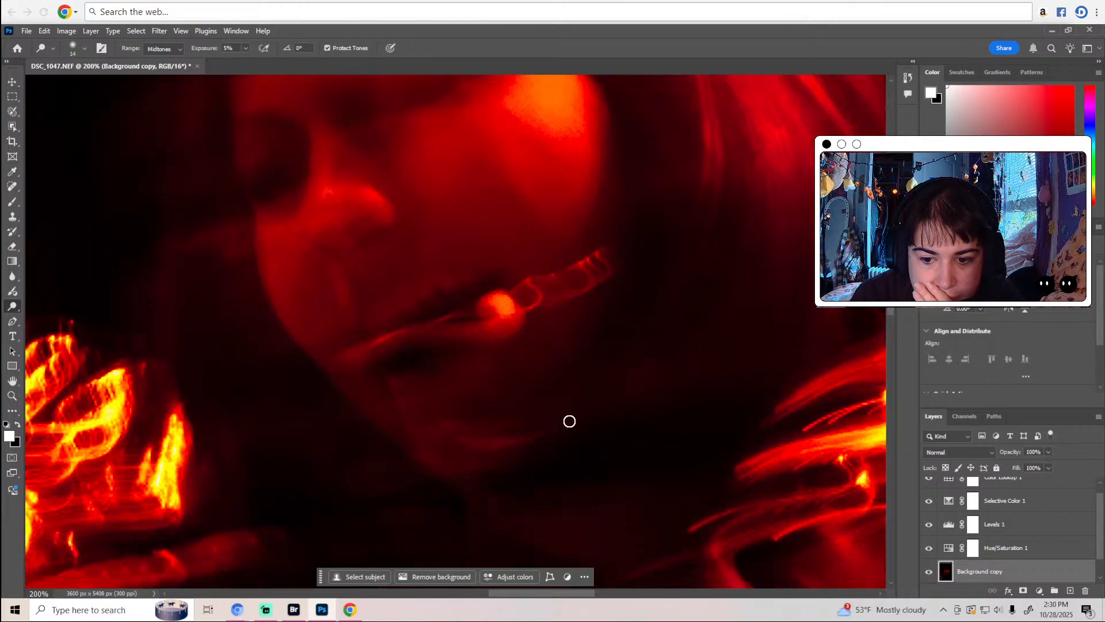
pyautogui.scroll(-2, 569, 420)
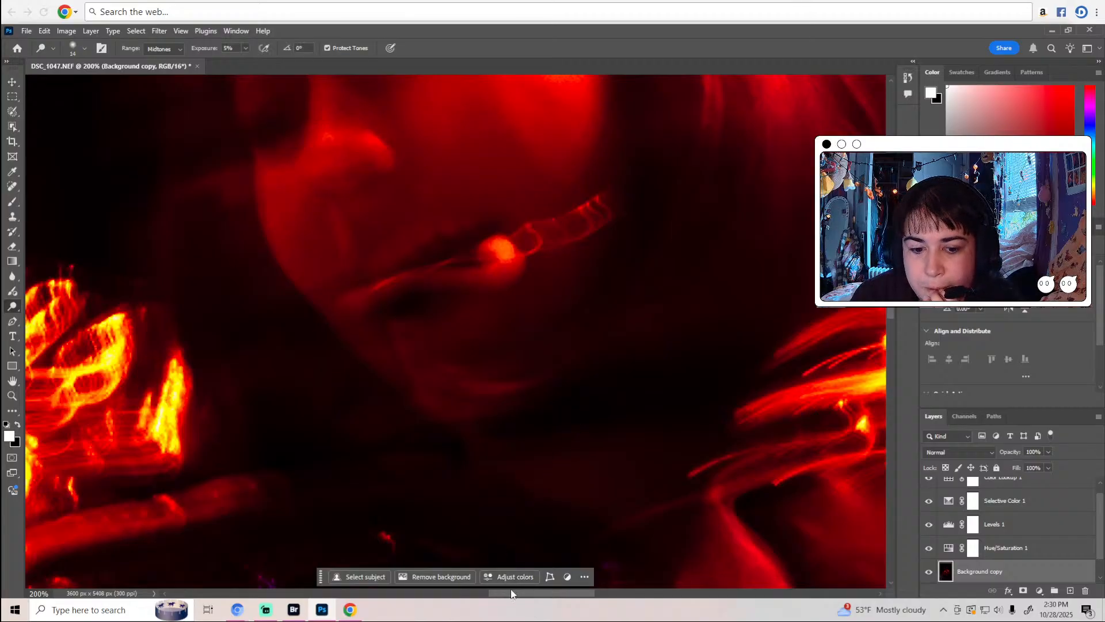
pyautogui.moveTo(513, 593); pyautogui.dragTo(540, 597)
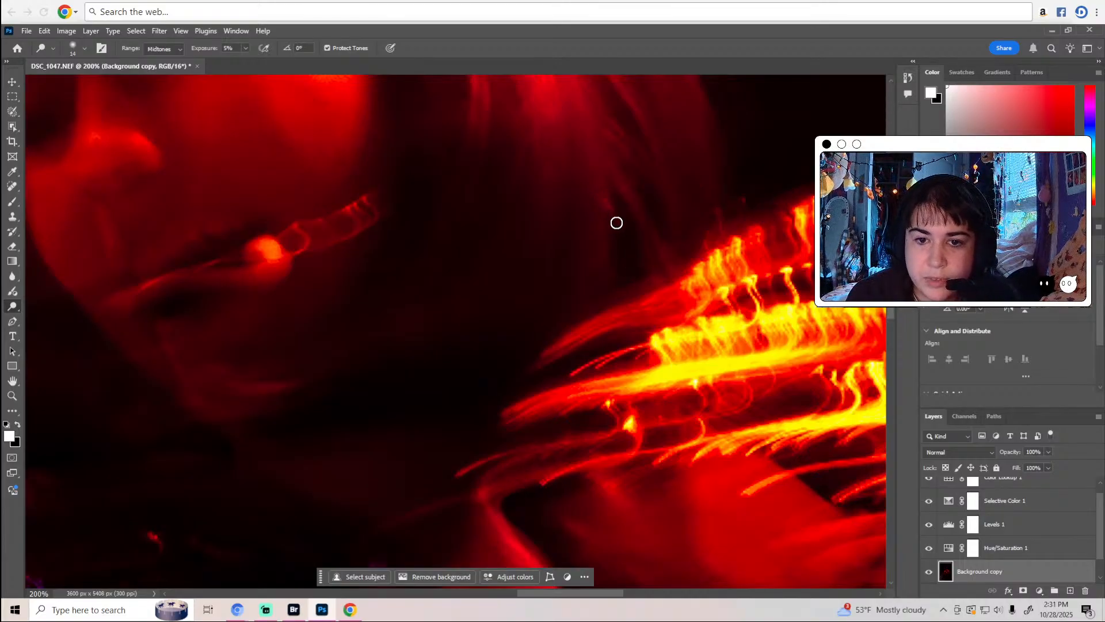
# Dodge the glowing tip and upper part of the upright ear above the red hair.
pyautogui.scroll(3, 617, 223)
pyautogui.scroll(5, 617, 224)
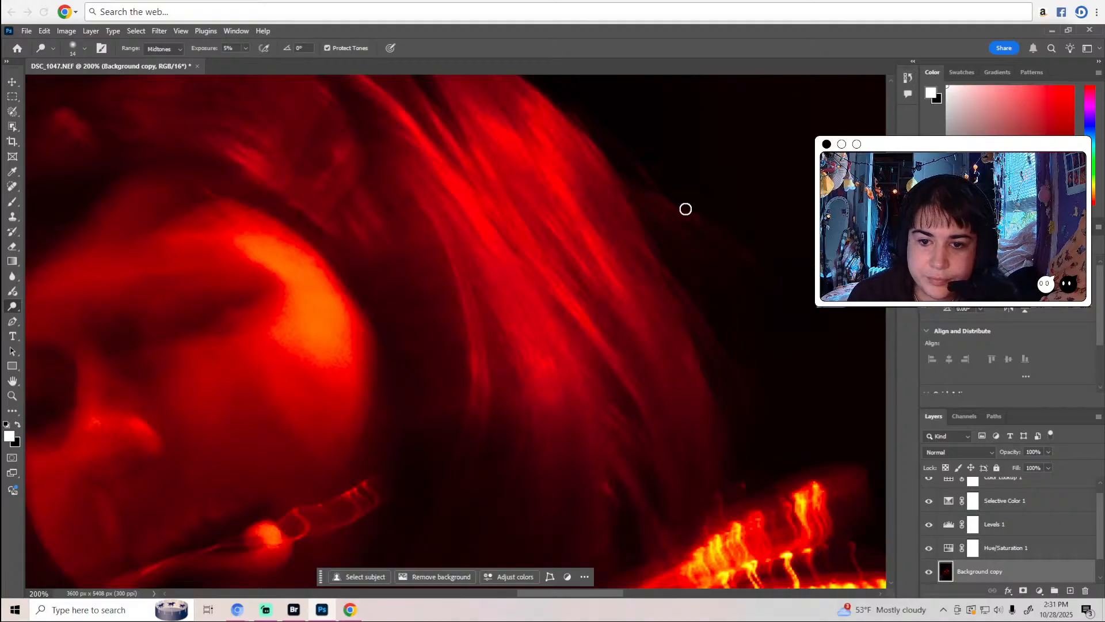
pyautogui.scroll(3, 622, 233)
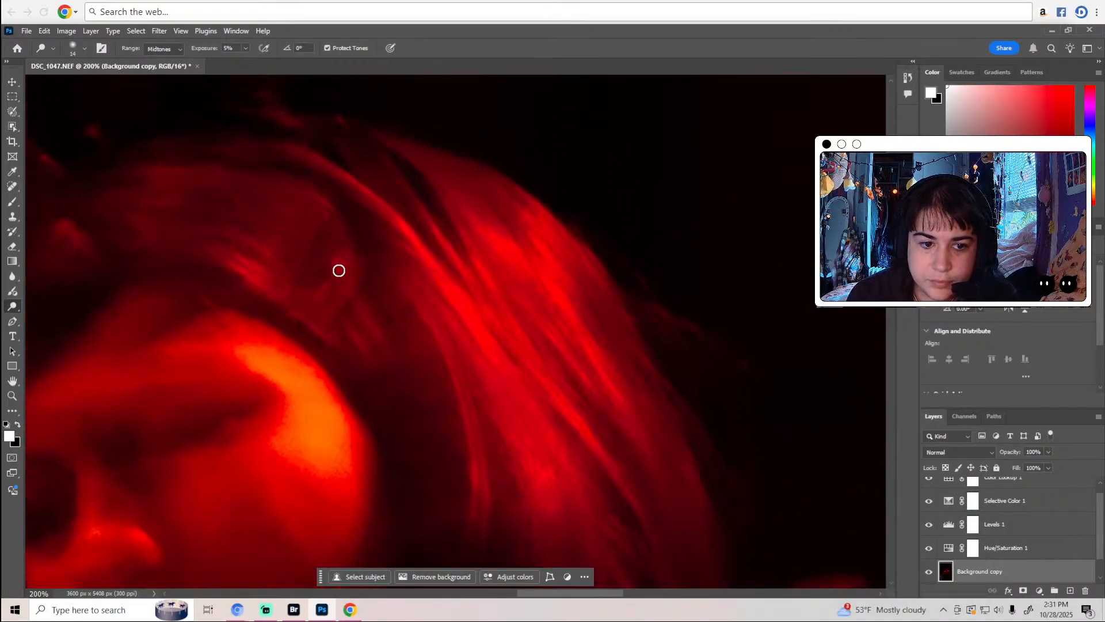
pyautogui.scroll(2, 368, 269)
pyautogui.scroll(1, 314, 180)
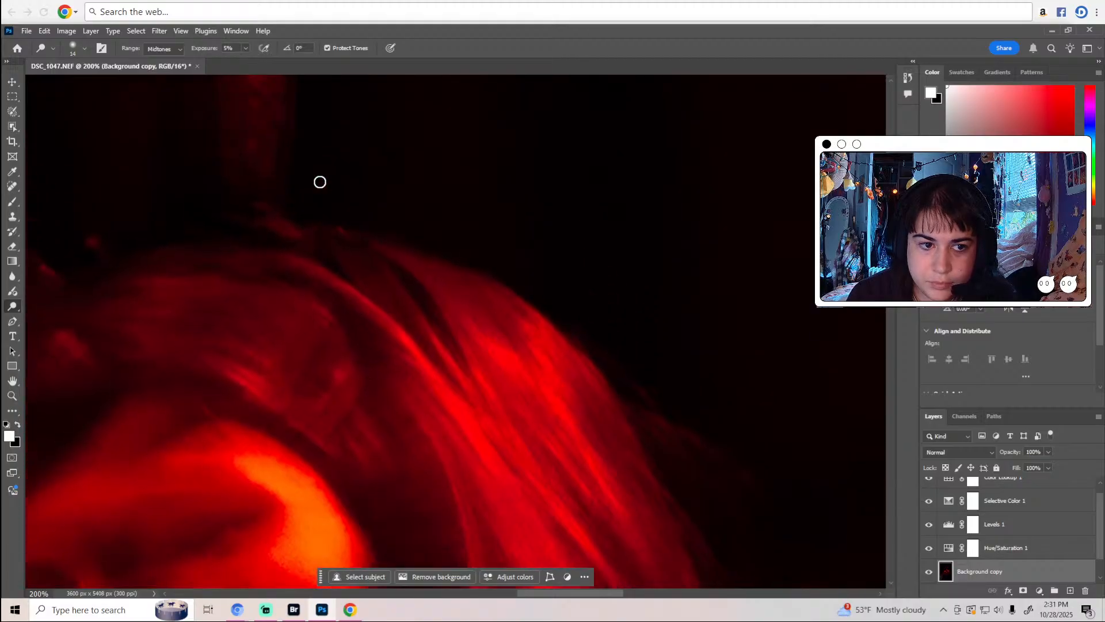
pyautogui.scroll(6, 320, 182)
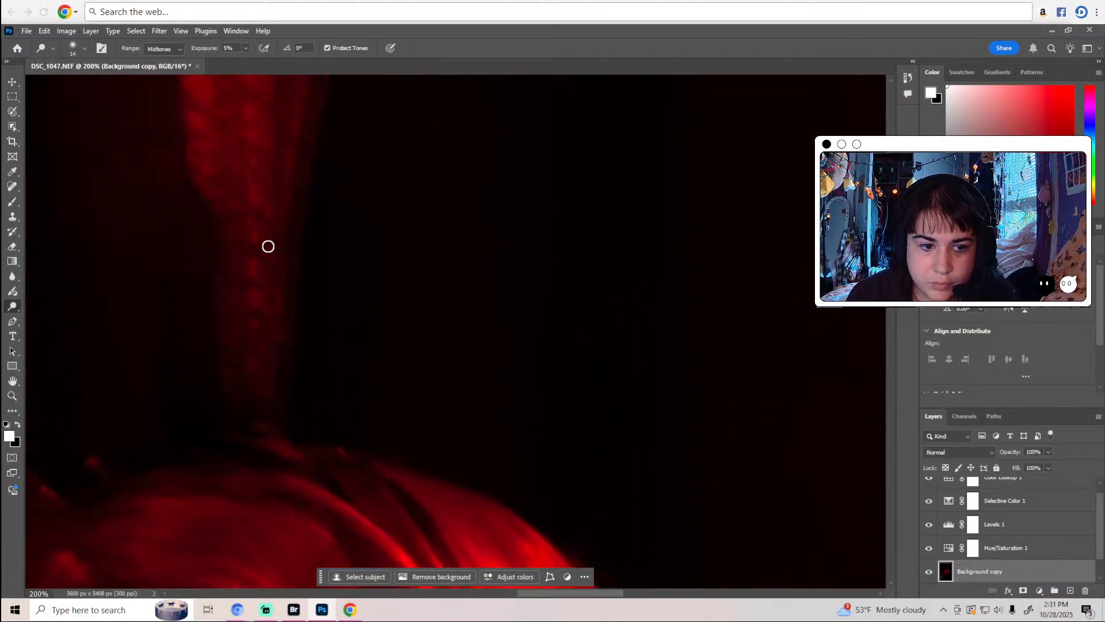
pyautogui.scroll(3, 279, 215)
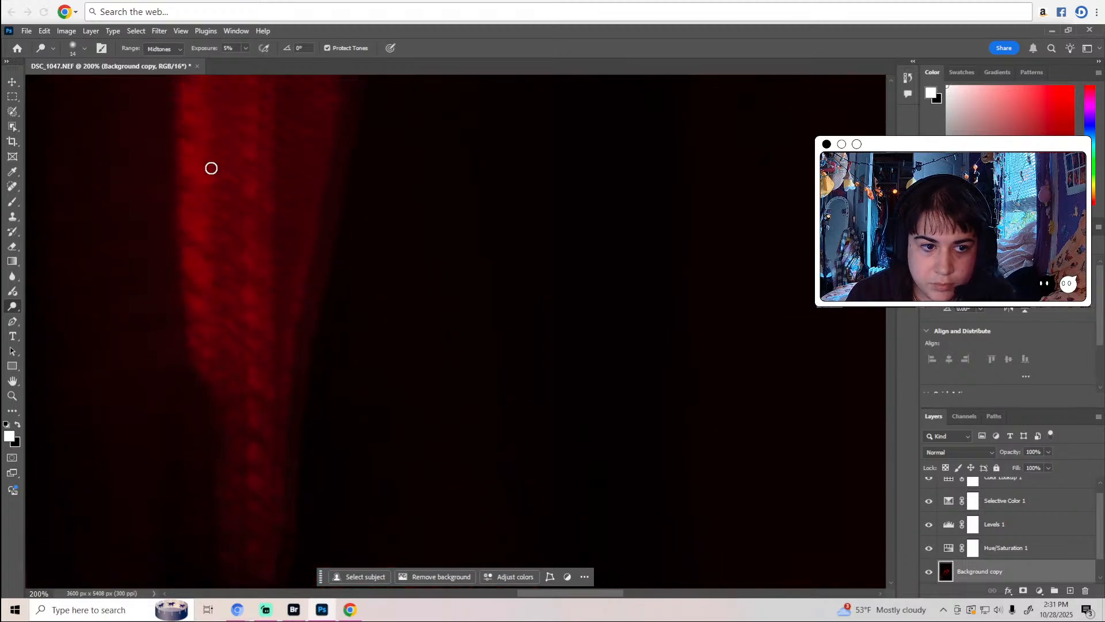
pyautogui.scroll(3, 216, 166)
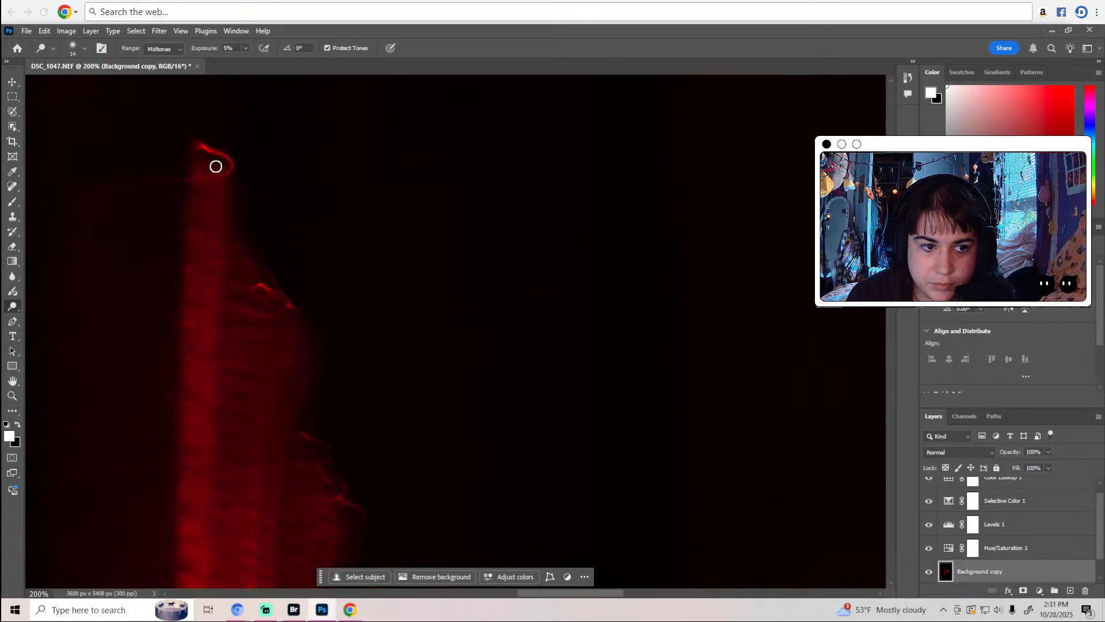
pyautogui.moveTo(205, 151)
pyautogui.mouseDown()
pyautogui.moveTo(231, 164)
pyautogui.moveTo(201, 188)
pyautogui.moveTo(223, 254)
pyautogui.mouseUp()
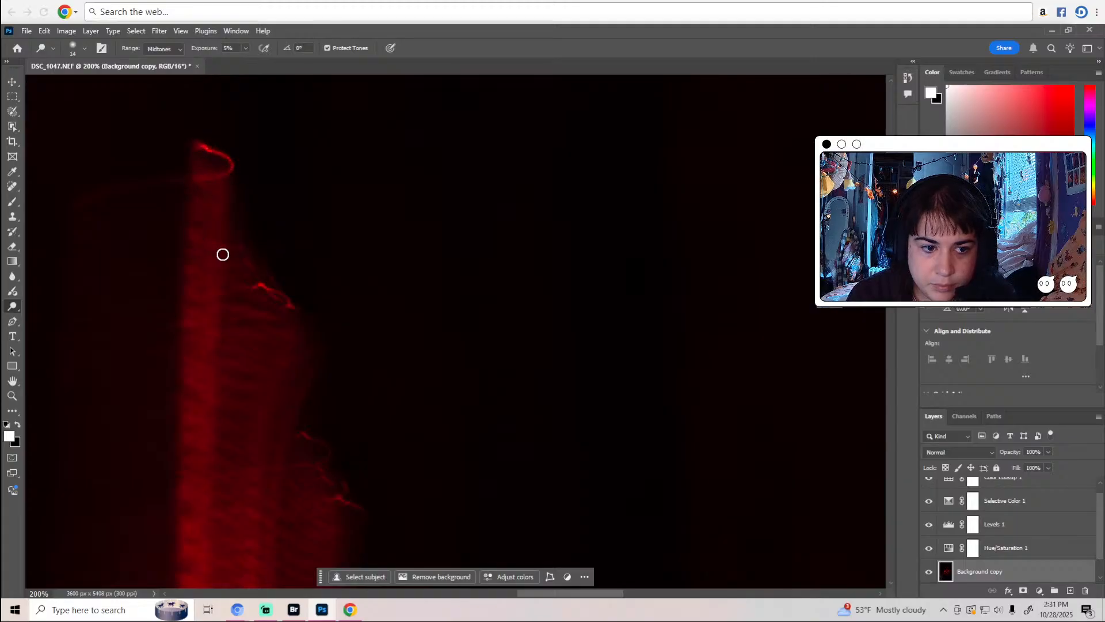
pyautogui.scroll(-8, 194, 369)
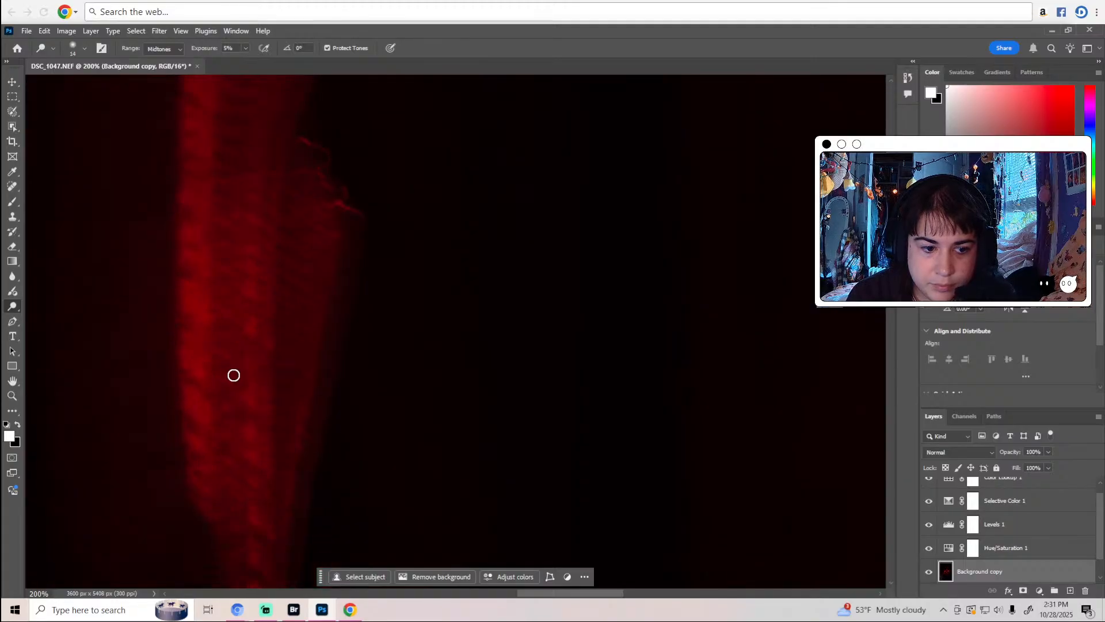
# Switch to the Burn Tool and look over the ribbed texture and ragged edge of the upright ear.
pyautogui.rightClick(10, 309)
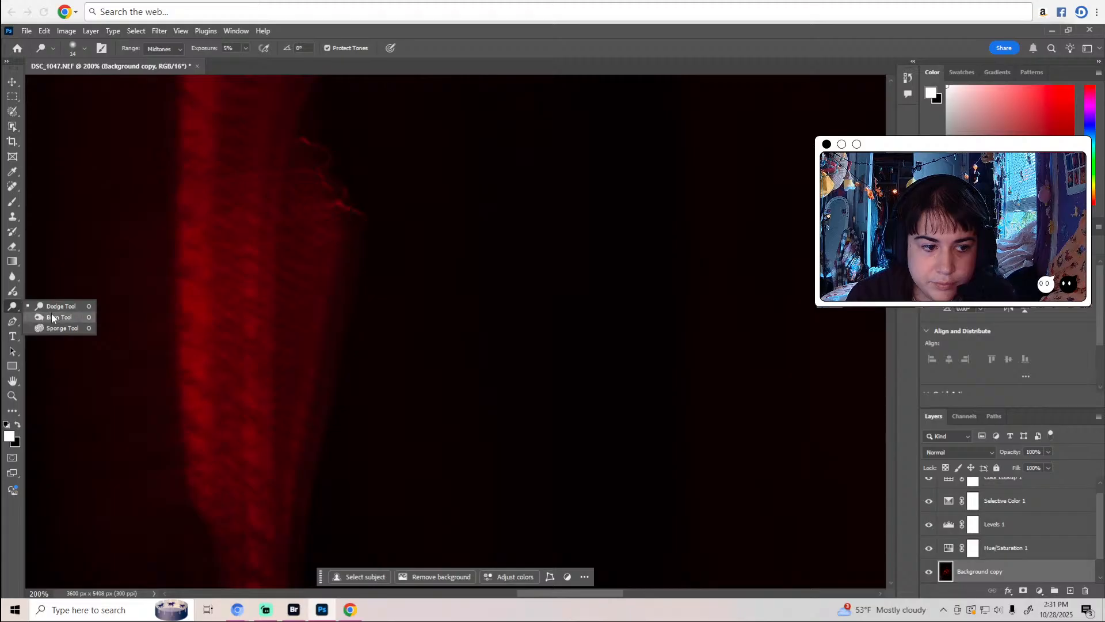
pyautogui.click(44, 316)
pyautogui.scroll(5, 150, 305)
pyautogui.scroll(2, 156, 297)
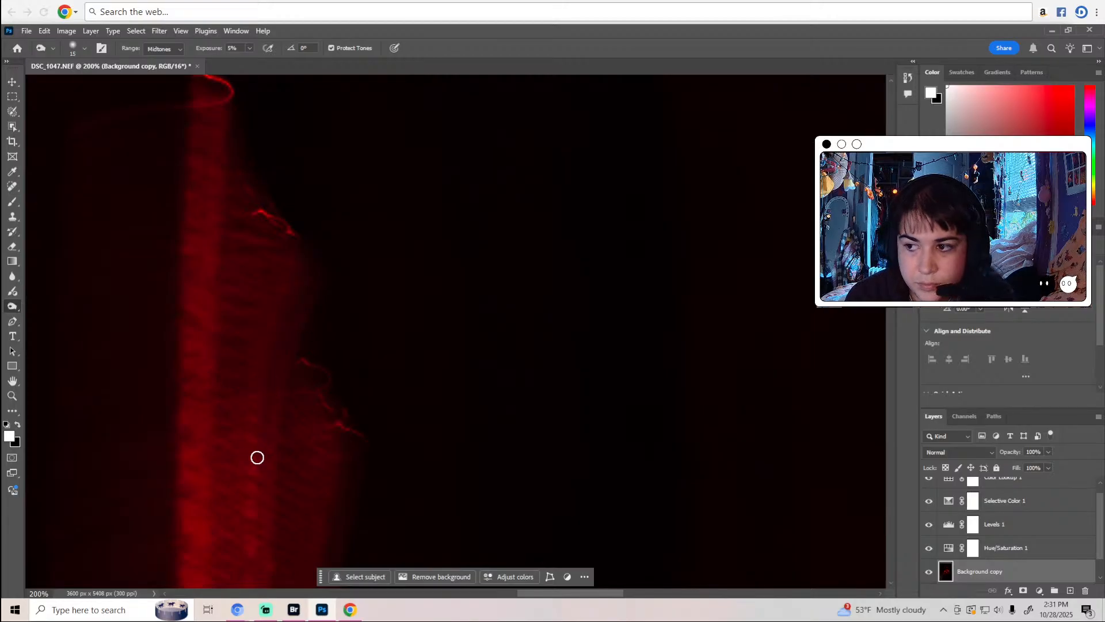
pyautogui.scroll(-5, 263, 468)
pyautogui.scroll(-1, 258, 457)
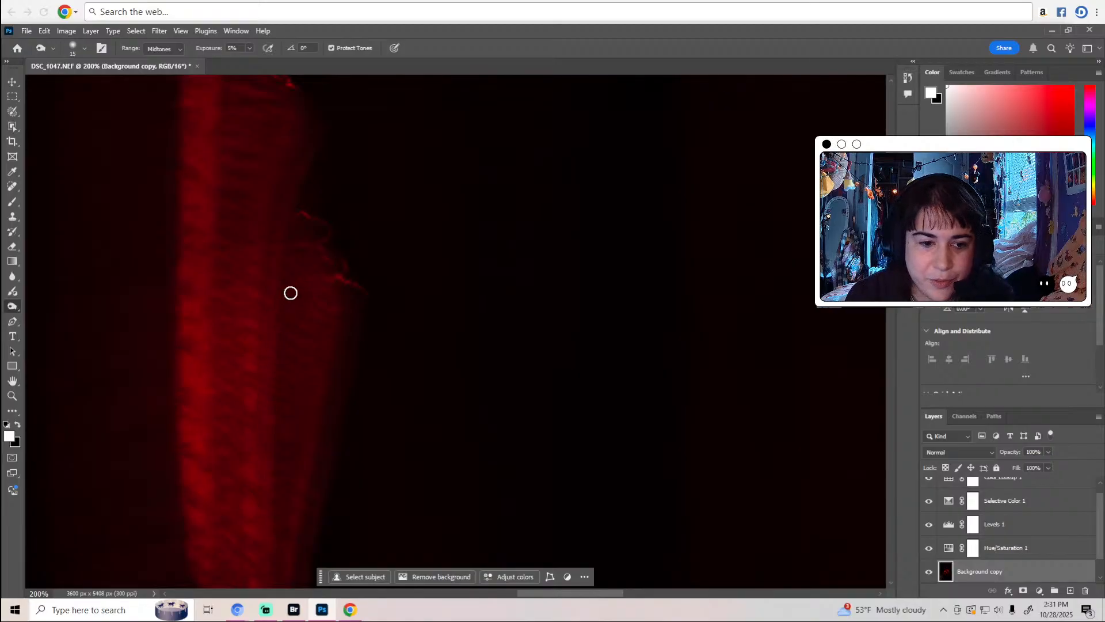
pyautogui.scroll(-2, 213, 333)
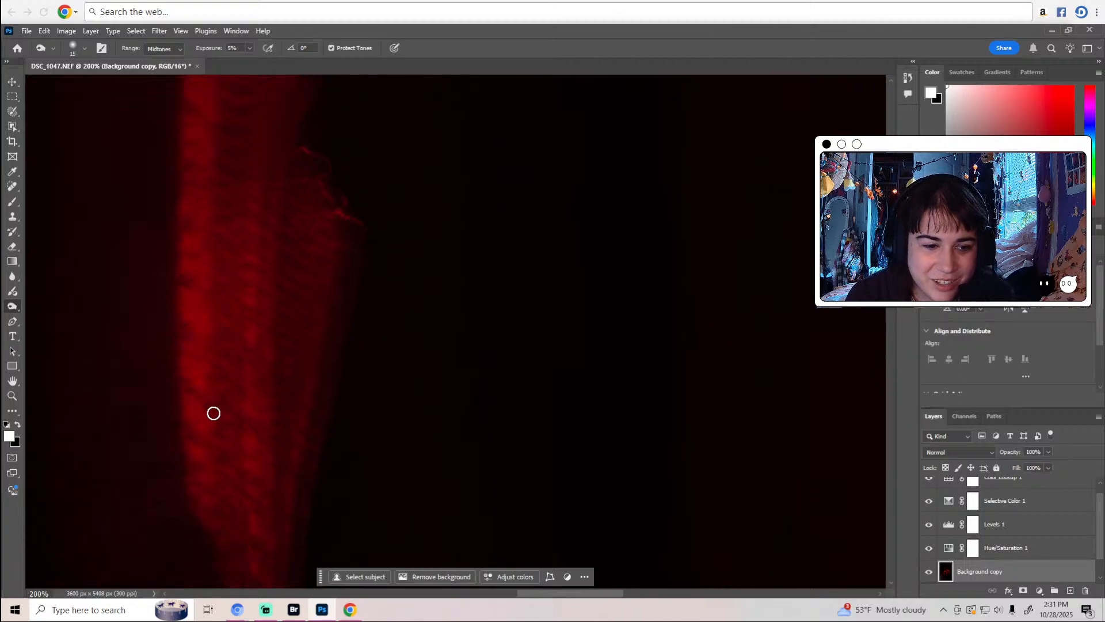
# Examine the upright ear's ribbed texture down to its base at the hair and back up to the ragged edge.
pyautogui.scroll(-2, 228, 403)
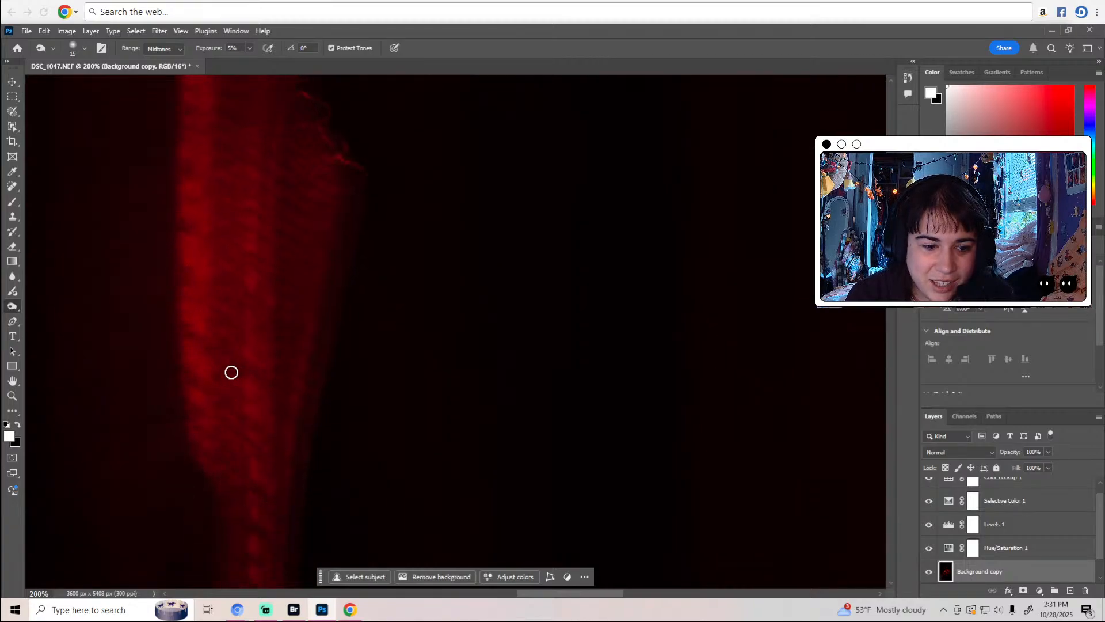
pyautogui.scroll(-2, 248, 426)
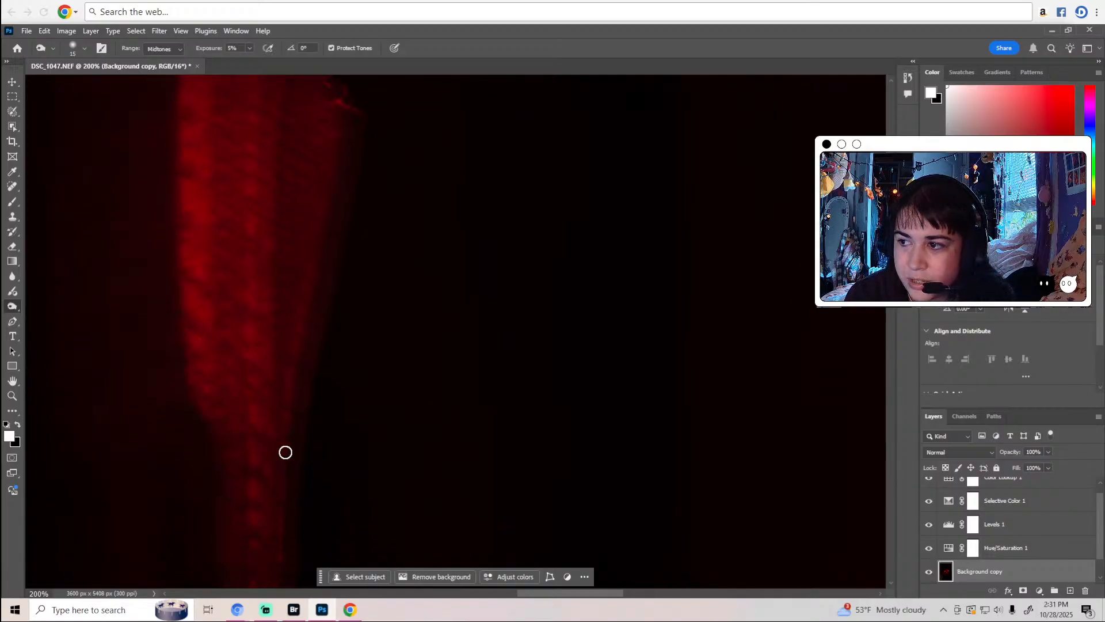
pyautogui.scroll(-1, 286, 453)
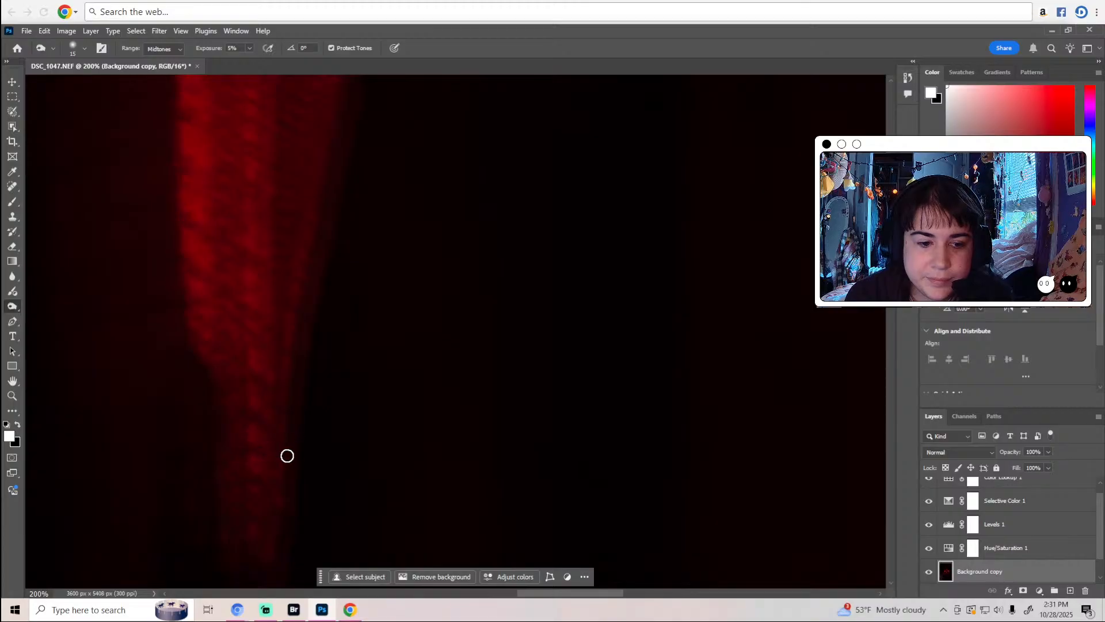
pyautogui.scroll(-1, 293, 458)
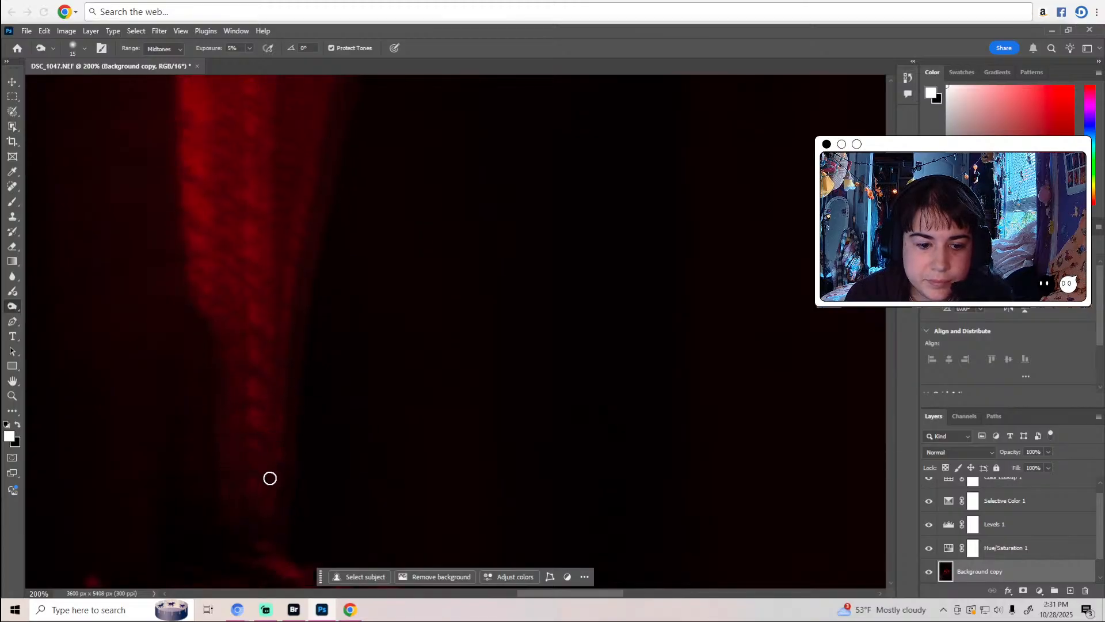
pyautogui.scroll(3, 281, 506)
pyautogui.scroll(5, 251, 443)
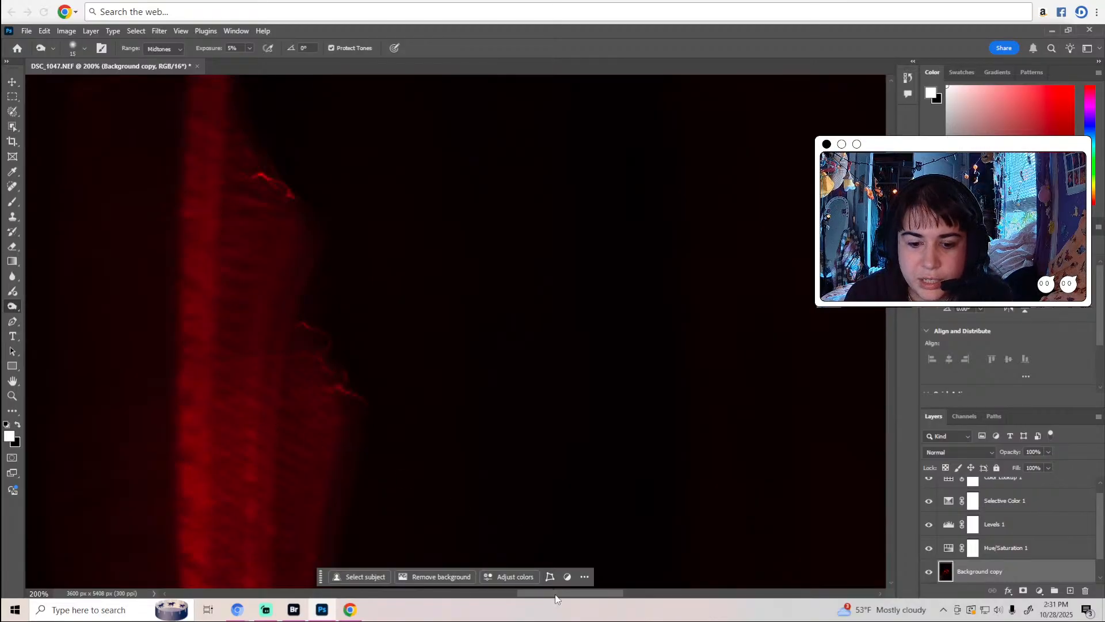
# Switch to the Dodge Tool and dodge the slanted ear with the glowing rim from its tip down toward its base.
pyautogui.moveTo(558, 599); pyautogui.dragTo(481, 598)
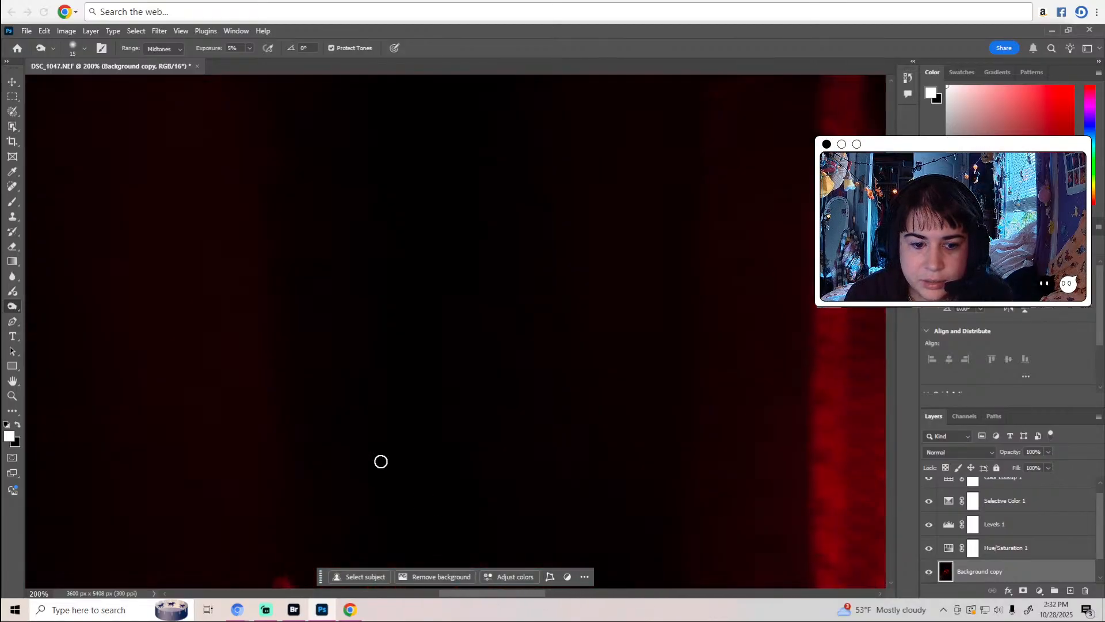
pyautogui.scroll(-10, 381, 462)
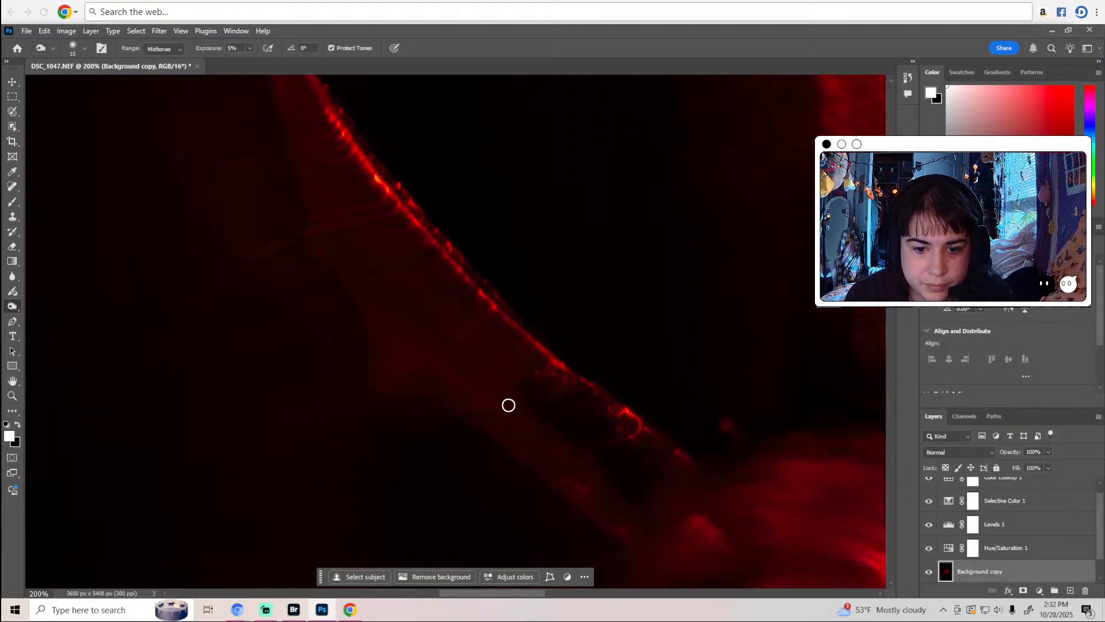
pyautogui.scroll(2, 528, 431)
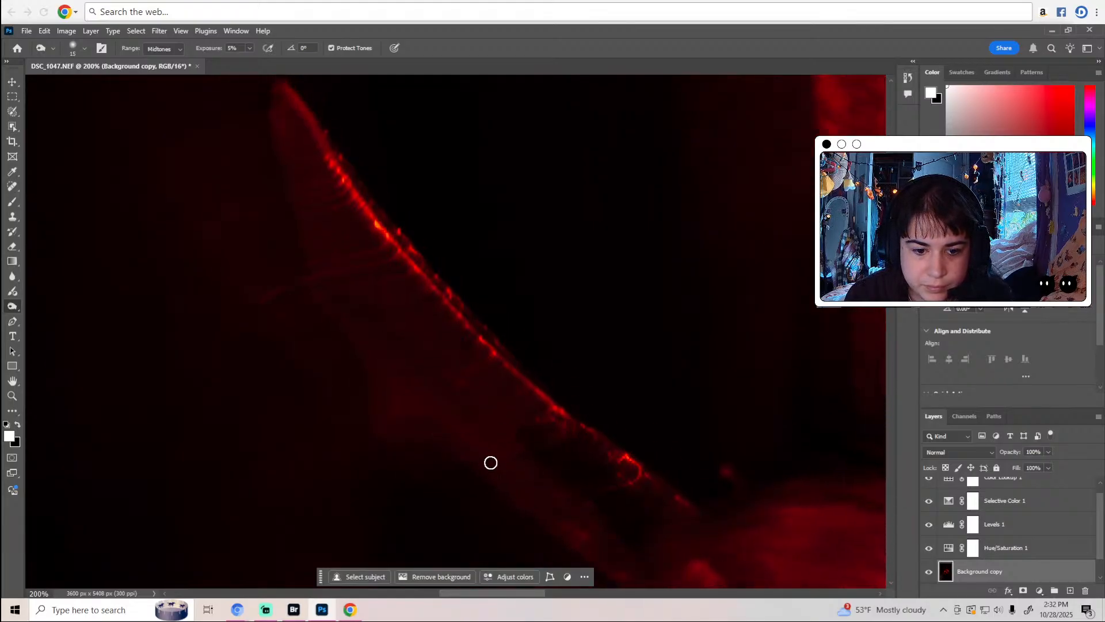
pyautogui.rightClick(14, 306)
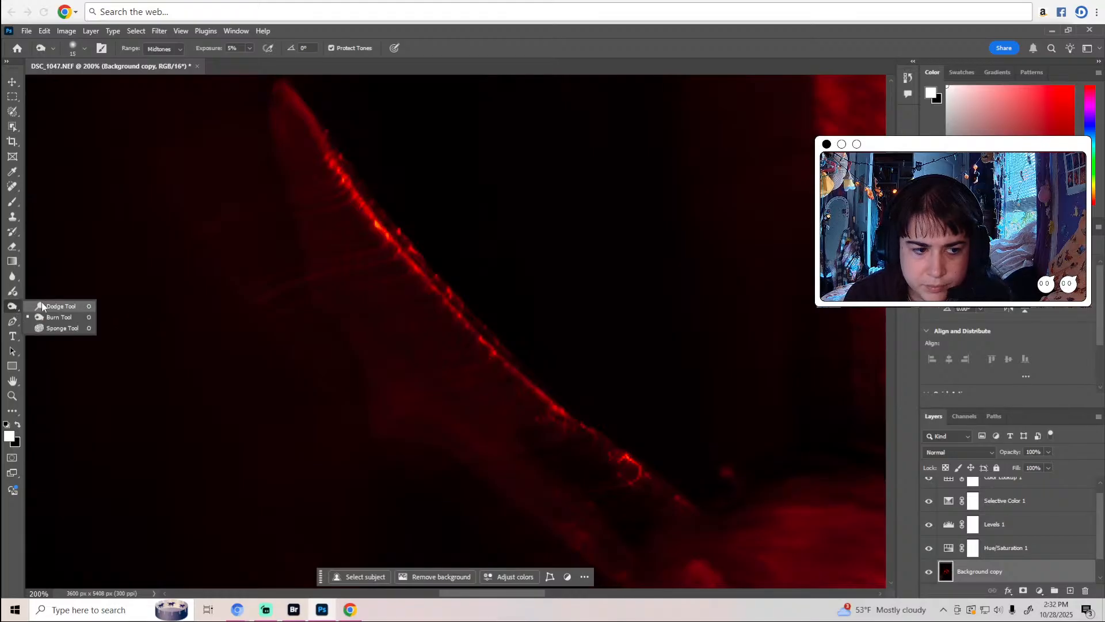
pyautogui.click(43, 306)
pyautogui.moveTo(268, 91)
pyautogui.mouseDown()
pyautogui.moveTo(308, 116)
pyautogui.moveTo(370, 224)
pyautogui.moveTo(547, 401)
pyautogui.moveTo(613, 450)
pyautogui.mouseUp()
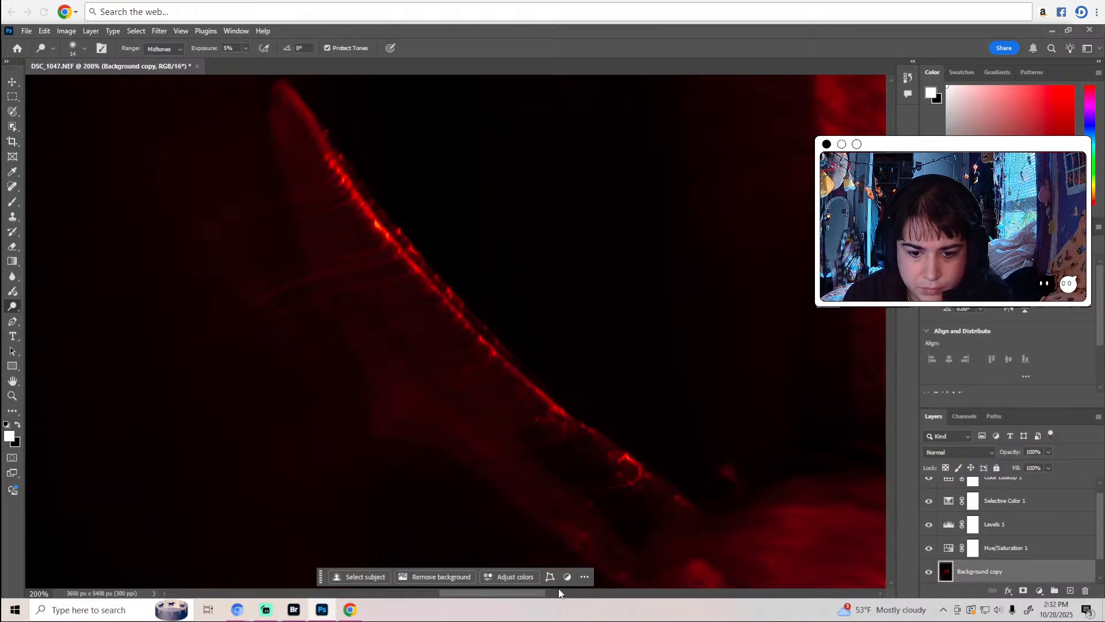
# Examine the hair, face, chest and glowing shoulder trails, continuing to the outstretched sleeve.
pyautogui.scroll(-5, 572, 536)
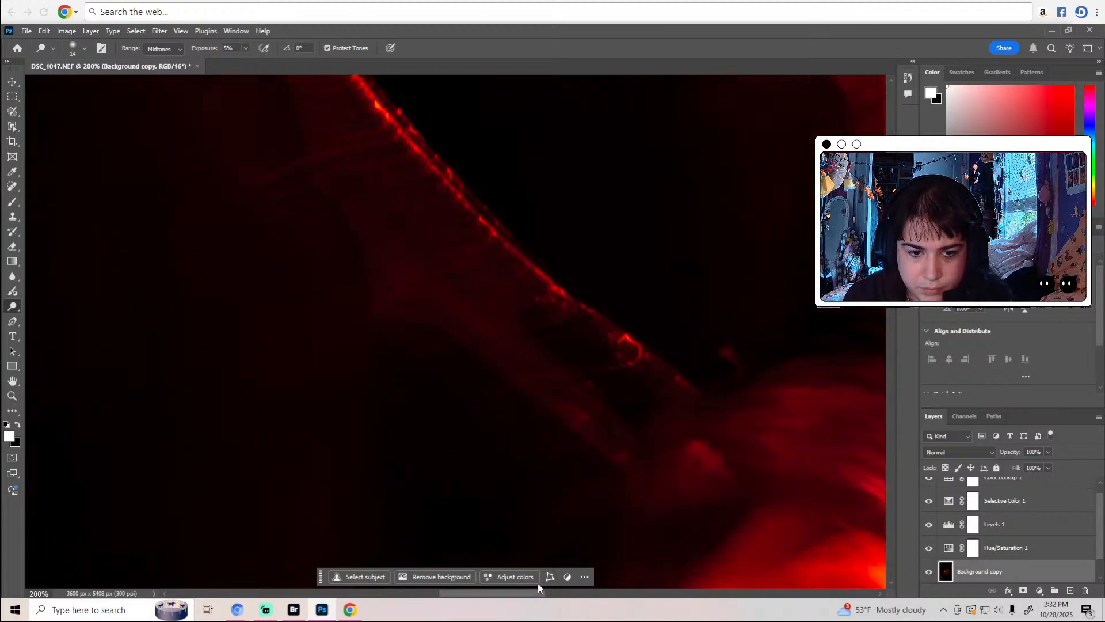
pyautogui.moveTo(523, 596); pyautogui.dragTo(574, 595)
pyautogui.scroll(-14, 566, 509)
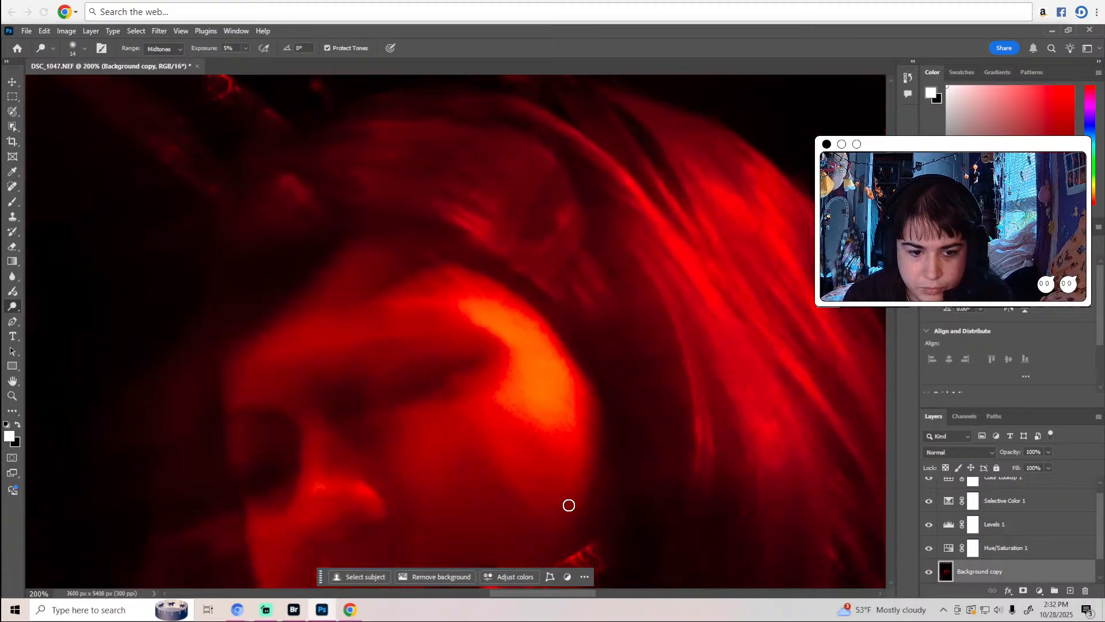
pyautogui.scroll(-15, 579, 502)
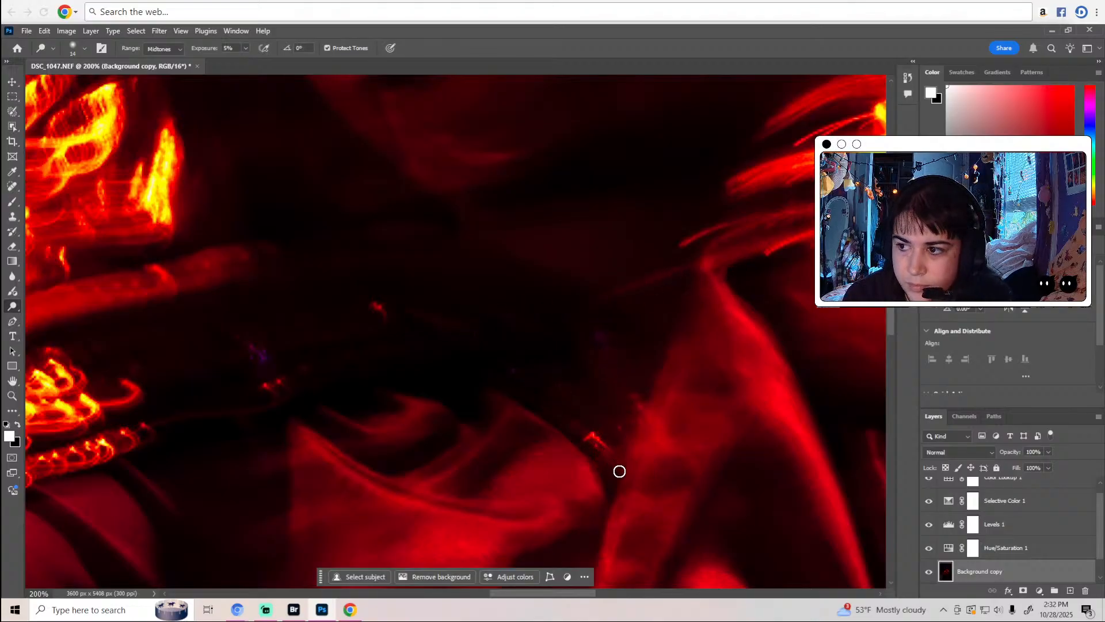
pyautogui.moveTo(587, 600); pyautogui.dragTo(542, 599)
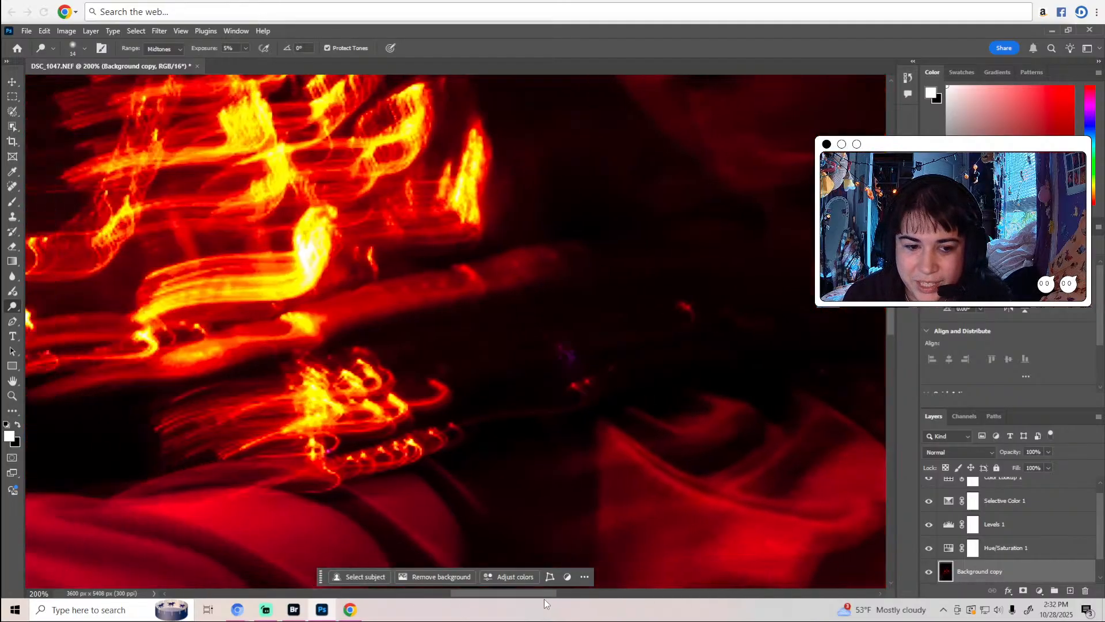
pyautogui.scroll(5, 454, 530)
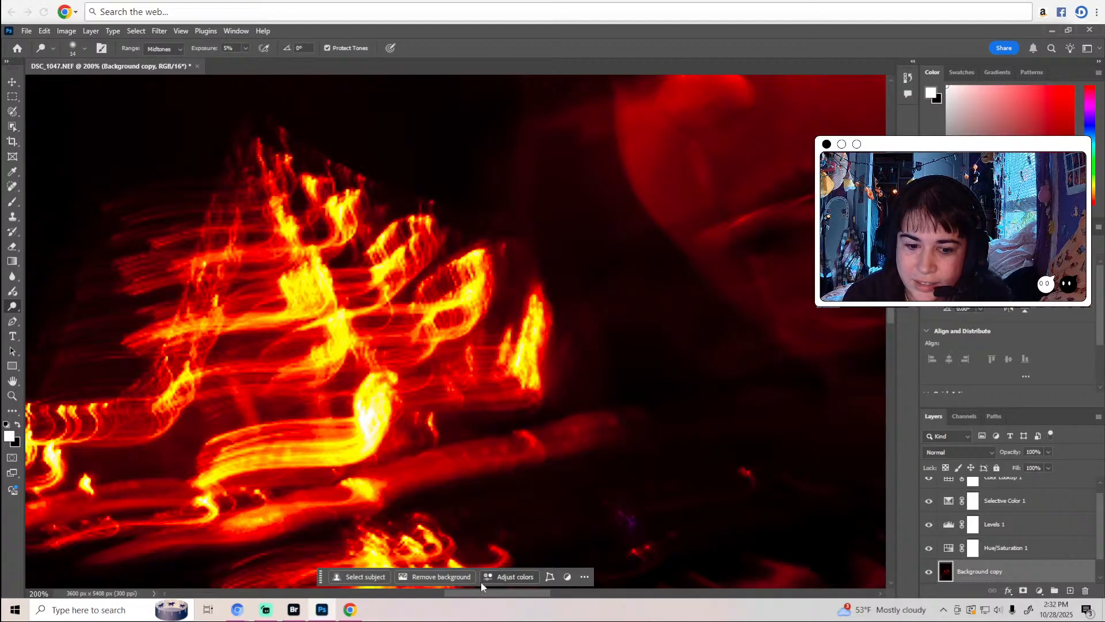
pyautogui.hscroll(-5, 389, 414)
pyautogui.scroll(-5, 397, 412)
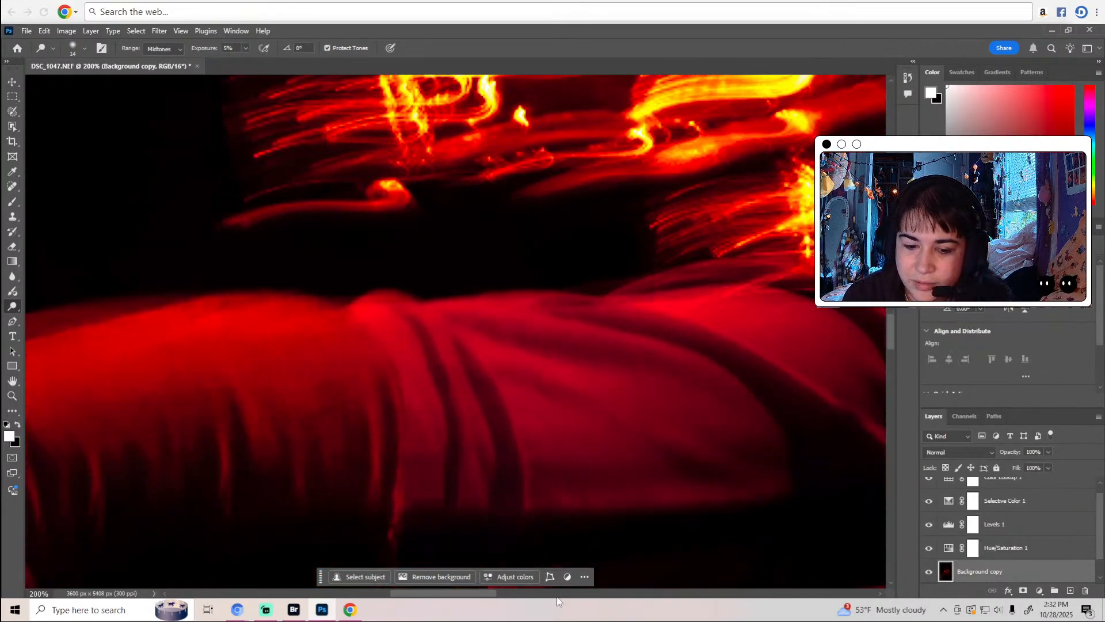
# Inspect the collar folds, the horizontal red rod and the lit costume edges around the waist.
pyautogui.moveTo(484, 594); pyautogui.dragTo(560, 436)
pyautogui.scroll(-10, 560, 437)
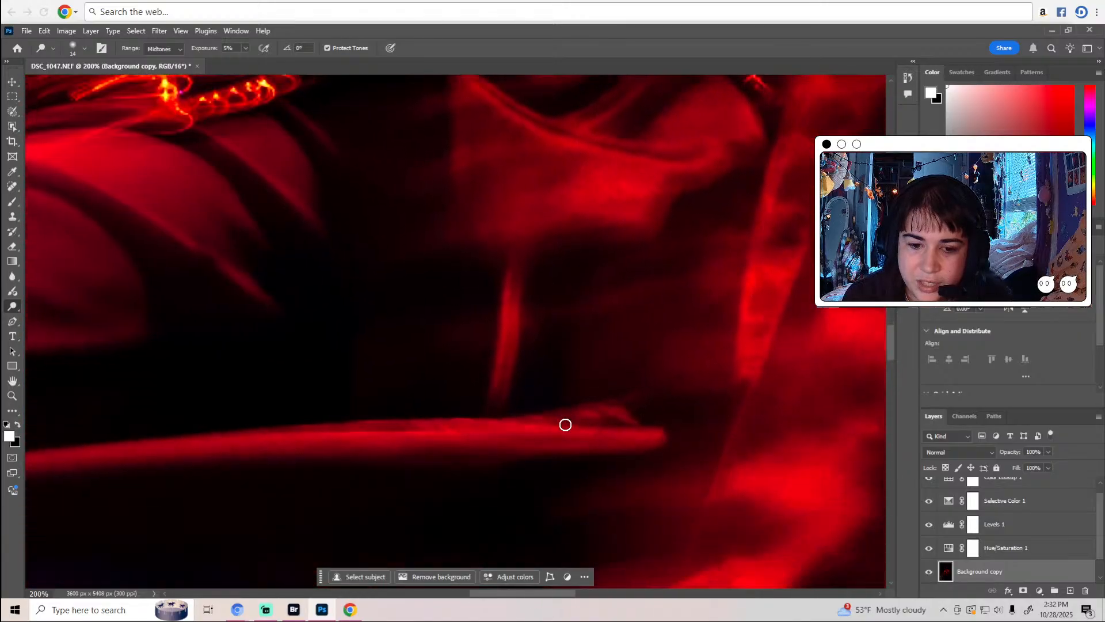
pyautogui.scroll(-2, 660, 485)
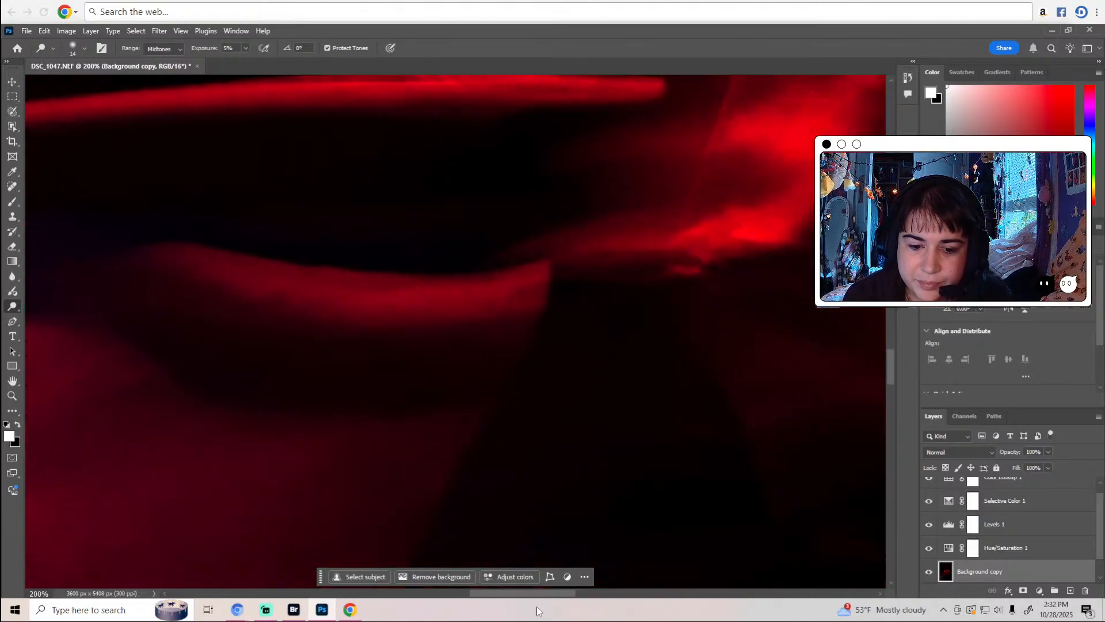
pyautogui.moveTo(540, 596); pyautogui.dragTo(581, 596)
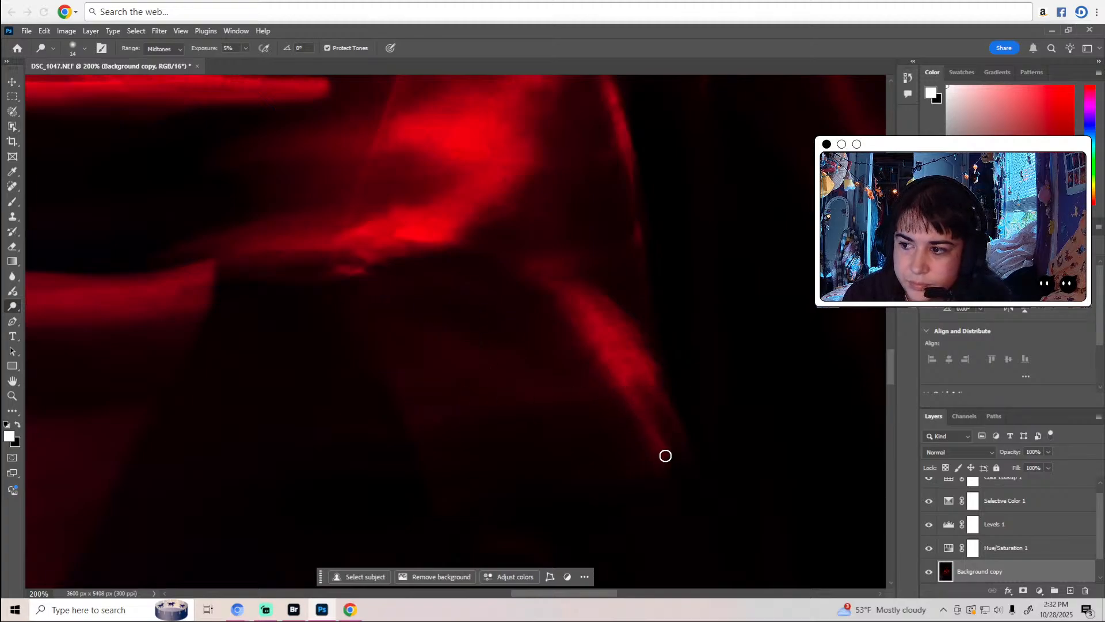
pyautogui.scroll(-1, 685, 456)
pyautogui.scroll(-3, 694, 457)
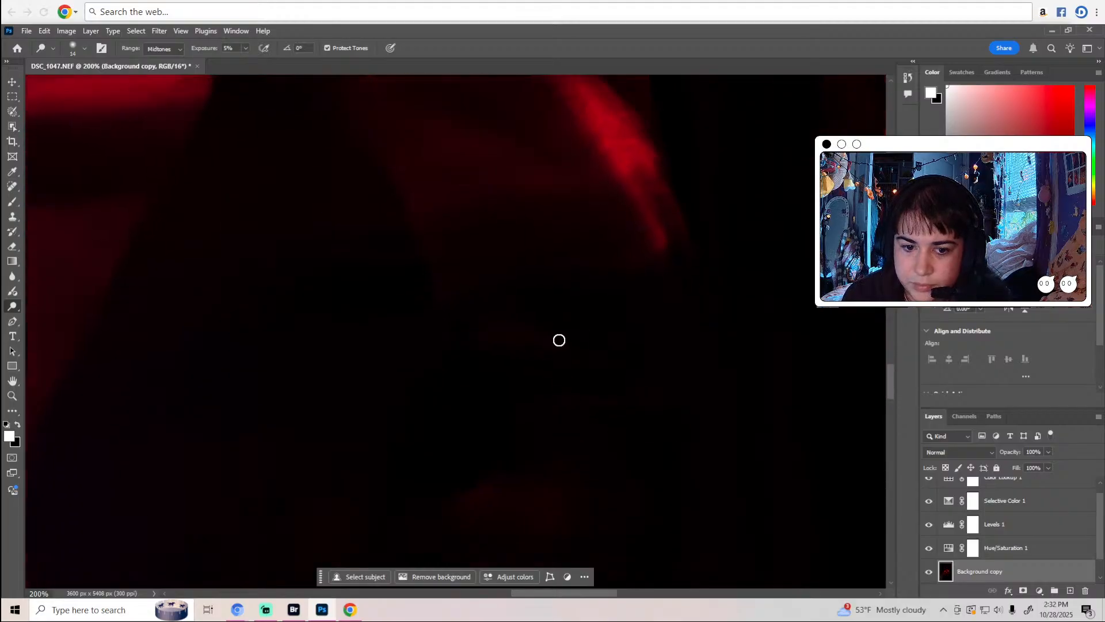
# Check the dark lower costume for faint folds and the small red highlight beside them.
pyautogui.scroll(-1, 566, 344)
pyautogui.scroll(-2, 567, 344)
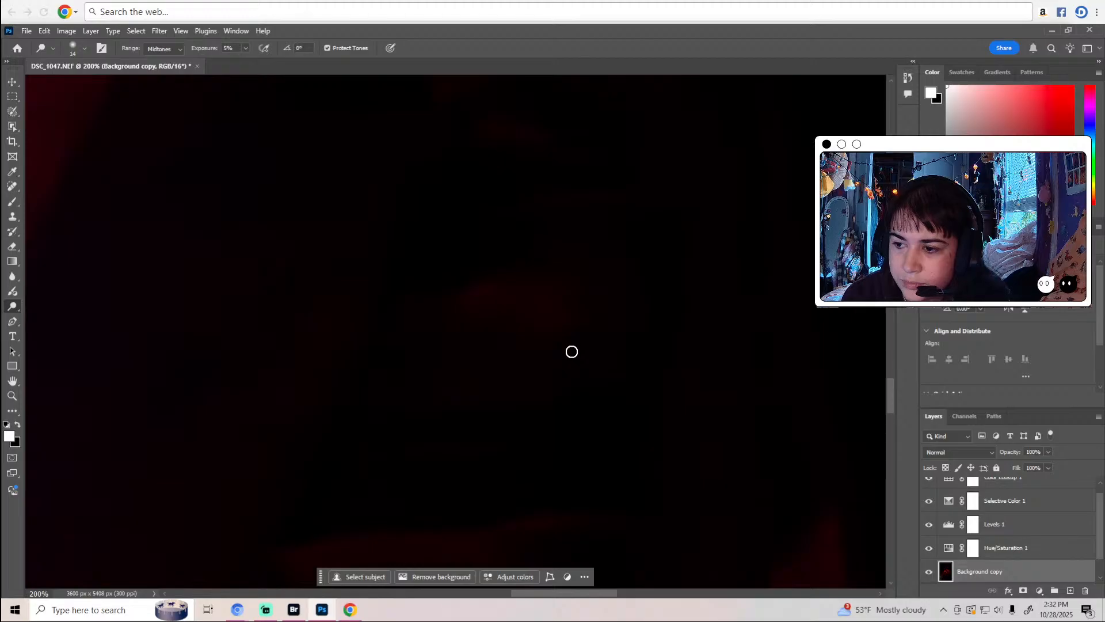
pyautogui.scroll(-3, 570, 351)
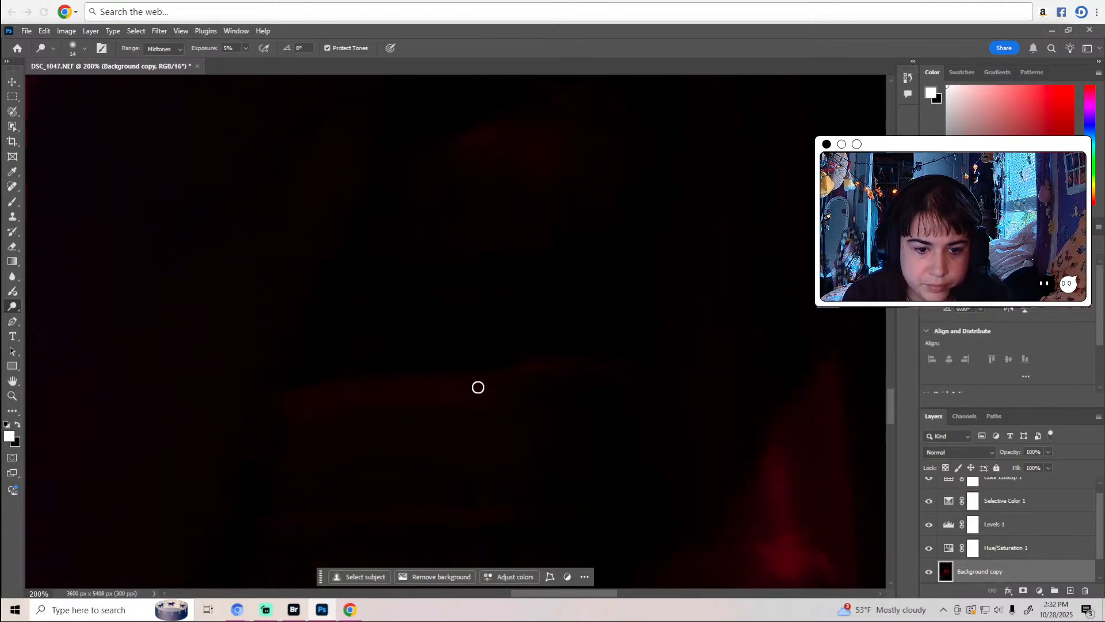
pyautogui.scroll(-3, 605, 368)
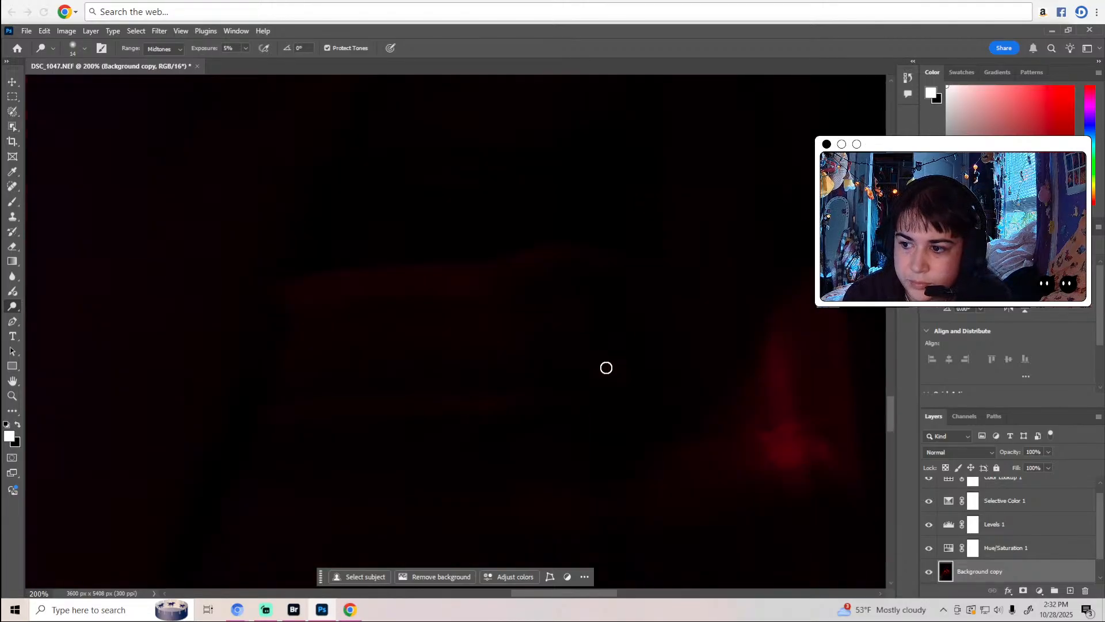
pyautogui.scroll(-2, 605, 366)
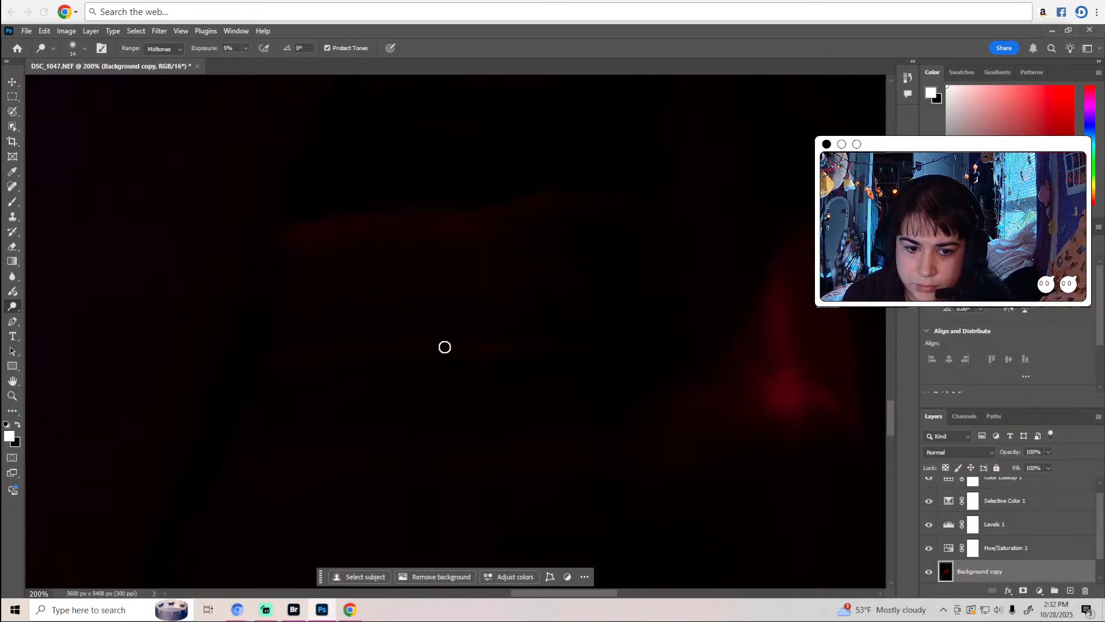
pyautogui.scroll(-2, 604, 341)
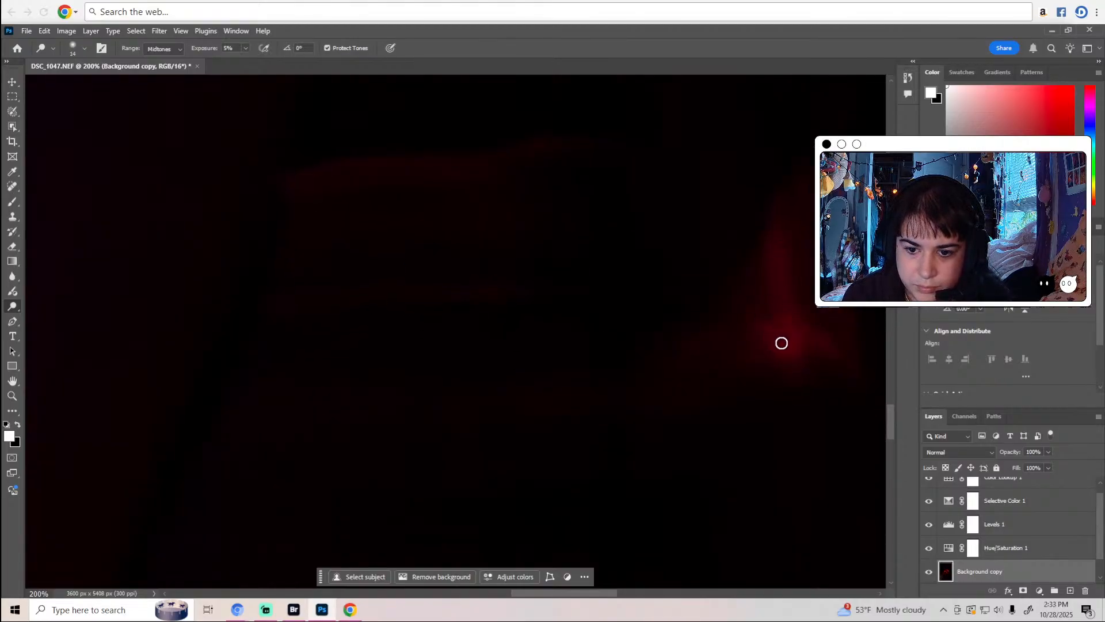
# Zoom out to 16.67%, center the photo and review the whole figure from the ears to the feet.
pyautogui.press('z')
pyautogui.keyDown('alt'); pyautogui.click(702, 372); pyautogui.keyUp('alt')
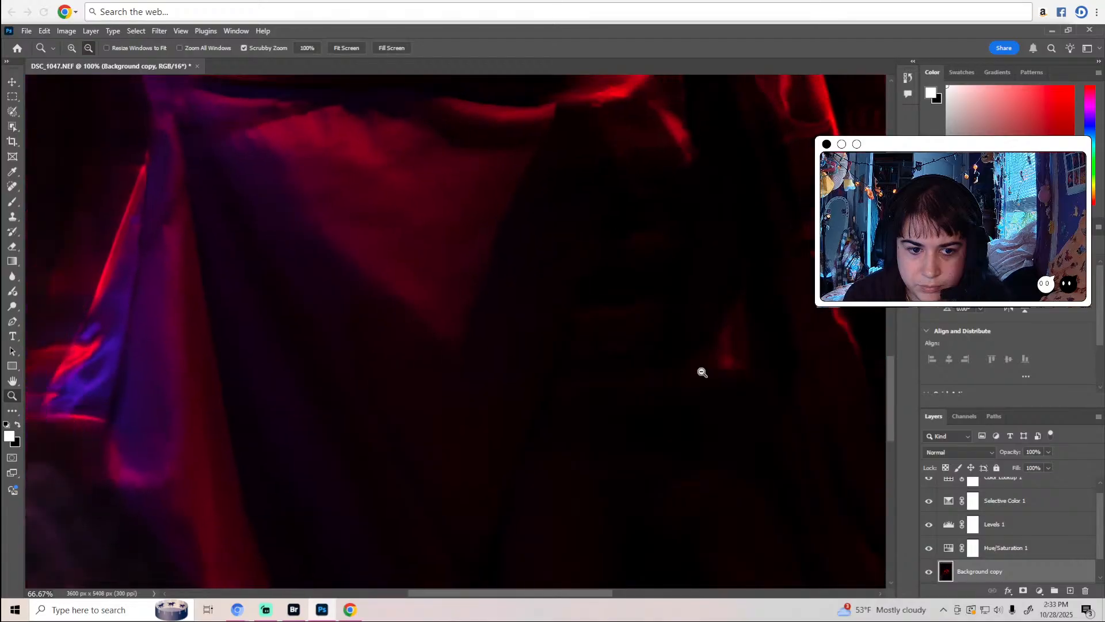
pyautogui.keyDown('alt'); pyautogui.click(702, 372); pyautogui.keyUp('alt')
pyautogui.press('o')
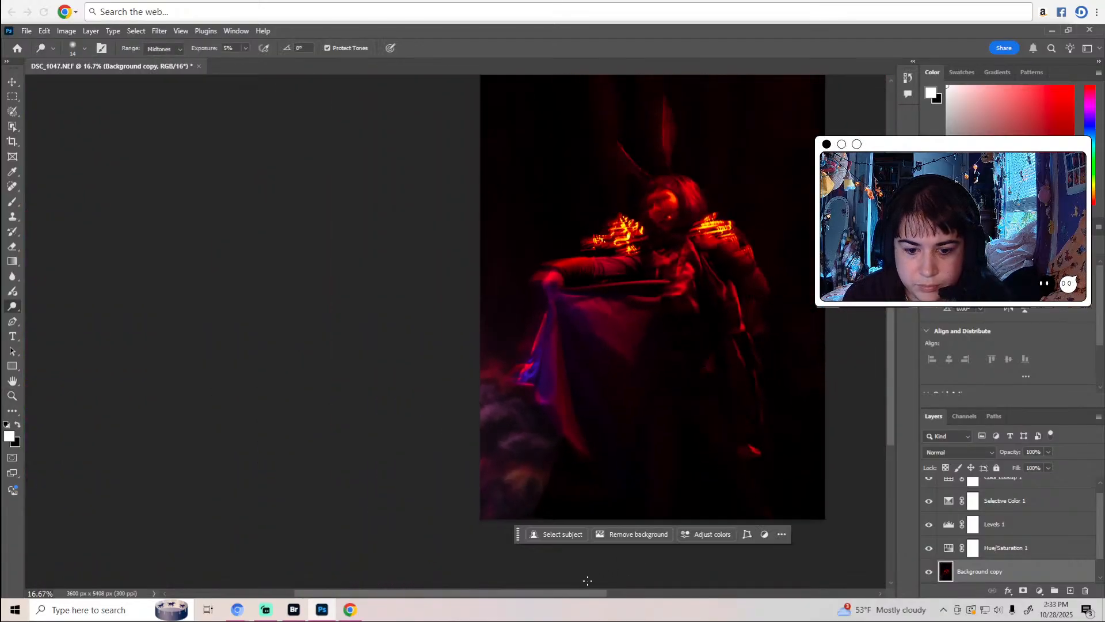
pyautogui.moveTo(593, 593); pyautogui.dragTo(657, 593)
pyautogui.scroll(2, 613, 458)
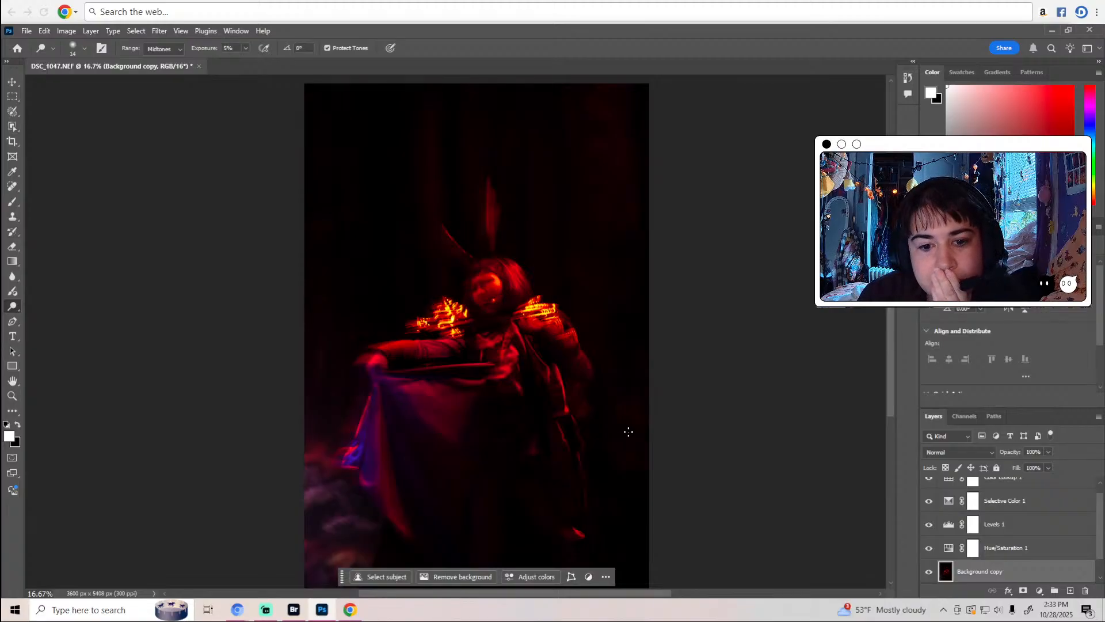
pyautogui.scroll(-3, 629, 431)
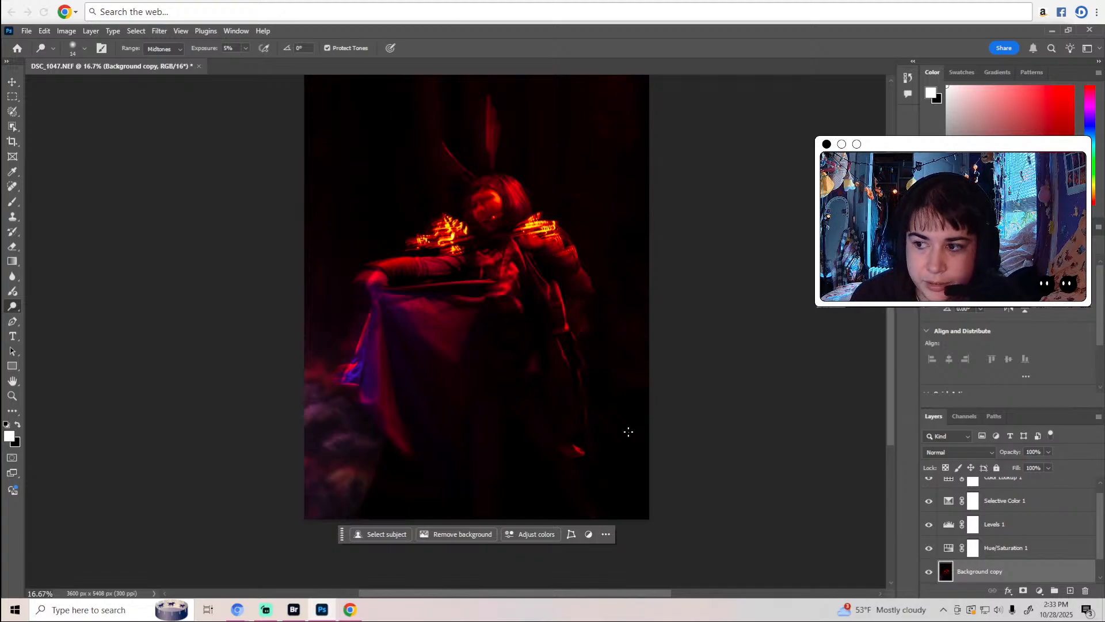
# Examine the lit costume edge at 200% zoom down to the bright tip near the bottom, and return to the full-figure view.
pyautogui.scroll(5, 582, 385)
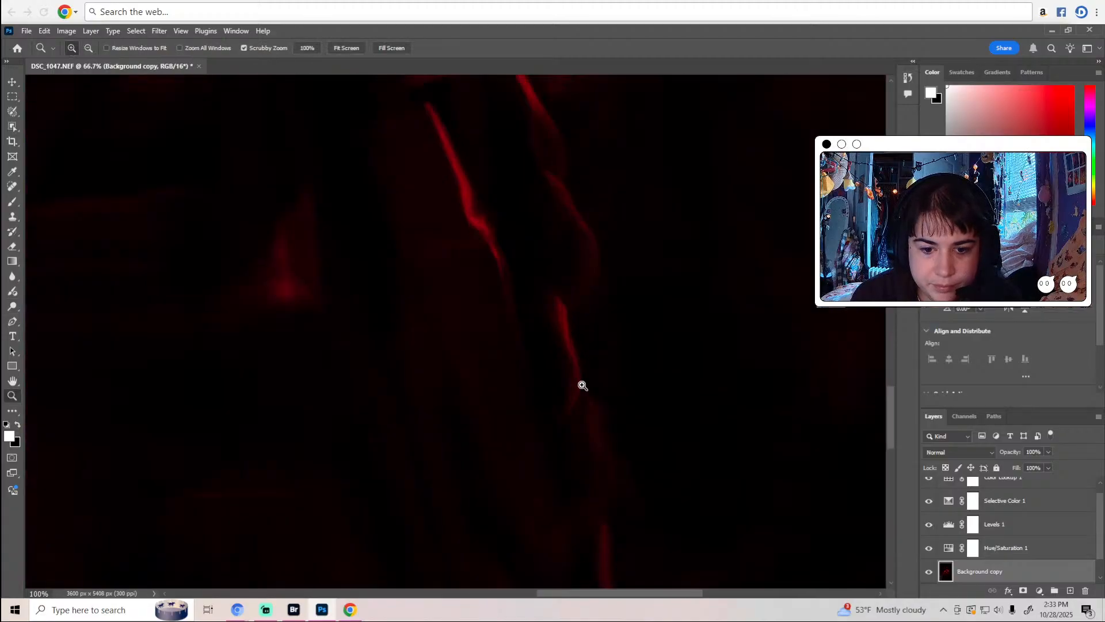
pyautogui.scroll(2, 604, 420)
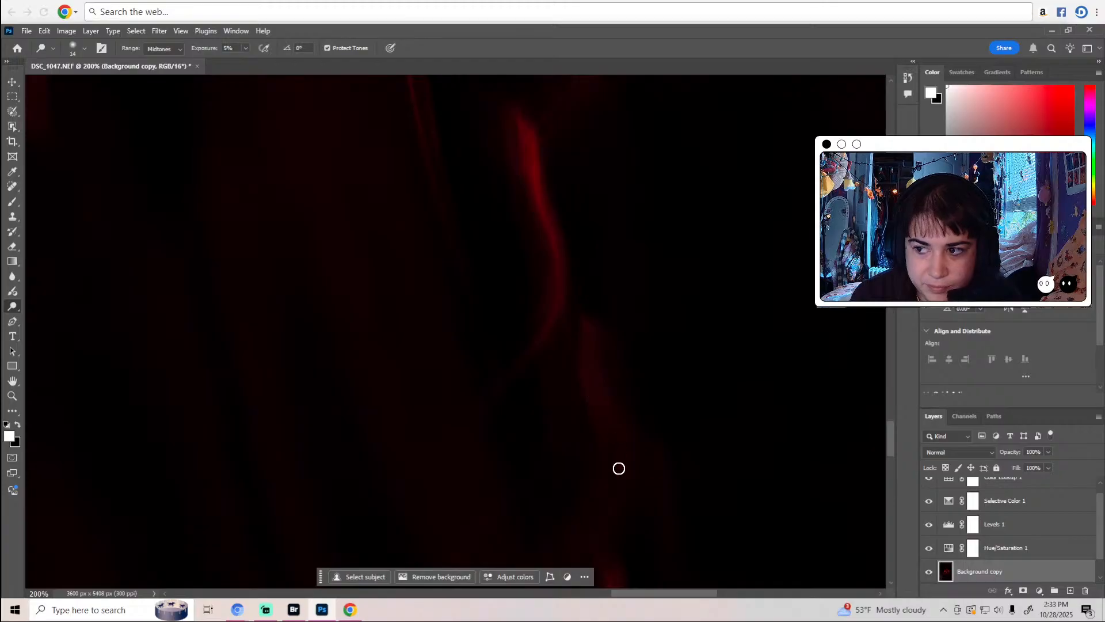
pyautogui.scroll(-5, 618, 464)
pyautogui.scroll(-2, 616, 403)
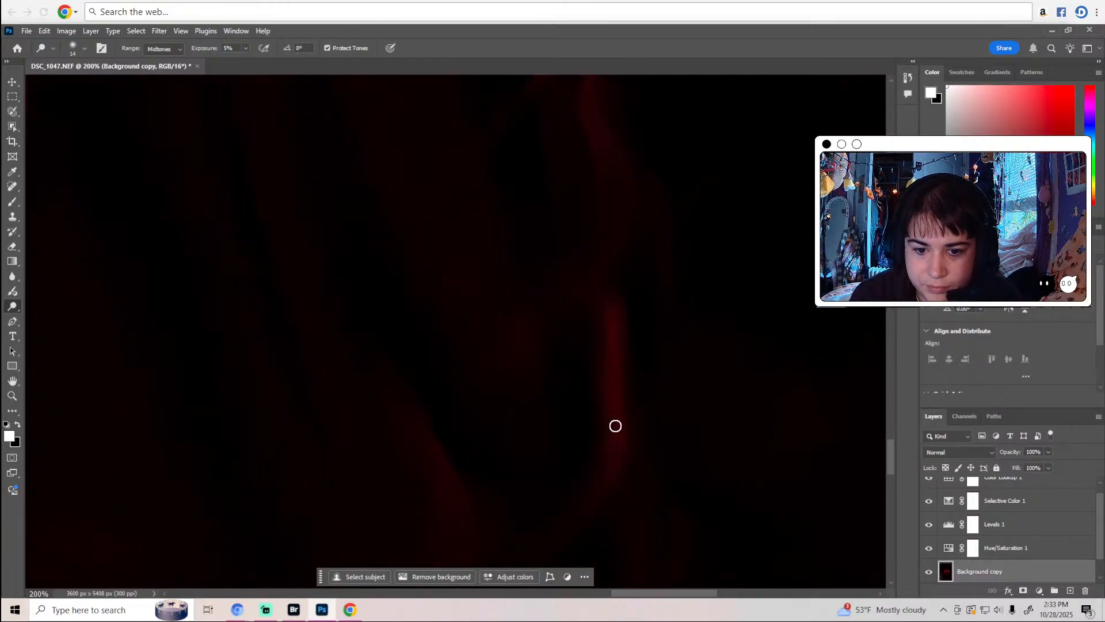
pyautogui.scroll(-3, 553, 484)
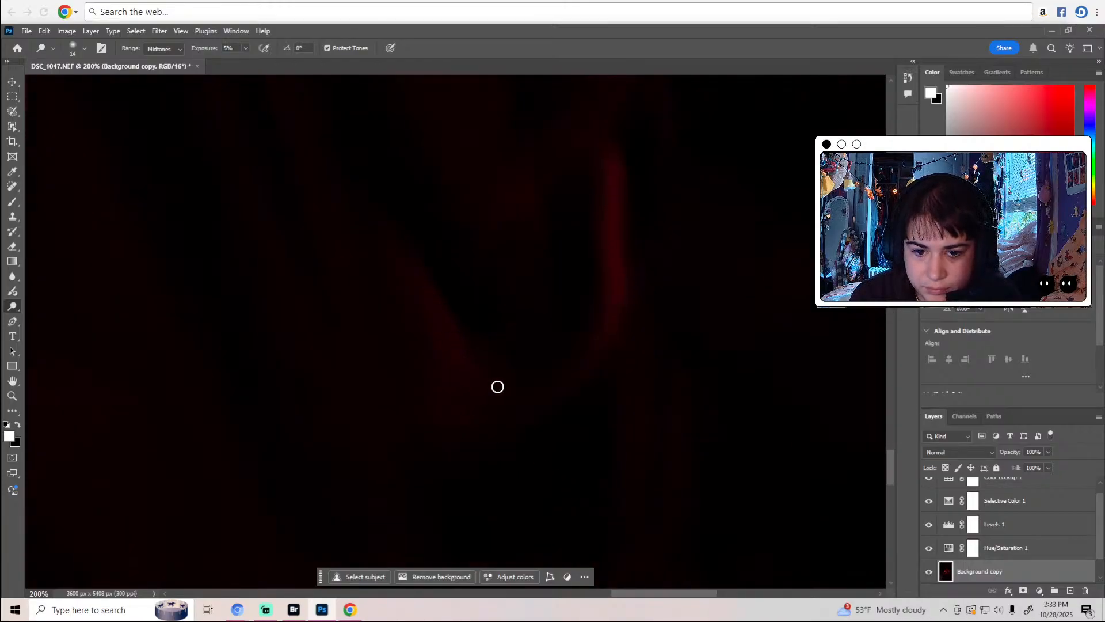
pyautogui.scroll(-2, 631, 388)
pyautogui.scroll(-3, 651, 474)
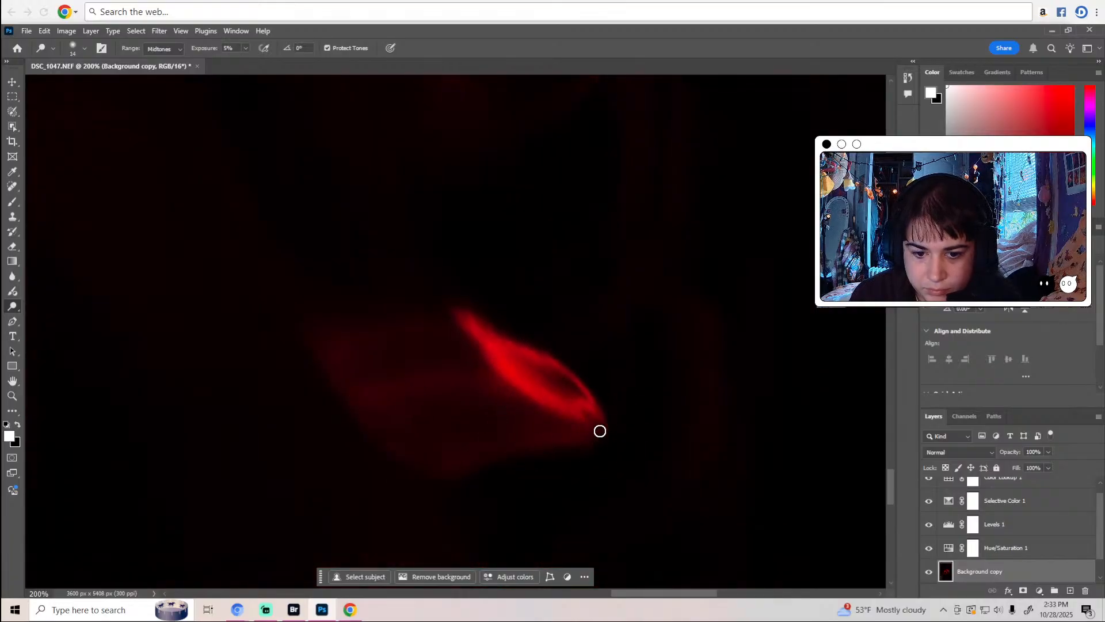
pyautogui.press('z')
pyautogui.keyDown('alt'); pyautogui.click(608, 411); pyautogui.keyUp('alt')
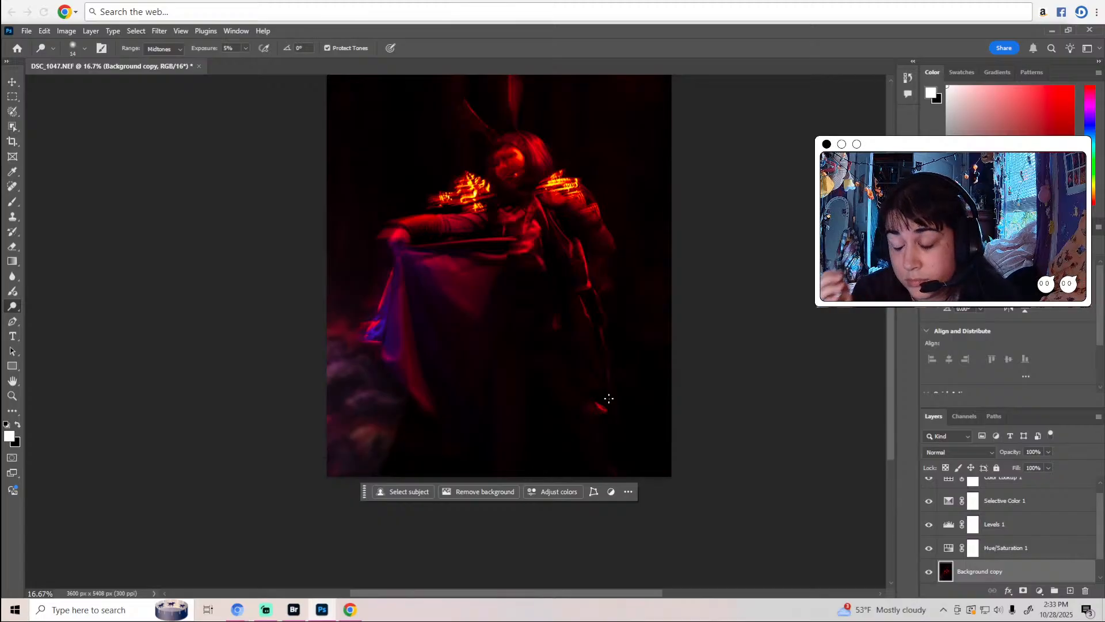
# Add a Color Lookup adjustment layer directly above the background copy and try the Fuji ETERNA 250D Fuji 3510 look.
pyautogui.scroll(4, 607, 400)
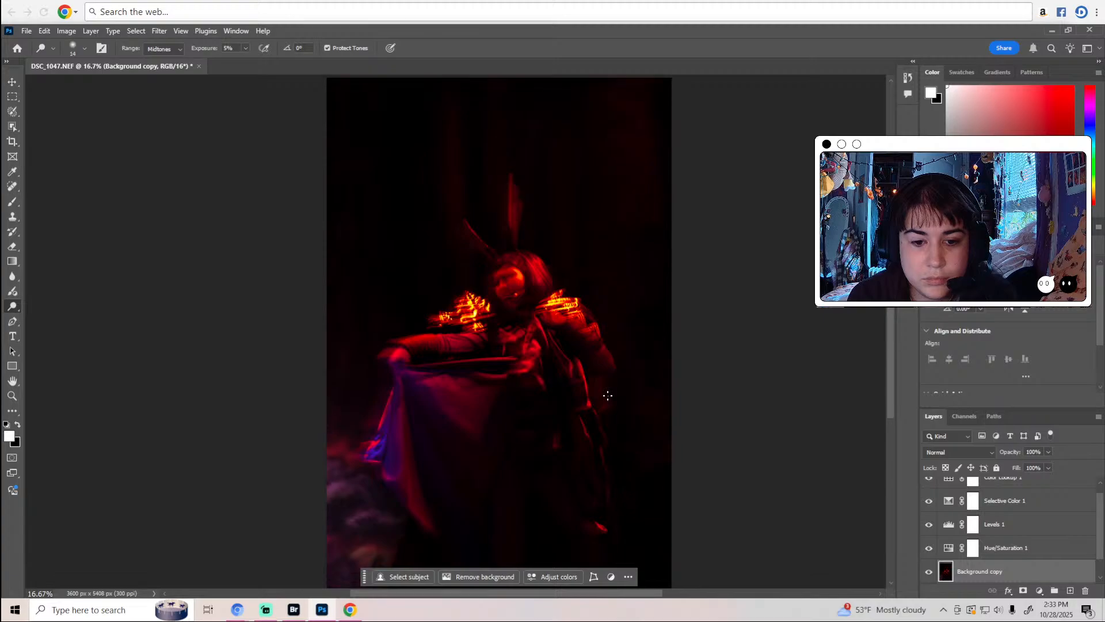
pyautogui.scroll(-1, 607, 396)
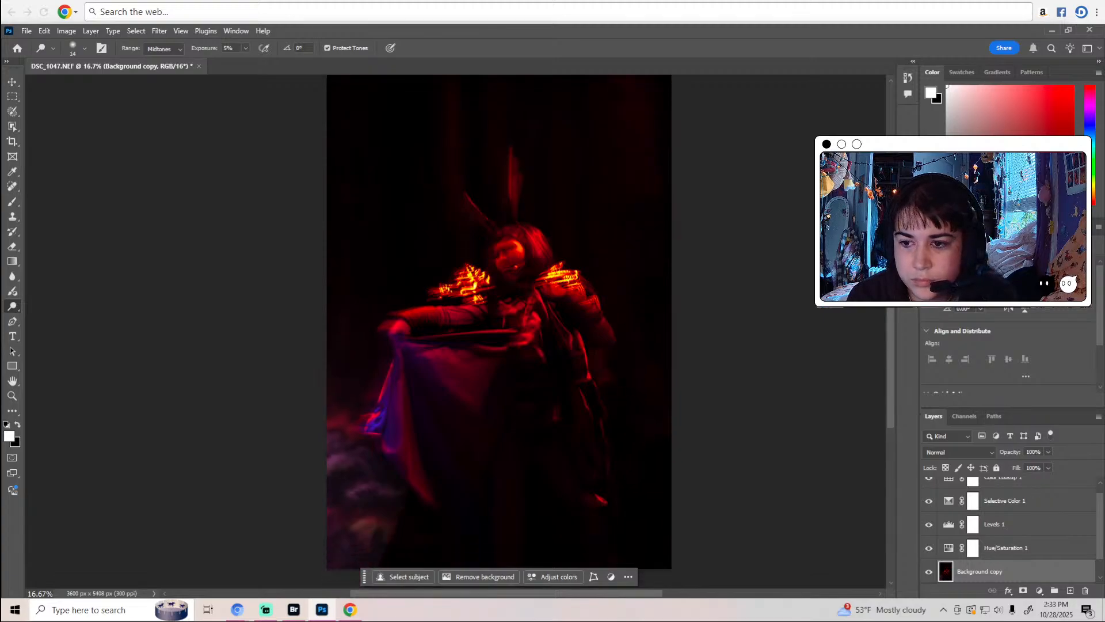
pyautogui.click(968, 151)
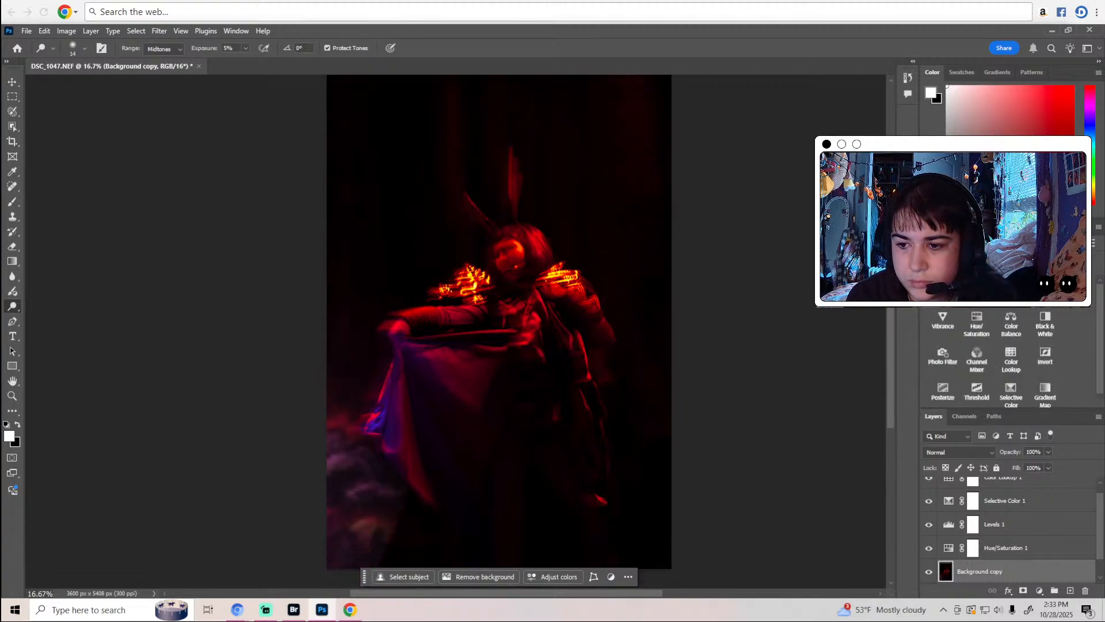
pyautogui.click(1011, 357)
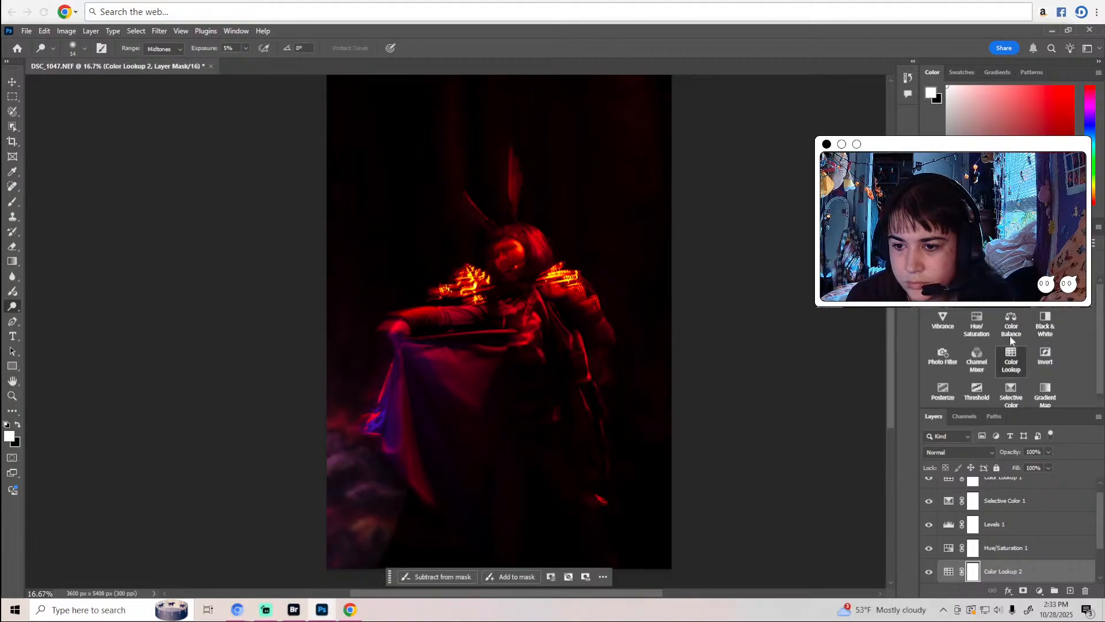
pyautogui.click(1013, 262)
pyautogui.click(1047, 430)
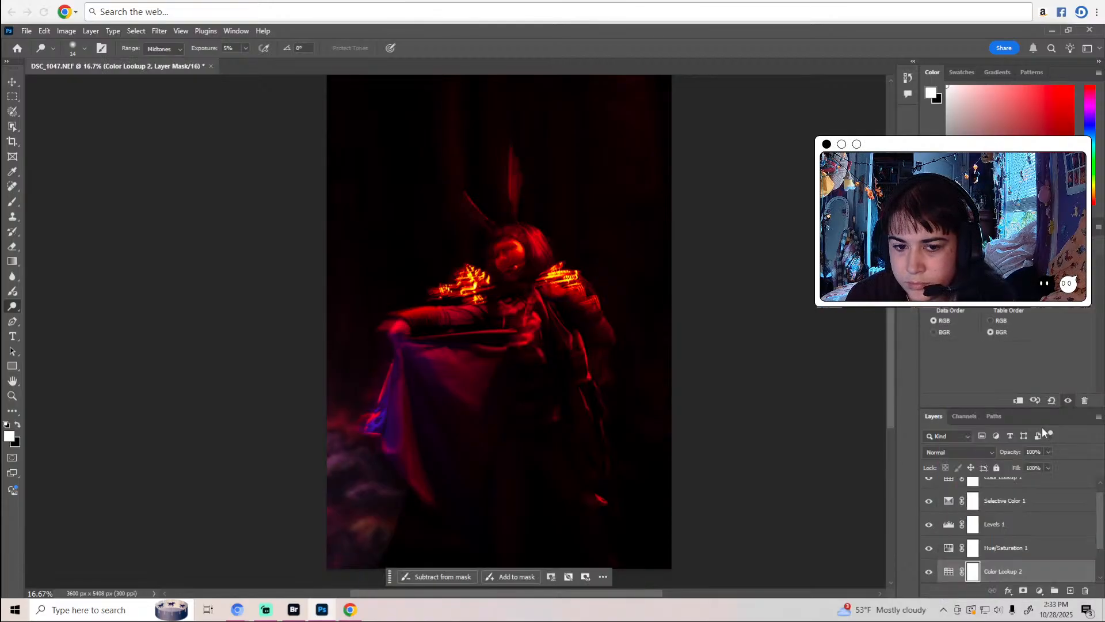
# Try the Fuji ETERNA 250D Kodak 2395, Fuji F125 Kodak 2395 and other film-stock looks on the new Color Lookup layer.
pyautogui.click(1013, 262)
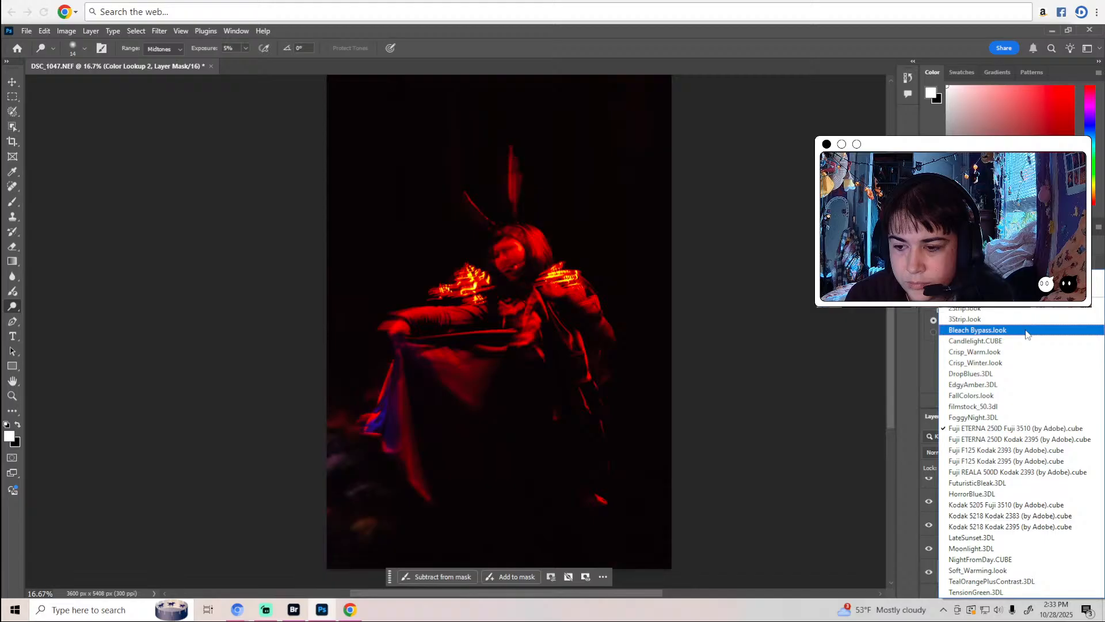
pyautogui.click(1013, 432)
pyautogui.click(1014, 262)
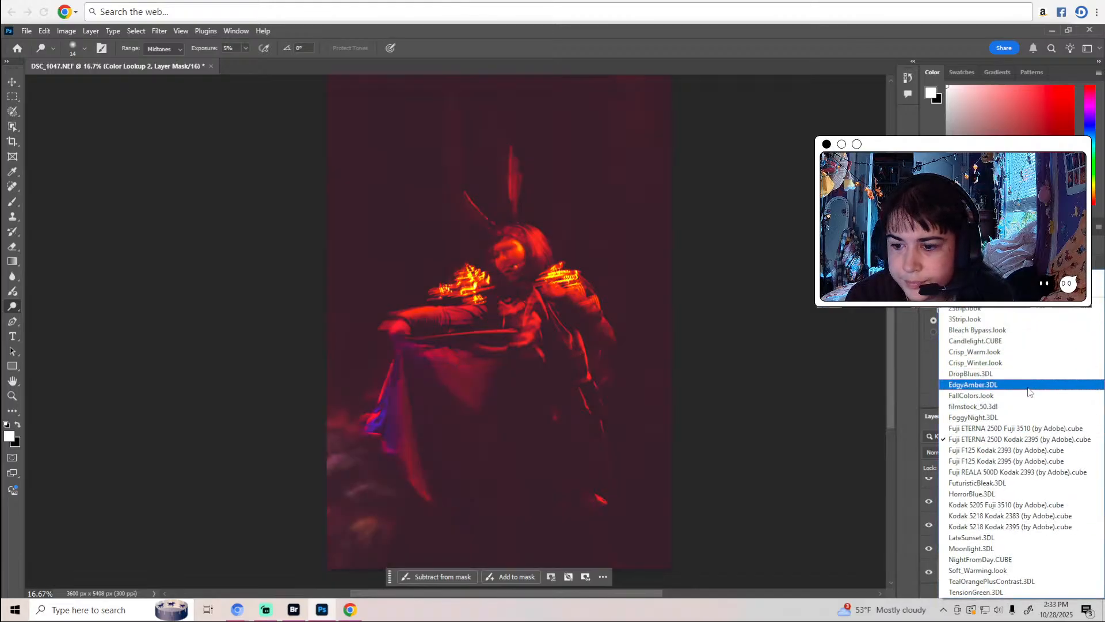
pyautogui.click(1028, 459)
pyautogui.click(1013, 262)
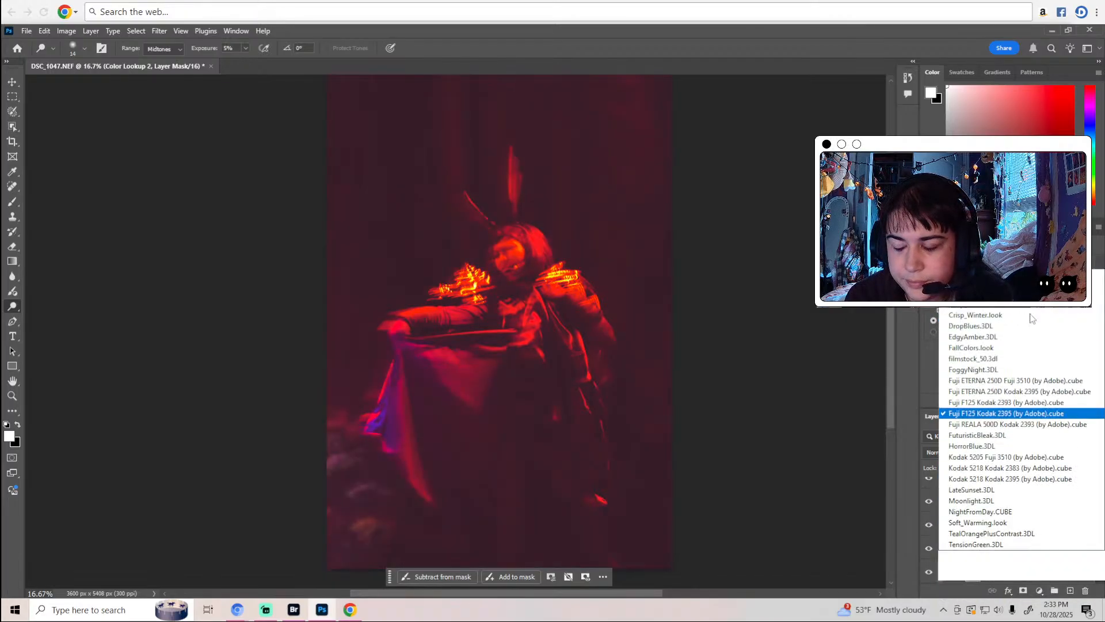
pyautogui.click(1048, 450)
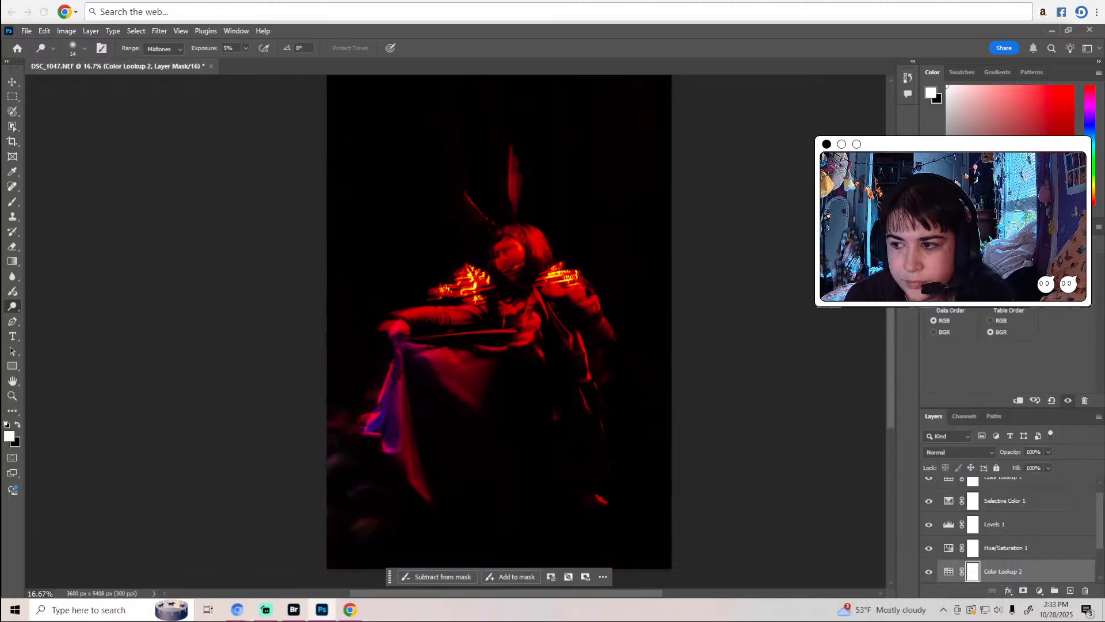
pyautogui.click(1013, 261)
pyautogui.click(1045, 426)
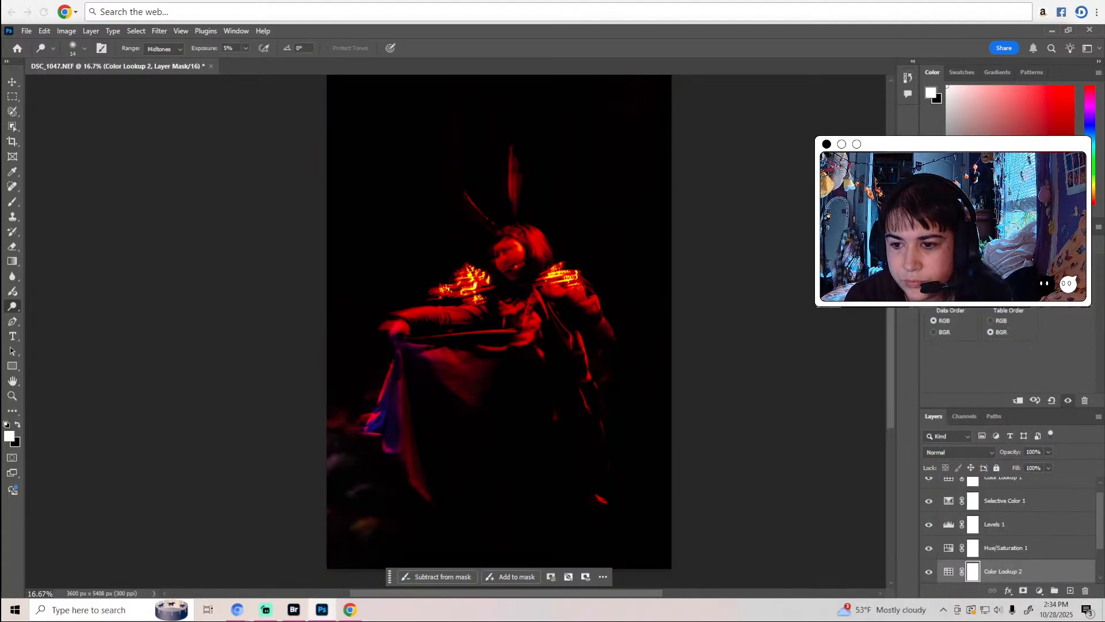
# Compare further lookup tables on the photo, including Fuji ETERNA 250D Kodak 2395 again and Fuji F125 Kodak 2393.
pyautogui.click(1013, 262)
pyautogui.click(1036, 490)
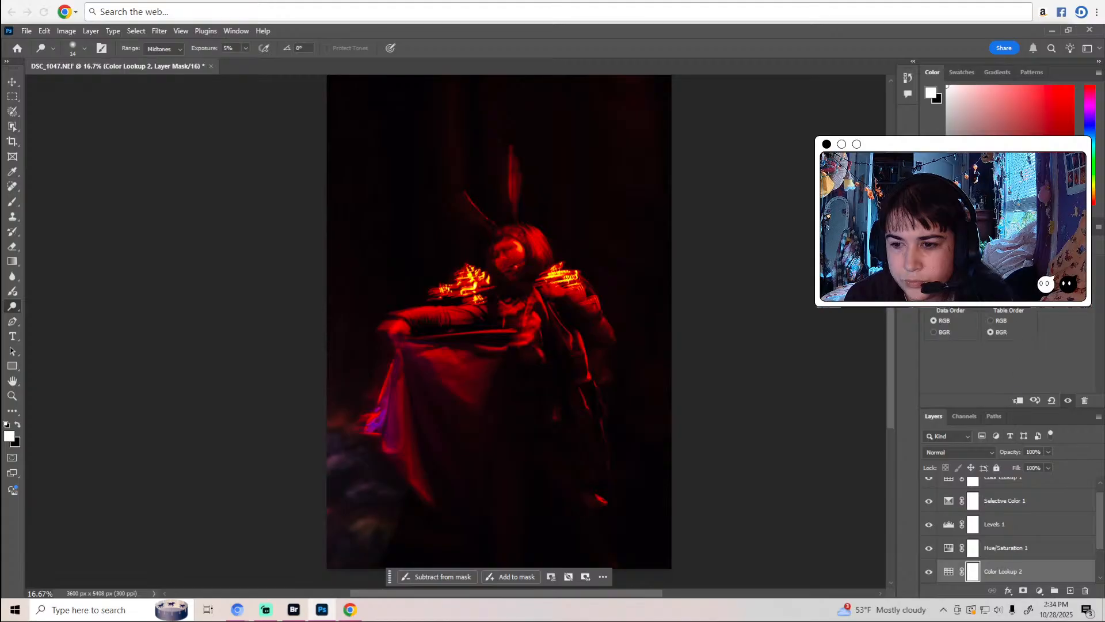
pyautogui.click(1013, 262)
pyautogui.click(1036, 515)
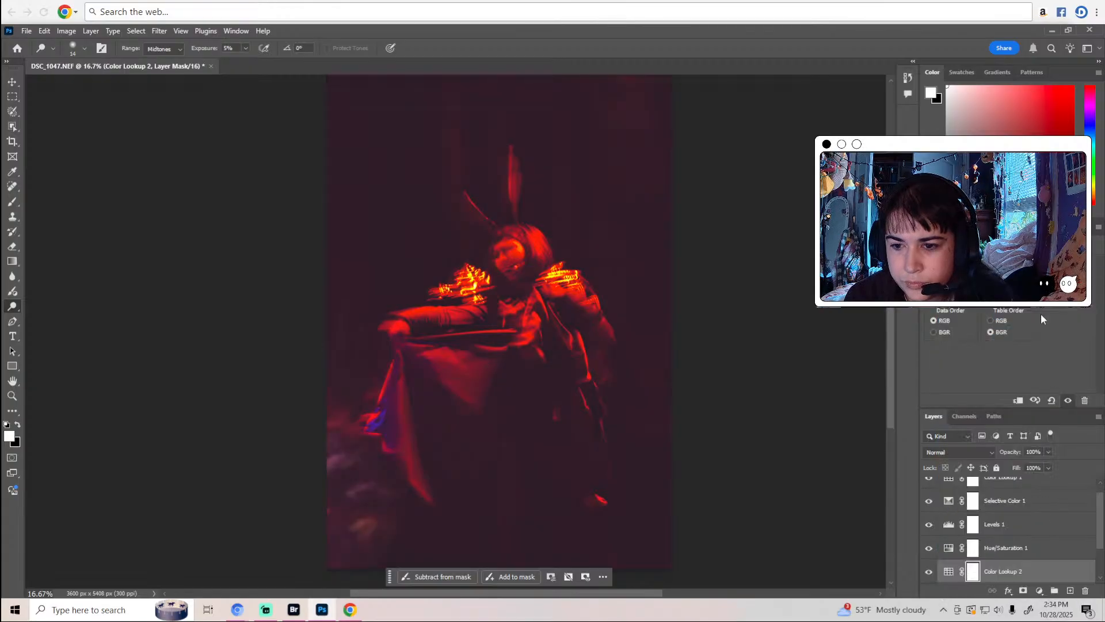
pyautogui.click(1013, 262)
pyautogui.click(1041, 438)
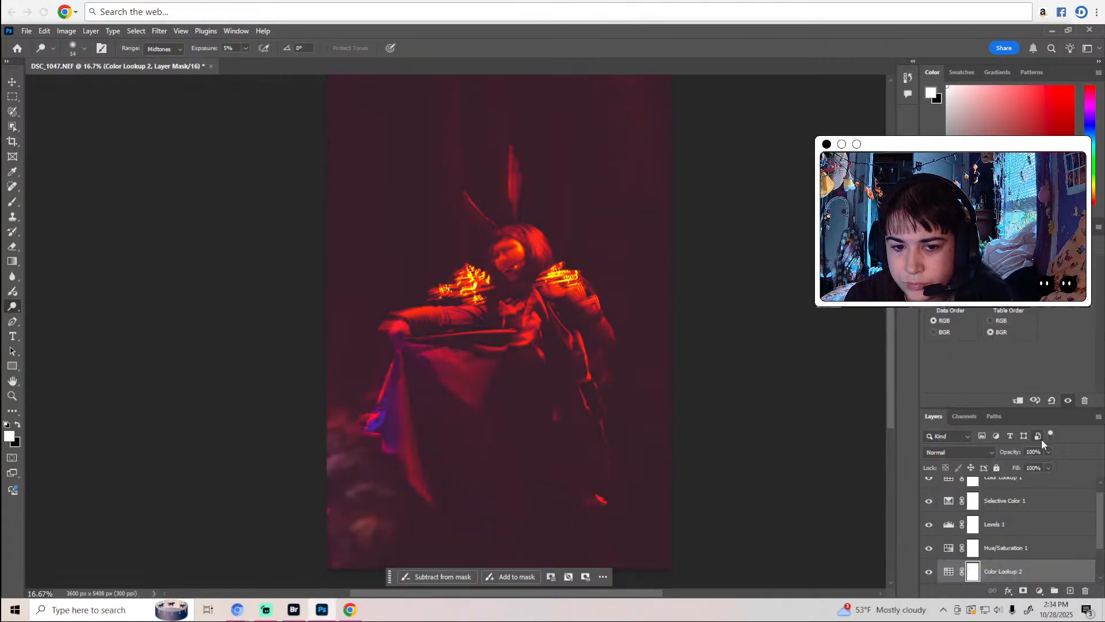
pyautogui.click(1013, 262)
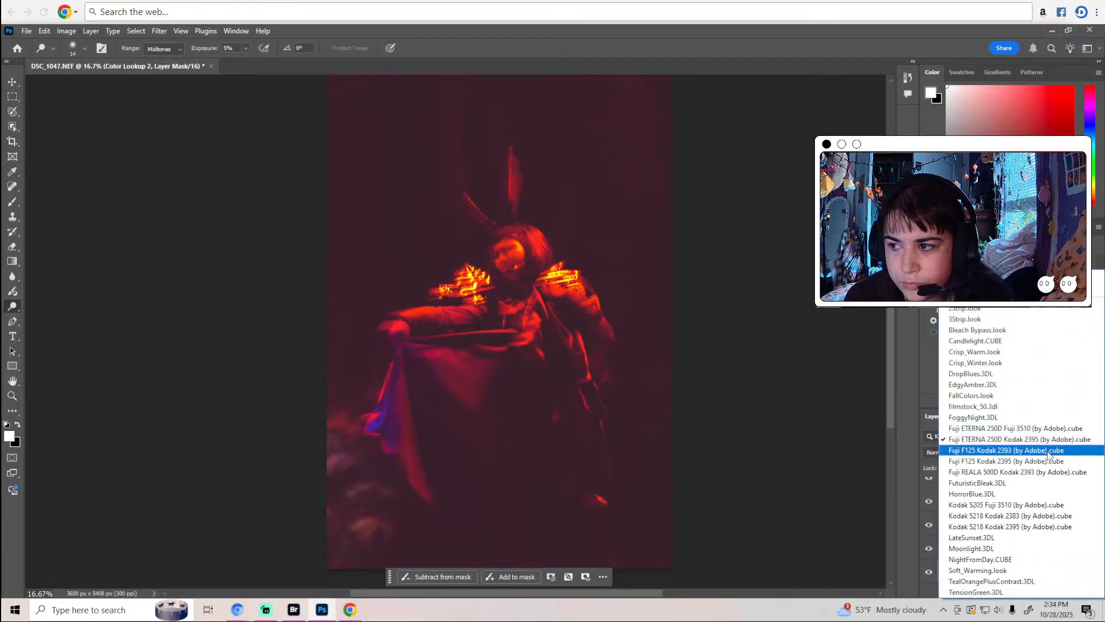
pyautogui.click(1049, 450)
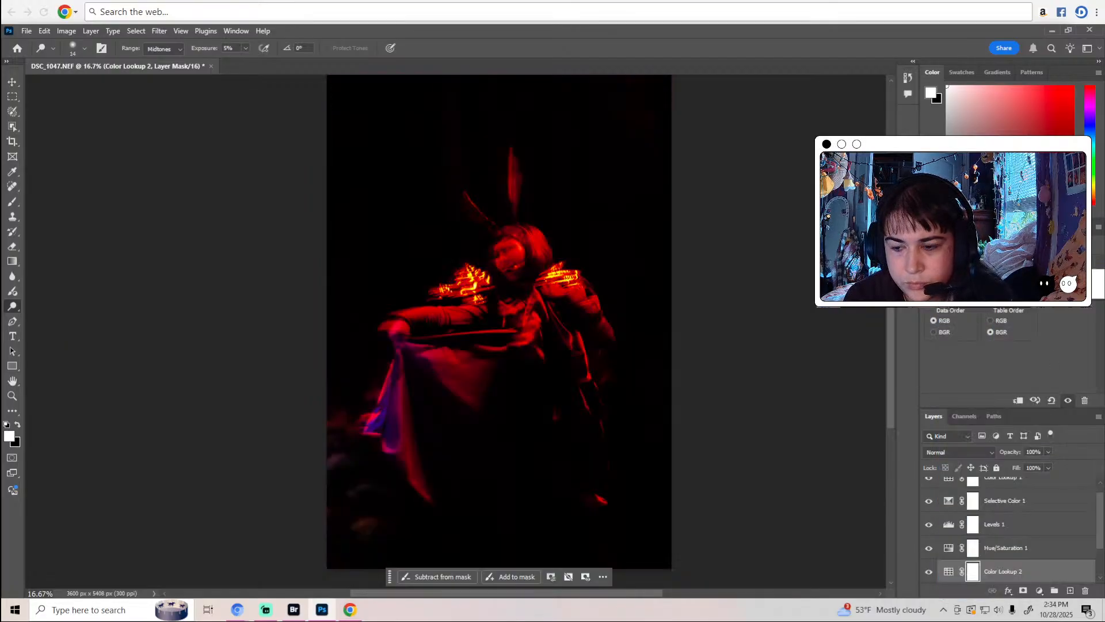
# Try the Bleach Bypass look, and settle on 3Strip.look for the new Color Lookup layer.
pyautogui.click(1013, 262)
pyautogui.click(999, 330)
pyautogui.click(1014, 262)
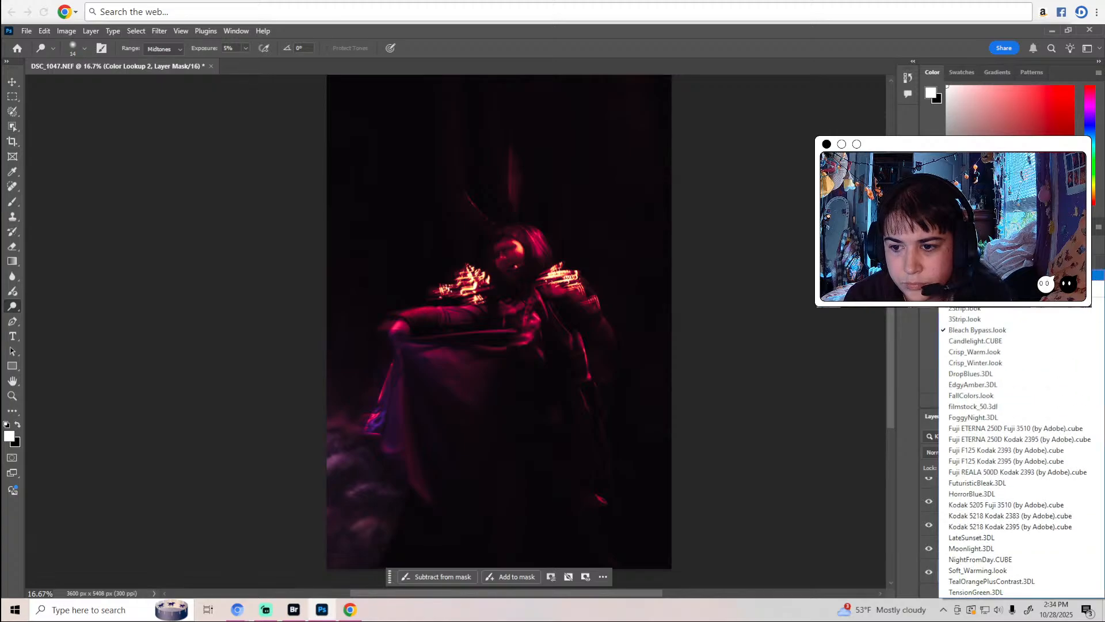
pyautogui.click(991, 319)
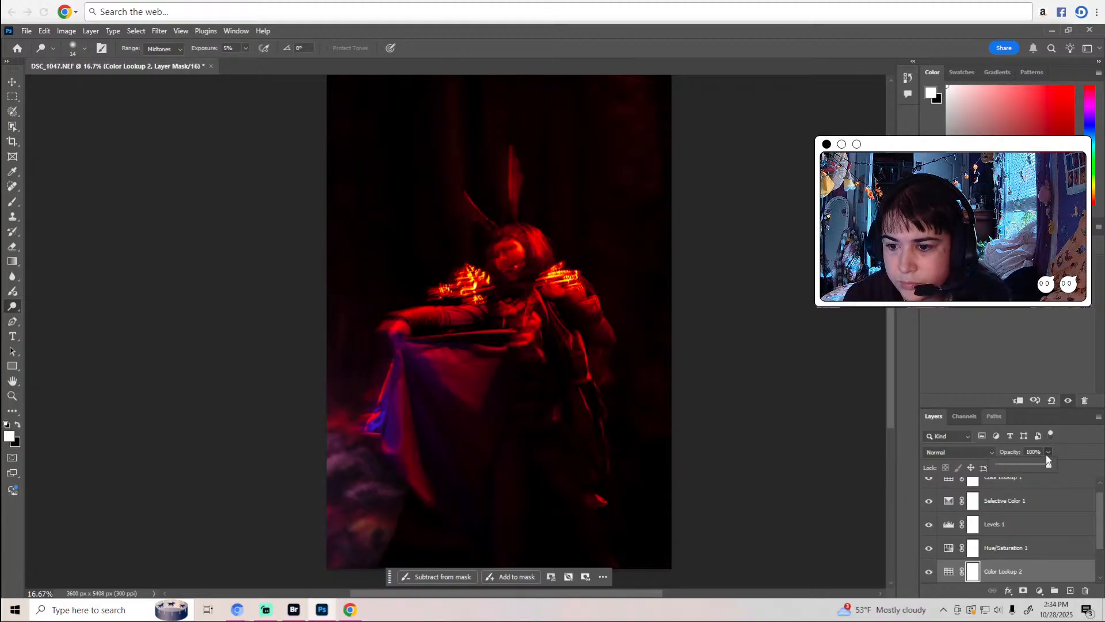
# Reduce the Color Lookup 2 layer's opacity to 49% and its fill to 48%.
pyautogui.click(1047, 467)
pyautogui.moveTo(1045, 465); pyautogui.dragTo(1022, 469)
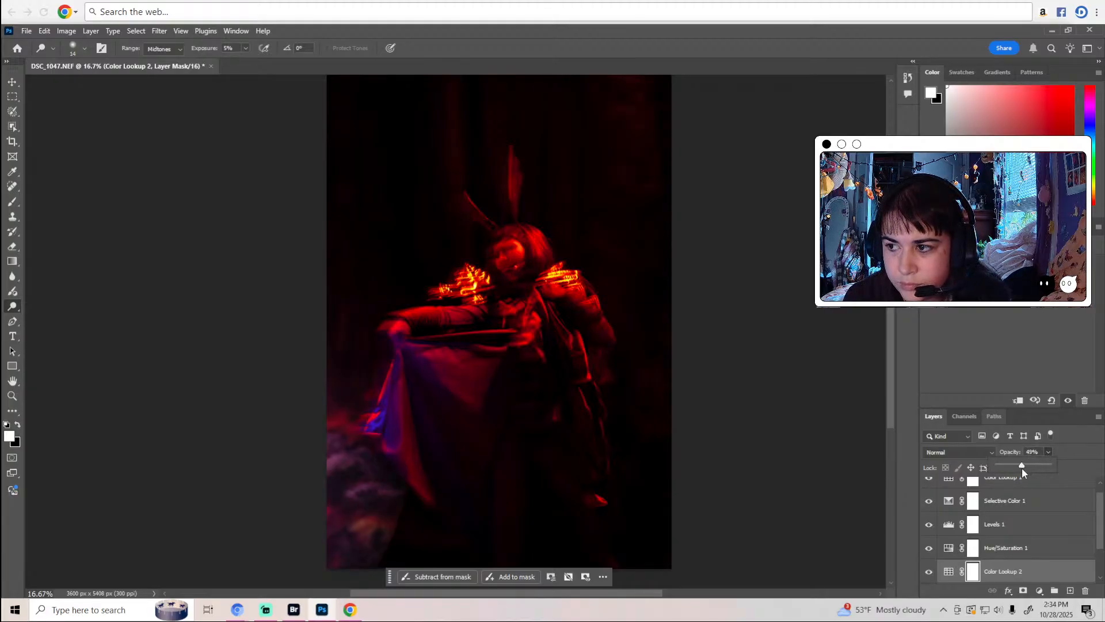
pyautogui.click(1049, 468)
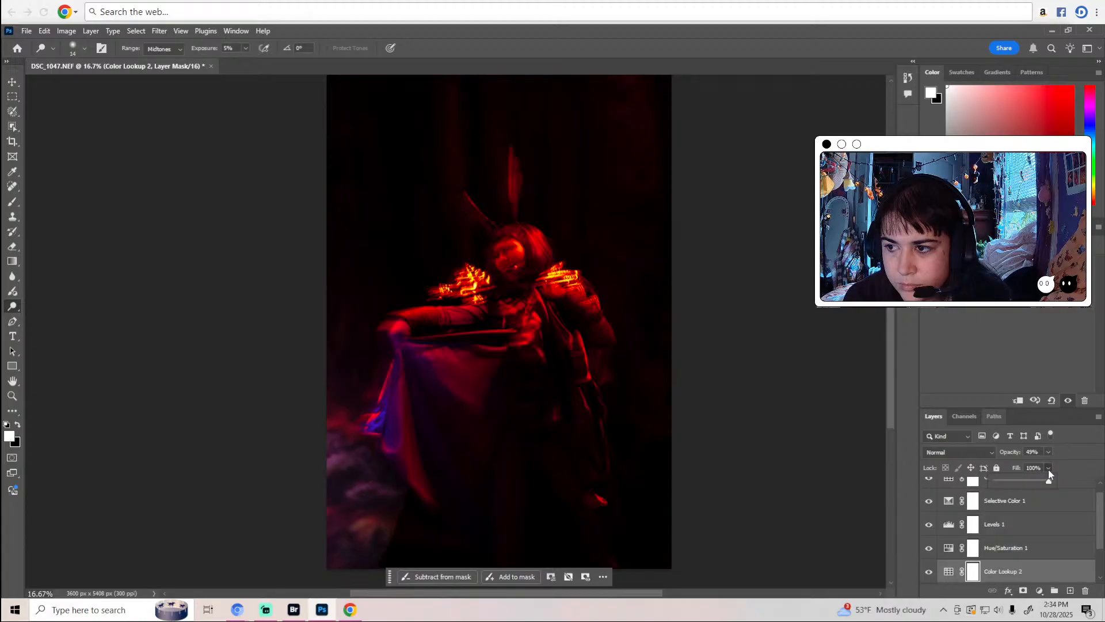
pyautogui.moveTo(1048, 481); pyautogui.dragTo(1022, 484)
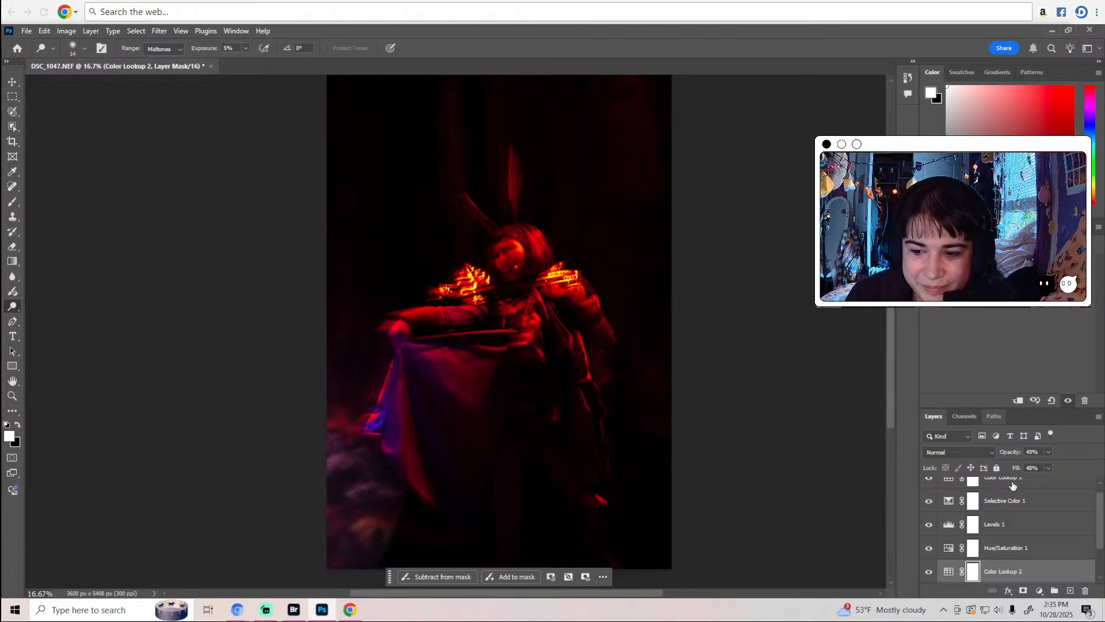
# Compare the photo with and without Color Lookup 2, leave that layer hidden and select the Background copy layer.
pyautogui.click(929, 572)
pyautogui.click(929, 572)
pyautogui.click(930, 571)
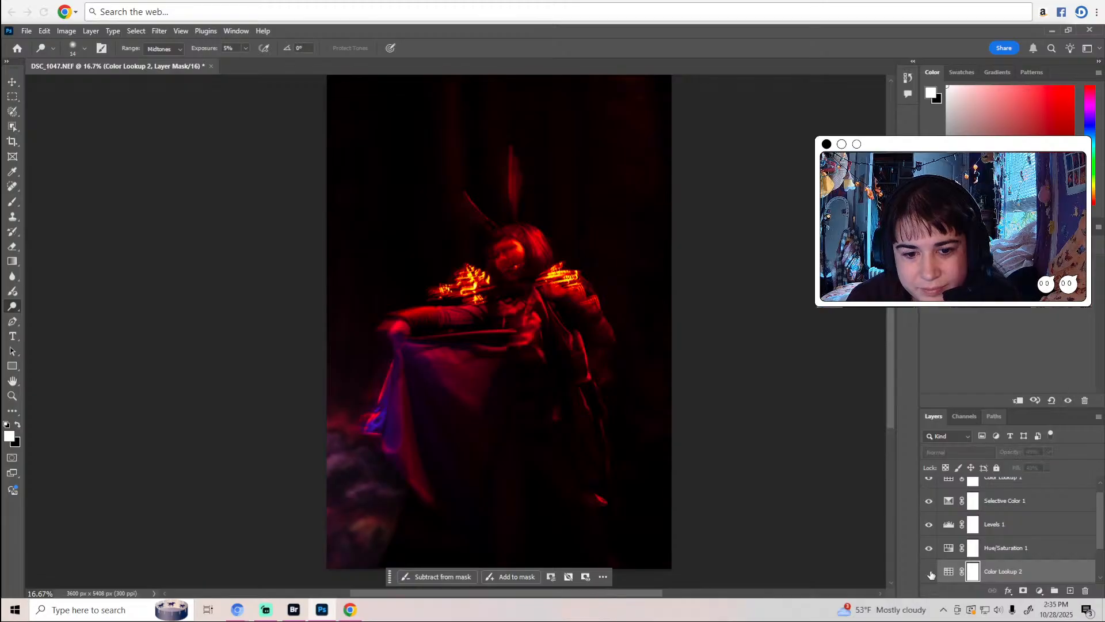
pyautogui.scroll(-2, 971, 545)
pyautogui.click(970, 546)
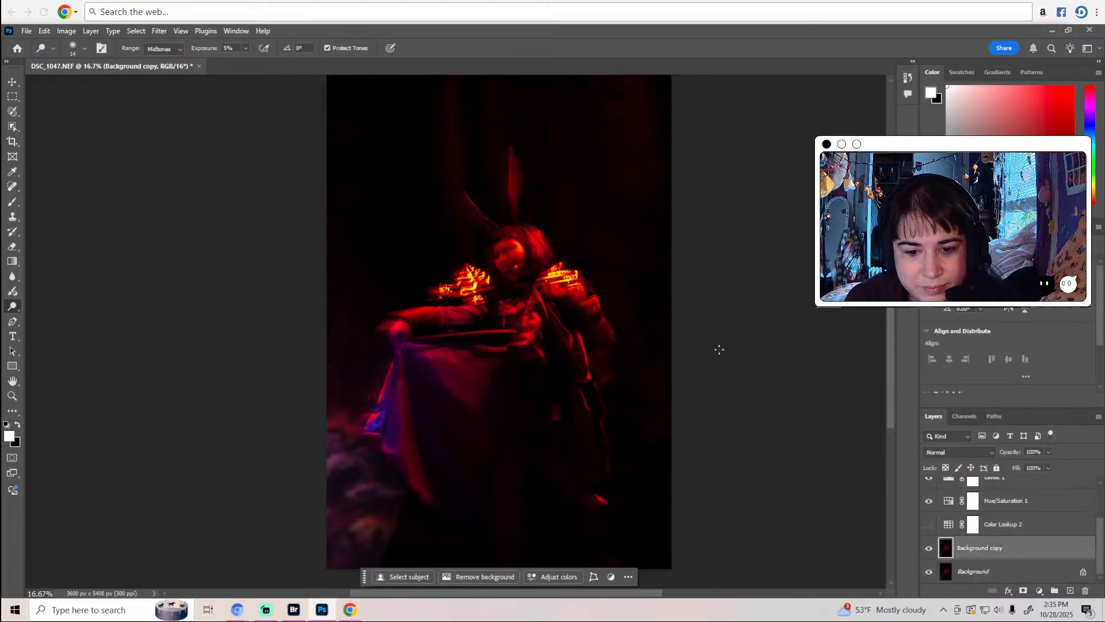
# Zoom out to 12.5% and shift the photo toward the middle of the workspace to review the whole composition.
pyautogui.press('z')
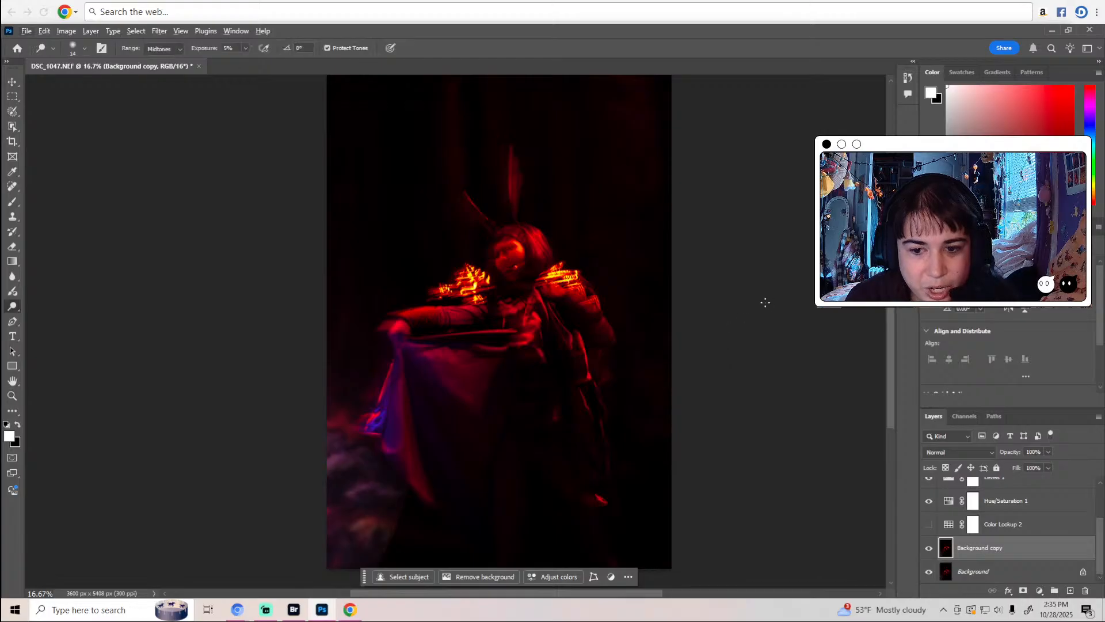
pyautogui.keyDown('alt'); pyautogui.click(760, 303); pyautogui.keyUp('alt')
pyautogui.press('o')
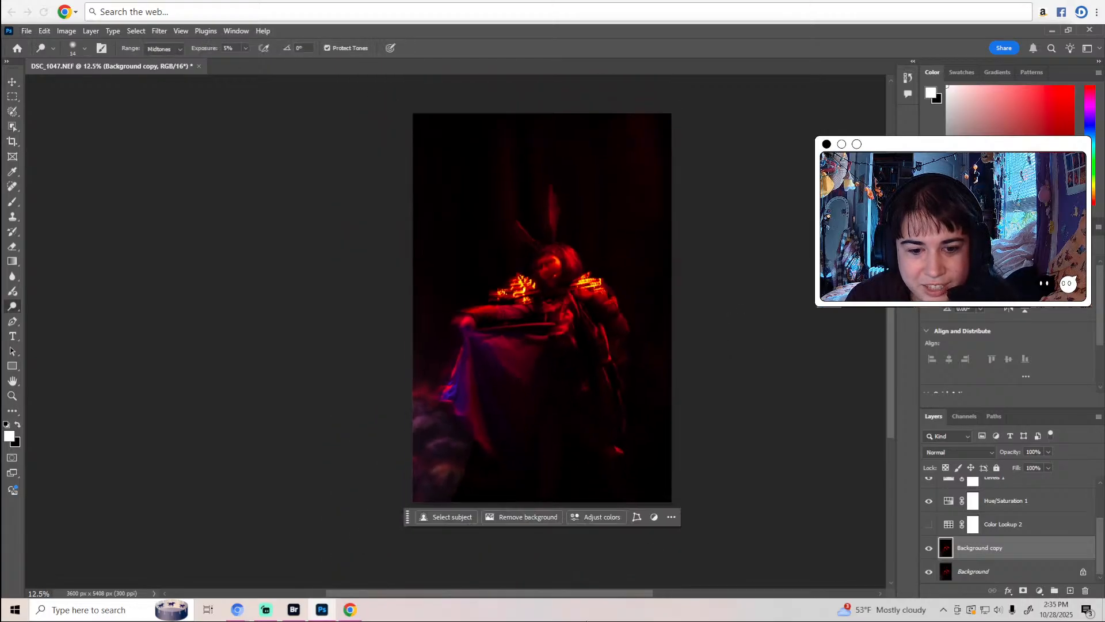
pyautogui.moveTo(578, 595); pyautogui.dragTo(615, 592)
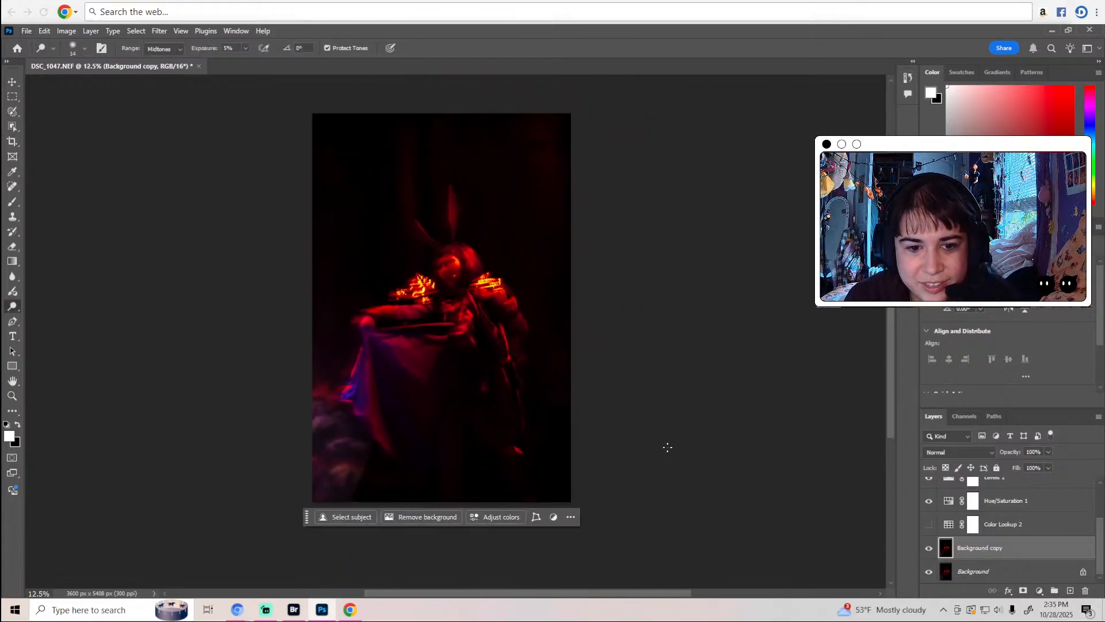
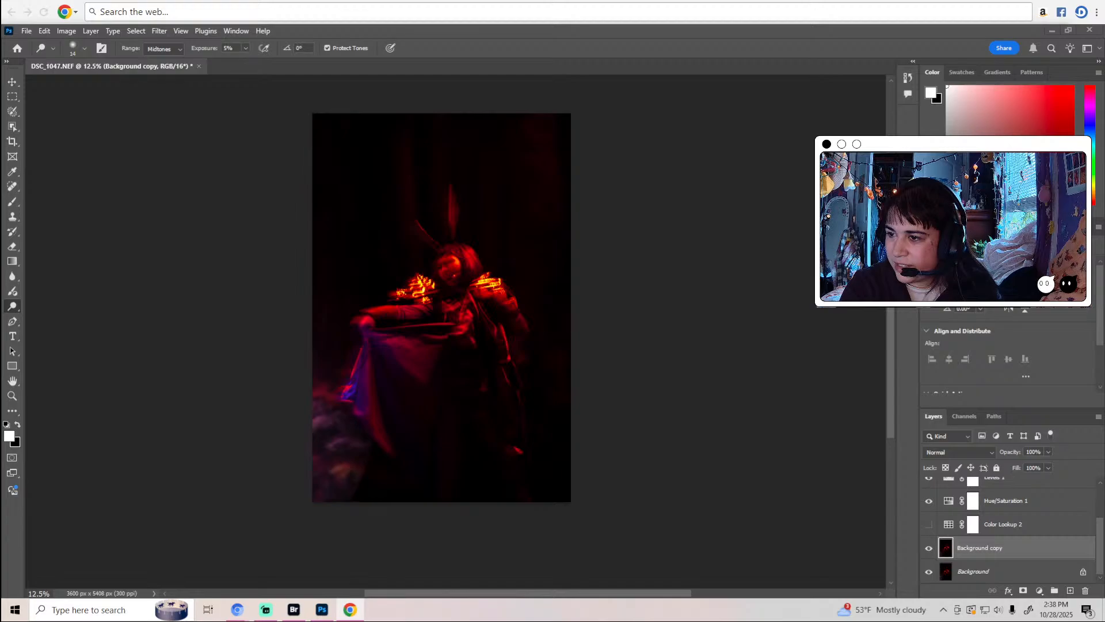
# Bring the YouTube browser window into view, skim the comments under the Vampire Survivors trailer and pause the video.
pyautogui.moveTo(1104, 62); pyautogui.dragTo(648, 65)
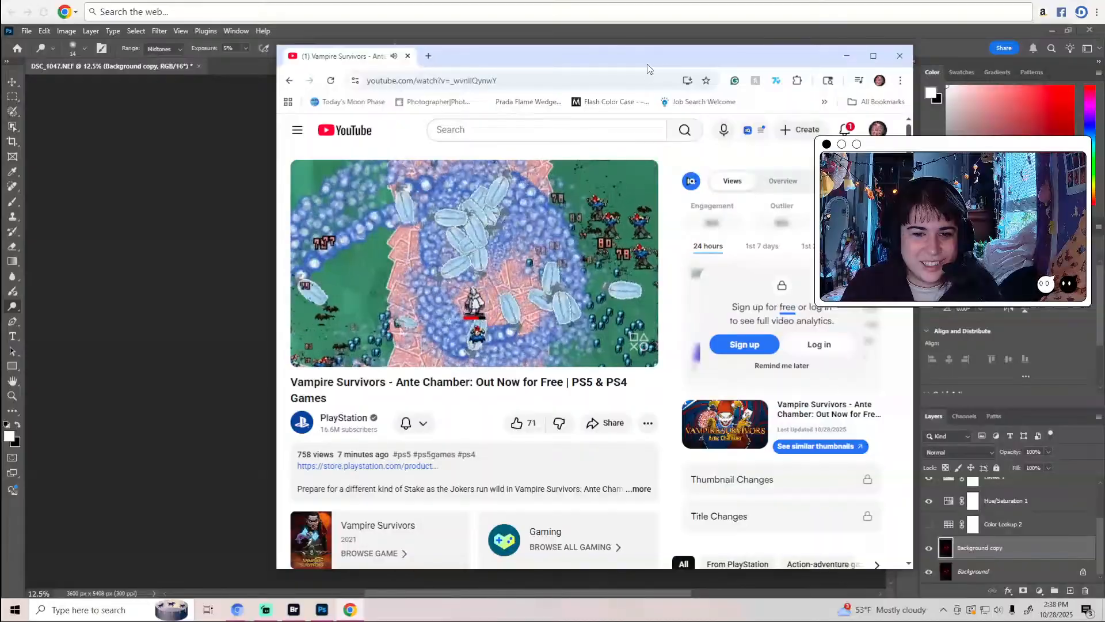
pyautogui.scroll(-8, 585, 252)
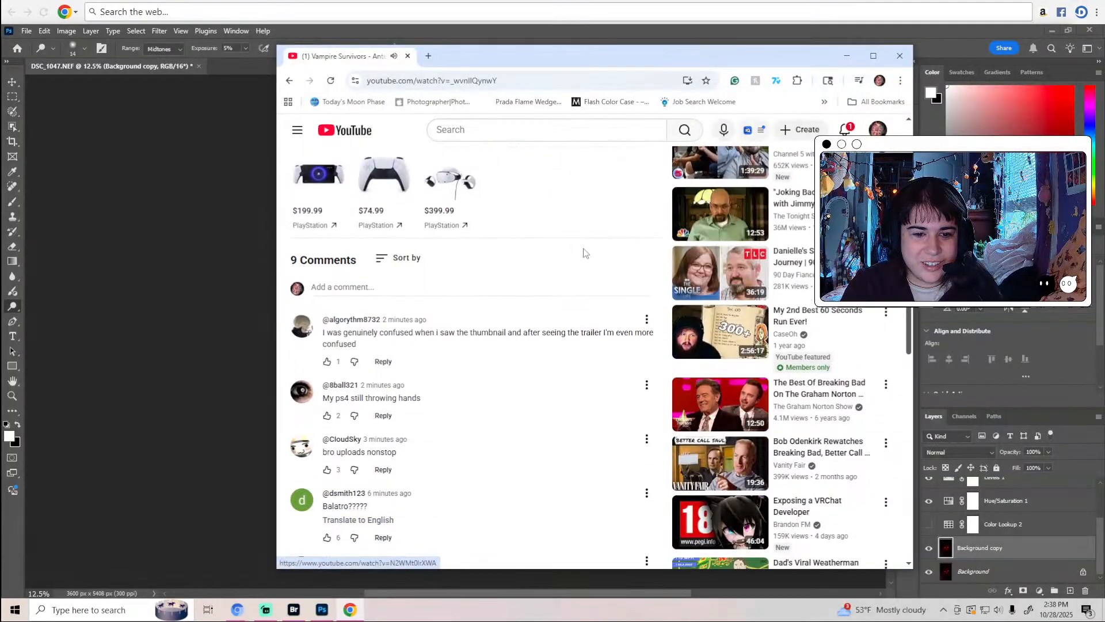
pyautogui.scroll(8, 579, 260)
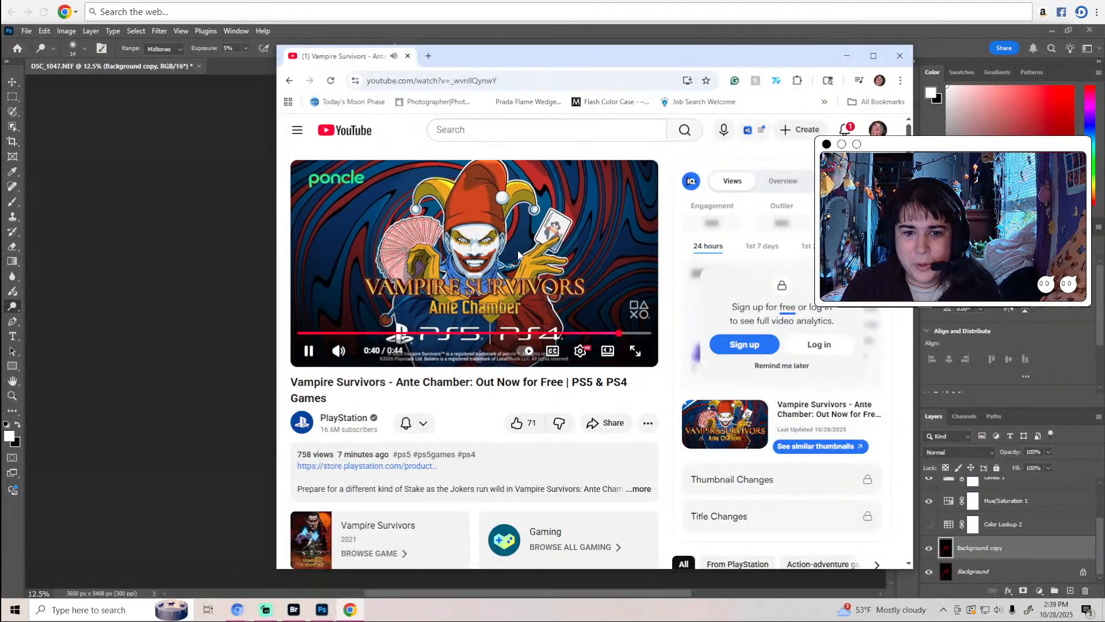
pyautogui.click(518, 254)
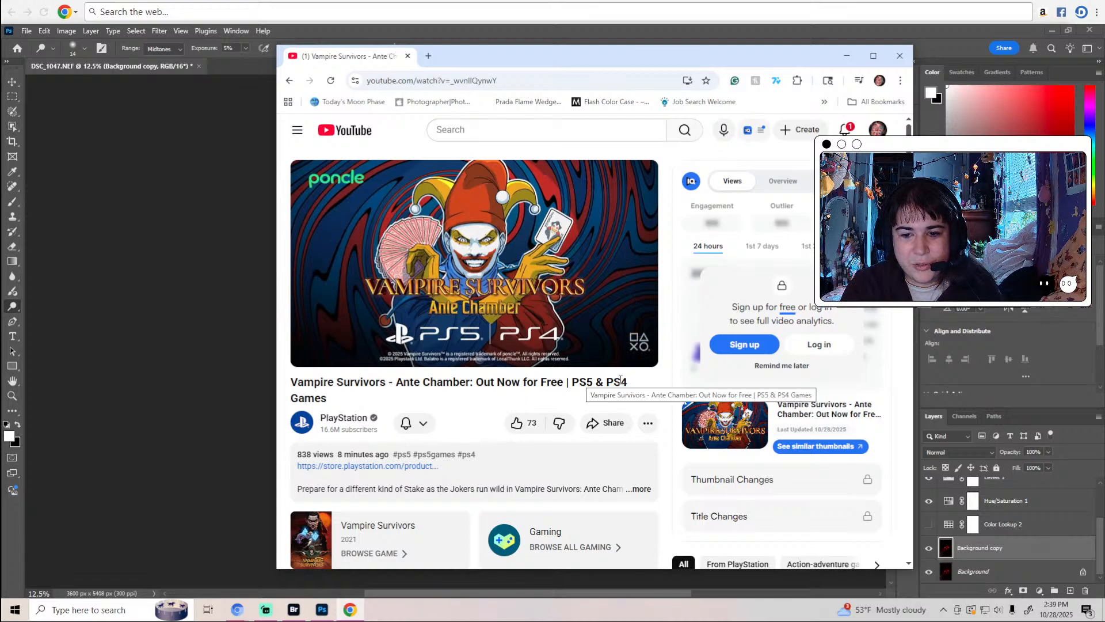
# Read the remaining comments and description of the Vampire Survivors trailer, and return to the YouTube subscriptions feed.
pyautogui.scroll(-12, 524, 342)
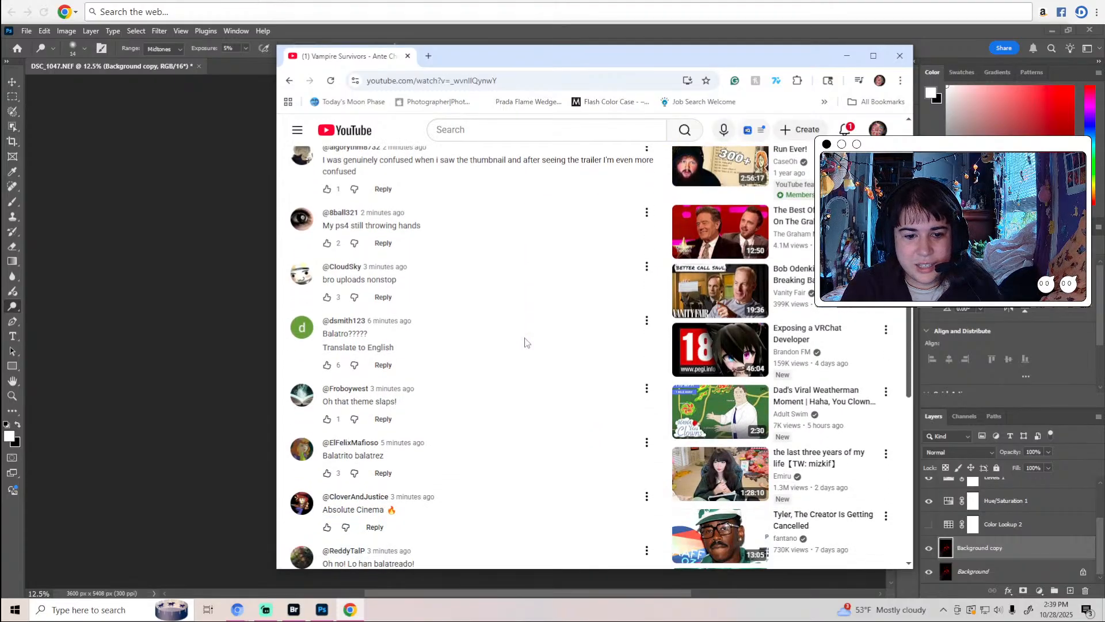
pyautogui.scroll(-2, 524, 342)
pyautogui.scroll(-1, 524, 340)
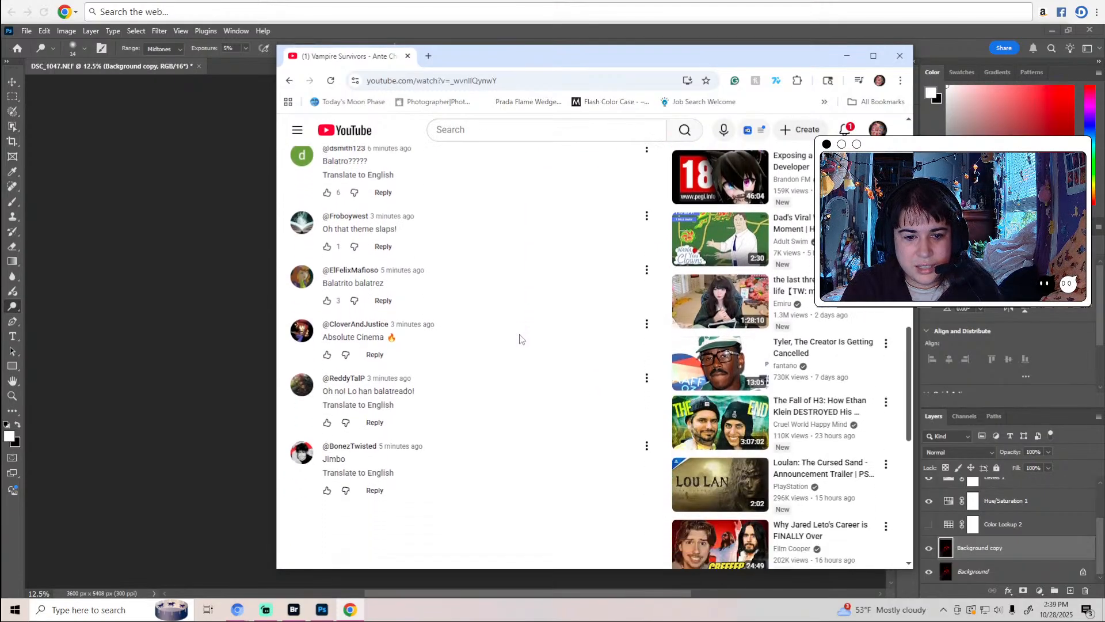
pyautogui.scroll(15, 521, 337)
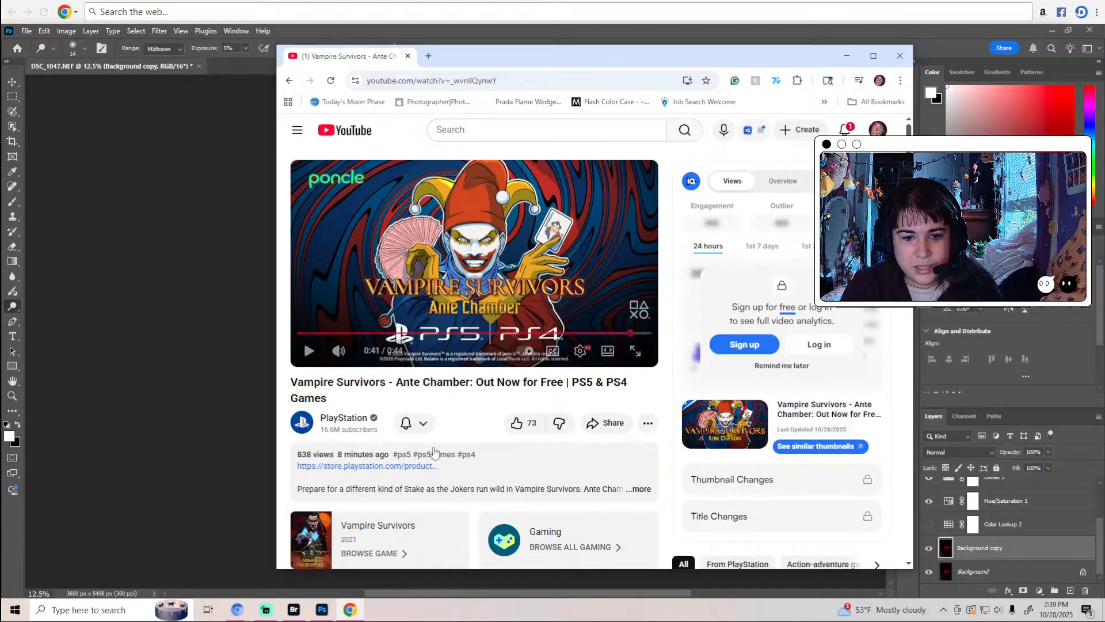
pyautogui.scroll(-1, 478, 426)
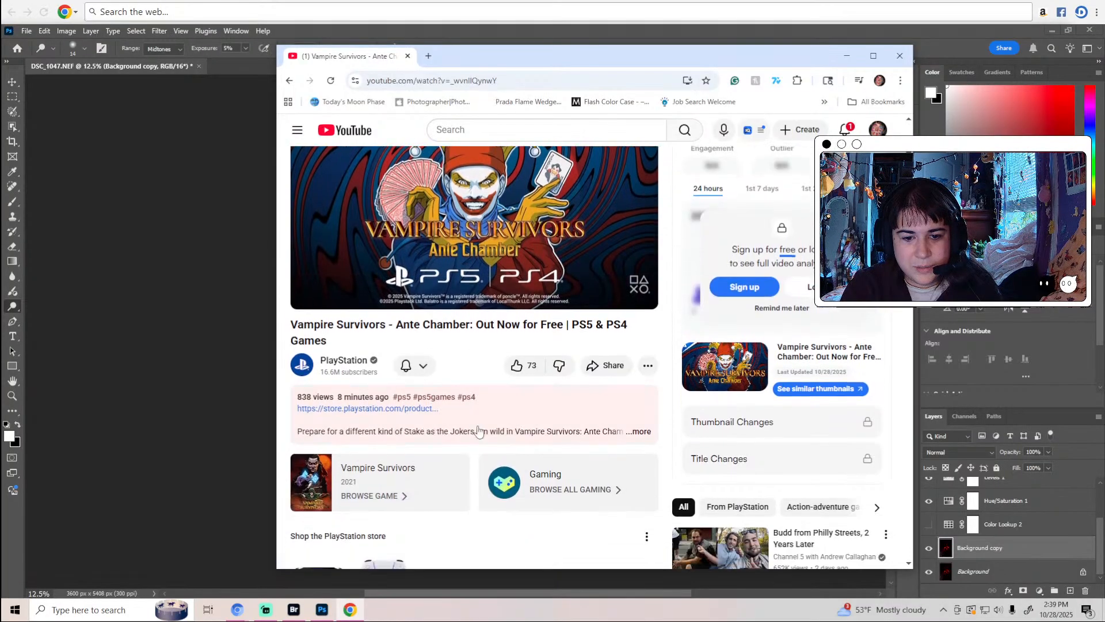
pyautogui.click(289, 80)
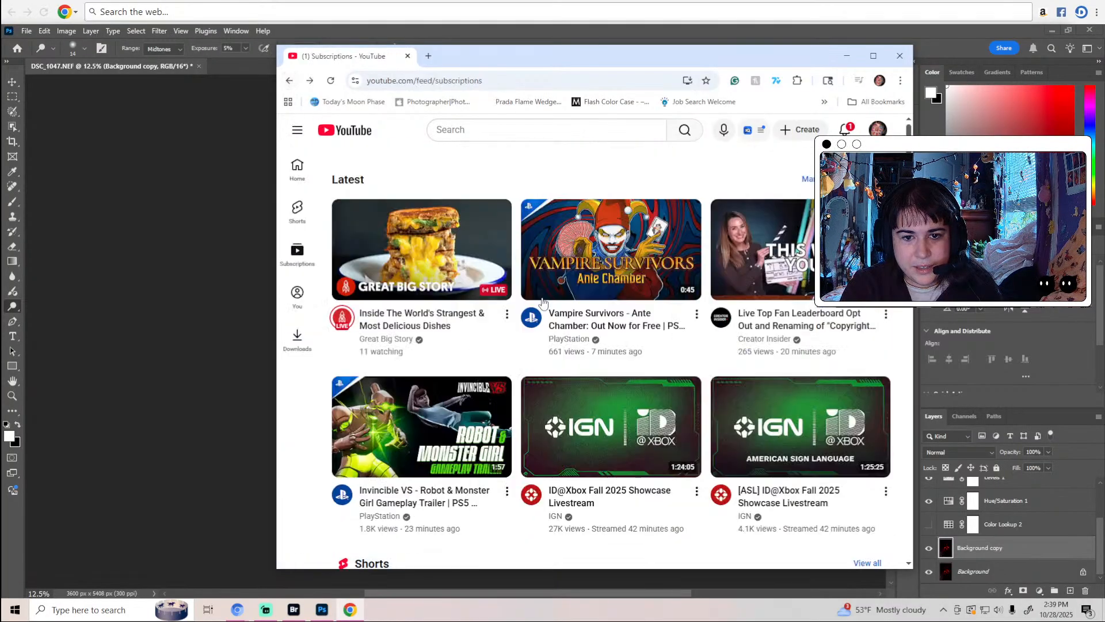
# Skim the YouTube subscriptions feed, move the browser, Photoshop and Bridge windows out of the way, and launch Steam from the desktop.
pyautogui.scroll(-3, 567, 296)
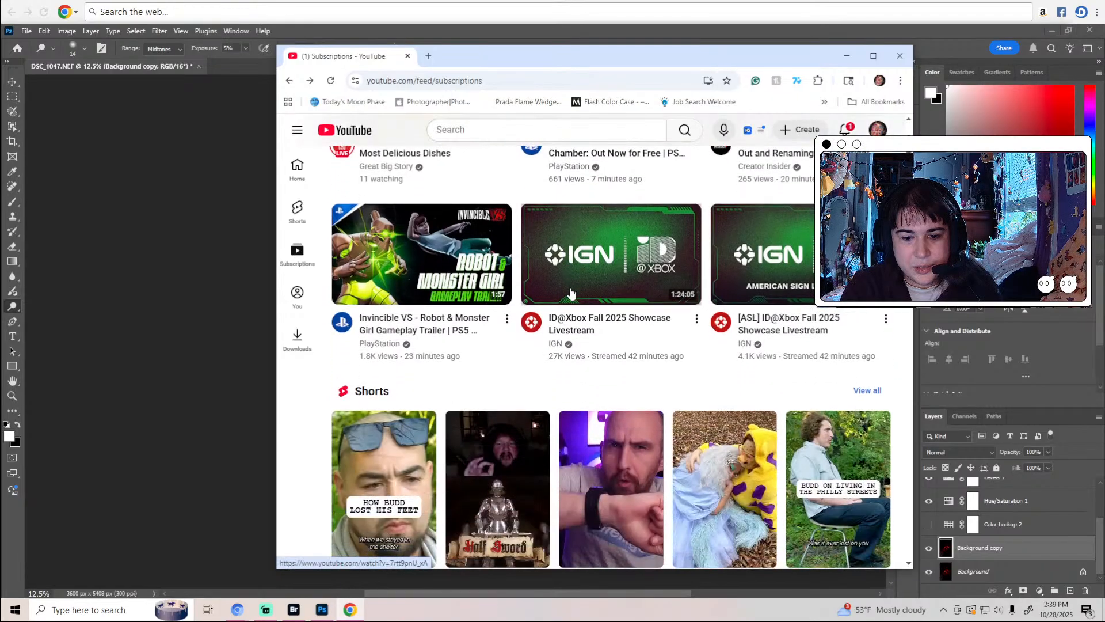
pyautogui.moveTo(687, 68); pyautogui.dragTo(1104, 68)
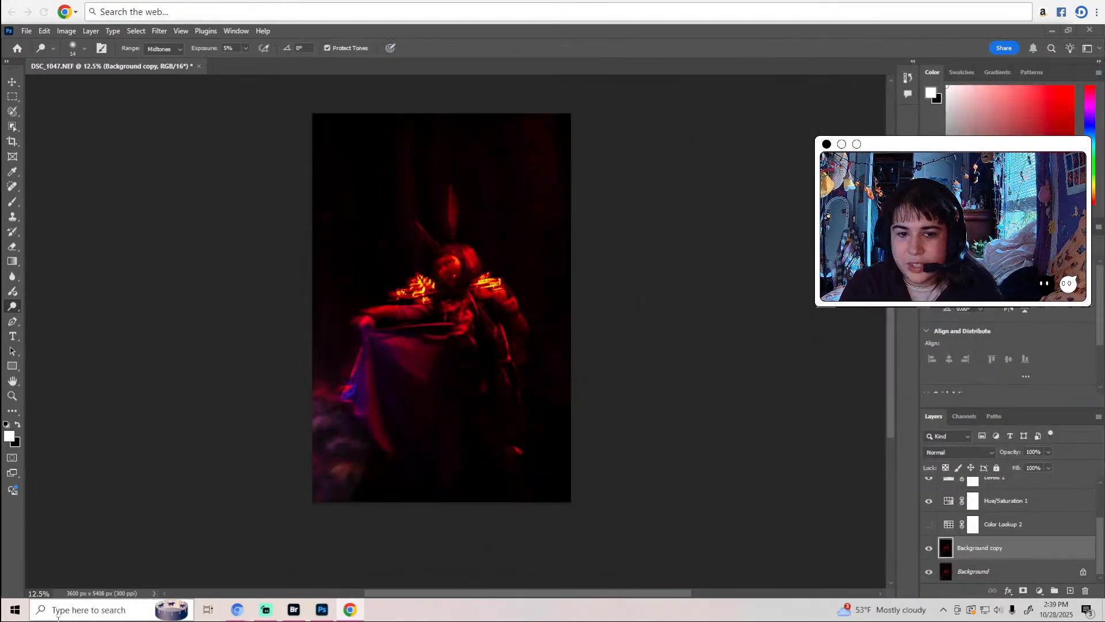
pyautogui.click(1052, 30)
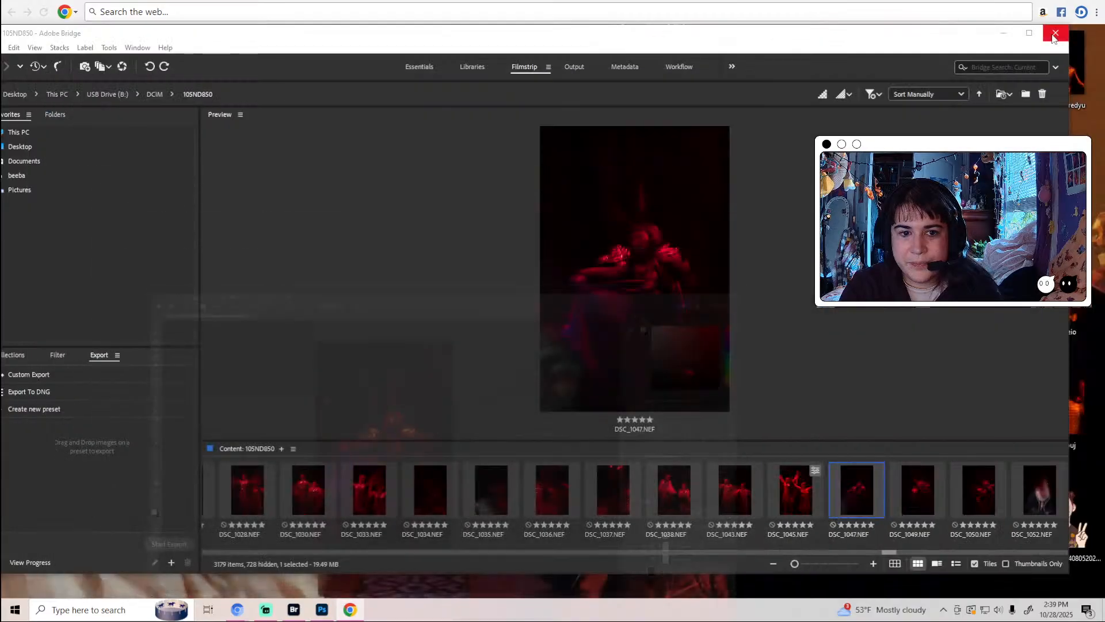
pyautogui.click(1043, 32)
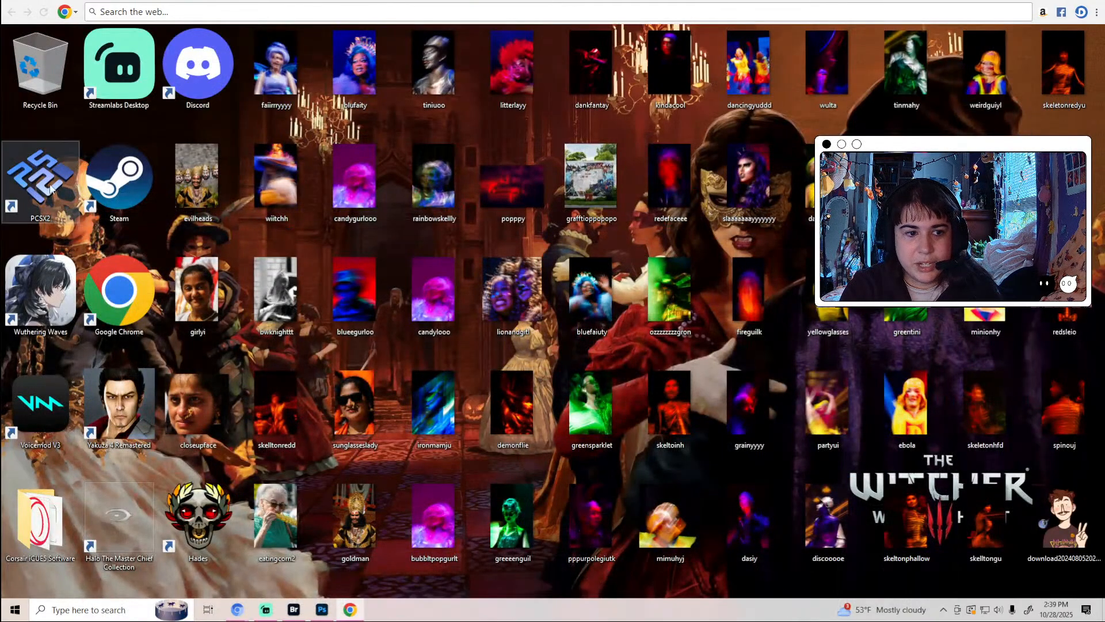
pyautogui.click(119, 179)
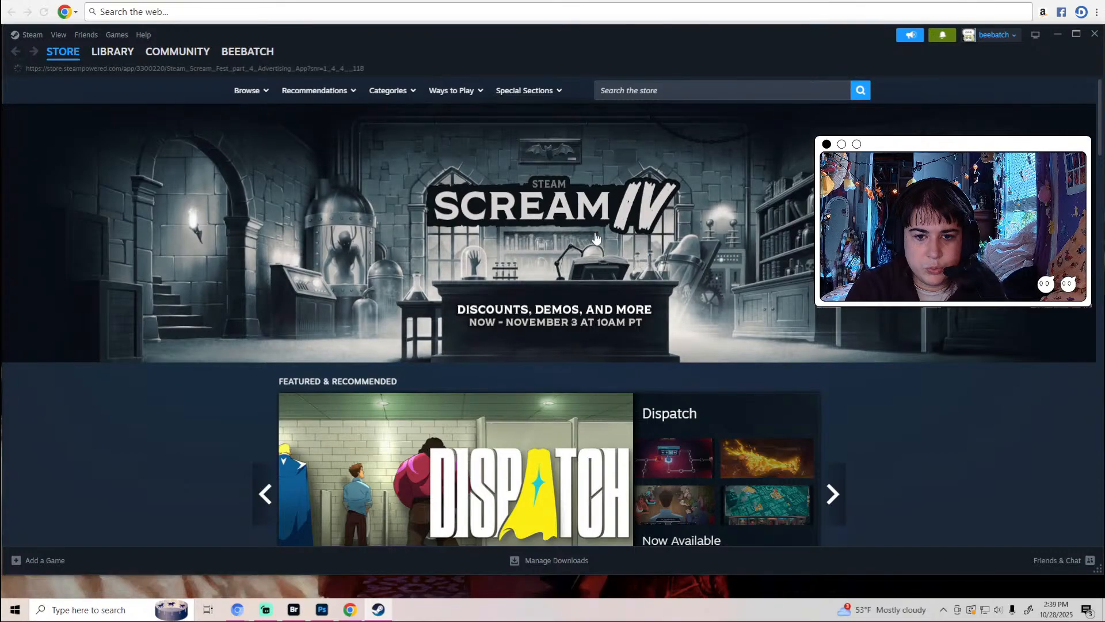
# Open the Steam Scream IV sale page and browse the discounted games in the On Your Wishlist carousel.
pyautogui.click(596, 237)
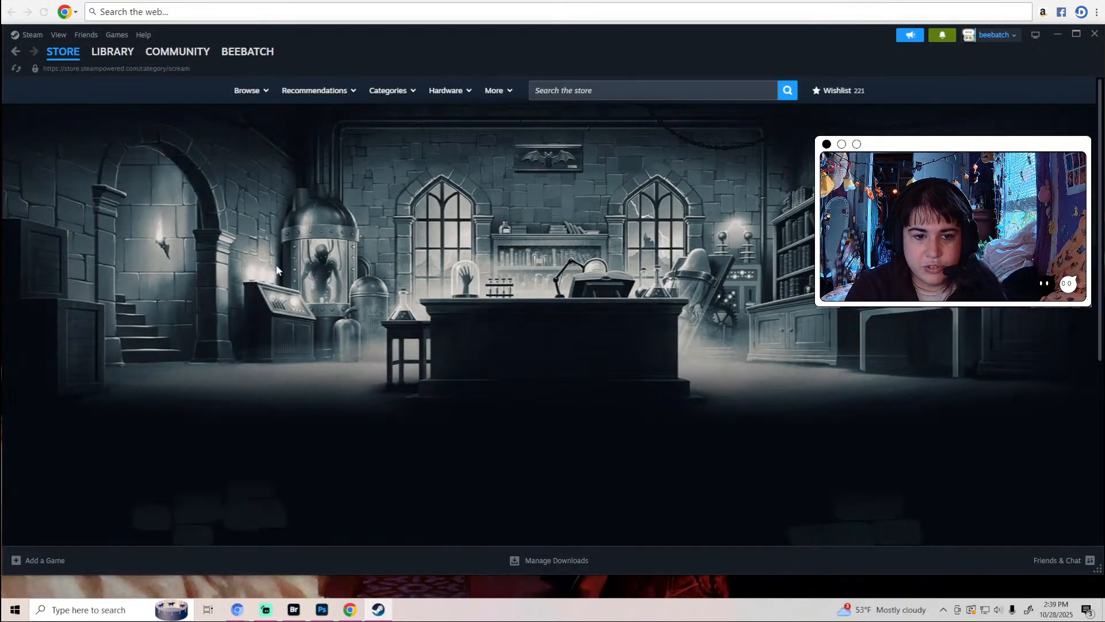
pyautogui.scroll(-5, 315, 271)
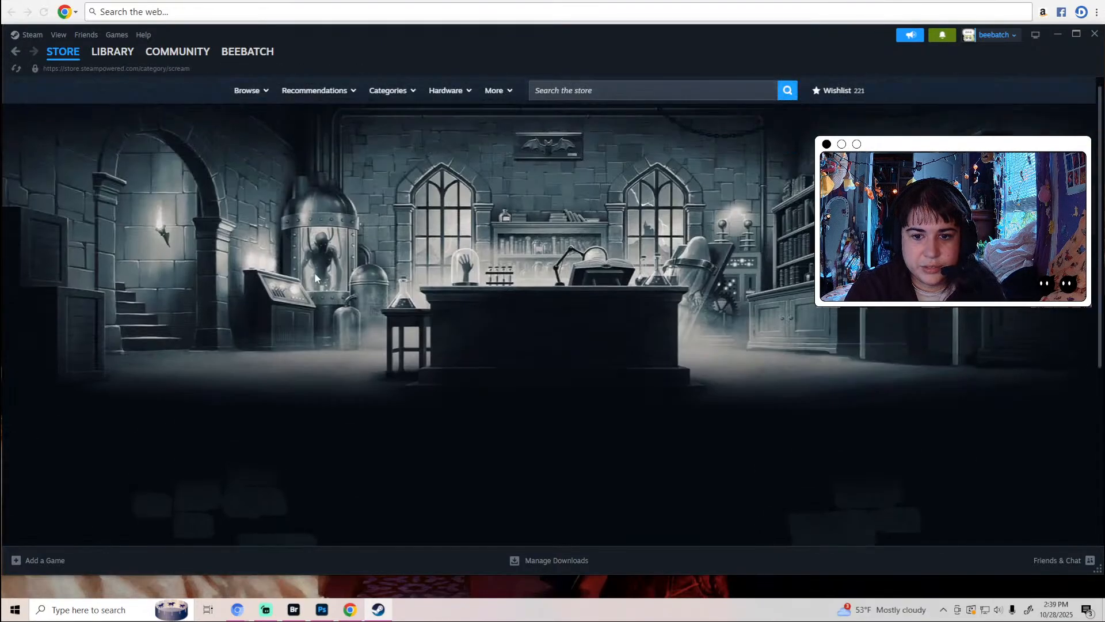
pyautogui.scroll(-6, 478, 274)
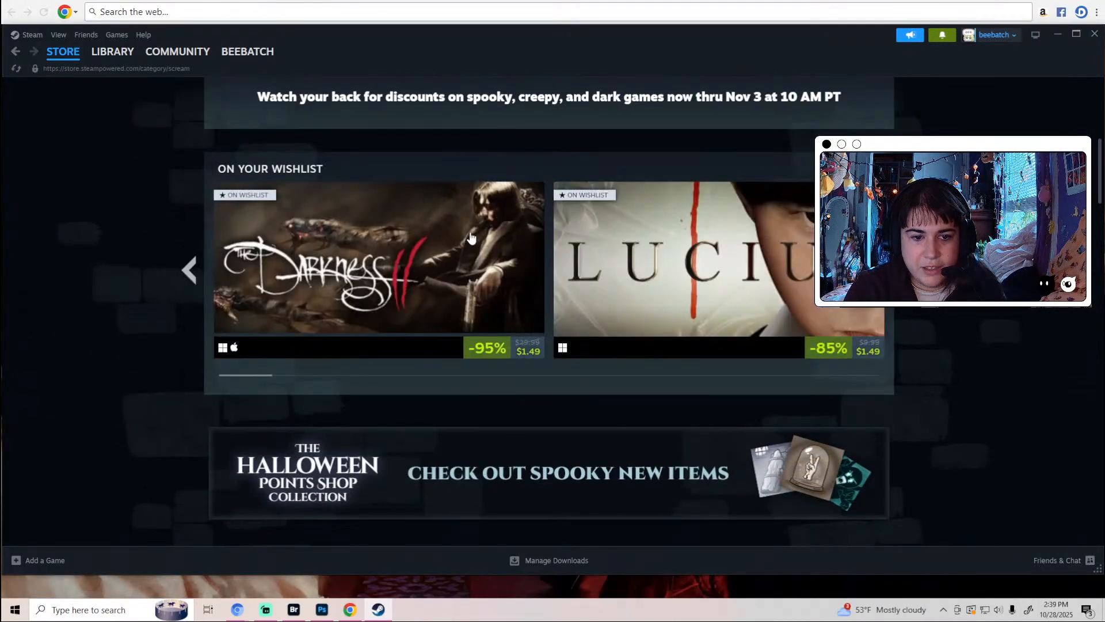
pyautogui.moveTo(575, 242)
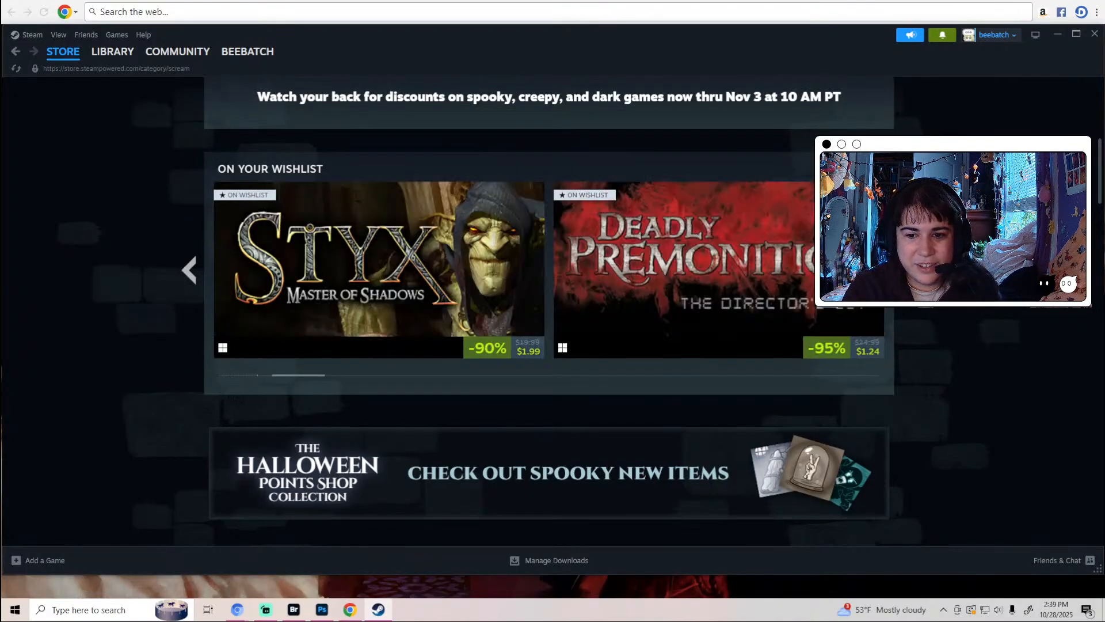
pyautogui.moveTo(714, 250)
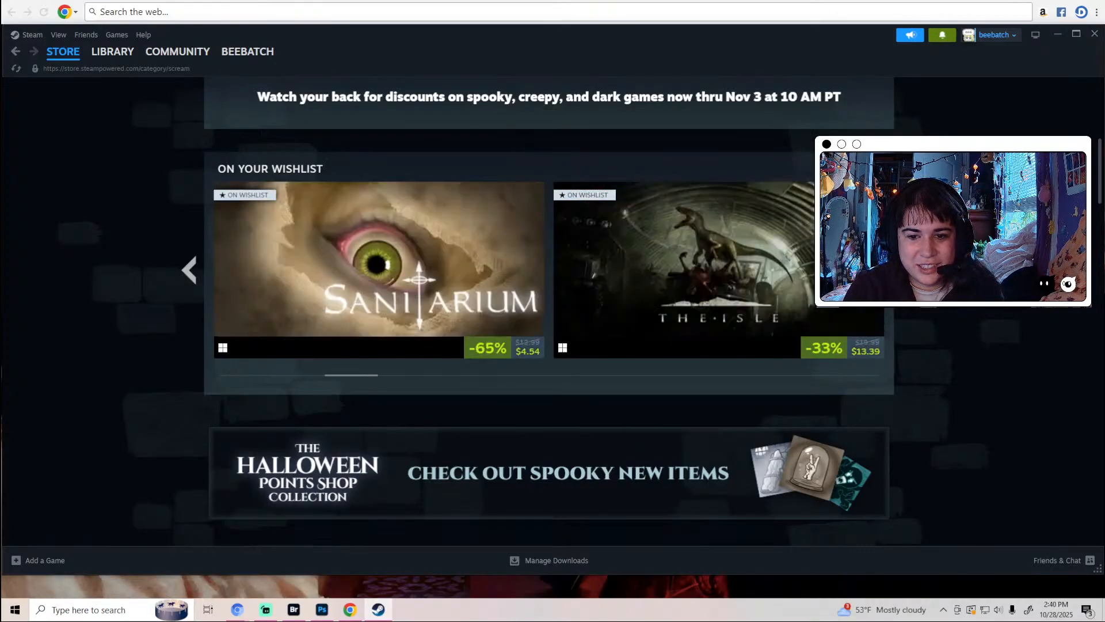
pyautogui.moveTo(787, 281)
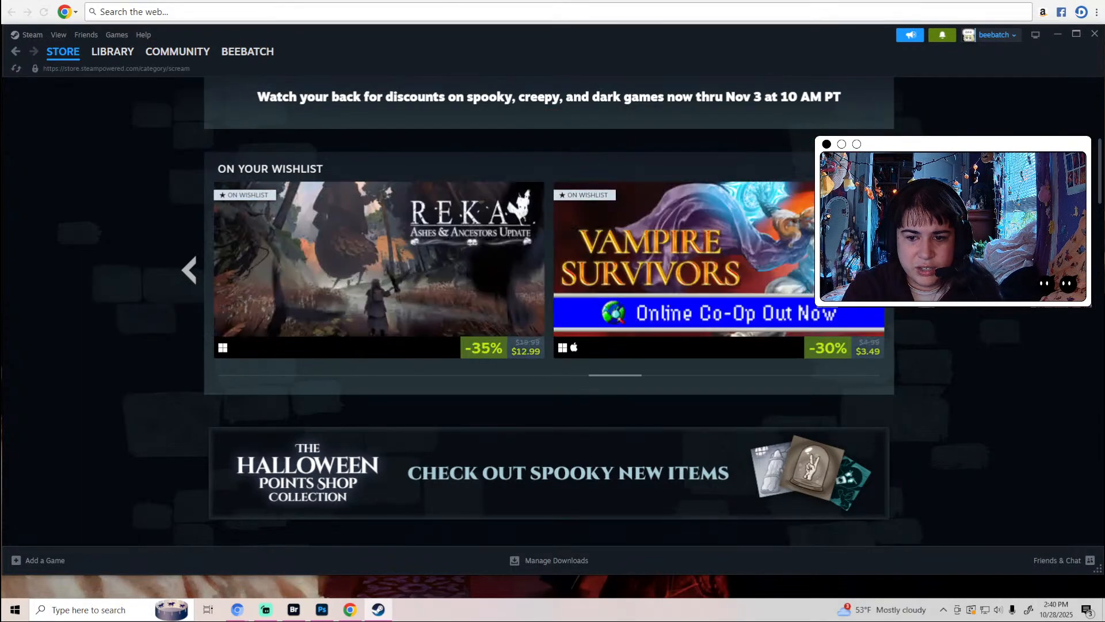
pyautogui.moveTo(790, 246)
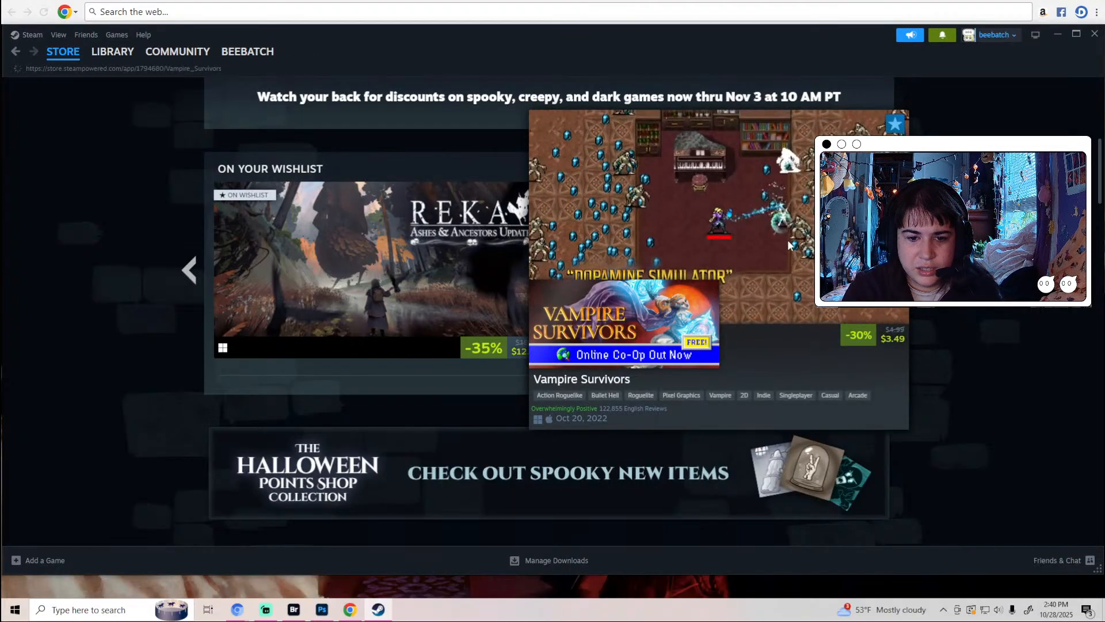
# Open the Vampire Survivors store page and review its screenshots, purchase bundles and downloadable content list.
pyautogui.click(789, 244)
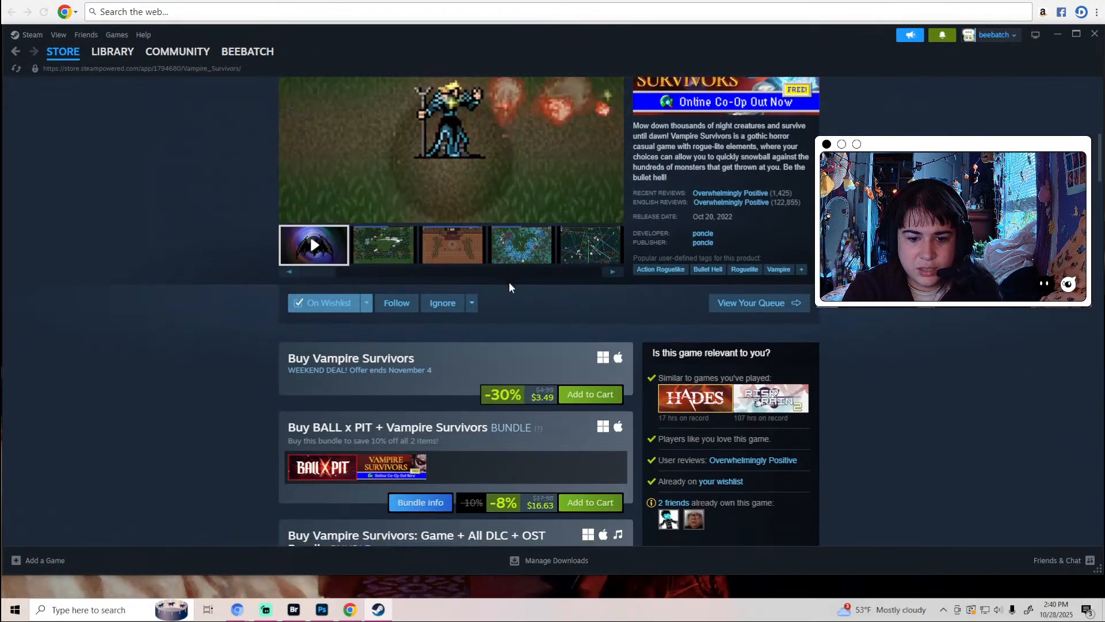
pyautogui.scroll(-4, 509, 282)
pyautogui.scroll(-4, 395, 280)
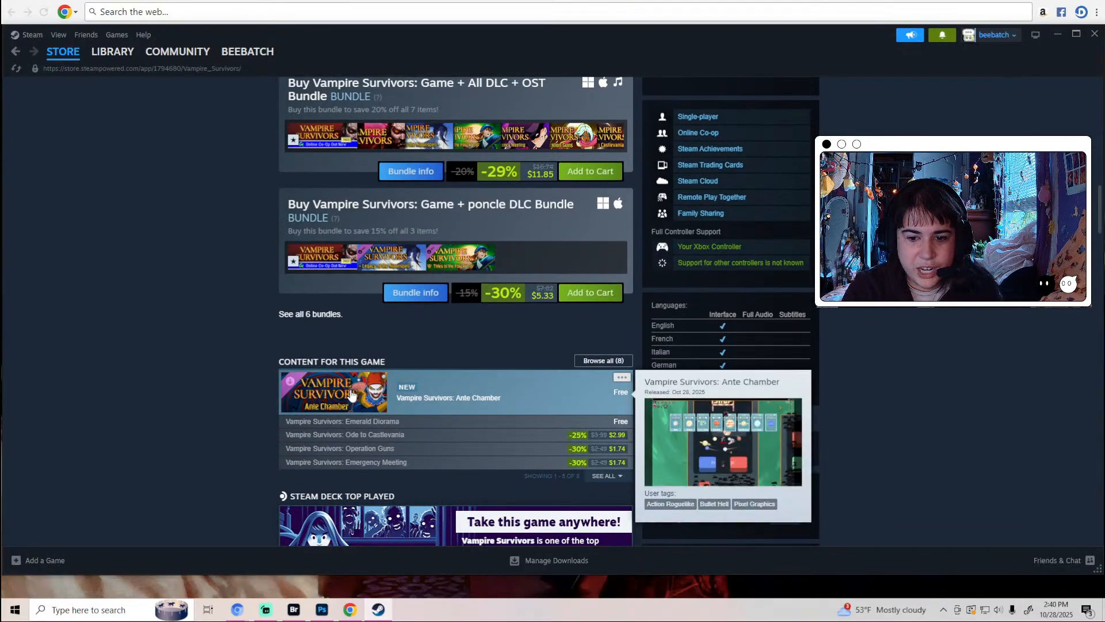
pyautogui.scroll(10, 351, 381)
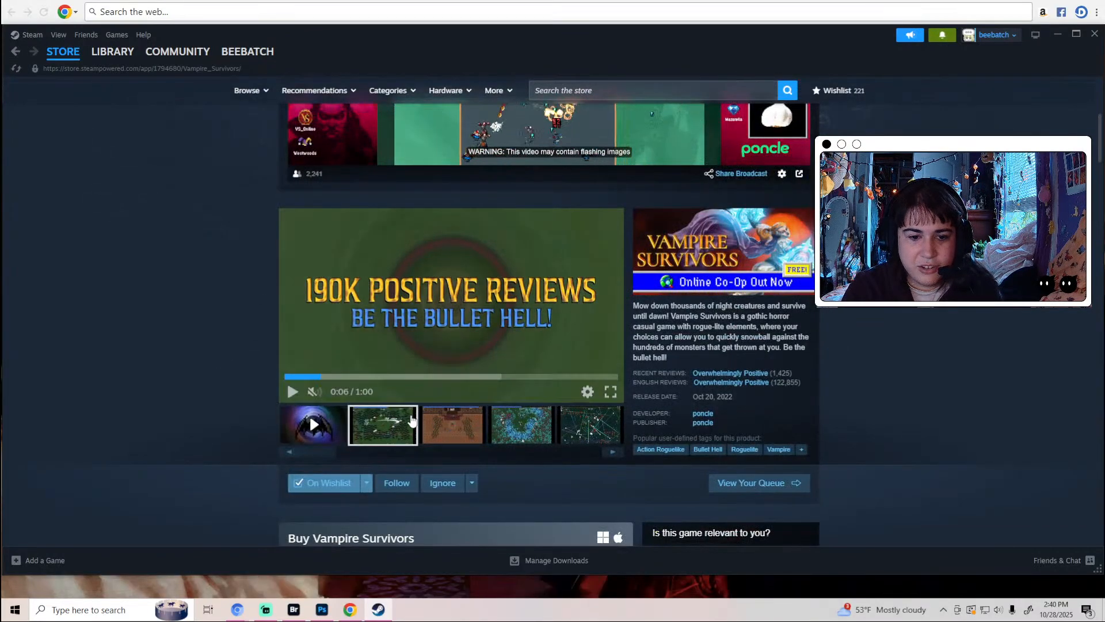
pyautogui.click(452, 424)
pyautogui.scroll(-7, 443, 398)
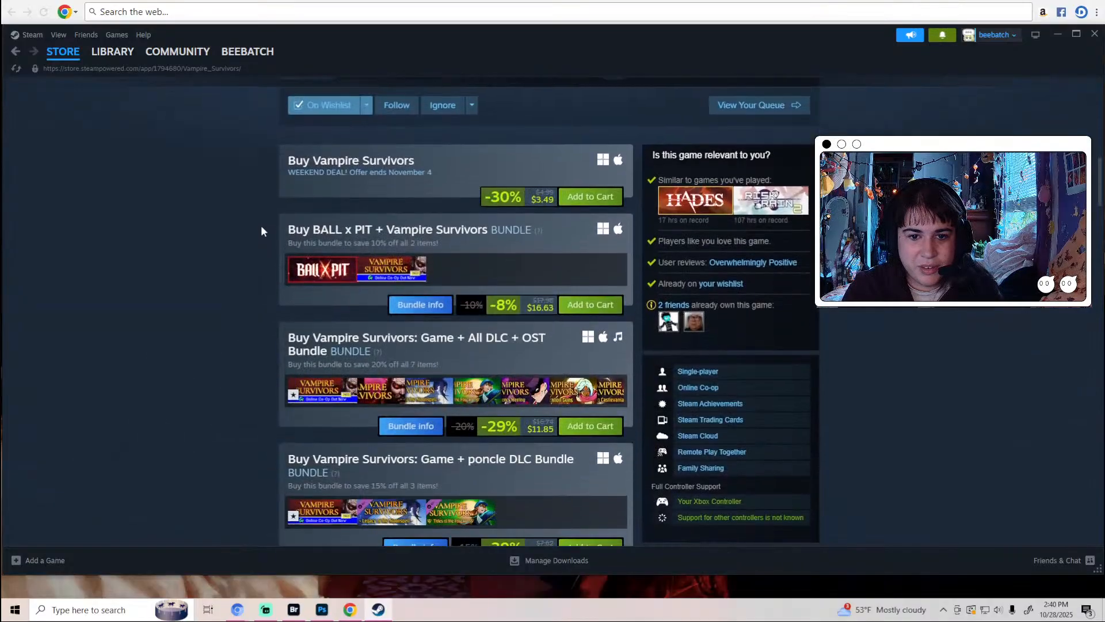
pyautogui.scroll(3, 262, 228)
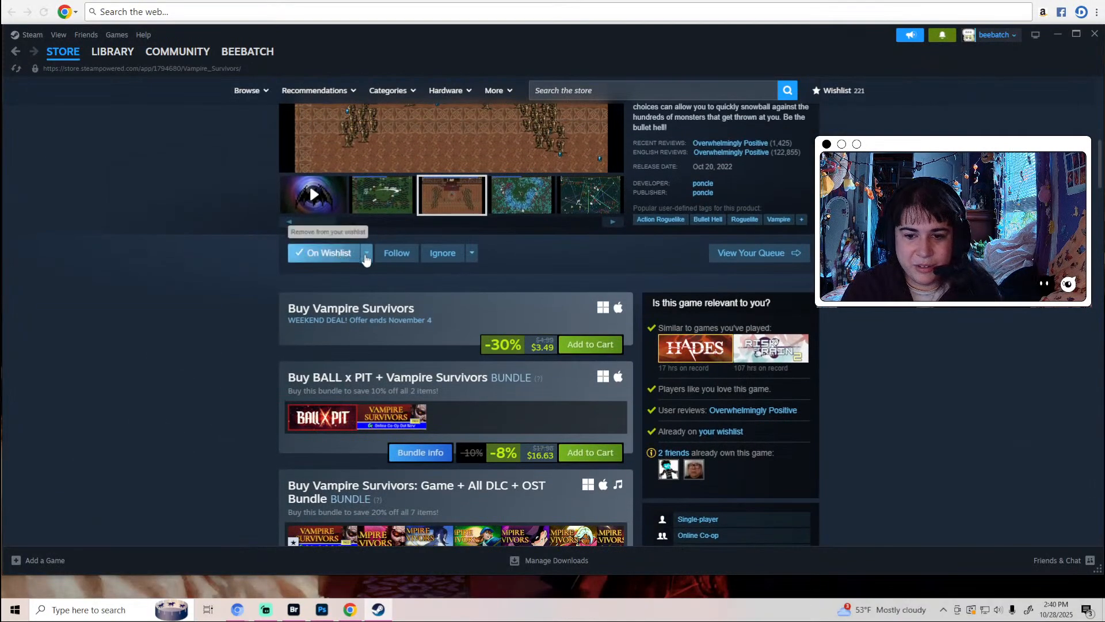
pyautogui.scroll(-8, 504, 289)
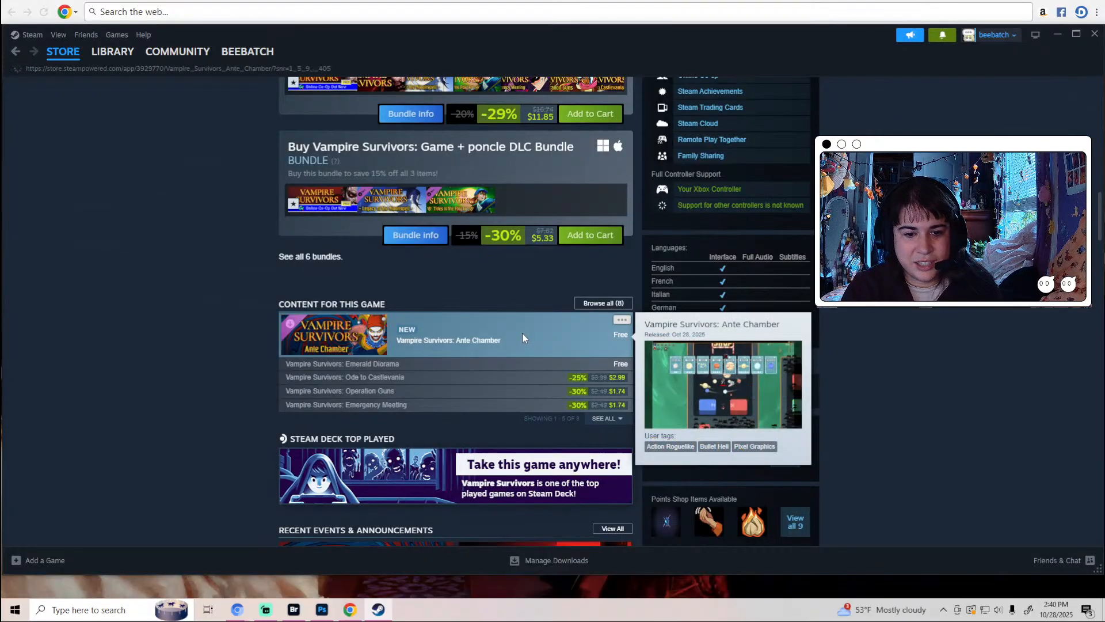
# Open the Vampire Survivors: Ante Chamber DLC page, try to add it to the library, and look over its trailer.
pyautogui.click(523, 338)
pyautogui.scroll(-4, 240, 304)
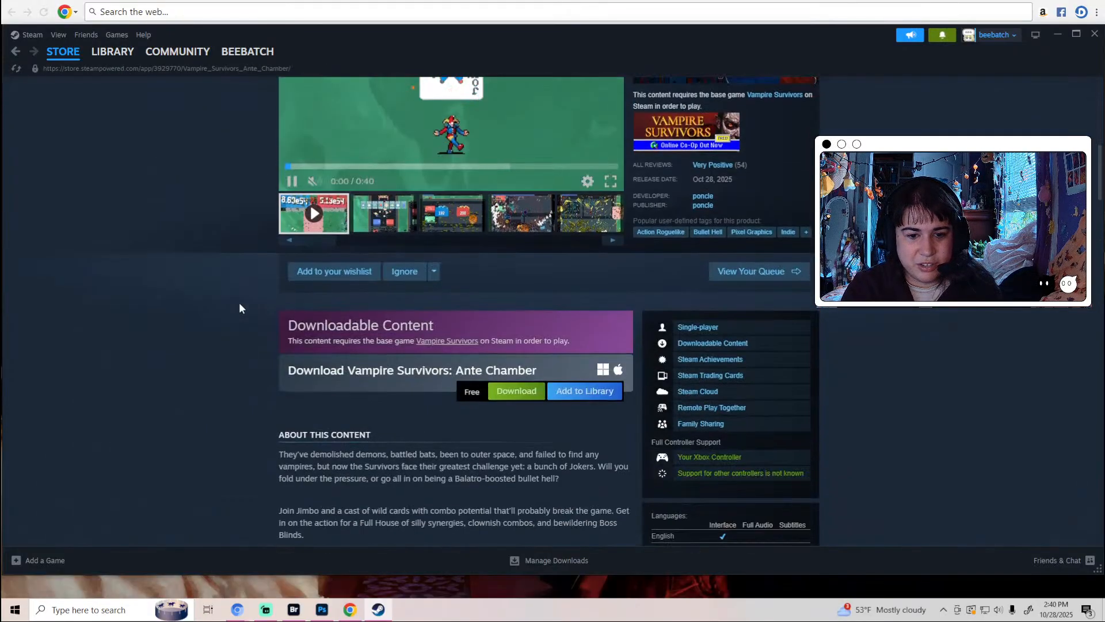
pyautogui.click(584, 391)
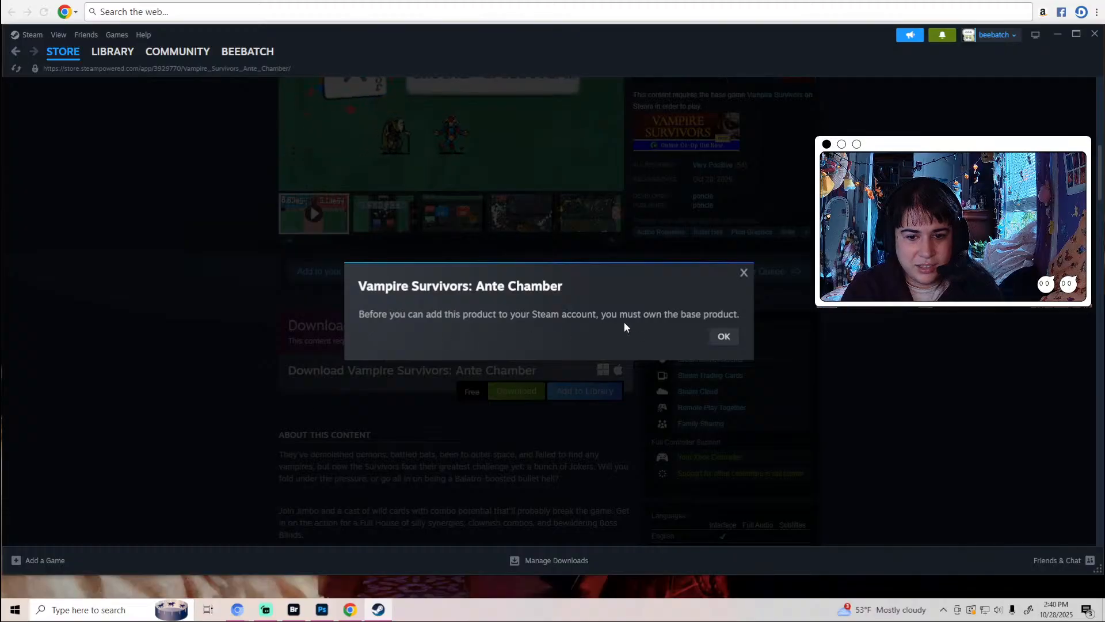
pyautogui.click(723, 337)
pyautogui.scroll(5, 503, 295)
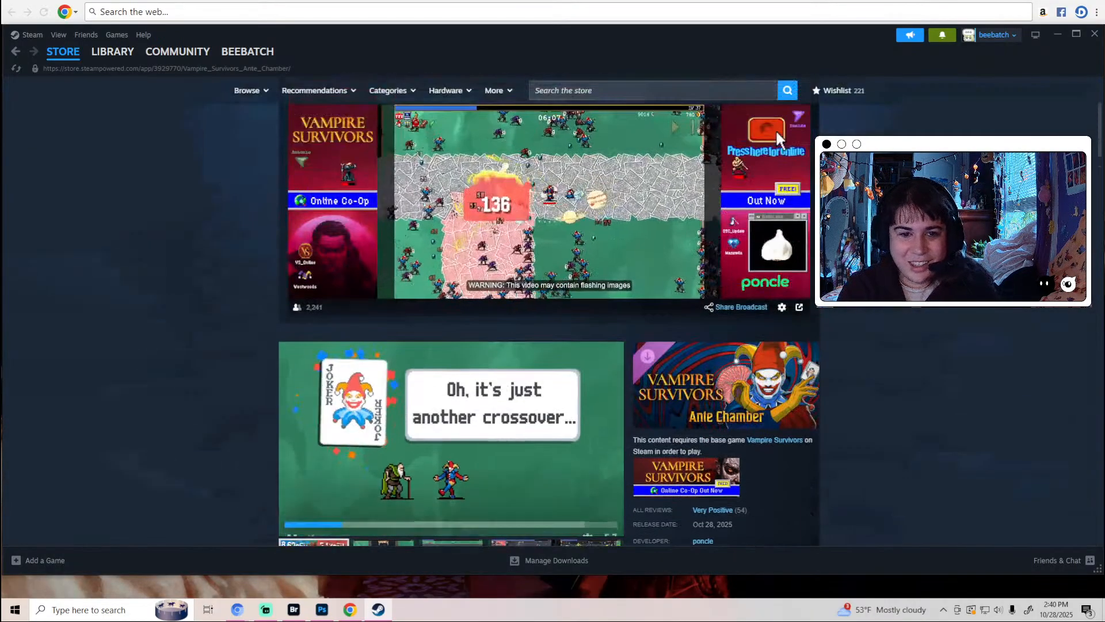
pyautogui.scroll(3, 502, 296)
pyautogui.scroll(-5, 498, 282)
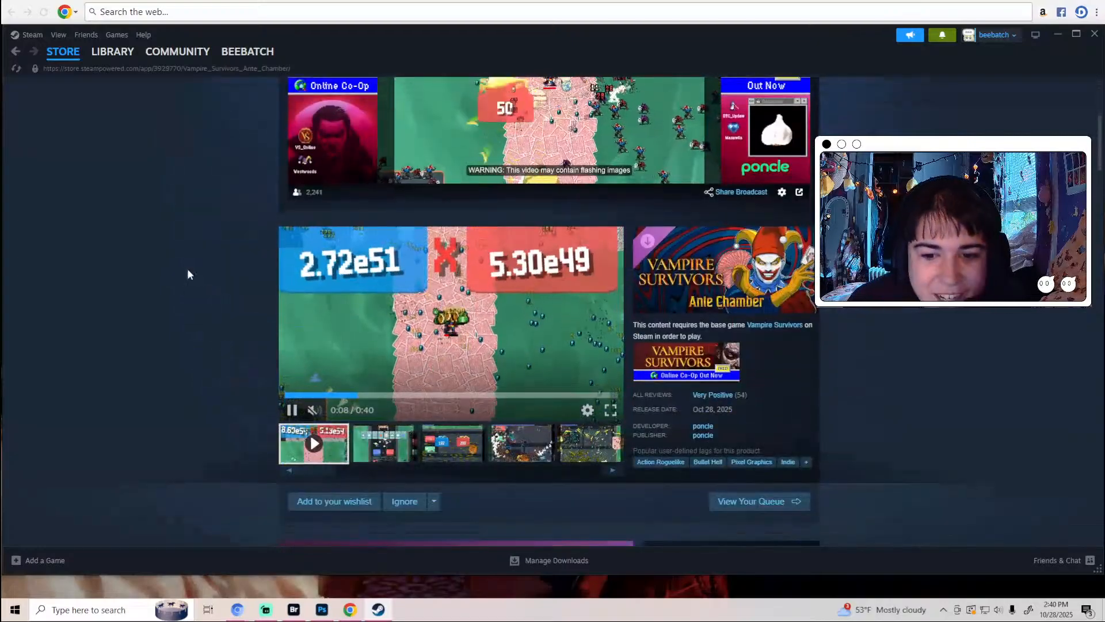
# Return to the Steam Scream IV sale page and browse its genre recommendations down to the Popular Titles section.
pyautogui.click(16, 52)
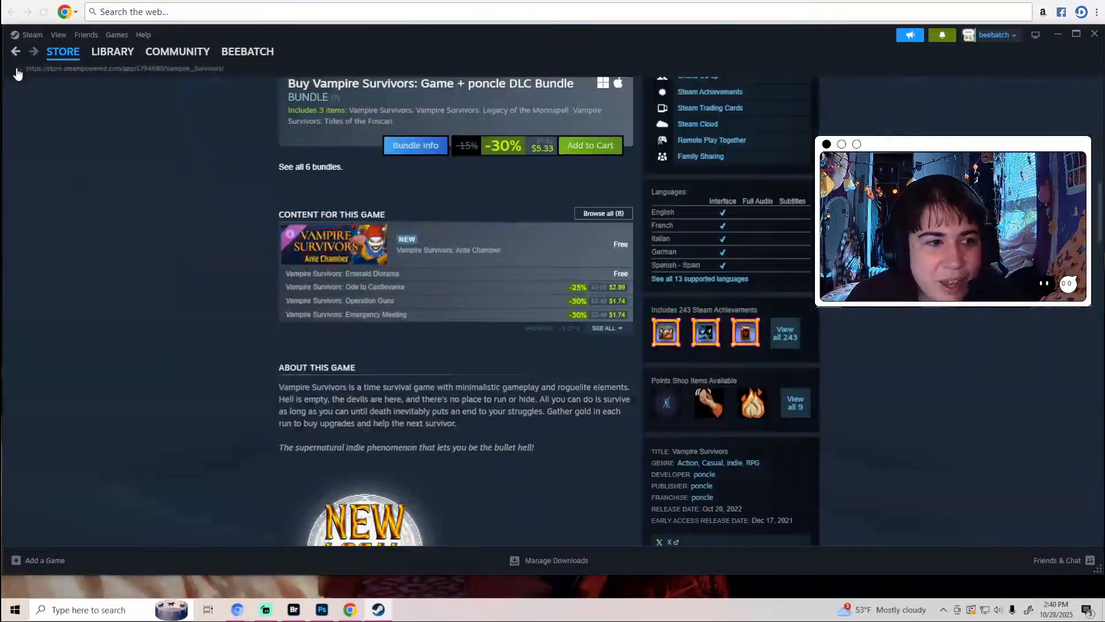
pyautogui.click(16, 51)
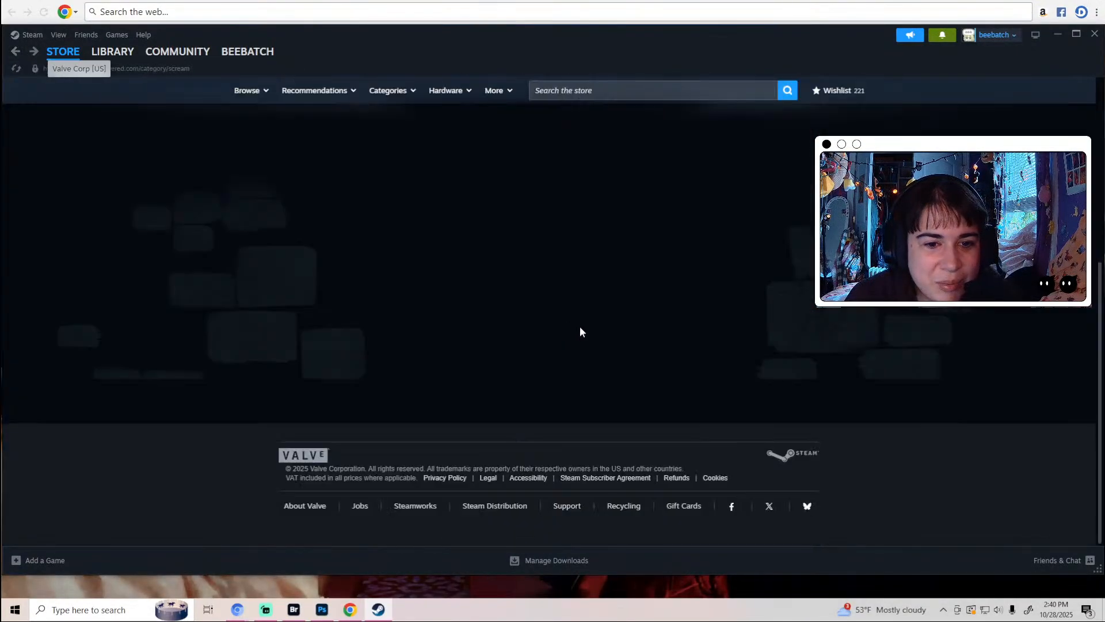
pyautogui.scroll(-8, 540, 343)
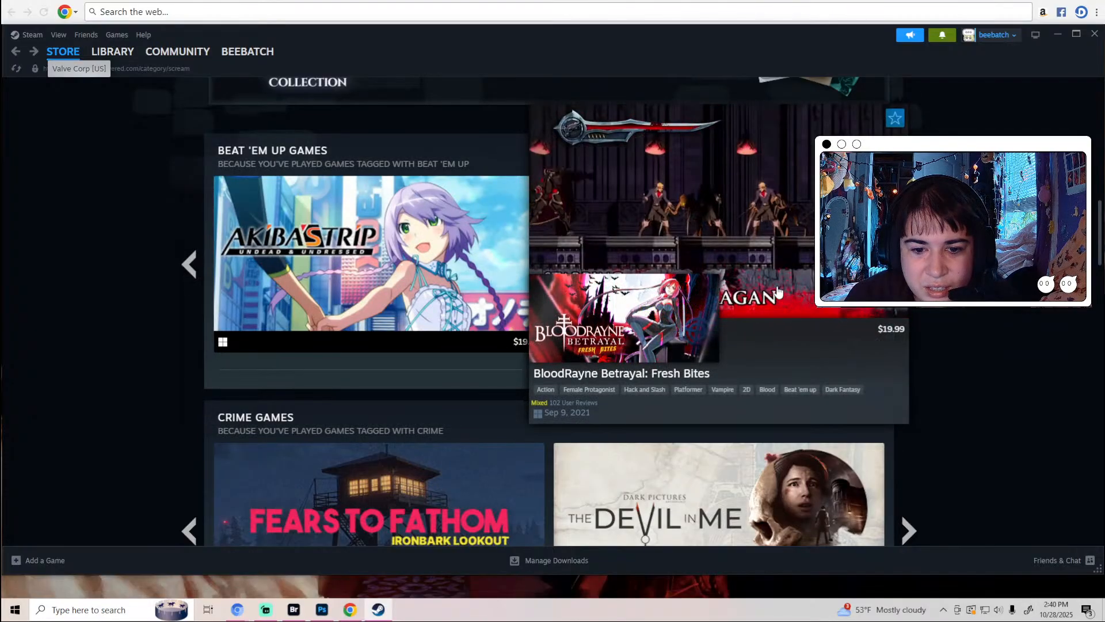
pyautogui.scroll(-5, 354, 257)
pyautogui.moveTo(354, 258)
pyautogui.scroll(-4, 354, 257)
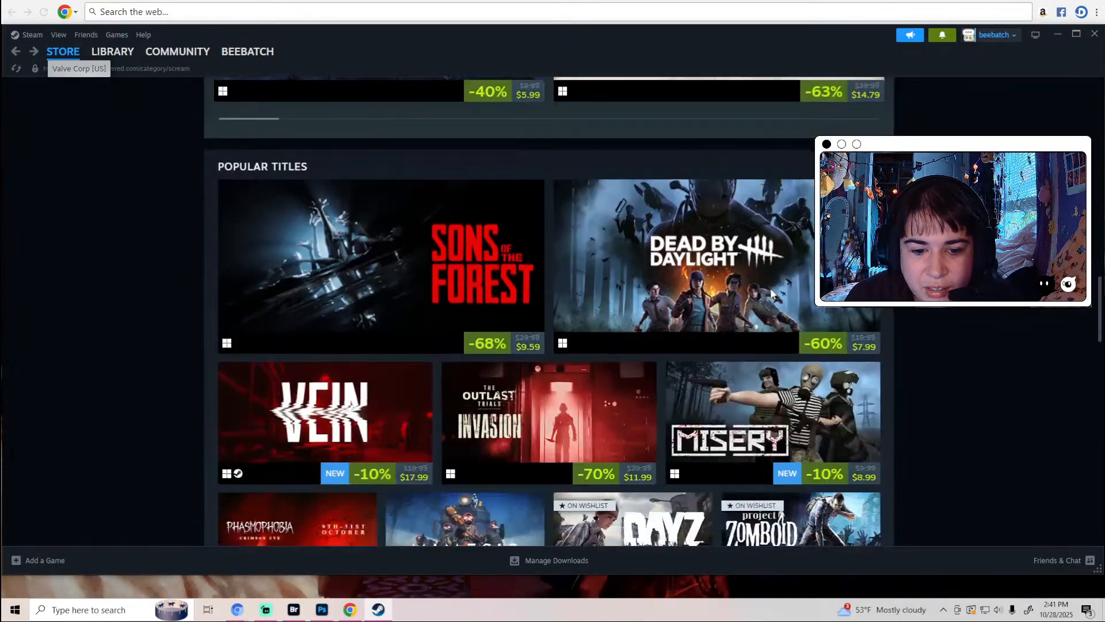
# Look through the sale's Popular Titles and Browse Games lists, including the Hollow Knight preview, down to Upcoming News & Events.
pyautogui.scroll(-3, 320, 264)
pyautogui.scroll(2, 105, 277)
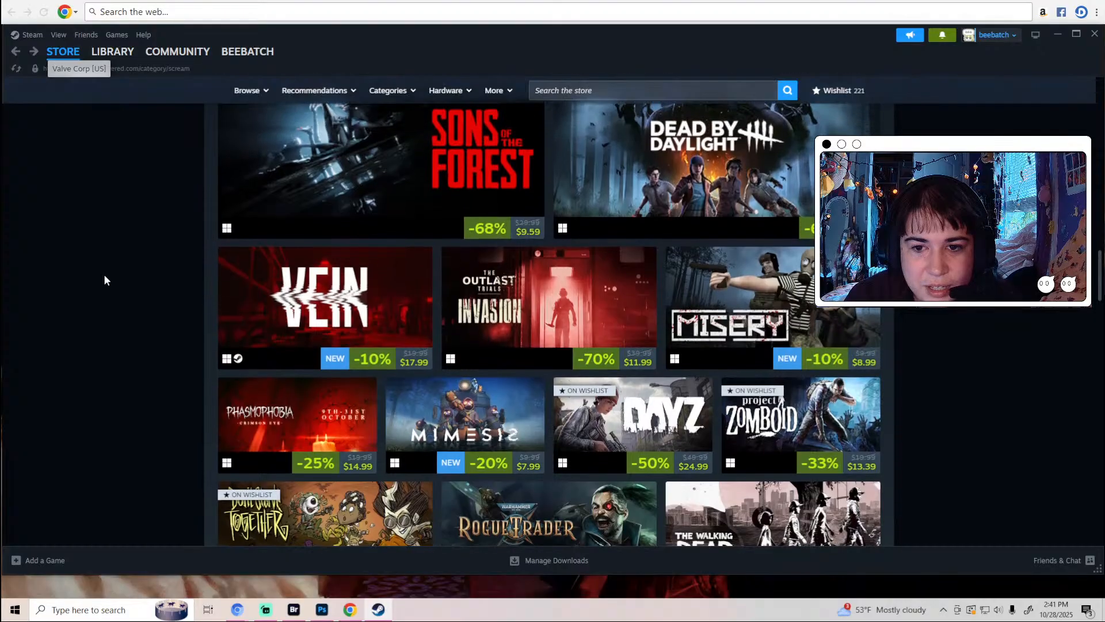
pyautogui.scroll(-4, 104, 278)
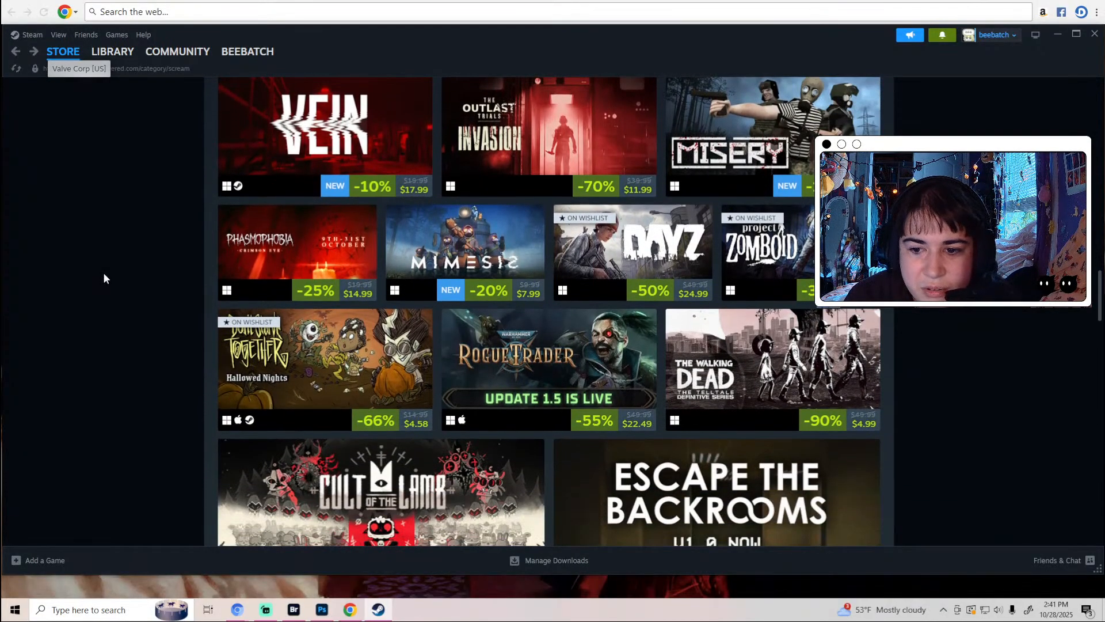
pyautogui.scroll(-5, 104, 278)
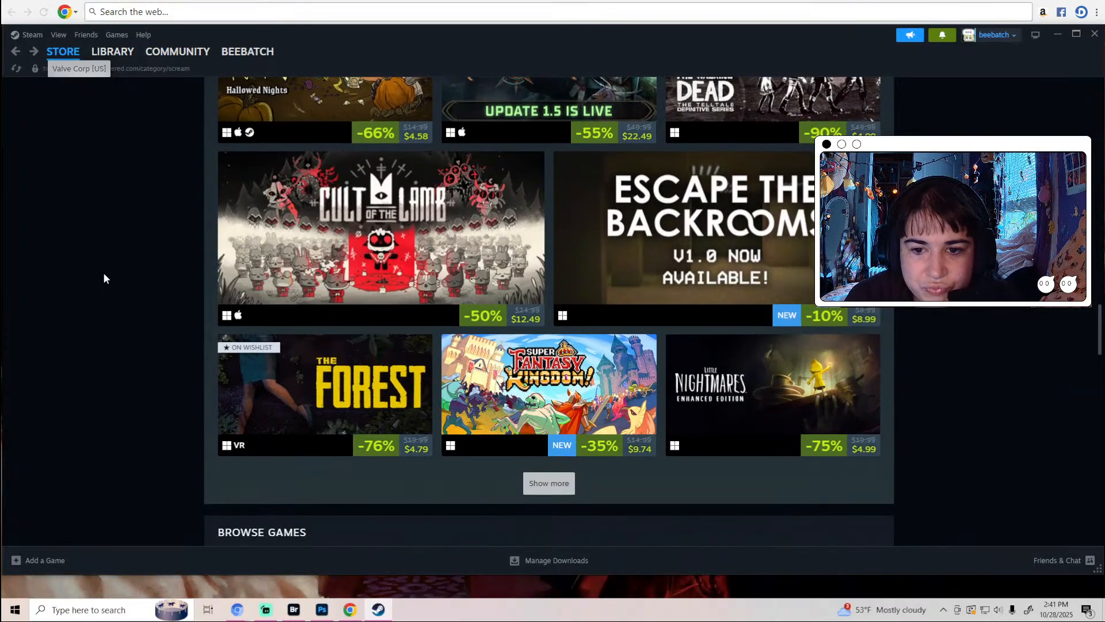
pyautogui.scroll(-10, 104, 278)
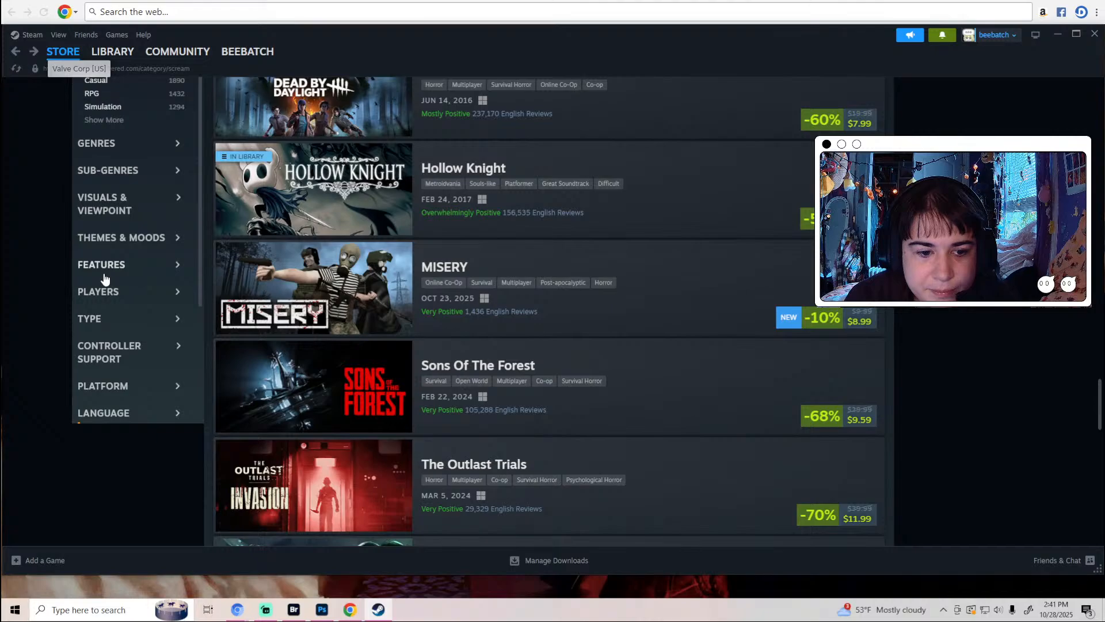
pyautogui.scroll(-3, 104, 280)
pyautogui.moveTo(323, 210)
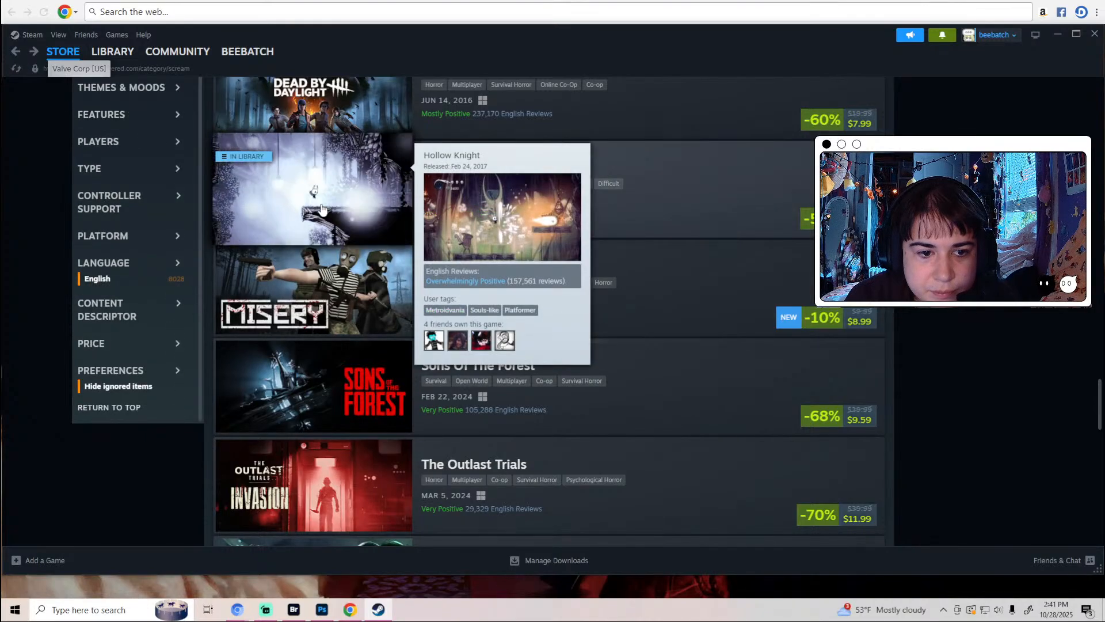
pyautogui.scroll(-3, 323, 210)
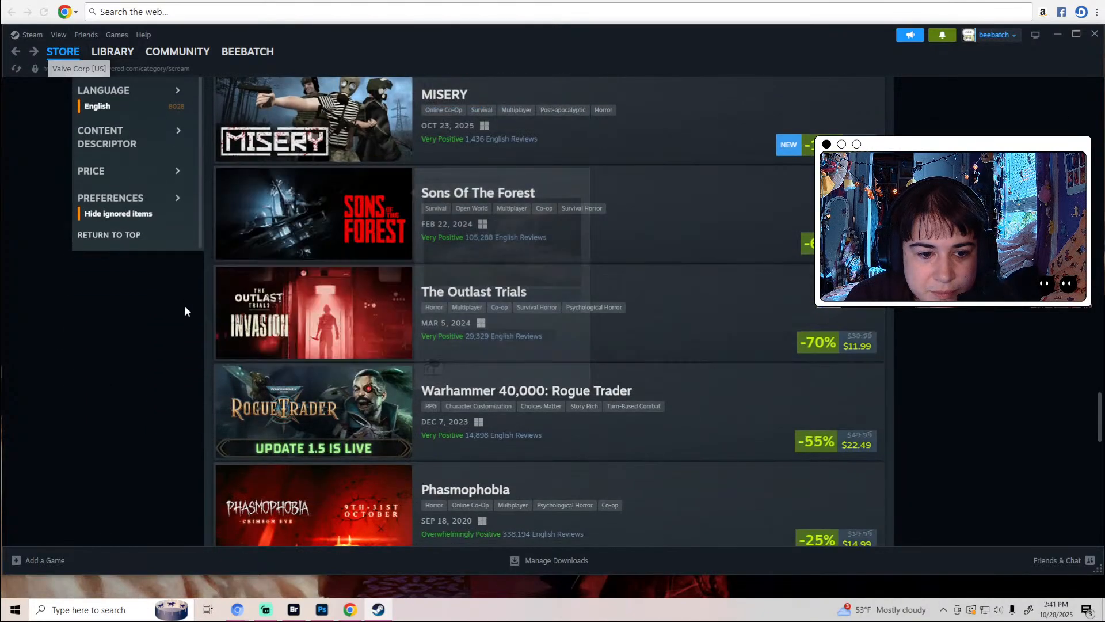
pyautogui.scroll(-15, 181, 311)
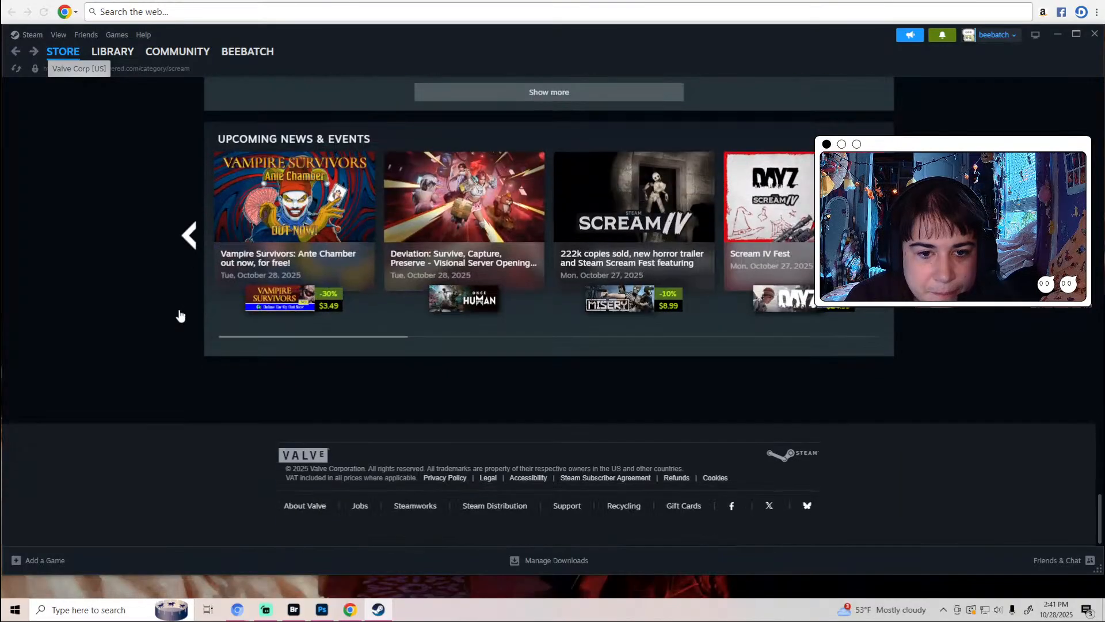
# Open the Vampire Survivors: Ante Chamber news post, skim its collaboration and Ode to Castlevania update details, and close it.
pyautogui.click(331, 226)
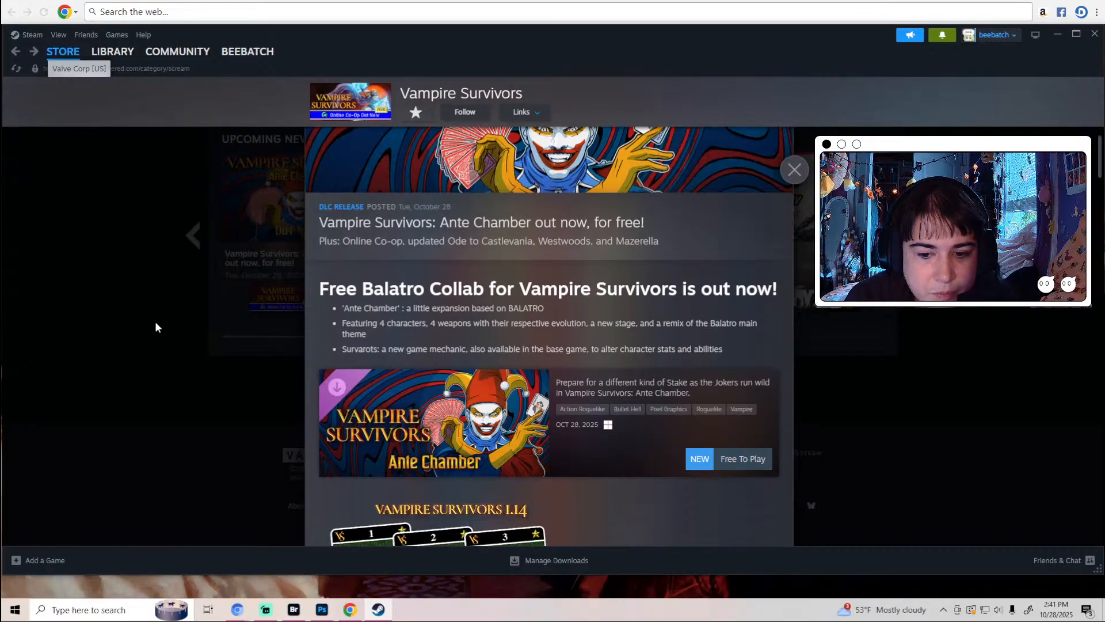
pyautogui.scroll(-5, 154, 321)
pyautogui.scroll(-15, 157, 322)
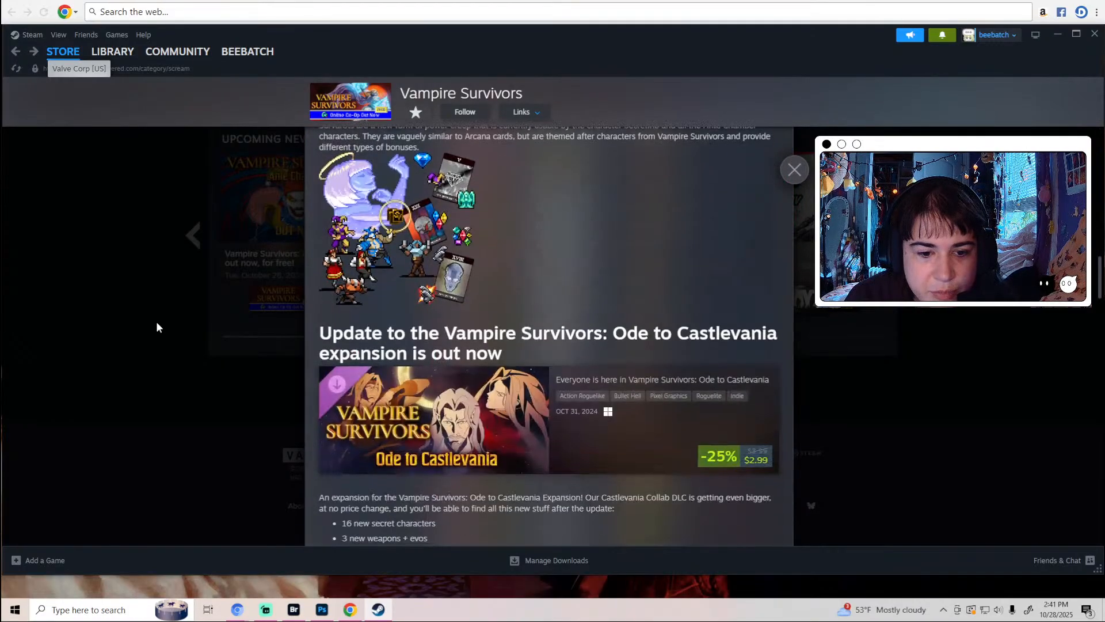
pyautogui.scroll(-4, 156, 321)
pyautogui.scroll(20, 157, 321)
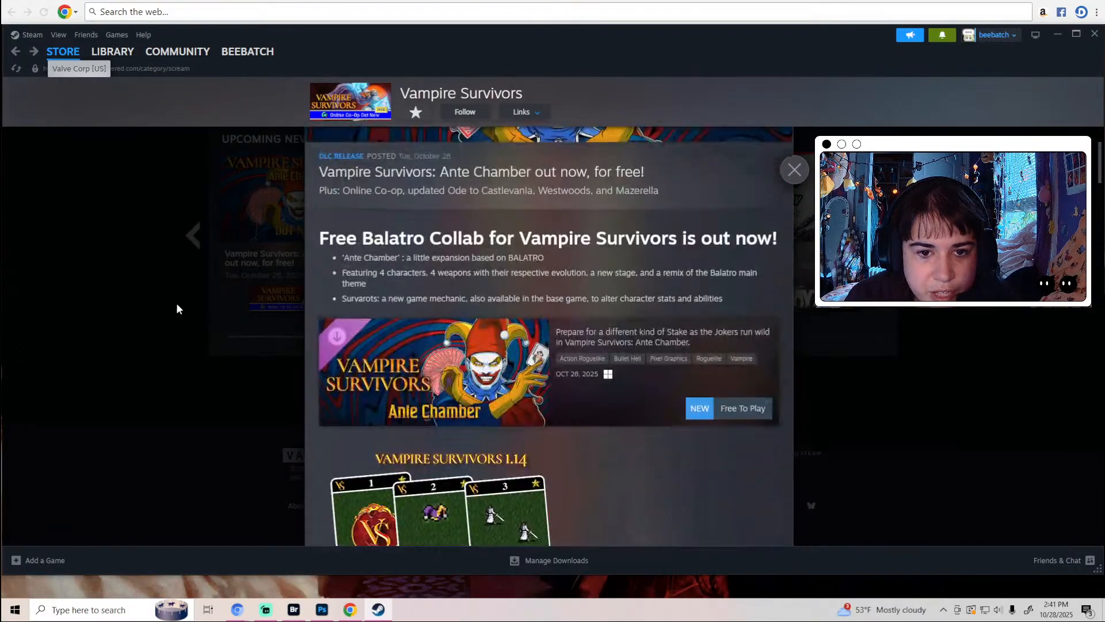
pyautogui.scroll(-2, 737, 319)
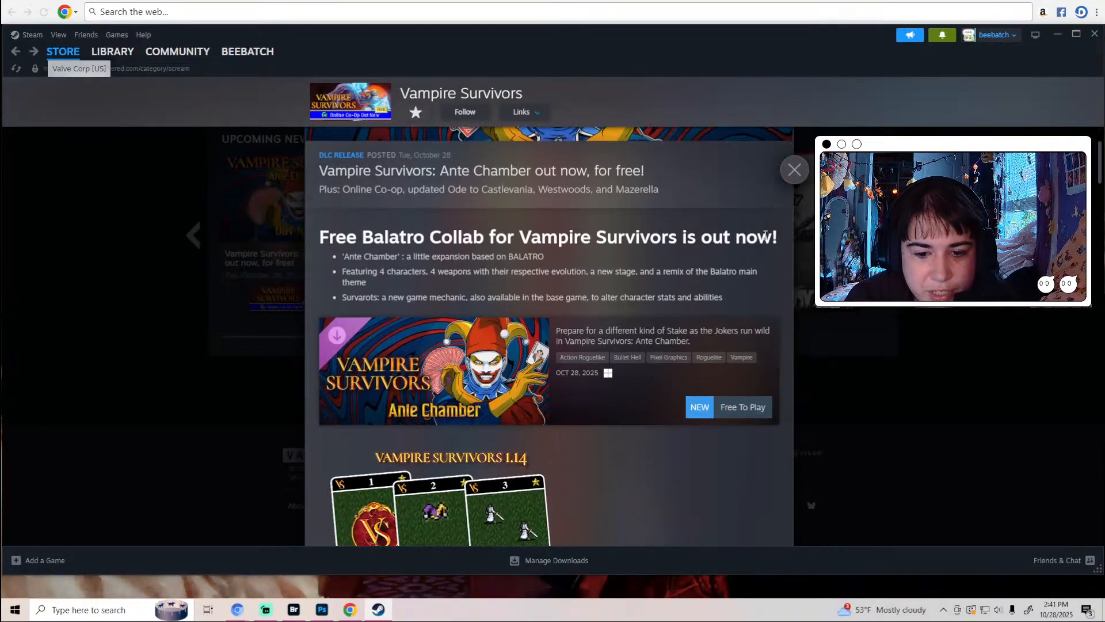
pyautogui.click(795, 169)
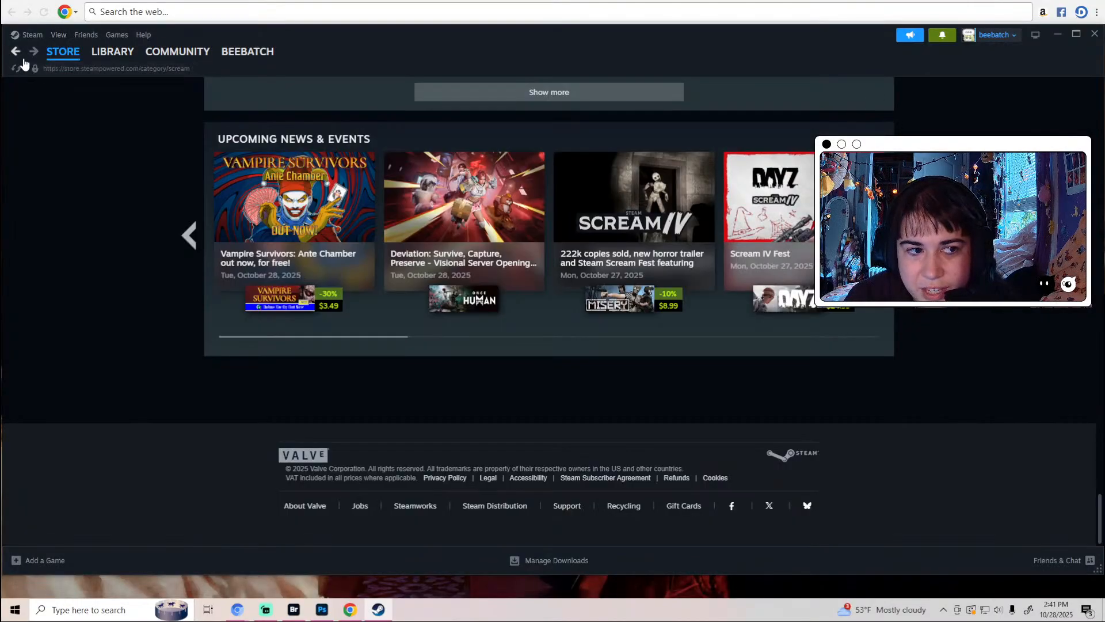
# Go to the Steam store front page and look through all the offers in the Discounts & Events carousel.
pyautogui.moveTo(57, 55)
pyautogui.click(65, 73)
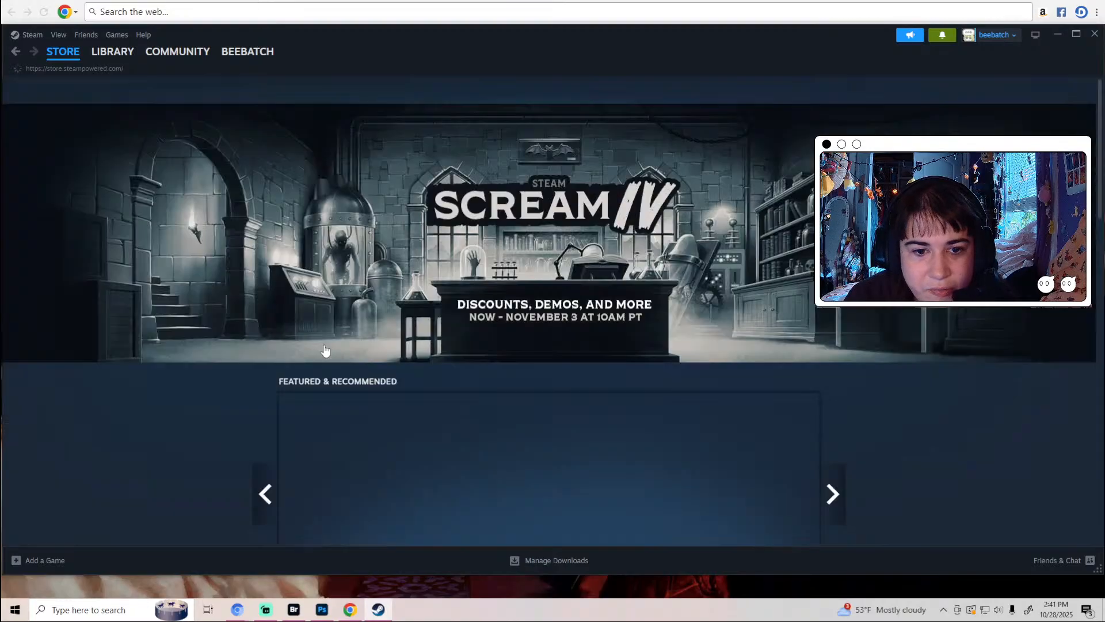
pyautogui.scroll(-10, 323, 350)
pyautogui.scroll(1, 324, 350)
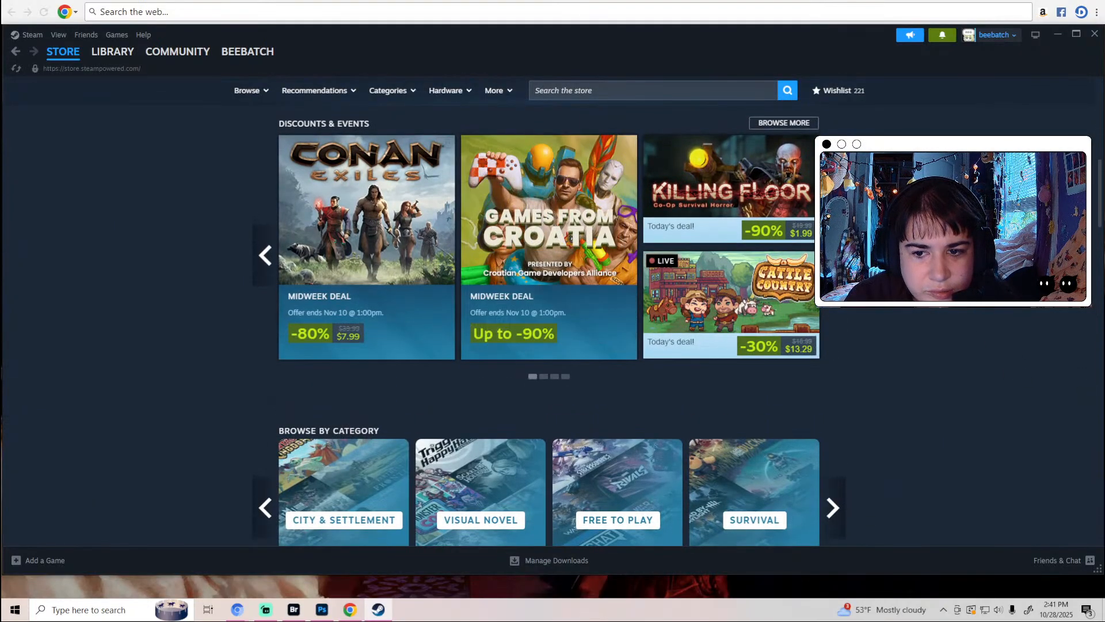
pyautogui.moveTo(791, 208)
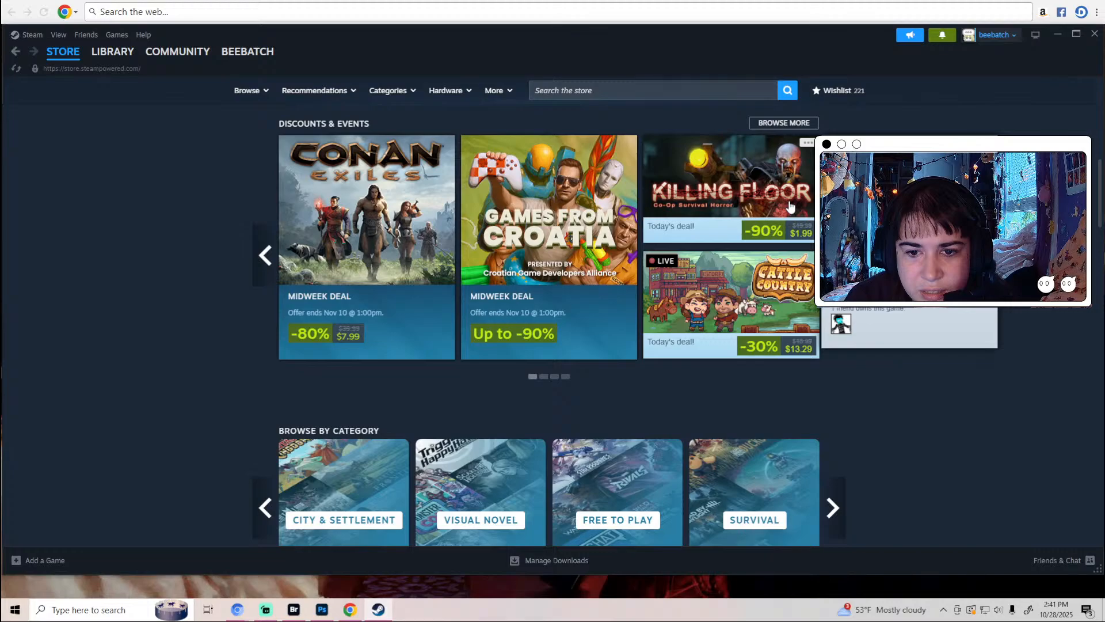
pyautogui.click(833, 255)
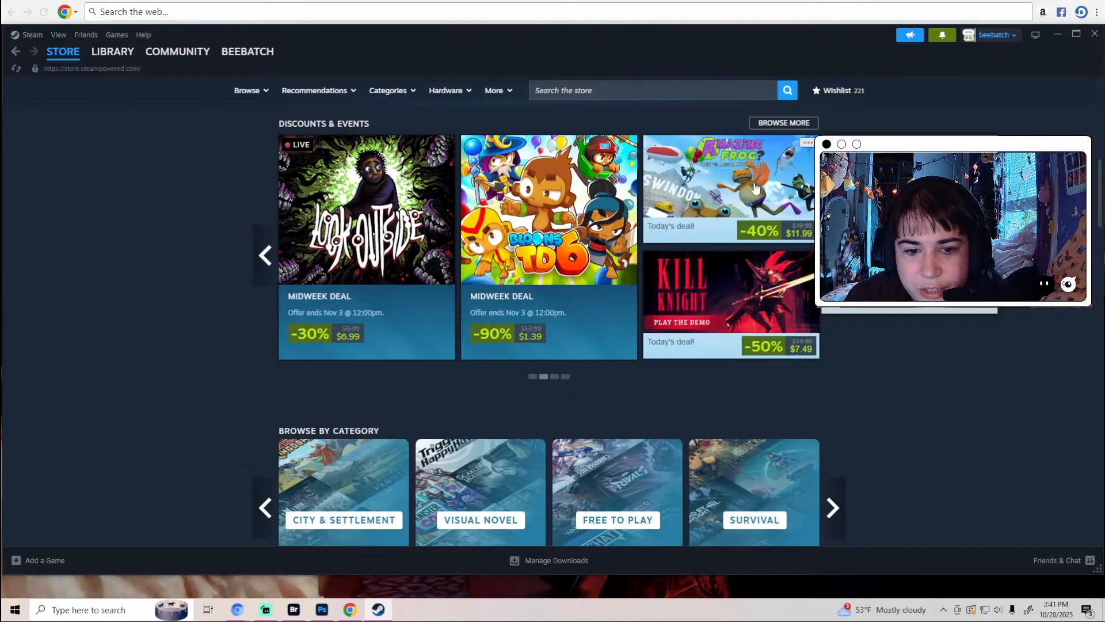
pyautogui.click(833, 255)
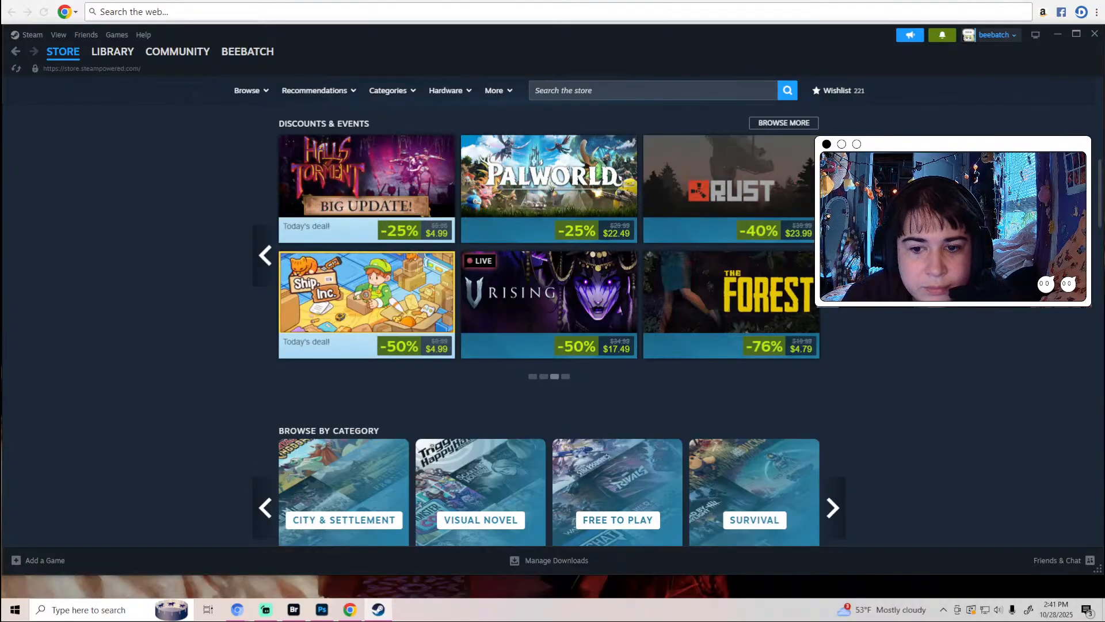
pyautogui.click(833, 255)
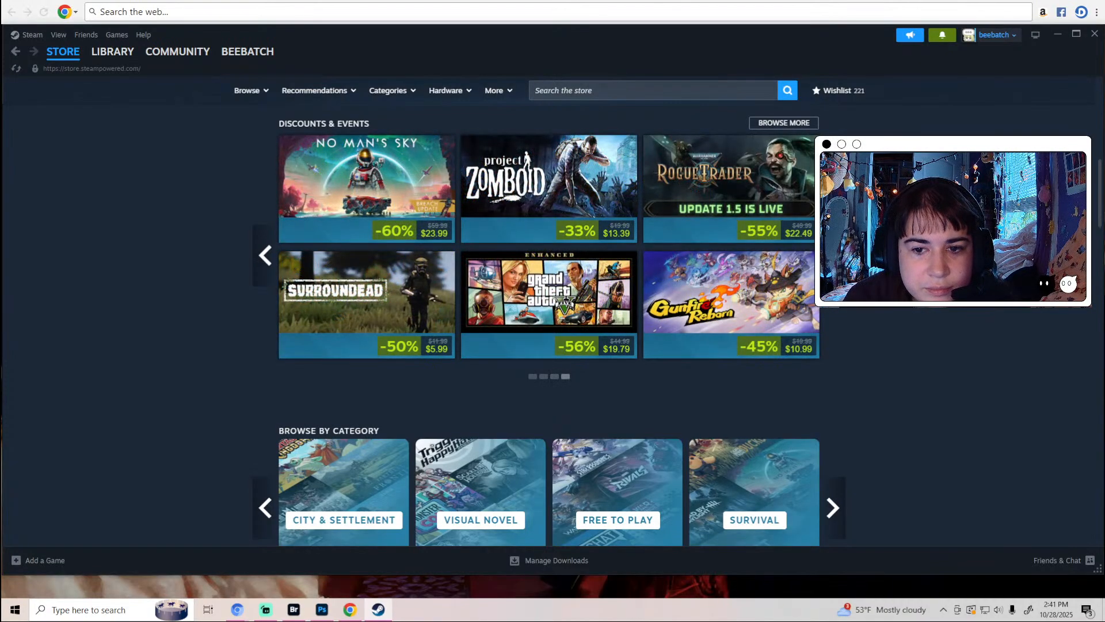
pyautogui.click(833, 255)
# Skim the rest of the store front page down to Trending Among Friends, and close the Steam window.
pyautogui.scroll(-6, 521, 356)
pyautogui.scroll(-20, 207, 345)
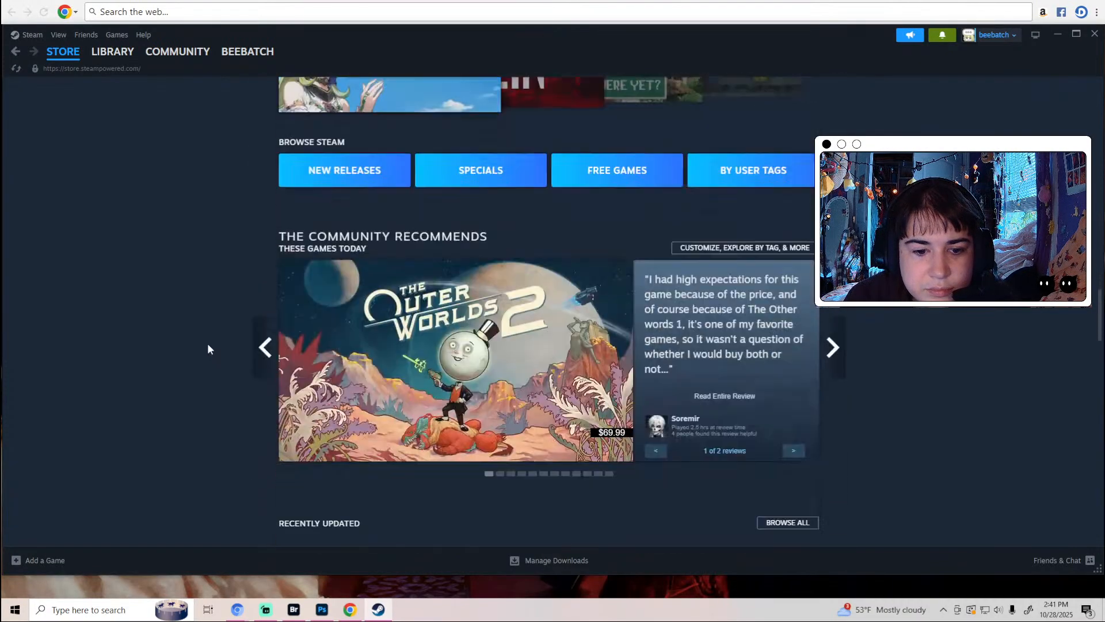
pyautogui.scroll(-3, 210, 346)
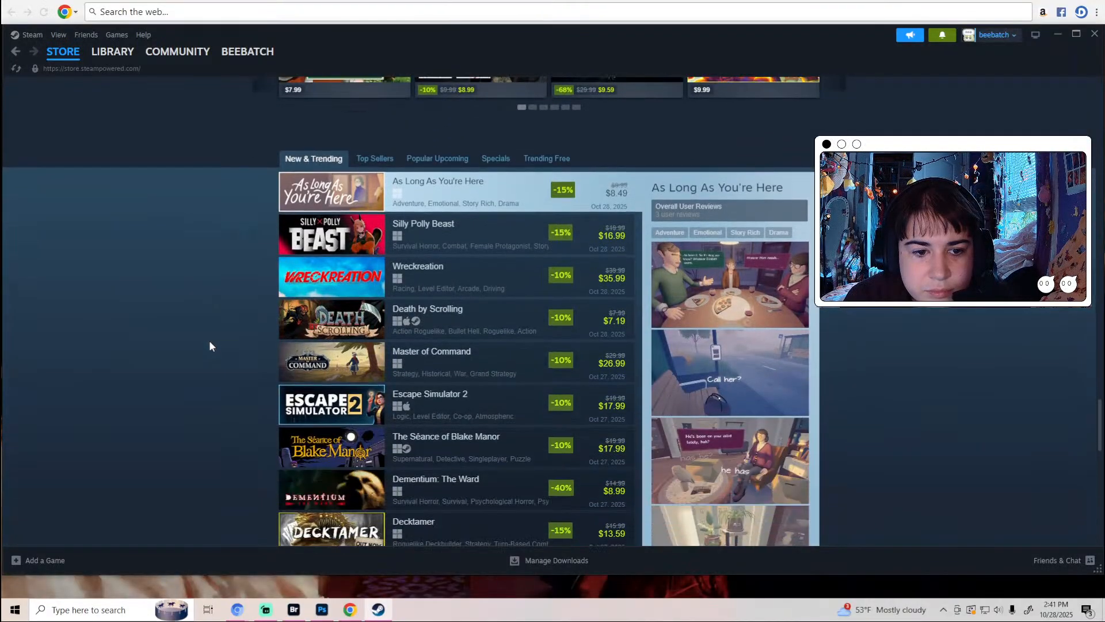
pyautogui.scroll(-5, 209, 339)
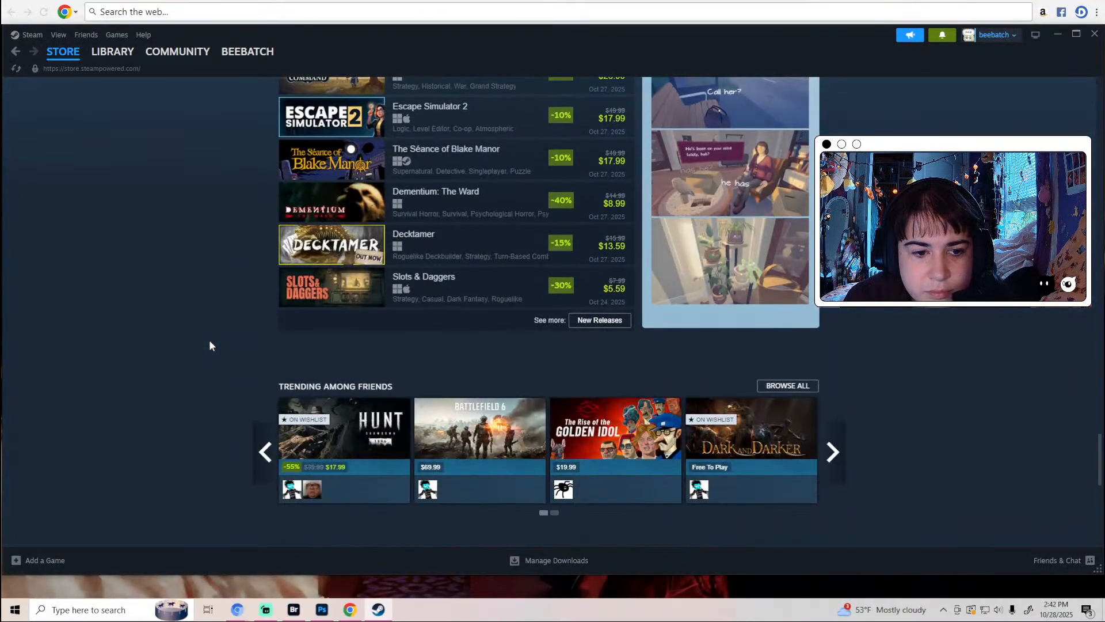
pyautogui.click(1093, 36)
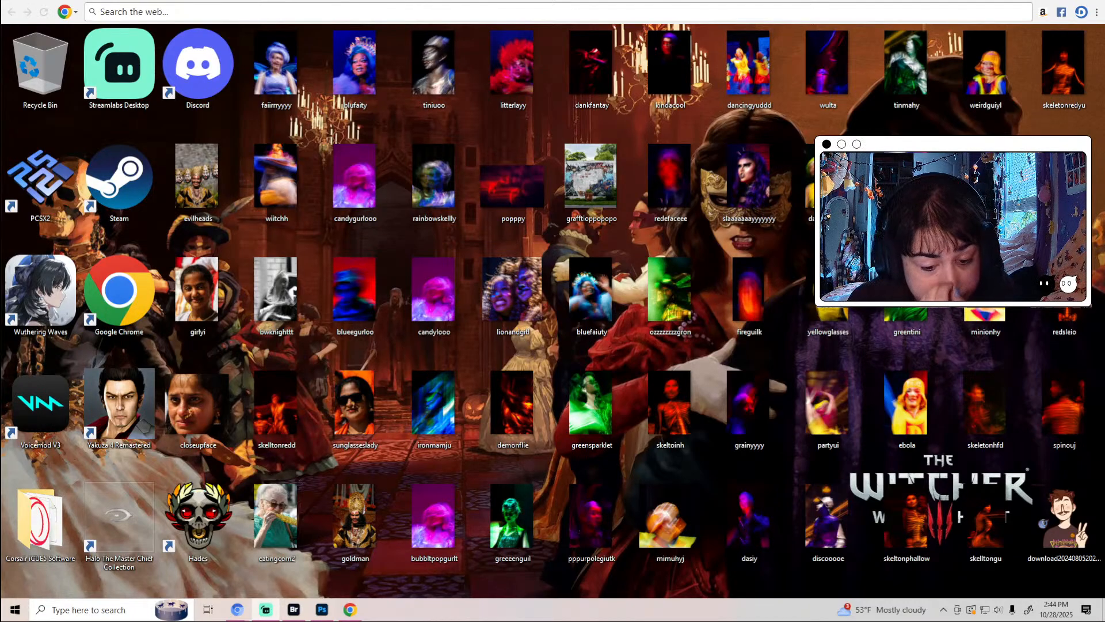
# Switch to Photoshop and add a Gradient Map adjustment layer directly above Background copy, with its gradient reversed.
pyautogui.click(322, 609)
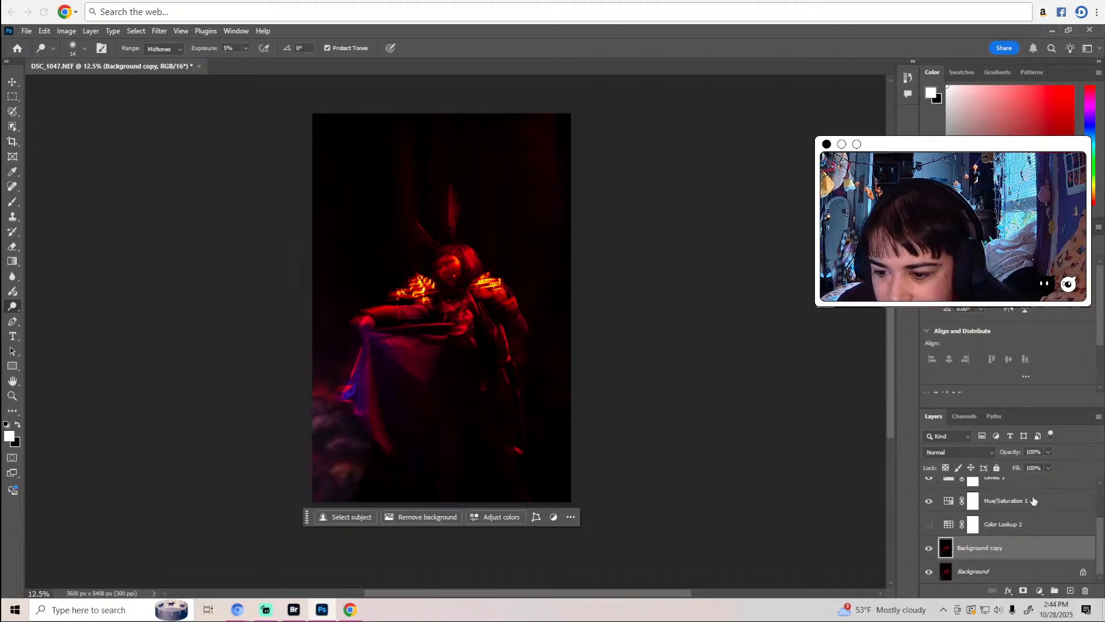
pyautogui.scroll(3, 1031, 507)
pyautogui.scroll(-3, 1031, 507)
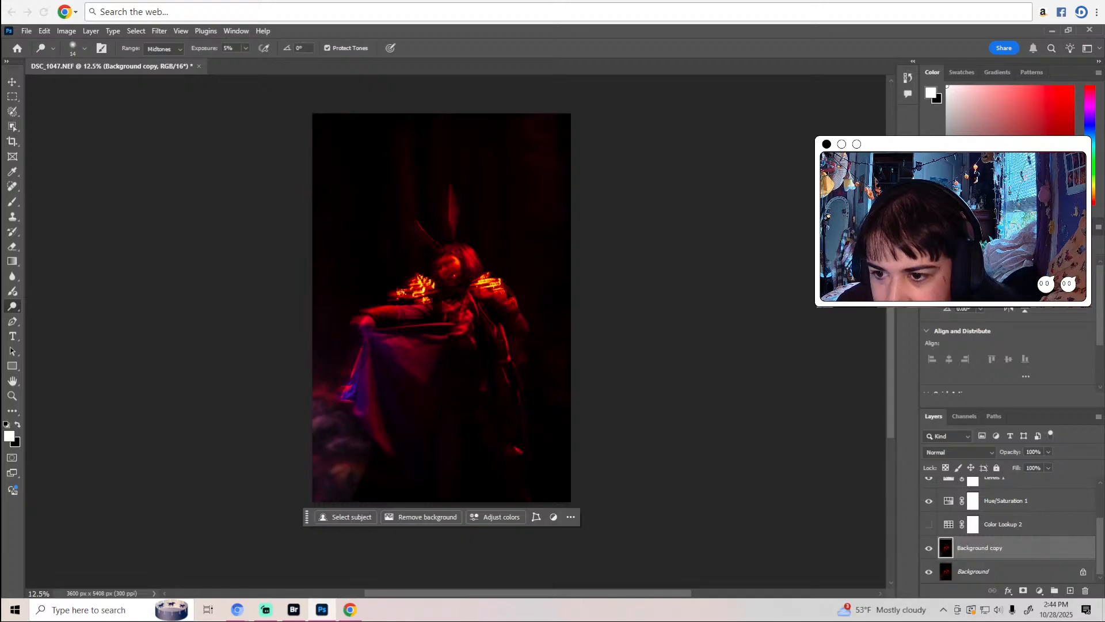
pyautogui.scroll(3, 1028, 361)
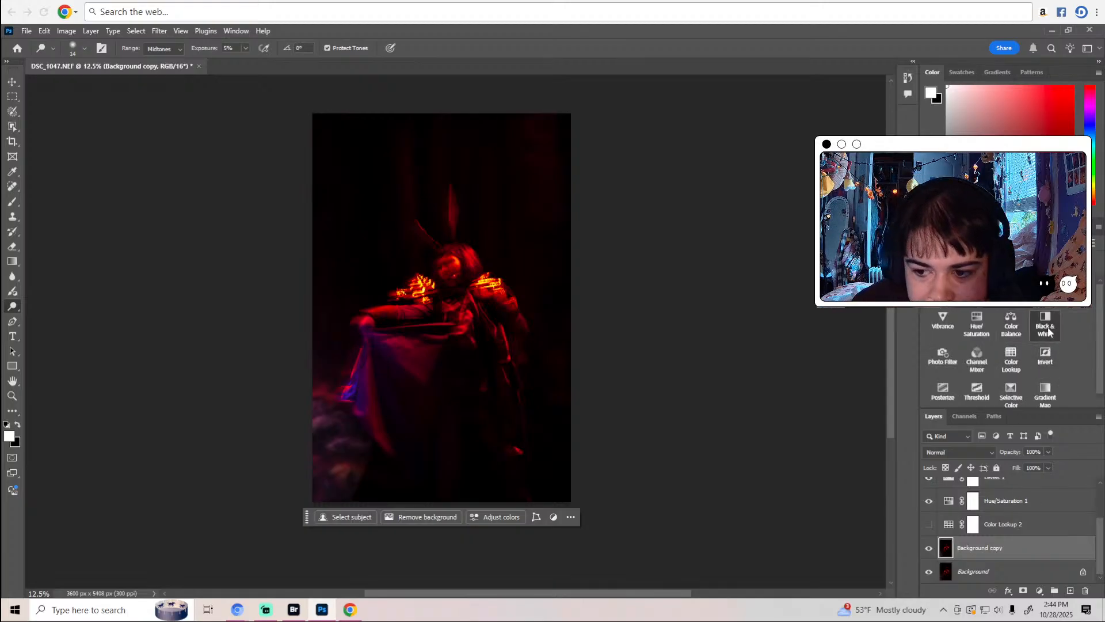
pyautogui.click(1046, 389)
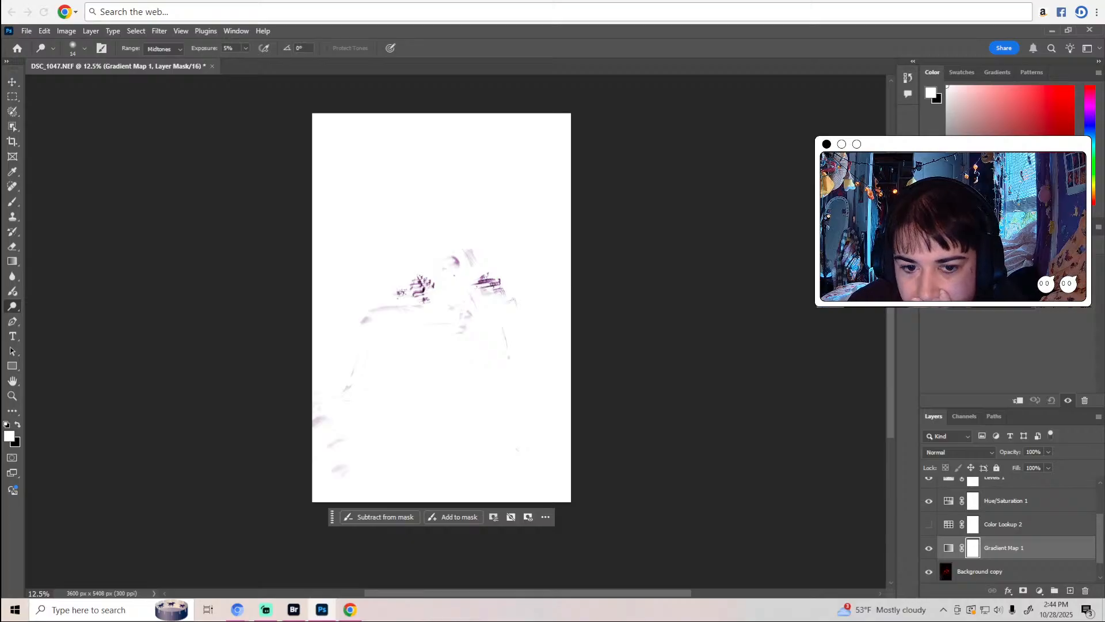
pyautogui.click(935, 289)
# Try a light purple gradient preset from the Iridescent group on the gradient map.
pyautogui.click(1079, 264)
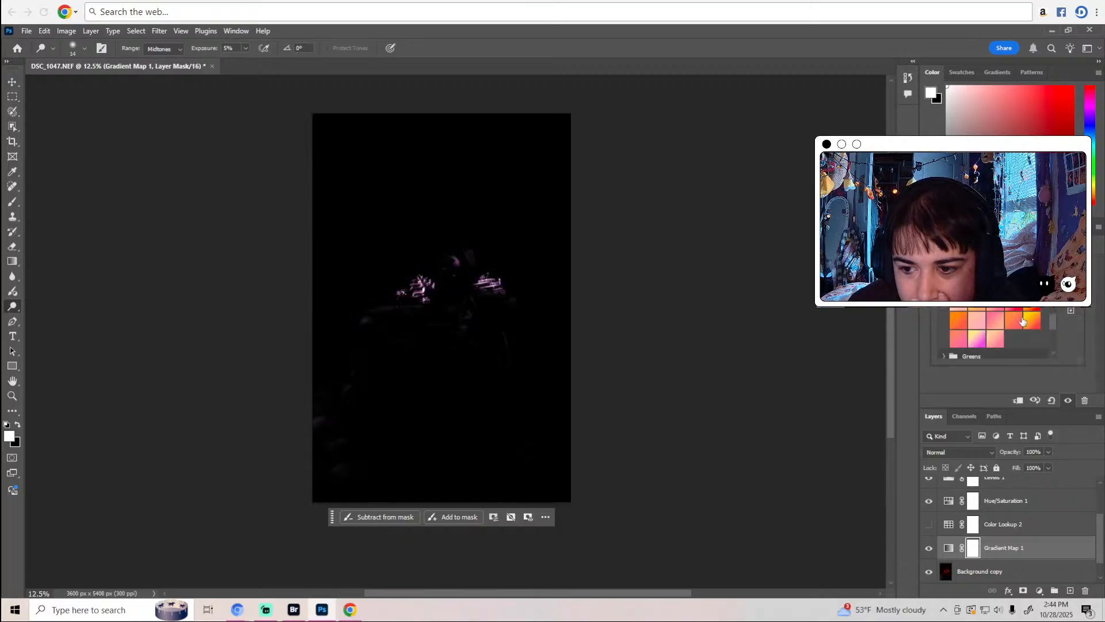
pyautogui.scroll(-3, 987, 330)
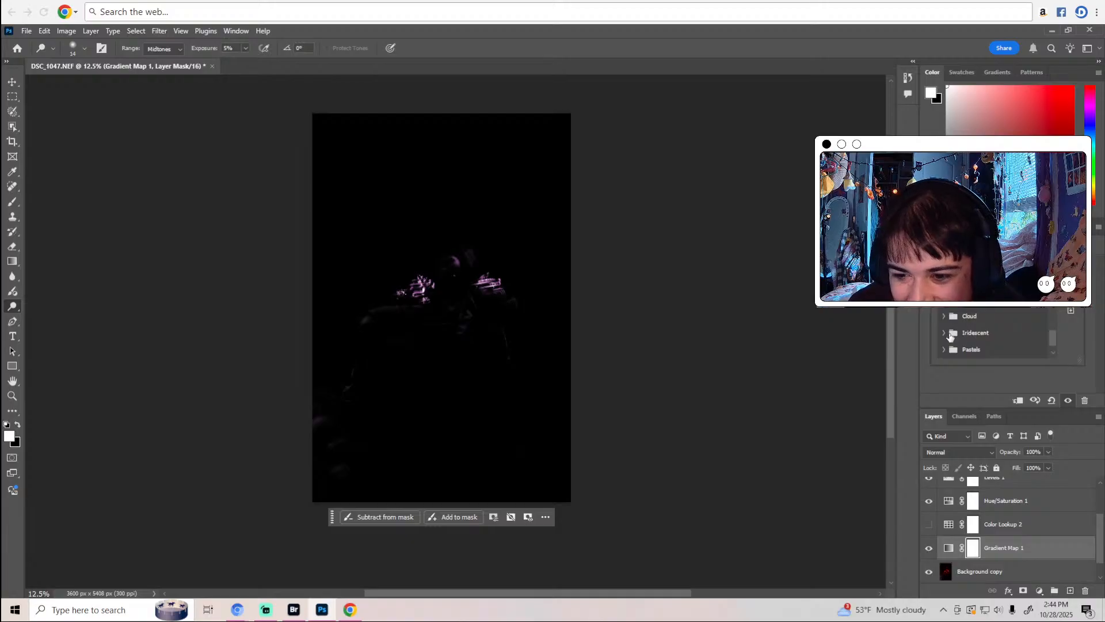
pyautogui.click(987, 332)
pyautogui.scroll(-2, 1009, 328)
pyautogui.click(1009, 329)
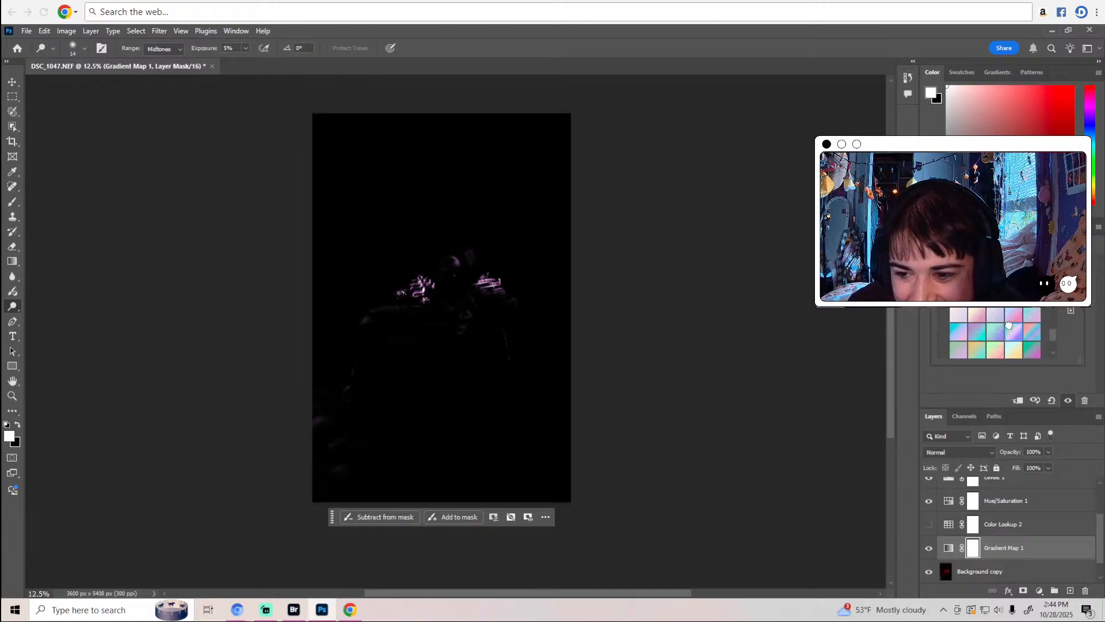
pyautogui.scroll(-3, 1007, 326)
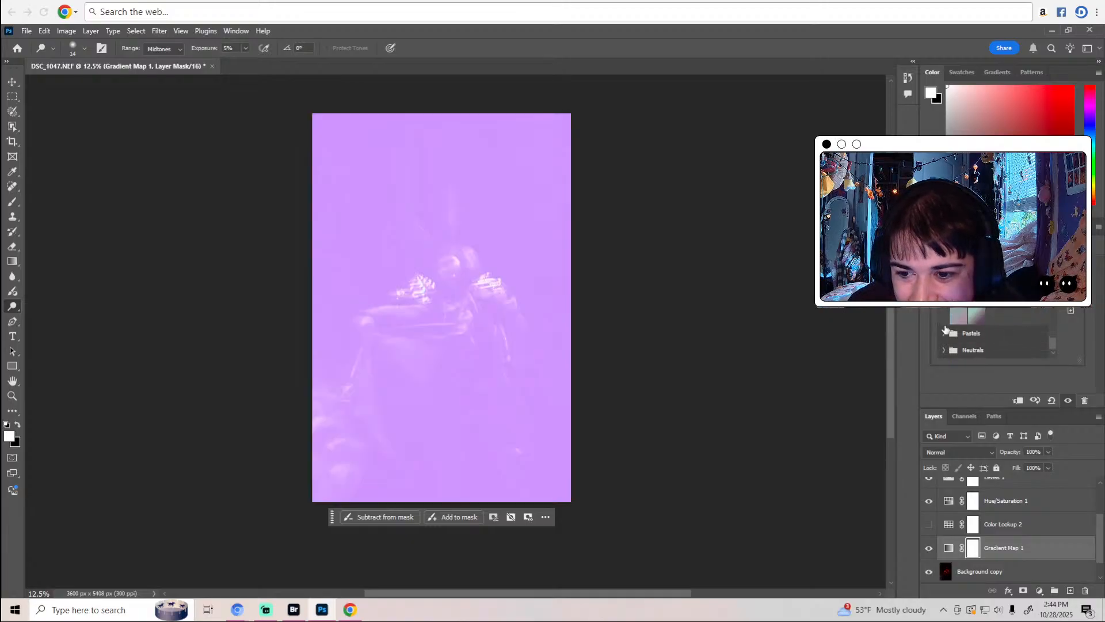
pyautogui.click(1007, 328)
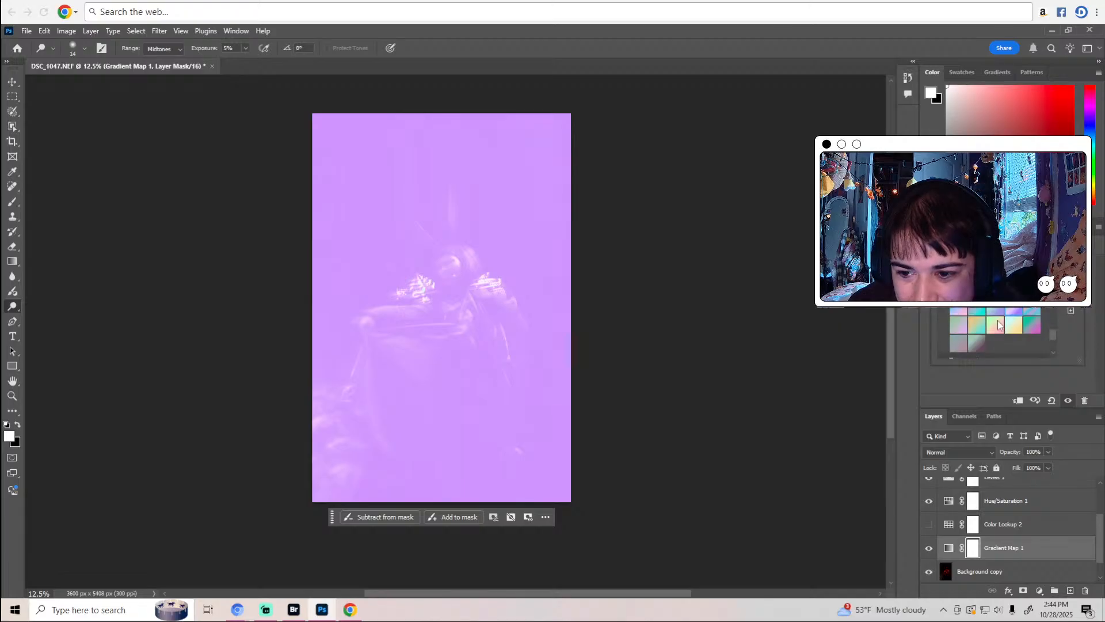
# Apply the orange, pink and purple Red_07 preset from the Reds group to the gradient map.
pyautogui.scroll(10, 998, 326)
pyautogui.scroll(3, 998, 324)
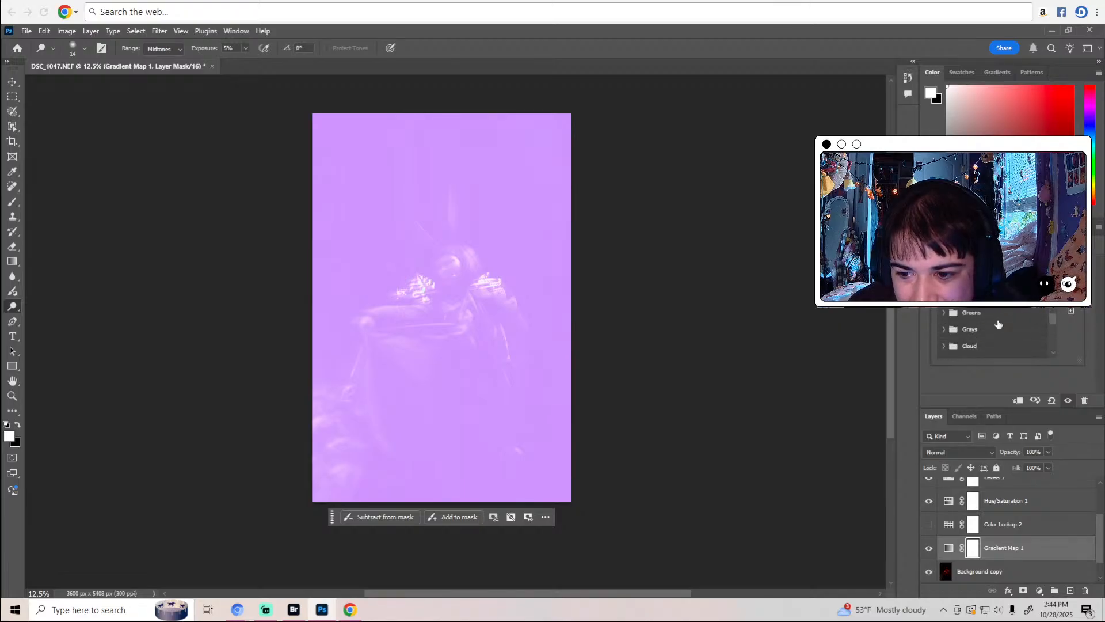
pyautogui.scroll(2, 979, 331)
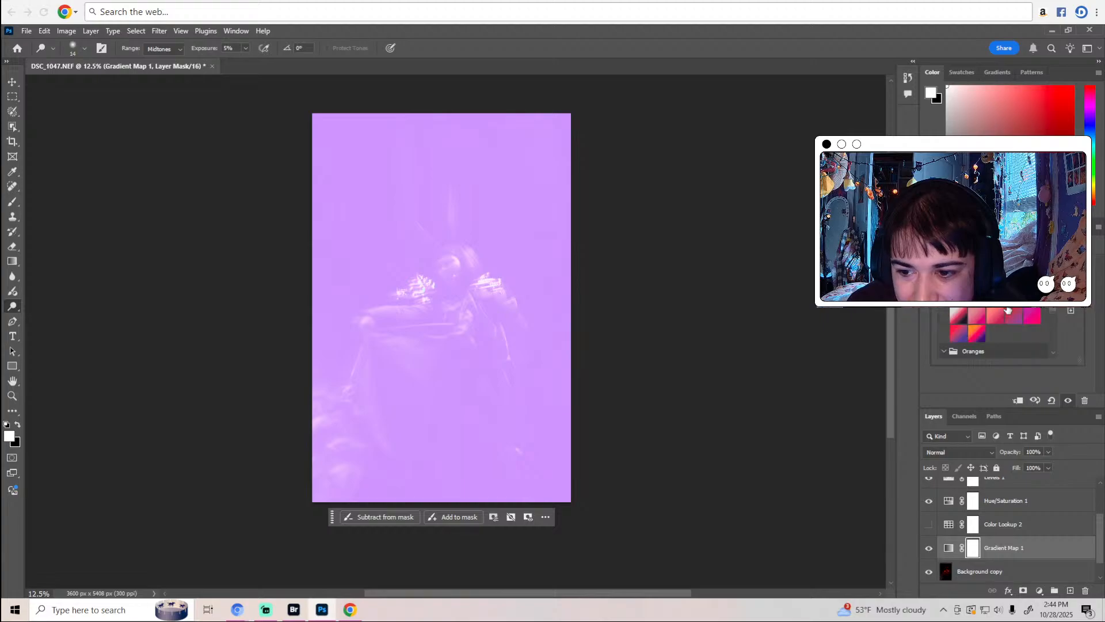
pyautogui.click(977, 332)
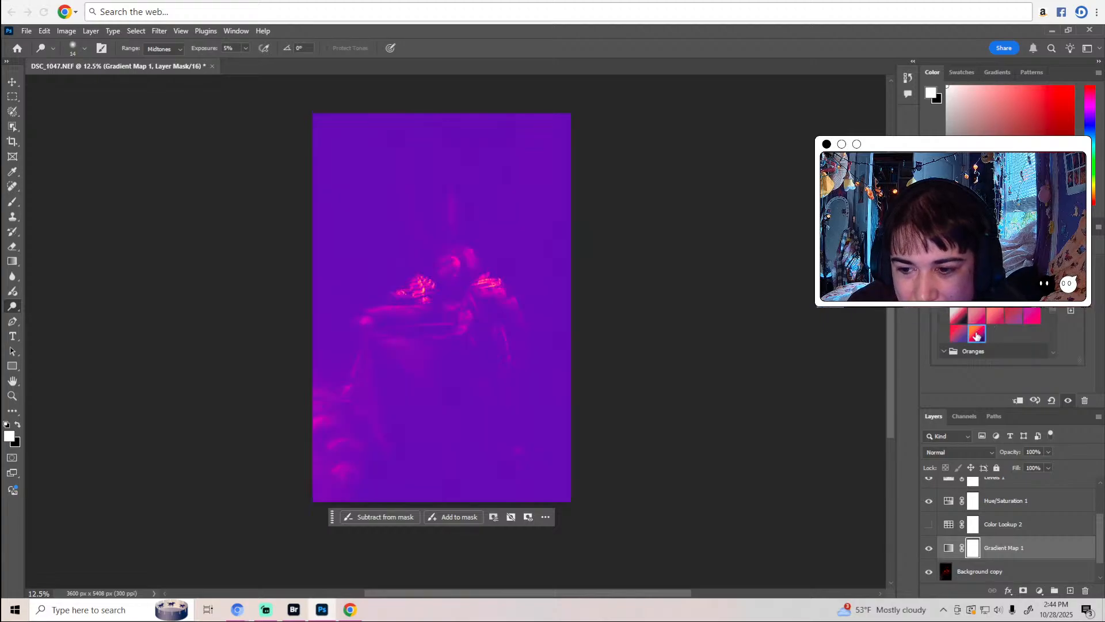
pyautogui.click(442, 231)
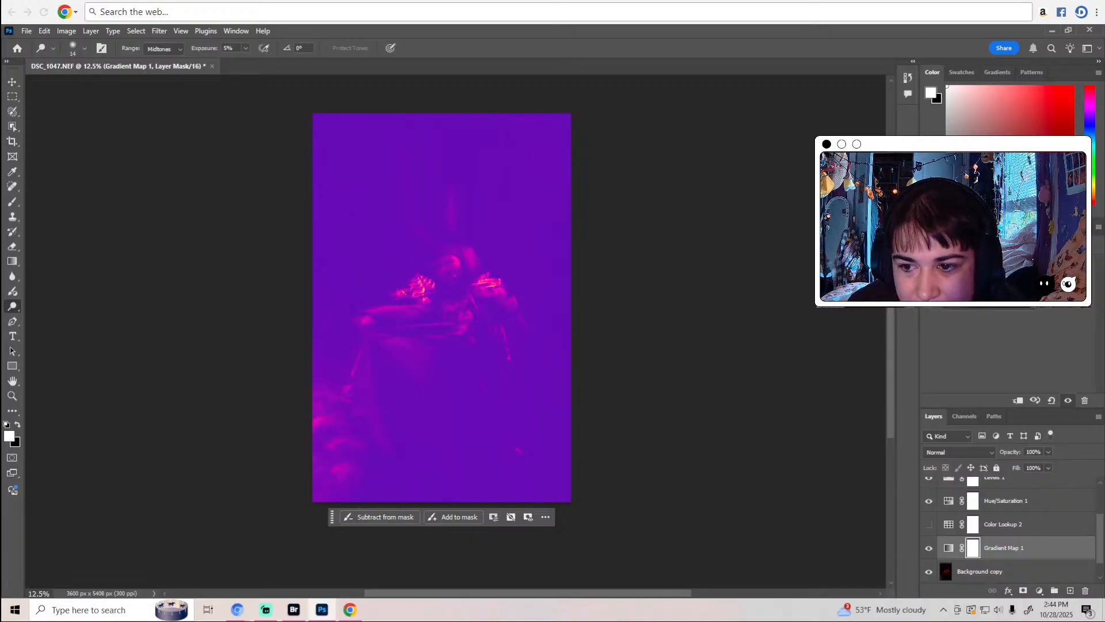
# Preview the gradient map with its gradient direction flipped, and restore the reversed direction.
pyautogui.click(944, 244)
pyautogui.click(930, 244)
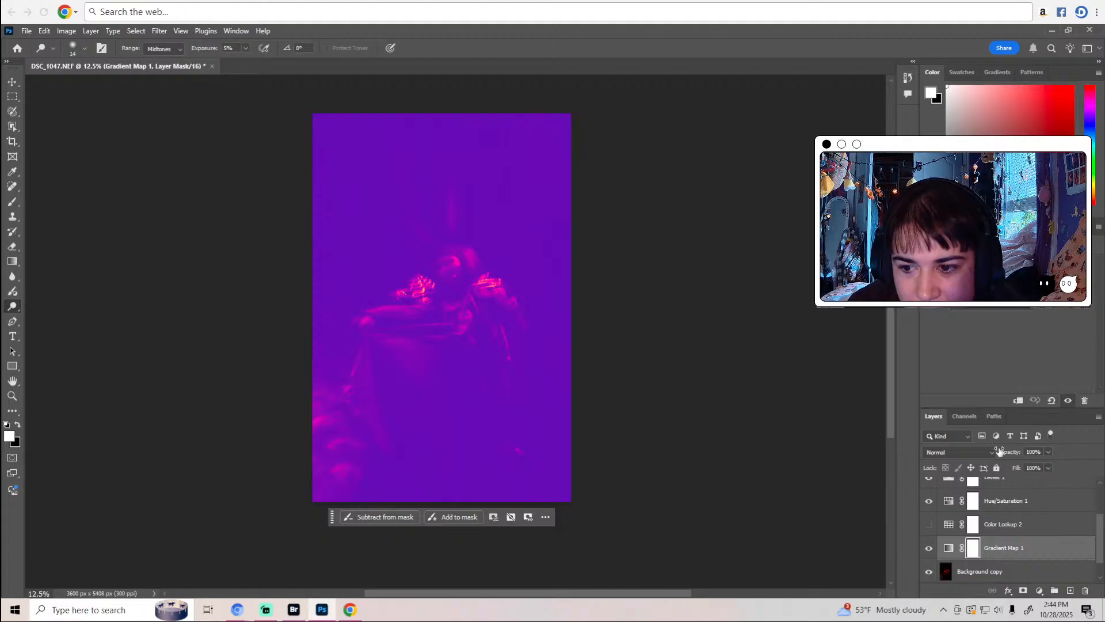
pyautogui.click(931, 288)
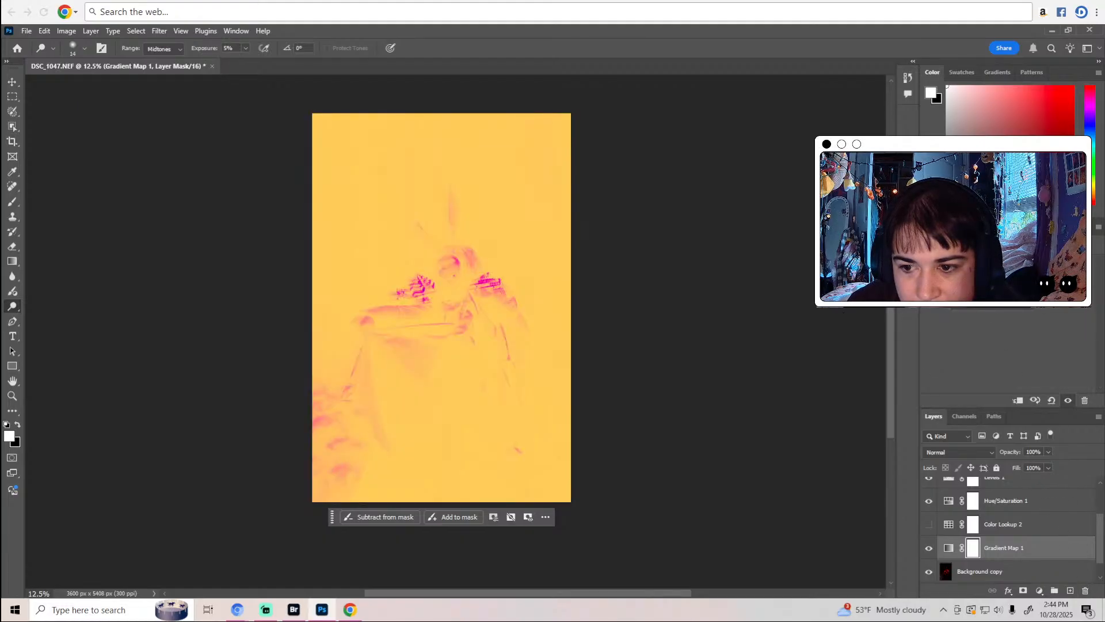
pyautogui.click(931, 288)
# Edit the gradient map's gradient, recoloring the orange stop at location 0 to a fully saturated golden yellow.
pyautogui.click(978, 265)
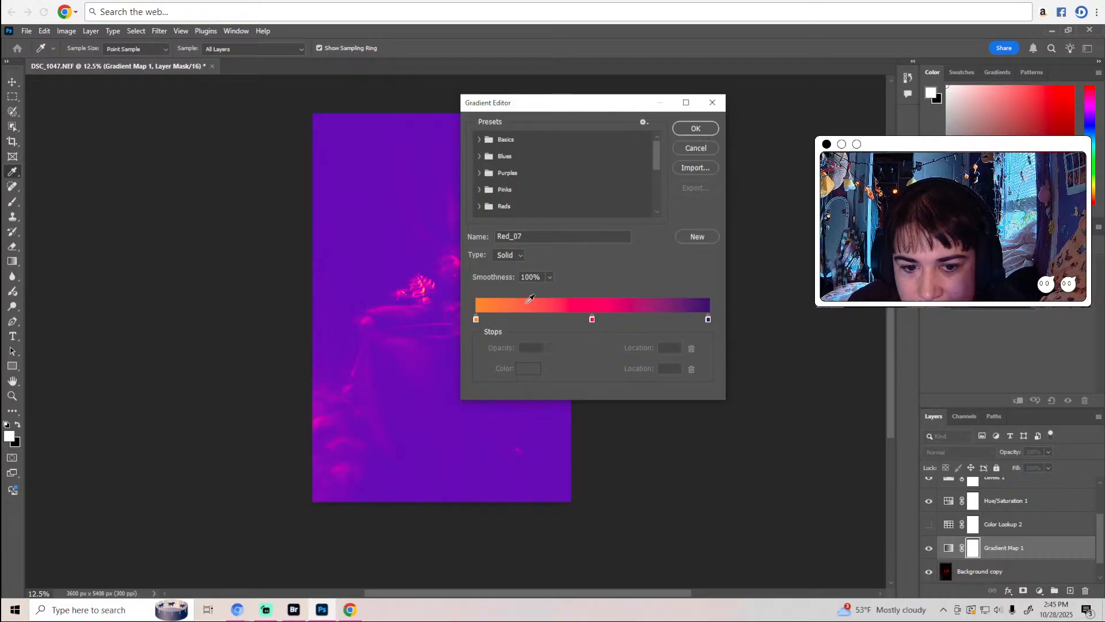
pyautogui.click(476, 319)
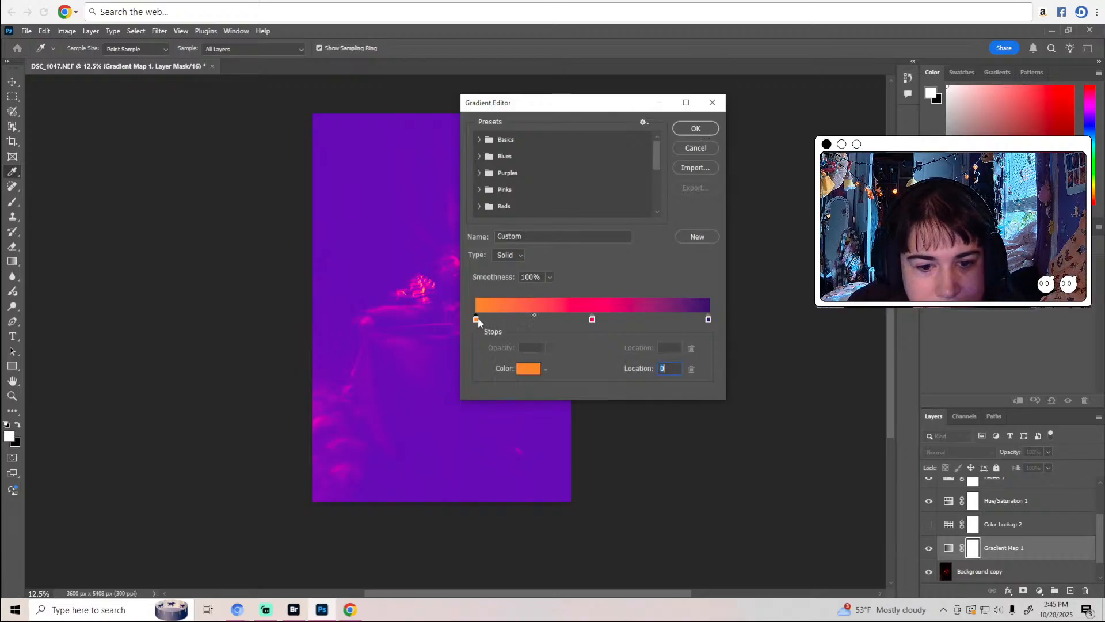
pyautogui.click(527, 370)
pyautogui.moveTo(527, 177); pyautogui.dragTo(550, 152)
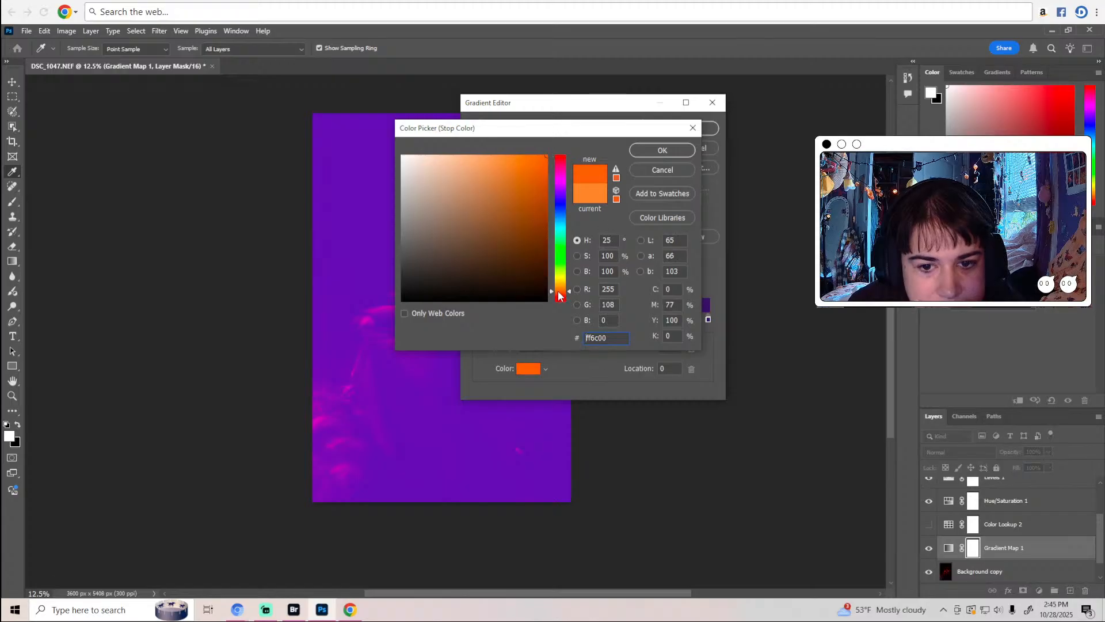
pyautogui.moveTo(558, 297); pyautogui.dragTo(565, 289)
pyautogui.click(645, 153)
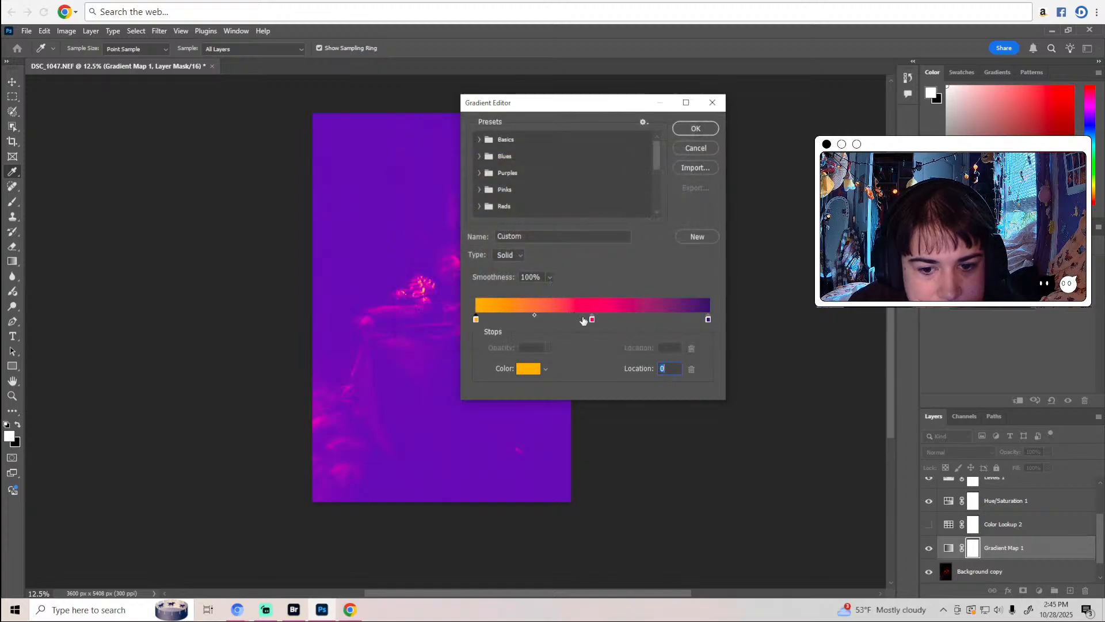
pyautogui.click(696, 128)
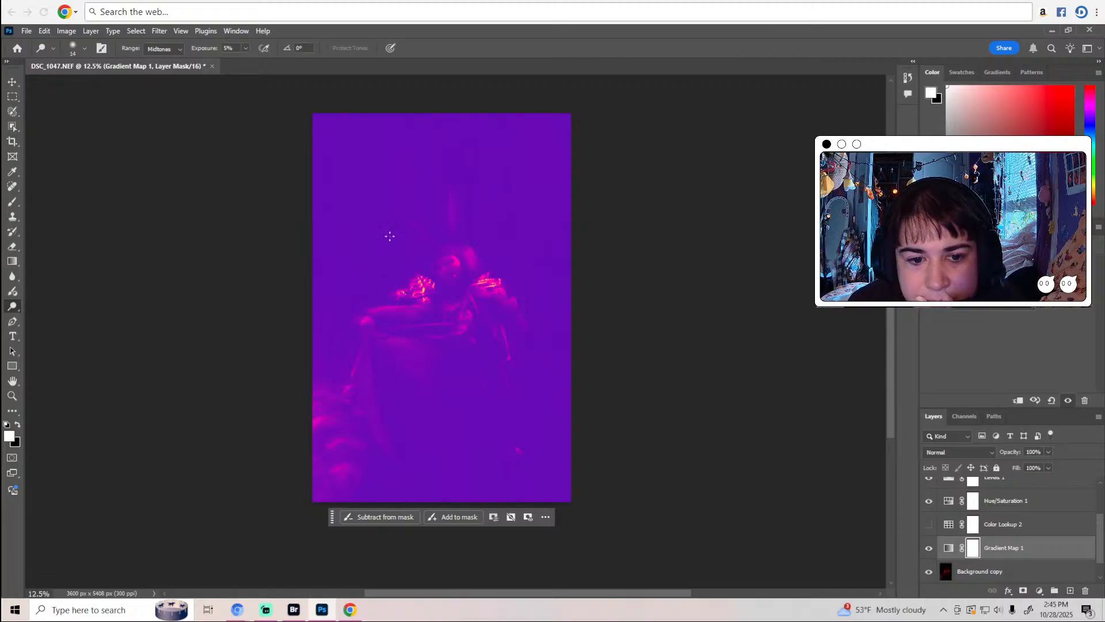
pyautogui.click(12, 111)
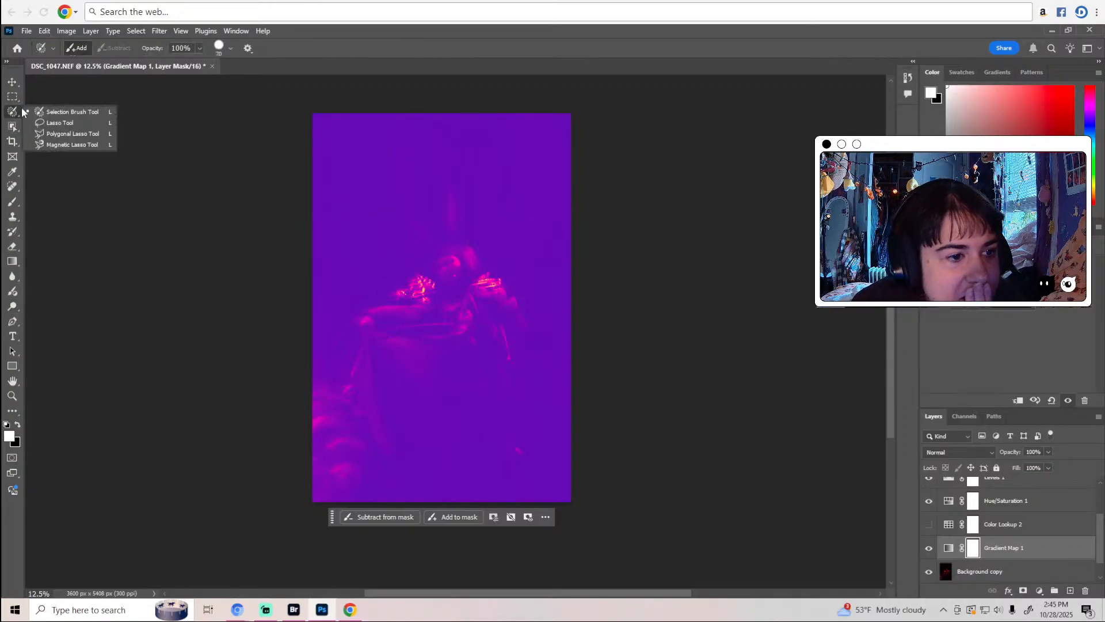
pyautogui.click(12, 97)
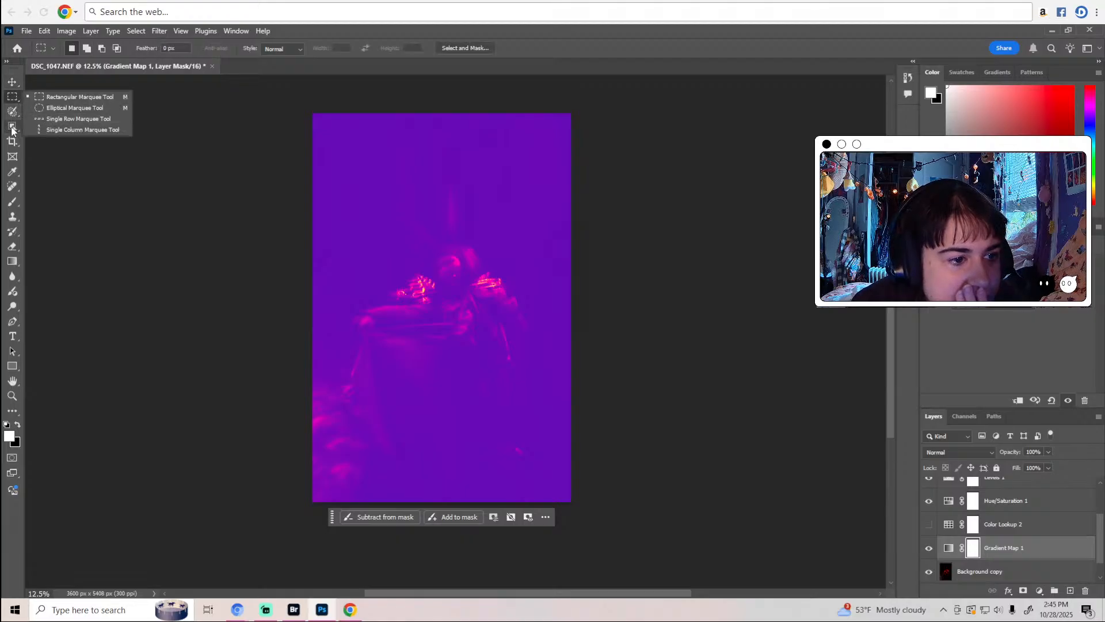
pyautogui.click(12, 126)
pyautogui.click(12, 141)
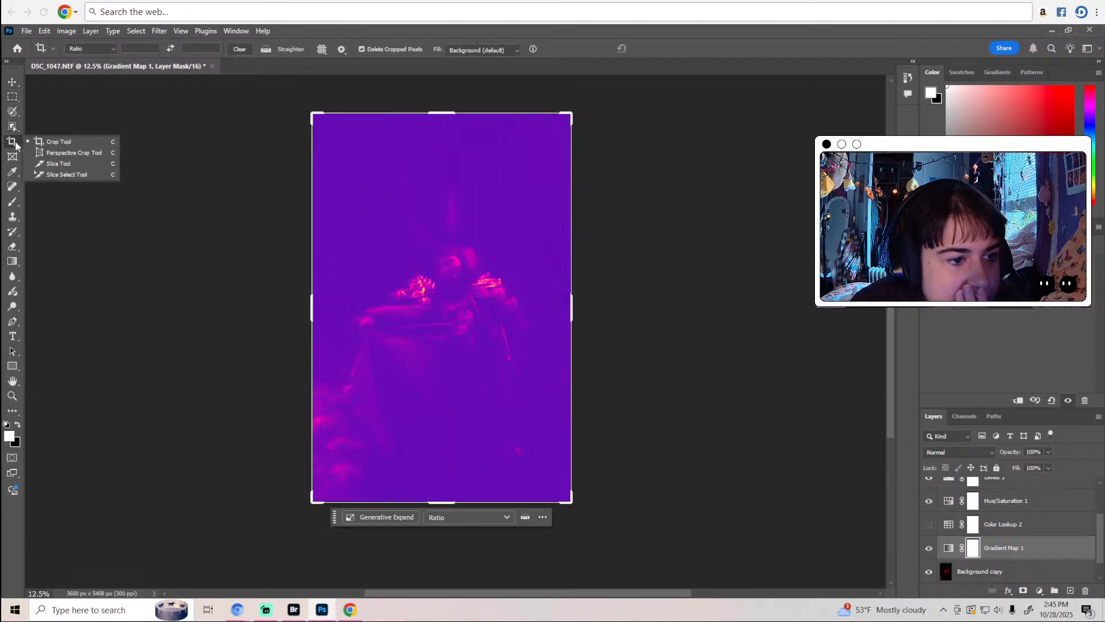
pyautogui.click(12, 126)
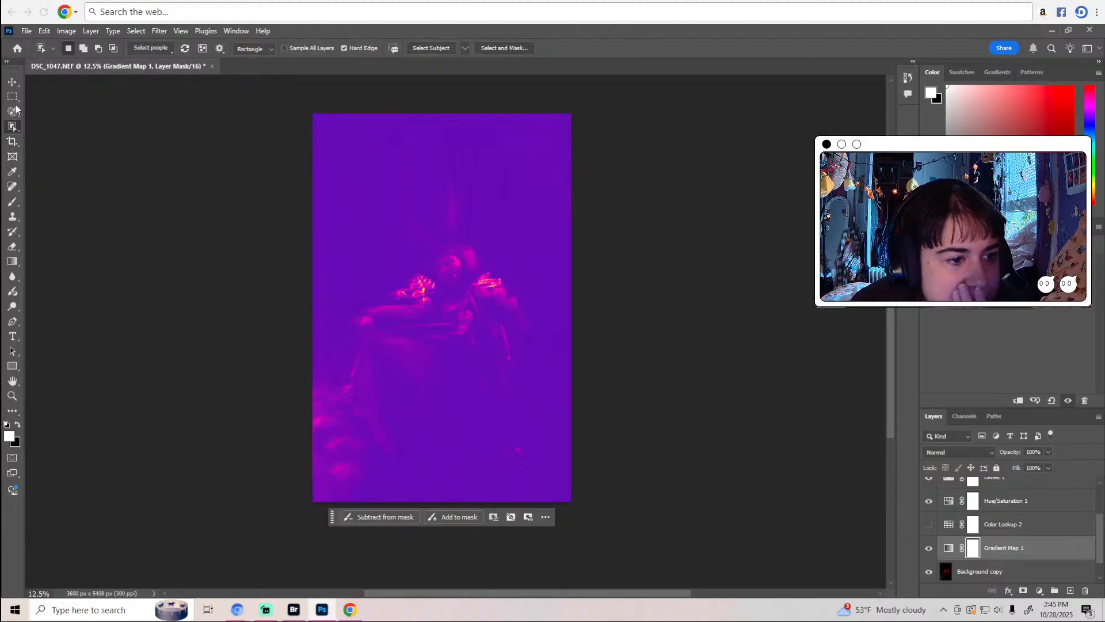
pyautogui.click(12, 111)
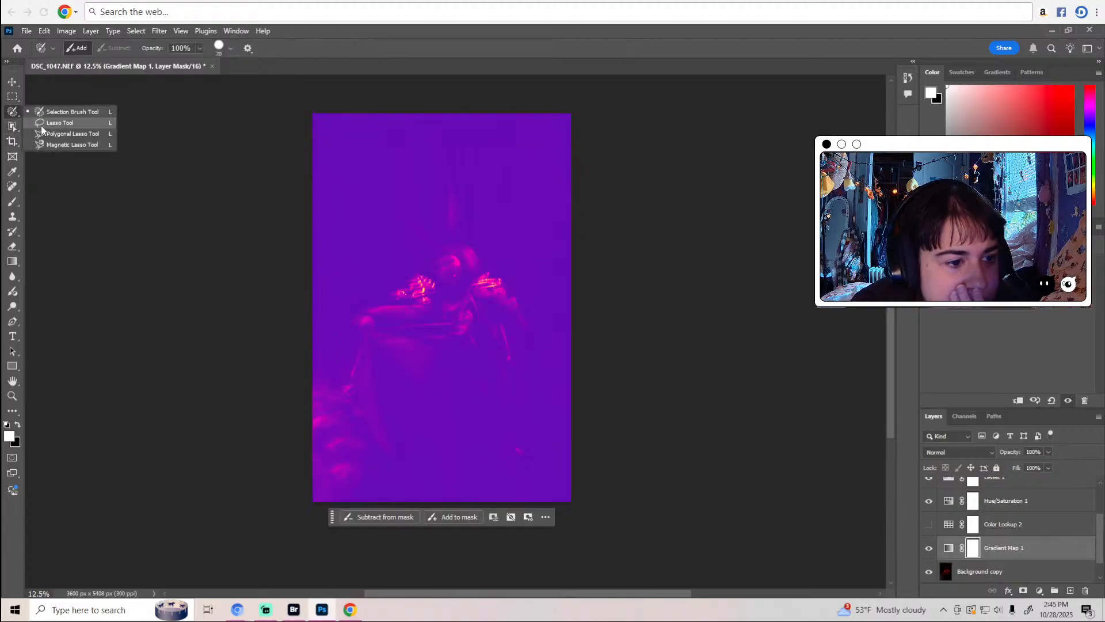
pyautogui.moveTo(381, 166); pyautogui.dragTo(475, 375)
pyautogui.click(912, 76)
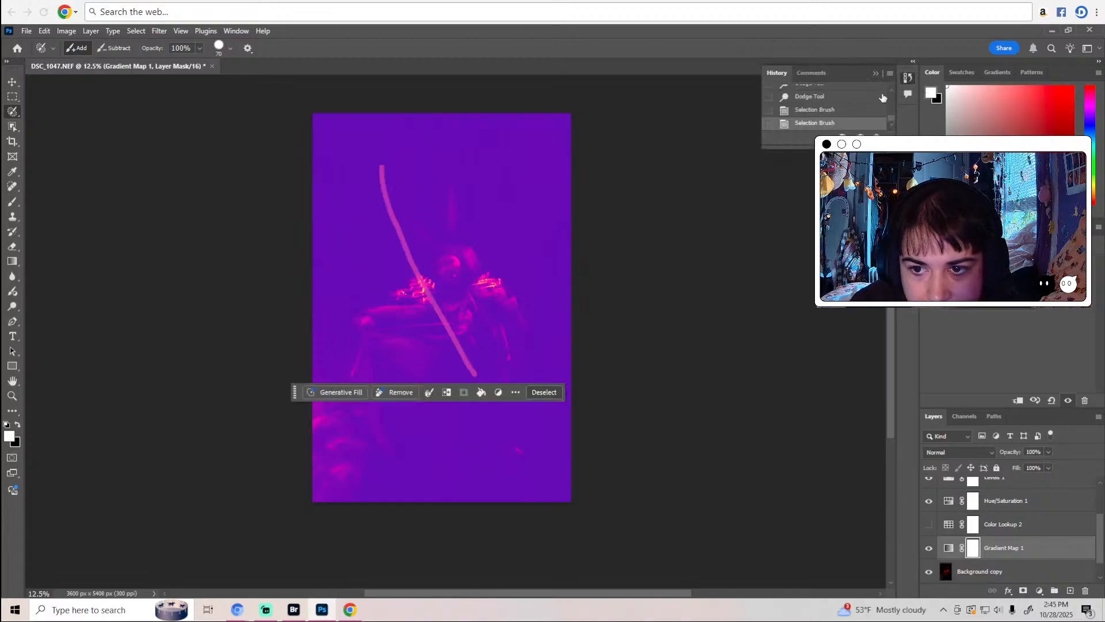
pyautogui.click(833, 111)
pyautogui.click(876, 73)
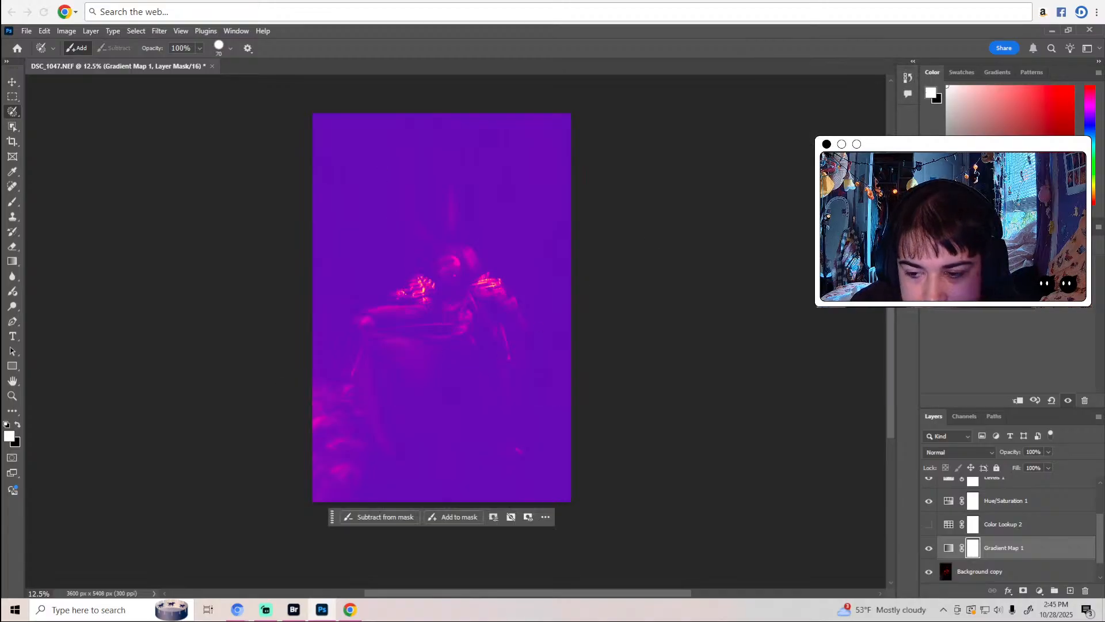
# Set the Gradient Map 1 layer's opacity to 18% and fill to 16%, and compare the photo with layers toggled.
pyautogui.click(1048, 453)
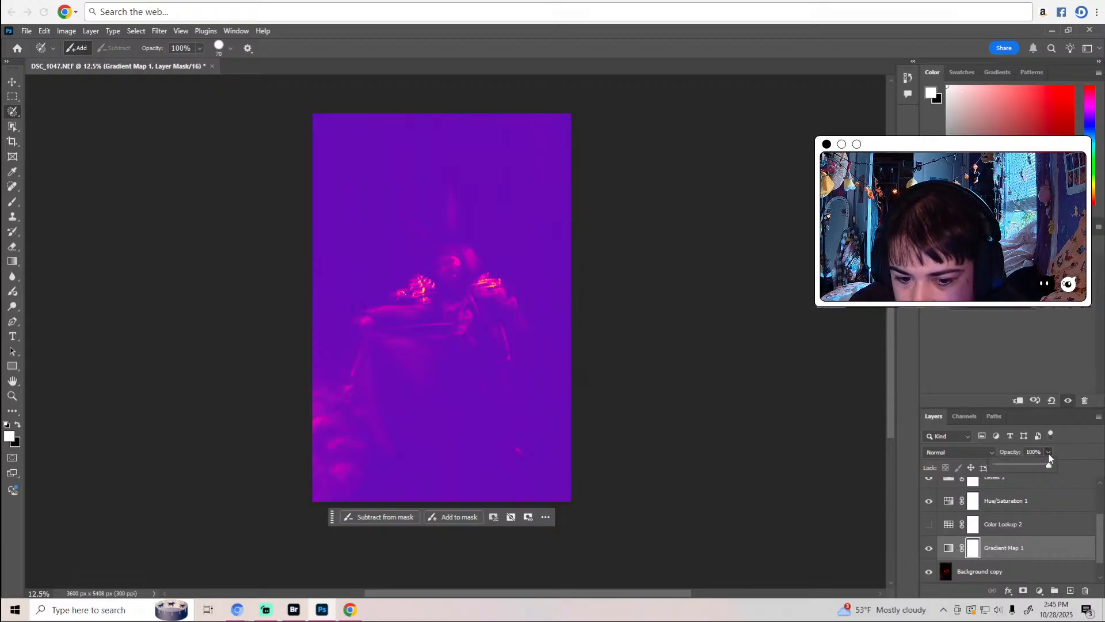
pyautogui.click(1049, 451)
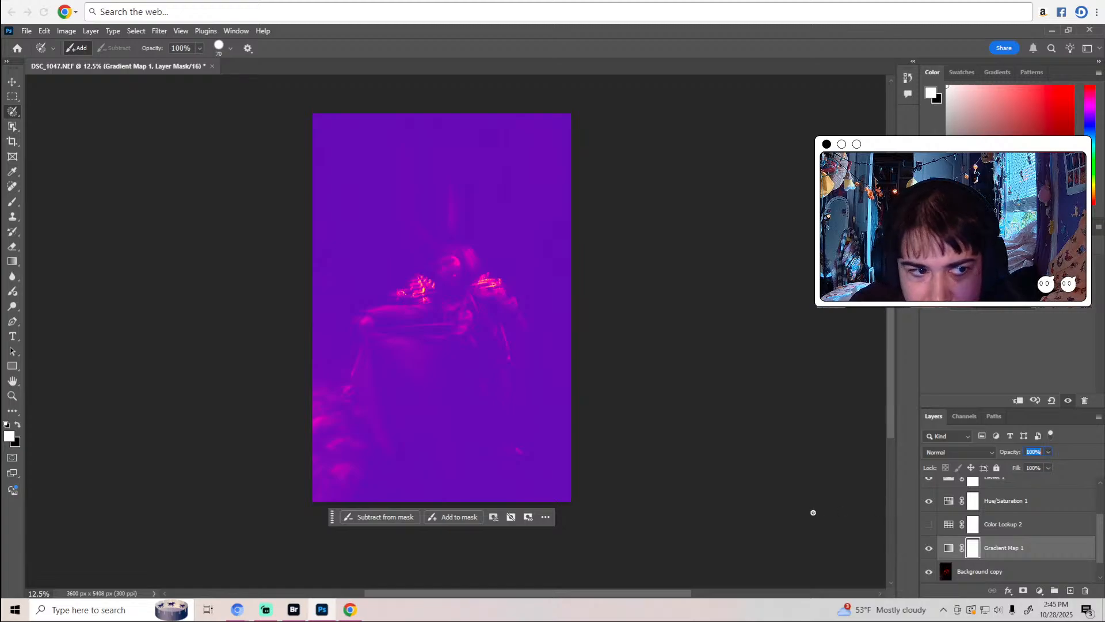
pyautogui.click(512, 519)
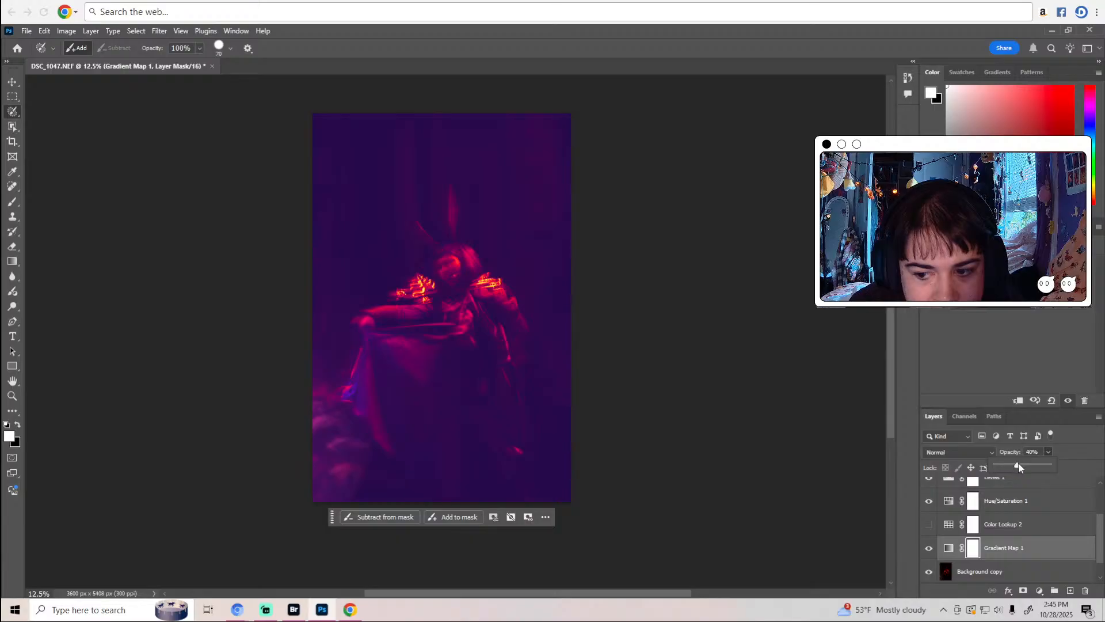
pyautogui.moveTo(1006, 467); pyautogui.dragTo(1004, 468)
pyautogui.click(1047, 467)
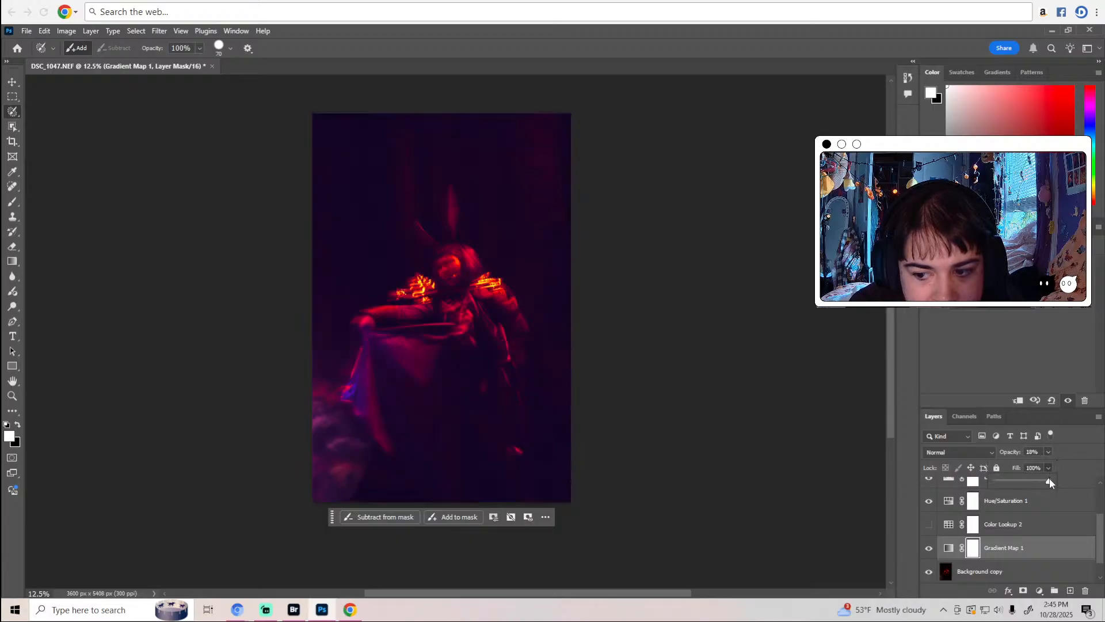
pyautogui.moveTo(1006, 482); pyautogui.dragTo(1004, 482)
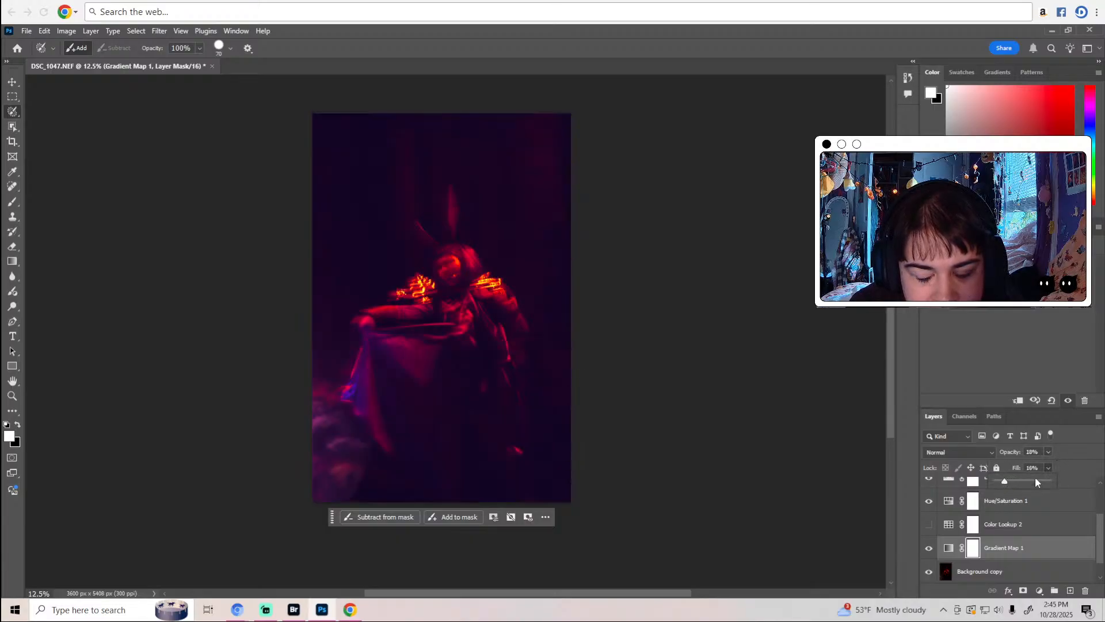
pyautogui.click(928, 552)
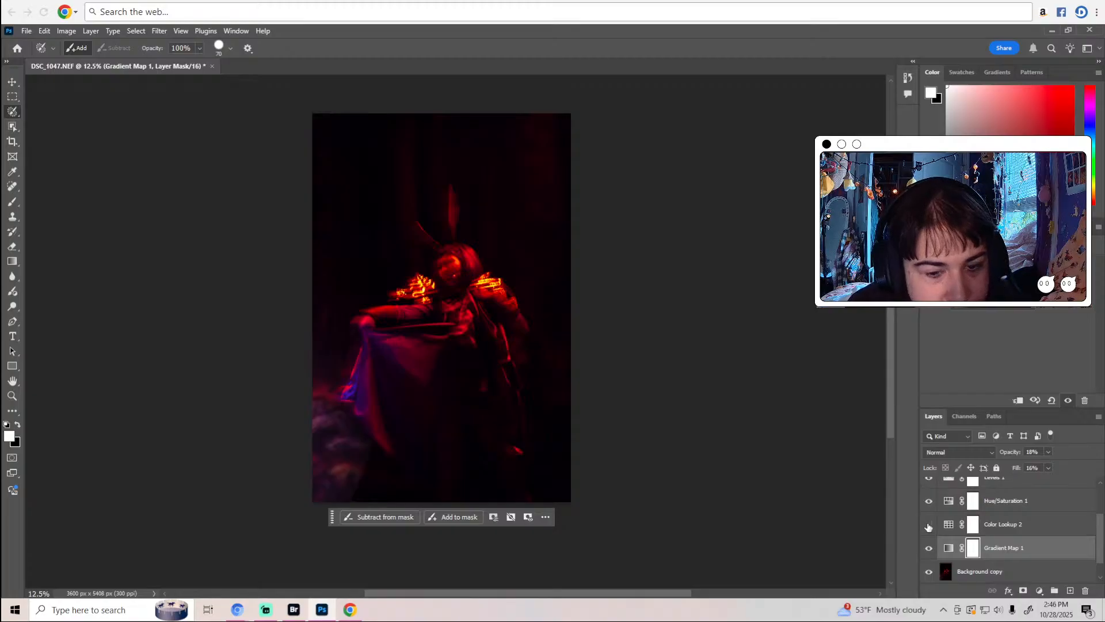
pyautogui.click(928, 524)
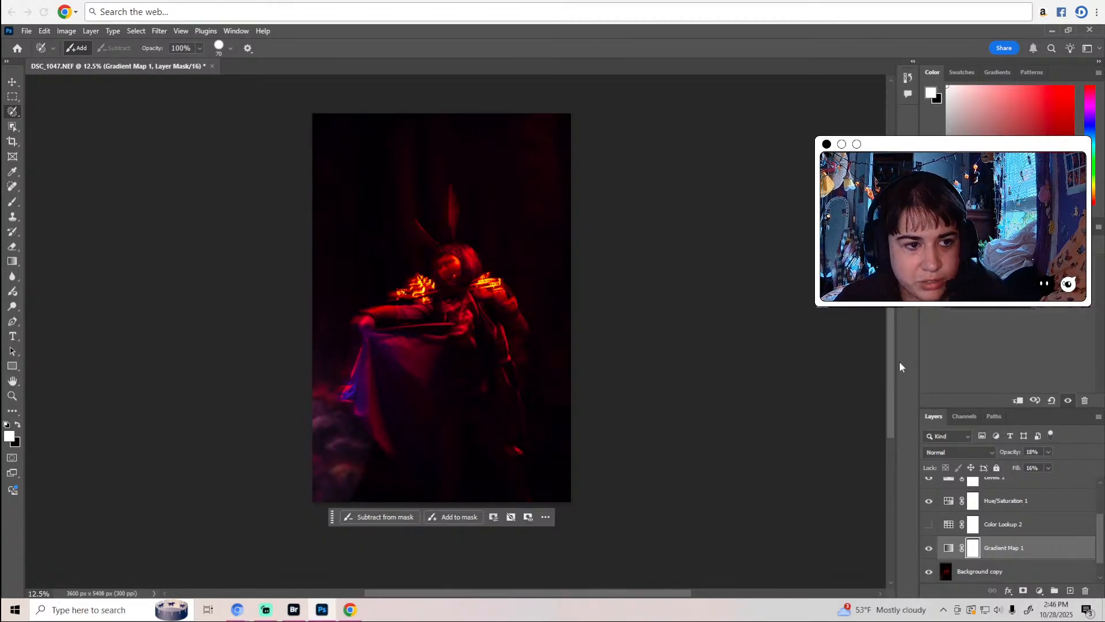
# Select the Background copy layer and start saving a copy of the photo in JPEG format to the Desktop folder.
pyautogui.hotkey('alt', '[')
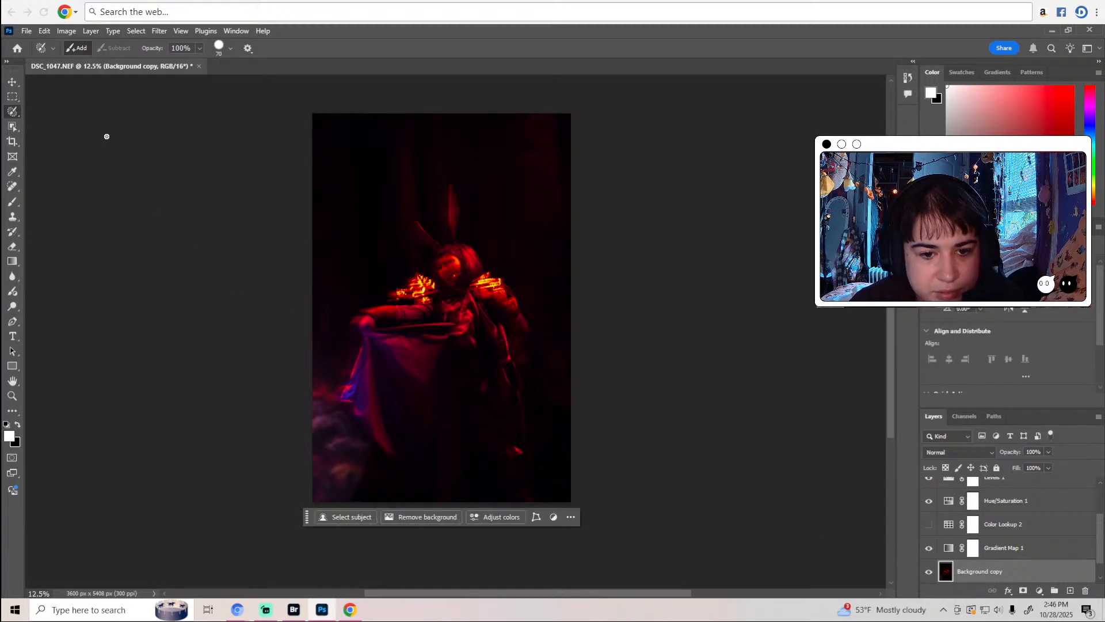
pyautogui.click(27, 31)
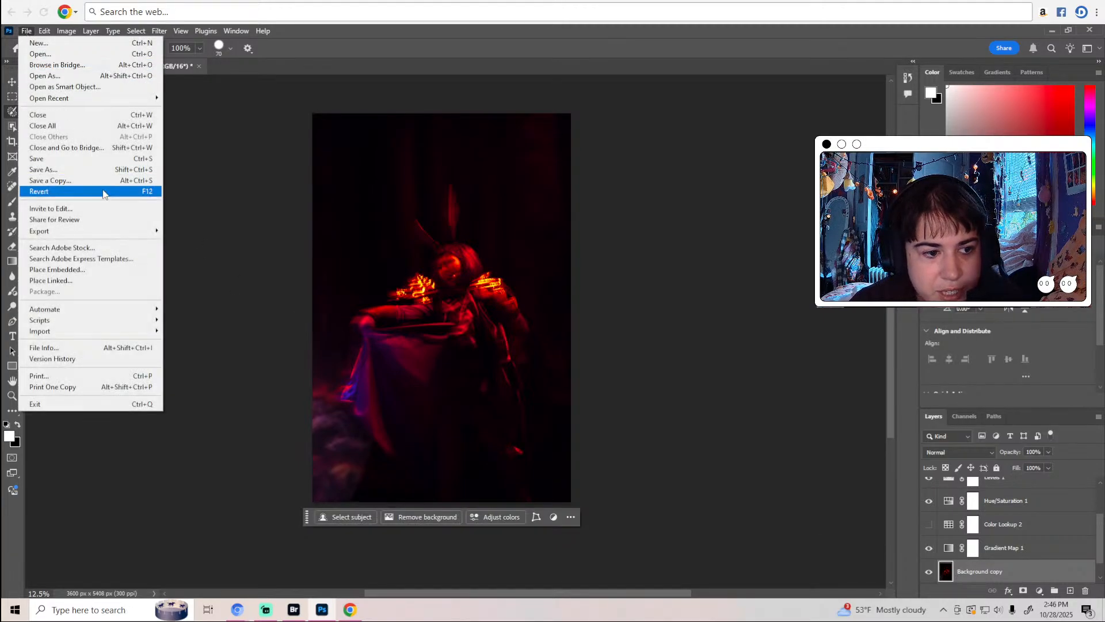
pyautogui.click(100, 179)
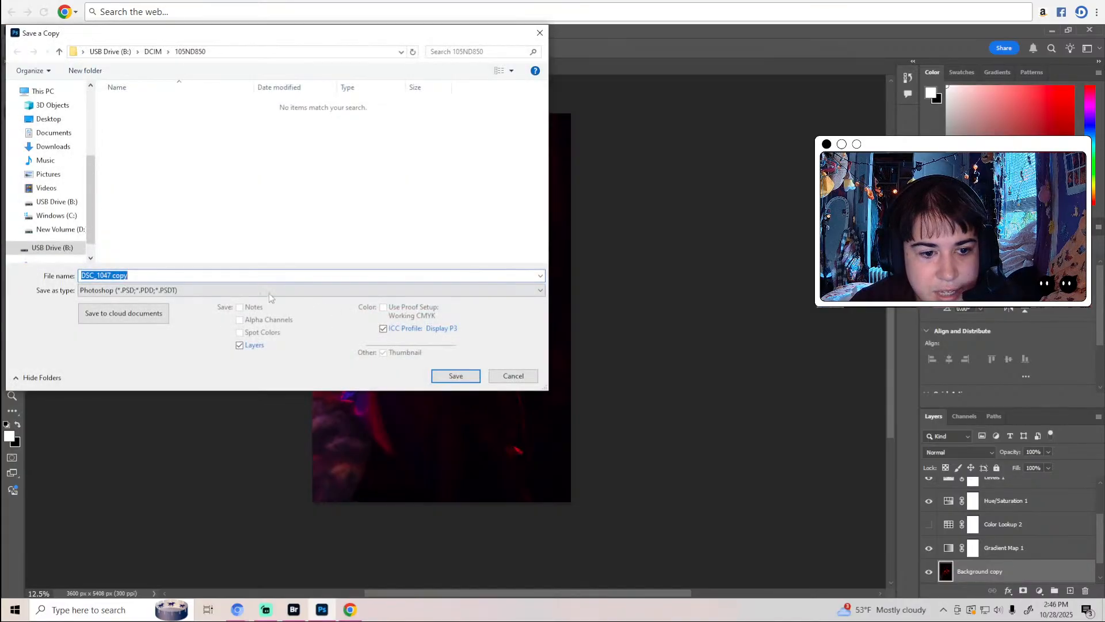
pyautogui.click(268, 292)
pyautogui.click(229, 356)
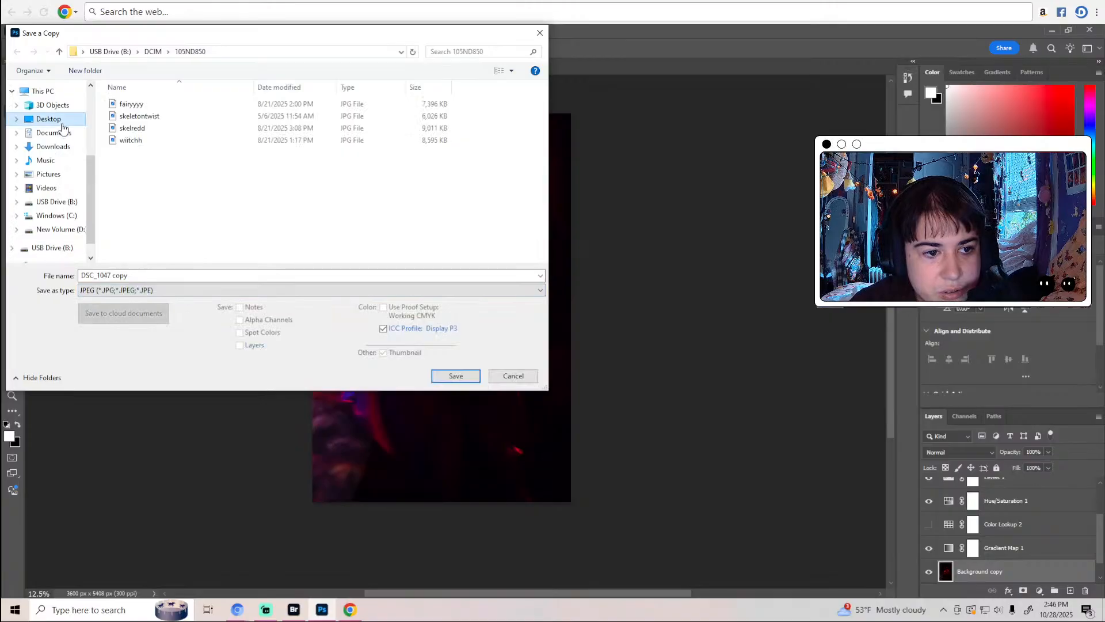
pyautogui.click(52, 119)
# Name the JPEG copy dragonqueen and save it with the offered JPEG options.
pyautogui.tripleClick(189, 276)
pyautogui.press('BackSpace')
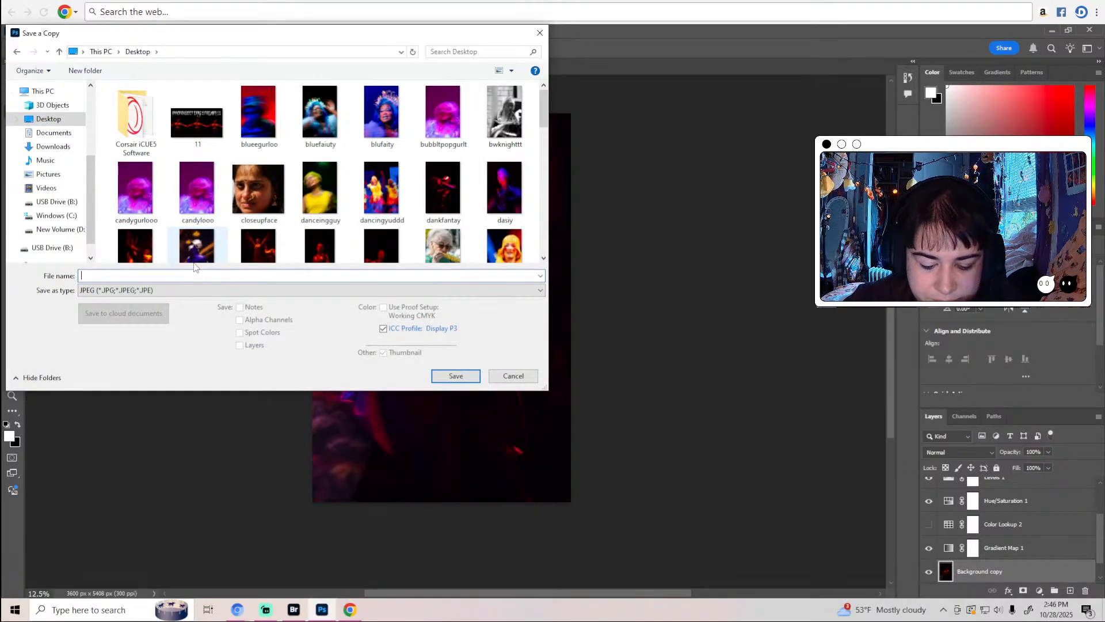
pyautogui.write('dragon')
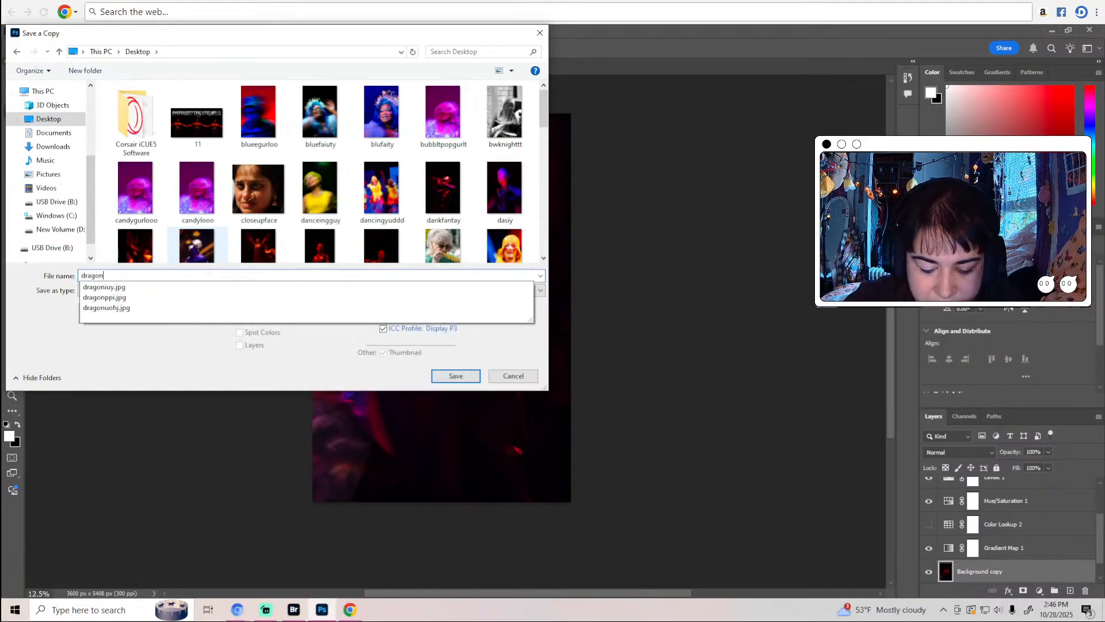
pyautogui.press('Escape')
pyautogui.write('nqueen')
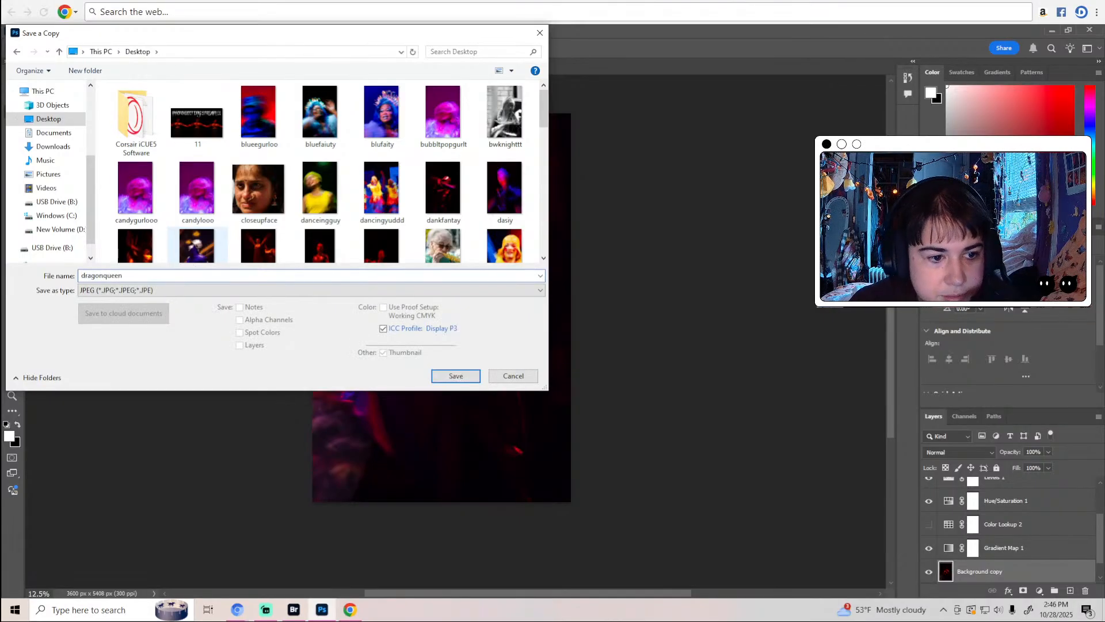
pyautogui.click(466, 377)
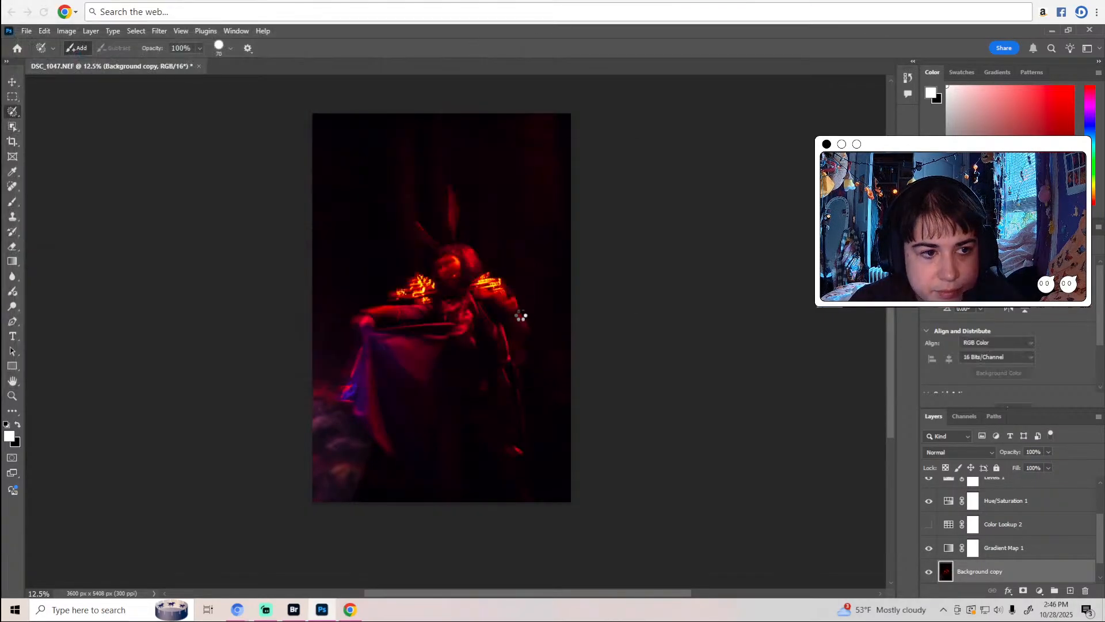
pyautogui.click(604, 168)
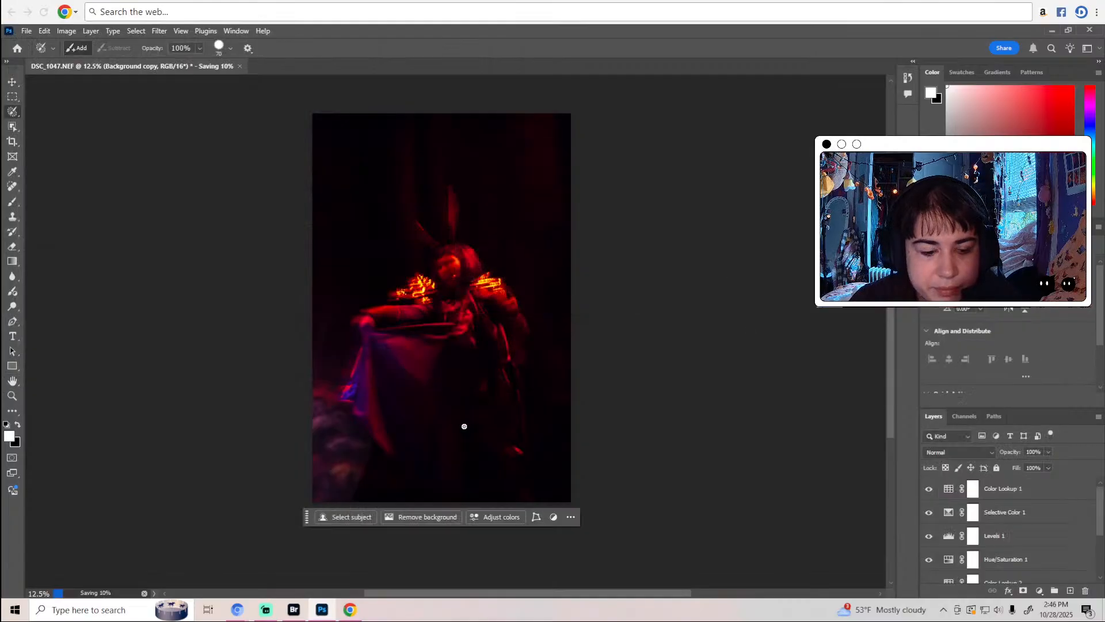
# Switch to Bridge and browse the shoot's photos from DSC_1049.NEF onward to find another one to edit.
pyautogui.click(294, 610)
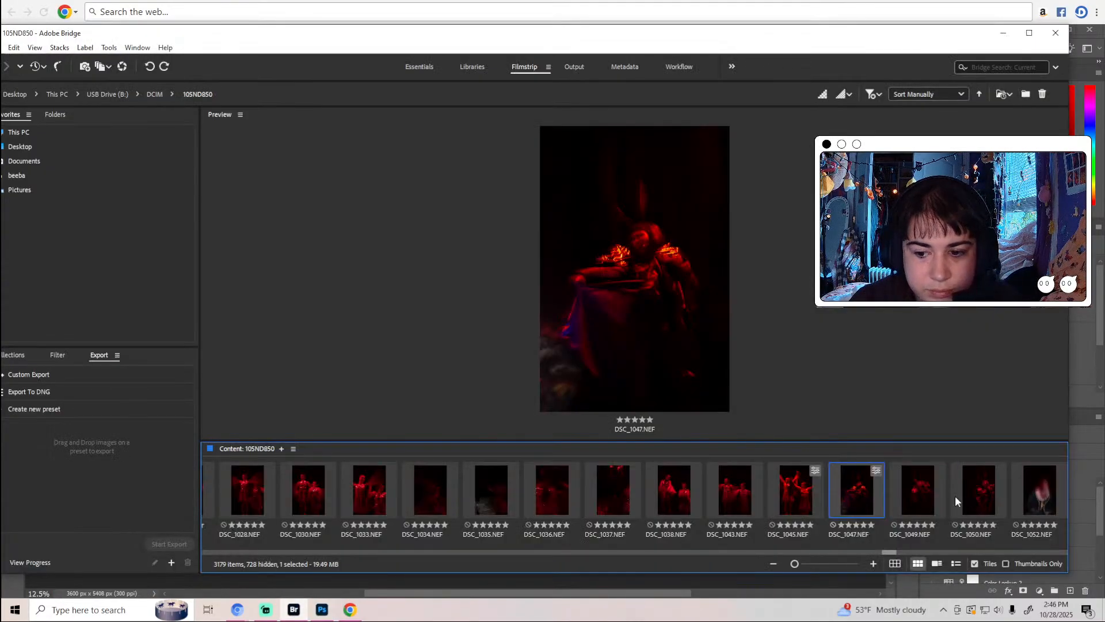
pyautogui.click(917, 493)
pyautogui.press('Right')
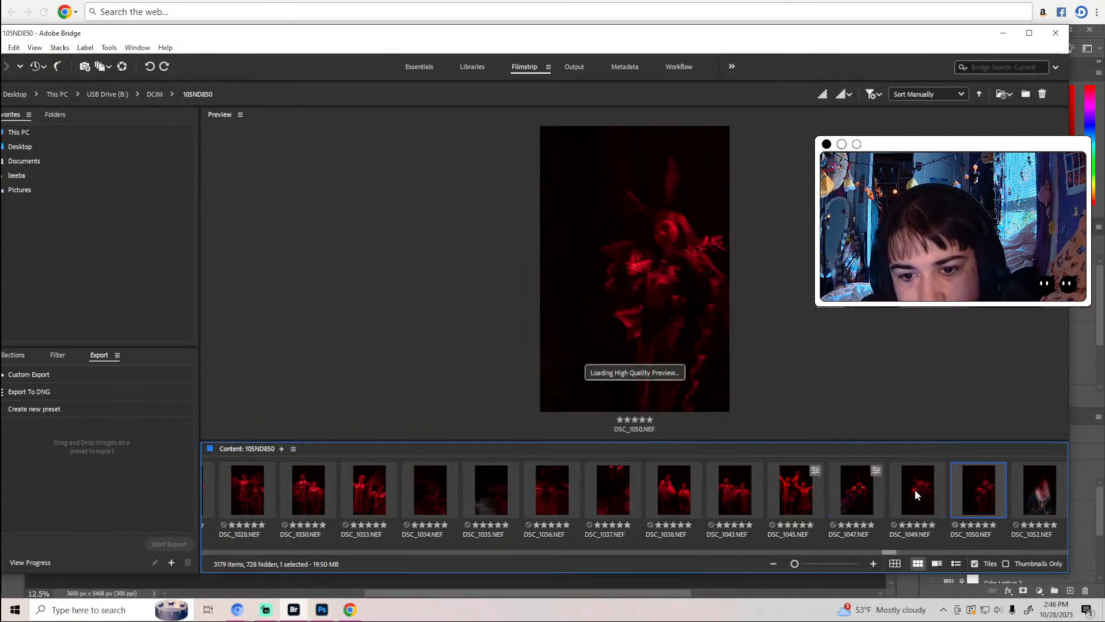
pyautogui.press('Right')
pyautogui.press('Right')
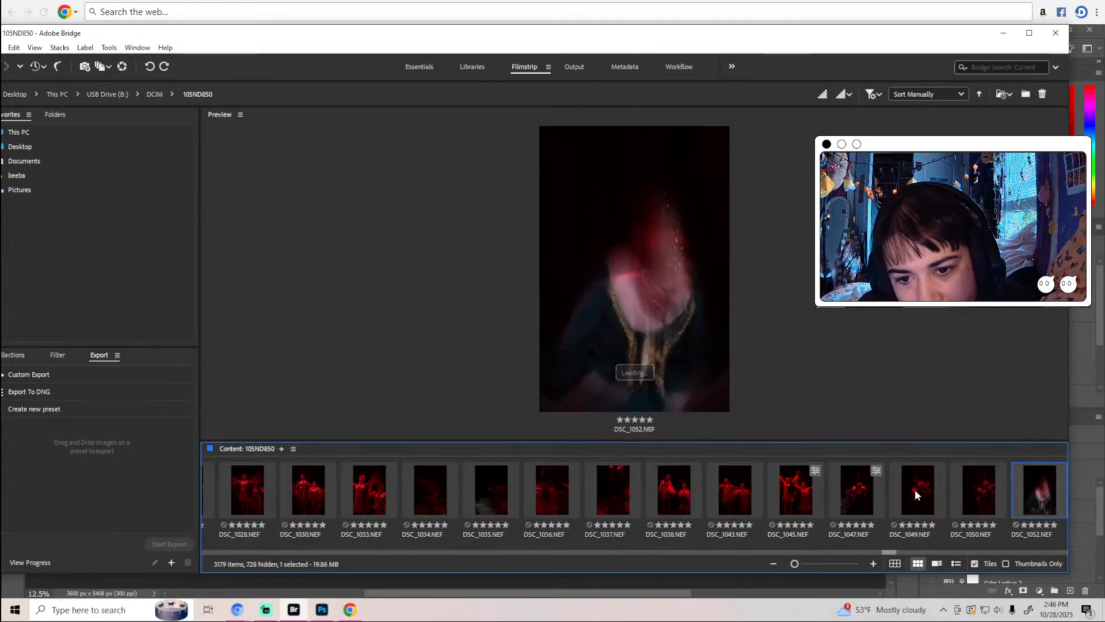
pyautogui.press('Right')
pyautogui.press('Right')
pyautogui.press('Right')
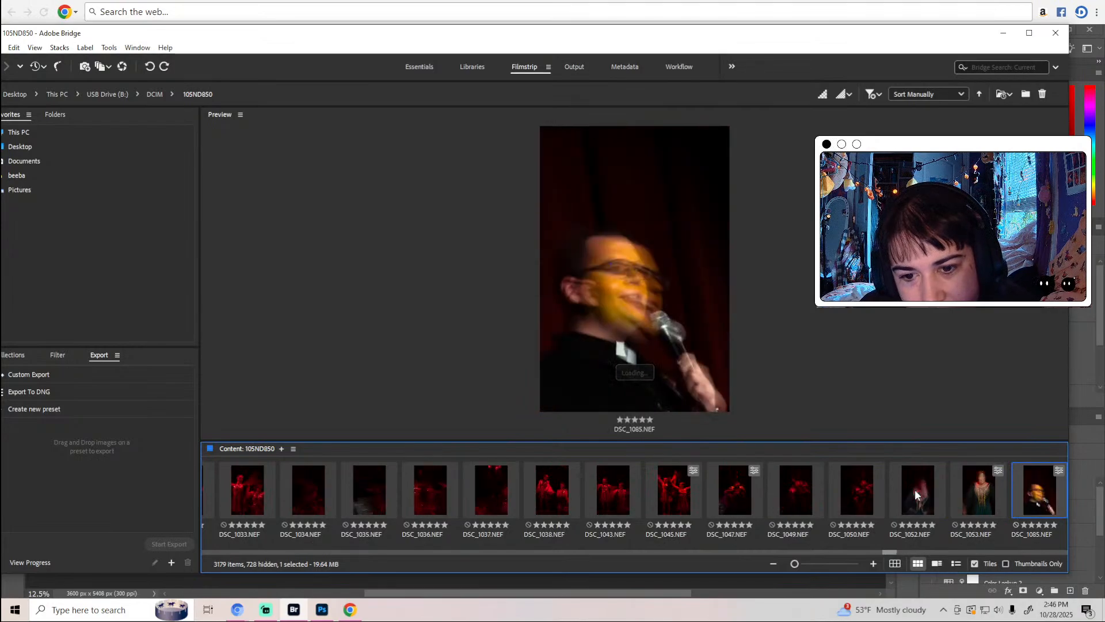
pyautogui.press('Left')
pyautogui.press('Left')
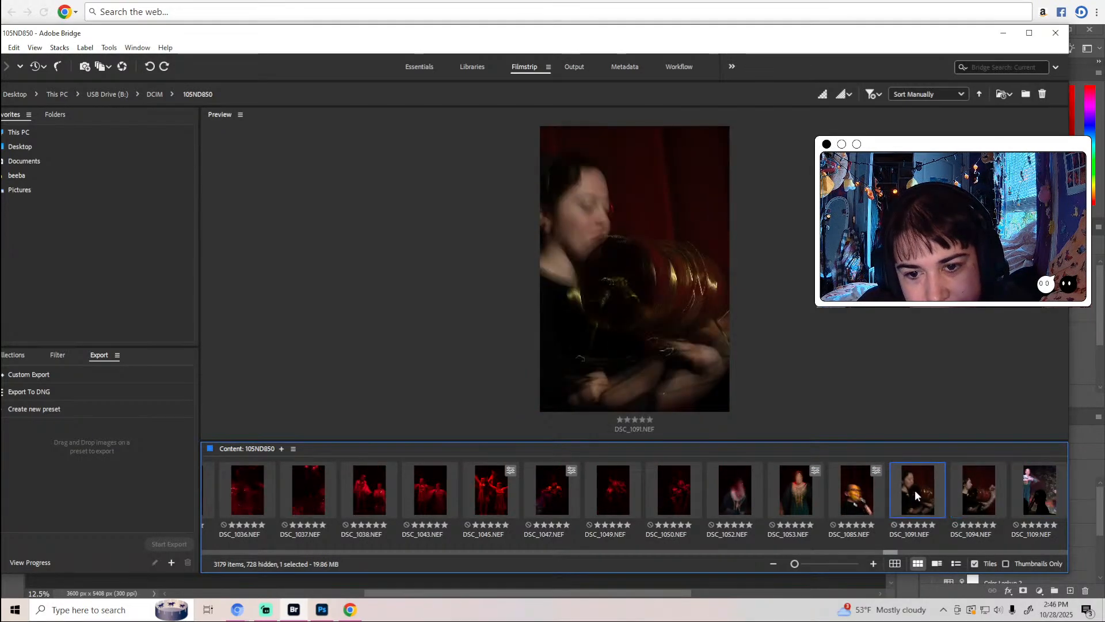
pyautogui.press('Right')
pyautogui.press('Right')
pyautogui.press('Right')
pyautogui.press('Right')
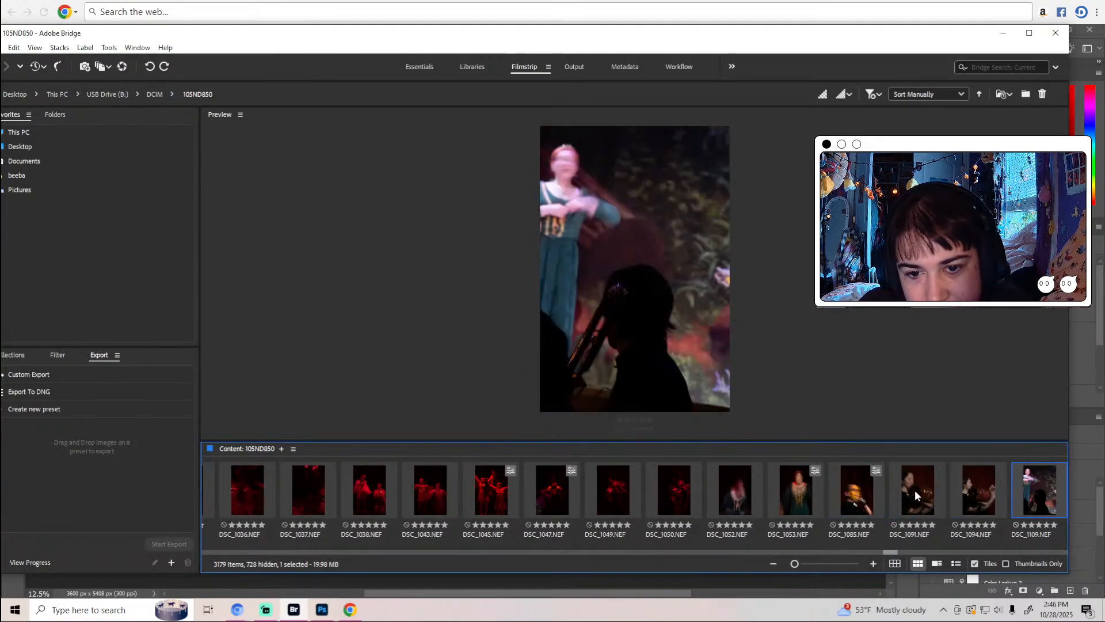
pyautogui.press('Right')
pyautogui.press('Right')
pyautogui.press('Right')
pyautogui.press('Right')
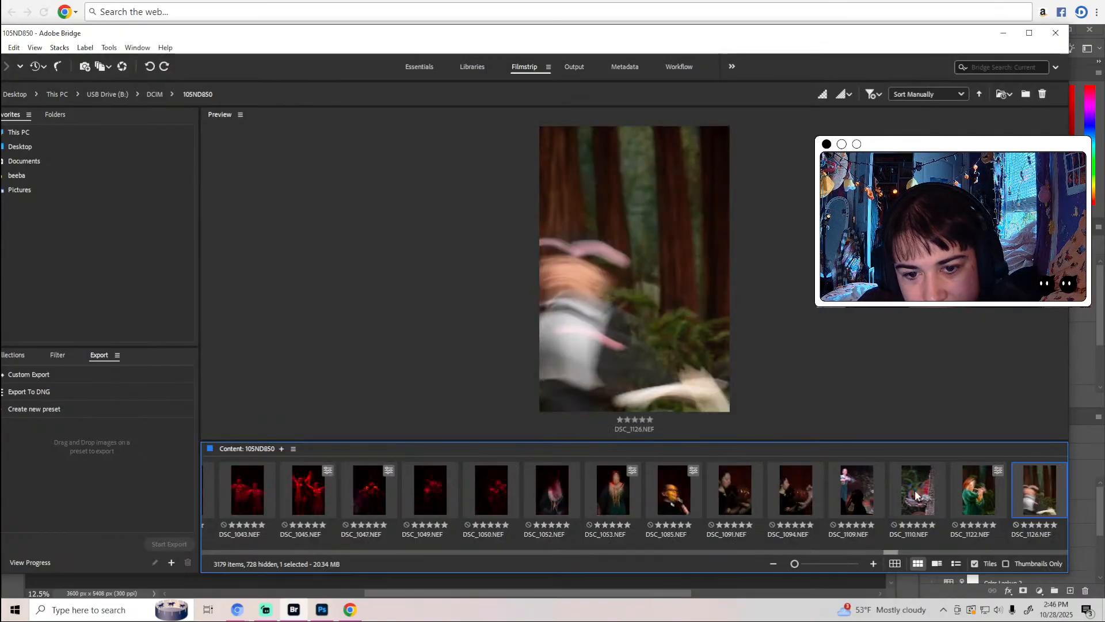
pyautogui.press('Left')
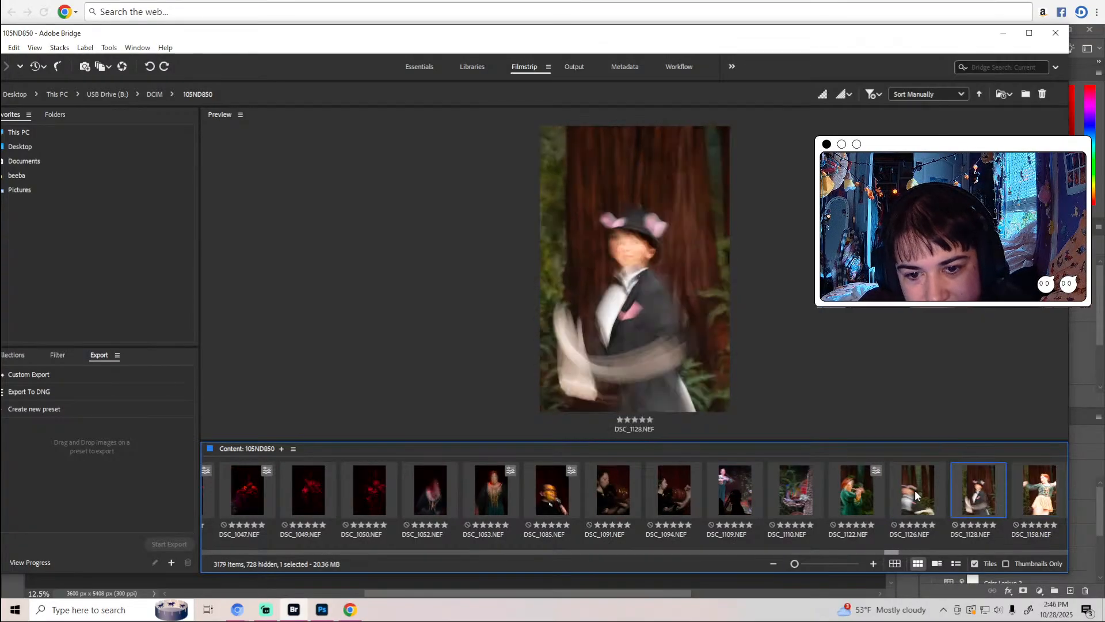
pyautogui.press('Right')
pyautogui.press('Right')
pyautogui.press('Right')
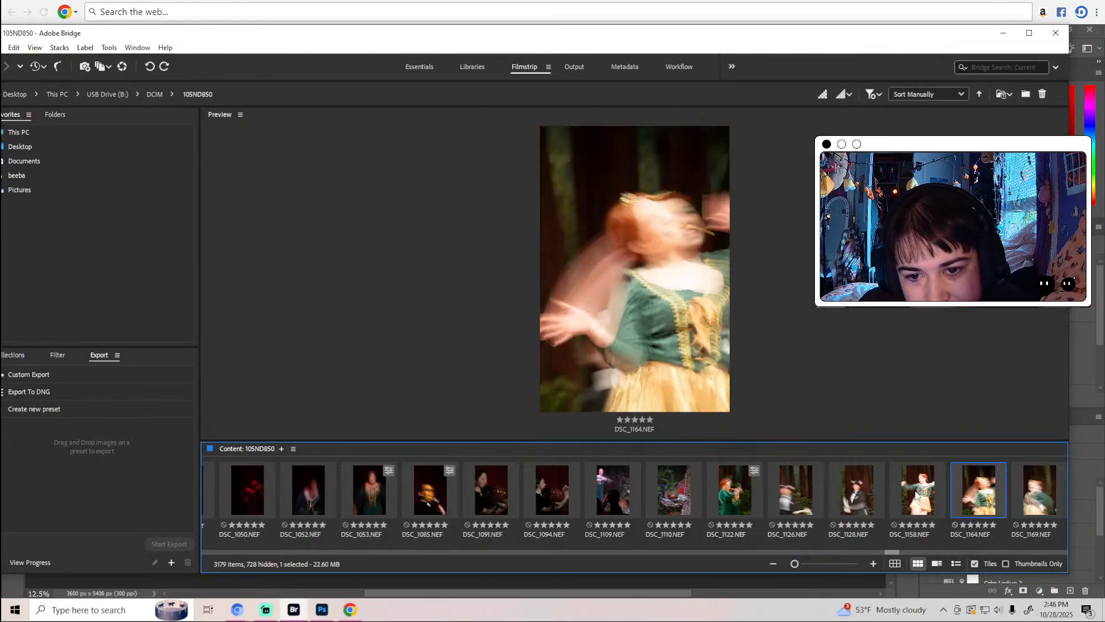
pyautogui.press('Left')
pyautogui.press('Right')
pyautogui.press('Right')
pyautogui.press('Right')
pyautogui.press('Right')
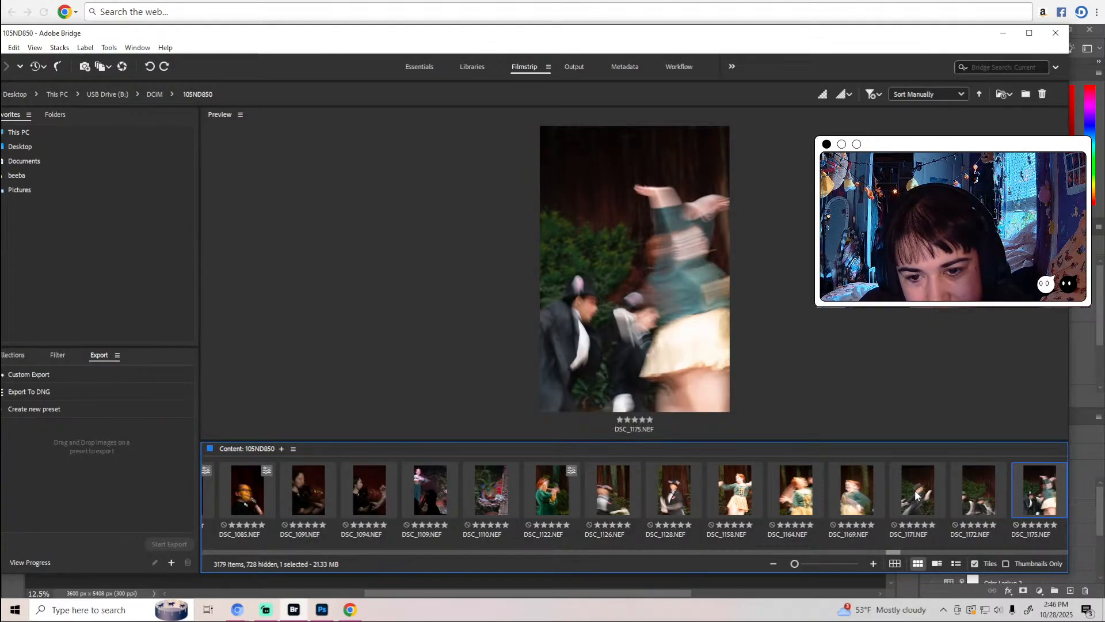
pyautogui.press('Right')
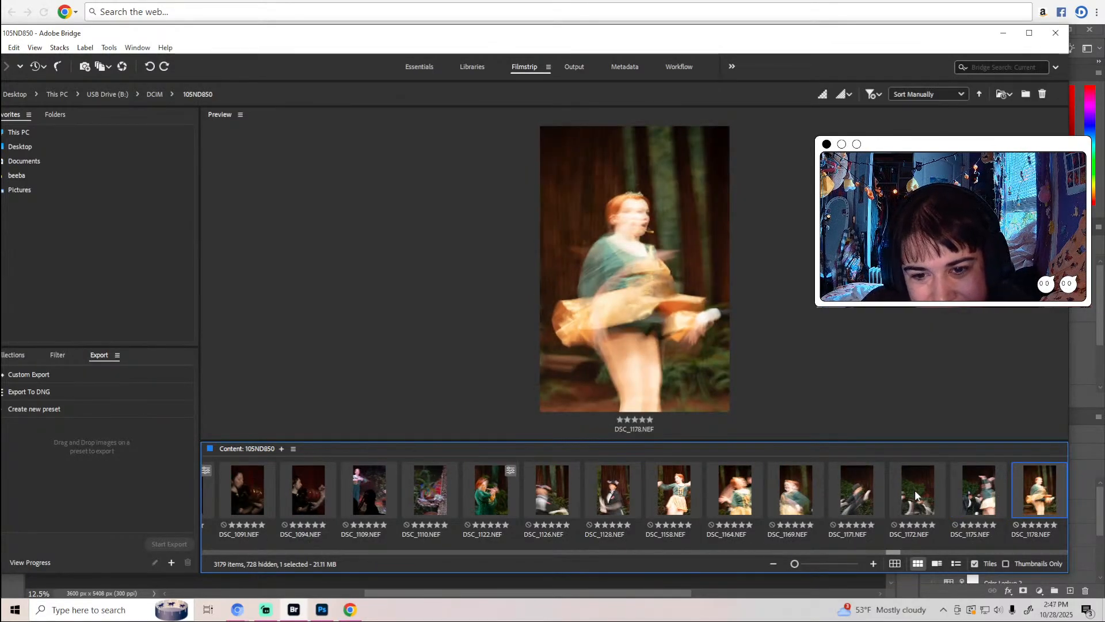
pyautogui.press('Right')
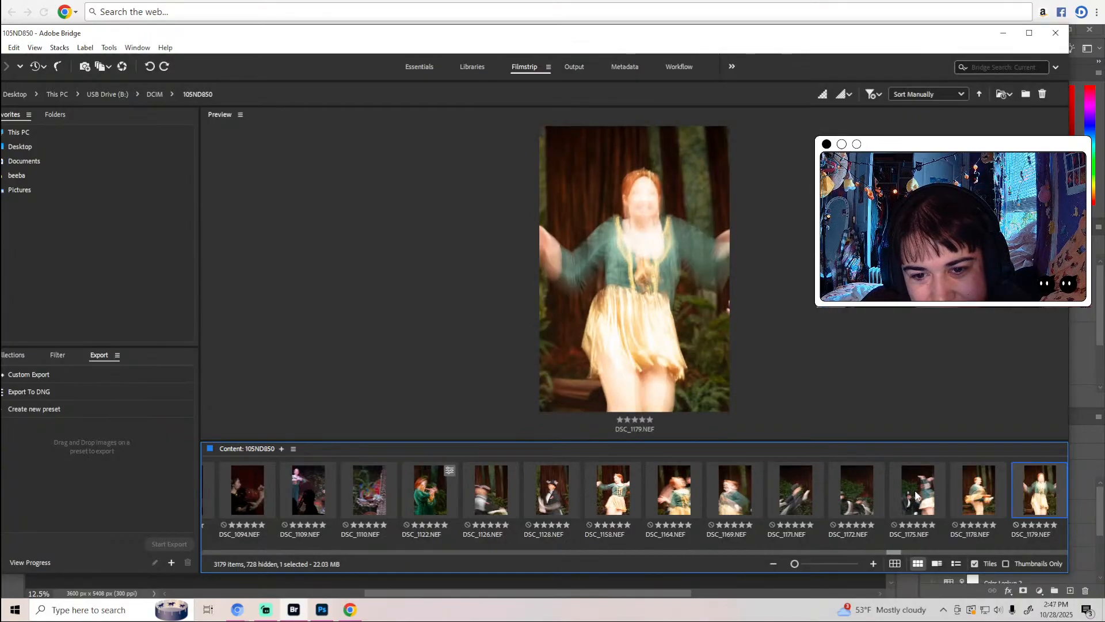
pyautogui.press('Right')
pyautogui.press('Right')
pyautogui.press('Right')
pyautogui.press('Right')
pyautogui.press('Right')
pyautogui.press('Right')
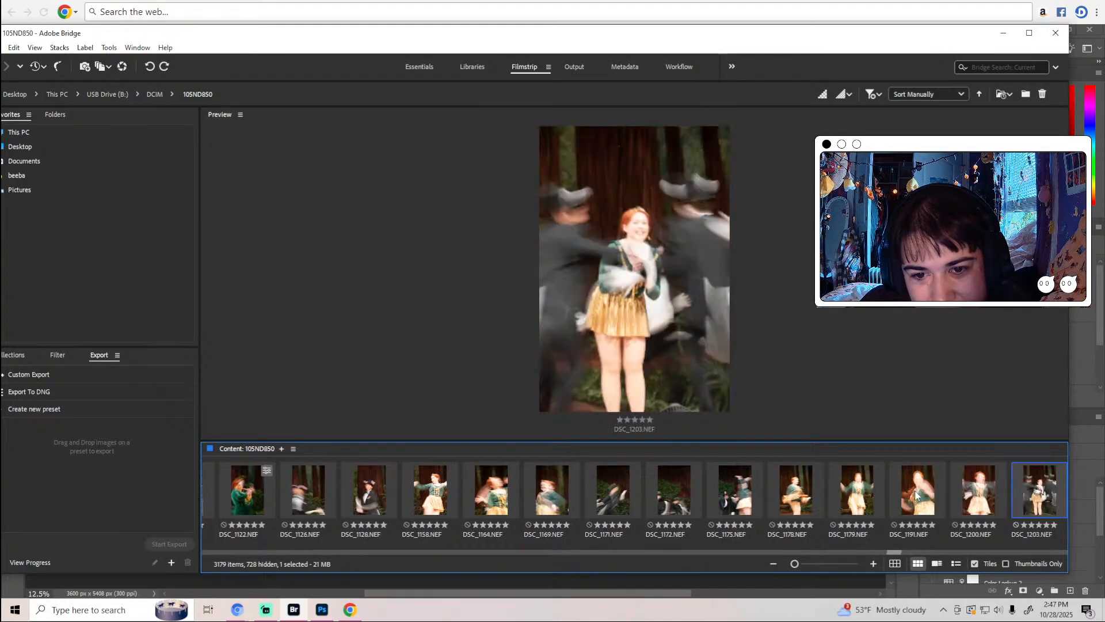
pyautogui.press('Right')
pyautogui.press('Right')
pyautogui.press('Right')
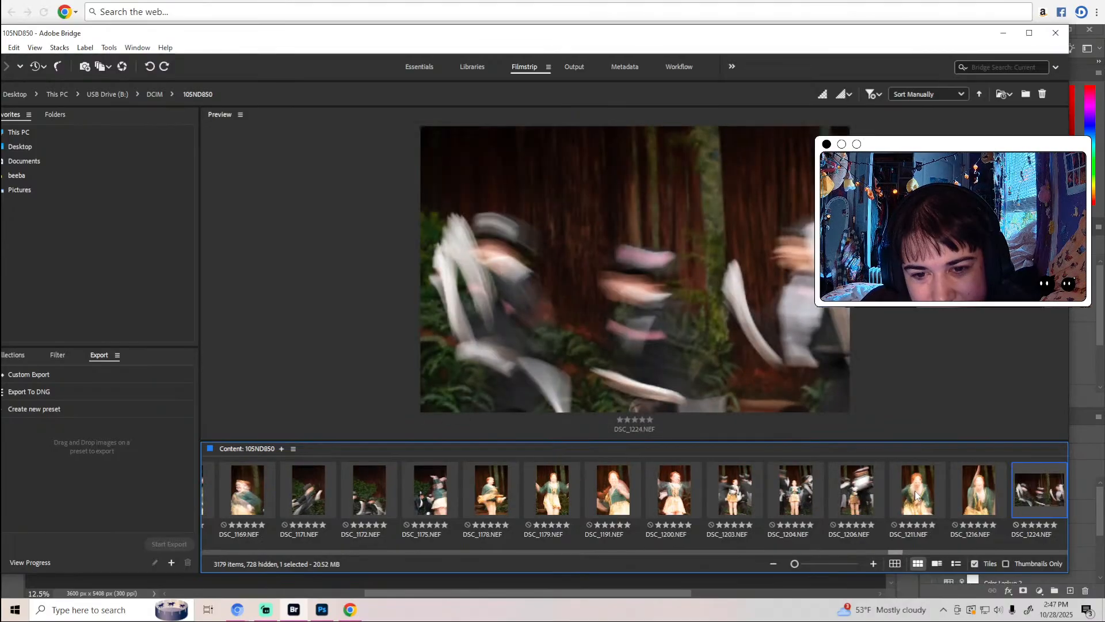
# Compare DSC_1241.NEF with its neighbouring shot and open DSC_1241.NEF in Camera Raw.
pyautogui.press('Right')
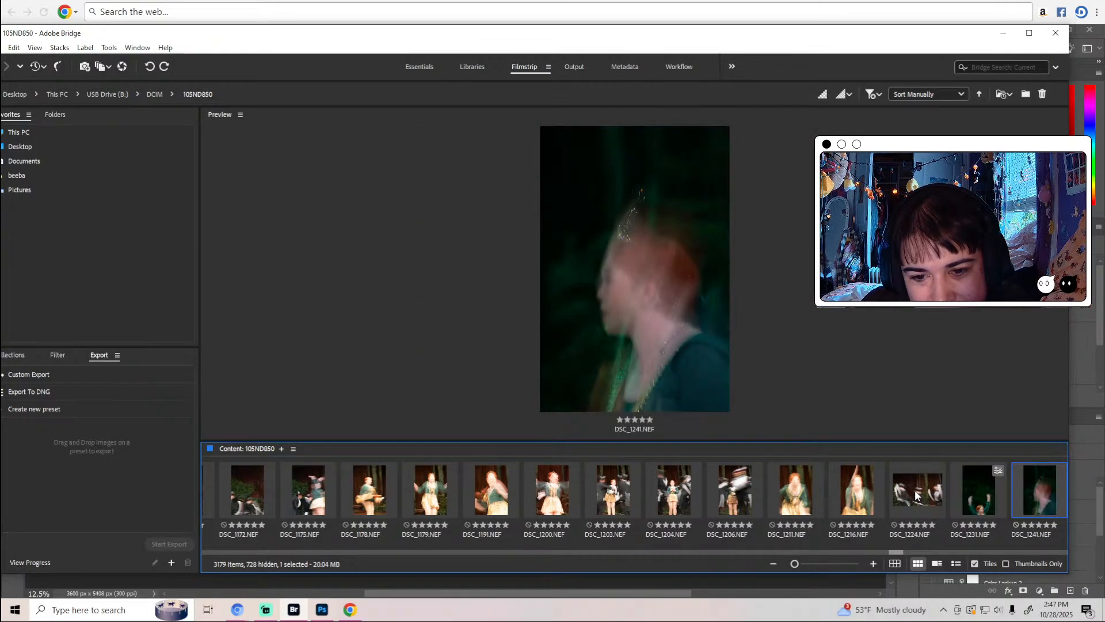
pyautogui.press('Right')
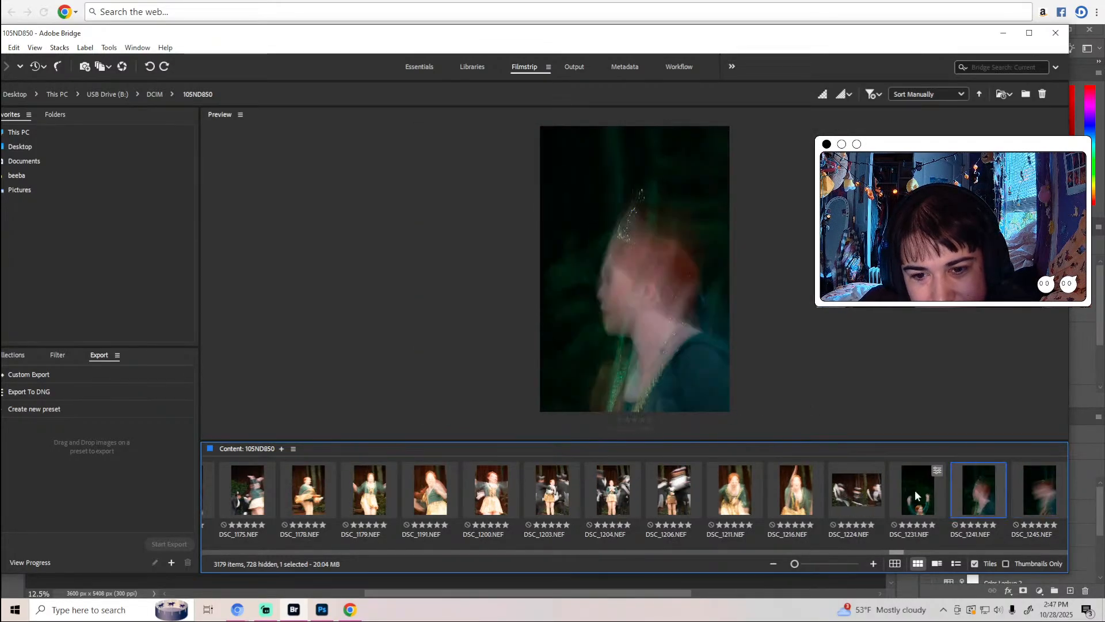
pyautogui.press('Left')
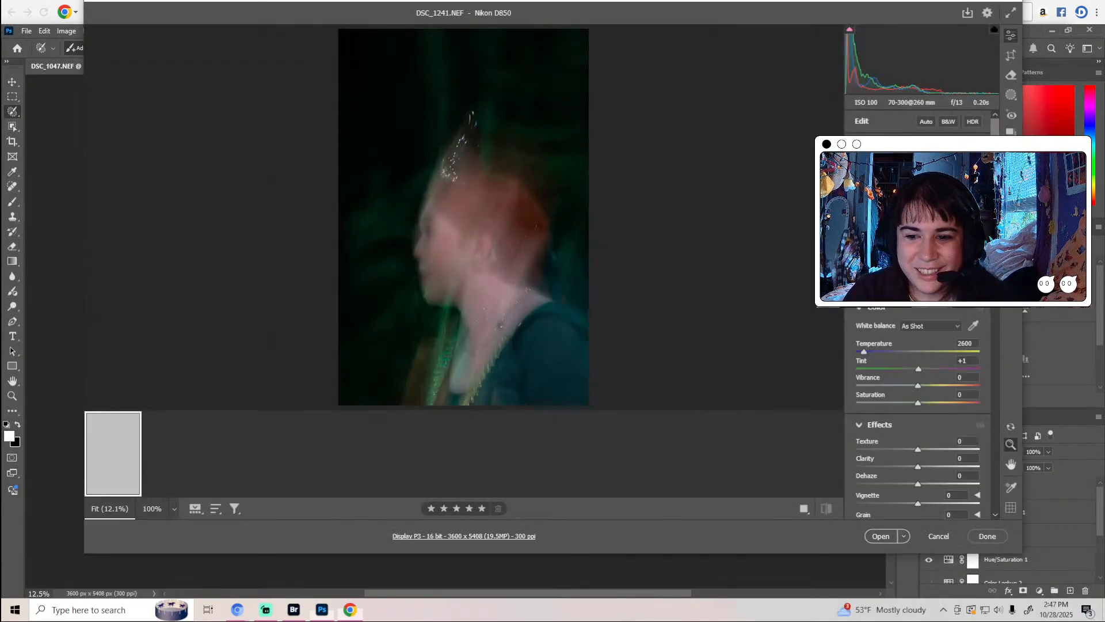
# Set Whites to +24, Blacks to -12, Temperature to 2700, Tint to -2, Vibrance to +5 and Saturation to +6.
pyautogui.scroll(-2, 898, 413)
pyautogui.scroll(-10, 898, 413)
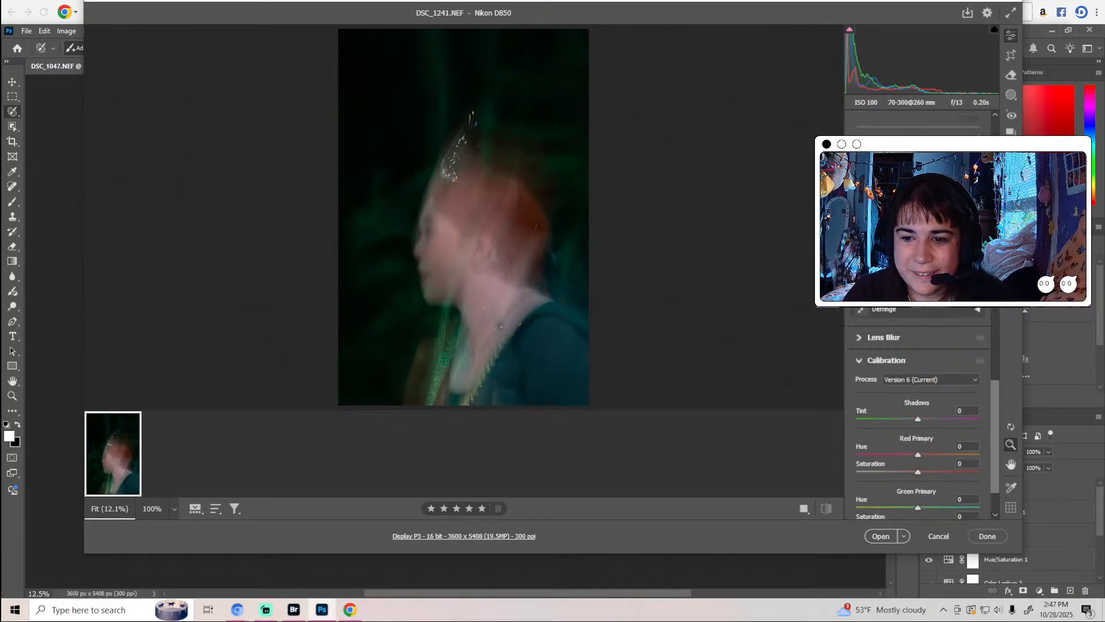
pyautogui.scroll(4, 918, 414)
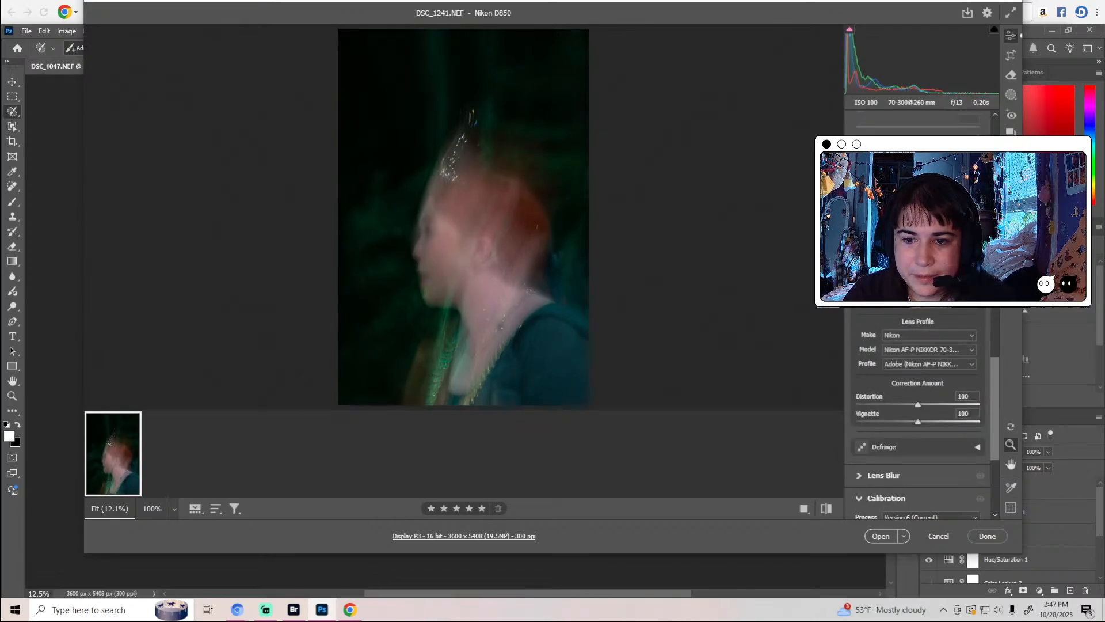
pyautogui.scroll(5, 918, 414)
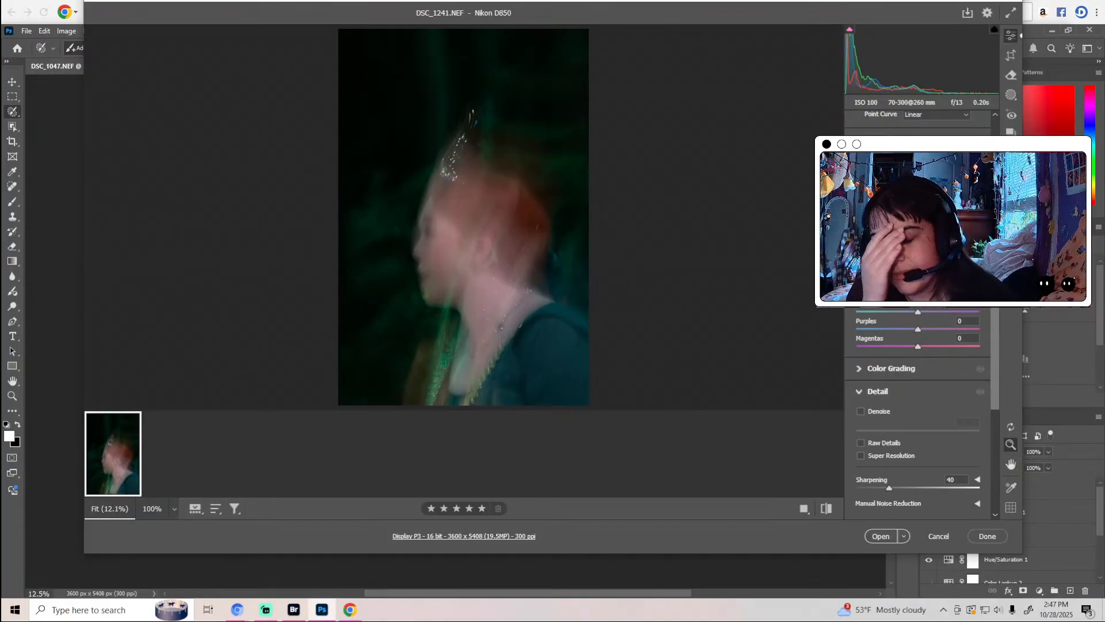
pyautogui.scroll(10, 918, 413)
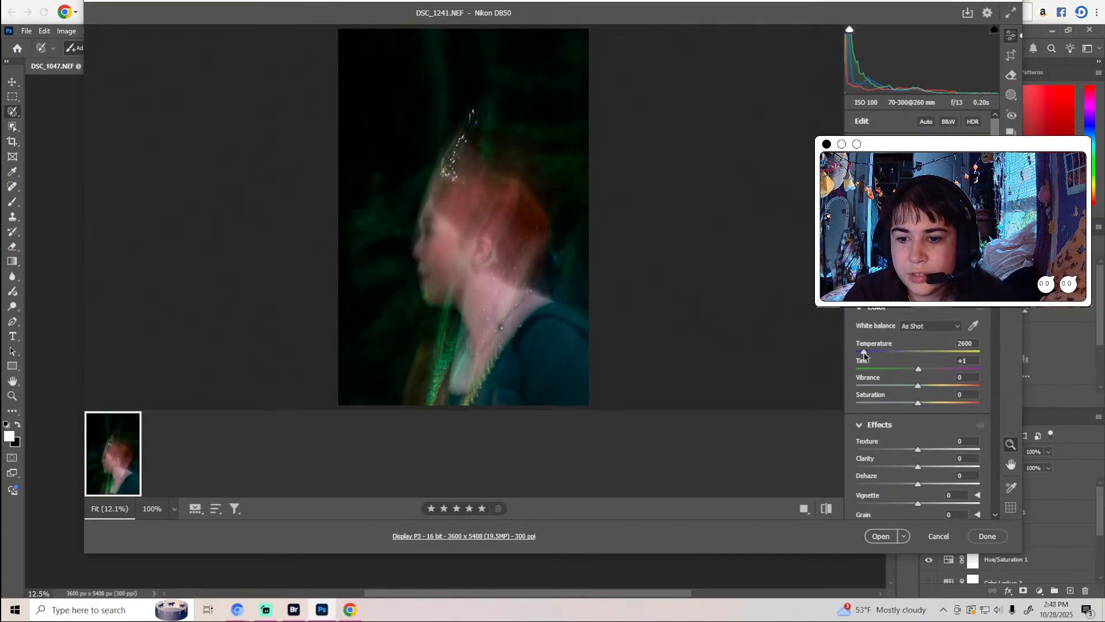
pyautogui.moveTo(864, 356); pyautogui.dragTo(921, 387)
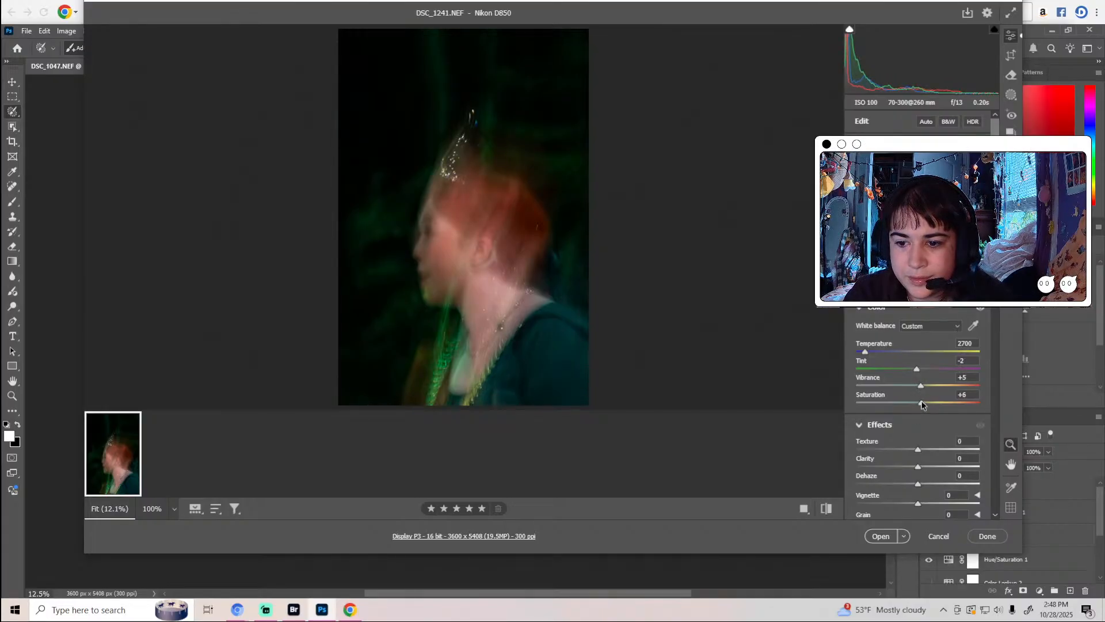
# Raise the photo's Texture slightly and set both Clarity and Dehaze to +5.
pyautogui.scroll(-5, 876, 353)
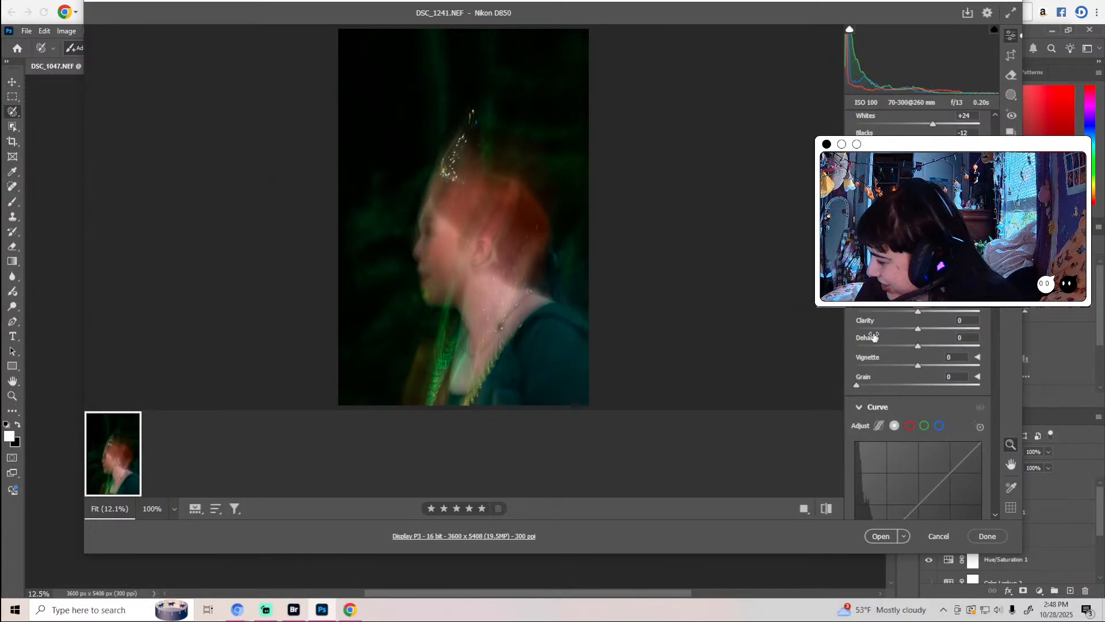
pyautogui.moveTo(874, 337)
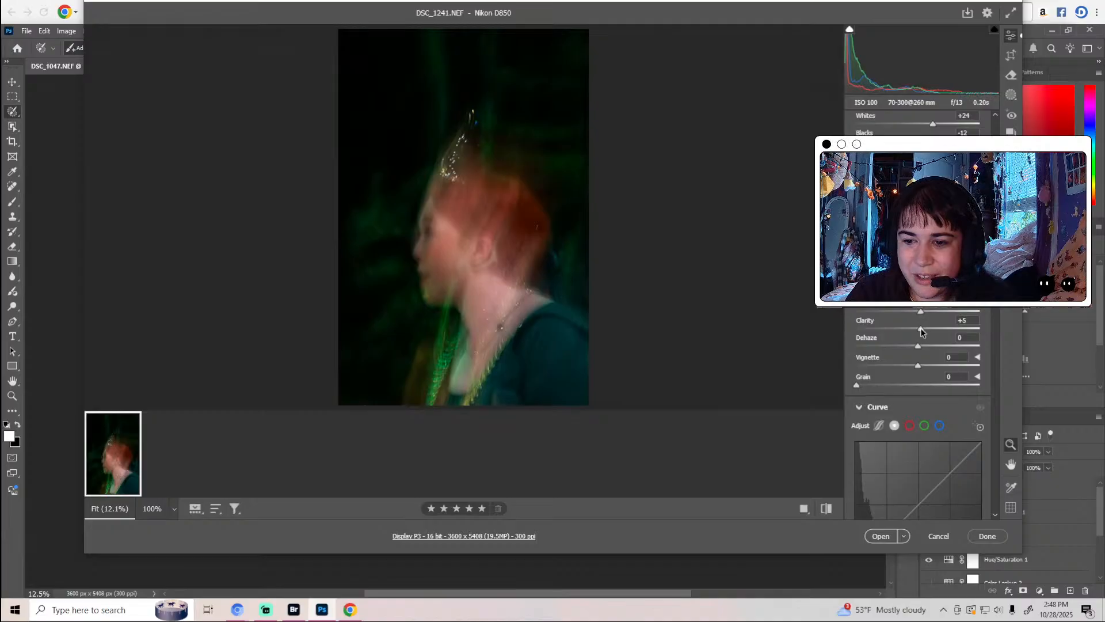
pyautogui.moveTo(919, 347); pyautogui.dragTo(922, 347)
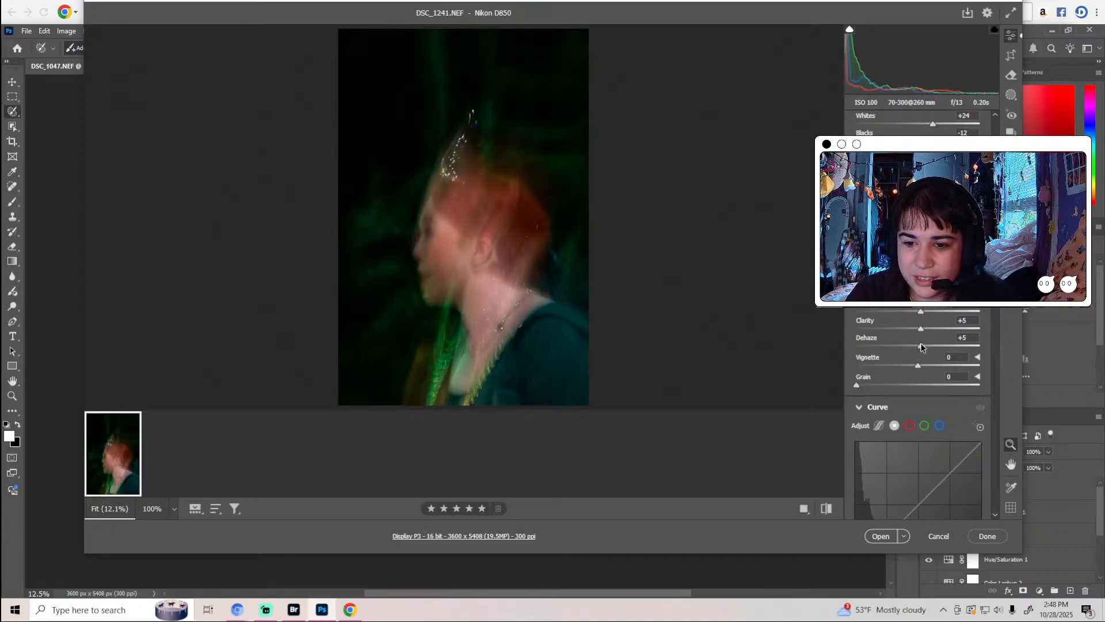
# Shape the green channel curve with points at input 93, output 96 and input 235, output 244.
pyautogui.scroll(-3, 921, 346)
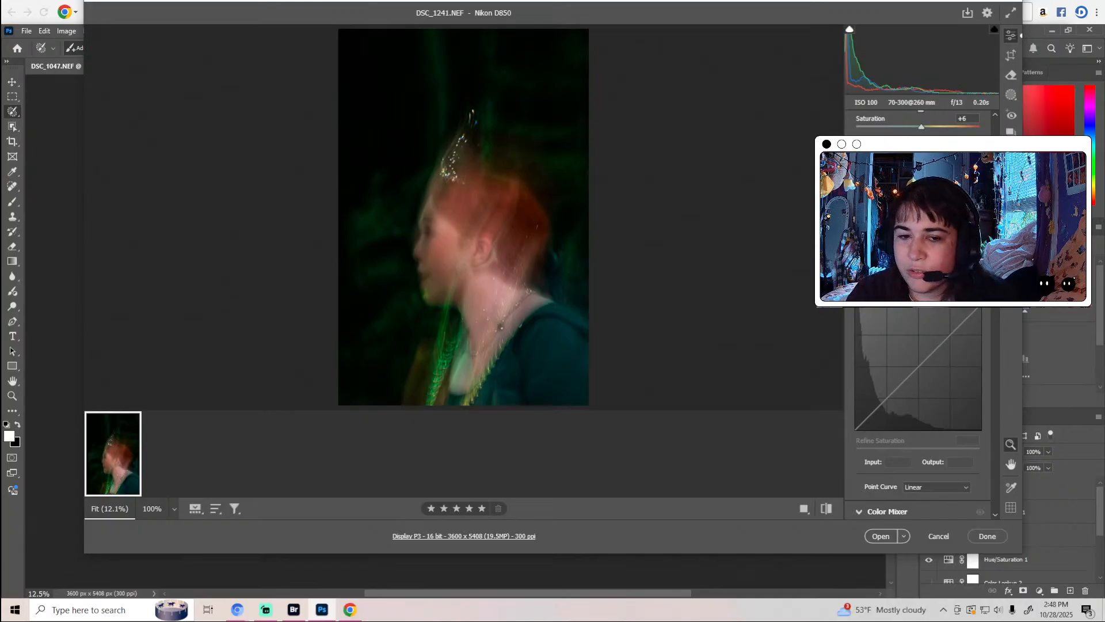
pyautogui.click(905, 294)
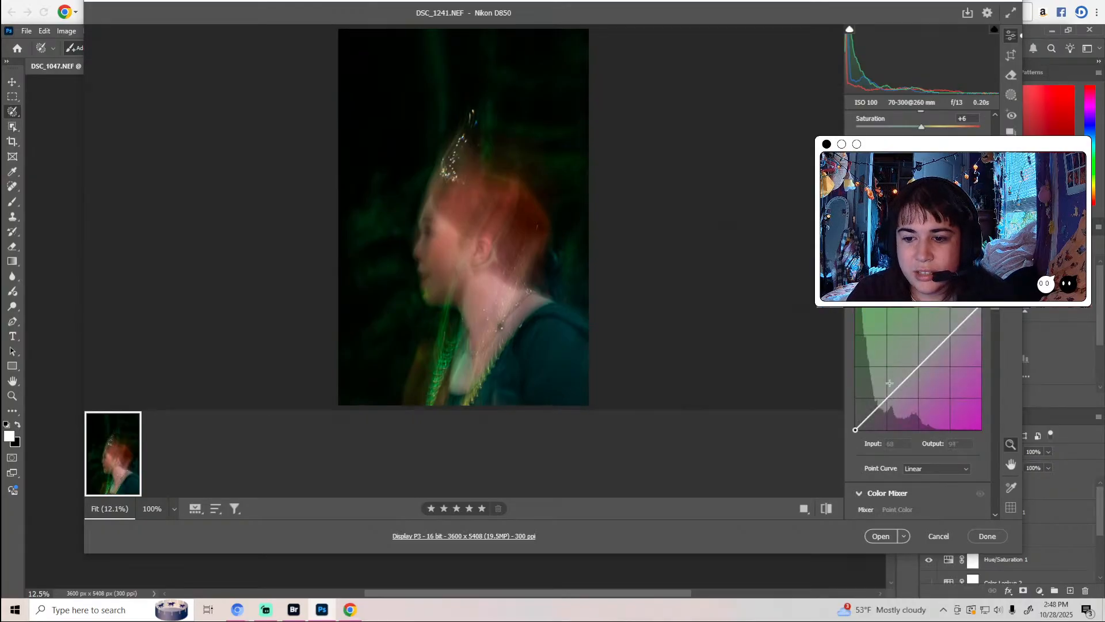
pyautogui.moveTo(895, 392); pyautogui.dragTo(902, 382)
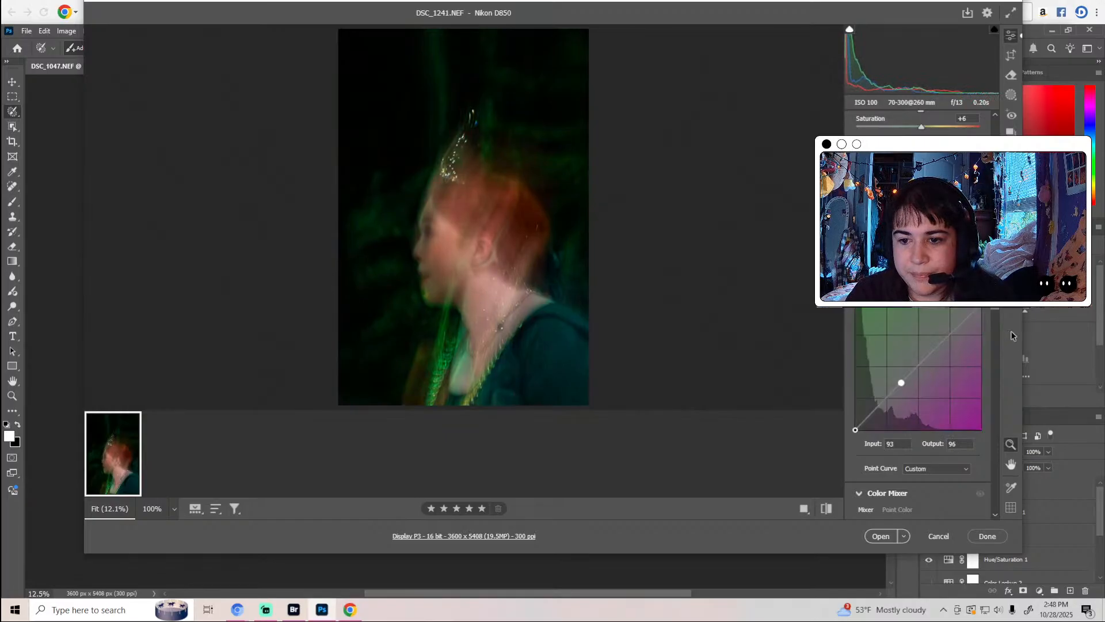
pyautogui.moveTo(977, 313); pyautogui.dragTo(972, 310)
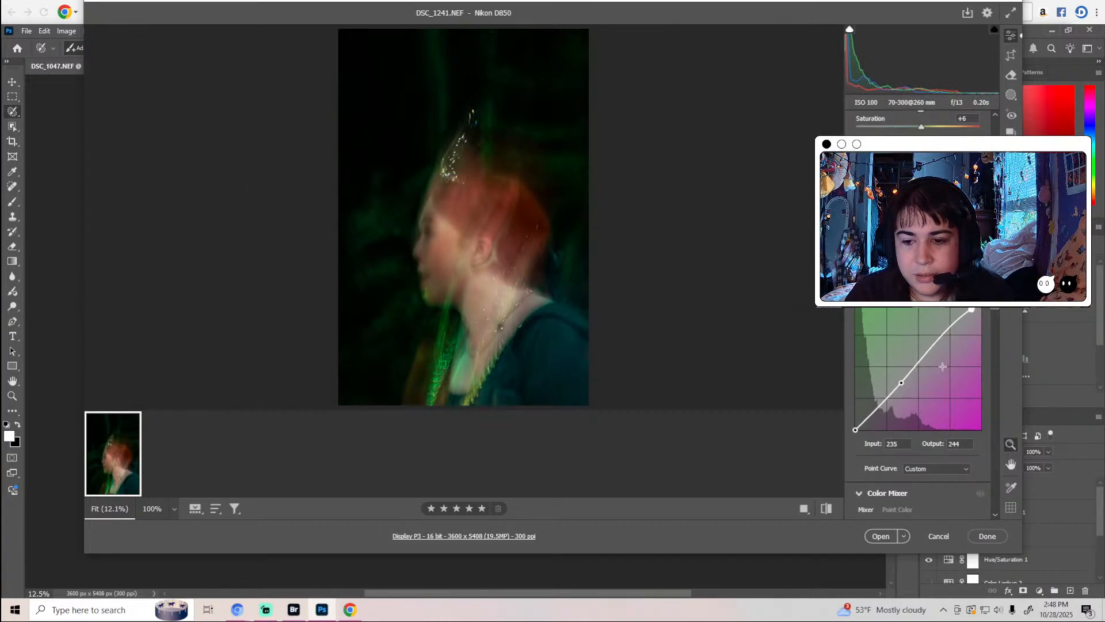
# Set Purples to +40 and Magentas to +17 in the Color Mixer's HSL adjustments.
pyautogui.scroll(-5, 939, 368)
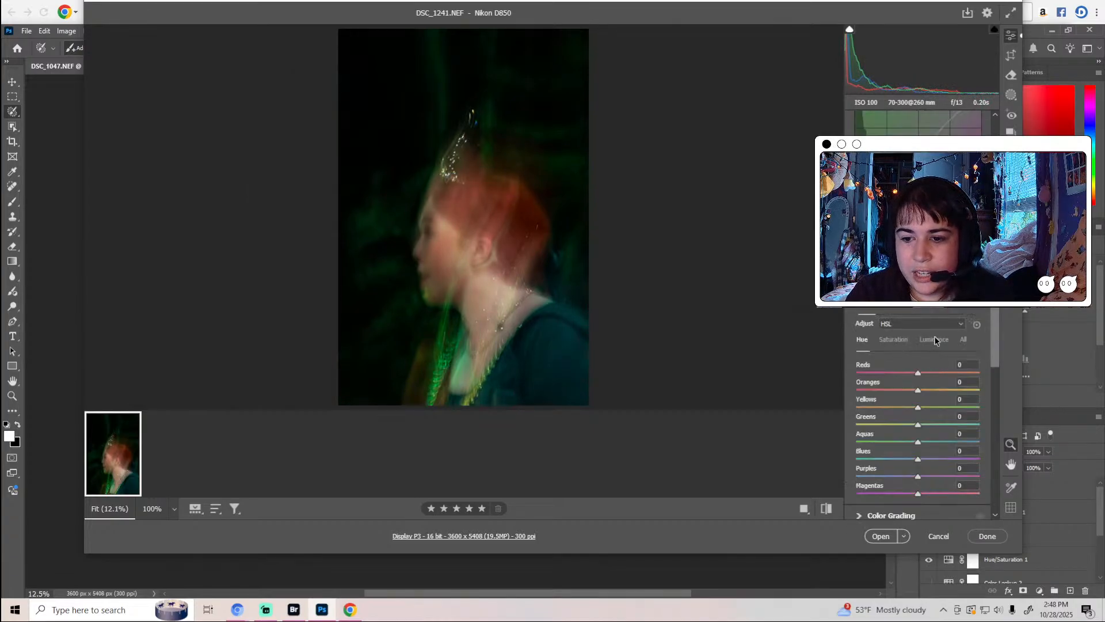
pyautogui.scroll(-3, 937, 350)
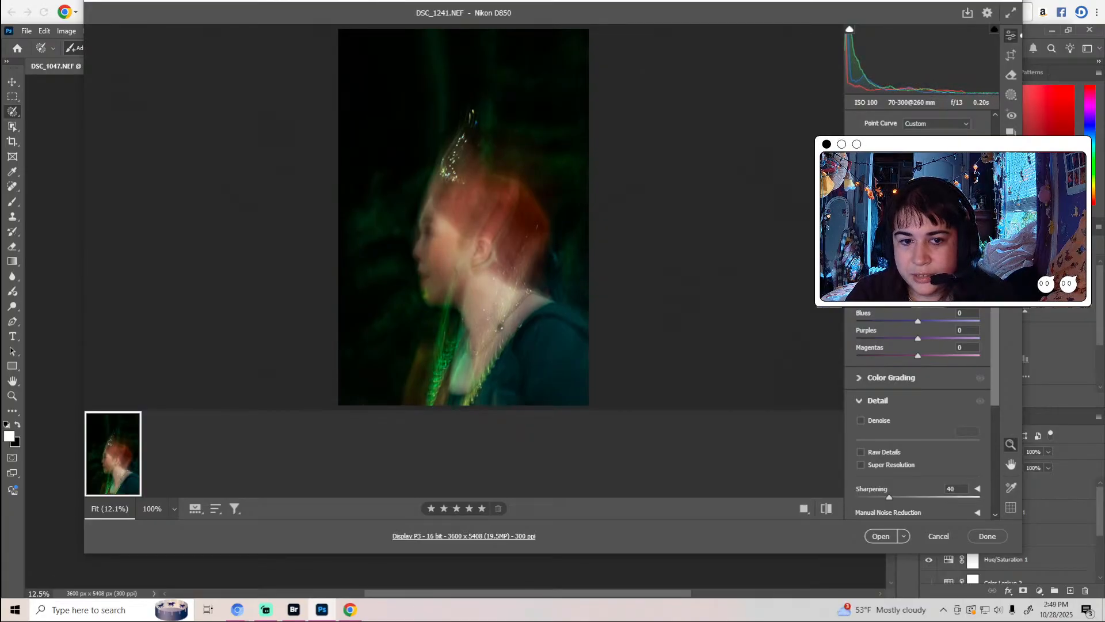
pyautogui.moveTo(919, 357)
pyautogui.mouseDown()
pyautogui.moveTo(947, 356)
pyautogui.moveTo(929, 354)
pyautogui.mouseUp()
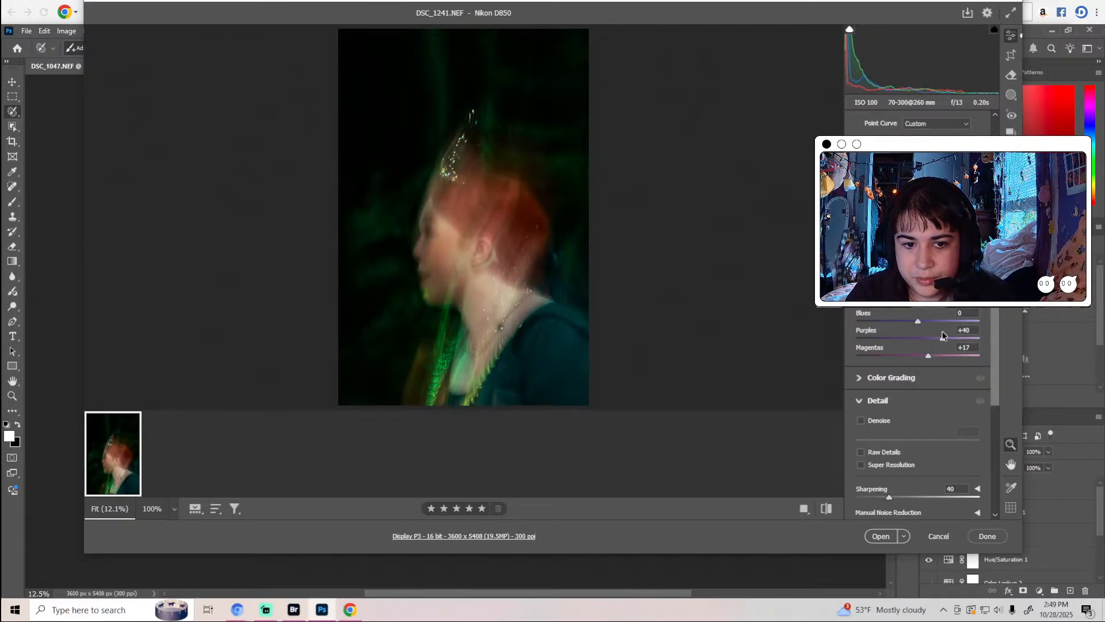
# Try green and magenta shadow tints in Calibration and set the Shadows Tint to -7.
pyautogui.scroll(-10, 920, 338)
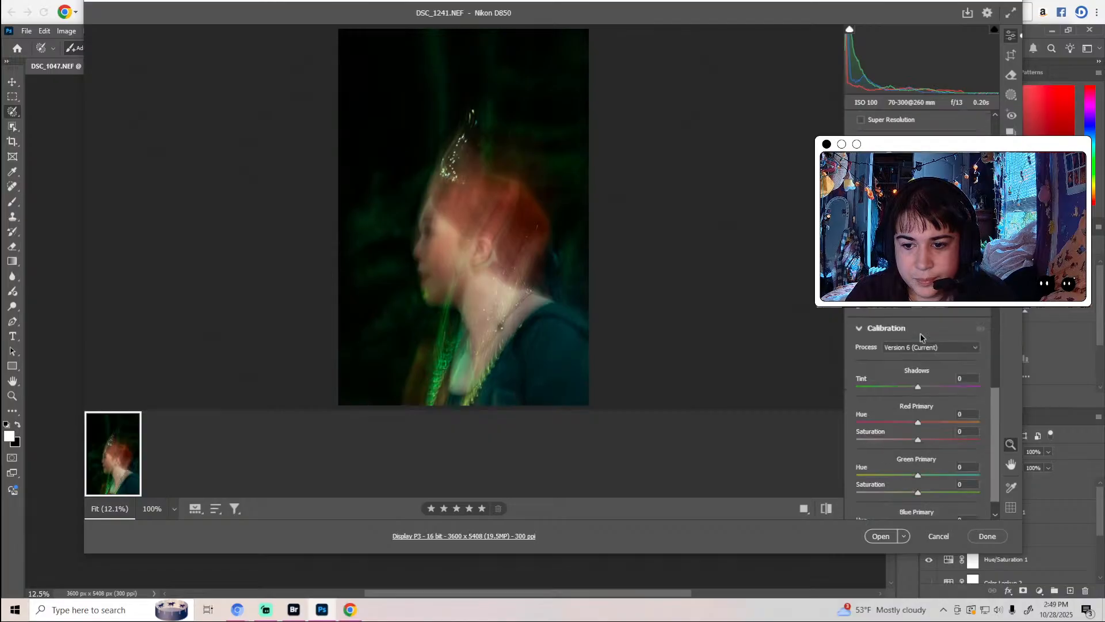
pyautogui.moveTo(917, 350); pyautogui.dragTo(900, 358)
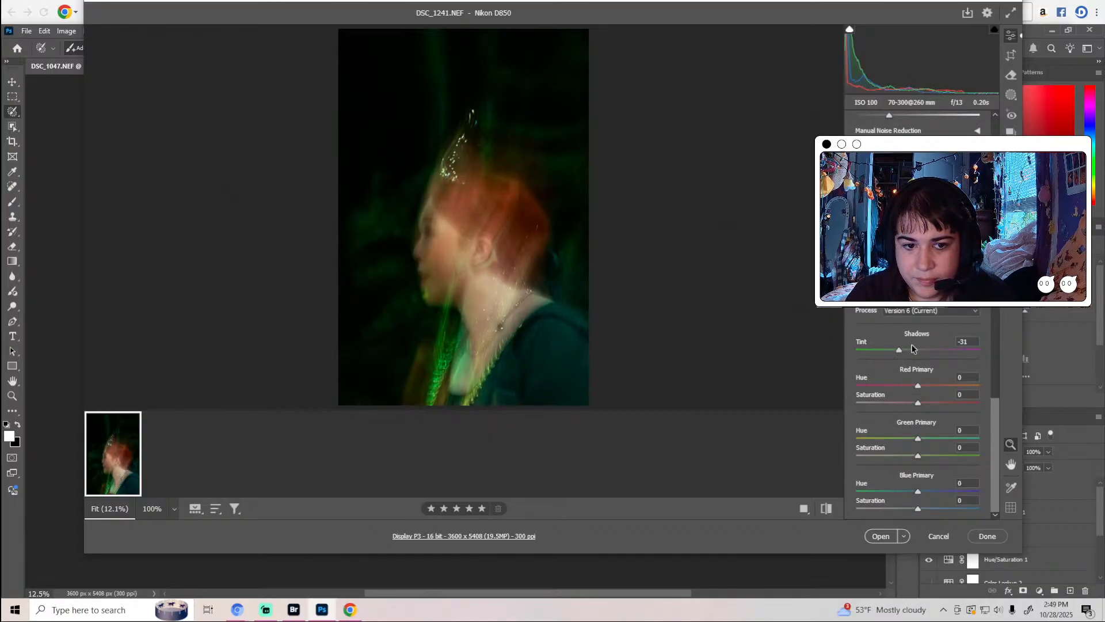
pyautogui.moveTo(900, 353); pyautogui.dragTo(924, 352)
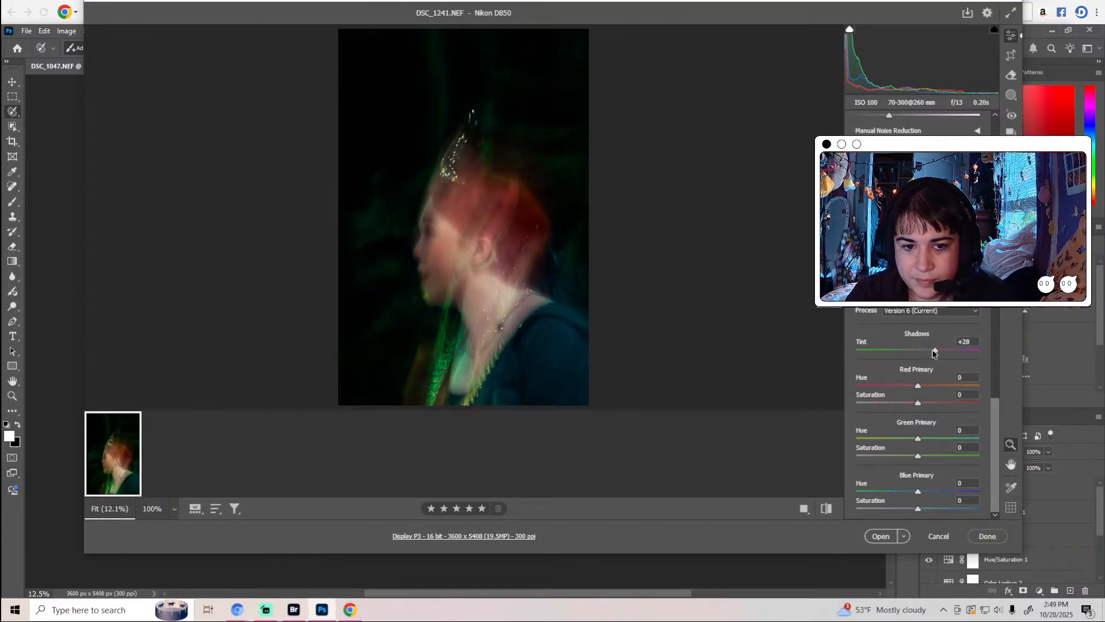
pyautogui.moveTo(914, 355); pyautogui.dragTo(915, 355)
# Set the Red, Green and Blue Primary Saturation to +6 each in Calibration.
pyautogui.moveTo(919, 405); pyautogui.dragTo(922, 406)
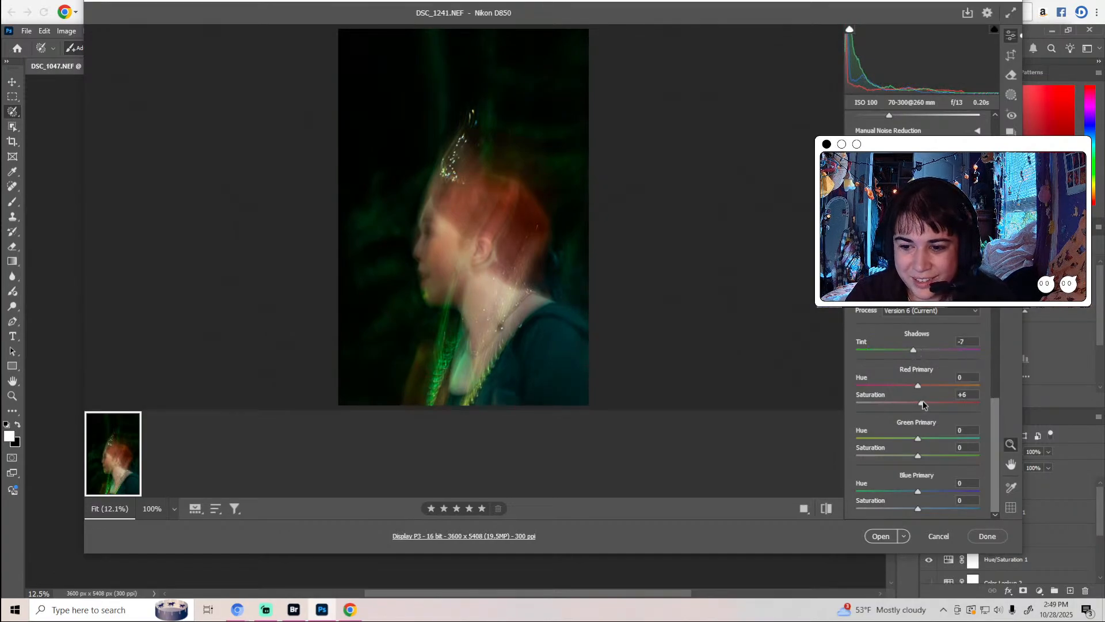
pyautogui.moveTo(919, 458); pyautogui.dragTo(922, 457)
pyautogui.moveTo(919, 509); pyautogui.dragTo(921, 510)
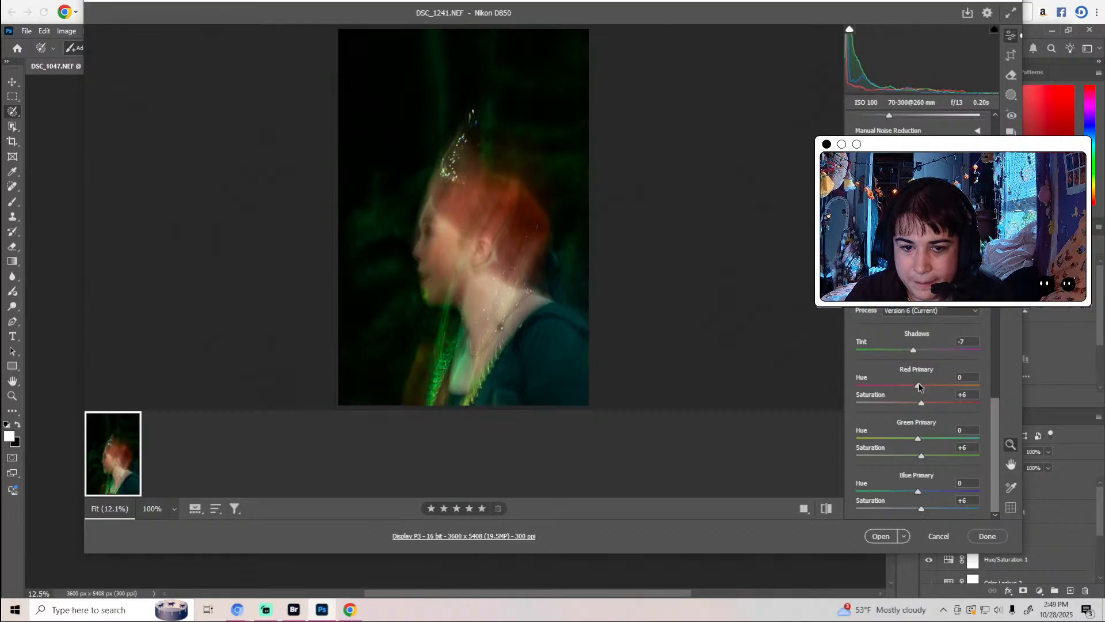
# Shift the calibration hues to +4 for Red Primary, +4 for Green Primary and -8 for Blue Primary.
pyautogui.moveTo(918, 386)
pyautogui.mouseDown()
pyautogui.moveTo(898, 390)
pyautogui.moveTo(949, 389)
pyautogui.moveTo(922, 389)
pyautogui.mouseUp()
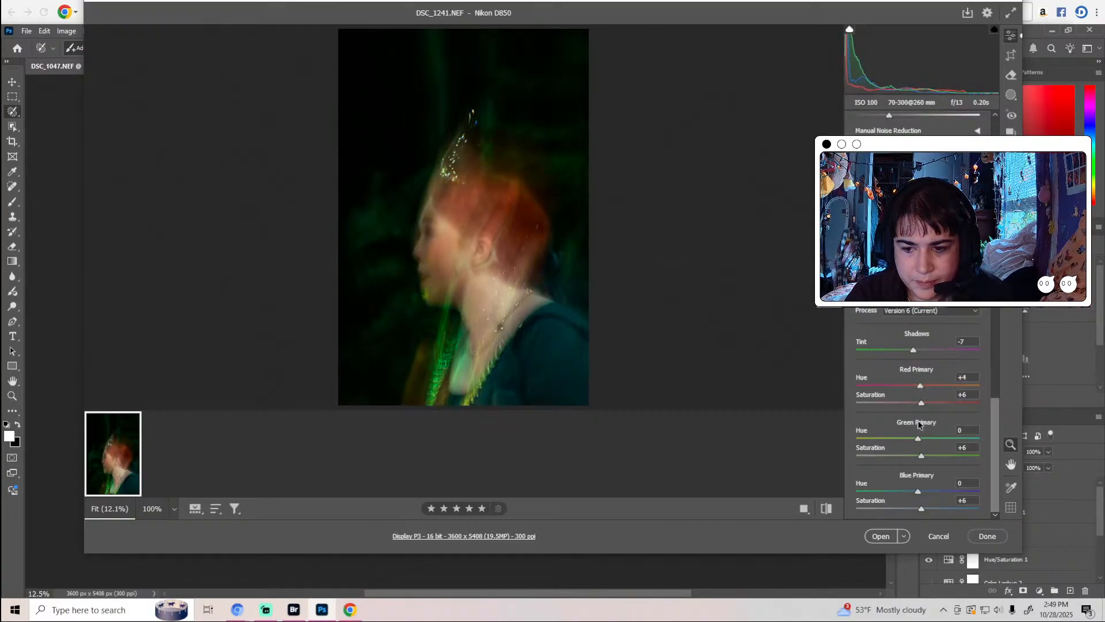
pyautogui.moveTo(918, 439)
pyautogui.mouseDown()
pyautogui.moveTo(881, 441)
pyautogui.moveTo(949, 441)
pyautogui.moveTo(903, 442)
pyautogui.moveTo(920, 441)
pyautogui.mouseUp()
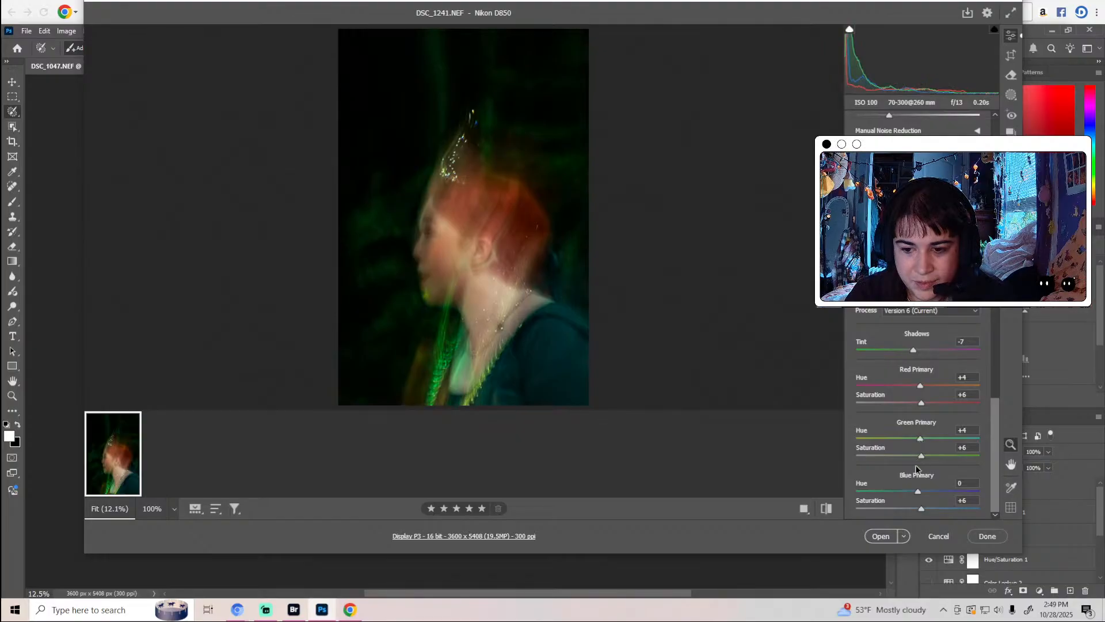
pyautogui.moveTo(919, 494); pyautogui.dragTo(912, 491)
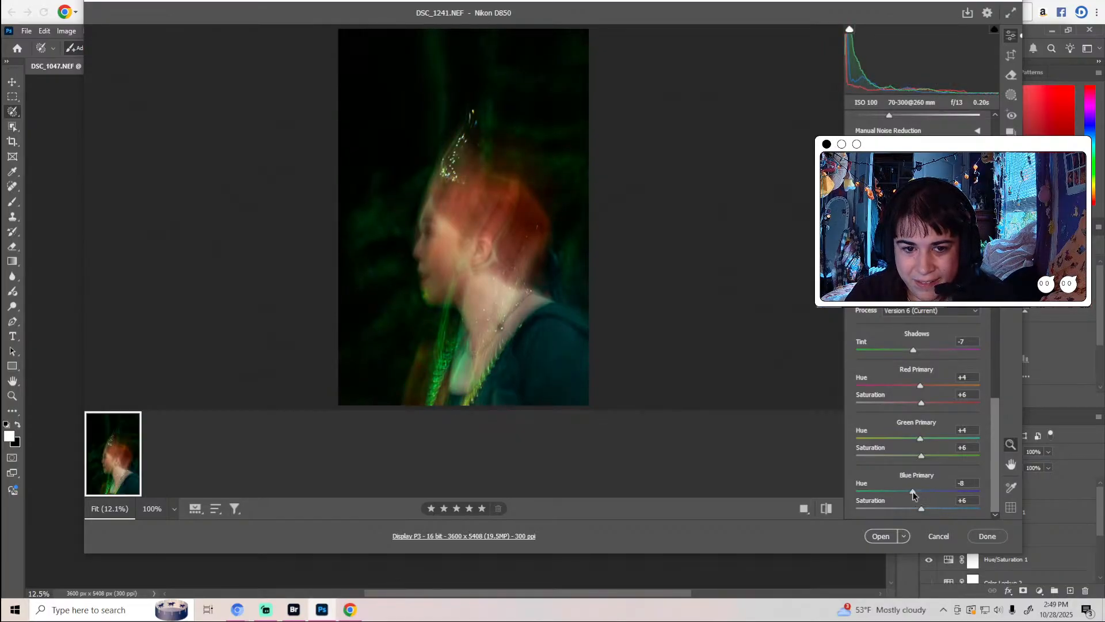
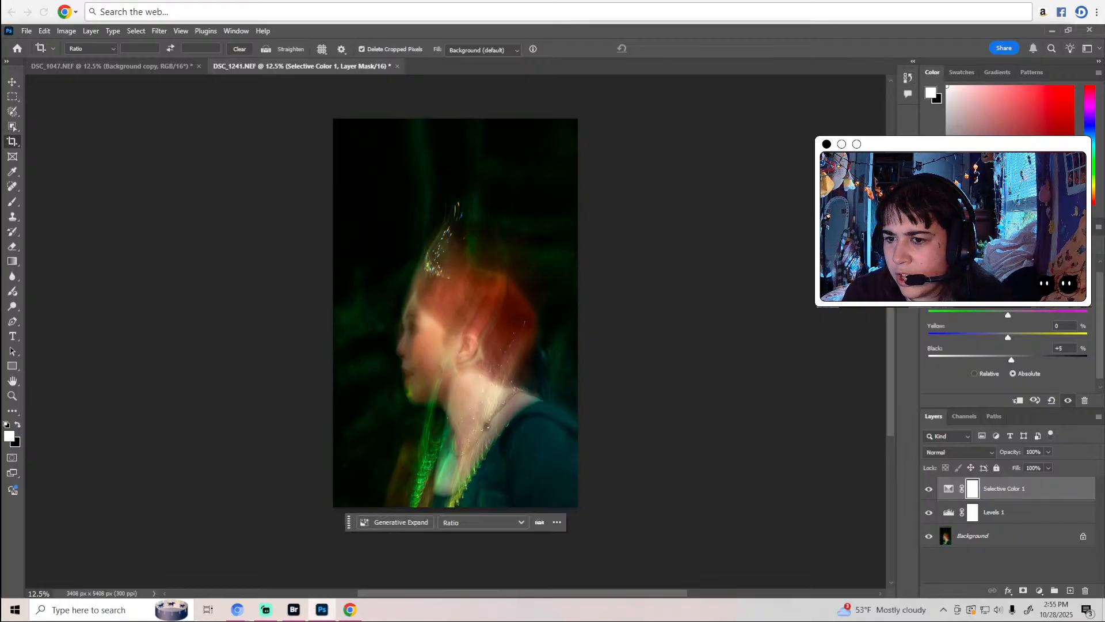
# Fine-tune the Black amounts of the Selective Color adjustment's tonal ranges, setting the neutrals to +2% and reducing black in the whites.
pyautogui.moveTo(1012, 360); pyautogui.dragTo(1006, 318)
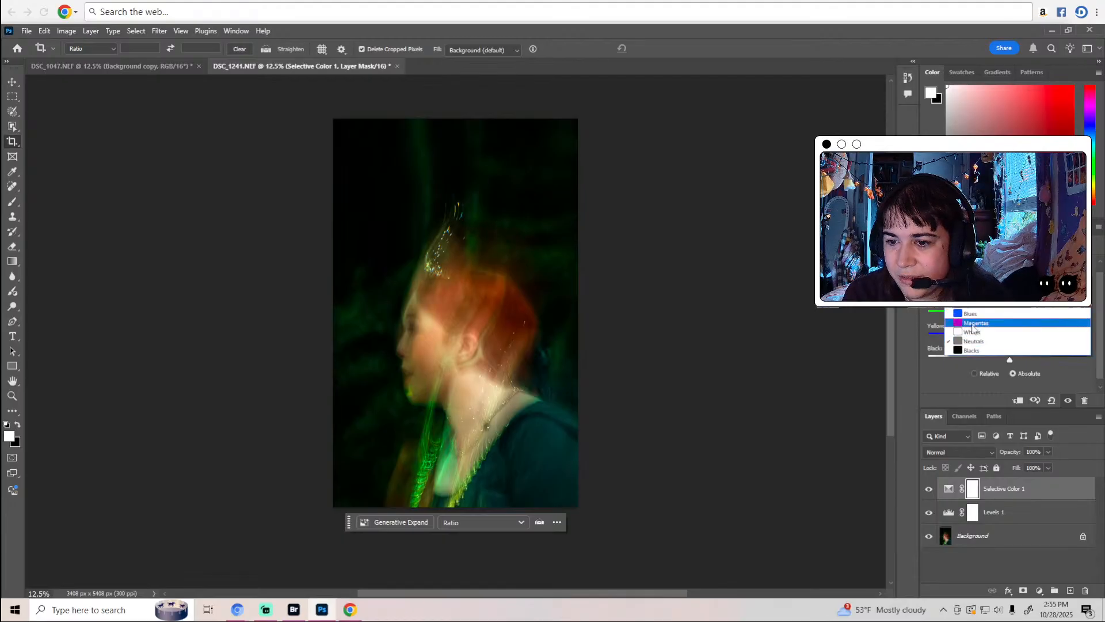
pyautogui.click(1011, 342)
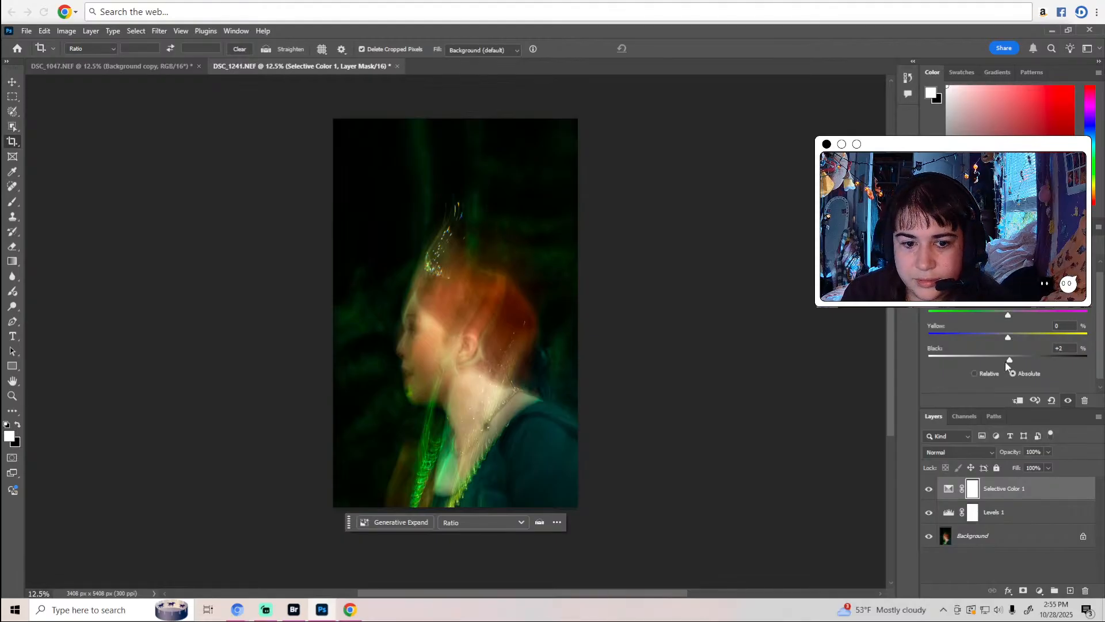
pyautogui.moveTo(1009, 360); pyautogui.dragTo(1003, 361)
pyautogui.click(990, 270)
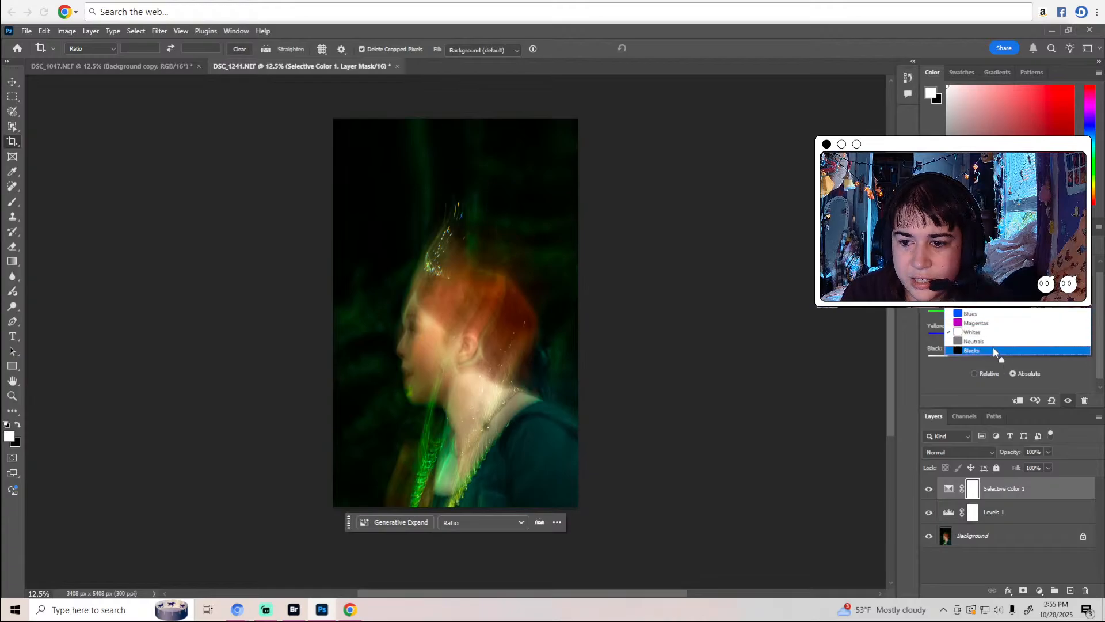
pyautogui.click(993, 340)
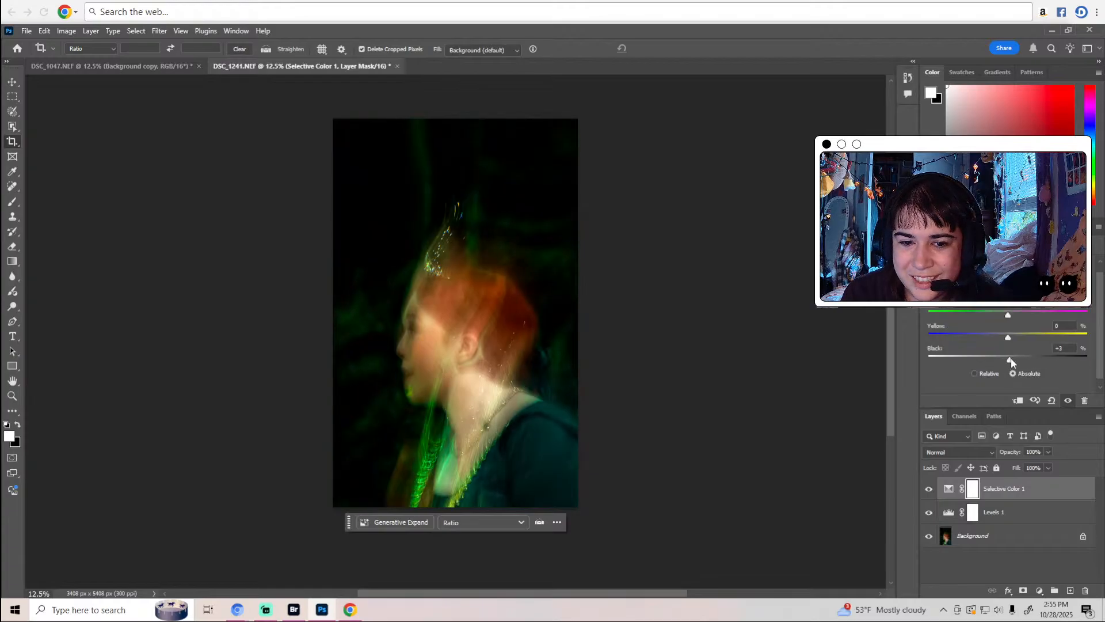
pyautogui.moveTo(1009, 361); pyautogui.dragTo(1009, 360)
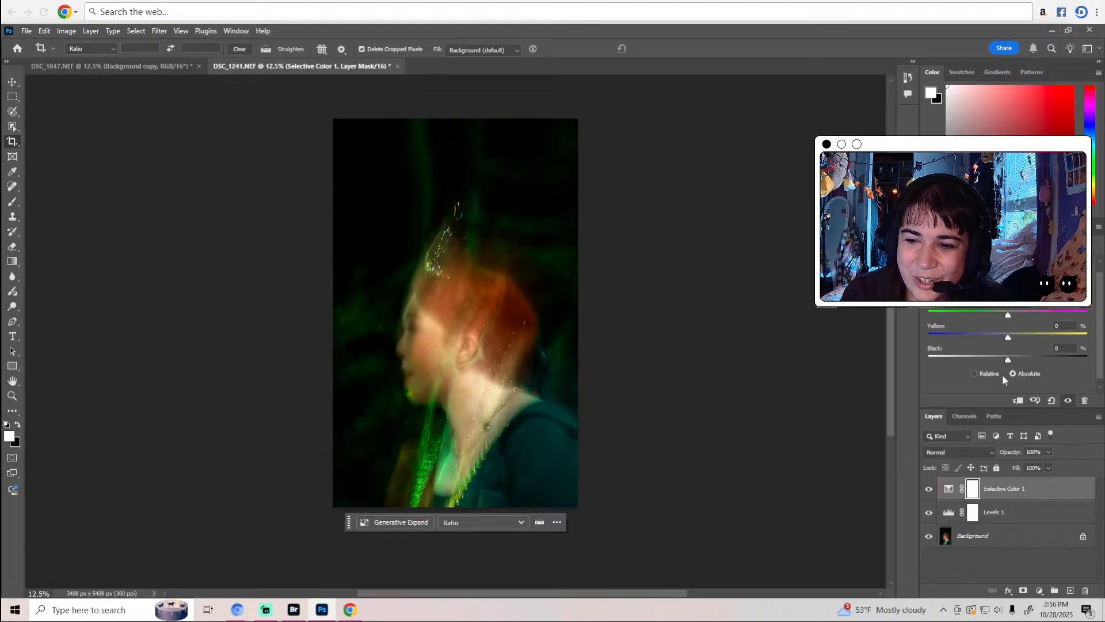
# In the Selective Color adjustment, set one color range to Yellow +3% and Black -8%, and another range's Black to -7%.
pyautogui.moveTo(1008, 361); pyautogui.dragTo(1011, 338)
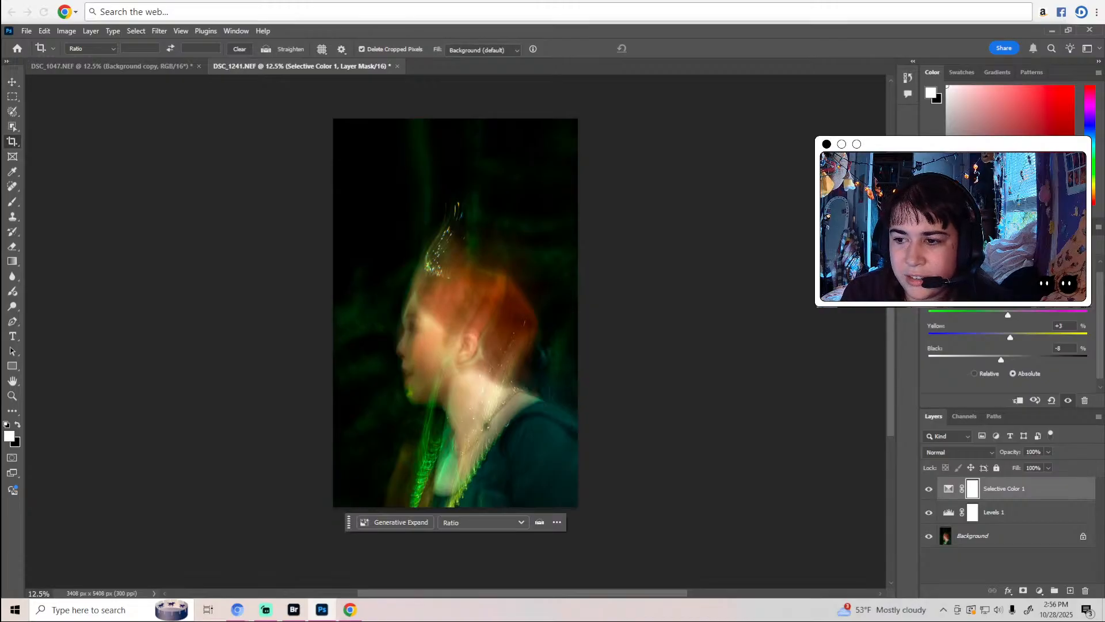
pyautogui.click(990, 262)
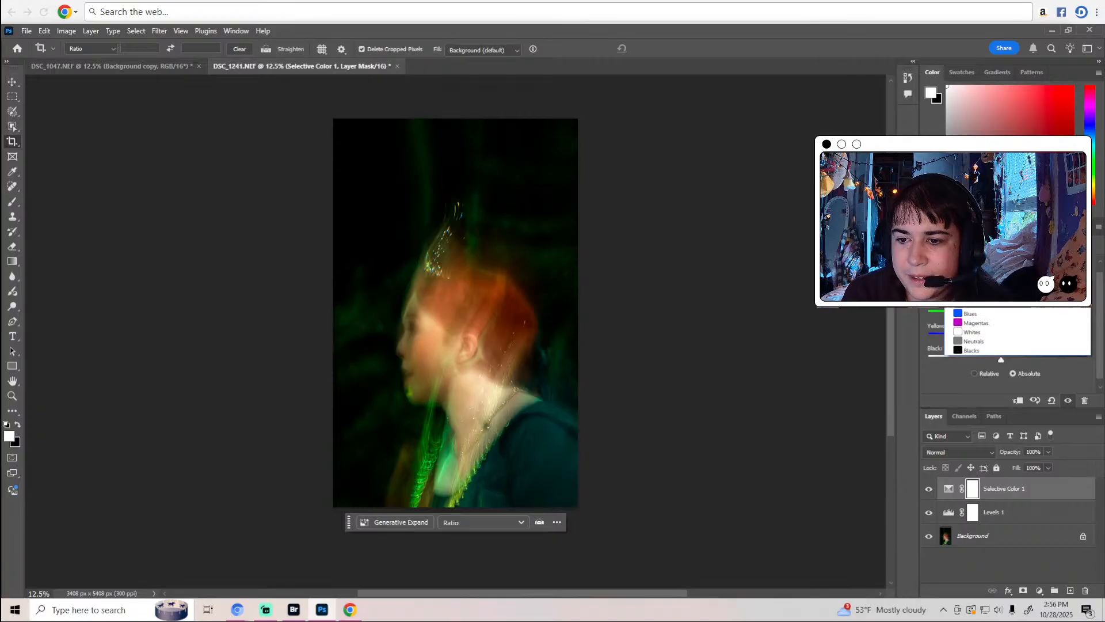
pyautogui.click(999, 346)
pyautogui.moveTo(1008, 362); pyautogui.dragTo(1003, 365)
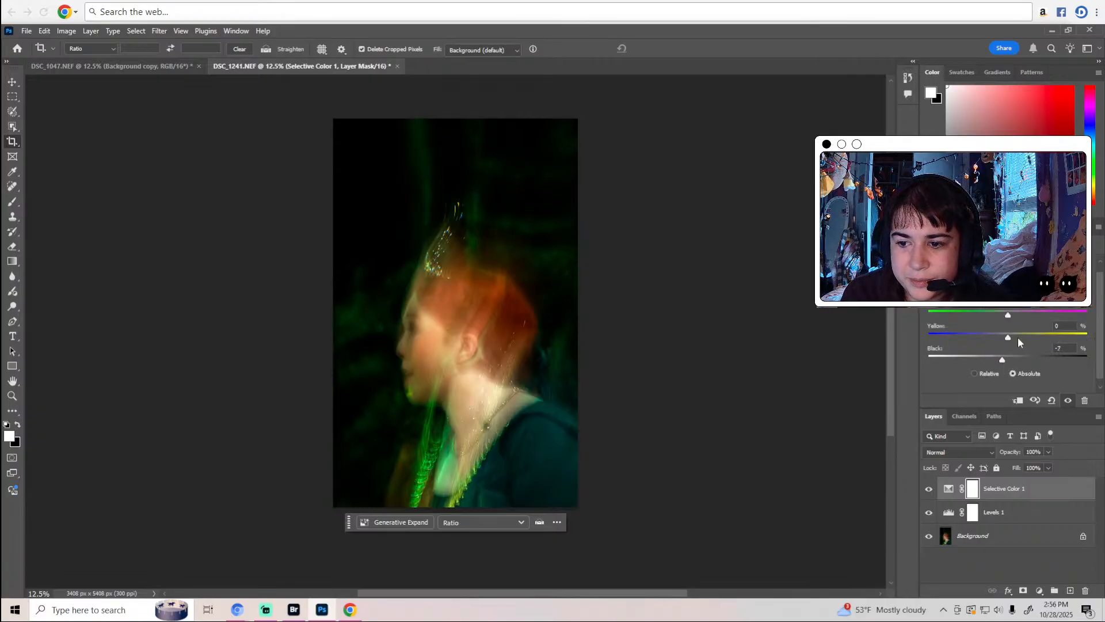
pyautogui.moveTo(1008, 315); pyautogui.dragTo(1015, 344)
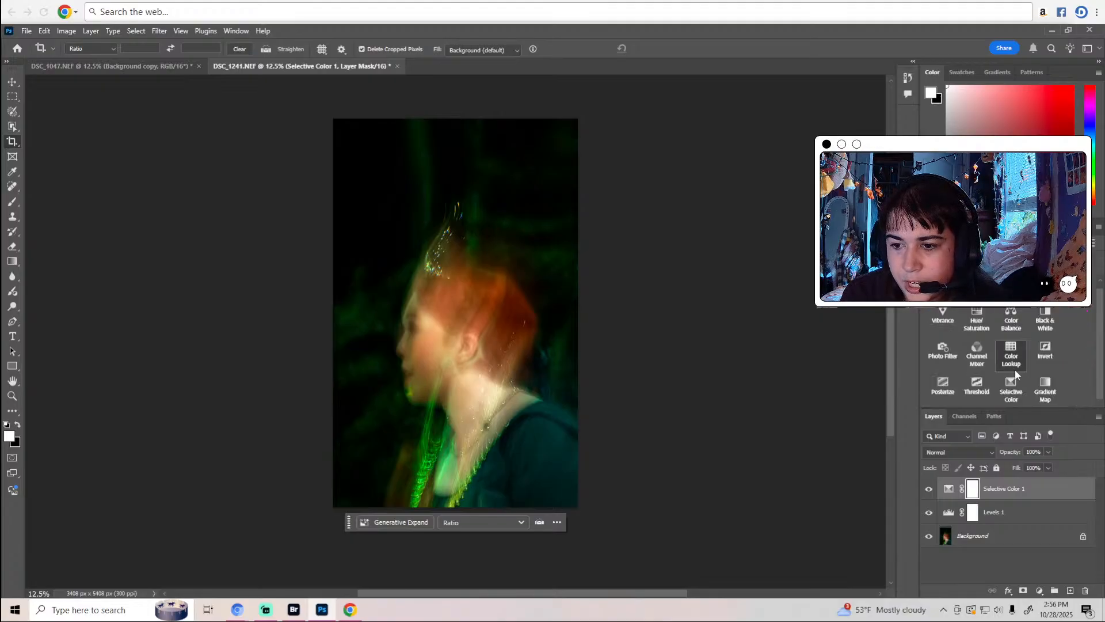
# Add a Color Lookup adjustment above the Selective Color layer using Kodak 5218 Kodak 2383 (by Adobe).cube.
pyautogui.click(1014, 367)
pyautogui.click(1016, 262)
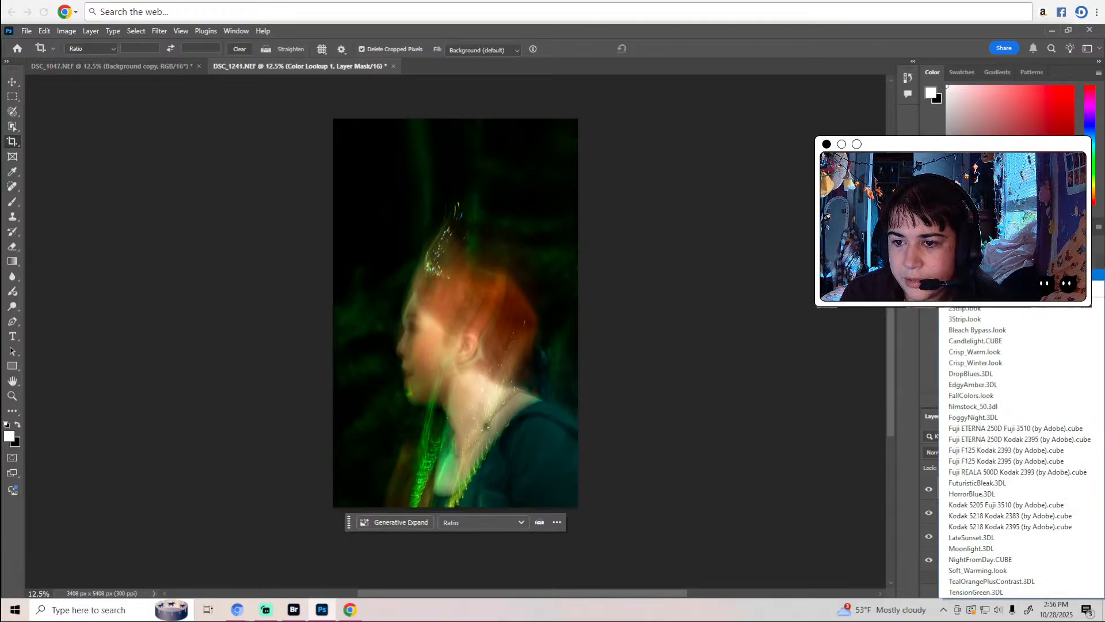
pyautogui.click(1002, 516)
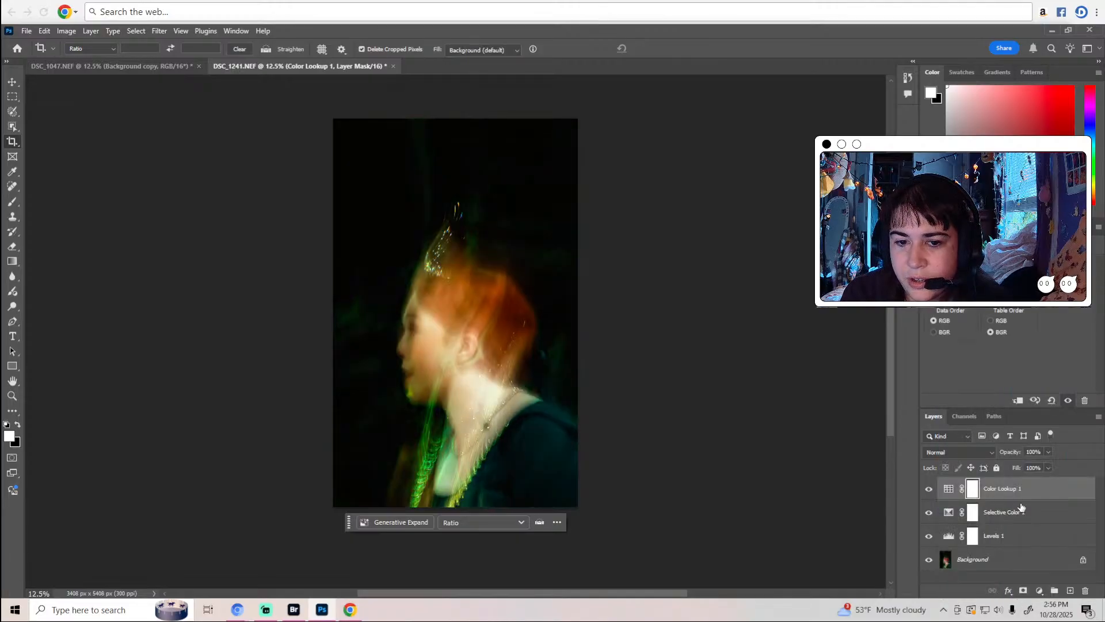
# Set both the opacity and the fill of the Color Lookup layer to 49%.
pyautogui.click(1048, 452)
pyautogui.moveTo(1025, 468); pyautogui.dragTo(1025, 469)
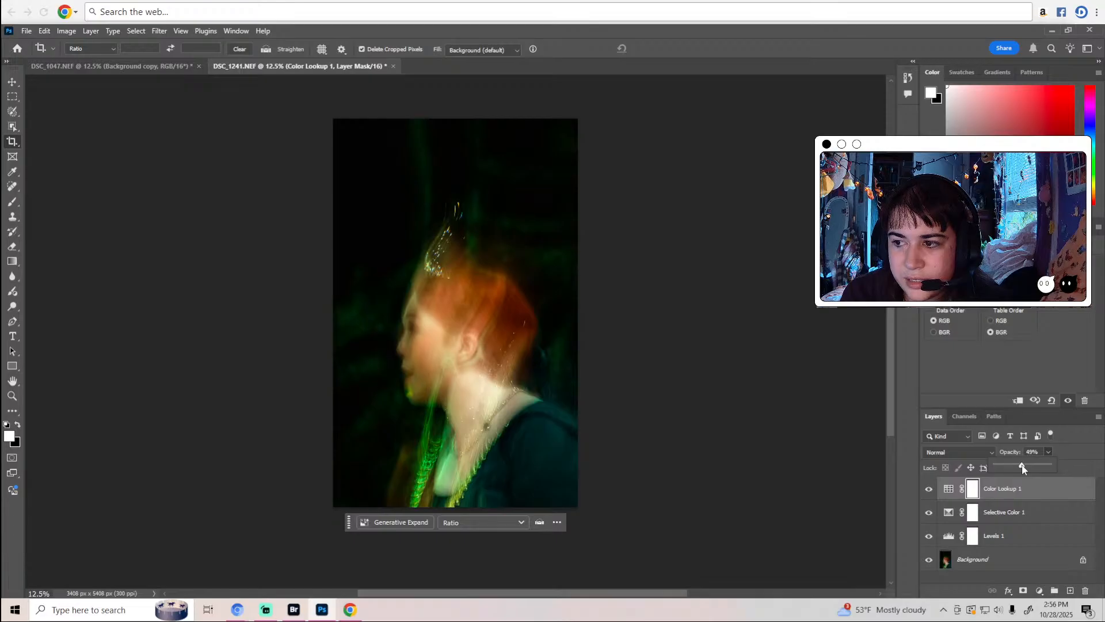
pyautogui.click(1069, 450)
pyautogui.click(1048, 467)
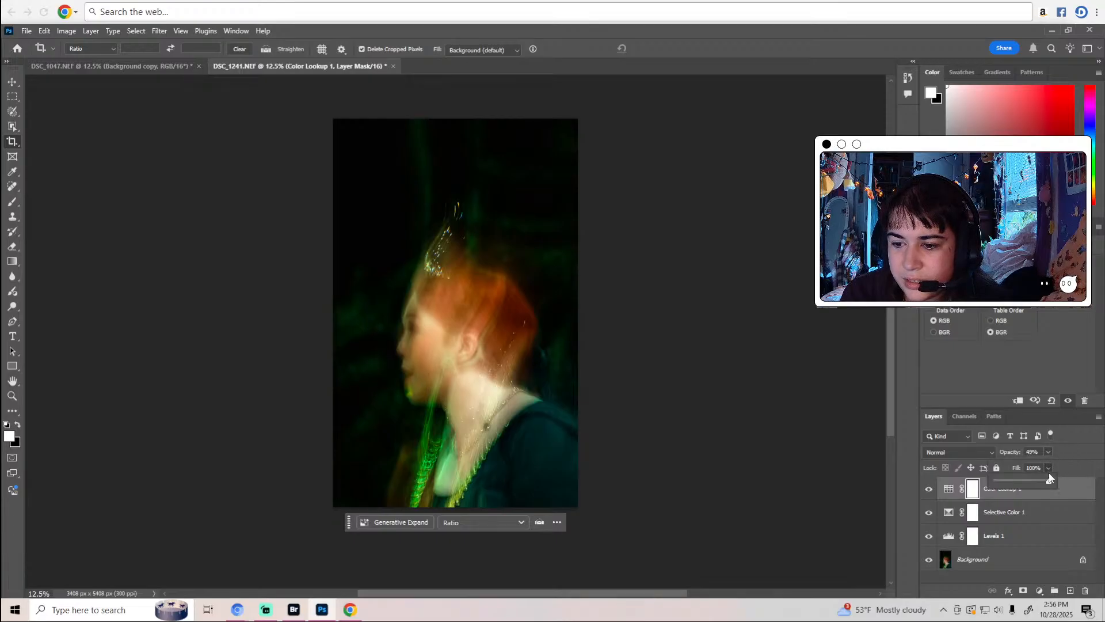
pyautogui.moveTo(1029, 485); pyautogui.dragTo(1021, 486)
pyautogui.click(1055, 474)
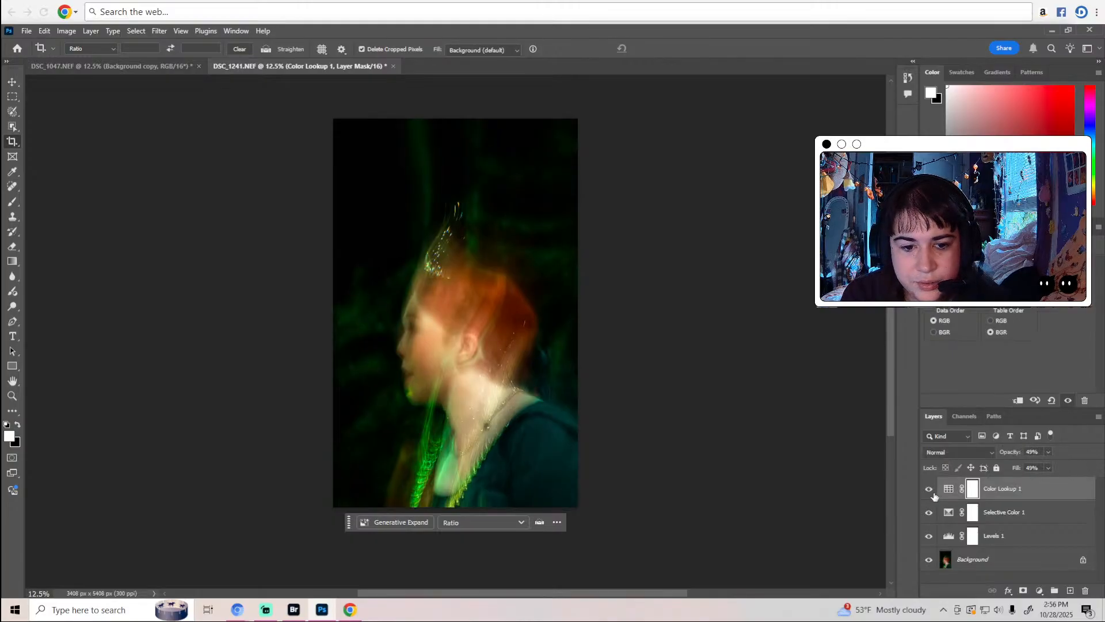
# Add a Hue/Saturation adjustment directly above the Background layer and set the greens to Saturation +11 and Lightness +15.
pyautogui.click(963, 559)
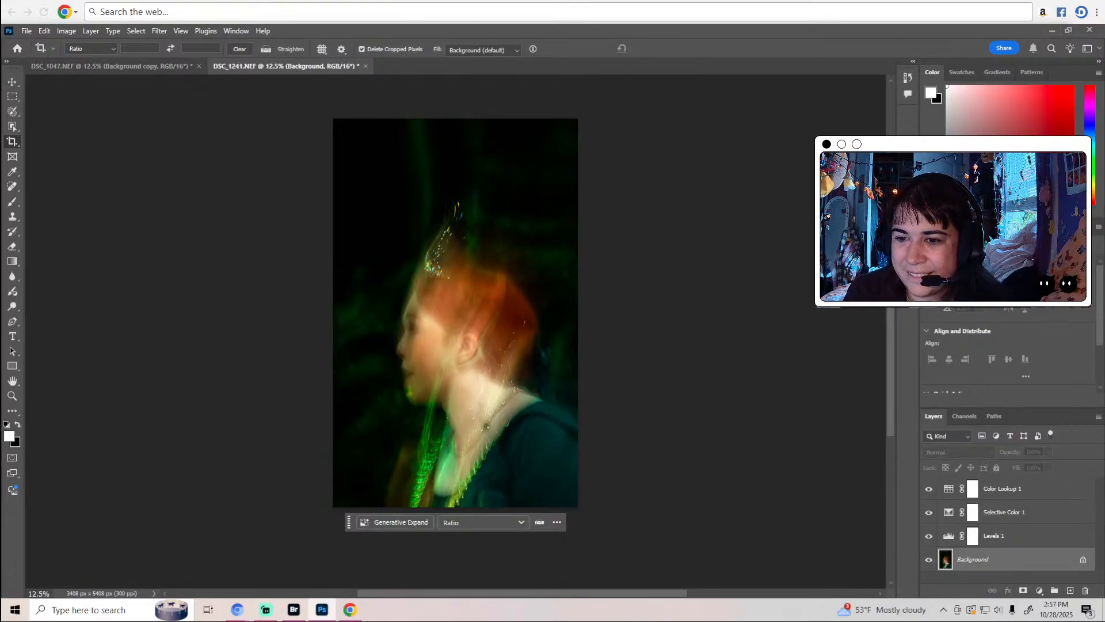
pyautogui.click(974, 227)
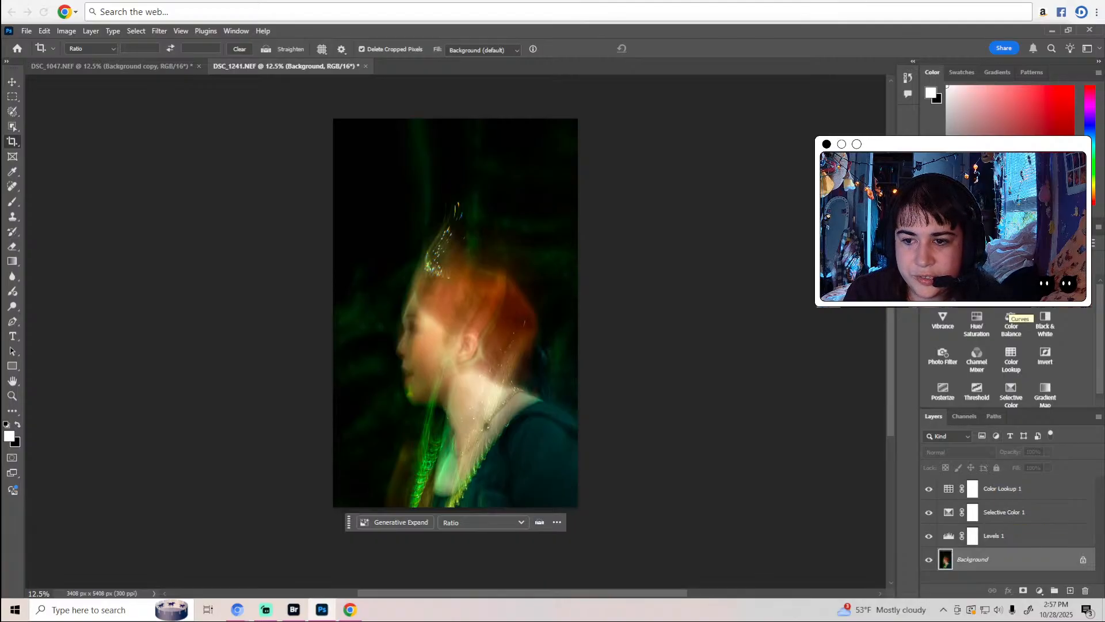
pyautogui.click(986, 325)
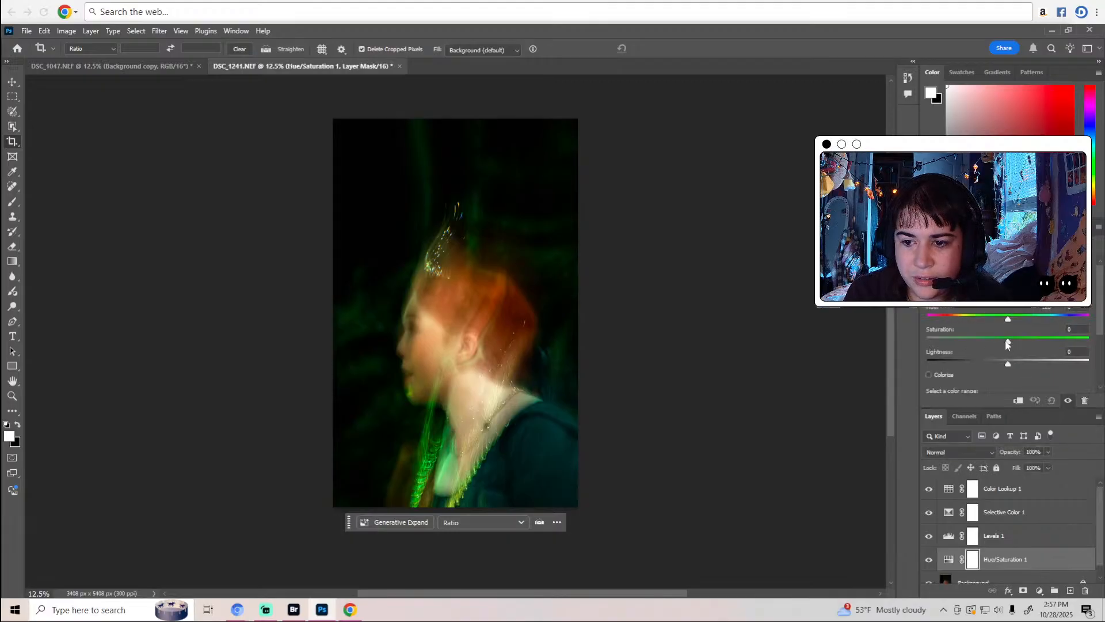
pyautogui.moveTo(1008, 341); pyautogui.dragTo(1017, 342)
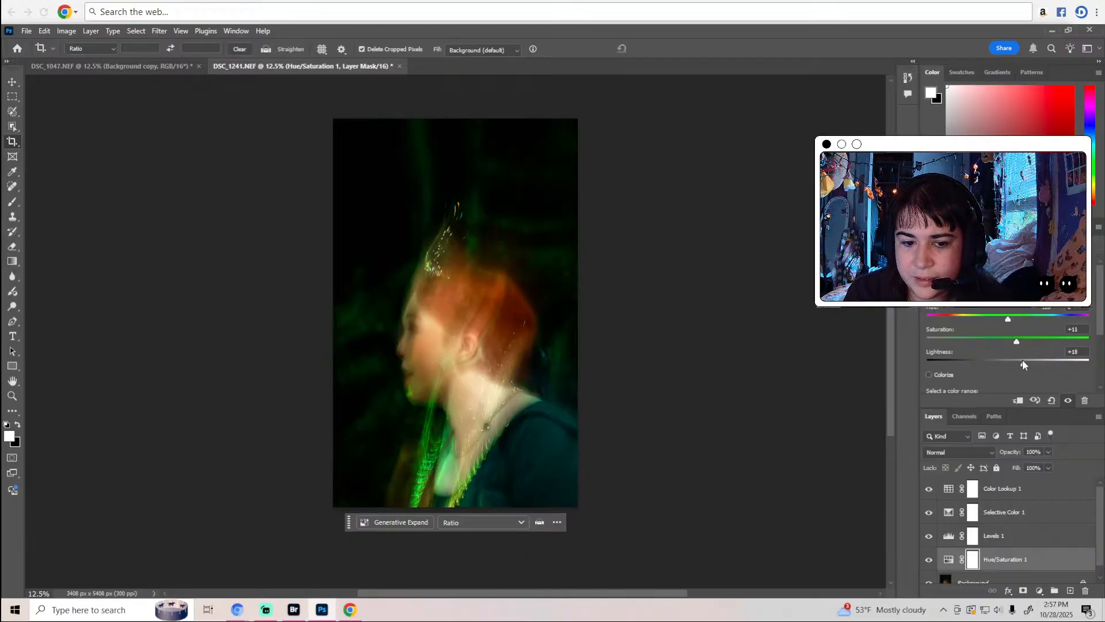
pyautogui.click(1013, 361)
pyautogui.moveTo(1013, 361); pyautogui.dragTo(1021, 361)
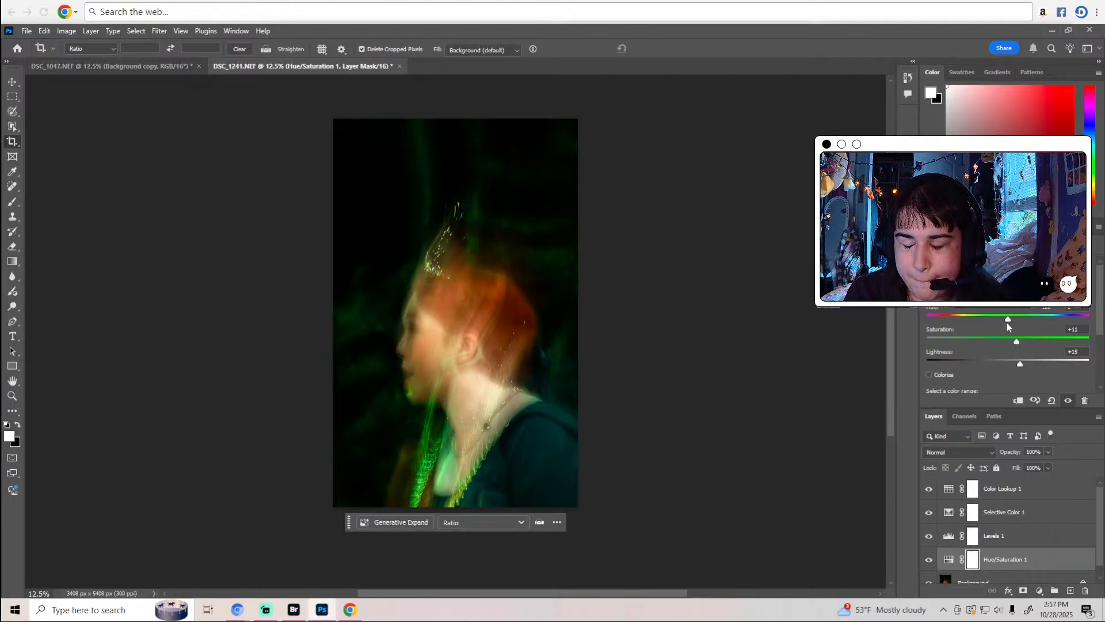
# Adjust the yellows in the Hue/Saturation adjustment, shifting the hue slightly upward and setting Saturation to +7.
pyautogui.click(1052, 400)
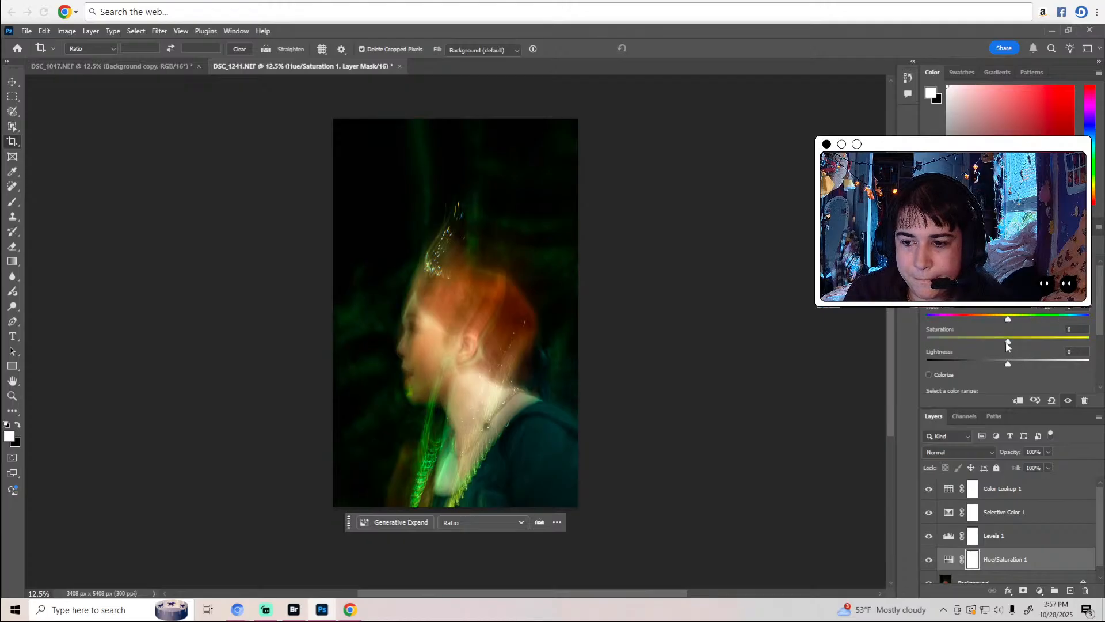
pyautogui.click(1009, 340)
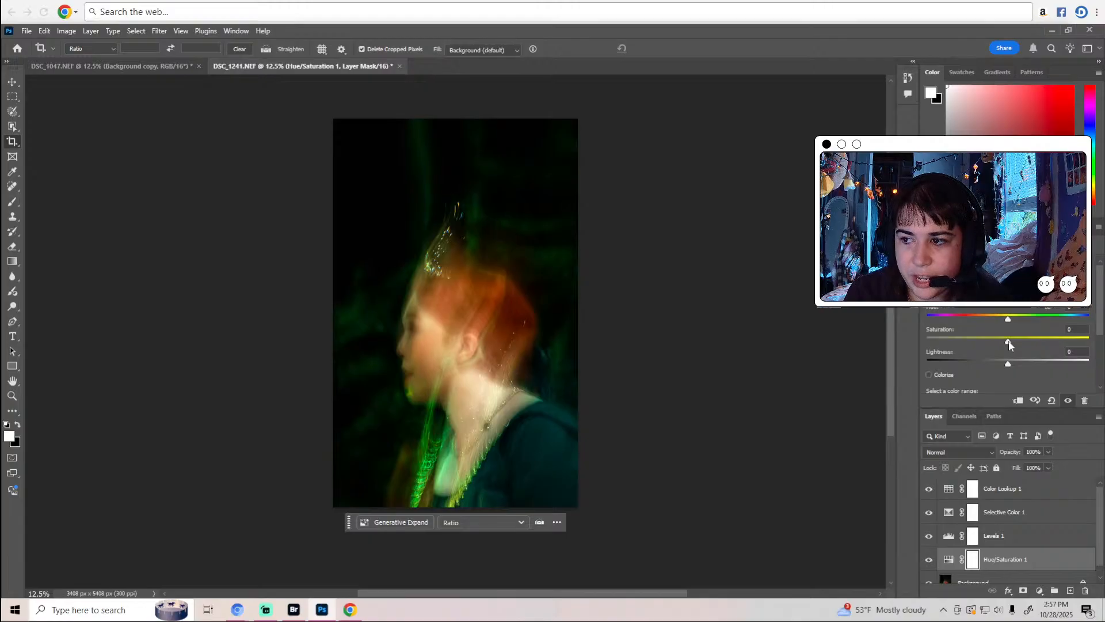
pyautogui.moveTo(1009, 340)
pyautogui.mouseDown()
pyautogui.moveTo(1017, 339)
pyautogui.moveTo(1010, 321)
pyautogui.mouseUp()
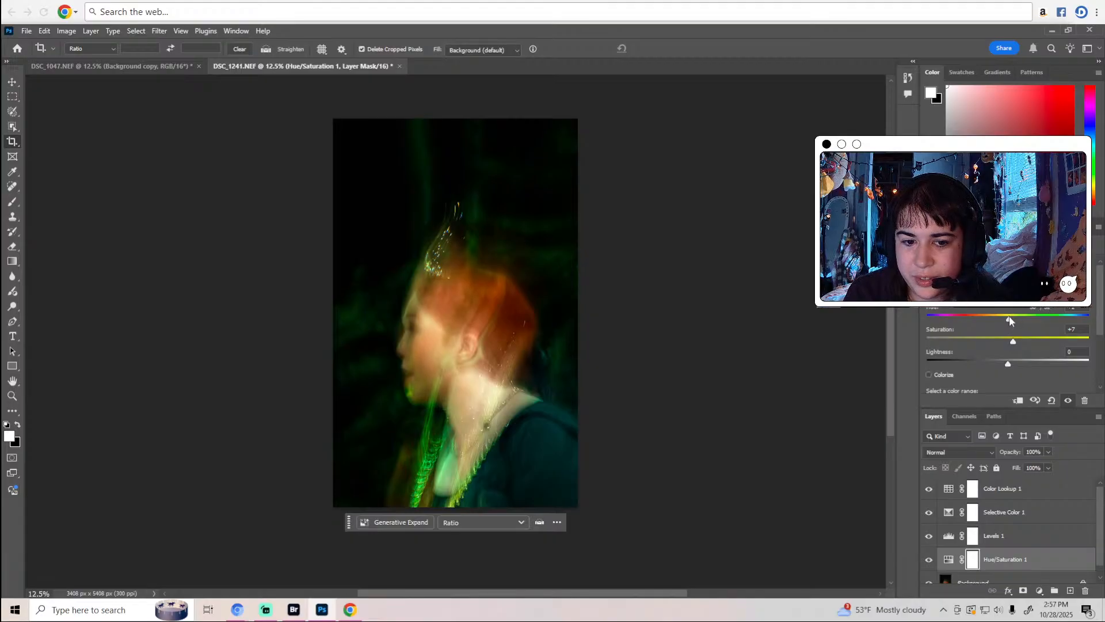
pyautogui.moveTo(1008, 361)
pyautogui.mouseDown()
pyautogui.moveTo(1018, 364)
pyautogui.moveTo(1007, 342)
pyautogui.moveTo(1023, 343)
pyautogui.moveTo(1005, 366)
pyautogui.moveTo(1022, 366)
pyautogui.moveTo(1009, 368)
pyautogui.mouseUp()
# Set the reds in the Hue/Saturation adjustment to Saturation +19 and Lightness +1, and nudge their hue slightly toward orange.
pyautogui.click(987, 292)
pyautogui.click(979, 304)
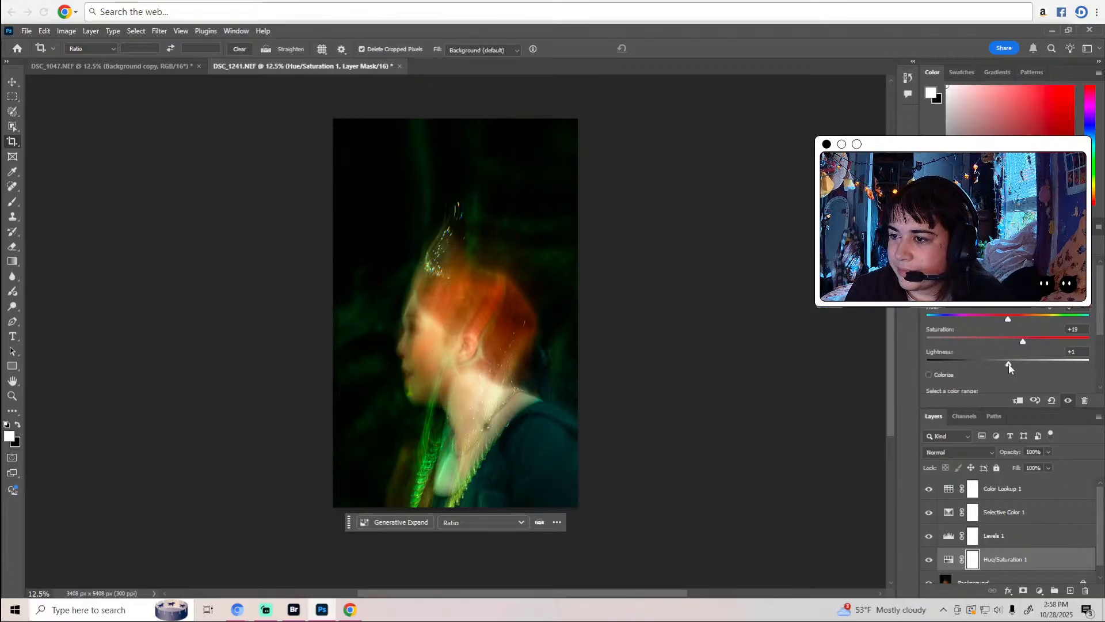
pyautogui.hotkey('alt', 'Tab')
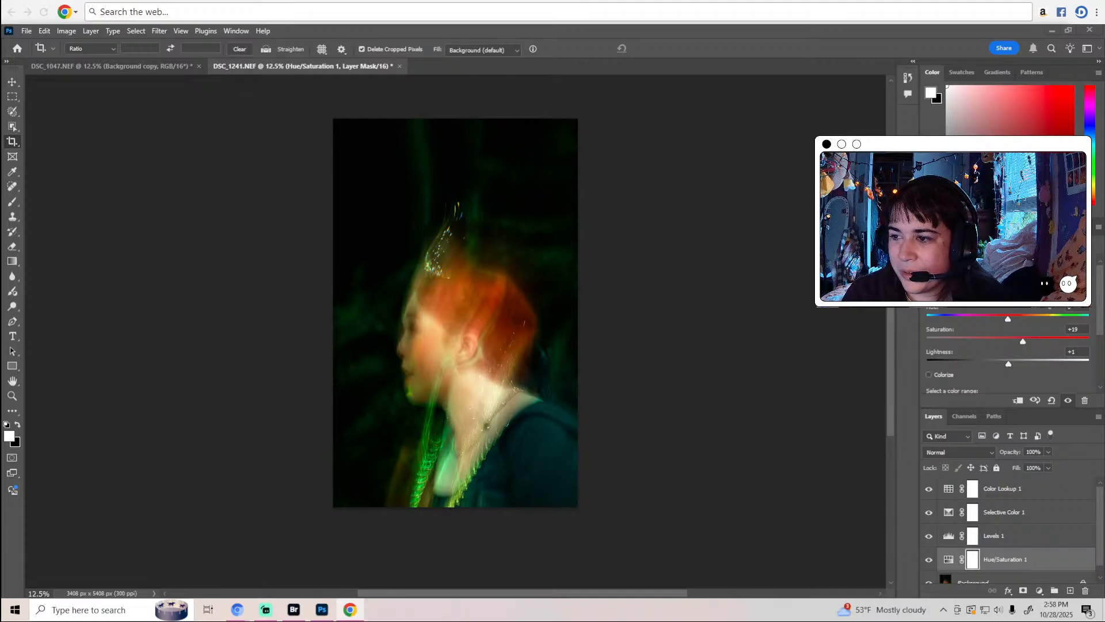
pyautogui.click(1012, 323)
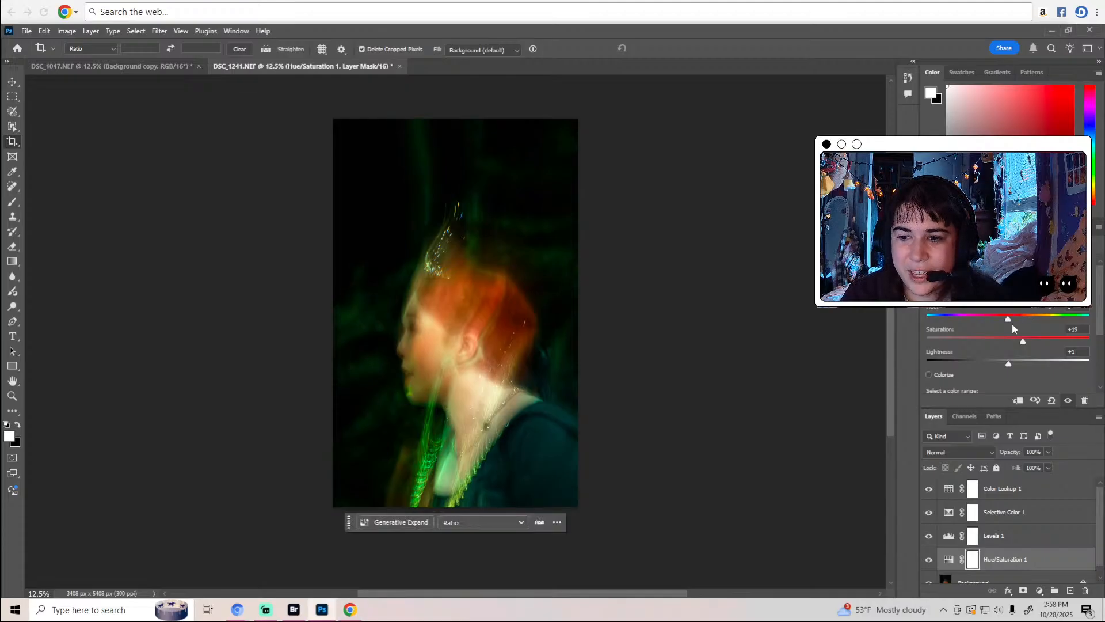
pyautogui.moveTo(1008, 320); pyautogui.dragTo(1011, 321)
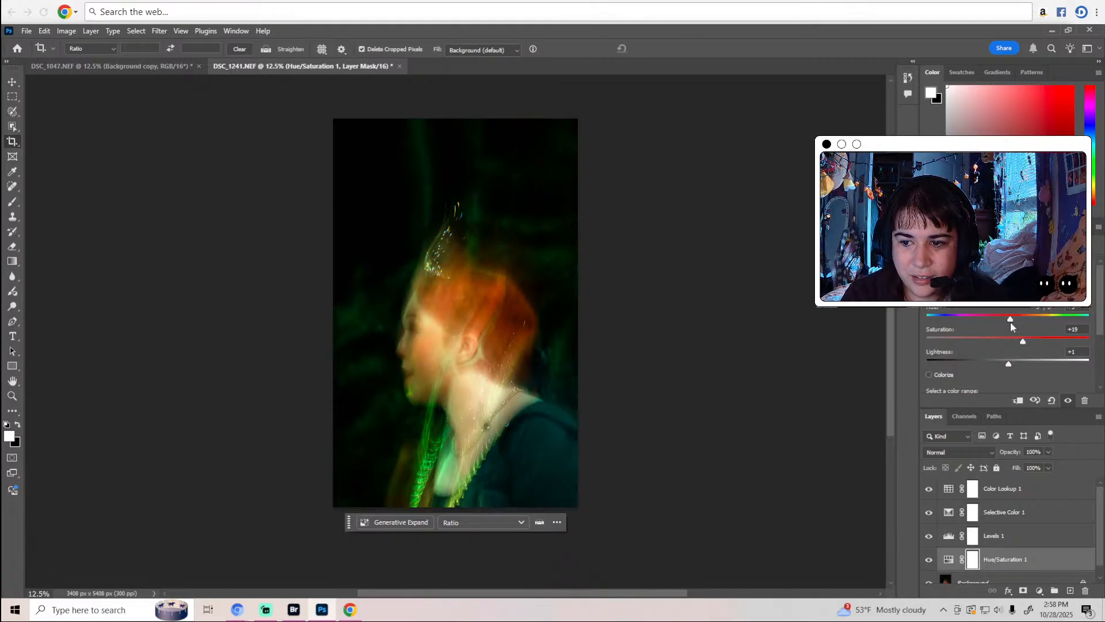
# Choose the Selection Brush tool and duplicate the Background layer.
pyautogui.scroll(-1, 977, 570)
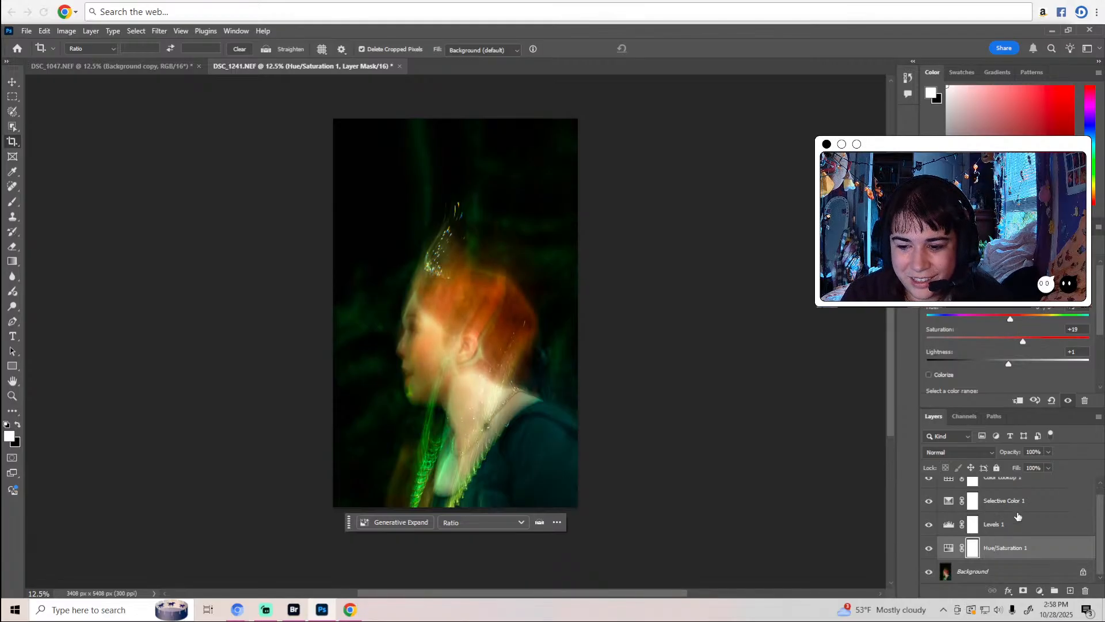
pyautogui.click(977, 572)
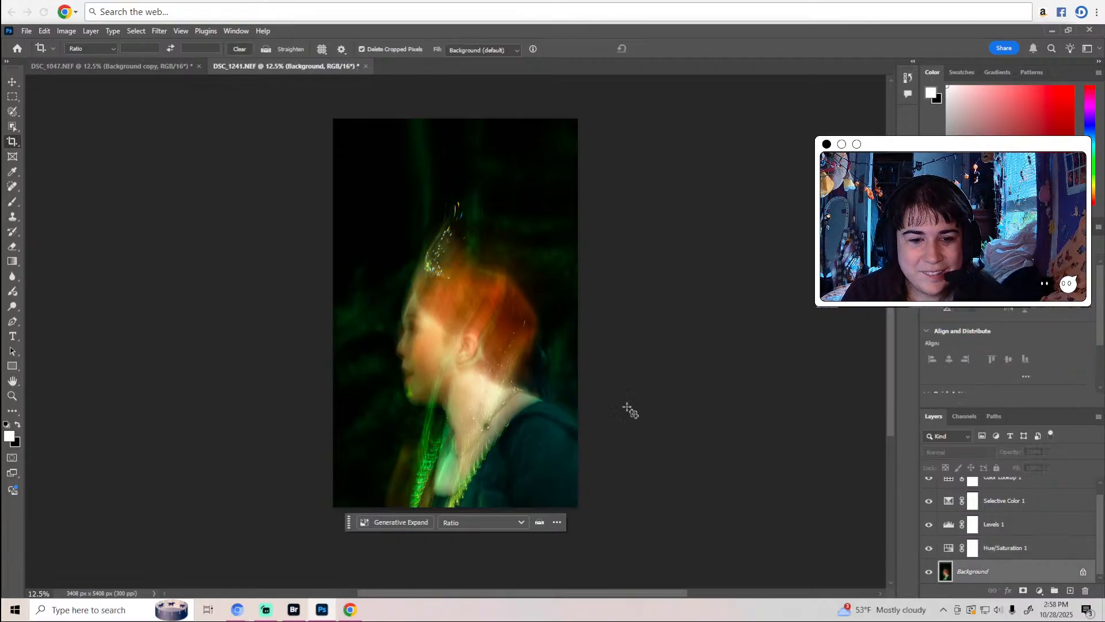
pyautogui.click(12, 111)
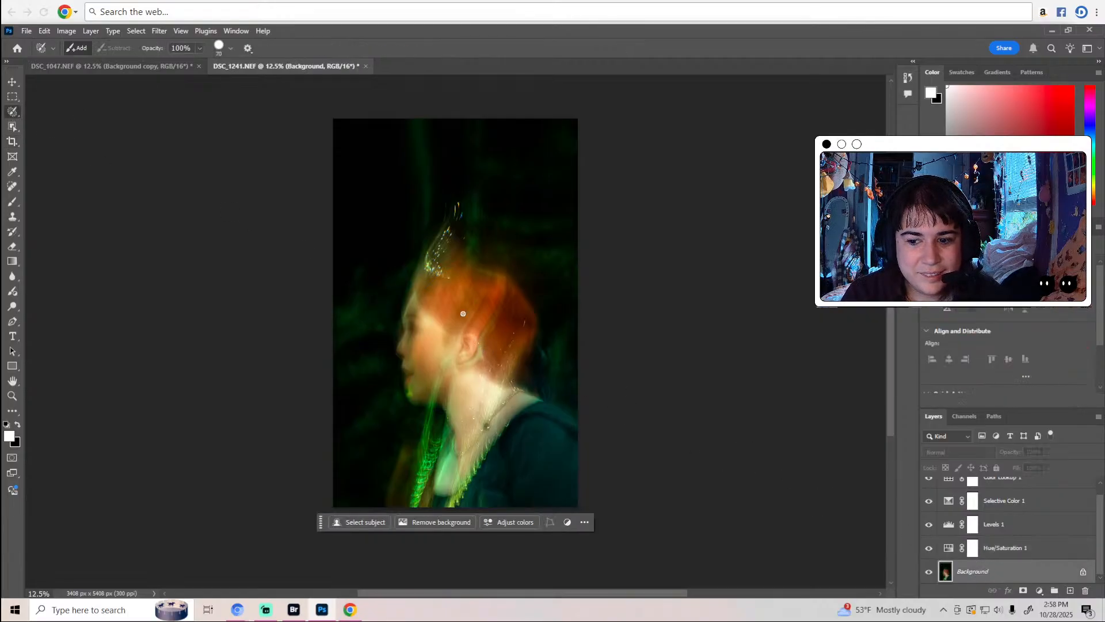
pyautogui.rightClick(986, 582)
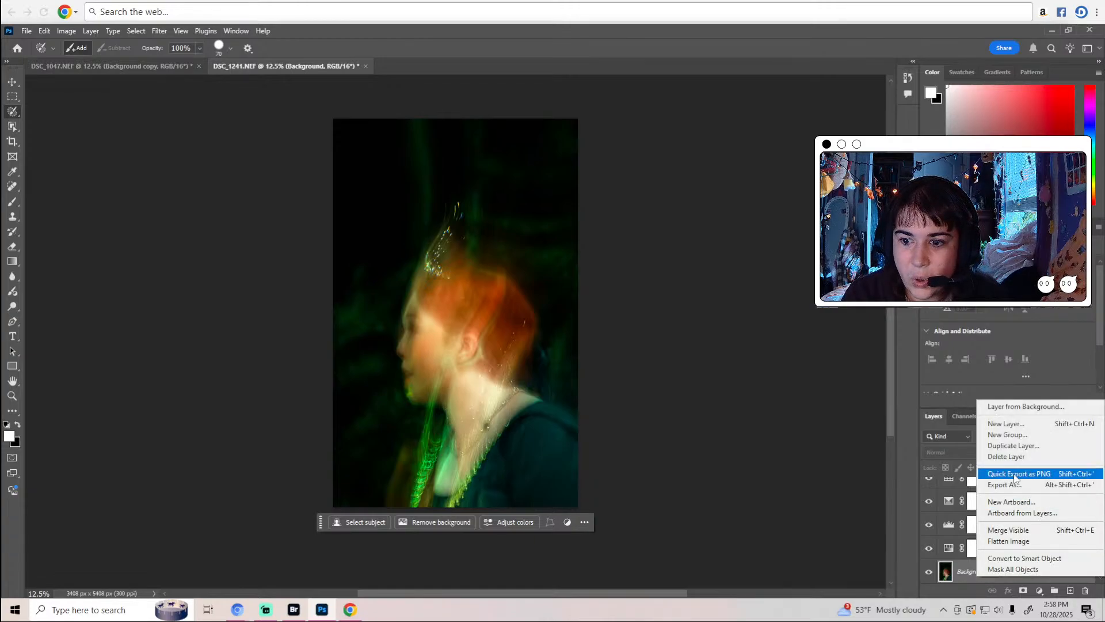
pyautogui.click(1013, 446)
pyautogui.click(647, 186)
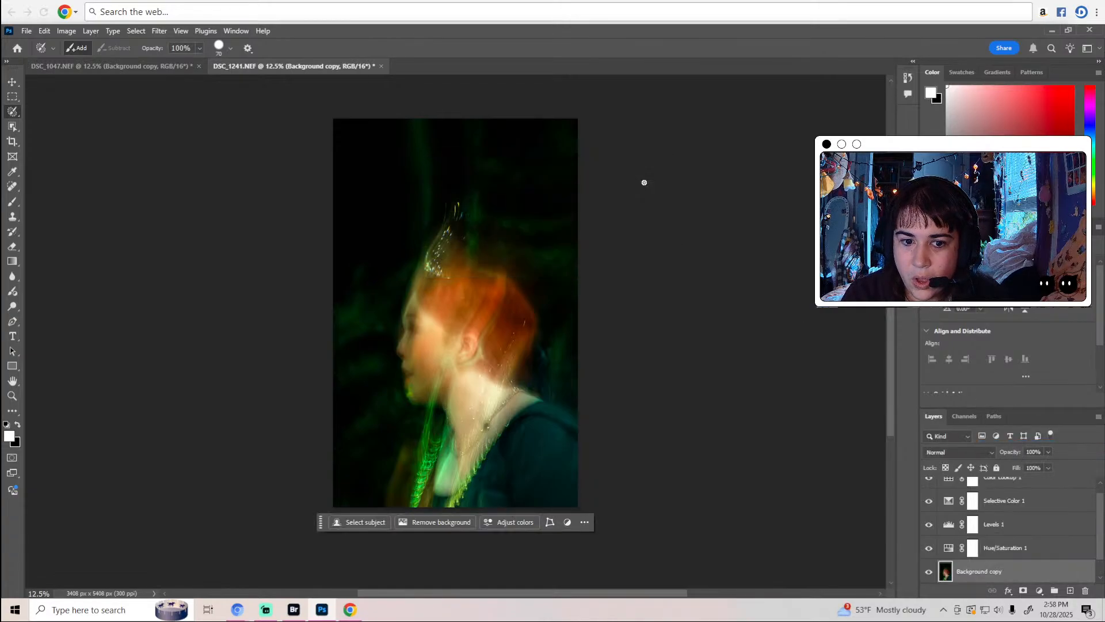
# Paint a Selection Brush selection over the head and neck using a 327 px brush size.
pyautogui.click(218, 49)
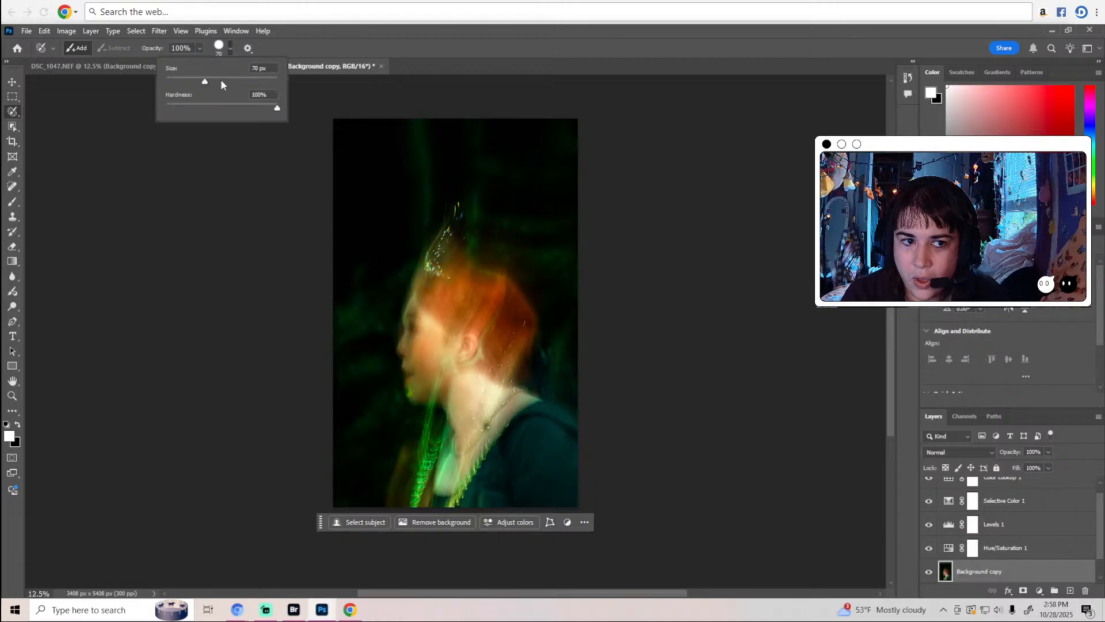
pyautogui.moveTo(220, 78); pyautogui.dragTo(257, 81)
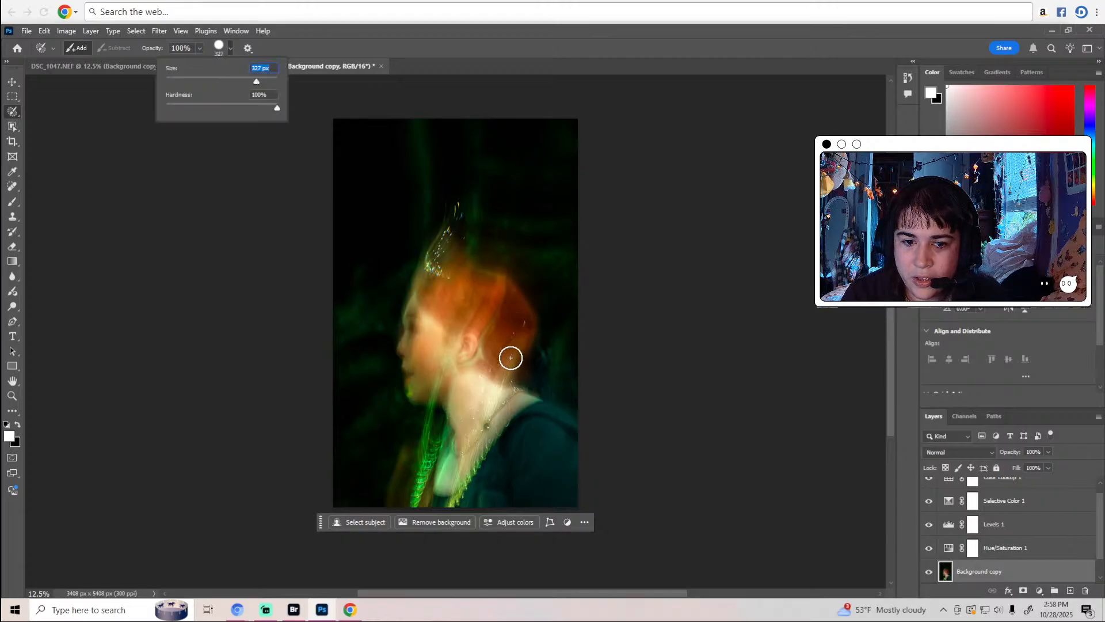
pyautogui.moveTo(513, 385)
pyautogui.mouseDown()
pyautogui.moveTo(522, 311)
pyautogui.moveTo(471, 284)
pyautogui.moveTo(429, 289)
pyautogui.moveTo(410, 348)
pyautogui.moveTo(416, 393)
pyautogui.moveTo(448, 409)
pyautogui.moveTo(462, 441)
pyautogui.moveTo(515, 384)
pyautogui.mouseUp()
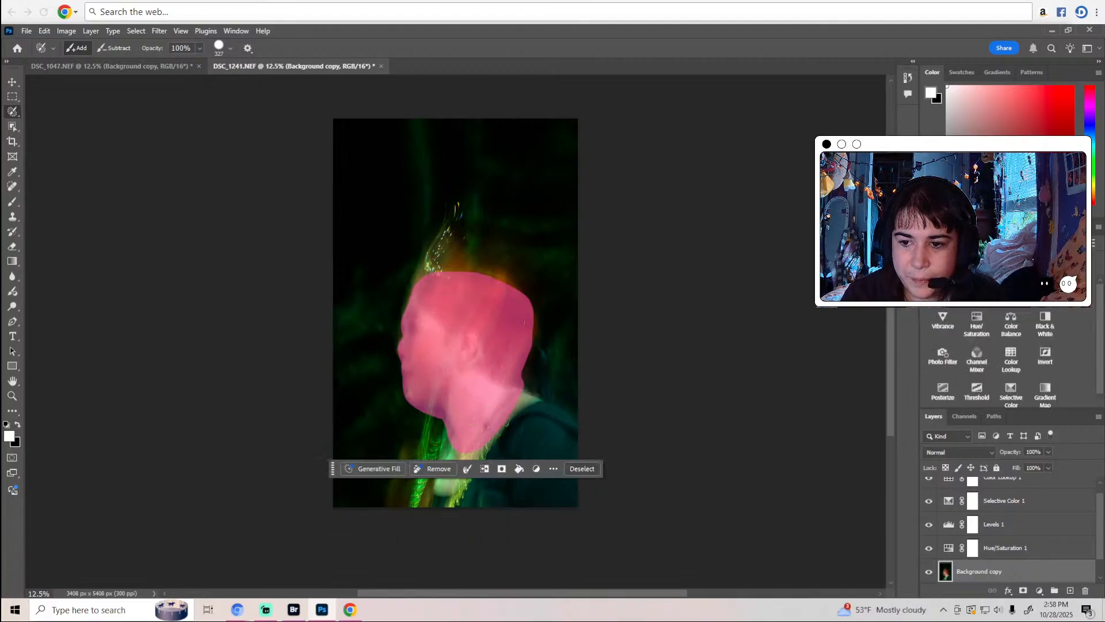
# Add a Brightness/Contrast adjustment with increased contrast for the selected head and neck, and feather its mask to 24.6 px.
pyautogui.click(943, 282)
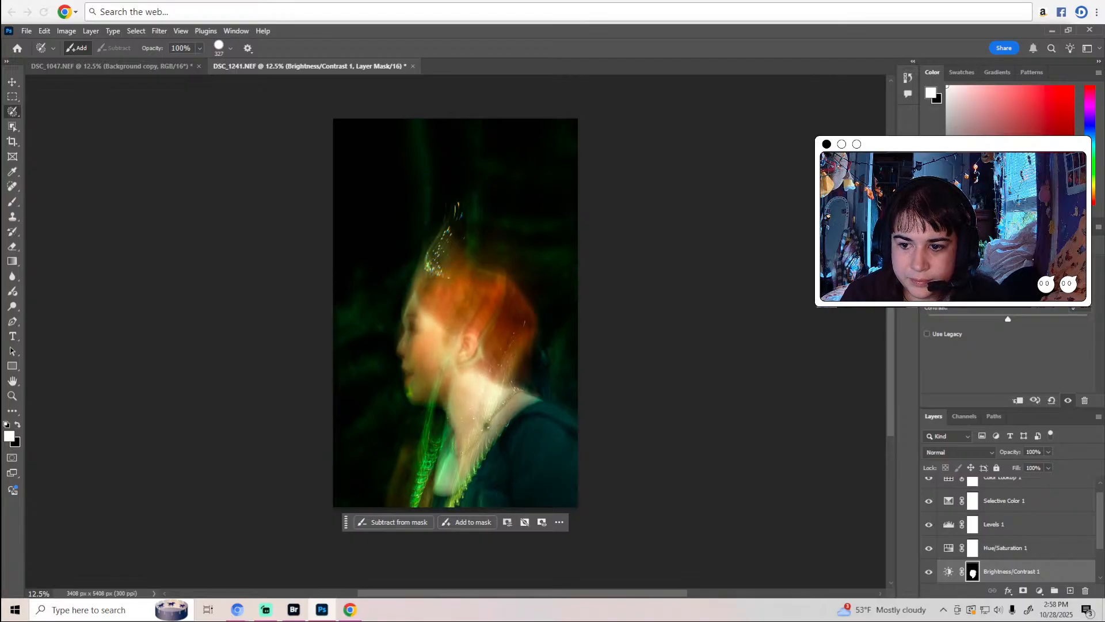
pyautogui.moveTo(1009, 317)
pyautogui.mouseDown()
pyautogui.moveTo(992, 317)
pyautogui.moveTo(1021, 314)
pyautogui.mouseUp()
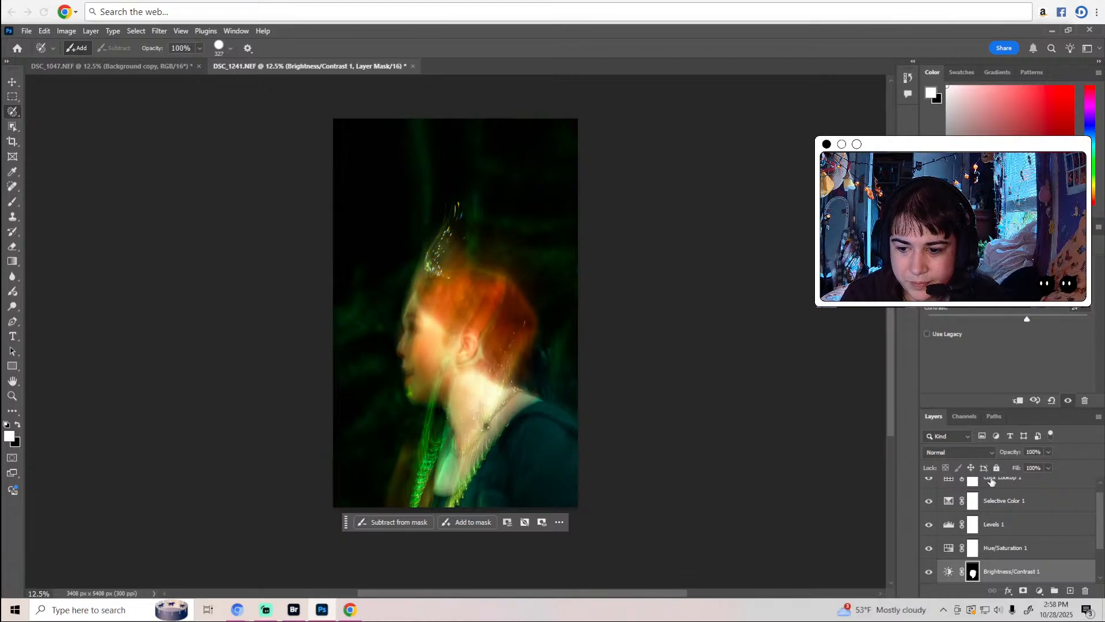
pyautogui.click(973, 571)
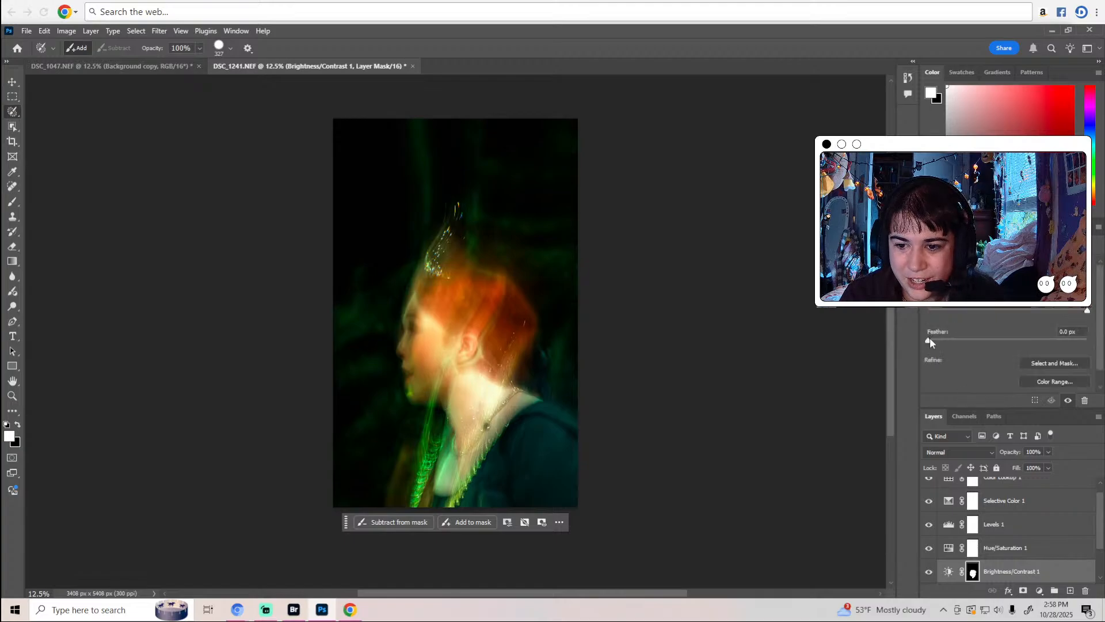
pyautogui.moveTo(930, 339); pyautogui.dragTo(998, 341)
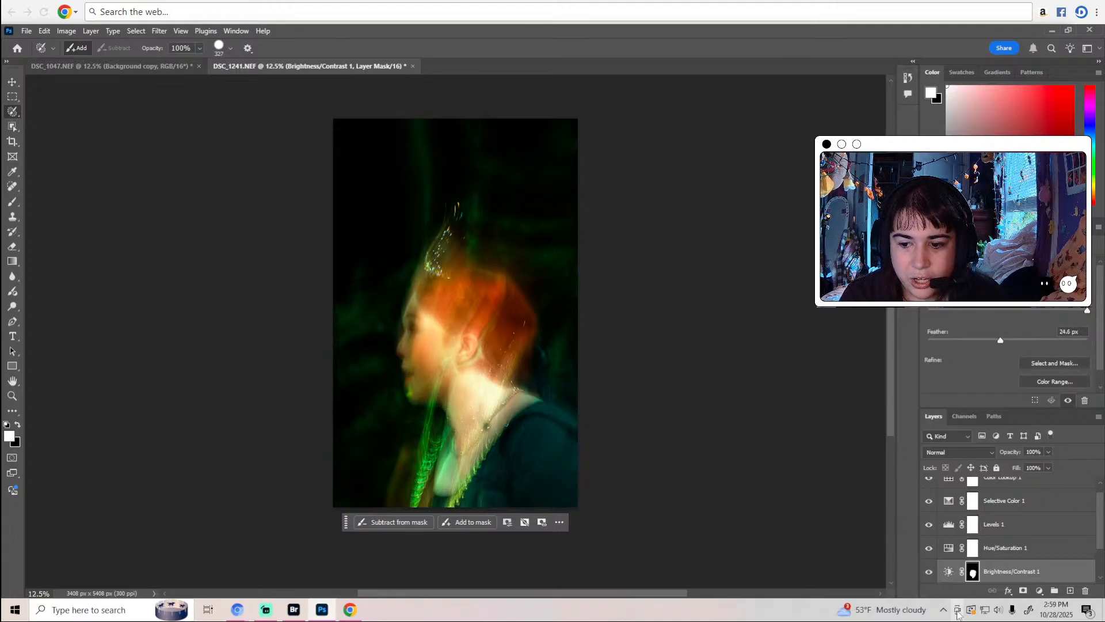
pyautogui.click(929, 571)
pyautogui.click(929, 573)
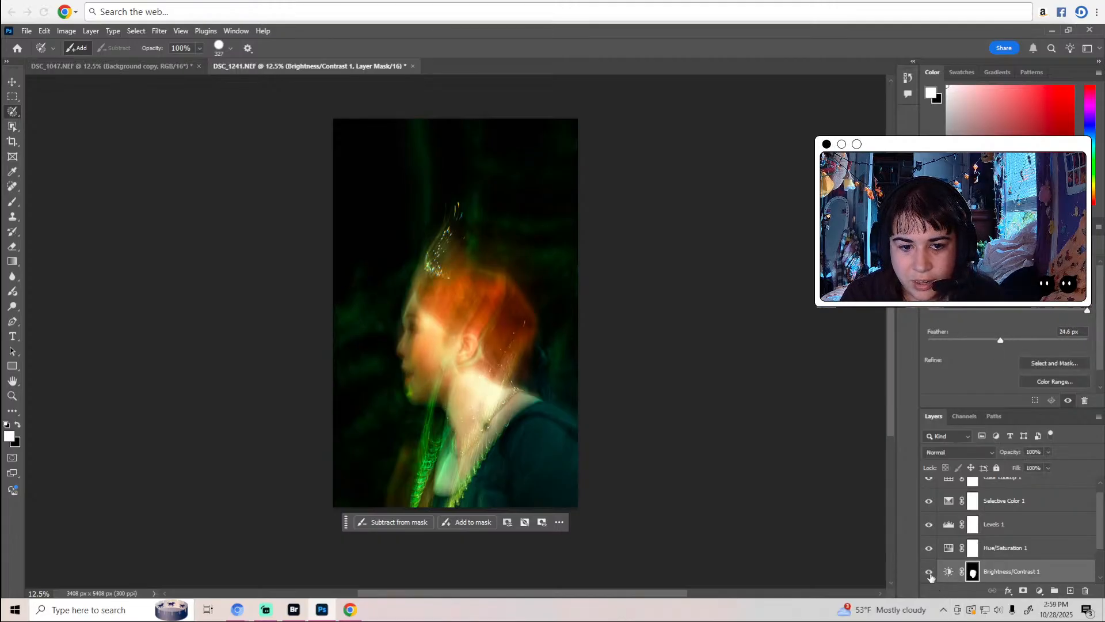
# Activate the Background copy layer and choose the Burn tool for close-up work around the ear.
pyautogui.scroll(-1, 959, 561)
pyautogui.click(979, 547)
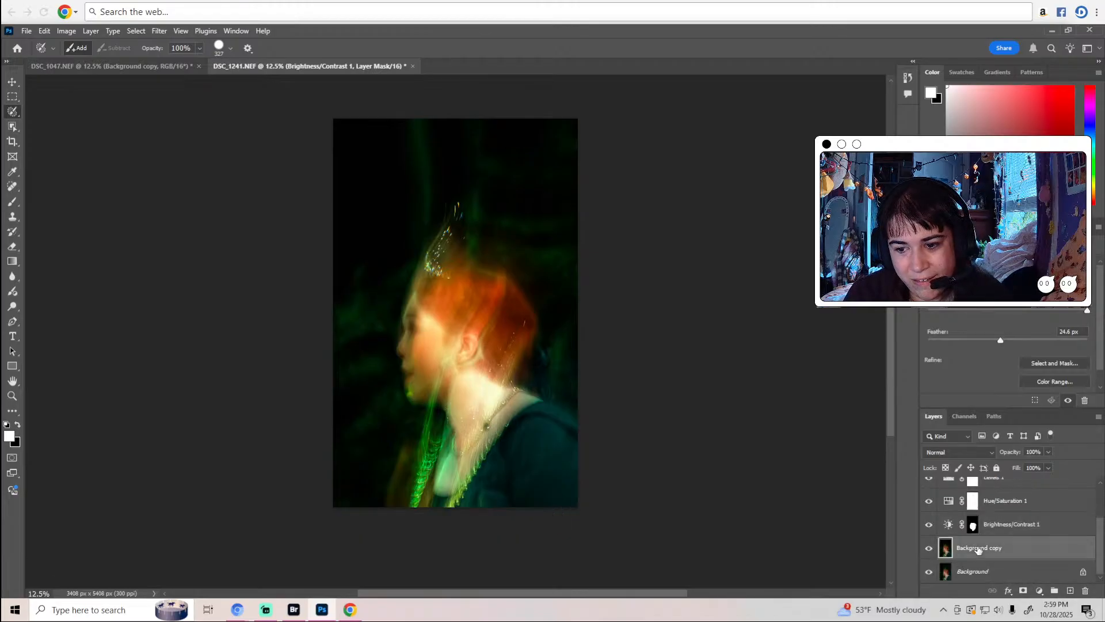
pyautogui.press('z')
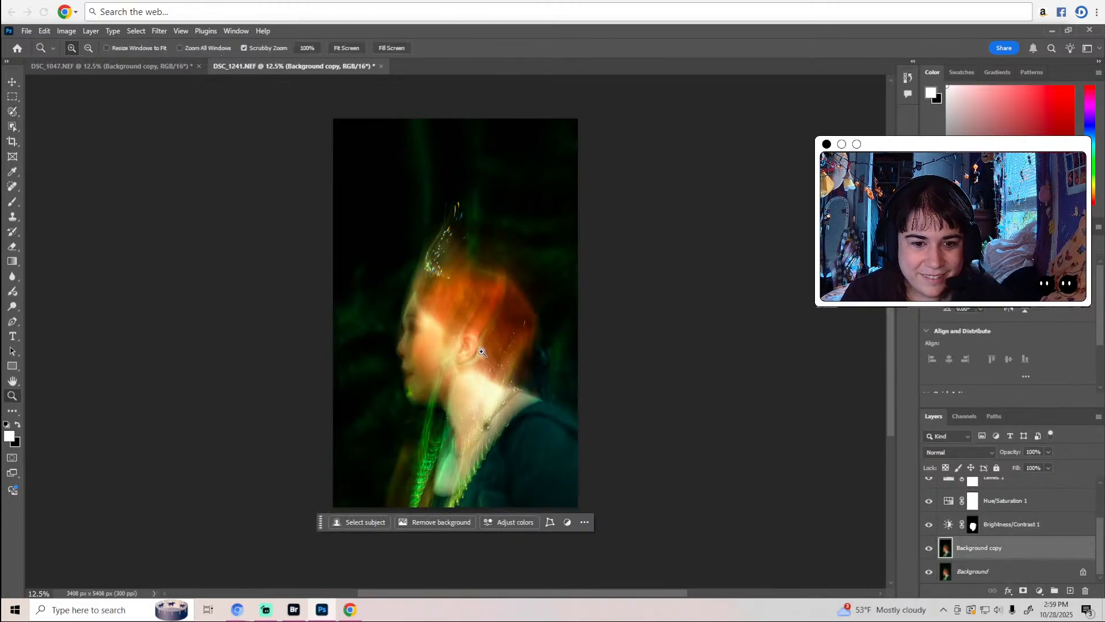
pyautogui.moveTo(471, 346); pyautogui.dragTo(472, 347)
pyautogui.click(472, 347)
pyautogui.click(472, 346)
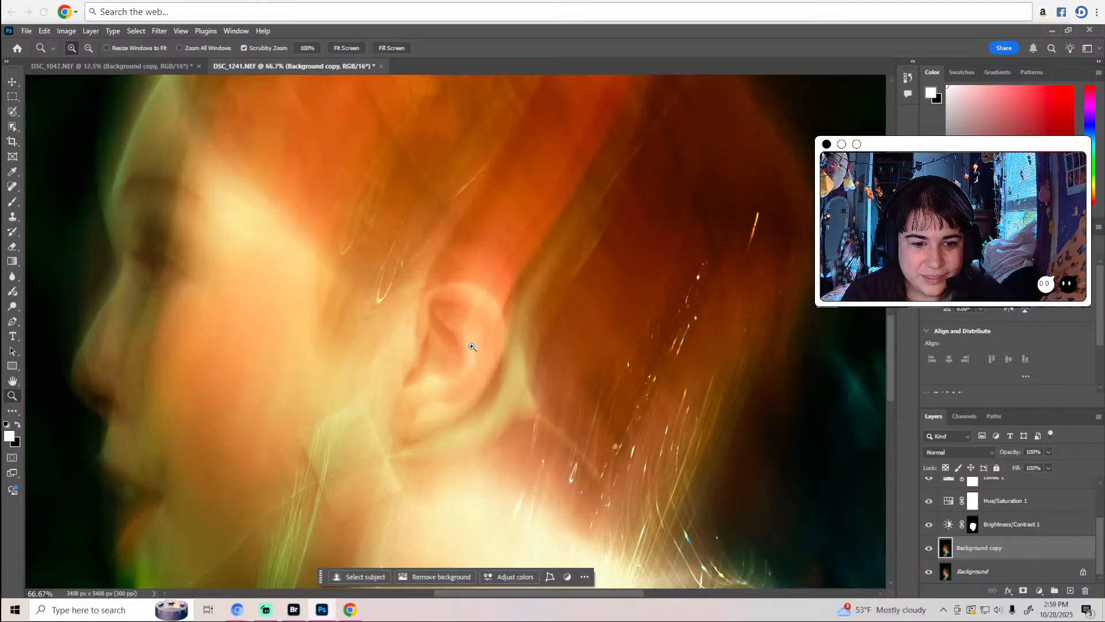
pyautogui.click(472, 346)
pyautogui.press('w')
pyautogui.scroll(-1, 295, 435)
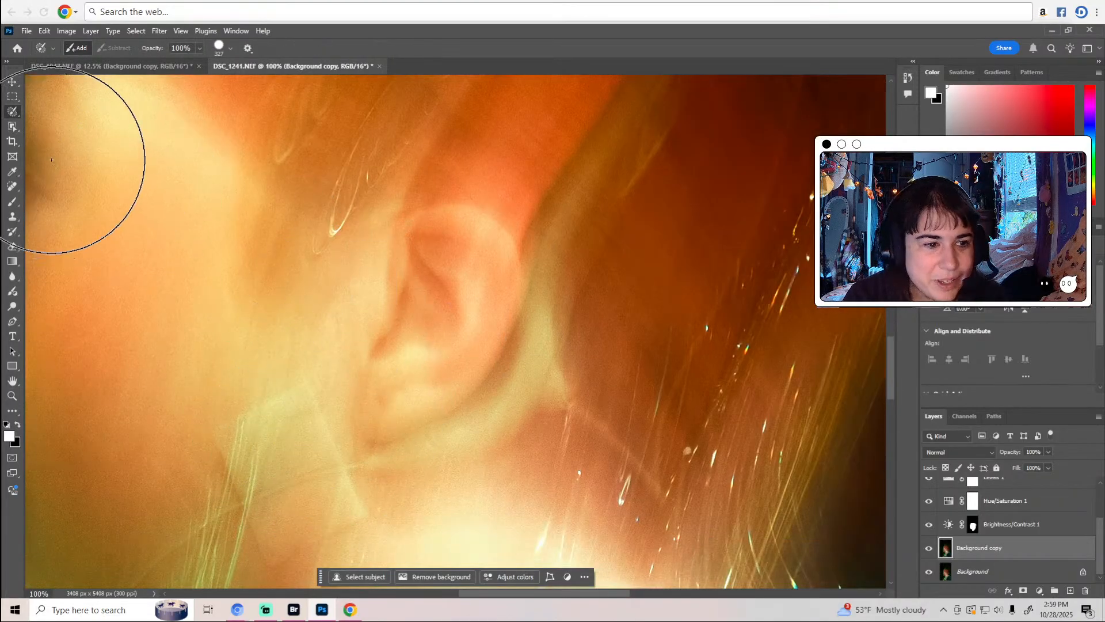
pyautogui.click(13, 279)
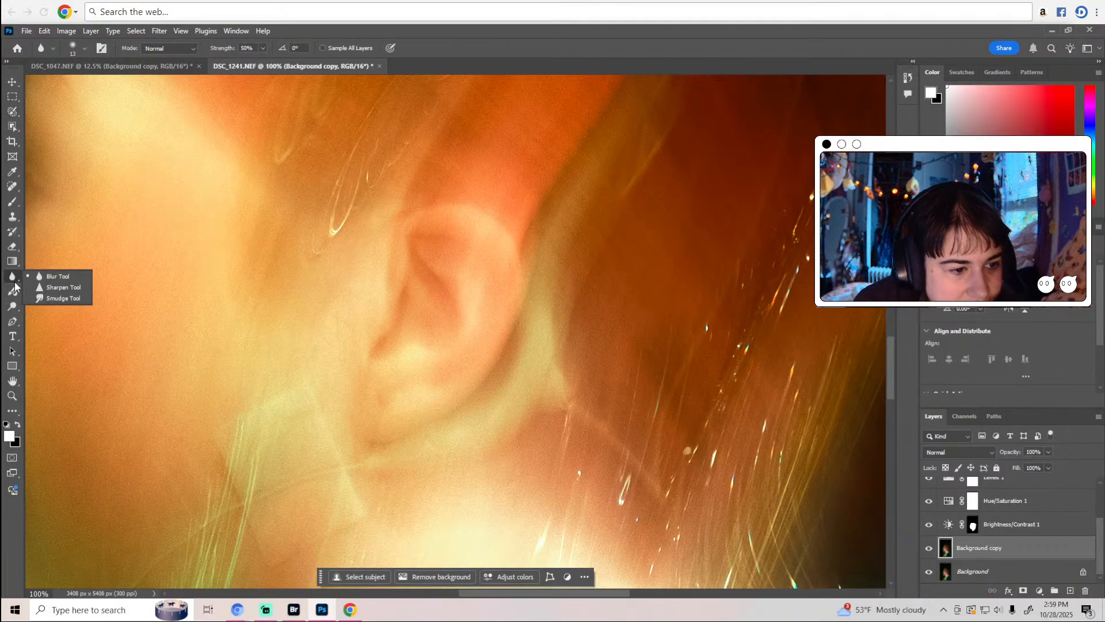
pyautogui.click(13, 309)
pyautogui.click(58, 318)
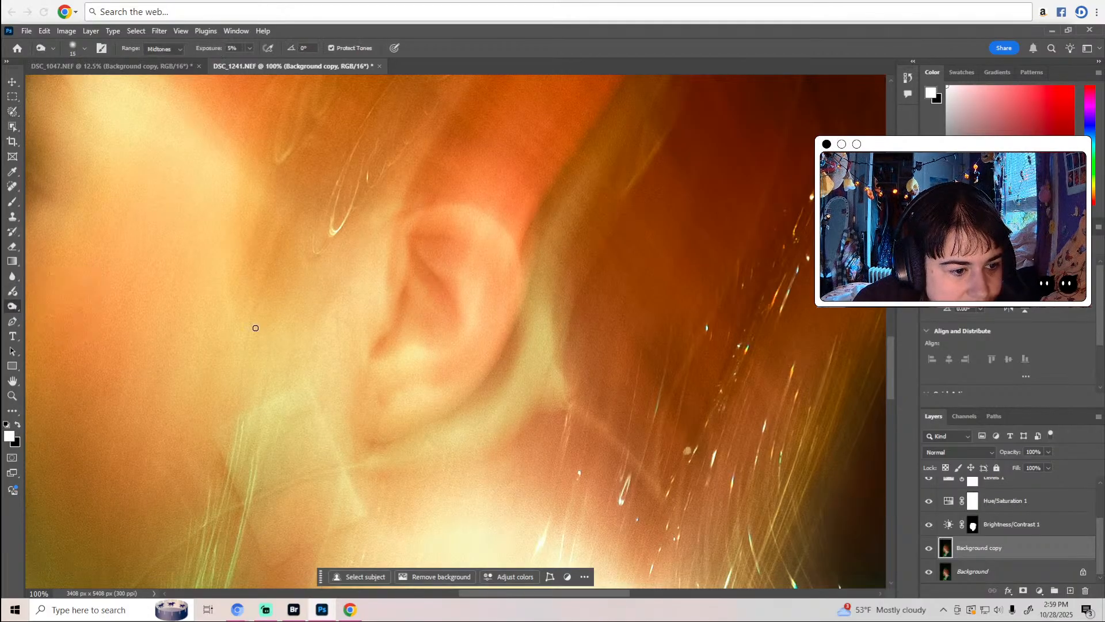
# Set the Burn brush to 32 px and darken the shadows of the ear and the hair above it at 5% exposure.
pyautogui.click(84, 49)
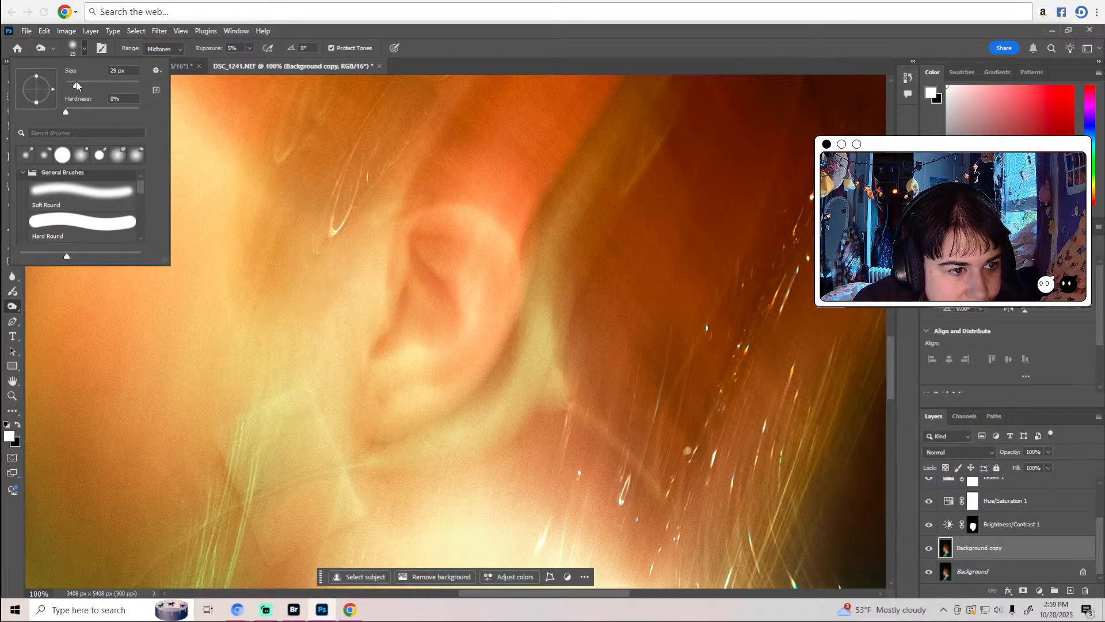
pyautogui.moveTo(77, 85); pyautogui.dragTo(82, 86)
pyautogui.press('Return')
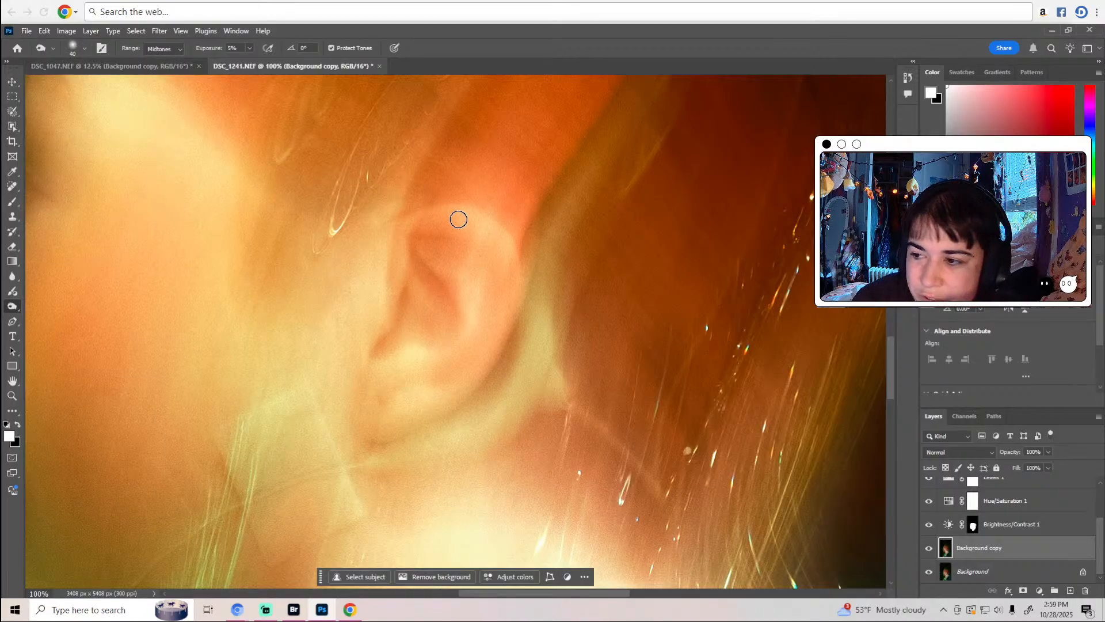
pyautogui.click(84, 49)
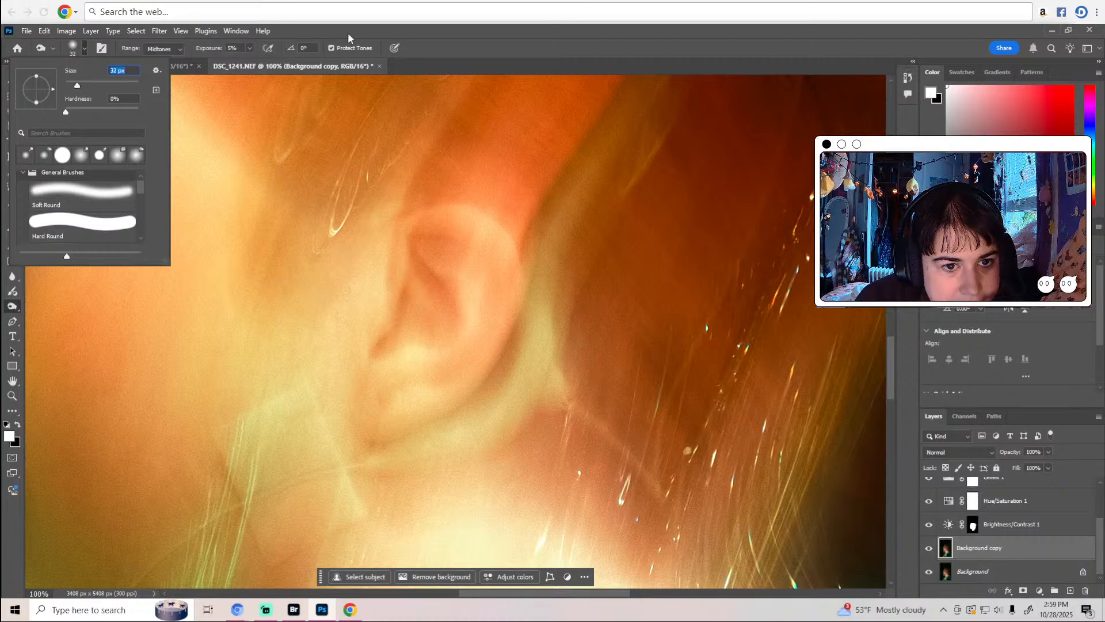
pyautogui.press('Return')
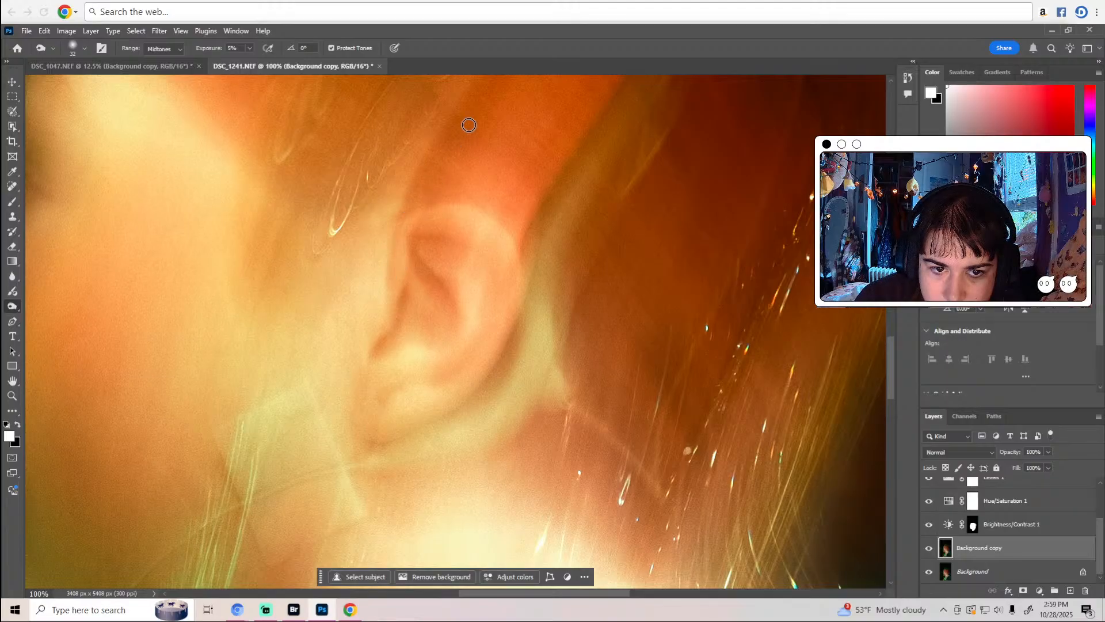
pyautogui.scroll(3, 469, 178)
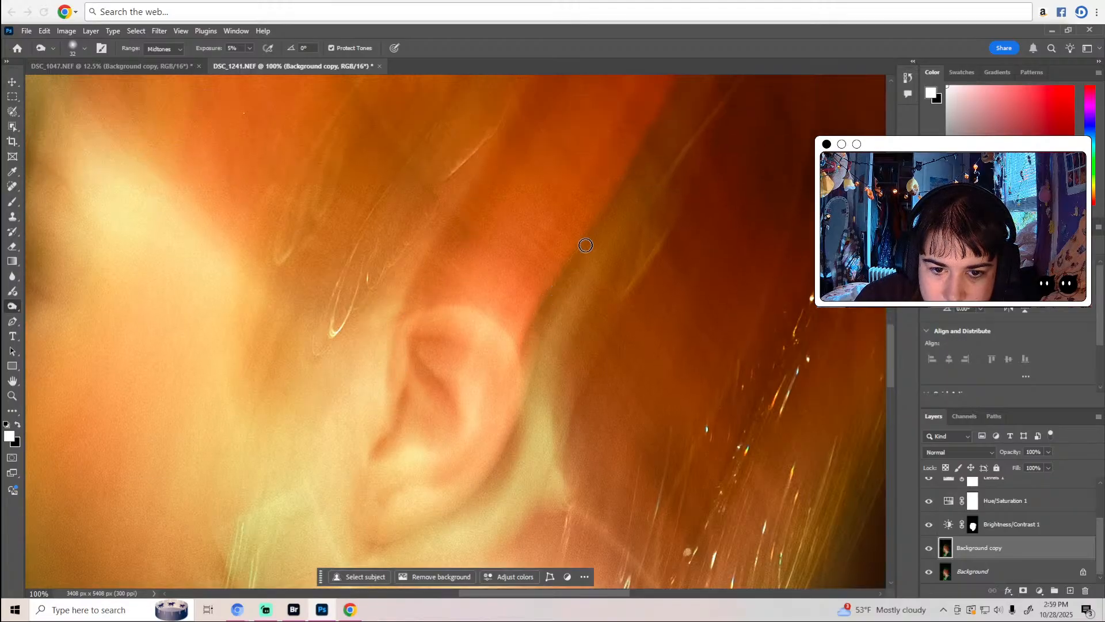
pyautogui.scroll(4, 662, 172)
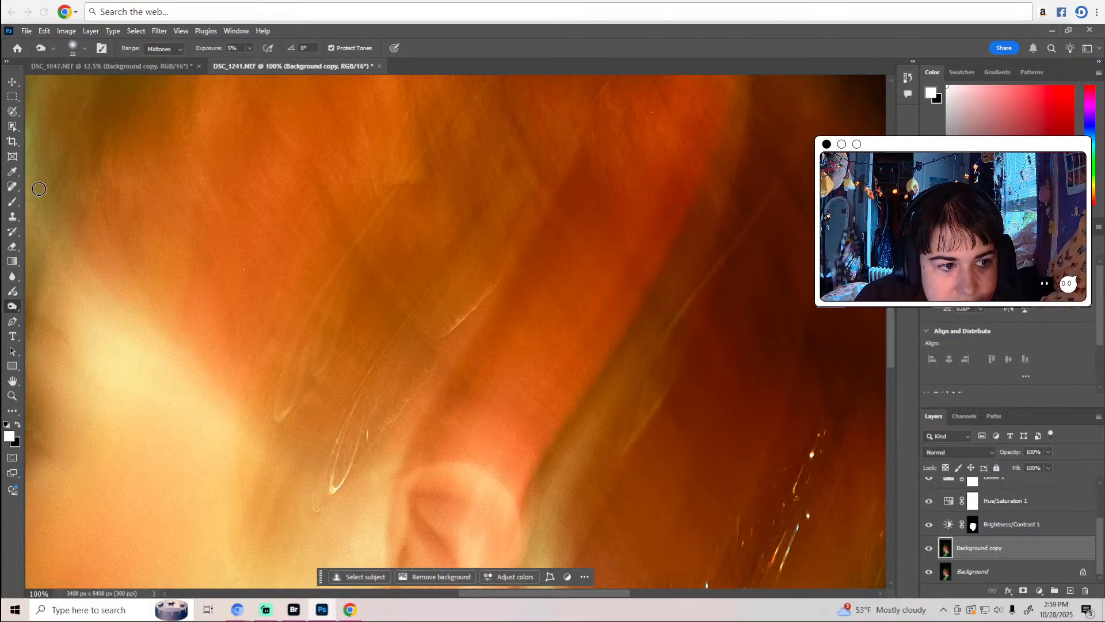
# Remove the small specks in the hair above the ear with the Spot Healing Brush.
pyautogui.click(12, 188)
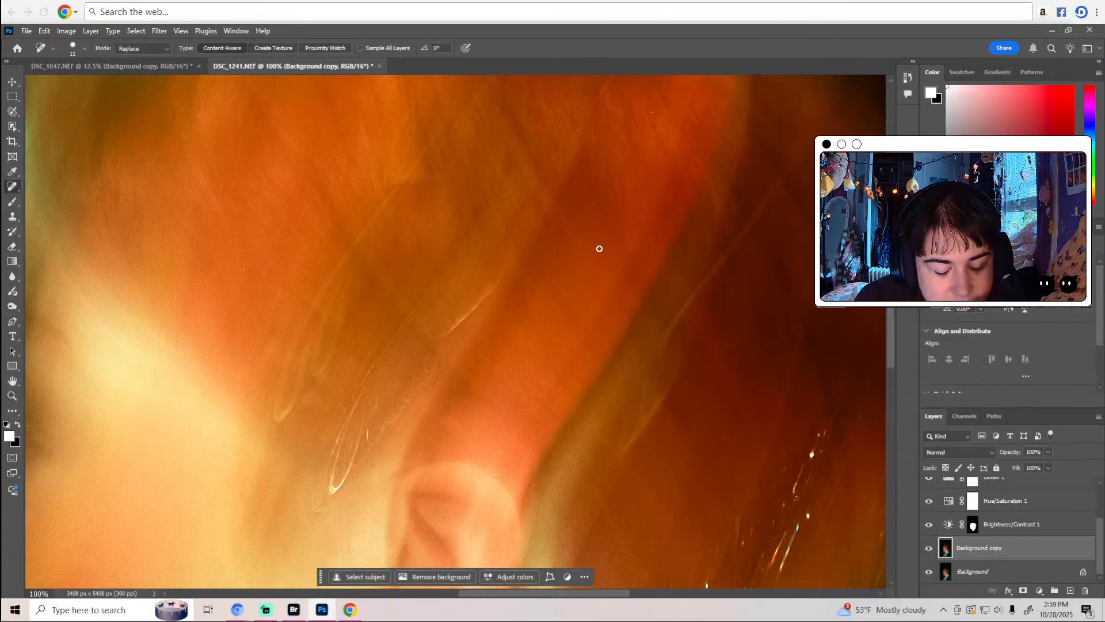
pyautogui.scroll(1, 609, 237)
pyautogui.click(575, 257)
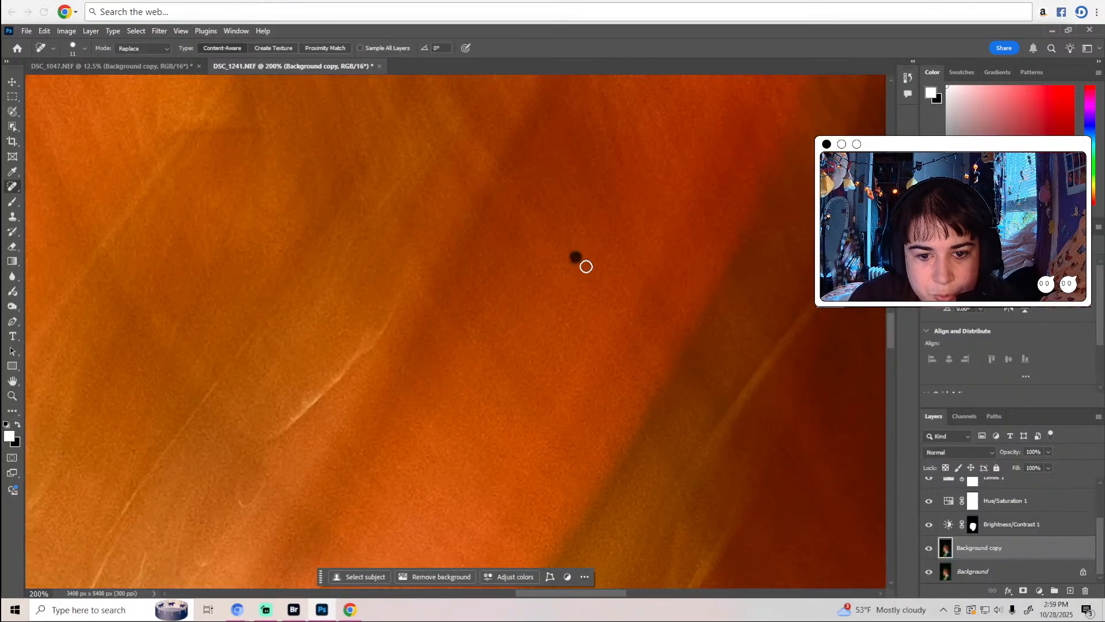
pyautogui.scroll(-1, 605, 304)
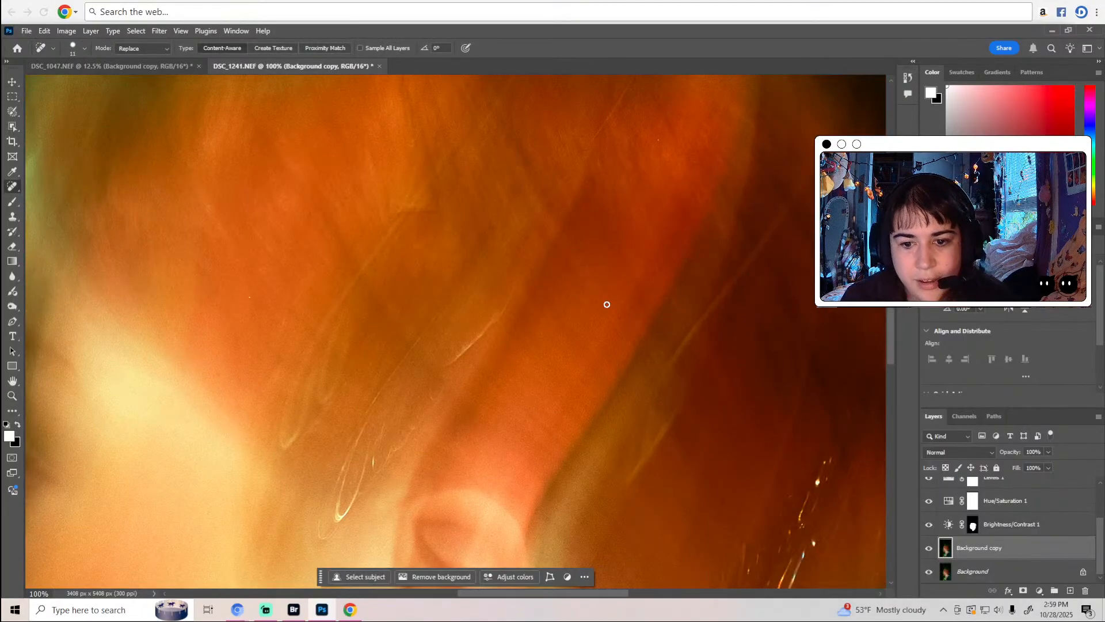
pyautogui.click(11, 310)
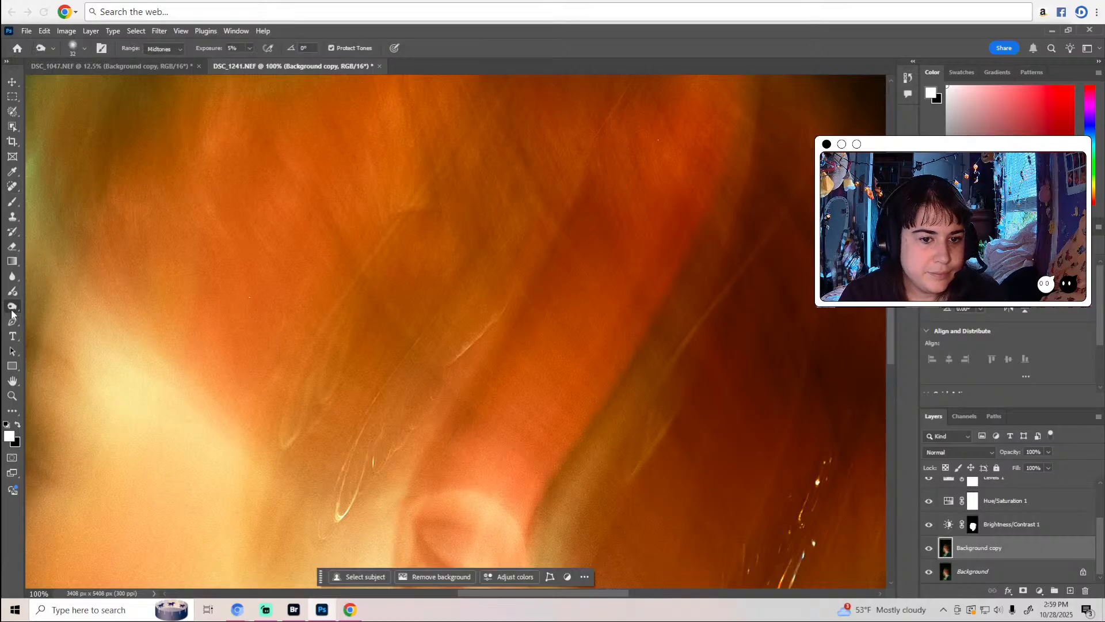
pyautogui.click(13, 188)
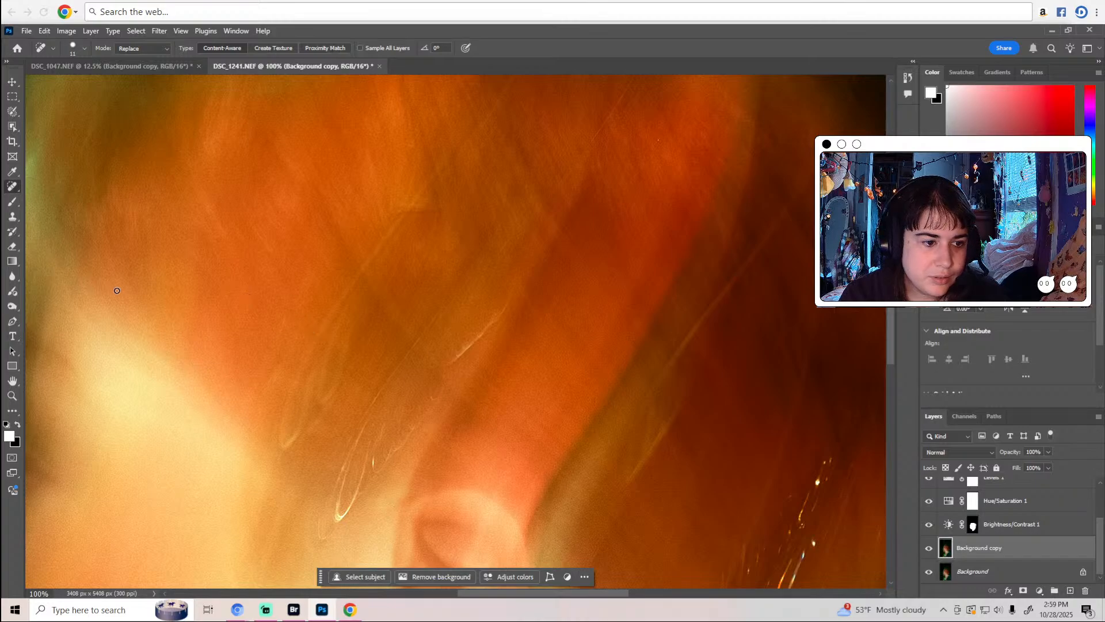
# Try a Burn stroke across the hair above the ear and revert to the state before it.
pyautogui.click(13, 310)
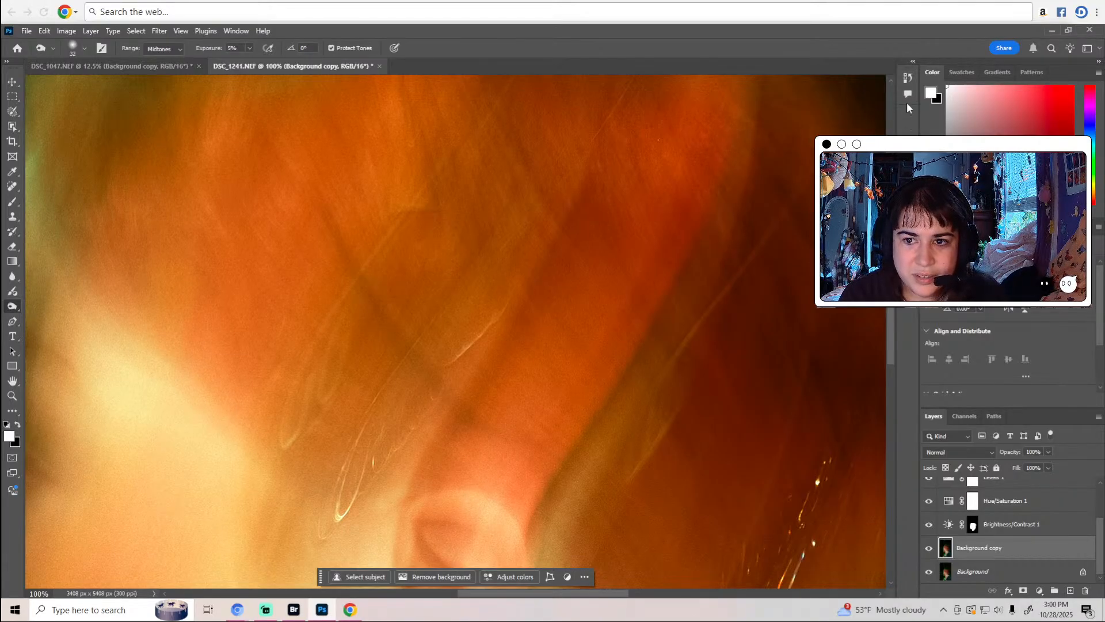
pyautogui.click(908, 81)
pyautogui.click(845, 112)
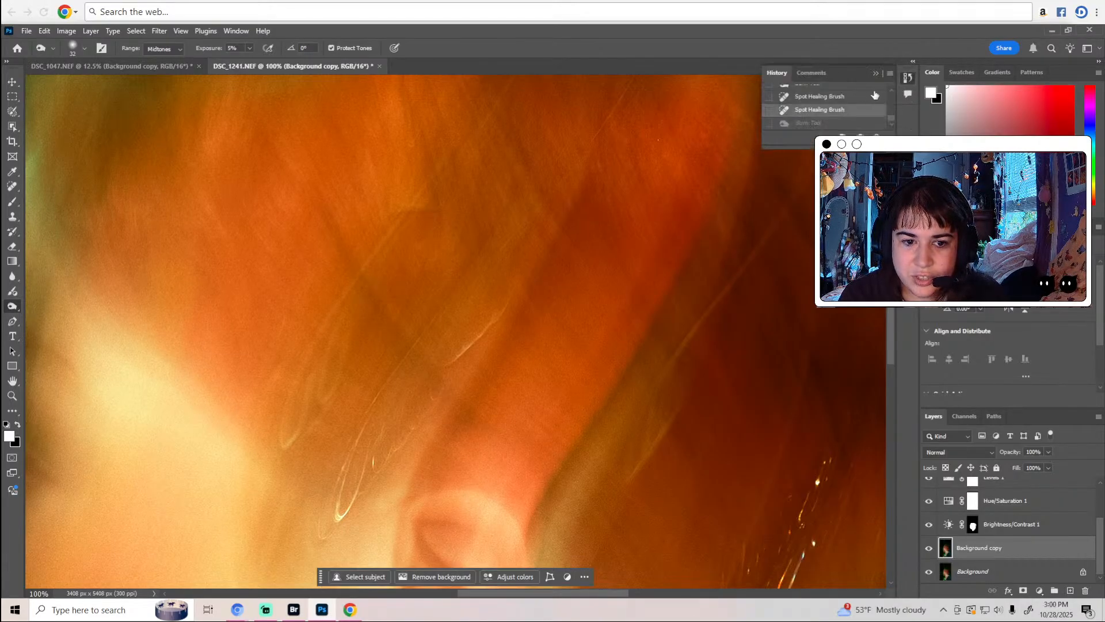
pyautogui.click(877, 74)
# Inspect the image at 100% from the ear down the neck and light trails to the lower edge for remaining flaws.
pyautogui.scroll(-10, 682, 322)
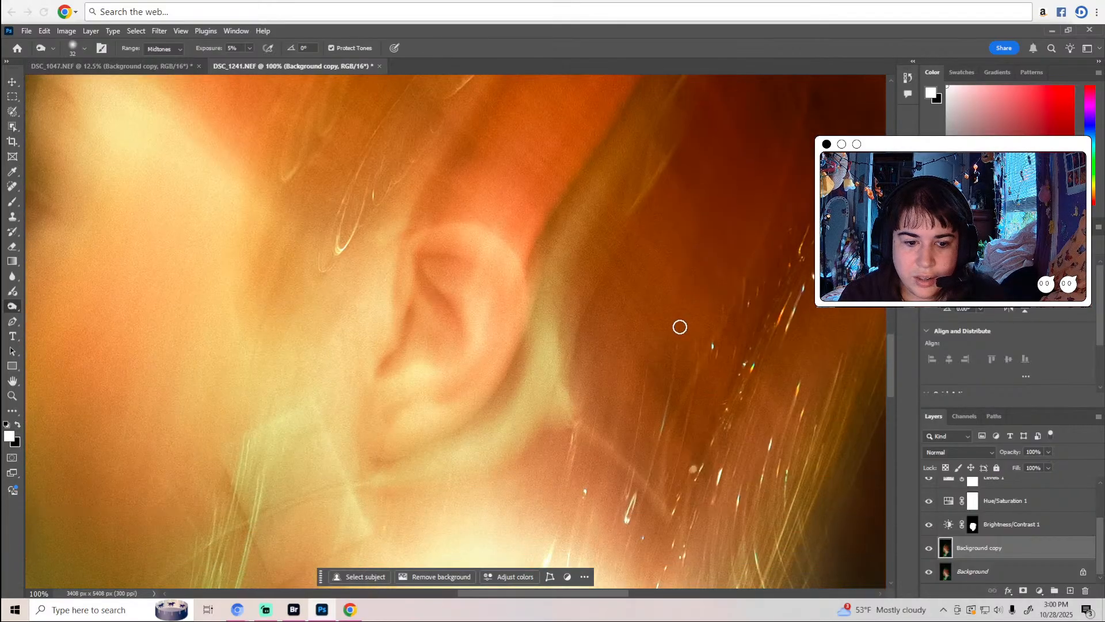
pyautogui.scroll(-10, 675, 333)
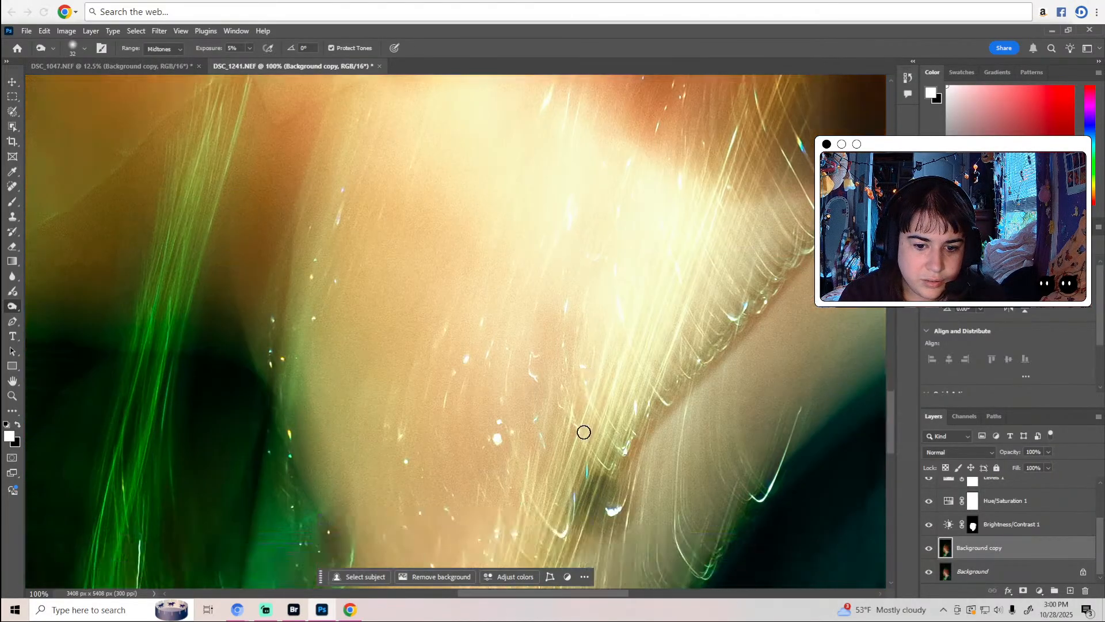
pyautogui.scroll(-4, 584, 431)
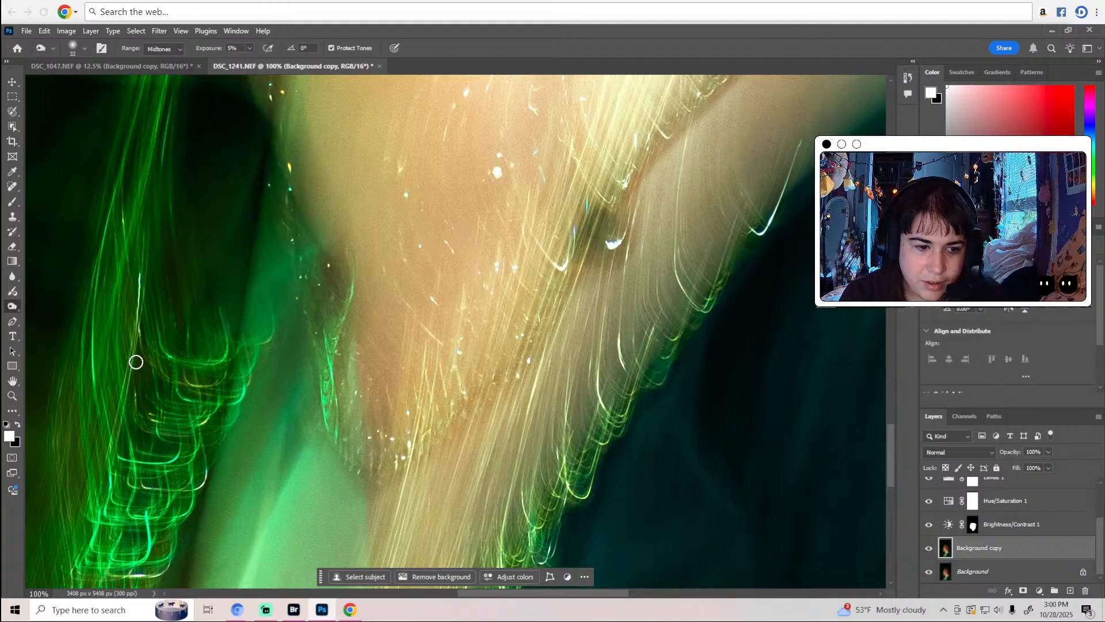
pyautogui.scroll(-3, 217, 387)
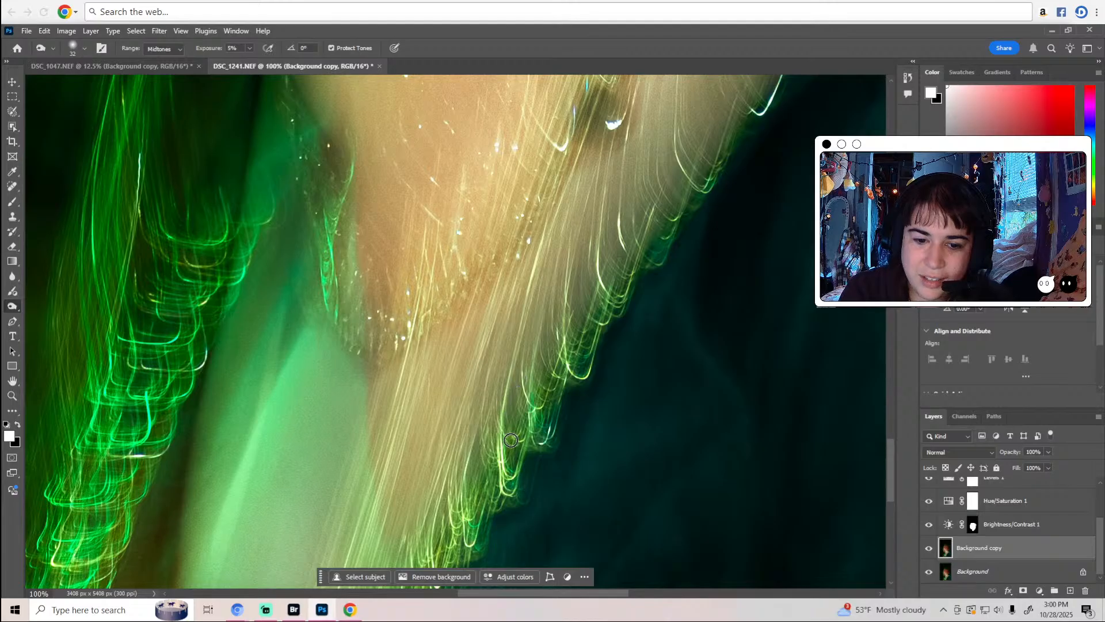
pyautogui.scroll(-2, 518, 430)
pyautogui.scroll(-2, 490, 415)
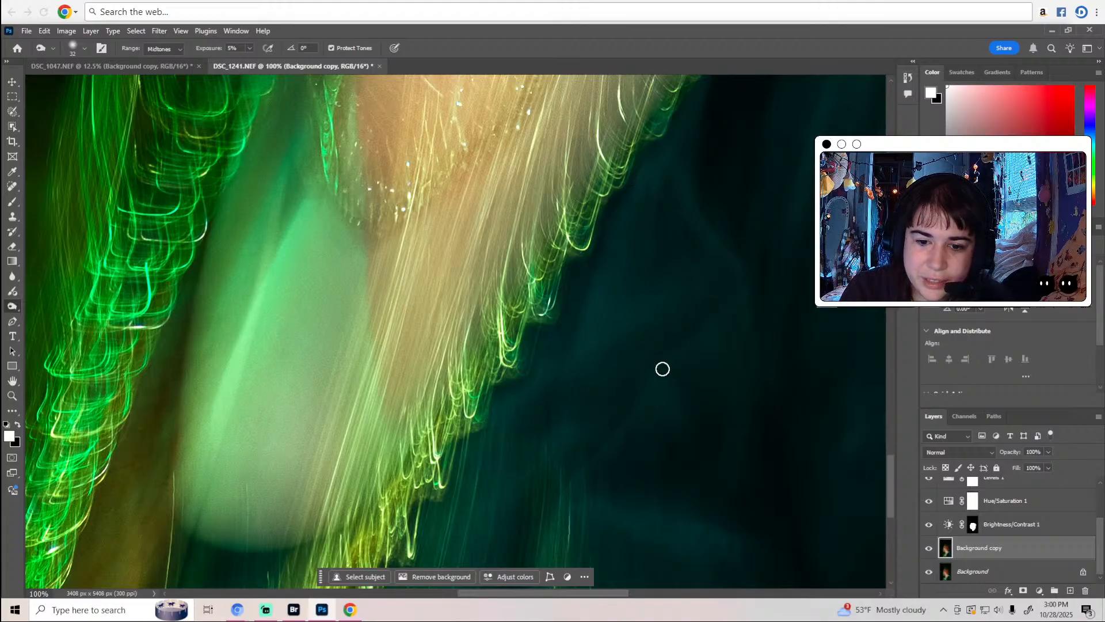
pyautogui.scroll(-3, 576, 444)
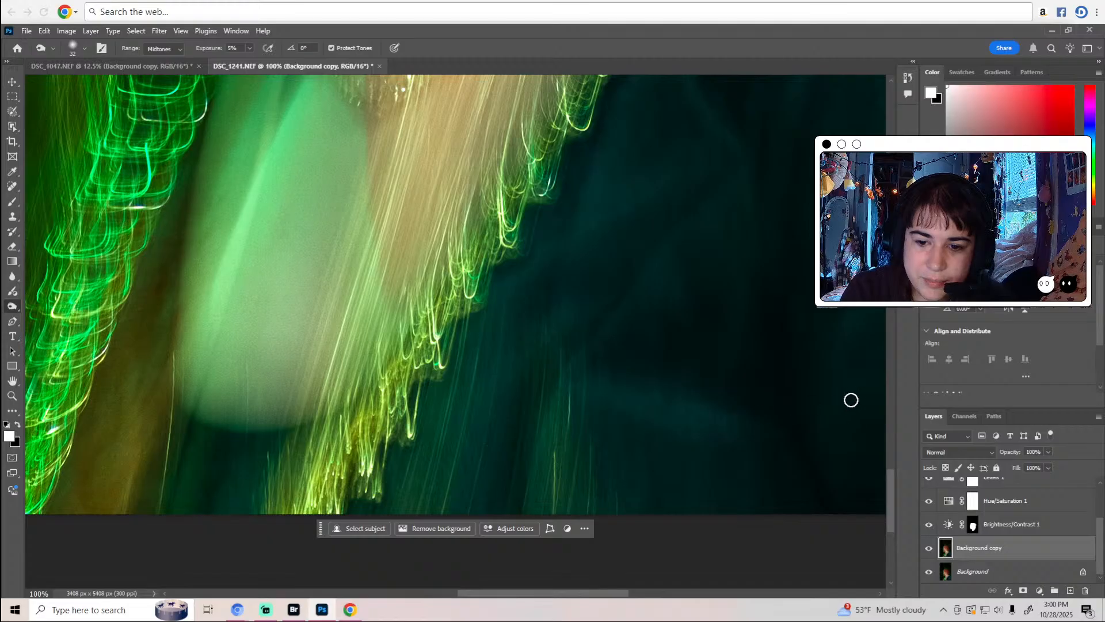
pyautogui.click(12, 186)
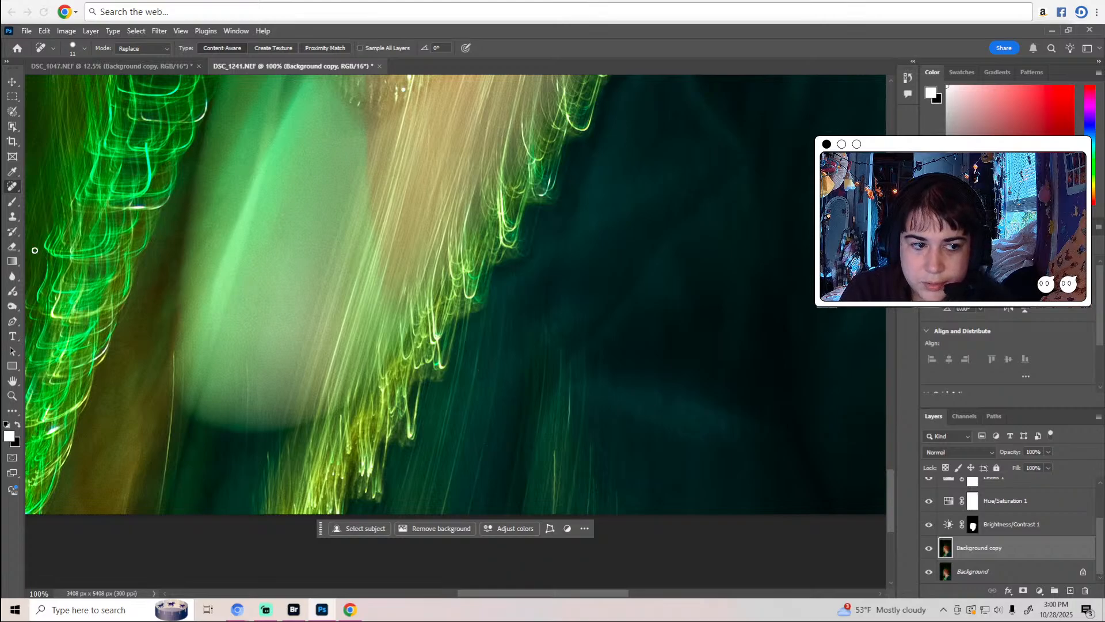
pyautogui.click(12, 306)
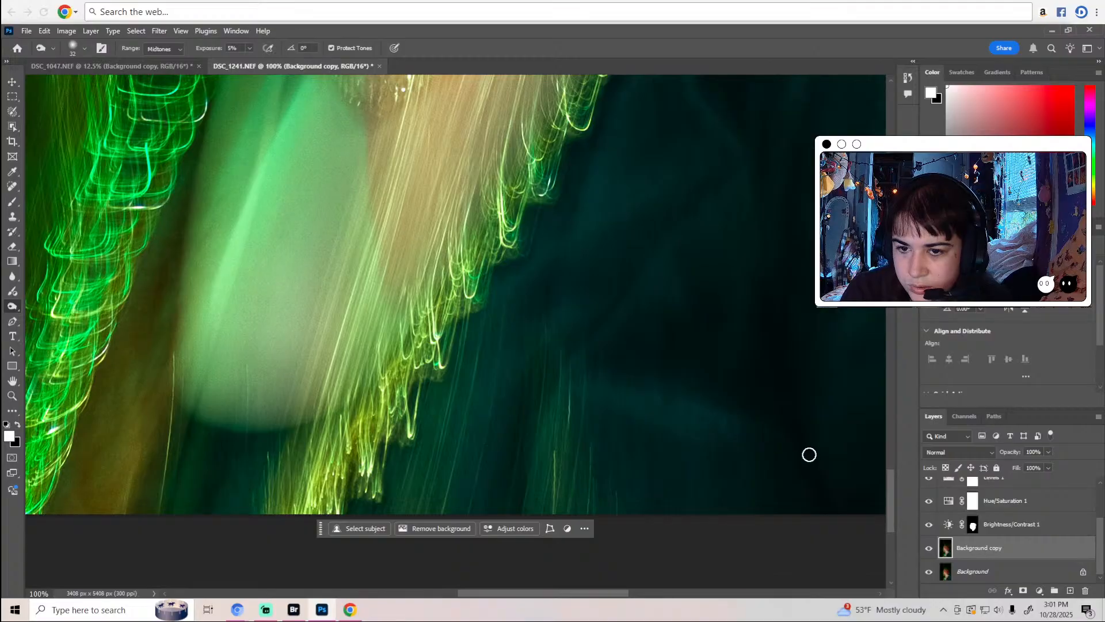
pyautogui.scroll(3, 794, 461)
pyautogui.scroll(-1, 597, 564)
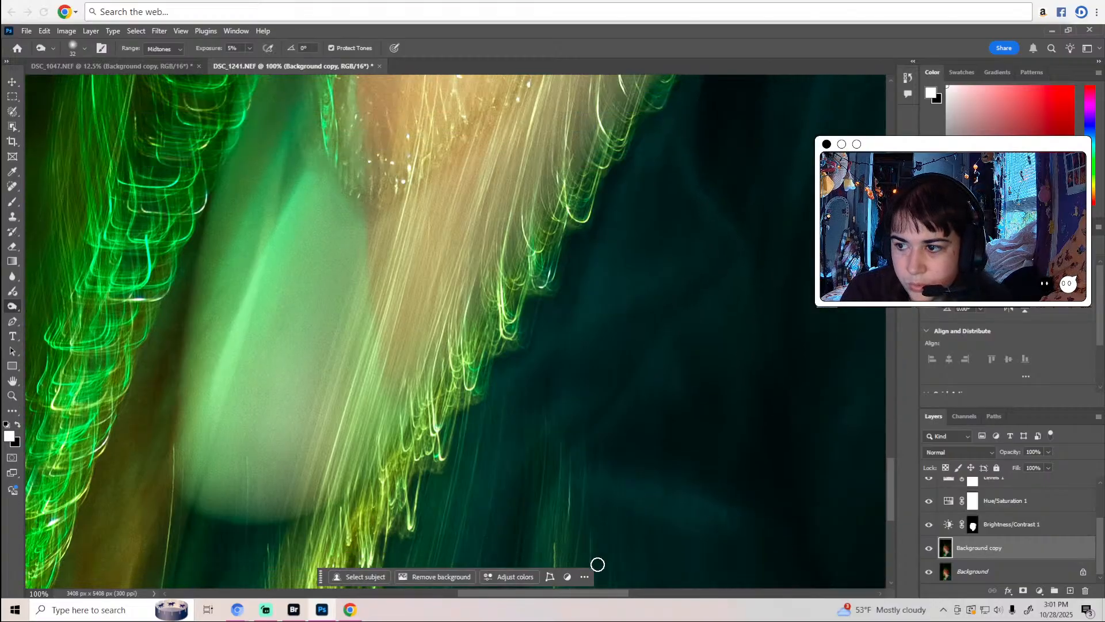
# Examine the green light trails, dark background, chin and face profile at 100% from the lower edge up to the eye.
pyautogui.moveTo(612, 595); pyautogui.dragTo(527, 582)
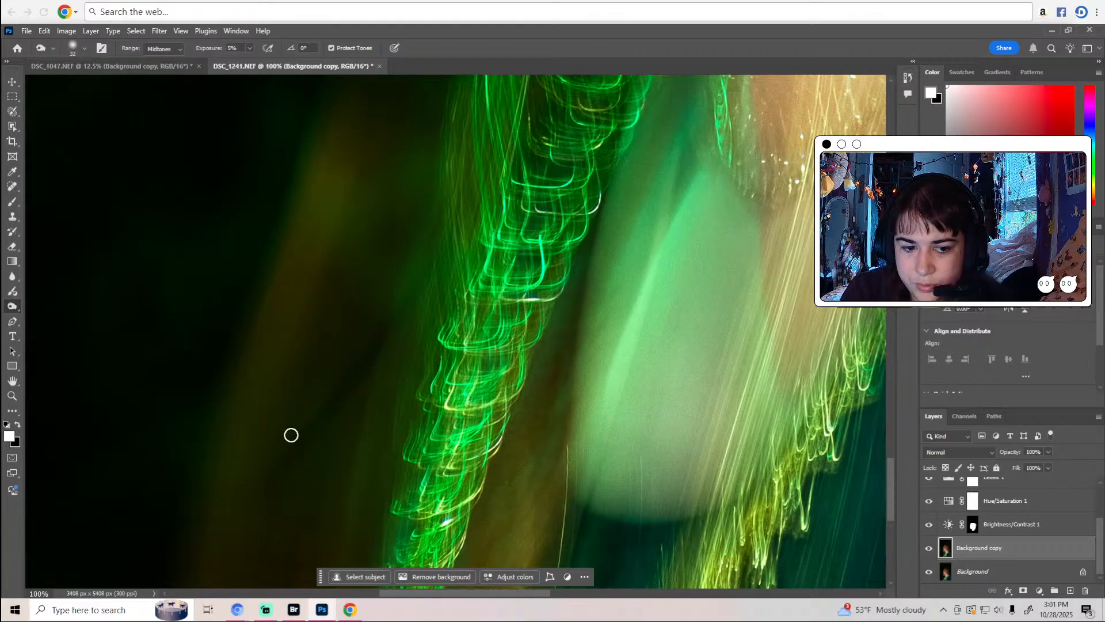
pyautogui.scroll(-4, 289, 447)
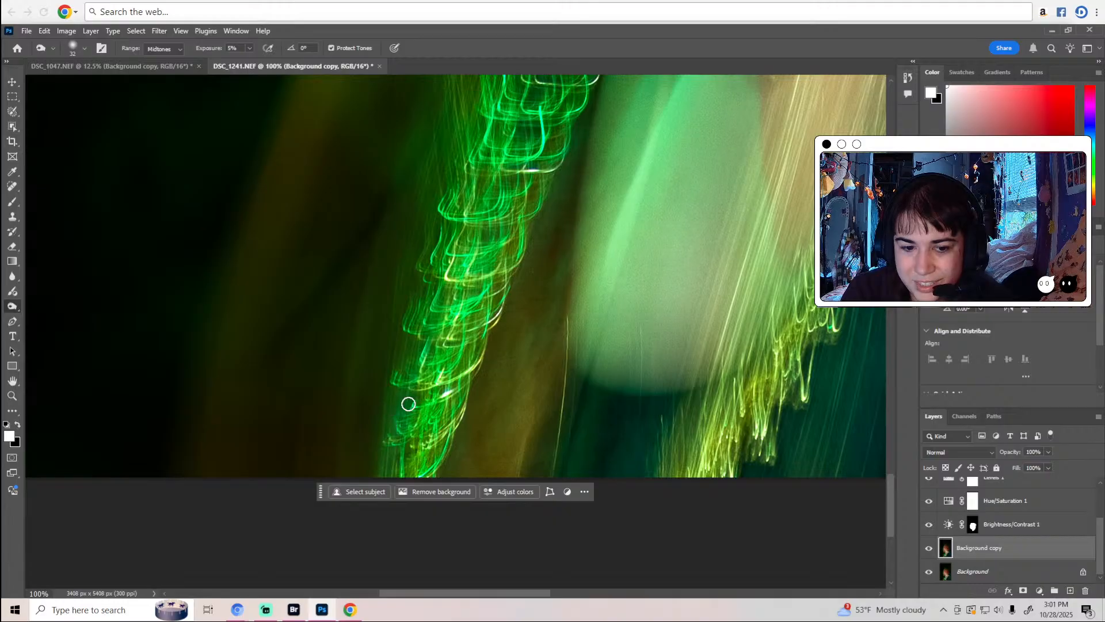
pyautogui.scroll(2, 443, 345)
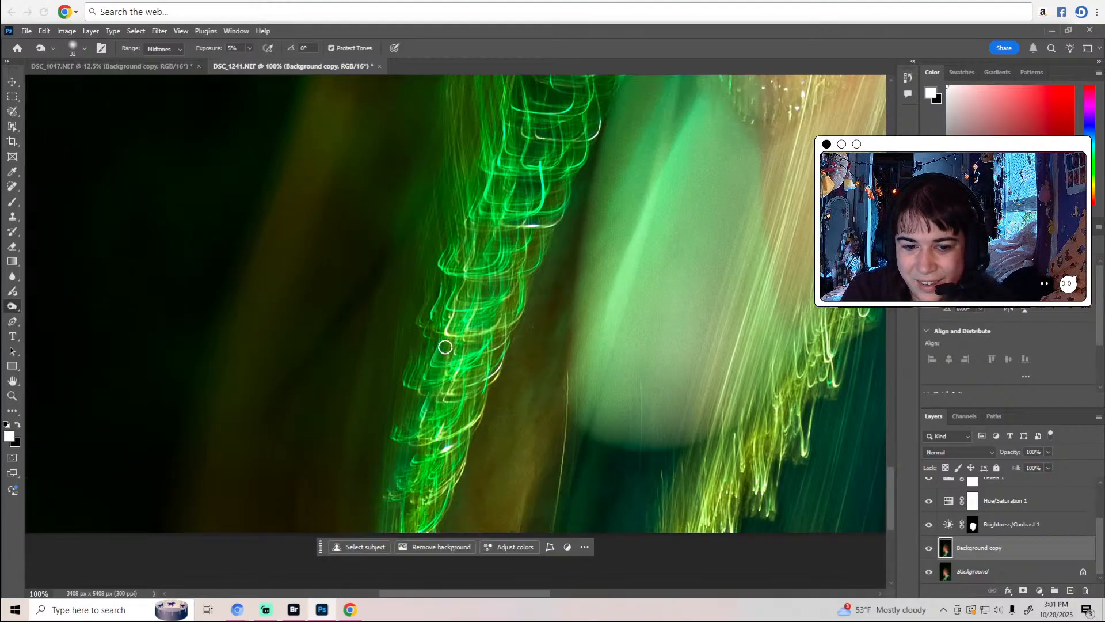
pyautogui.scroll(2, 486, 285)
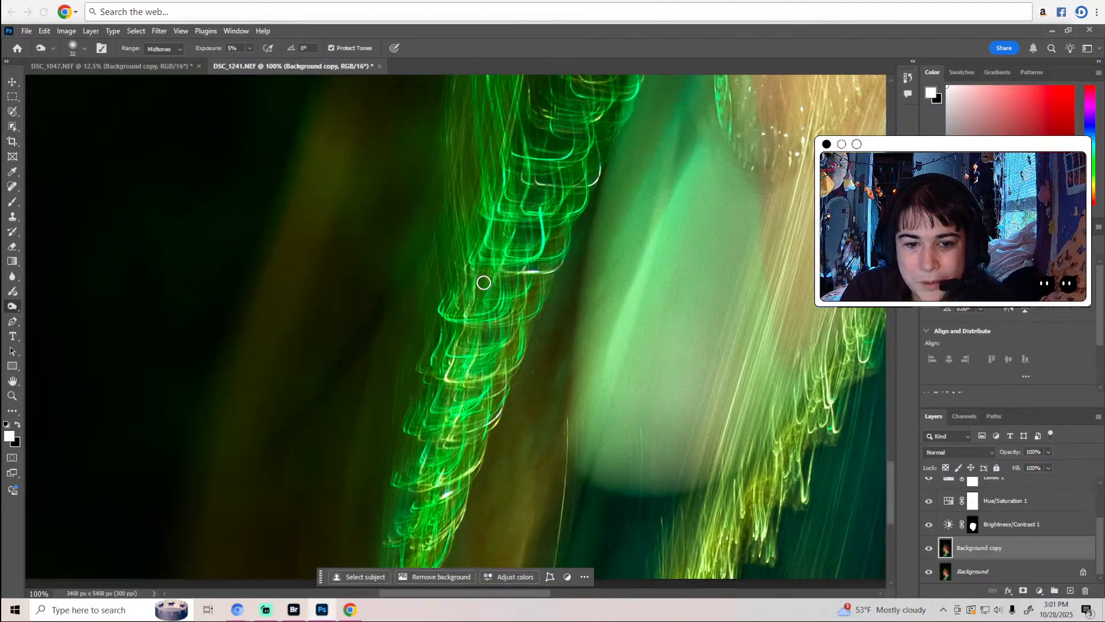
pyautogui.scroll(3, 533, 236)
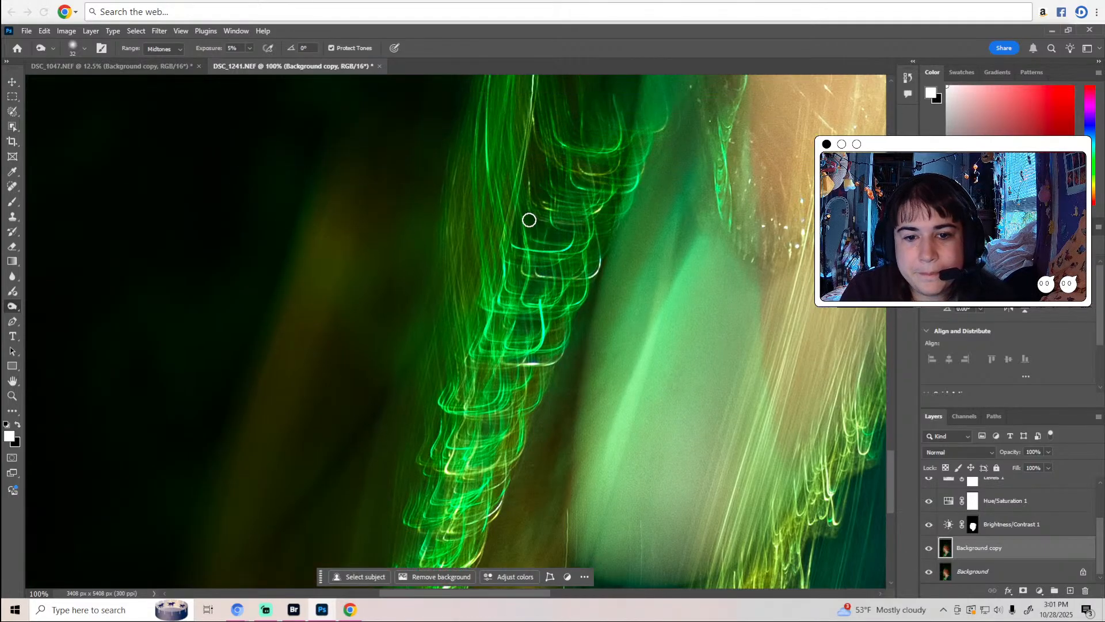
pyautogui.scroll(2, 569, 245)
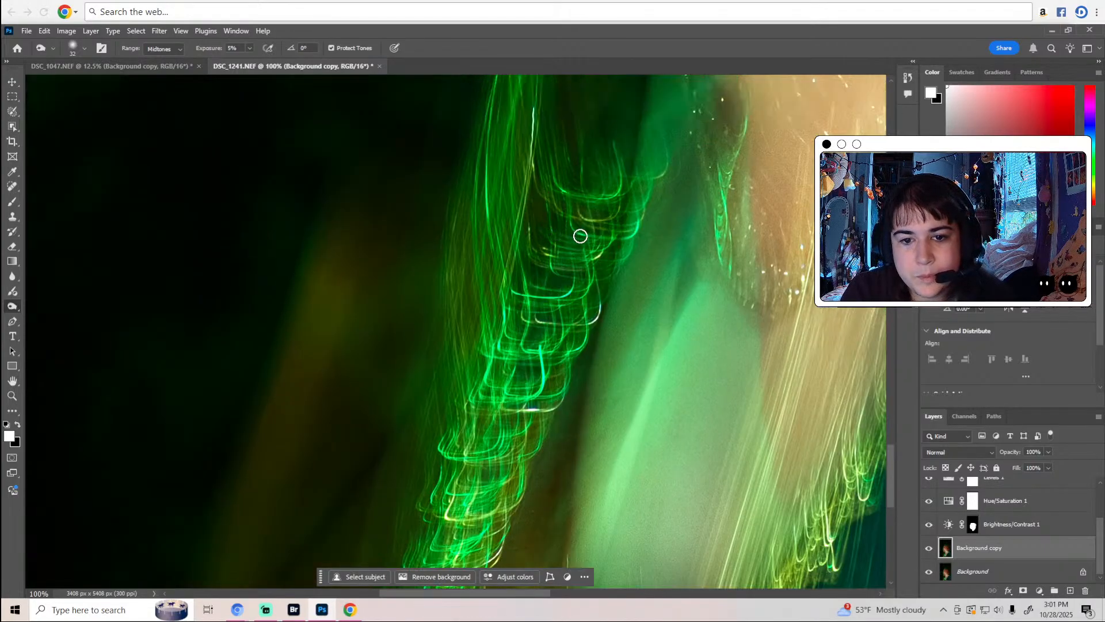
pyautogui.scroll(3, 580, 238)
pyautogui.scroll(5, 577, 244)
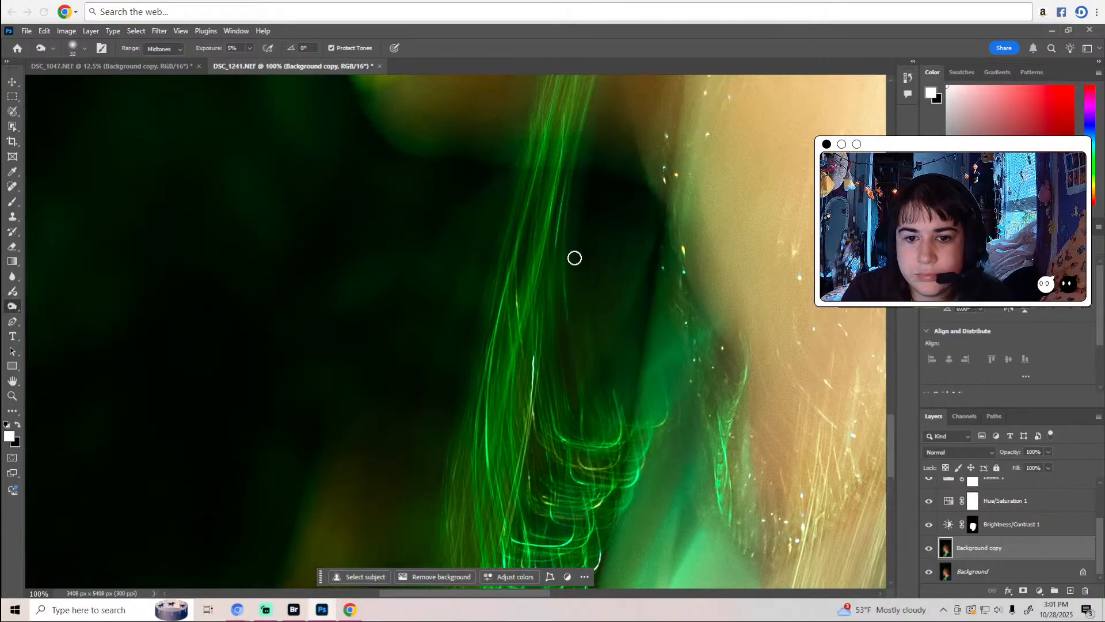
pyautogui.scroll(2, 672, 265)
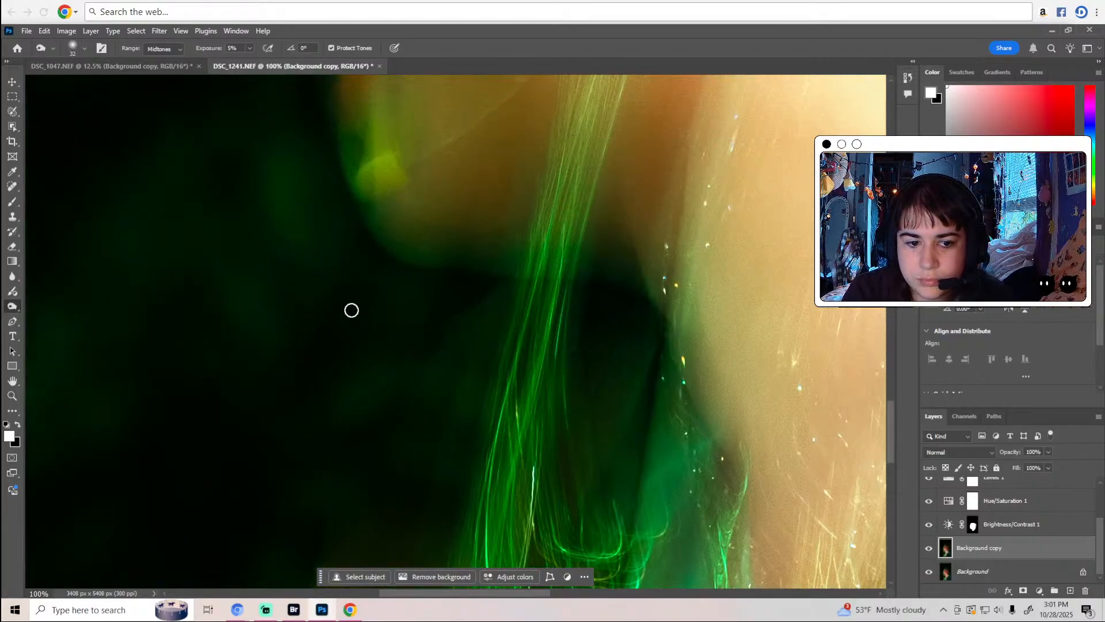
pyautogui.scroll(4, 311, 345)
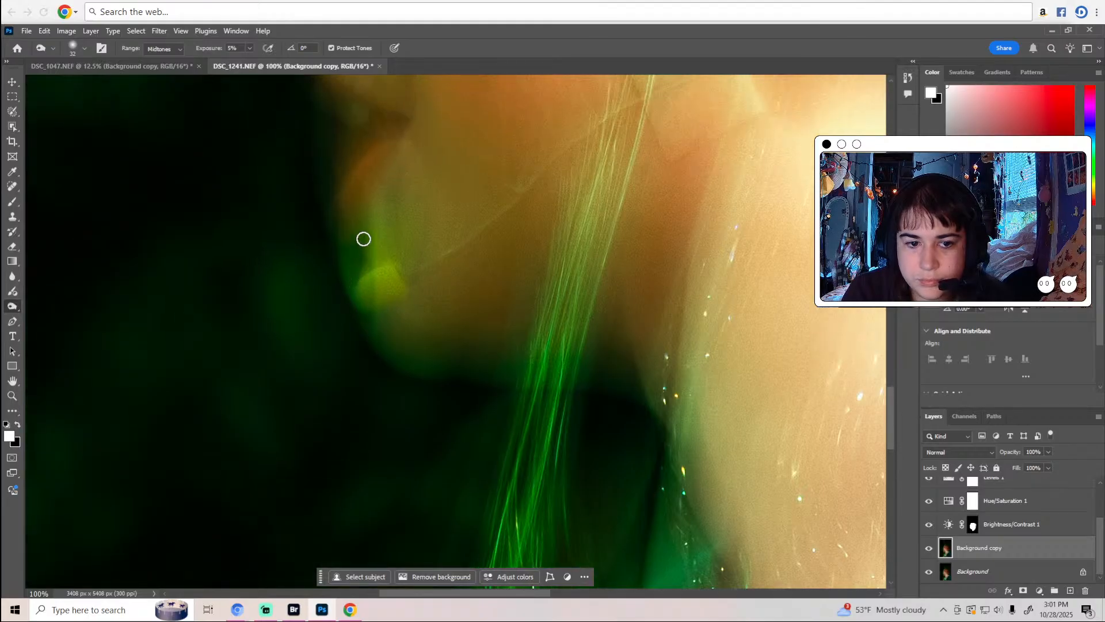
pyautogui.scroll(4, 341, 271)
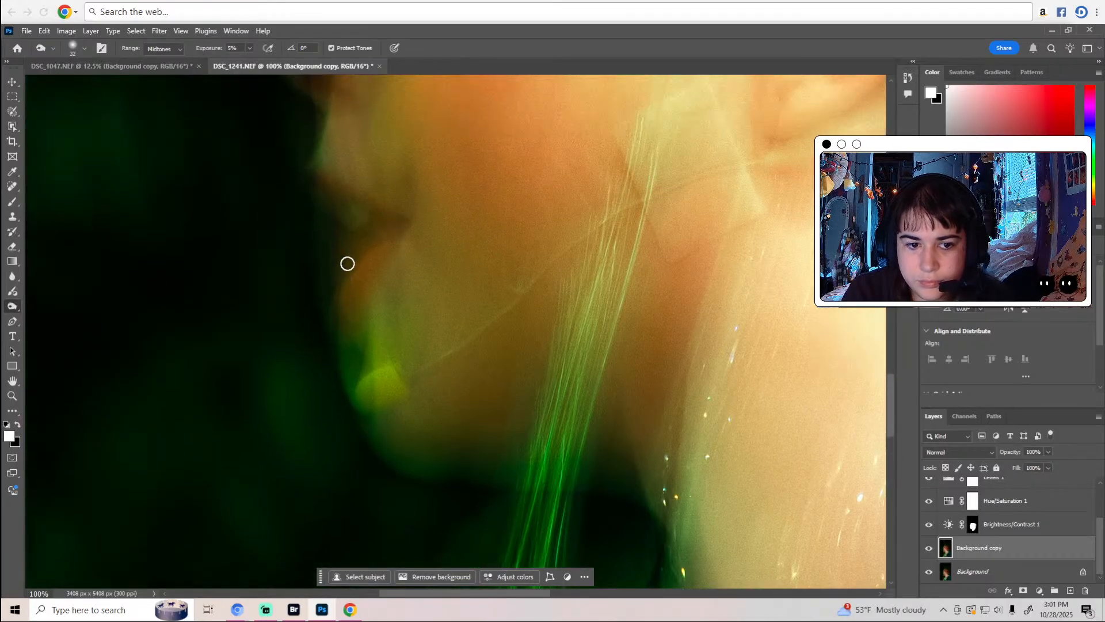
pyautogui.scroll(2, 354, 244)
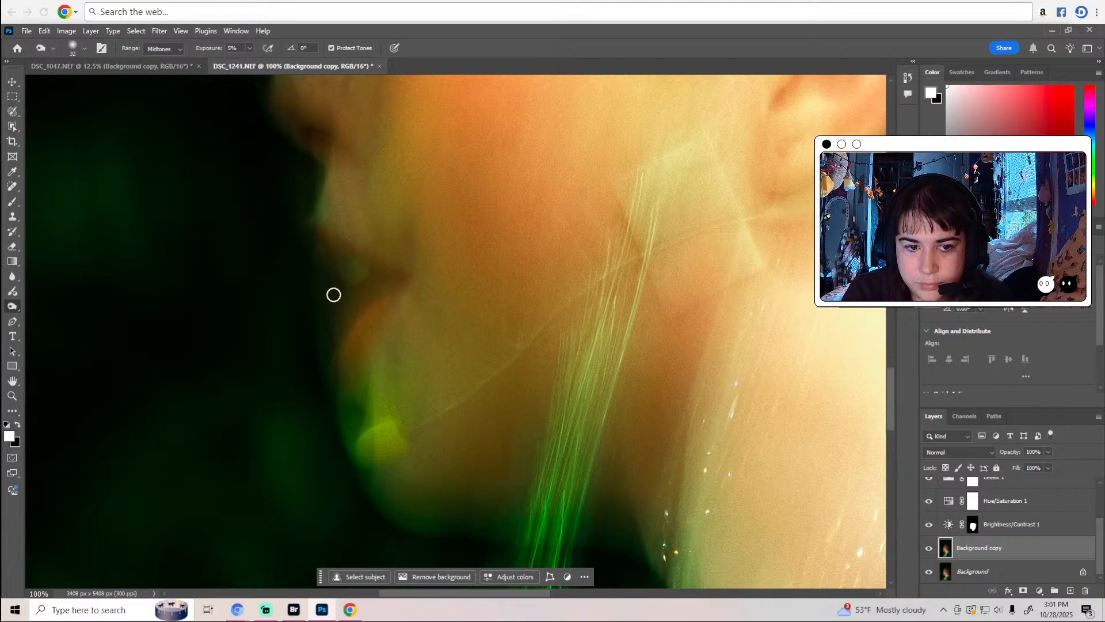
pyautogui.scroll(2, 328, 250)
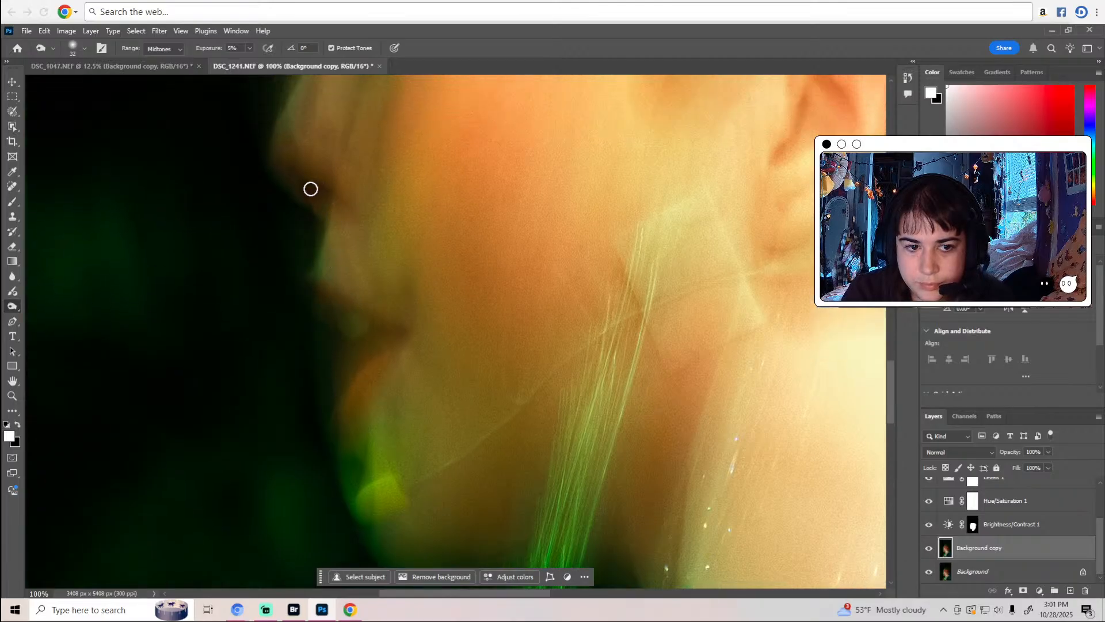
pyautogui.scroll(4, 369, 218)
pyautogui.scroll(6, 377, 226)
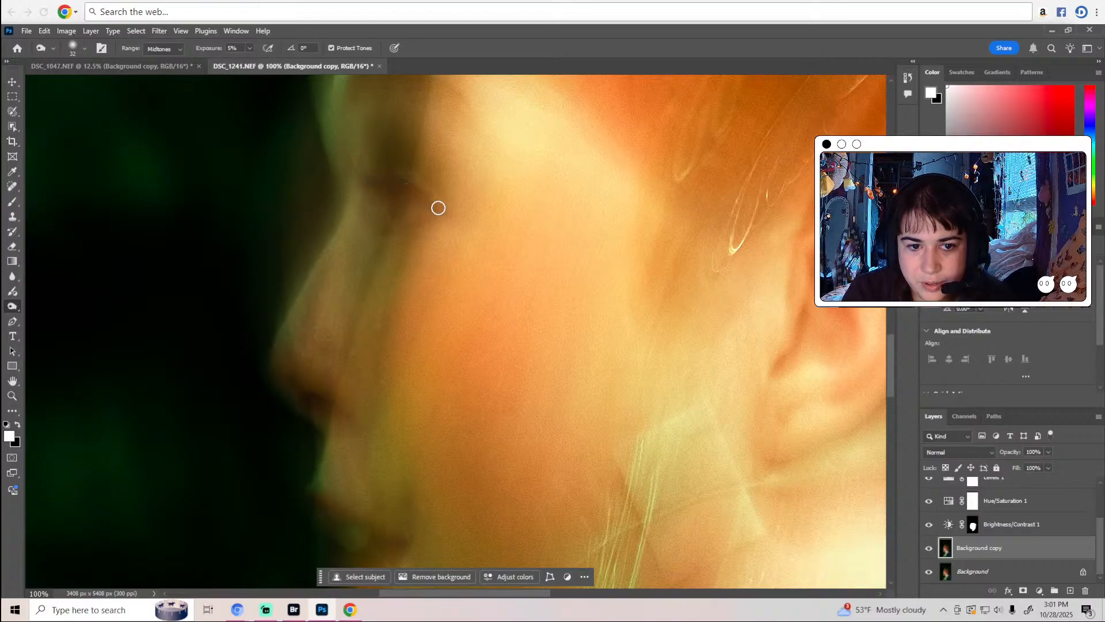
# Try the Burn brush at 17 px beside the eye, and set its size to 36 px.
pyautogui.click(85, 48)
pyautogui.moveTo(76, 86); pyautogui.dragTo(71, 86)
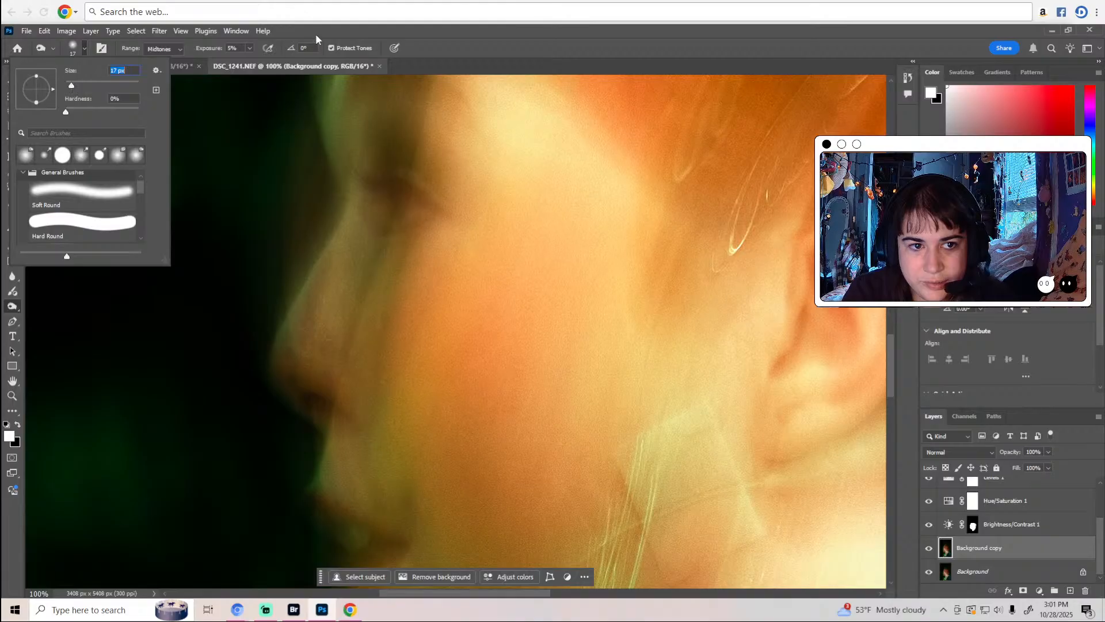
pyautogui.click(415, 206)
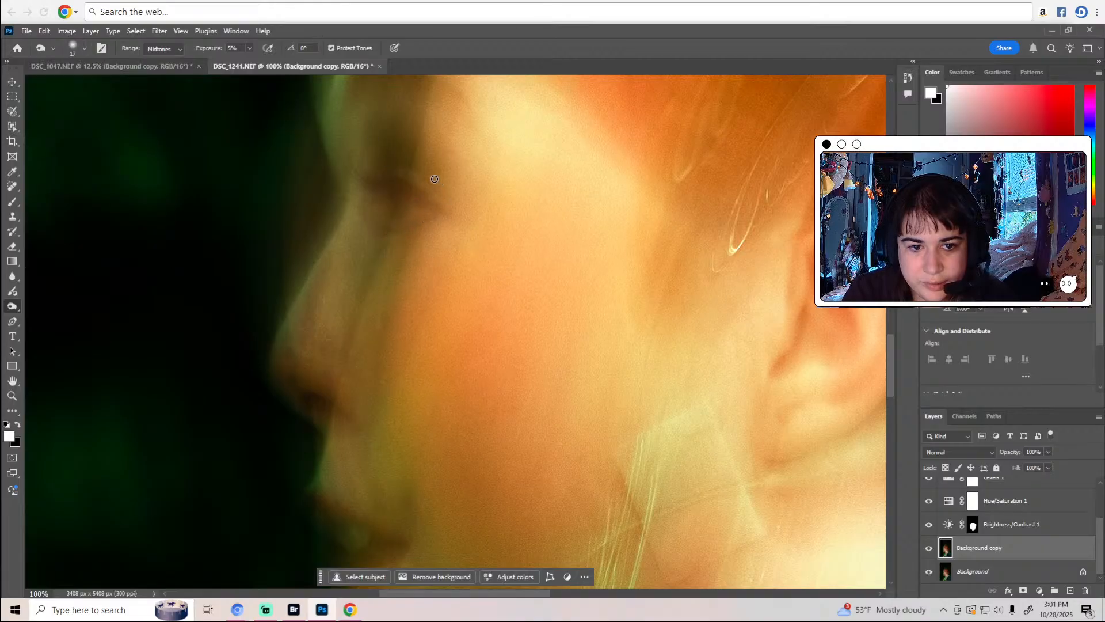
pyautogui.scroll(3, 418, 175)
pyautogui.click(85, 48)
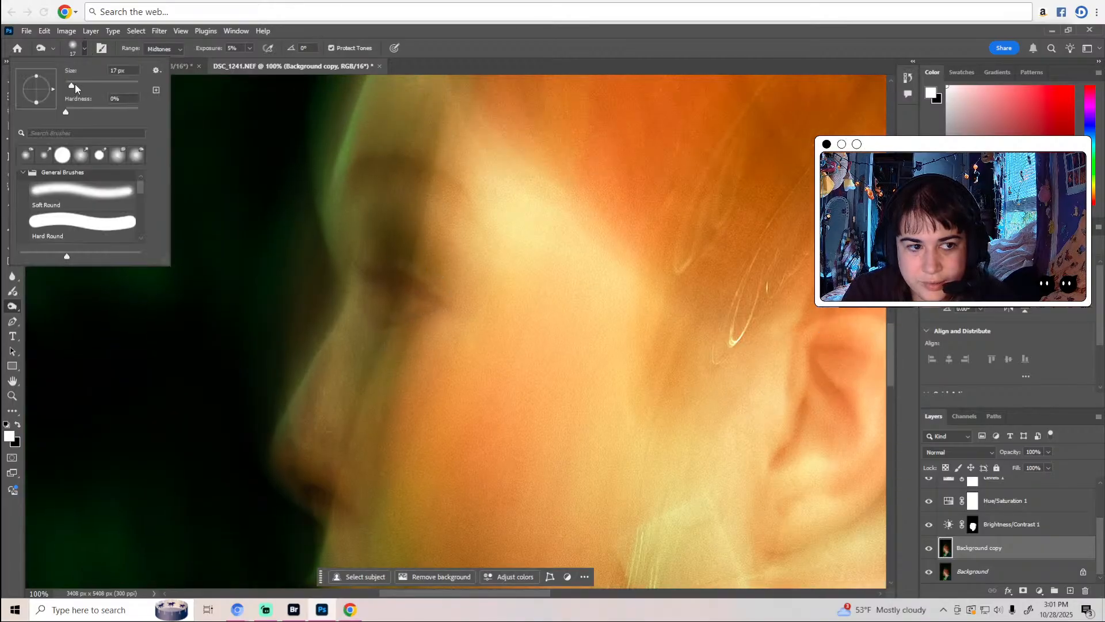
pyautogui.moveTo(73, 85); pyautogui.dragTo(78, 85)
pyautogui.doubleClick(355, 36)
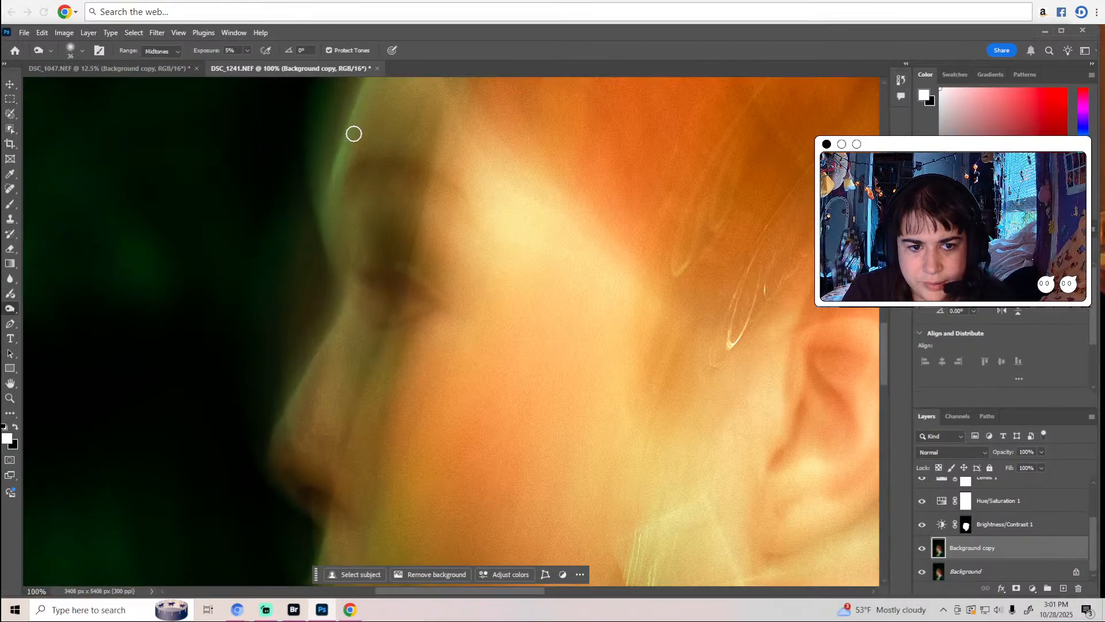
# Examine the forehead, hair, colored light streaks and dark background in the upper part of the photo for flaws.
pyautogui.scroll(7, 473, 202)
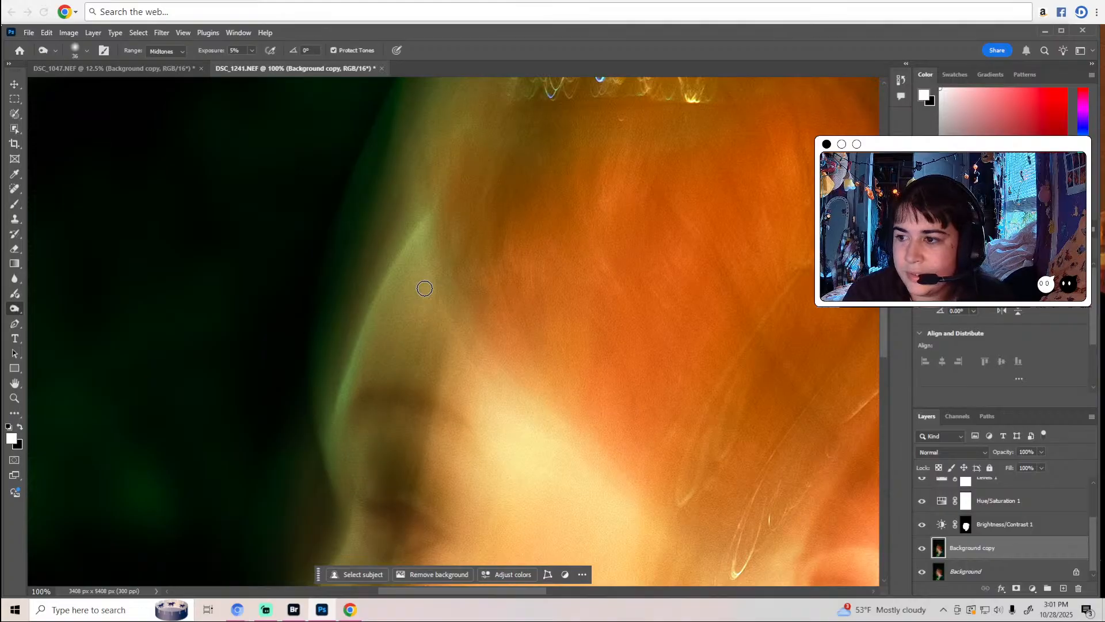
pyautogui.scroll(2, 425, 288)
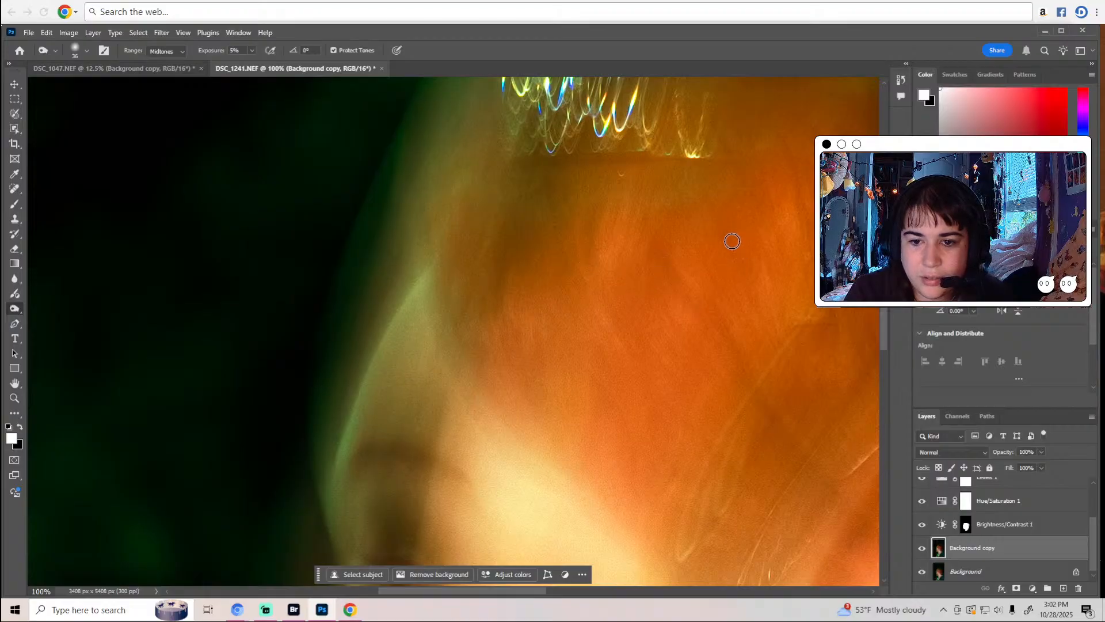
pyautogui.scroll(1, 748, 290)
pyautogui.scroll(7, 747, 290)
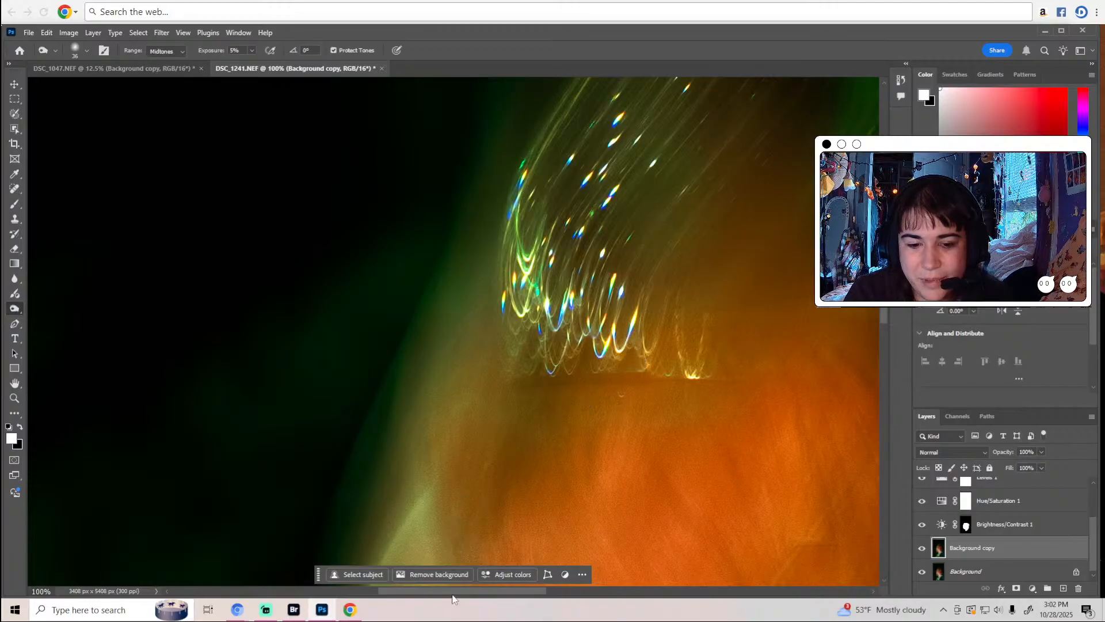
pyautogui.moveTo(453, 593); pyautogui.dragTo(518, 578)
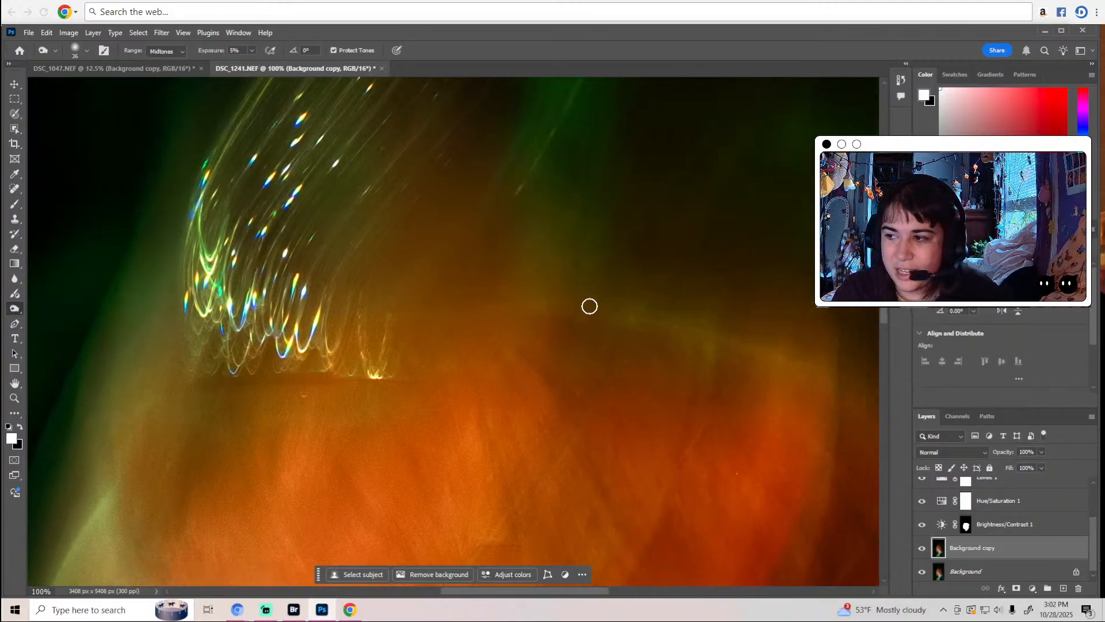
pyautogui.scroll(5, 508, 274)
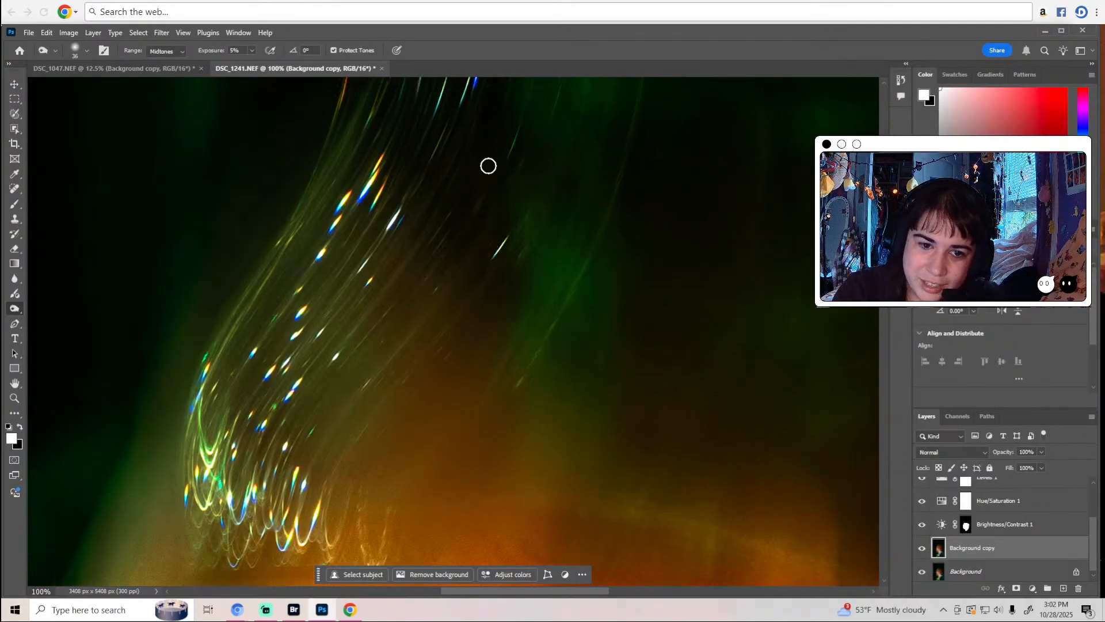
pyautogui.scroll(2, 488, 166)
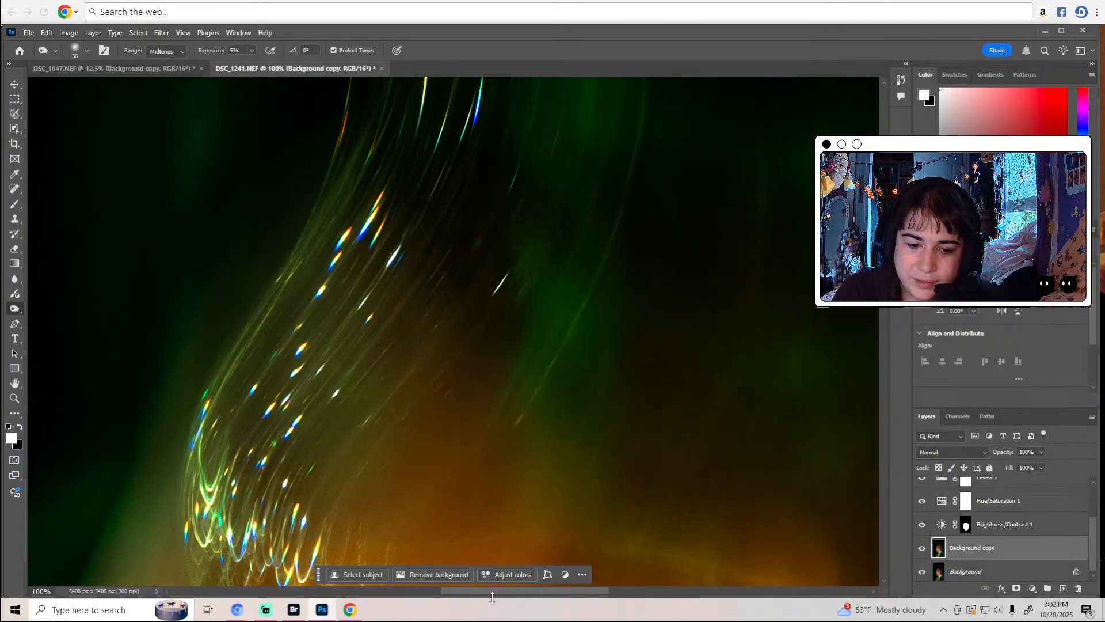
pyautogui.moveTo(493, 597); pyautogui.dragTo(549, 595)
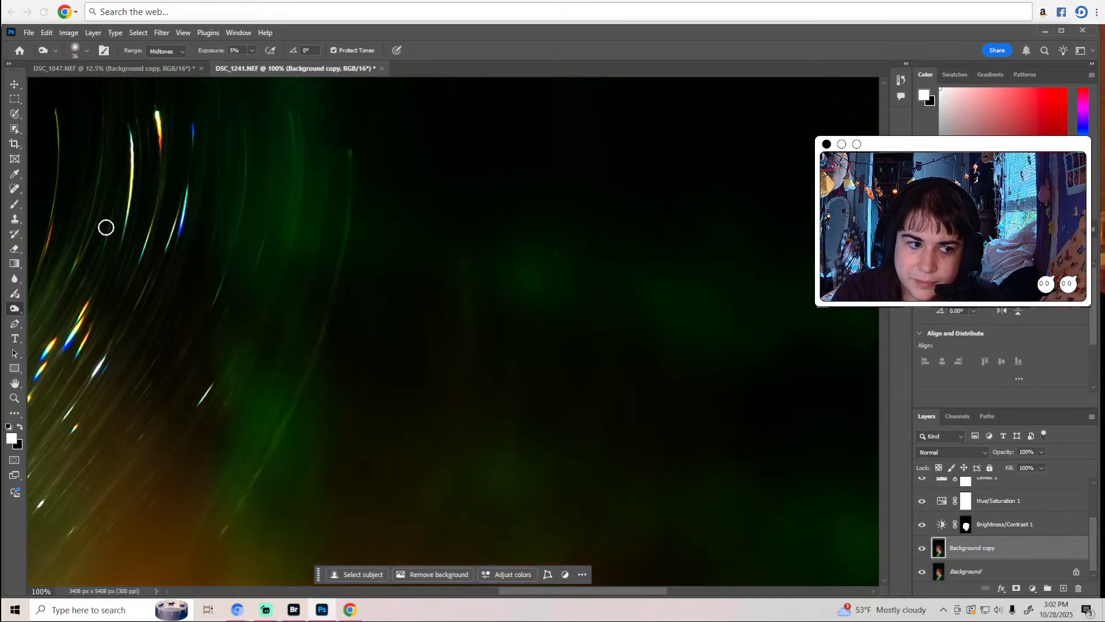
pyautogui.click(15, 188)
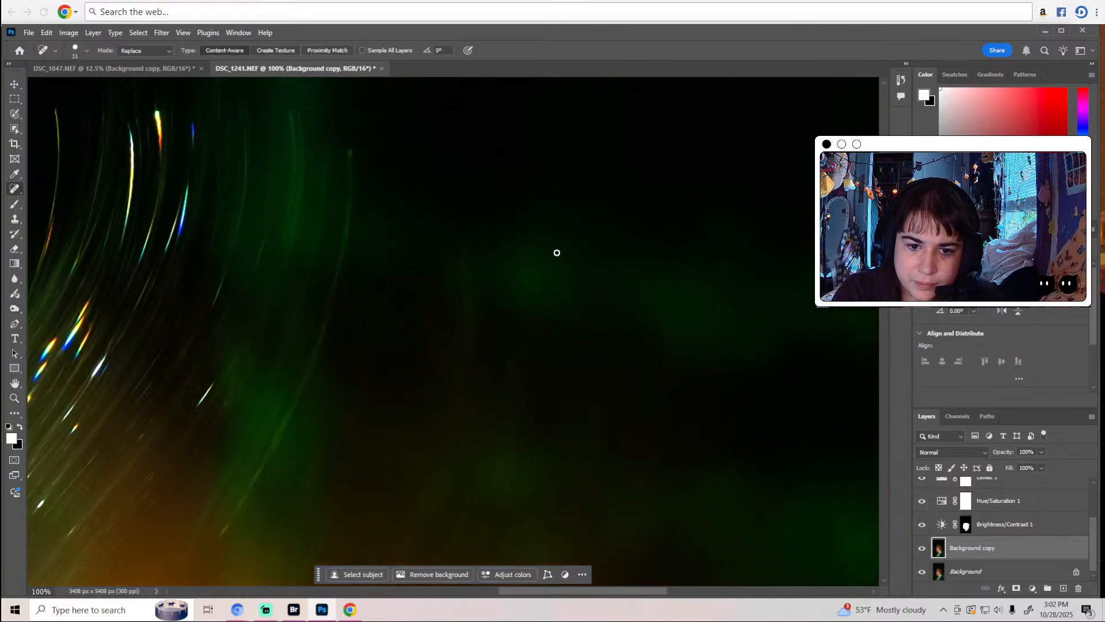
pyautogui.click(14, 309)
pyautogui.scroll(2, 249, 308)
pyautogui.scroll(-5, 468, 491)
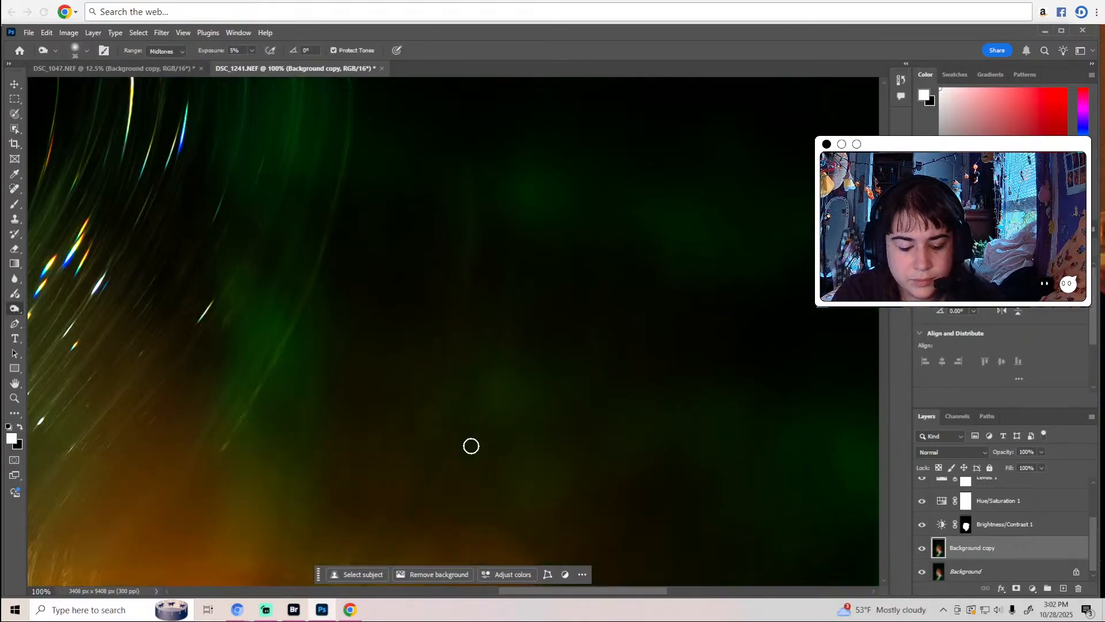
# Examine the whole portrait, and inspect the hair and light streaks behind the ear at 100%.
pyautogui.press('z')
pyautogui.scroll(-6, 472, 446)
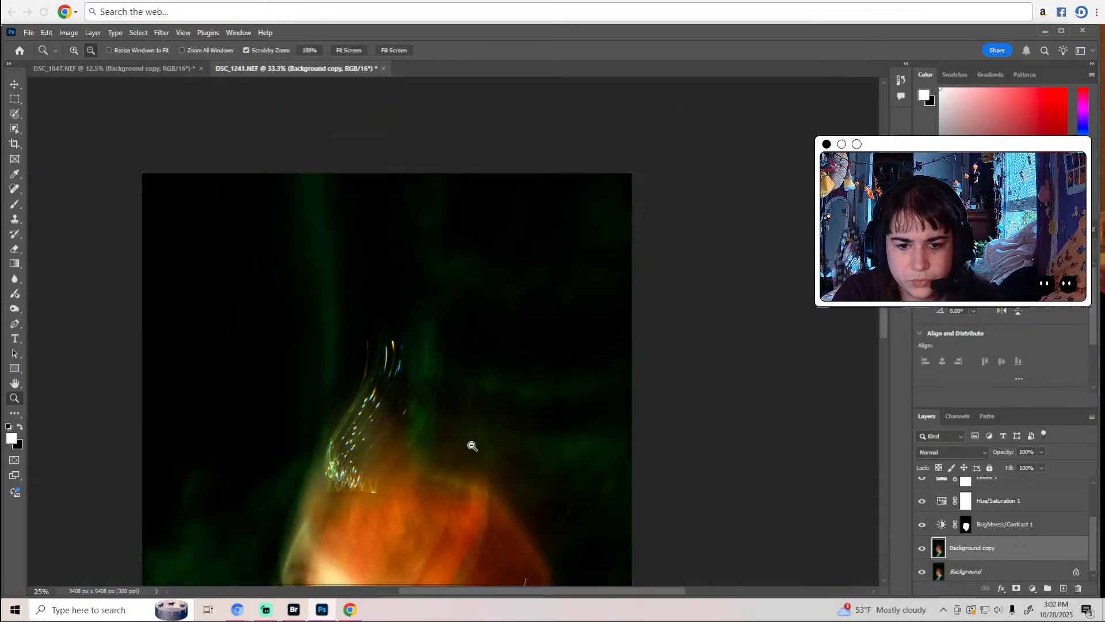
pyautogui.scroll(1, 471, 442)
pyautogui.scroll(-3, 471, 442)
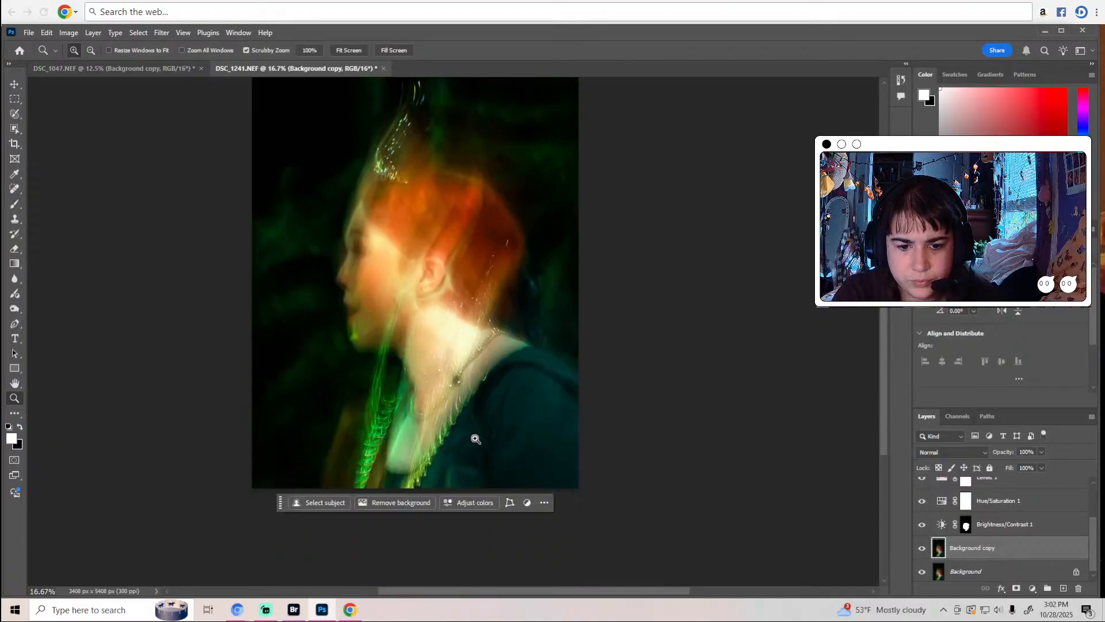
pyautogui.scroll(3, 500, 421)
pyautogui.press('o')
pyautogui.scroll(10, 500, 421)
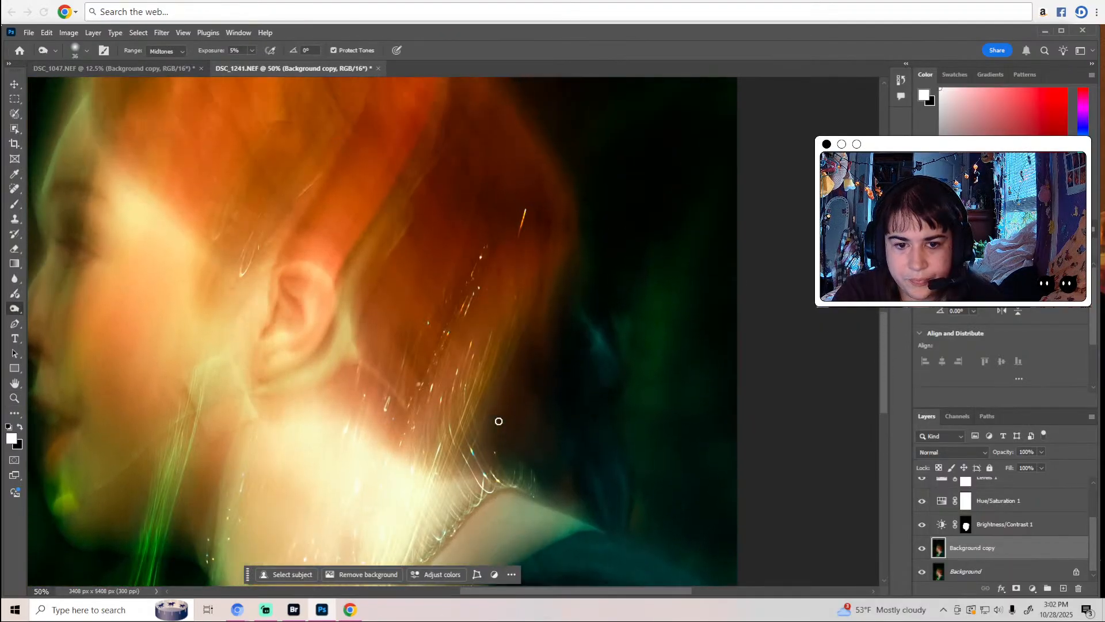
pyautogui.scroll(1, 498, 421)
pyautogui.press('z')
pyautogui.click(437, 394)
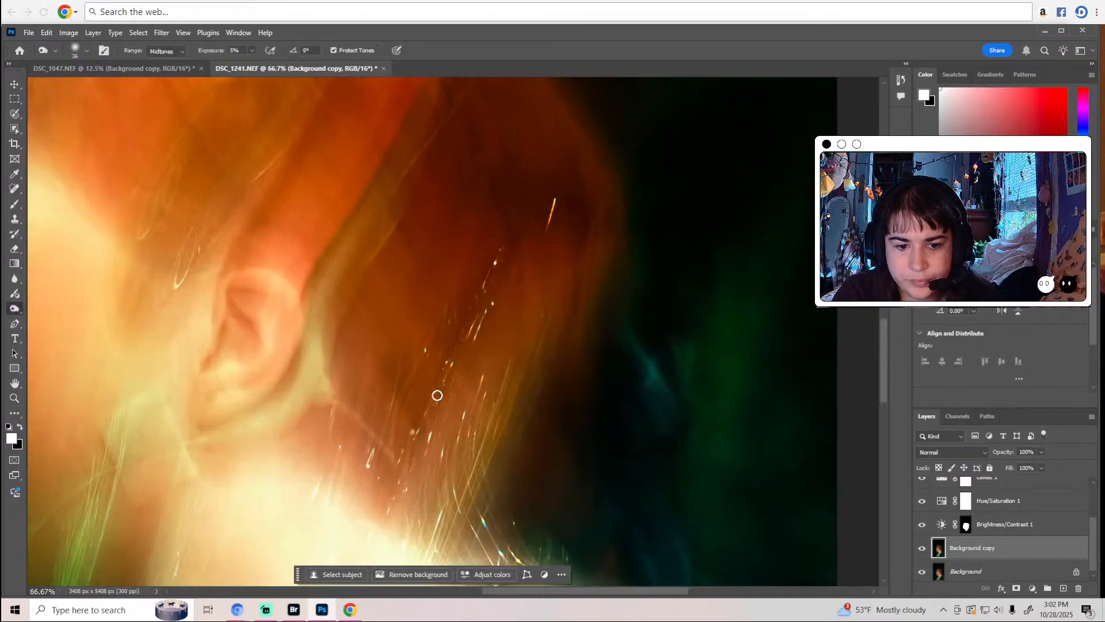
pyautogui.click(401, 377)
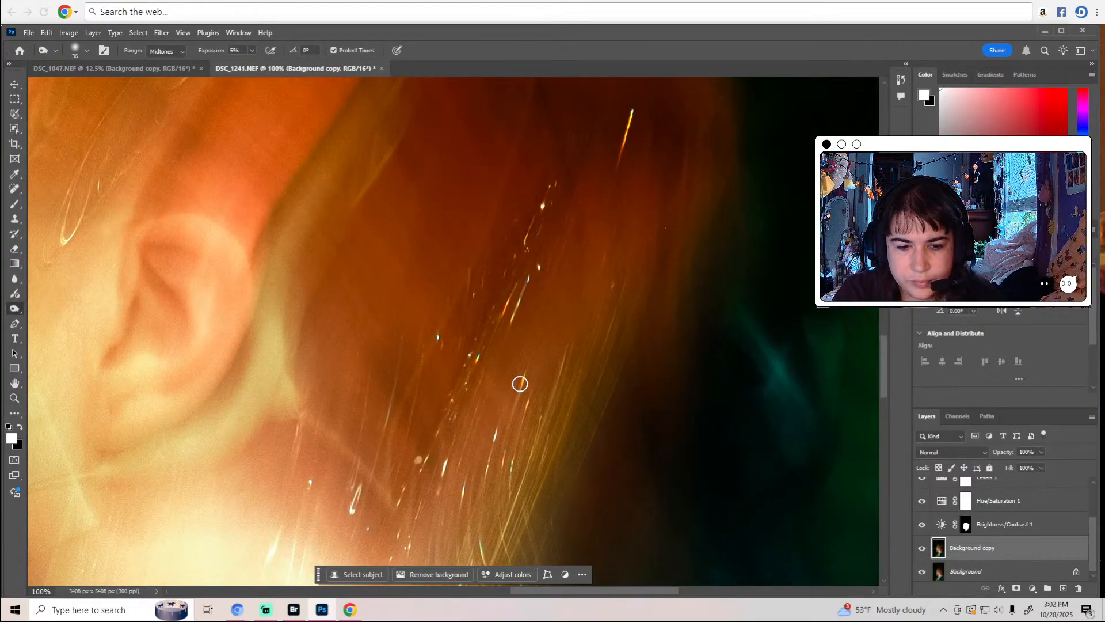
# Check the full head and neck at 33.3% and review the most recent edits in the history.
pyautogui.scroll(1, 576, 361)
pyautogui.press('alt')
pyautogui.keyDown('alt'); pyautogui.click(578, 361); pyautogui.keyUp('alt')
pyautogui.keyDown('alt'); pyautogui.click(575, 362); pyautogui.keyUp('alt')
pyautogui.keyDown('alt'); pyautogui.click(576, 362); pyautogui.keyUp('alt')
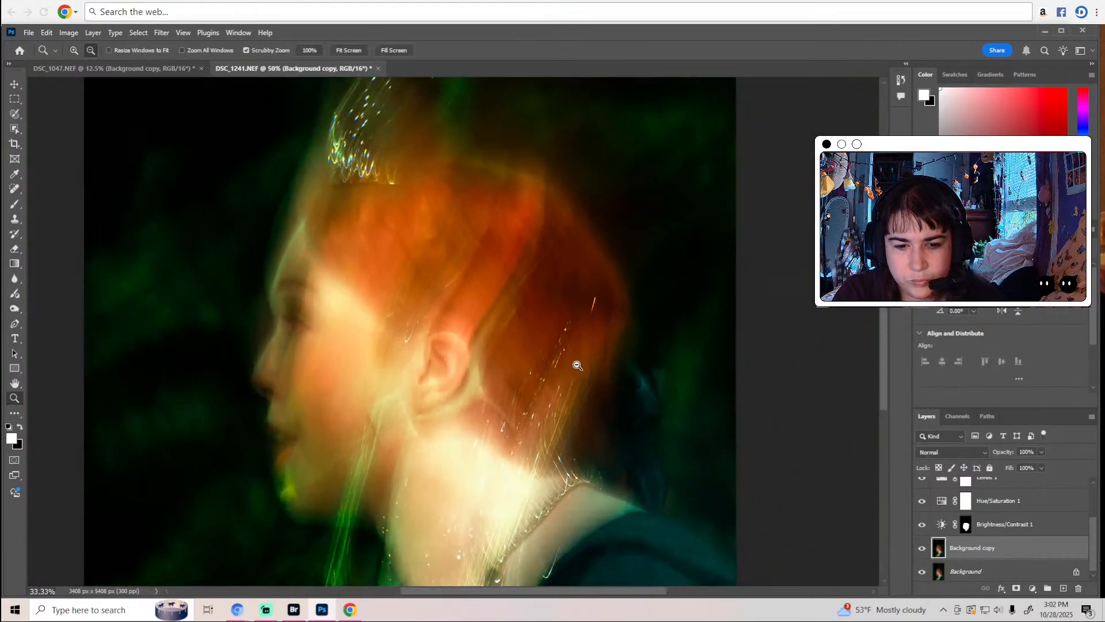
pyautogui.press('o')
pyautogui.click(901, 80)
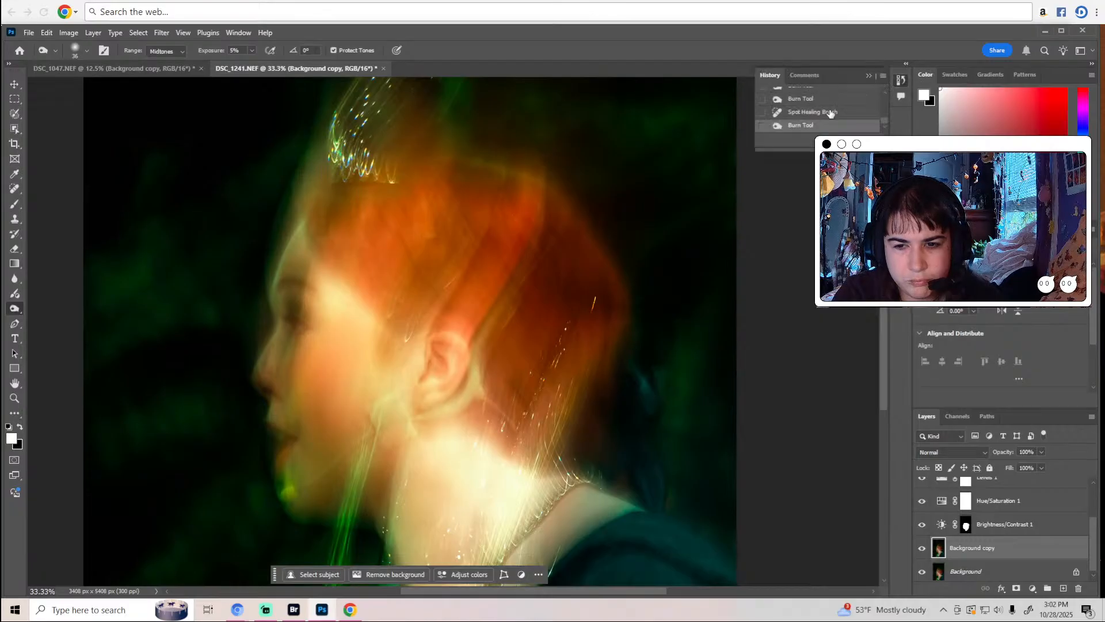
pyautogui.click(867, 75)
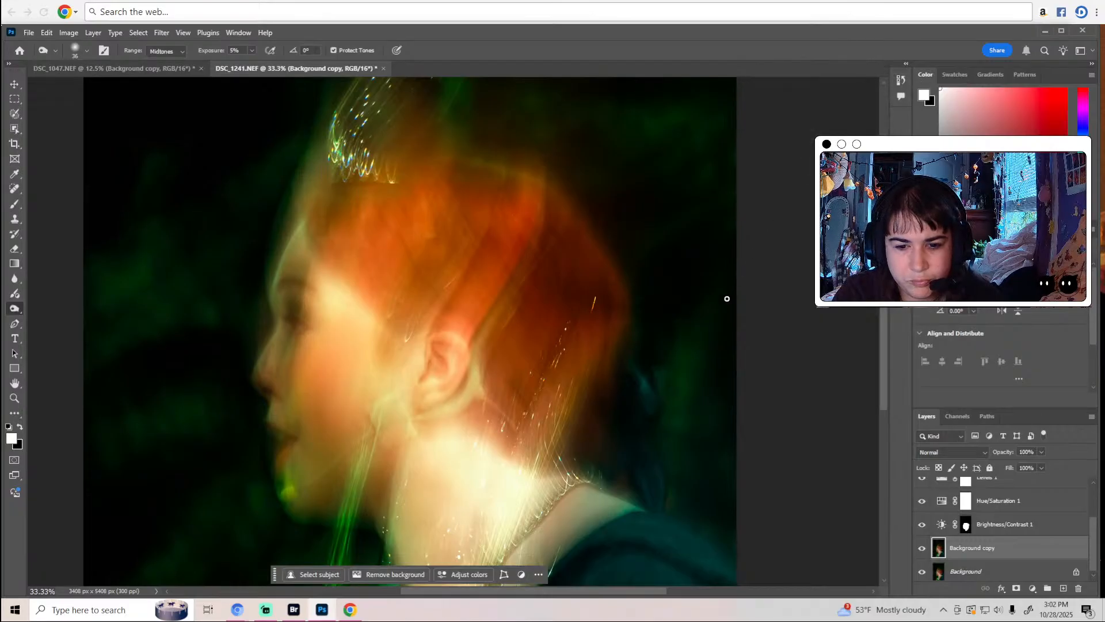
# Inspect the area behind the head, the shoulder and the dark shirt at 100% down to the lower edge, and return to the whole image.
pyautogui.press('z')
pyautogui.click(650, 385)
pyautogui.click(673, 375)
pyautogui.press('o')
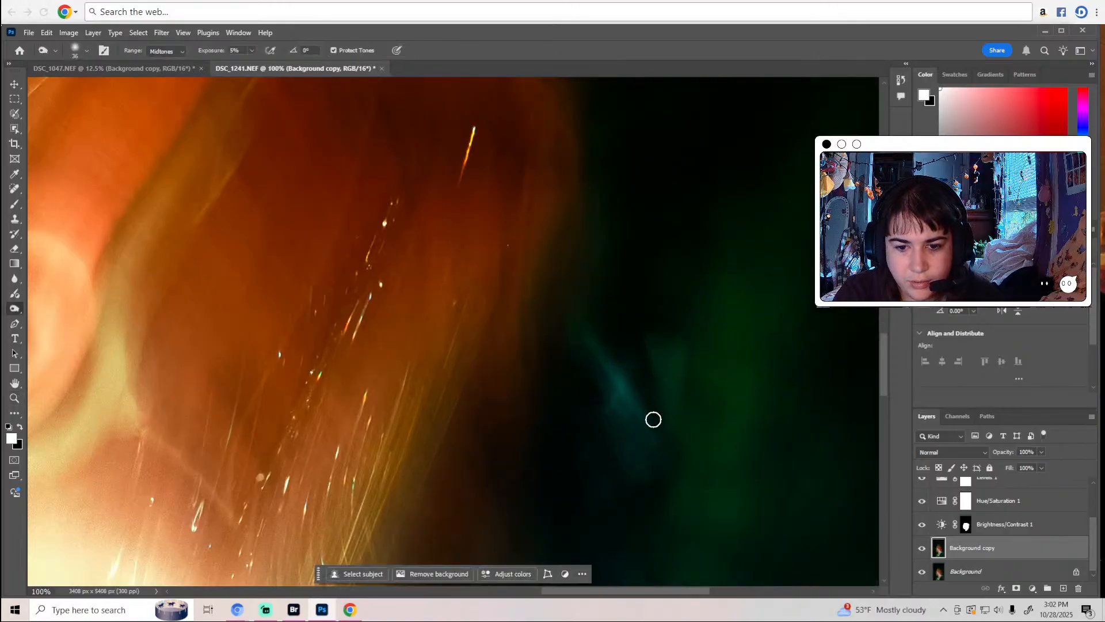
pyautogui.scroll(-3, 662, 415)
pyautogui.scroll(-5, 610, 454)
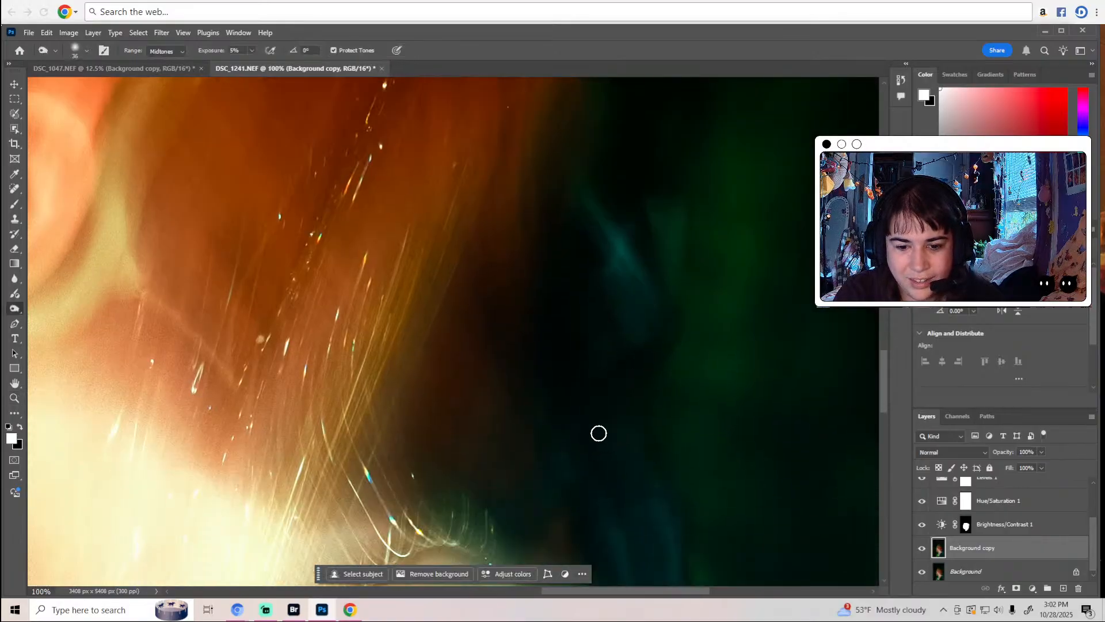
pyautogui.scroll(-5, 650, 457)
pyautogui.scroll(-1, 656, 450)
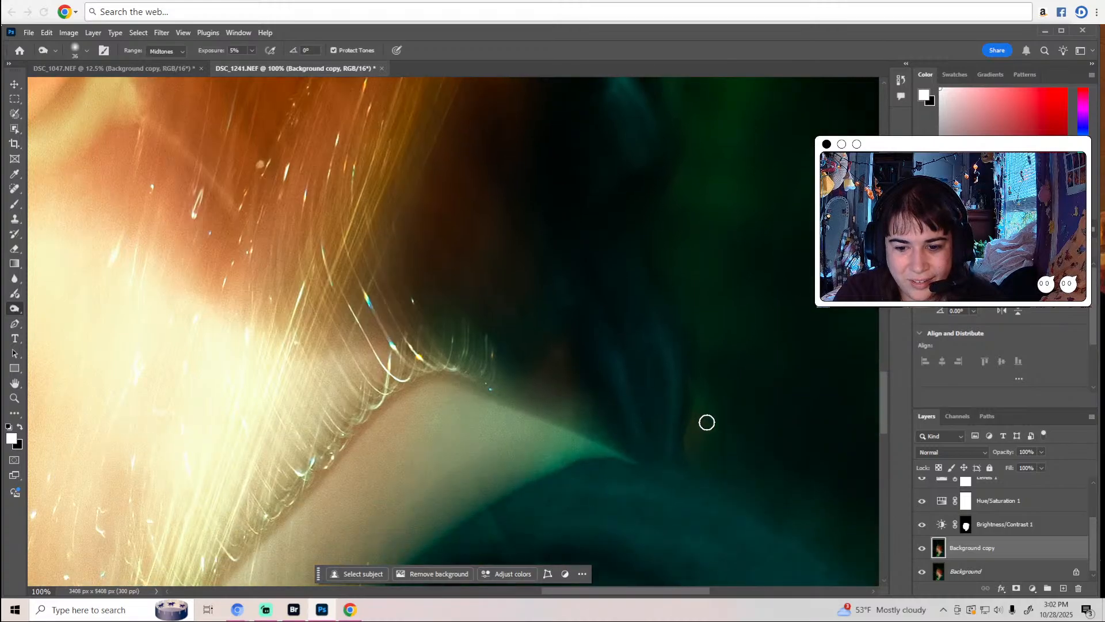
pyautogui.scroll(-6, 719, 418)
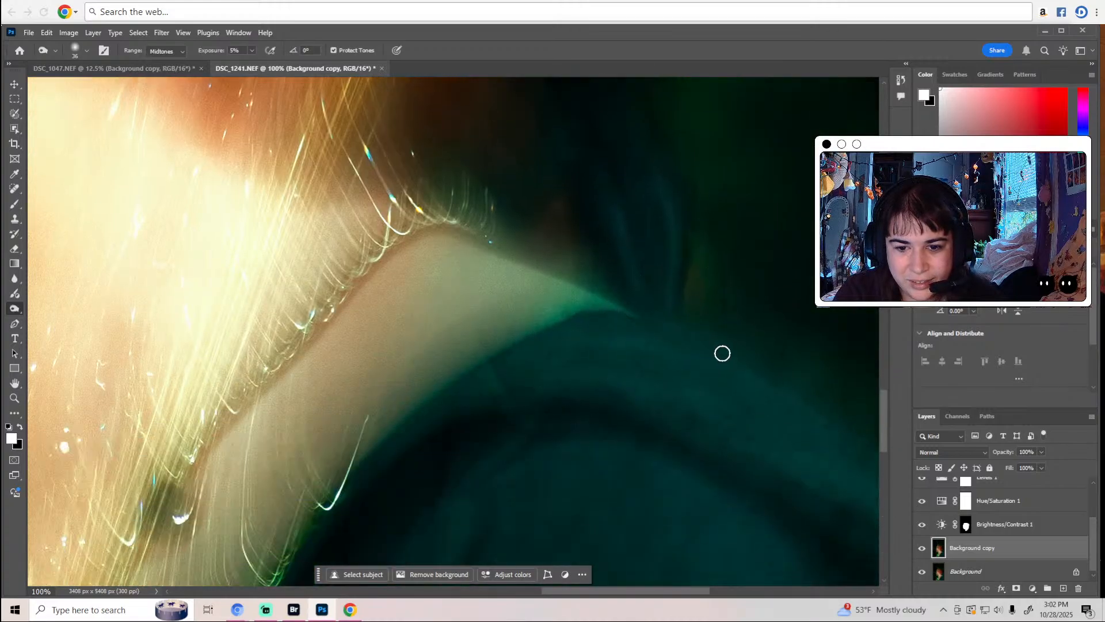
pyautogui.scroll(-5, 731, 353)
pyautogui.scroll(-9, 733, 353)
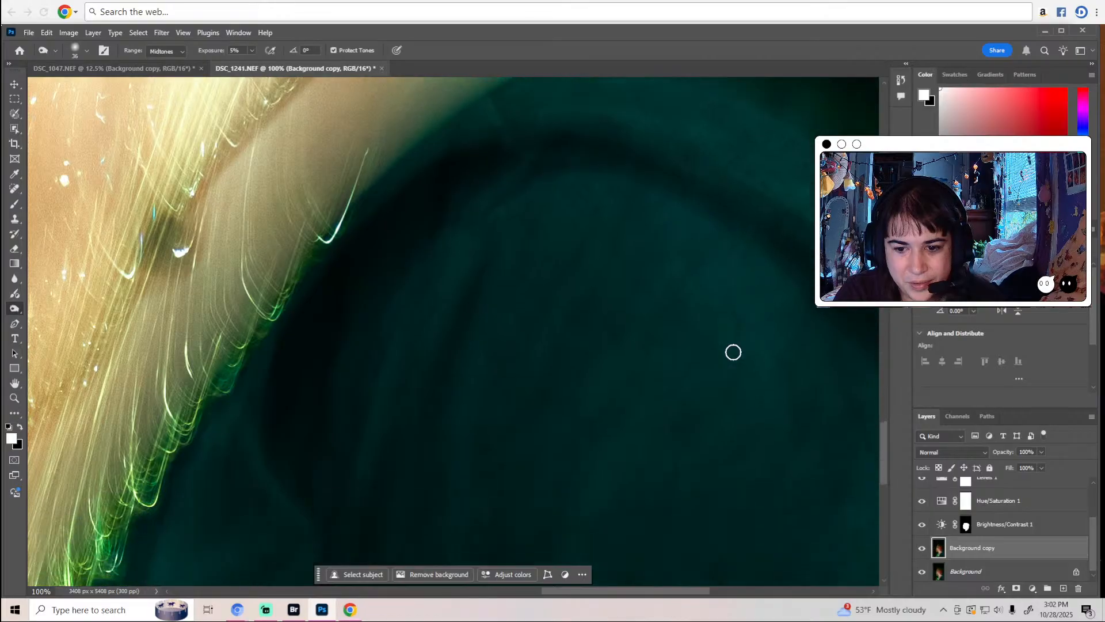
pyautogui.scroll(-11, 617, 241)
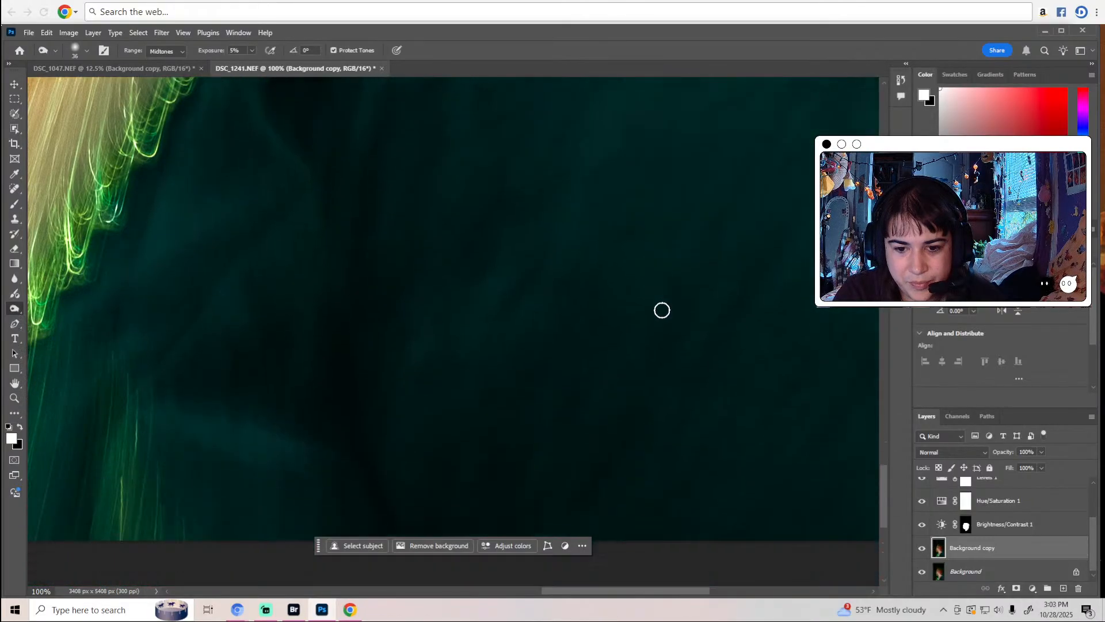
pyautogui.press('z')
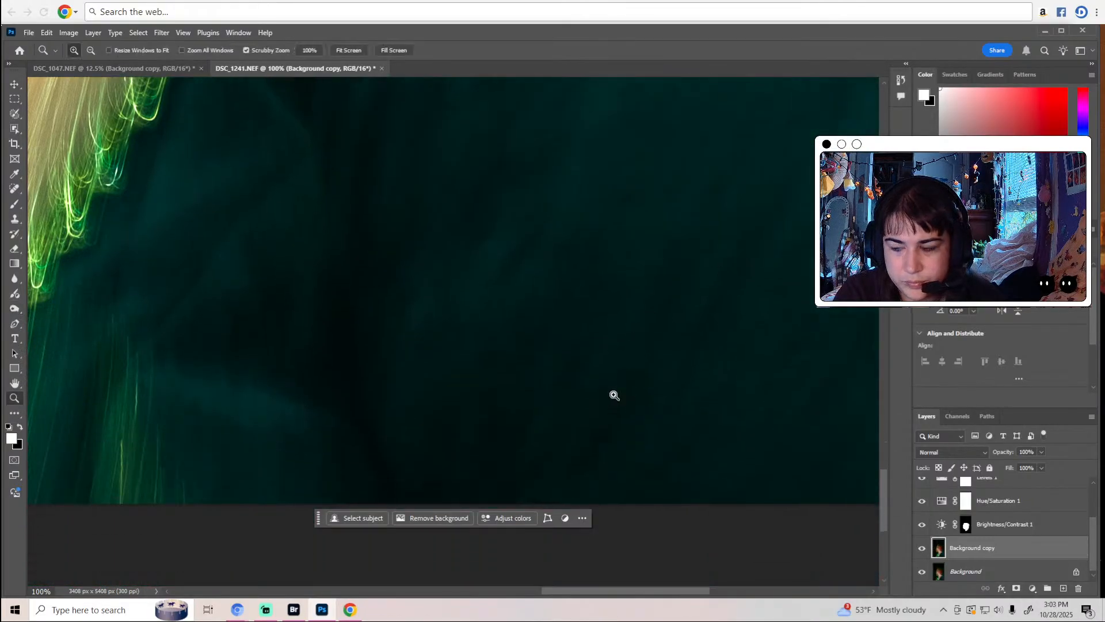
pyautogui.keyDown('alt'); pyautogui.click(614, 392); pyautogui.keyUp('alt')
pyautogui.keyDown('alt'); pyautogui.click(614, 393); pyautogui.keyUp('alt')
pyautogui.keyDown('alt'); pyautogui.click(614, 393); pyautogui.keyUp('alt')
pyautogui.keyDown('alt'); pyautogui.click(615, 393); pyautogui.keyUp('alt')
pyautogui.keyDown('alt'); pyautogui.click(613, 389); pyautogui.keyUp('alt')
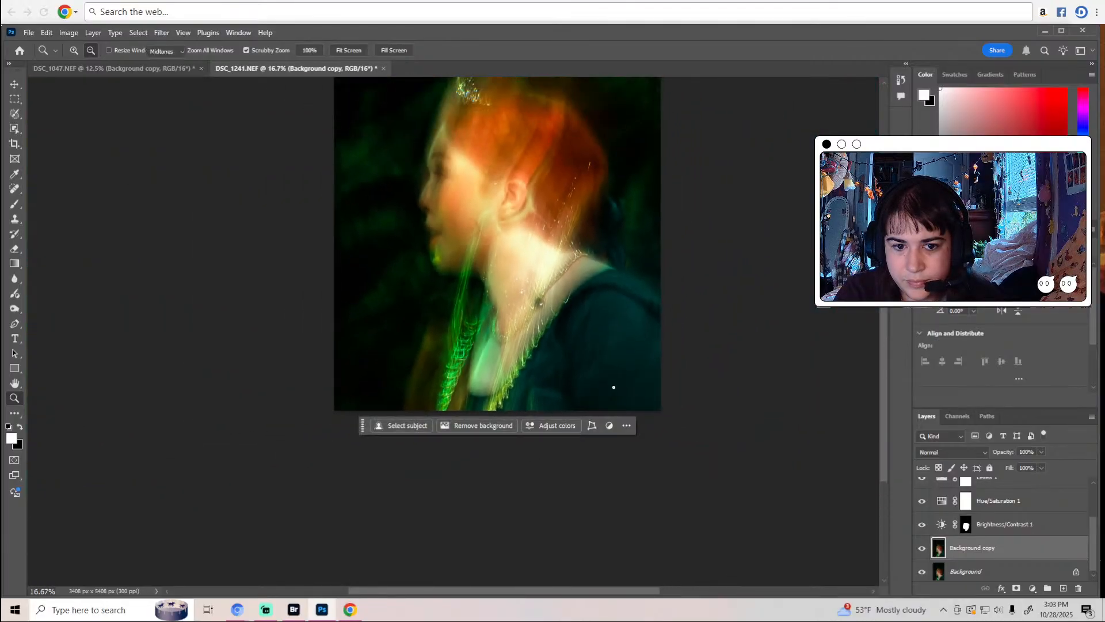
pyautogui.keyDown('alt'); pyautogui.click(609, 355); pyautogui.keyUp('alt')
pyautogui.press('o')
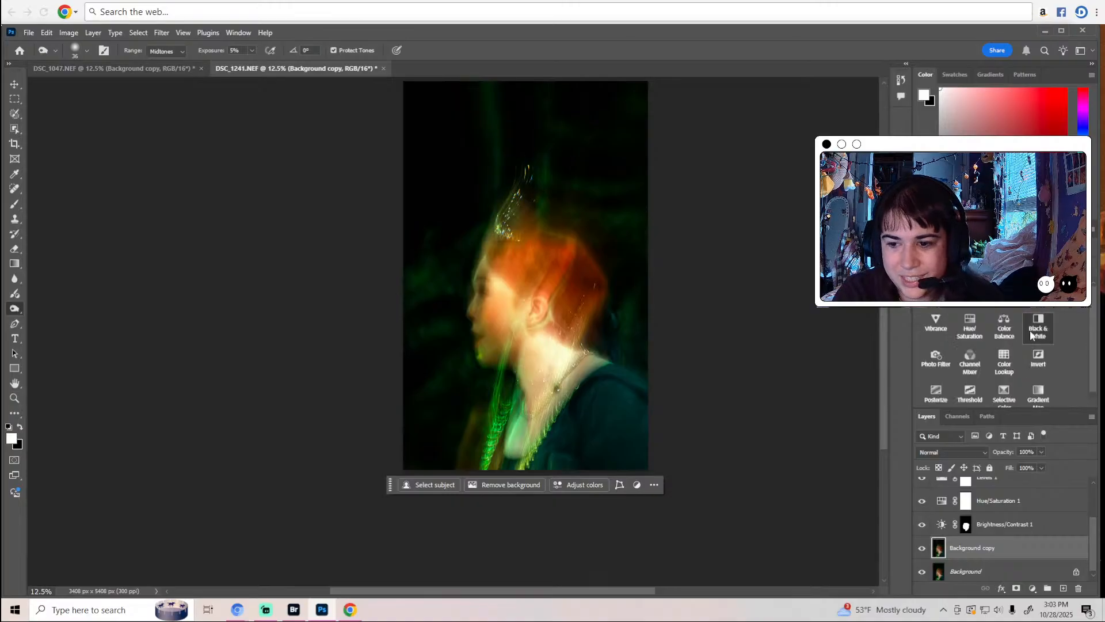
# Add a Color Lookup adjustment layer above the background copy, load a 3D LUT look, and compare the image with and without it.
pyautogui.click(1003, 360)
pyautogui.click(1031, 180)
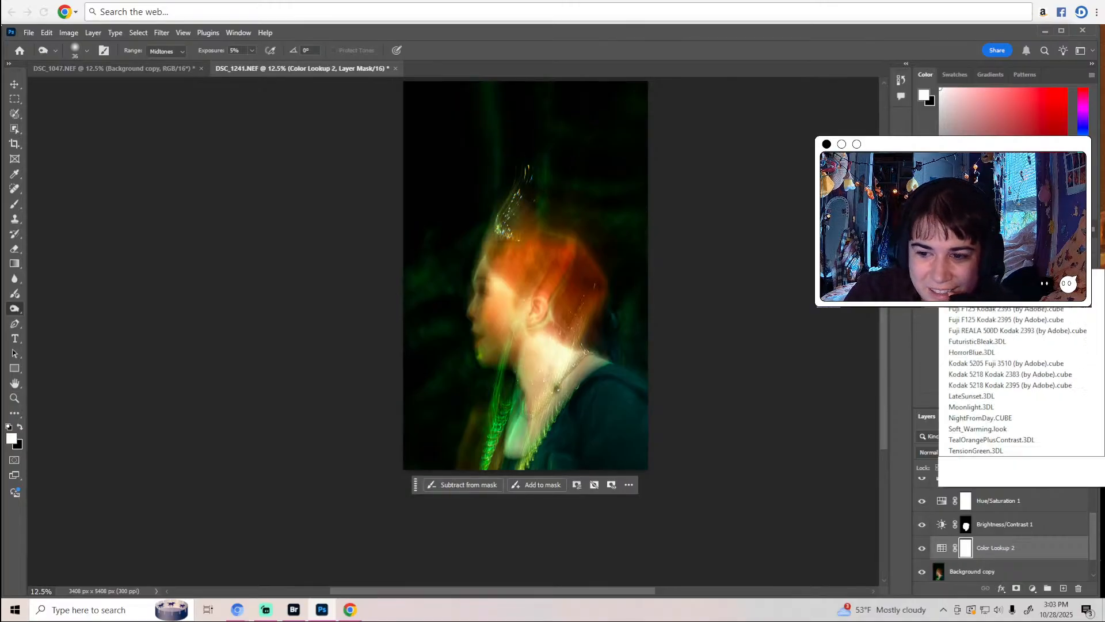
pyautogui.click(1040, 505)
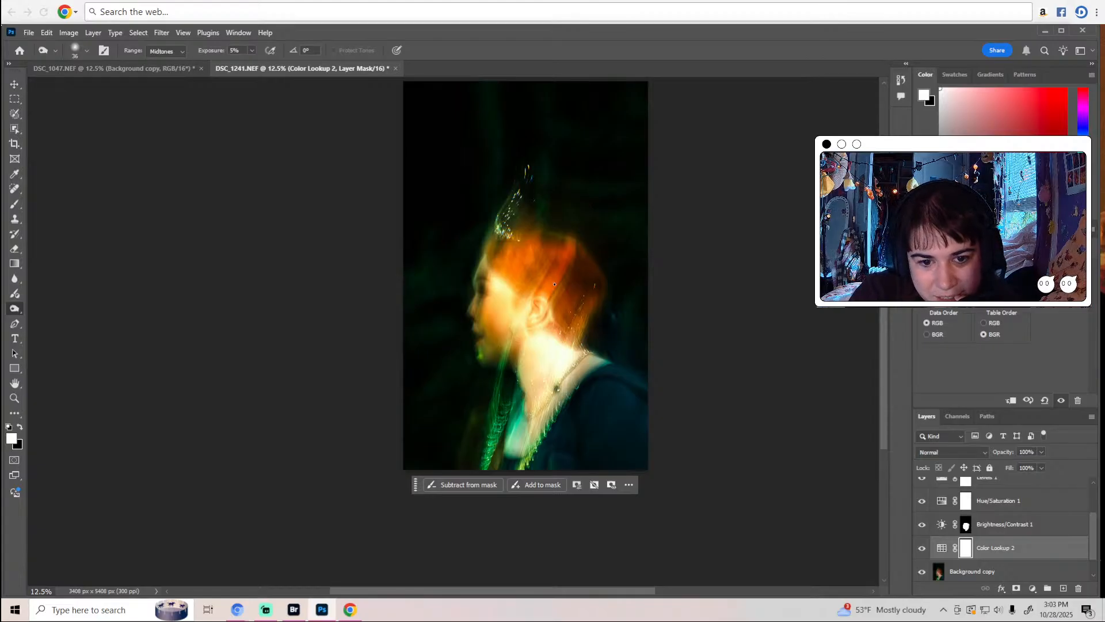
pyautogui.click(923, 548)
pyautogui.click(923, 548)
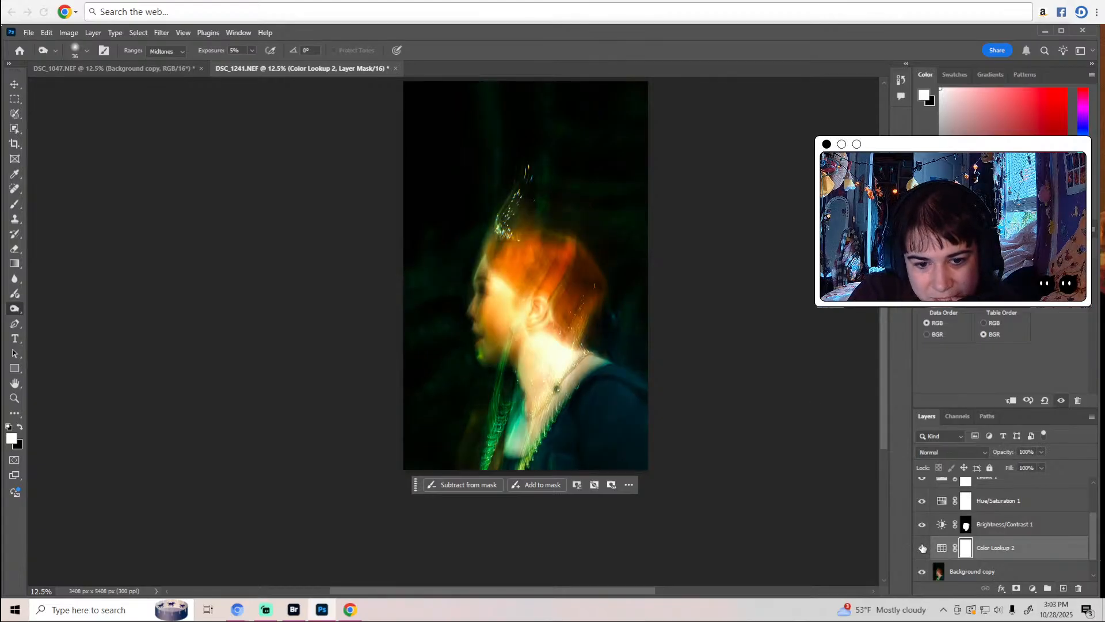
pyautogui.click(922, 548)
pyautogui.click(923, 547)
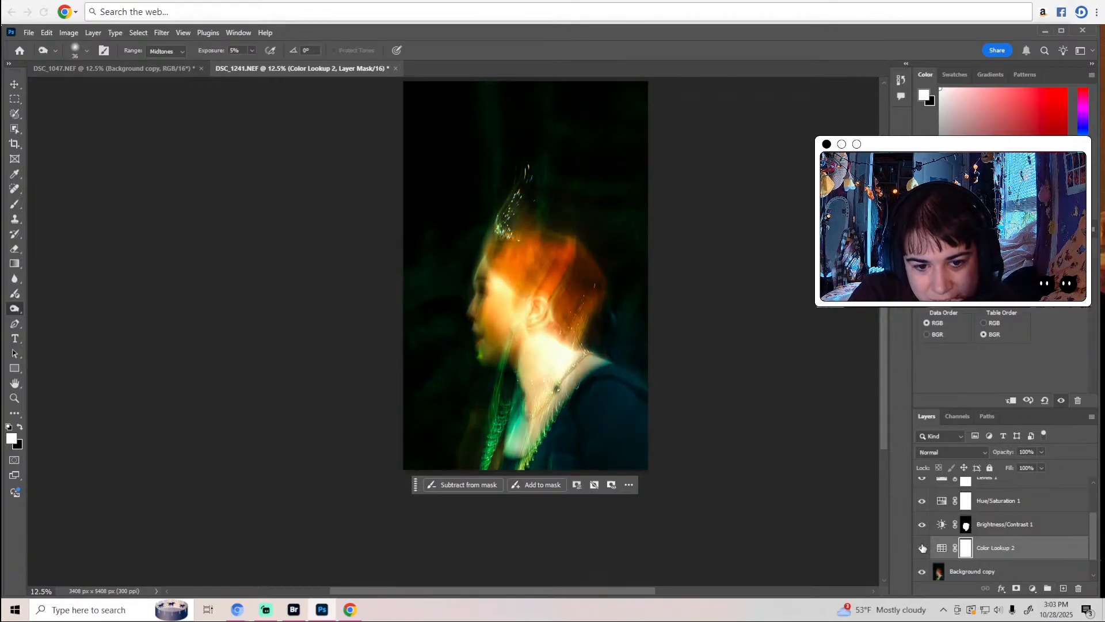
# Reduce the new Color Lookup layer to 49% opacity and 51% fill.
pyautogui.click(1041, 452)
pyautogui.moveTo(1044, 465); pyautogui.dragTo(1018, 482)
pyautogui.click(1059, 458)
pyautogui.click(1041, 467)
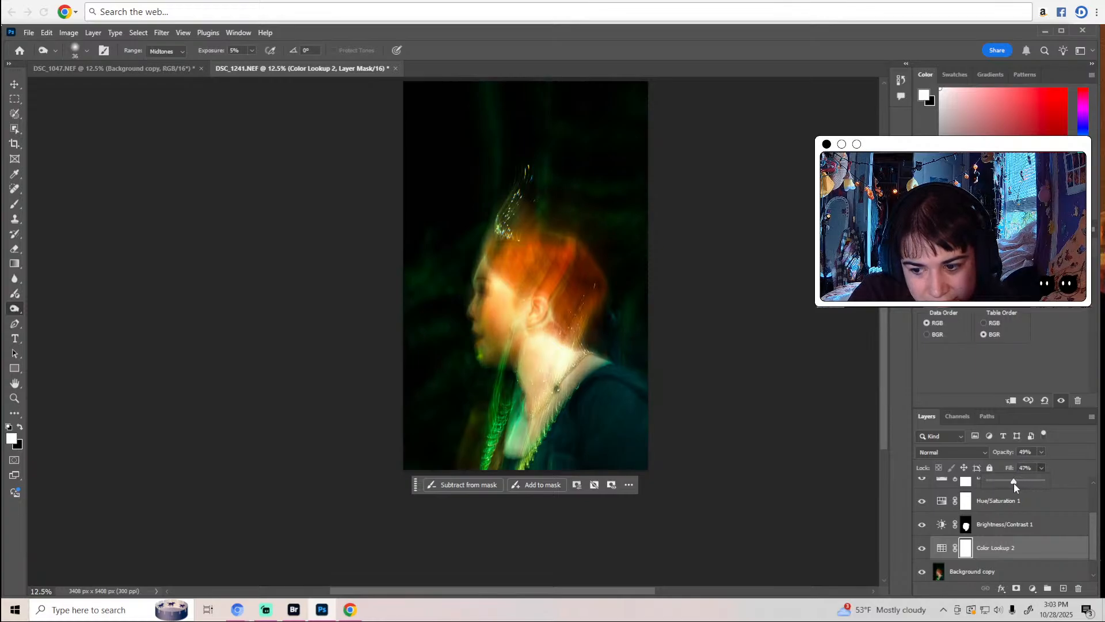
pyautogui.moveTo(1015, 482); pyautogui.dragTo(1018, 483)
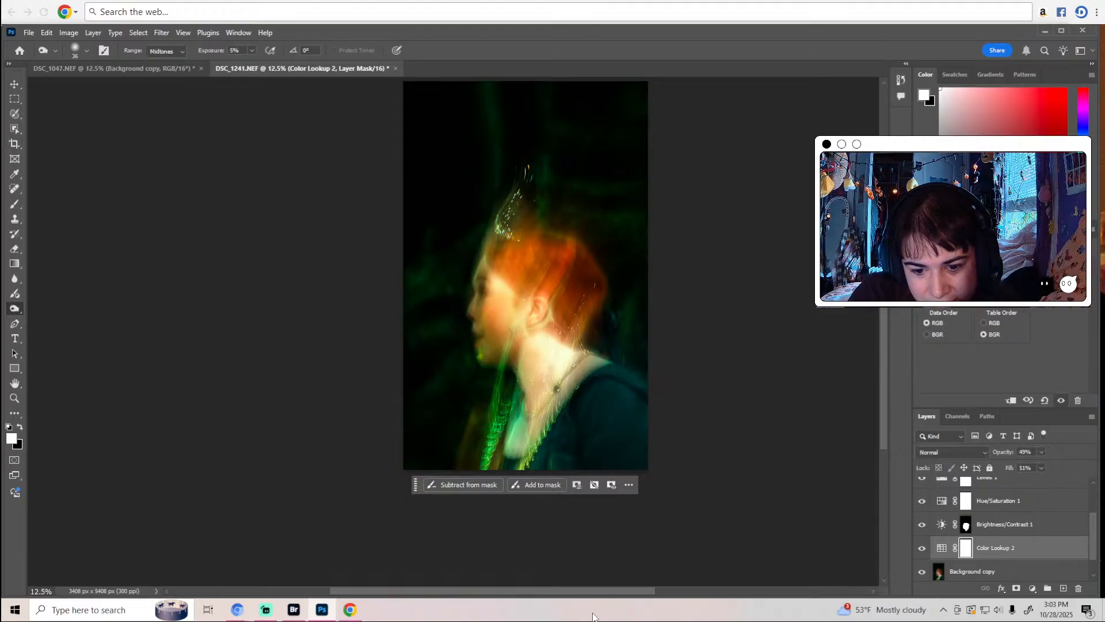
# Set the new Color Lookup layer to 54% opacity and 55% fill, comparing the photo with and without the layer.
pyautogui.moveTo(626, 593); pyautogui.dragTo(667, 593)
pyautogui.scroll(7, 622, 517)
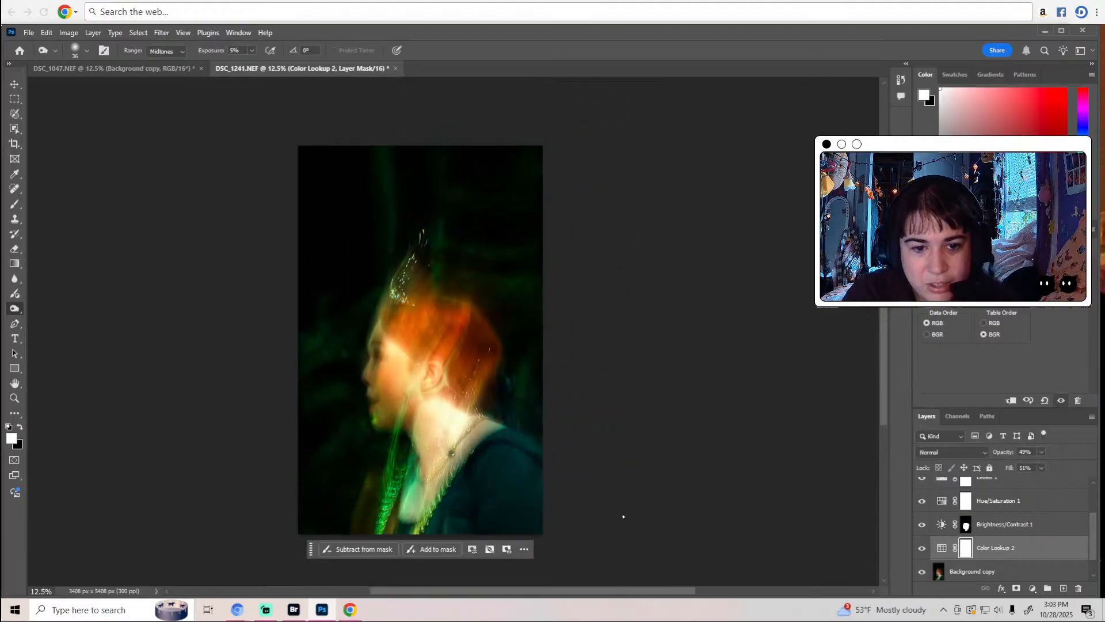
pyautogui.scroll(-2, 620, 522)
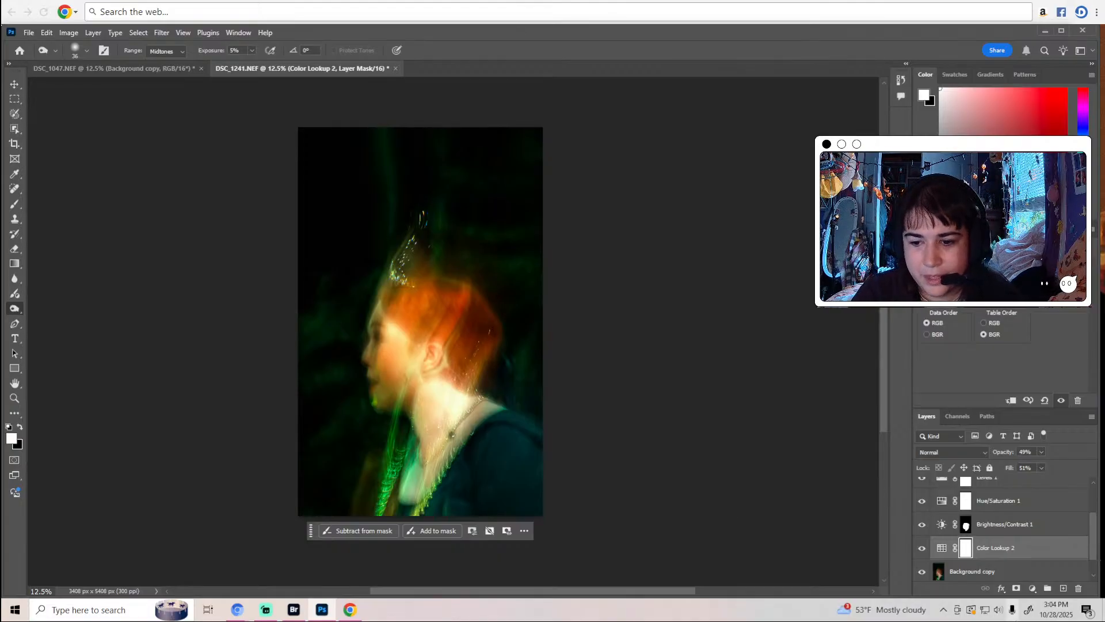
pyautogui.click(922, 548)
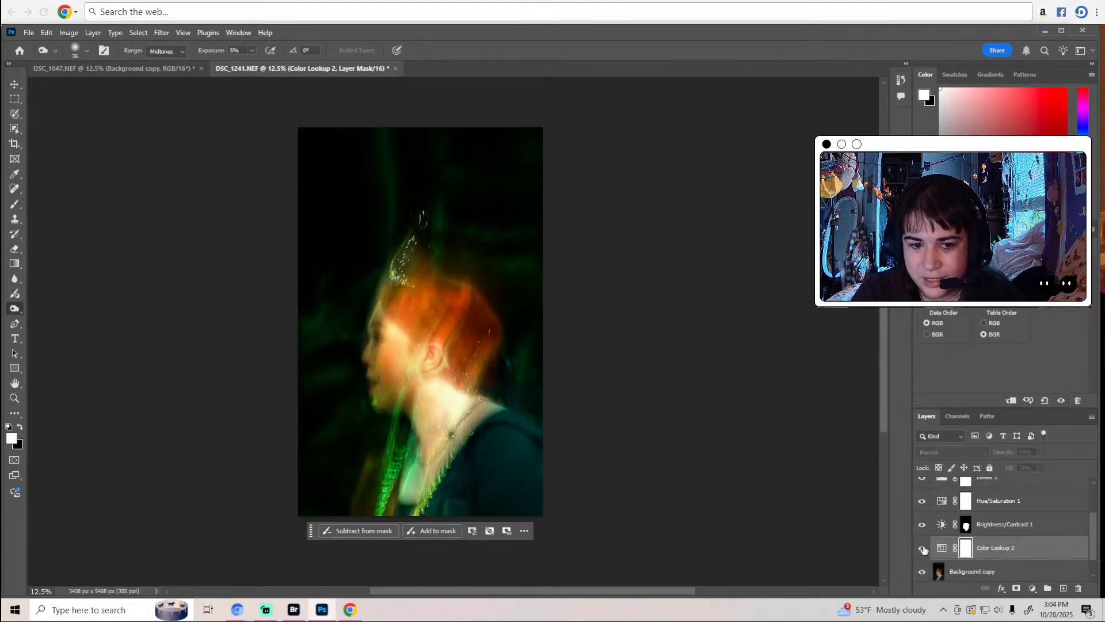
pyautogui.click(922, 548)
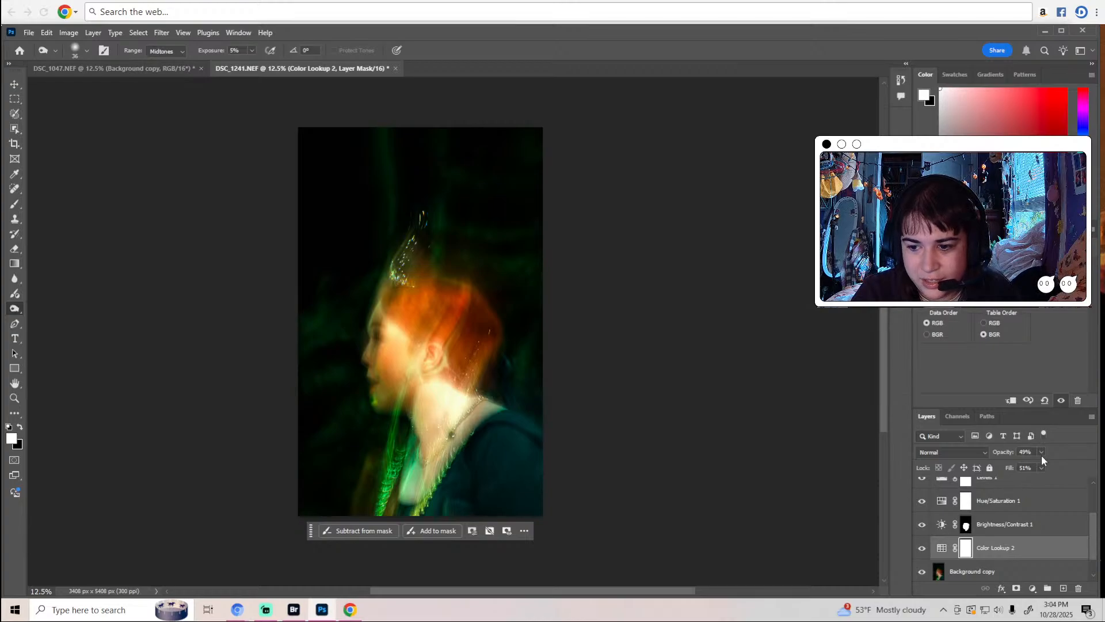
pyautogui.moveTo(1044, 463); pyautogui.dragTo(1045, 469)
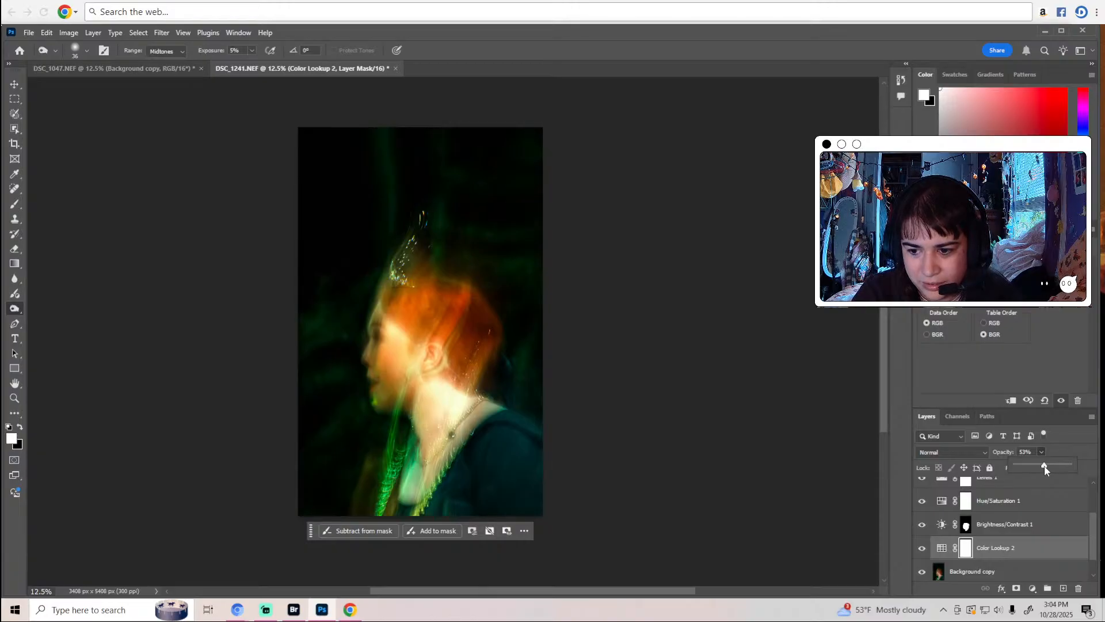
pyautogui.click(1042, 468)
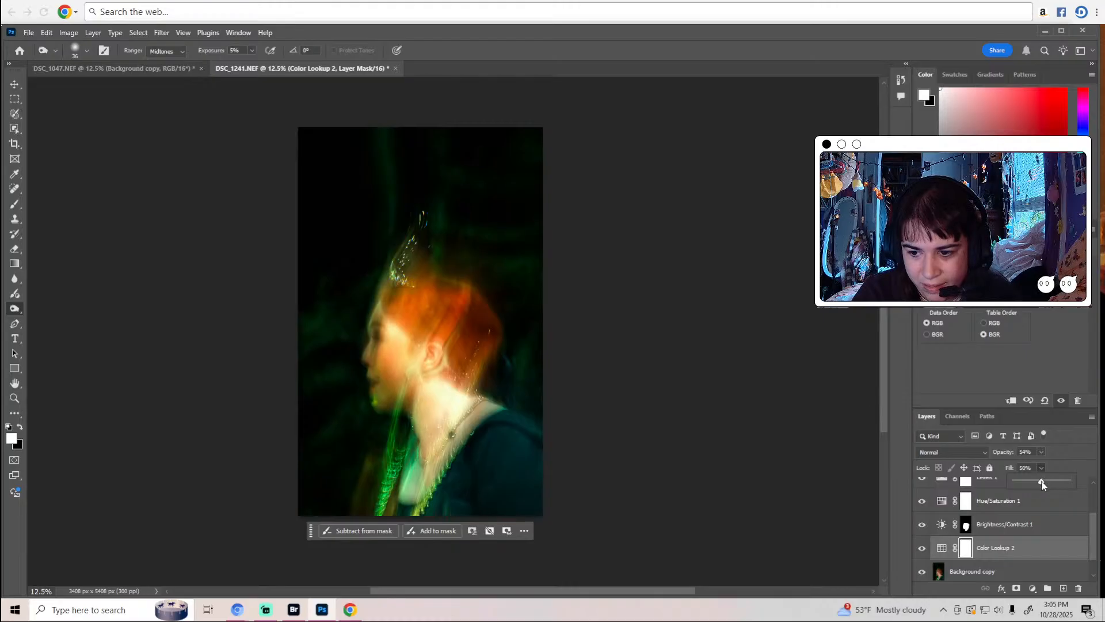
pyautogui.moveTo(1042, 477); pyautogui.dragTo(1045, 481)
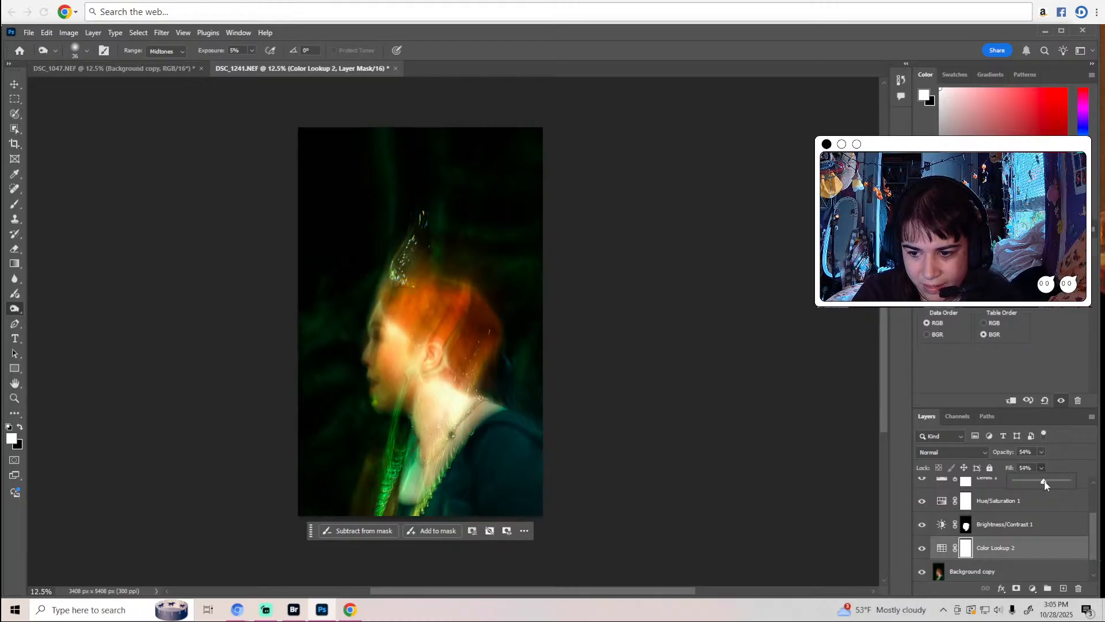
pyautogui.click(921, 548)
pyautogui.click(922, 550)
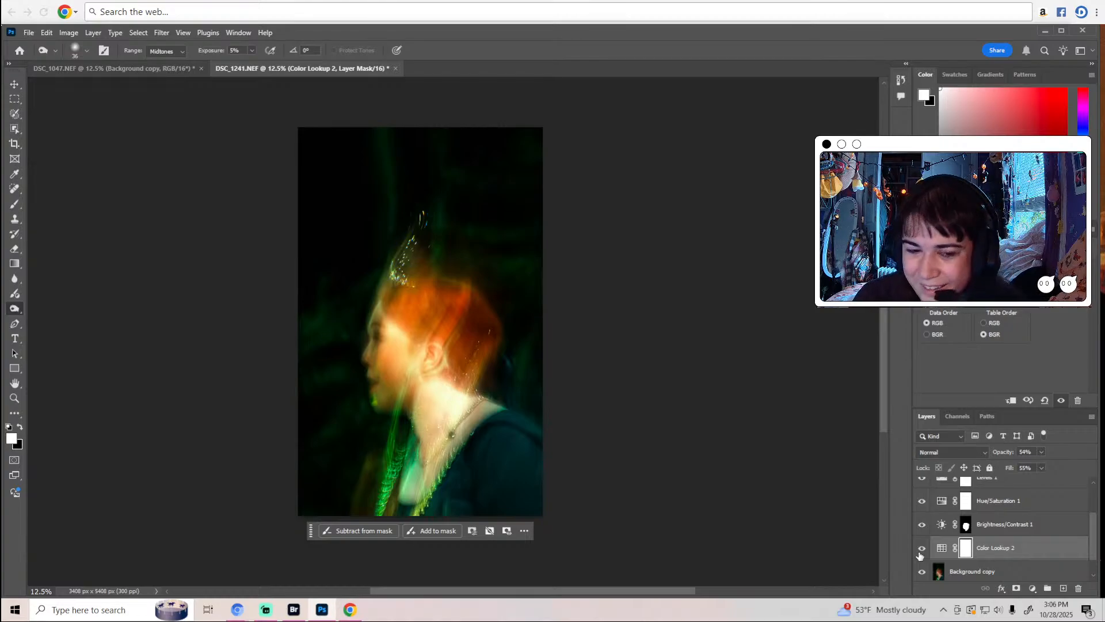
# Select the background copy and compare the portrait with and without the Brightness/Contrast adjustment.
pyautogui.click(953, 572)
pyautogui.press('z')
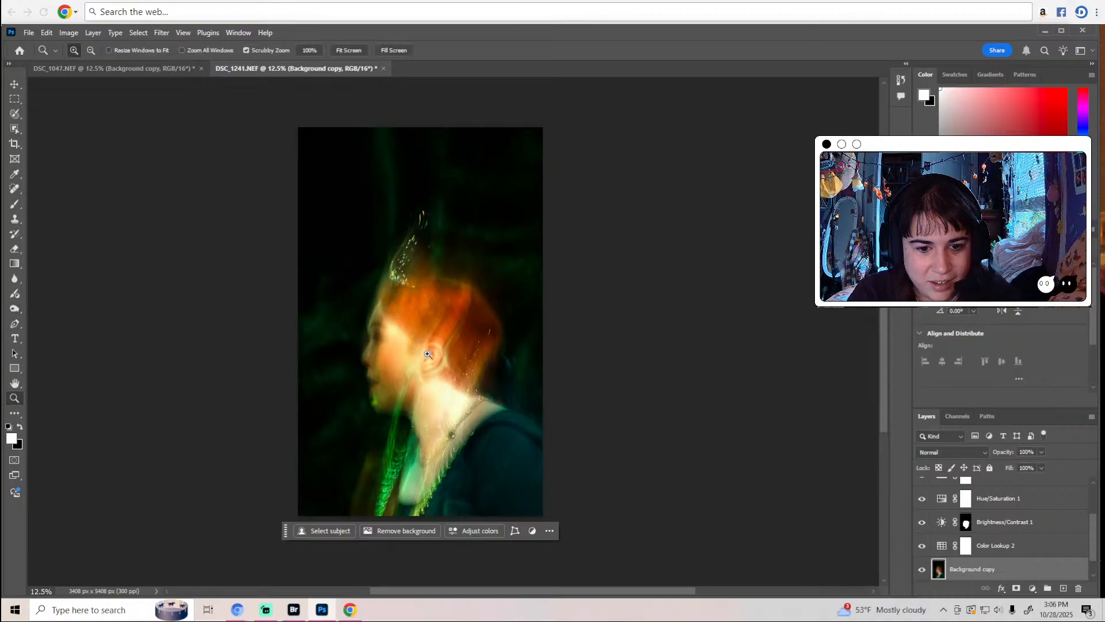
pyautogui.click(429, 353)
pyautogui.press('o')
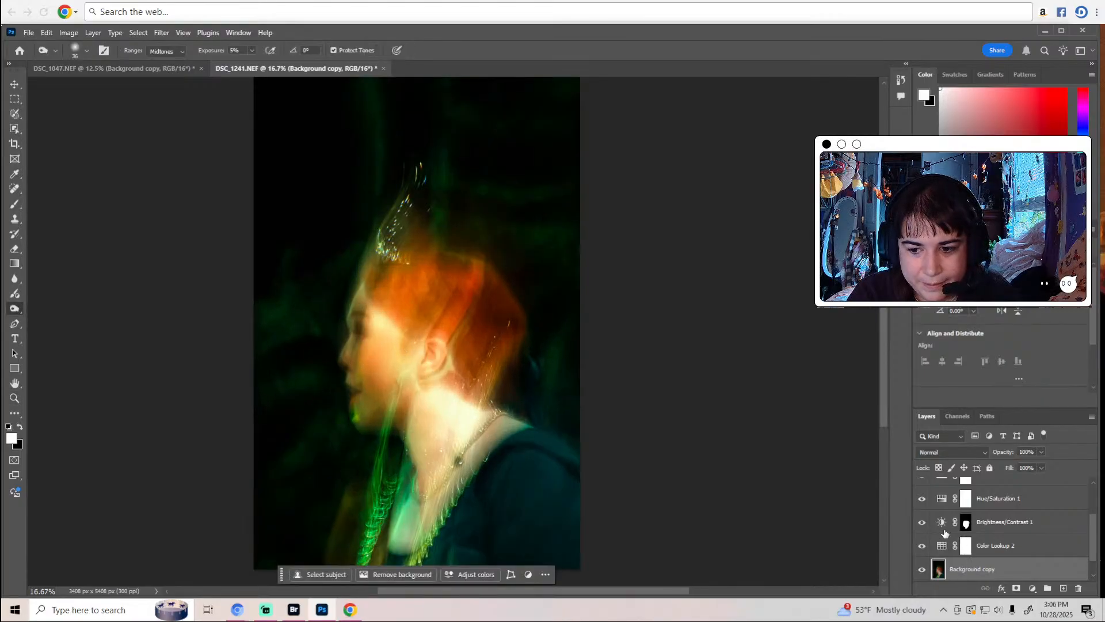
pyautogui.click(922, 522)
pyautogui.click(923, 522)
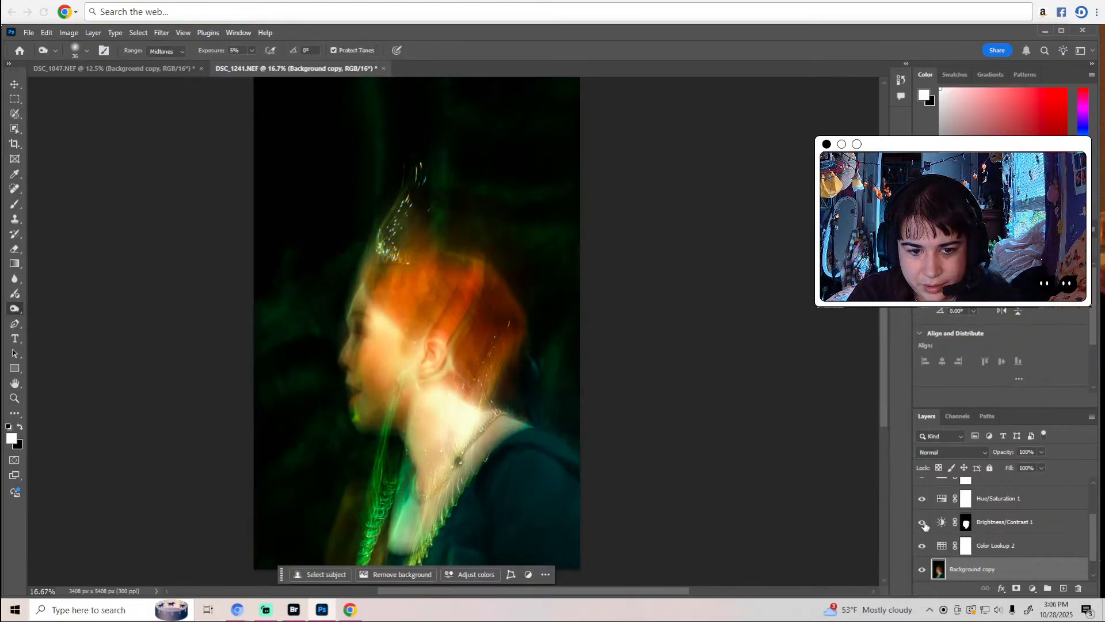
pyautogui.press('z')
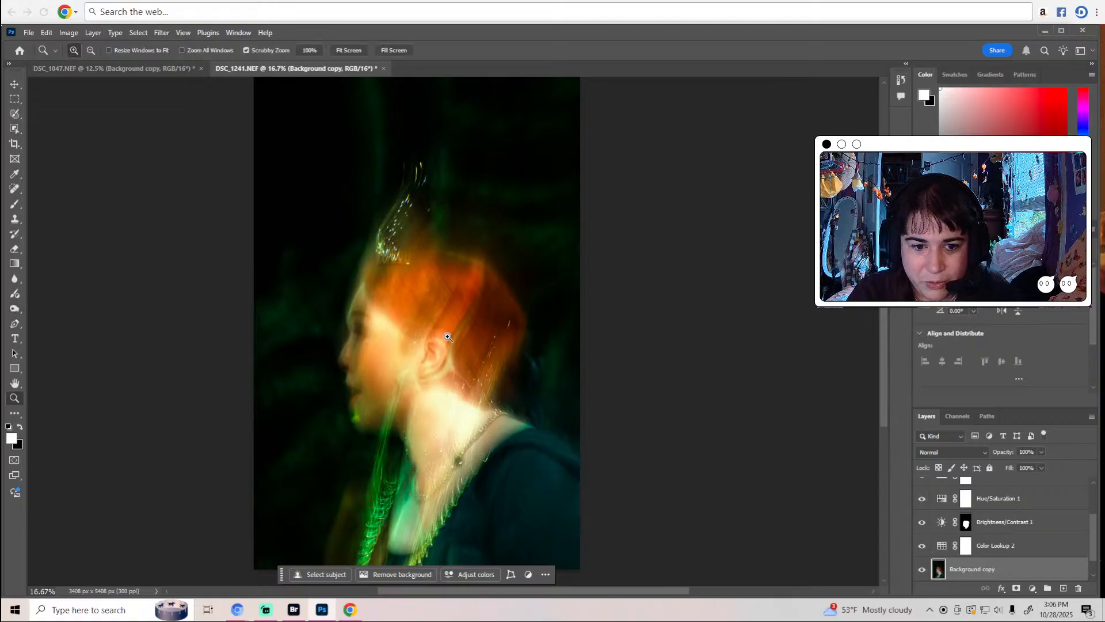
# Switch to the Burn tool with a 72 px brush for the hair and cheek around the ear on the background copy.
pyautogui.click(448, 336)
pyautogui.click(448, 337)
pyautogui.click(448, 337)
pyautogui.click(448, 337)
pyautogui.press('o')
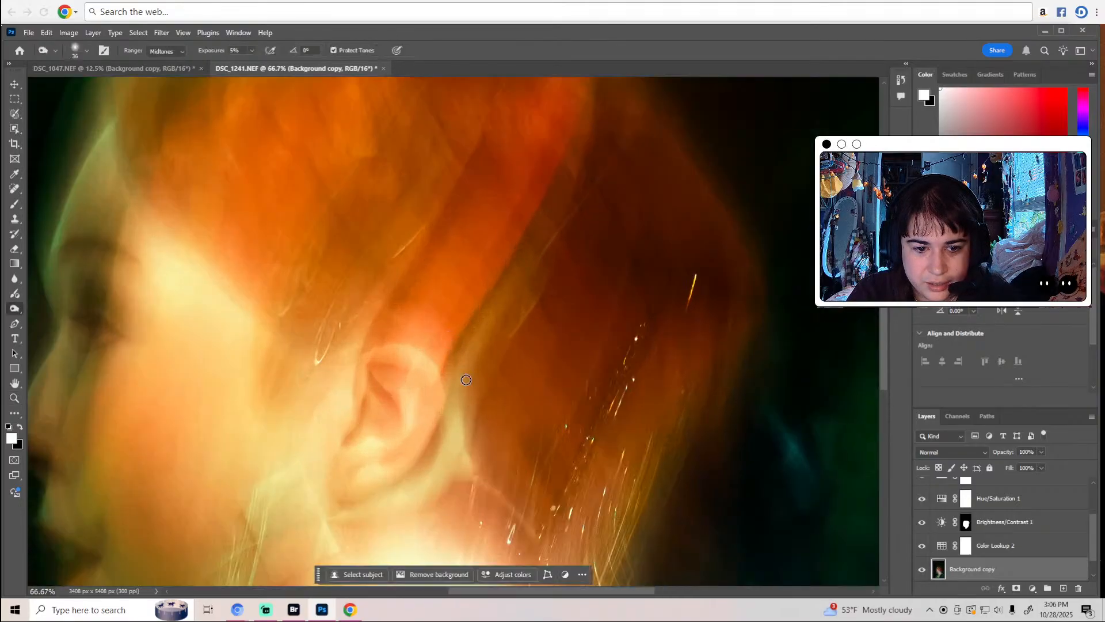
pyautogui.moveTo(612, 593); pyautogui.dragTo(571, 593)
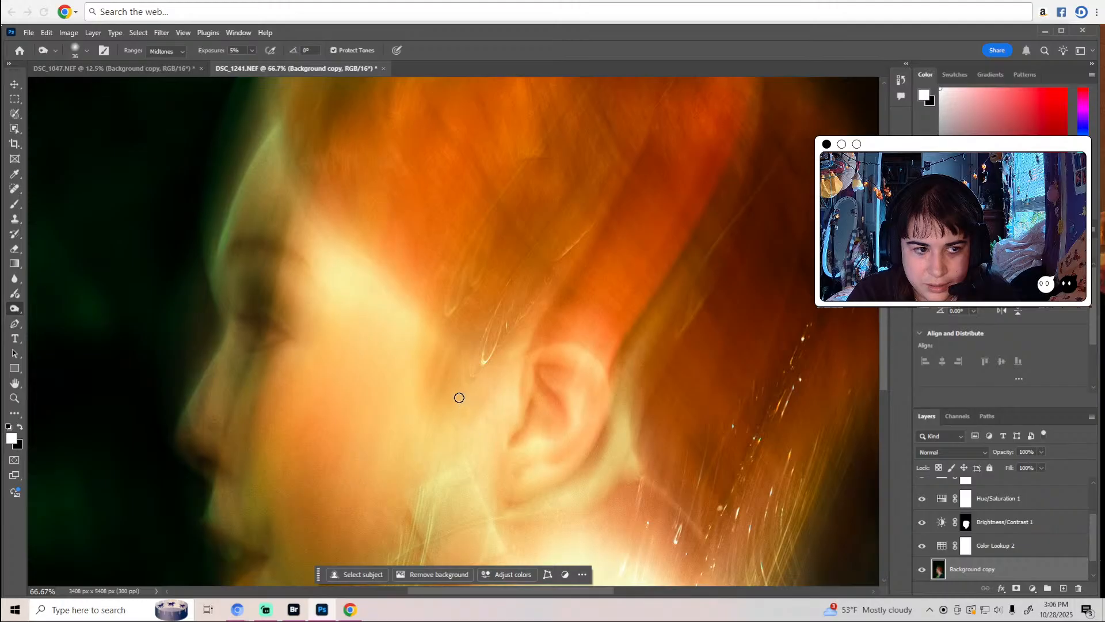
pyautogui.click(86, 50)
pyautogui.moveTo(84, 84); pyautogui.dragTo(94, 92)
pyautogui.press('Return')
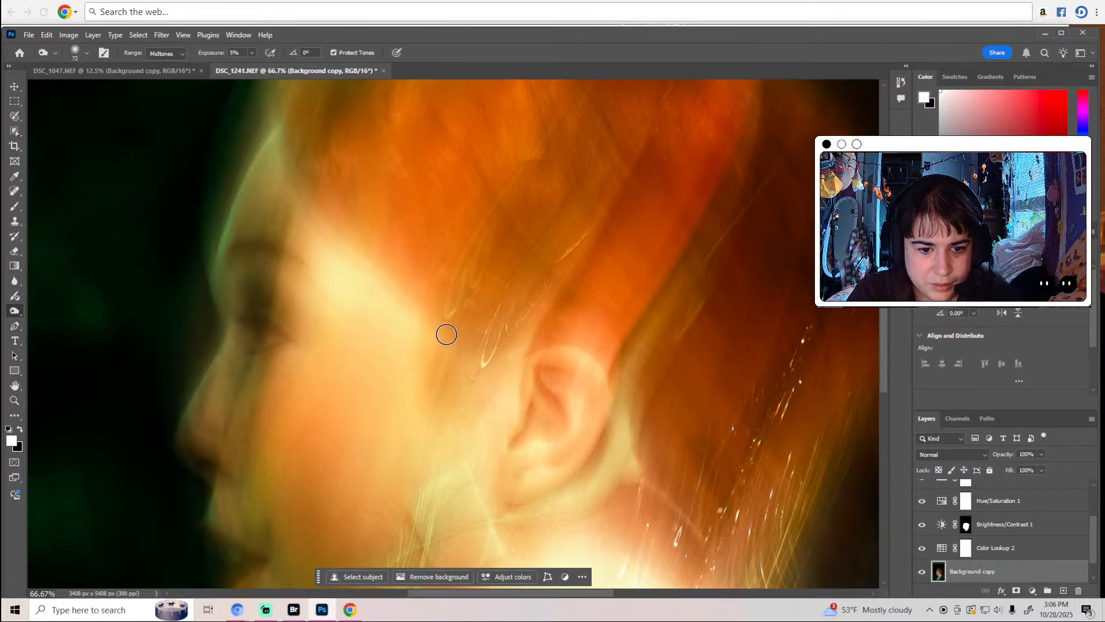
pyautogui.scroll(-3, 579, 317)
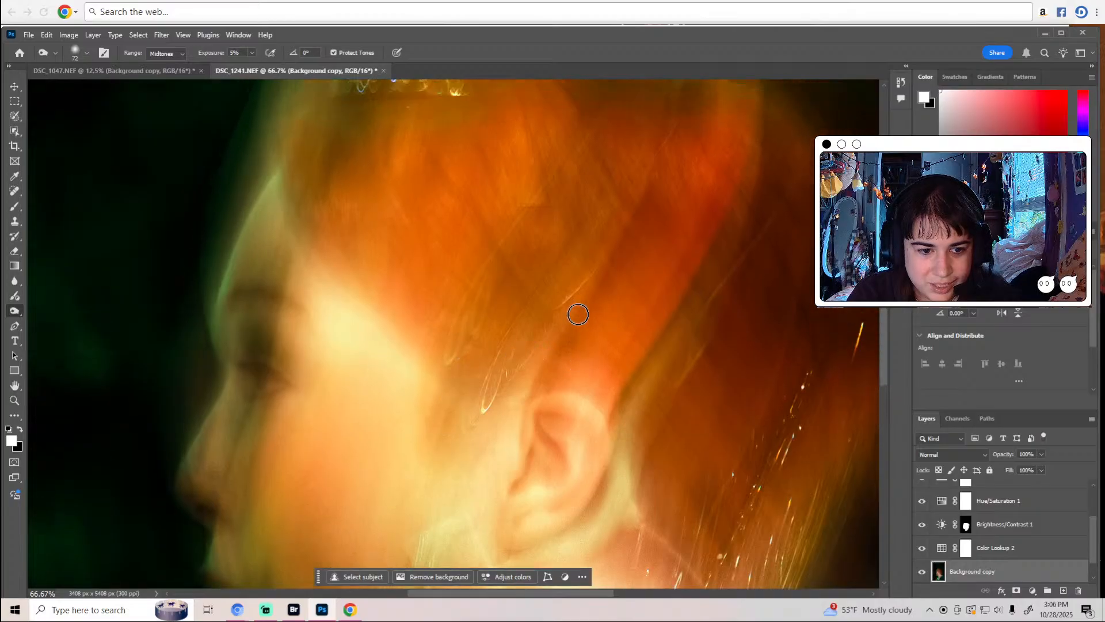
pyautogui.scroll(-5, 575, 314)
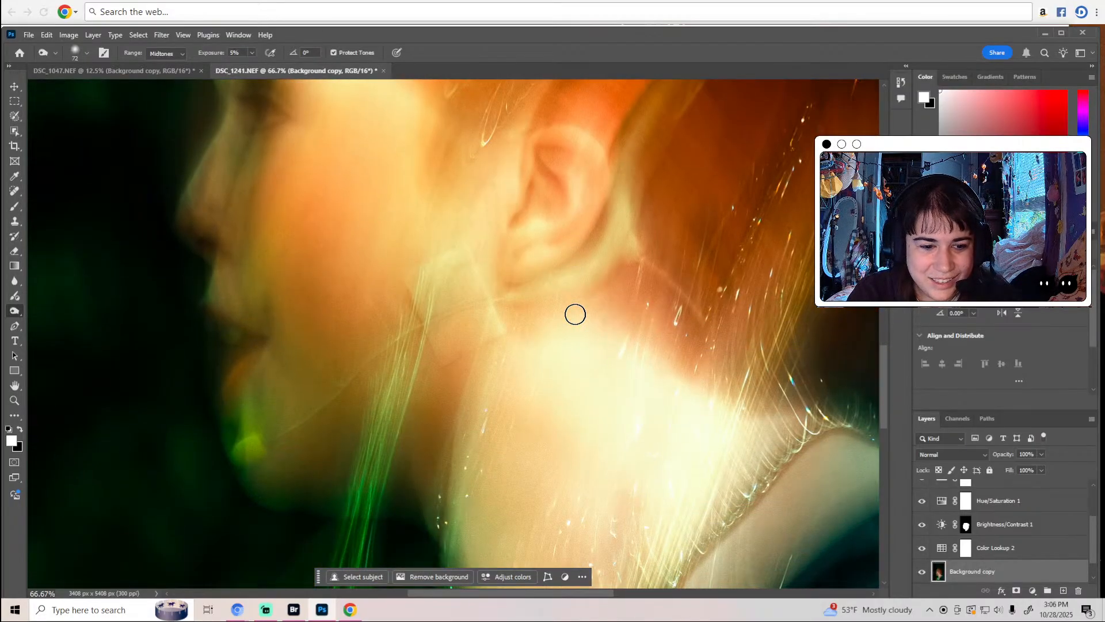
# Reduce the Burn brush to 12 px and burn along the faint thin line across the jaw.
pyautogui.click(86, 52)
pyautogui.moveTo(94, 87); pyautogui.dragTo(73, 90)
pyautogui.click(345, 173)
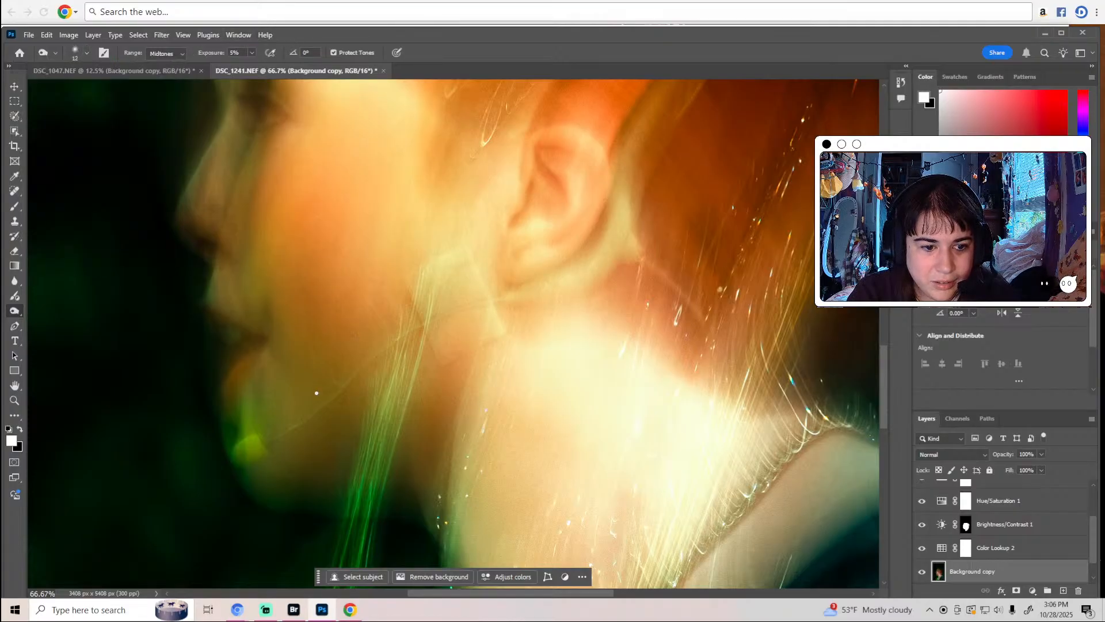
pyautogui.scroll(1, 259, 433)
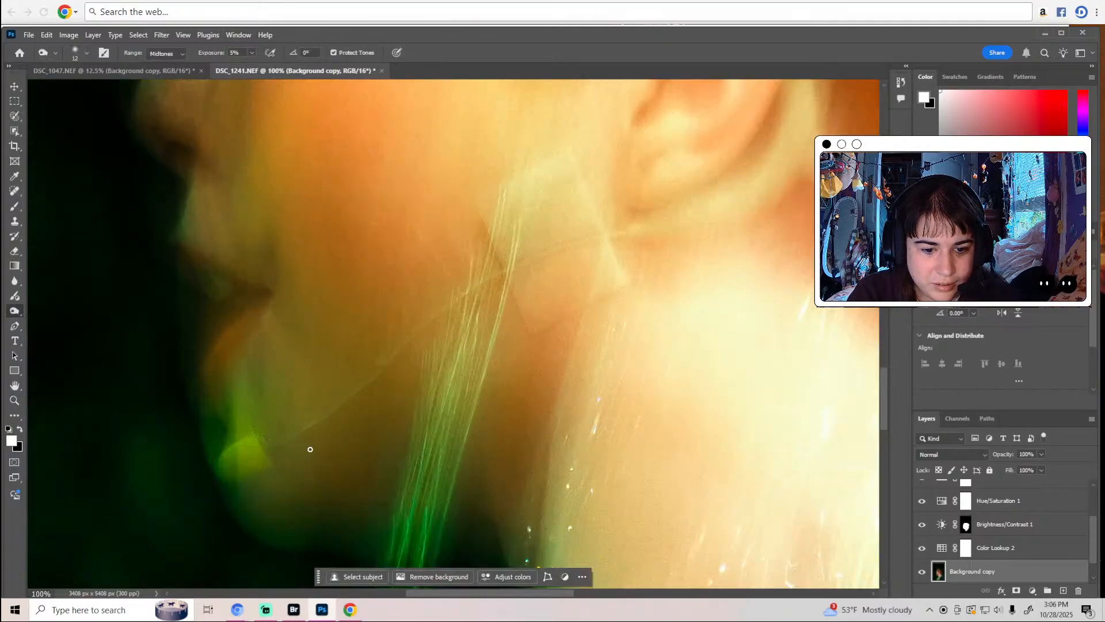
pyautogui.scroll(2, 311, 449)
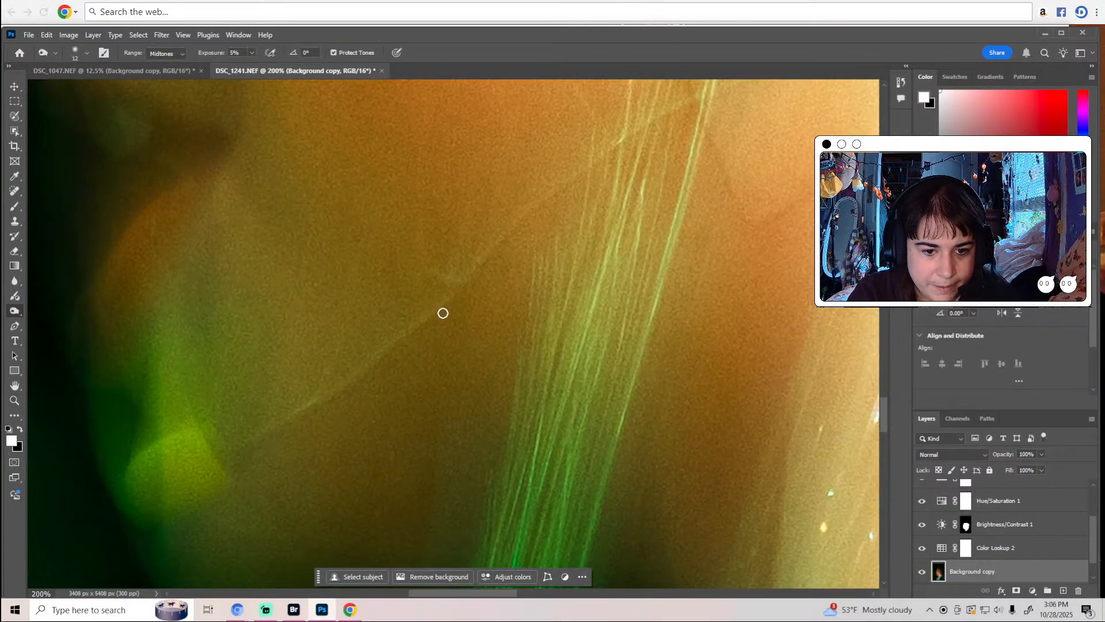
pyautogui.press('z')
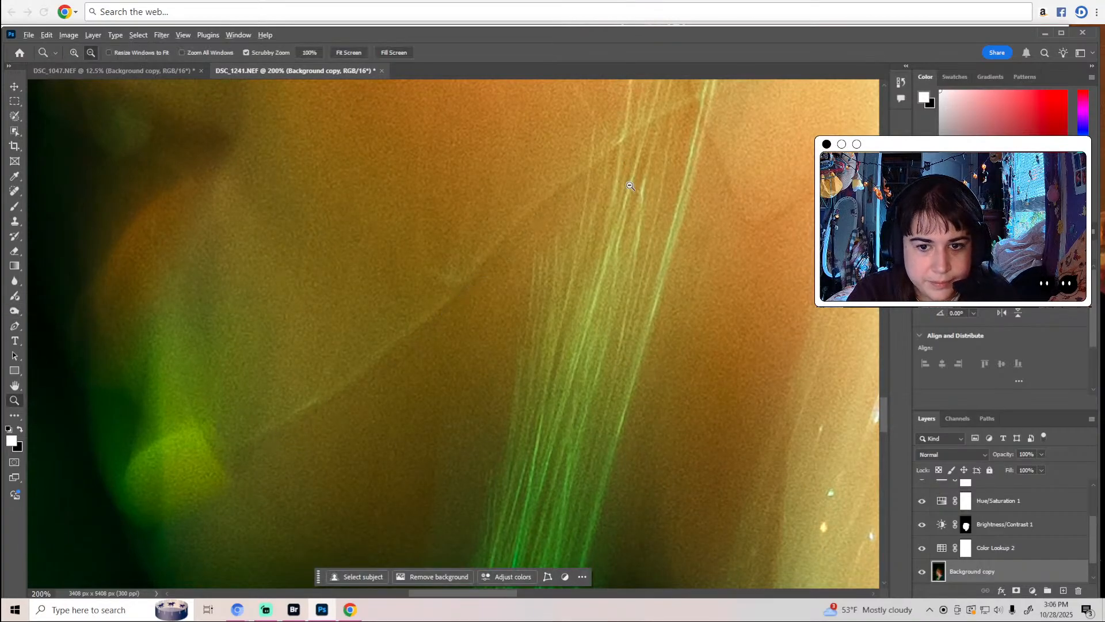
pyautogui.scroll(-2, 631, 186)
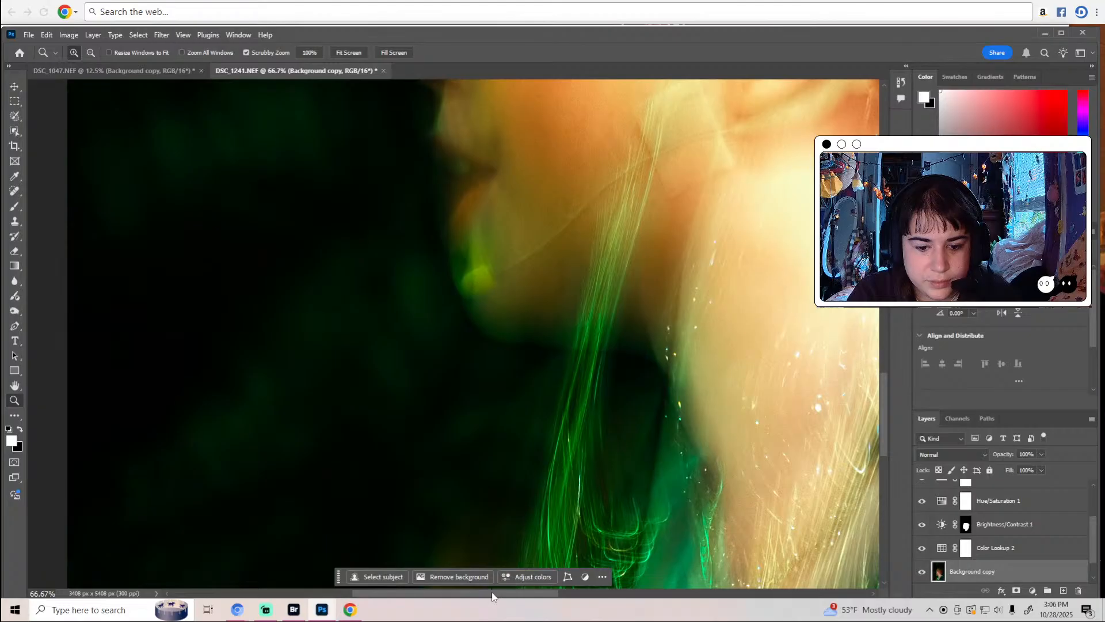
pyautogui.hscroll(3, 698, 444)
pyautogui.scroll(1, 562, 468)
pyautogui.scroll(-1, 562, 457)
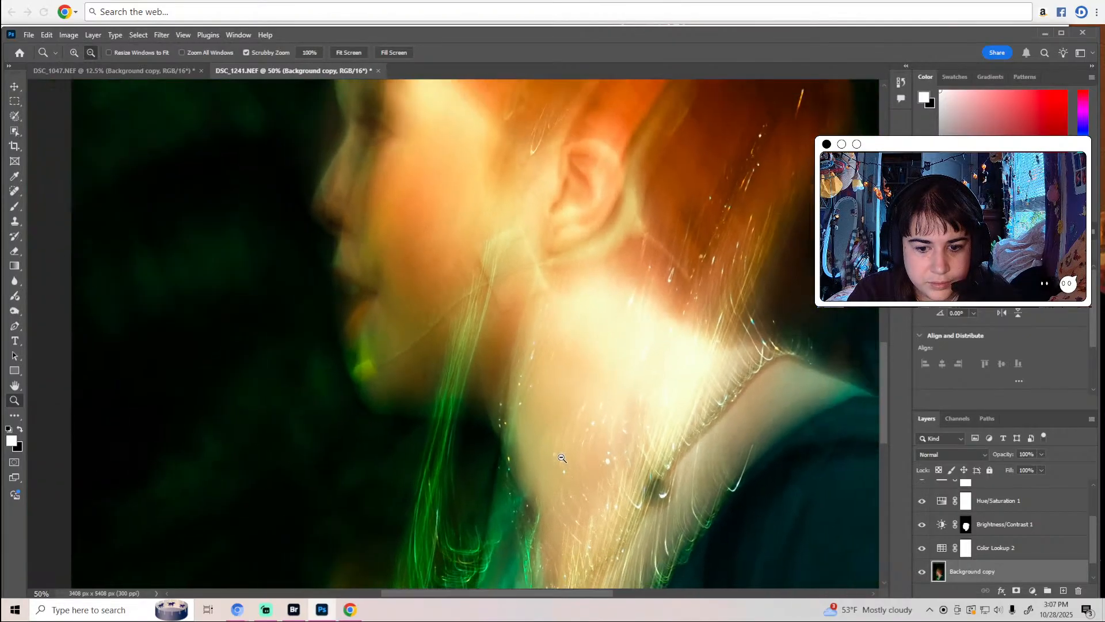
pyautogui.scroll(-1, 562, 458)
pyautogui.press('o')
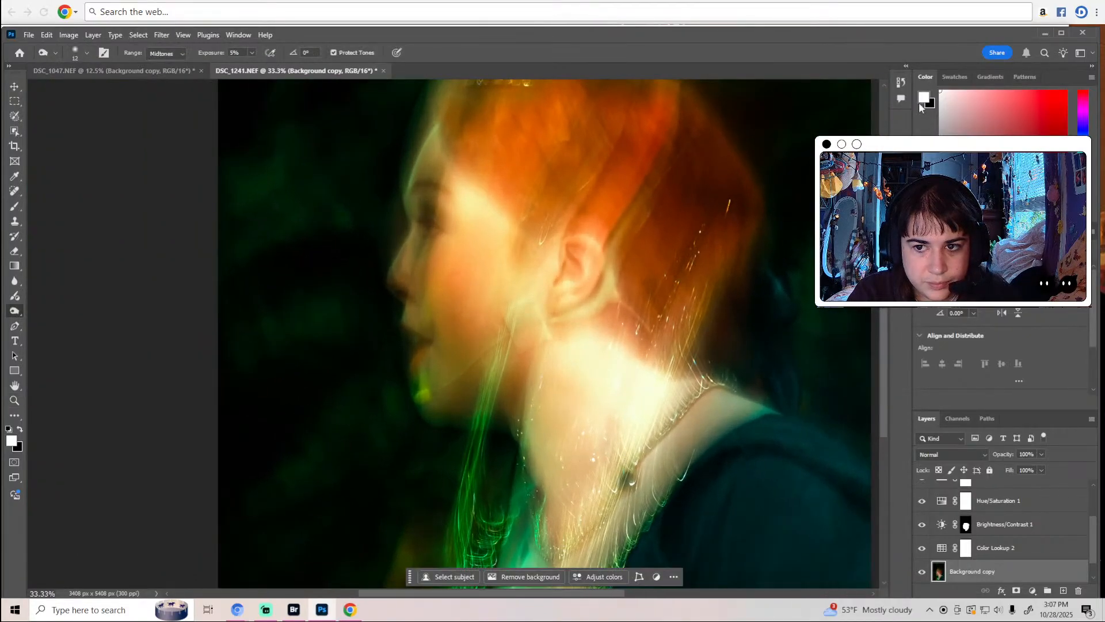
# Step back one history state to undo the last burn stroke.
pyautogui.click(901, 82)
pyautogui.click(858, 115)
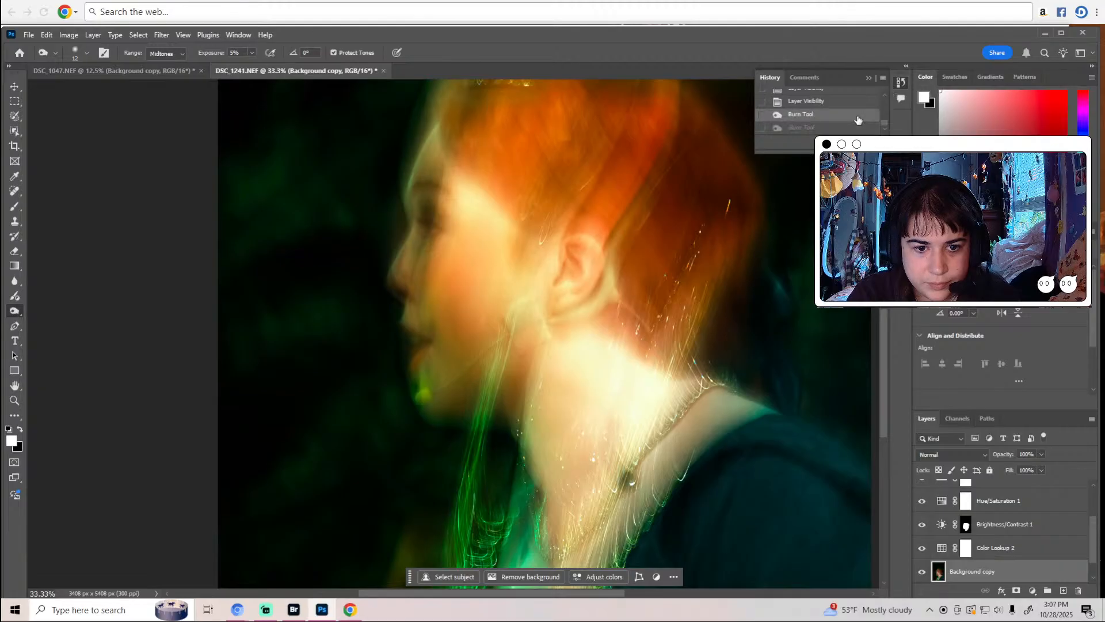
pyautogui.click(870, 78)
# Set the Burn brush to 17 px for the bright streaks and specks around the necklace pendant.
pyautogui.press('z')
pyautogui.scroll(-2, 632, 422)
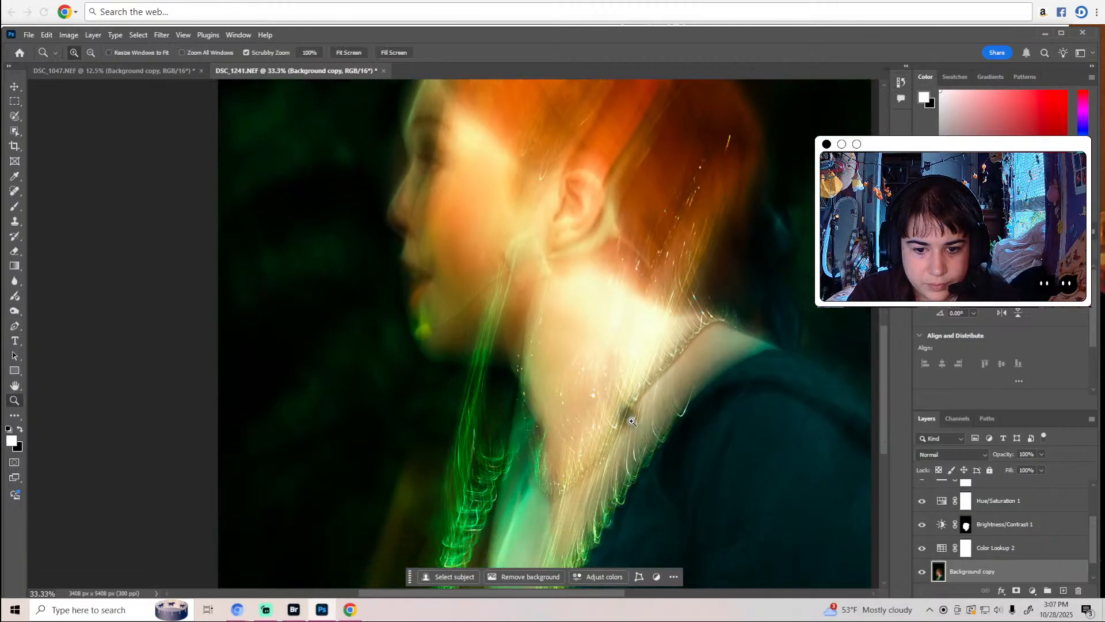
pyautogui.scroll(4, 632, 422)
pyautogui.press('o')
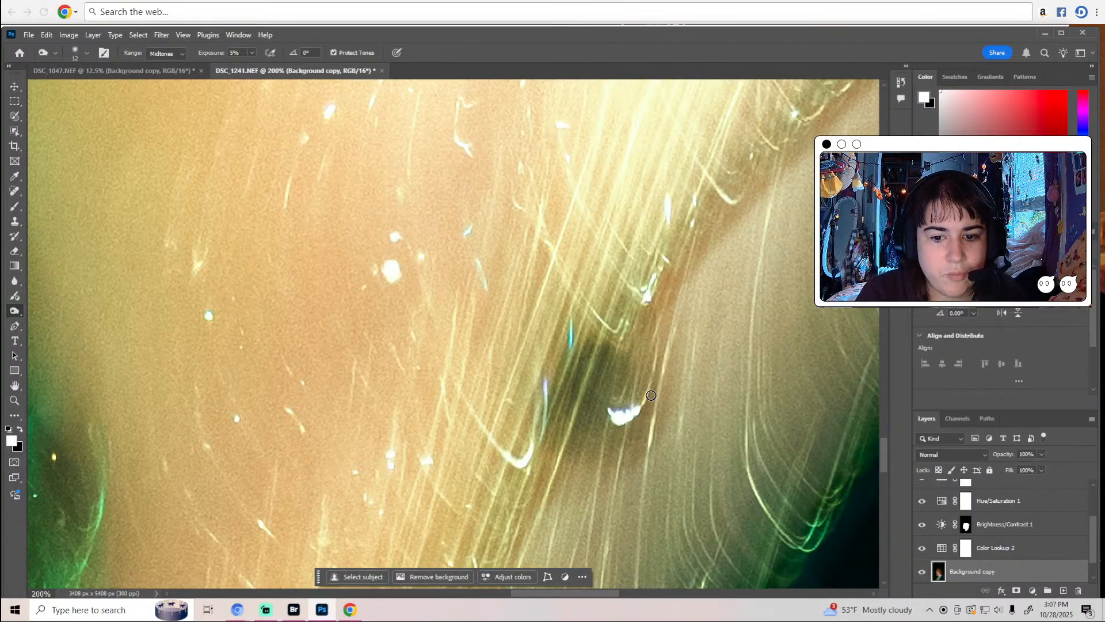
pyautogui.click(87, 52)
pyautogui.moveTo(74, 90); pyautogui.dragTo(80, 91)
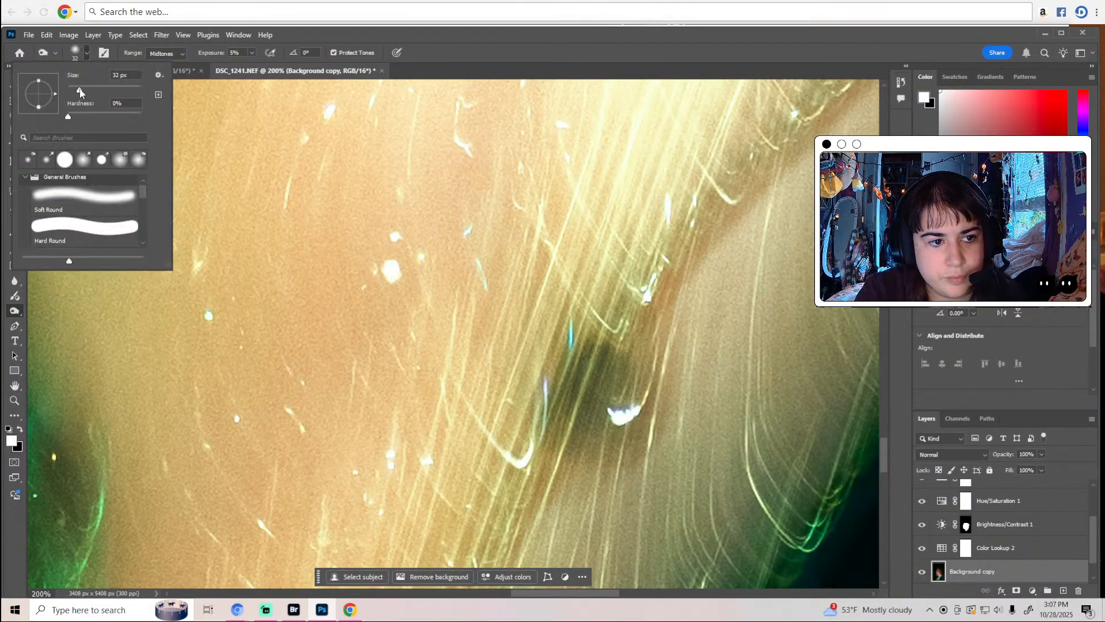
pyautogui.click(371, 57)
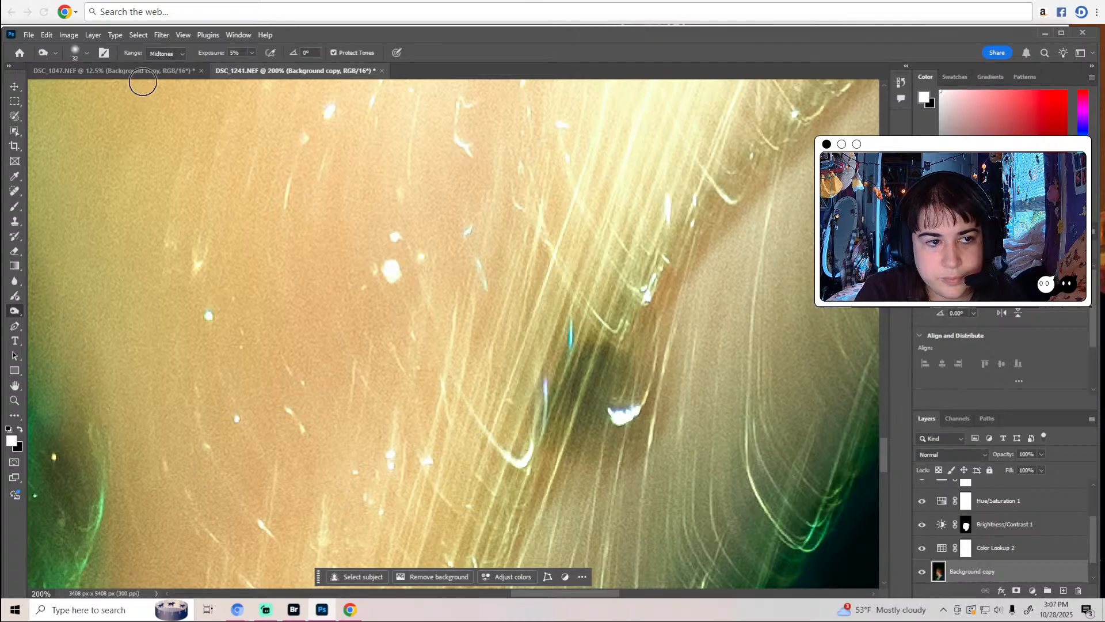
pyautogui.click(86, 53)
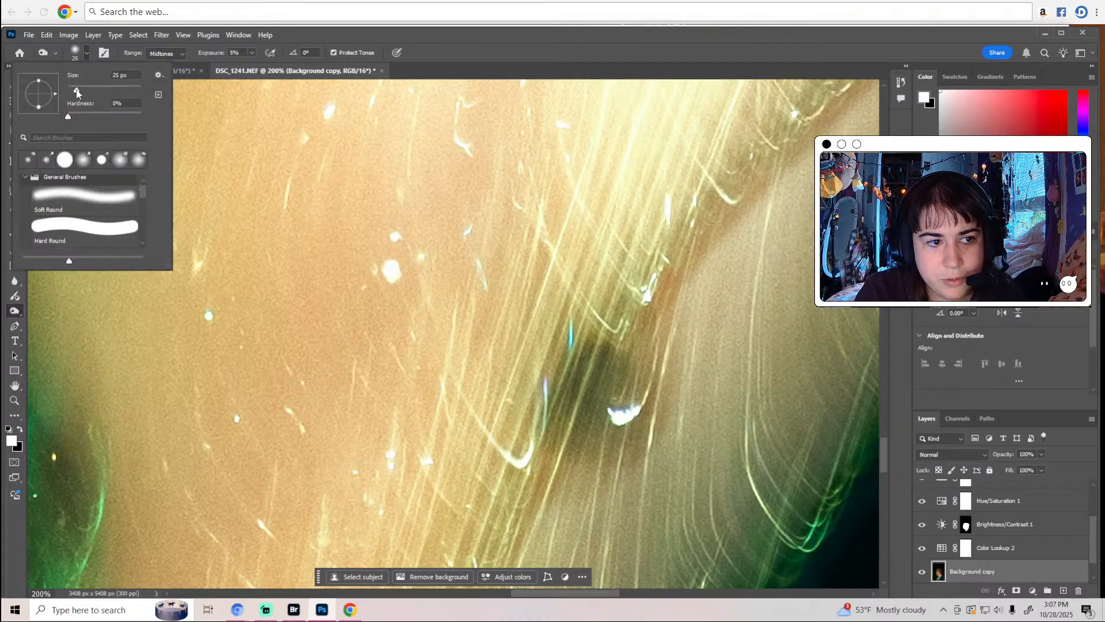
pyautogui.moveTo(77, 93); pyautogui.dragTo(75, 90)
pyautogui.press('Return')
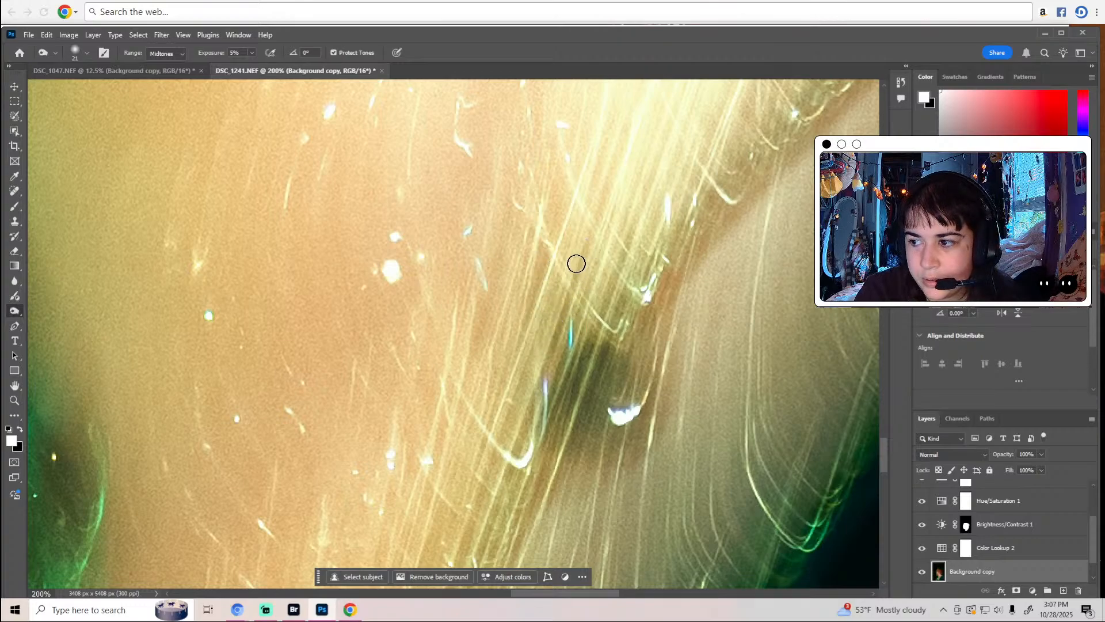
pyautogui.click(85, 54)
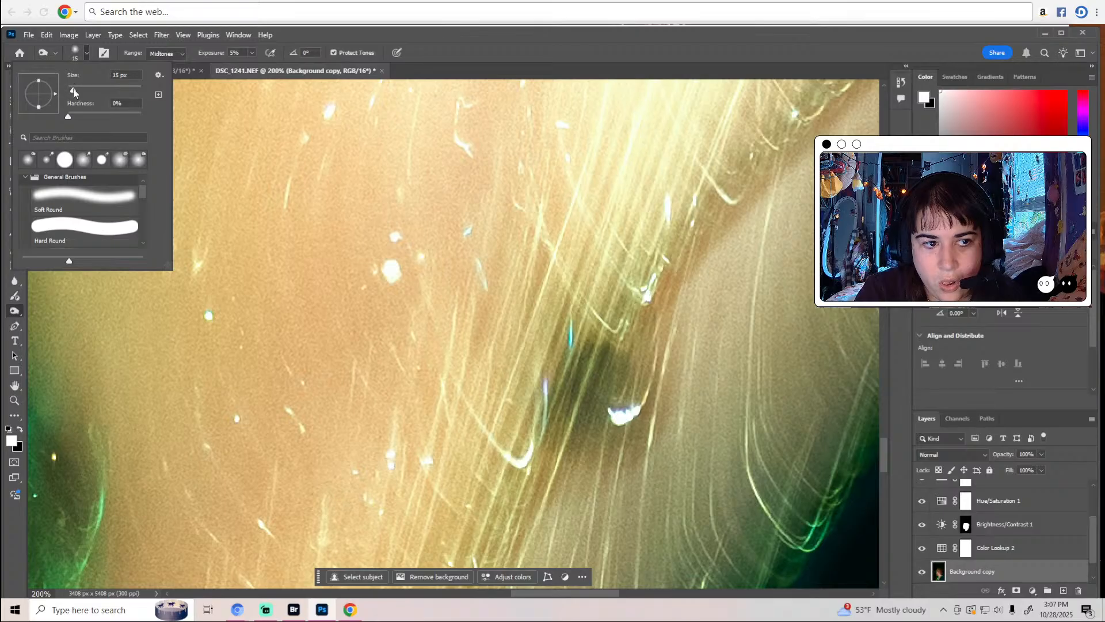
pyautogui.click(73, 88)
pyautogui.click(429, 229)
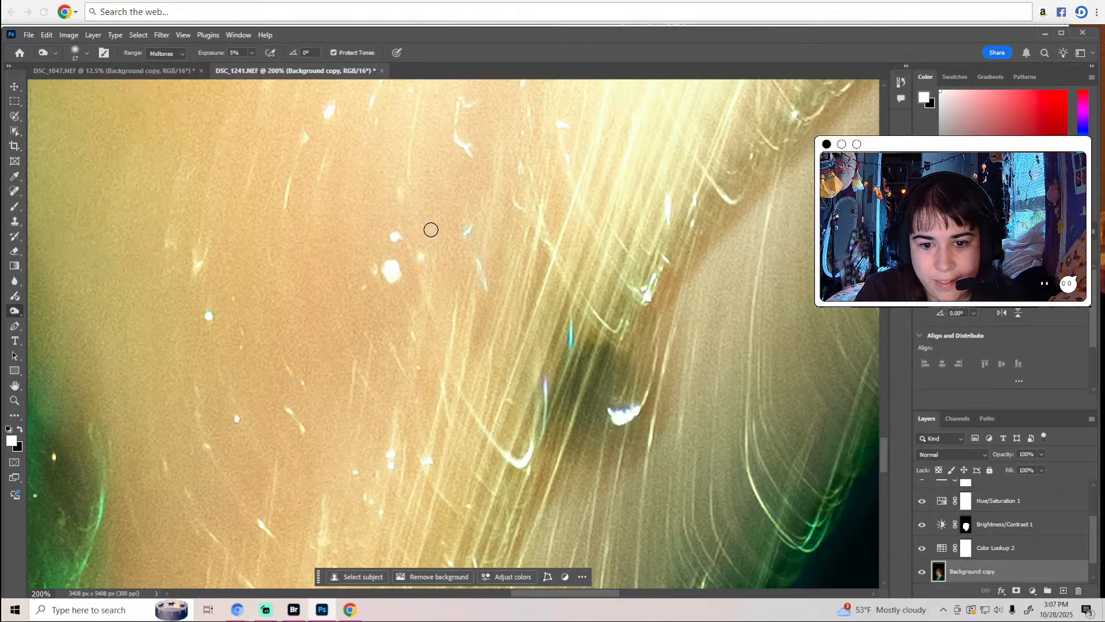
# Examine the light trails and bright specks from the pendant down the chest and back up along the green strands.
pyautogui.scroll(-1, 612, 305)
pyautogui.scroll(-3, 611, 305)
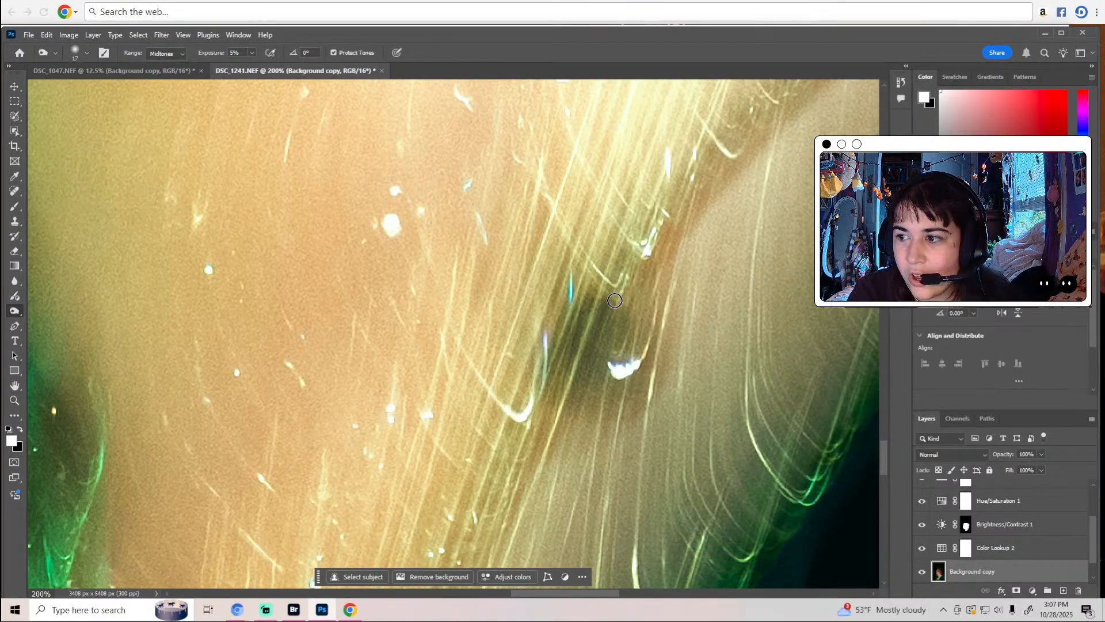
pyautogui.scroll(-4, 614, 304)
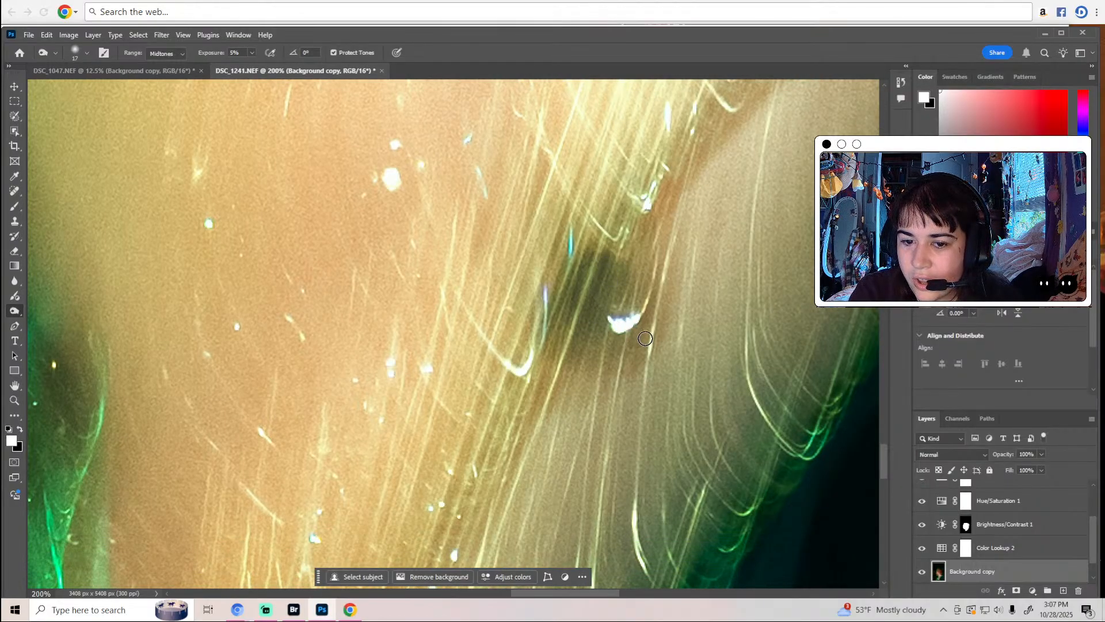
pyautogui.scroll(-8, 634, 340)
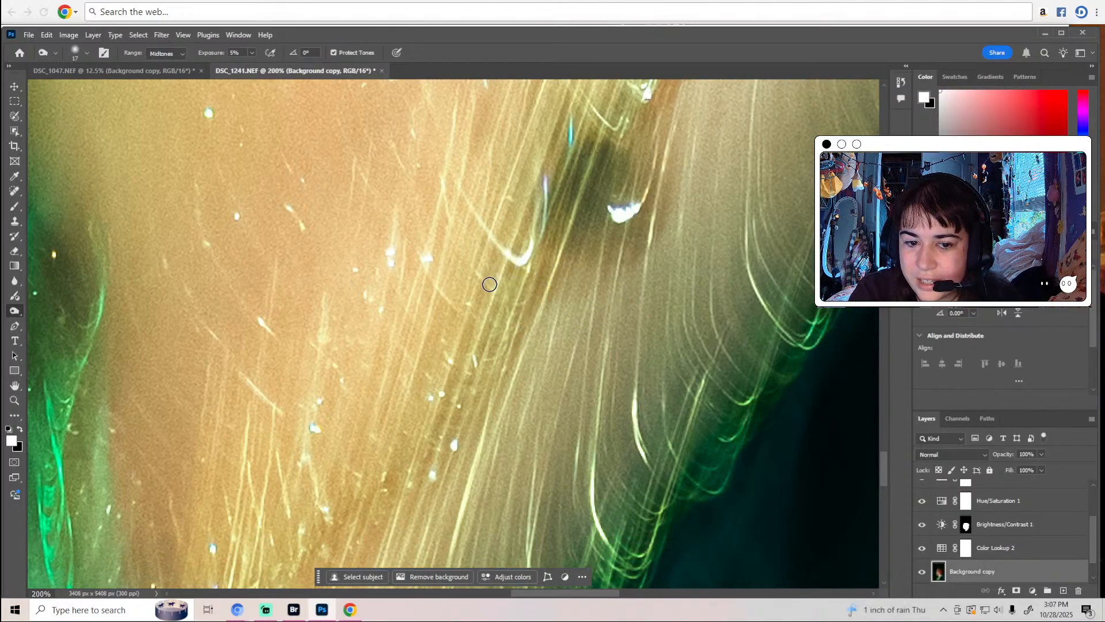
pyautogui.scroll(-5, 437, 424)
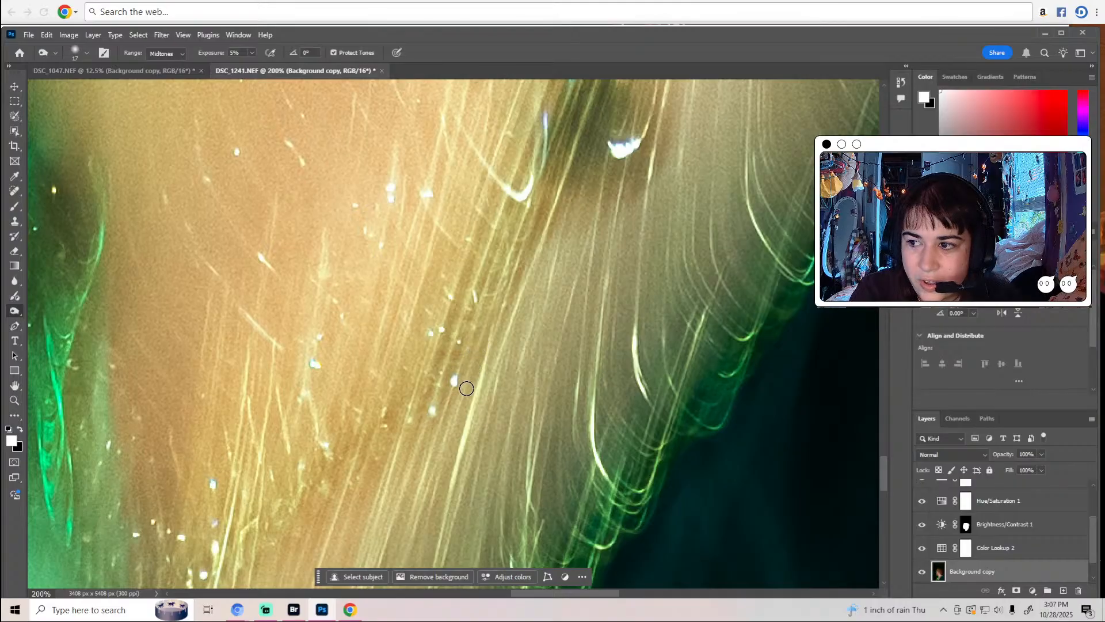
pyautogui.scroll(-3, 465, 388)
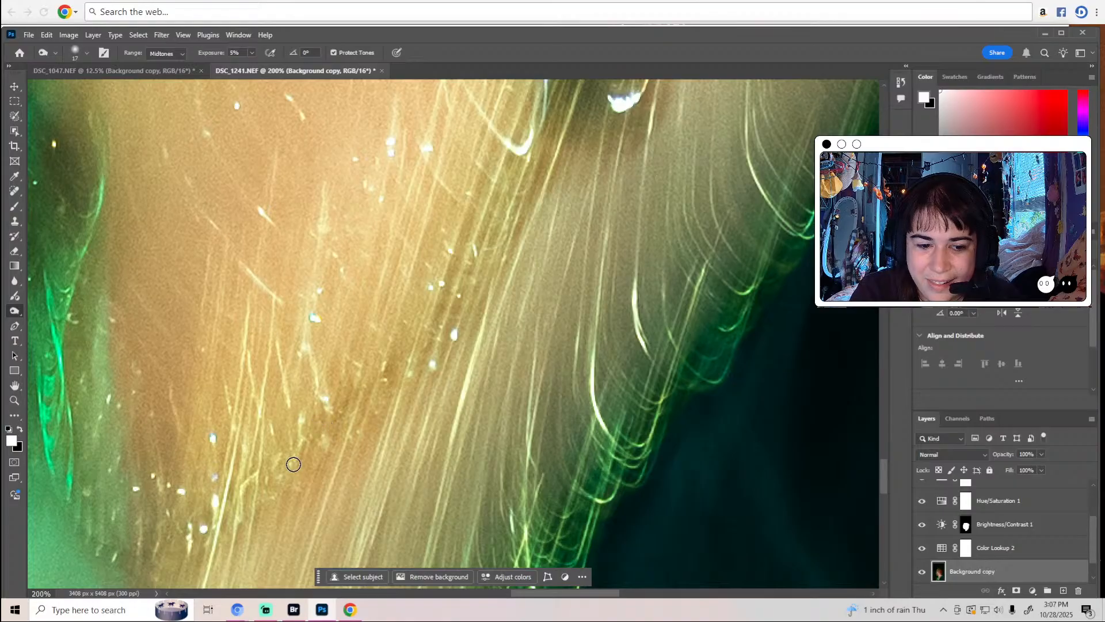
pyautogui.scroll(-4, 291, 453)
pyautogui.scroll(-4, 291, 453)
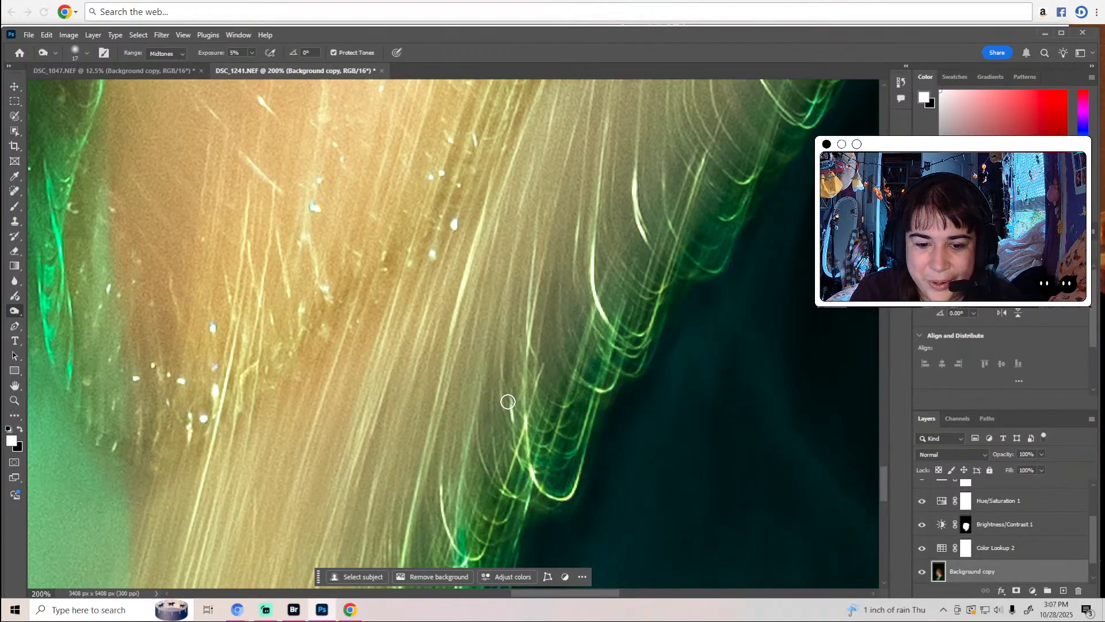
pyautogui.scroll(-8, 506, 400)
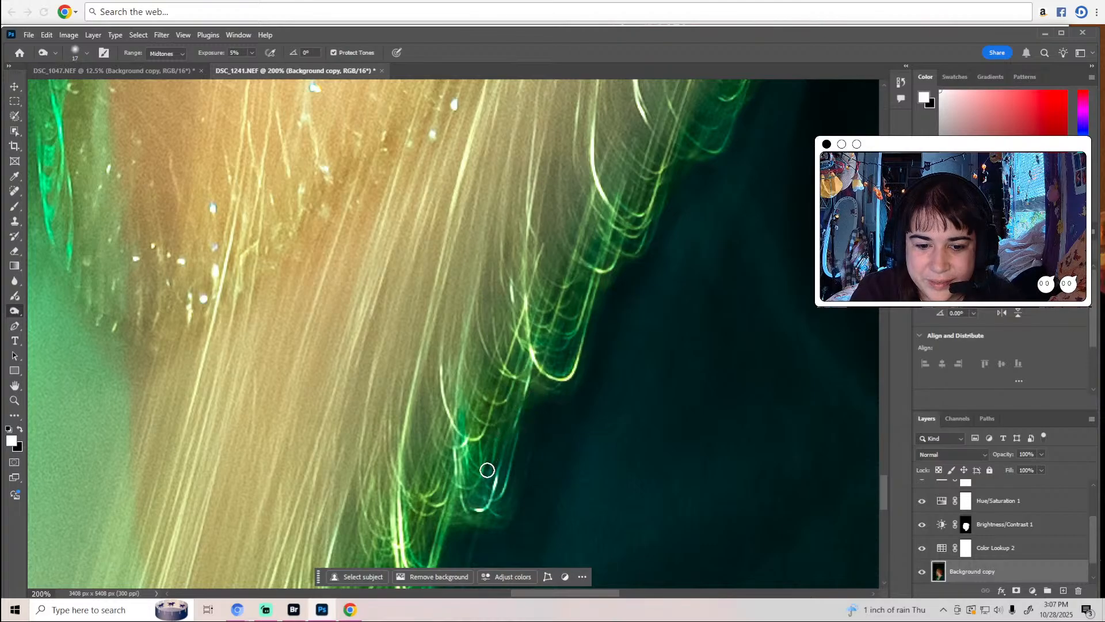
pyautogui.scroll(-5, 487, 460)
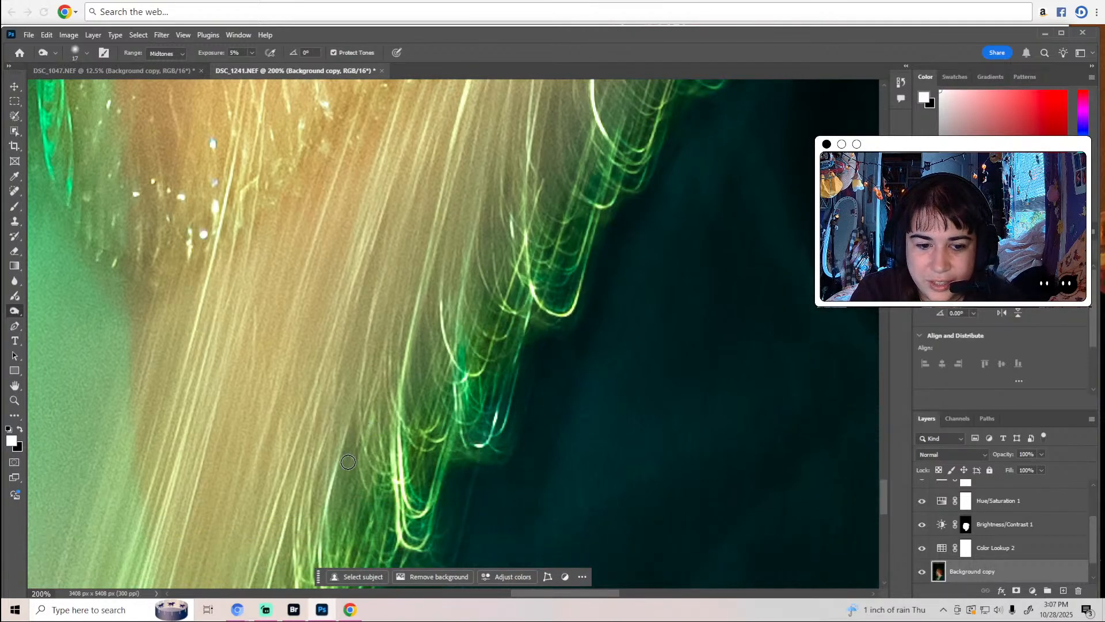
pyautogui.hscroll(-10, 490, 439)
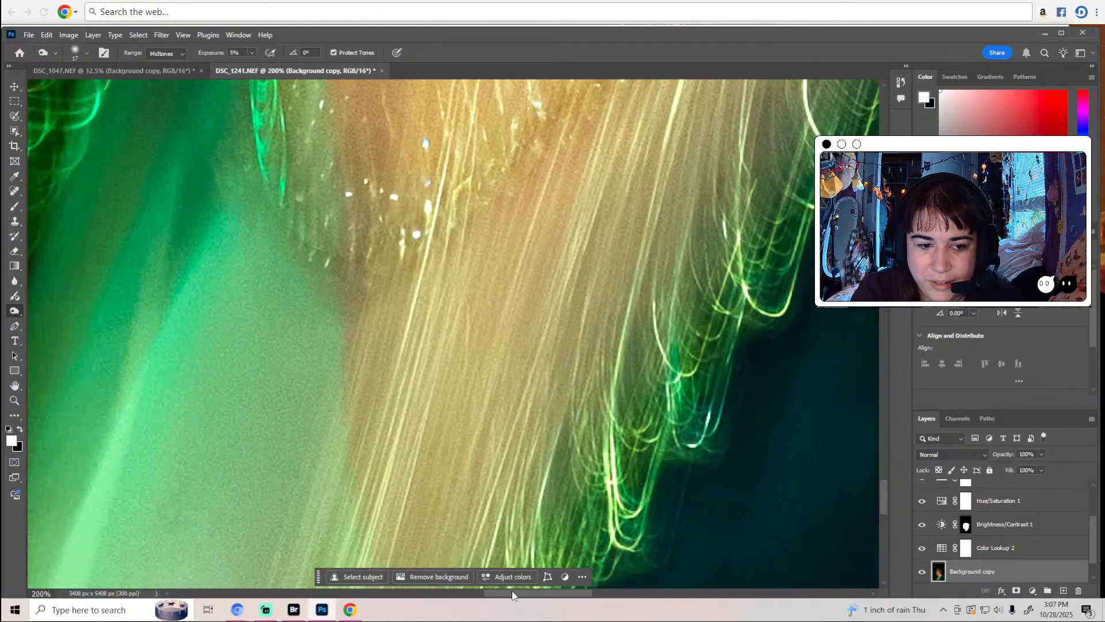
pyautogui.scroll(5, 489, 439)
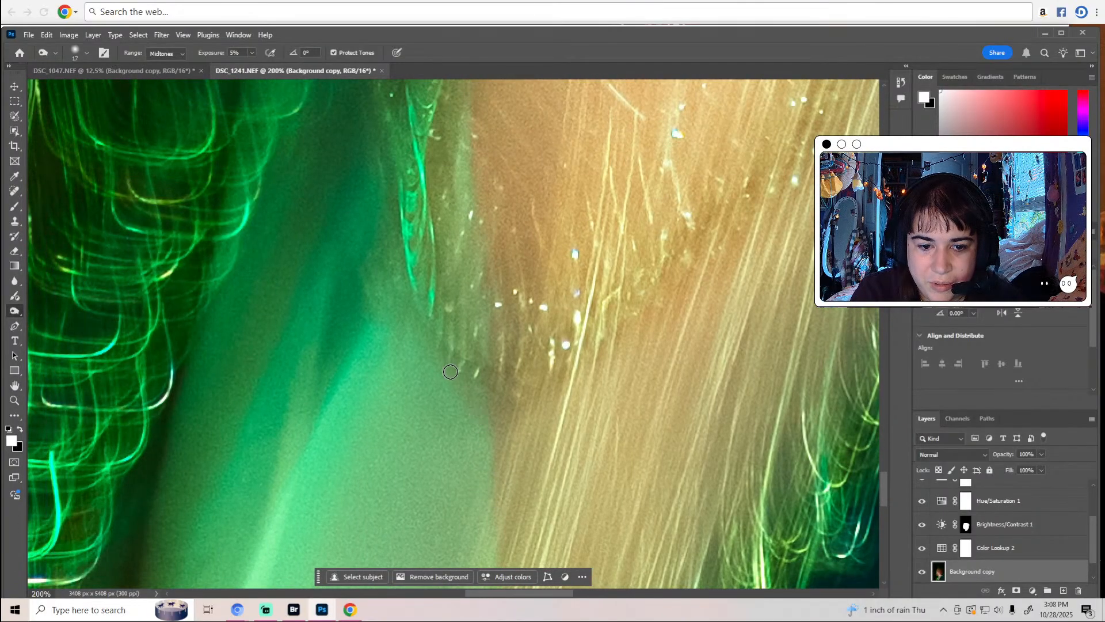
pyautogui.scroll(8, 512, 381)
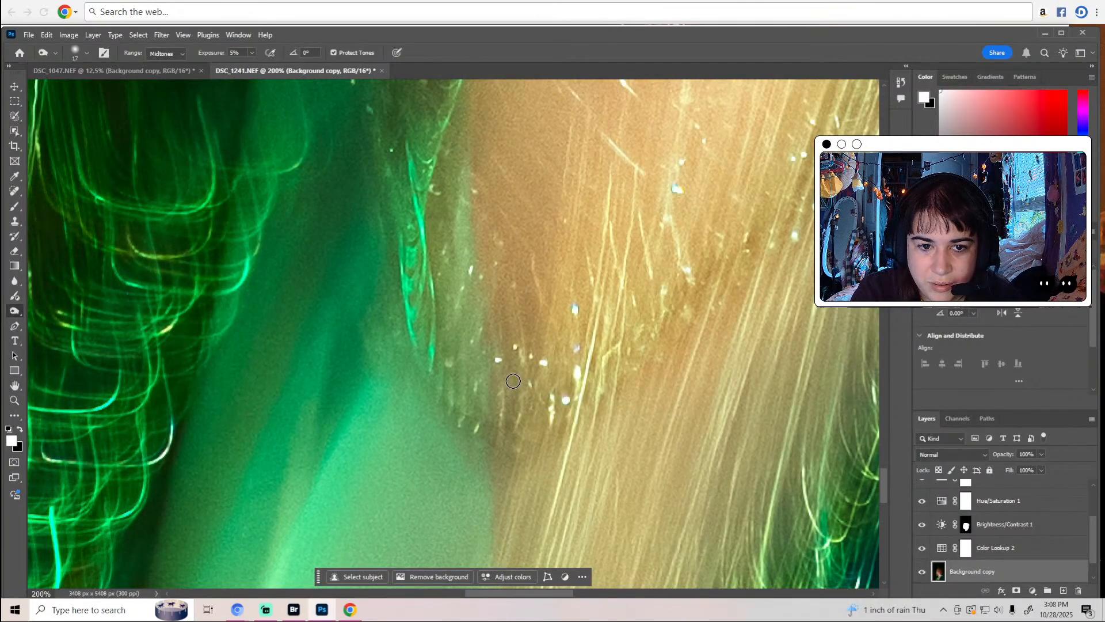
pyautogui.scroll(4, 437, 288)
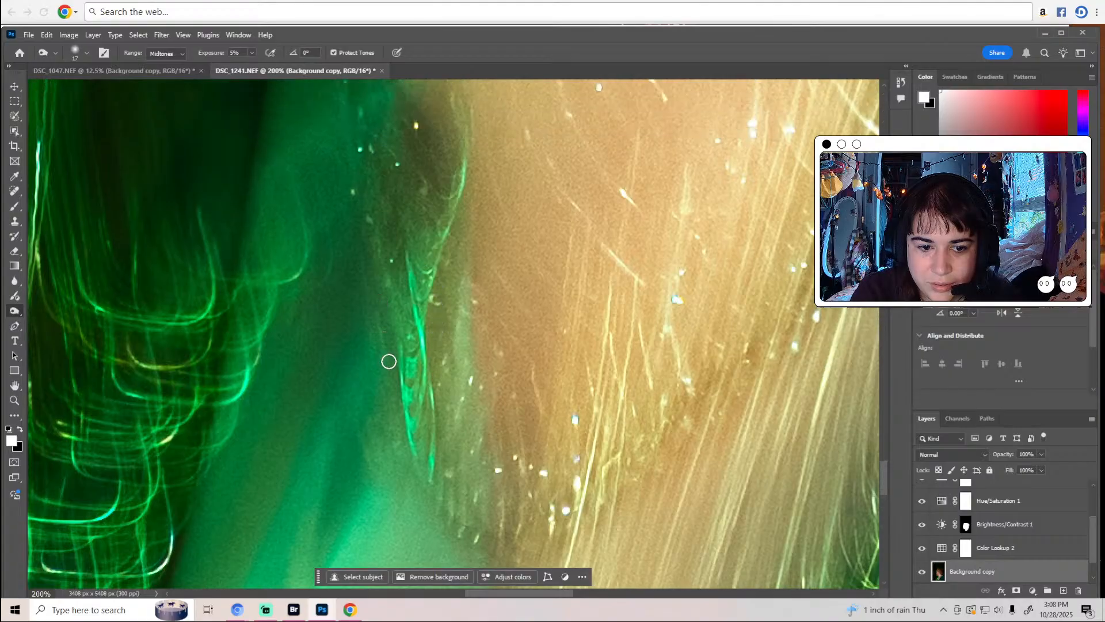
pyautogui.scroll(3, 389, 354)
pyautogui.scroll(-6, 388, 352)
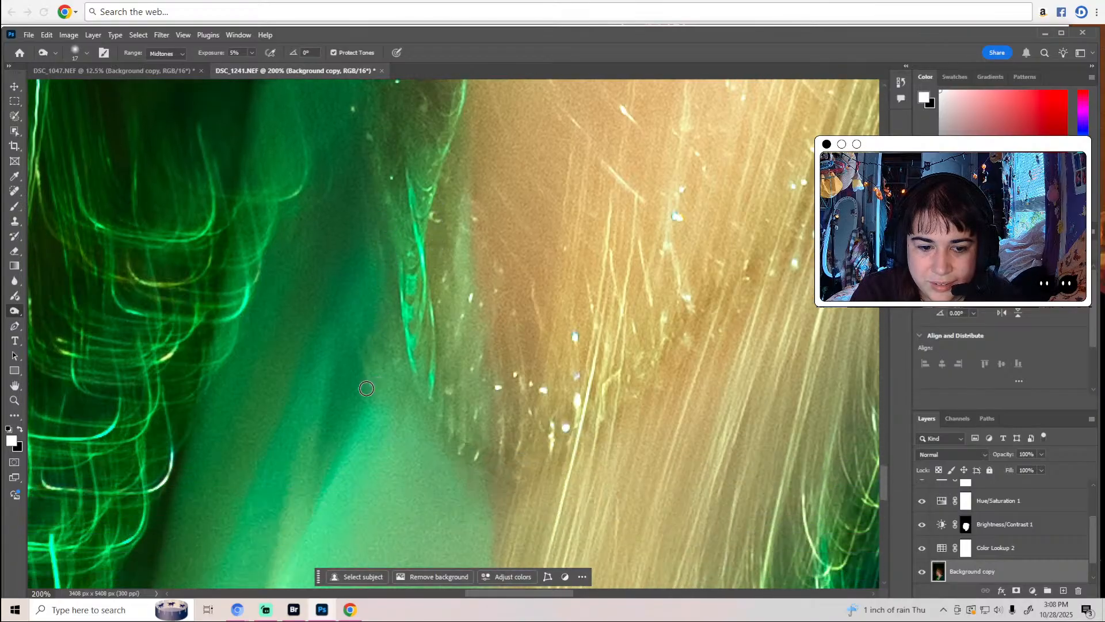
pyautogui.scroll(4, 328, 461)
pyautogui.scroll(5, 326, 368)
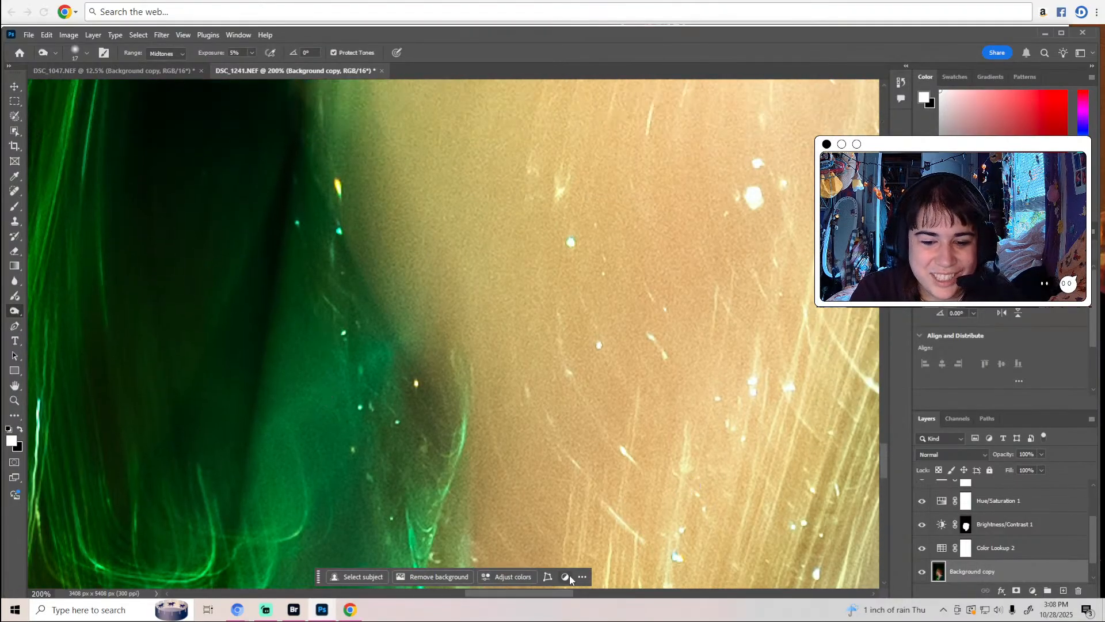
# Examine the light trails and bright specks from the chest across the shoulder and up the neck to the back of the hair.
pyautogui.moveTo(563, 594); pyautogui.dragTo(637, 599)
pyautogui.scroll(-2, 614, 464)
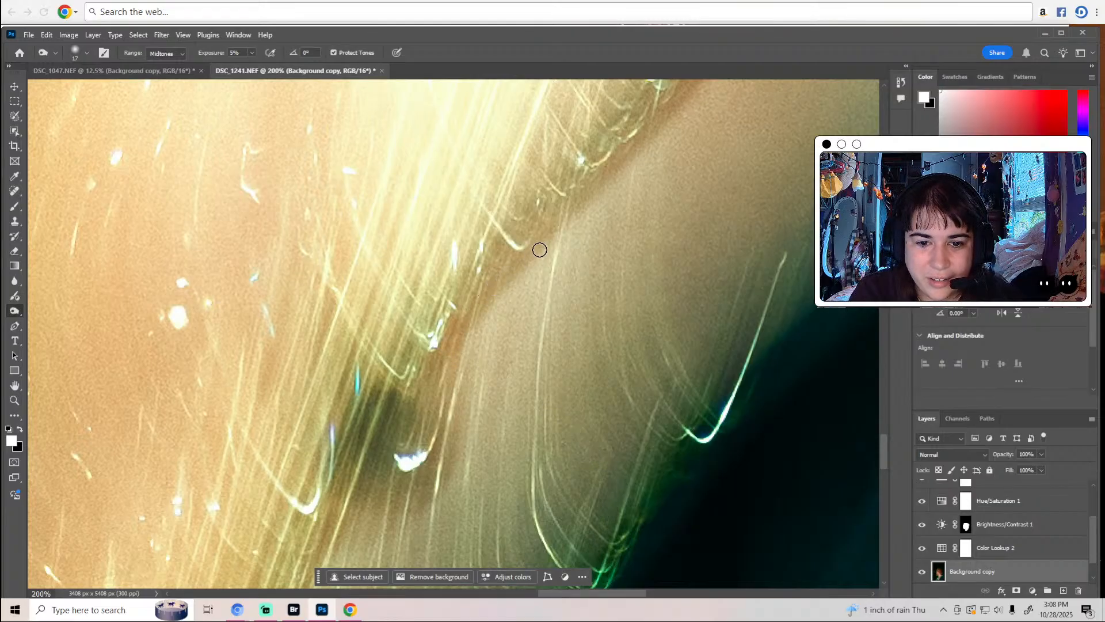
pyautogui.scroll(1, 553, 250)
pyautogui.scroll(1, 665, 169)
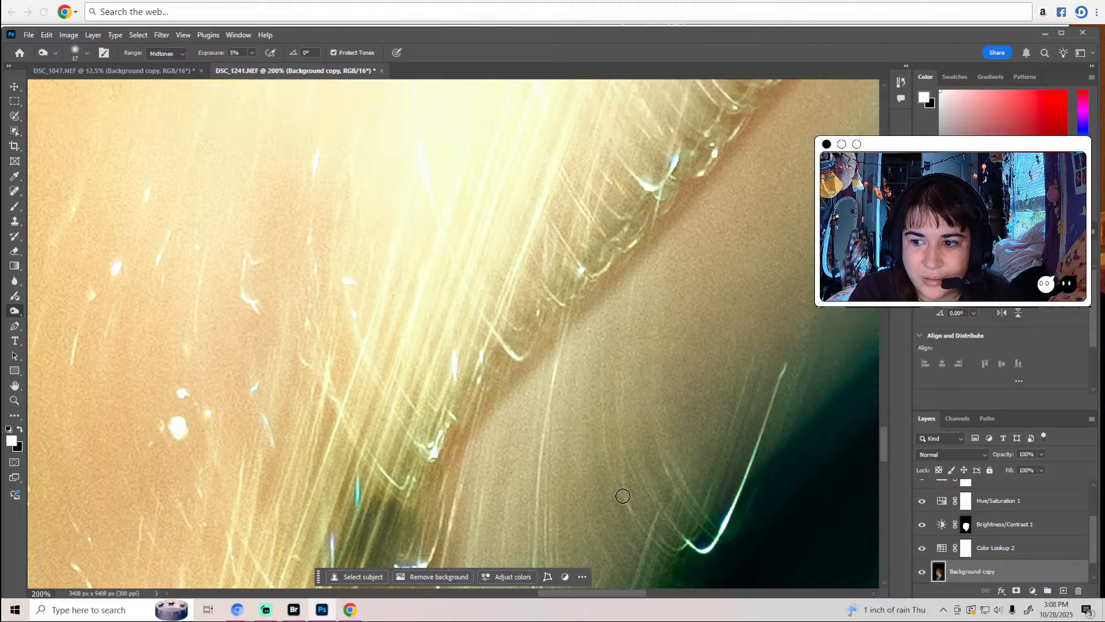
pyautogui.hscroll(5, 578, 597)
pyautogui.scroll(2, 538, 434)
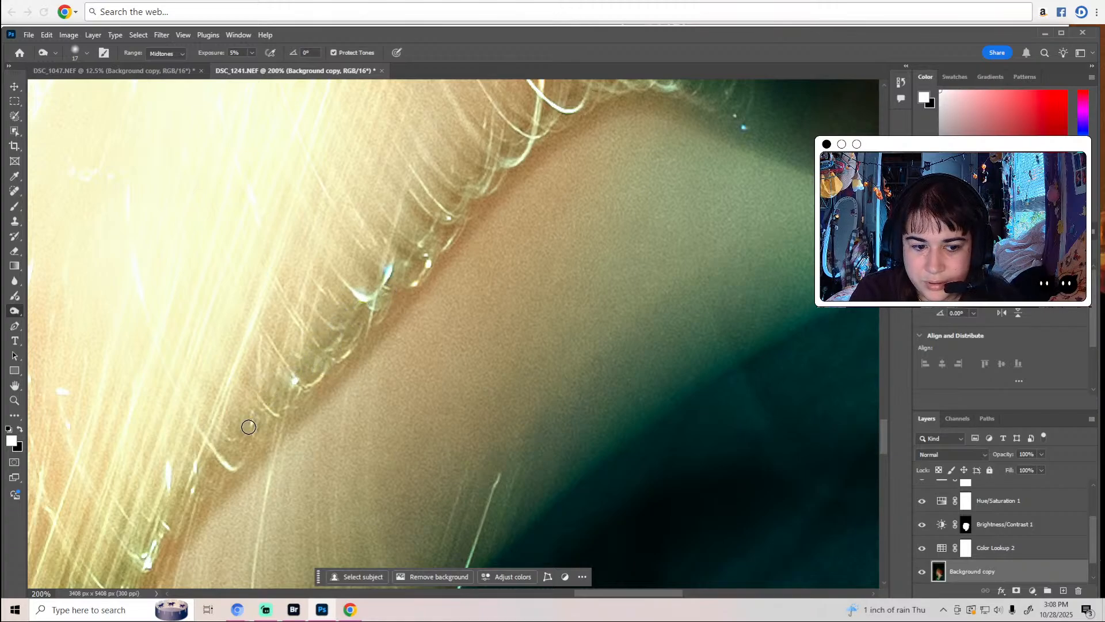
pyautogui.scroll(2, 403, 334)
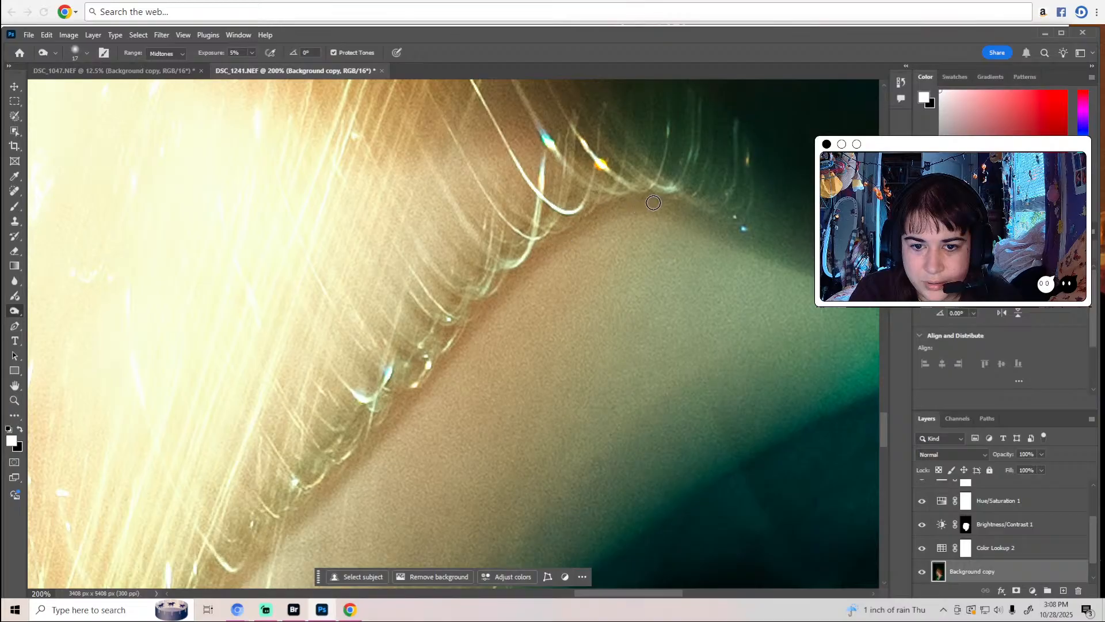
pyautogui.scroll(1, 759, 250)
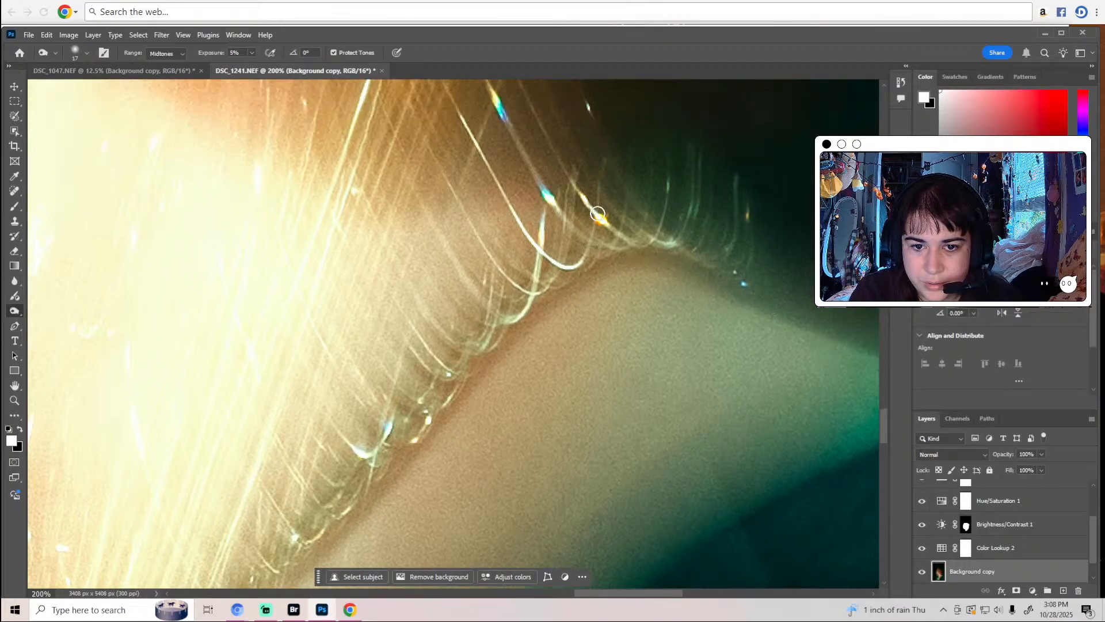
pyautogui.scroll(1, 576, 203)
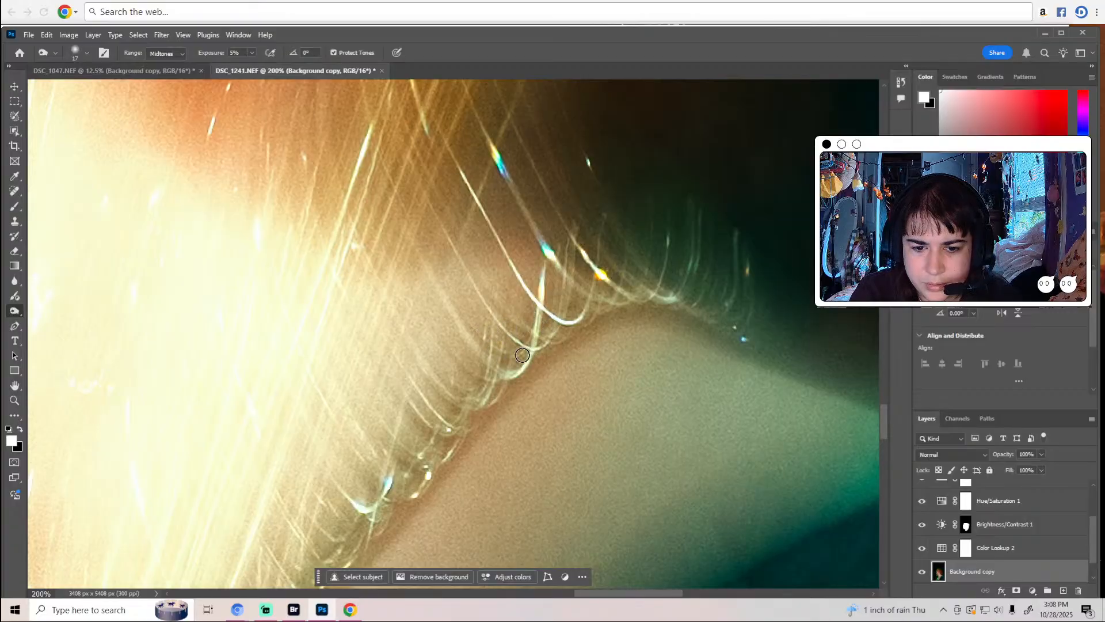
pyautogui.scroll(3, 591, 326)
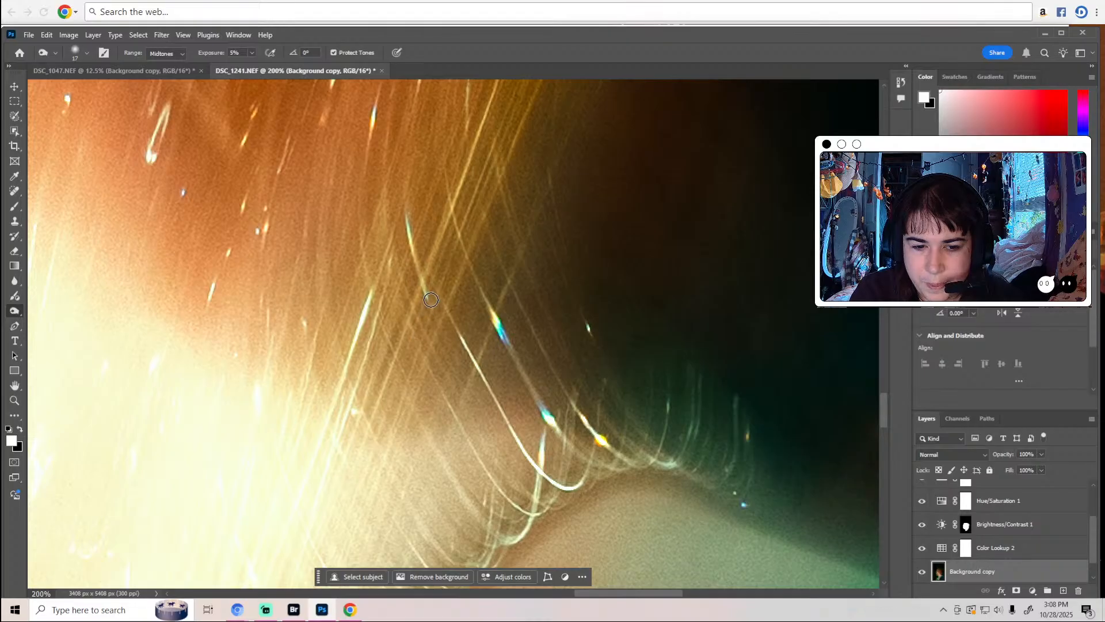
pyautogui.scroll(3, 493, 180)
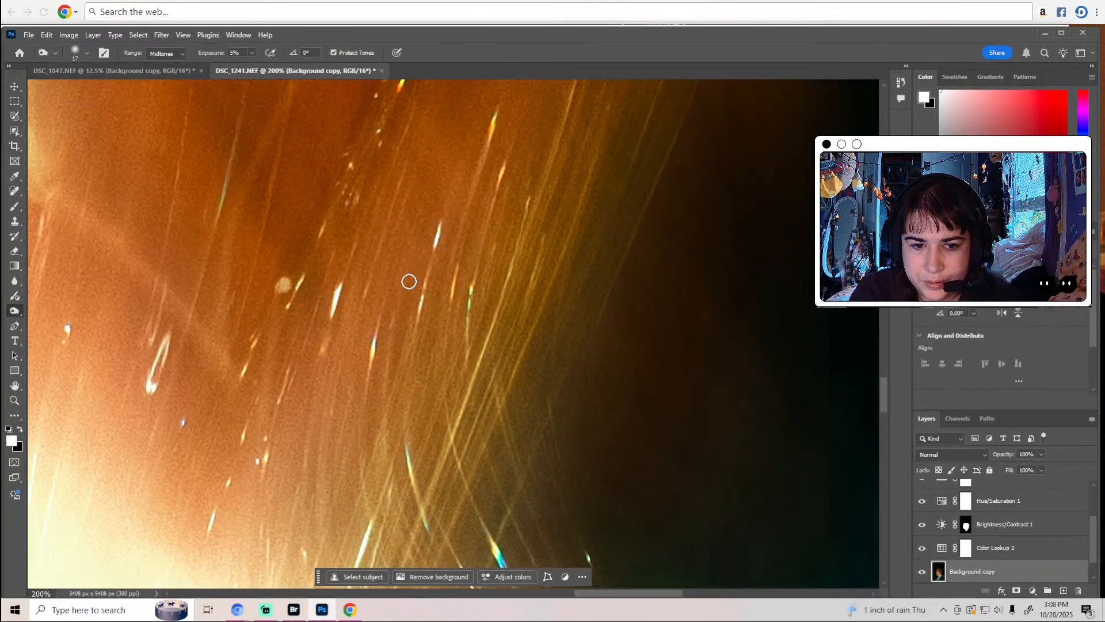
pyautogui.scroll(3, 382, 363)
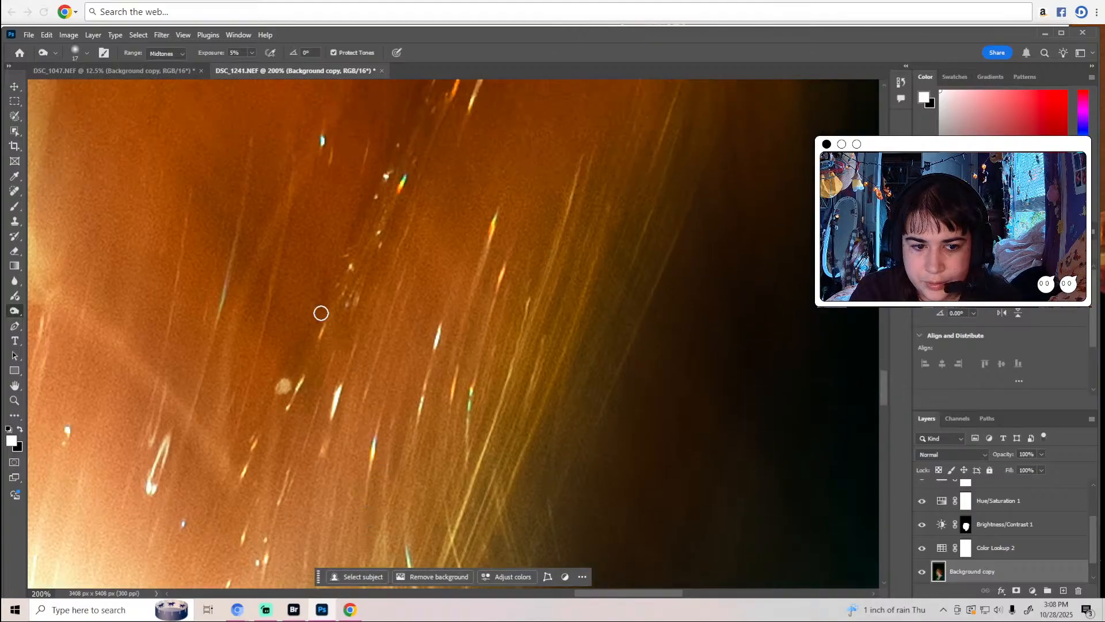
pyautogui.scroll(1, 351, 262)
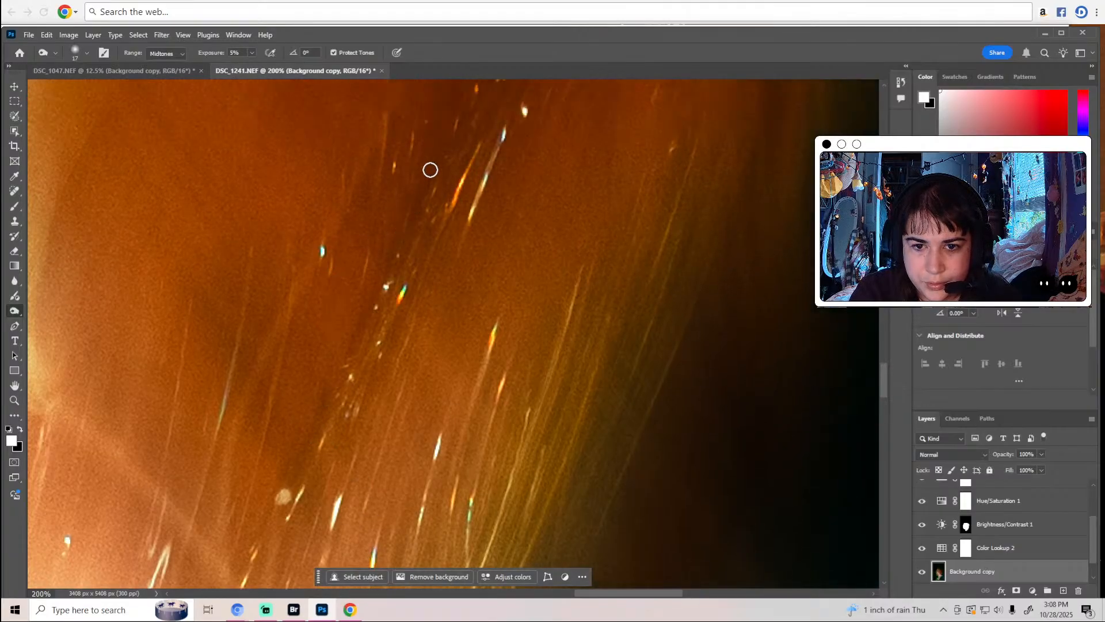
pyautogui.scroll(2, 576, 207)
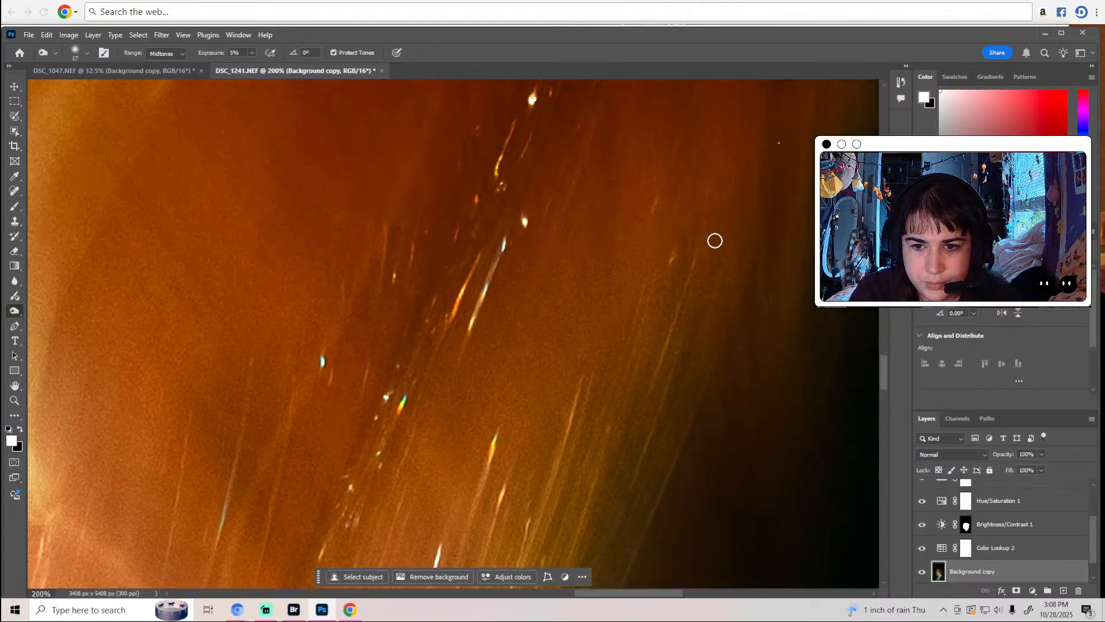
# Spot-heal the tiny isolated speck in the dark orange area at the back of the head and return to the Burn tool.
pyautogui.click(15, 190)
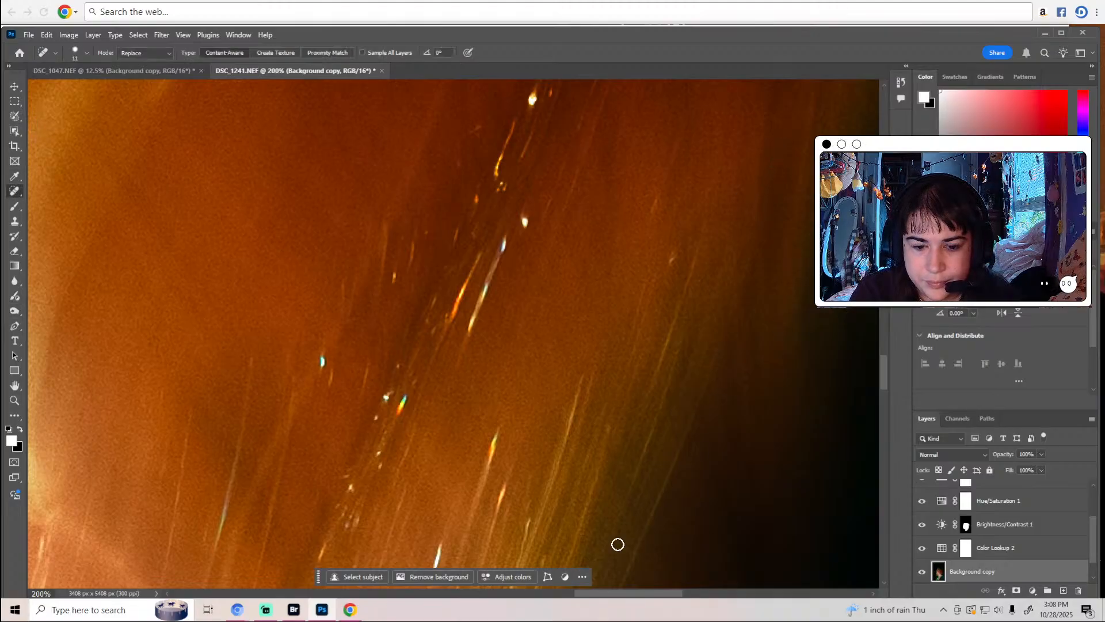
pyautogui.hscroll(5, 610, 589)
pyautogui.scroll(1, 607, 486)
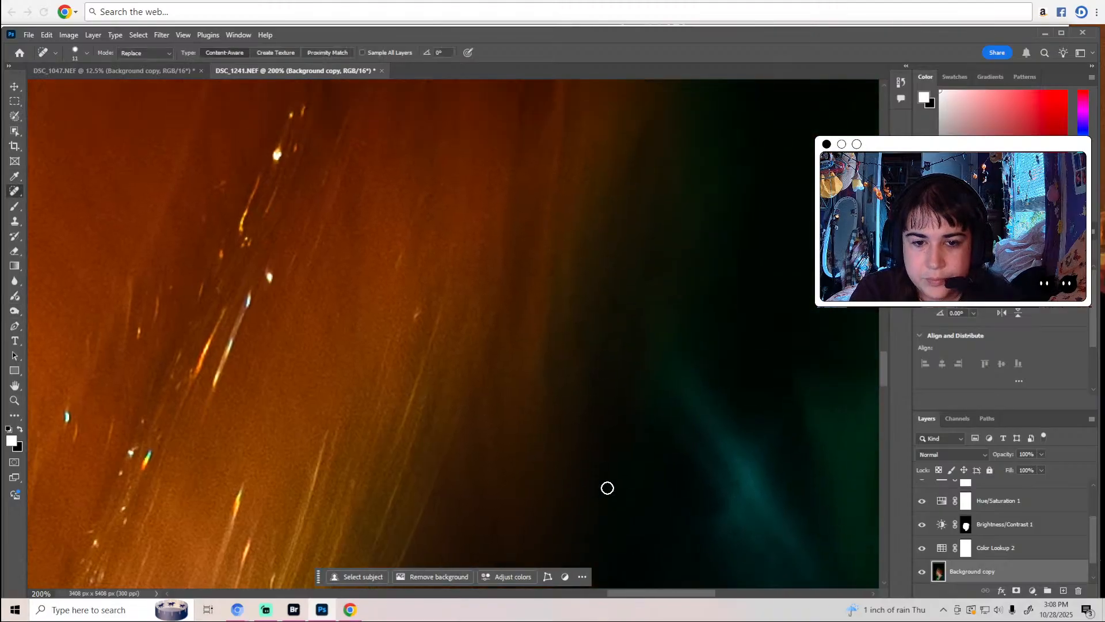
pyautogui.click(15, 310)
# Spot-heal the tiny white speck in the bright orange band of hair and return to the Burn tool.
pyautogui.scroll(-1, 514, 302)
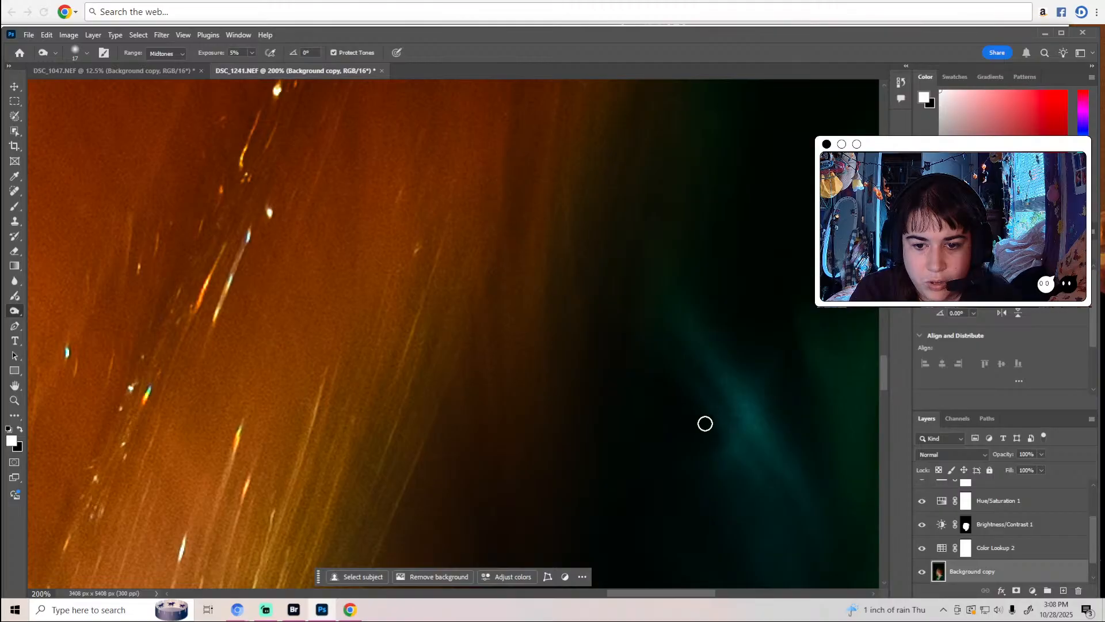
pyautogui.scroll(4, 747, 457)
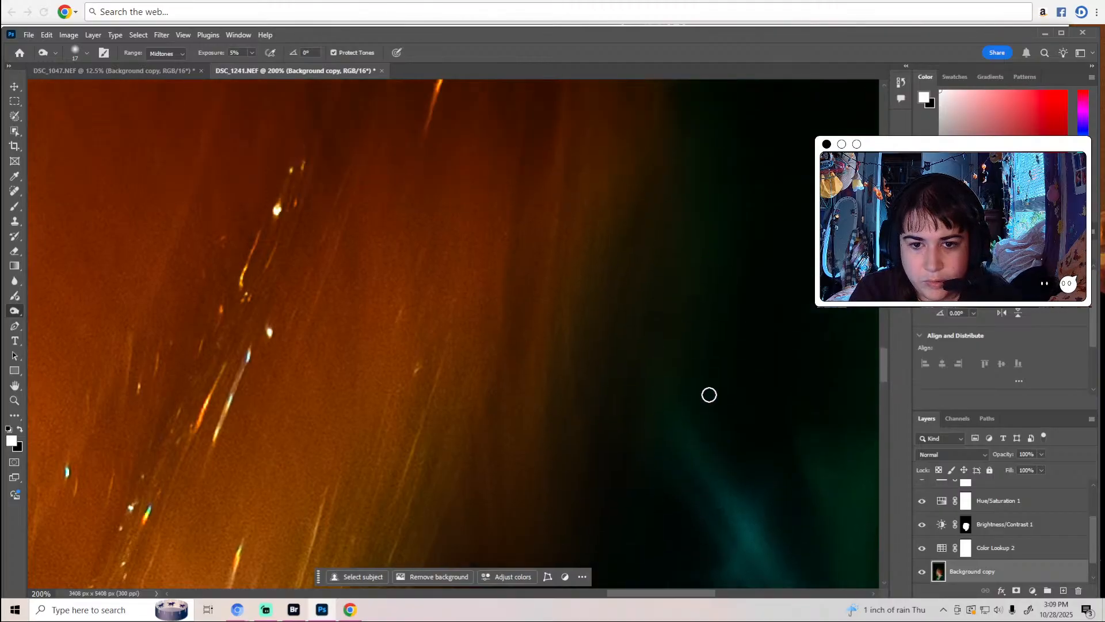
pyautogui.scroll(3, 530, 328)
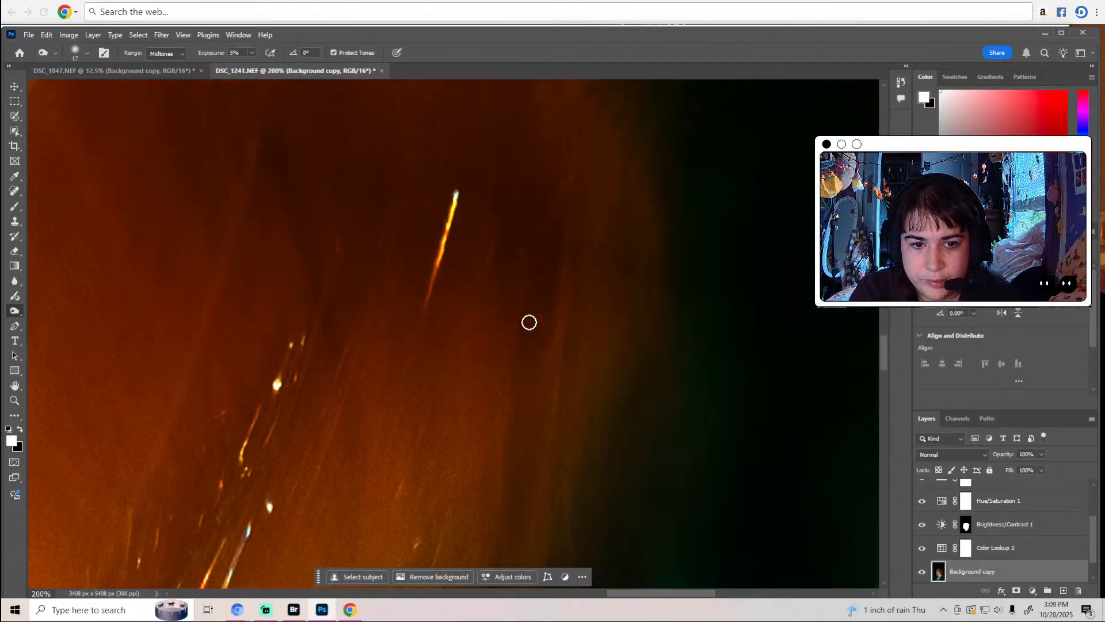
pyautogui.scroll(1, 450, 382)
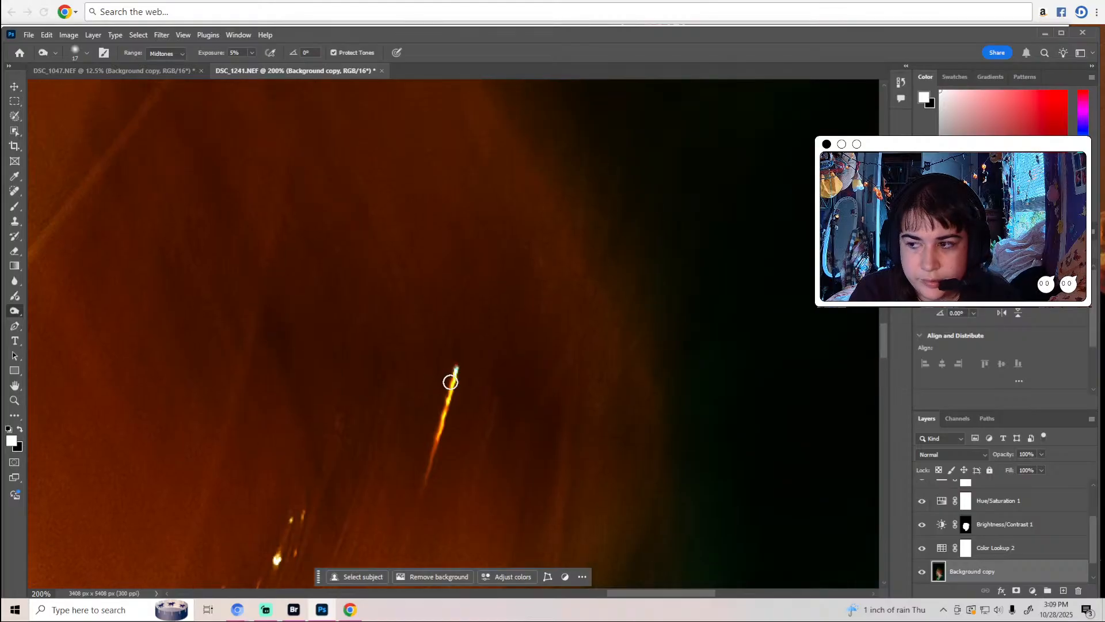
pyautogui.hscroll(-9, 606, 574)
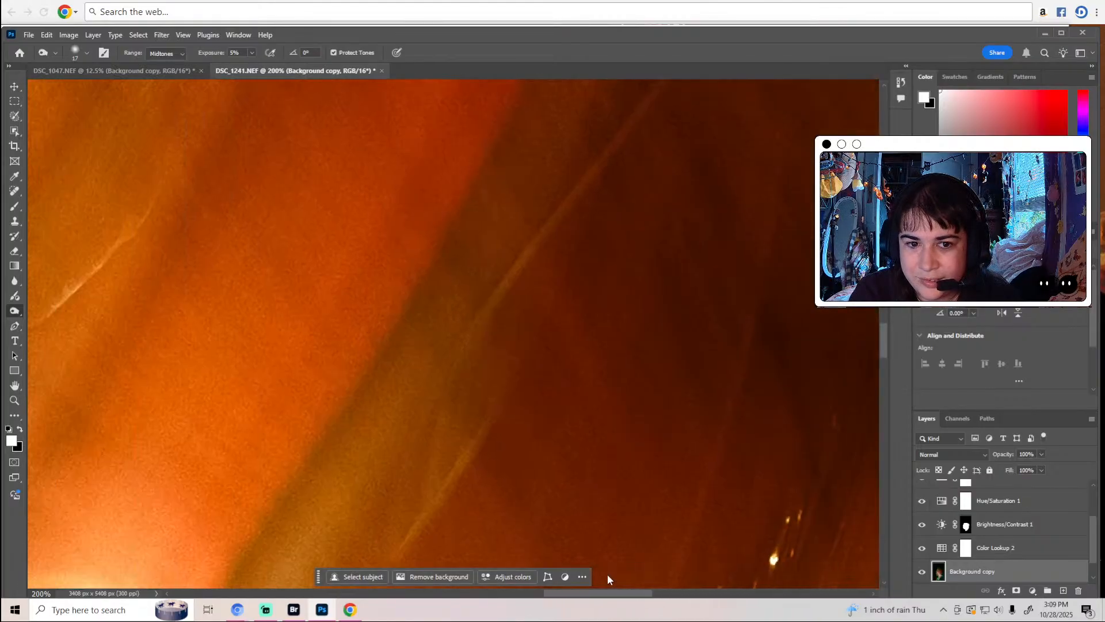
pyautogui.scroll(2, 591, 538)
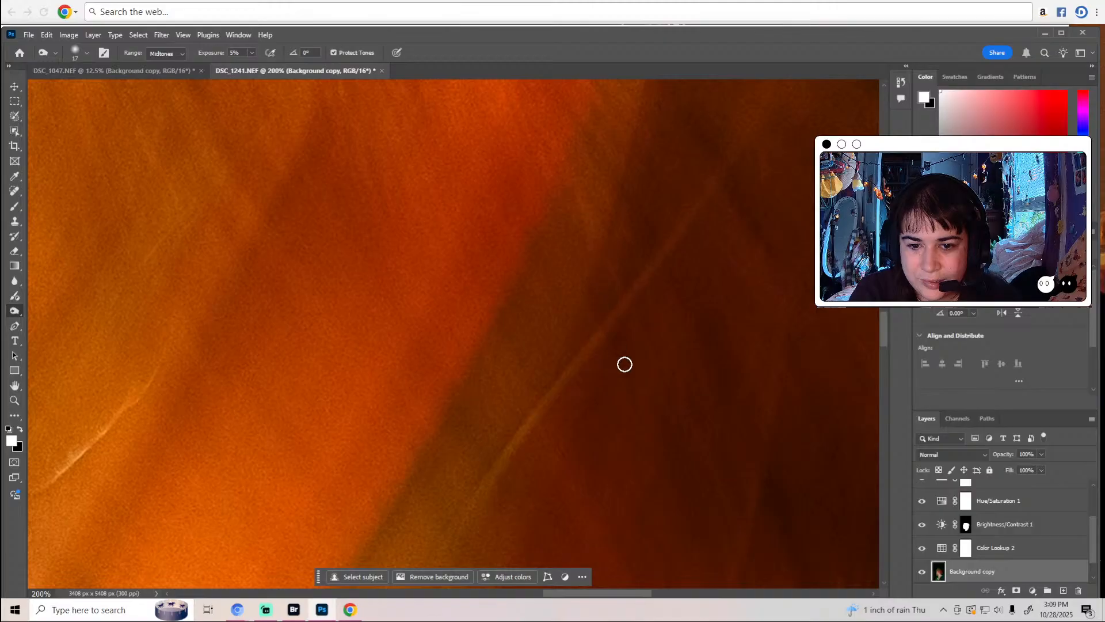
pyautogui.scroll(3, 742, 408)
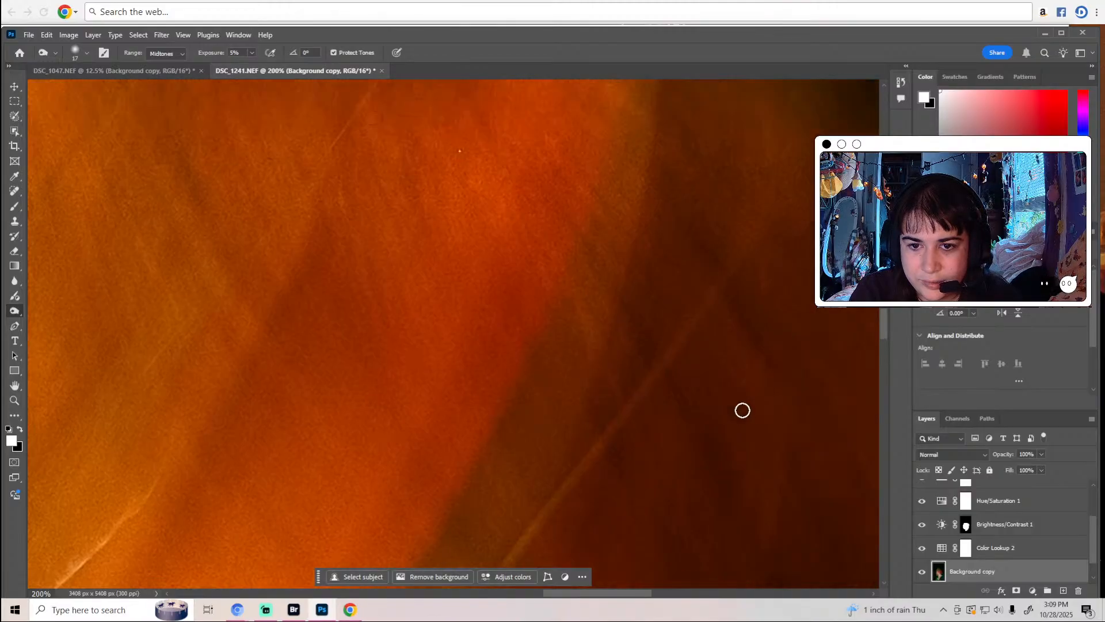
pyautogui.click(9, 192)
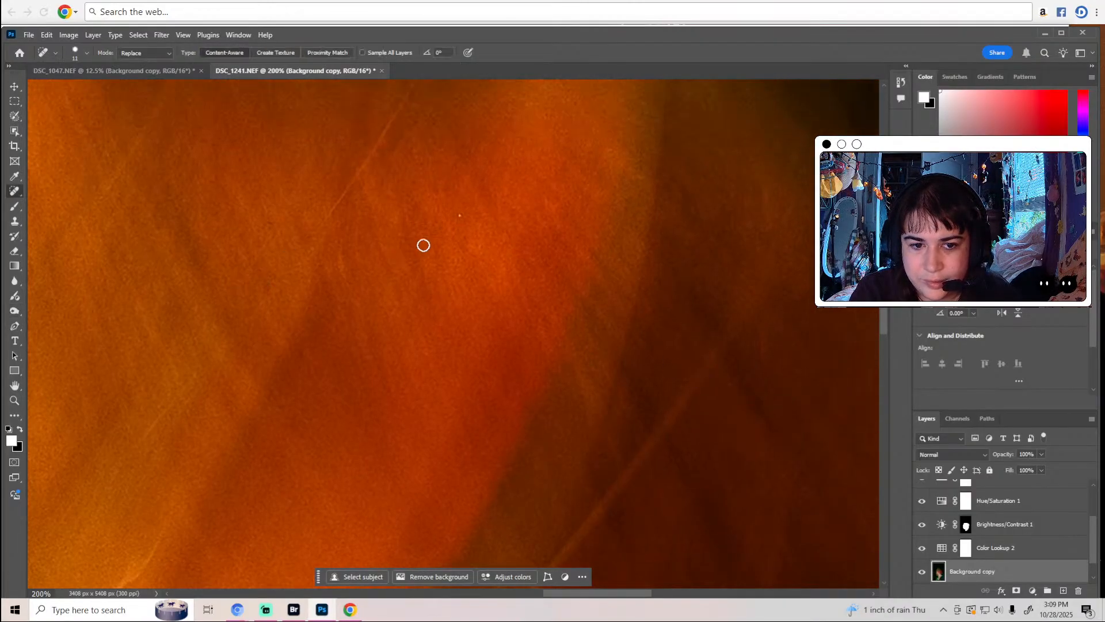
pyautogui.click(460, 215)
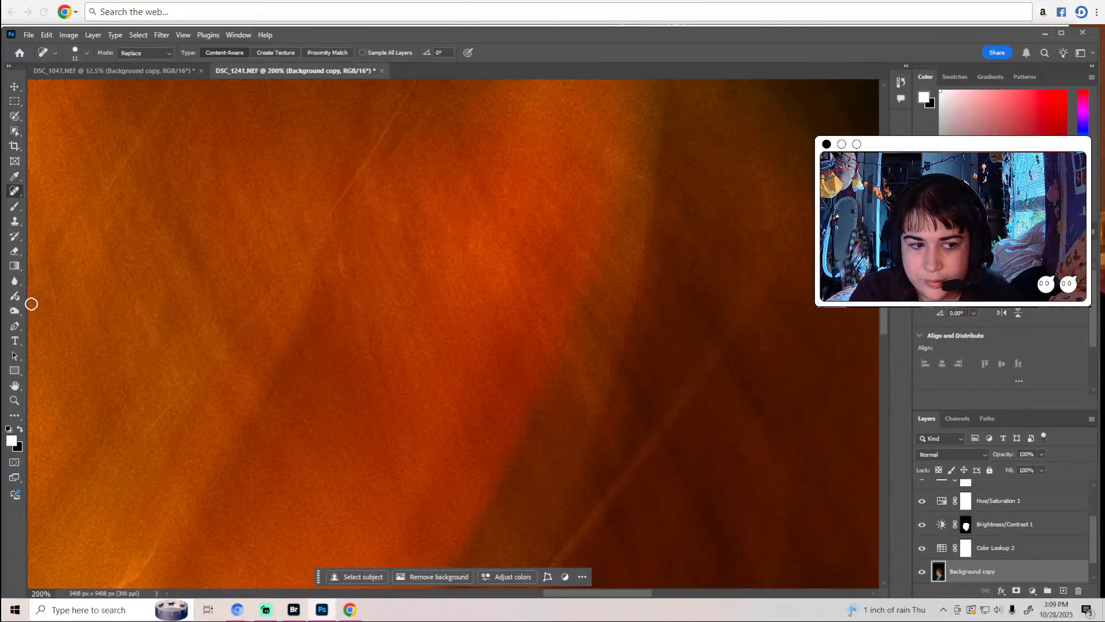
pyautogui.click(15, 311)
# Examine the top of the hair and the rainbow light trails above the crown, finishing with an overview of the head.
pyautogui.scroll(3, 400, 382)
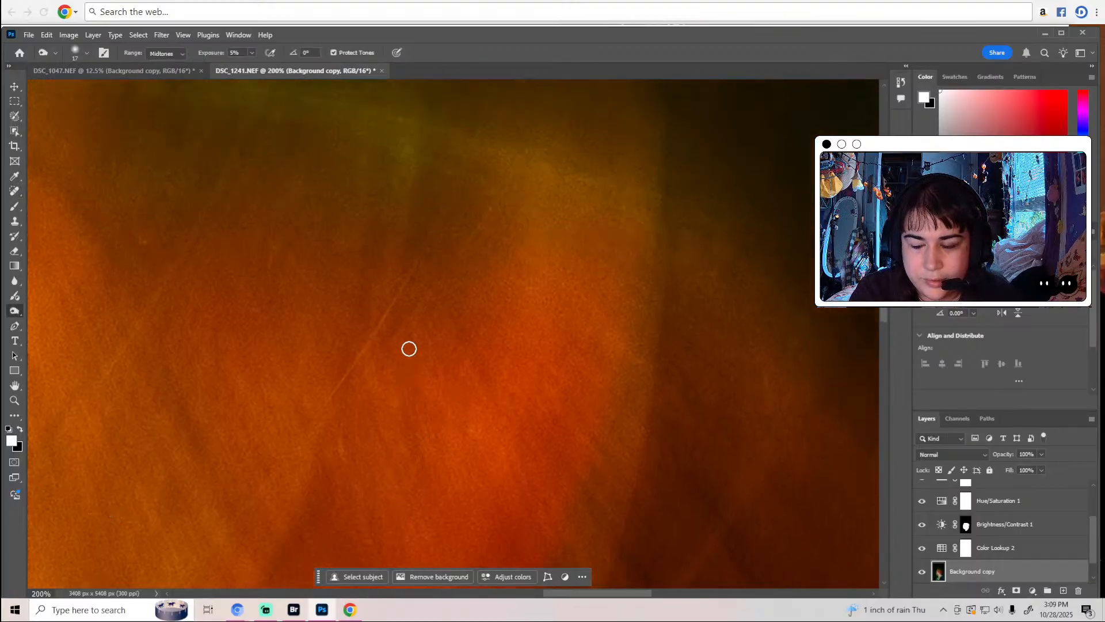
pyautogui.scroll(4, 408, 349)
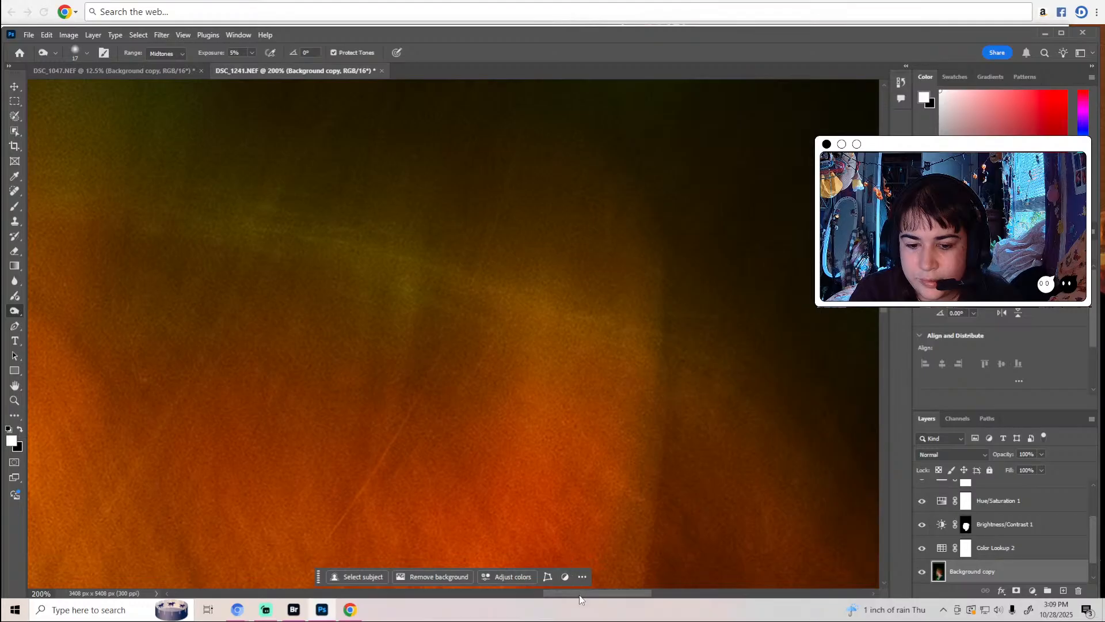
pyautogui.moveTo(580, 599); pyautogui.dragTo(454, 575)
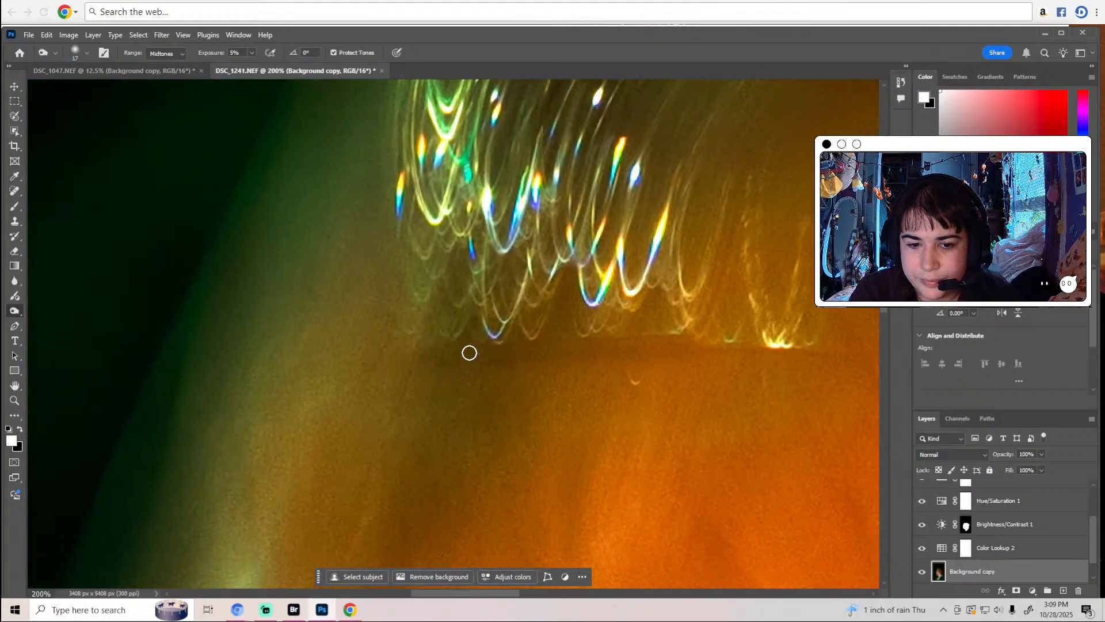
pyautogui.scroll(3, 462, 286)
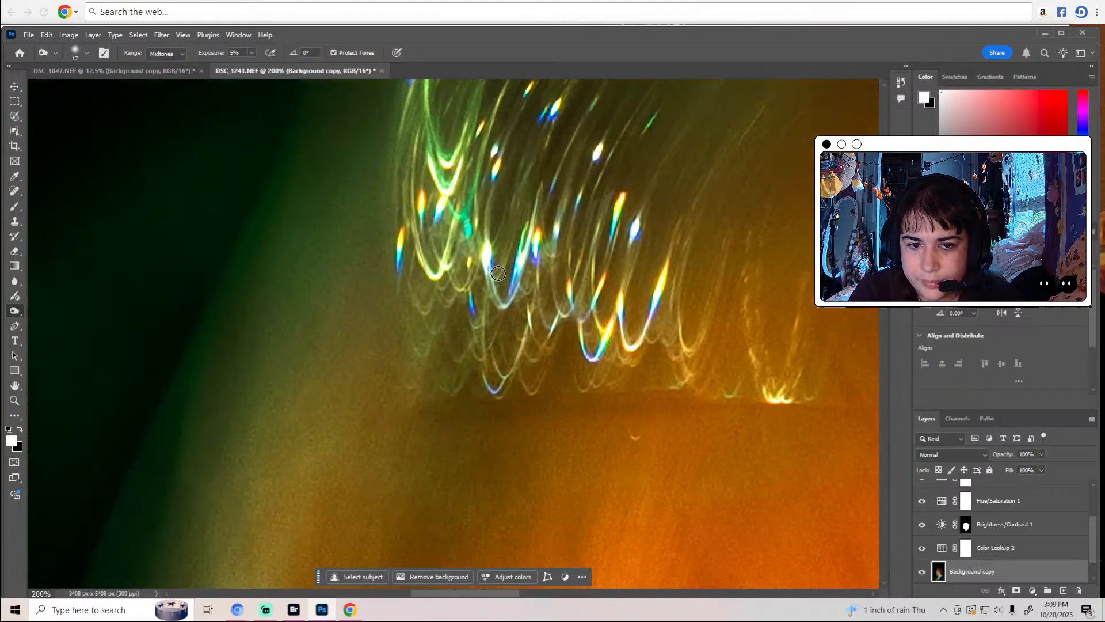
pyautogui.scroll(3, 525, 190)
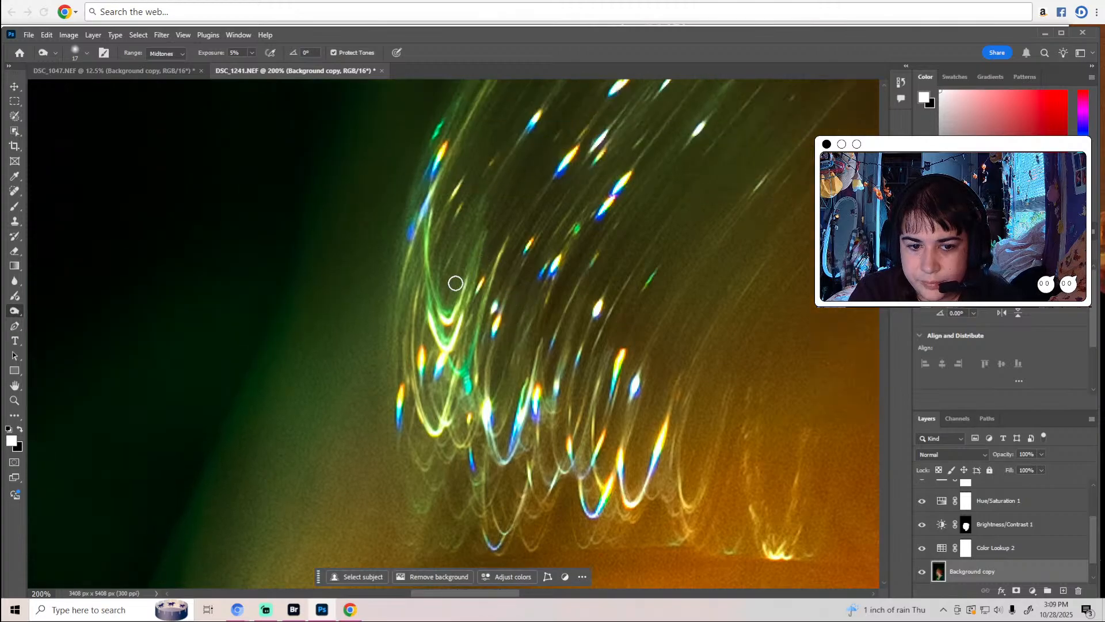
pyautogui.scroll(3, 507, 201)
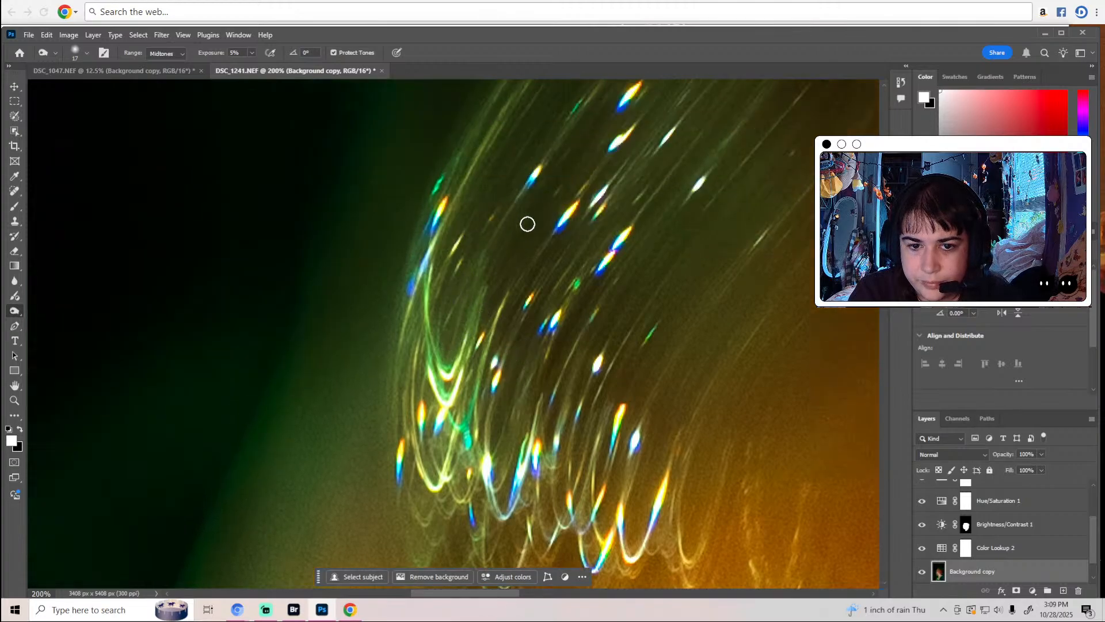
pyautogui.scroll(3, 605, 188)
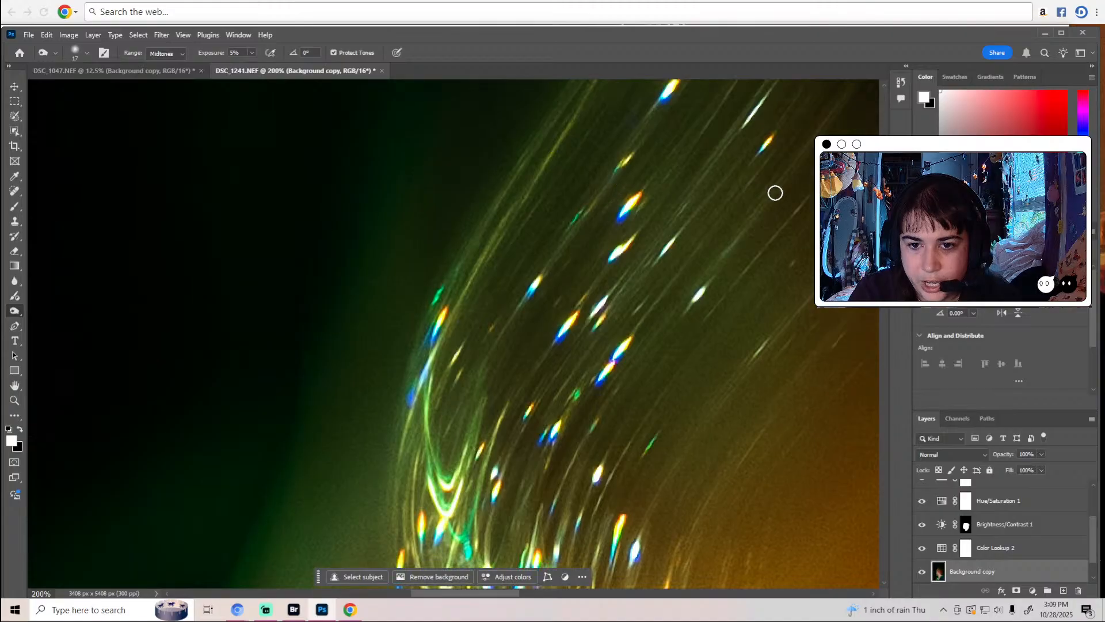
pyautogui.moveTo(518, 593); pyautogui.dragTo(548, 593)
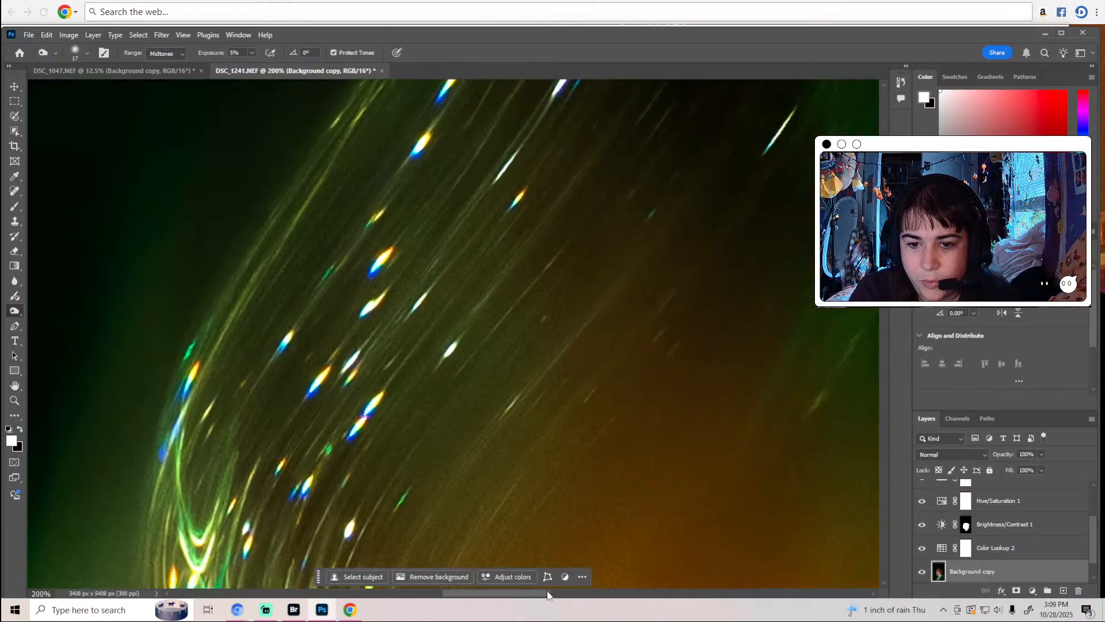
pyautogui.scroll(2, 474, 308)
pyautogui.scroll(-3, 558, 305)
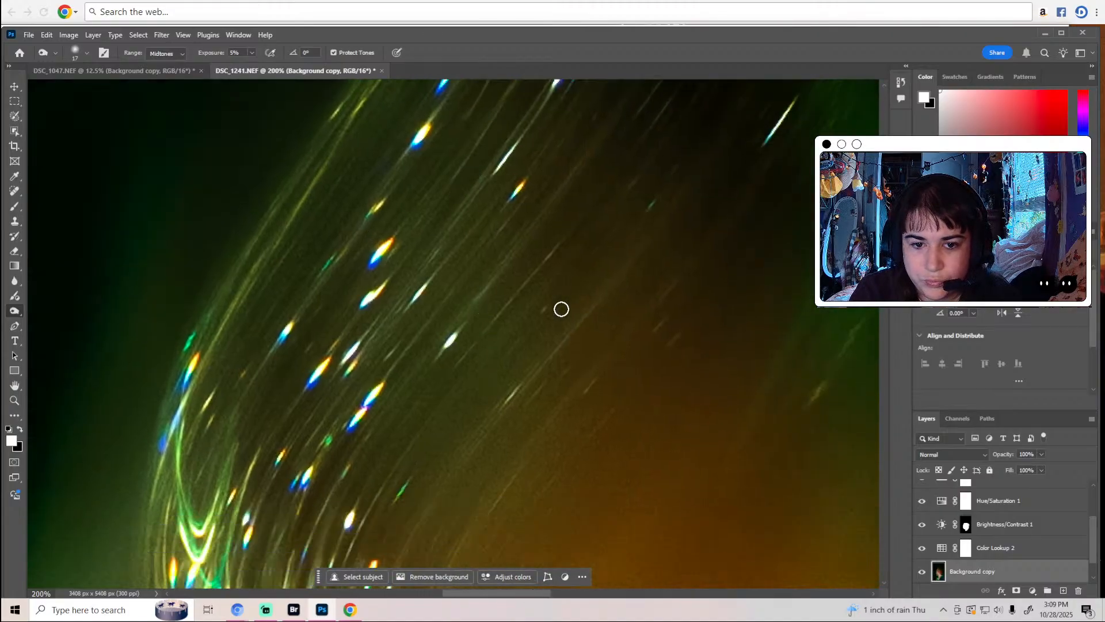
pyautogui.scroll(-5, 585, 240)
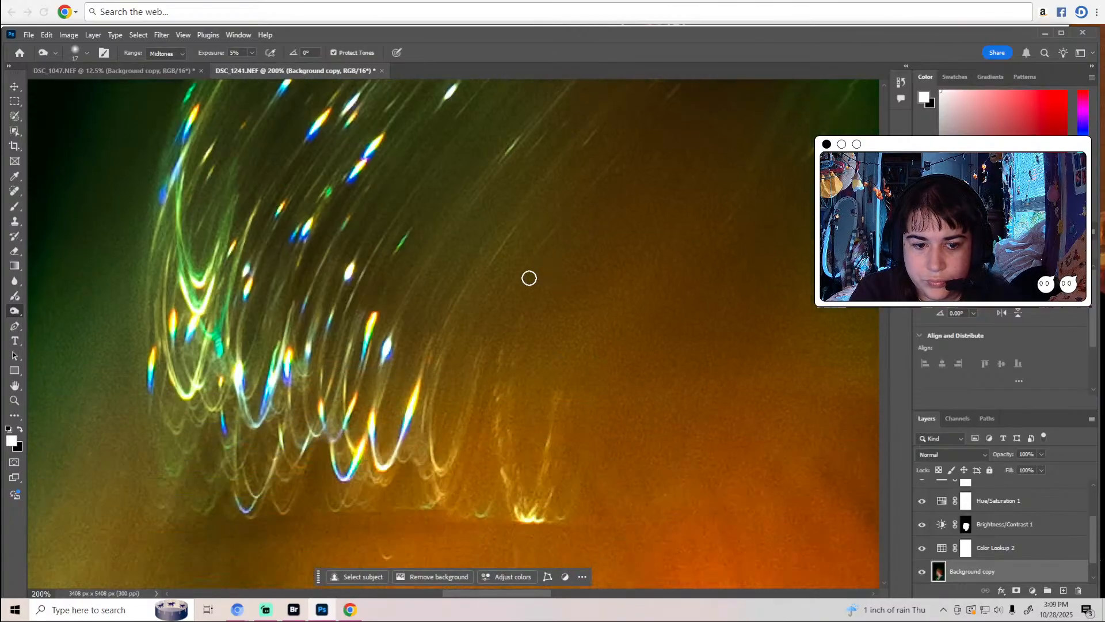
pyautogui.scroll(-4, 386, 424)
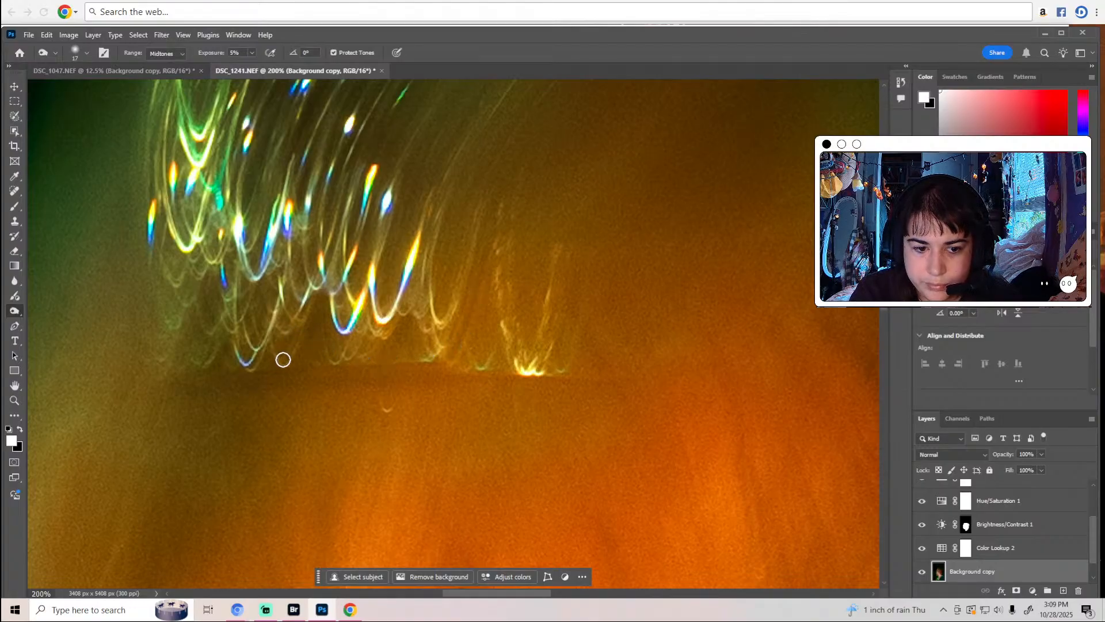
pyautogui.scroll(-6, 288, 364)
pyautogui.press('z')
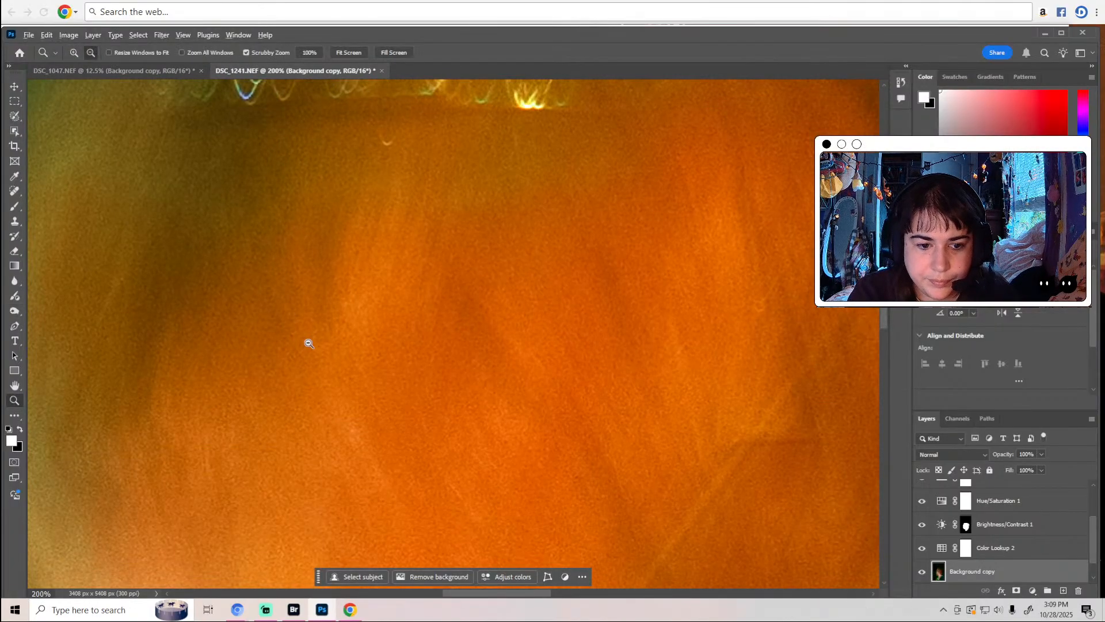
pyautogui.scroll(-5, 309, 344)
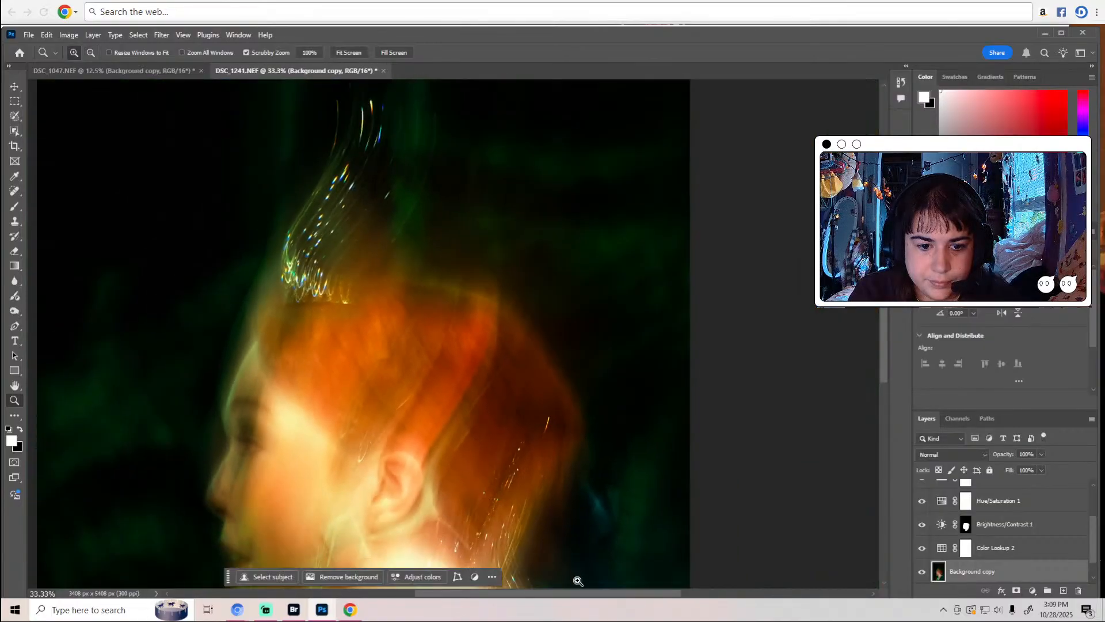
# Switch from the Burn tool to the Dodge tool while closing in on the nose and mouth of the face in profile.
pyautogui.hscroll(-5, 442, 482)
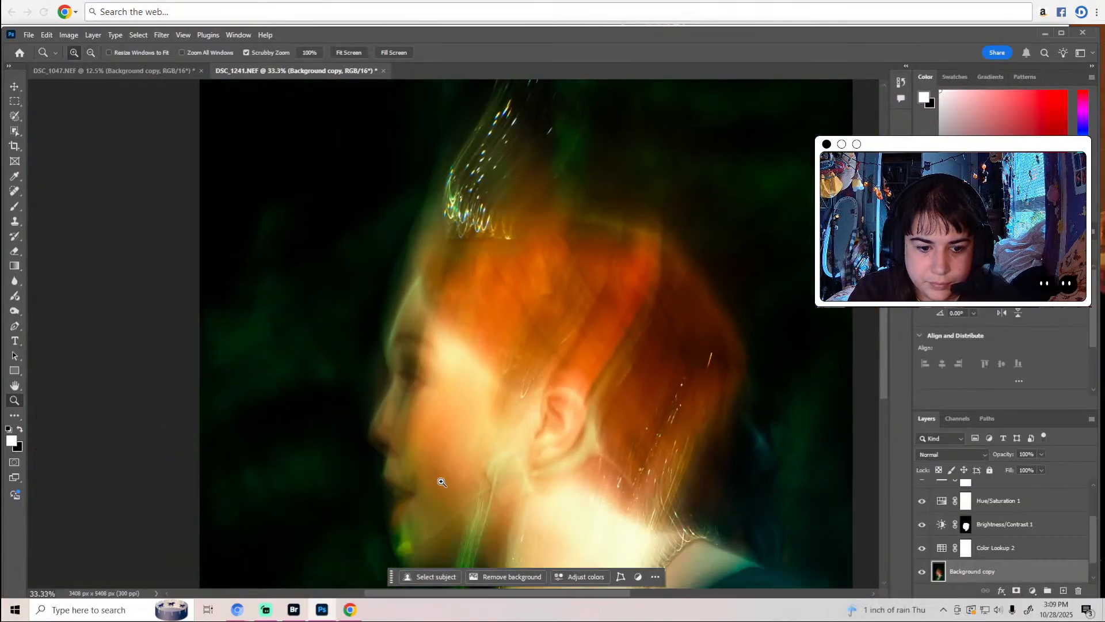
pyautogui.scroll(-1, 441, 482)
pyautogui.scroll(-1, 436, 467)
pyautogui.scroll(3, 395, 365)
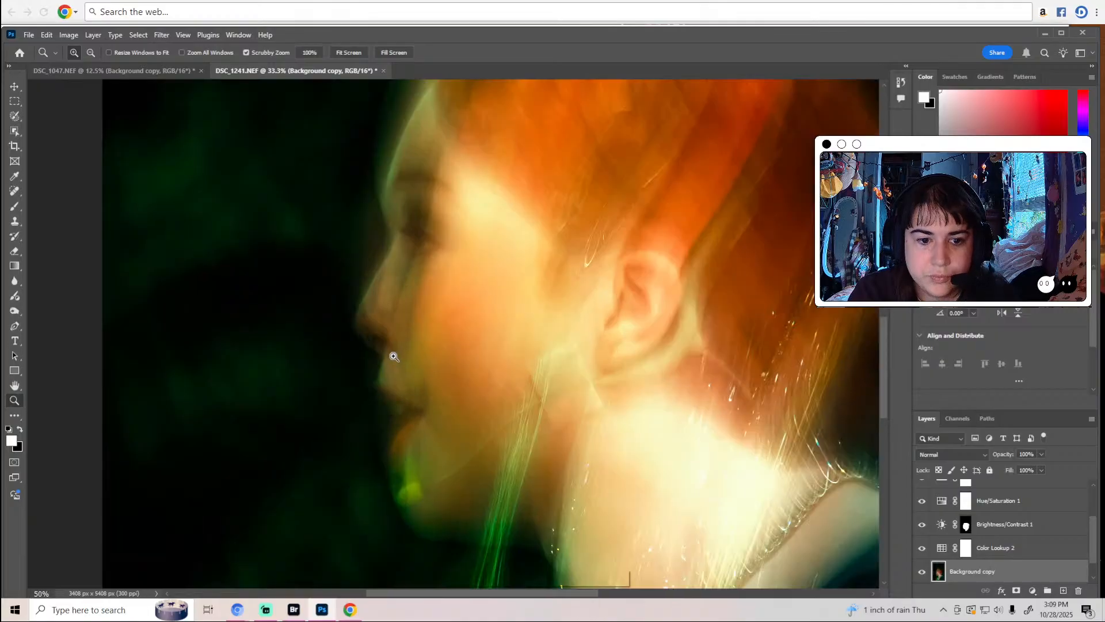
pyautogui.press('o')
pyautogui.scroll(1, 394, 357)
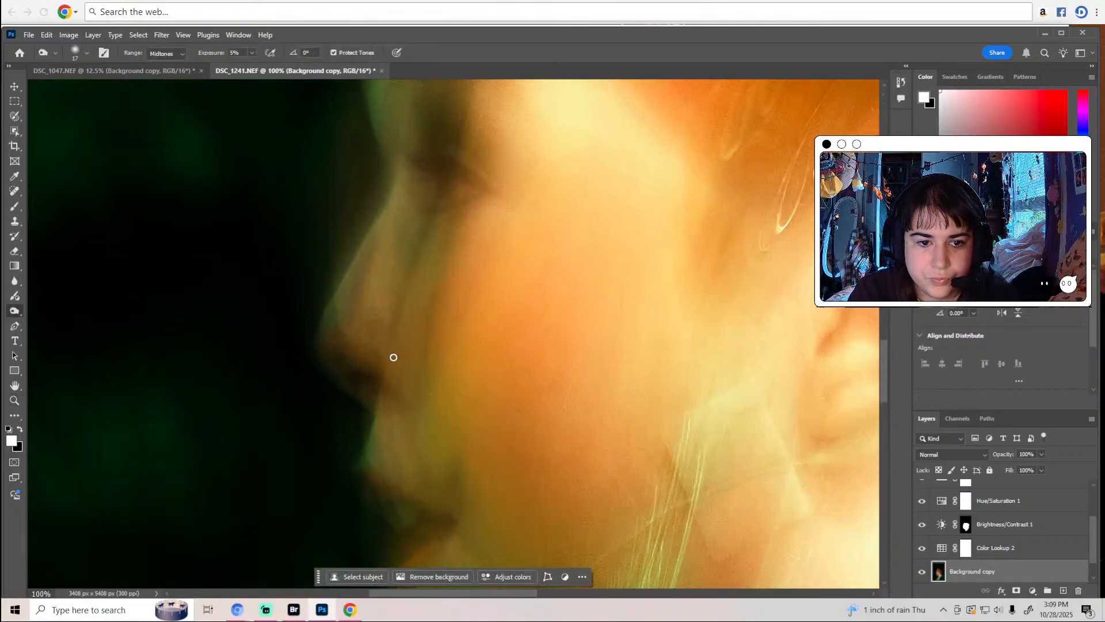
pyautogui.rightClick(15, 311)
pyautogui.click(55, 312)
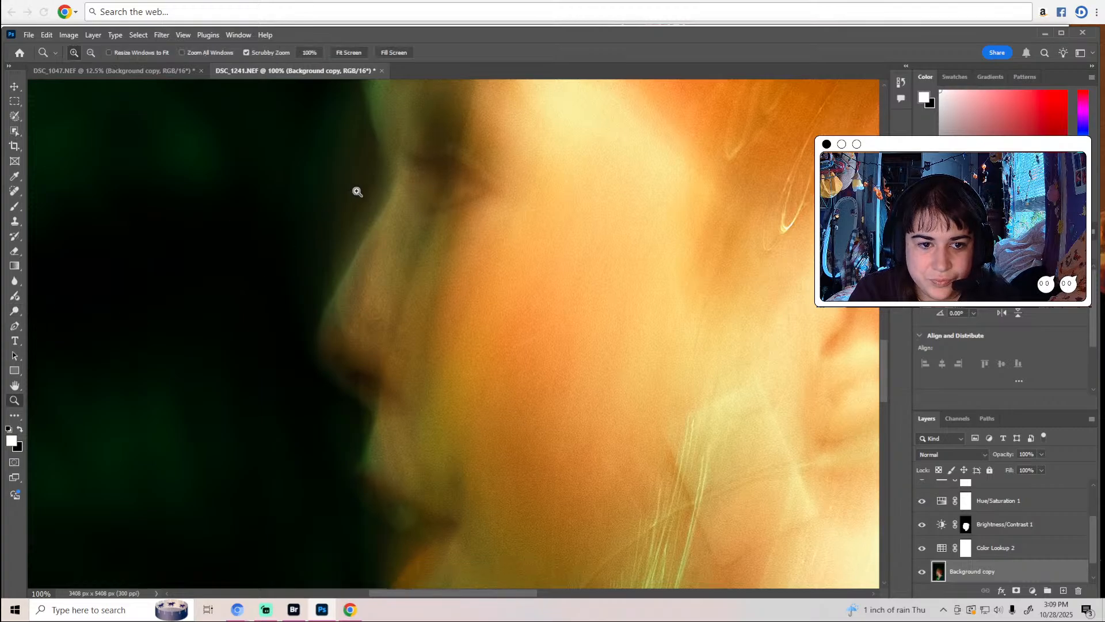
# Examine the profile edge from the bridge of the nose past the lips to the chin, finishing with an overview of the portrait.
pyautogui.scroll(1, 397, 172)
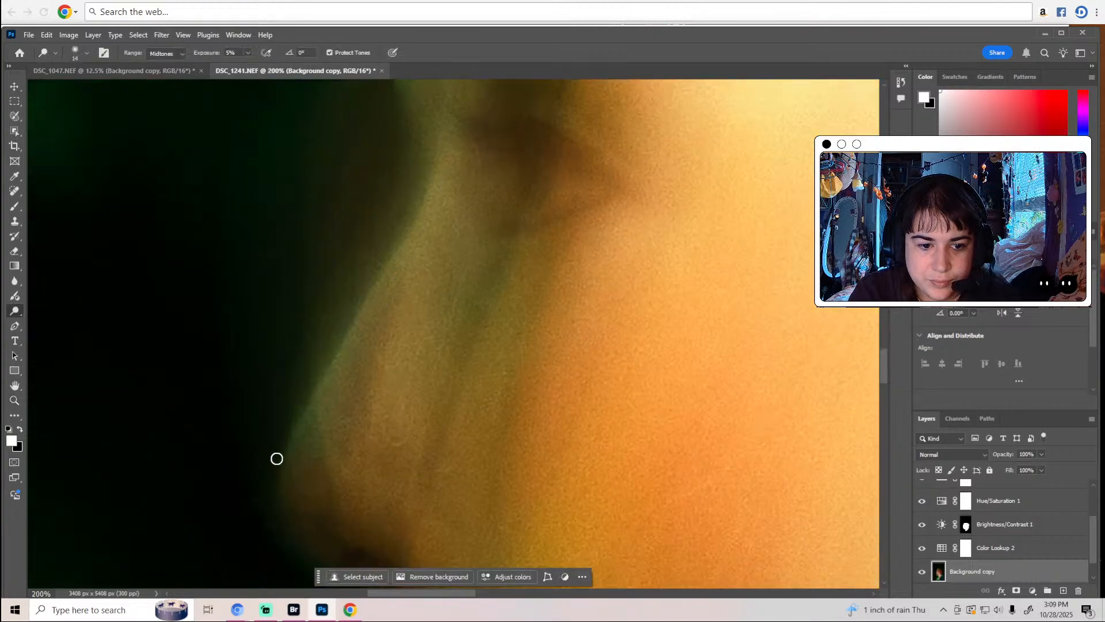
pyautogui.scroll(-5, 330, 409)
pyautogui.scroll(-3, 438, 369)
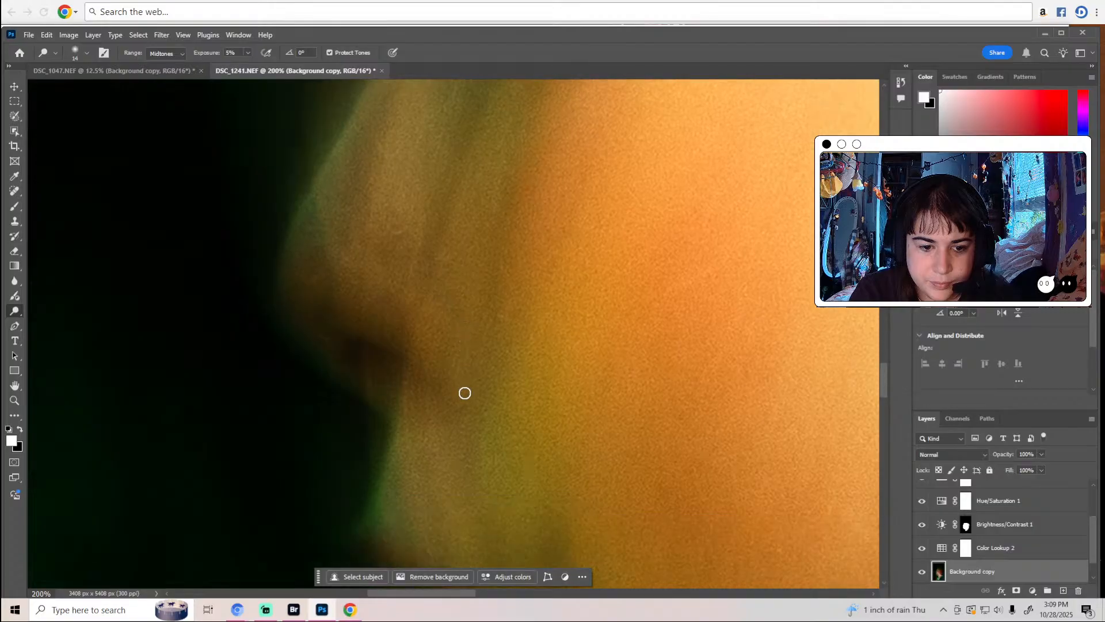
pyautogui.scroll(-4, 365, 456)
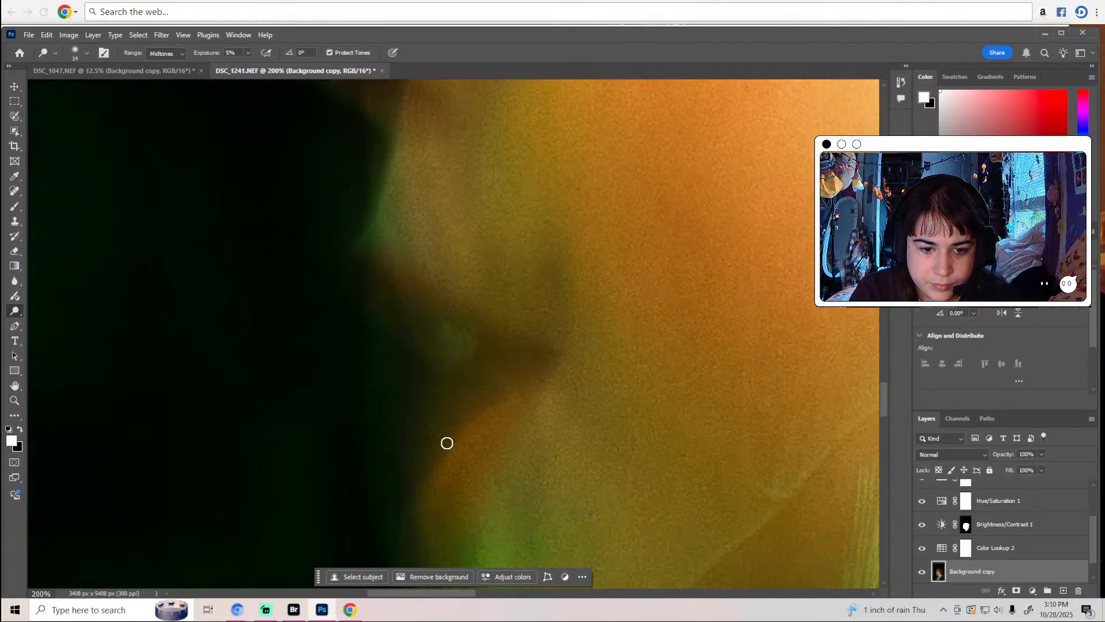
pyautogui.scroll(-2, 474, 372)
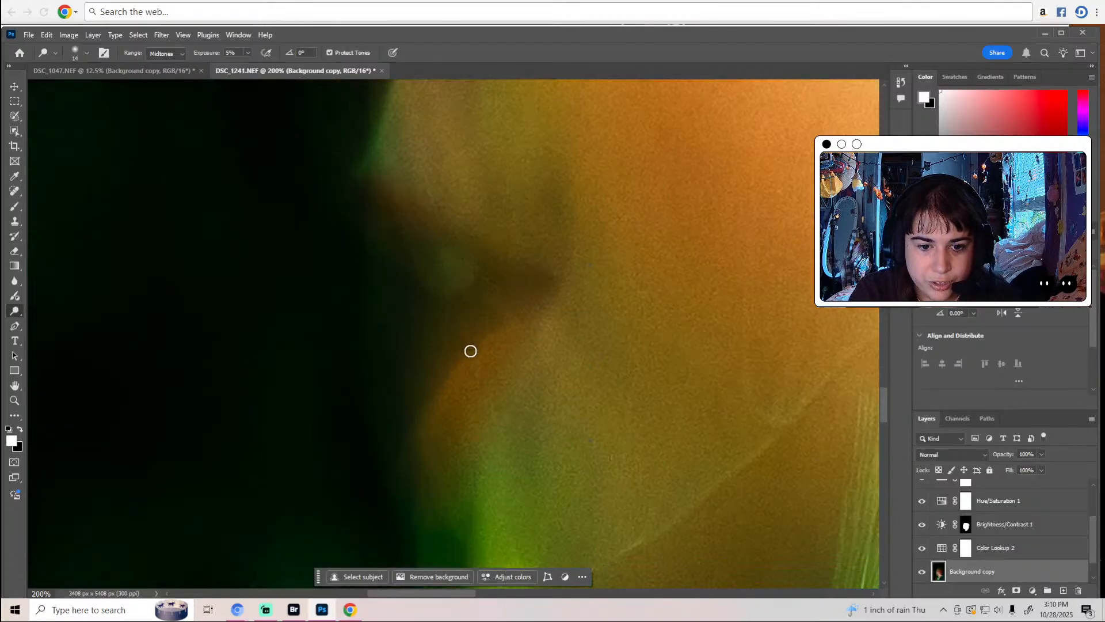
pyautogui.scroll(-2, 469, 351)
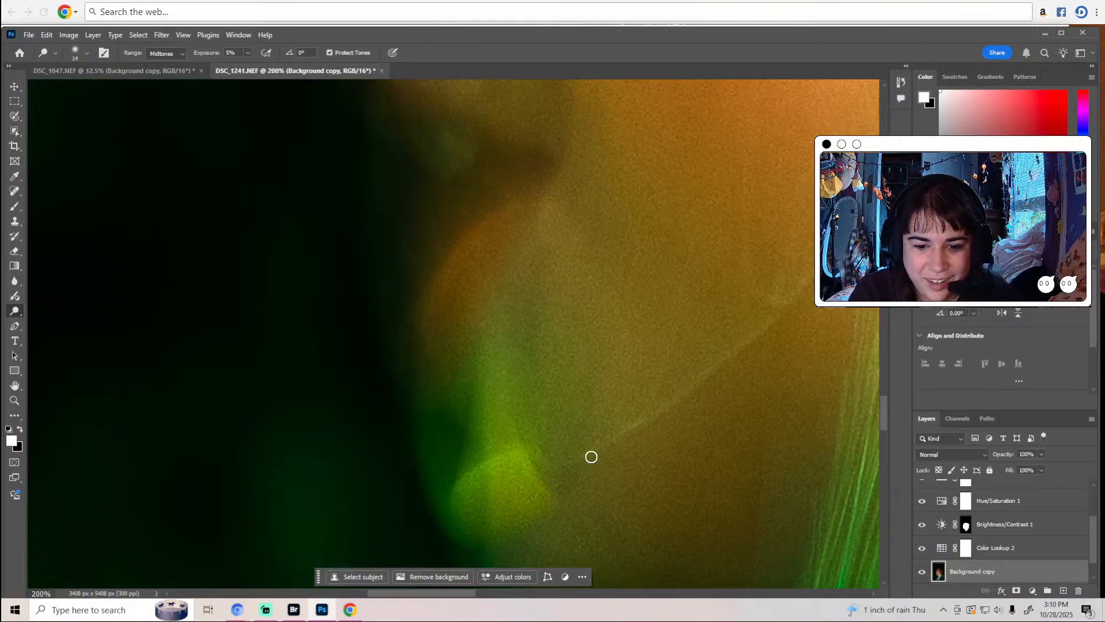
pyautogui.scroll(-1, 791, 306)
pyautogui.press('z')
pyautogui.keyDown('alt'); pyautogui.click(723, 345); pyautogui.keyUp('alt')
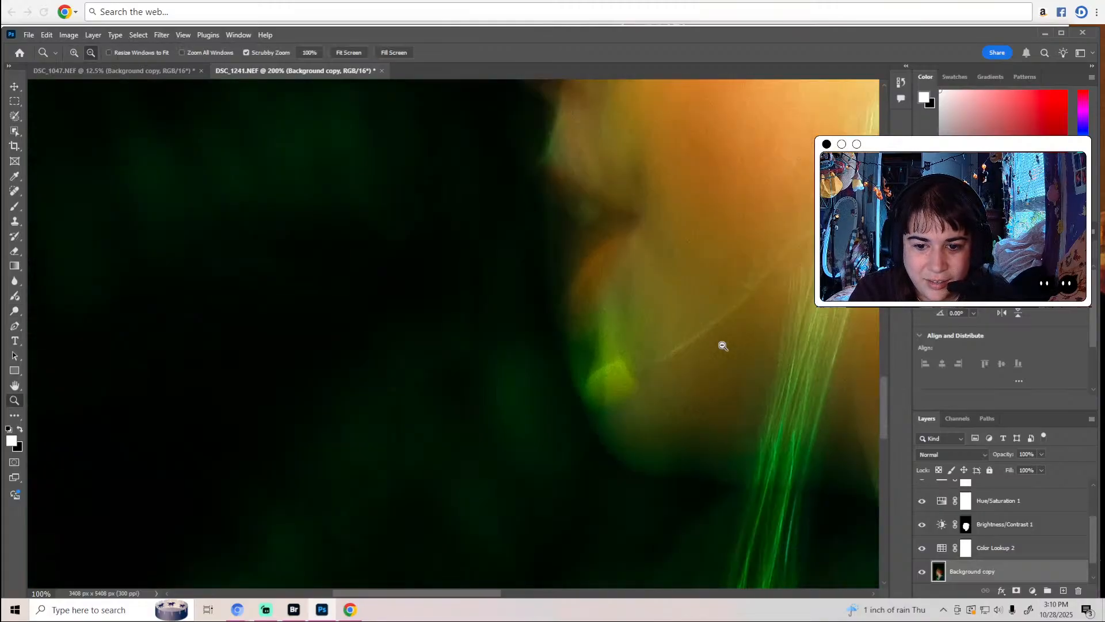
pyautogui.keyDown('alt'); pyautogui.click(723, 345); pyautogui.keyUp('alt')
pyautogui.keyDown('alt'); pyautogui.click(723, 345); pyautogui.keyUp('alt')
pyautogui.keyDown('alt'); pyautogui.click(723, 345); pyautogui.keyUp('alt')
pyautogui.keyDown('alt'); pyautogui.click(723, 345); pyautogui.keyUp('alt')
pyautogui.keyDown('alt'); pyautogui.click(723, 345); pyautogui.keyUp('alt')
pyautogui.press('o')
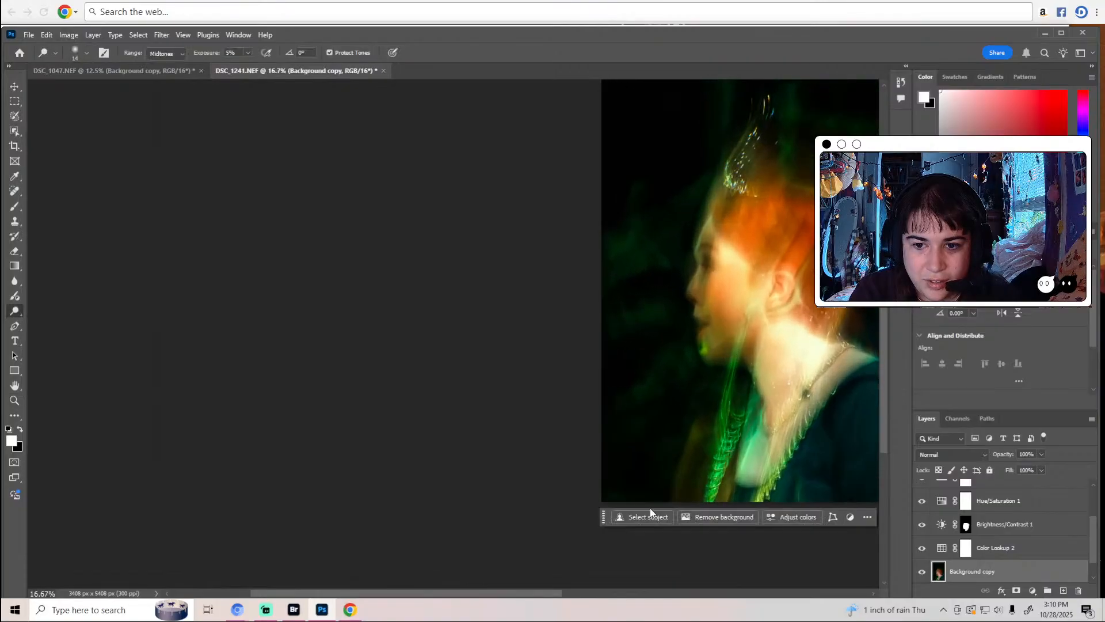
pyautogui.moveTo(557, 600); pyautogui.dragTo(637, 593)
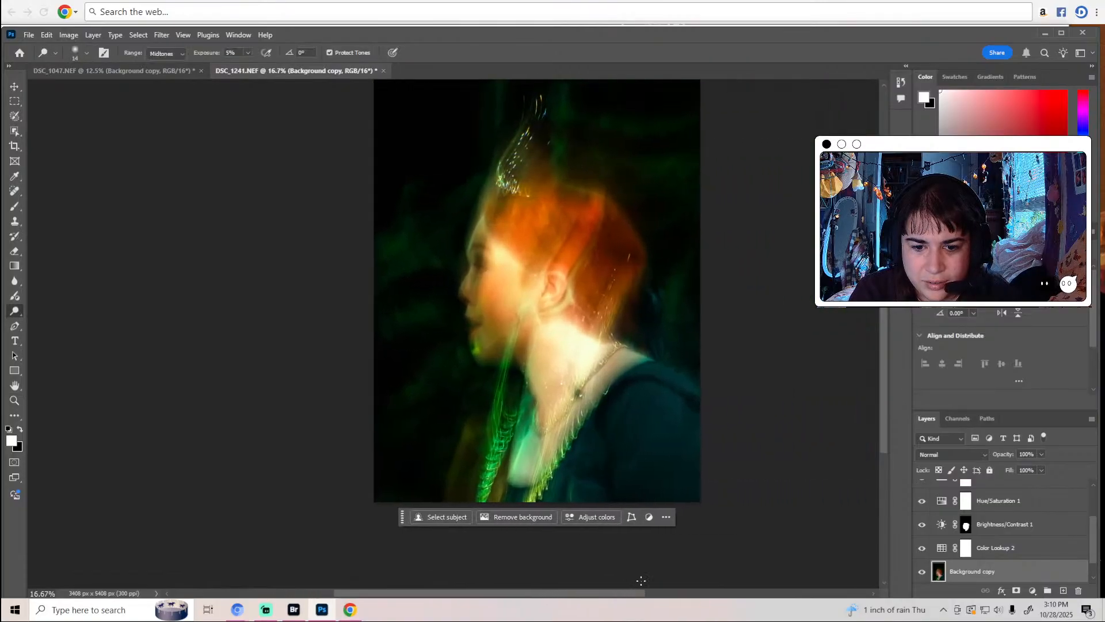
# Examine the colored specks along the front of the neck and the looping green light trails below the chin.
pyautogui.press('z')
pyautogui.click(529, 386)
pyautogui.click(529, 386)
pyautogui.click(530, 386)
pyautogui.click(530, 386)
pyautogui.press('o')
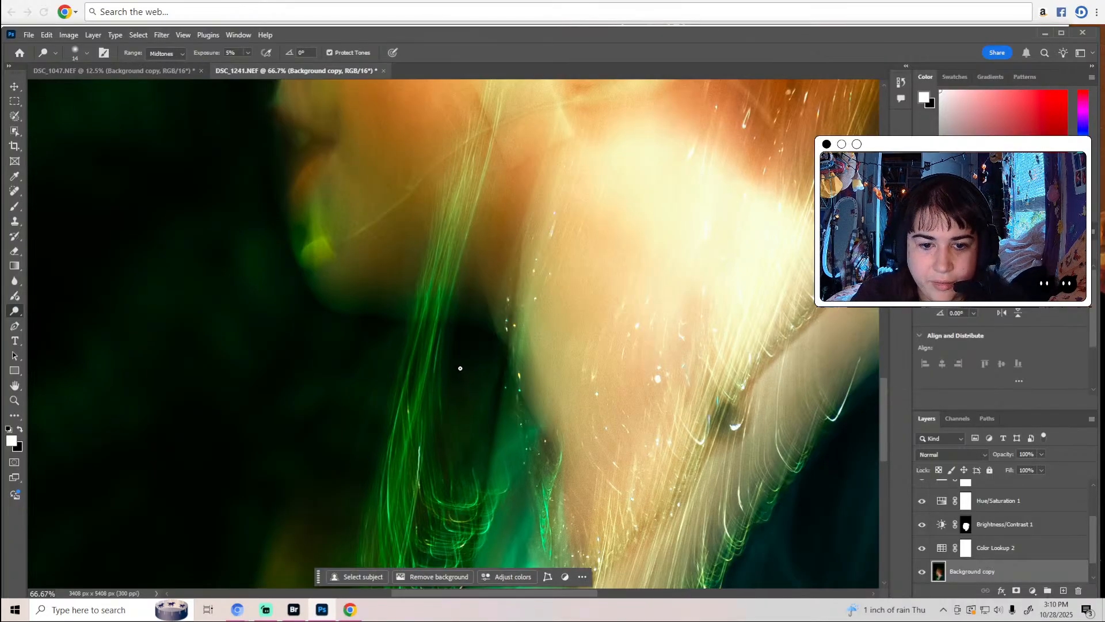
pyautogui.scroll(2, 469, 316)
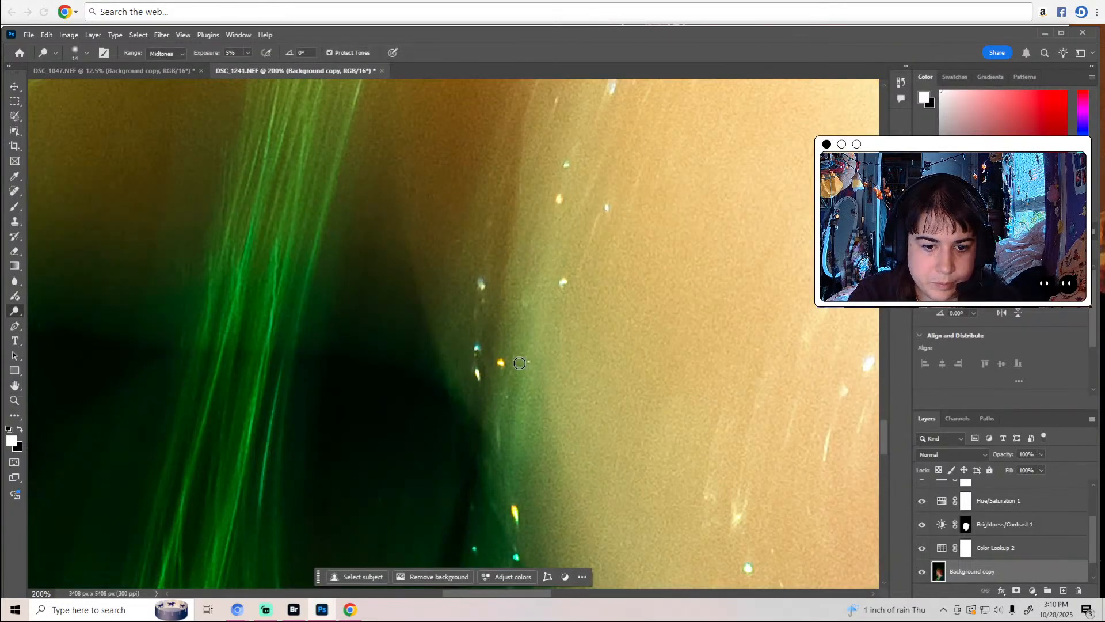
pyautogui.scroll(2, 565, 273)
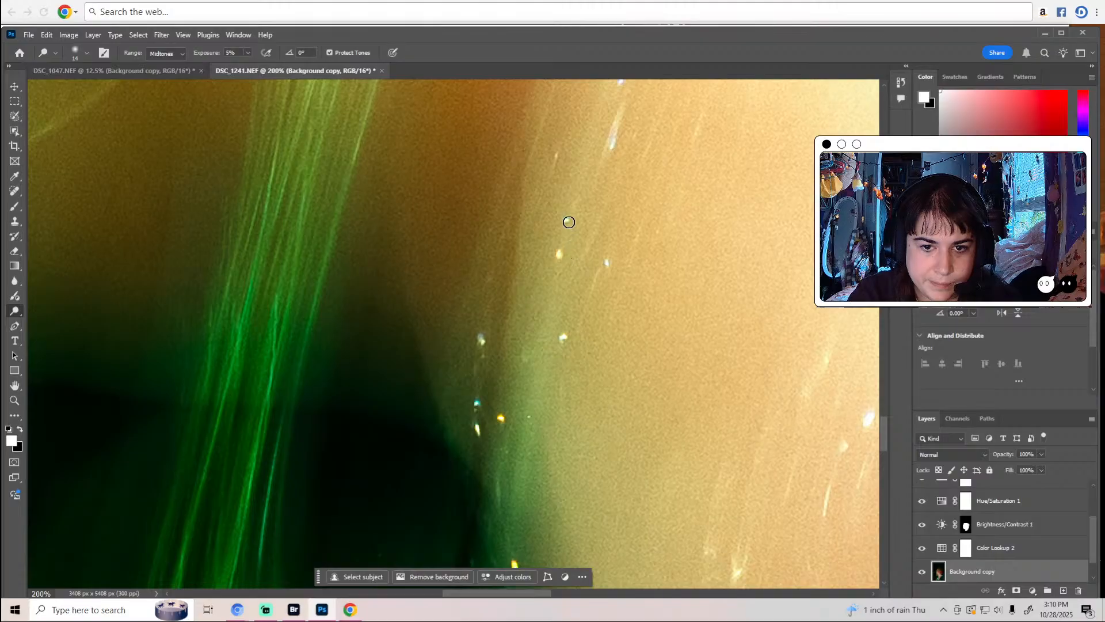
pyautogui.scroll(2, 568, 222)
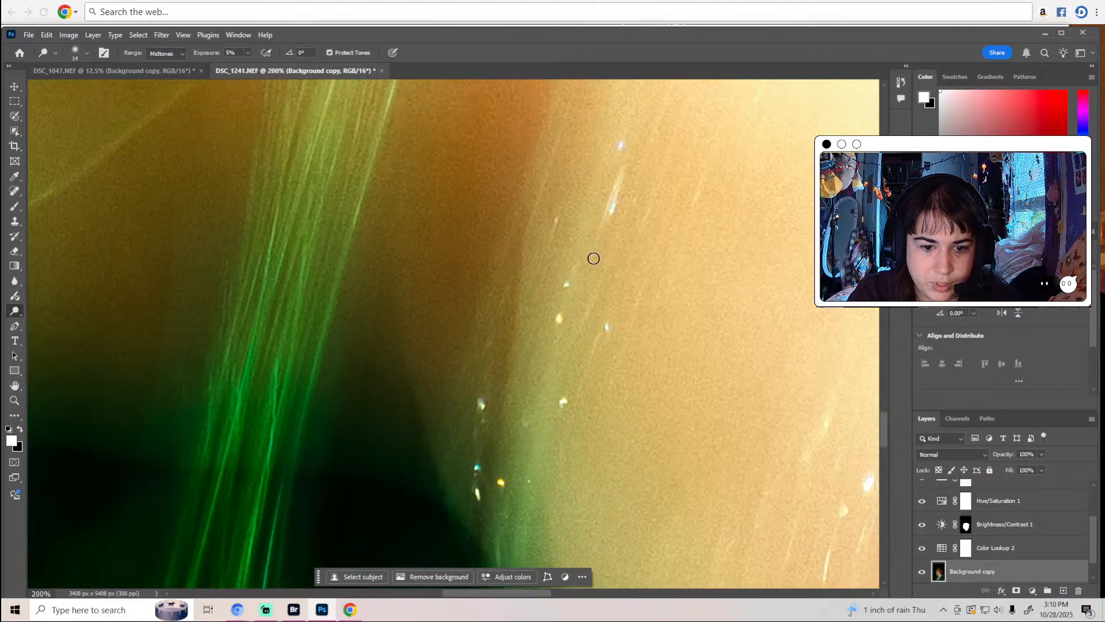
pyautogui.scroll(-10, 587, 271)
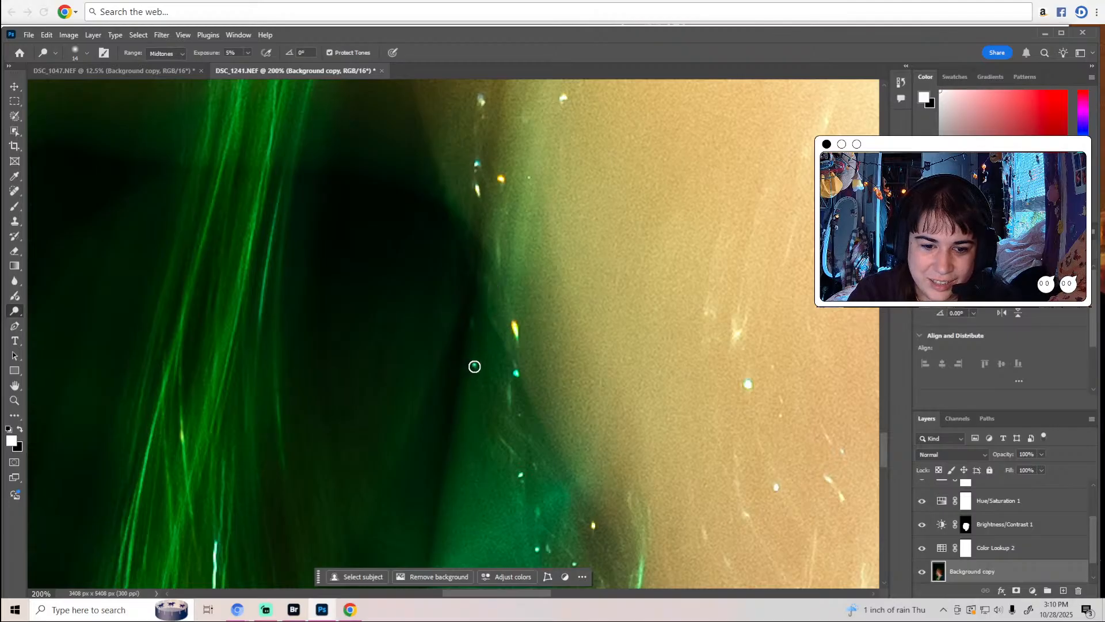
pyautogui.scroll(-2, 509, 405)
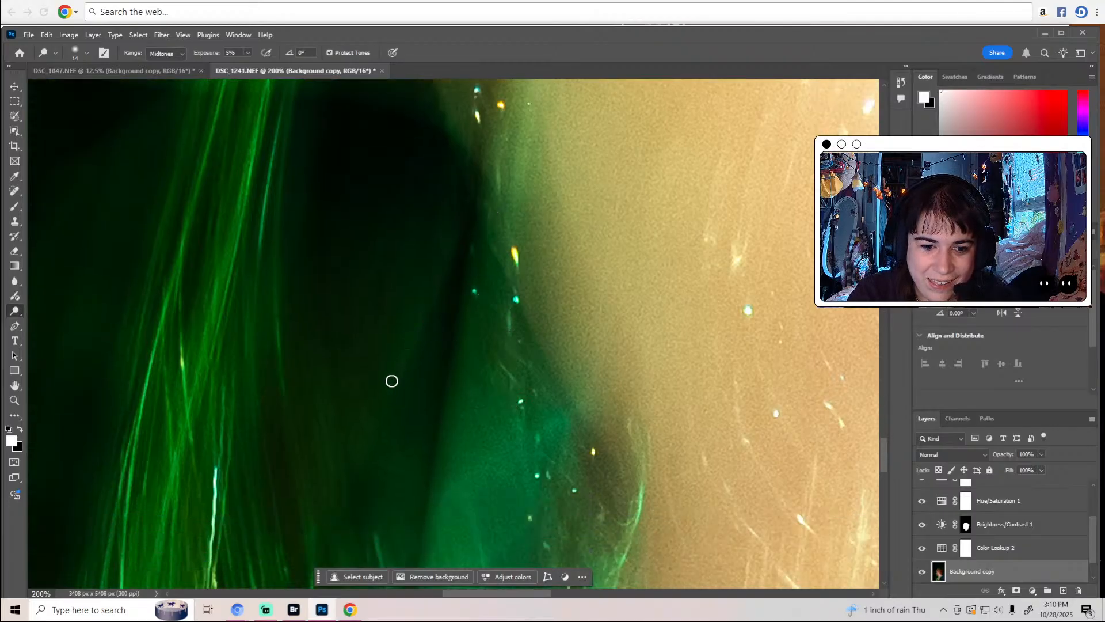
pyautogui.scroll(-2, 508, 392)
pyautogui.scroll(-2, 501, 362)
pyautogui.scroll(-2, 576, 291)
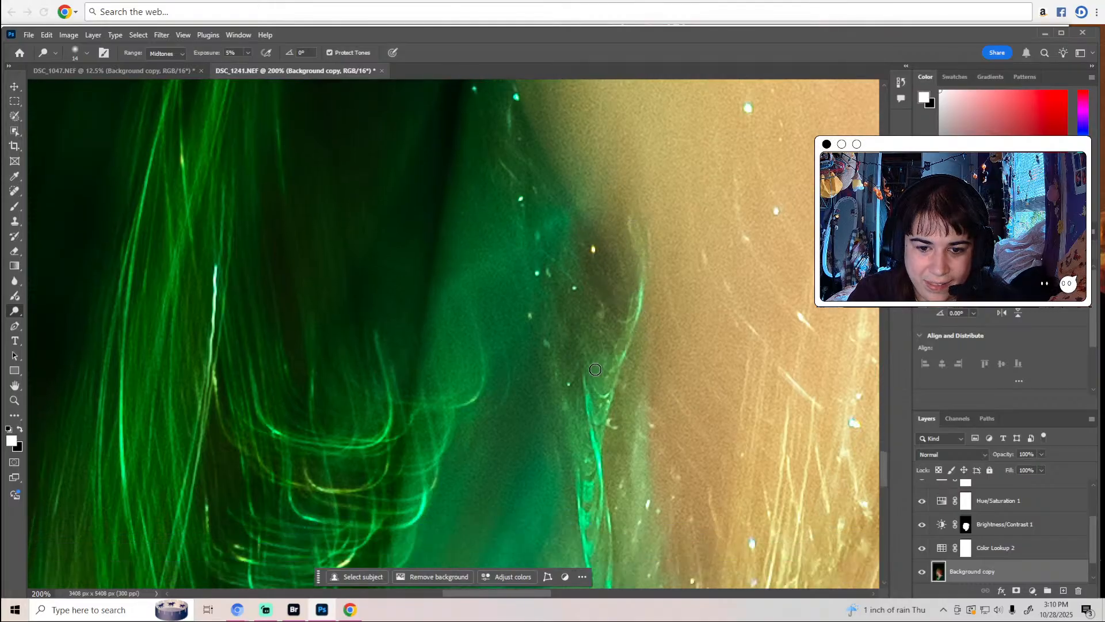
pyautogui.scroll(-4, 576, 414)
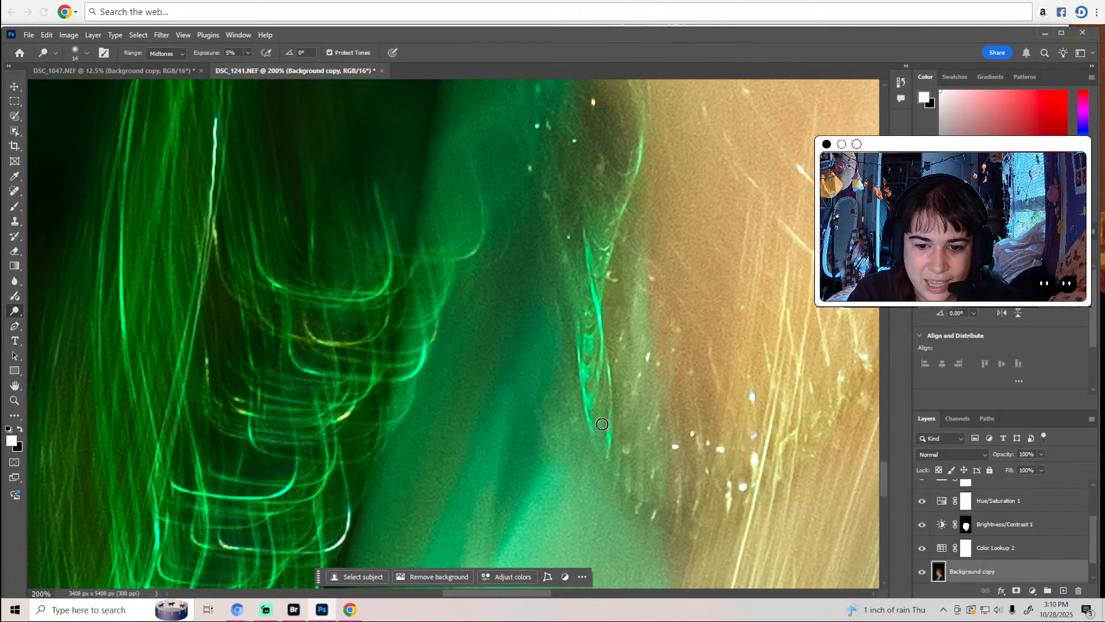
# Examine the golden light trails across the chest and the green loops along the dark garment's edge down to the image's lower border.
pyautogui.hscroll(4, 576, 570)
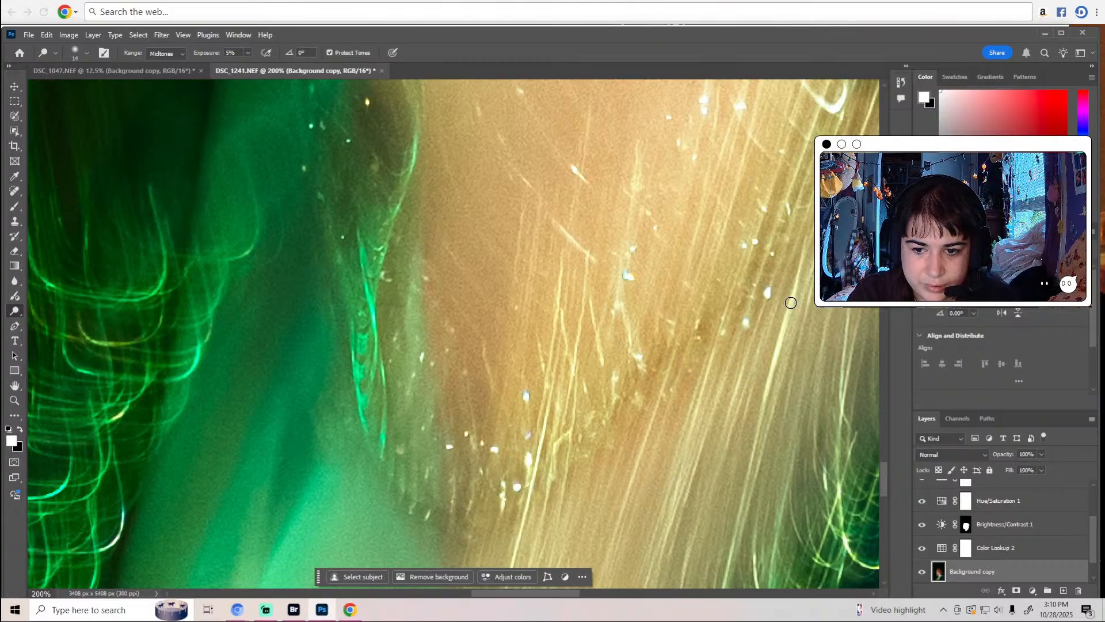
pyautogui.scroll(3, 626, 279)
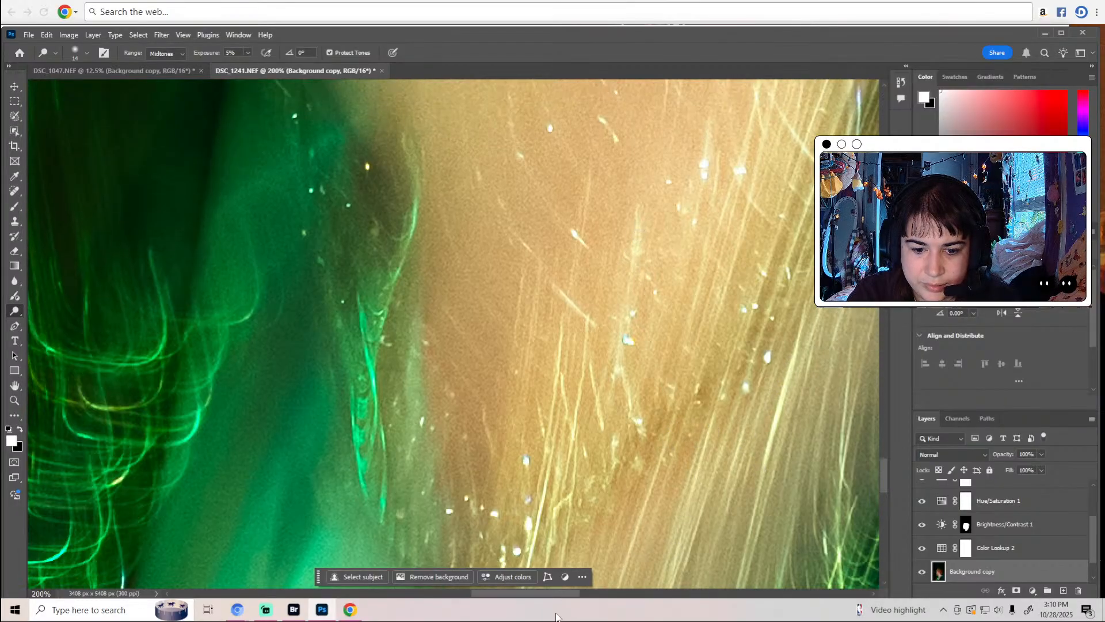
pyautogui.moveTo(563, 595); pyautogui.dragTo(604, 596)
pyautogui.scroll(5, 483, 437)
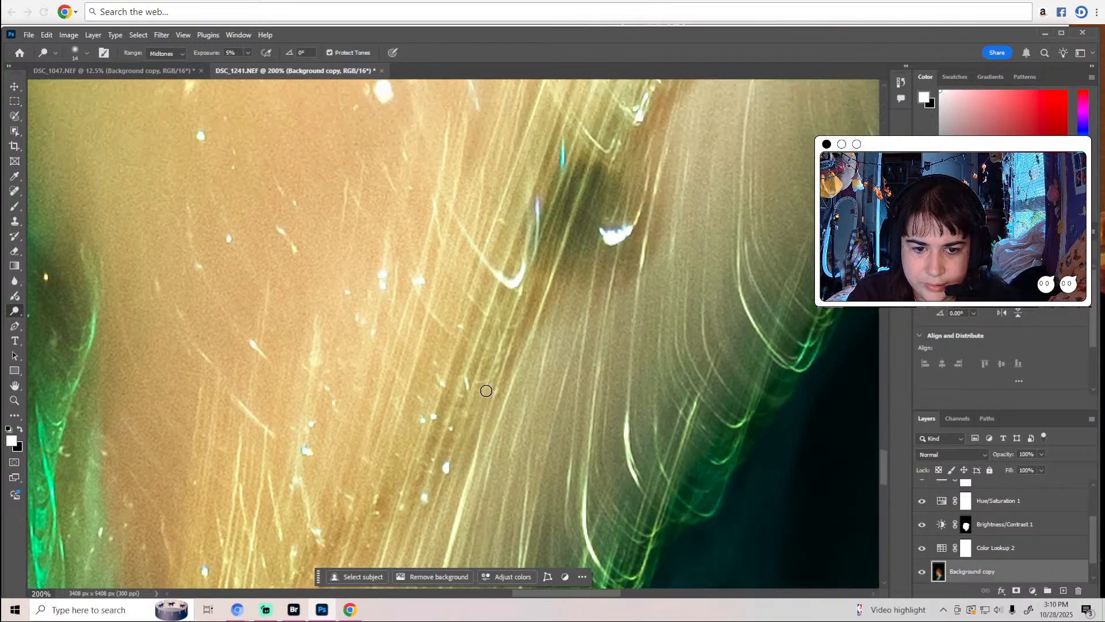
pyautogui.scroll(5, 507, 357)
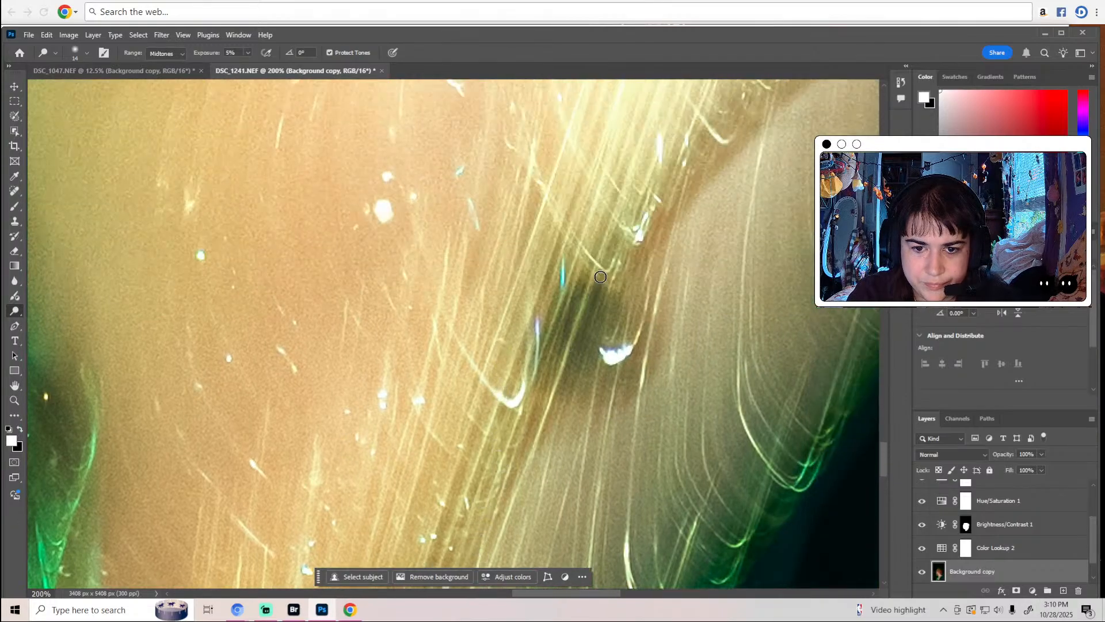
pyautogui.scroll(4, 620, 253)
pyautogui.scroll(-11, 633, 291)
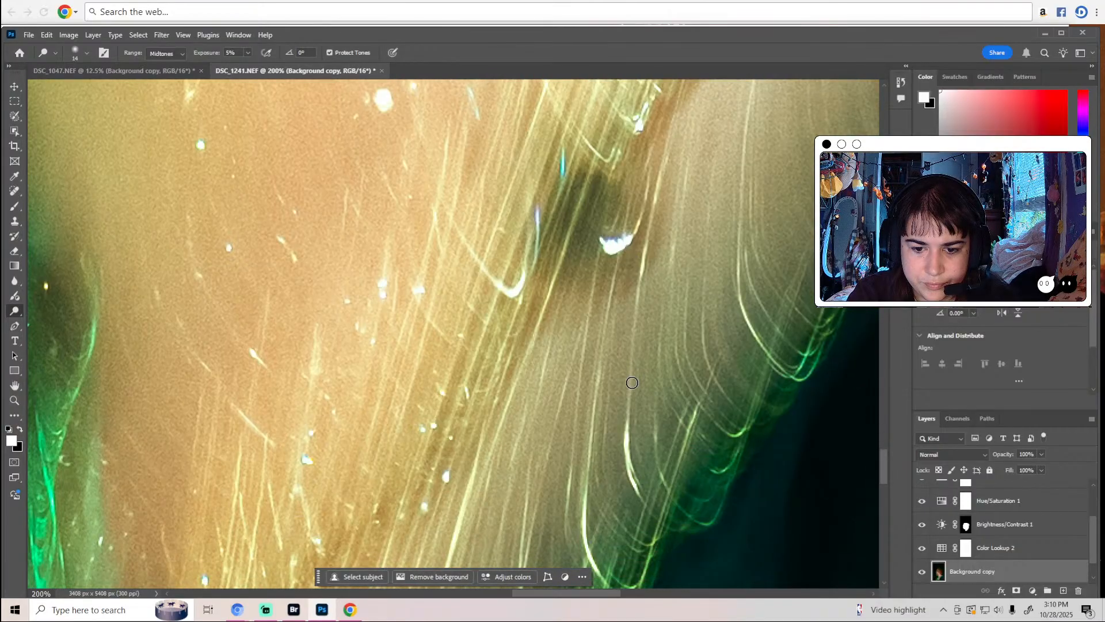
pyautogui.scroll(-4, 633, 403)
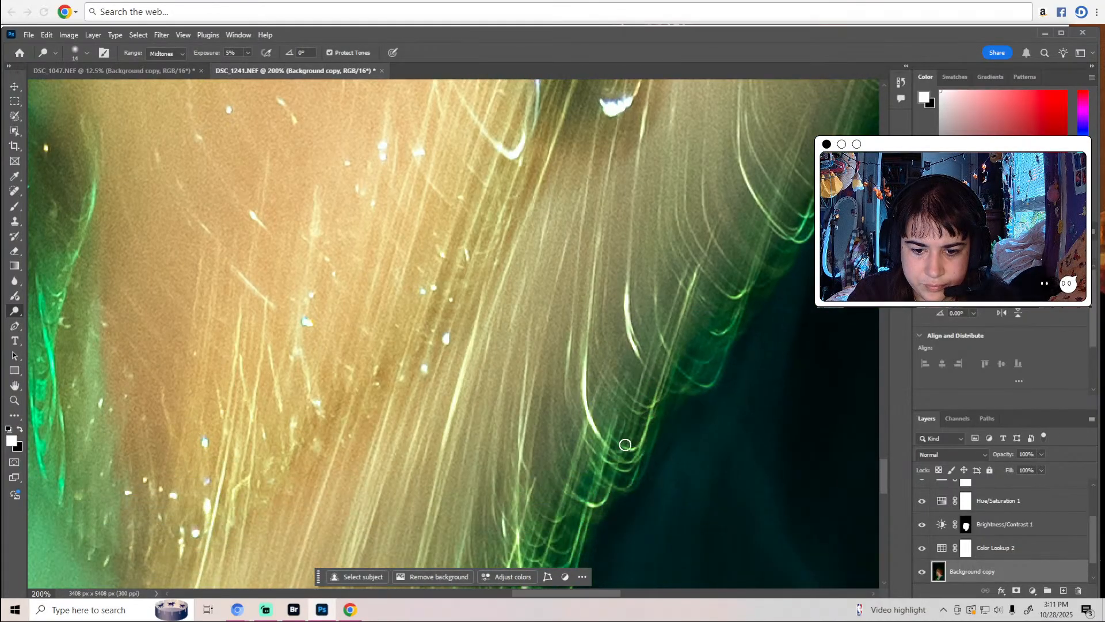
pyautogui.scroll(-3, 616, 431)
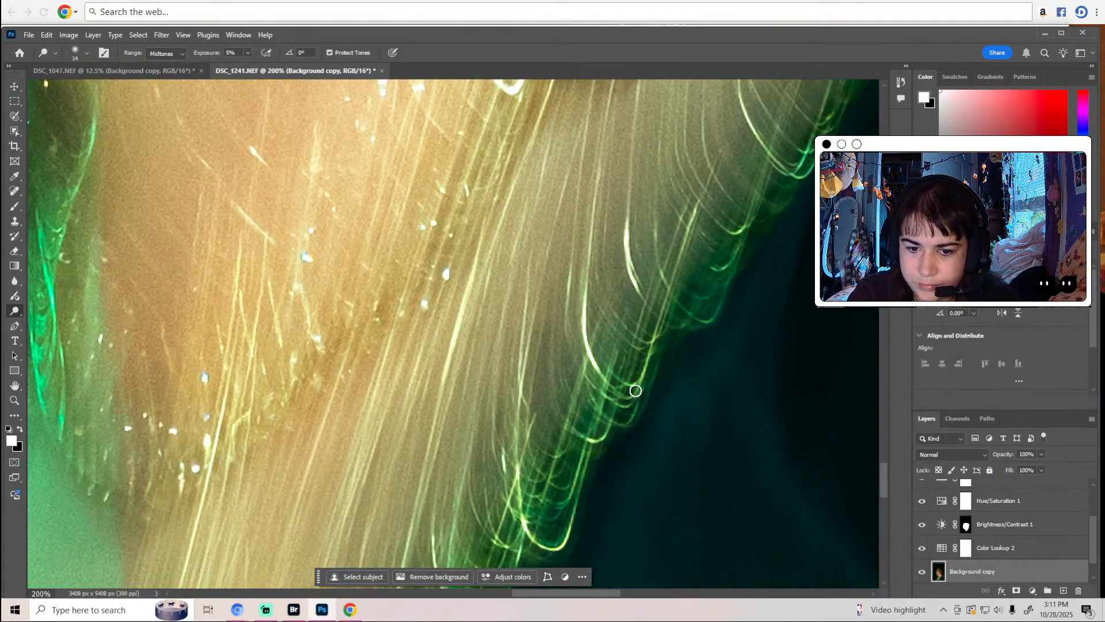
pyautogui.scroll(-6, 610, 394)
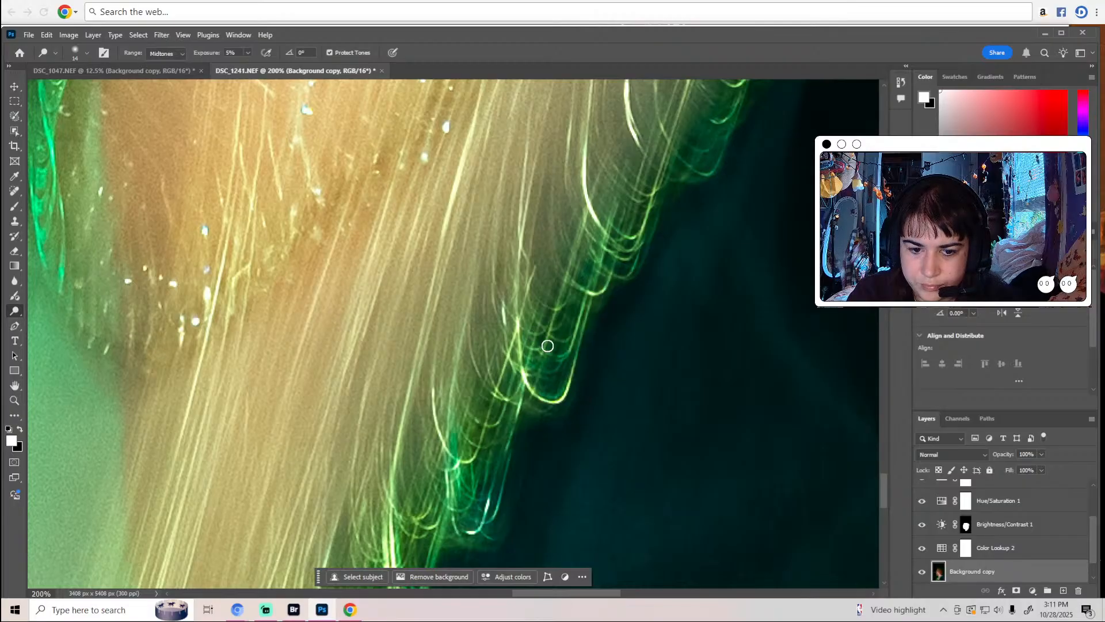
pyautogui.scroll(-3, 548, 345)
pyautogui.scroll(-10, 440, 397)
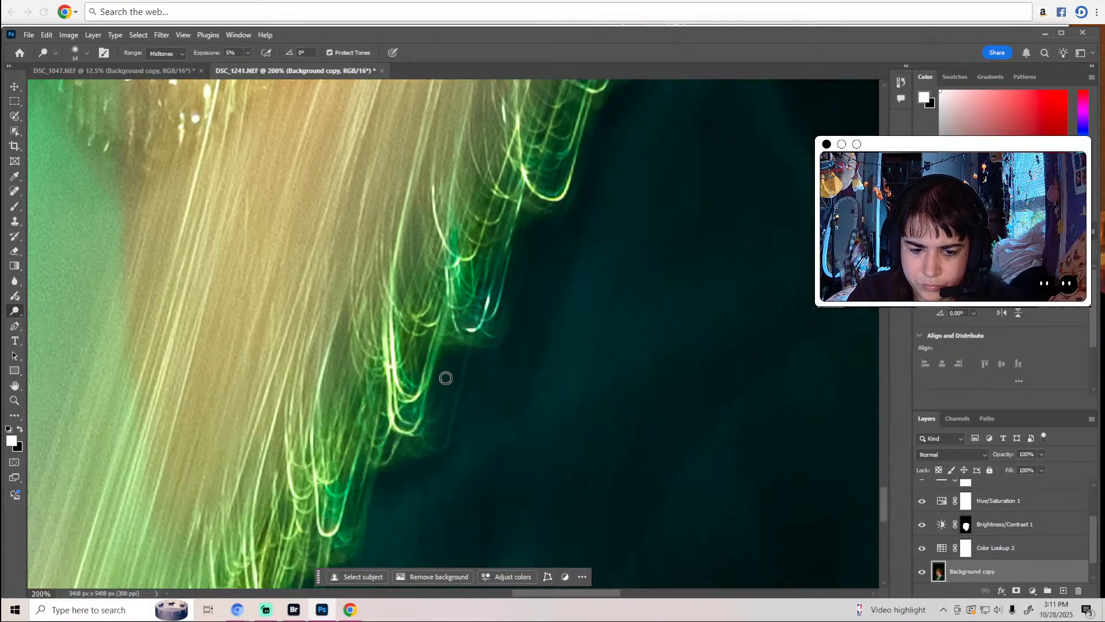
pyautogui.scroll(-7, 420, 455)
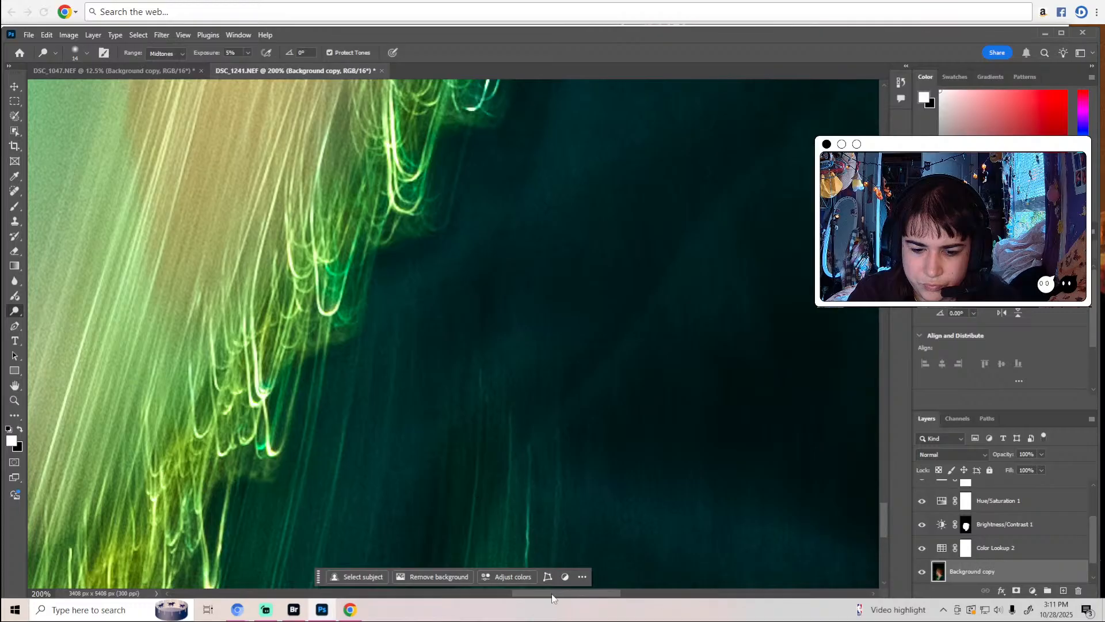
pyautogui.hscroll(-4, 551, 575)
pyautogui.scroll(-6, 518, 474)
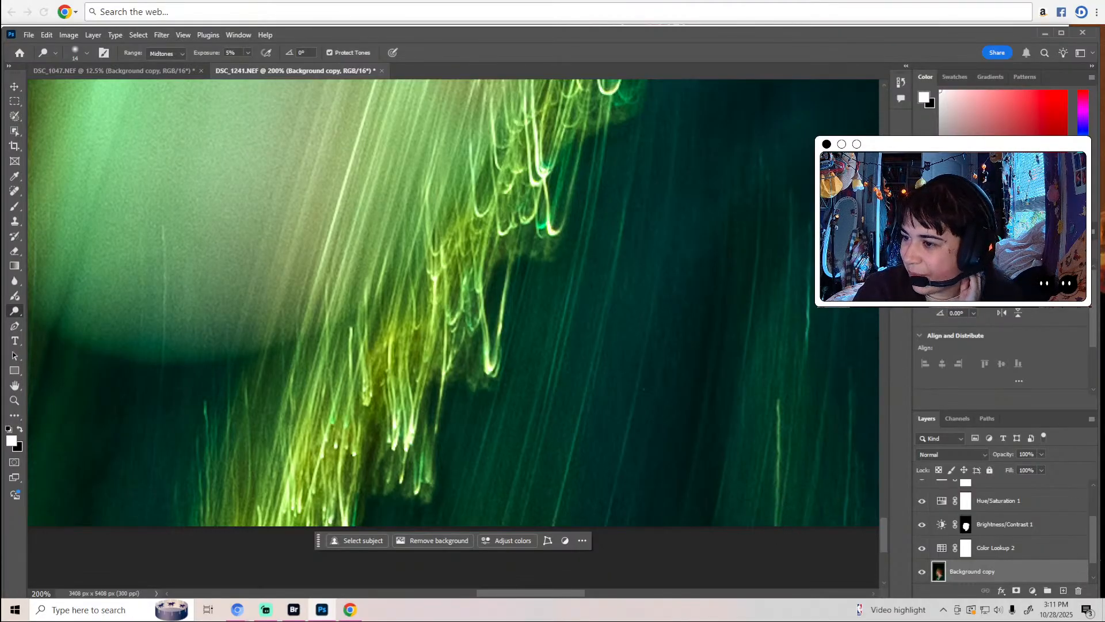
pyautogui.hotkey('alt', 'Tab')
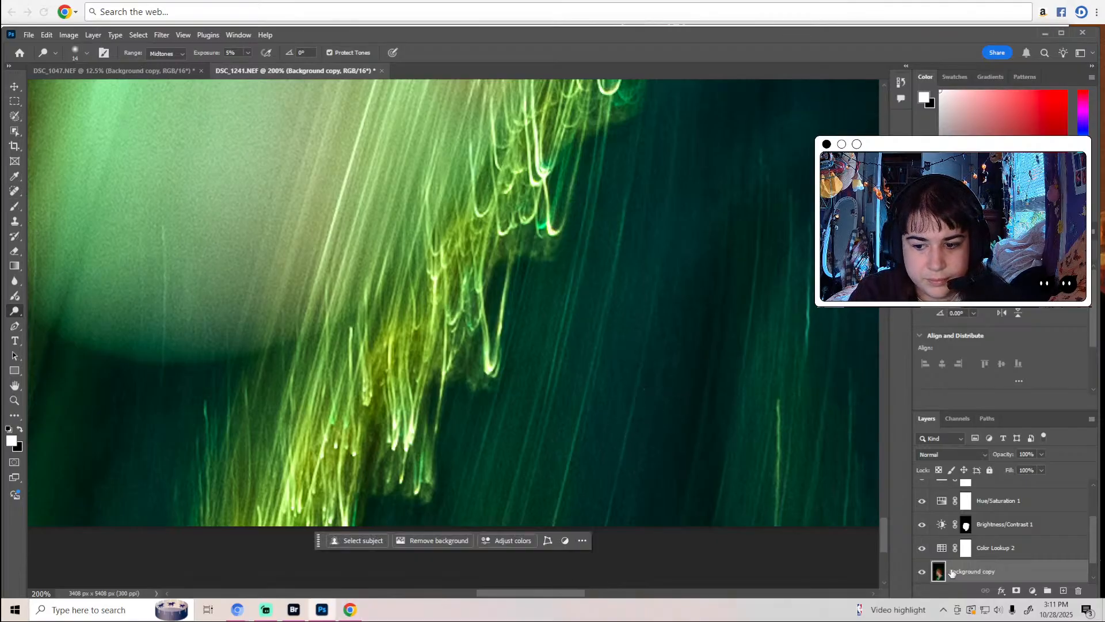
pyautogui.click(14, 194)
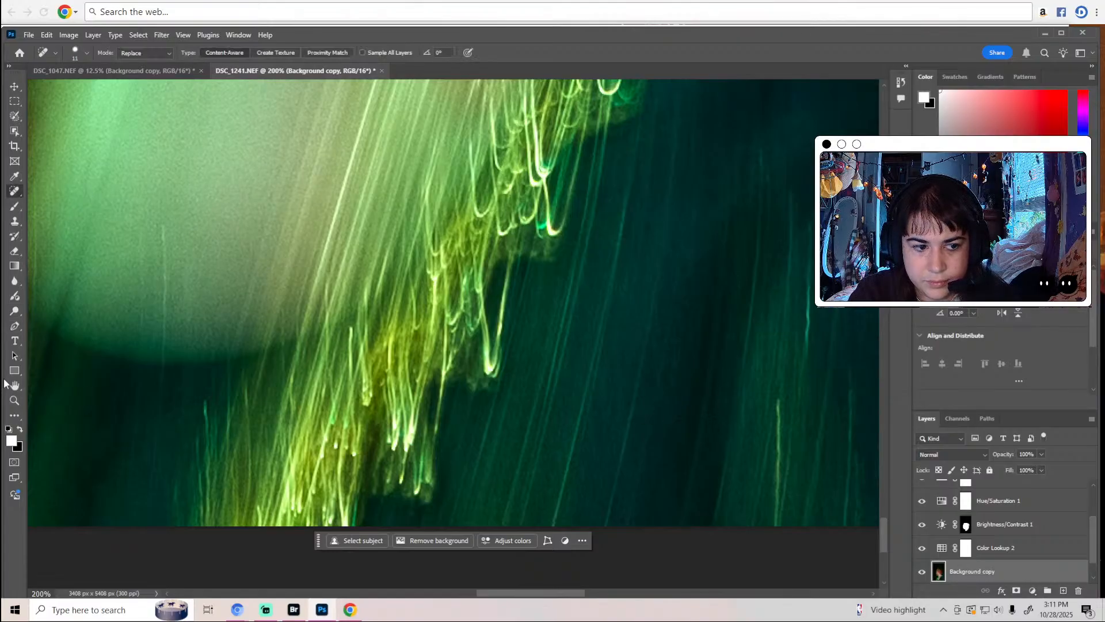
pyautogui.click(19, 313)
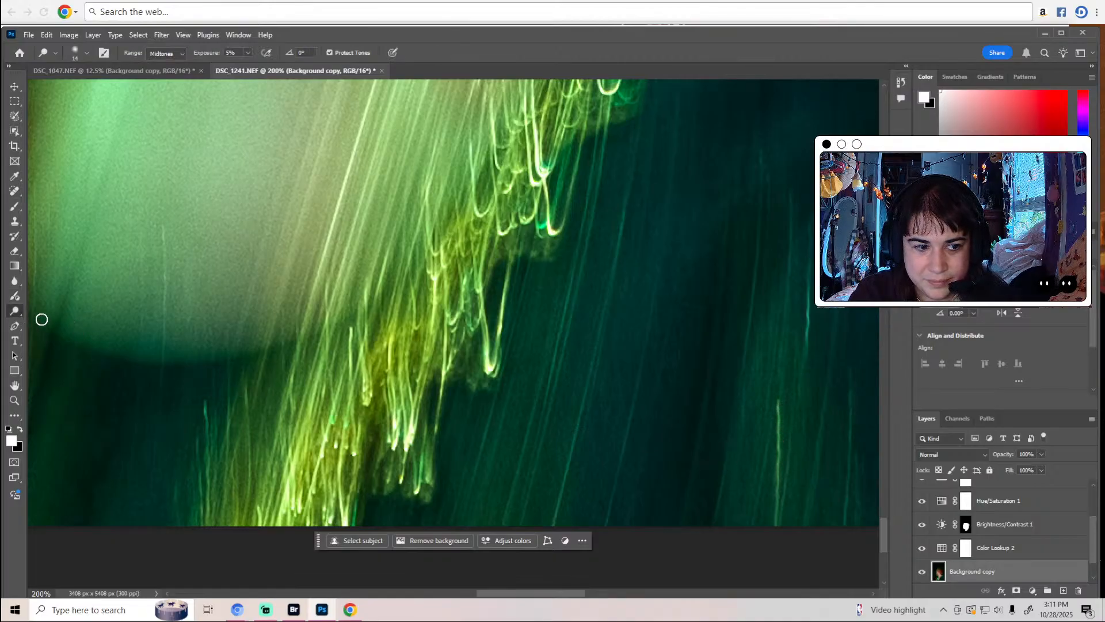
pyautogui.rightClick(19, 310)
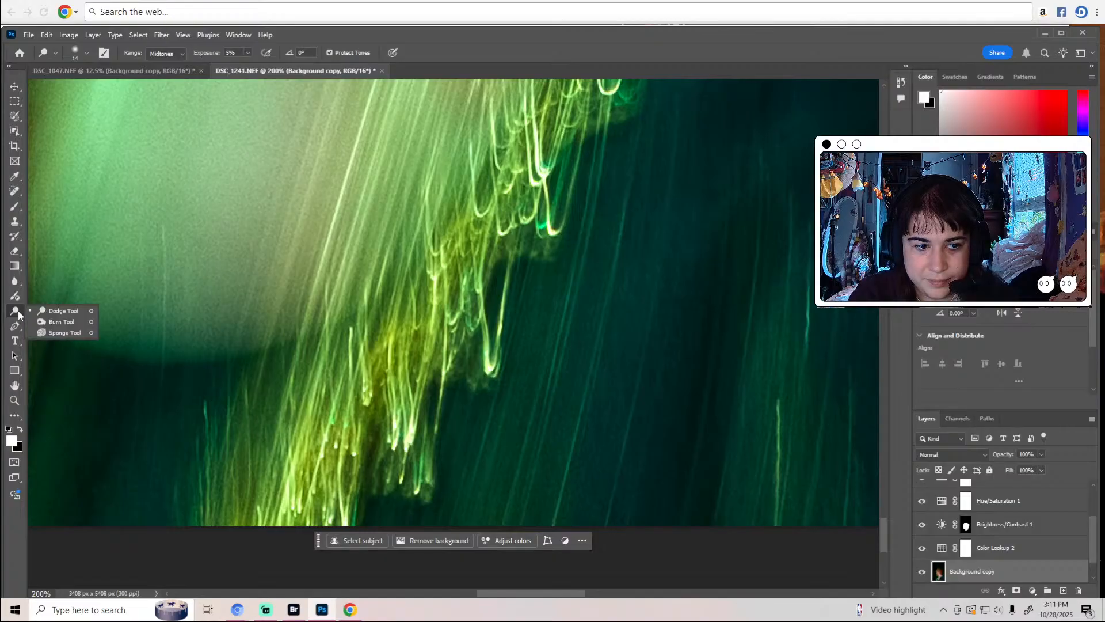
pyautogui.click(44, 310)
# Examine the dark garment and the light trails along the necklace, from the lower border up to the back of the neck.
pyautogui.moveTo(488, 598)
pyautogui.mouseDown()
pyautogui.moveTo(719, 591)
pyautogui.moveTo(582, 565)
pyautogui.mouseUp()
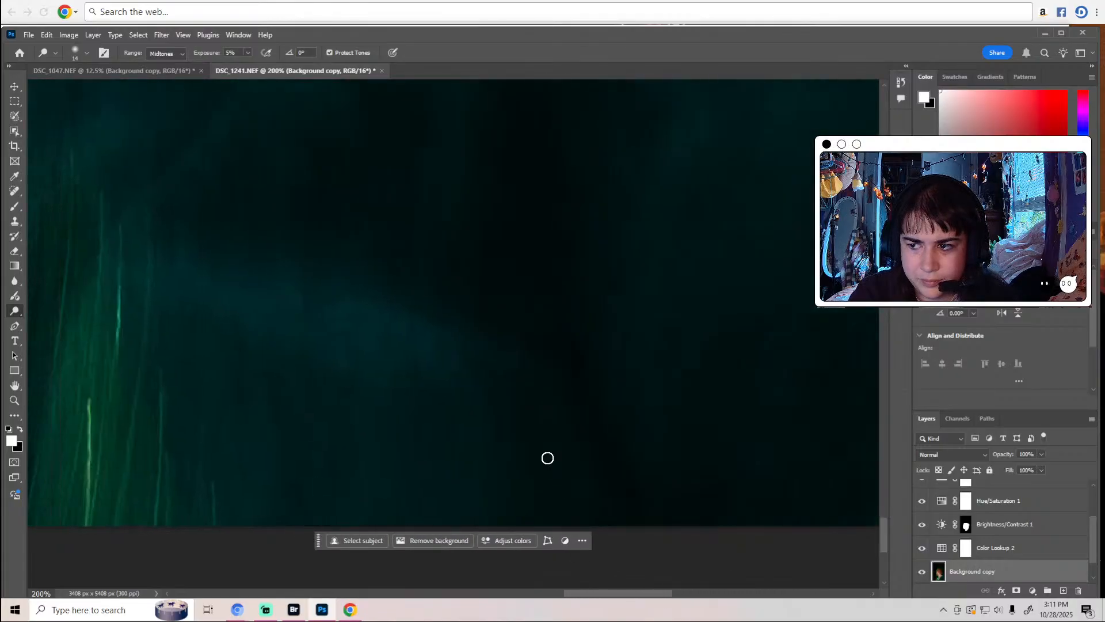
pyautogui.scroll(10, 541, 440)
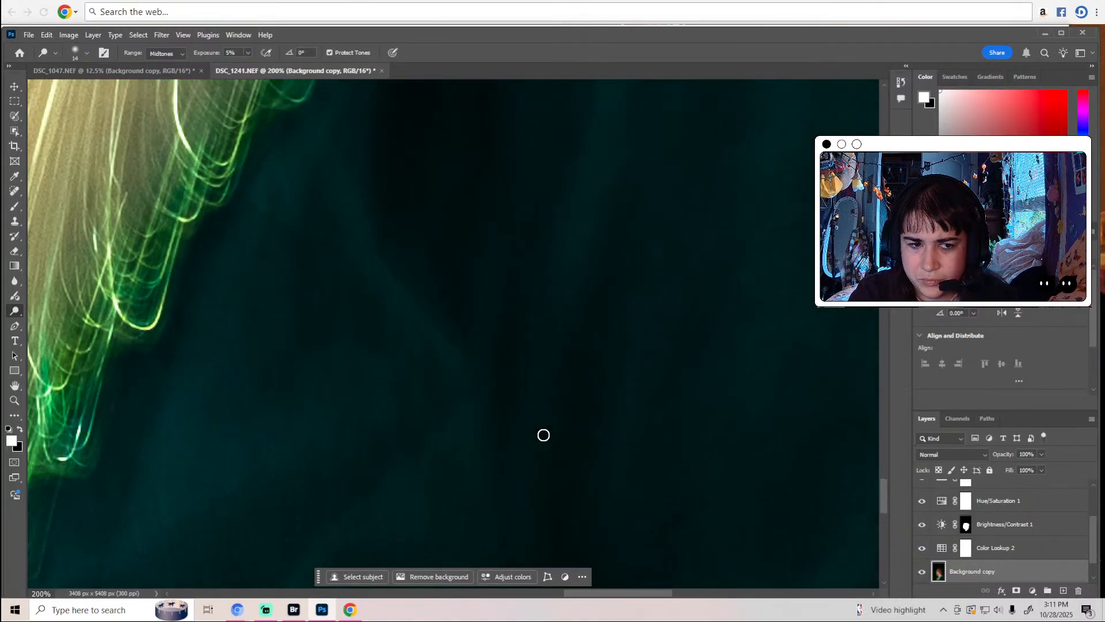
pyautogui.scroll(5, 535, 456)
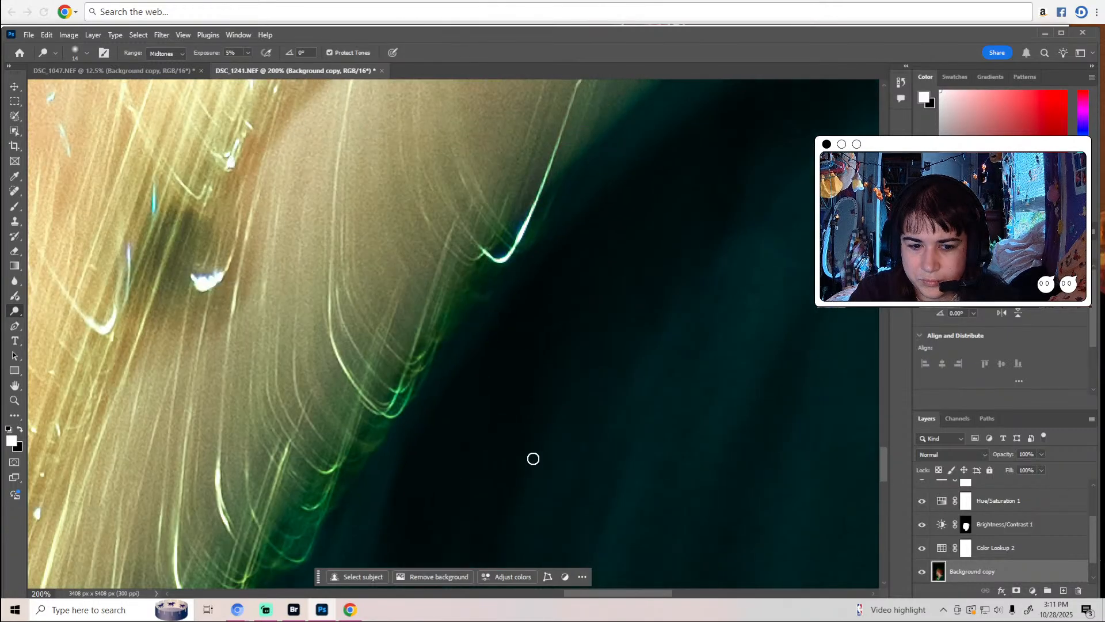
pyautogui.scroll(3, 403, 415)
pyautogui.scroll(6, 406, 416)
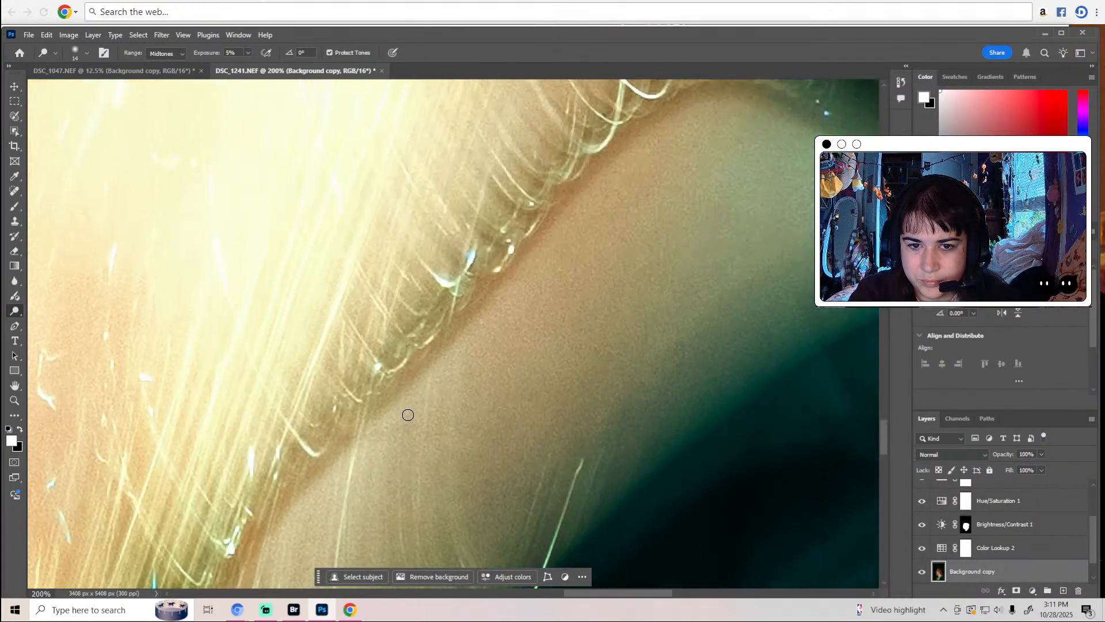
pyautogui.scroll(2, 493, 445)
pyautogui.scroll(3, 492, 445)
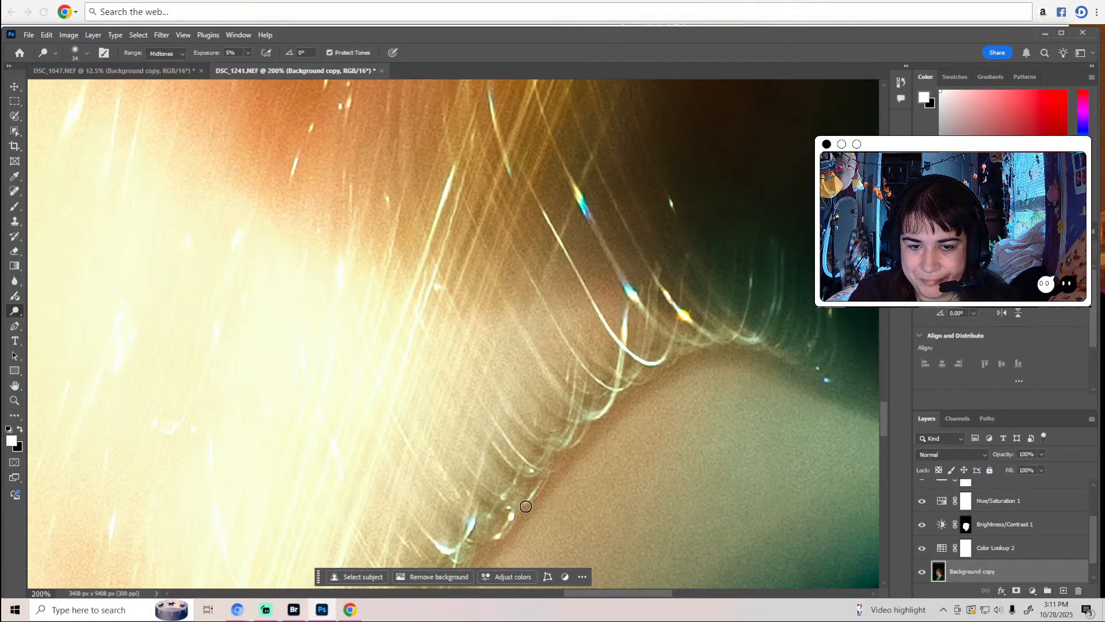
pyautogui.hscroll(2, 590, 596)
pyautogui.hscroll(2, 590, 596)
pyautogui.scroll(2, 574, 488)
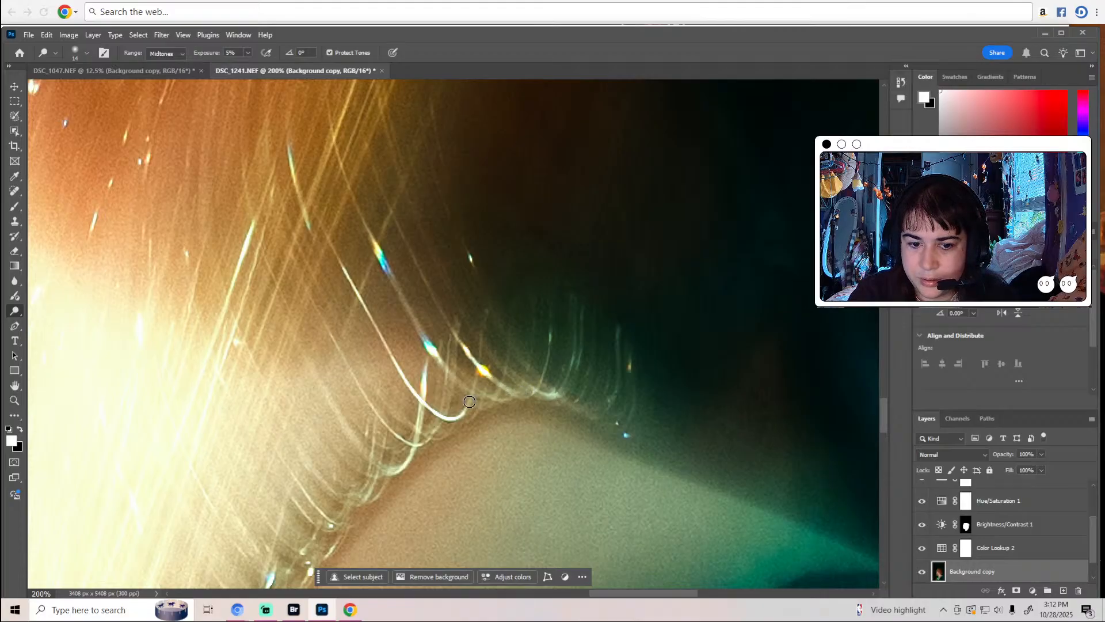
# Examine the light streaks and specks in the red hair at the back of the head, up to the hair's outer edge.
pyautogui.scroll(5, 509, 383)
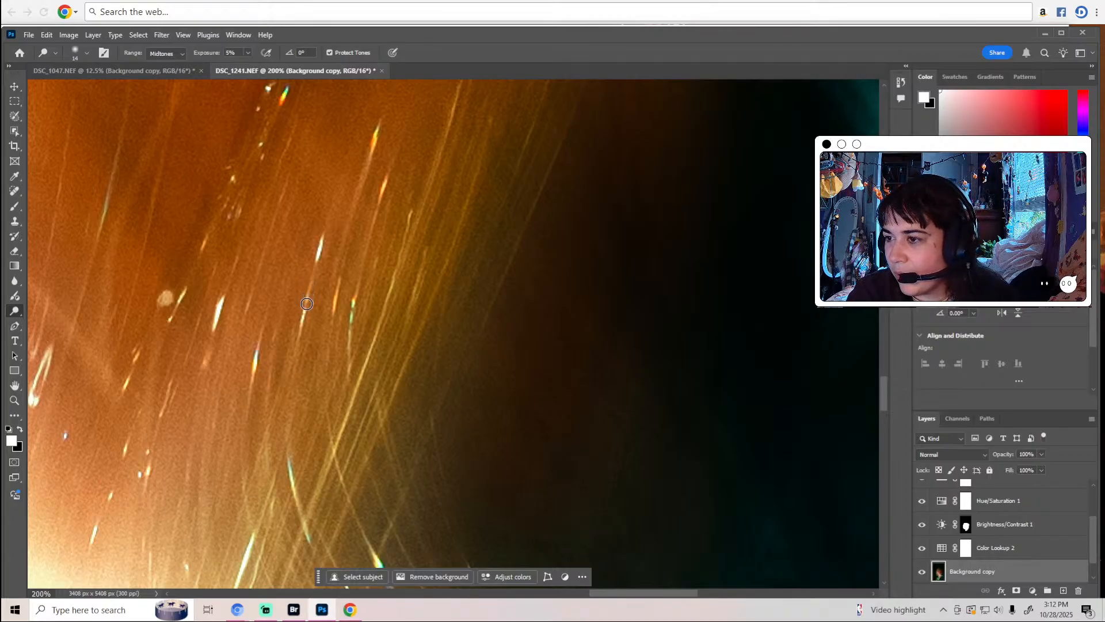
pyautogui.scroll(8, 308, 316)
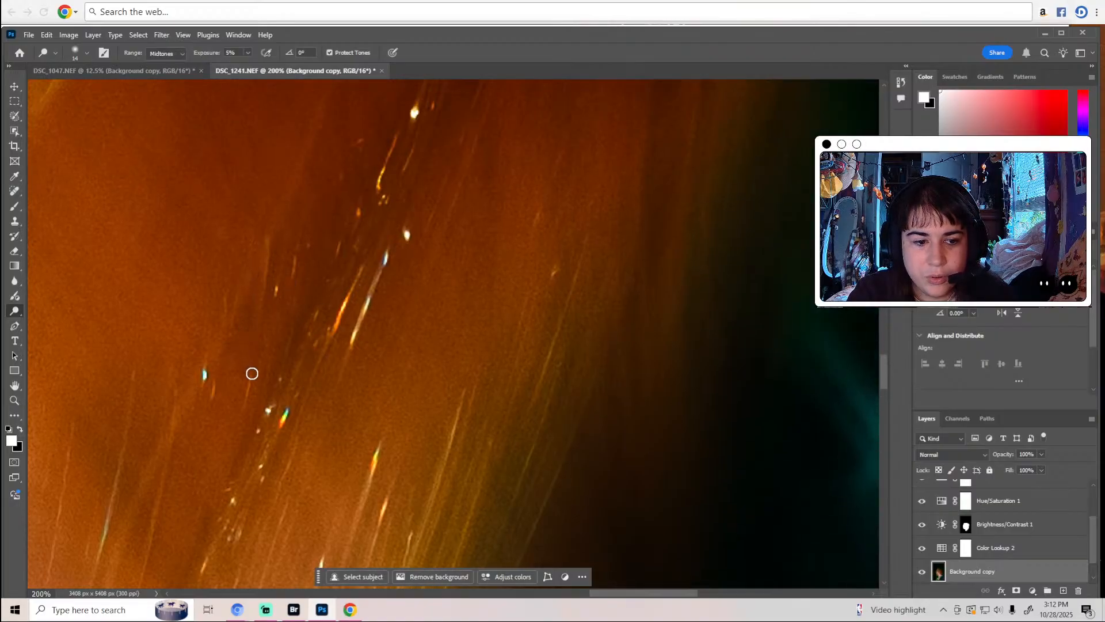
pyautogui.scroll(5, 357, 385)
pyautogui.scroll(5, 531, 400)
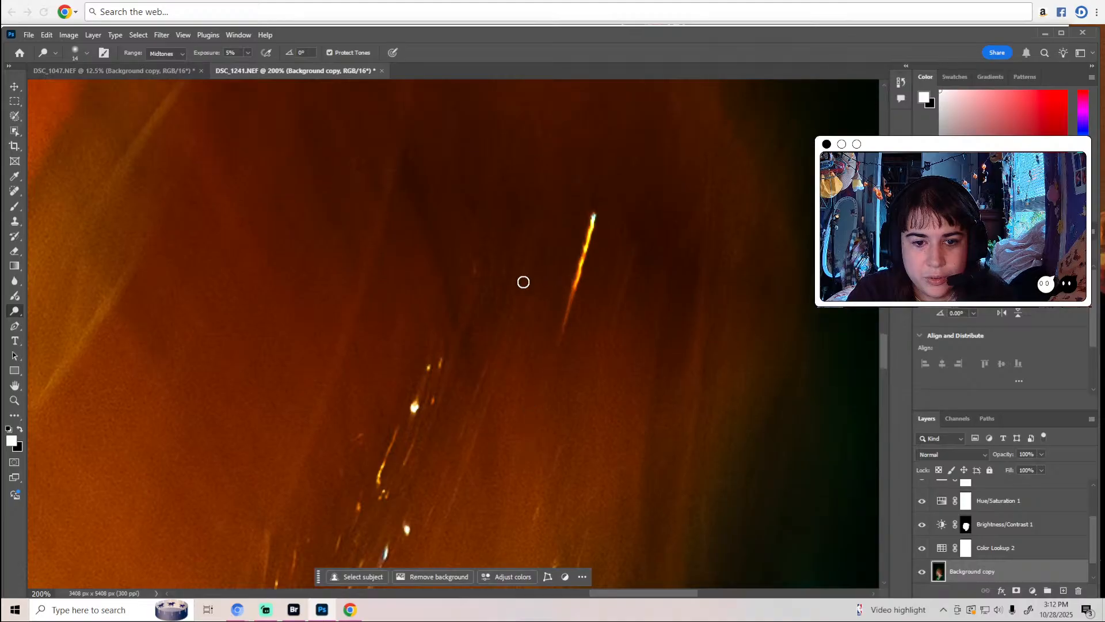
pyautogui.scroll(4, 539, 351)
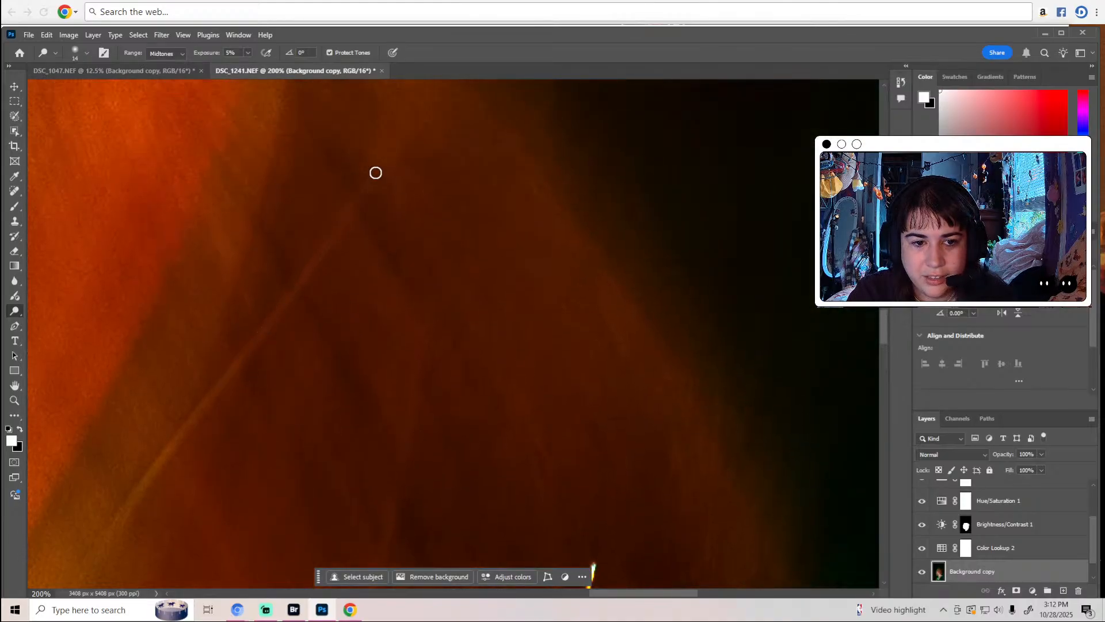
pyautogui.scroll(4, 409, 284)
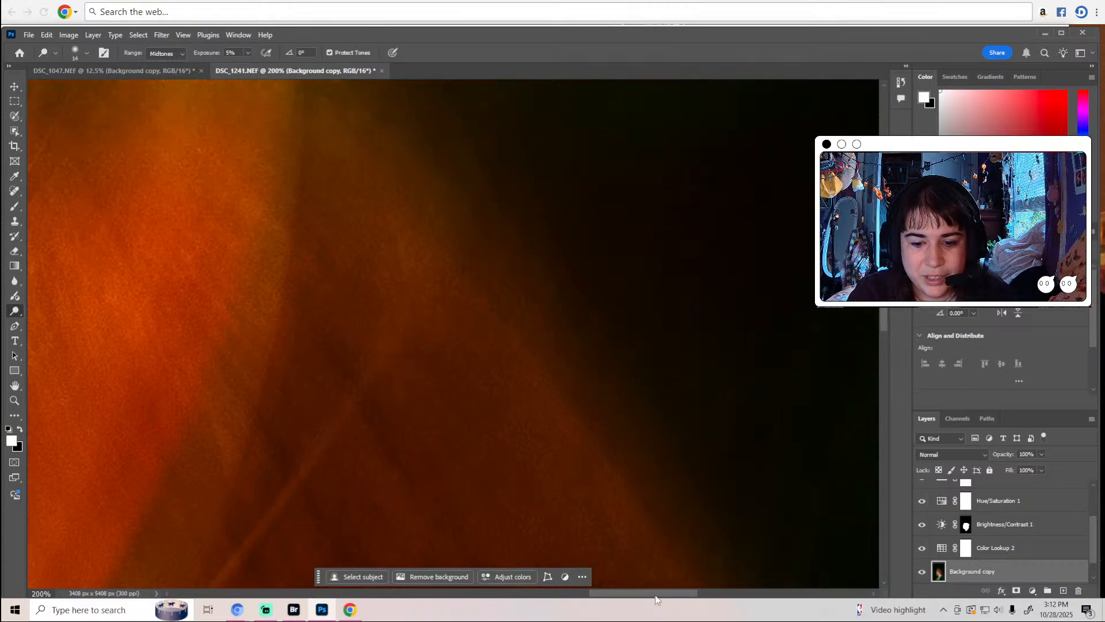
# Examine the rainbow-colored light loops above the forehead and follow their trails up into the dark background.
pyautogui.moveTo(658, 594); pyautogui.dragTo(452, 593)
pyautogui.scroll(2, 531, 514)
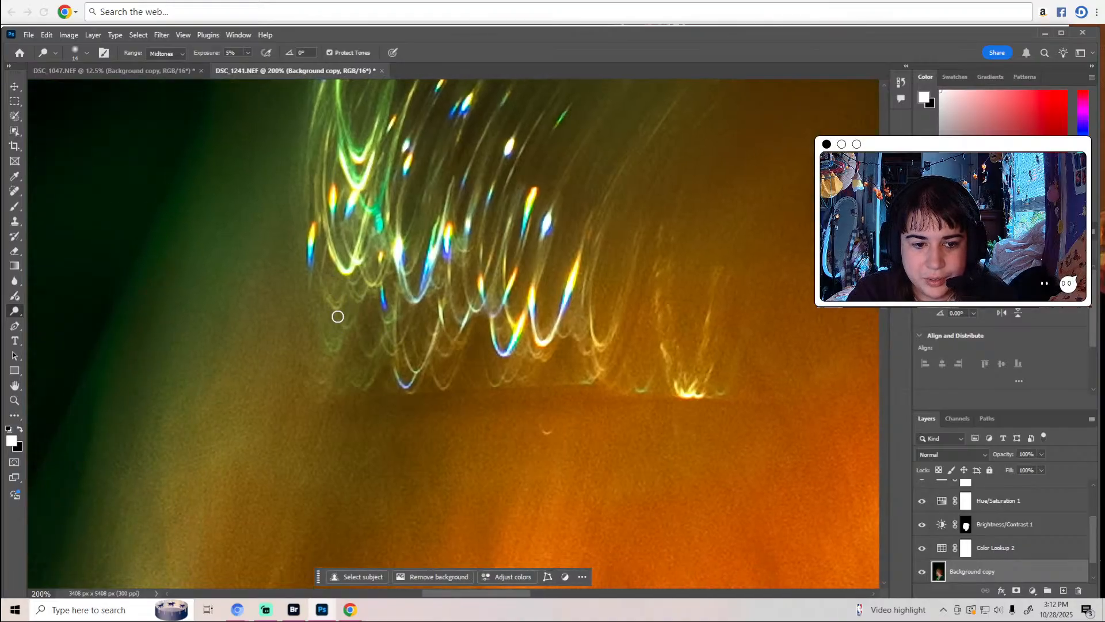
pyautogui.scroll(4, 392, 309)
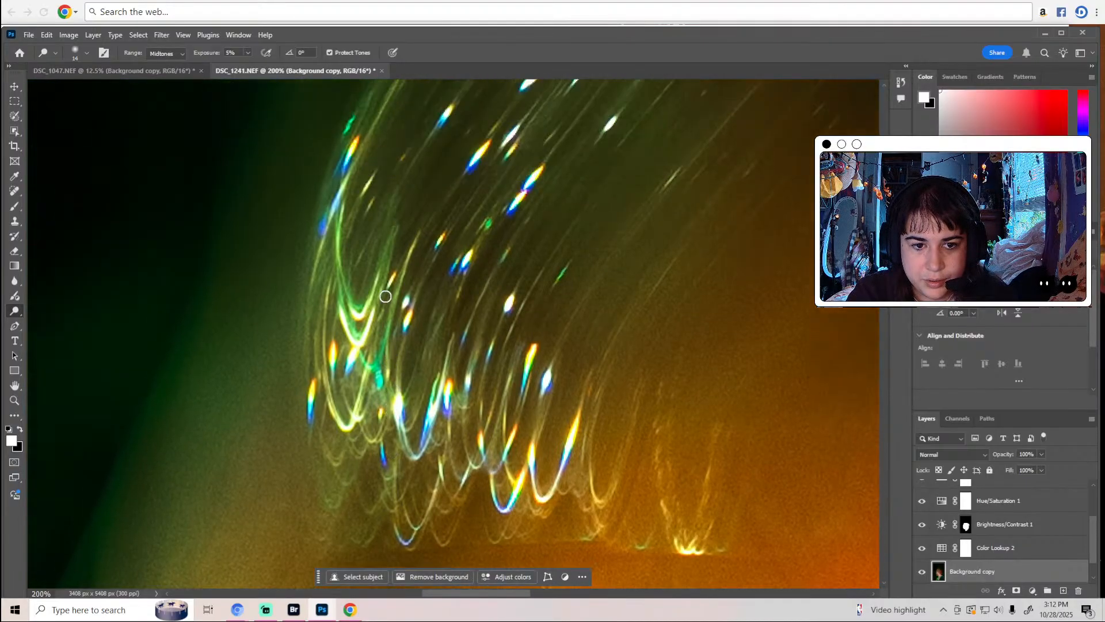
pyautogui.scroll(2, 378, 312)
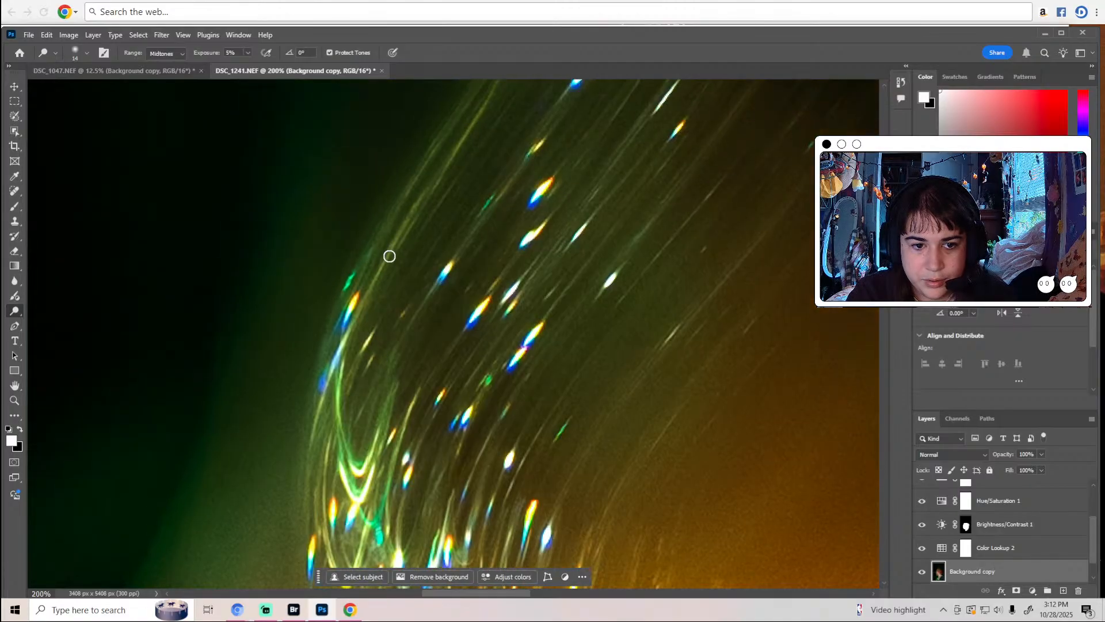
pyautogui.scroll(3, 460, 248)
pyautogui.scroll(2, 501, 224)
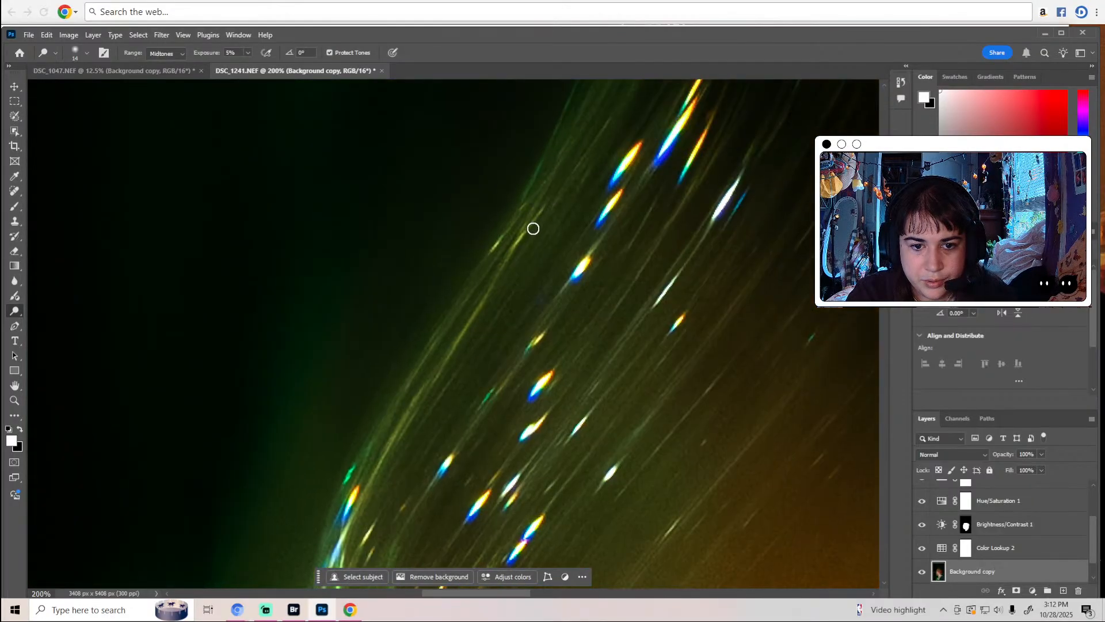
pyautogui.scroll(7, 564, 269)
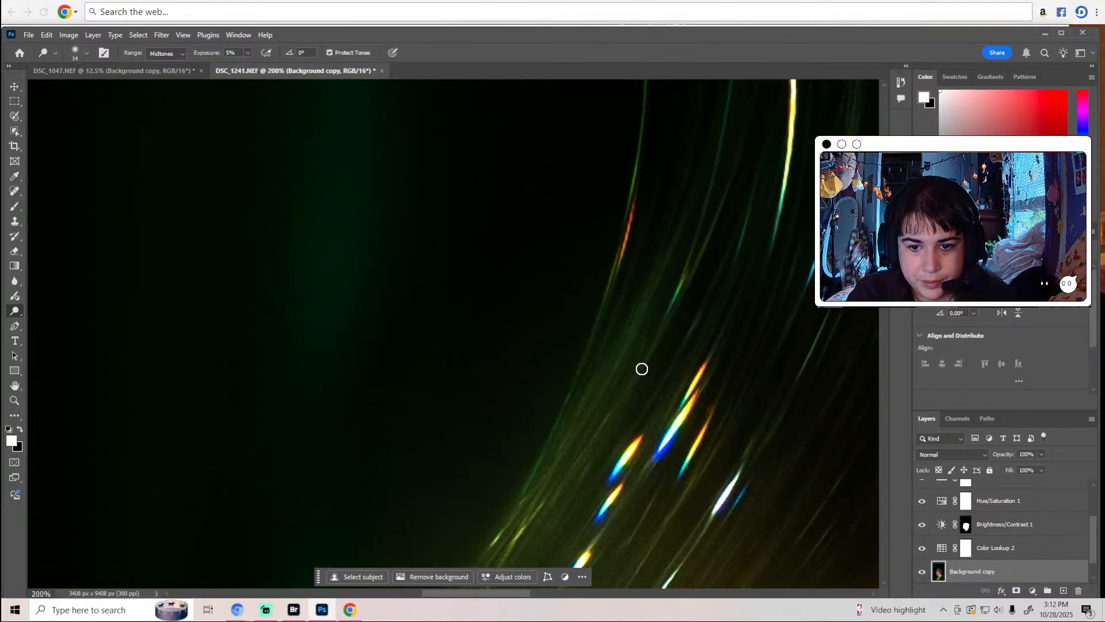
# Examine the upper ends of the light streaks above the head and the green glow in the background beside them.
pyautogui.moveTo(511, 594); pyautogui.dragTo(555, 593)
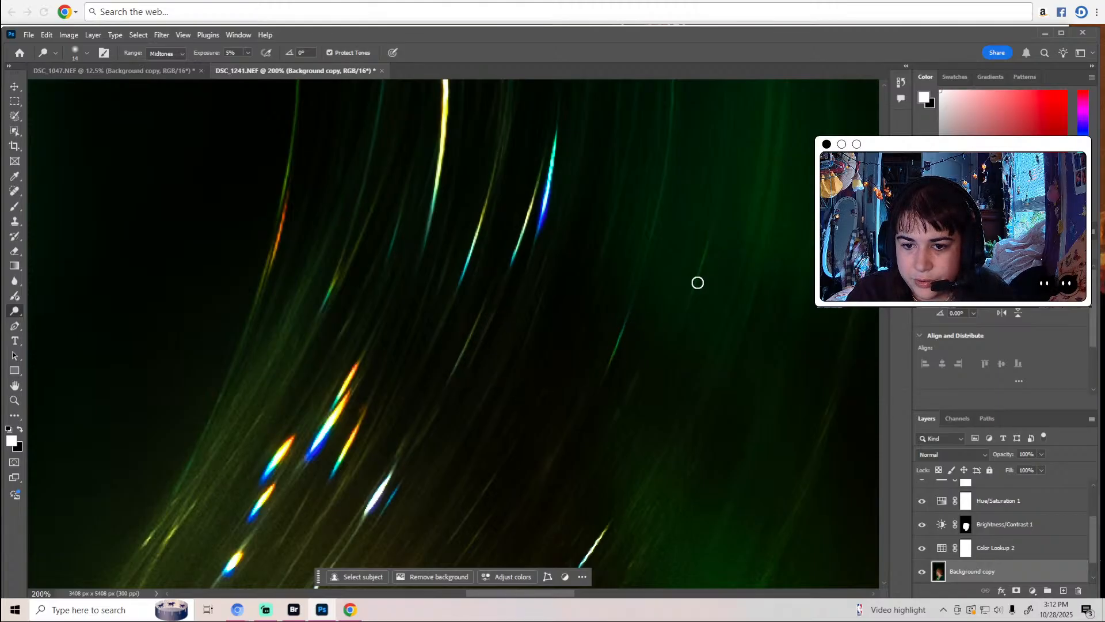
pyautogui.scroll(5, 698, 313)
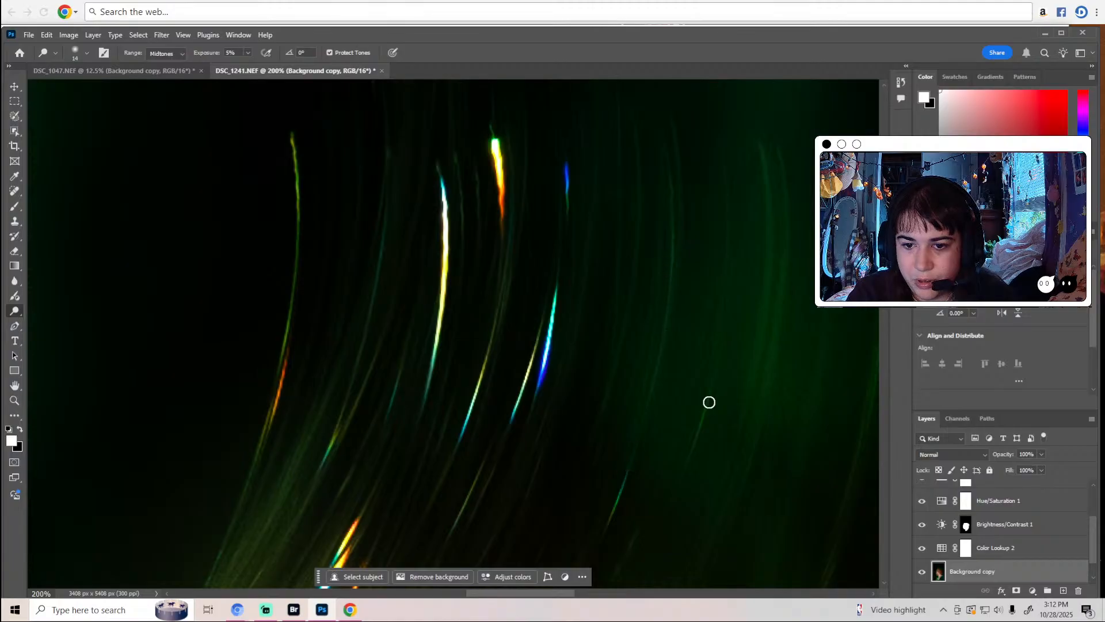
pyautogui.scroll(-2, 725, 391)
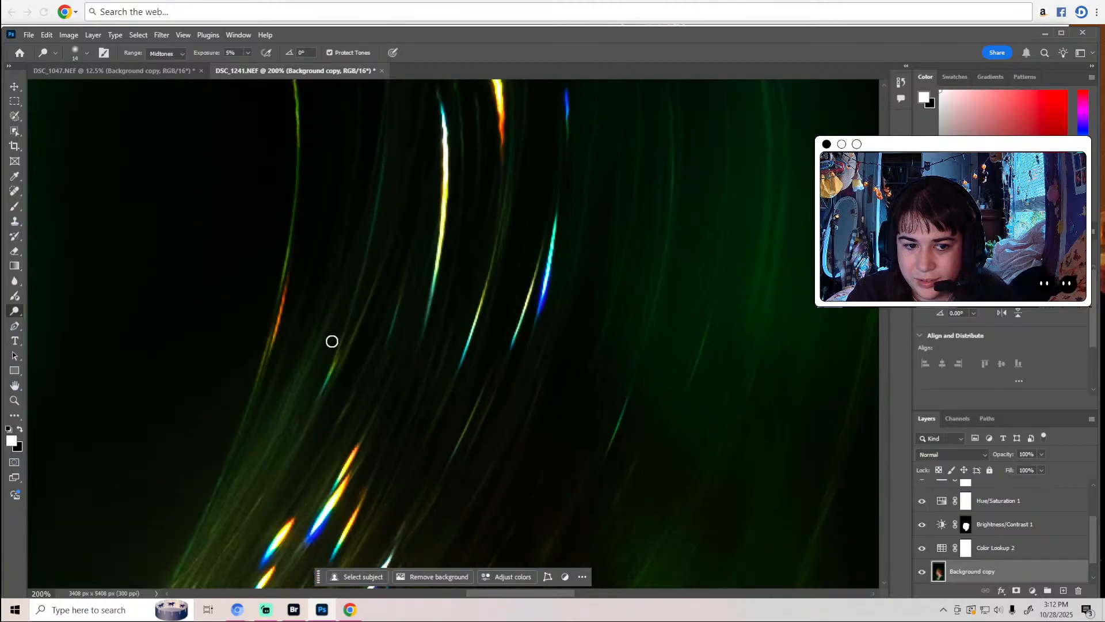
pyautogui.scroll(-8, 357, 346)
pyautogui.hscroll(10, 518, 541)
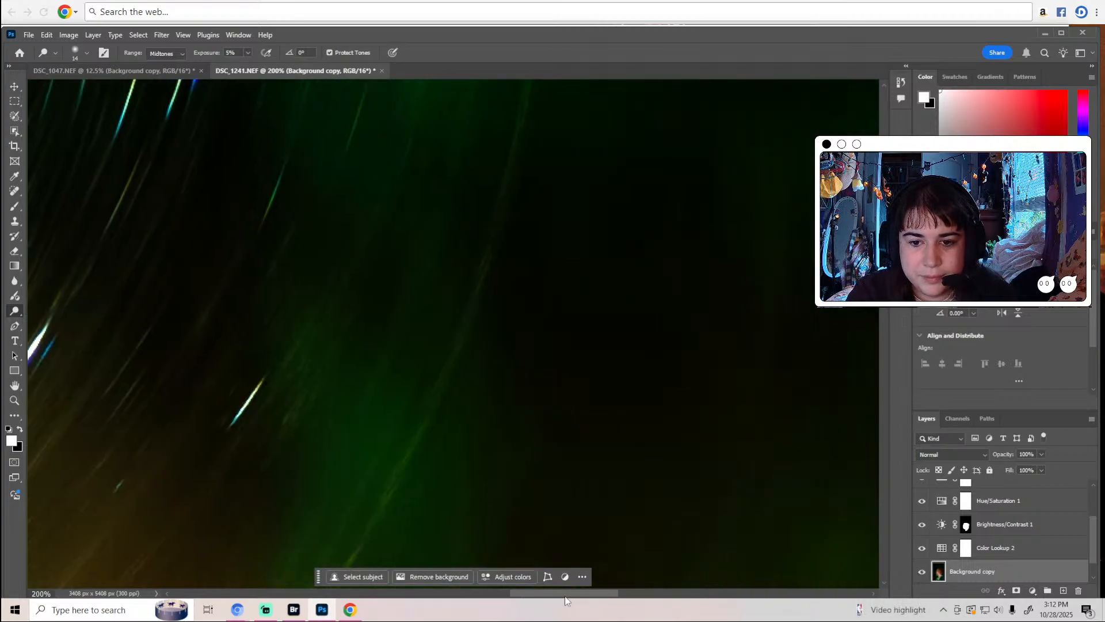
pyautogui.scroll(6, 426, 400)
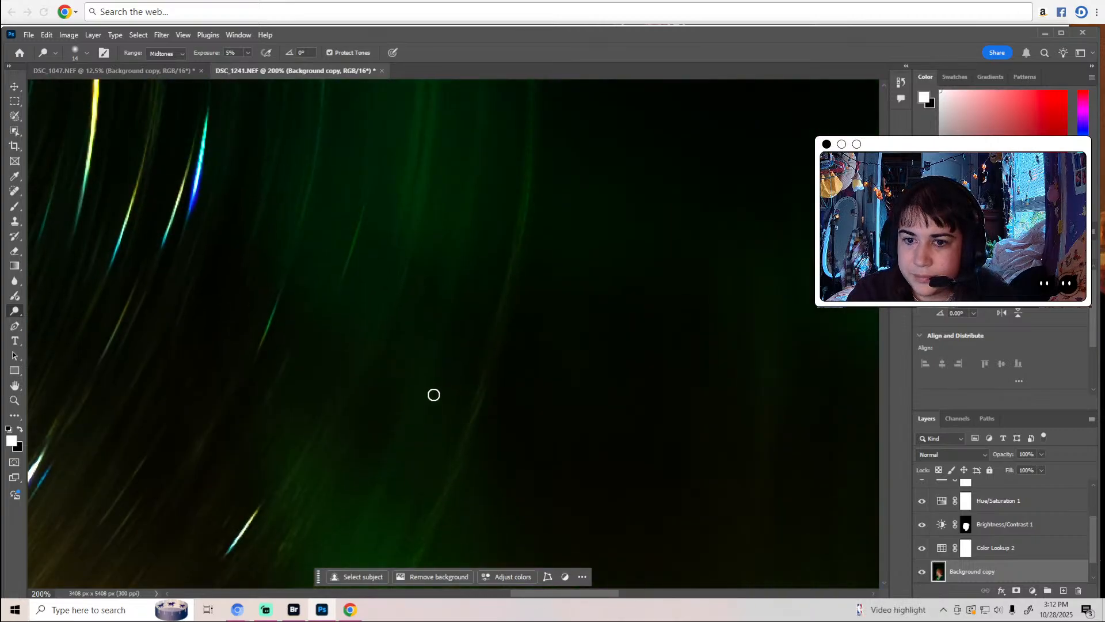
pyautogui.scroll(2, 514, 315)
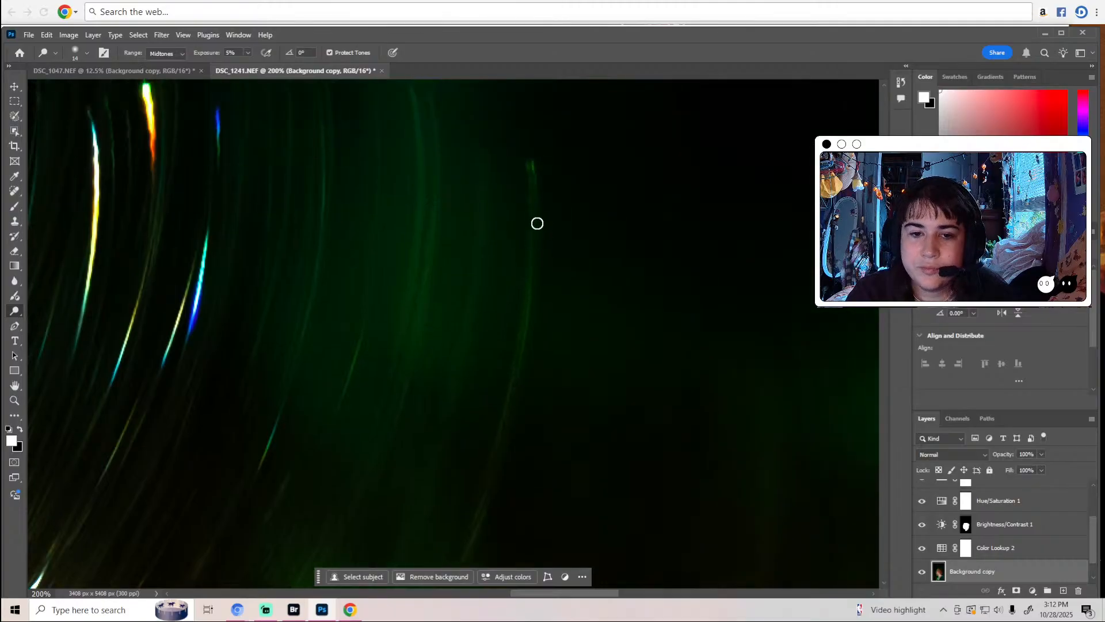
pyautogui.scroll(-15, 408, 284)
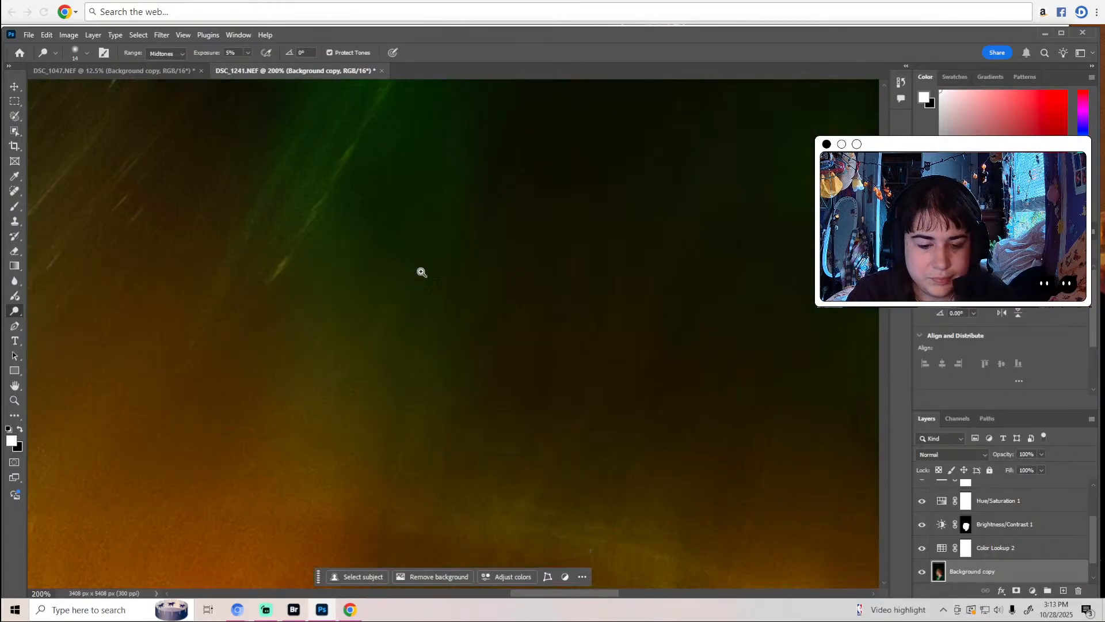
# Review the portrait from a distance, finishing with the head, neck and shoulder at 25% zoom.
pyautogui.press('z')
pyautogui.keyDown('alt'); pyautogui.click(420, 272); pyautogui.keyUp('alt')
pyautogui.keyDown('alt'); pyautogui.click(419, 276); pyautogui.keyUp('alt')
pyautogui.keyDown('alt'); pyautogui.click(419, 277); pyautogui.keyUp('alt')
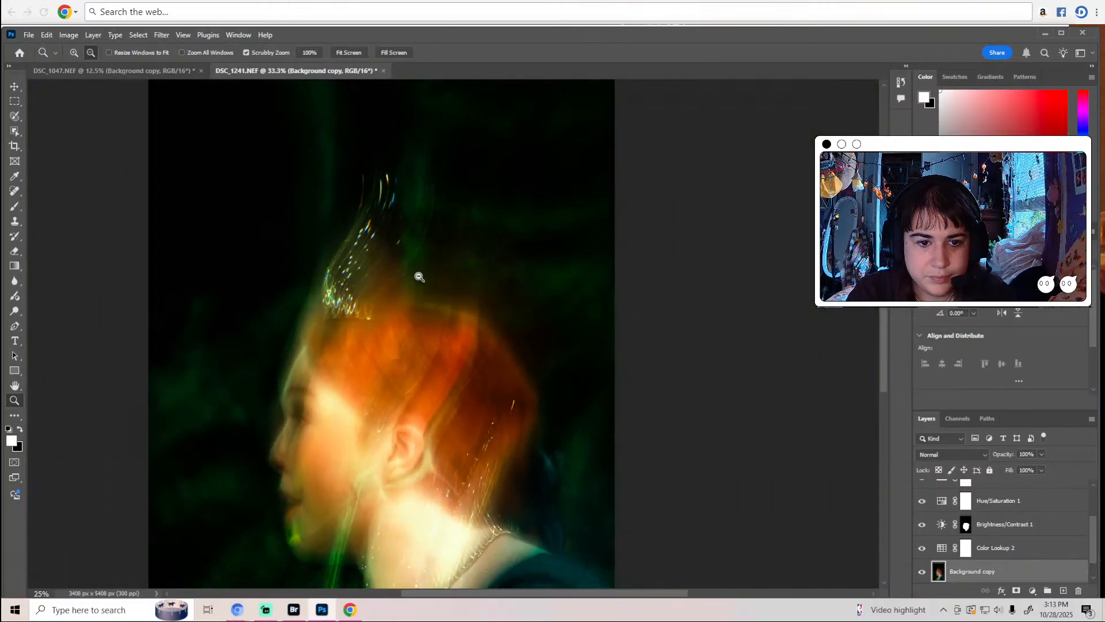
pyautogui.keyDown('alt'); pyautogui.click(419, 277); pyautogui.keyUp('alt')
pyautogui.keyDown('alt'); pyautogui.click(420, 278); pyautogui.keyUp('alt')
pyautogui.click(392, 252)
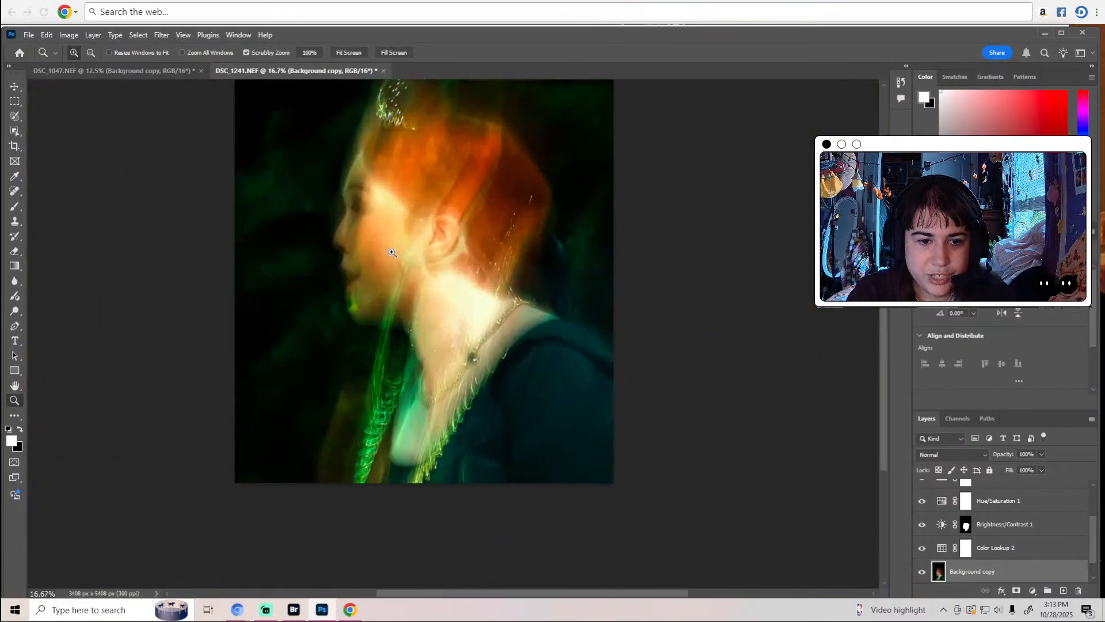
pyautogui.click(486, 328)
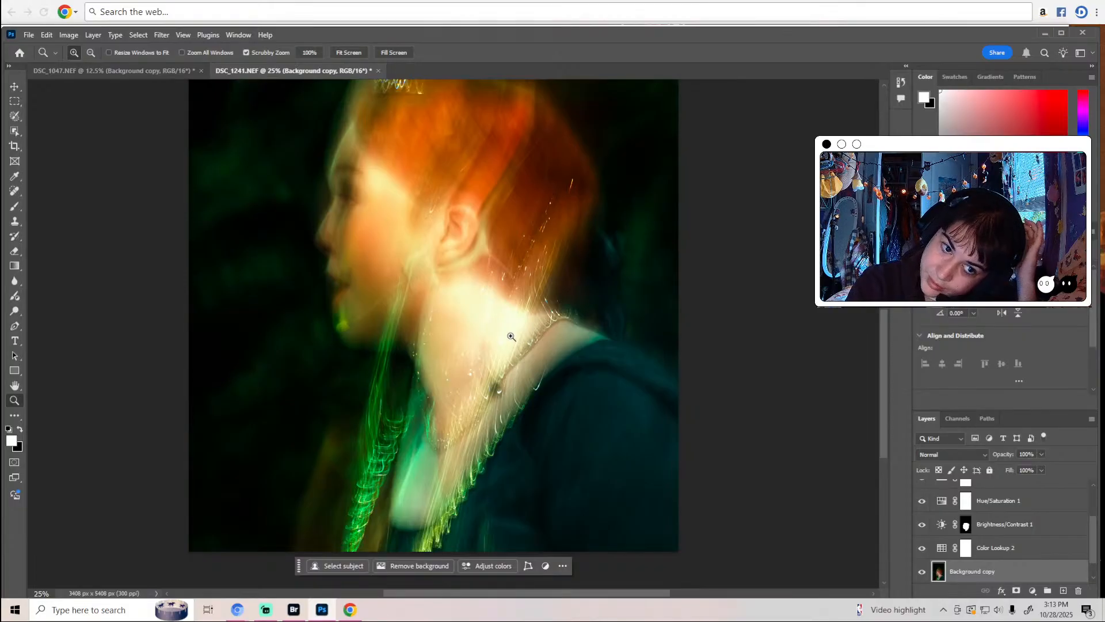
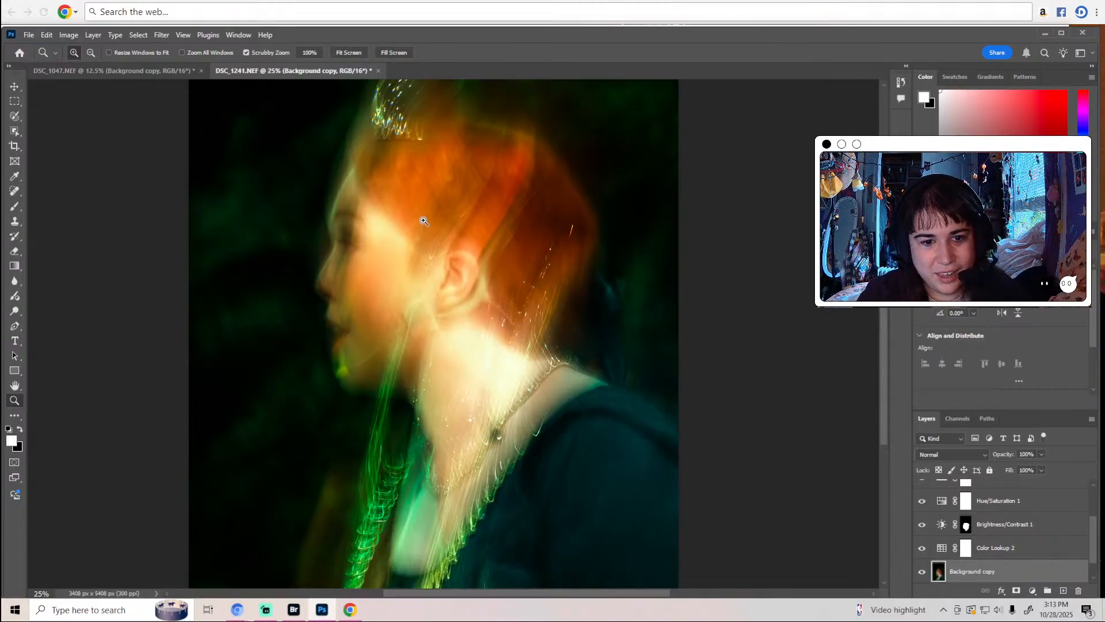
# Examine the light streaks in the orange hair above and beside the ear at 200% zoom with the Dodge tool active.
pyautogui.click(418, 270)
pyautogui.click(419, 263)
pyautogui.click(419, 263)
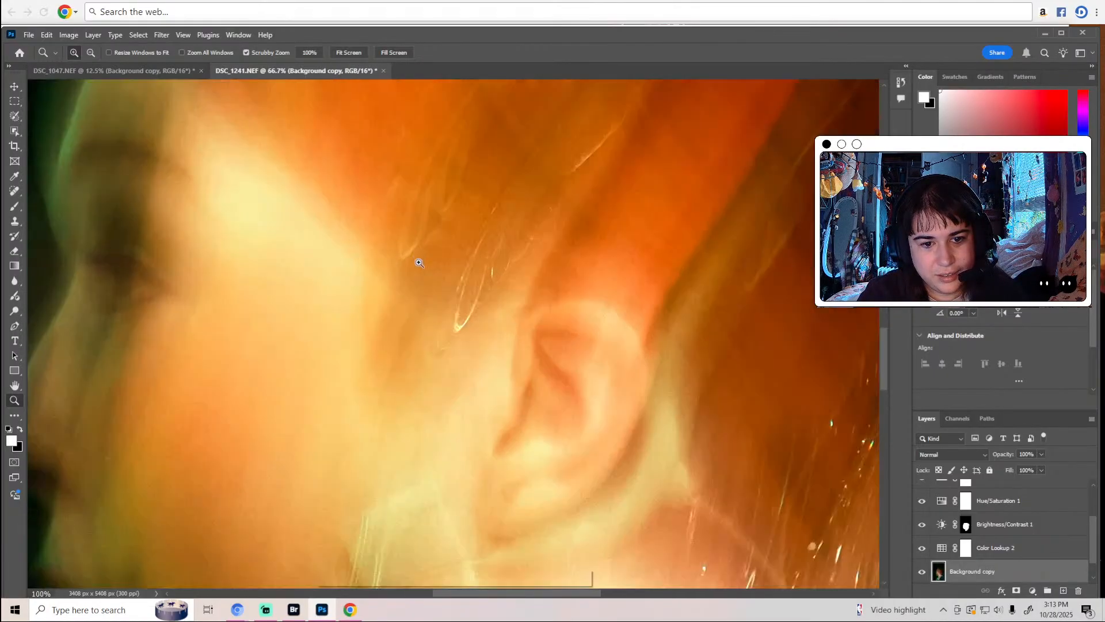
pyautogui.click(418, 260)
pyautogui.click(405, 280)
pyautogui.click(14, 311)
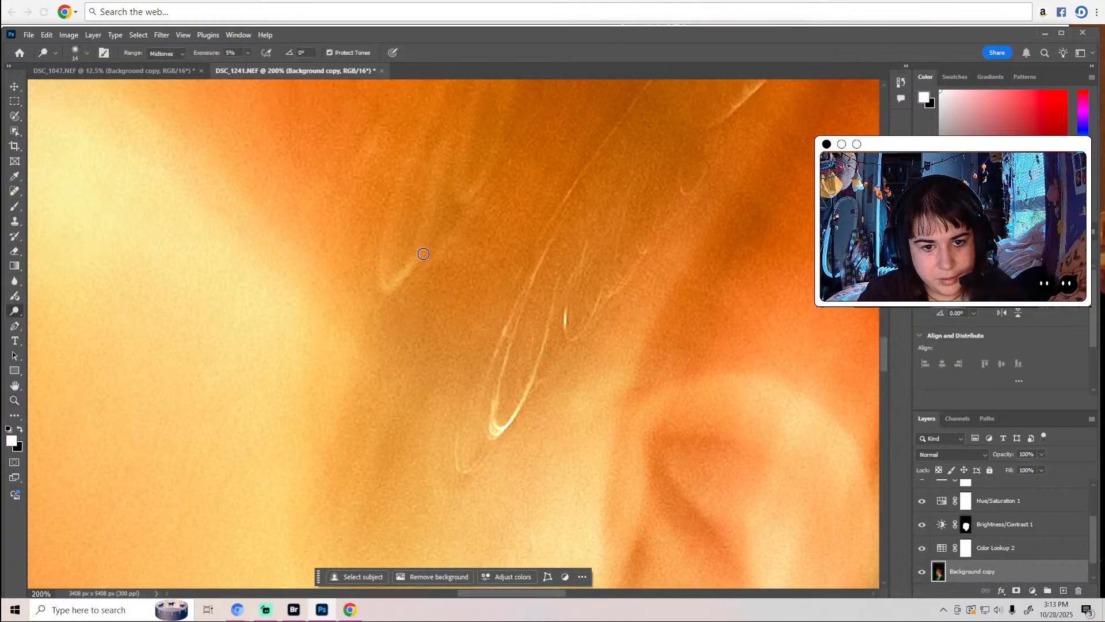
pyautogui.scroll(2, 454, 252)
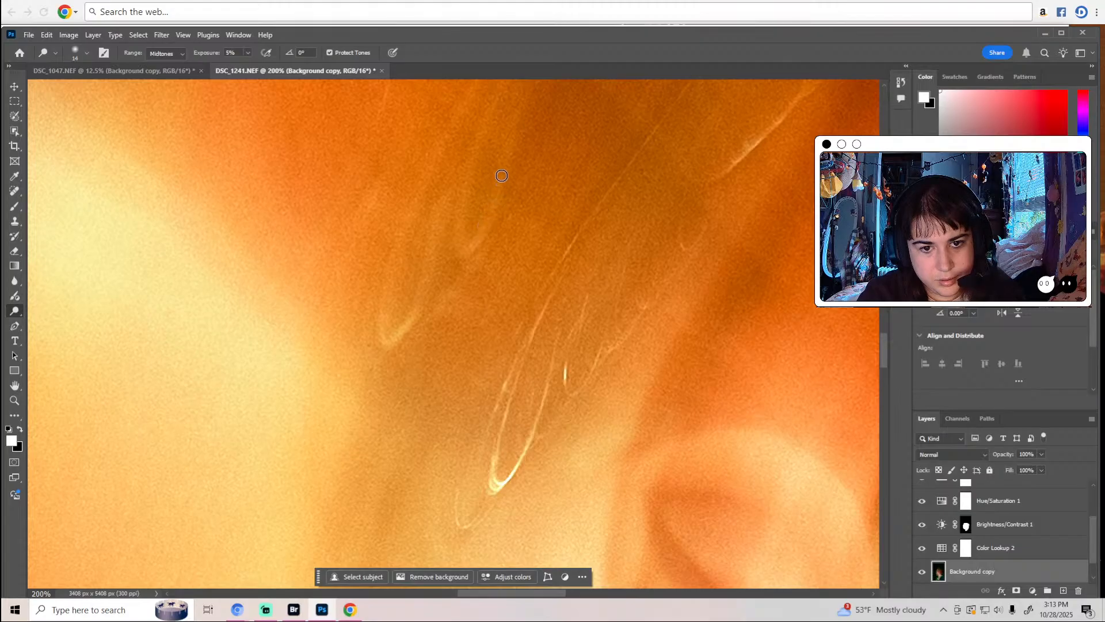
pyautogui.scroll(3, 491, 244)
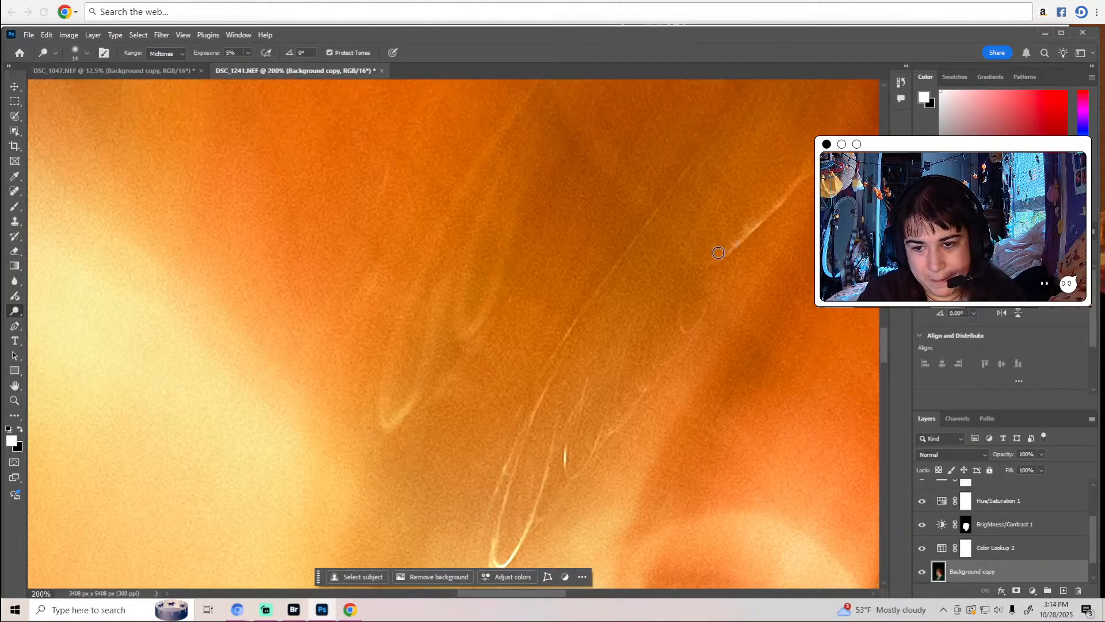
pyautogui.scroll(4, 617, 316)
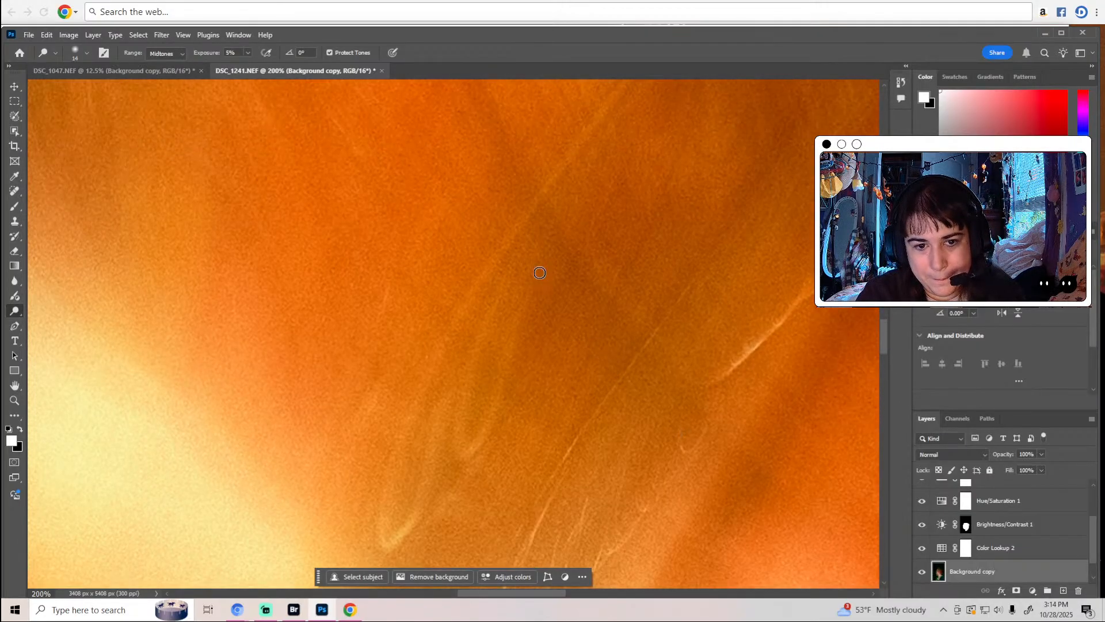
pyautogui.scroll(4, 444, 414)
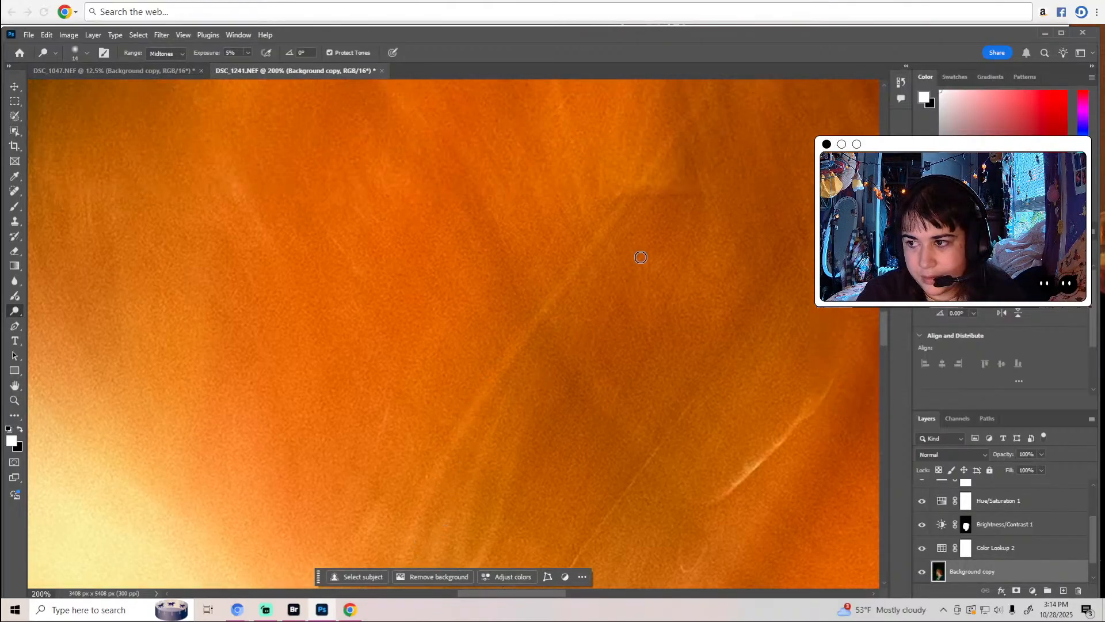
pyautogui.hscroll(5, 536, 564)
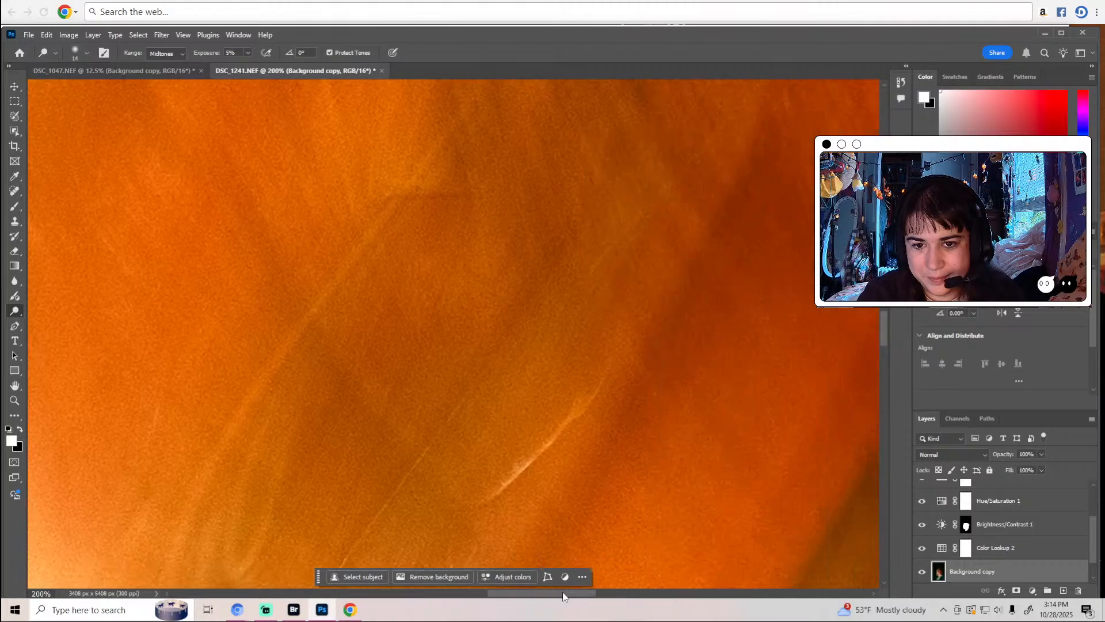
# Review the whole head, inspect the light streaks behind the ear and on the bright neck, and return to a full view of the portrait.
pyautogui.press('z')
pyautogui.scroll(-4, 578, 458)
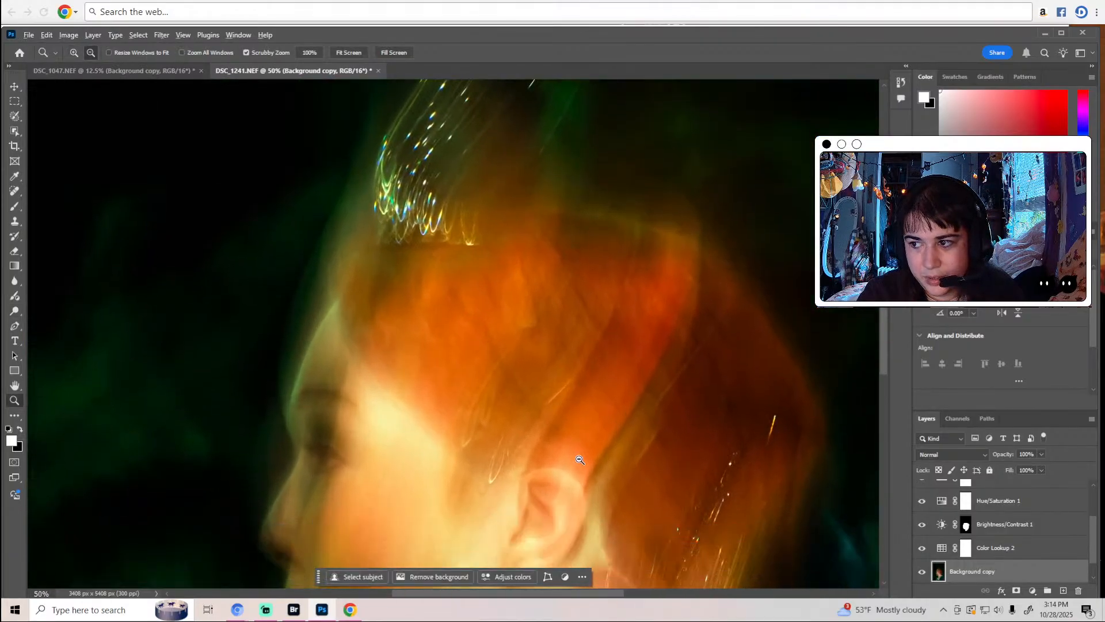
pyautogui.press('o')
pyautogui.scroll(-2, 579, 459)
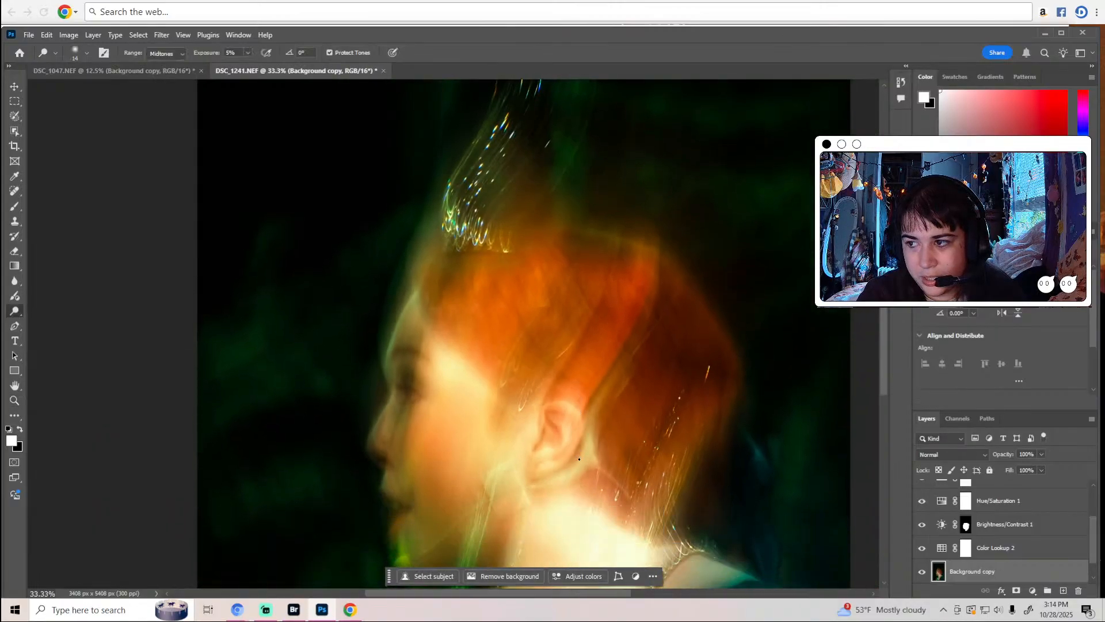
pyautogui.scroll(-3, 579, 459)
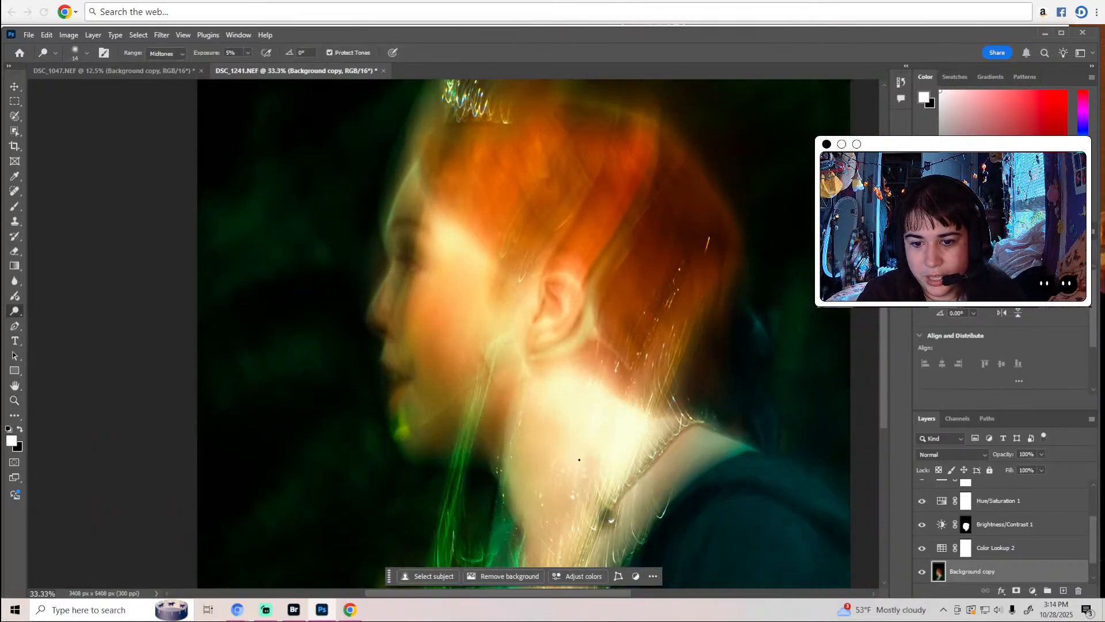
pyautogui.keyDown('alt'); pyautogui.scroll(3, 630, 395); pyautogui.keyUp('alt')
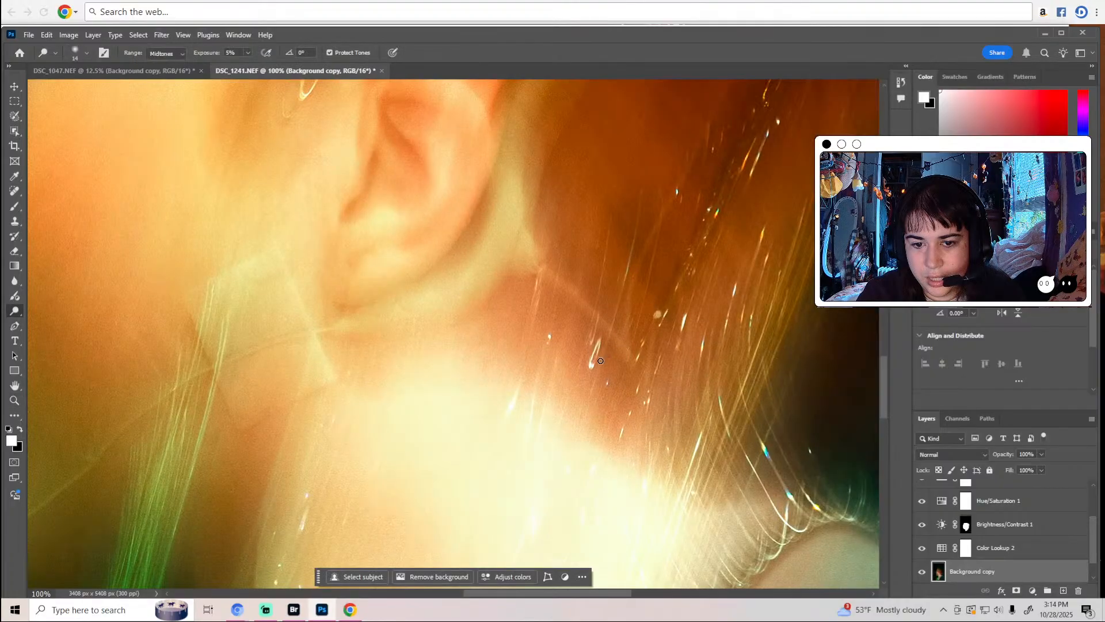
pyautogui.keyDown('alt'); pyautogui.scroll(1, 601, 341); pyautogui.keyUp('alt')
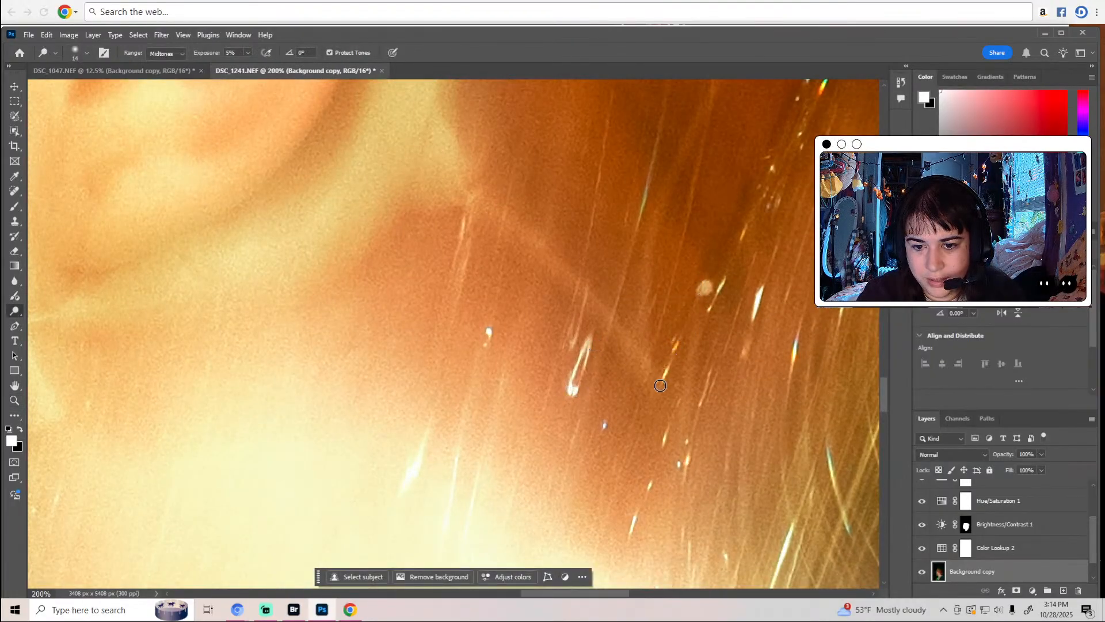
pyautogui.scroll(-2, 660, 386)
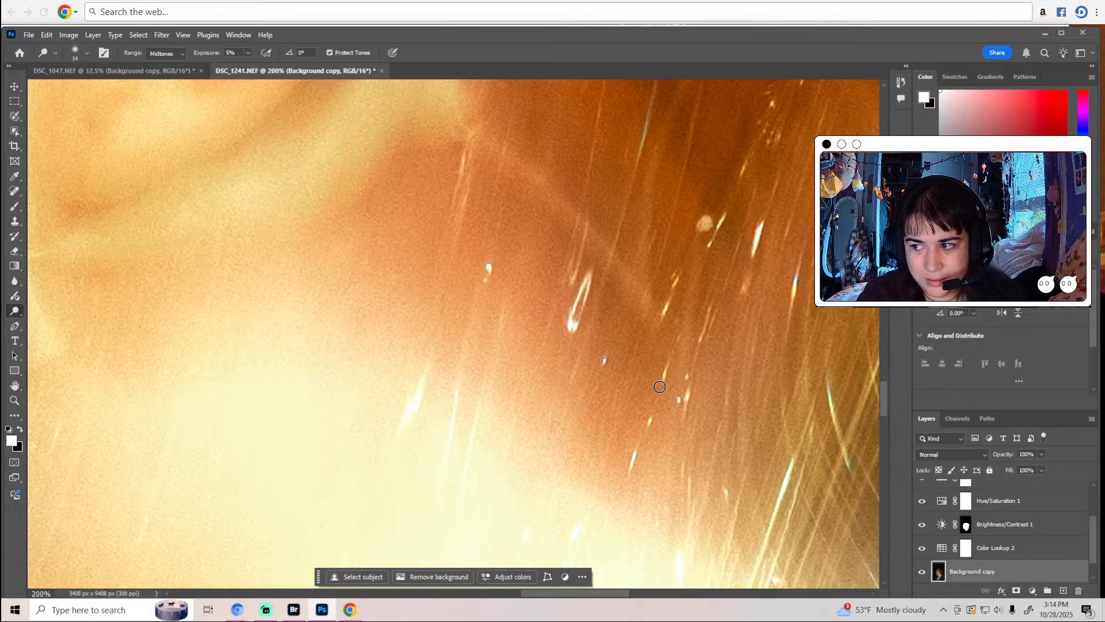
pyautogui.scroll(-4, 660, 386)
pyautogui.press('z')
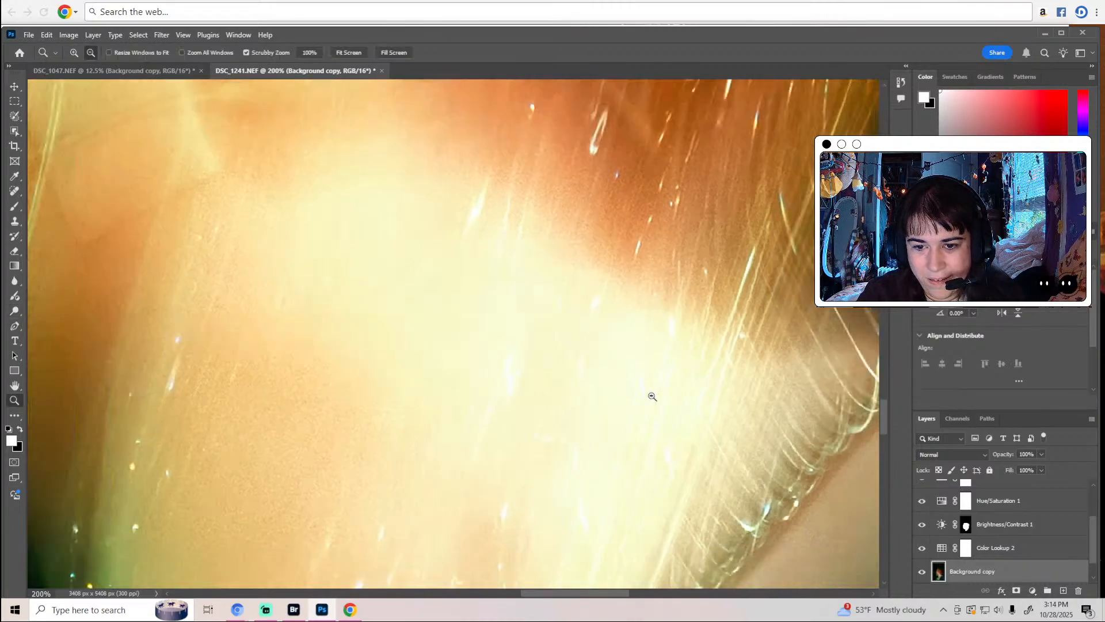
pyautogui.scroll(-6, 652, 396)
pyautogui.press('o')
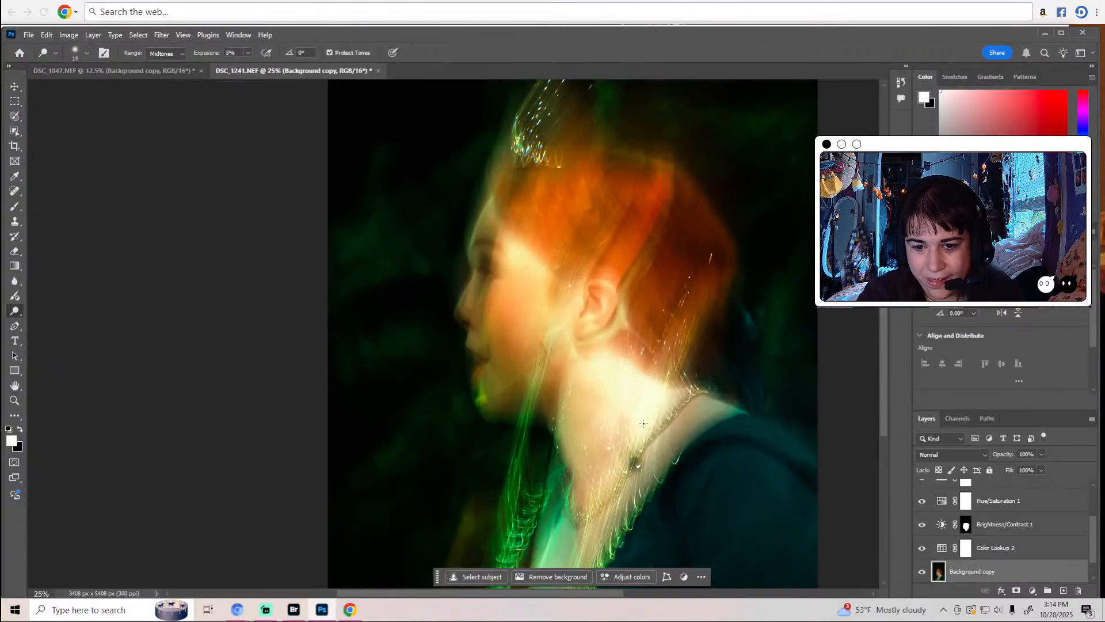
pyautogui.scroll(-1, 654, 400)
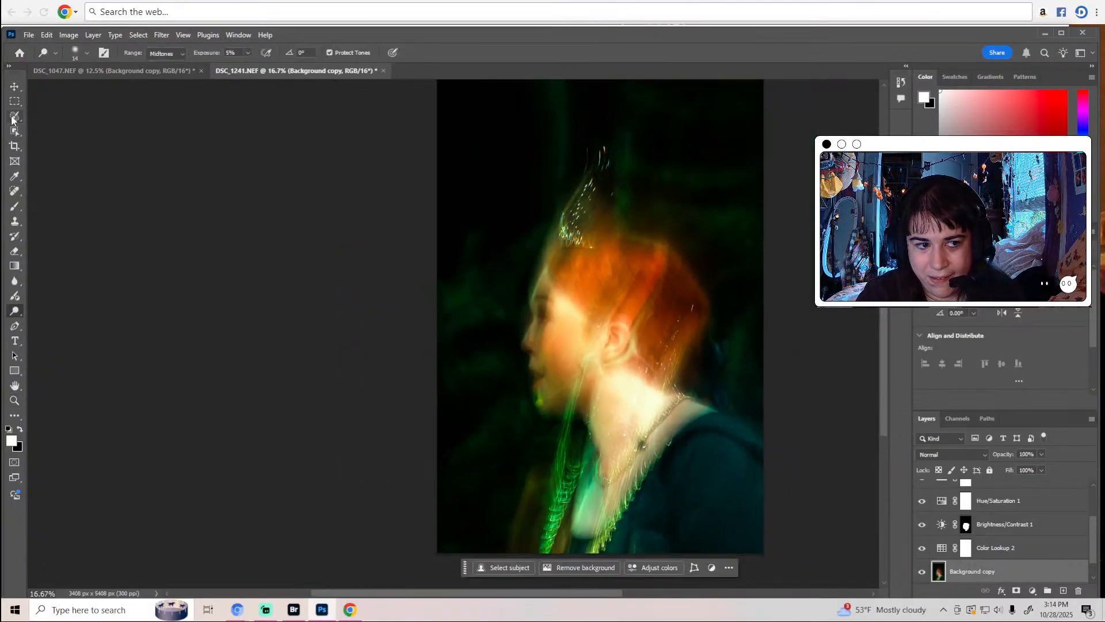
# Brush a selection over the bright area of the neck and darken it slightly with a new Brightness/Contrast adjustment layer.
pyautogui.click(12, 119)
pyautogui.moveTo(662, 395)
pyautogui.mouseDown()
pyautogui.moveTo(630, 388)
pyautogui.moveTo(642, 410)
pyautogui.moveTo(656, 419)
pyautogui.moveTo(679, 397)
pyautogui.mouseUp()
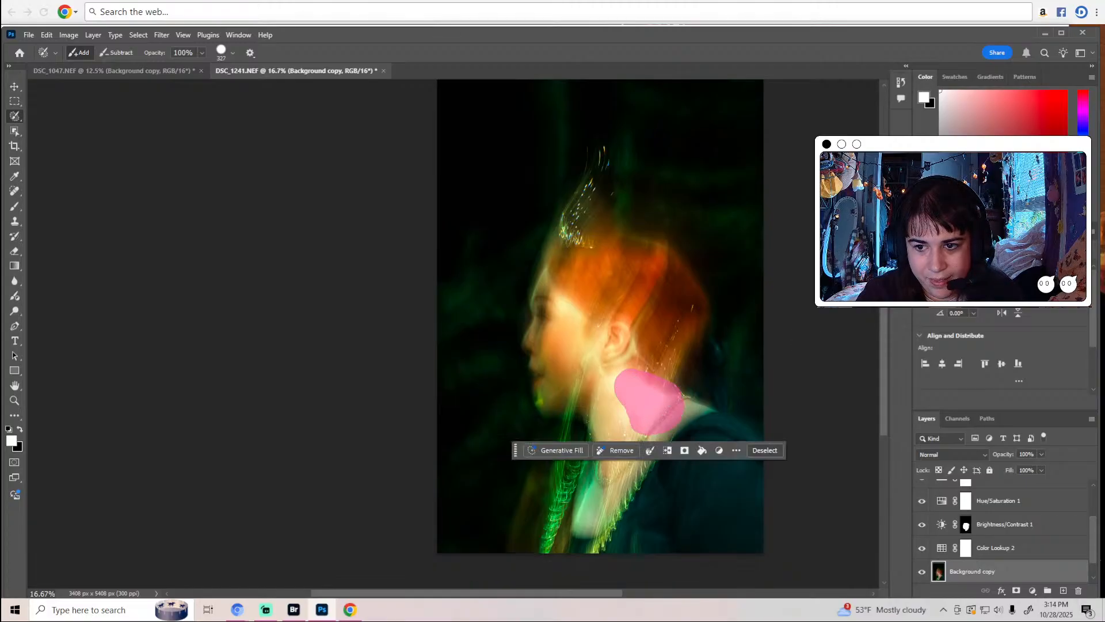
pyautogui.click(967, 231)
pyautogui.click(938, 279)
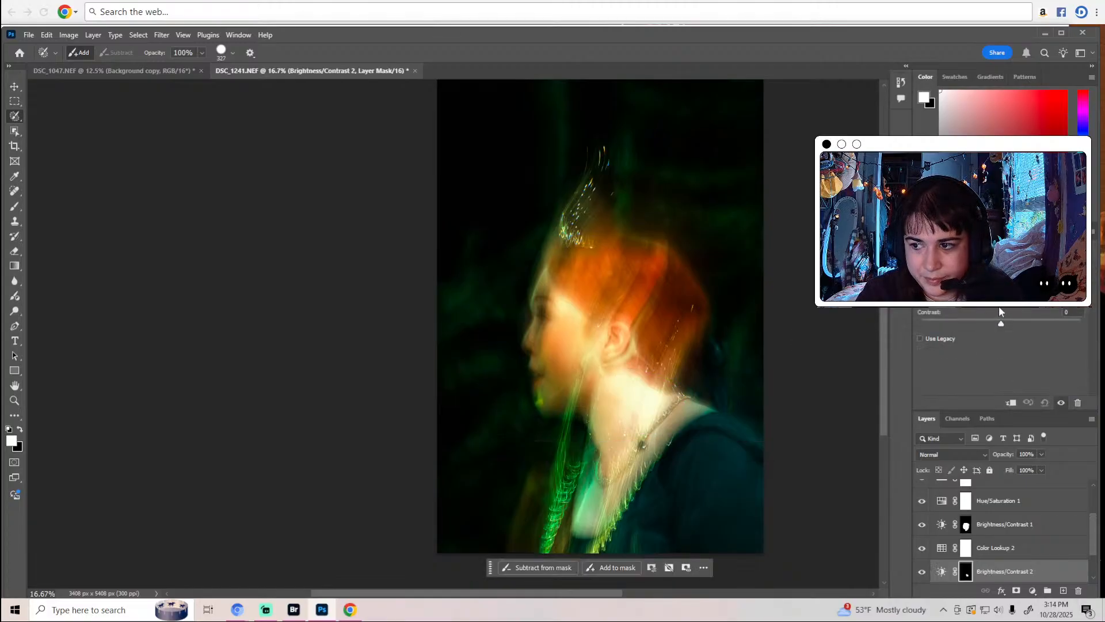
pyautogui.moveTo(1002, 305); pyautogui.dragTo(996, 307)
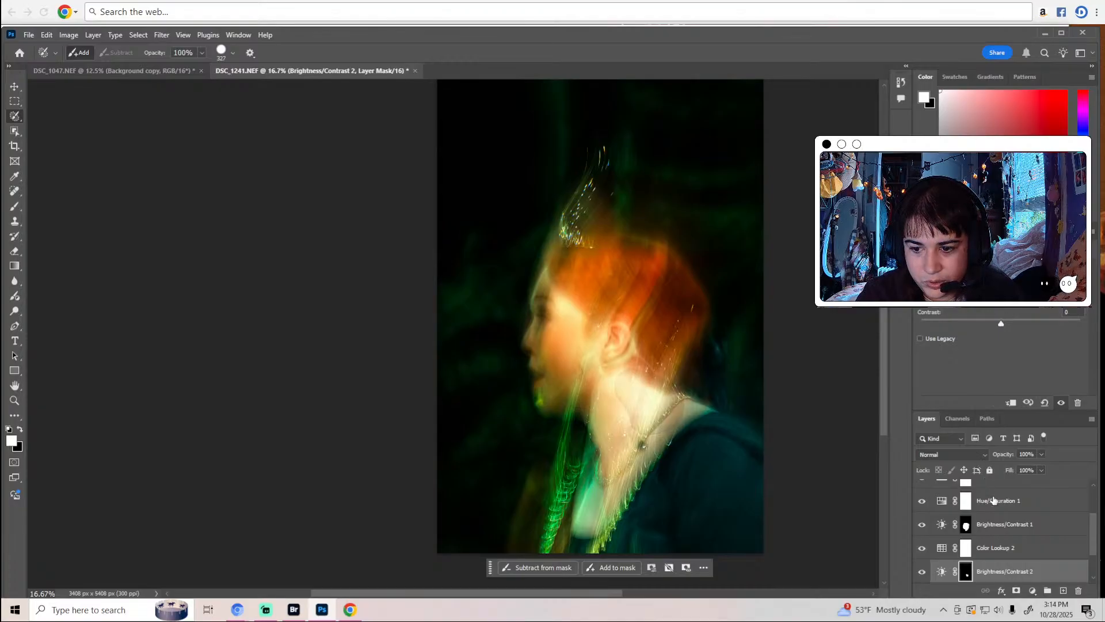
# Feather the neck adjustment's layer mask to 34.3 px and compare the image with and without the adjustment.
pyautogui.click(971, 575)
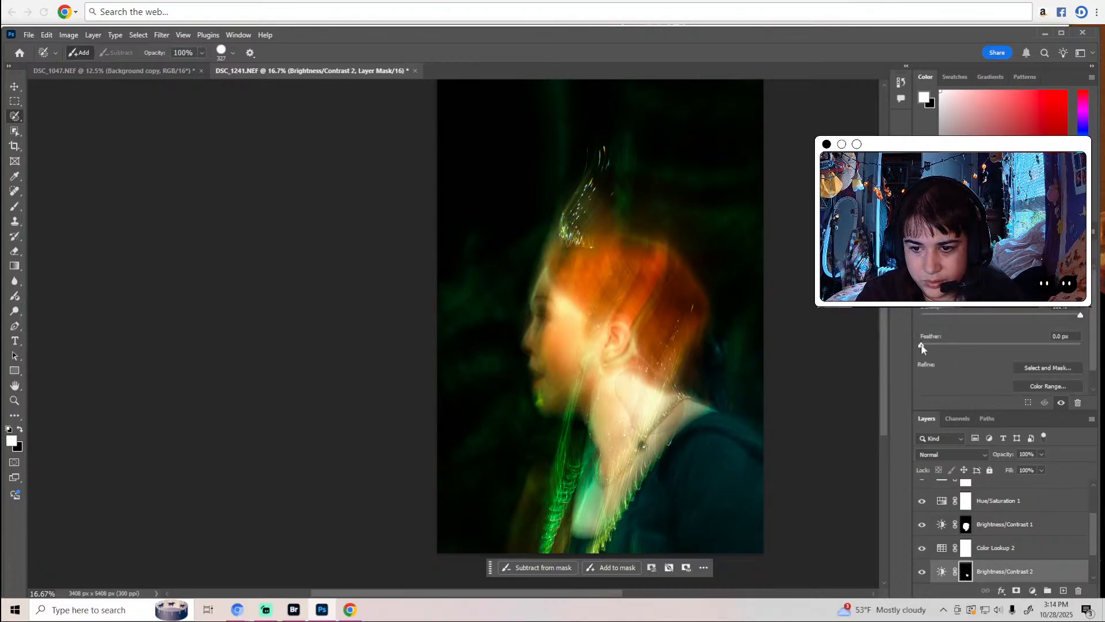
pyautogui.moveTo(921, 346); pyautogui.dragTo(1000, 346)
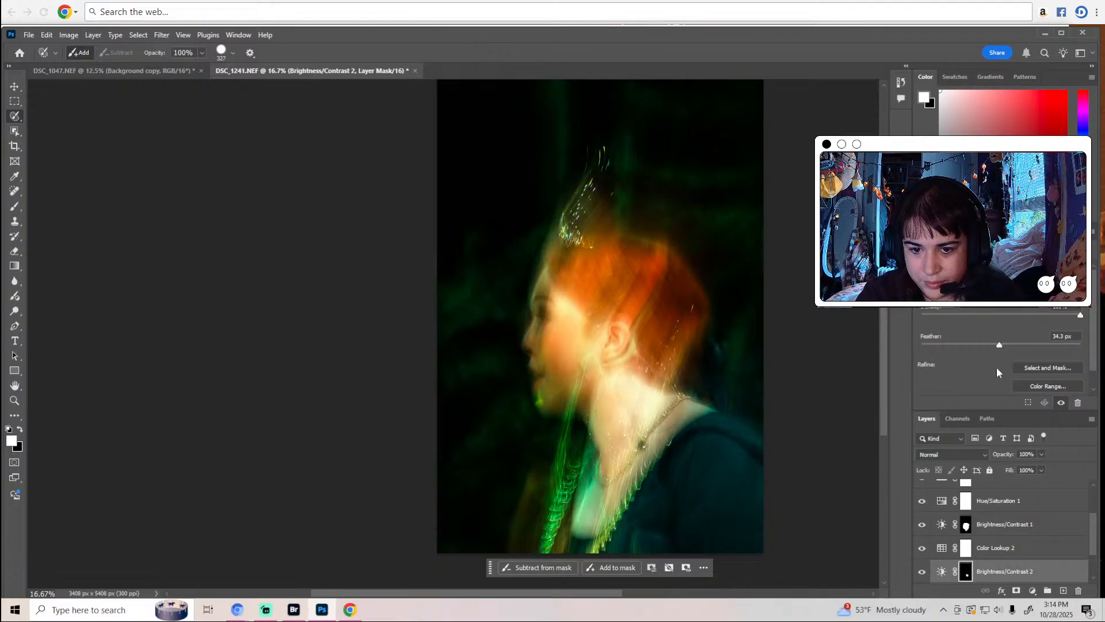
pyautogui.click(922, 572)
pyautogui.click(921, 572)
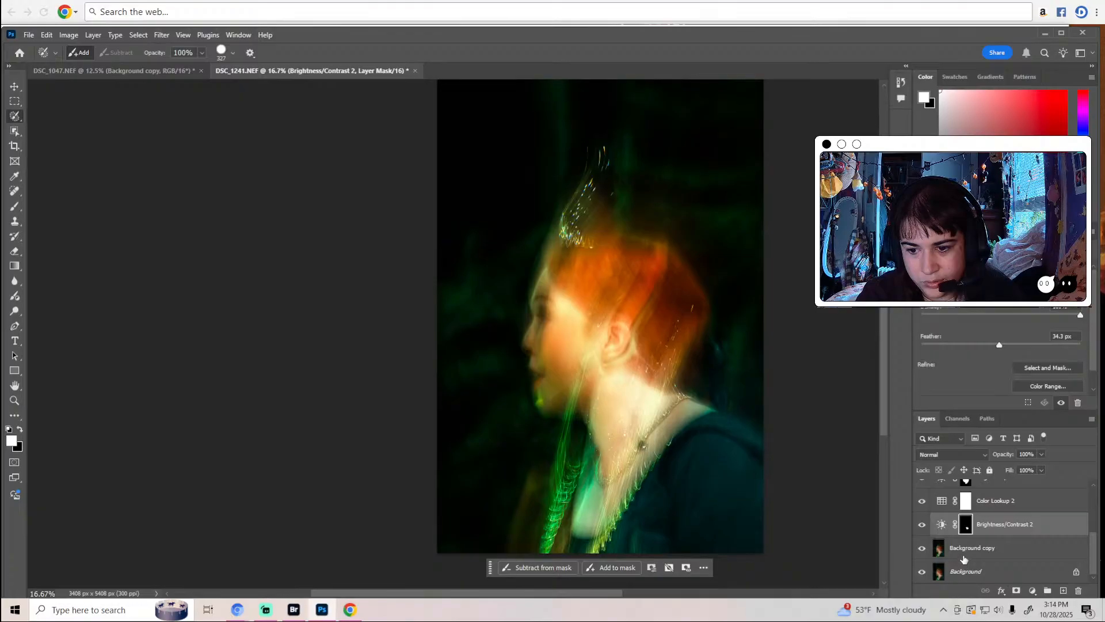
# Center the portrait and reduce the Color Lookup 2 layer to 49% opacity and 48% fill, checking its effect.
pyautogui.click(965, 554)
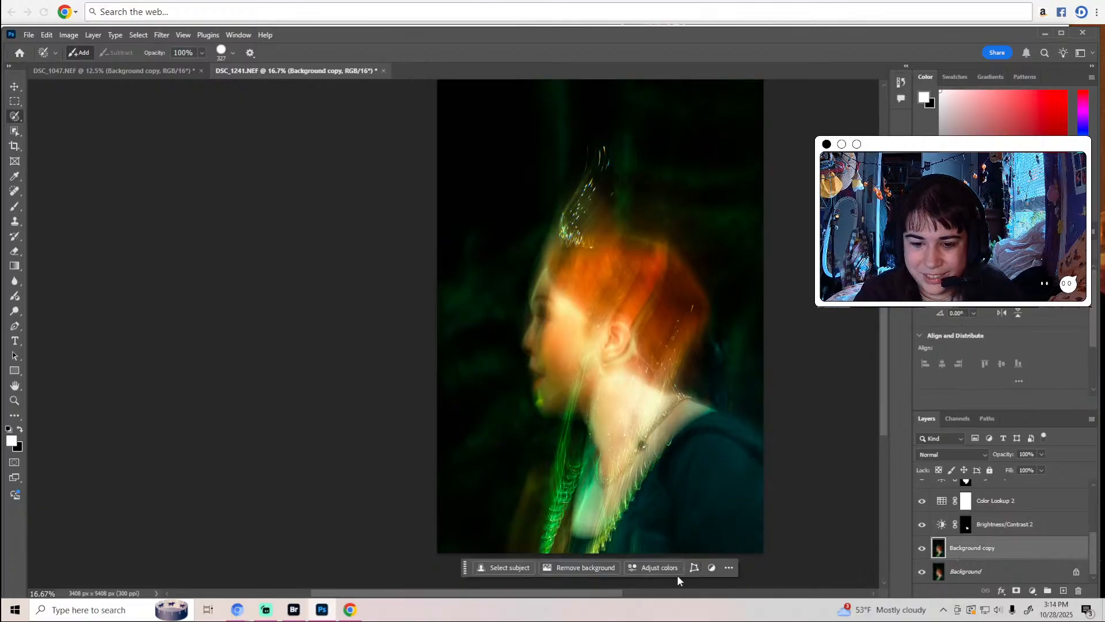
pyautogui.moveTo(620, 596); pyautogui.dragTo(677, 593)
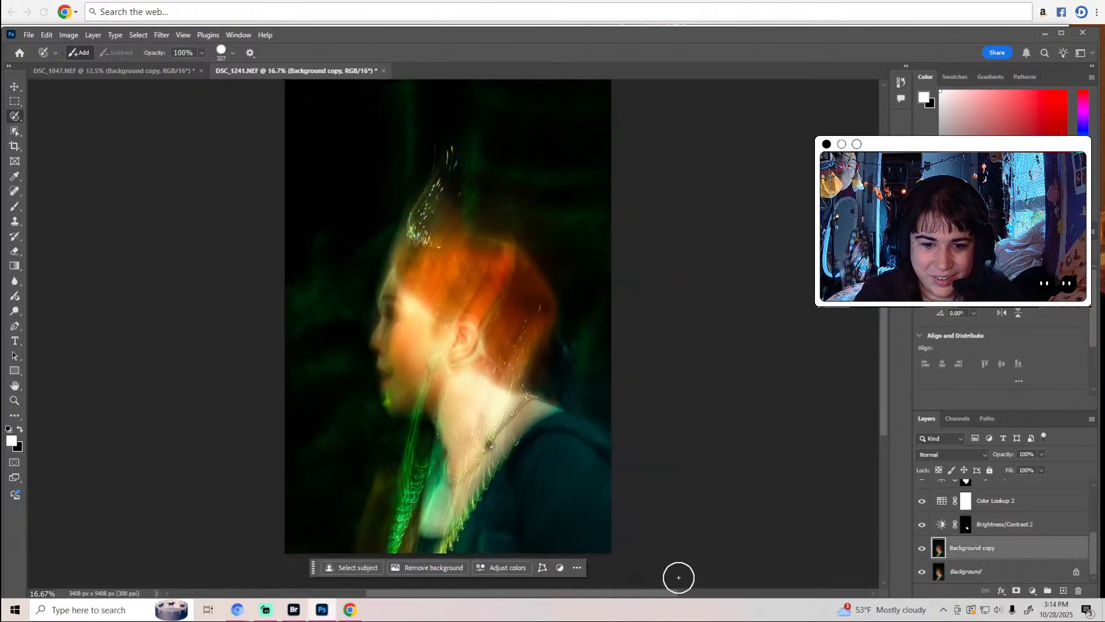
pyautogui.scroll(1, 967, 547)
pyautogui.click(1003, 526)
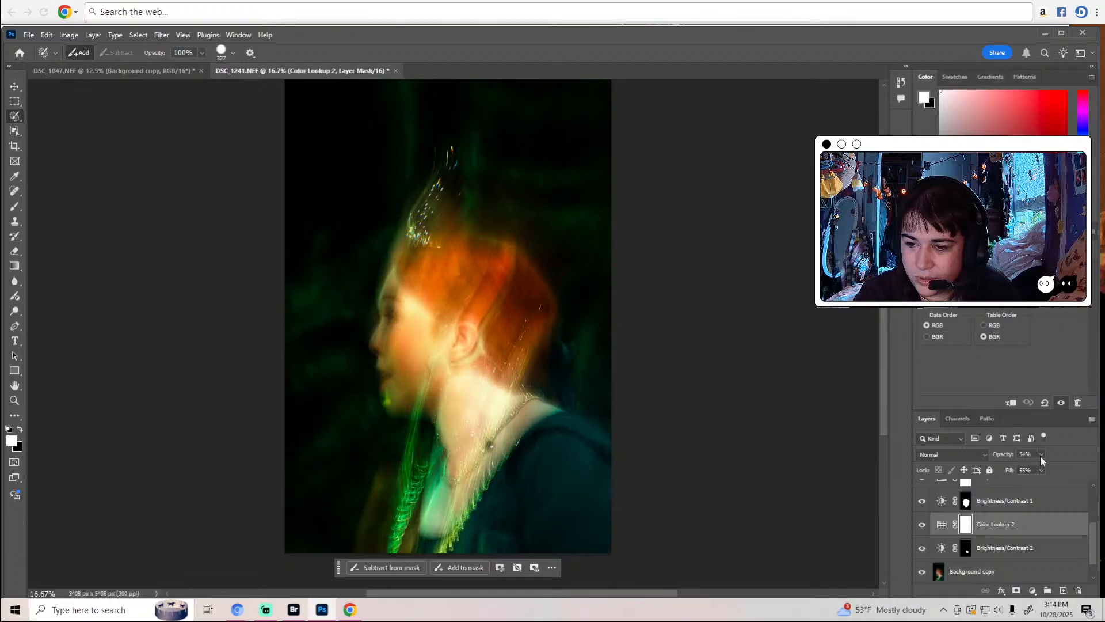
pyautogui.moveTo(1041, 454); pyautogui.dragTo(1042, 469)
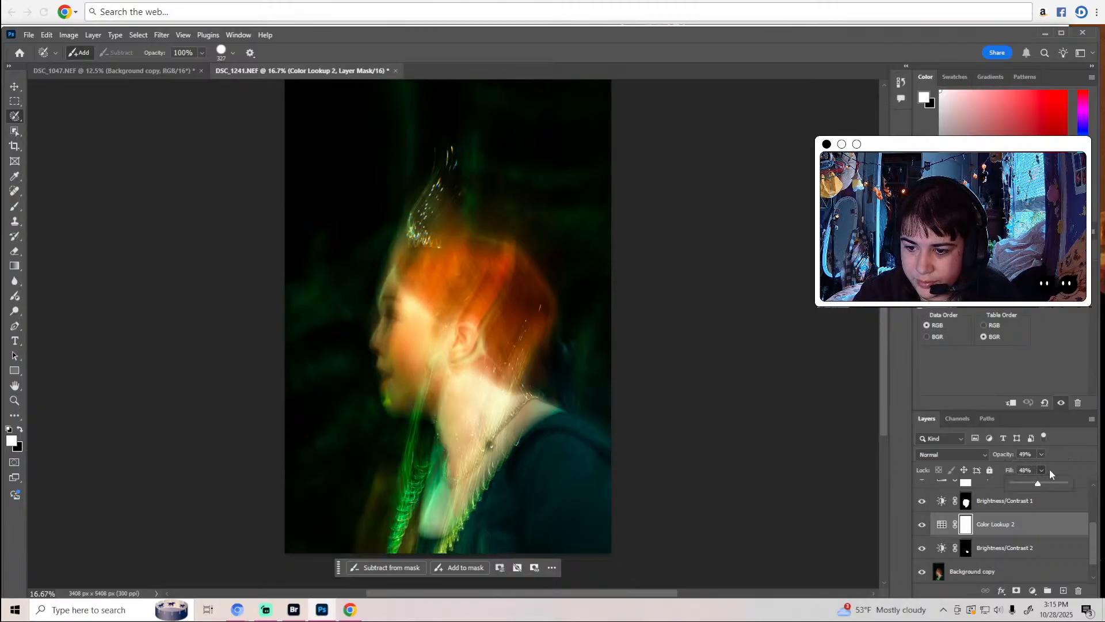
pyautogui.click(923, 525)
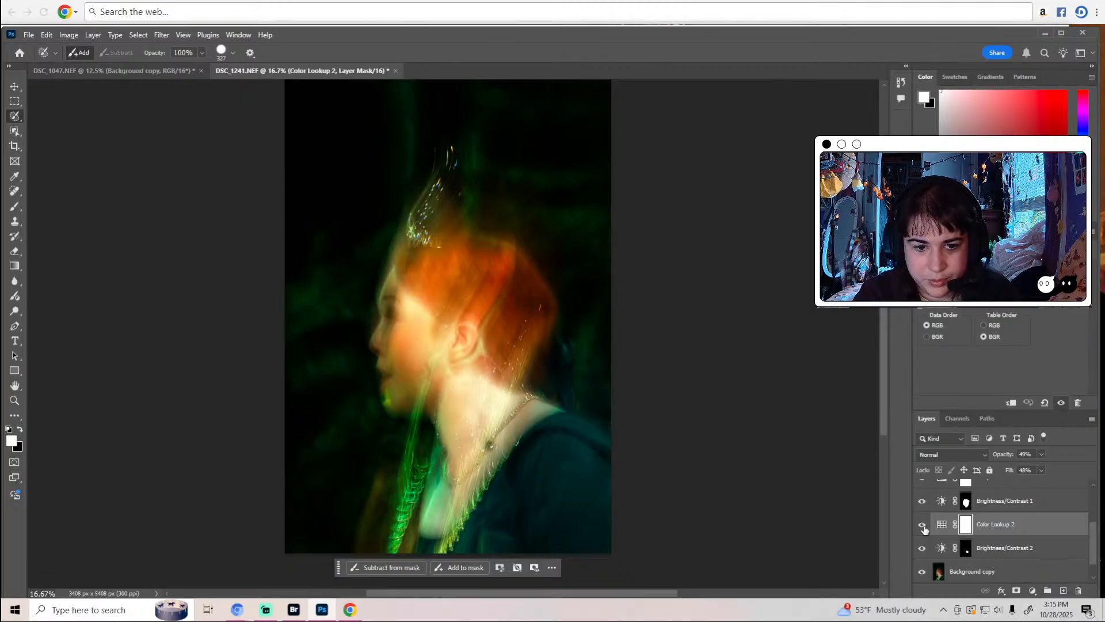
# Select the Background copy layer and view the whole portrait at 12.5% zoom.
pyautogui.scroll(-1, 923, 527)
pyautogui.click(979, 548)
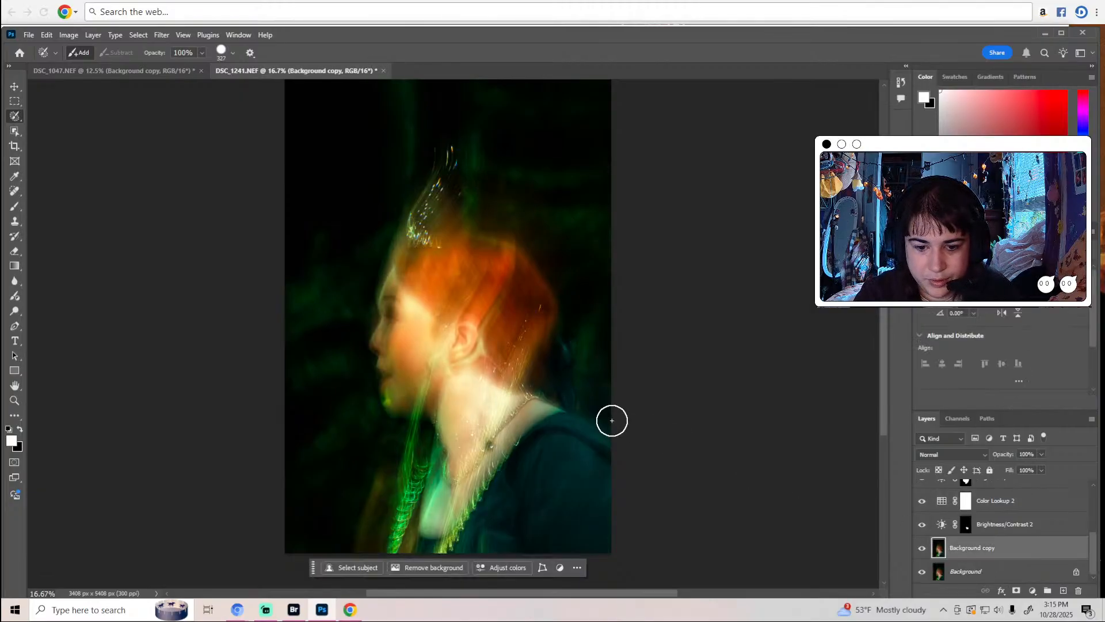
pyautogui.press('z')
pyautogui.keyDown('alt'); pyautogui.click(546, 394); pyautogui.keyUp('alt')
pyautogui.press('w')
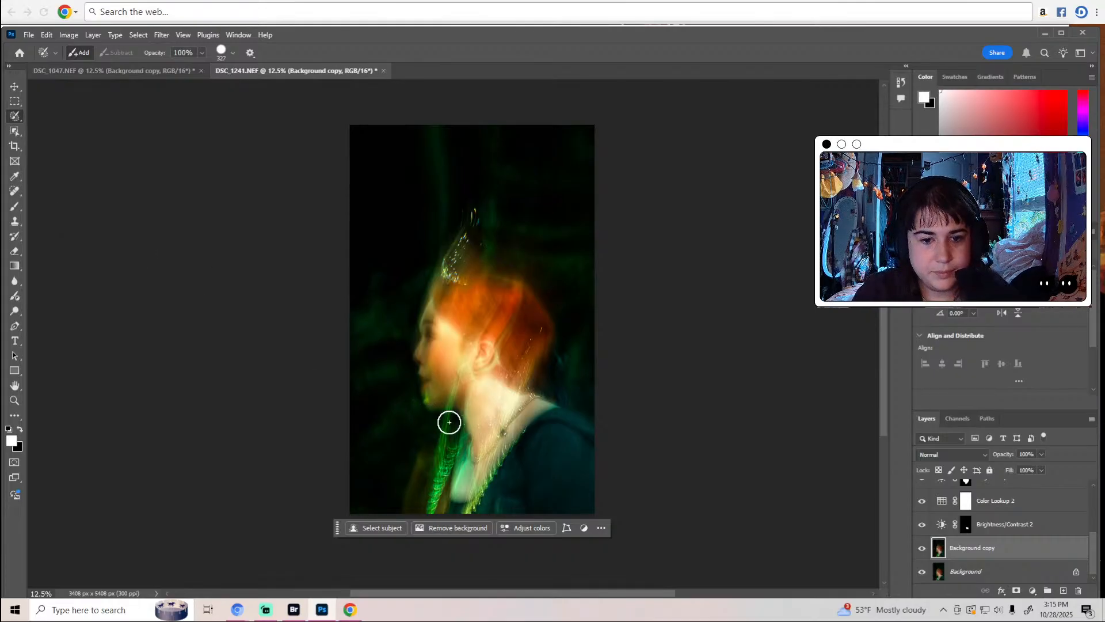
# Burn the midtones around the temple hairline on the Background copy layer, using a 36 px soft brush at 5% exposure.
pyautogui.press('z')
pyautogui.click(473, 344)
pyautogui.click(473, 345)
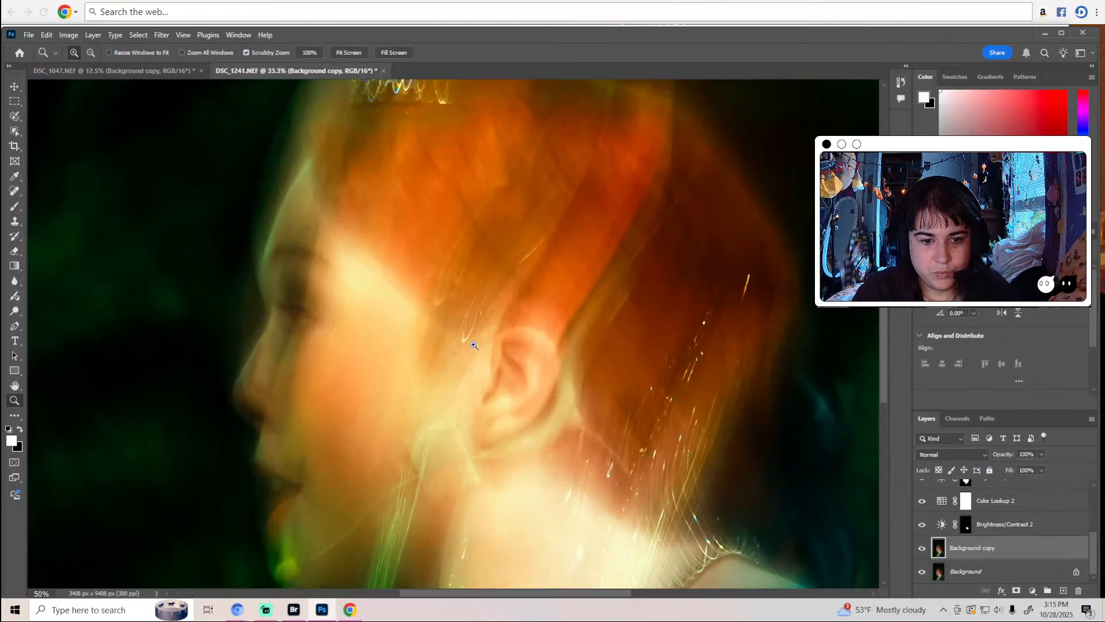
pyautogui.click(473, 345)
pyautogui.click(474, 344)
pyautogui.press('w')
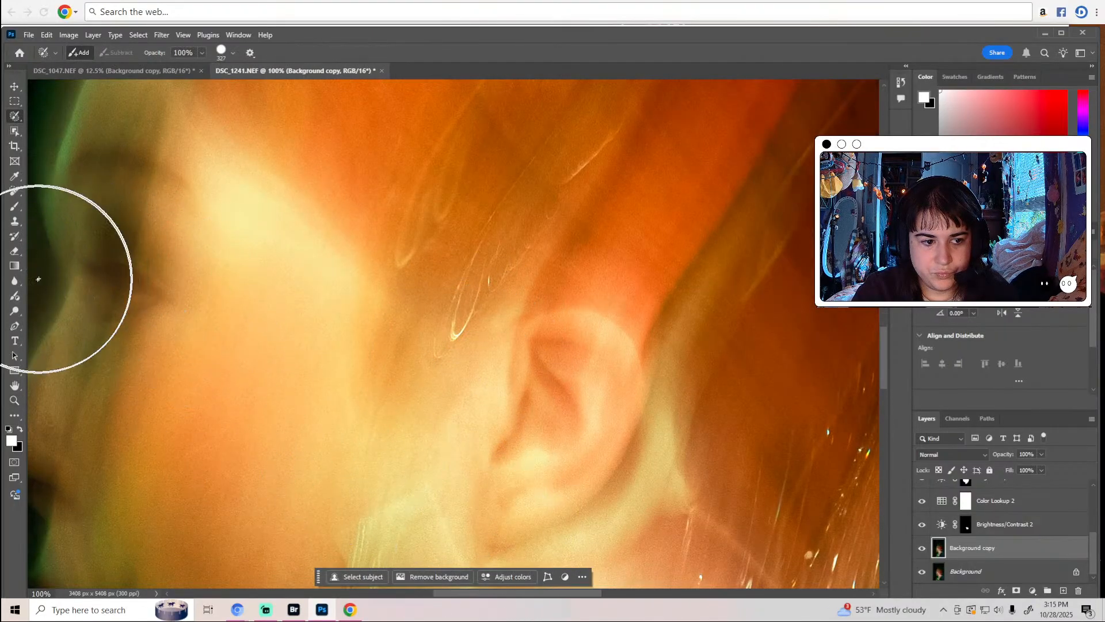
pyautogui.moveTo(14, 311); pyautogui.dragTo(64, 320)
pyautogui.click(65, 320)
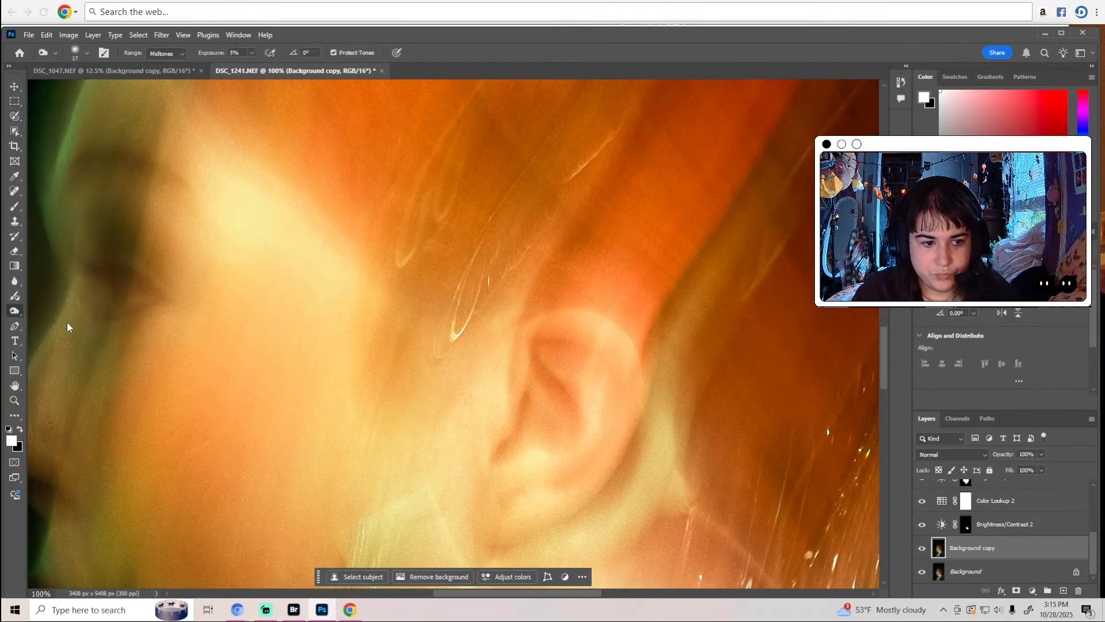
pyautogui.click(85, 54)
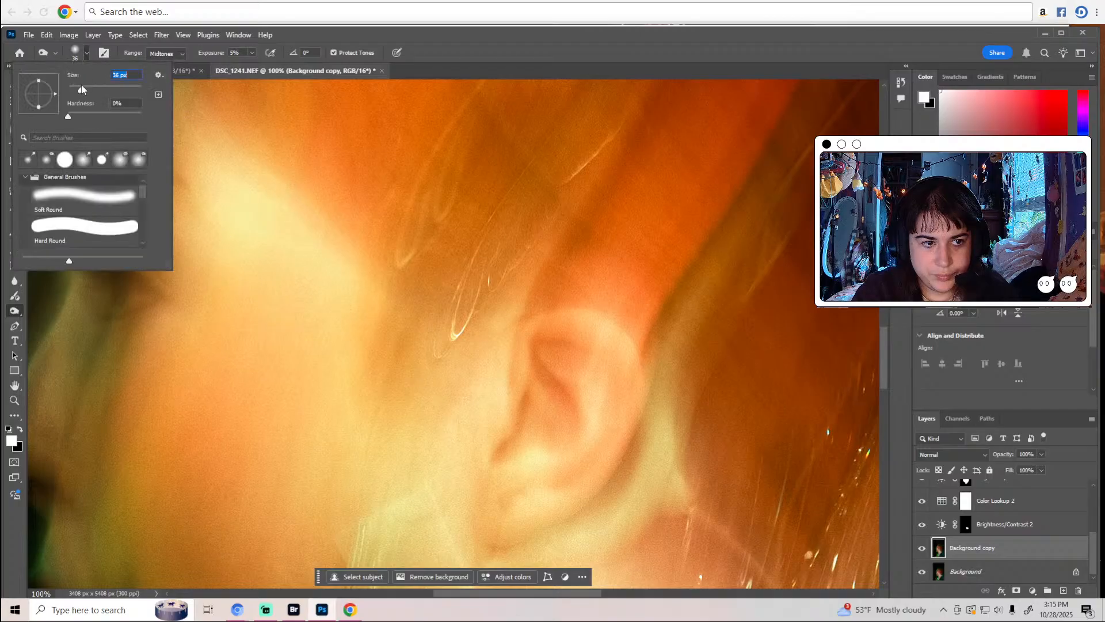
pyautogui.click(292, 42)
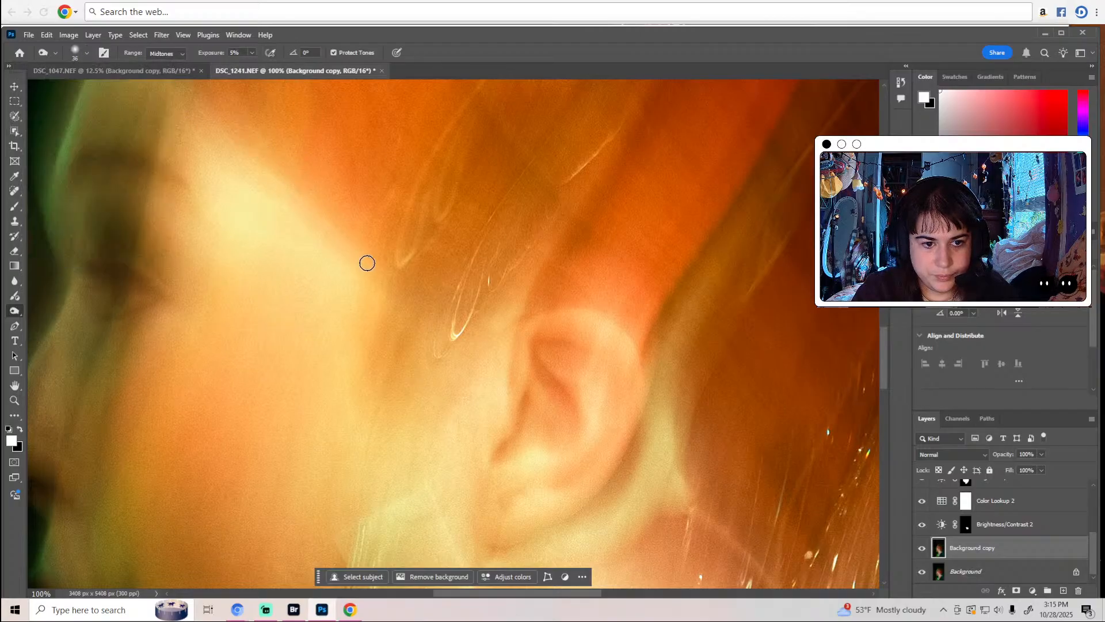
pyautogui.scroll(3, 367, 263)
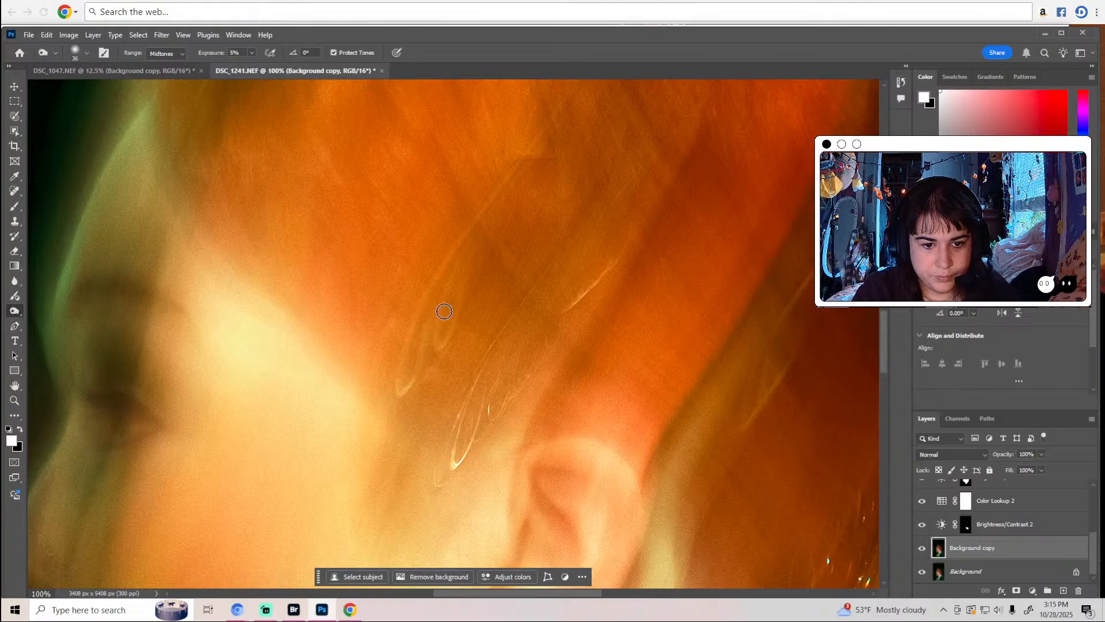
pyautogui.scroll(1, 443, 312)
# Step the history back by one burn stroke and check the whole portrait at 12.5% zoom.
pyautogui.click(901, 82)
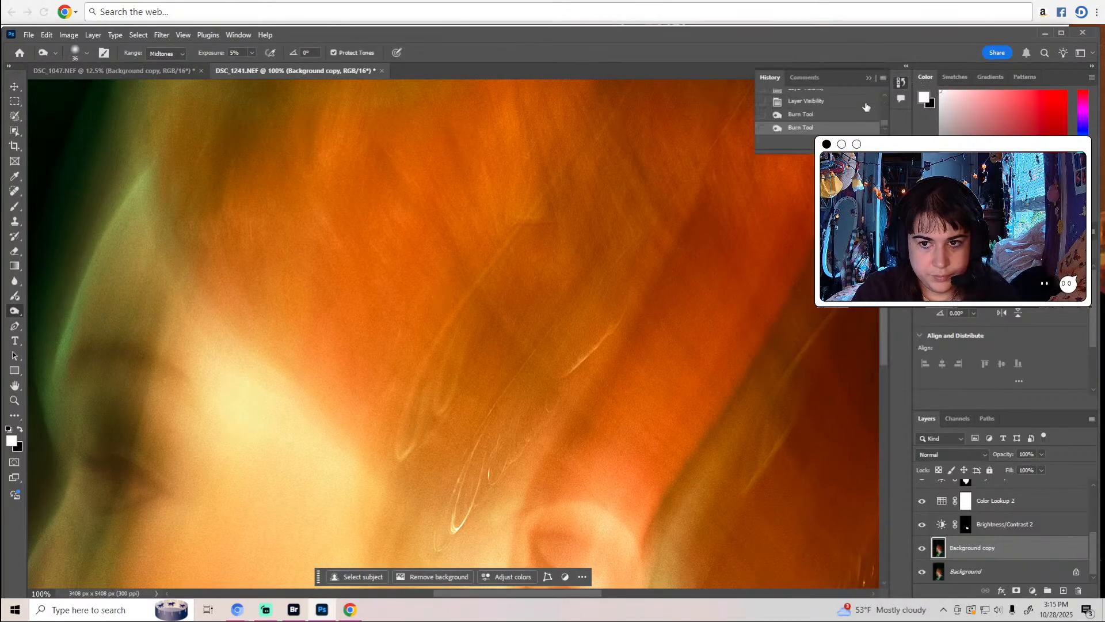
pyautogui.click(840, 114)
pyautogui.click(870, 78)
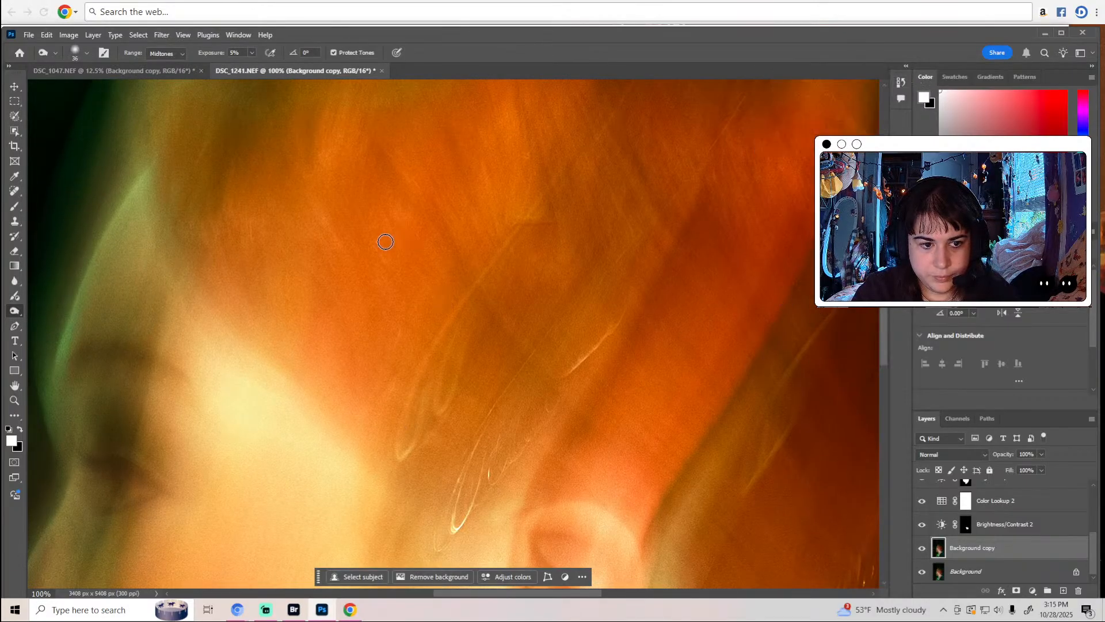
pyautogui.press('z')
pyautogui.scroll(-5, 333, 263)
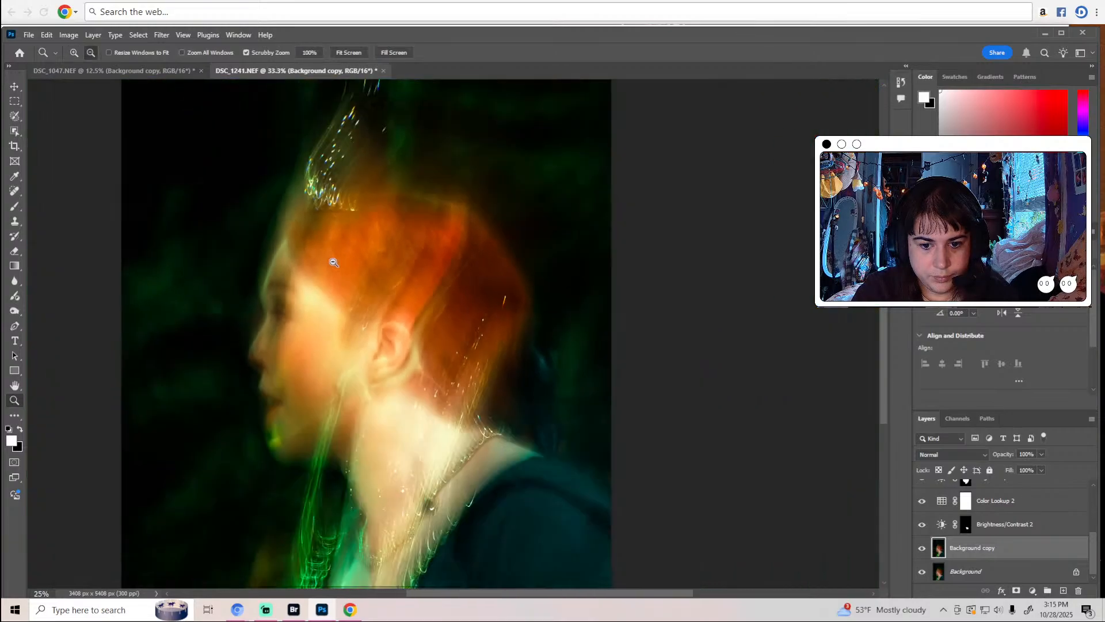
pyautogui.press('o')
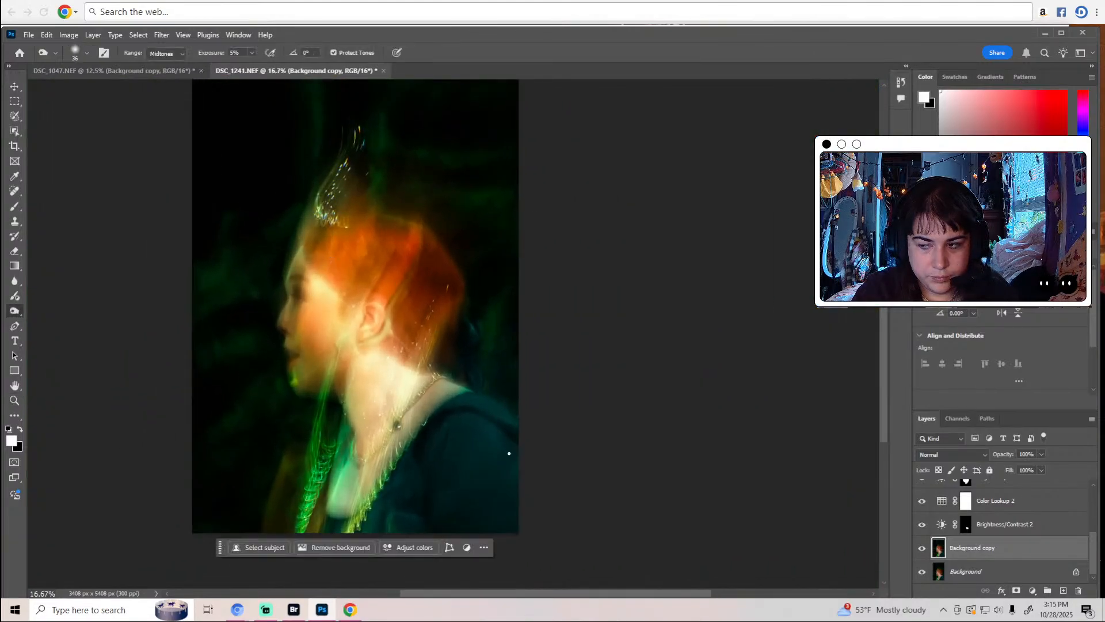
pyautogui.moveTo(597, 594); pyautogui.dragTo(557, 594)
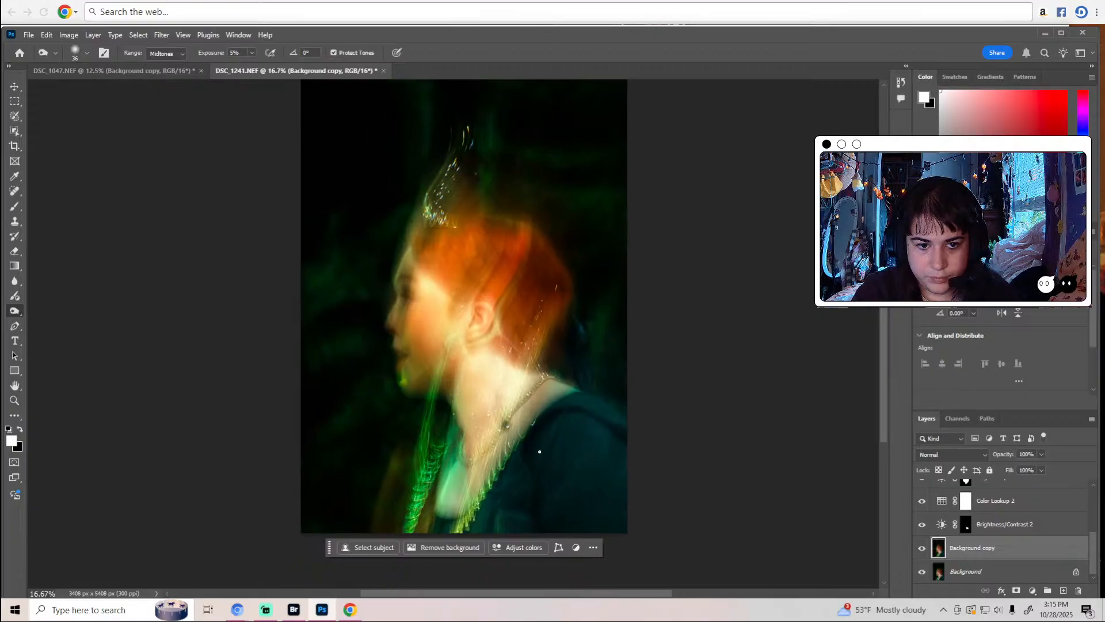
pyautogui.scroll(-1, 538, 400)
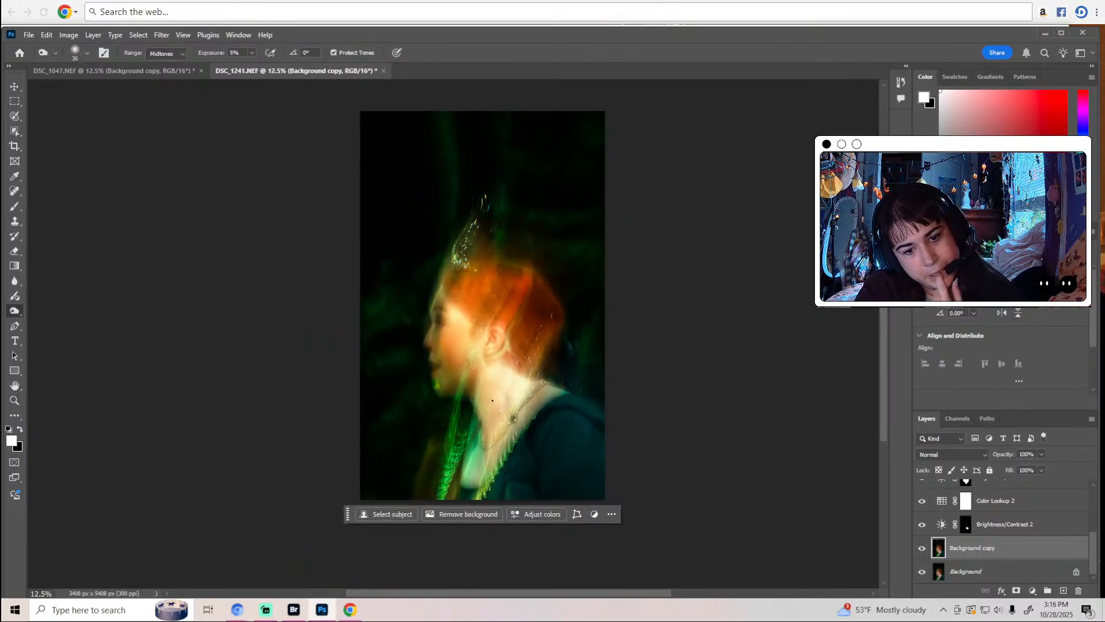
# Crop the portrait to 3296 px wide at full height, using the Rule of Thirds overlay to judge the framing.
pyautogui.click(10, 147)
pyautogui.moveTo(357, 295); pyautogui.dragTo(358, 308)
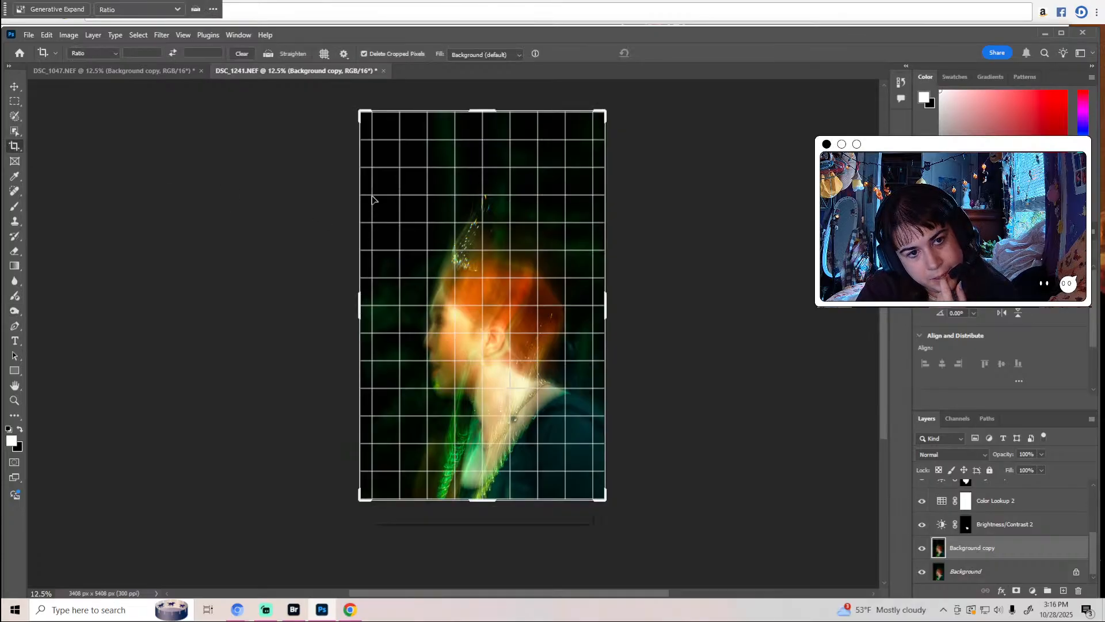
pyautogui.click(324, 54)
pyautogui.click(333, 69)
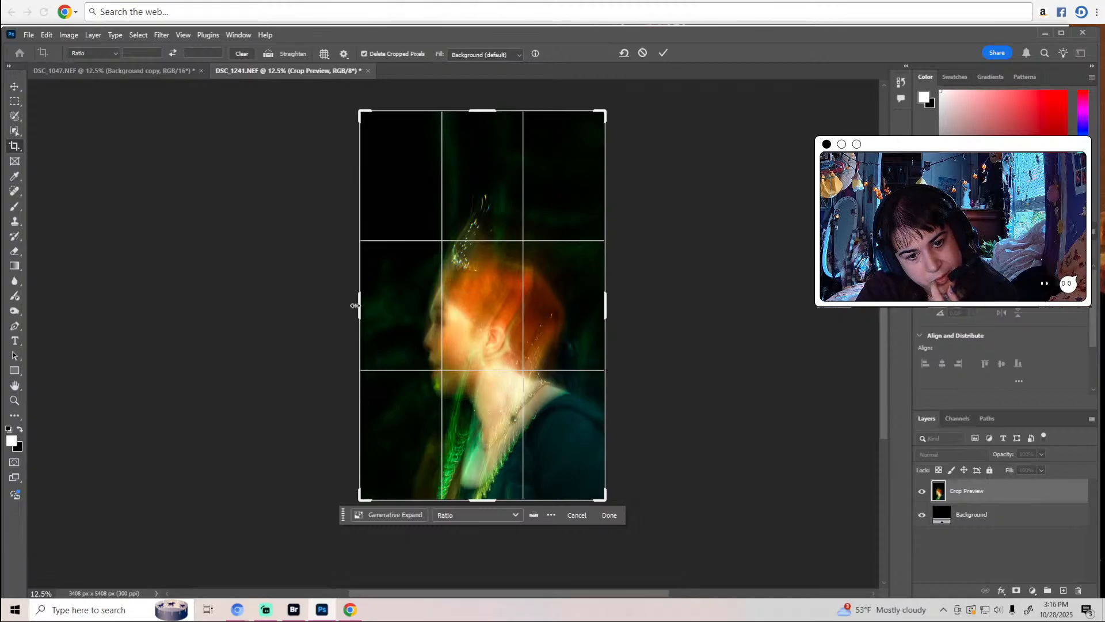
pyautogui.moveTo(354, 305); pyautogui.dragTo(359, 306)
pyautogui.click(666, 55)
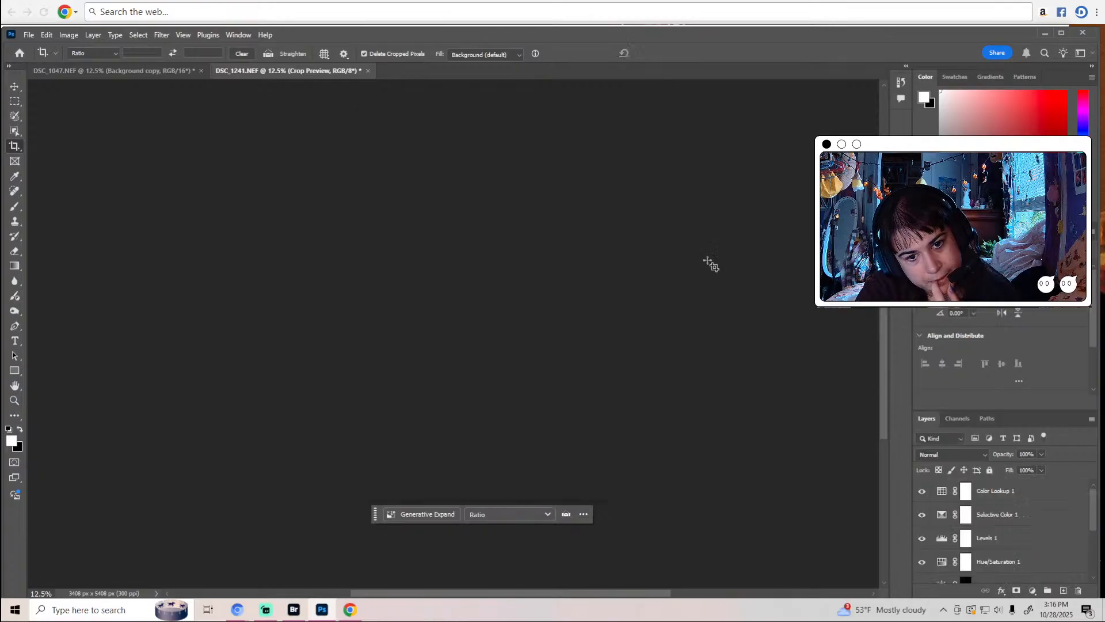
pyautogui.scroll(-5, 993, 541)
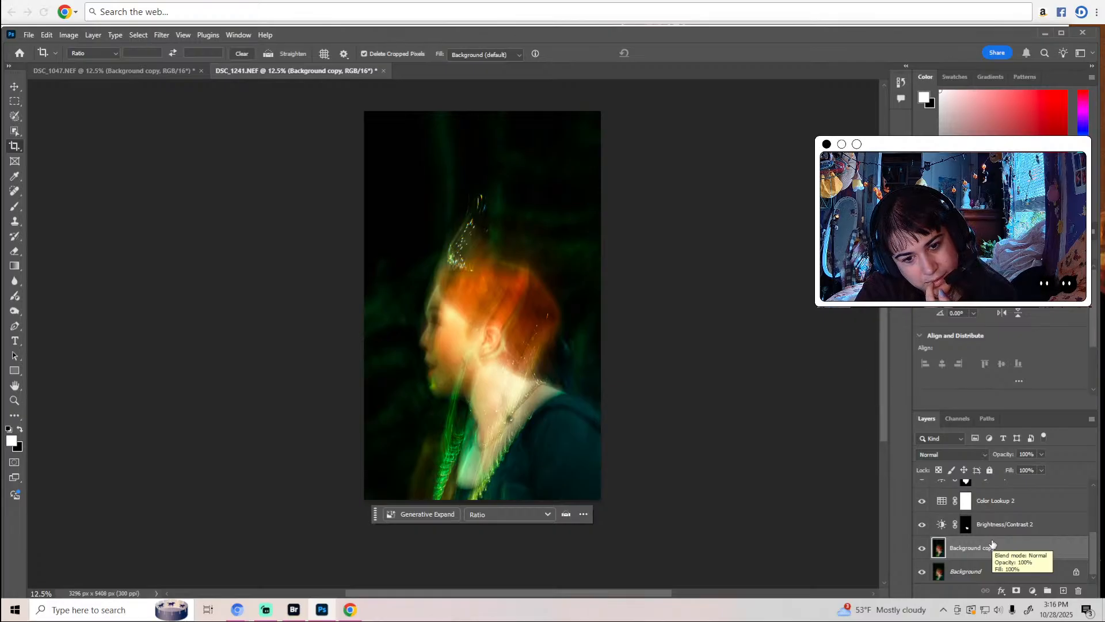
# Save a JPEG copy of the portrait to the Desktop under the name sillyu.
pyautogui.click(28, 35)
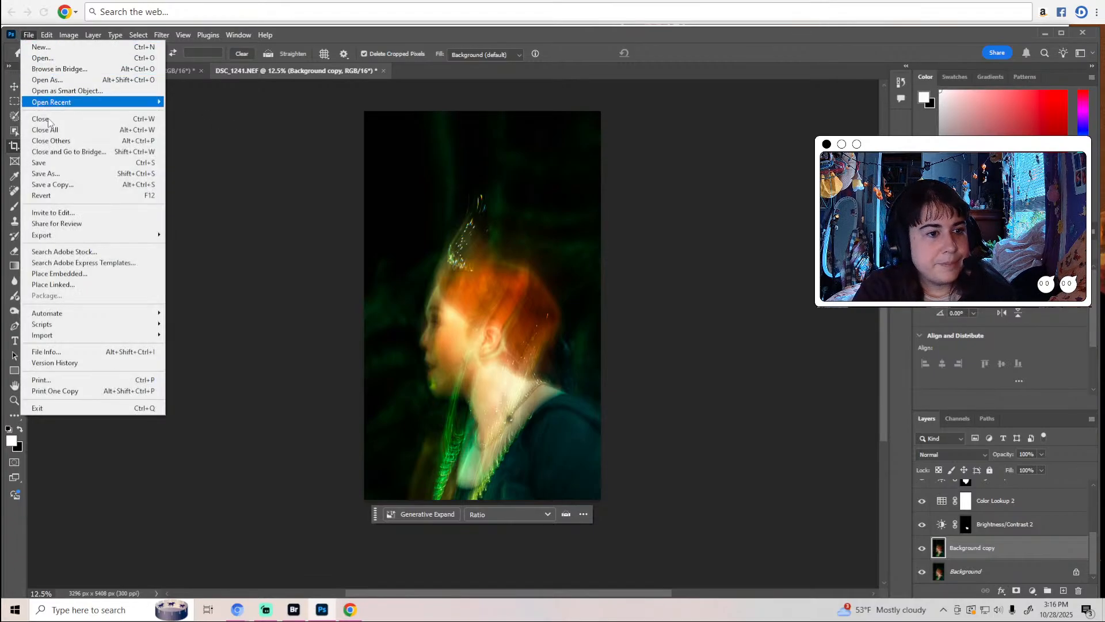
pyautogui.click(53, 184)
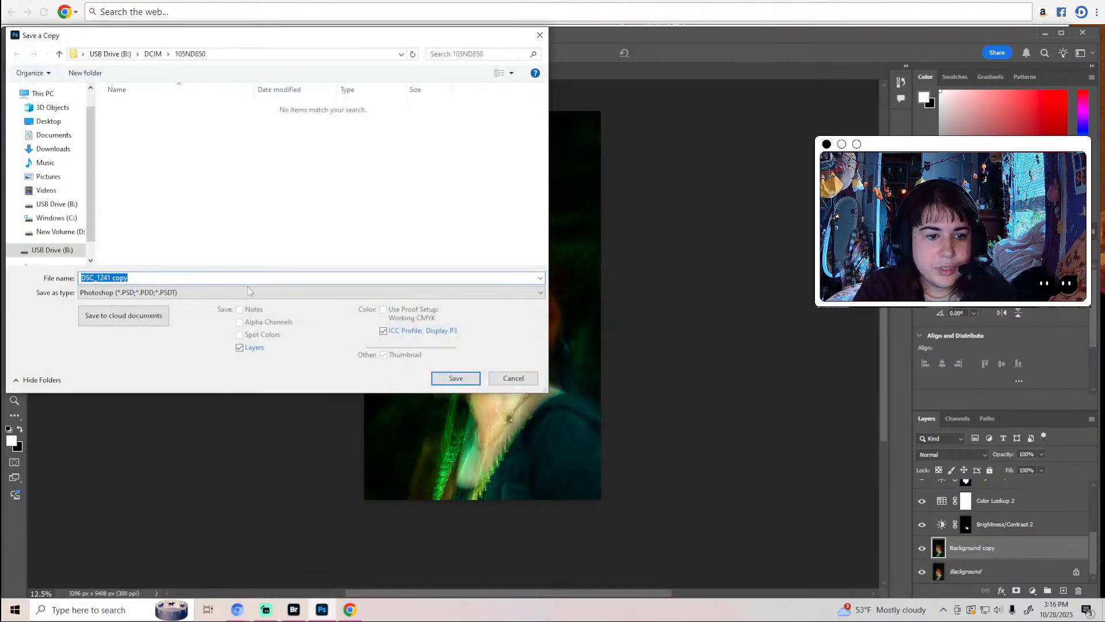
pyautogui.click(249, 292)
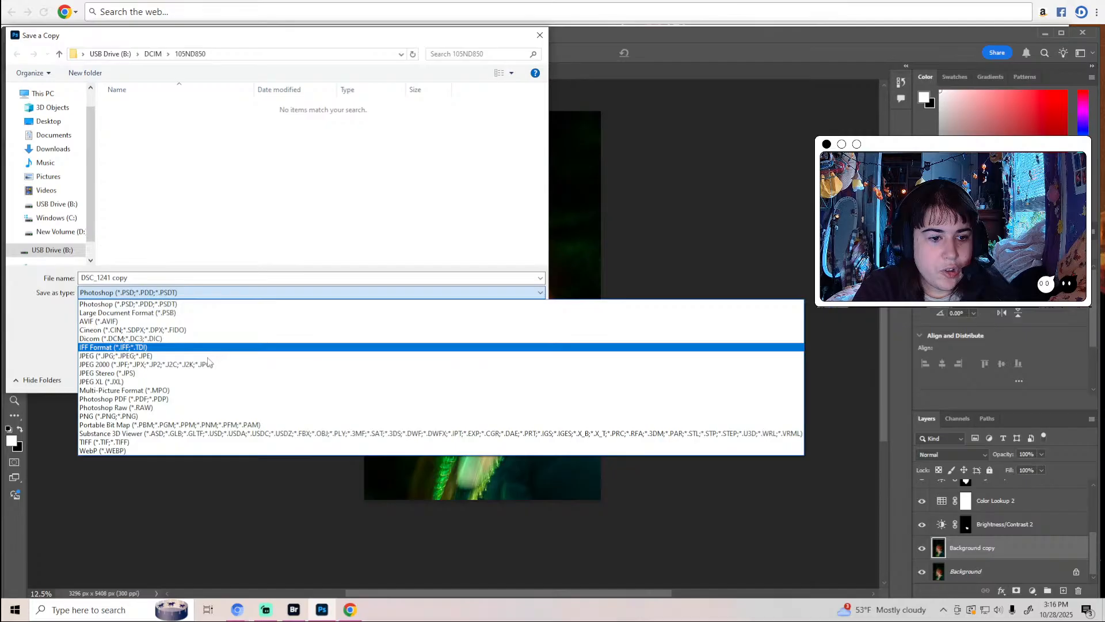
pyautogui.click(209, 356)
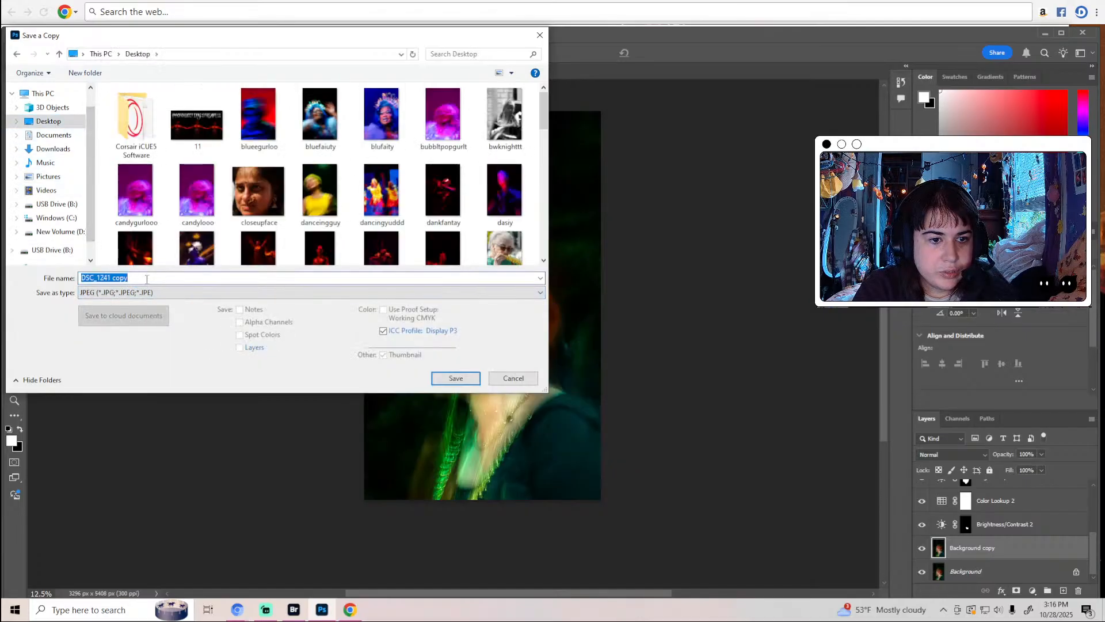
pyautogui.write('sillyu')
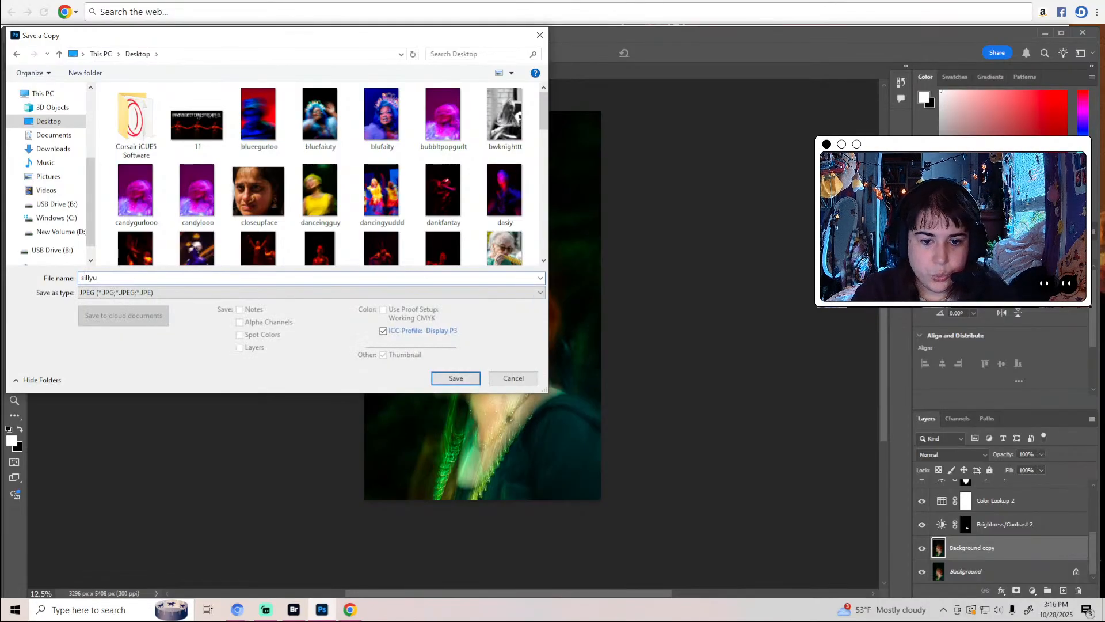
pyautogui.click(455, 378)
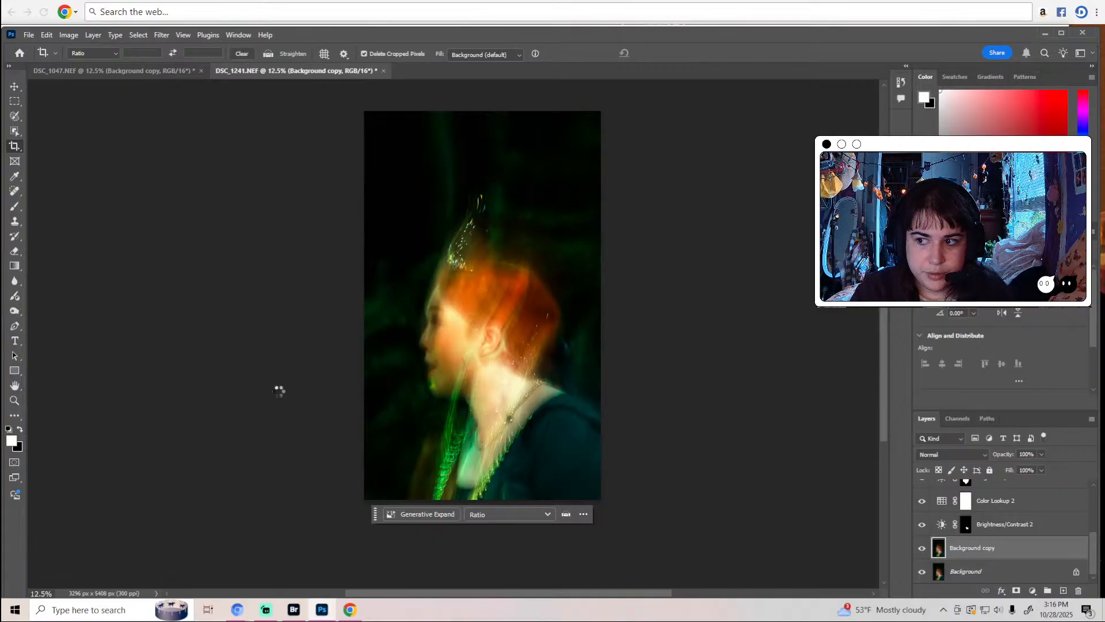
pyautogui.click(620, 167)
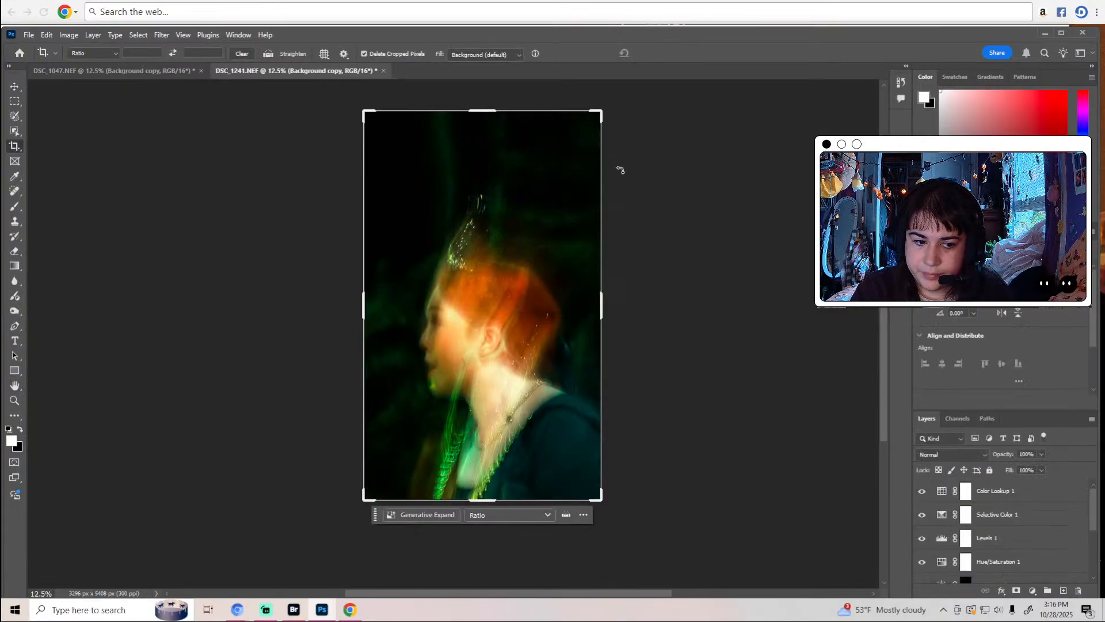
# Close the DSC_1047.NEF document without saving its changes.
pyautogui.click(106, 72)
pyautogui.click(201, 71)
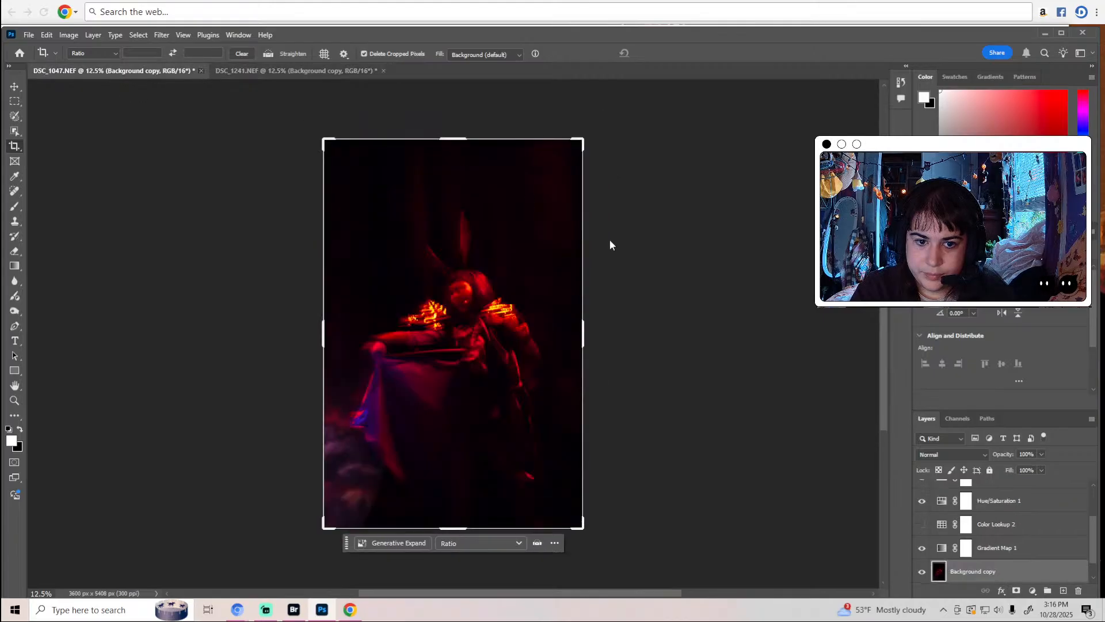
pyautogui.click(548, 242)
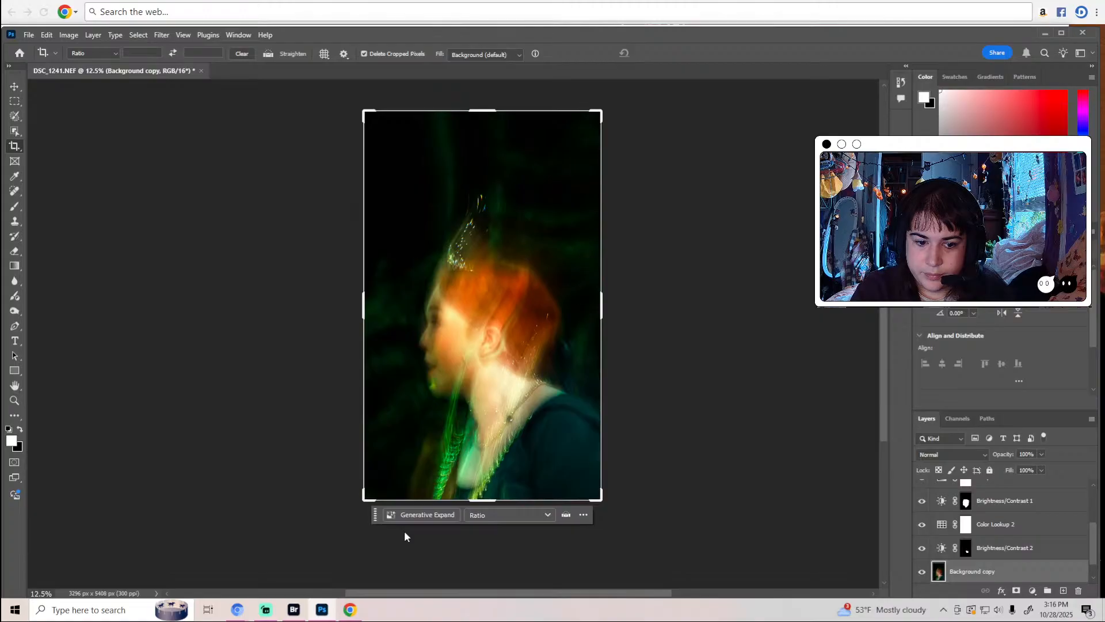
# Switch to Adobe Bridge and preview DSC_1245.NEF, the photo following the edited portrait in the 105ND850 folder.
pyautogui.click(295, 611)
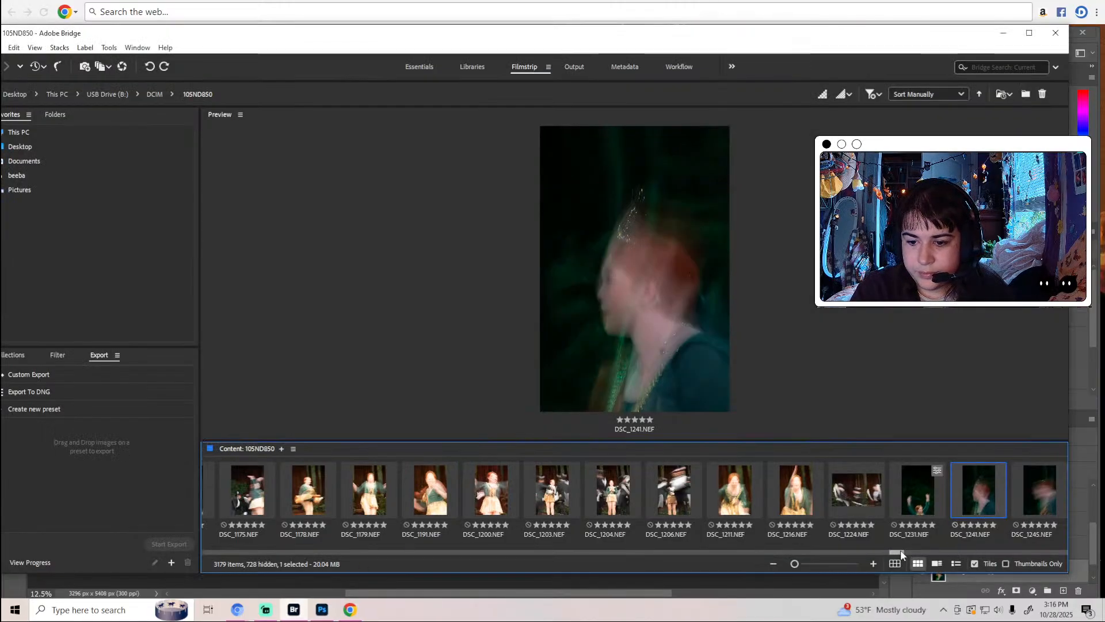
pyautogui.scroll(-1, 901, 549)
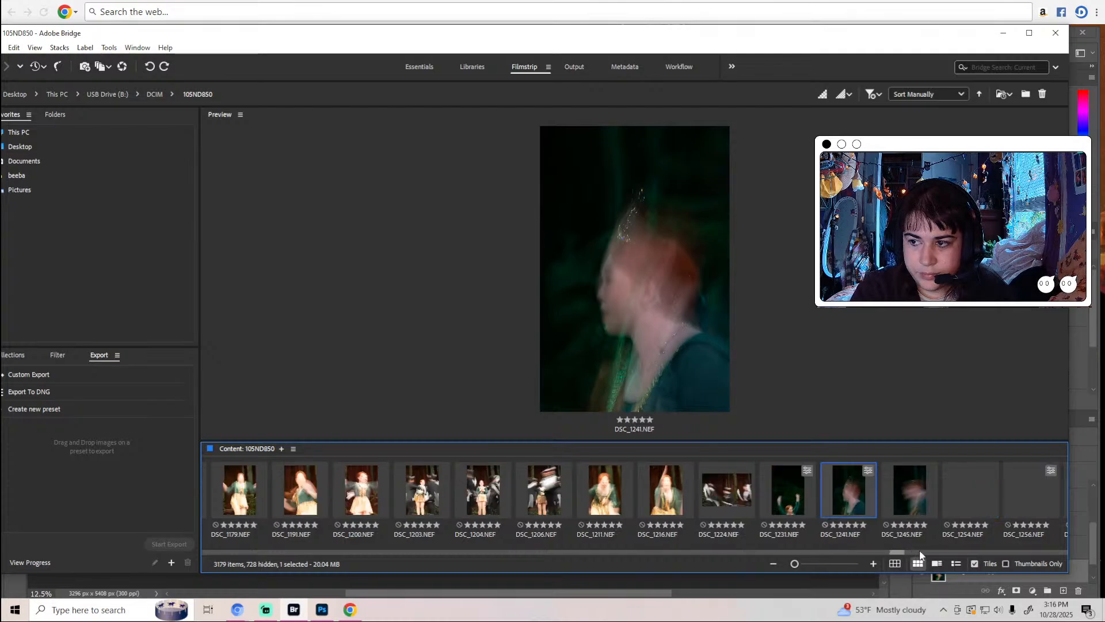
pyautogui.click(920, 550)
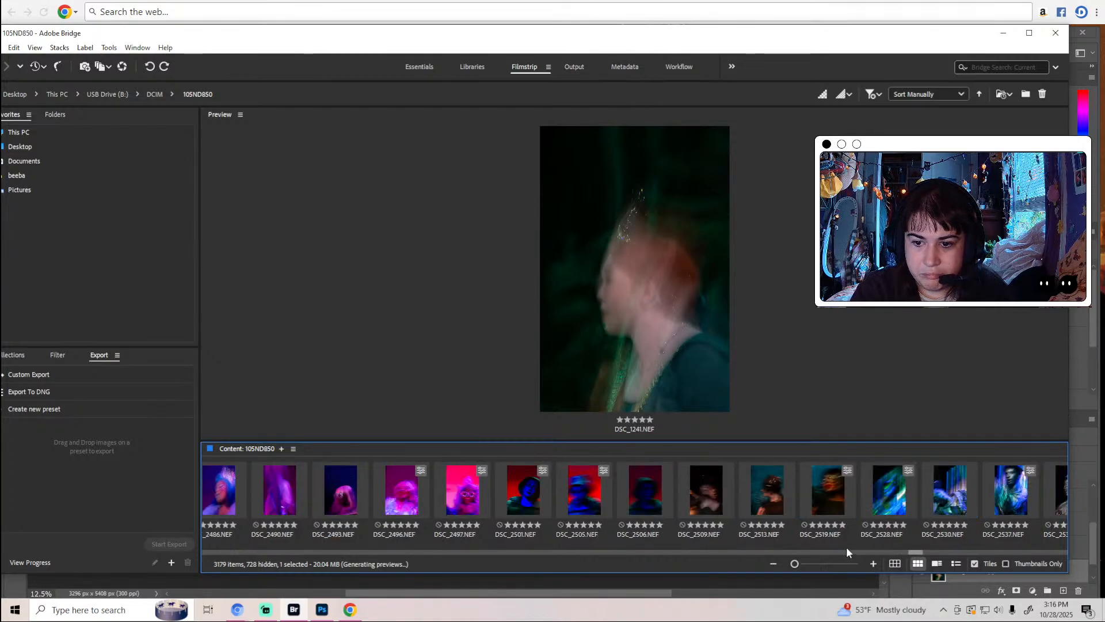
pyautogui.moveTo(918, 552); pyautogui.dragTo(904, 551)
pyautogui.click(780, 489)
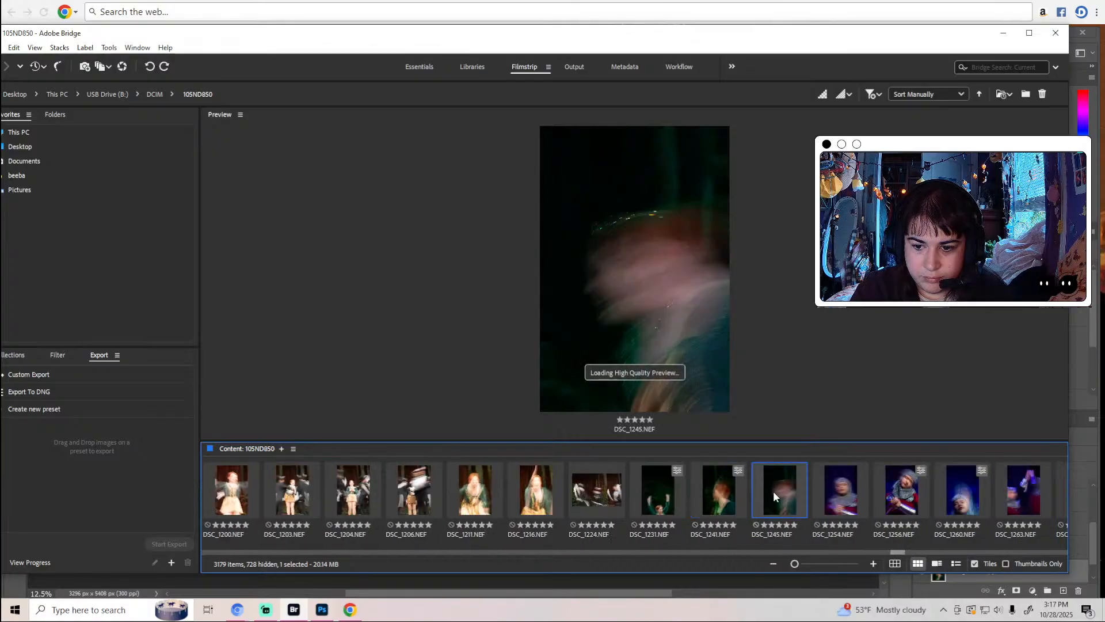
# Preview the blue-lit stage photos of performers in chainmail hoods one by one, from DSC_1254.NEF through DSC_1273.NEF.
pyautogui.press('Right')
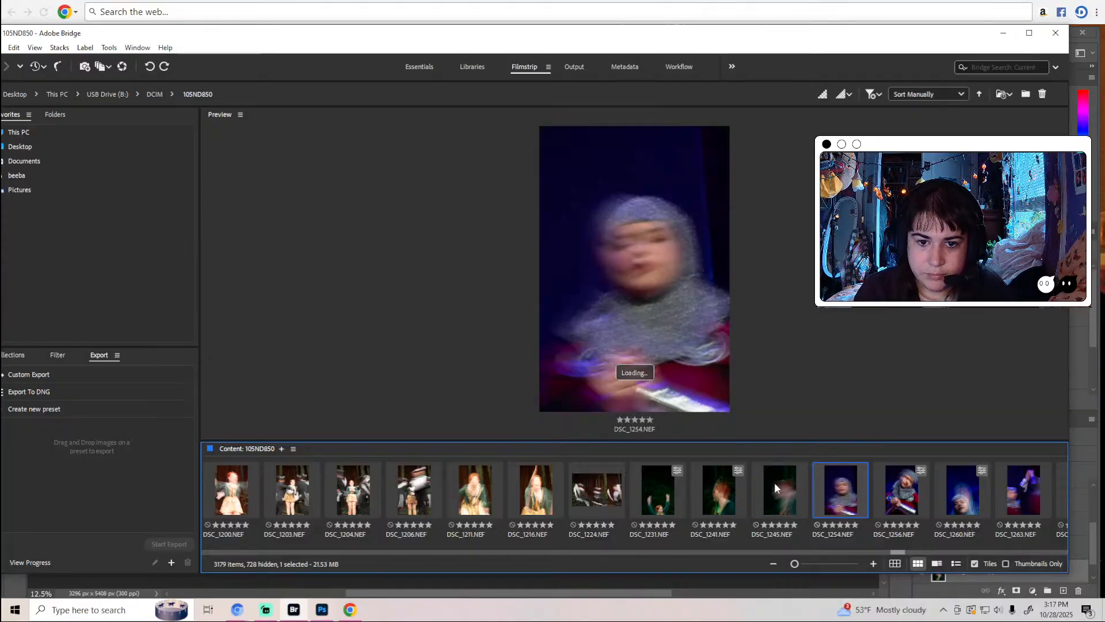
pyautogui.press('Right')
pyautogui.press('Right')
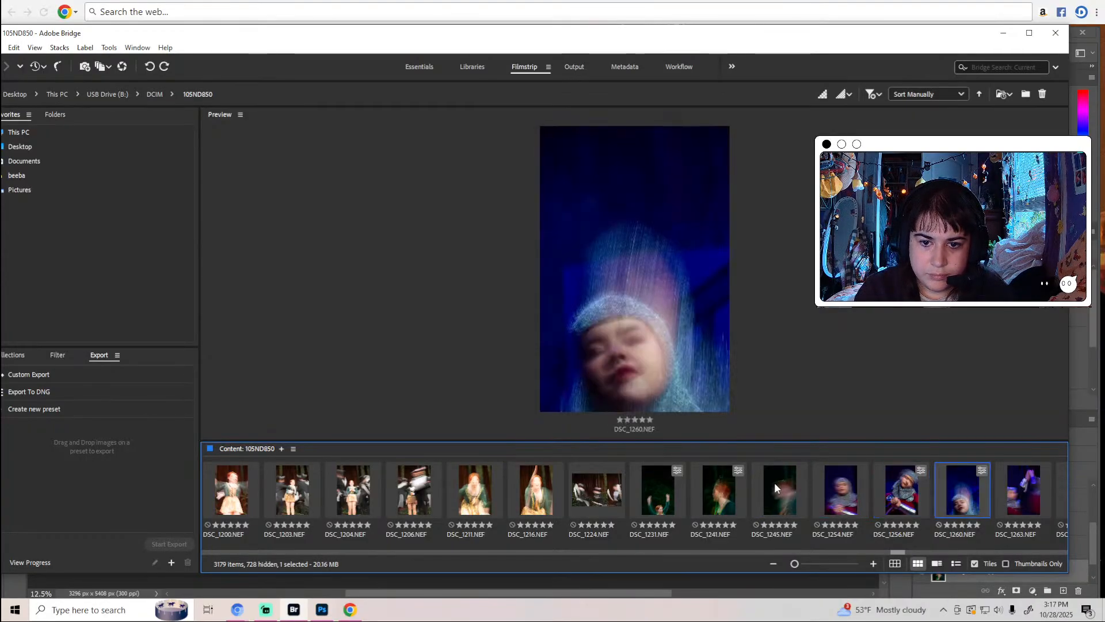
pyautogui.press('Right')
pyautogui.press('Right')
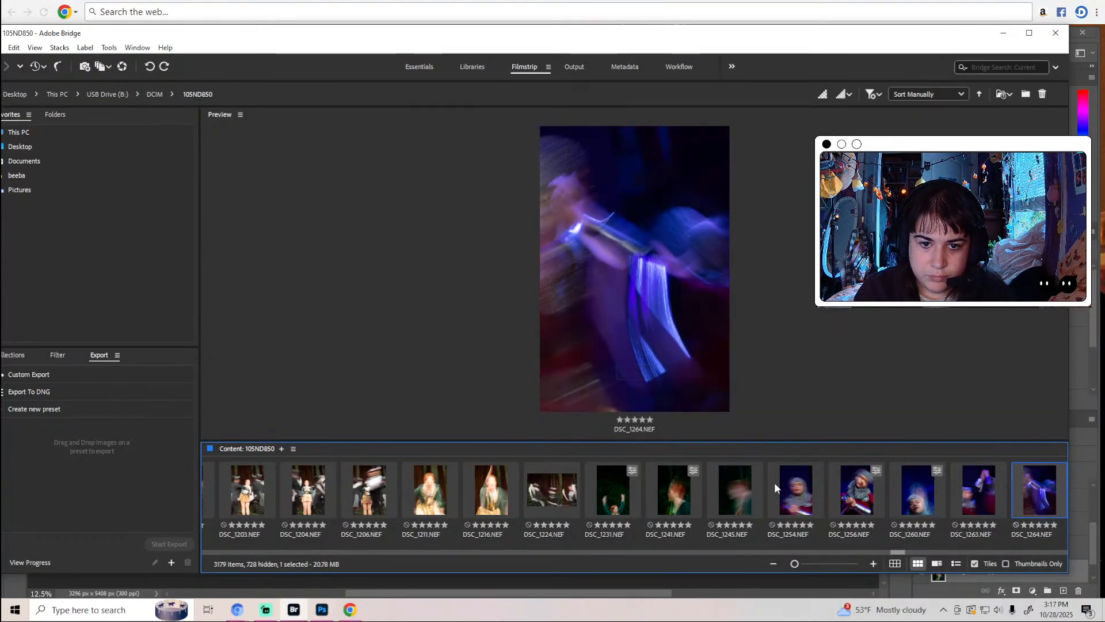
pyautogui.press('Right')
pyautogui.press('Right')
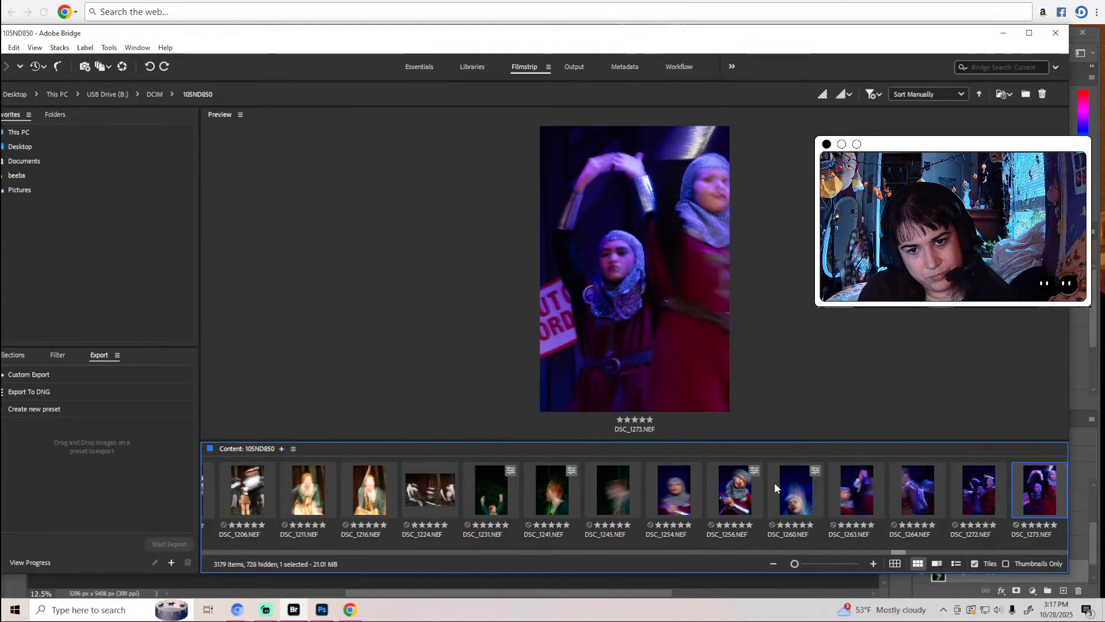
# Review the dark-background performer photos from DSC_1280.NEF onward, ending on DSC_1317.NEF, the red-haired performer in the green dress.
pyautogui.press('Right')
pyautogui.press('Right')
pyautogui.press('Right')
pyautogui.press('Right')
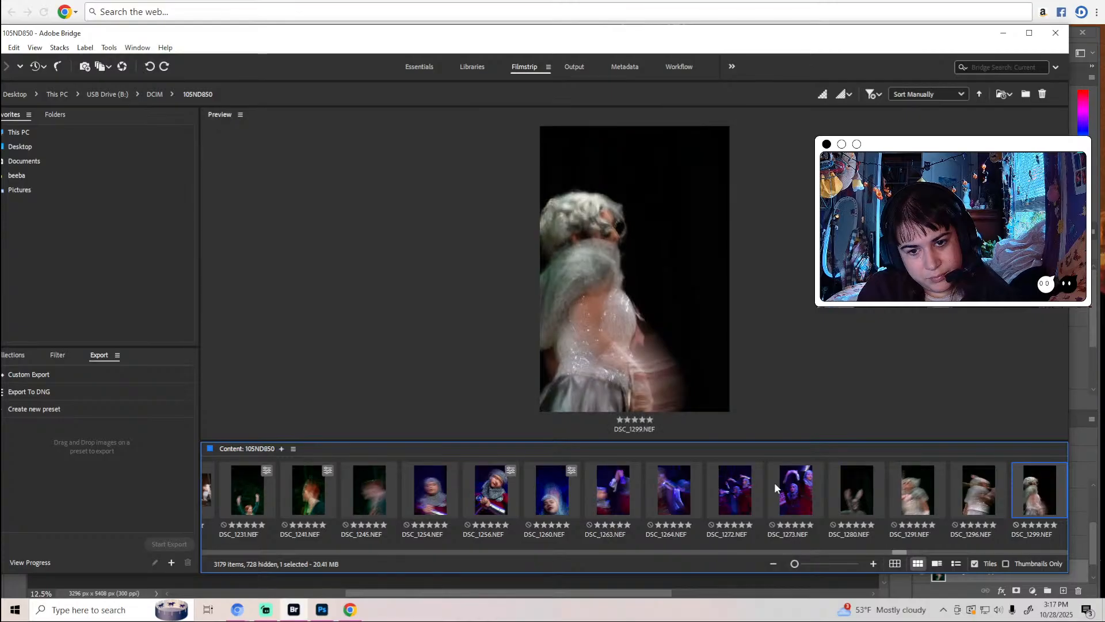
pyautogui.press('Right')
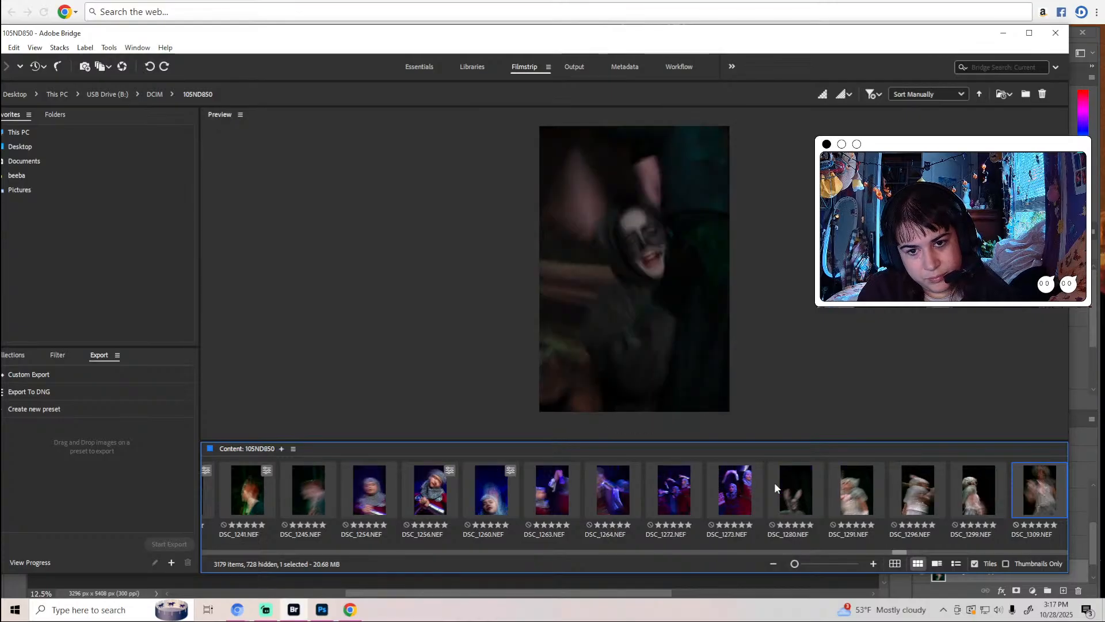
pyautogui.press('Right')
pyautogui.press('Right')
pyautogui.press('Right')
pyautogui.press('Left')
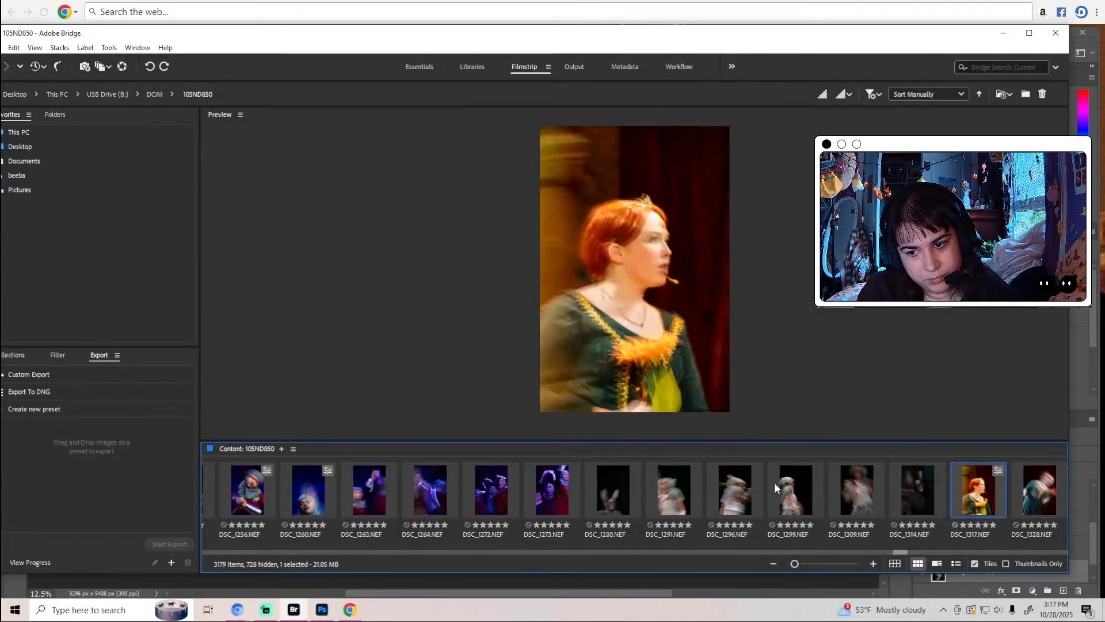
# Examine the photos from DSC_1328.NEF through the witch-hat series to DSC_1366.NEF as candidates for the next edit.
pyautogui.press('Right')
pyautogui.press('Right')
pyautogui.press('Right')
pyautogui.press('Right')
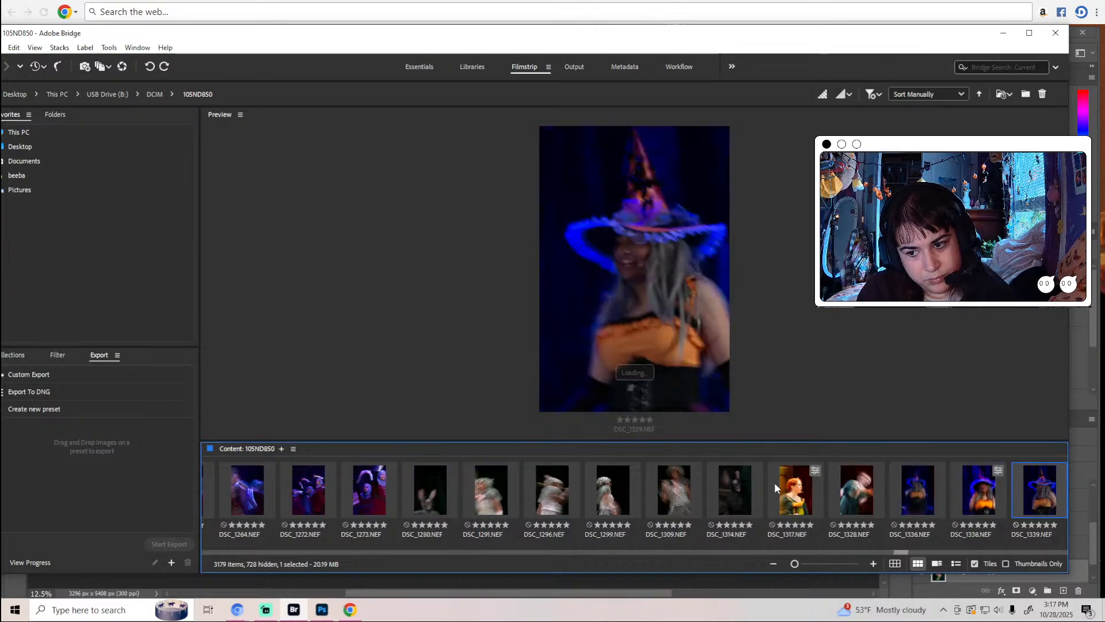
pyautogui.press('Right')
pyautogui.press('Right')
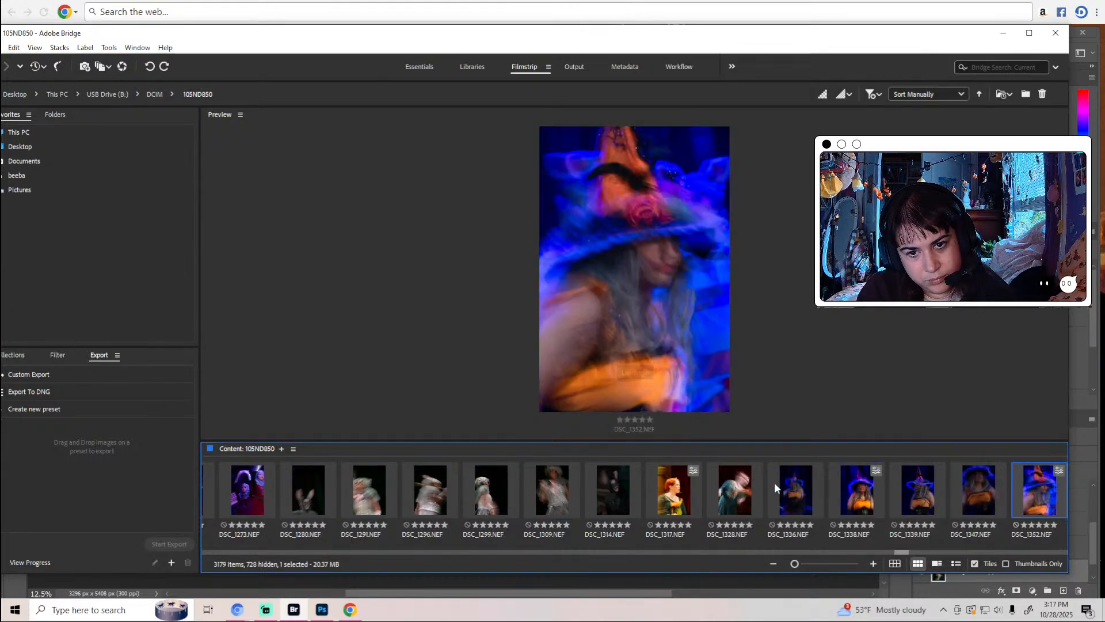
pyautogui.press('Right')
pyautogui.press('Right')
pyautogui.press('Right')
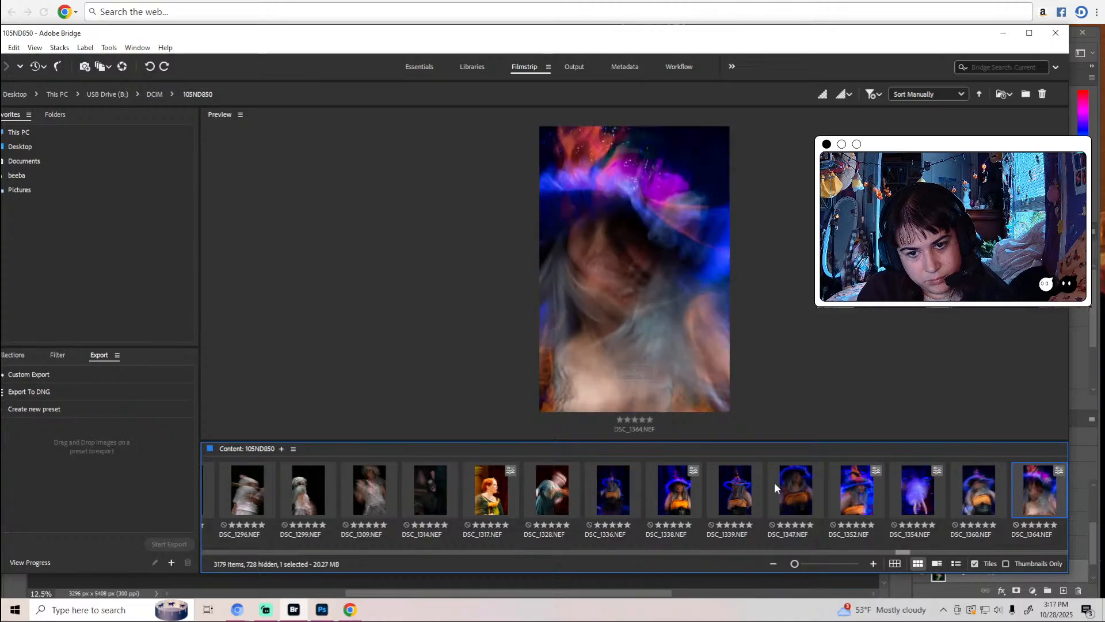
pyautogui.press('Right')
pyautogui.press('Right')
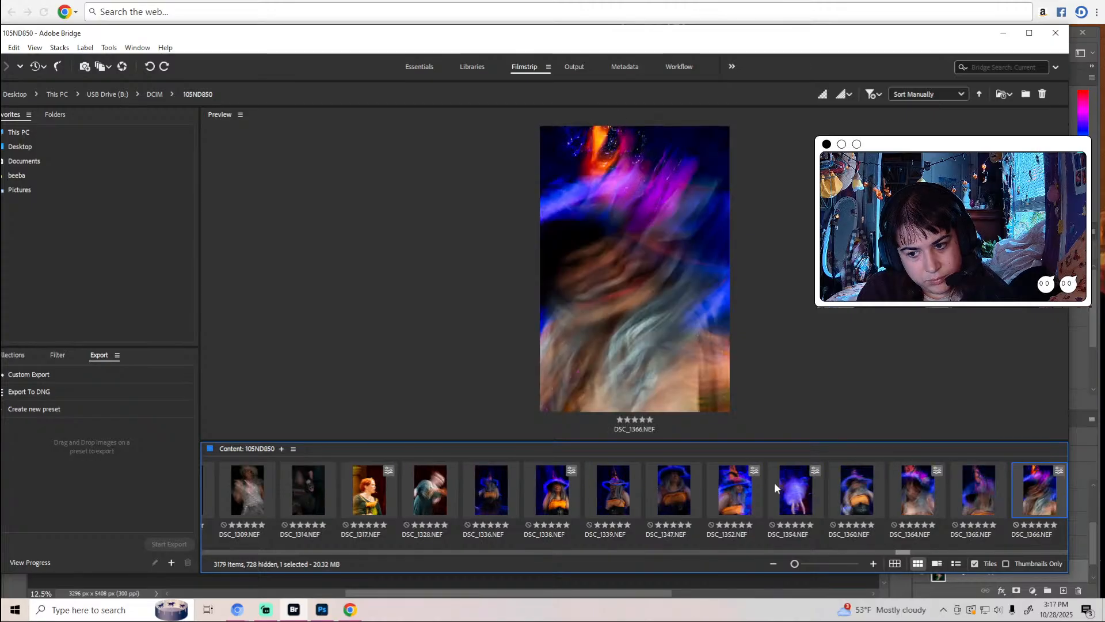
# Browse the remaining stage photos from DSC_1372.NEF through DSC_1455.NEF and on to the park bench photo DSC_2371.NEF.
pyautogui.press('Right')
pyautogui.press('Right')
pyautogui.press('Right')
pyautogui.press('Right')
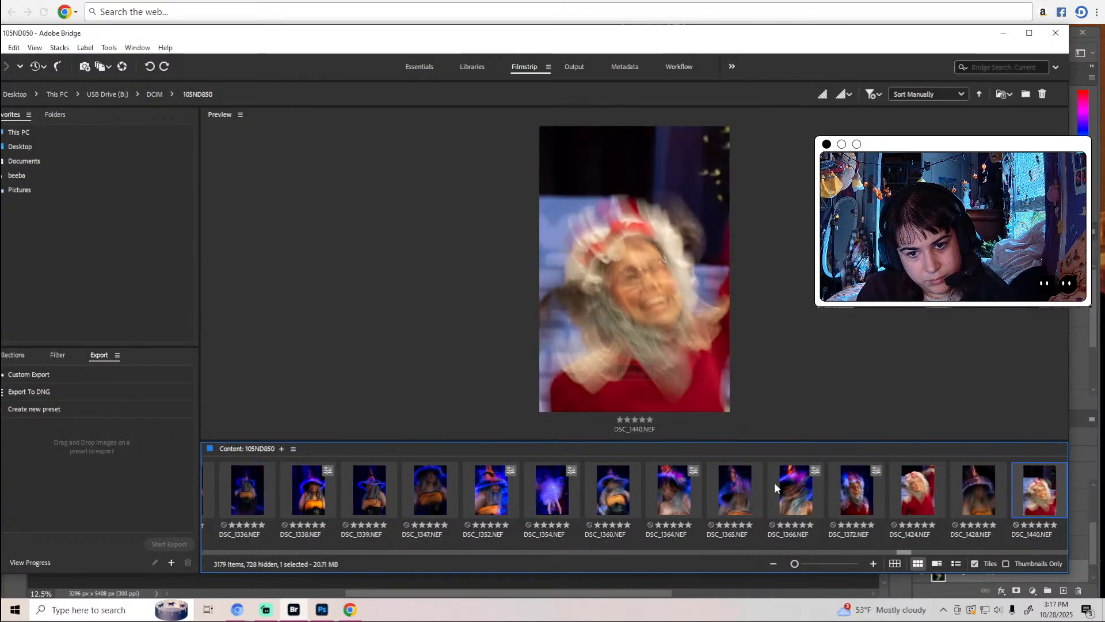
pyautogui.press('Right')
pyautogui.press('Right')
pyautogui.press('Right')
pyautogui.press('Right')
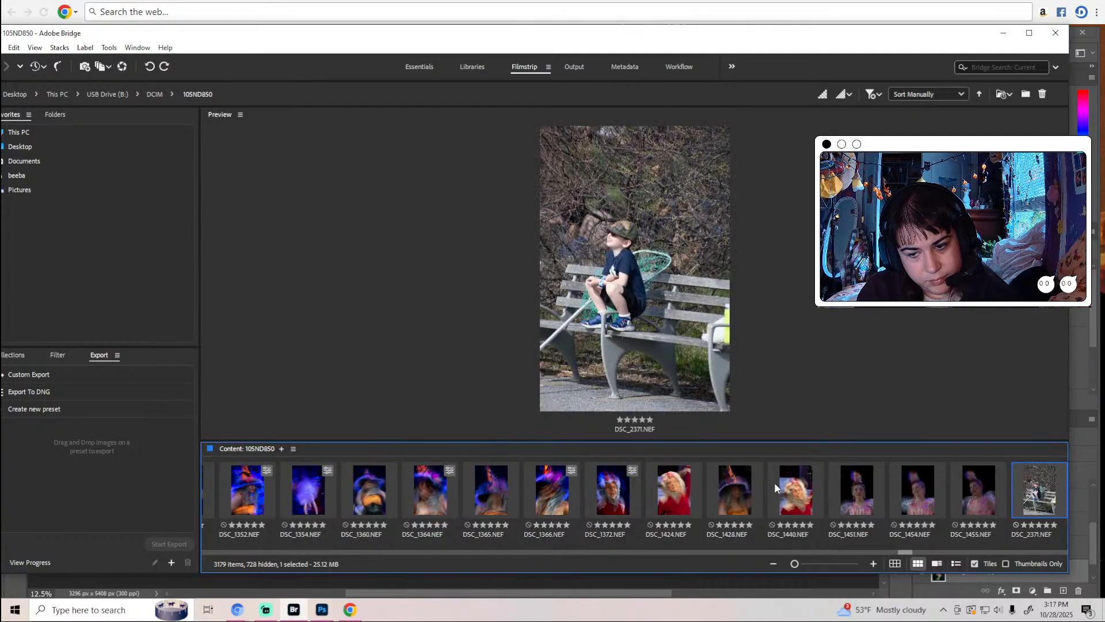
pyautogui.hotkey('alt', 'Tab')
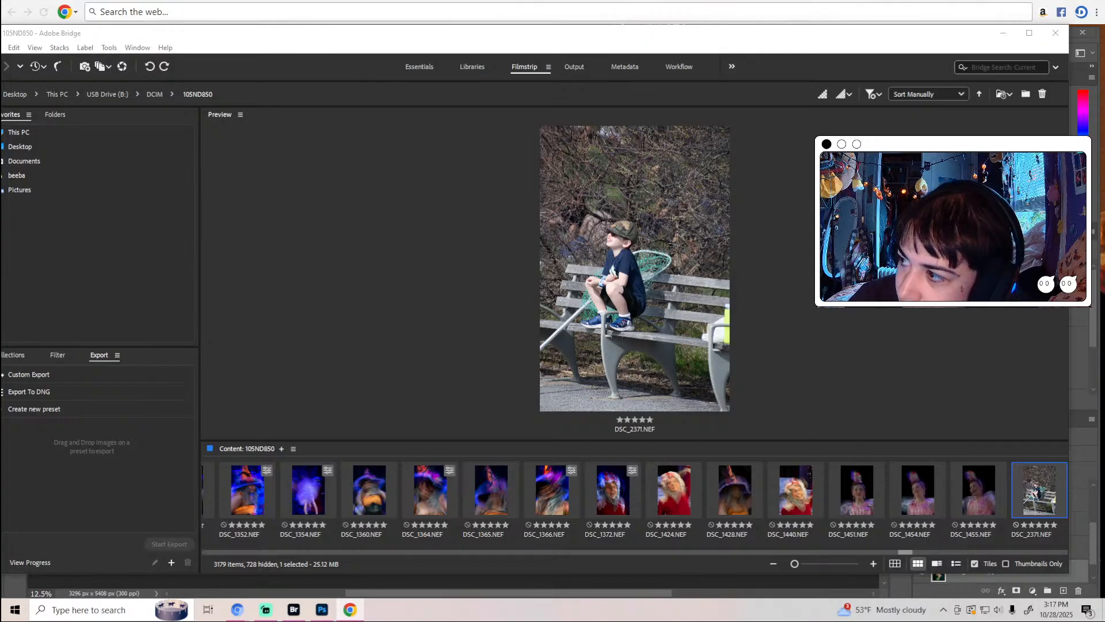
pyautogui.hotkey('alt', 'Tab')
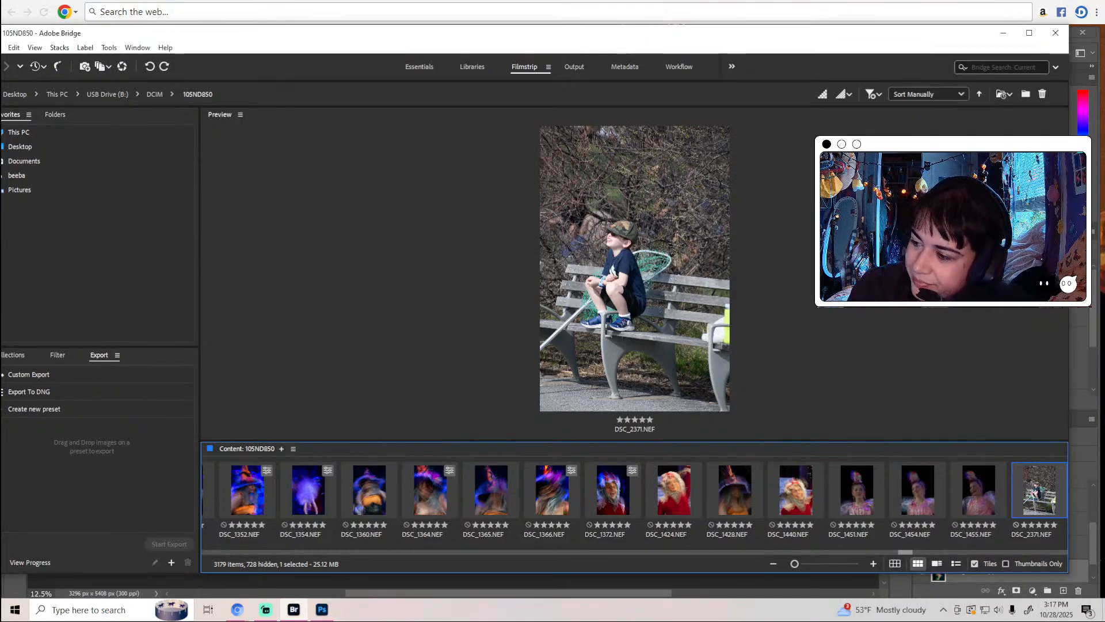
pyautogui.hotkey('alt', 'Tab')
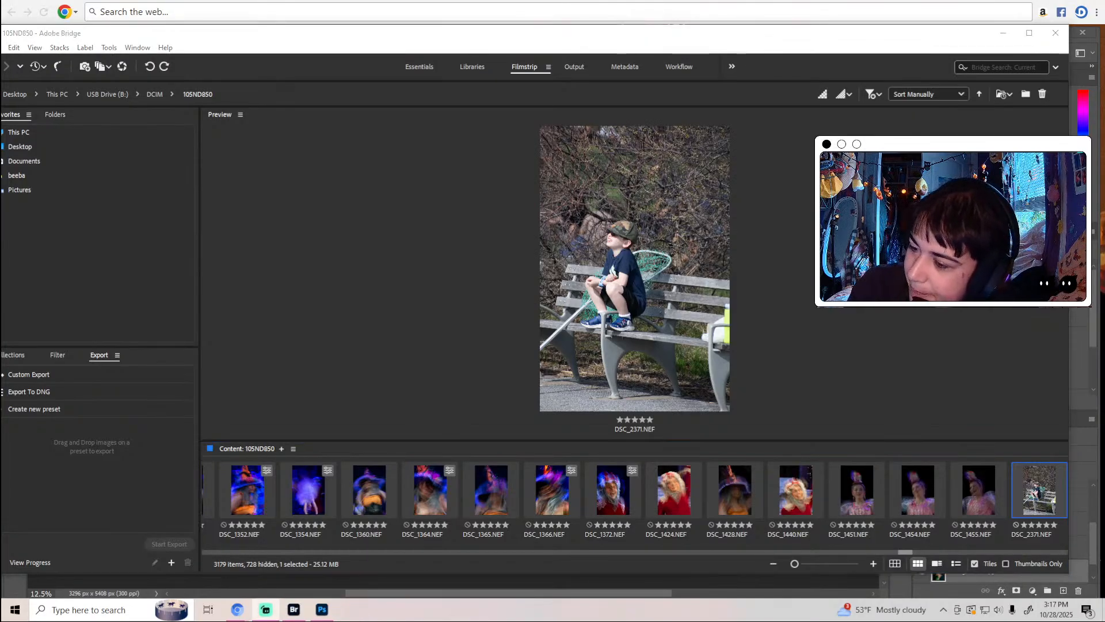